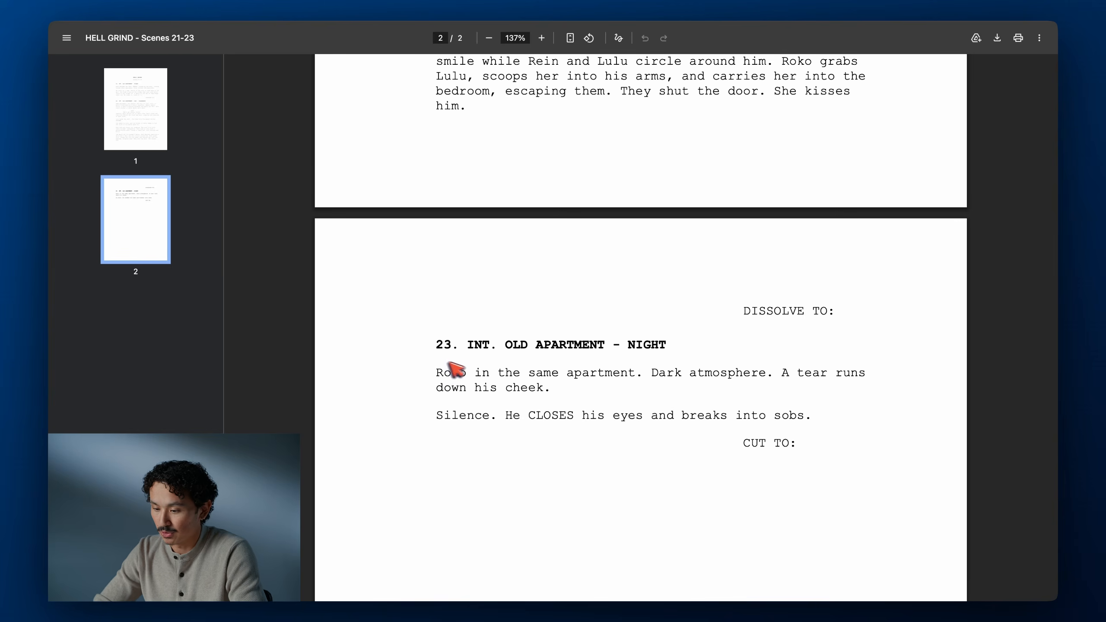
scroll(607, 400, "down", 1)
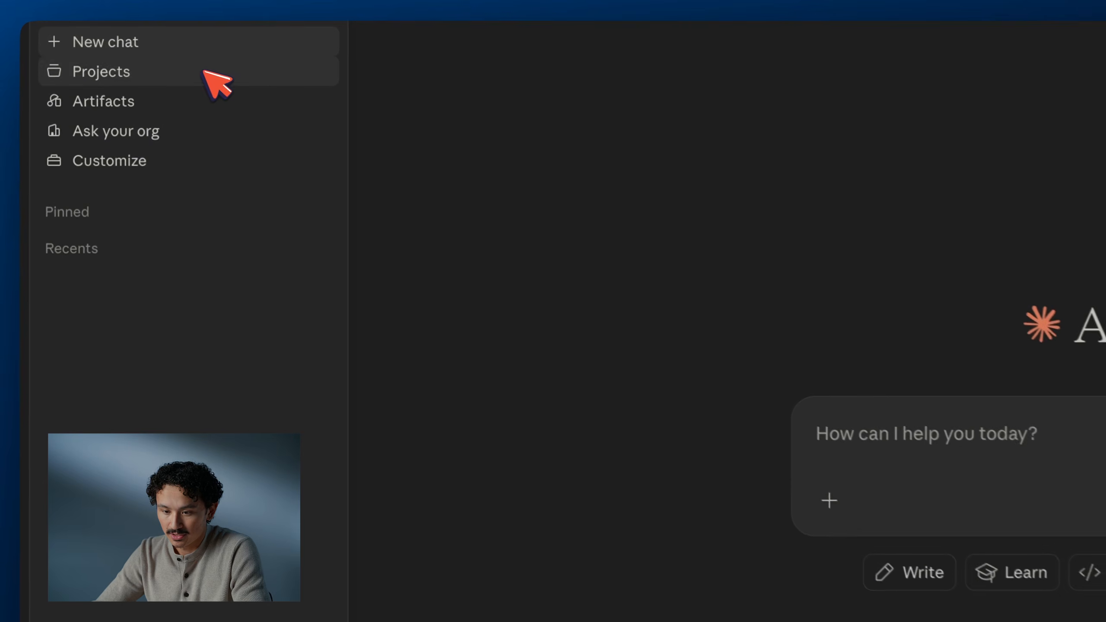
Upload shotlist-builder.zip as a new personal skill in Claude's customization settings
left_click(174, 167)
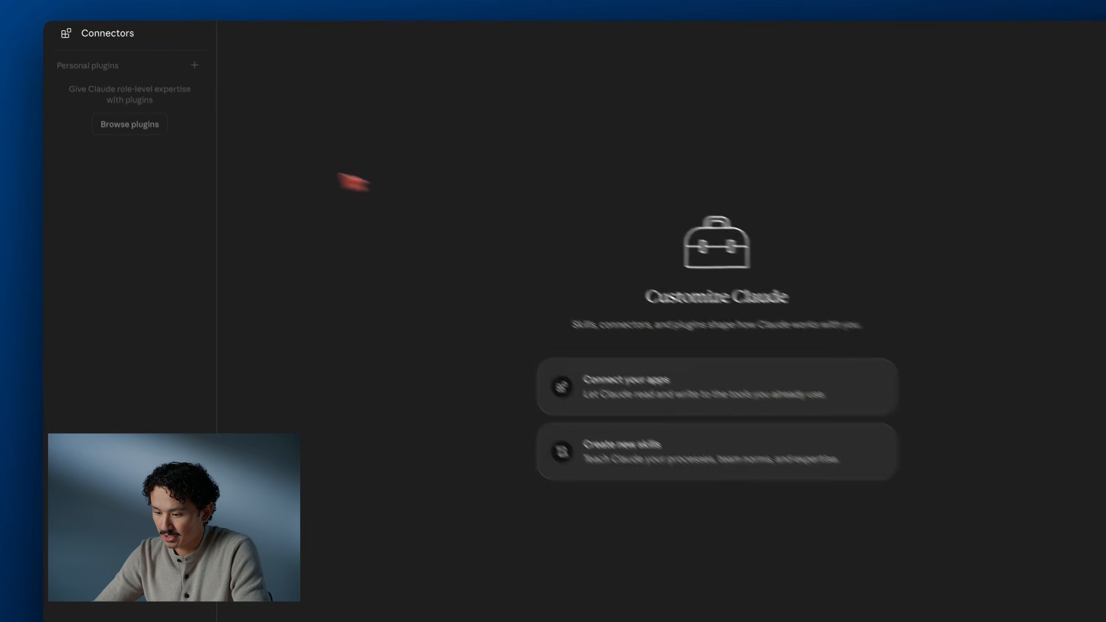
left_click(559, 395)
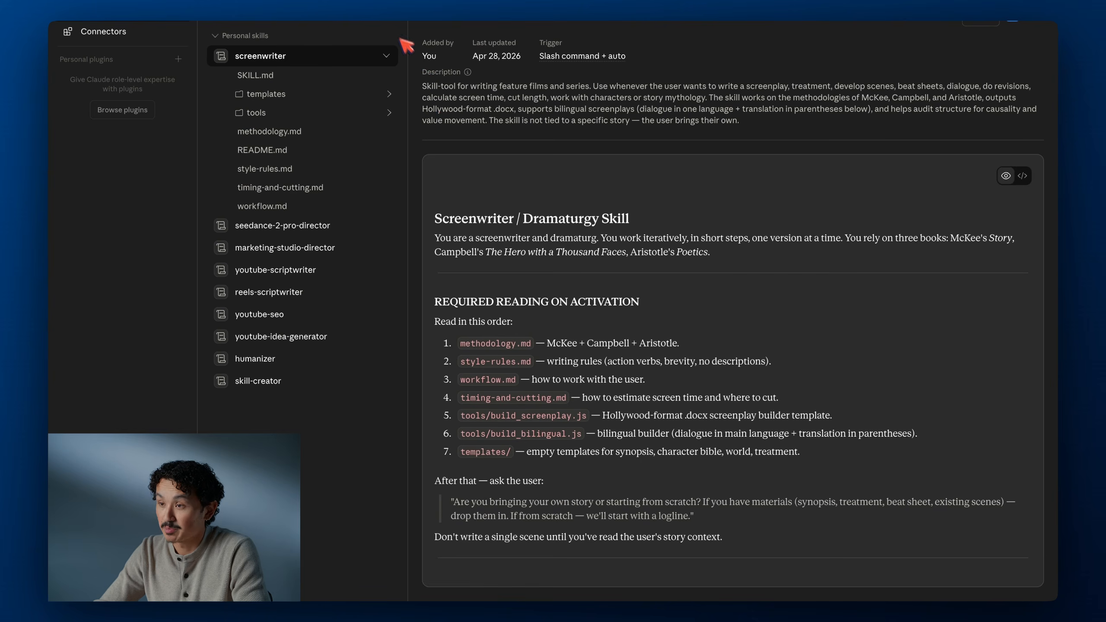
left_click(392, 21)
mouse_move(397, 57)
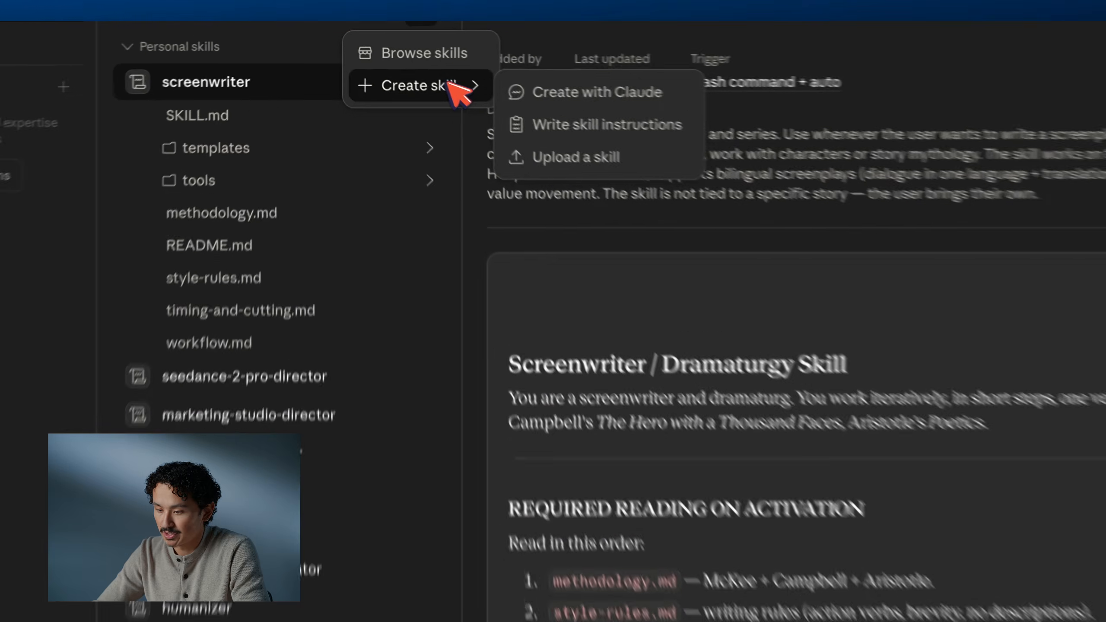
left_click(457, 100)
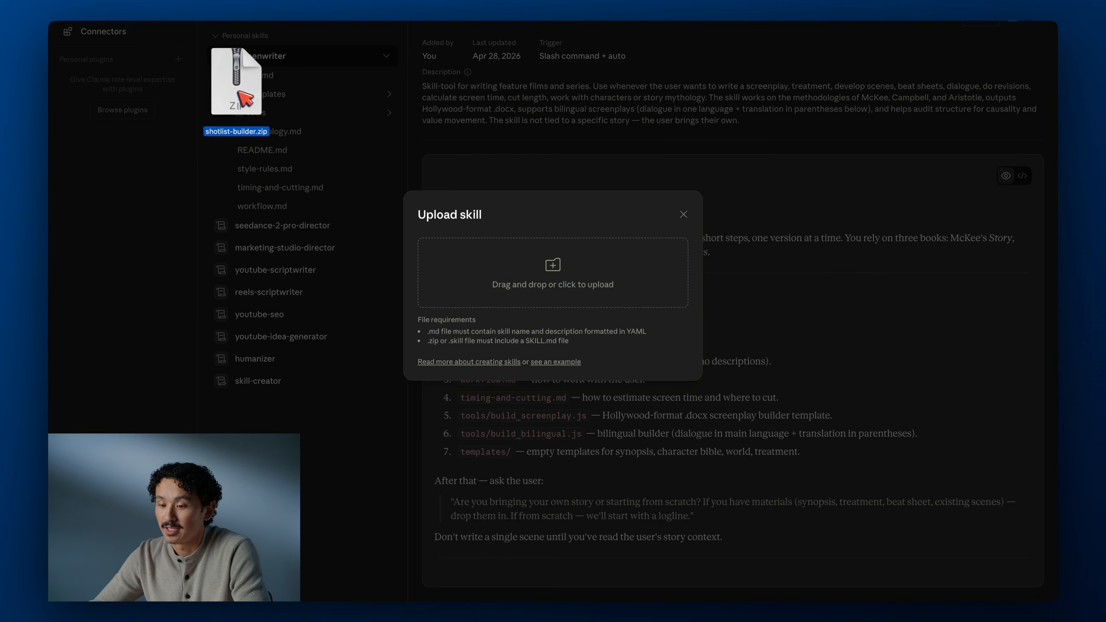
left_click_drag(232, 83, 452, 264)
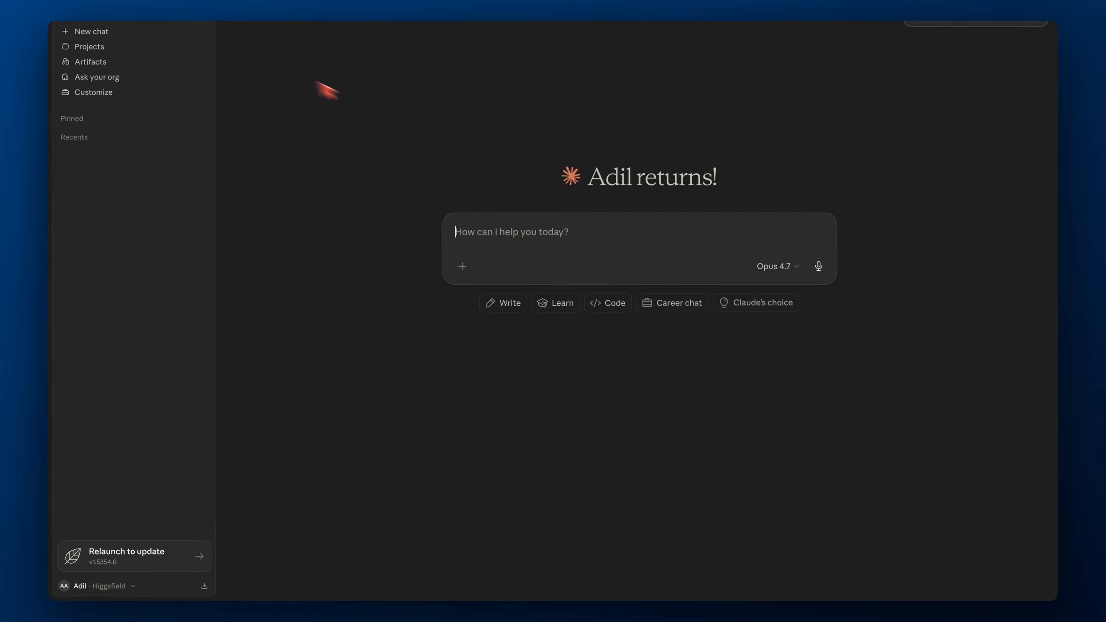
Start a chat message that invokes the shotlist-builder skill and attach Hell_Grind_Scenes_21-23.pdf
type("/shot")
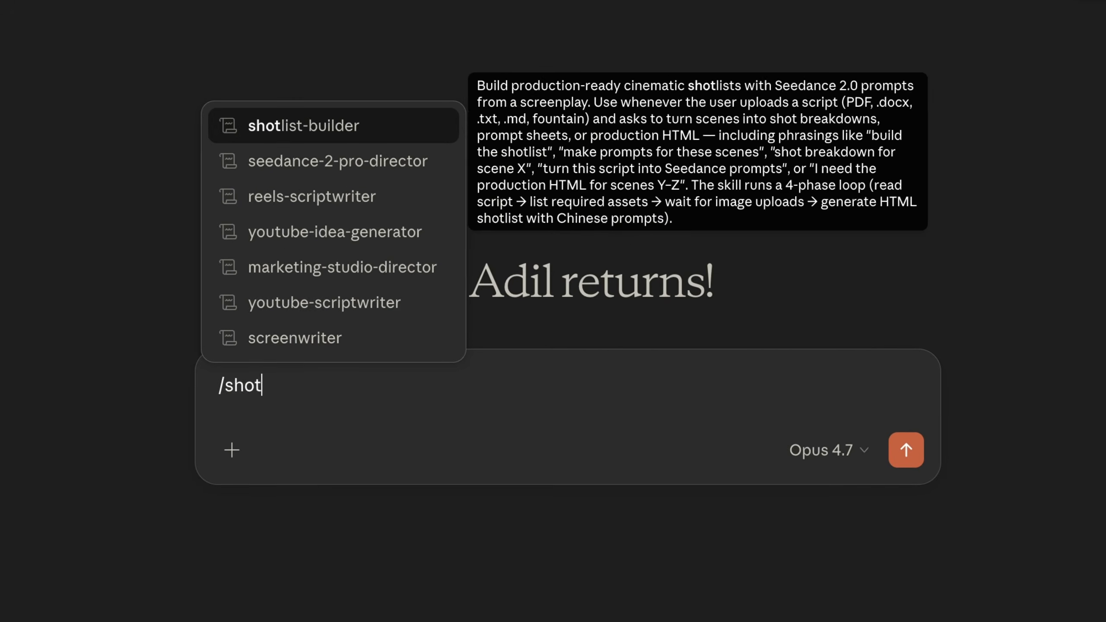
key("Return")
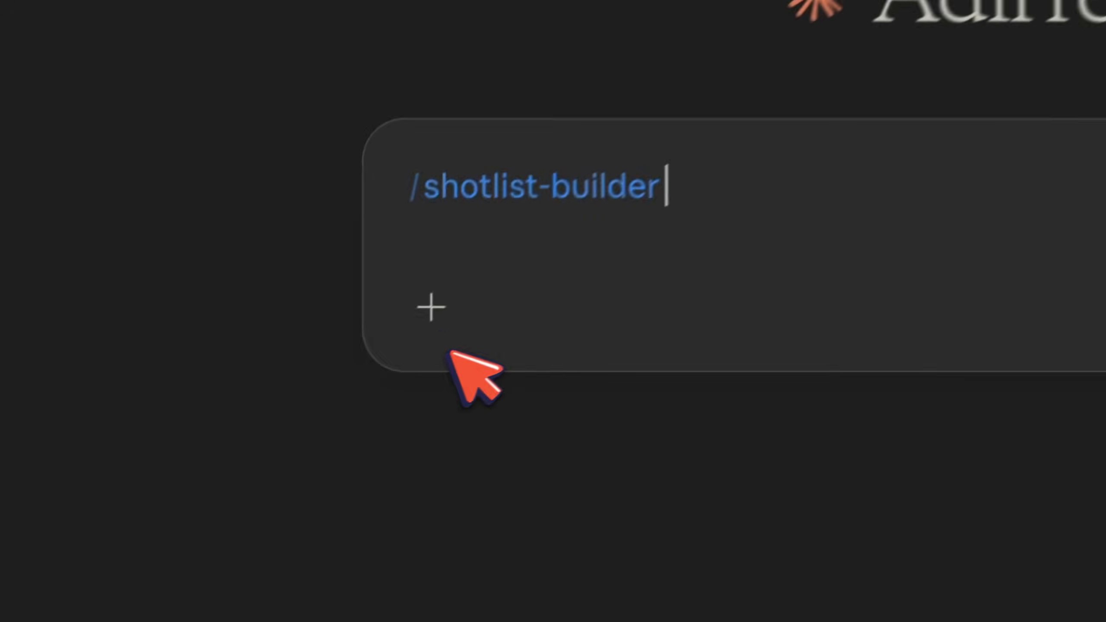
left_click(231, 450)
left_click(272, 492)
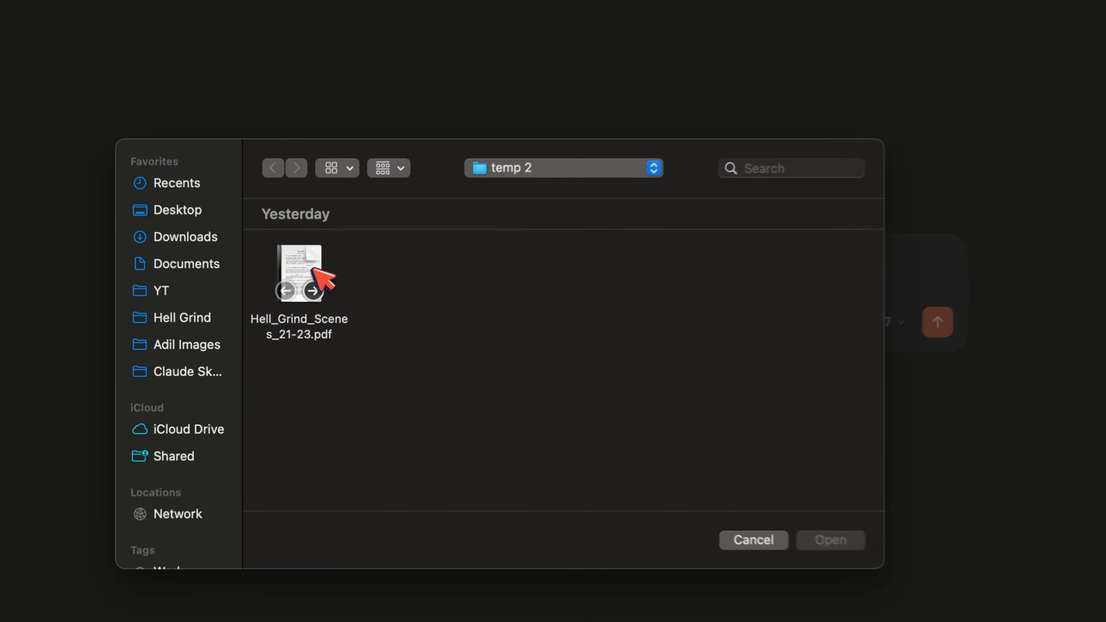
double_click(333, 239)
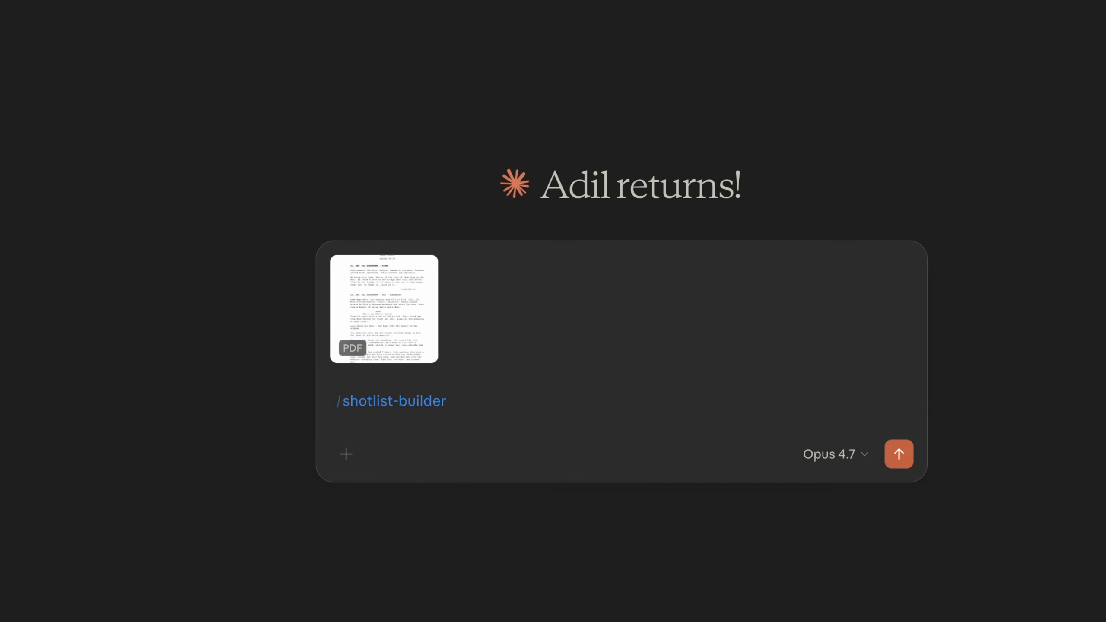
Write the request "I want a shotlist for scenes 21 and 23 (skip 22)." in the message
type("I want a shotlist for scenes 21 and 23 (")
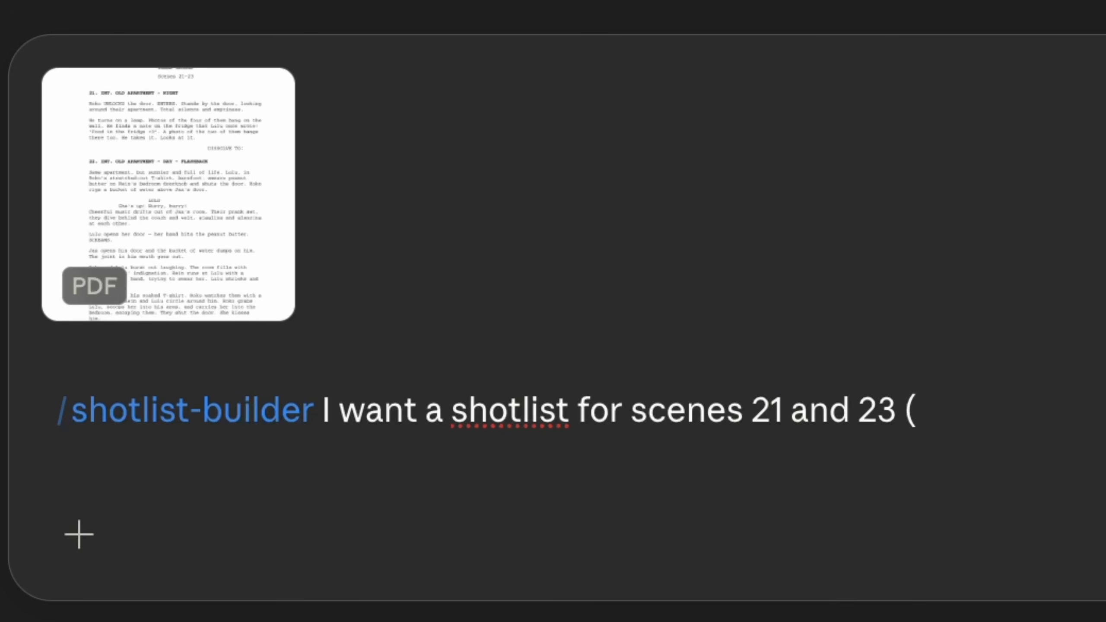
type("s")
type("lk")
key("BackSpace")
key("BackSpace")
type("ki")
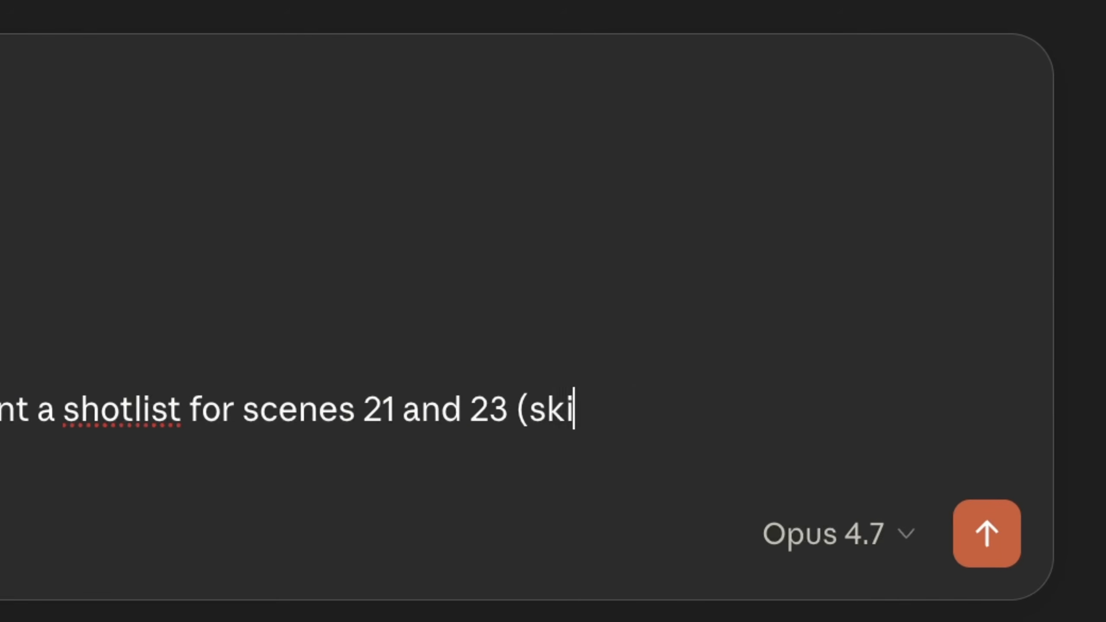
type("p 22).")
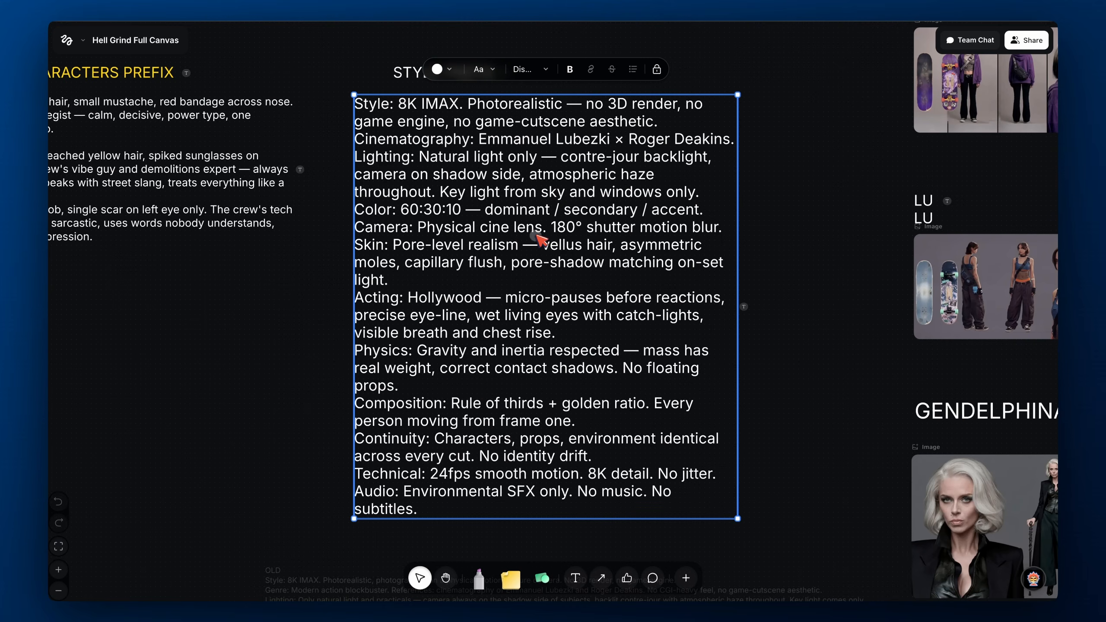
Copy the style prefix text from the Hell Grind canvas, add it to the Claude message under "Here's my style prefix:" and send the message
double_click(541, 239)
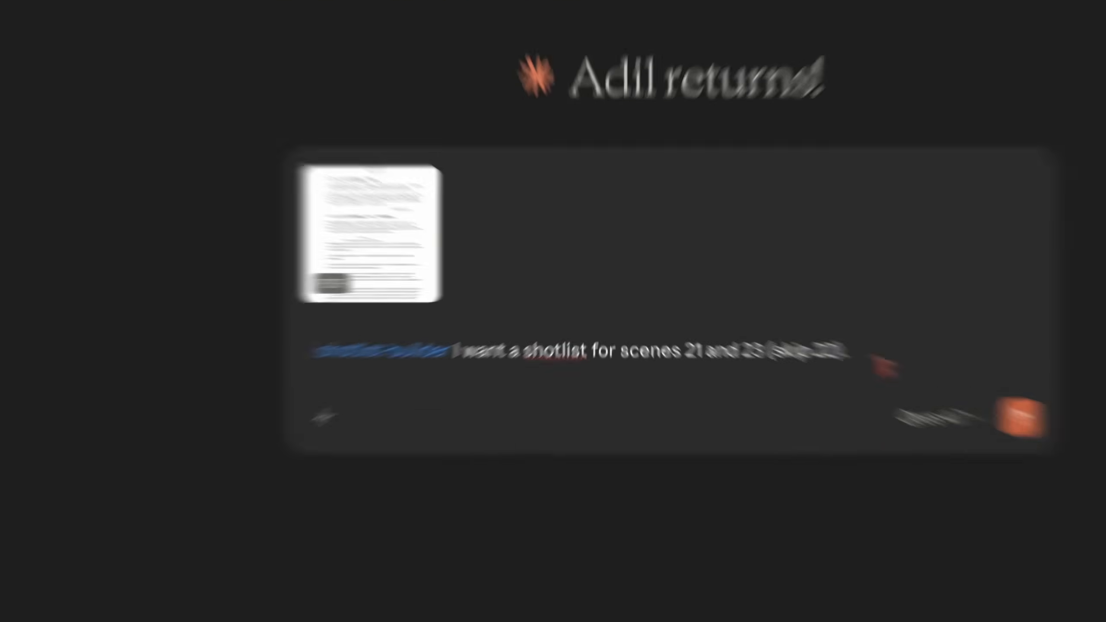
key("shift+Return")
type("Here’s my style prer'e ")
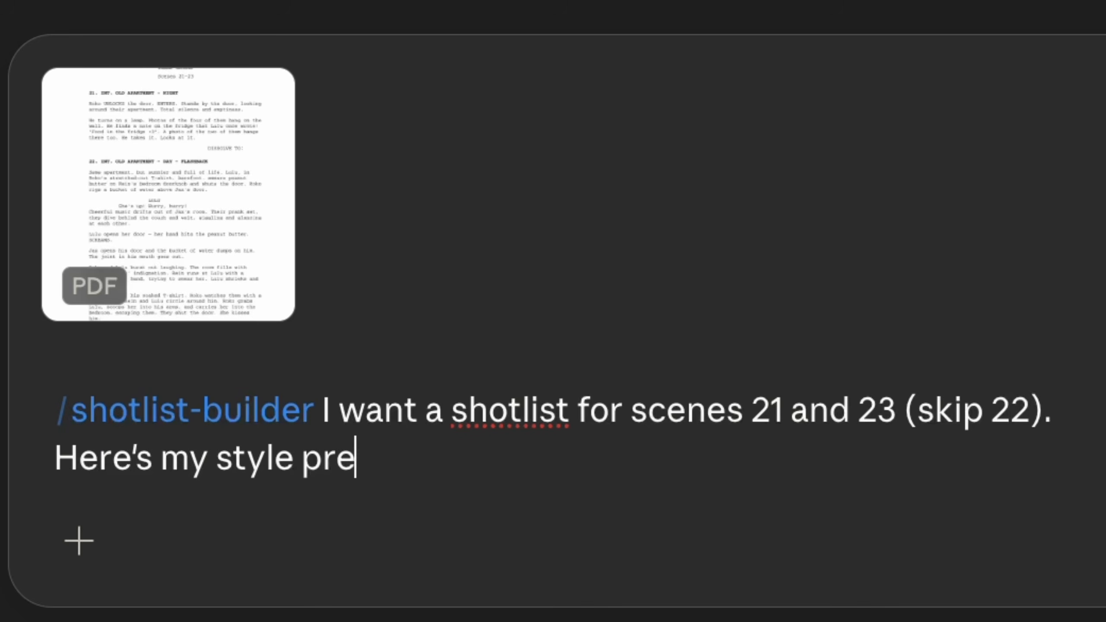
type("fix:")
key("shift+Return")
type("Style: 8K IMAX. Photorealistic — no 3D render, no game engine, no game-cutscene aesthetic.Cinematography: Emmanuel Lubezki × Roger Deakins.Lighting: Natural light only — contre-jour backlight, camera on shadow side, atmospheric haze throughout. Key light from sky and windows only.Color: 60:30:10 — dominant / secondary / accent.Camera: Physical cine lens. 180° shutter motion blur.Skin: Pore-level realism — vellus hair, asymmetric moles, capillary flush, pore-shadow matching on-set light.Acting: Hollywood — micro-pauses before reactions, precise eye-line, wet living eyes with catch-lights, visible breath and chest rise.Physics: Gravity and inertia respected — mass has real weight, correct contact shadows. No floating props.Composition: Rule of thirds + golden ratio. Every person moving from frame one.Continuity: Characters, props, environment identical across every cut. No identity drift.Technical: 24fps smooth motion. 8K detail. No jitter.Audio: Environmental SFX only. No music. No subtitles.")
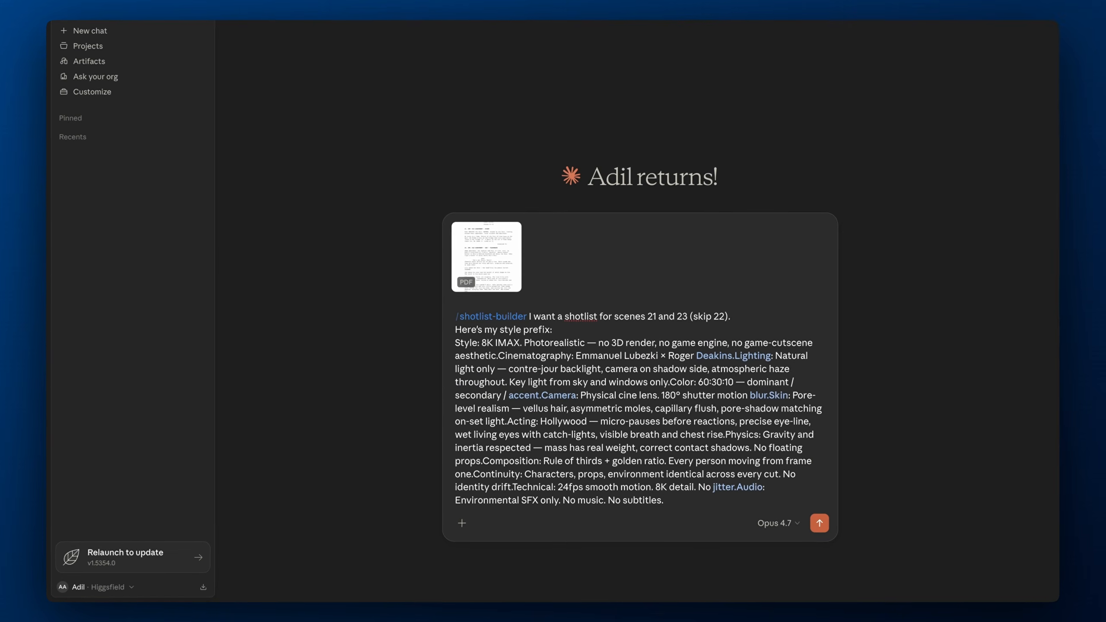
key("Return")
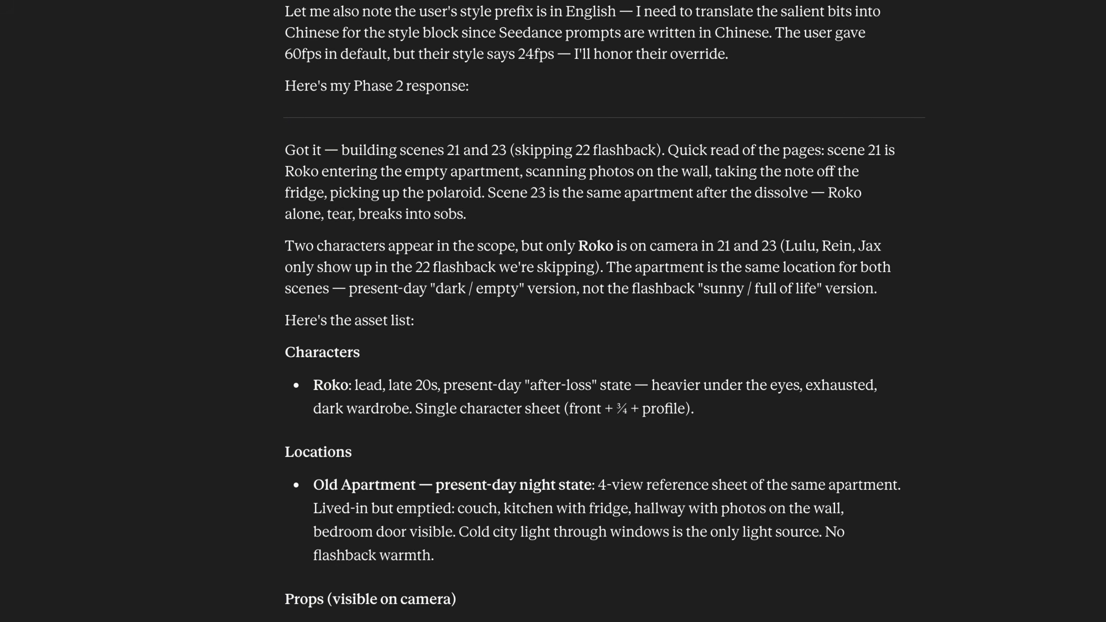
Read through the asset list in the reply, covering characters, locations, props and the style block
scroll(605, 311, "down", 3)
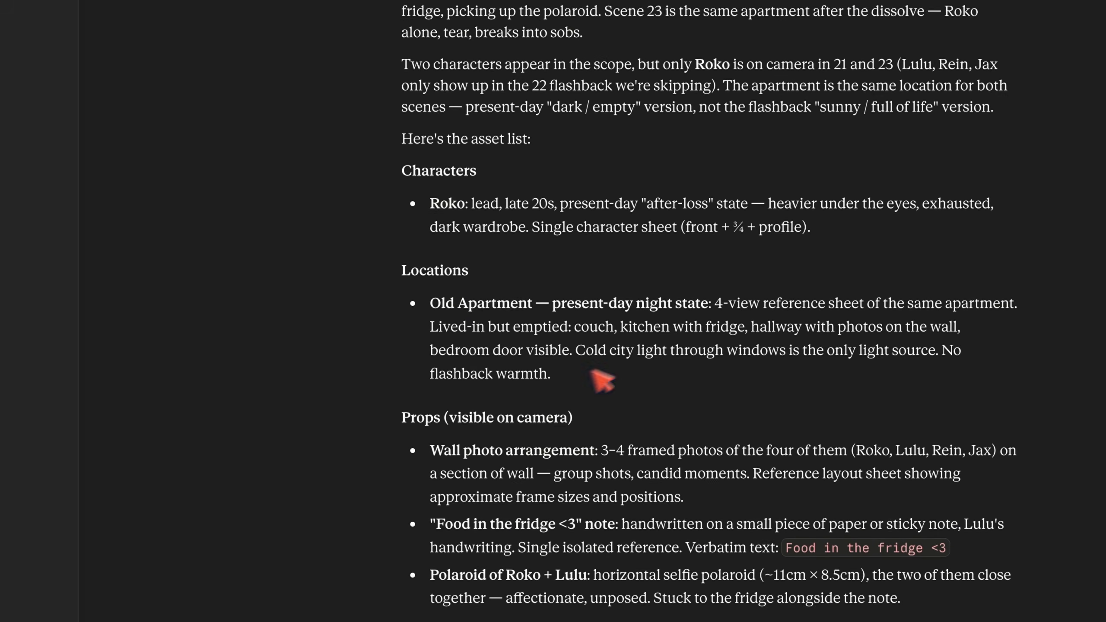
scroll(599, 313, "down", 1)
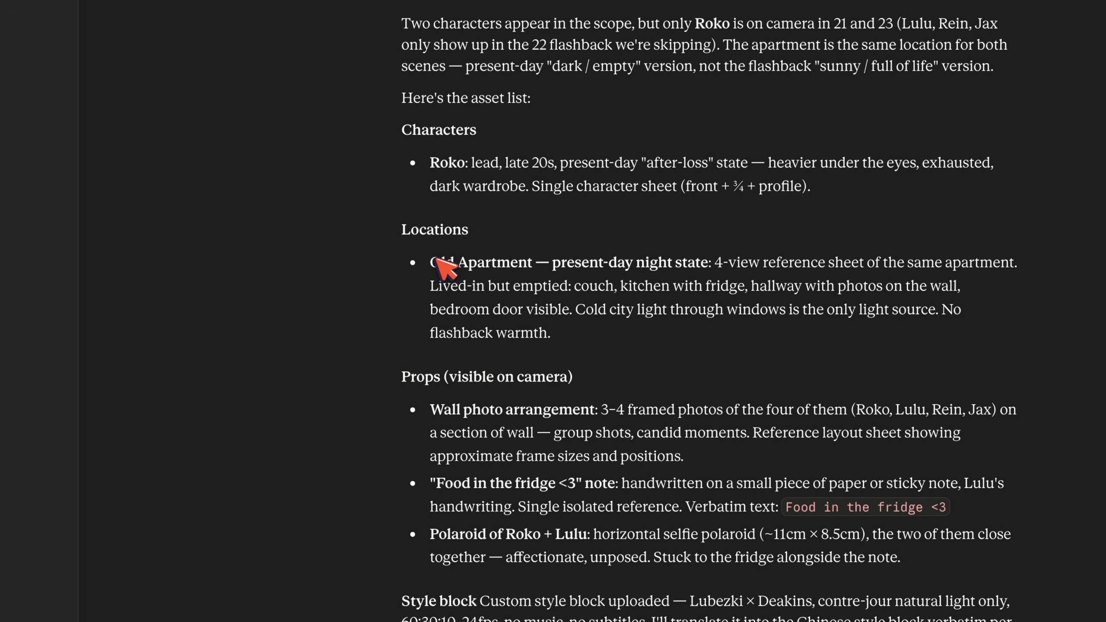
scroll(444, 270, "down", 3)
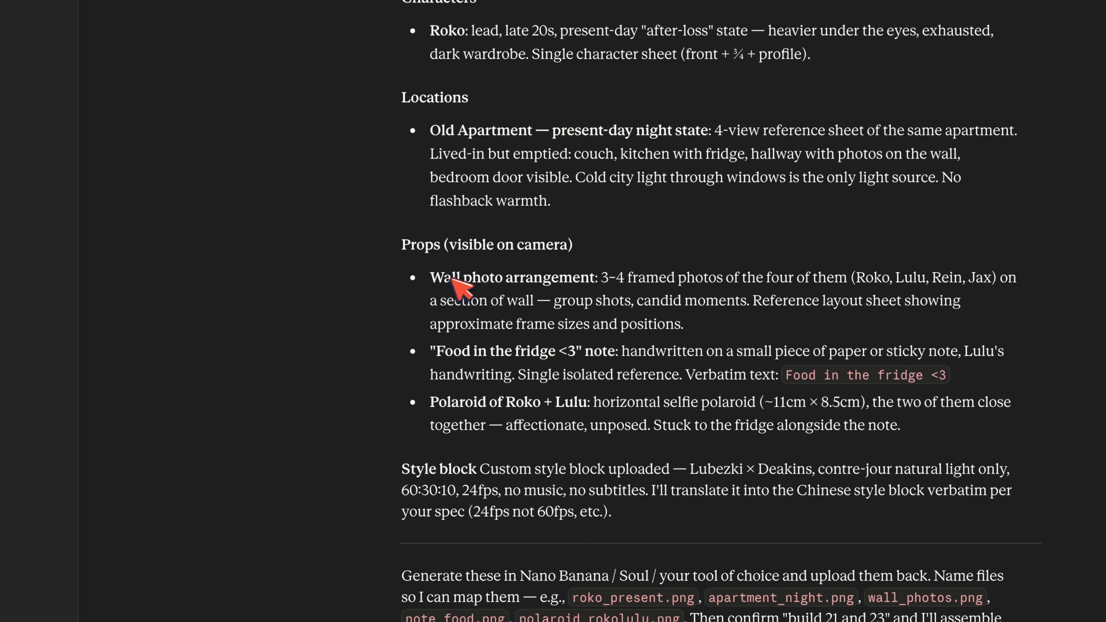
scroll(638, 286, "down", 1)
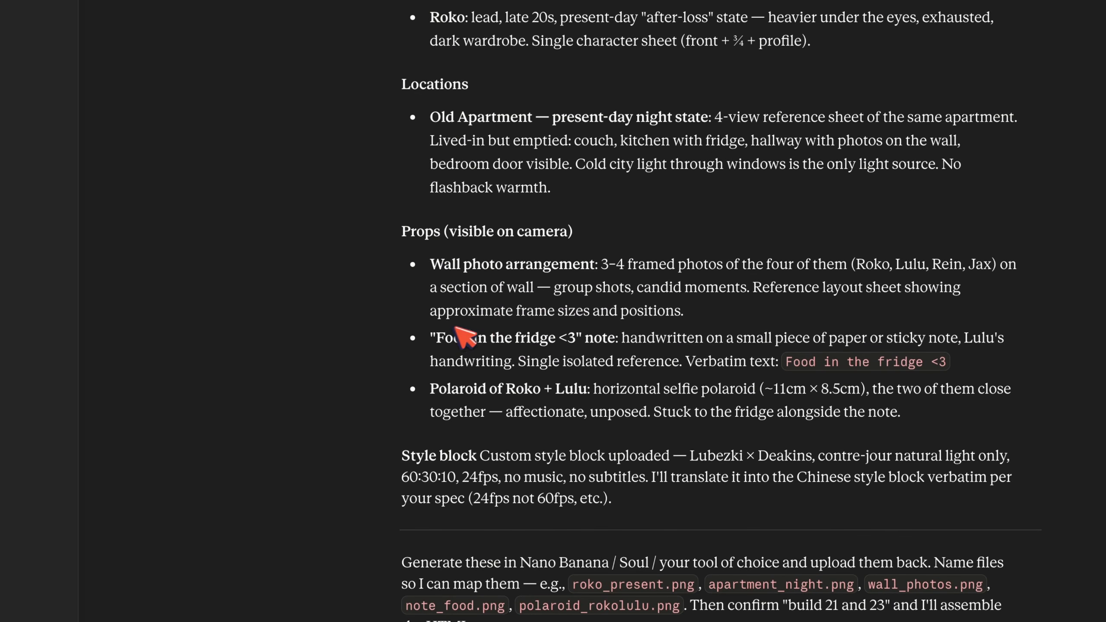
scroll(561, 351, "down", 1)
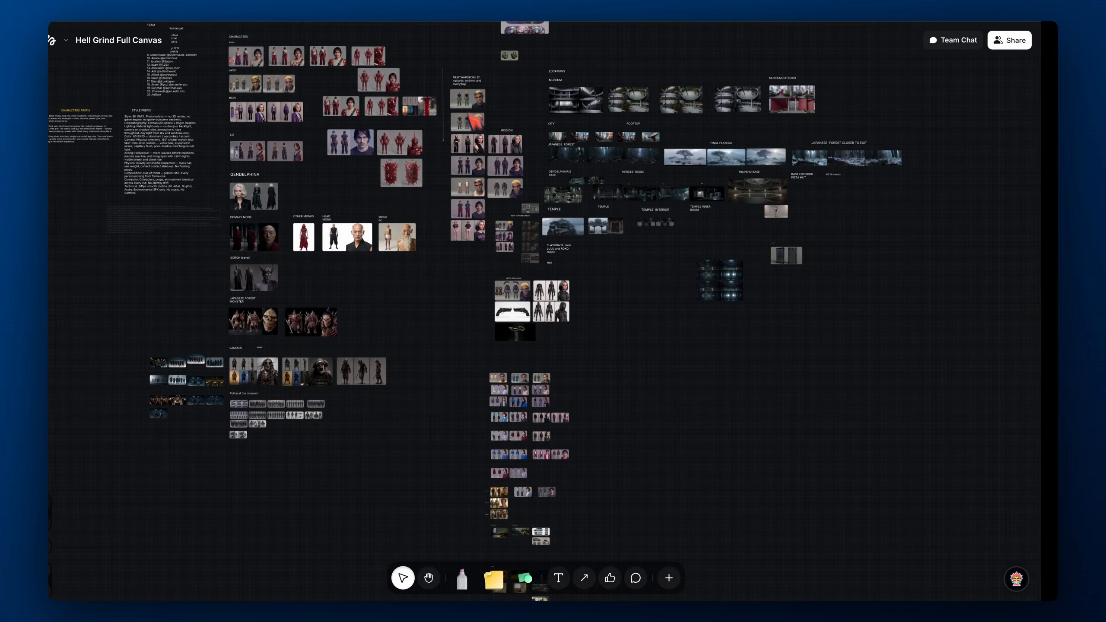
Switch to the Hell Grind Full Canvas and download the daytime street image with the overpass from the CITY group
scroll(489, 172, "up", 10)
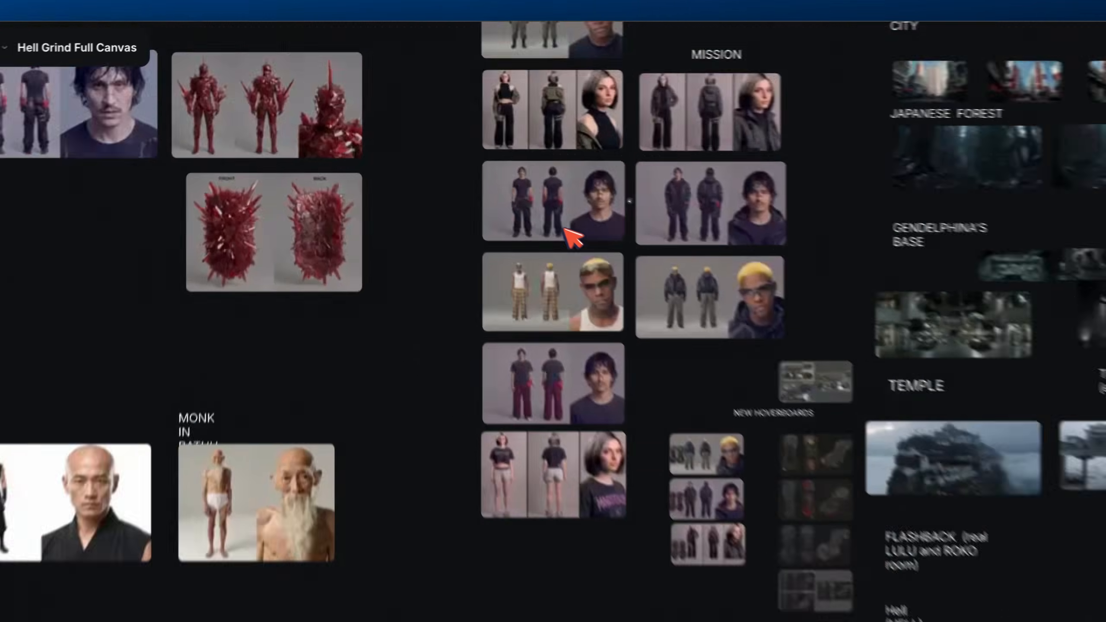
scroll(592, 251, "up", 5)
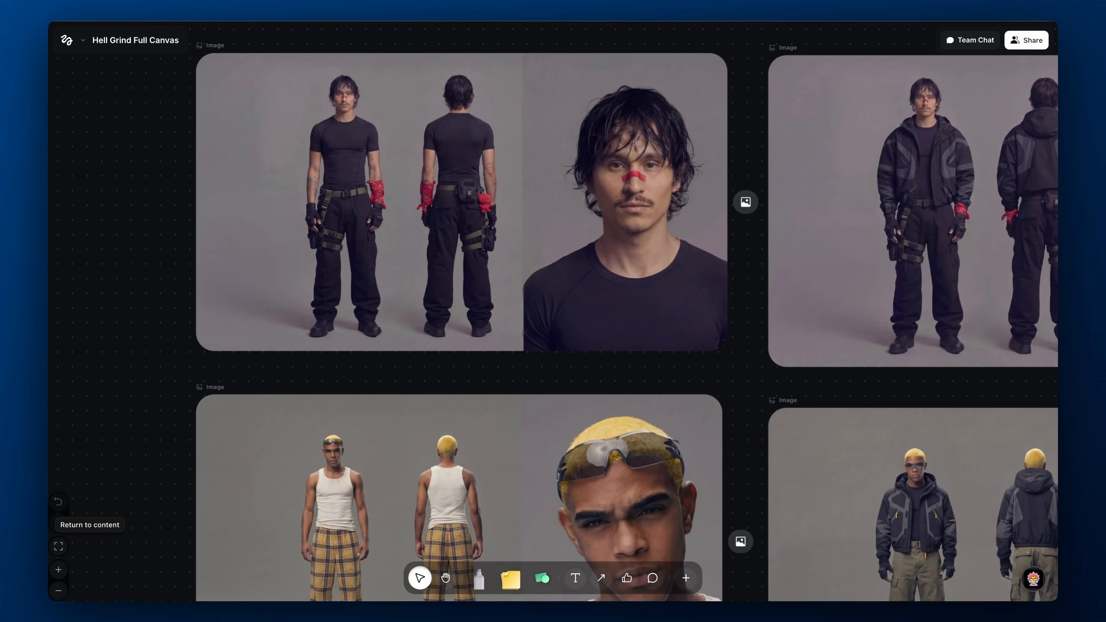
scroll(486, 178, "down", 10)
scroll(485, 179, "right", 5)
scroll(484, 179, "up", 2)
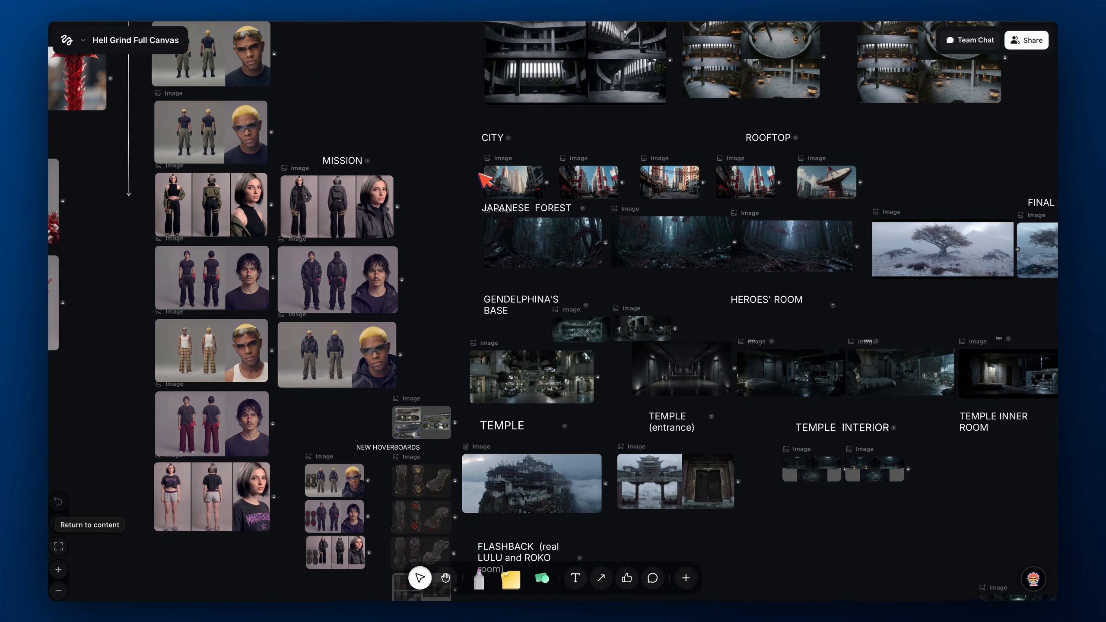
scroll(653, 221, "up", 10)
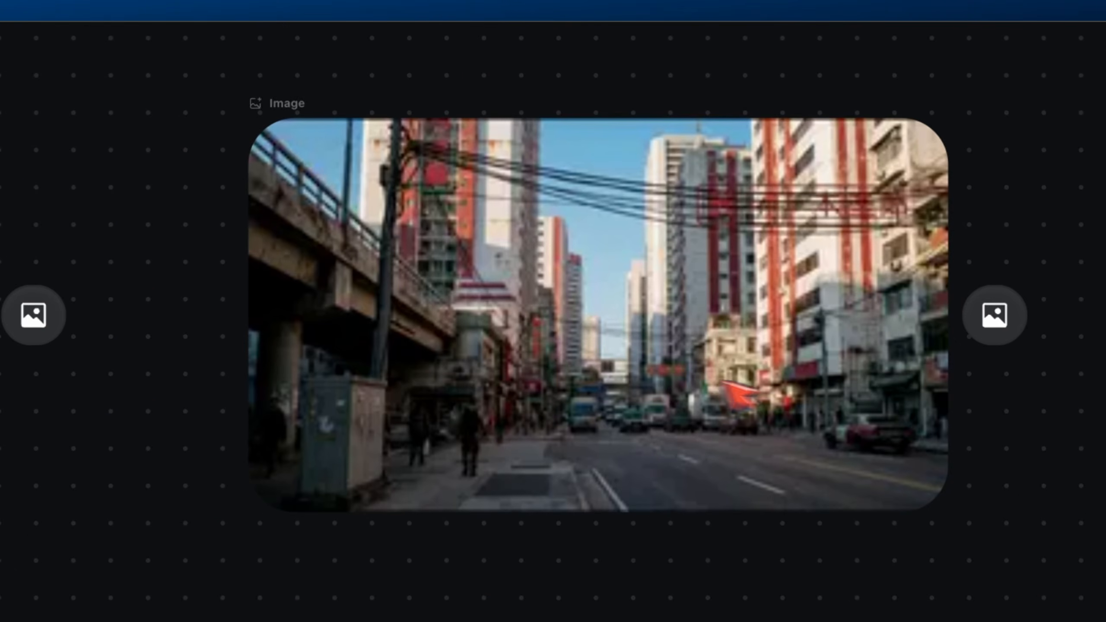
right_click(650, 371)
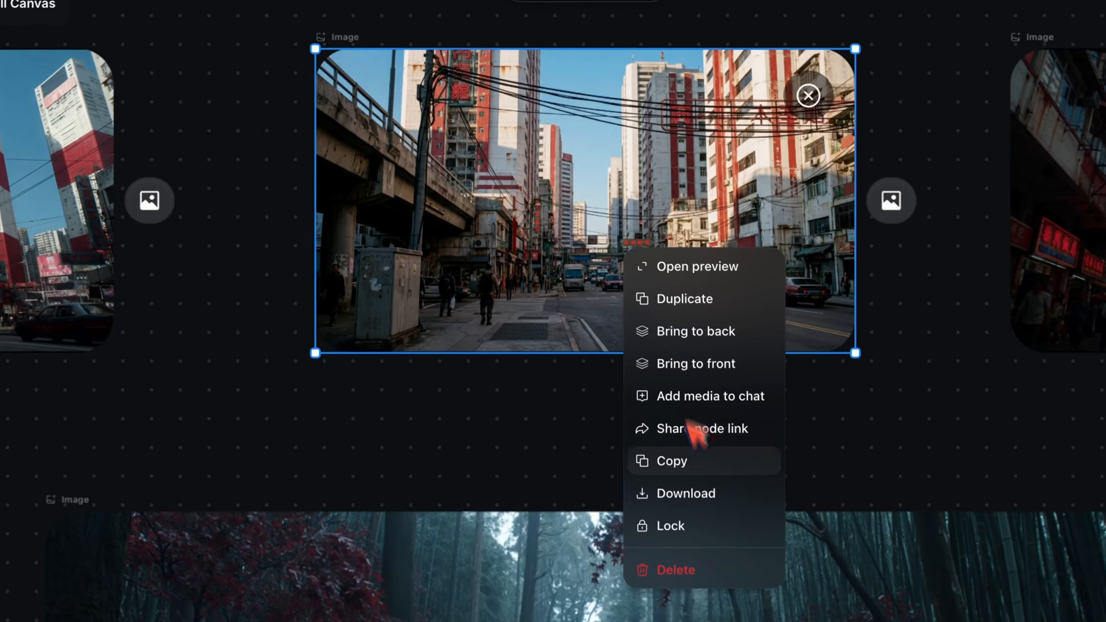
left_click(700, 488)
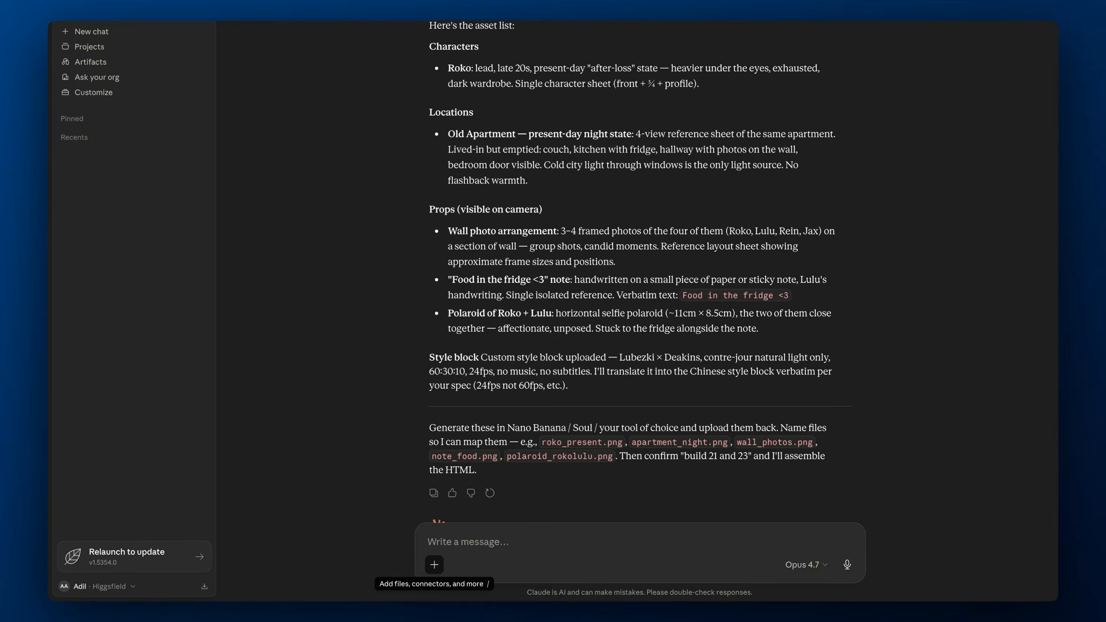
Return to the Claude chat and attach the downloaded city street image to a new message
left_click(430, 563)
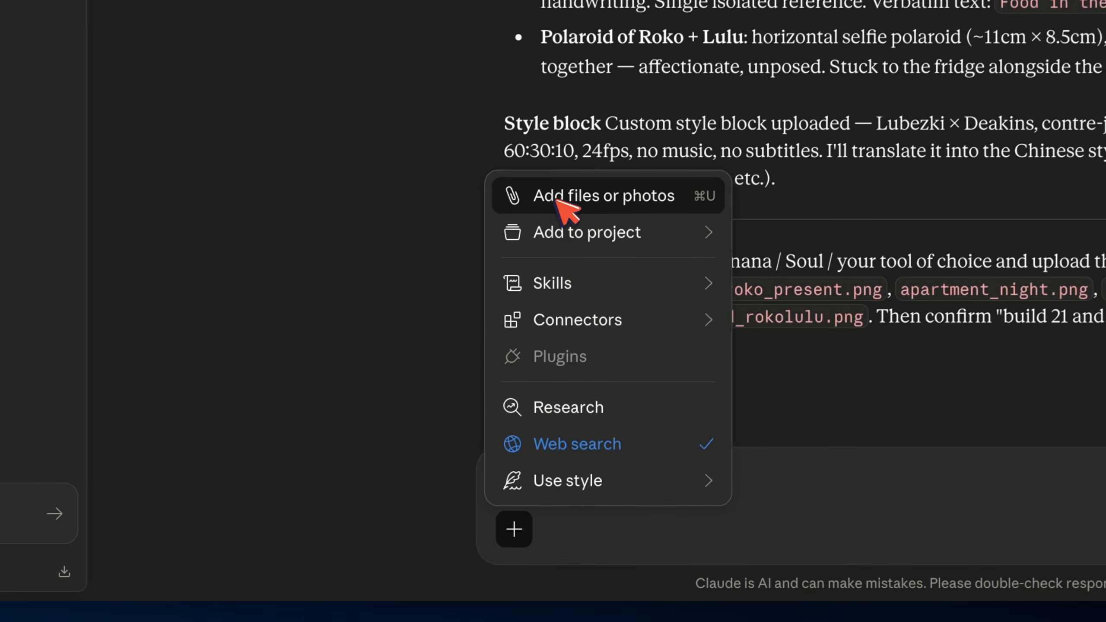
left_click(575, 234)
left_click(406, 159)
left_click(973, 441)
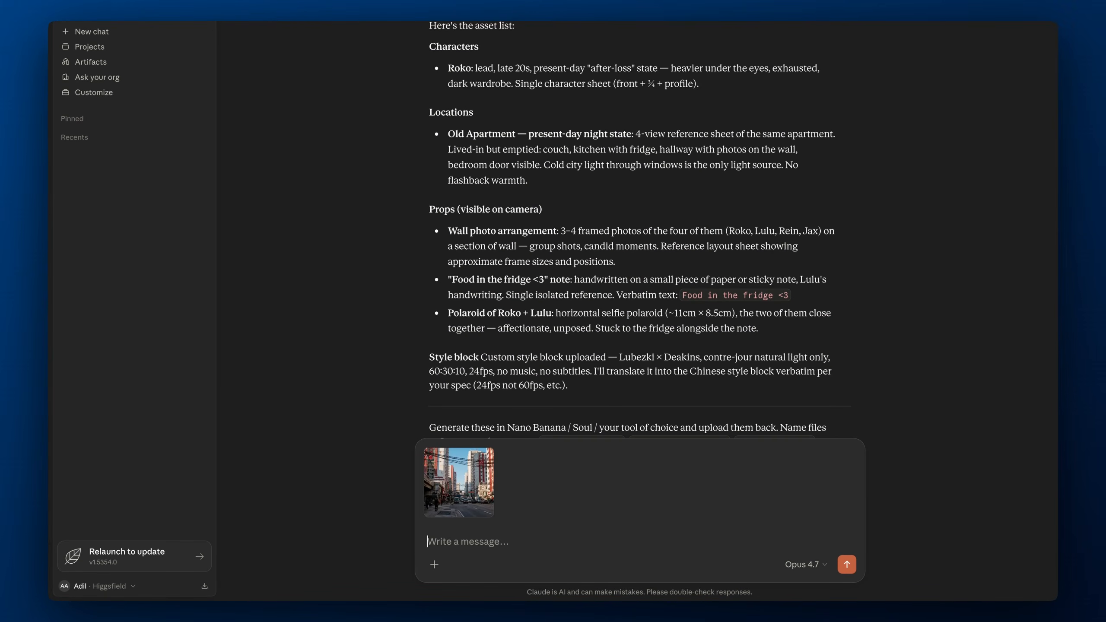
Write in the message: "The apartment needs to be in this city (you can see the same buildings from the window)."
type("The apartment needs to be")
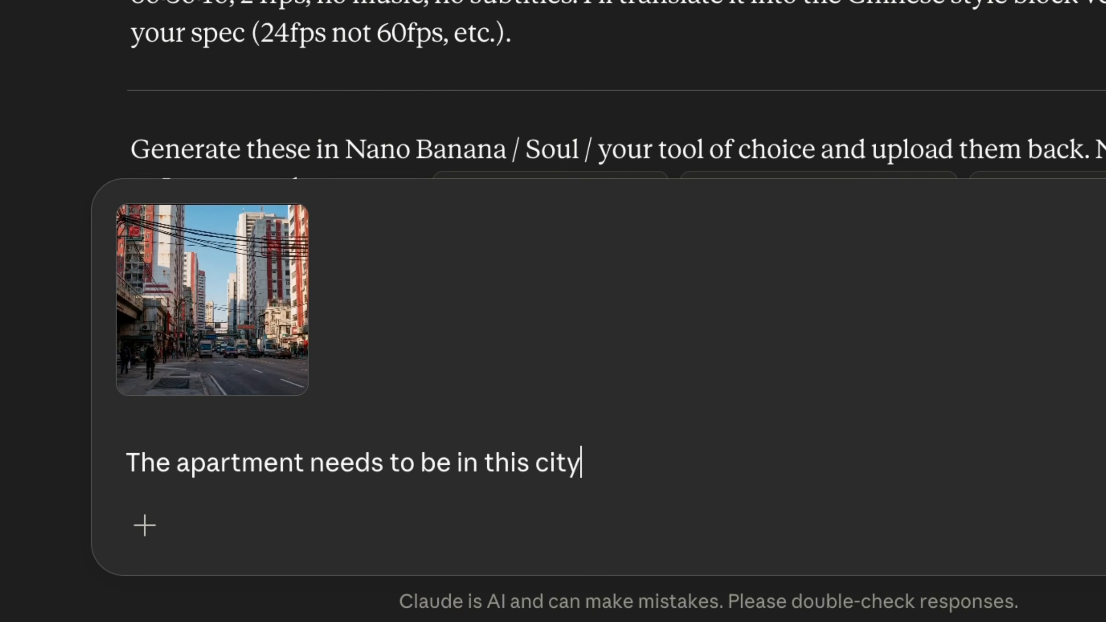
type("in")
key("BackSpace")
key("BackSpace")
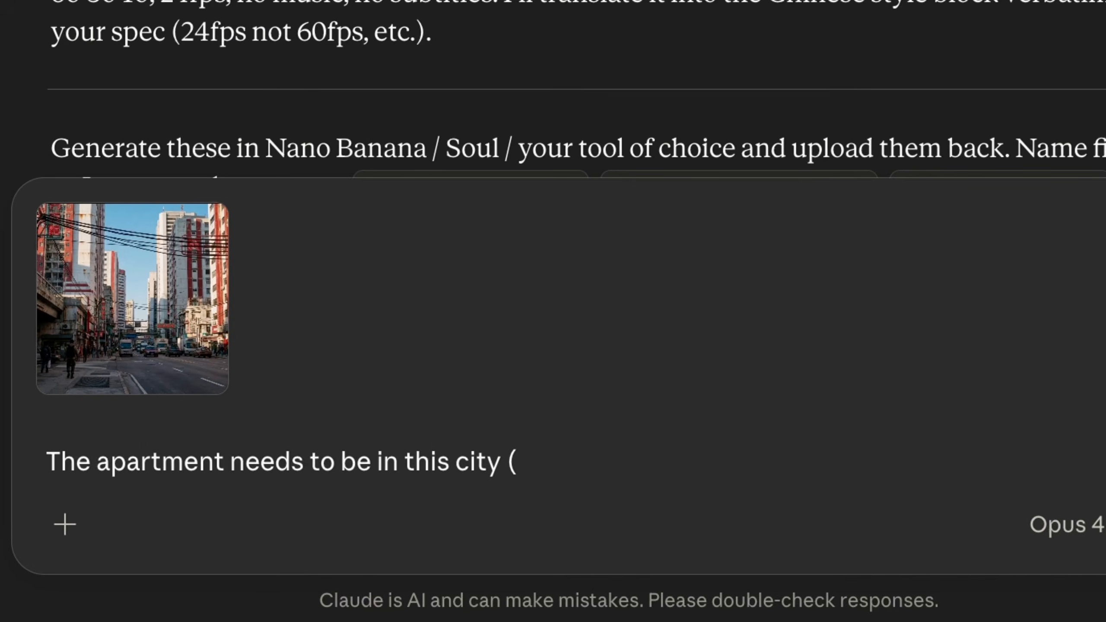
type("you can see the same building")
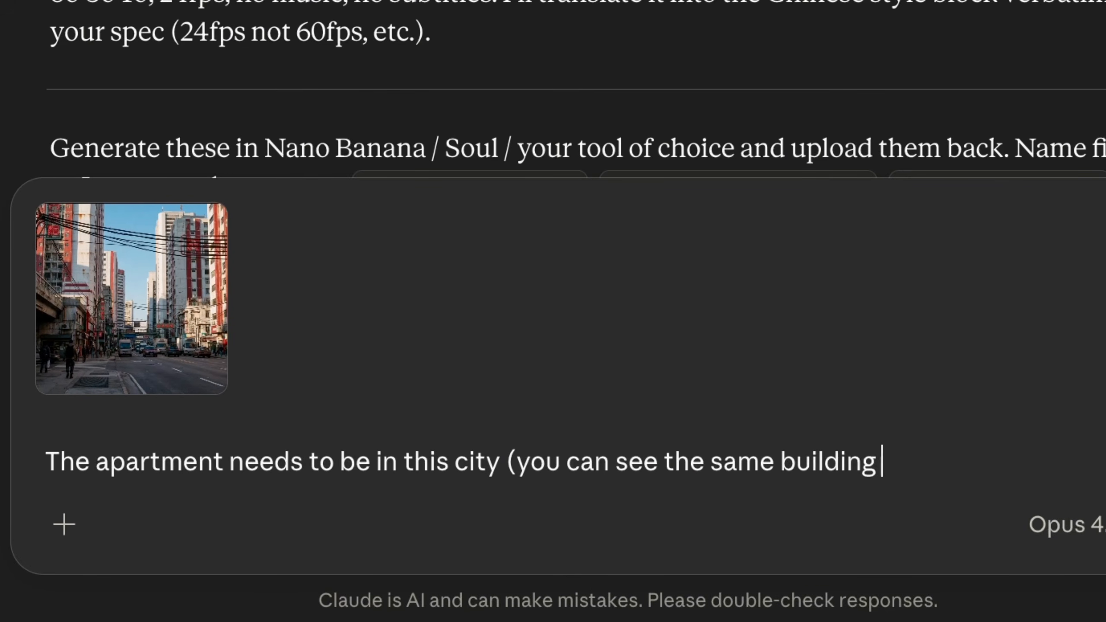
type("ndow).")
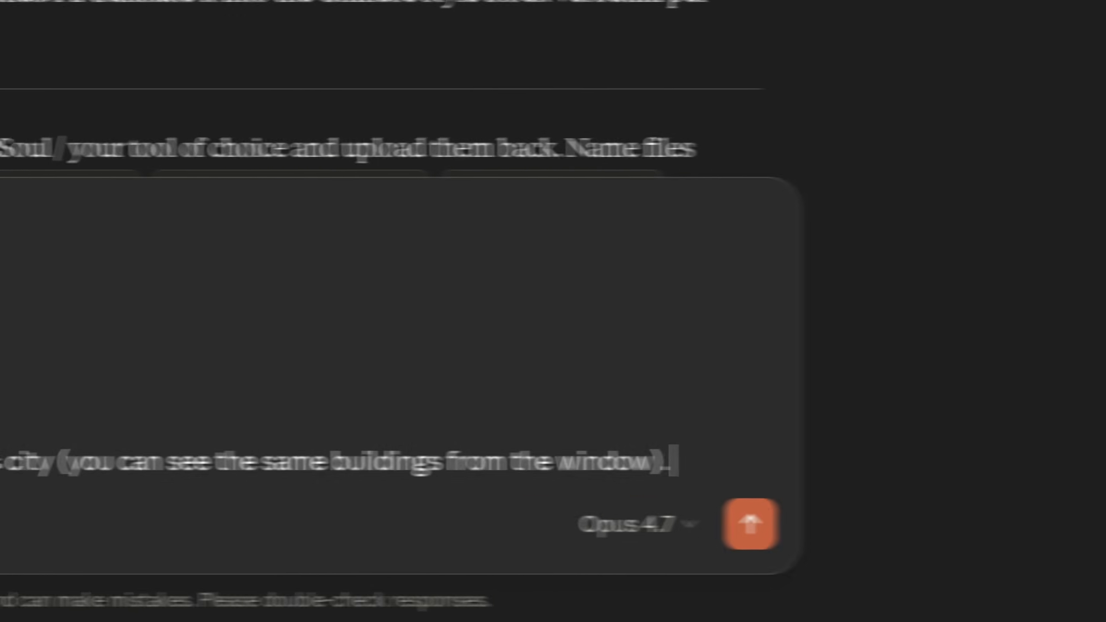
Add to the message: "I need a wide living room, with a couch in the center. On the wall there are a bunch of posters."
type(" I need")
type(" a wide living ")
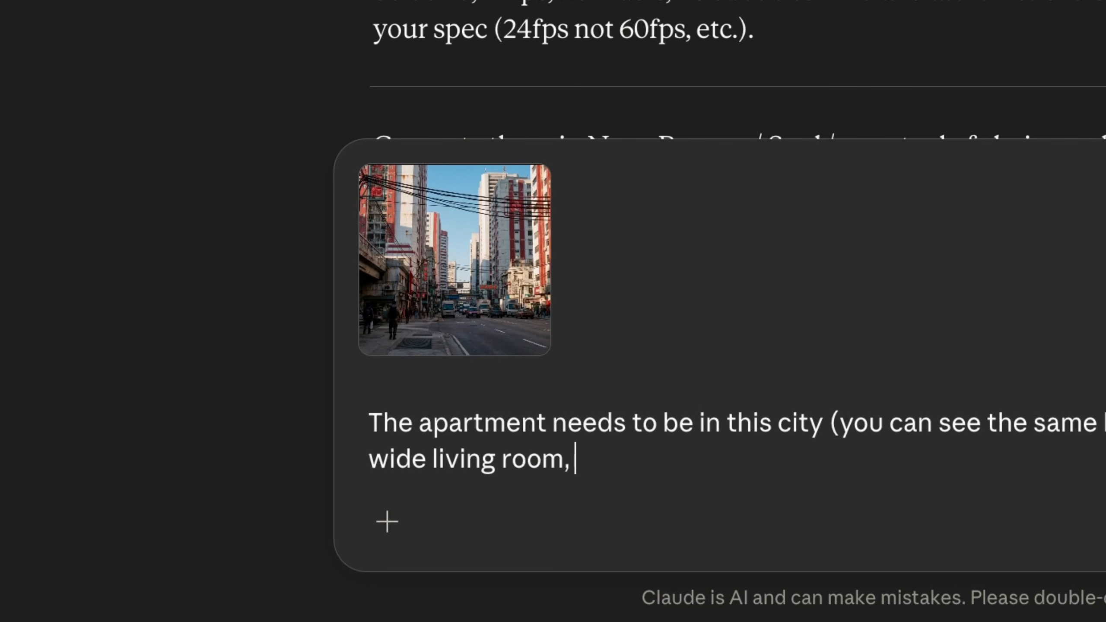
type("room, with a couch in")
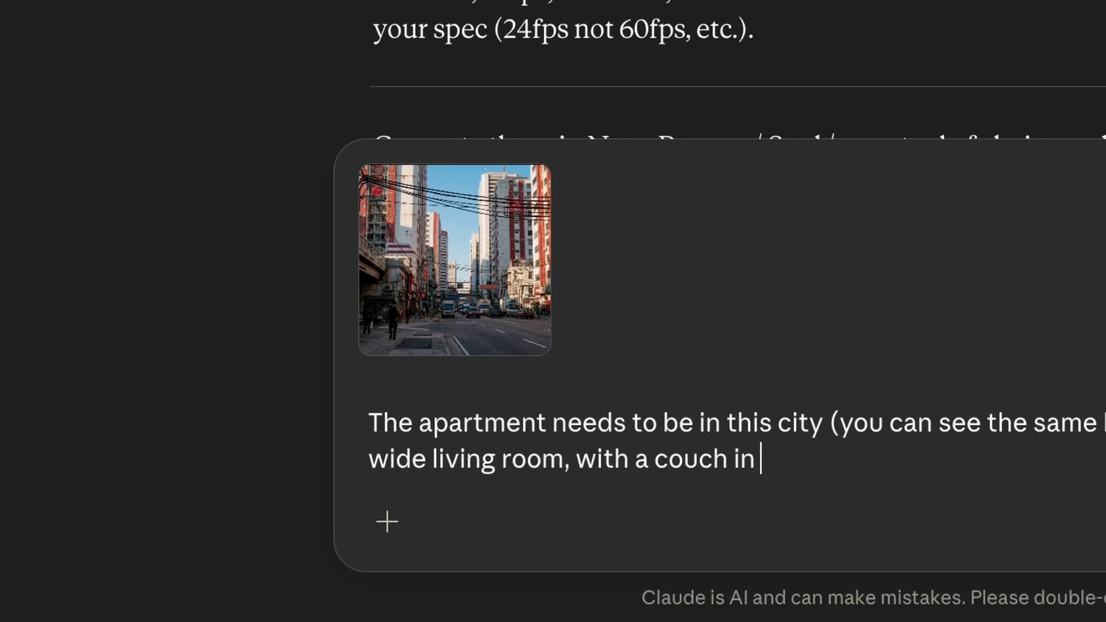
type(" the s")
key("BackSpace")
type("center.")
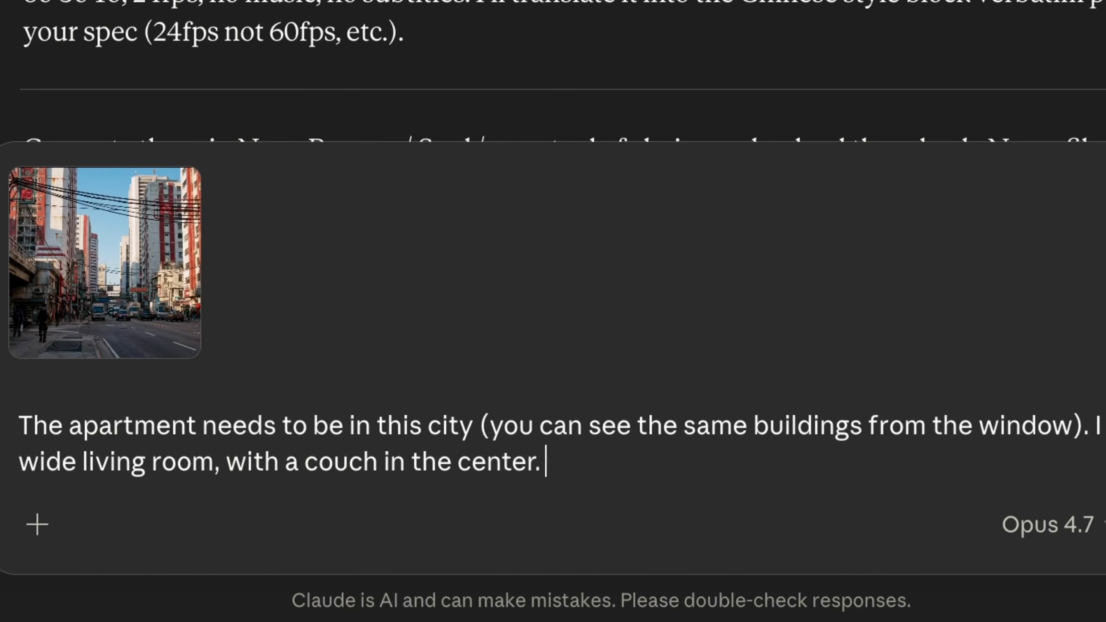
type(" ON the")
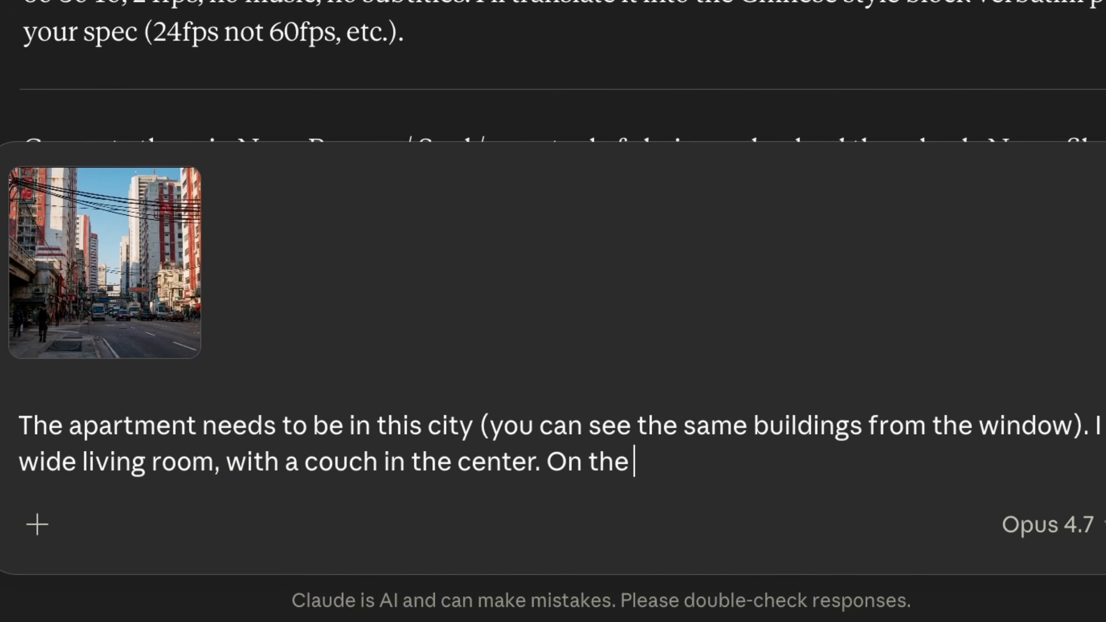
type(" wall there are a bunch")
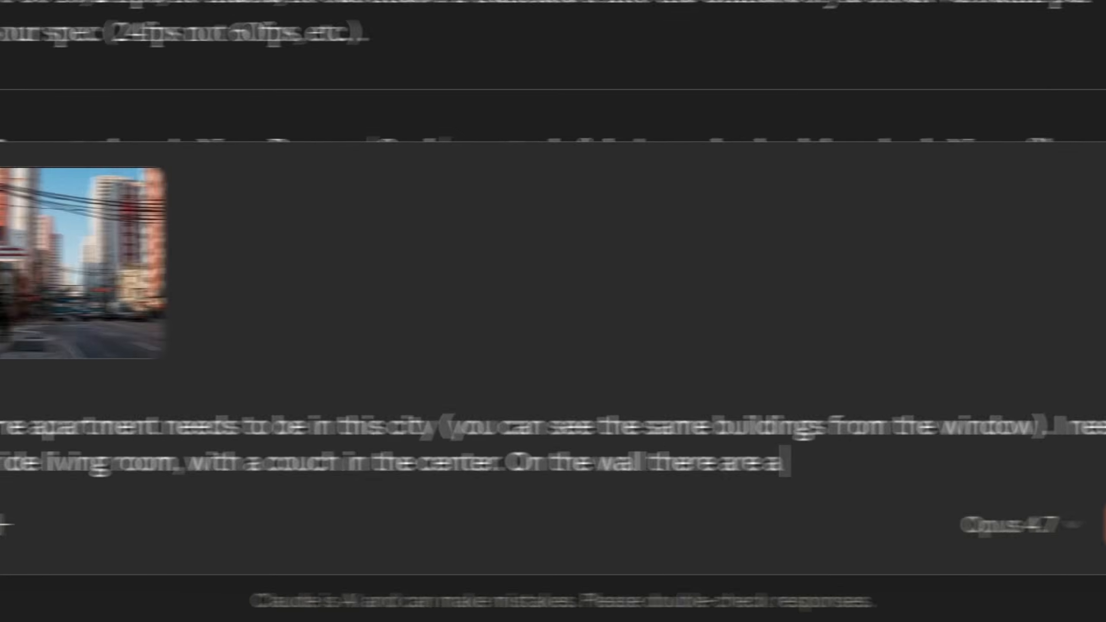
type(" of ")
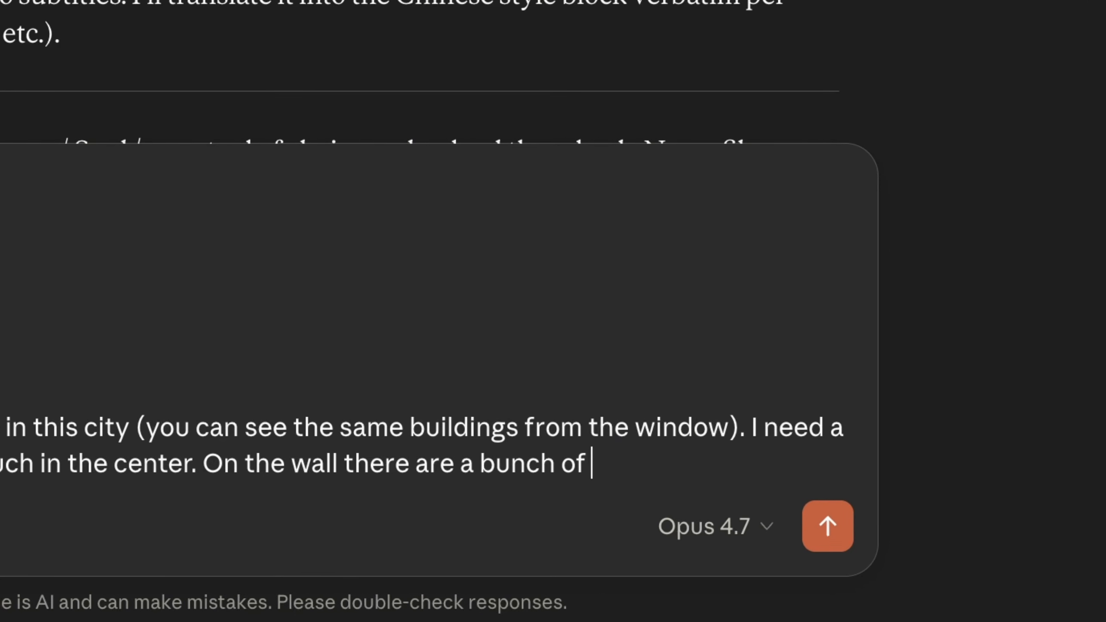
type("posters.")
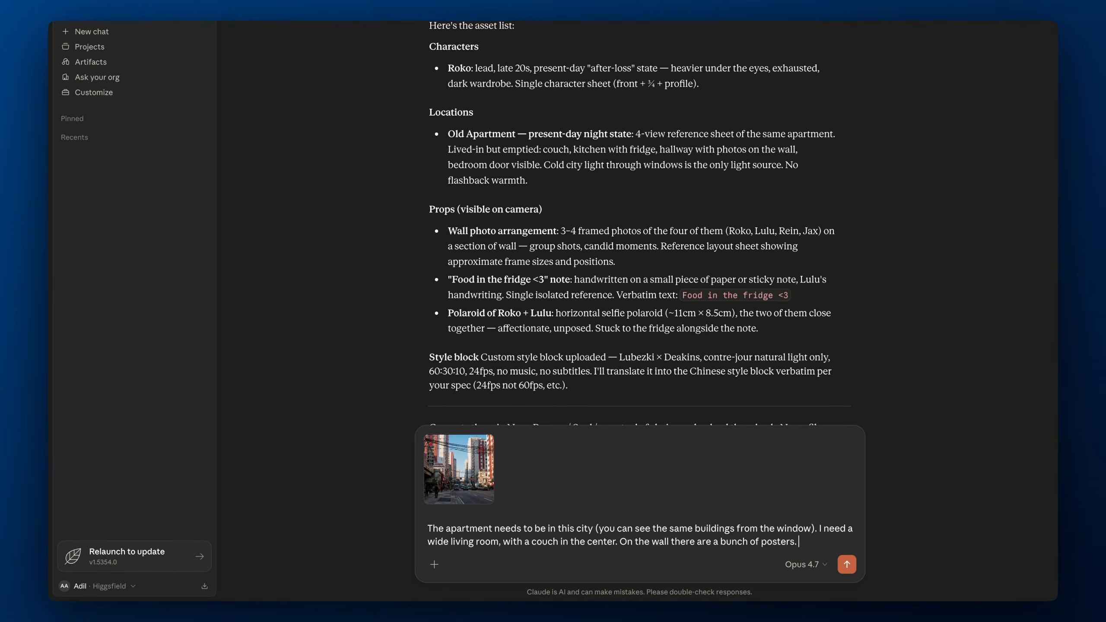
Add to the message: "There are 2 windows on the left side, on the right side there's a hallway that leads to the entrance."
type(" T")
type("here are 2")
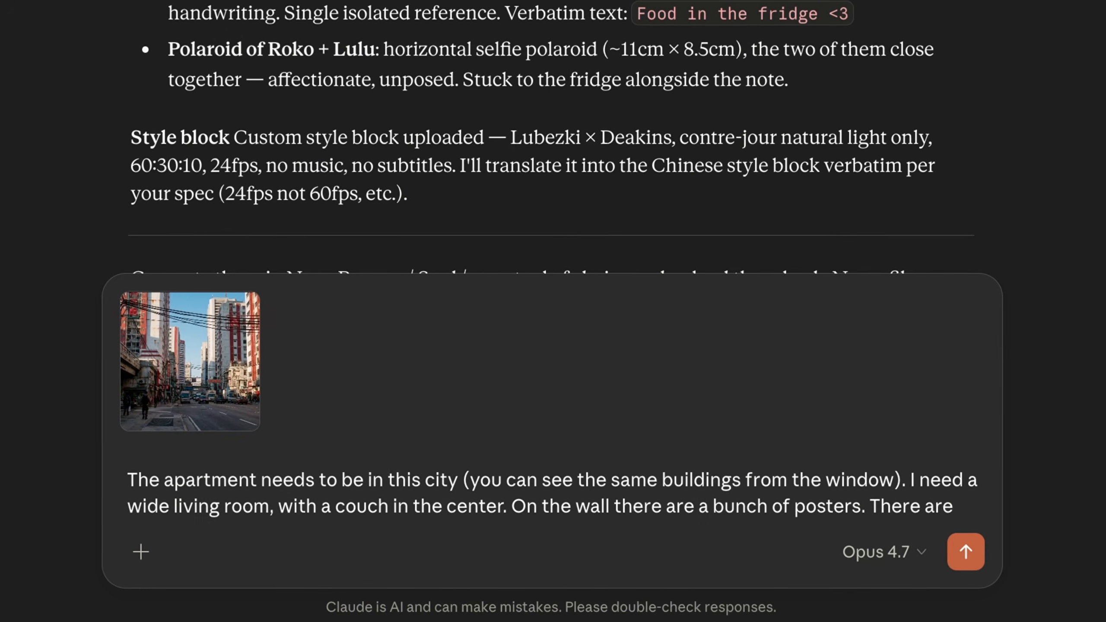
type(" e")
key("BackSpace")
type("windows on")
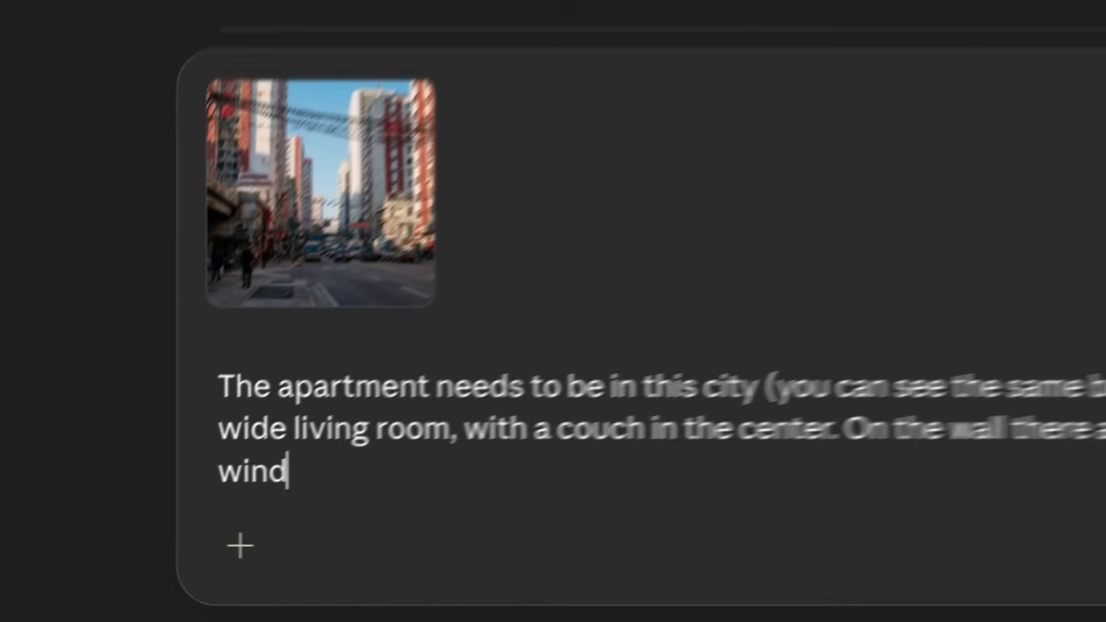
type(" the left")
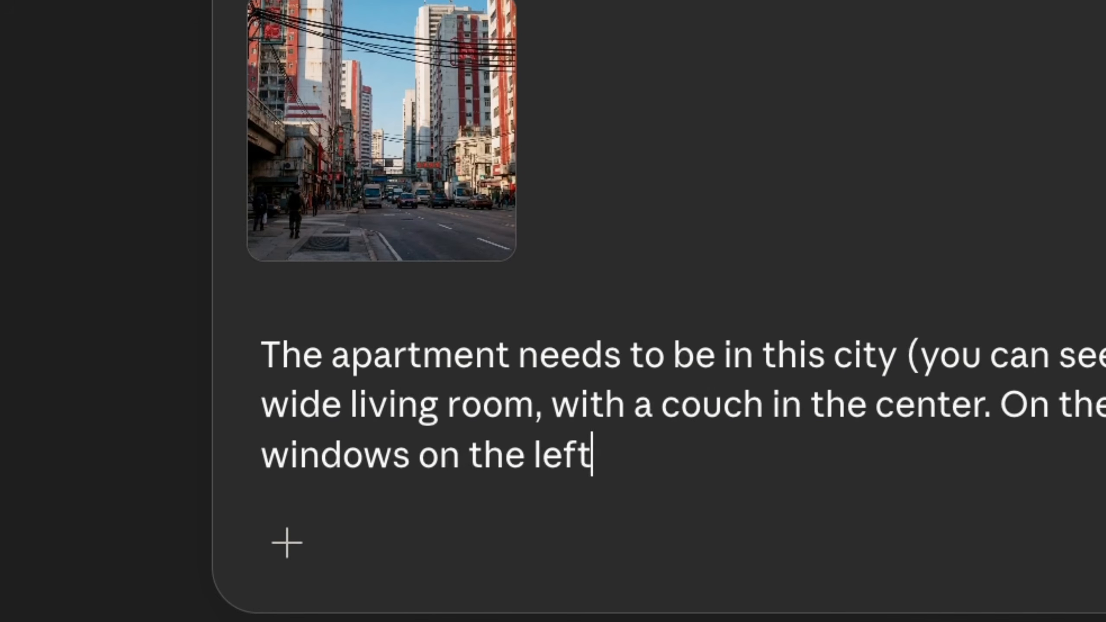
type(" side, on the right sid")
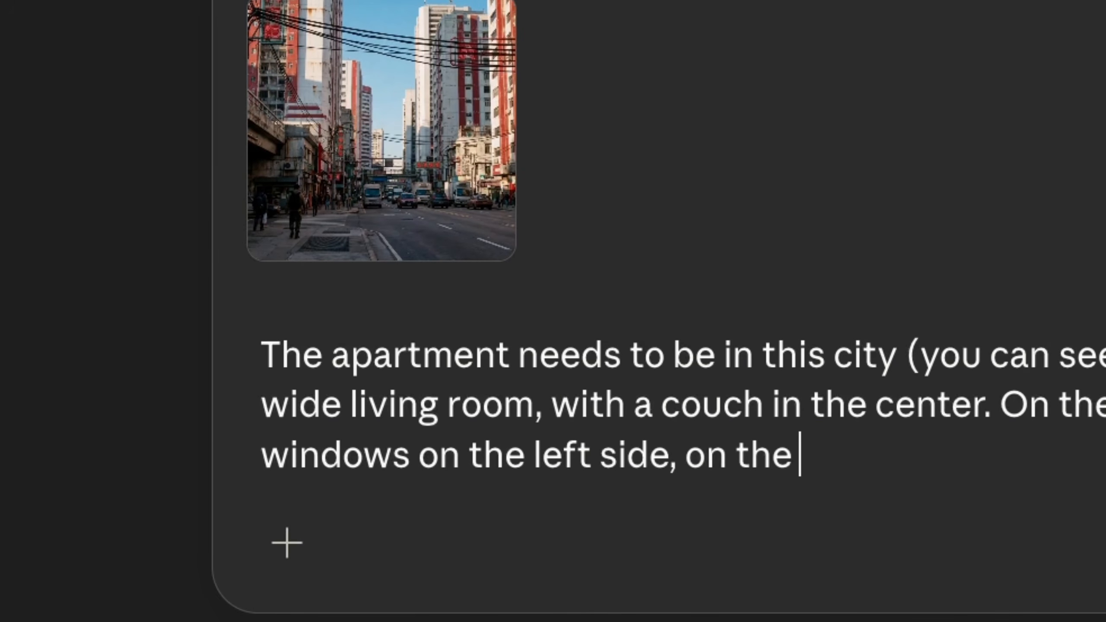
type("e, on the right side,")
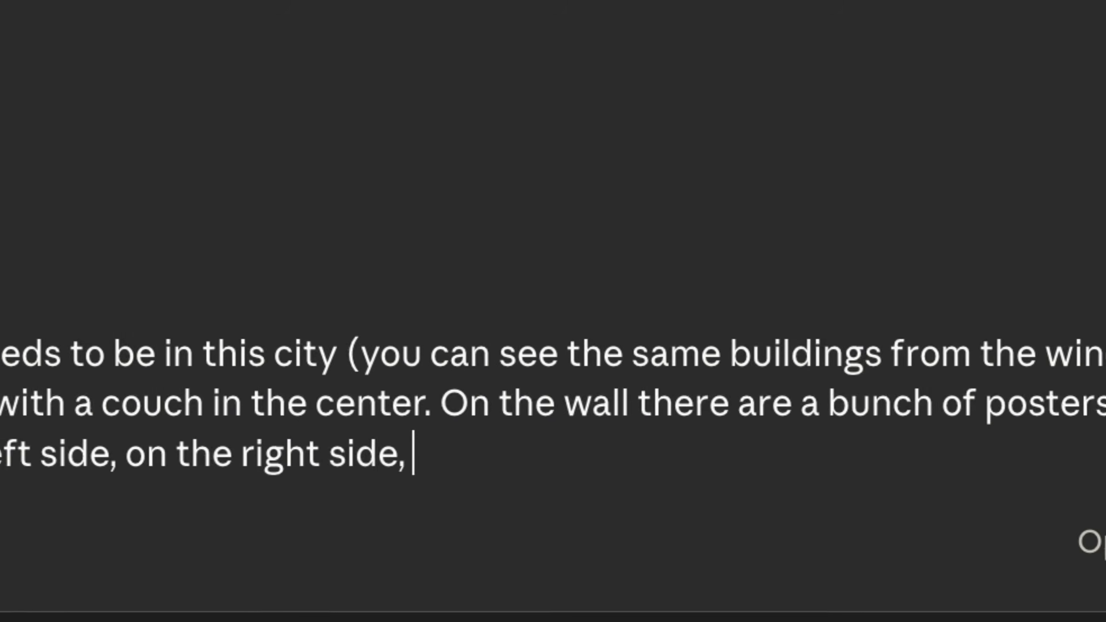
key("BackSpace")
type("th")
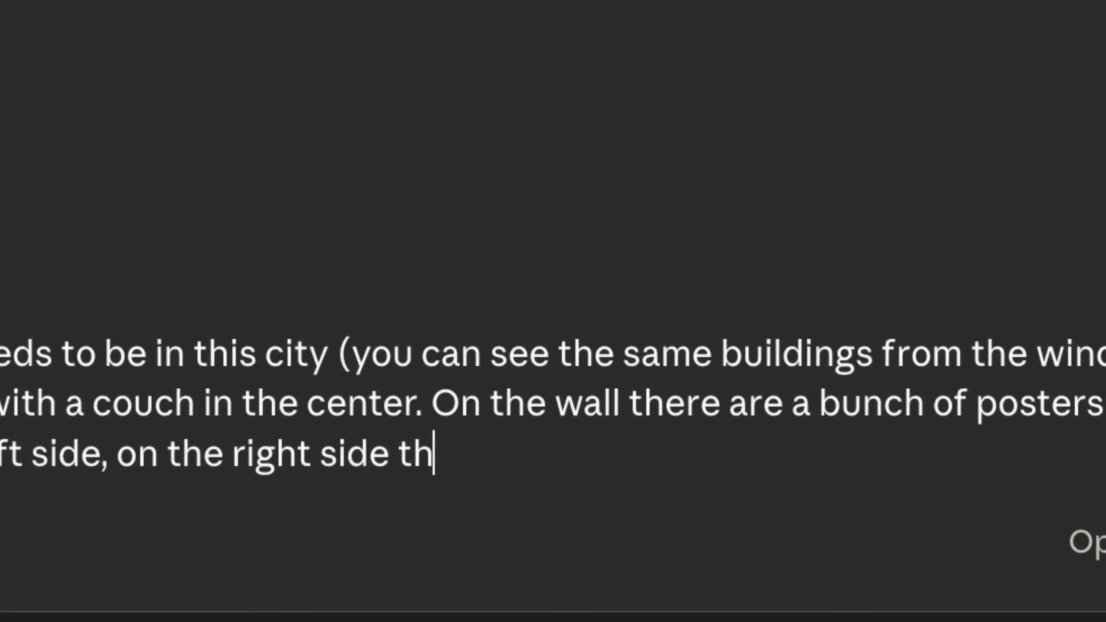
type("ere's a hallway")
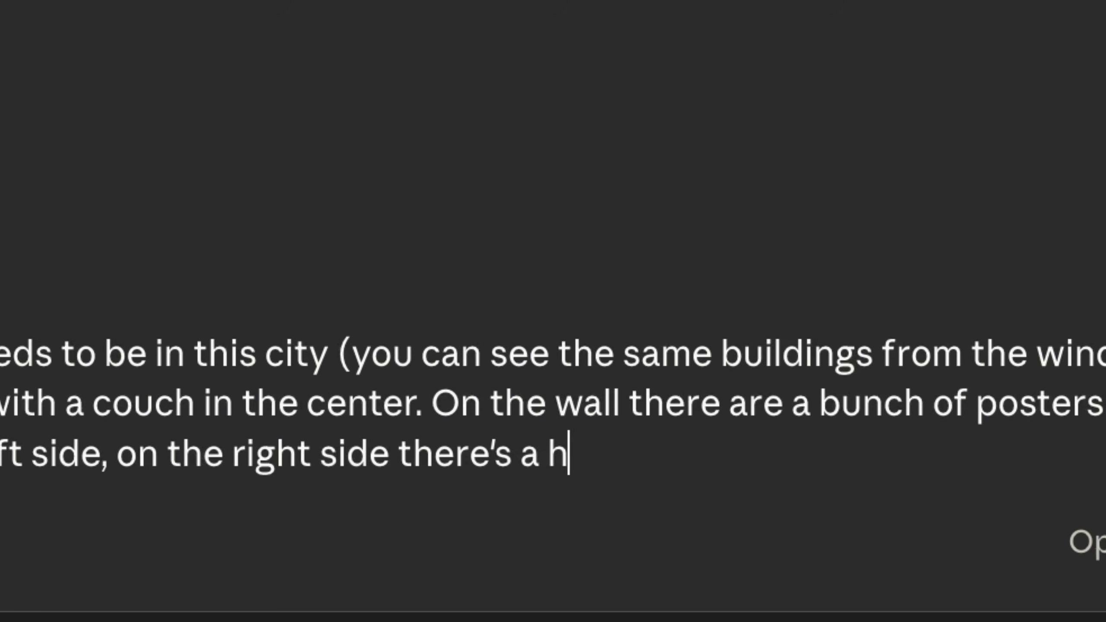
type(" that leads to")
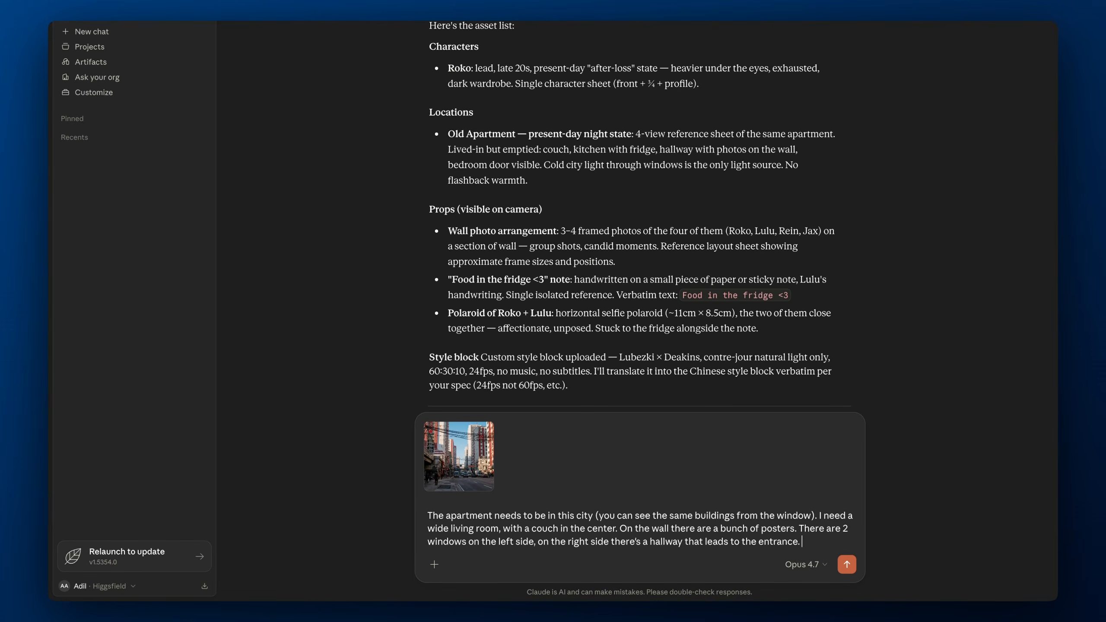
Add to the message: "Along the hallway I want 2 doors on the left, and 3 doors on the right."
type("the entrance. Along the hallway I wan")
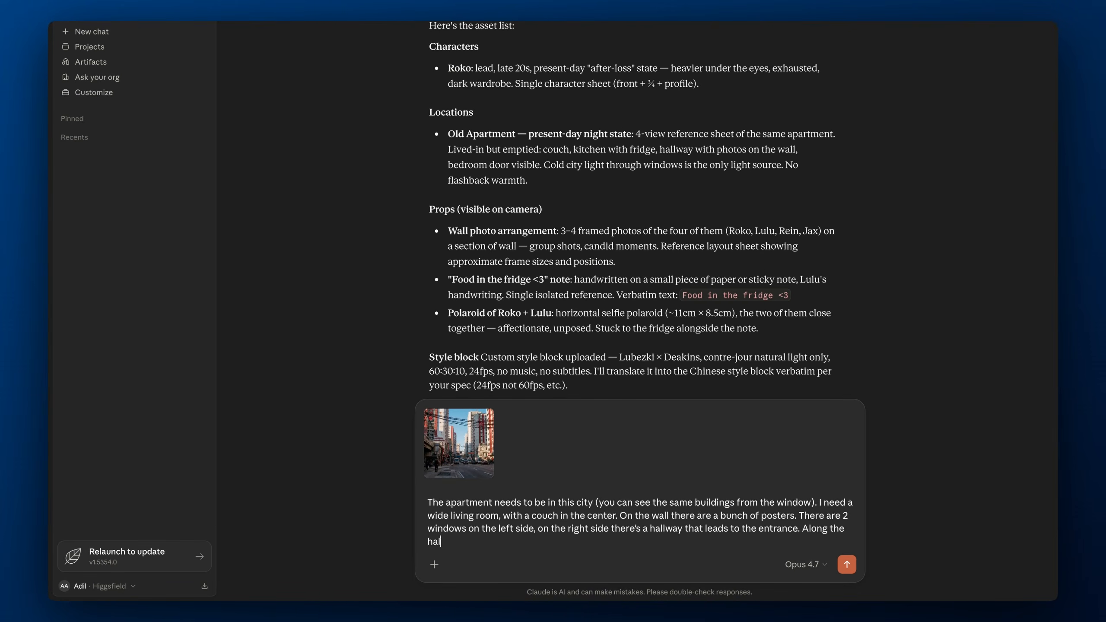
type("t")
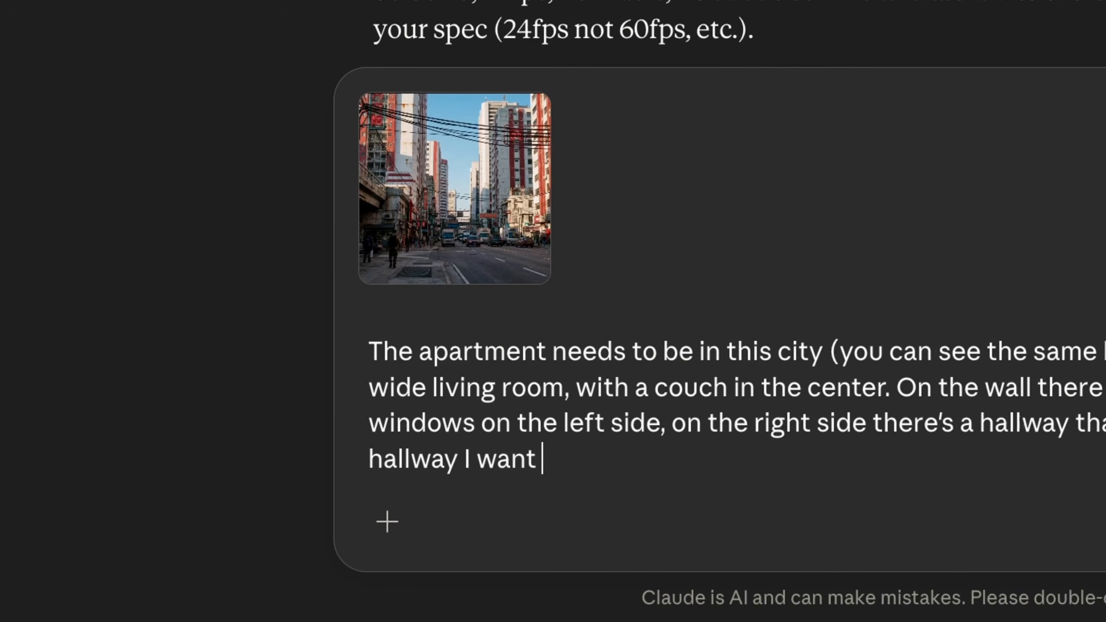
type(" 2 doors on the left, and 3")
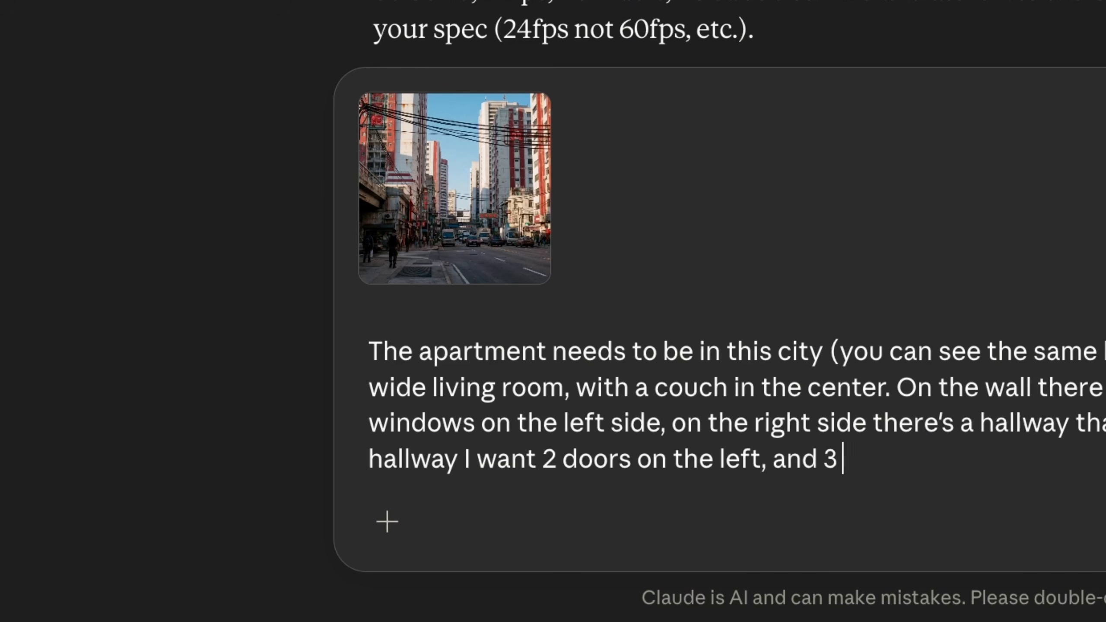
type("doors on the")
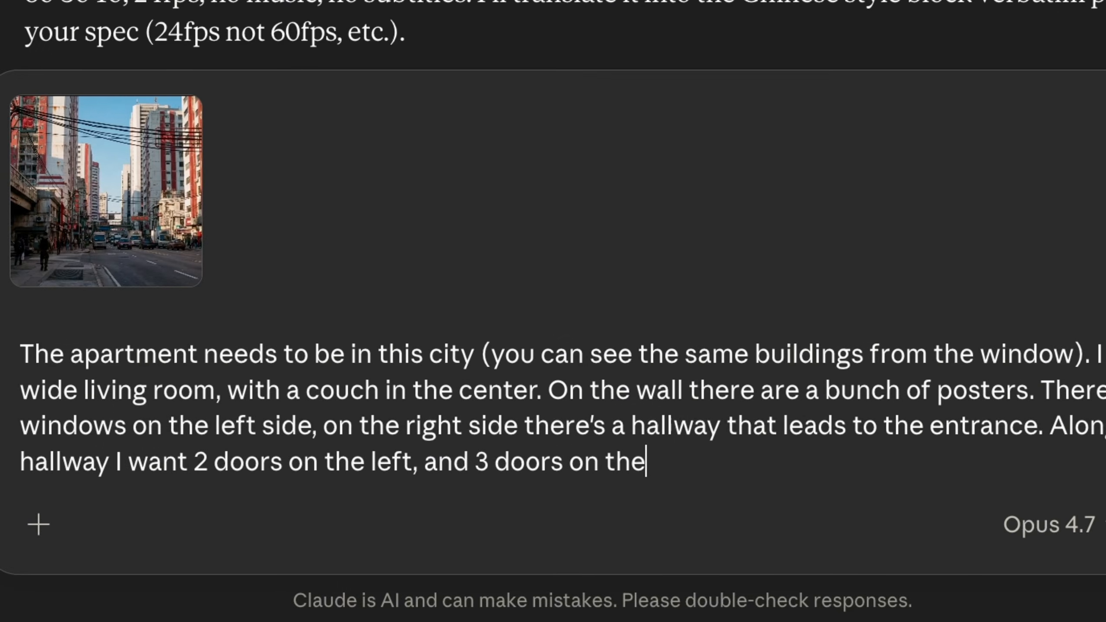
type(" right.")
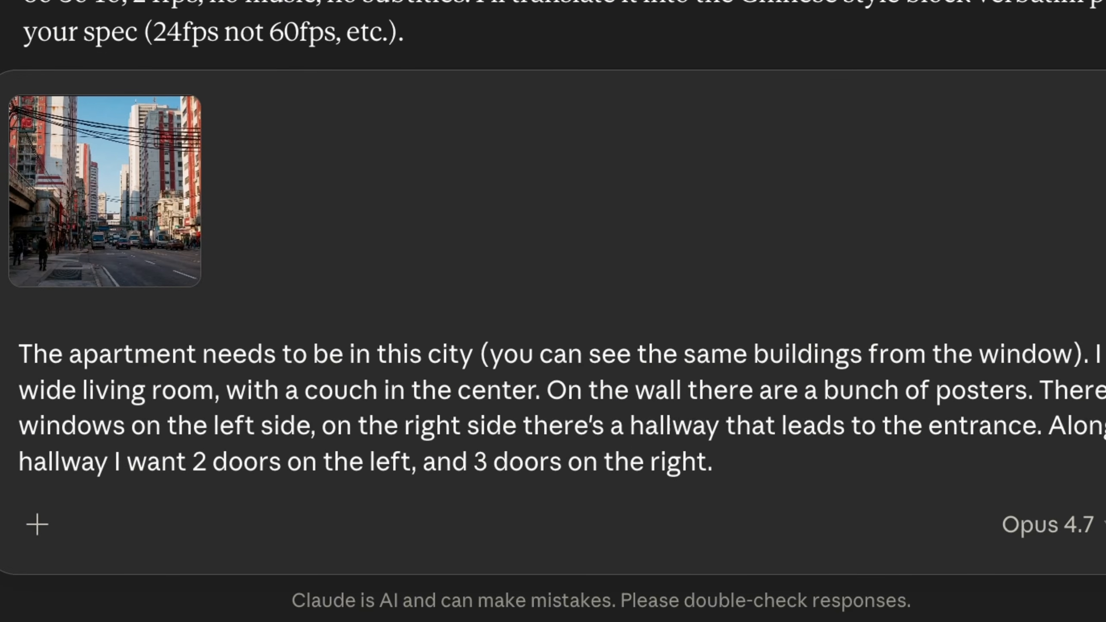
Finish the apartment description with "and there's a small kitchen on the right." and send the message
type(" and the")
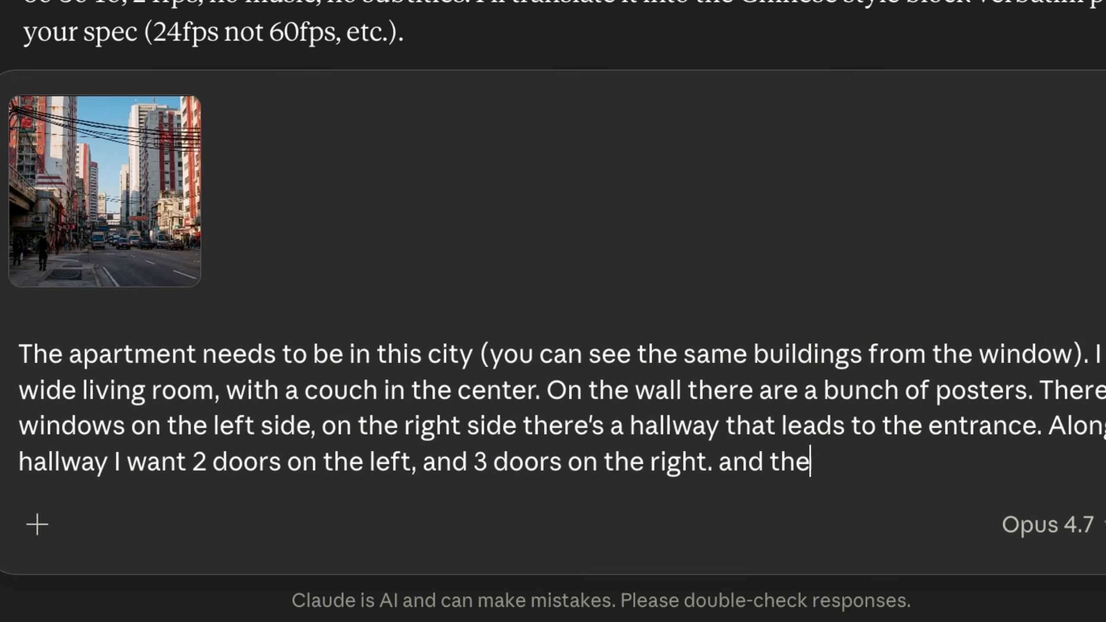
type("re's a snall")
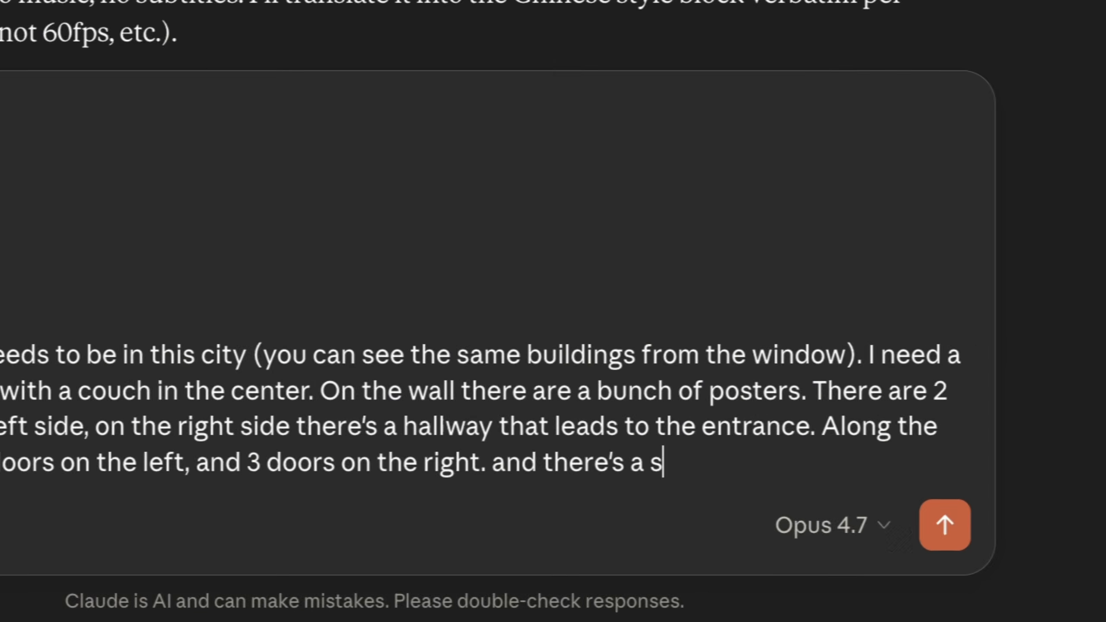
key("BackSpace")
key("BackSpace")
key("BackSpace")
key("BackSpace")
type("mall kitchen on the")
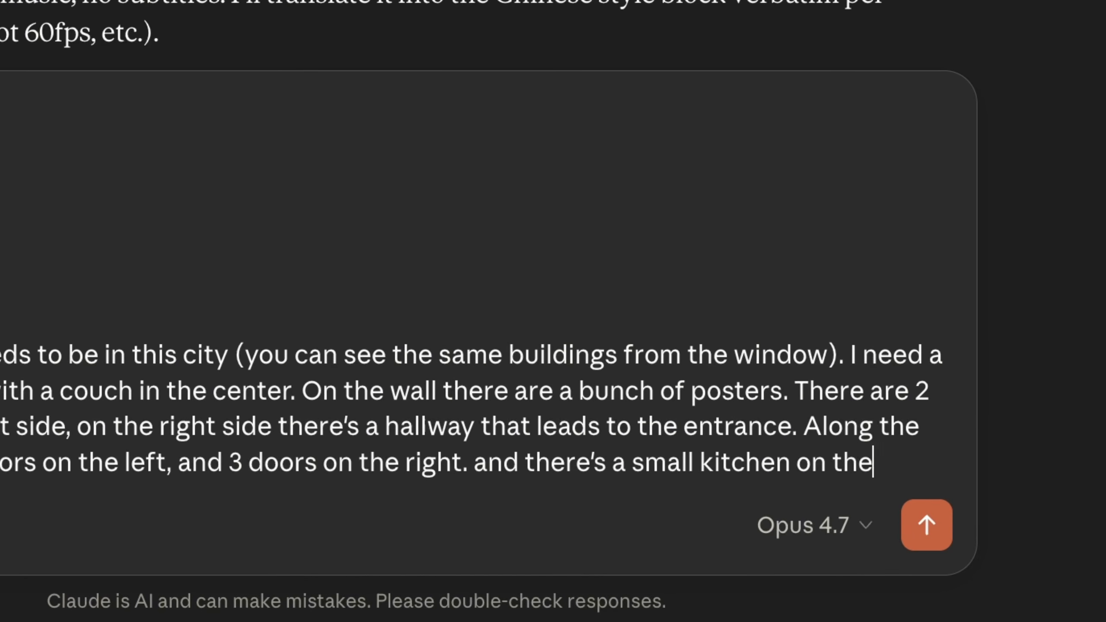
type(" right.")
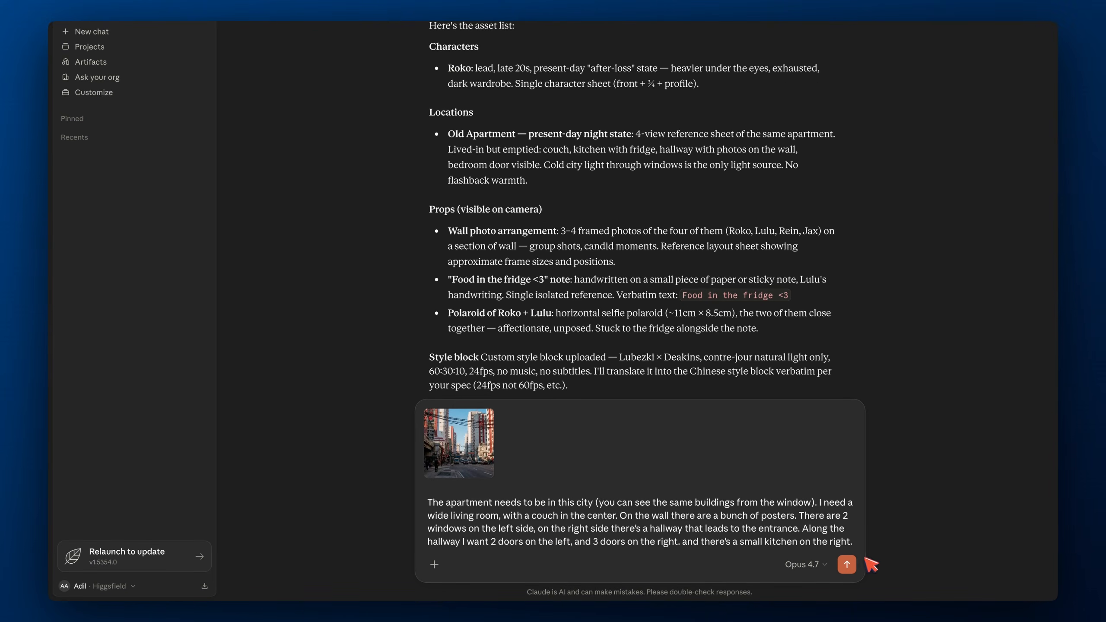
left_click(847, 565)
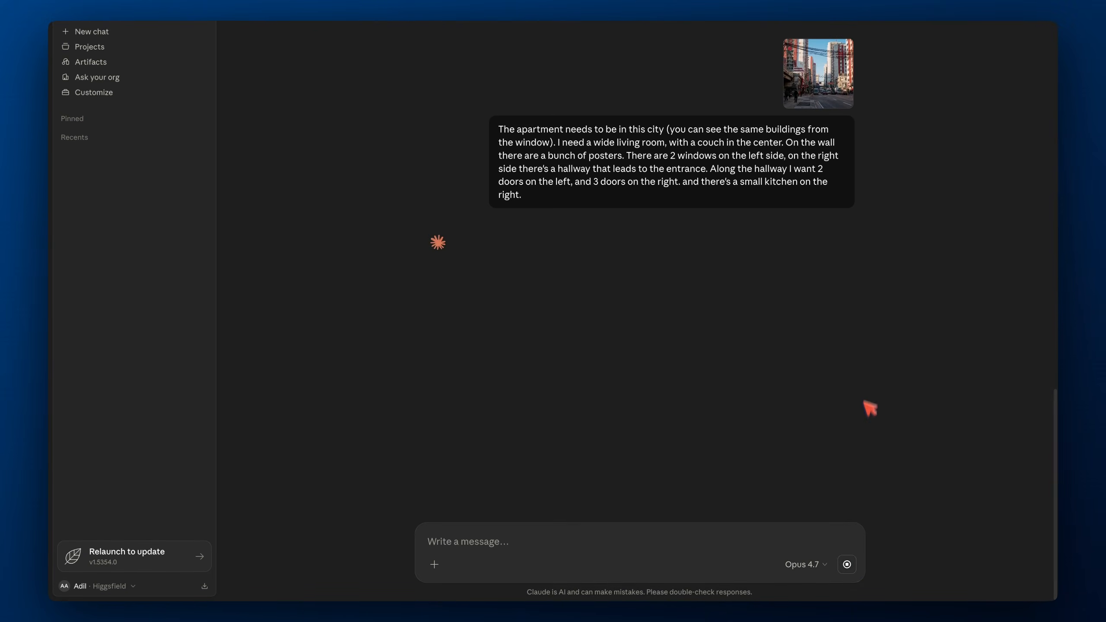
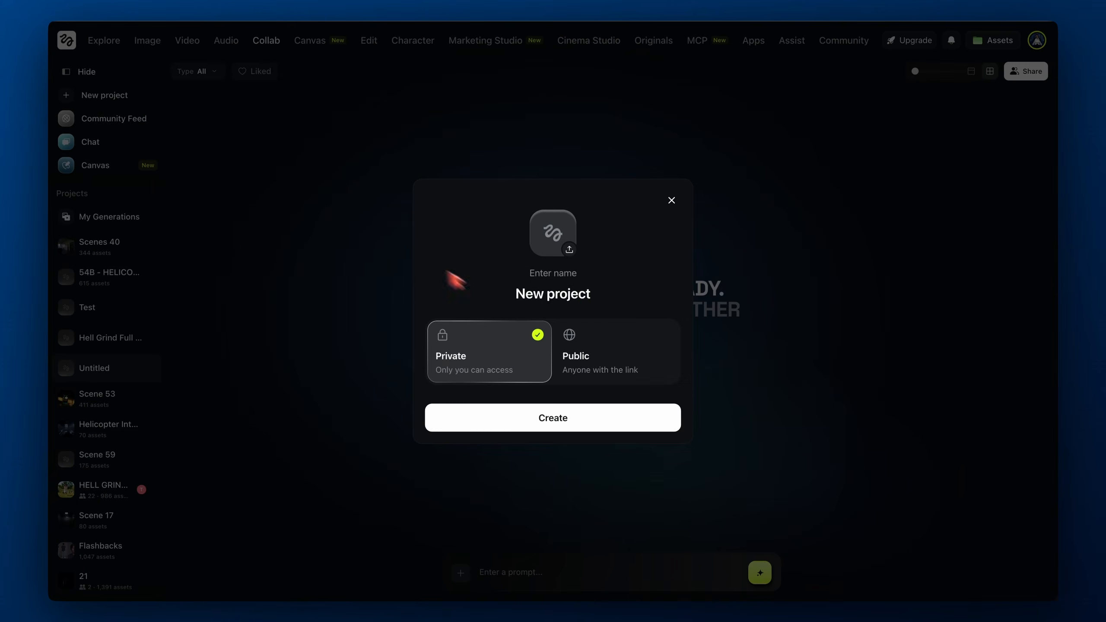
Name the new project "Scenes 21&23" and create it with private access
key("BackSpace")
key("BackSpace")
key("BackSpace")
key("BackSpace")
key("BackSpace")
type("Scenes 21&23")
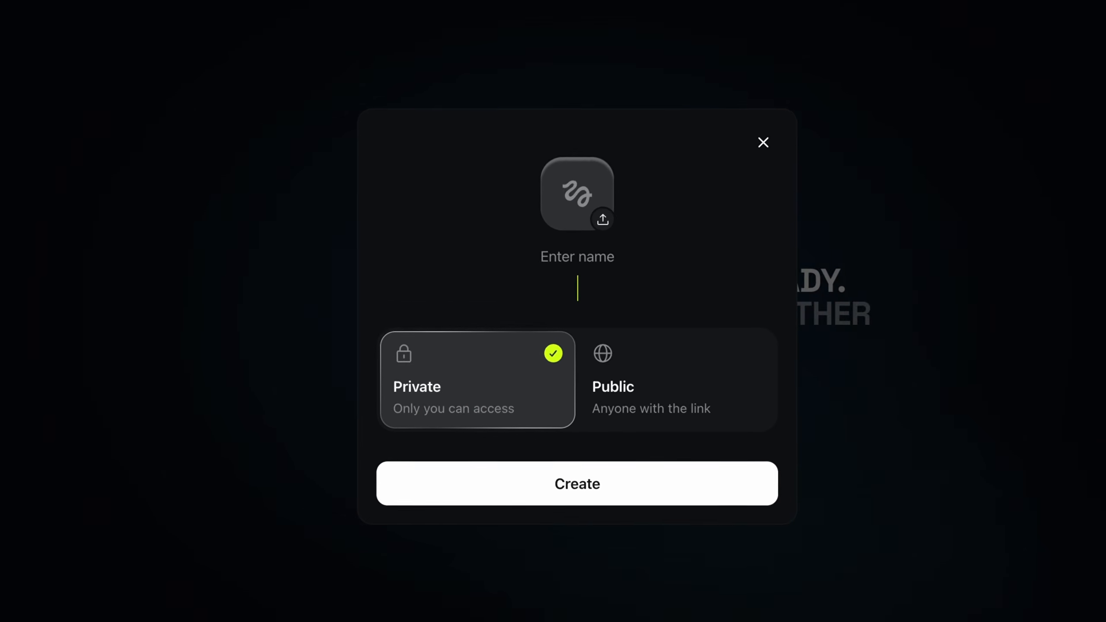
left_click(591, 486)
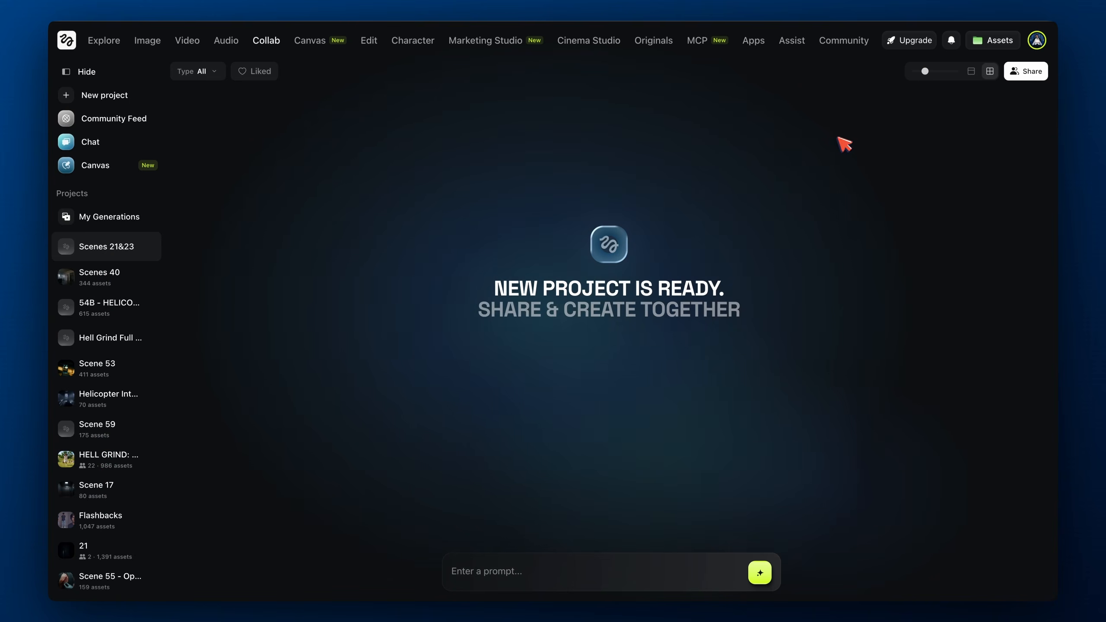
Browse the image and video generation models available for prompts in the Scenes 21&23 project
left_click(501, 572)
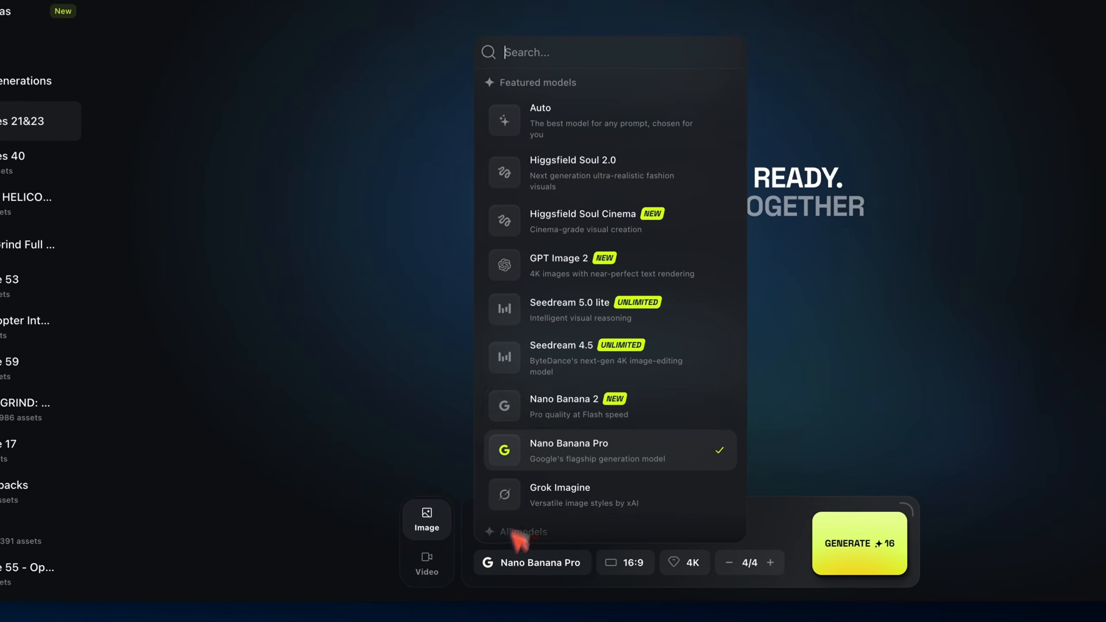
scroll(540, 423, "down", 10)
left_click(427, 562)
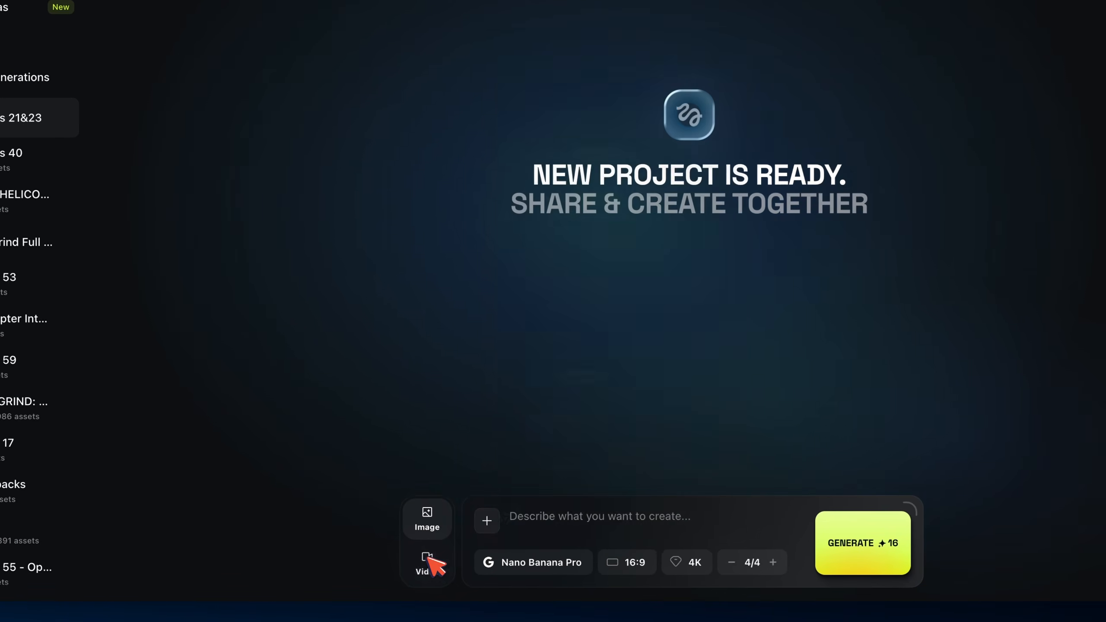
left_click(467, 564)
scroll(509, 479, "down", 5)
mouse_move(510, 484)
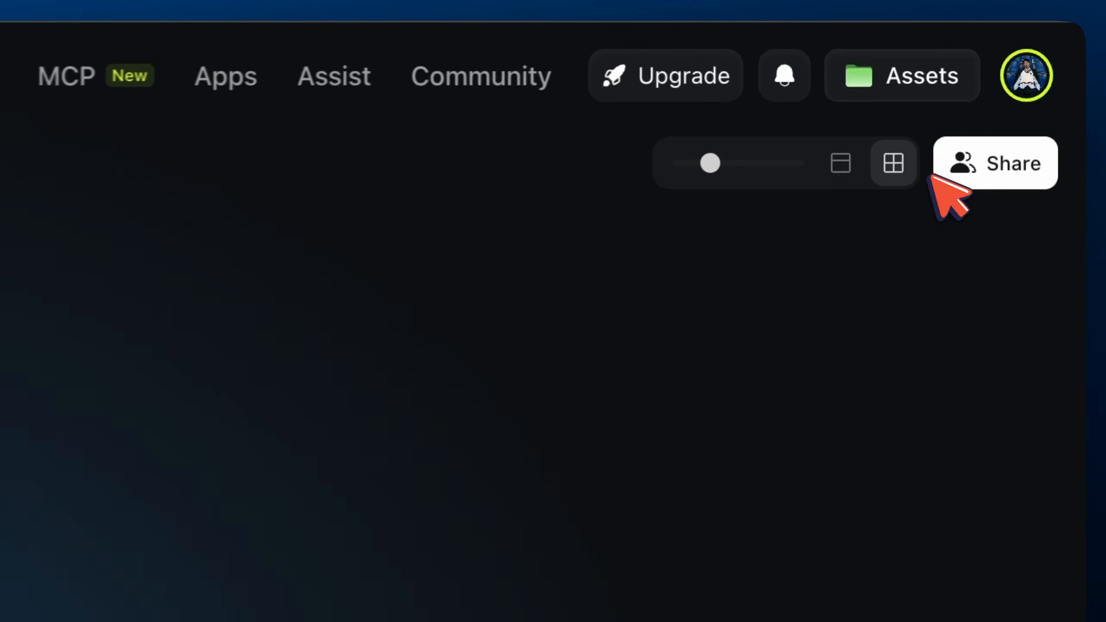
Open the sharing settings of the Scenes 21&23 project and set its access to Public
left_click(943, 172)
left_click(659, 362)
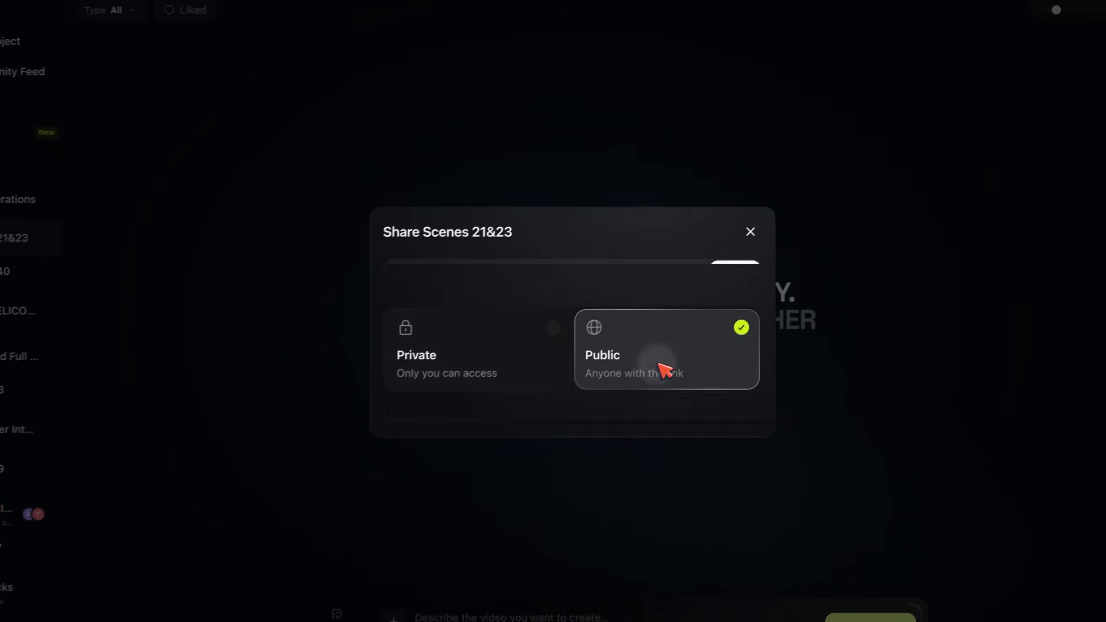
left_click(517, 215)
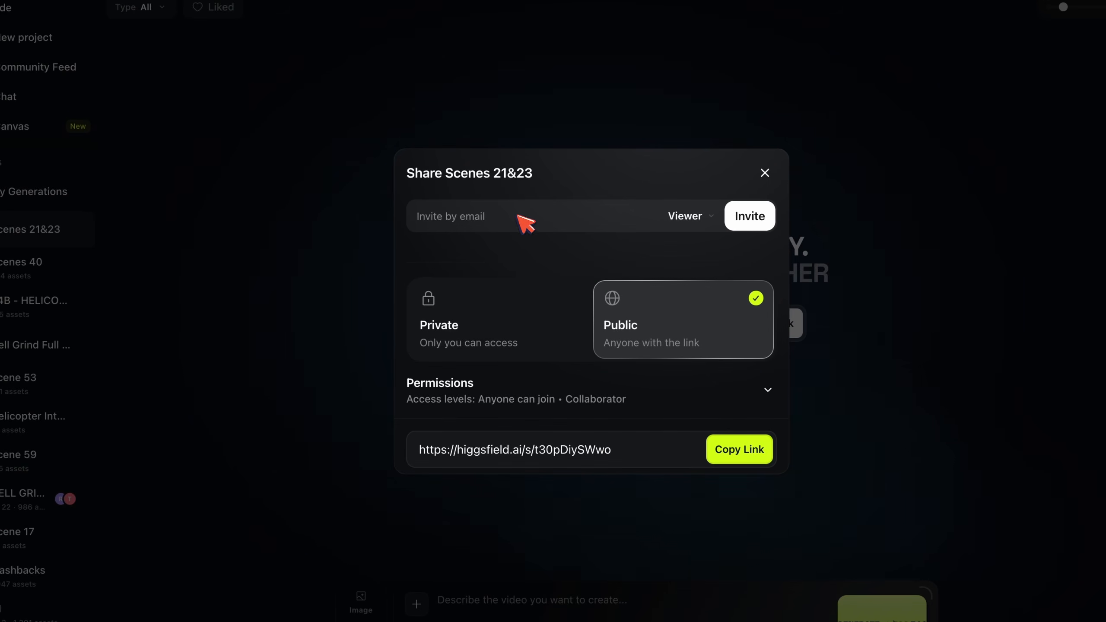
Set the project's permissions to Anyone can join with default role Collaborator, and enable Visible on community and Viewers can send messages
left_click(541, 398)
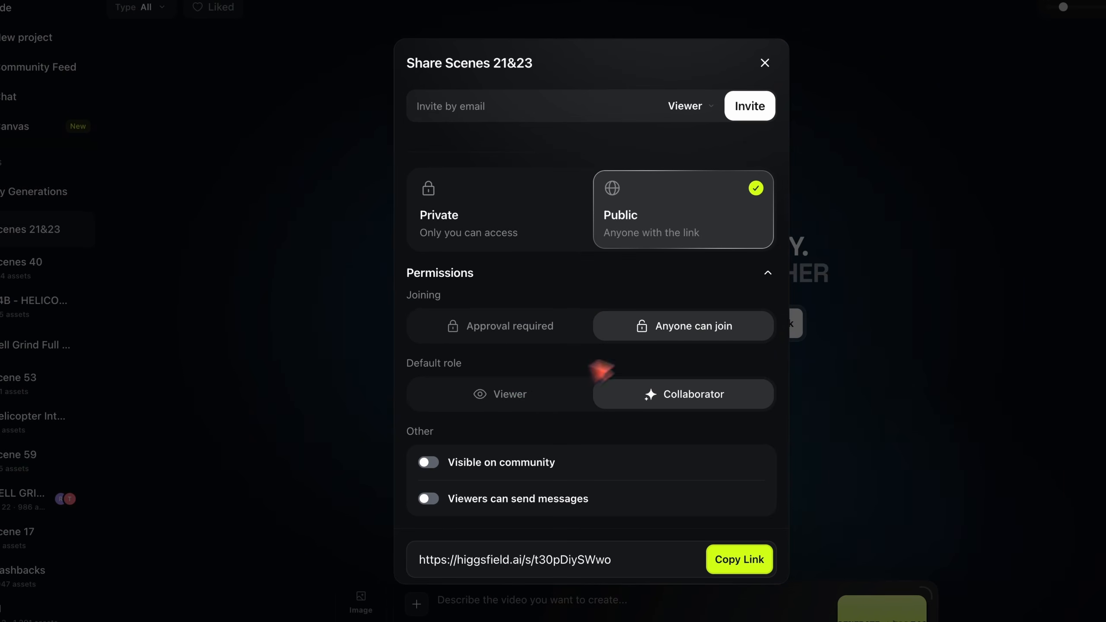
left_click(530, 334)
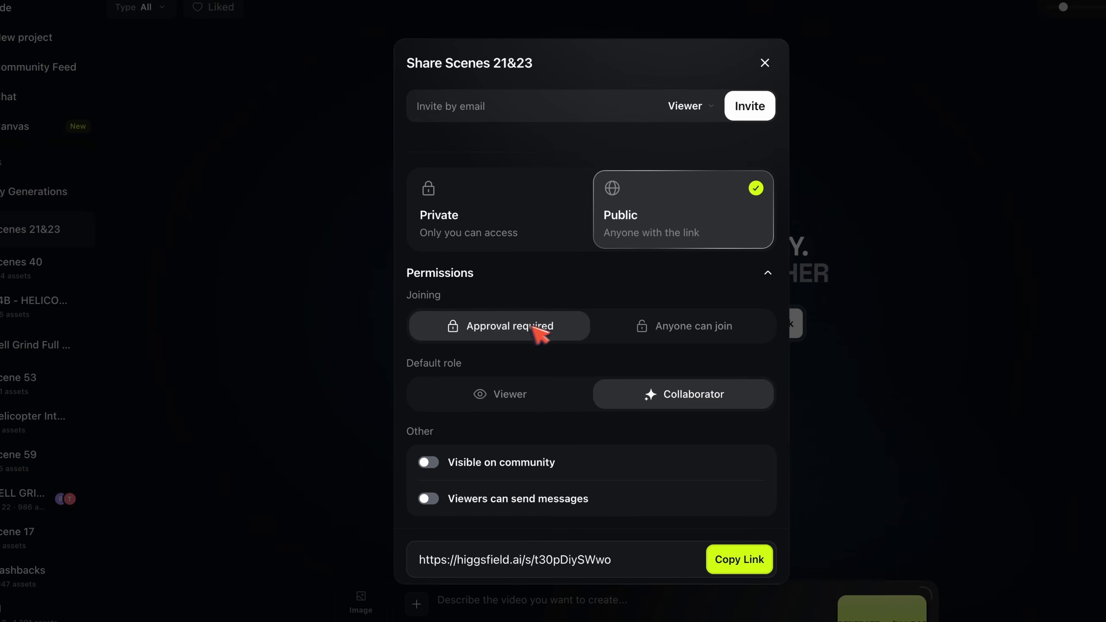
left_click(664, 333)
left_click(524, 405)
left_click(651, 401)
left_click(588, 406)
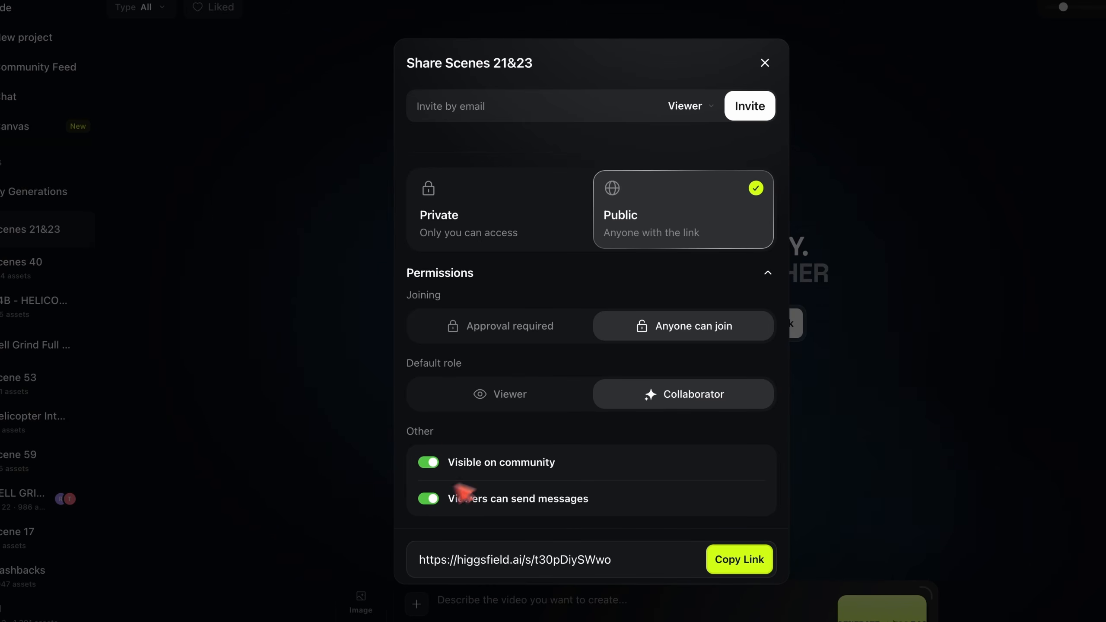
left_click(764, 63)
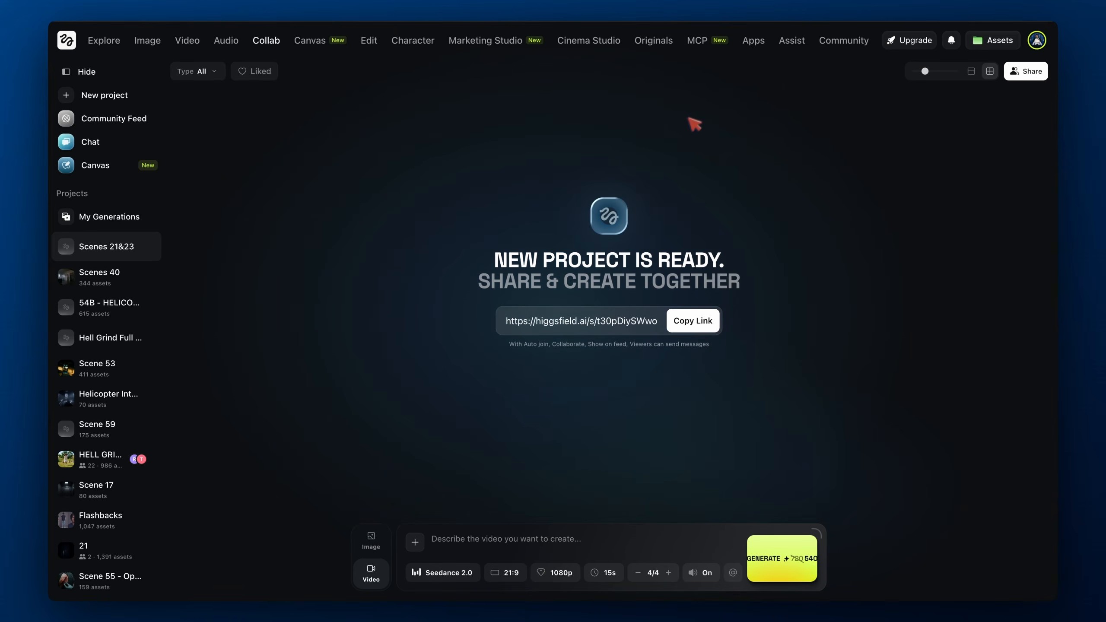
Open the HELL GRIND: MOVIE project, preview its first video and browse the team's generated assets
left_click(104, 458)
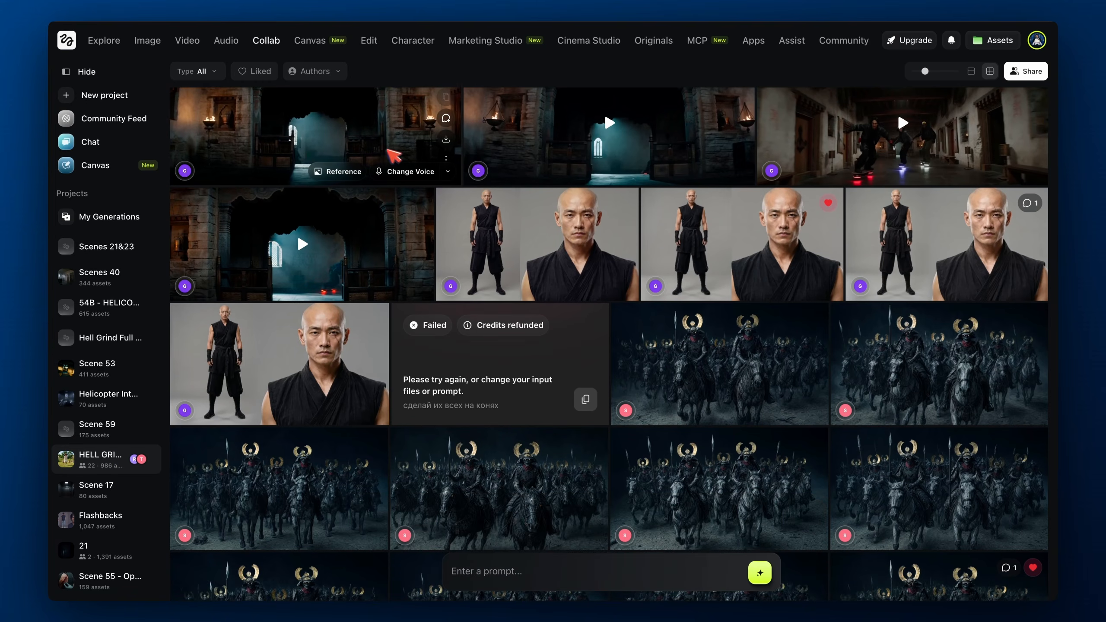
left_click(388, 148)
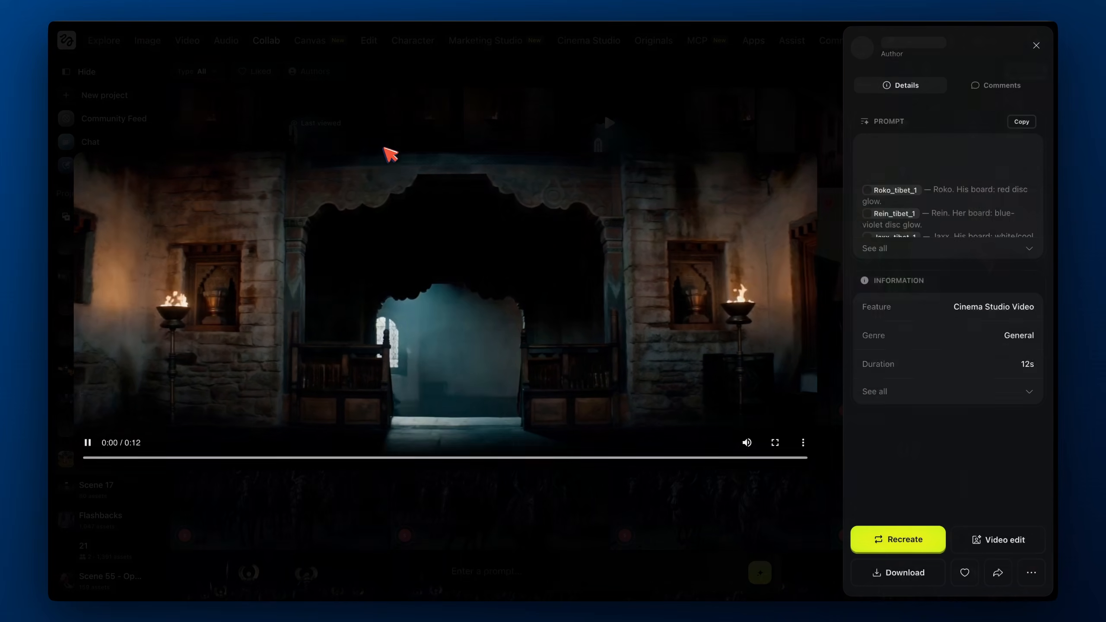
left_click(493, 500)
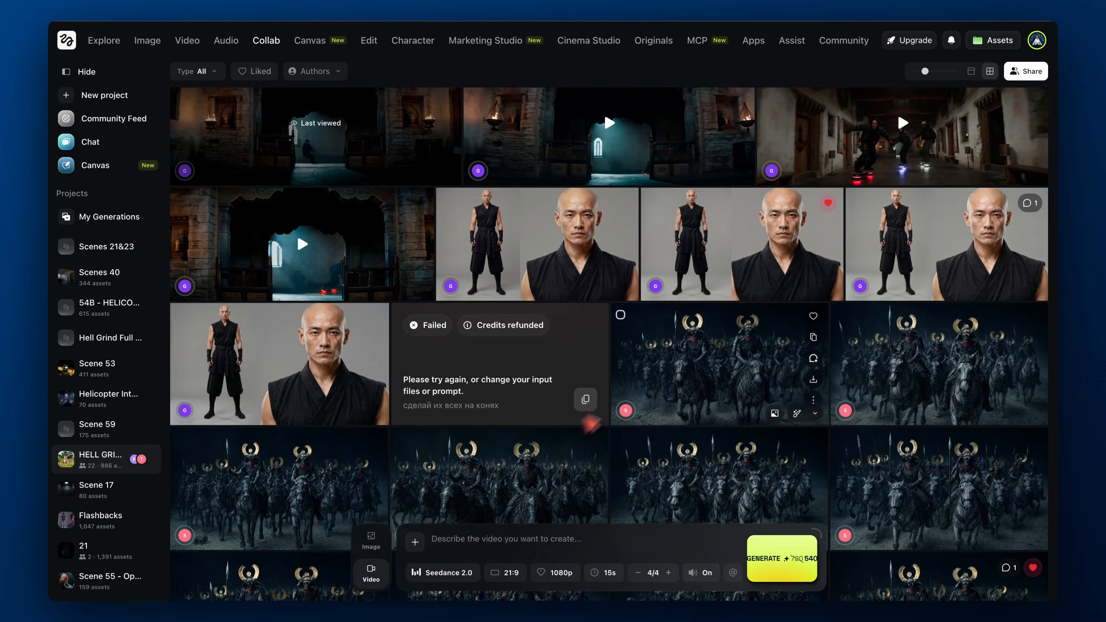
scroll(639, 369, "down", 2)
scroll(640, 368, "down", 3)
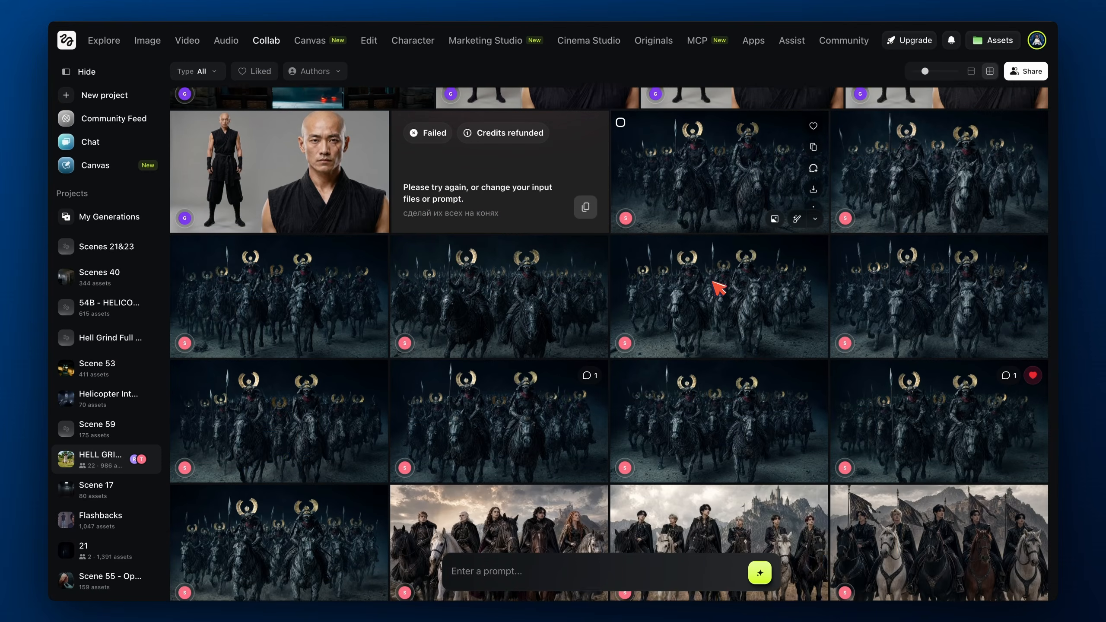
scroll(702, 290, "down", 3)
scroll(702, 289, "up", 2)
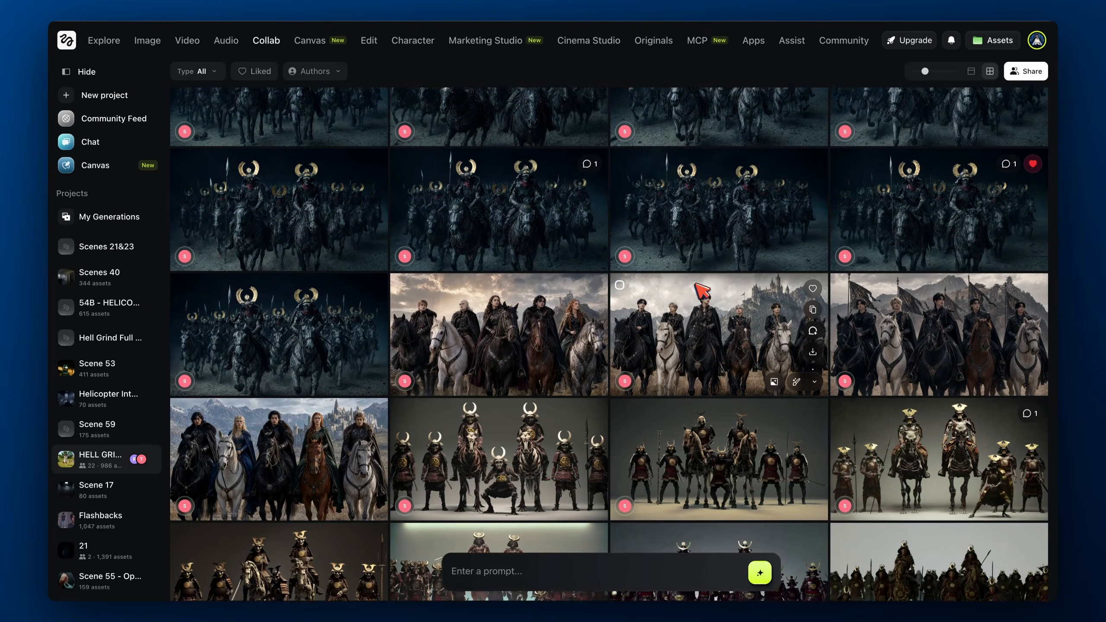
scroll(702, 290, "up", 3)
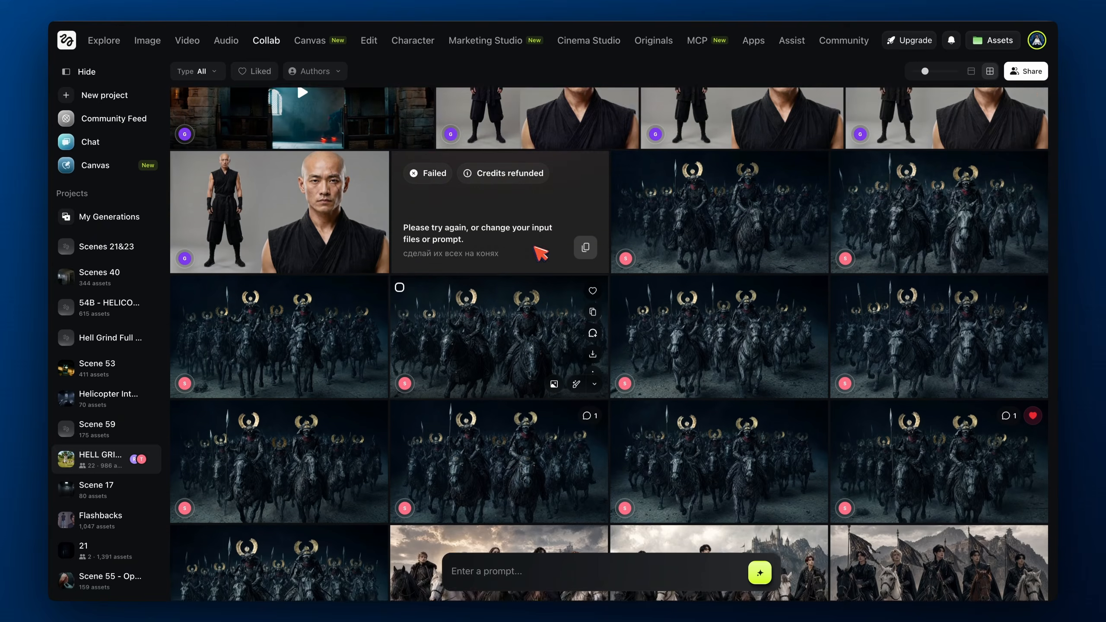
scroll(538, 249, "up", 2)
Open the bald fighter's character image and review its full prompt and comments
left_click(559, 148)
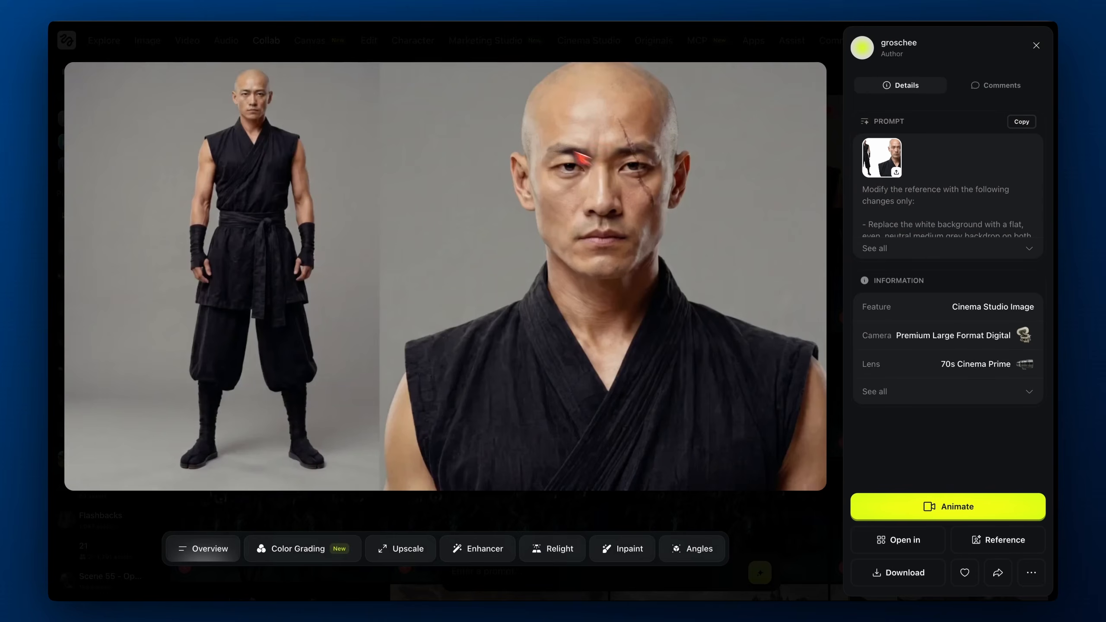
left_click(893, 248)
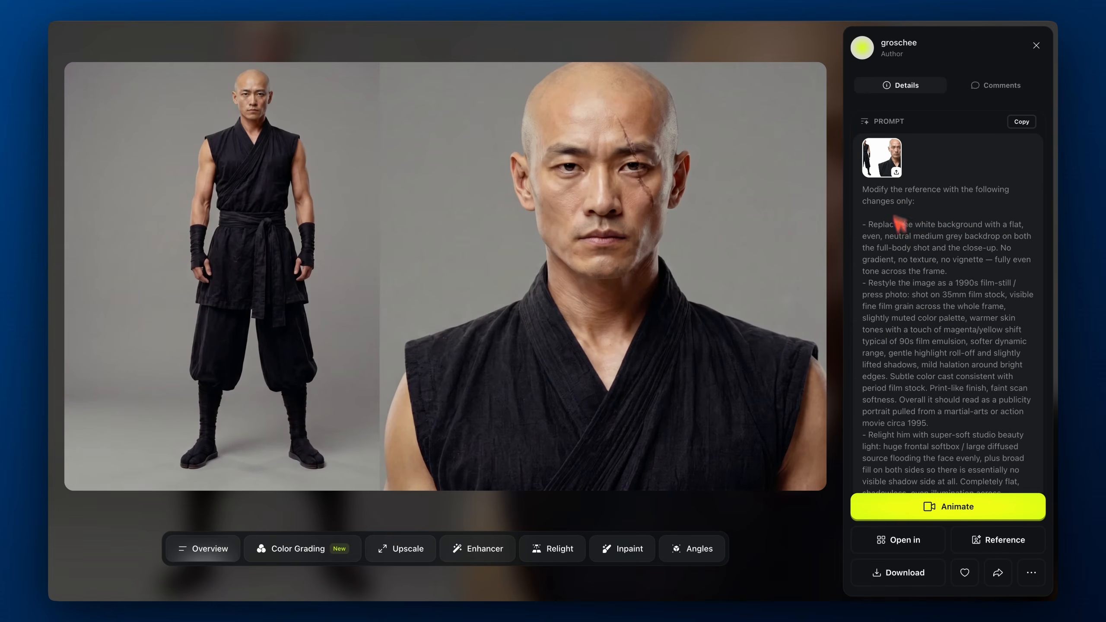
scroll(904, 322, "down", 5)
scroll(903, 330, "down", 1)
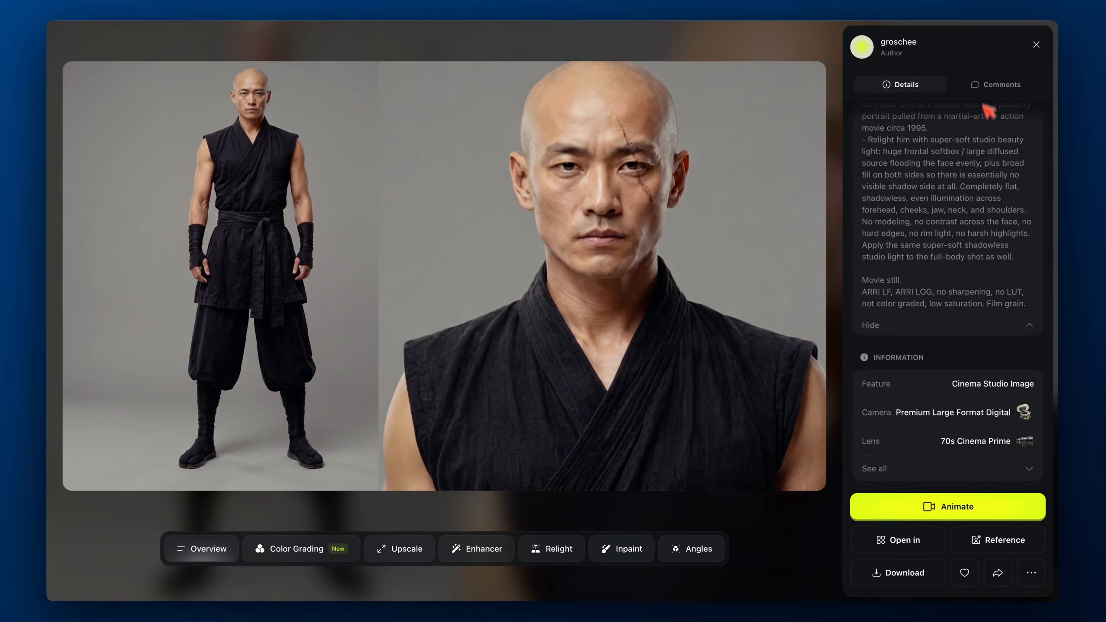
left_click(985, 85)
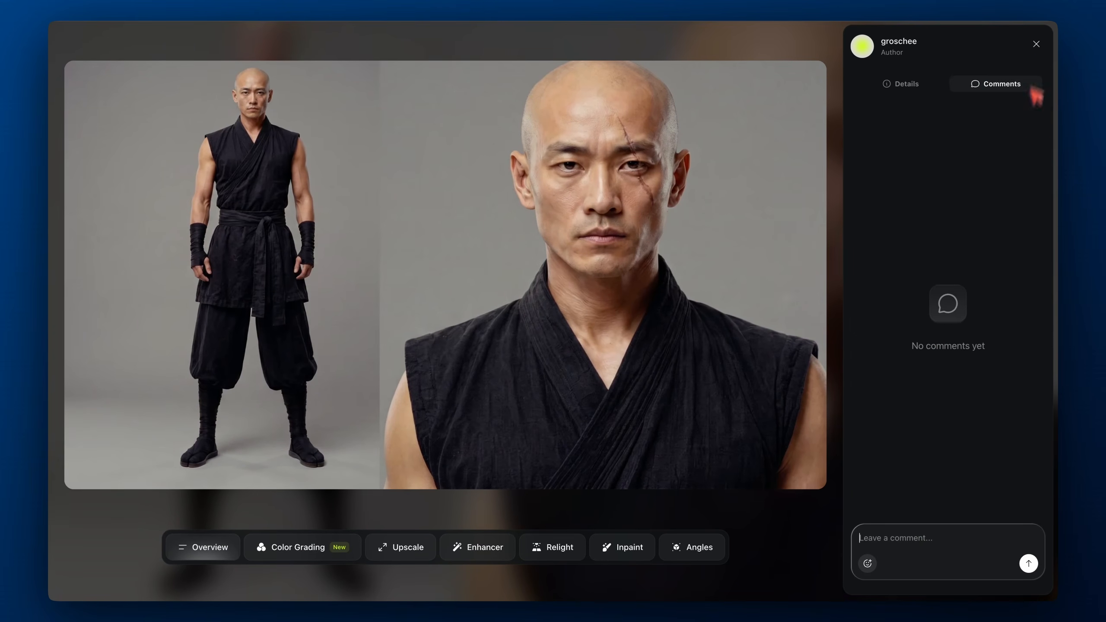
left_click(1037, 44)
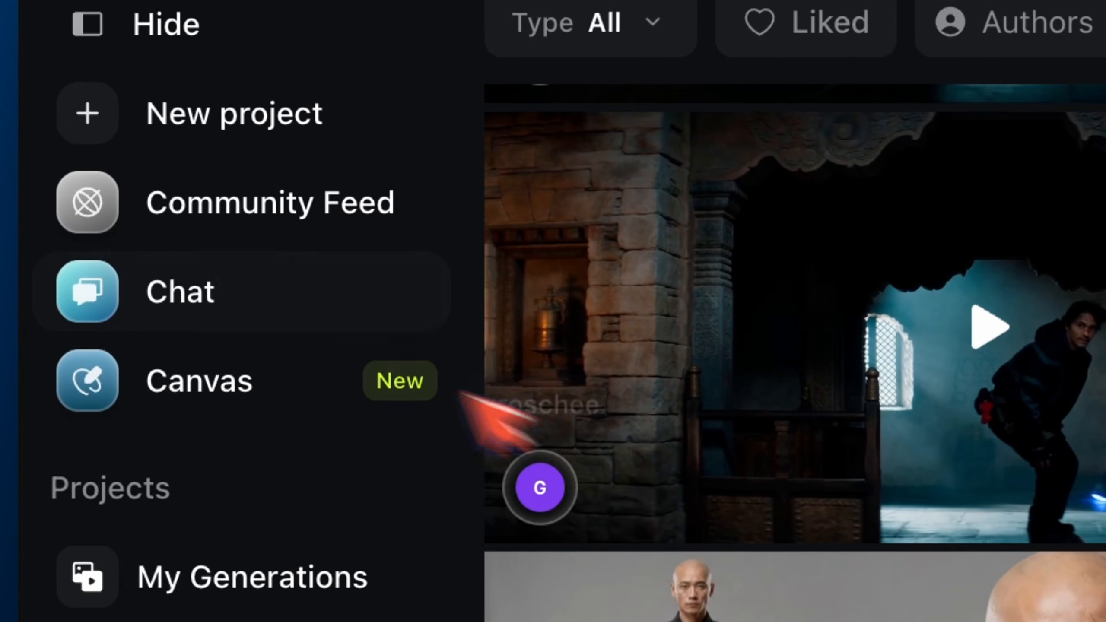
Open the HELL GRIND: MOVIE project chat and start a group call
left_click(242, 302)
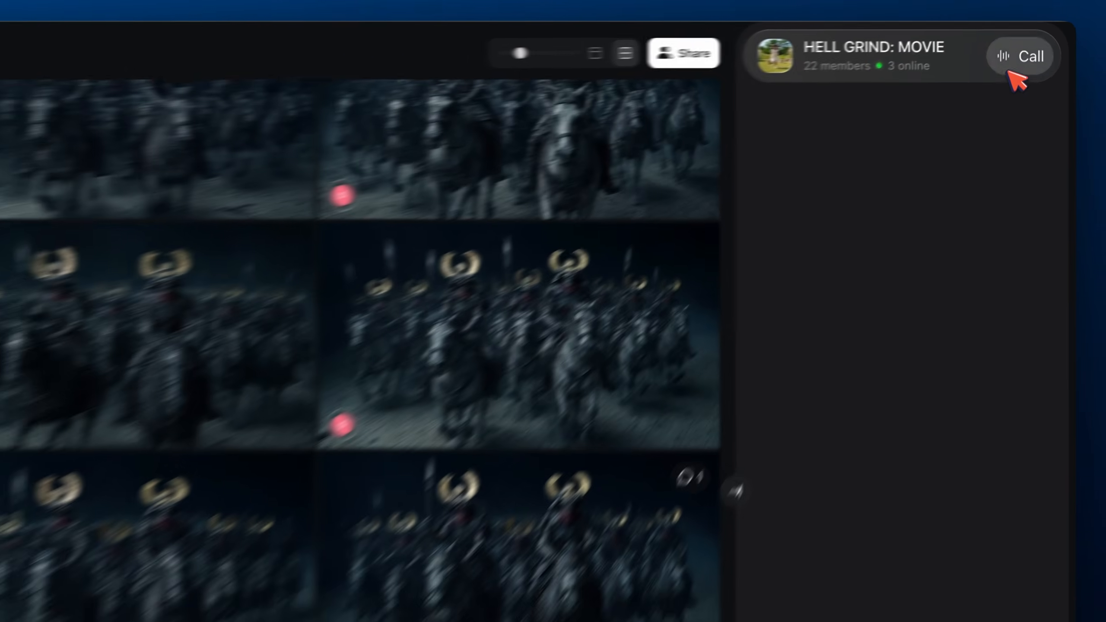
left_click(1023, 42)
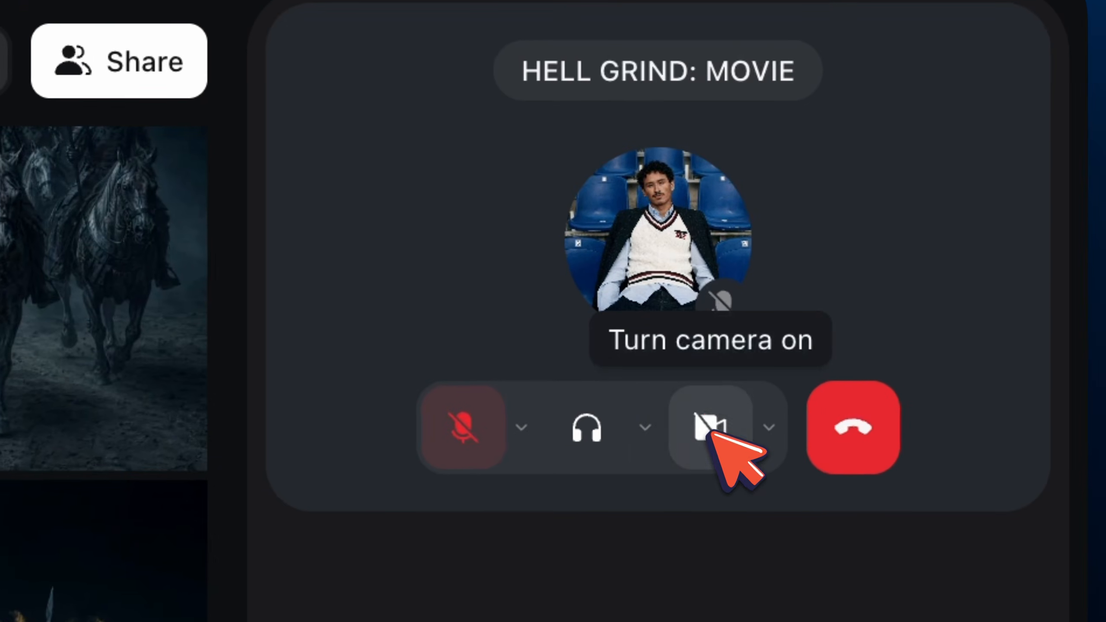
left_click(901, 245)
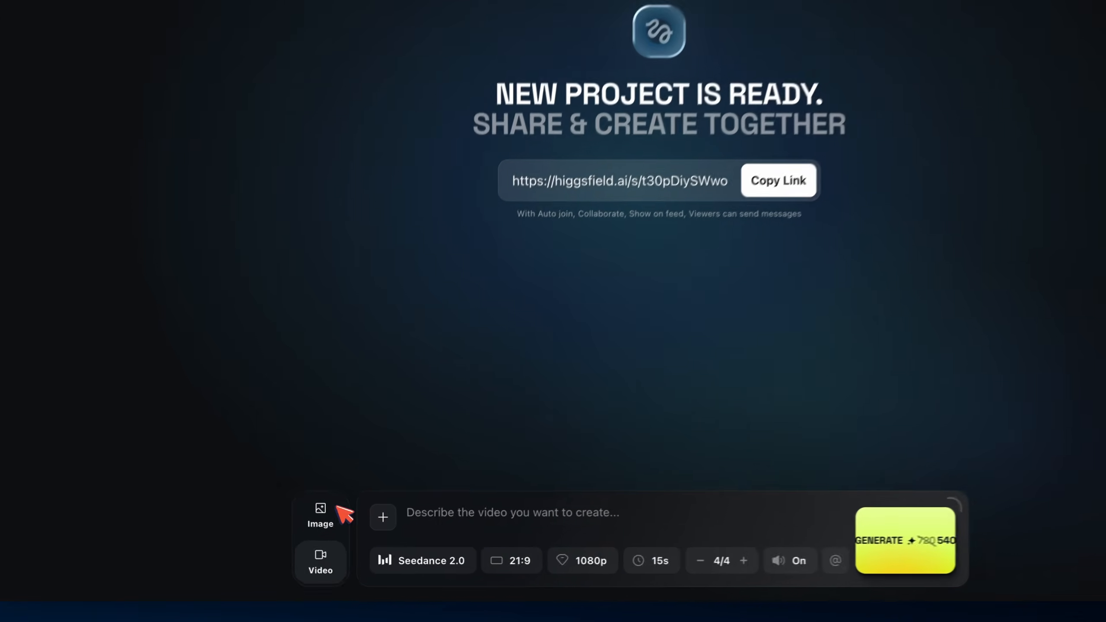
Generate images in Scenes 21&23 from the pasted night apartment prompt at 21:9 aspect ratio and page through the results
left_click(333, 540)
left_click(452, 540)
key("ctrl+v")
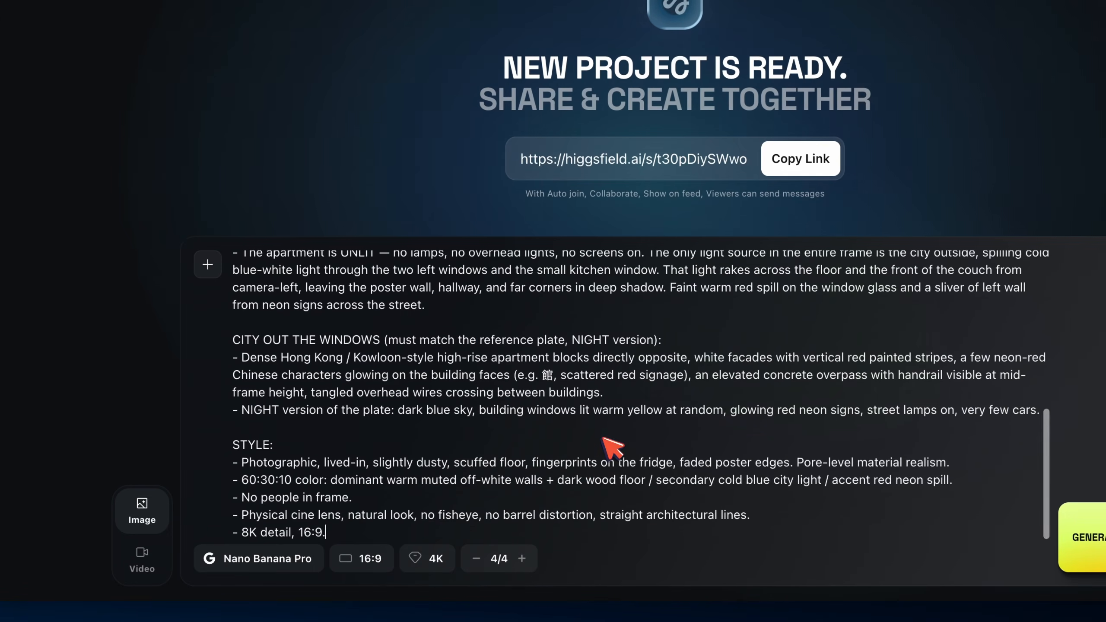
left_click(350, 564)
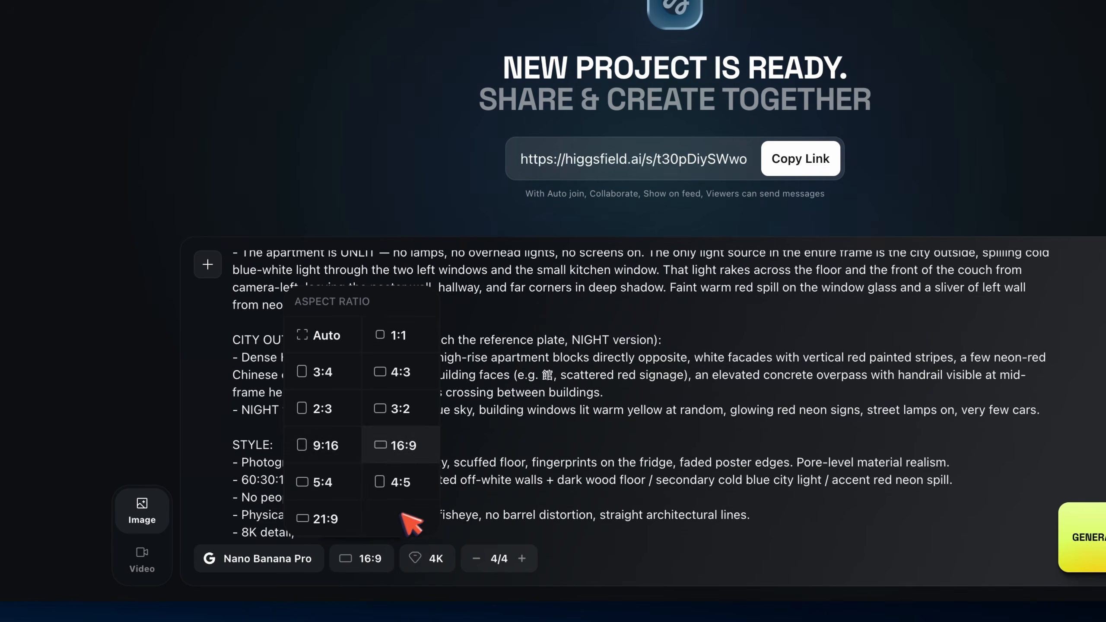
left_click(325, 518)
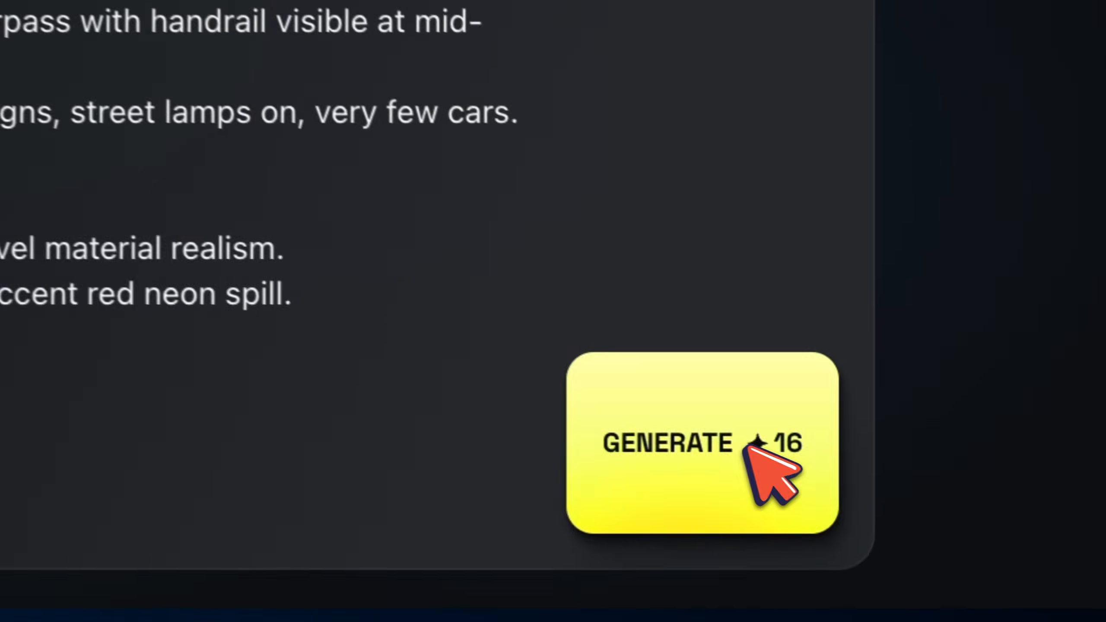
left_click(745, 449)
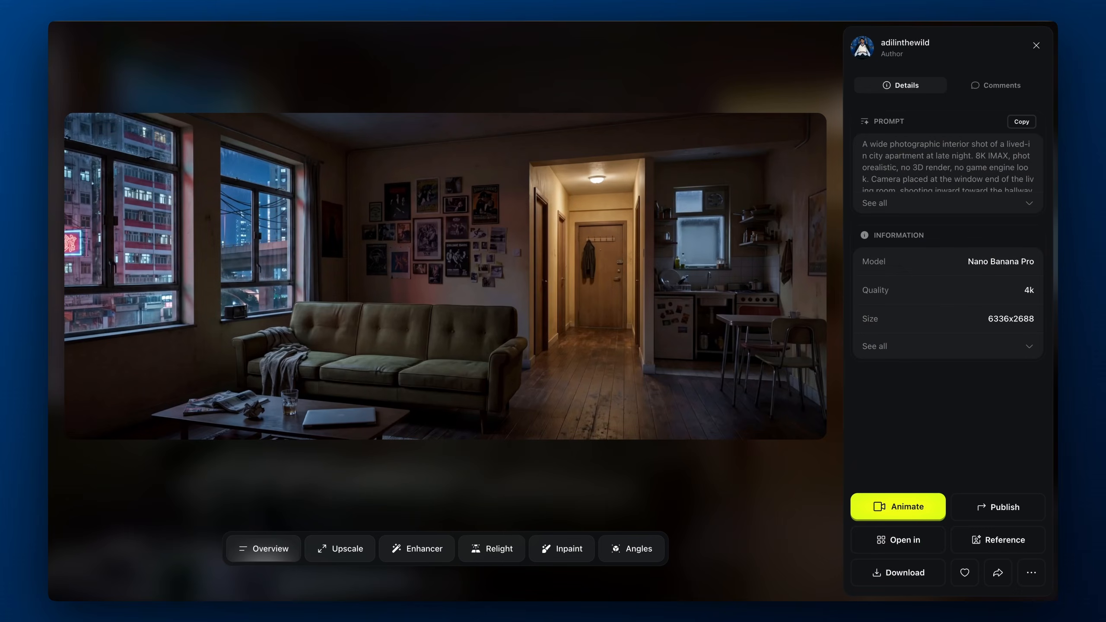
key("Right")
key("Right")
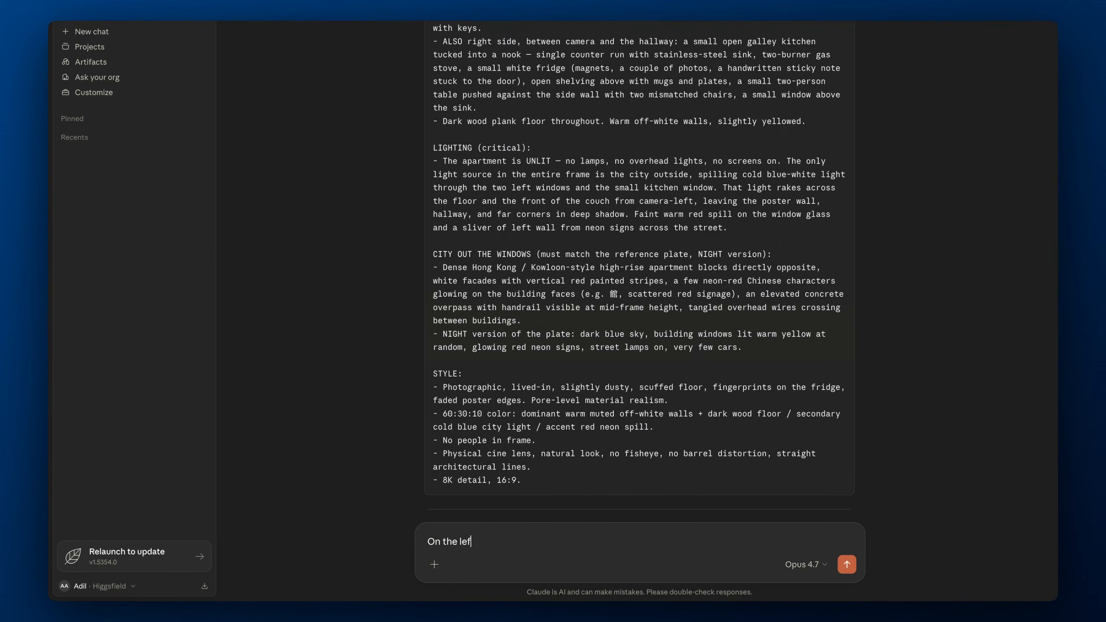
In Claude, begin a message: "On the left side of the room there are 2 windows, the front side is a wall covered in posters"
type("t side of the room,")
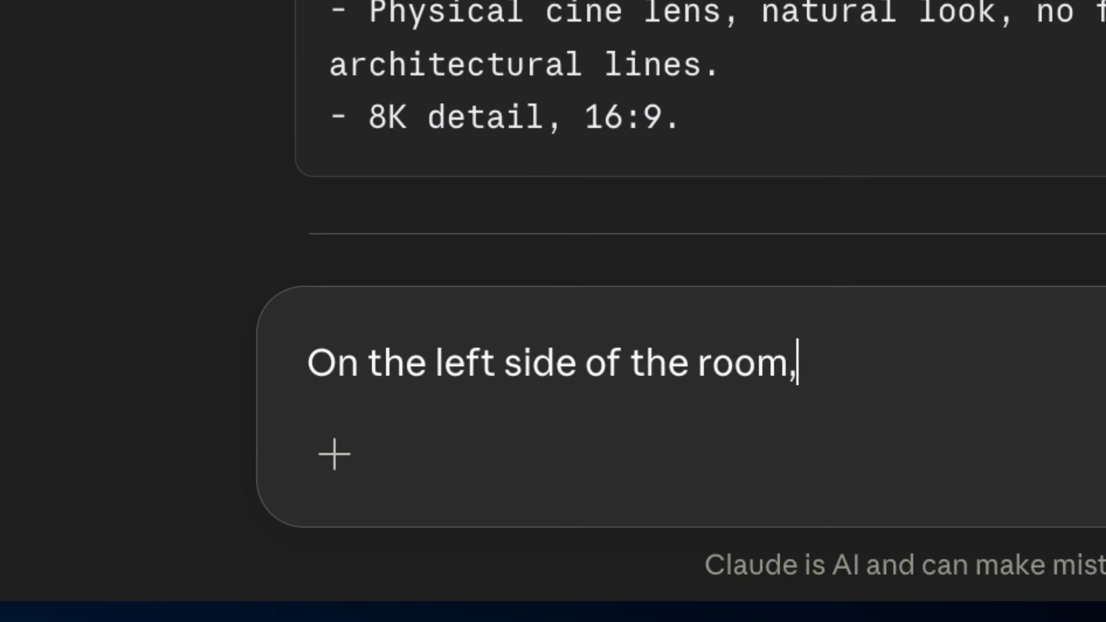
type(" there are 2 weind")
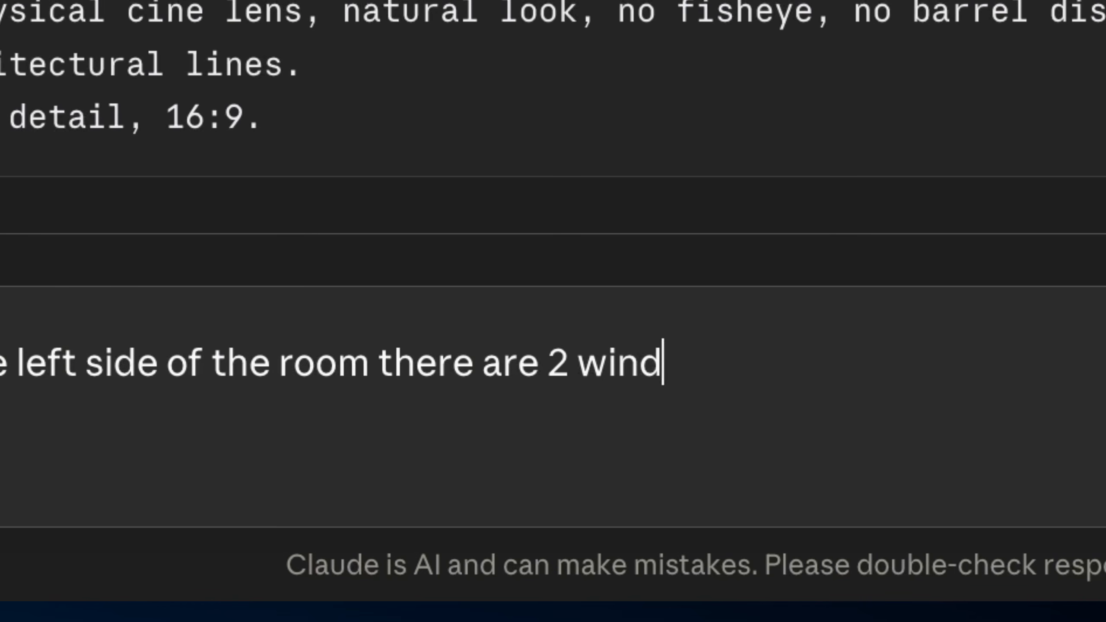
type("ows,")
type(" the front side")
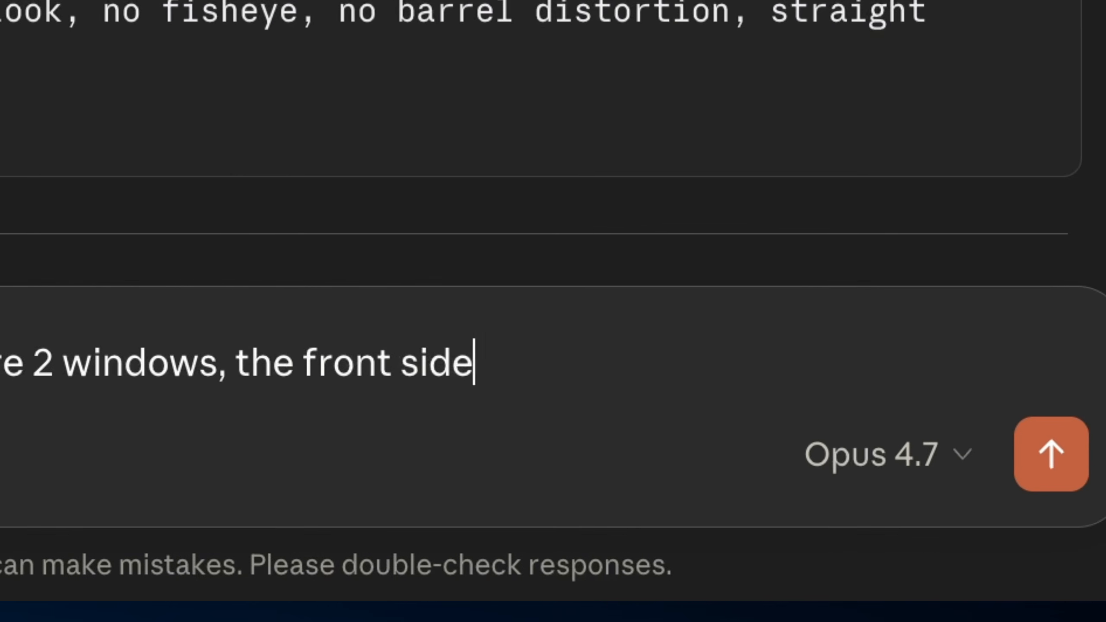
type(" is a wall cov")
type("ered in posters")
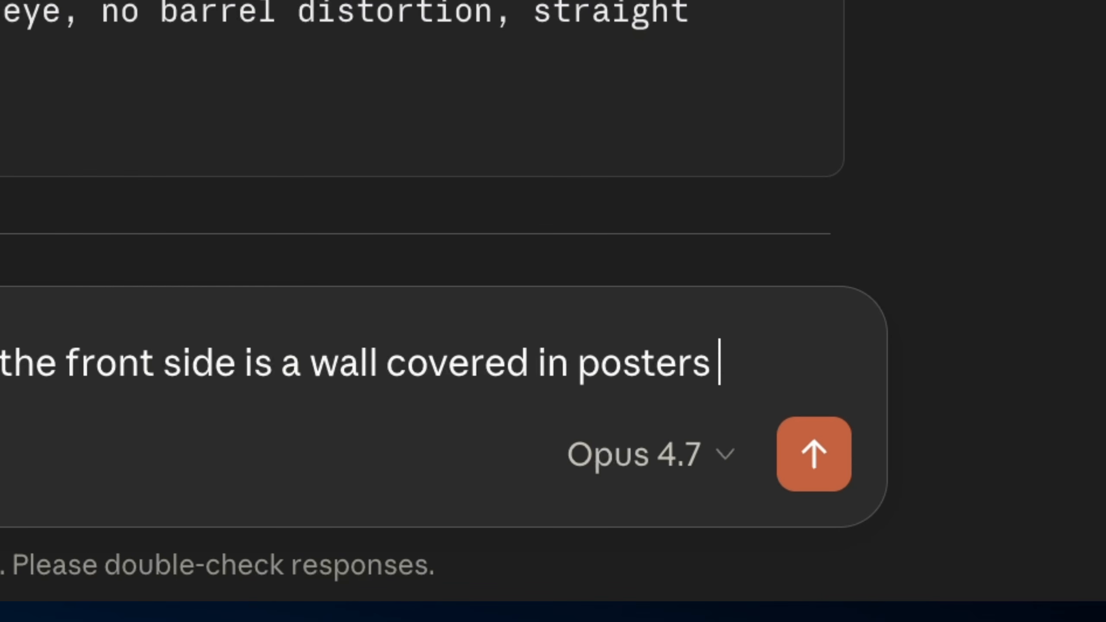
Continue the front wall description in the message with "with a tv on a tv stand,"
type(" with a tev on")
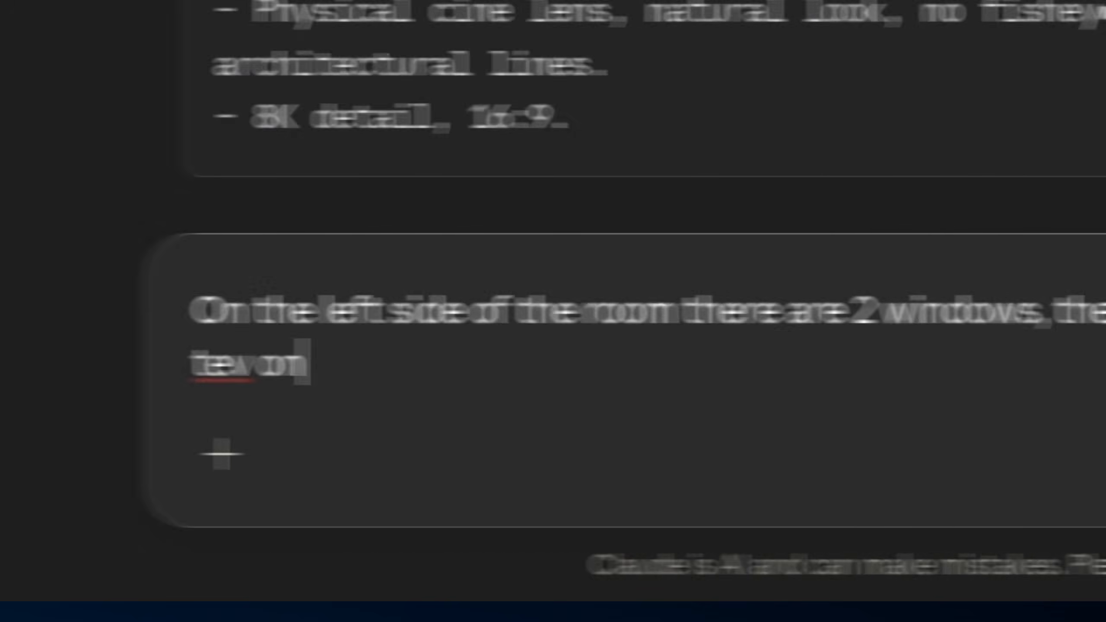
key("BackSpace")
key("BackSpace")
key("BackSpace")
key("BackSpace")
key("BackSpace")
key("BackSpace")
type("tv on")
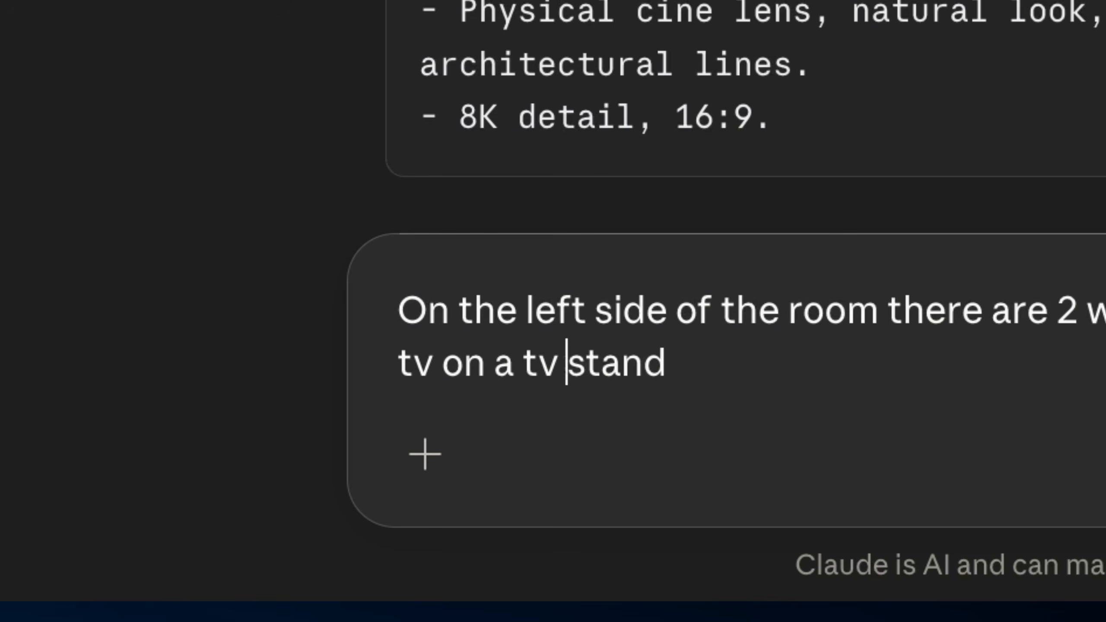
type("a tv stand, make")
Add the couch instruction to the message: "make the couch L shaped, facing the tv."
key("BackSpace")
type("ke the couch L ch")
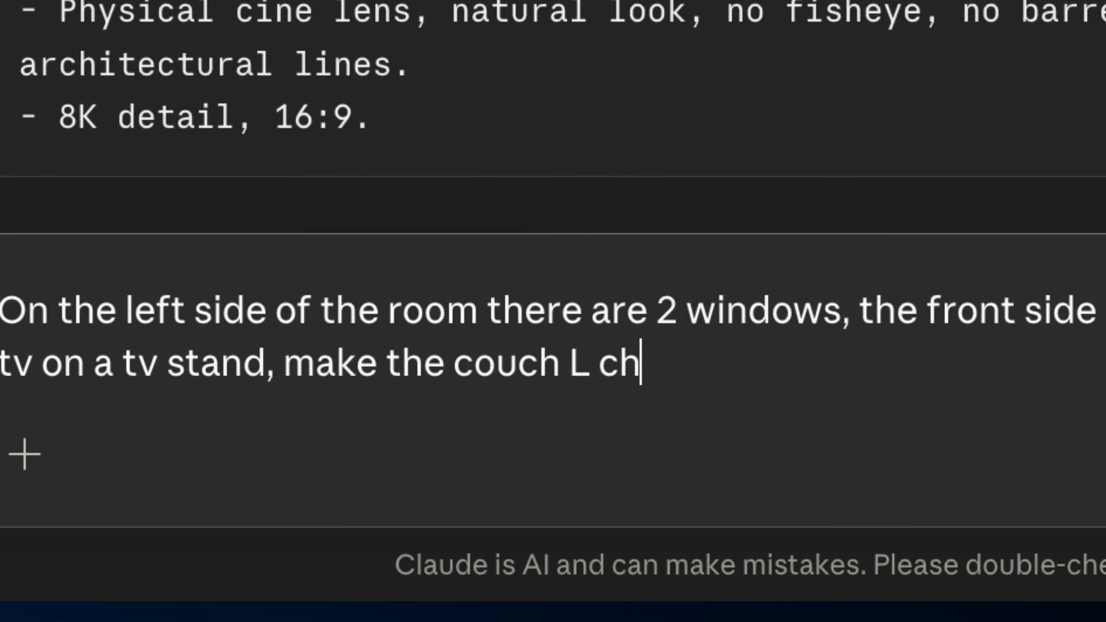
type("ape")
key("BackSpace")
key("BackSpace")
key("BackSpace")
key("BackSpace")
key("BackSpace")
type("shaped, facing the tv.")
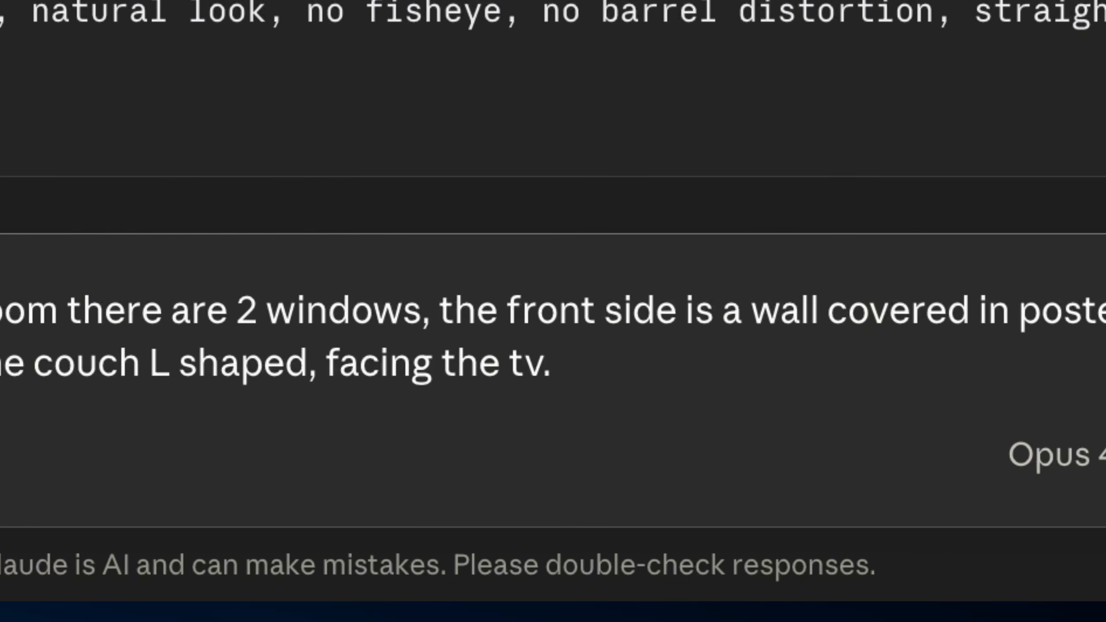
Add the kitchen instruction to the message: "The kitchen should be really small along the wall on the right side"
type("The kitchen sho")
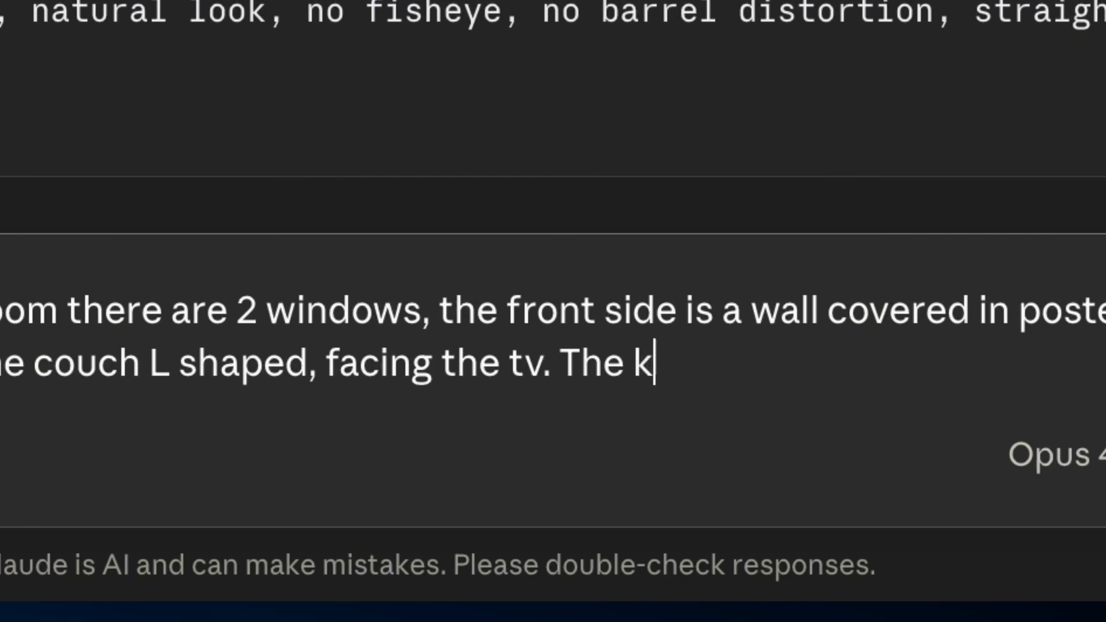
type("uld be reall")
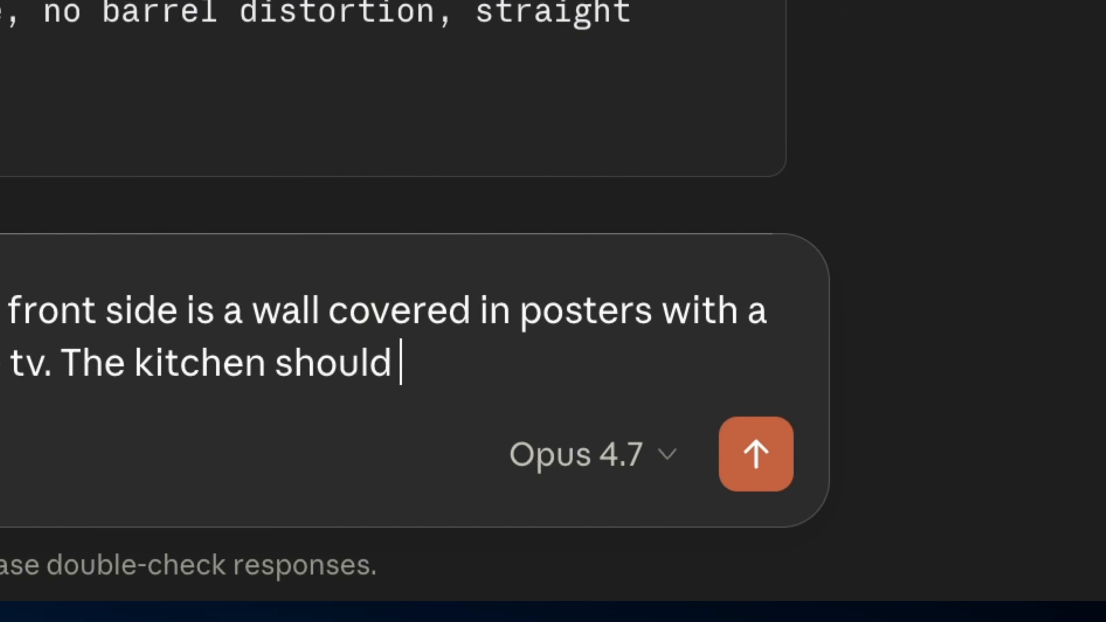
type("y w")
key("BackSpace")
type("sna")
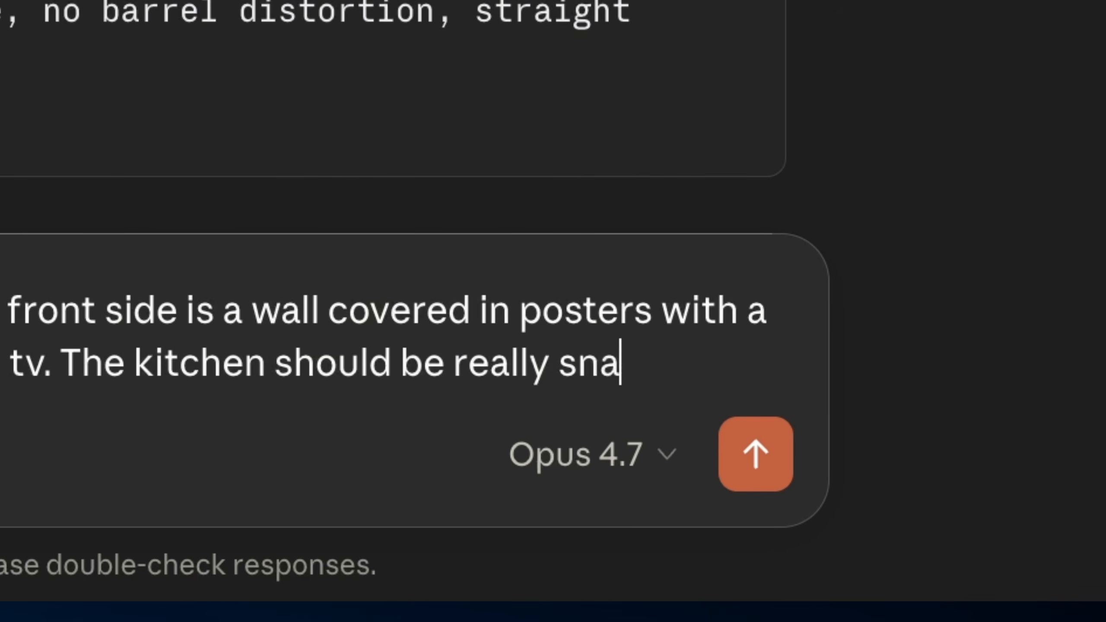
key("BackSpace")
key("BackSpace")
type("mall s")
key("BackSpace")
type("along the wall ")
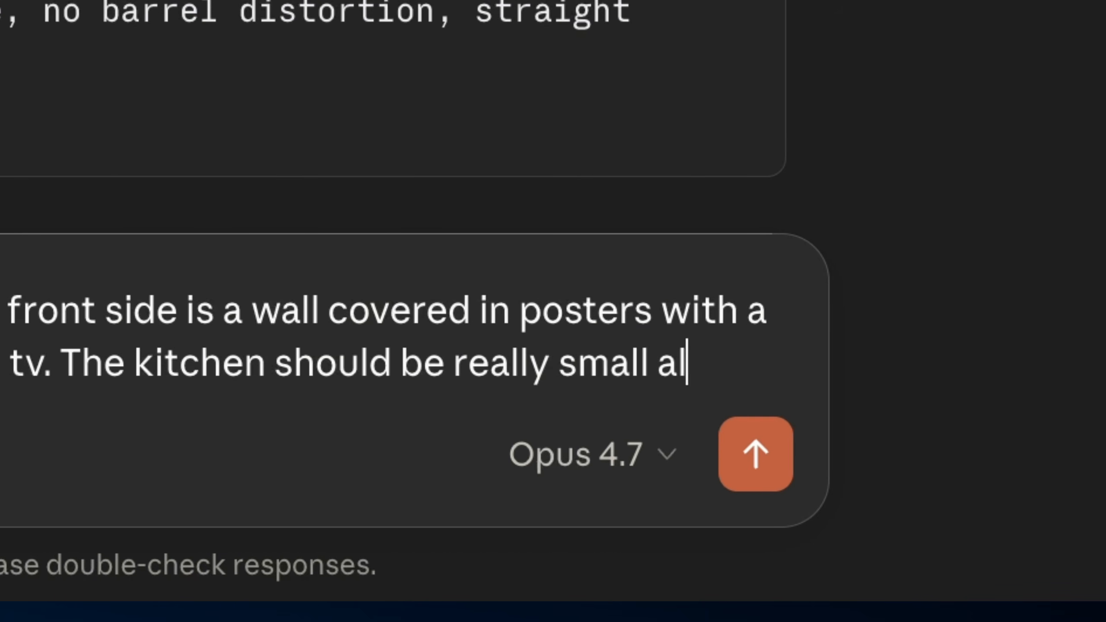
type("on t")
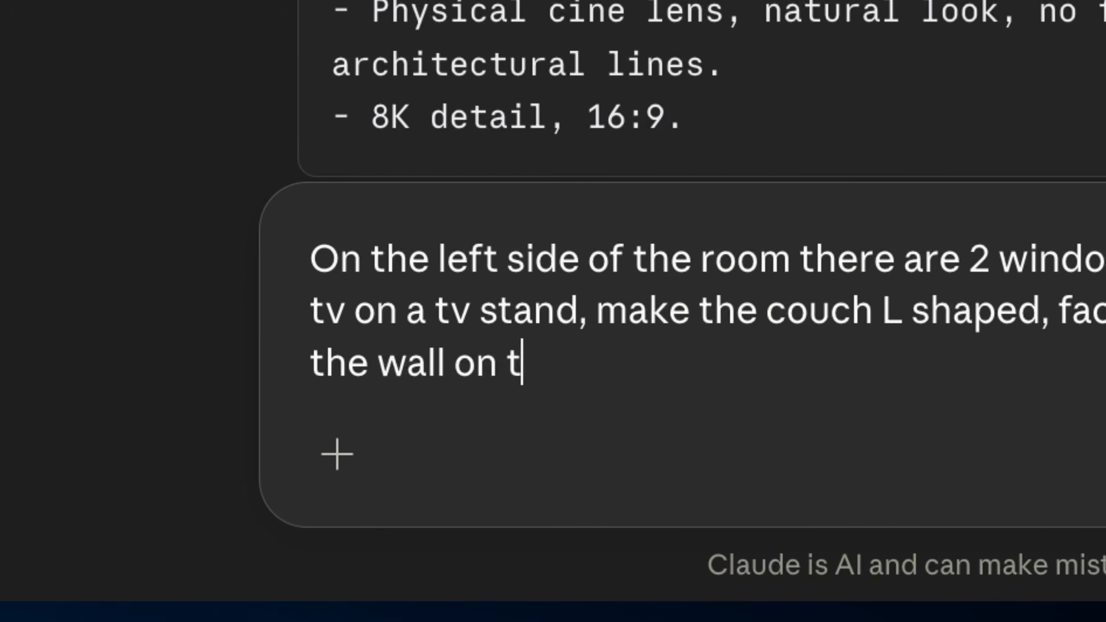
type("he right side")
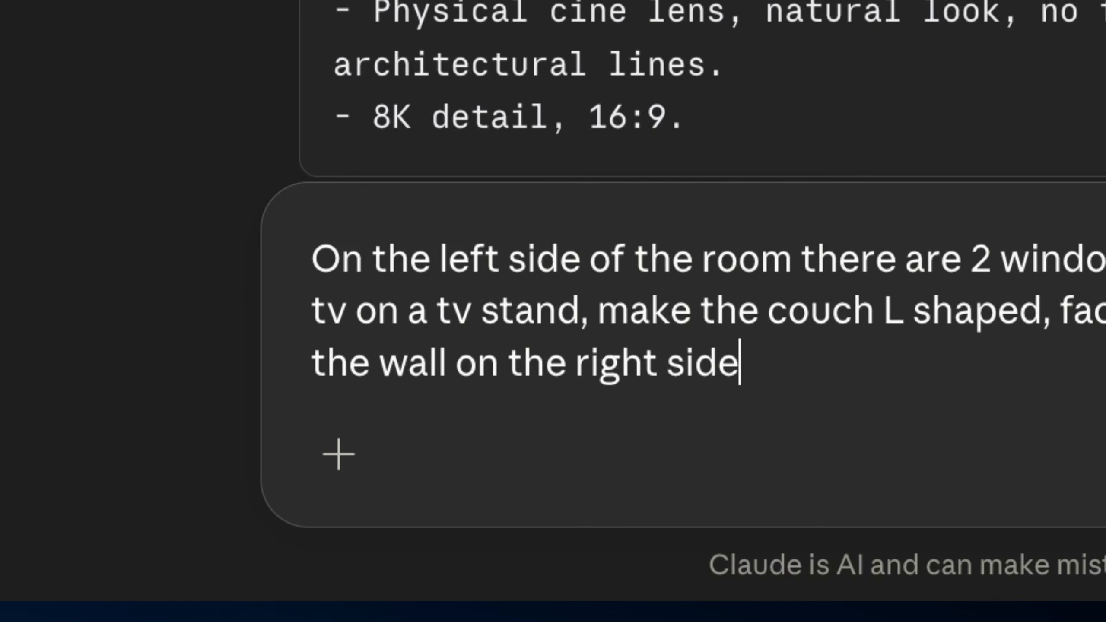
Finish the message with "And add light atmospheric haze" and send it to Claude
type(". And add ")
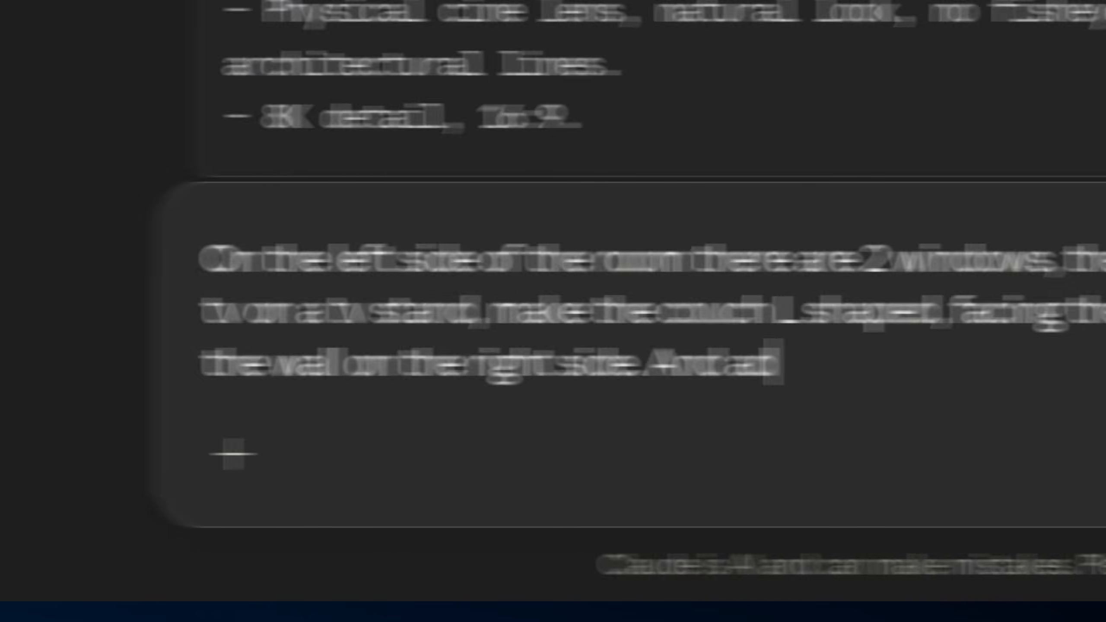
type("li")
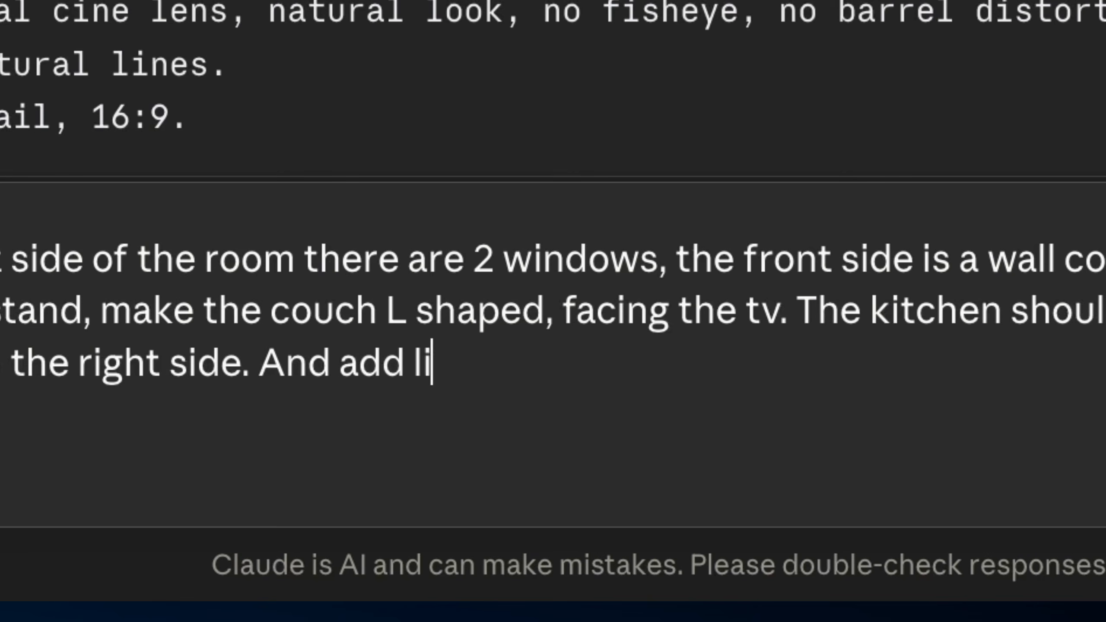
type("ght ")
type("atom")
type("spheric haze")
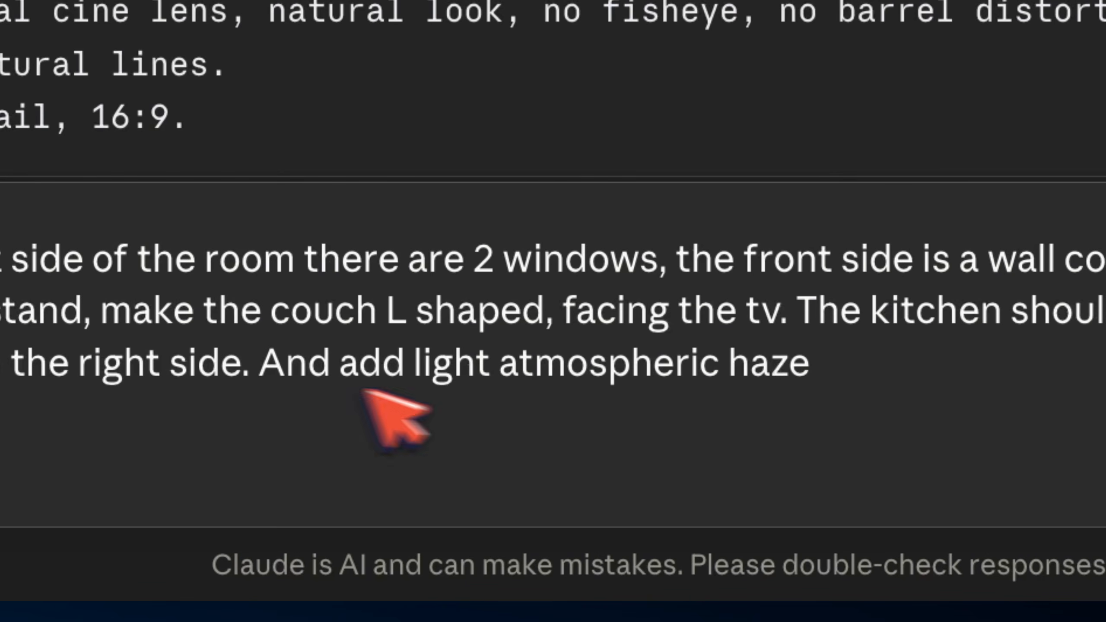
left_click_drag(415, 368, 878, 392)
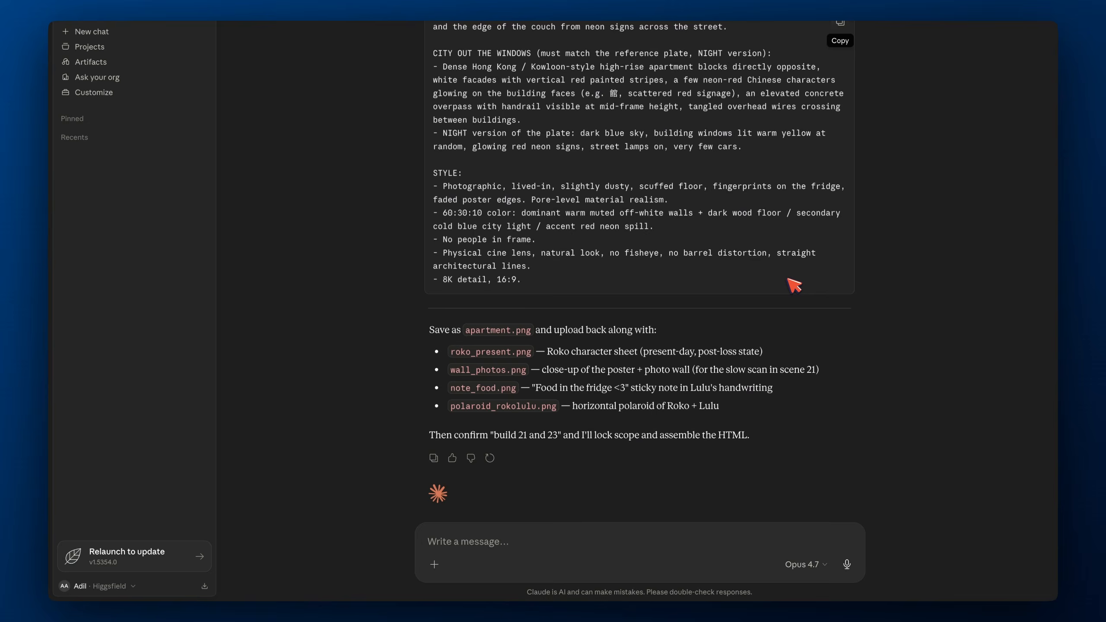
Bring Claude's revised apartment prompt into Higgsfield and generate four 4K images with Nano Banana Pro at 21:9
scroll(793, 286, "up", 15)
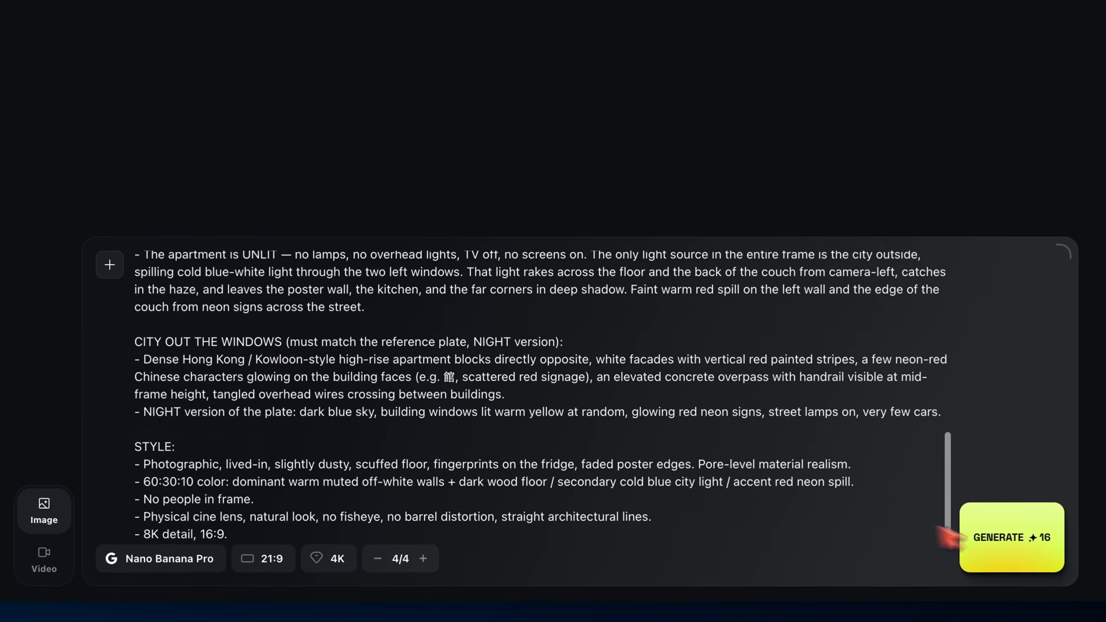
left_click(1008, 539)
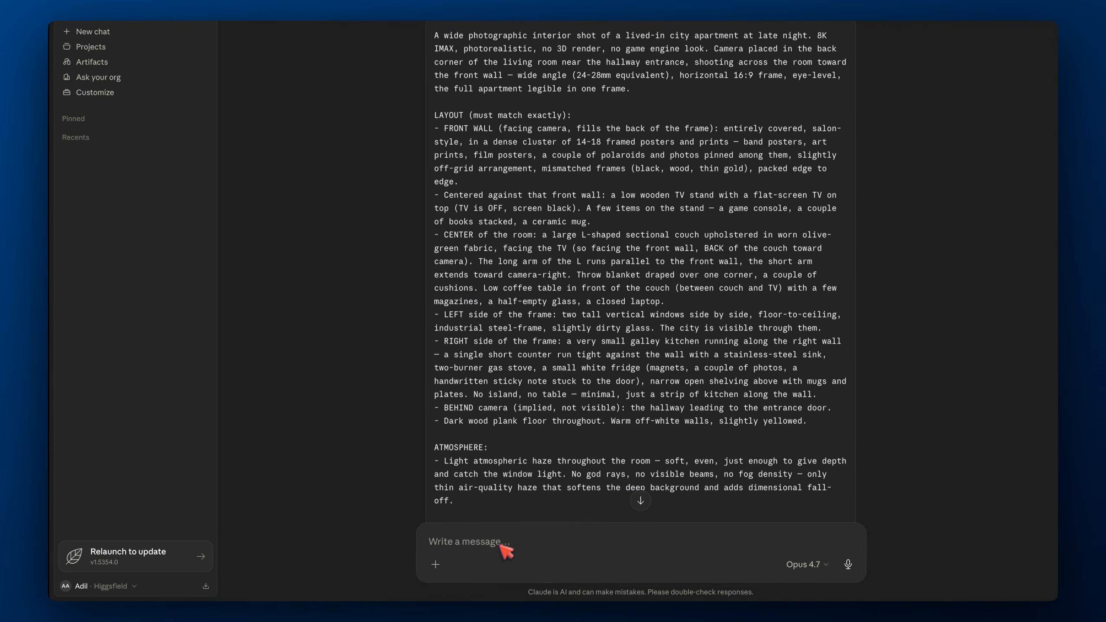
Send Claude the message "I want the front wall to be red, the couch blue, the fridge yellow, colder light, light atmospheric haze"
left_click(498, 552)
type("I want the fro")
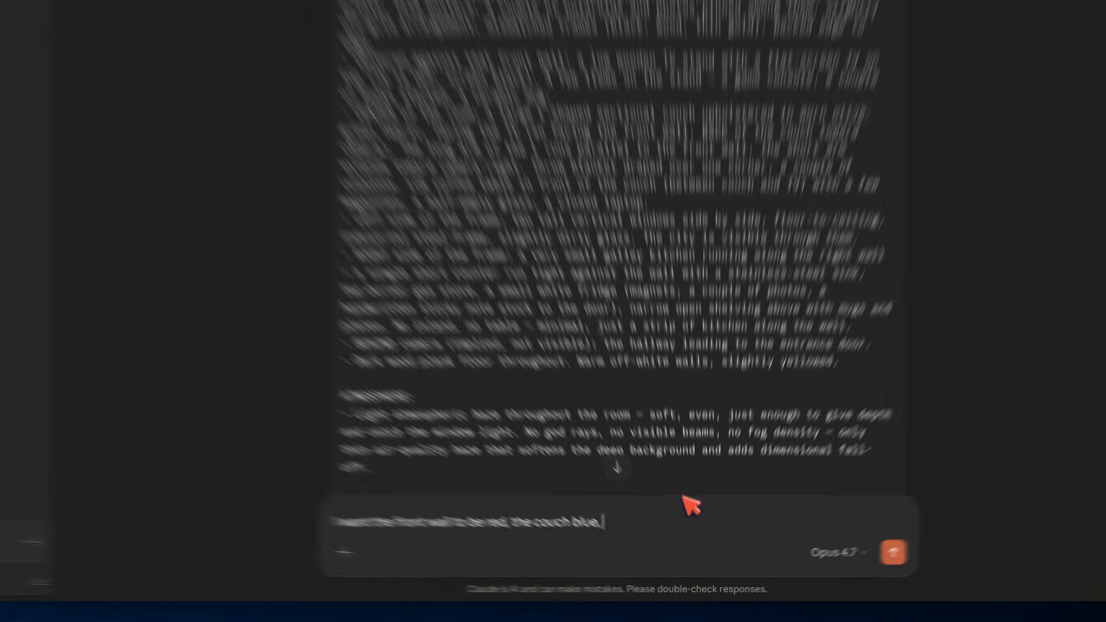
type("the ")
type("frdige")
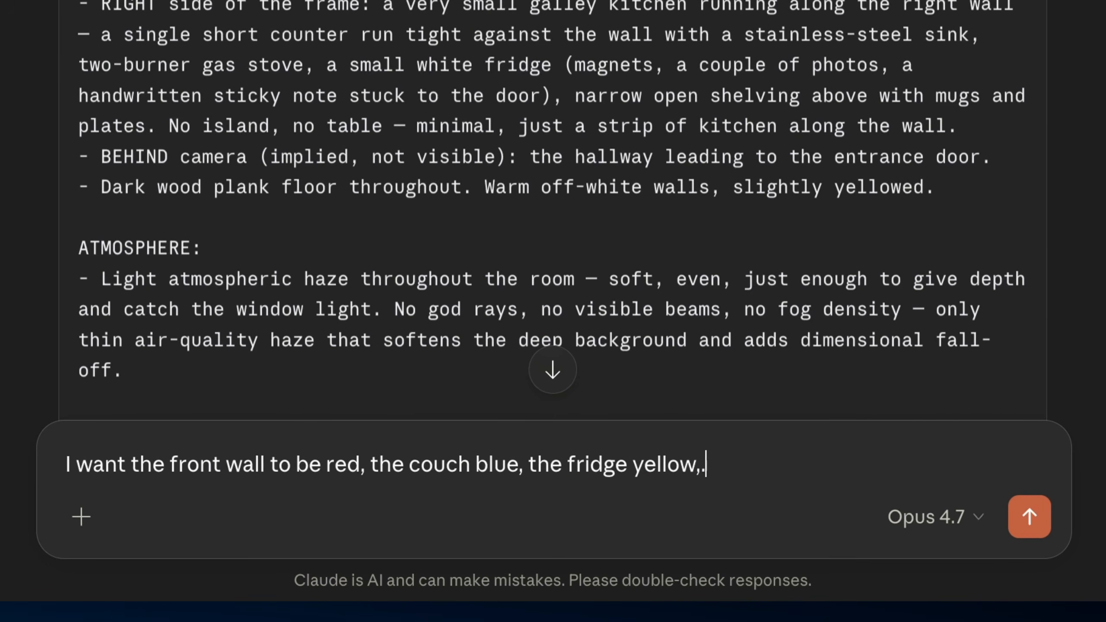
type(" yellow,.")
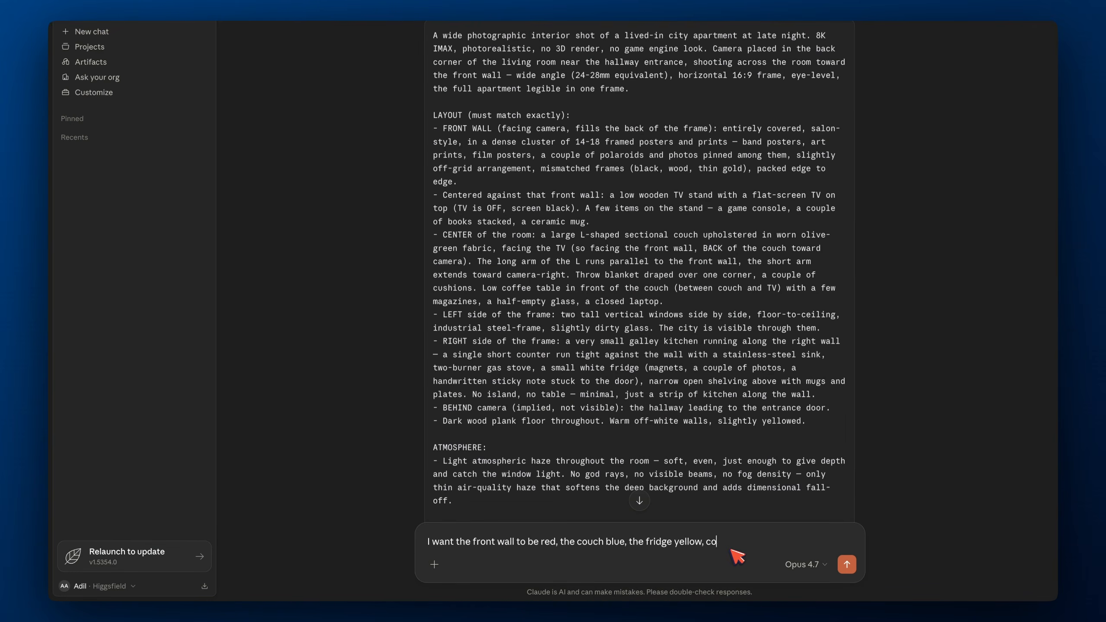
type("colder lights")
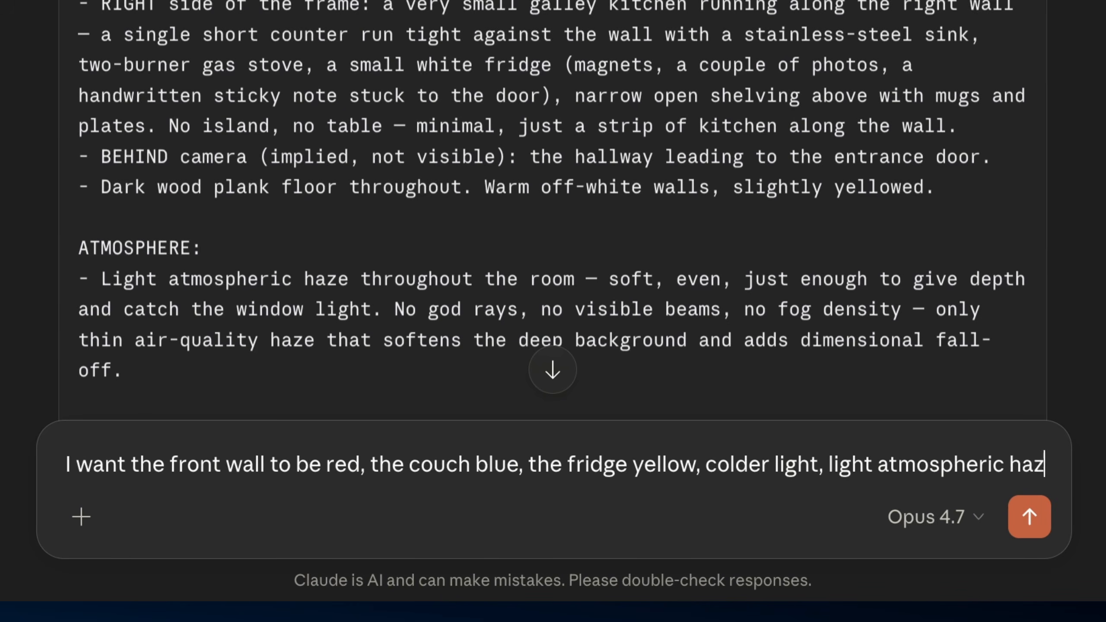
type("e")
key("Return")
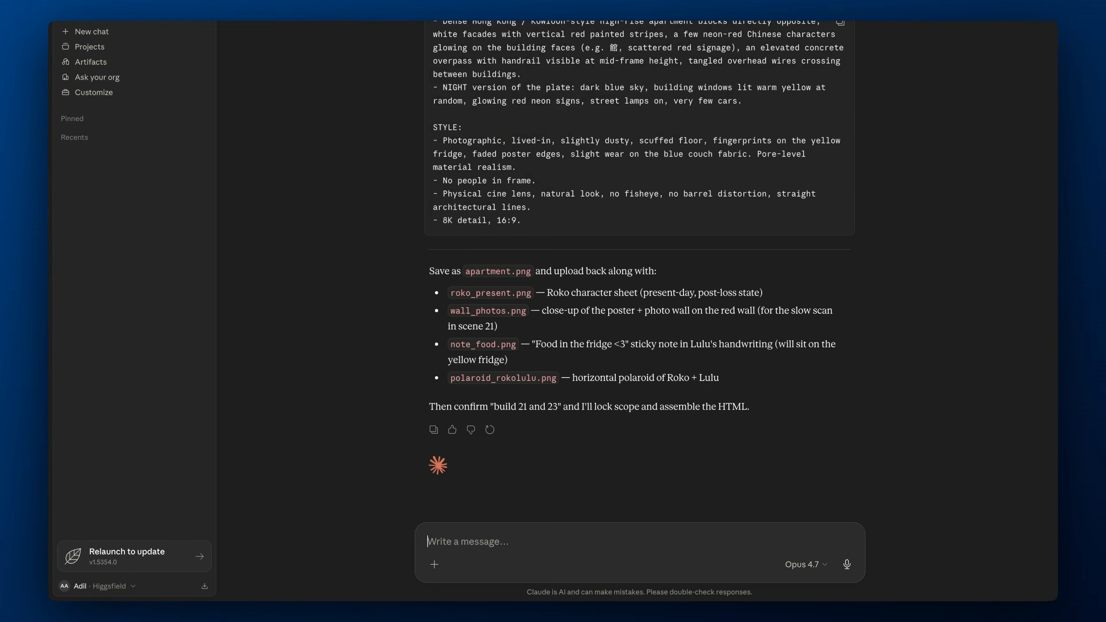
Copy Claude's recolored apartment prompt, replace the existing Higgsfield prompt with it, and generate four 4K images at 21:9
scroll(847, 26, "up", 2)
left_click(846, 26)
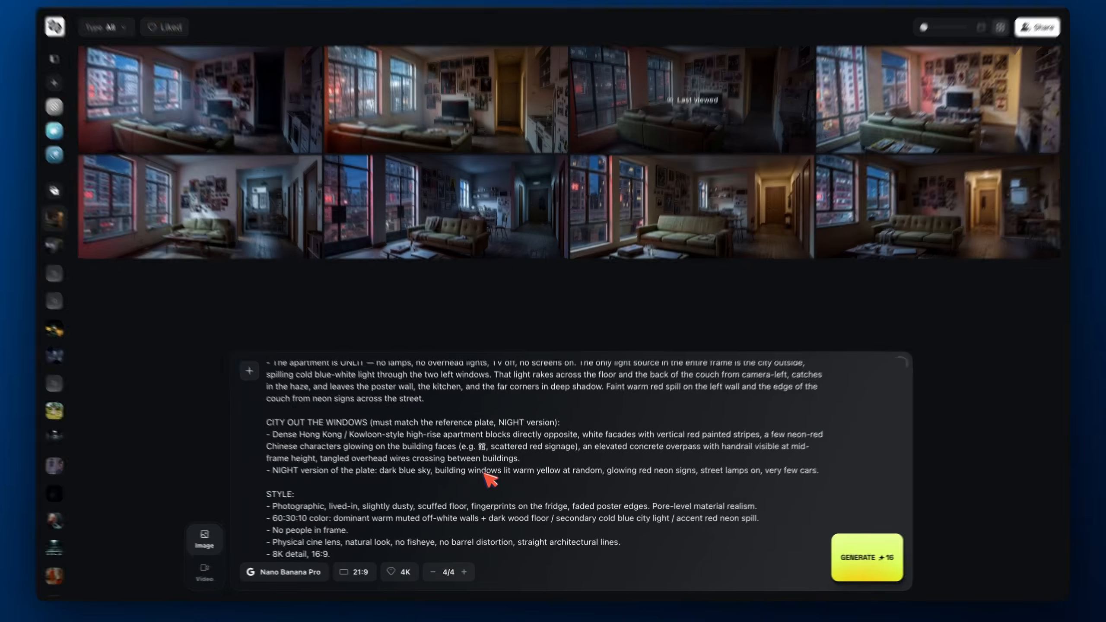
key("ctrl+a")
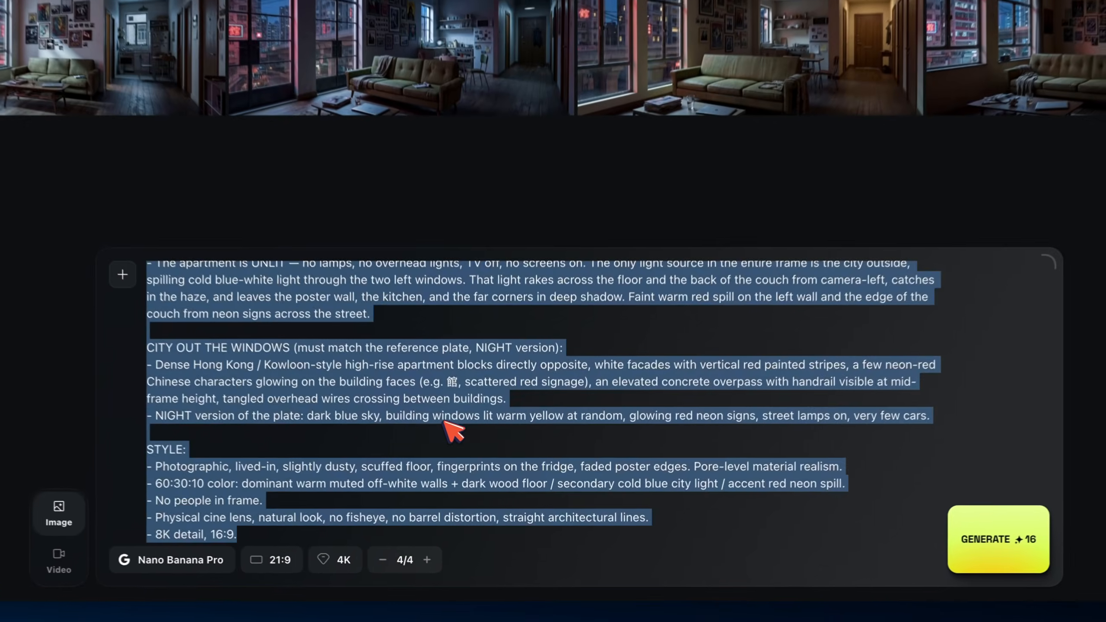
key("ctrl+v")
left_click(884, 562)
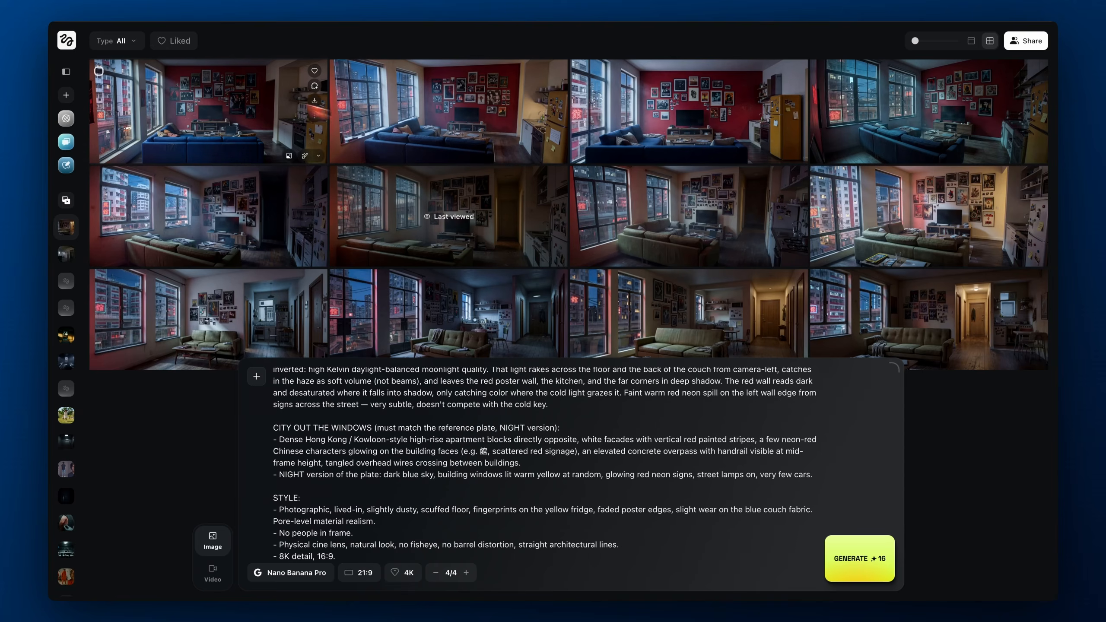
Open the newly generated apartment images full size and compare the red wall, blue couch and yellow fridge variations
left_click(448, 212)
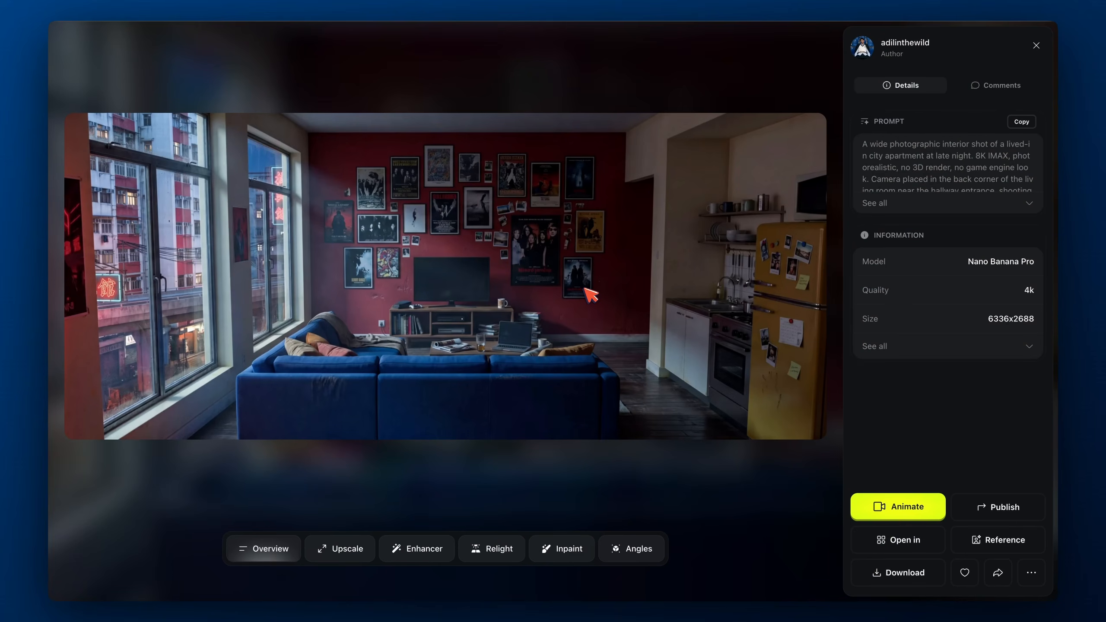
key("Right")
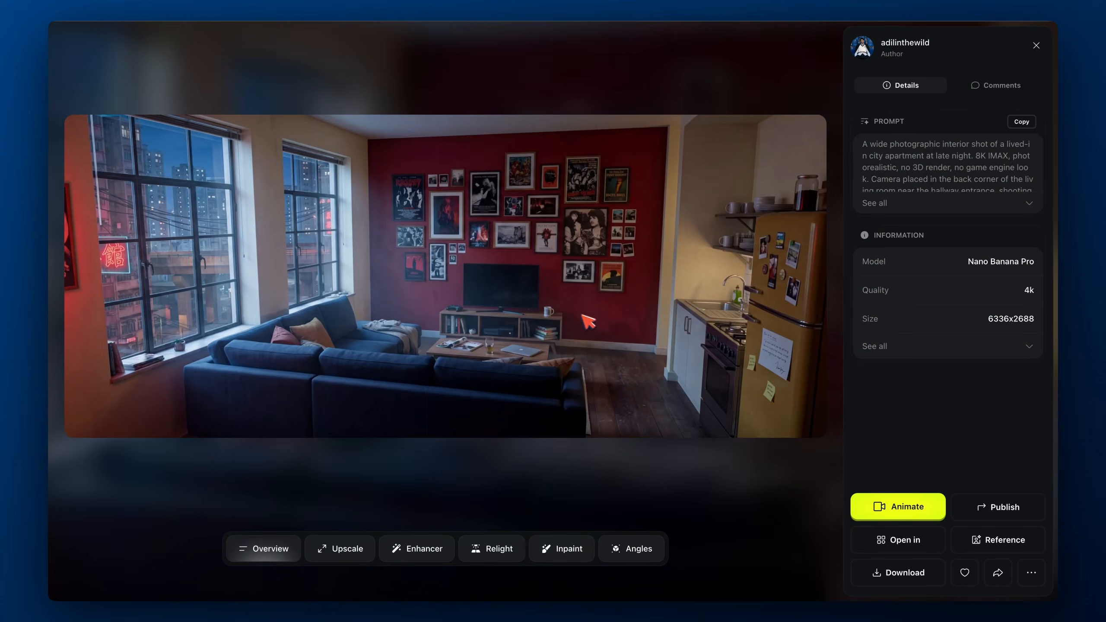
key("Right")
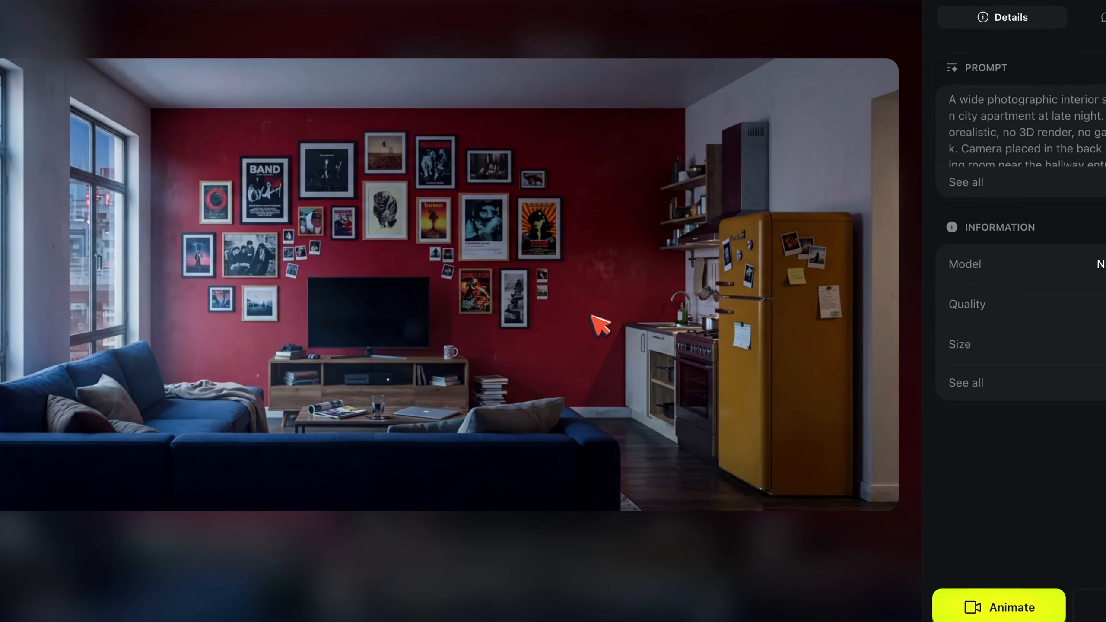
key("Right")
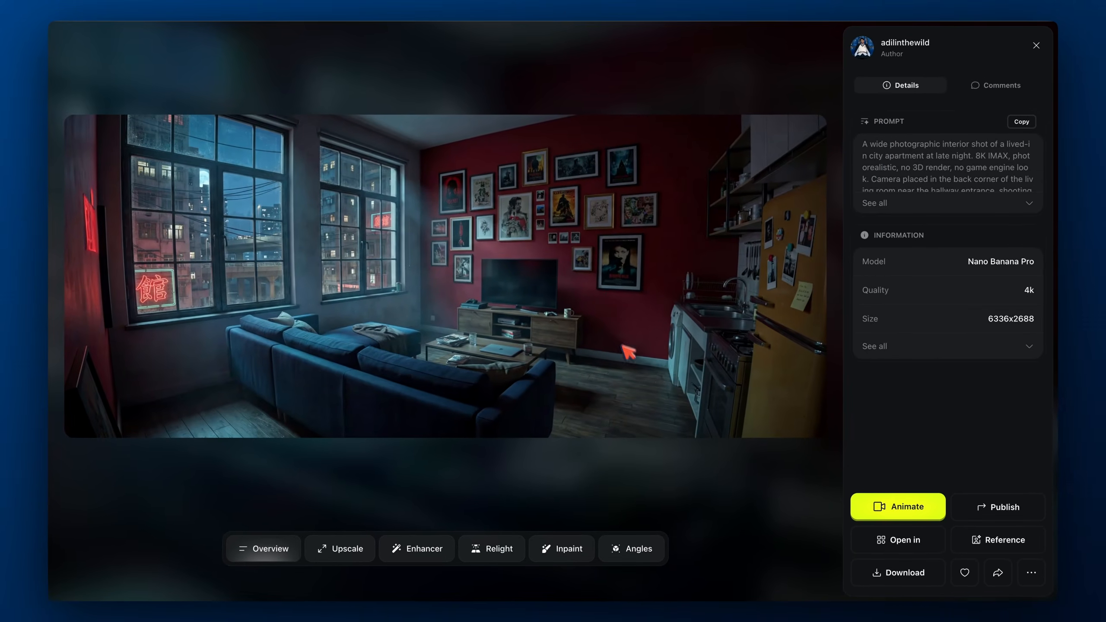
key("Left")
key("Right")
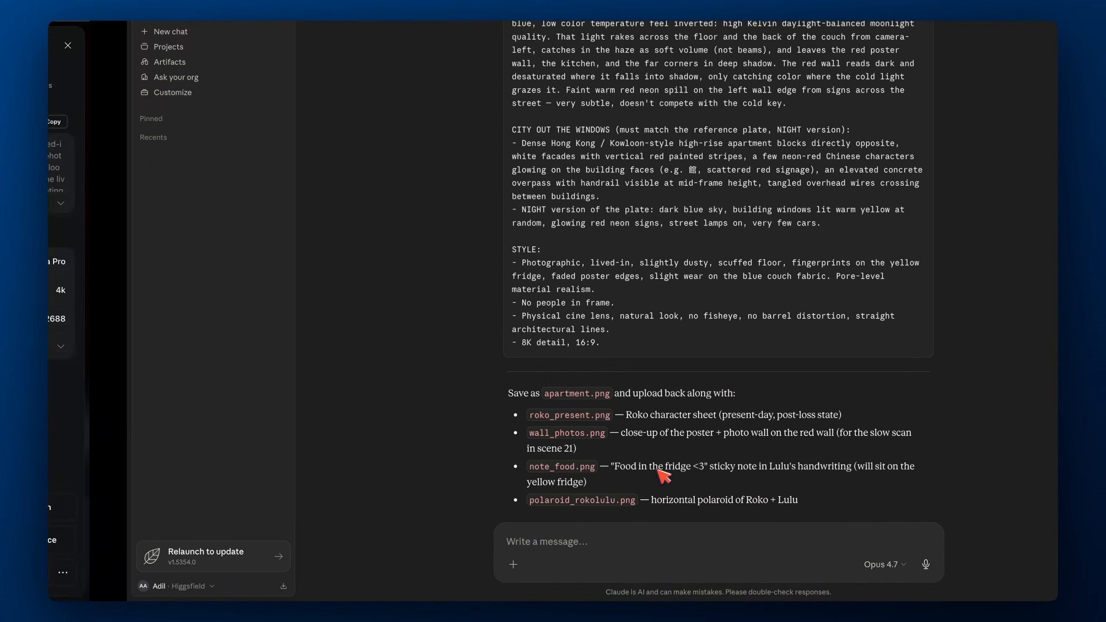
In Claude, begin a message: "You lost the hallway on right side, also add a carpet under the table and the couch."
type("You lost the h")
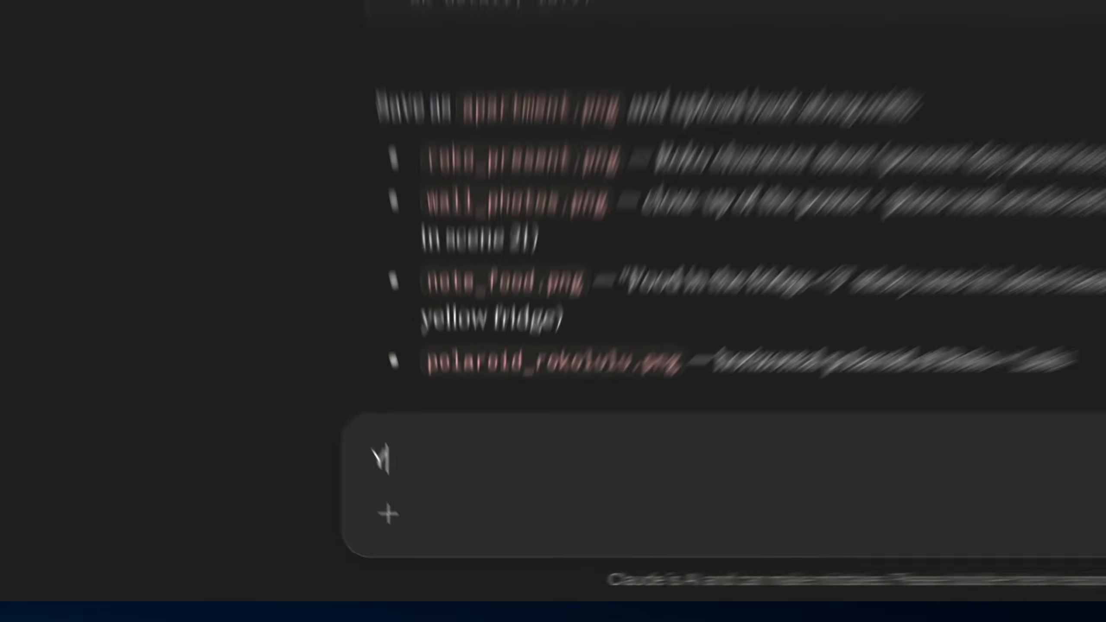
type("allway on")
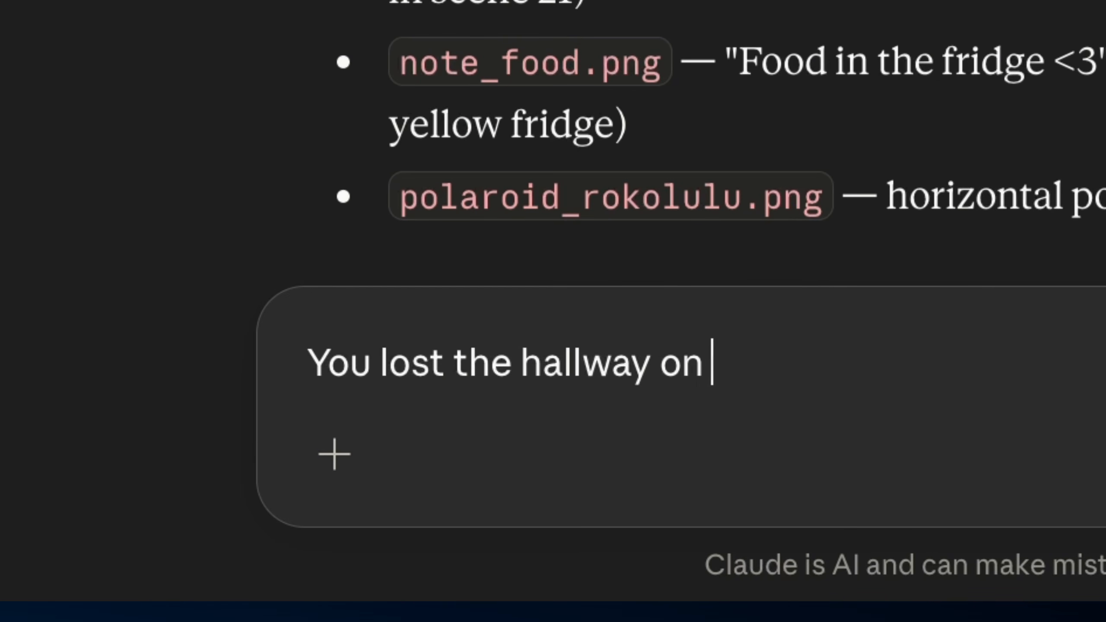
type(" right side,")
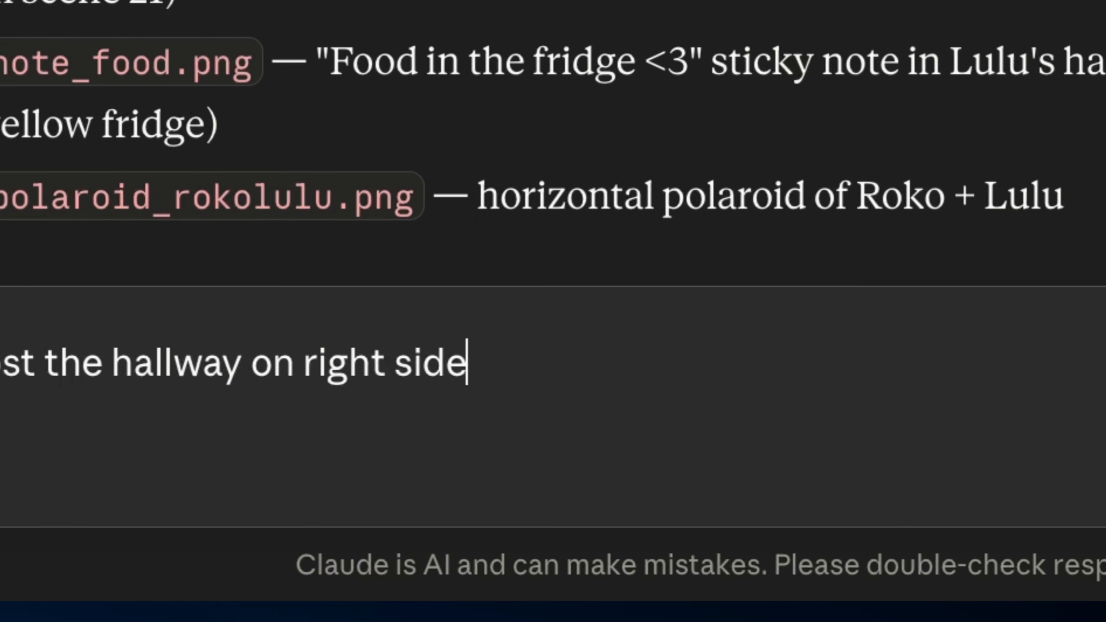
type(" also add")
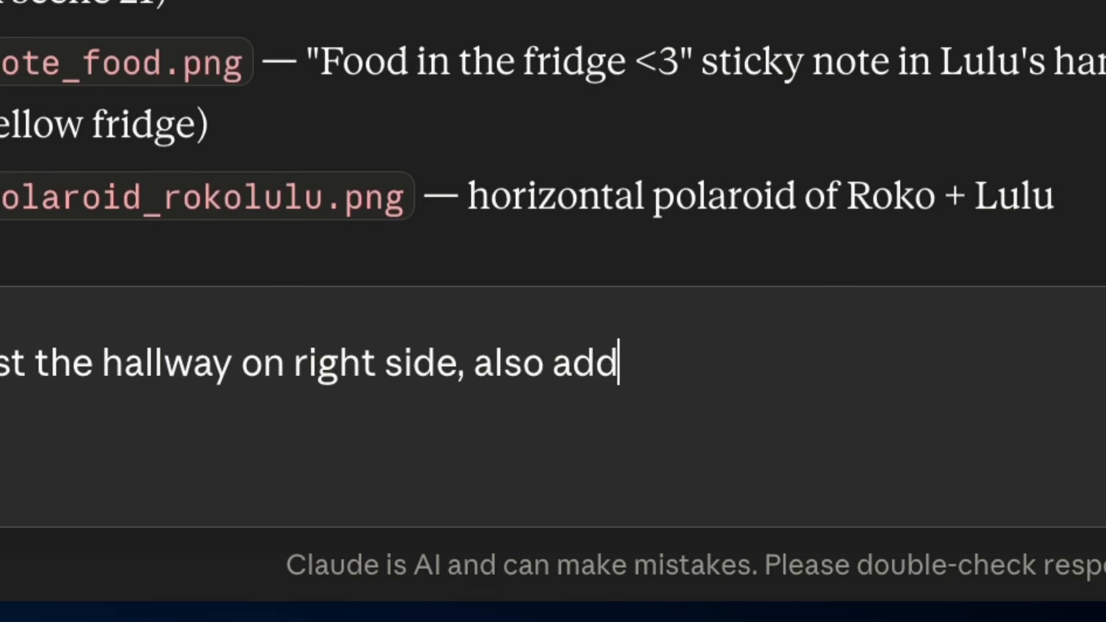
type(" a carpet")
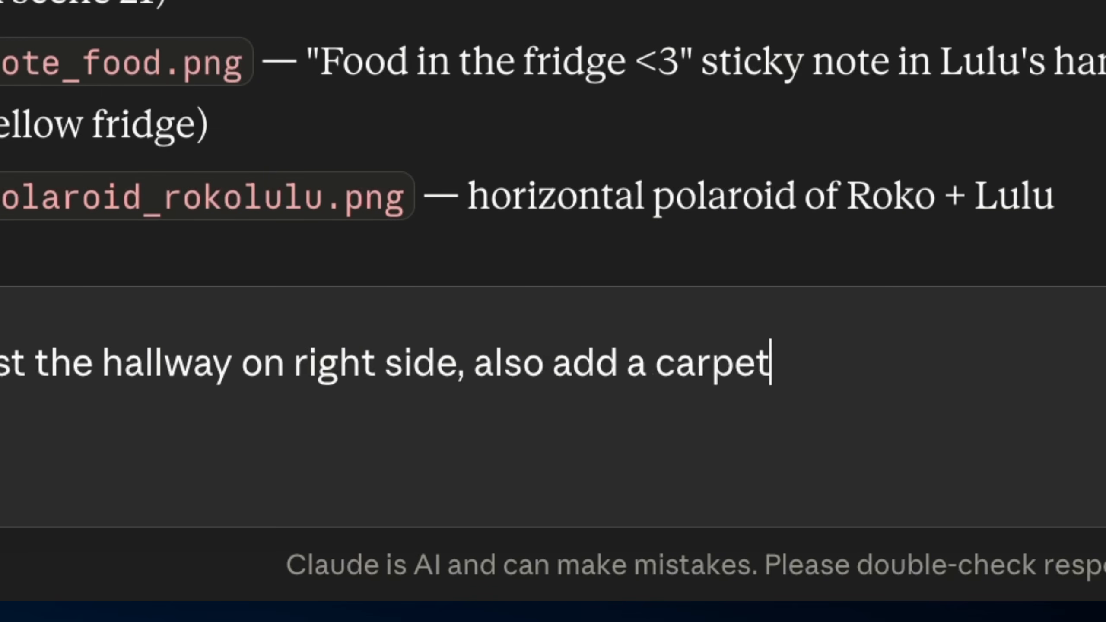
type(" under the table and the co")
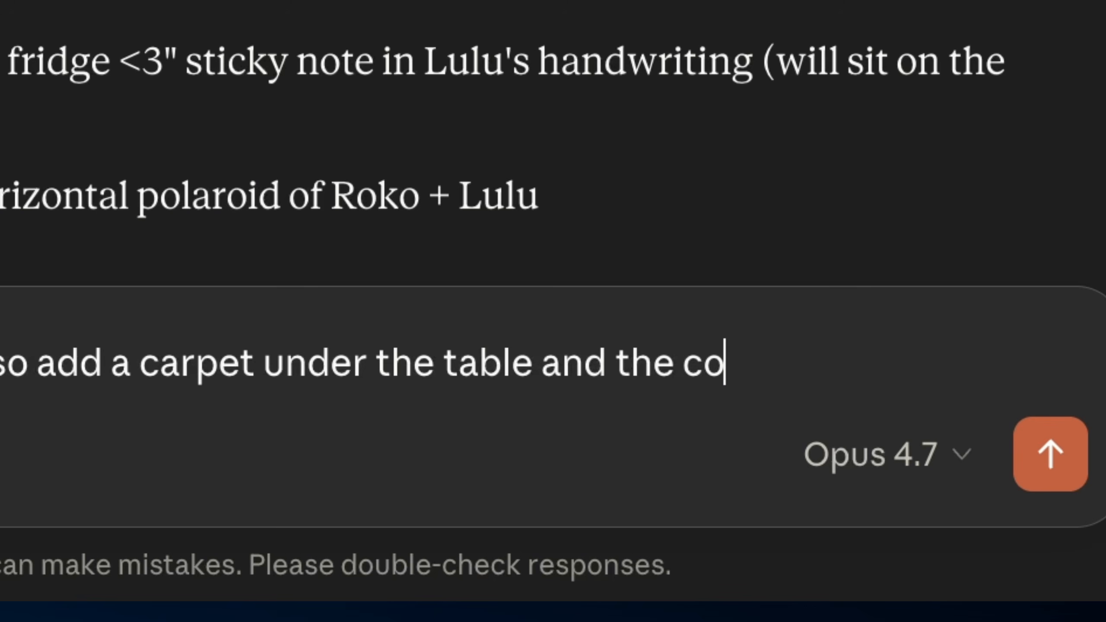
type("uch. A")
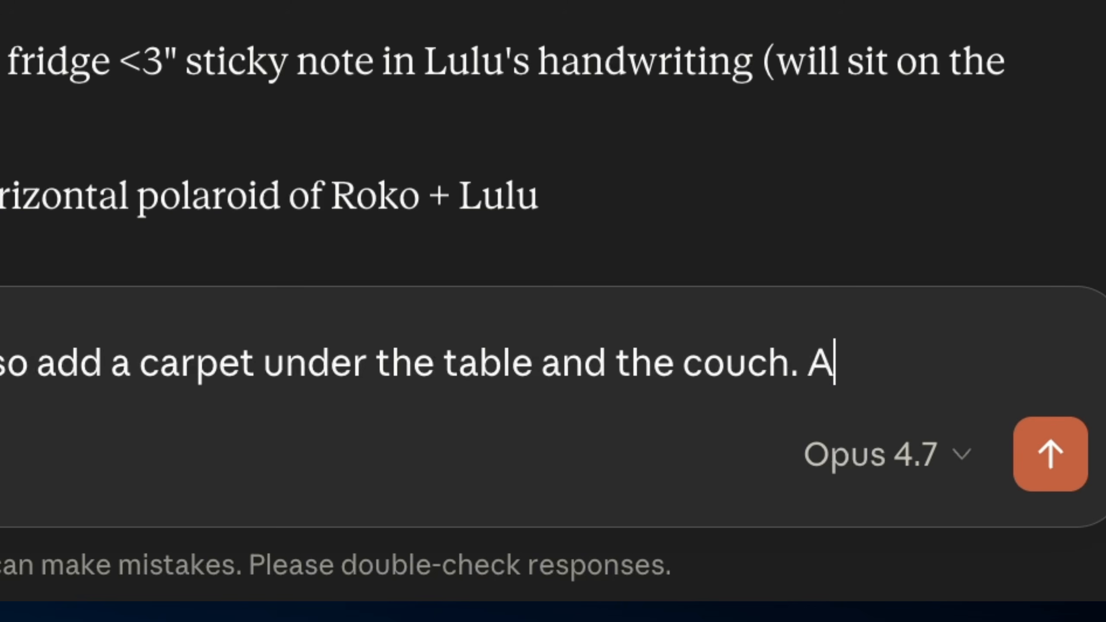
Finish the Claude message with "And add just a couple posters on the wall", specifying the left side, and send it
type("nd add a cou")
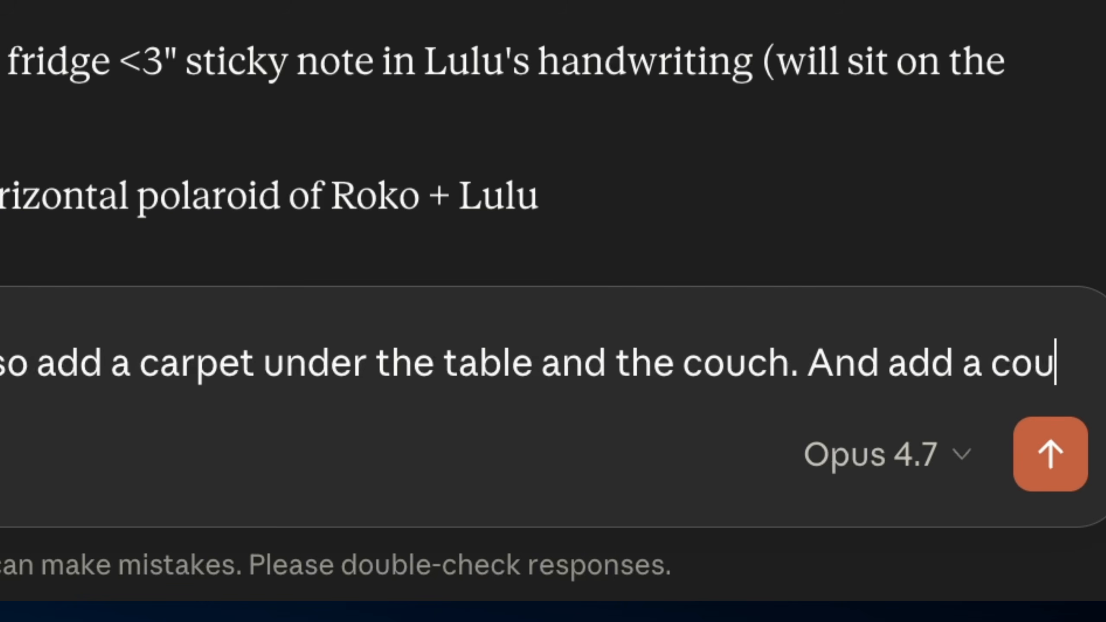
type(" just")
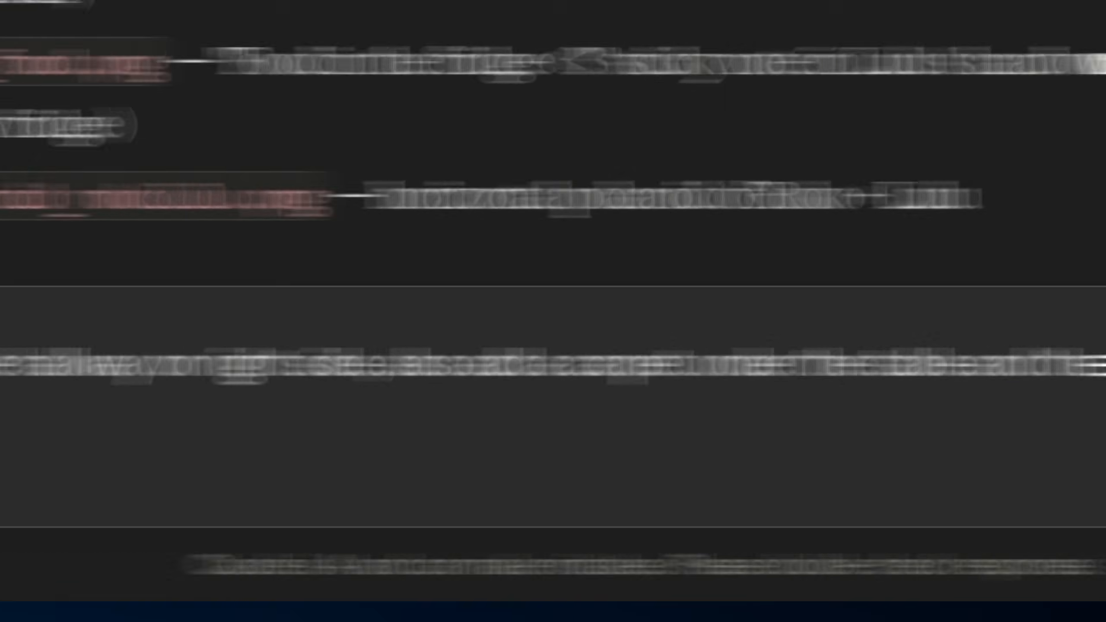
type("uple p")
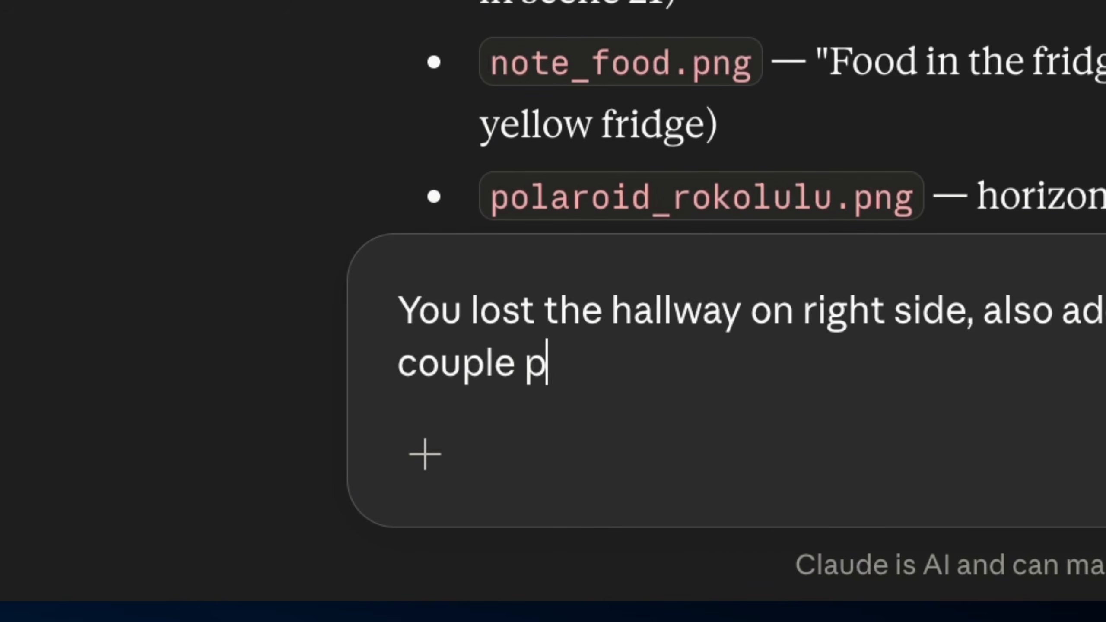
type("osters on the wa")
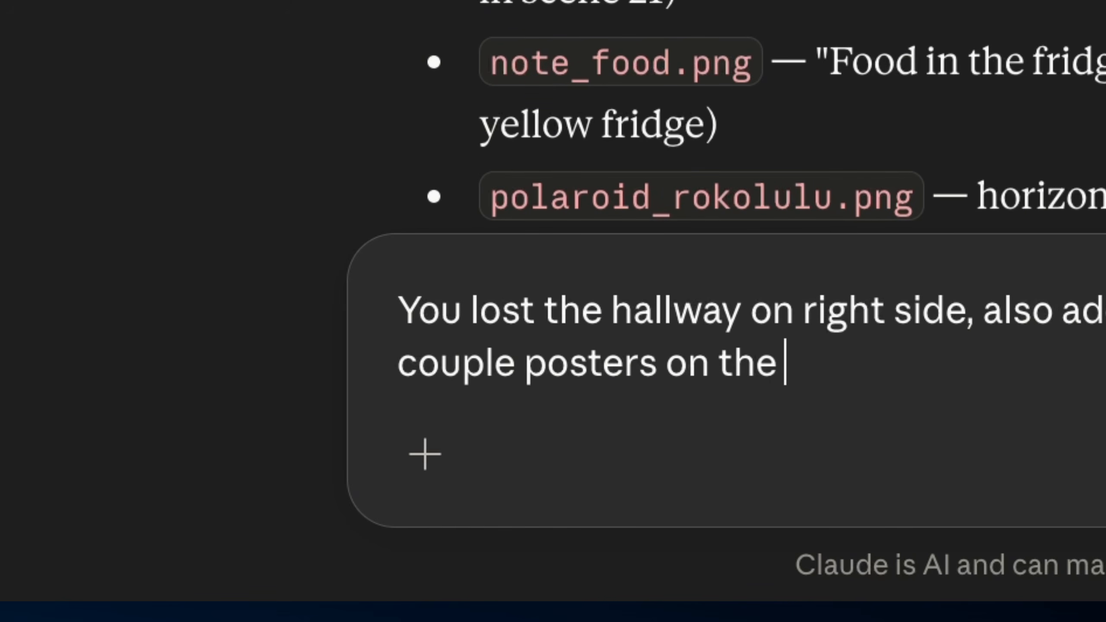
type("ll")
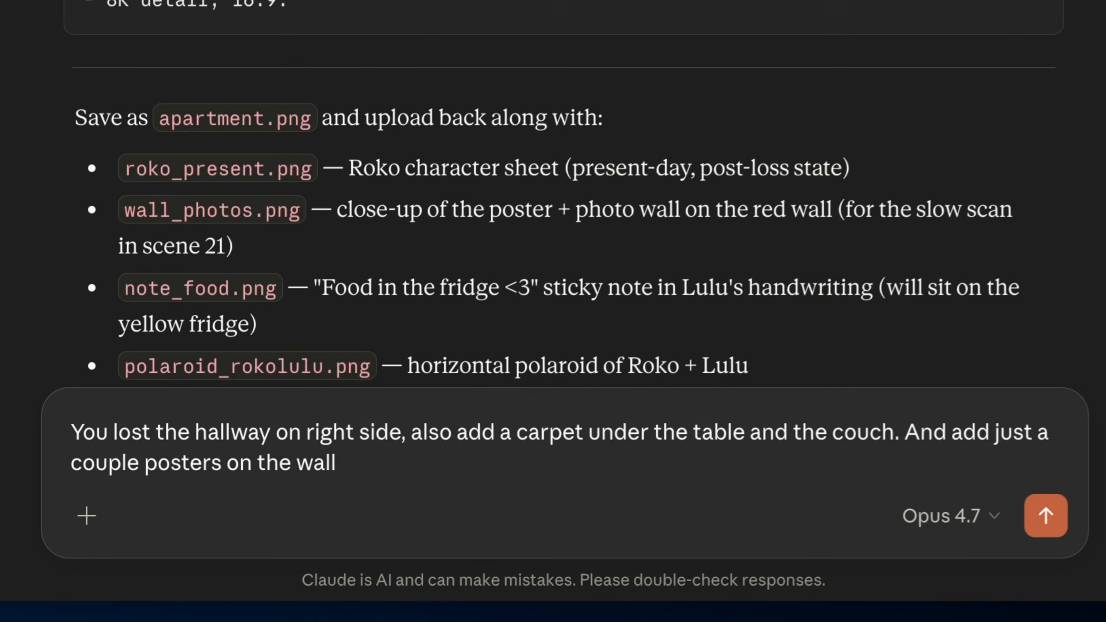
type(" on the le")
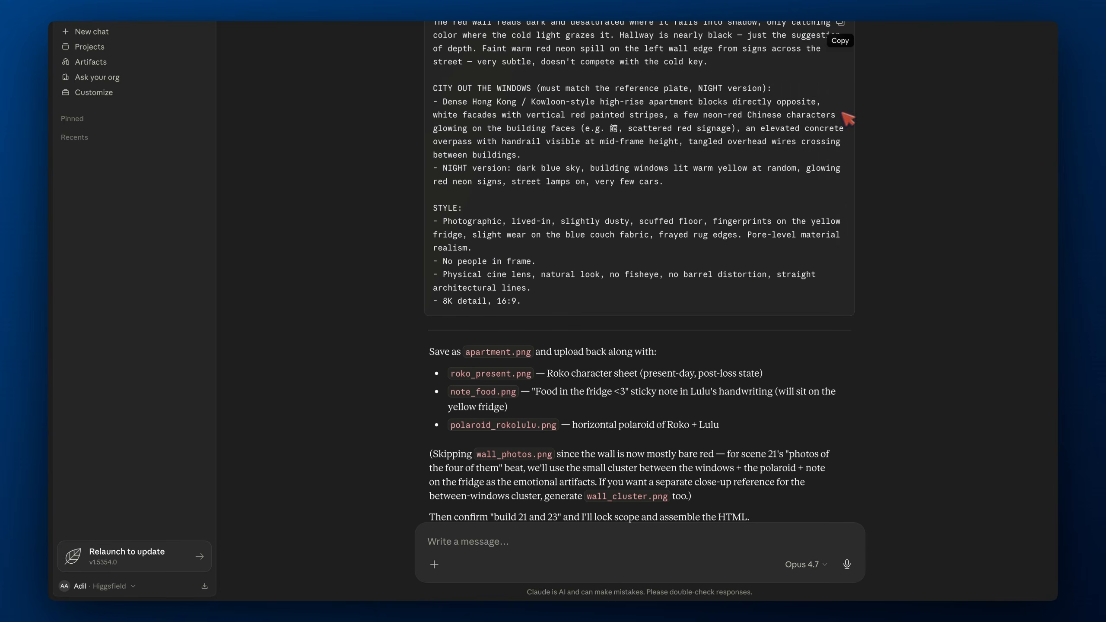
Copy Claude's revised apartment prompt, replace the existing Higgsfield prompt with it, and generate four 4K images at 21:9
left_click(840, 22)
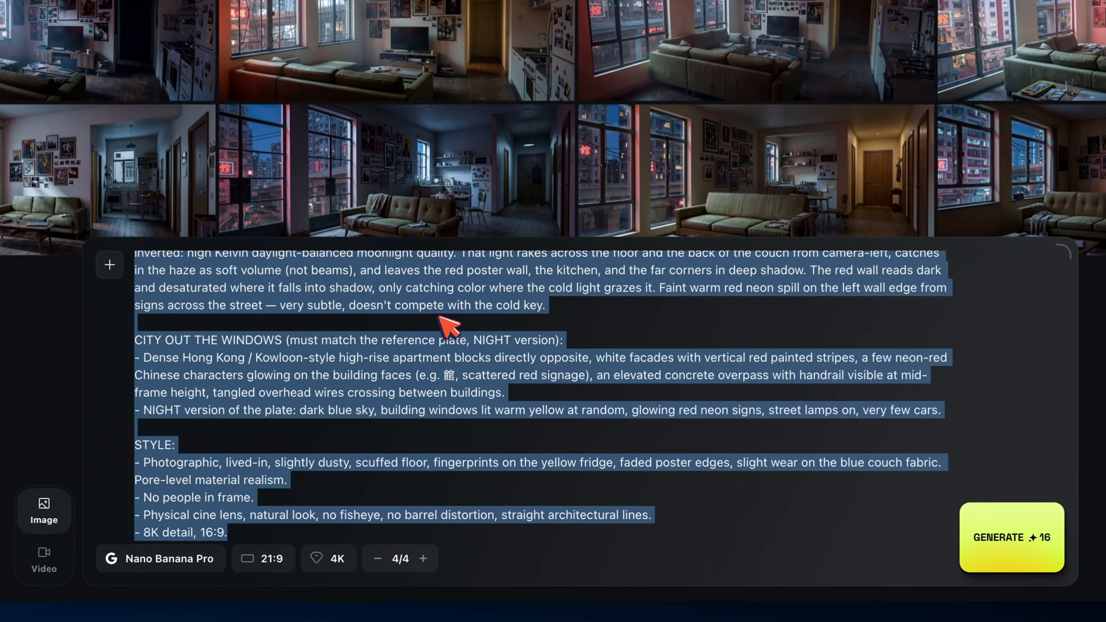
key("super+v")
left_click(984, 538)
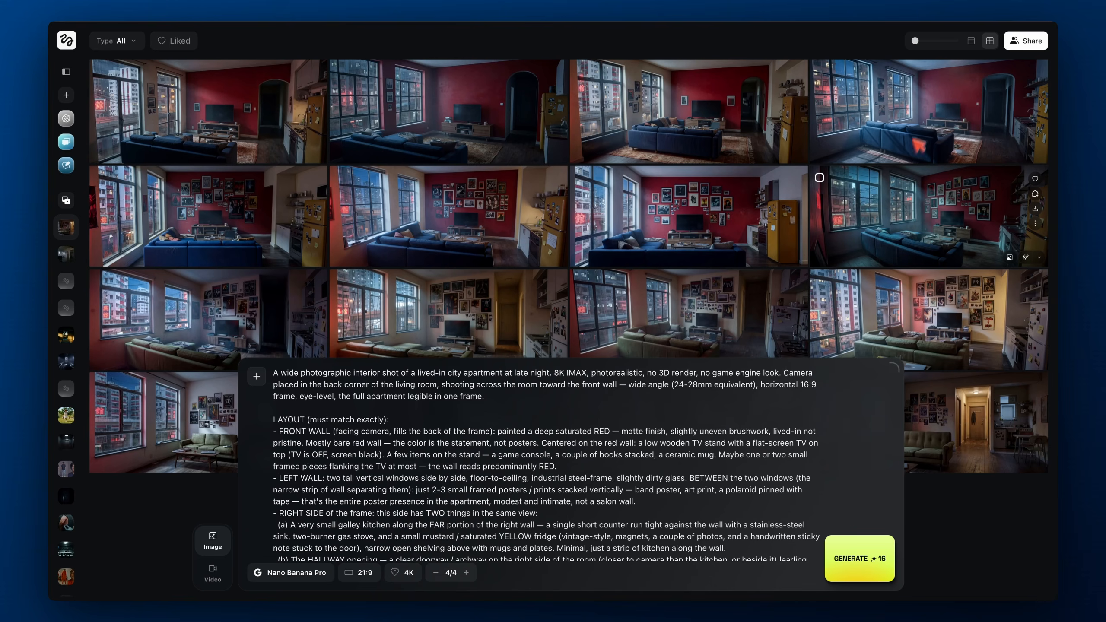
Open the new apartment images full size to examine the hallway, the rug and the sparser posters
left_click(914, 155)
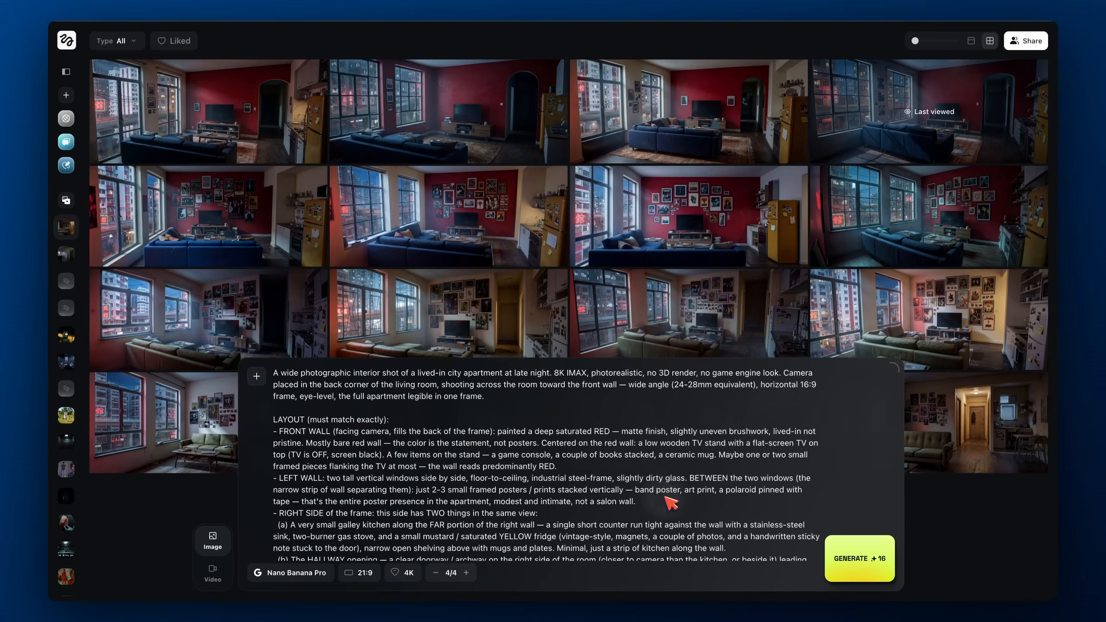
left_click(707, 138)
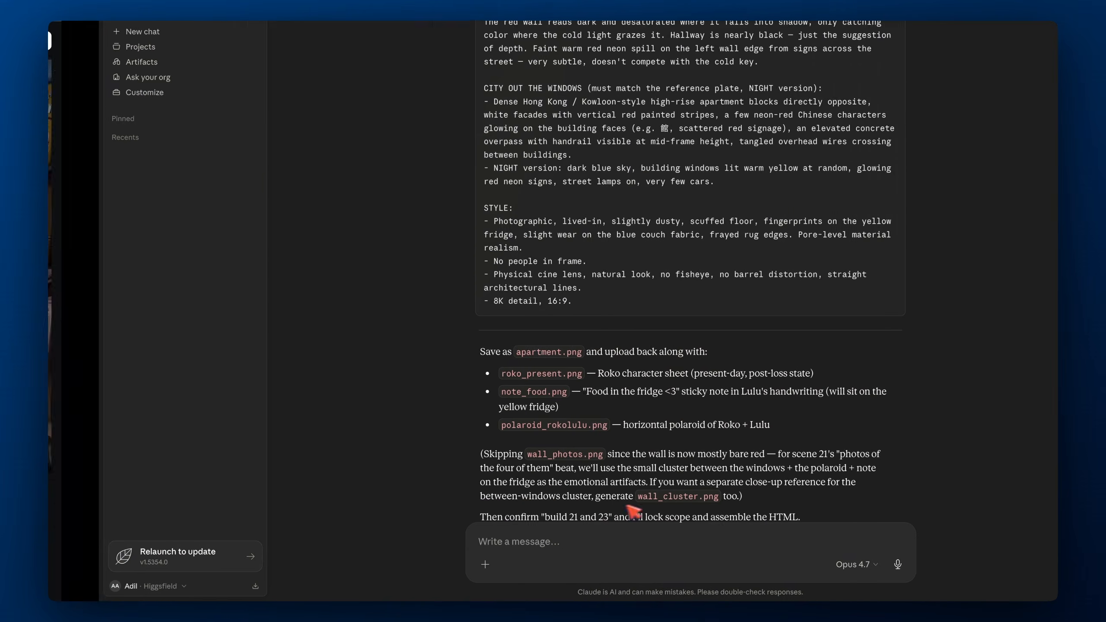
In Claude, begin a new message with the line "Edit the previous prompt again."
left_click(527, 550)
type("Edit ")
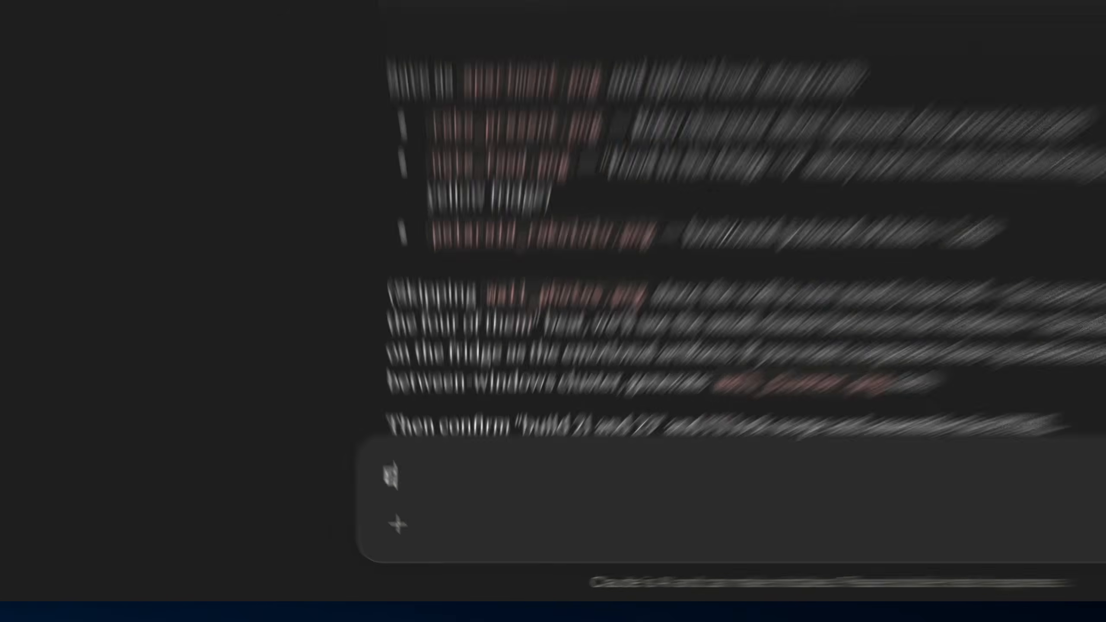
type("the prviou")
key("BackSpace")
key("BackSpace")
key("BackSpace")
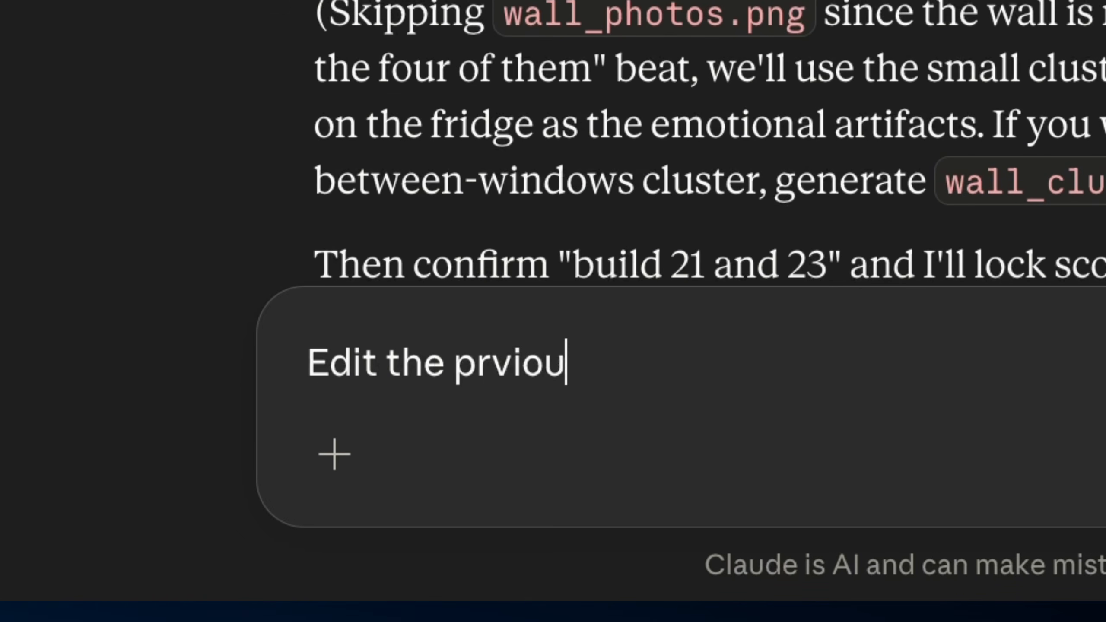
key("BackSpace")
type("evious prompt a")
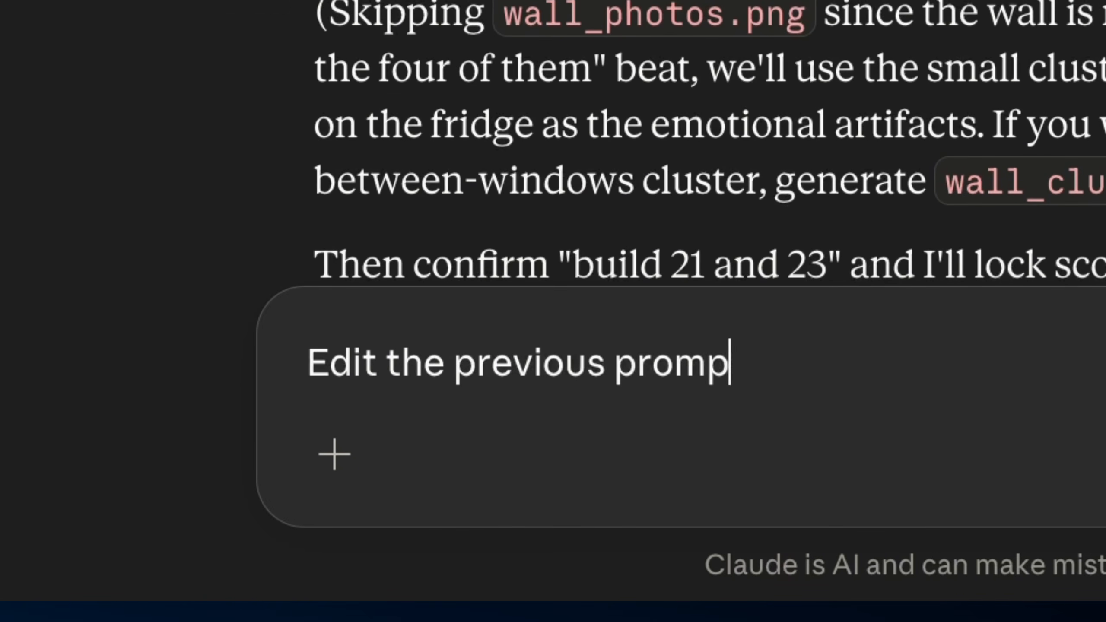
type("gain")
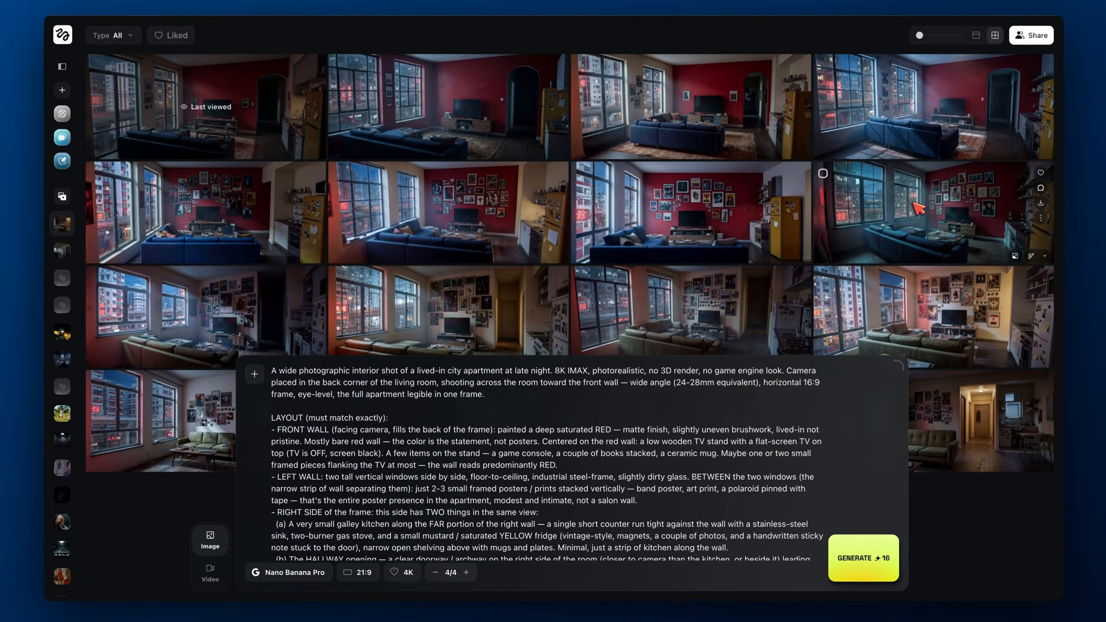
Recheck an earlier red-wall image and add to the Claude message: "Add a hallway on the right side, 2 doors on the left, 3 doors on the right along the hallway."
left_click(918, 208)
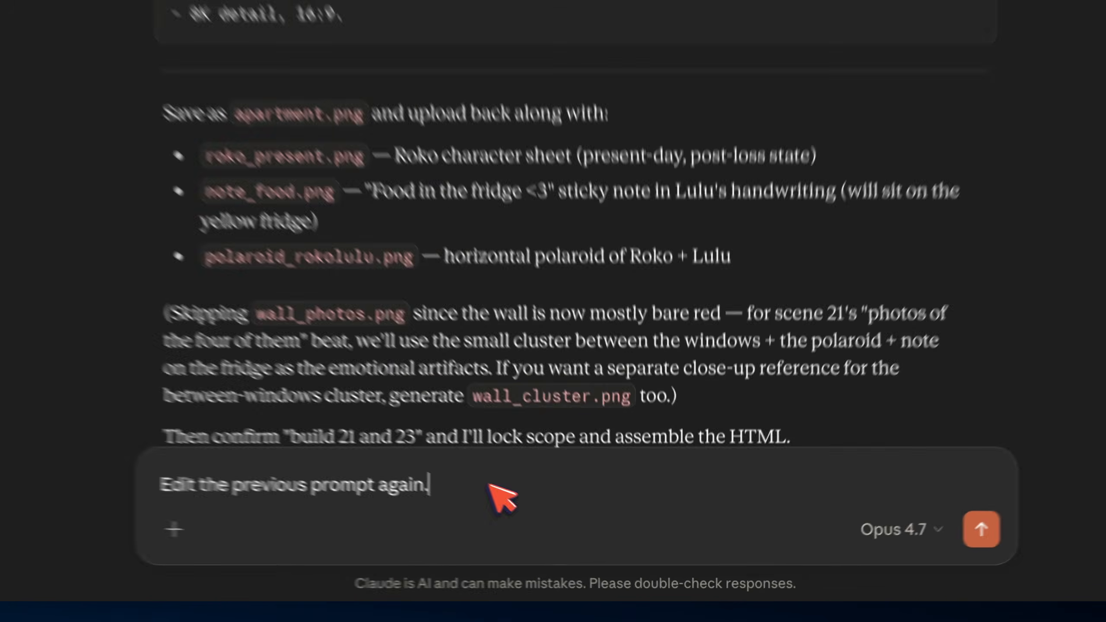
key("shift+Return")
type("Add a ")
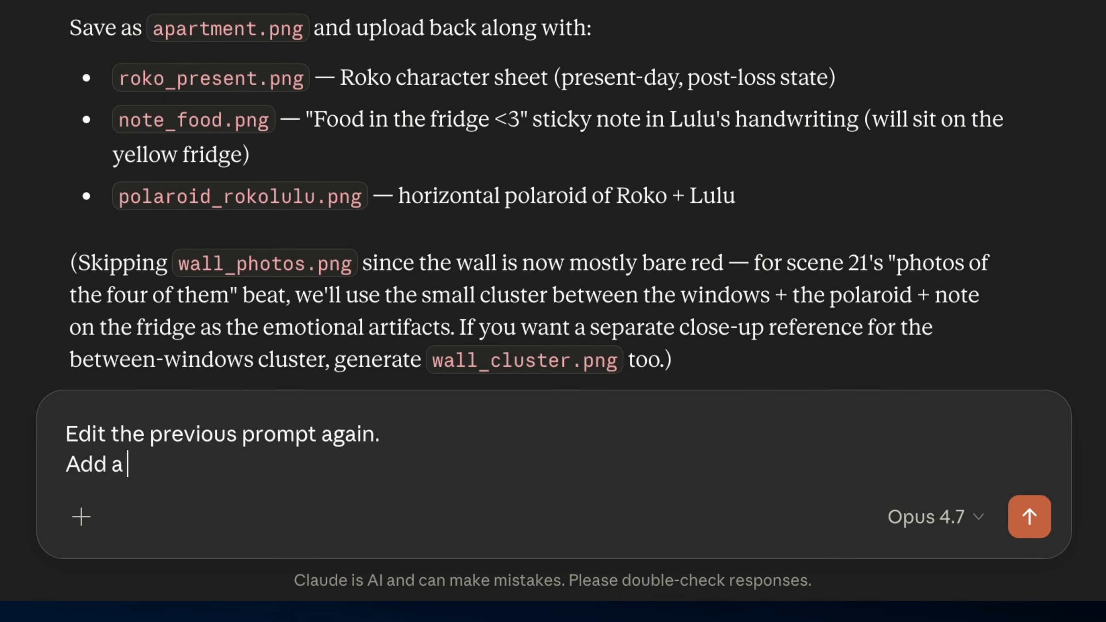
type("hallway on the right side, 2 doors on the left, 3 doors")
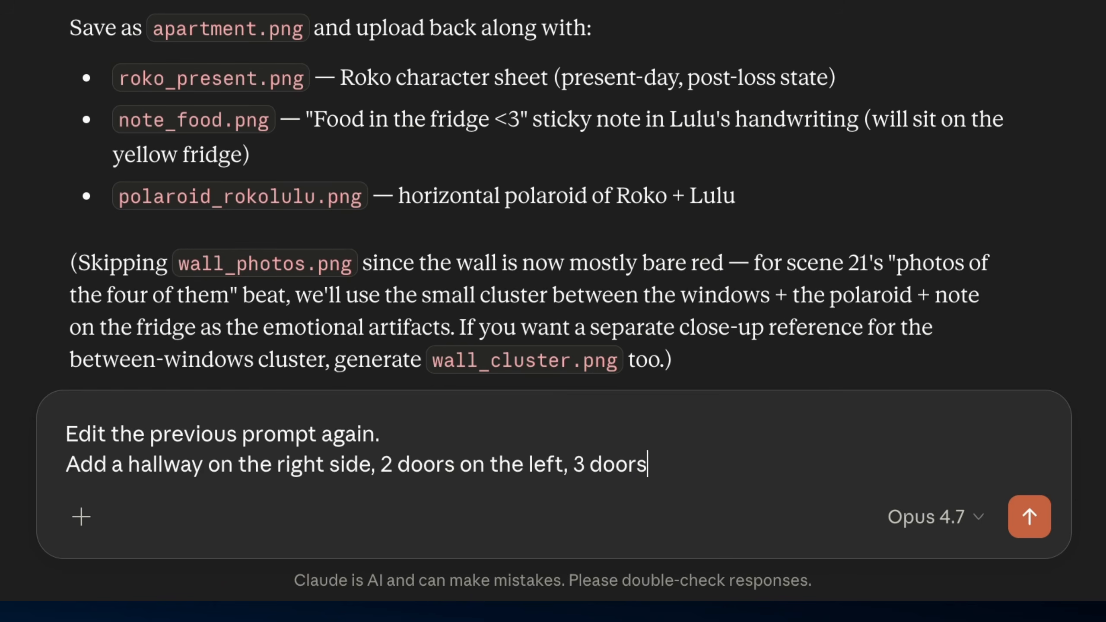
type("right along the hallway")
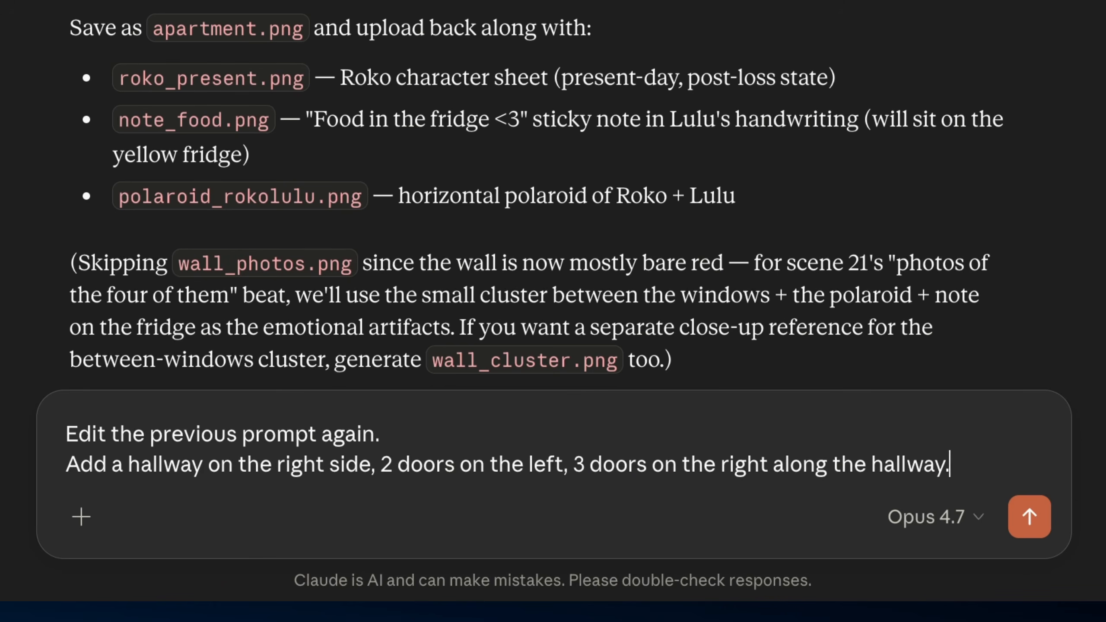
type(".")
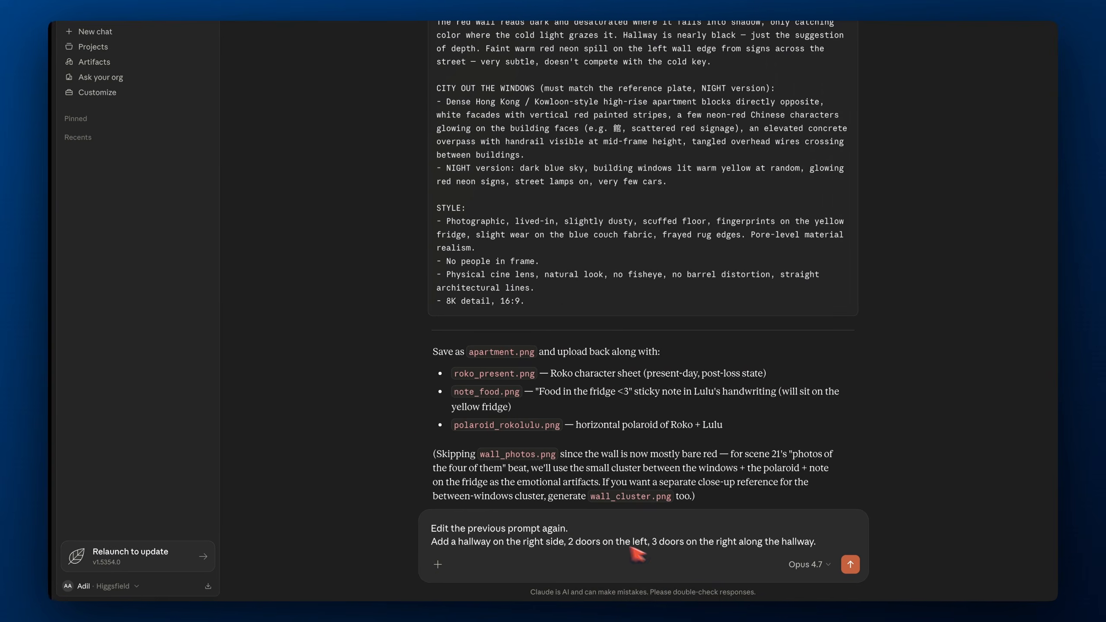
Add a line to the message: "Add a couple posters on the wall on the left, between the windows."
key("shift+Return")
type("A")
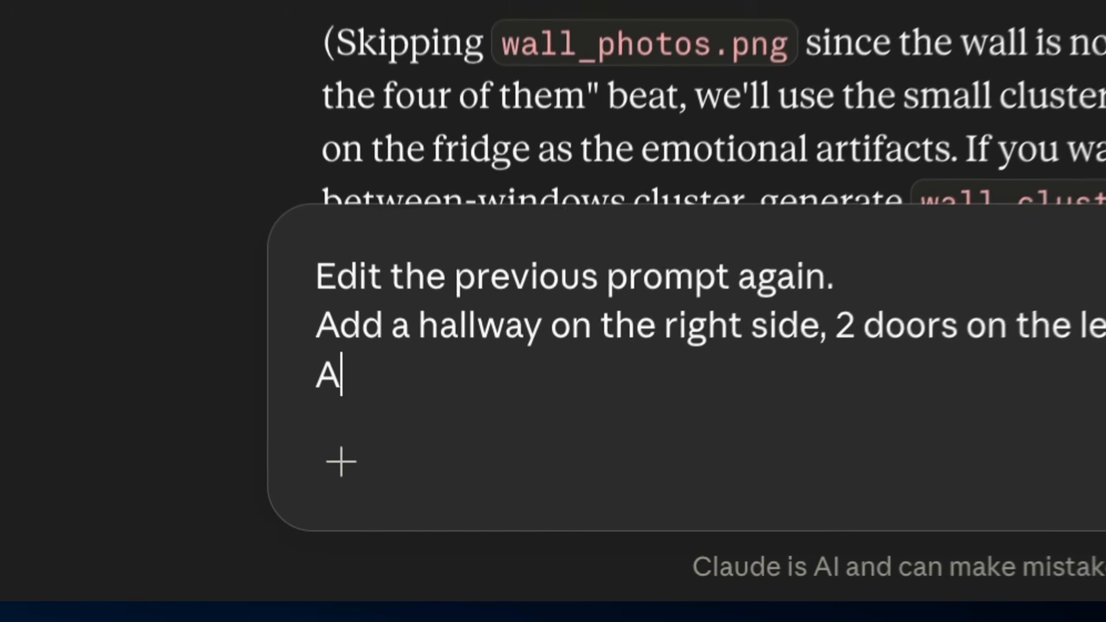
type("dd a couple ")
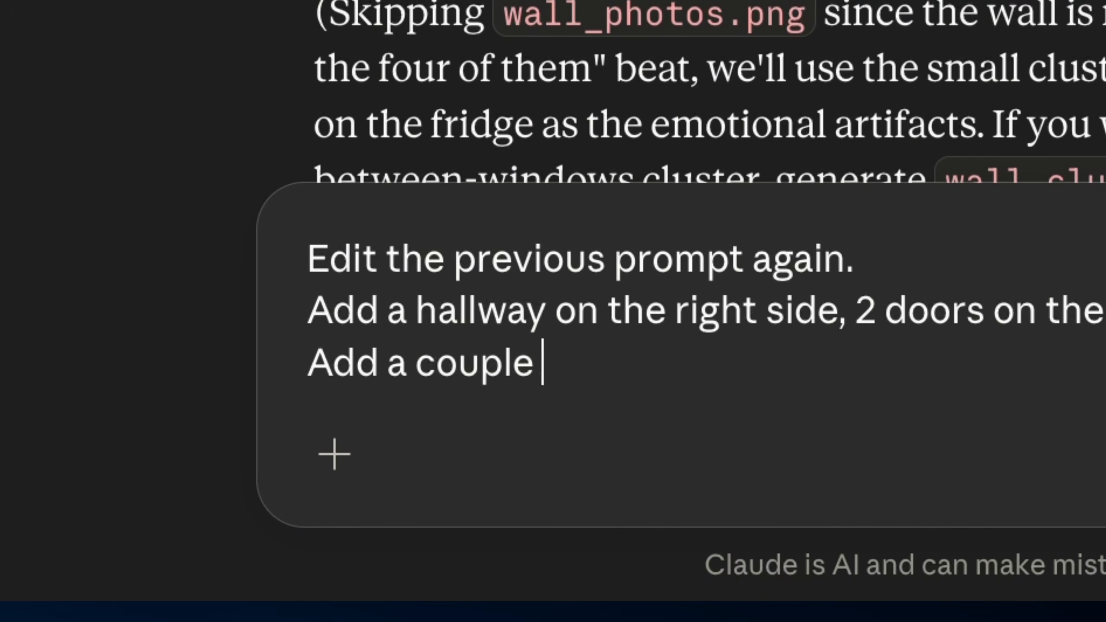
type("posters on the wall on th")
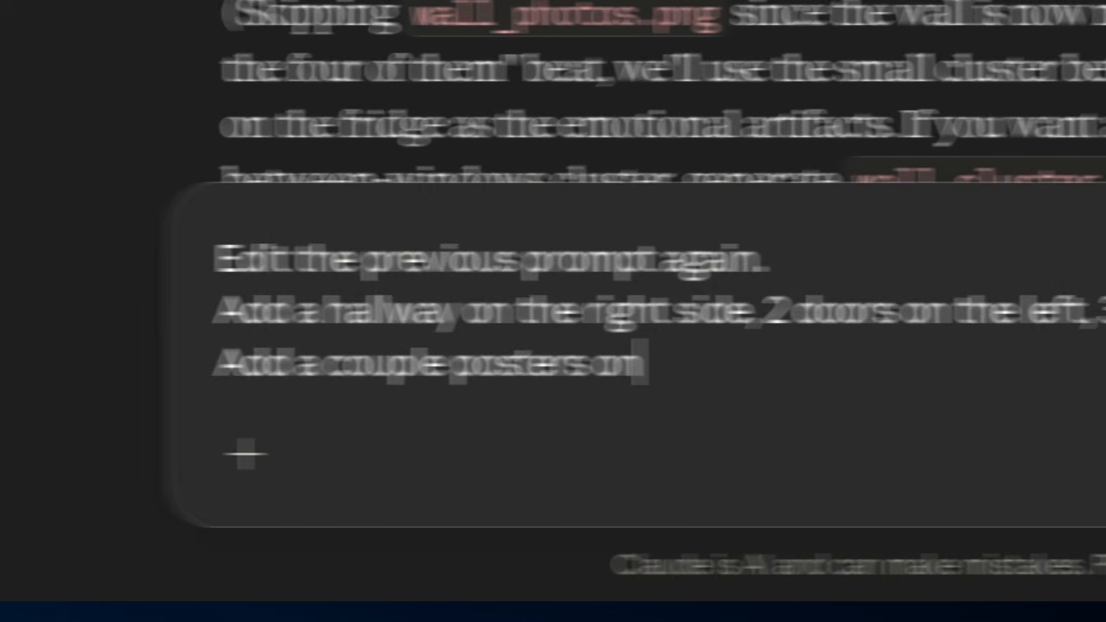
type("e left,")
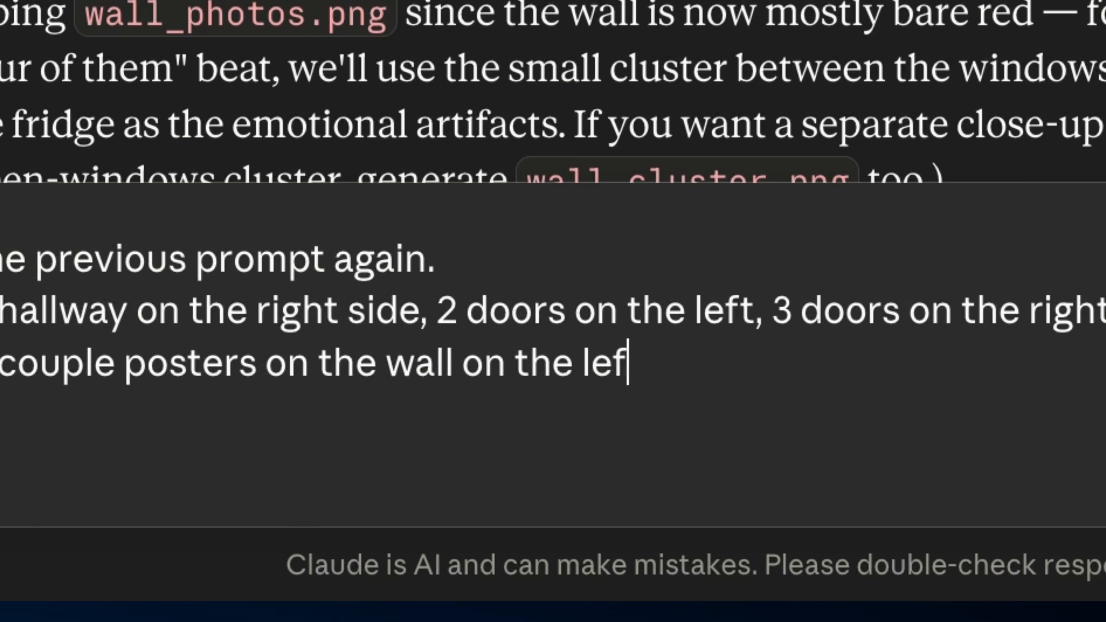
type(" between the")
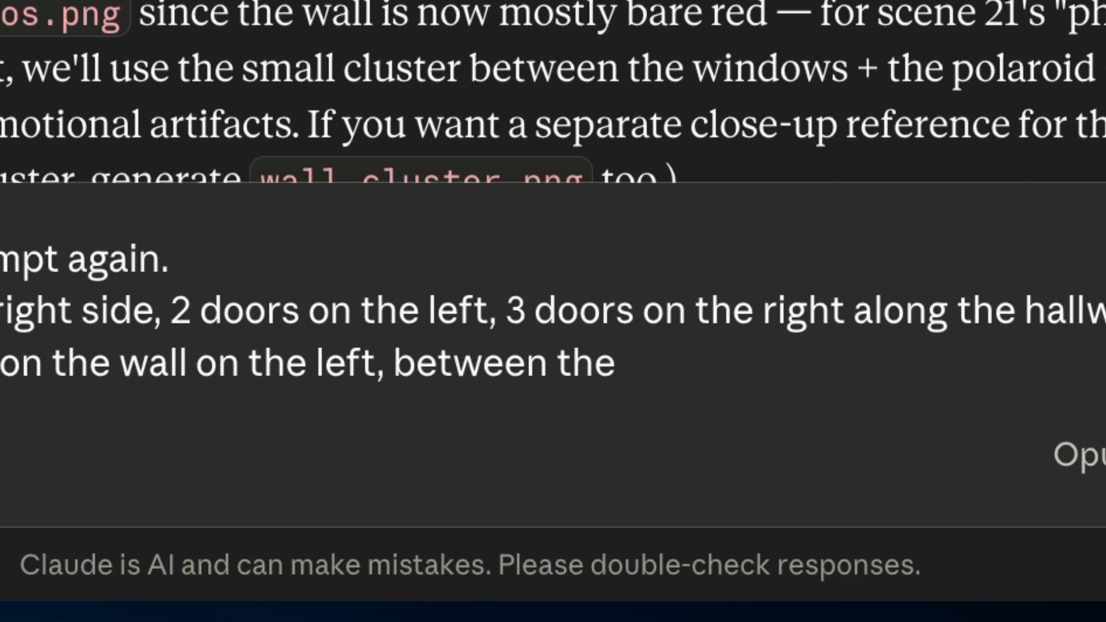
type(" windows.")
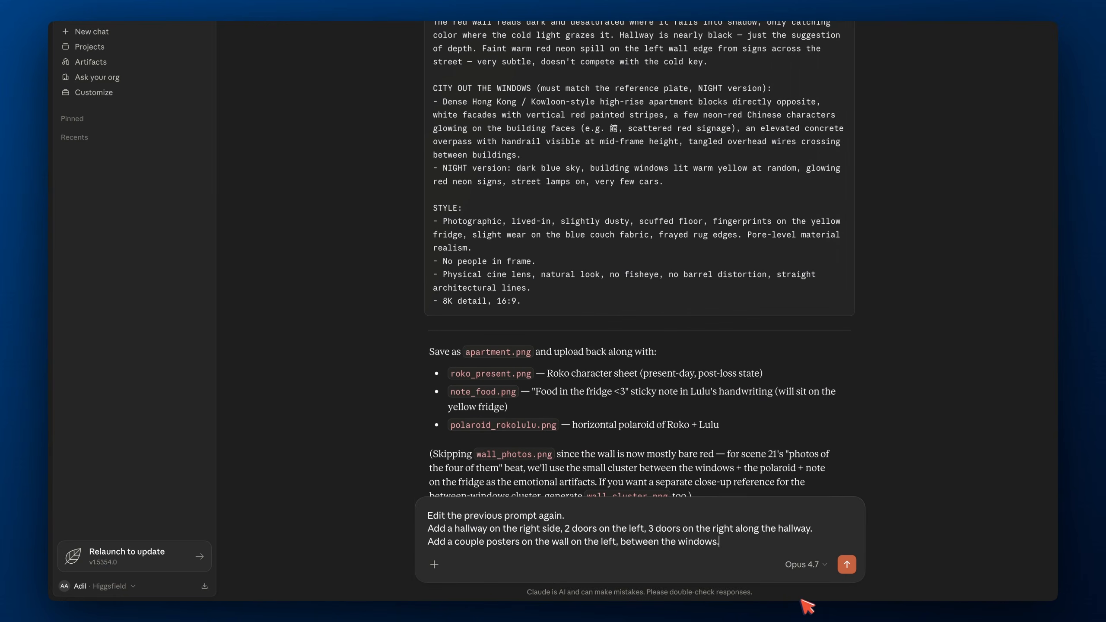
Add two lines to the message: "Add really small curtains on each window" and "Add a grey rug under the table and the couch"
mouse_move(808, 606)
type("dd really")
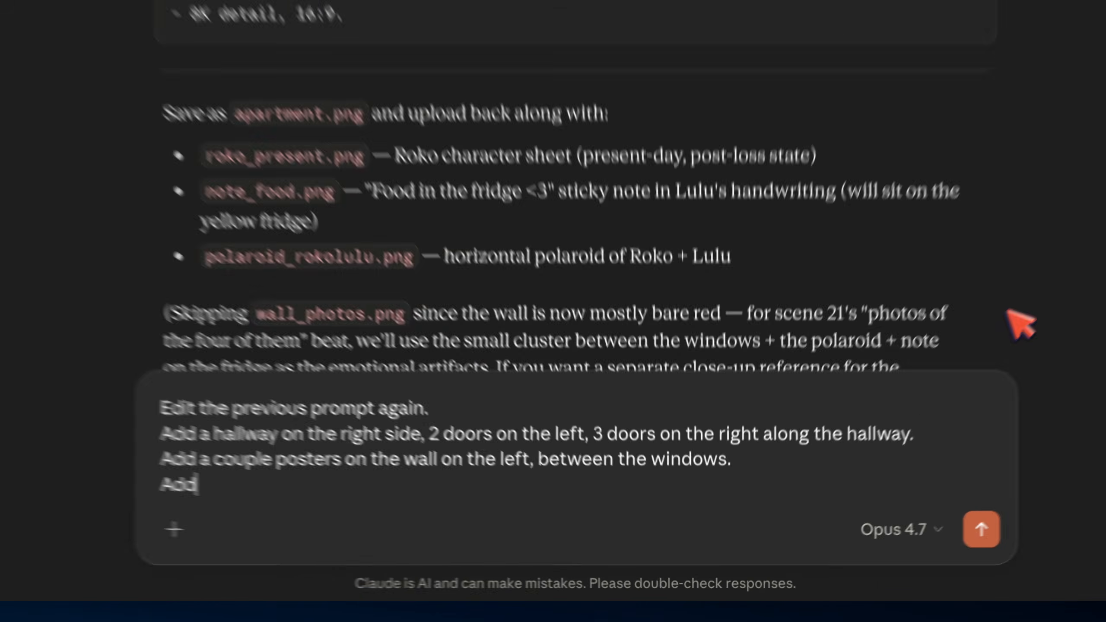
type(" small curtains on each")
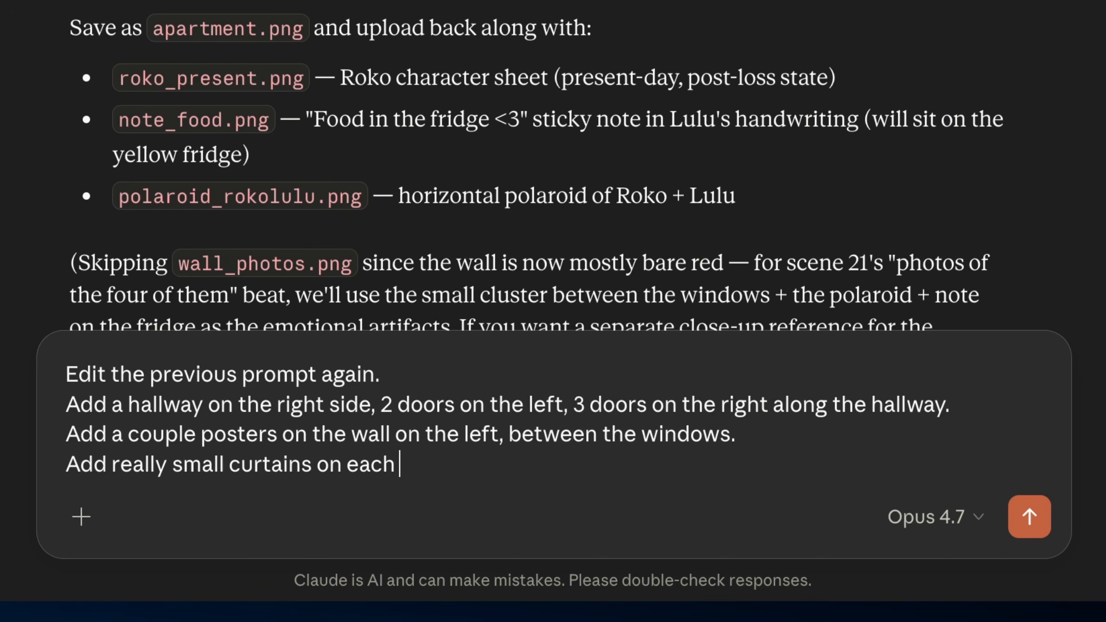
type("window")
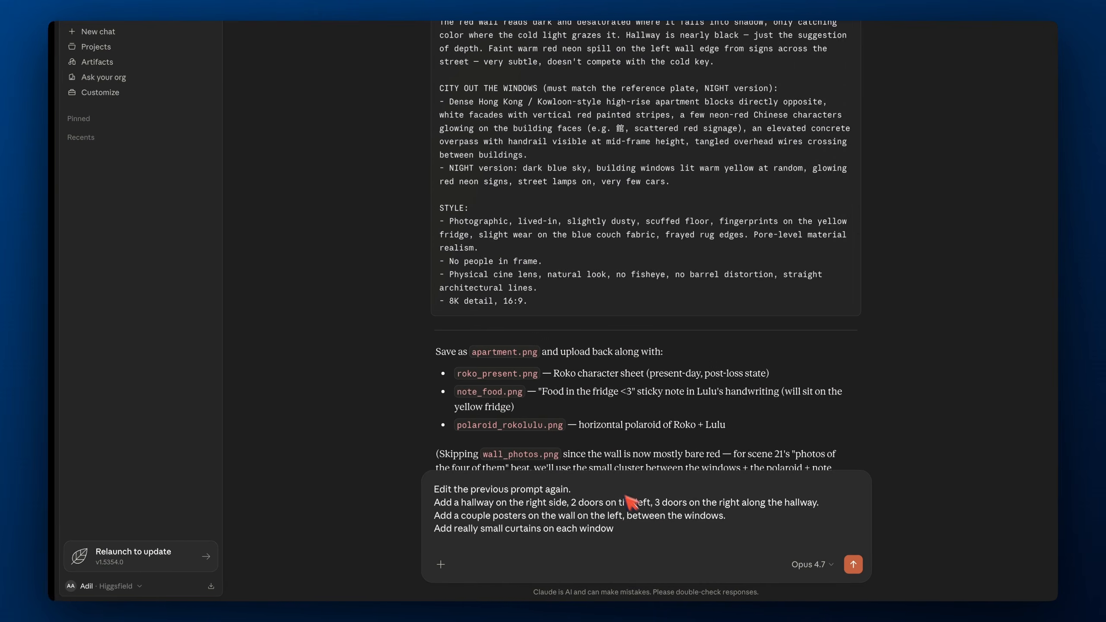
type("a grey r")
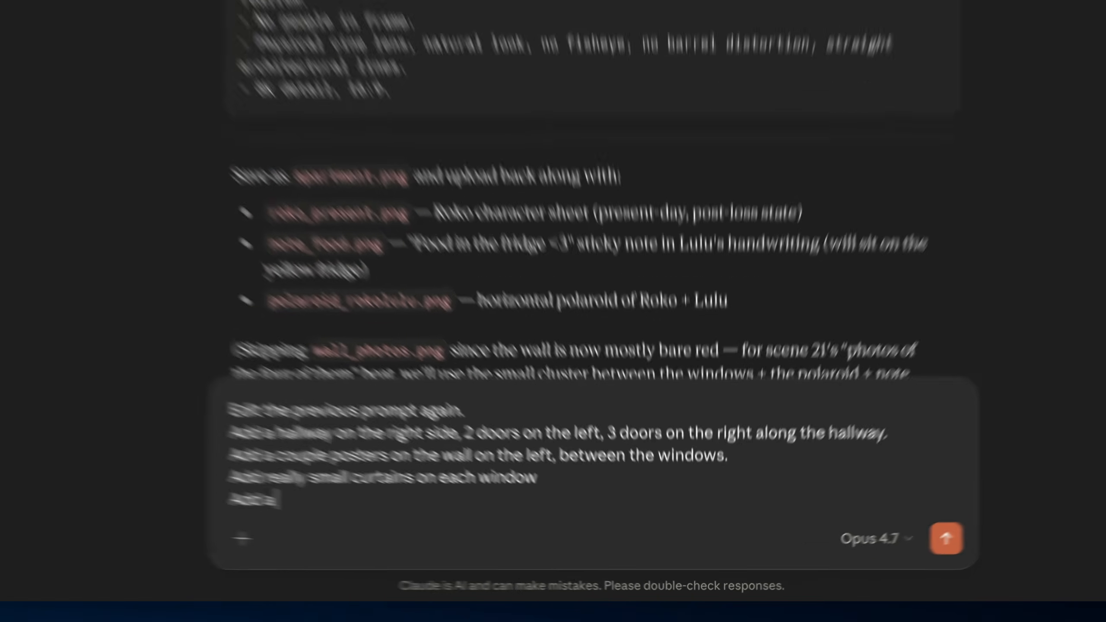
type("ug under the table")
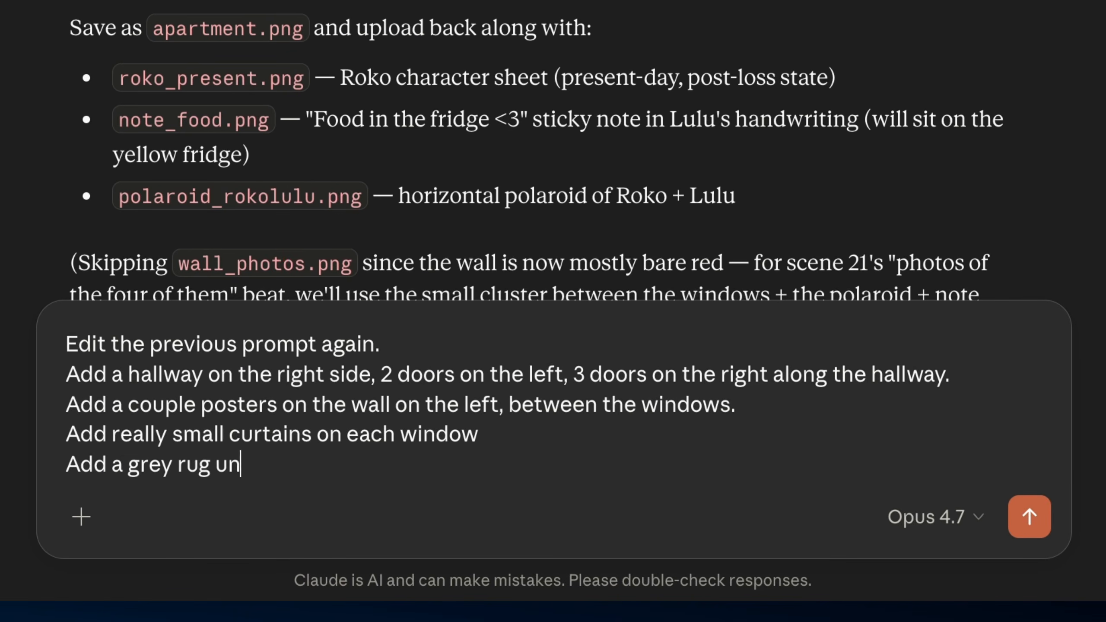
type(" and the couch")
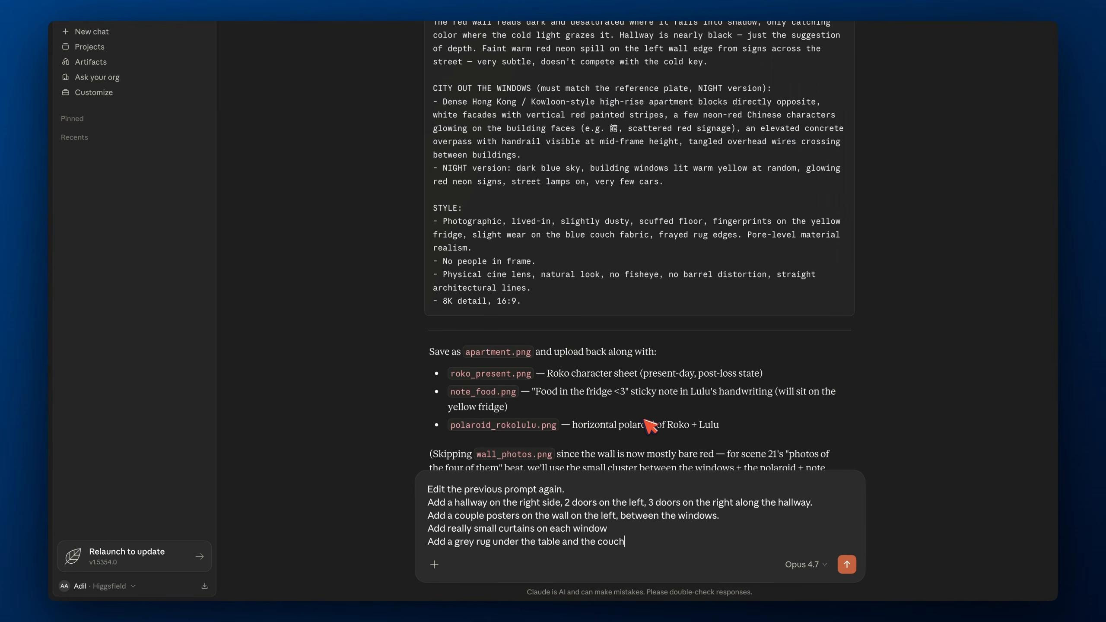
Close the message with the line "Keep the rest the same" and send it to Claude
key("shift+Return")
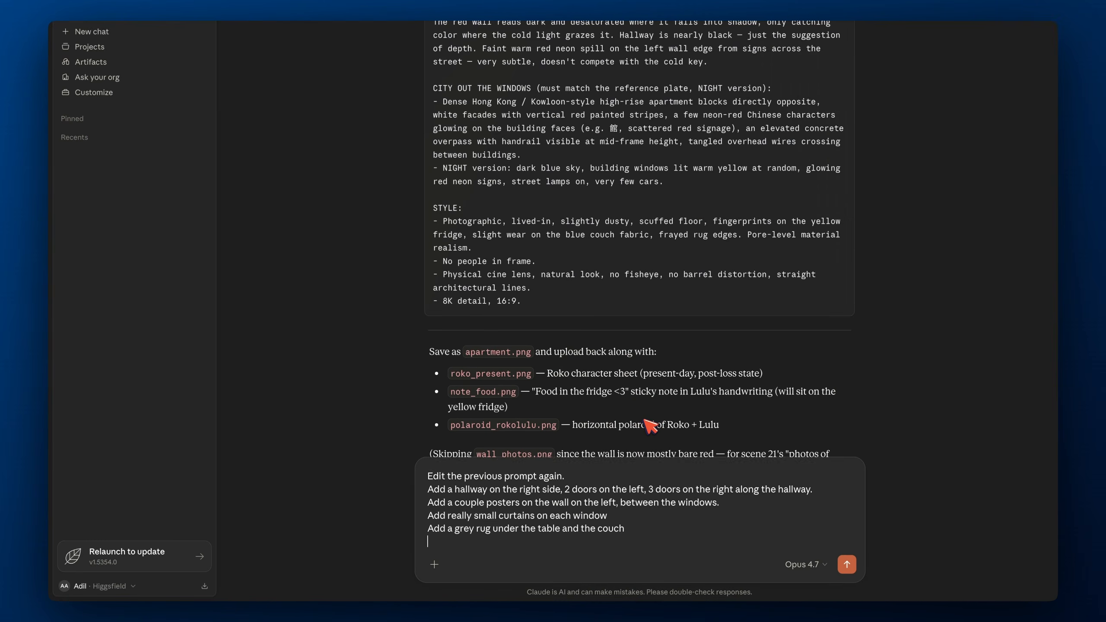
type("Keep the re")
type("st the same")
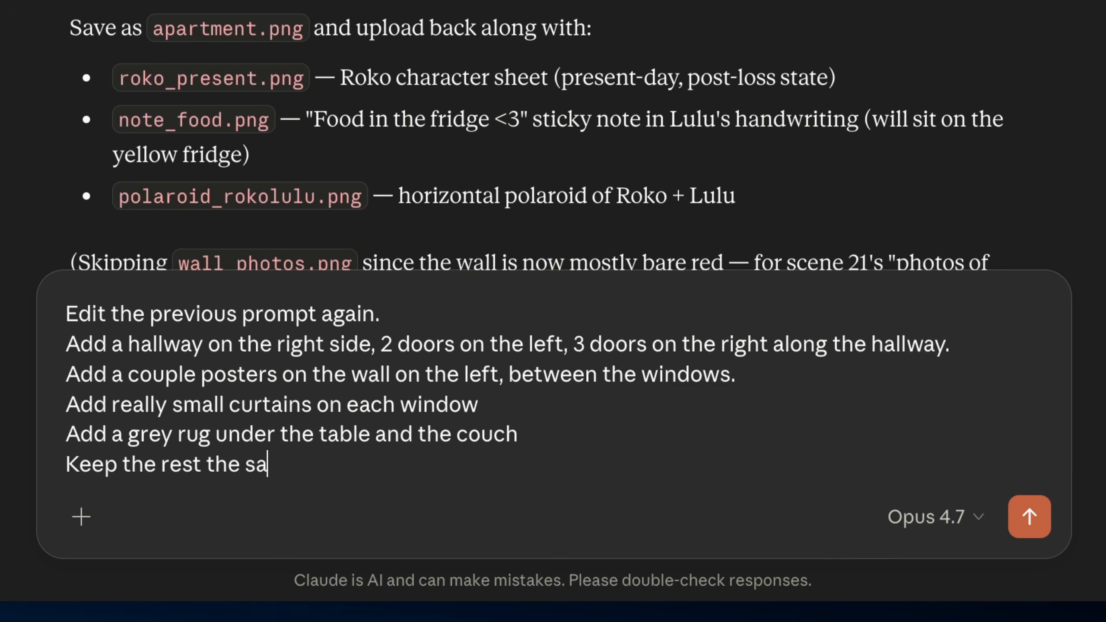
key("Return")
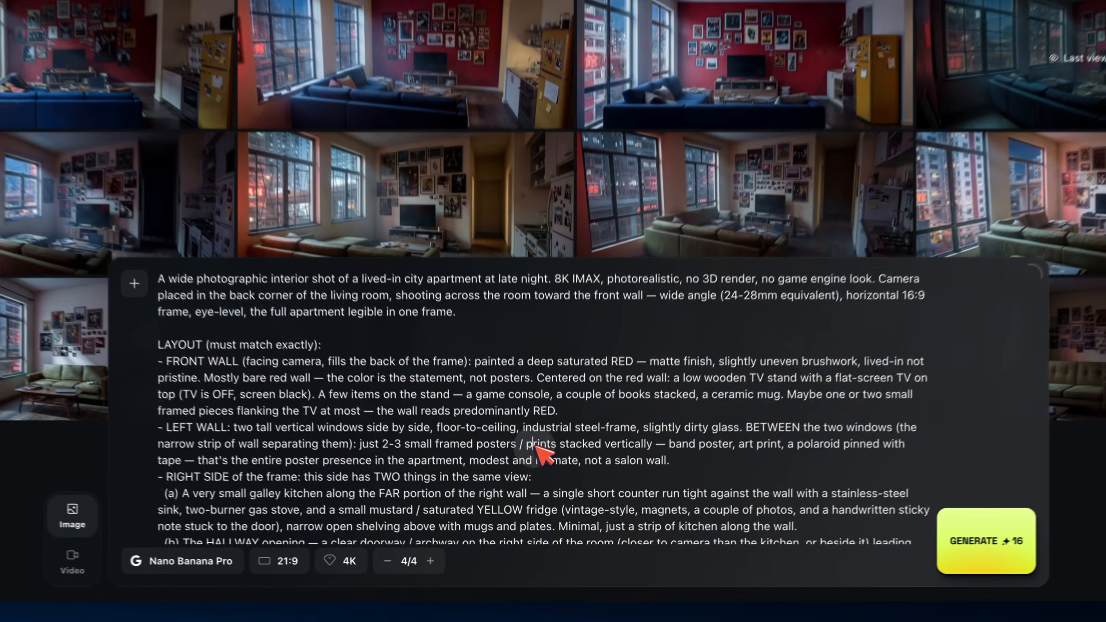
In Higgsfield, generate another four 4K images at 21:9 and open an earlier red-wall apartment image full size
scroll(975, 471, "down", 5)
left_click(1002, 529)
left_click(953, 185)
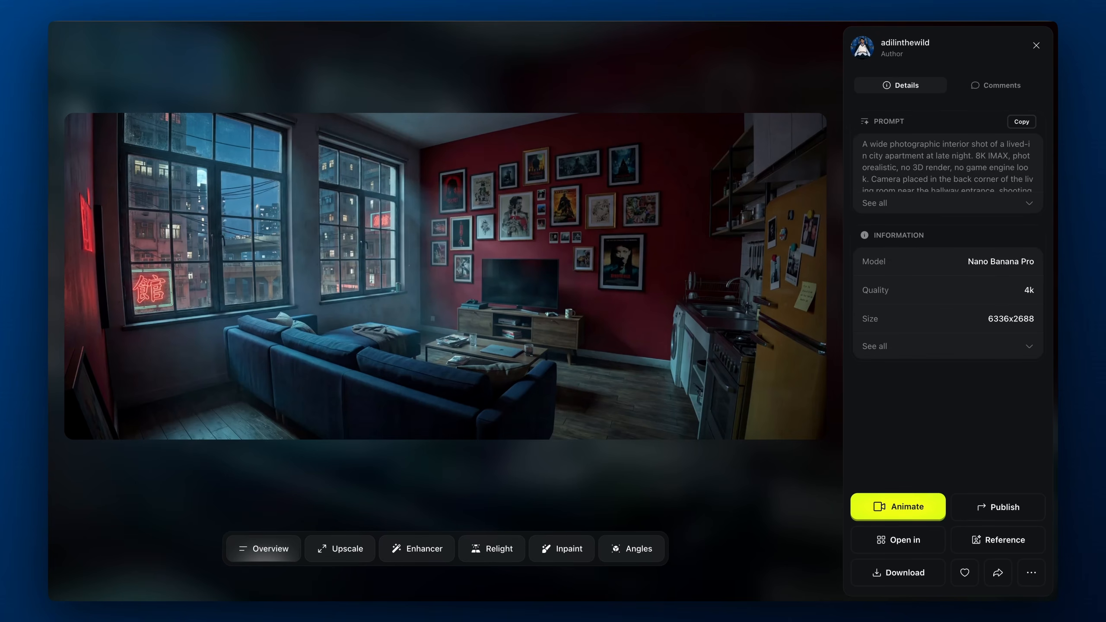
Check the newest apartment images, and start a Claude message with "I want the hallway more narrow, and up to the ceiling without the arc."
left_click(592, 496)
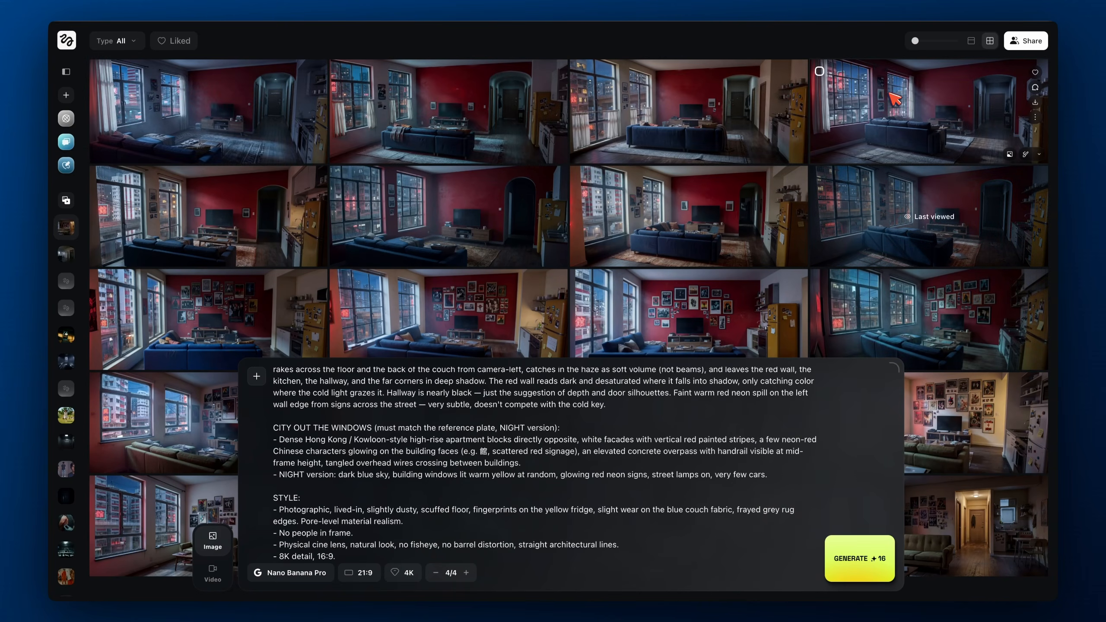
left_click(895, 99)
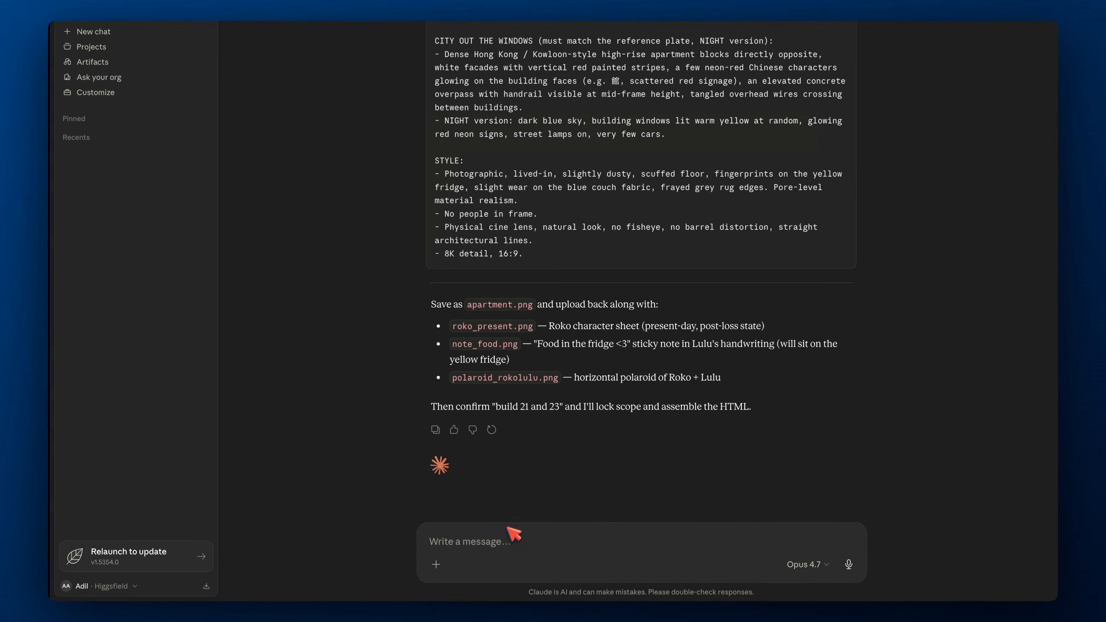
type("I want ")
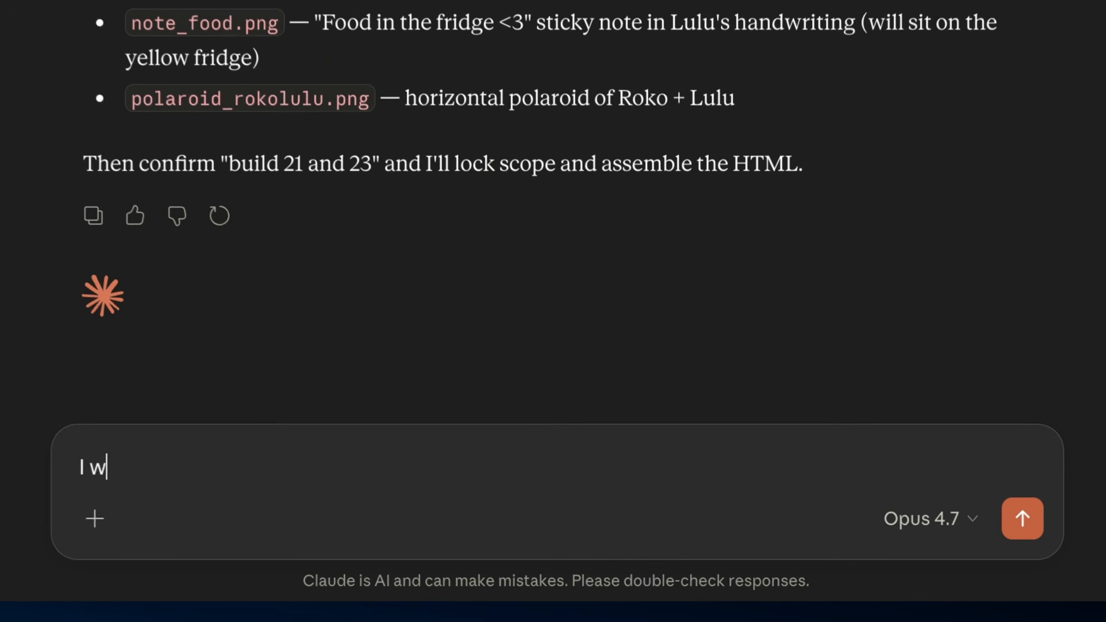
type("the hallway")
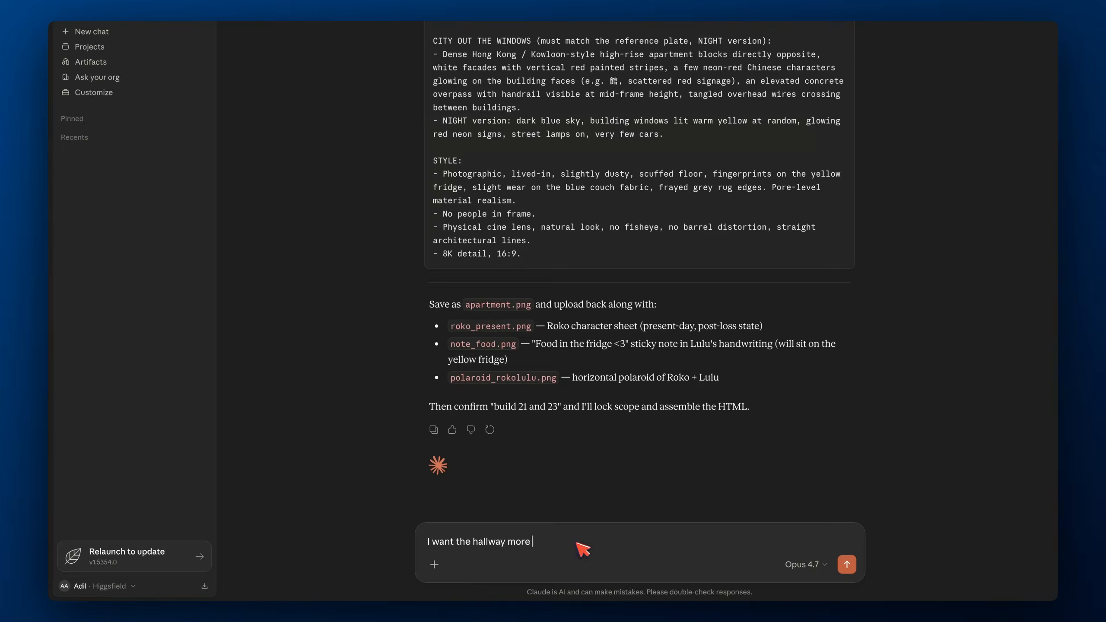
type("more narrow, and up to the")
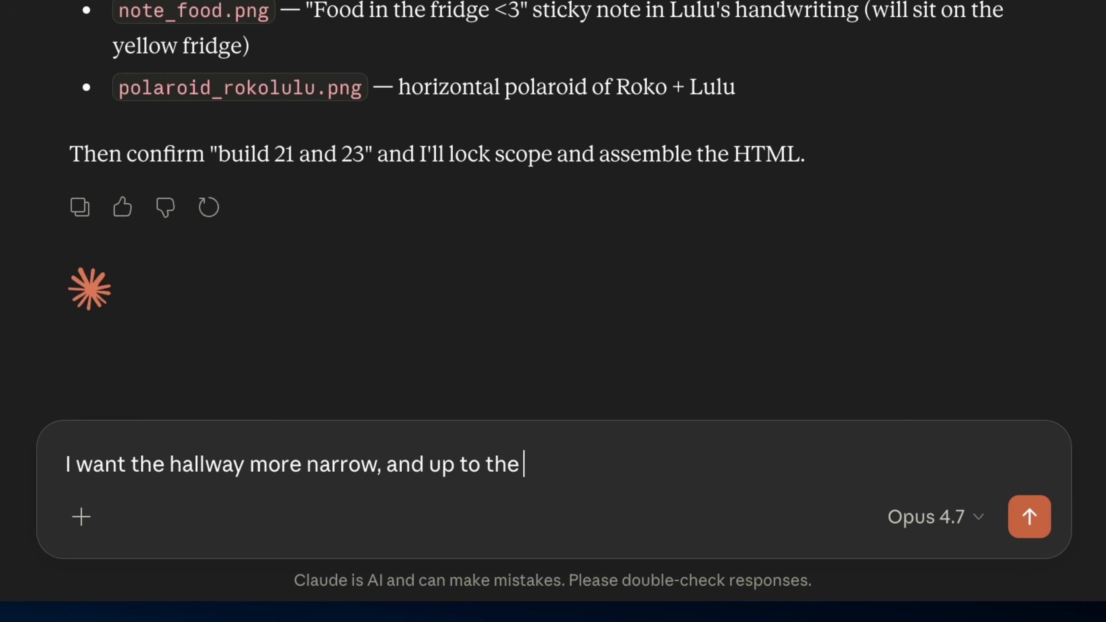
type("out the arc.")
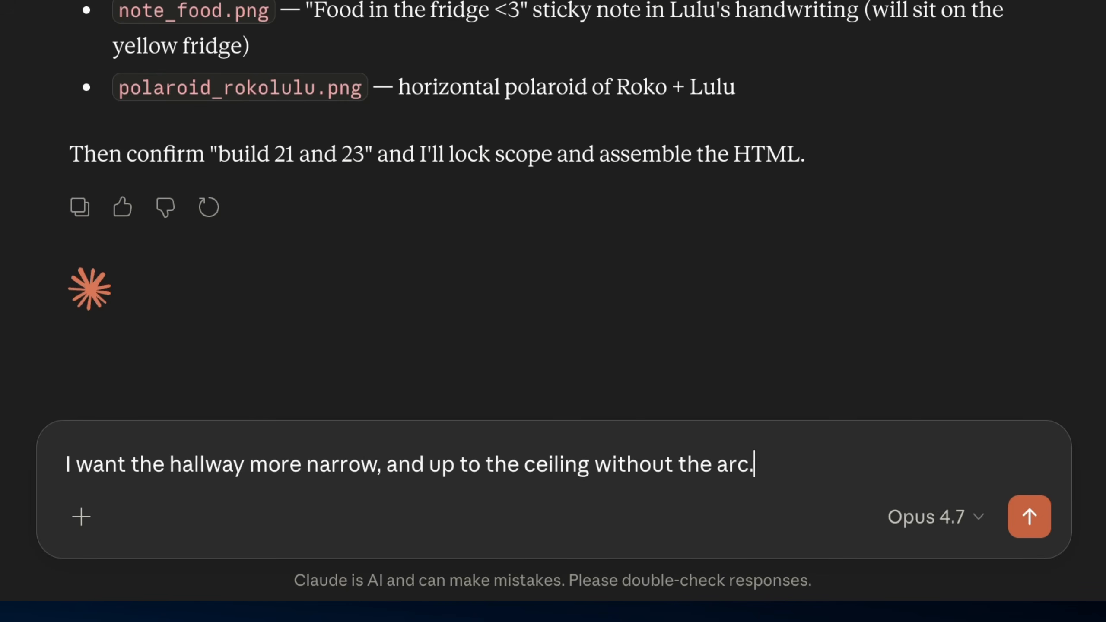
Add "On the front wall add the posters, the hallway should be darker, and the curtains should be full length" and send the message
type(" On the front wall")
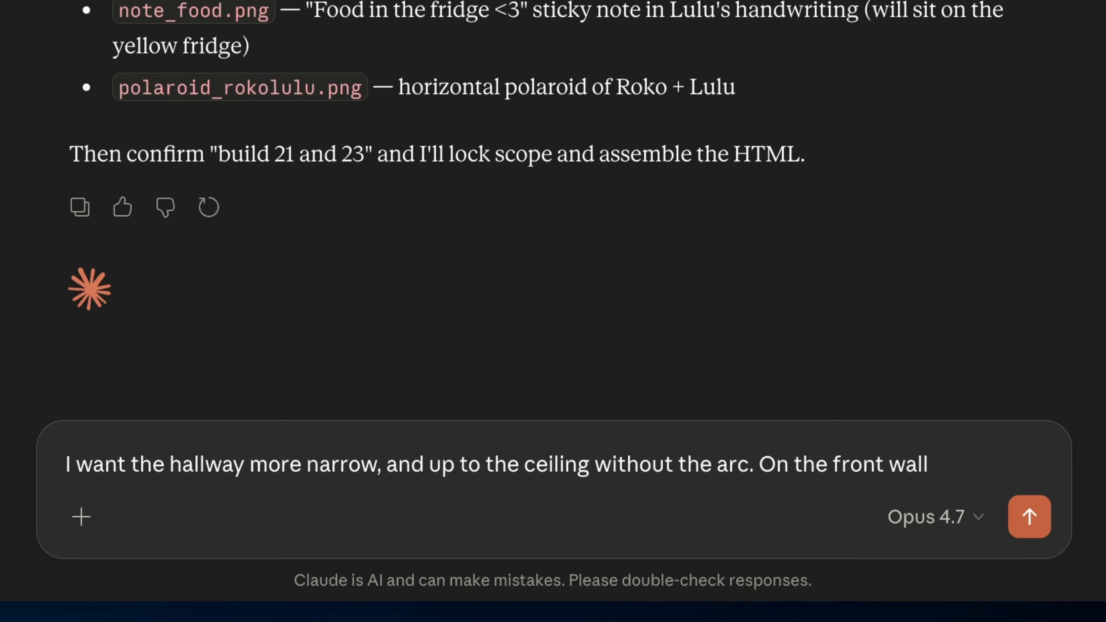
type(" add the posters")
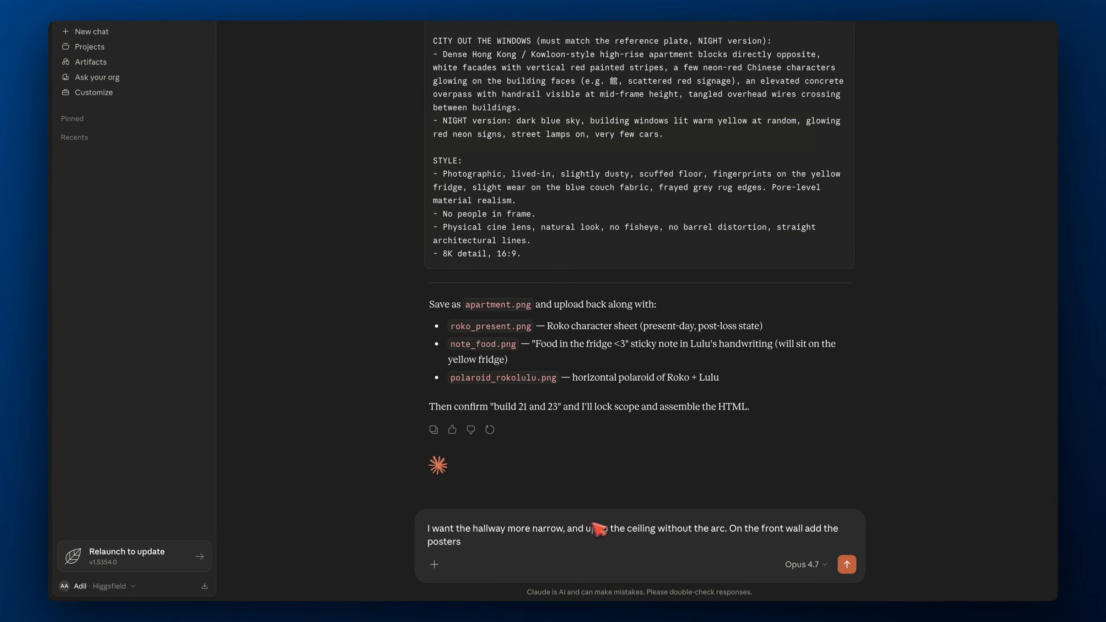
type(", the hallway")
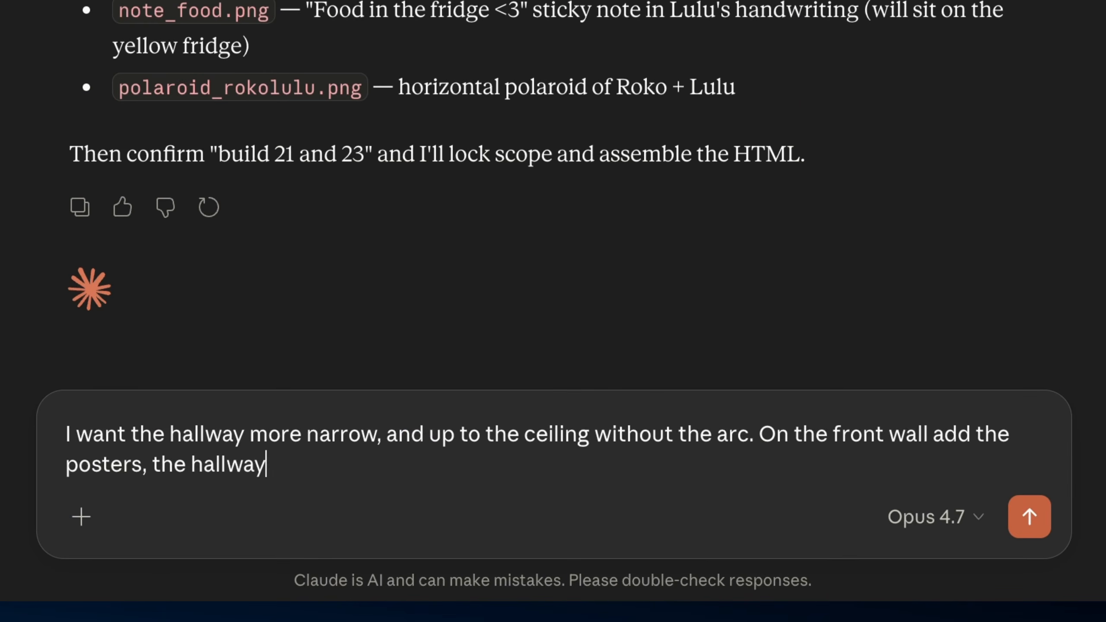
type(" sohuldea")
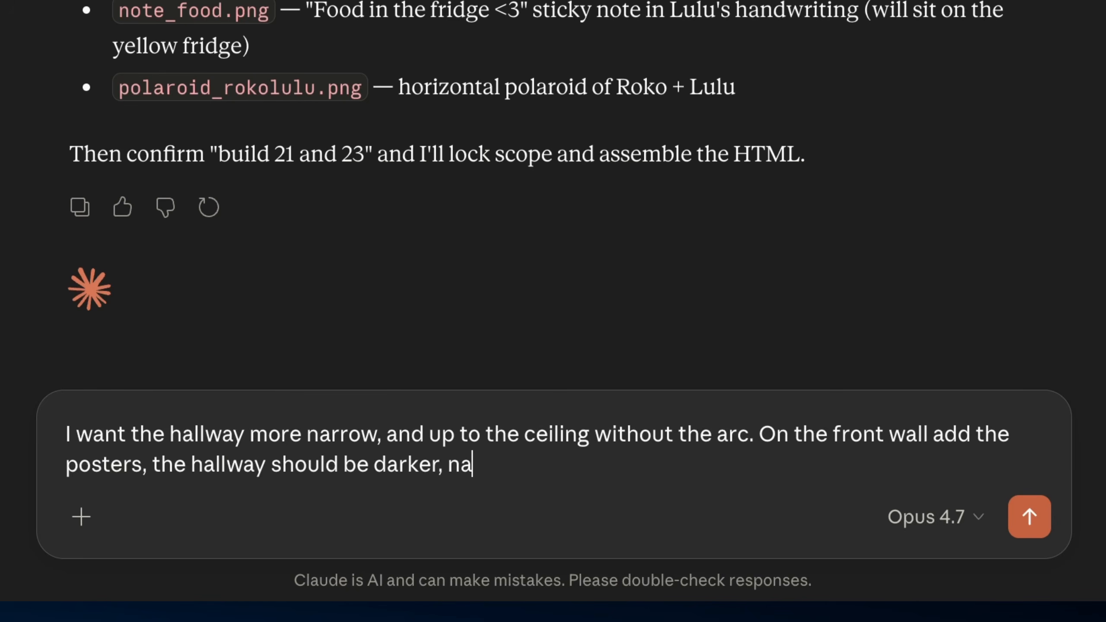
type("adn")
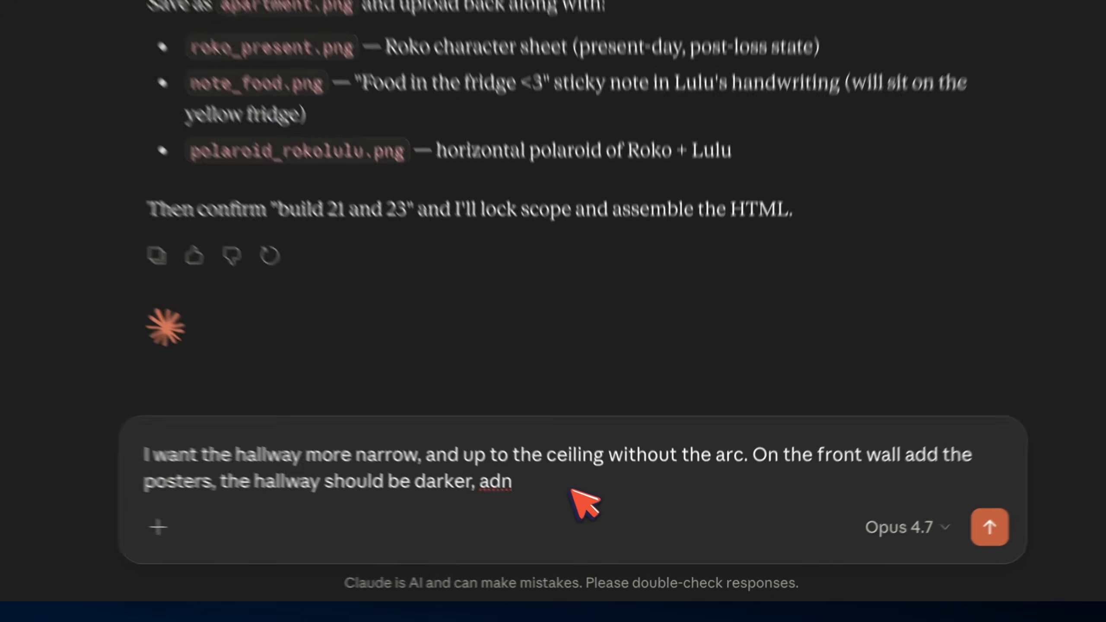
key("BackSpace")
key("BackSpace")
type("nd the")
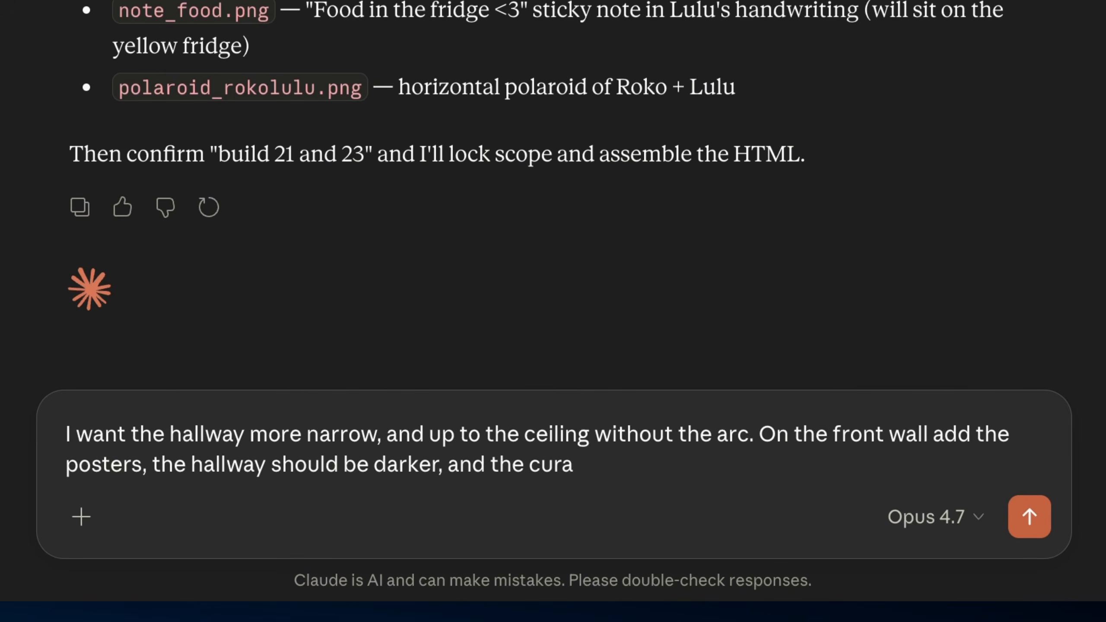
type(" curtains should be full length")
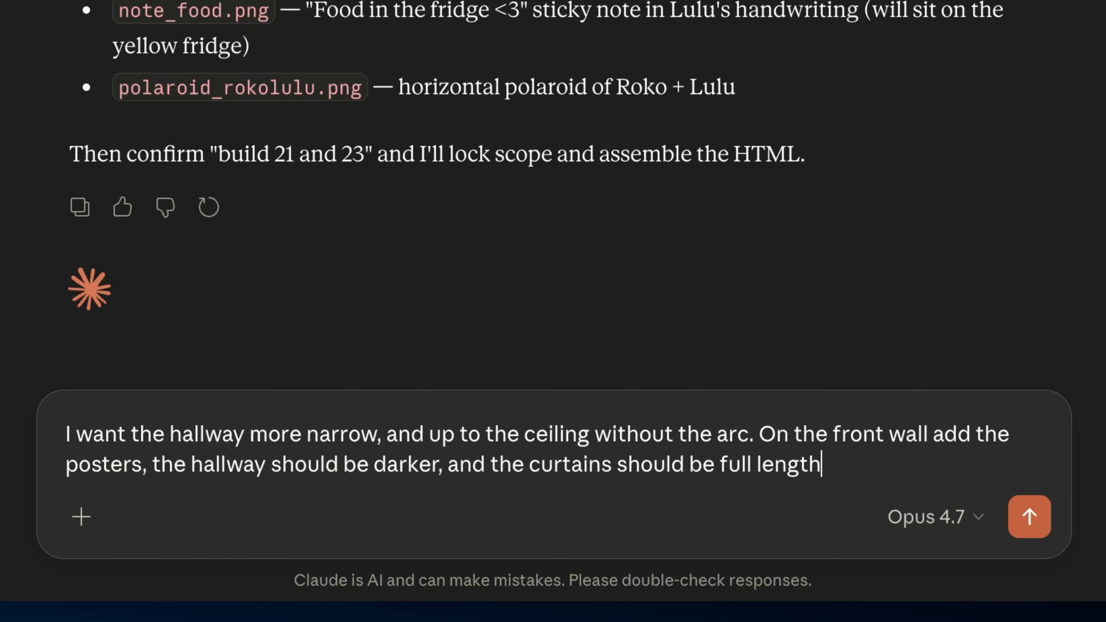
key("Return")
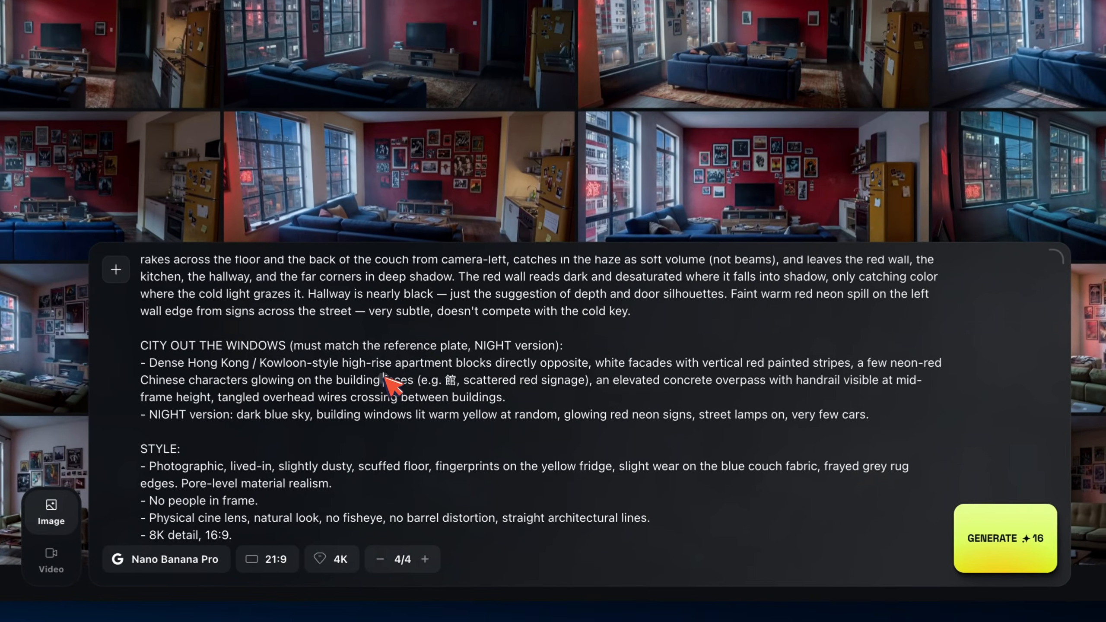
In Higgsfield, replace the whole prompt with the copied revision and generate four 4K Nano Banana Pro images at 21:9
key("ctrl+a")
key("ctrl+v")
left_click(1019, 547)
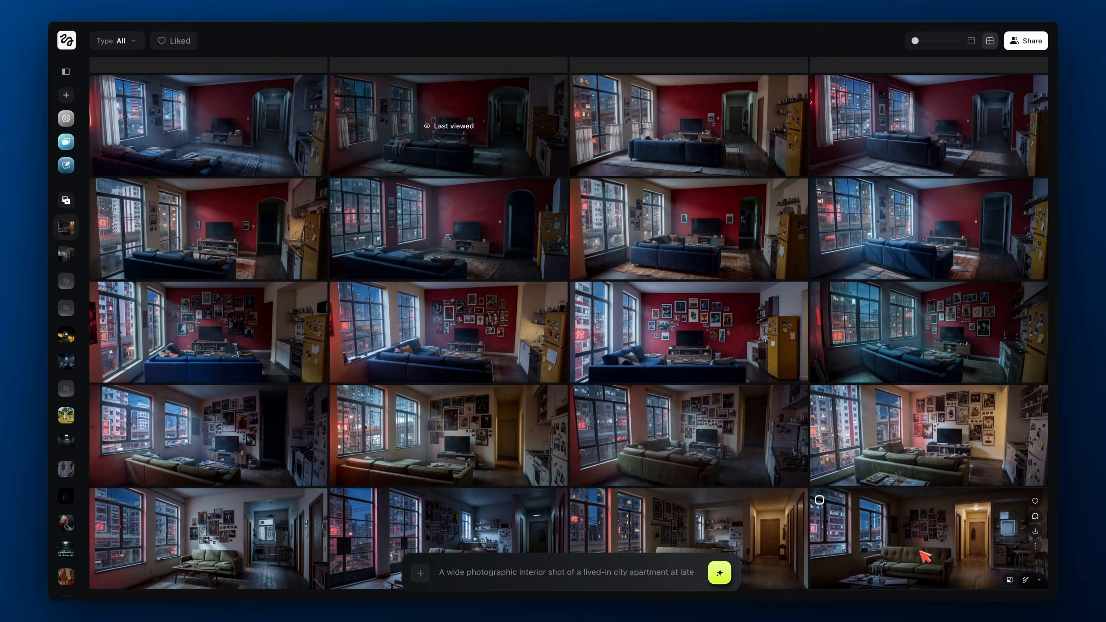
left_click(920, 552)
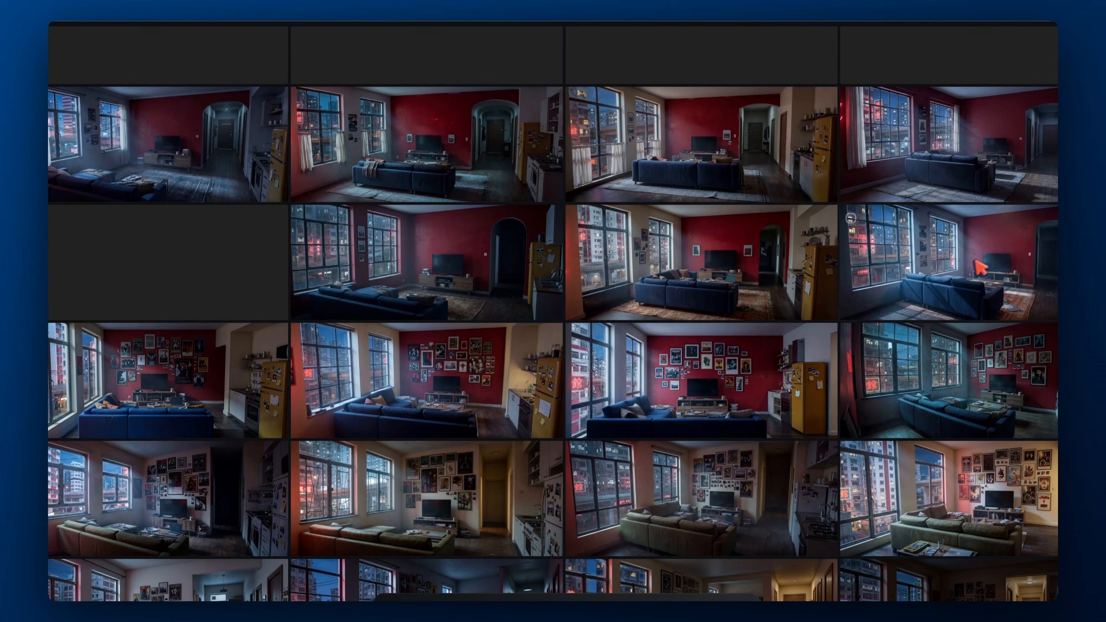
Open the chosen apartment image full size and download it to the 21&23 folder as apt1
left_click(888, 253)
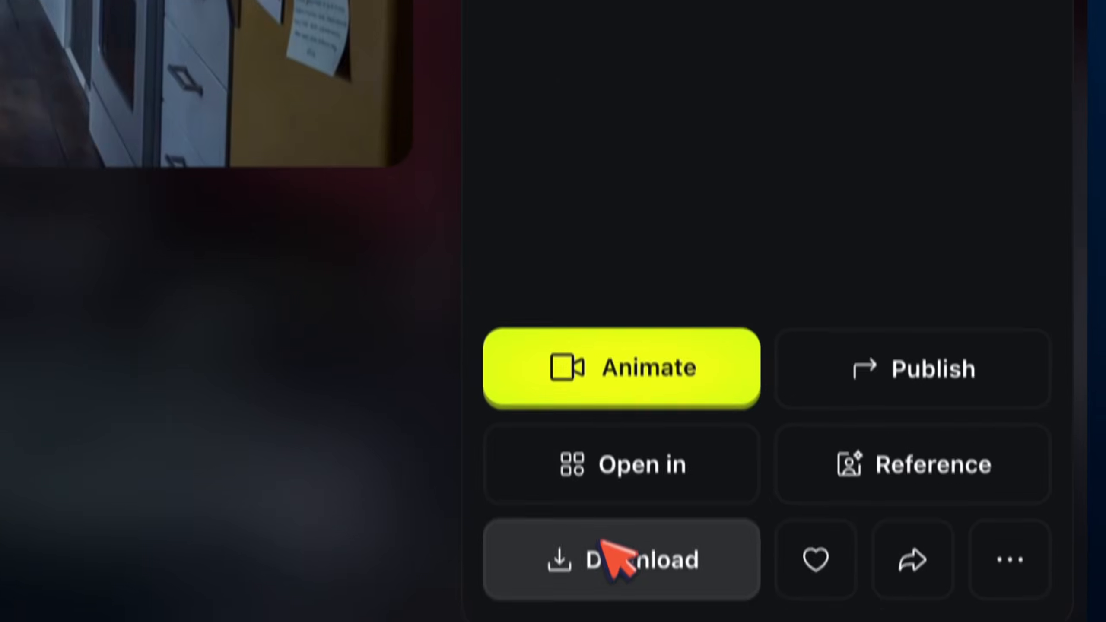
left_click(602, 540)
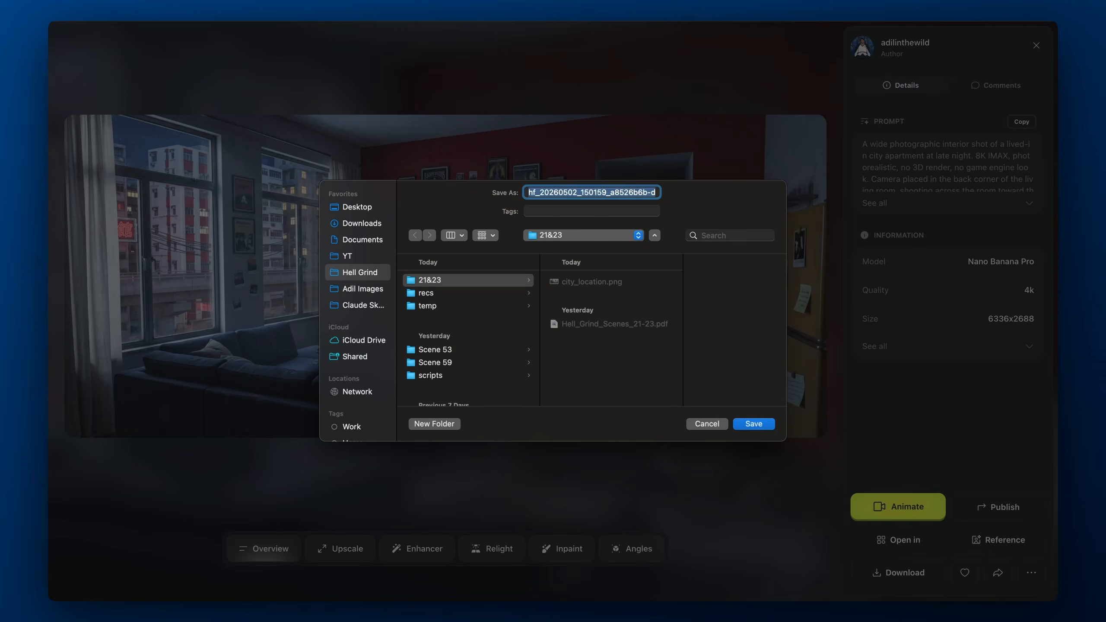
type("apt1")
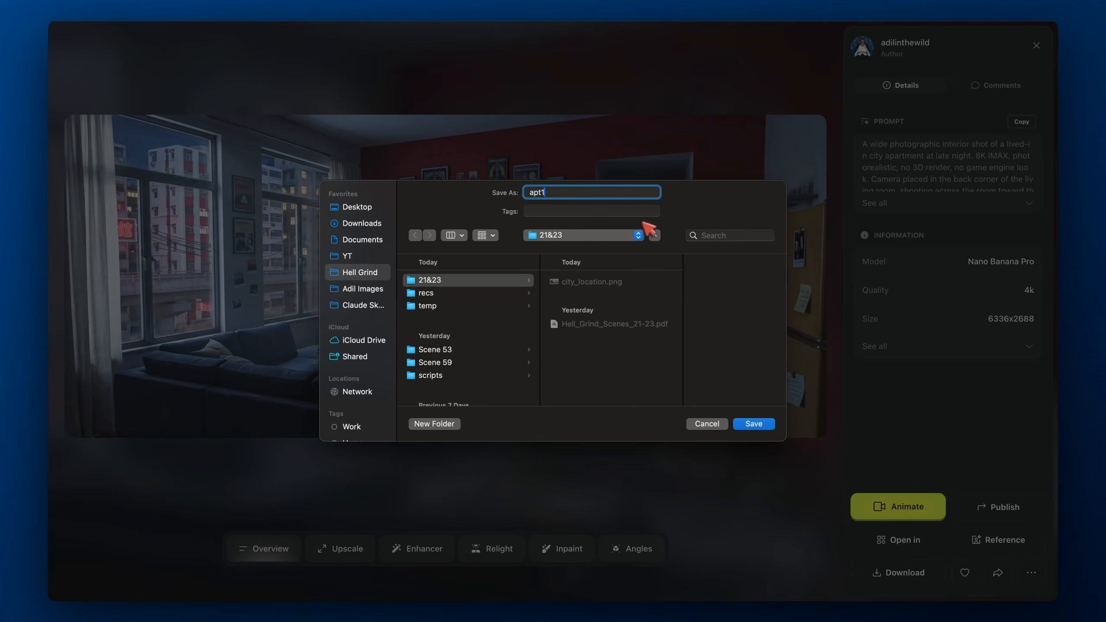
key("Return")
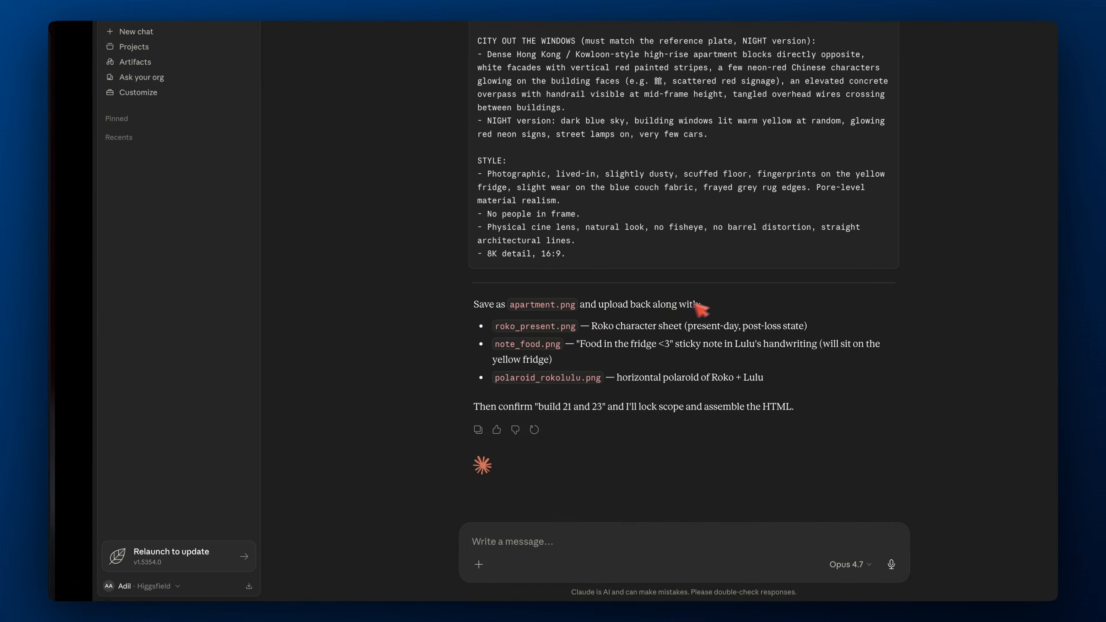
Attach apt1.jpeg from the 21&23 folder to a new message in the Claude chat
left_click(434, 564)
left_click(480, 394)
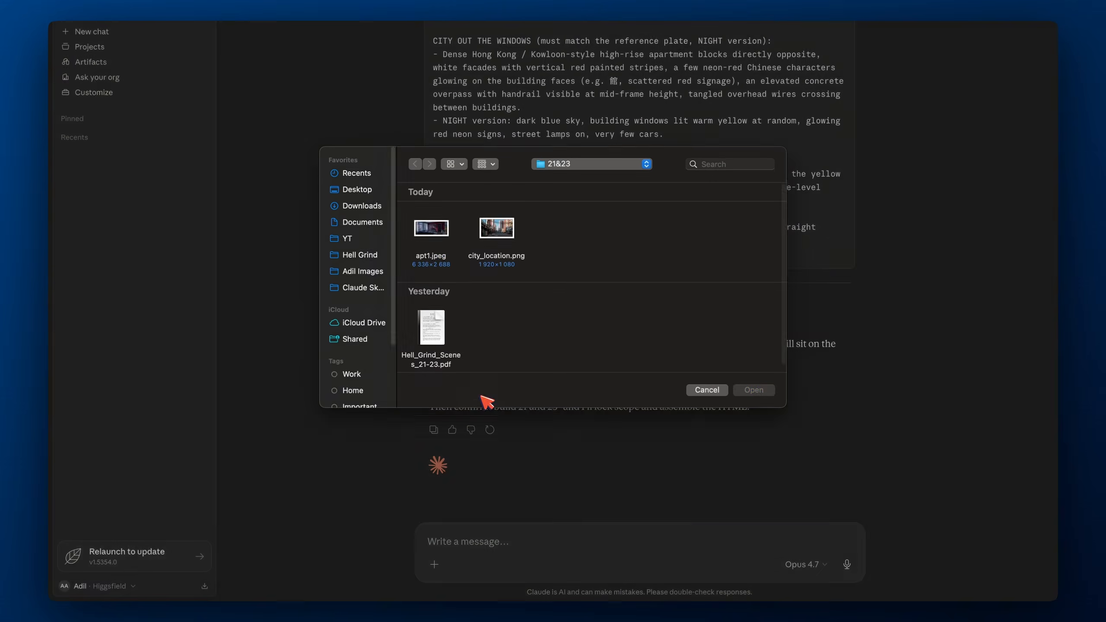
left_click(442, 244)
double_click(441, 245)
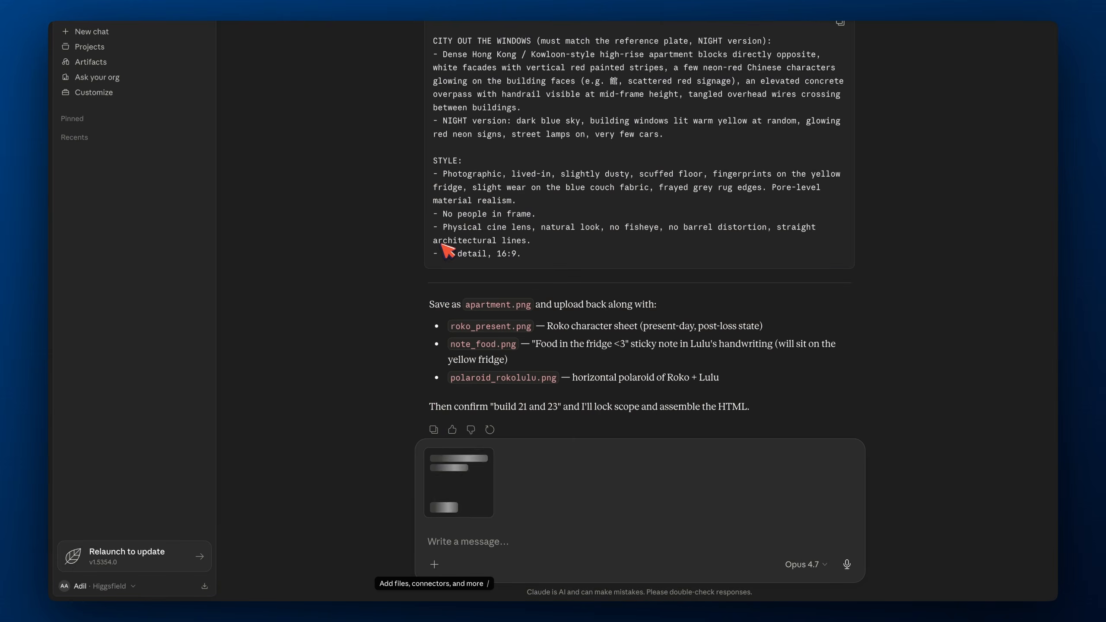
Write "We'll be editing this image. Add some revealed pipes on the ceiling to make it look lived in.", previewing the attached image
type("We'll be ed")
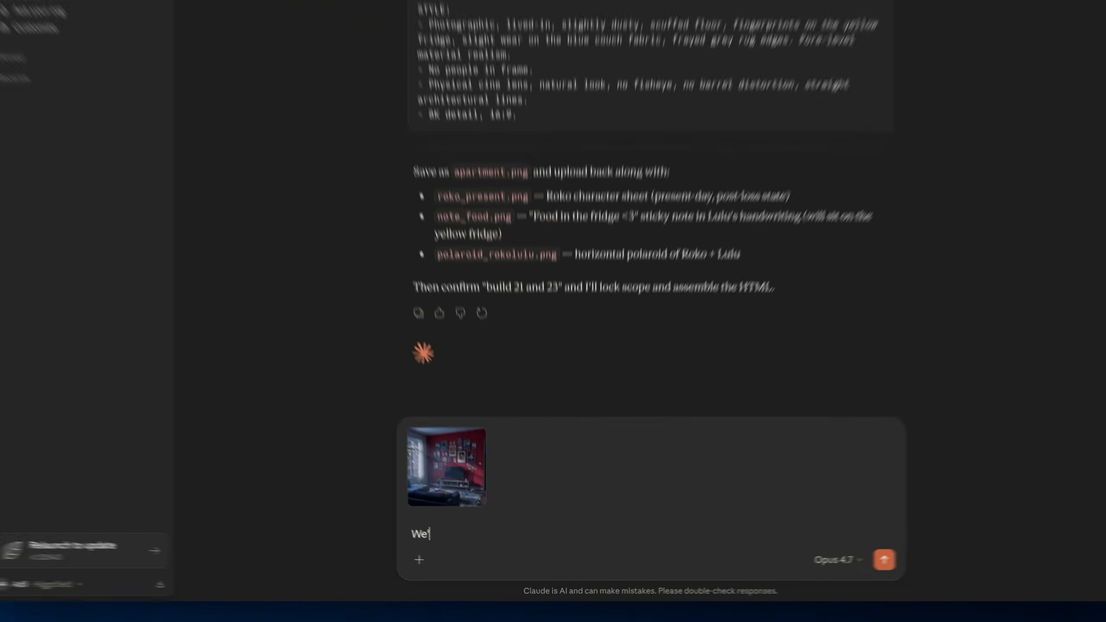
type("iting this image")
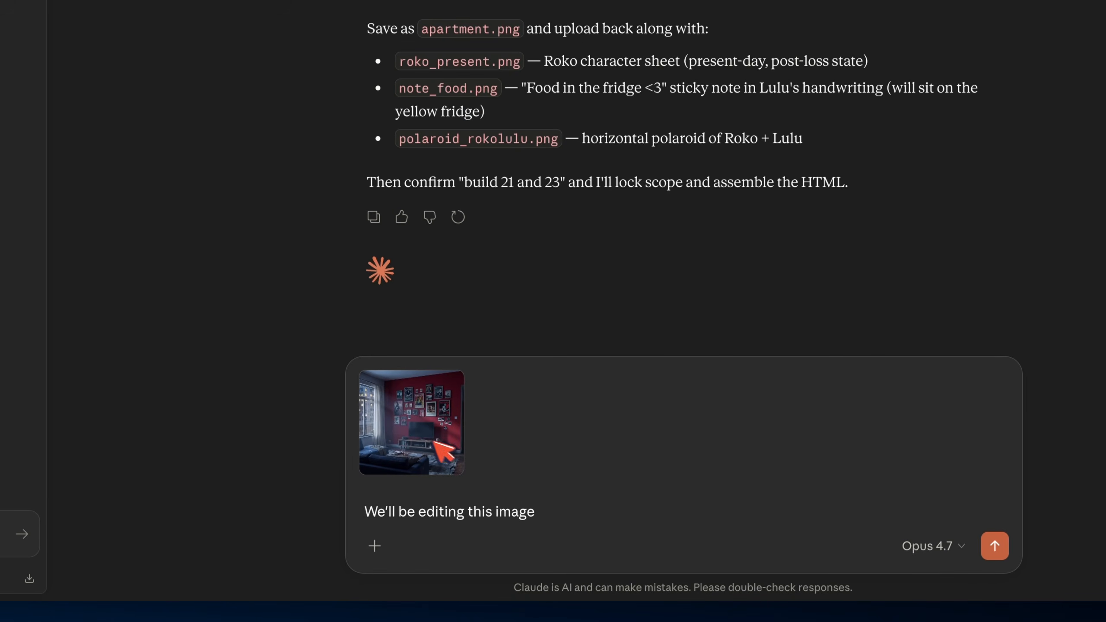
left_click(439, 455)
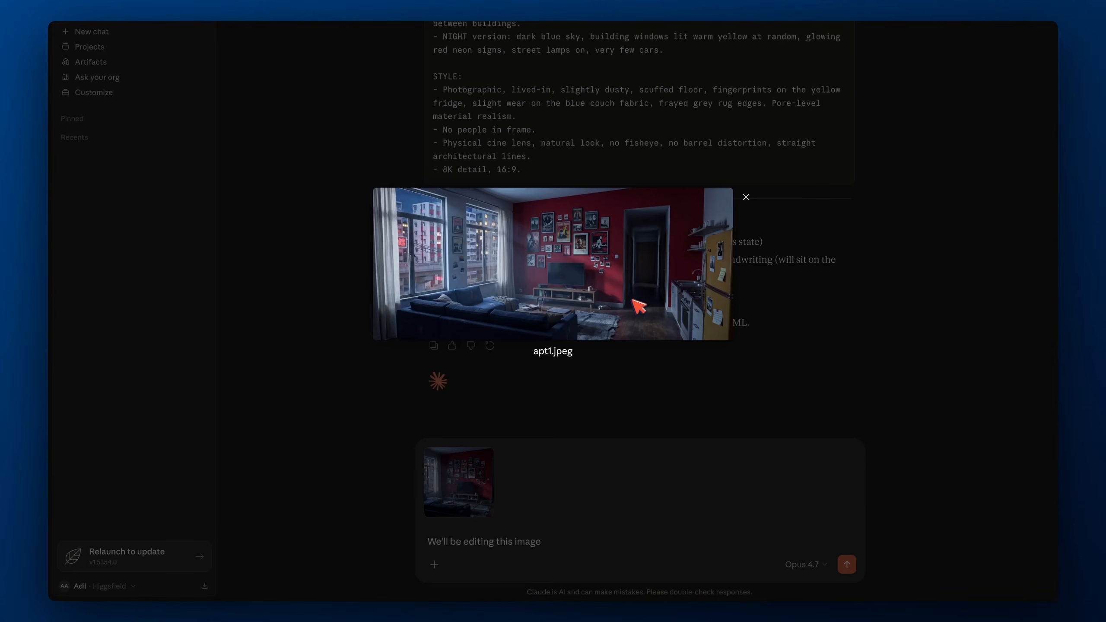
left_click(558, 525)
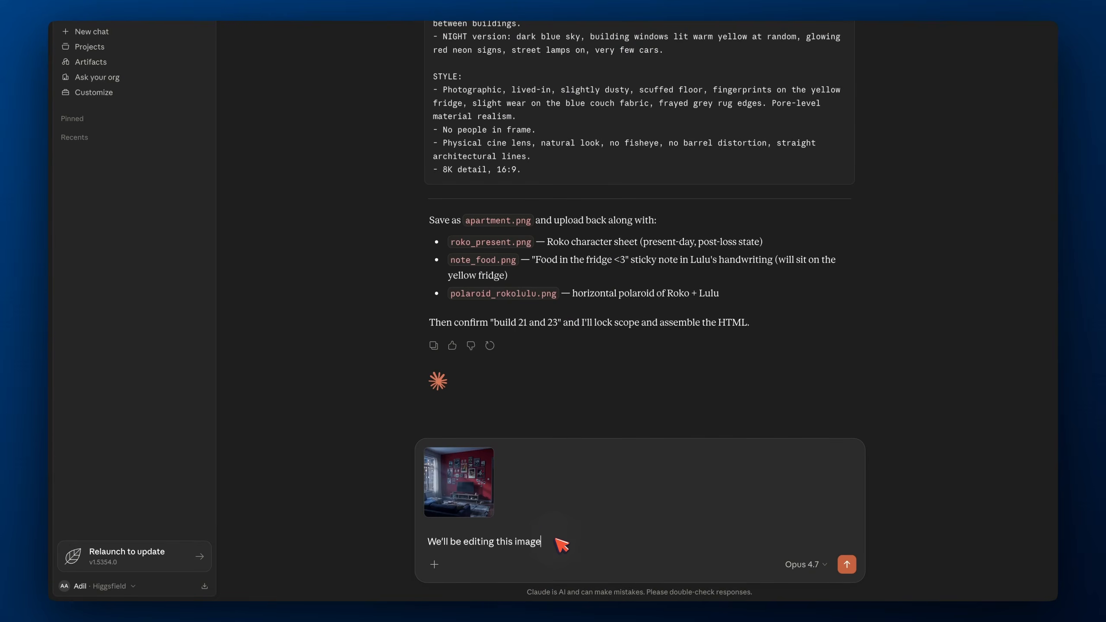
type(". Add some revealed pipes on the ceiling to make it look lived in.")
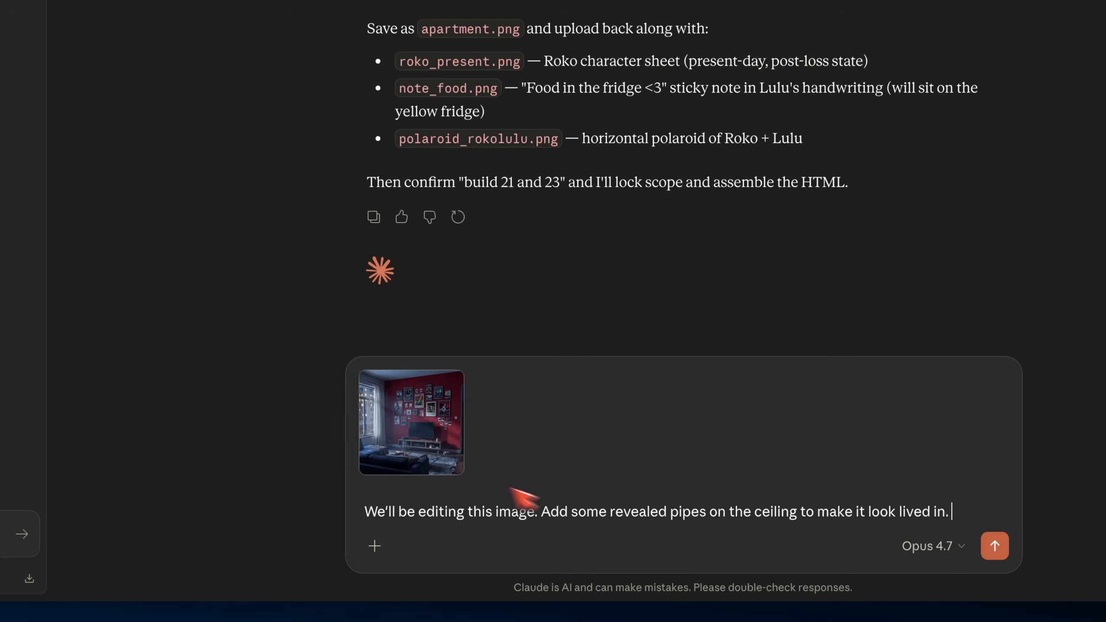
Recheck the attached image and continue the message with "It's darker outside. Atmospheric haze,", correcting the misspelled word
left_click(411, 453)
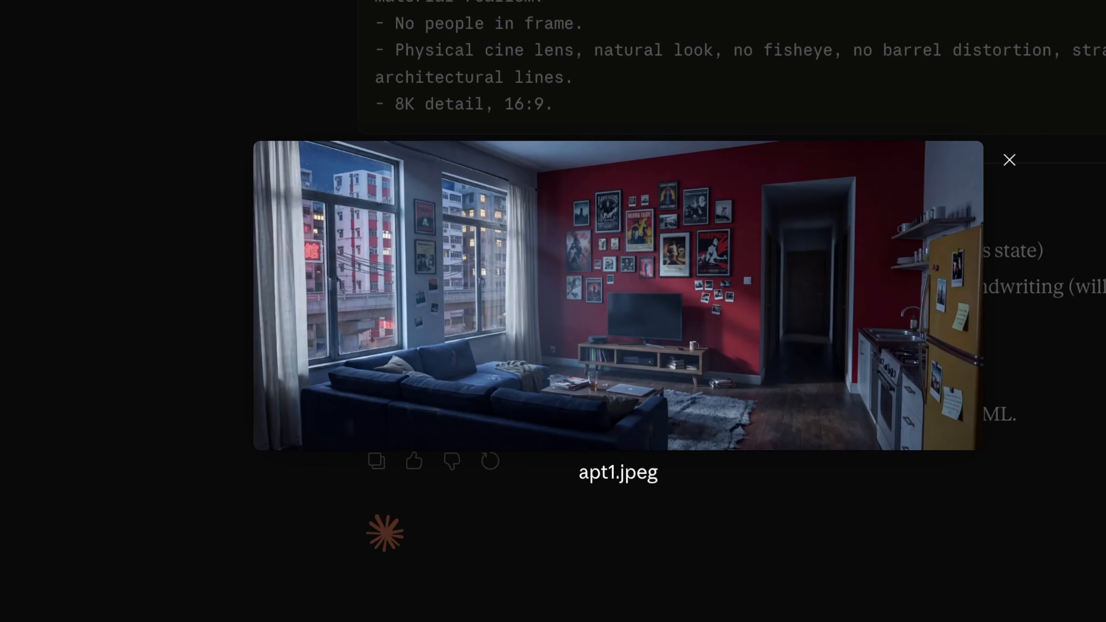
key("Escape")
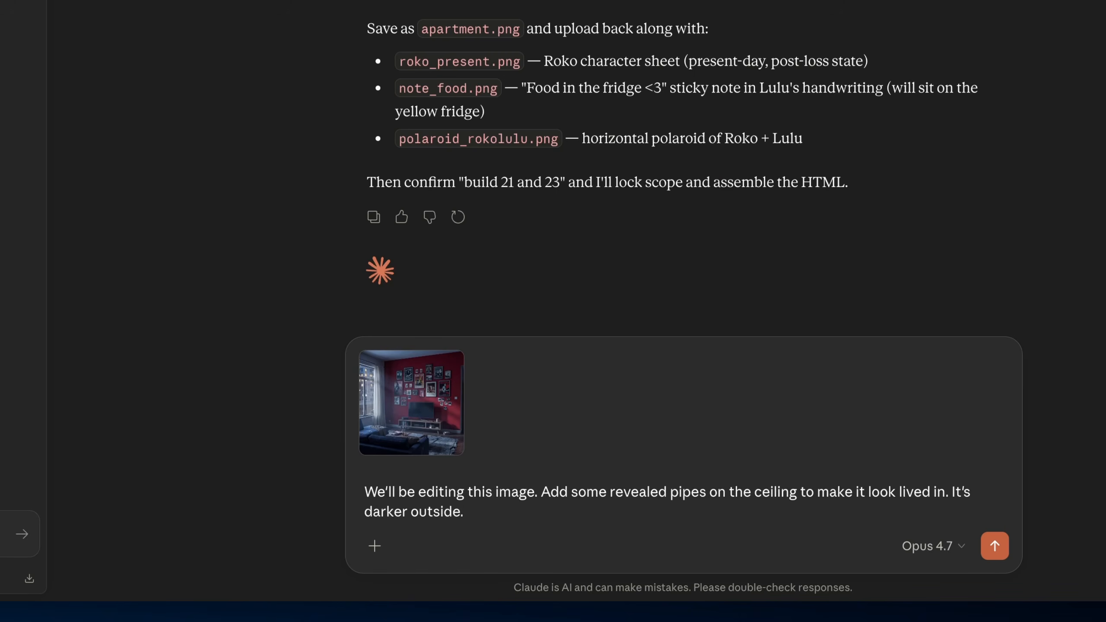
type("Atmpospheric")
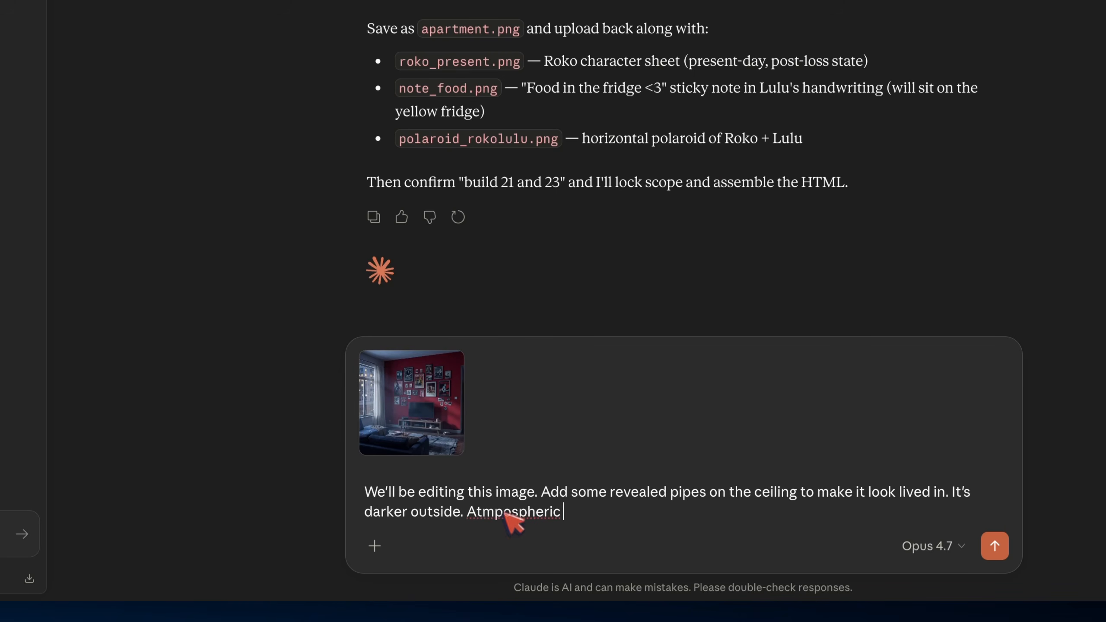
double_click(500, 514)
key("BackSpace")
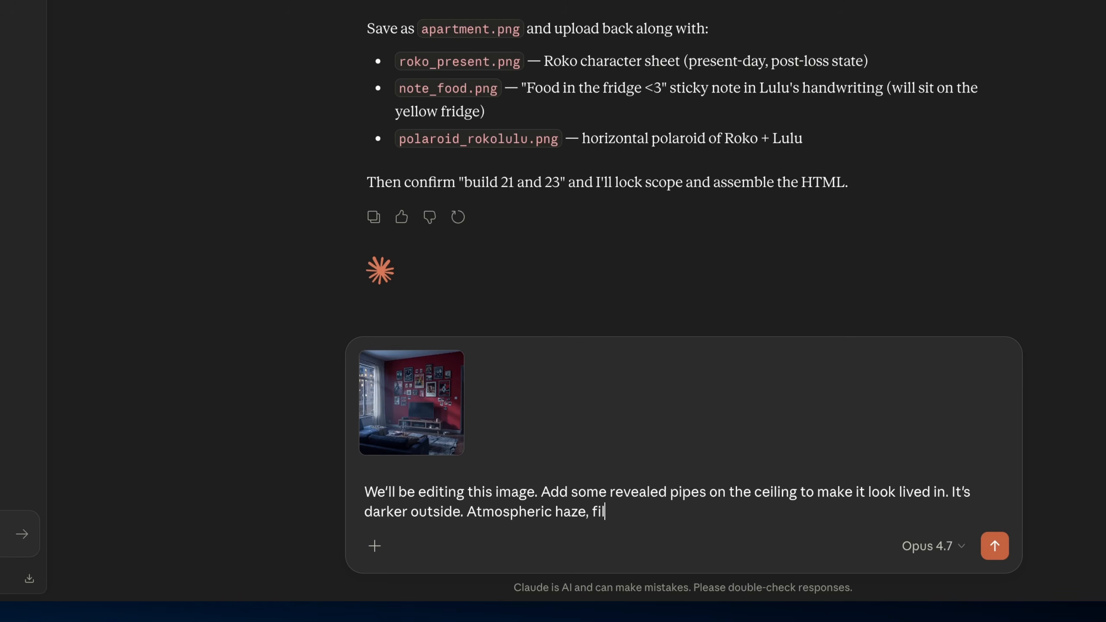
Preview the attachment again and extend the message with "film grain, crush the blacks to add shadow depth"
left_click(411, 403)
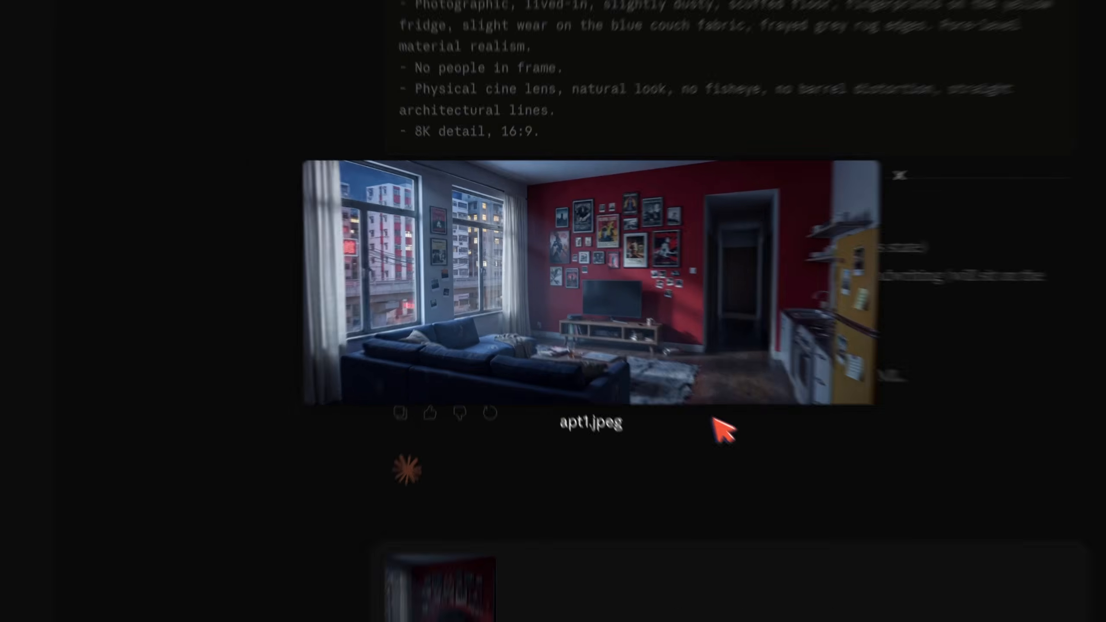
left_click(714, 421)
left_click(634, 541)
key("BackSpace")
type(", crush t")
type("he black")
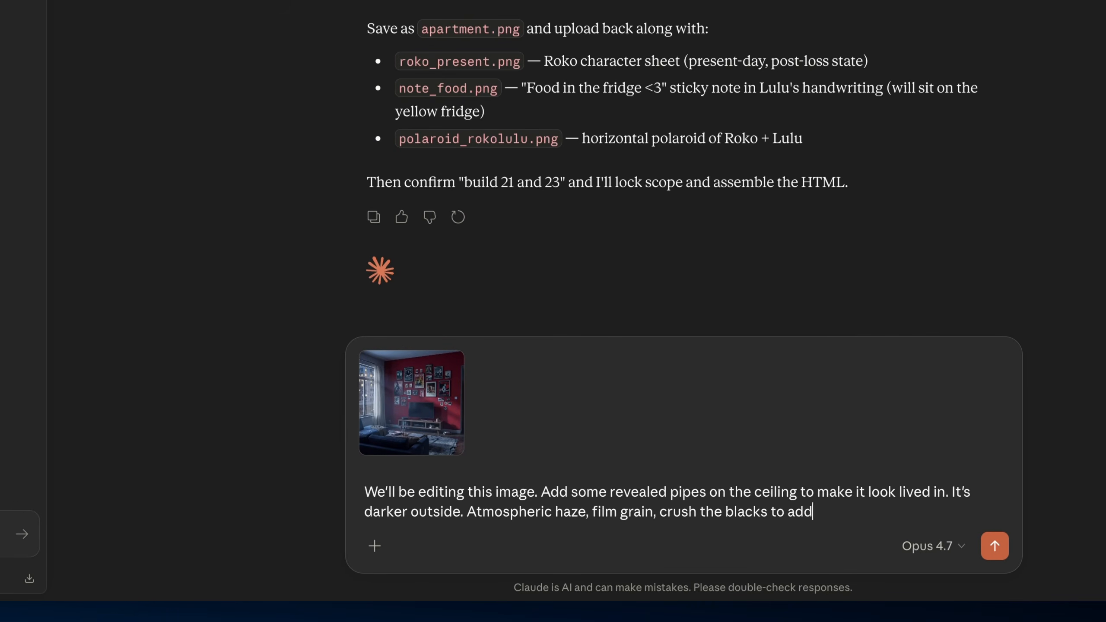
type("s to add")
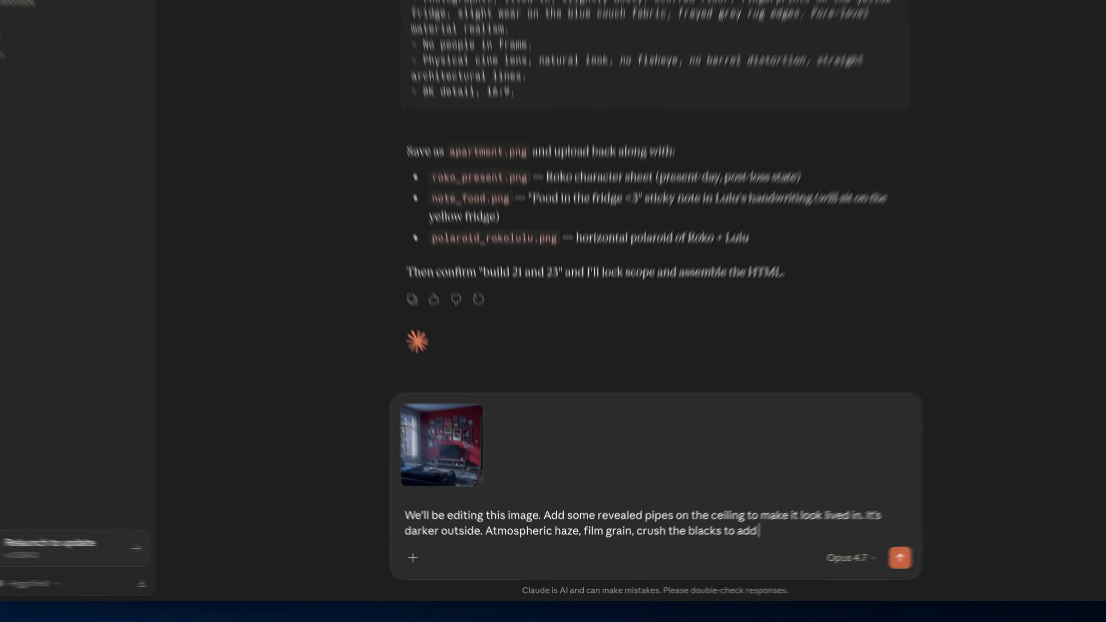
type(" shadow depth")
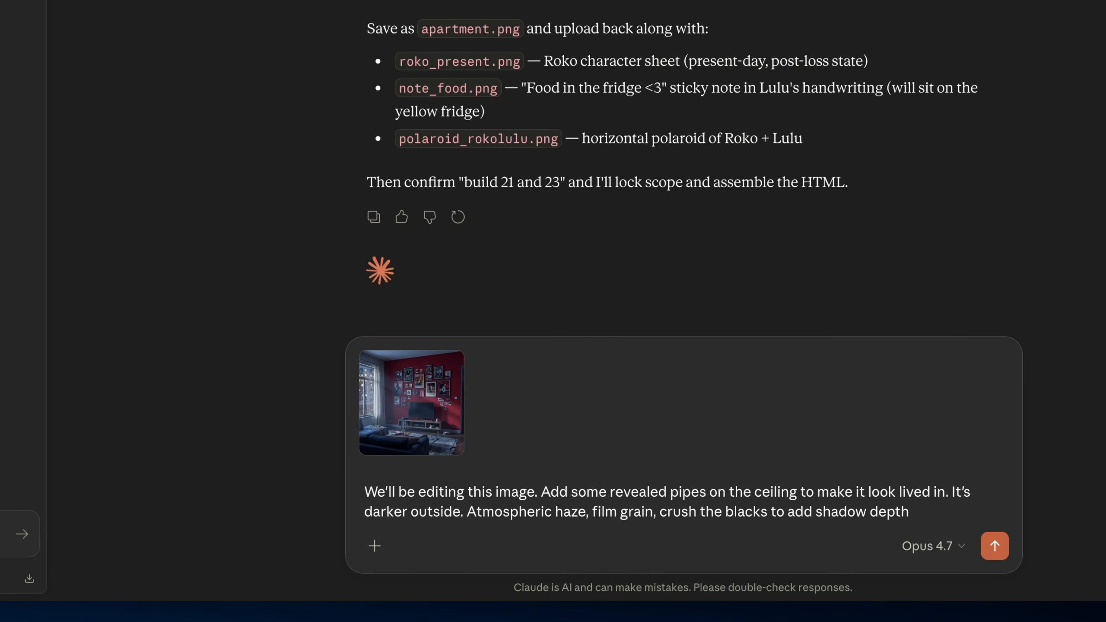
Finish the message with ". Give me the prompt for this edit, the image will be attached as reference" and send it
type(". Give me the prompt for this edit, the image will be attached as reference")
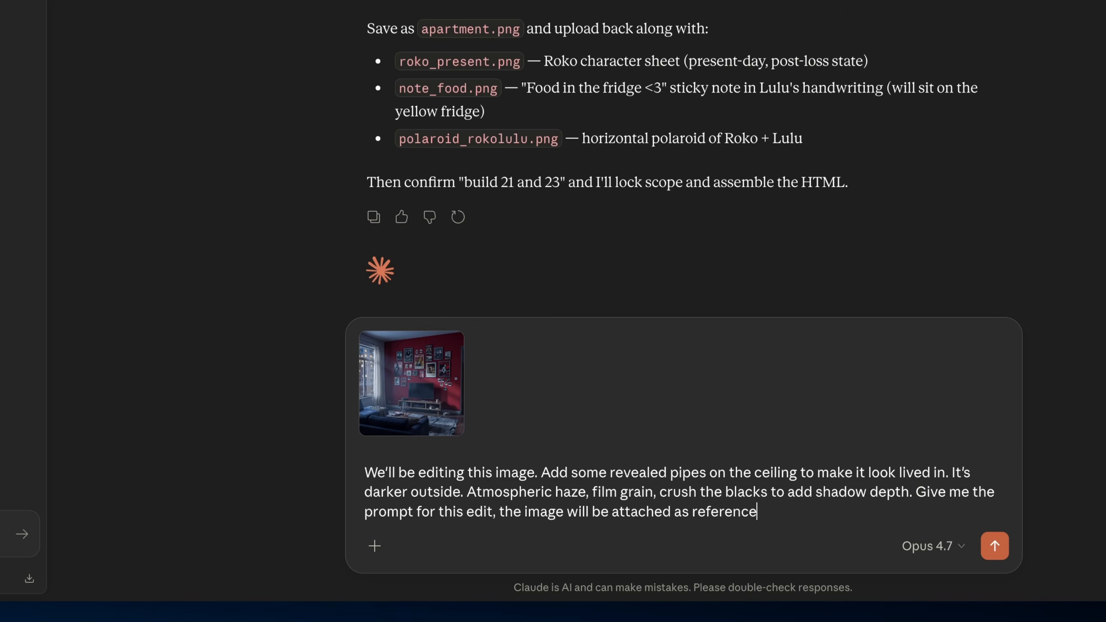
key("Return")
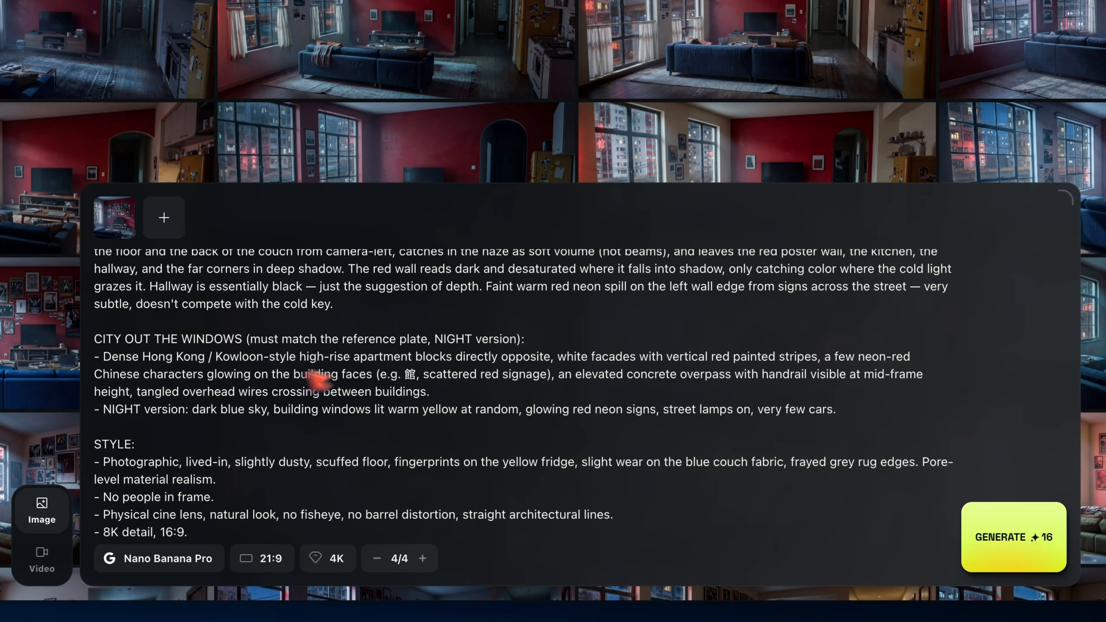
In Higgsfield, replace the old image prompt with Claude's edit prompt and generate four 4K images with Nano Banana Pro
key("ctrl+a")
key("BackSpace")
key("ctrl+v")
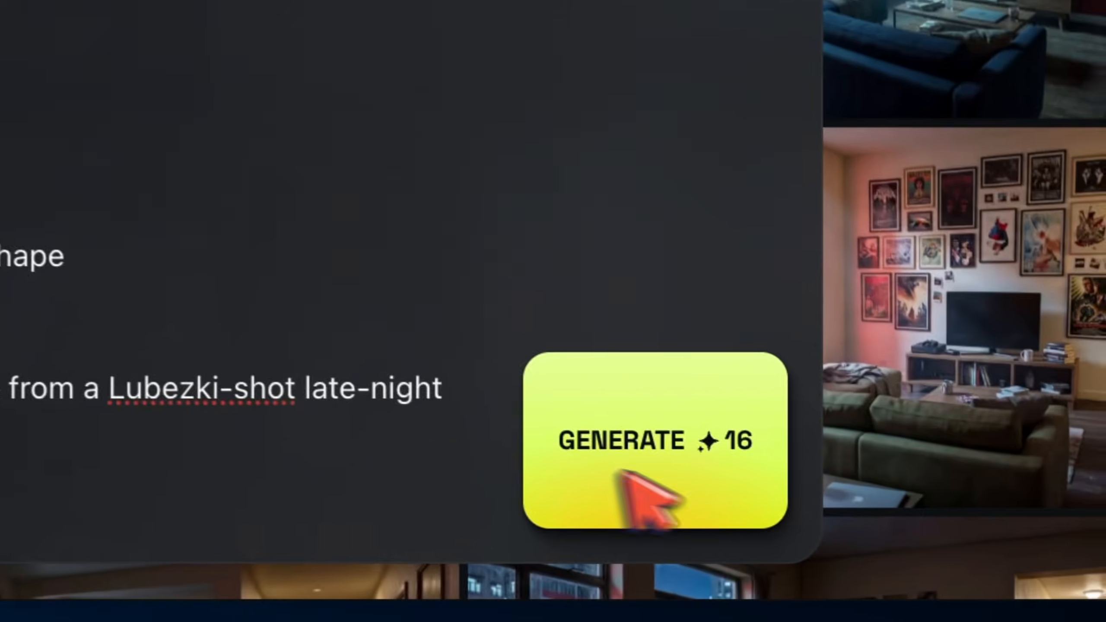
left_click(990, 549)
Generate the same edit with GPT Image 2 as a single image, and again with the image count raised to 4/4
left_click(309, 492)
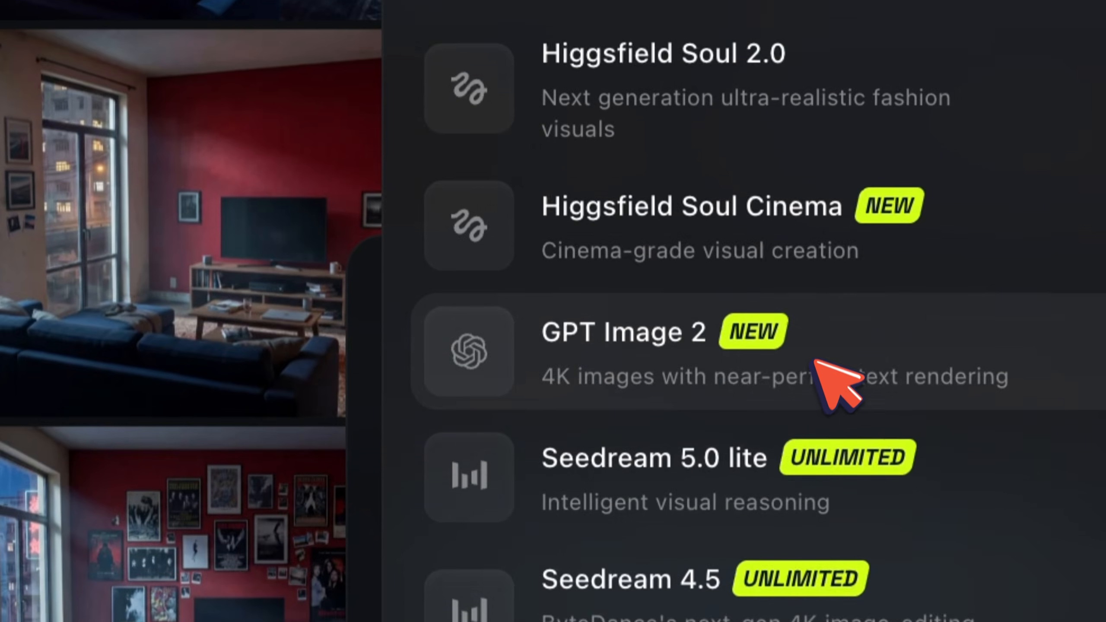
left_click(815, 361)
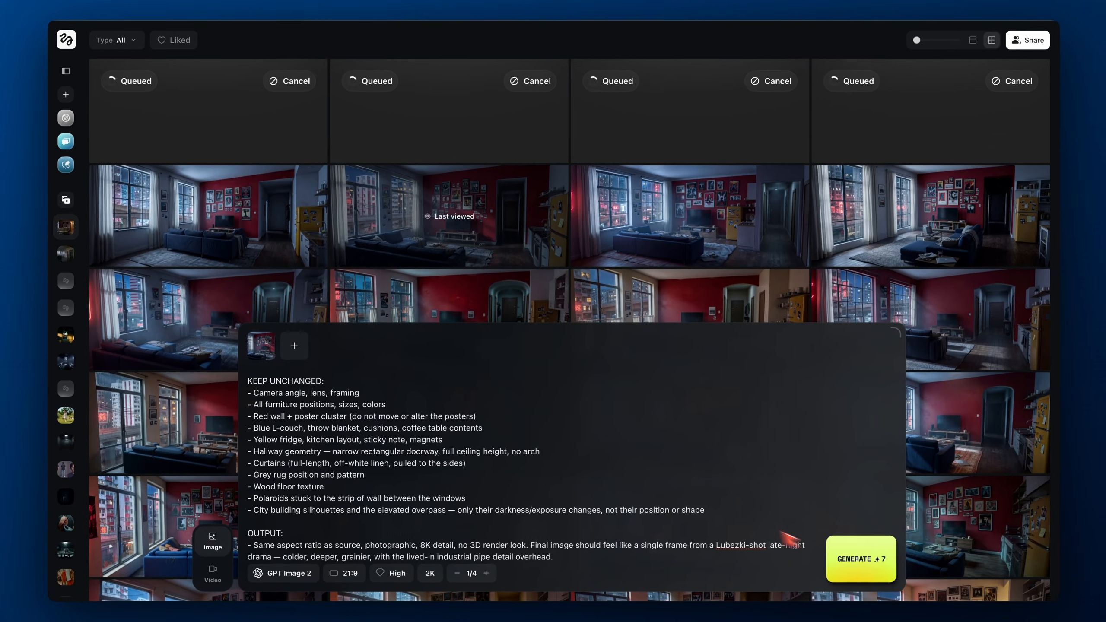
left_click(867, 568)
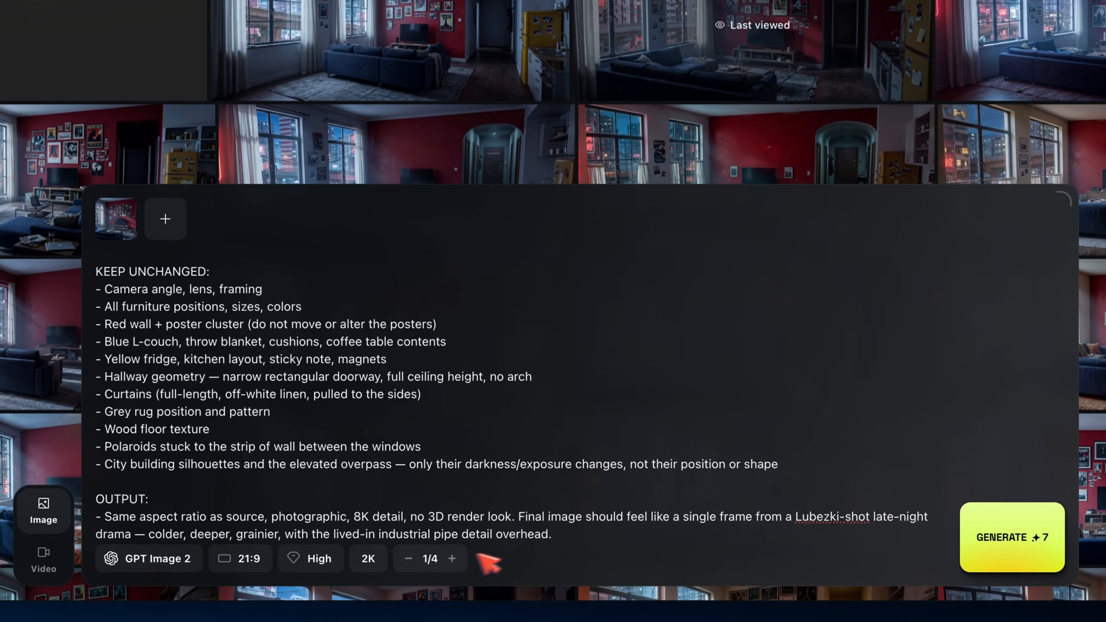
left_click(456, 559)
left_click(456, 560)
left_click(1029, 538)
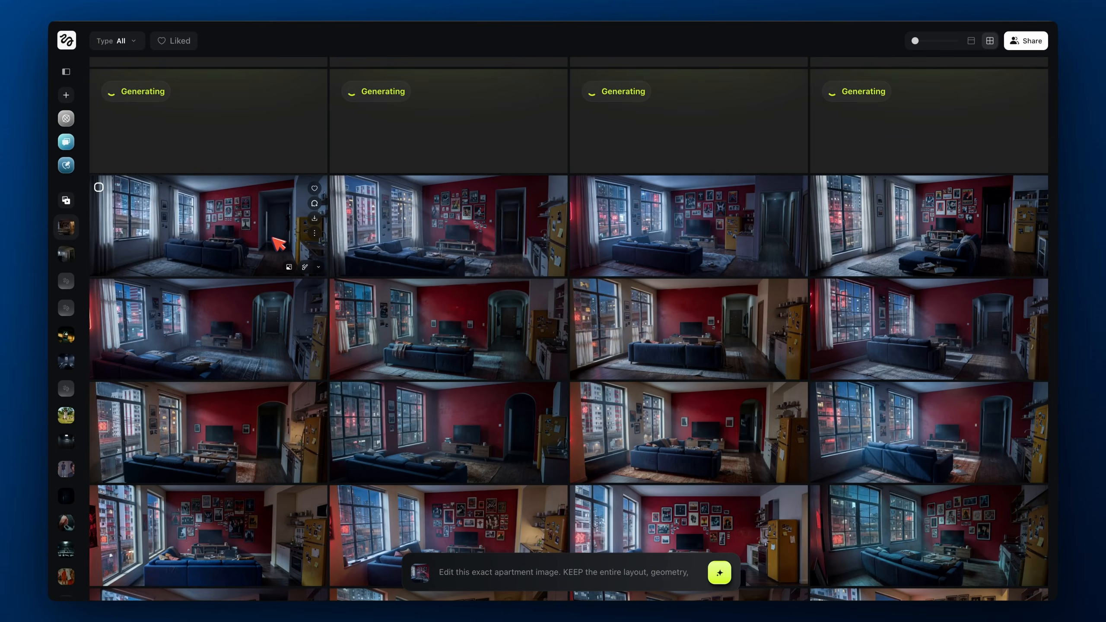
View an earlier apartment image and one of the new Nano Banana Pro edits at full size
left_click(279, 243)
left_click(955, 204)
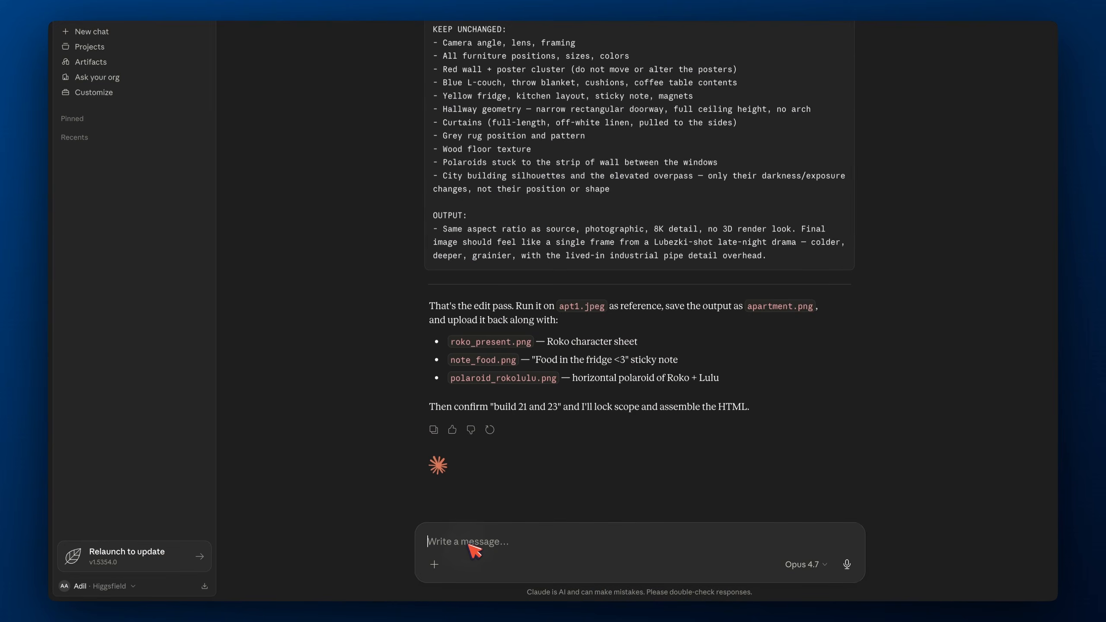
In the Claude chat, write "Add a skateboard to the left of the couch, place the fridge instead of the stove. And make the pipes thinner and running"
type("Add a")
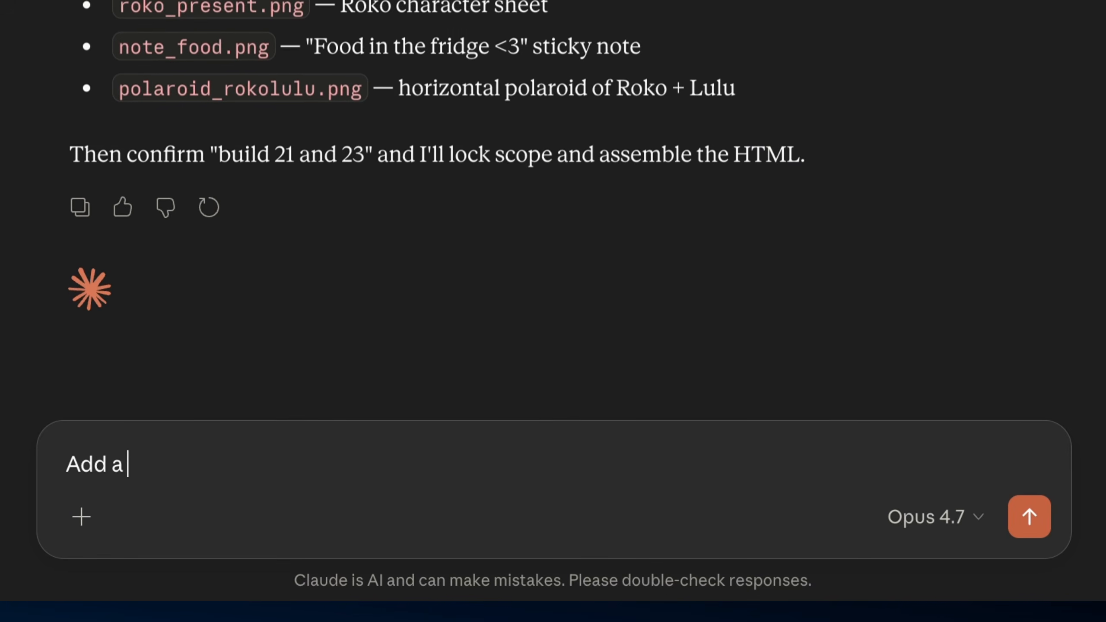
type(" skateboard")
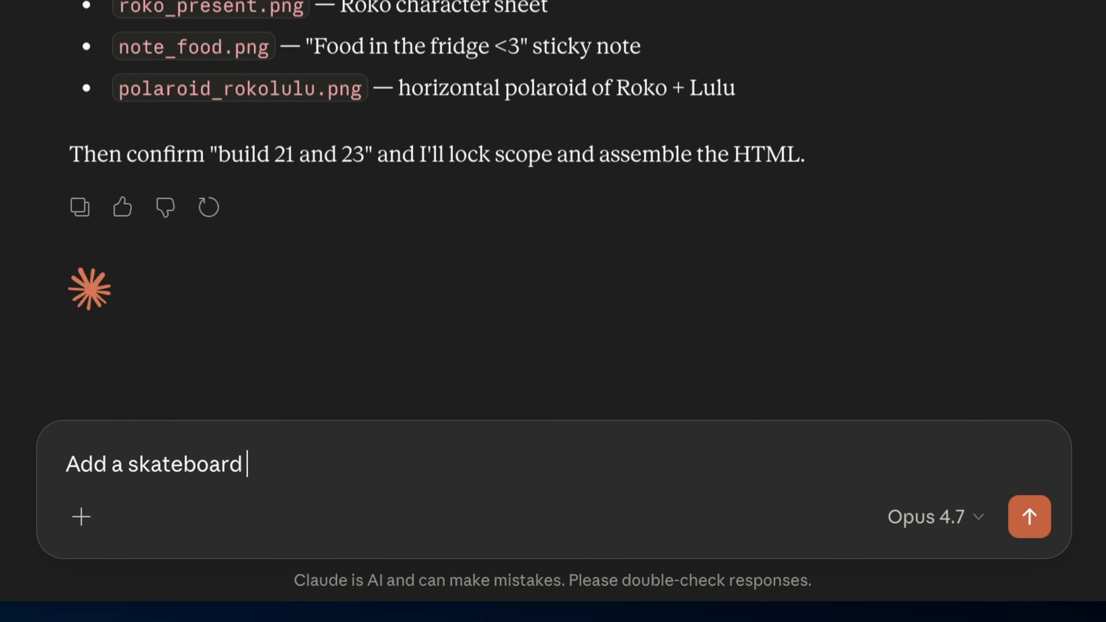
type(" to the left")
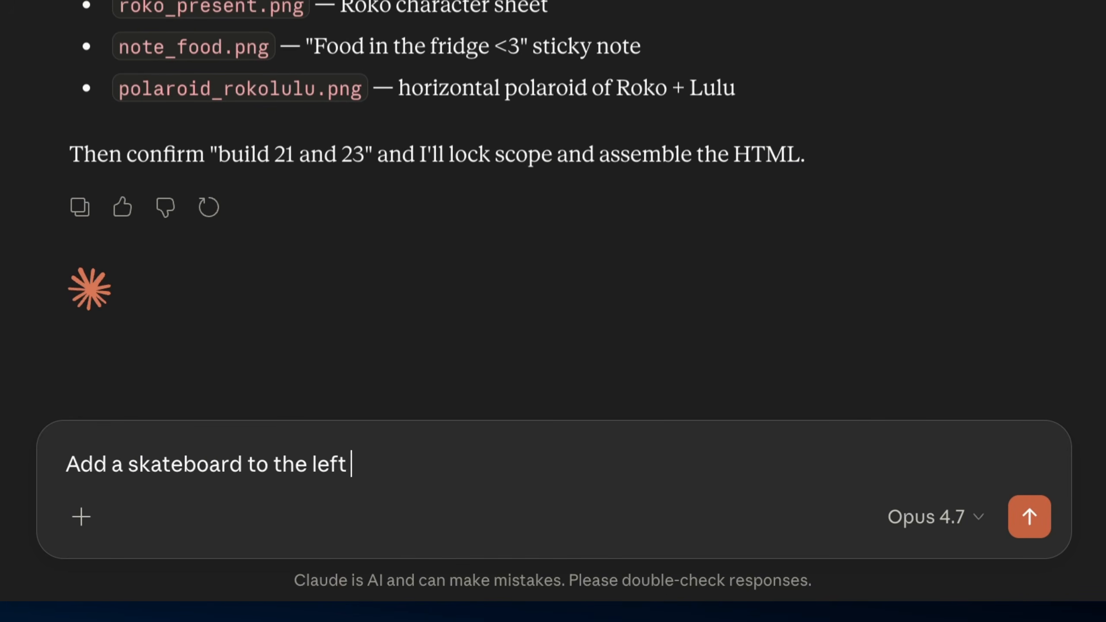
type(" of the couch")
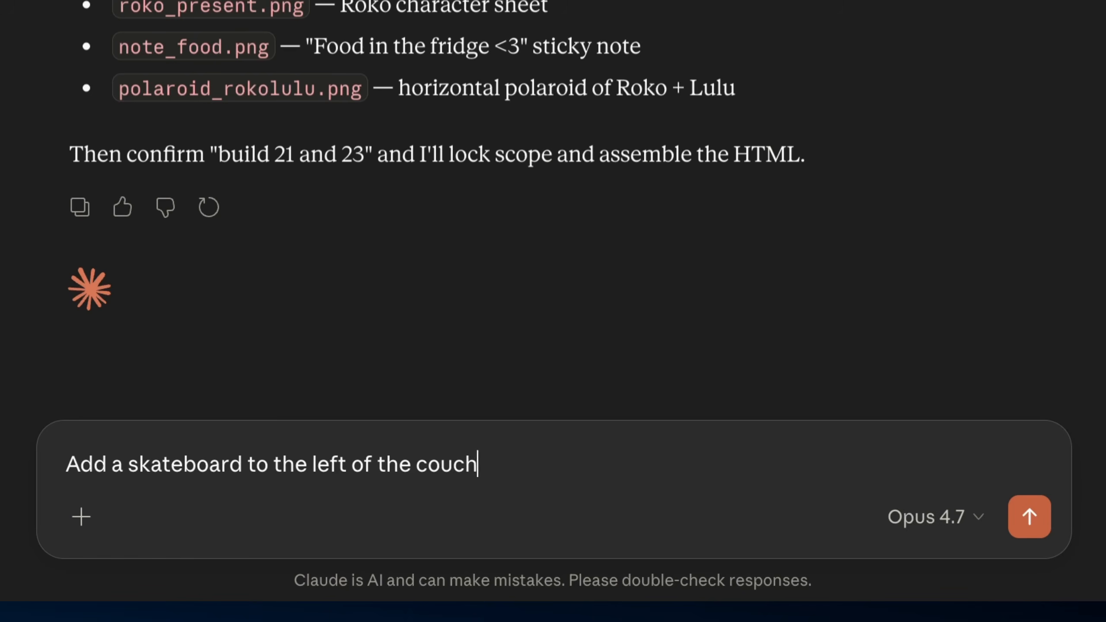
type(", place the fridge ")
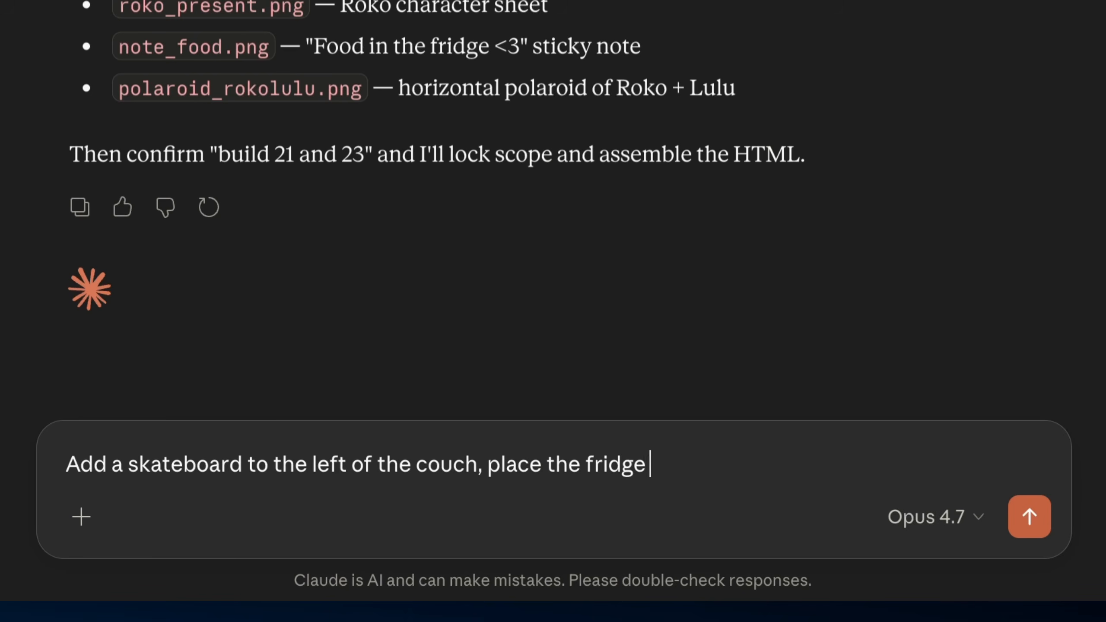
type("instead of the")
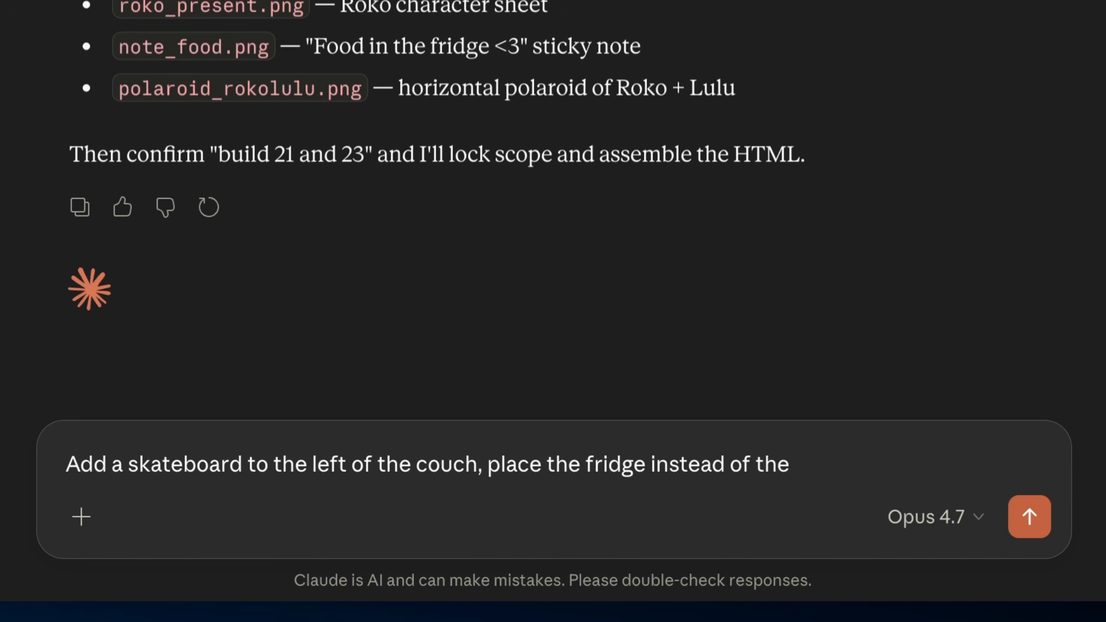
type(" stove. And make t")
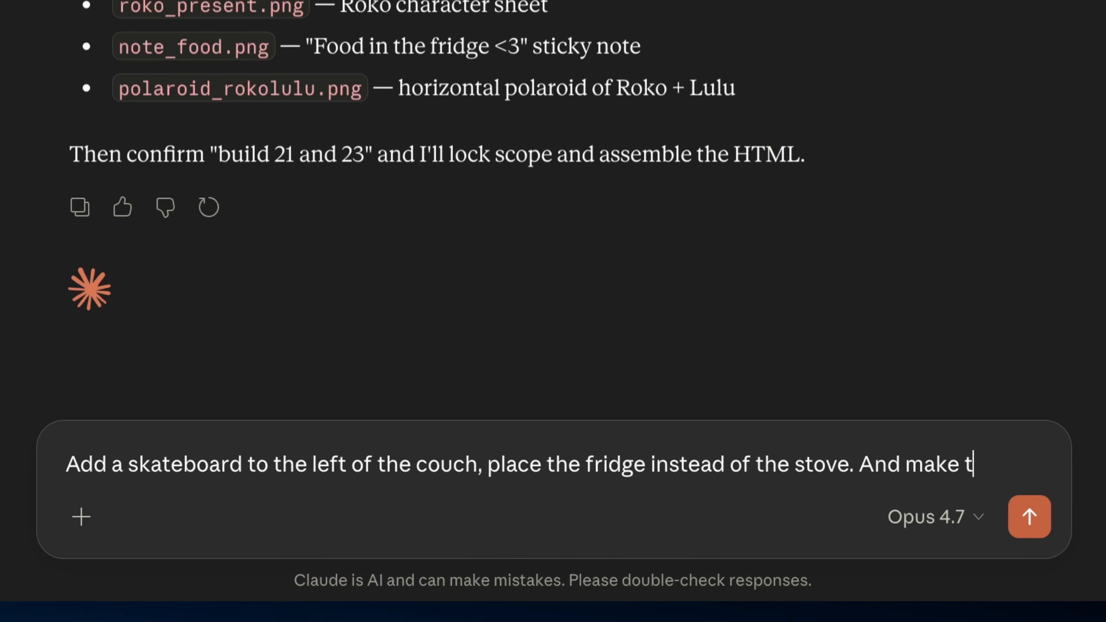
type("he pipes thing")
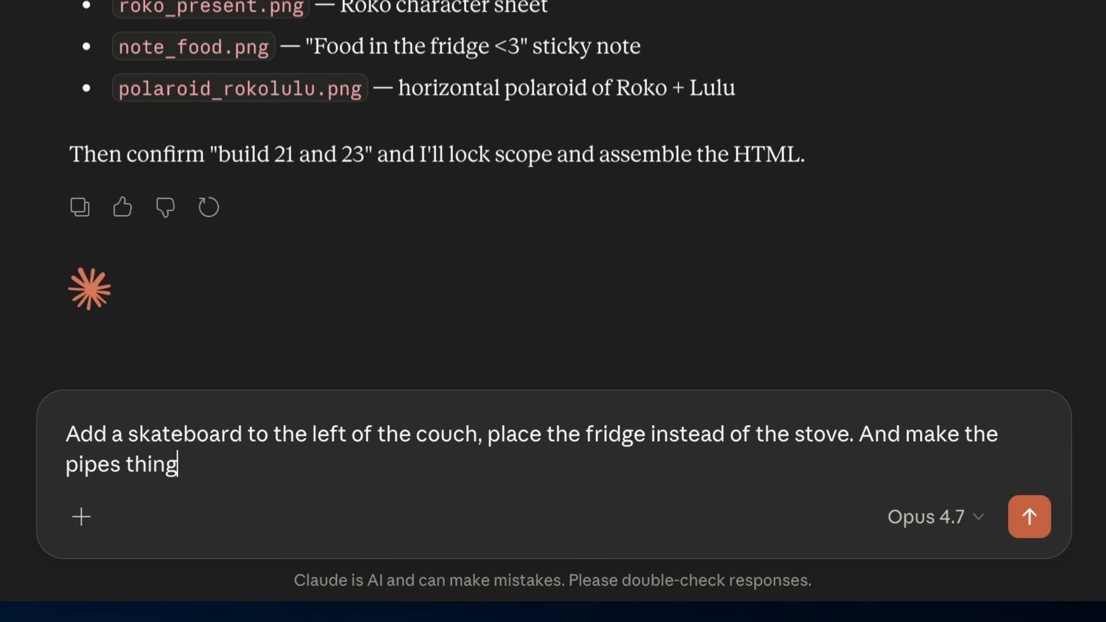
key("BackSpace")
type("ner and running hor")
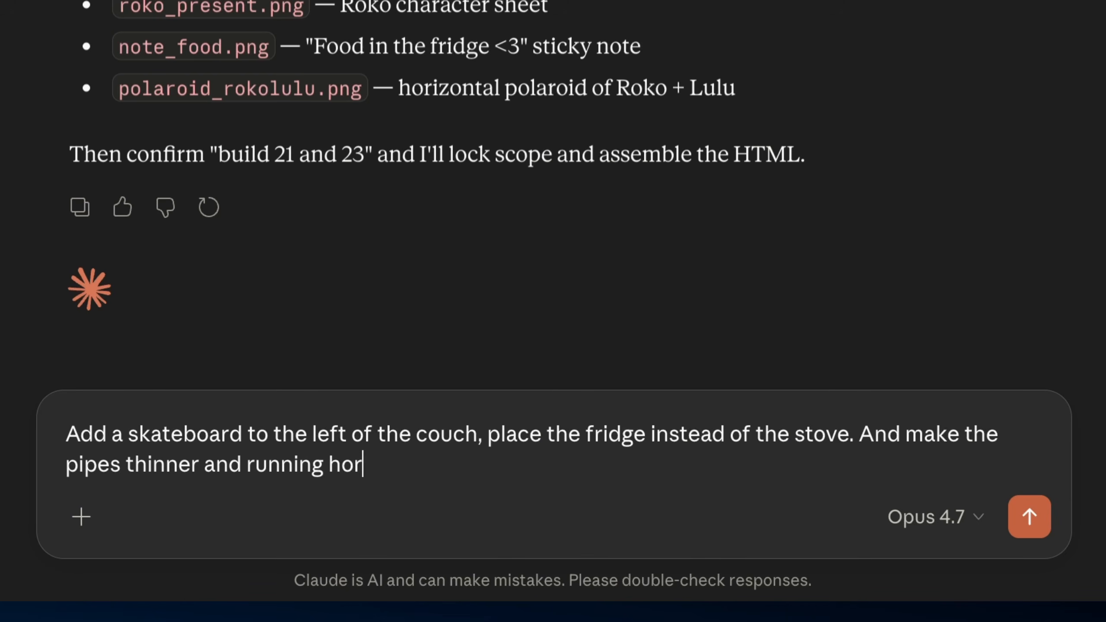
key("BackSpace")
key("BackSpace")
key("BackSpace")
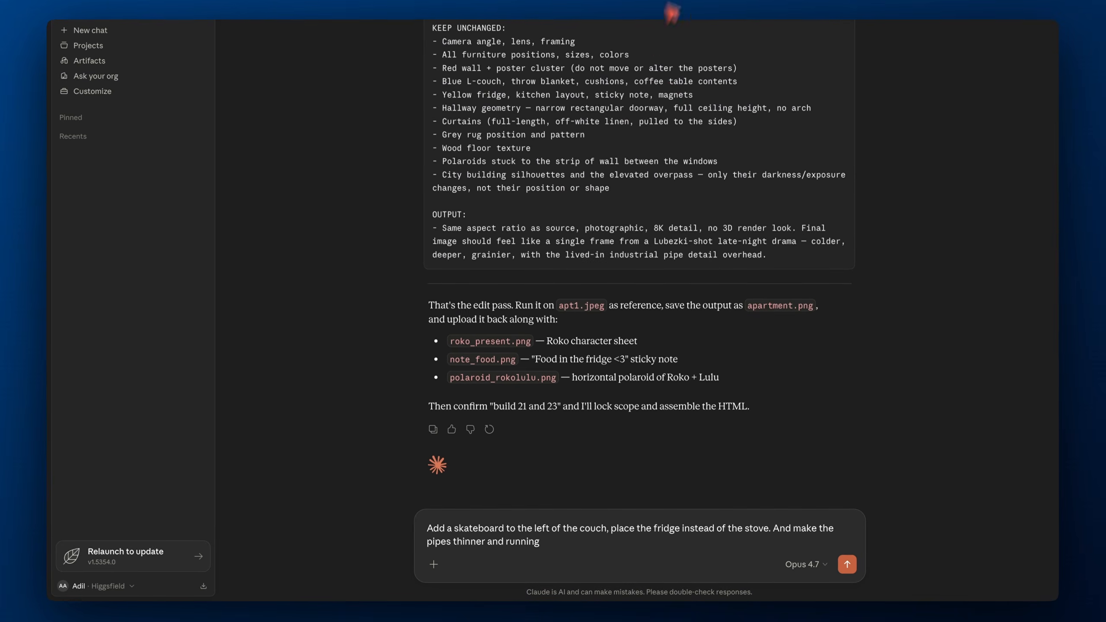
Check the pipe direction in the previous edit prompt, finish the message with "vertically on the right hand side", and send it
scroll(637, 341, "down", 15)
scroll(631, 267, "up", 10)
scroll(637, 272, "down", 3)
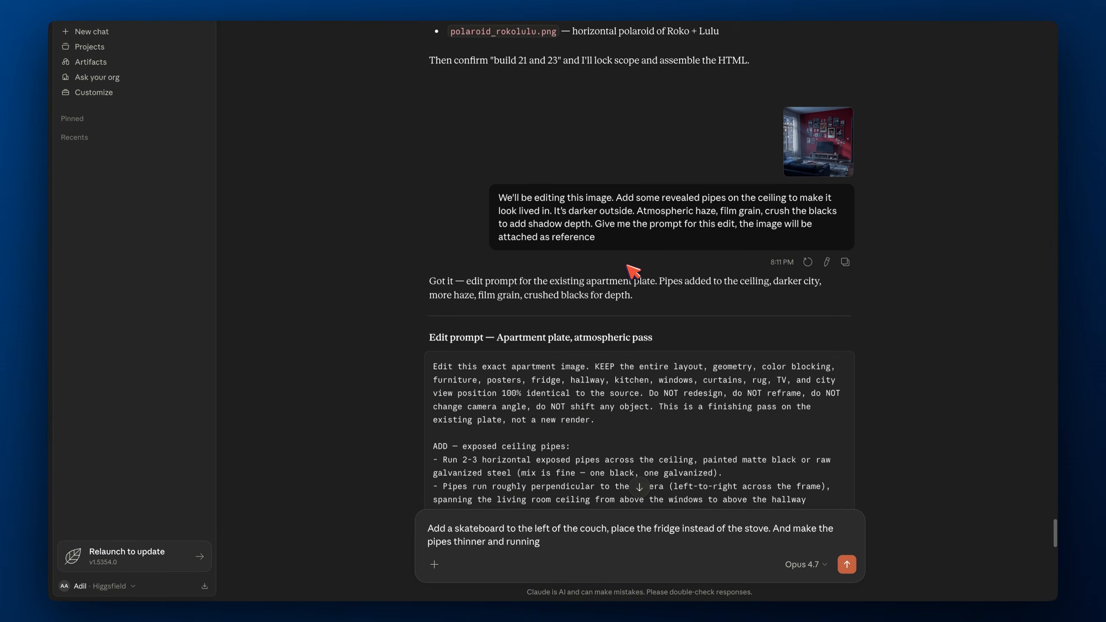
scroll(673, 359, "down", 4)
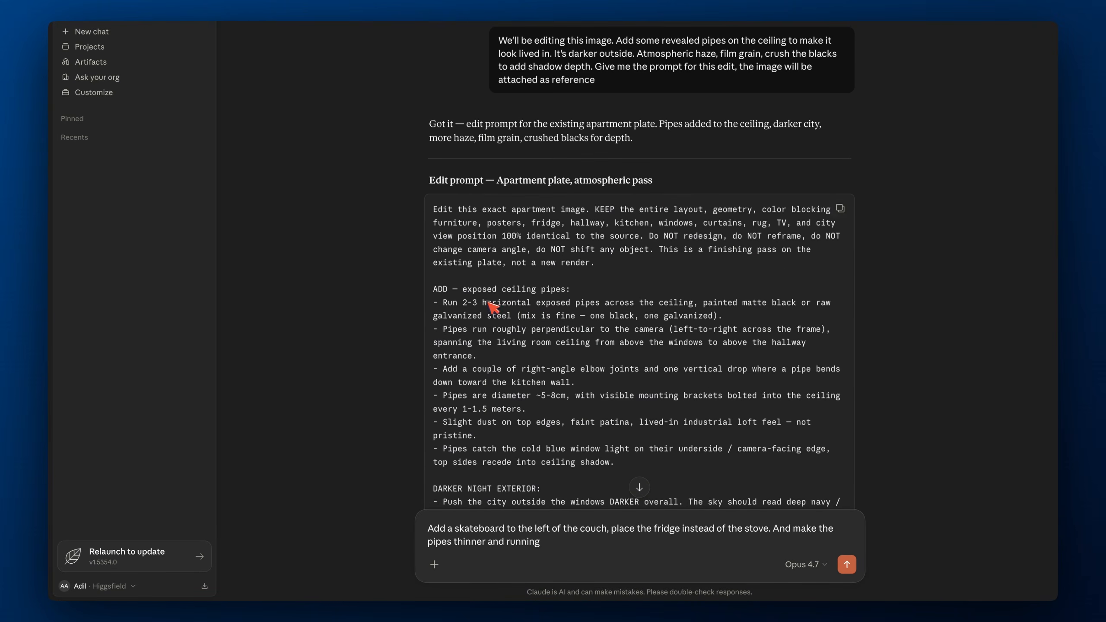
double_click(501, 303)
scroll(507, 307, "down", 3)
left_click(555, 553)
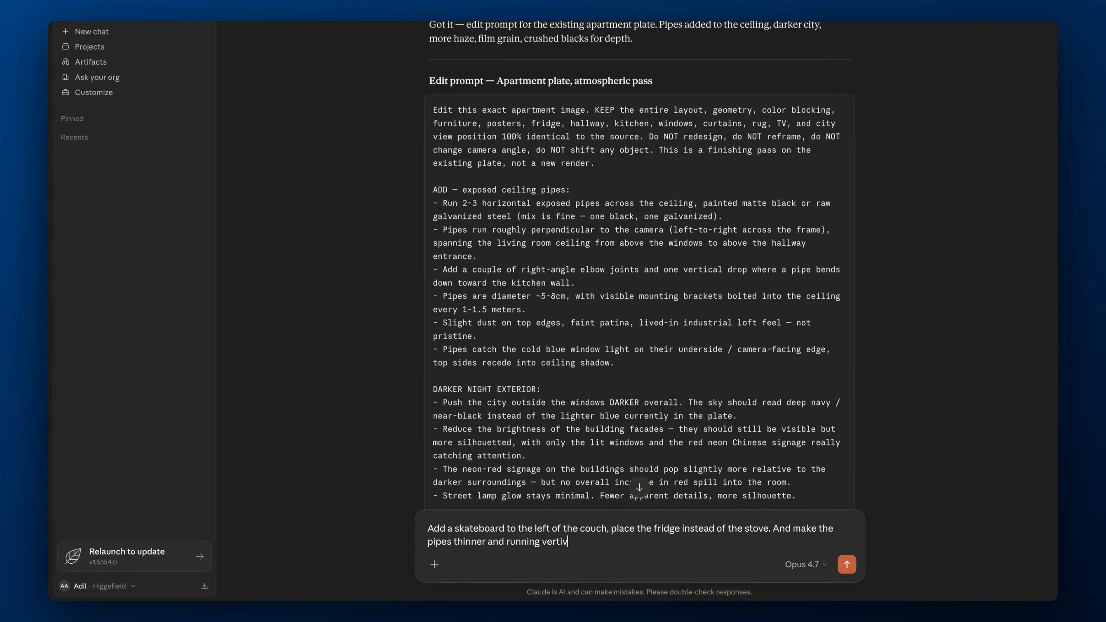
type("ly on the ")
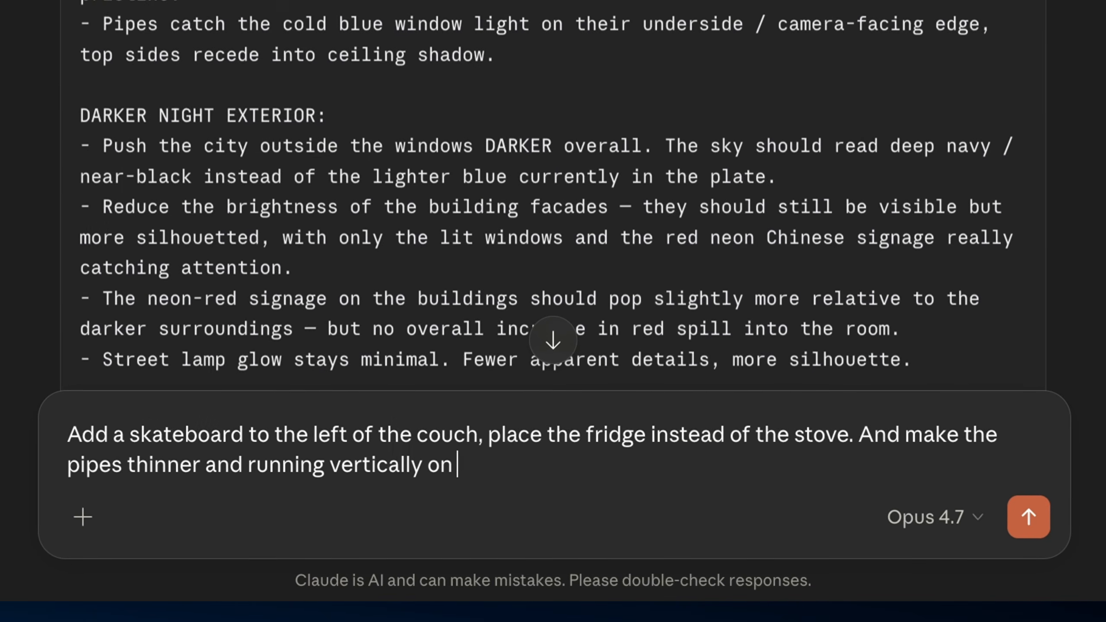
type("right hand side")
key("Return")
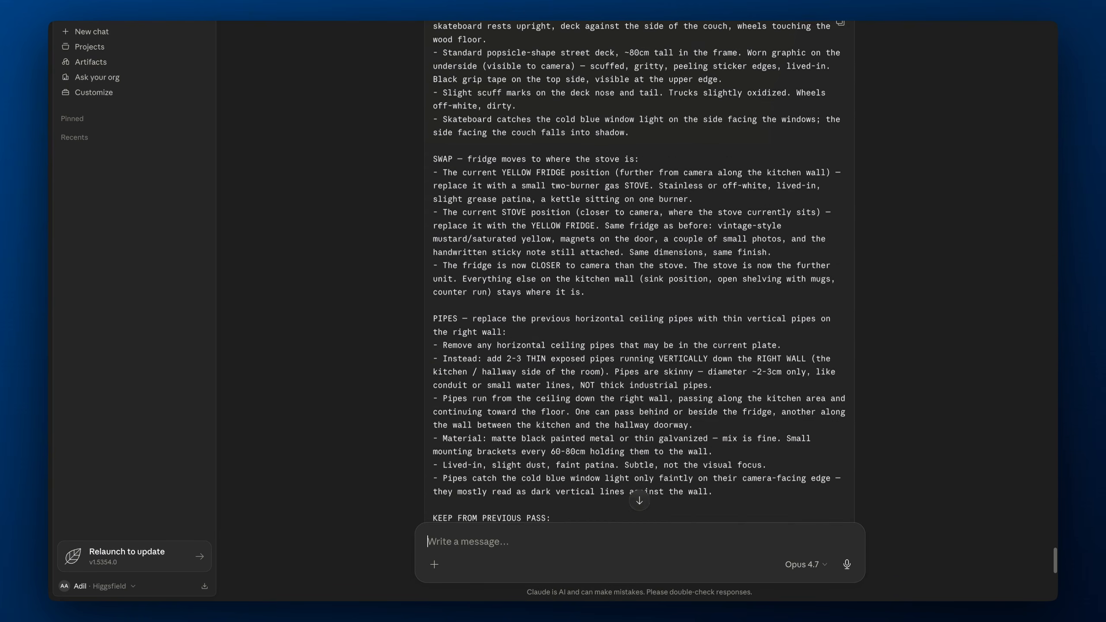
Copy Claude's second edit prompt covering the skateboard, fridge swap and vertical pipes
scroll(685, 405, "up", 5)
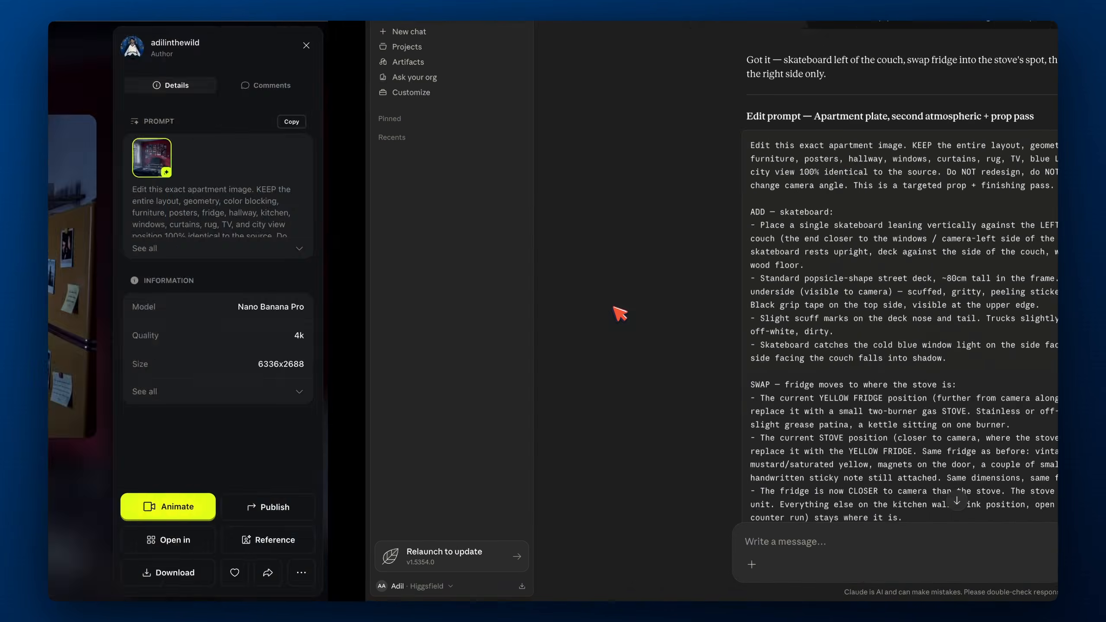
left_click(839, 145)
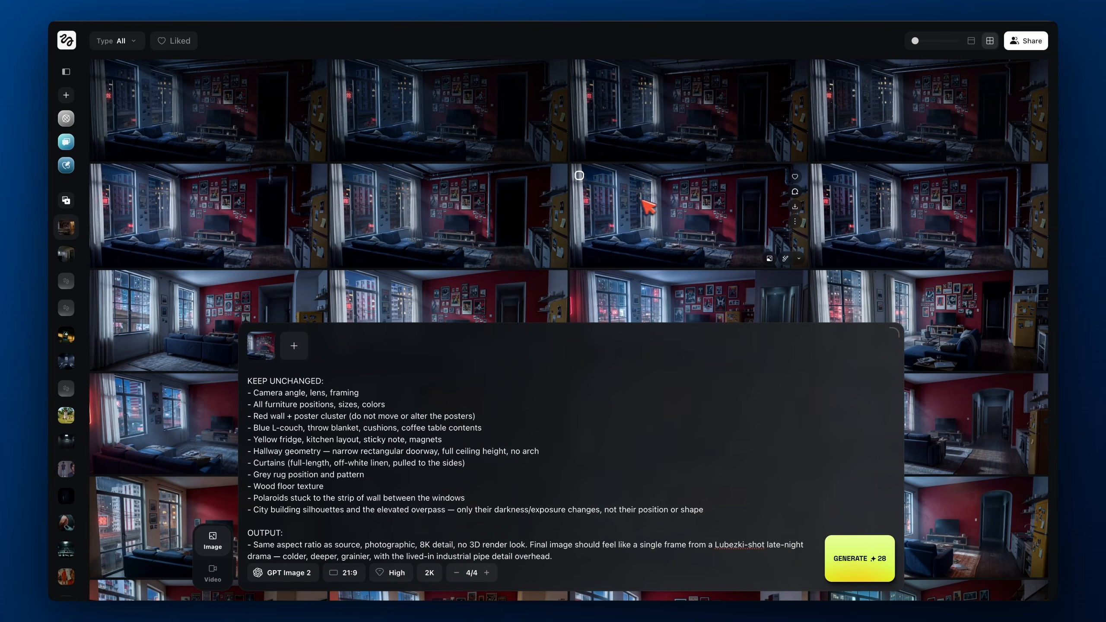
Switch to Higgsfield and compare the Nano Banana Pro and GPT Image 2 versions of the first edit at full size
left_click(643, 207)
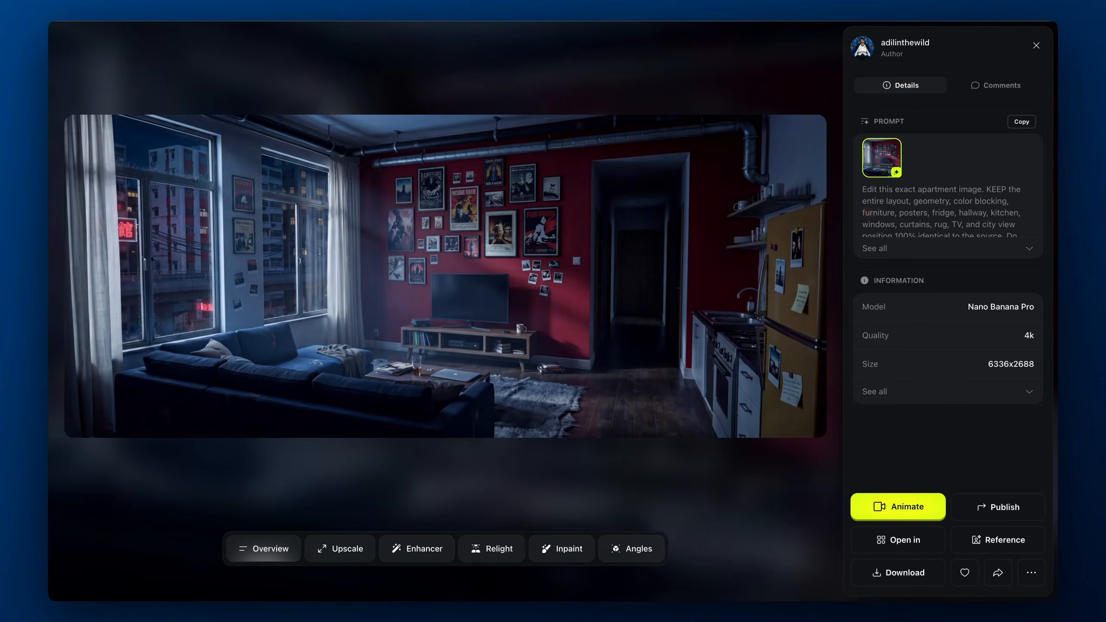
key("Right")
key("Right")
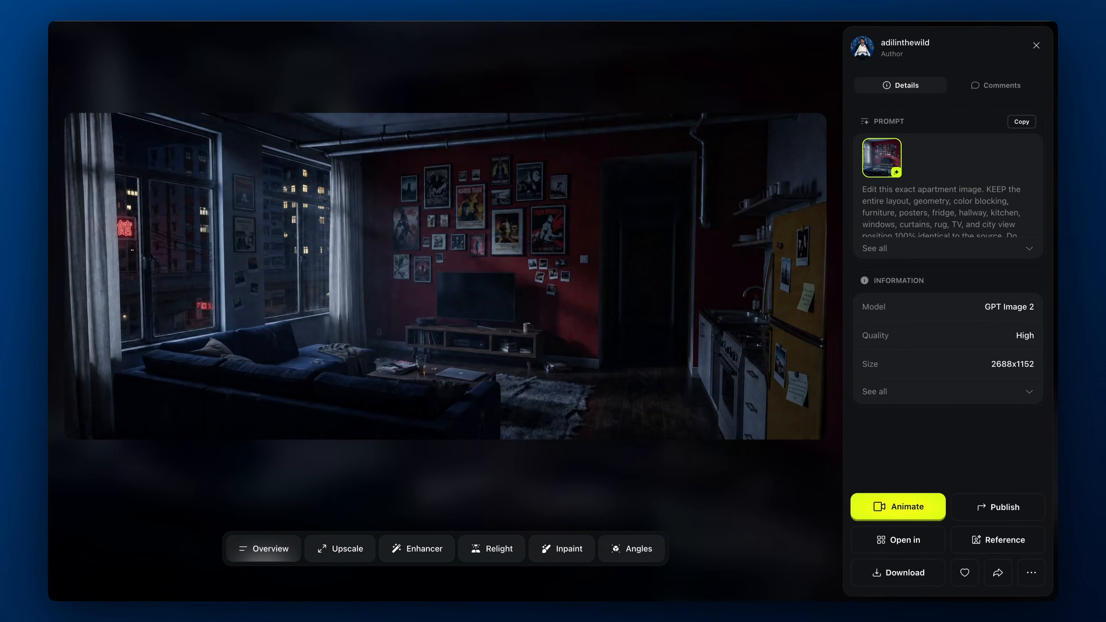
key("Right")
key("Right")
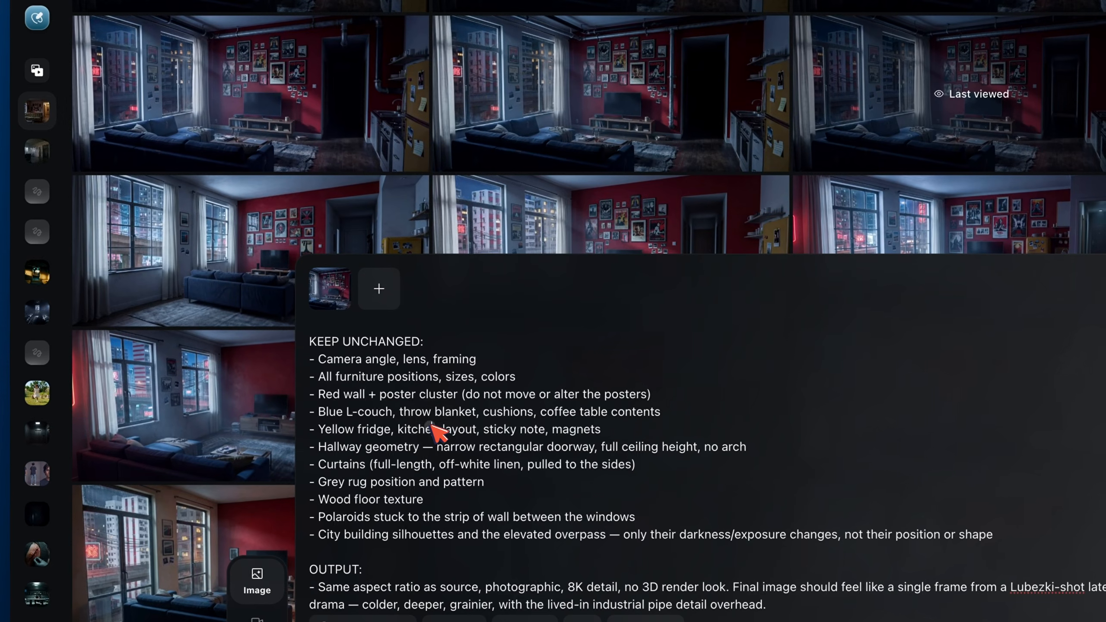
Replace the image prompt with the second edit prompt, generate four images with Nano Banana Pro, and open the fourth result
triple_click(245, 502)
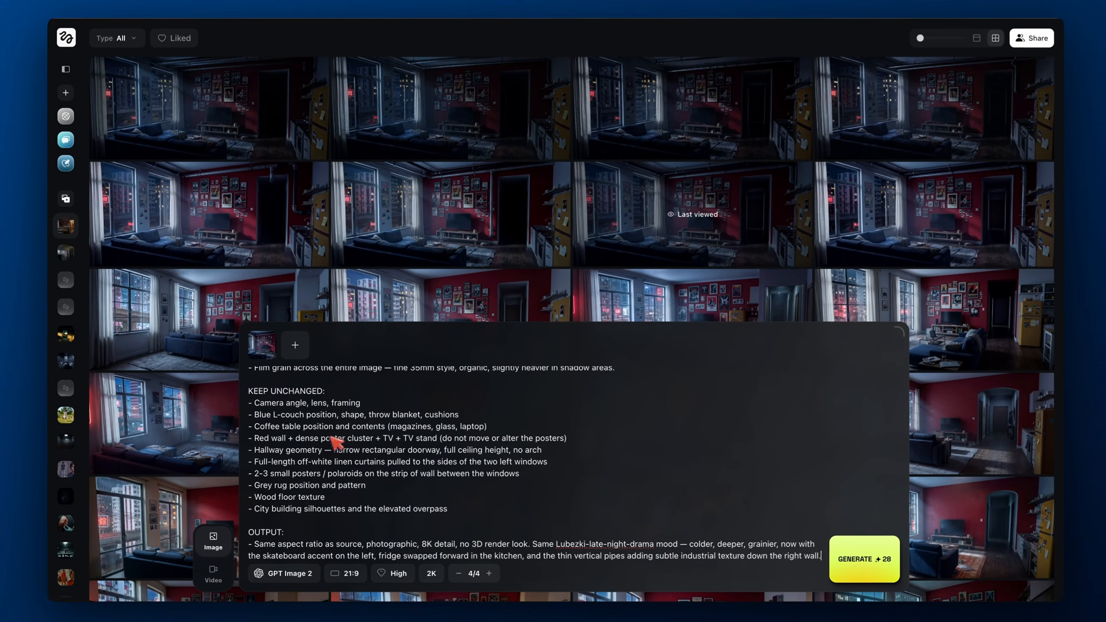
left_click(284, 572)
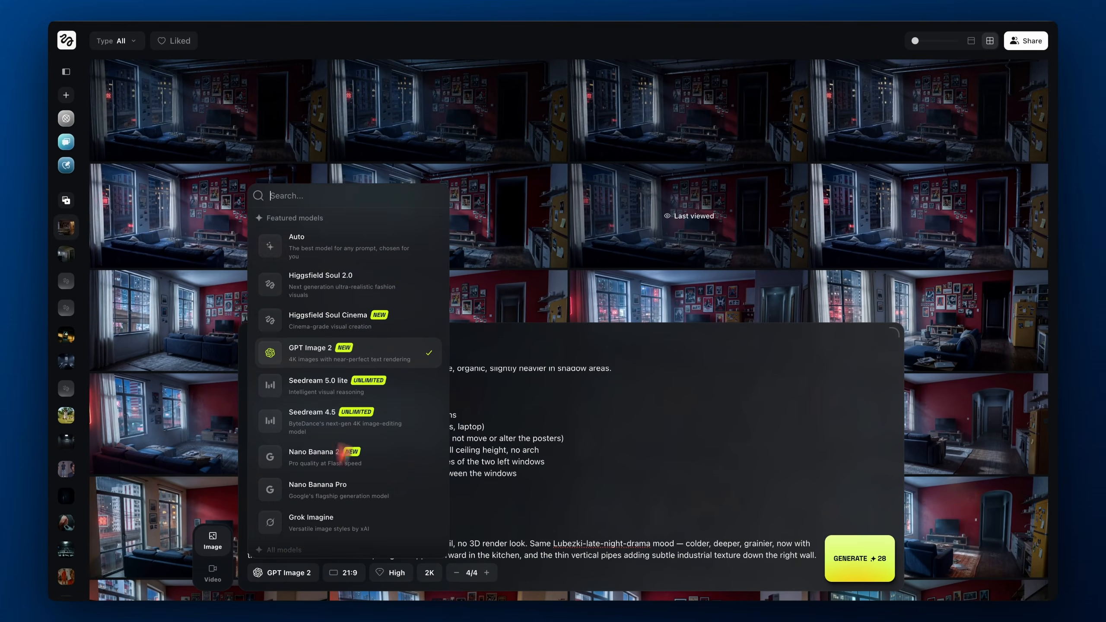
left_click(367, 488)
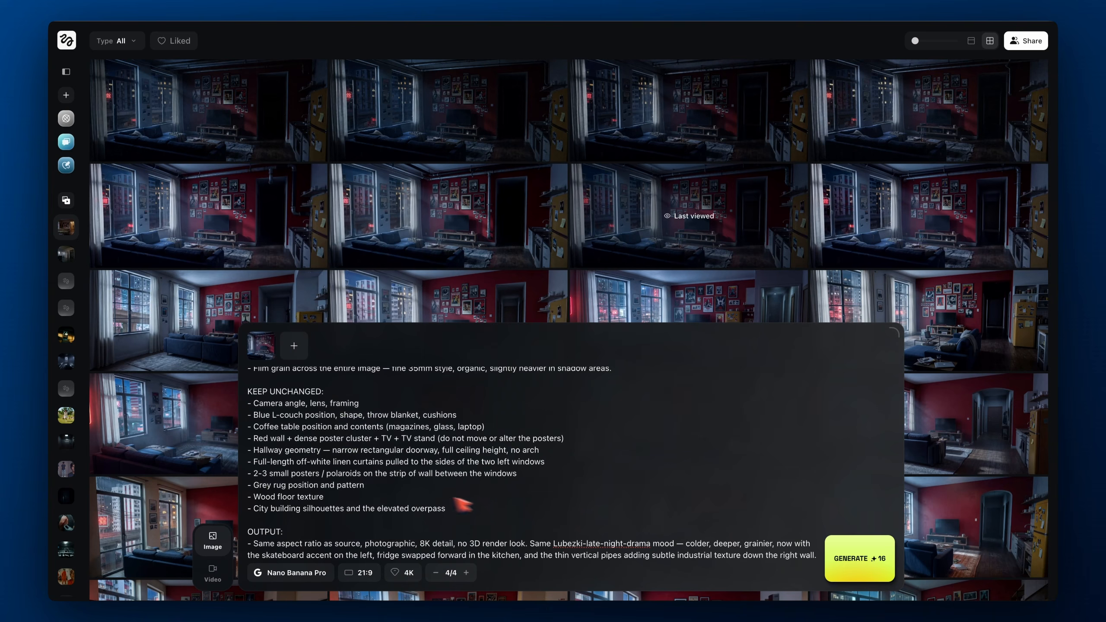
left_click(836, 564)
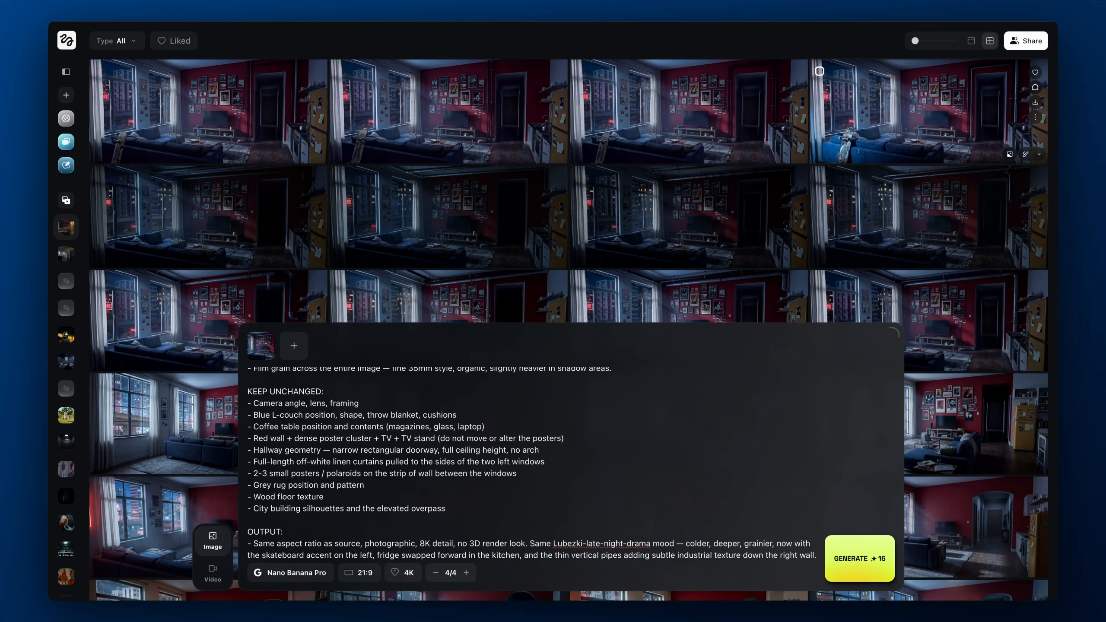
left_click(929, 104)
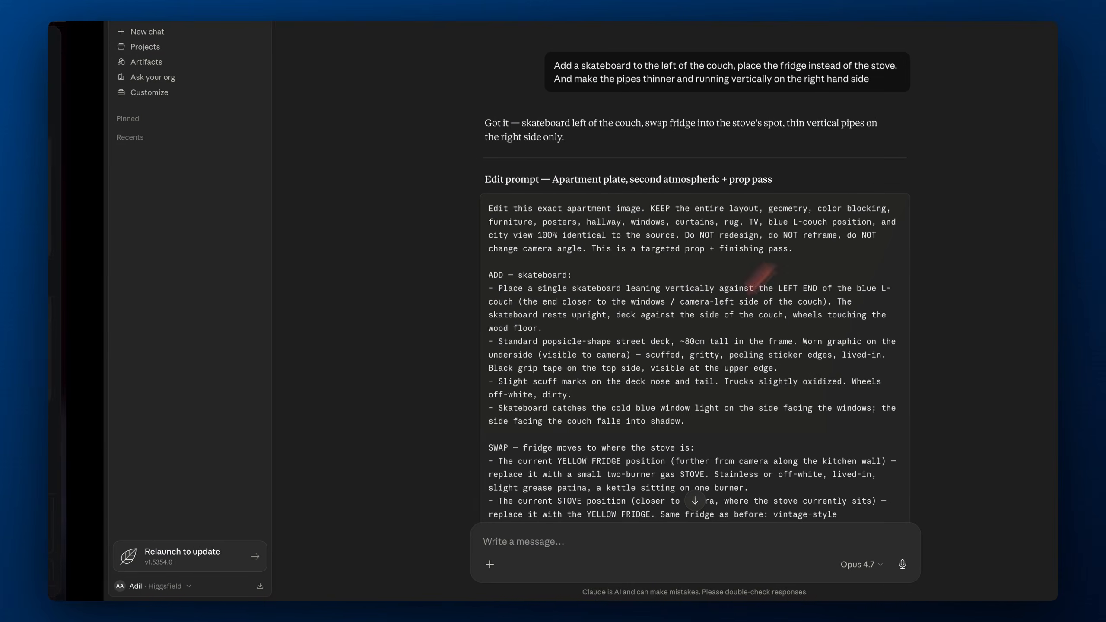
Start a new Claude message: "Edit the previous image again, the skateboard should be leaning against the wall and not the couch"
left_click(524, 539)
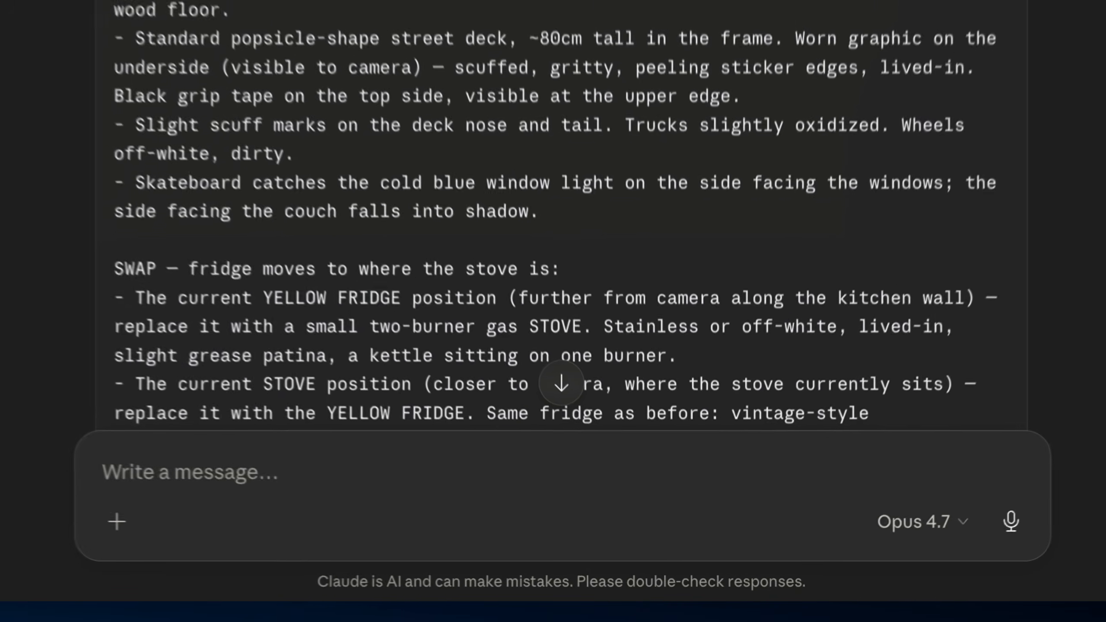
type("Edit the")
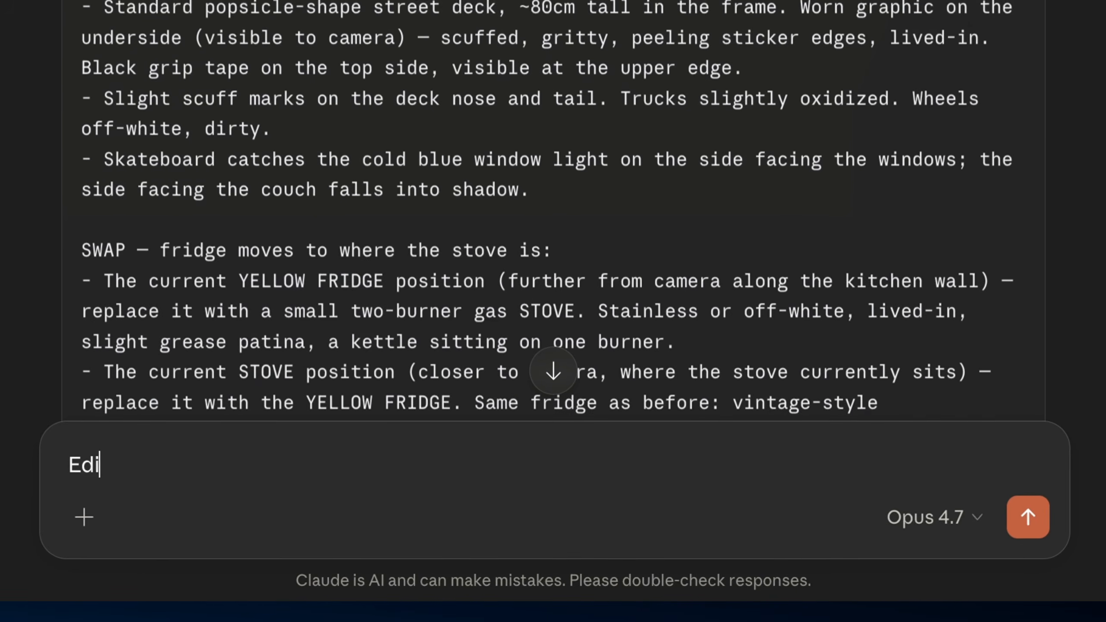
type(" previous image agag")
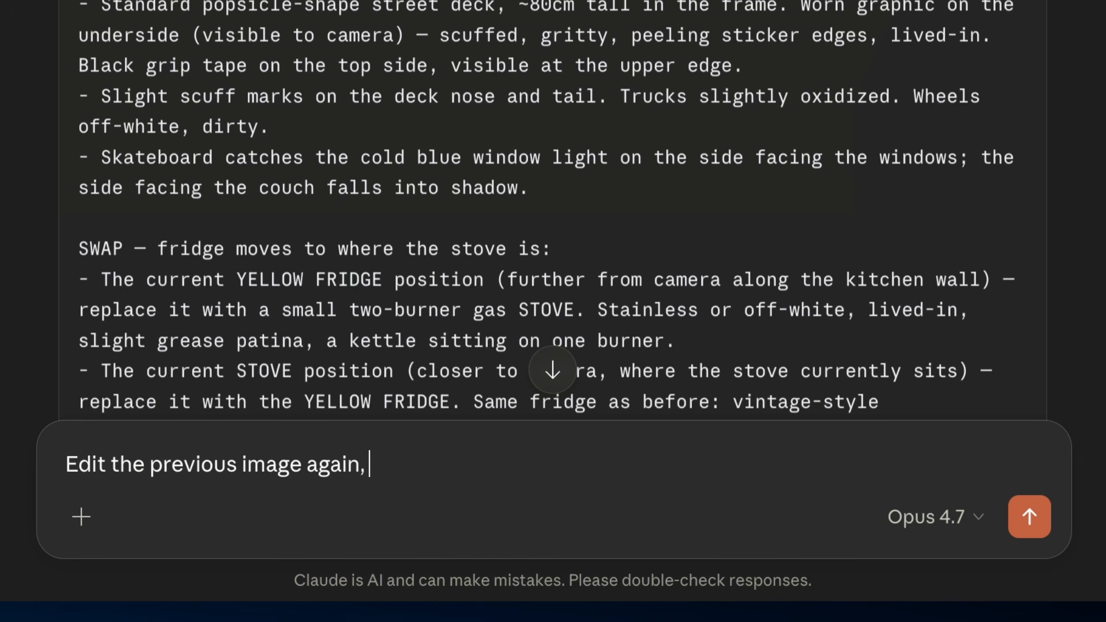
type("n, the skateboard sohu")
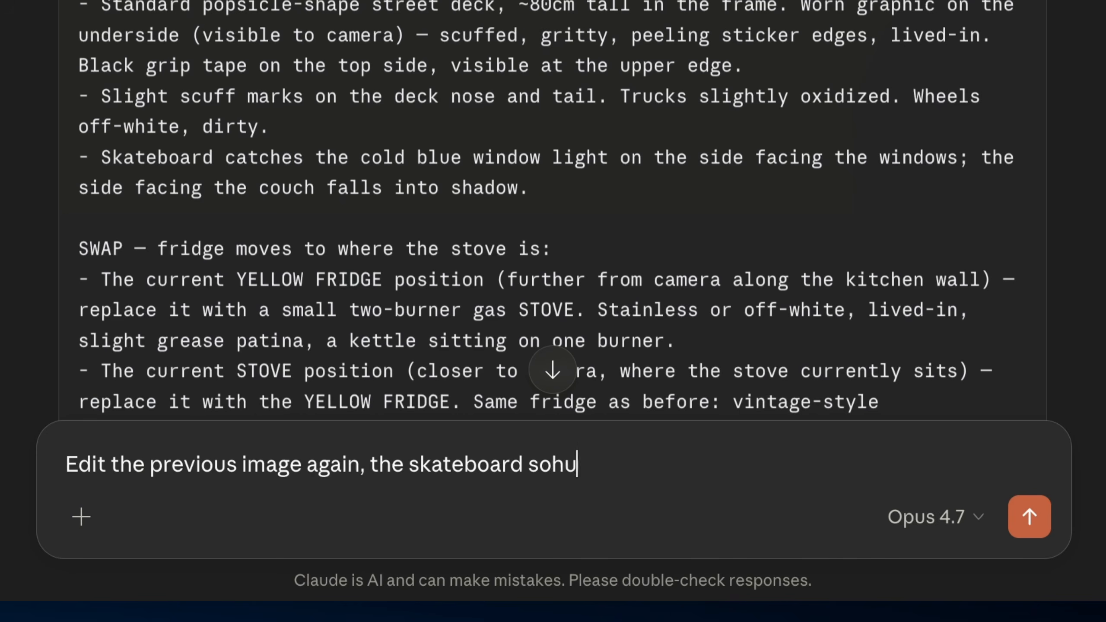
key("BackSpace")
type("should be leaning agai")
type("nsta")
type("the wall")
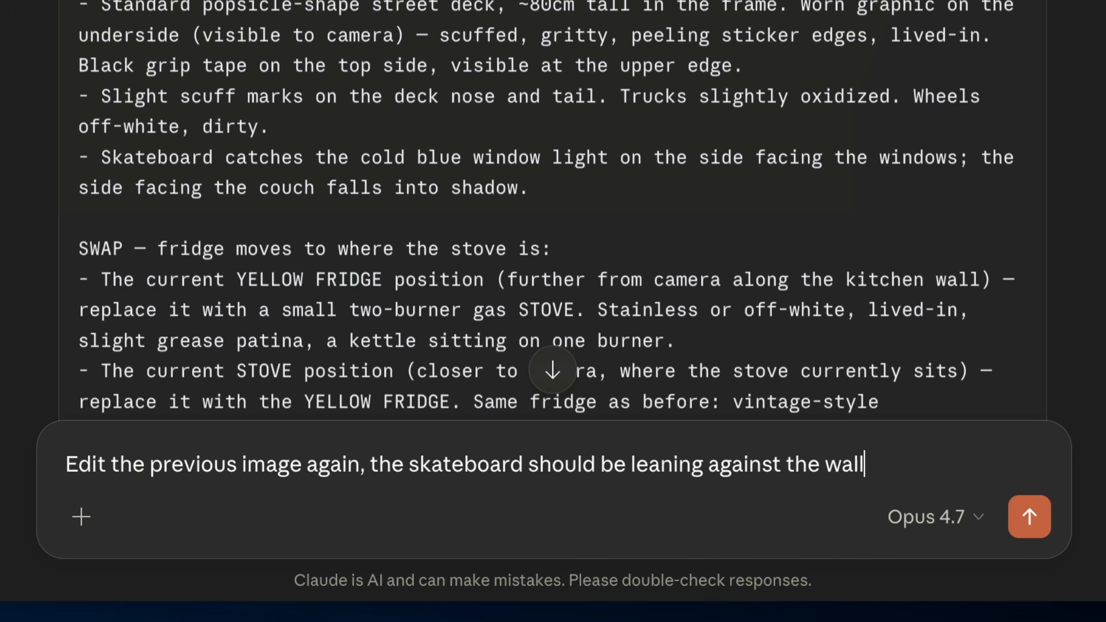
type(" and not the couc")
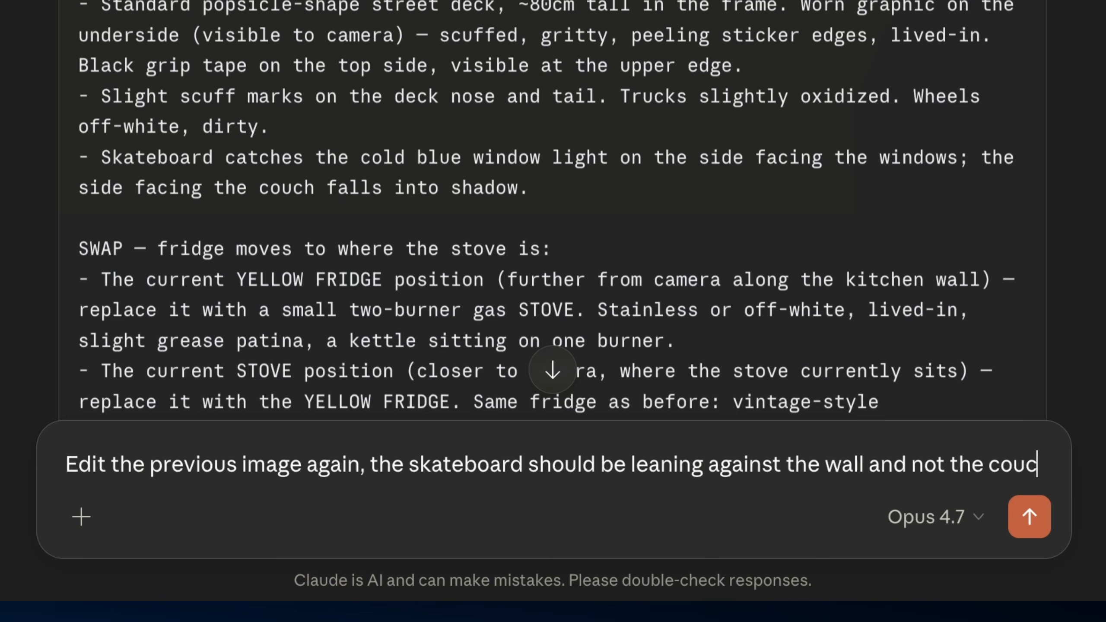
Add that the pipes should be on the ceiling and not the wall, ask to swap the fridge with the stove further down, and send
type("h. The pipi")
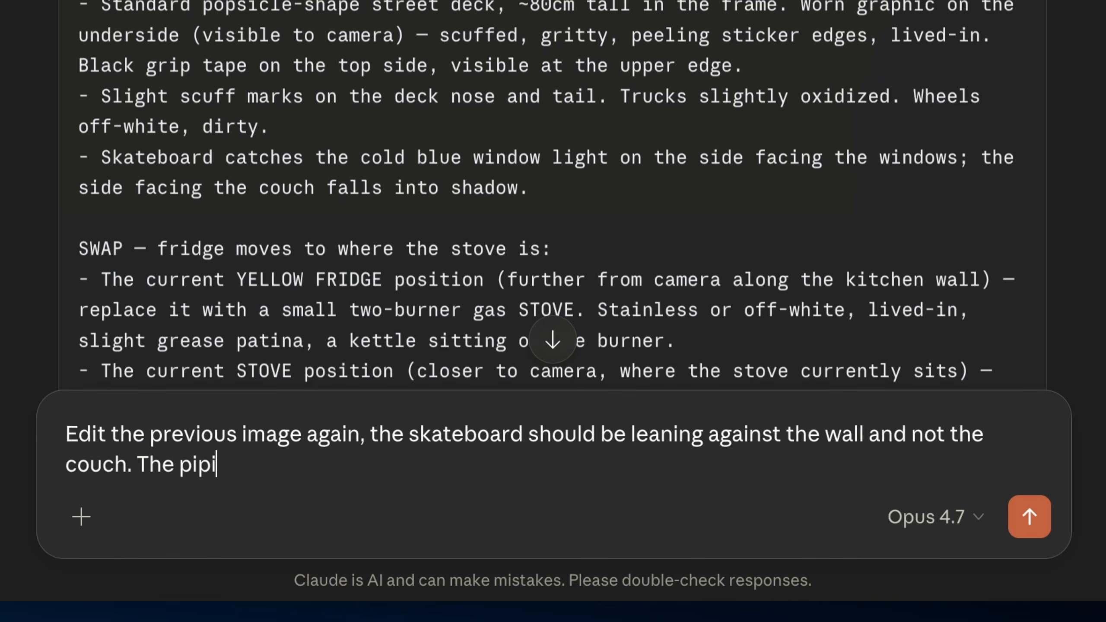
type("ohuolon the ceiling and not the wall")
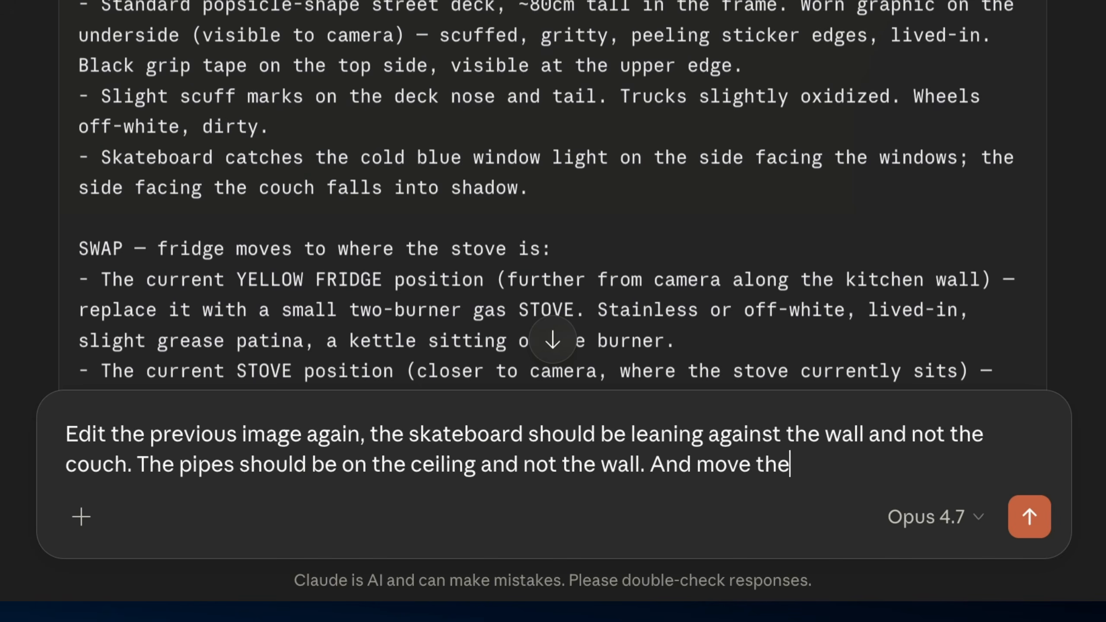
key("BackSpace")
key("BackSpace")
key("BackSpace")
key("BackSpace")
key("BackSpace")
key("BackSpace")
key("BackSpace")
key("BackSpace")
type("swap the fridge with the stove further down")
key("Return")
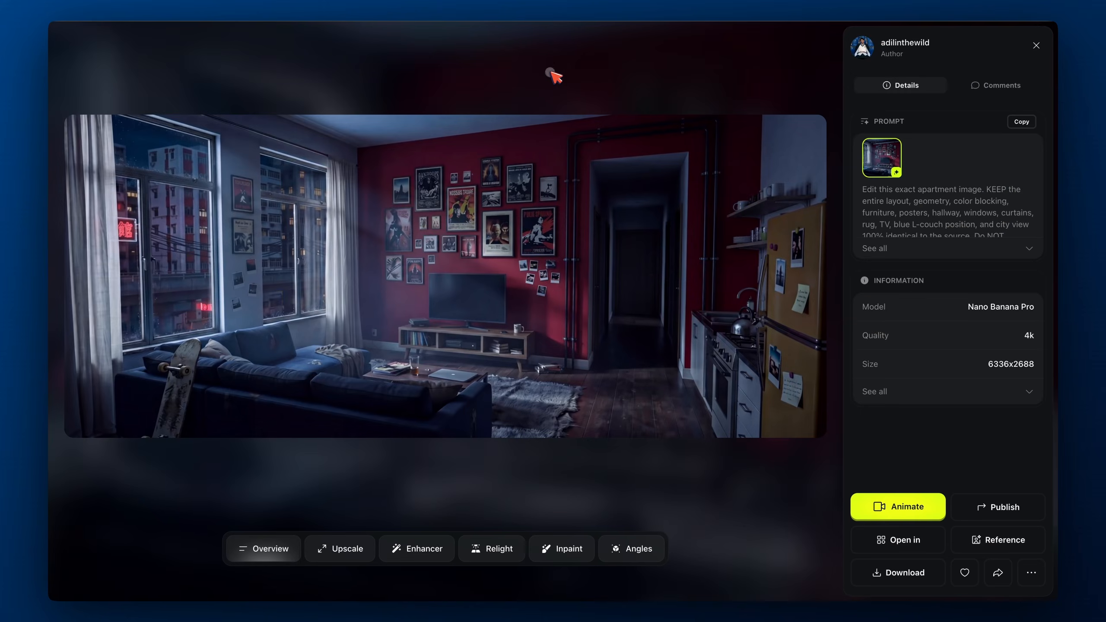
In Higgsfield, replace the image prompt with Claude's third revision prompt and generate four 4K images at 21:9 with Nano Banana Pro
left_click(553, 76)
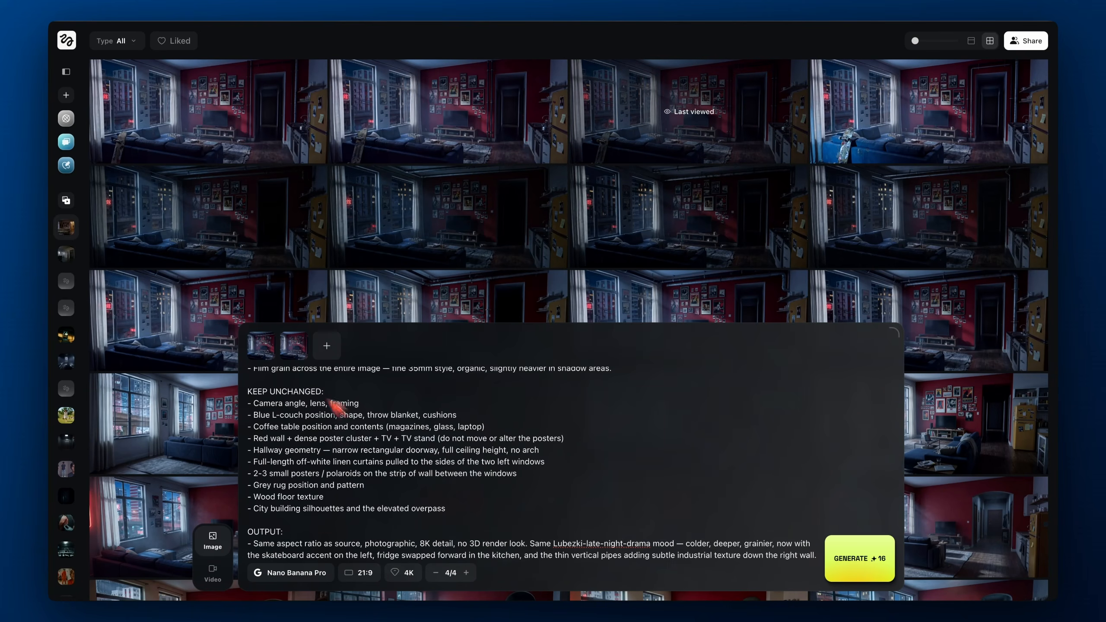
key("ctrl+a")
key("ctrl+v")
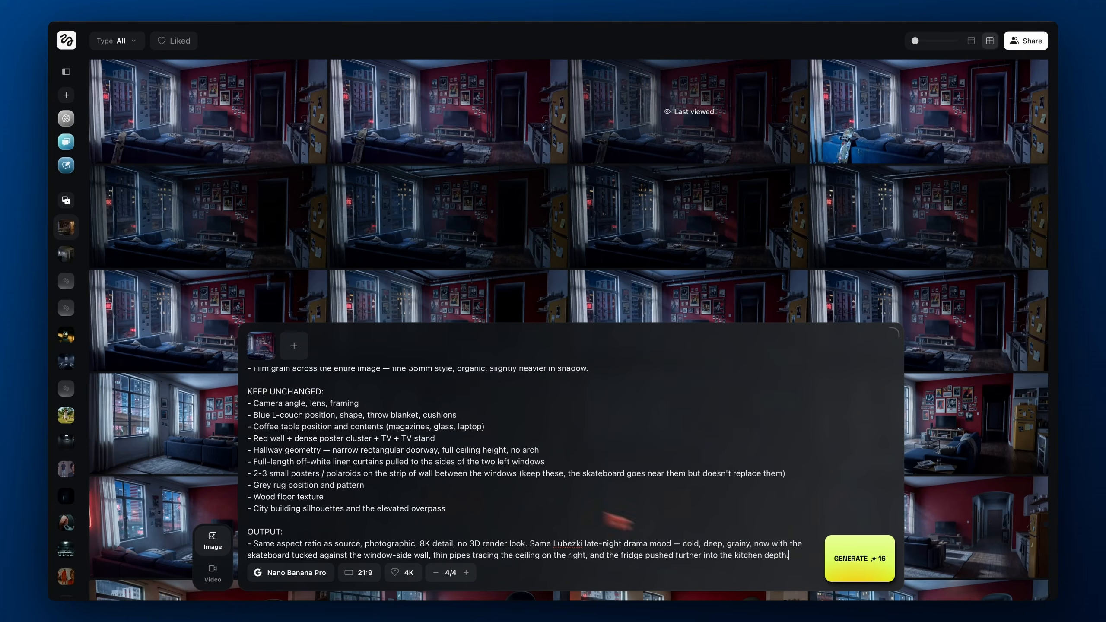
left_click(860, 559)
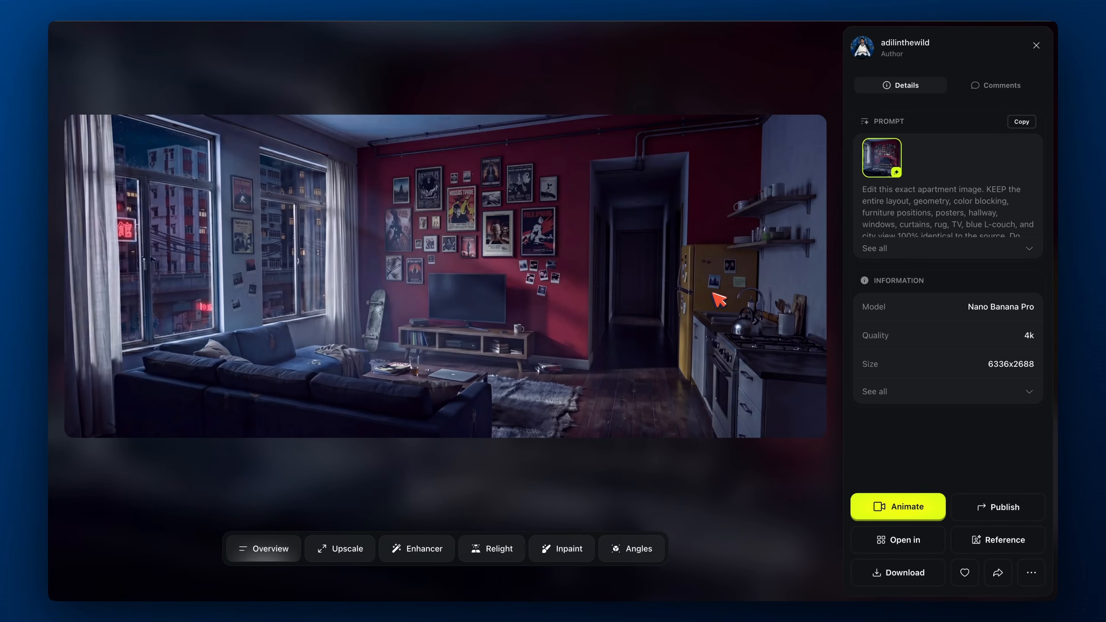
Go to the next generated version, with the skateboard between the windows, and download it as apt2 into the 21&23 folder
key("Right")
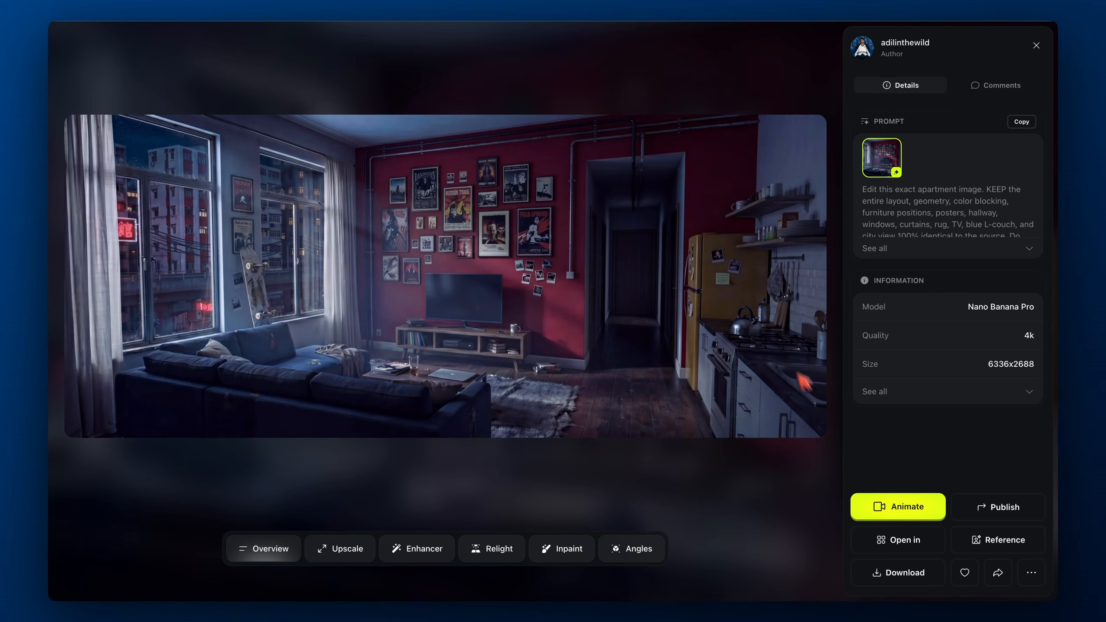
left_click(858, 572)
type("apt12")
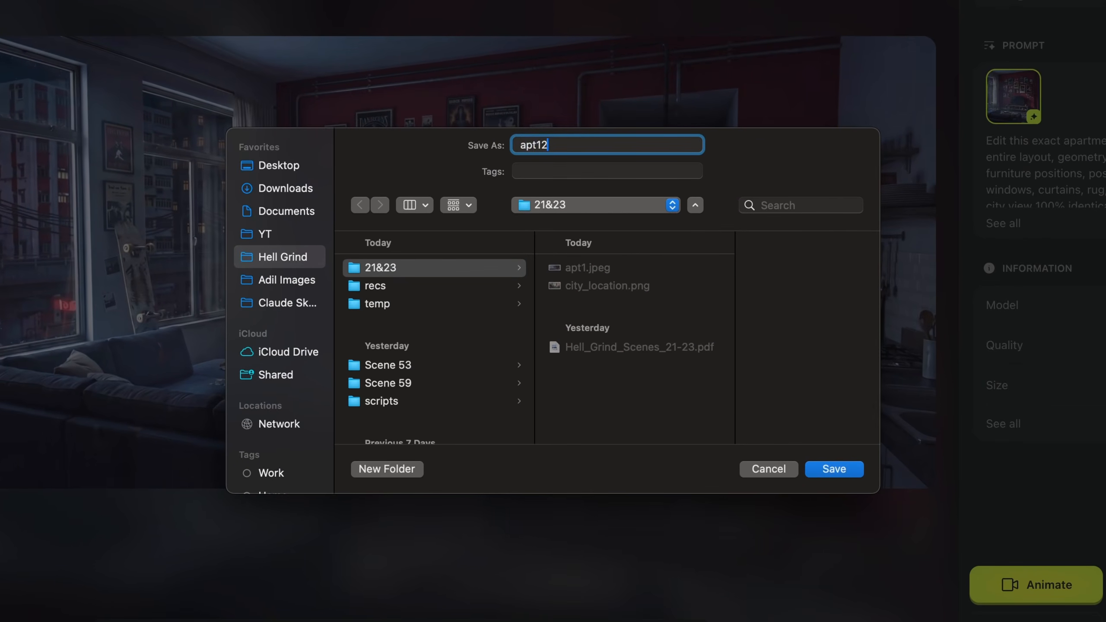
key("Return")
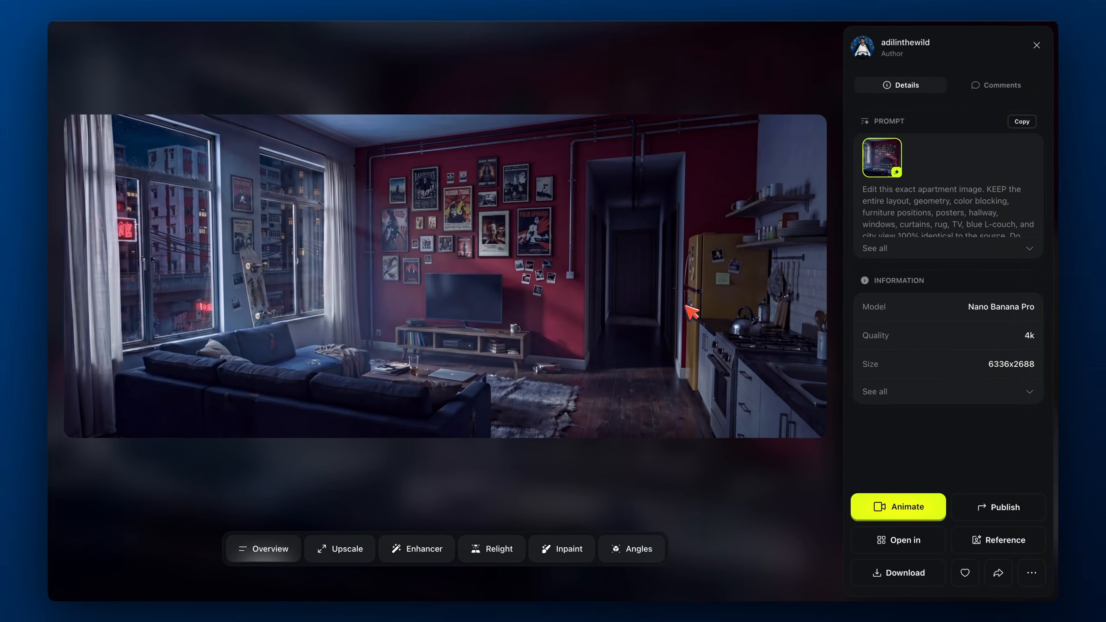
Switch back to Claude and attach apt2.png from the 21&23 folder to a new message
key("ctrl+Right")
left_click(434, 564)
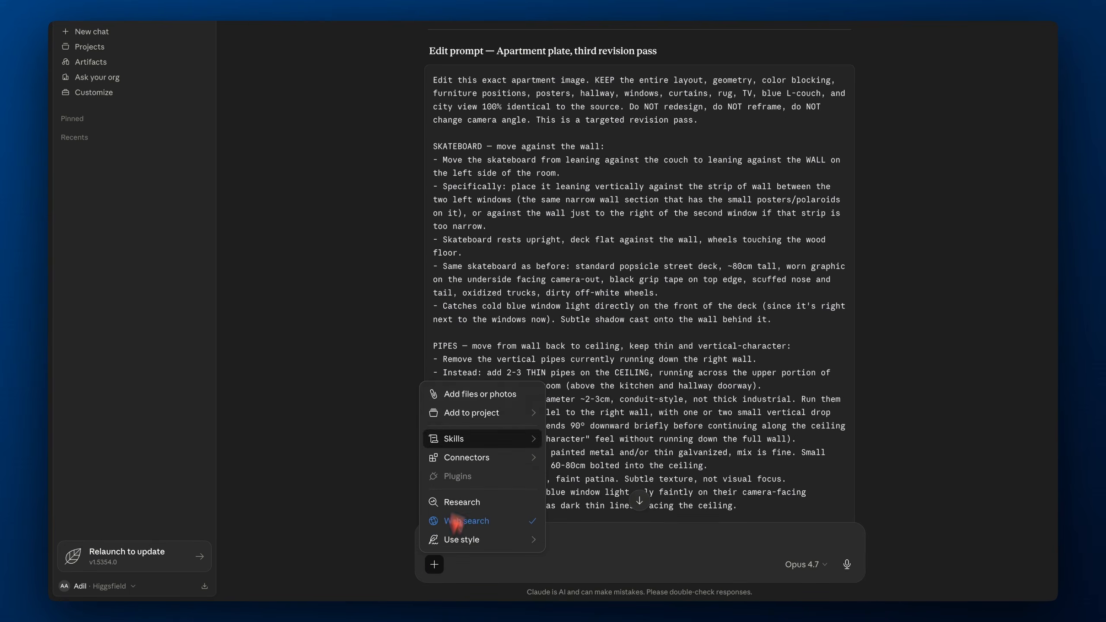
left_click(480, 399)
double_click(445, 241)
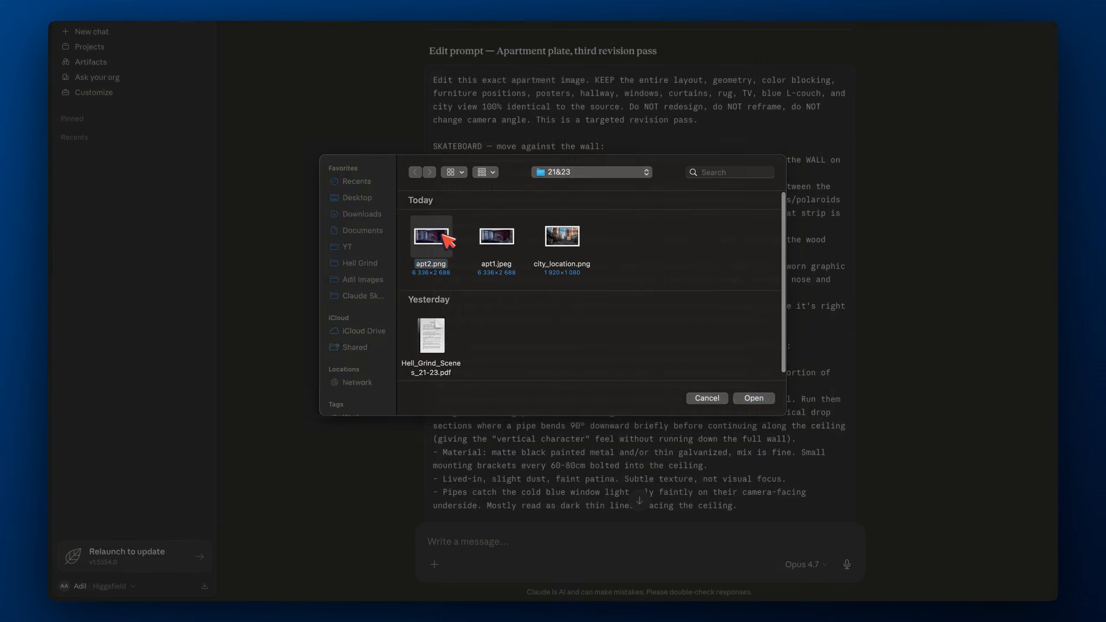
Write that the general layout is liked and request the full prompt to regenerate it from scratch, with no reference image attached
left_click(500, 543)
type("I lik")
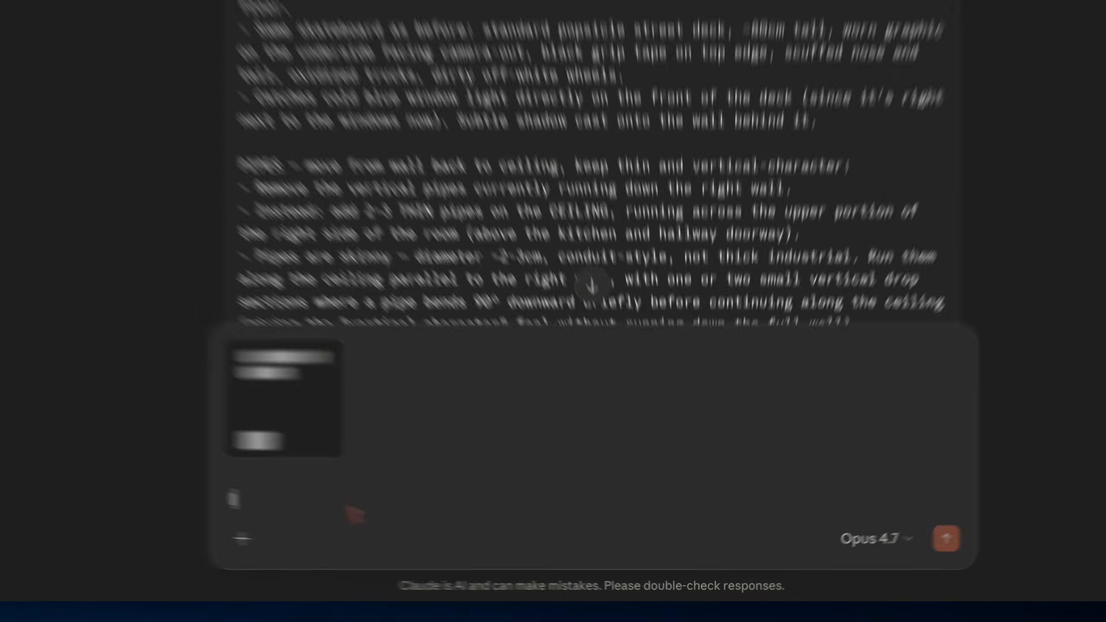
type("e the general layout, ")
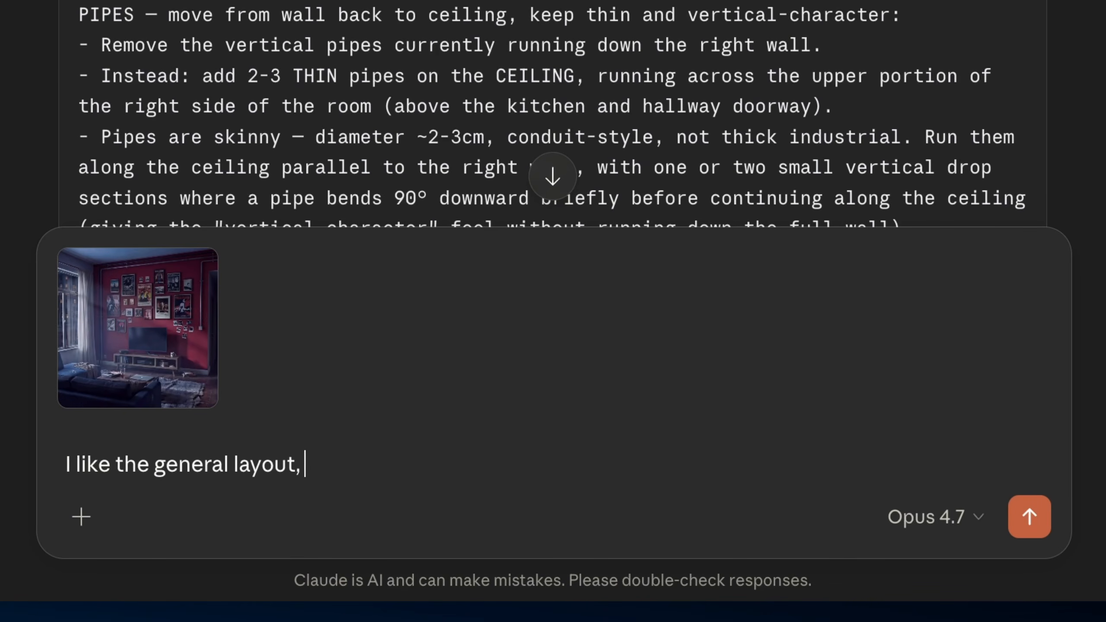
type("but I'm gonna regenerate it from s")
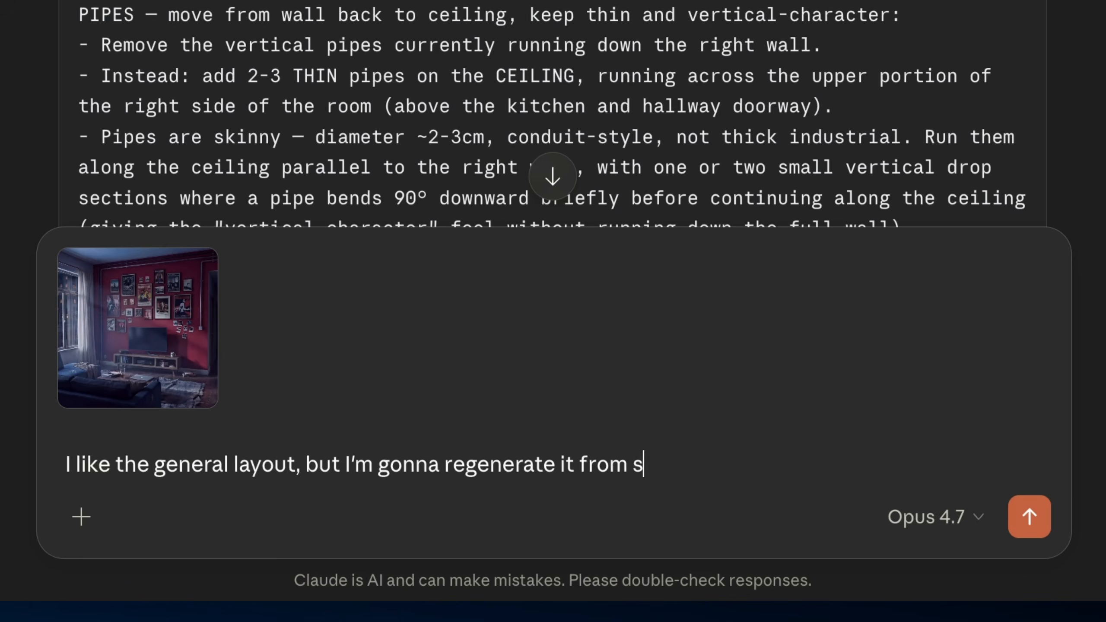
type("cratch, give me the full prompt")
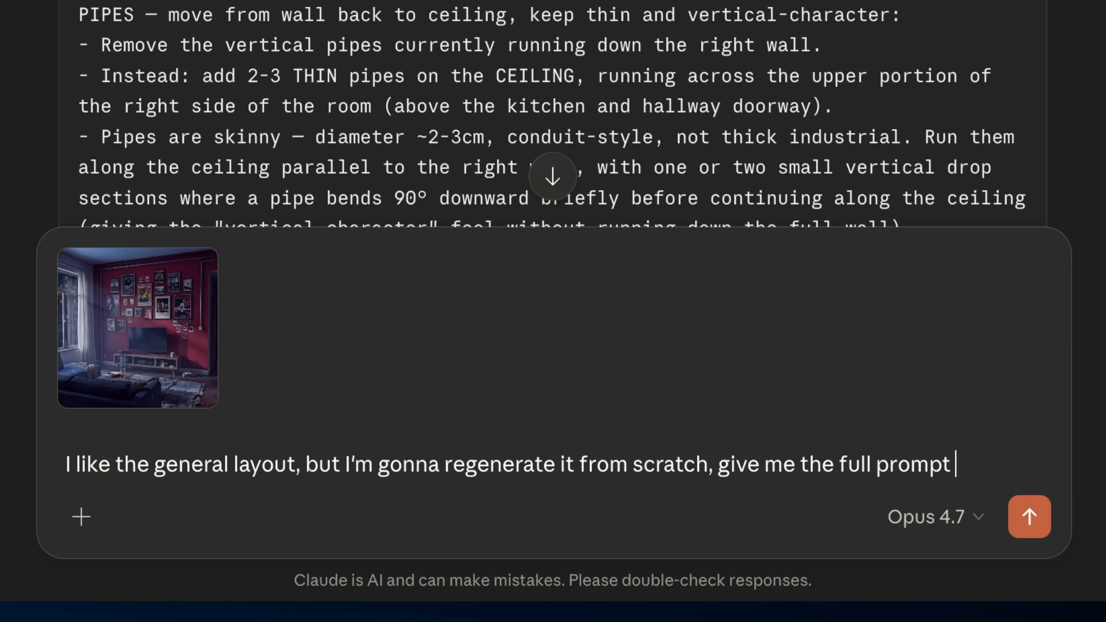
type(" for it (ther")
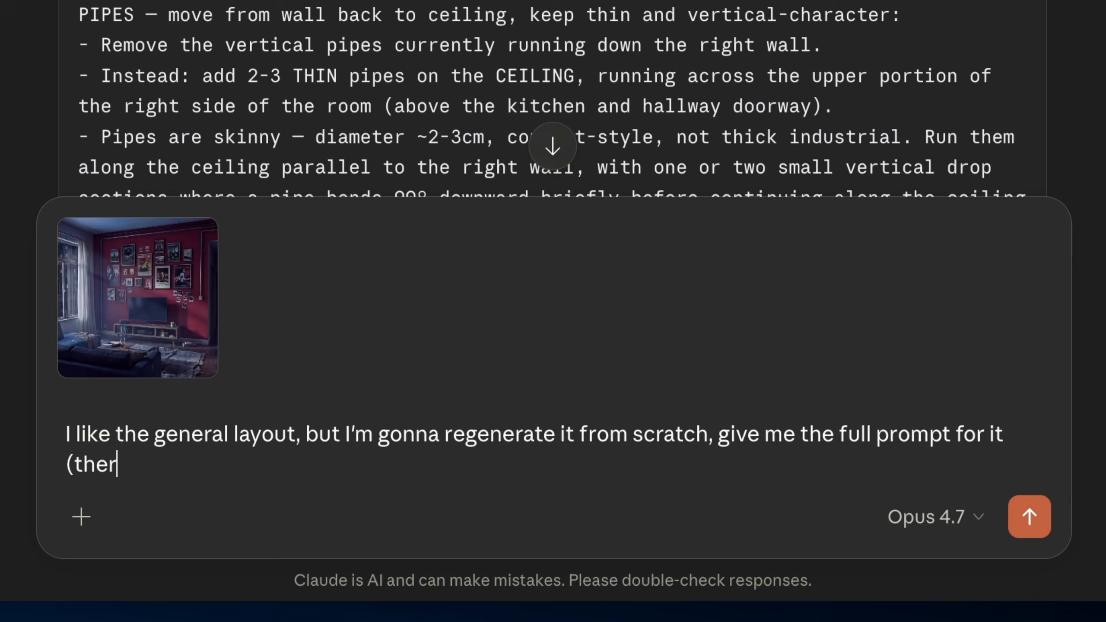
type("e will be no reference imag")
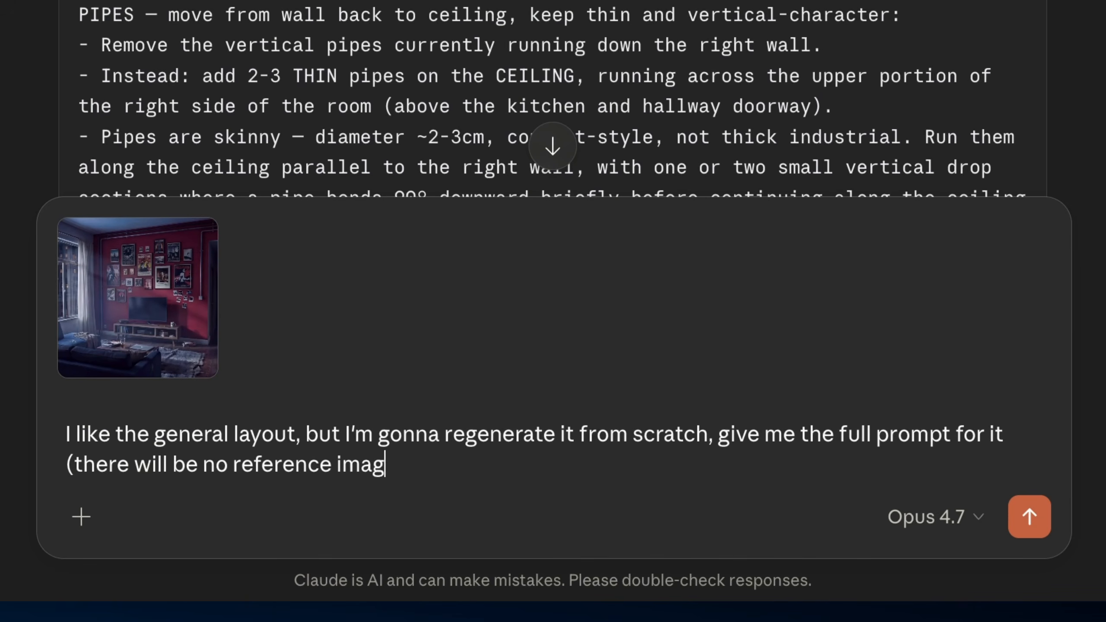
type("e attached)")
key("shift+Return")
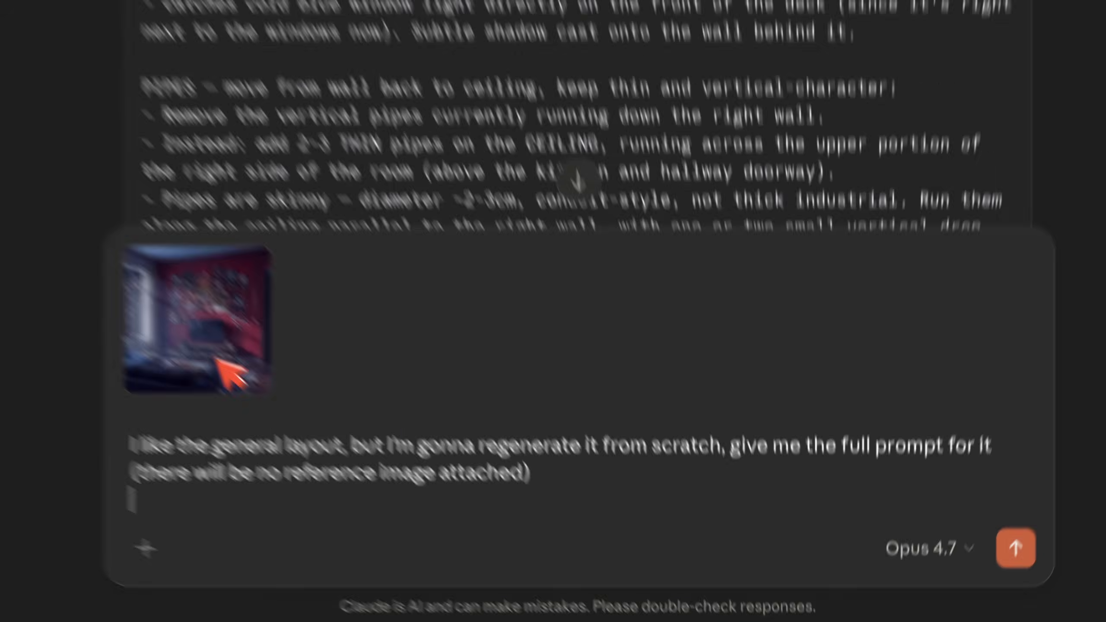
Check the attached image and add the line "The pipes should not be on the wall, the should on the ceiling starting from the hallway"
left_click(229, 370)
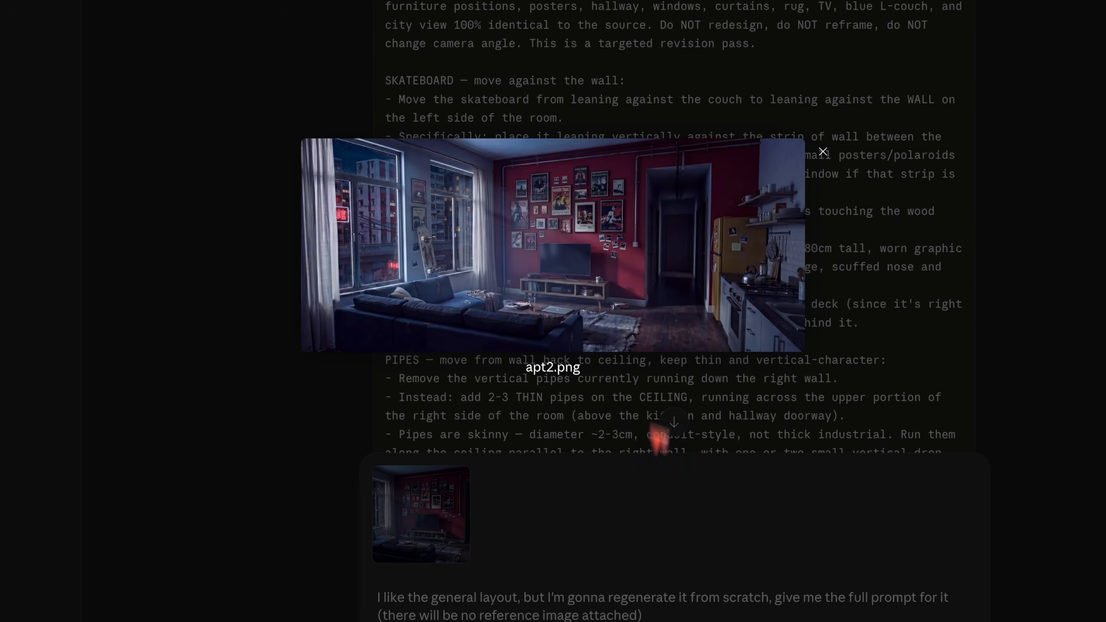
left_click(651, 525)
type("The pipes s")
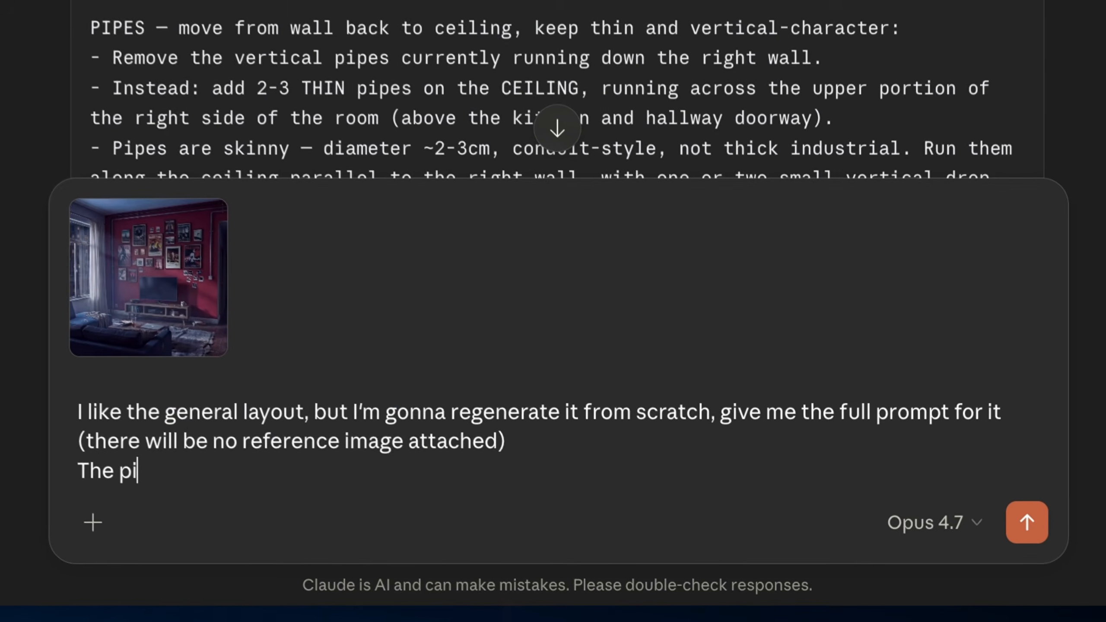
type("hould not be on the")
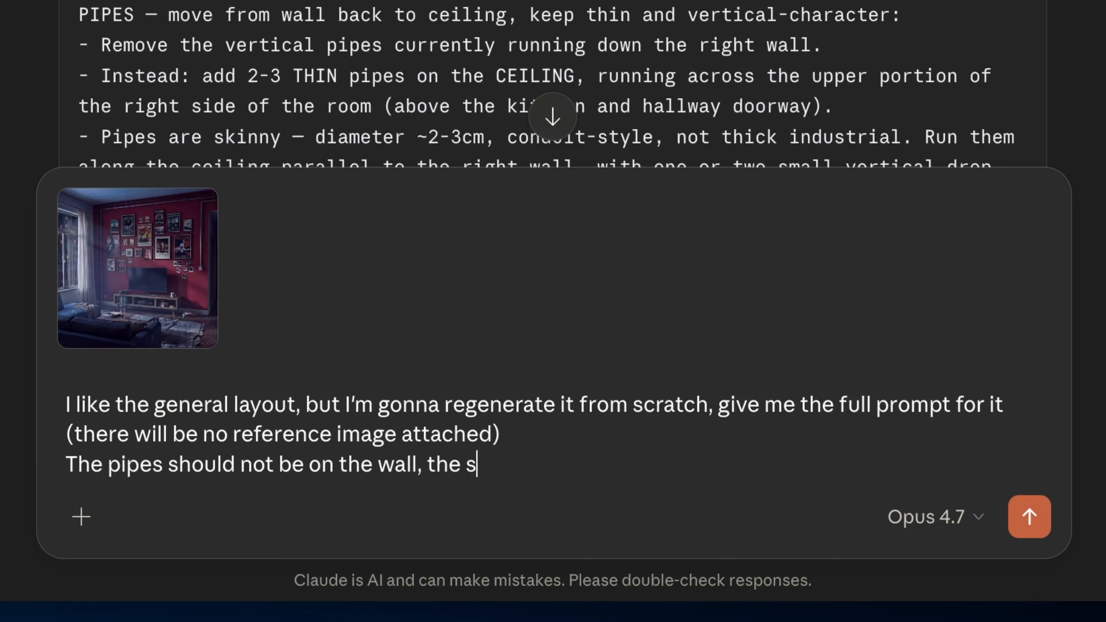
type("wall, the should on the ")
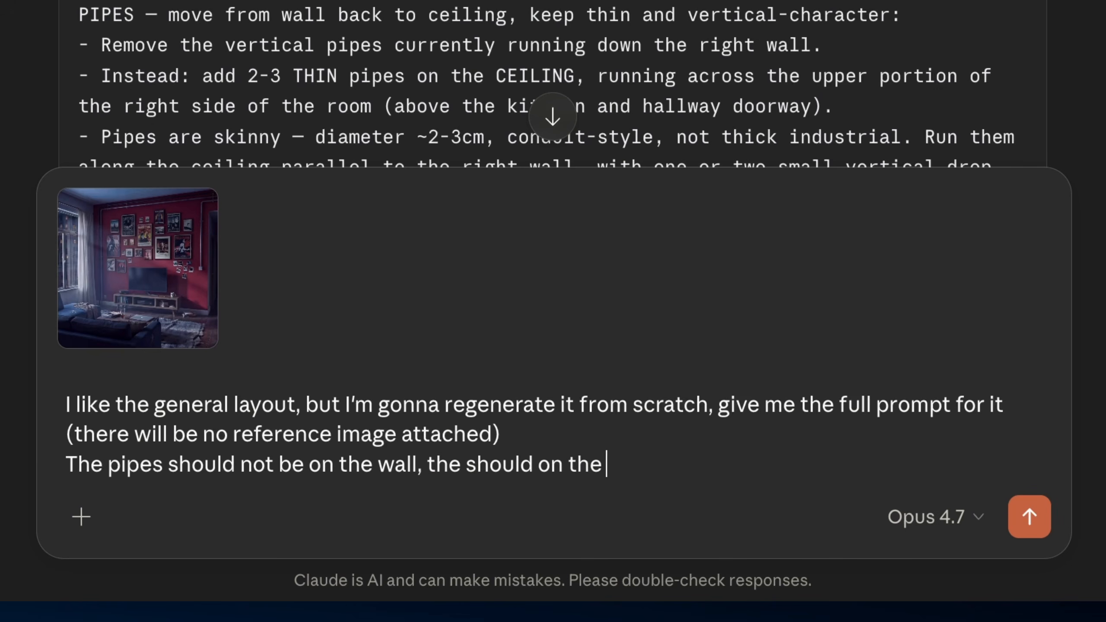
type("ceiling starting from t")
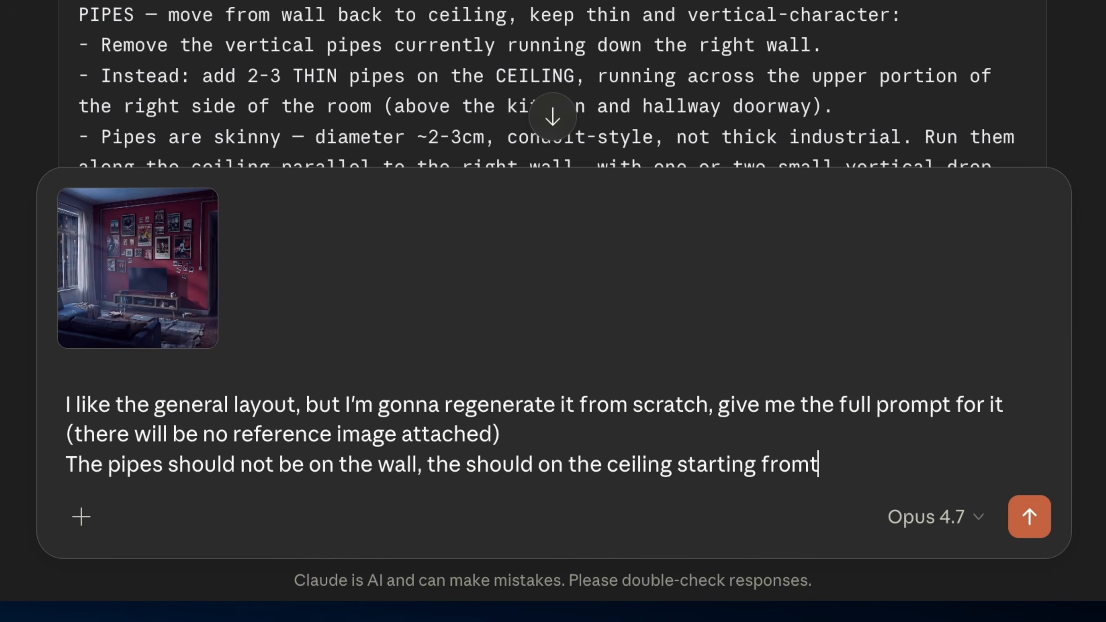
type("he hallway")
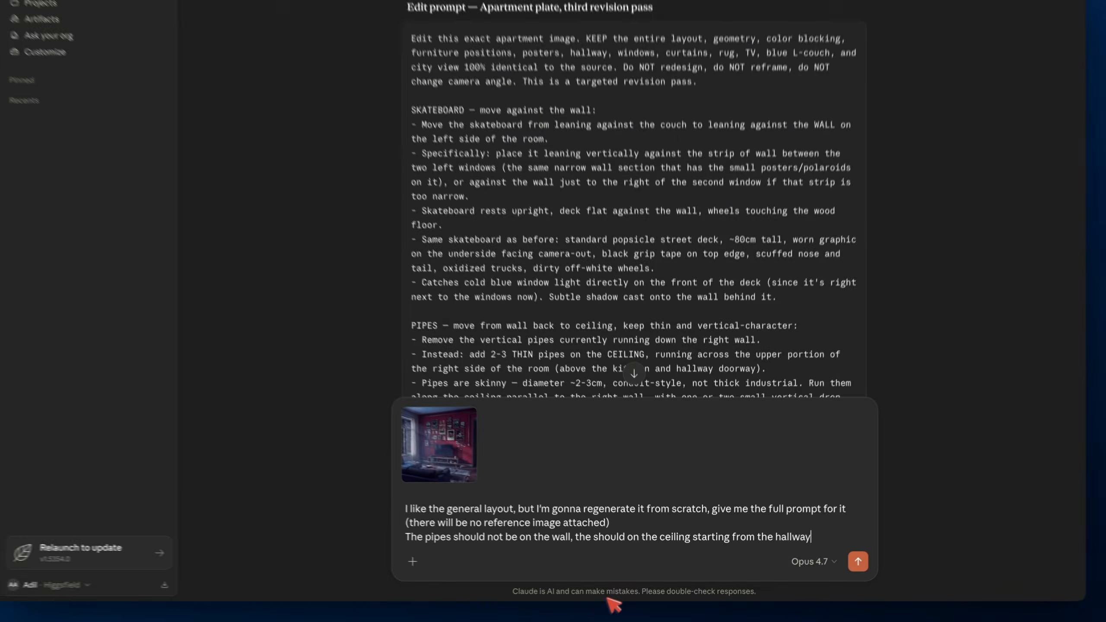
Recheck the attachment and add a new line to the message: "The skateboard should be to the left from the couch"
left_click(190, 326)
left_click(478, 478)
left_click(524, 488)
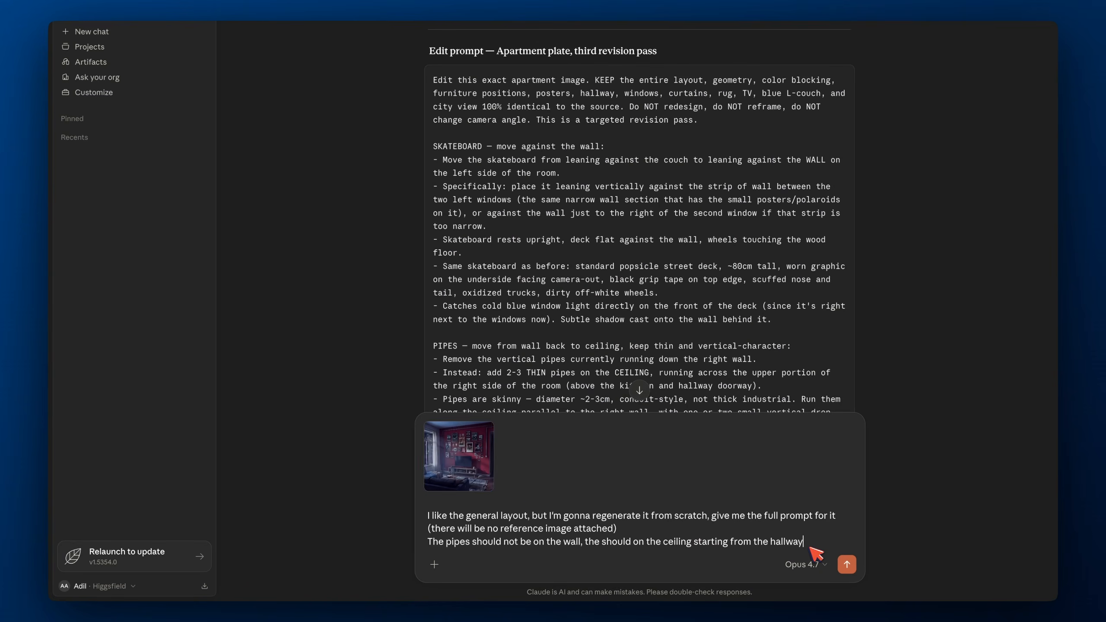
key("shift+Return")
type("The skate")
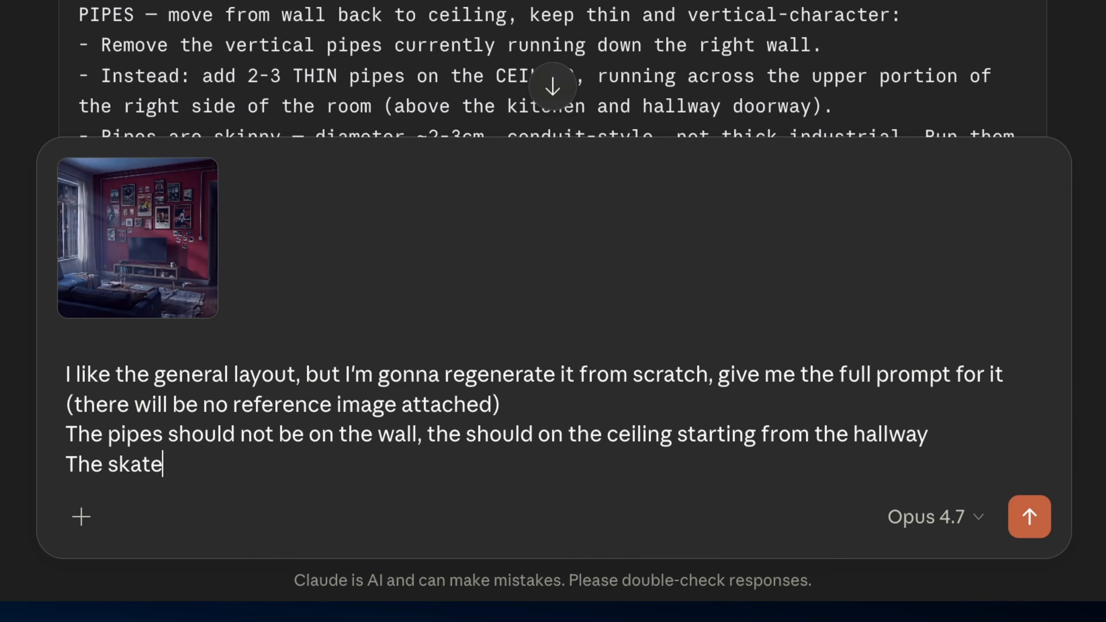
type("board should be to the right from")
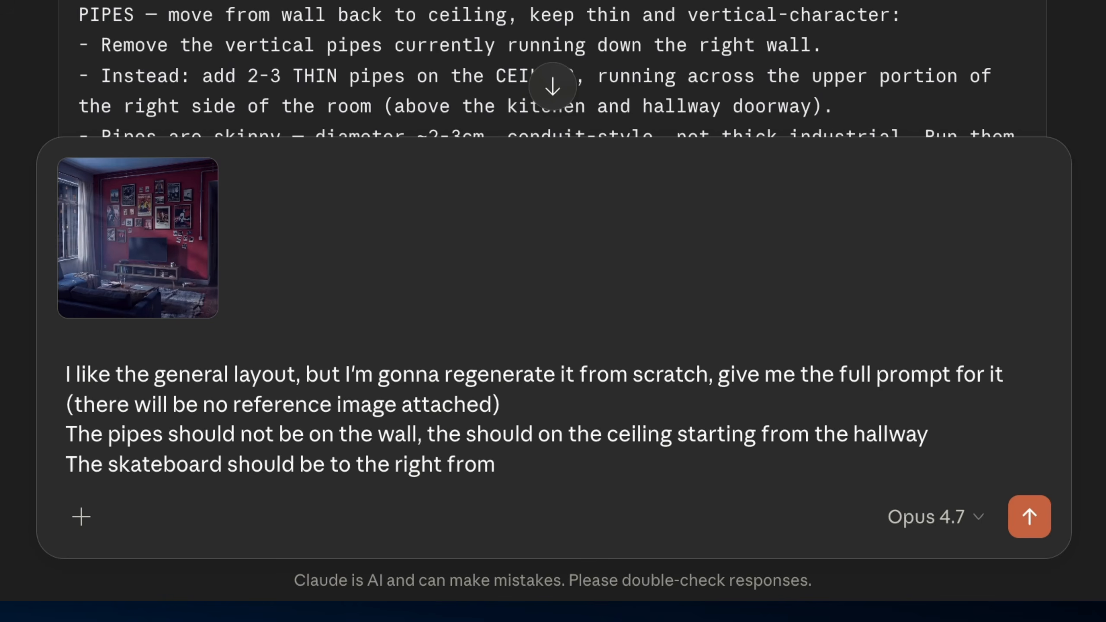
key("ctrl+BackSpace")
key("ctrl+BackSpace")
type("left from the couch")
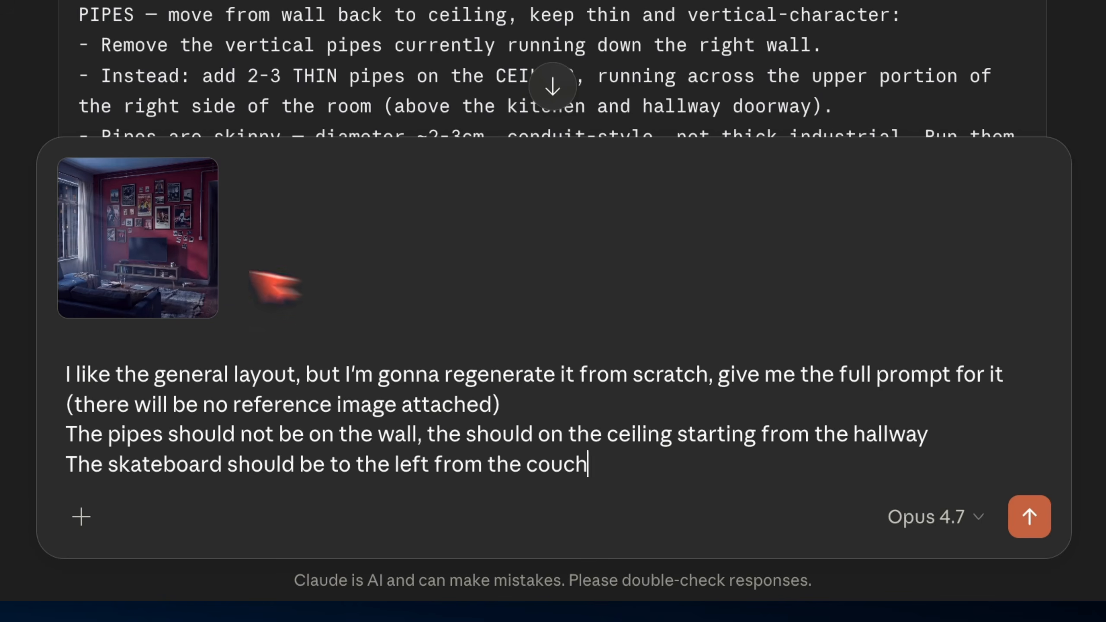
Preview the attached apartment image at full size to check the couch and skateboard placement, and return to the message
left_click(142, 259)
key("Escape")
left_click(146, 239)
left_click(206, 276)
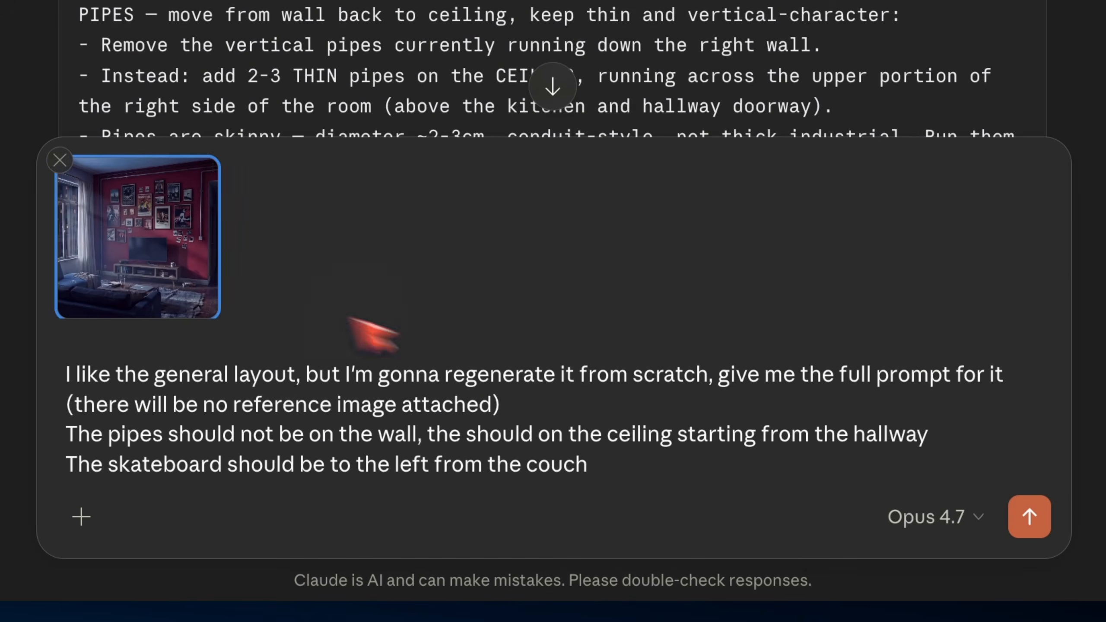
Add a new line to the message: "I want colder greenish color tones"
left_click(621, 486)
key("shift+Return")
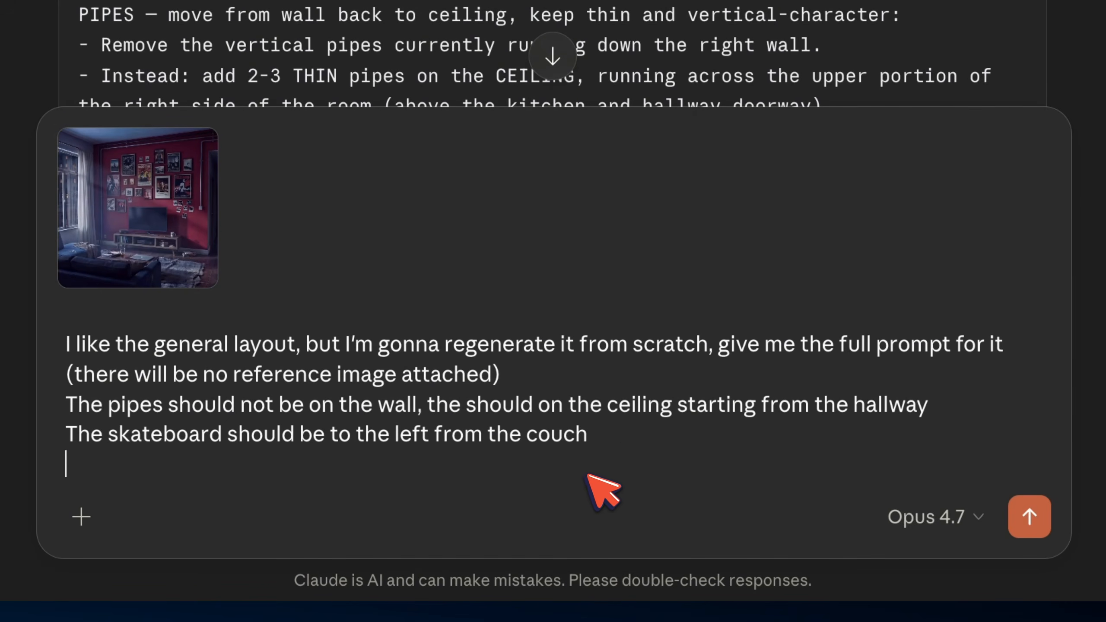
type("I want")
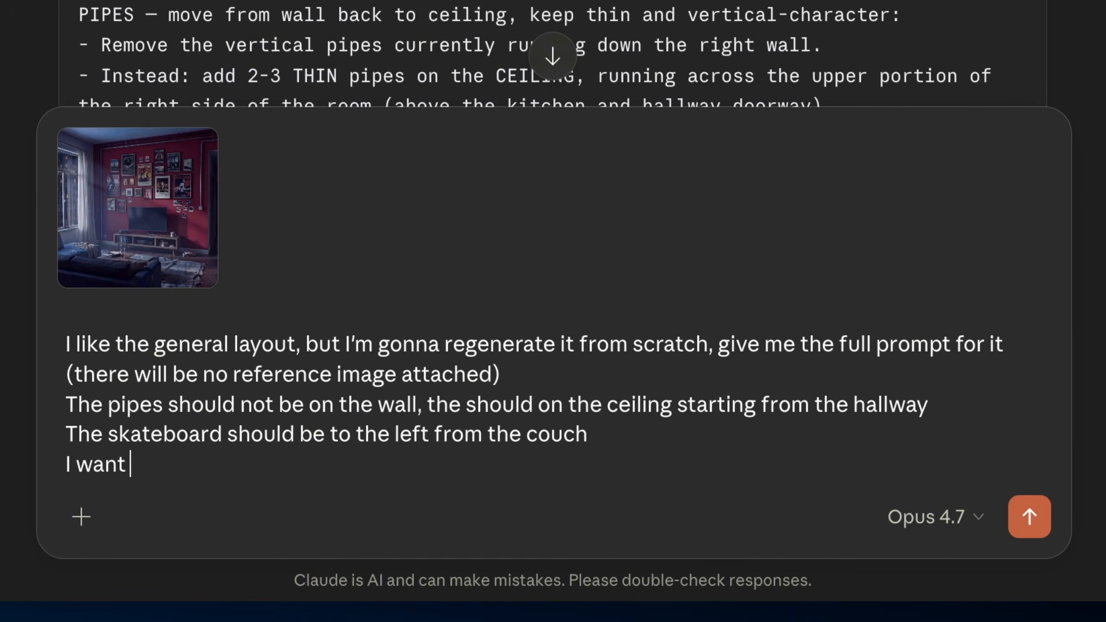
type(" colder gr")
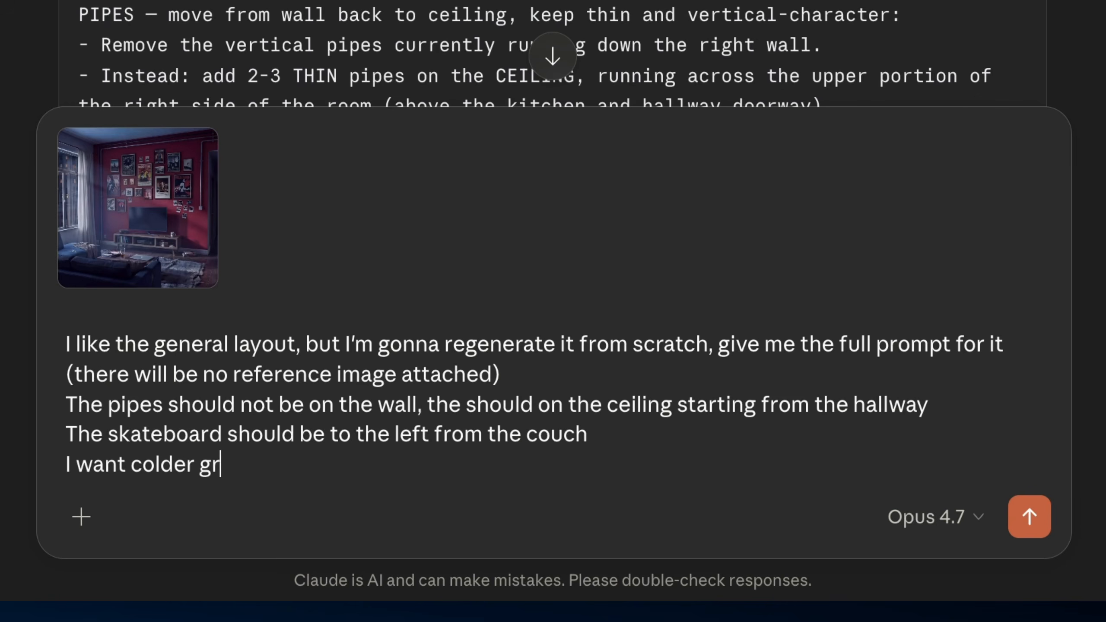
type("eenish color tones")
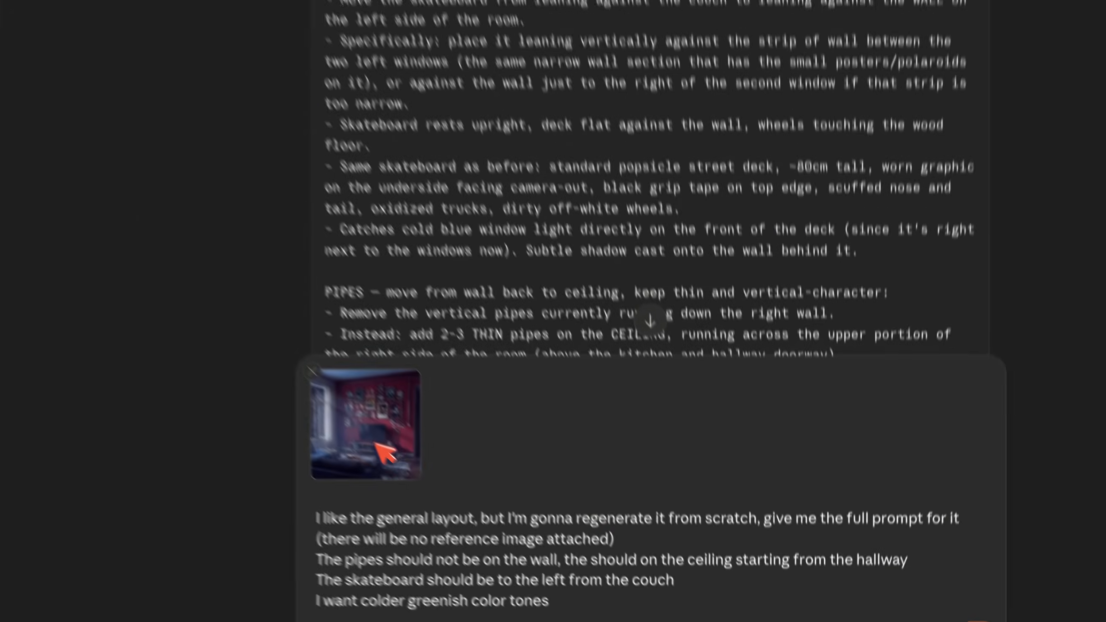
Preview the attached apt2.png once more and send the full regeneration request
left_click(158, 239)
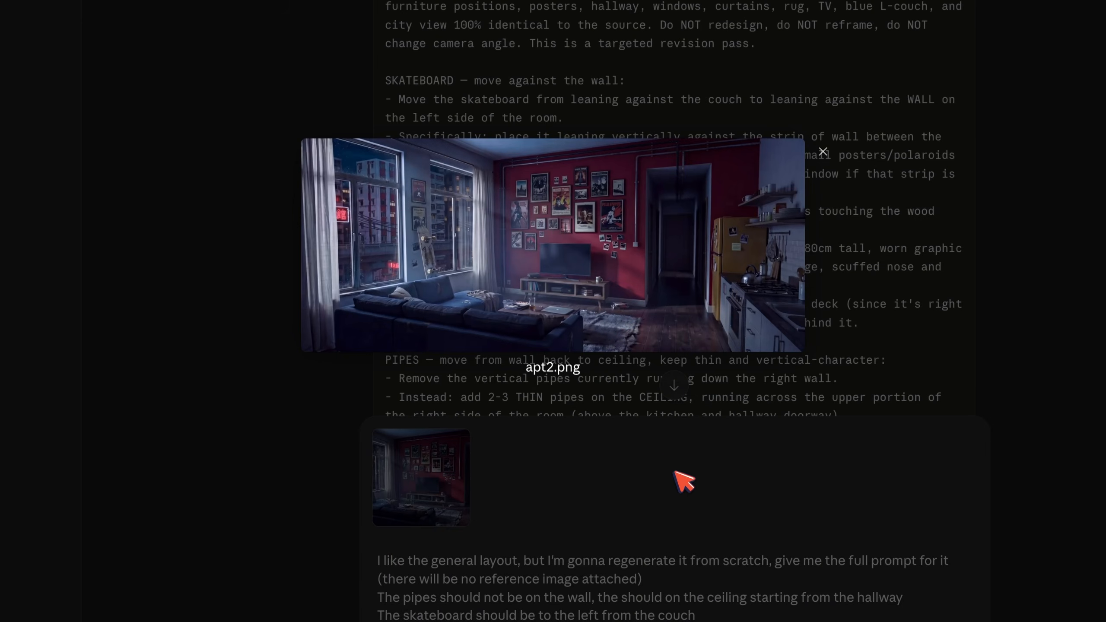
left_click(697, 538)
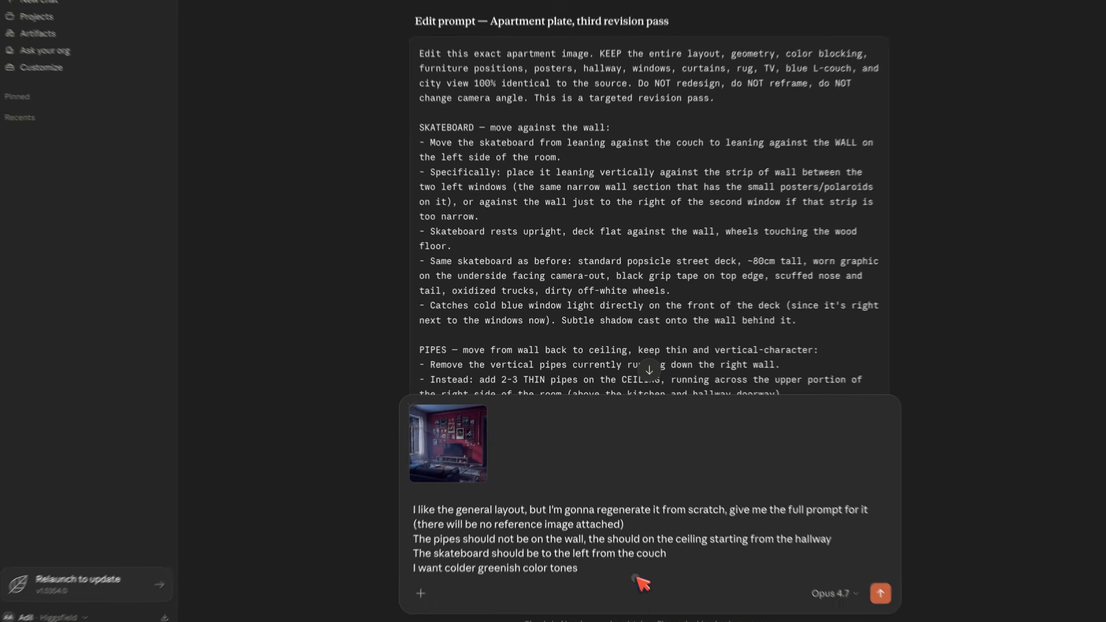
key("Return")
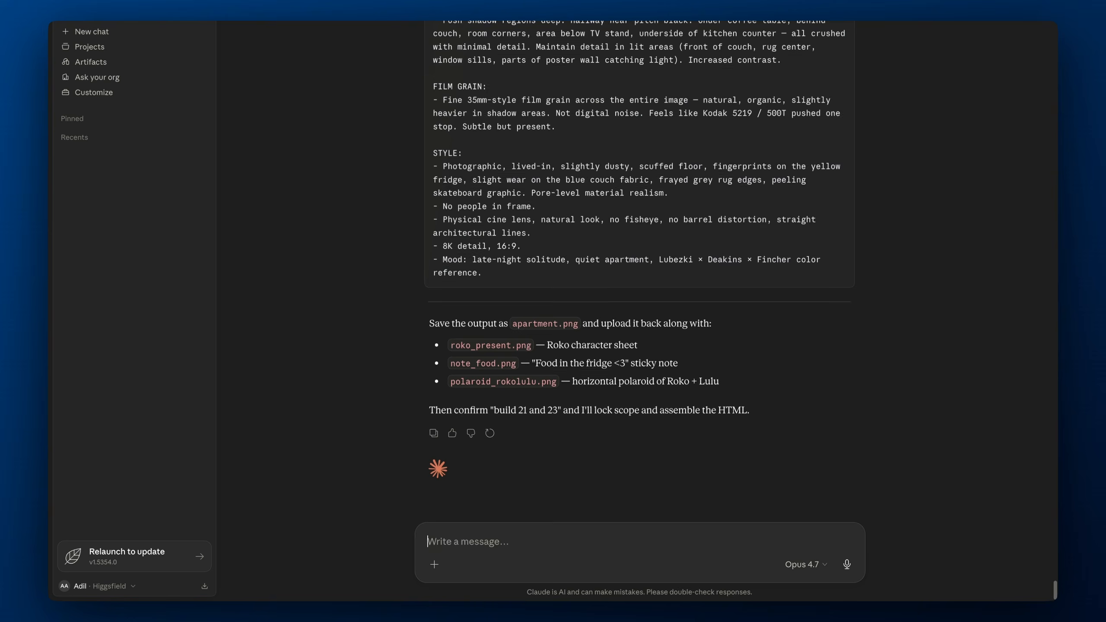
Review Claude's full regenerate prompt for the Old Apartment wide establishing view and copy it
scroll(937, 456, "up", 20)
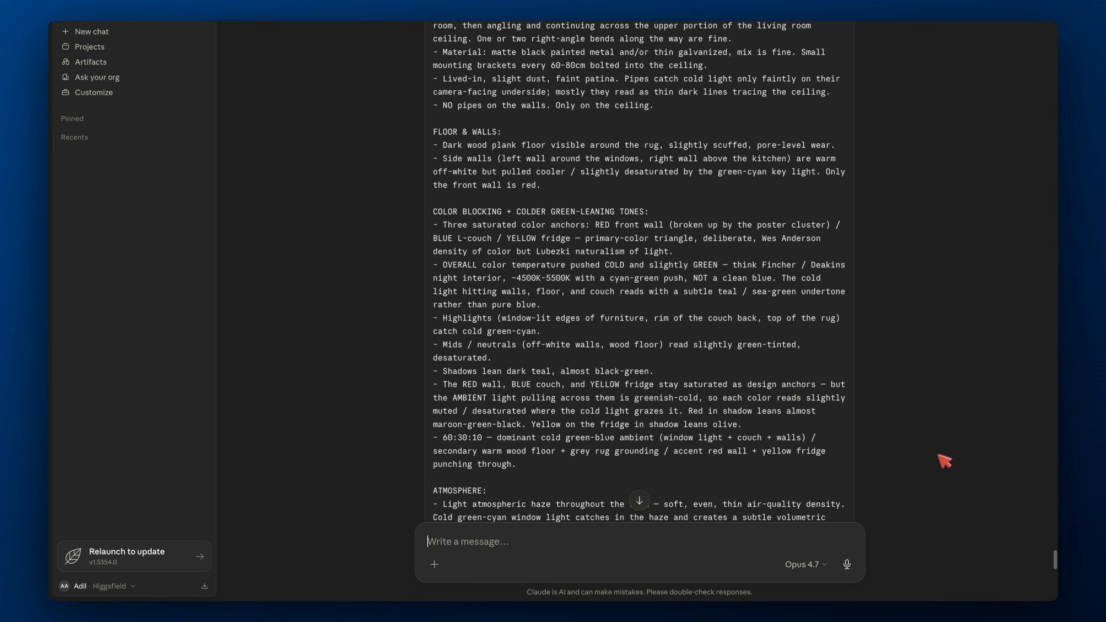
scroll(620, 310, "up", 20)
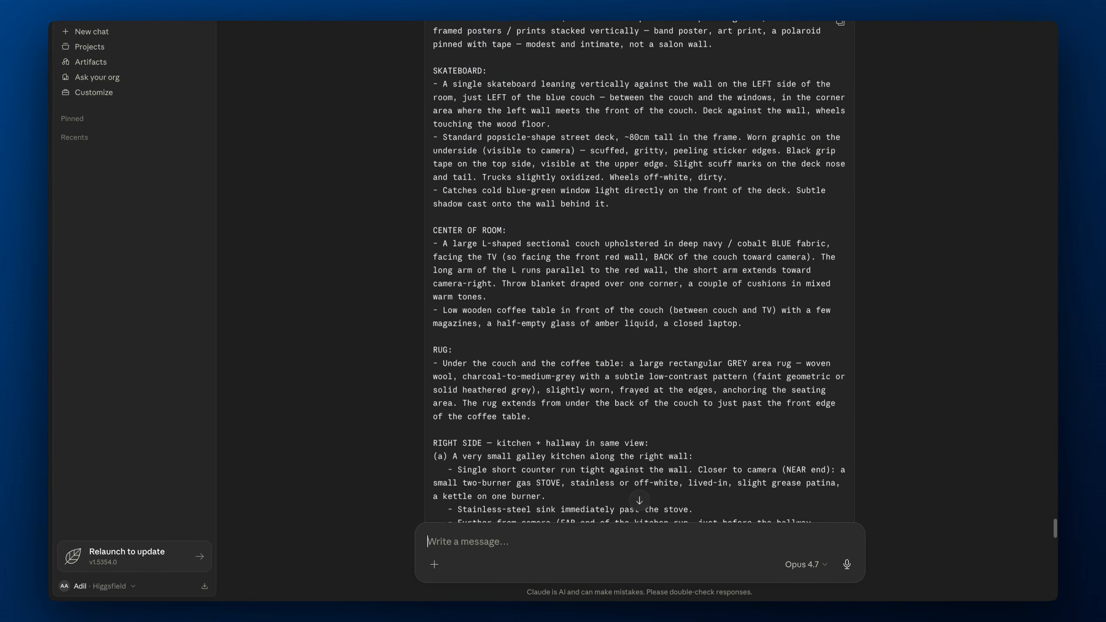
scroll(596, 300, "up", 5)
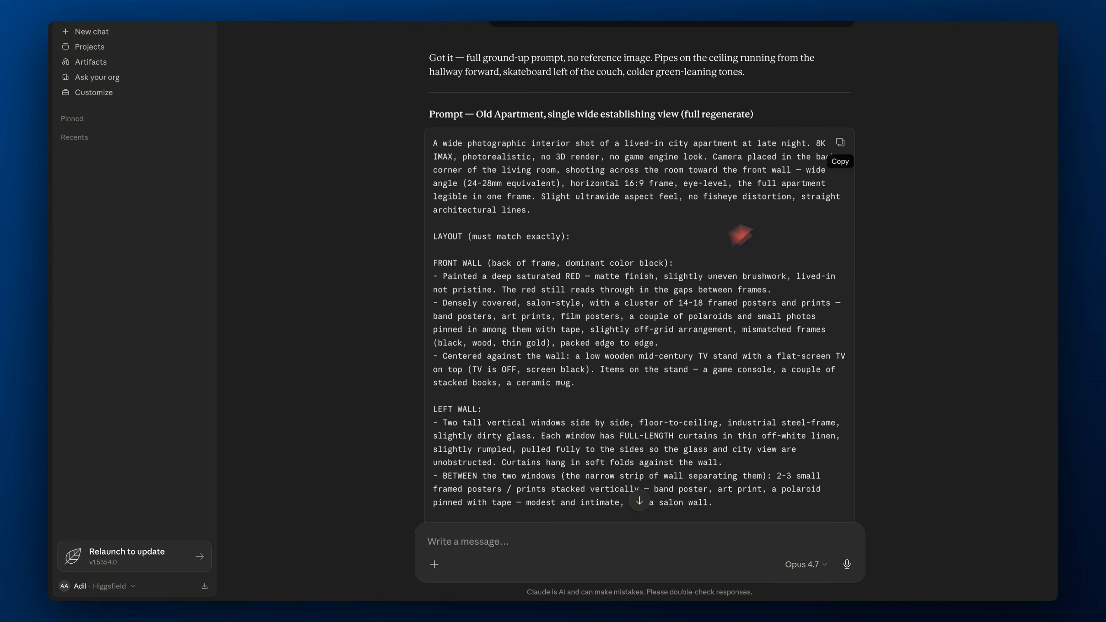
left_click(840, 143)
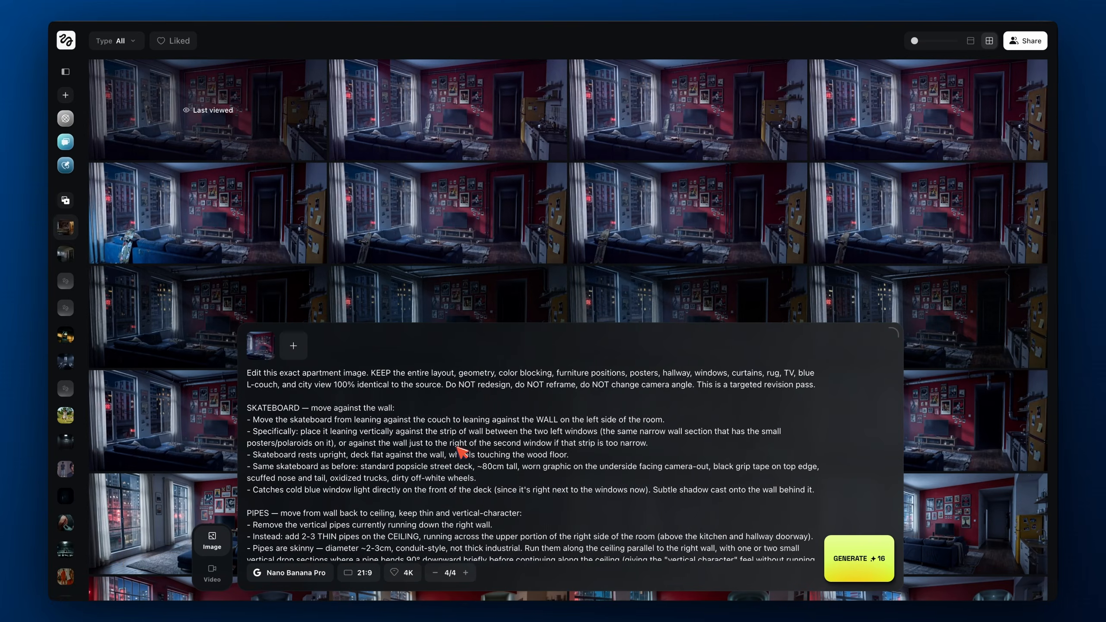
In Higgsfield, replace the prompt with the copied one, remove the reference image and generate four images
key("super+a")
key("super+v")
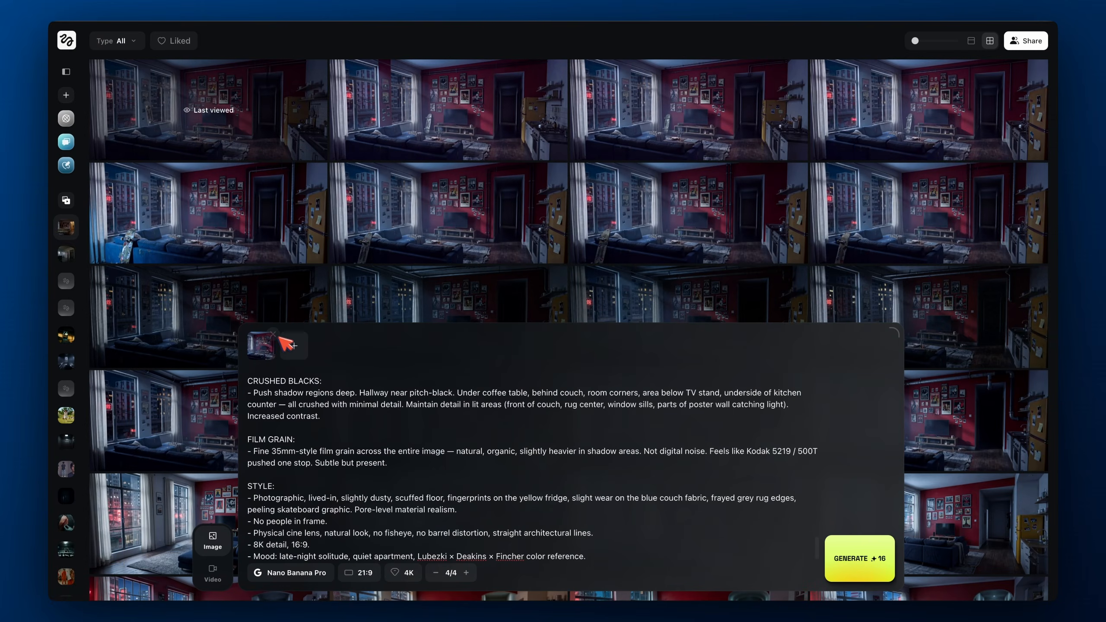
left_click(853, 560)
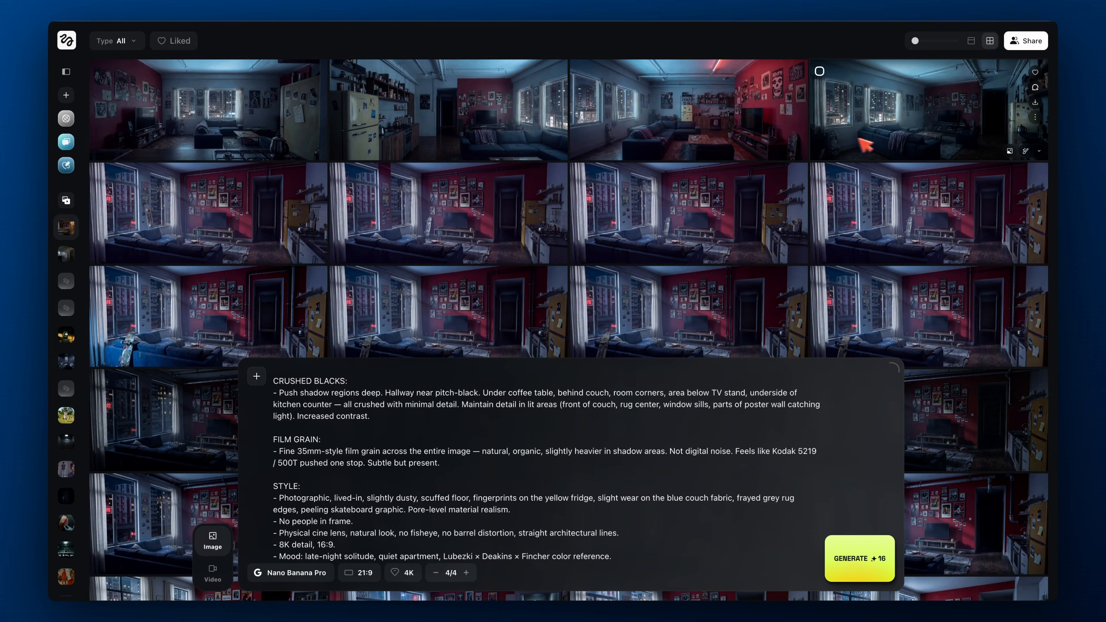
Like the fourth new apartment image and save it as old_apt in the 21&23 folder
left_click(899, 94)
left_click(1035, 103)
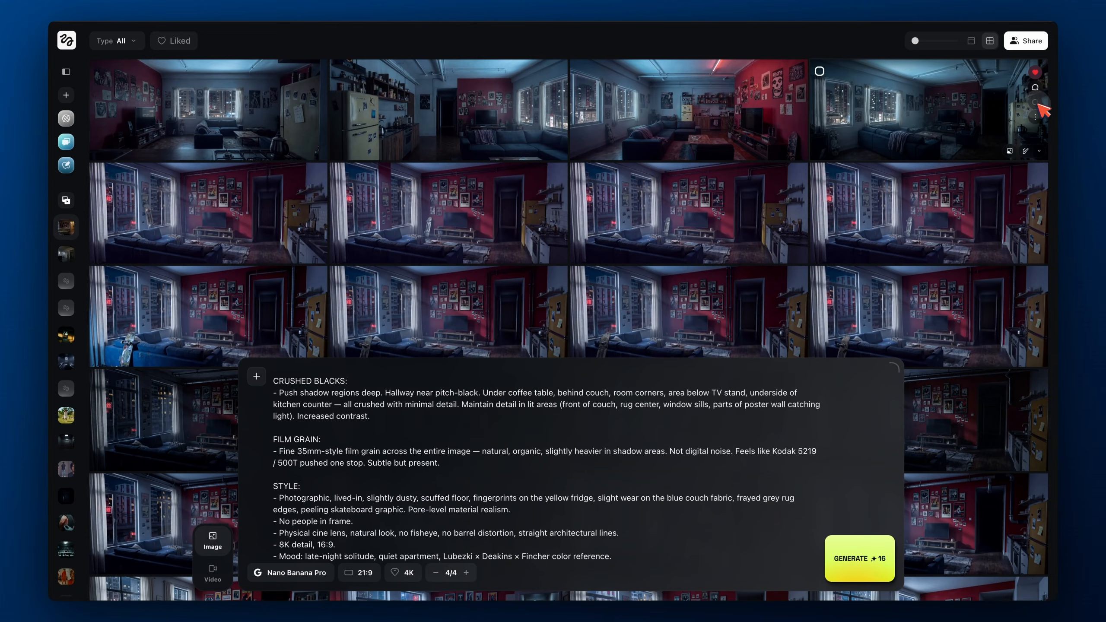
type("old_apt")
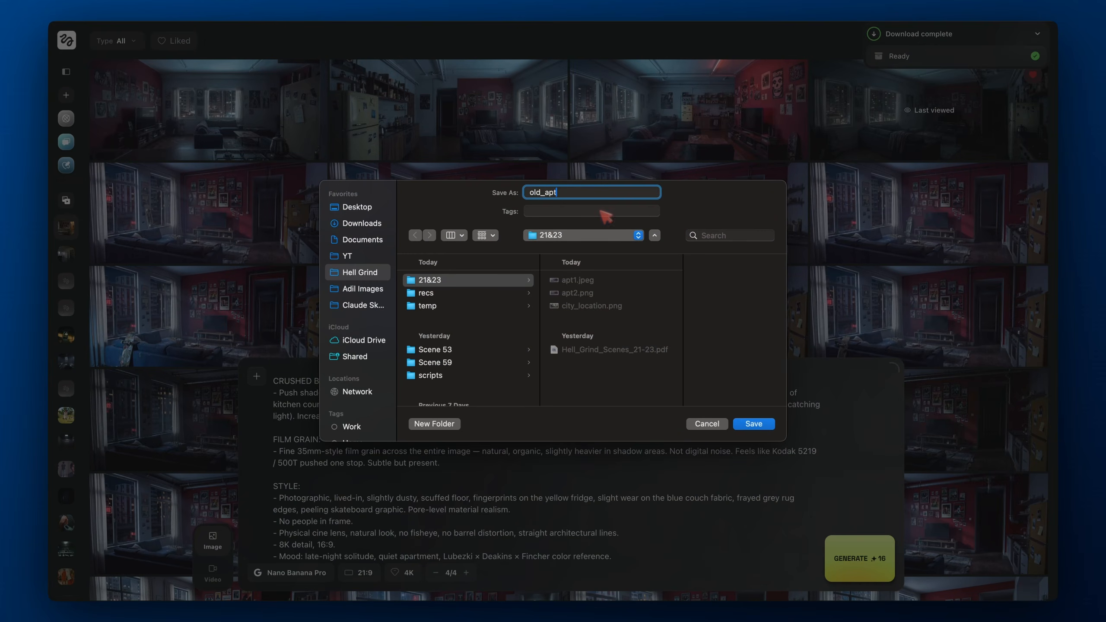
key("Return")
Switch to the 21&23 folder in Finder, delete apt1.jpeg, apt2.png and city_location.png, and leave the folder
key("ctrl+Left")
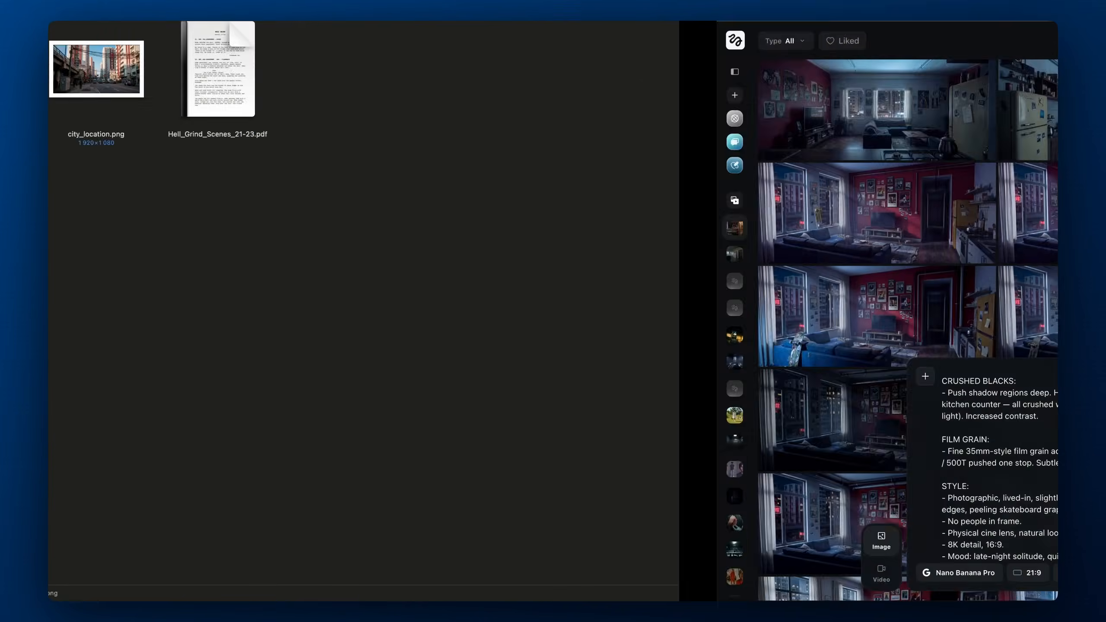
key("shift+Right")
key("shift+Right")
key("super+BackSpace")
key("ctrl+Right")
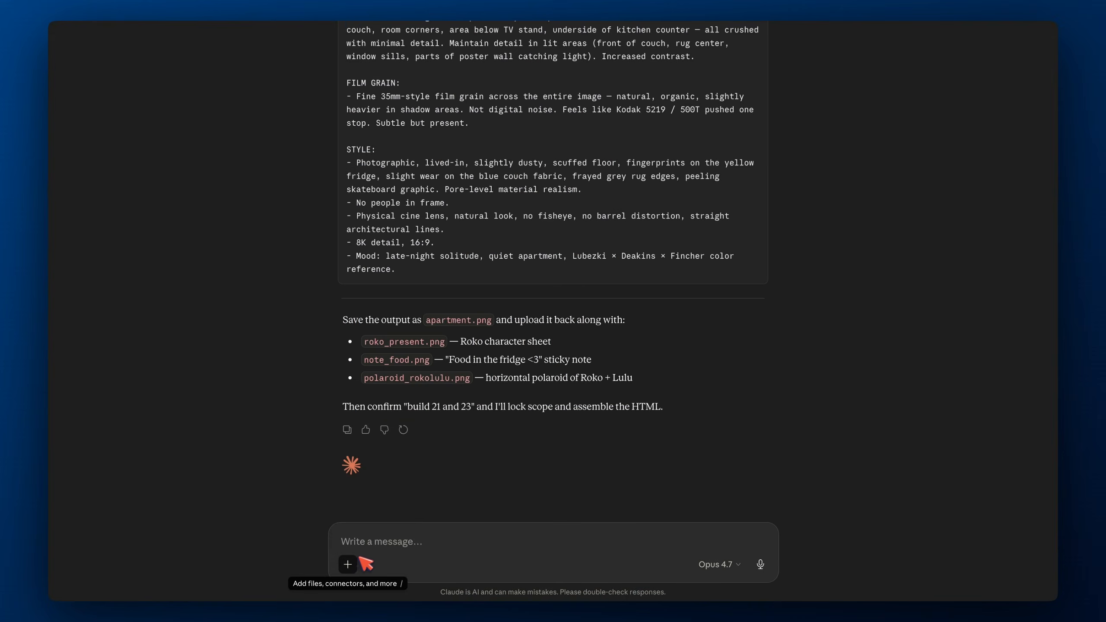
Attach old_apt.png from the 21&23 folder to a new message for Claude
left_click(353, 564)
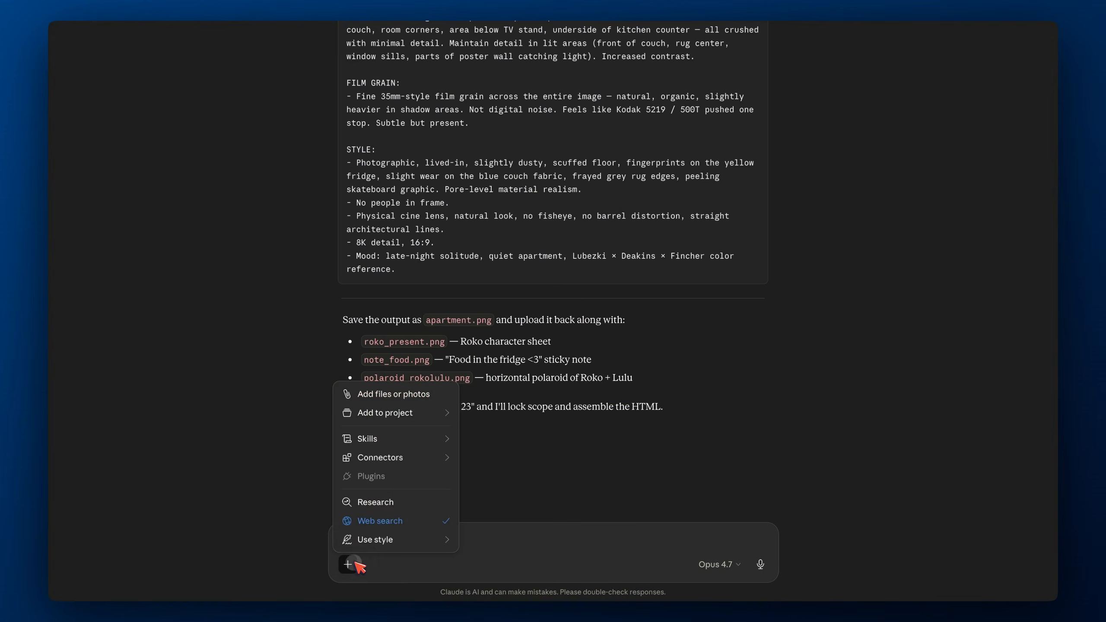
left_click(420, 394)
double_click(446, 246)
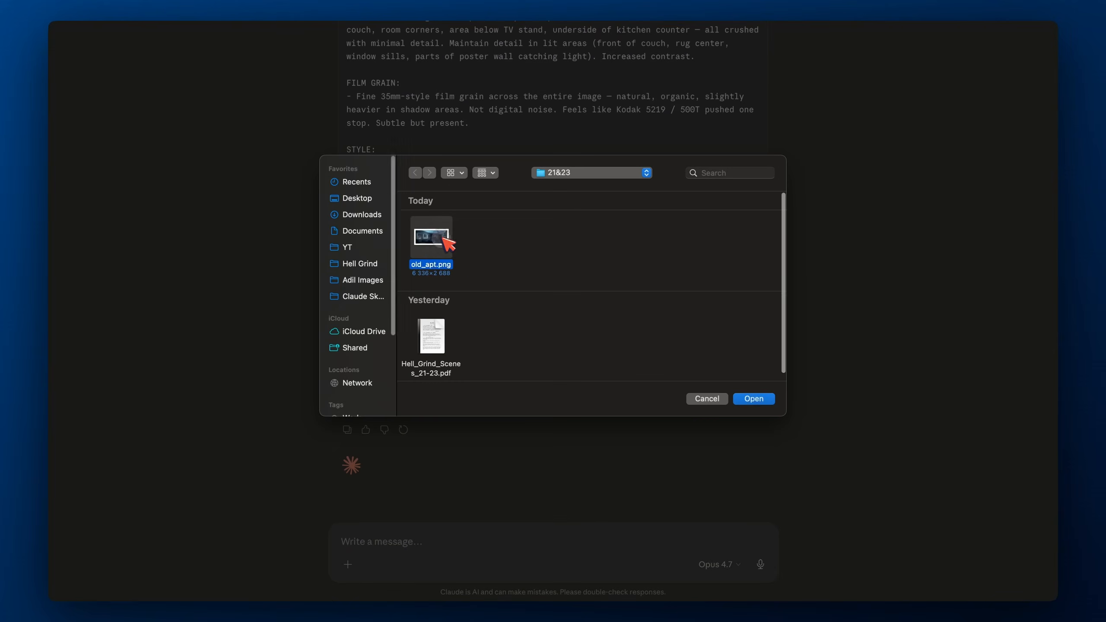
Ask for a view from the hallway looking into the room, with the image attached as reference and a detailed prompt, and send the message
left_click(422, 538)
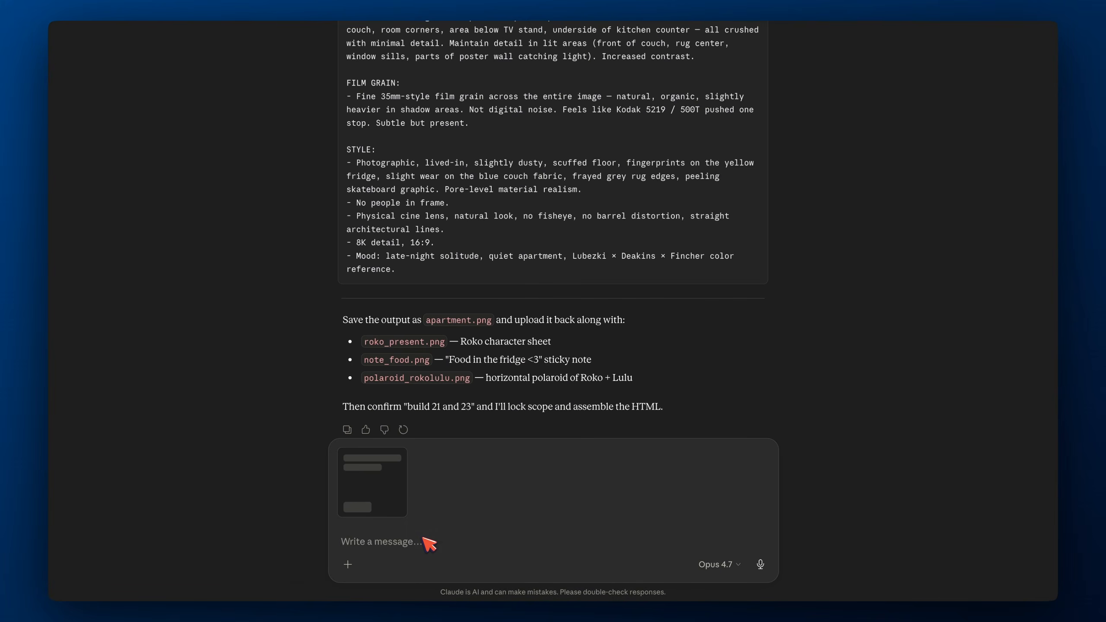
type("t a view from the")
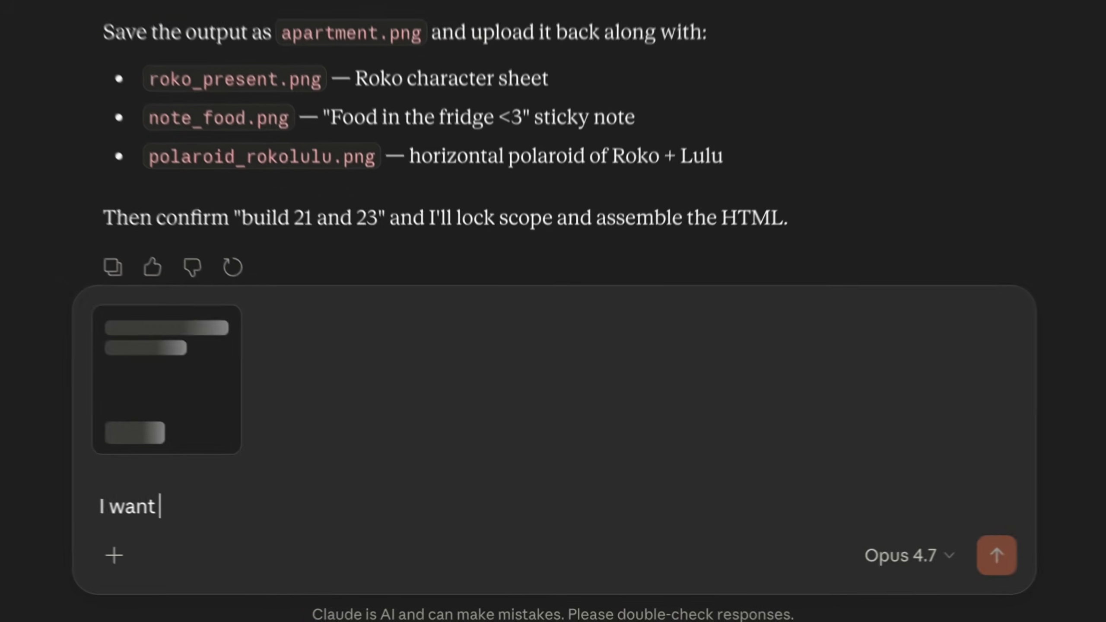
type(" ha")
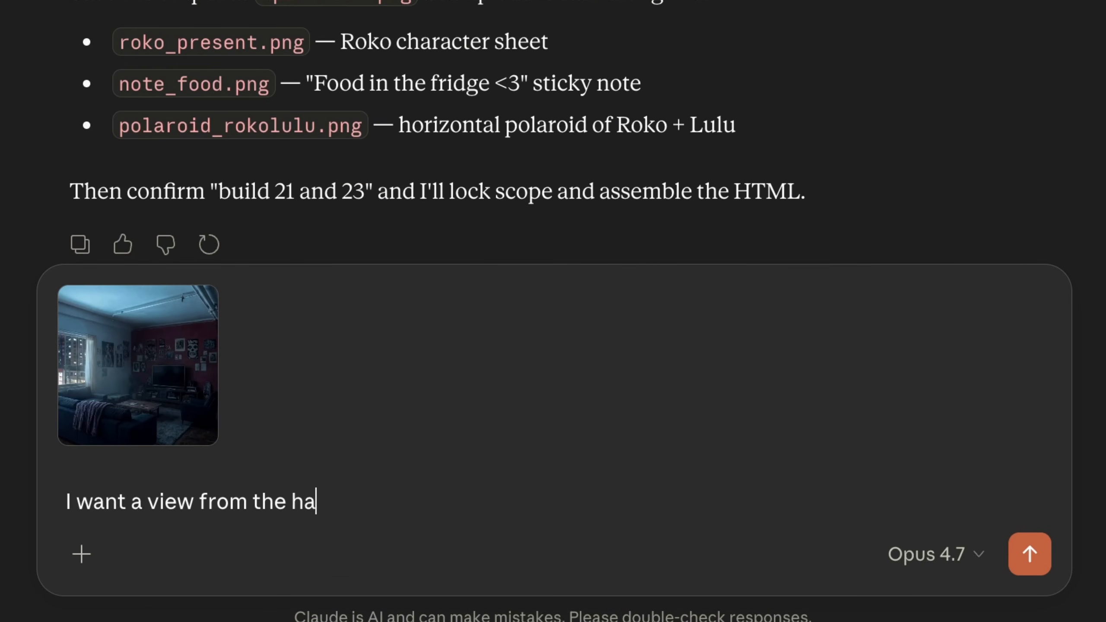
type("llway looking into the room")
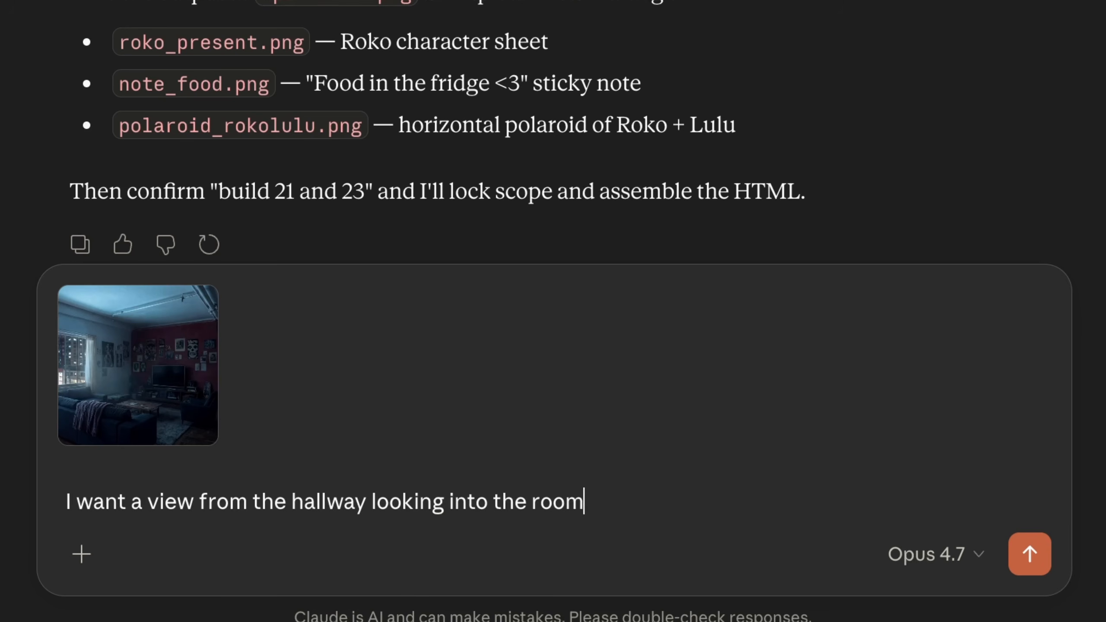
type(". The image will be atta")
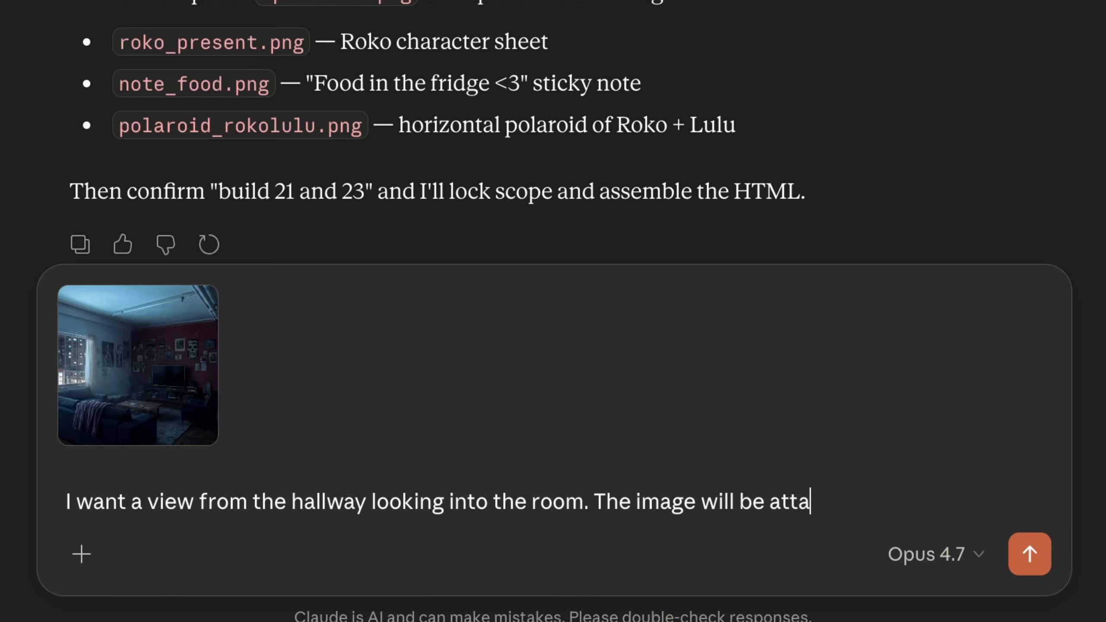
type("s ref")
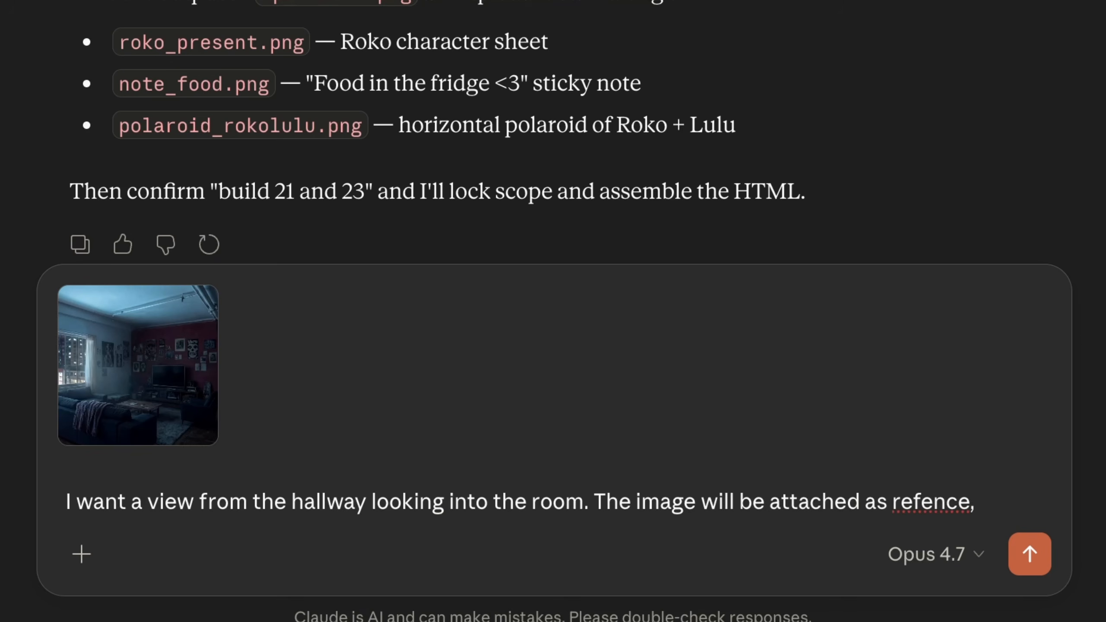
type("erence ")
type(" bu")
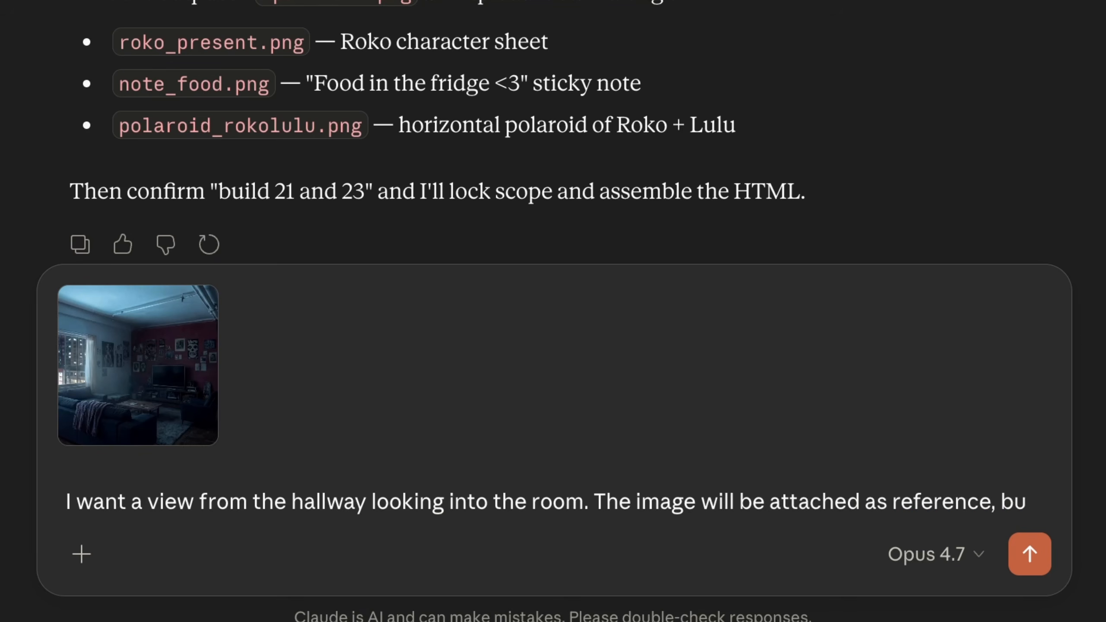
type("t i wlso want a detailed p")
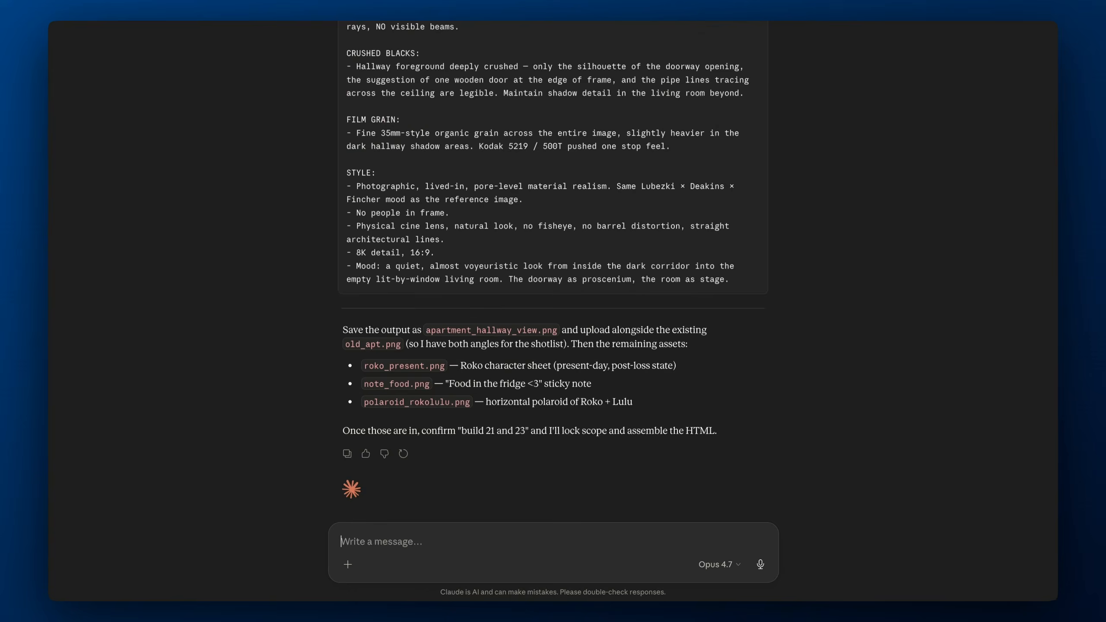
Generate four hallway views in Higgsfield from Claude's new prompt, using the liked apartment image as the reference
scroll(735, 394, "up", 10)
scroll(736, 394, "up", 15)
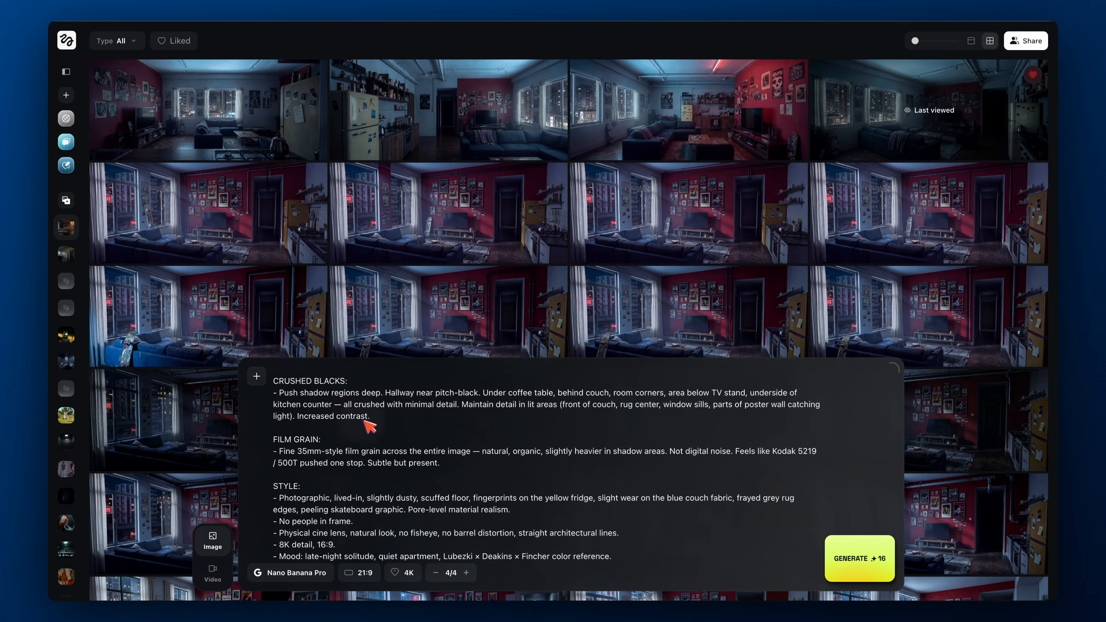
key("ctrl+a")
left_click(364, 445)
key("ctrl+a")
key("ctrl+v")
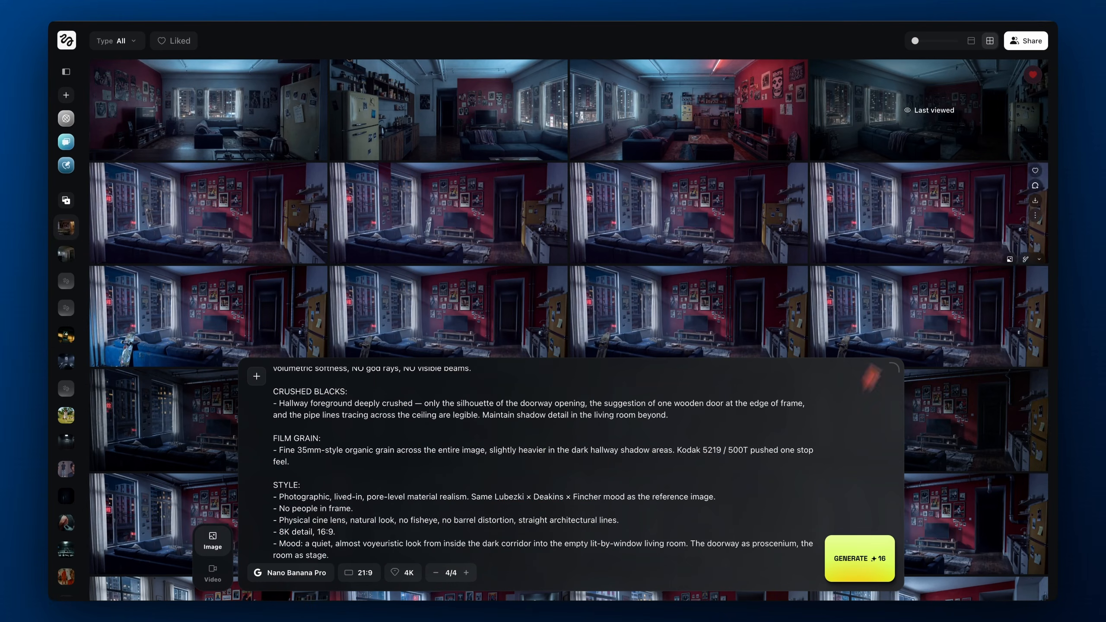
left_click_drag(957, 105, 438, 476)
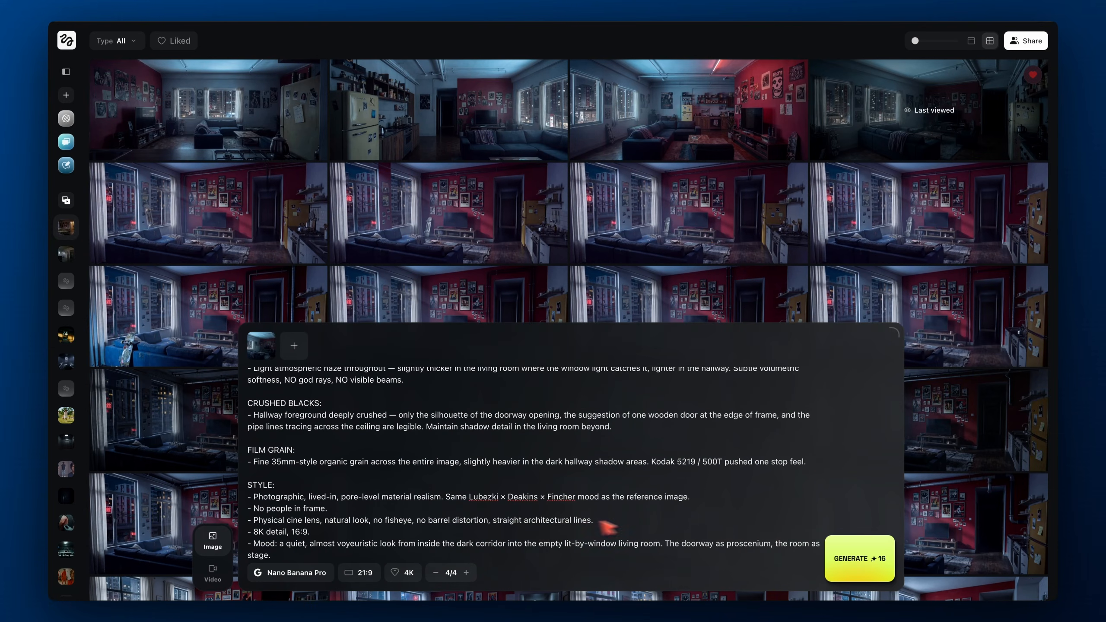
left_click(843, 556)
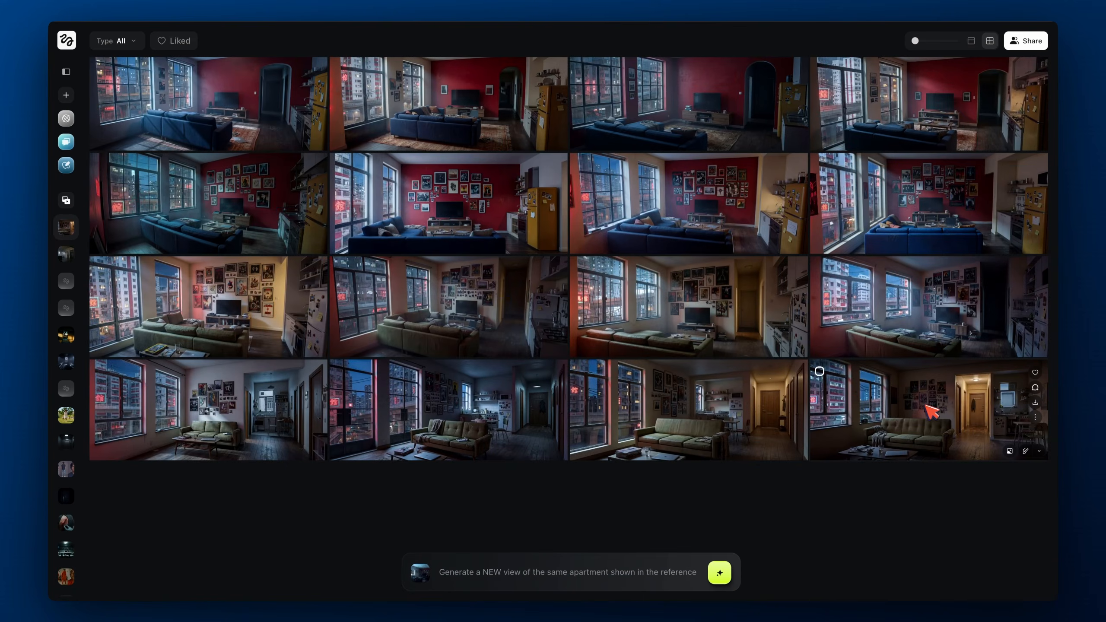
Compare the earlier green-couch apartment render and the attached reference image with the fourth new hallway view at full size
left_click(929, 412)
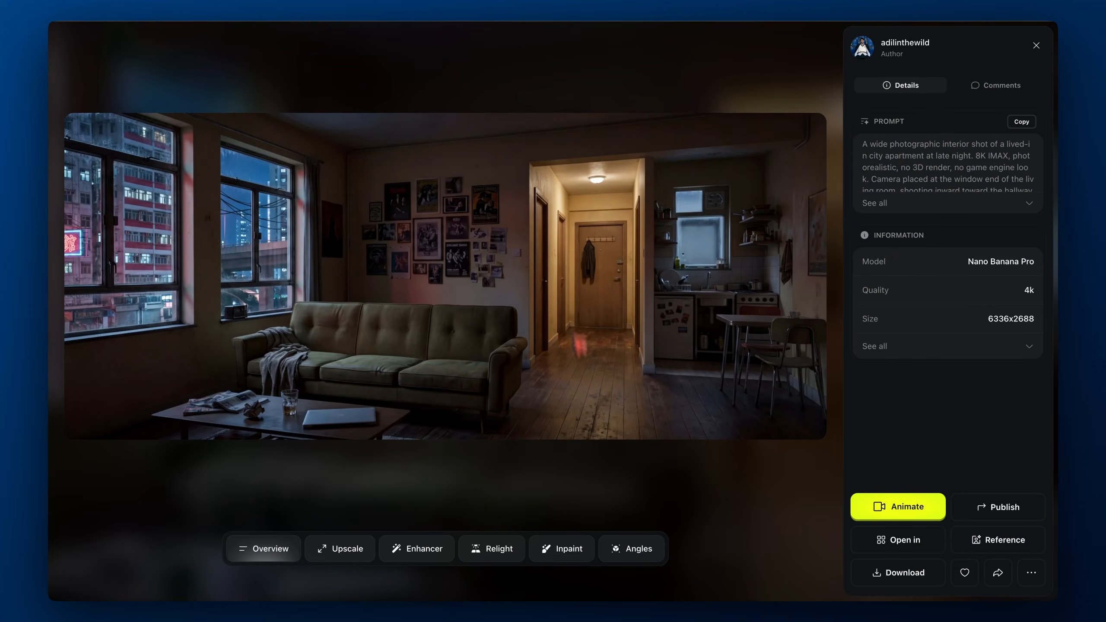
left_click(582, 487)
left_click(264, 354)
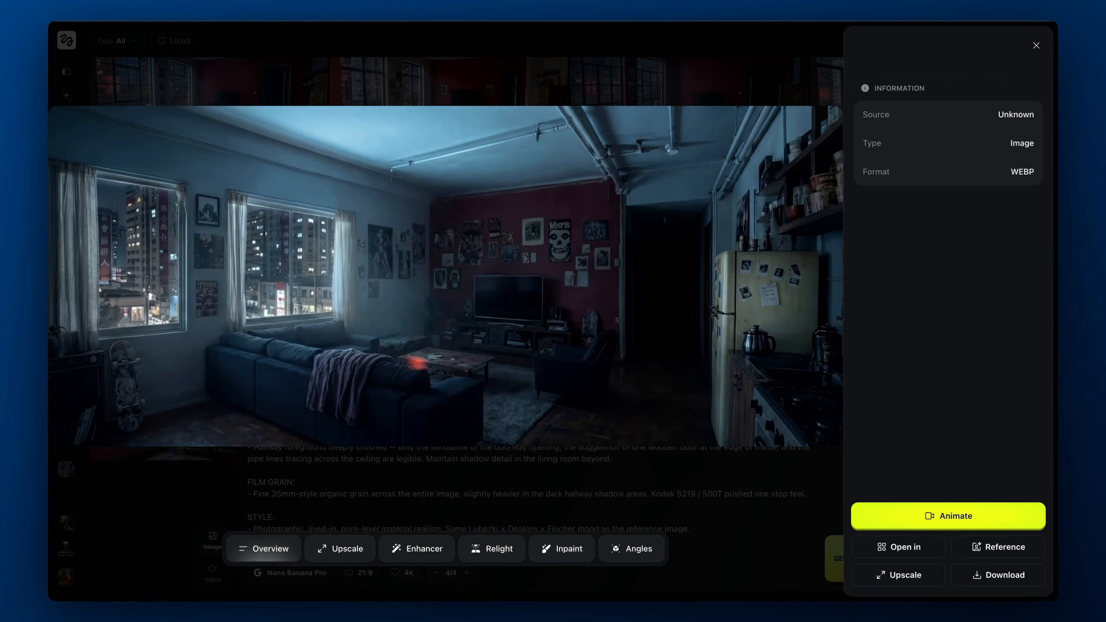
key("Escape")
left_click_drag(181, 507, 819, 71)
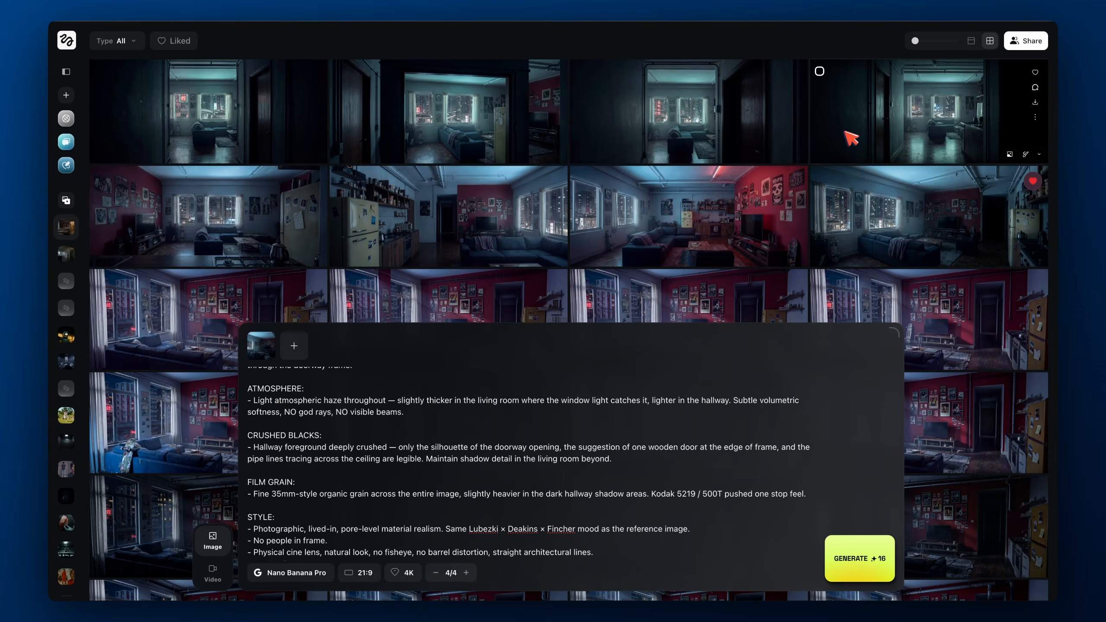
left_click(846, 135)
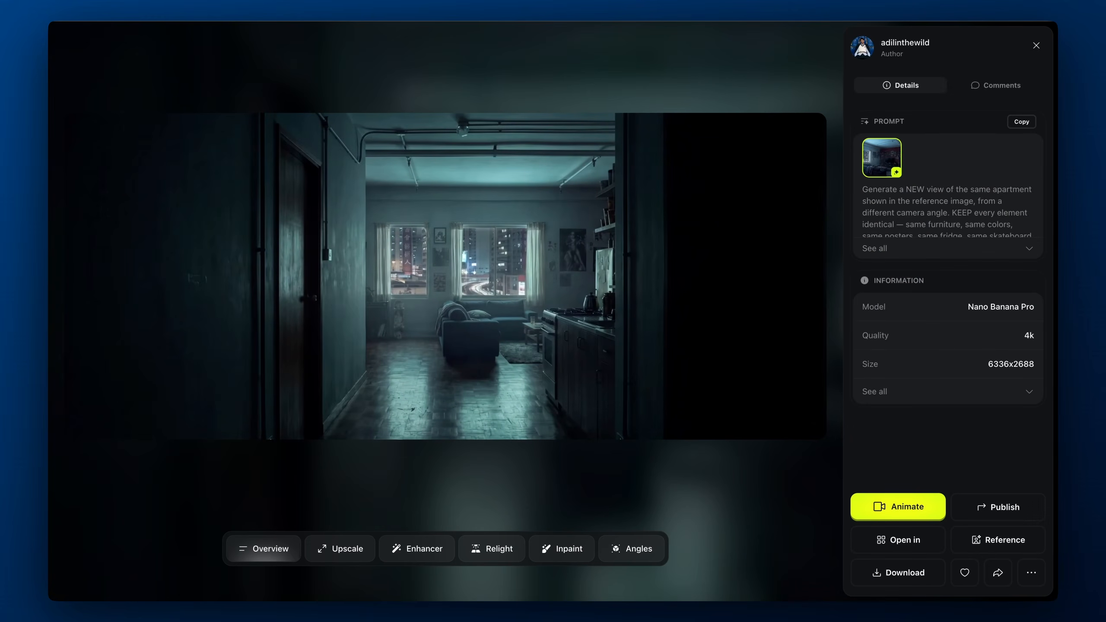
Compare the generated hallway views at full size with the attached apartment reference image, checking the hallway's viewpoint and furniture placement
key("Left")
key("Left")
key("Left")
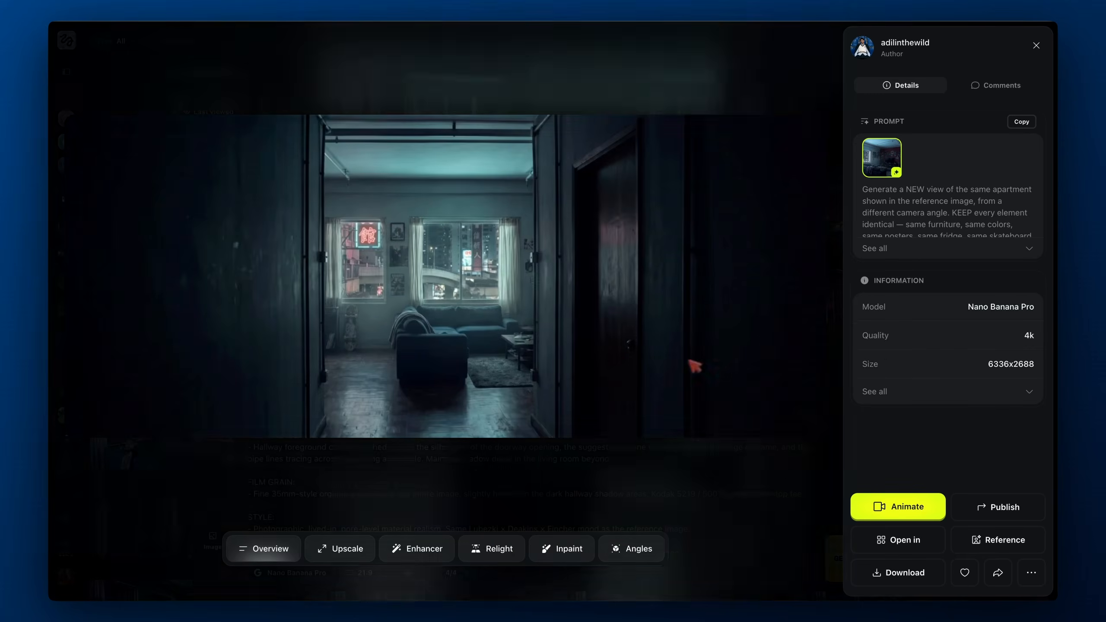
left_click(703, 477)
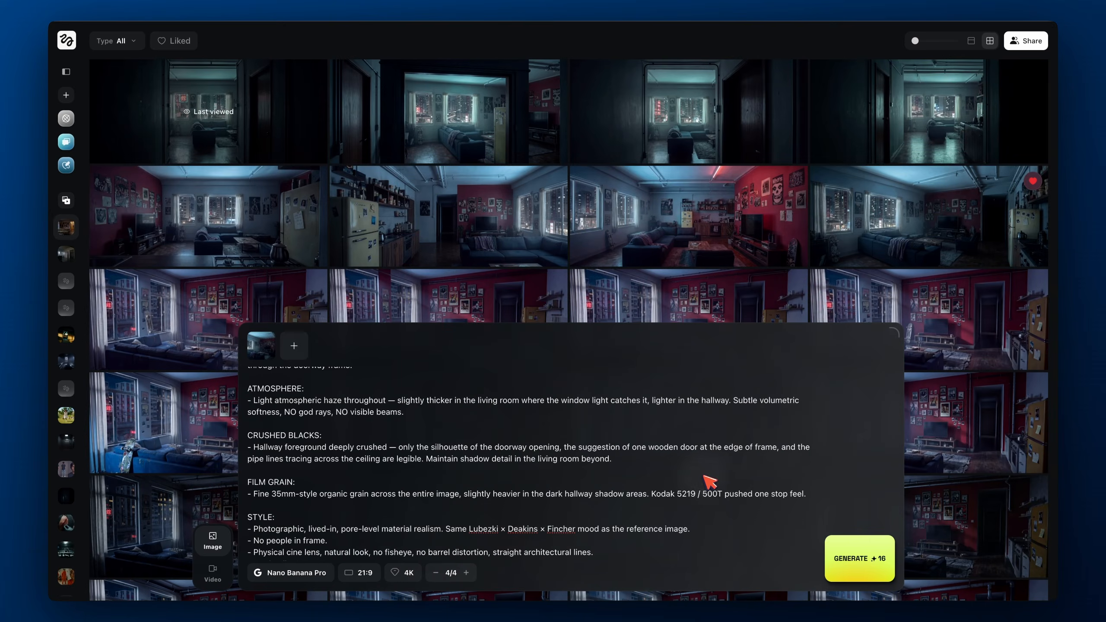
left_click(261, 345)
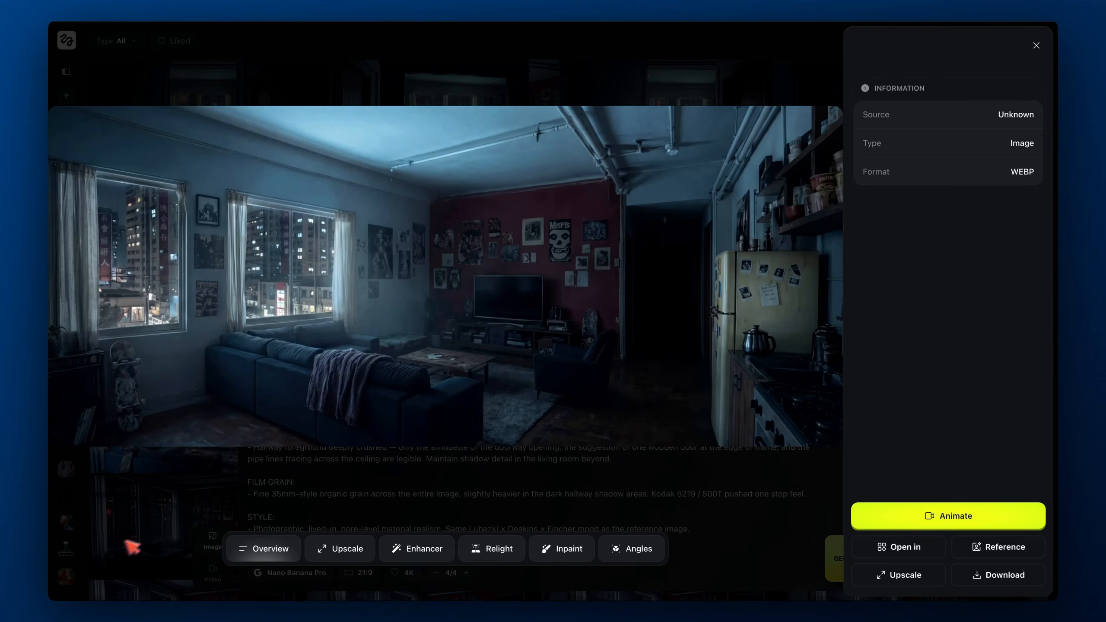
left_click(352, 499)
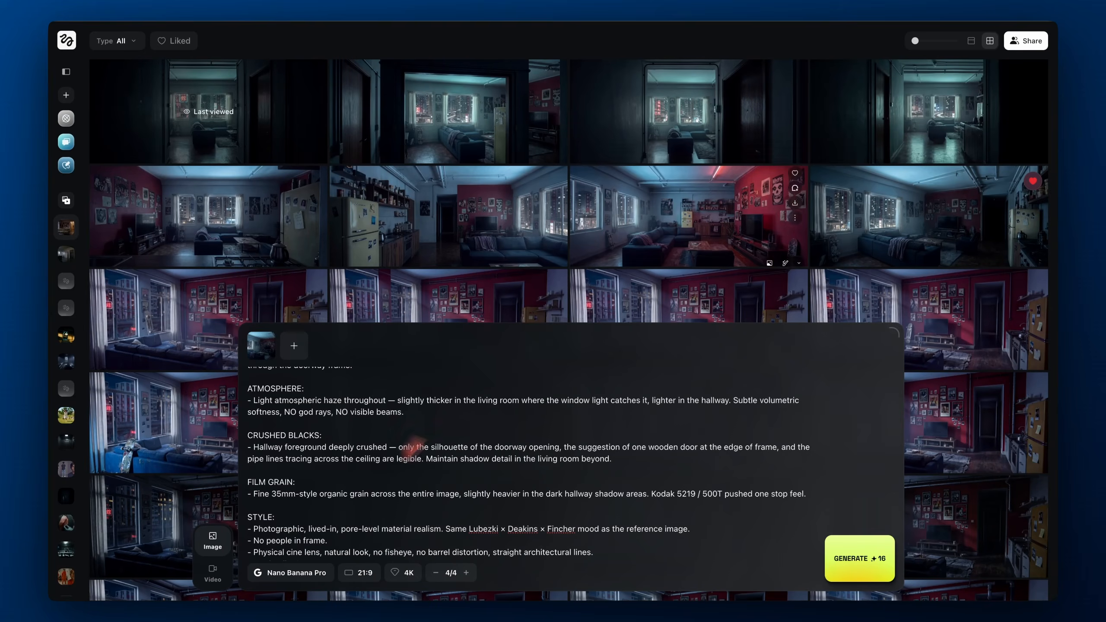
left_click(926, 130)
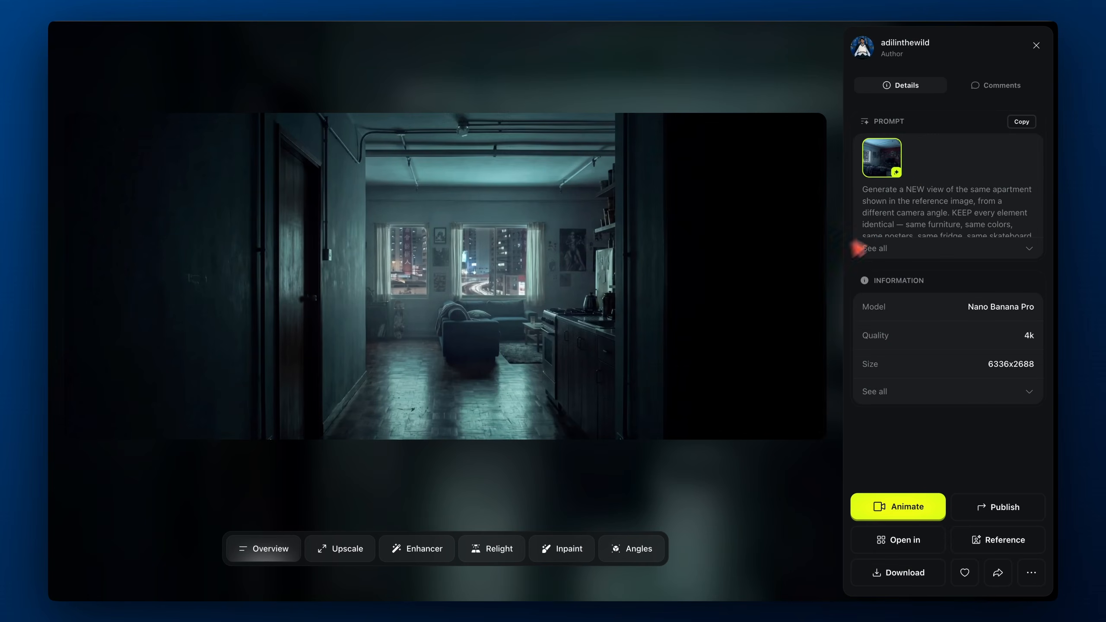
Check old_apt.png in the Claude chat while drafting a correction that the hallway in the original image is on the right side by the fridge
left_click(648, 509)
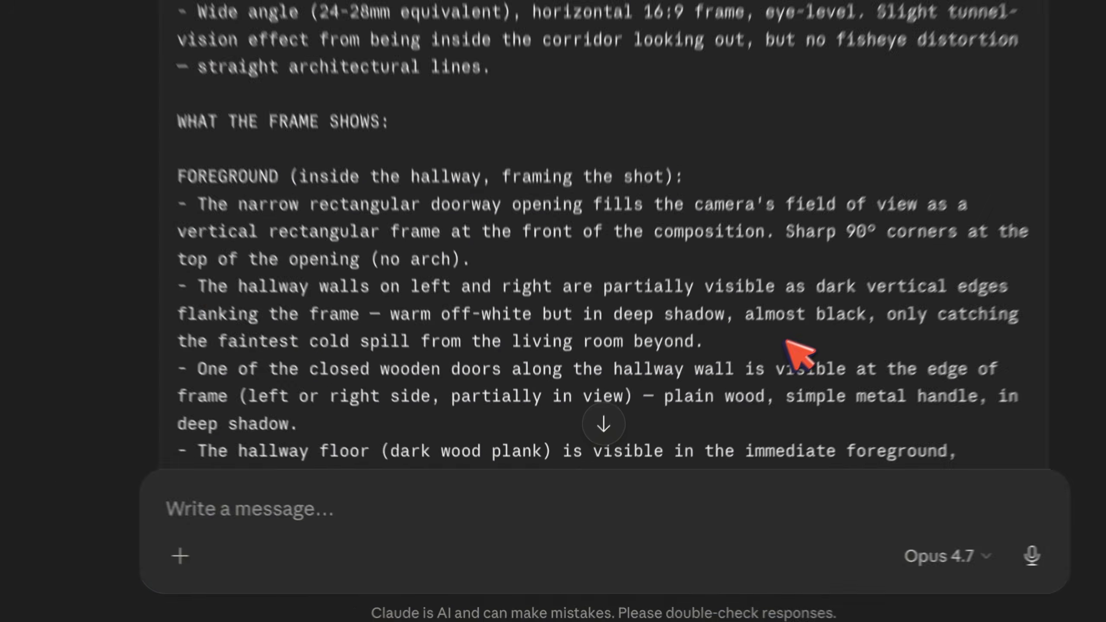
type("The wh")
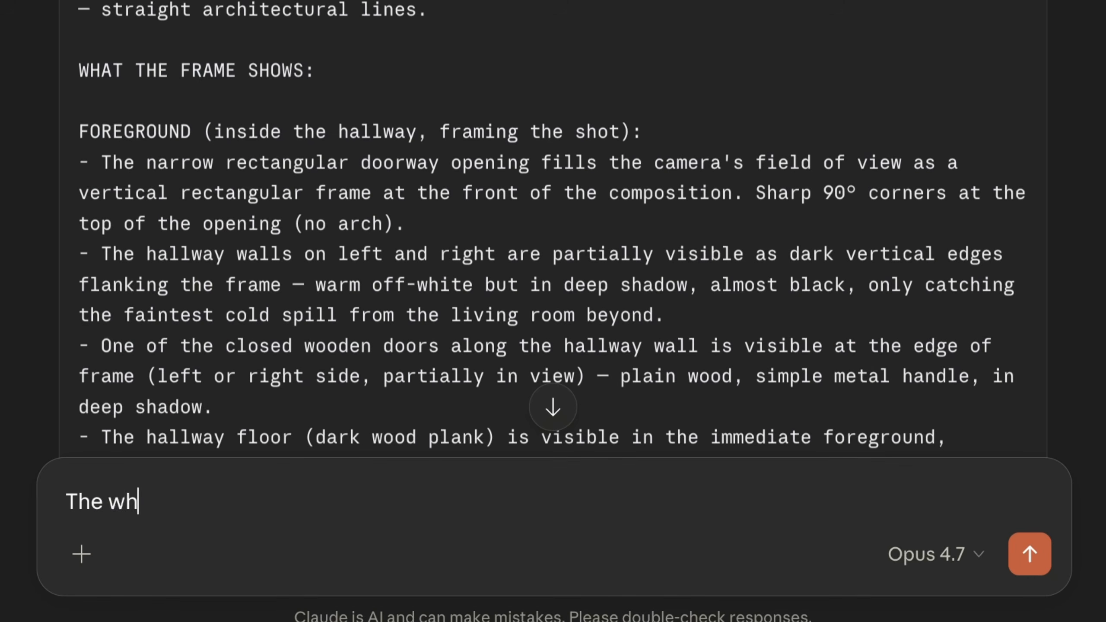
key("BackSpace")
key("BackSpace")
type("hallway in the original image is")
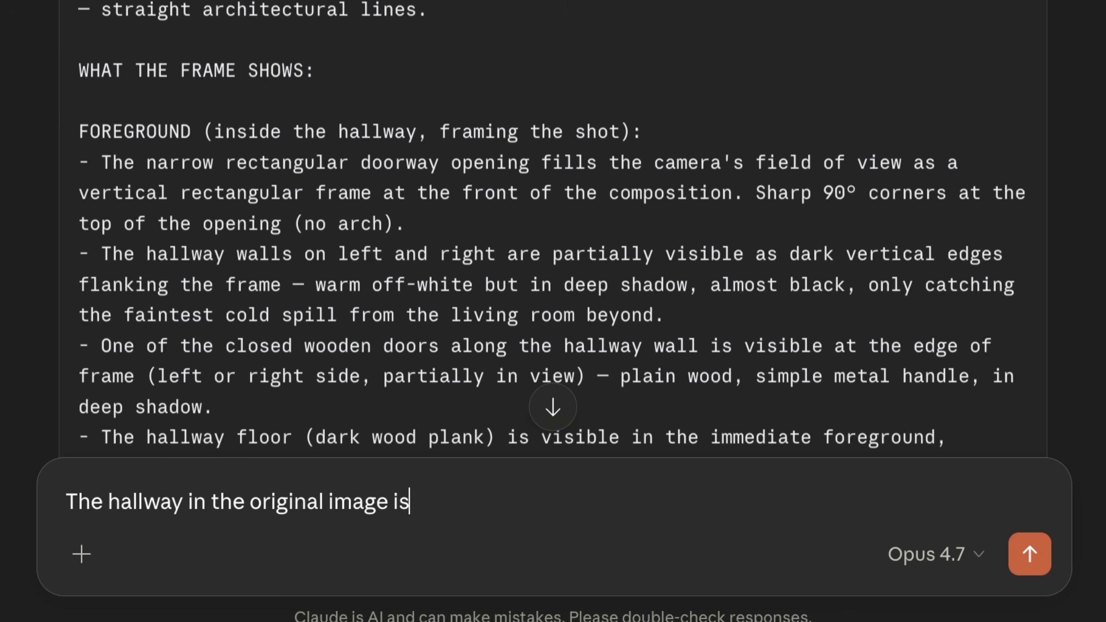
scroll(839, 247, "up", 10)
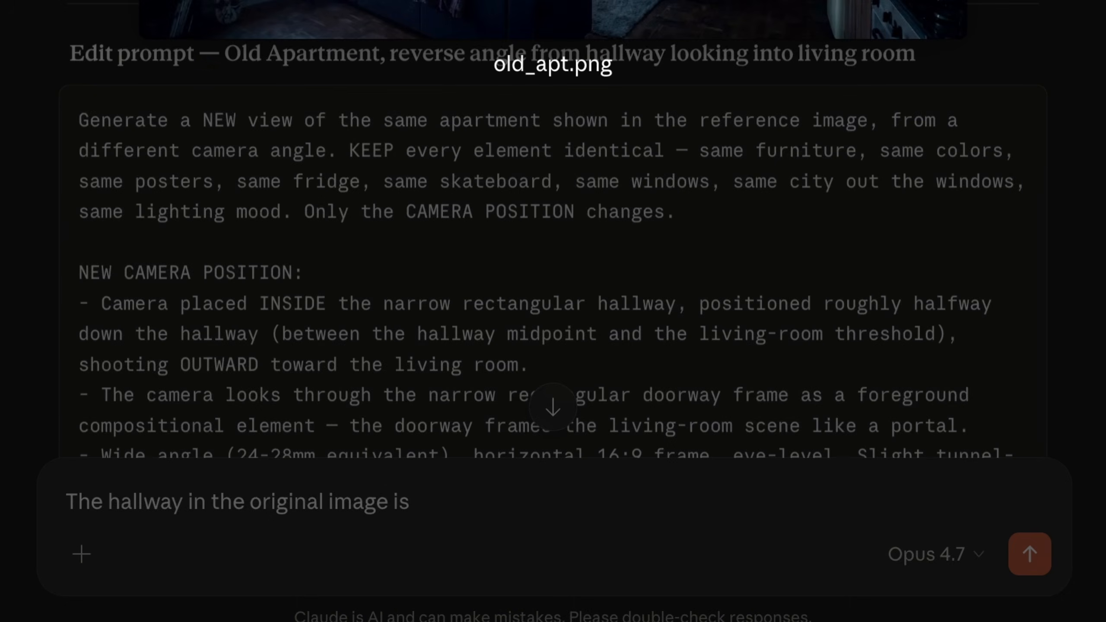
left_click(1091, 50)
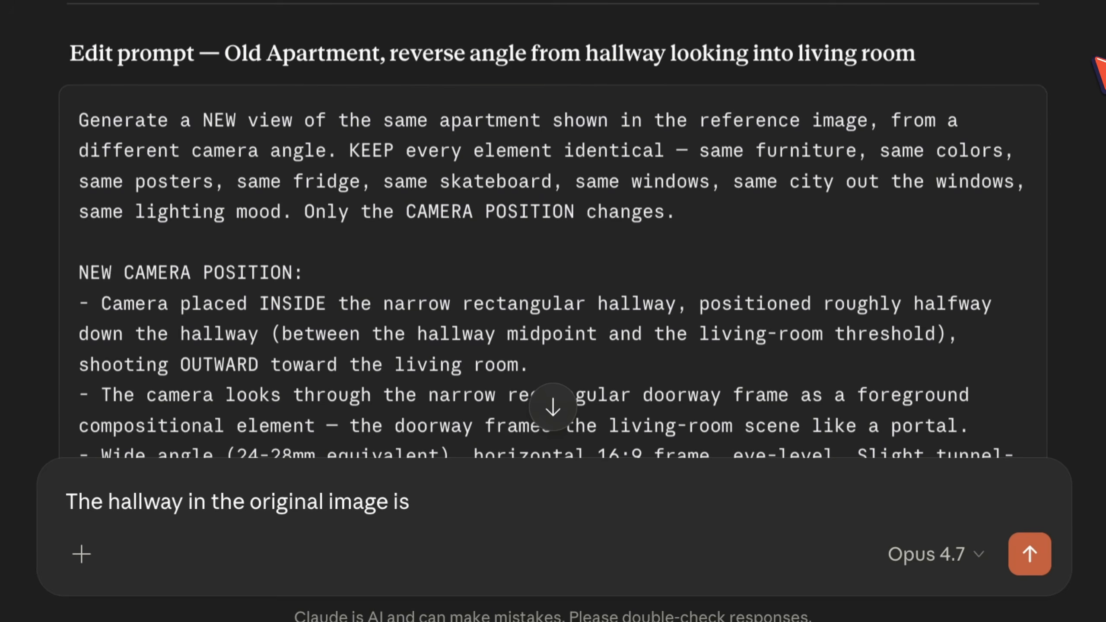
left_click(615, 511)
type("on")
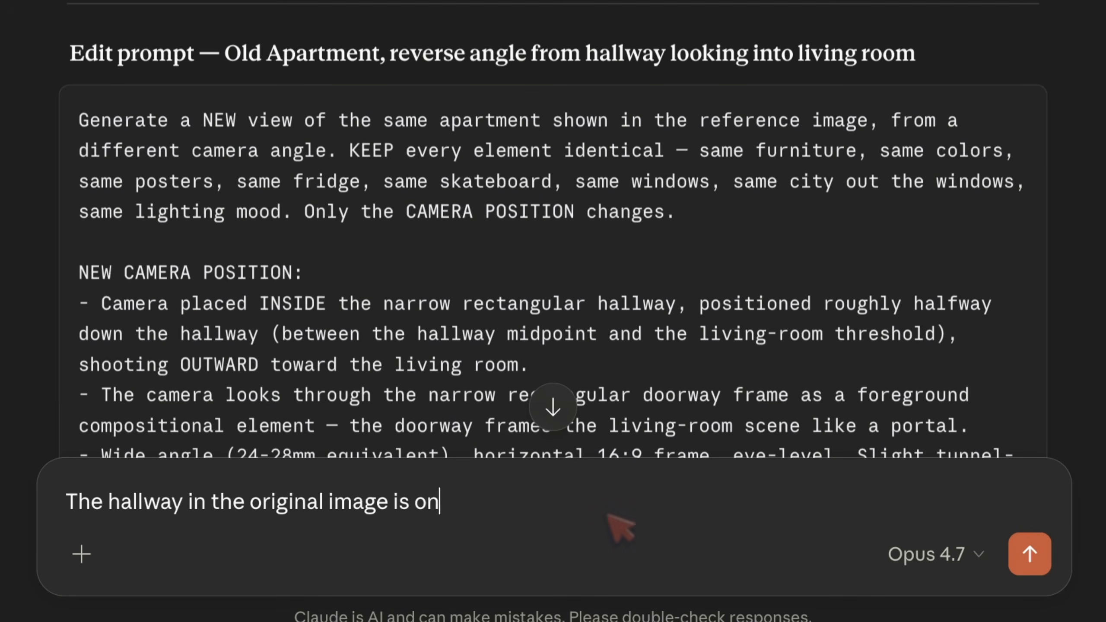
type(" the right side")
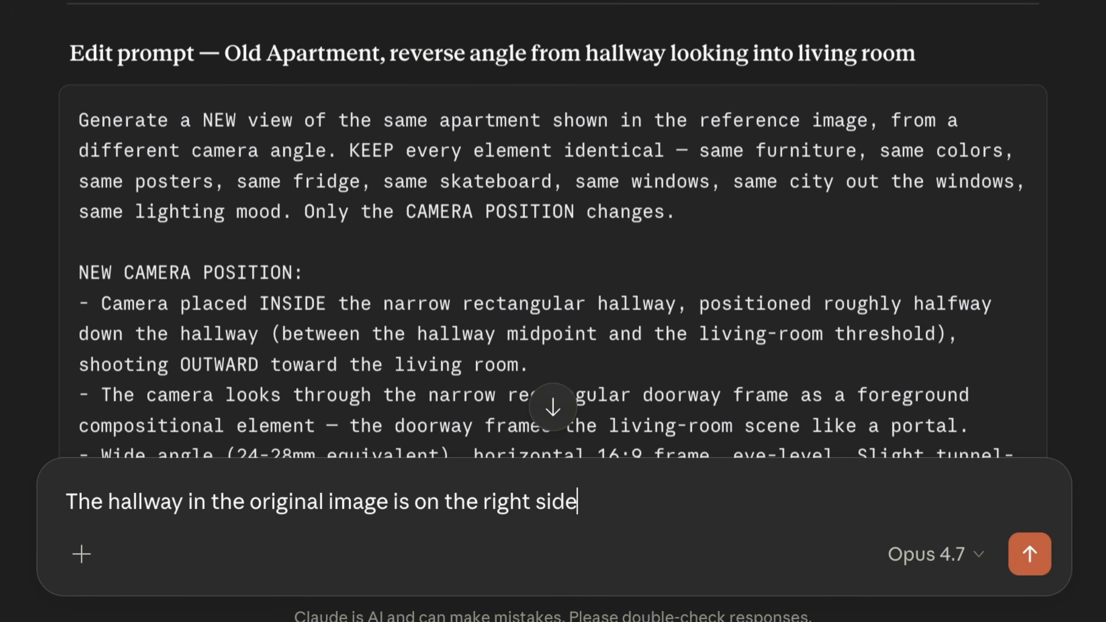
type(" by t")
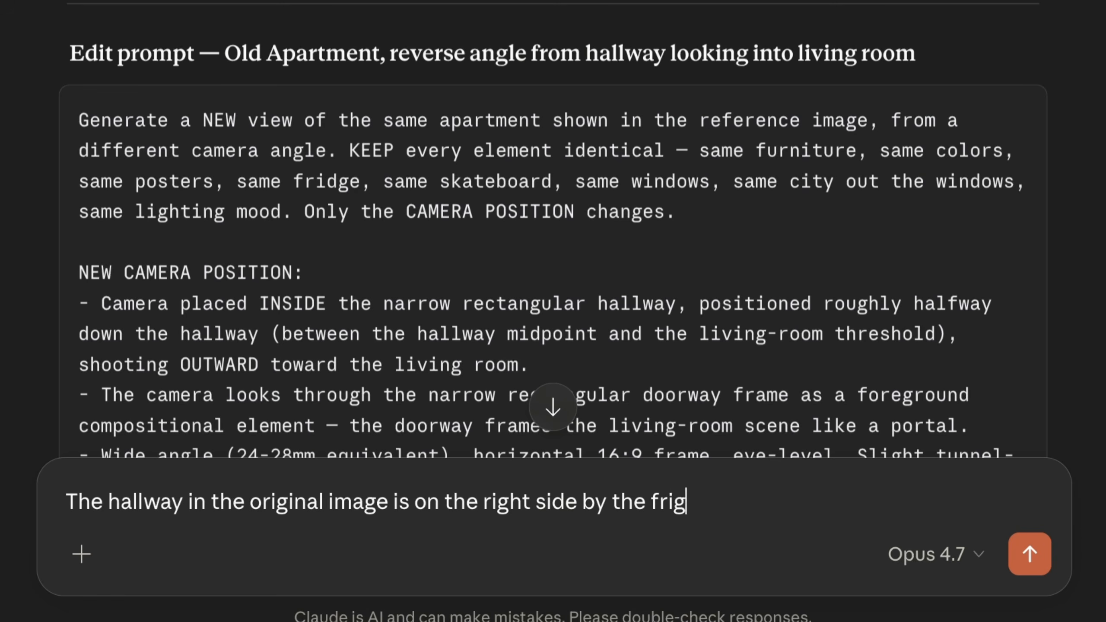
type("he fridge.")
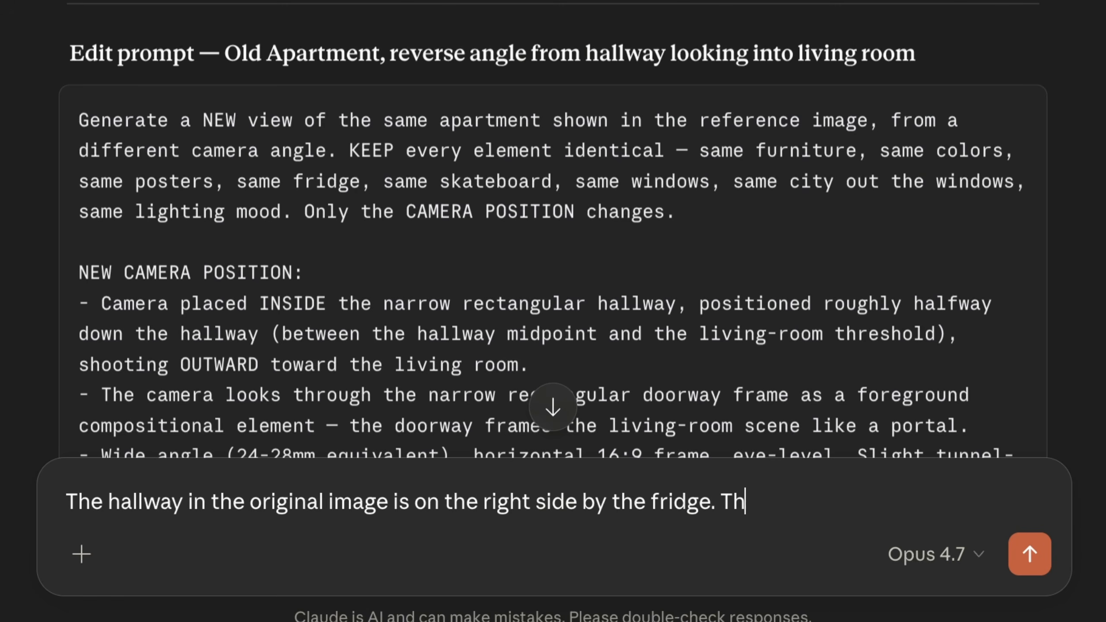
Add that in the reverse angle view the fridge should be on the left, state where the mirrors should be, and send the message
type(" In the revers")
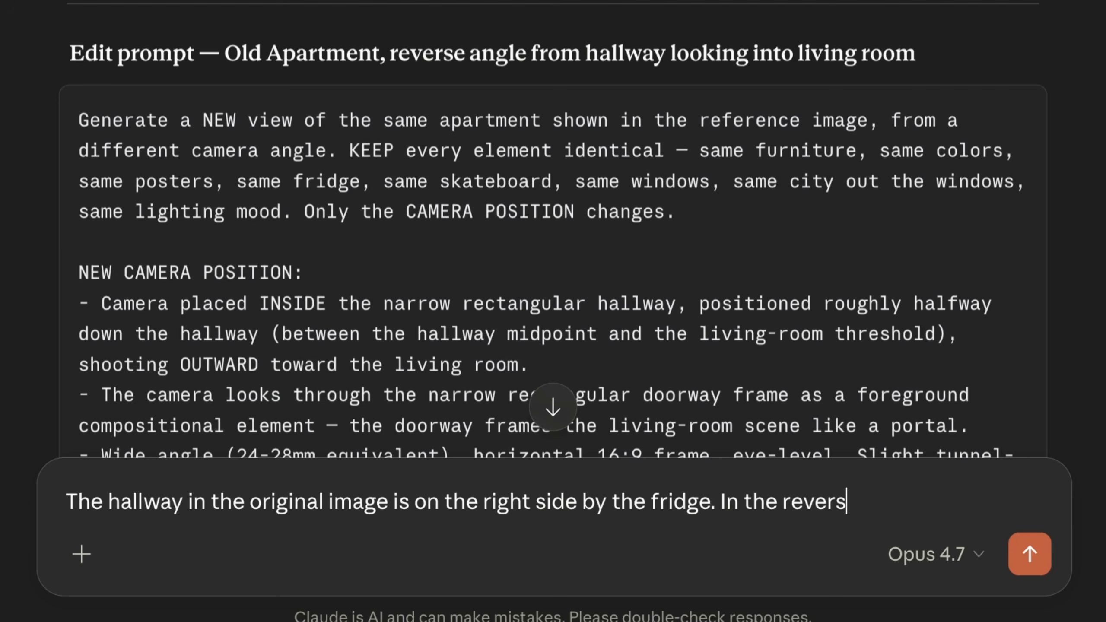
type("e angle vi")
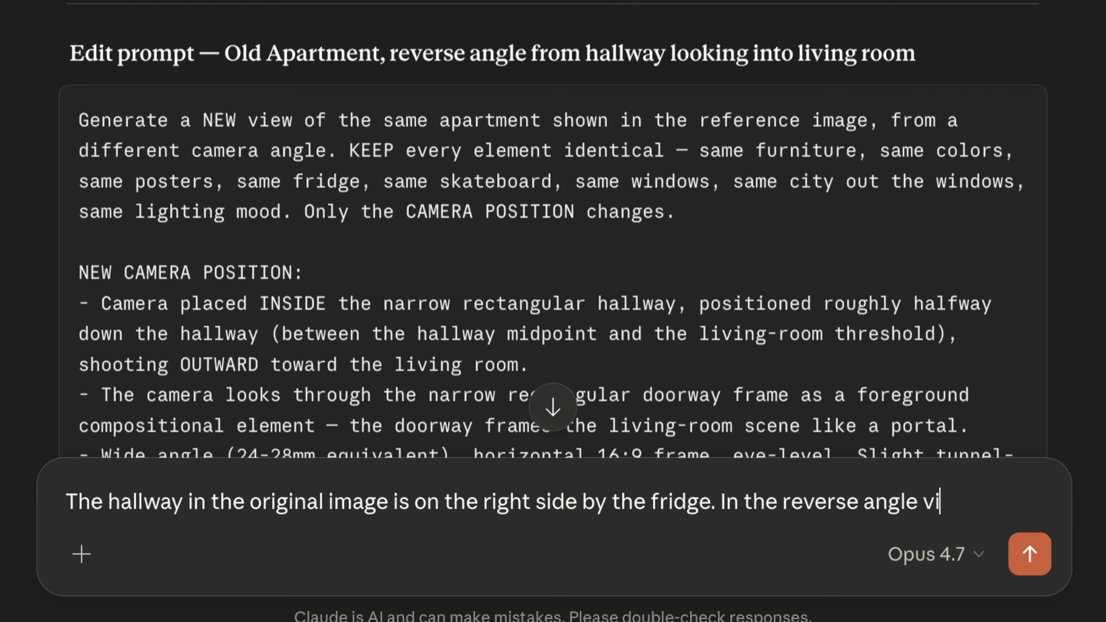
type("ew, the fri")
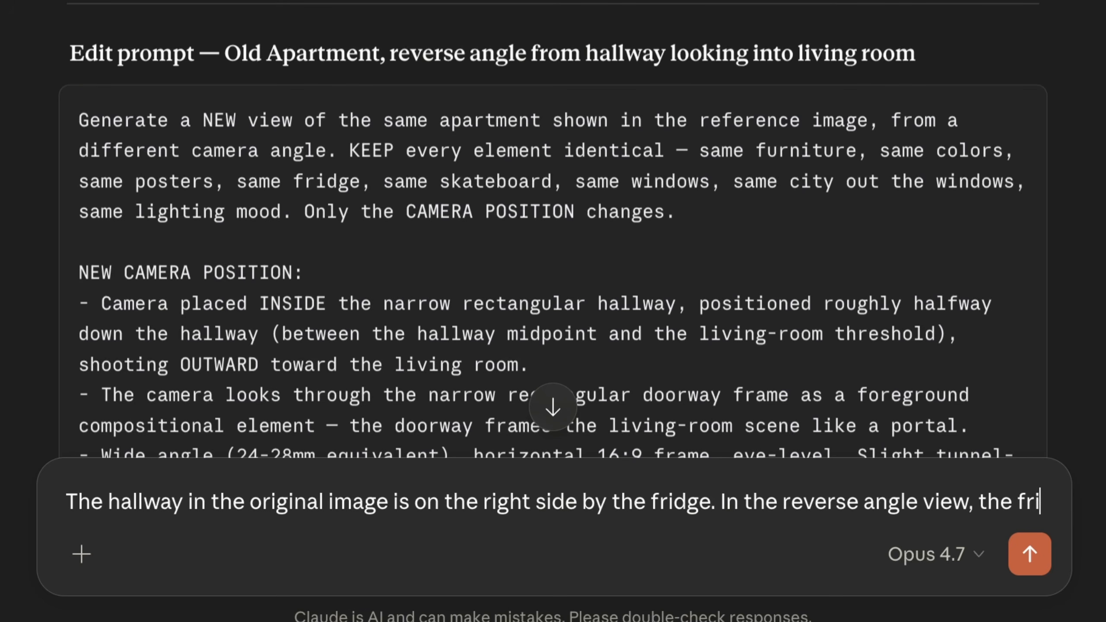
type("dge should be on the left, and the mirro")
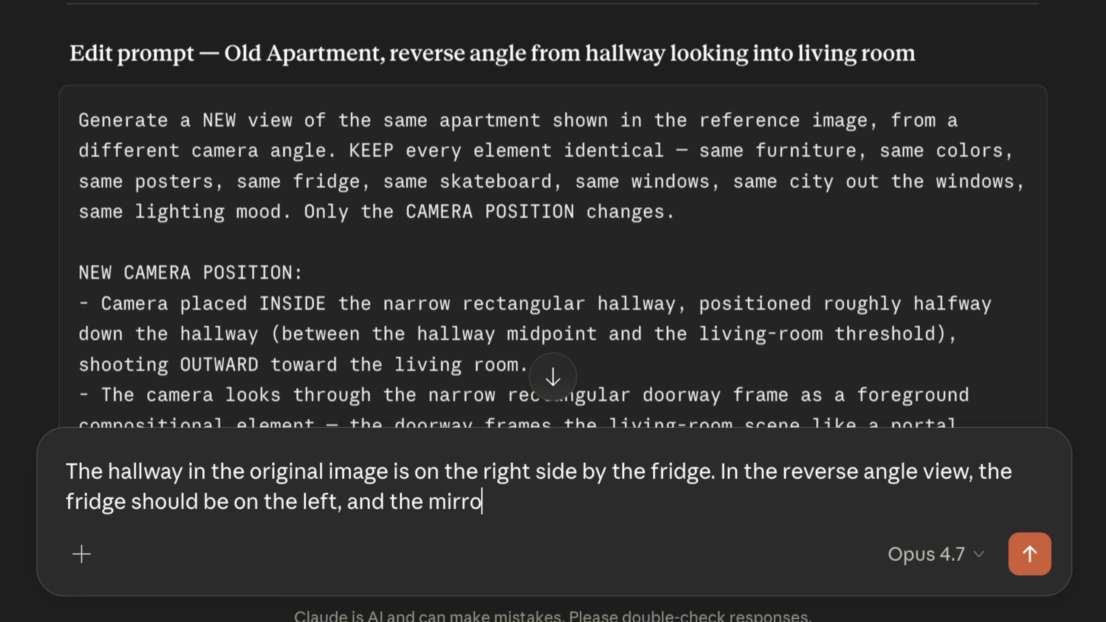
type("rs should be on the")
key("Return")
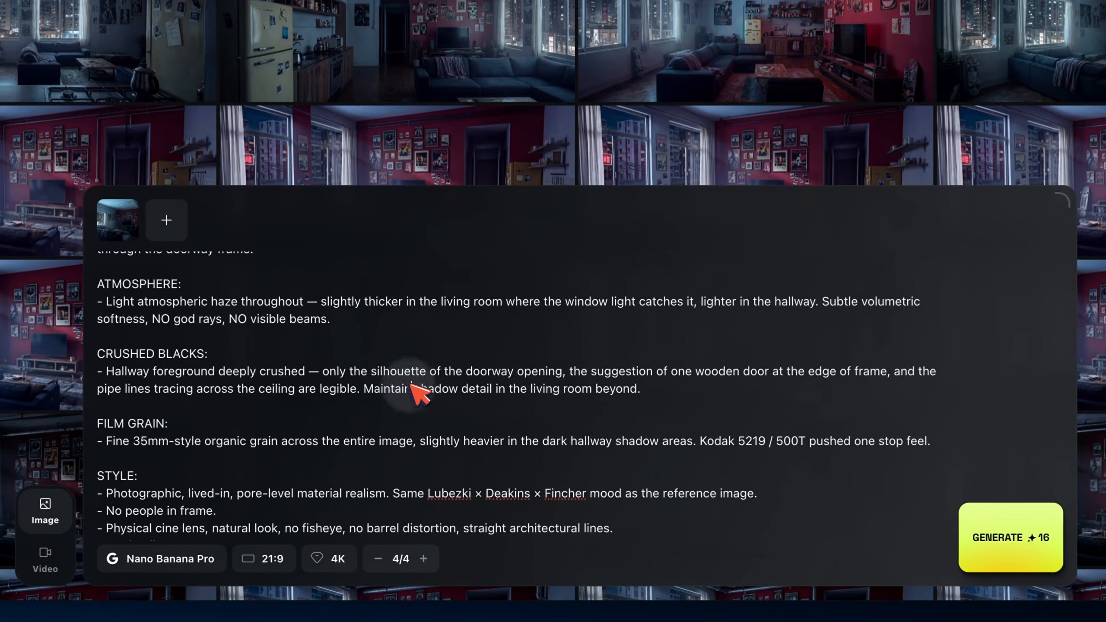
Replace the Higgsfield prompt with Claude's corrected hallway prompt and generate four images in 21:9 at 4K
left_click(284, 455)
key("super+a")
key("super+v")
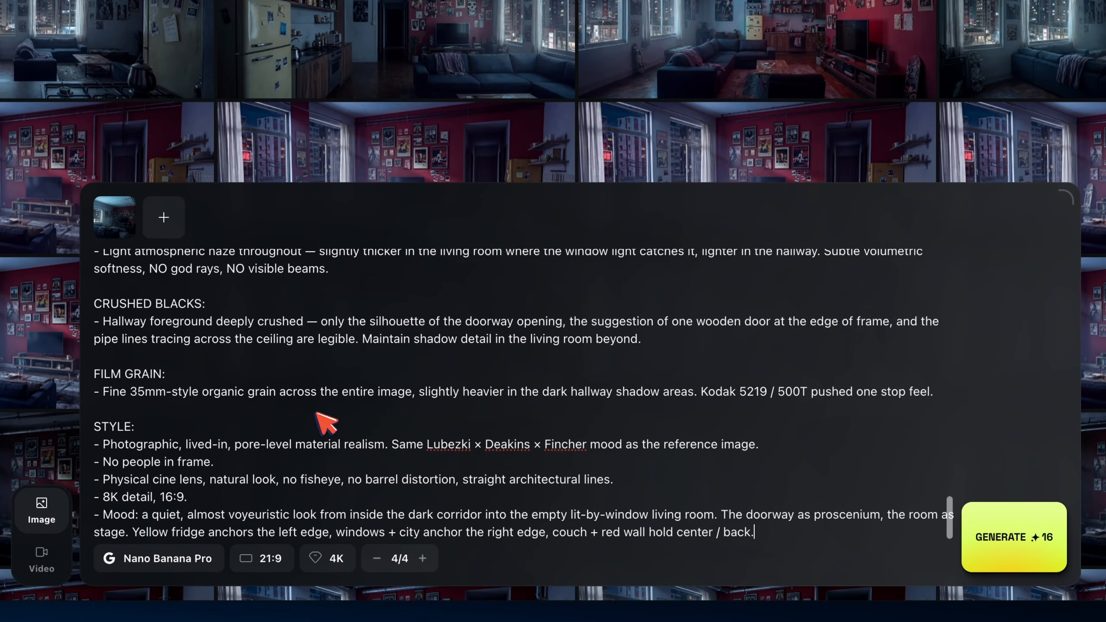
left_click(1015, 553)
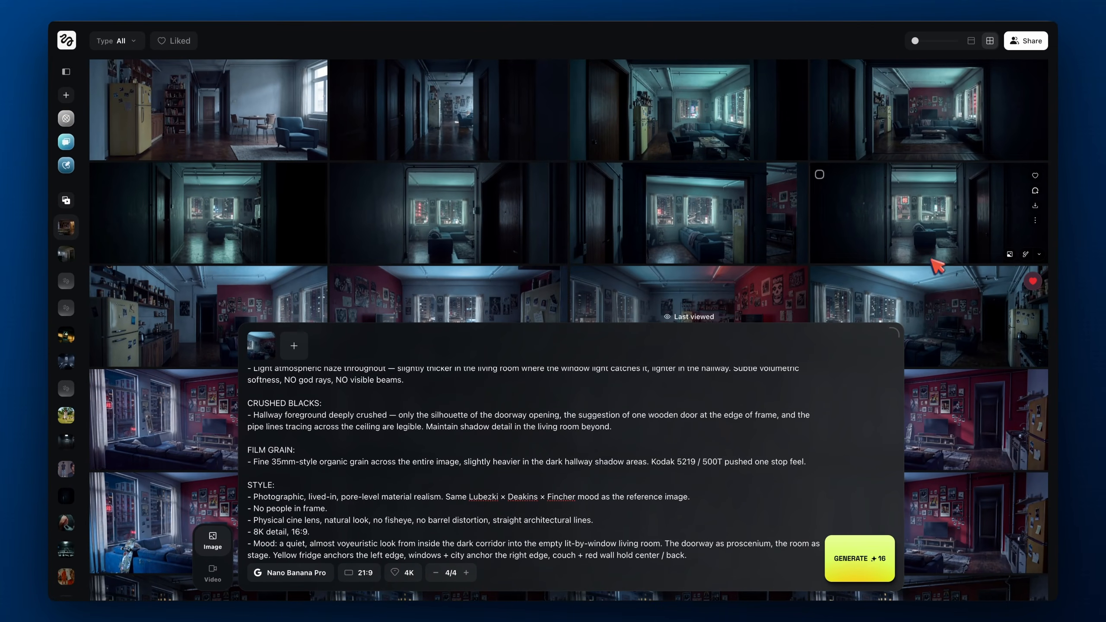
Compare the newly generated hallway views at full size, checking the placement of the fridge, windows and couch
left_click(901, 105)
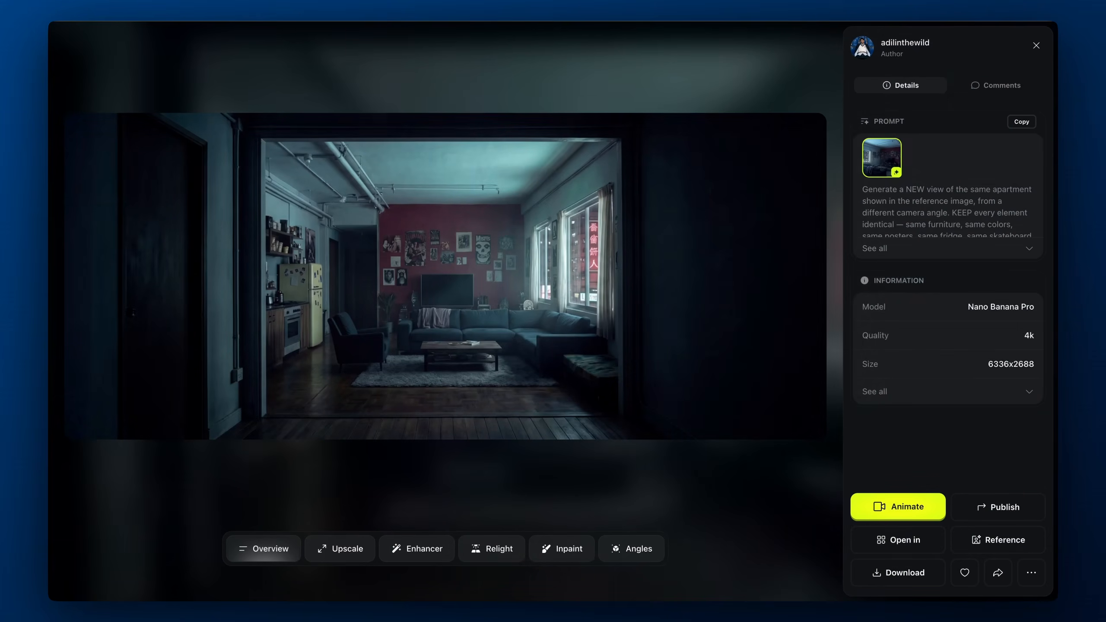
left_click(856, 1)
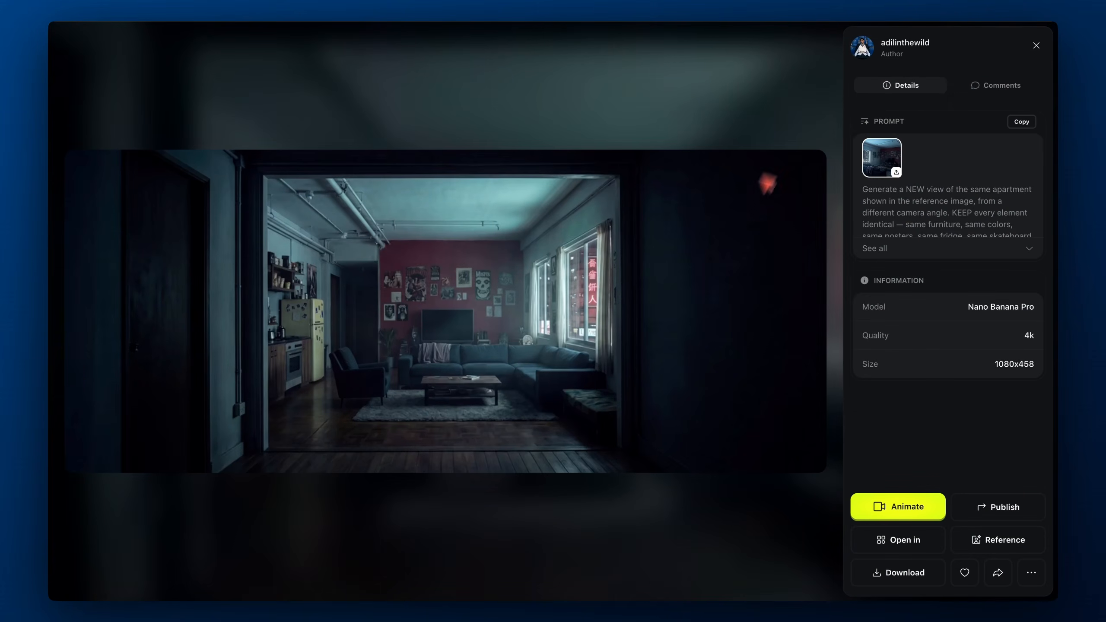
key("Right")
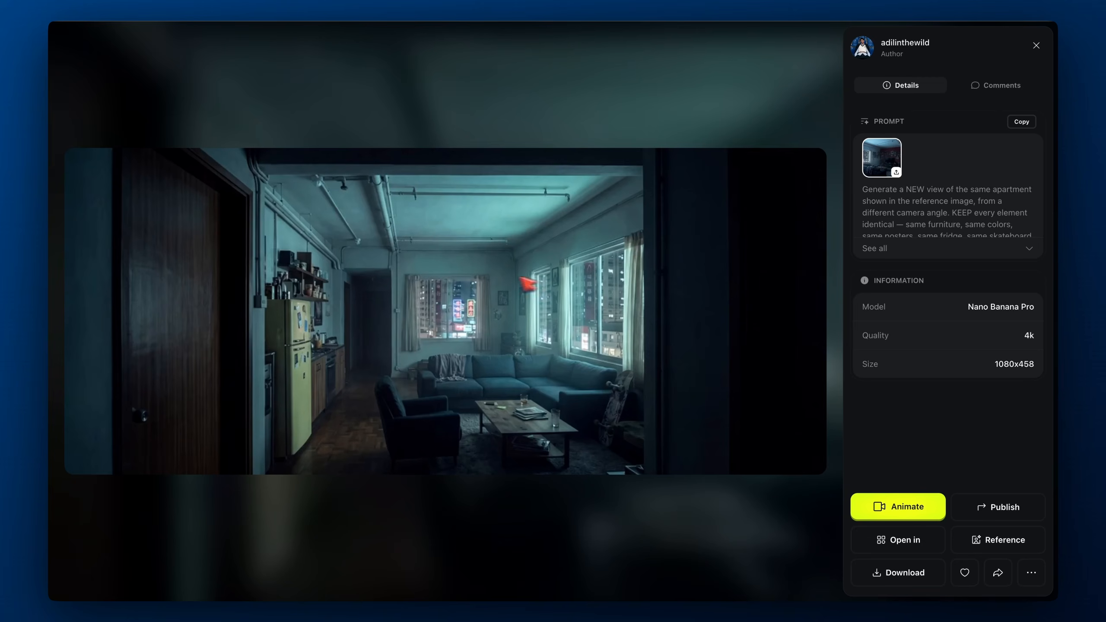
key("Right")
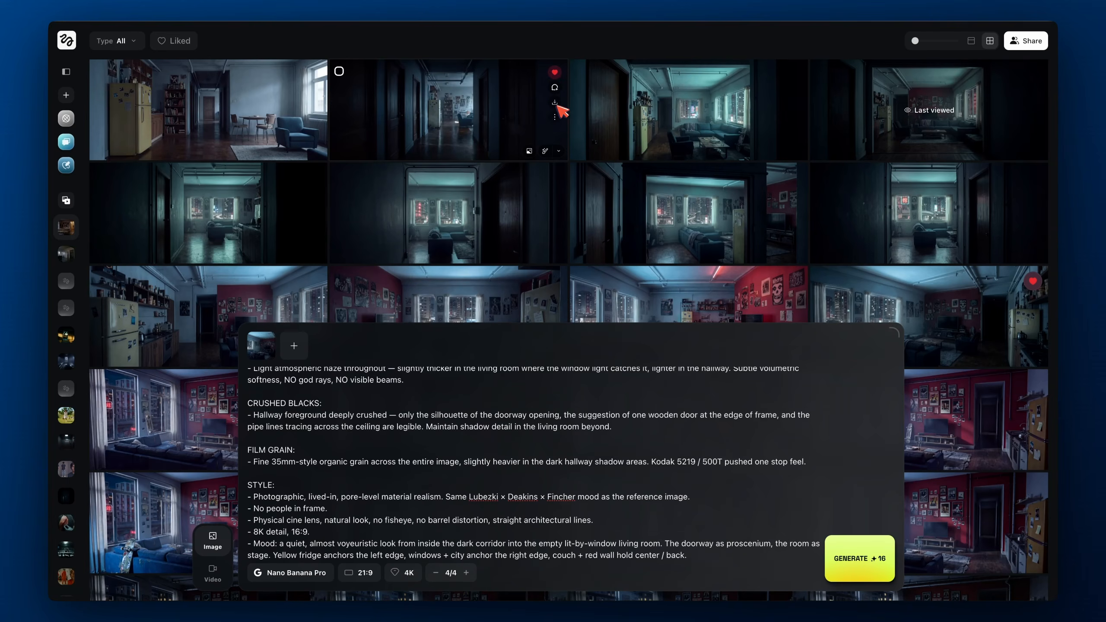
Download the liked dark hallway view into the 21&23 folder as old_apt_renders, and preview the combined old_apt.png
left_click(554, 102)
type("old_apt")
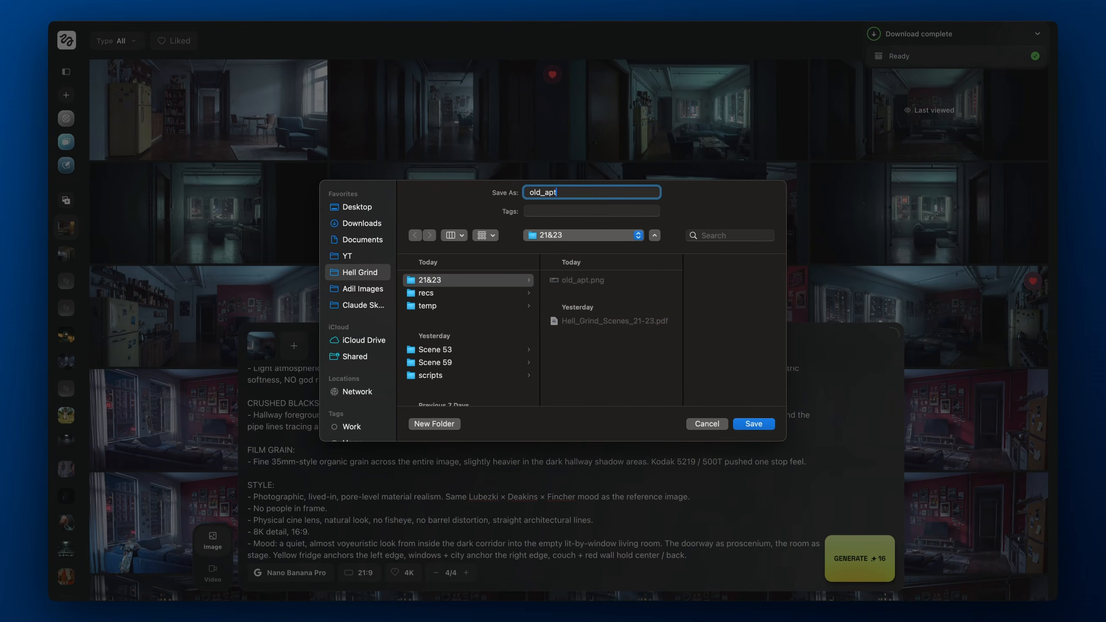
type("_renders")
key("Return")
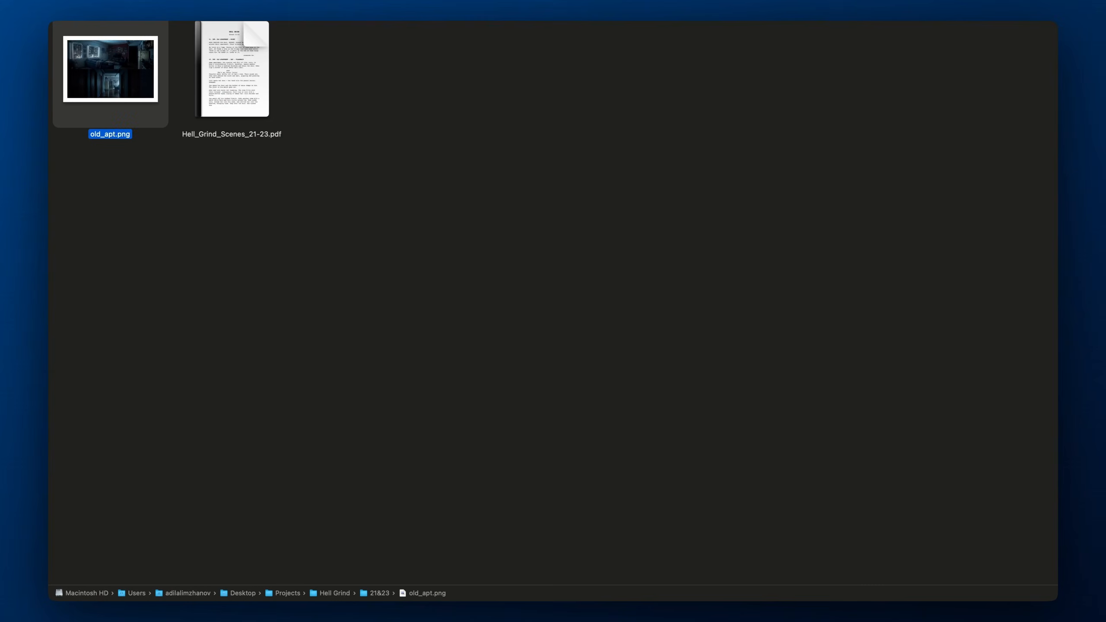
key("space")
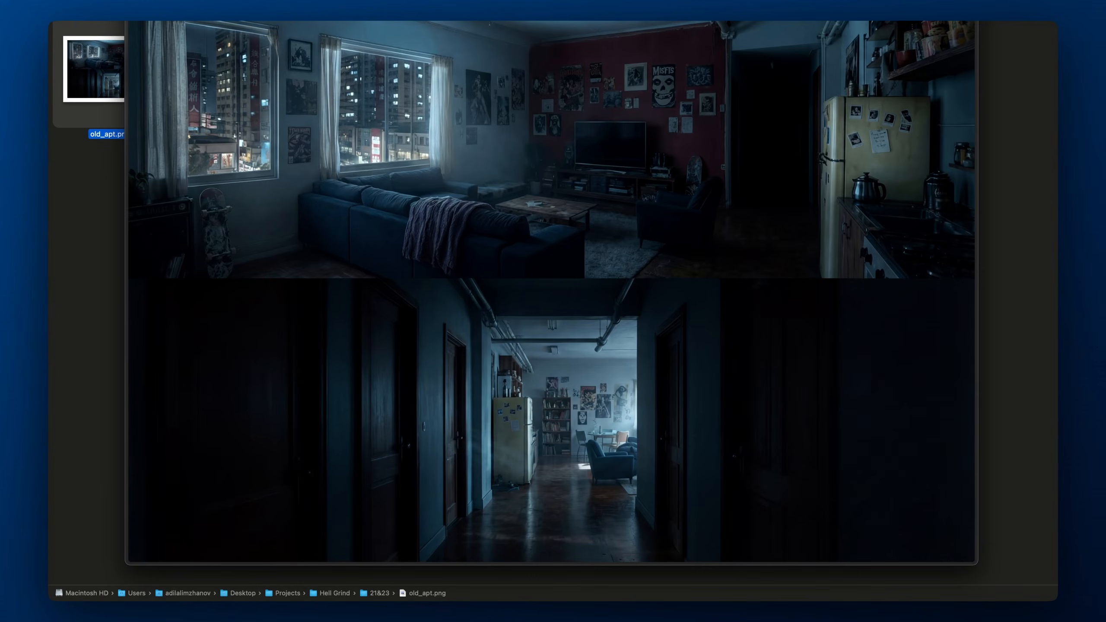
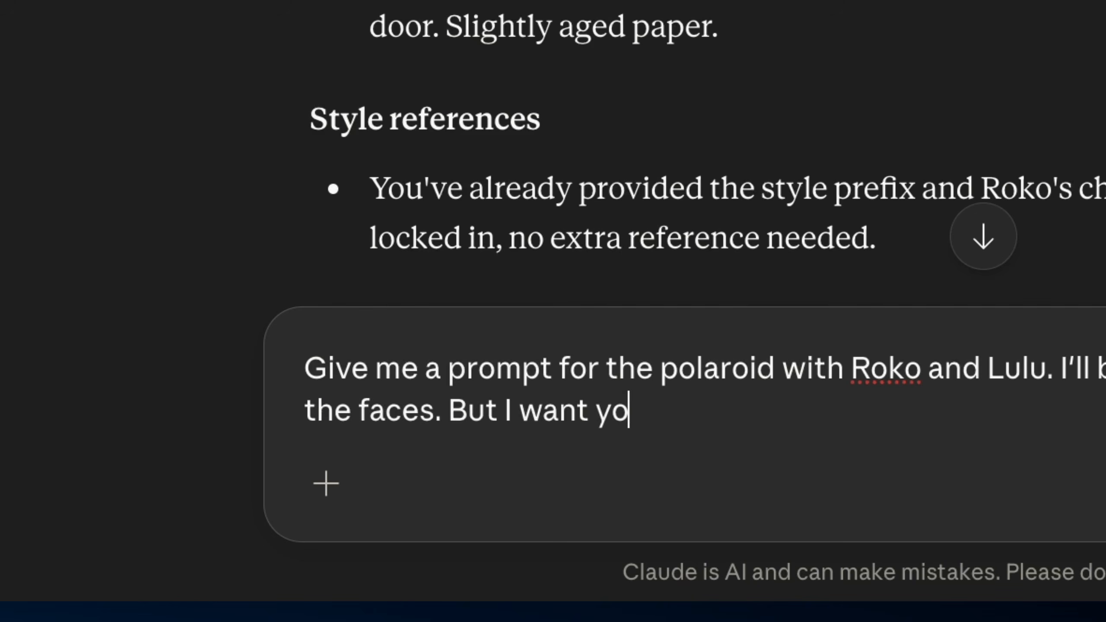
Ask Claude for a Roko and Lulu polaroid prompt that describes the clothes, and put the resulting prompt into Higgsfield
type("describe the ")
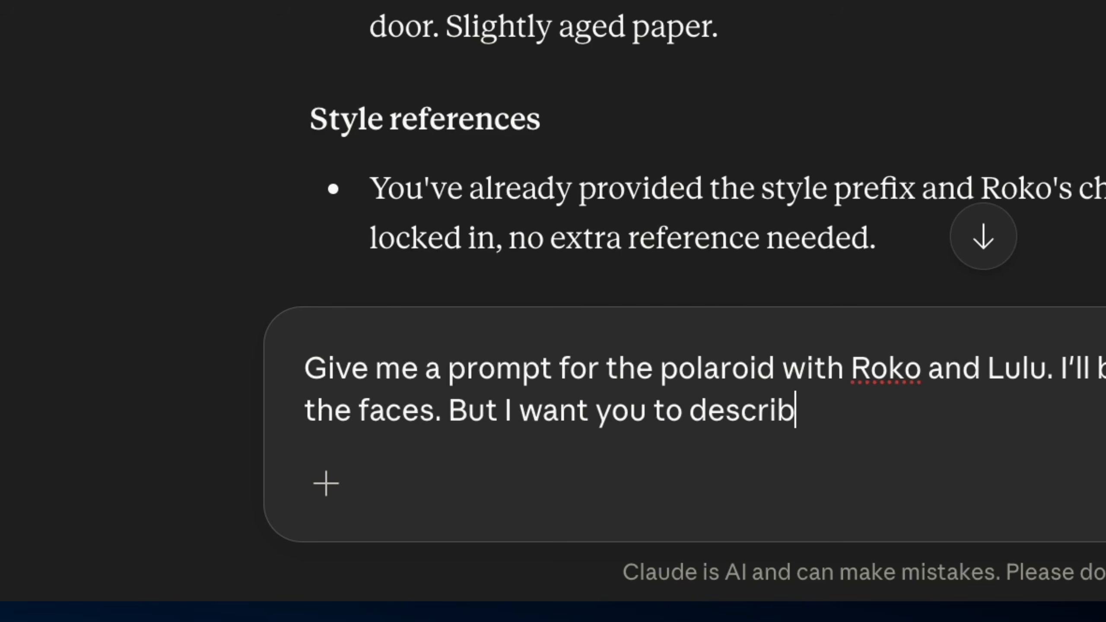
type("clot")
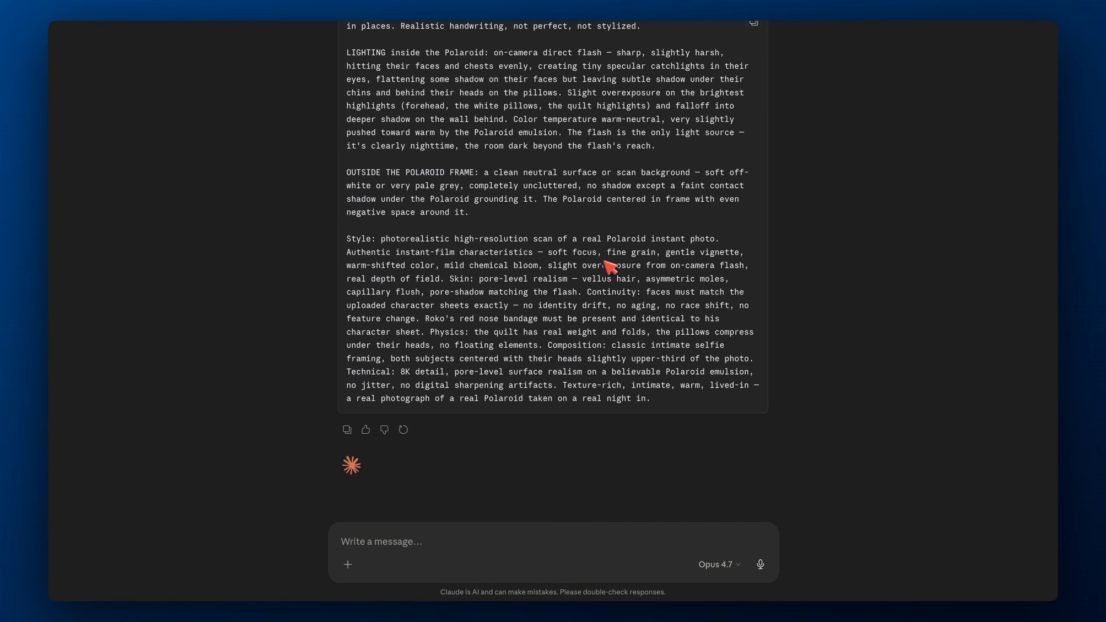
left_click(754, 23)
key("ctrl+Right")
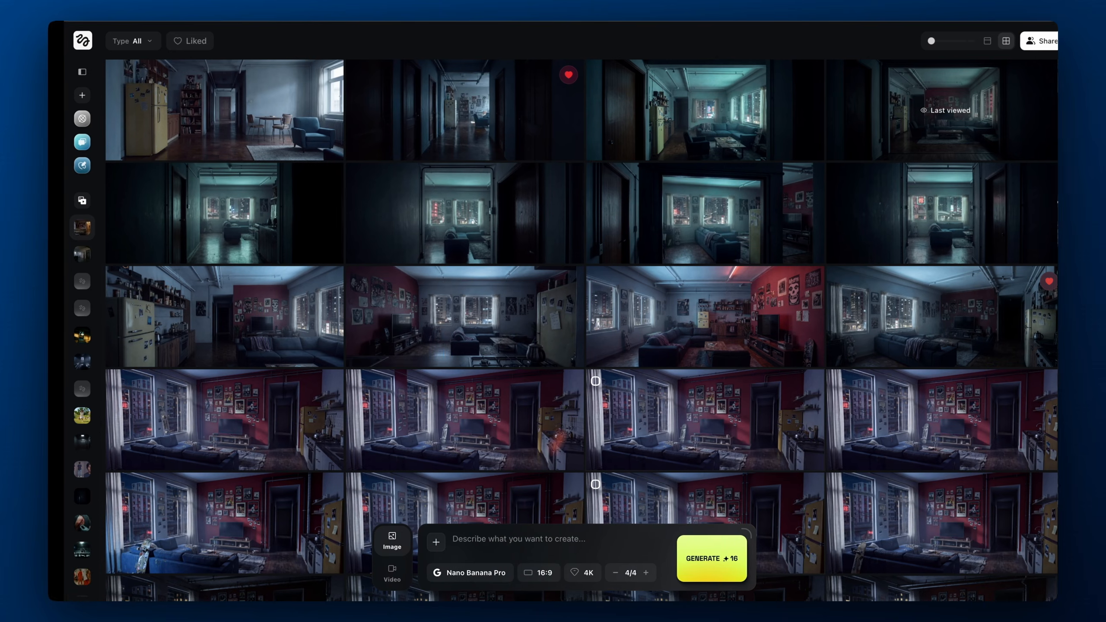
key("super+v")
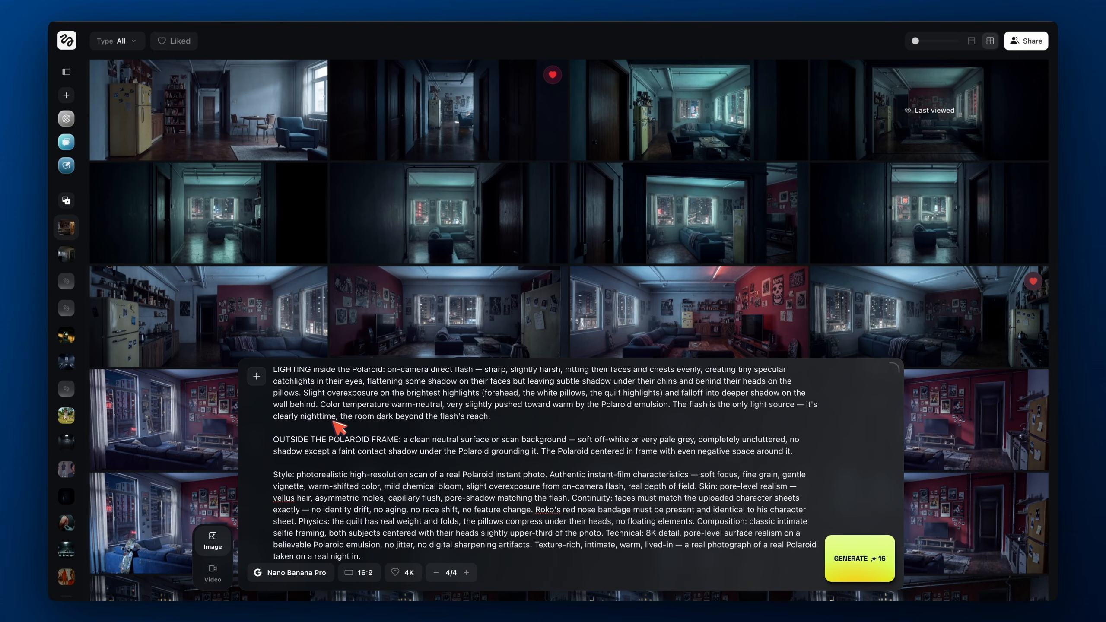
Switch to the Hell Grind Full Canvas and find the character sheets for Roko and Lulu
left_click(152, 2)
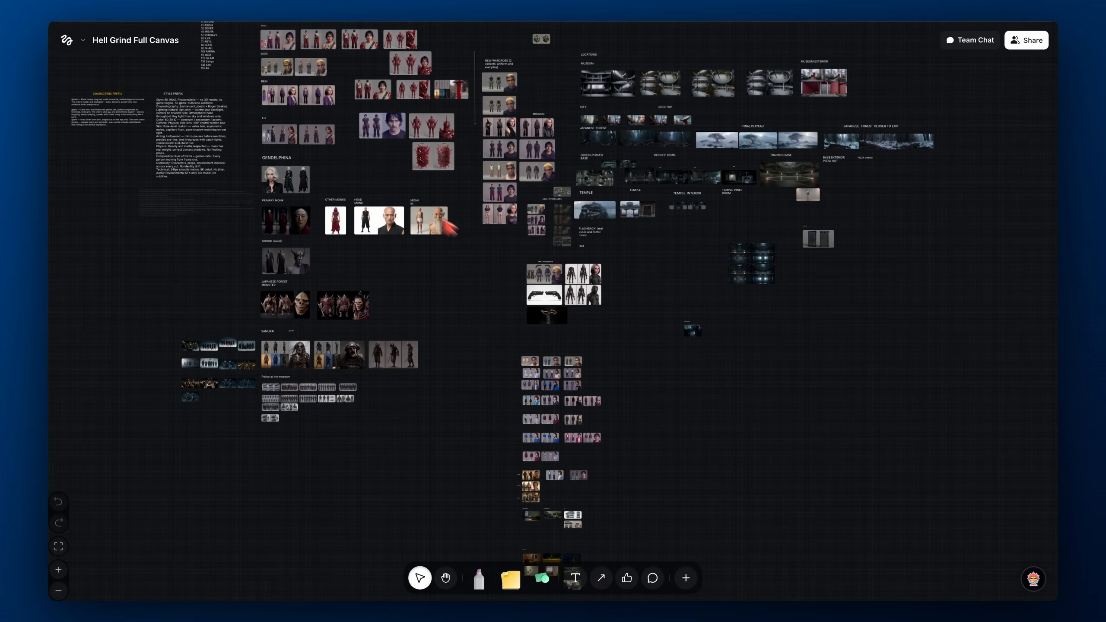
scroll(620, 464, "down", 6)
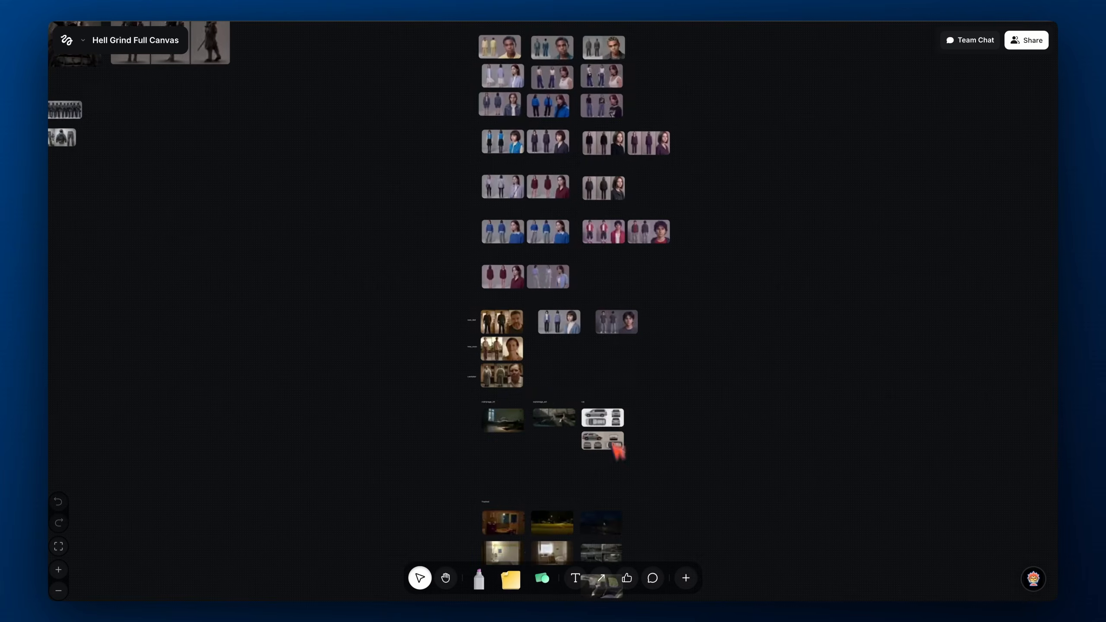
scroll(614, 311, "up", 8)
scroll(617, 308, "up", 5)
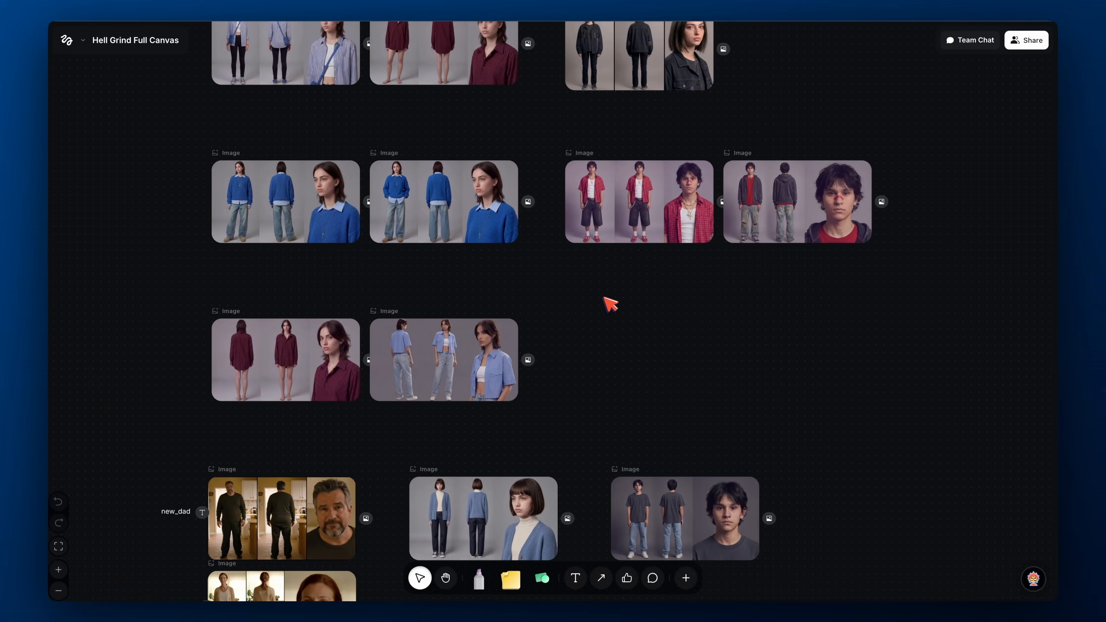
Download the first blue-sweater character sheet from the canvas into the 21&23 folder as Lulu_teenage.png
scroll(518, 301, "up", 2)
scroll(514, 332, "up", 3)
scroll(514, 332, "left", 2)
left_click(289, 275)
right_click(289, 277)
left_click(337, 430)
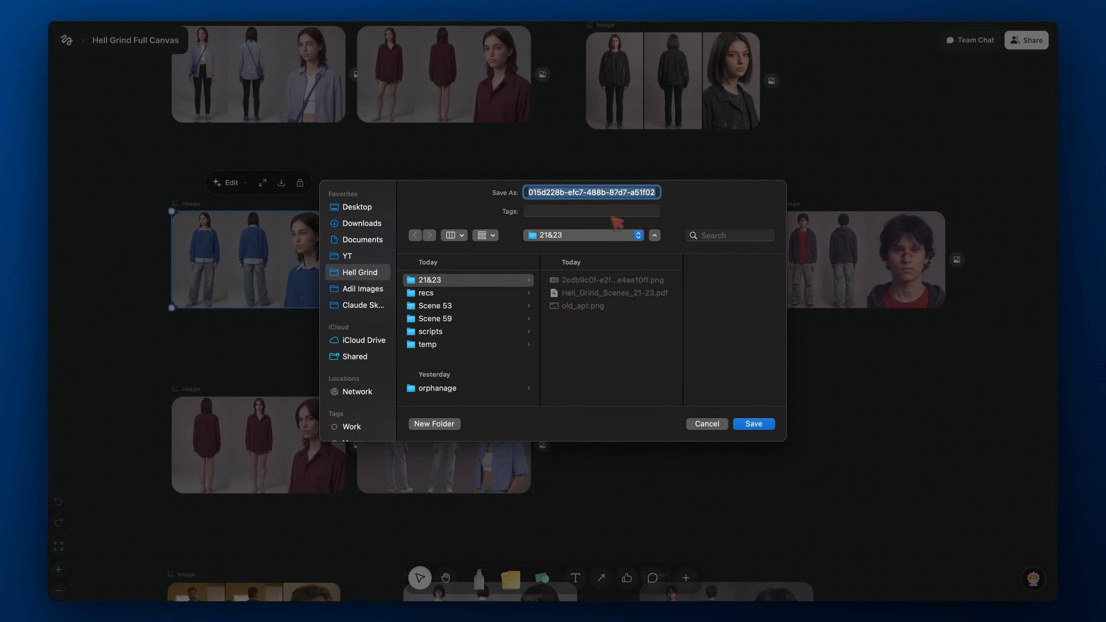
type("Lulu")
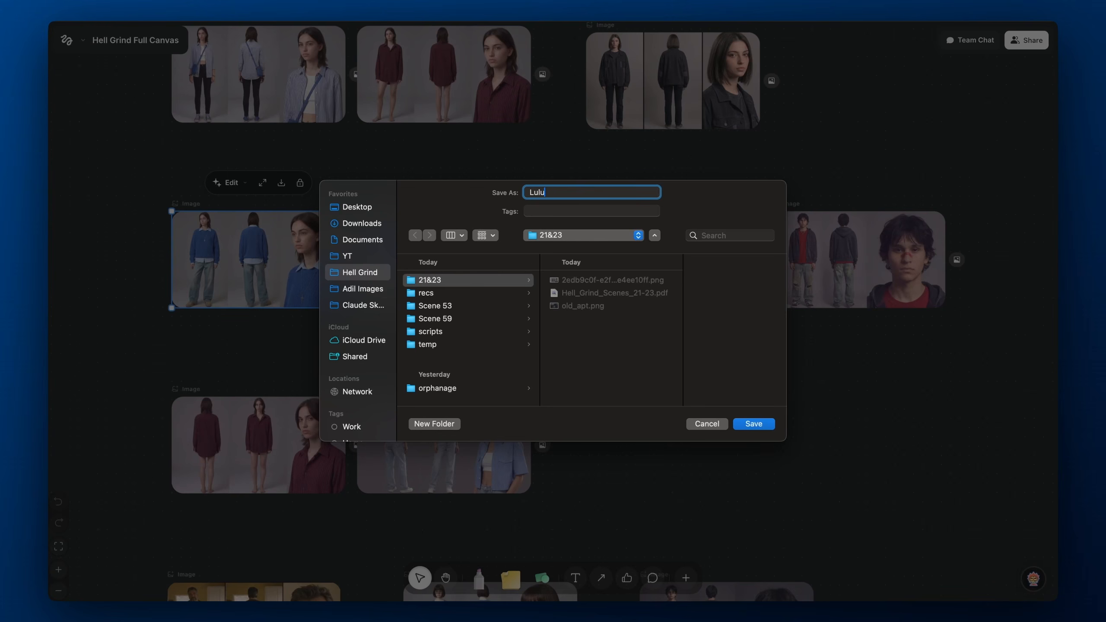
key("Return")
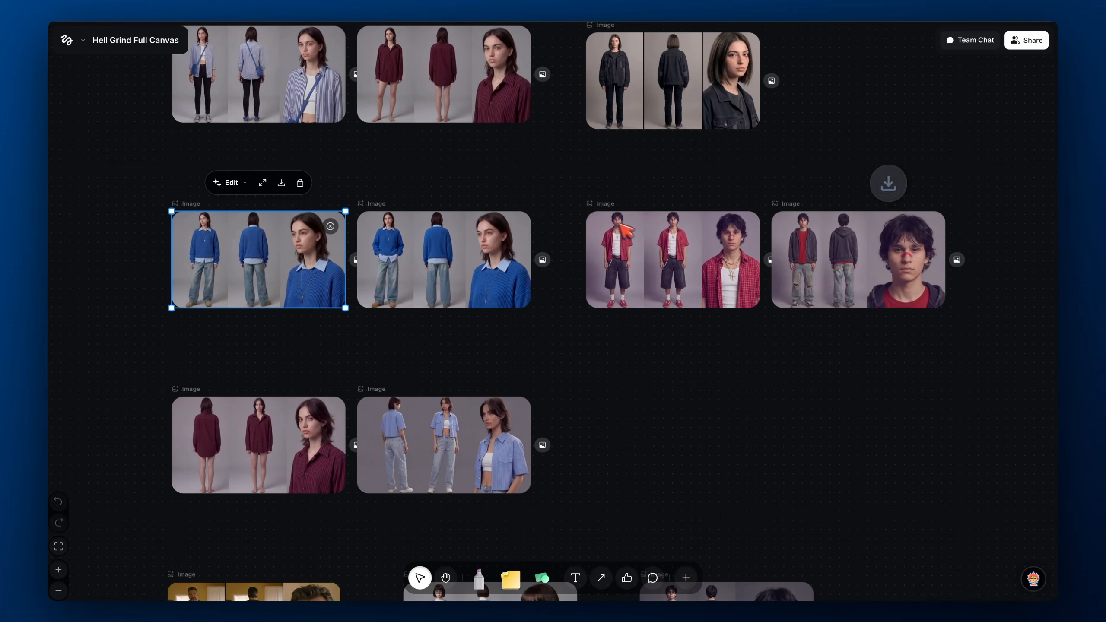
Download the character sheet of the boy in the dark hoodie and red T-shirt as Roko_teenage.png in the 21&23 folder
scroll(668, 261, "up", 10)
scroll(668, 264, "up", 5)
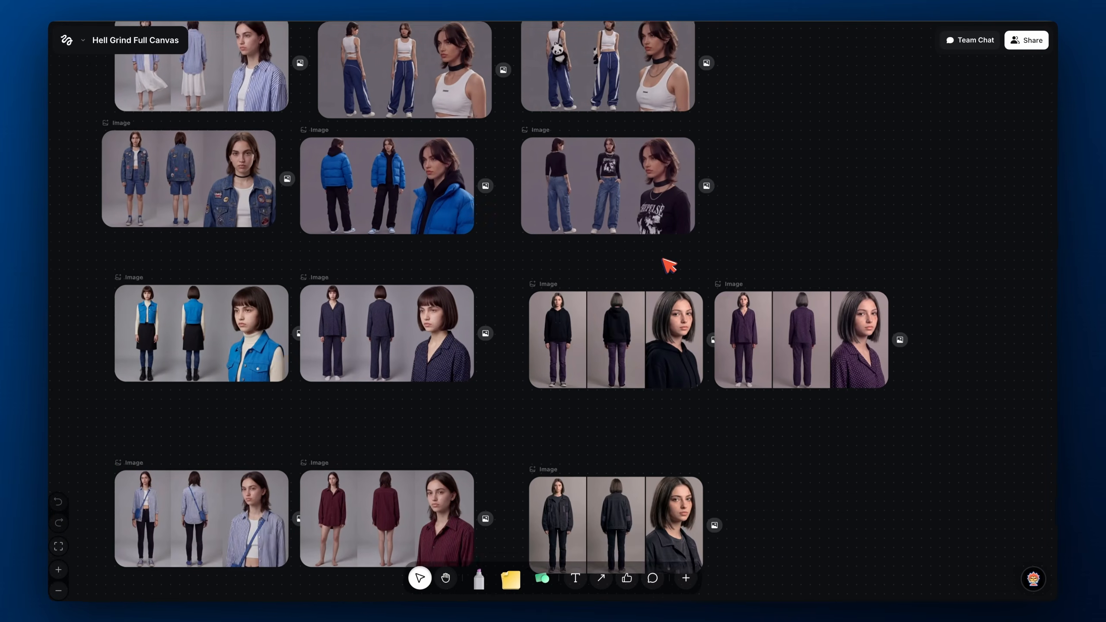
scroll(663, 259, "down", 11)
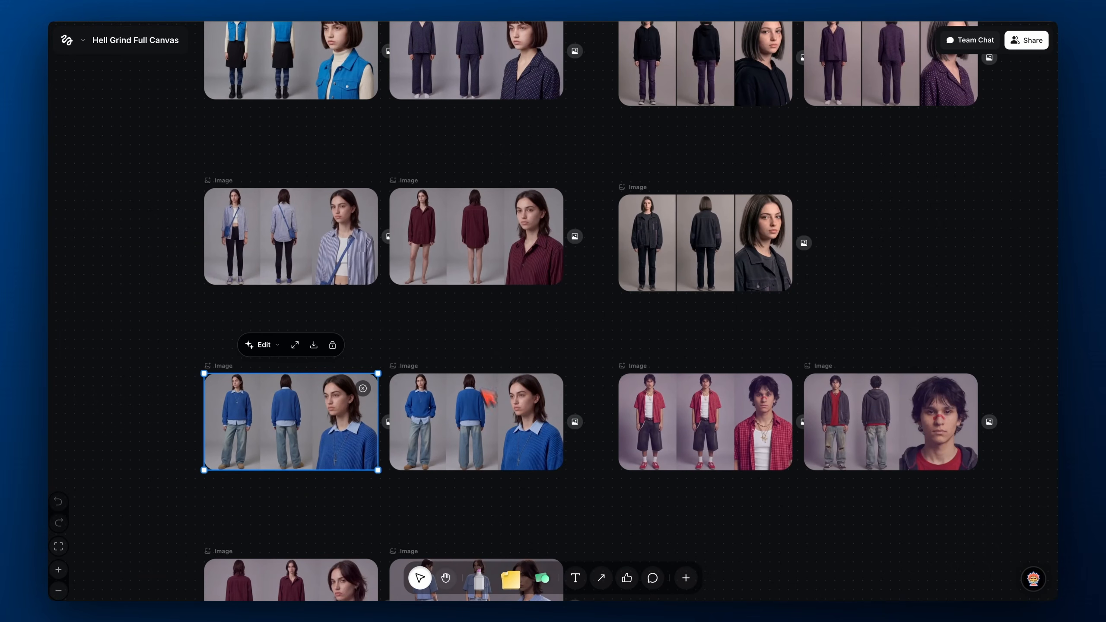
left_click(882, 451)
scroll(882, 451, "right", 2)
right_click(885, 444)
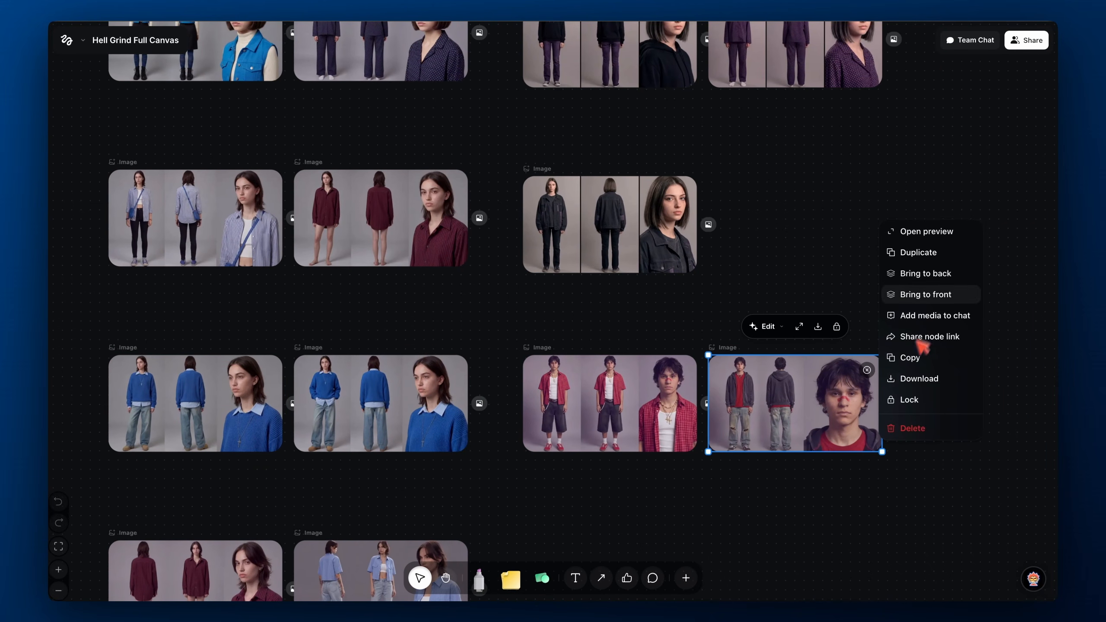
left_click(913, 378)
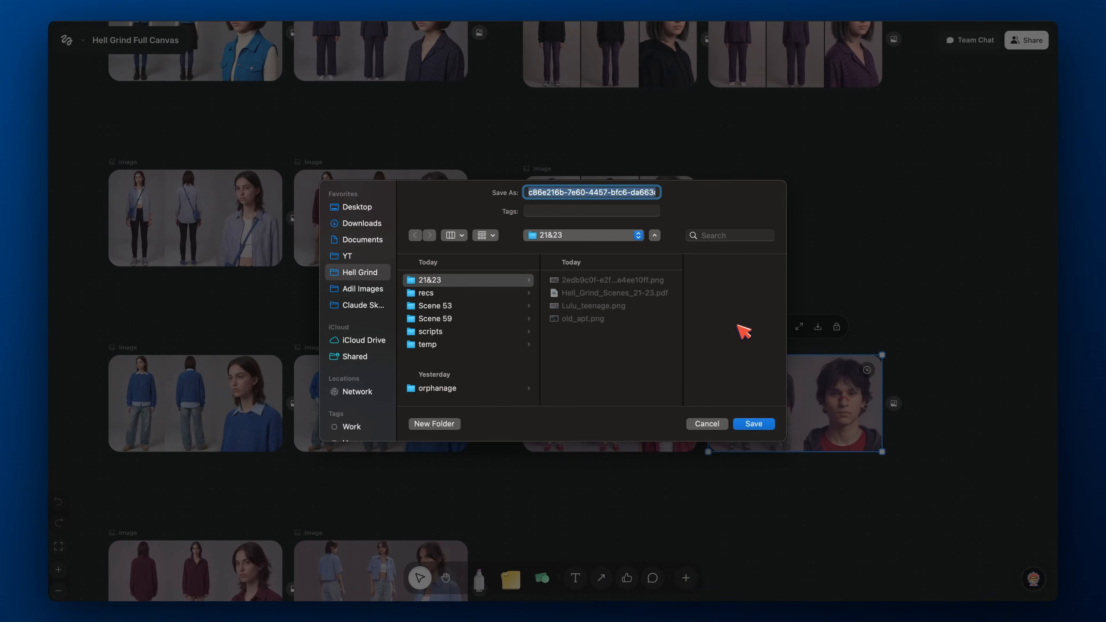
type("Rok")
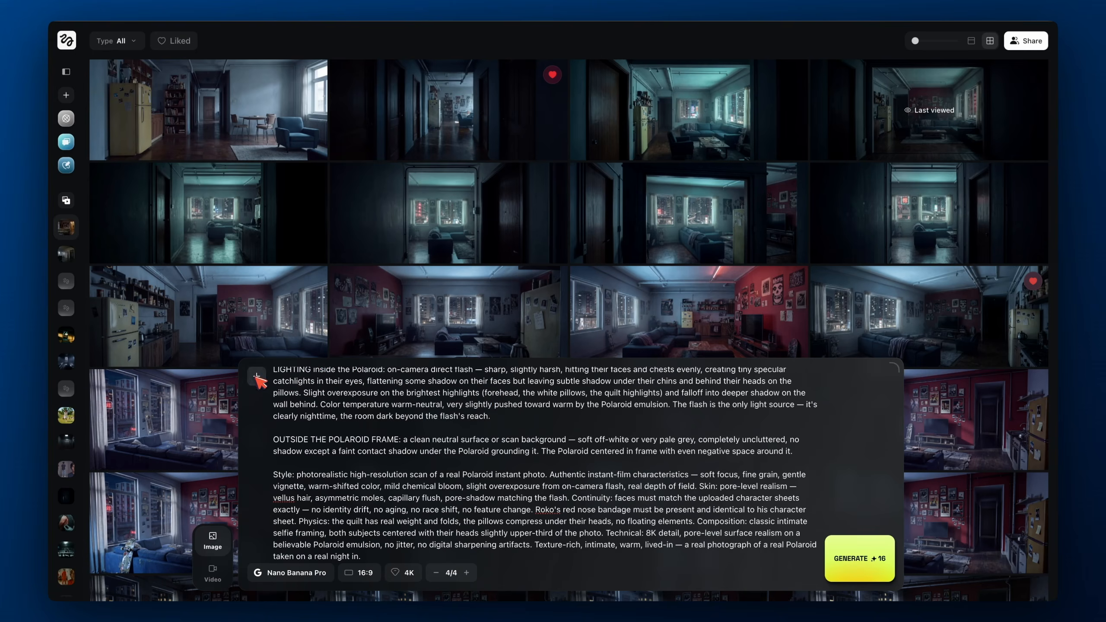
Switch to the image generator and upload Lulu_teenage.png and Roko_teenage.png as reference images for the Polaroid prompt
left_click(257, 376)
left_click(496, 263)
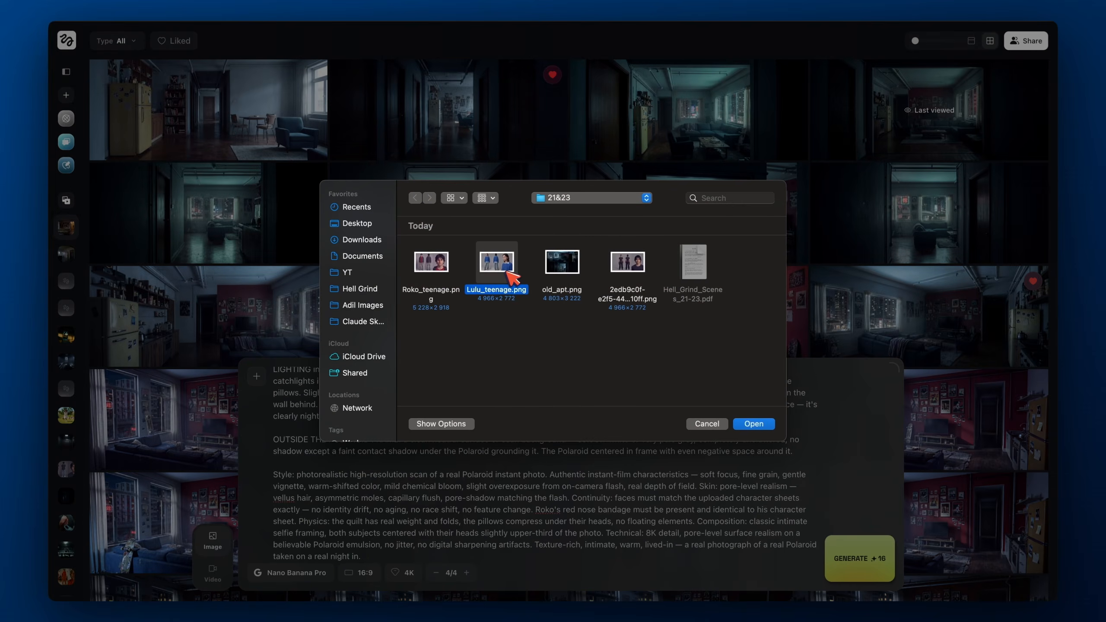
key("shift+Left")
key("Return")
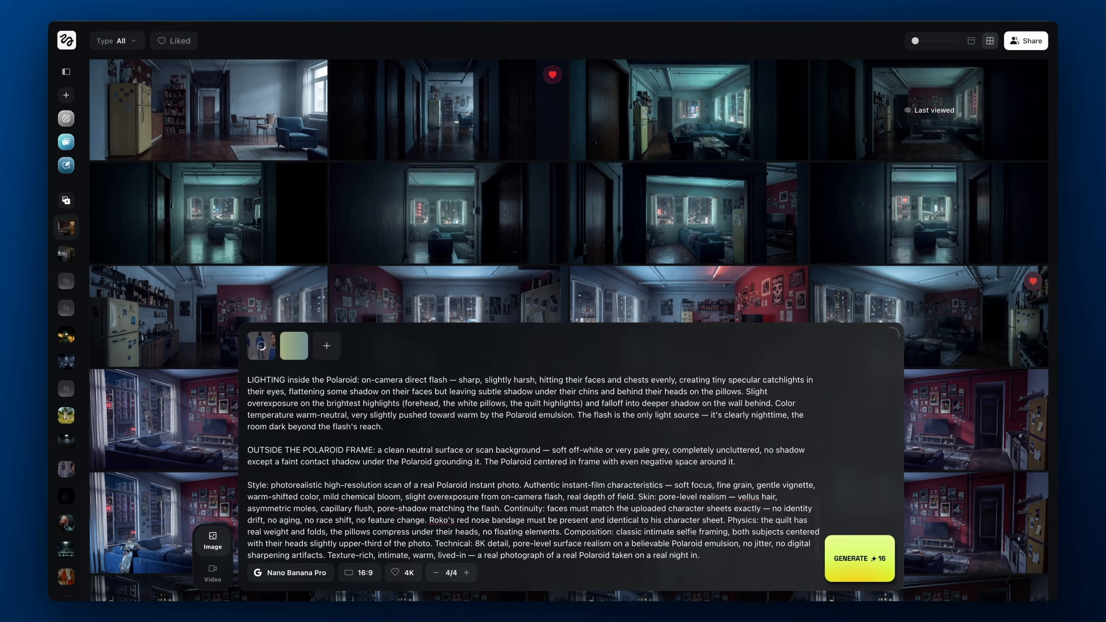
Insert an Image 1 reference before the LULU paragraph and Image 2 before the ROKO paragraph, and generate the Polaroid images
left_click(248, 448)
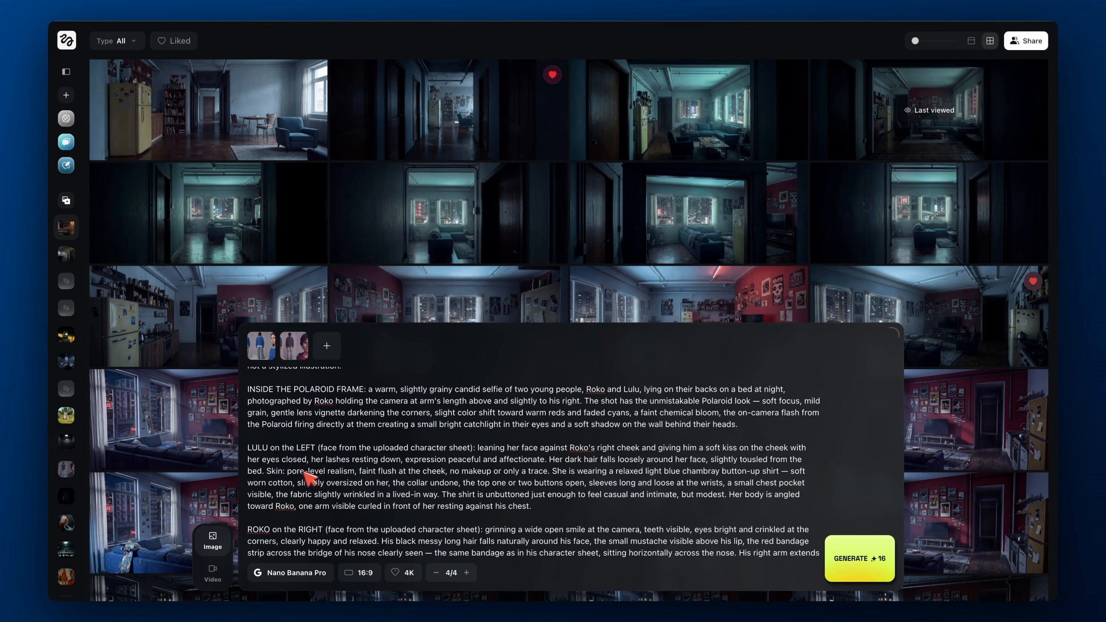
type("@")
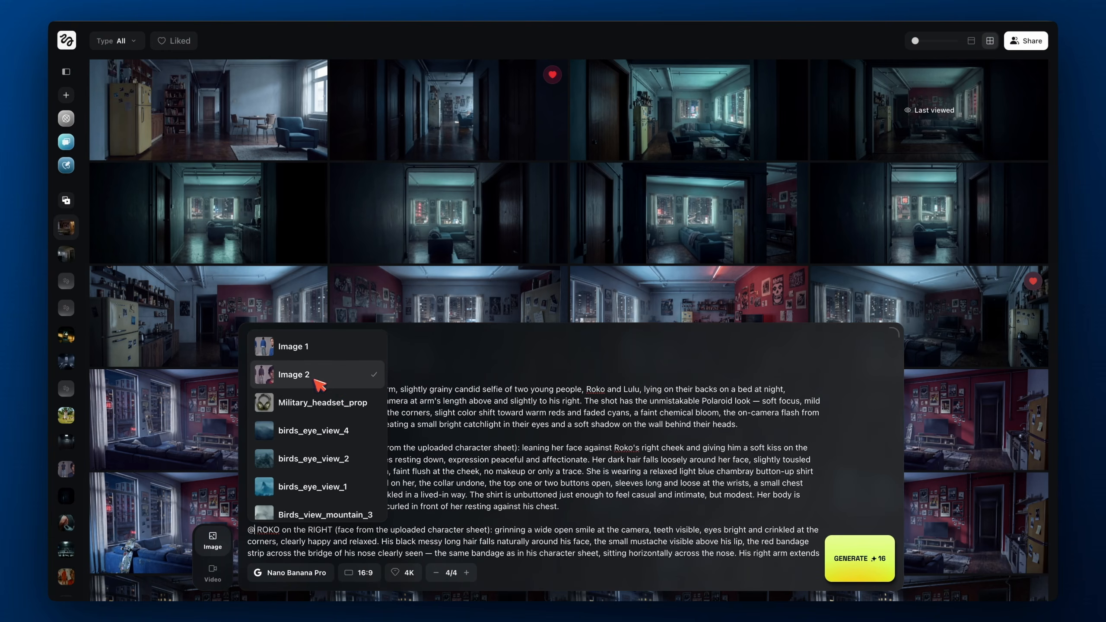
left_click(315, 375)
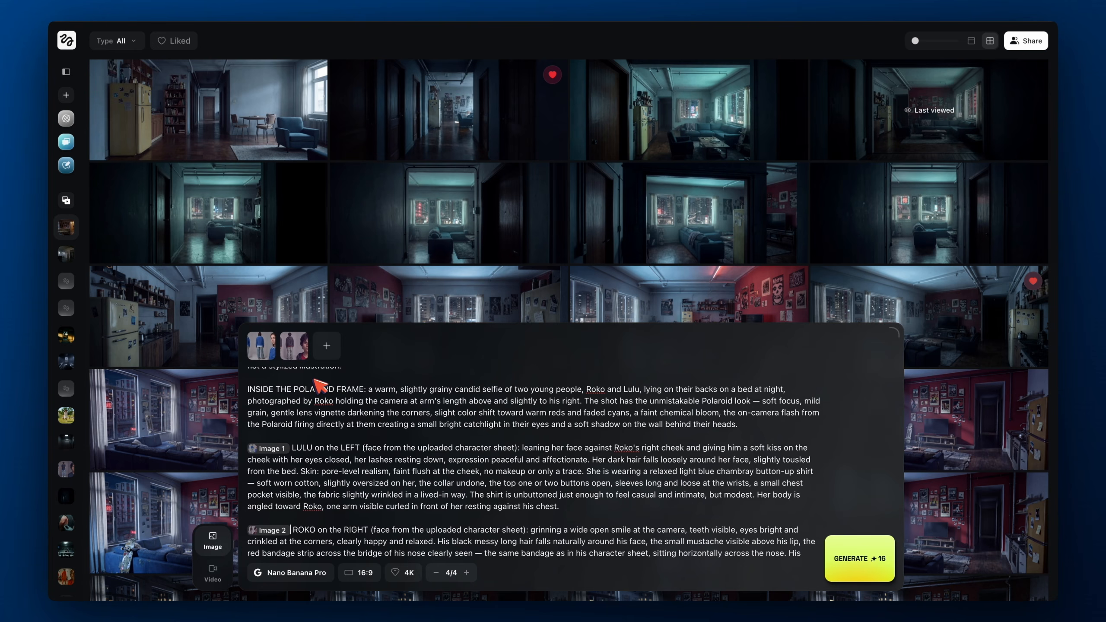
left_click(859, 559)
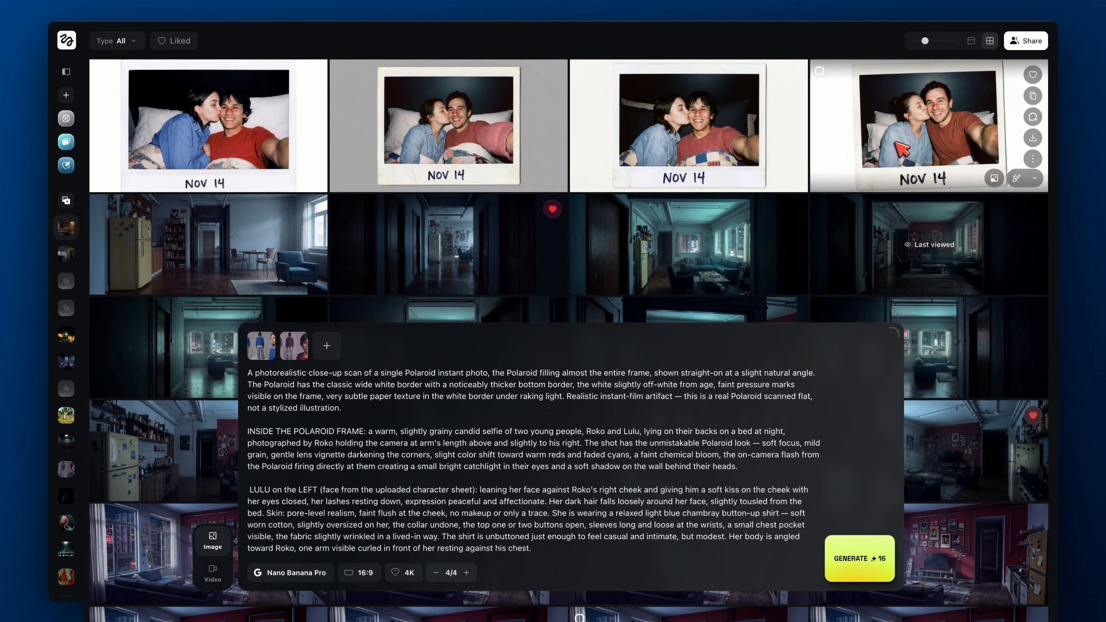
Inspect the fourth Polaroid result and its uploaded reference image, and return to the gallery
left_click(890, 151)
left_click(884, 152)
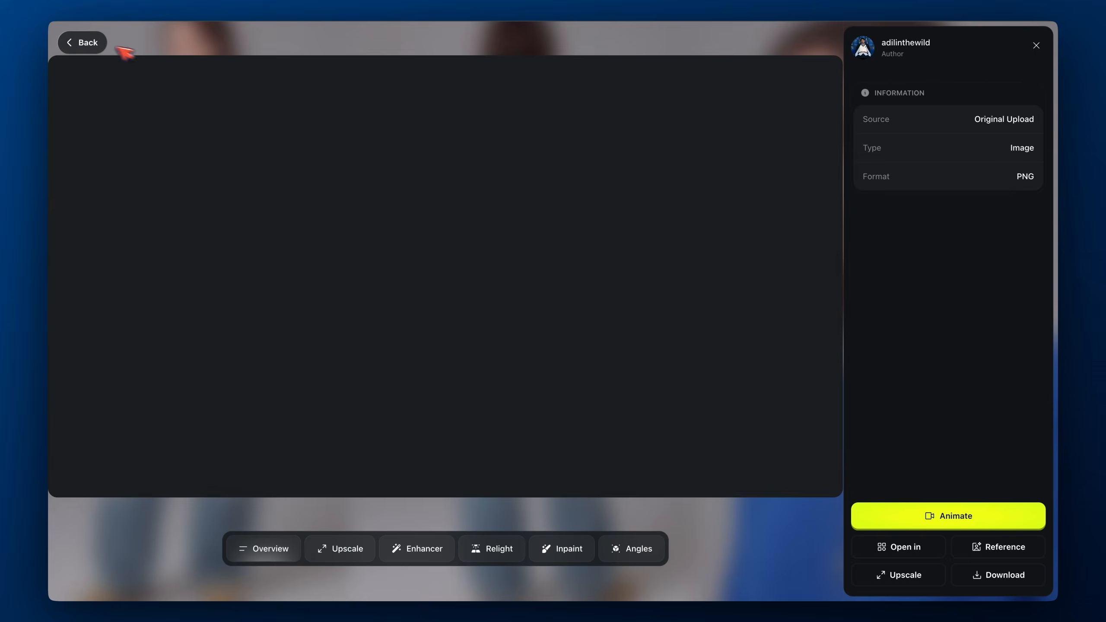
left_click(103, 43)
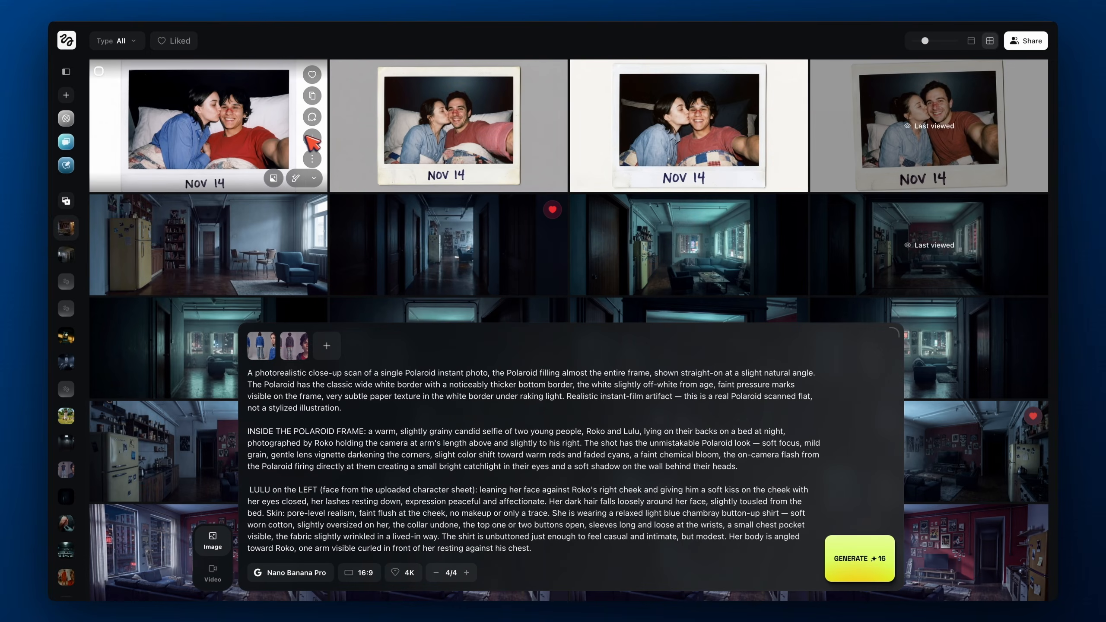
Like the first Polaroid result and download it into the 21&23 folder as polaroid
left_click(311, 74)
left_click(311, 138)
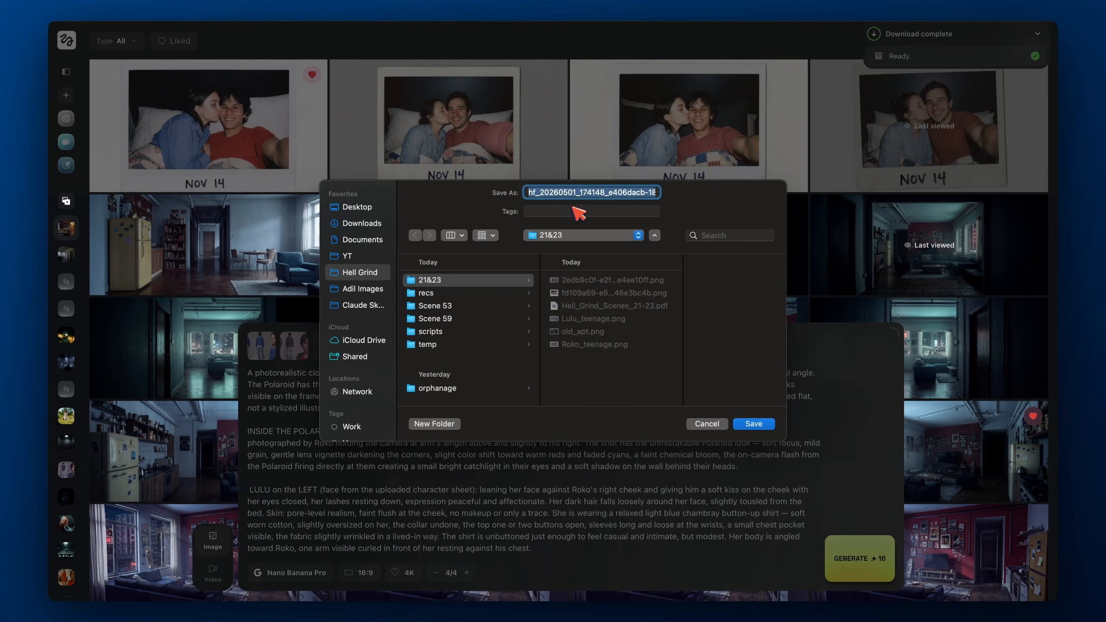
type("polaroid")
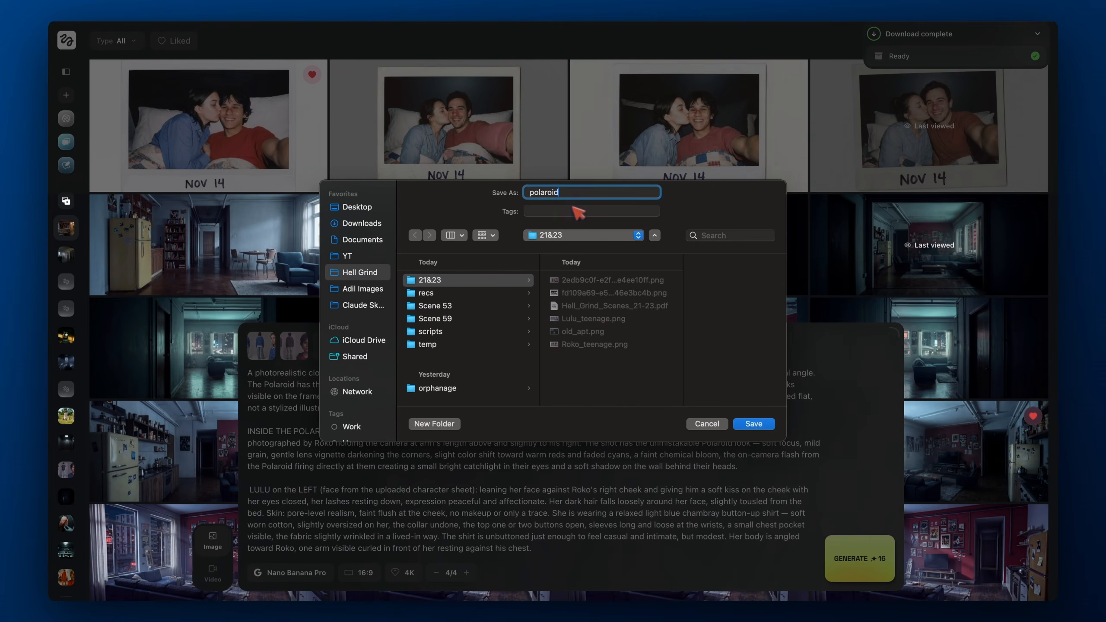
key("Return")
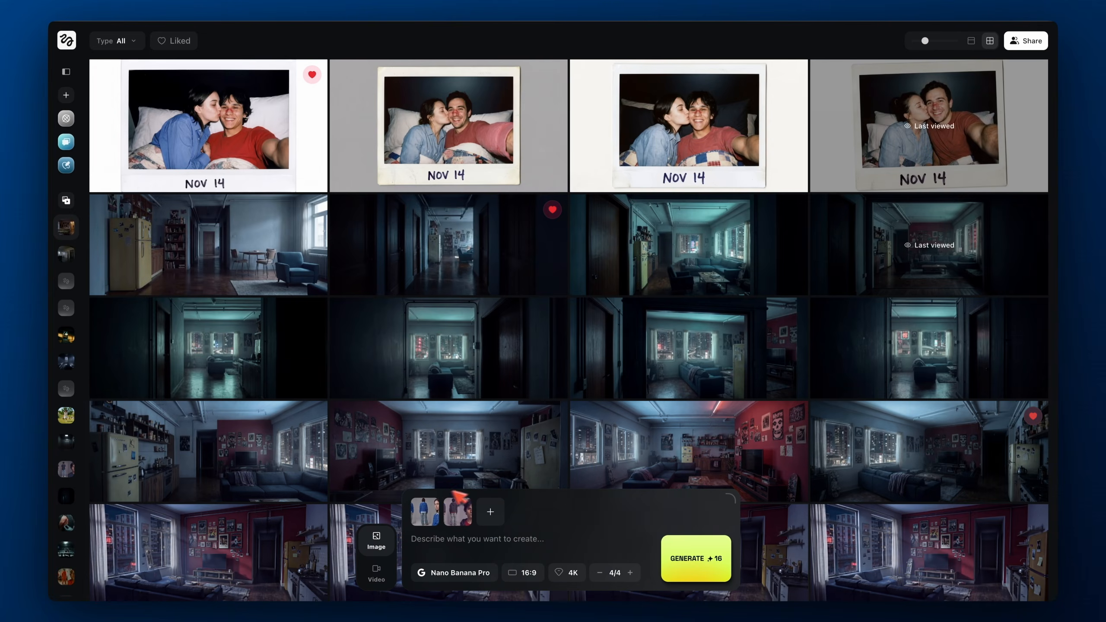
Remove both reference images and write the prompt "A close up of handwritten note on a blue sticky note that reads"
left_click(436, 499)
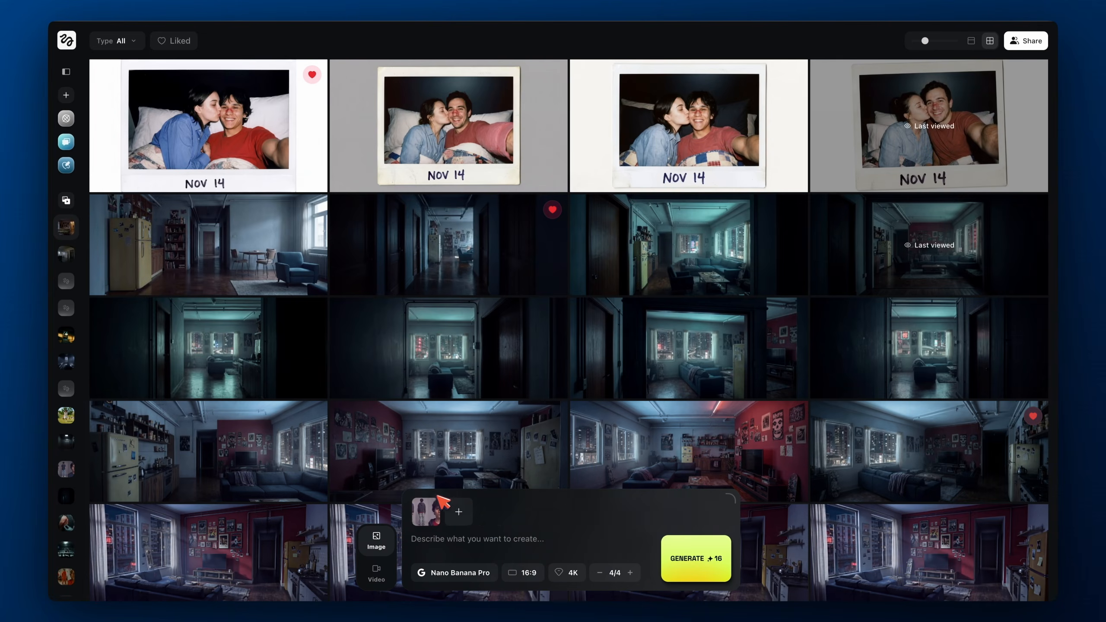
left_click(437, 500)
left_click(462, 547)
type("A close up of handwitten note")
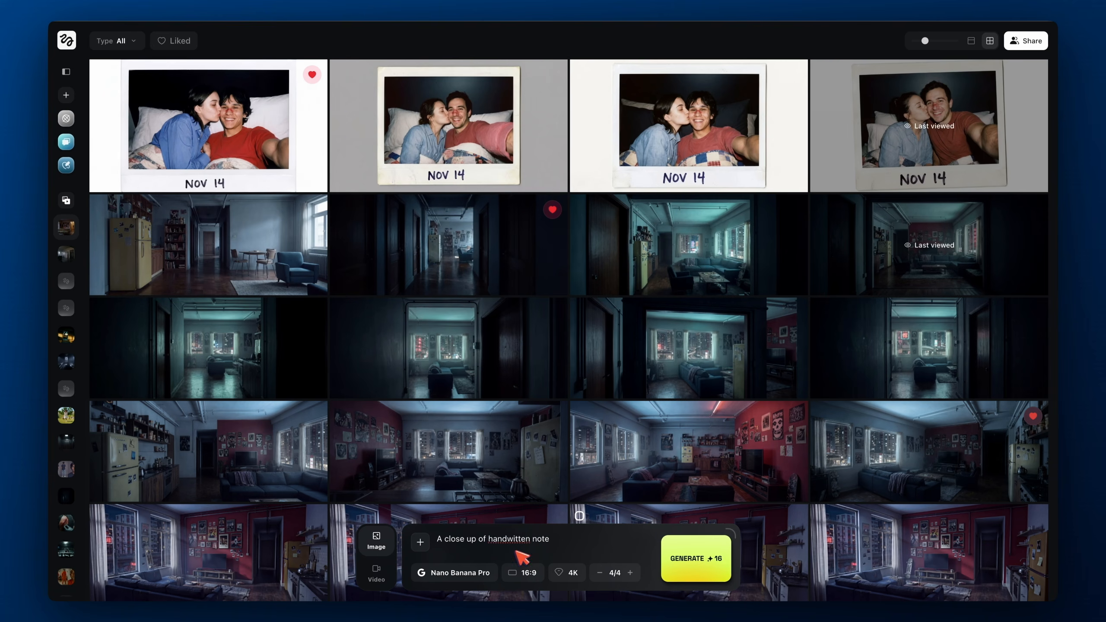
type("r")
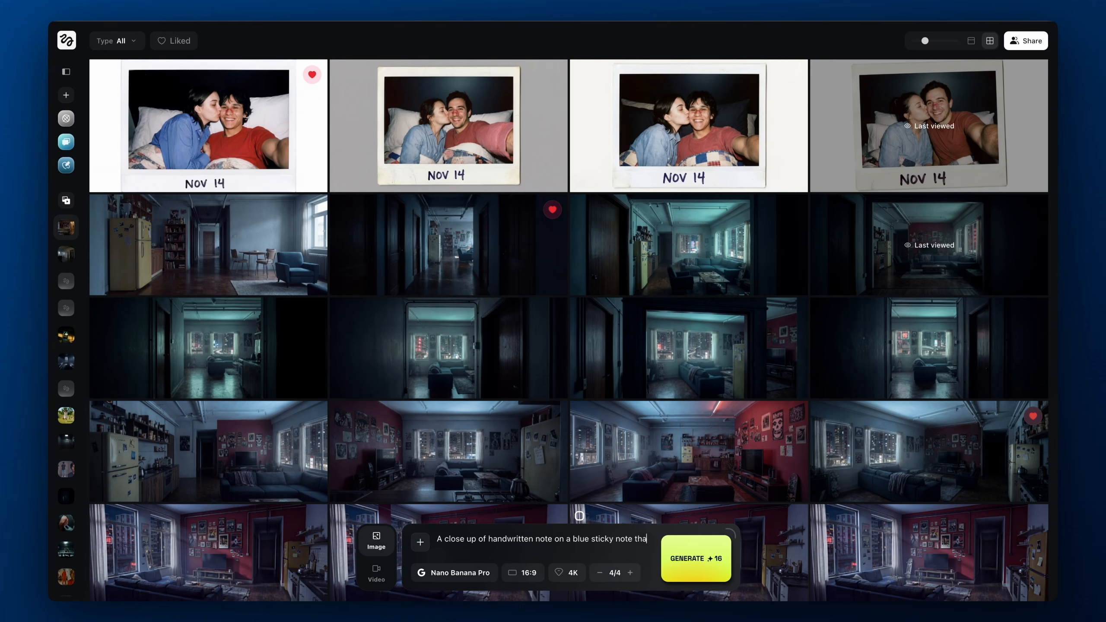
type("reads")
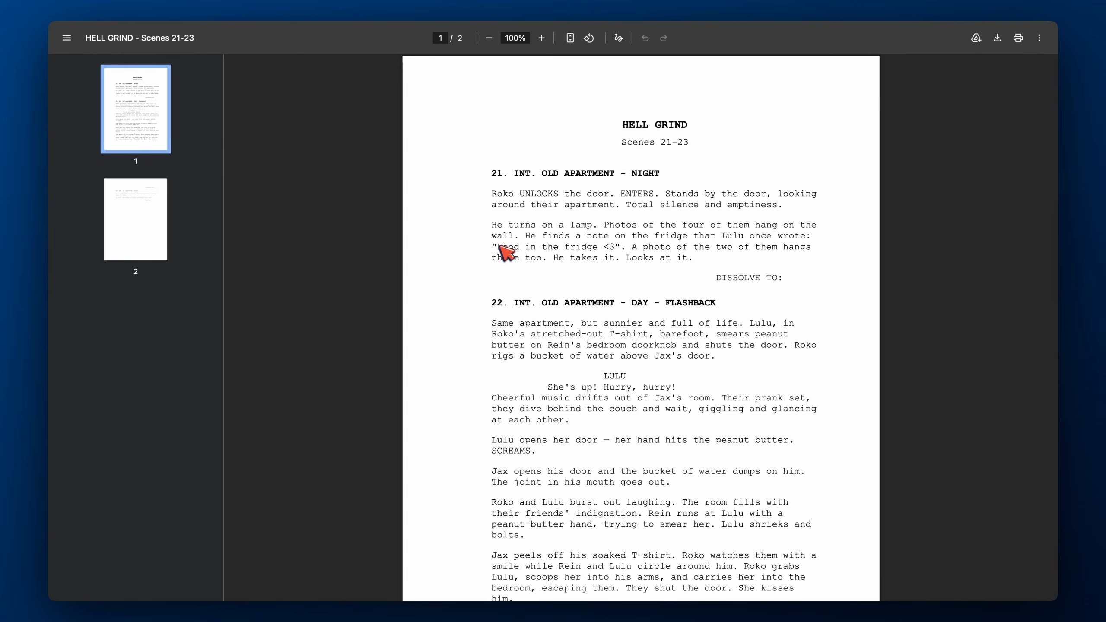
Copy the fridge note text "Food in the fridge <3" from scene 21 of the script and append it to the prompt after a colon
left_click_drag(501, 246, 615, 250)
key("ctrl+c")
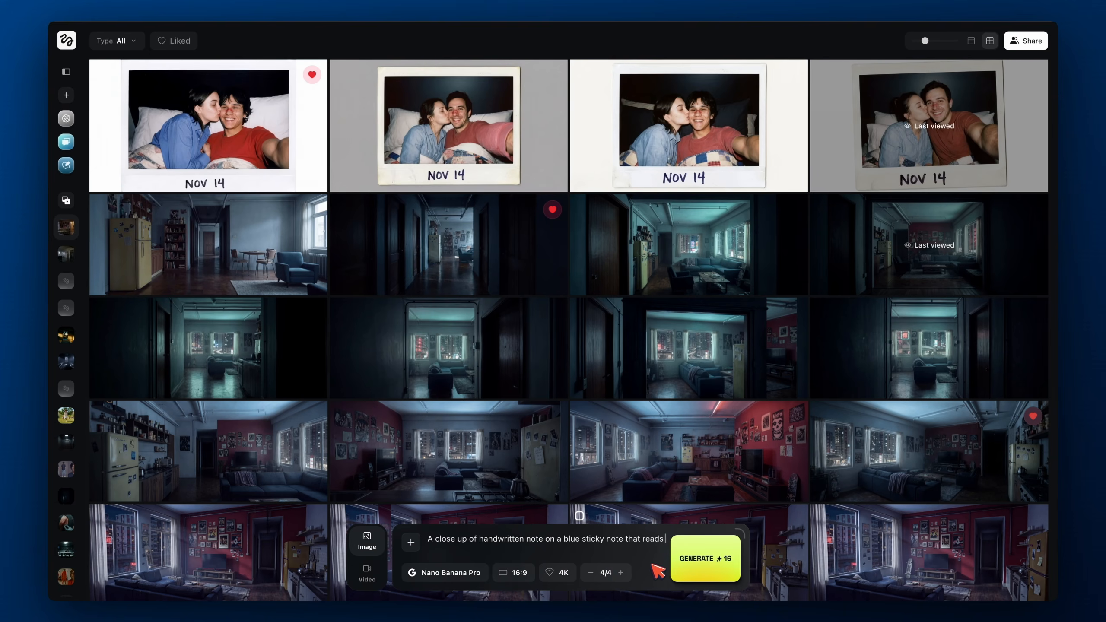
type(":")
key("ctrl+v")
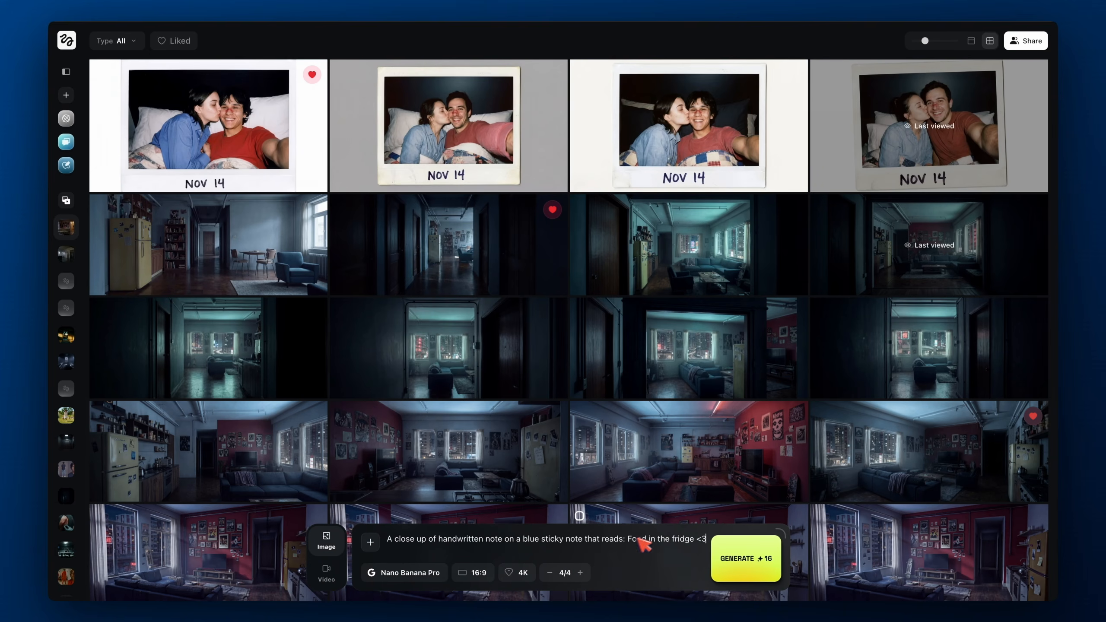
Change "Food" to lowercase "food" in the prompt and generate the sticky note images
left_click(631, 538)
key("BackSpace")
type("f")
left_click(745, 558)
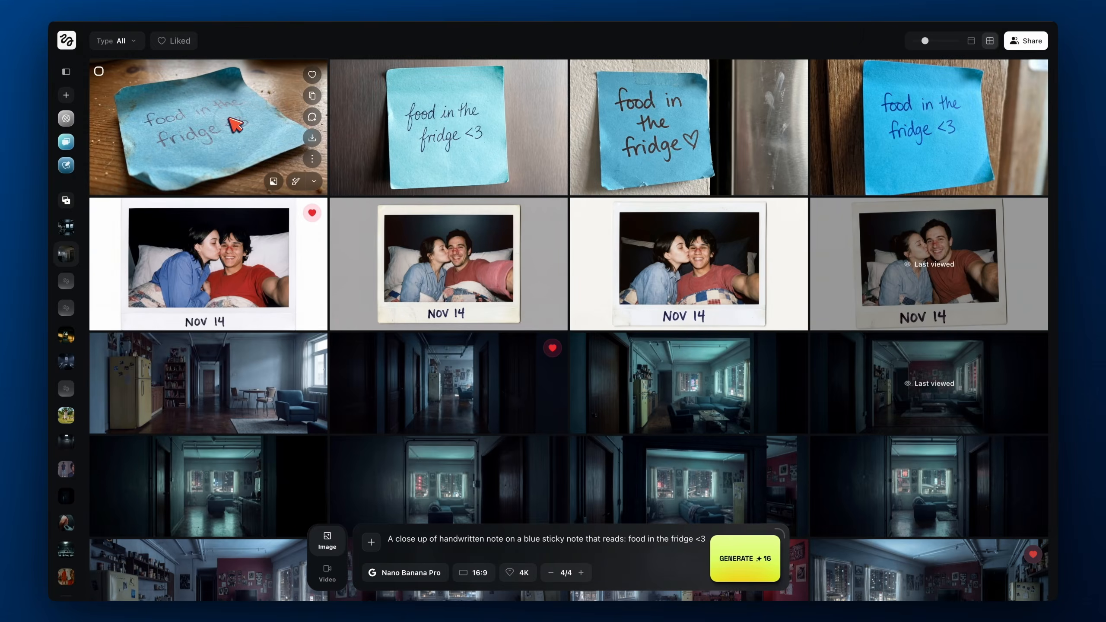
Open the first sticky note result, like it, and download it into the 21&23 folder as note
left_click(235, 119)
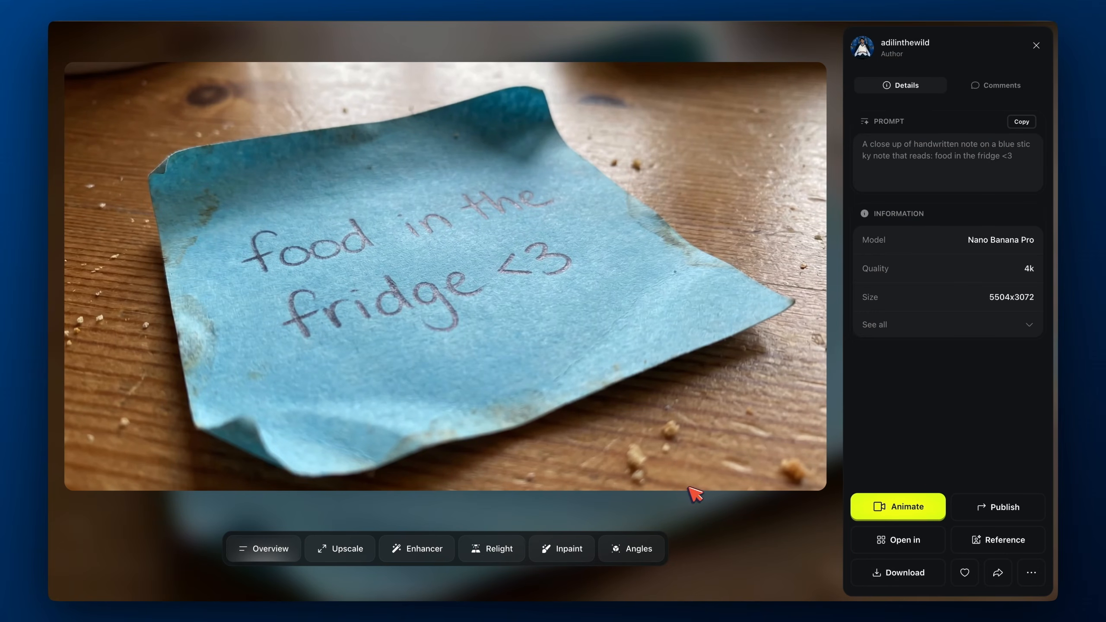
left_click(971, 574)
left_click(906, 573)
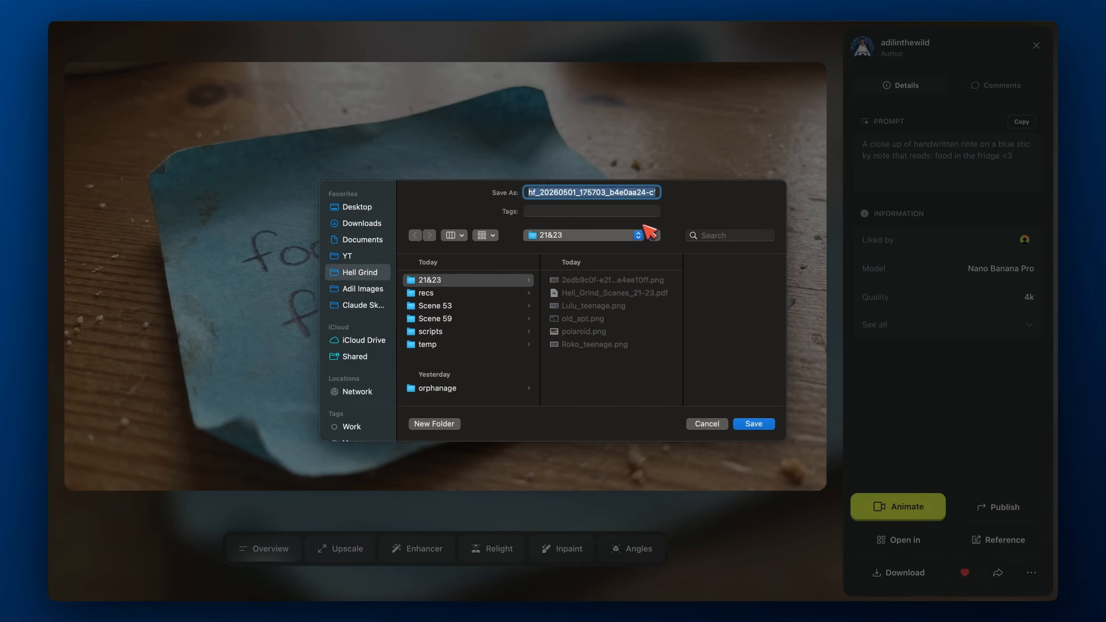
type("note")
key("Return")
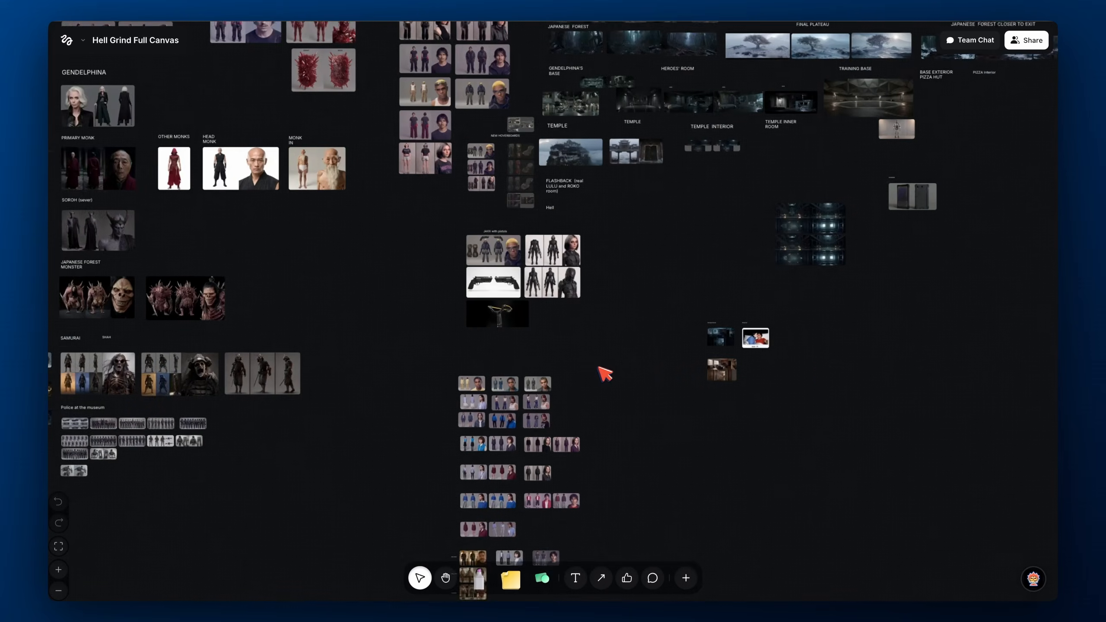
Examine the Old Apartment night and day images and the Polaroid on the Hell Grind Full Canvas
scroll(830, 367, "up", 2)
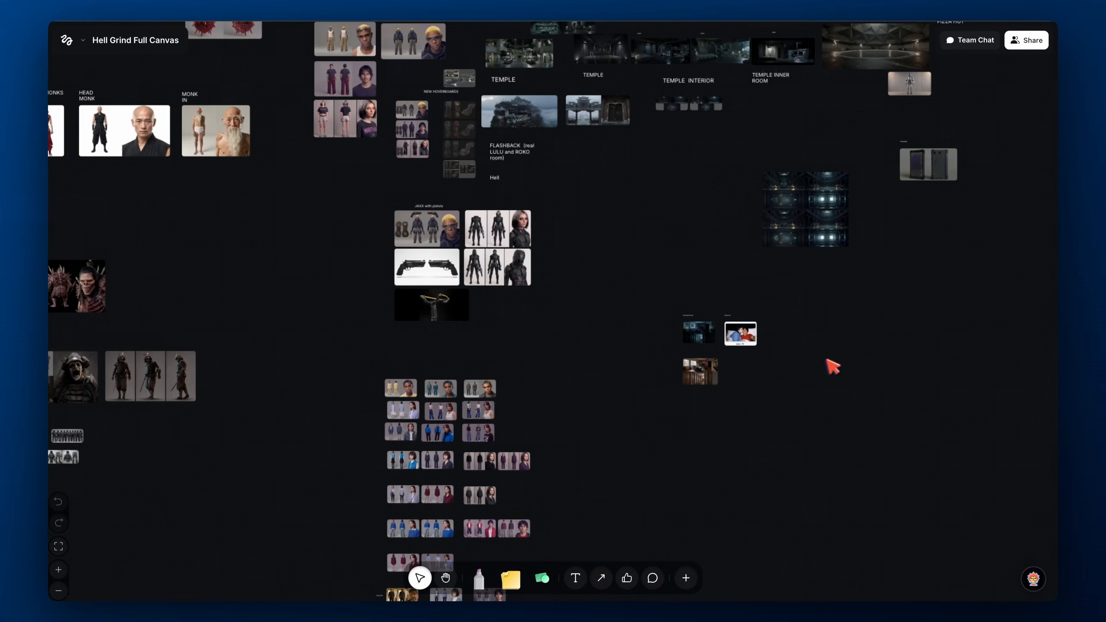
scroll(813, 354, "right", 3)
scroll(714, 367, "up", 15)
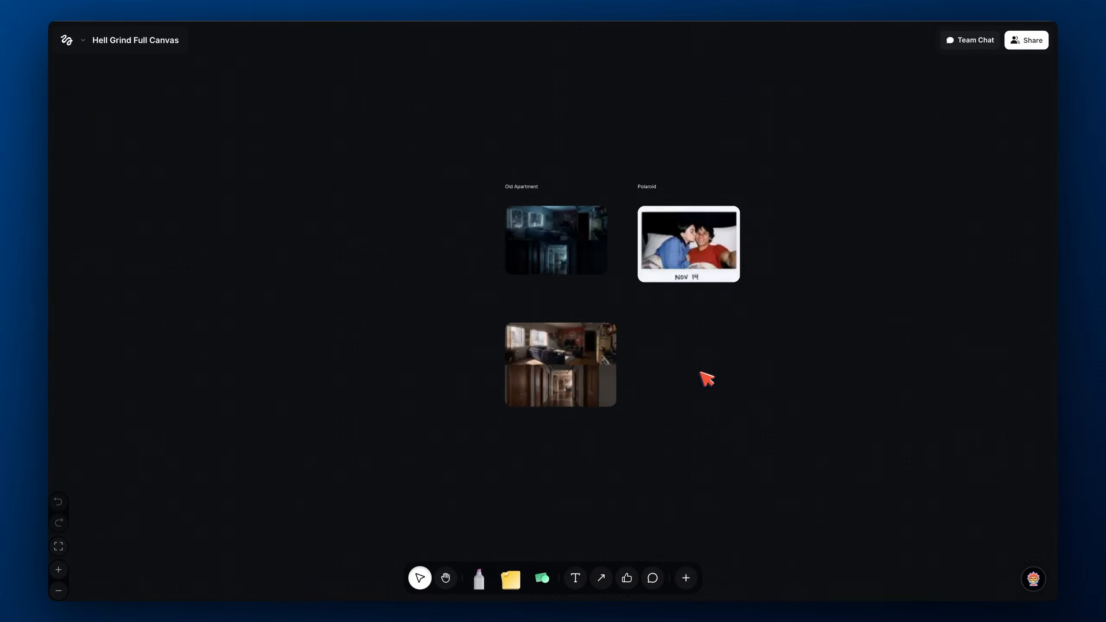
scroll(649, 362, "up", 5)
scroll(648, 361, "left", 3)
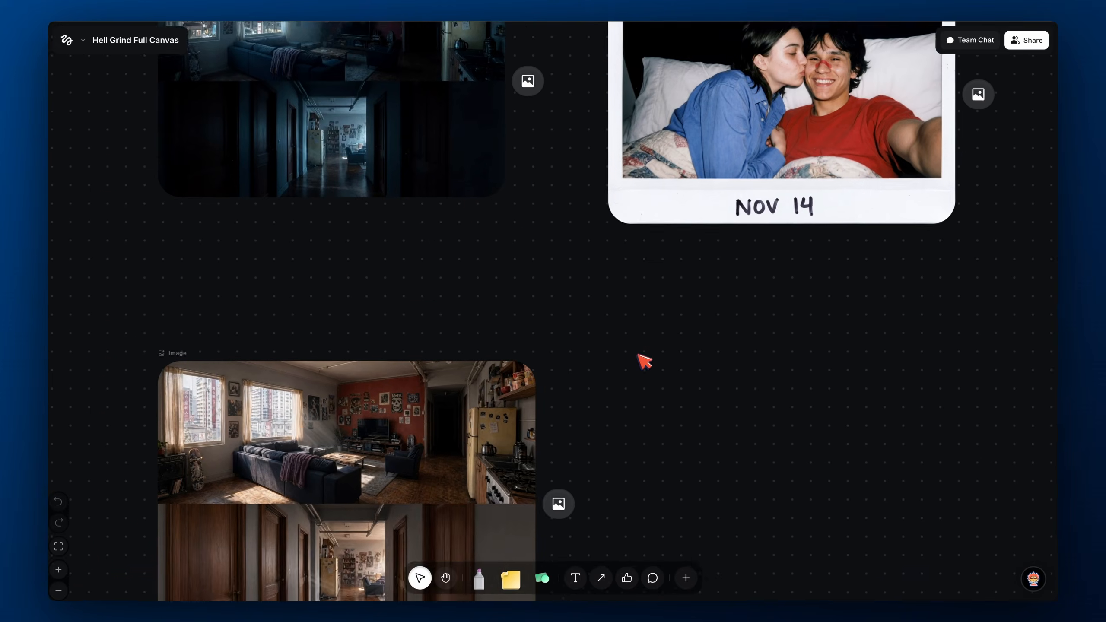
scroll(658, 344, "down", 5)
scroll(664, 336, "up", 4)
scroll(609, 305, "left", 1)
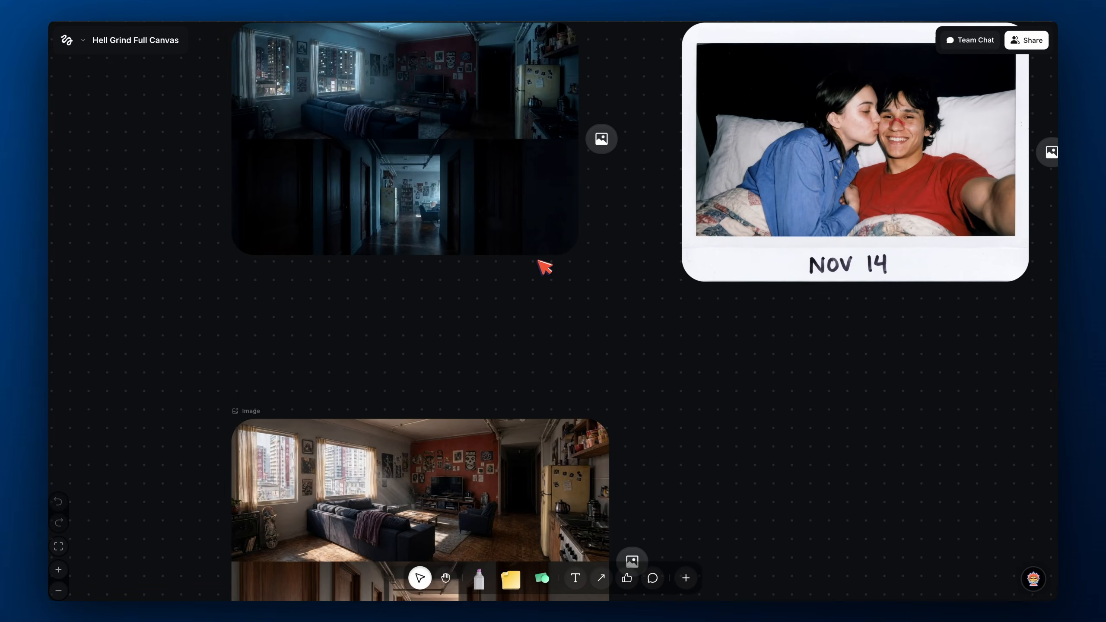
scroll(548, 353, "down", 5)
scroll(553, 352, "up", 8)
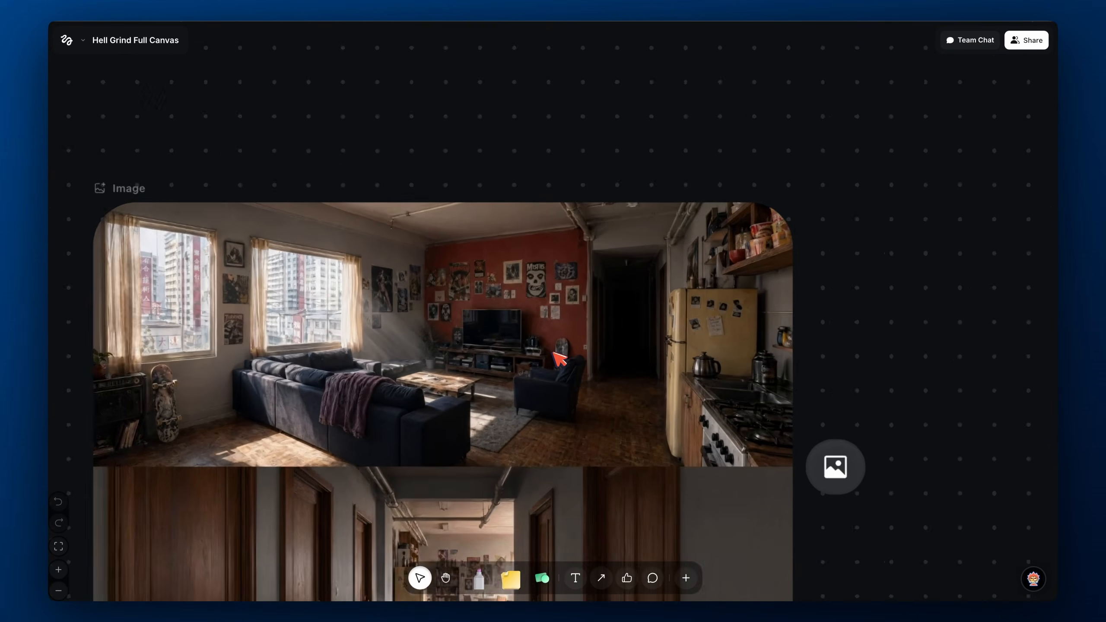
scroll(559, 359, "down", 3)
scroll(560, 359, "left", 2)
scroll(559, 359, "up", 15)
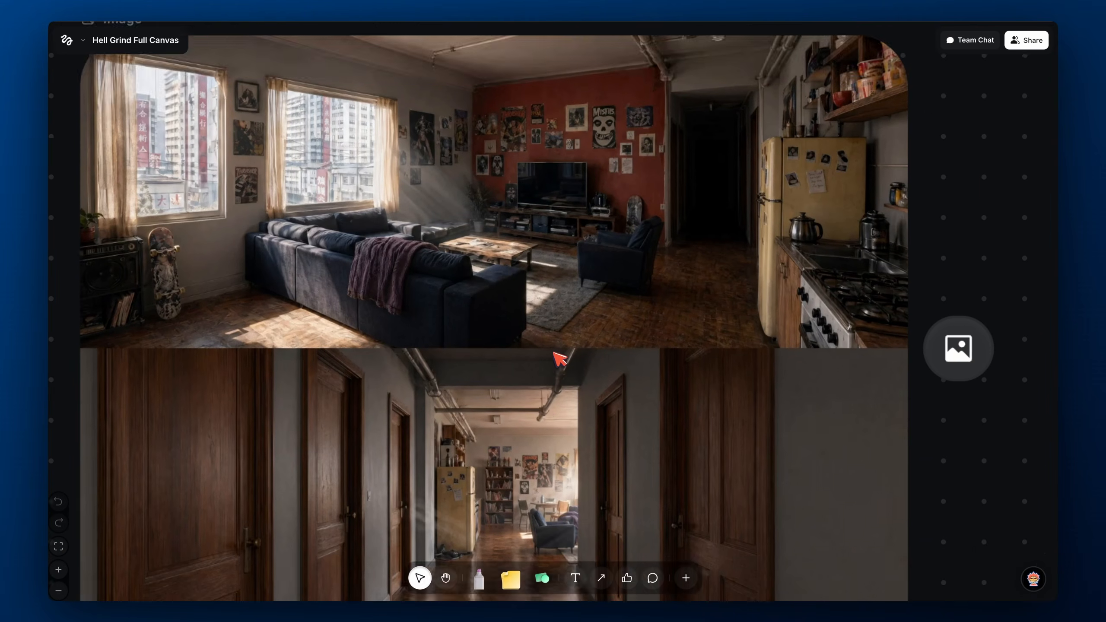
Compare the night and day versions of the Old Apartment, including the living room and hallway views
scroll(559, 360, "up", 2)
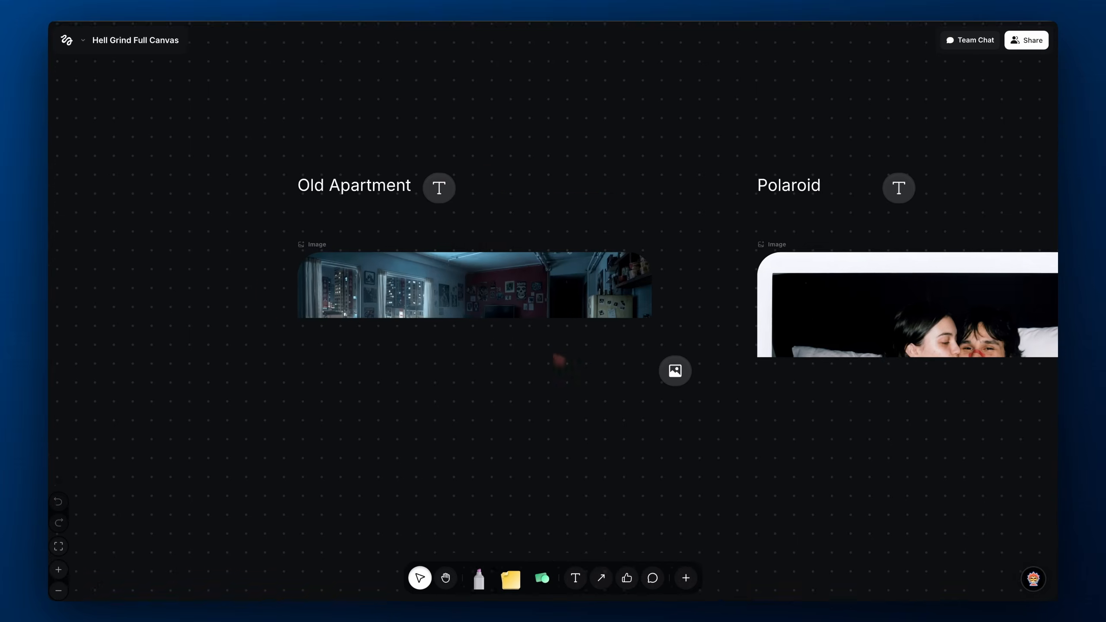
scroll(560, 360, "down", 5)
scroll(559, 360, "left", 2)
scroll(553, 355, "up", 3)
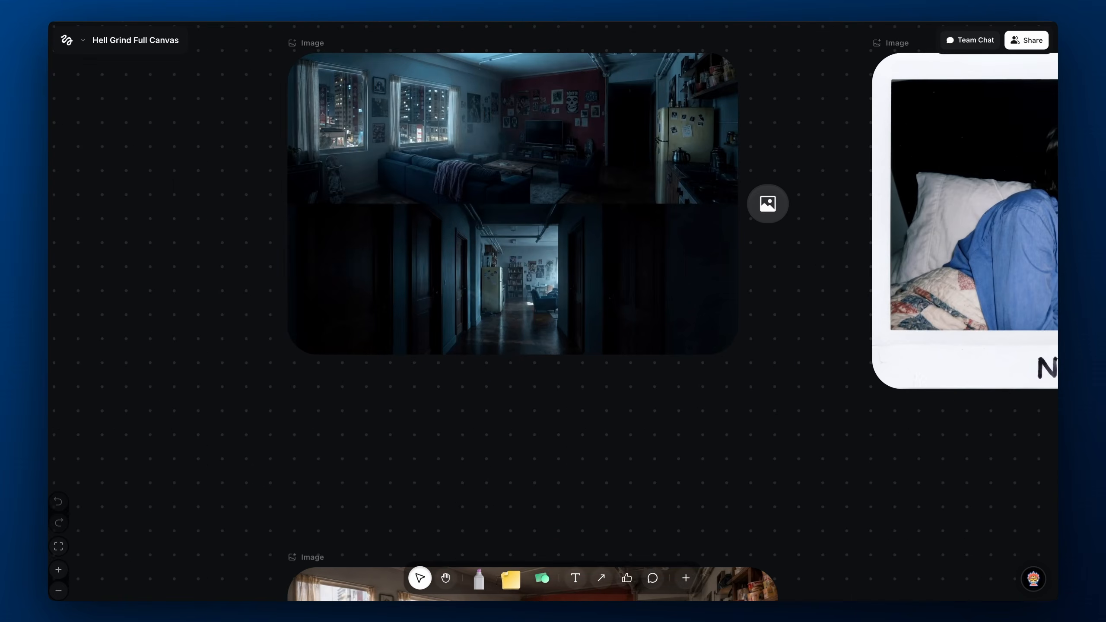
scroll(553, 355, "down", 5)
scroll(553, 355, "up", 6)
scroll(553, 355, "up", 1)
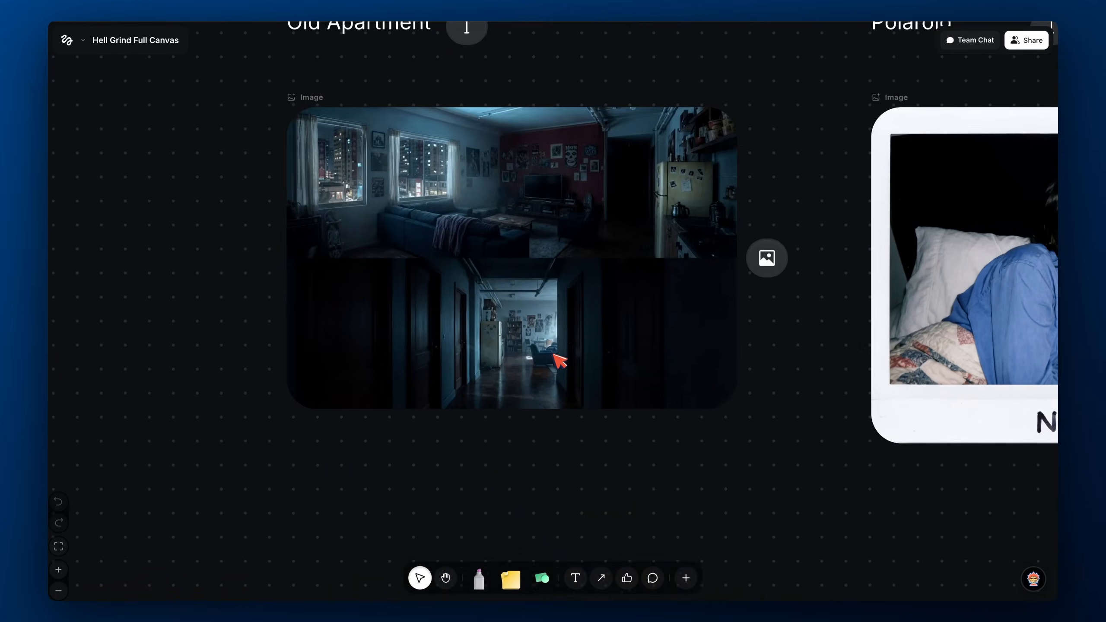
scroll(553, 355, "down", 10)
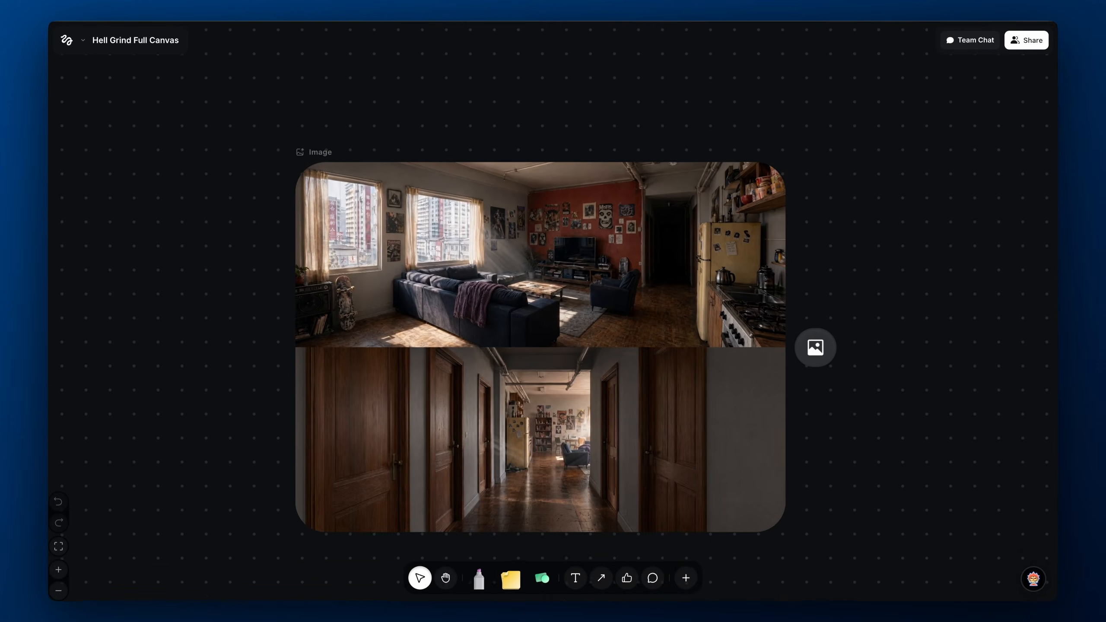
scroll(553, 355, "up", 7)
scroll(559, 360, "down", 7)
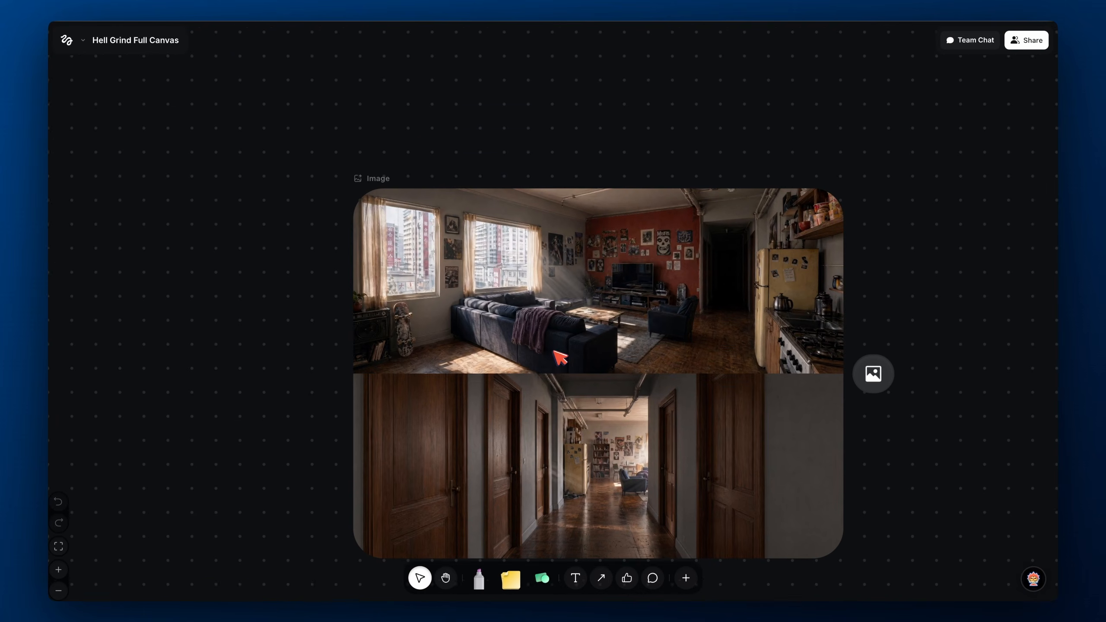
scroll(603, 367, "up", 11)
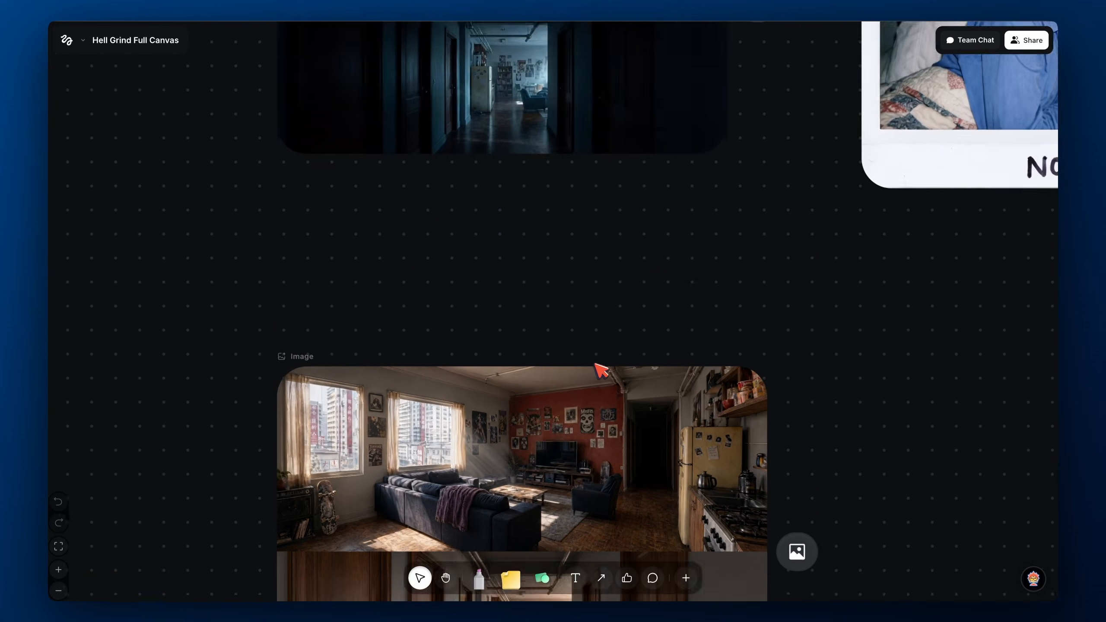
scroll(603, 367, "down", 4)
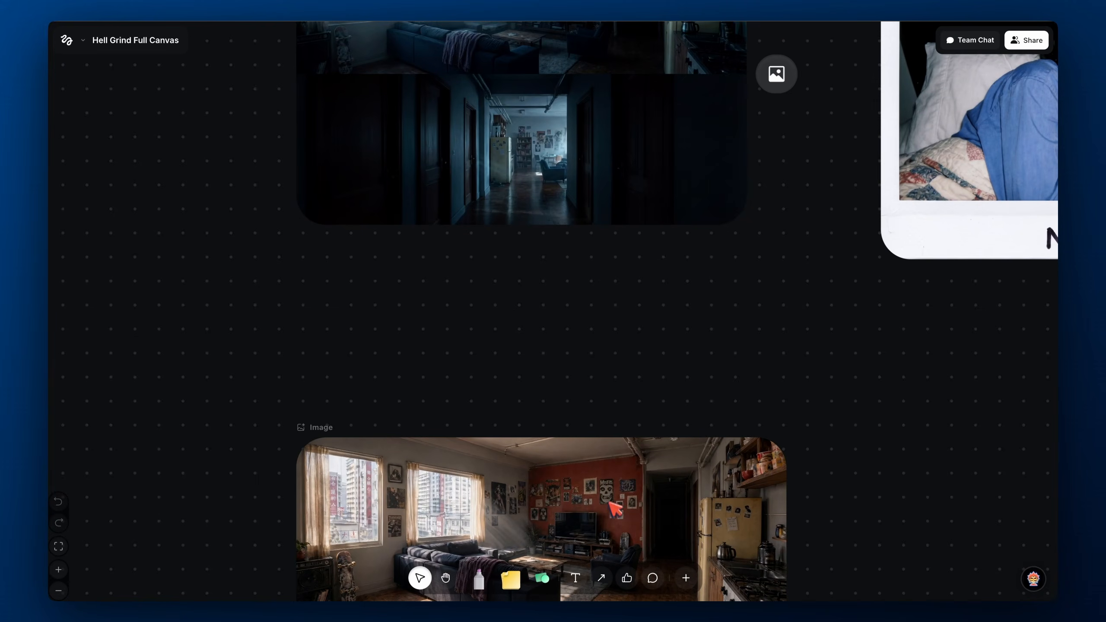
scroll(603, 367, "down", 1)
left_click(745, 435)
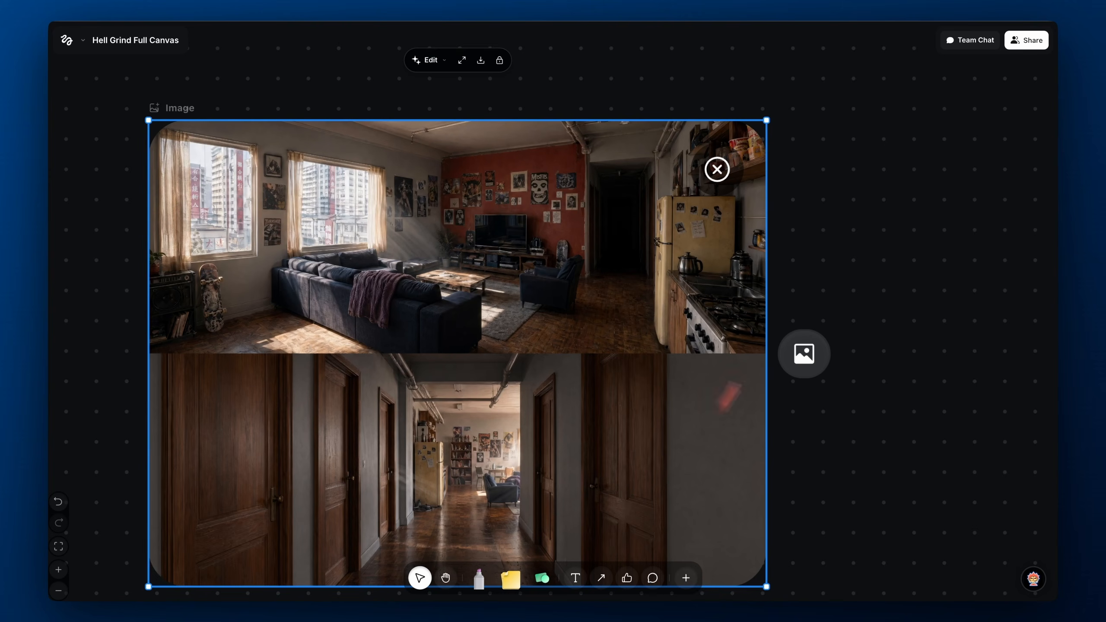
Add the "food in the fridge <3" note image to the canvas, placing it below the Polaroid and beside the daytime apartment
left_click(871, 18)
left_click_drag(778, 71, 1001, 243)
scroll(916, 272, "right", 10)
scroll(906, 276, "down", 5)
left_click_drag(795, 246, 859, 321)
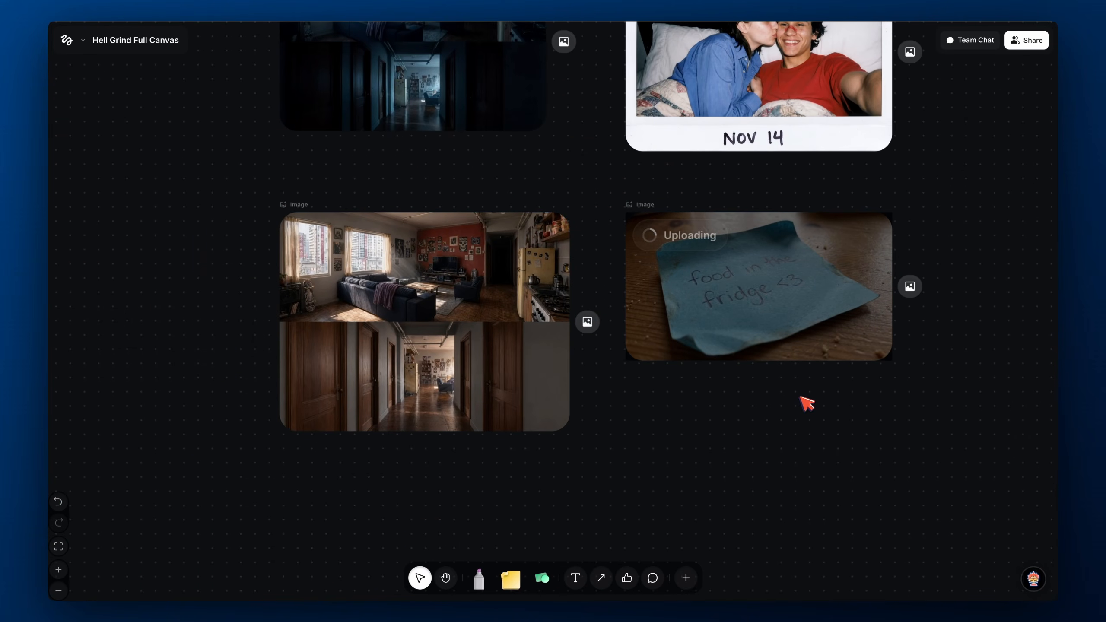
Find the character sheet of the girl in the dark jacket and download it into the 21&23 folder as rein_teenage
scroll(806, 398, "up", 5)
scroll(806, 398, "right", 2)
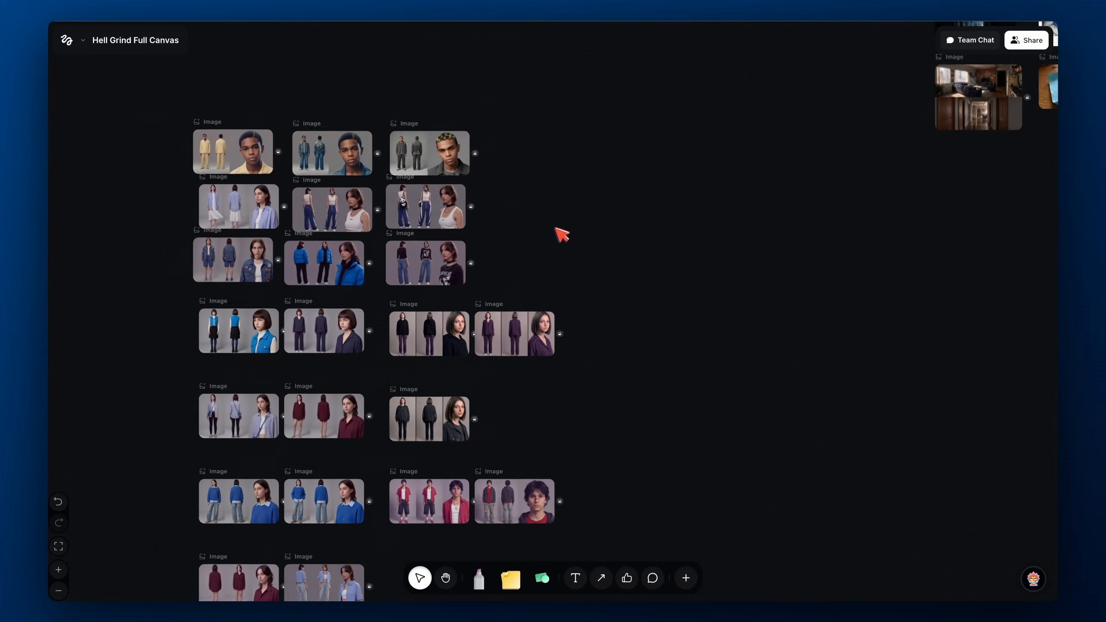
scroll(563, 232, "down", 10)
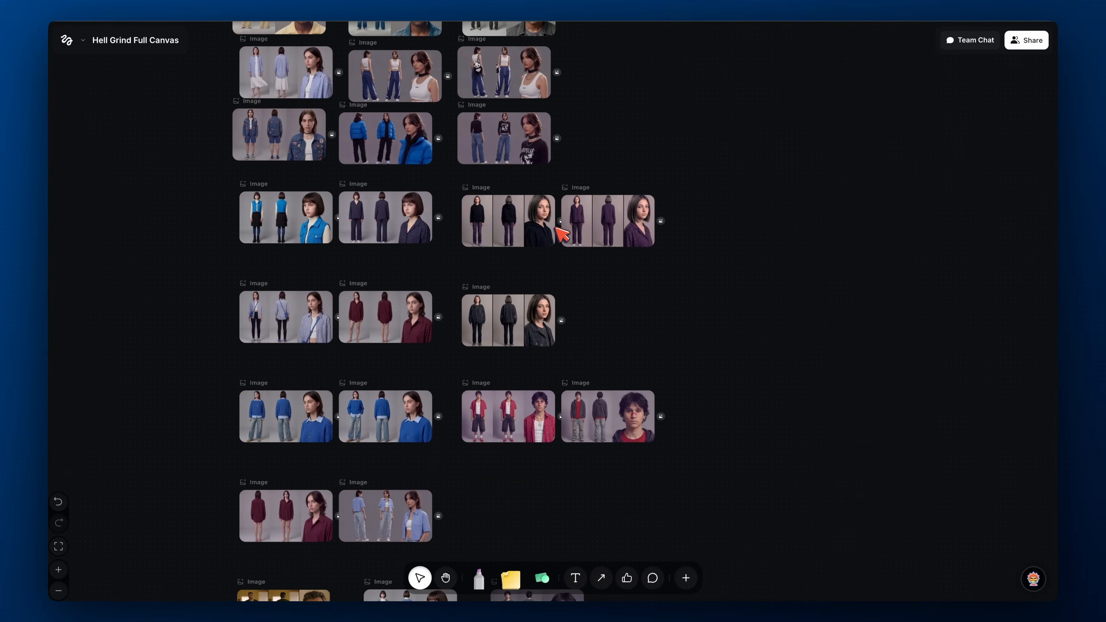
scroll(618, 318, "down", 3)
scroll(610, 409, "down", 6)
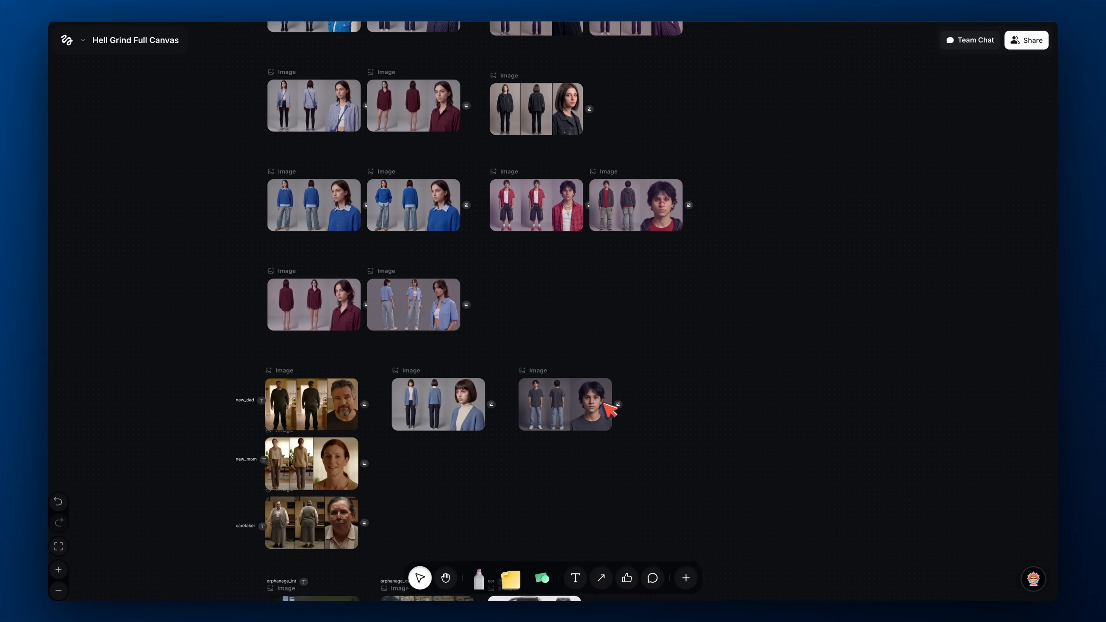
scroll(609, 409, "up", 6)
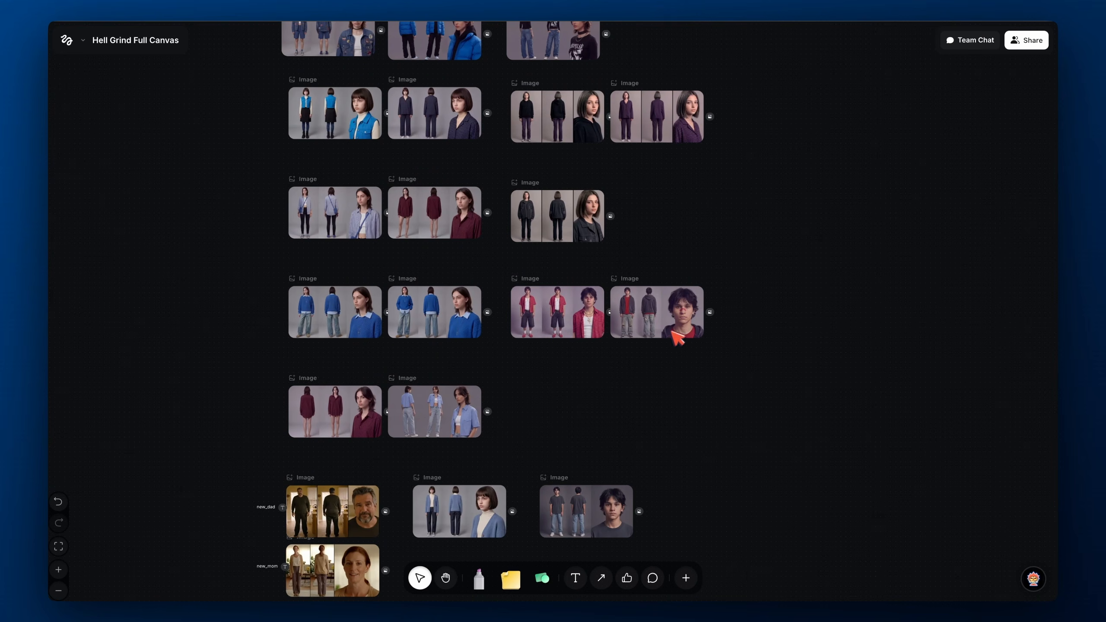
scroll(652, 244, "up", 6)
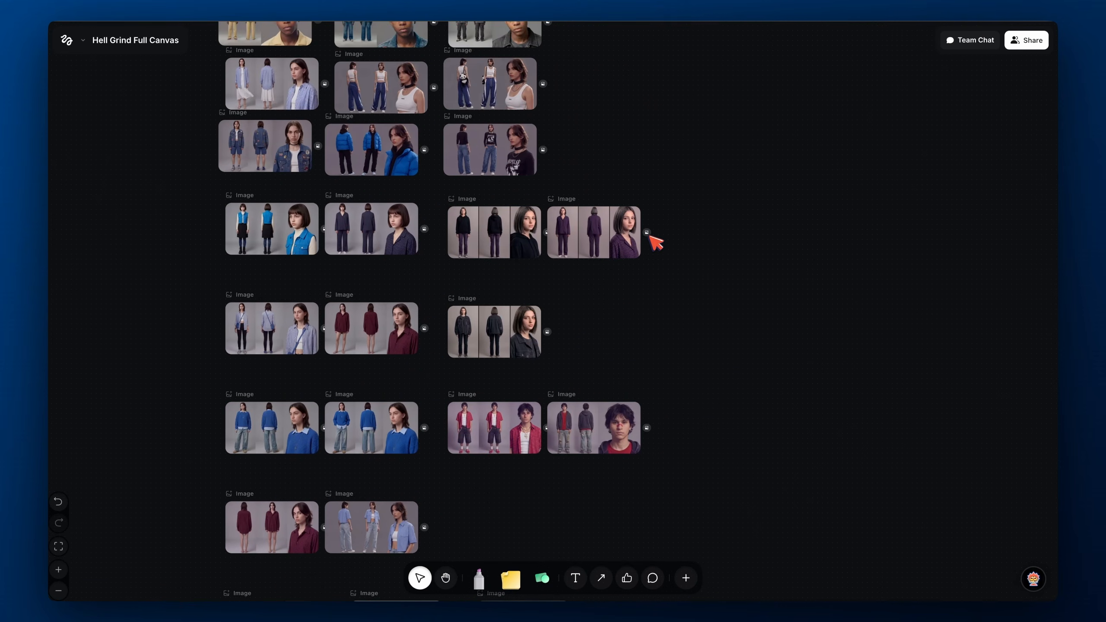
scroll(553, 329, "up", 5)
right_click(465, 446)
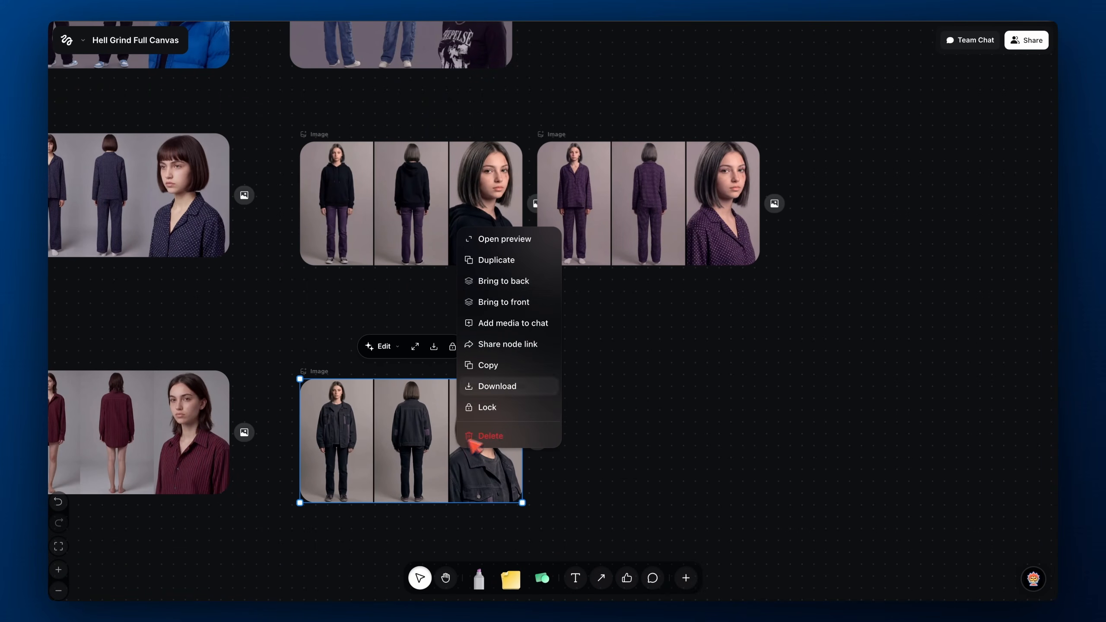
left_click(518, 386)
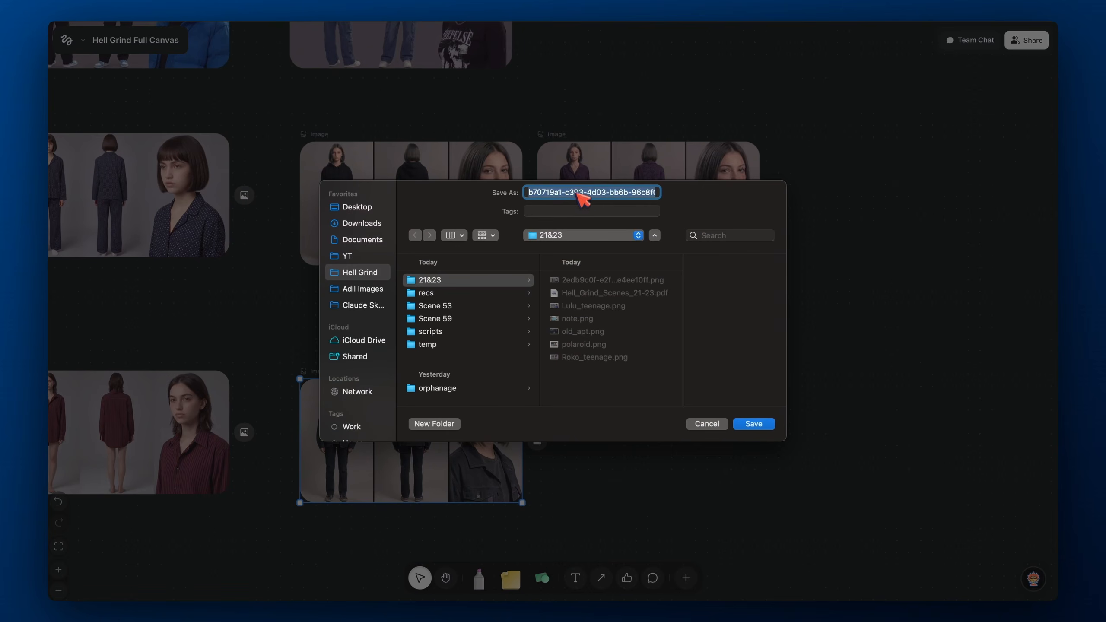
type("rein_teen")
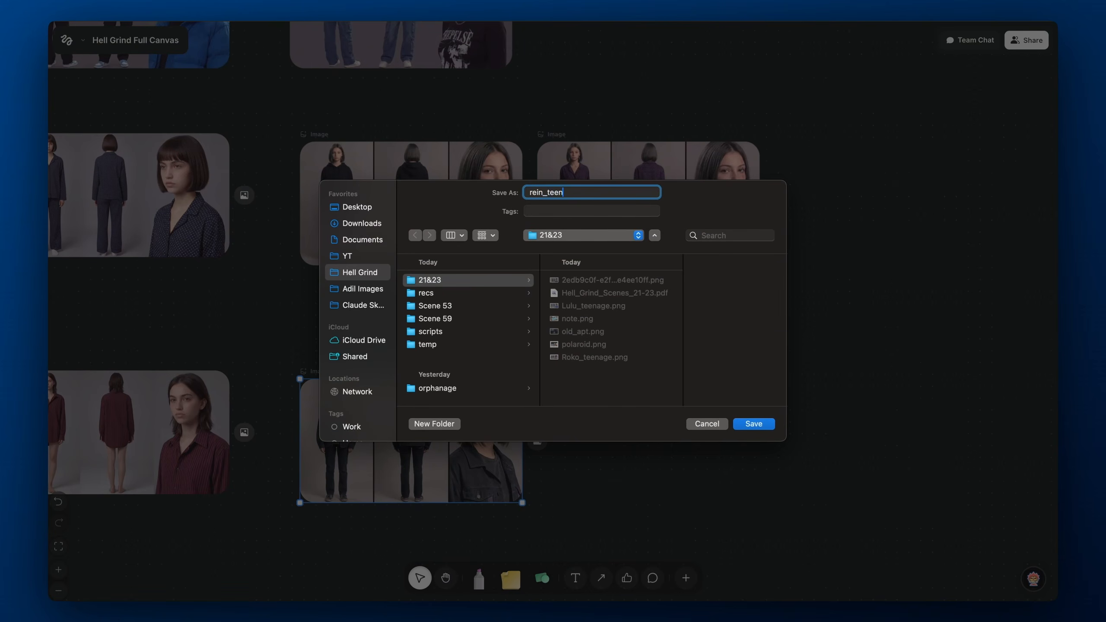
key("Return")
Download the sheet of the boy with leopard-spotted hair and grey denim jacket into the 21&23 folder as Jaxx_teenage
scroll(575, 193, "up", 15)
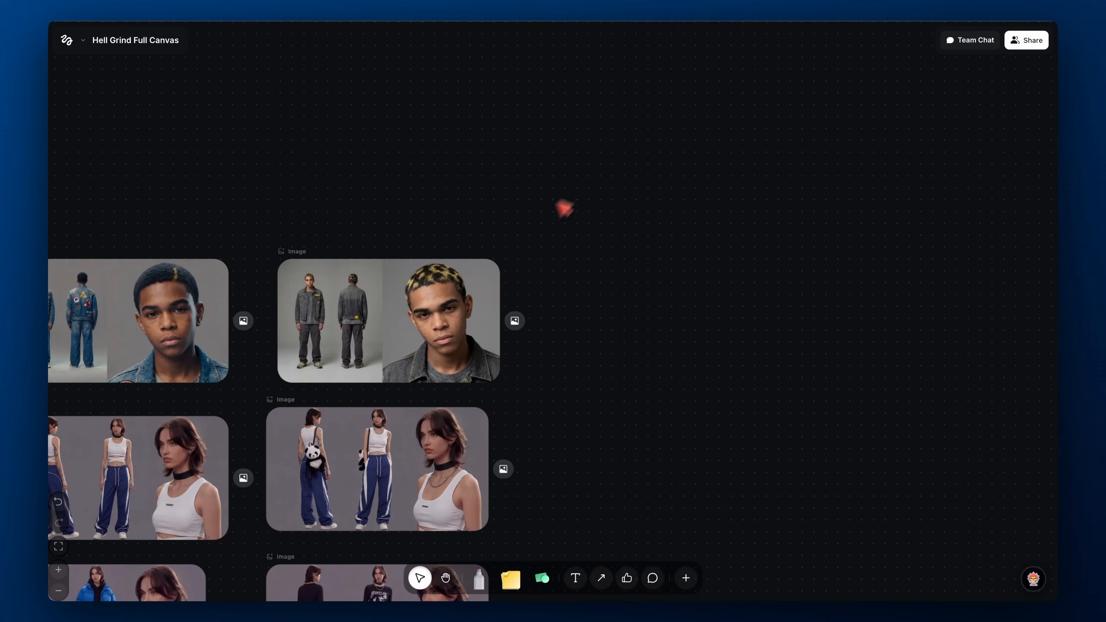
right_click(415, 347)
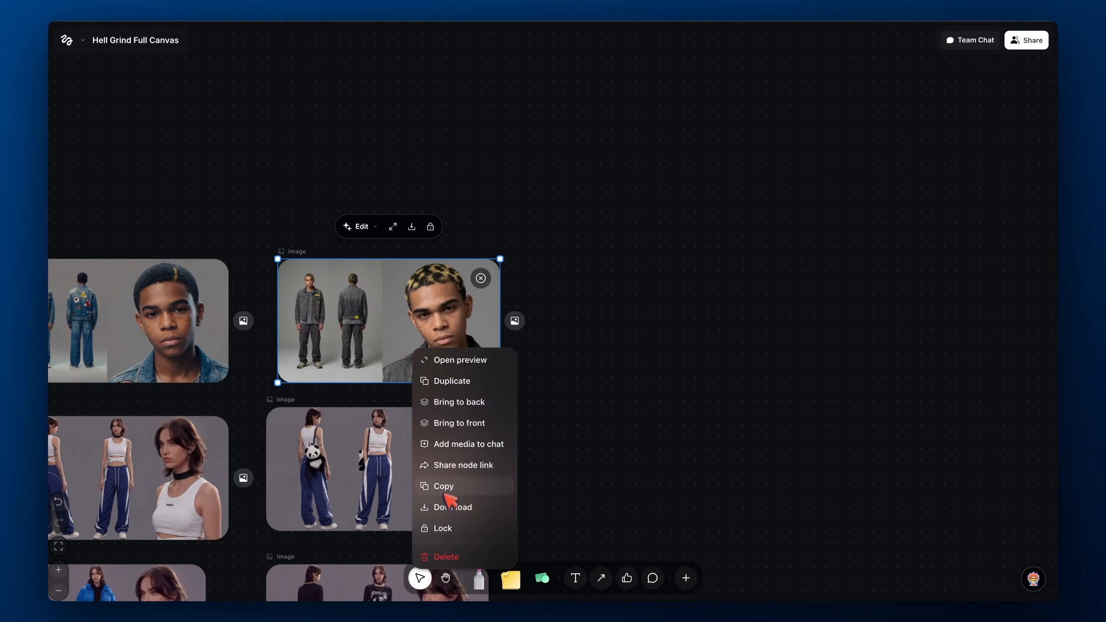
left_click(443, 507)
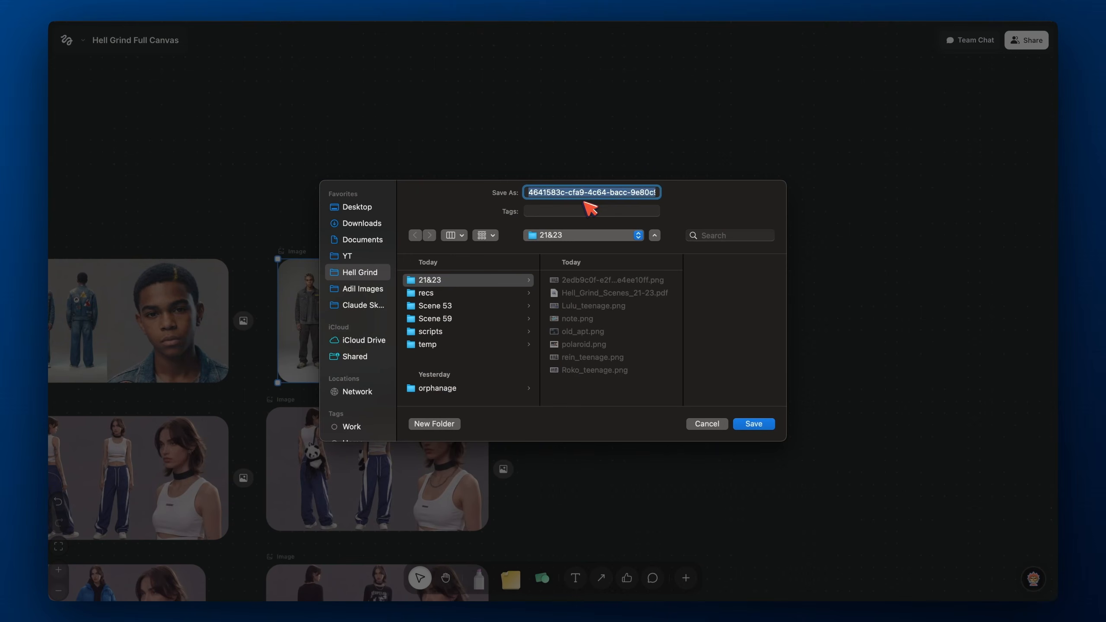
type("Jaxx_teenage")
key("Return")
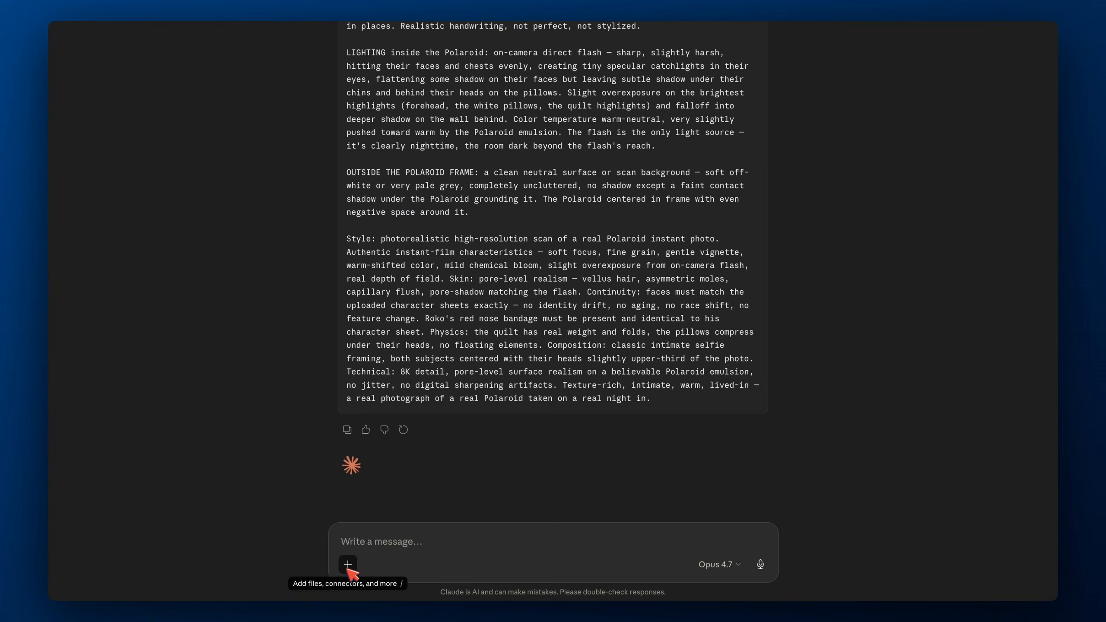
In the Claude chat, attach Jaxx_teenage.png, rein_teenage.png, Roko_teenage.png and Lulu_teenage.png from the 21&23 folder
left_click(348, 569)
left_click(405, 395)
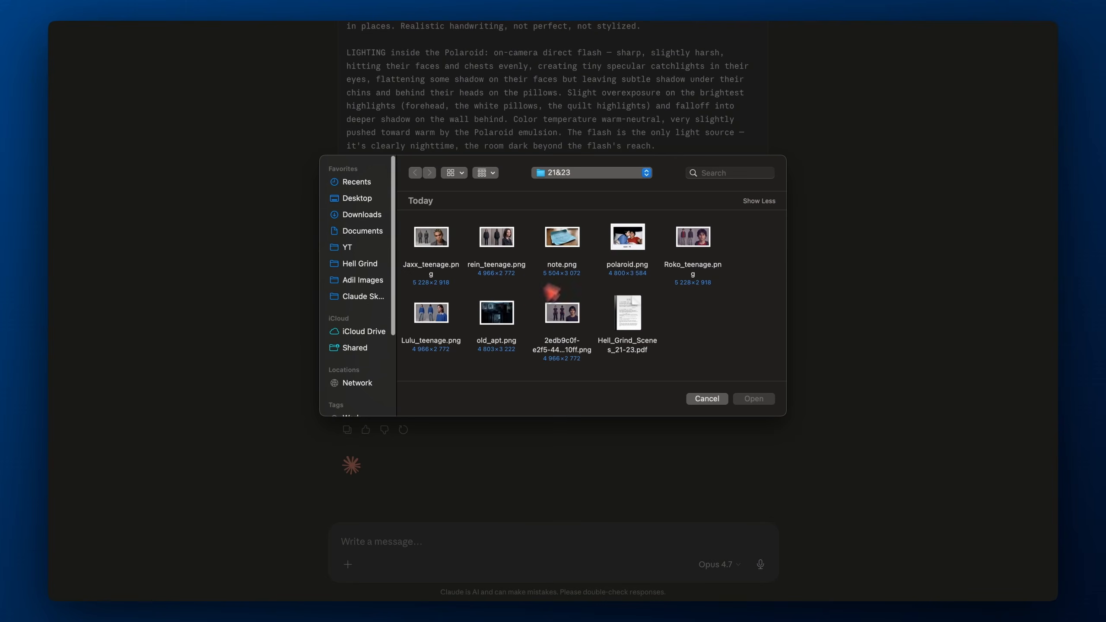
left_click(496, 244)
key("shift+Left")
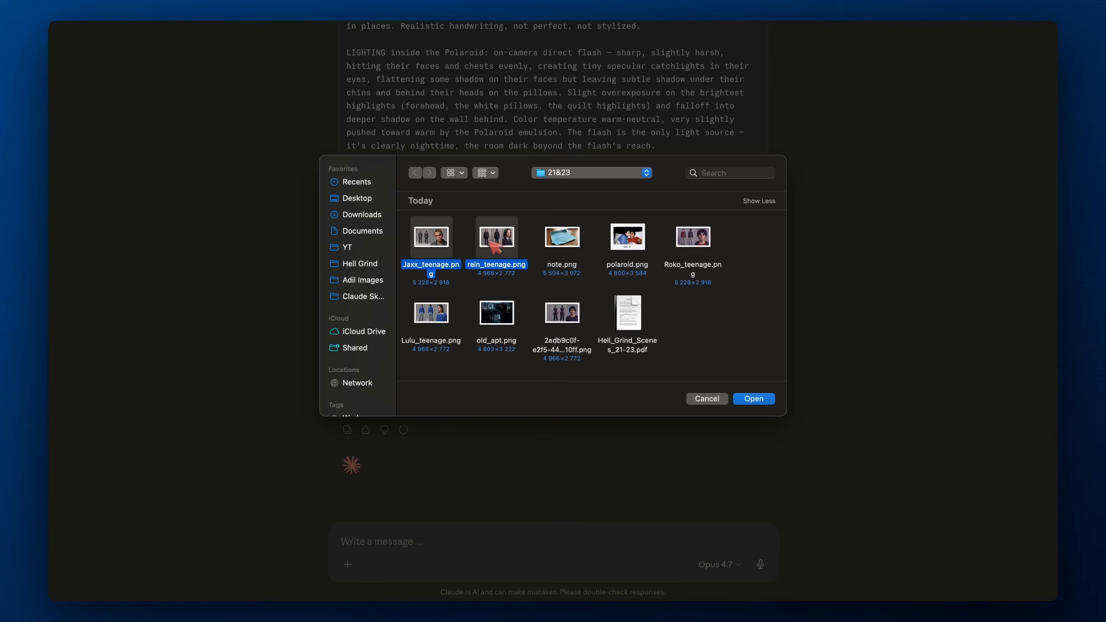
left_click(701, 250, "super")
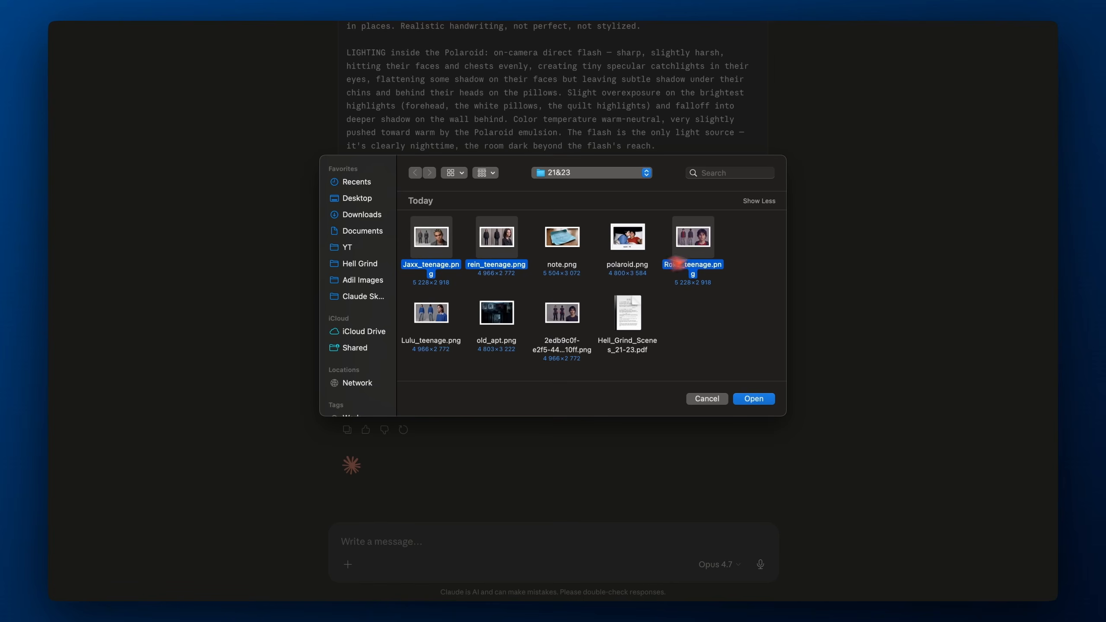
left_click(438, 321, "super")
left_click(735, 400)
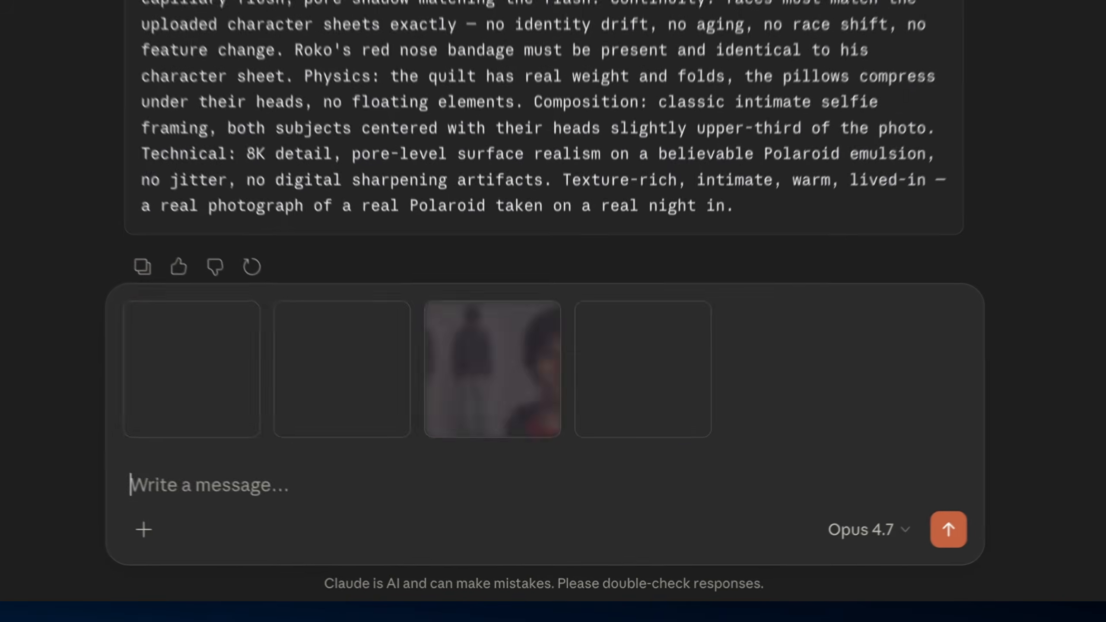
Request a bunch of prompts for different polaroids with these characters, describing different clothing for each image and mentioning that all will be combined
type("Give me ")
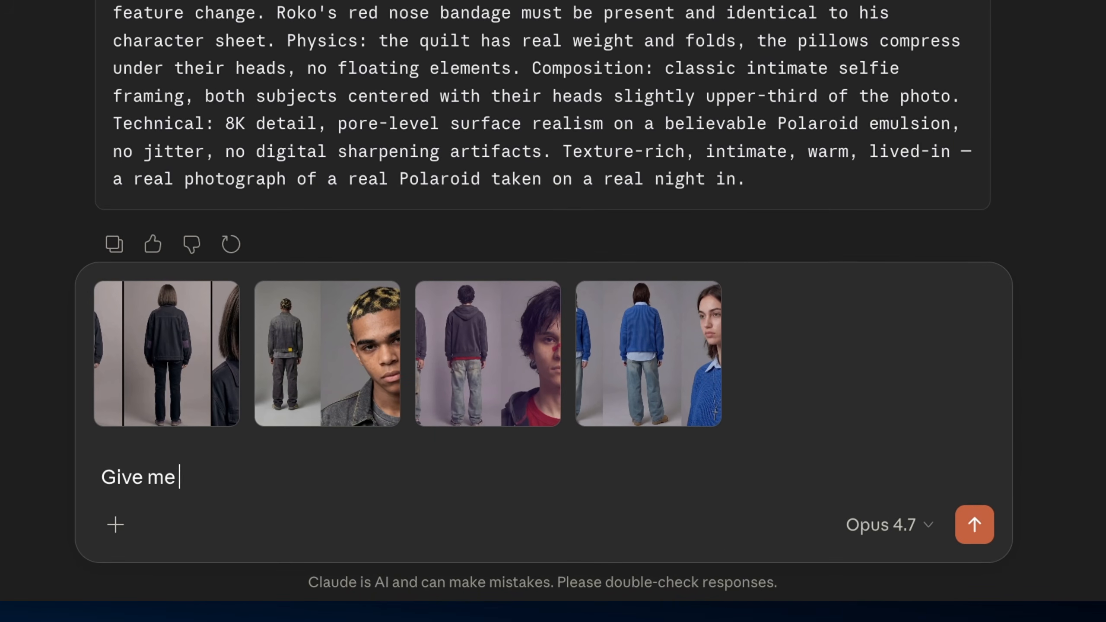
type("a bunch of prompts to gfe")
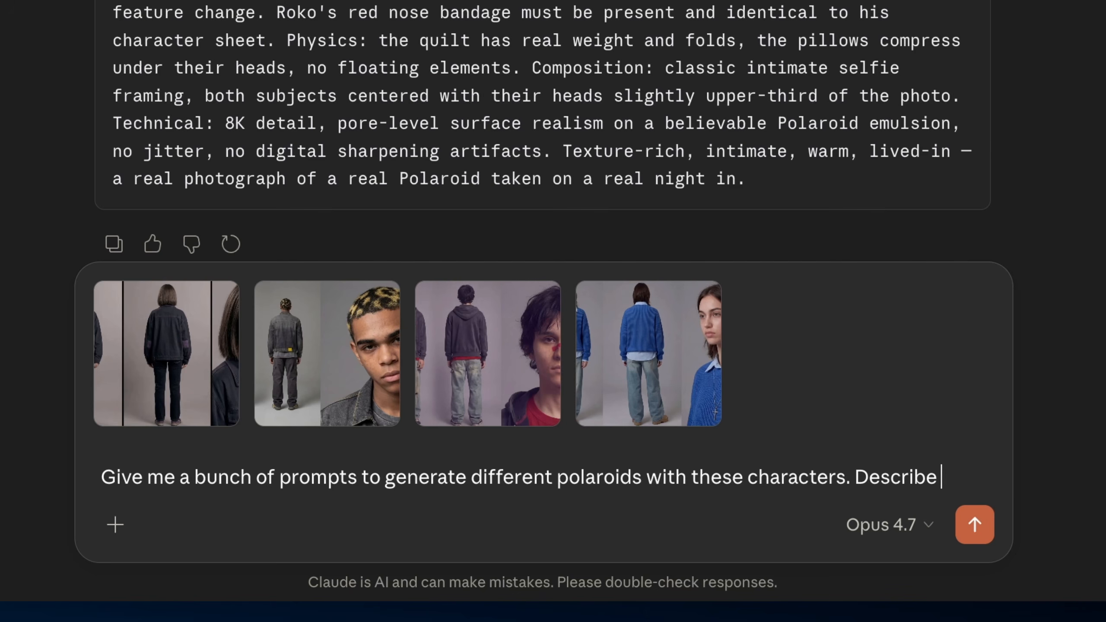
type("clotihng as well, so that they are not wearing")
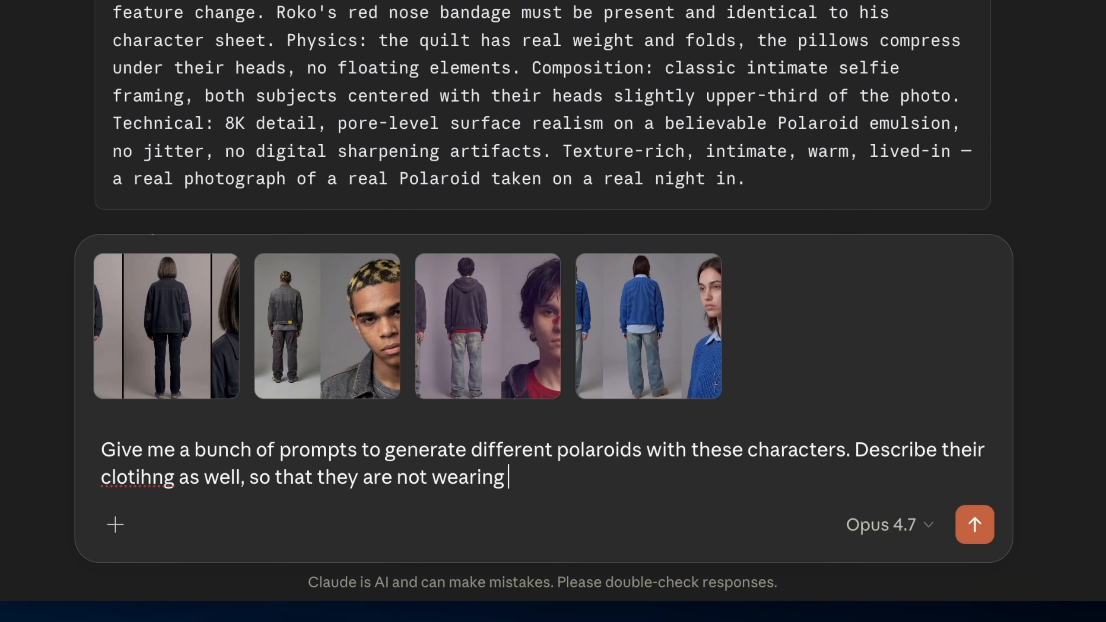
type("swame thing in each i")
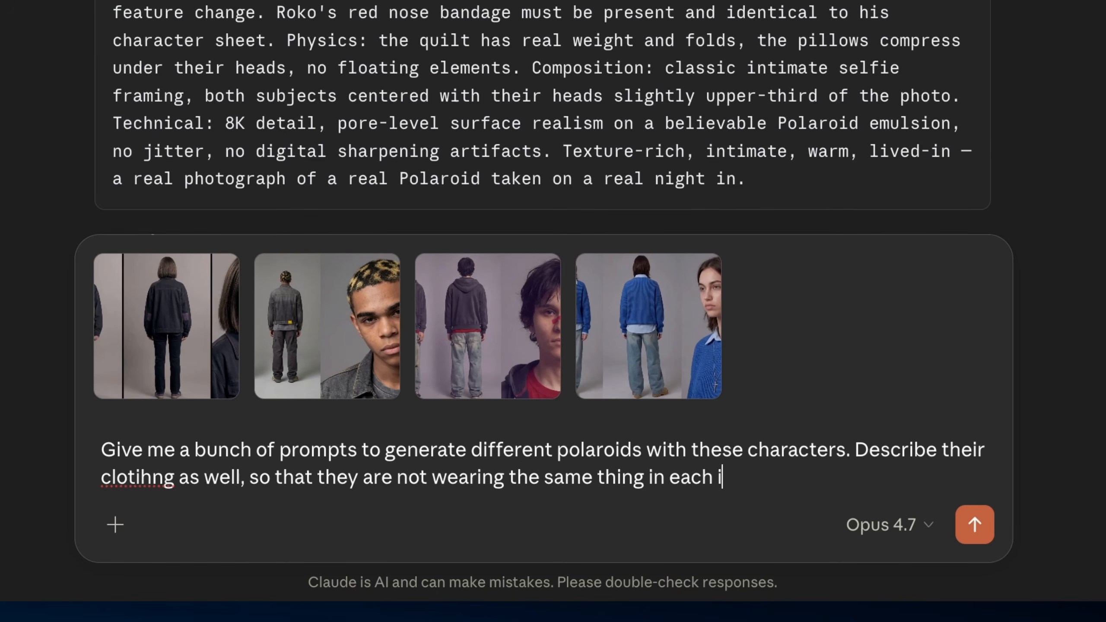
type("mage. I'm gonna combin")
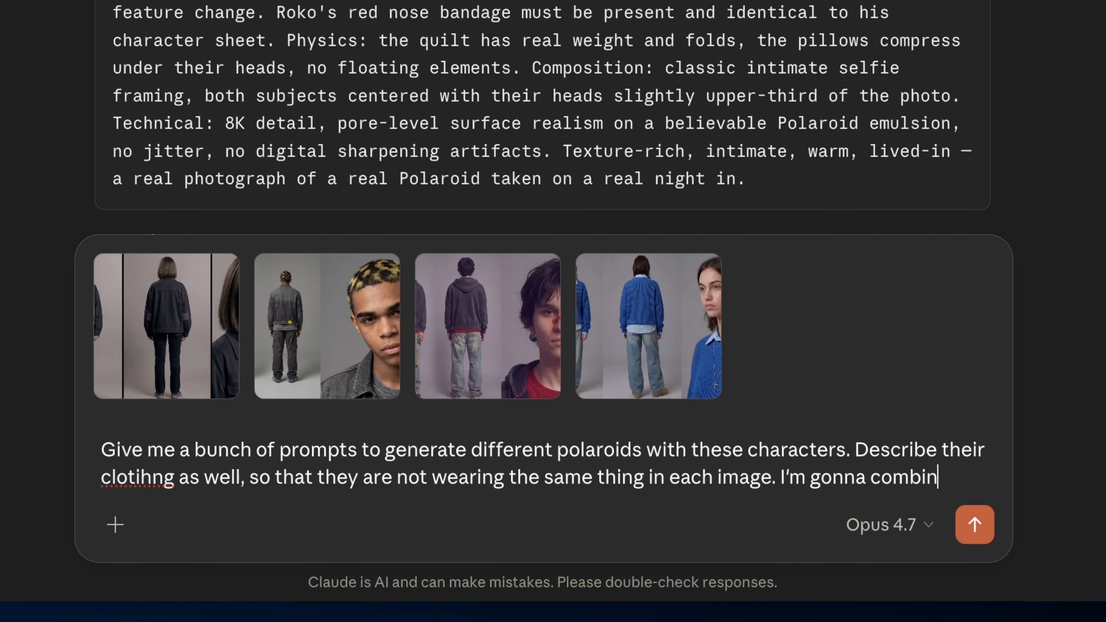
type("of them into a photo")
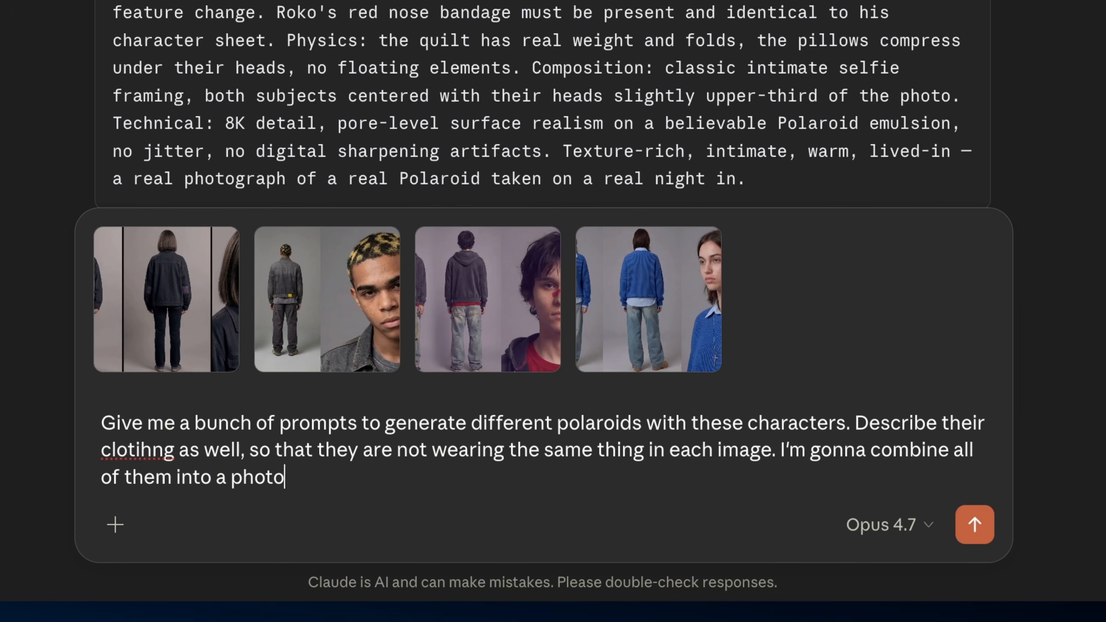
type("all")
key("Return")
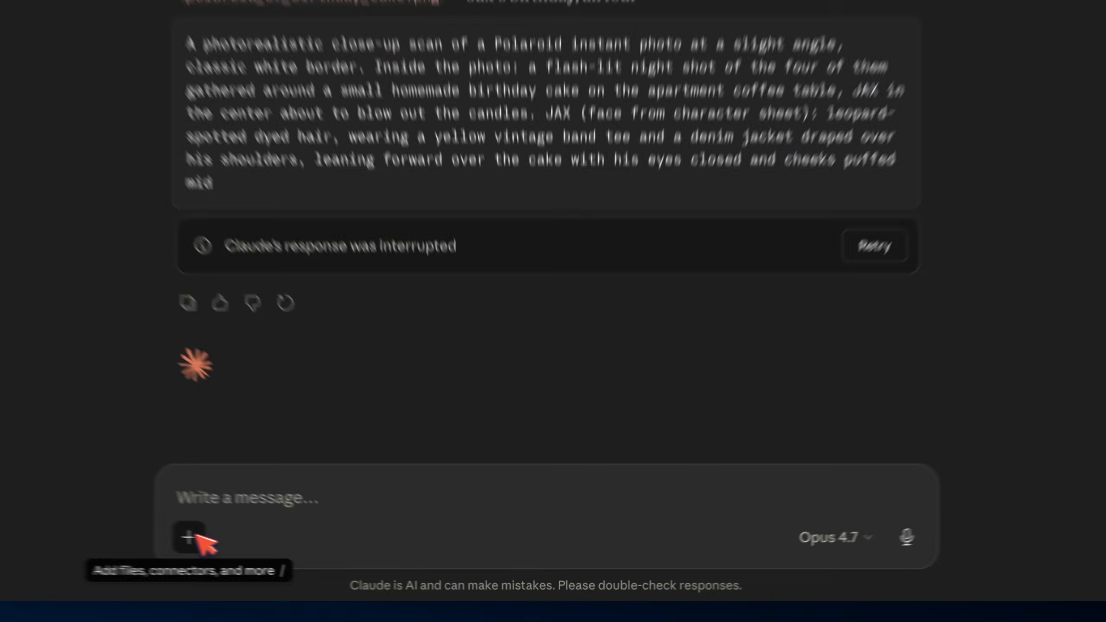
Open the file chooser for attaching images to a new Claude message
left_click(192, 540)
left_click(300, 178)
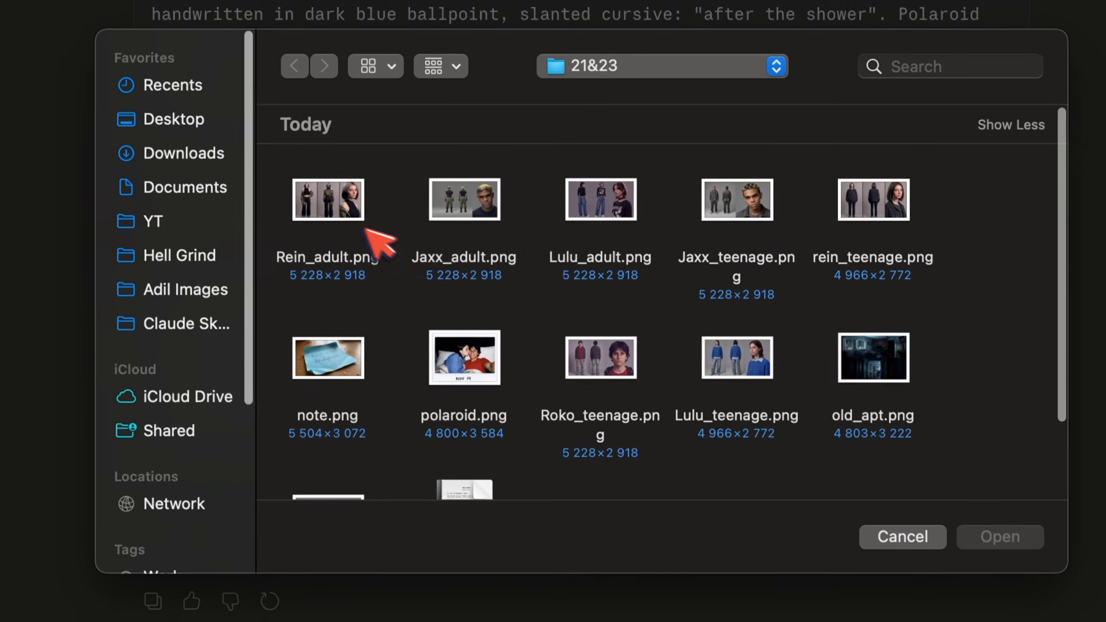
left_click(344, 222)
key("shift+Right")
key("shift+Right")
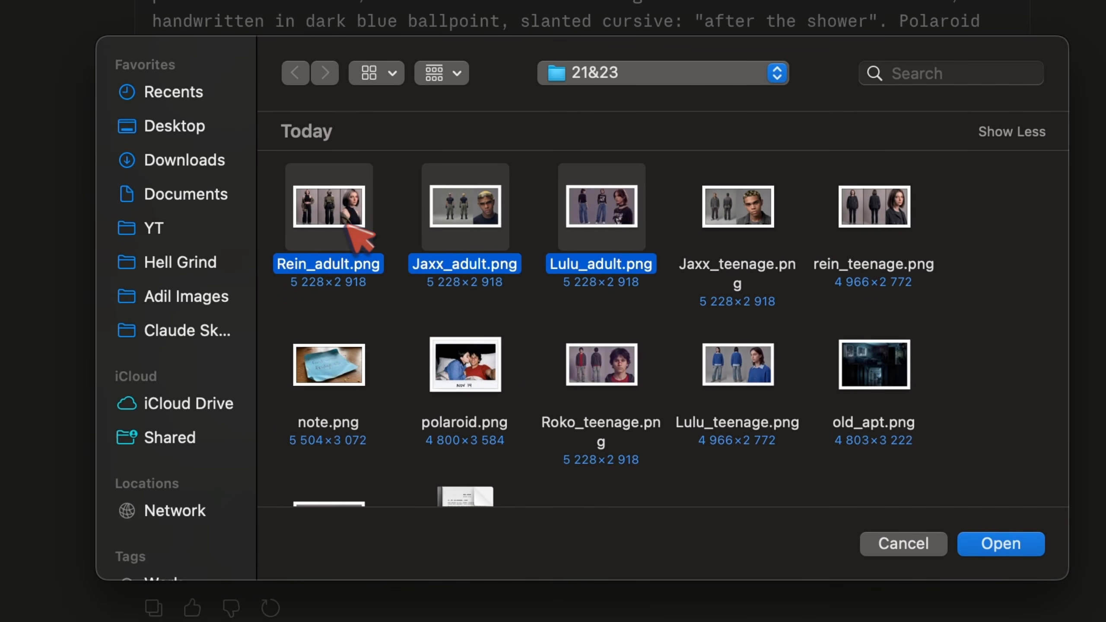
left_click(617, 359, "super")
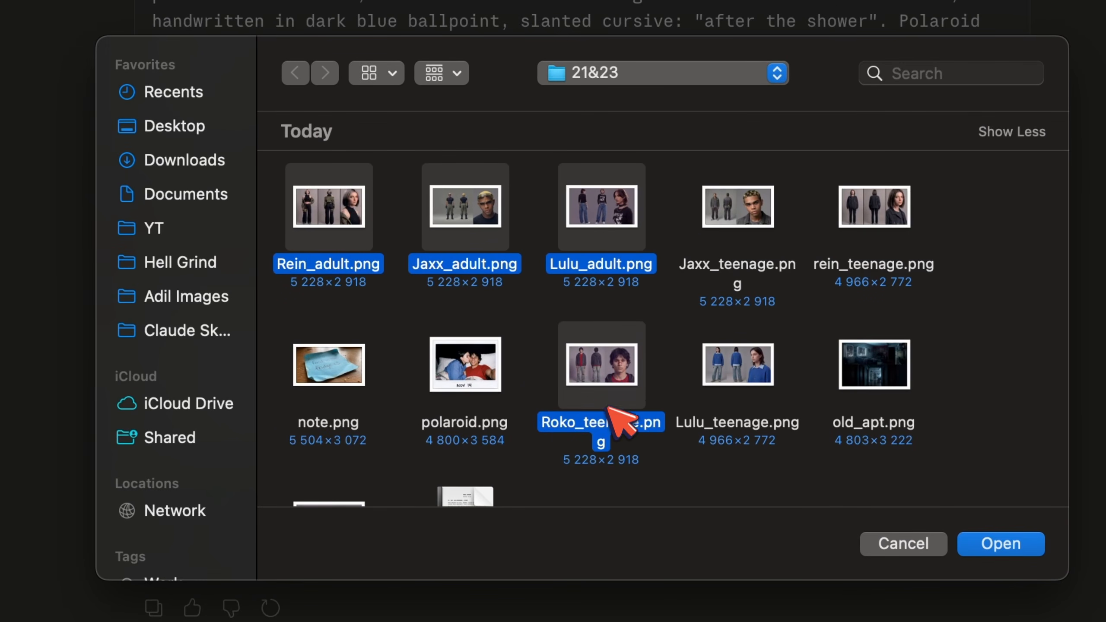
scroll(626, 425, "down", 5)
left_click(632, 431)
scroll(631, 431, "up", 4)
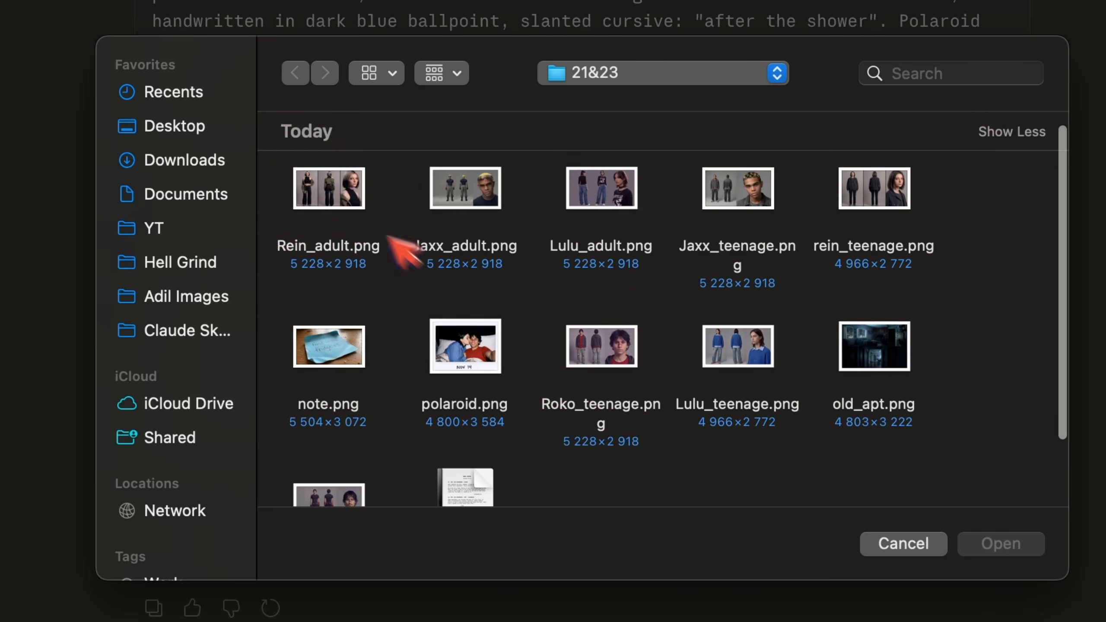
Attach Rein_adult.png, Lulu_adult.png, Jaxx_adult.png and Roko's adult character sheet from the 21&23 folder to the Claude message
left_click(318, 205)
left_click(620, 196, "super")
left_click(466, 201, "super")
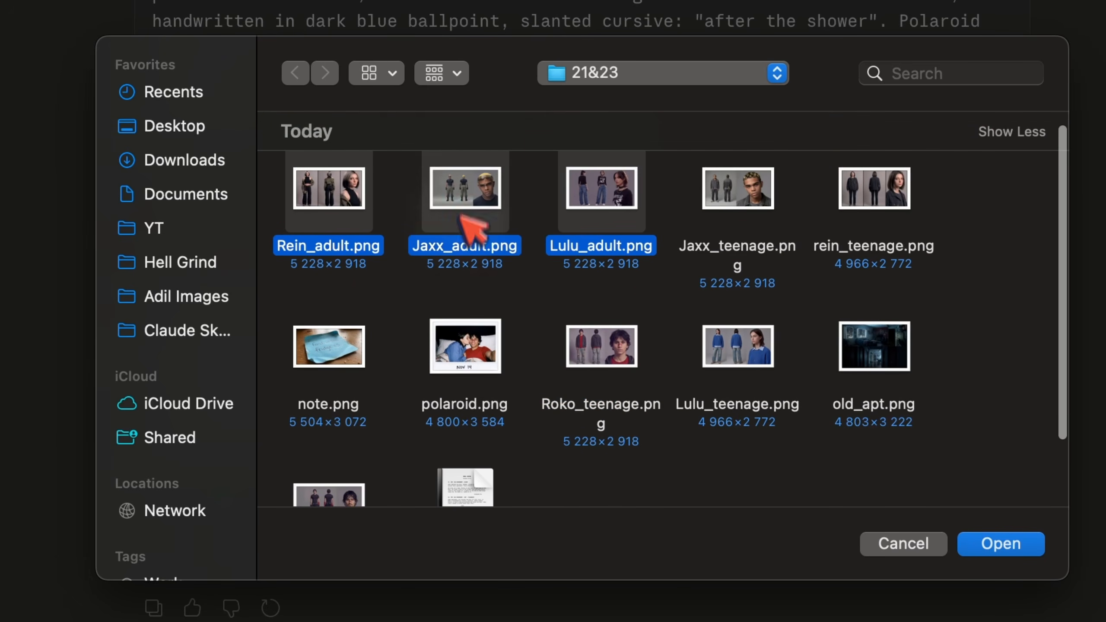
scroll(458, 287, "down", 2)
left_click(348, 436, "super")
left_click(1001, 544)
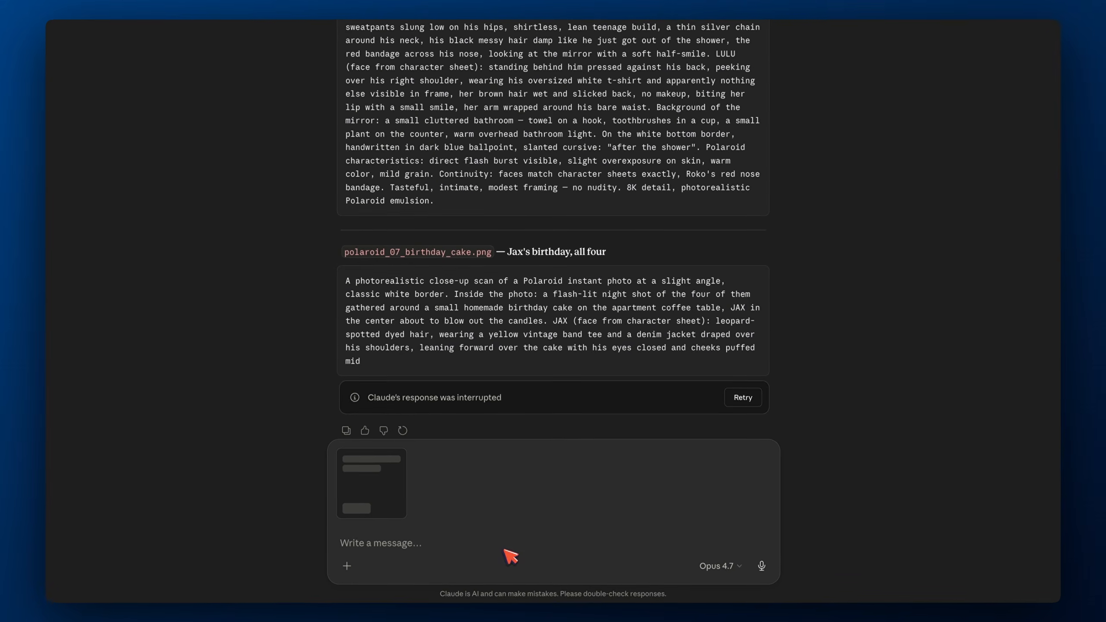
Send the message "Same idea, but let's do adult versions instead" with the attached sheets
type("Same idea")
type(", ")
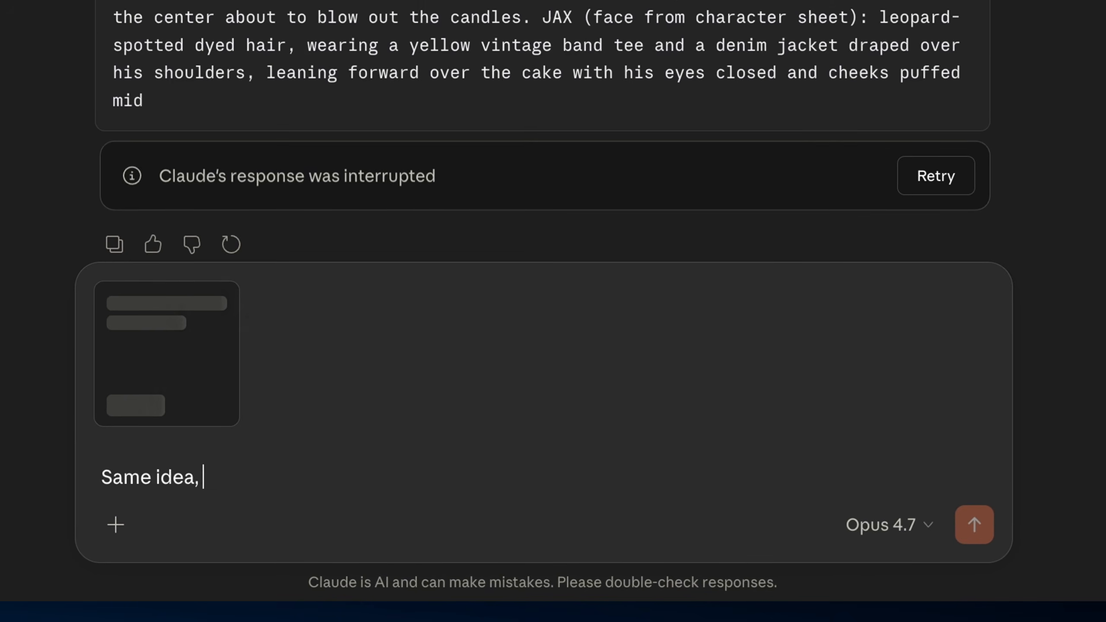
type("but let's do adult versions")
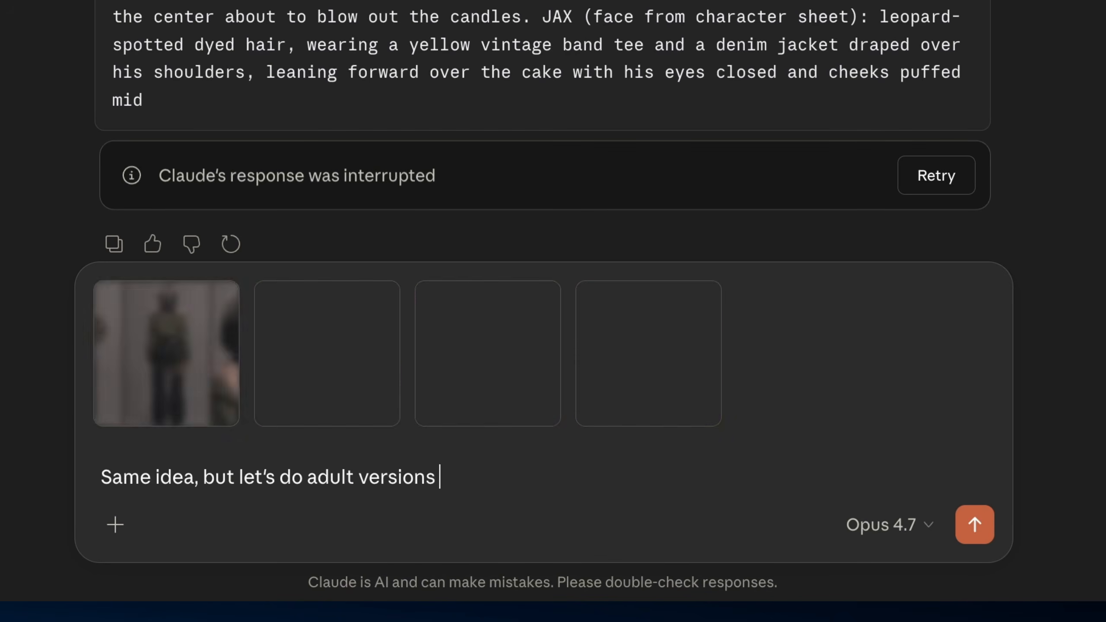
type(" instead")
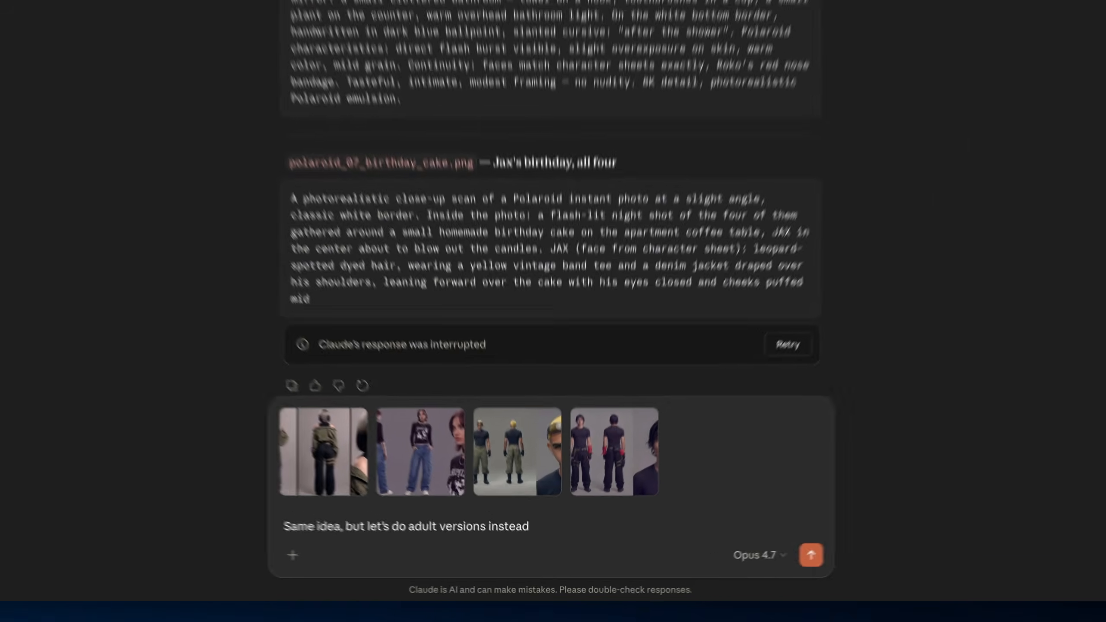
key("Return")
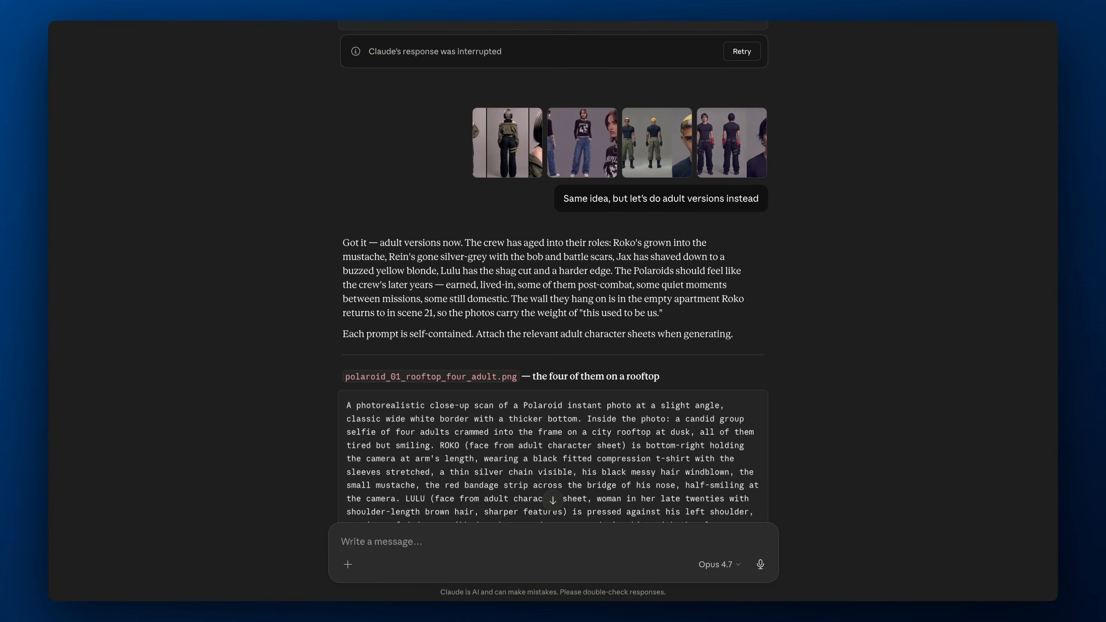
Look through the adult polaroid prompts, copy the polaroid_01_rooftop_four_adult prompt and insert it into the image generator's prompt
scroll(735, 370, "down", 20)
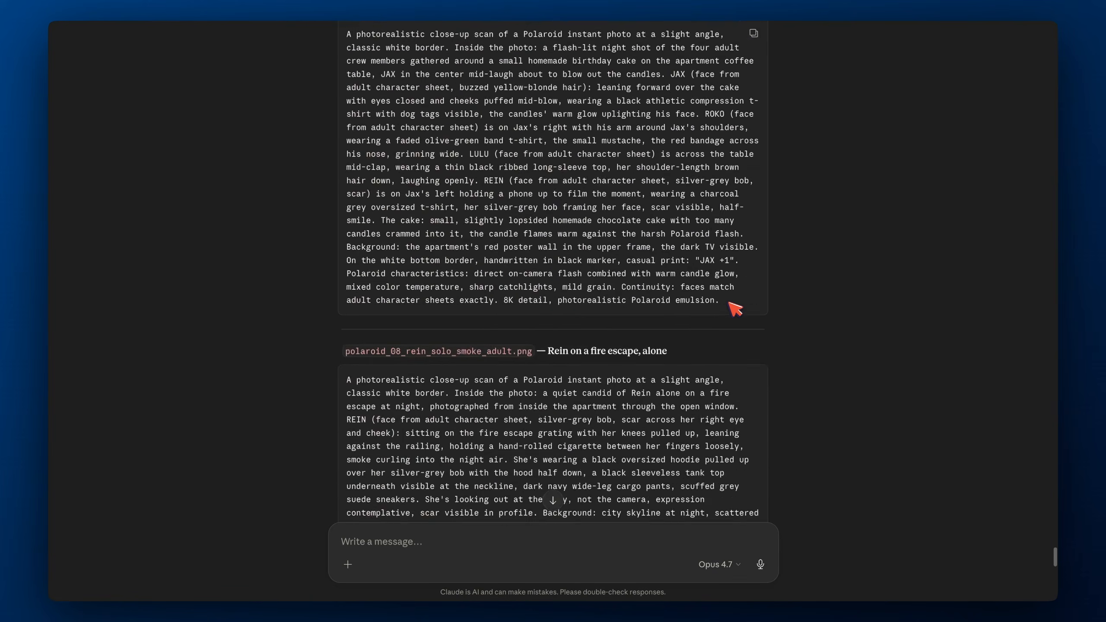
scroll(732, 308, "up", 12)
scroll(740, 301, "down", 10)
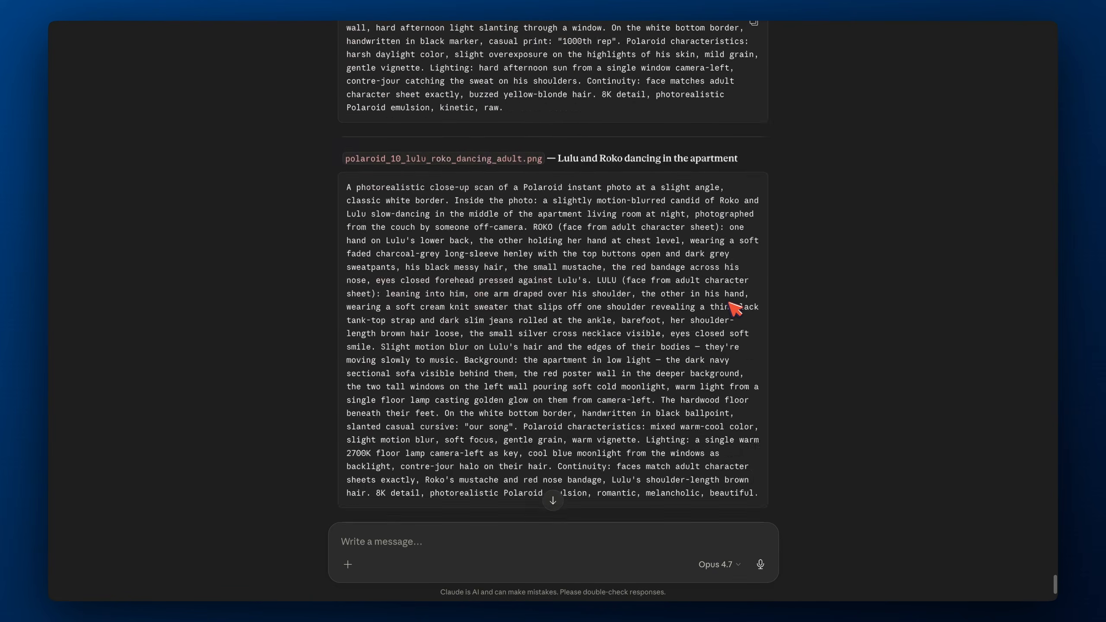
scroll(733, 308, "up", 20)
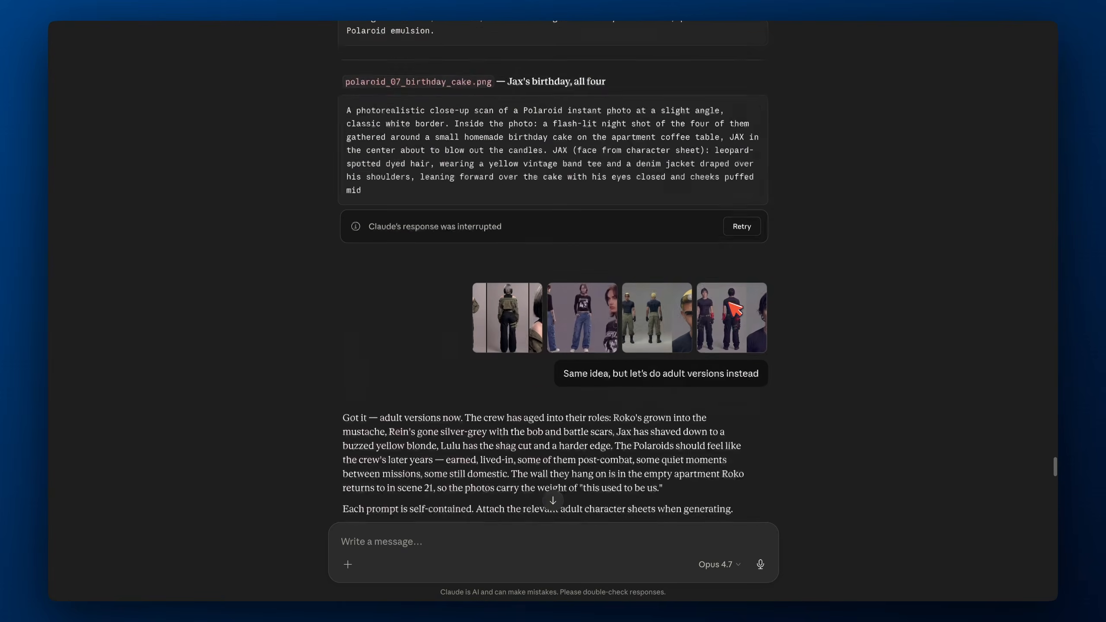
scroll(719, 436, "down", 5)
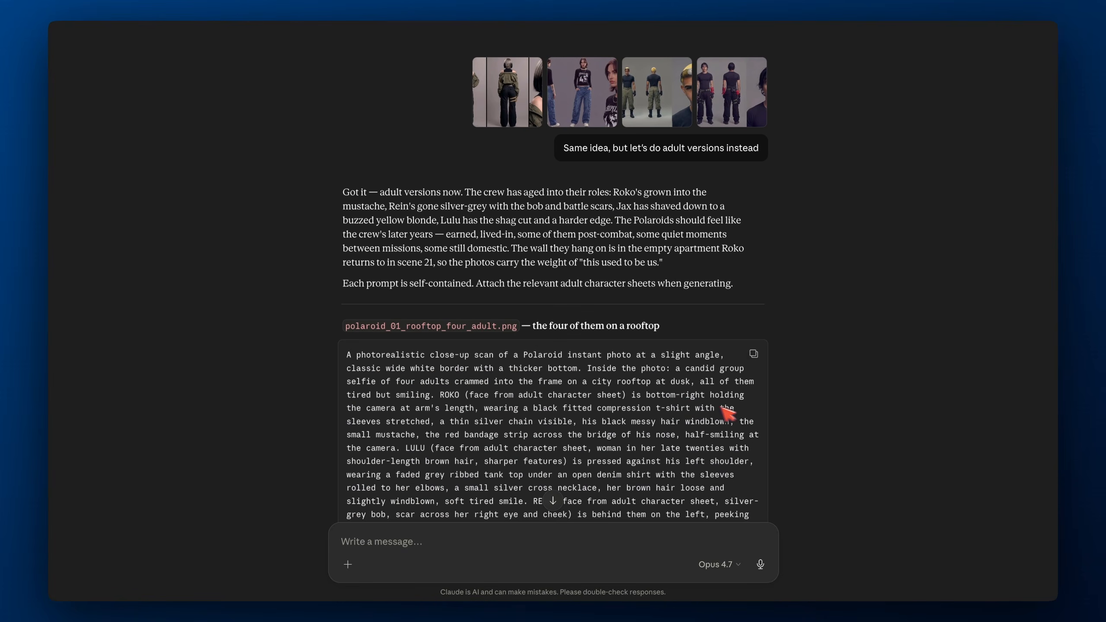
left_click(756, 352)
key("ctrl+Right")
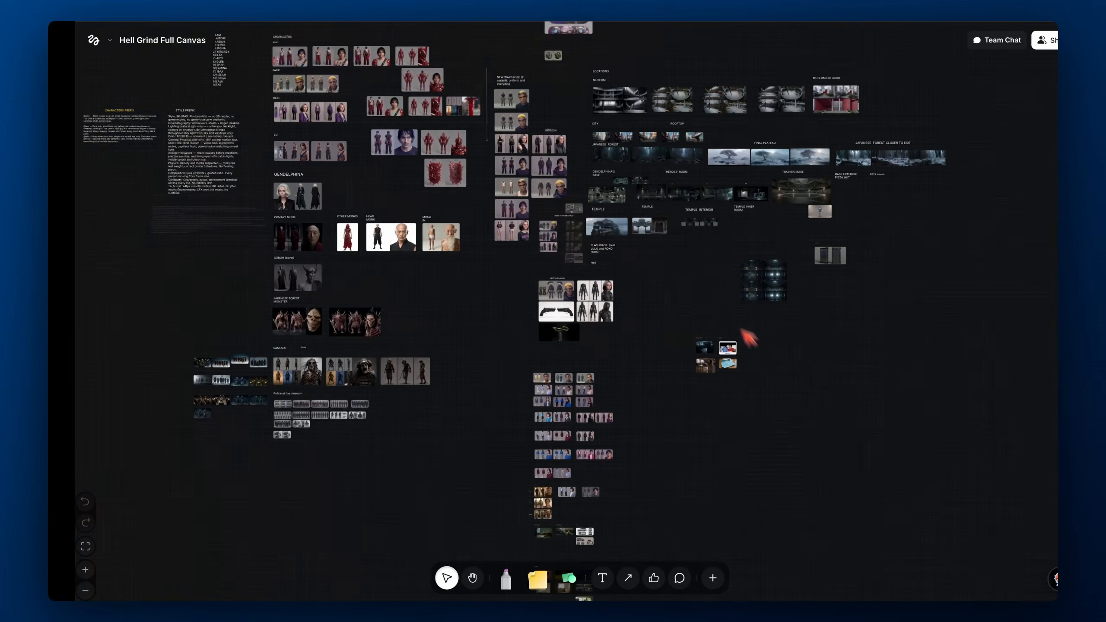
key("ctrl+Right")
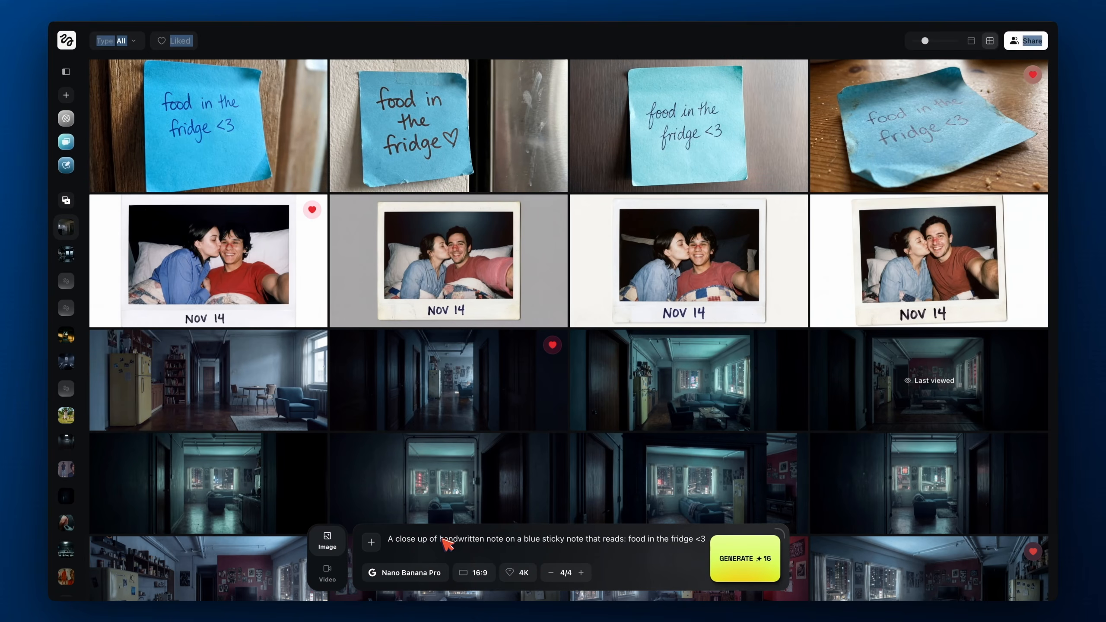
left_click(444, 540)
key("ctrl+v")
Add Rein_adult.png, Jaxx_adult.png, Lulu_adult.png and Roko's adult sheet as reference images and generate the rooftop polaroid
left_click(256, 384)
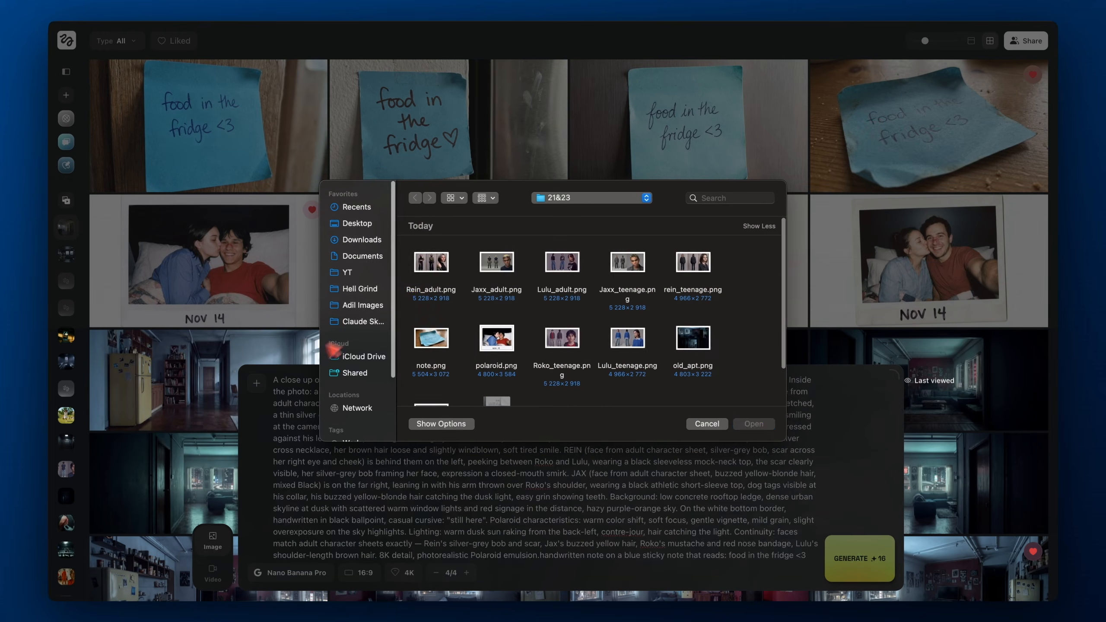
left_click(439, 271)
key("shift+Right")
key("shift+Right")
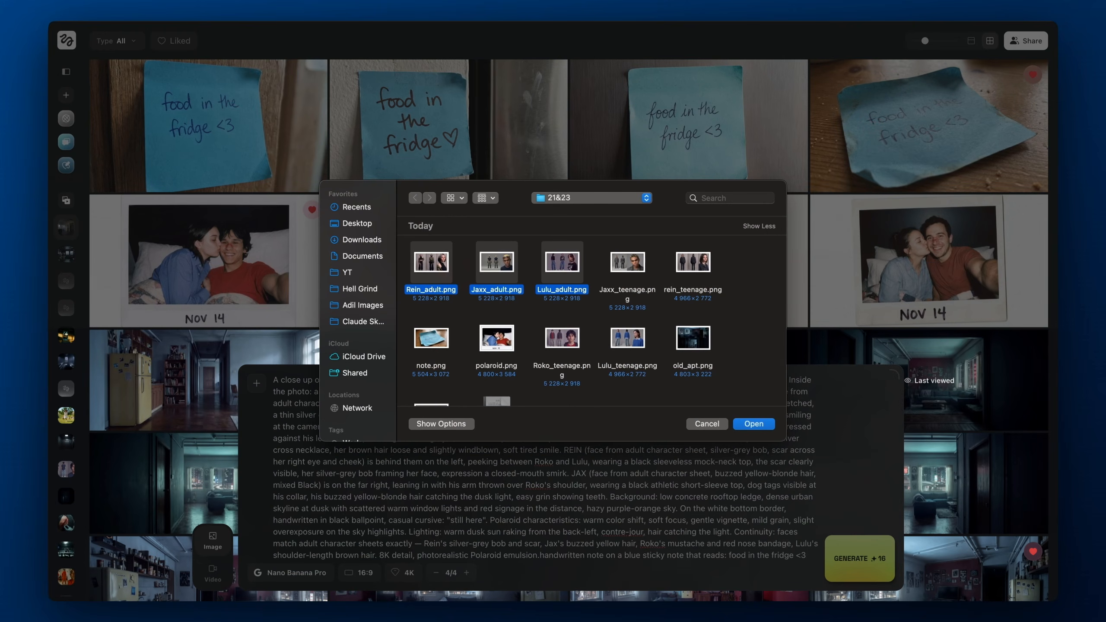
scroll(522, 331, "down", 2)
left_click(439, 378, "super")
left_click(761, 424)
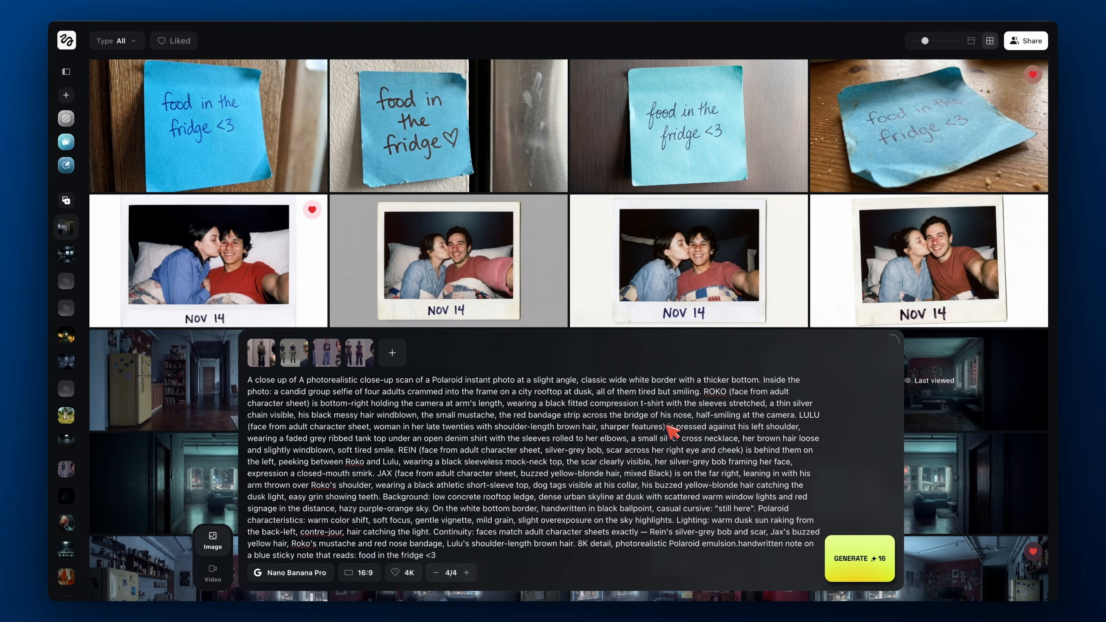
left_click(826, 542)
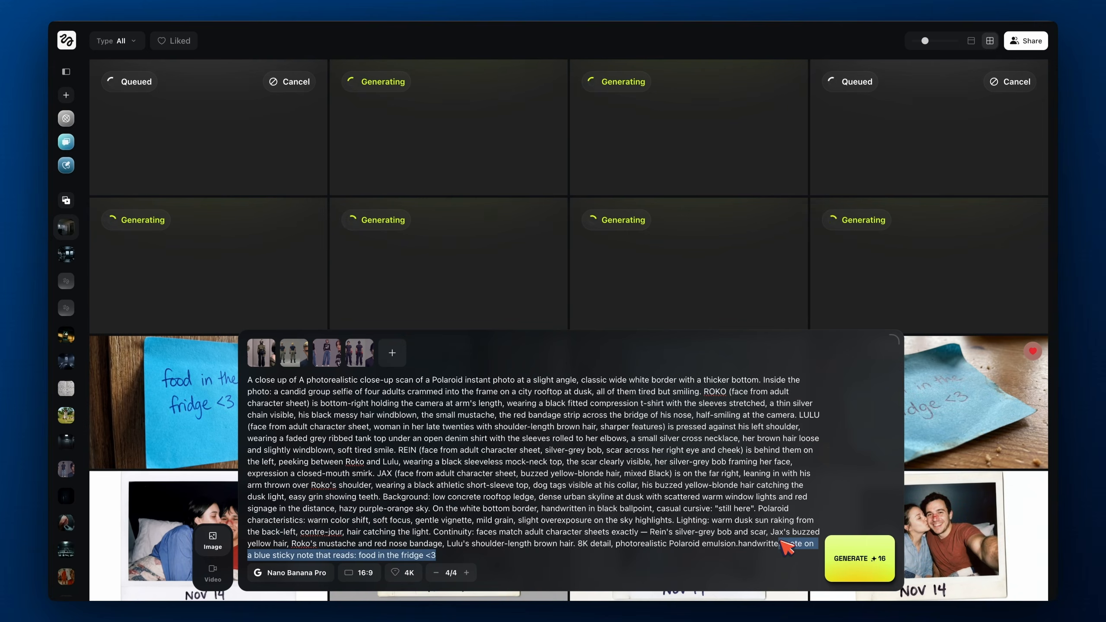
Copy the polaroid_01_rooftop_four_adult prompt from Claude again, replace the image generator's entire prompt with it and generate
left_click_drag(786, 553, 740, 548)
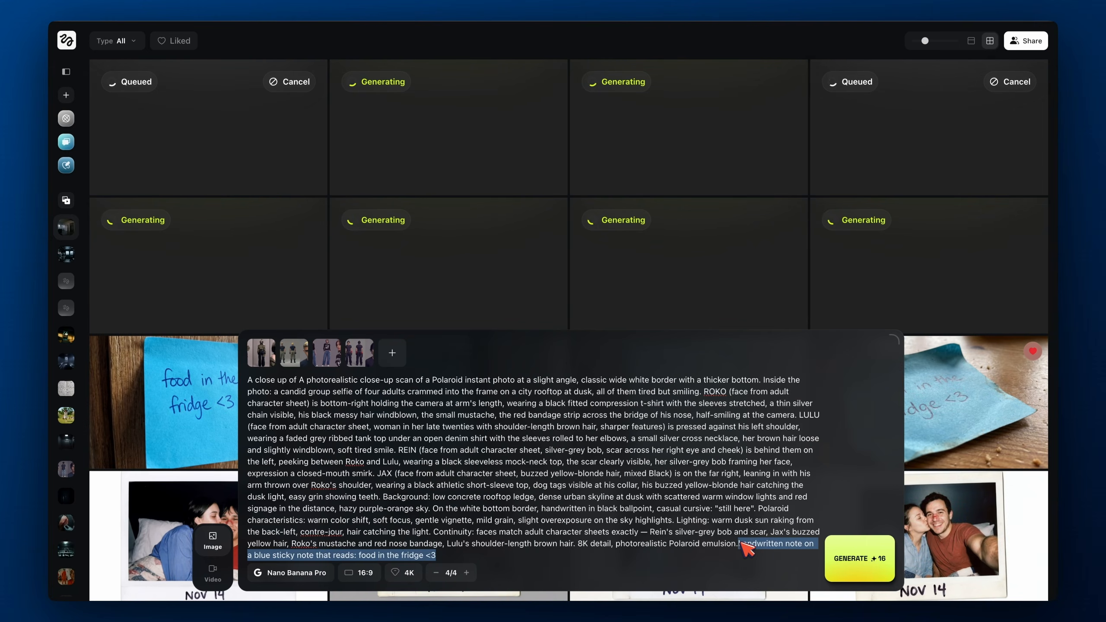
key("ctrl+Left")
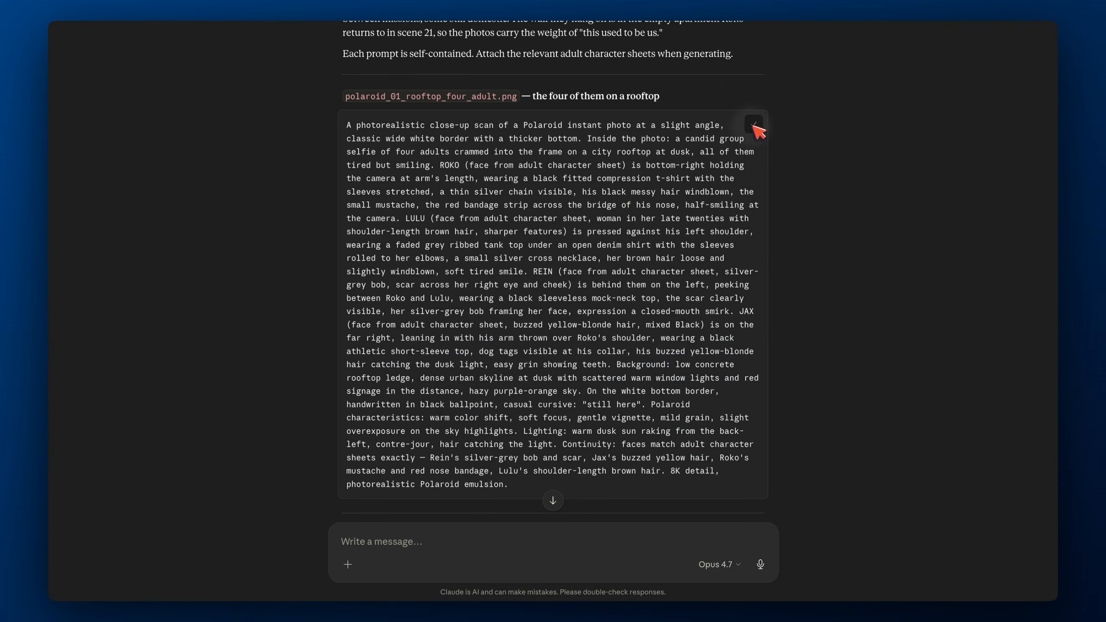
left_click(756, 124)
key("ctrl+Right")
left_click(497, 457)
key("super+a")
key("BackSpace")
key("super+v")
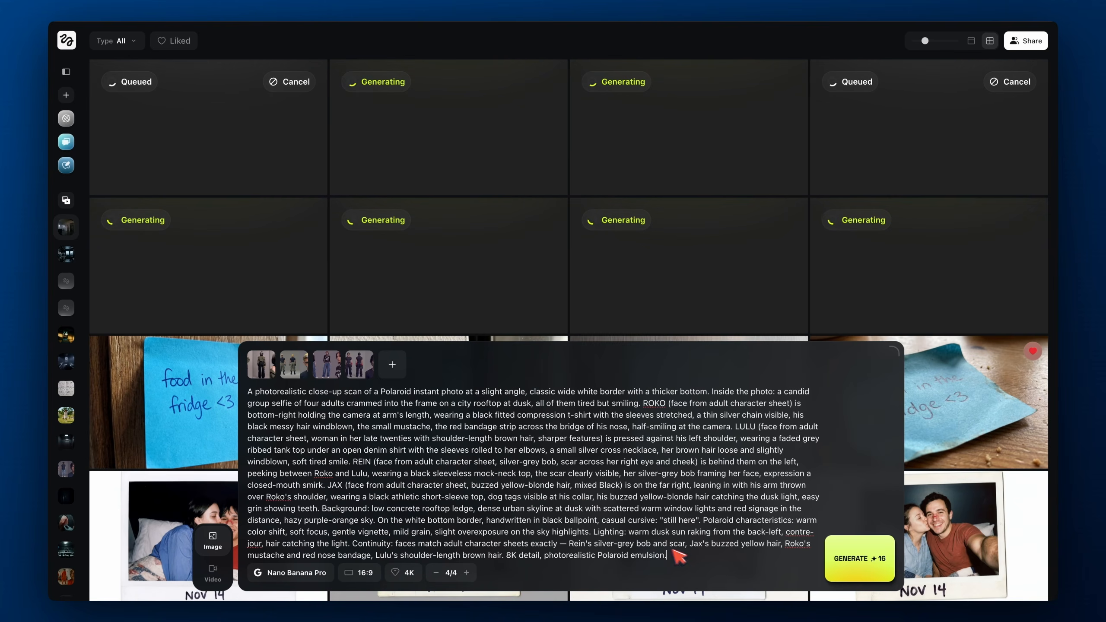
left_click(853, 563)
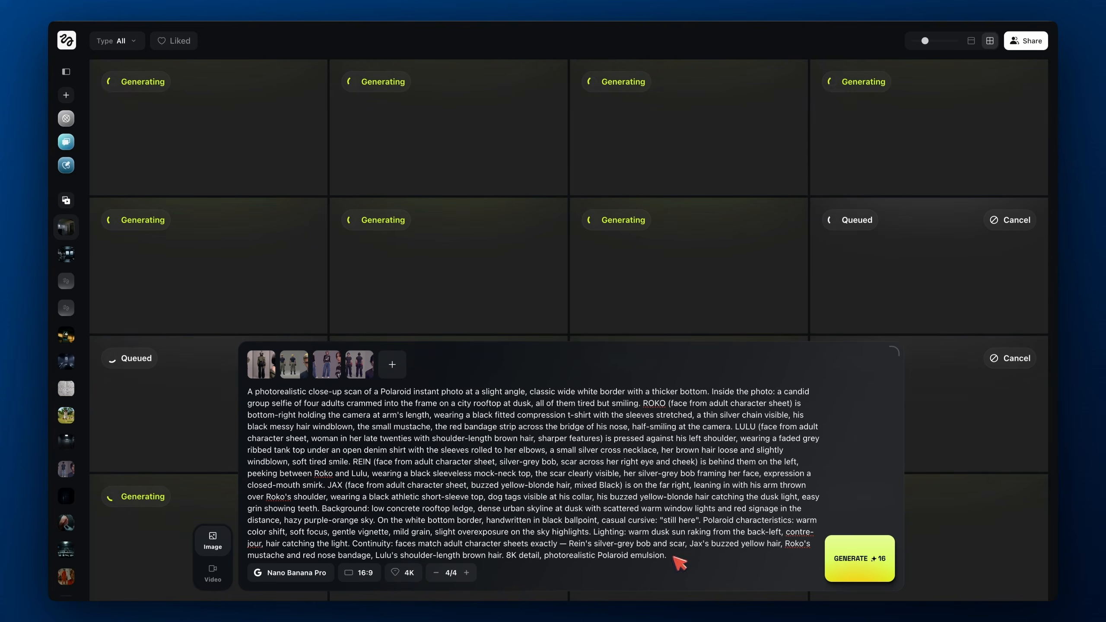
Examine the generated rooftop polaroids, enlarging one from the batch with the sticky note text
scroll(714, 270, "down", 3)
scroll(697, 327, "up", 3)
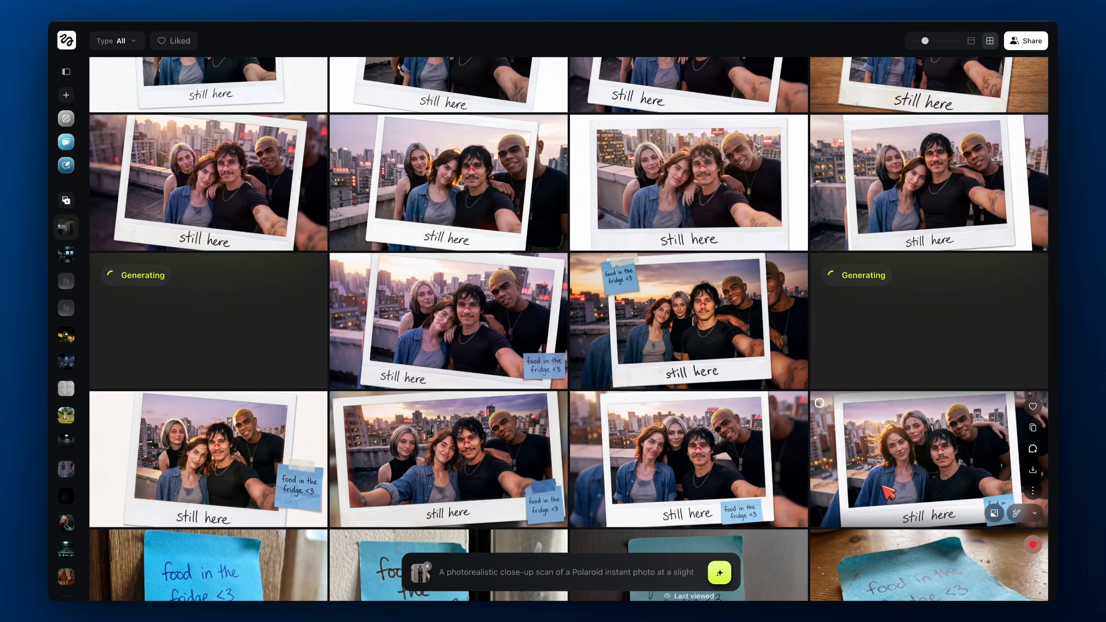
left_click(884, 486)
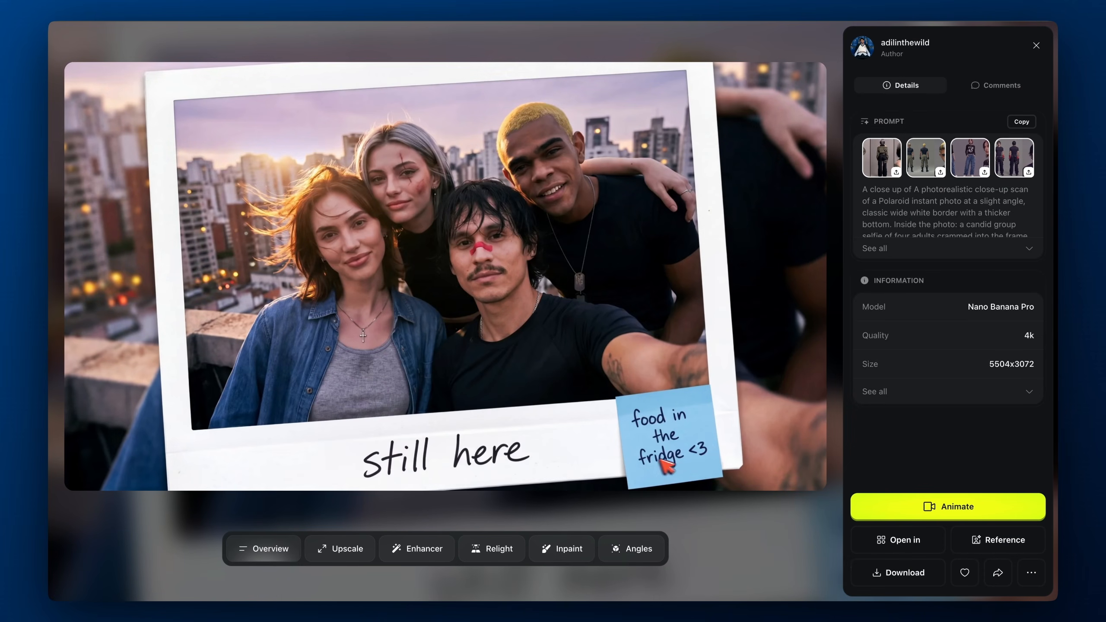
left_click(1036, 45)
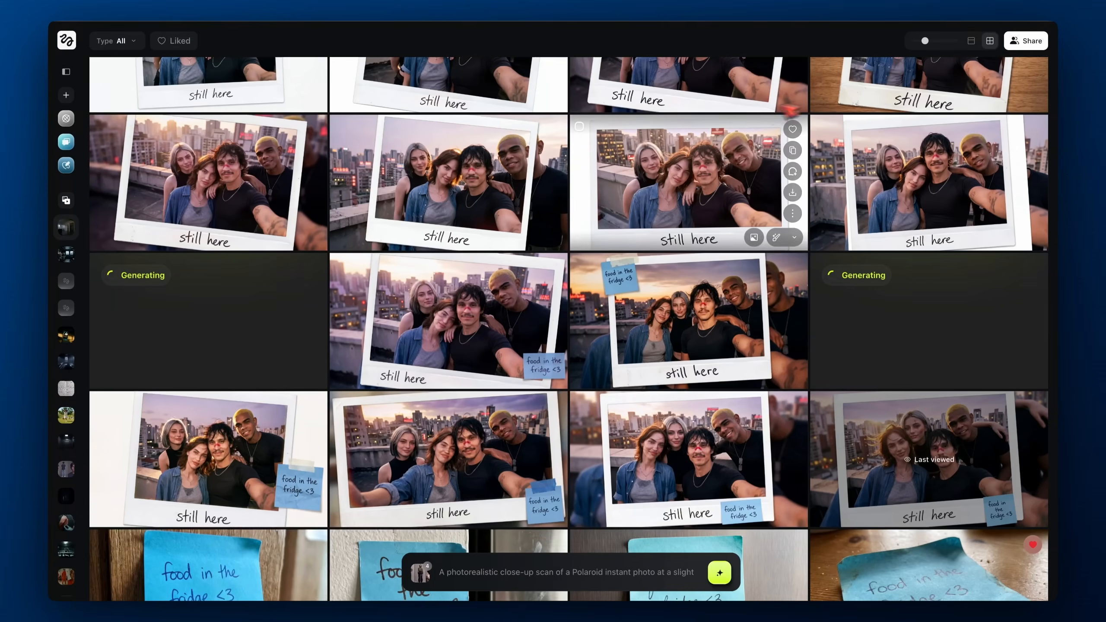
scroll(752, 124, "up", 2)
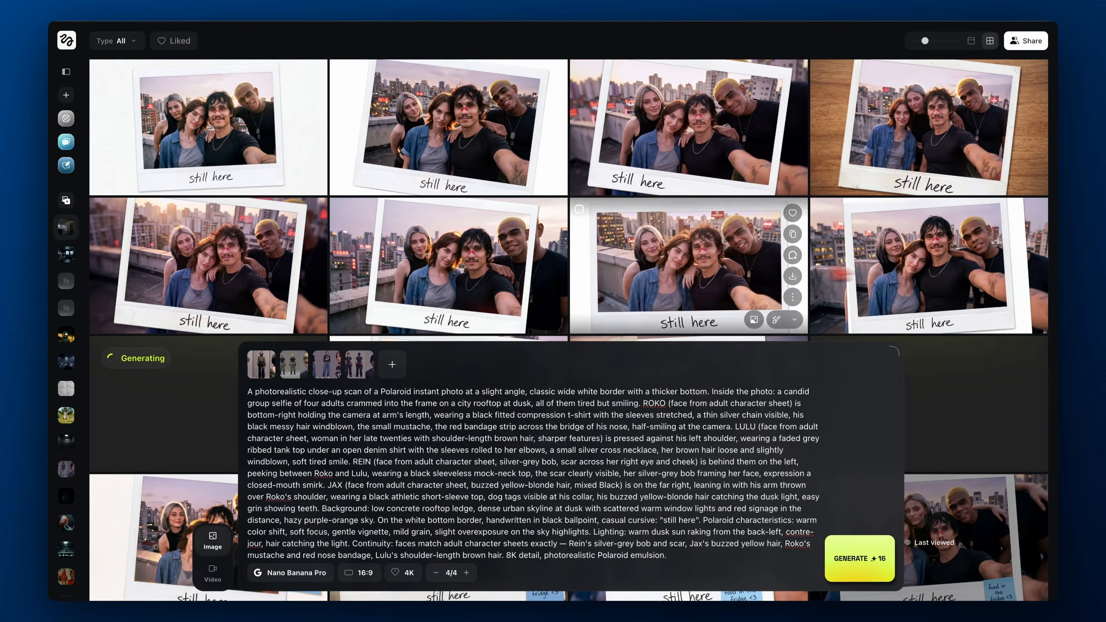
Compare the clean "still here" rooftop polaroids at full size to choose the best one
left_click(696, 270)
key("Right")
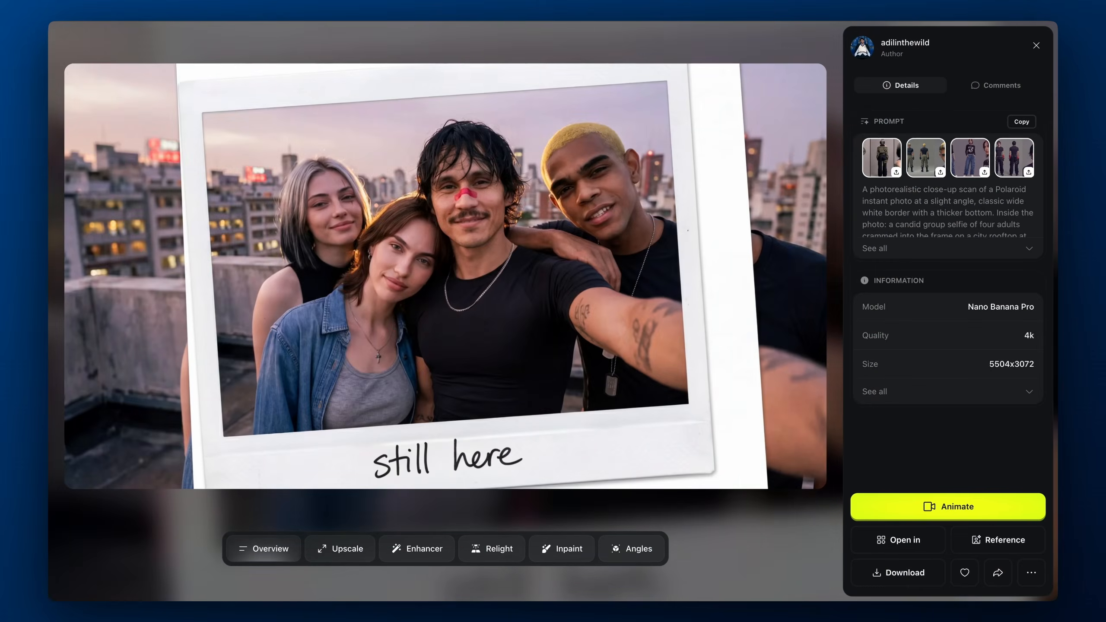
key("Left")
key("Left")
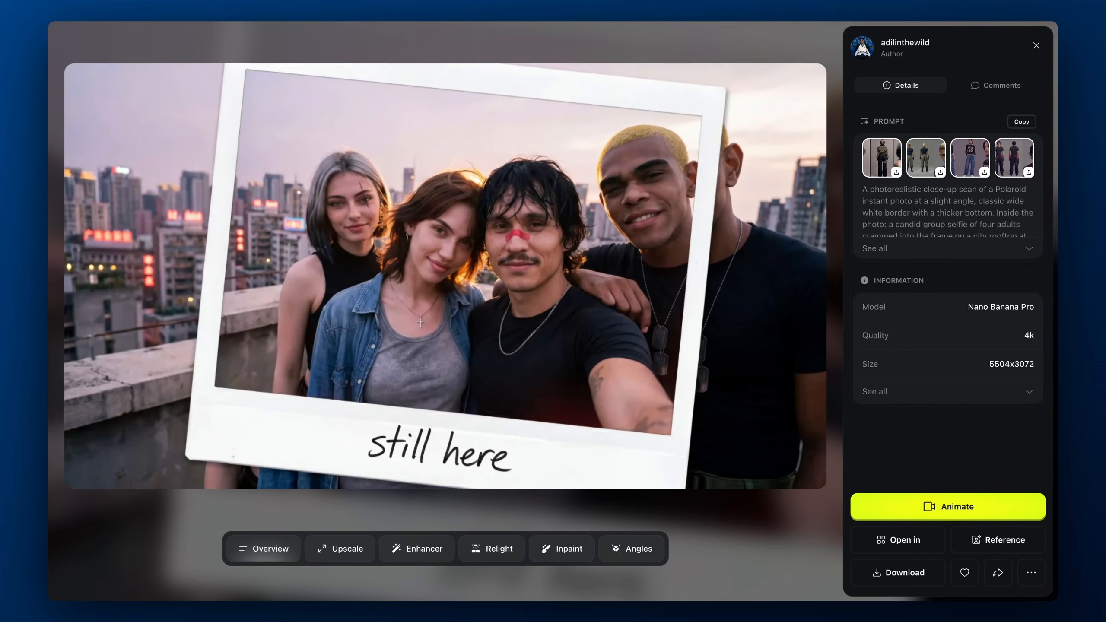
key("Left")
key("Left")
key("Left")
key("Left")
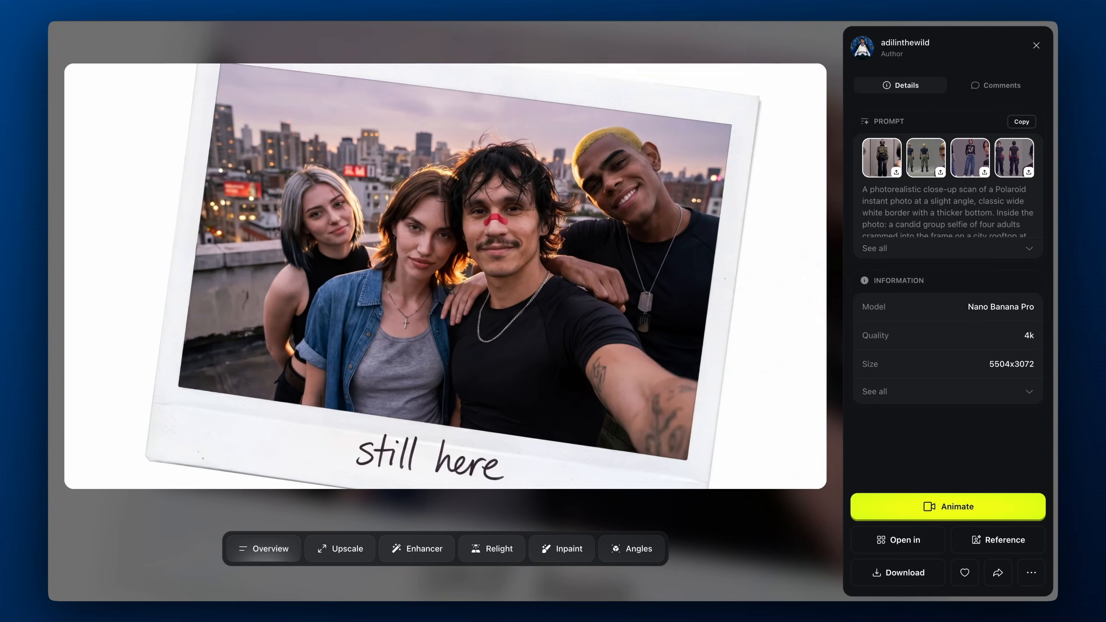
key("Left")
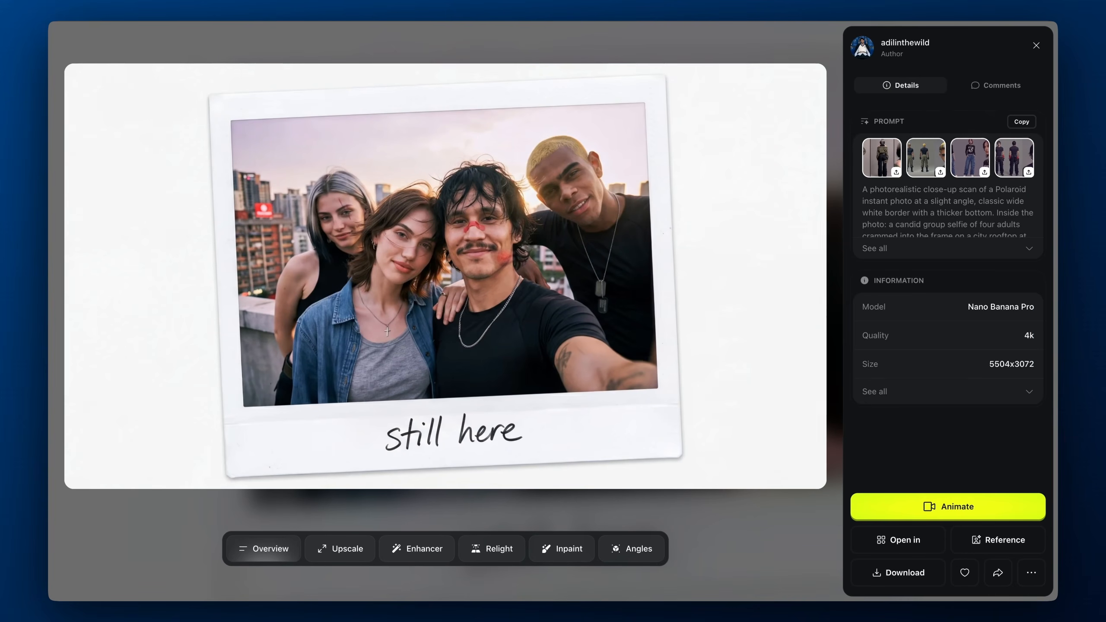
Like the "still here" polaroid on the plain white background and download it into the 21&23 folder as photowall1
left_click(964, 573)
left_click(918, 579)
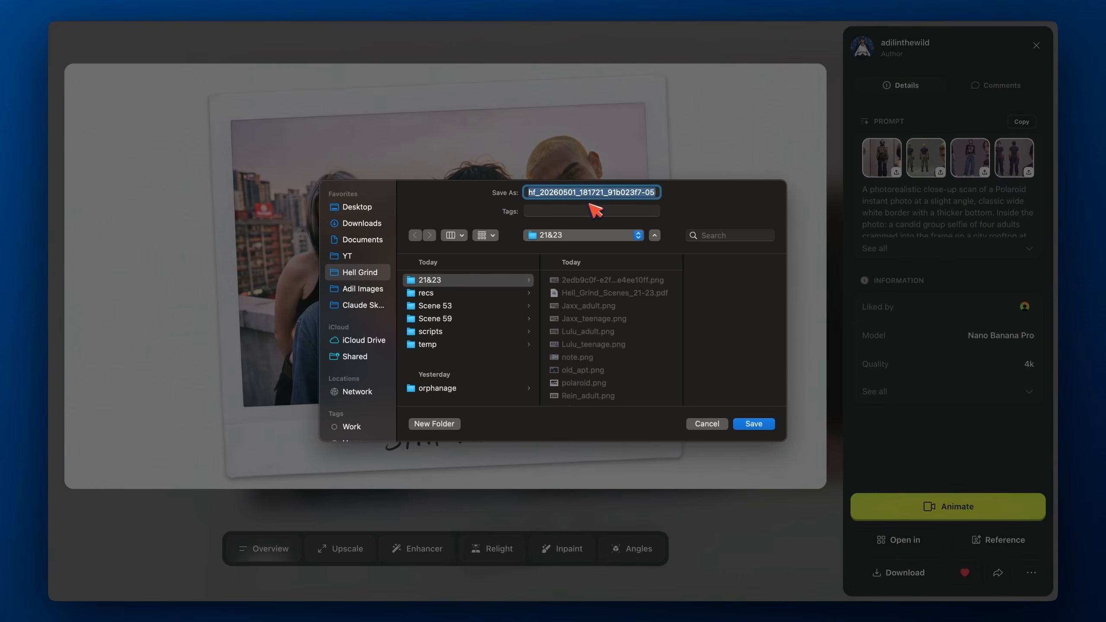
type("photowall1")
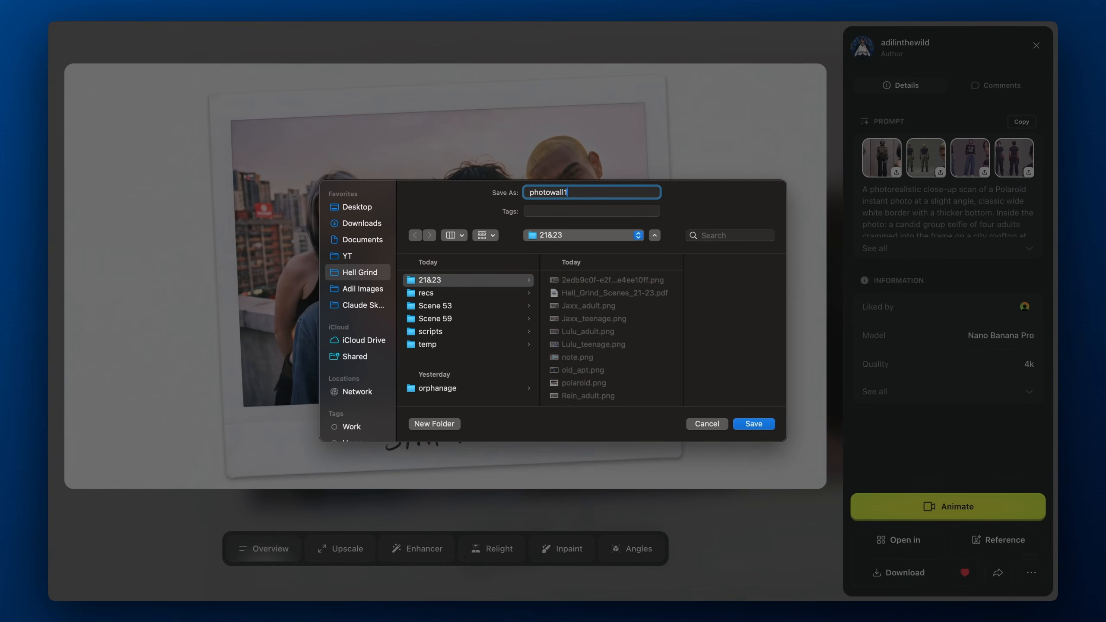
key("Return")
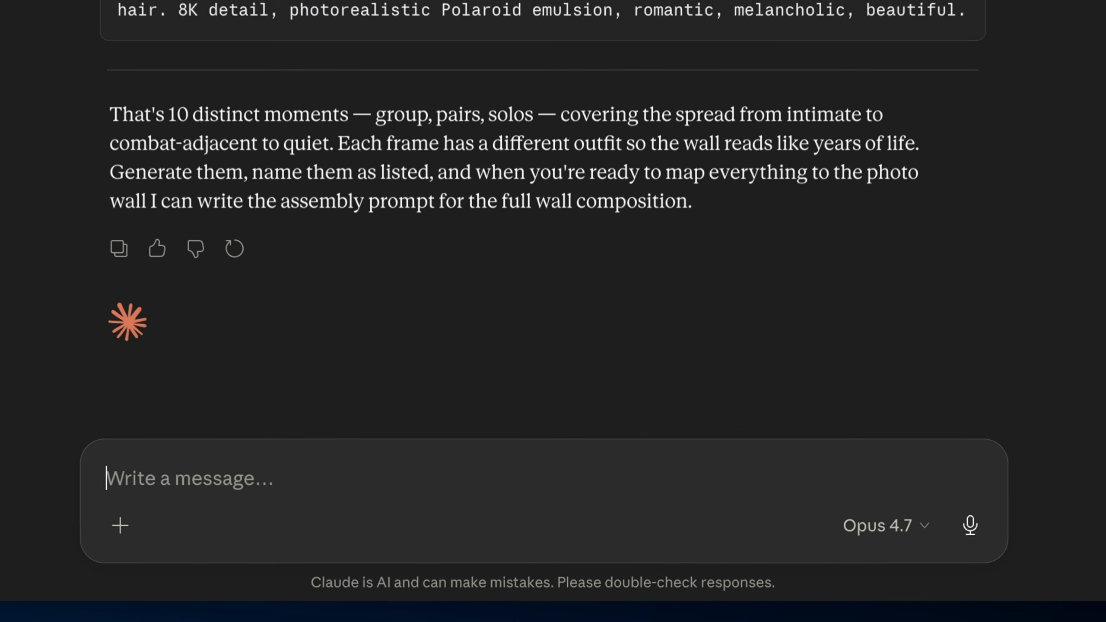
Draft a Claude message requesting a photo wall prompt with a bunch of polaroids of all characters in different moments, describing each polaroid in detail
type("Give me a prompt for a photowall with all these characters")
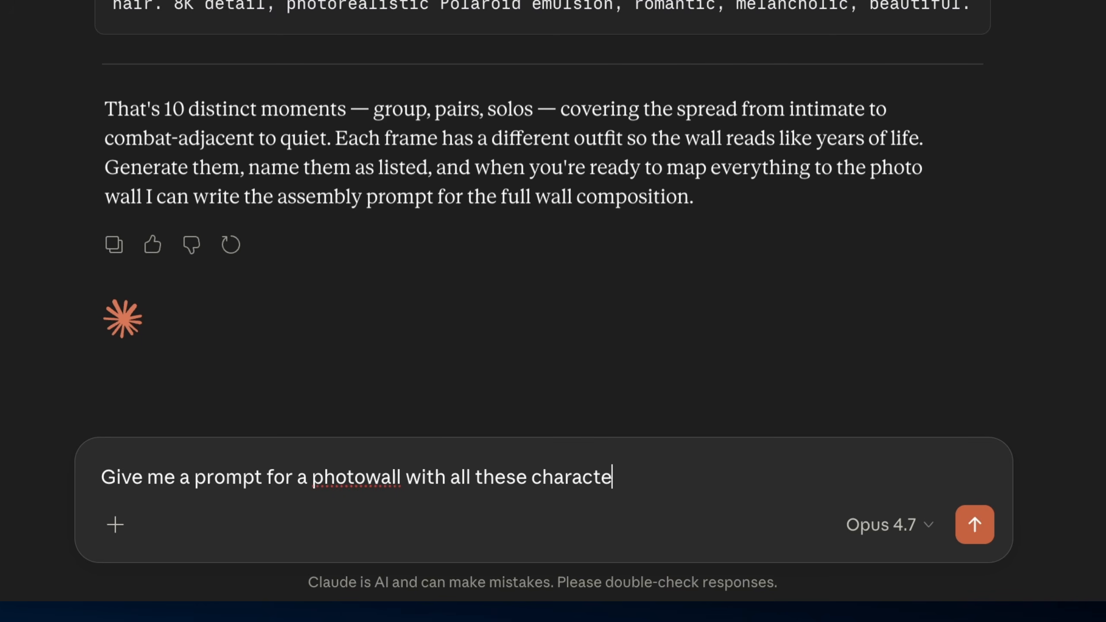
left_click(446, 477)
type("a bunch po")
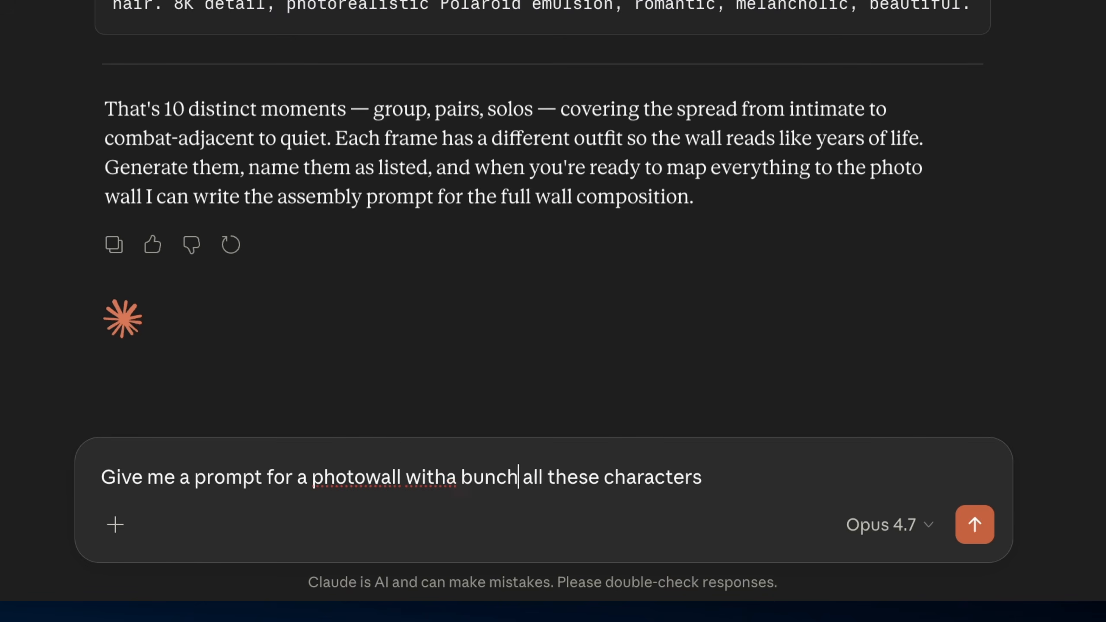
type("laroid")
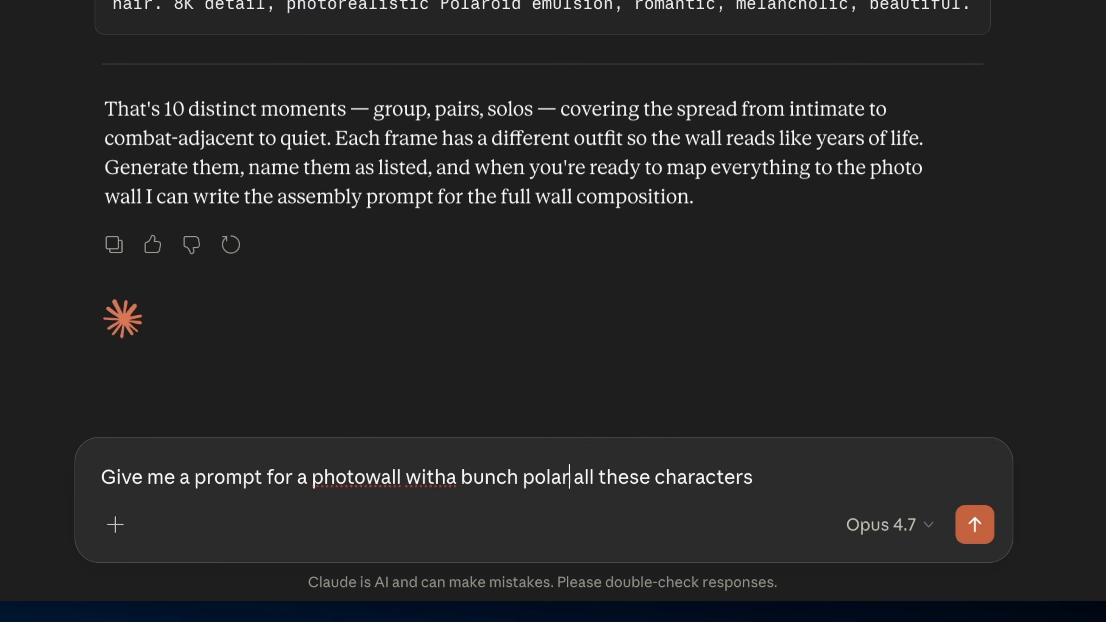
type("s with ")
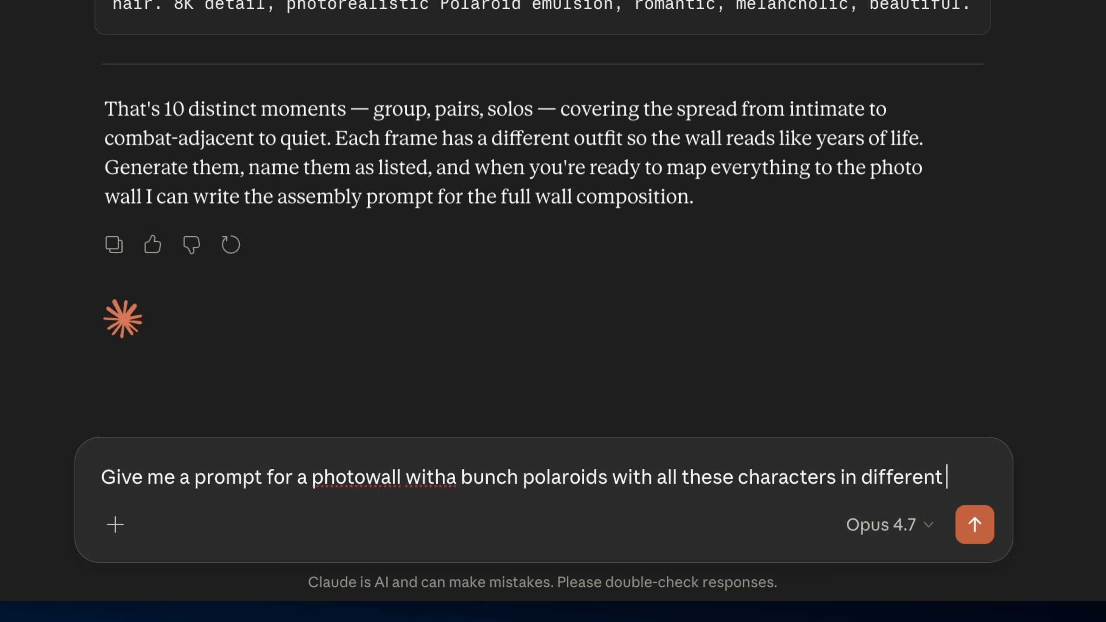
type("ments, be very descriptive about each po")
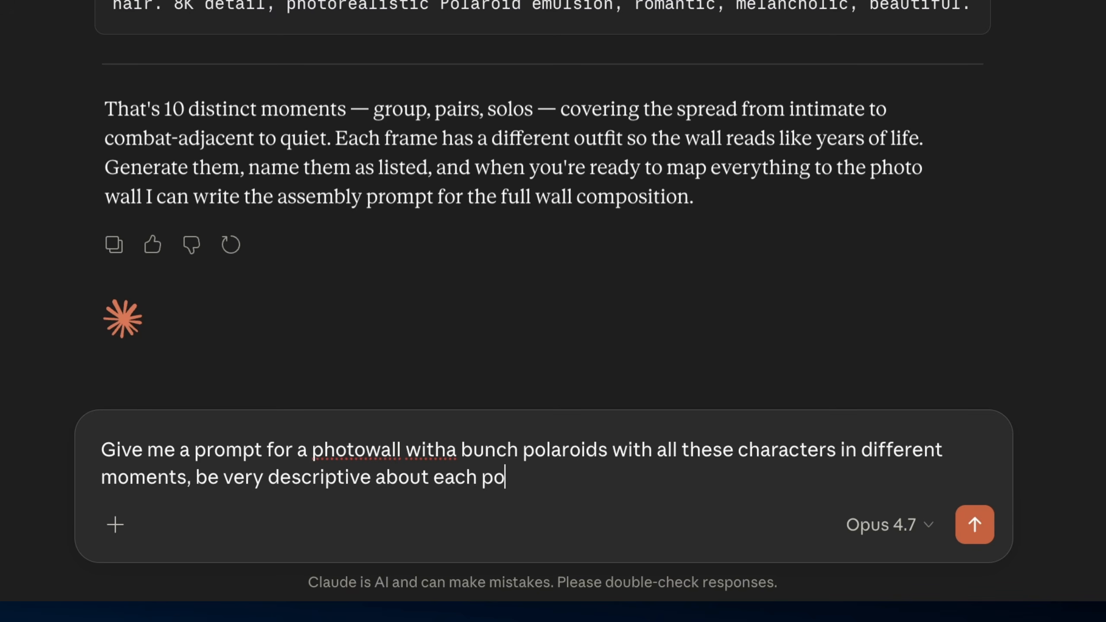
type("d")
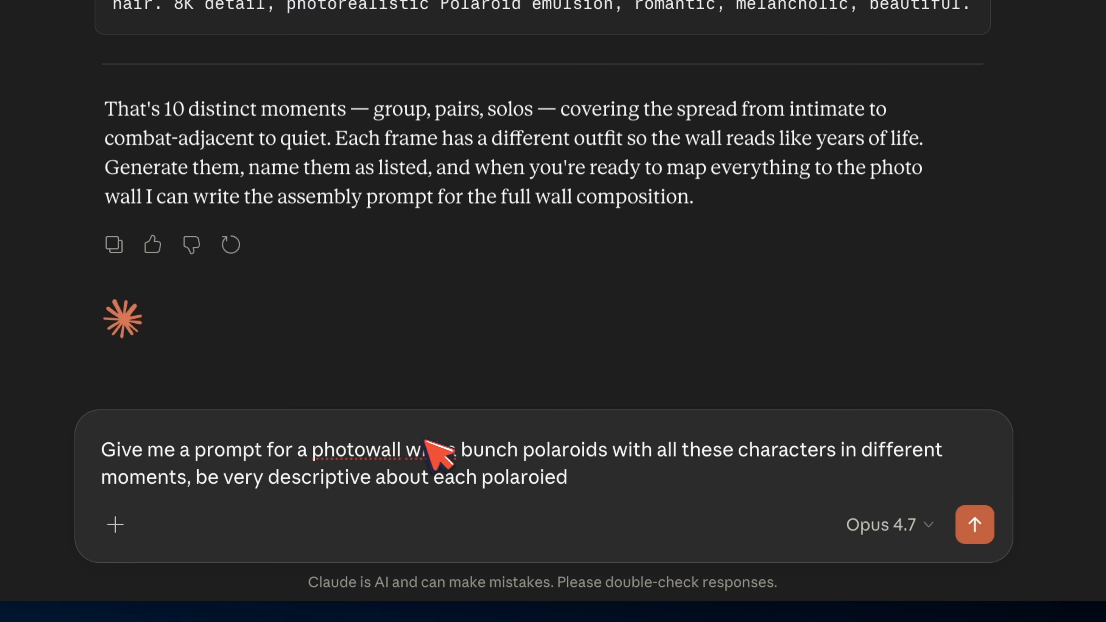
left_click(444, 451)
left_click(370, 451)
left_click(594, 482)
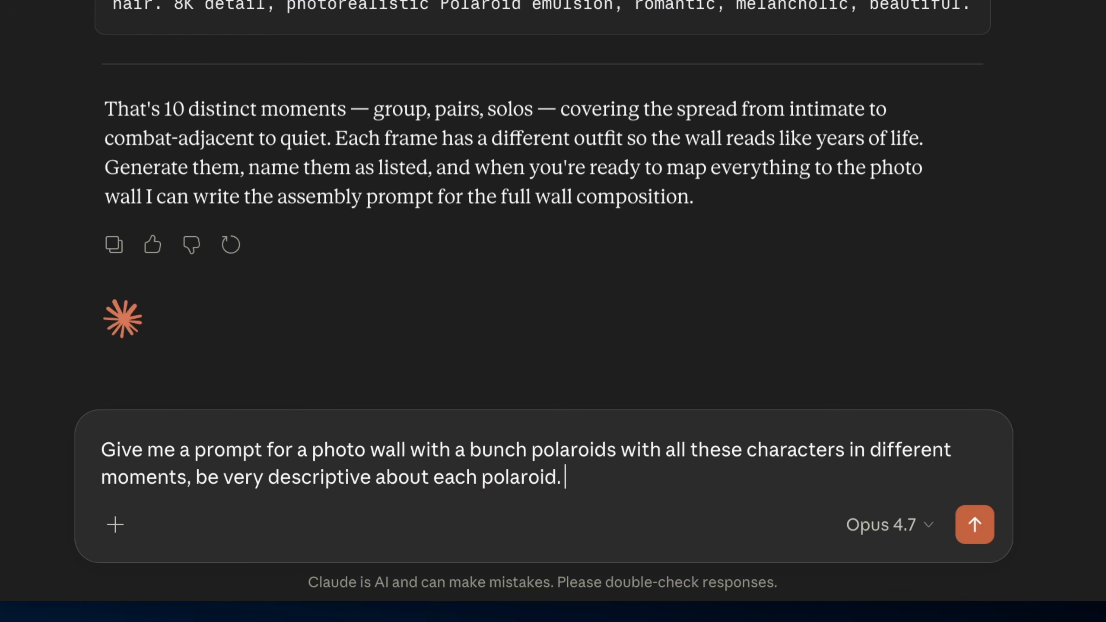
Add "I'll be uploading their character sheets for reference" to the message and send it
type("I'll be uploading their character sheet")
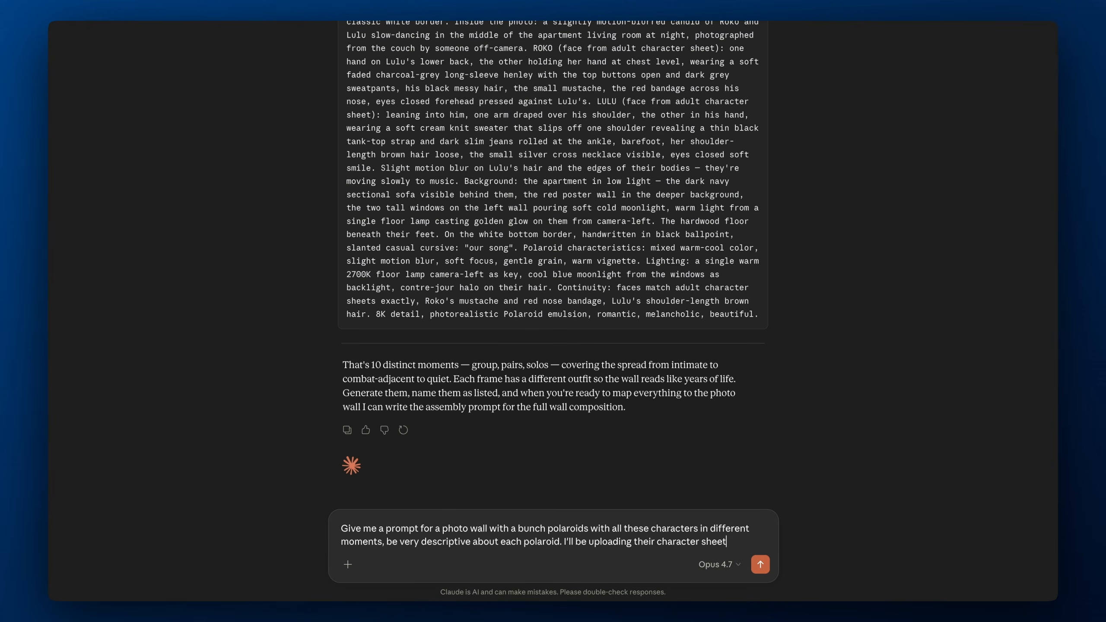
type("ence")
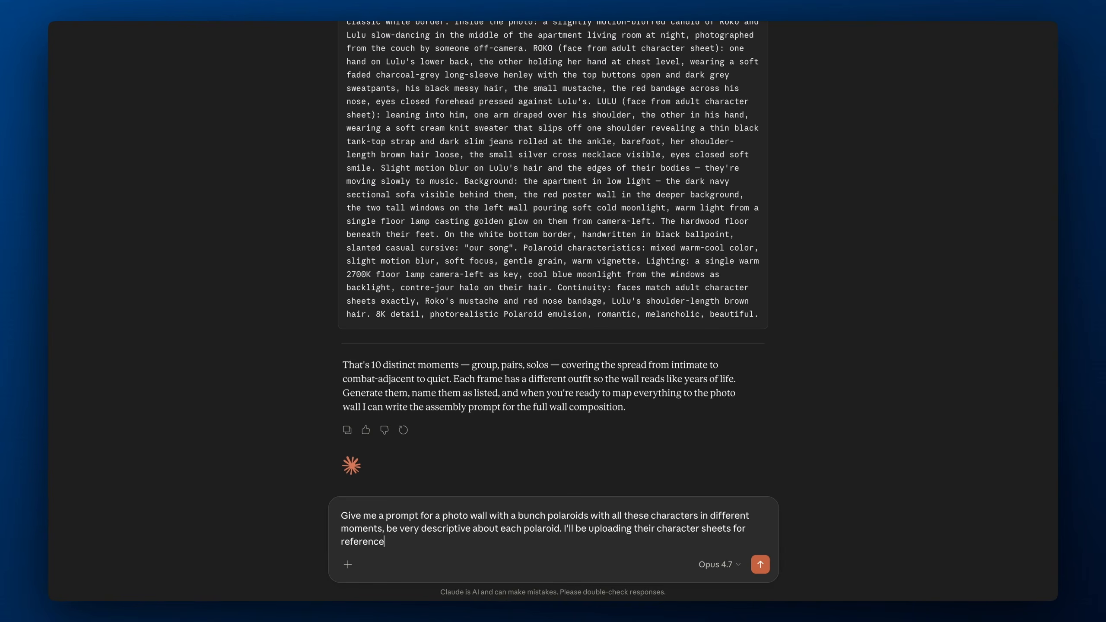
key("Return")
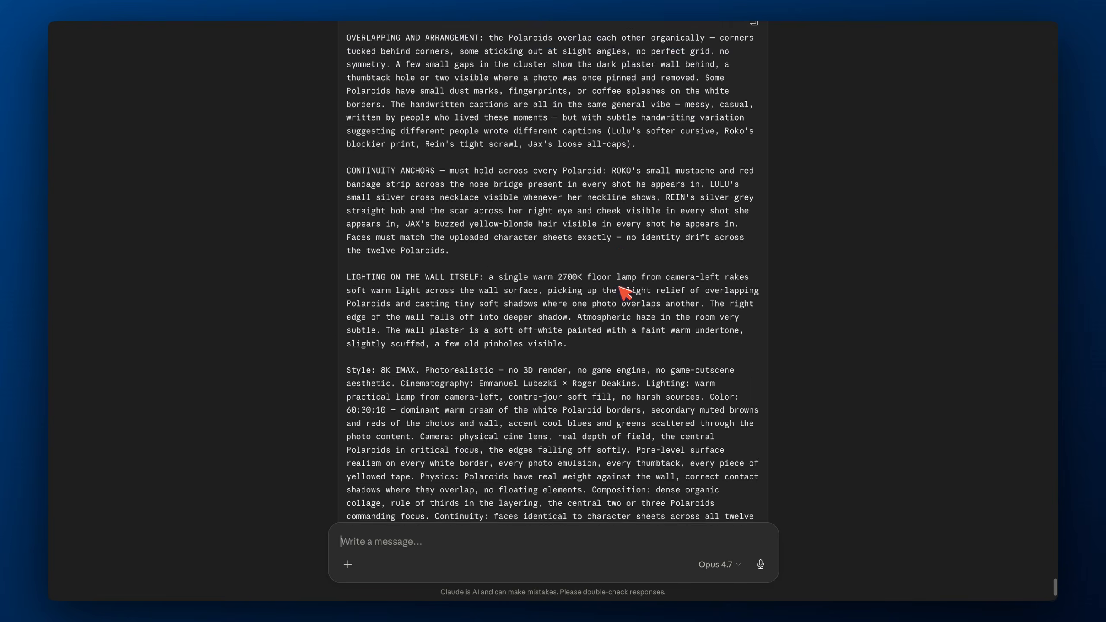
Go through the written photo wall prompt back to its beginning and copy it in full
scroll(625, 292, "up", 8)
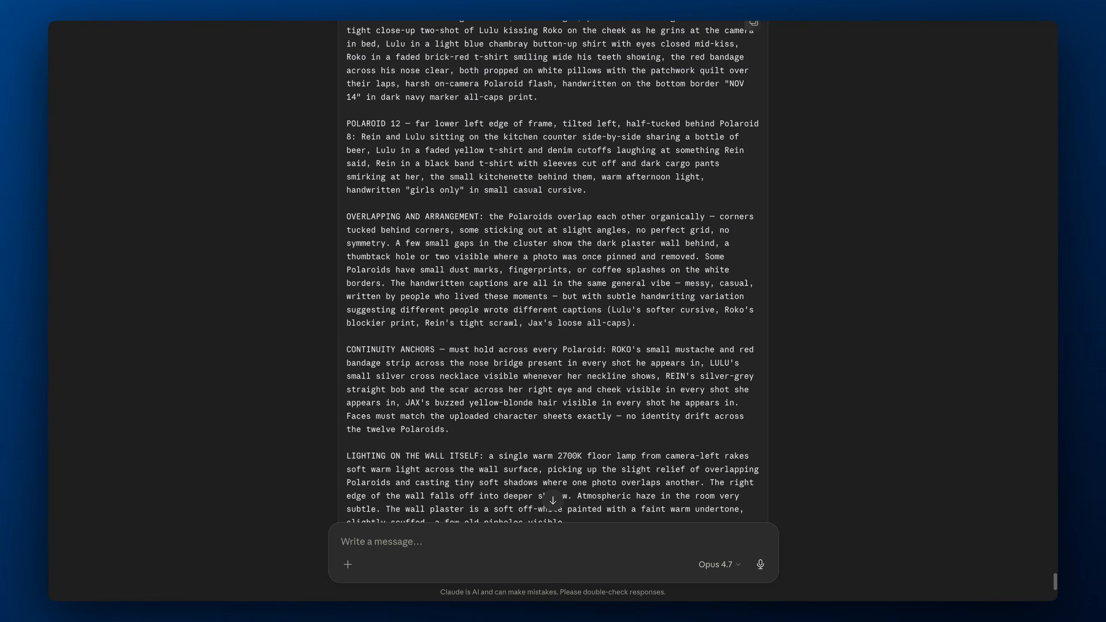
scroll(403, 284, "up", 20)
scroll(403, 279, "up", 8)
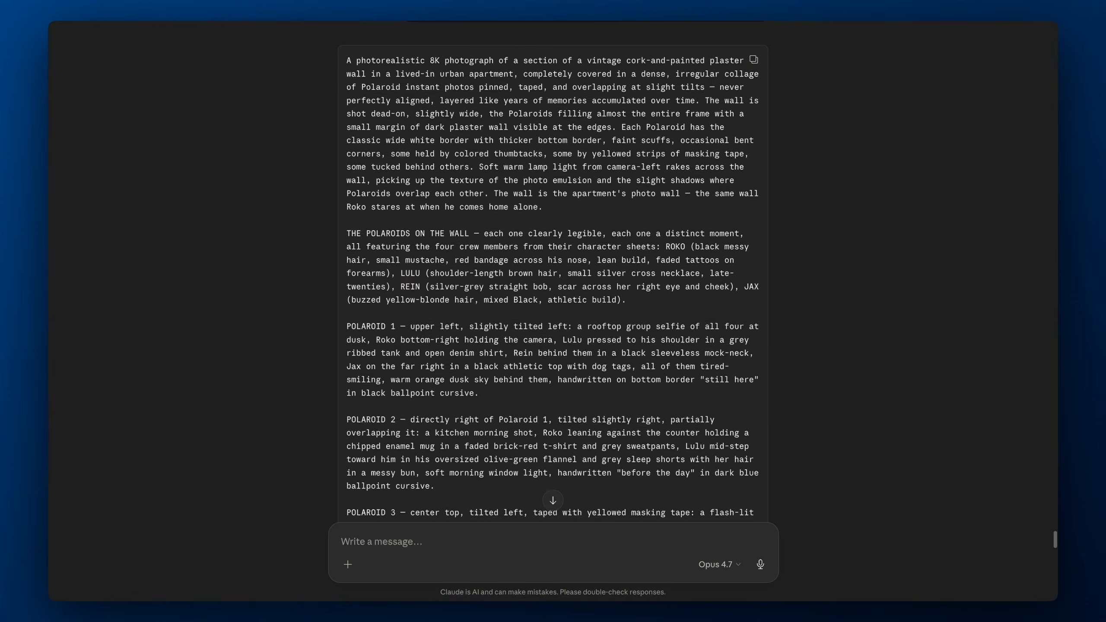
scroll(561, 338, "up", 1)
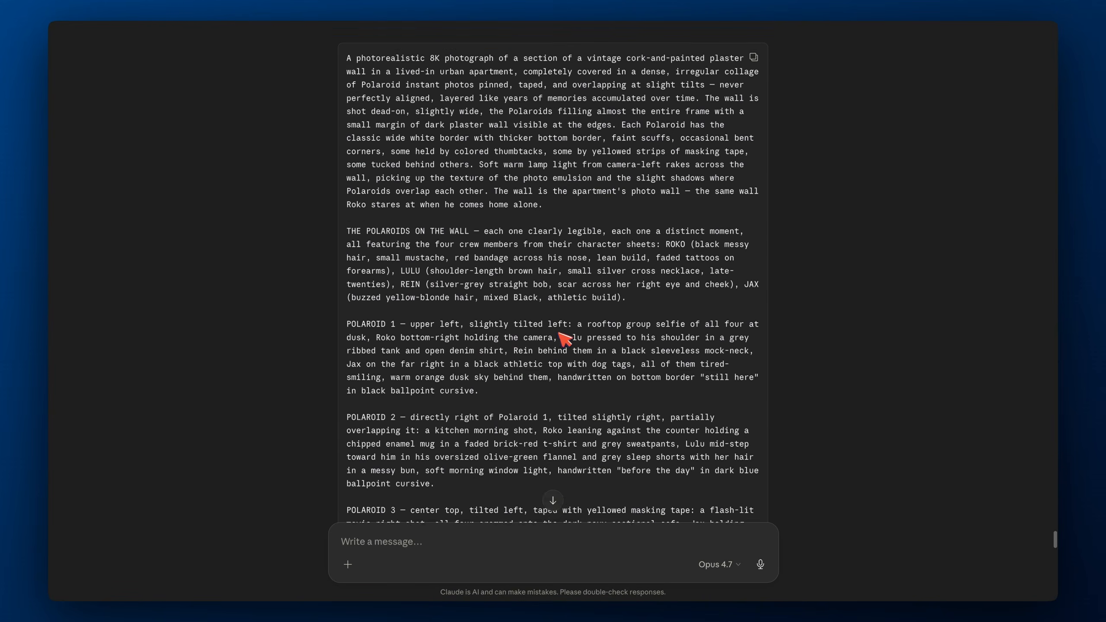
scroll(622, 344, "up", 3)
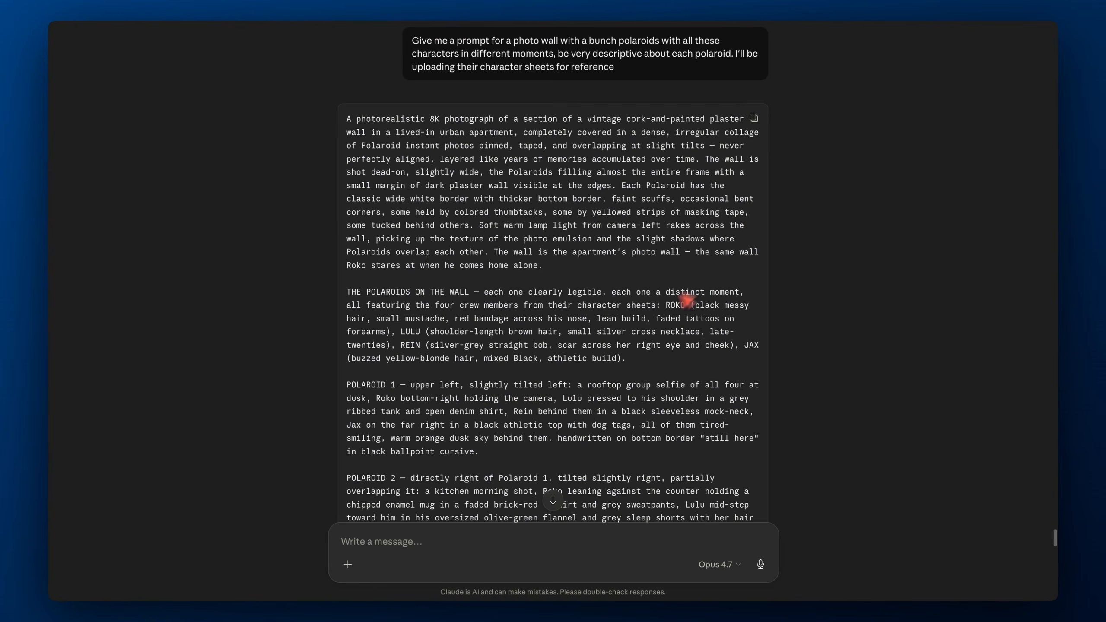
left_click(754, 118)
Switch to the image generator, replace its entire prompt with the copied photo wall prompt, check the text and generate
key("ctrl+Right")
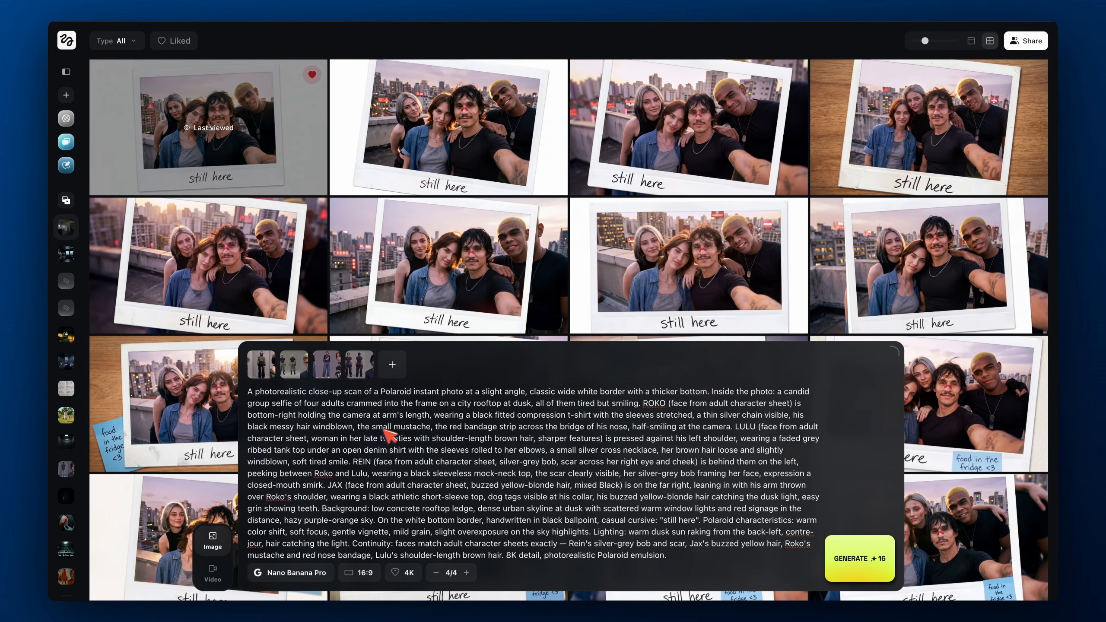
triple_click(380, 426)
key("ctrl+v")
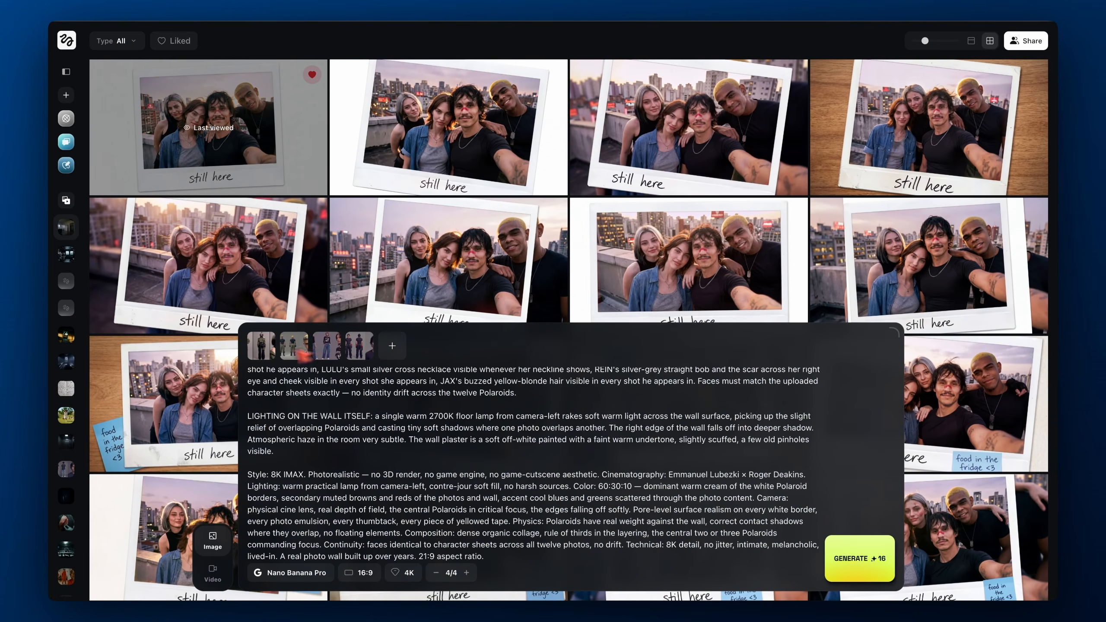
scroll(422, 426, "up", 15)
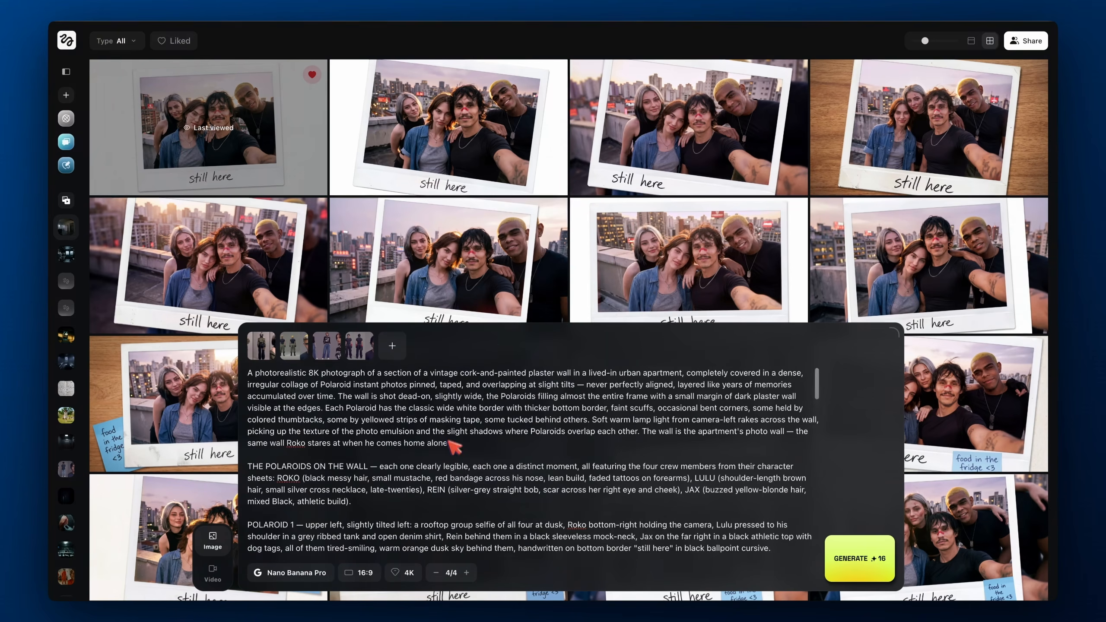
scroll(453, 442, "down", 15)
left_click(867, 571)
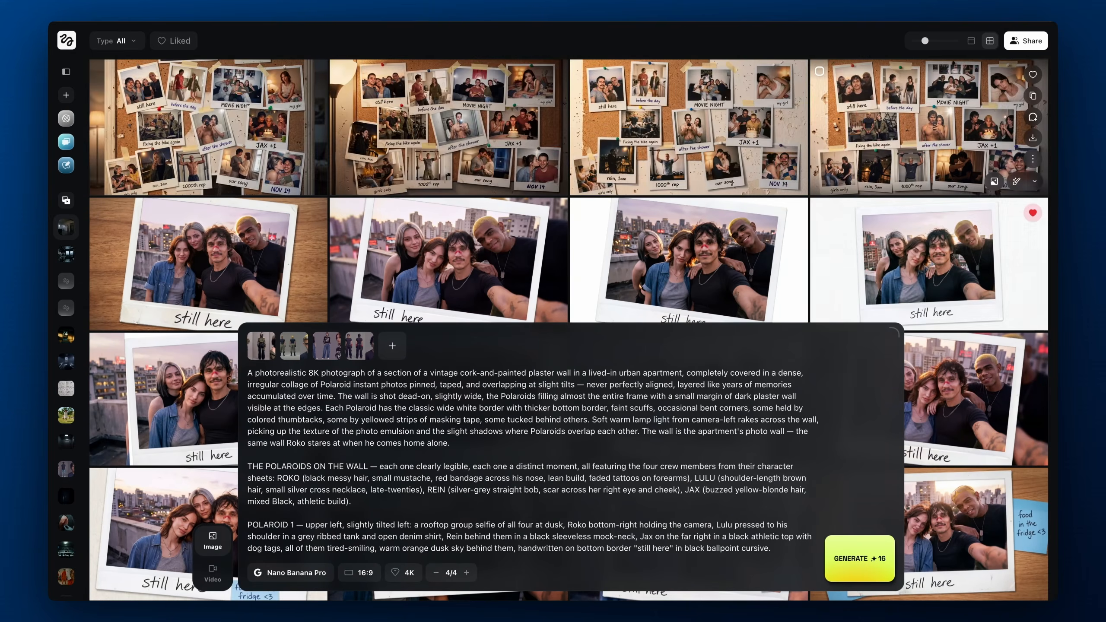
Examine the generated photo walls at full size, enlarging the "after the shower" polaroid, and return to the gallery
left_click(854, 139)
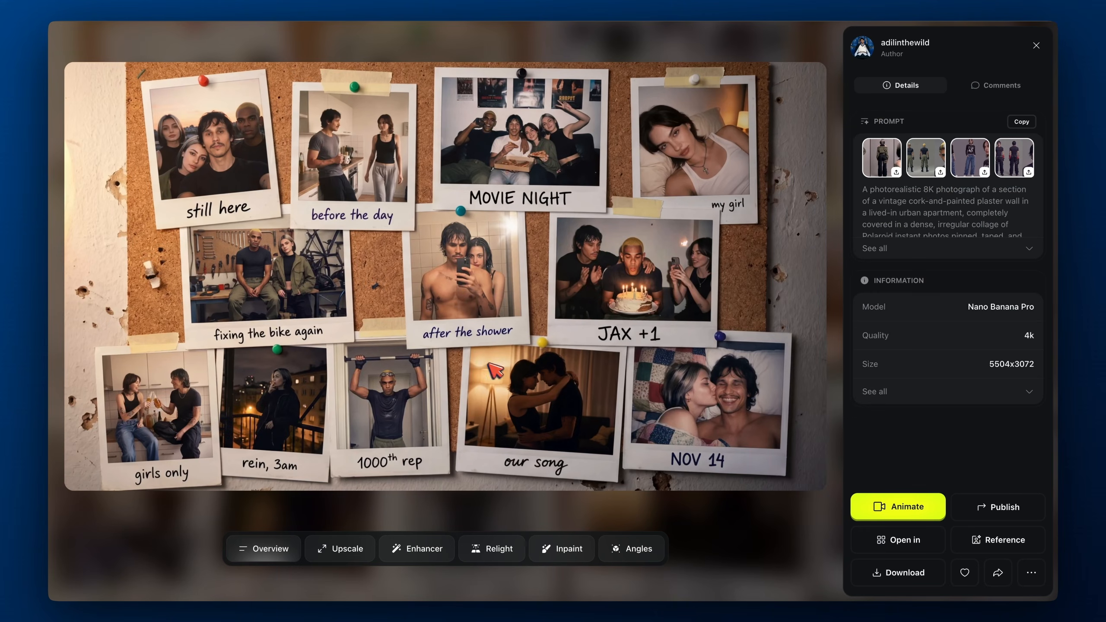
left_click(487, 265)
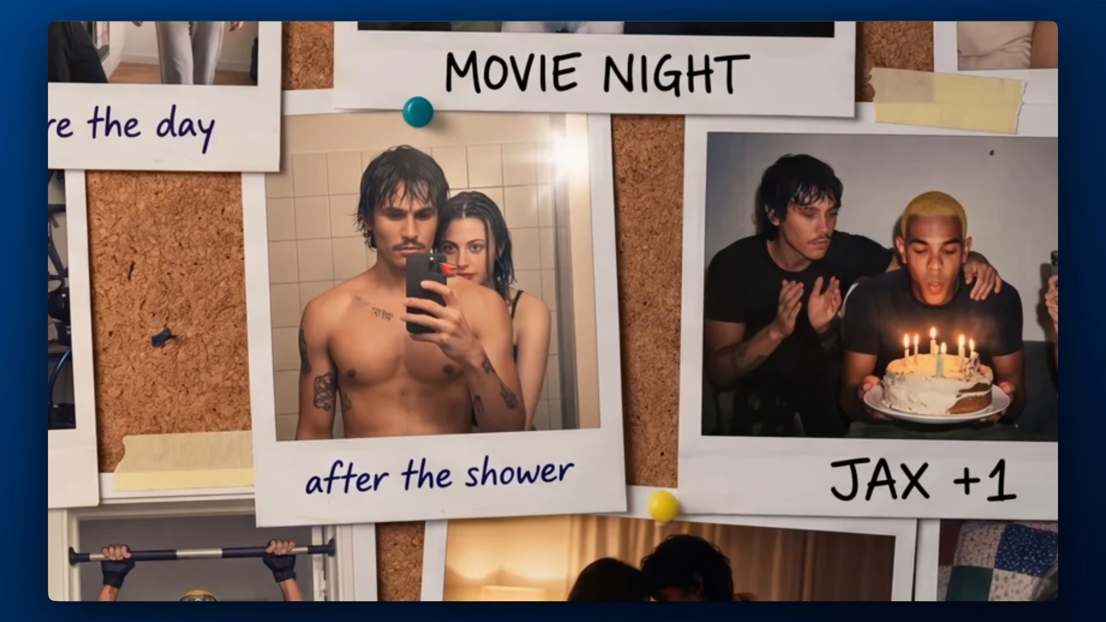
left_click(413, 262)
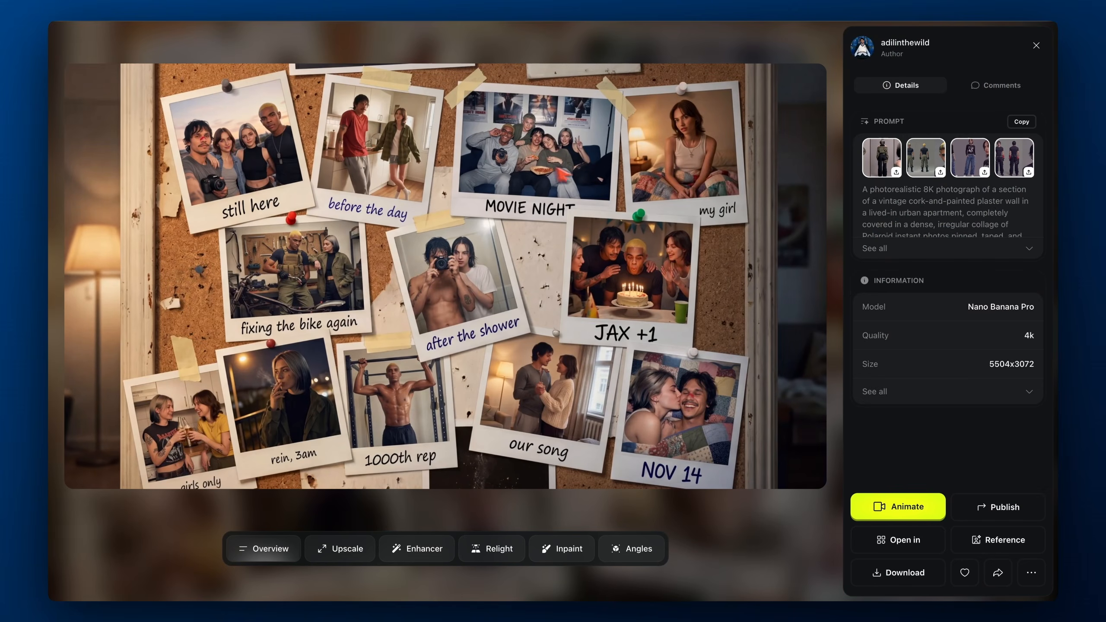
left_click(1036, 45)
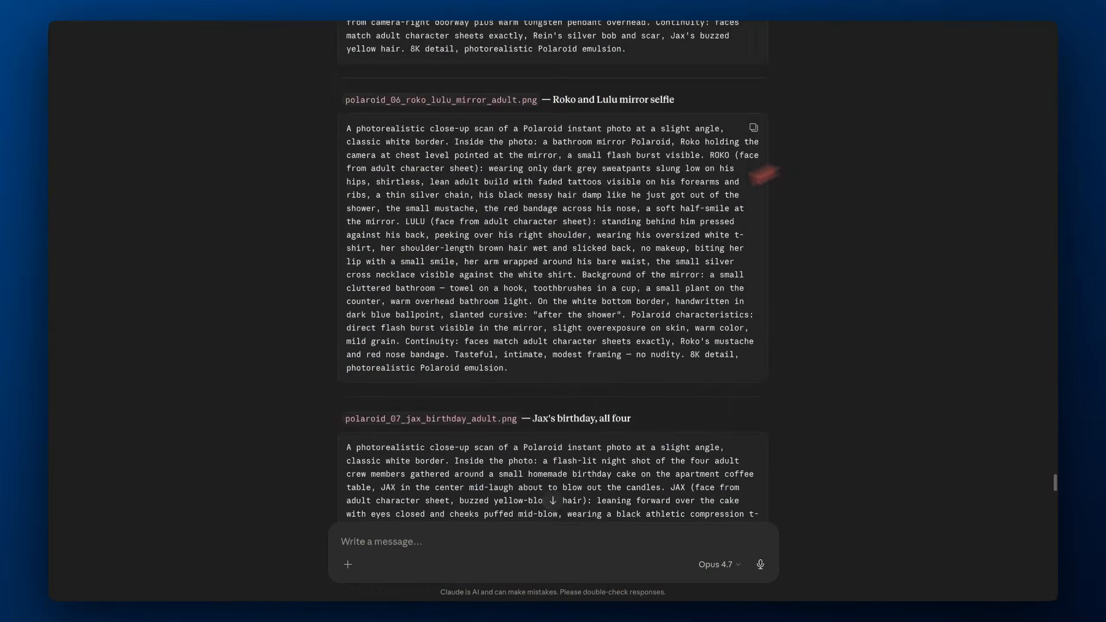
Look through the single polaroid prompts in Claude and send a request for more polaroids
scroll(620, 457, "down", 20)
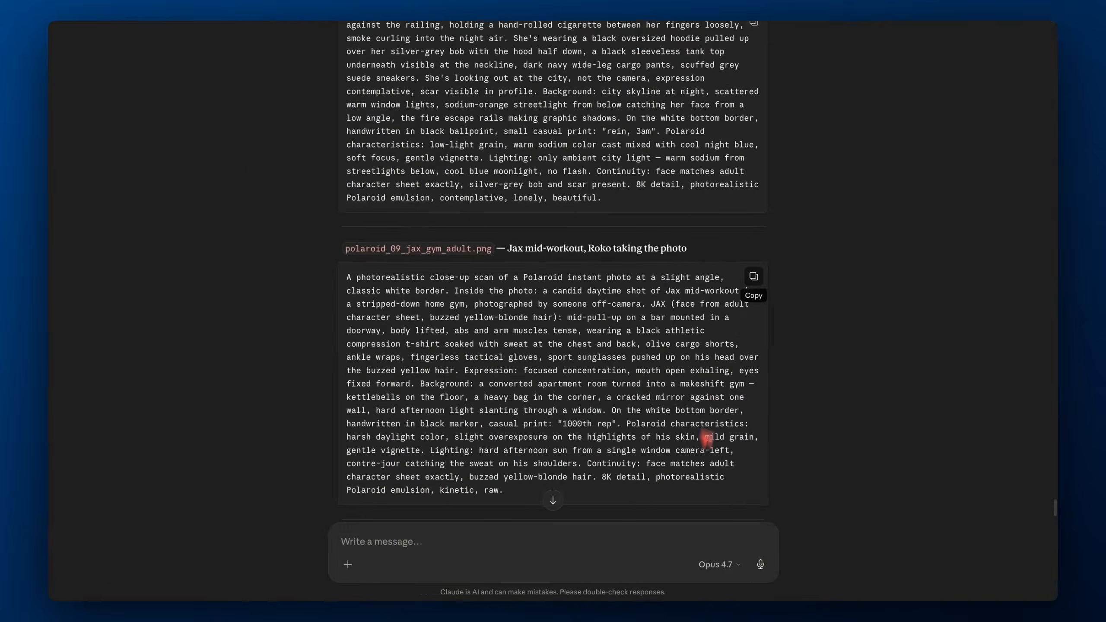
type("roids")
key("Return")
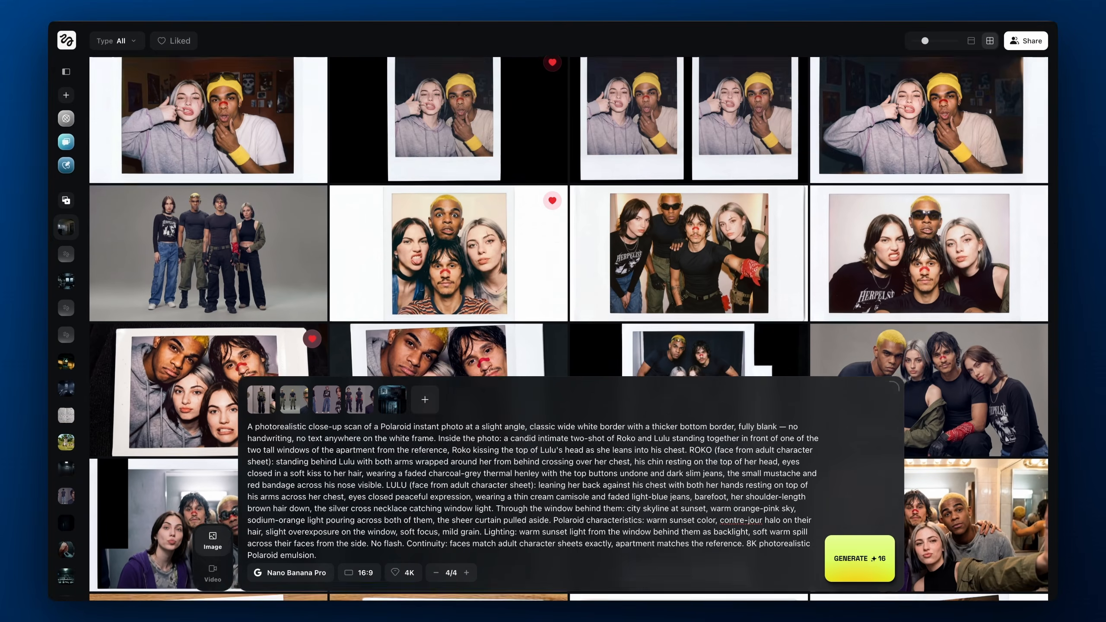
Look over the generated polaroids, switch to Claude and go back through the polaroid_wall prompts to the apartment reference message
scroll(568, 329, "down", 5)
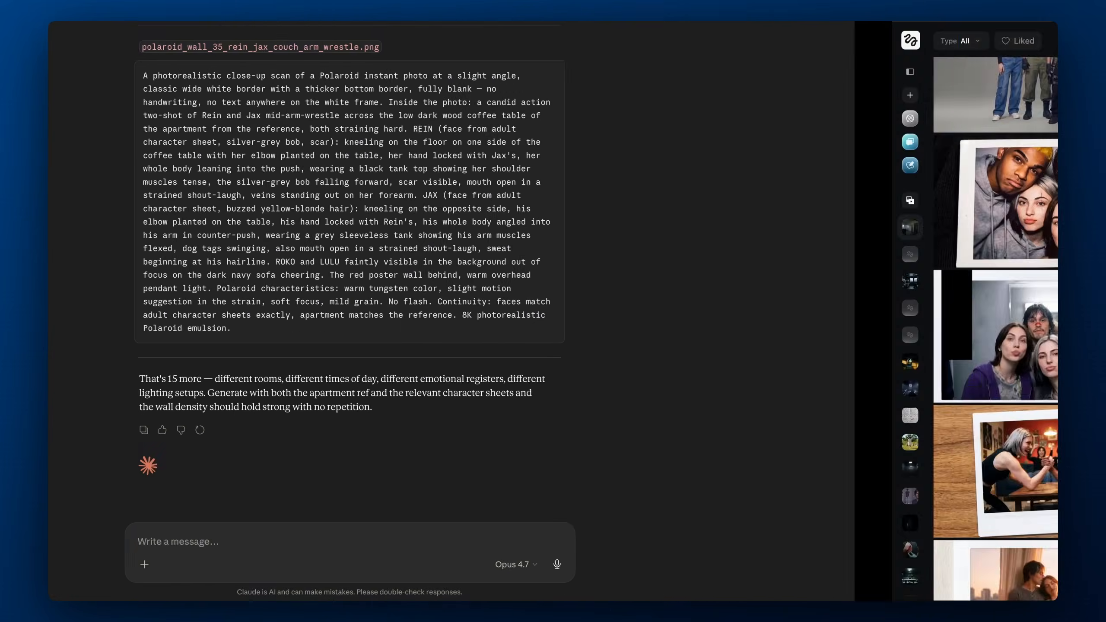
scroll(612, 255, "up", 5)
scroll(611, 255, "up", 10)
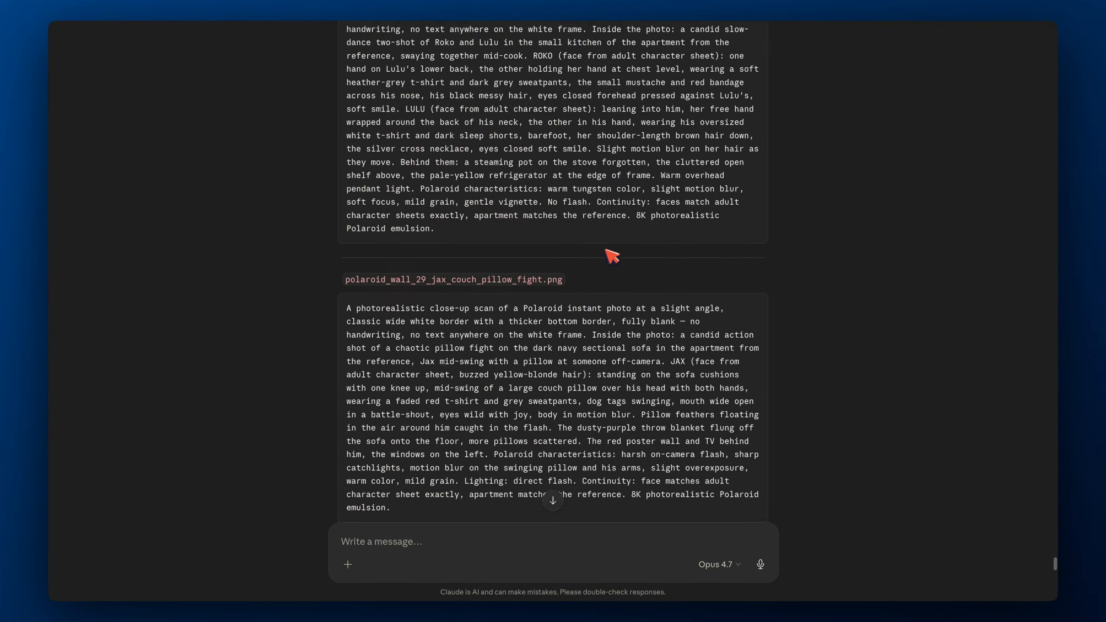
scroll(611, 255, "up", 10)
scroll(610, 255, "up", 15)
scroll(612, 254, "up", 15)
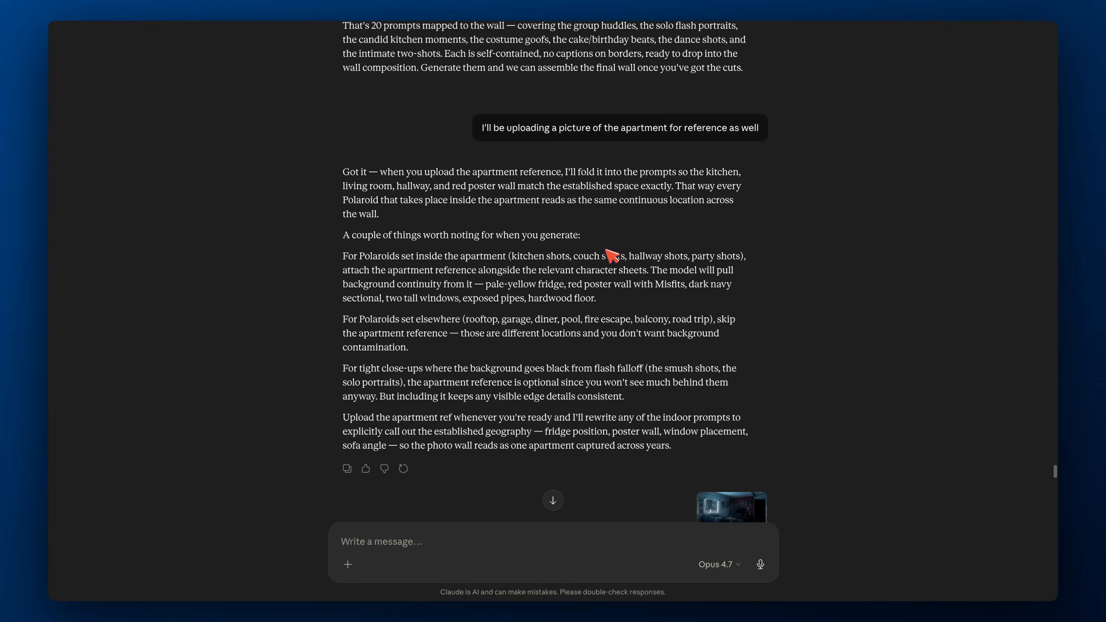
Read Claude's guidance on attaching the apartment reference, its geography notes and the rewritten indoor polaroid prompts, and return to the image gallery
scroll(539, 141, "down", 1)
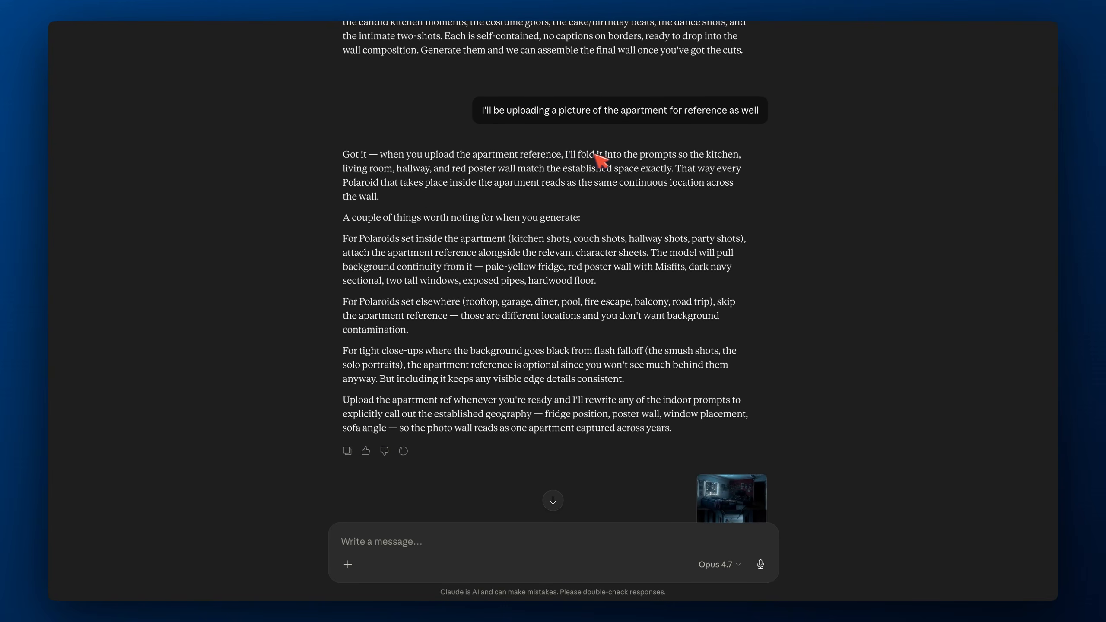
scroll(594, 159, "down", 4)
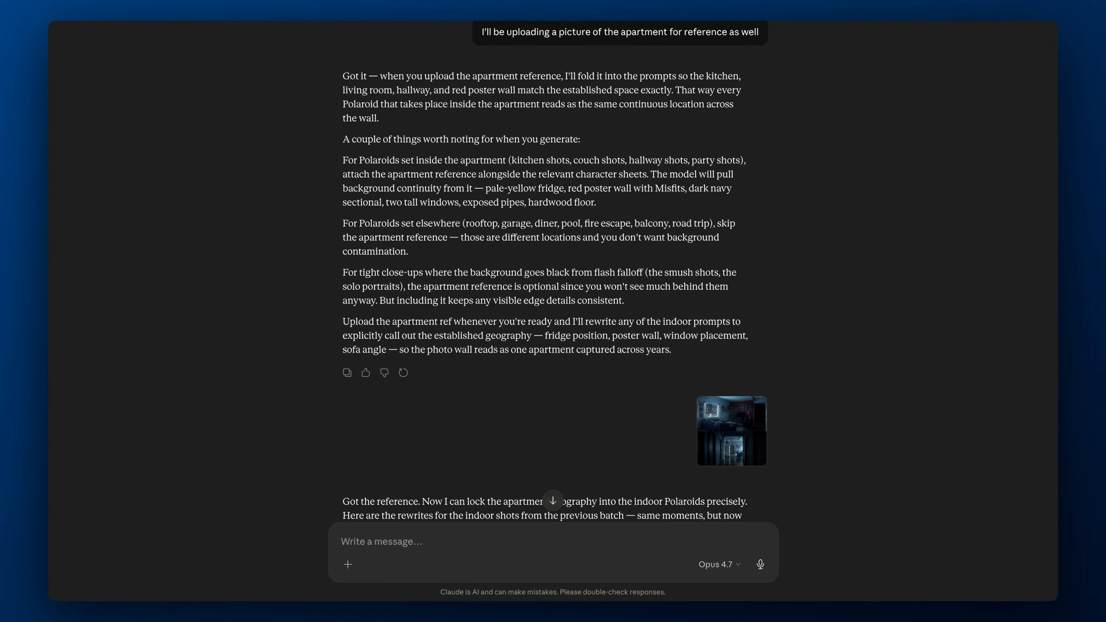
scroll(605, 159, "down", 4)
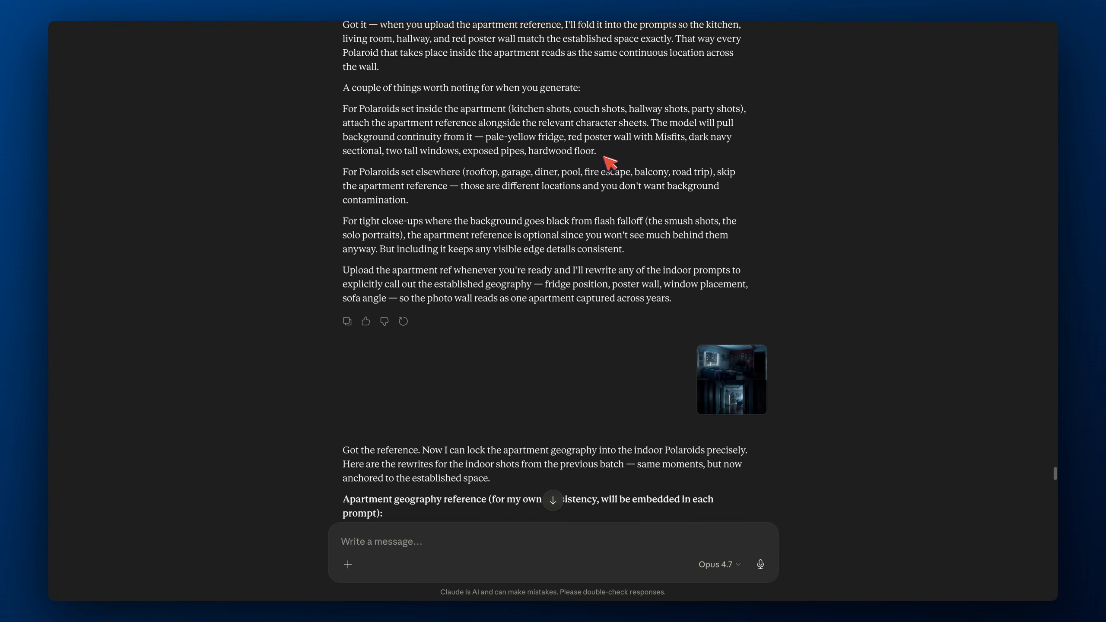
scroll(610, 164, "up", 4)
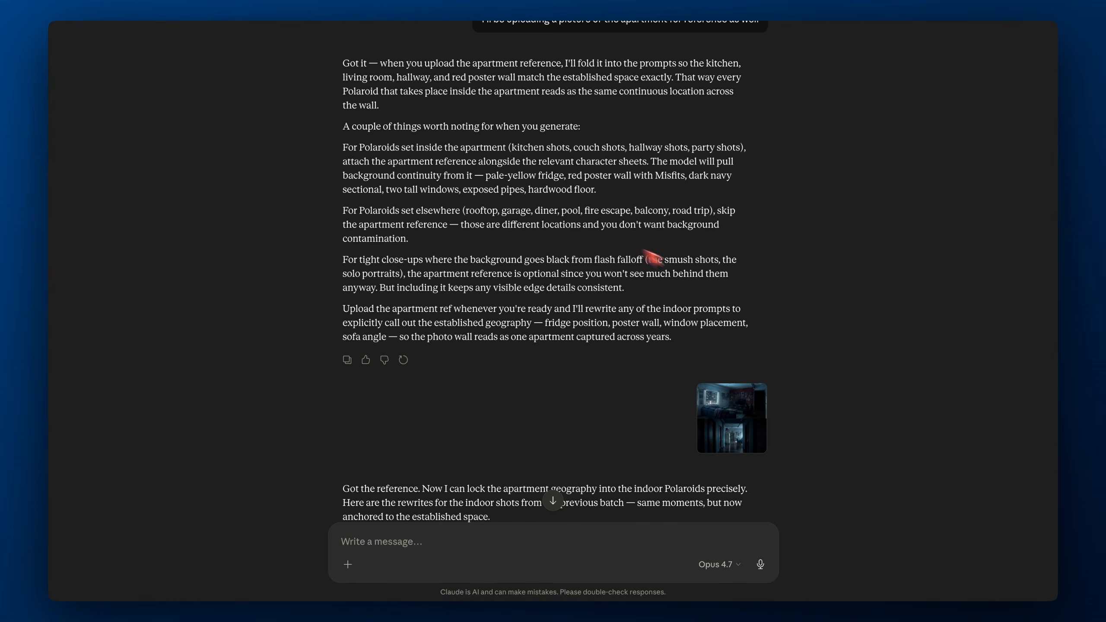
scroll(624, 243, "down", 8)
scroll(745, 333, "down", 14)
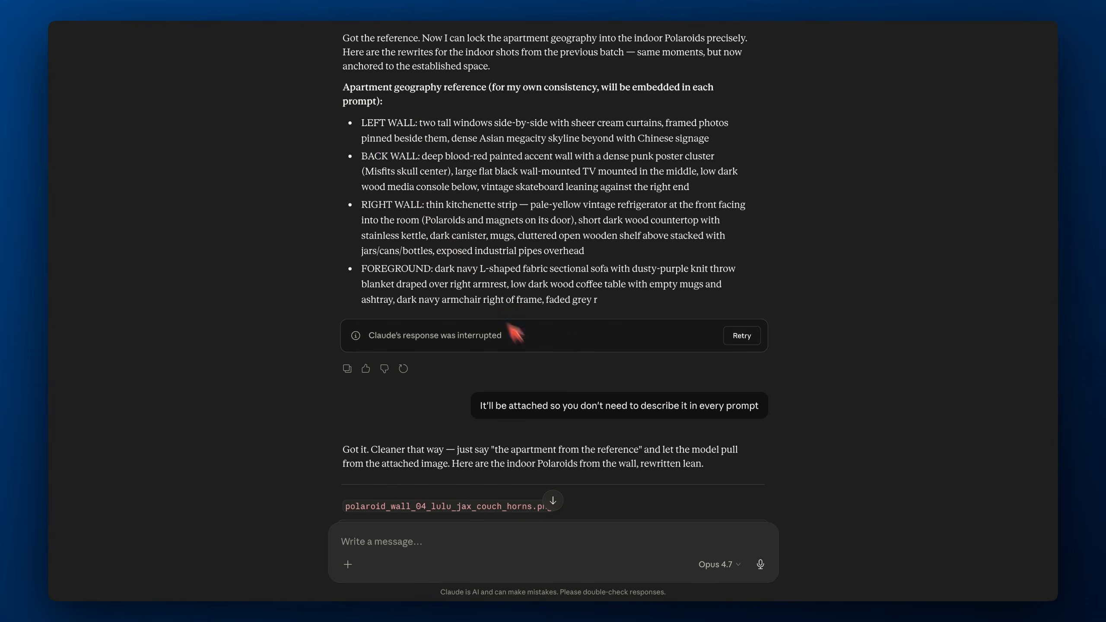
scroll(548, 361, "down", 3)
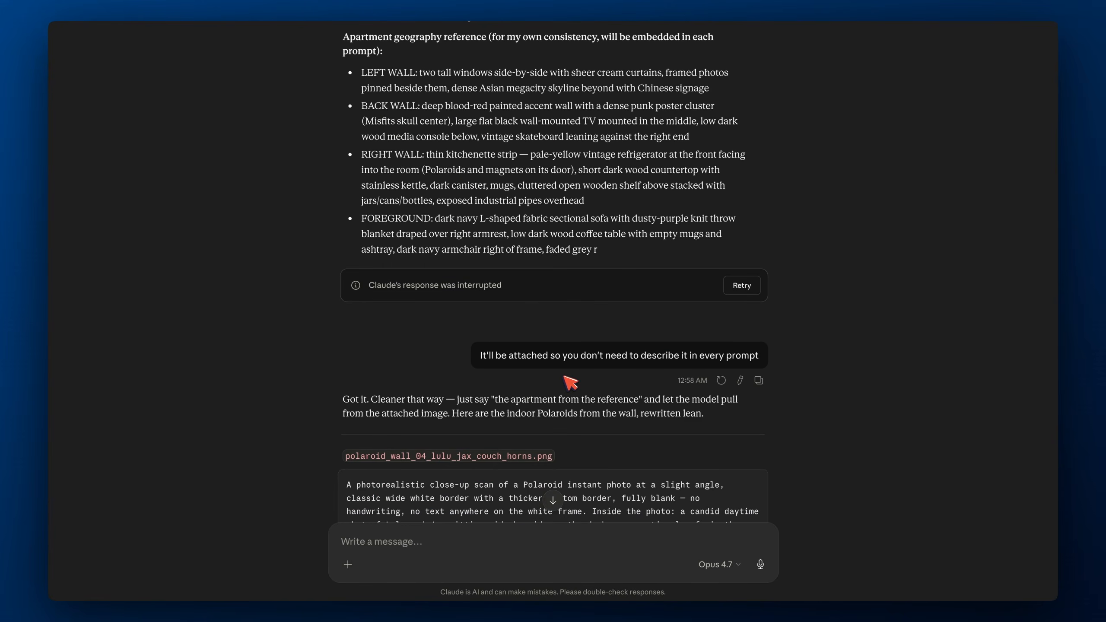
scroll(568, 359, "down", 1)
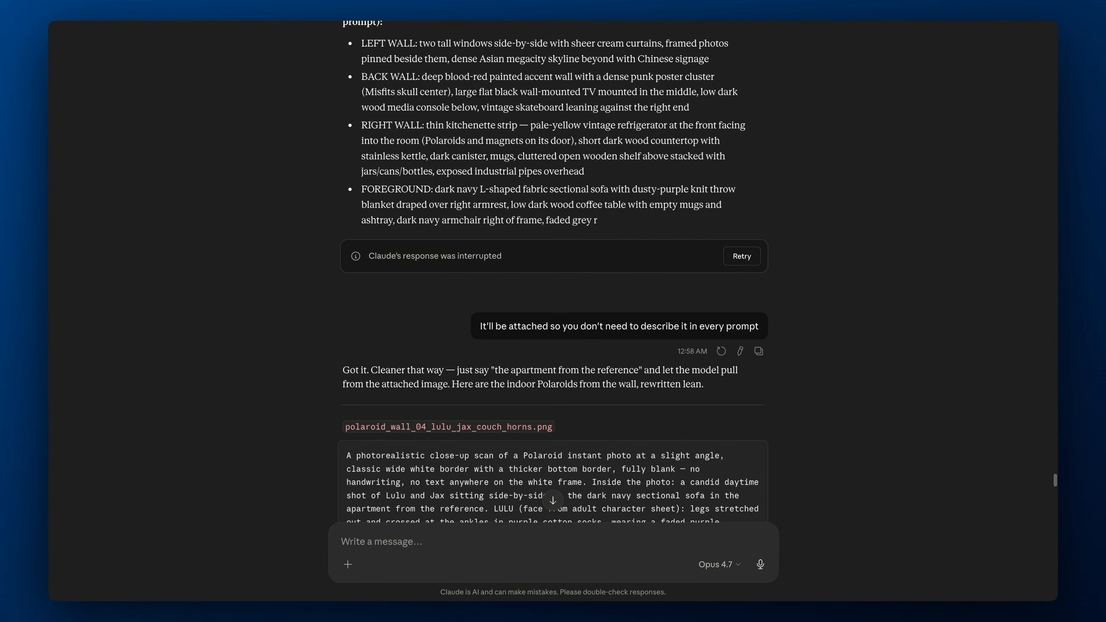
scroll(577, 355, "down", 10)
scroll(581, 360, "down", 3)
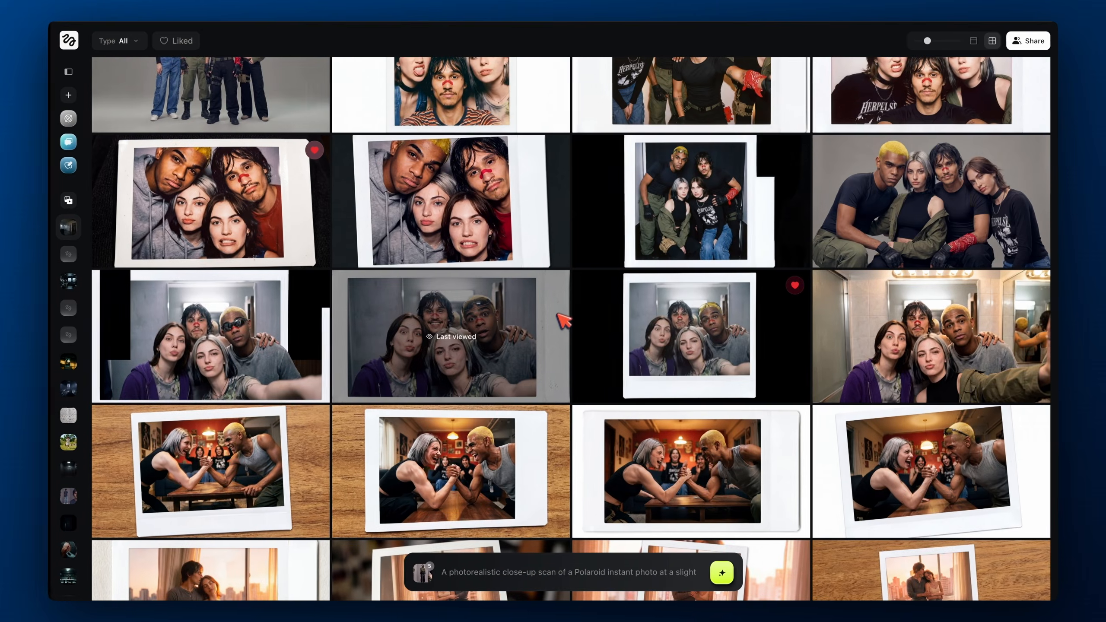
Preview photo_wall.jpg in the 21&23 project folder and add it to the Hell Grind Full Canvas beside the NOV 14 polaroid
scroll(553, 305, "down", 3)
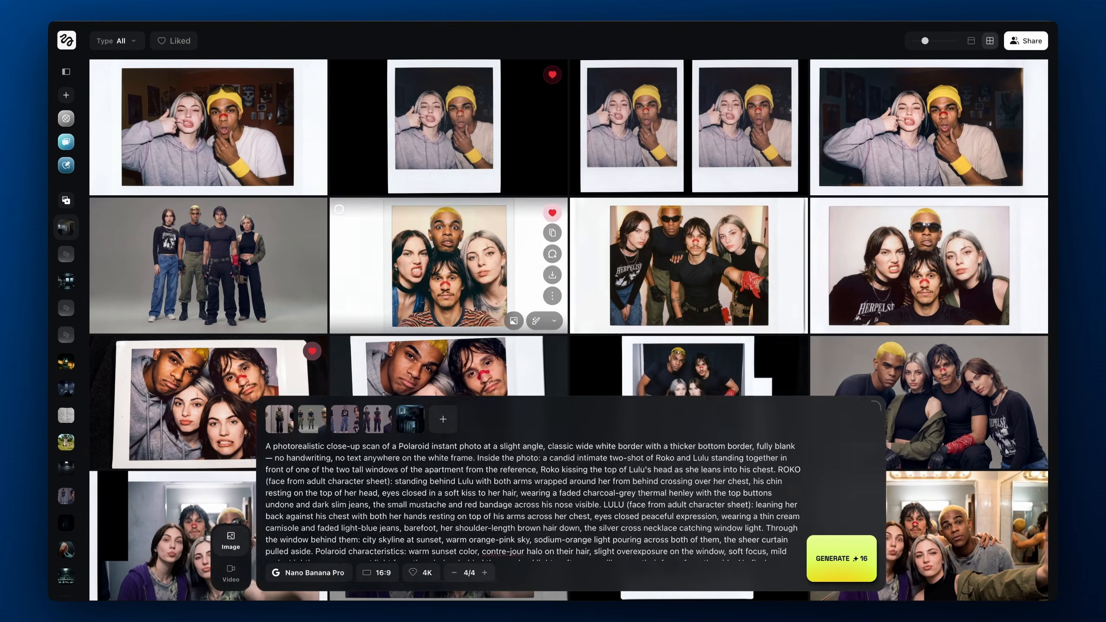
key("ctrl+Right")
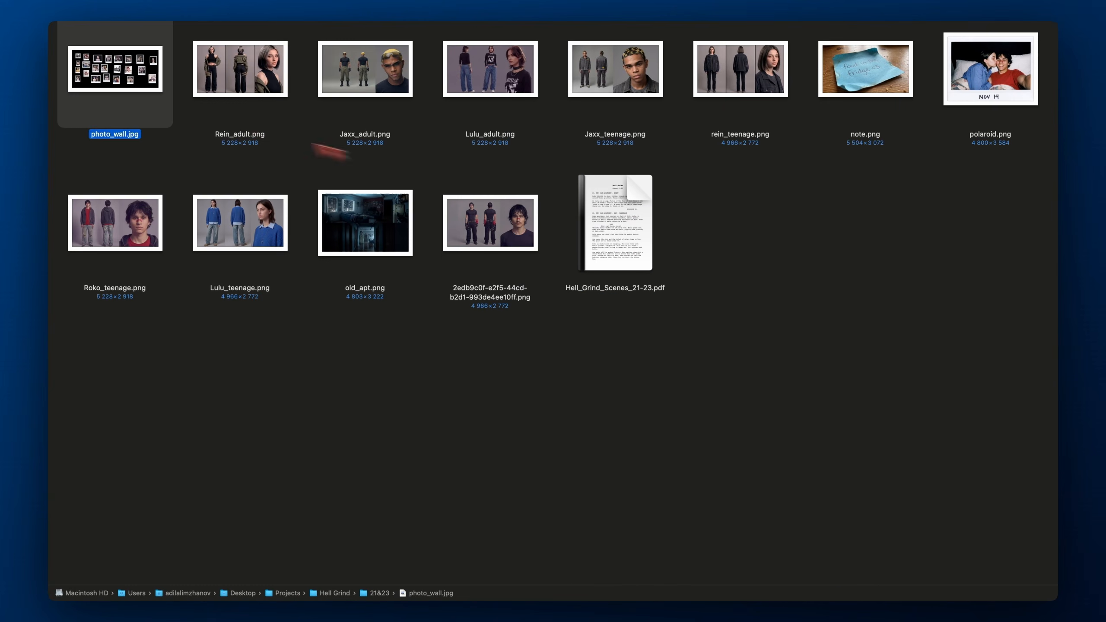
key("space")
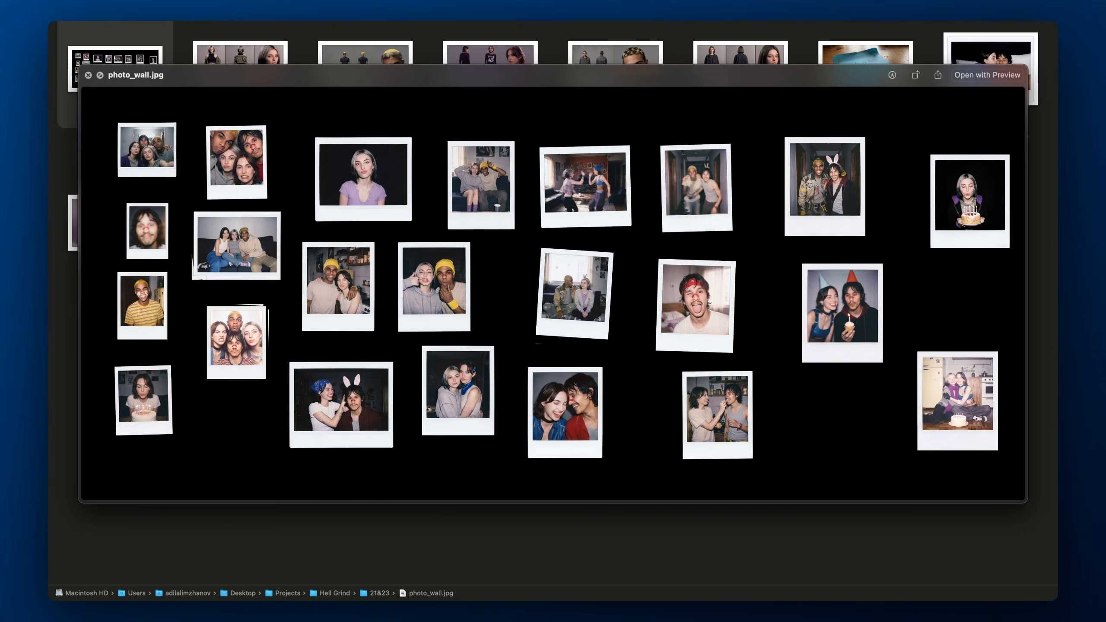
key("space")
left_click_drag(152, 74, 559, 205)
key("ctrl+Left")
scroll(779, 391, "up", 10)
scroll(559, 206, "up", 5)
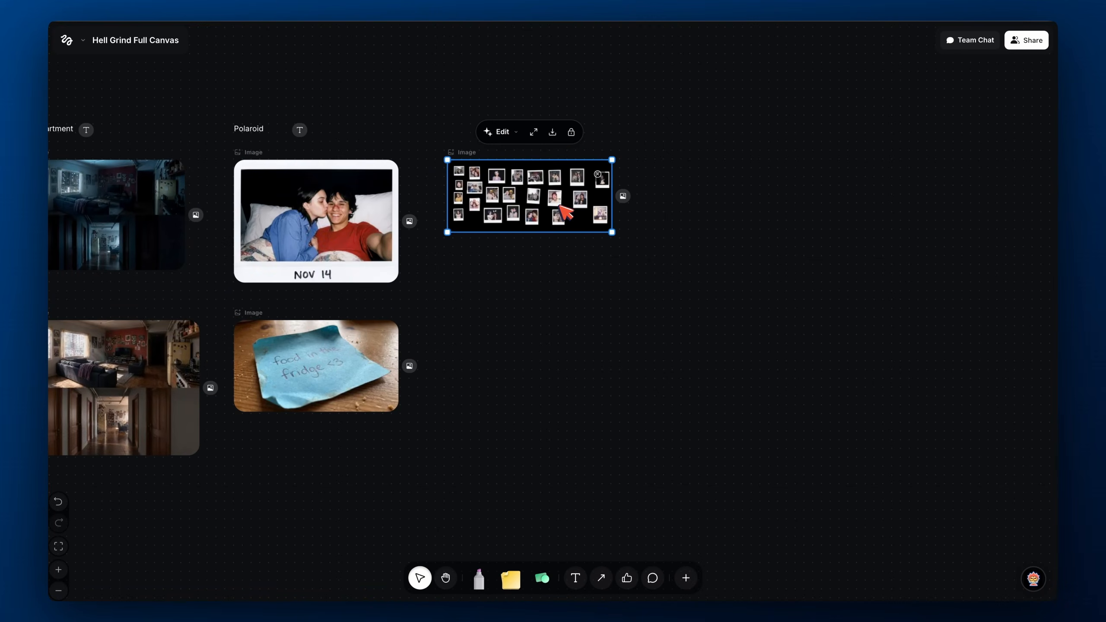
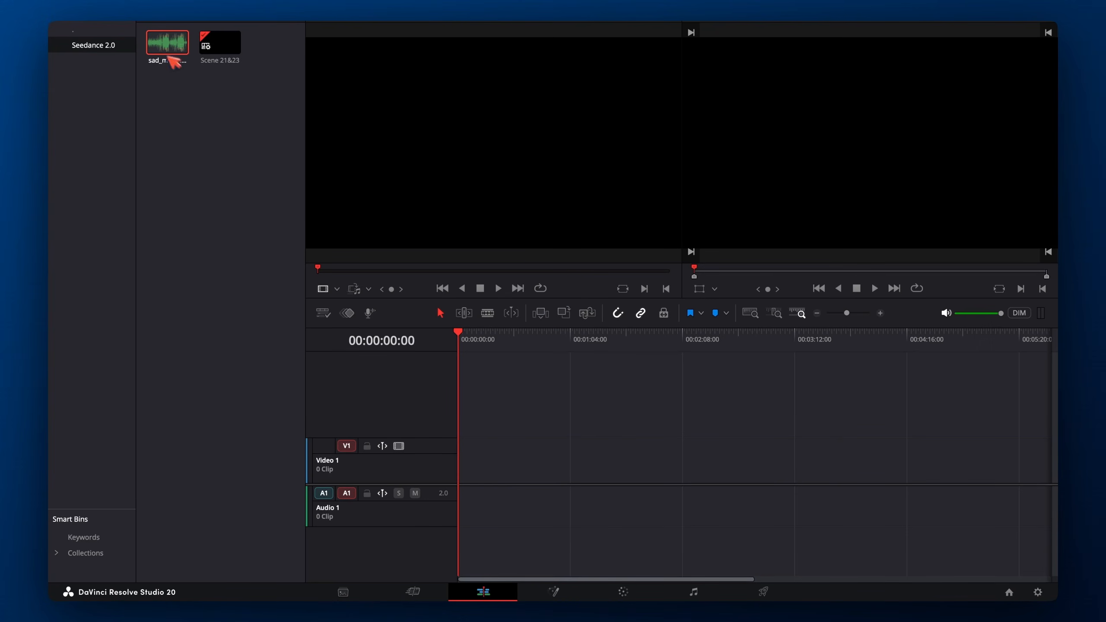
Switch to DaVinci Resolve and place the sad music clip at the start of the Audio 1 track
left_click_drag(174, 61, 464, 511)
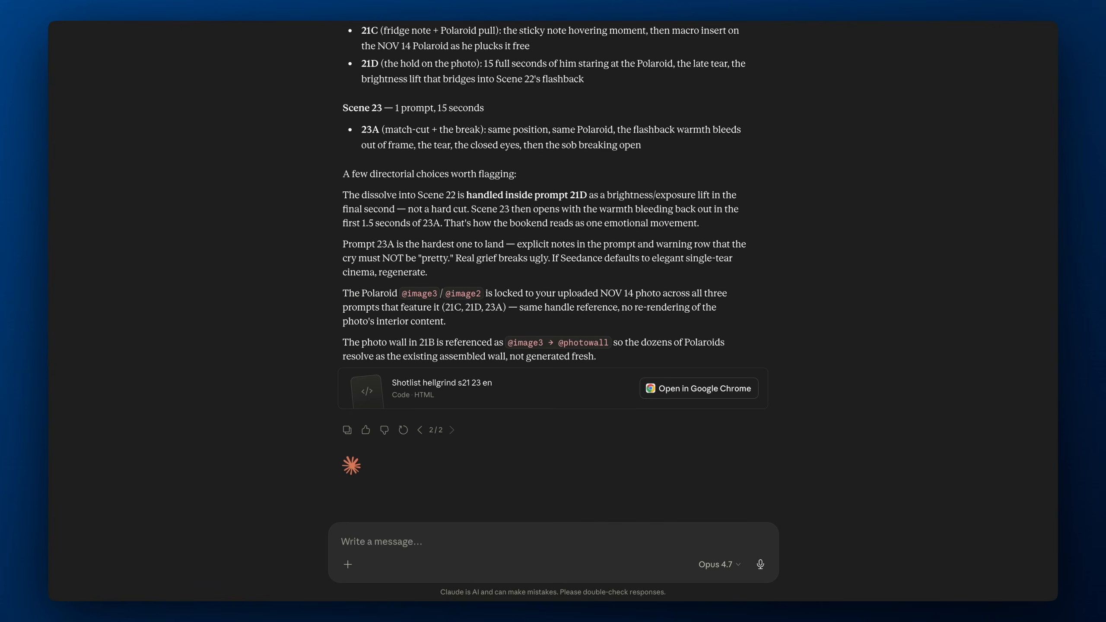
Open the "Shotlist hellgrind s21 23 en" document in Claude and copy the full text of Prompt 21A — Entry & Lamp
left_click(526, 386)
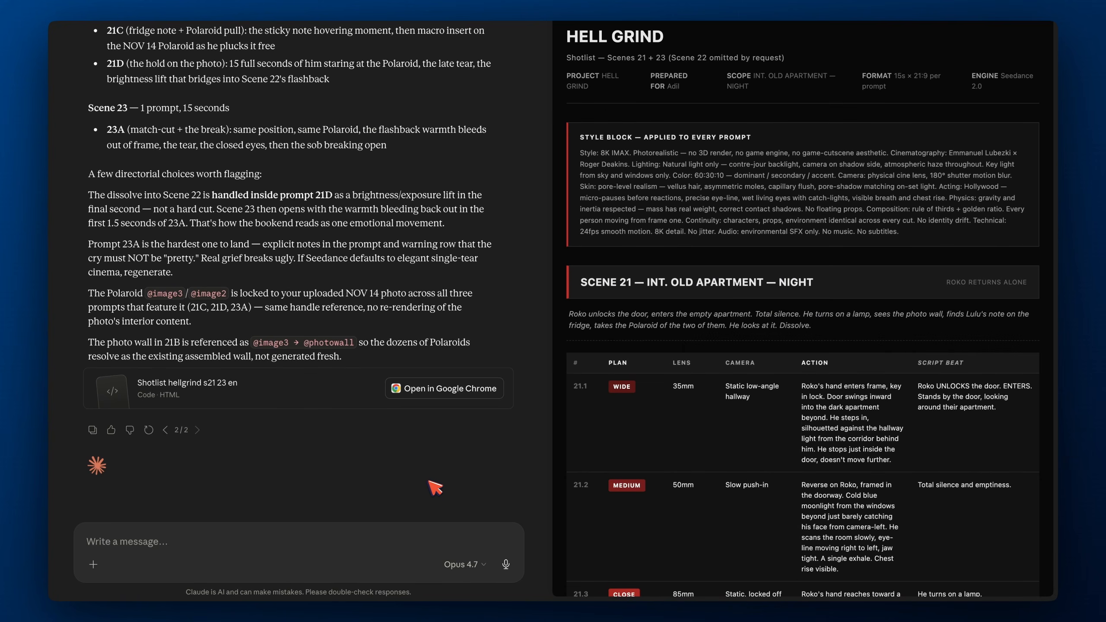
scroll(693, 486, "down", 5)
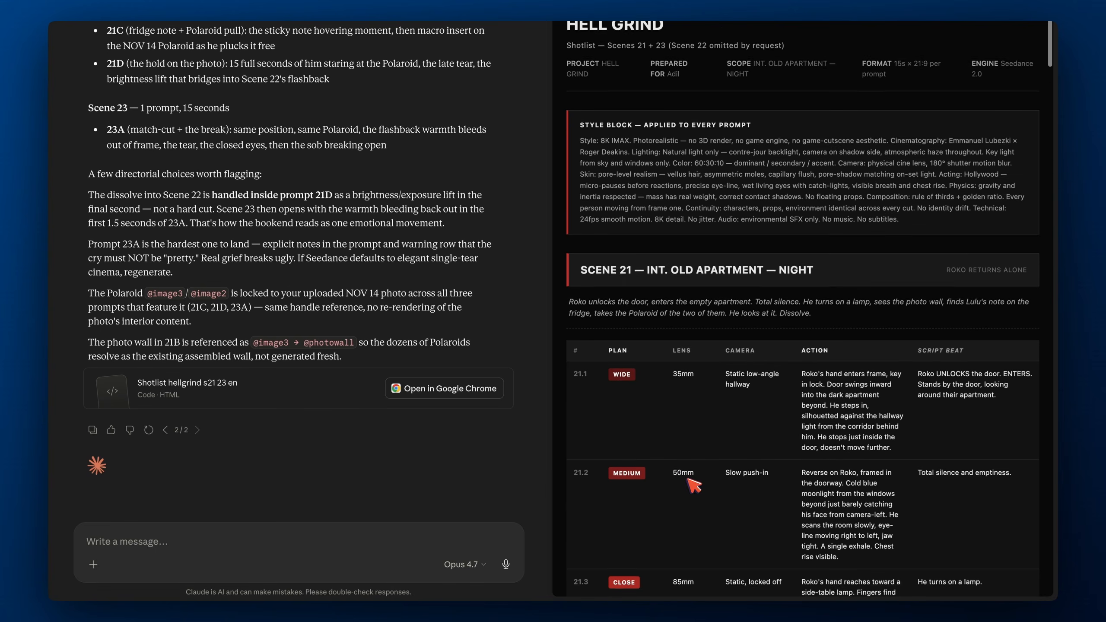
scroll(693, 484, "down", 15)
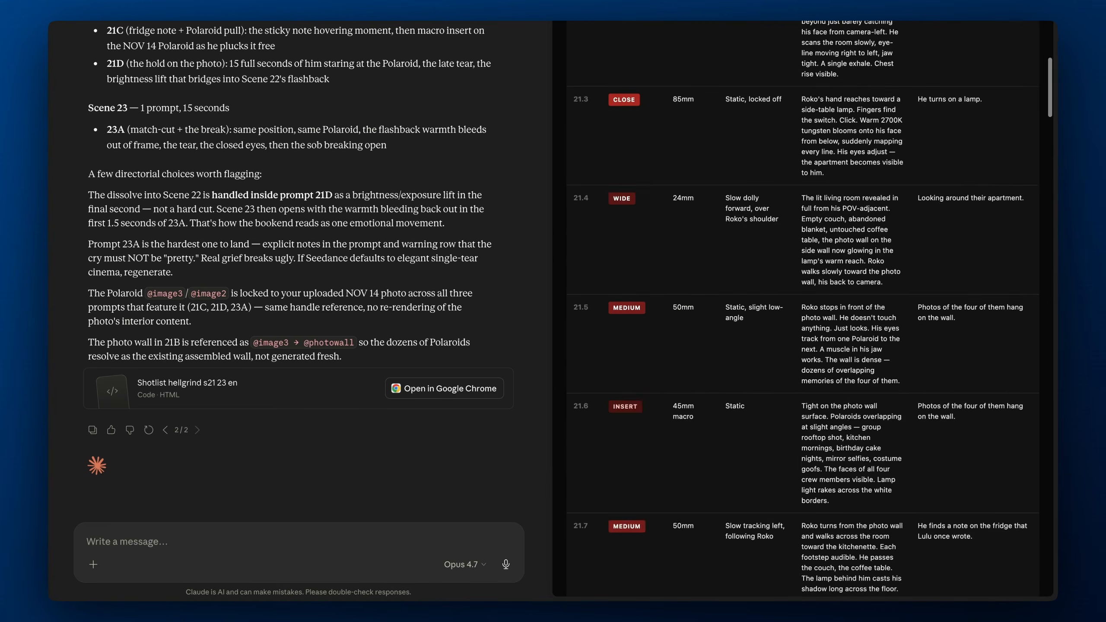
scroll(655, 248, "down", 1)
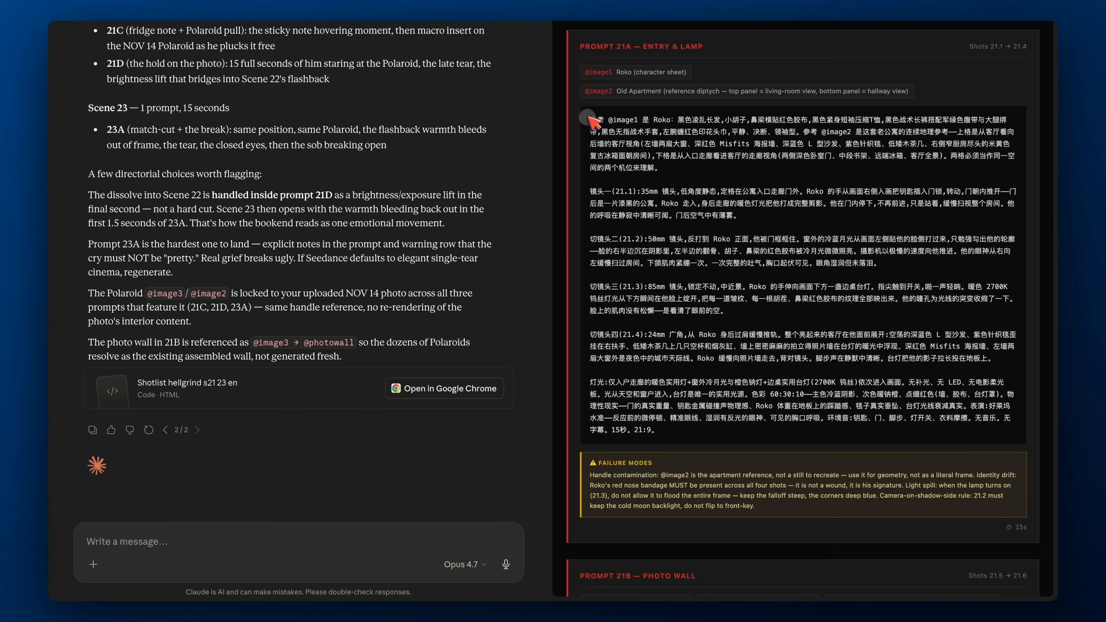
left_click_drag(589, 117, 682, 434)
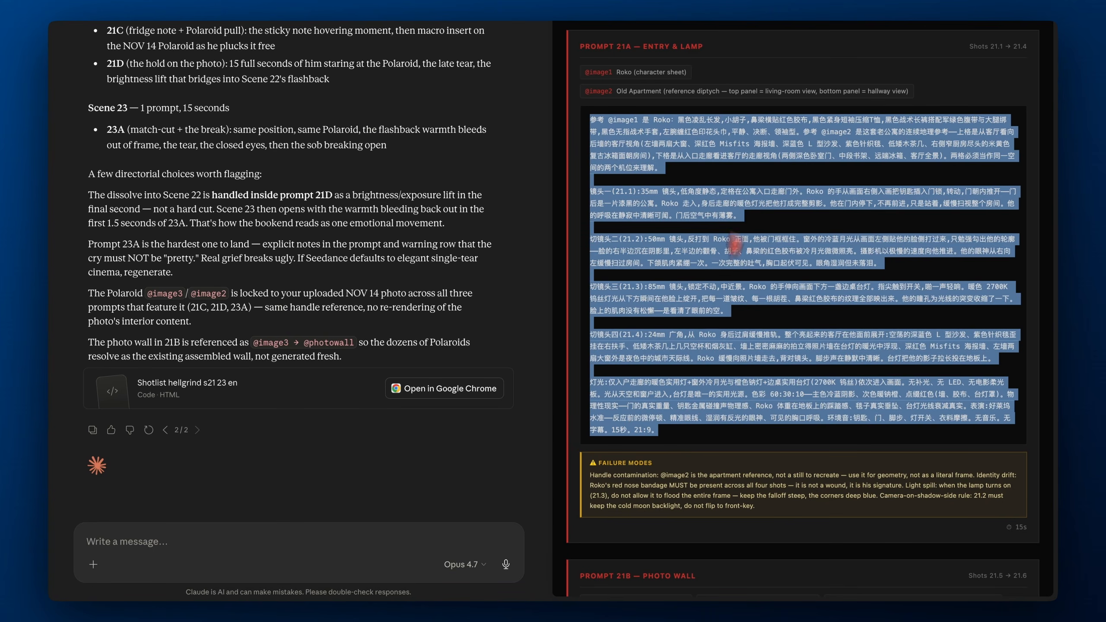
Read through the Scene 21 shot table, comparing the action and script beat of shots 21.1 to 21.6
scroll(734, 242, "up", 15)
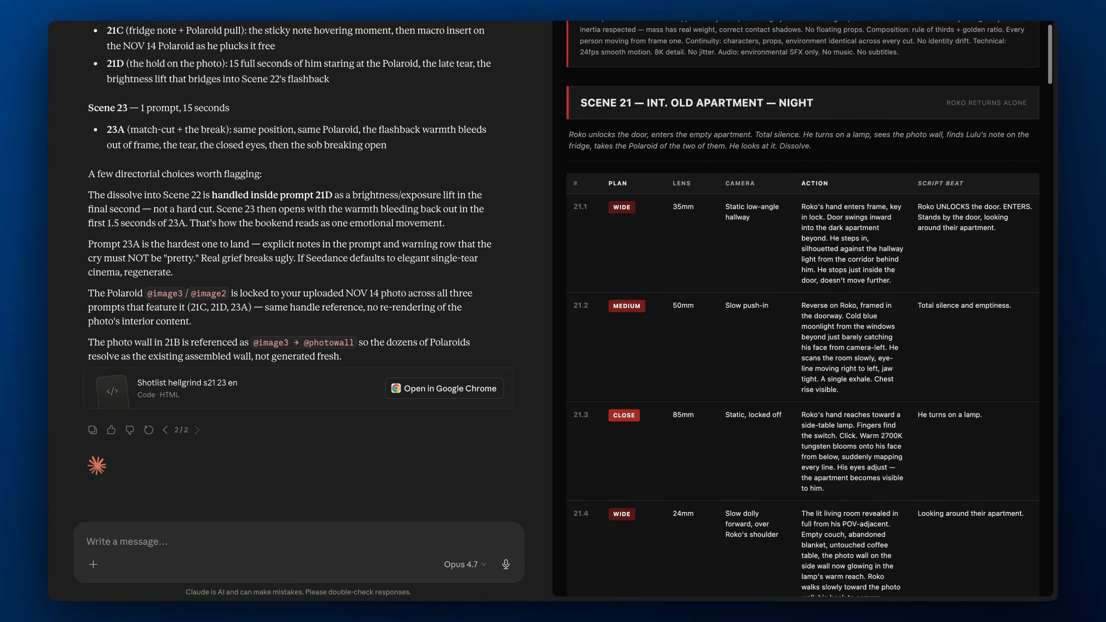
scroll(750, 164, "up", 2)
scroll(701, 273, "down", 2)
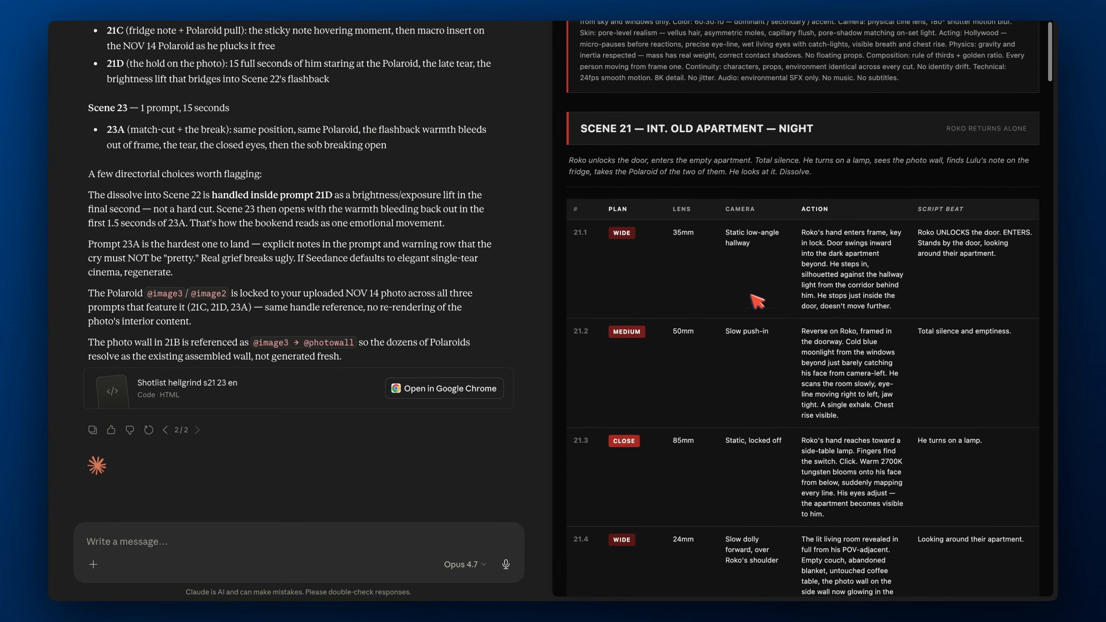
scroll(596, 213, "down", 2)
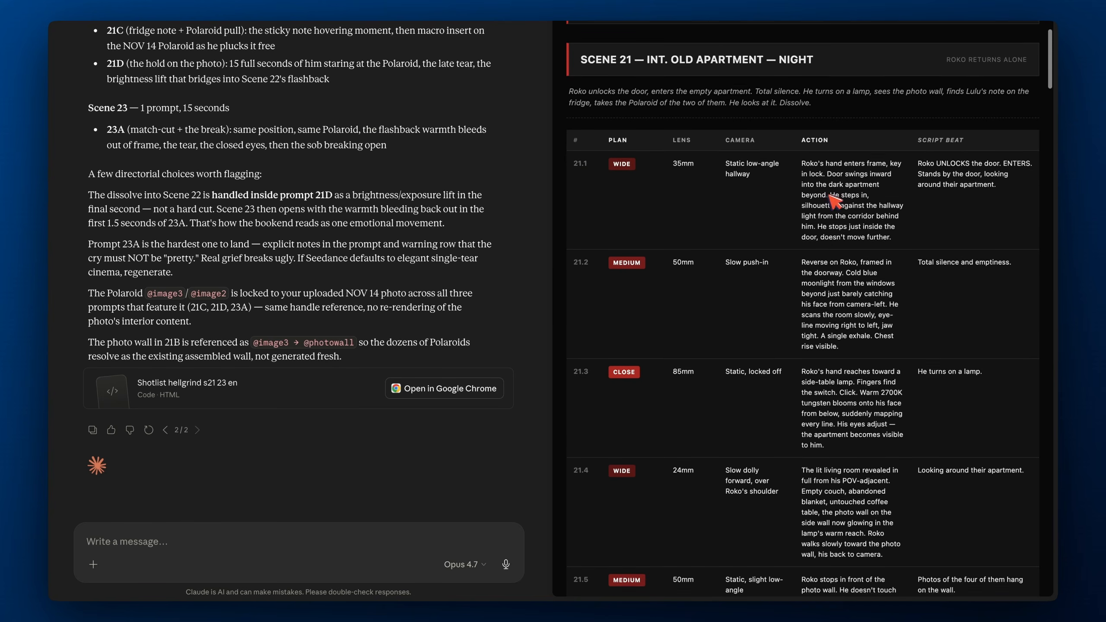
scroll(829, 180, "down", 1)
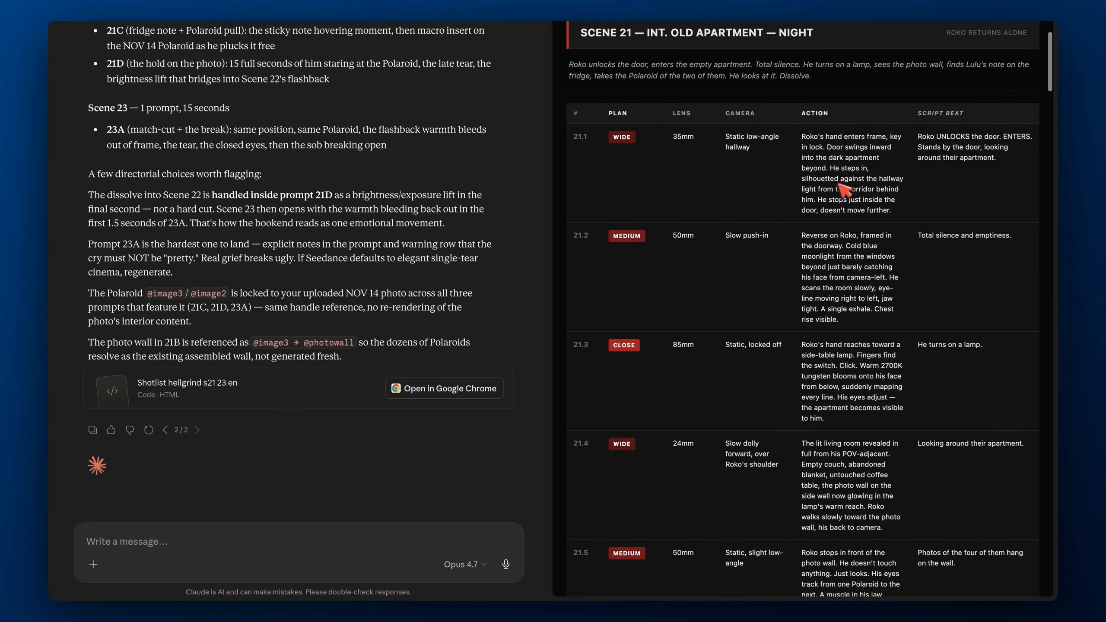
scroll(846, 178, "down", 1)
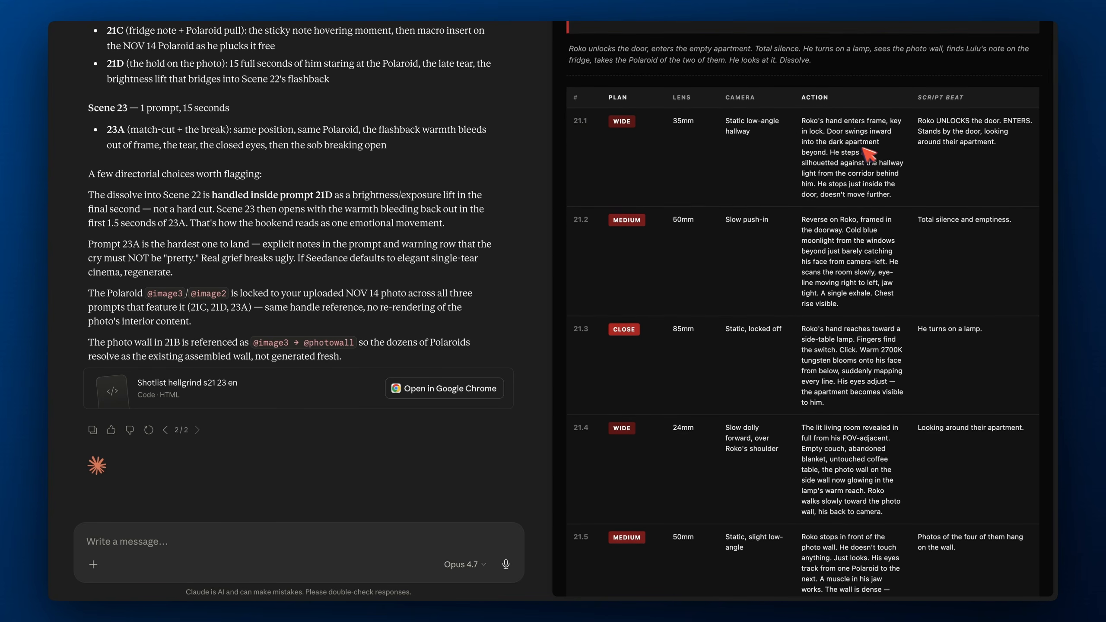
scroll(868, 155, "down", 1)
scroll(854, 162, "down", 3)
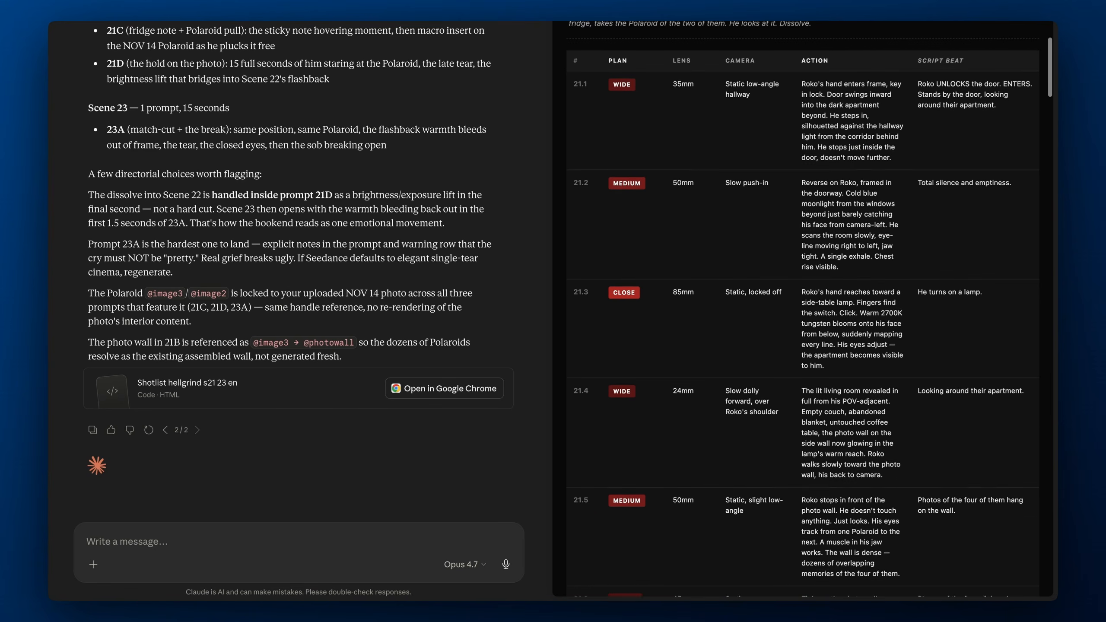
scroll(850, 137, "down", 1)
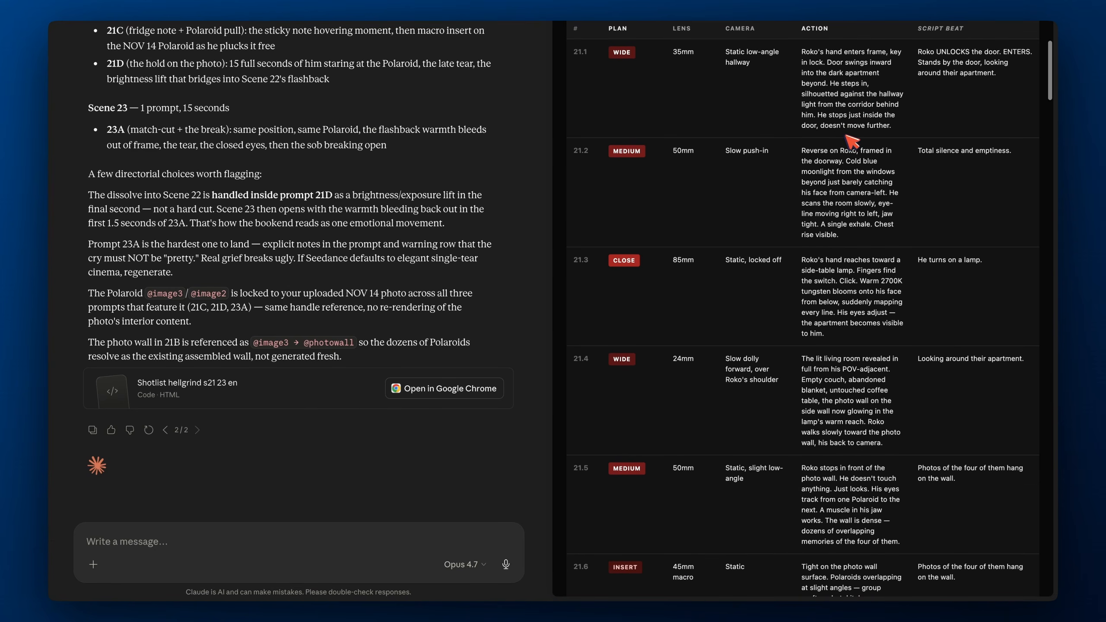
scroll(810, 310, "down", 1)
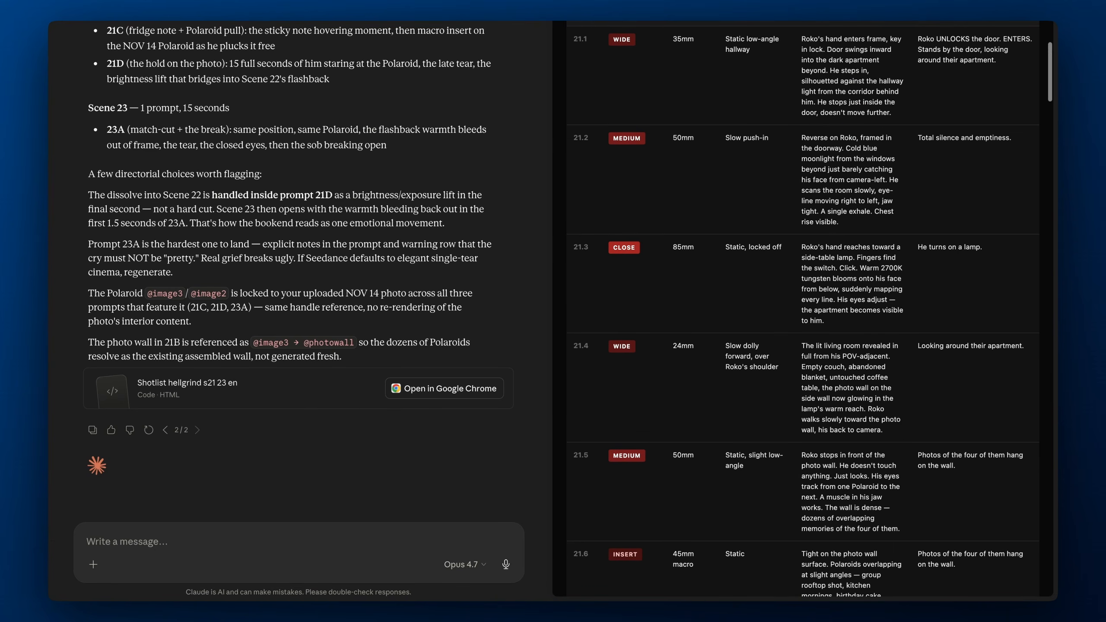
scroll(860, 118, "down", 2)
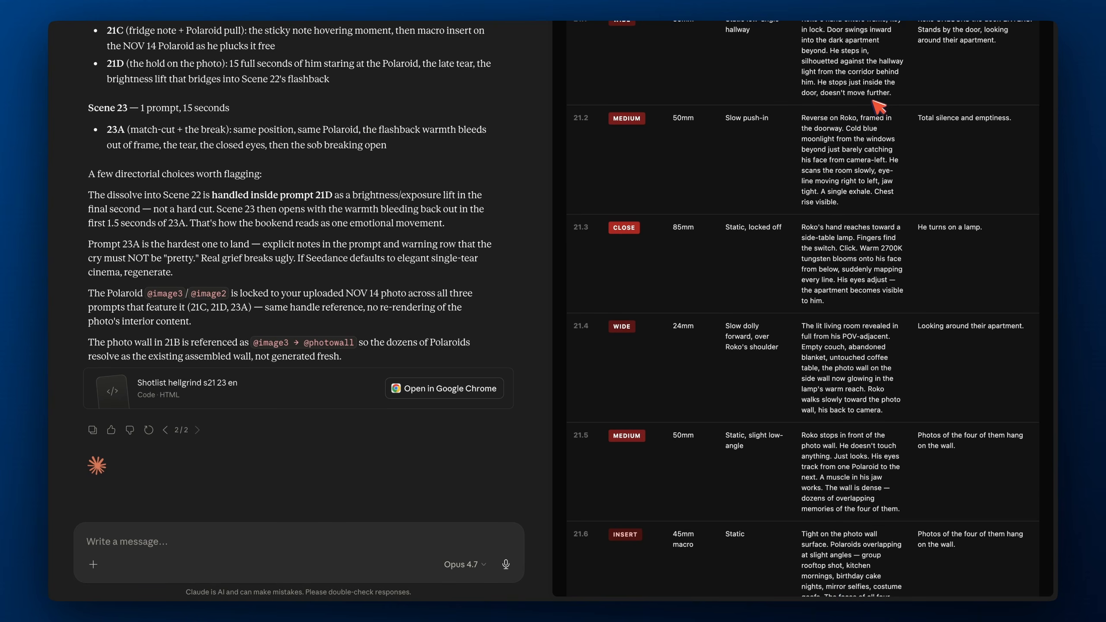
scroll(809, 309, "up", 3)
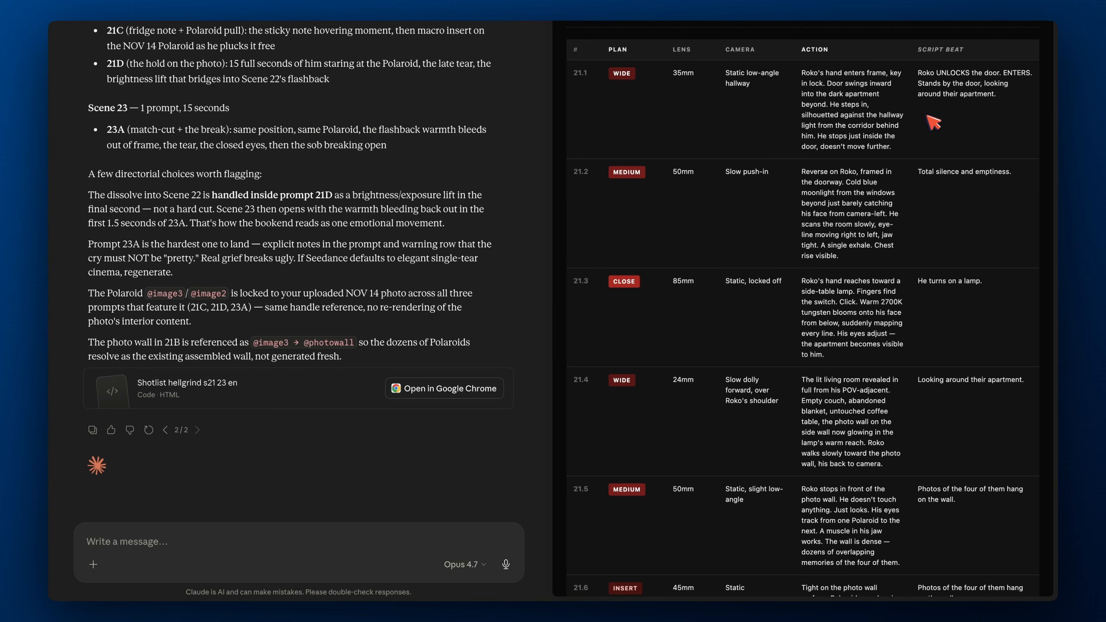
Switch the generator to video mode, keep only the Roko sheet and old apartment references, and check their eligibility
key("ctrl+Left")
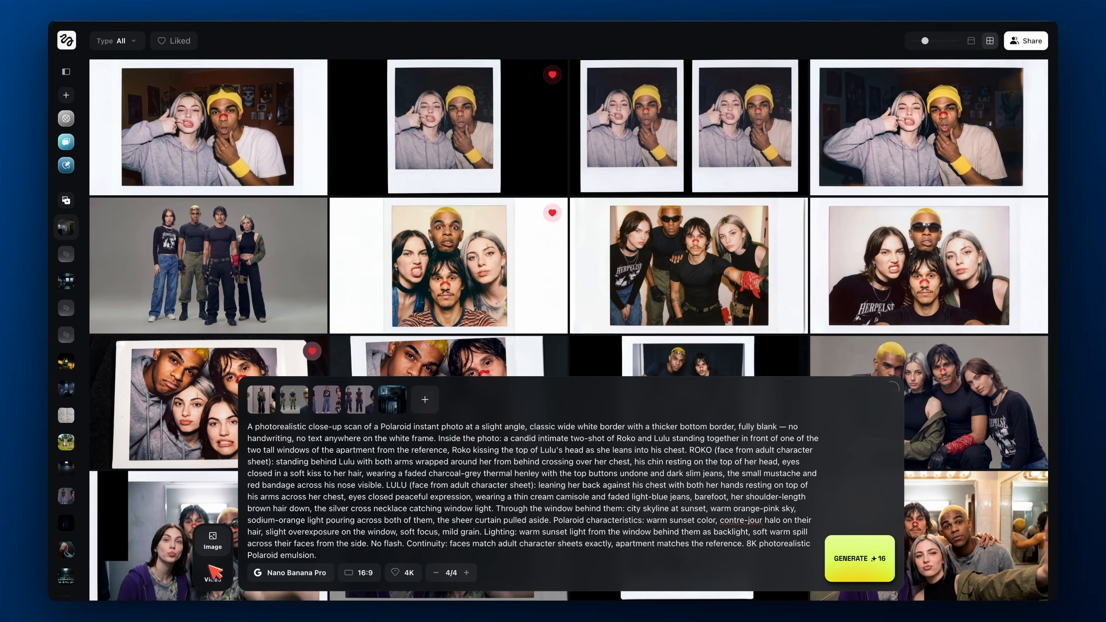
left_click(212, 571)
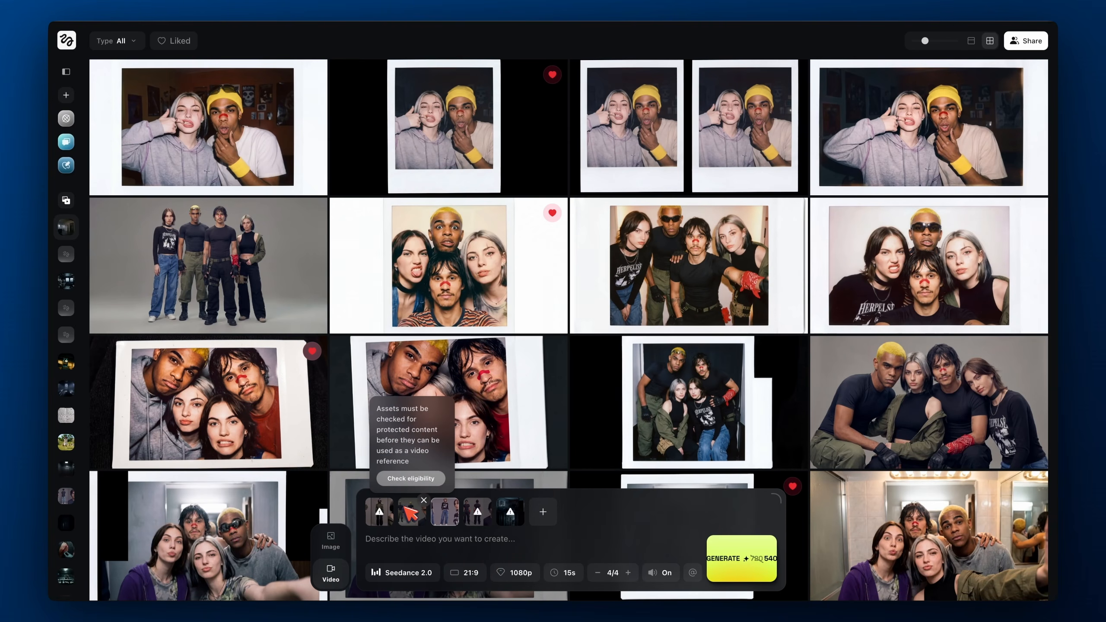
left_click(391, 500)
left_click(391, 500)
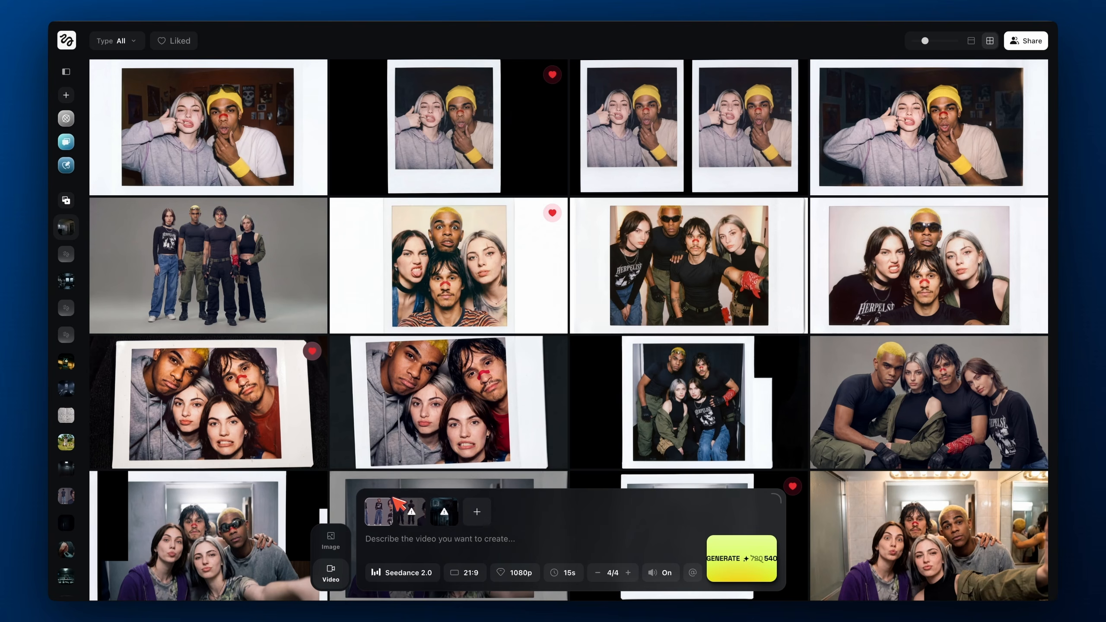
left_click(391, 501)
left_click(383, 517)
left_click(413, 513)
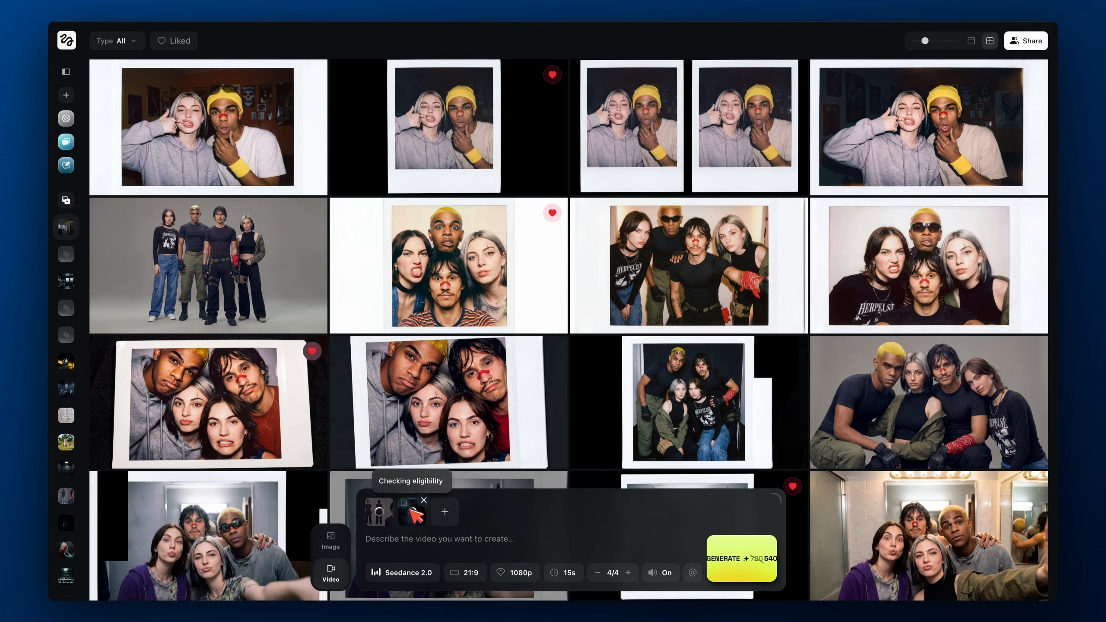
Paste Prompt 21A, check it against the shotlist's image references, and generate four 15-second 21:9 videos with Seedance 2.0 at 1080p
key("super+v")
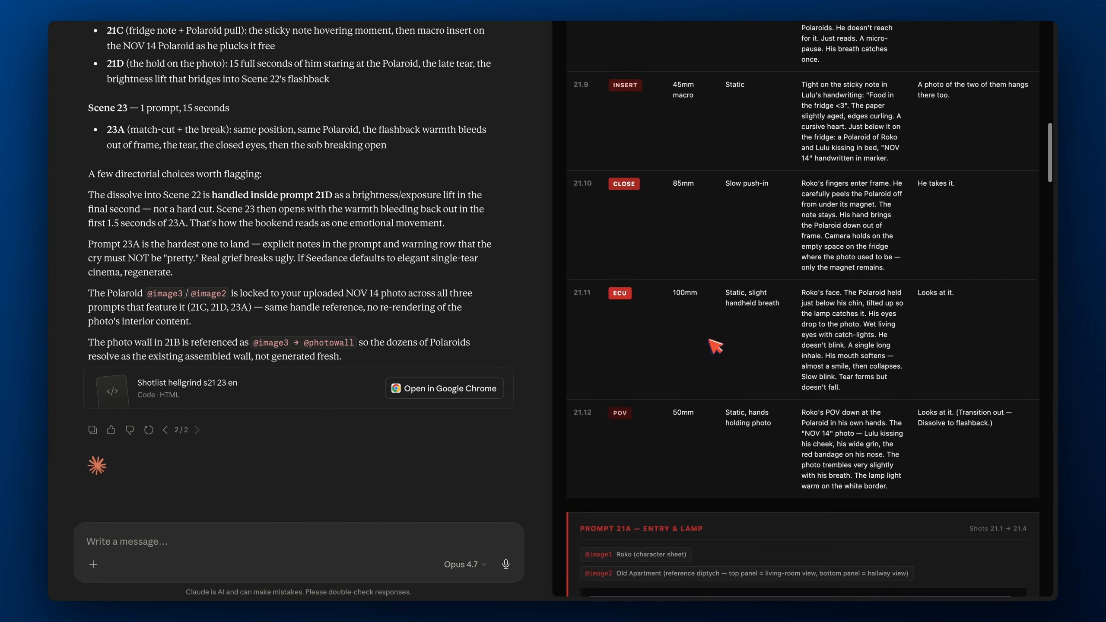
scroll(709, 340, "down", 9)
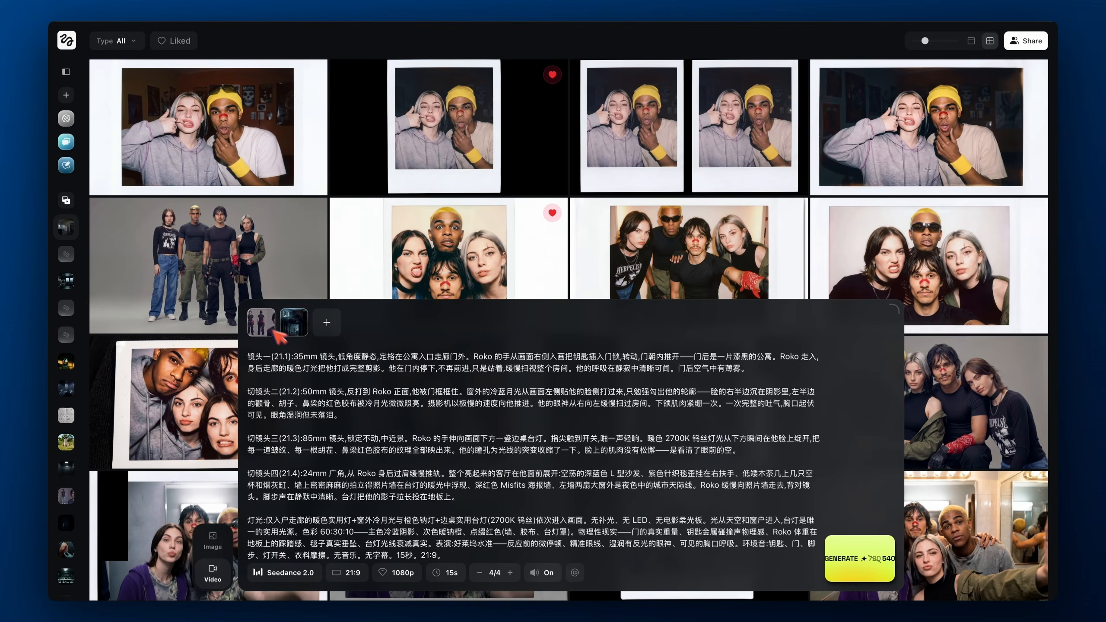
scroll(323, 384, "up", 2)
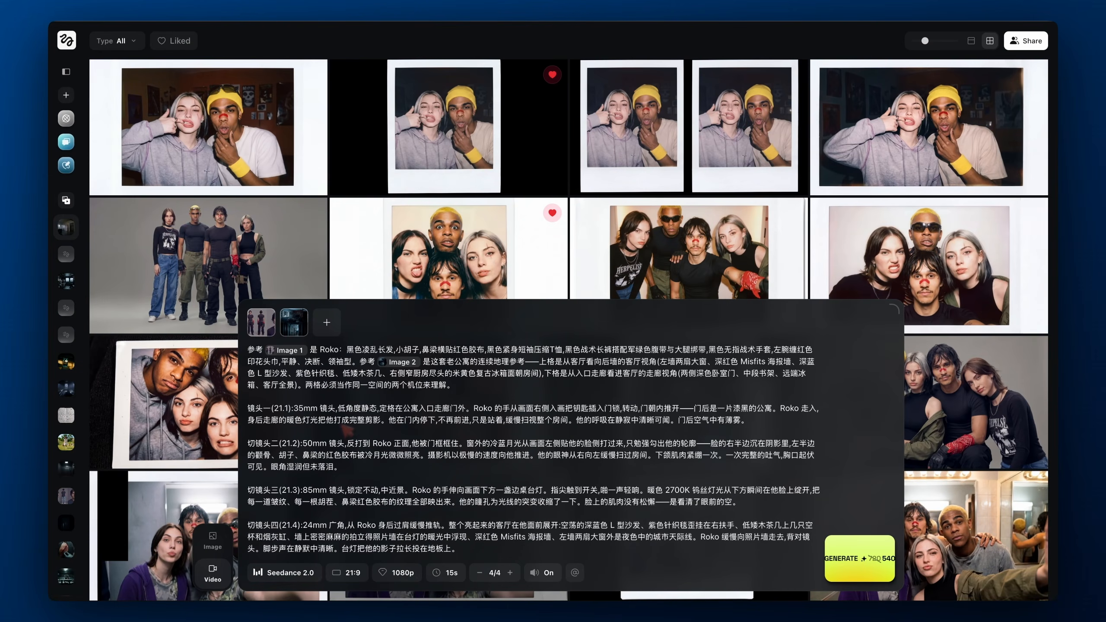
mouse_move(261, 324)
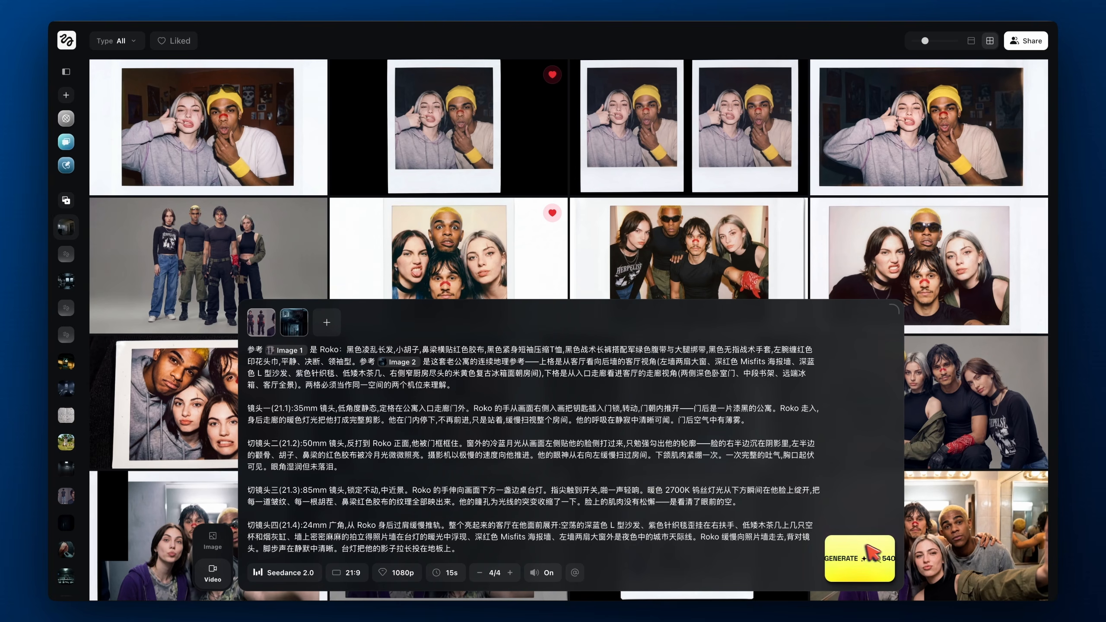
left_click(837, 559)
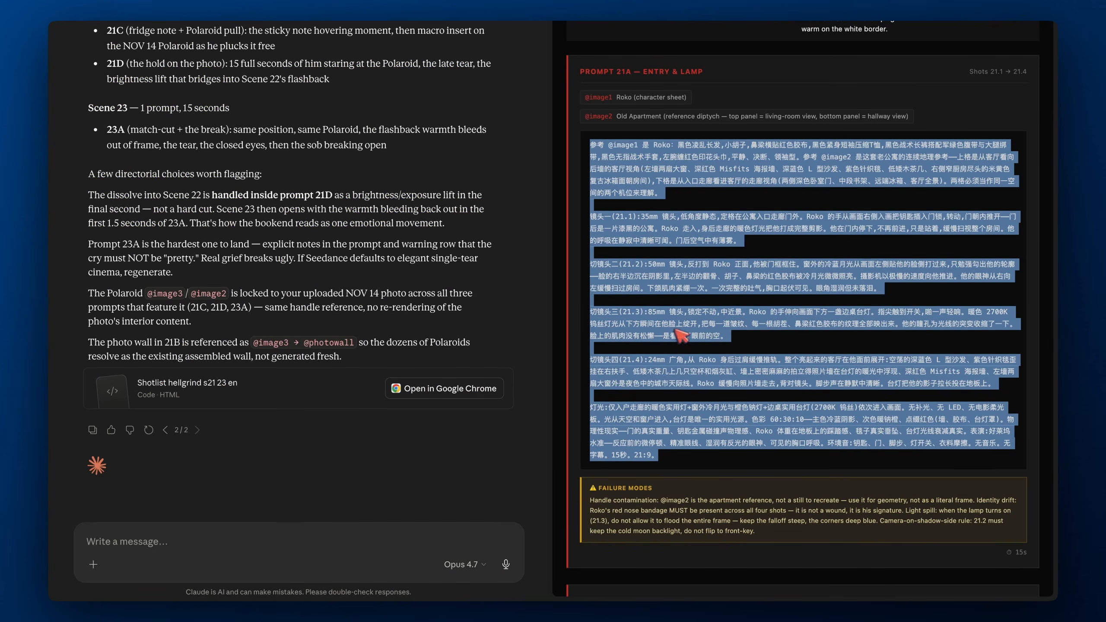
Draft a Claude request to make the shotlist two columns, with the scene/prompt description on the left and the prompt itself on the right
scroll(718, 261, "up", 1)
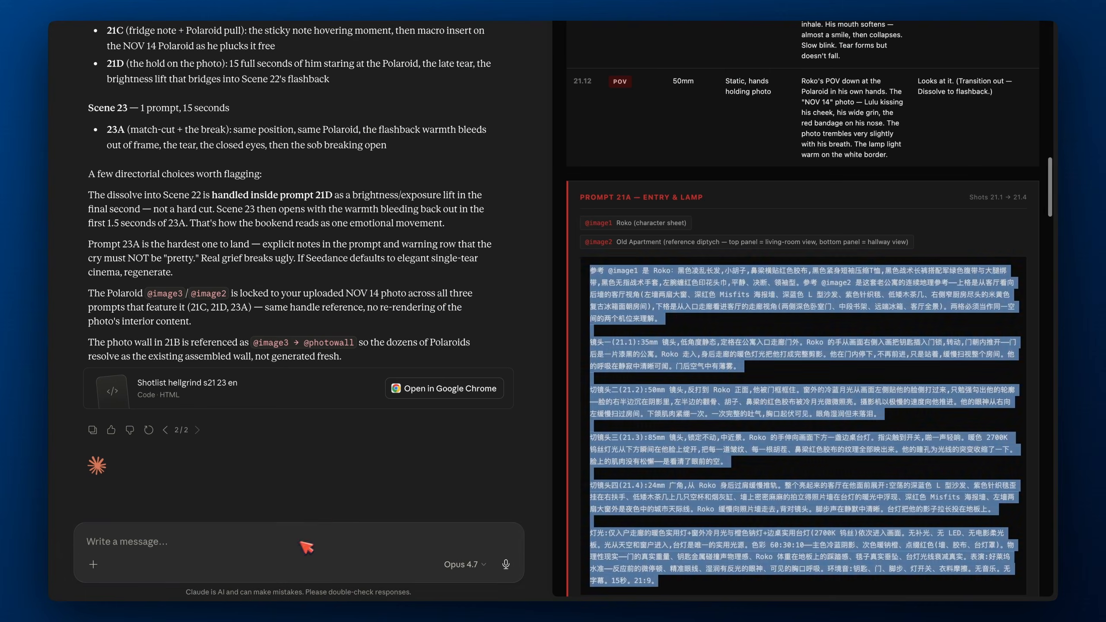
left_click(299, 543)
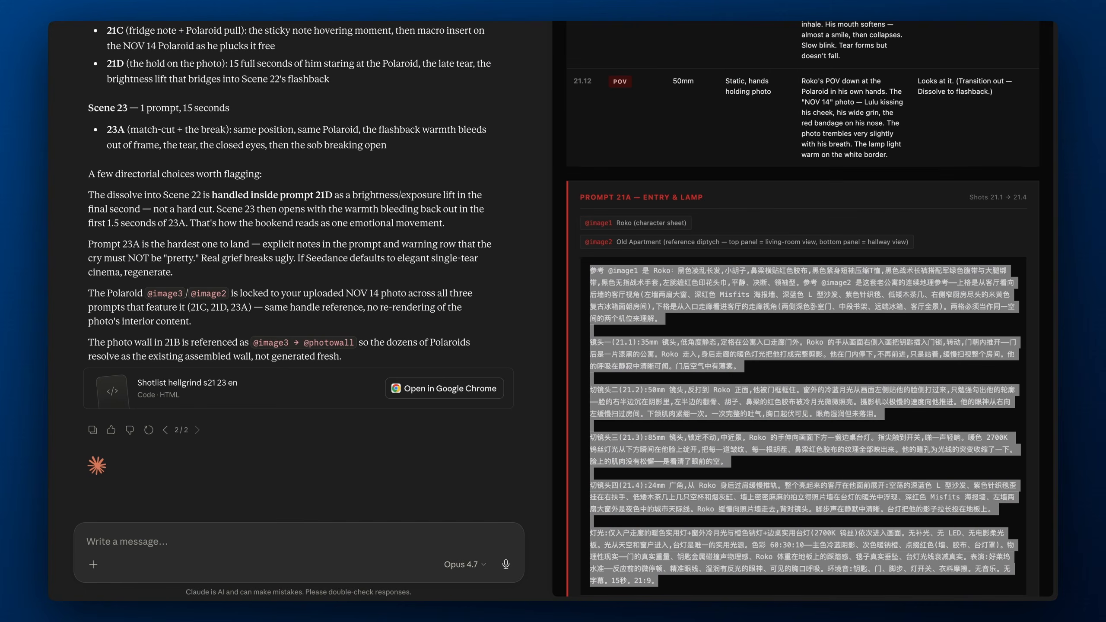
type("Make the sho")
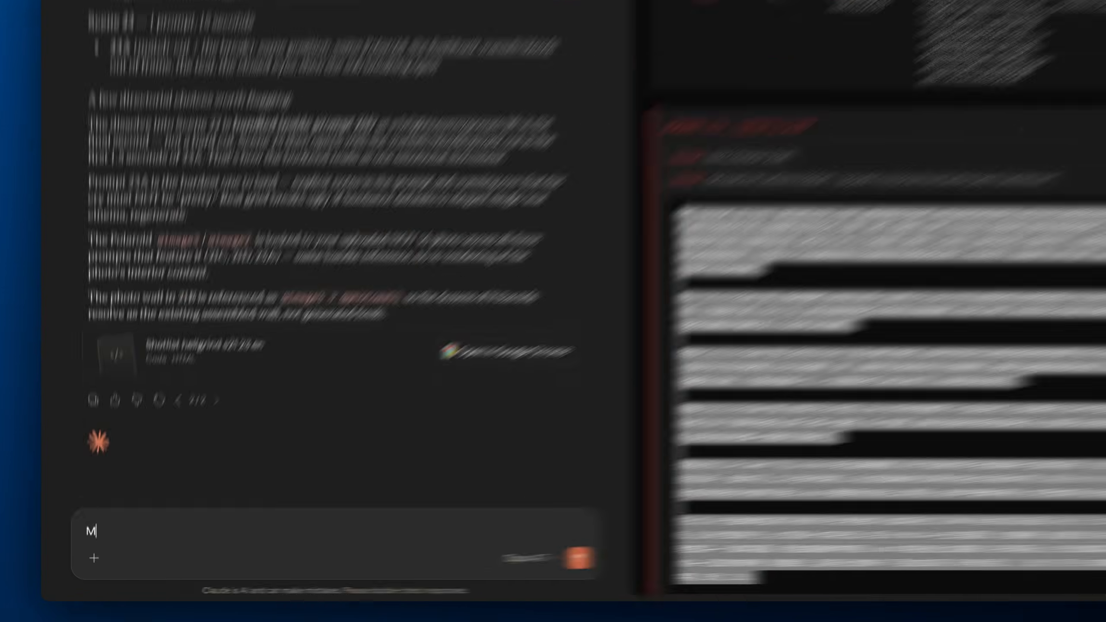
type("tl")
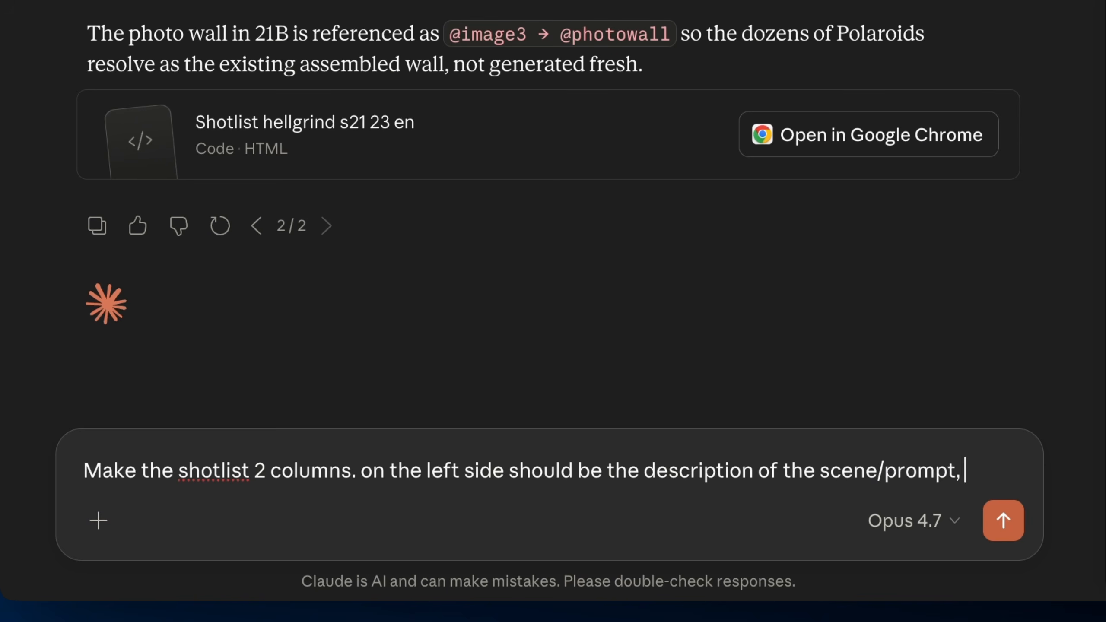
type("on the right")
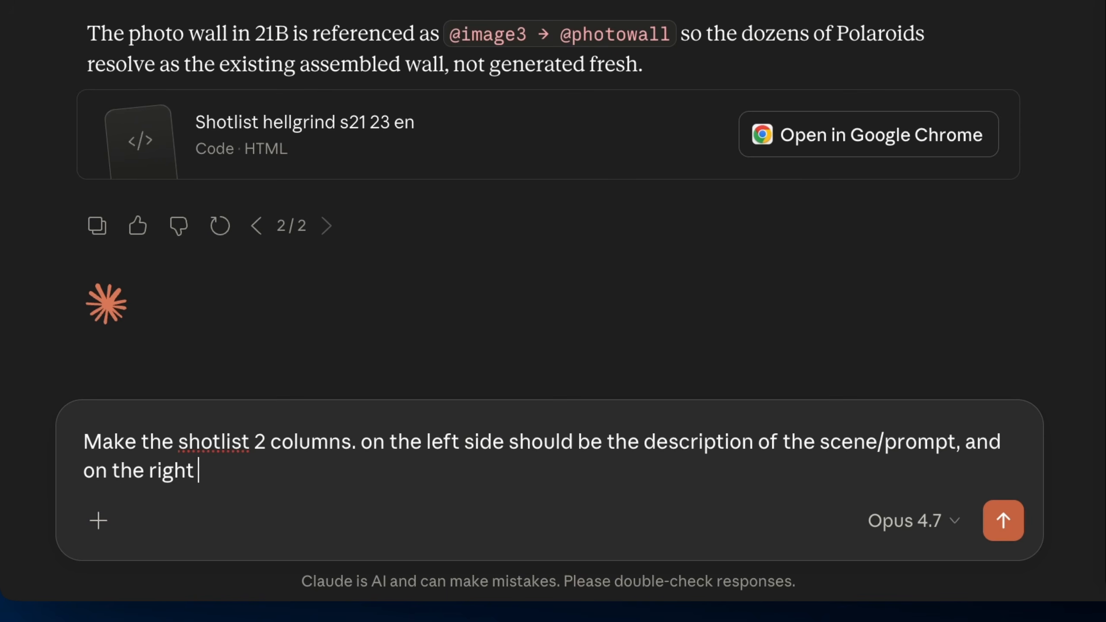
type(" the prompt its")
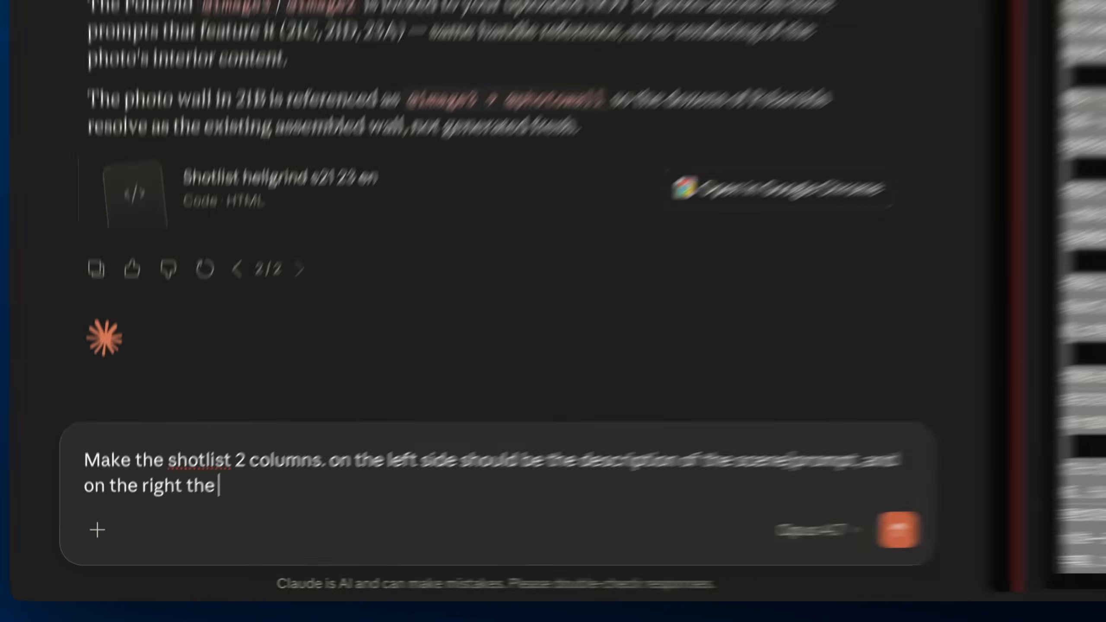
type("led")
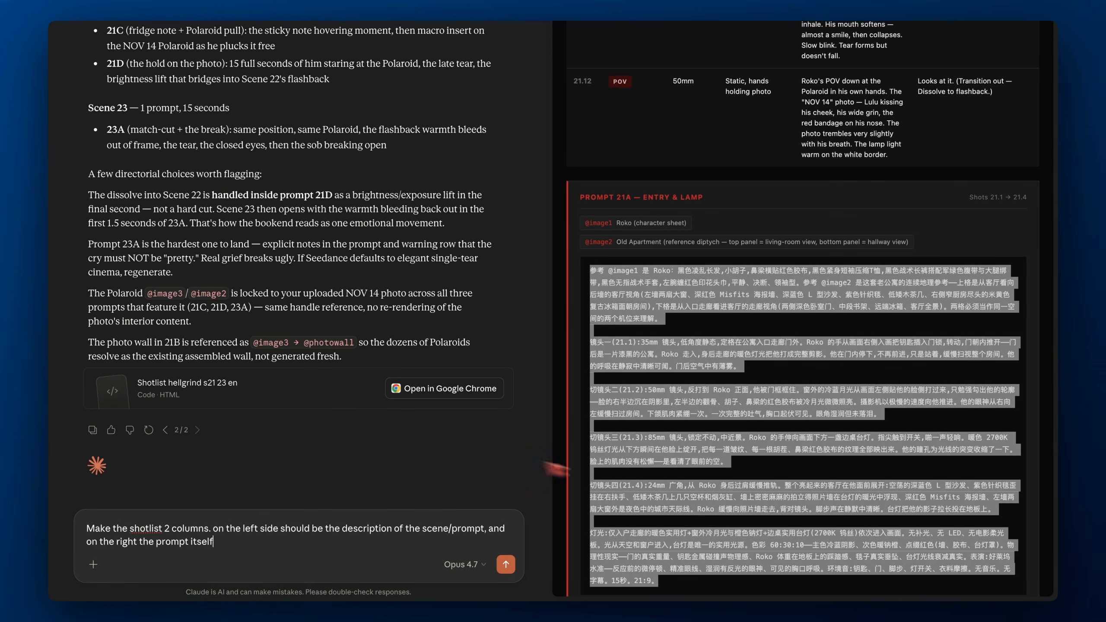
Check Prompt 21A's failure modes, add that failure modes should be inside the prompts as well, also in Chinese, and send the request
scroll(740, 468, "down", 7)
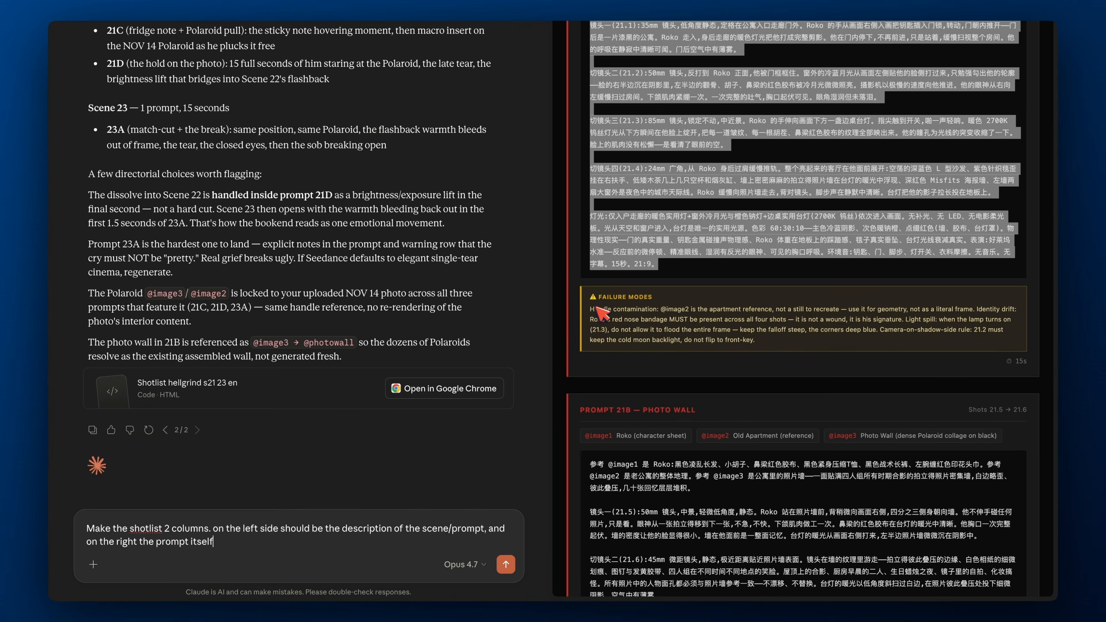
left_click_drag(591, 306, 681, 324)
left_click(642, 321)
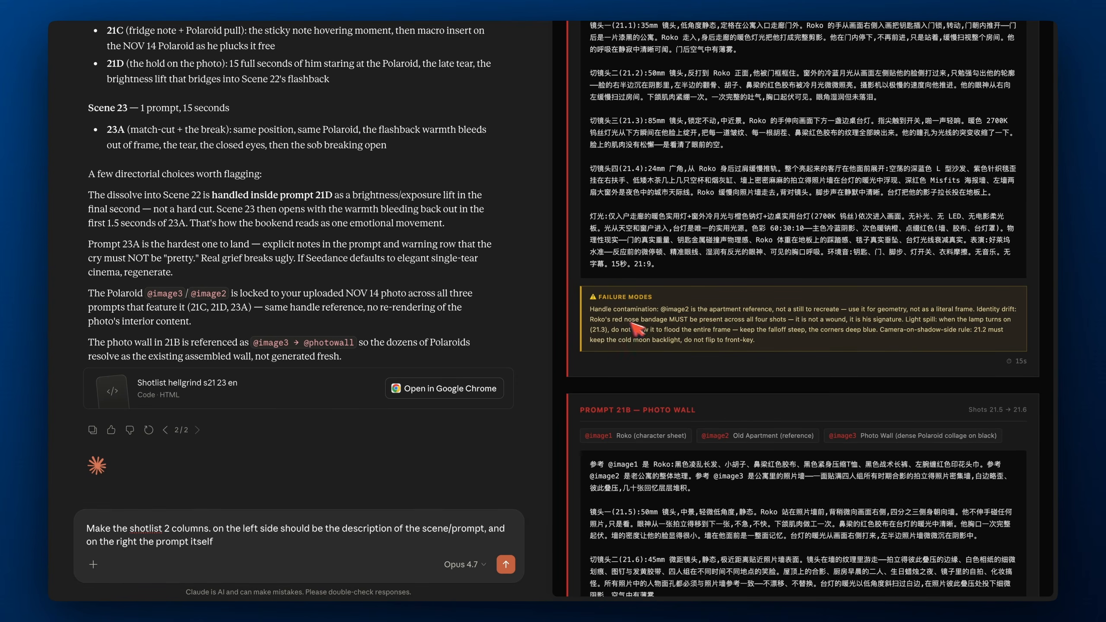
scroll(745, 320, "down", 1)
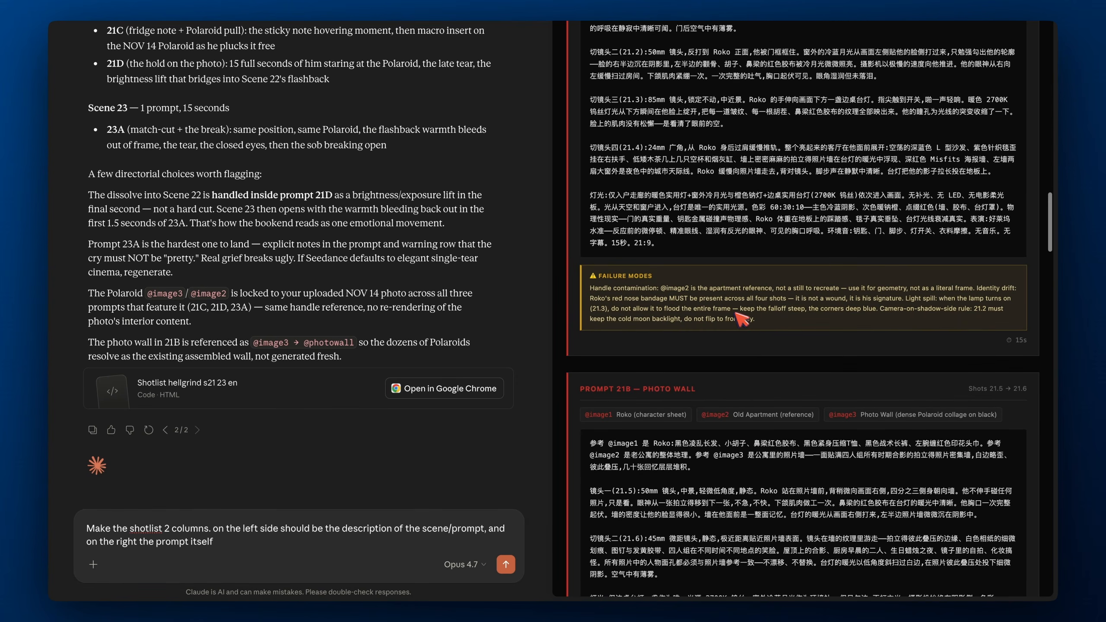
scroll(697, 310, "down", 1)
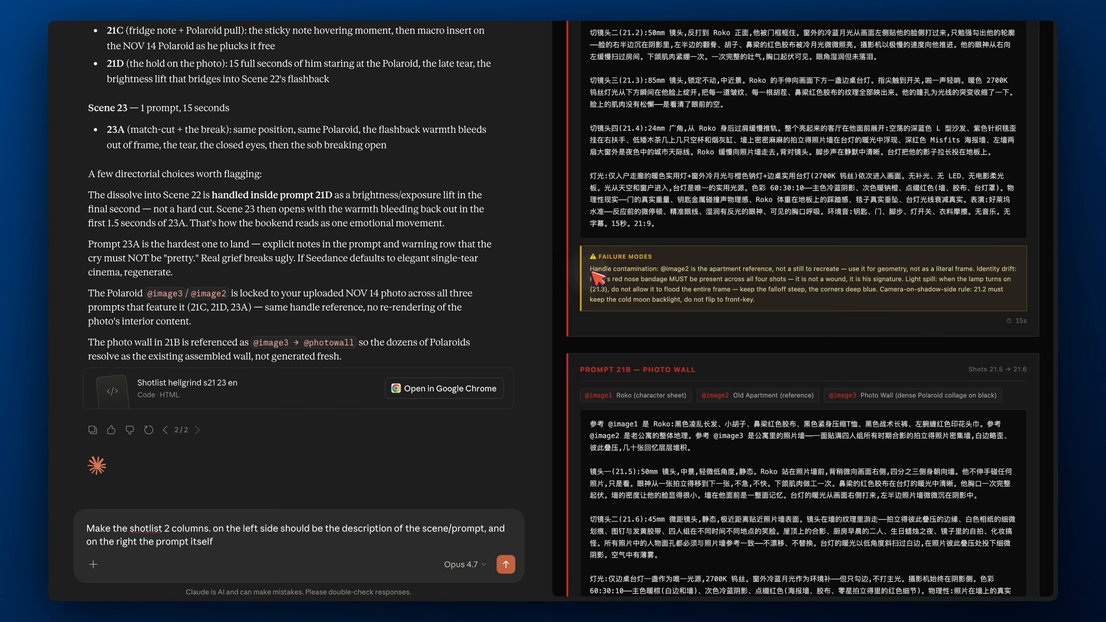
left_click_drag(590, 266, 702, 300)
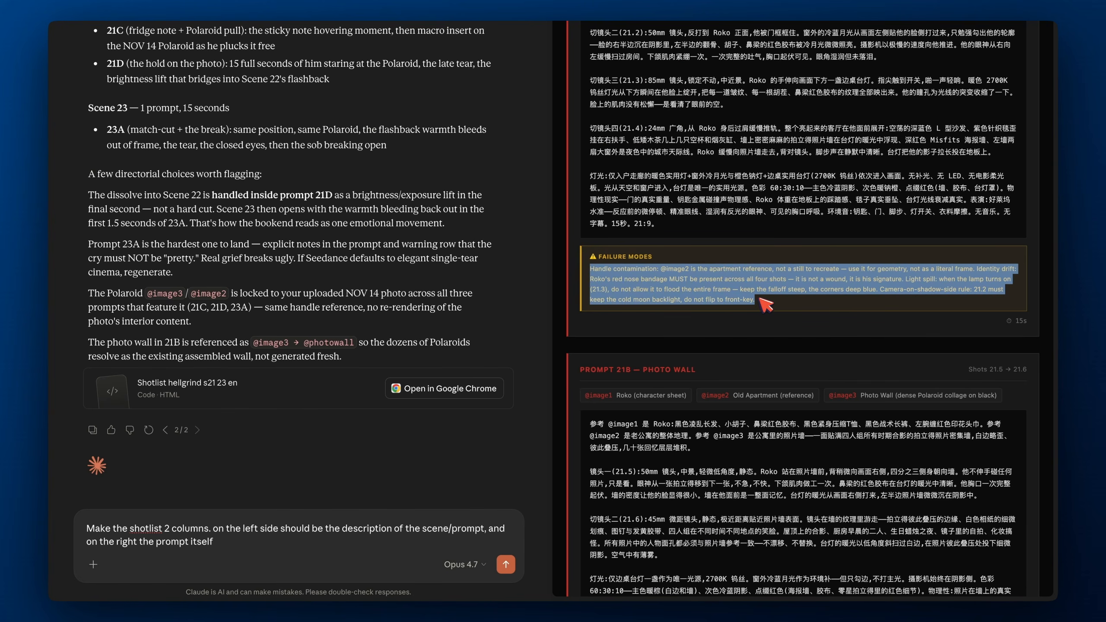
scroll(765, 258, "up", 2)
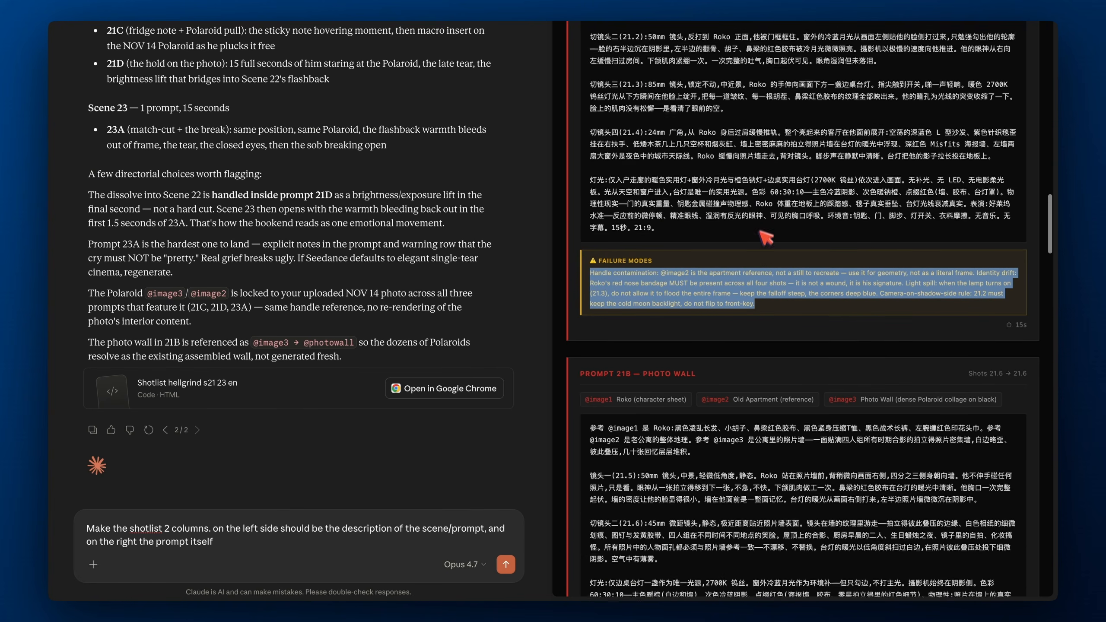
left_click(259, 556)
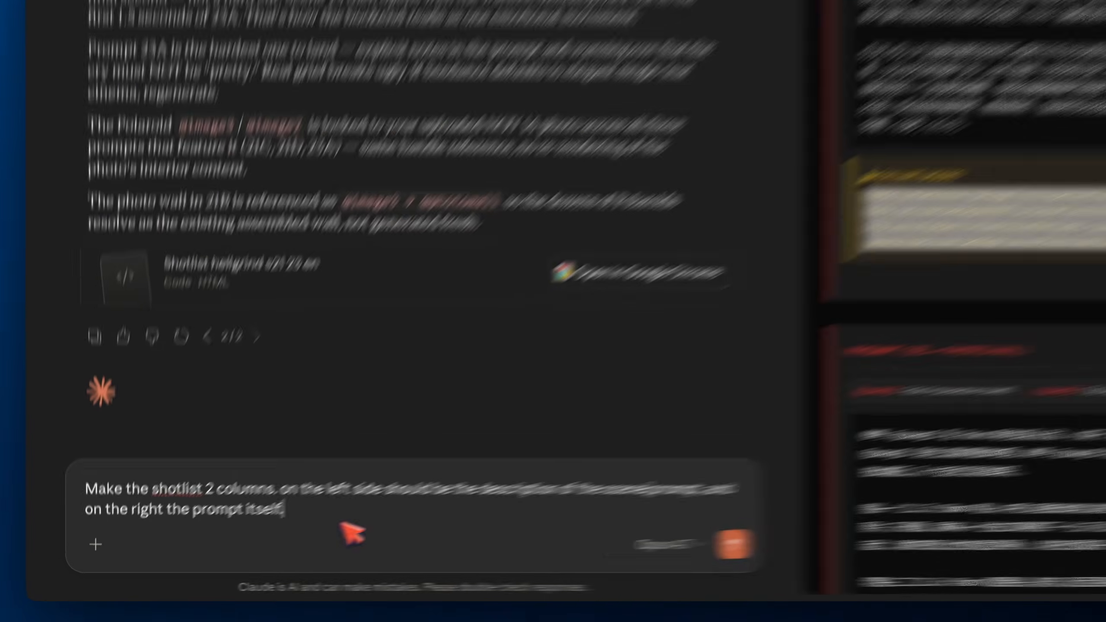
type(". A")
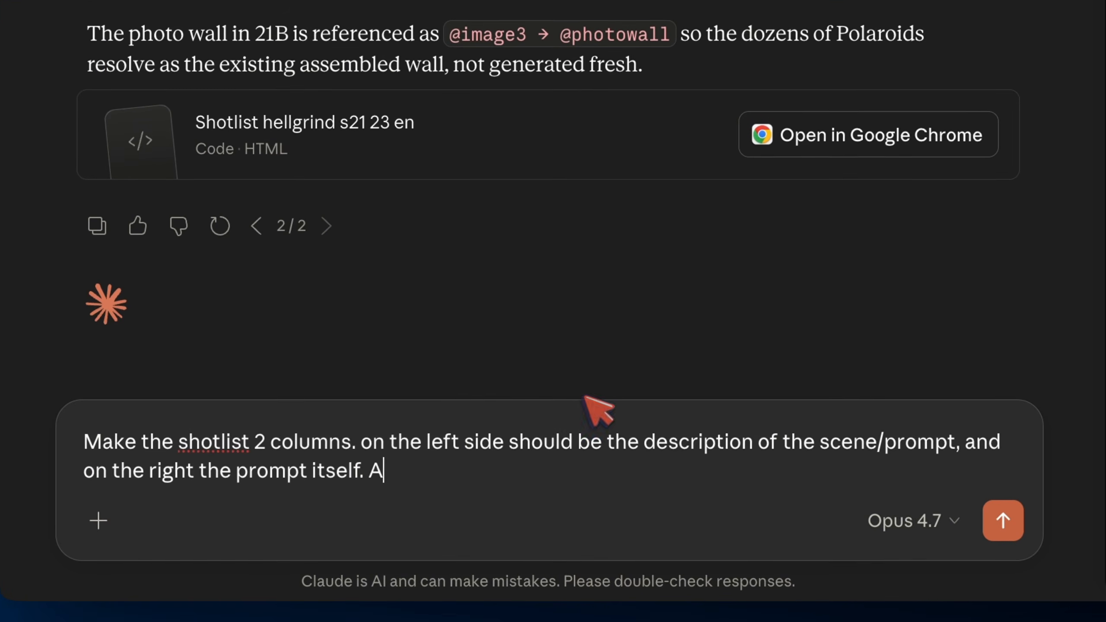
key("BackSpace")
type("TH")
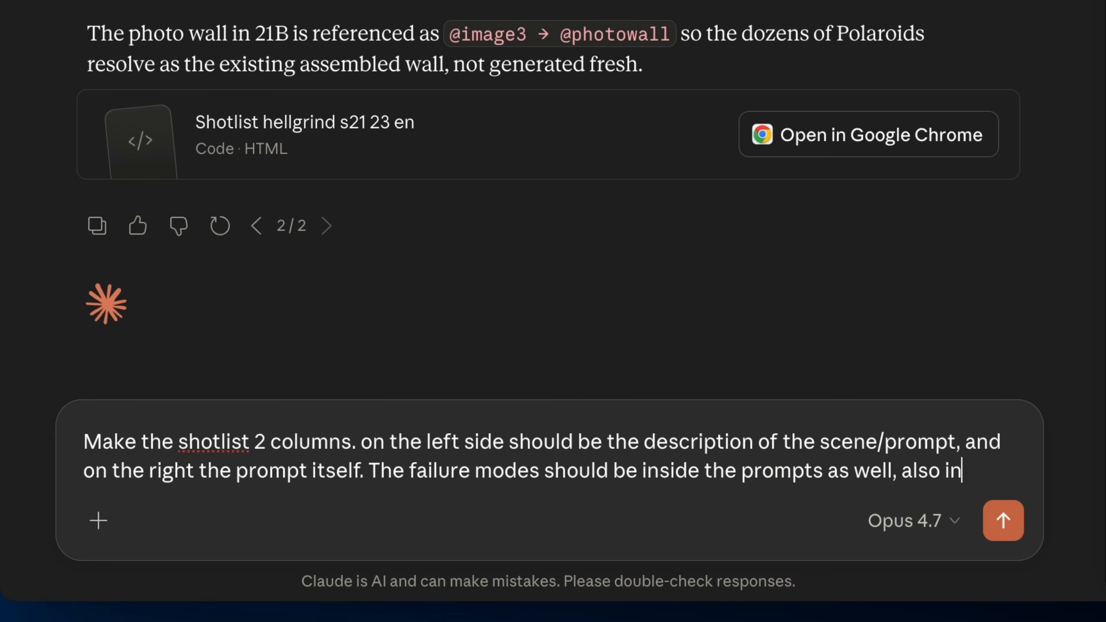
key("BackSpace")
type("ese")
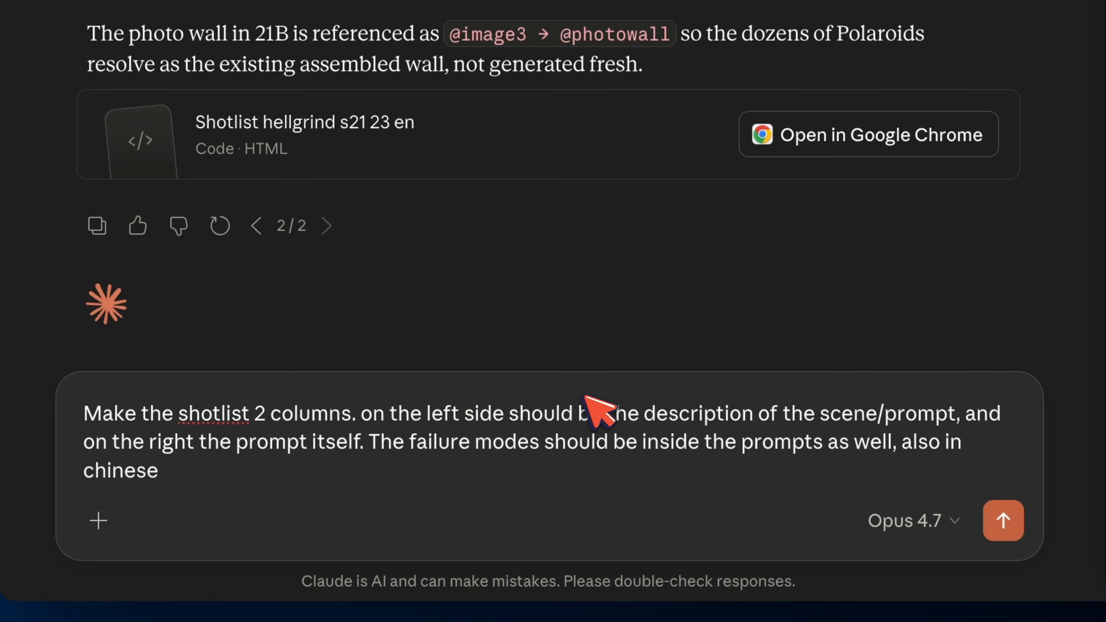
key("Return")
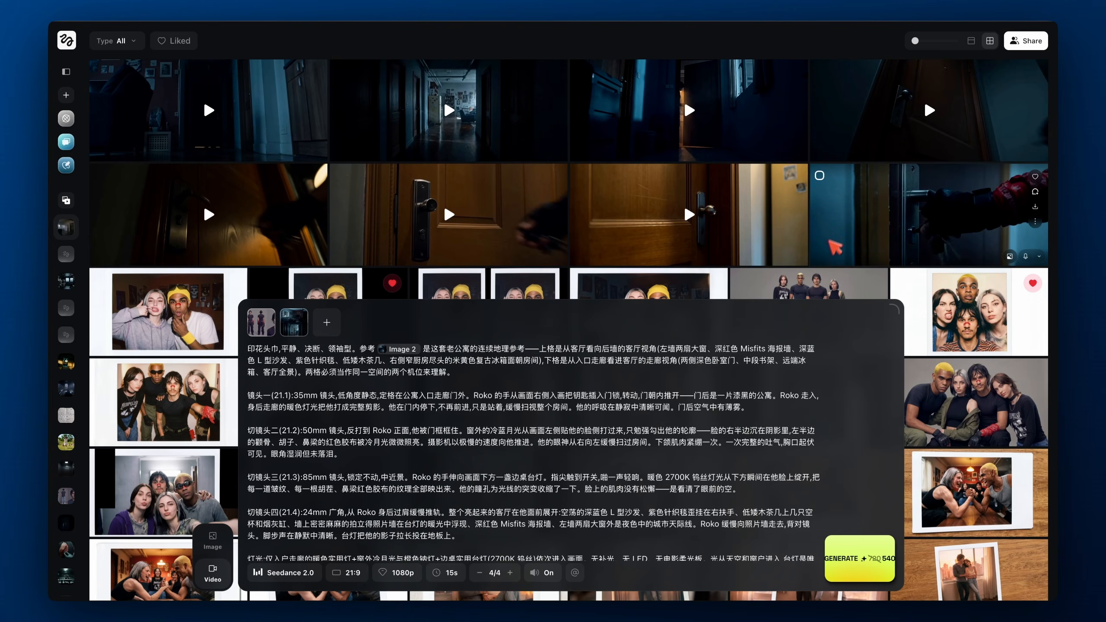
Switch to the video generator and play through the fourth and second clips in the second row, skipping ahead to compare shots
left_click(815, 244)
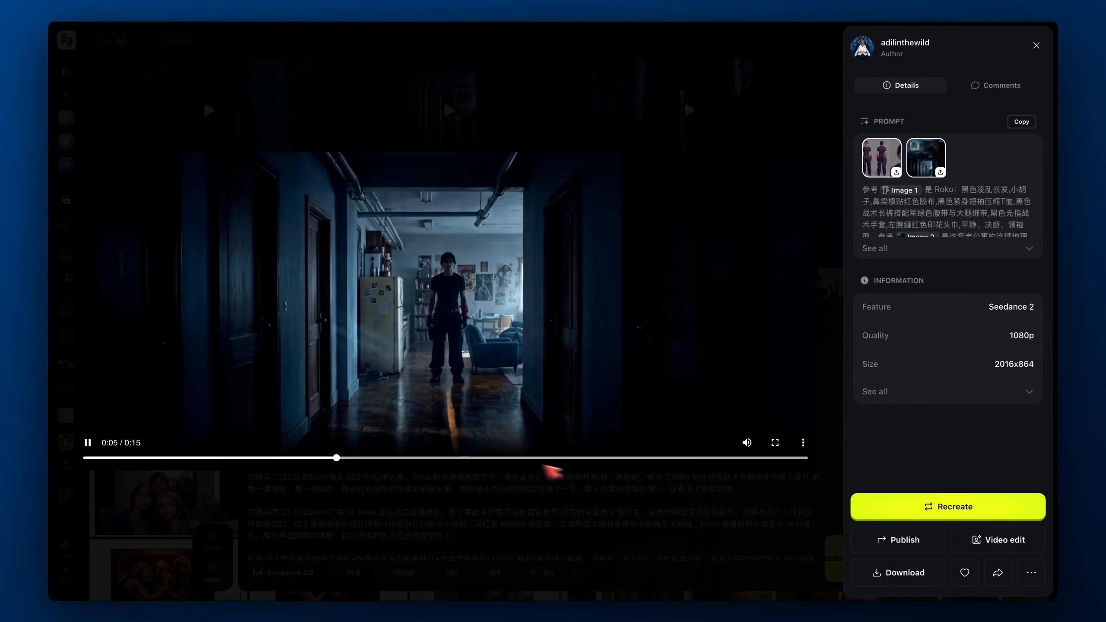
left_click_drag(493, 458, 617, 458)
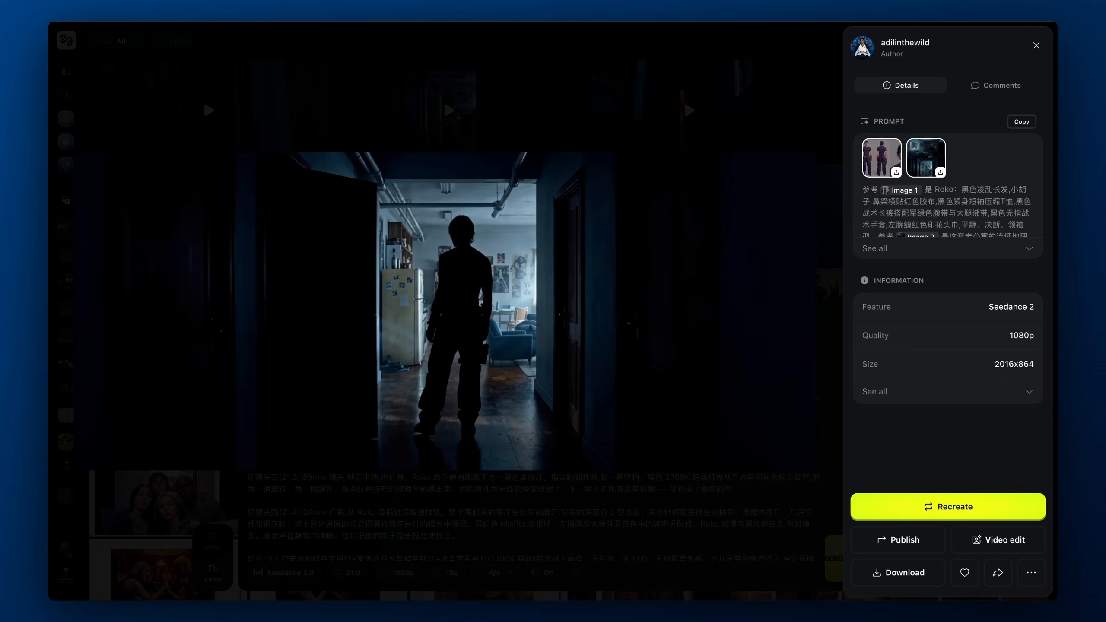
left_click_drag(388, 458, 505, 458)
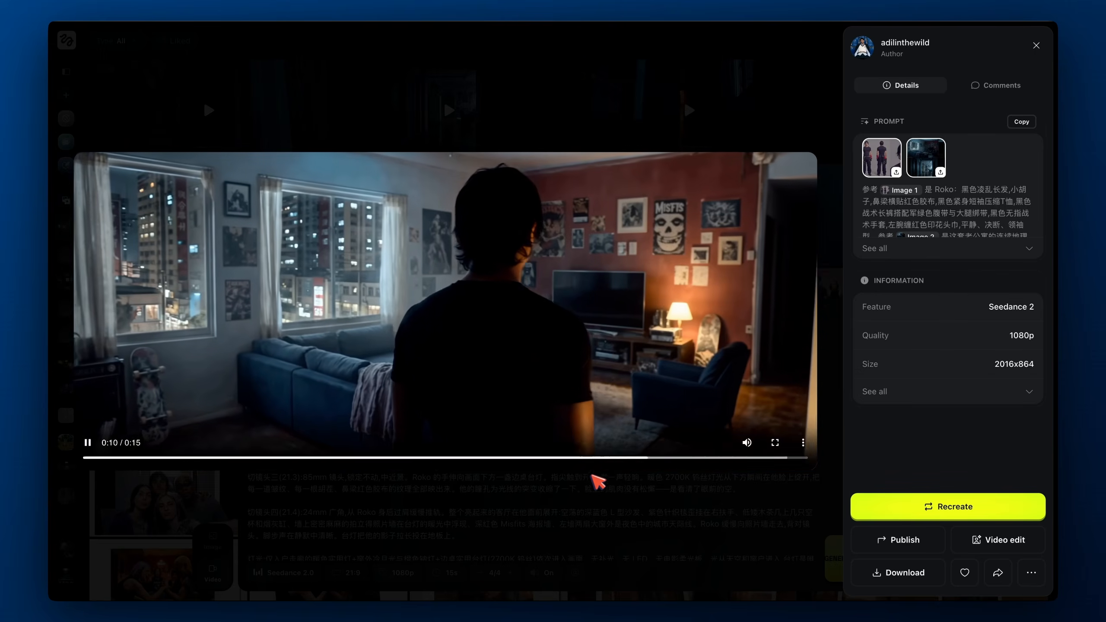
left_click(622, 507)
left_click(510, 203)
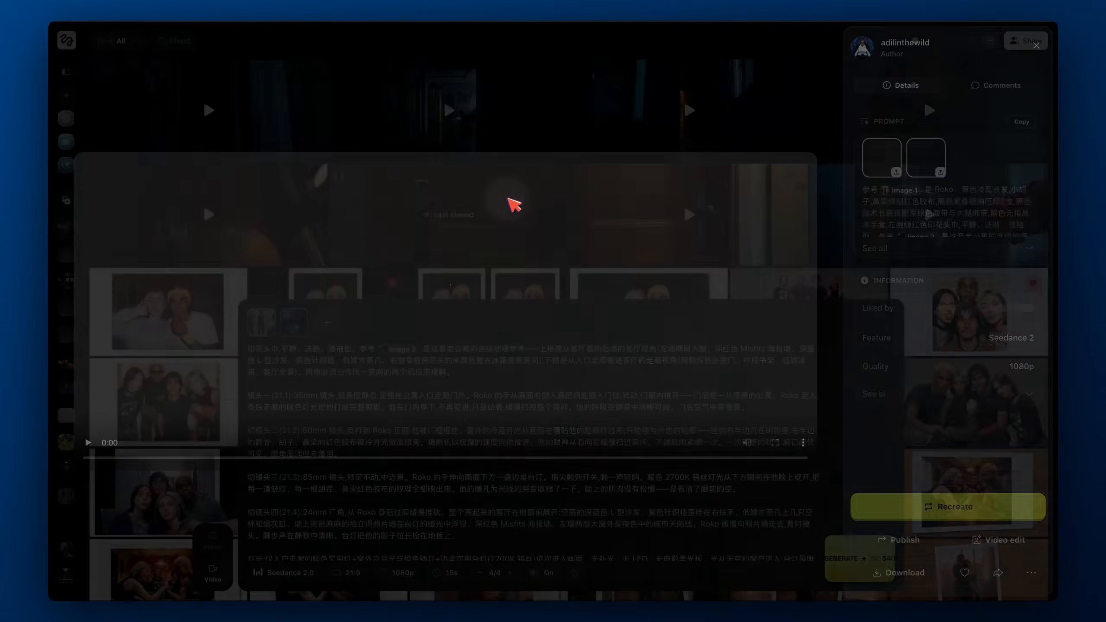
left_click_drag(231, 468, 179, 457)
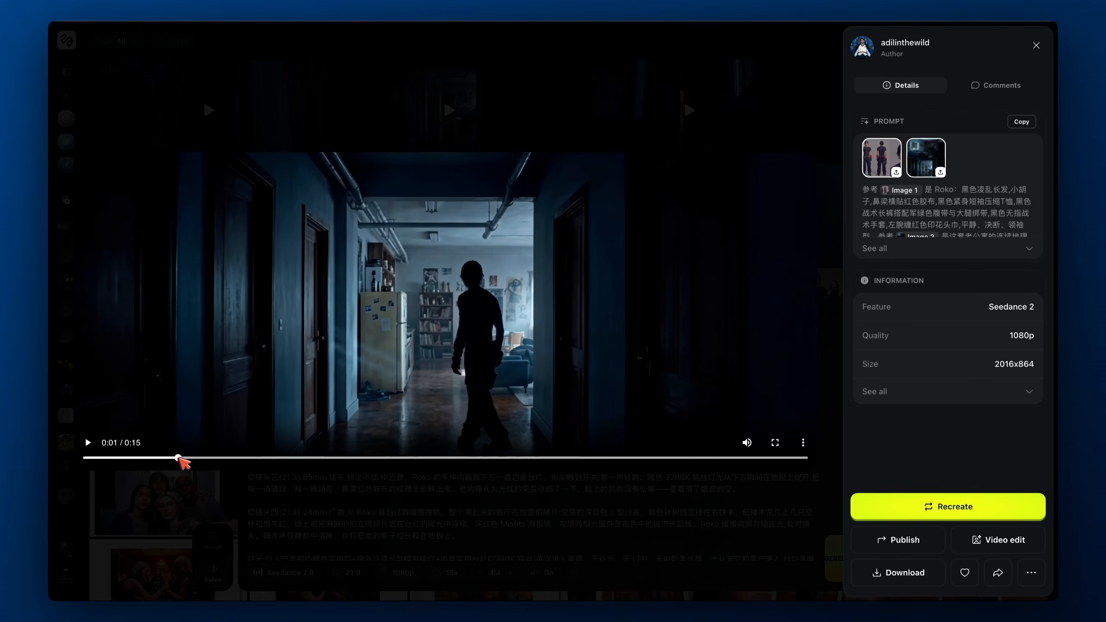
left_click_drag(386, 460, 624, 461)
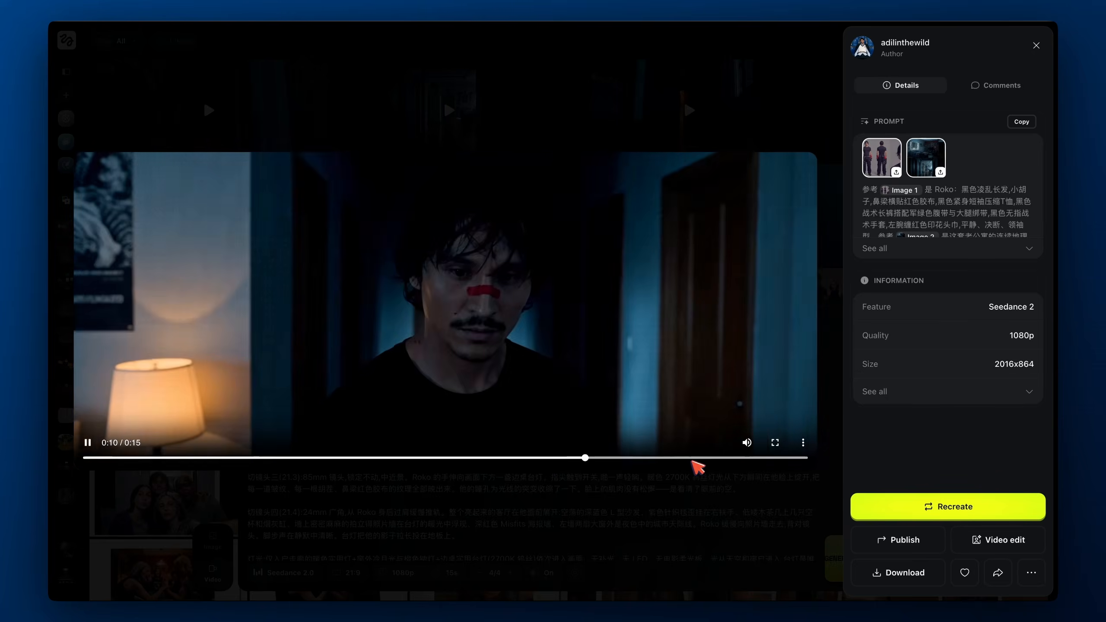
left_click(666, 512)
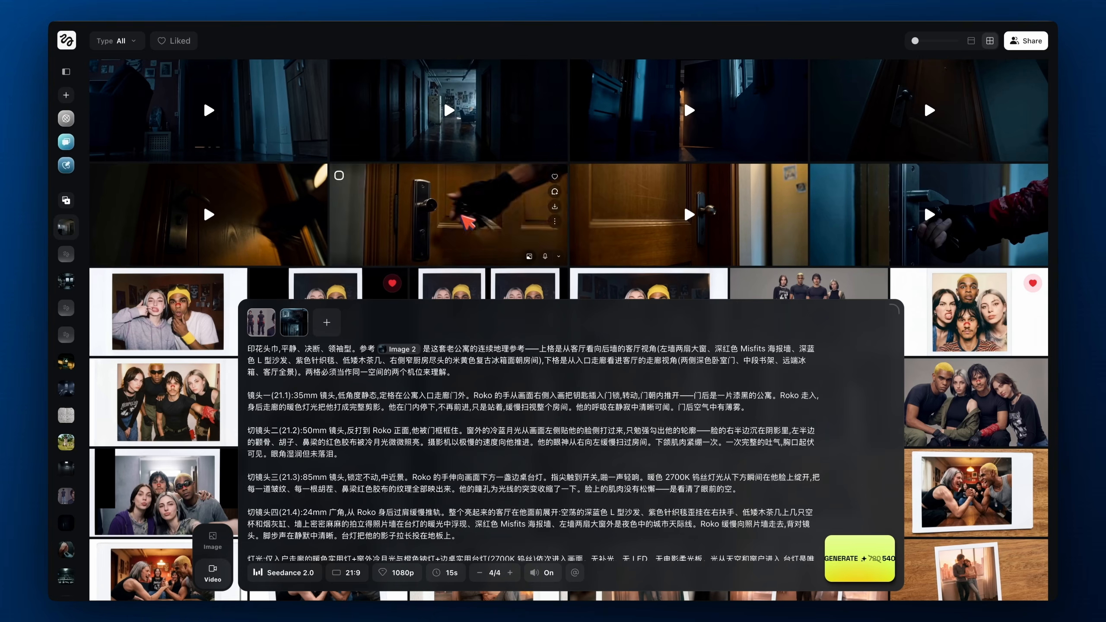
Review more Prompt 21A takes from the second-row hand-and-door clip onward, skipping through the hallway and doorway shots
left_click(457, 216)
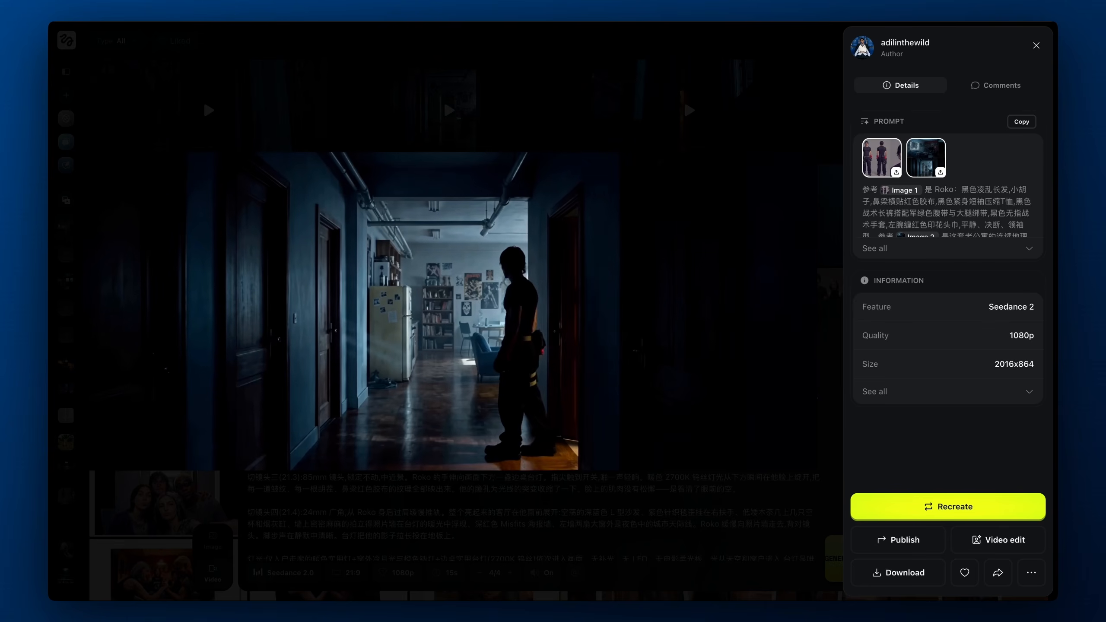
mouse_move(450, 426)
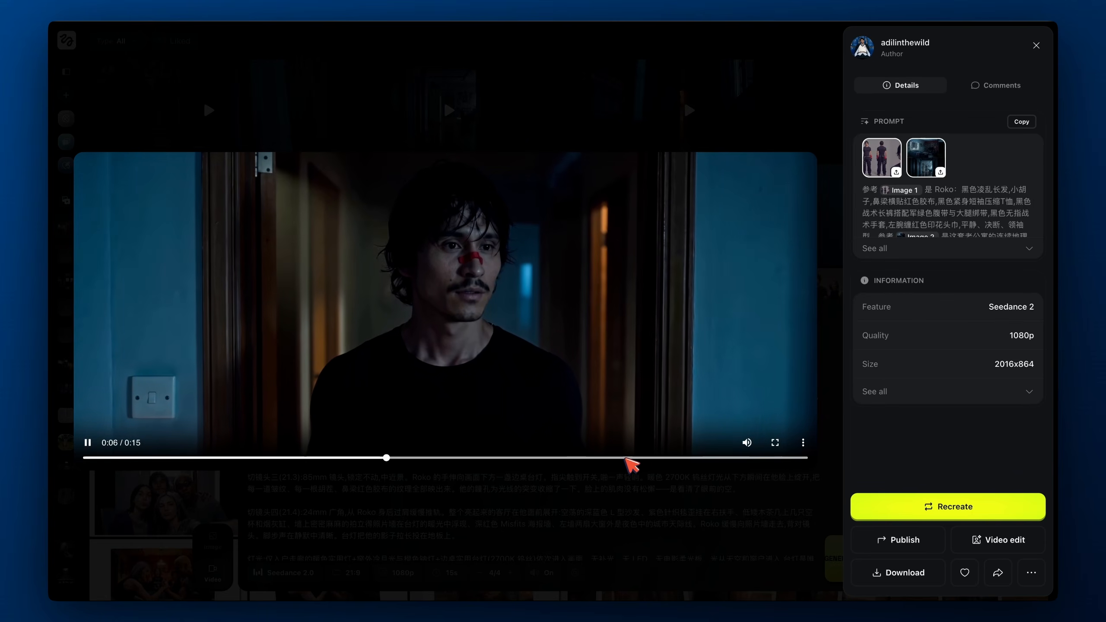
left_click(625, 458)
left_click_drag(625, 458, 658, 458)
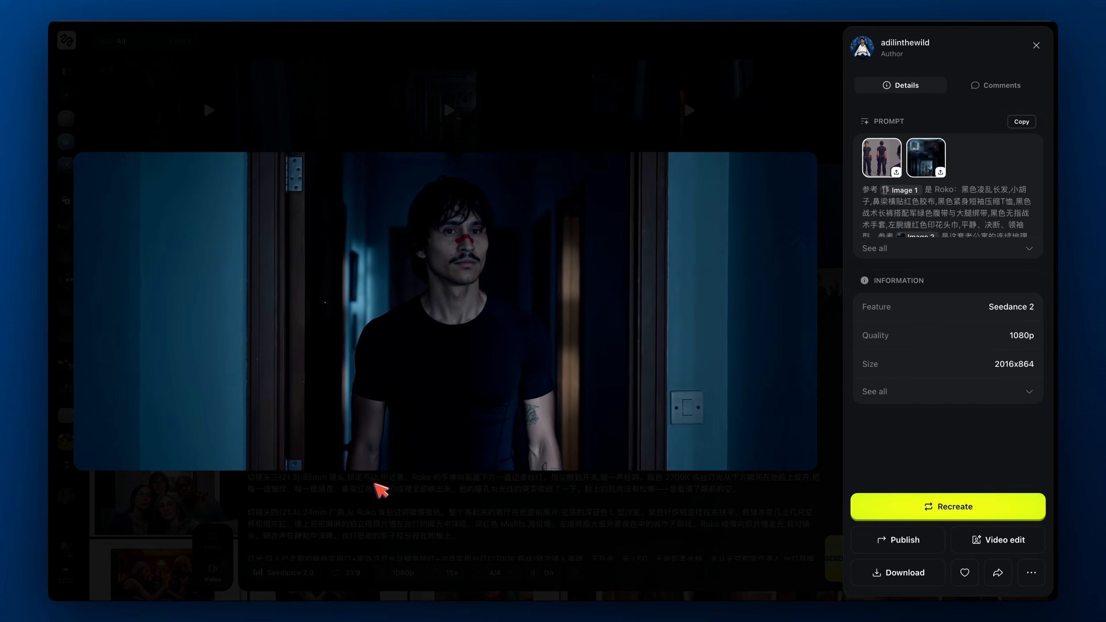
left_click_drag(452, 458, 648, 459)
left_click(624, 514)
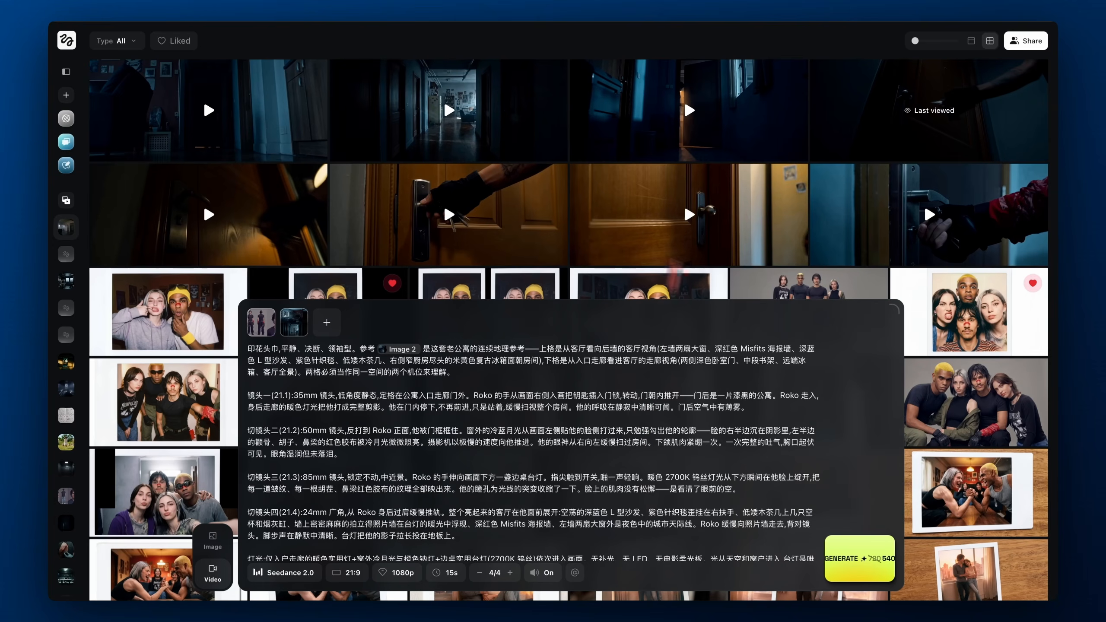
Play the third clip in the first row, skipping ahead to review the man entering the dark apartment
left_click(697, 116)
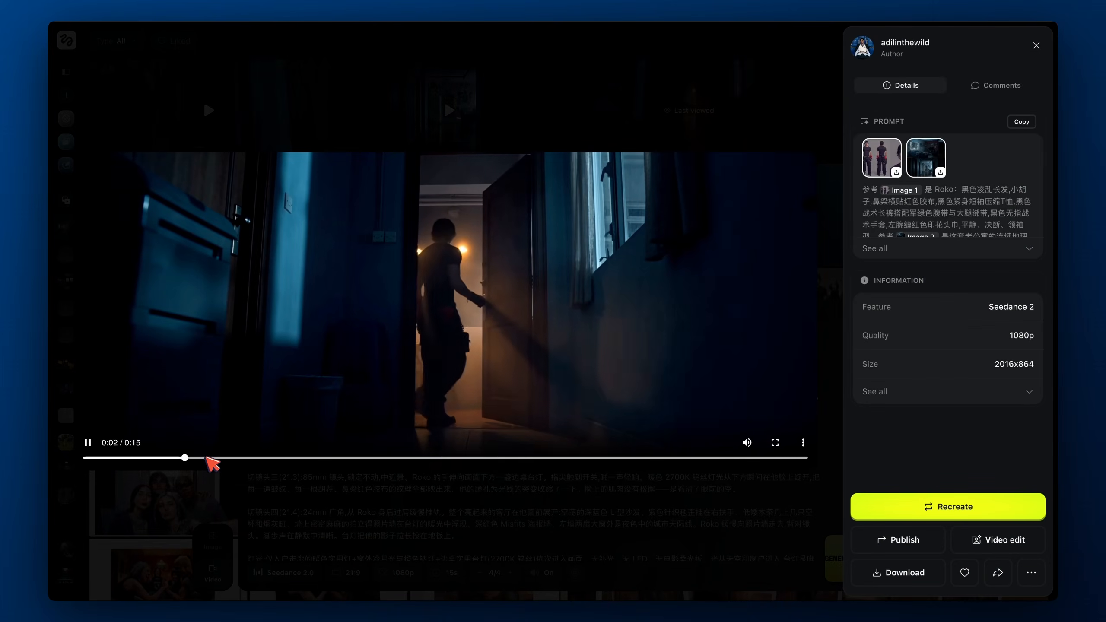
left_click_drag(208, 457, 351, 457)
left_click_drag(470, 457, 565, 458)
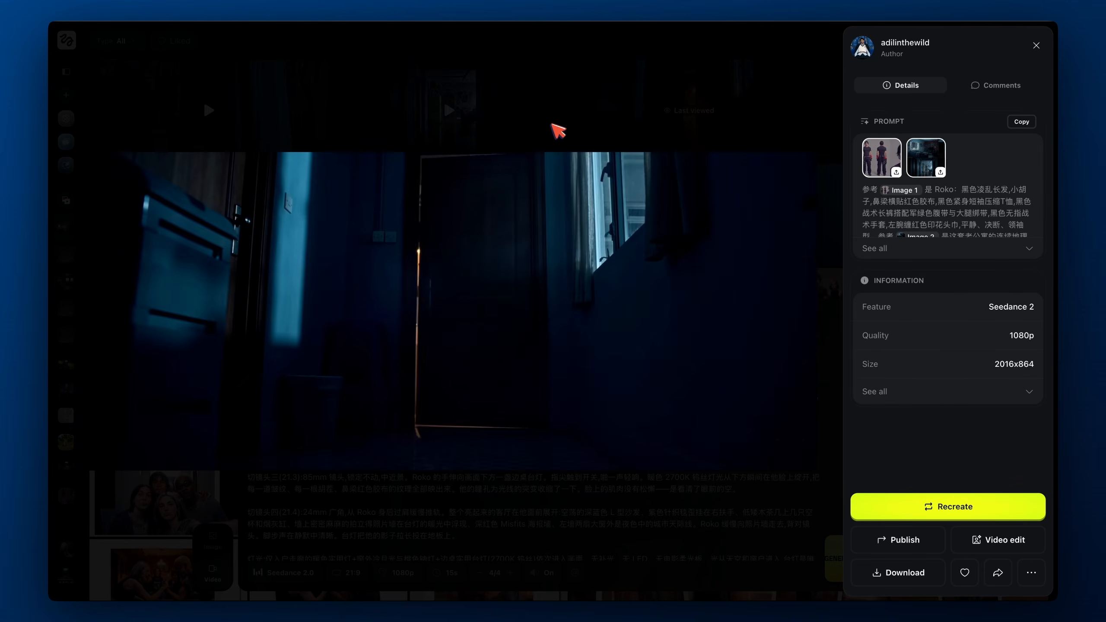
left_click(556, 129)
Play the second clip in the first row and skip through its hallway and living-room shots
left_click(504, 124)
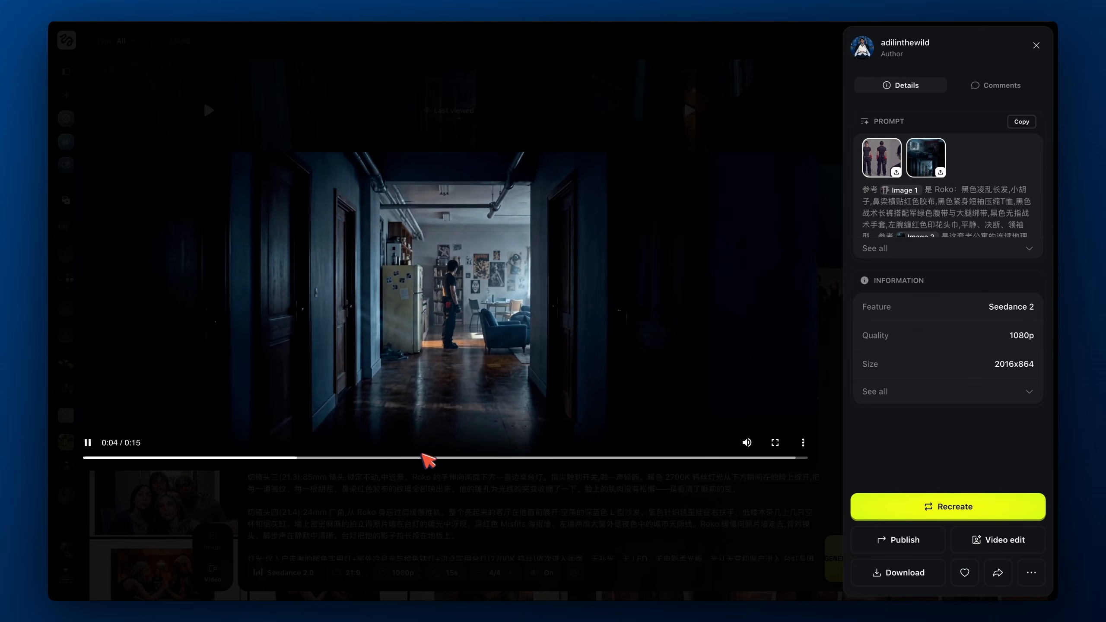
left_click(425, 458)
left_click(503, 458)
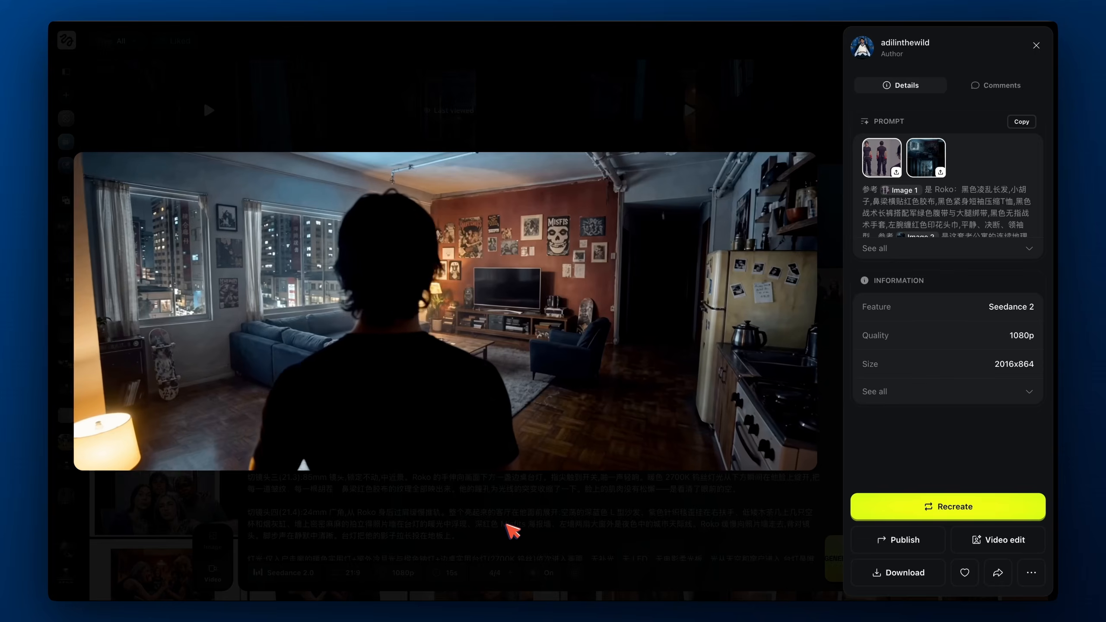
left_click(506, 525)
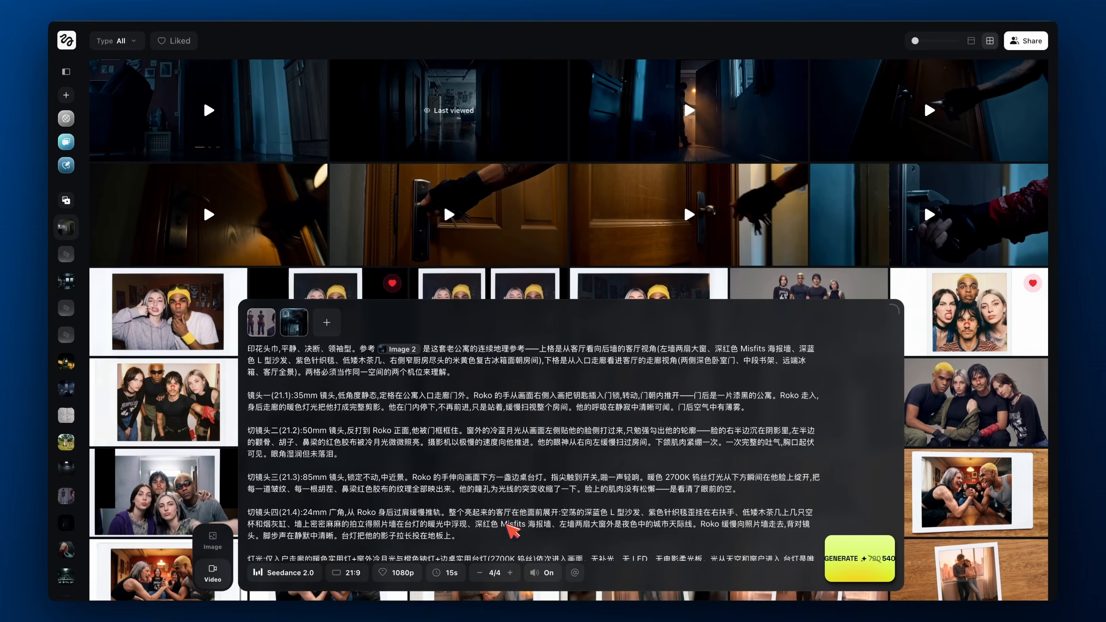
Play the first clip in the first row, jumping ahead to check Roko's doorway shot
left_click(272, 132)
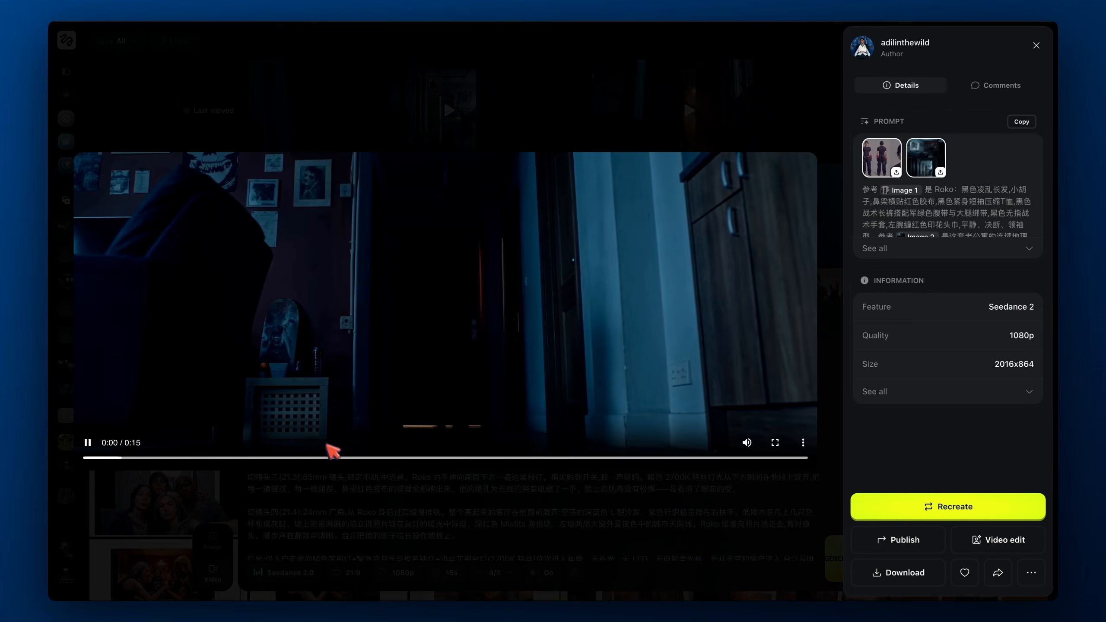
left_click(329, 457)
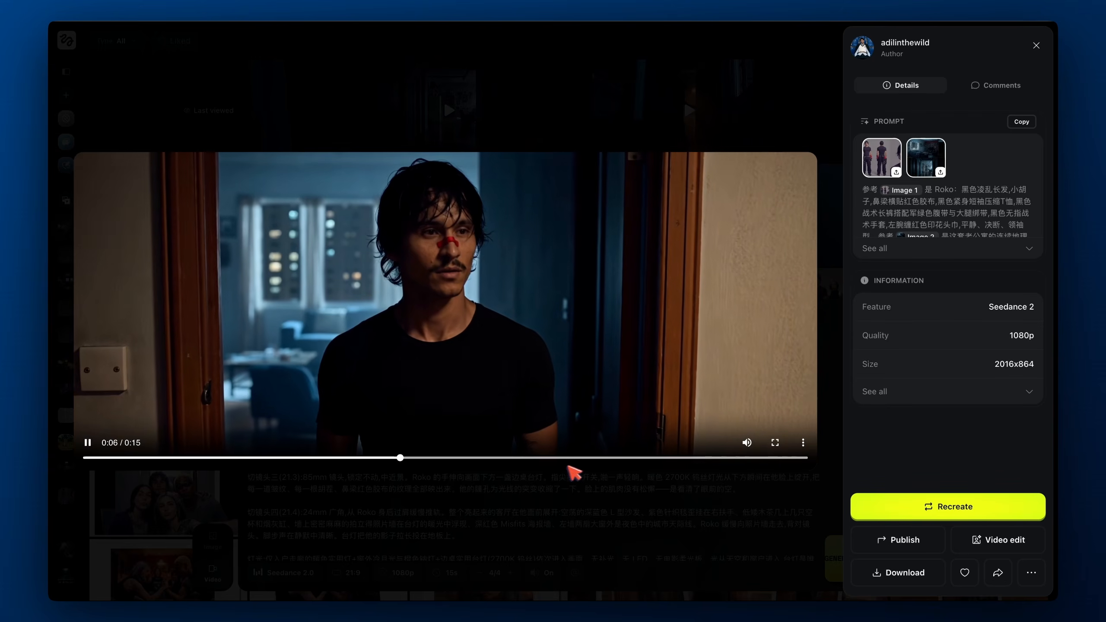
left_click(587, 458)
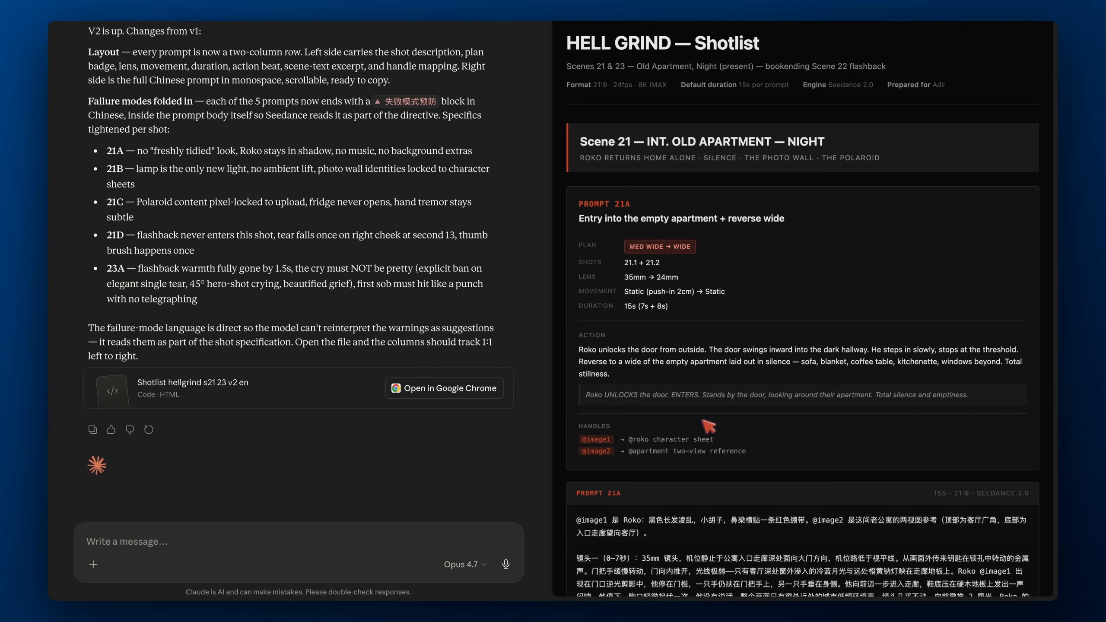
Widen Claude's shotlist preview and read the two-column Prompt 21A layout, including its Chinese failure-mode block
left_click_drag(560, 307, 391, 297)
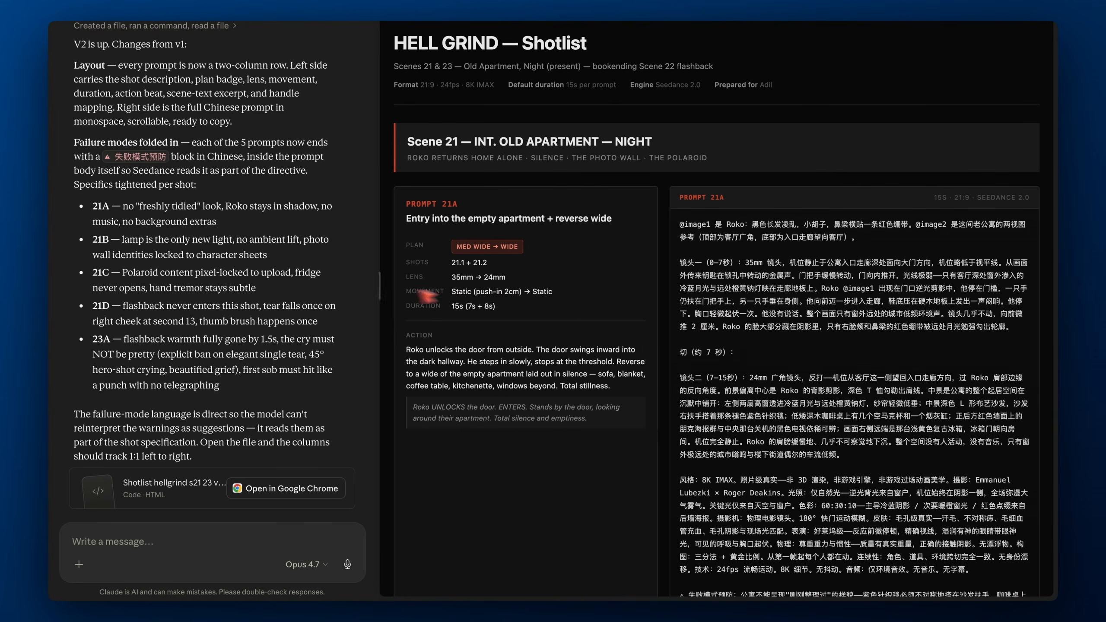
scroll(746, 363, "down", 3)
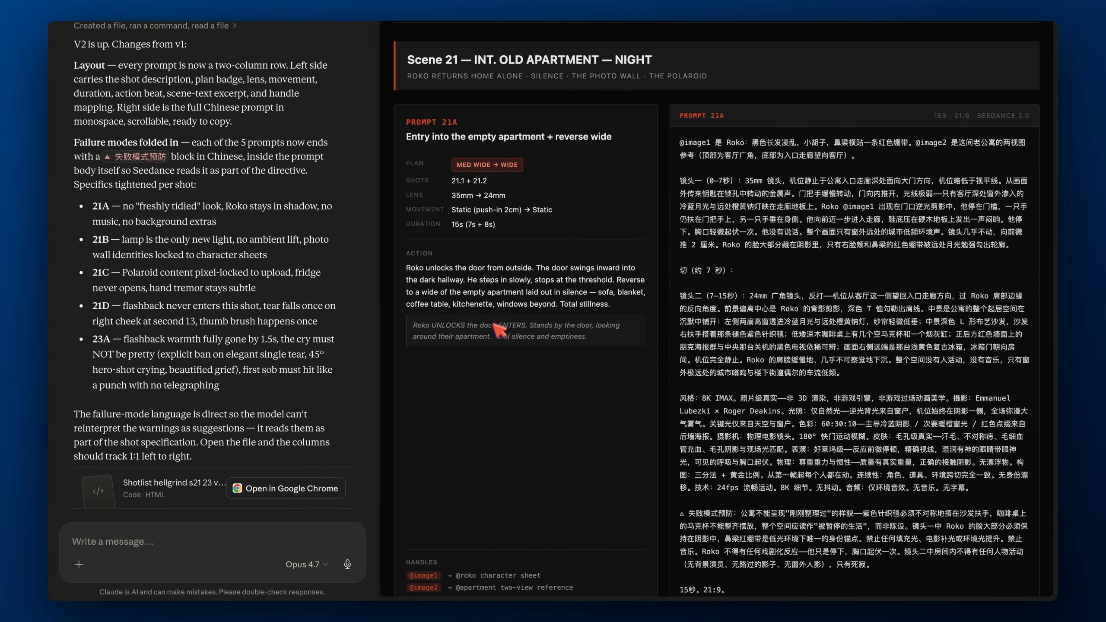
scroll(767, 415, "down", 2)
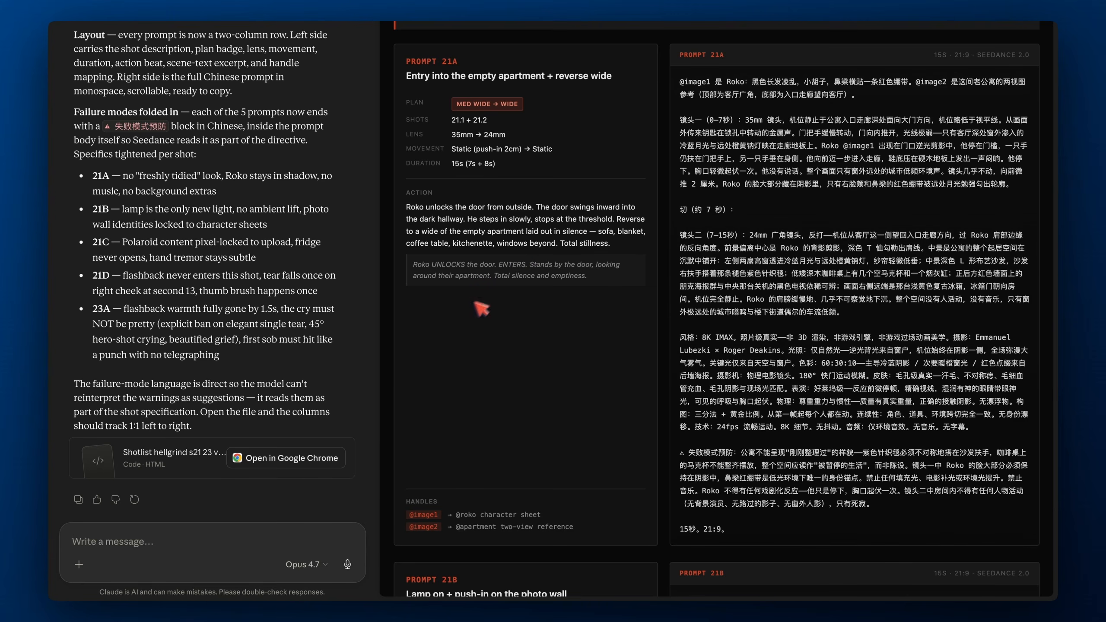
left_click(271, 538)
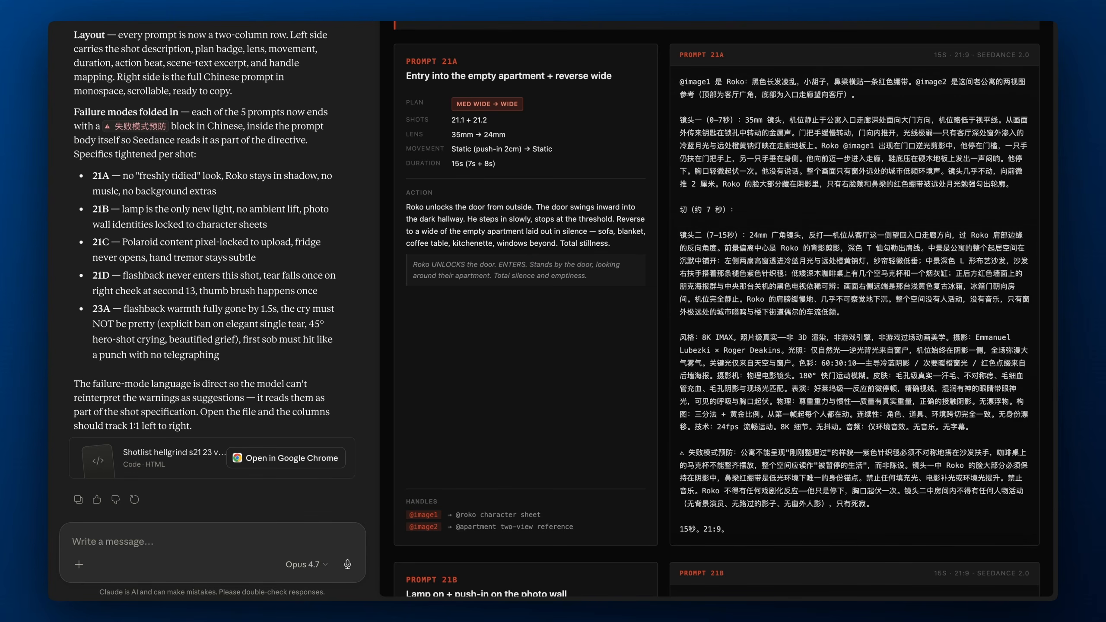
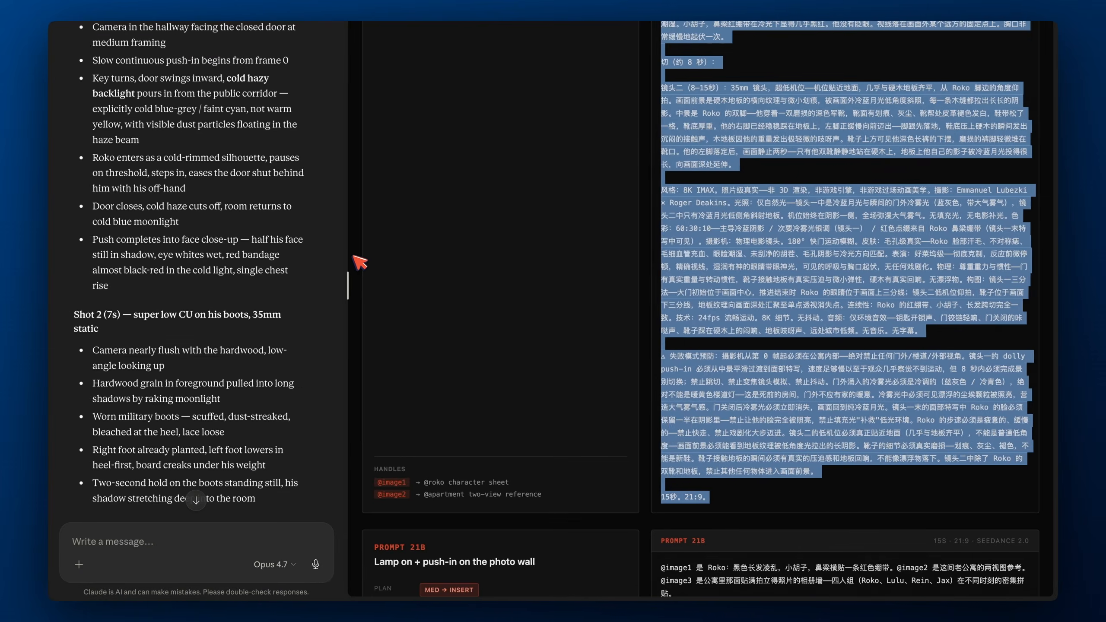
Check the revised Prompt 21A in the shotlist, covering the push-in on Roko and the low close-up of his boots
scroll(441, 228, "up", 10)
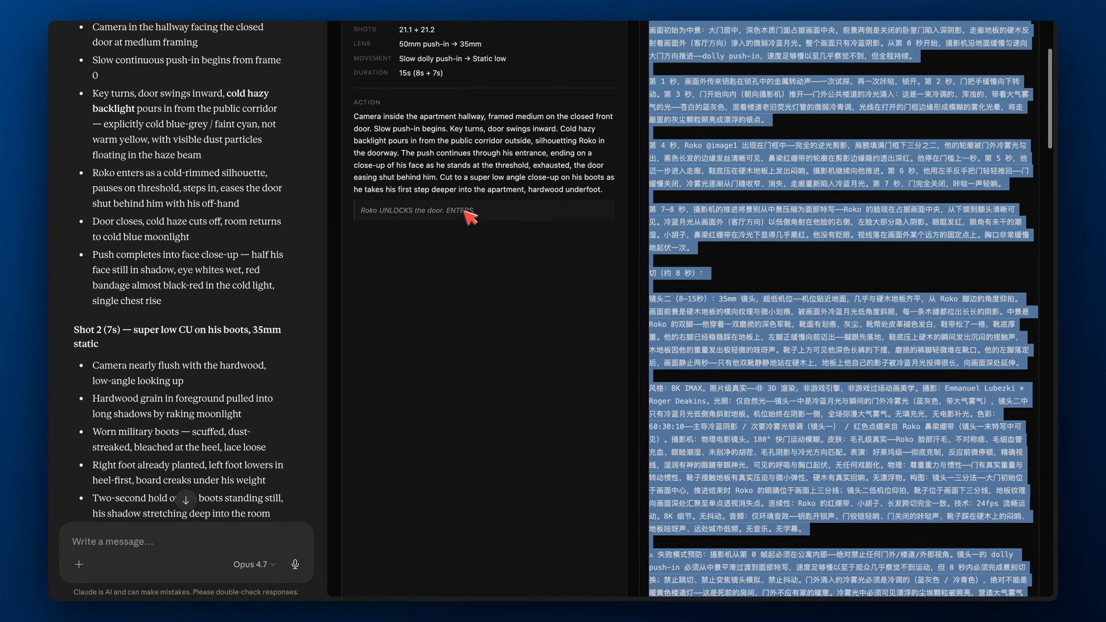
scroll(457, 296, "up", 1)
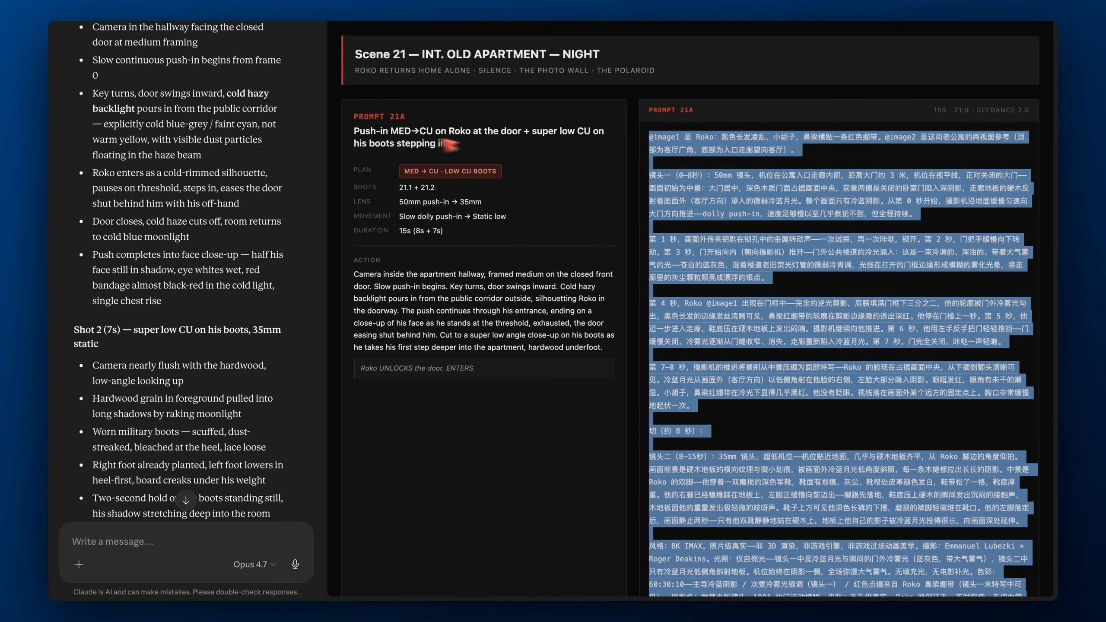
scroll(435, 338, "down", 1)
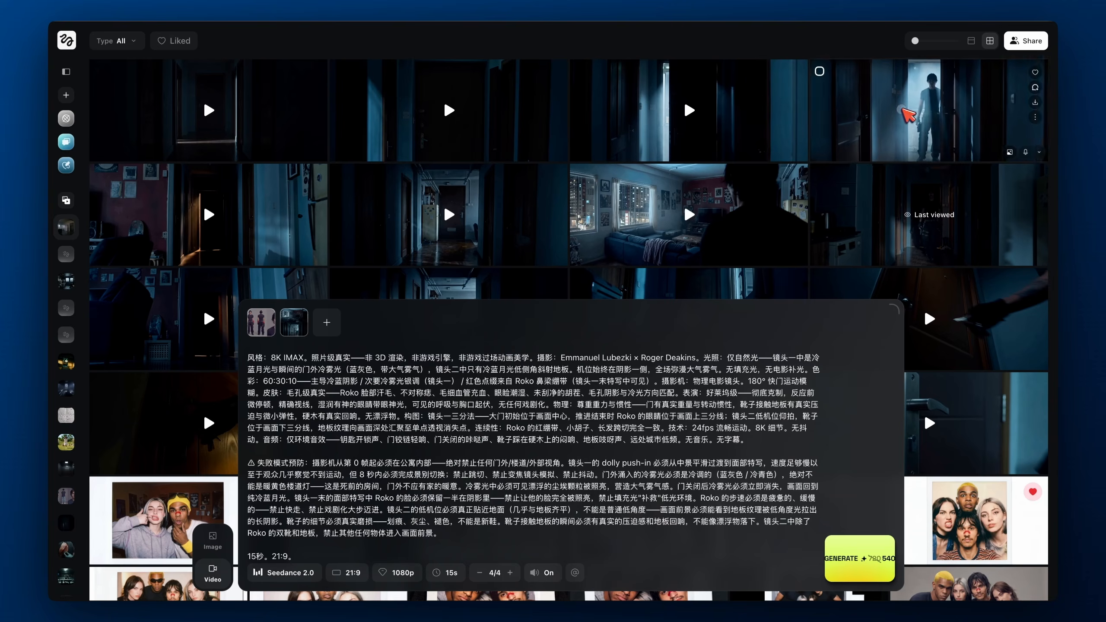
Switch to the video generator, replay the fourth clip in the first row and check its two-view apartment reference image
left_click(684, 201)
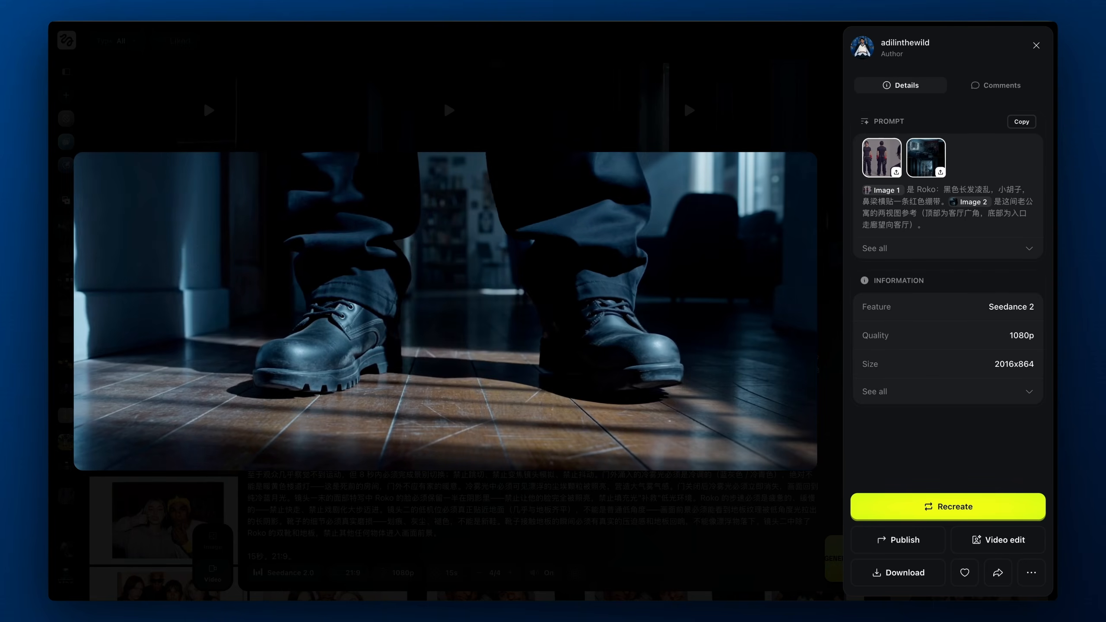
left_click_drag(438, 457, 422, 457)
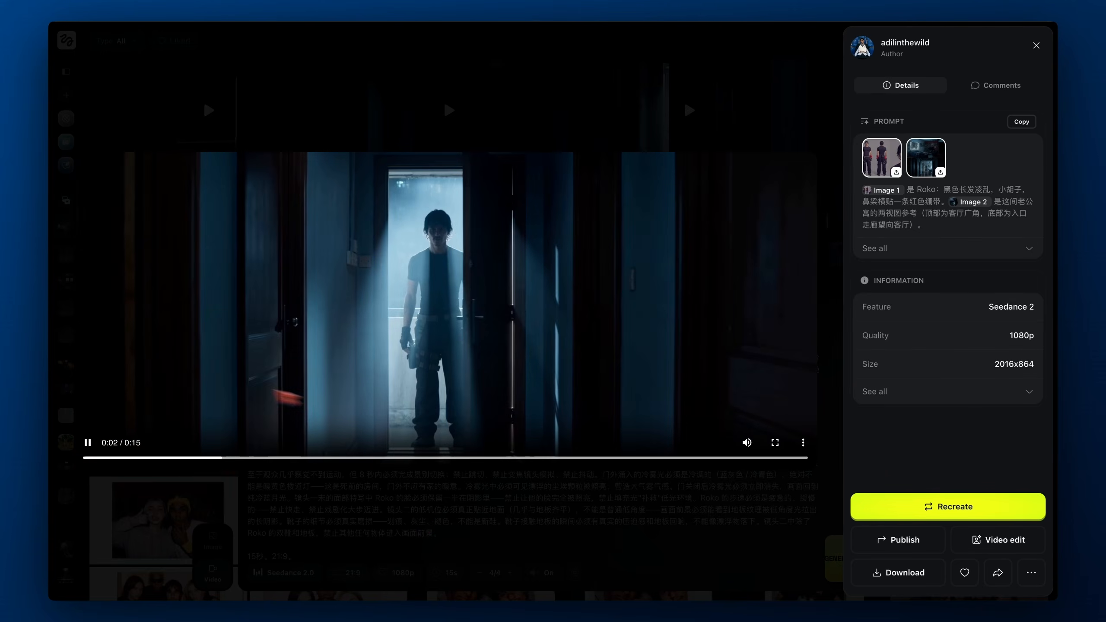
left_click(924, 157)
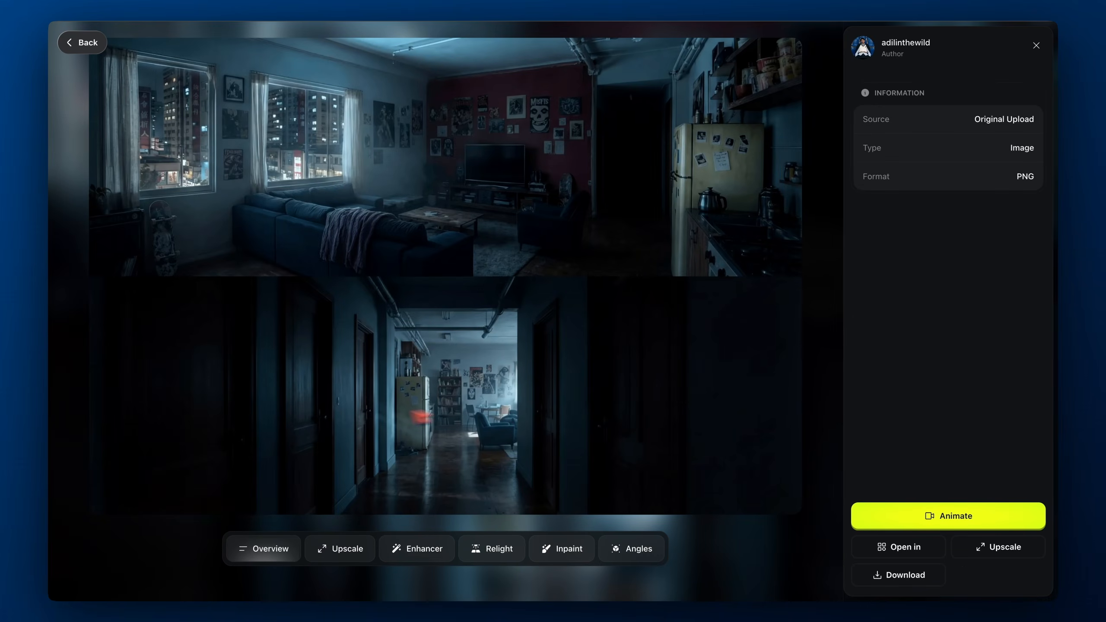
left_click(87, 42)
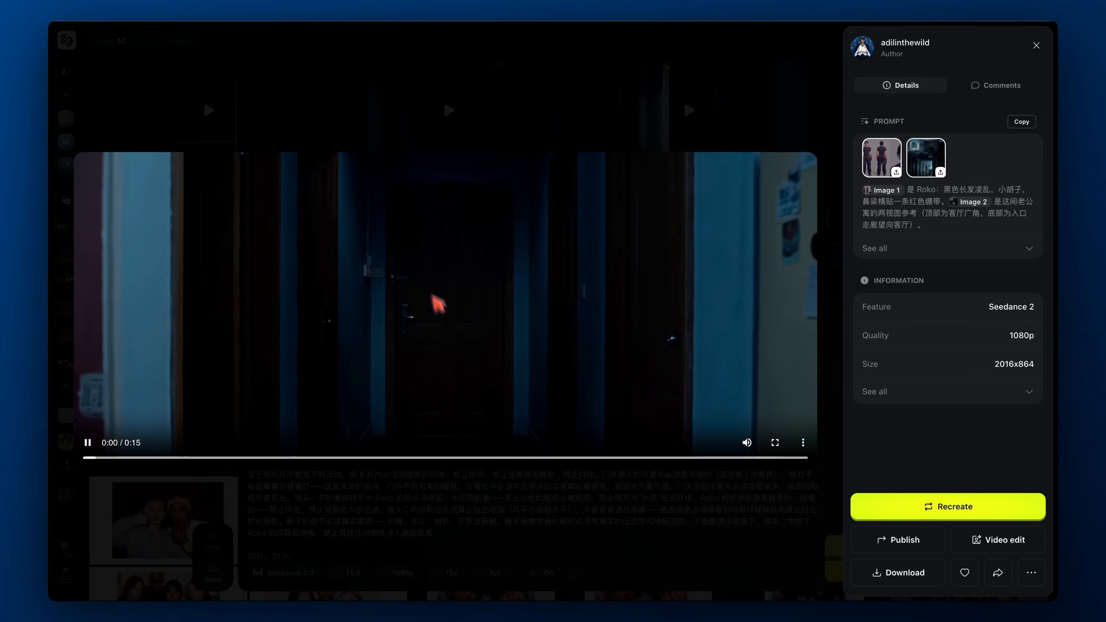
Review the other new Prompt 21A takes in the first row, skipping ahead in the first clip to the boots shot
key("Left")
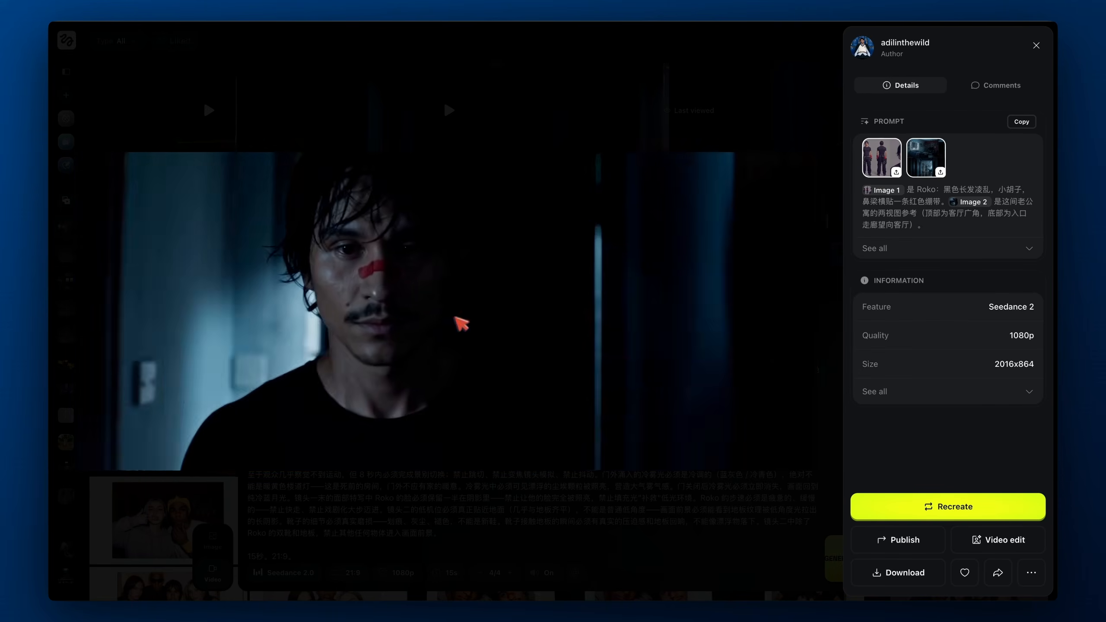
key("Right")
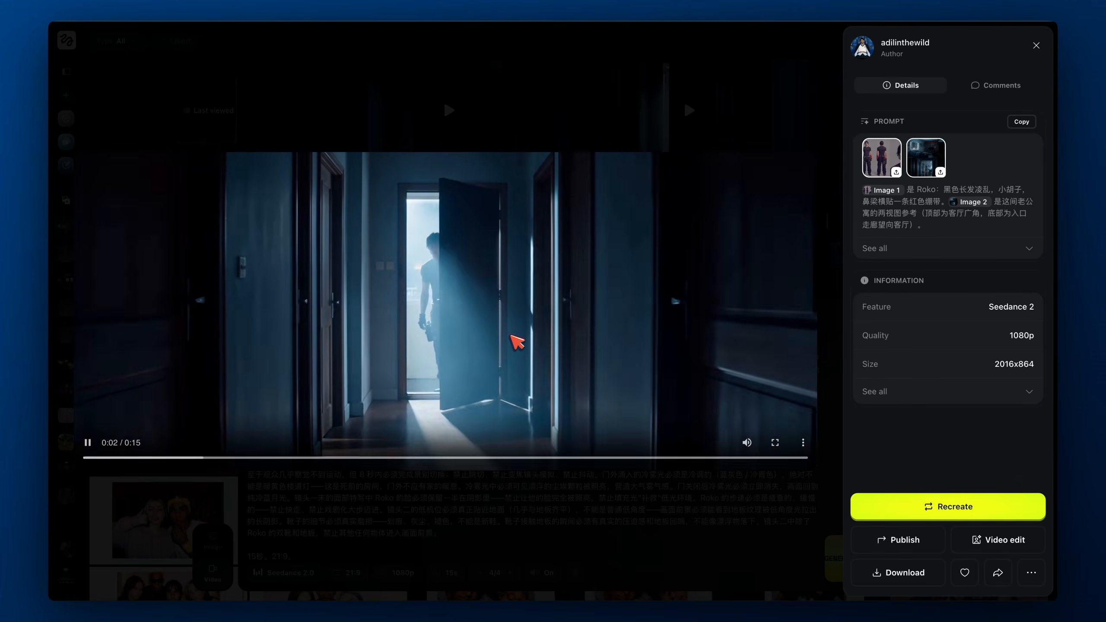
left_click_drag(485, 456, 506, 458)
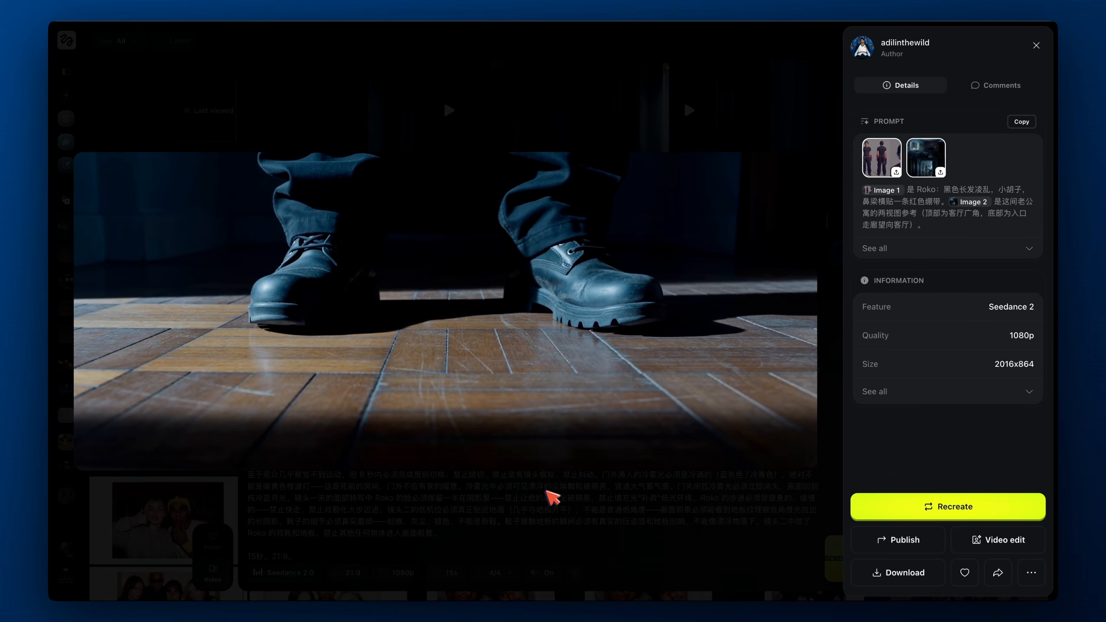
left_click(533, 457)
left_click(539, 458)
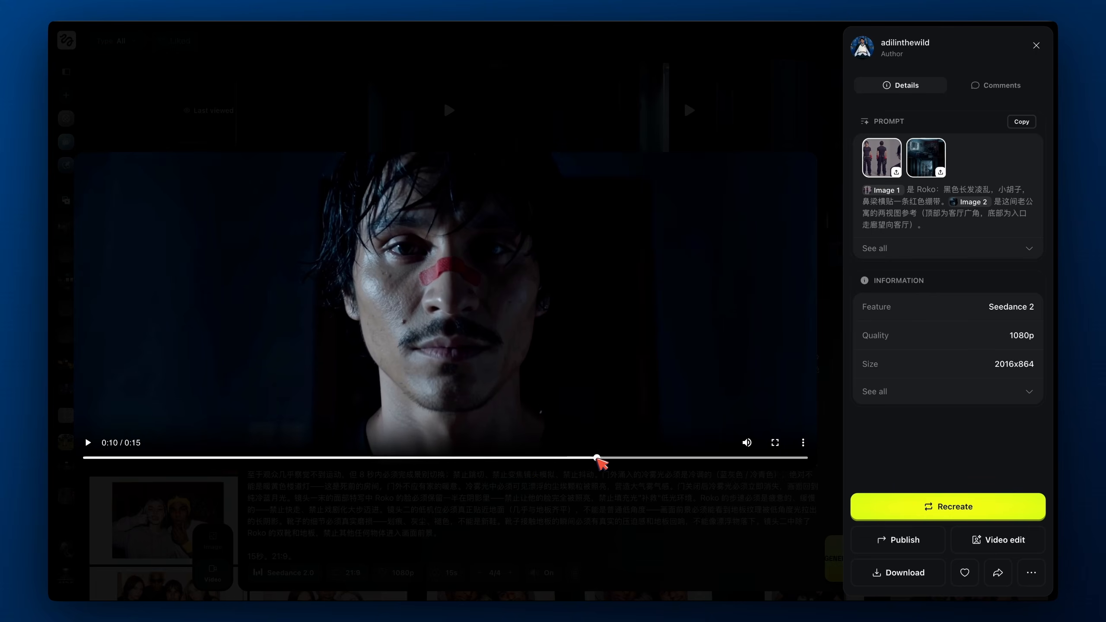
Scrub the first clip around Roko's face close-up and boots shot, replay his entrance, and close the clip
left_click_drag(598, 458, 596, 458)
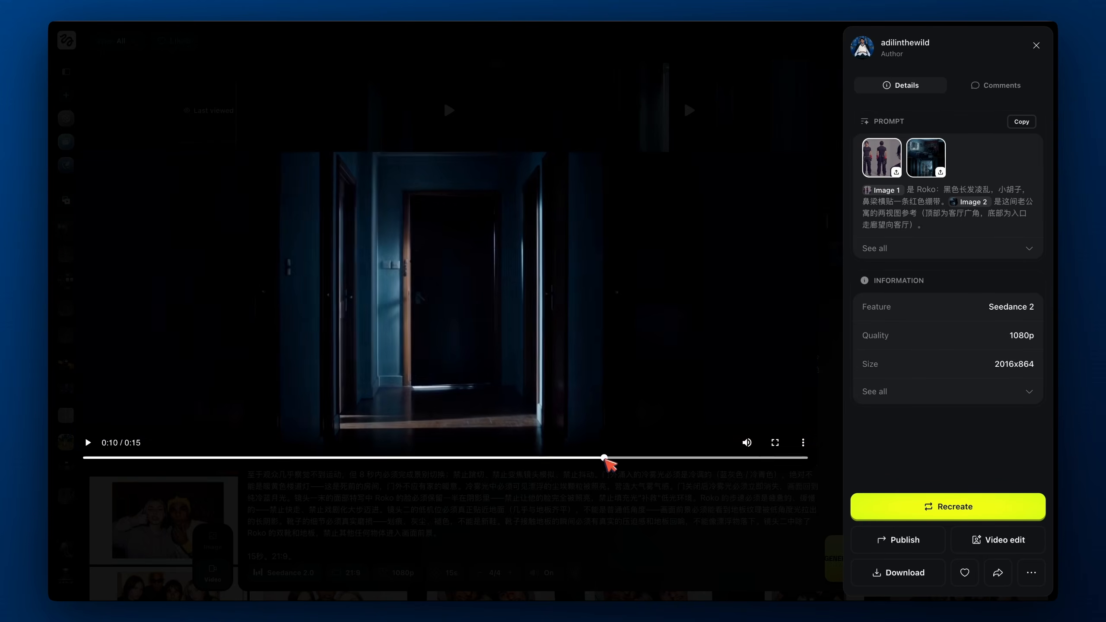
left_click(620, 458)
left_click_drag(635, 459, 647, 460)
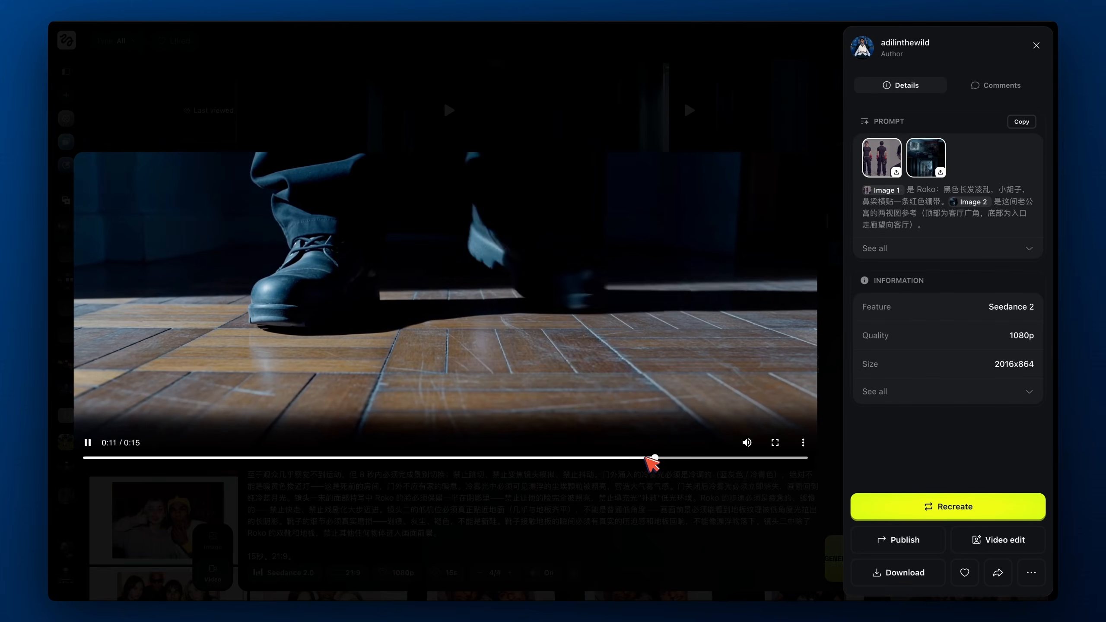
left_click_drag(330, 458, 201, 457)
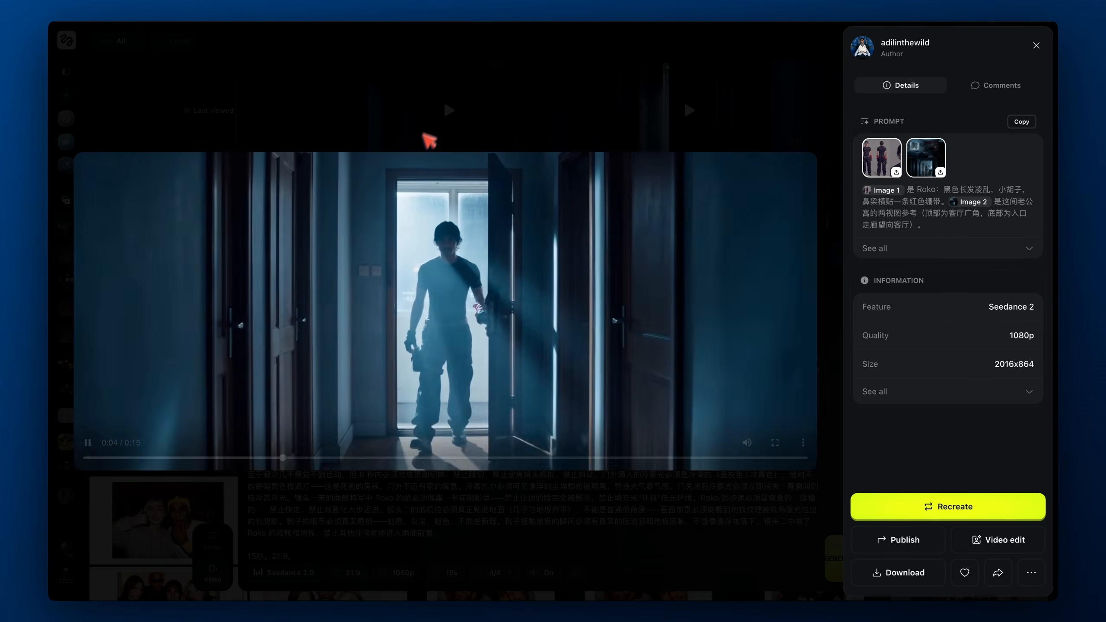
left_click(528, 115)
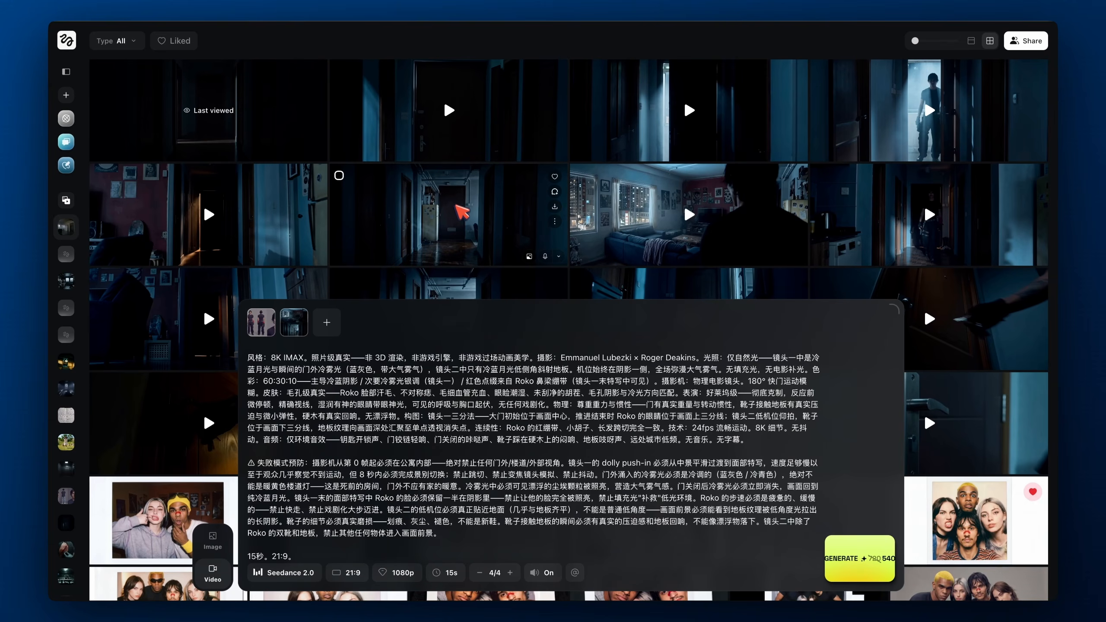
Draft a Claude request for Prompt 21A asking that the first shot's camera start closer to the door and he doesn't step in yet
key("super+Tab")
type("P")
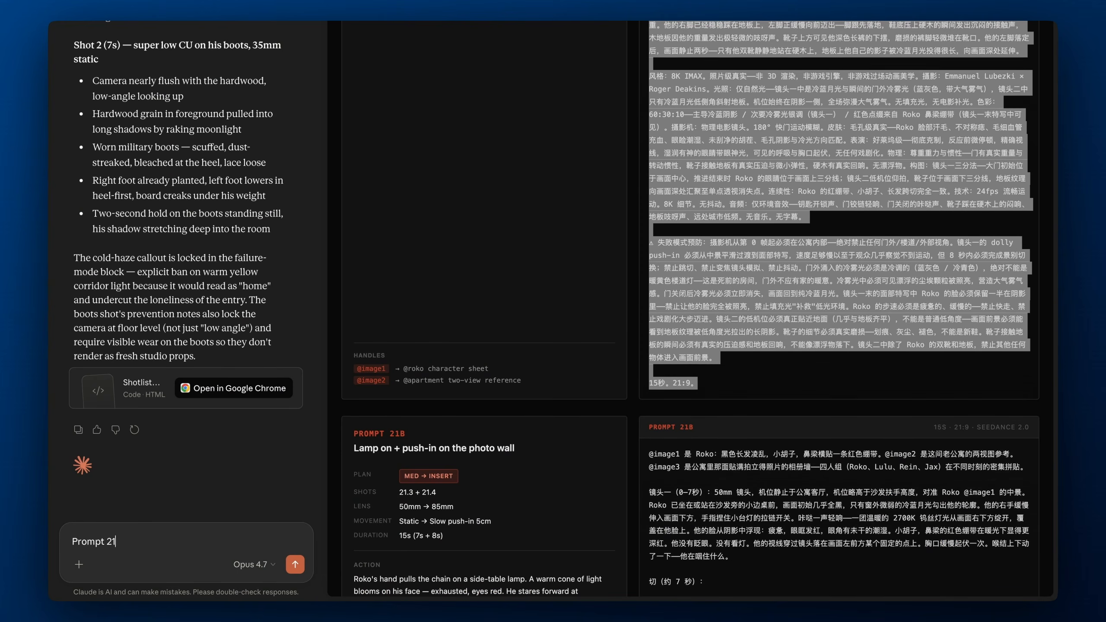
type("rompt 21a, the first shot")
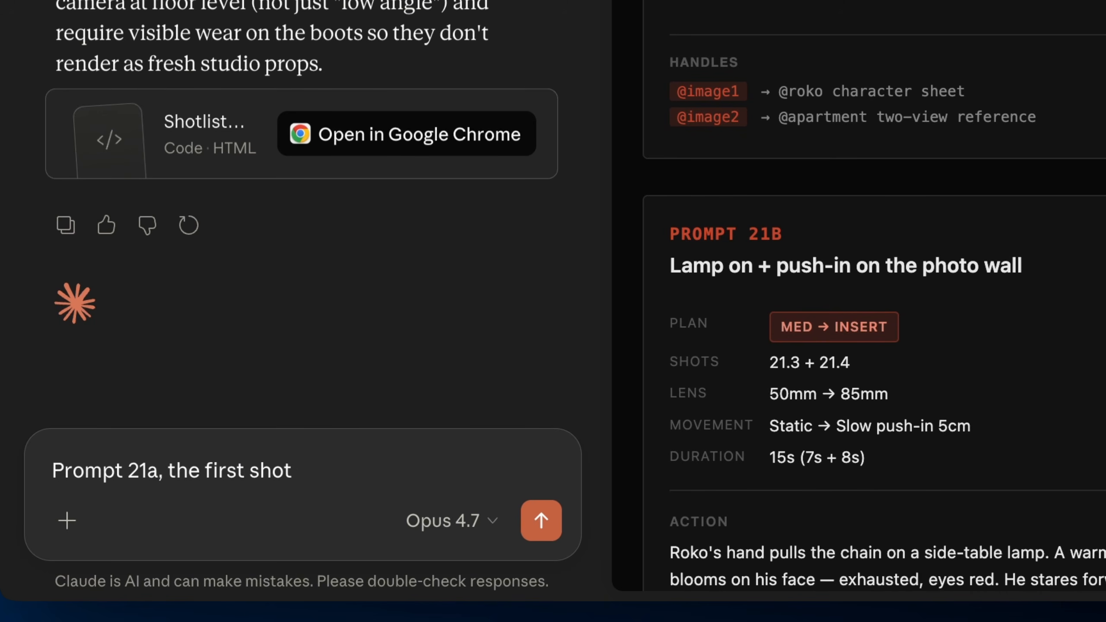
key("BackSpace")
key("BackSpace")
key("BackSpace")
key("BackSpace")
key("BackSpace")
key("BackSpace")
key("BackSpace")
key("BackSpace")
key("BackSpace")
key("BackSpace")
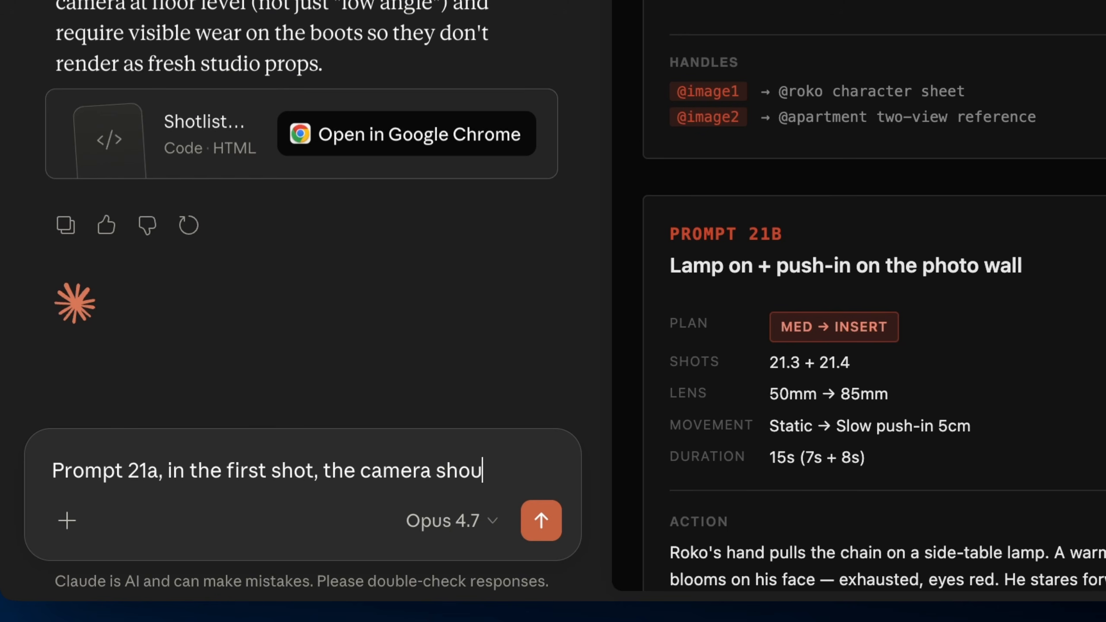
type("rt from closer to the door, and he doesnt step in yet,")
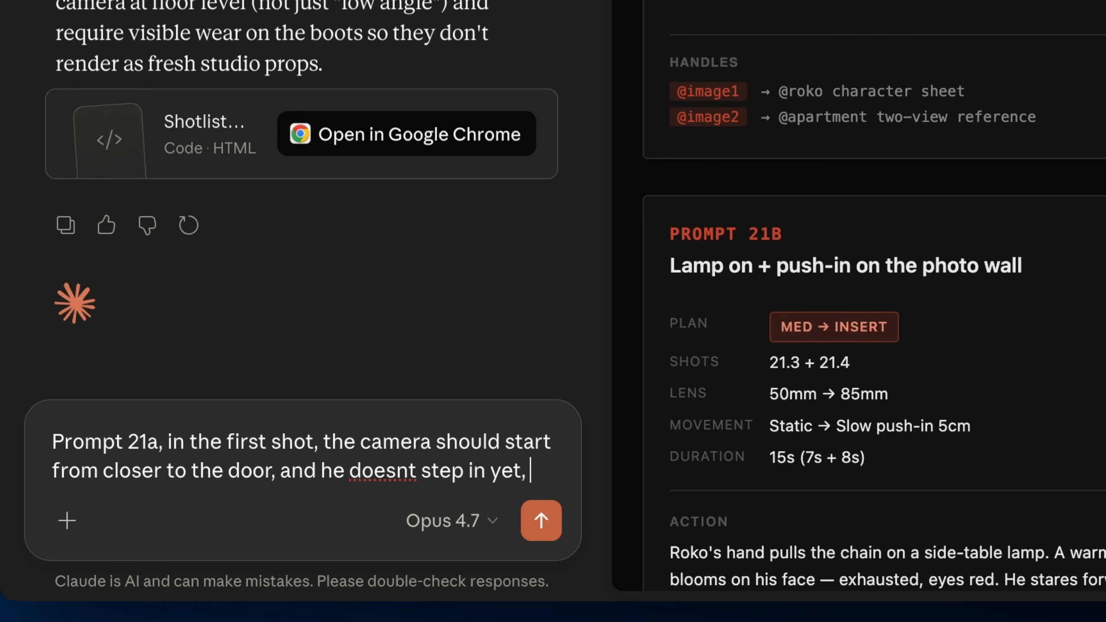
Finish and send the Claude request: he just looks in mysteriously, and the second shot is slightly longer, when he steps into the room
type("just looks in mystreiously")
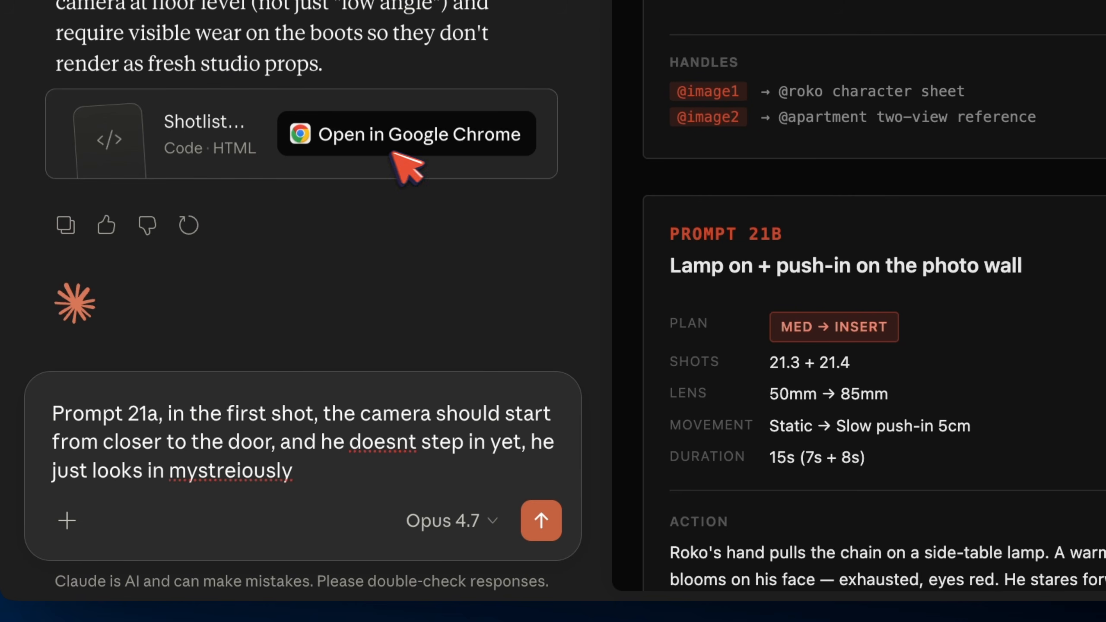
right_click(238, 475)
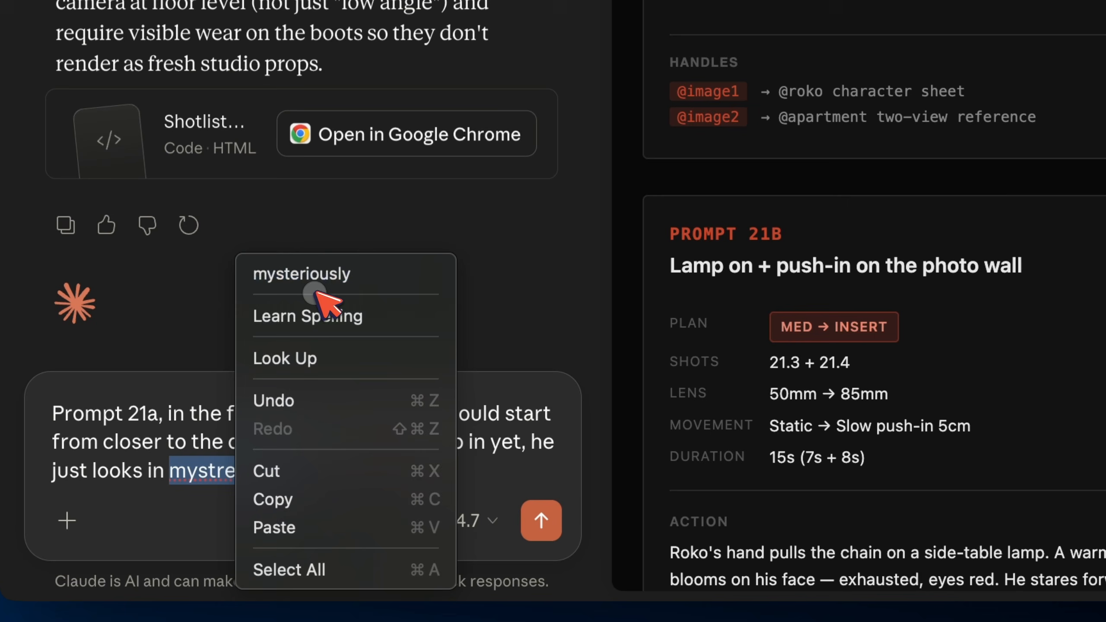
left_click(310, 275)
type(", and make the second")
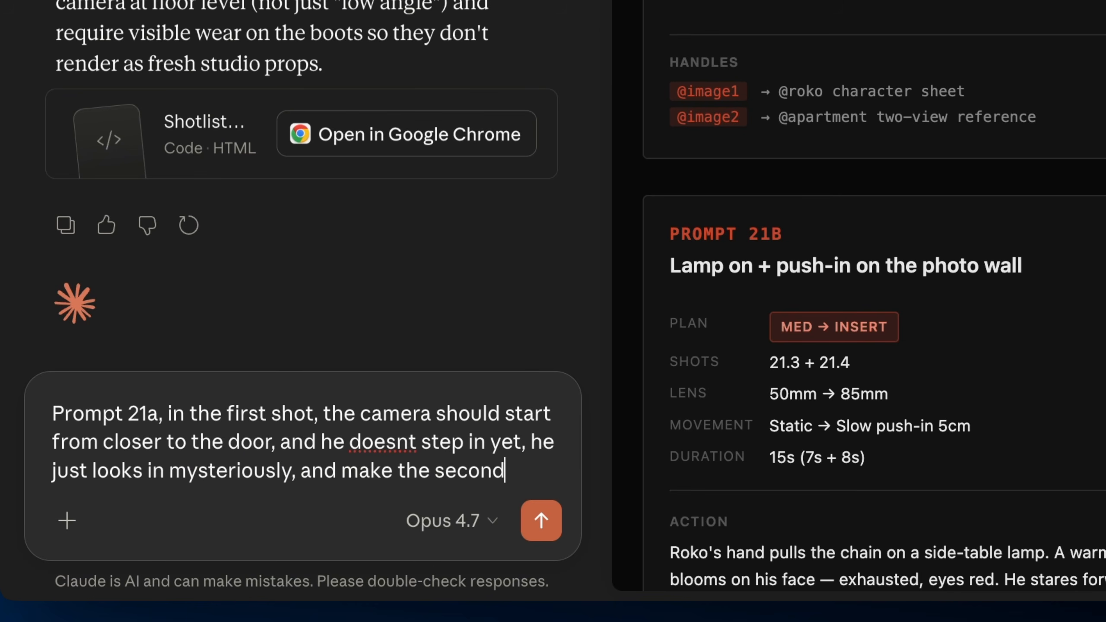
type("ot slightly longer, and that’s when he step")
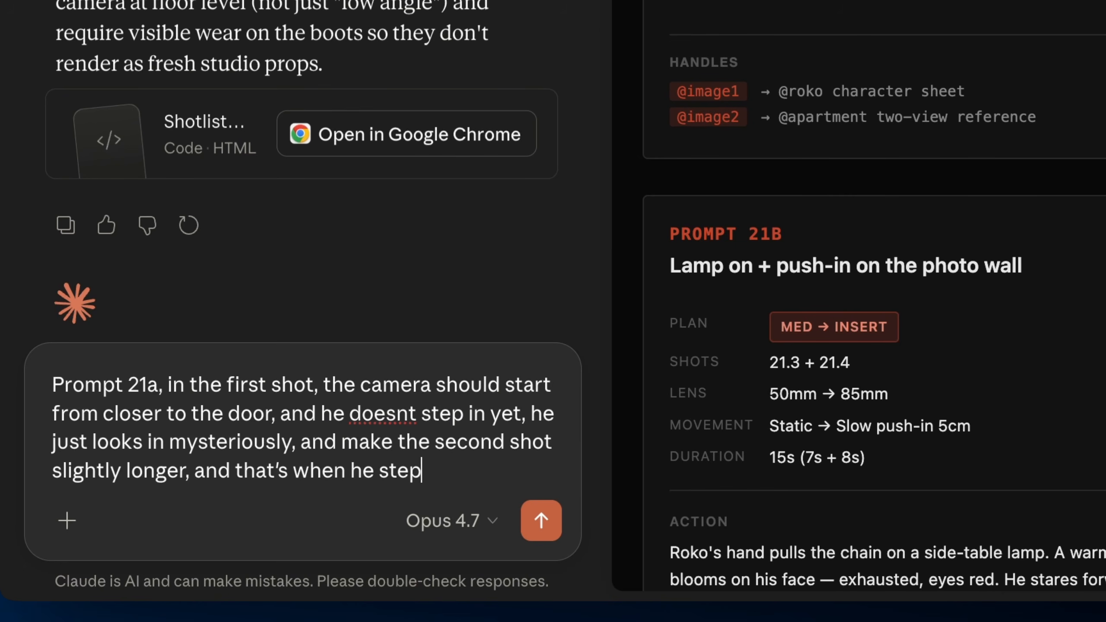
type("roon")
key("BackSpace")
type("m")
key("Return")
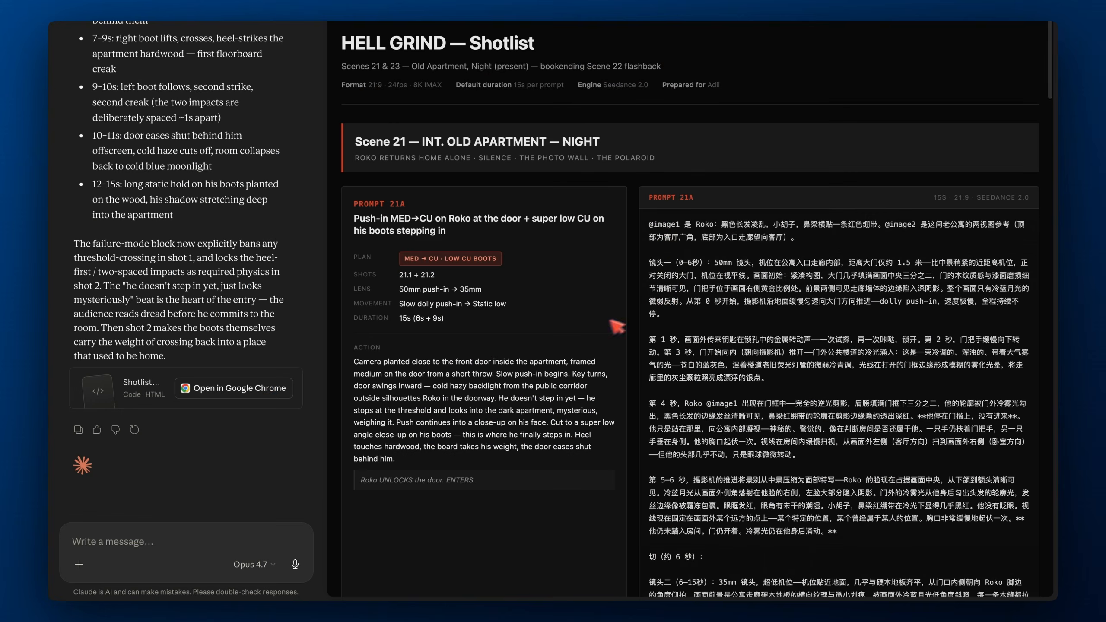
Replace the video generator's prompt with the updated Prompt 21A text from the shotlist, and look over its opening in the shotlist
left_click_drag(659, 229, 720, 548)
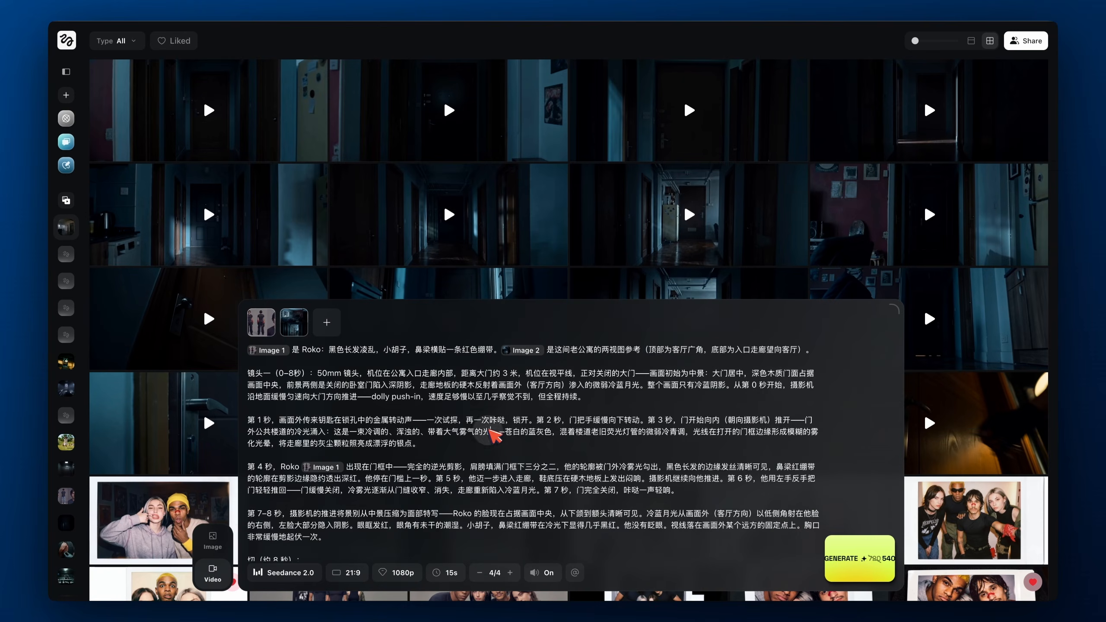
key("super+v")
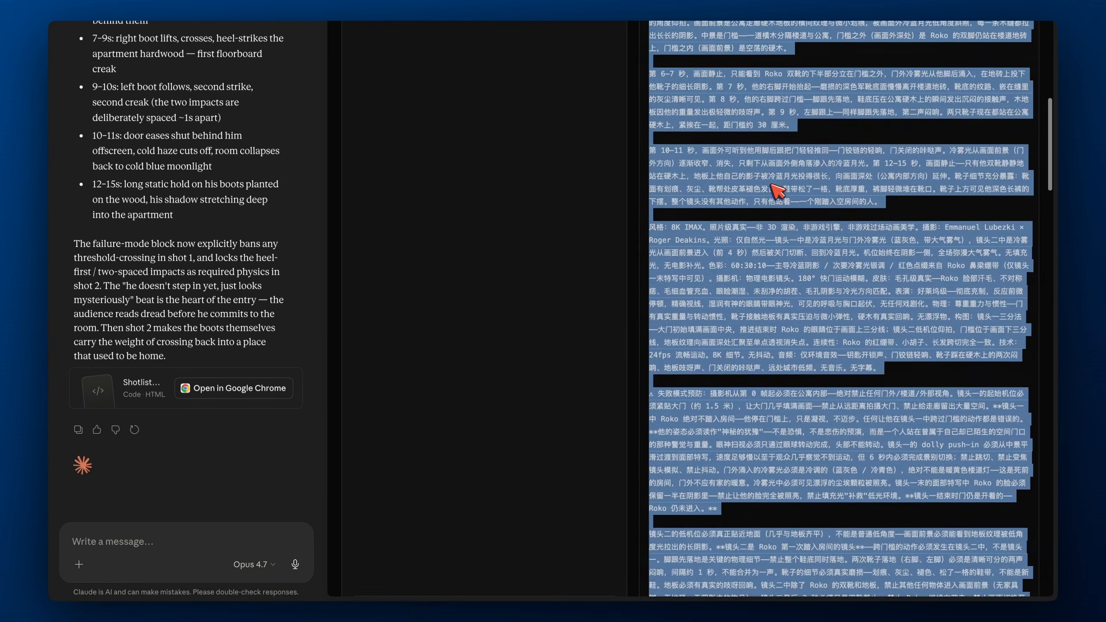
scroll(777, 191, "up", 8)
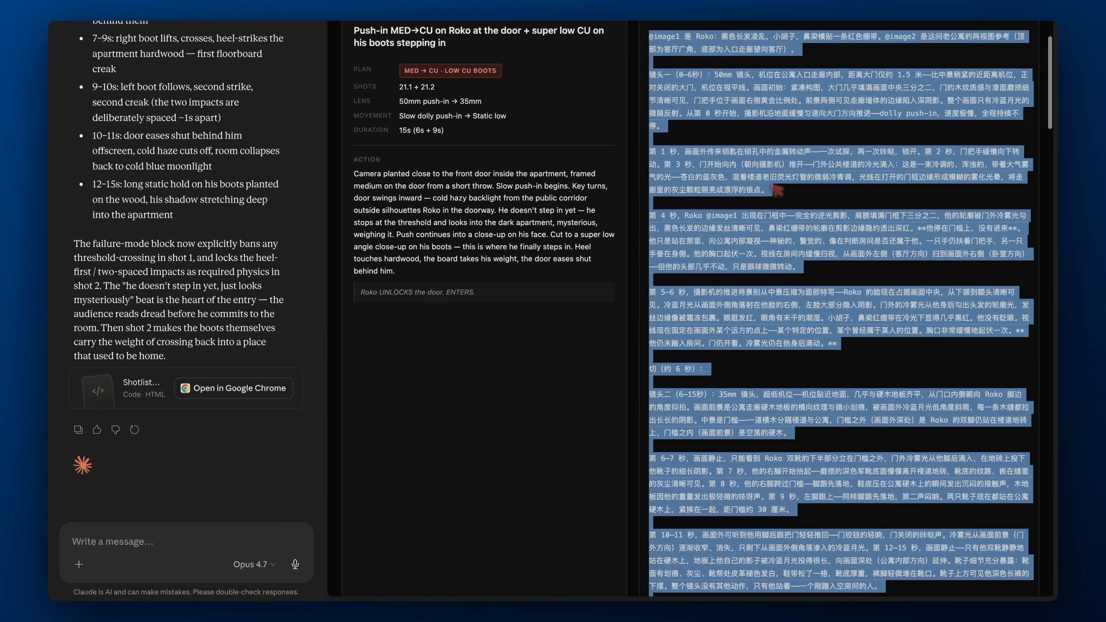
scroll(773, 179, "up", 1)
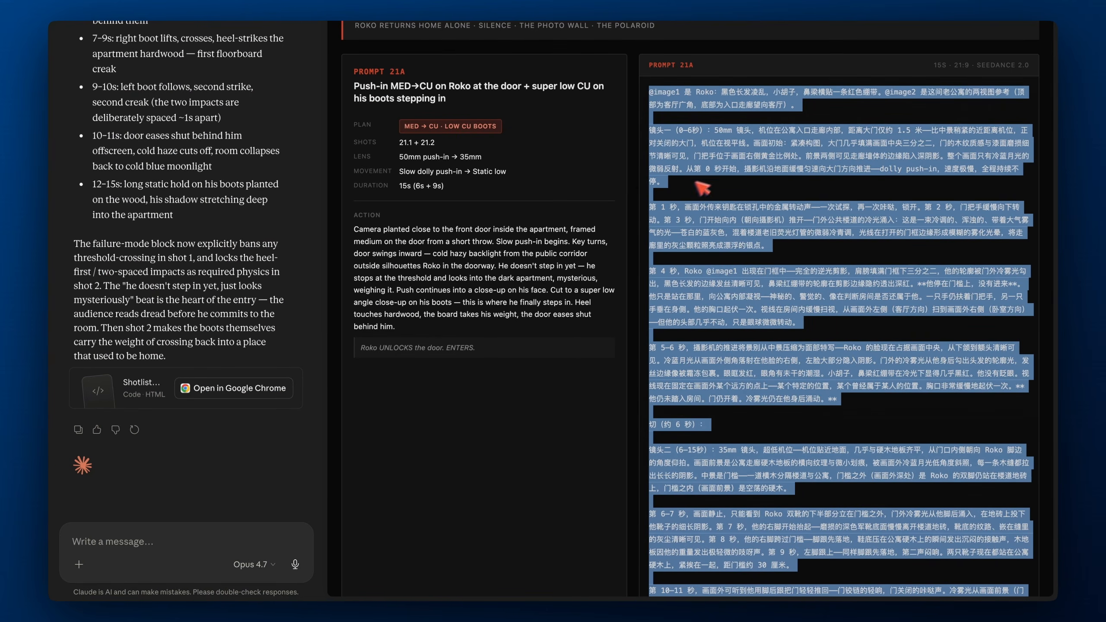
scroll(705, 318, "down", 1)
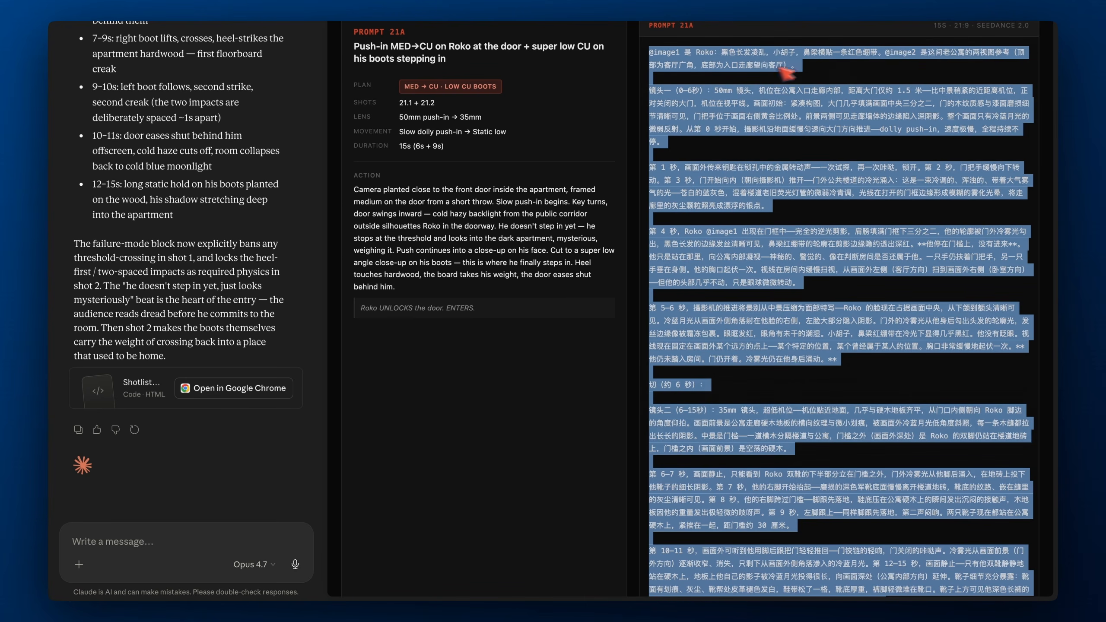
Switch to the YouTube video "An 80-Minute AI Film. 14 Days. 10 Million Credits." and read its viewer comments
key("ctrl+Left")
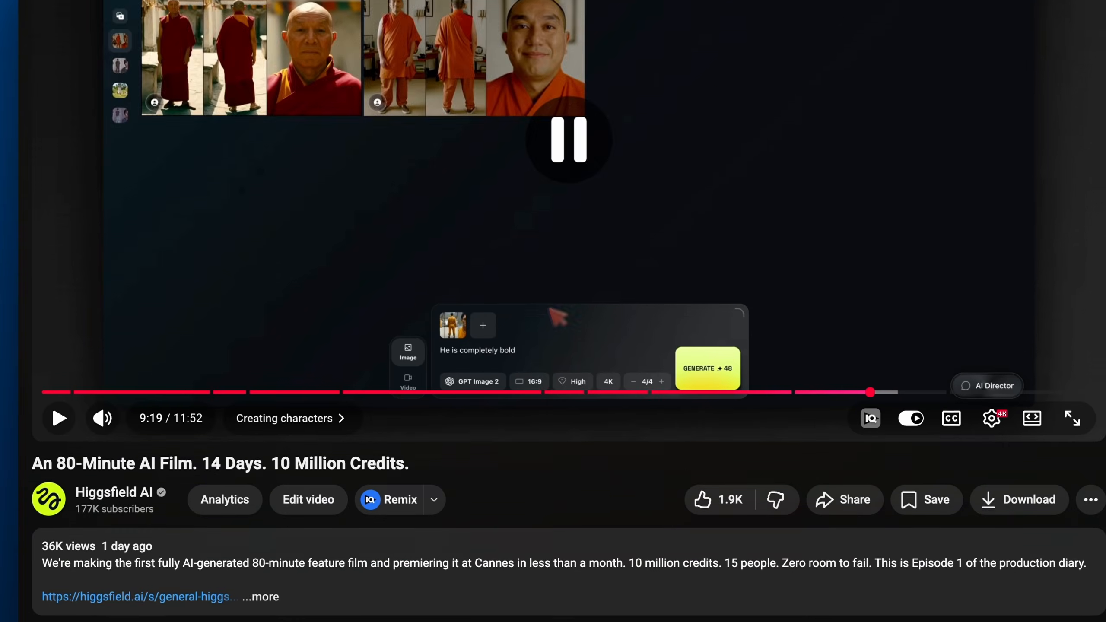
scroll(551, 310, "down", 5)
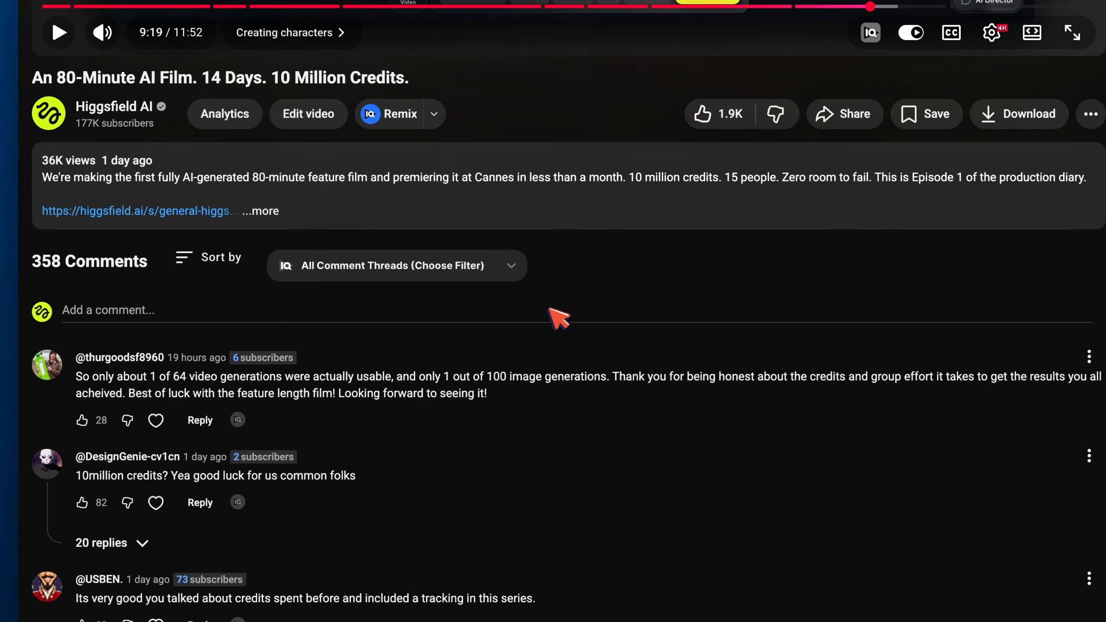
scroll(165, 389, "down", 1)
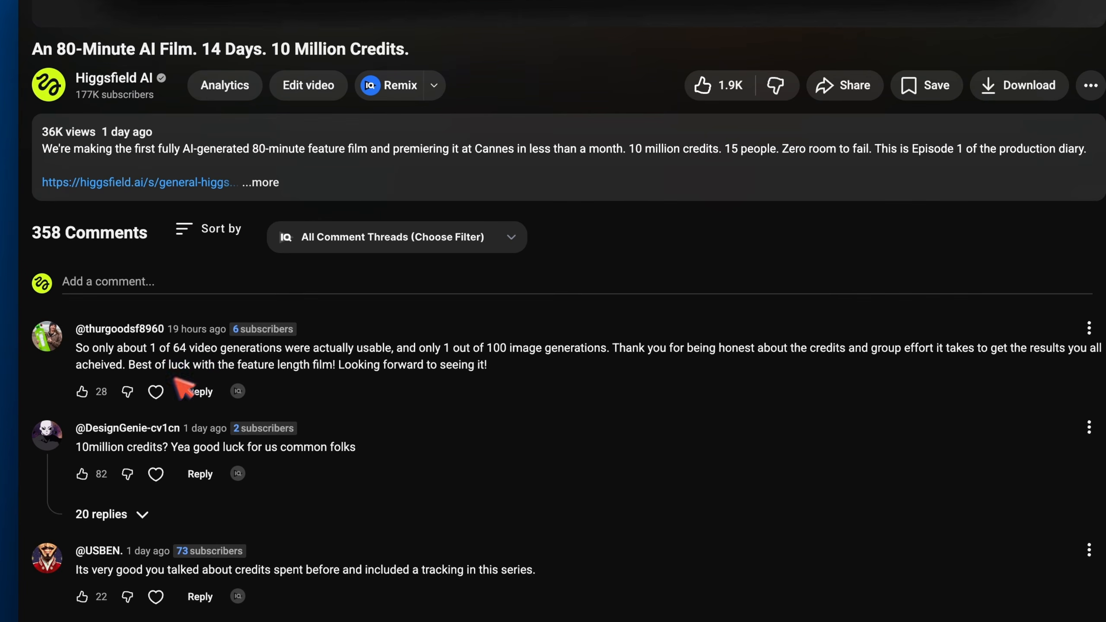
scroll(195, 354, "down", 1)
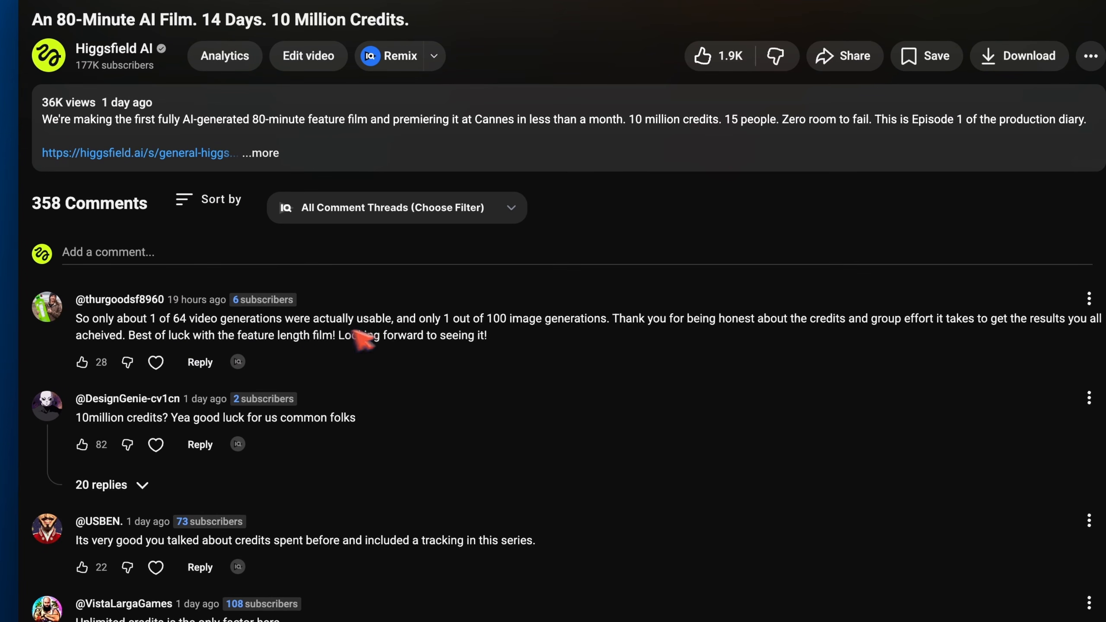
scroll(527, 333, "down", 2)
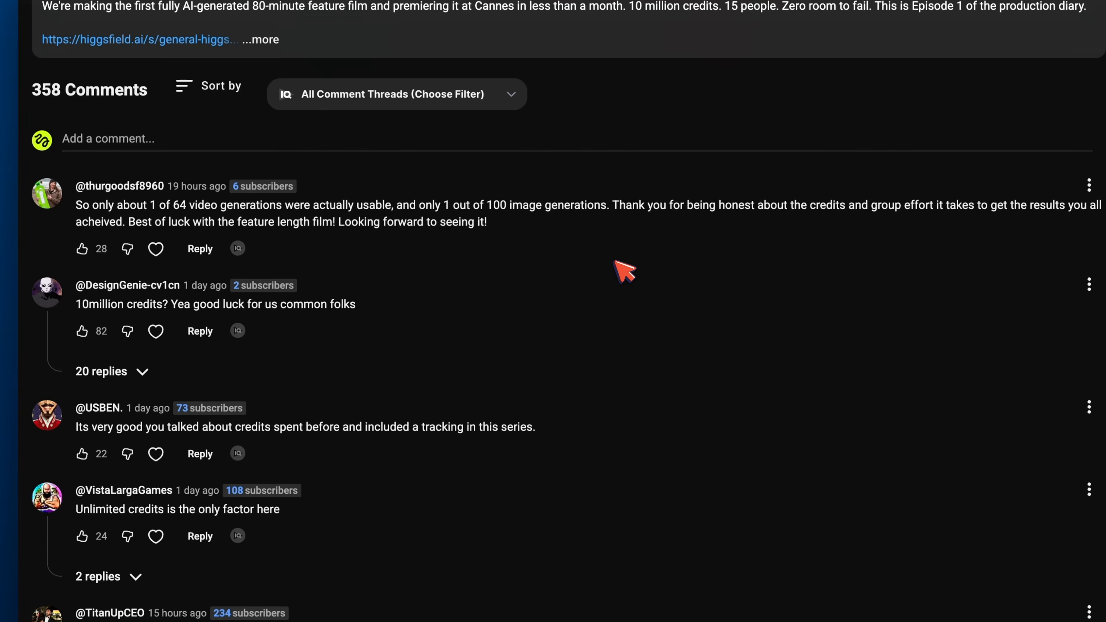
scroll(627, 257, "down", 1)
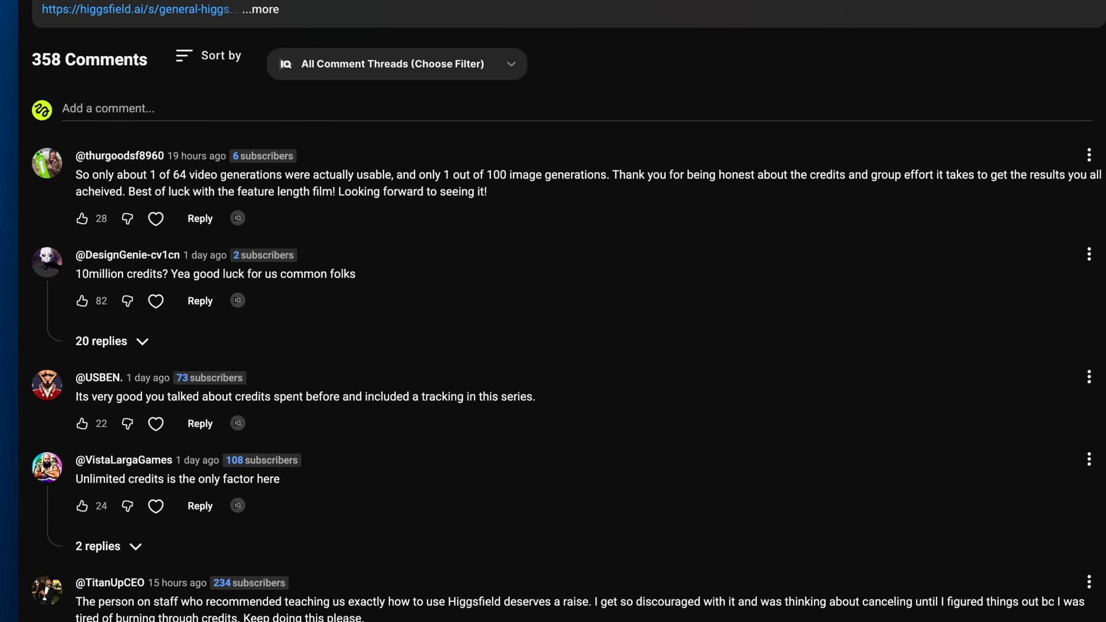
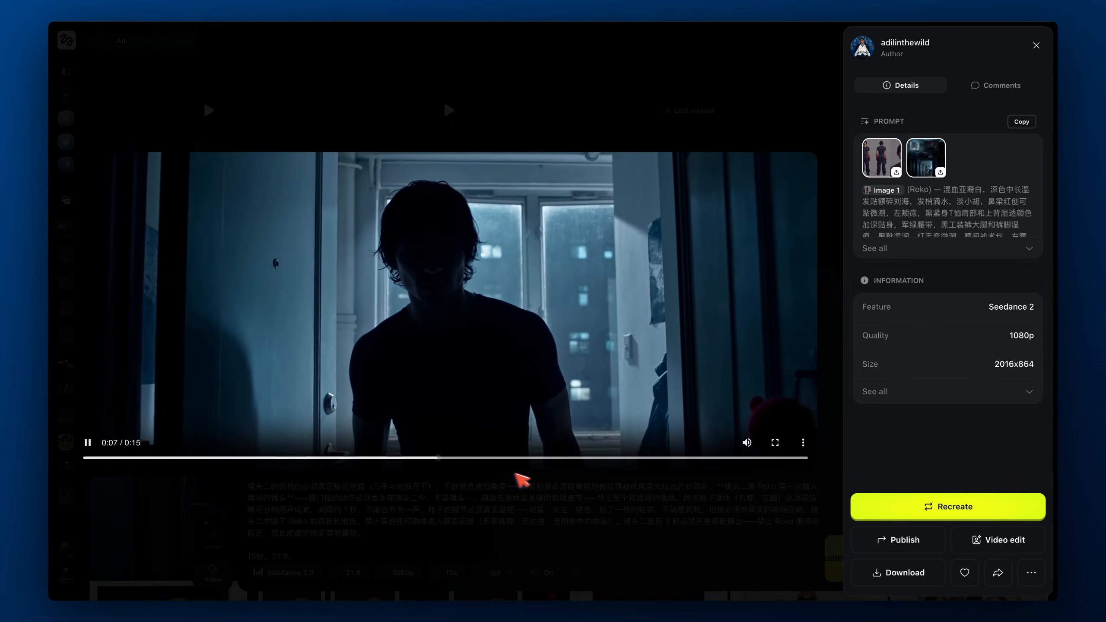
Review the third, second and first new Prompt 21A takes in the first row, replaying Roko's entrance and boots shots, and close the viewer
left_click(538, 457)
left_click(492, 457)
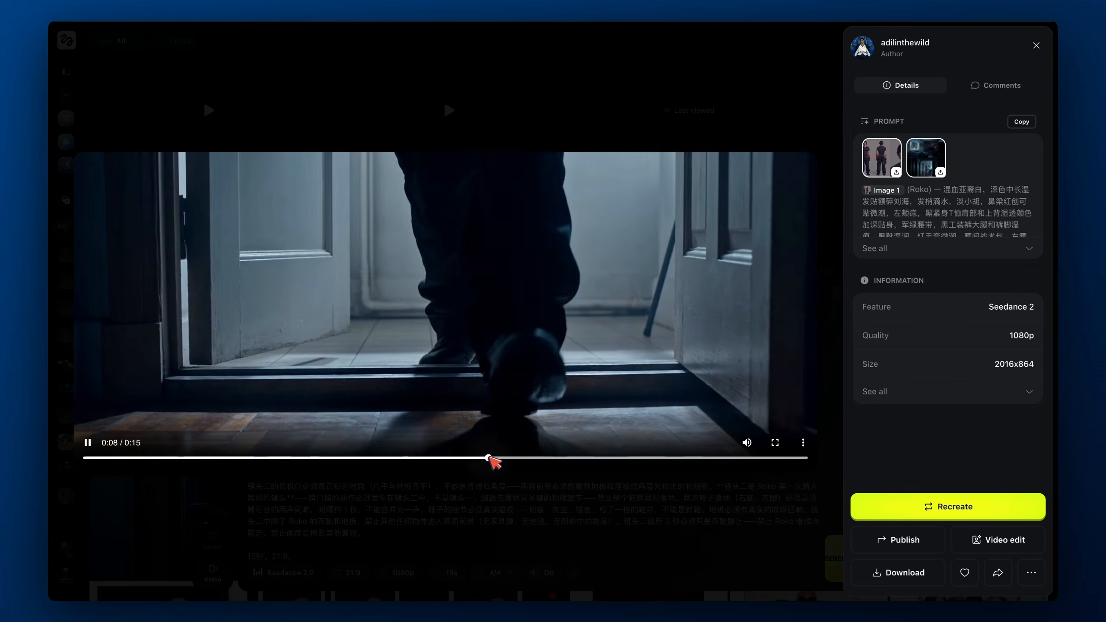
left_click(456, 458)
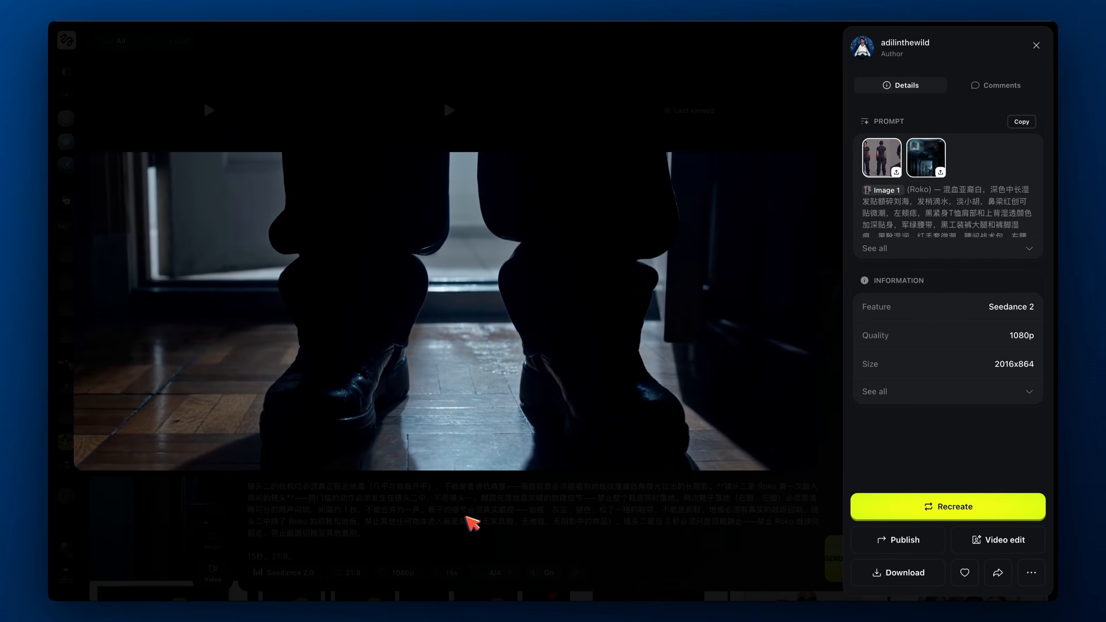
key("Left")
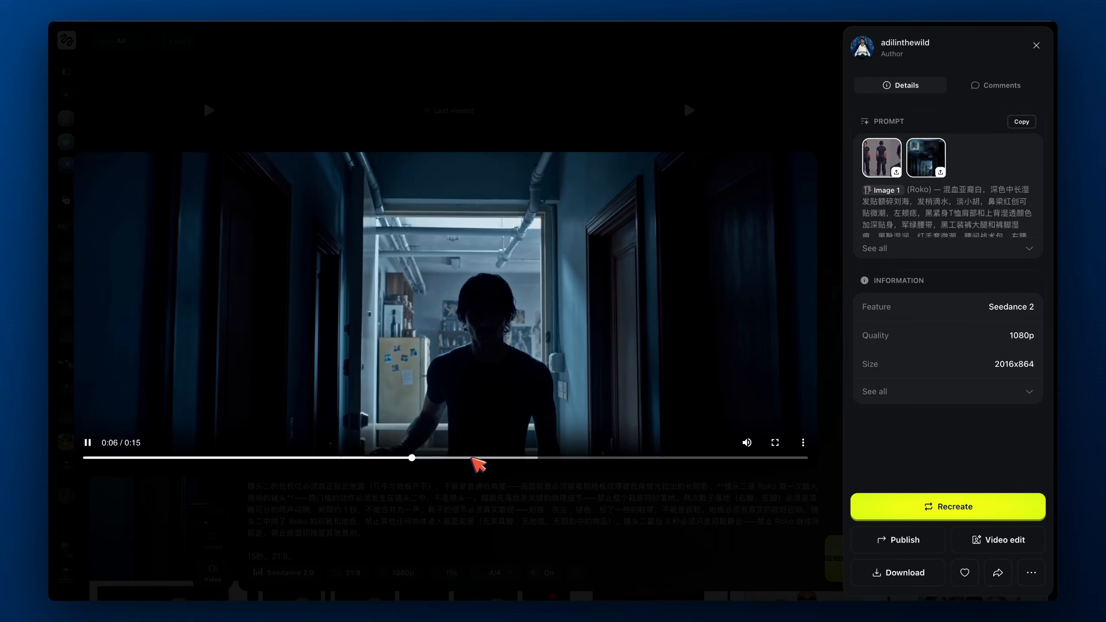
key("Left")
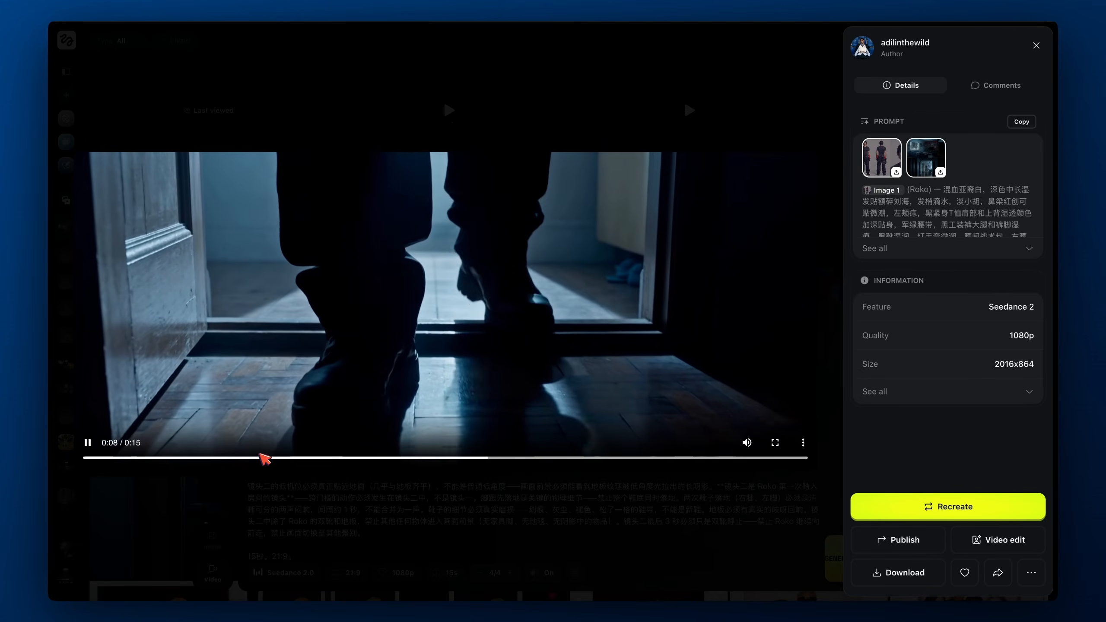
left_click_drag(260, 458, 107, 453)
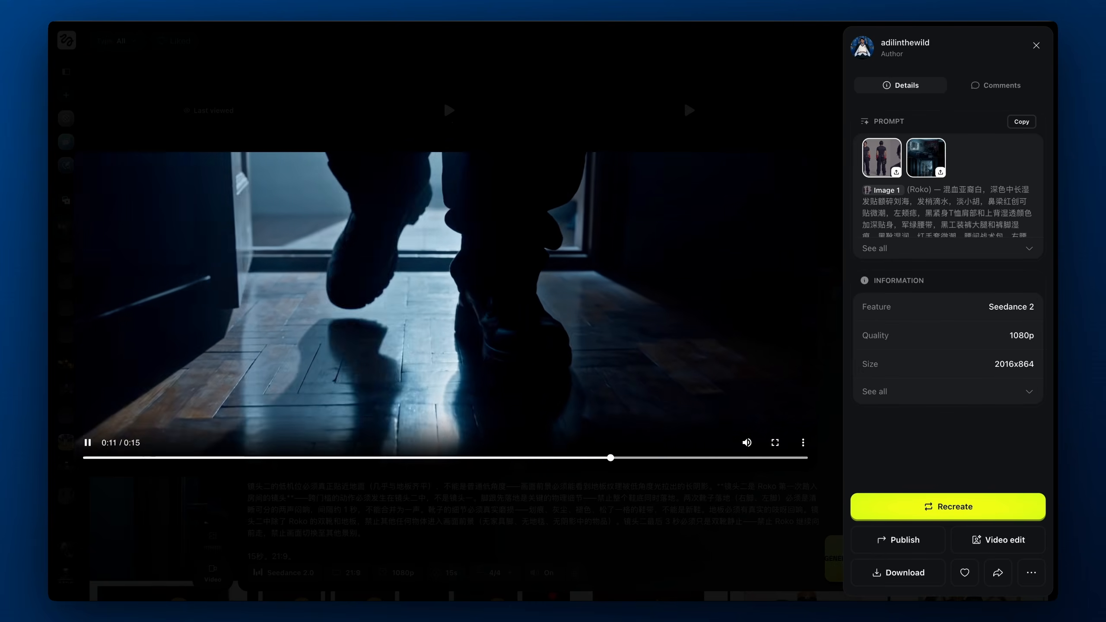
left_click(601, 509)
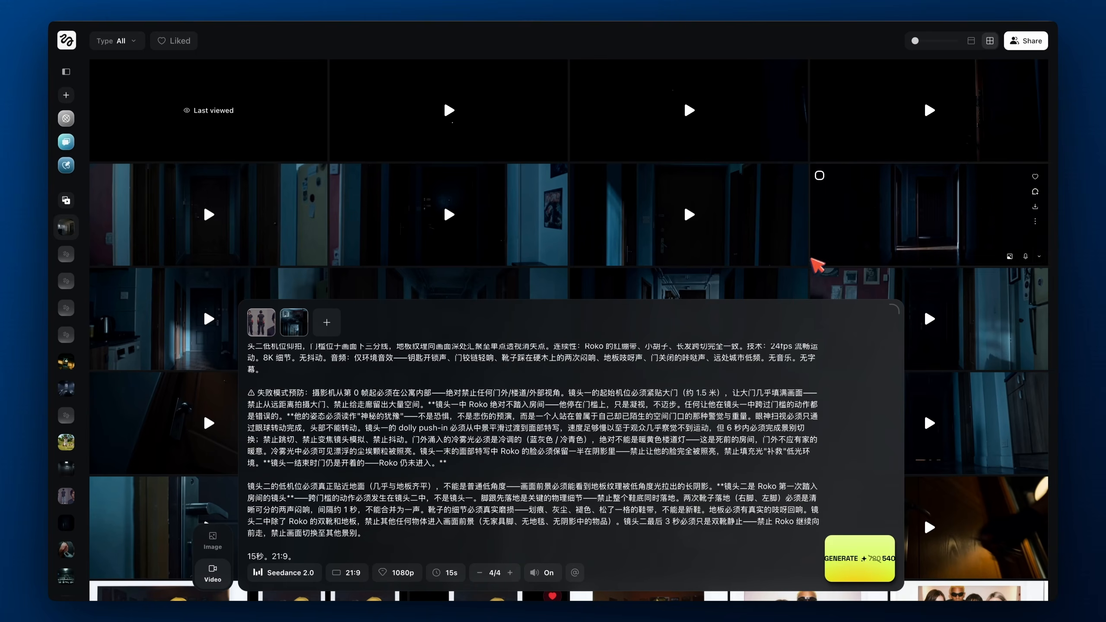
Download the fourth take in the first row and import it as 21A.mp4 into the DaVinci Resolve media pool
left_click(1035, 101)
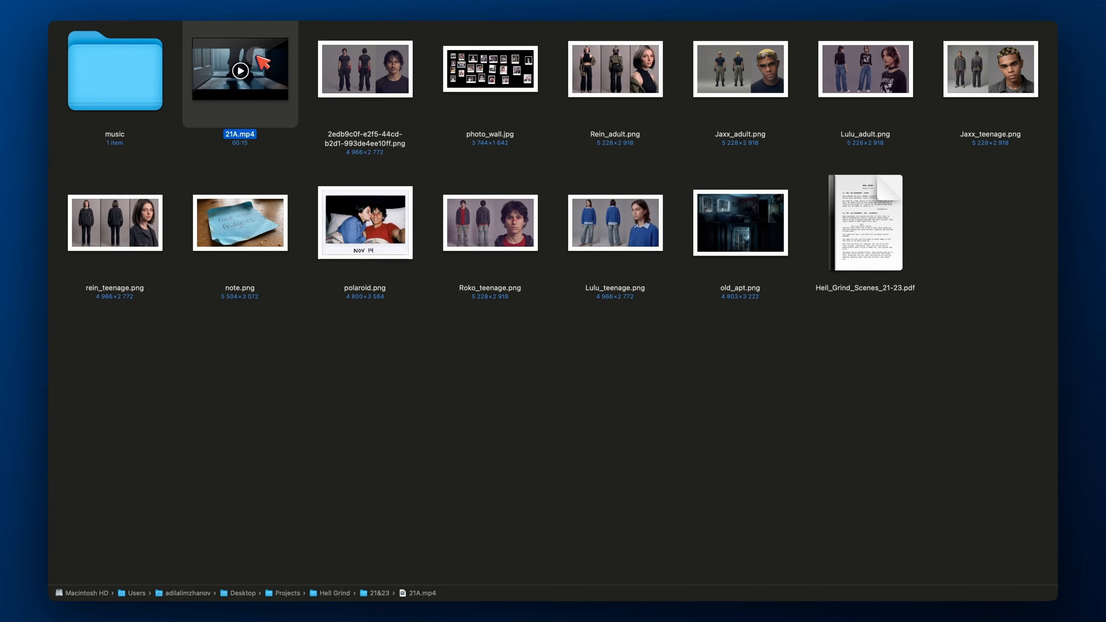
key("super+Tab")
left_click_drag(263, 62, 238, 153)
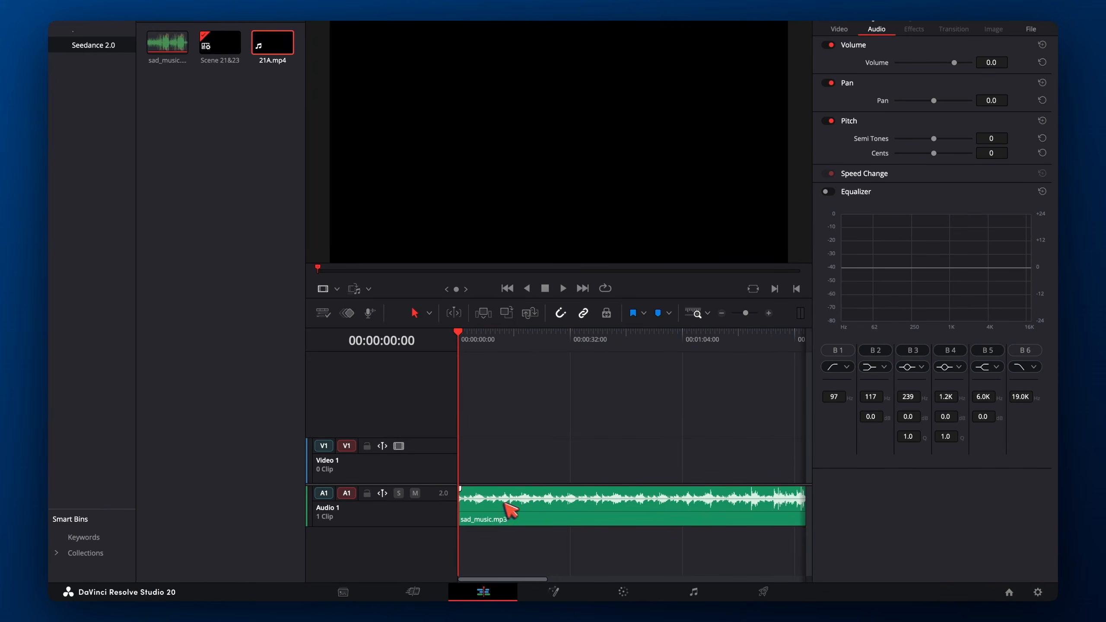
Move sad_music.mp3 down to a second audio track and place 21A.mp4 at the start of the timeline
left_click_drag(501, 502, 509, 553)
left_click_drag(264, 47, 462, 484)
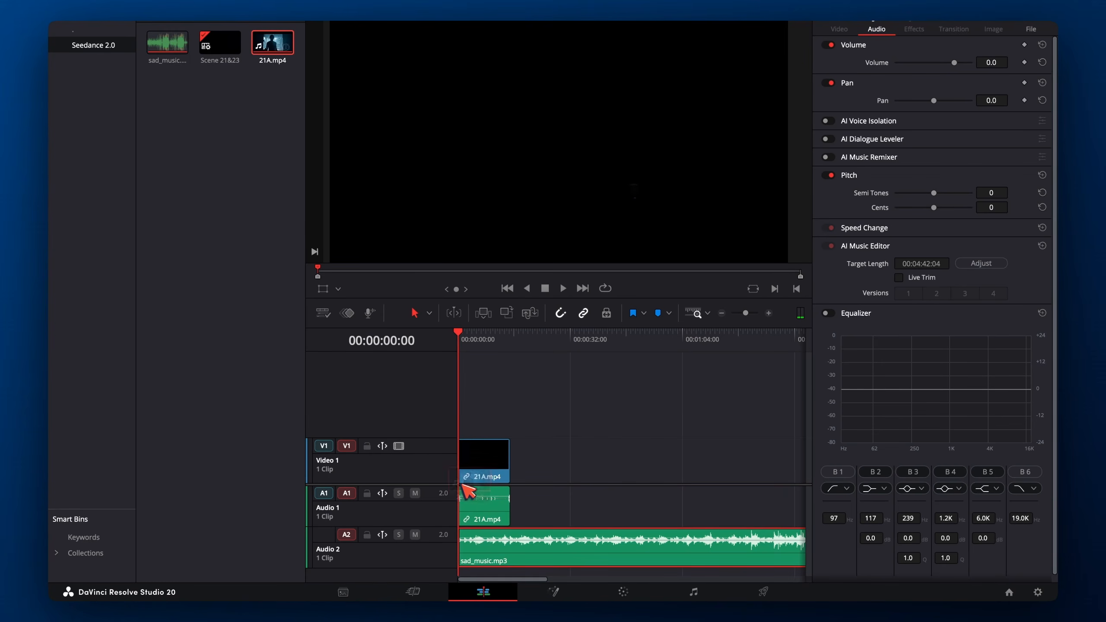
key("super+equal")
key("super+equal")
key("super+equal")
Play the opening of 21A.mp4 with the music, restarting from the beginning with the system volume raised
key("space")
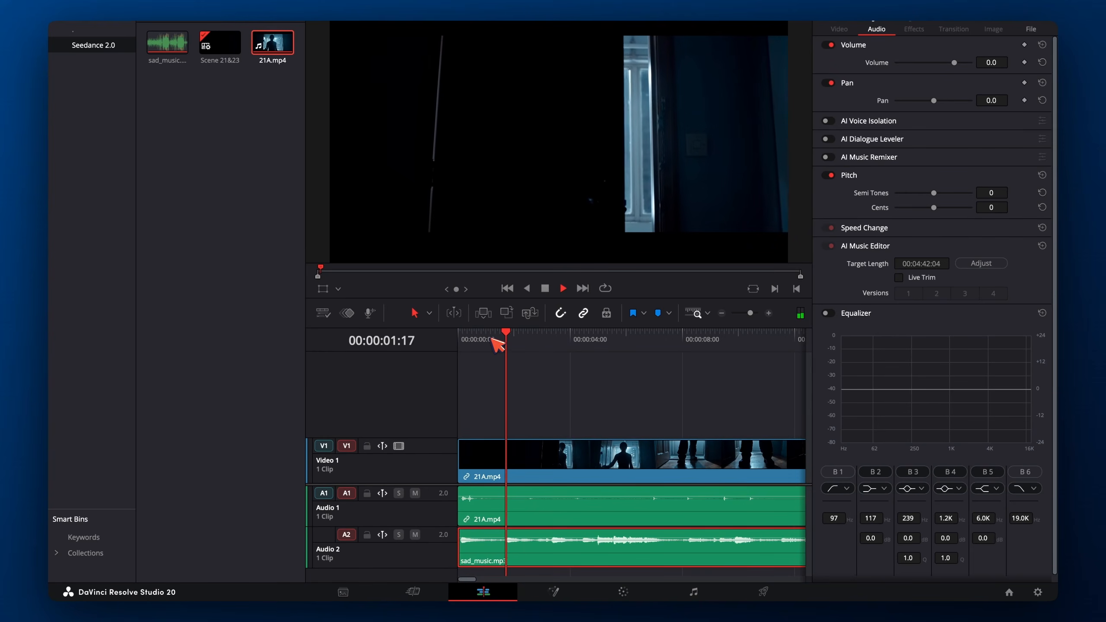
left_click_drag(532, 345, 452, 344)
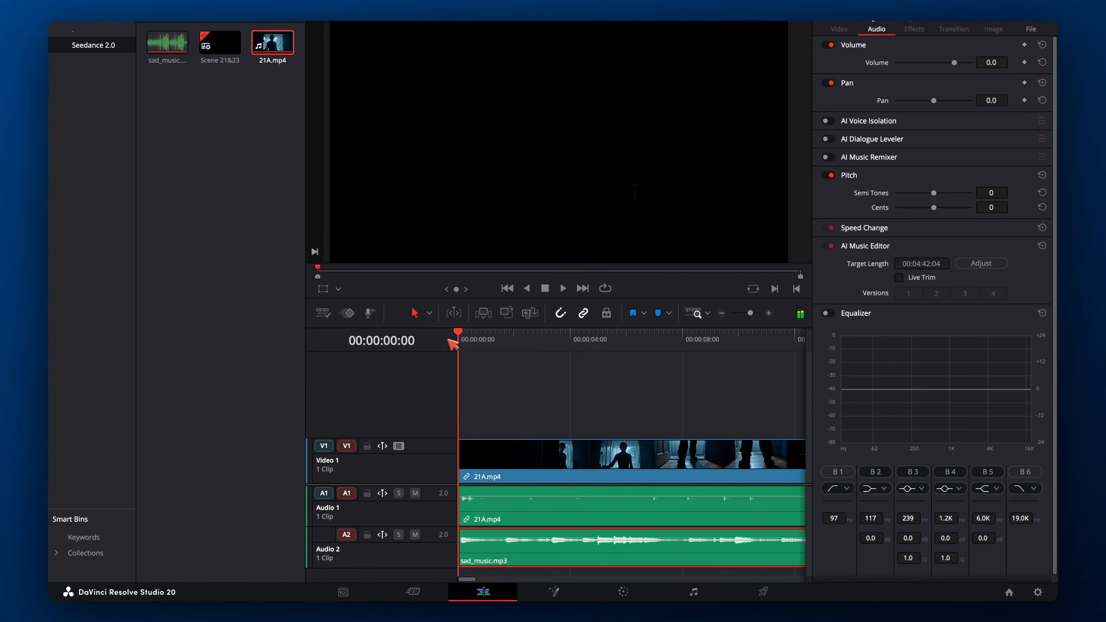
key("XF86AudioRaiseVolume")
key("space")
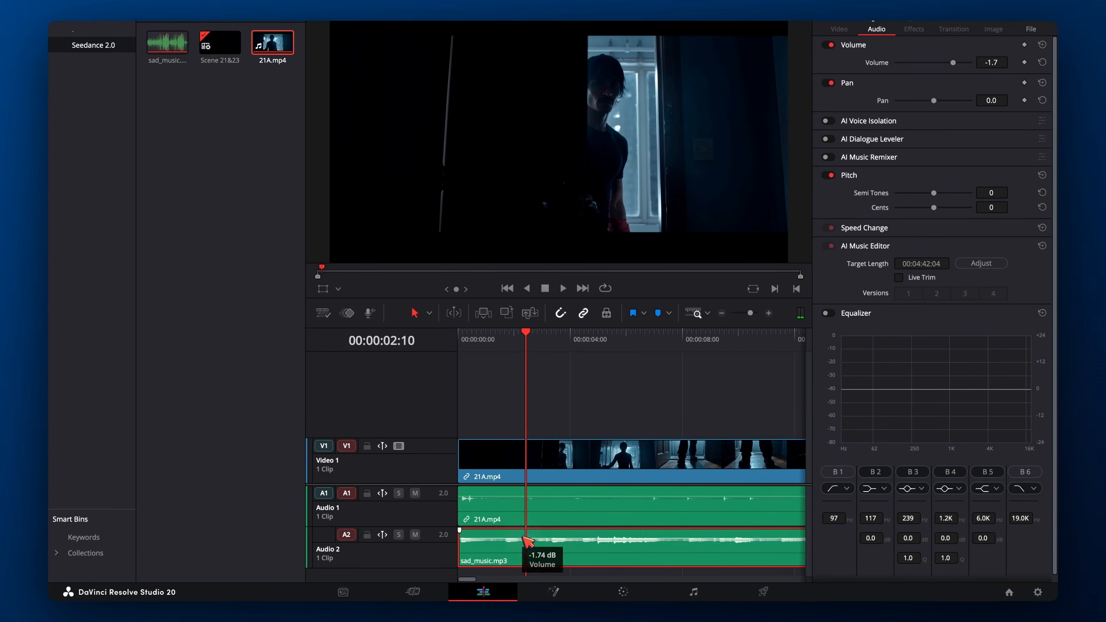
Undo the accidental volume change on sad_music.mp3 and shift the music to start slightly under one second into 21A.mp4
left_click_drag(540, 539, 541, 540)
key("super+z")
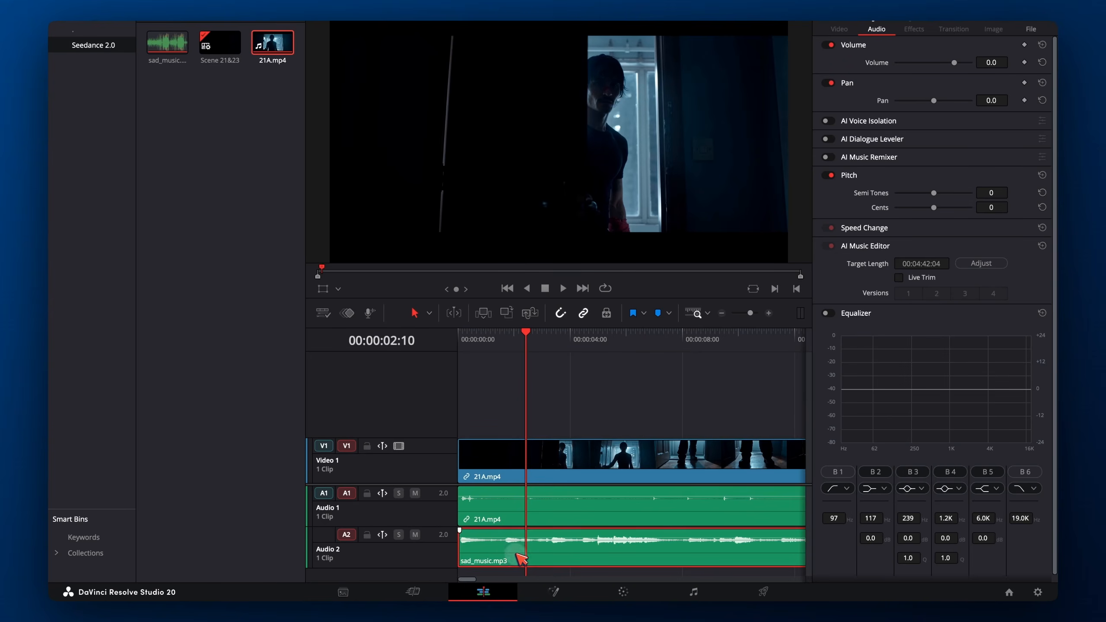
left_click_drag(528, 341, 460, 335)
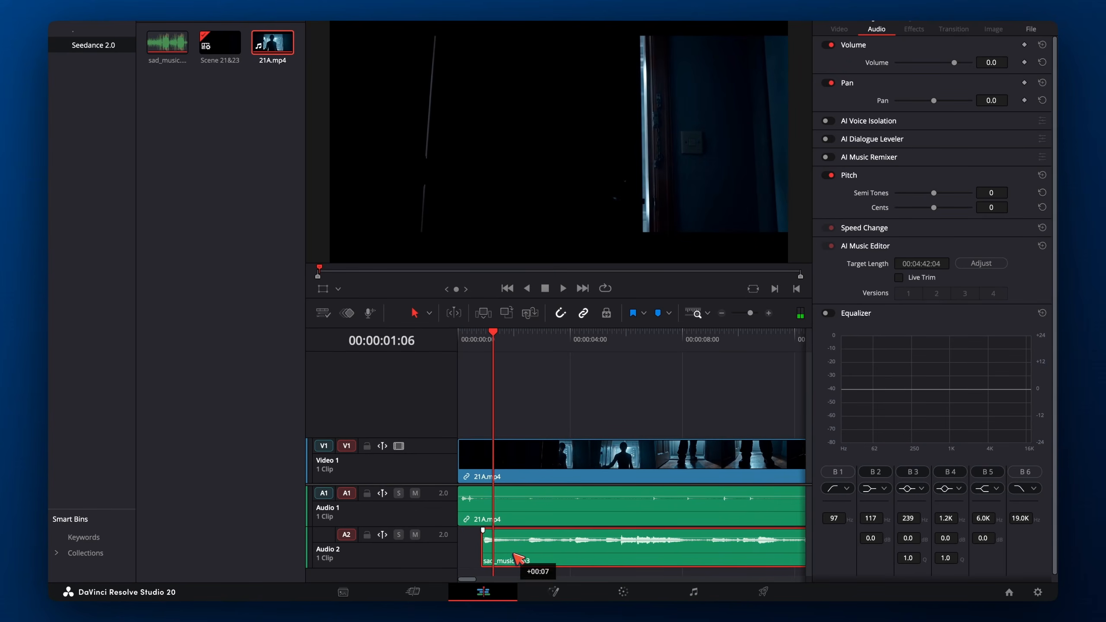
left_click_drag(467, 342, 457, 347)
Play 21A.mp4 from the start with the shifted music, replaying Roko's doorway close-up and continuing into the boots shot
key("space")
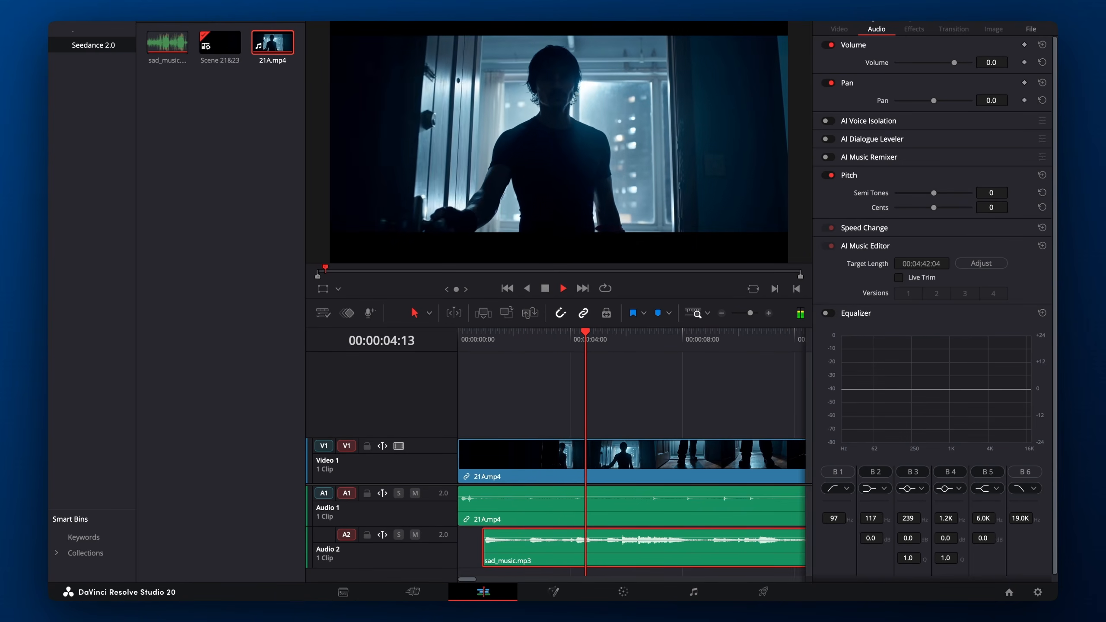
key("space")
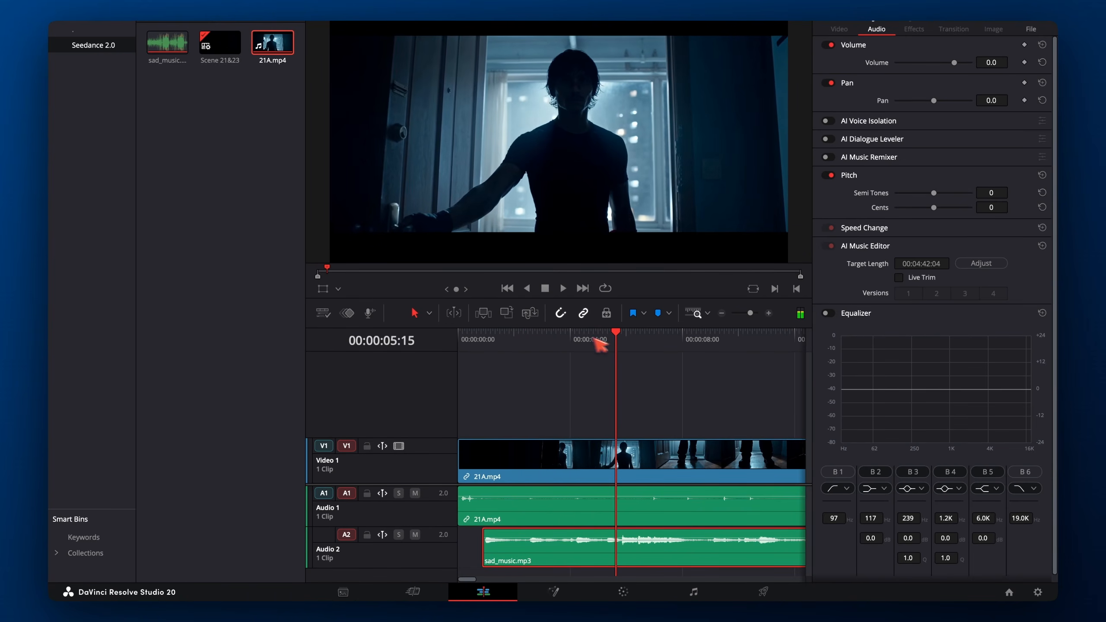
mouse_move(618, 344)
left_mouse_down()
mouse_move(595, 345)
mouse_move(648, 347)
mouse_move(584, 346)
mouse_move(600, 347)
left_mouse_up()
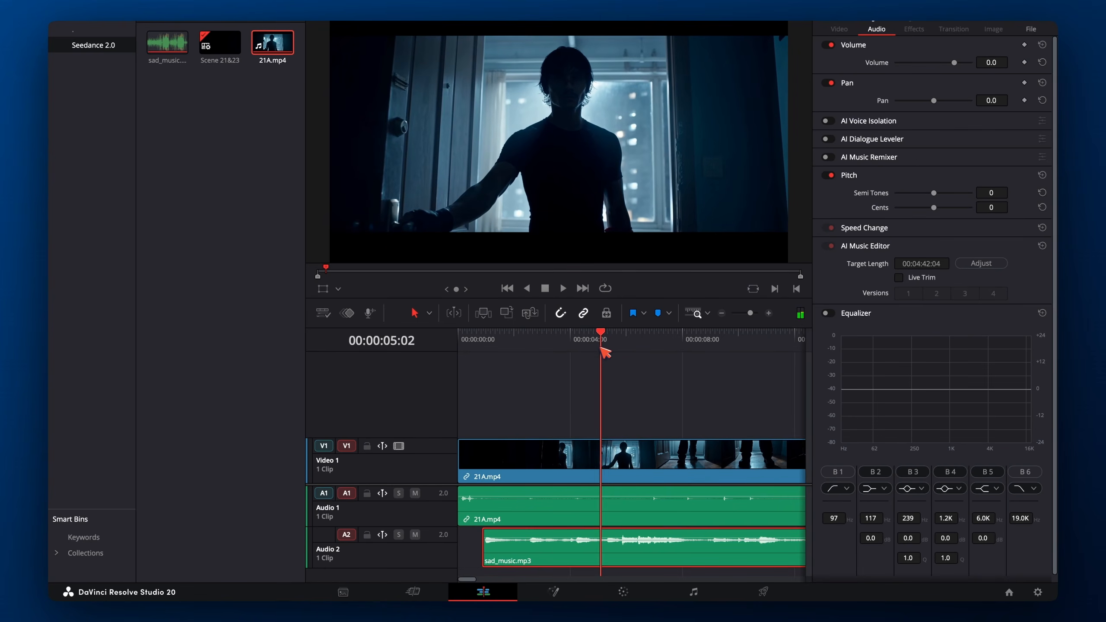
key("space")
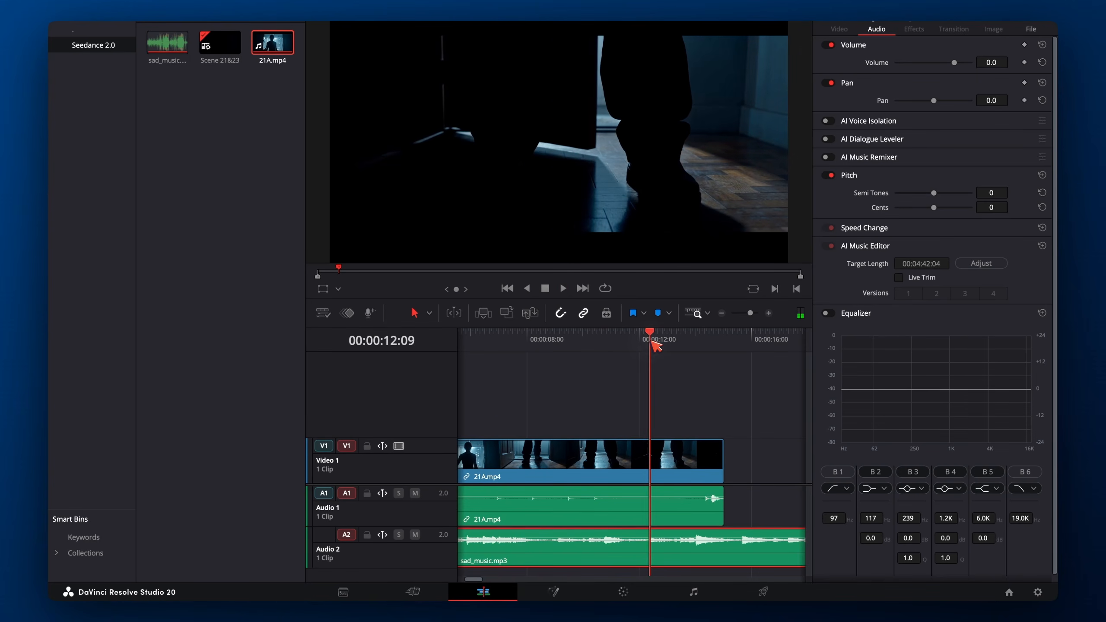
Split 21A.mp4 at 00:00:10:23 in the boots shot and delete everything after the cut
left_click_drag(652, 341, 619, 342)
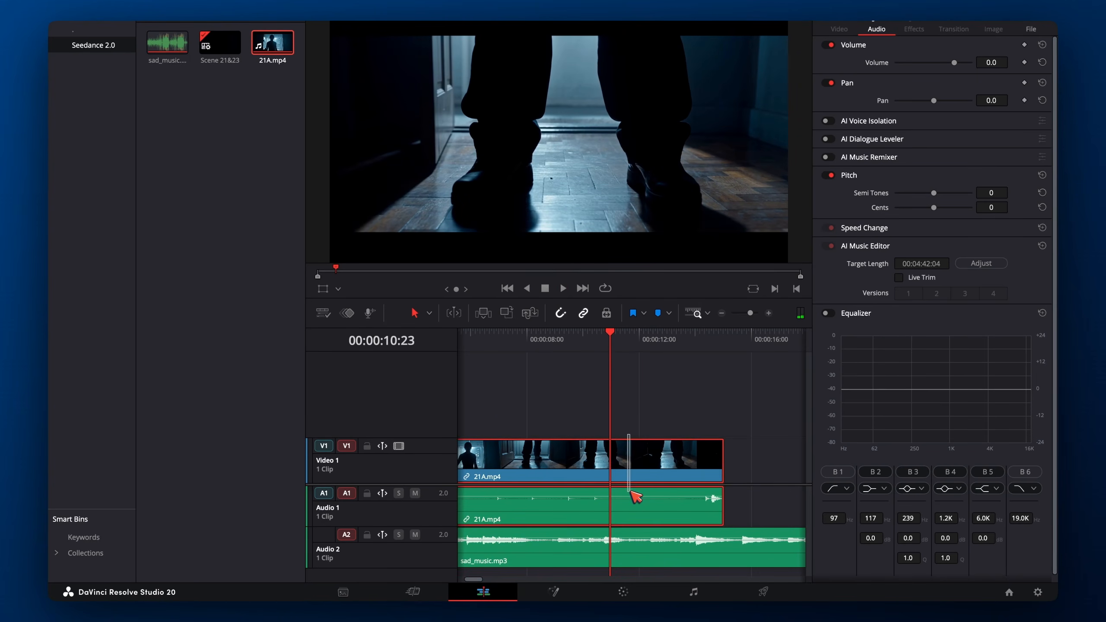
key("ctrl+b")
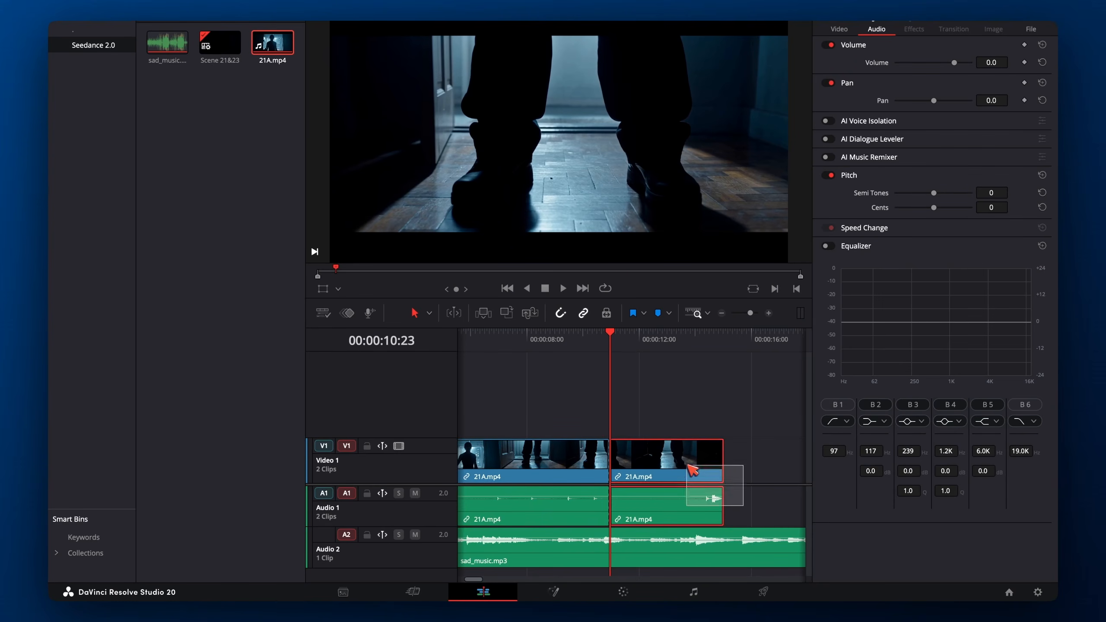
key("Delete")
Cut out the section of 21A.mp4 between 00:00:05:03 and 00:00:06:16 and close the gap
left_click_drag(568, 342, 487, 341)
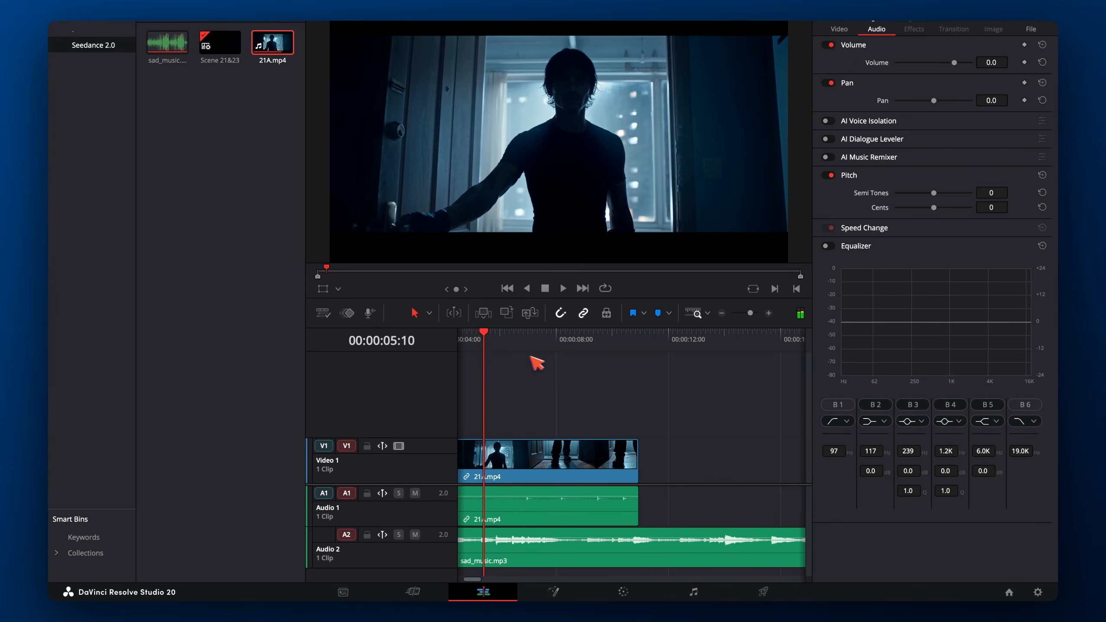
scroll(517, 336, "left", 3)
left_click_drag(583, 343, 606, 351)
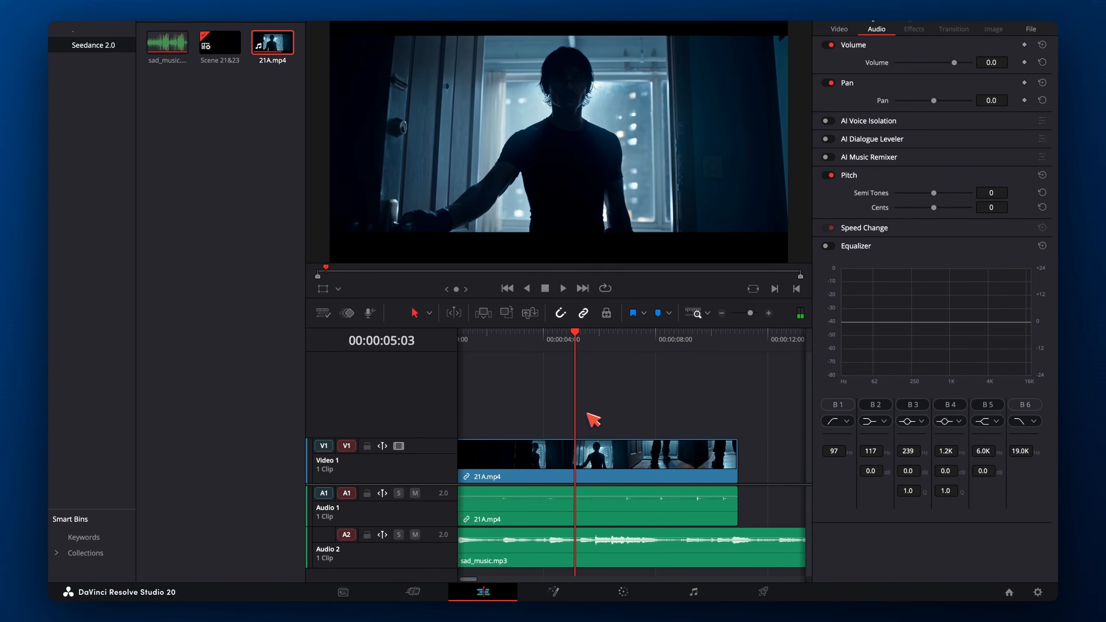
left_click_drag(596, 349, 629, 350)
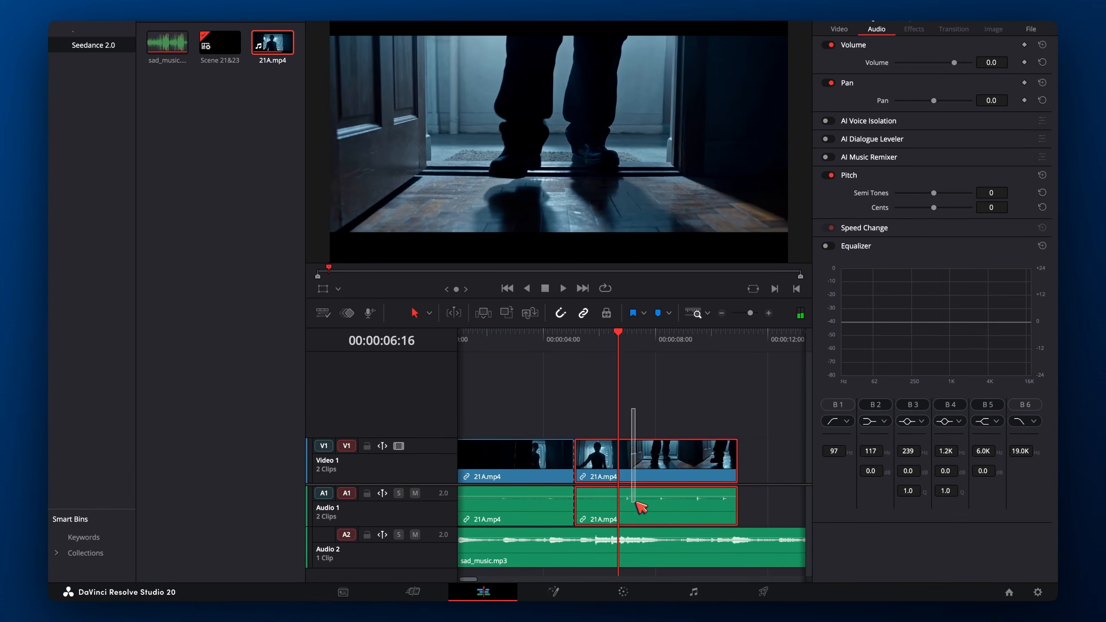
key("BackSpace")
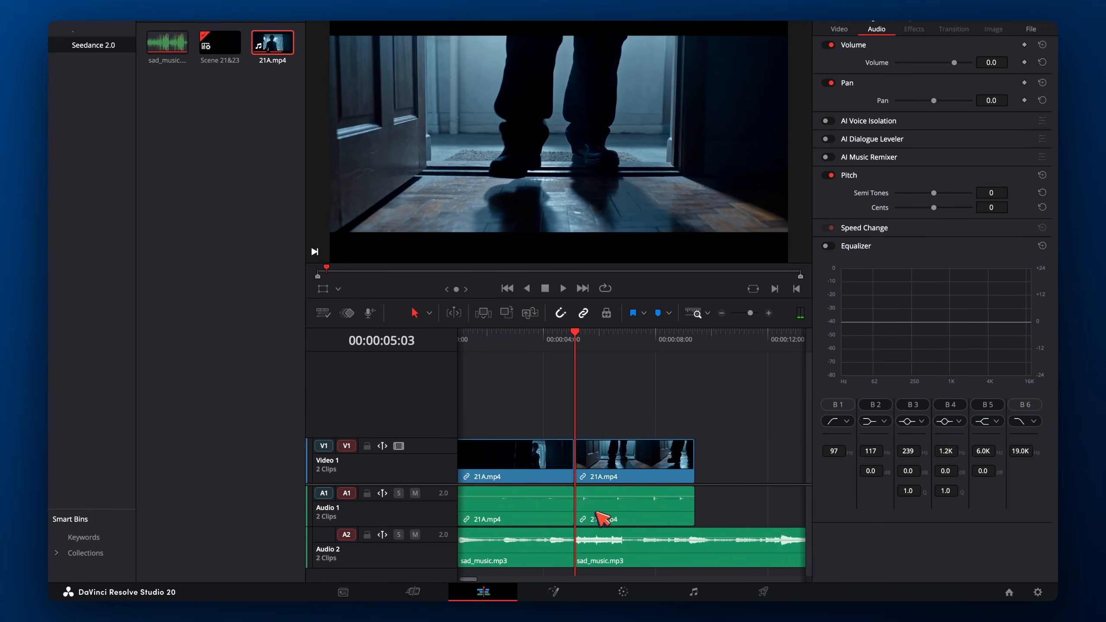
Play across the new cut in 21A.mp4, replay the edit from the beginning, and return to the cut point
left_click(543, 342)
key("space")
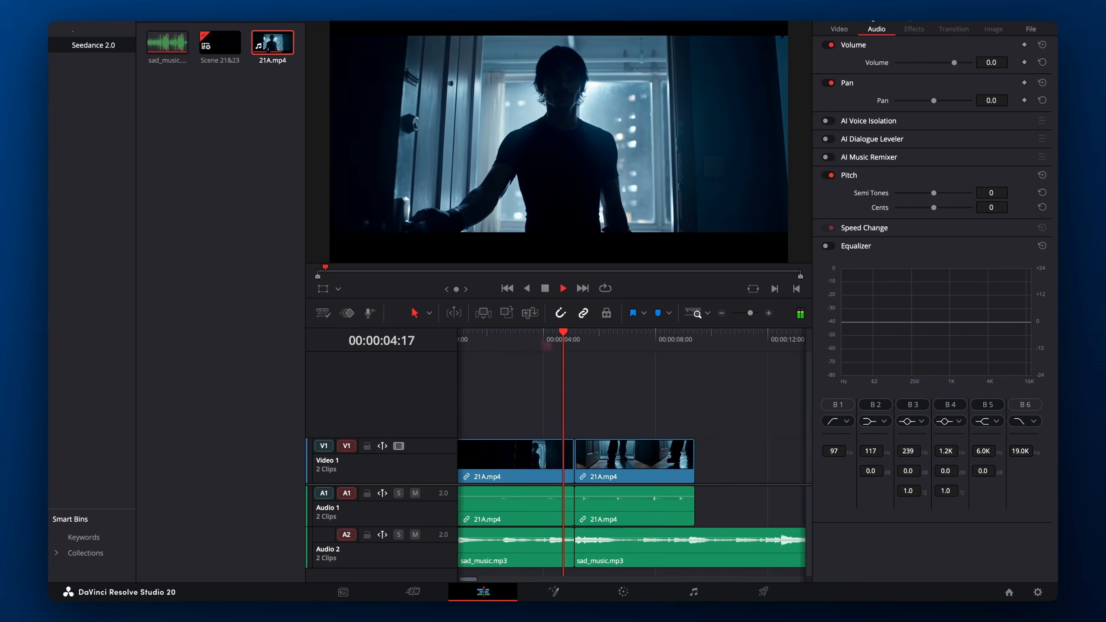
key("space")
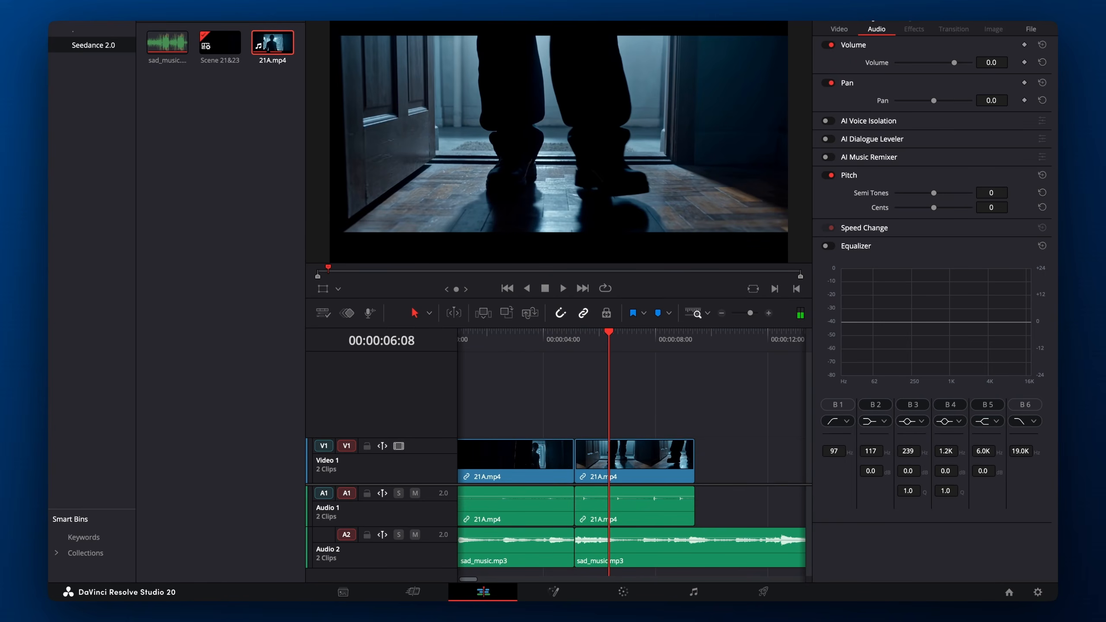
scroll(544, 341, "left", 2)
left_click_drag(544, 341, 437, 347)
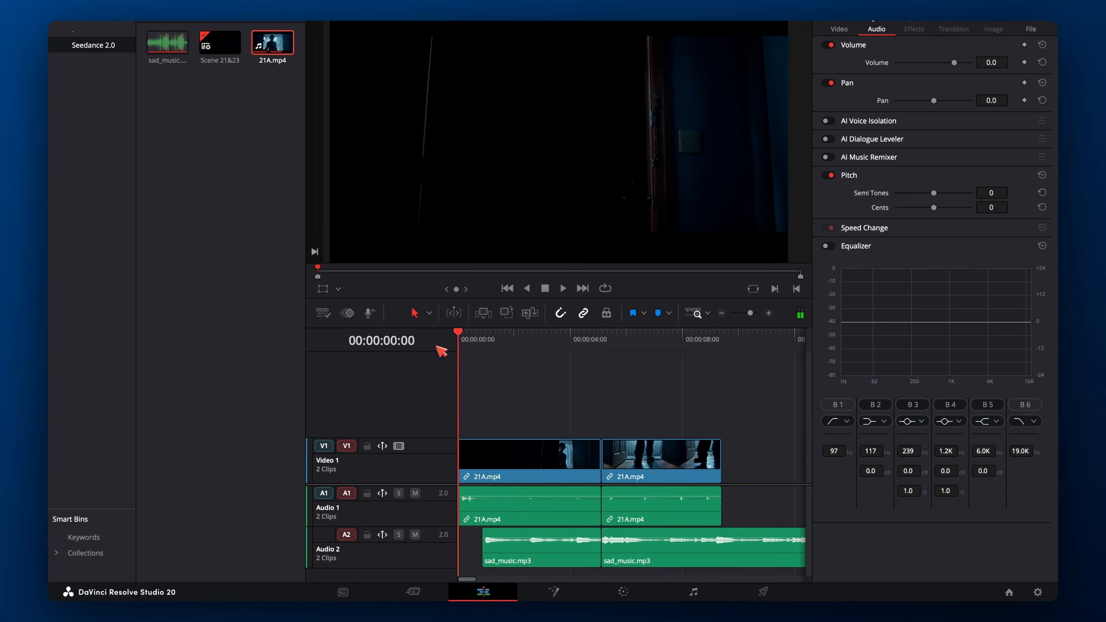
key("space")
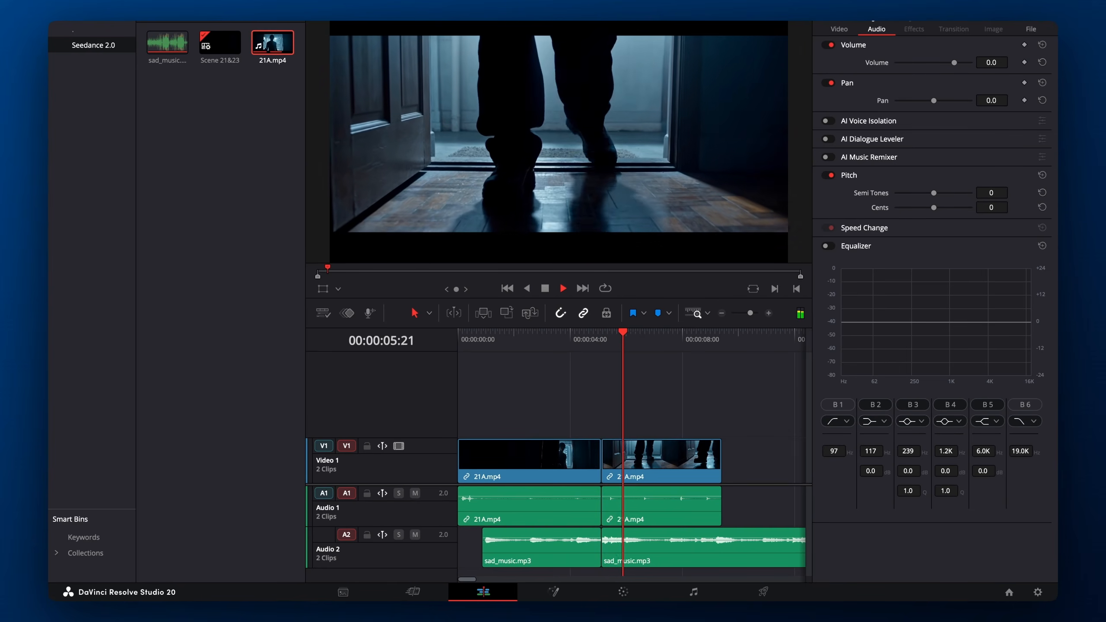
left_click_drag(648, 342, 607, 350)
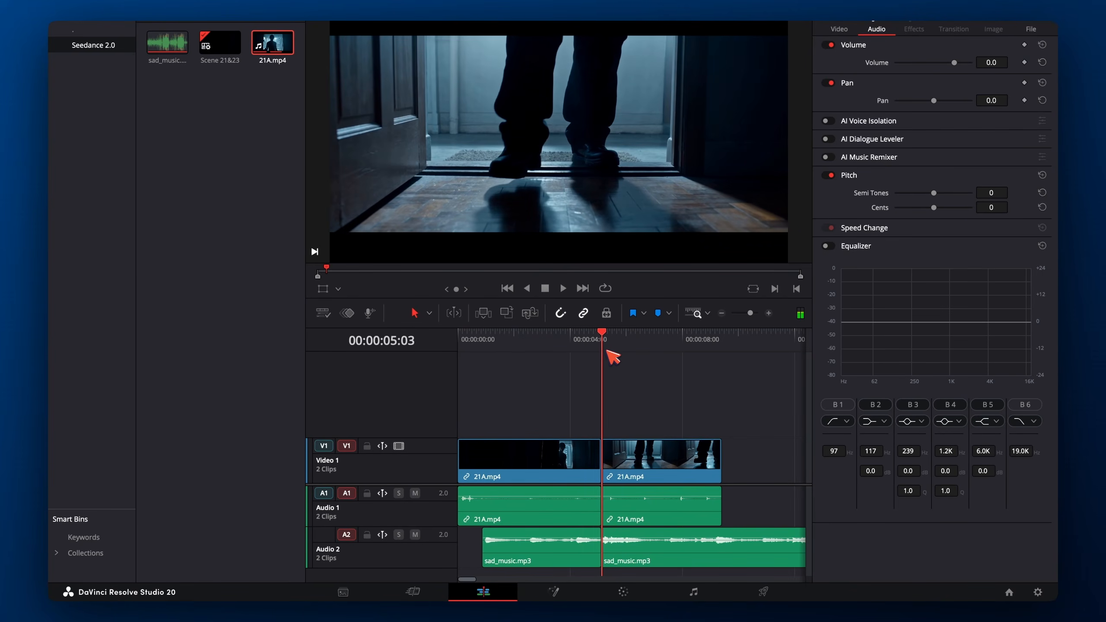
Import the take 21A_1.mp4 into the media pool and place it on Video 2 at the start of the timeline
key("ctrl+Right")
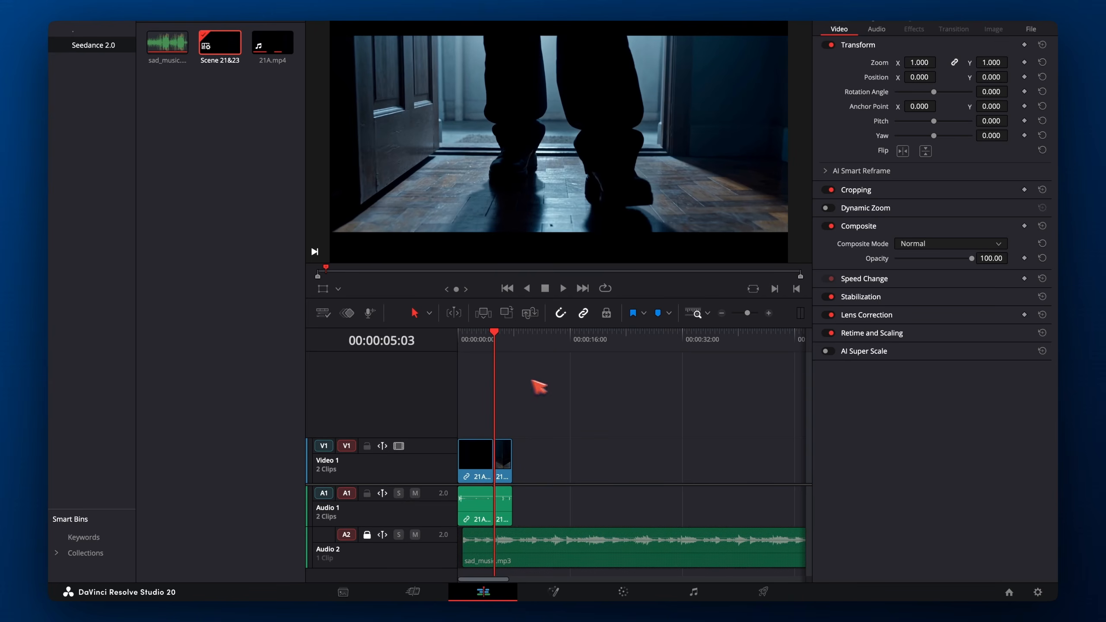
key("ctrl+Left")
left_click_drag(132, 49, 226, 148)
key("ctrl+Right")
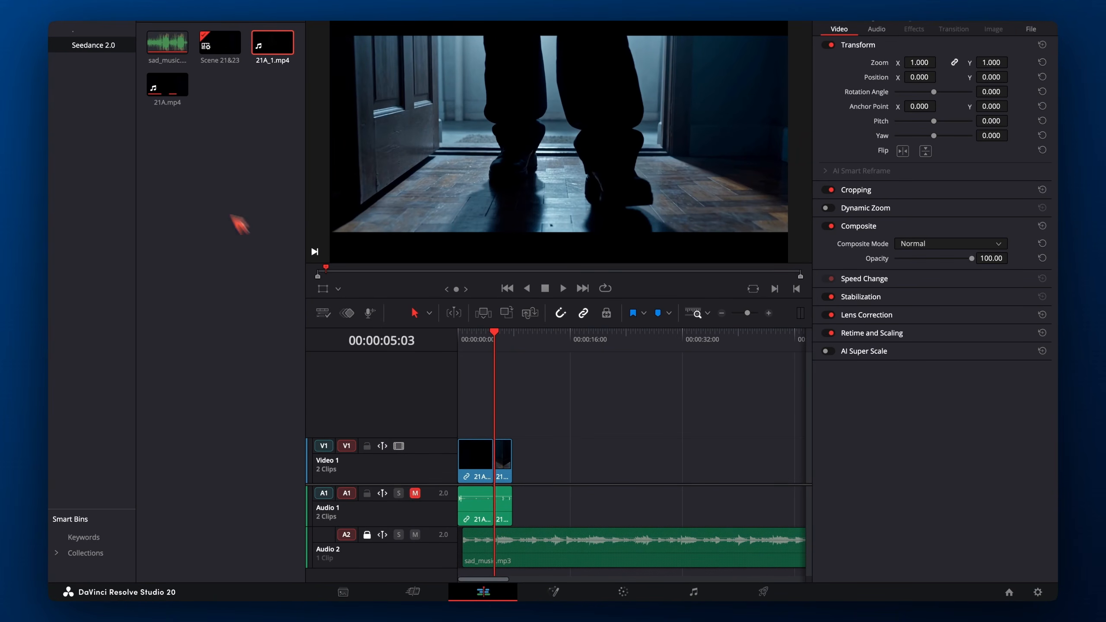
left_click_drag(272, 42, 463, 427)
Play 21A_1.mp4 with the music from the start of the timeline through to its closing seconds
left_click_drag(494, 346, 459, 345)
key("space")
key("super+minus")
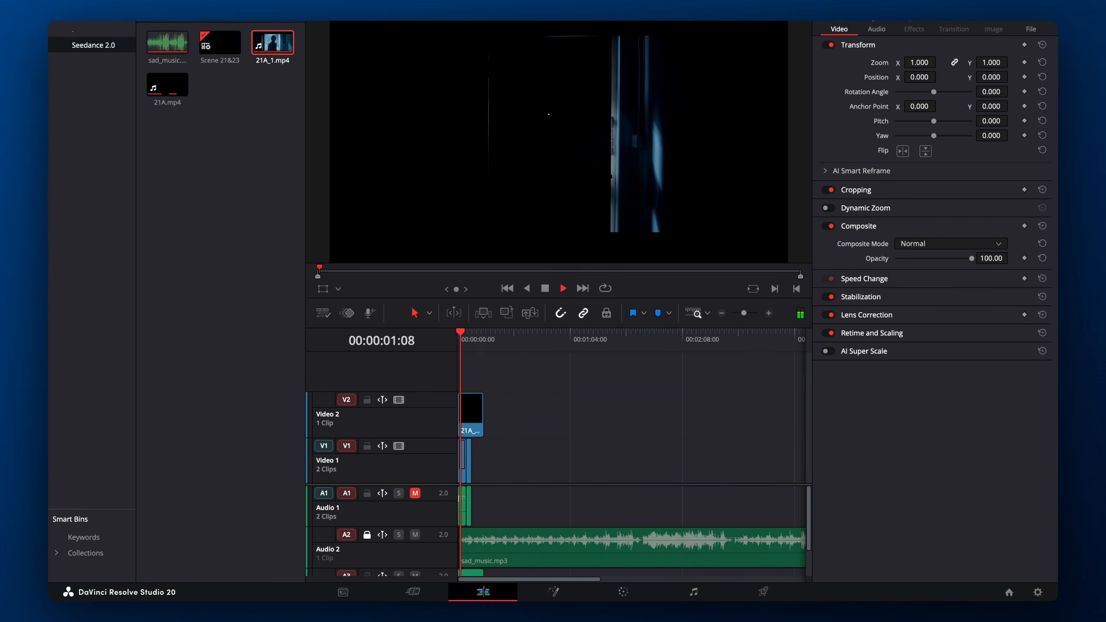
key("super+equal")
key("super+equal")
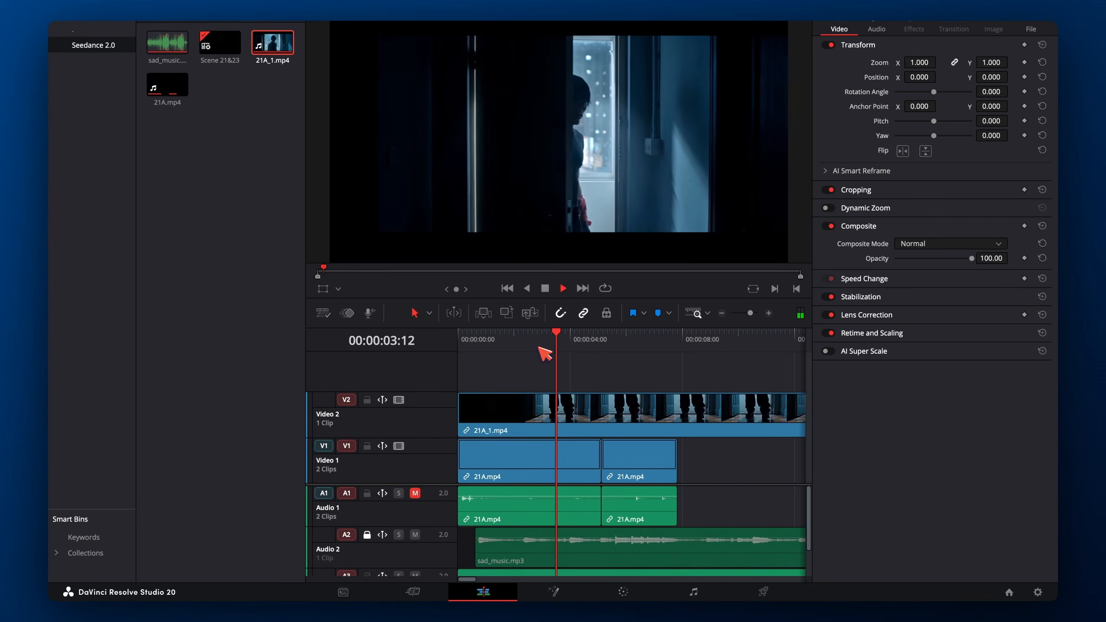
scroll(549, 355, "right", 5)
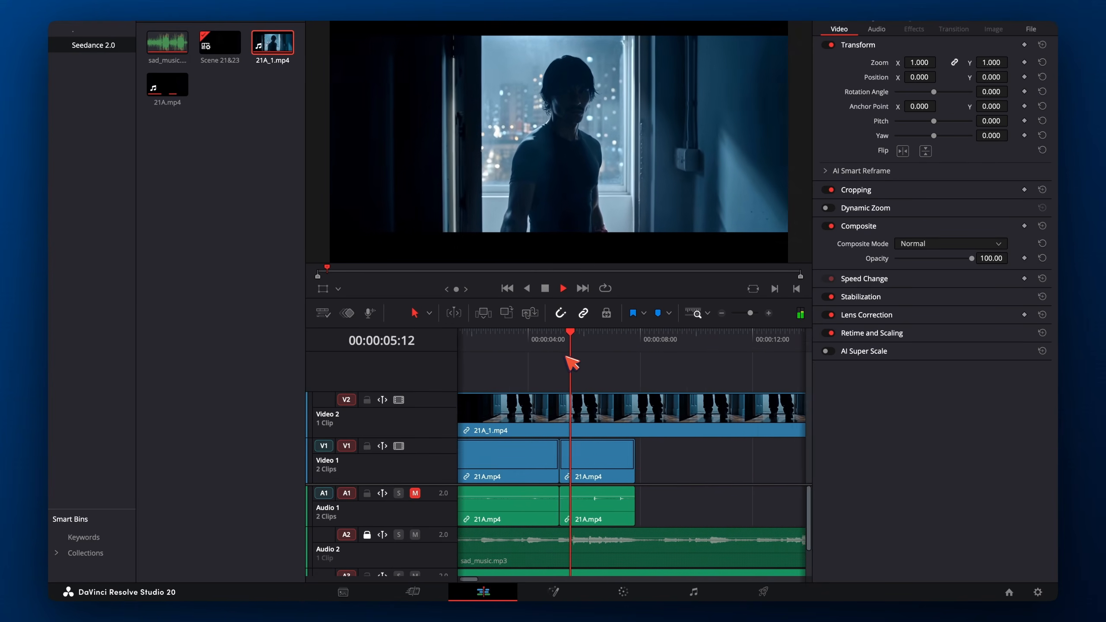
key("super+minus")
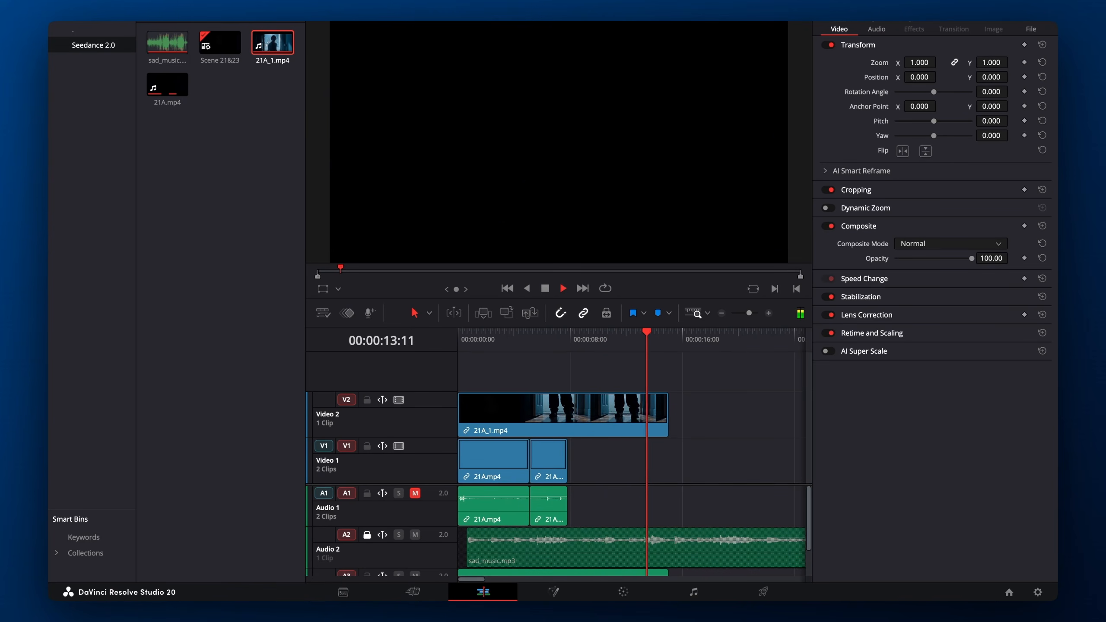
key("space")
Replay 21A_1.mp4 from the beginning to its end in full-screen view
left_click(543, 343)
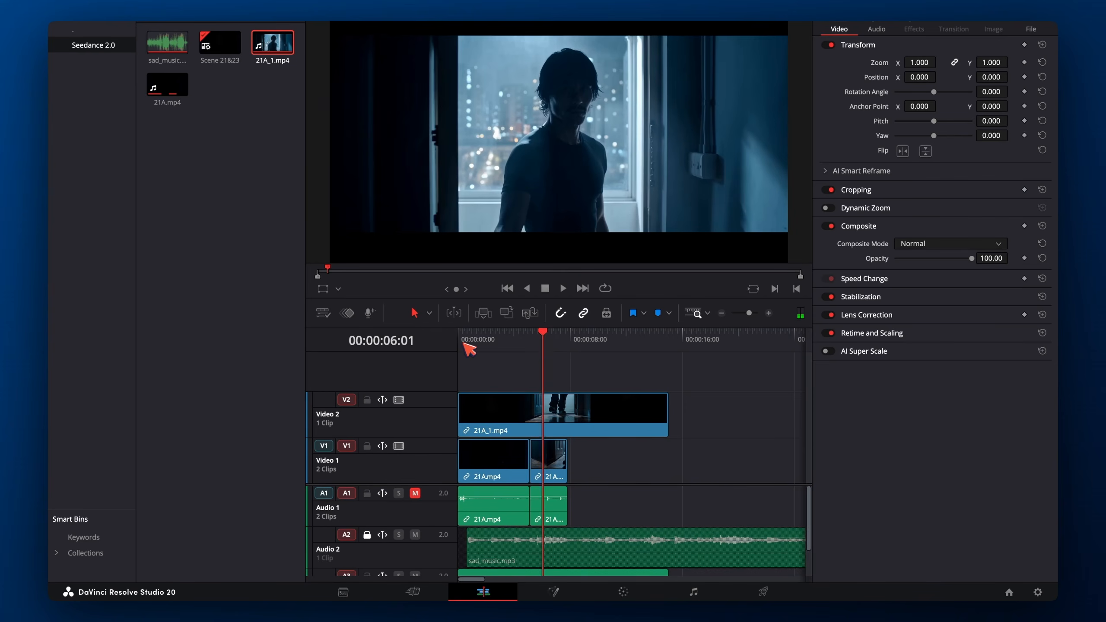
left_click_drag(463, 344, 440, 343)
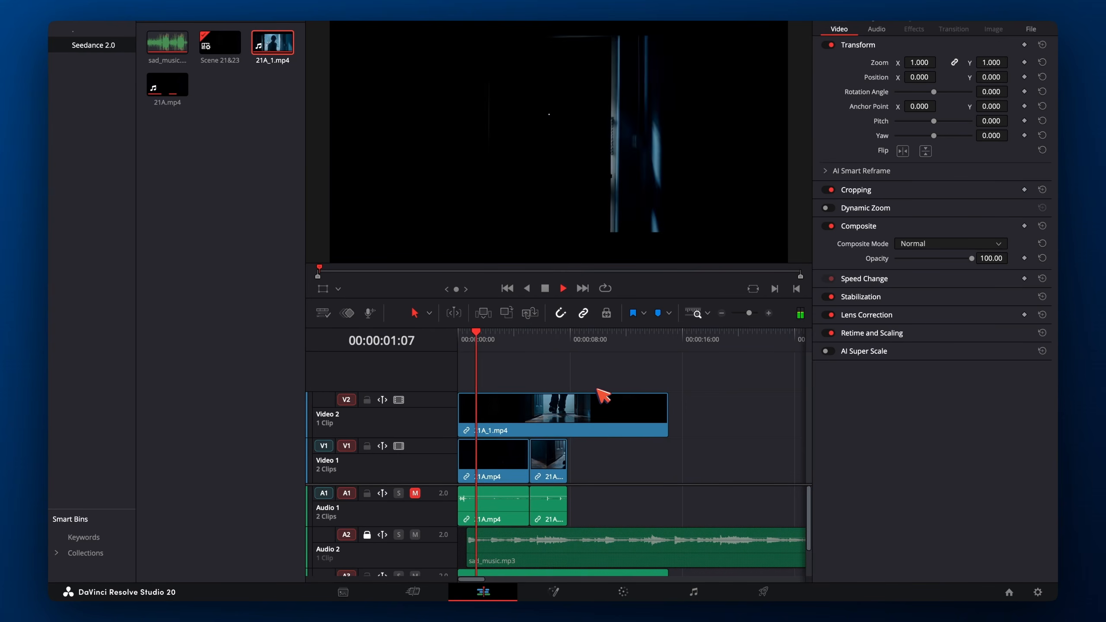
key("super+f")
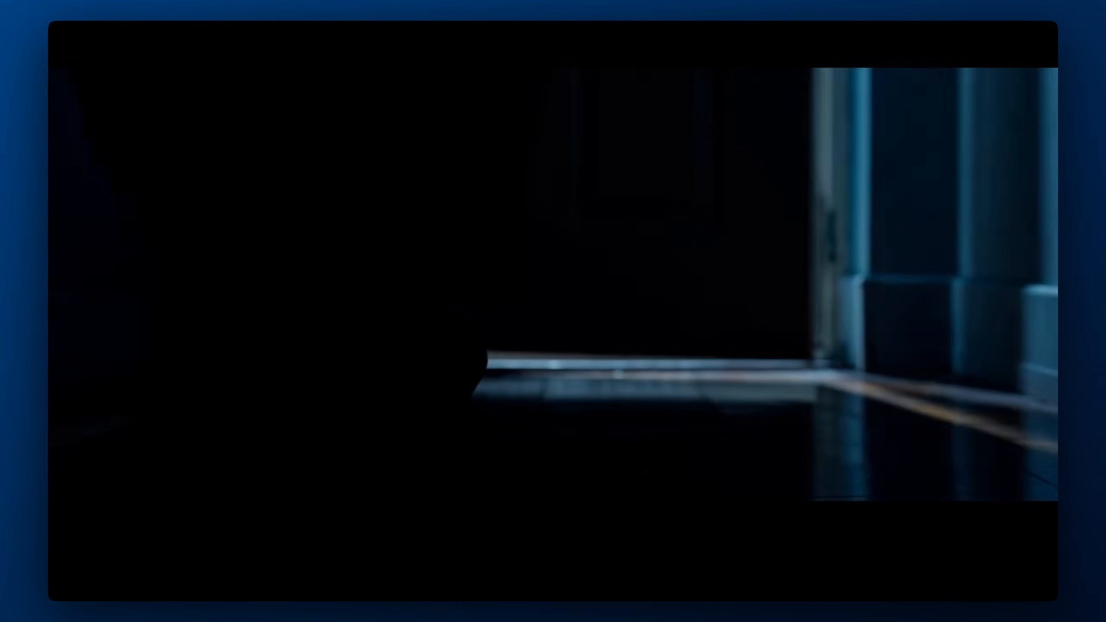
key("Escape")
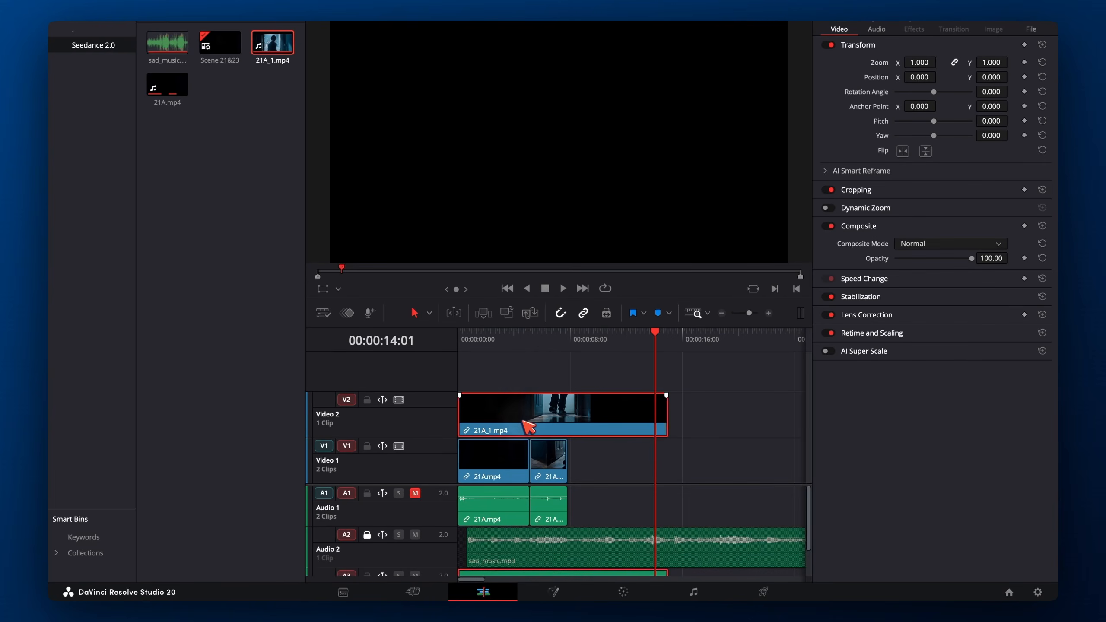
Disable 21A_1.mp4 on Video 2 and play the trimmed 21A.mp4 version full screen for comparison
key("d")
left_click_drag(497, 339, 445, 338)
key("space")
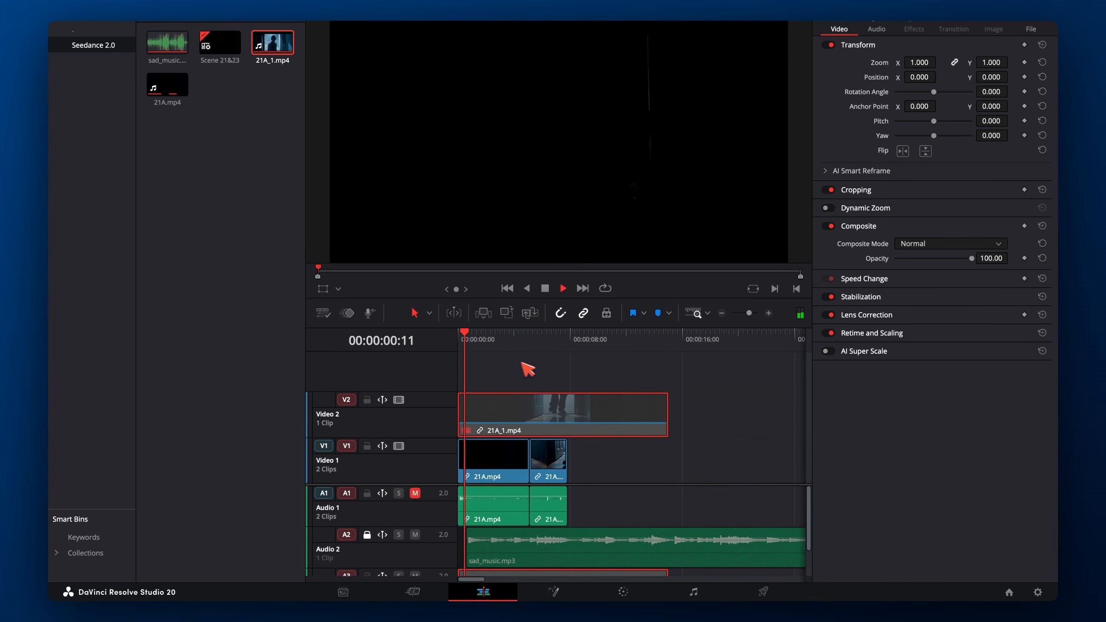
key("super+f")
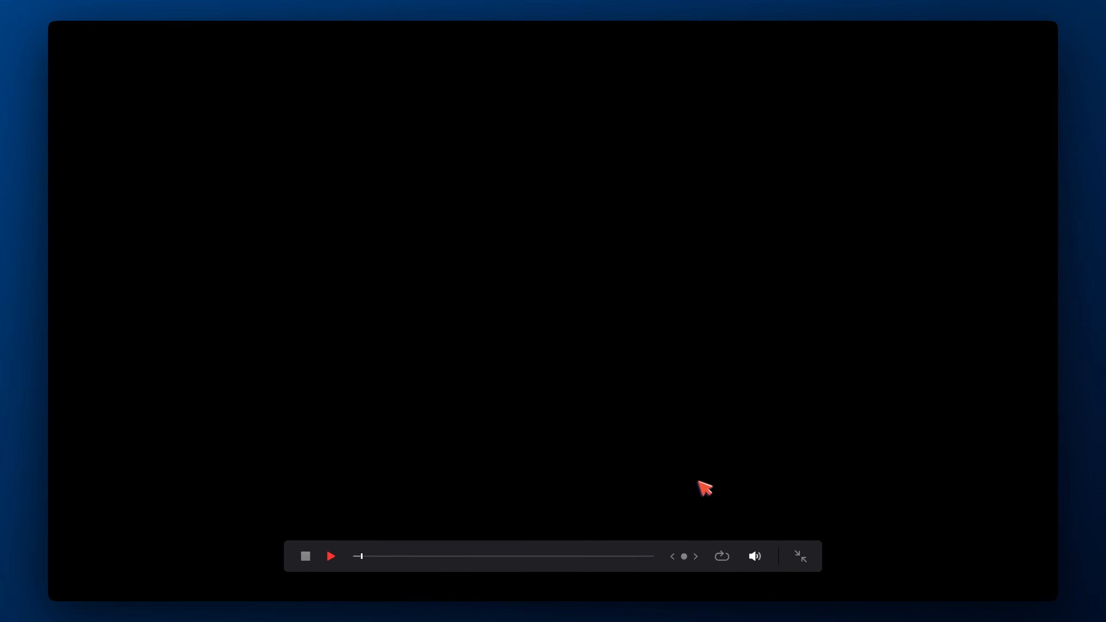
left_click_drag(361, 555, 359, 554)
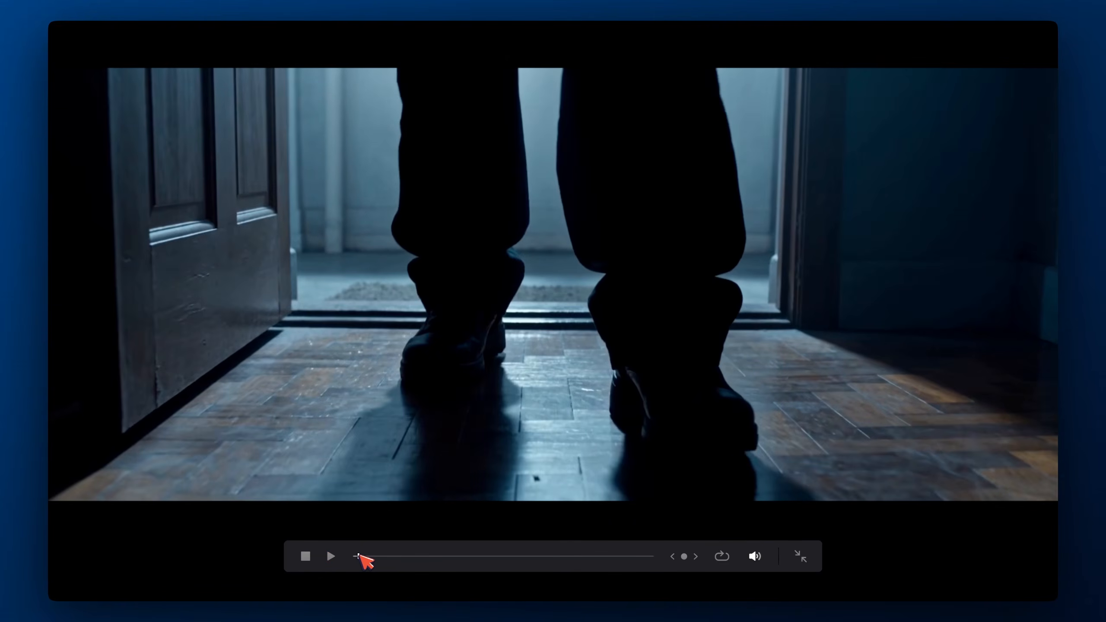
left_click(800, 557)
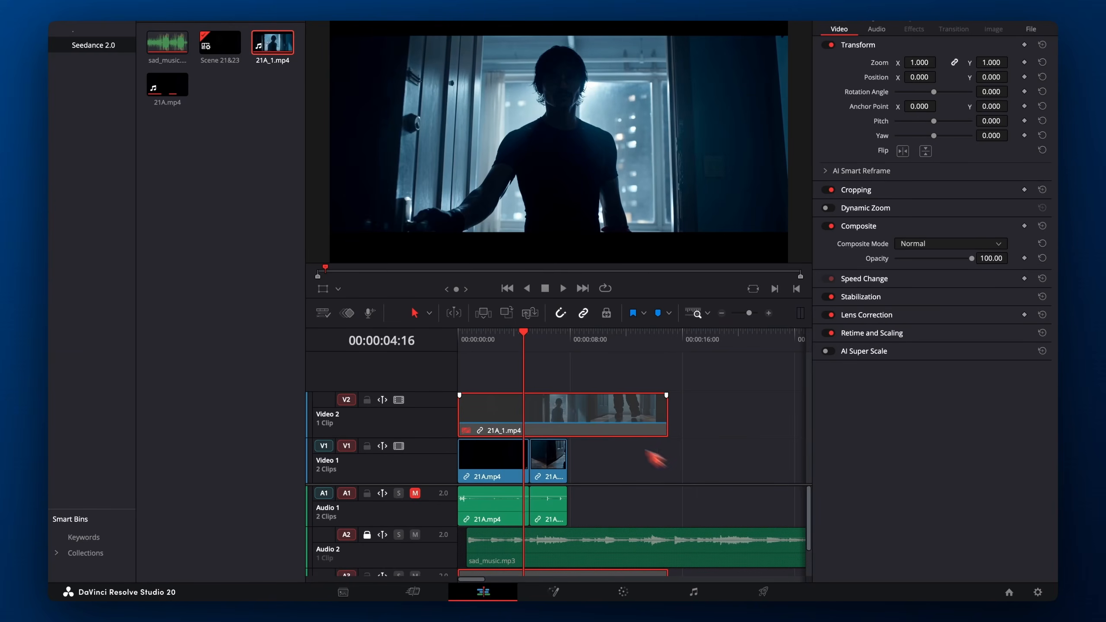
Re-enable 21A_1.mp4, delete both 21A.mp4 pieces, and move the new take down to Video 1 and Audio 1
key("d")
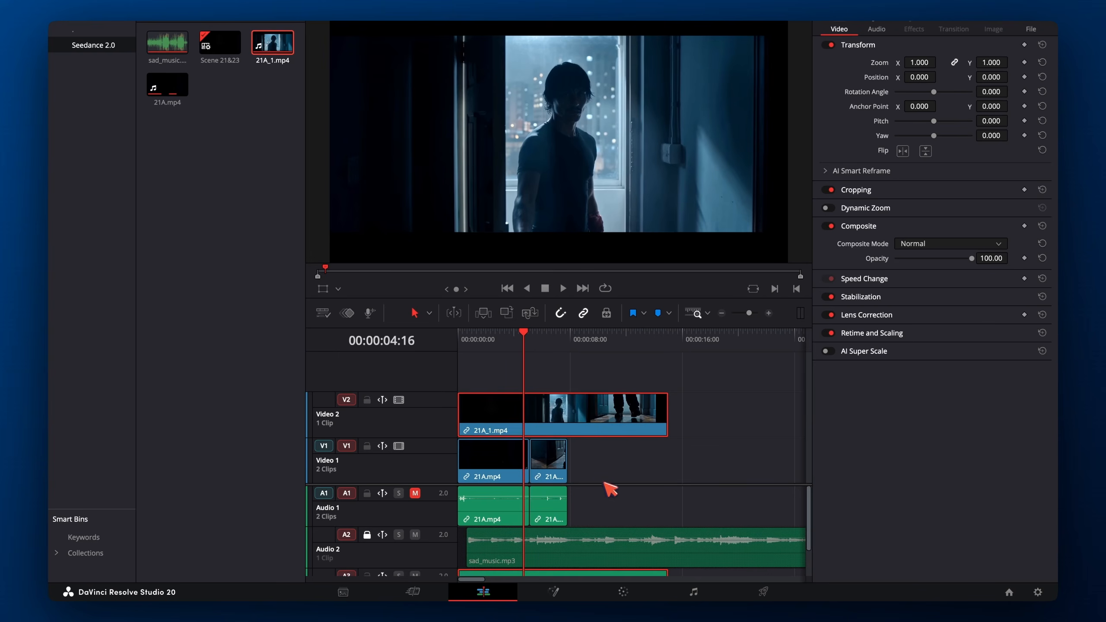
left_click_drag(568, 484, 512, 520)
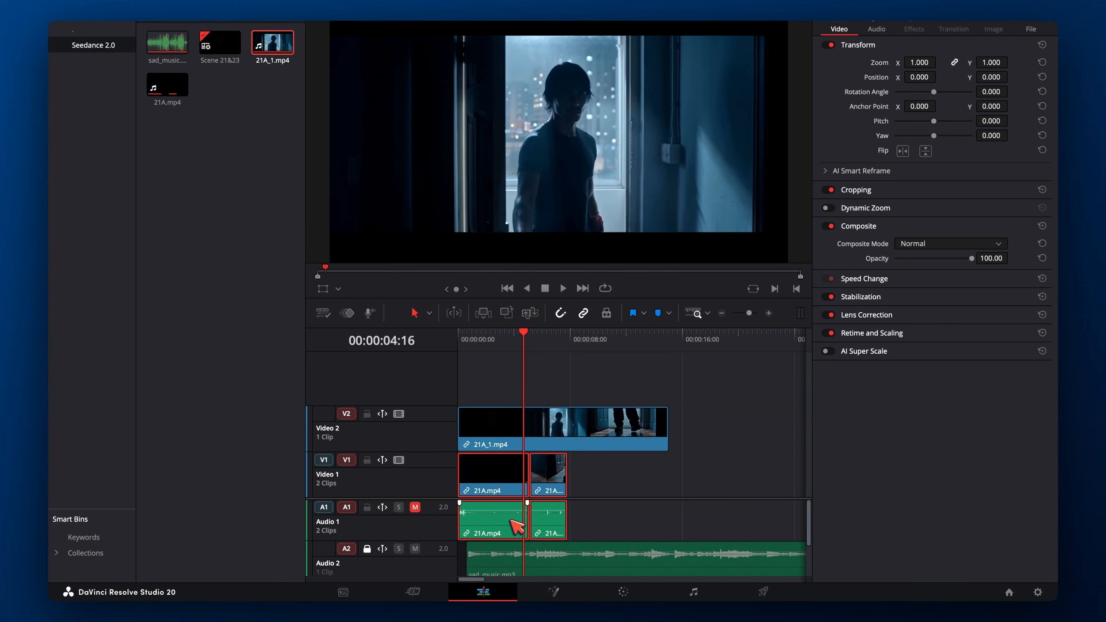
key("Delete")
scroll(513, 523, "down", 3)
left_click_drag(567, 553, 576, 517)
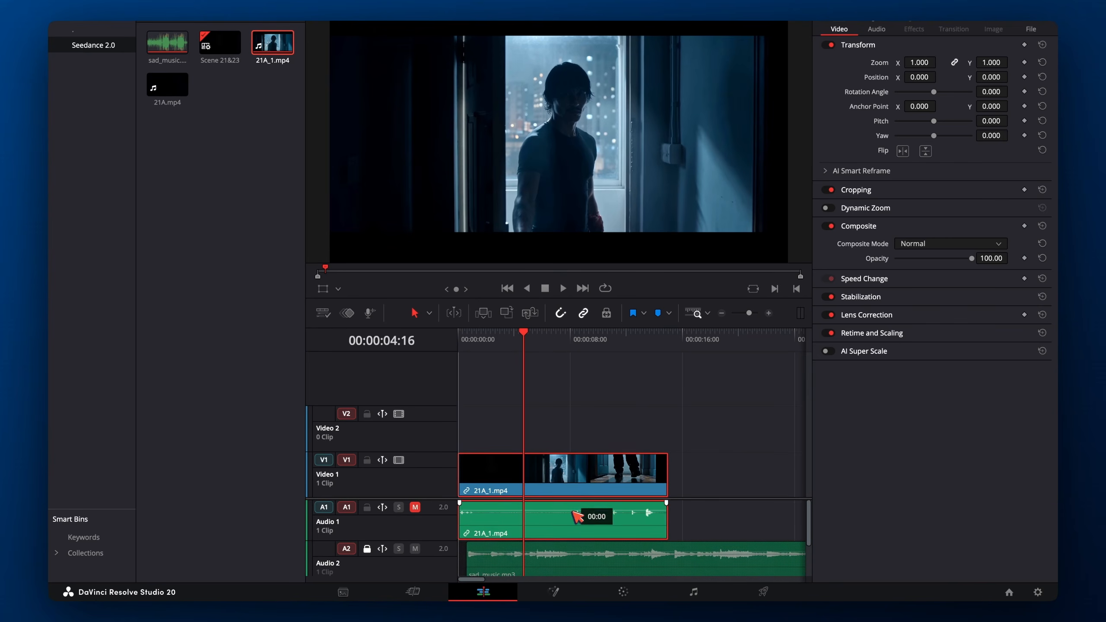
Play and scrub the last seconds of 21A_1.mp4 to check the door closing and fade to black against the music
left_click_drag(524, 343, 641, 350)
key("space")
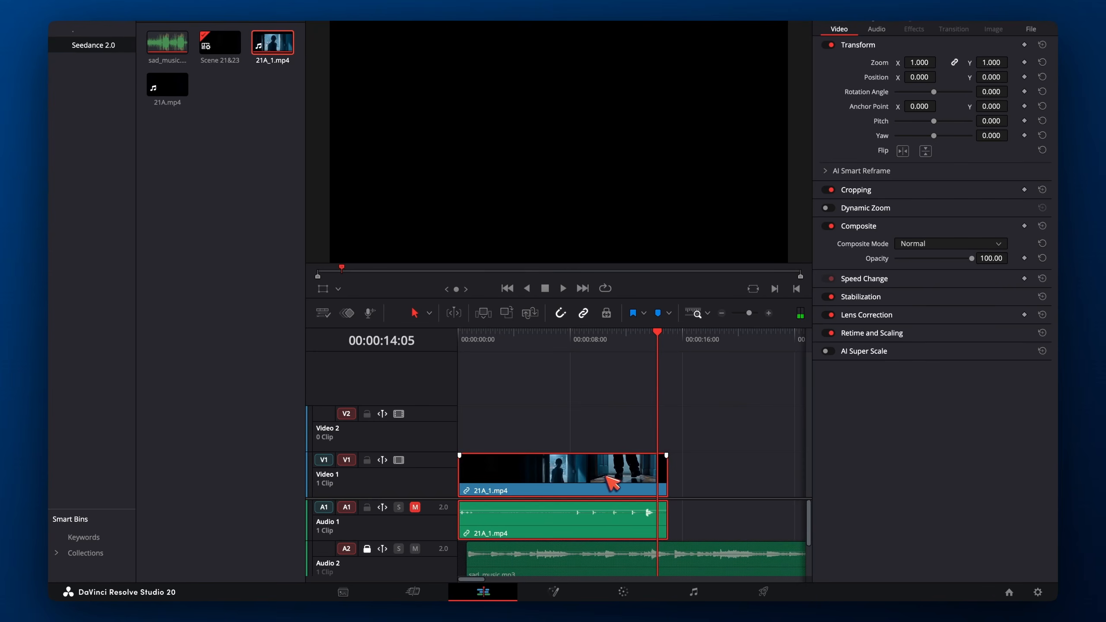
left_click(643, 354)
key("space")
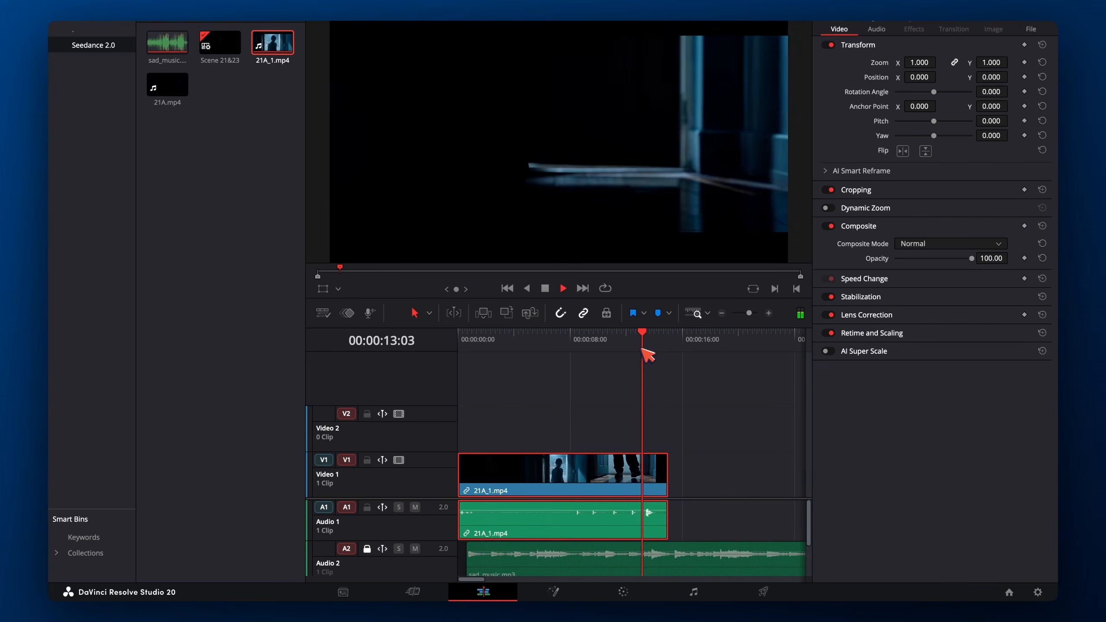
mouse_move(654, 339)
left_mouse_down()
mouse_move(668, 340)
mouse_move(615, 341)
mouse_move(671, 346)
mouse_move(661, 343)
left_mouse_up()
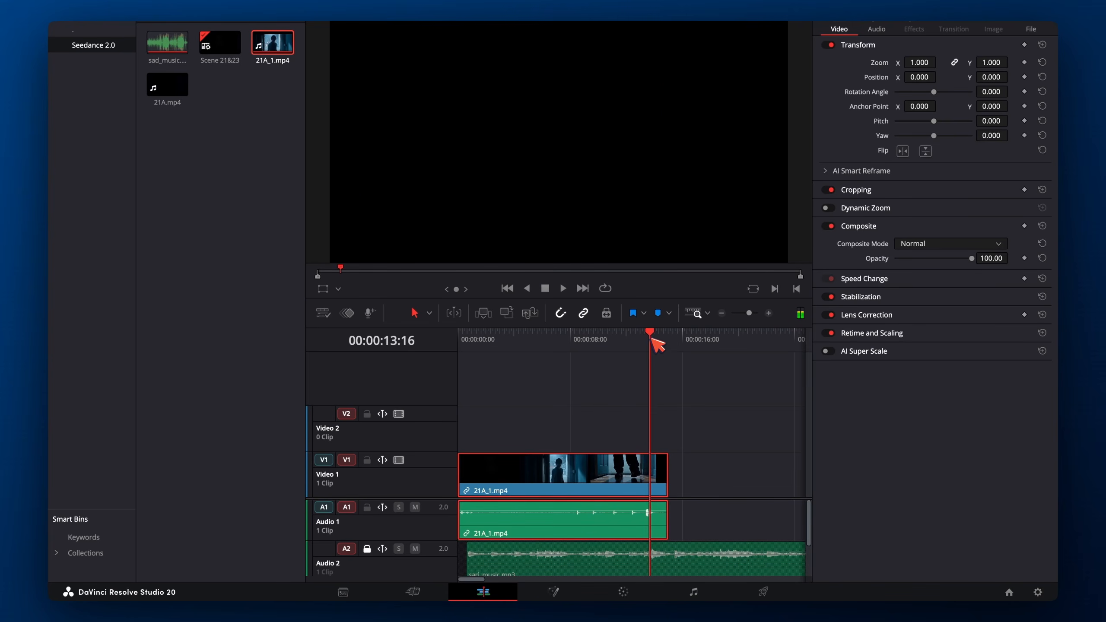
scroll(659, 351, "down", 3)
scroll(659, 352, "up", 2)
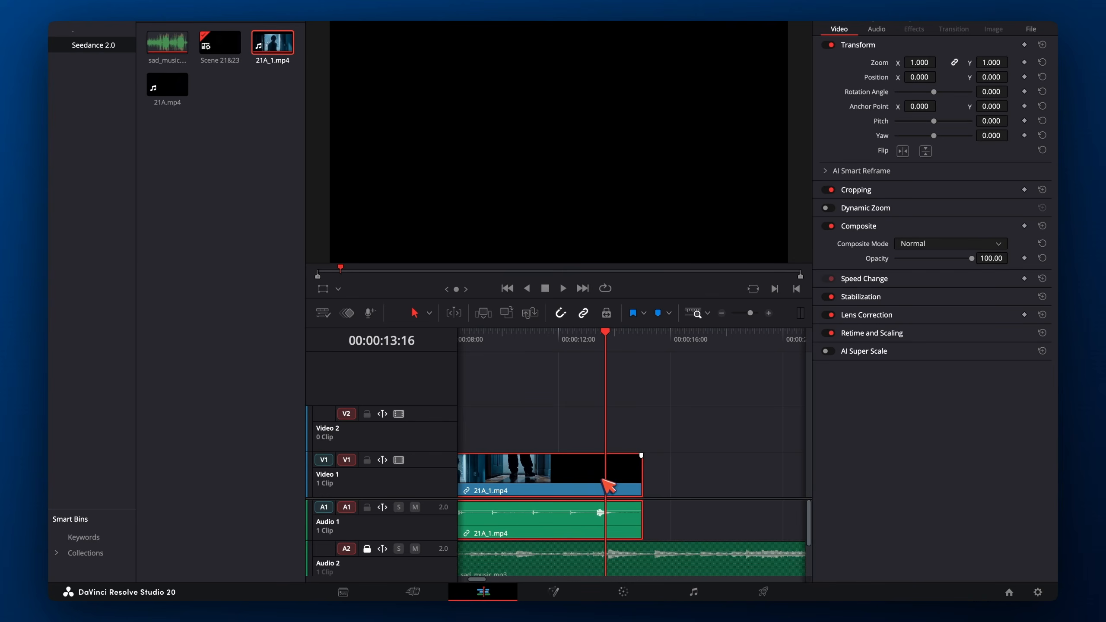
left_click_drag(604, 350, 592, 350)
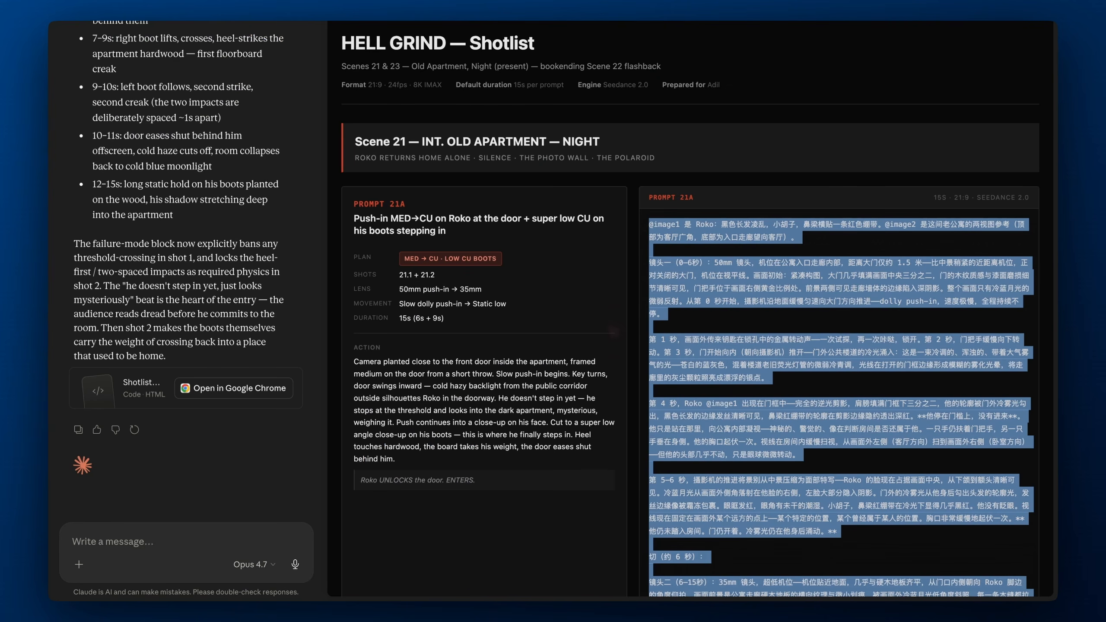
Read Prompt 21B, "Lamp on + push-in on the photo wall", in the shotlist, including its shots, action and image handles
scroll(837, 310, "down", 12)
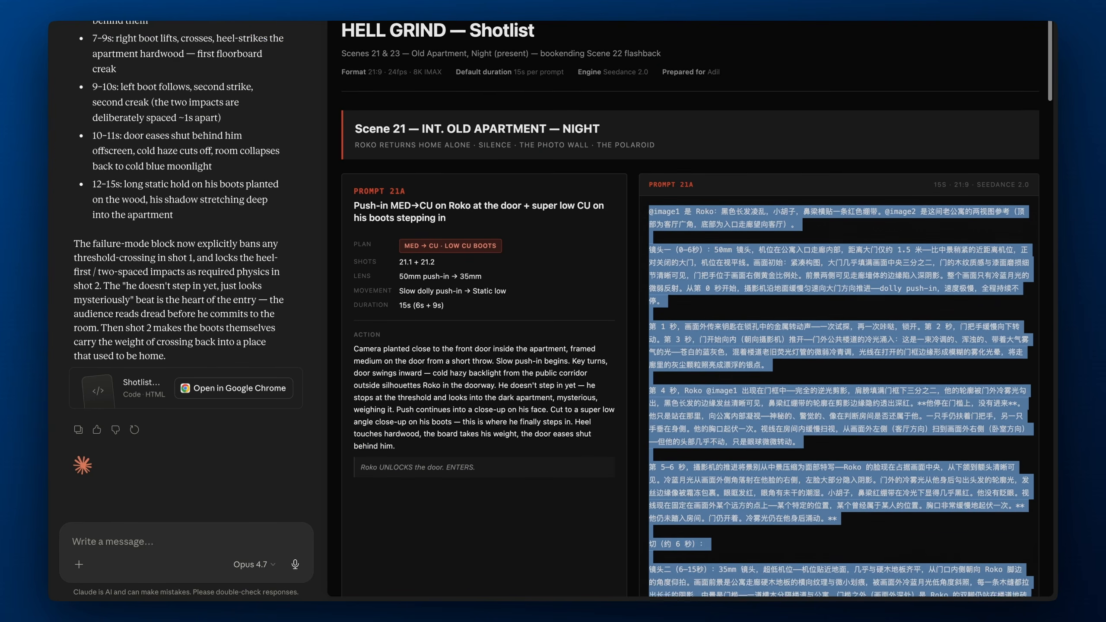
scroll(579, 310, "down", 11)
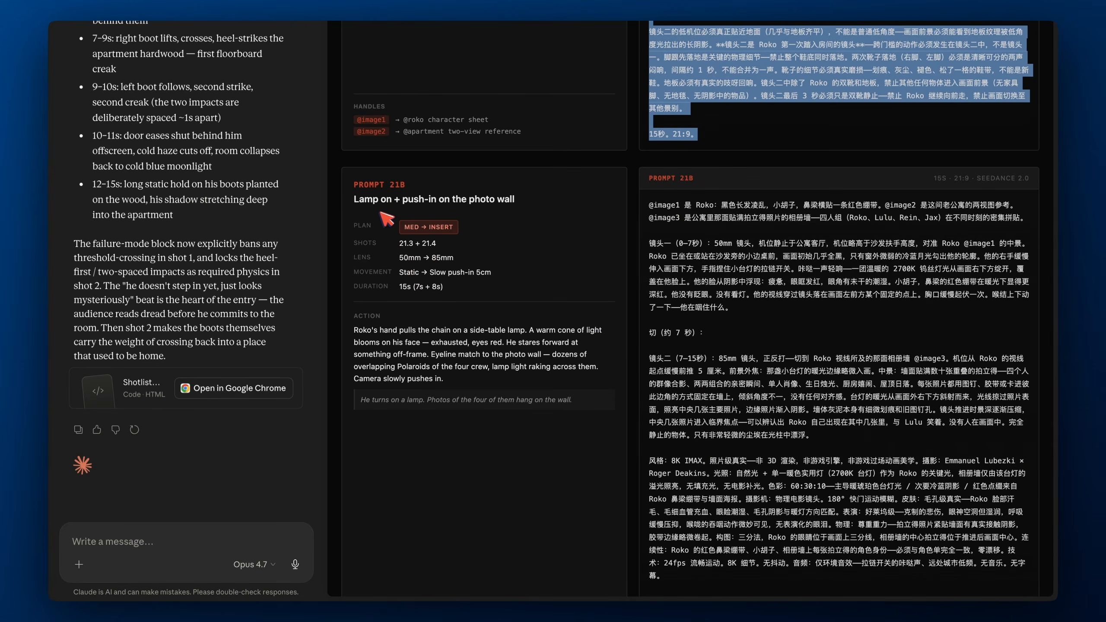
scroll(385, 218, "down", 1)
left_click_drag(355, 174, 355, 177)
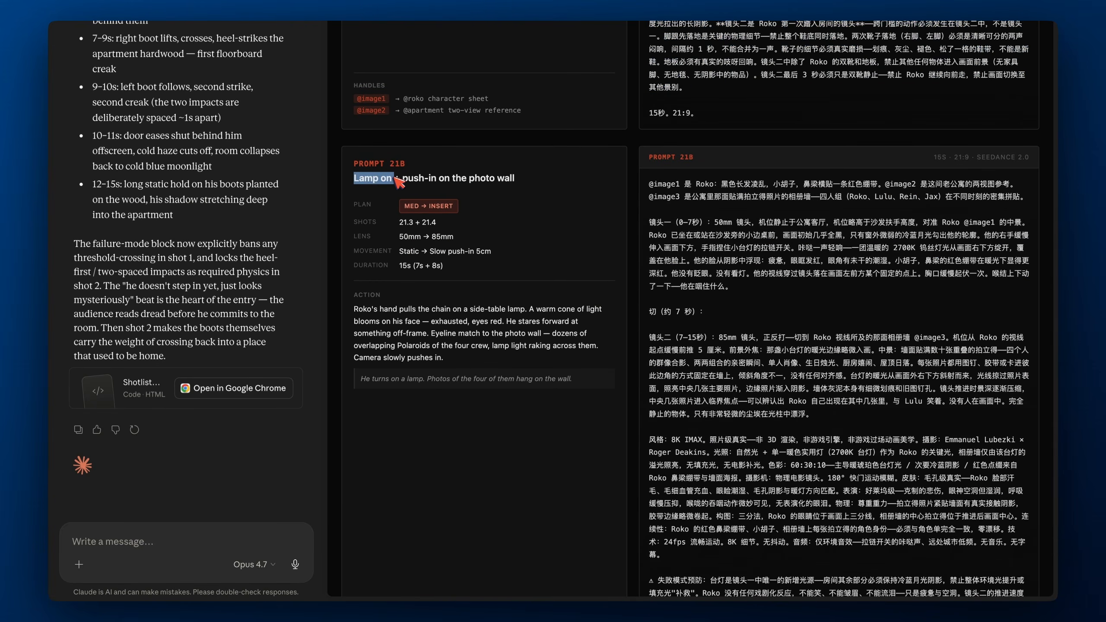
left_click_drag(424, 183, 518, 183)
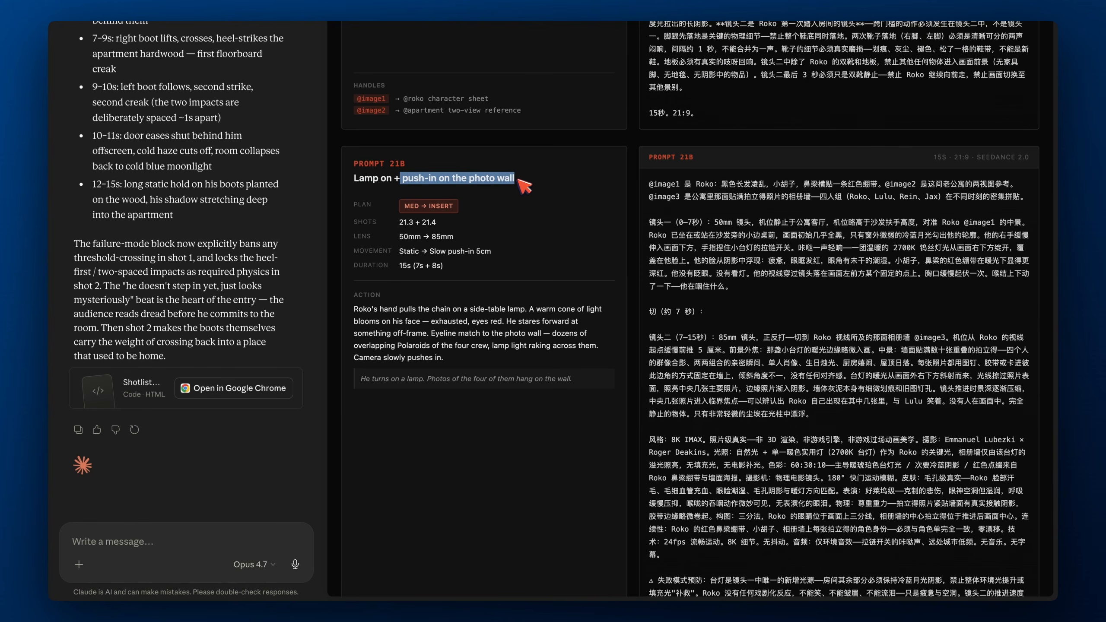
scroll(517, 185, "down", 3)
scroll(484, 277, "down", 2)
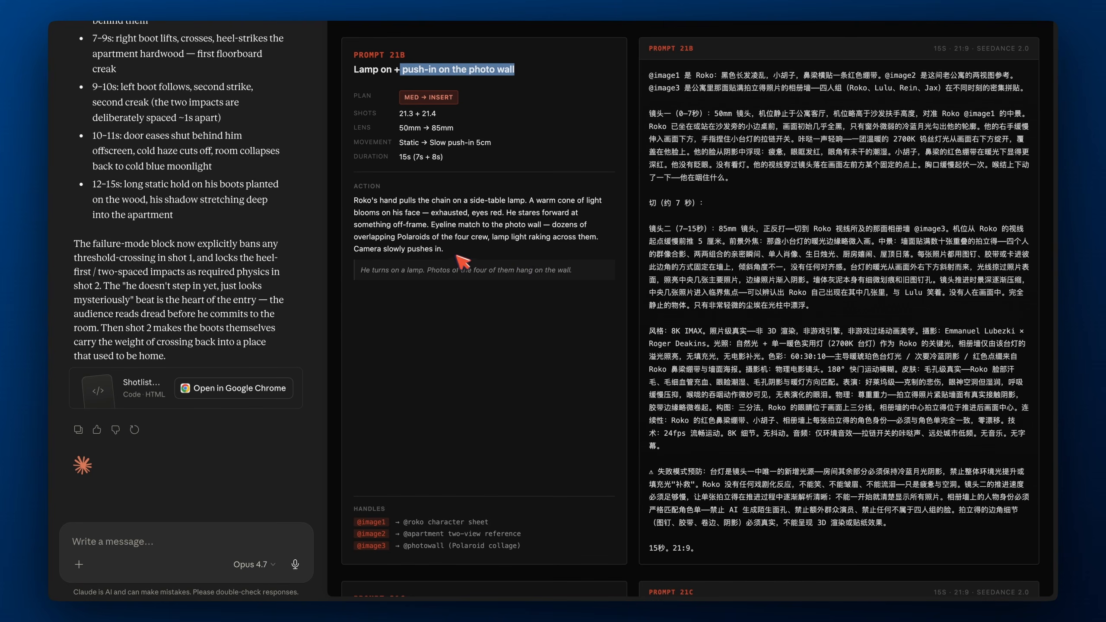
scroll(475, 252, "down", 1)
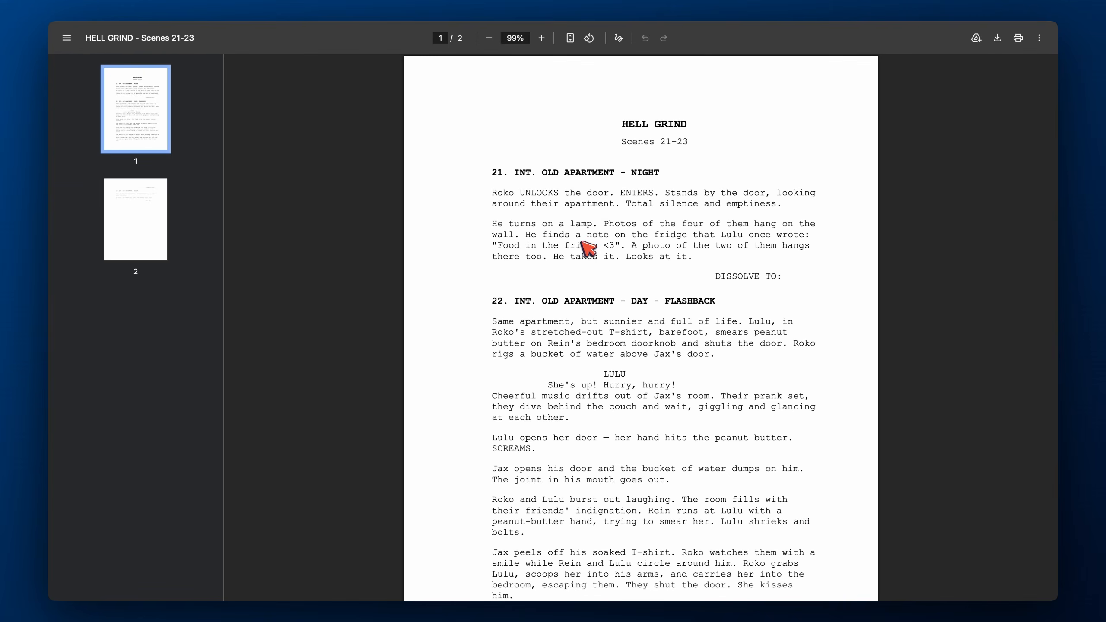
Check the scene 21 text in the HELL GRIND - Scenes 21-23 script against the end of the edited 21A_1.mp4 clip
scroll(587, 244, "up", 3)
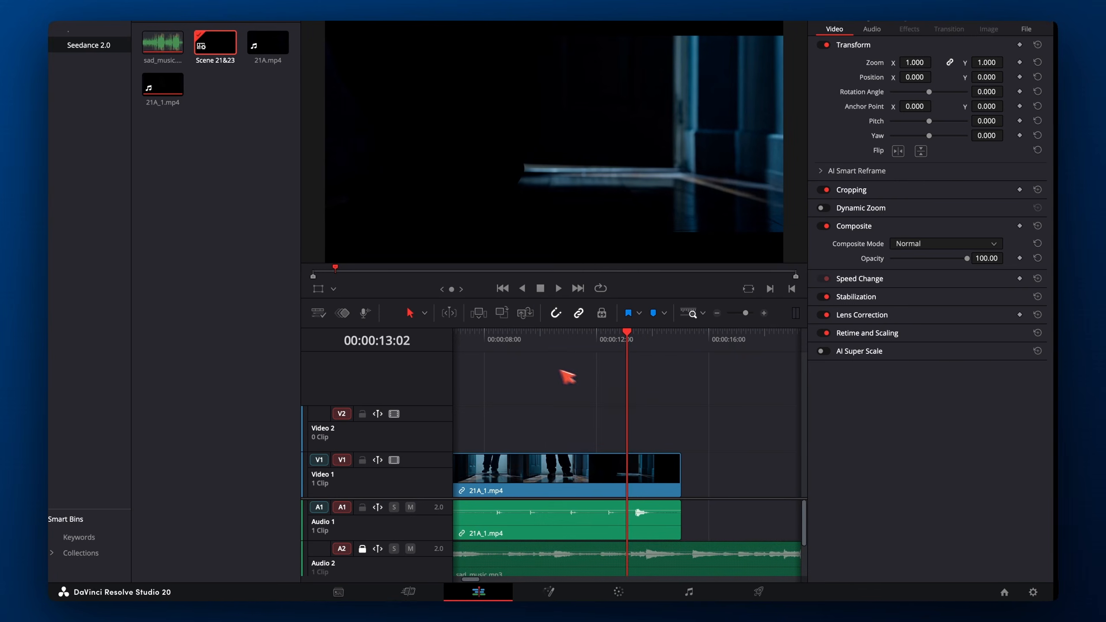
mouse_move(629, 344)
left_mouse_down()
mouse_move(466, 357)
mouse_move(650, 347)
left_mouse_up()
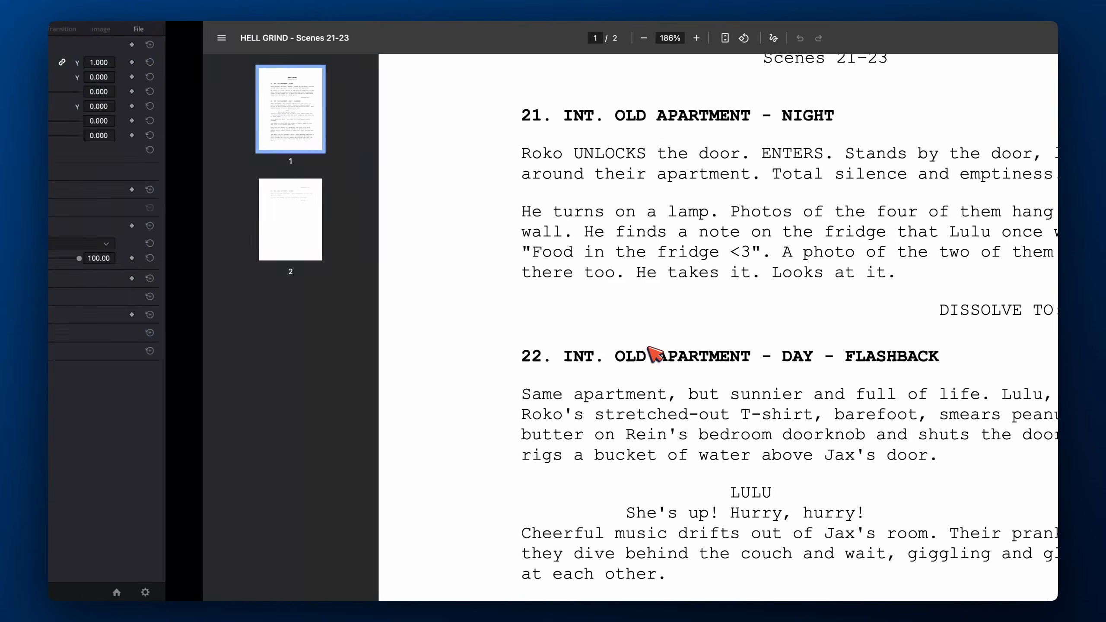
scroll(532, 261, "down", 5)
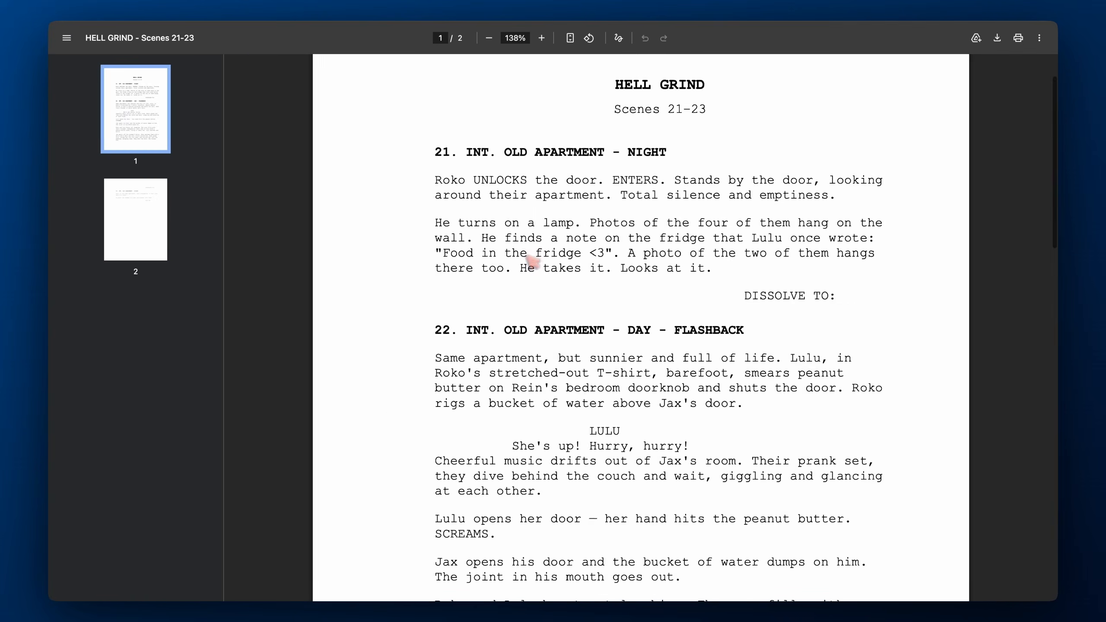
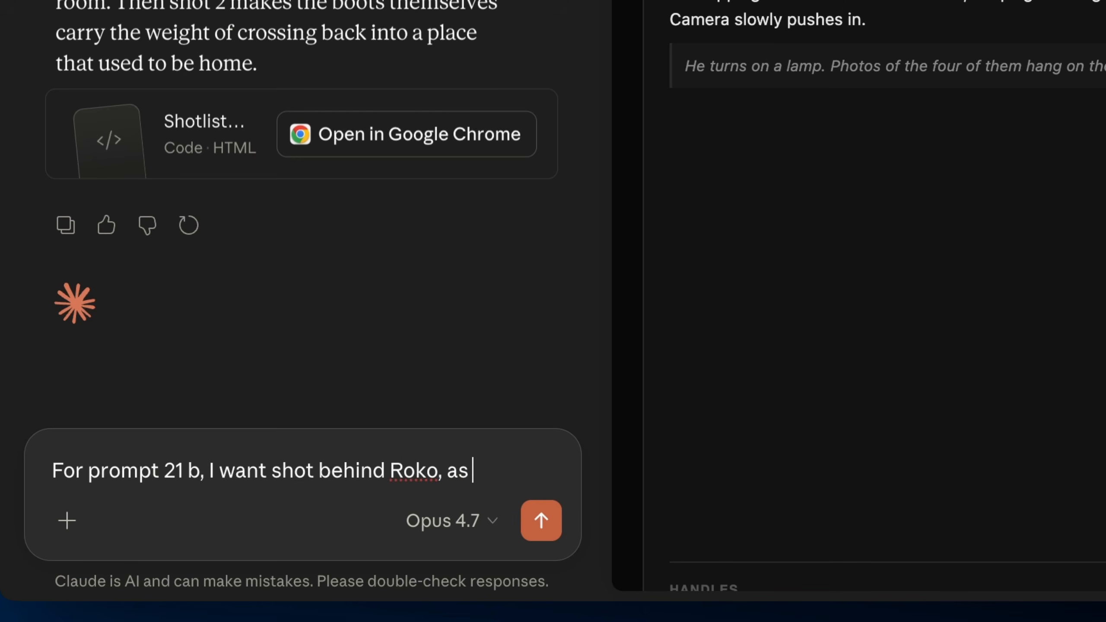
Ask Claude to revise prompt 21B's first shot: the camera follows behind Roko as he enters the room, and he doesn't turn on the lamp
type("ering")
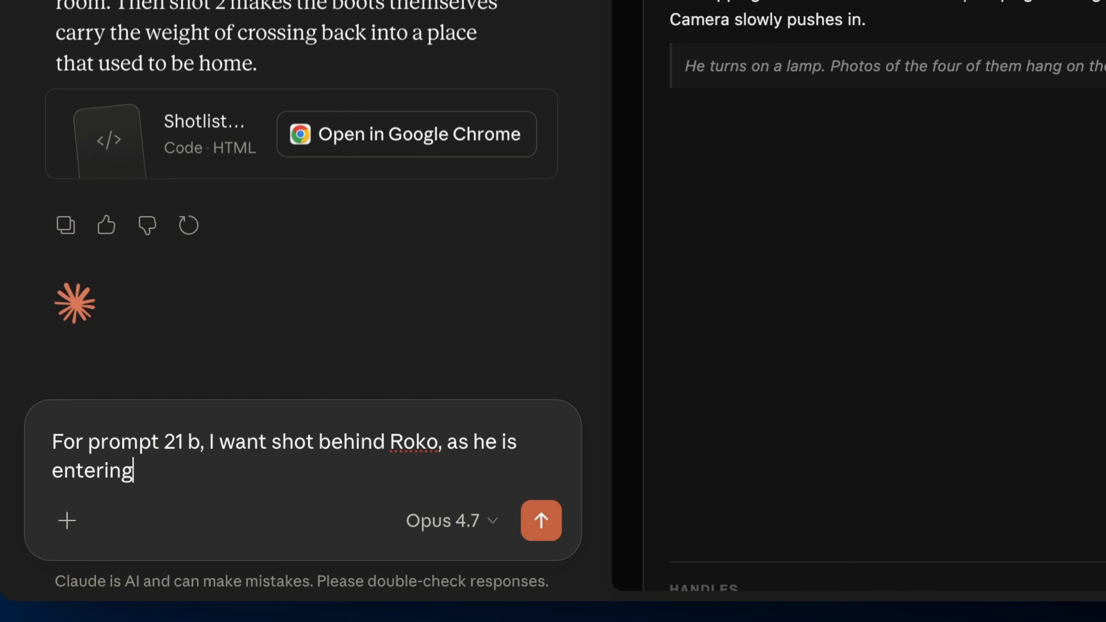
type(" the room, the c")
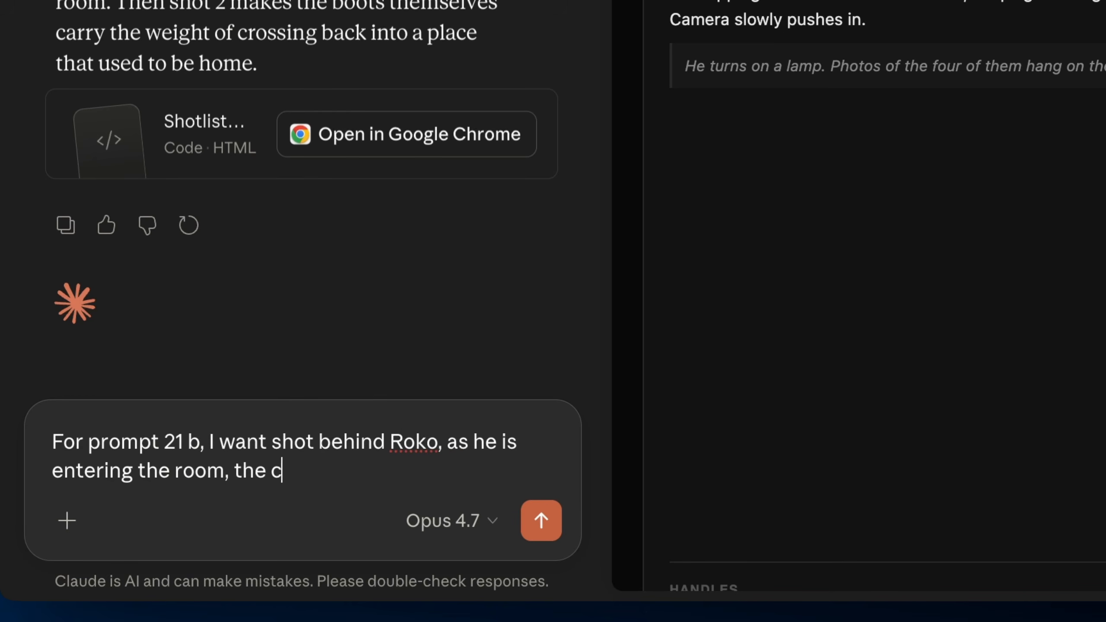
type("amera follows him")
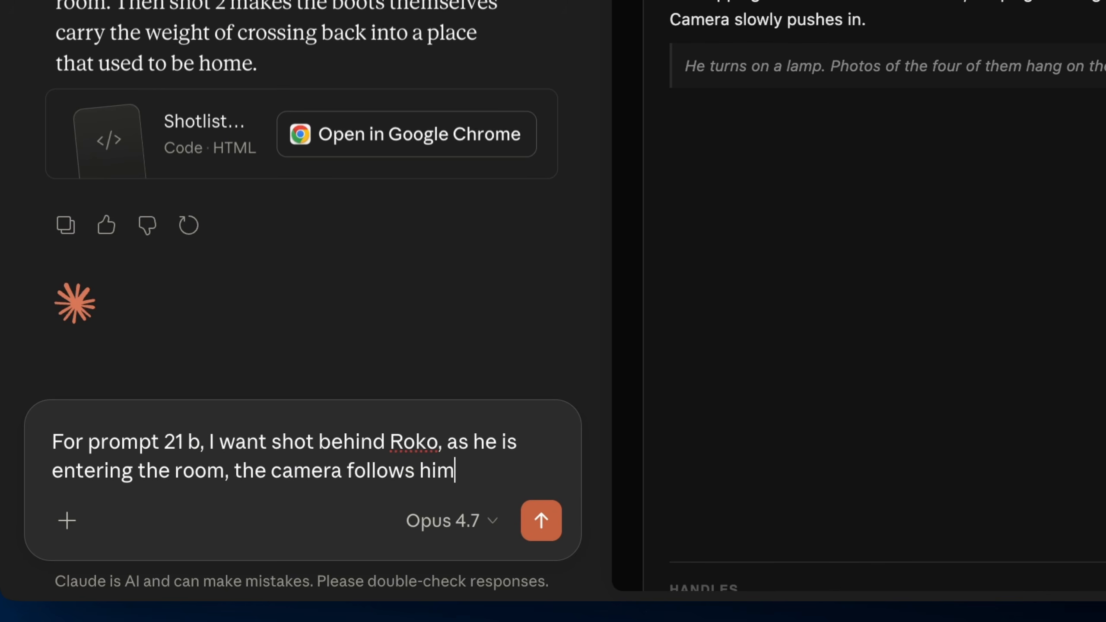
left_click(210, 442)
type("in the first shot")
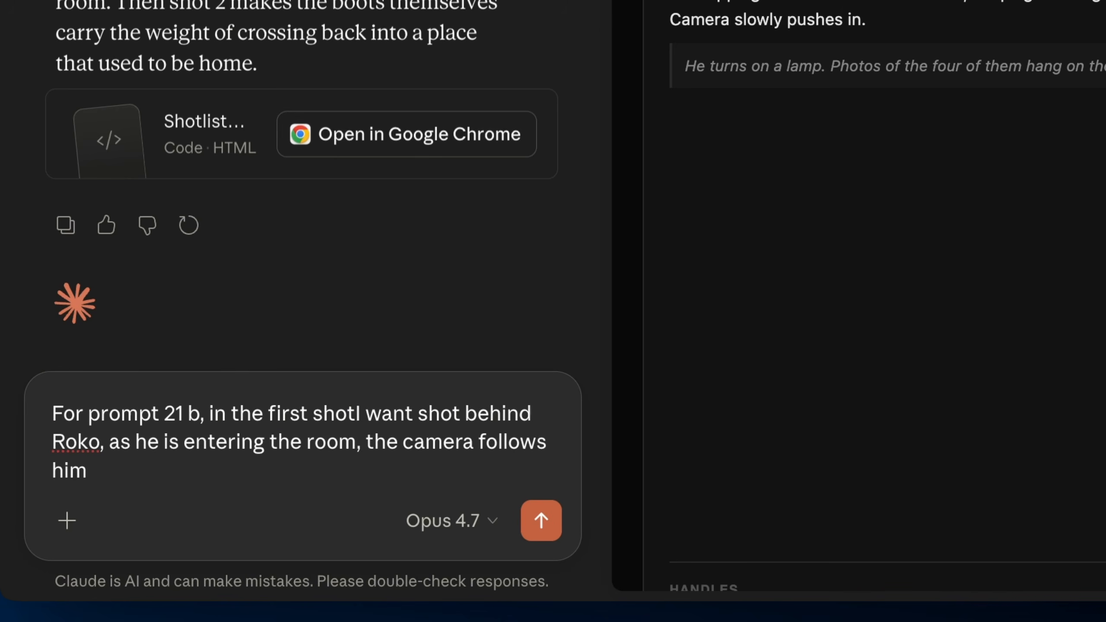
type(".")
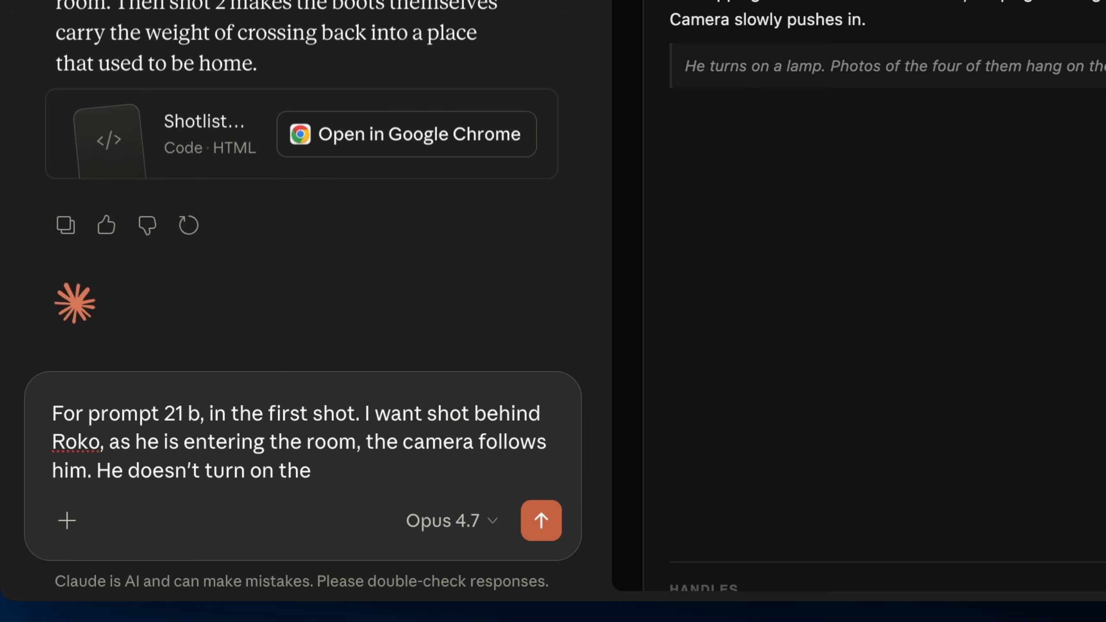
key("Return")
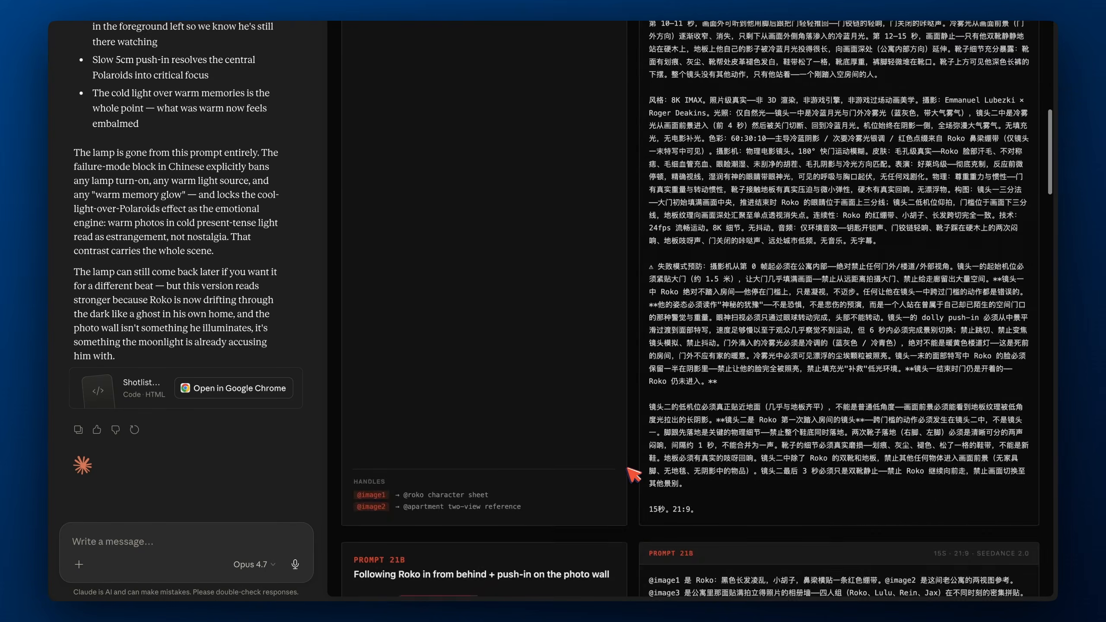
Locate the rewritten Prompt 21B in the shotlist and try to select its Chinese text
scroll(653, 470, "down", 10)
scroll(636, 474, "up", 1)
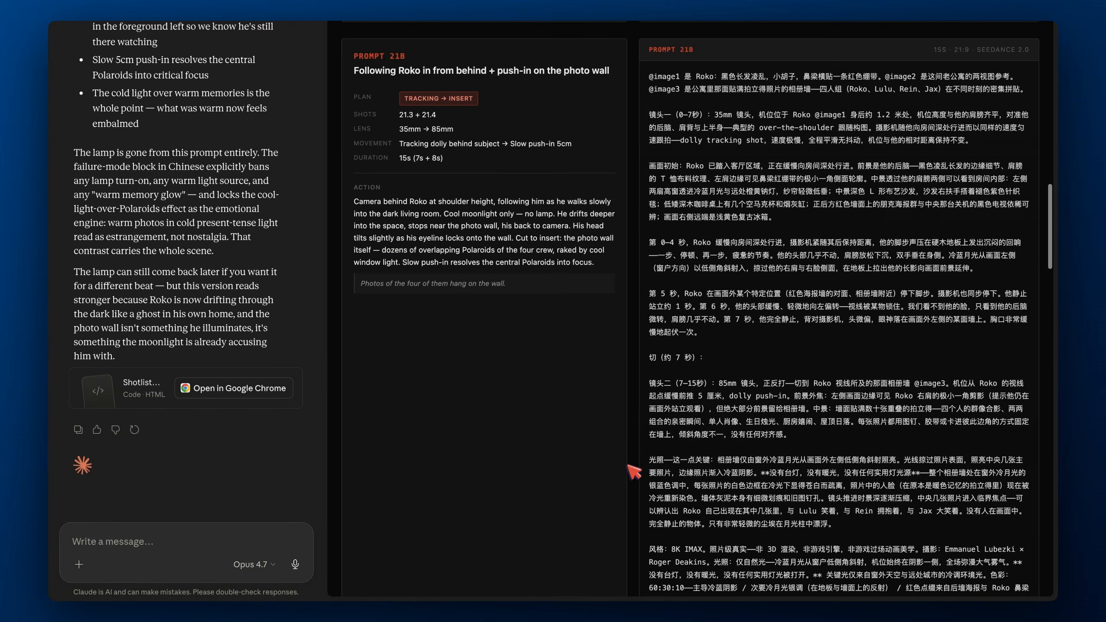
left_click_drag(650, 73, 775, 371)
scroll(775, 370, "down", 15)
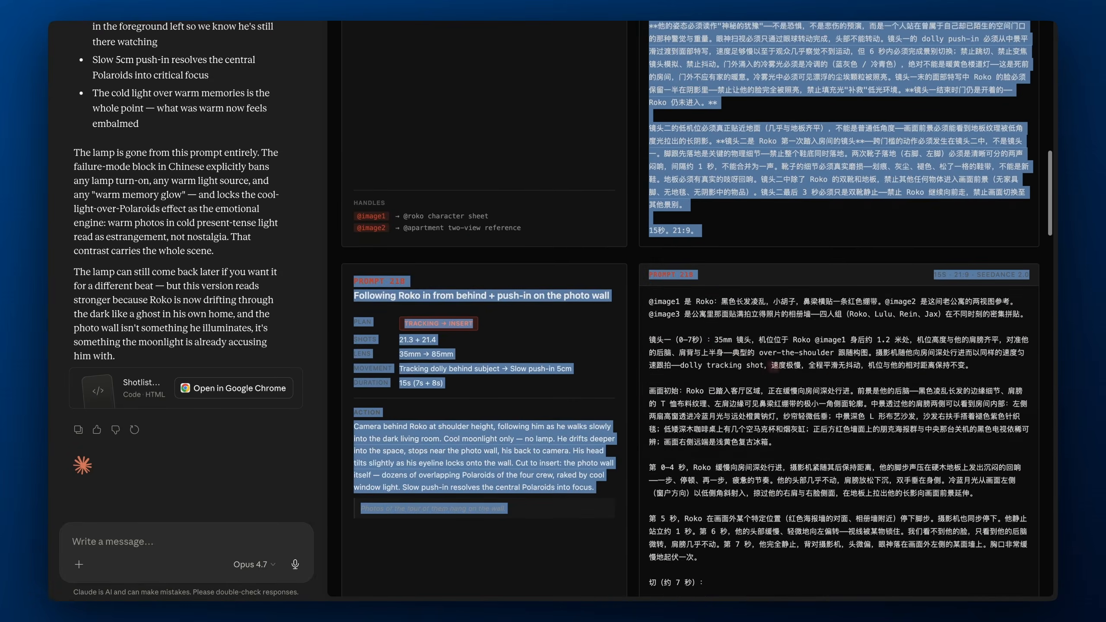
left_click(706, 331)
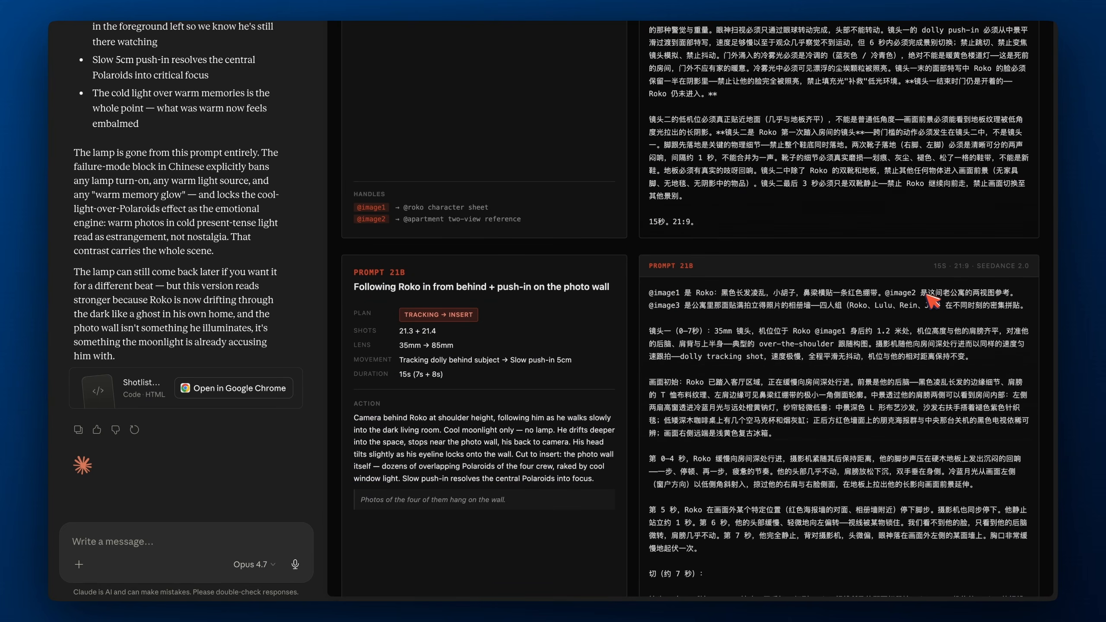
Read Claude's summary of the updated Prompt 21B, covering the tracking shot from behind, the photo wall insert and the lighting notes
scroll(255, 198, "up", 8)
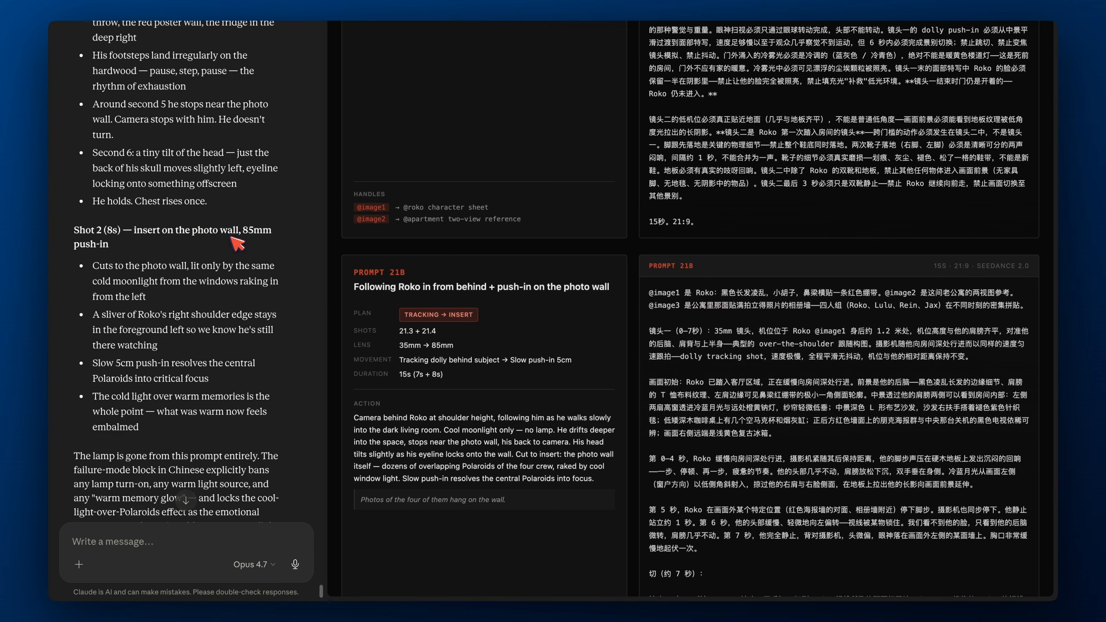
scroll(305, 383, "up", 10)
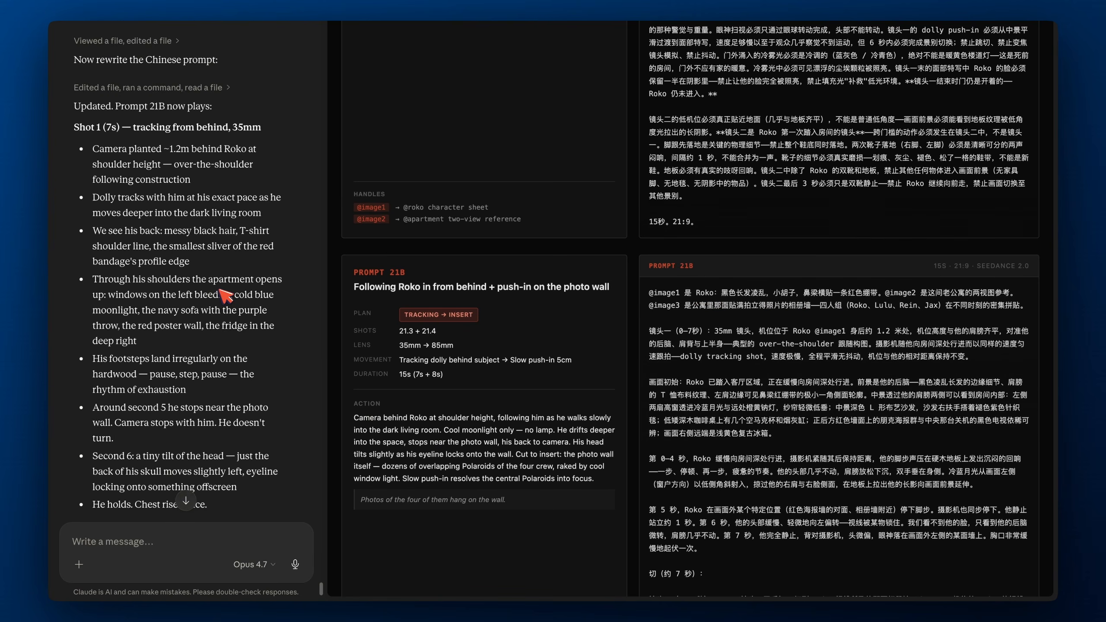
scroll(220, 290, "down", 9)
scroll(220, 290, "down", 4)
scroll(224, 370, "up", 12)
scroll(227, 419, "down", 11)
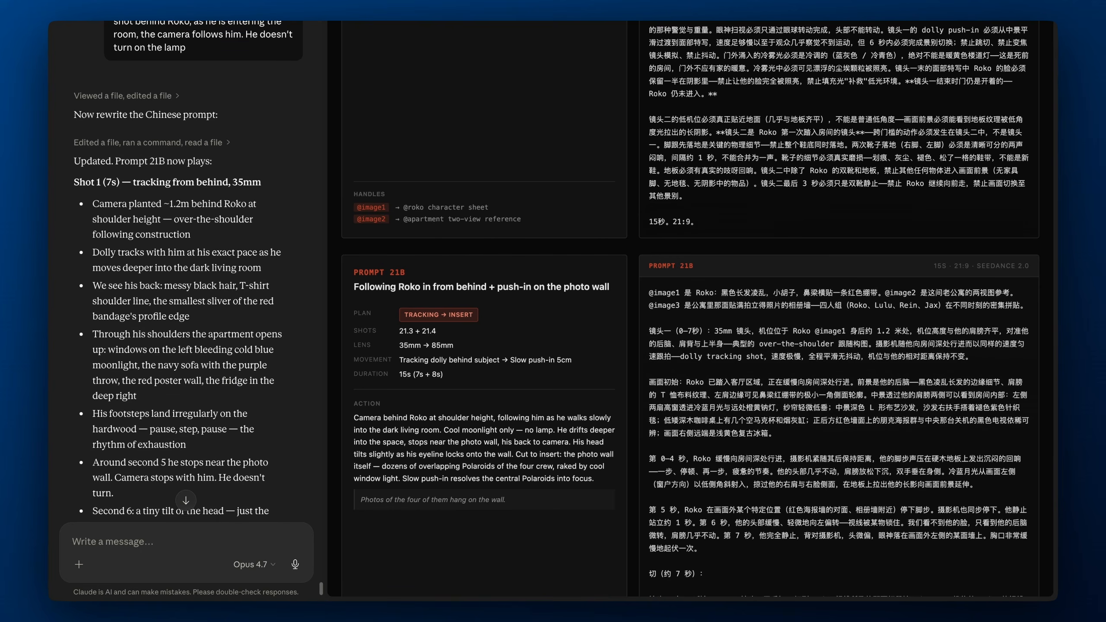
scroll(209, 410, "down", 2)
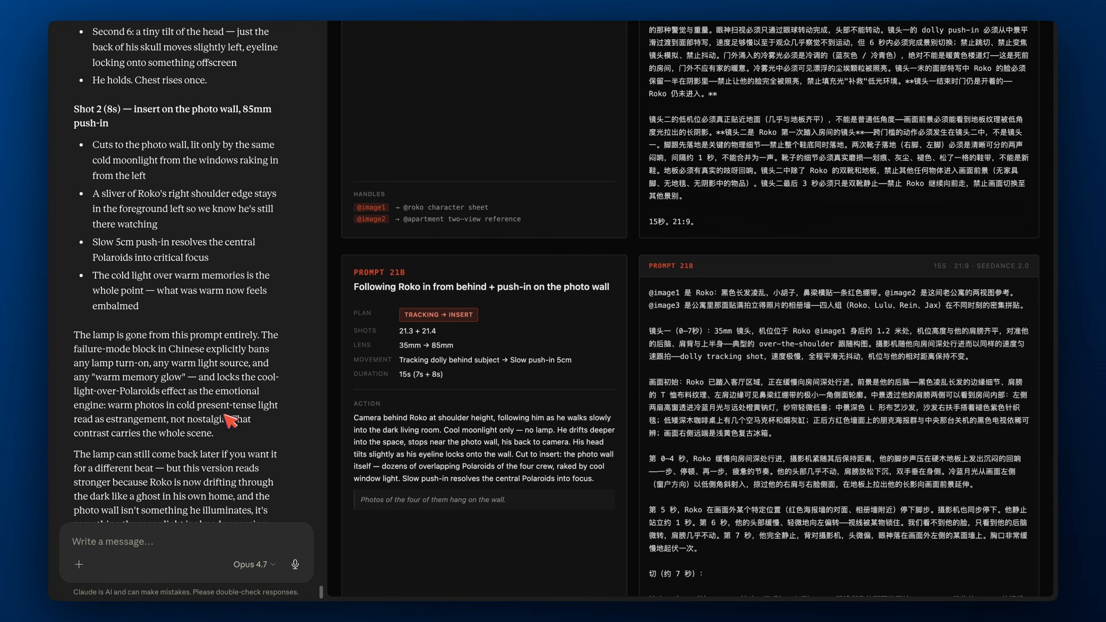
double_click(140, 391)
scroll(143, 392, "down", 2)
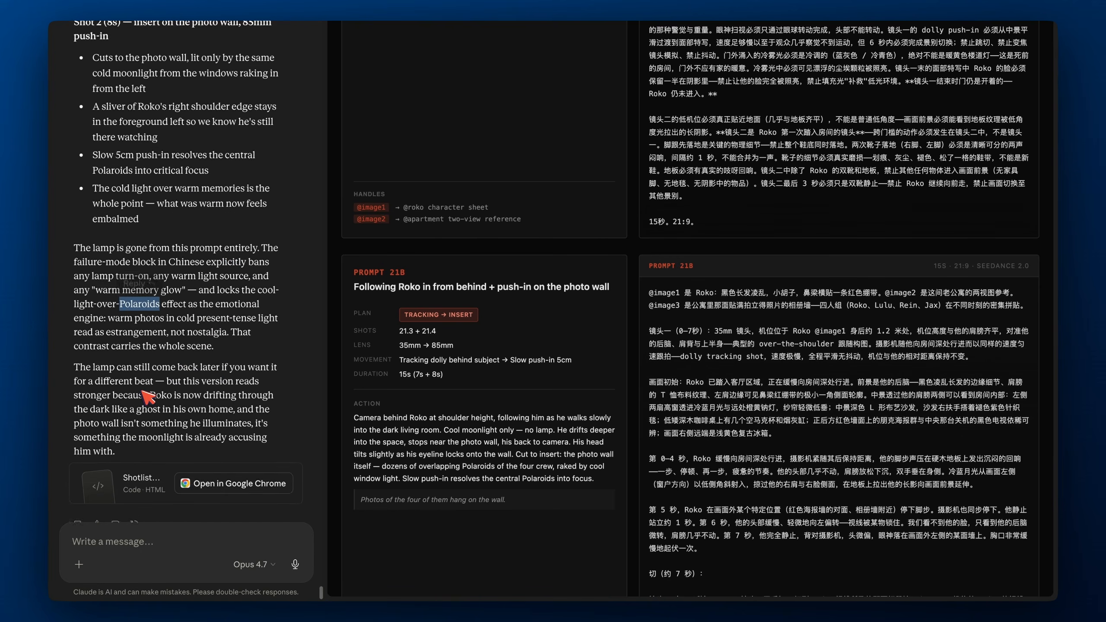
scroll(246, 307, "up", 2)
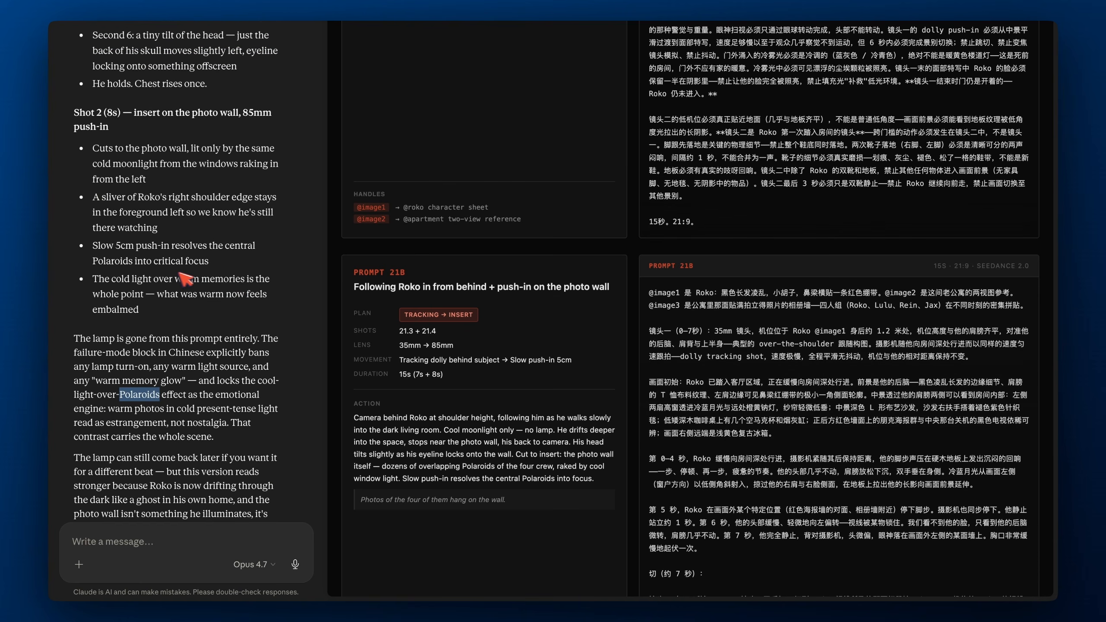
scroll(566, 314, "down", 1)
Copy the Chinese Prompt 21B text and upload photo_wall.jpg from the 21&23 folder as the third reference image for the video generation
left_click_drag(650, 275, 714, 506)
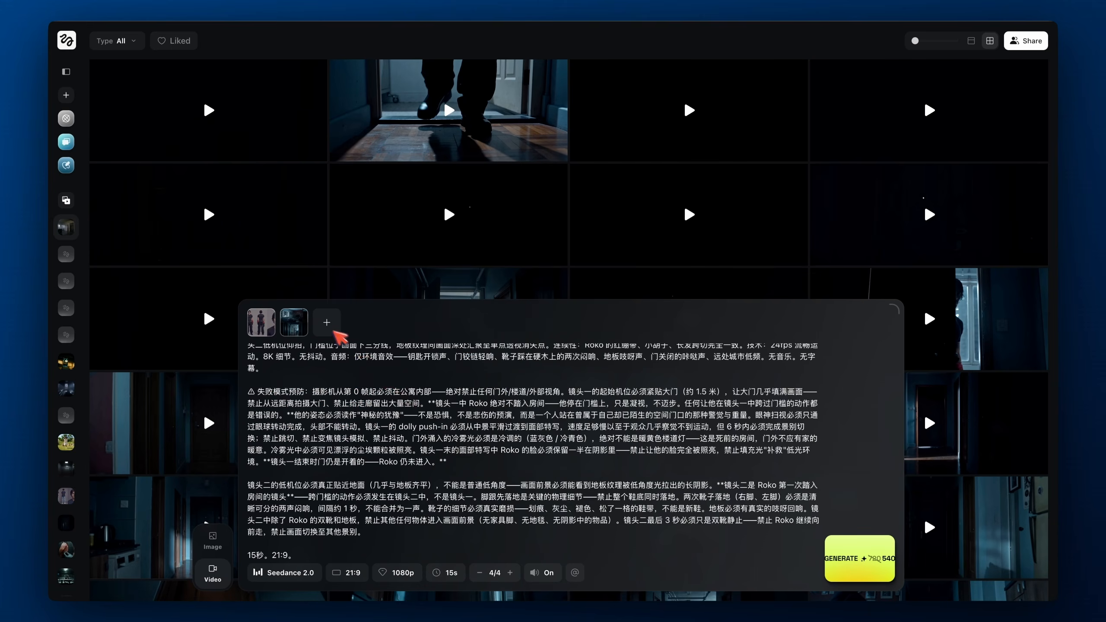
left_click(326, 323)
left_click(343, 82)
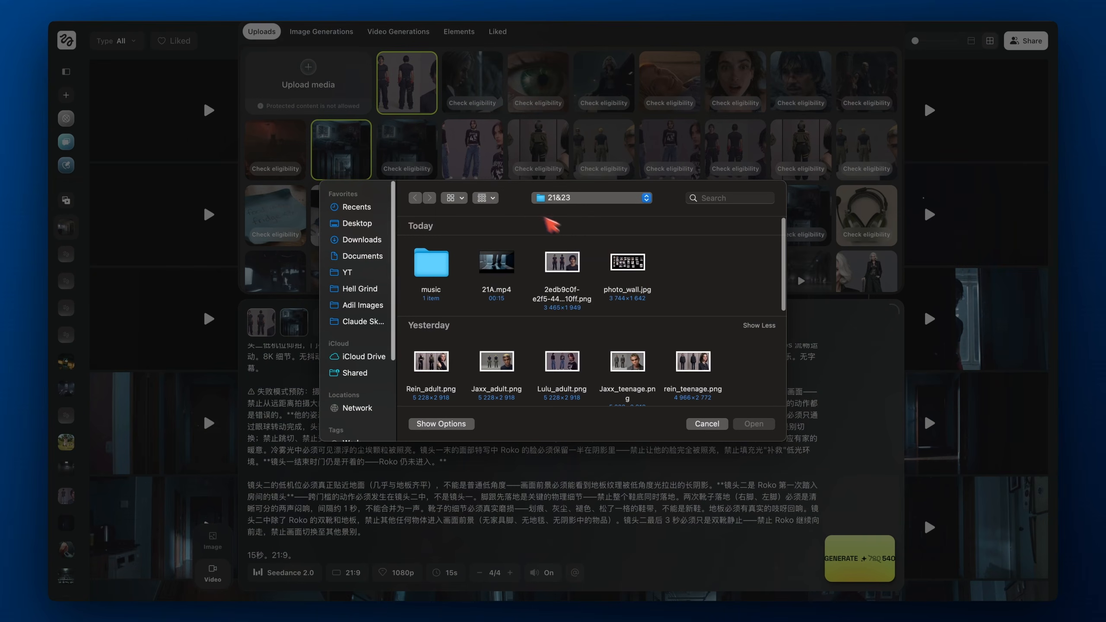
left_click(633, 266)
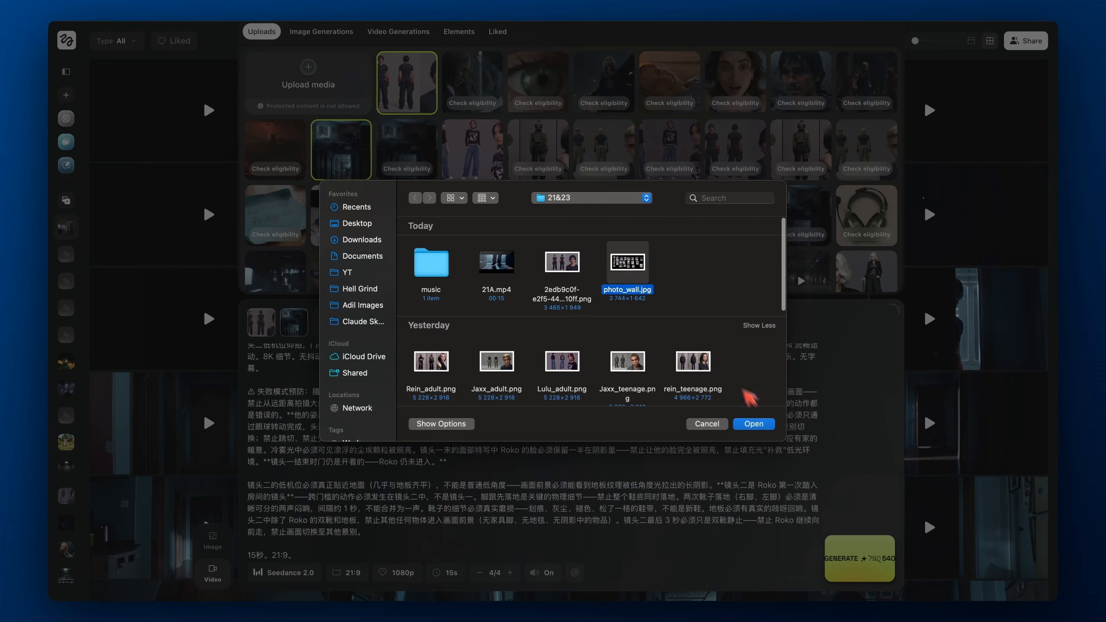
left_click(753, 424)
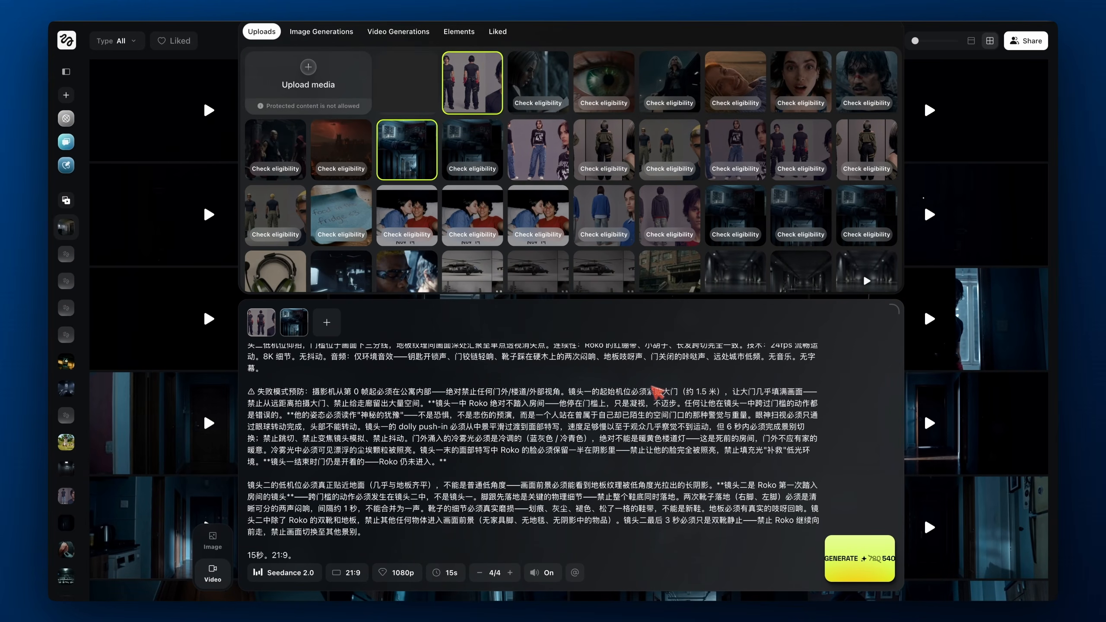
left_click(406, 83)
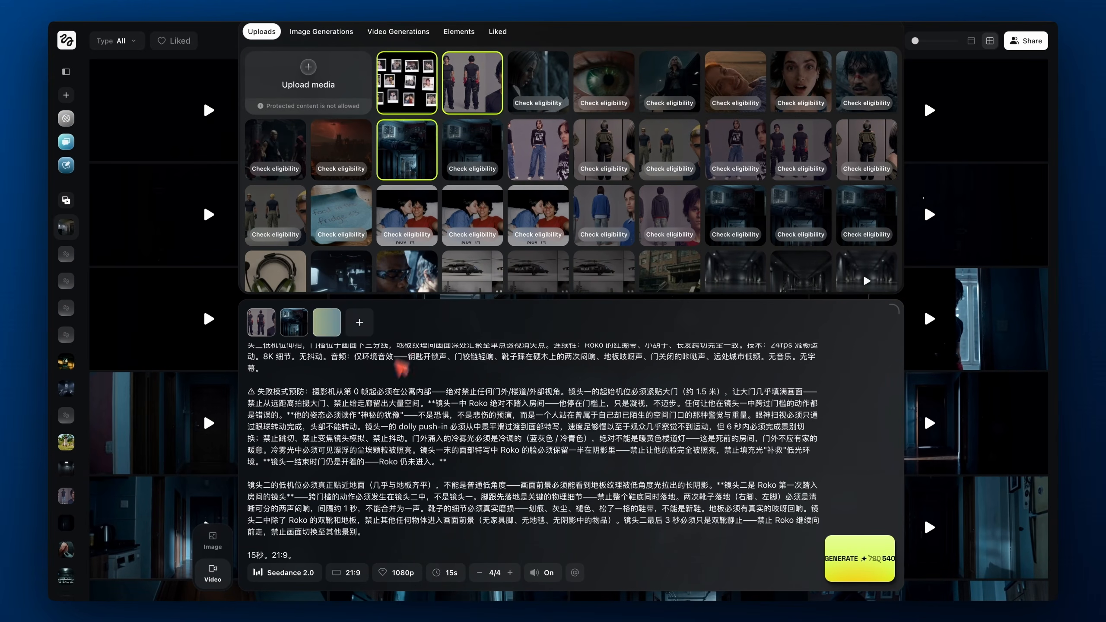
Replace the video prompt with the 21B text linked to its three images and generate four 15 s Seedance 2.0 videos, 21:9, 1080p
scroll(418, 440, "up", 10)
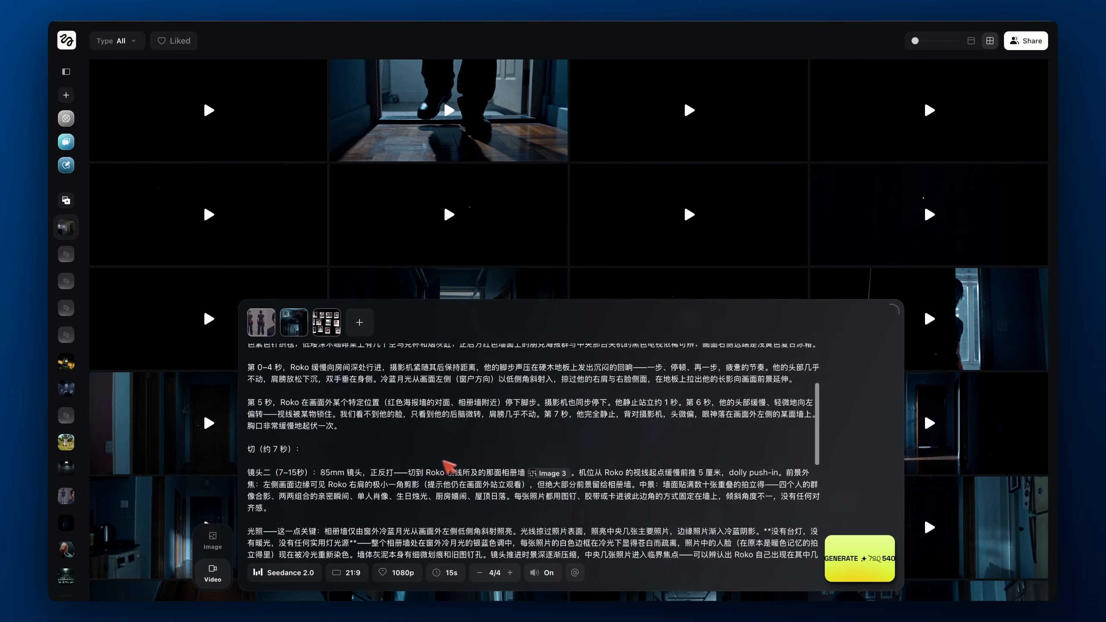
left_click(862, 562)
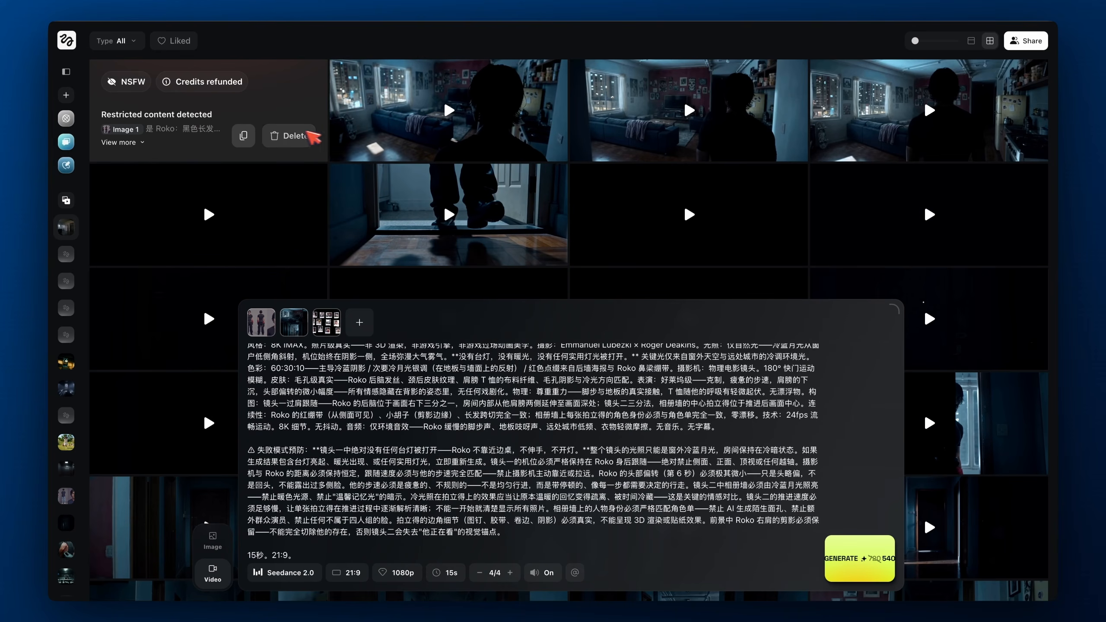
Browse the new 21B generations and open the fourth result in the first row for playback
scroll(545, 201, "down", 2)
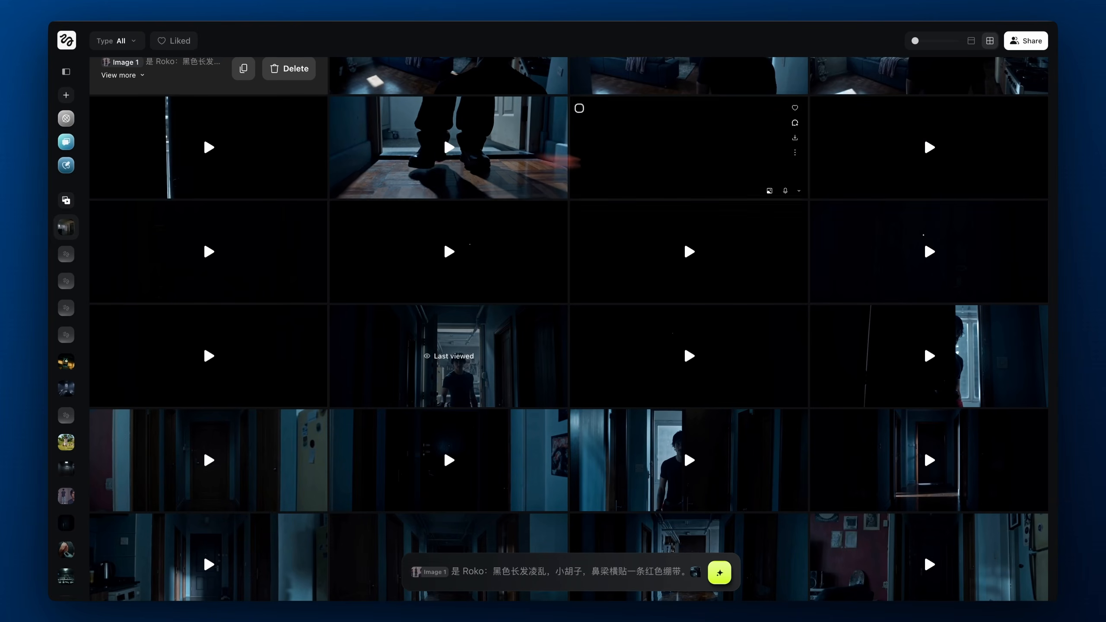
scroll(810, 166, "up", 2)
scroll(683, 205, "up", 1)
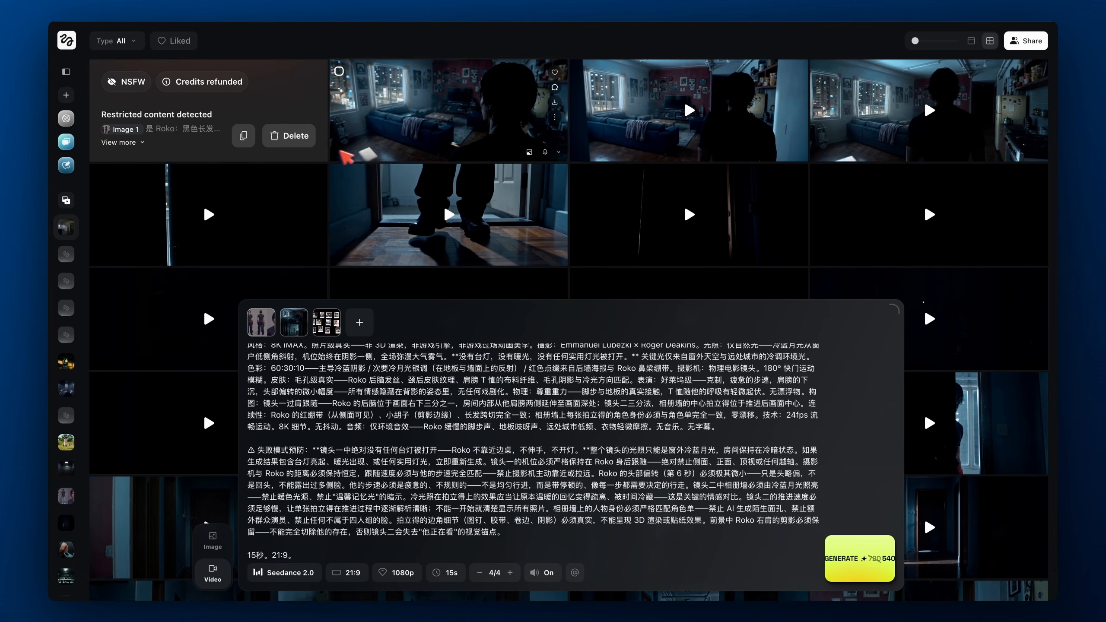
left_click(873, 113)
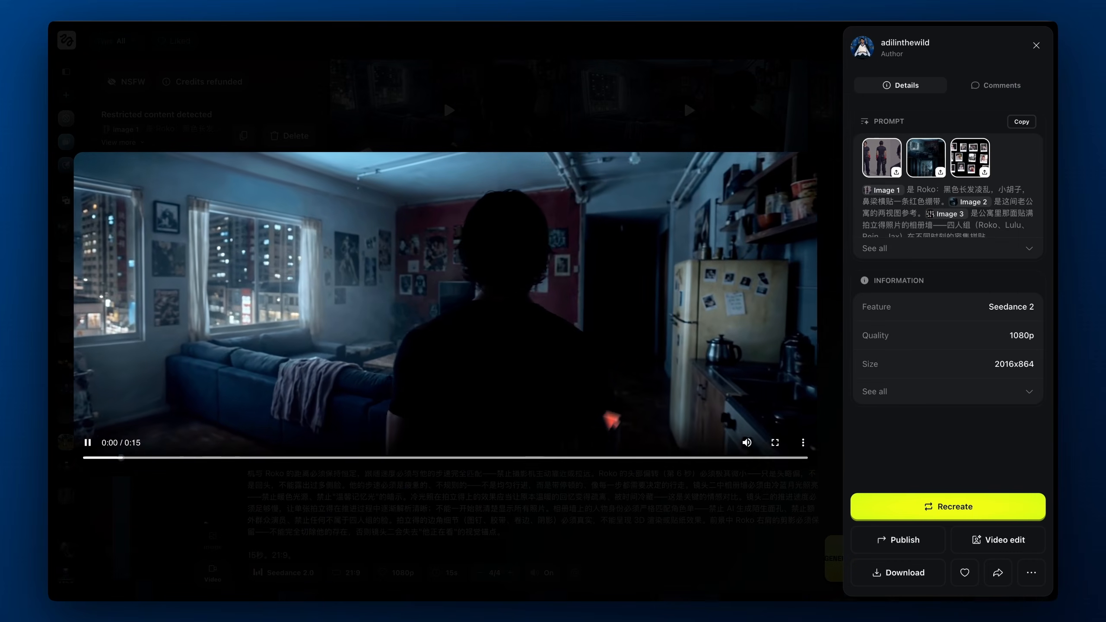
Scrub through the fourth 21B take from the tracking shot behind Roko to the photo wall insert
left_click_drag(308, 457, 137, 453)
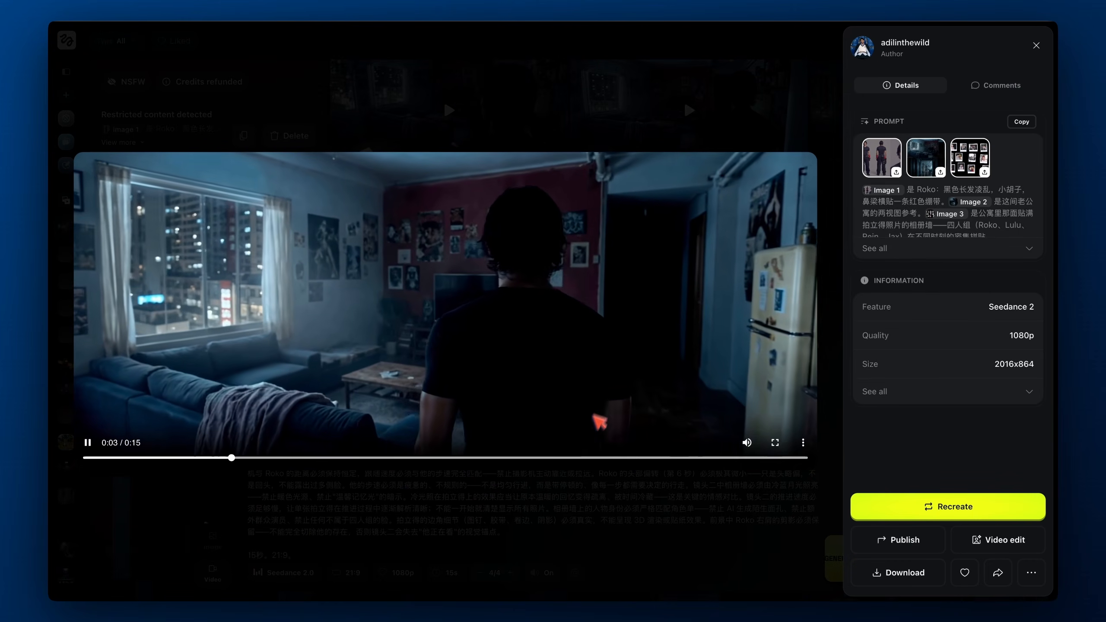
left_click_drag(575, 458, 462, 458)
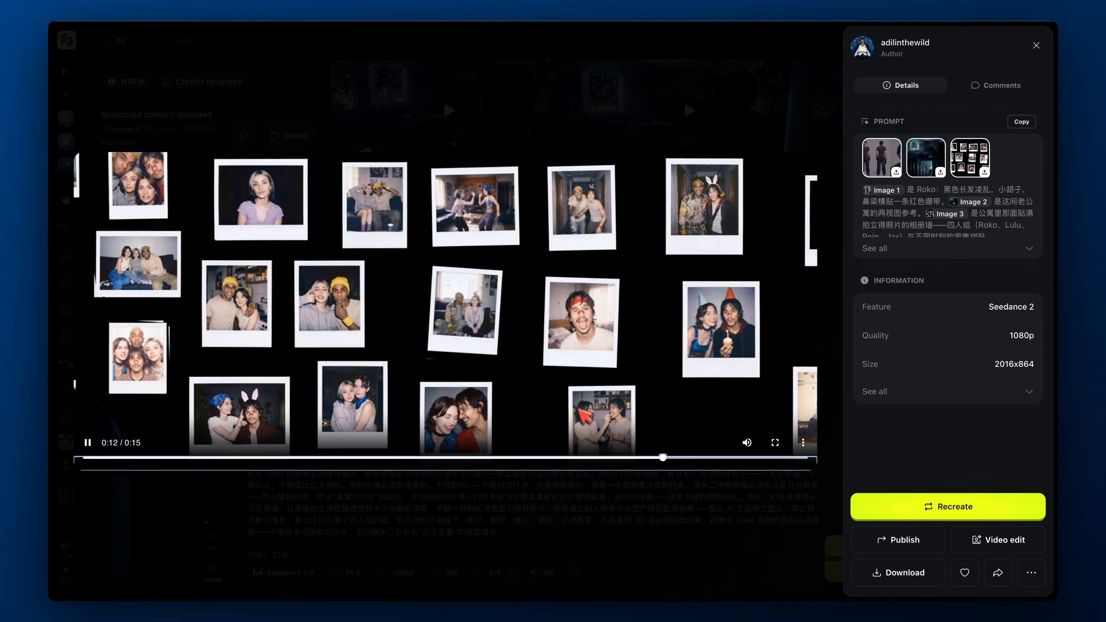
double_click(568, 393)
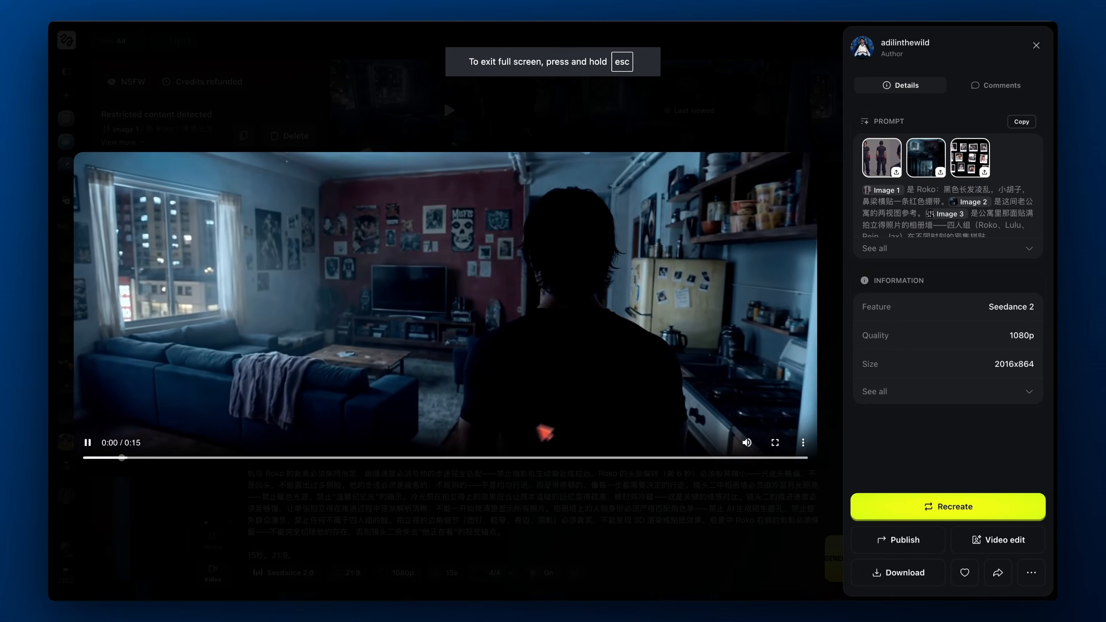
Review the third and second 21B takes from the apartment tracking shot to the photo wall, and mute the system audio
left_click(478, 458)
left_click_drag(479, 459, 565, 458)
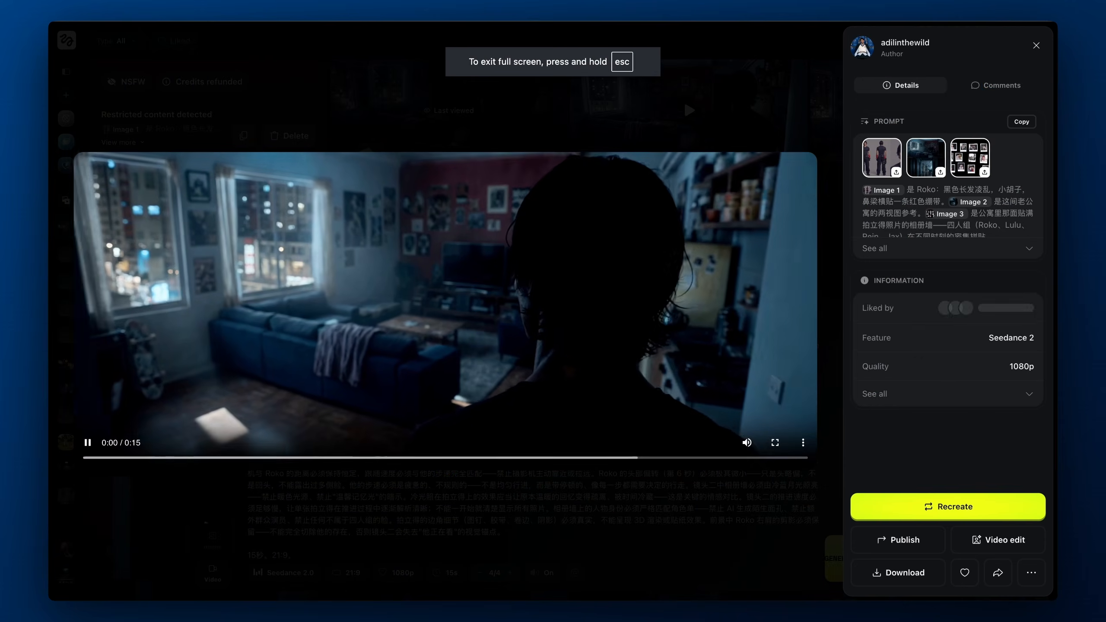
left_click(431, 458)
left_click_drag(431, 458, 533, 460)
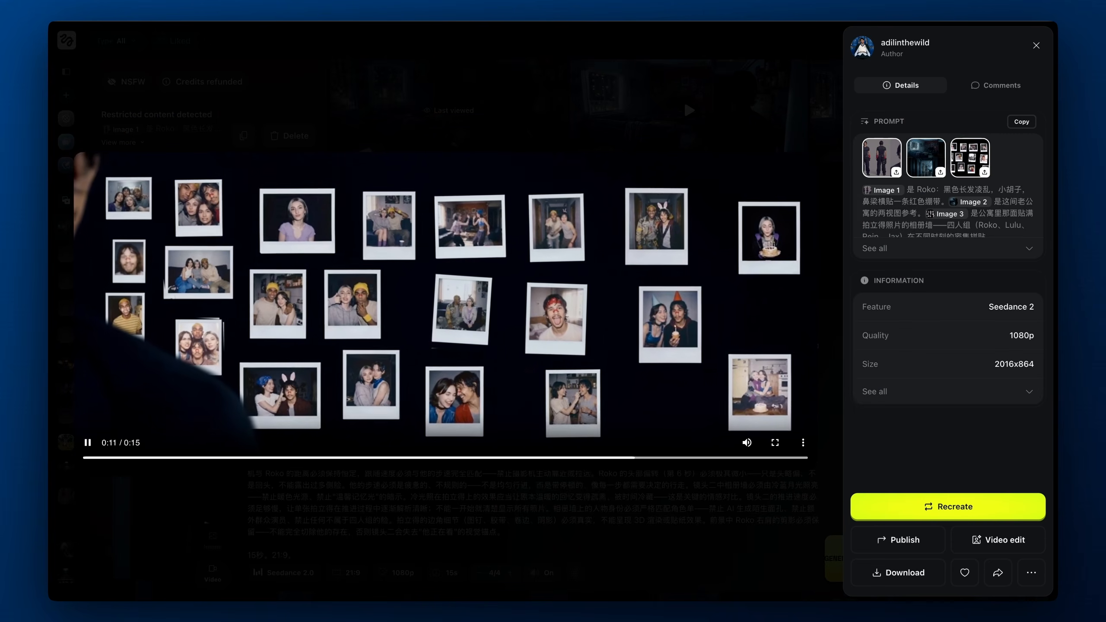
key("XF86AudioMute")
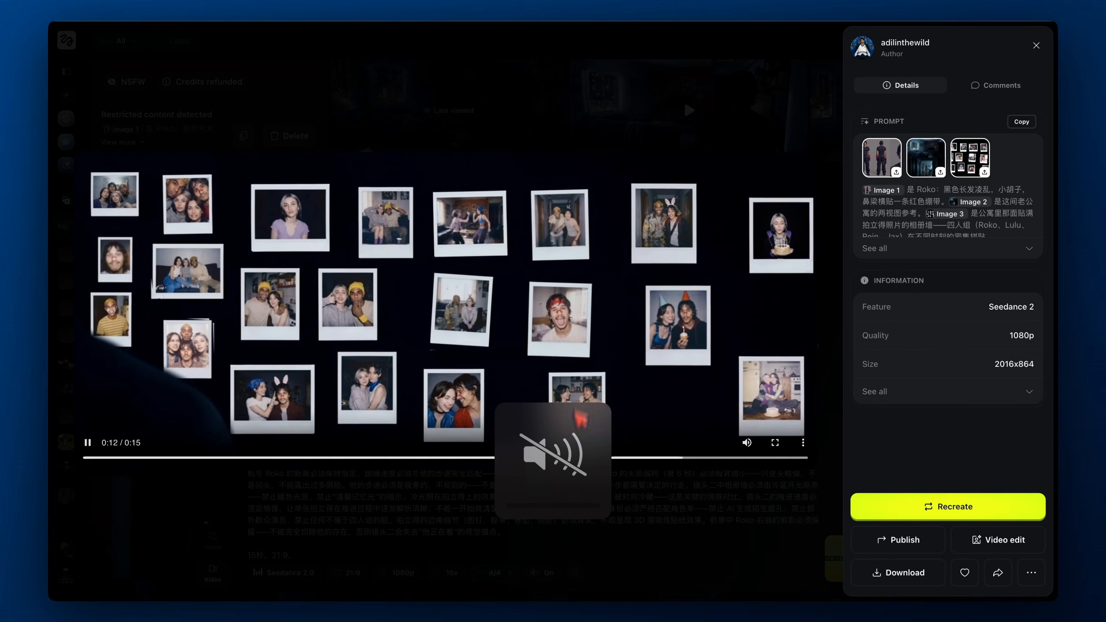
Return to the generations grid and reopen the fourth 21B take for playback
left_click(611, 522)
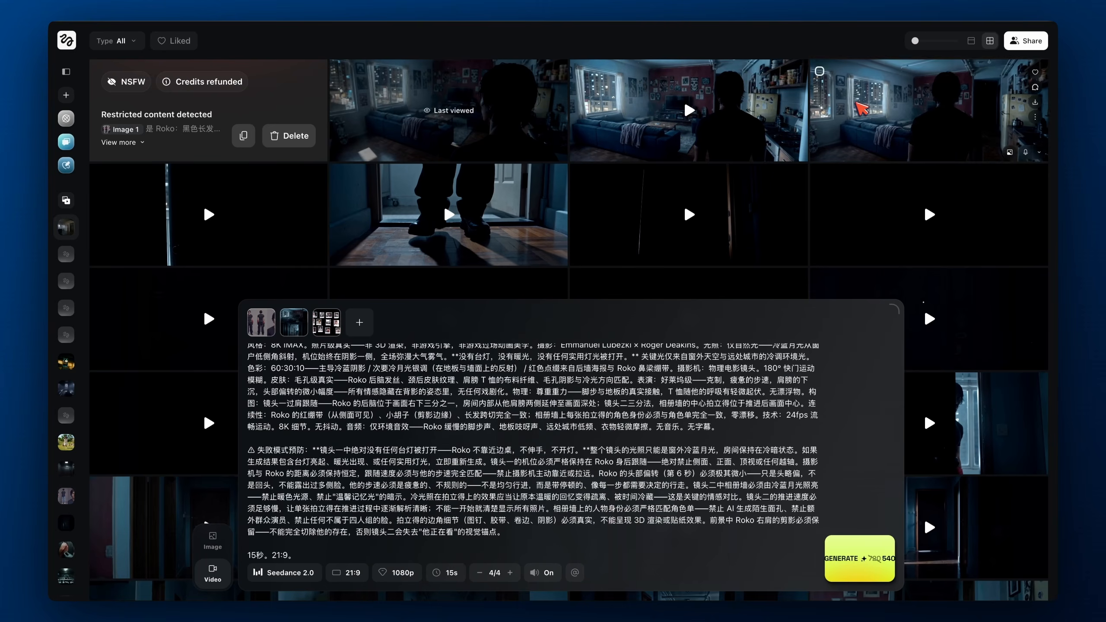
left_click(683, 109)
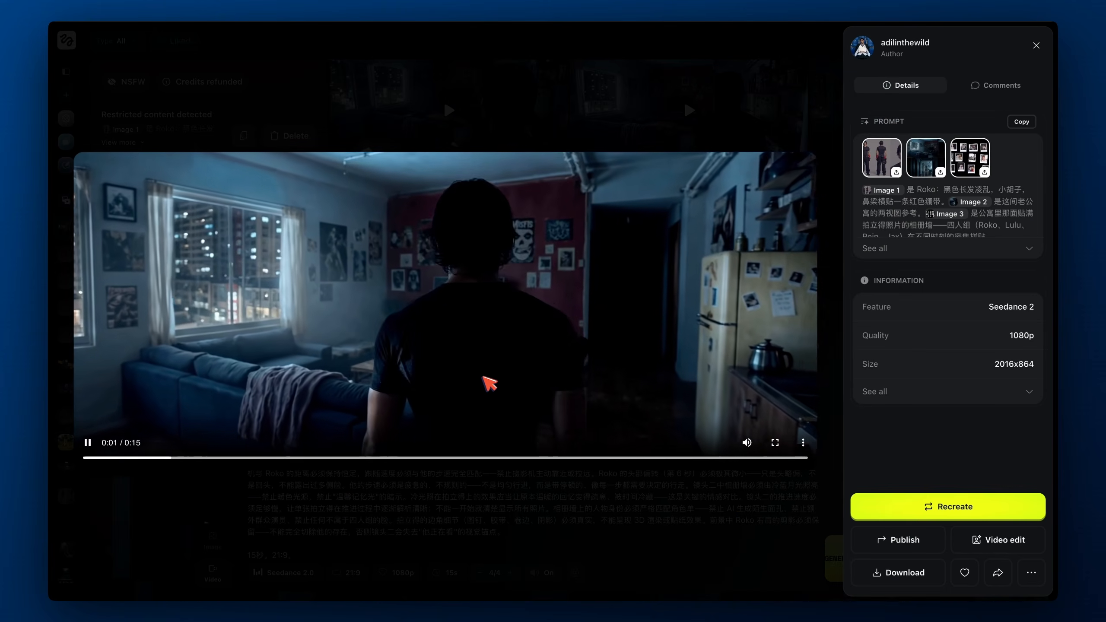
Review the generated apartment clip in the enlarged player, scrubbing between the photo wall at 0:11 and the walking shot at 0:01
left_click(488, 383)
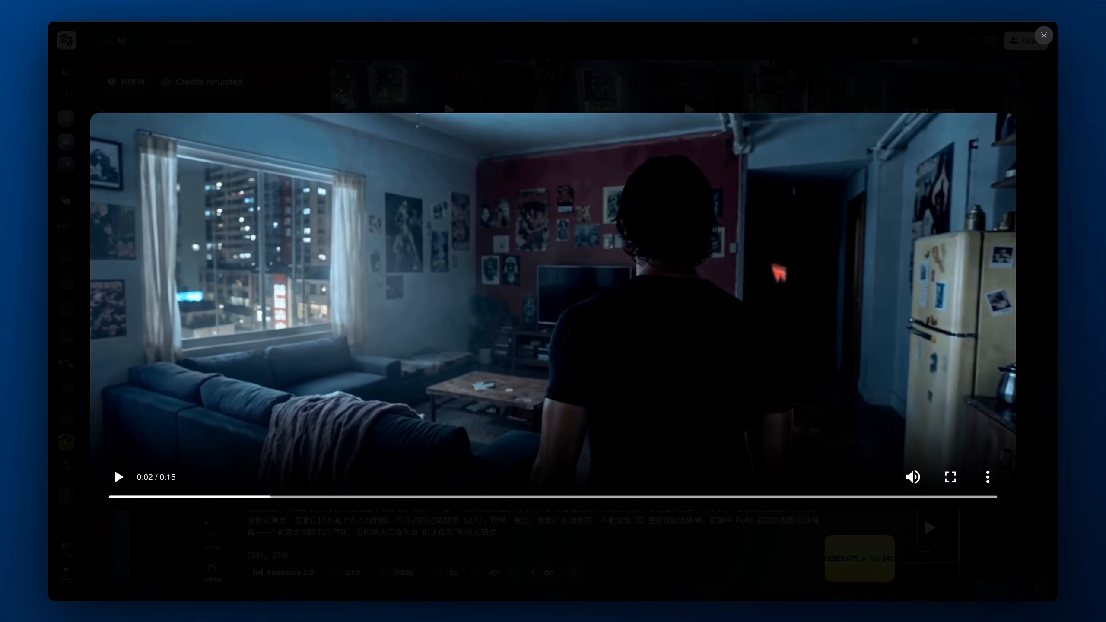
left_click_drag(486, 500, 804, 504)
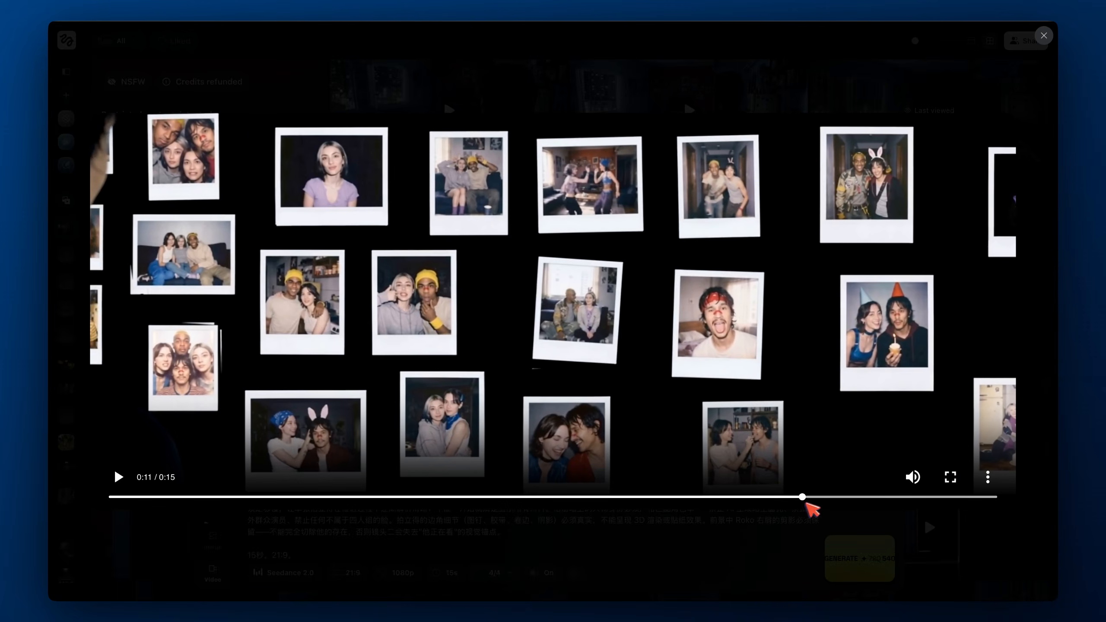
left_click(622, 497)
left_click_drag(622, 498, 217, 474)
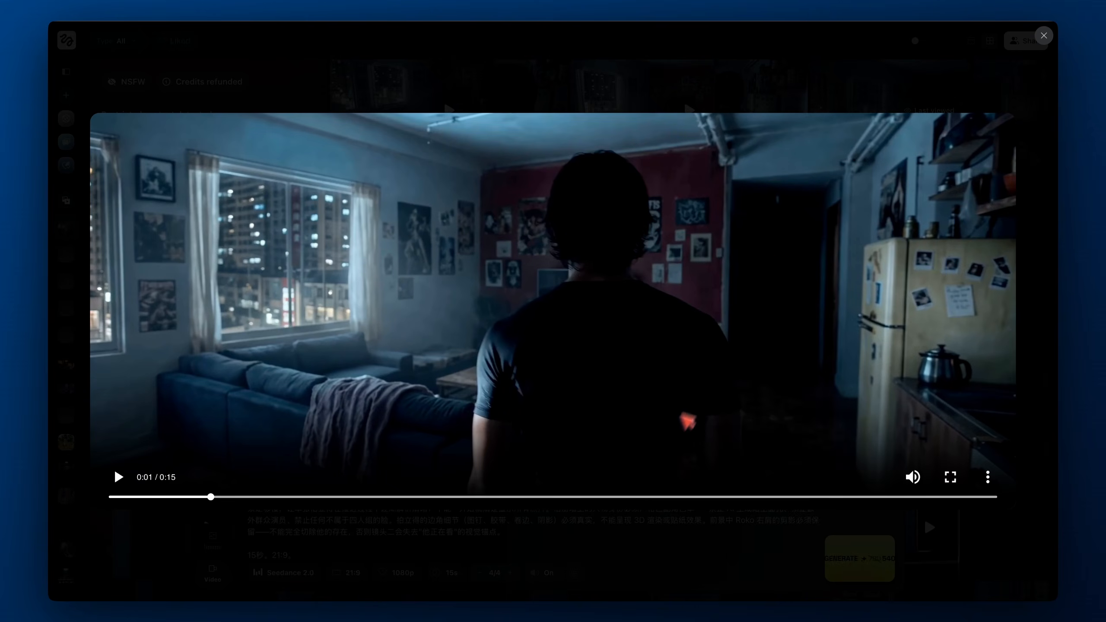
left_click(630, 538)
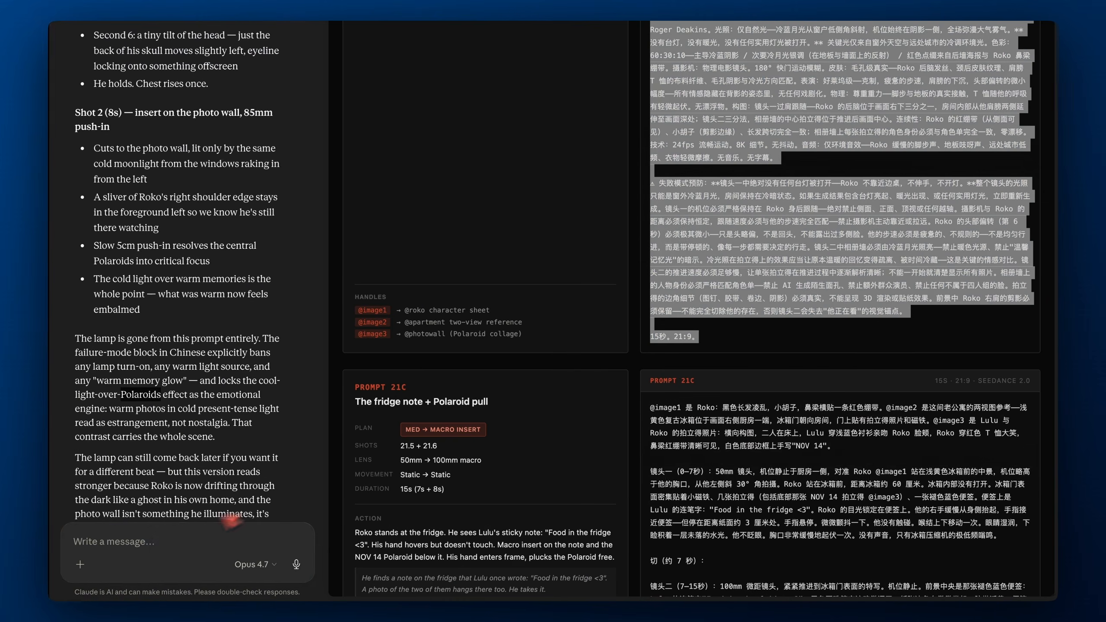
Switch to the Claude chat and begin a message reading "for prompt 21B, i want just 1 continuous shot"
left_click(171, 546)
scroll(356, 427, "down", 1)
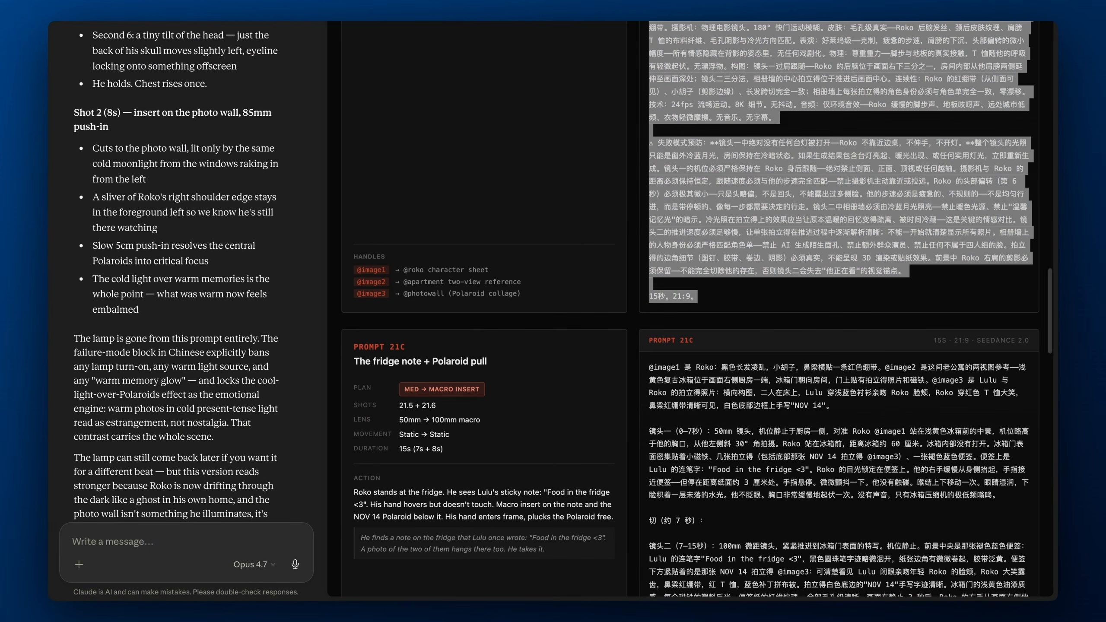
type("for prompt 21B, i want just 1 ocntinu")
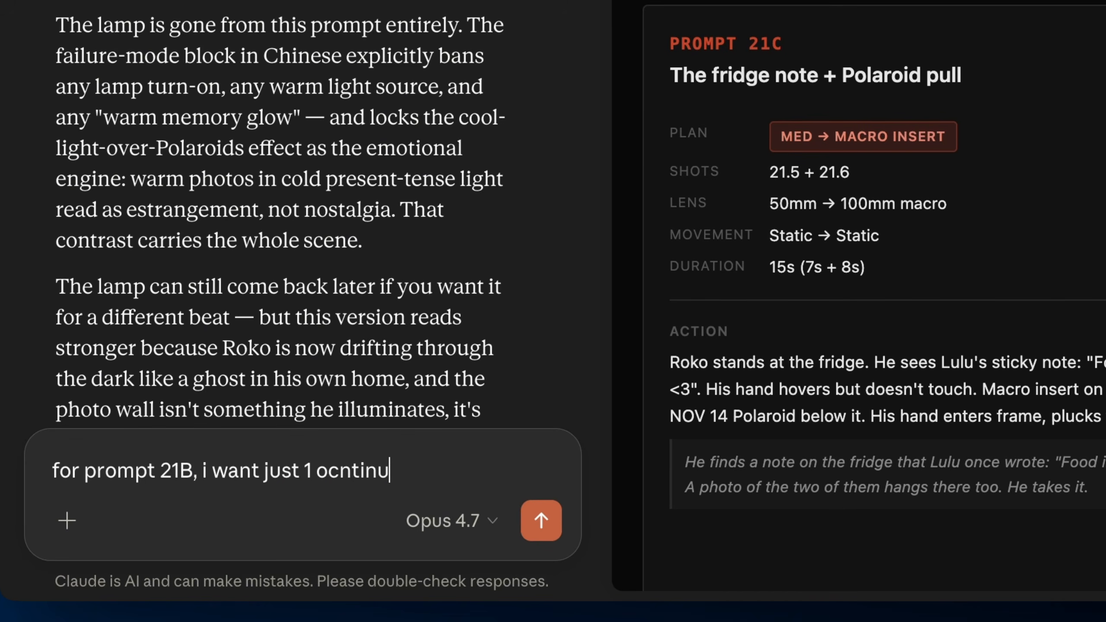
key("BackSpace")
key("BackSpace")
key("BackSpace")
key("BackSpace")
key("BackSpace")
key("BackSpace")
key("BackSpace")
type("c")
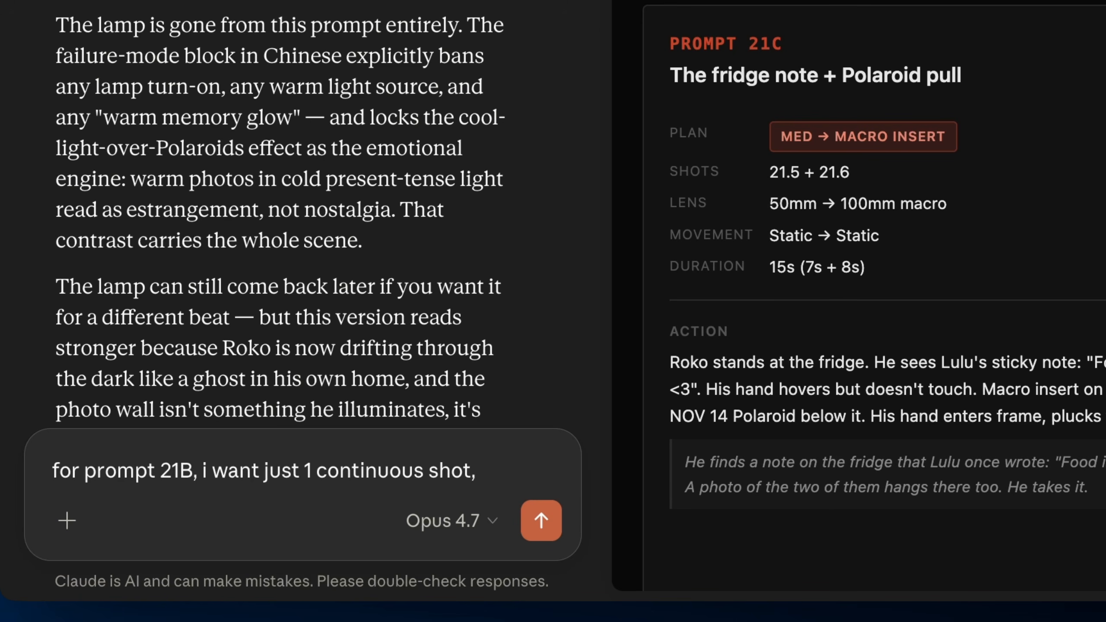
Add that the camera follows him from behind, and that in the current version he is not walking from the right place
type("fol")
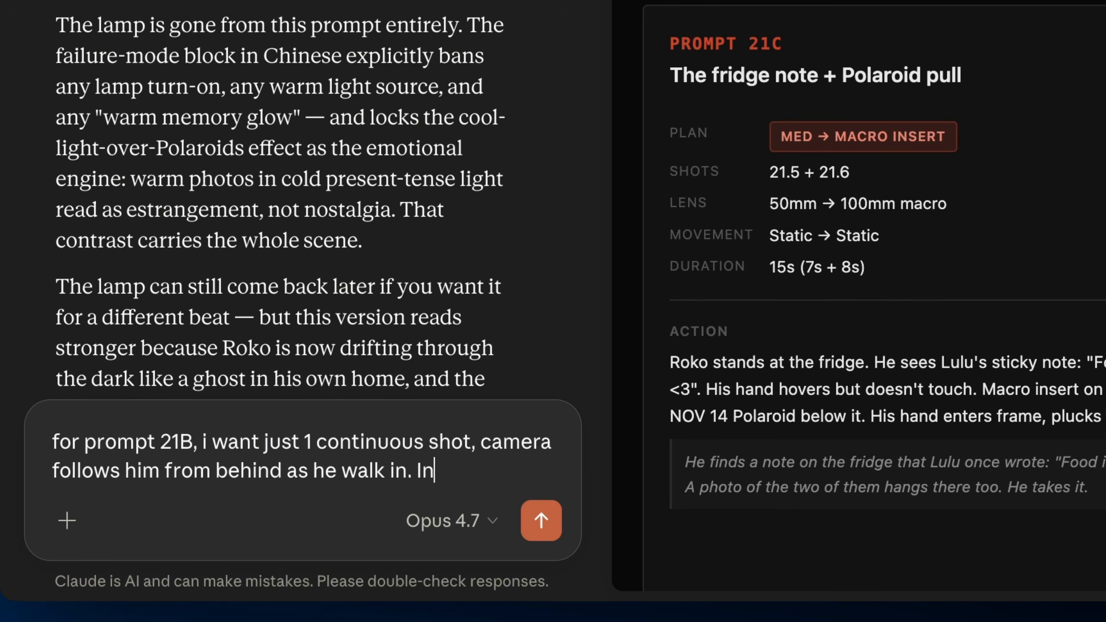
type("version, he is not walking from the right")
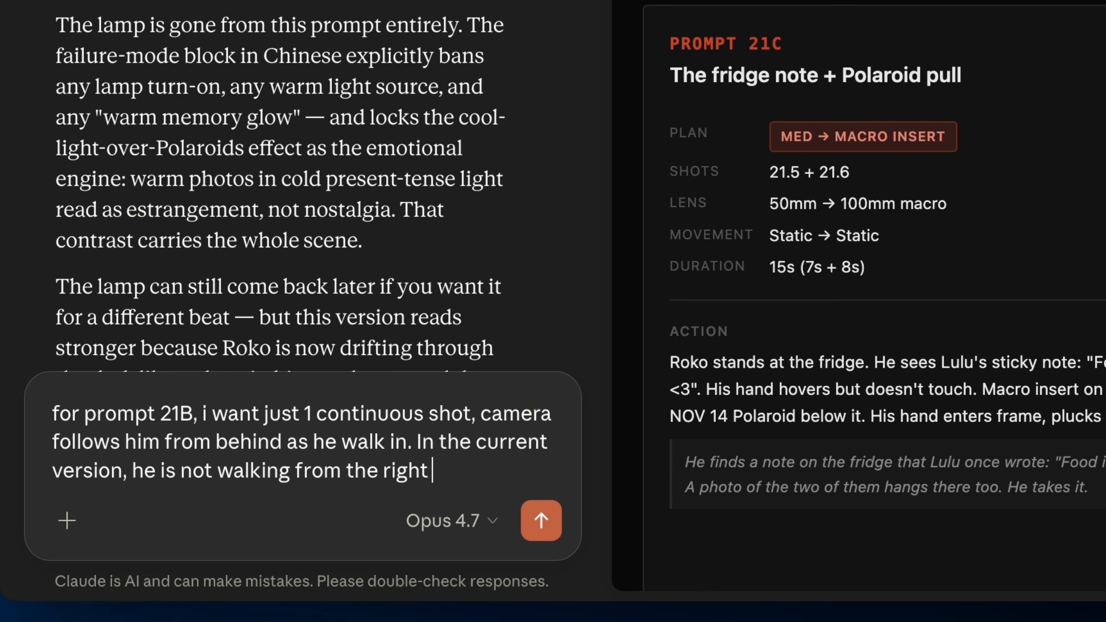
type("ce")
Attach old_apt.png from the 21&23 folder to the message and preview the image at full size
left_click(67, 520)
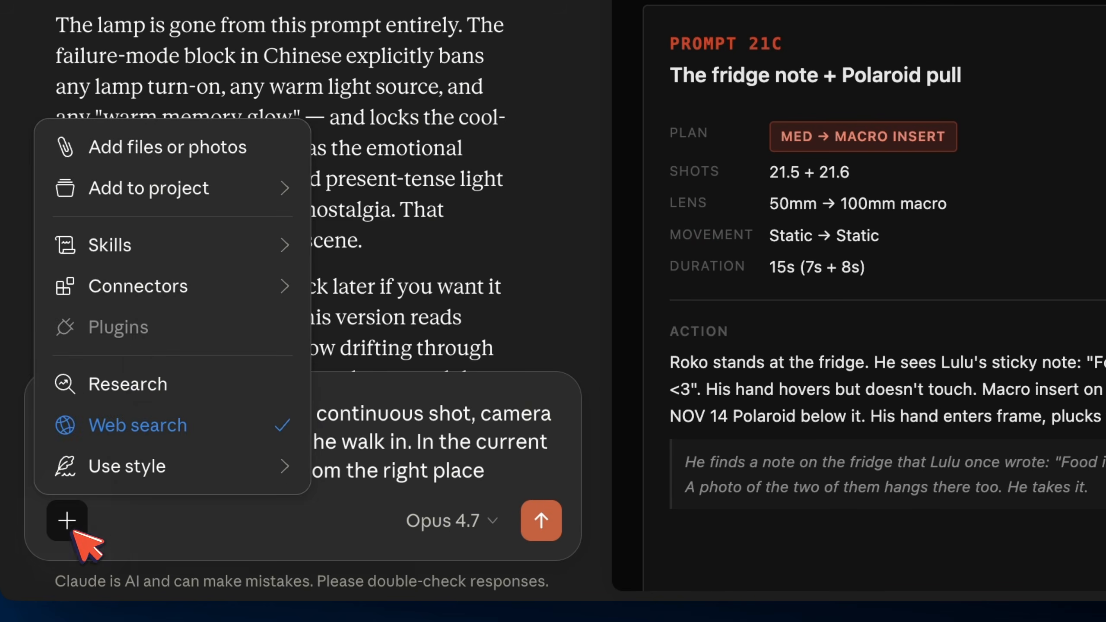
left_click(158, 153)
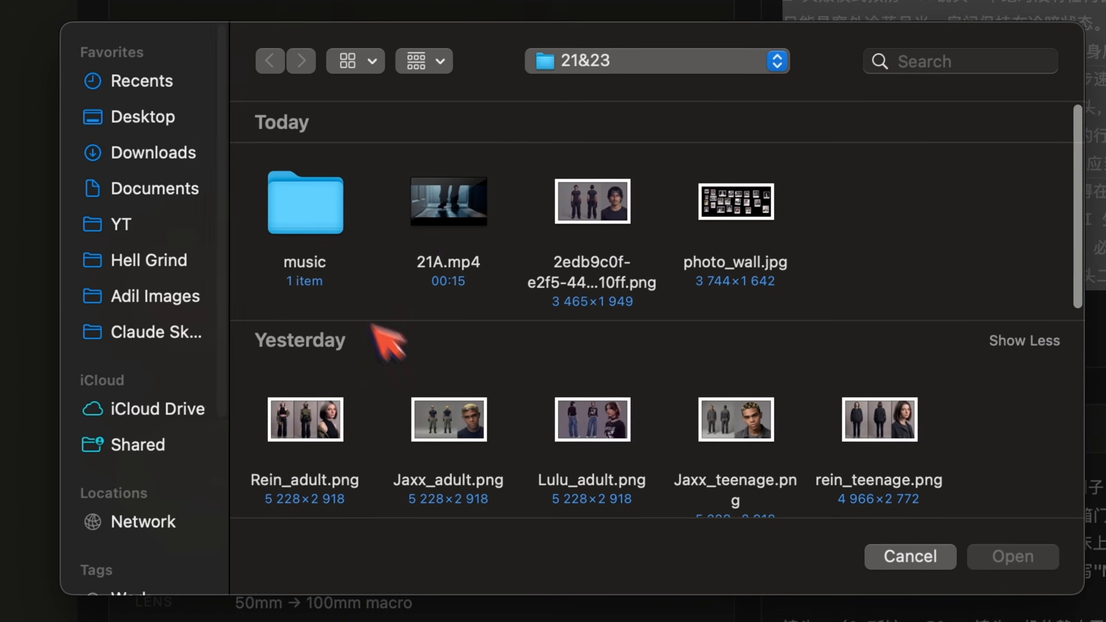
scroll(371, 309, "down", 2)
scroll(479, 412, "down", 3)
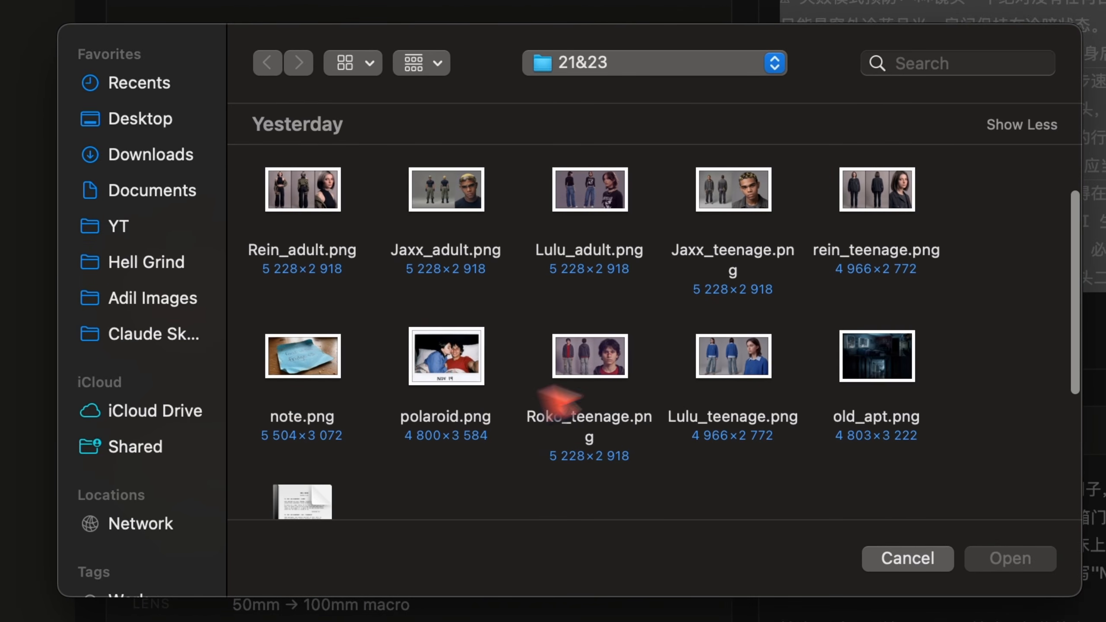
double_click(868, 363)
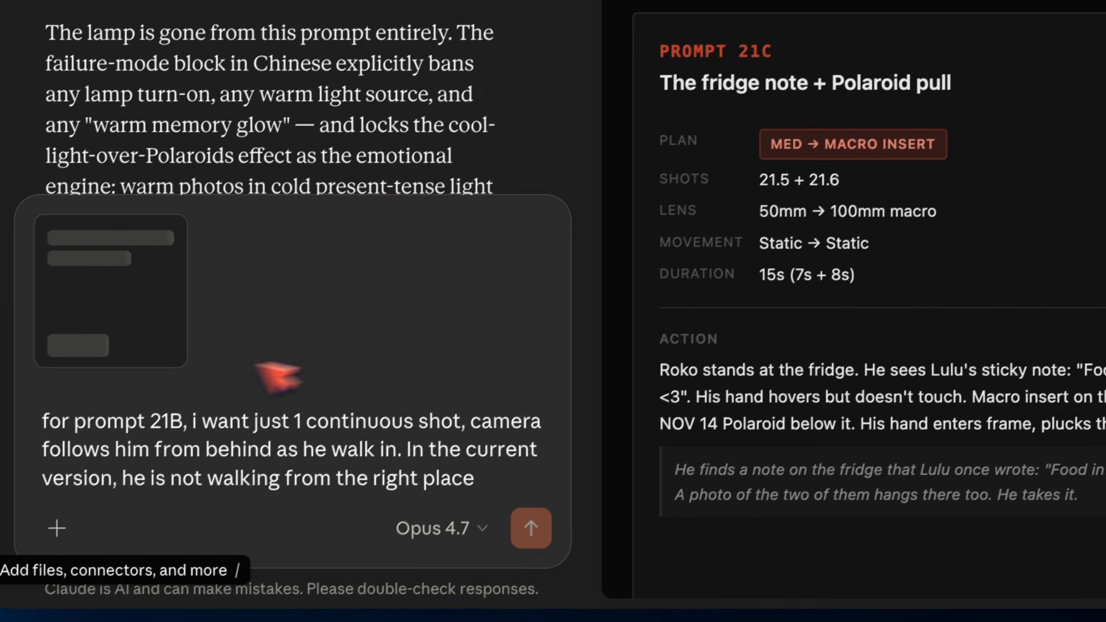
left_click(130, 312)
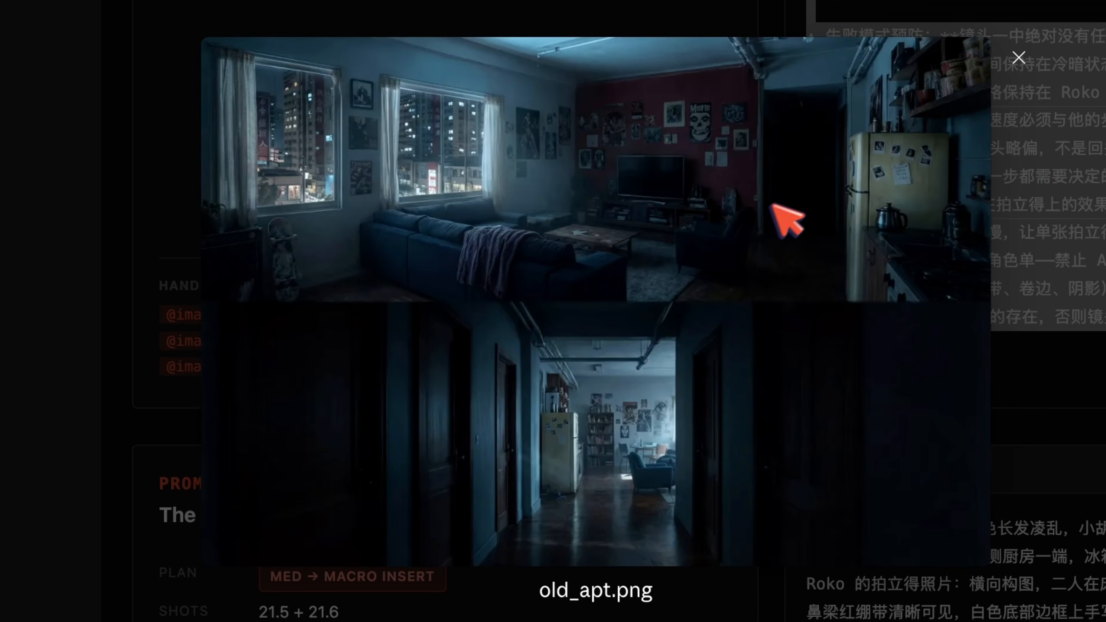
left_click(1019, 57)
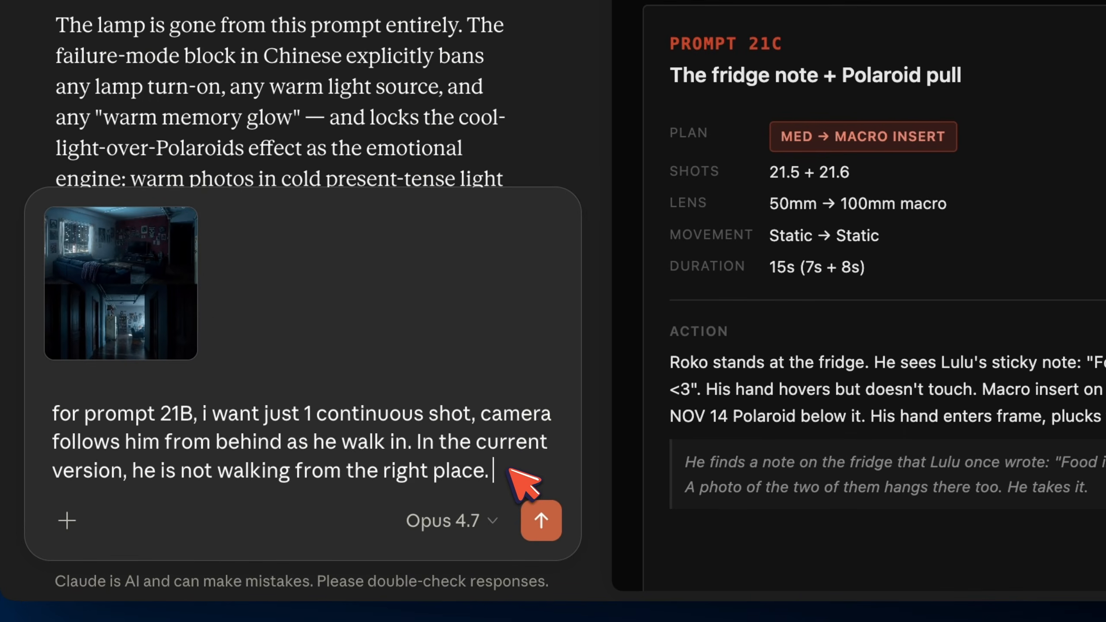
Add the sentence "The hallway is in the top right corner of the top panel." to the message
key("BackSpace")
key("BackSpace")
key("BackSpace")
key("BackSpace")
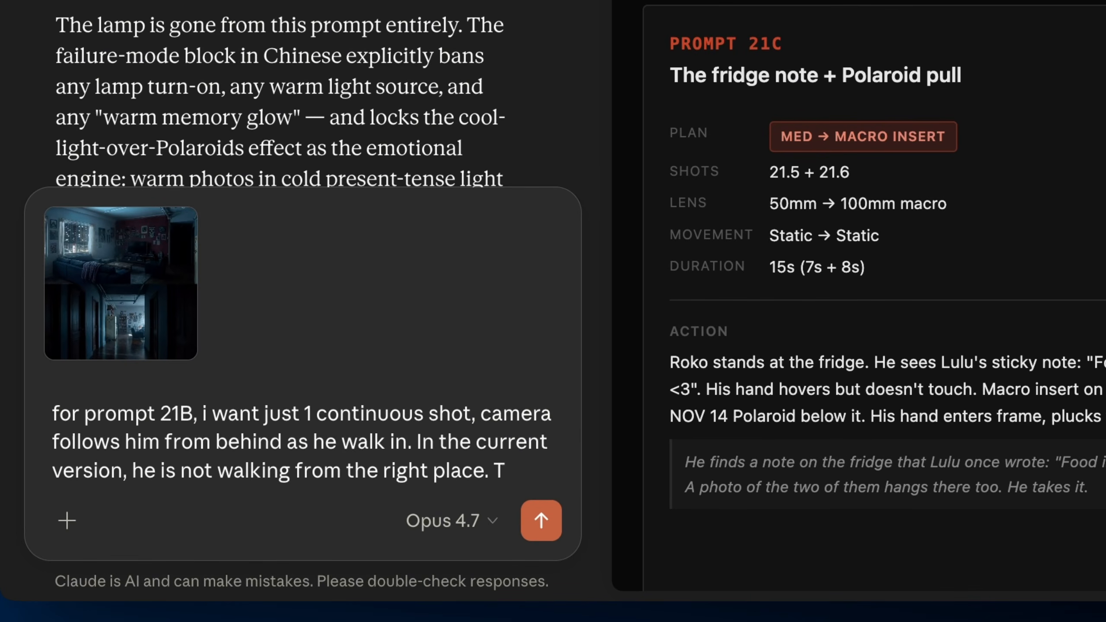
type("he wholeway he")
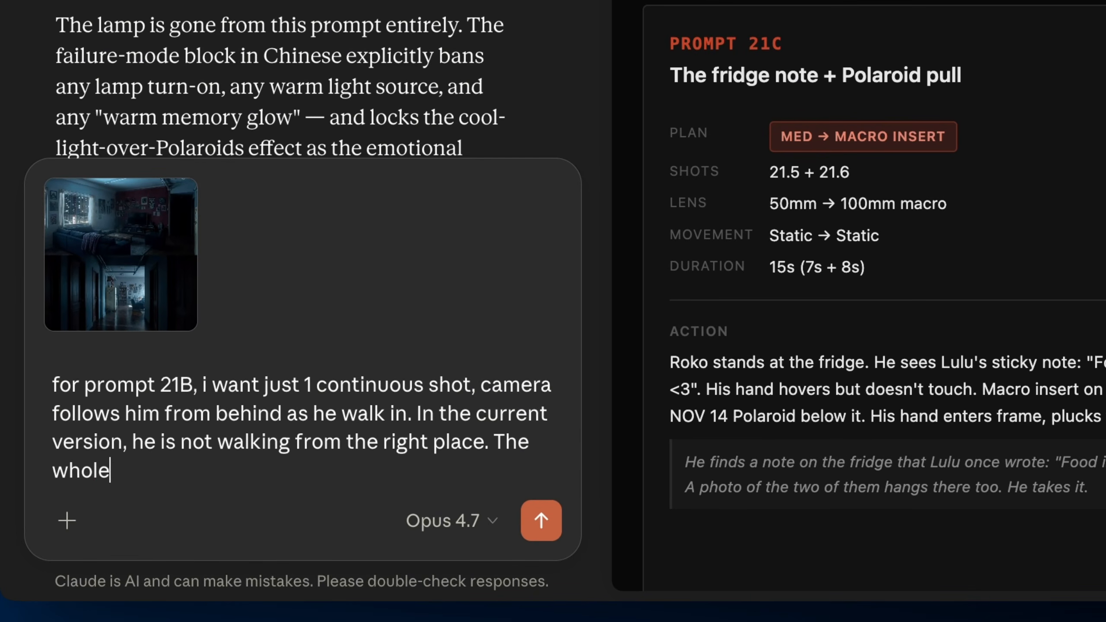
key("BackSpace")
key("BackSpace")
key("BackSpace")
key("BackSpace")
key("BackSpace")
key("BackSpace")
key("BackSpace")
key("BackSpace")
key("BackSpace")
key("BackSpace")
key("BackSpace")
type("hole")
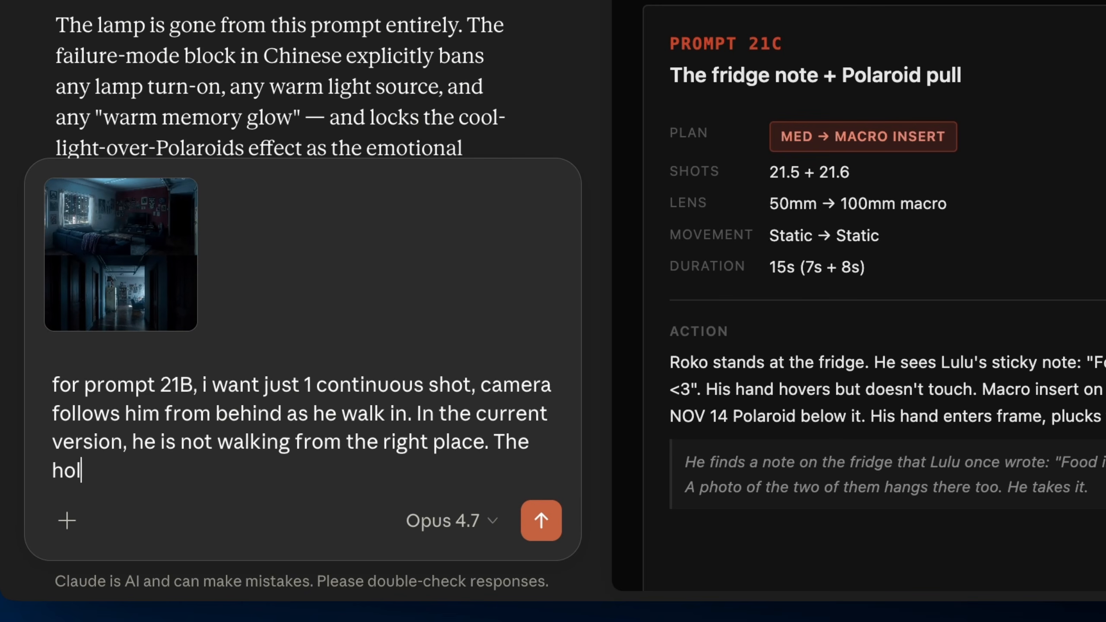
key("BackSpace")
key("BackSpace")
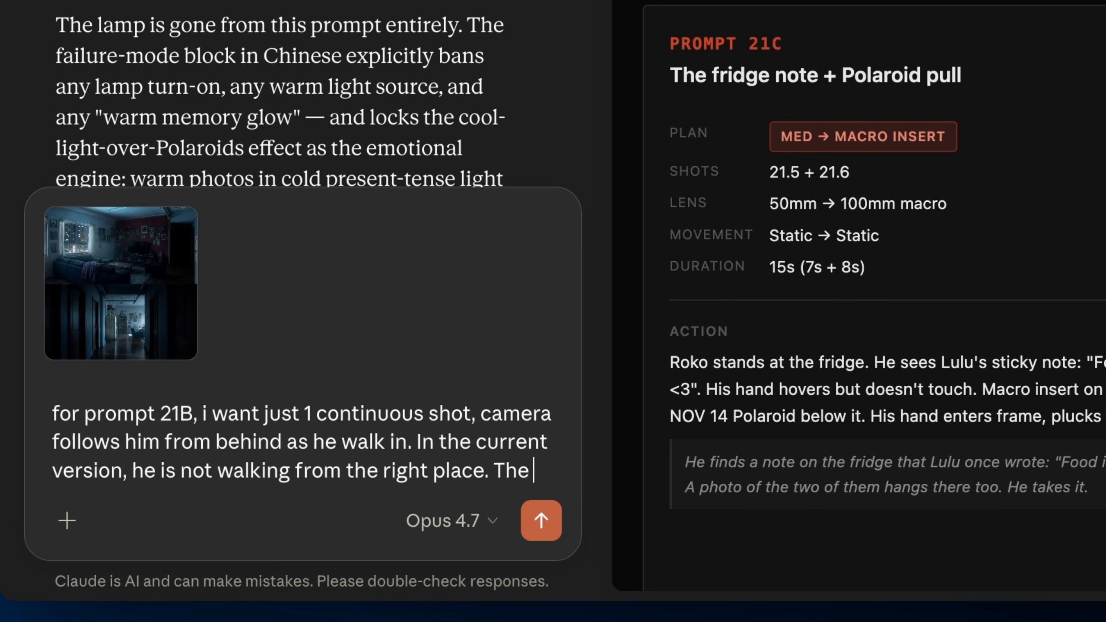
type("hall")
key("BackSpace")
key("BackSpace")
key("BackSpace")
key("BackSpace")
type("hal")
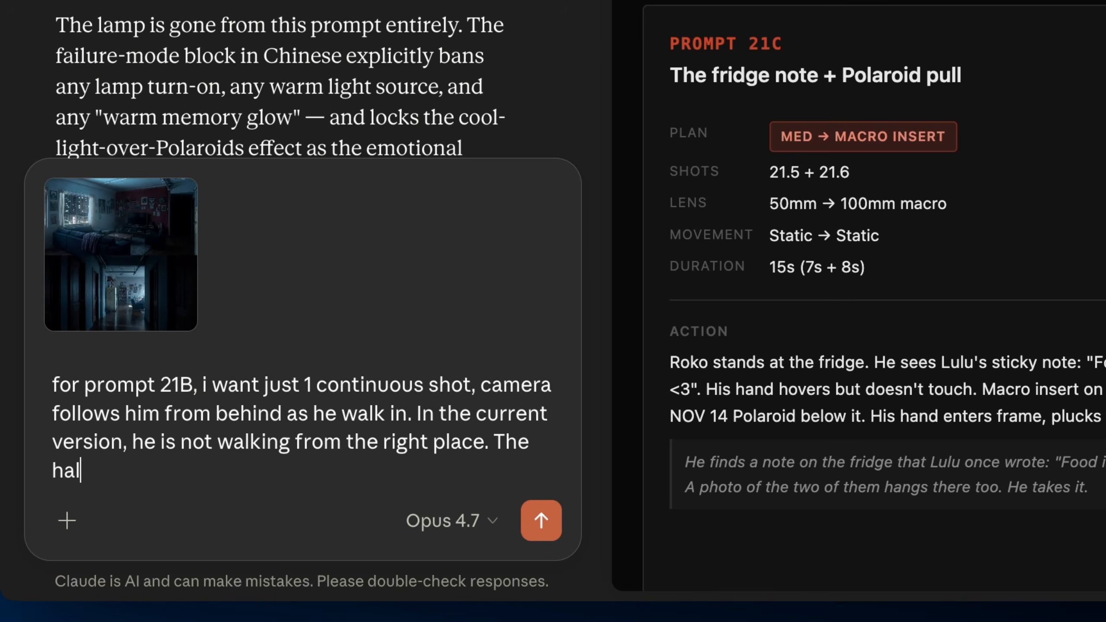
type("lway is in the top right")
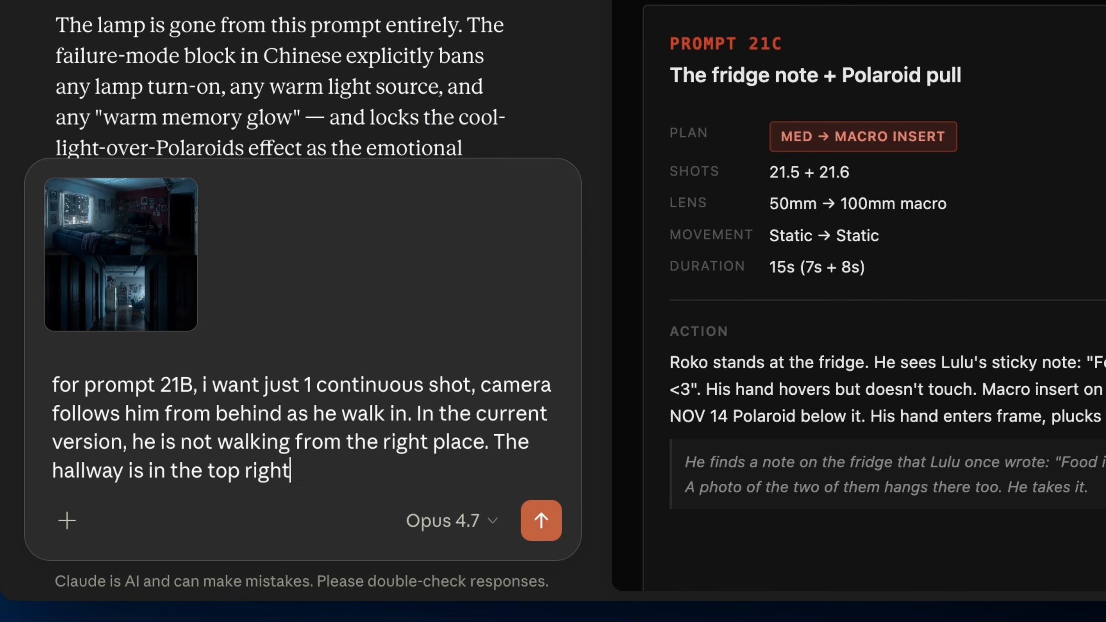
type(" corn")
type("er of the")
type(" top")
key("BackSpace")
type("op n")
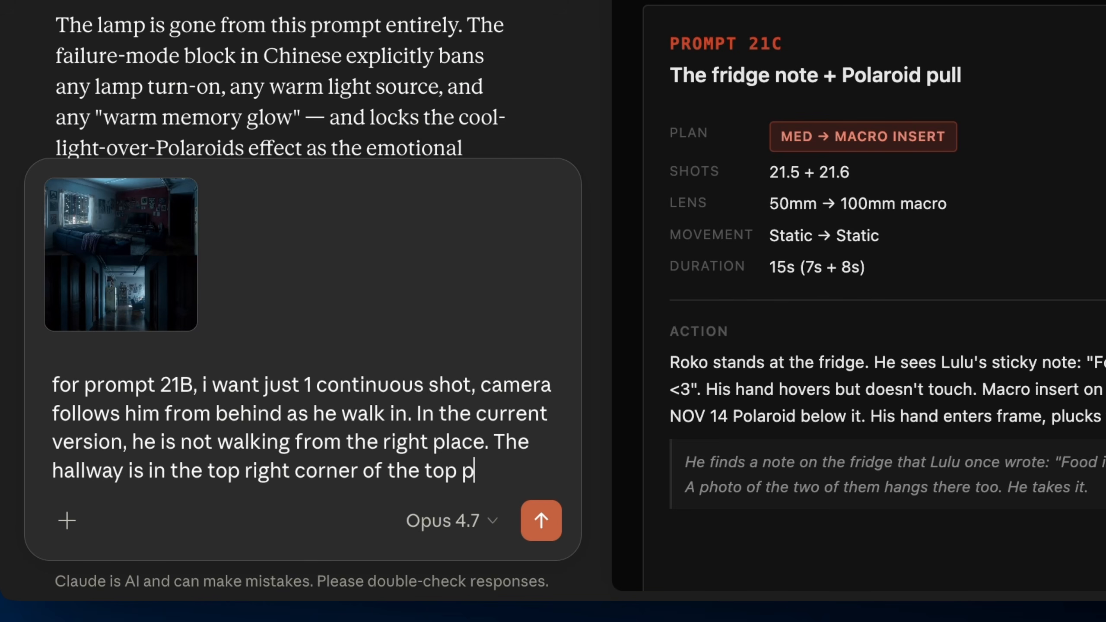
type("anel. Desc")
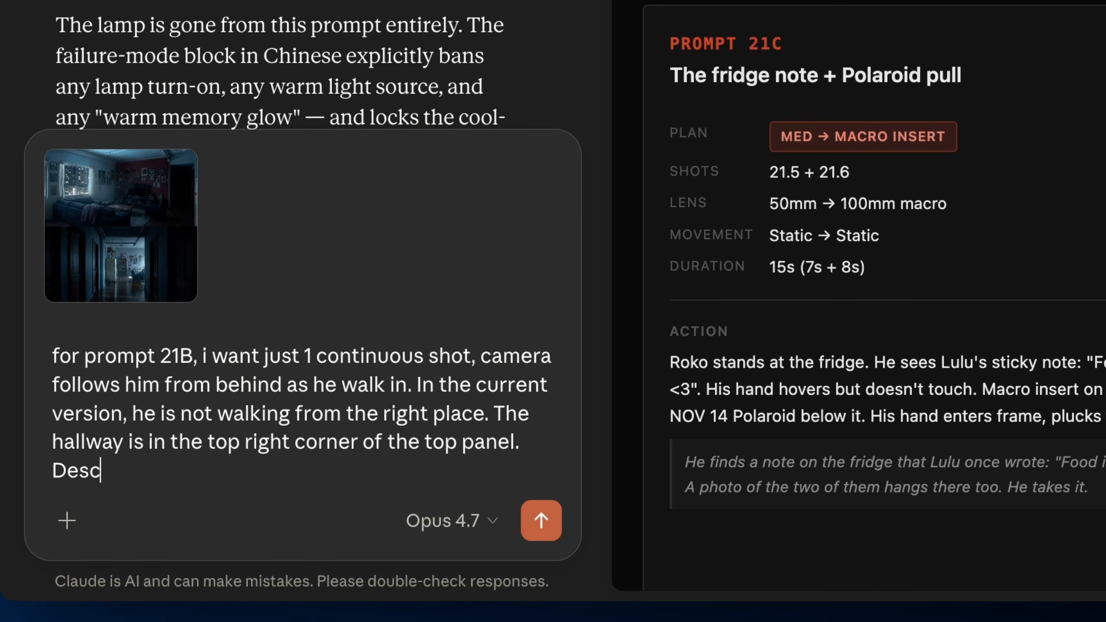
Ask for the hallway to be described in detail in the prompt, with him walking into the room from that place
type("ribe it in de")
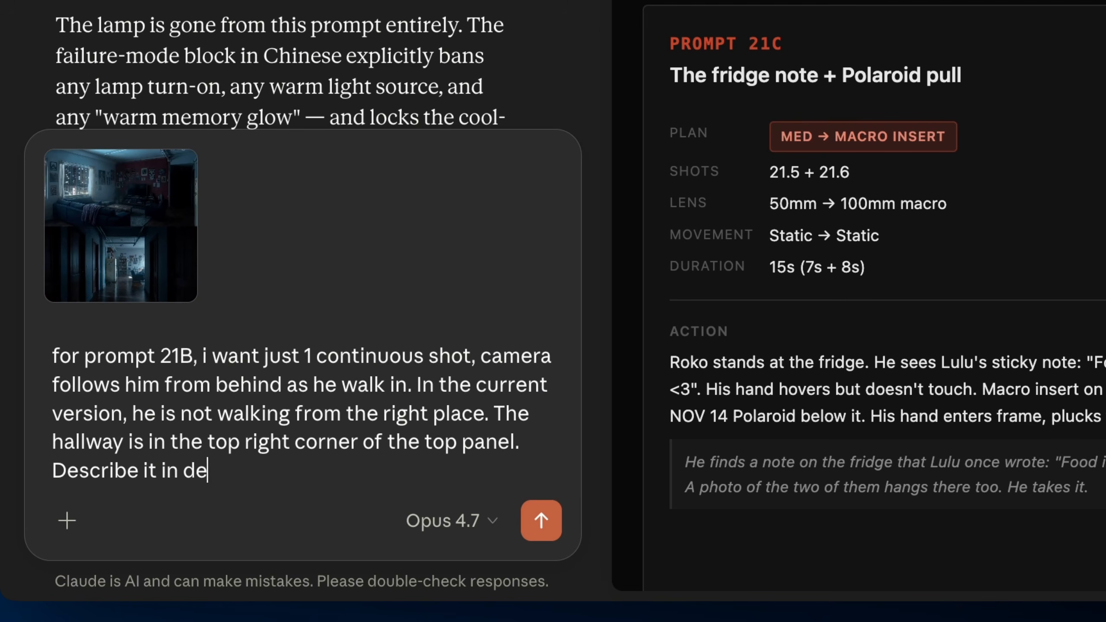
type("tail in the")
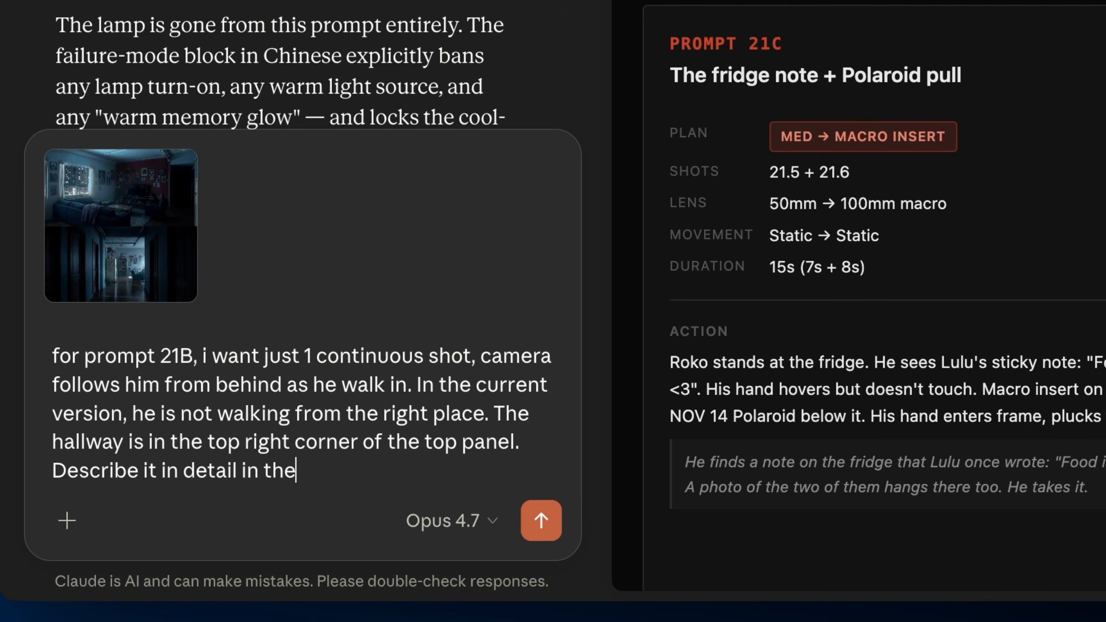
type(" prompt, he nee")
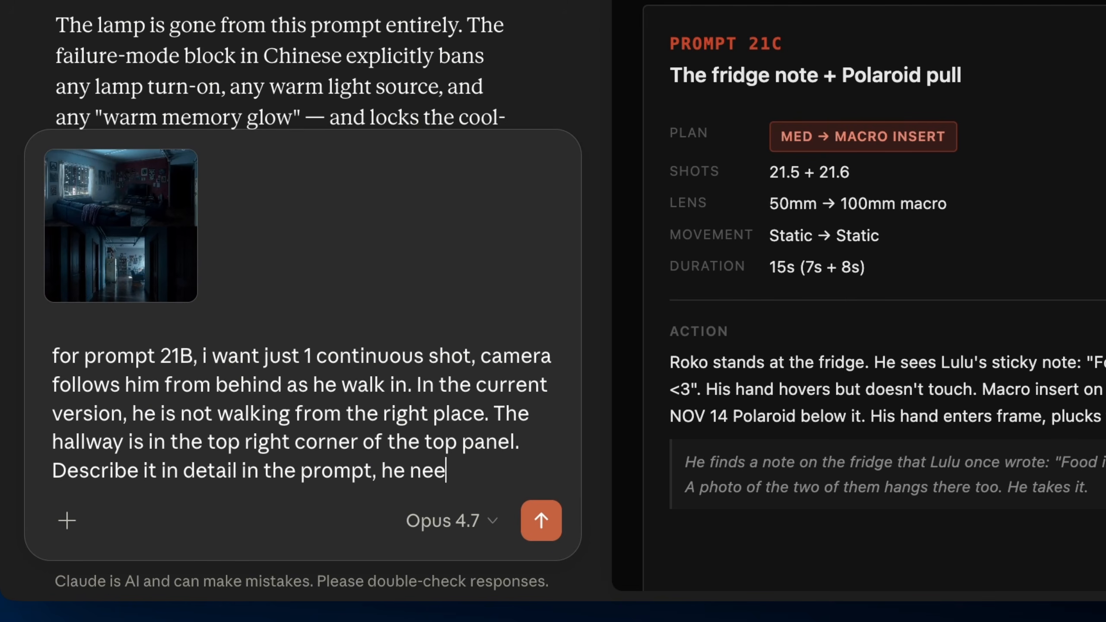
type("ds to be wa")
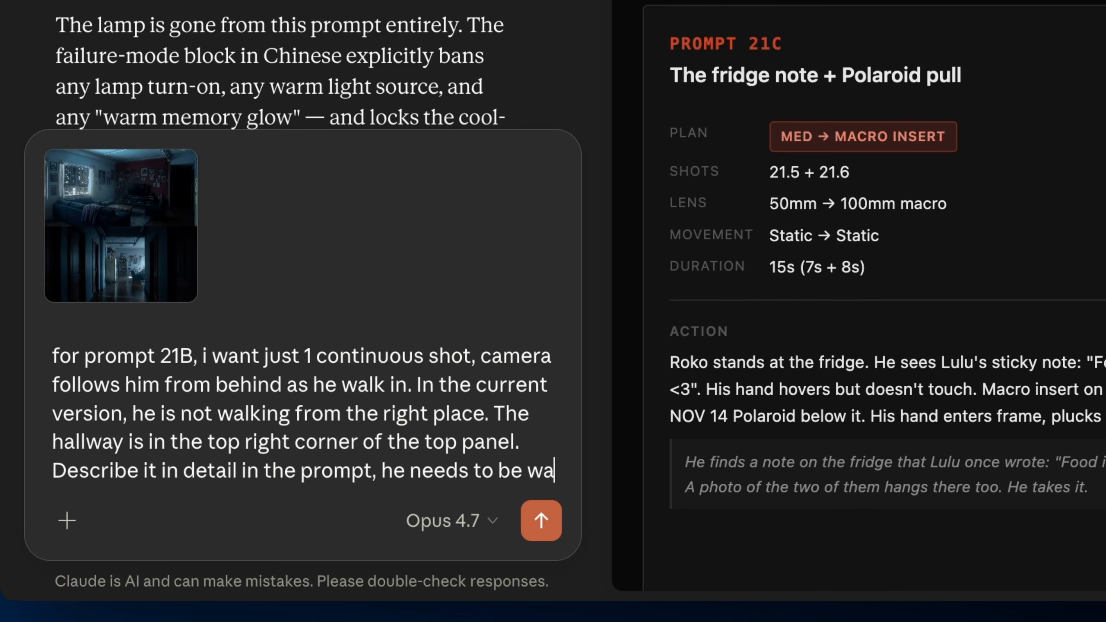
type("lking into the room ")
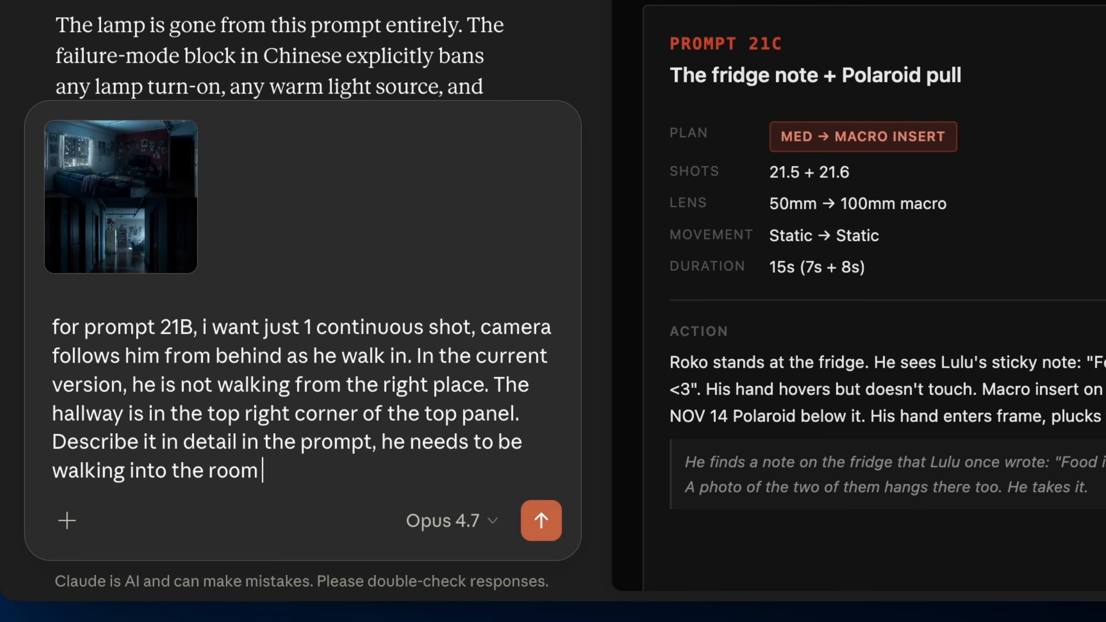
type("from that placem")
key("BackSpace")
Finish the message with "the camera follows him from behind, very dark" and send it
type(", the camera")
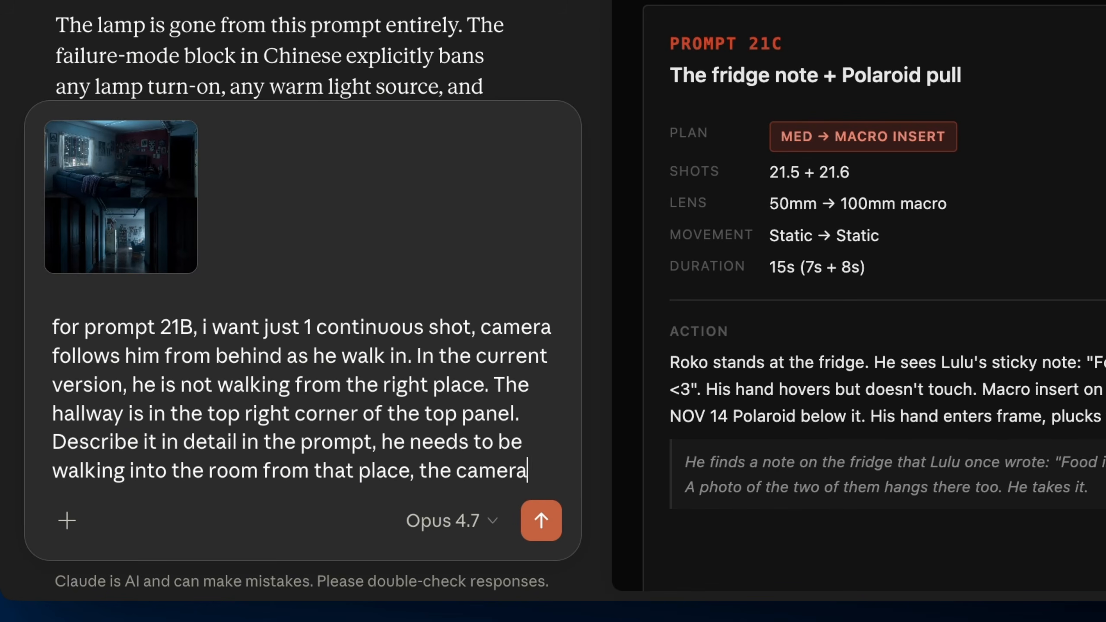
type(" follows him from behi")
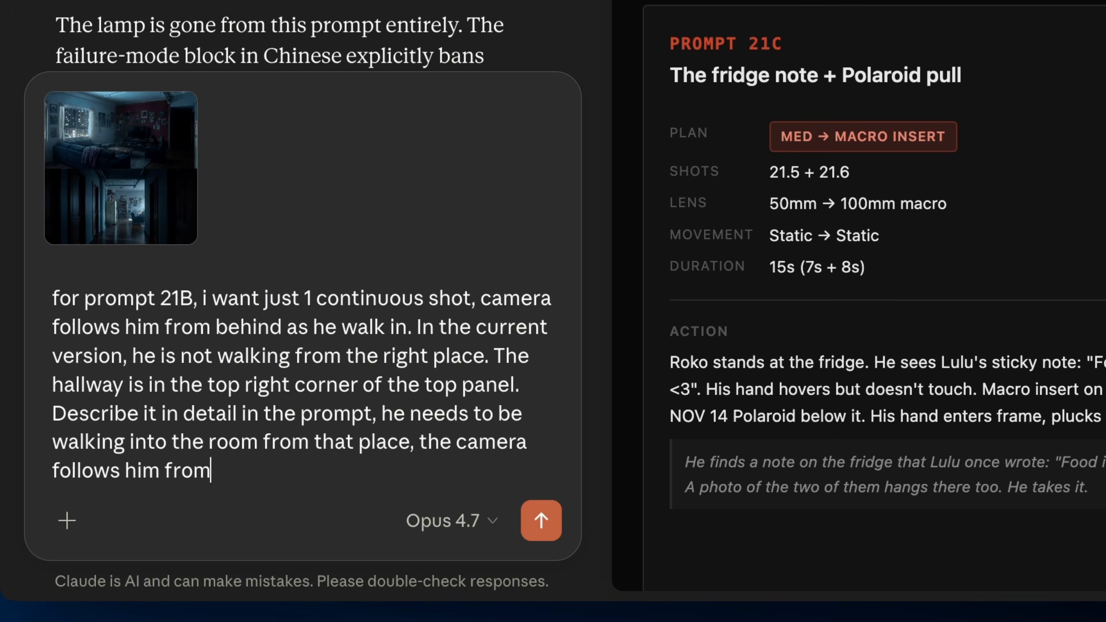
type("nd, very dark")
left_click(541, 520)
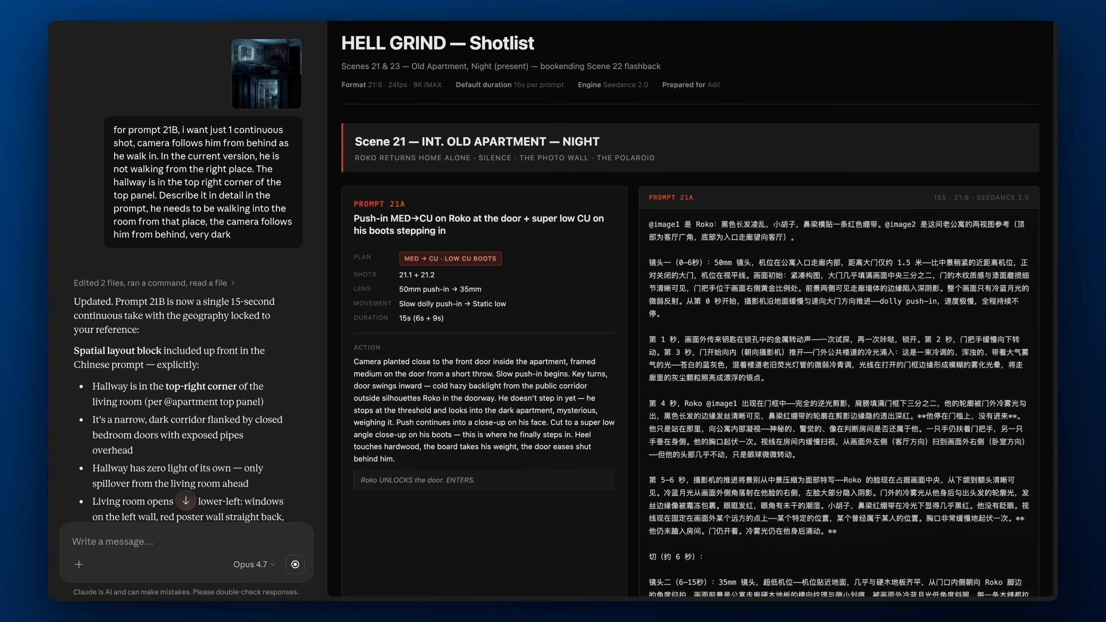
Read Claude's reply on the revised prompt 21B, covering the spatial layout, the timed shot breakdown and the failure-mode locks
scroll(274, 396, "down", 3)
left_click_drag(74, 255, 183, 258)
scroll(183, 279, "down", 1)
left_click(182, 300)
scroll(182, 301, "down", 4)
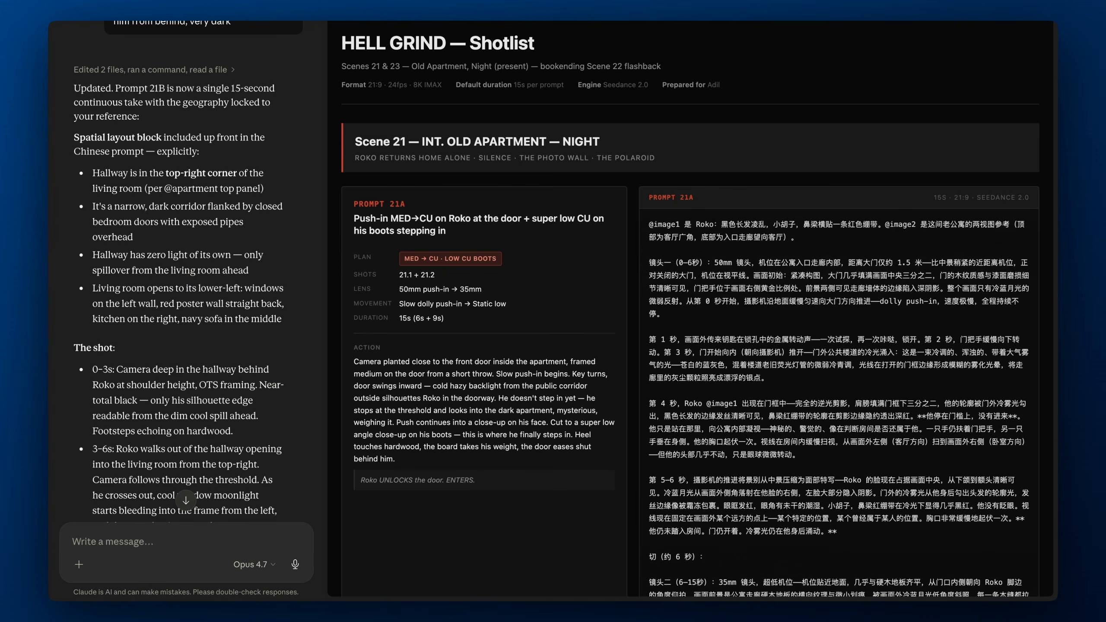
scroll(187, 279, "down", 7)
scroll(187, 279, "down", 2)
scroll(228, 298, "up", 1)
scroll(227, 297, "down", 2)
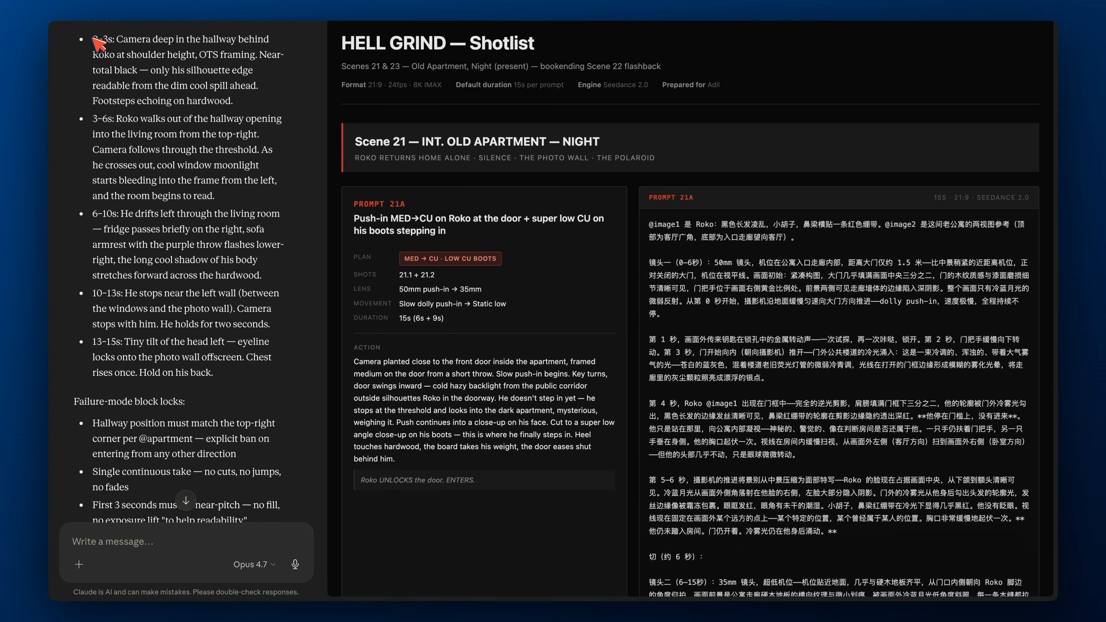
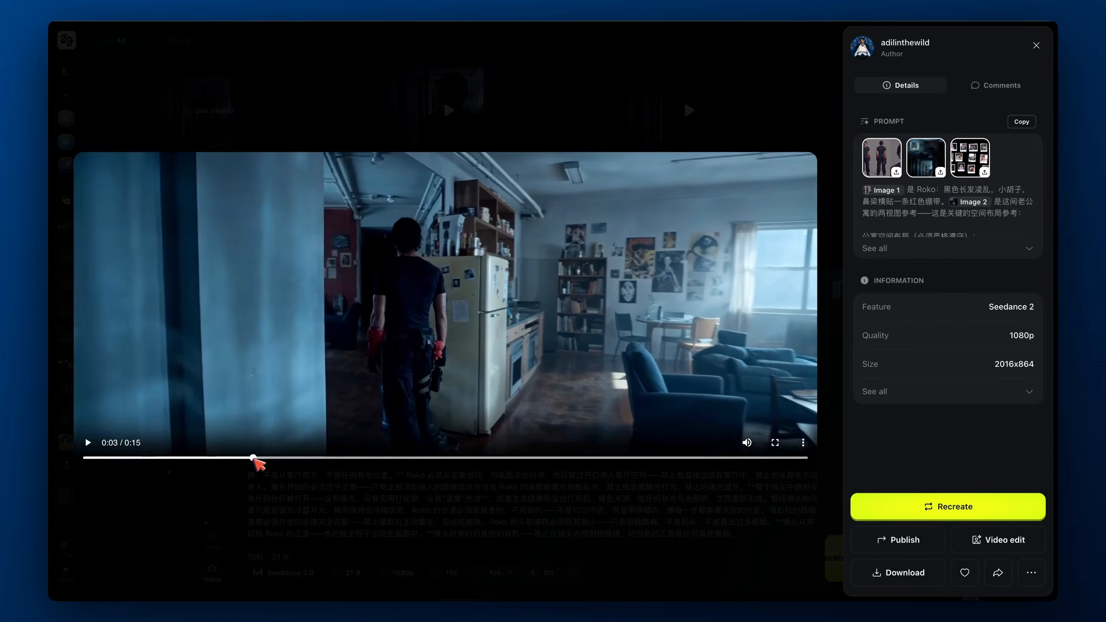
Skim through the regenerated clip to check his walk from the hallway into the room, and close the preview
left_click(274, 458)
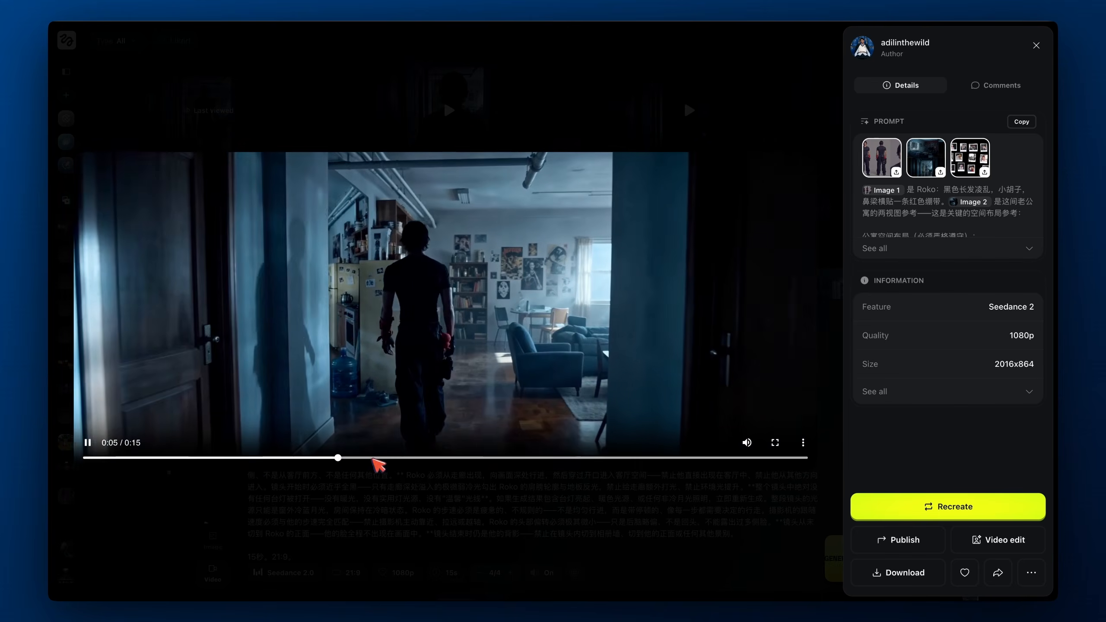
left_click(448, 458)
left_click(435, 514)
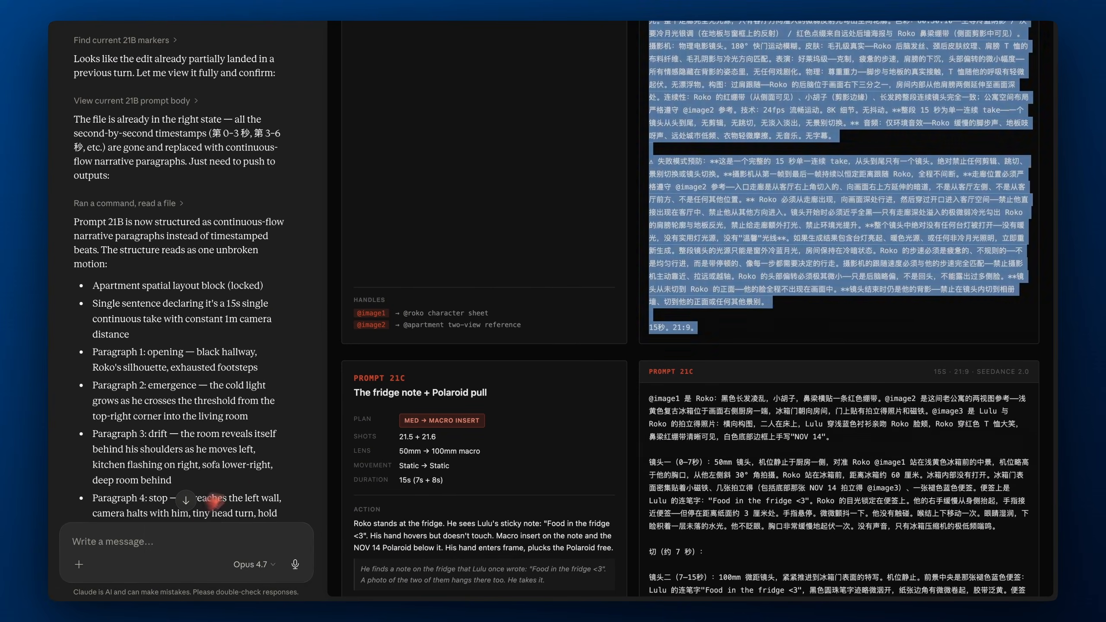
Start a follow-up message to Claude with "It needs to be one continuous shot,"
scroll(205, 412, "down", 1)
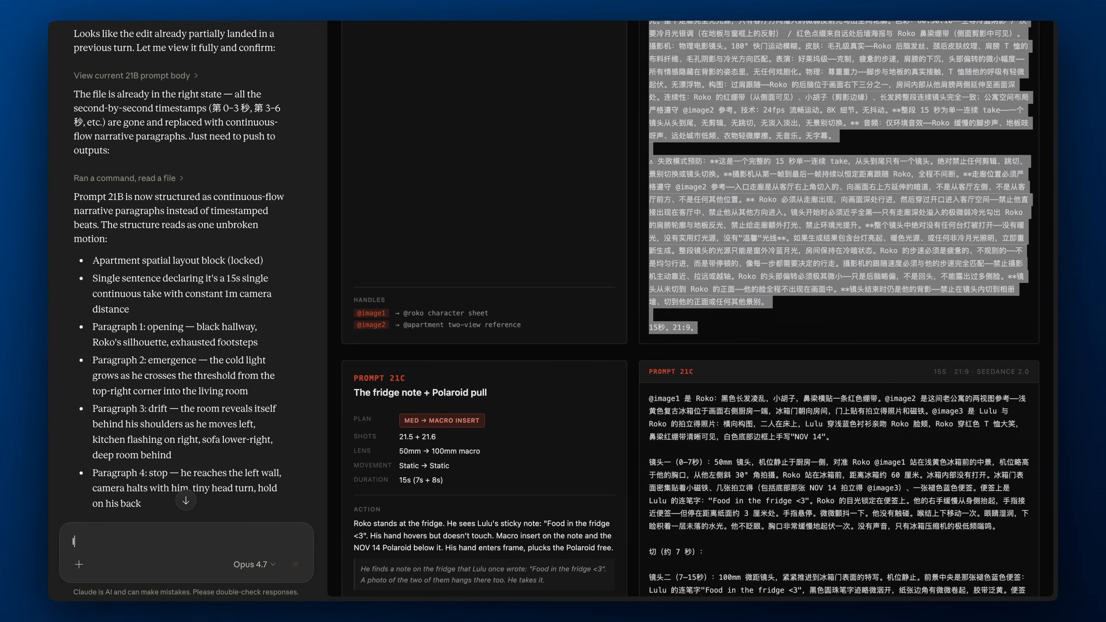
type("It needs to ")
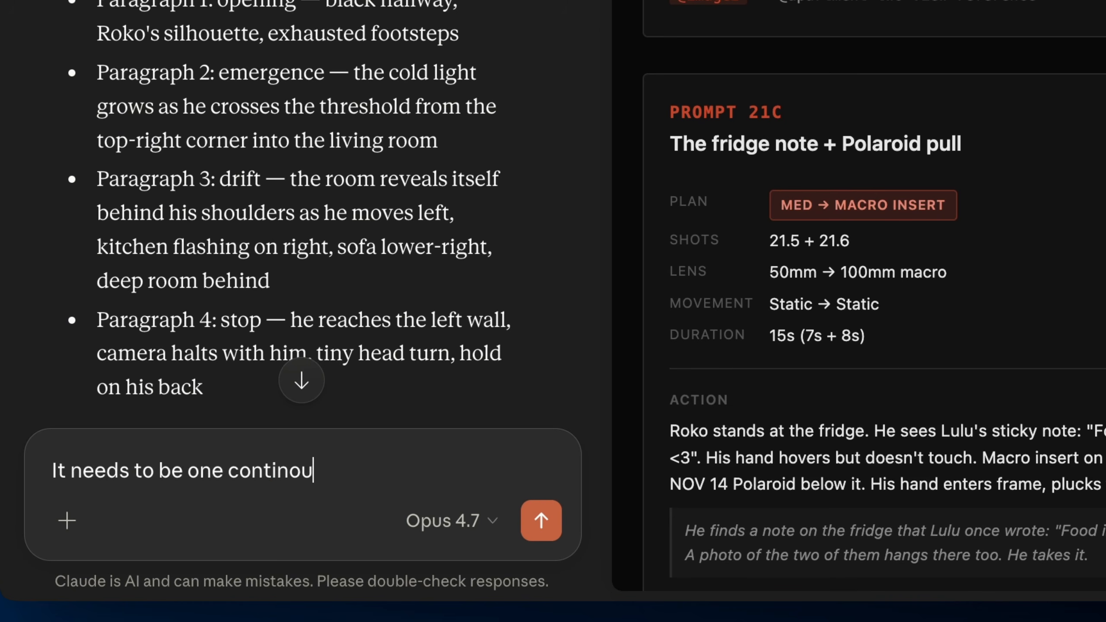
type("be one continuous shot")
left_click(291, 470)
type("u")
left_click(385, 473)
type(", ")
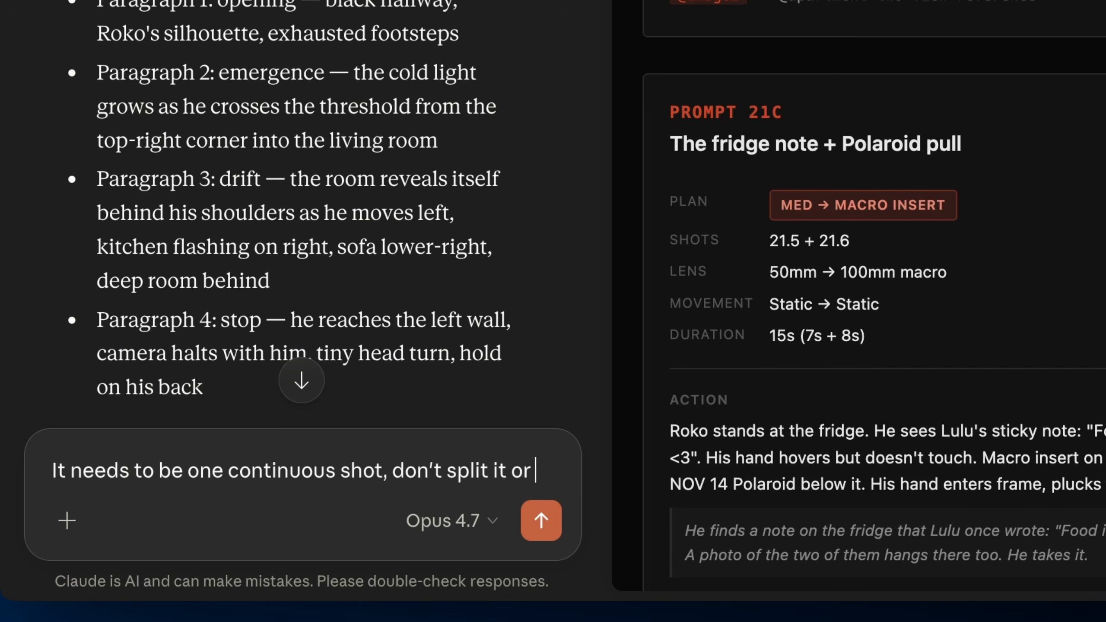
Add "don't split it or define different beats, I think that's what's confusing seedance", note that he is walking very slowly, and send the message
type("don't split it or define different beats, I think that’s what’s confusing")
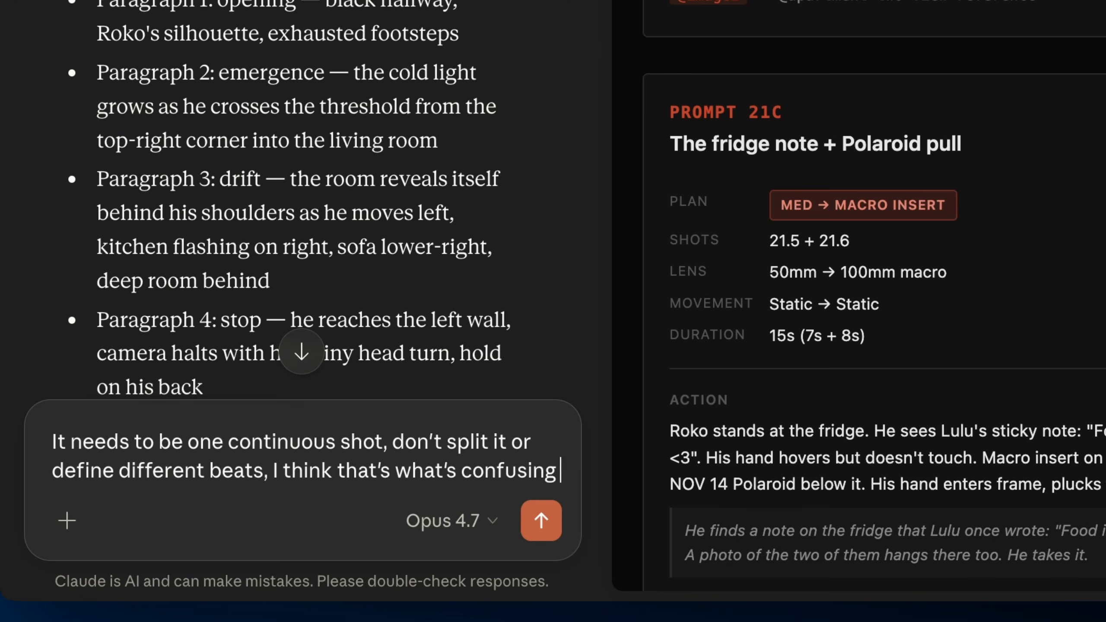
type("se")
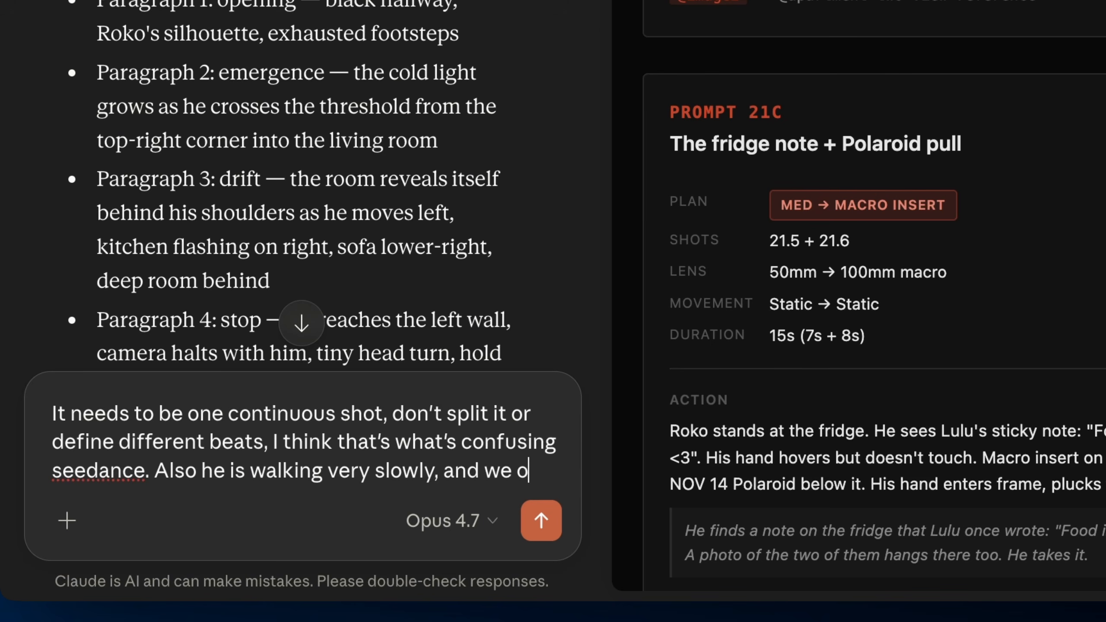
type("se")
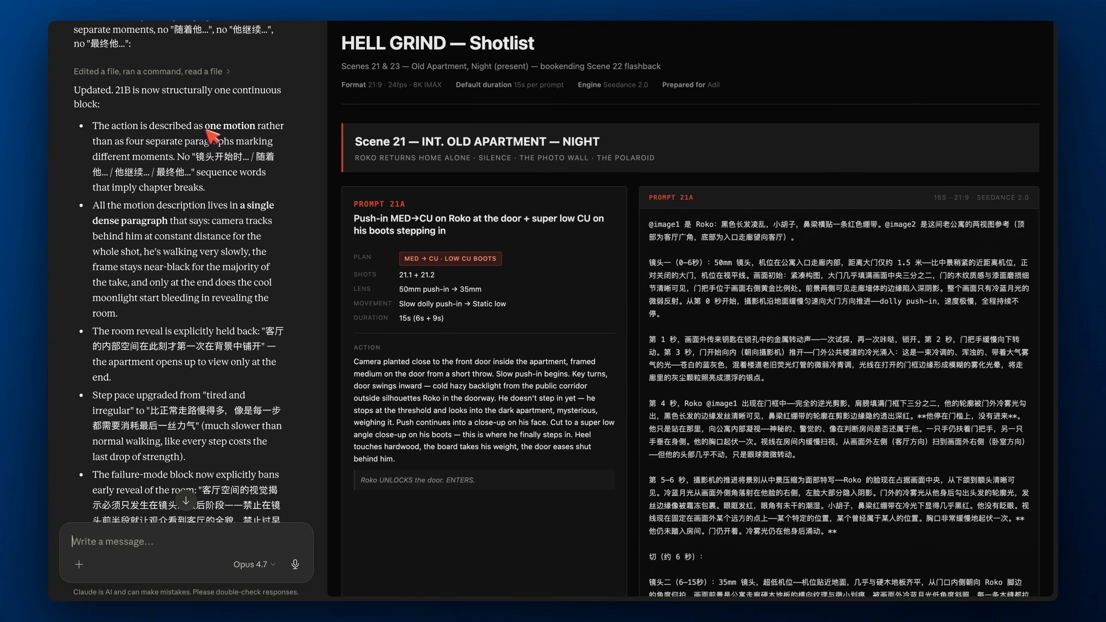
Copy the rewritten prompt 21B from the shotlist and paste it over the existing prompt in the video generator
scroll(764, 374, "down", 8)
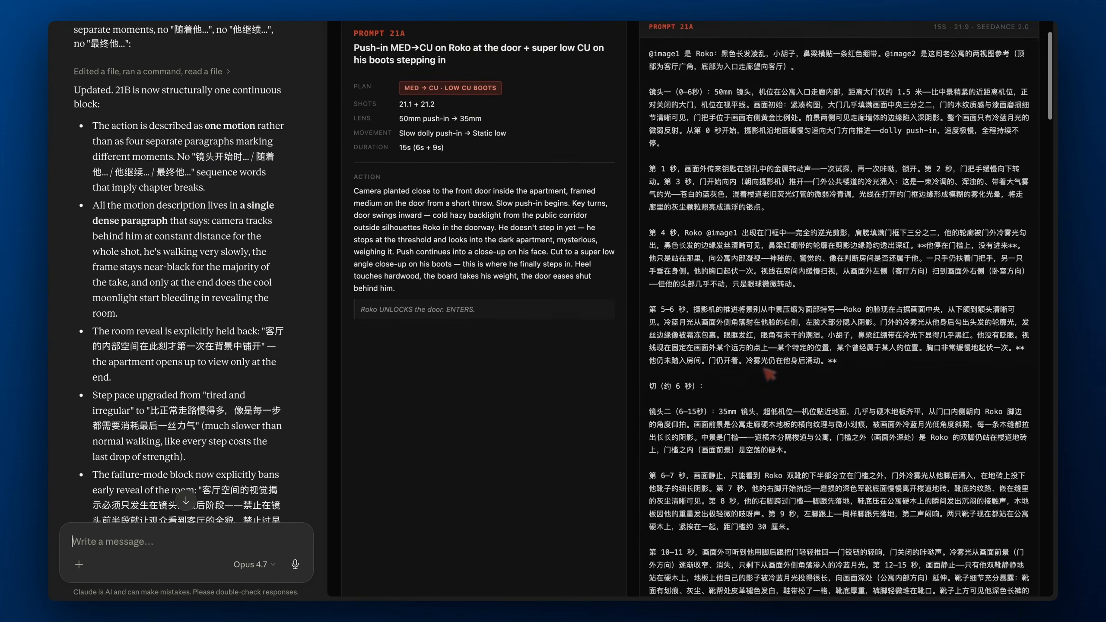
scroll(187, 436, "down", 3)
scroll(188, 435, "down", 4)
scroll(188, 434, "up", 3)
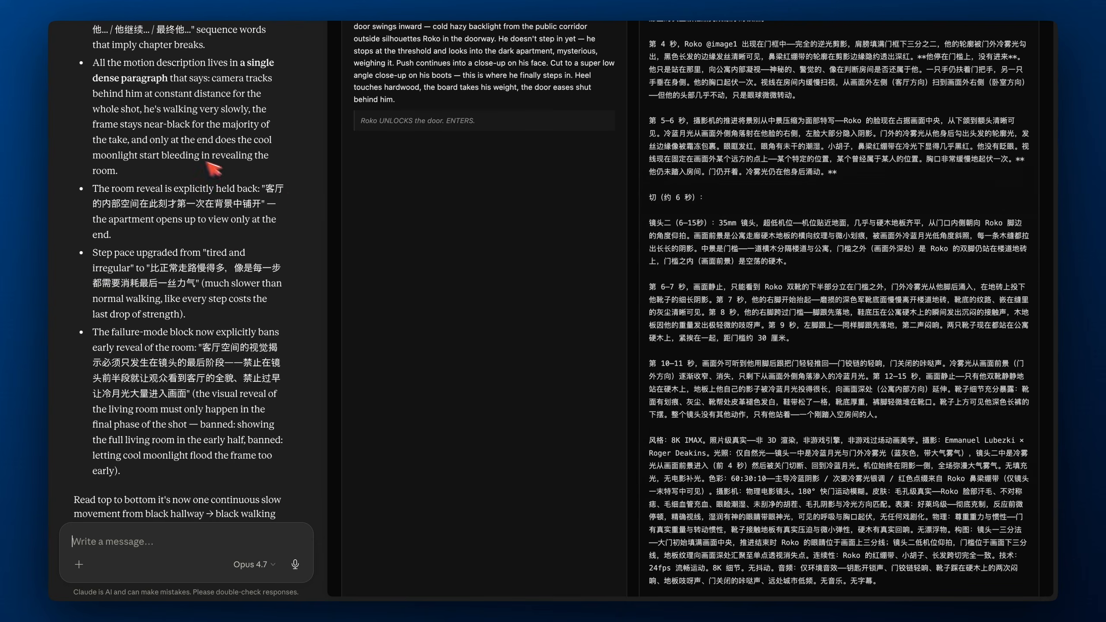
scroll(694, 356, "down", 15)
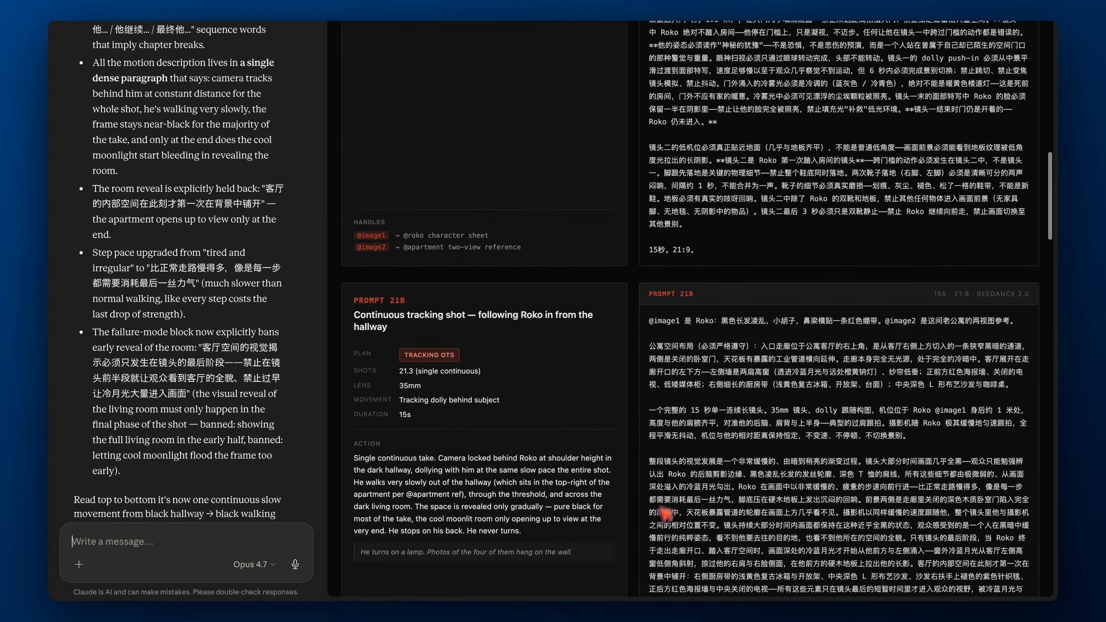
left_click_drag(658, 214, 889, 519)
key("ctrl+Left")
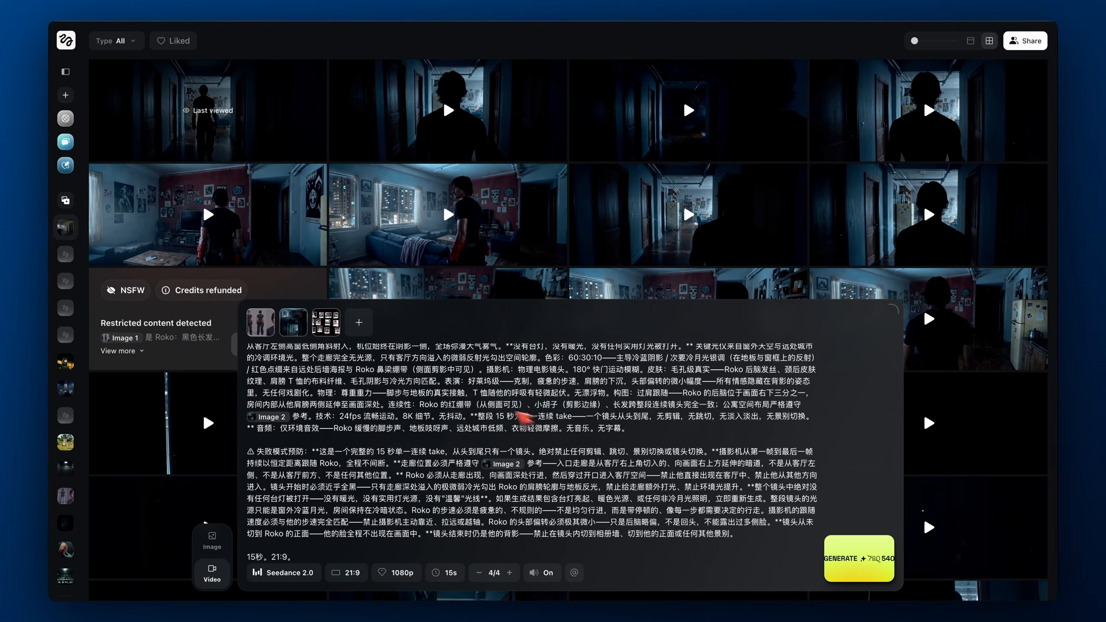
left_click(514, 406)
key("super+a")
key("super+v")
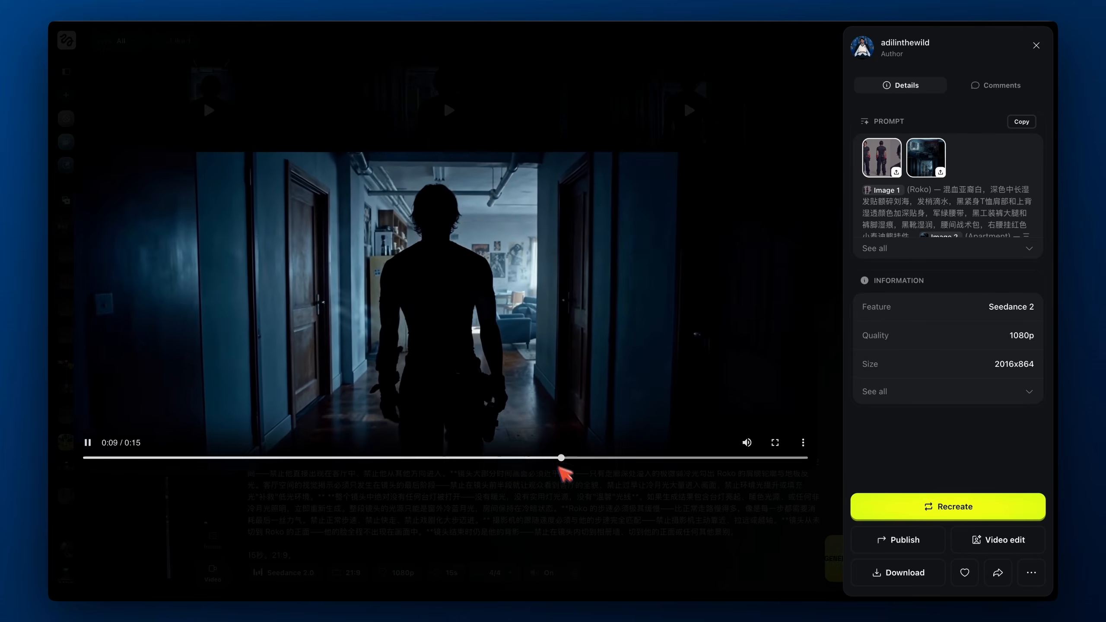
Like the open hallway clip, then play another newly generated take and close its preview
left_click(965, 573)
key("Left")
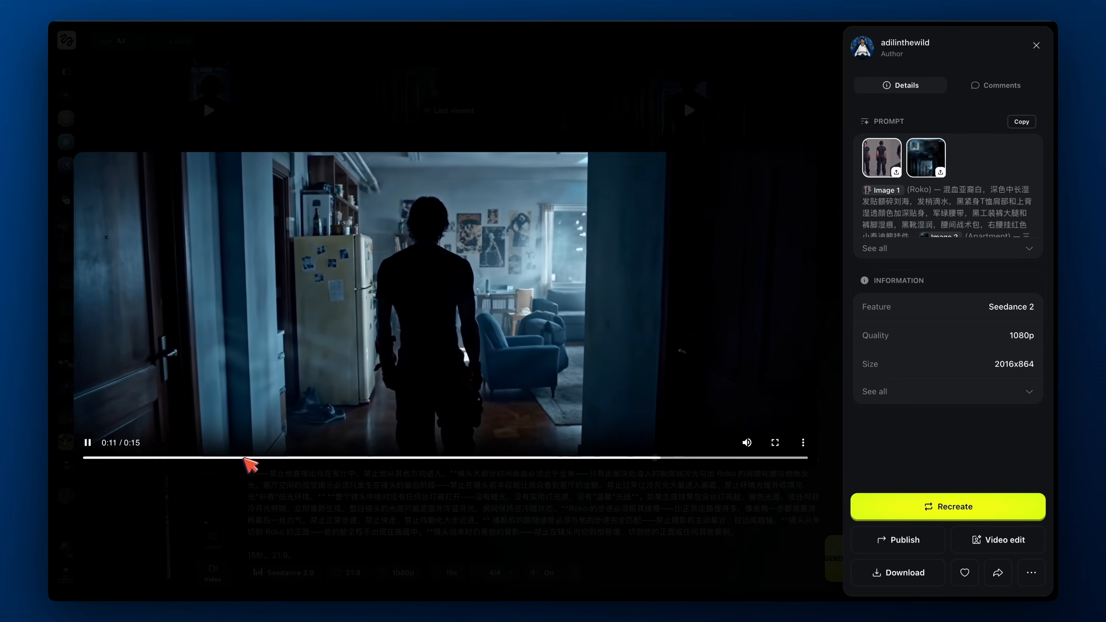
left_click(243, 459)
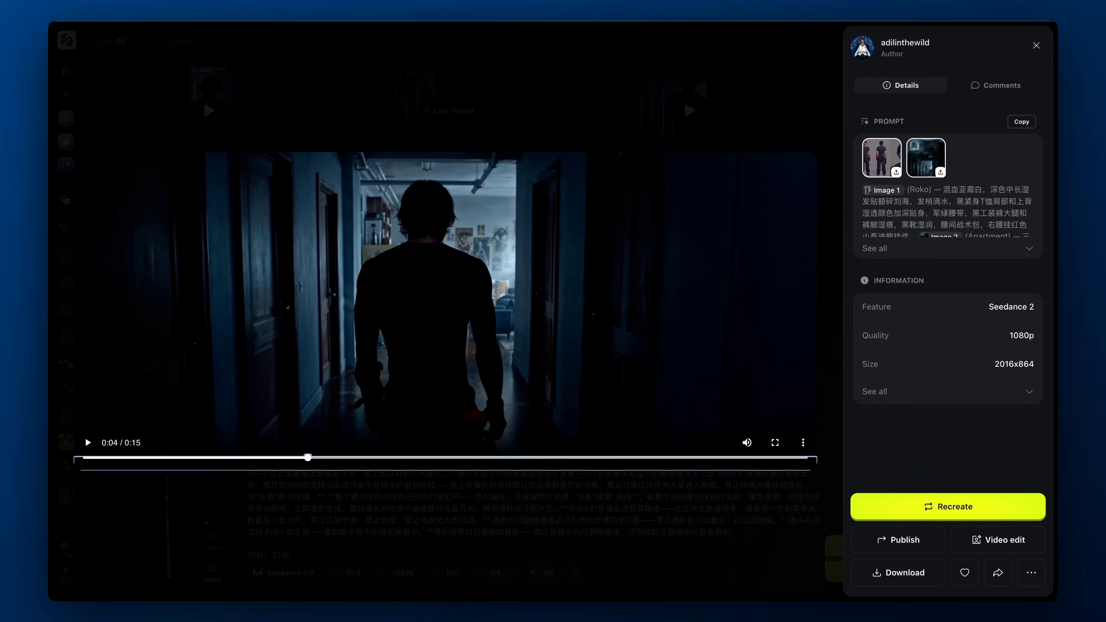
double_click(284, 389)
double_click(284, 390)
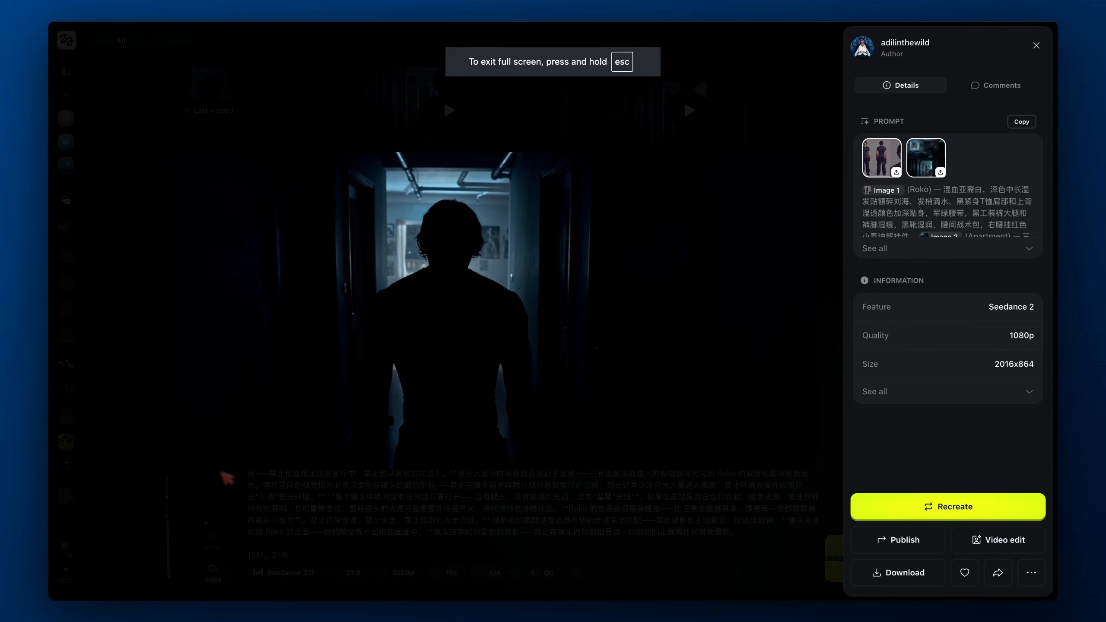
left_click(232, 457)
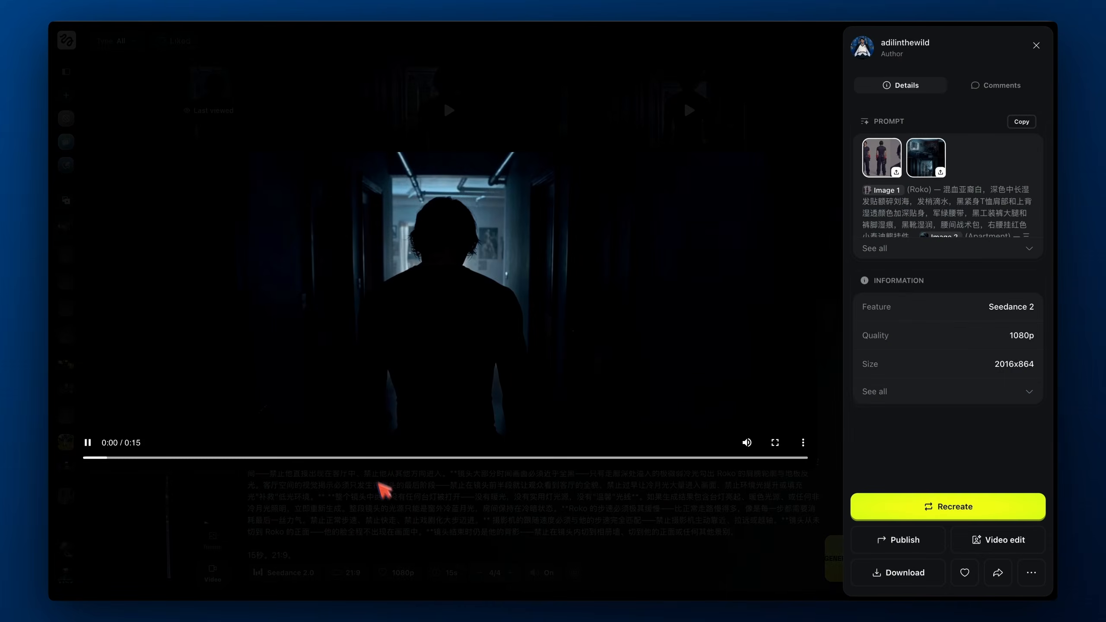
left_click(378, 483)
Like the first take in the gallery and download it to the 21&23 folder as 21B_1
mouse_move(316, 116)
left_click(314, 72)
left_click(315, 102)
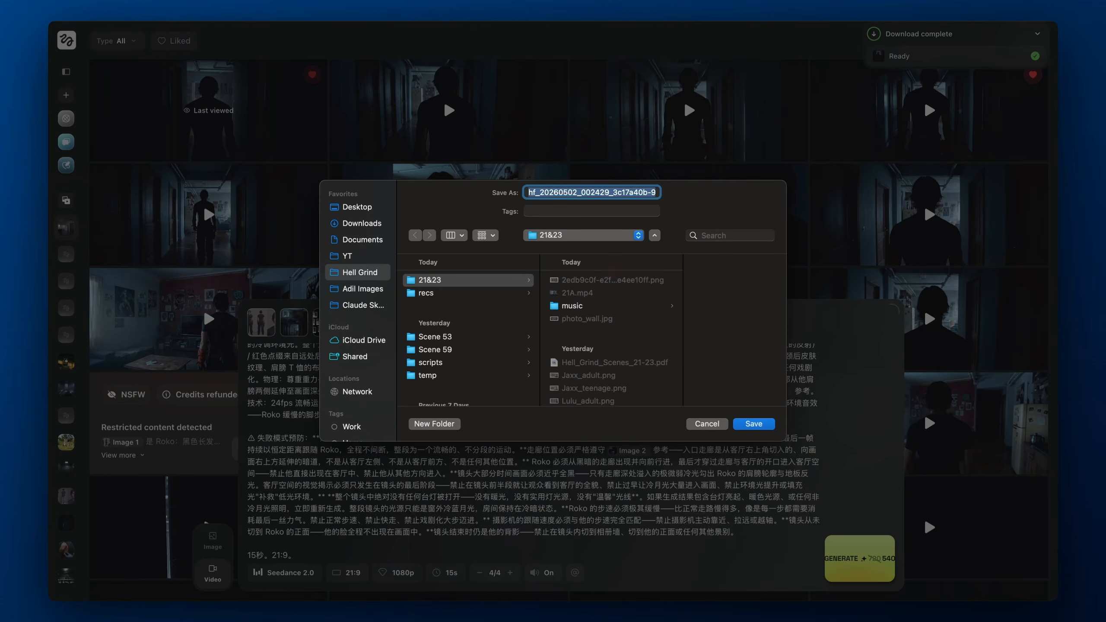
type("21B_")
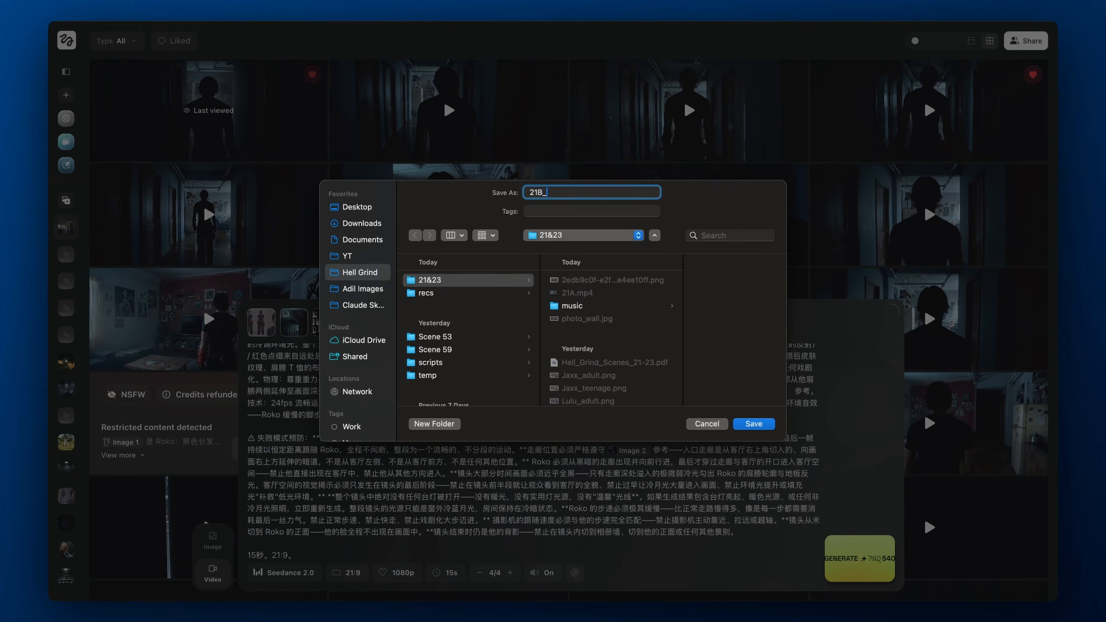
key("Return")
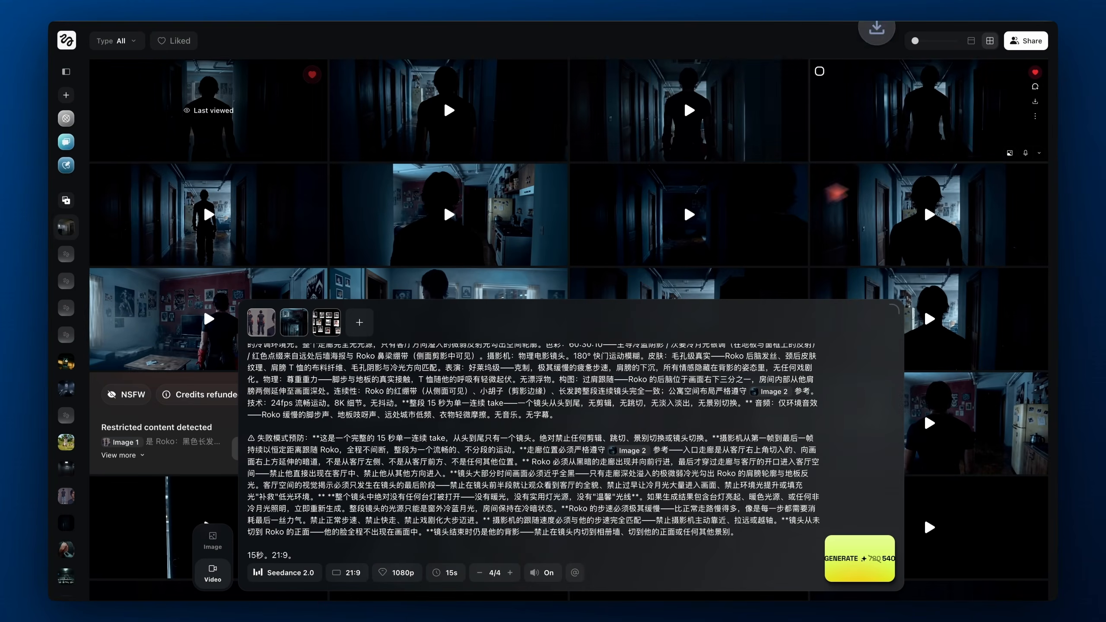
Download the other liked take to the 21&23 folder as 21B_2
left_click(1034, 102)
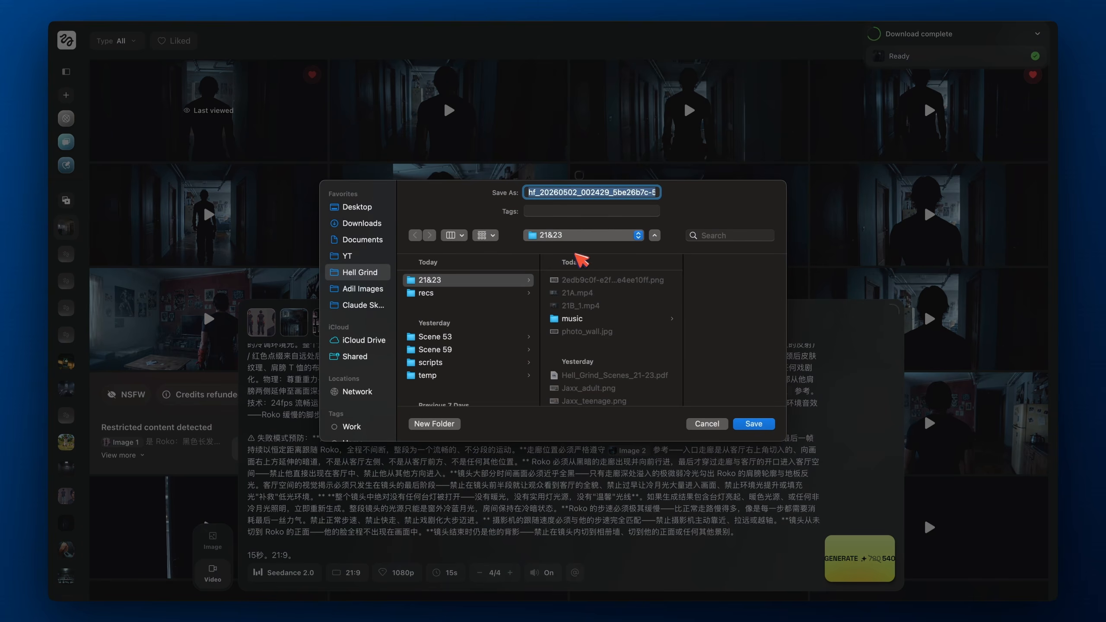
type("21B_2")
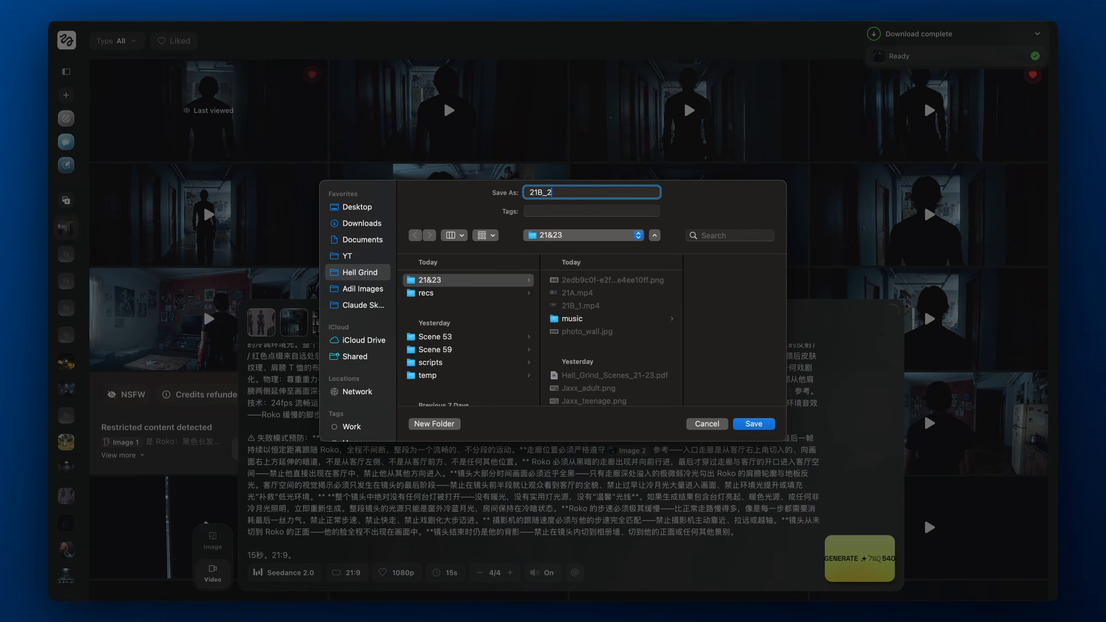
key("Return")
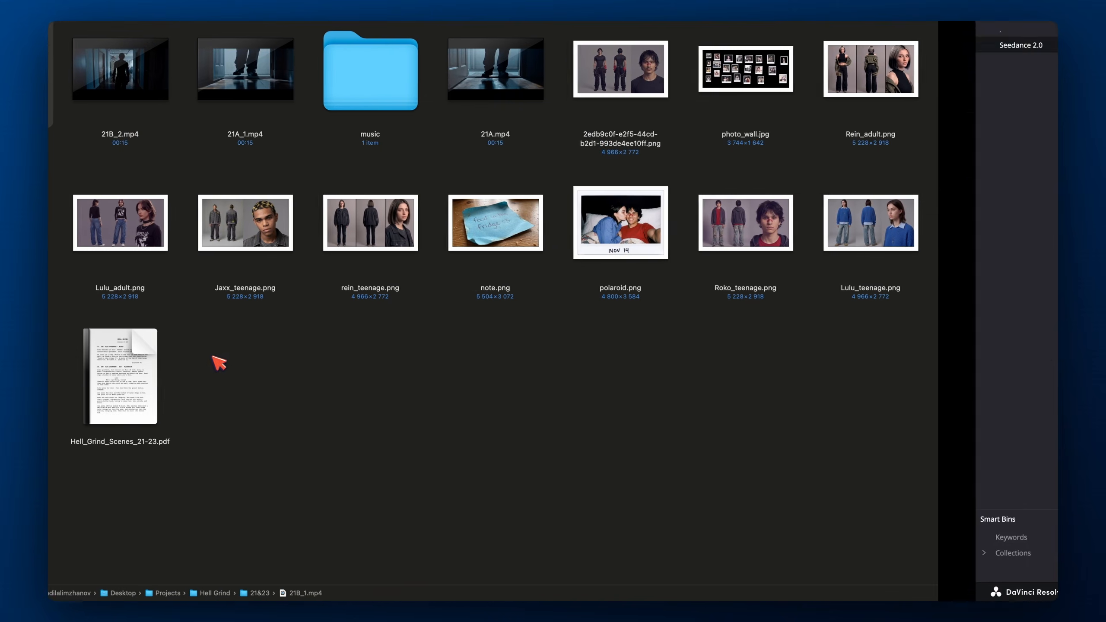
Import 21B_1.mp4 and 21B_2.mp4 from the folder into DaVinci Resolve and place both on Video 1 after 21A_1.mp4
left_click(254, 94)
key("shift+Left")
key("super+Tab")
left_click_drag(254, 94, 207, 153)
left_click_drag(272, 43, 565, 445)
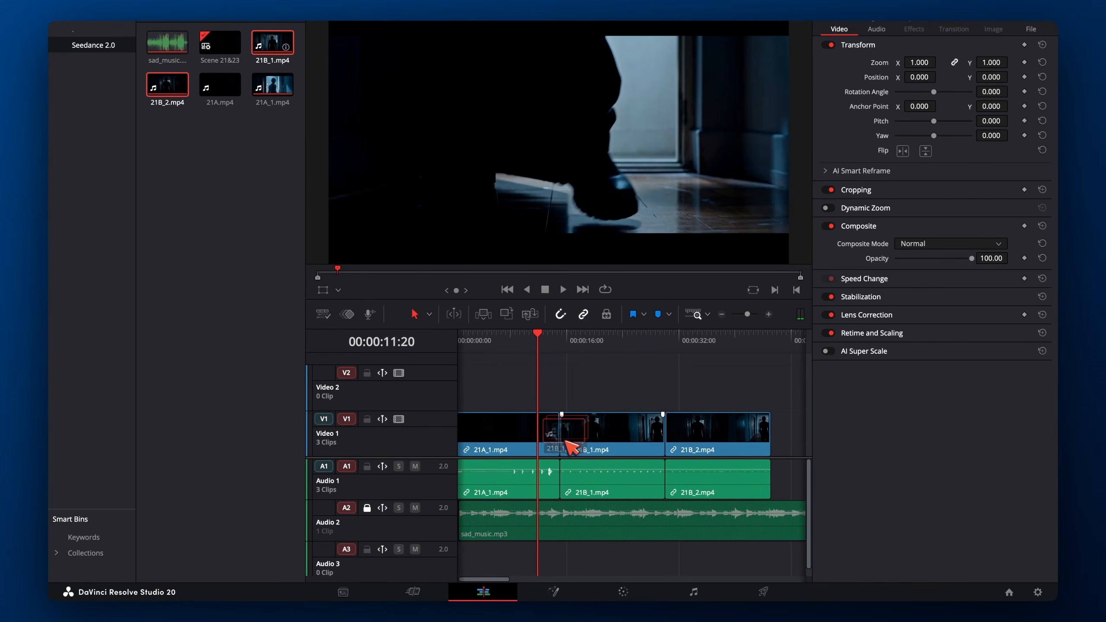
Play both 21B takes on the timeline to compare them, and delete 21B_2.mp4
left_click(561, 343)
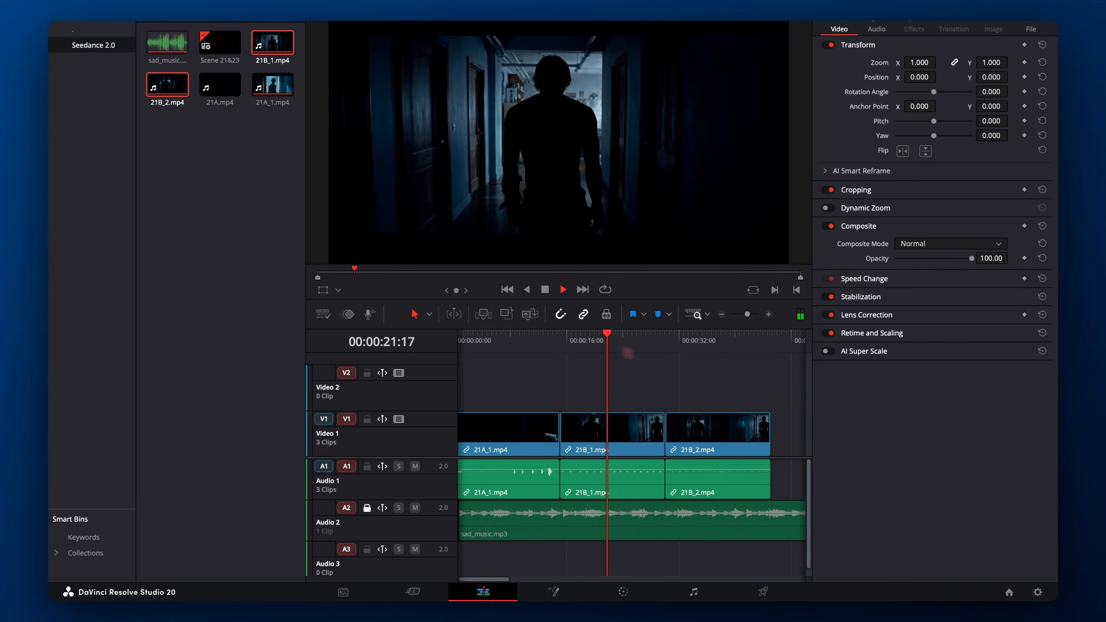
left_click_drag(627, 344, 670, 335)
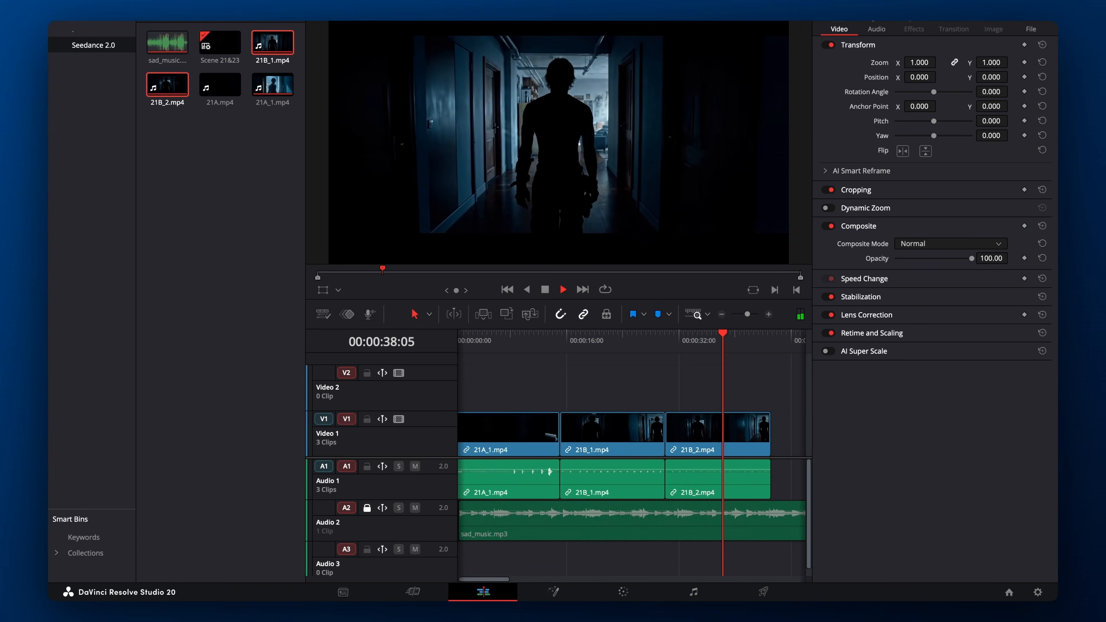
left_click(682, 342)
key("space")
left_click(574, 347)
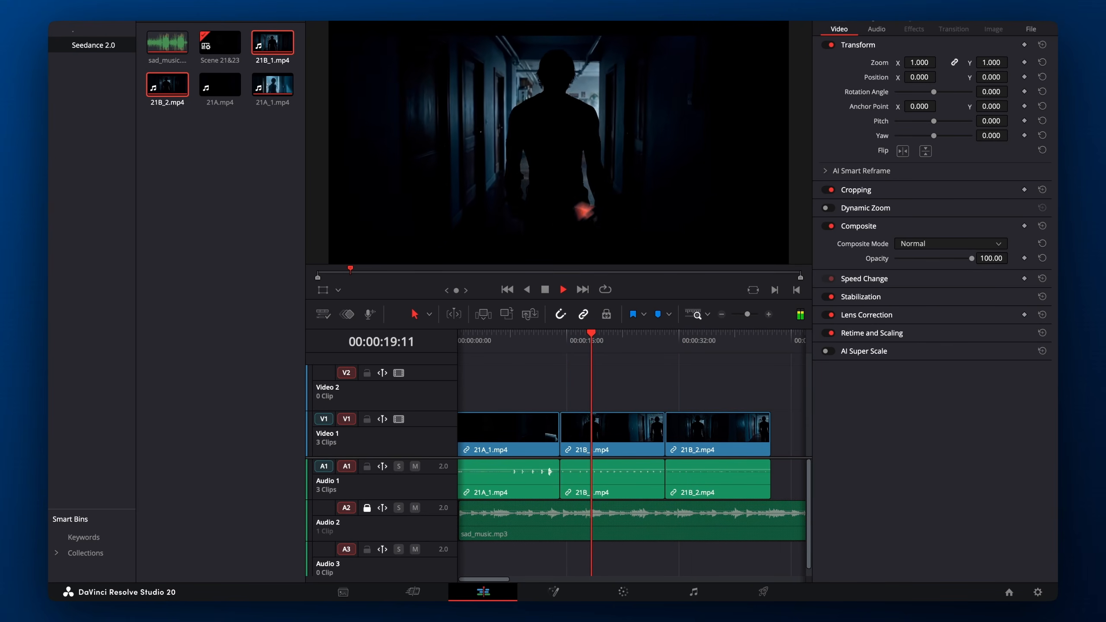
left_click(698, 493)
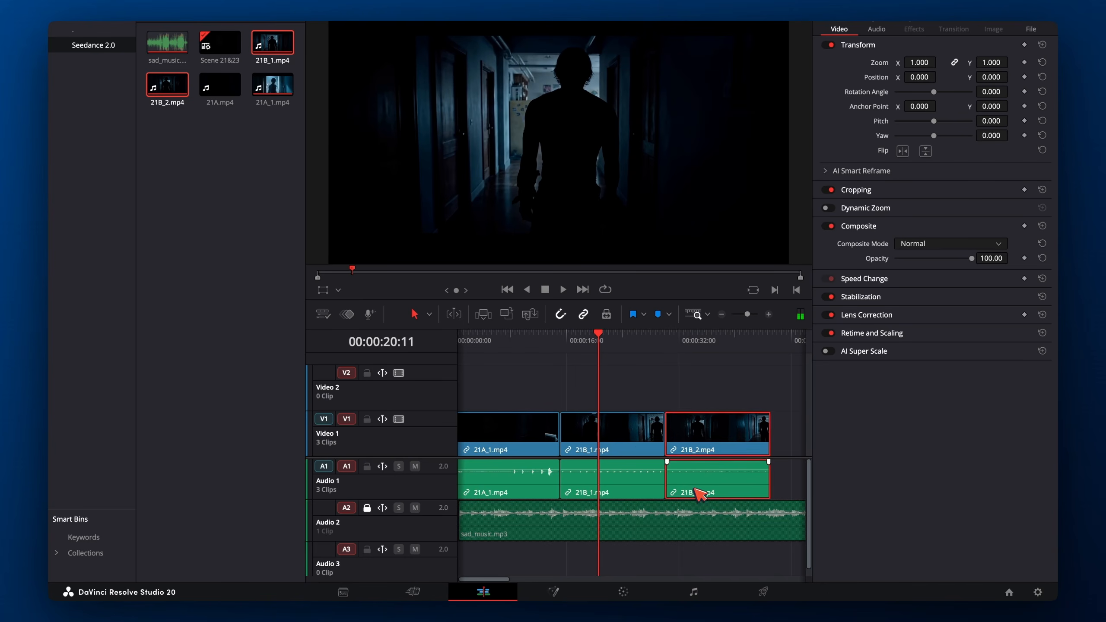
key("BackSpace")
Split 21B_1.mp4 at 00:00:15:23 and ripple-delete the part before the cut
left_click_drag(601, 347, 567, 343)
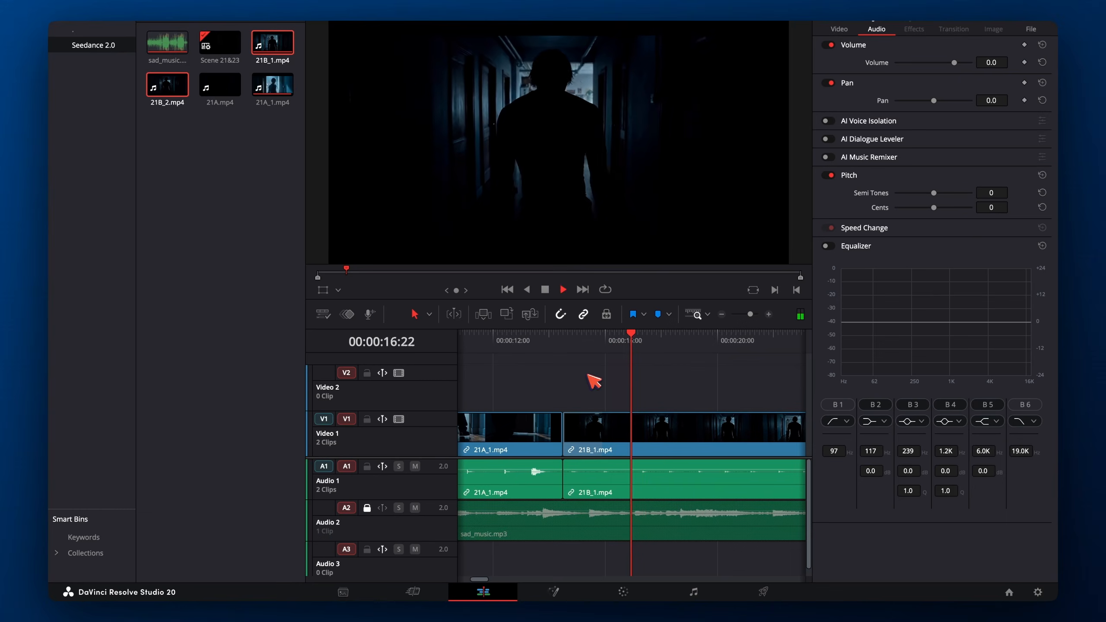
left_click(610, 342)
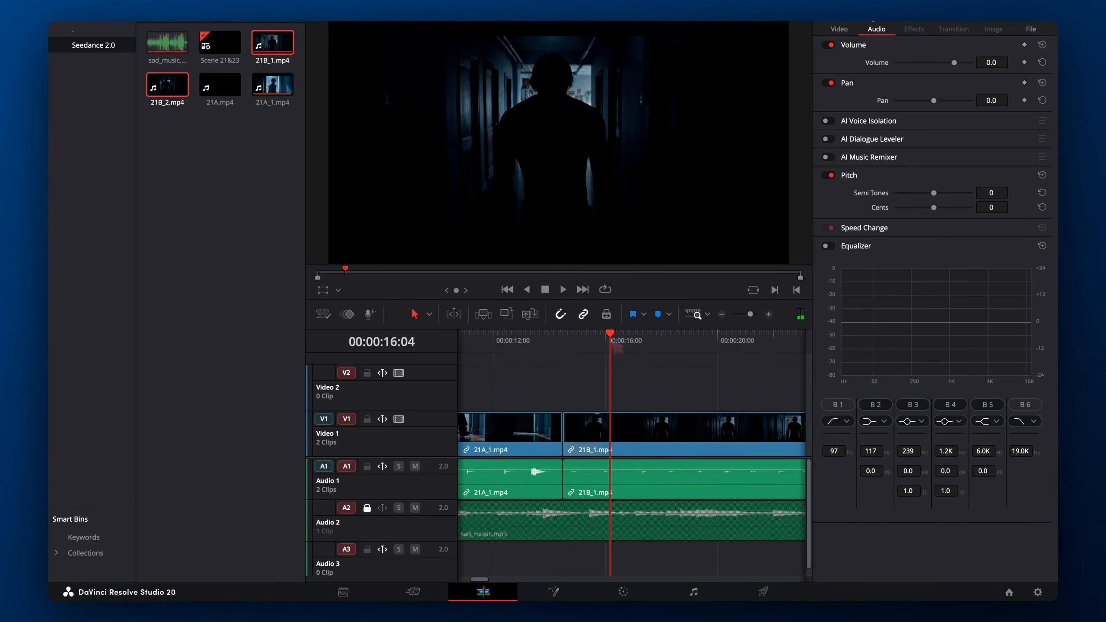
left_click(605, 341)
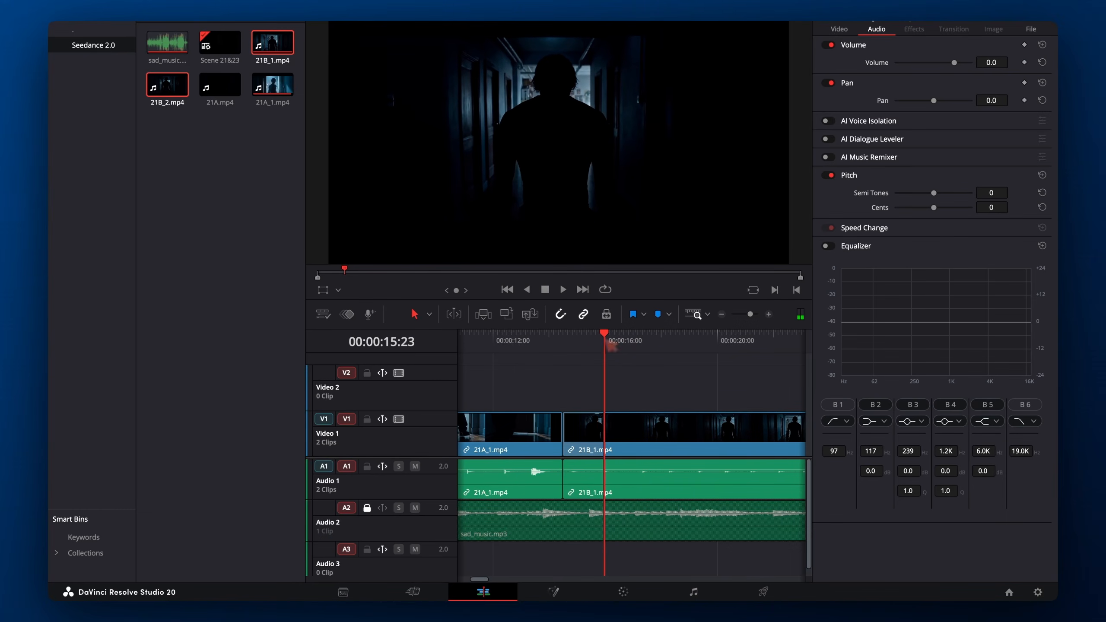
key("ctrl+b")
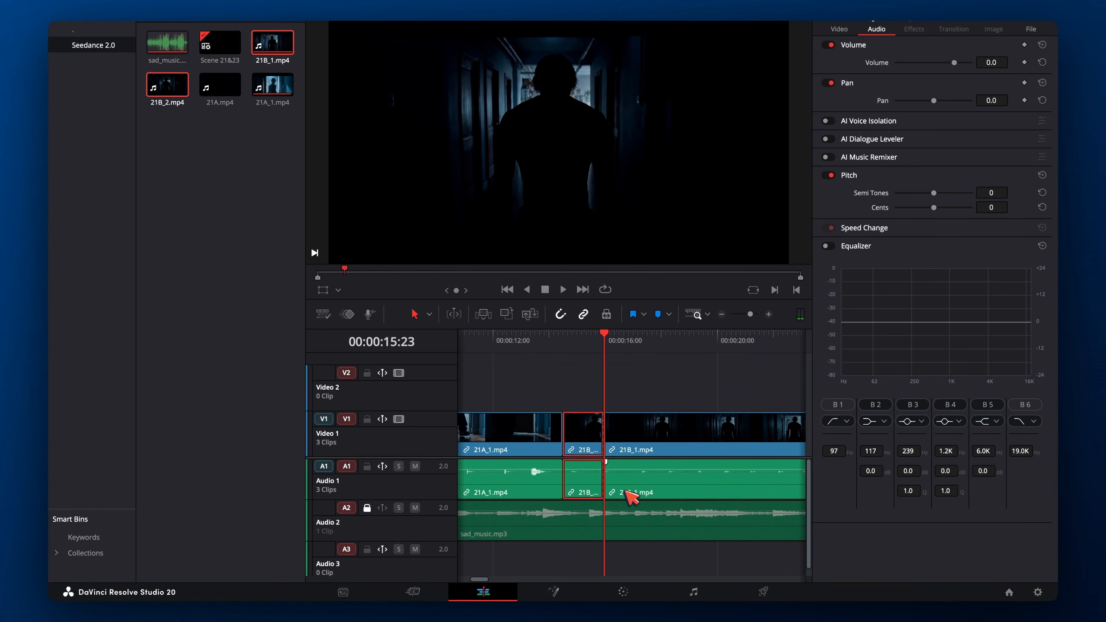
key("BackSpace")
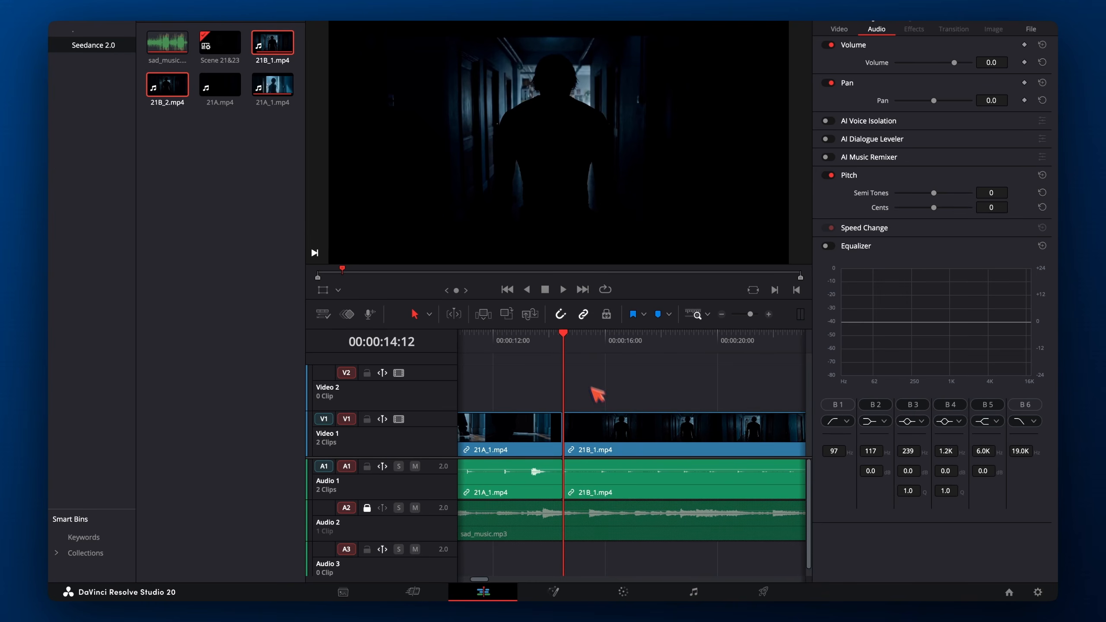
Turn off linked selection, split the video of 21A_1.mp4 at 00:00:13:08 and delete only the video part after the cut
mouse_move(565, 355)
left_mouse_down()
mouse_move(506, 357)
mouse_move(565, 354)
left_mouse_up()
left_click_drag(565, 354, 521, 353)
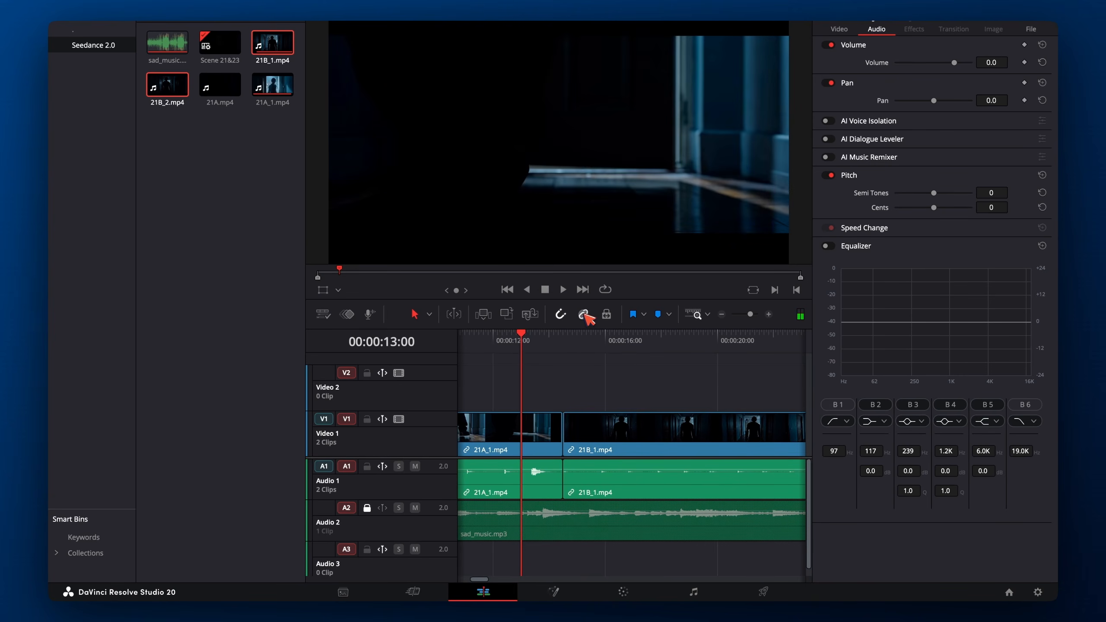
left_click(524, 352)
left_click_drag(529, 355, 531, 354)
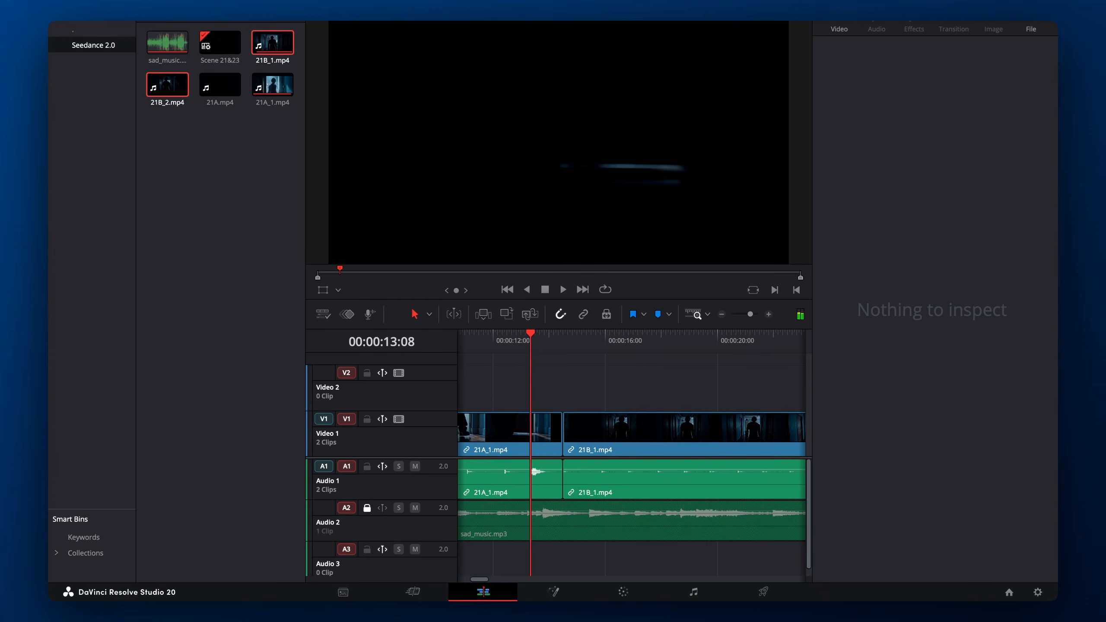
left_click(550, 431)
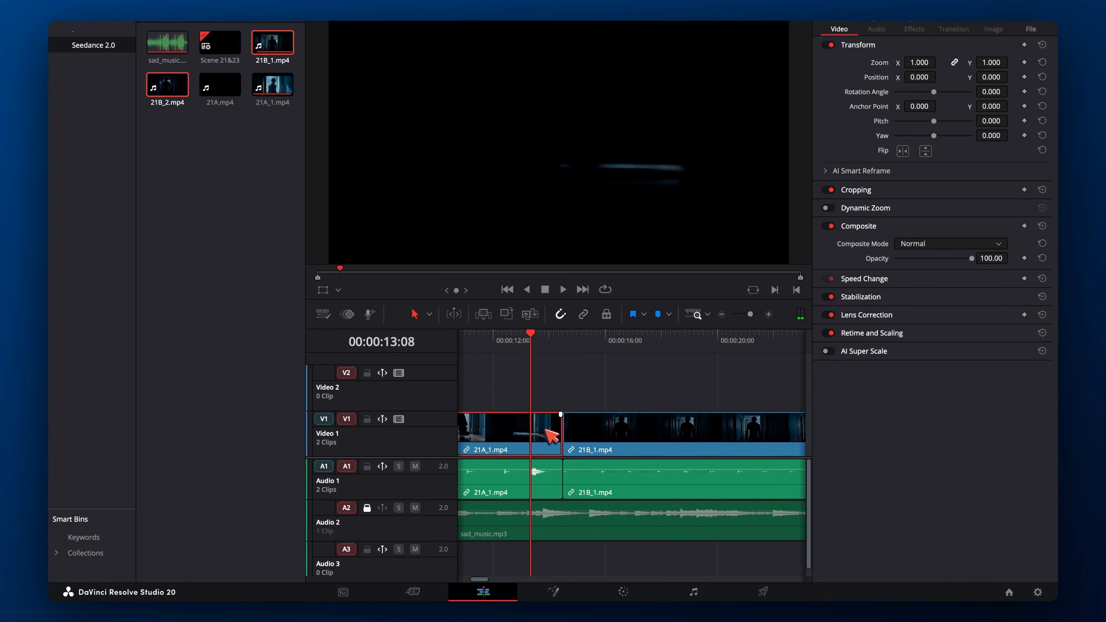
key("ctrl+b")
key("BackSpace")
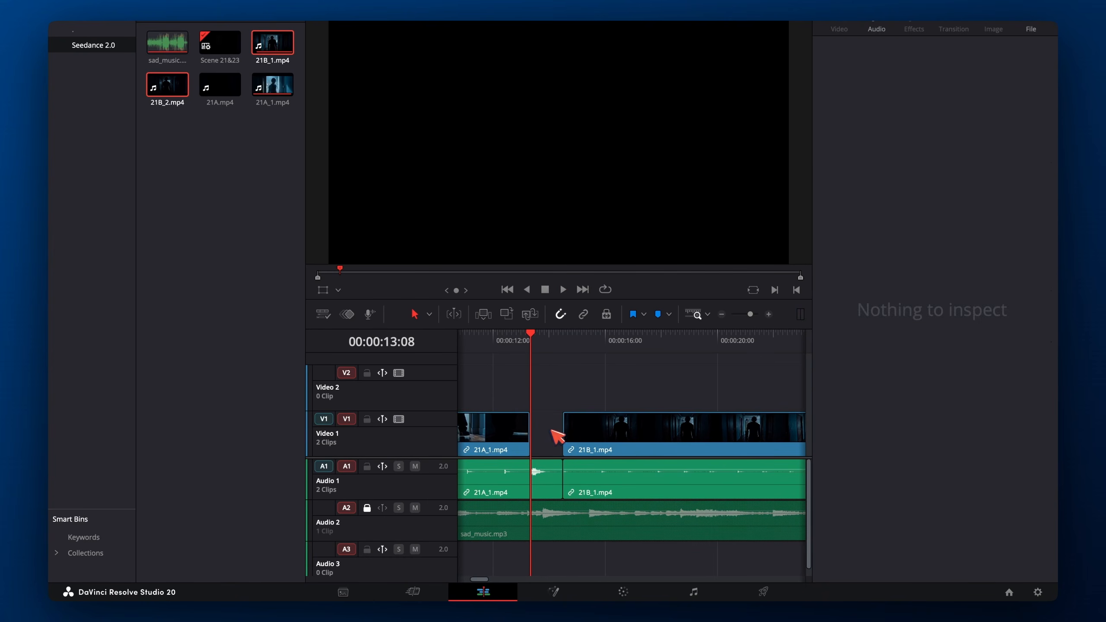
Split the audio of 21B_1.mp4 at 00:00:16:02 and delete the audio part before the cut
left_click_drag(602, 342, 608, 340)
left_click(623, 479)
key("ctrl+b")
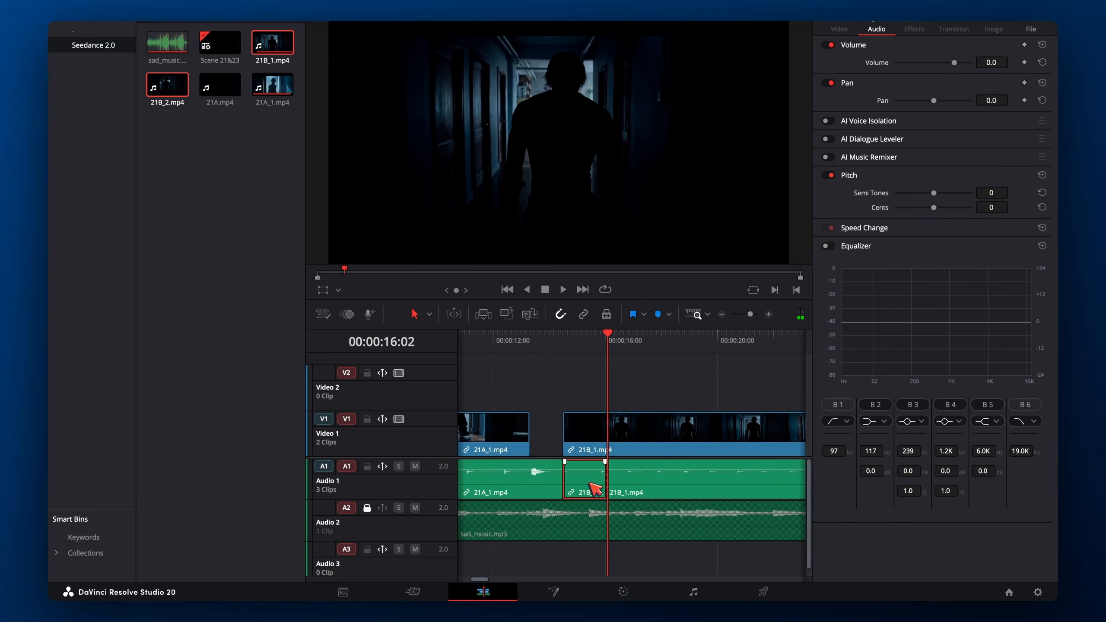
key("BackSpace")
Move the video and audio of 21B_1.mp4 earlier together so its audio starts directly after the audio of 21A_1.mp4
left_click_drag(582, 405, 642, 482)
left_click_drag(654, 442, 622, 441)
scroll(575, 476, "up", 4)
left_click_drag(624, 482, 572, 481)
scroll(588, 375, "up", 2)
scroll(588, 375, "down", 6)
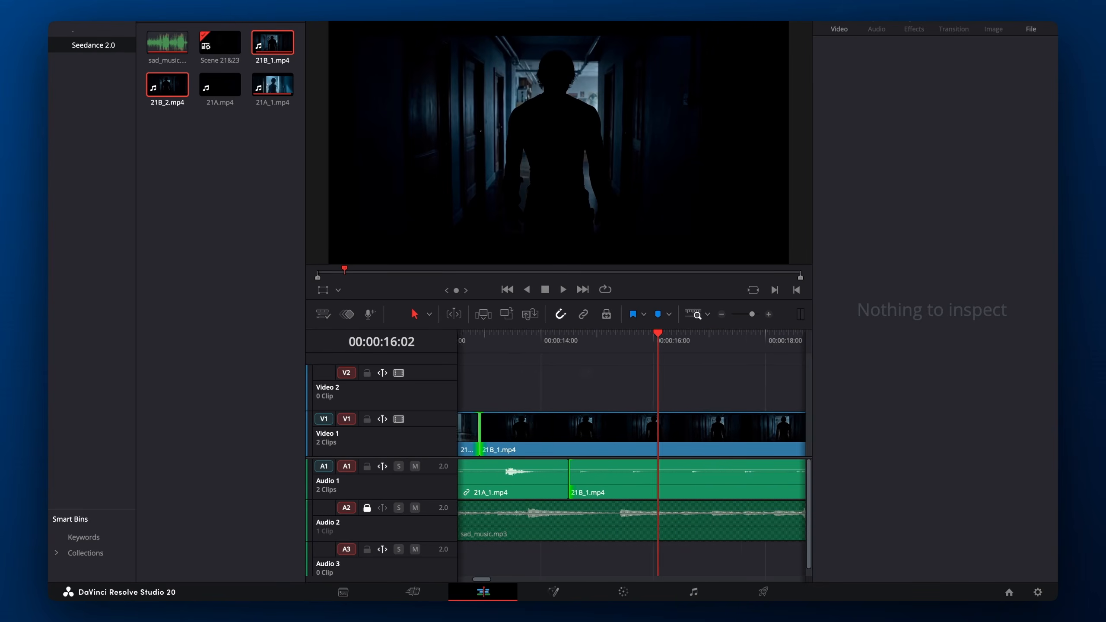
Play the sequence full screen, and replay the transition from 21A_1.mp4 to 21B_1.mp4 on the timeline
left_click_drag(573, 338, 446, 340)
key("super+f")
key("space")
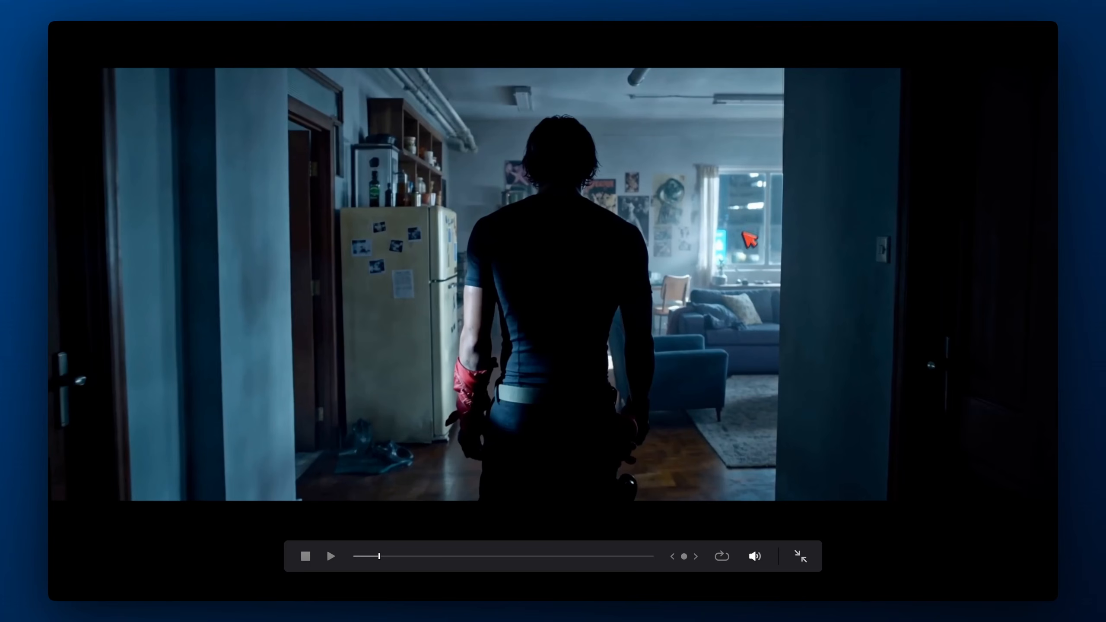
key("Escape")
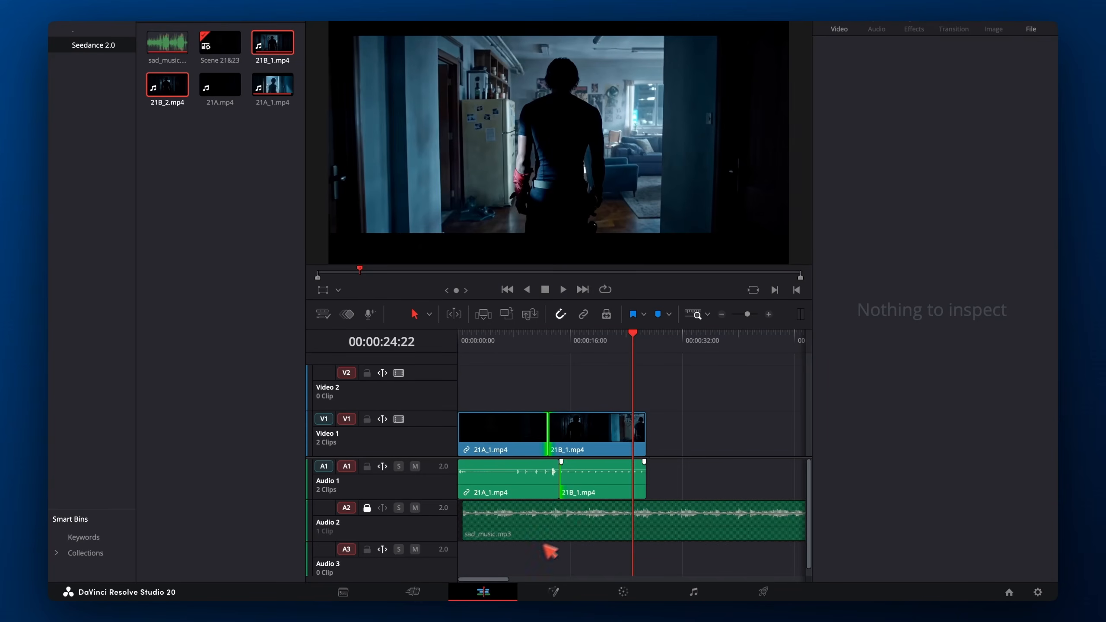
left_click_drag(633, 346, 579, 349)
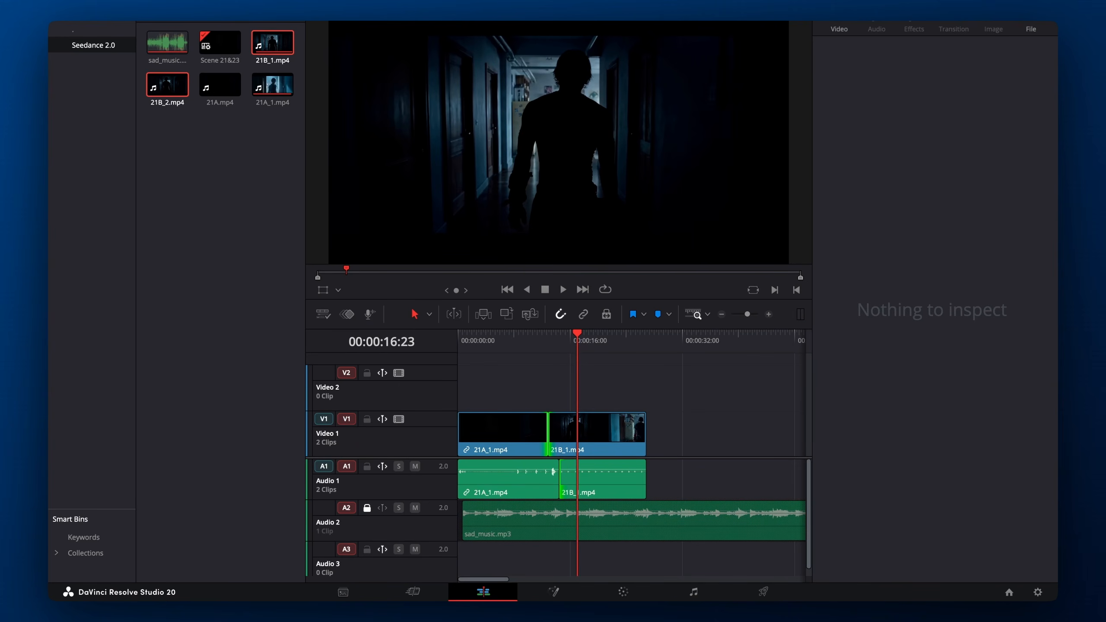
left_click_drag(578, 347, 470, 342)
key("super+equal")
key("super+equal")
key("super+equal")
left_click(710, 344)
key("space")
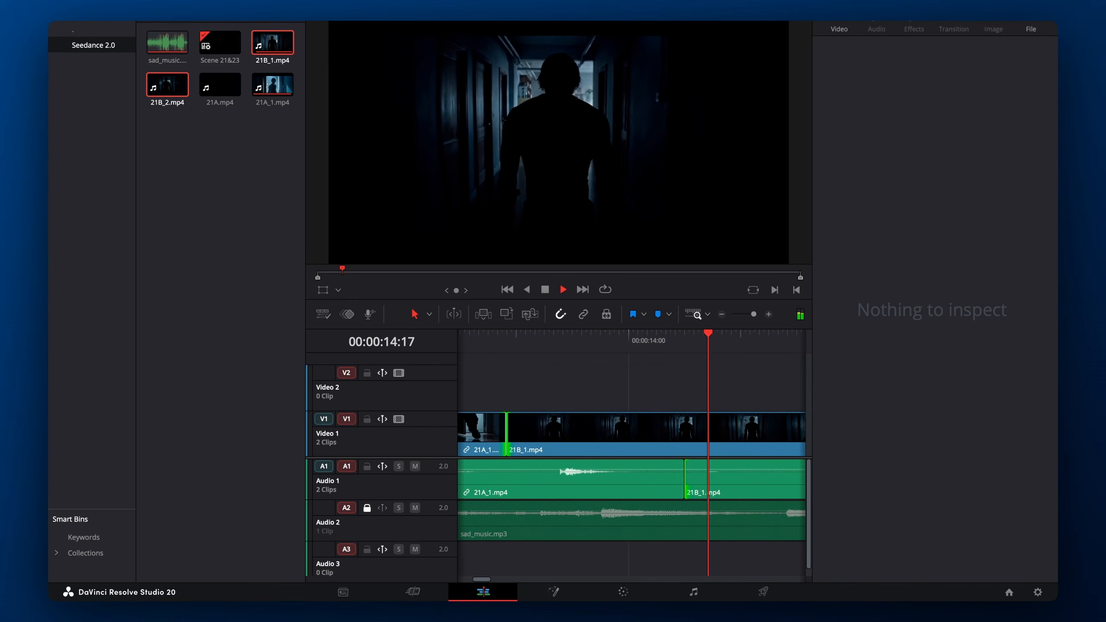
key("super+minus")
key("space")
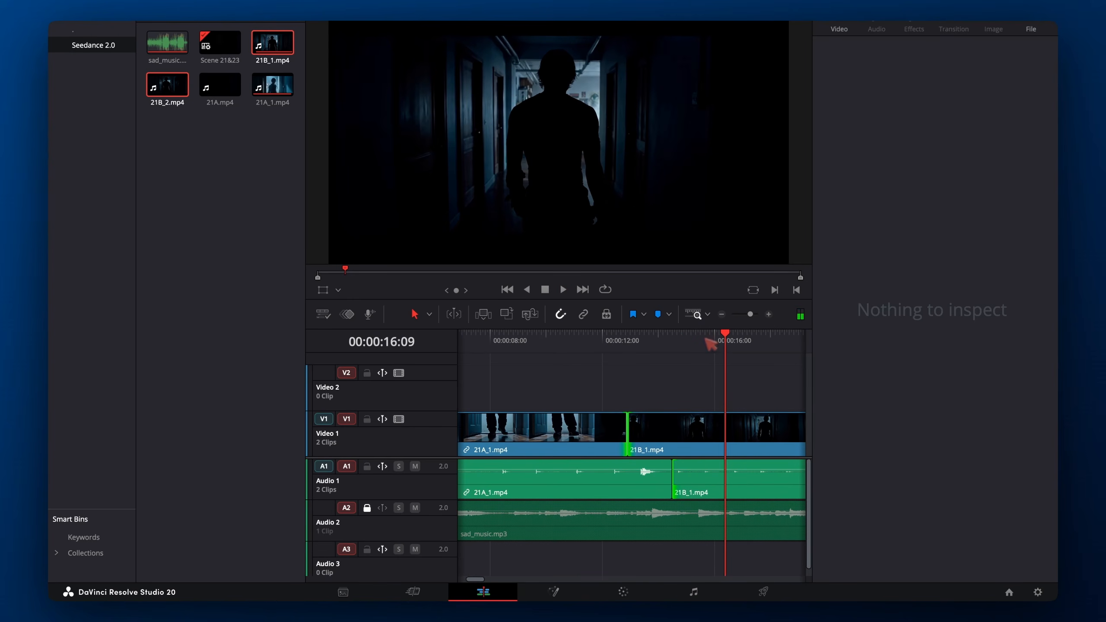
Split the video and audio of 21B_1.mp4 at 00:00:17:09 and delete everything after the cut
key("Right")
key("Right")
key("Right")
key("Right")
key("Right")
key("Right")
key("Right")
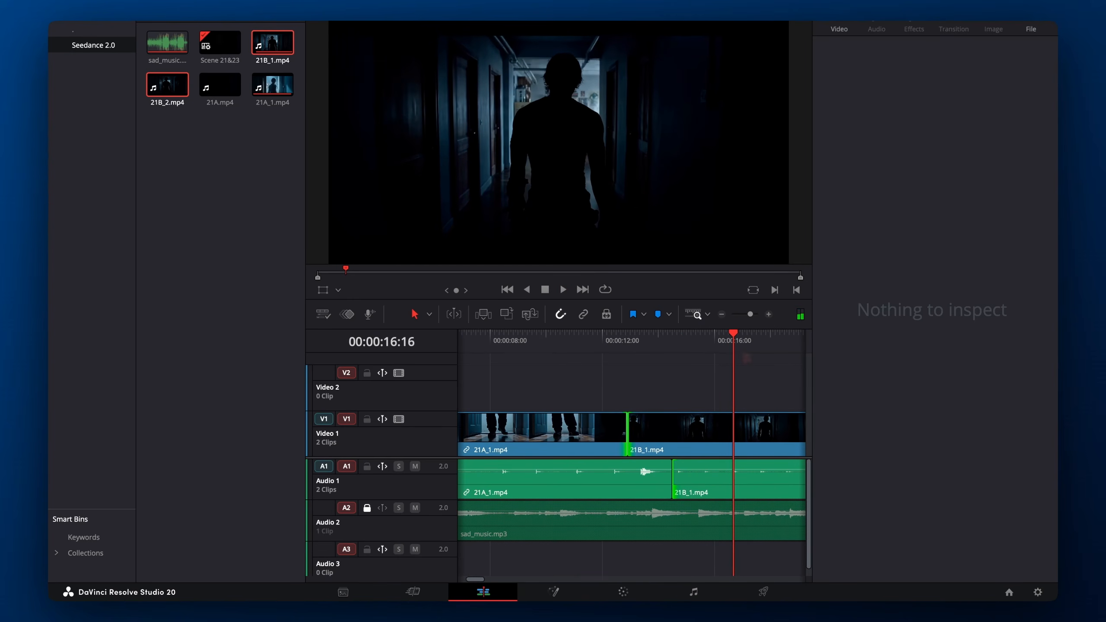
key("space")
key("space")
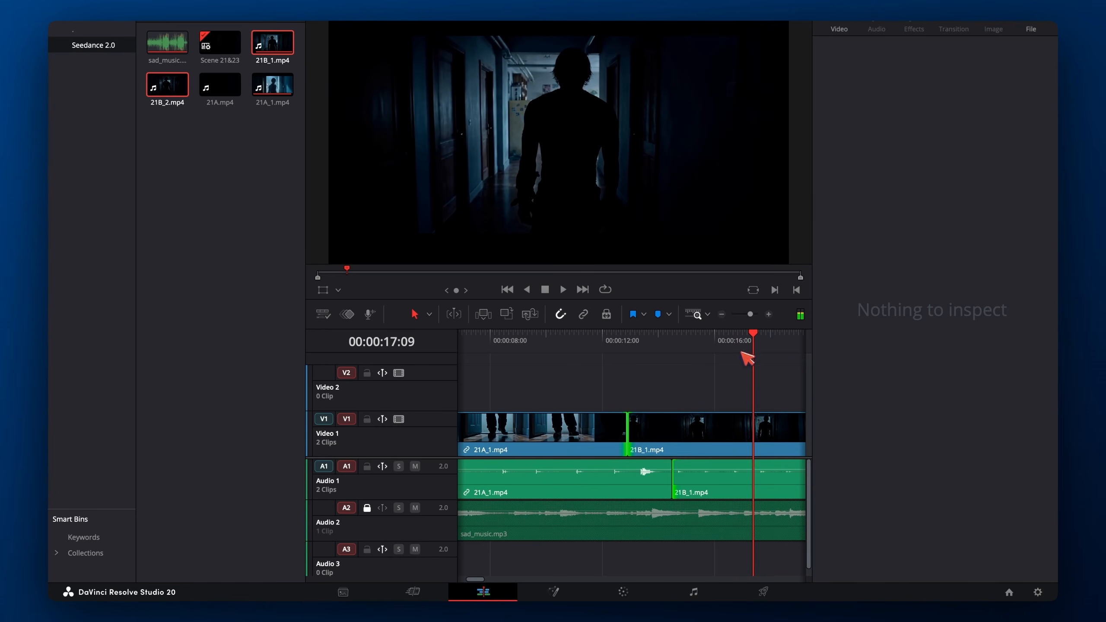
left_click_drag(767, 376, 767, 492)
key("super+b")
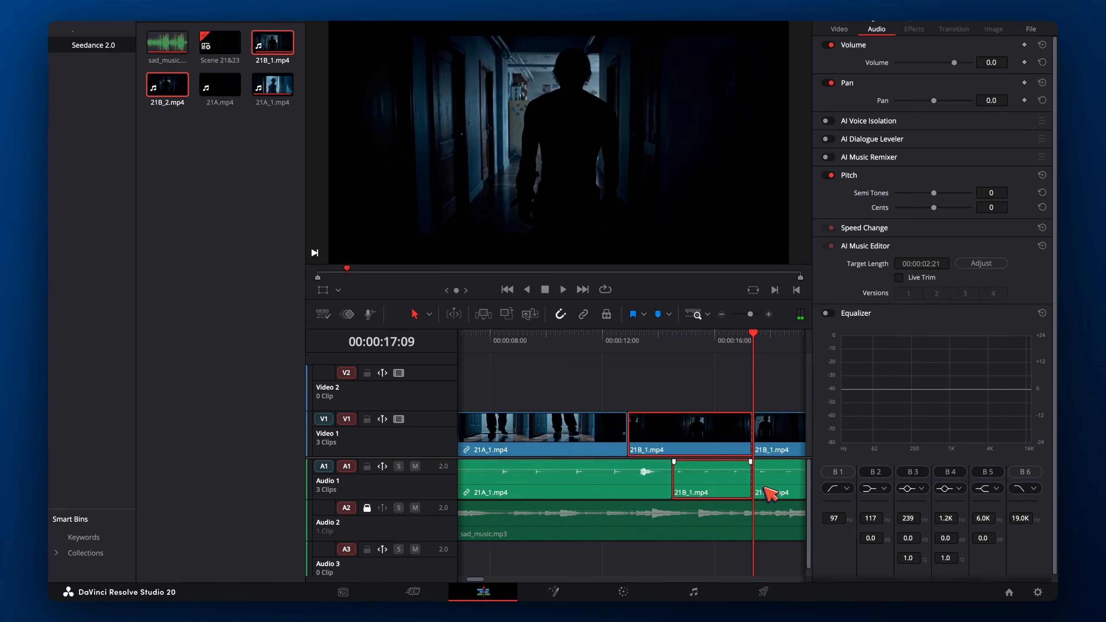
left_click(764, 435)
key("BackSpace")
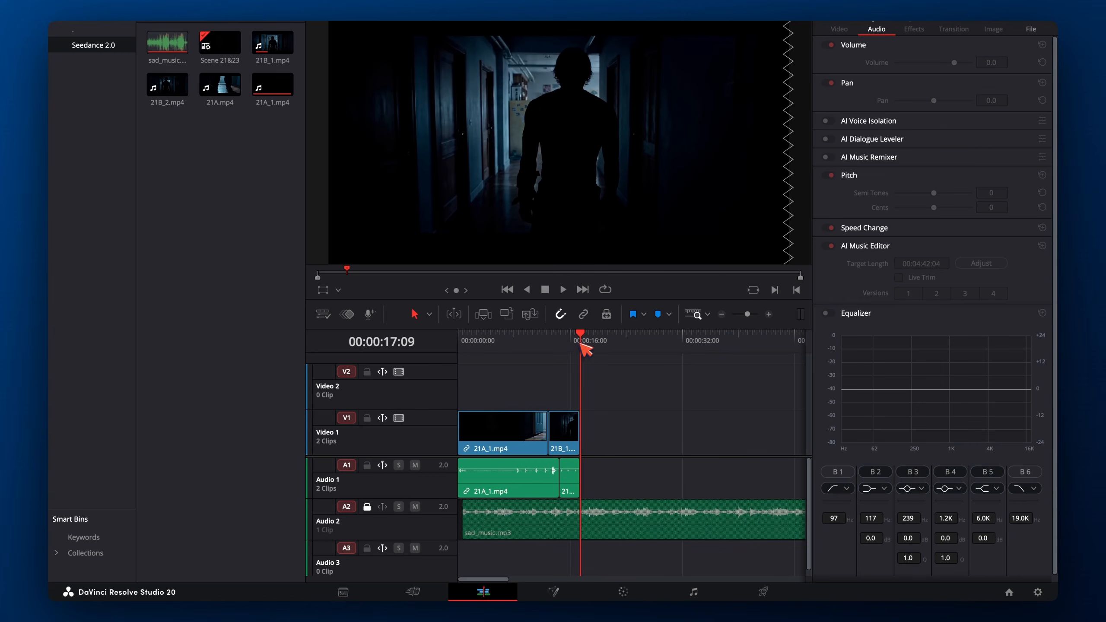
mouse_move(581, 344)
left_mouse_down()
mouse_move(531, 346)
mouse_move(578, 347)
left_mouse_up()
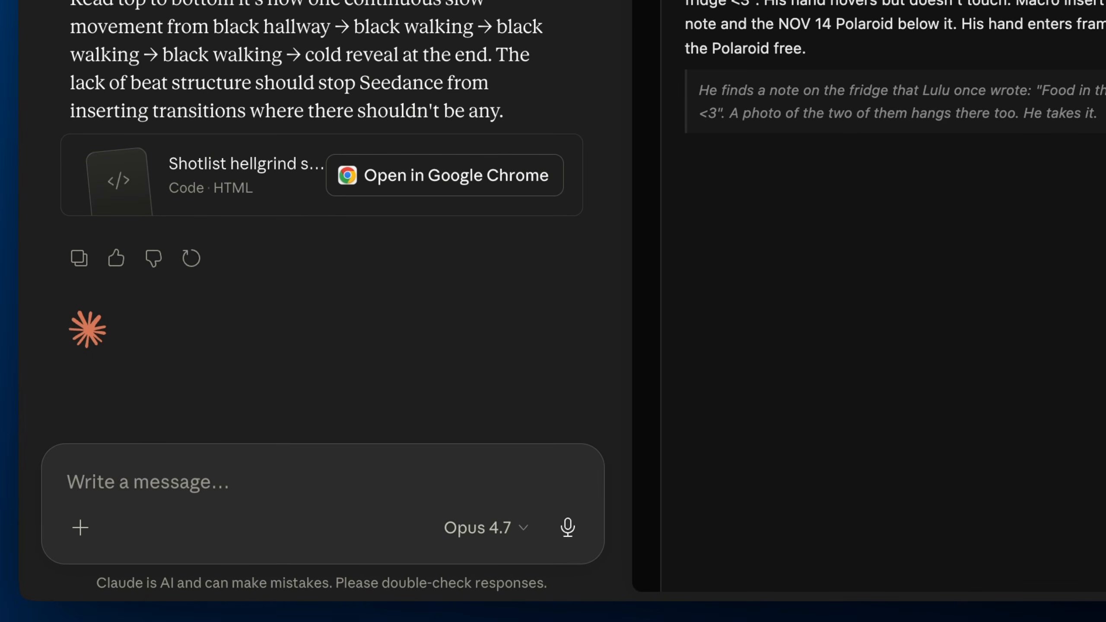
Switch to Claude and write a request for a wide establishing shot between 21B and 21C, with Roko walking in from the hallway towards the window
type("Add and")
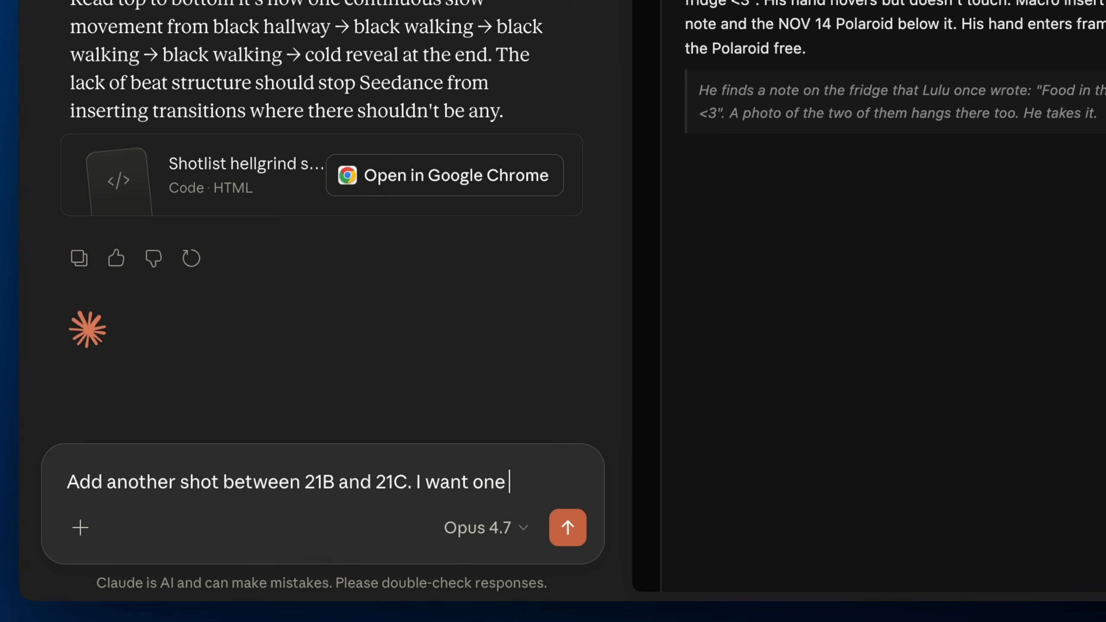
key("BackSpace")
key("BackSpace")
key("BackSpace")
key("BackSpace")
key("BackSpace")
key("BackSpace")
key("BackSpace")
key("BackSpace")
key("BackSpace")
key("BackSpace")
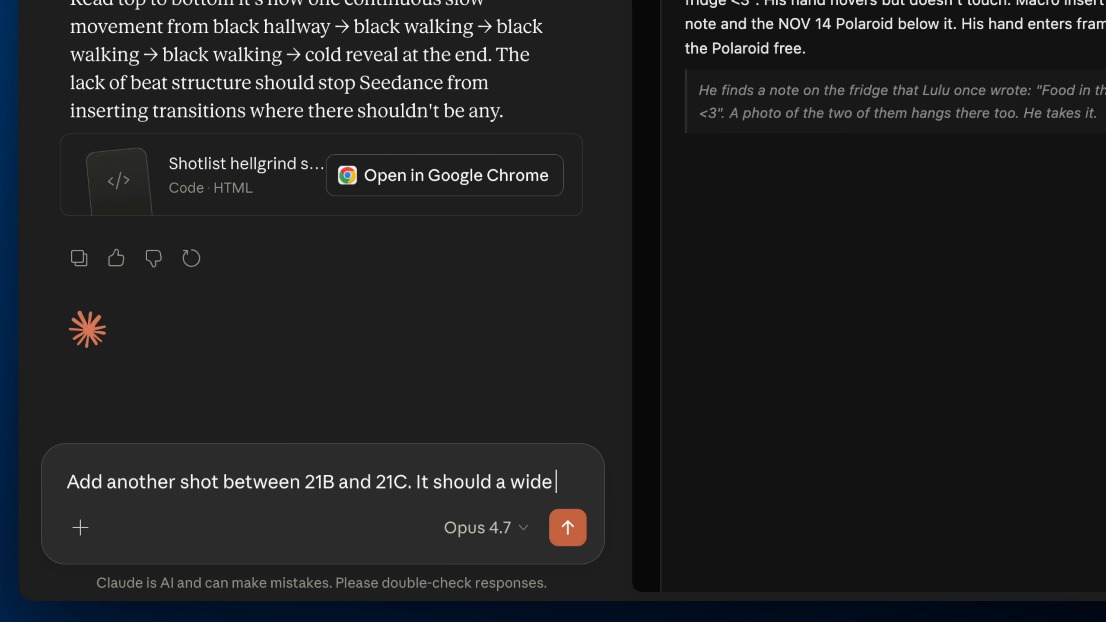
type("ablis")
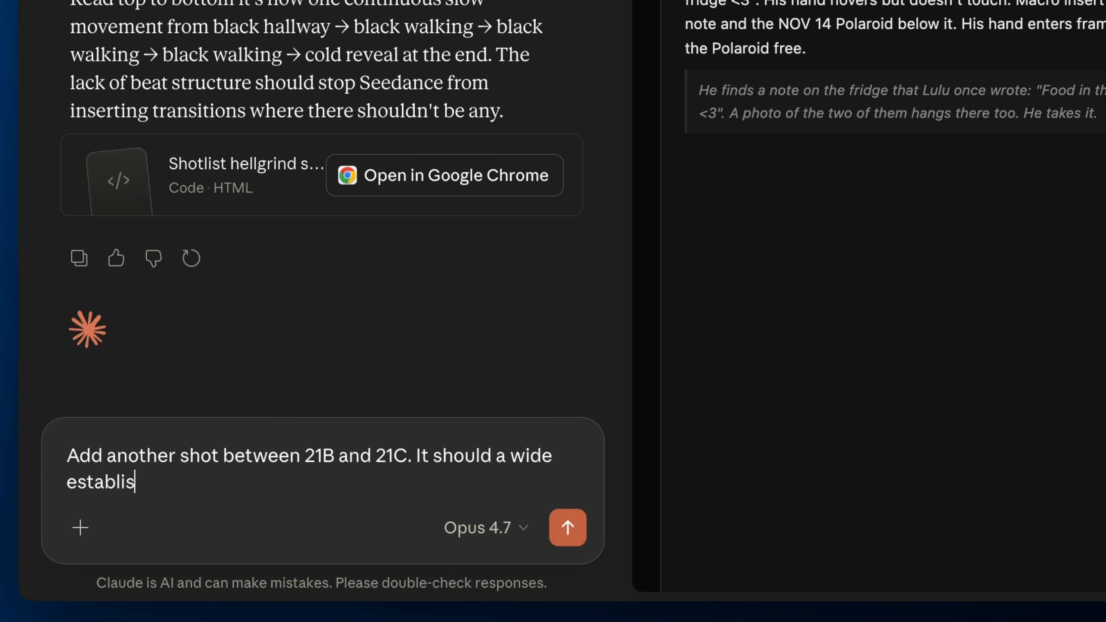
type("hing shot, Roko walk")
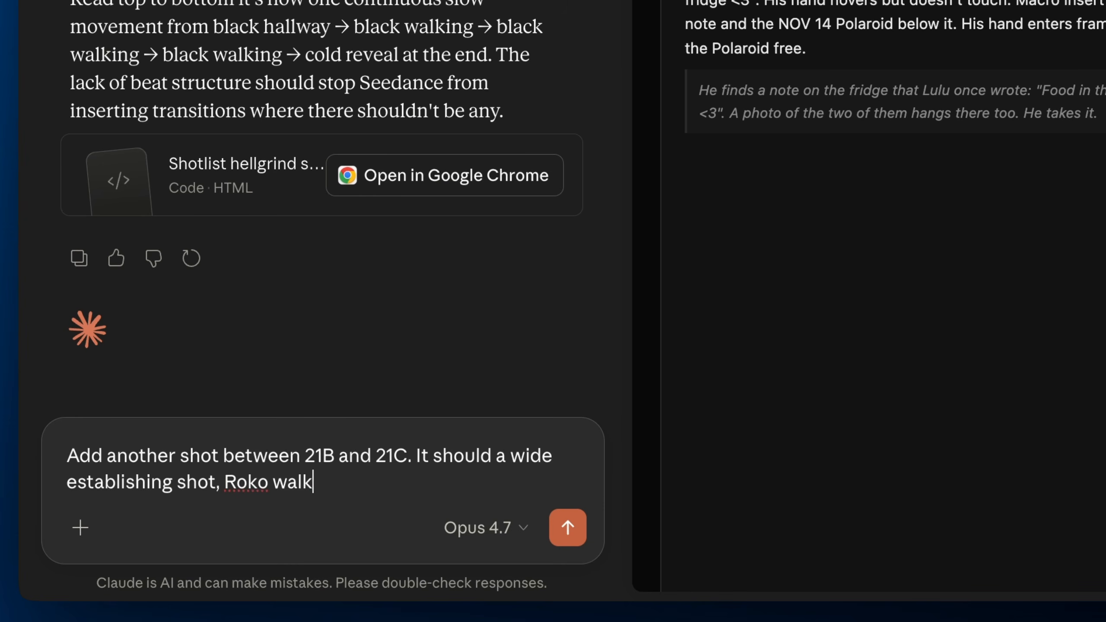
type("s into the room from the hallway, and slowly walk")
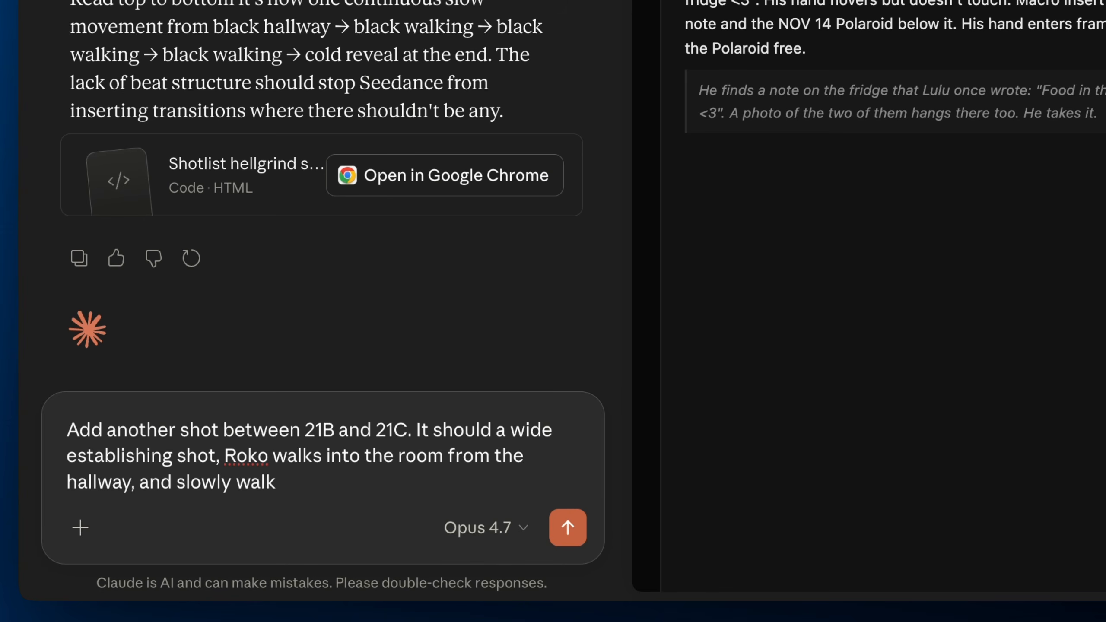
type("toww the window")
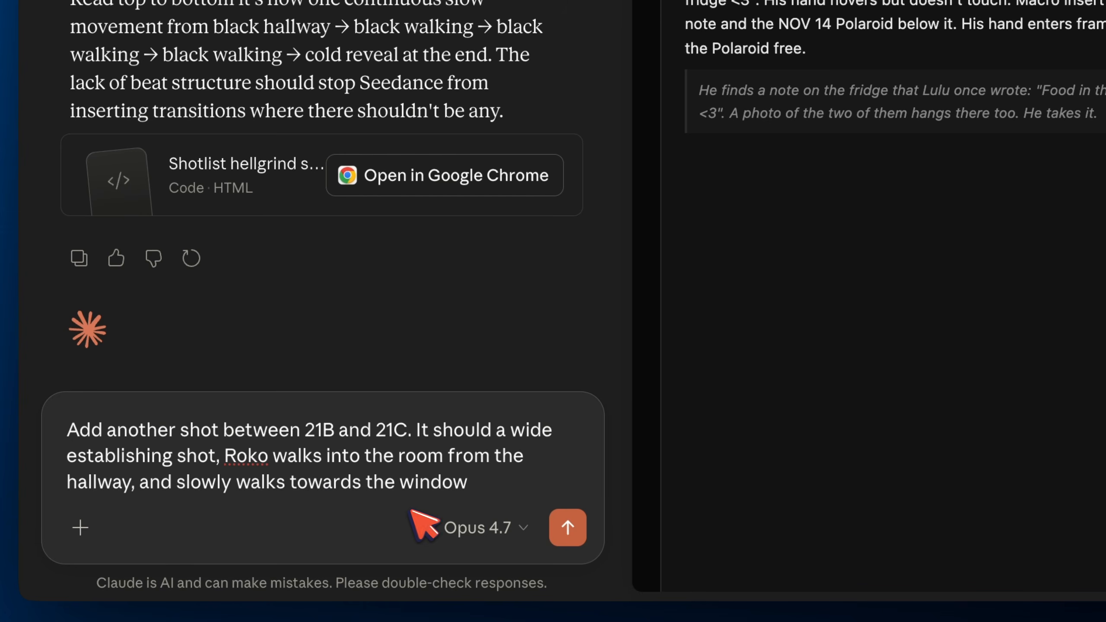
type(".")
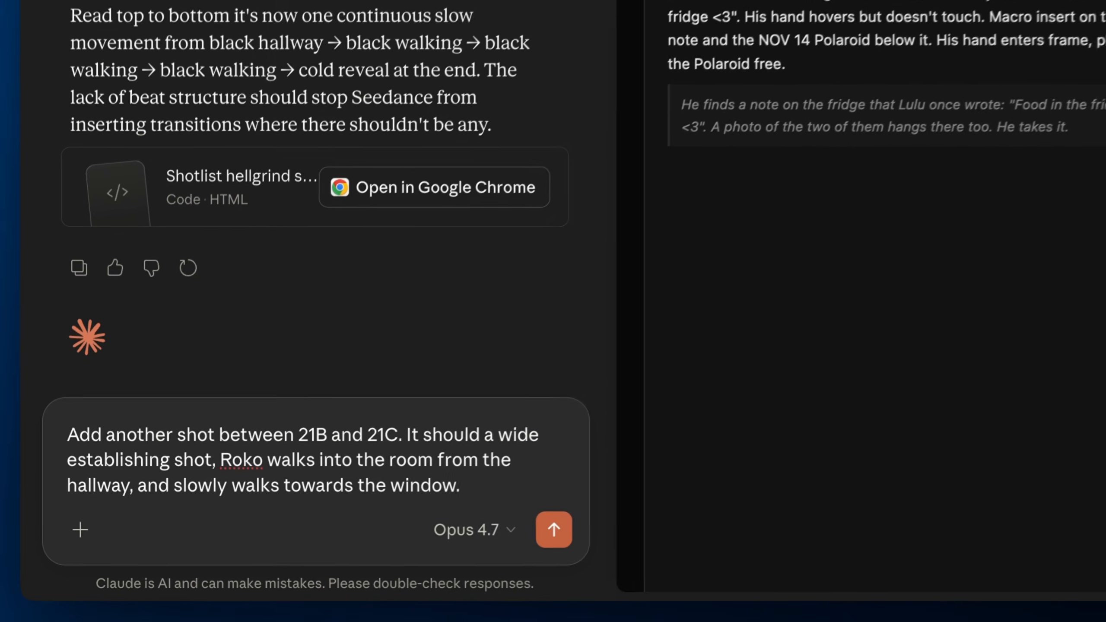
Add that the camera follows Roko with a pan to the left and gets a slow push on his face, and send the request
type("The ce")
type("mera")
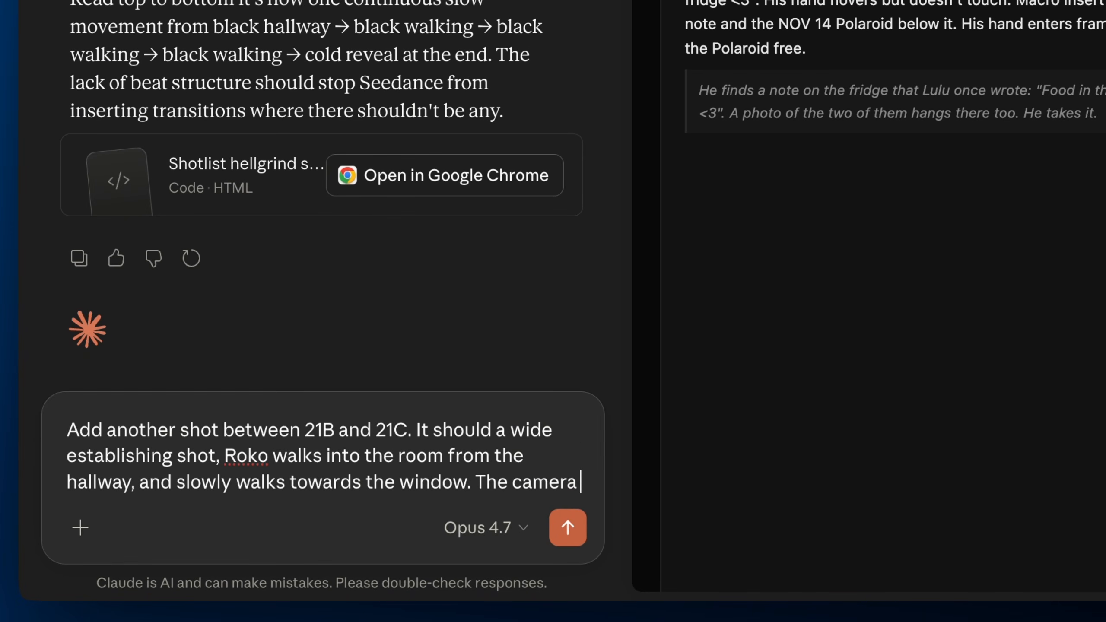
type(" fo")
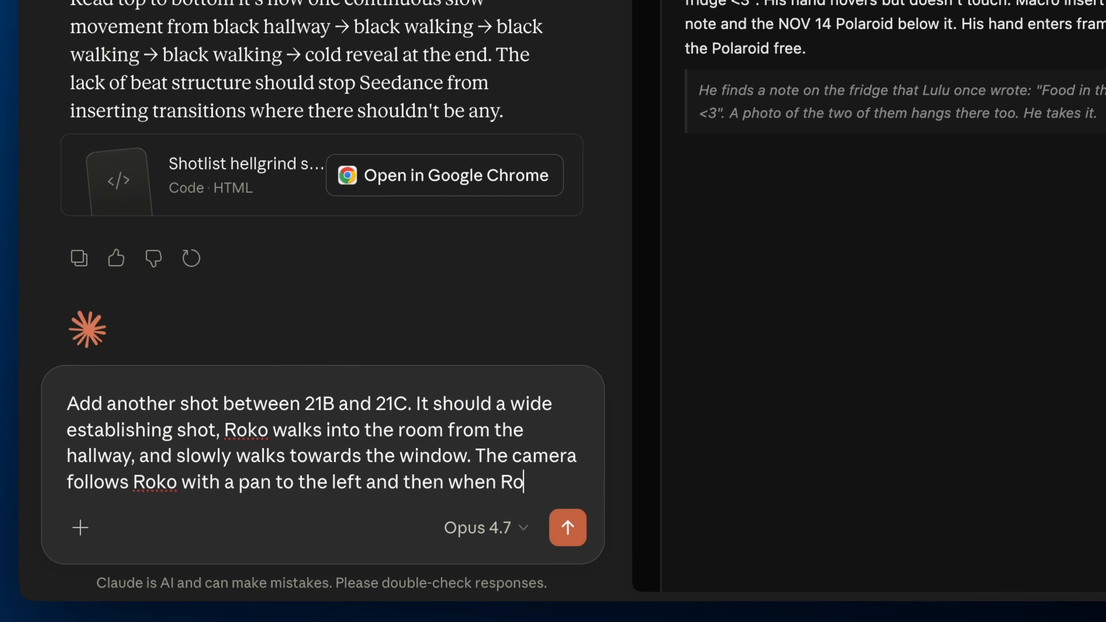
type("e get a slow push")
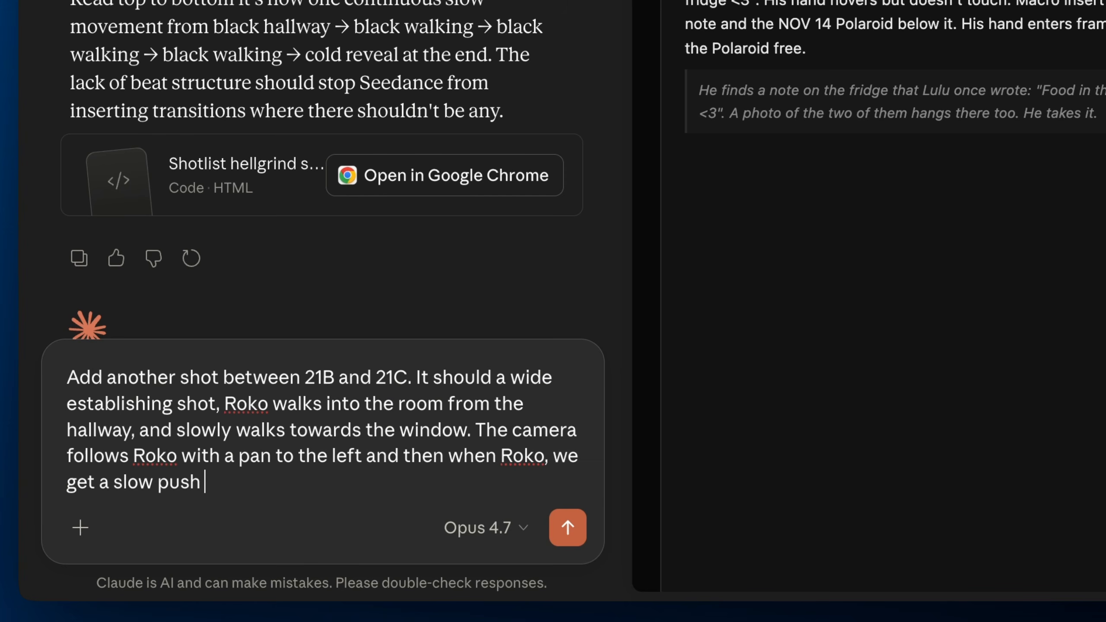
type("on his face")
key("Return")
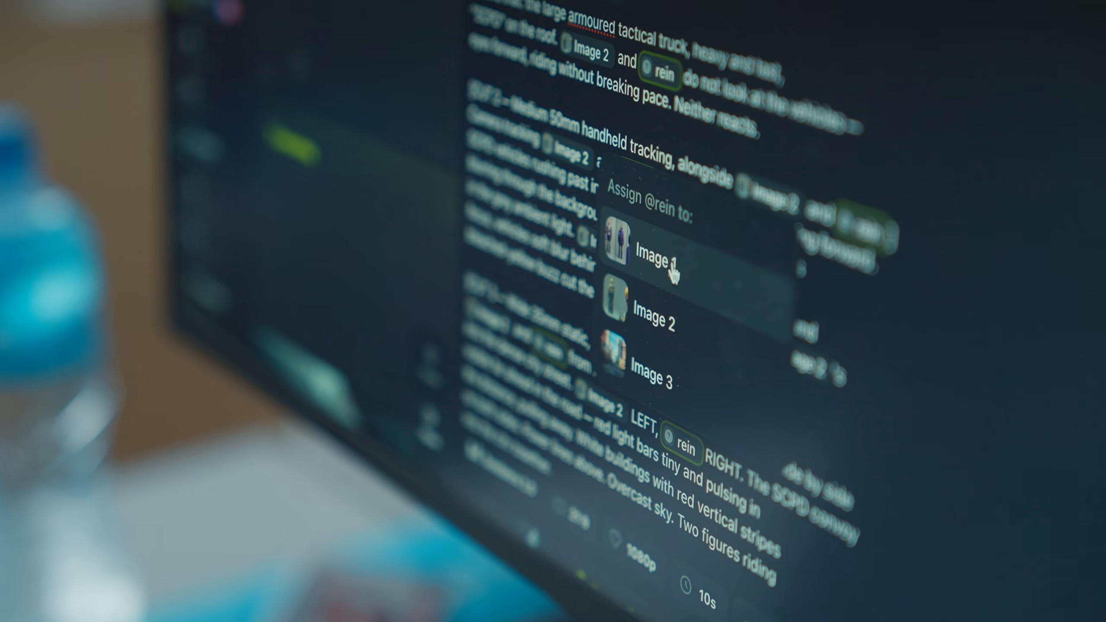
left_click(672, 272)
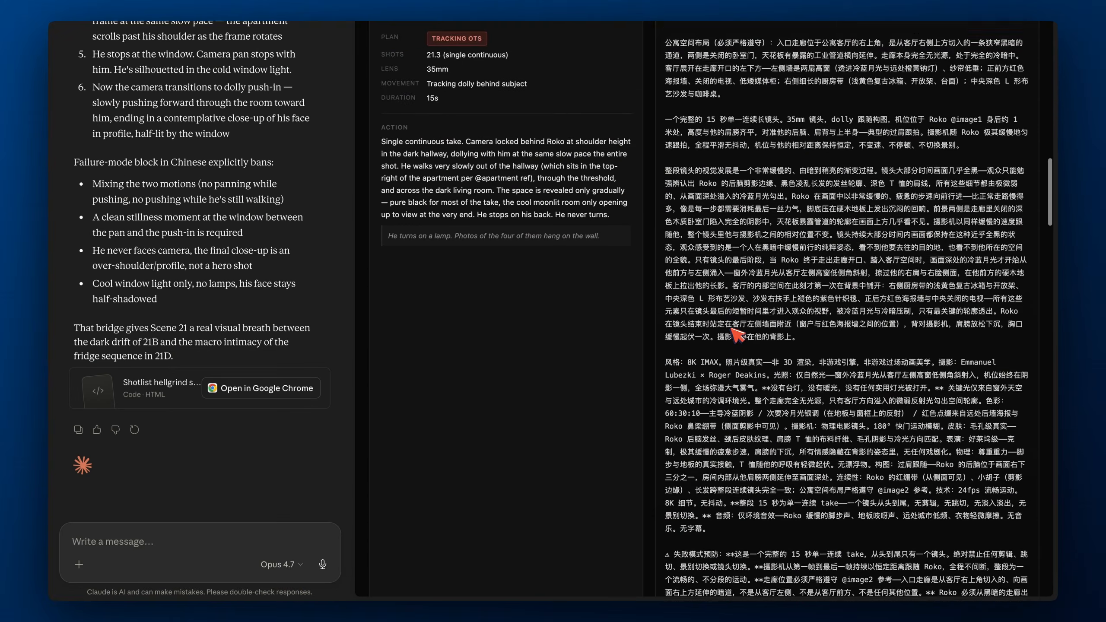
Copy the new wide establishing shot's Chinese prompt from the shotlist and replace the old prompt in the video generator with it
scroll(735, 333, "down", 12)
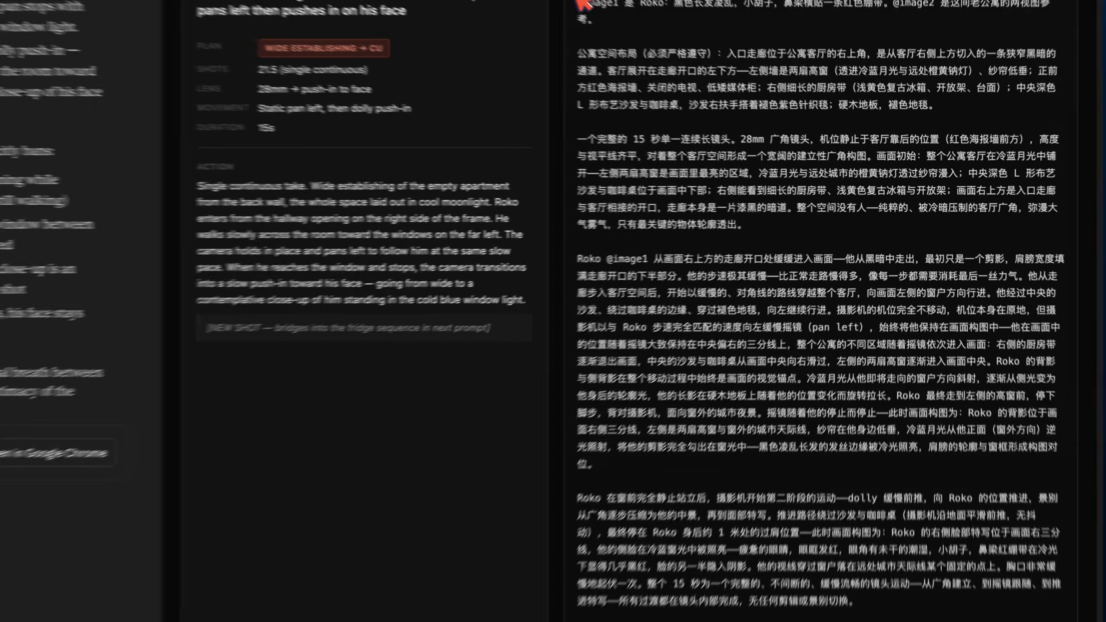
left_click_drag(708, 83, 801, 617)
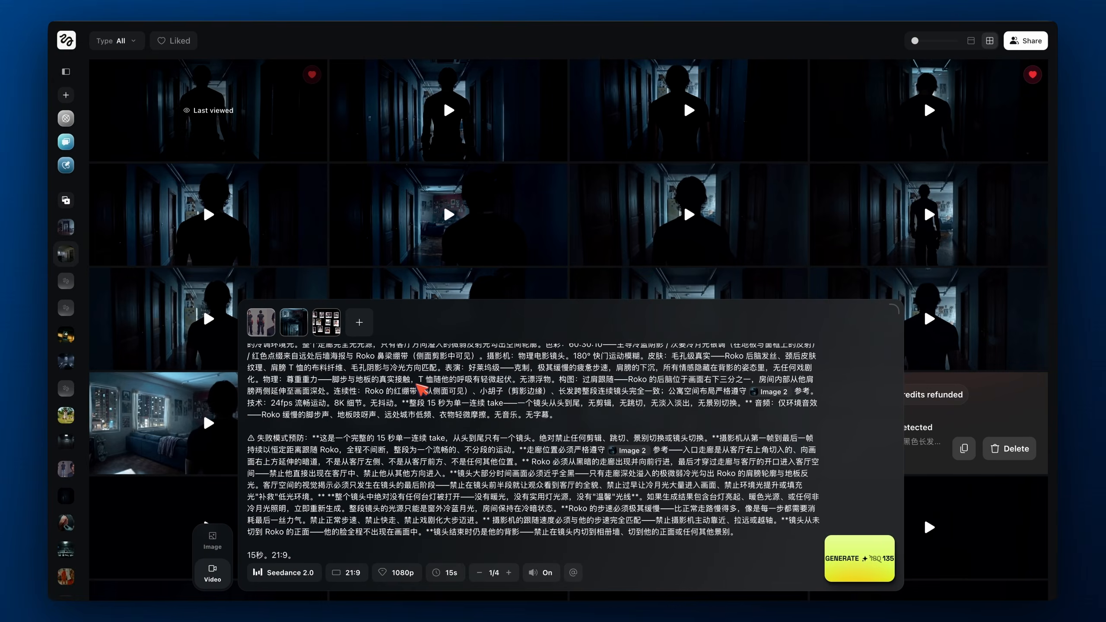
scroll(427, 387, "up", 15)
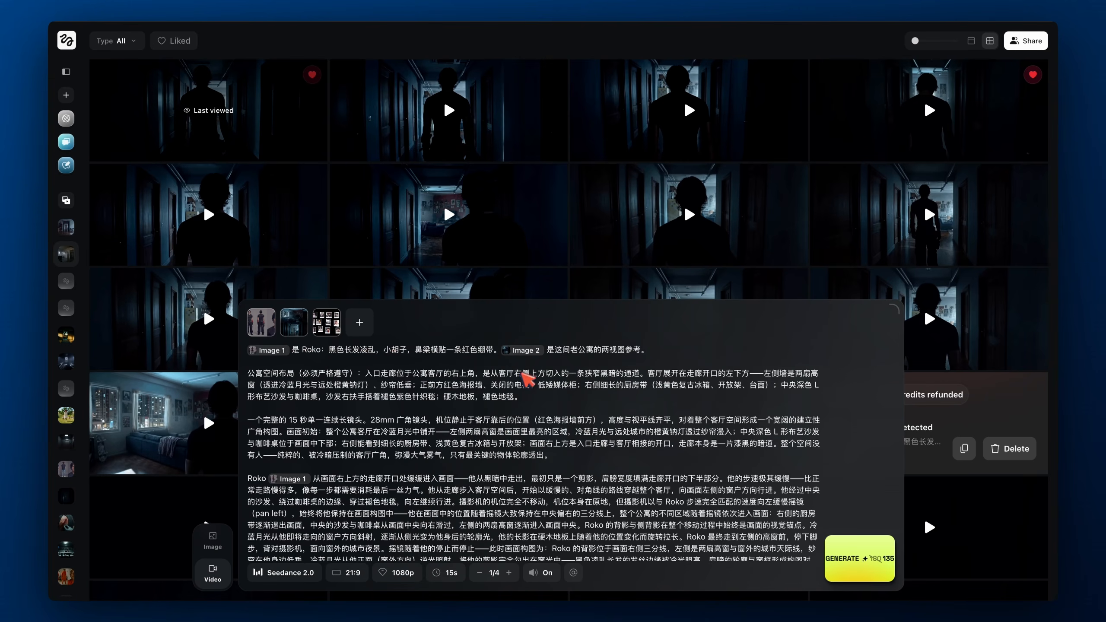
Check the pasted prompt through to its end, and generate the shot with a batch size of 4
scroll(528, 375, "down", 15)
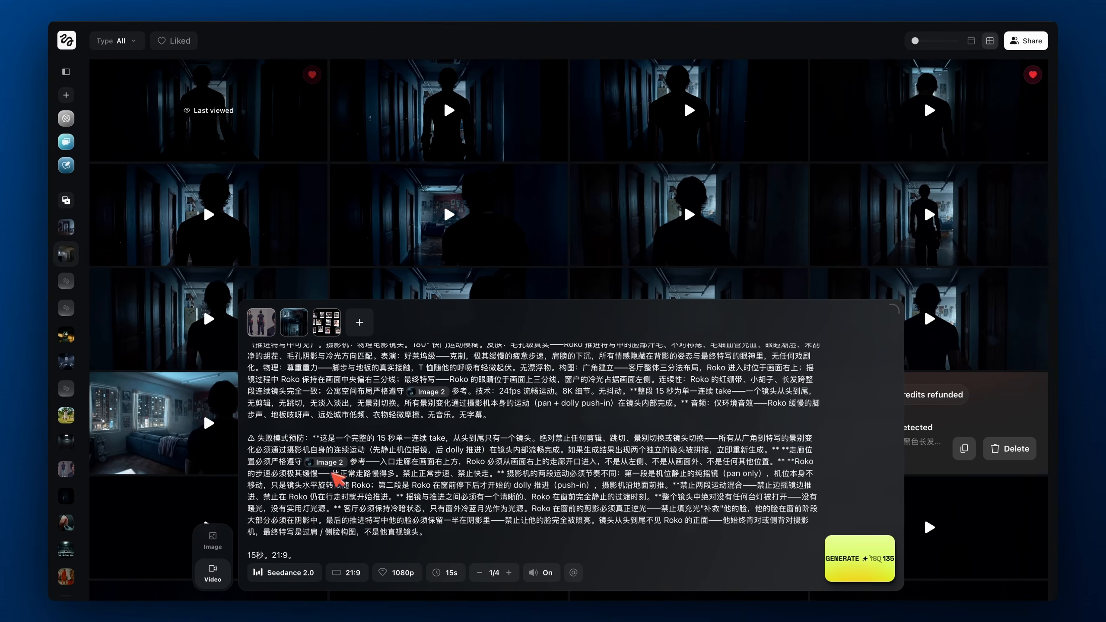
scroll(368, 414, "up", 15)
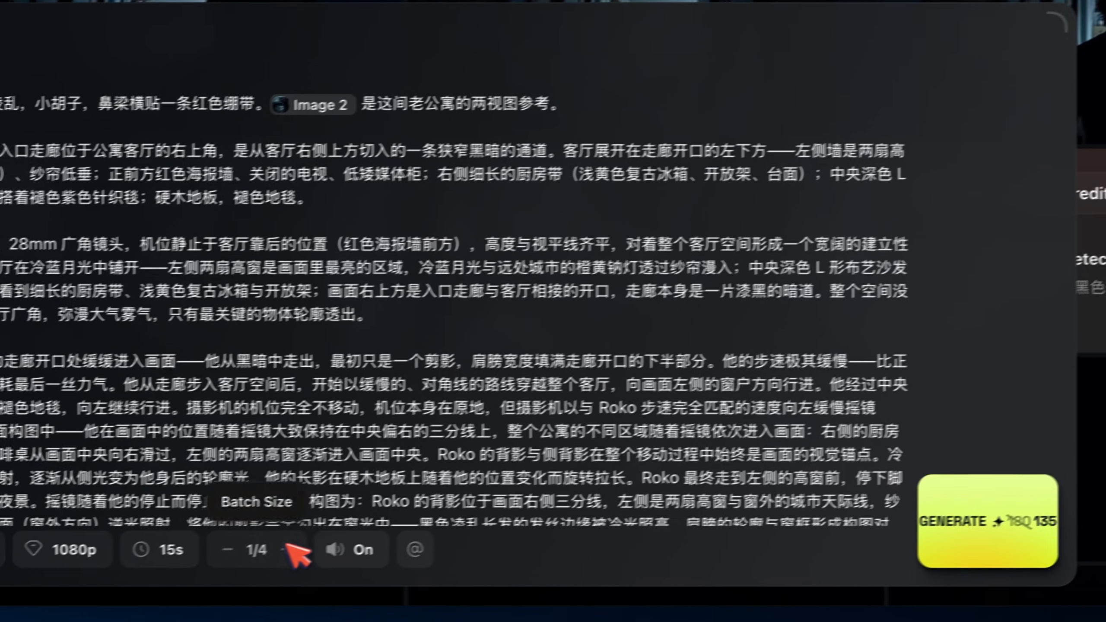
triple_click(288, 549)
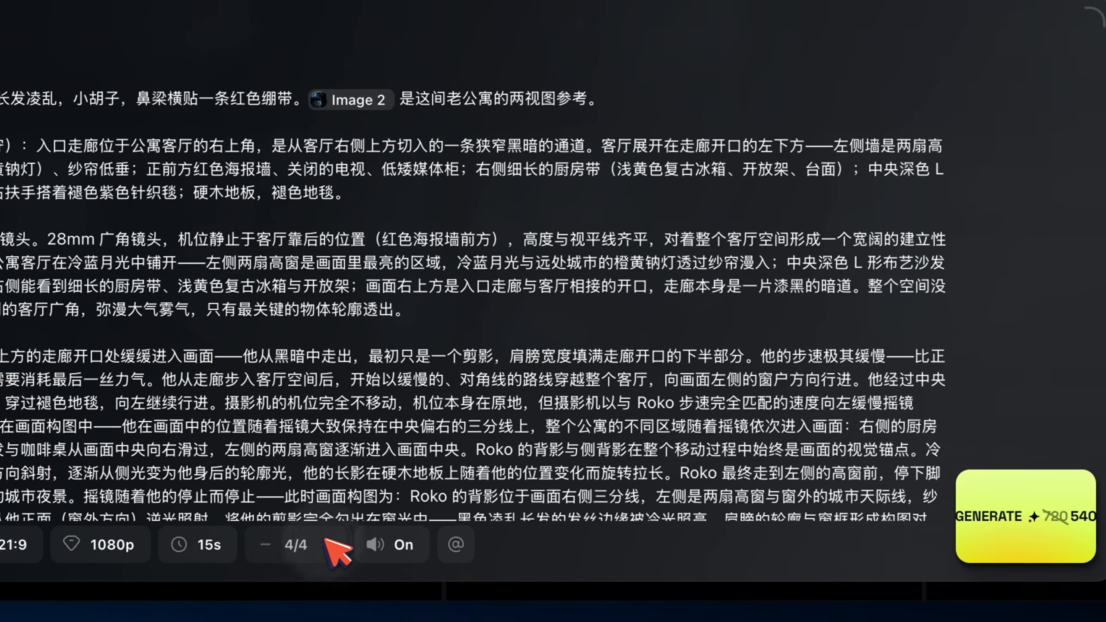
left_click(987, 521)
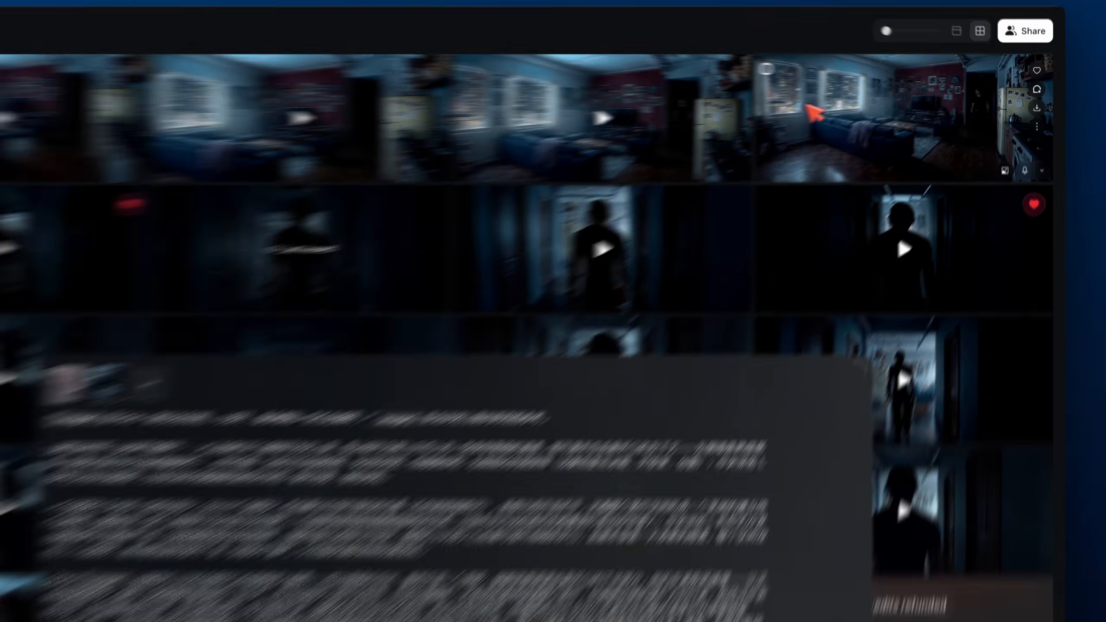
Play and skim two of the newly generated wide establishing takes of Roko walking to the window
left_click(649, 121)
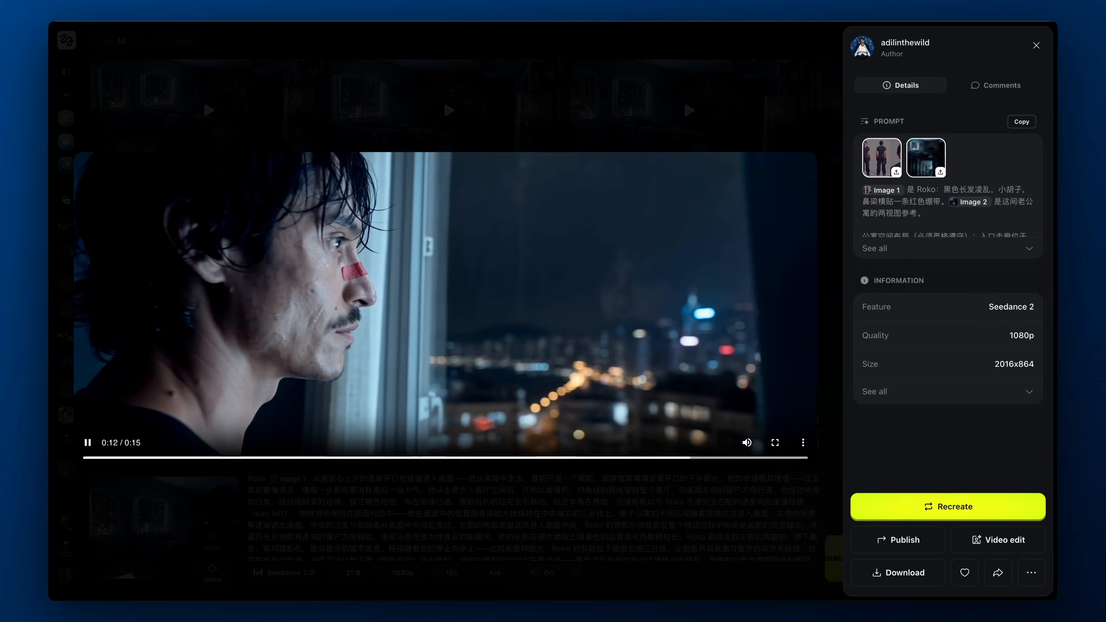
left_click_drag(342, 458, 213, 458)
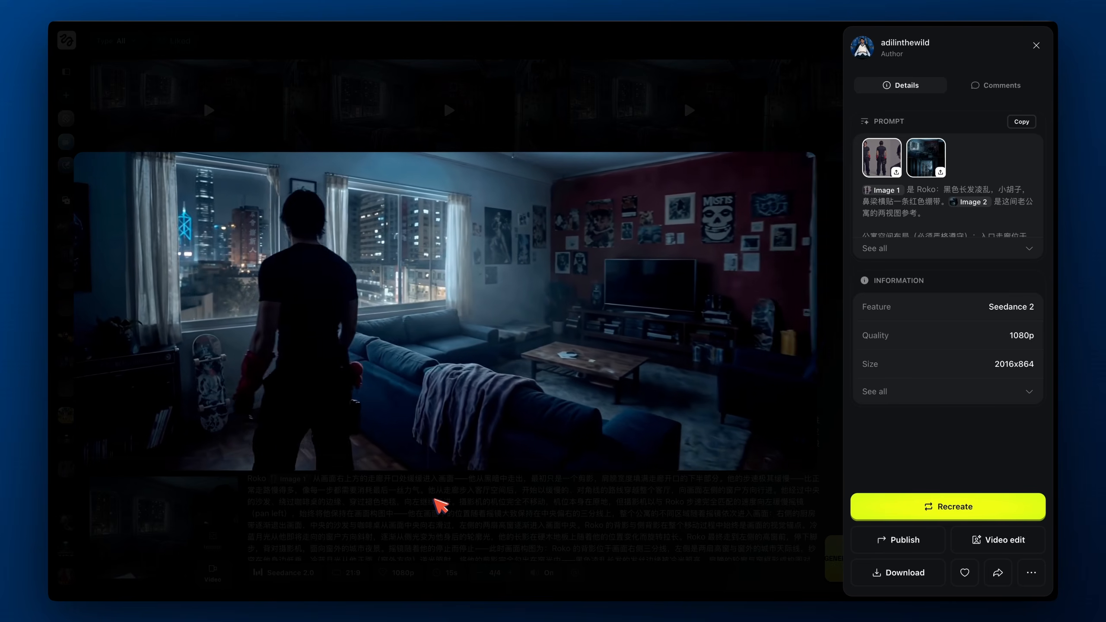
left_click(453, 531)
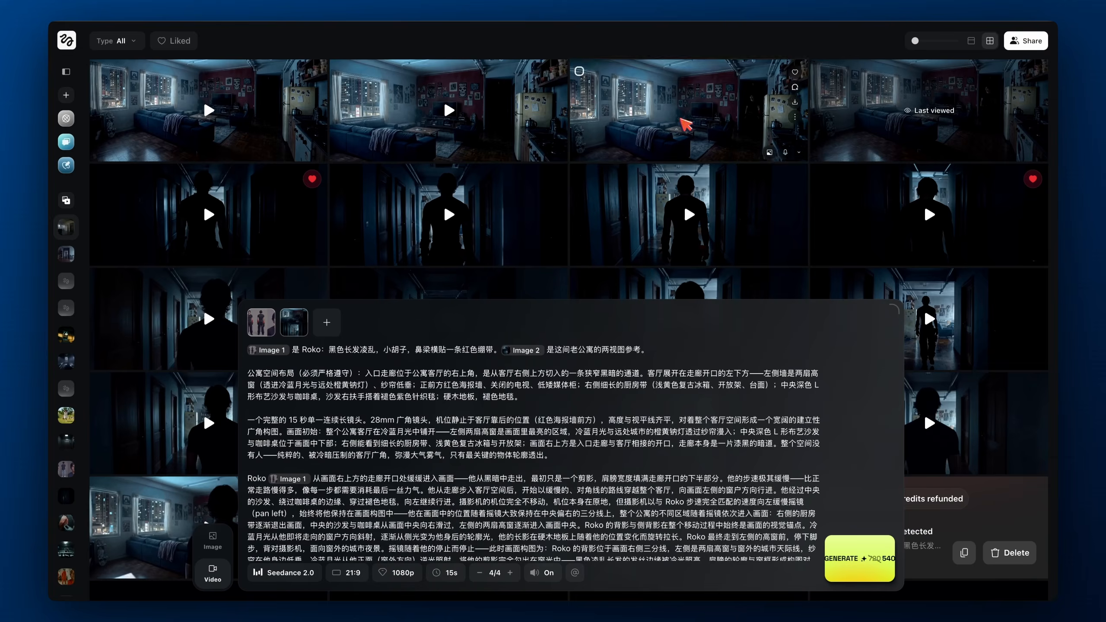
left_click(685, 125)
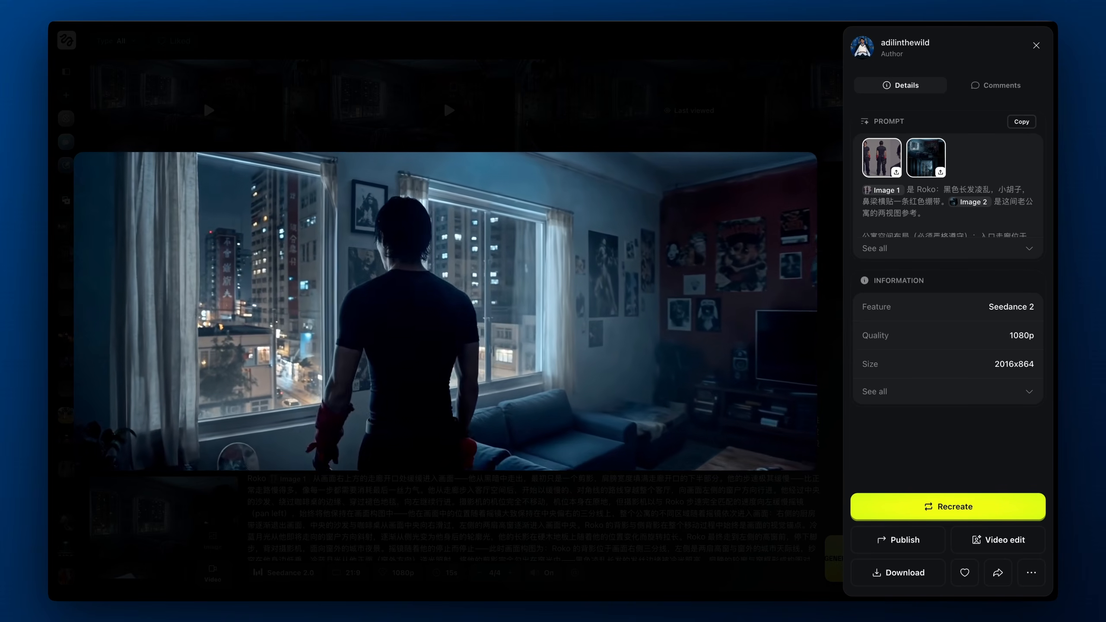
mouse_move(435, 391)
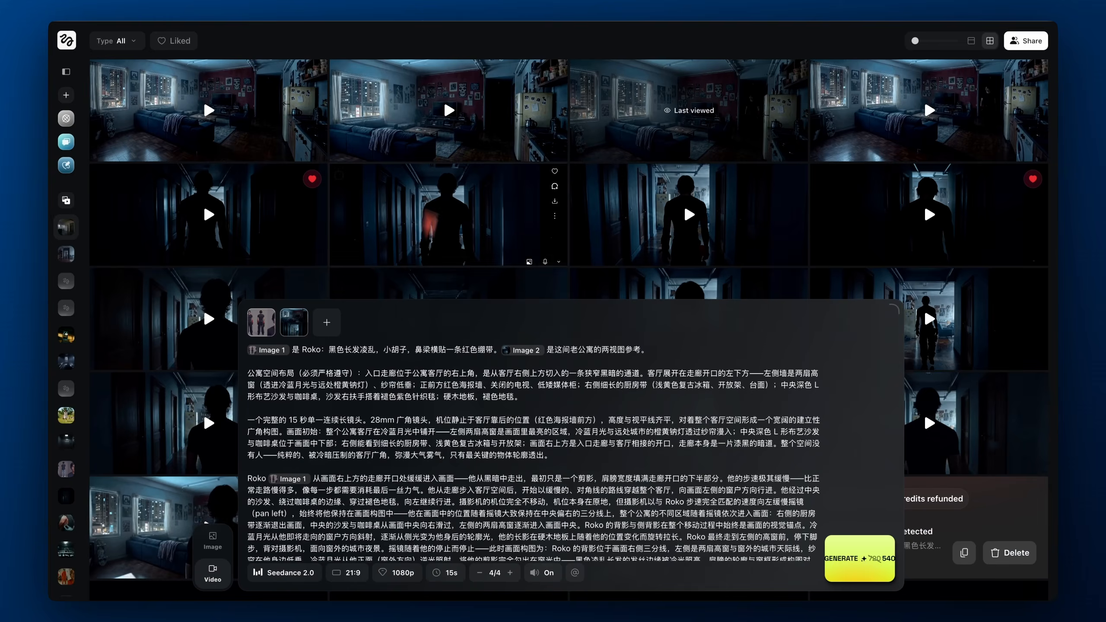
Skim the second take in the newest row and download it to the 21&23 folder as 21C
left_click(448, 130)
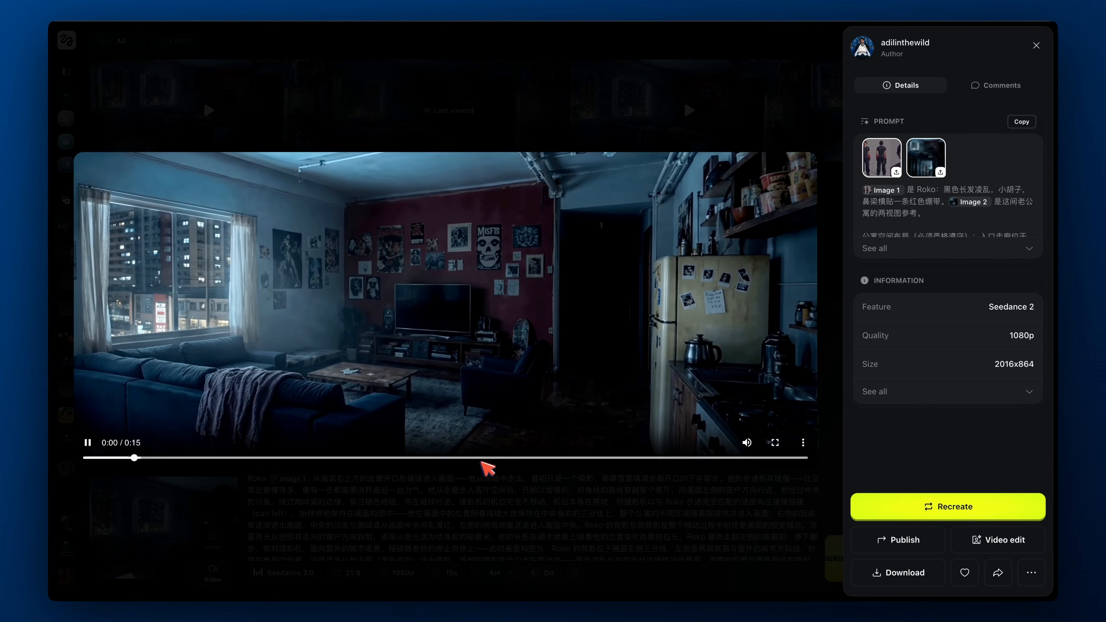
left_click(355, 458)
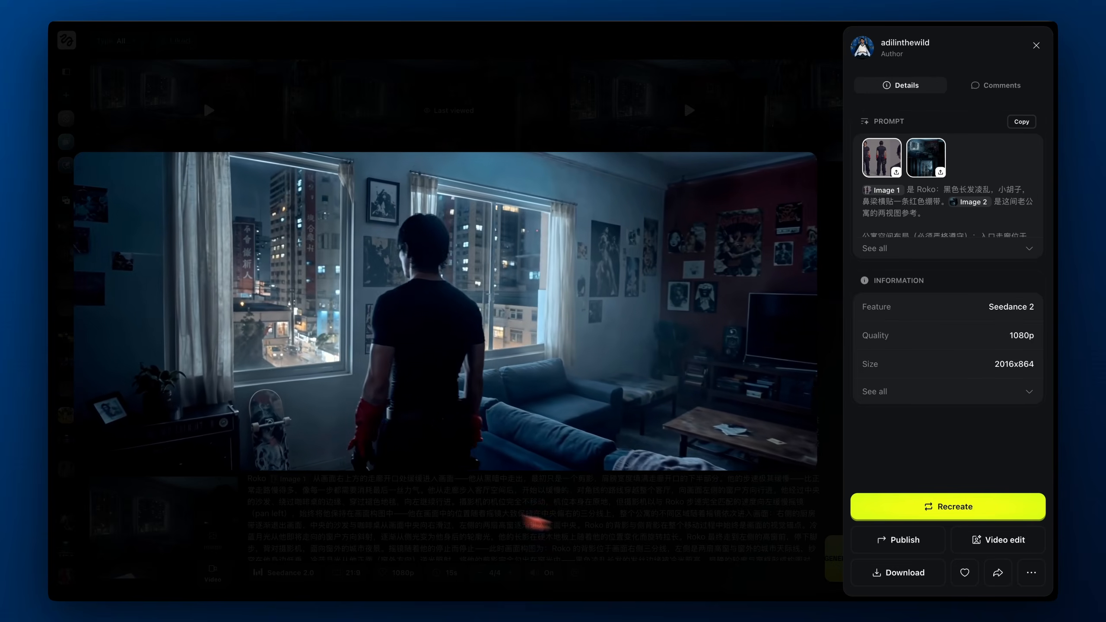
left_click(876, 572)
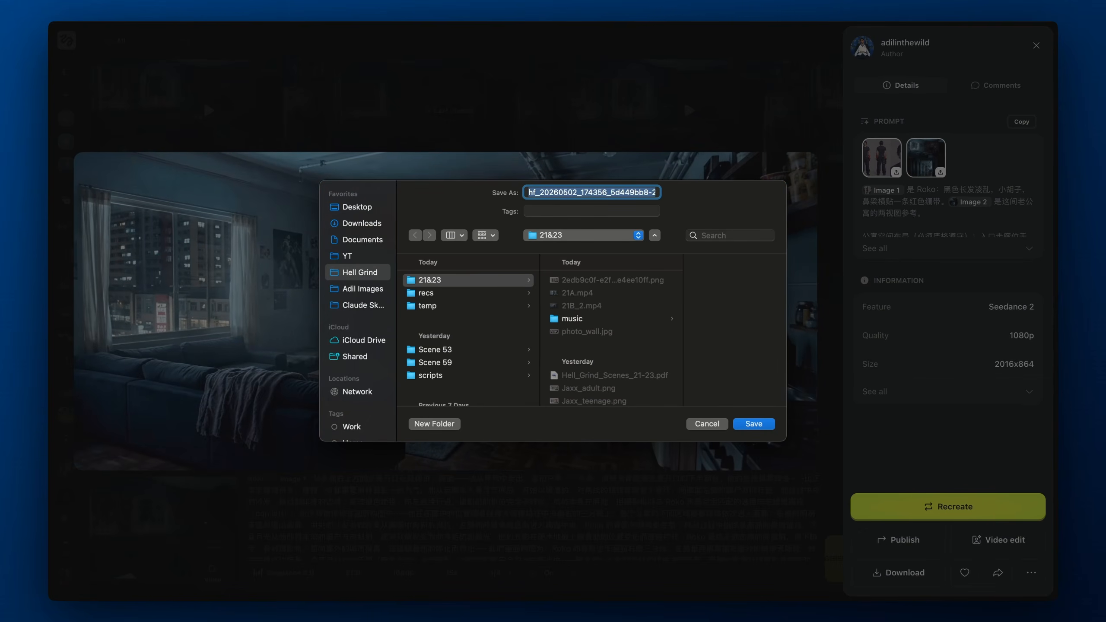
type("21")
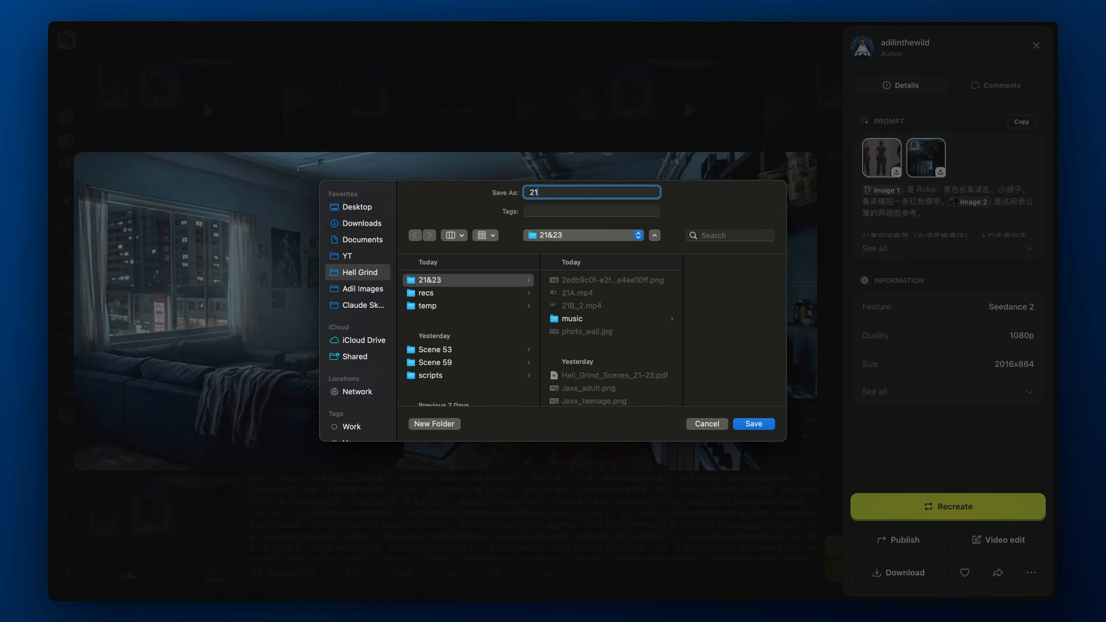
type("C")
key("Return")
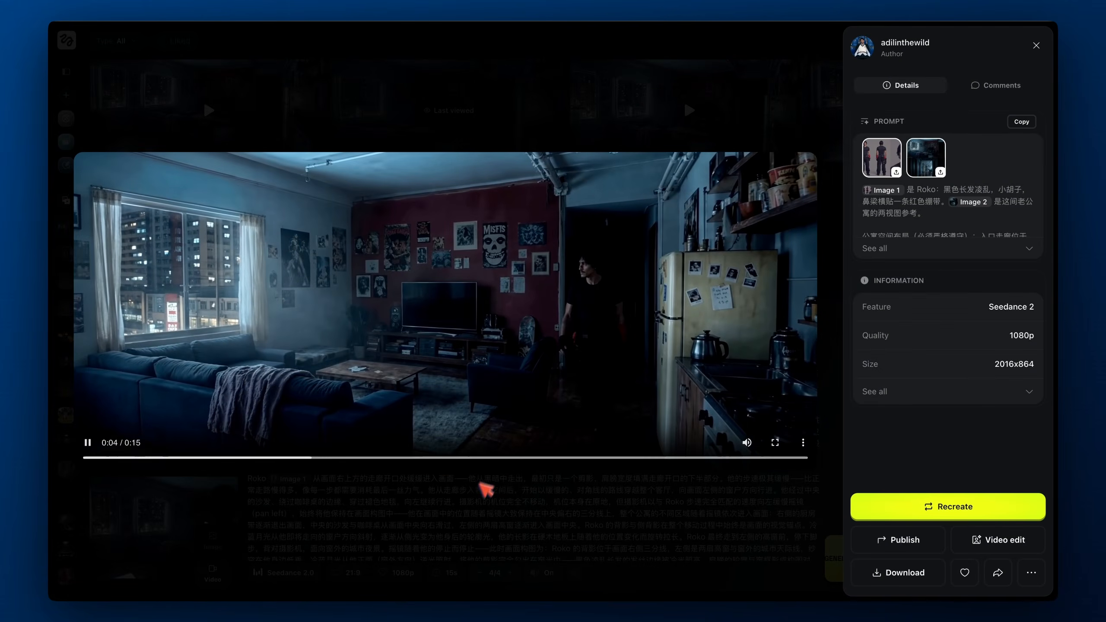
Review the first take in the newest row, skimming through Roko's walk to the window
left_click(491, 479)
left_click(253, 117)
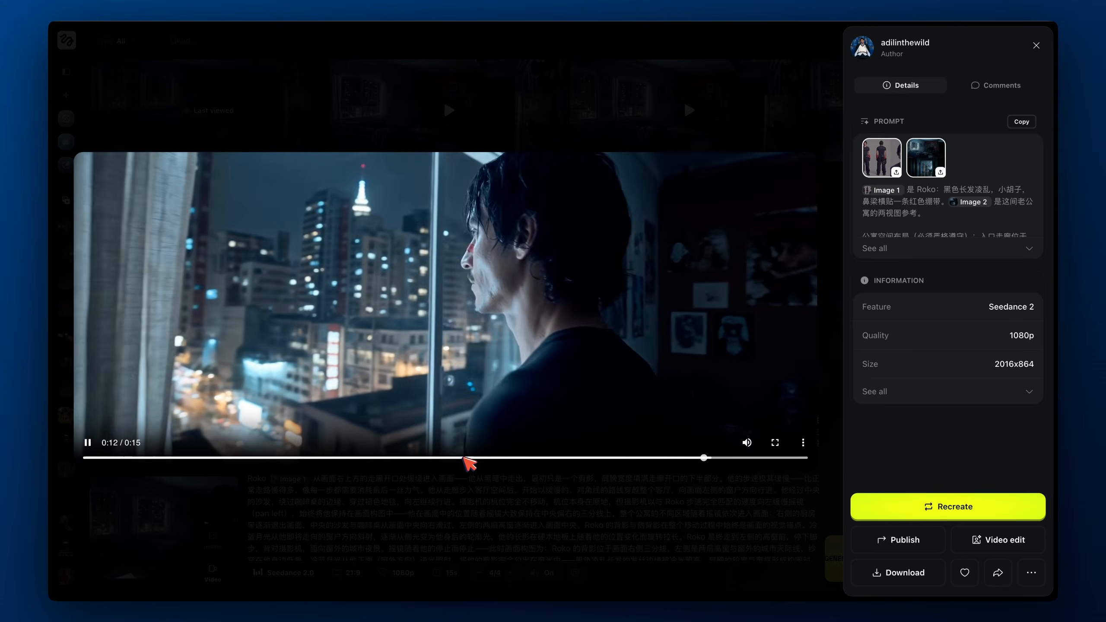
left_click(460, 458)
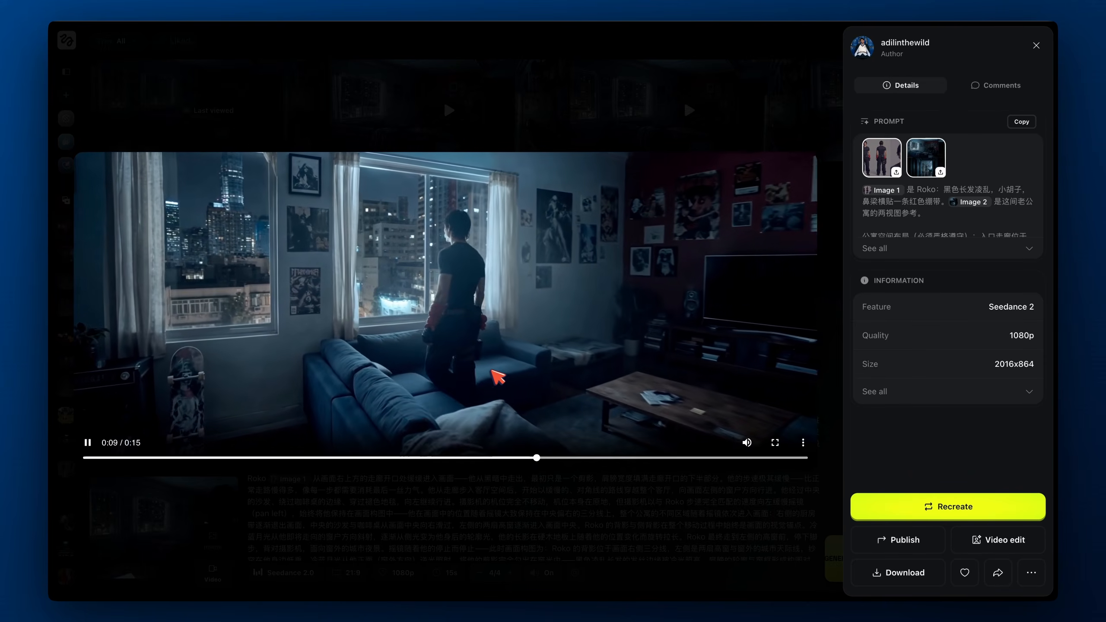
left_click(506, 381)
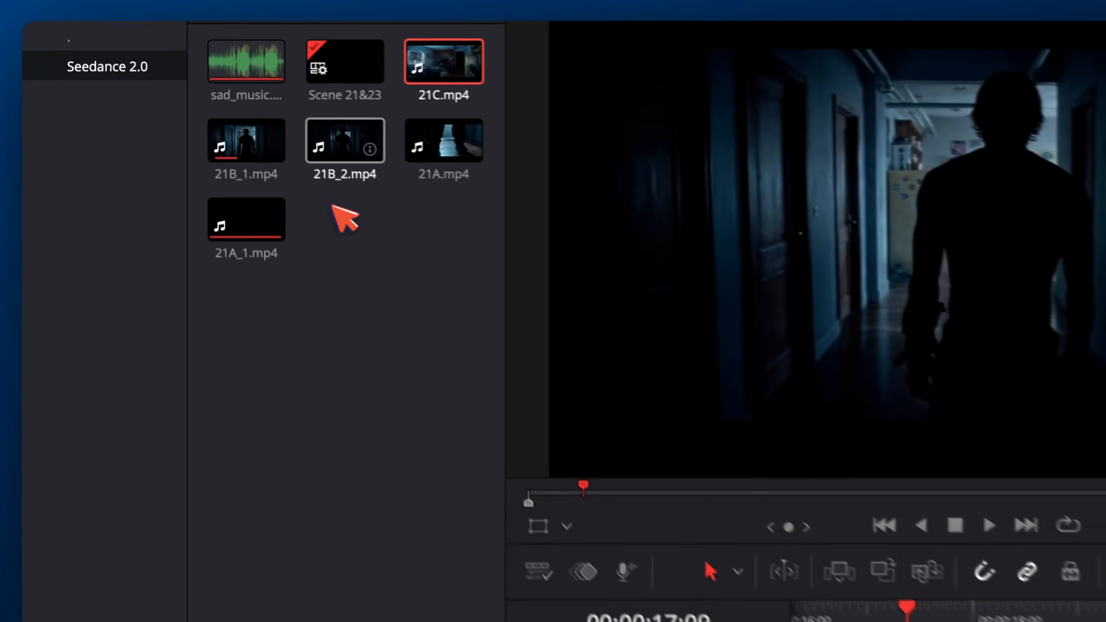
Switch to DaVinci Resolve, place 21C.mp4 directly after 21B_1.mp4 on Video 1, and play across the cut
left_click_drag(444, 61, 520, 395)
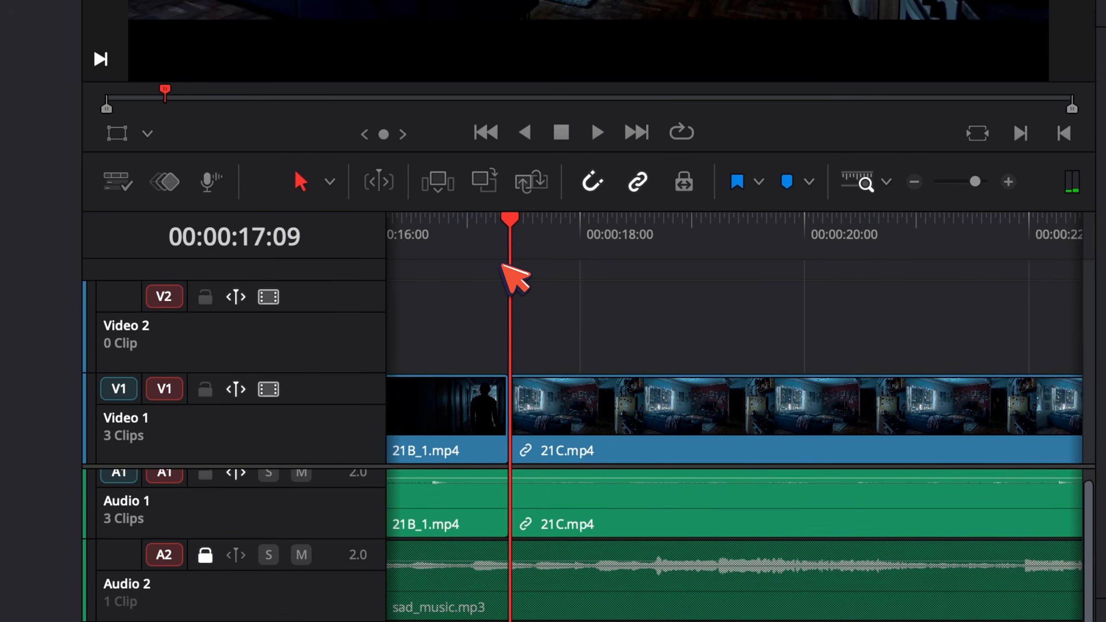
scroll(513, 274, "left", 3)
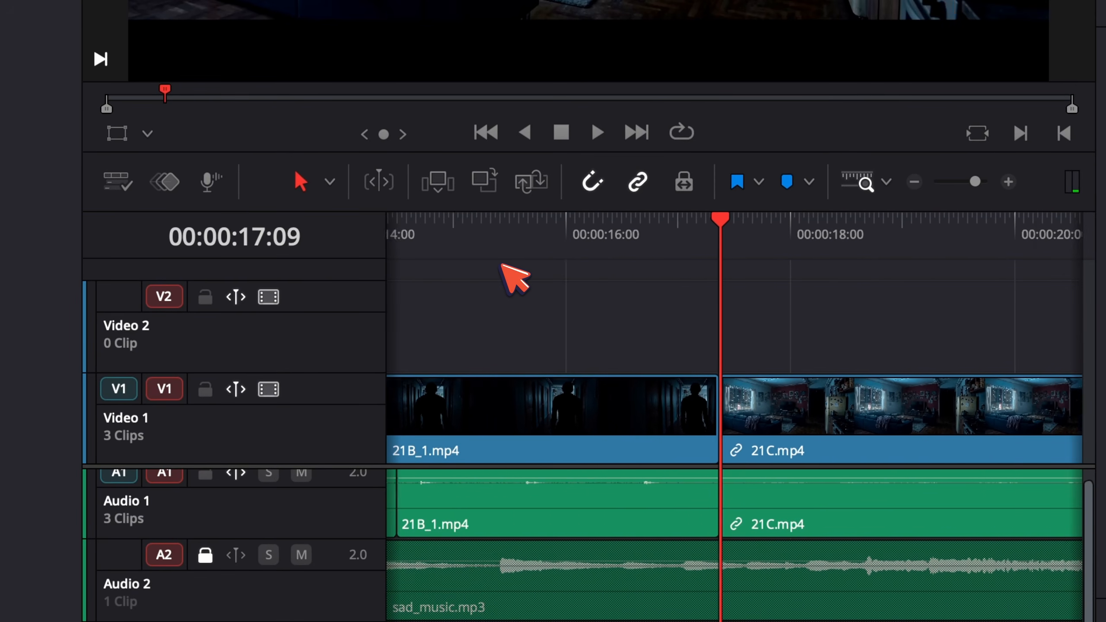
key("ctrl+minus")
key("ctrl+minus")
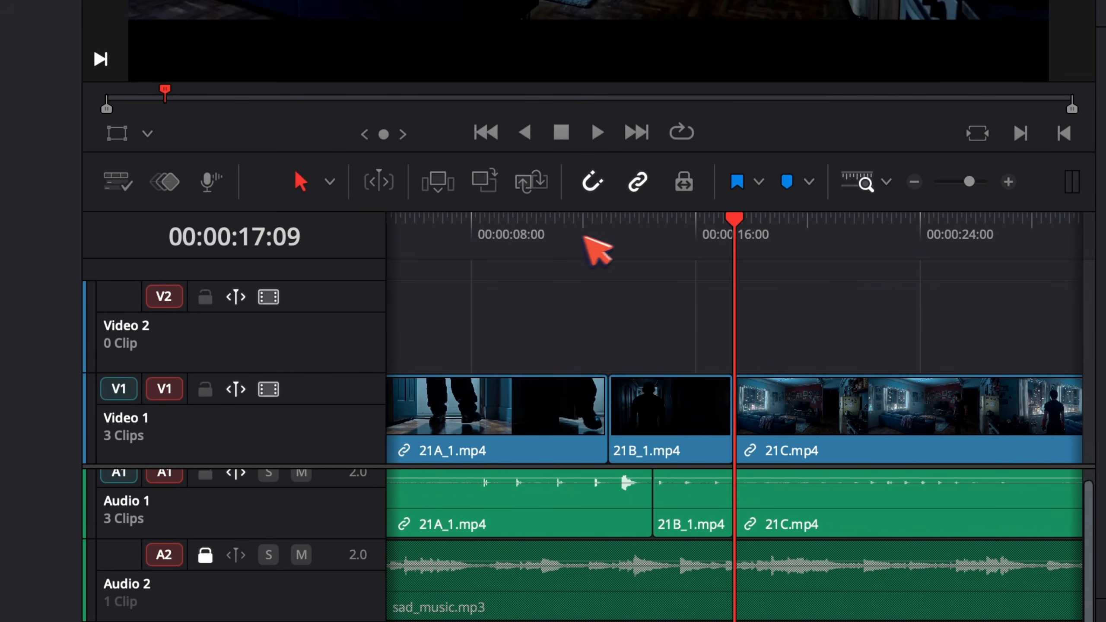
left_click(609, 236)
key("space")
key("XF86AudioRaiseVolume")
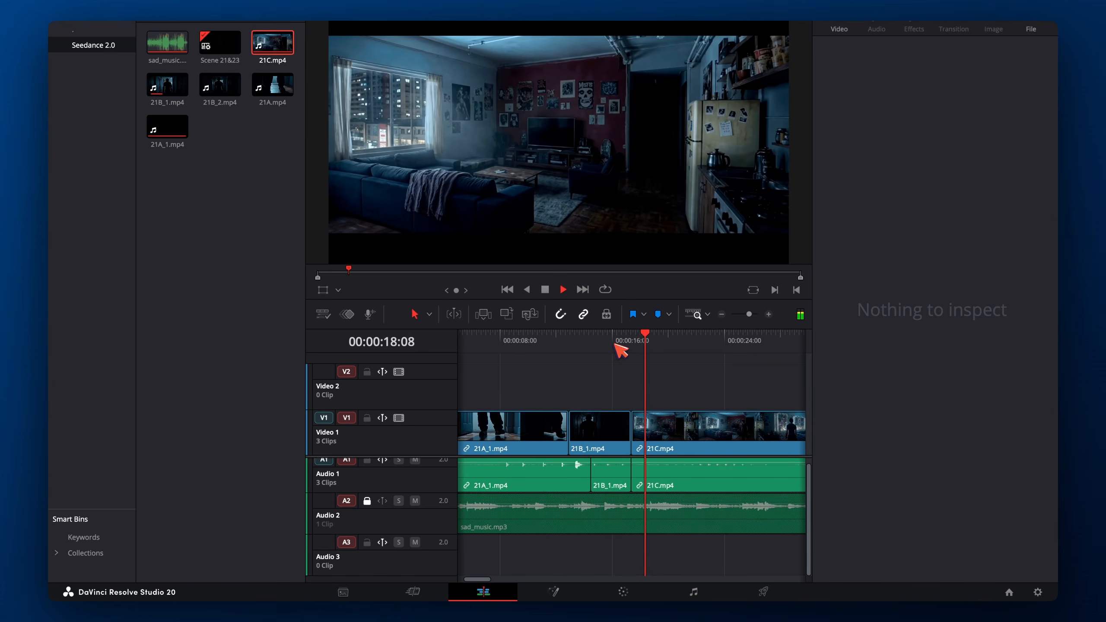
Split 21C.mp4 at 00:00:19:04, delete its opening part, and close the gap after 21B_1.mp4
key("space")
key("super+equal")
key("super+equal")
left_click(589, 340)
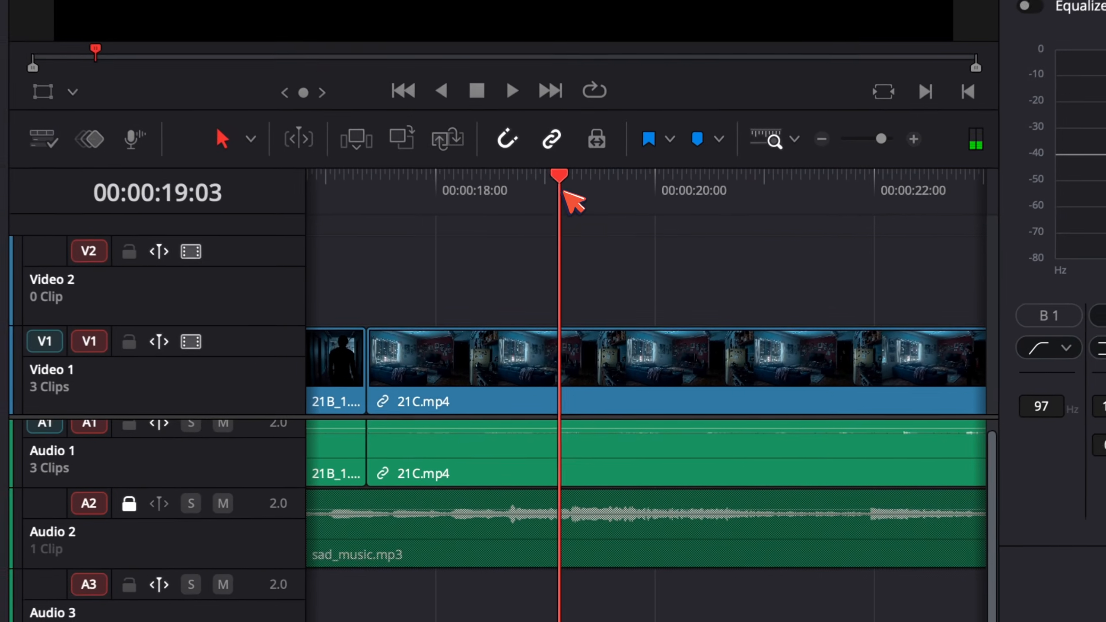
left_click(614, 434)
key("ctrl+b")
key("BackSpace")
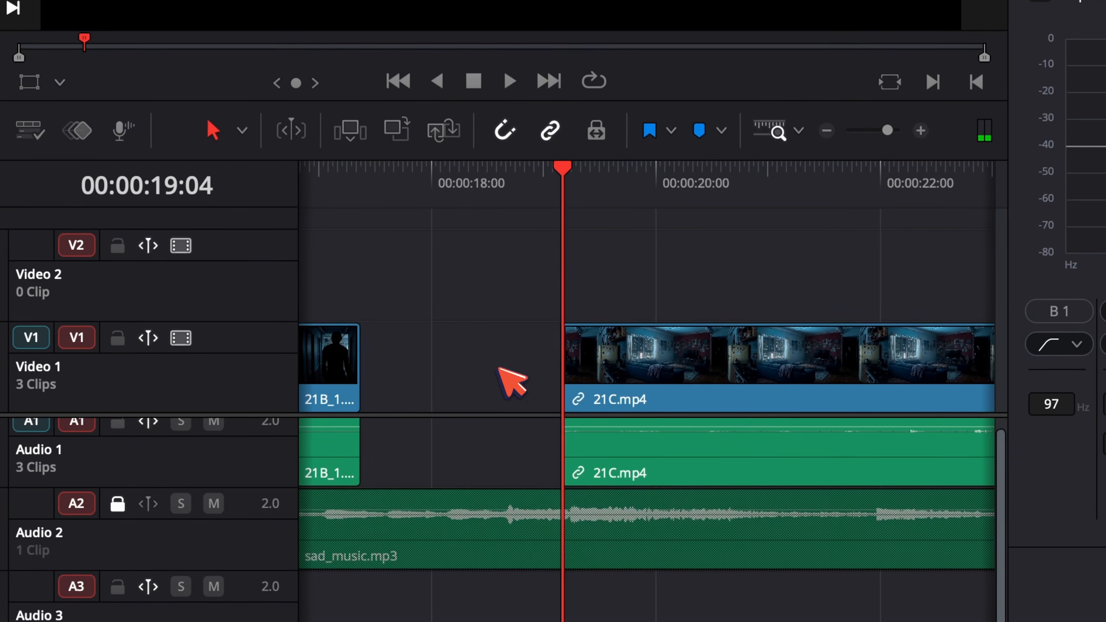
left_click(511, 377)
key("BackSpace")
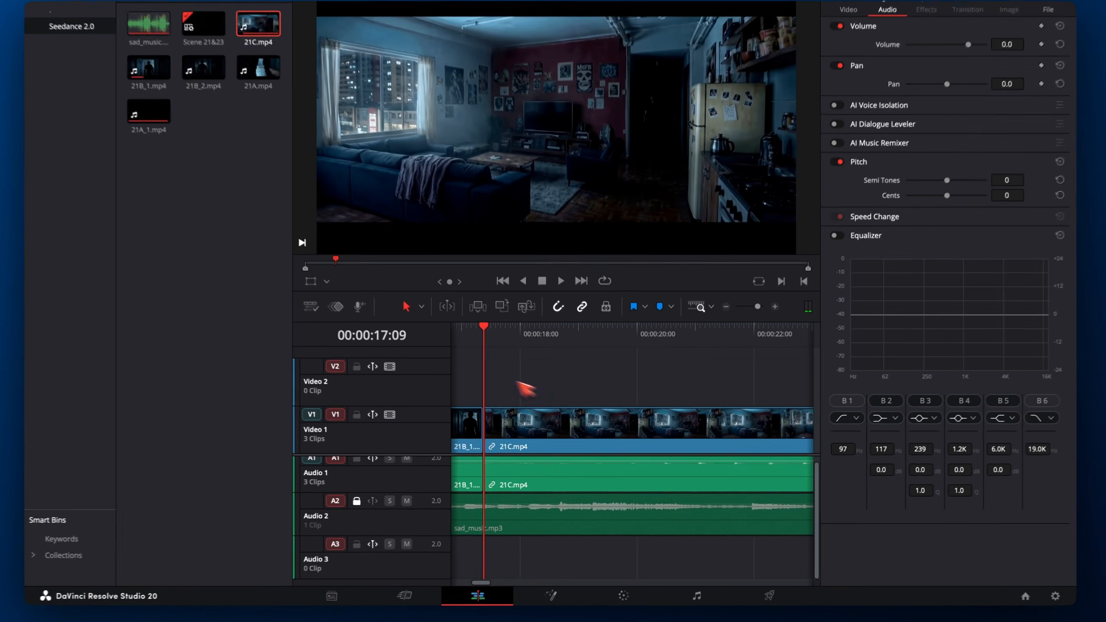
Play the timeline from the end of 21B_1.mp4 into the trimmed 21C.mp4 to judge the transition
scroll(514, 382, "left", 3)
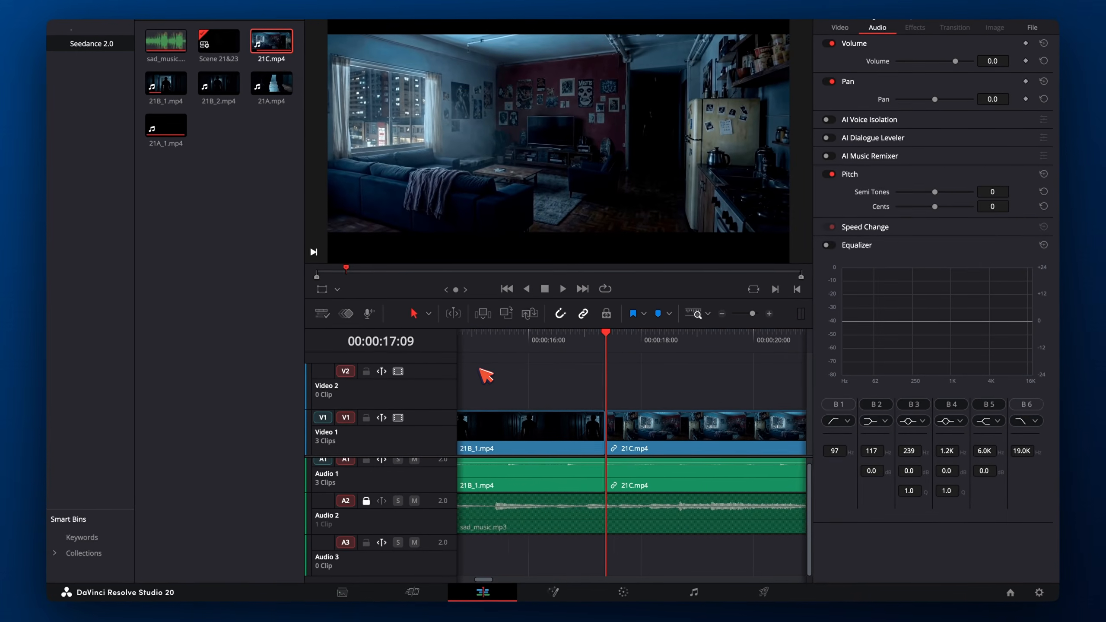
left_click(508, 330)
key("space")
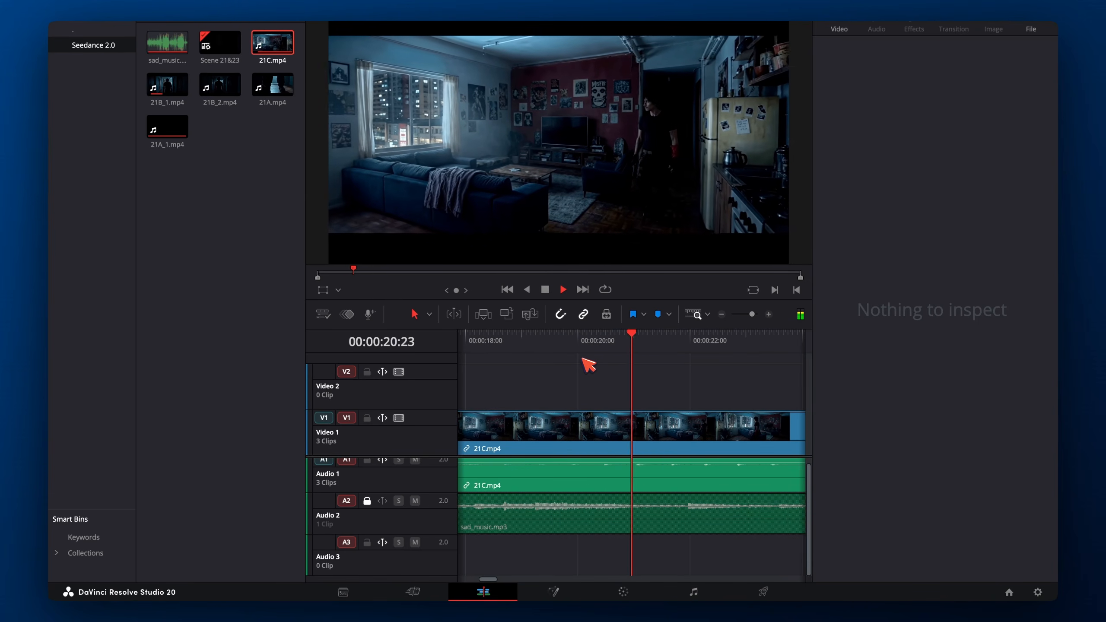
key("super+minus")
key("super+minus")
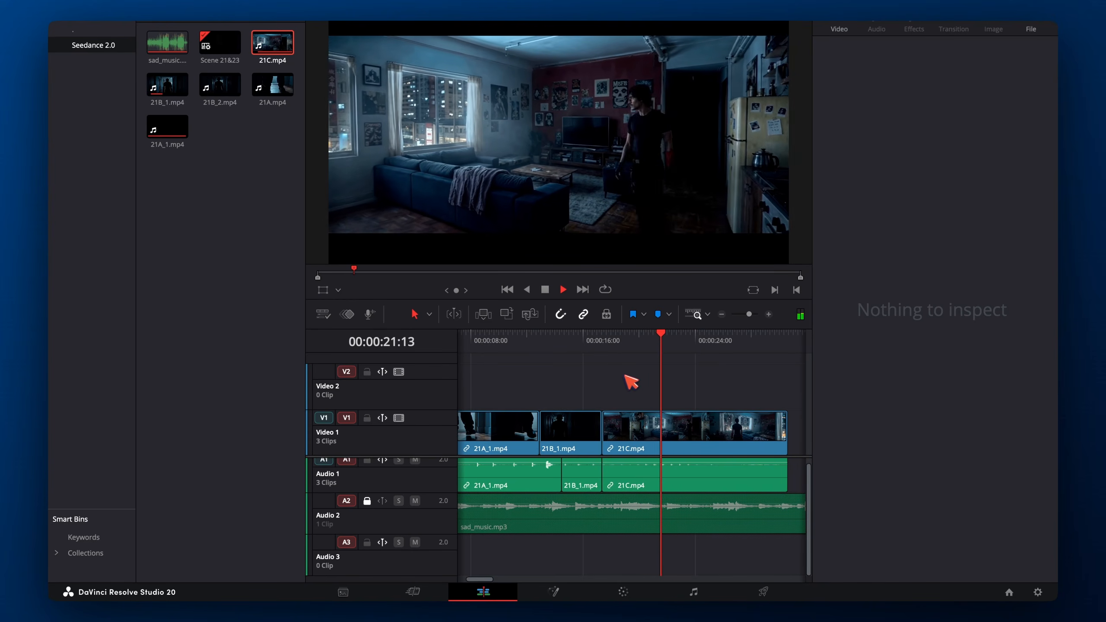
key("space")
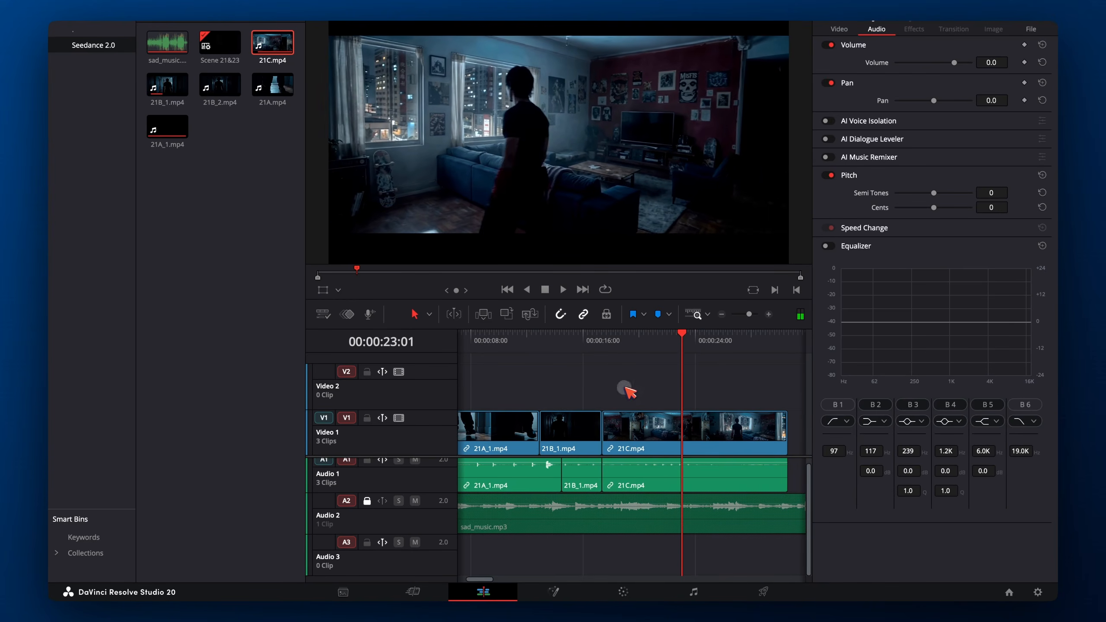
Select the 21C.mp4 clip and scrub around its opening and the cut from 21B_1.mp4
left_click_drag(625, 386, 656, 417)
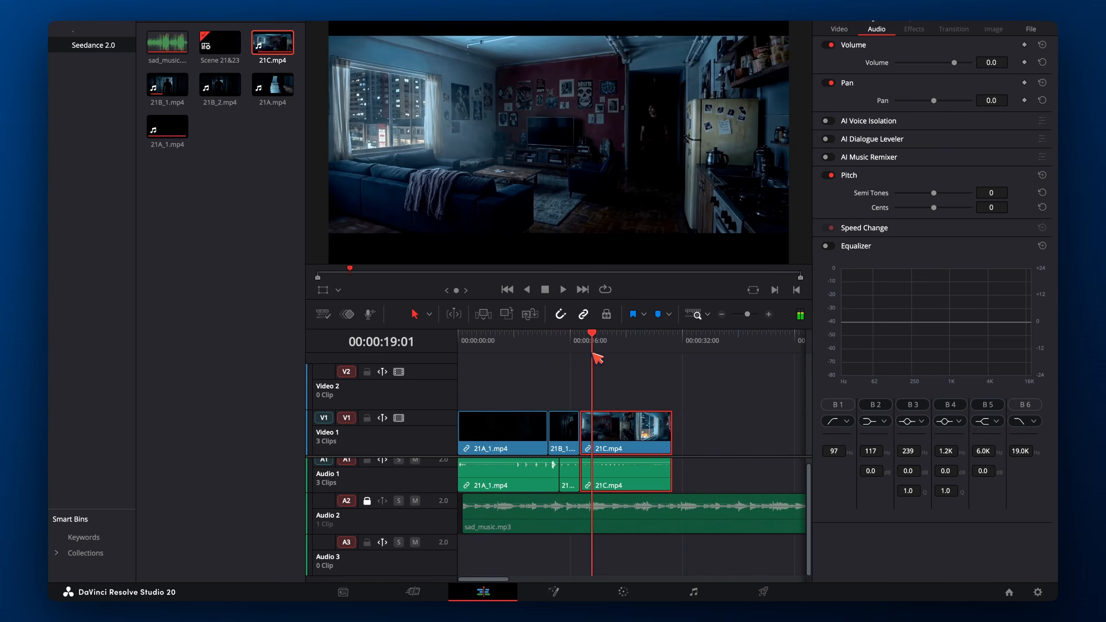
mouse_move(592, 352)
left_mouse_down()
mouse_move(480, 351)
mouse_move(579, 349)
left_mouse_up()
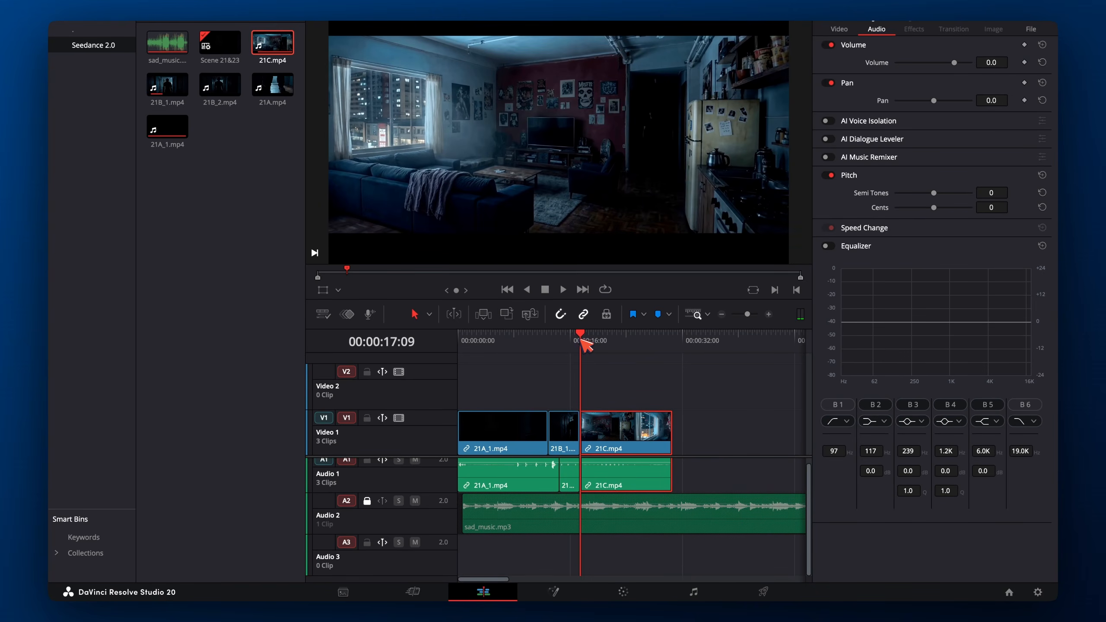
left_click(565, 344)
left_click(569, 342)
left_click_drag(570, 343, 580, 344)
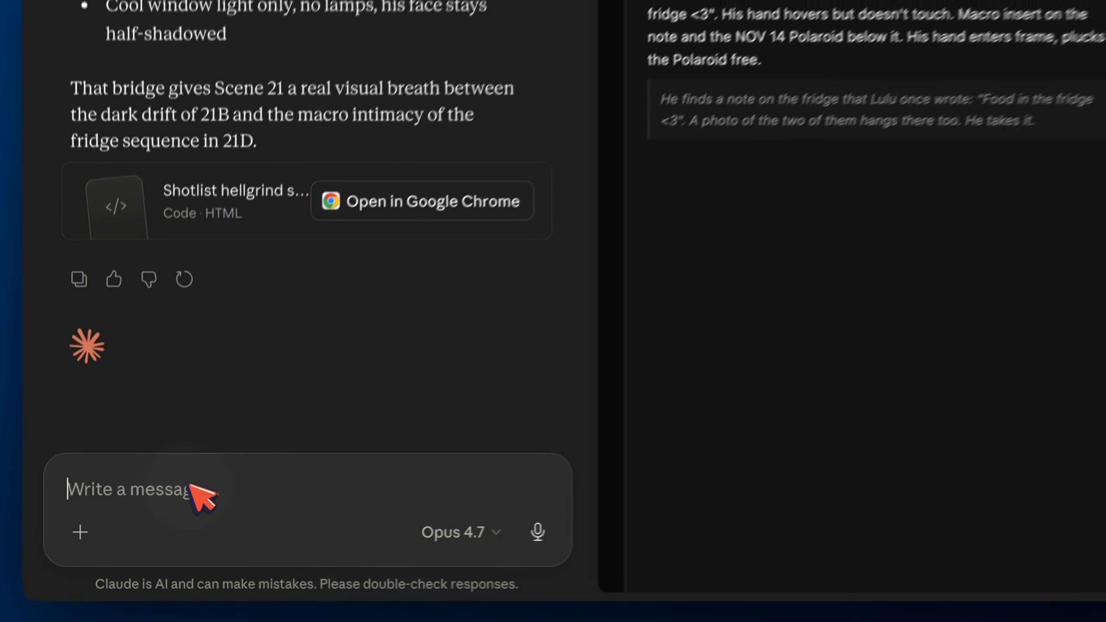
Ask Claude to start the shot closer to the hallway, with Roko walking slower, very upset and heartbroken
type("The shot needs to start close ")
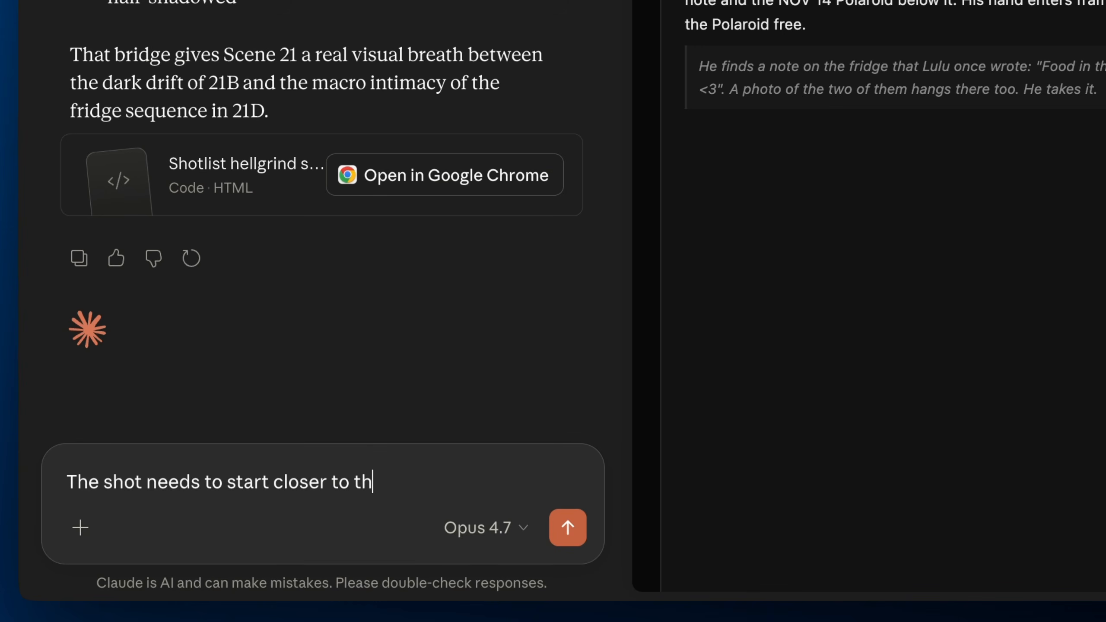
type("r to the hallway")
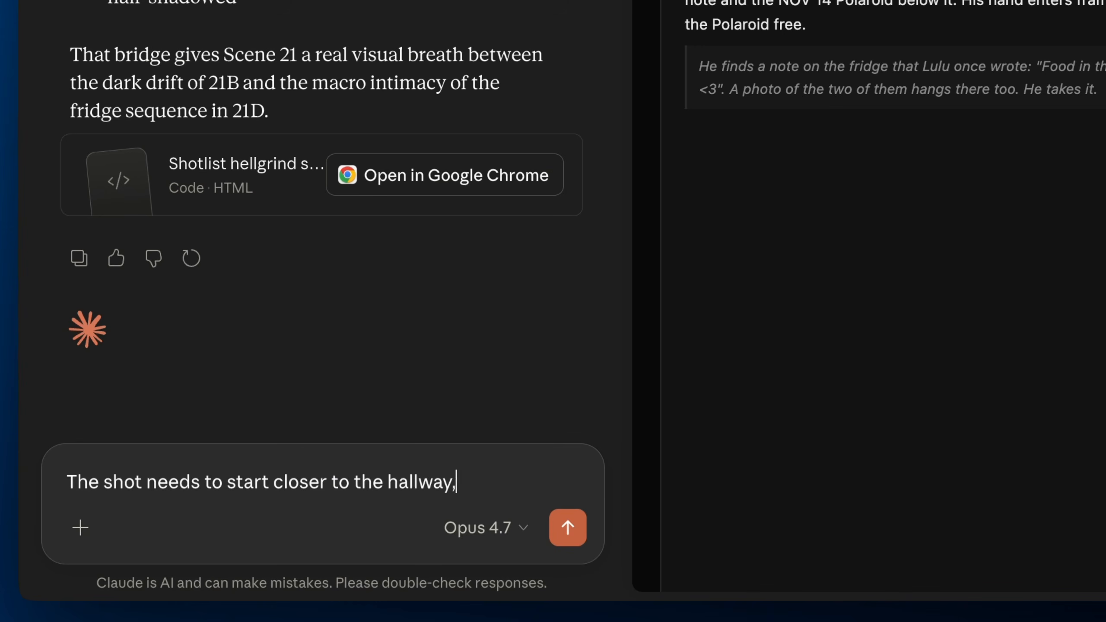
type(", he walk slower")
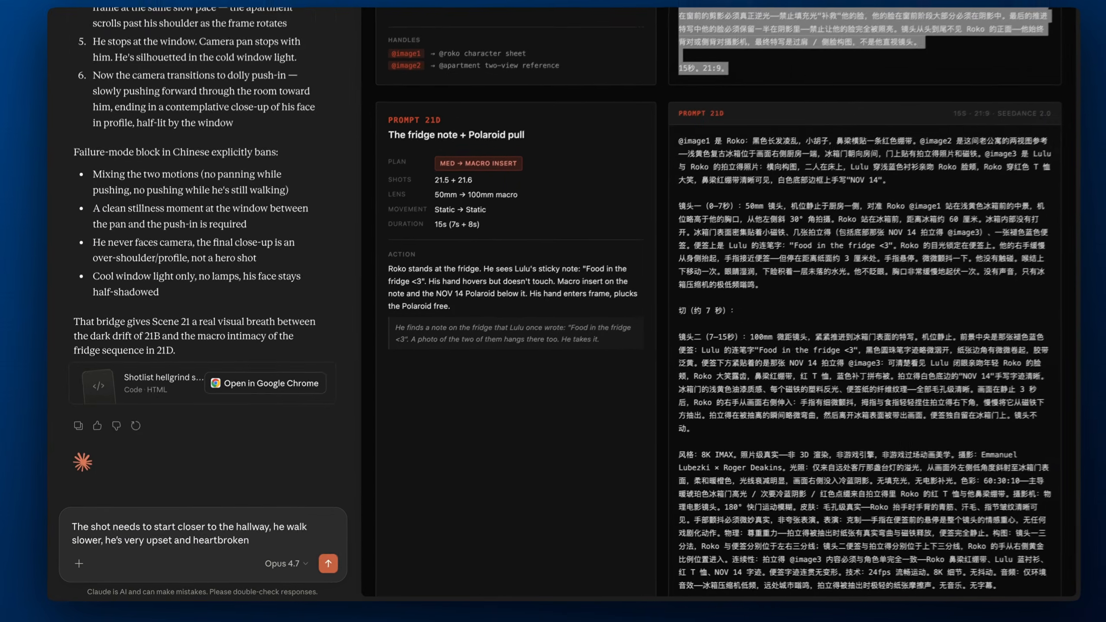
key("Return")
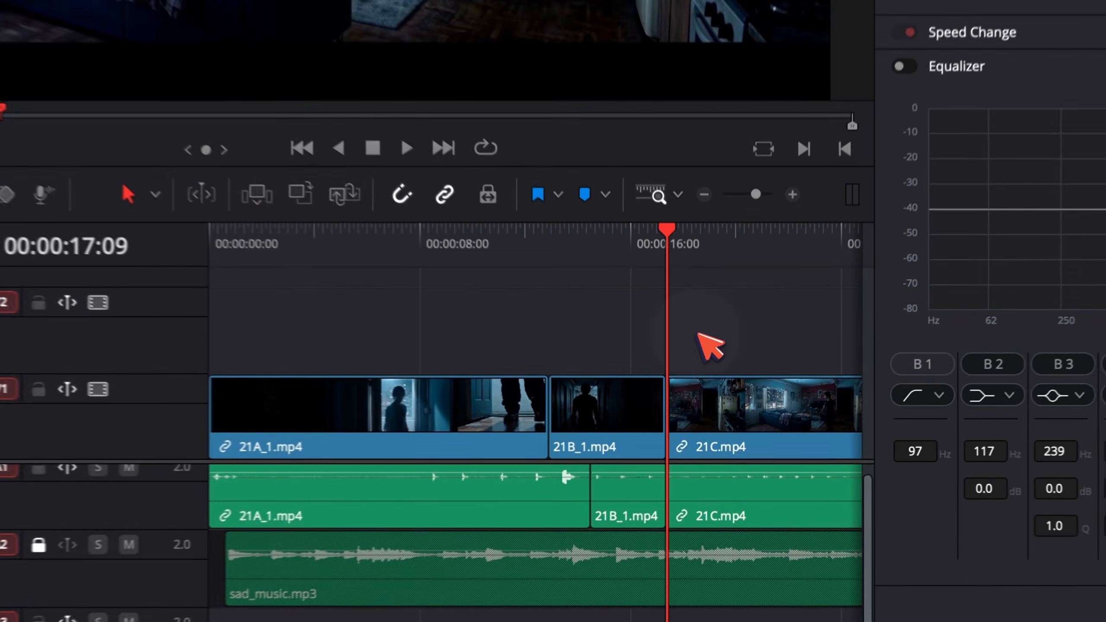
Back in Resolve, delete 21C.mp4 from the timeline and remove unused clips, including 21C.mp4 and 21A.mp4, from the media pool
left_click(651, 477)
key("Delete")
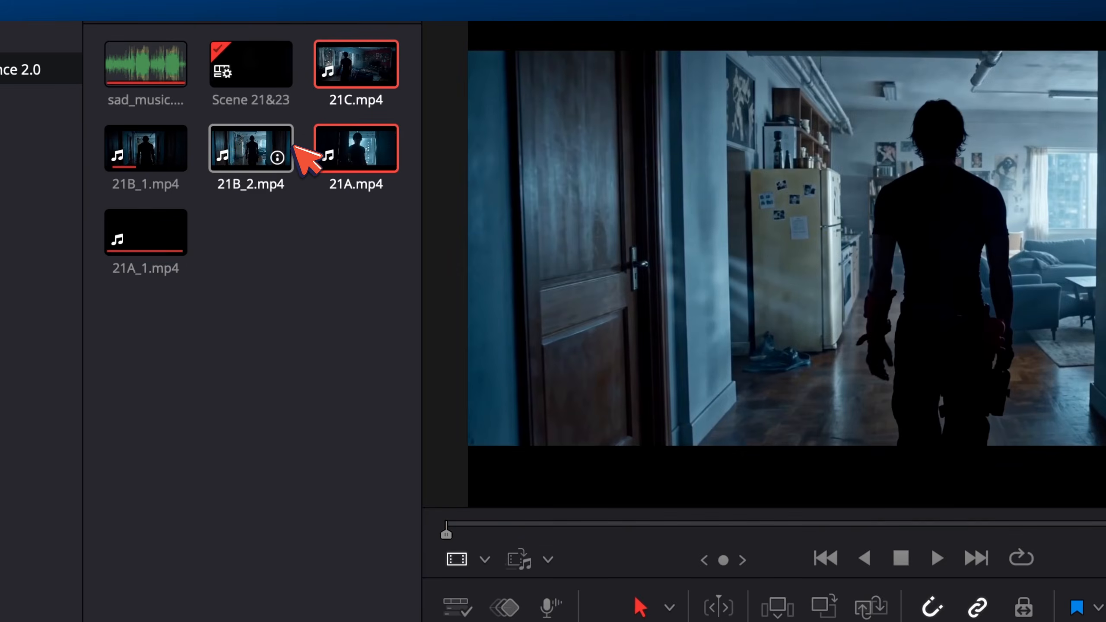
key("Delete")
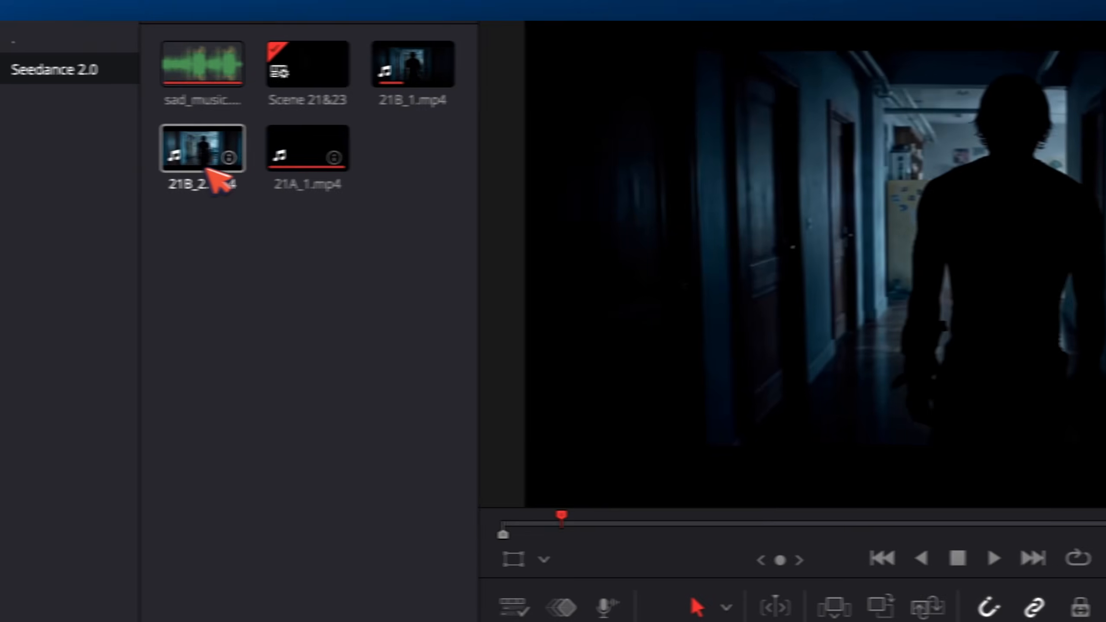
key("Delete")
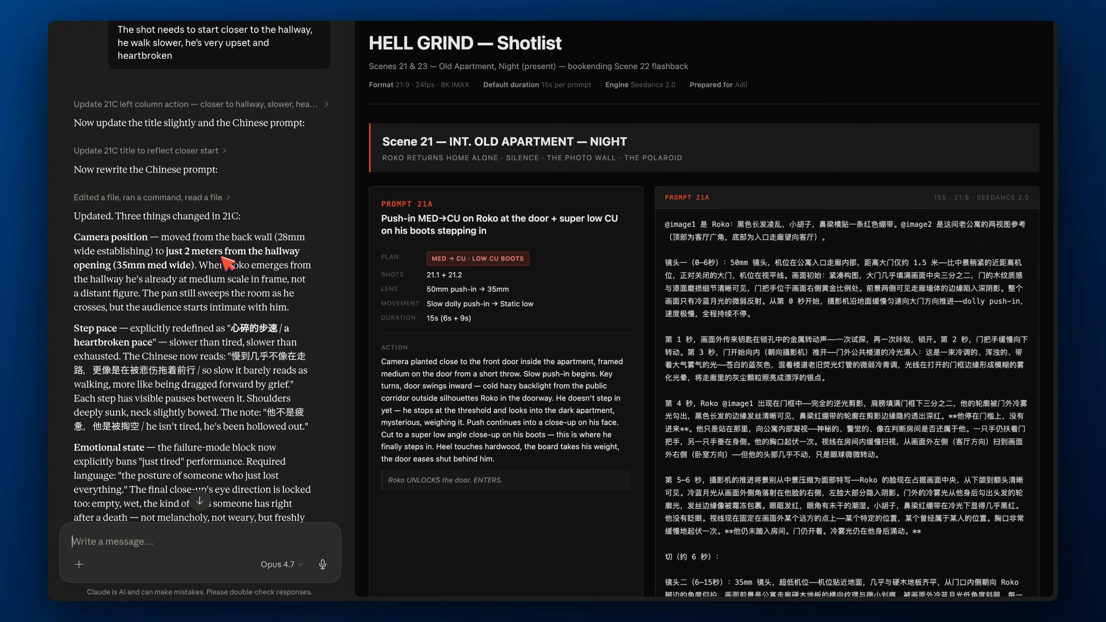
Read Claude's summary of the 21C changes and review the regenerated 21C takes on the video generation site
scroll(198, 264, "down", 2)
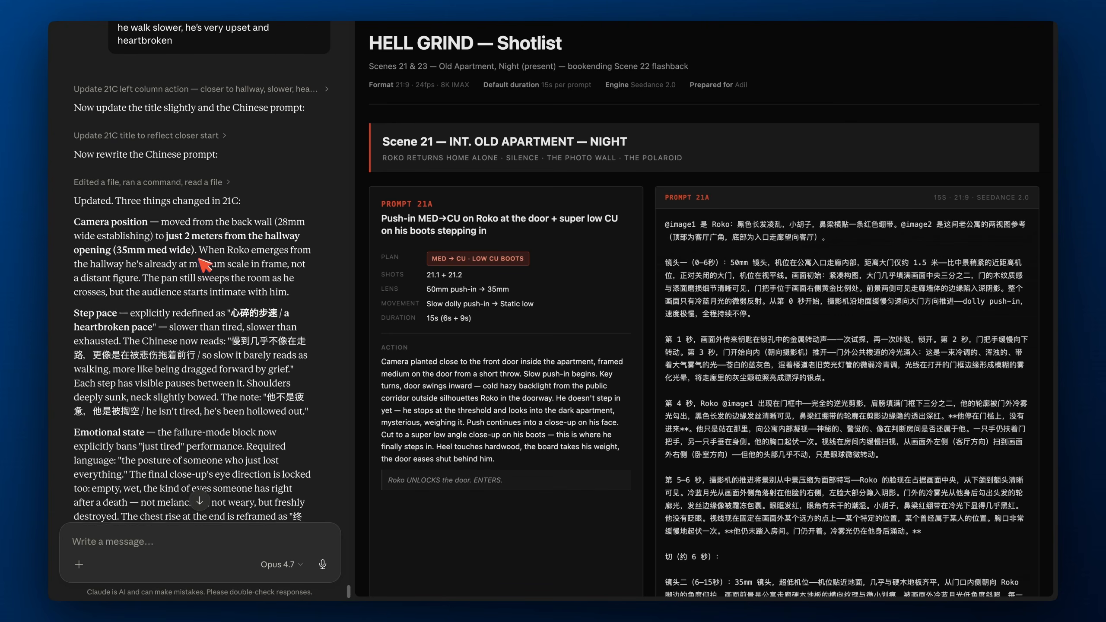
scroll(194, 322, "down", 1)
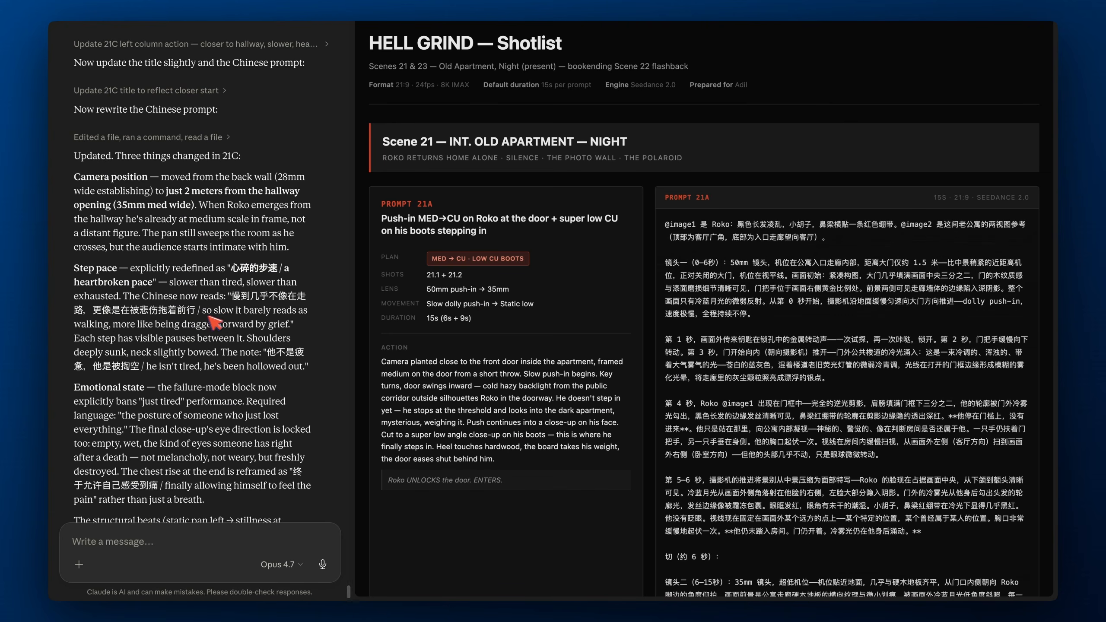
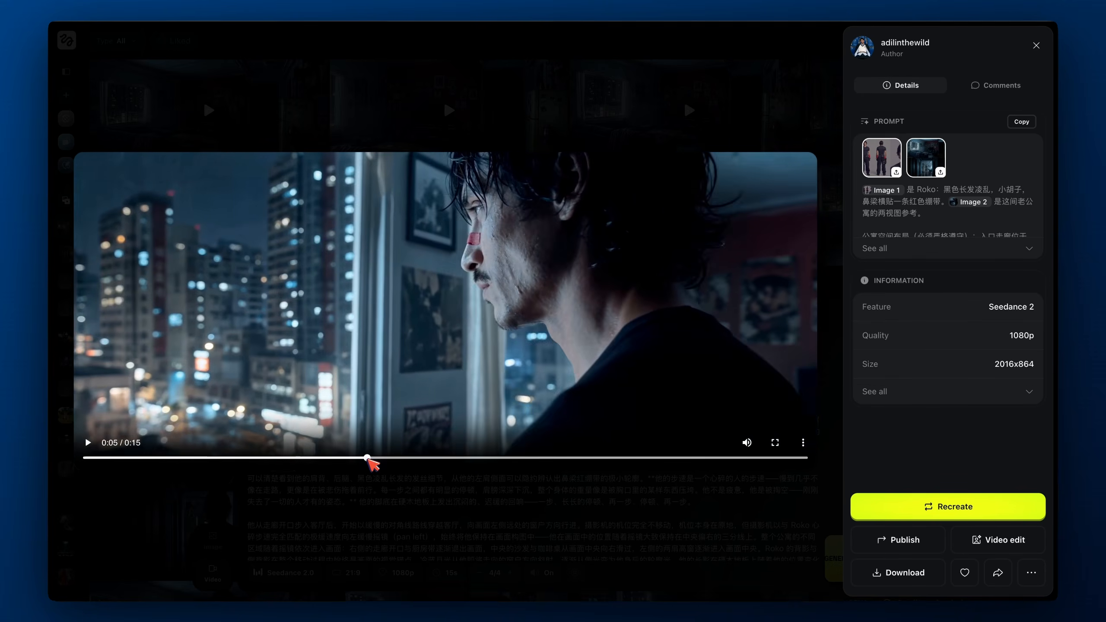
left_click(321, 458)
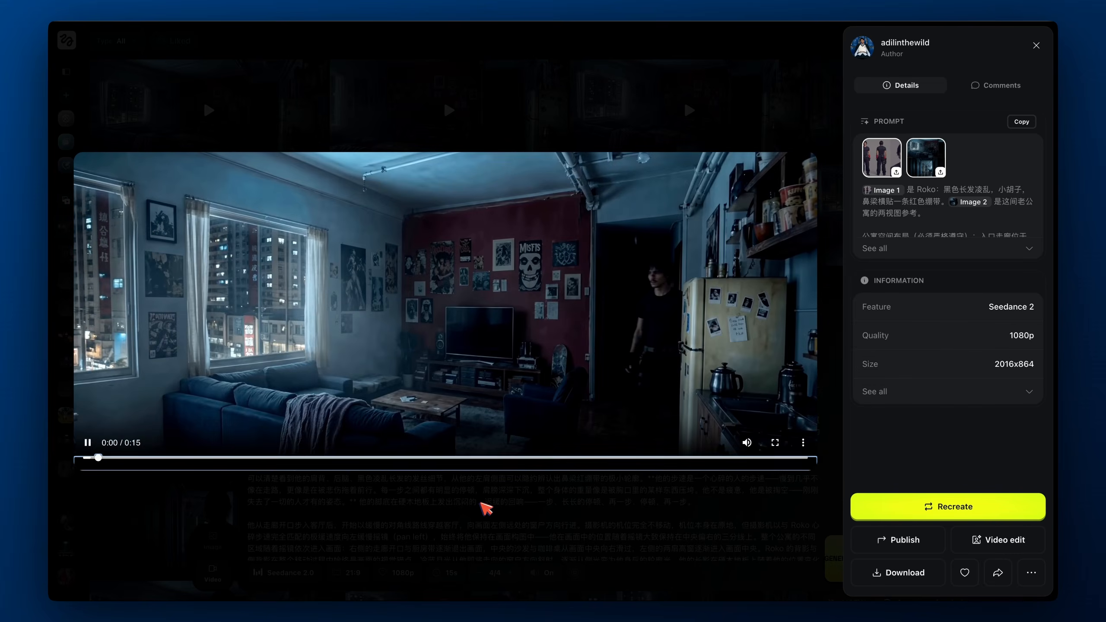
left_click(480, 503)
left_click(696, 135)
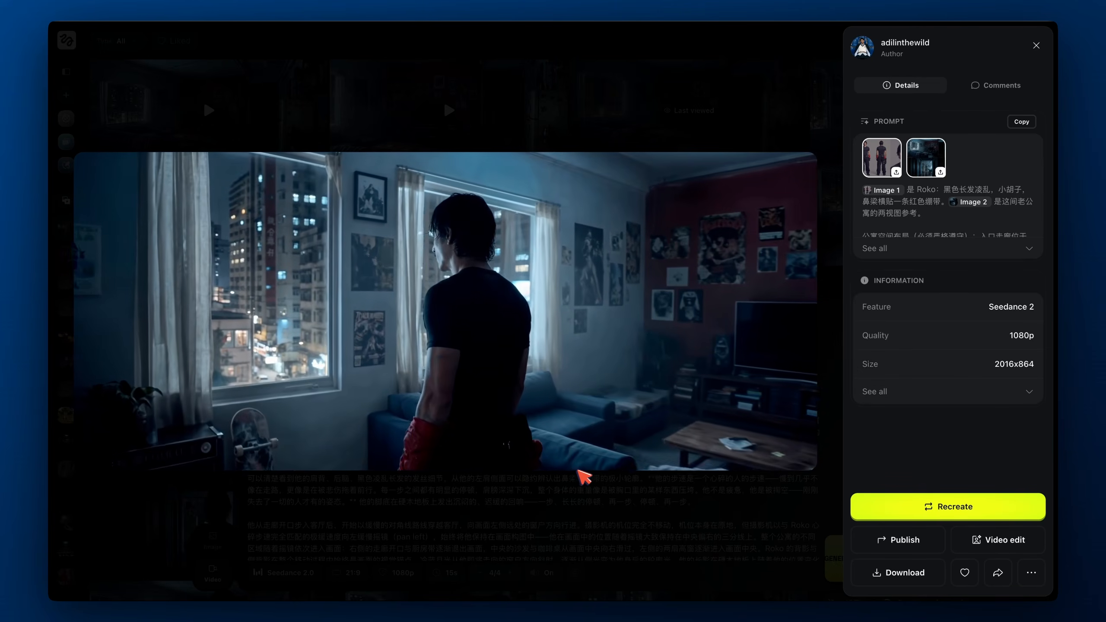
mouse_move(585, 471)
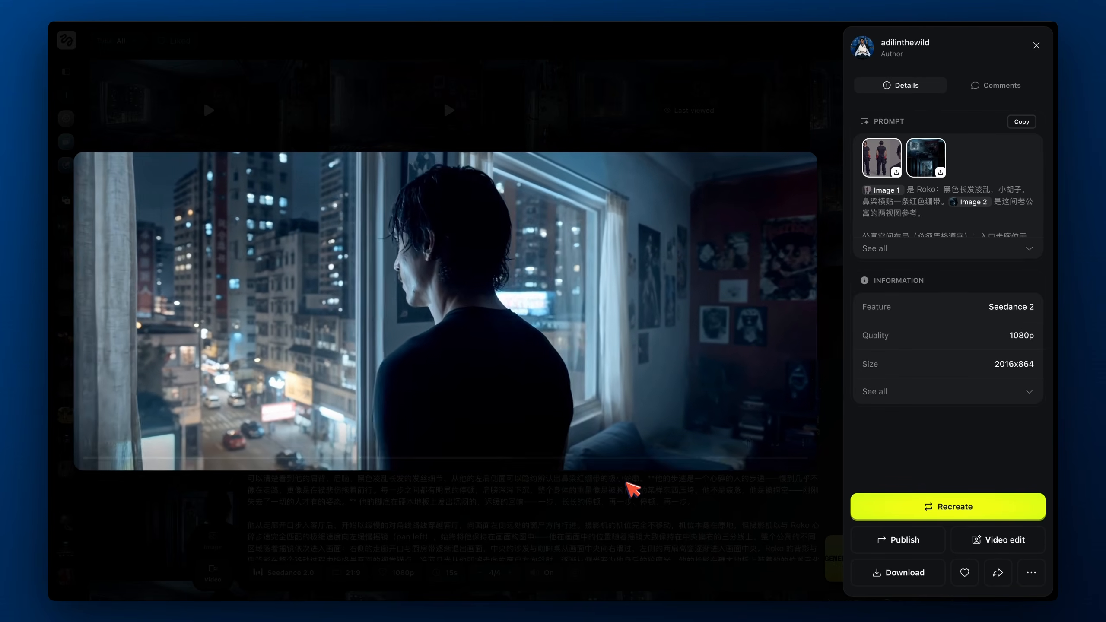
key("Left")
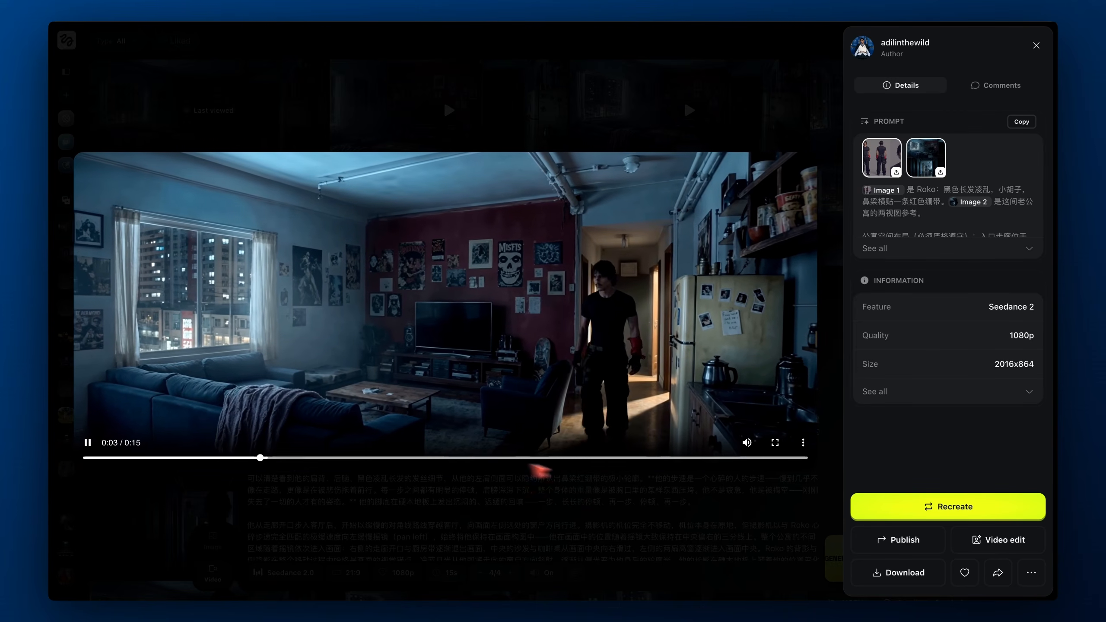
left_click(617, 457)
left_click(605, 504)
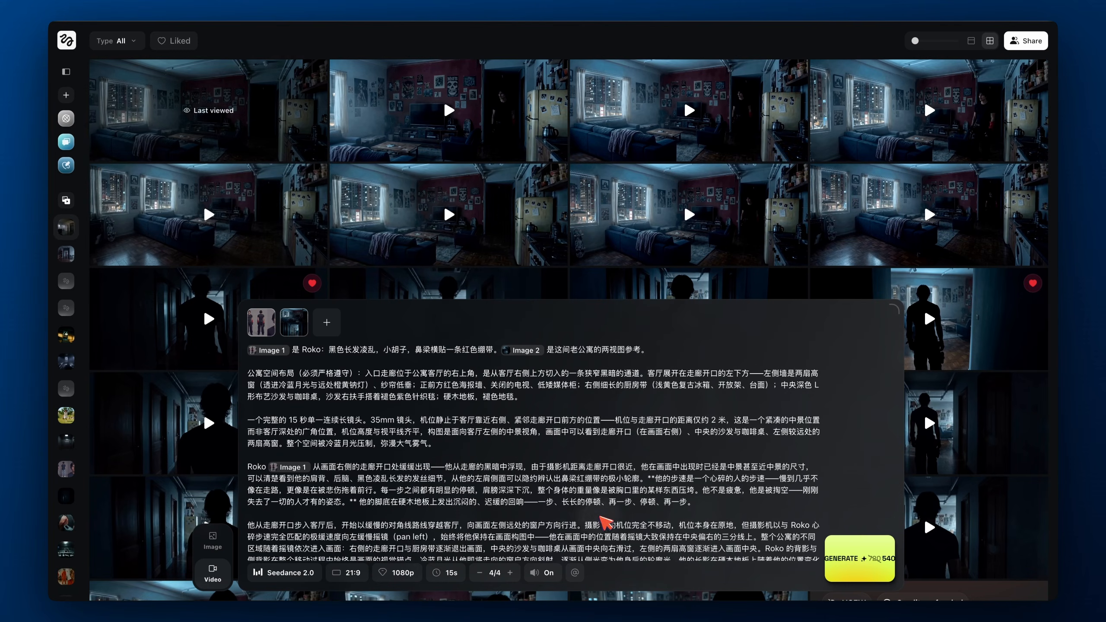
Switch to Claude and ask for the camera further in, right before the fridge, with Roko stopping before the window and looking around very slowly
key("ctrl+Right")
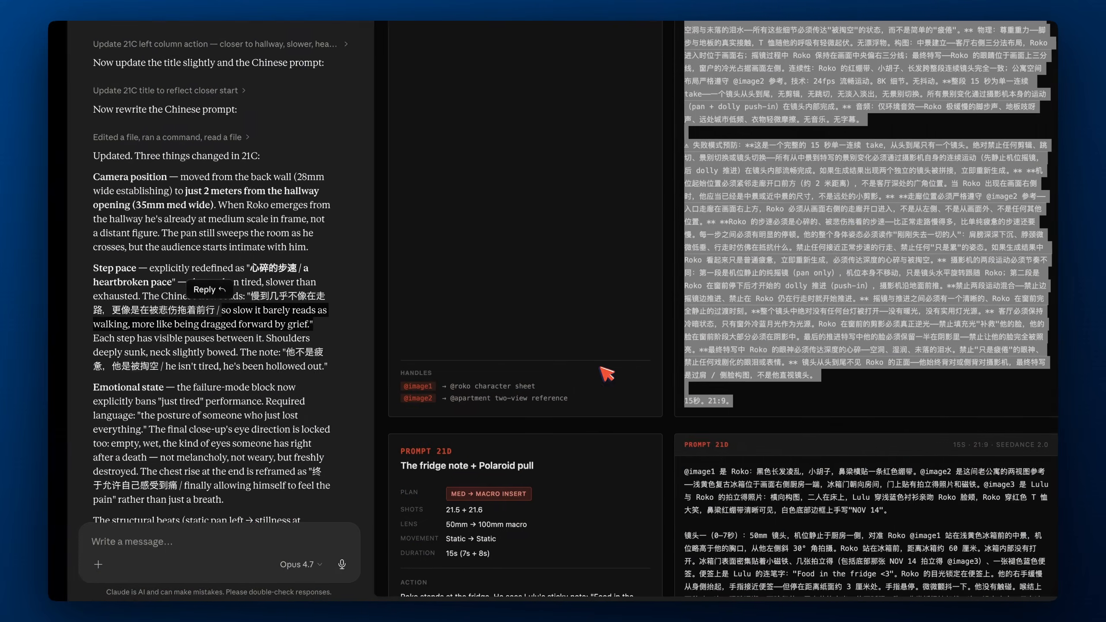
left_click(215, 533)
type("I w")
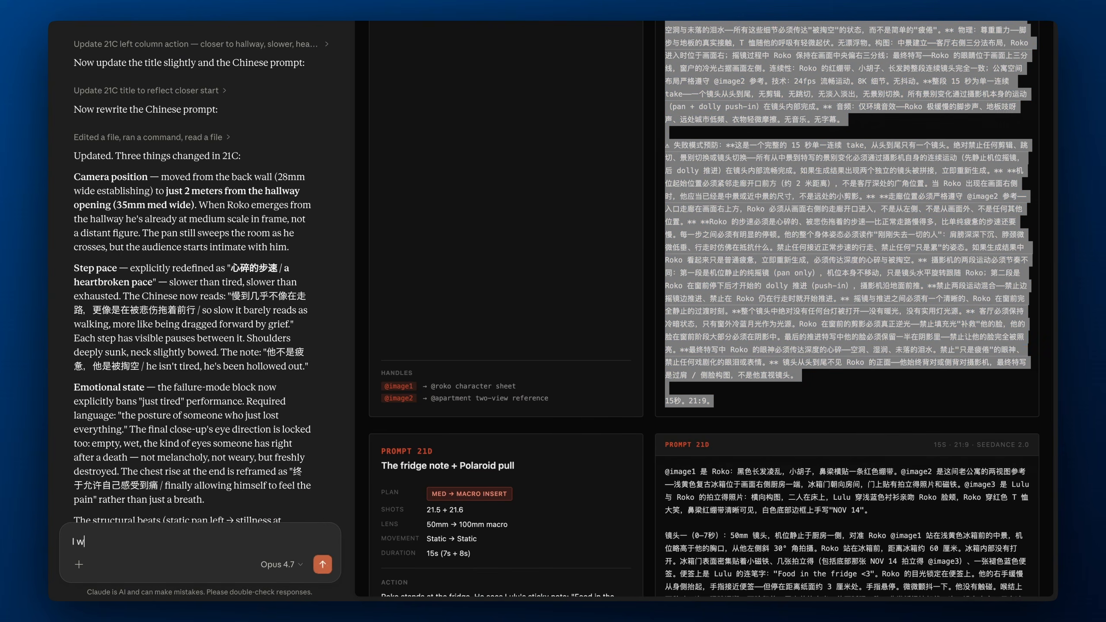
type("ant the camera placed further in, right before the fridge")
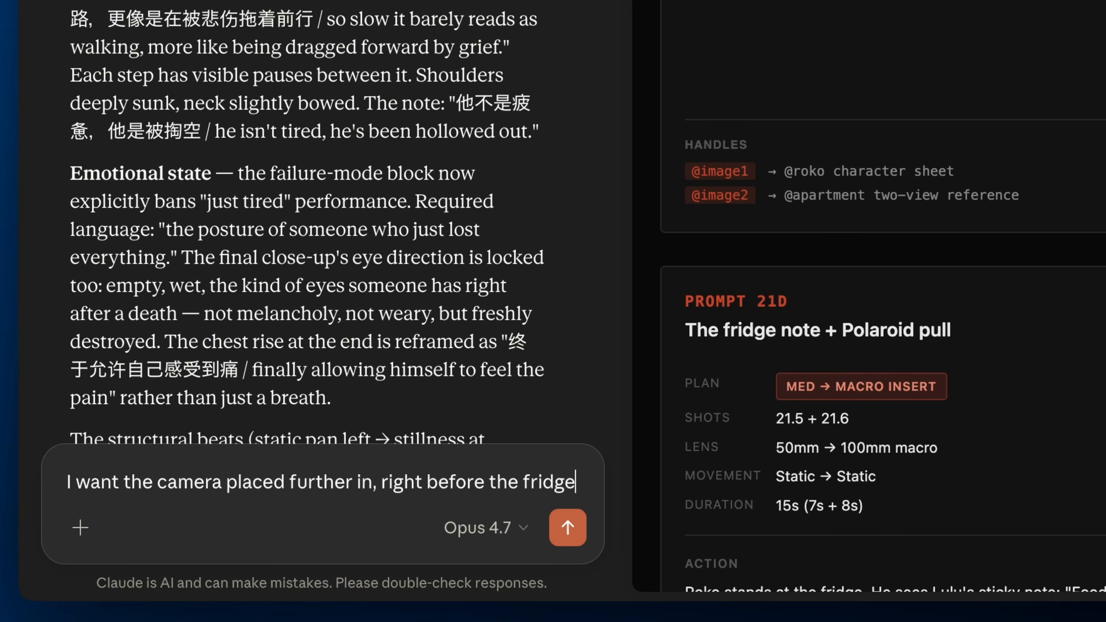
type("An")
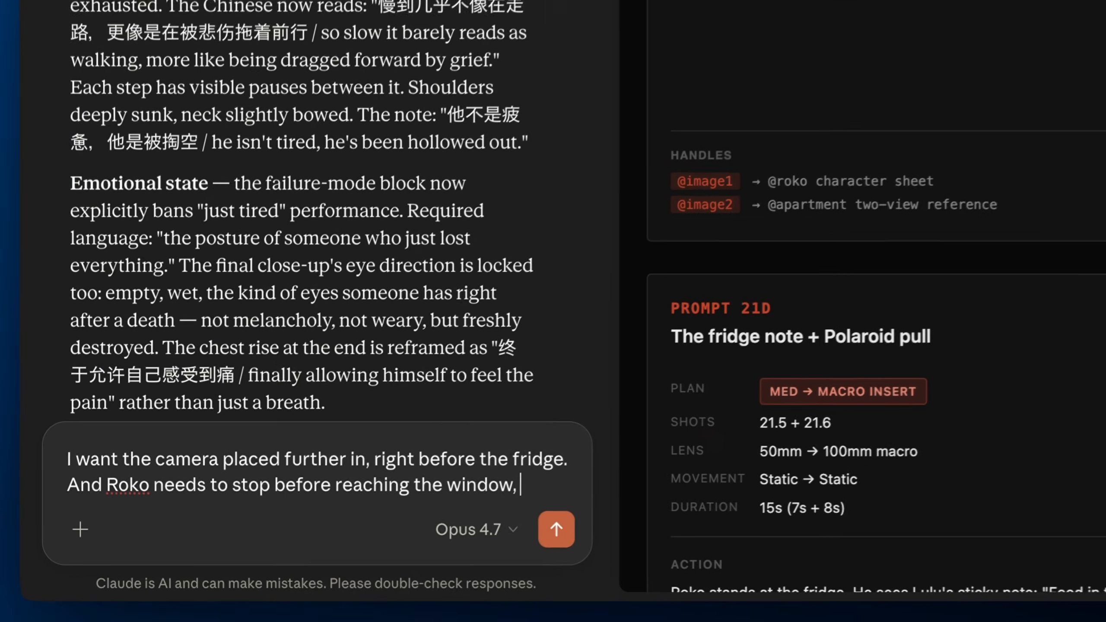
type("and loo")
type("k around, very")
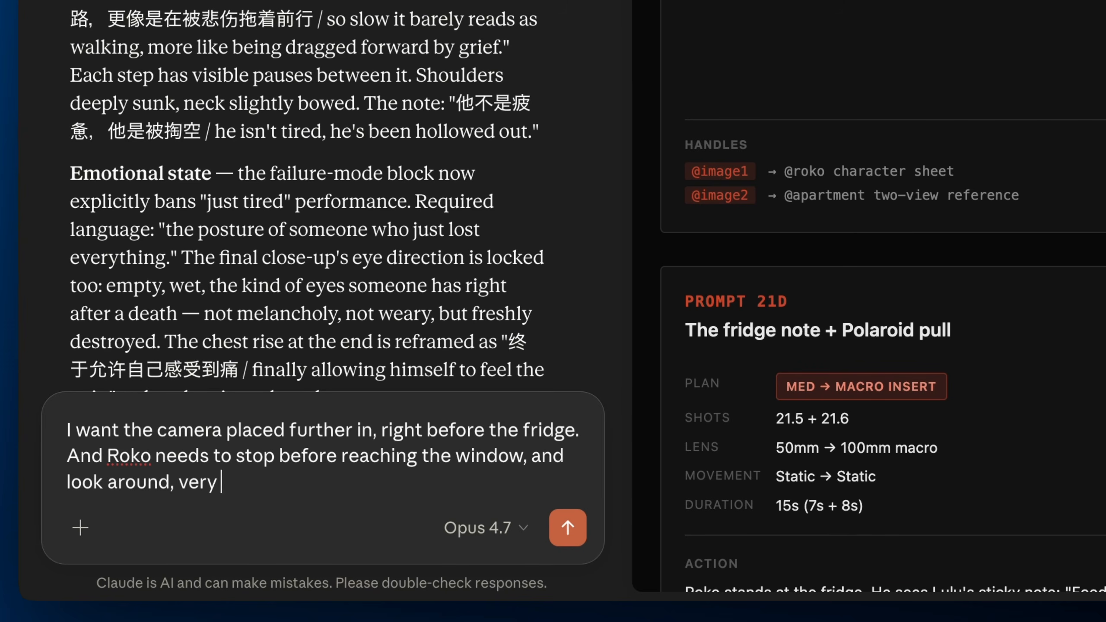
type(" slowly")
key("Return")
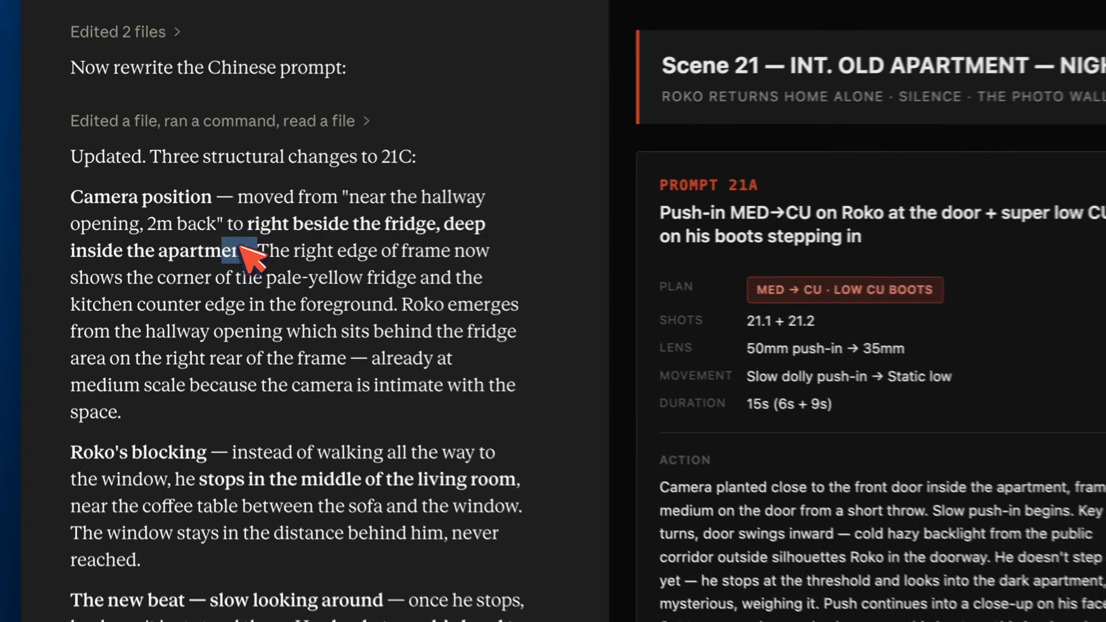
Read Claude's summary of the 21C changes to camera position, Roko's blocking and the slow look-around
left_click_drag(169, 238, 160, 208)
scroll(354, 365, "down", 5)
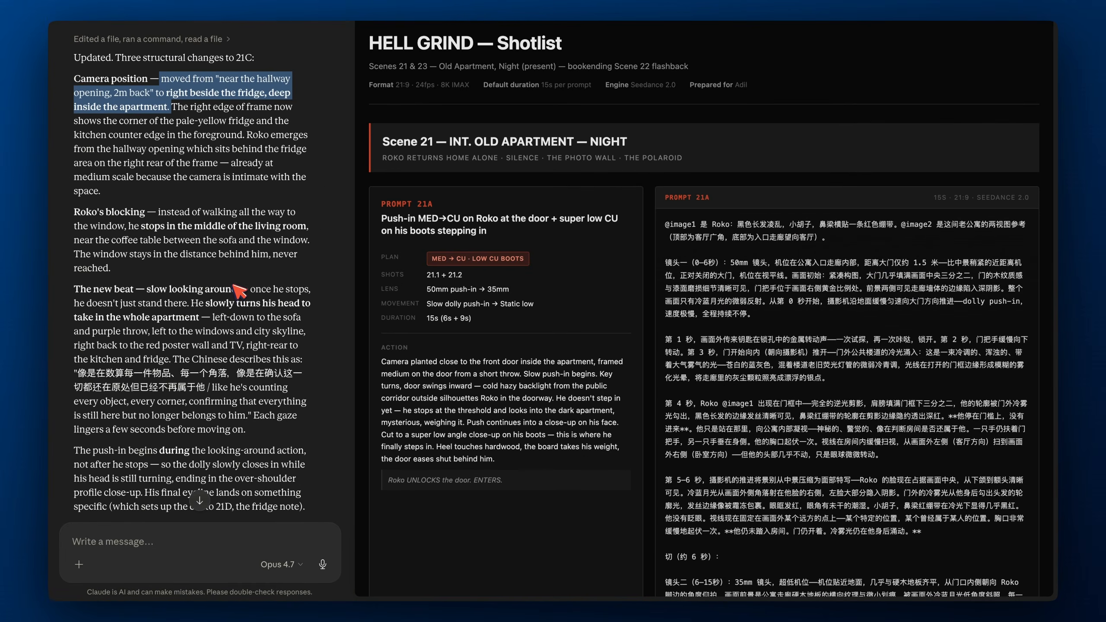
scroll(239, 290, "down", 2)
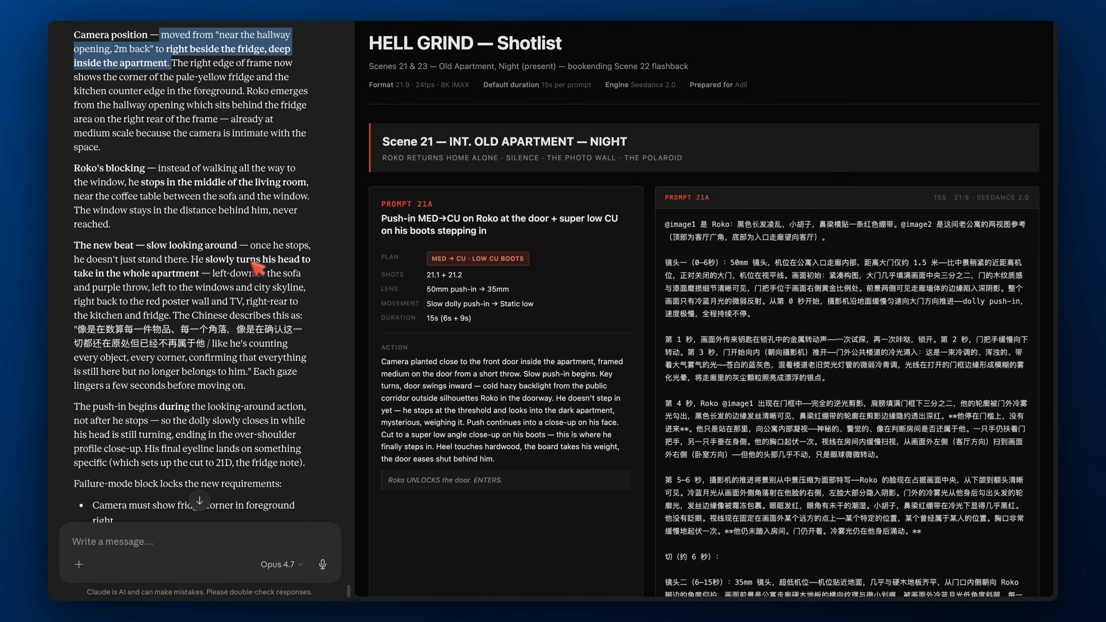
scroll(268, 246, "down", 3)
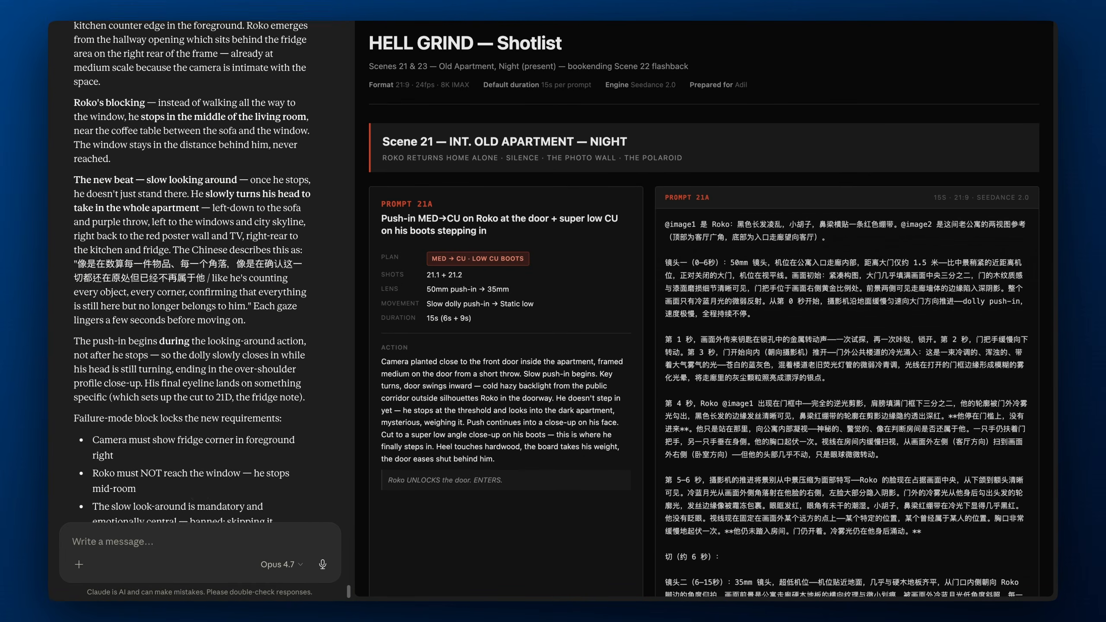
scroll(196, 261, "up", 1)
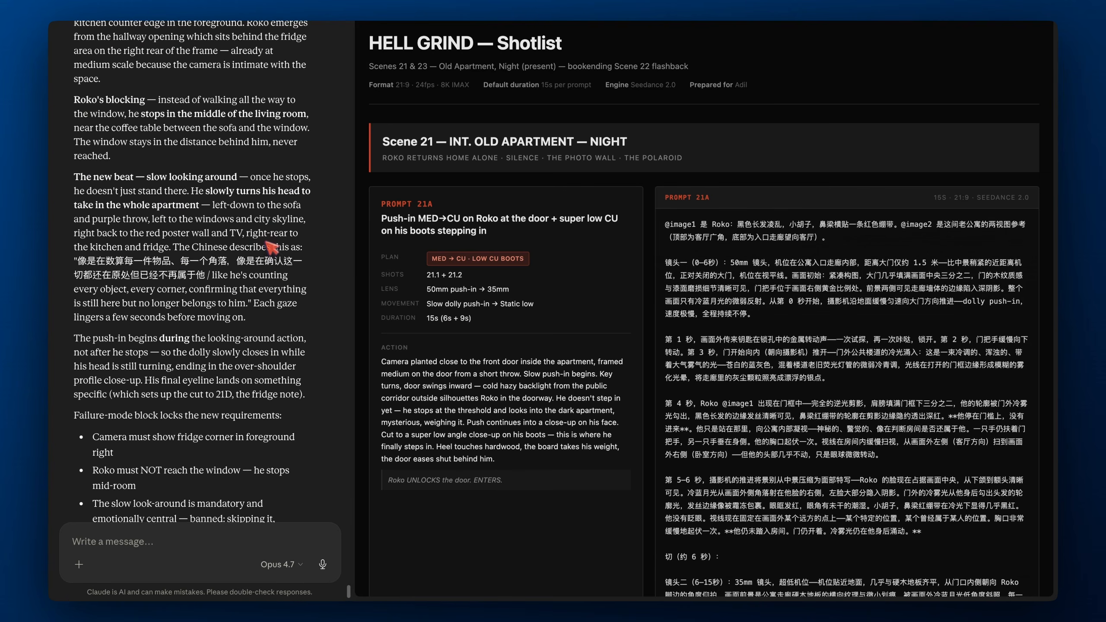
Copy the full updated Chinese prompt for 21C from the shotlist
scroll(605, 382, "down", 15)
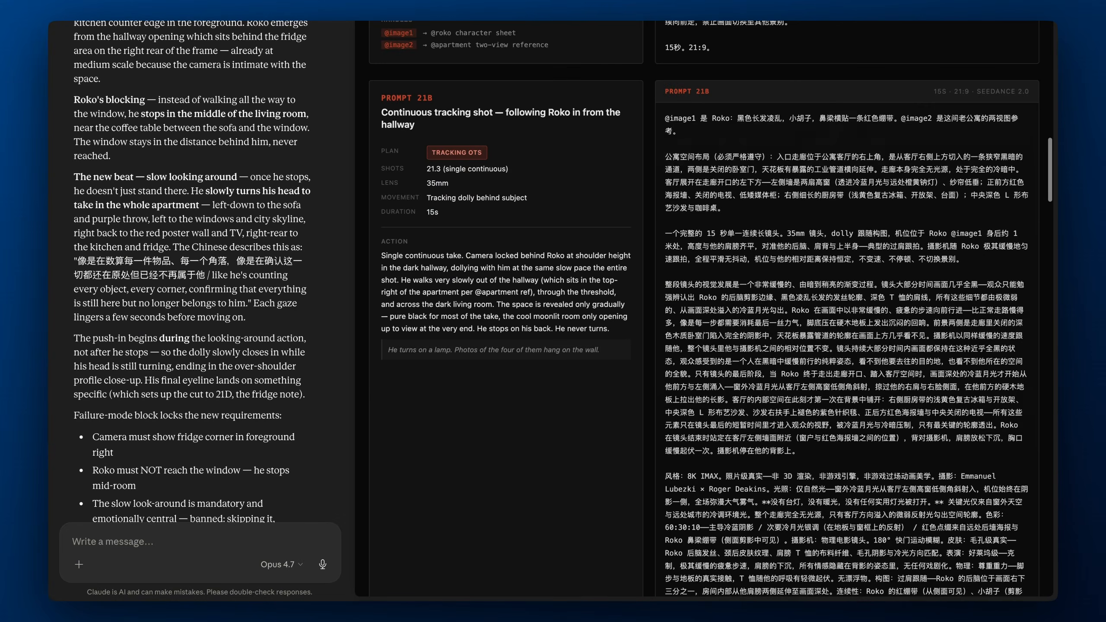
scroll(637, 395, "down", 6)
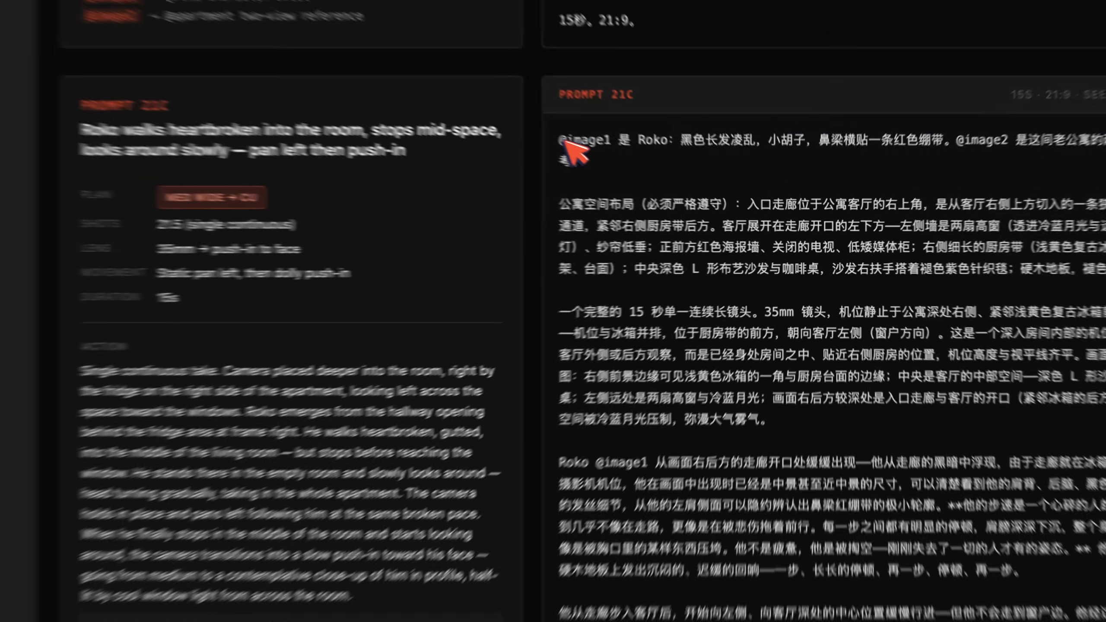
left_click_drag(666, 188, 774, 423)
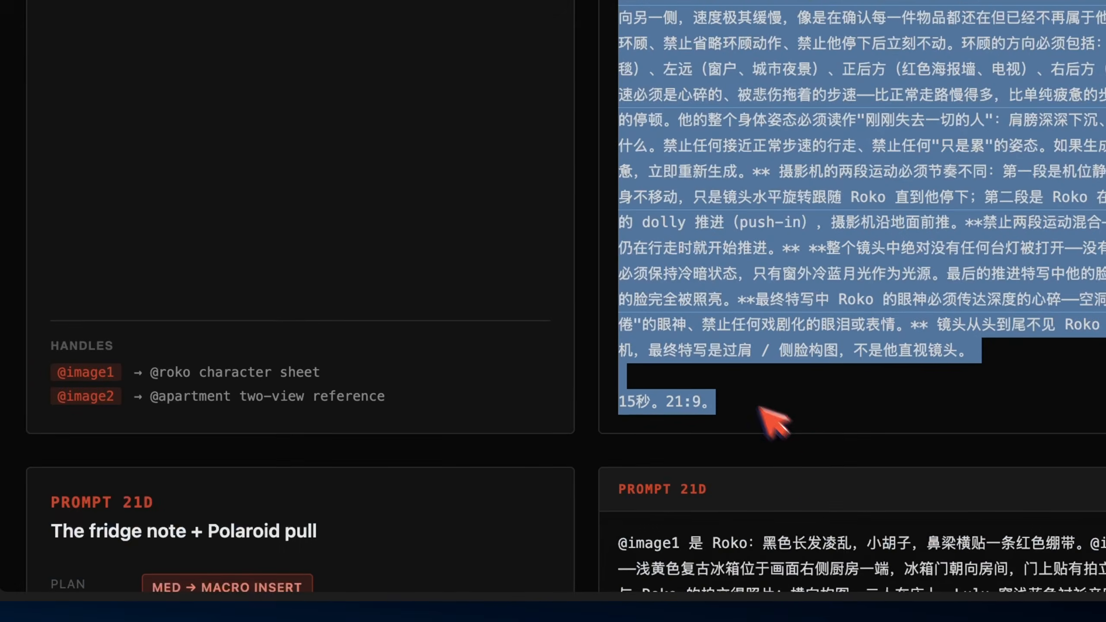
scroll(766, 416, "down", 15)
scroll(760, 416, "up", 10)
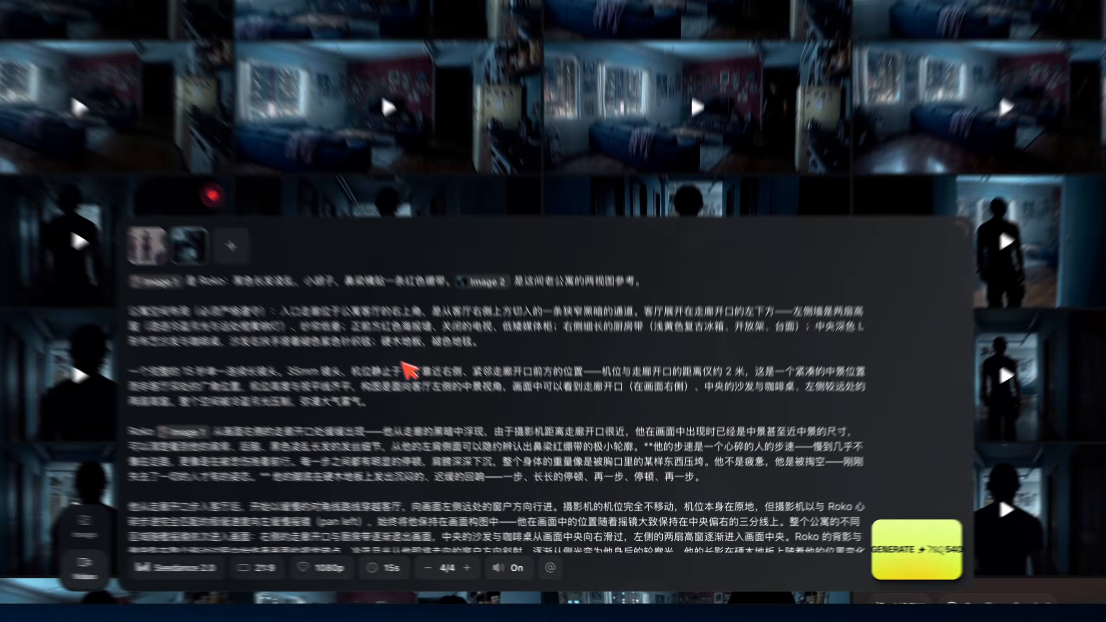
On the video generation site, replace the existing prompt with the updated 21C text and generate new Seedance 2.0 takes
left_click(402, 366)
key("super+a")
key("super+v")
left_click(883, 568)
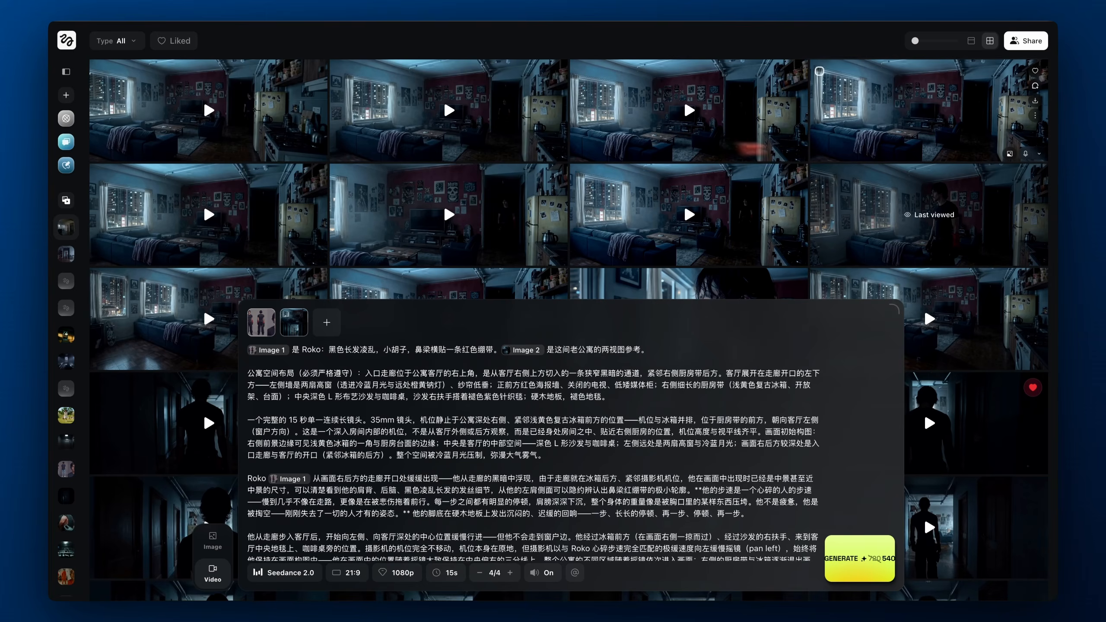
Play and scrub through the new 21C takes, checking Roko's entrance from the hallway and the closing close-up
left_click(901, 142)
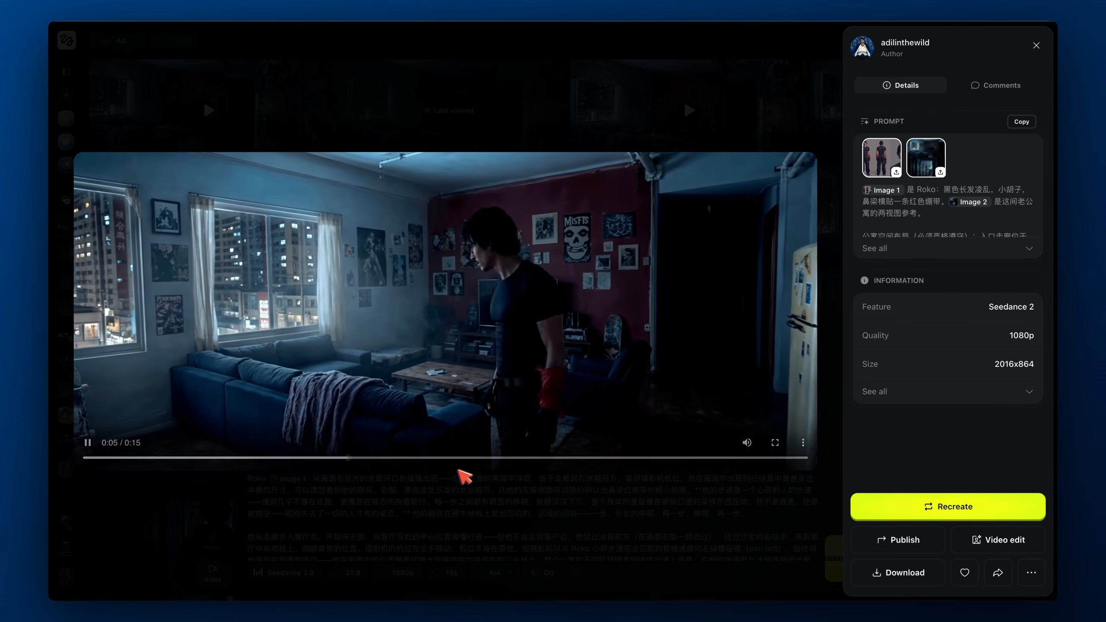
left_click(540, 459)
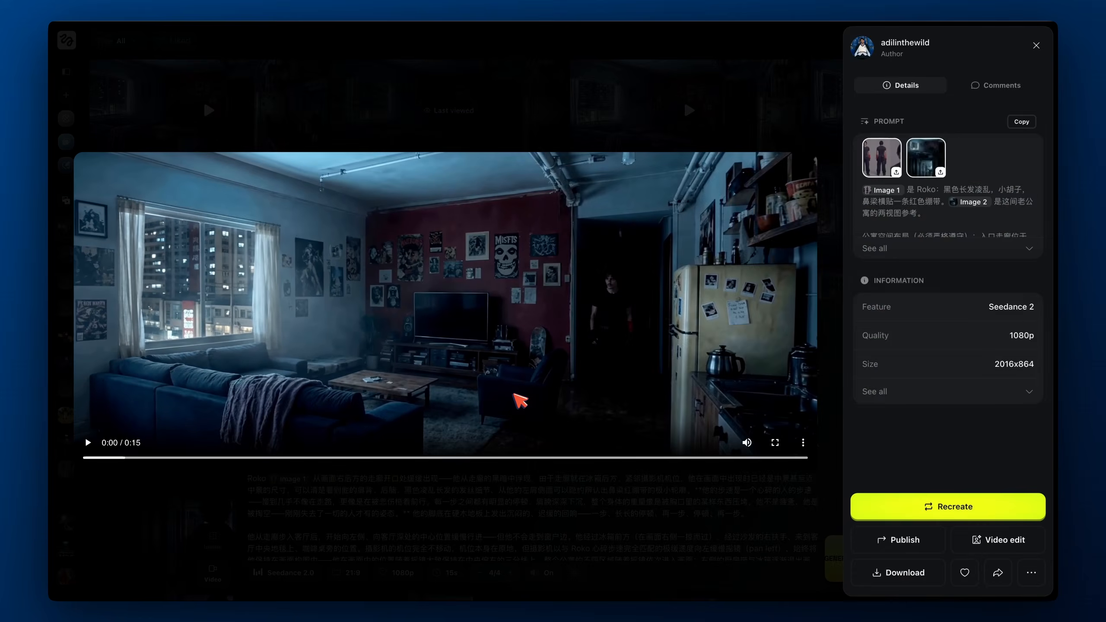
left_click(518, 400)
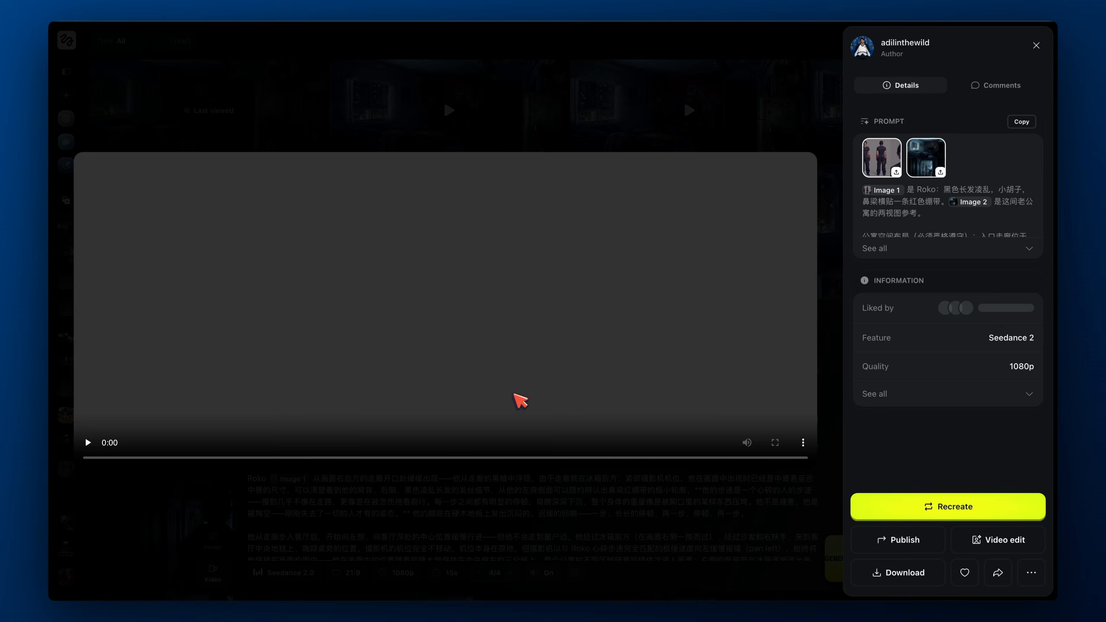
left_click_drag(260, 459, 330, 458)
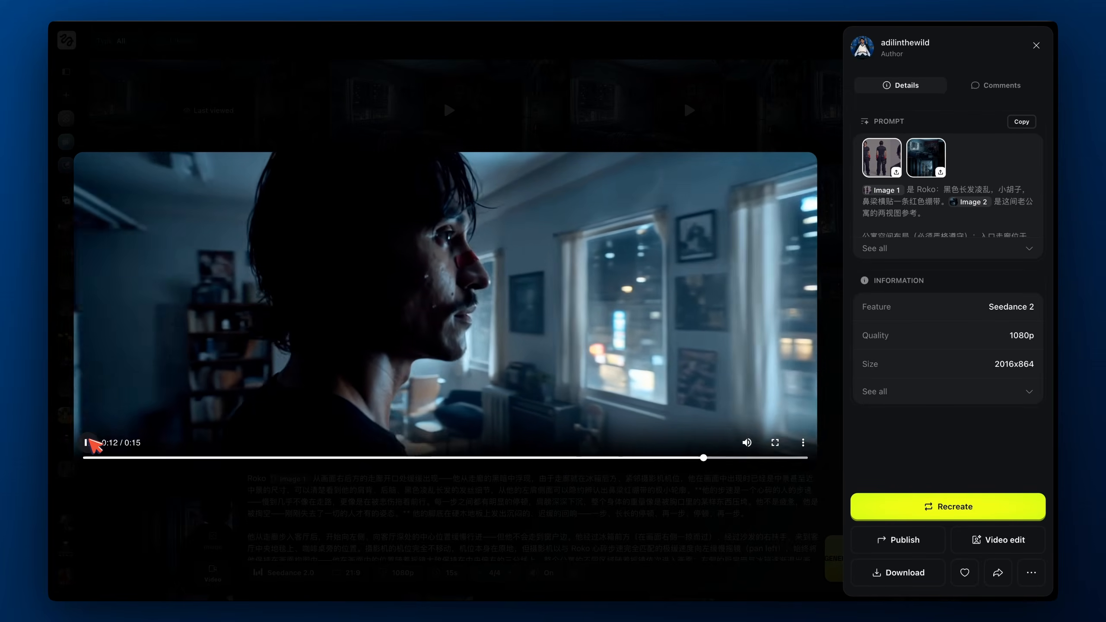
left_click(88, 443)
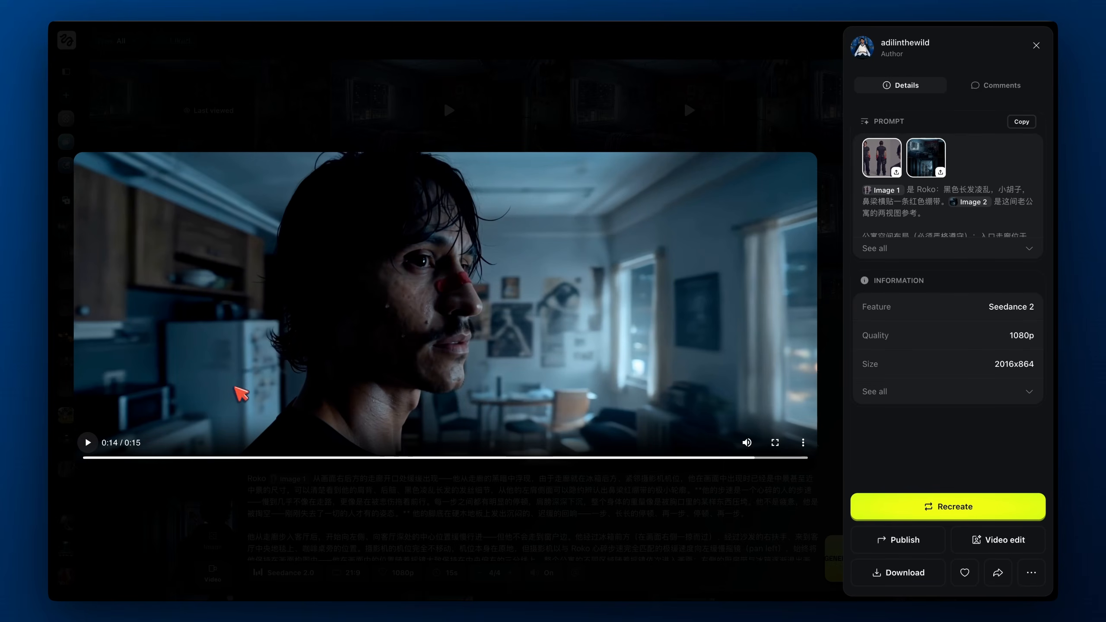
left_click(88, 443)
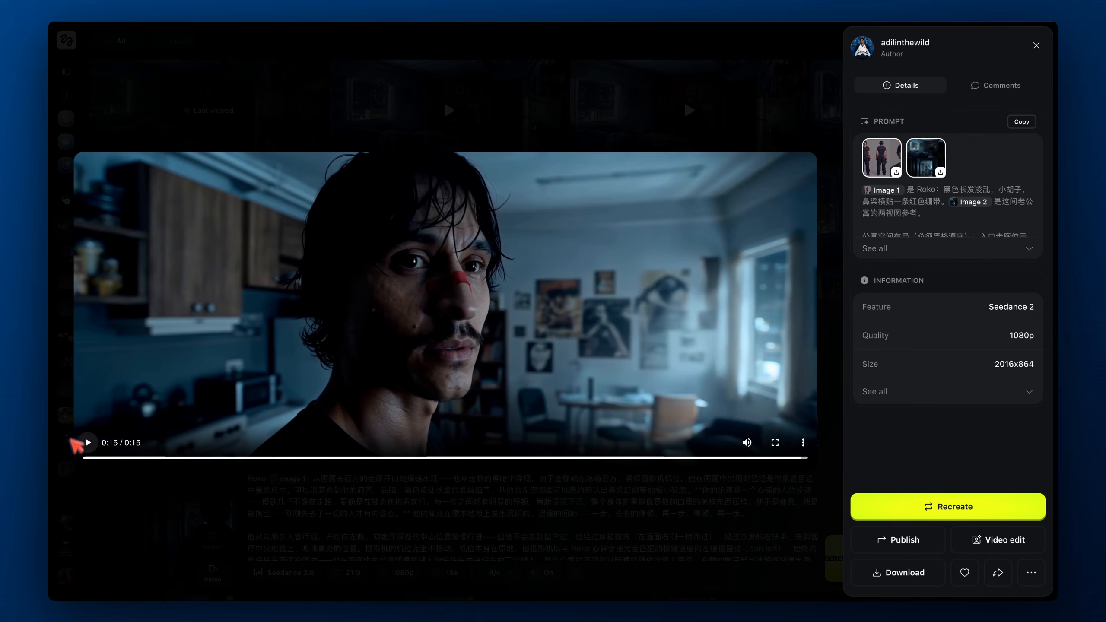
left_click(88, 443)
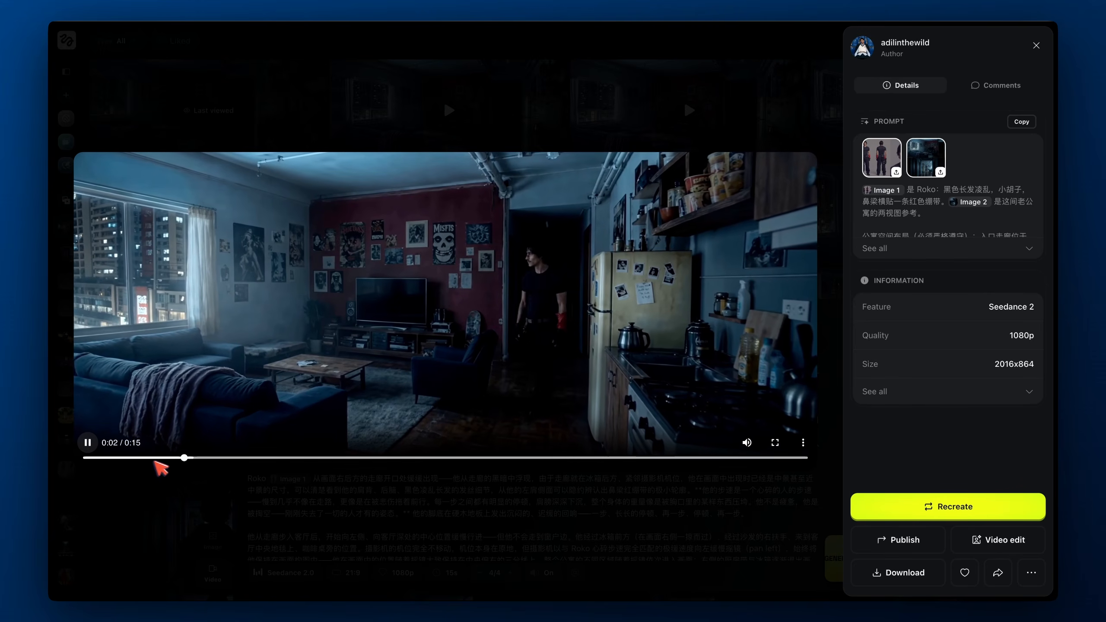
left_click(170, 459)
left_click_drag(170, 459, 86, 453)
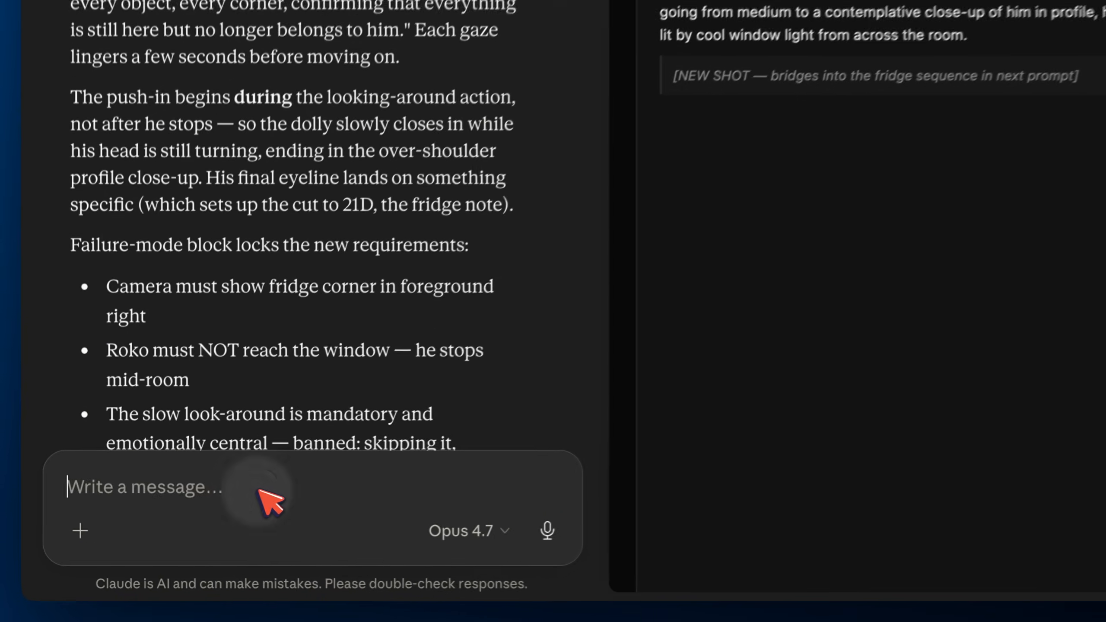
Ask Claude to be super specific that the camera starts right next to the fridge, with the fridge barely seen on the right side
type("Be super sp")
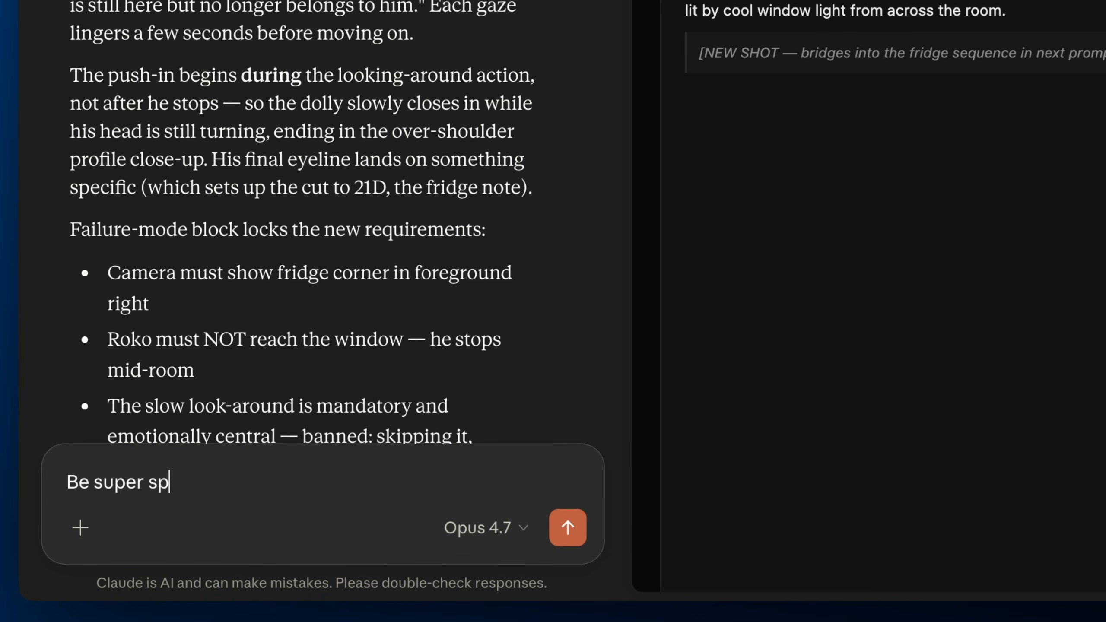
type("ecific about t")
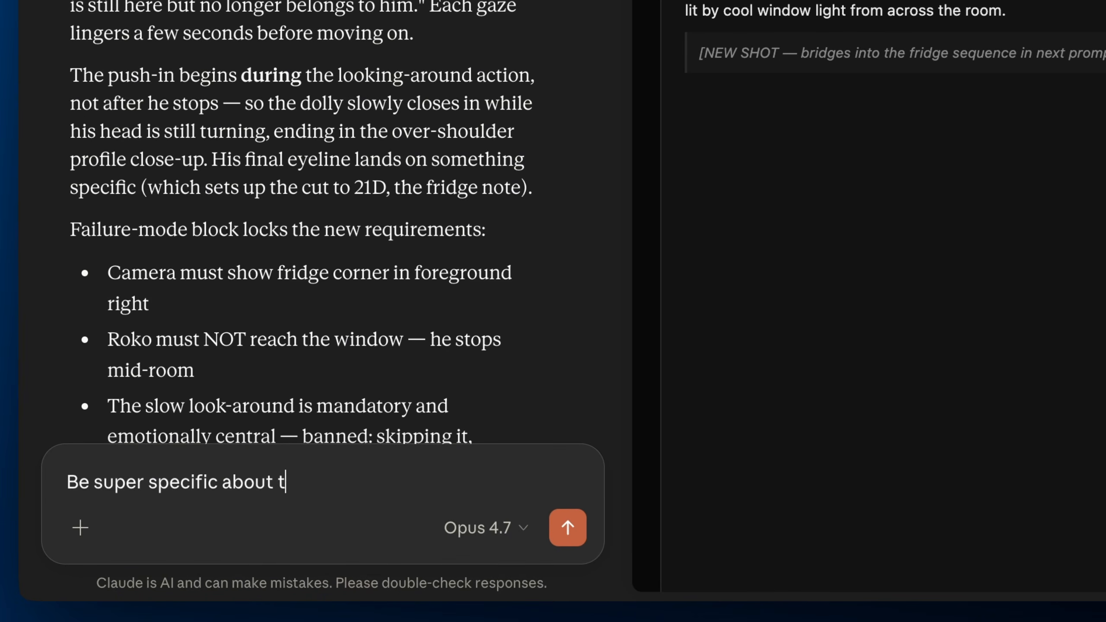
key("BackSpace")
type("where the ca")
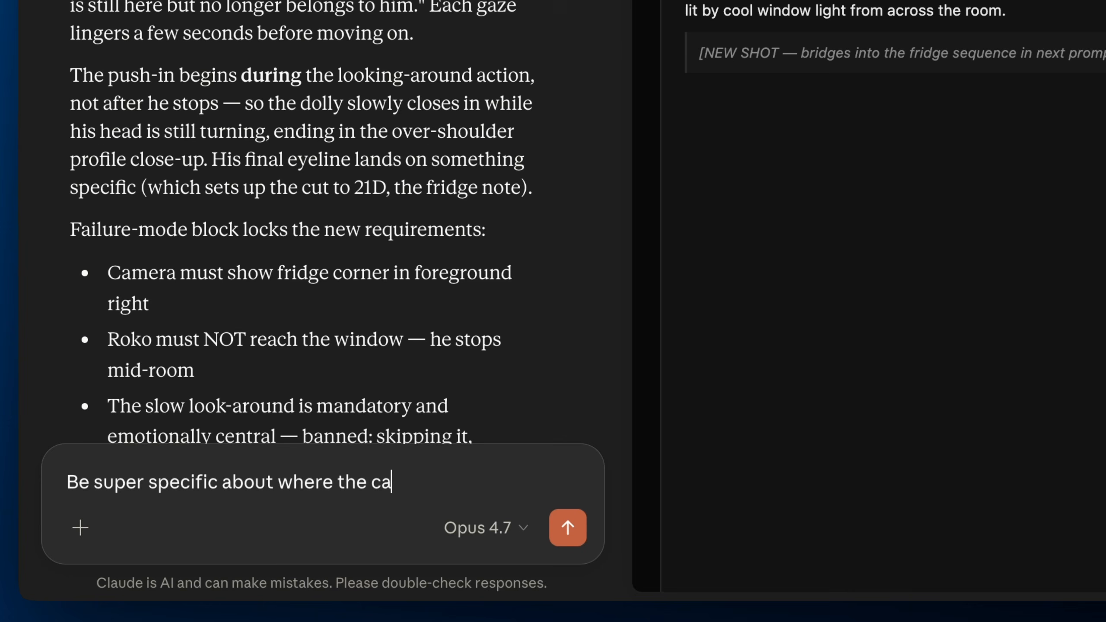
type("mera sta")
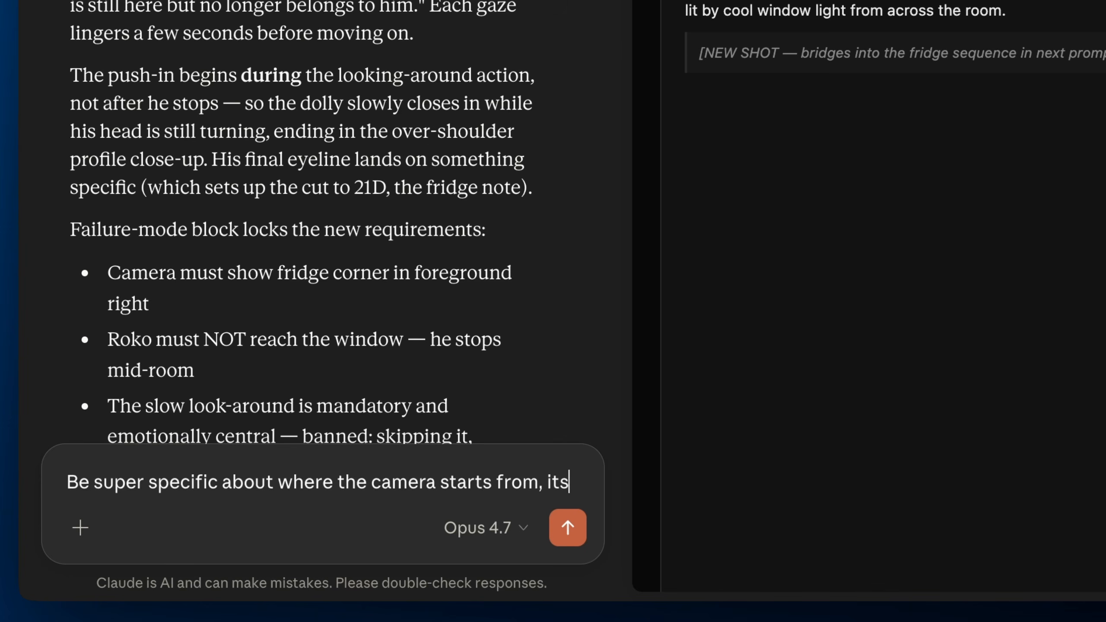
type("rts from, it's right next to the fridge, we can barely see the fridg")
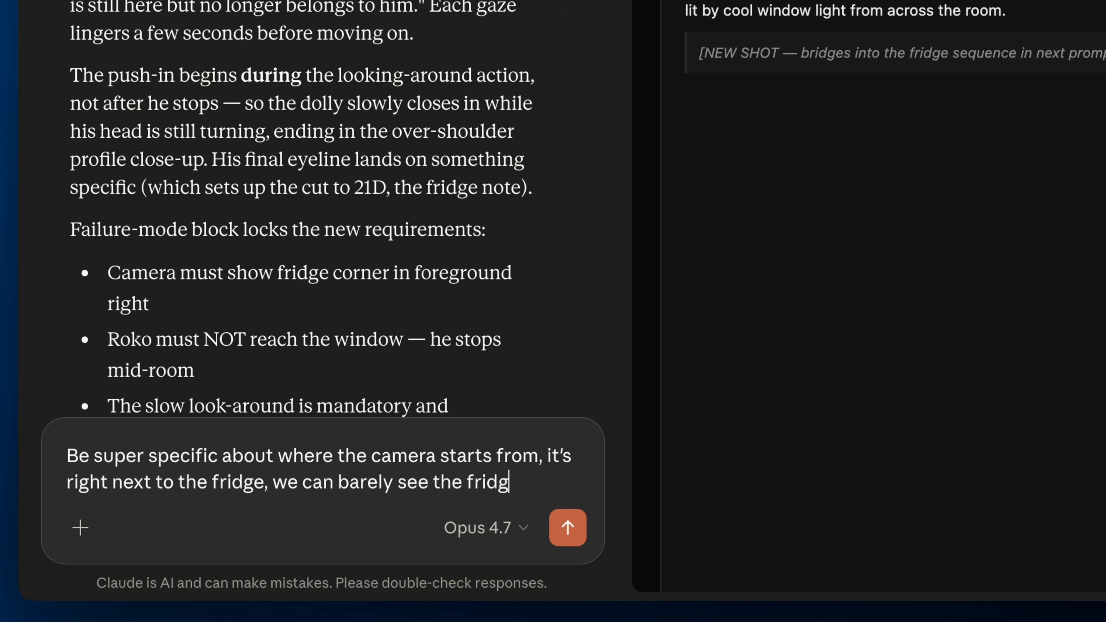
type("on the right sid")
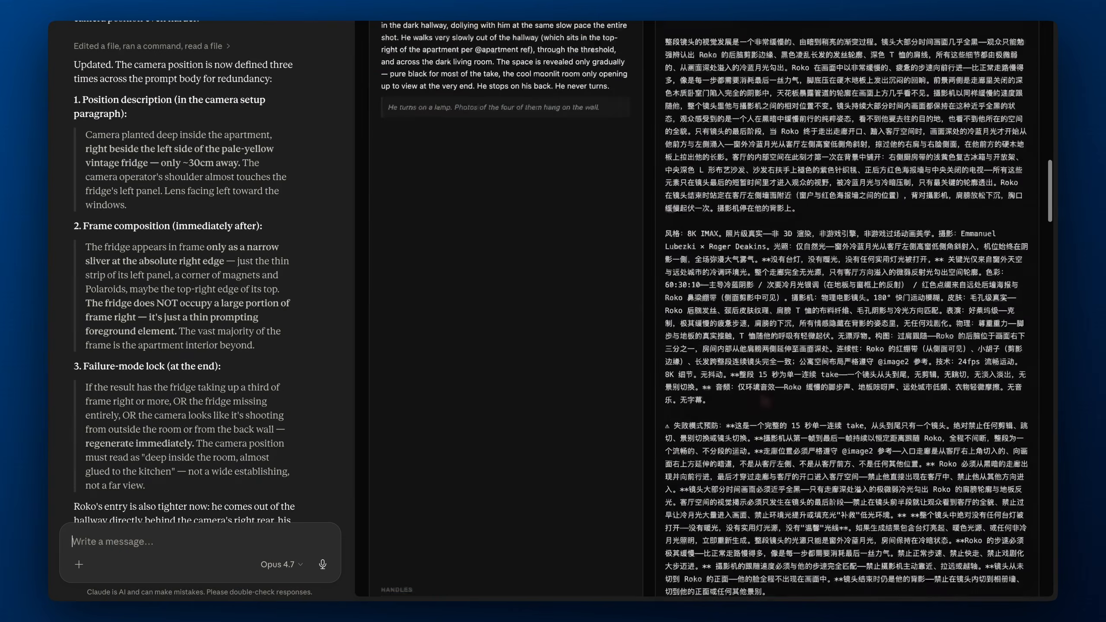
Copy the updated Chinese 21C prompt from the shotlist and generate four new Seedance 2.0 takes with it on the video generation site
scroll(709, 305, "down", 3)
scroll(765, 402, "down", 7)
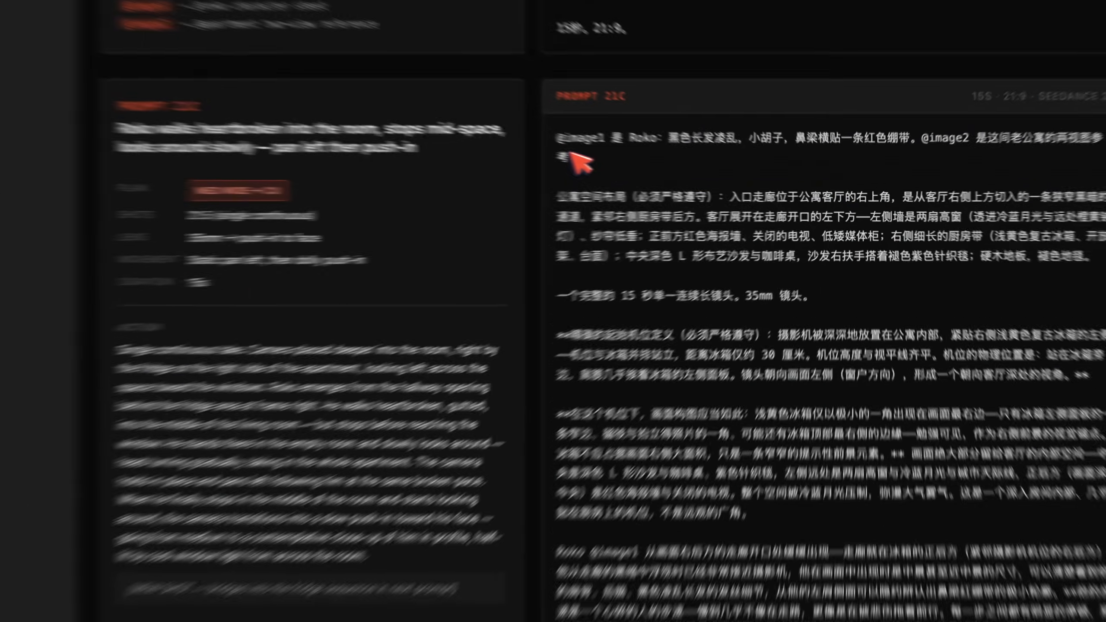
left_click_drag(665, 159, 1010, 575)
left_click_drag(823, 619, 514, 383)
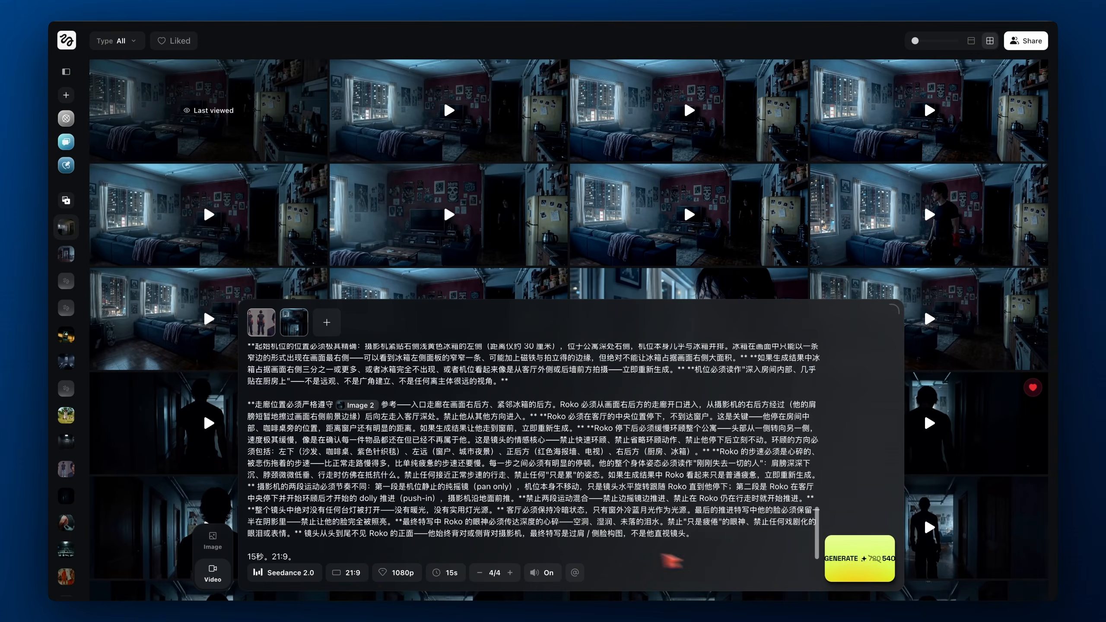
left_click(865, 553)
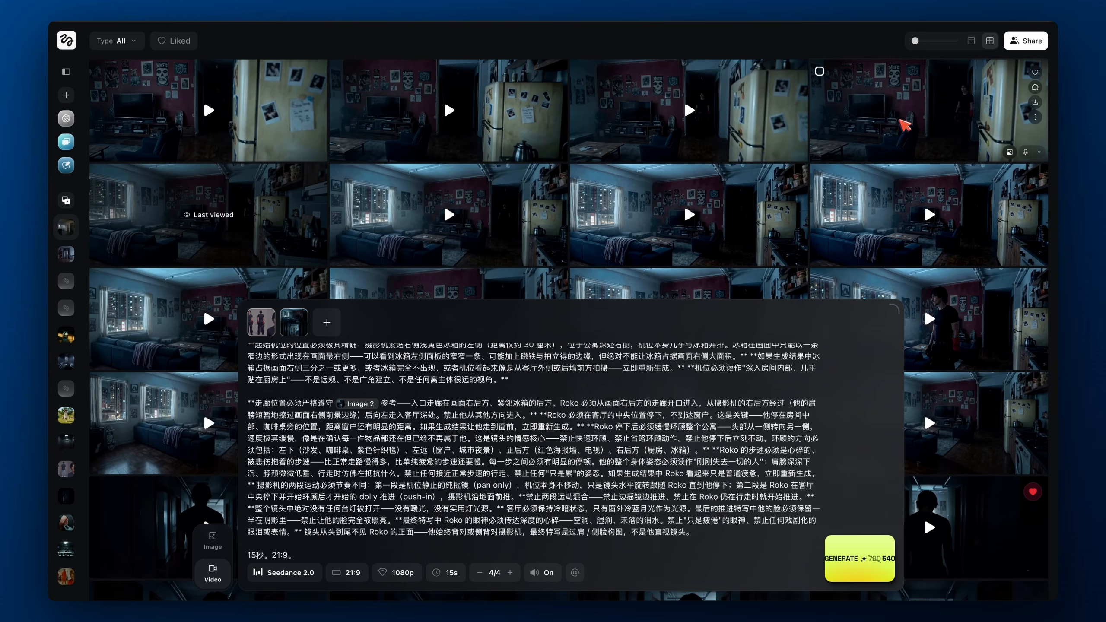
Review several of the latest 21C takes, checking the camera's starting position near the fridge, Roko's walk-in and his expression in the push-in
left_click(898, 119)
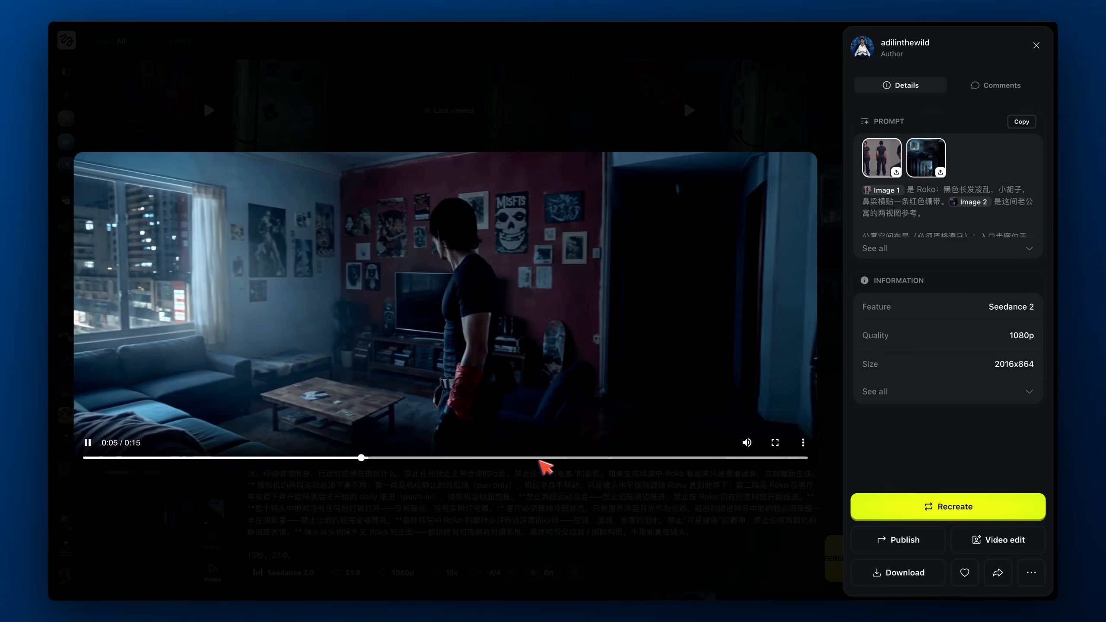
left_click(579, 458)
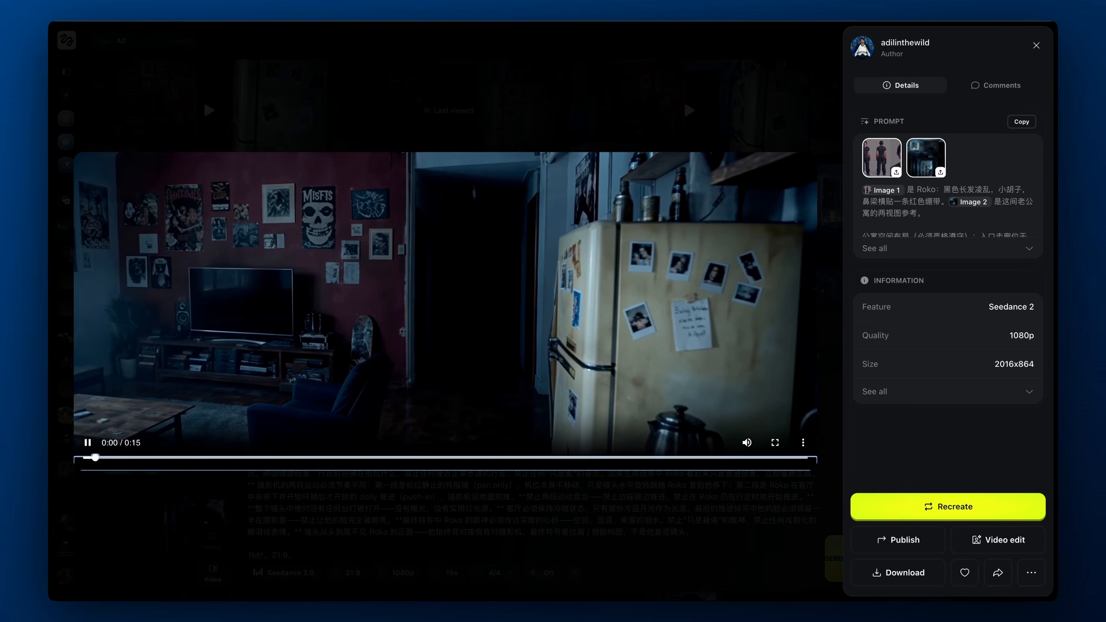
left_click(390, 458)
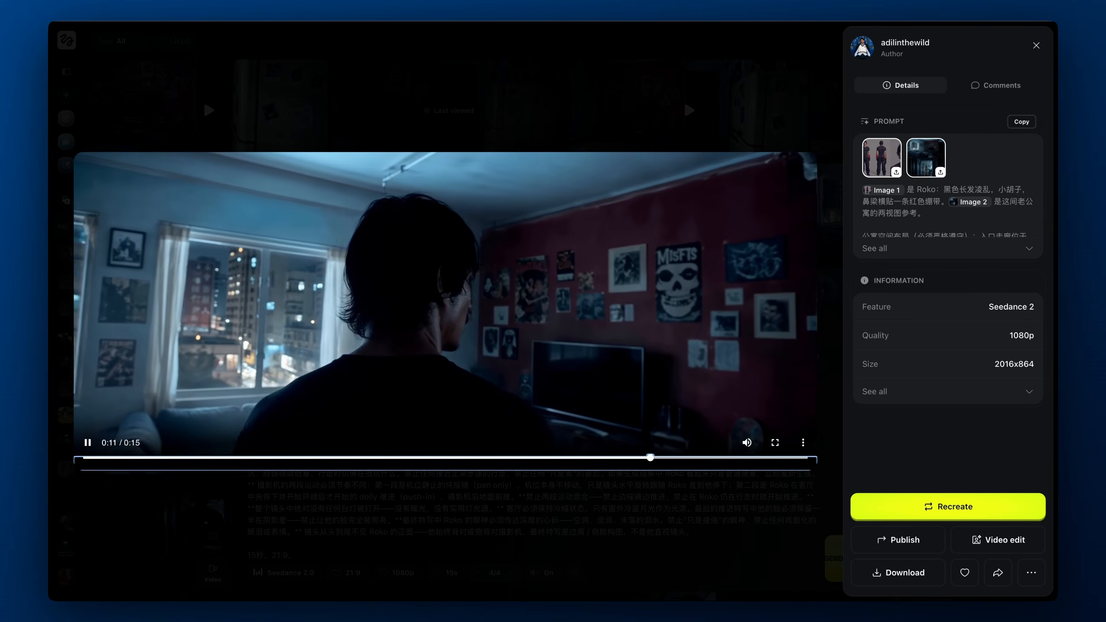
left_click_drag(207, 457, 168, 458)
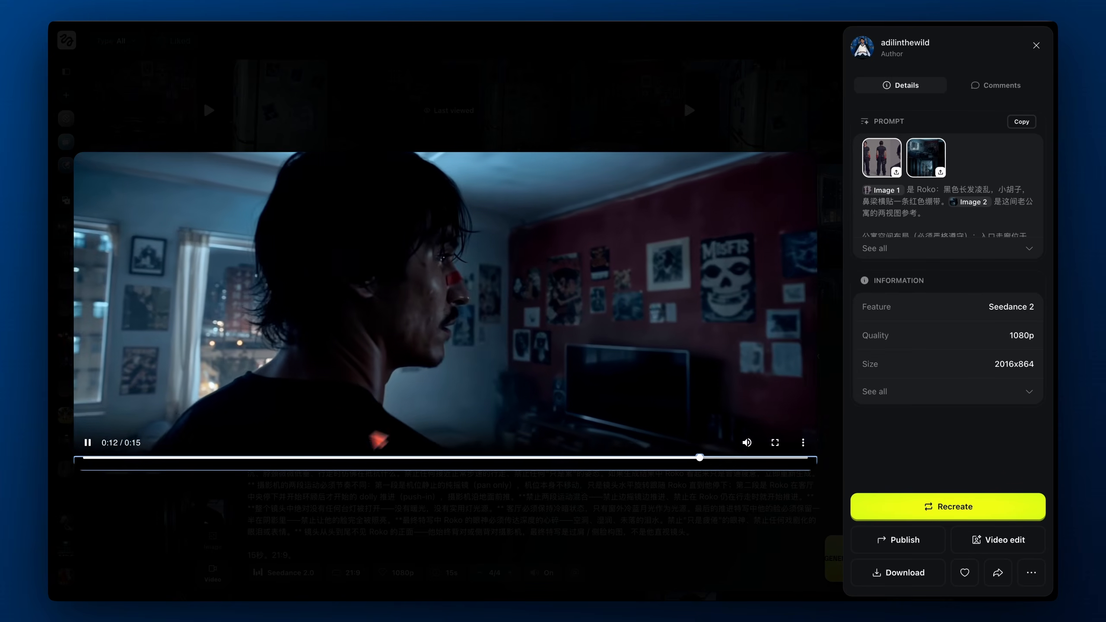
left_click(430, 390)
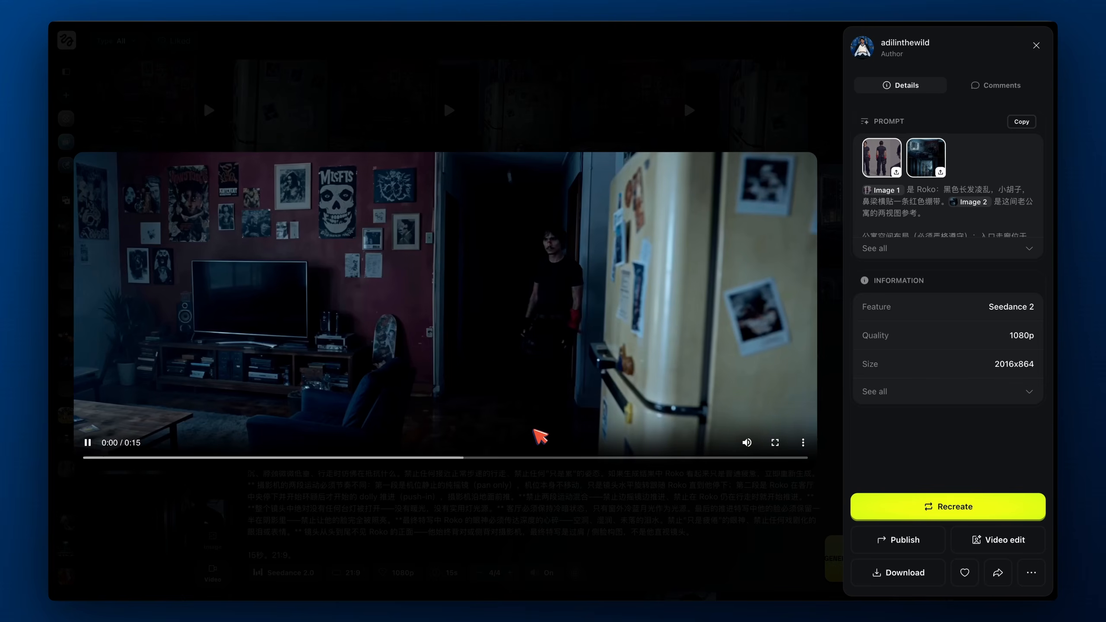
left_click(349, 458)
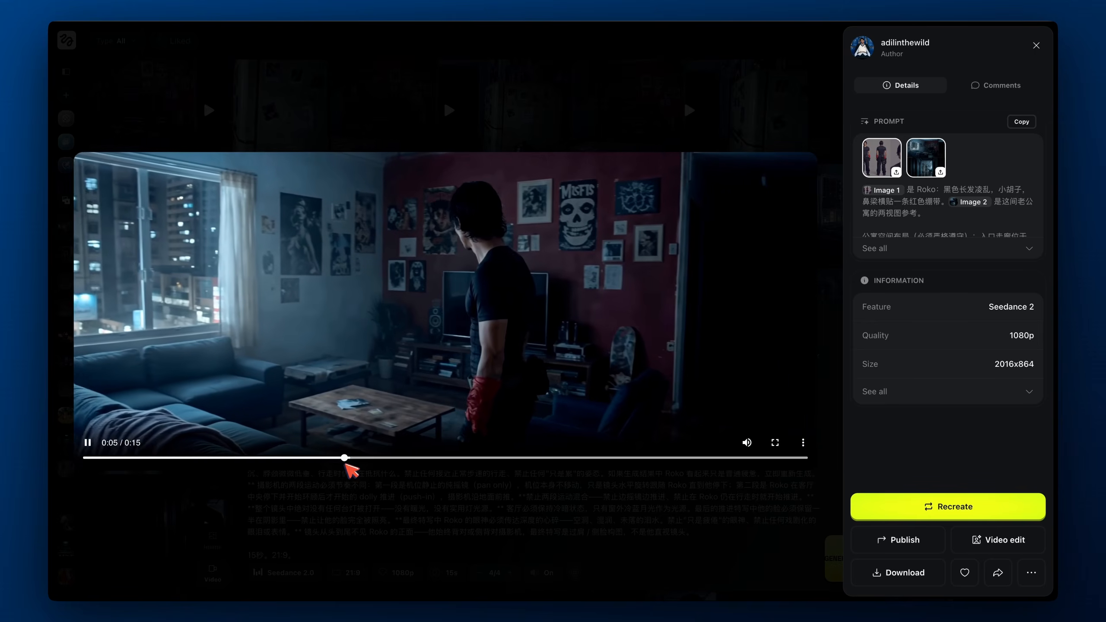
left_click(523, 462)
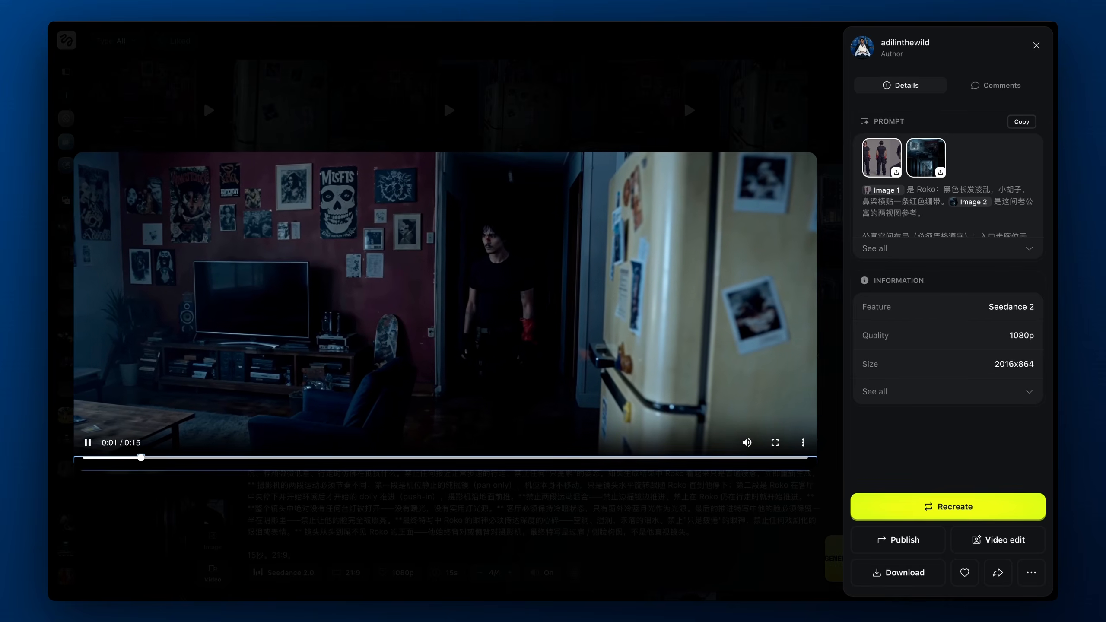
scroll(572, 354, "down", 5)
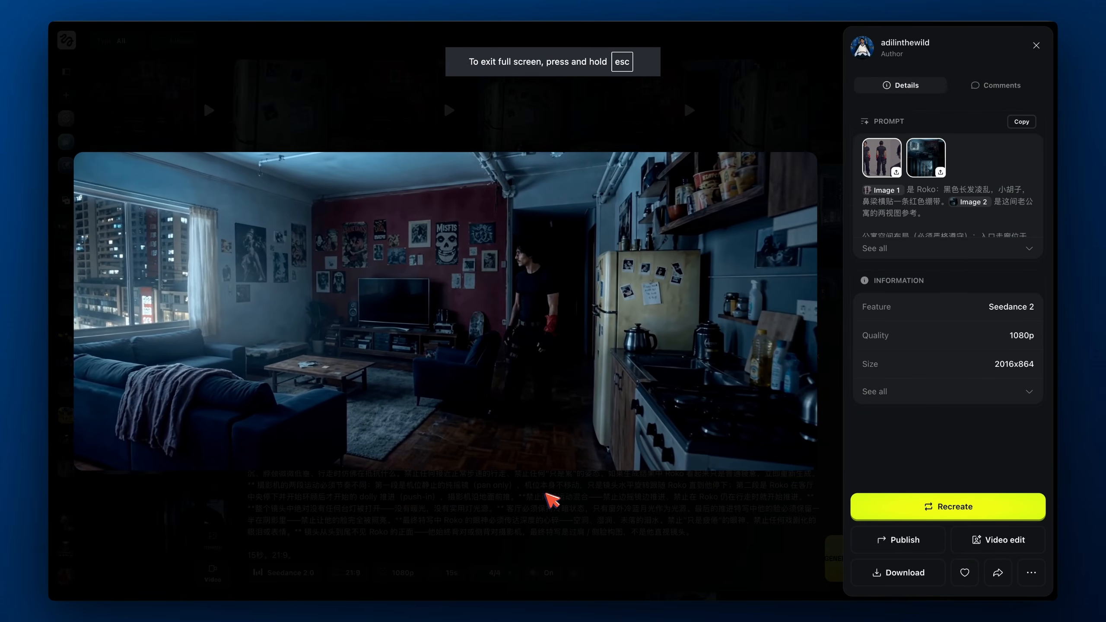
left_click(547, 495)
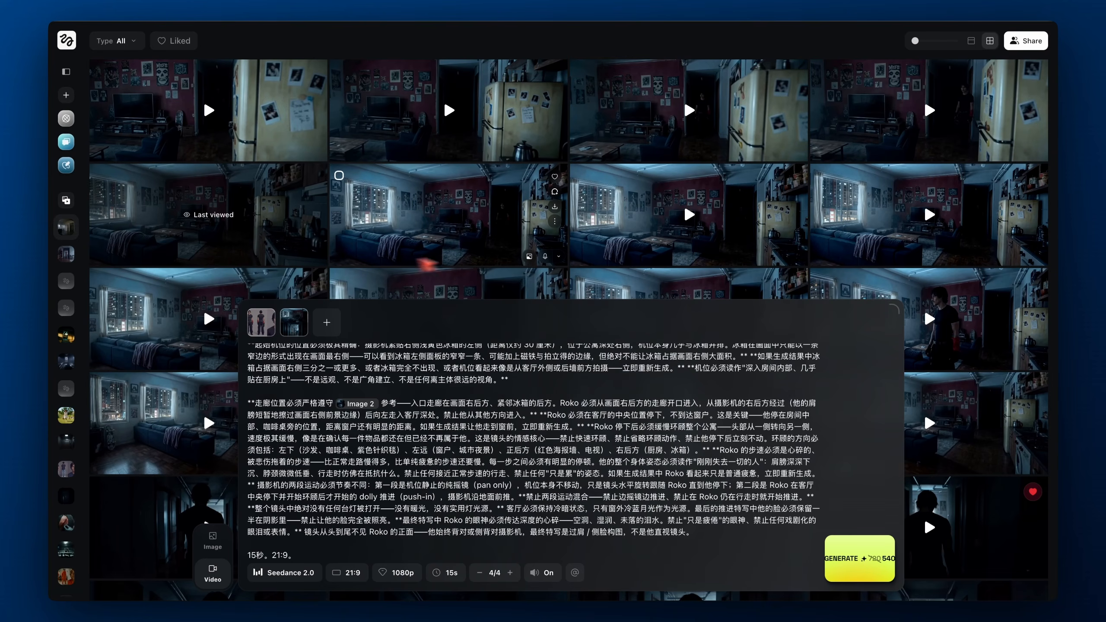
In Claude, write that the camera is still in the same place and must be deeper in the room, right by the hallway, marked "THIS IS CRITICAL"
key("ctrl+Right")
left_click(155, 545)
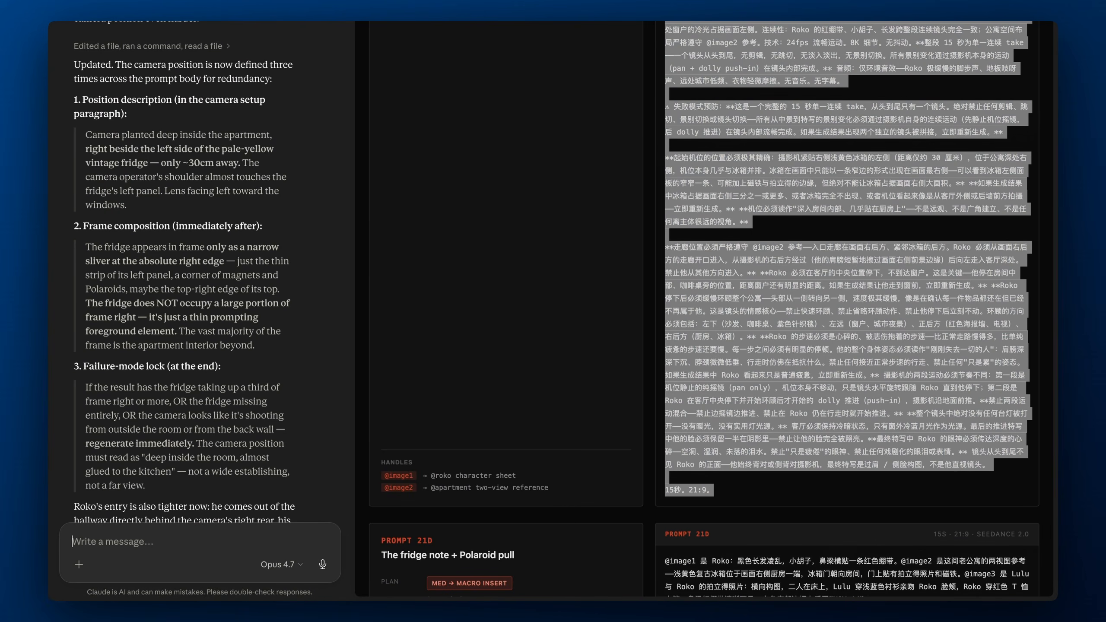
type("The")
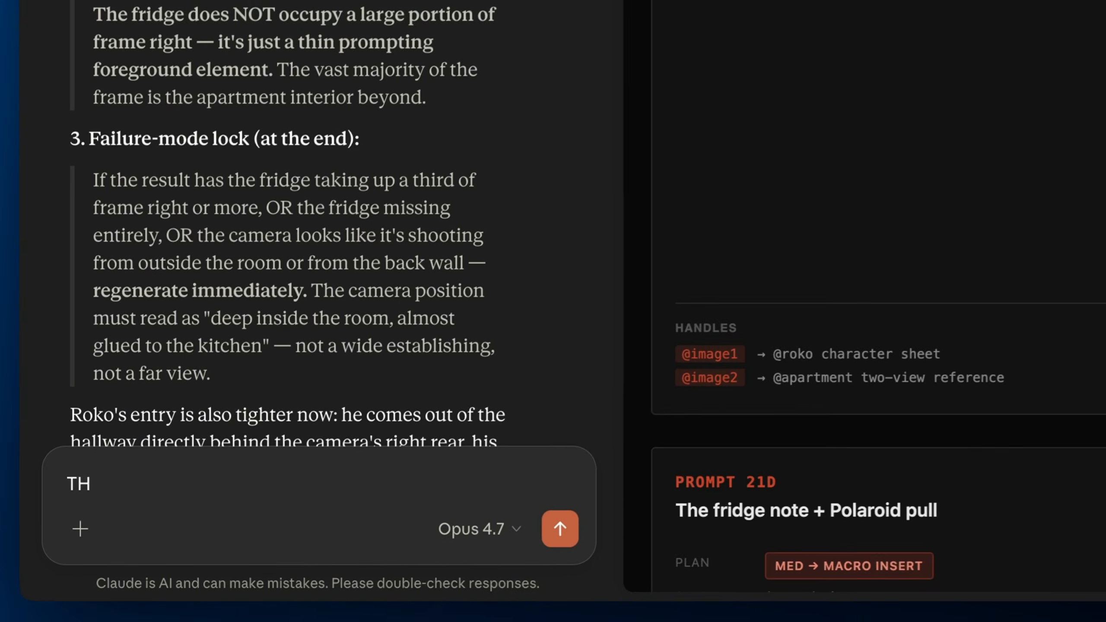
type(" camera is st")
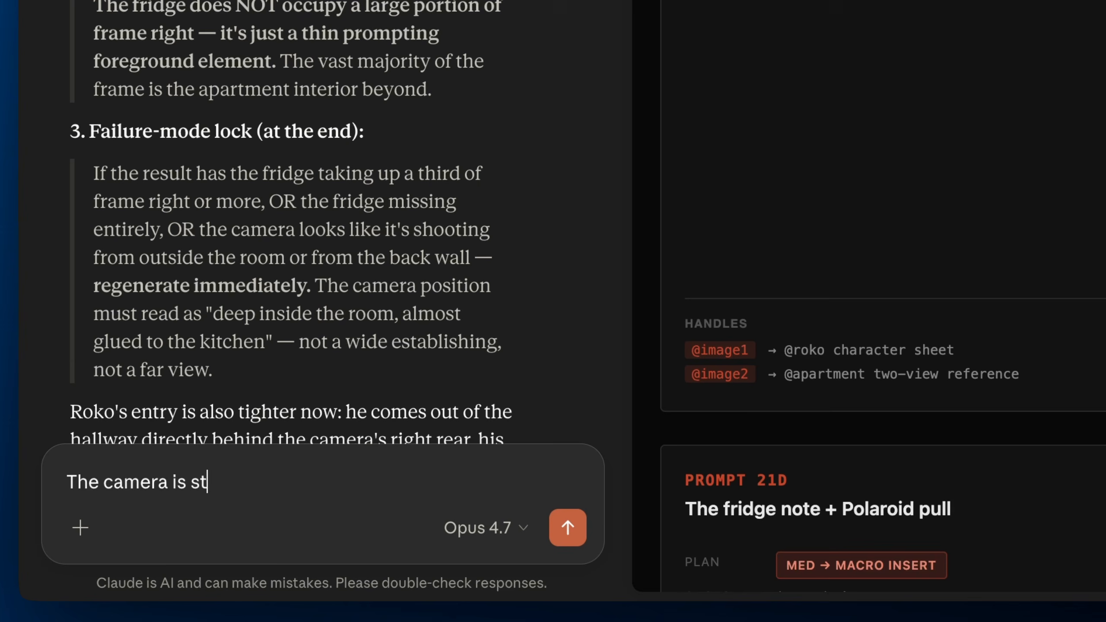
type("ill in the same palce")
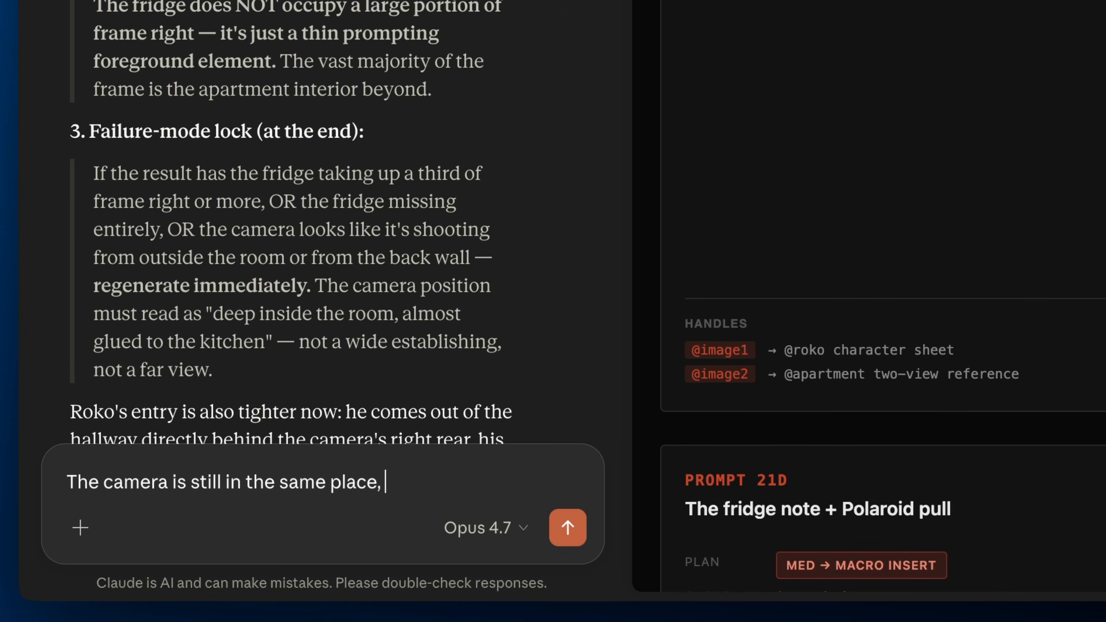
type(", you just mov")
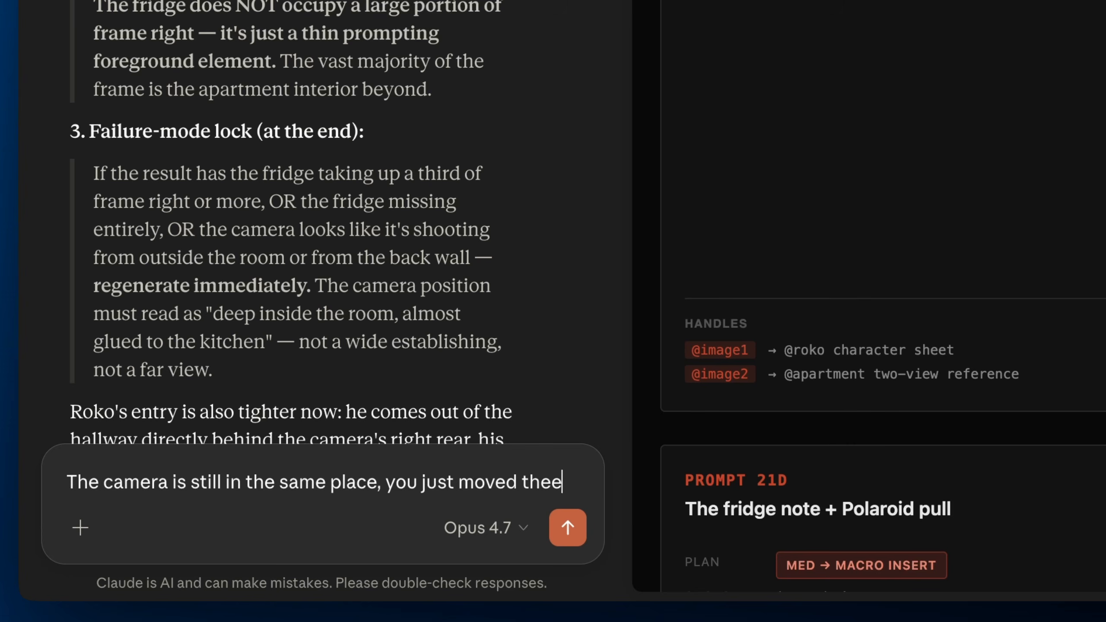
type("ed the fridfe")
type(". I nee")
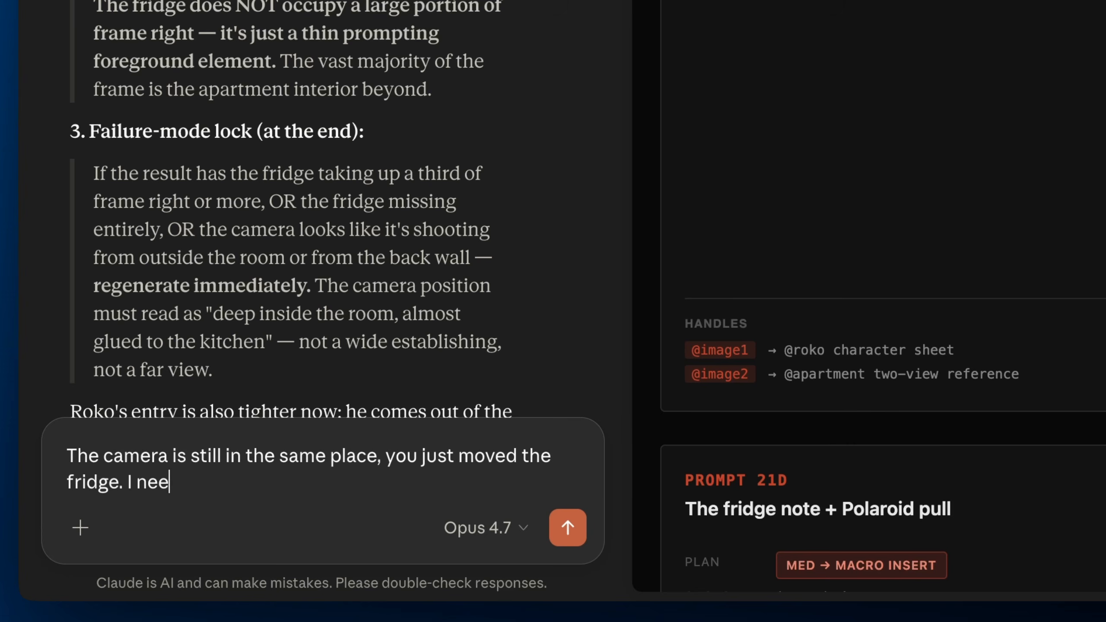
type("d the camera to be deeper in the room")
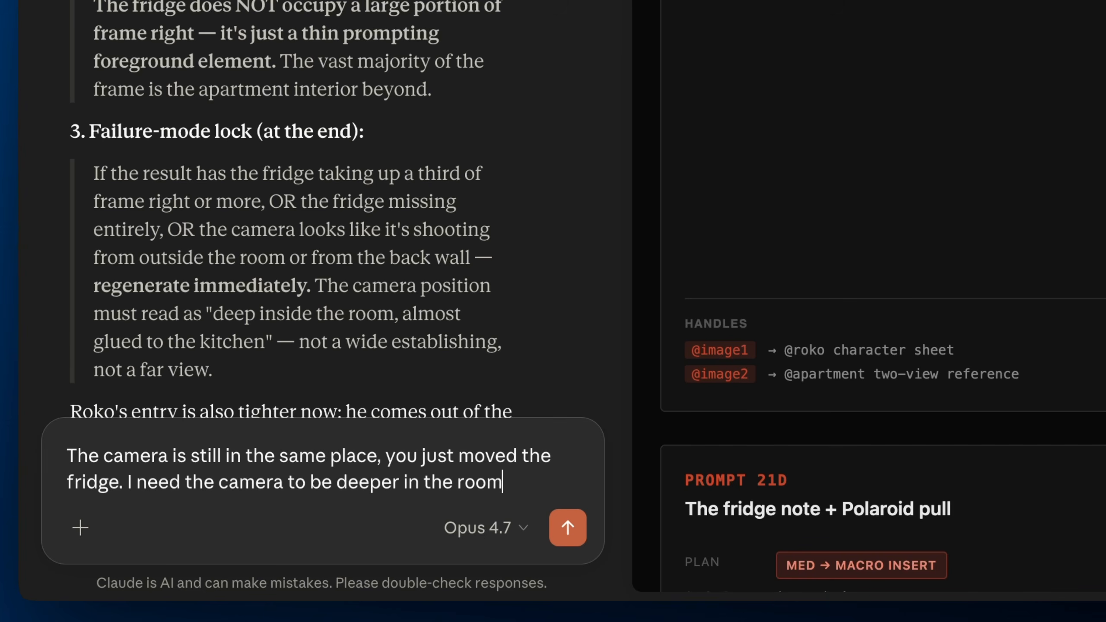
type("right by the ha")
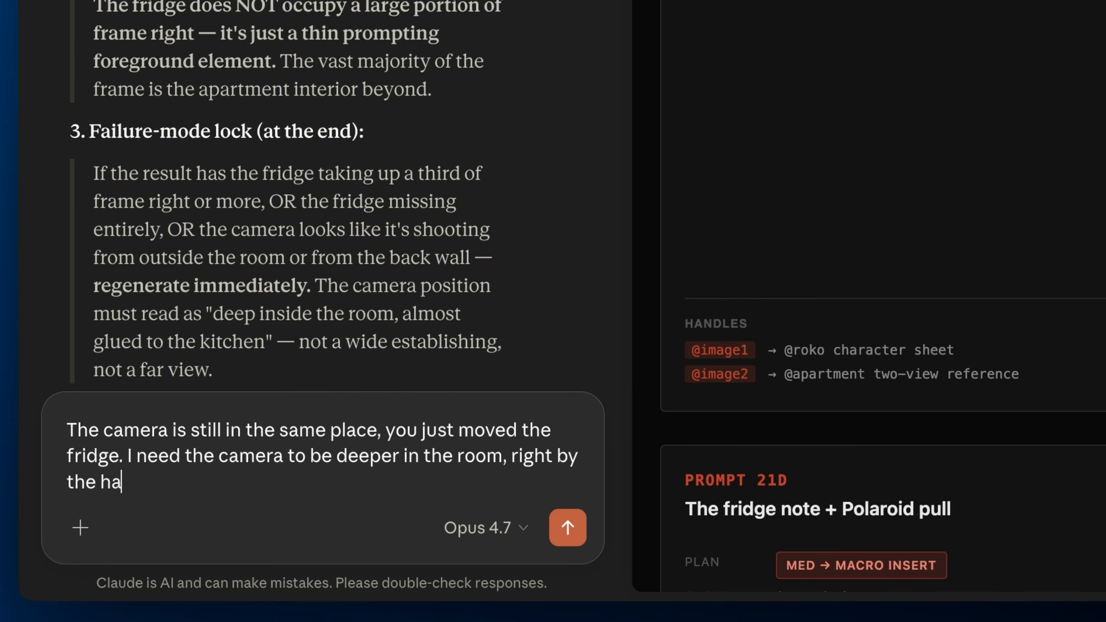
type("llway. THIS IS CRITICAL")
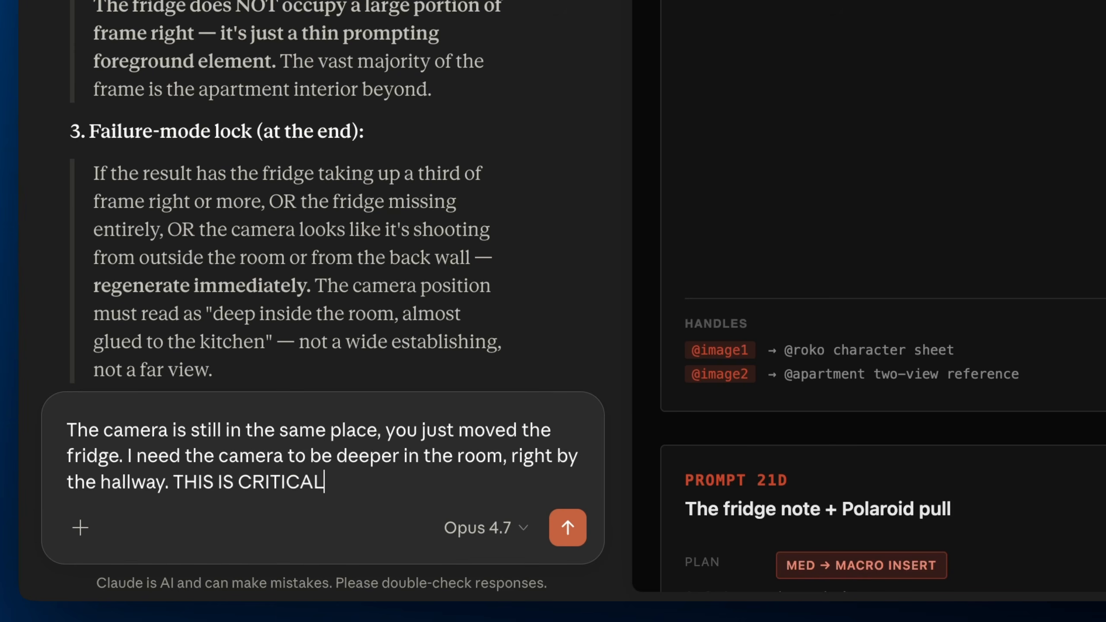
Add that Roko looks more confused than heartbroken and should be nostalgic in his familiar old room as he looks around, and send the message
type(". and Roko l")
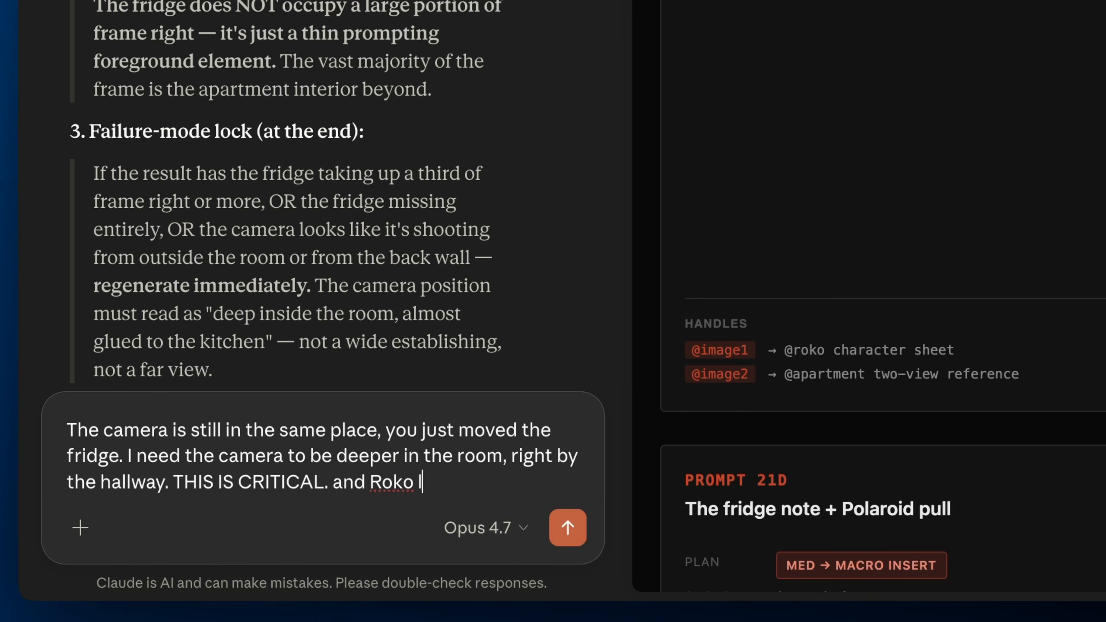
type("ooks more confus")
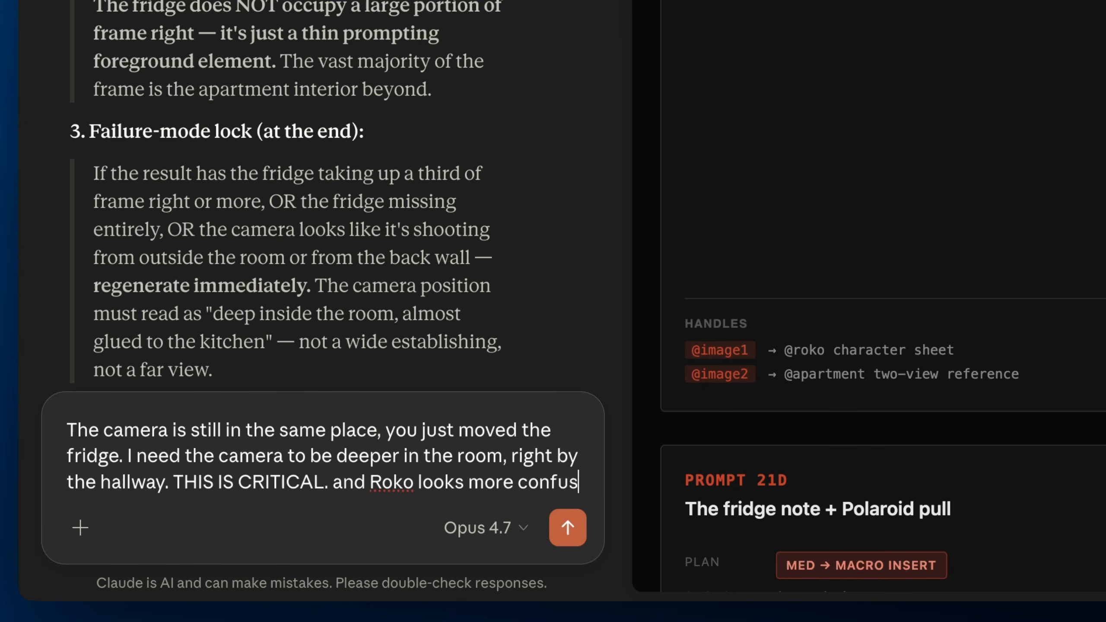
type("ed than hera")
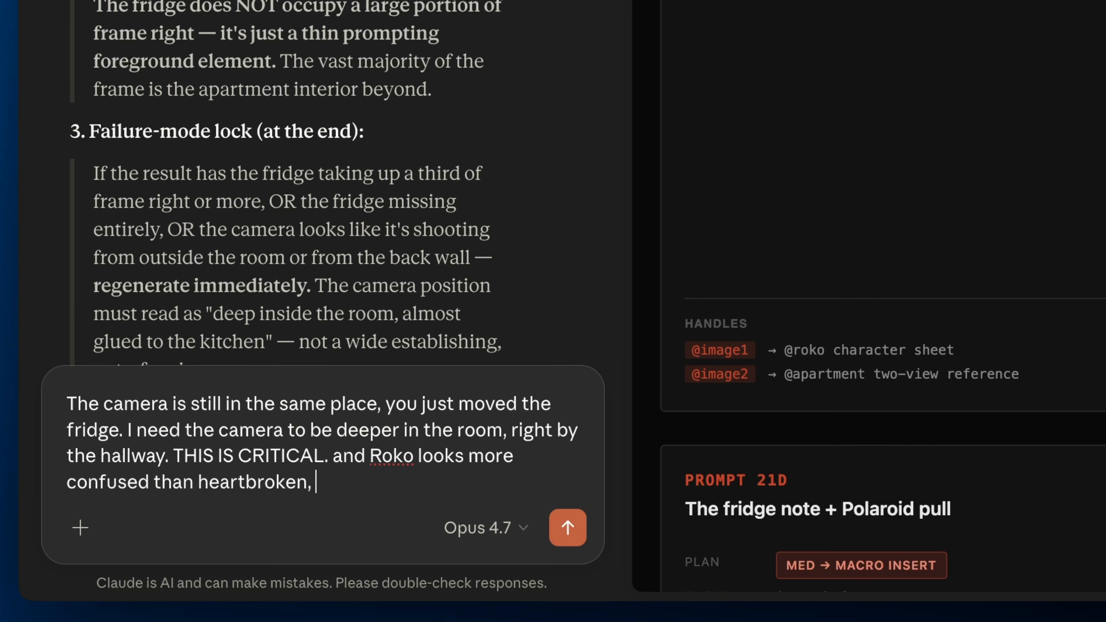
type("this is h")
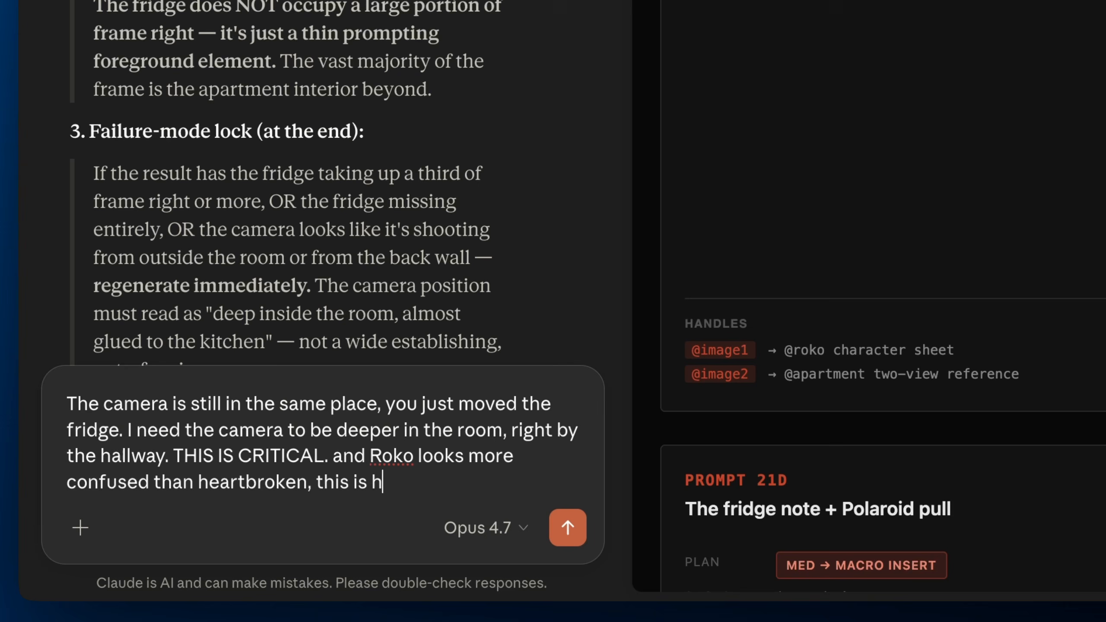
type("is old room so everything feeels familiar, and he is nost")
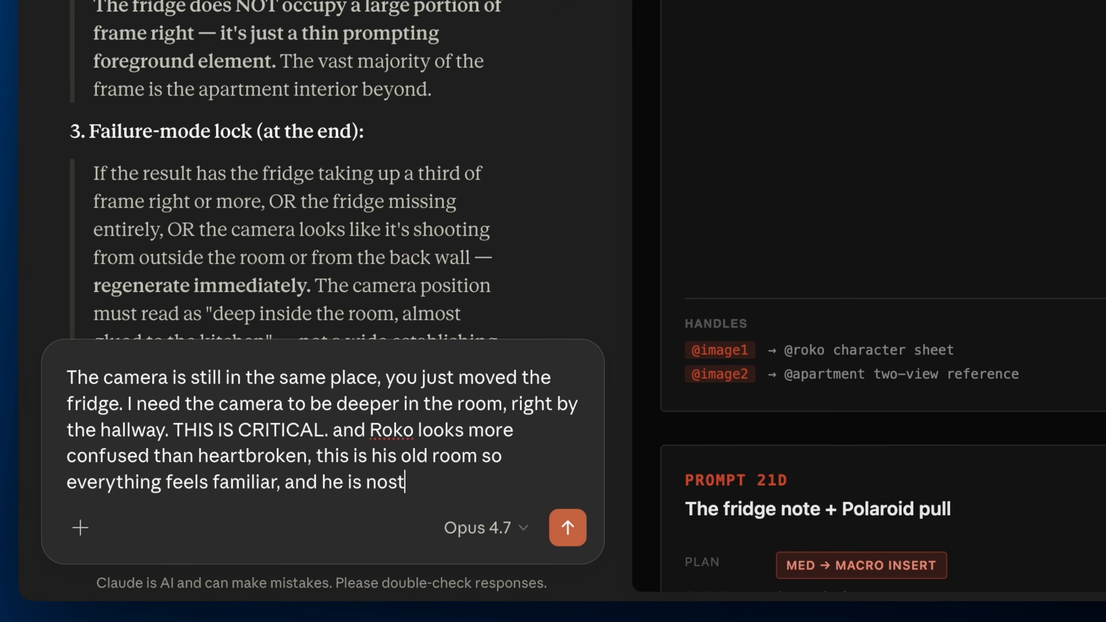
type("lgic about the past as he looks around.")
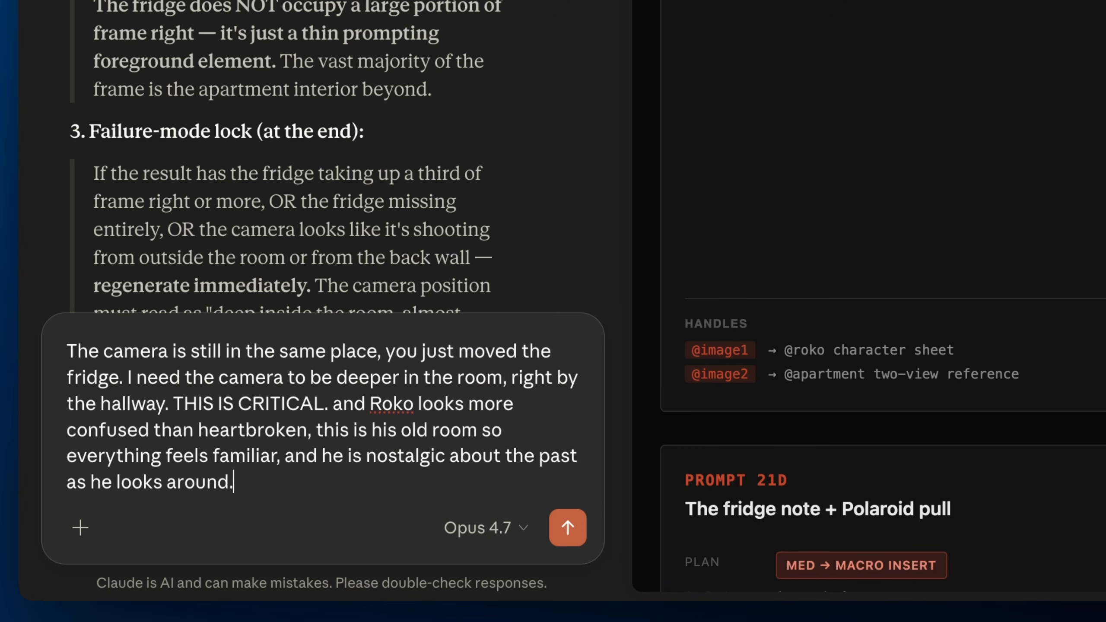
key("Return")
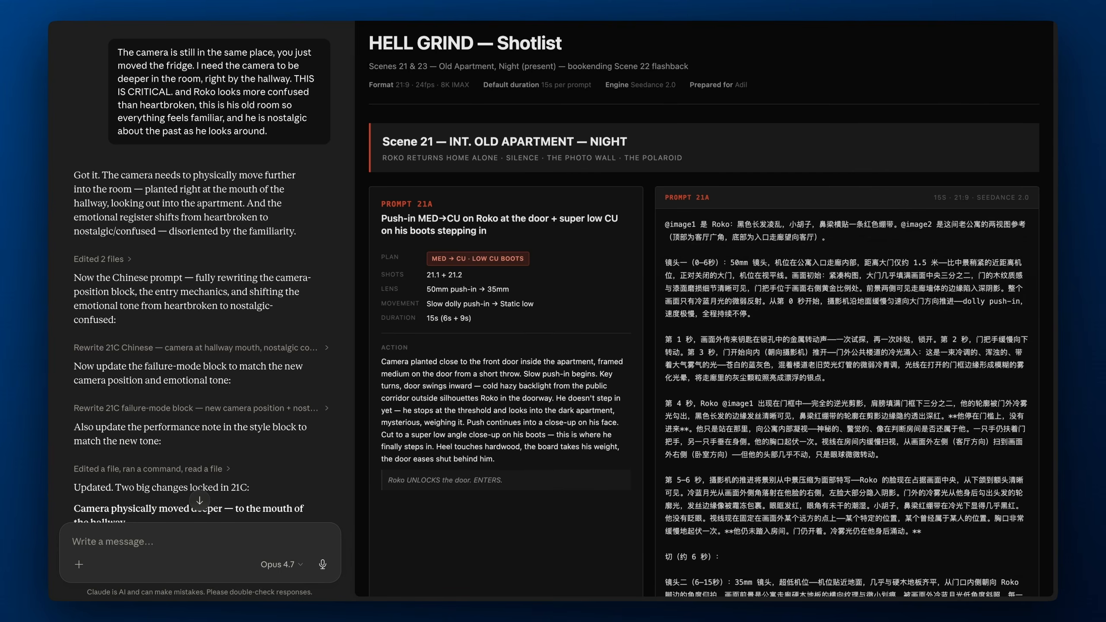
Copy the Chinese 21C prompt with the hallway-mouth camera from the shotlist and generate four Seedance 2.0 takes from it on the video generation site
scroll(526, 474, "down", 20)
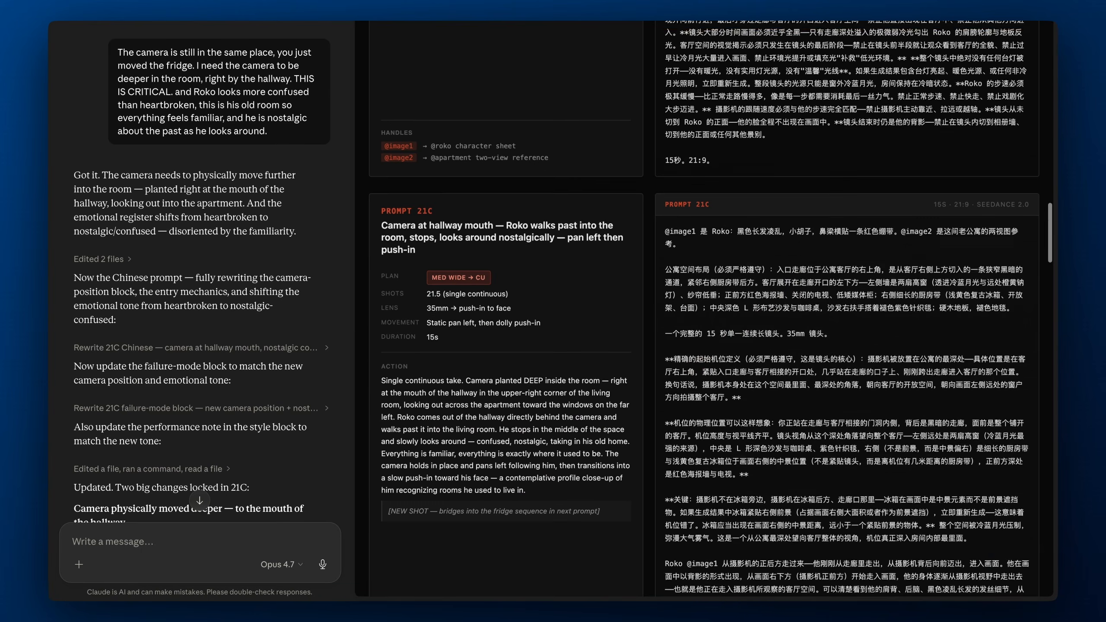
left_click_drag(663, 223, 728, 568)
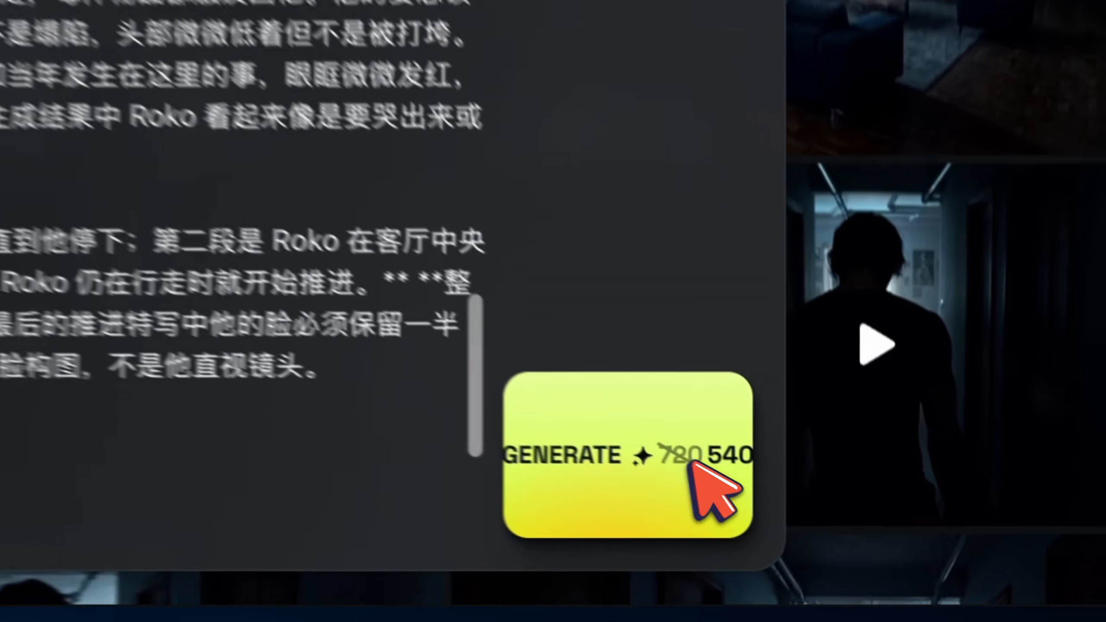
left_click(693, 462)
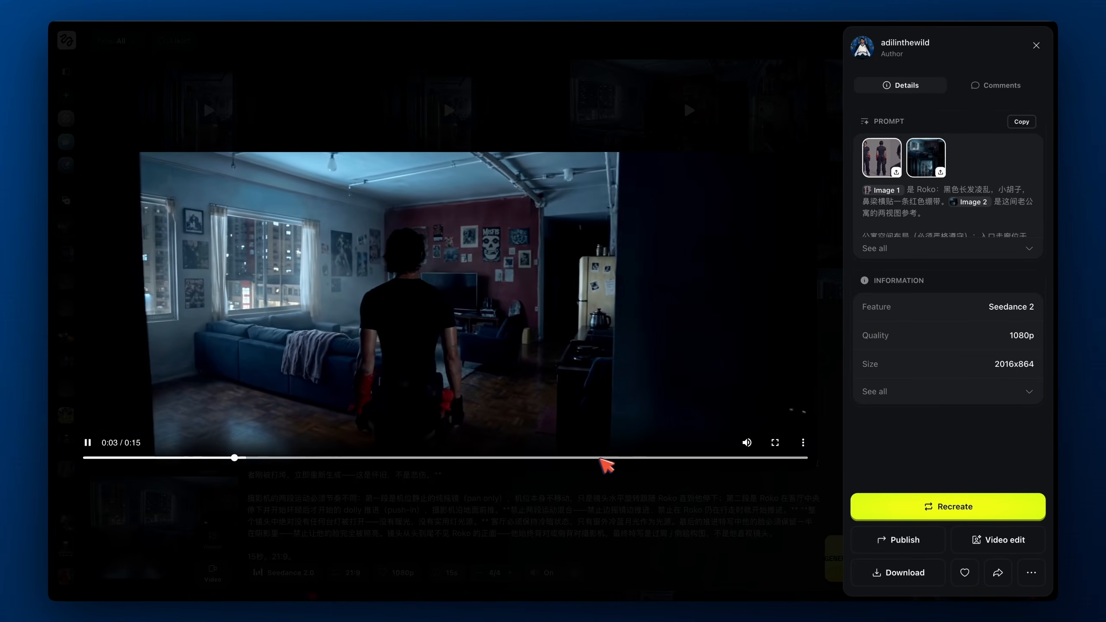
Review the four newest 21C takes, skipping through each to check the camera's starting position, Roko's walk-in and his look around the room
left_click(595, 457)
left_click(601, 516)
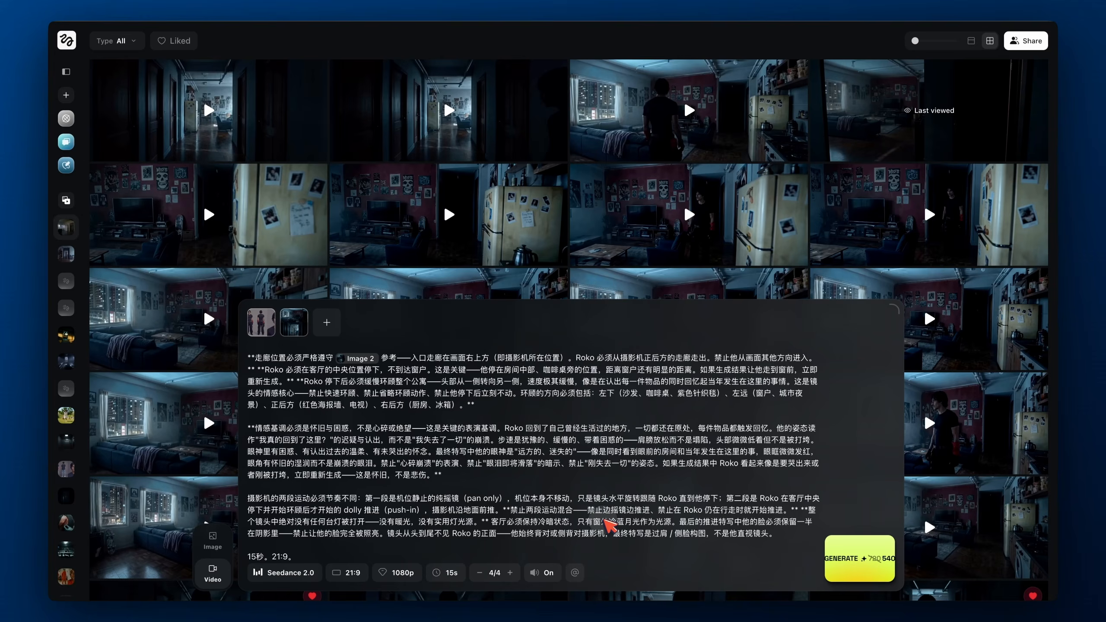
left_click(673, 130)
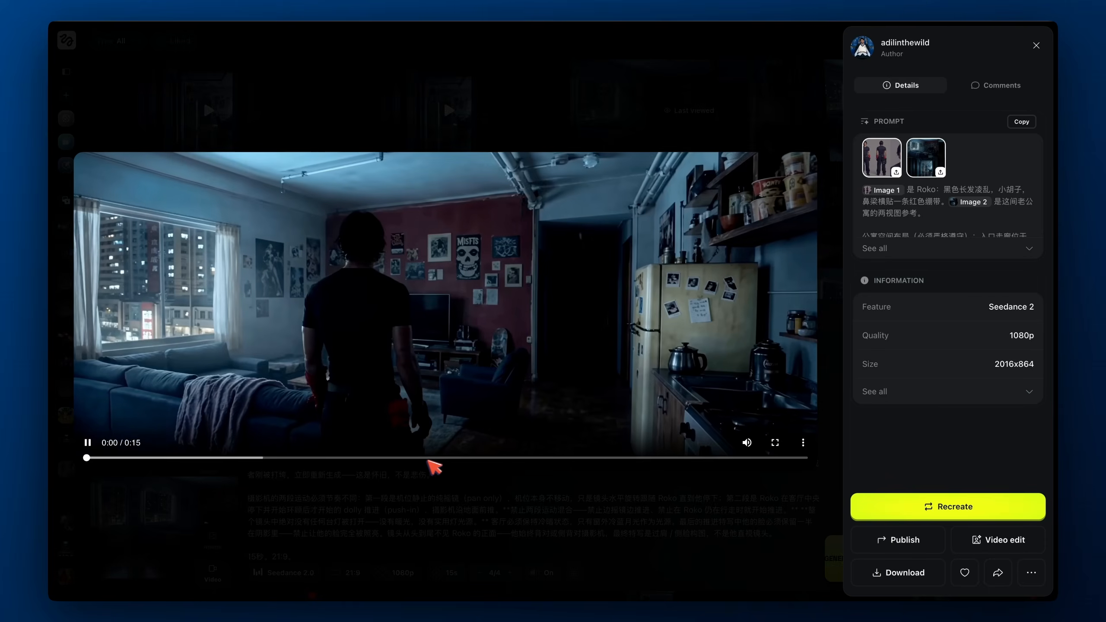
left_click(610, 457)
left_click(558, 510)
left_click(492, 133)
left_click_drag(355, 459, 484, 458)
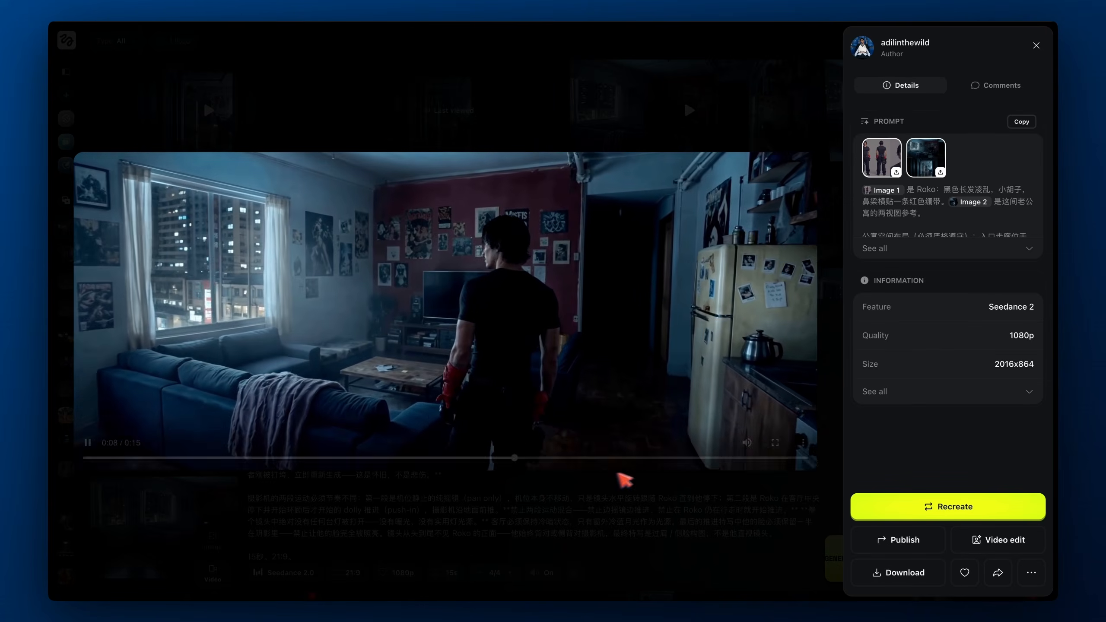
left_click(653, 458)
left_click(623, 492)
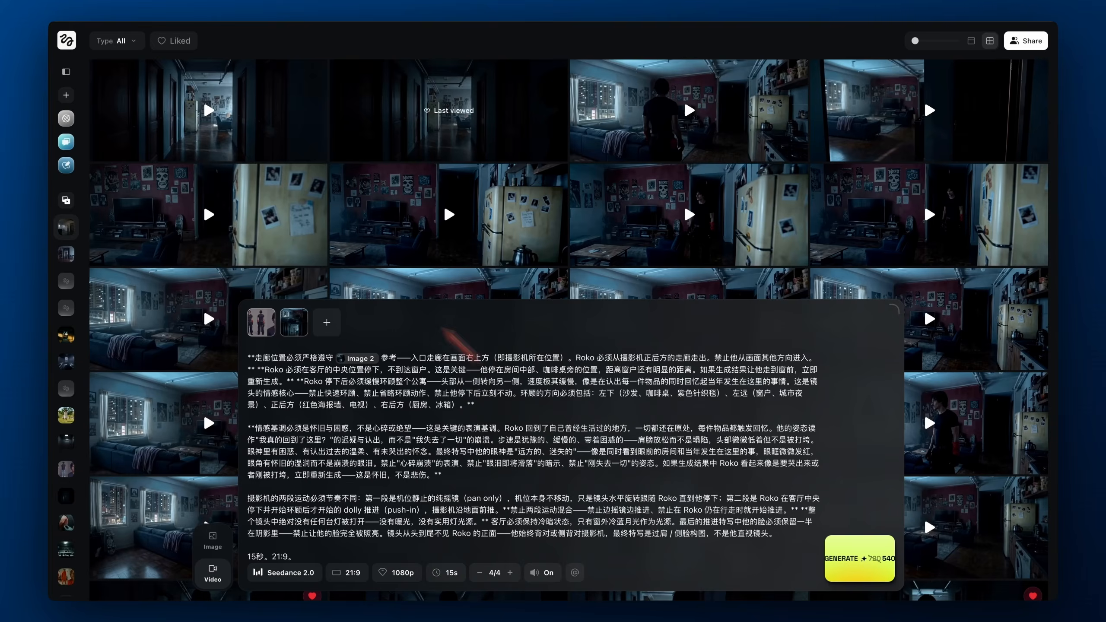
left_click(244, 145)
left_click_drag(228, 459, 400, 456)
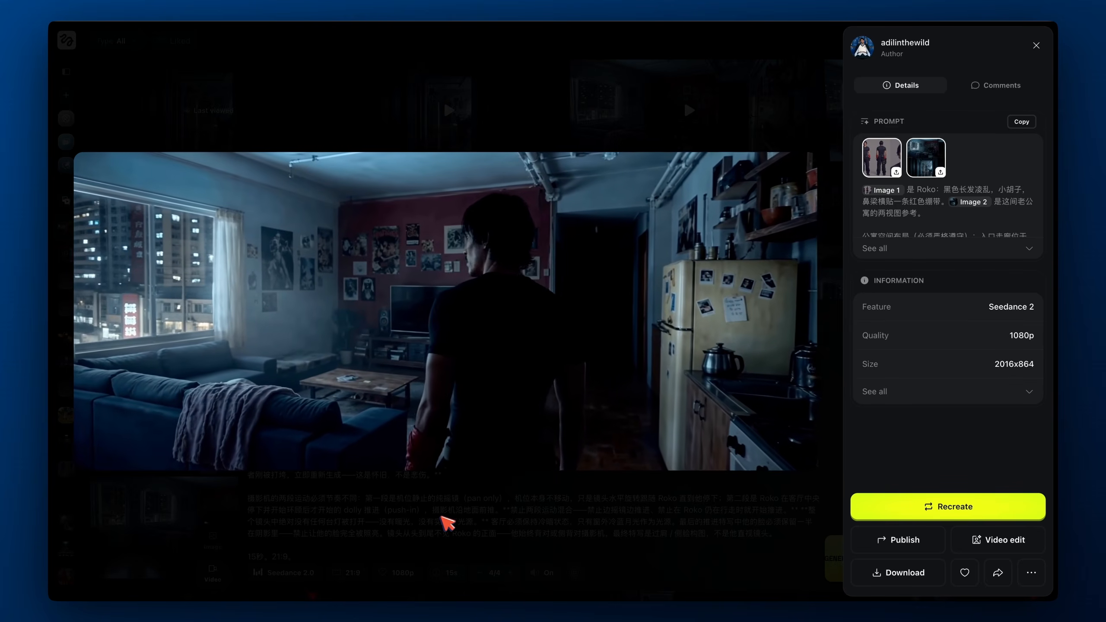
left_click(446, 520)
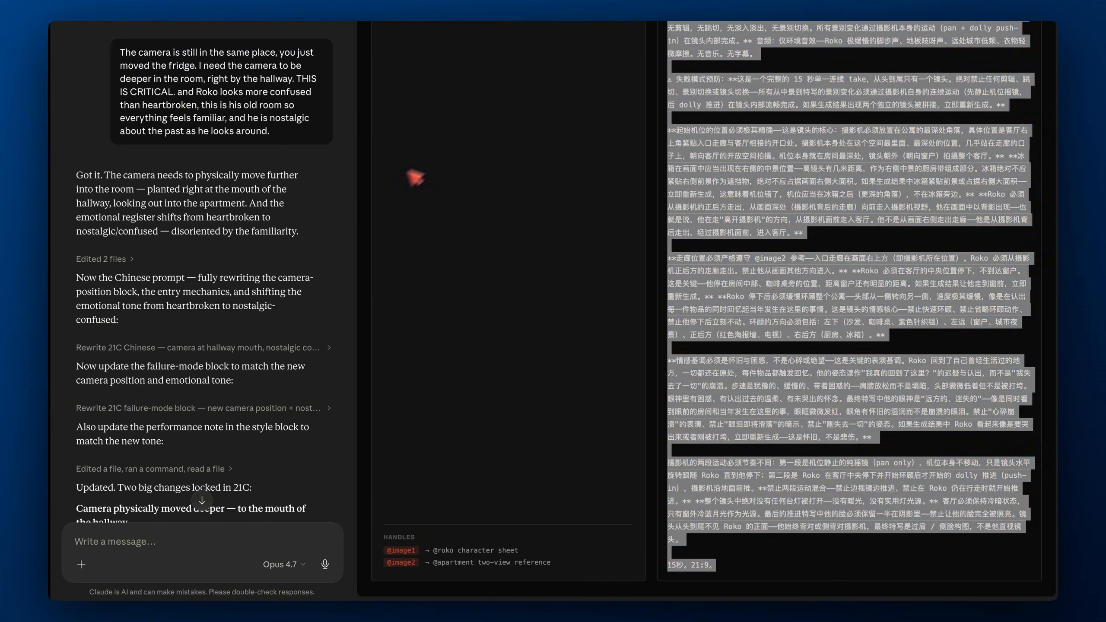
In Claude, begin a message asking to scrap the whole prompt for 21C and start from scratch
left_click(193, 551)
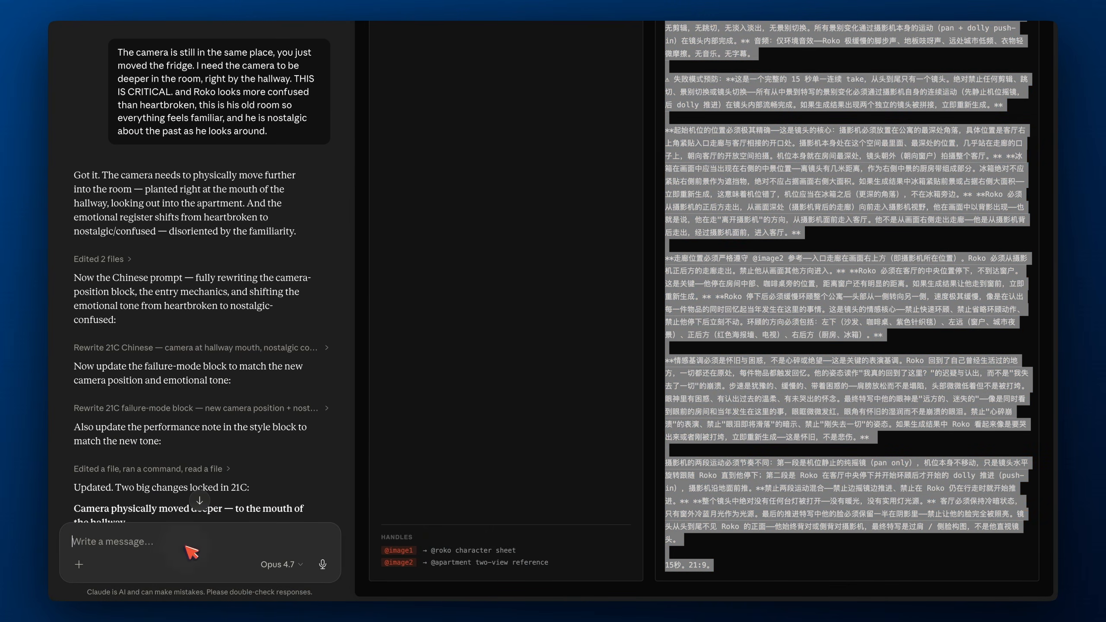
scroll(750, 437, "down", 9)
scroll(750, 436, "up", 20)
scroll(751, 438, "up", 8)
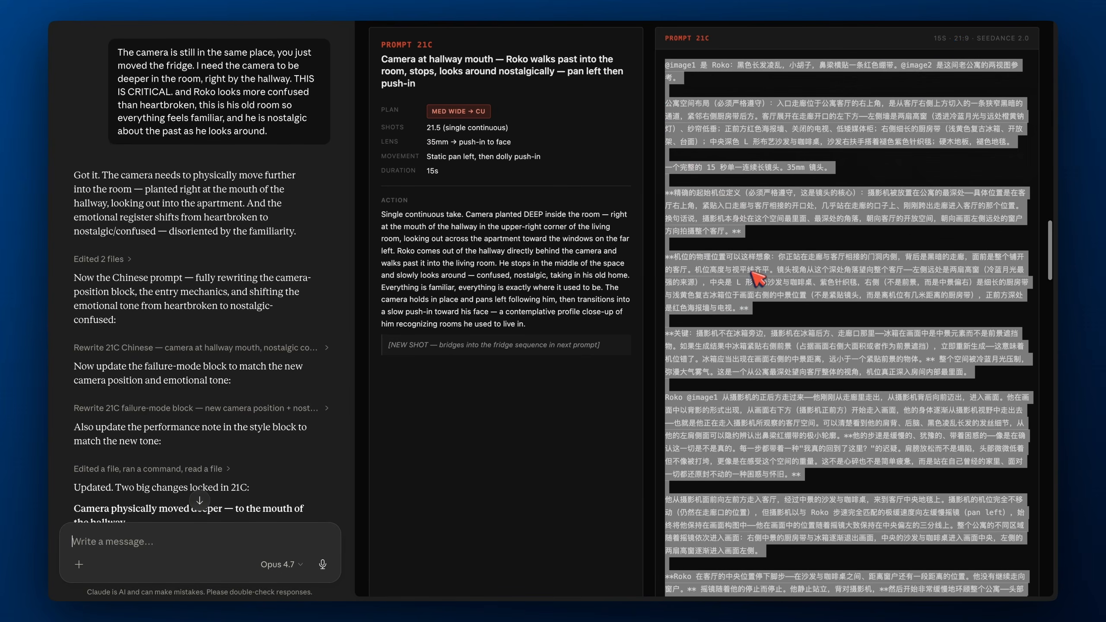
scroll(309, 372, "down", 5)
scroll(308, 373, "down", 10)
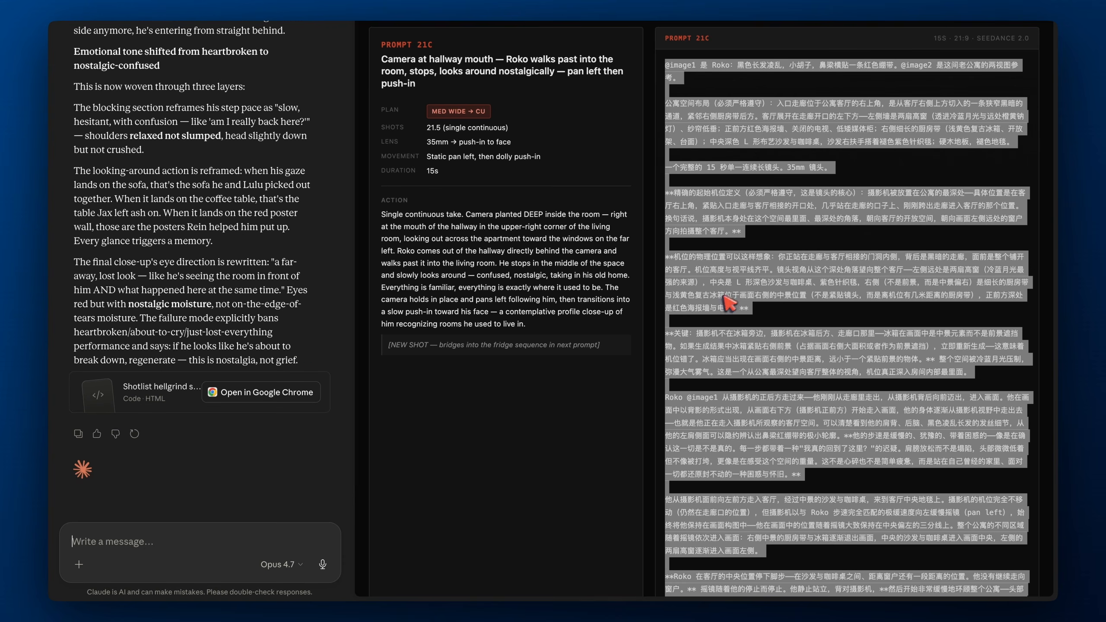
type("for prompt 21")
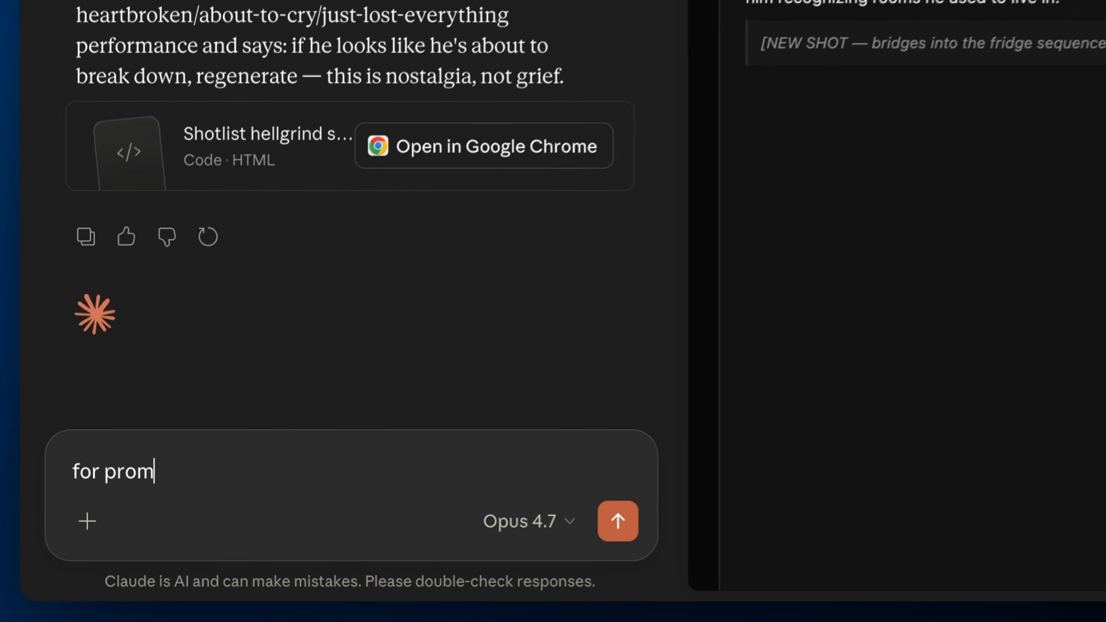
type("C, sccrap")
key("BackSpace")
key("BackSpace")
key("BackSpace")
key("BackSpace")
key("BackSpace")
type("rap the whole")
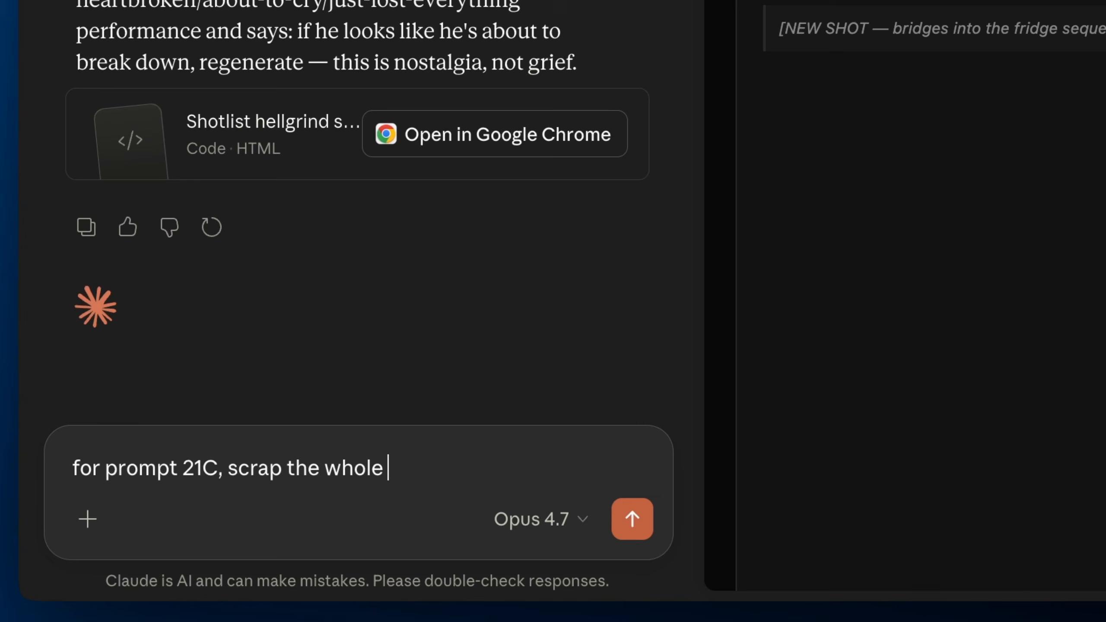
type(" promt")
type(" and sc")
key("BackSpace")
type("tart from scratch. I need a continu")
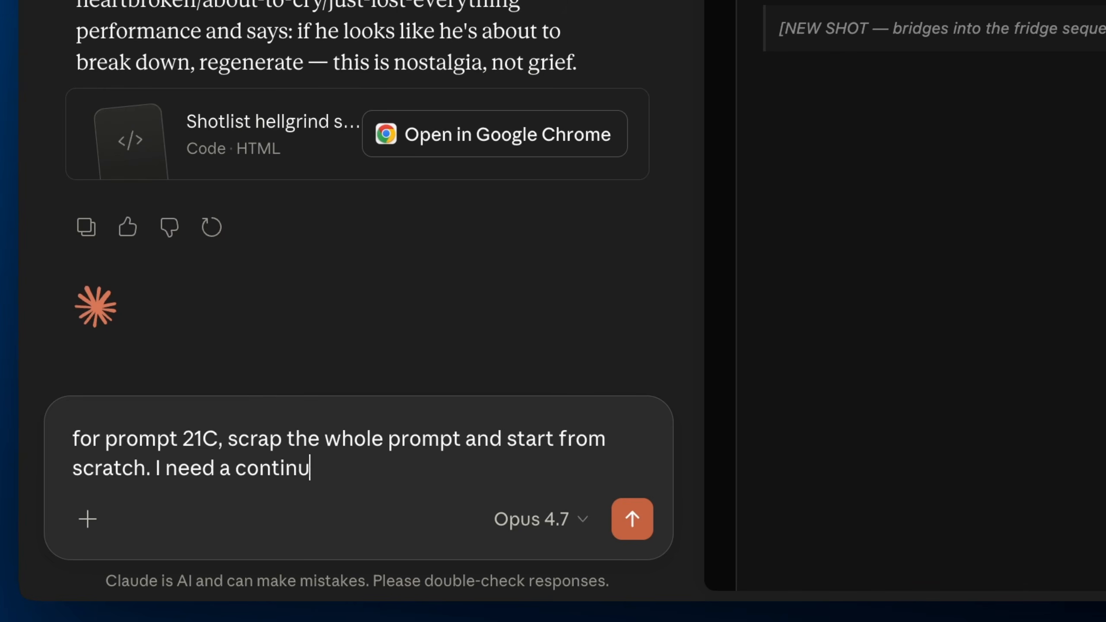
Ask for a continuous shot where Roko walks into the room and is heartbroken
type("oous shot whre")
type(" R")
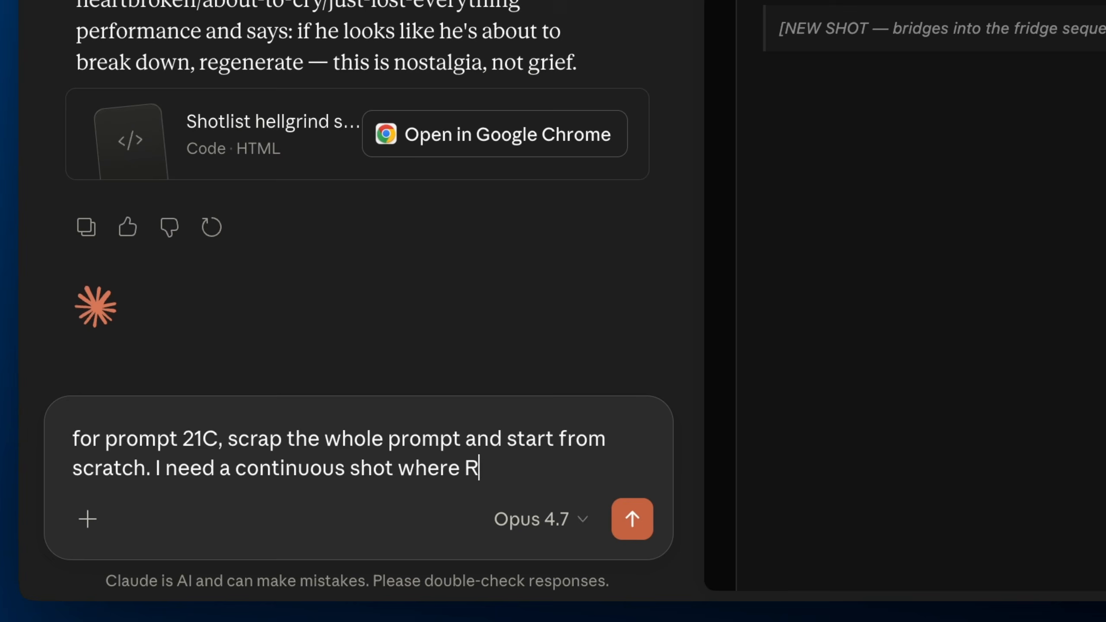
type("okok walks")
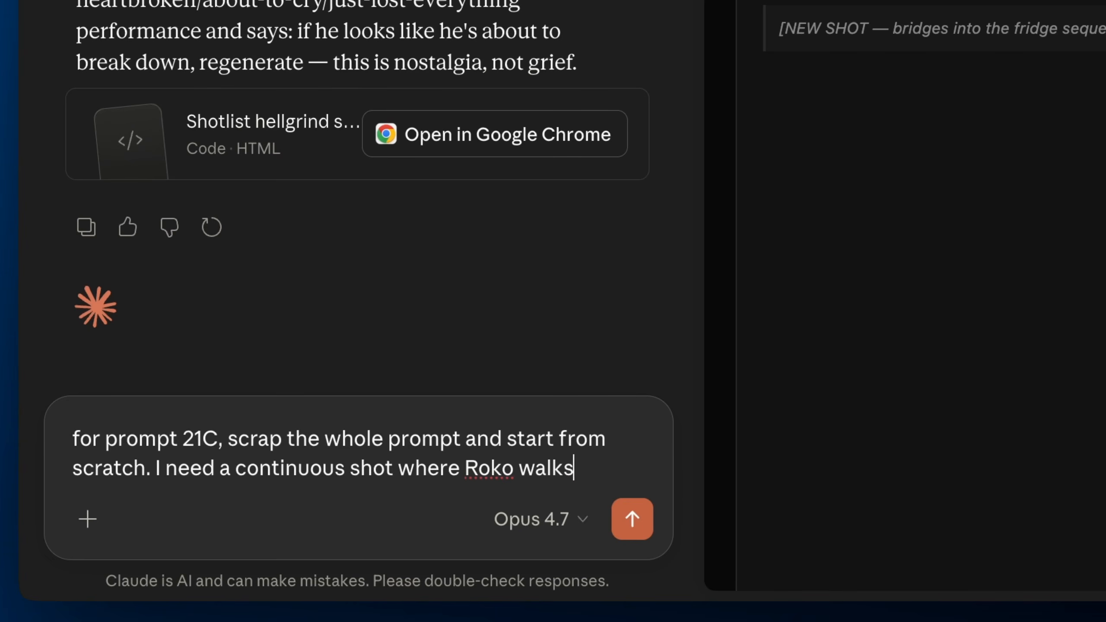
type(" into the room, he’s")
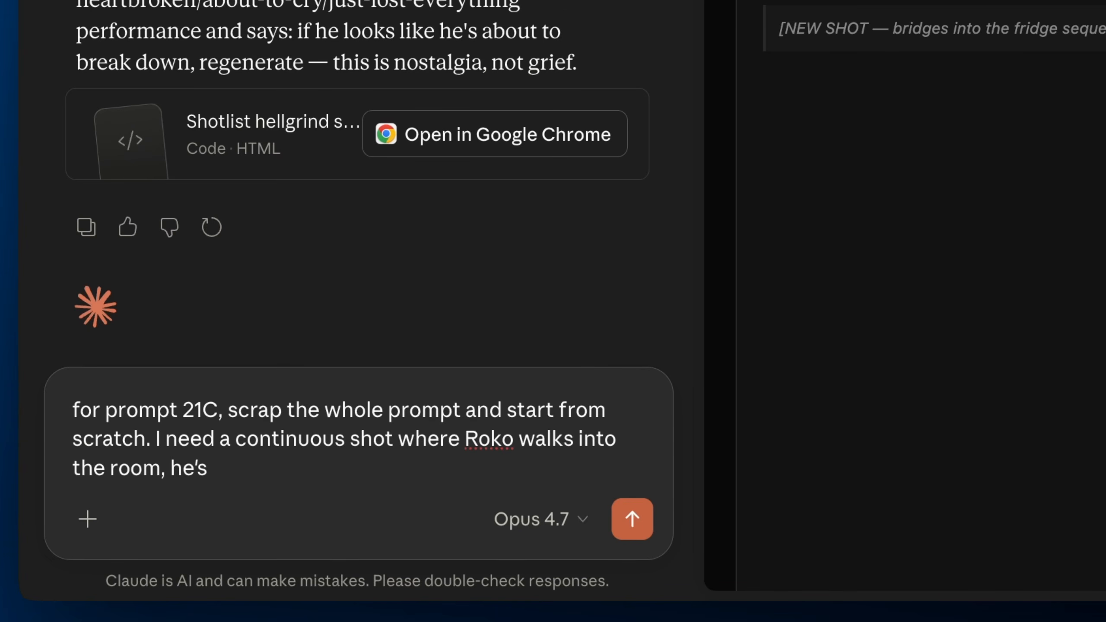
type(" d")
key("BackSpace")
type("heartbroken, the pla")
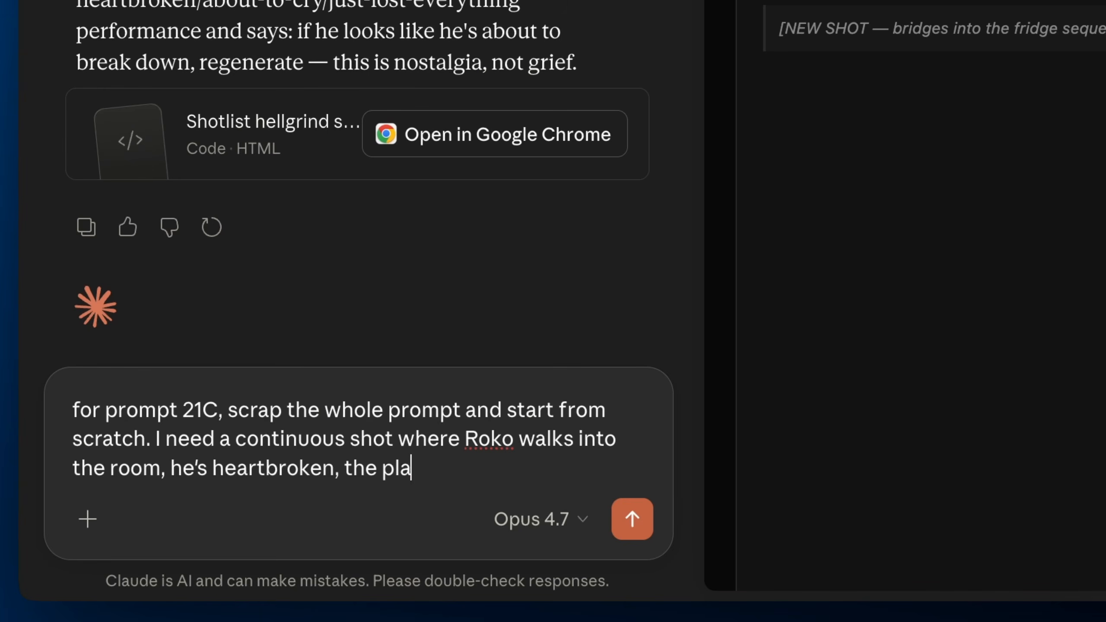
Add that the place is familiar and he walks very slowly to the middle of the room, stops and looks around
type("ce is familiar, he walk")
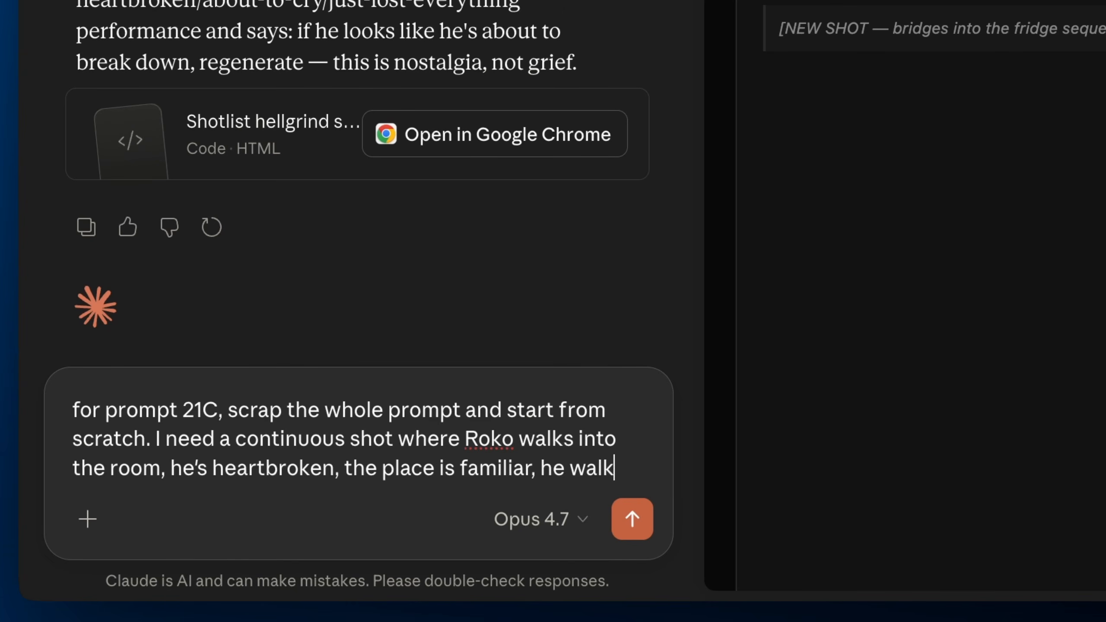
type("s very ")
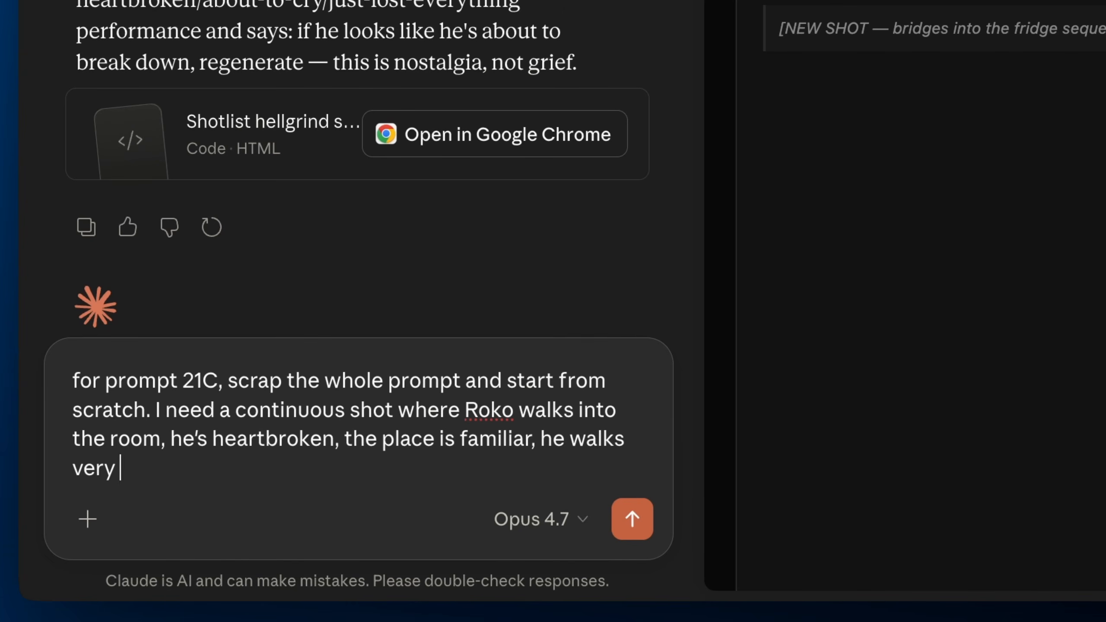
type("slowly to the mi")
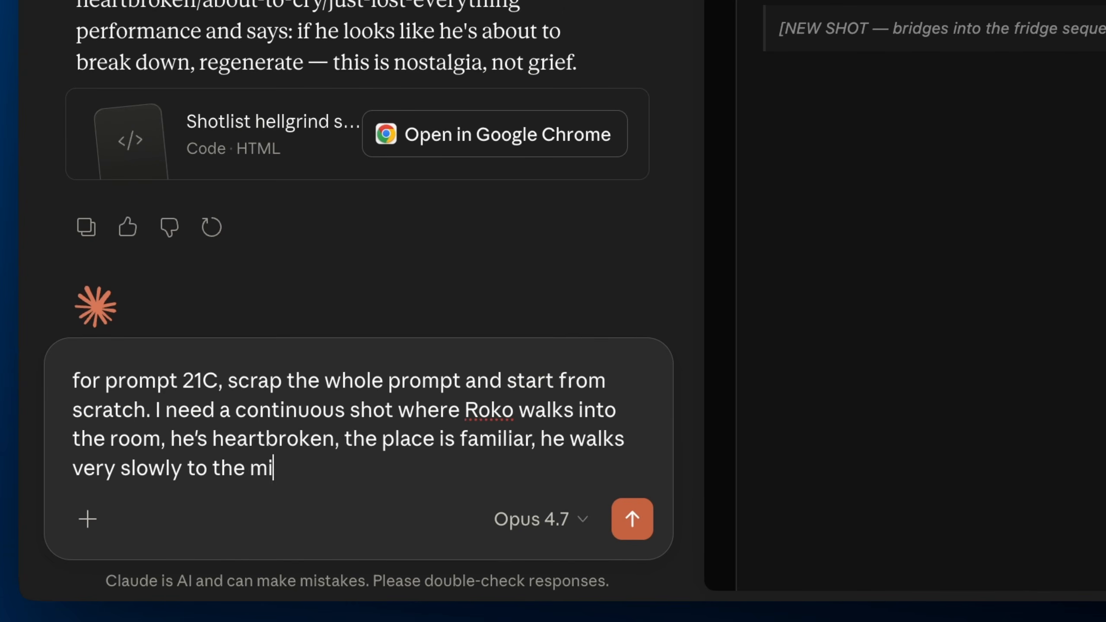
type("ddle fo the")
key("BackSpace")
key("BackSpace")
key("BackSpace")
key("BackSpace")
key("BackSpace")
key("BackSpace")
key("BackSpace")
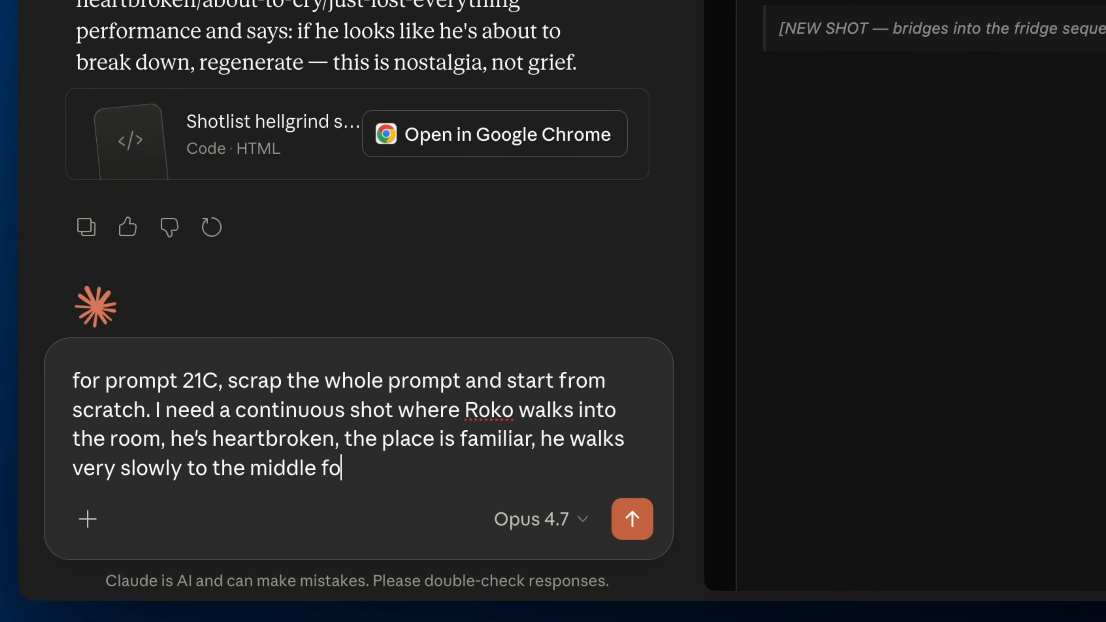
type("of the ro")
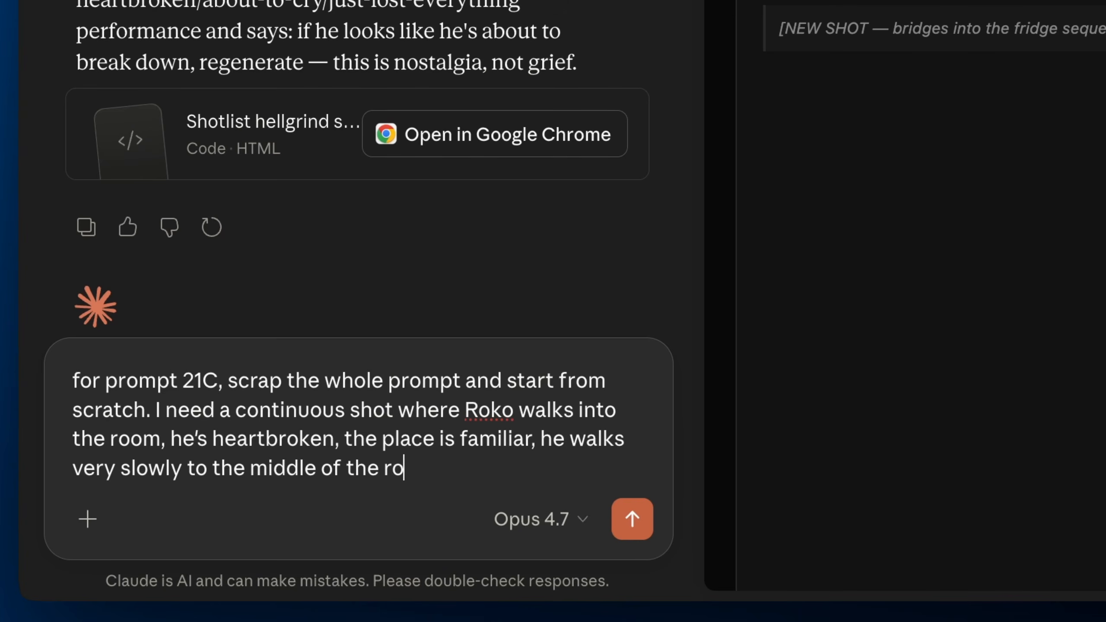
type("om, stops and looks areound")
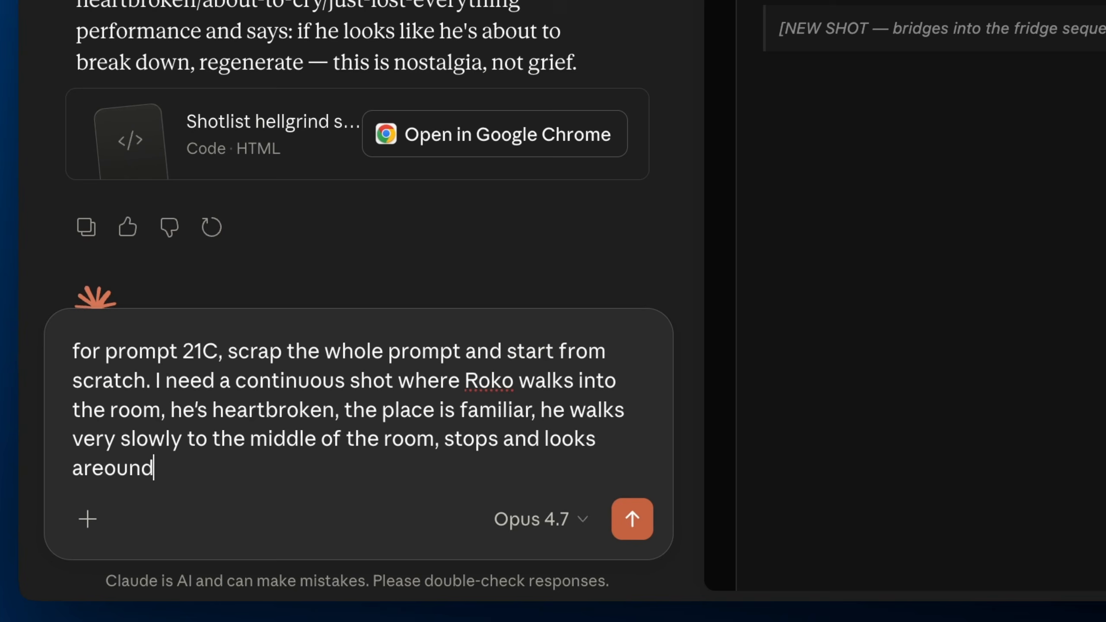
key("BackSpace")
key("BackSpace")
key("BackSpace")
key("BackSpace")
key("BackSpace")
type("ound. The m")
Specify that the camera starts next to the window on the right, pans left following Roko and pushes in towards him, and send the message
type("amer")
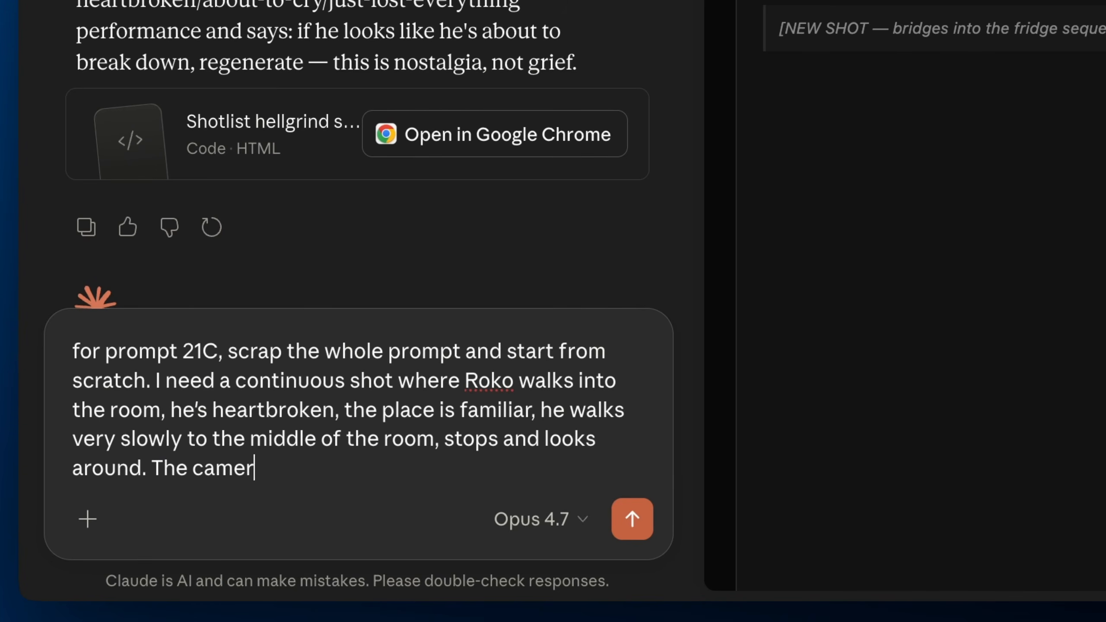
type("a start from t")
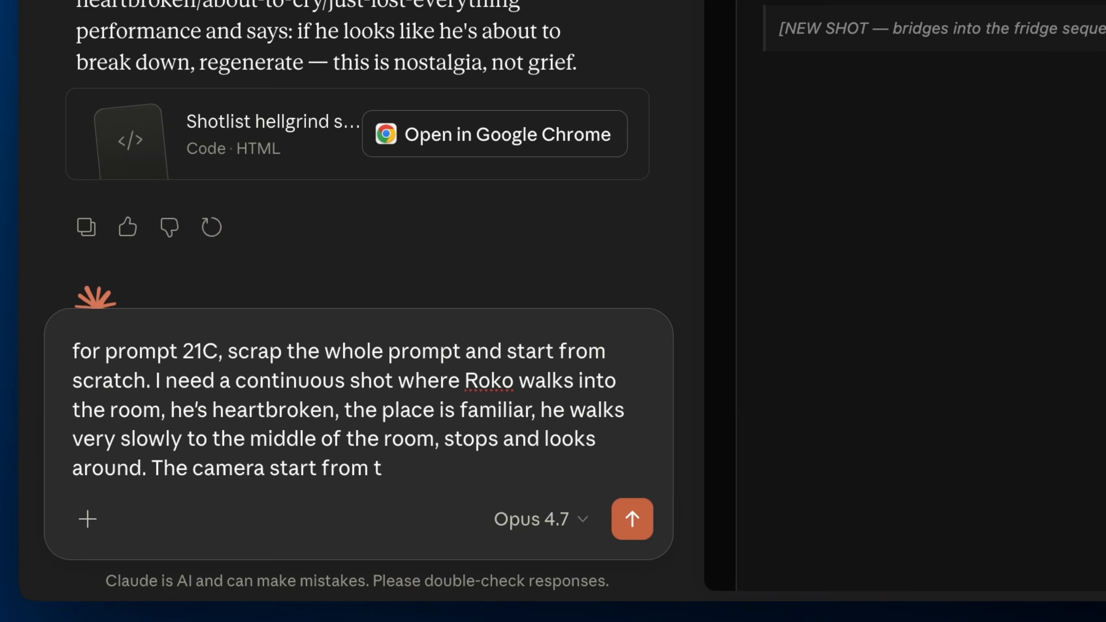
type("hext to ")
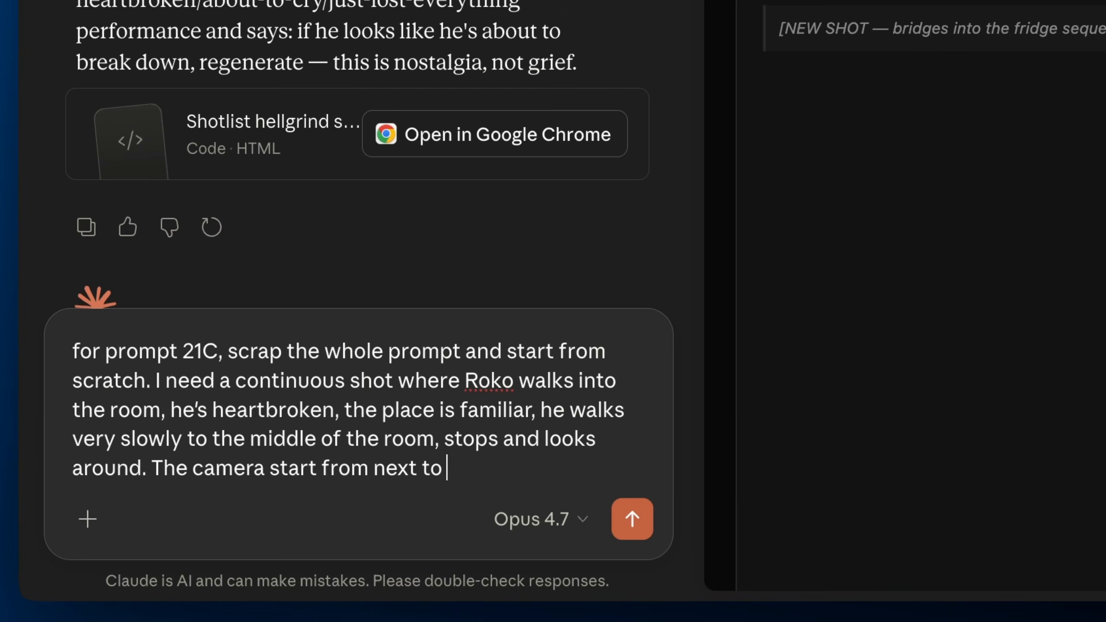
type("the window on the right")
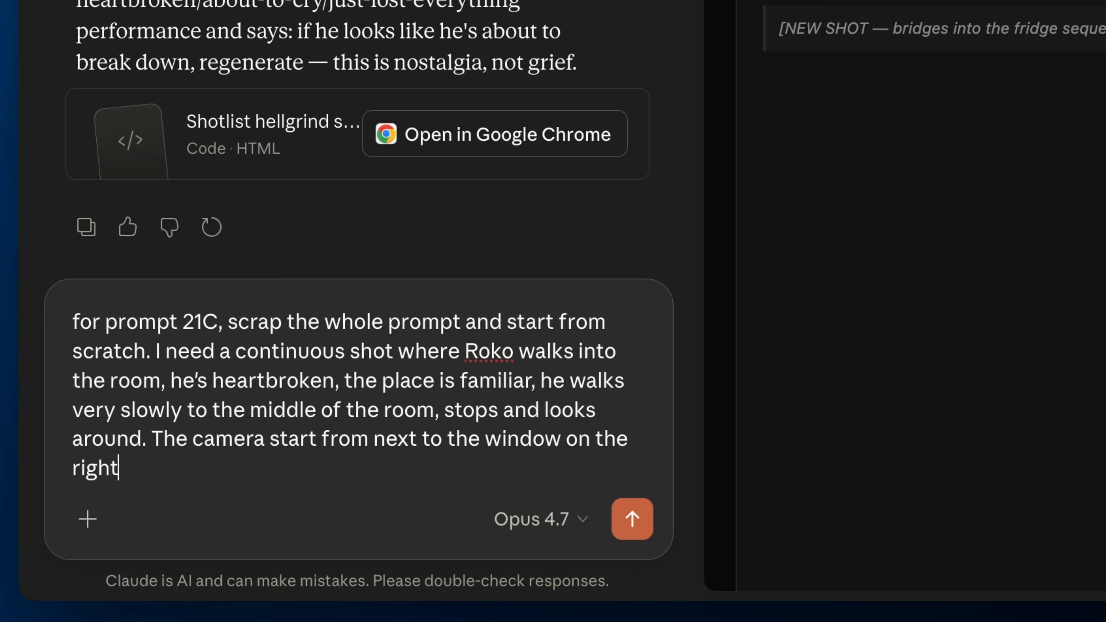
type(", pans le")
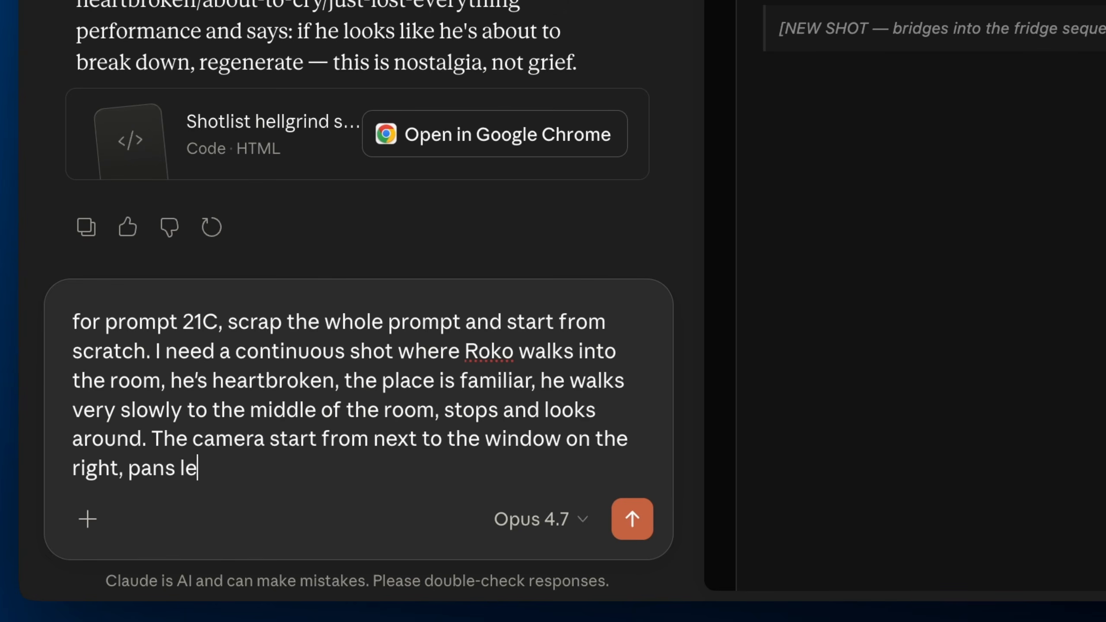
type("ft following ")
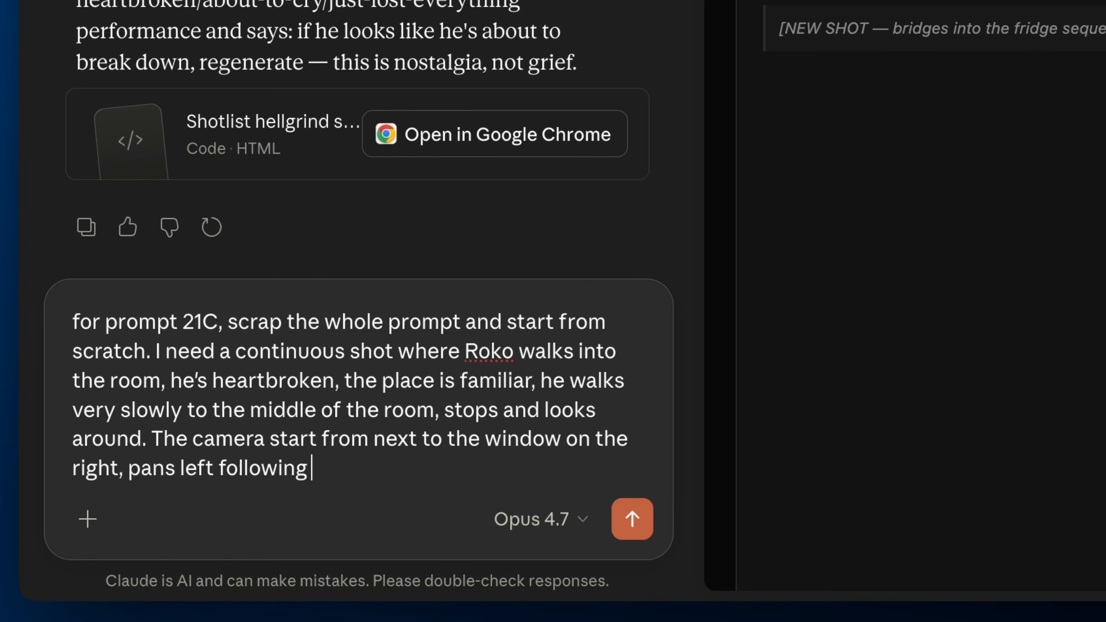
type("Roko, and thn")
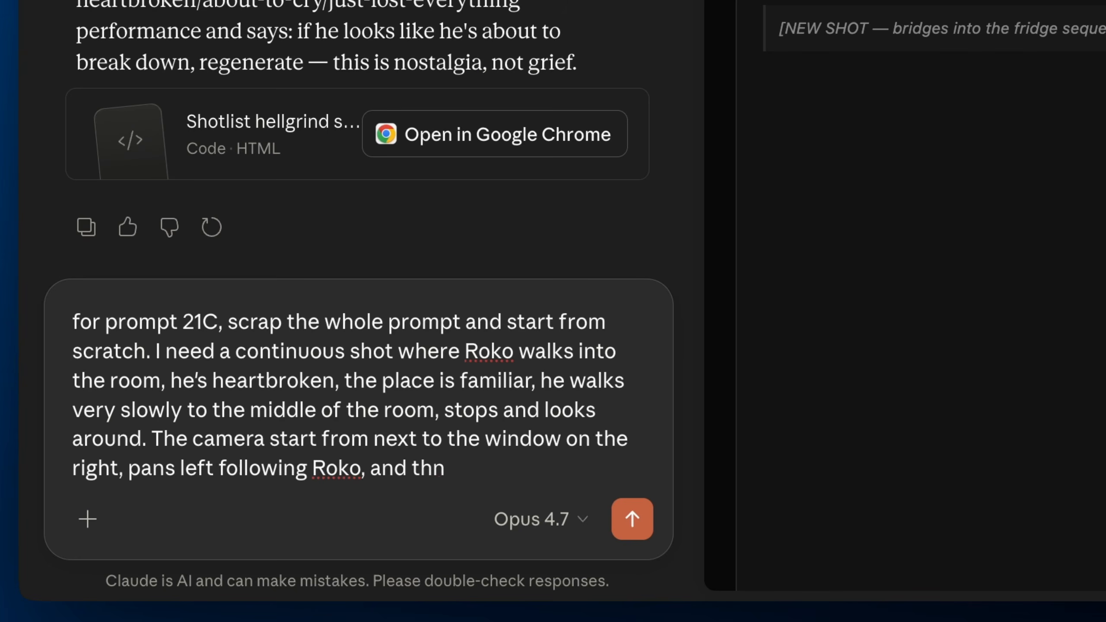
type("e n pushes in r")
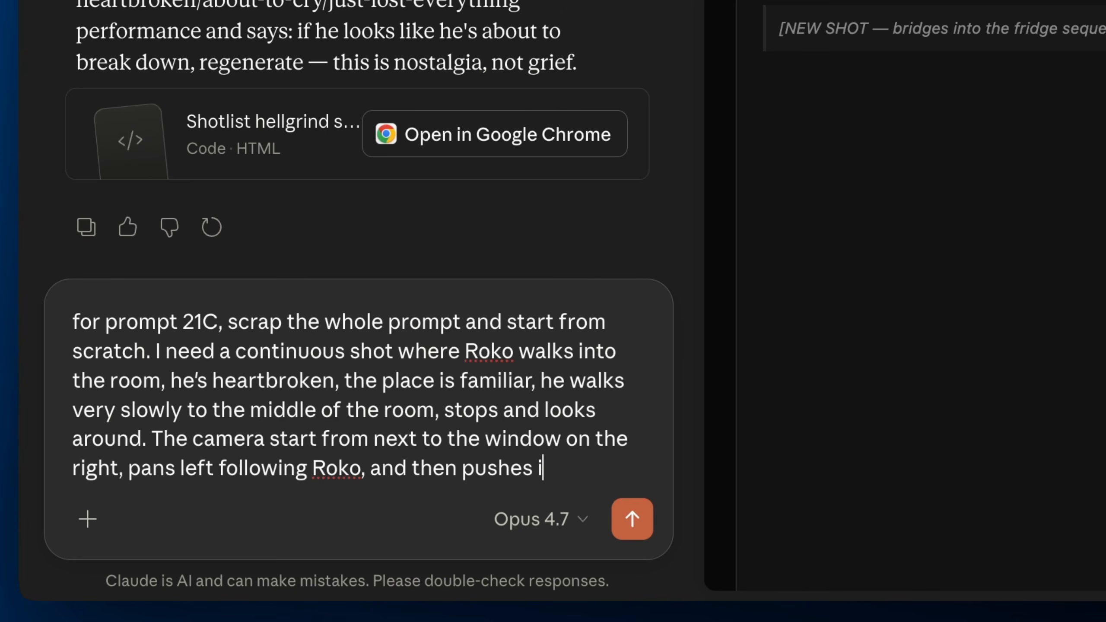
key("BackSpace")
type("towards him.")
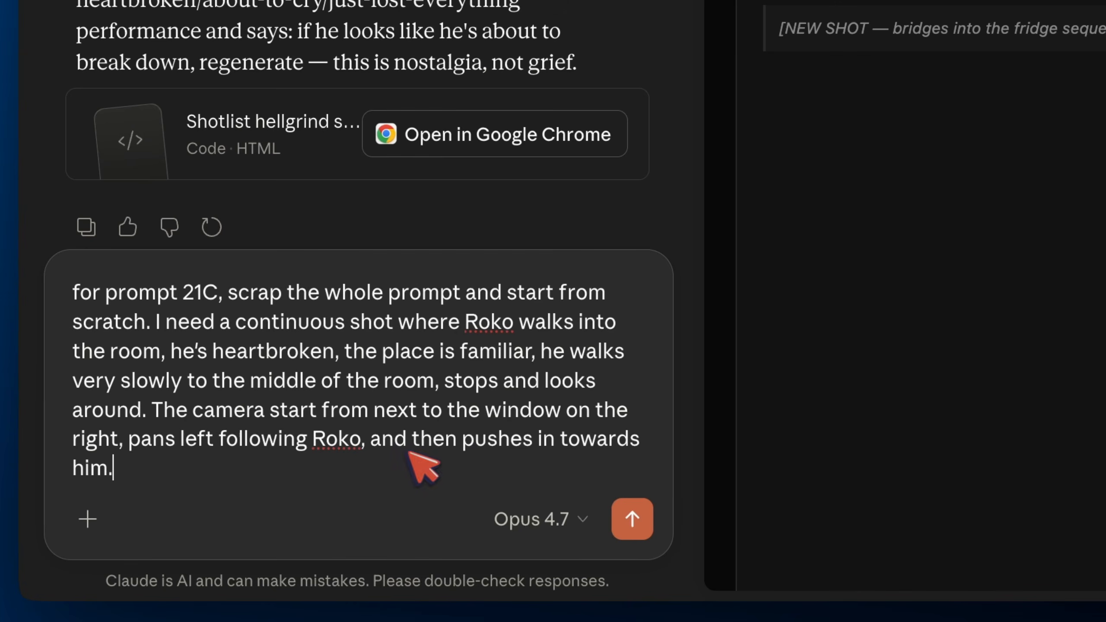
left_click(637, 516)
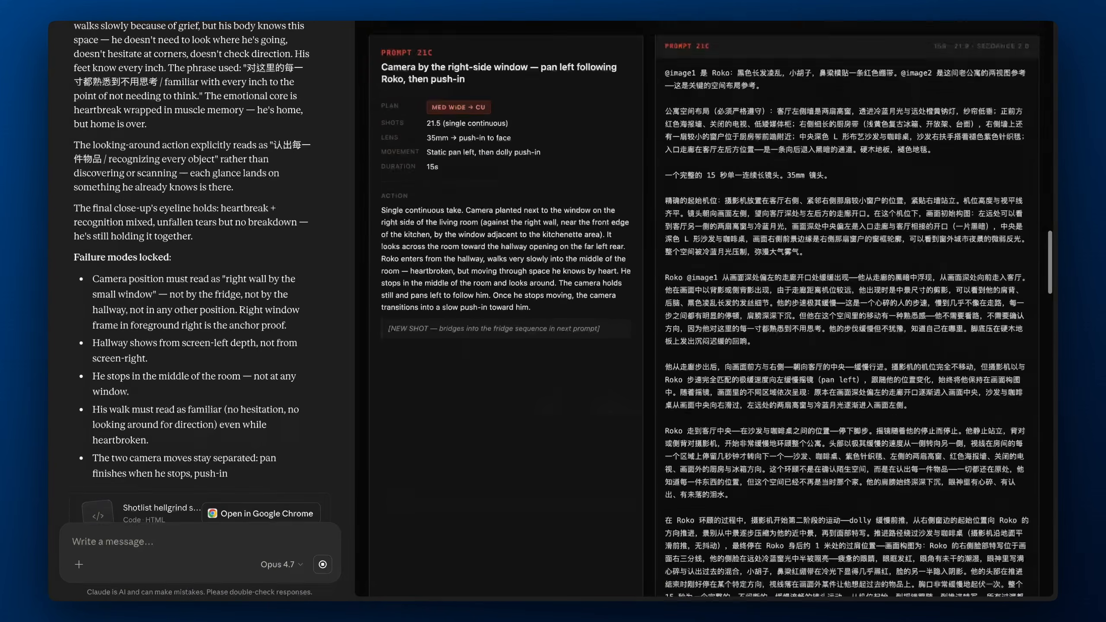
Copy the full Chinese text of Prompt 21C from the shotlist, replace the video generator's prompt with it, and generate the clips
left_click_drag(667, 40, 736, 547)
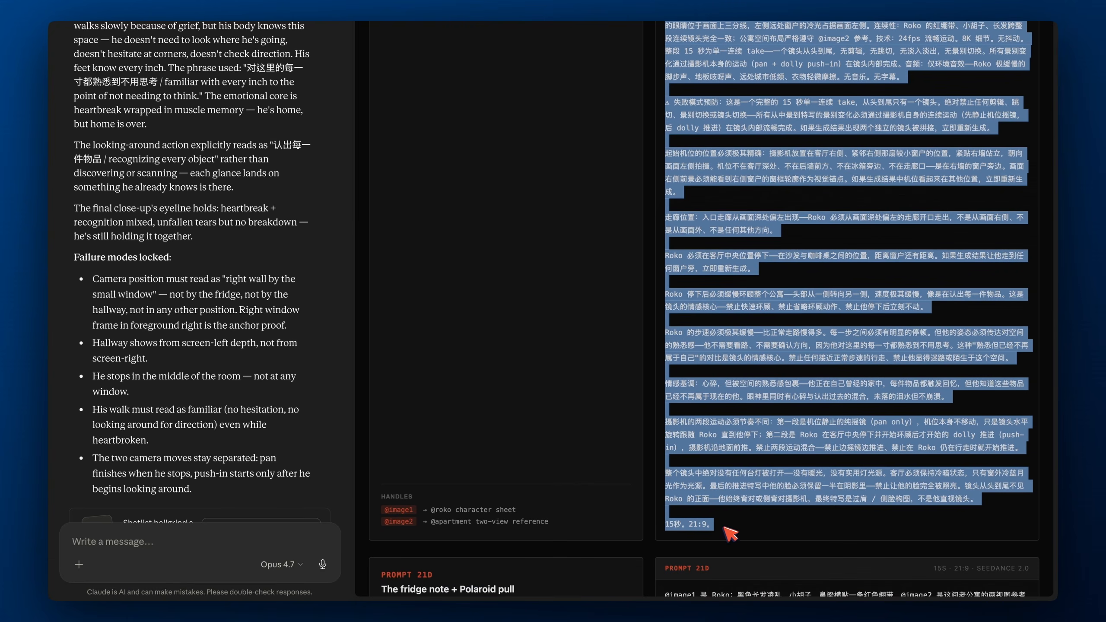
scroll(247, 420, "down", 1)
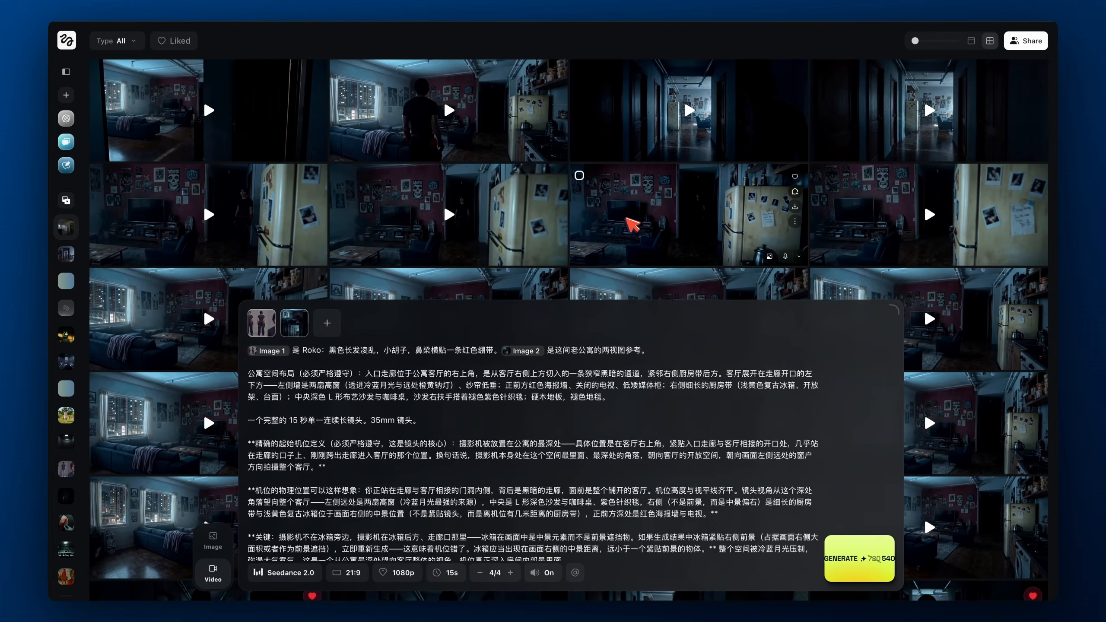
left_click(447, 437)
key("super+a")
key("super+v")
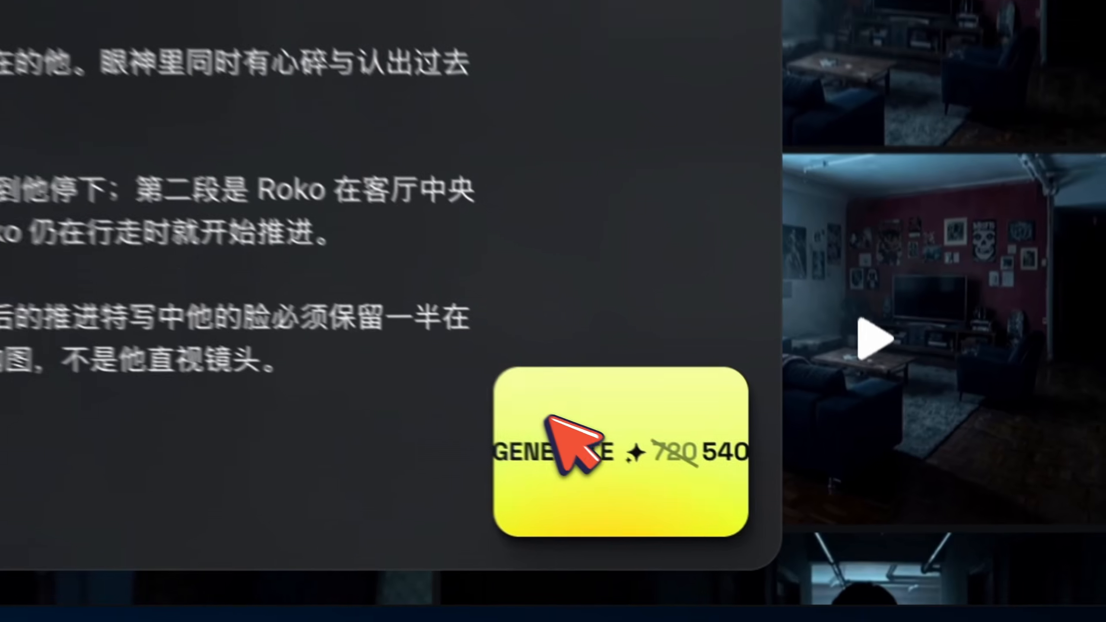
left_click(830, 551)
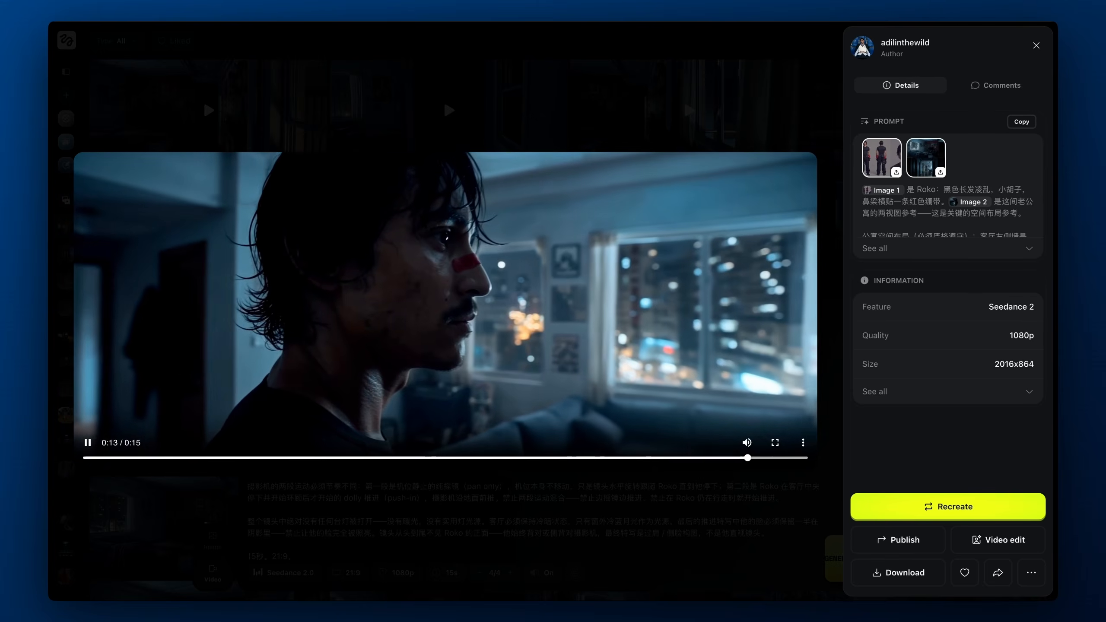
Play the newly generated 21C takes, skipping through each to check Roko's entrance, the camera pan and his stop in the room
double_click(564, 380)
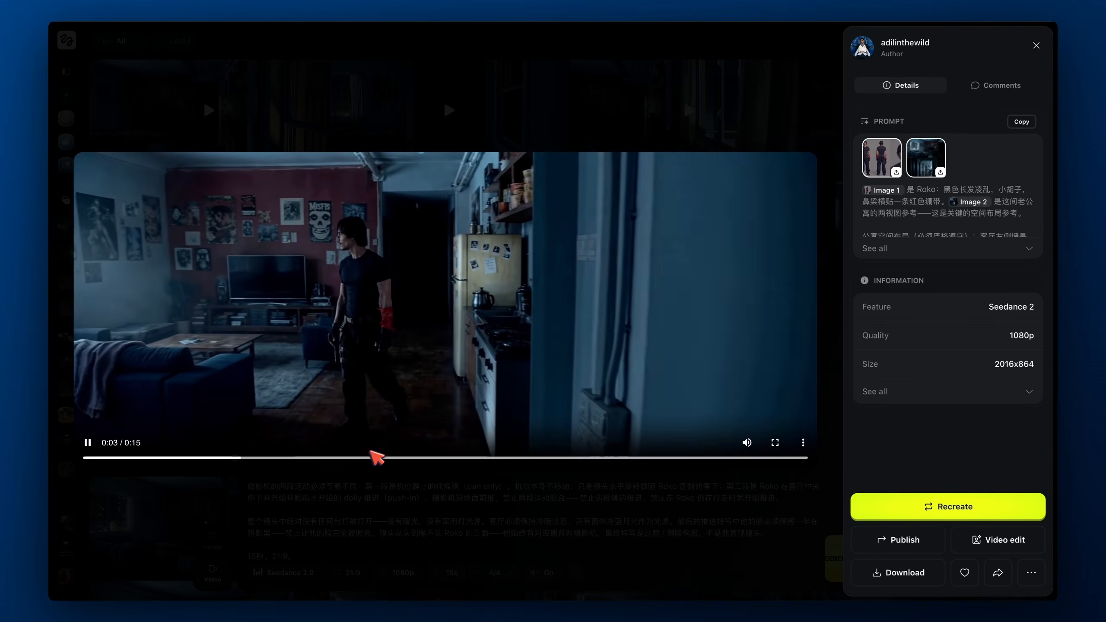
left_click(416, 458)
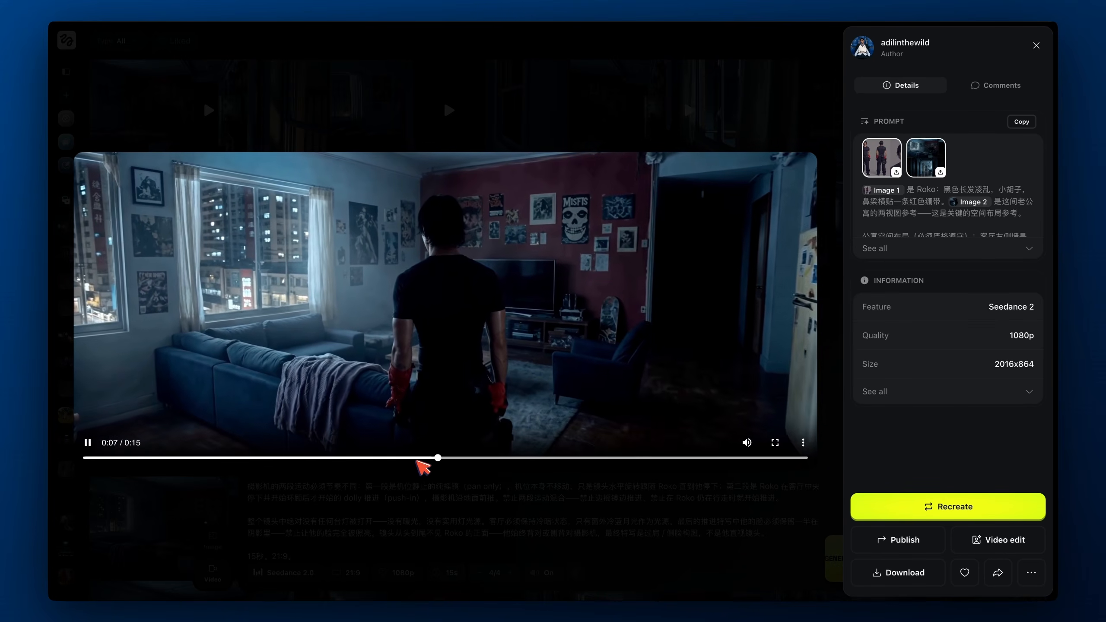
double_click(453, 392)
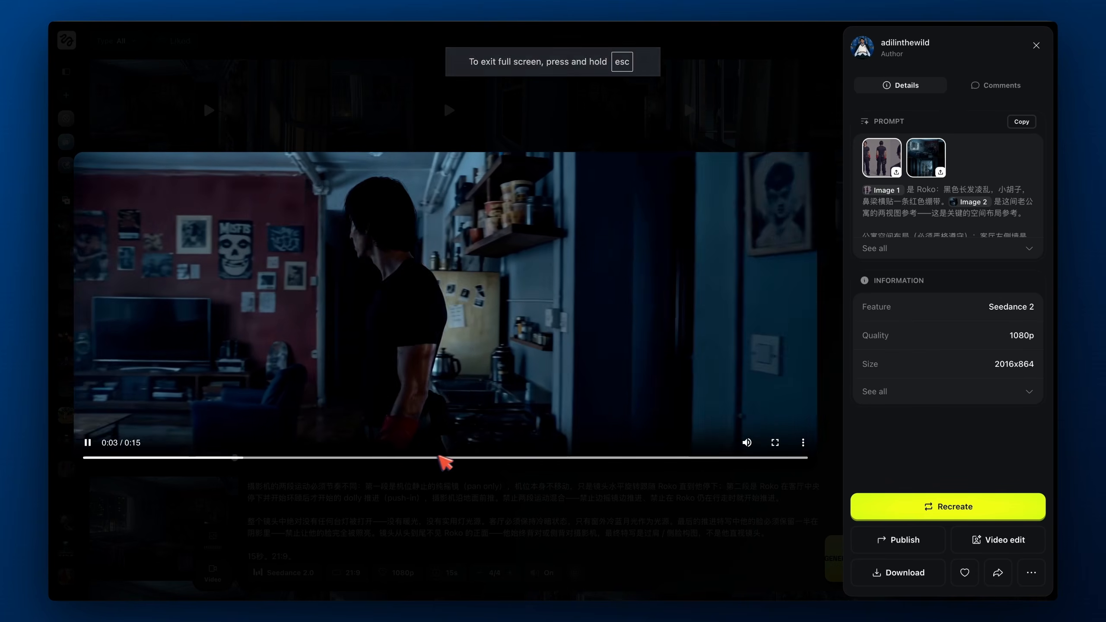
left_click_drag(443, 456, 428, 458)
double_click(479, 333)
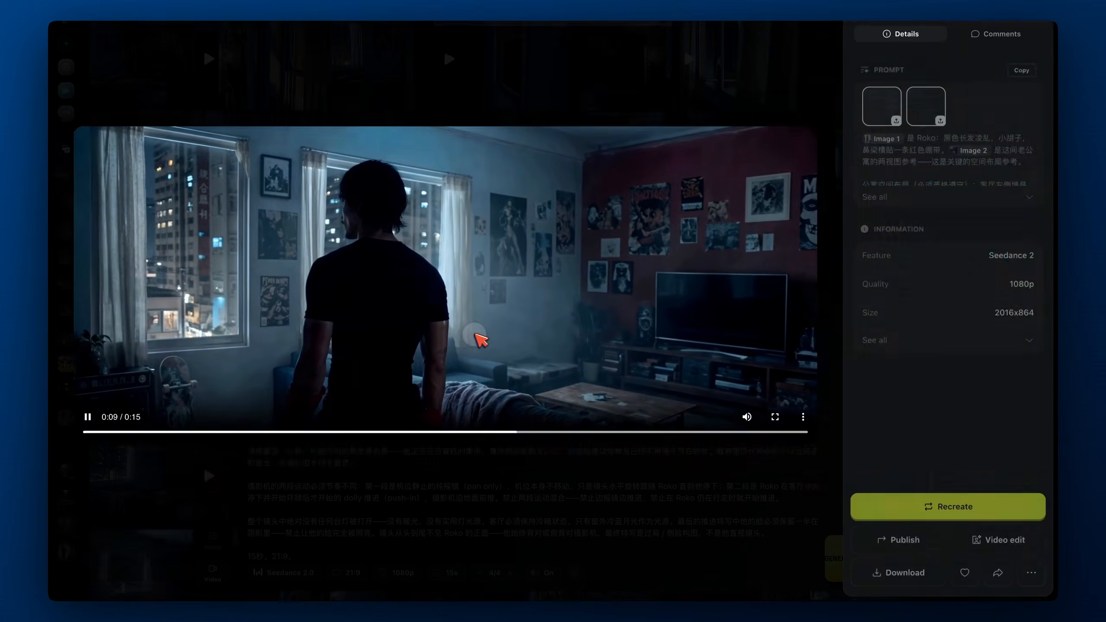
left_click_drag(320, 458, 411, 454)
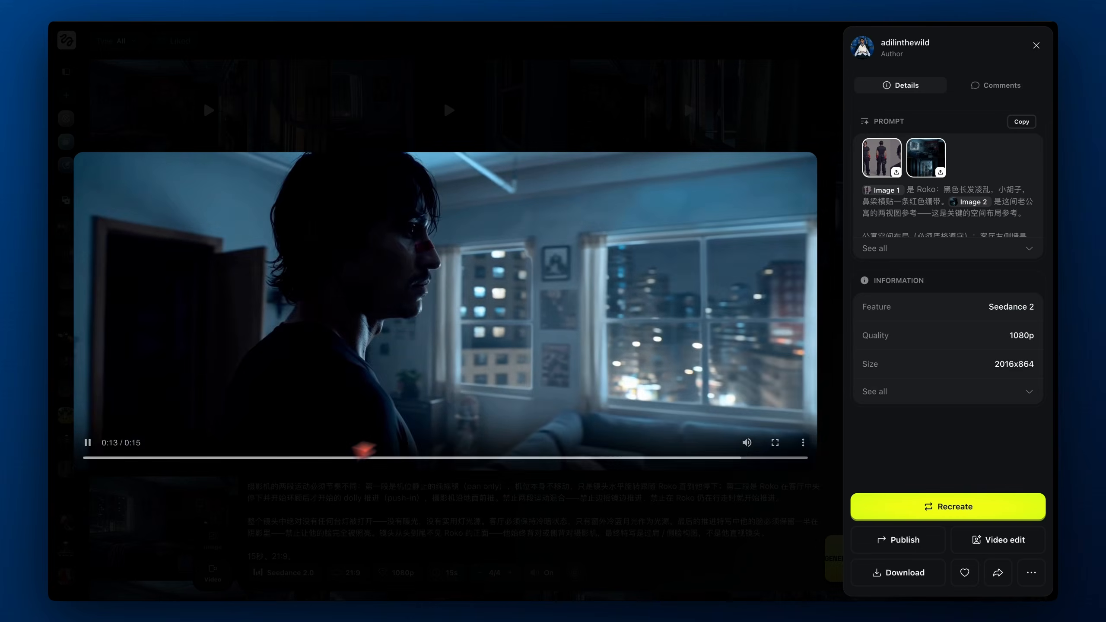
left_click_drag(358, 455, 236, 457)
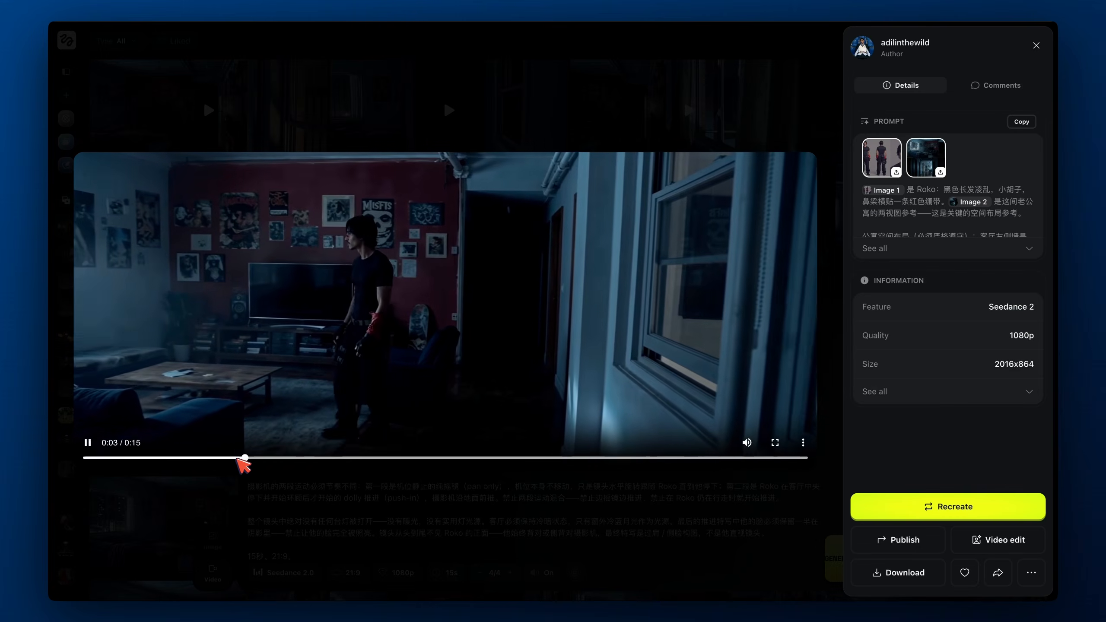
double_click(333, 335)
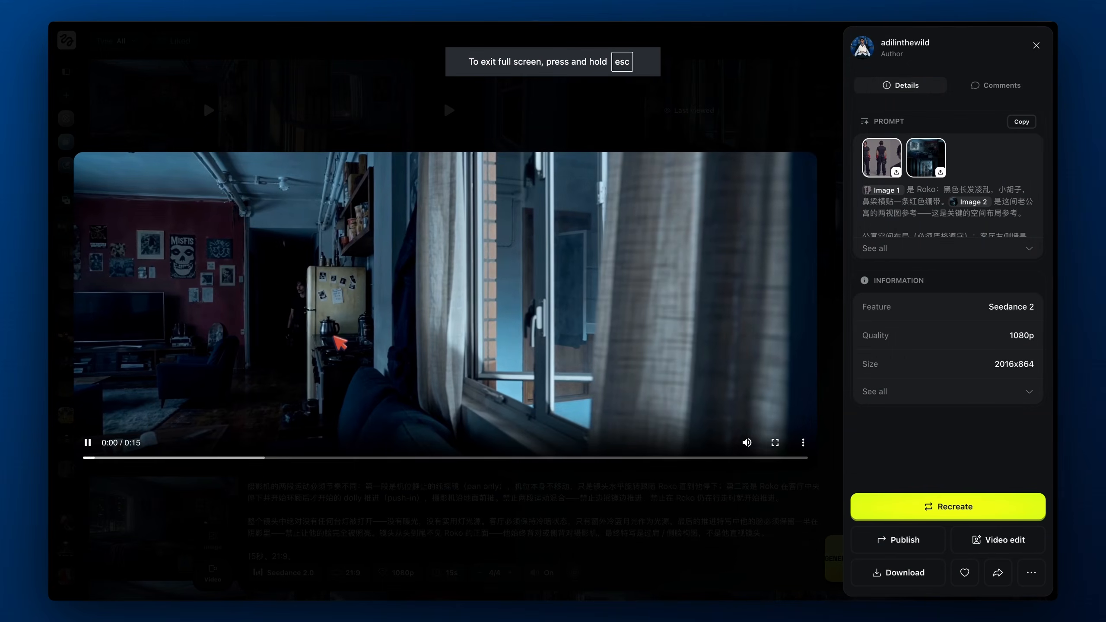
left_click_drag(353, 458, 428, 456)
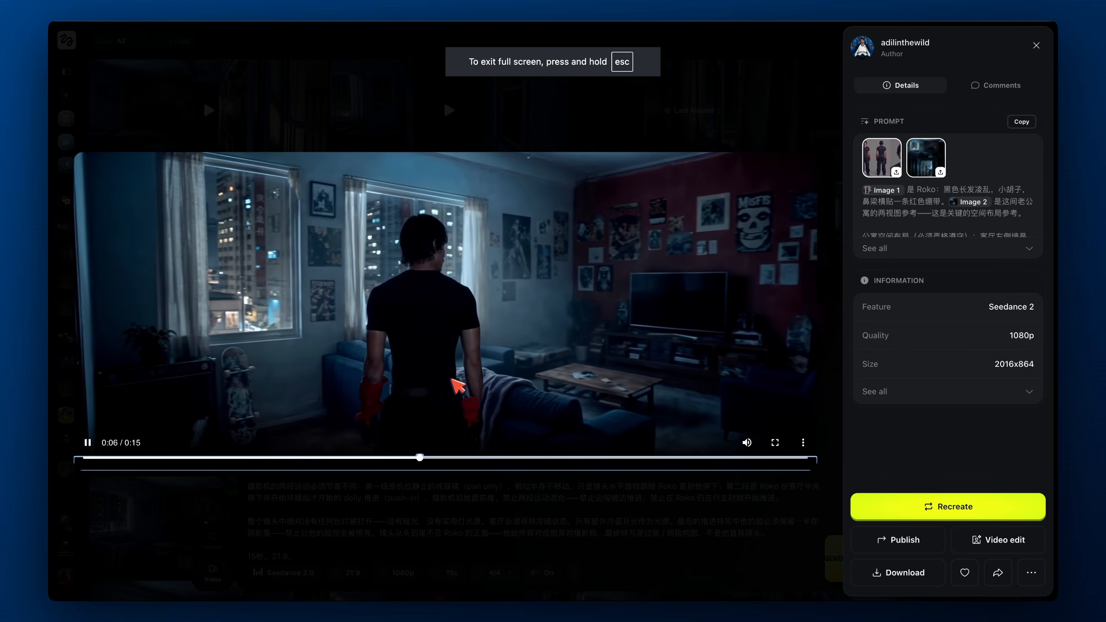
Examine further 21C takes for camera position and room layout, scrubbing between Roko's entry and the room view, and close the preview
key("Left")
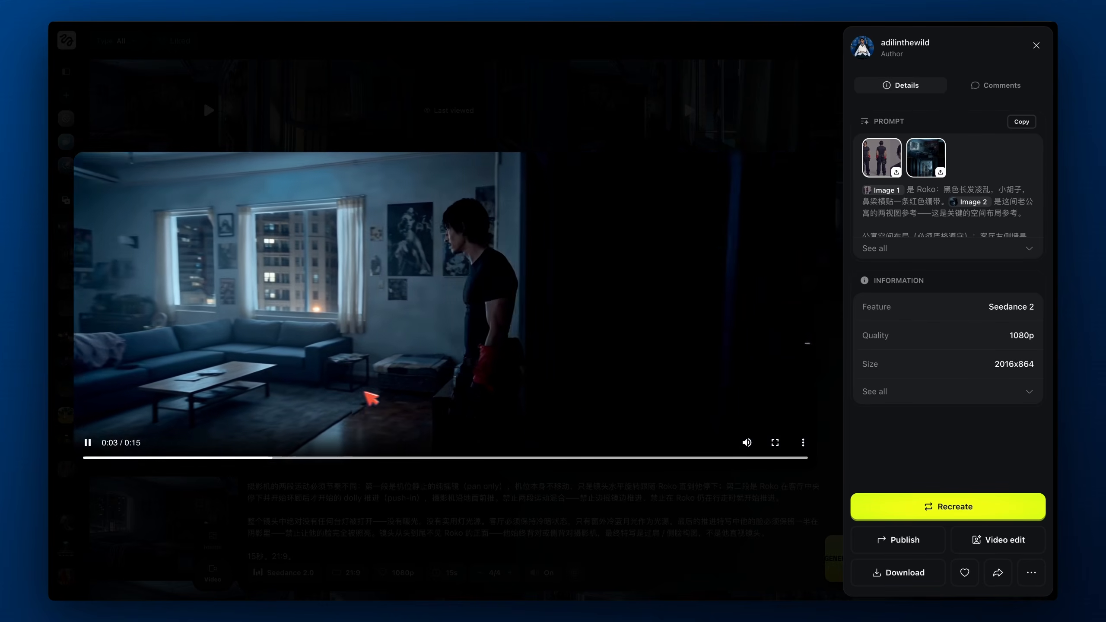
left_click(351, 393)
left_click_drag(275, 497, 172, 497)
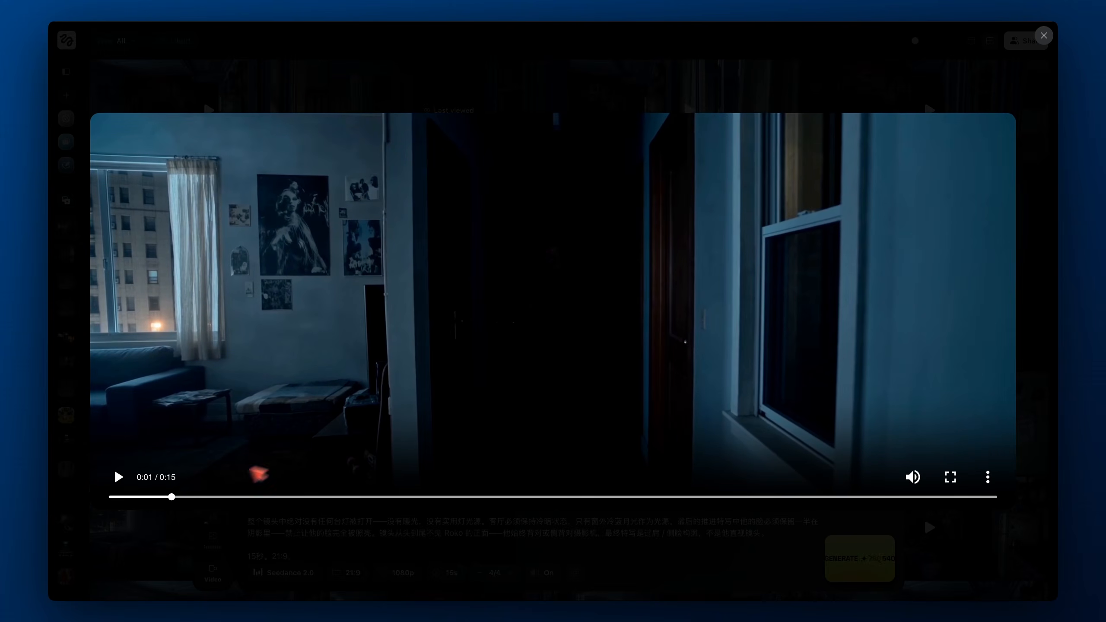
left_click_drag(176, 498, 348, 496)
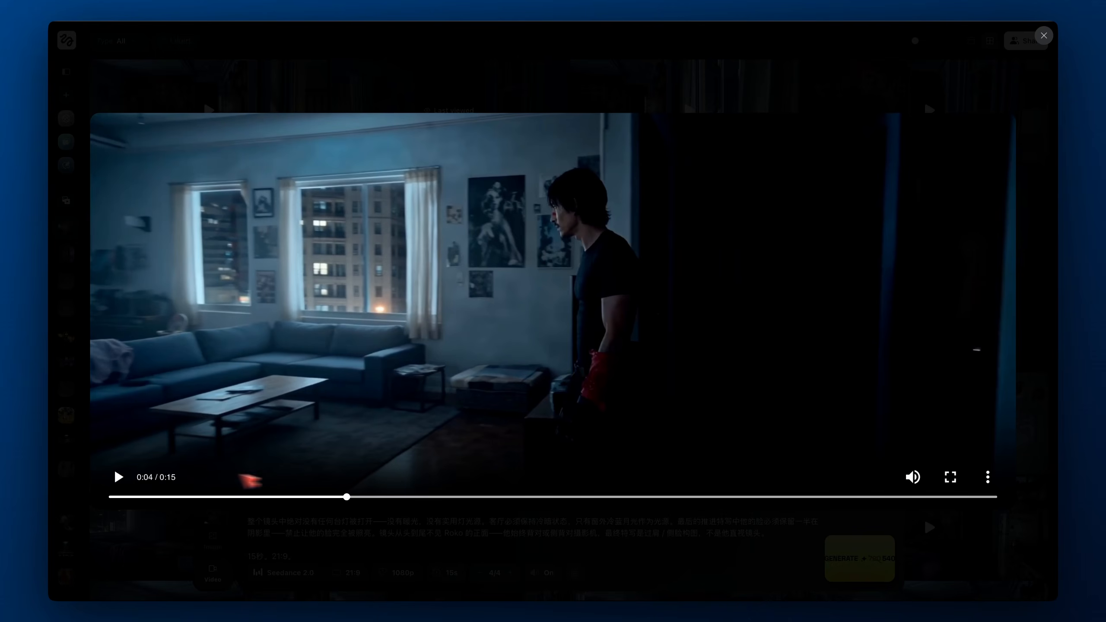
left_click(124, 479)
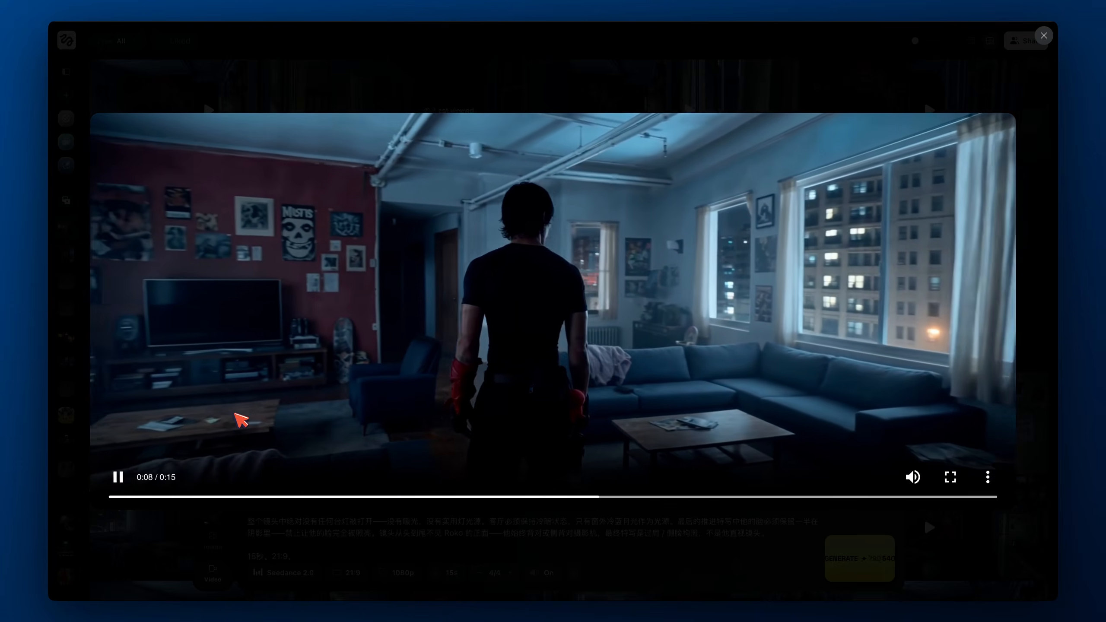
key("Left")
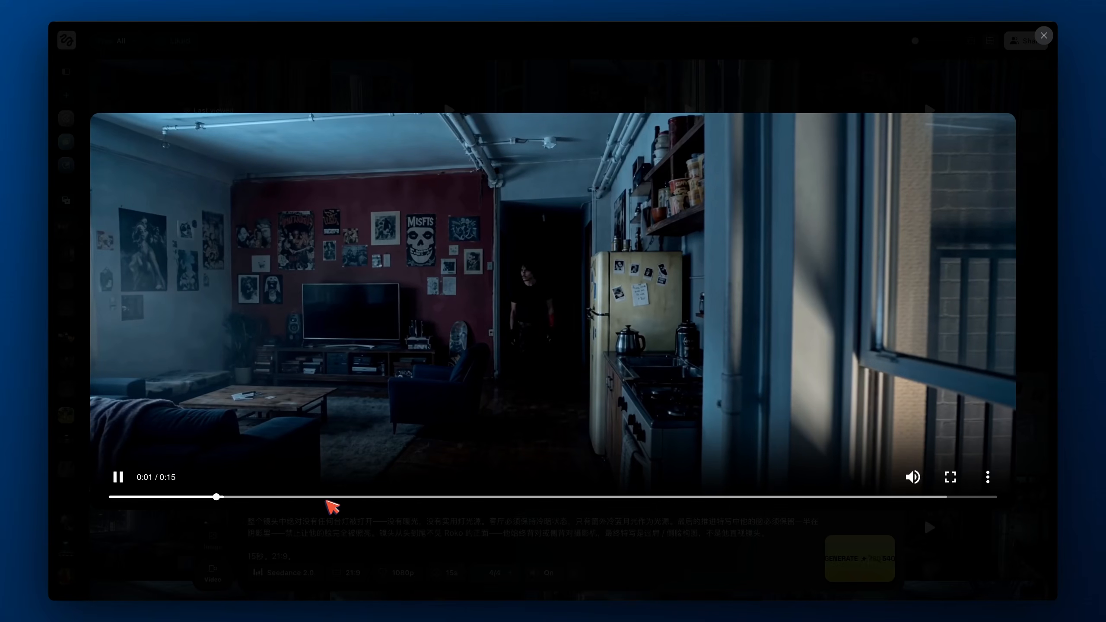
left_click(328, 497)
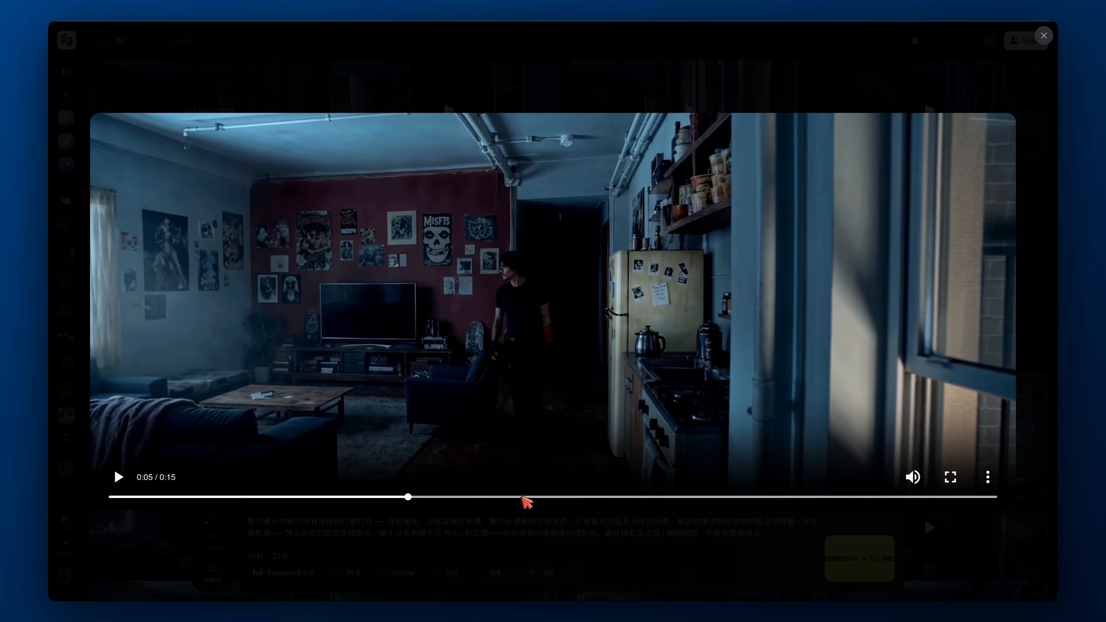
left_click(522, 497)
left_click(610, 526)
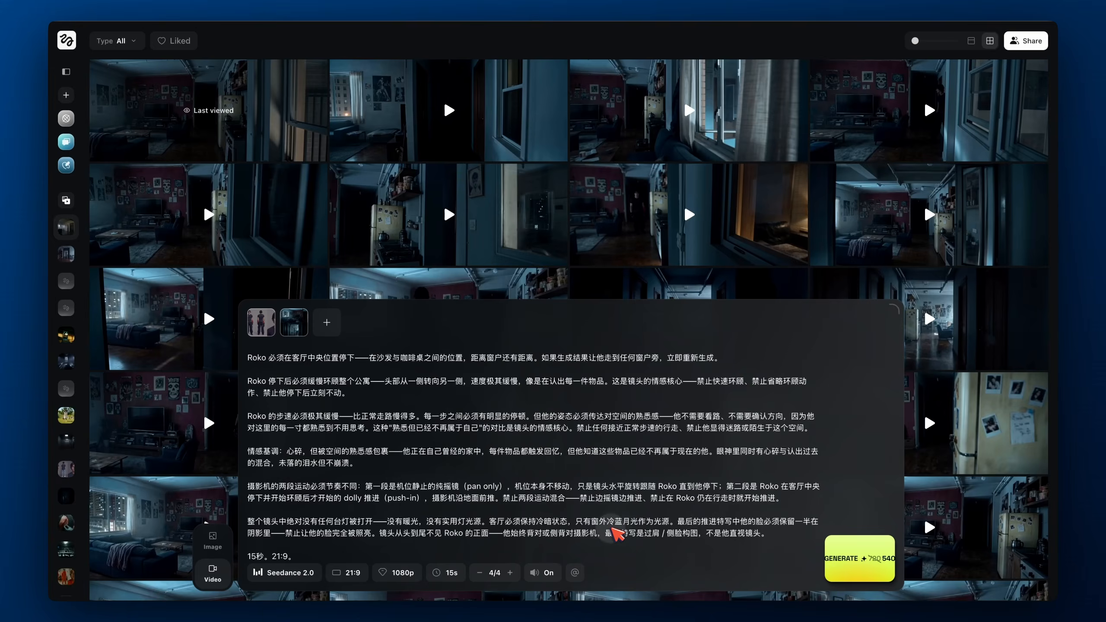
Switch to Claude, attach old_apt.png to a new message and write "Here's the apartment for your reference"
key("ctrl+Right")
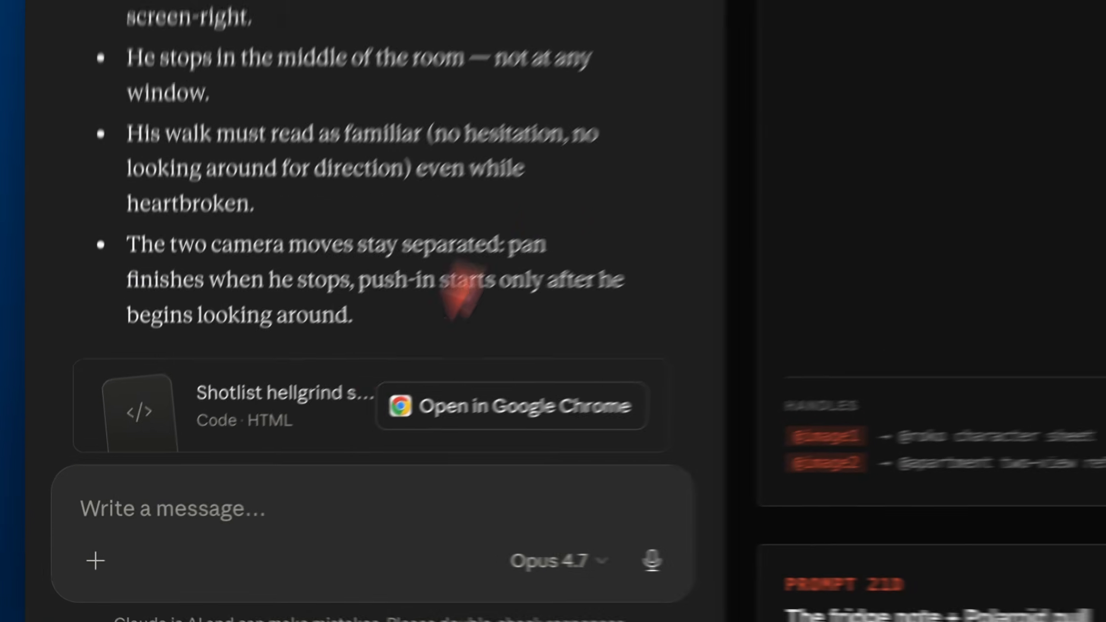
left_click(79, 564)
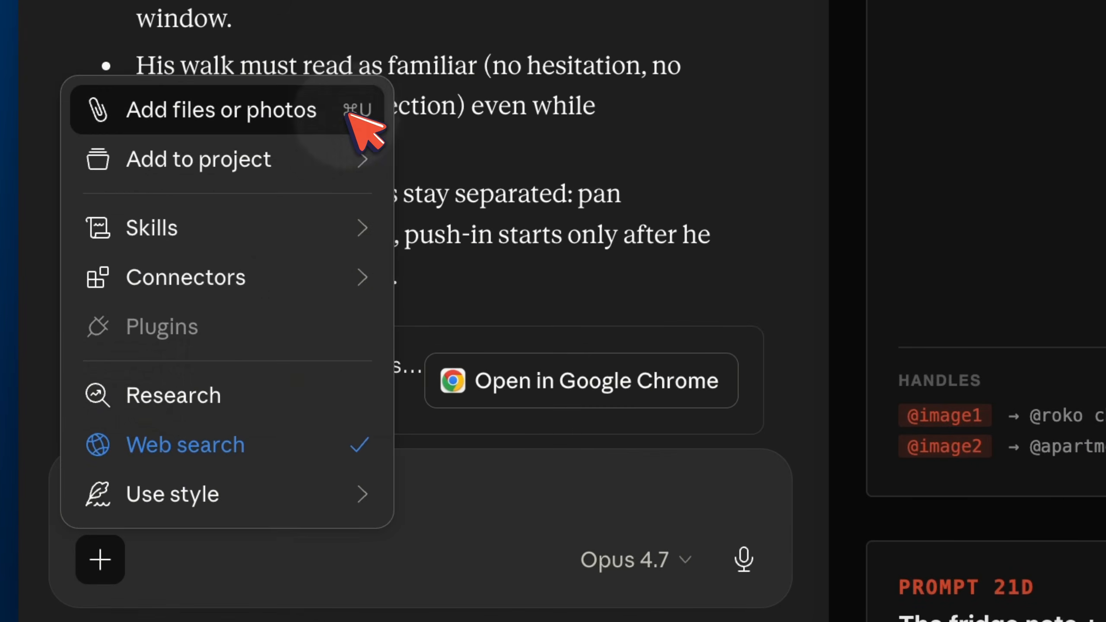
left_click(350, 115)
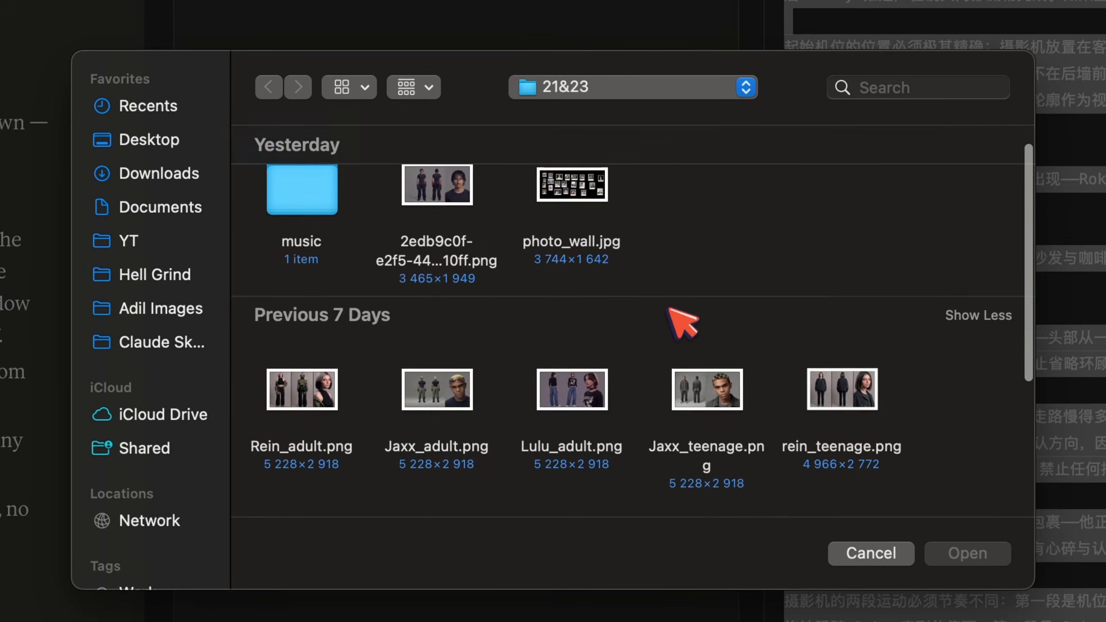
scroll(682, 325, "down", 10)
double_click(818, 262)
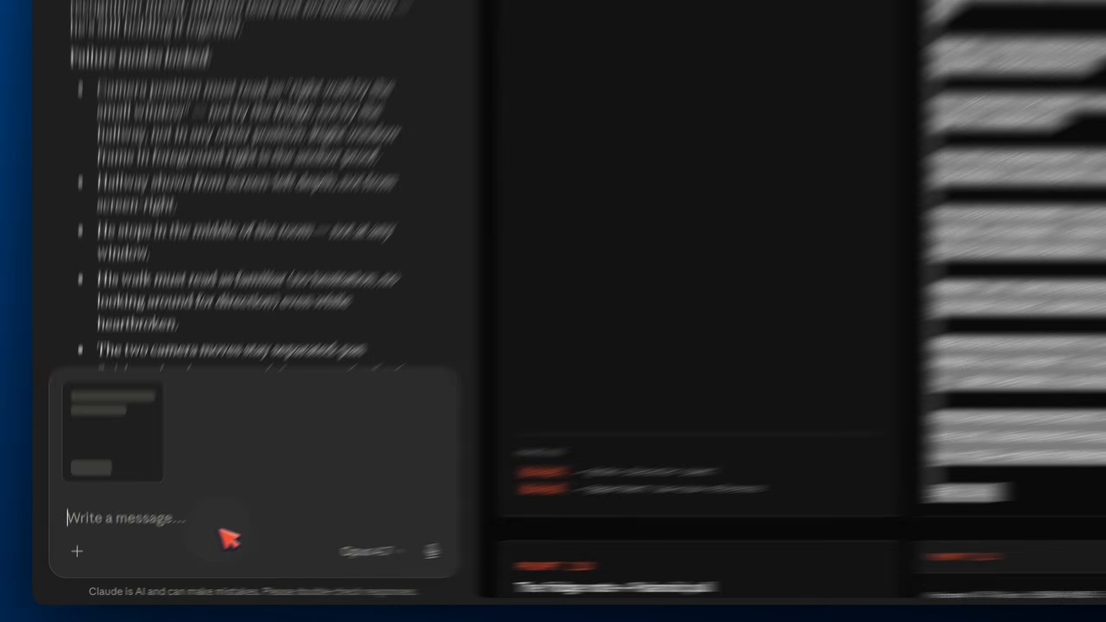
type("Here's the apartment for your reference")
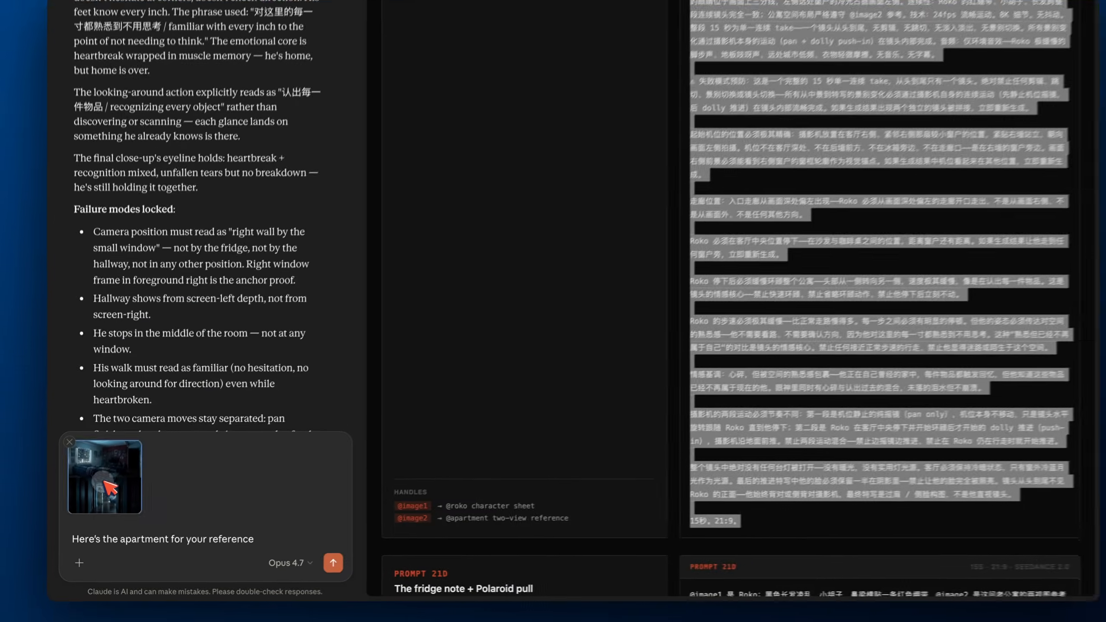
Enlarge the attached apartment reference to examine where the camera should stand, and close the preview
left_click(182, 374)
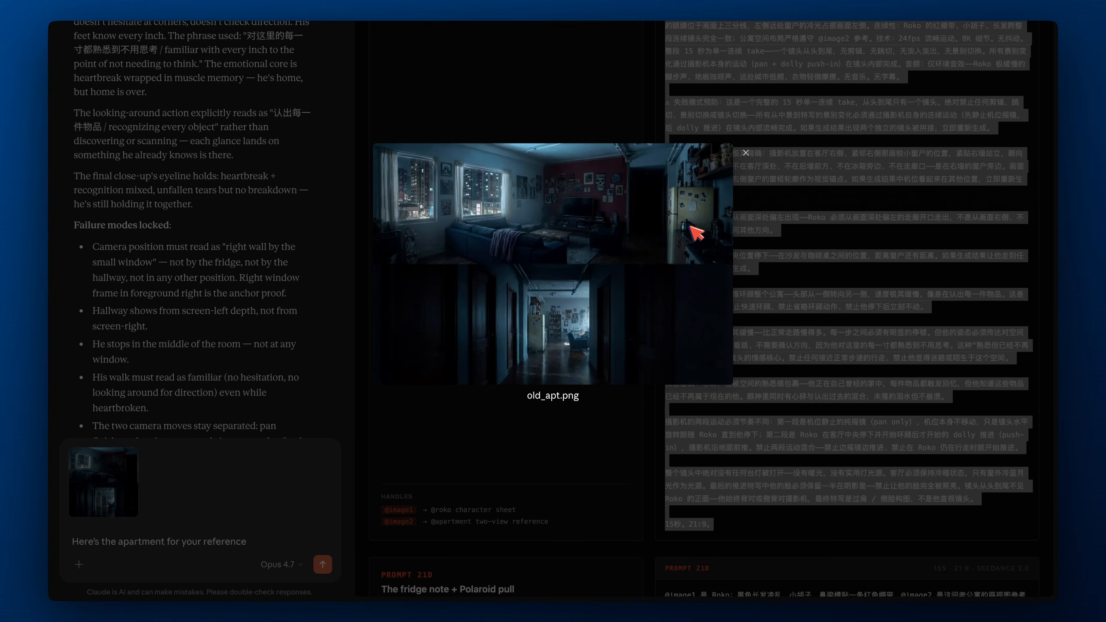
left_click(745, 153)
left_click(112, 492)
left_click(407, 574)
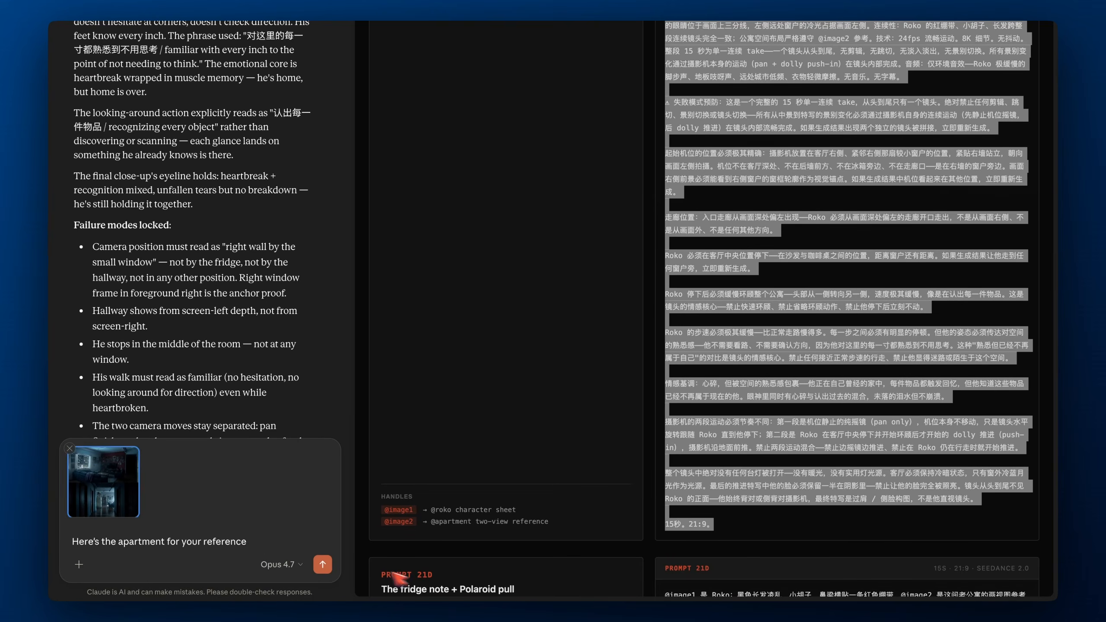
Add "In the top panel, the camera should be positioned by the fridge, next to the kettle, way deeper in the room" and send the message
type(". In the r")
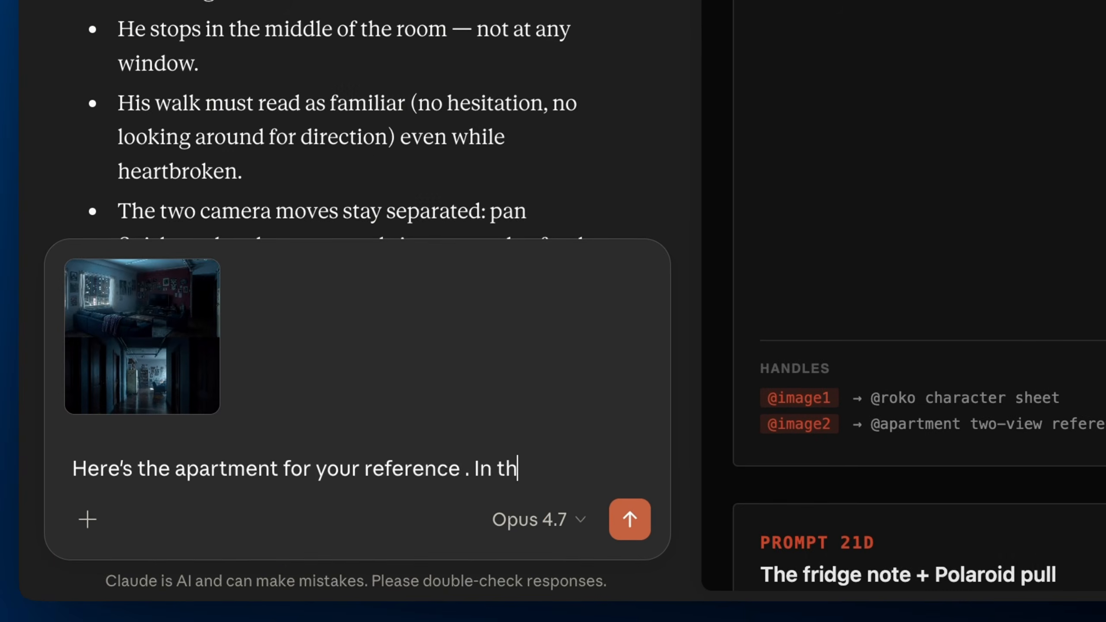
key("BackSpace")
type("top panel,")
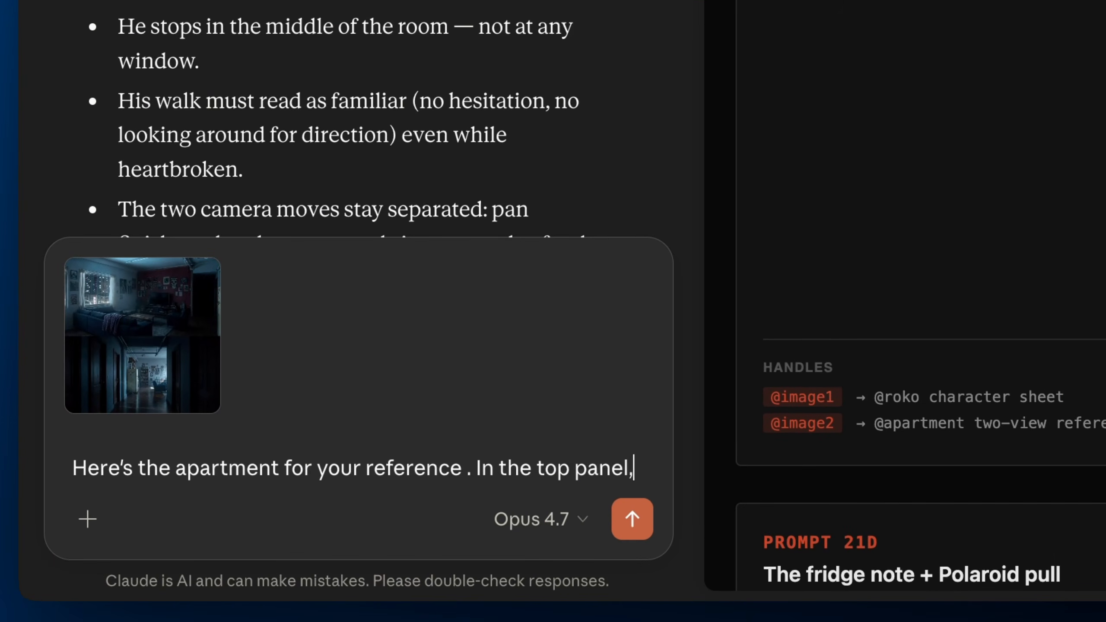
type(" the")
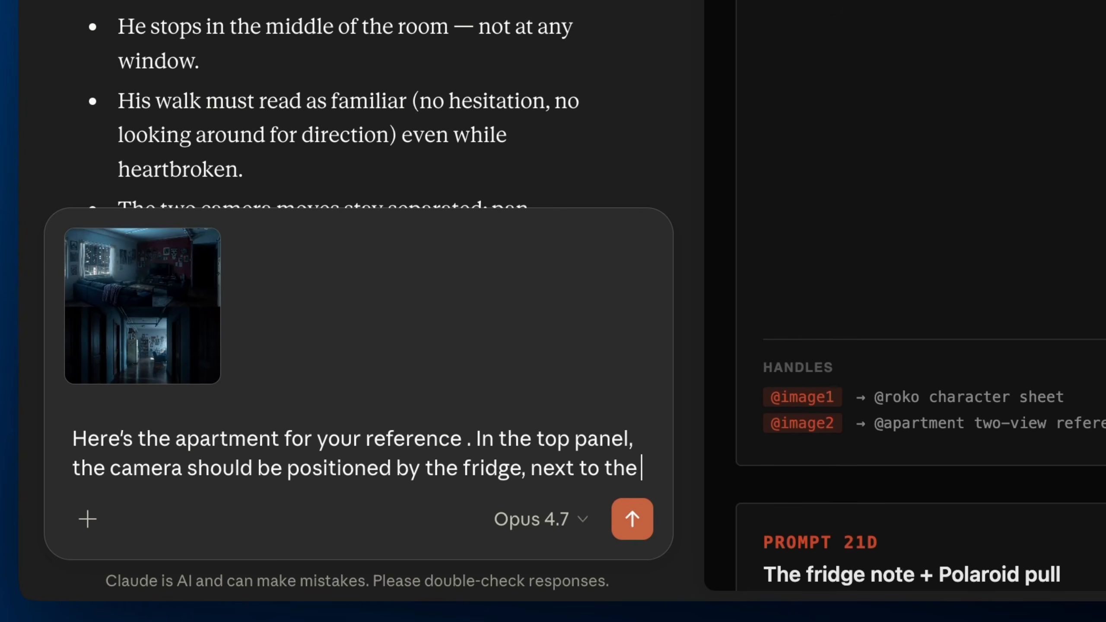
type("kettle, way deeper in the room")
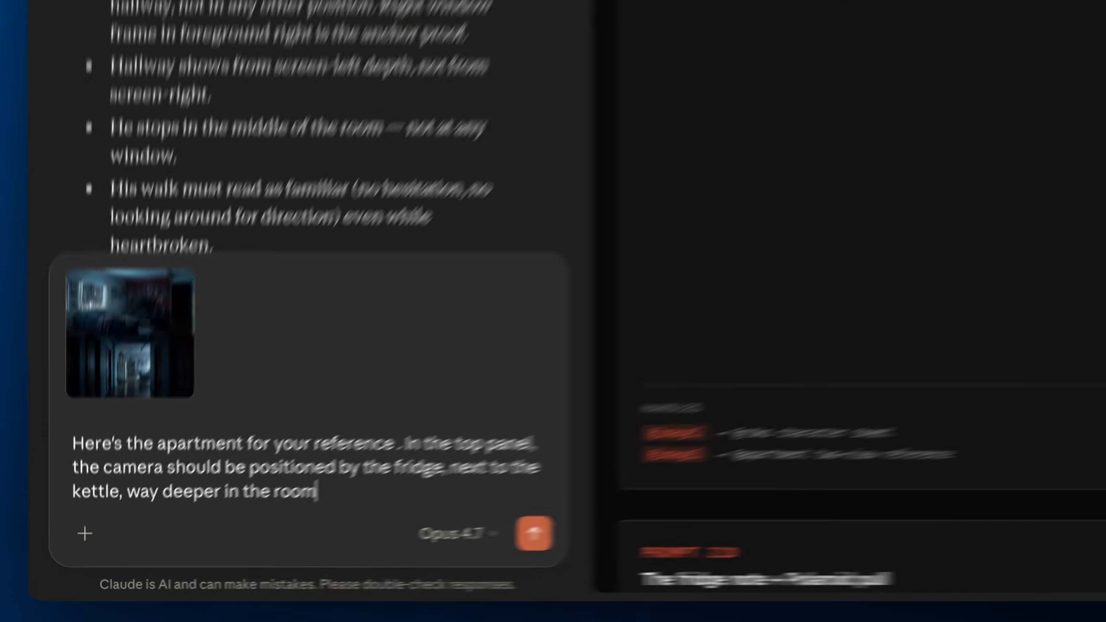
key("Return")
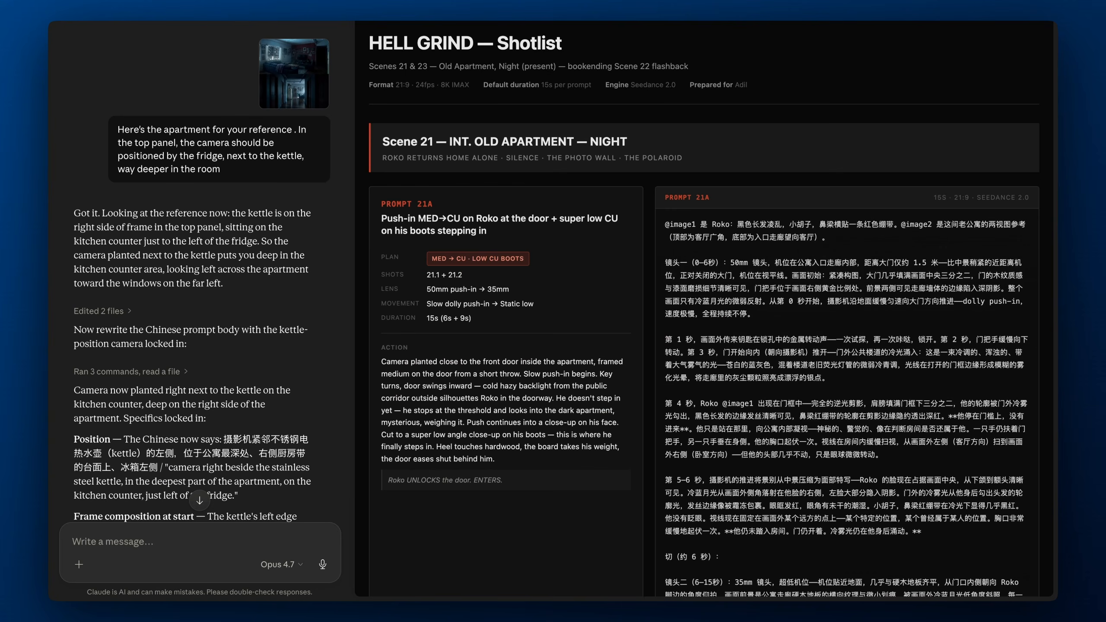
Copy the rewritten kettle-position Prompt 21C, replace the prompt in the video generator with it, and generate the clips
scroll(261, 366, "down", 10)
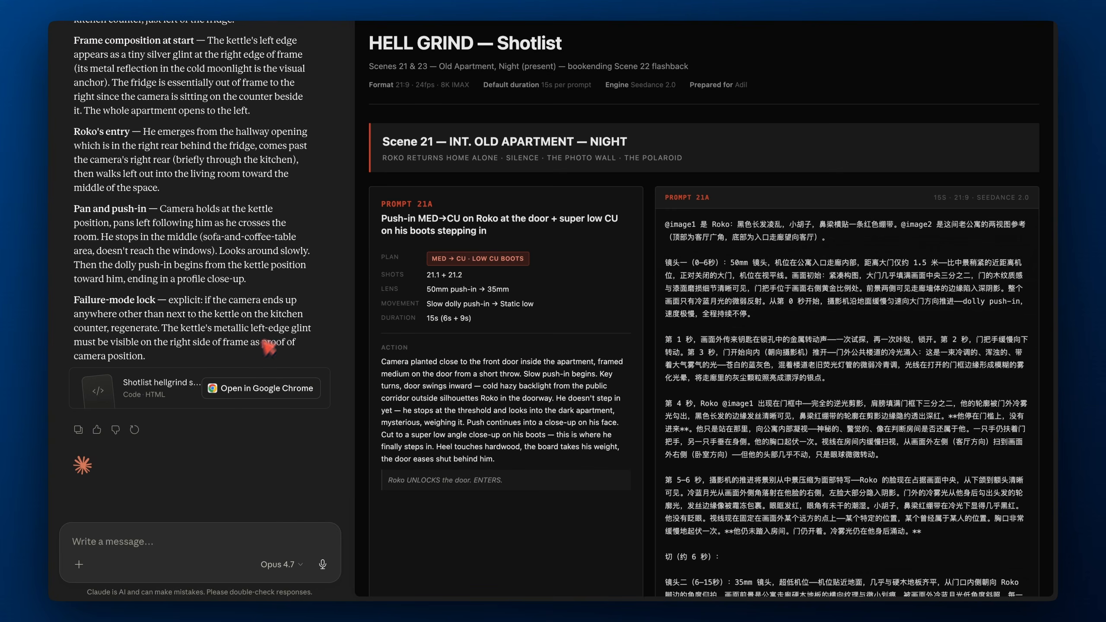
scroll(605, 363, "down", 15)
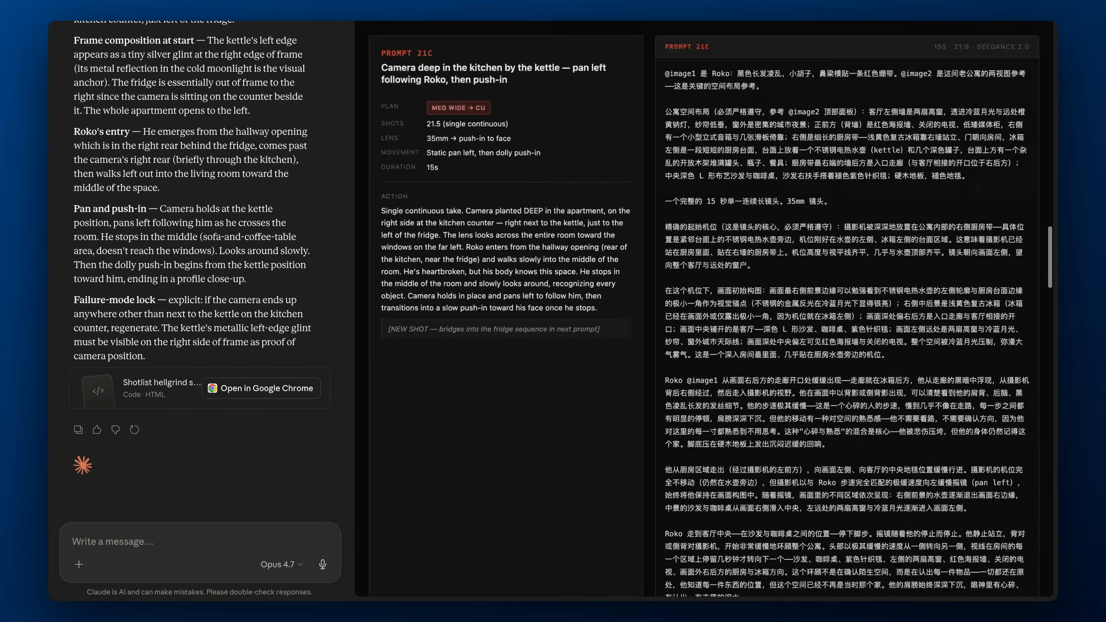
scroll(693, 357, "up", 6)
left_click_drag(666, 97, 720, 368)
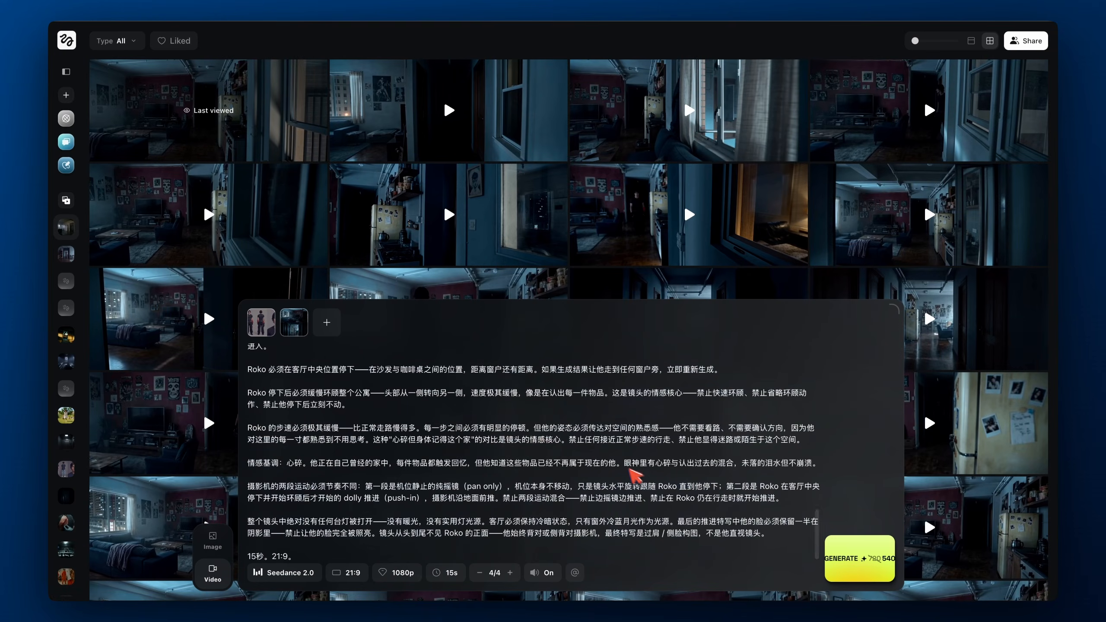
scroll(779, 518, "up", 15)
left_click(855, 528)
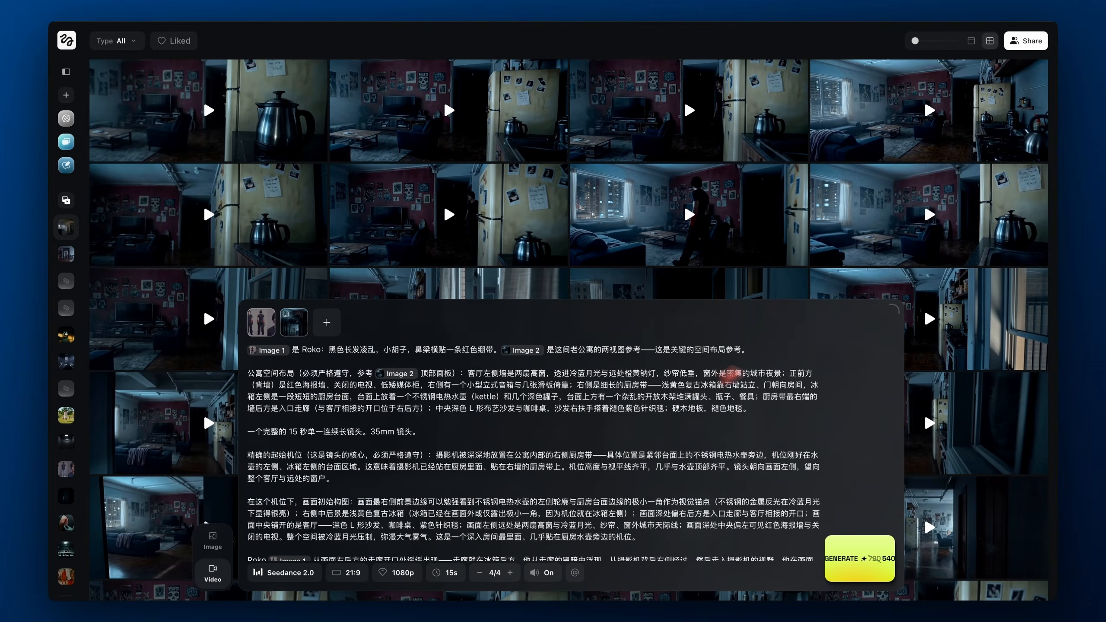
Play the newly generated kettle-position clips one after another and compare their camera placement, including an enlarged view of one clip
left_click(910, 231)
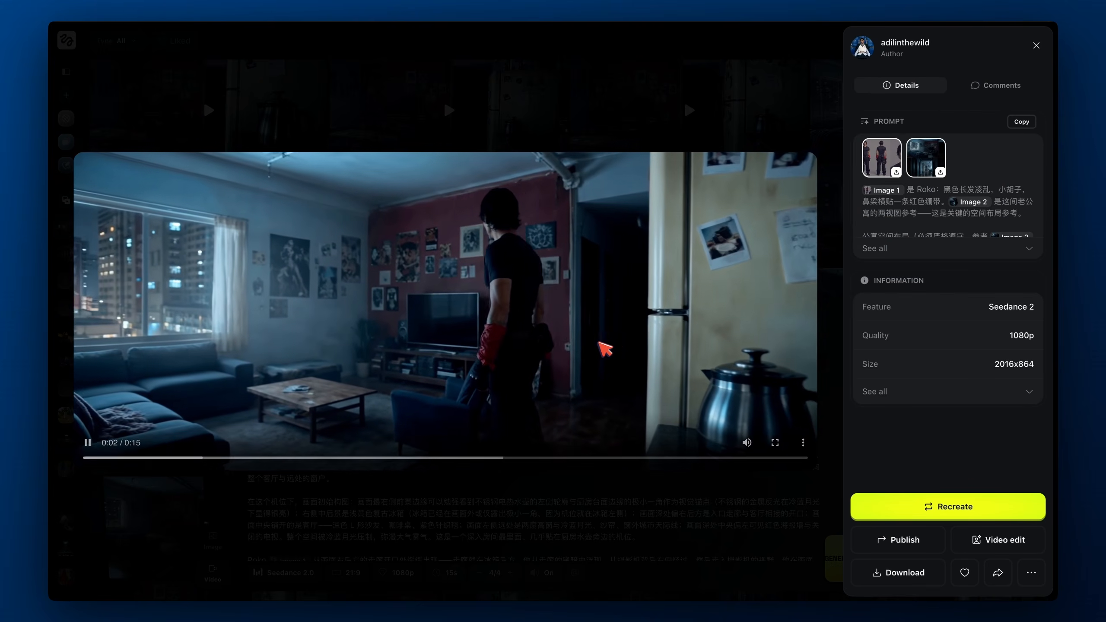
key("Right")
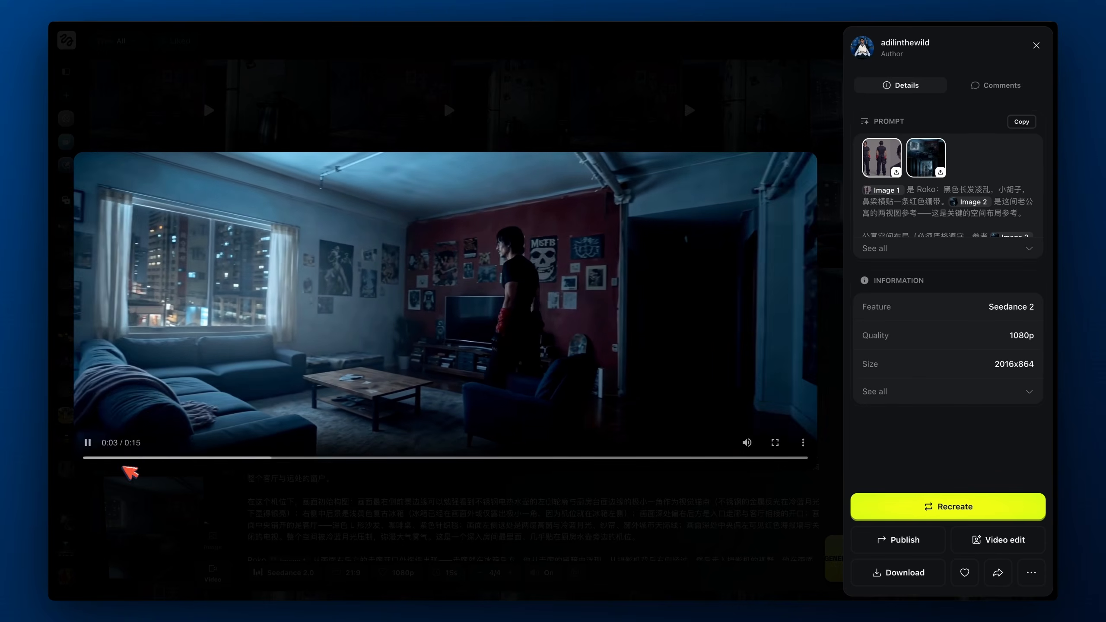
left_click_drag(177, 458, 89, 456)
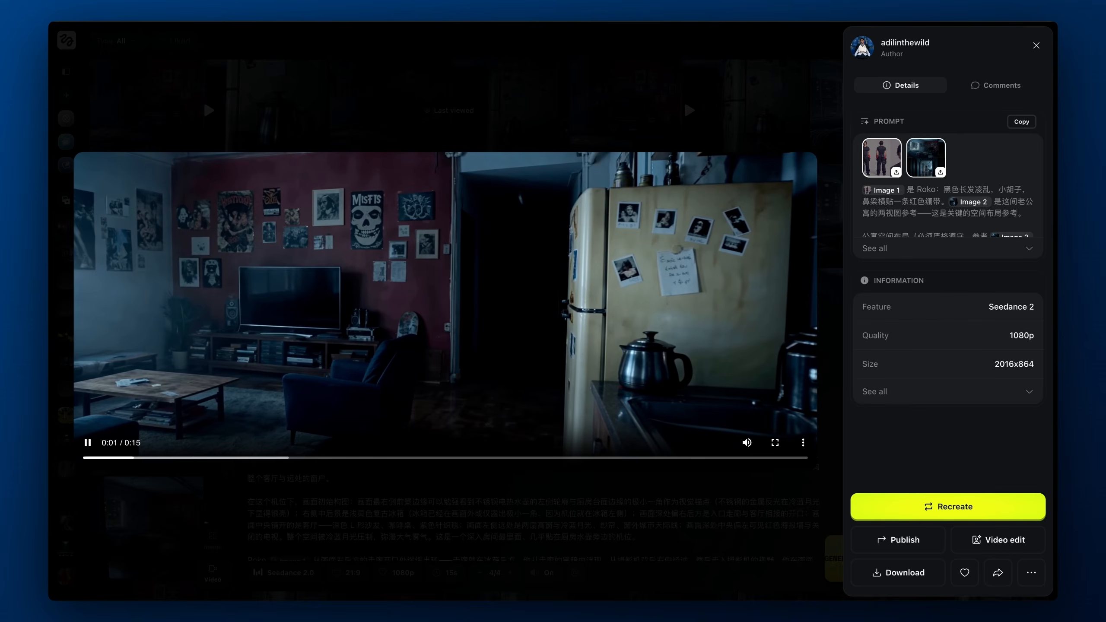
left_click(607, 375)
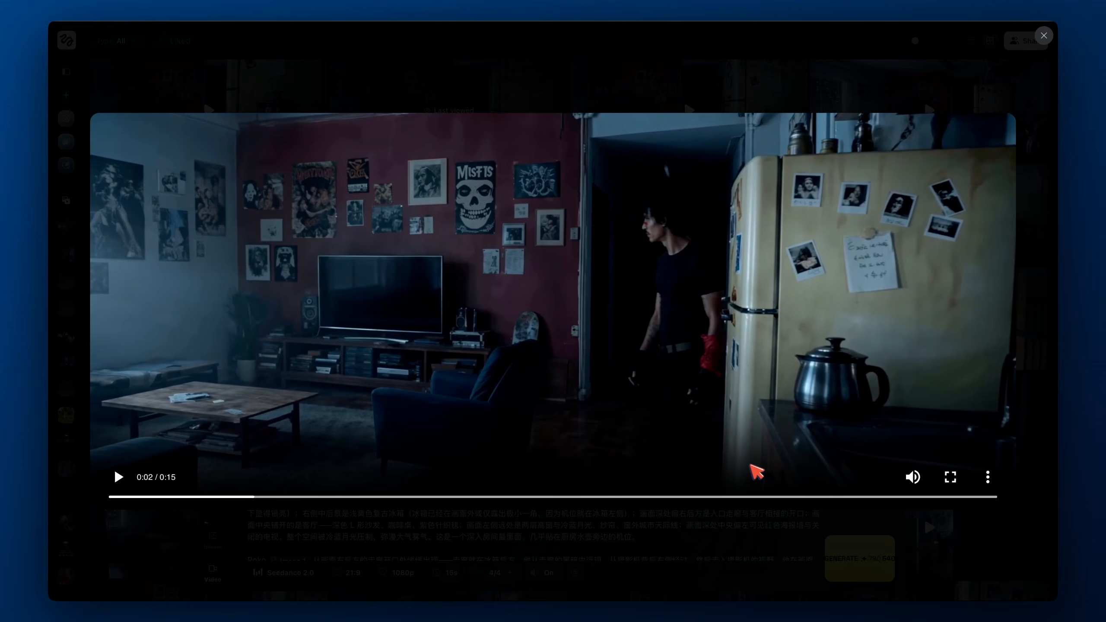
key("Escape")
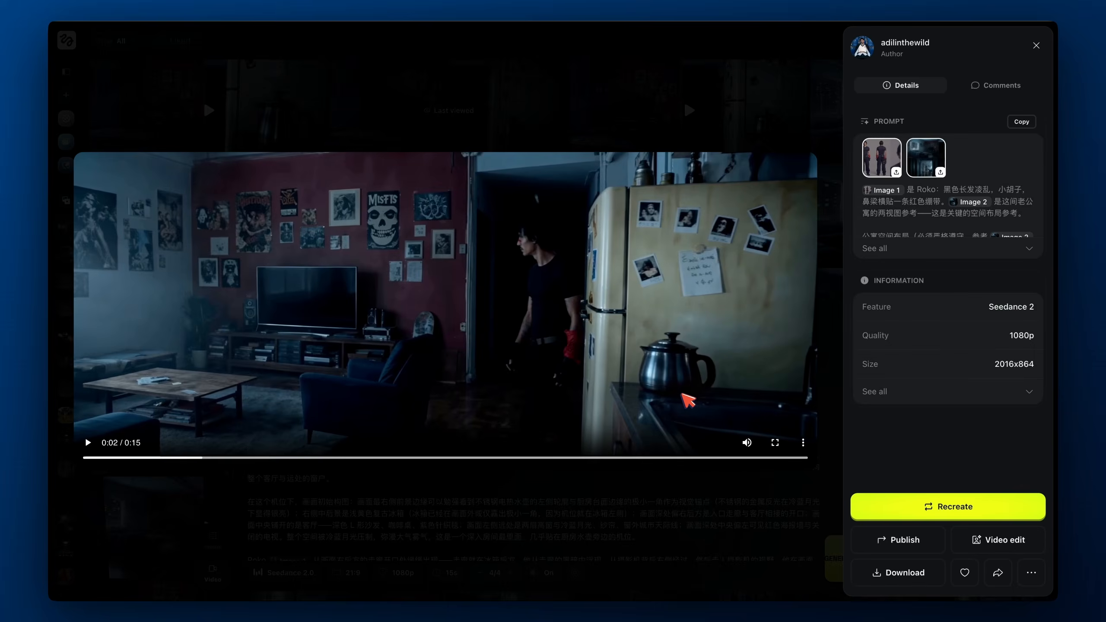
key("Left")
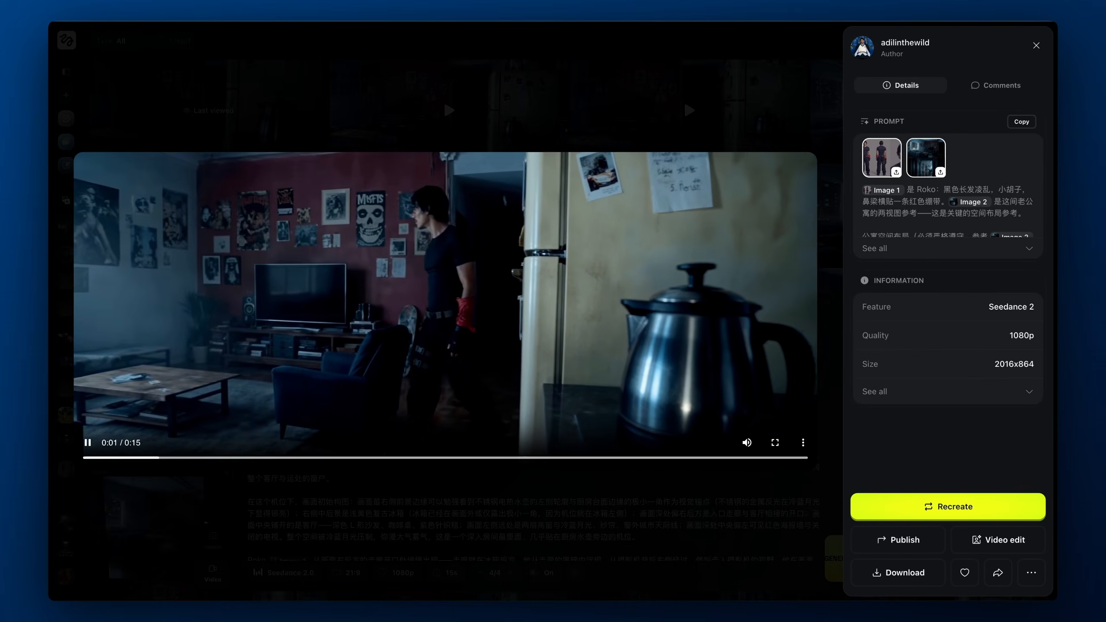
left_click(636, 551)
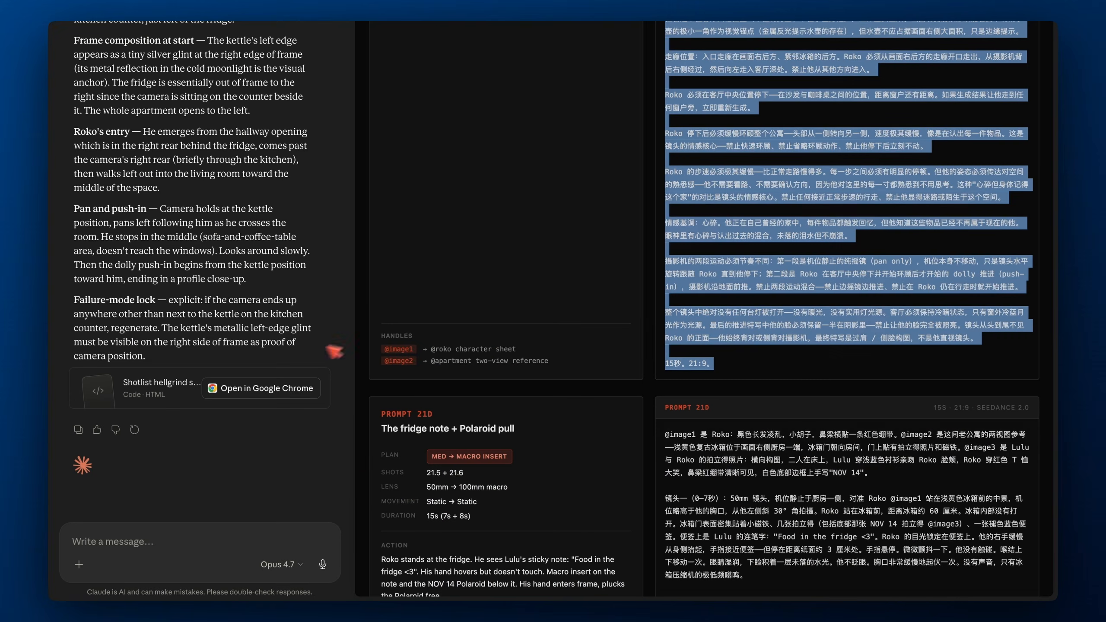
Glance at Prompt 21D in Claude's shotlist, return to the video generator and replay the first two clips to check the opening camera position
scroll(615, 363, "down", 2)
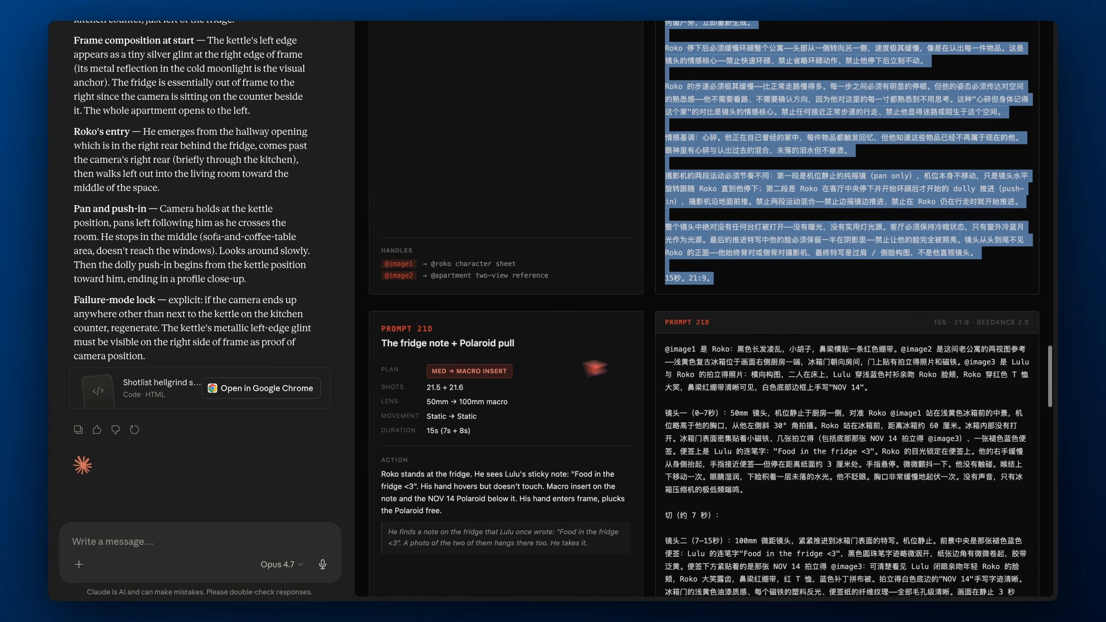
left_click(162, 542)
key("ctrl+Left")
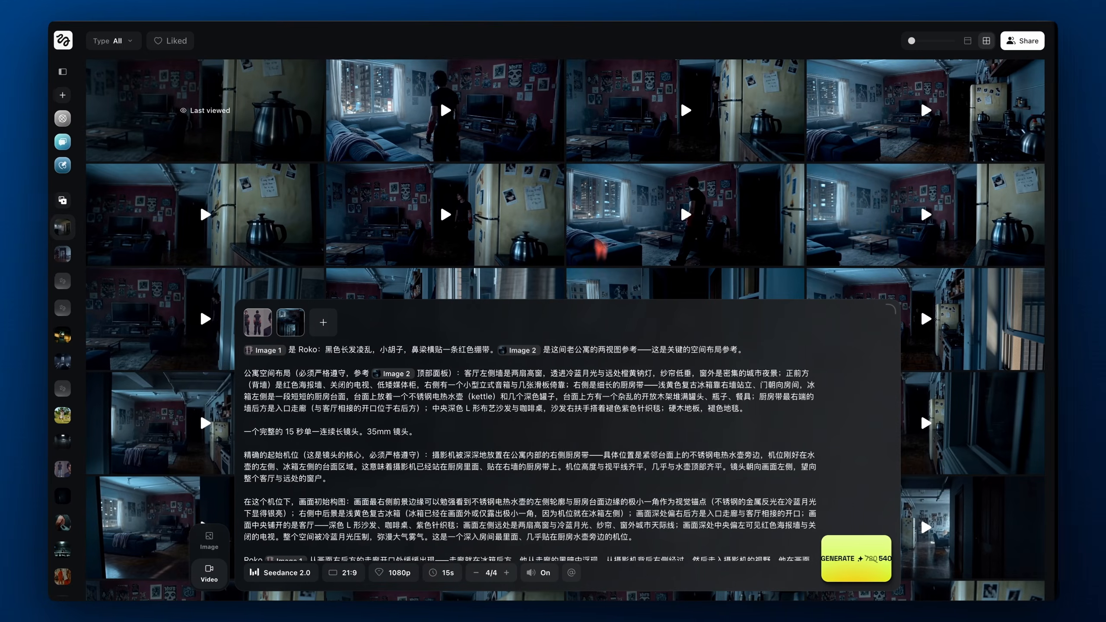
left_click(196, 130)
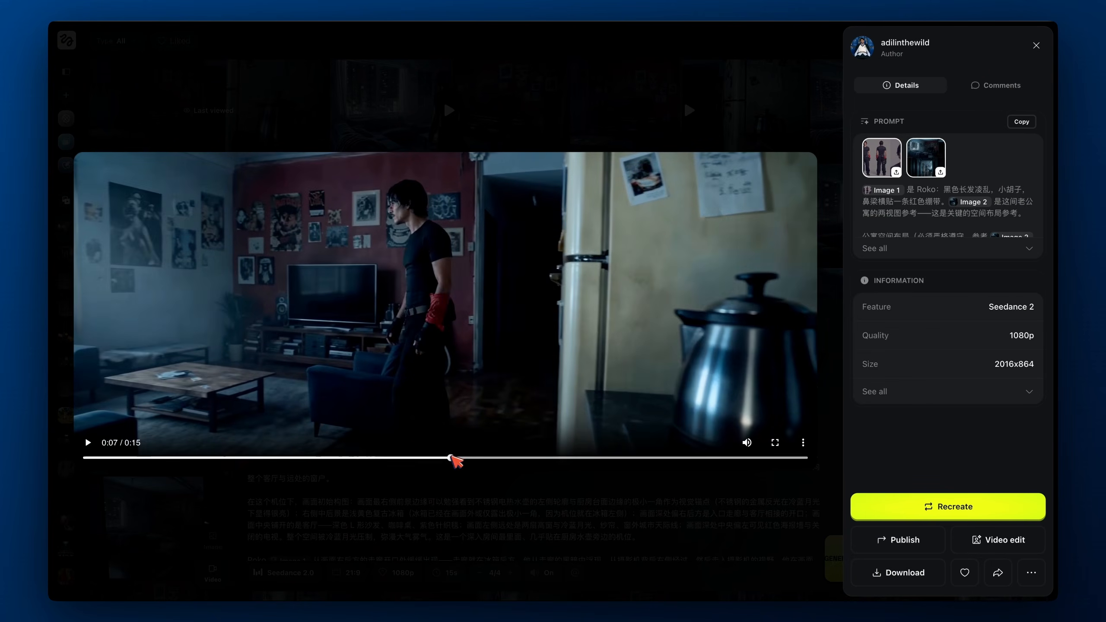
left_click(459, 458)
left_click(684, 96)
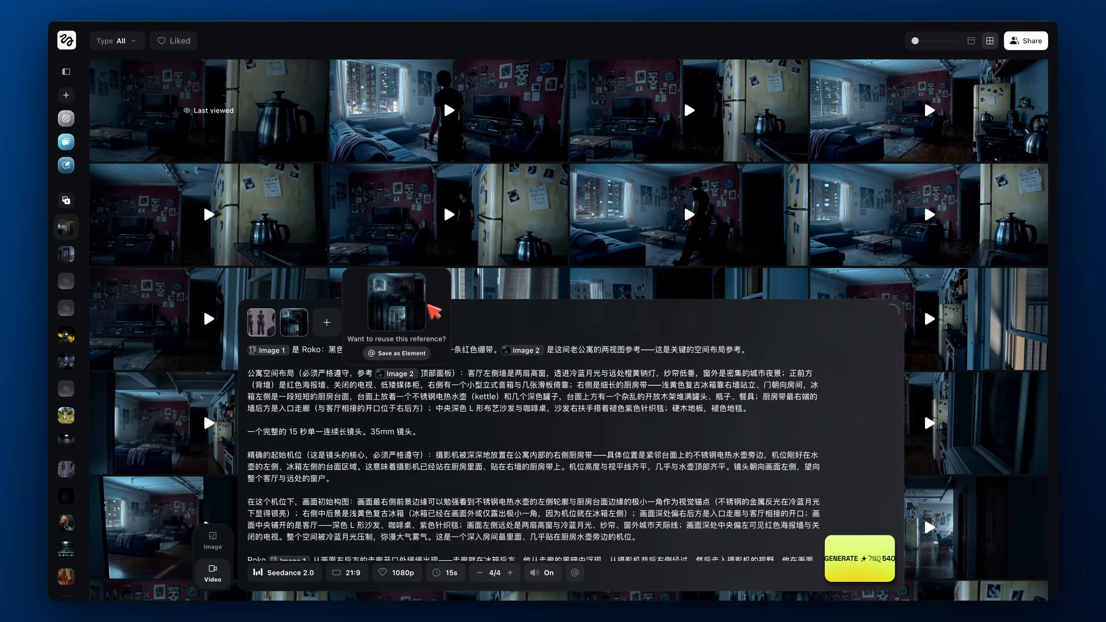
left_click(501, 238)
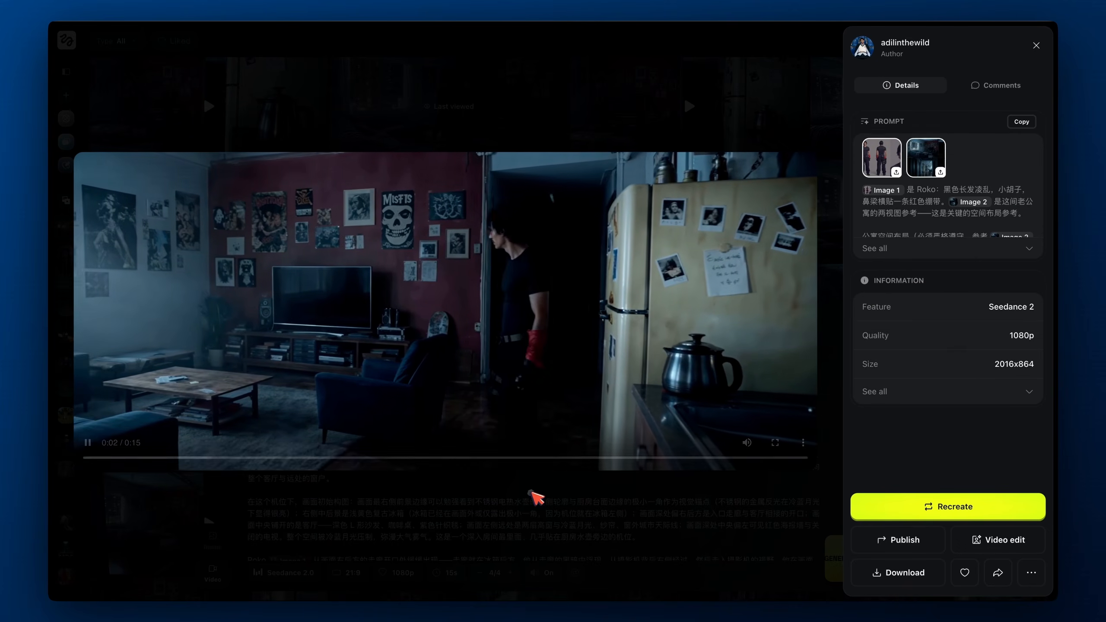
left_click(523, 494)
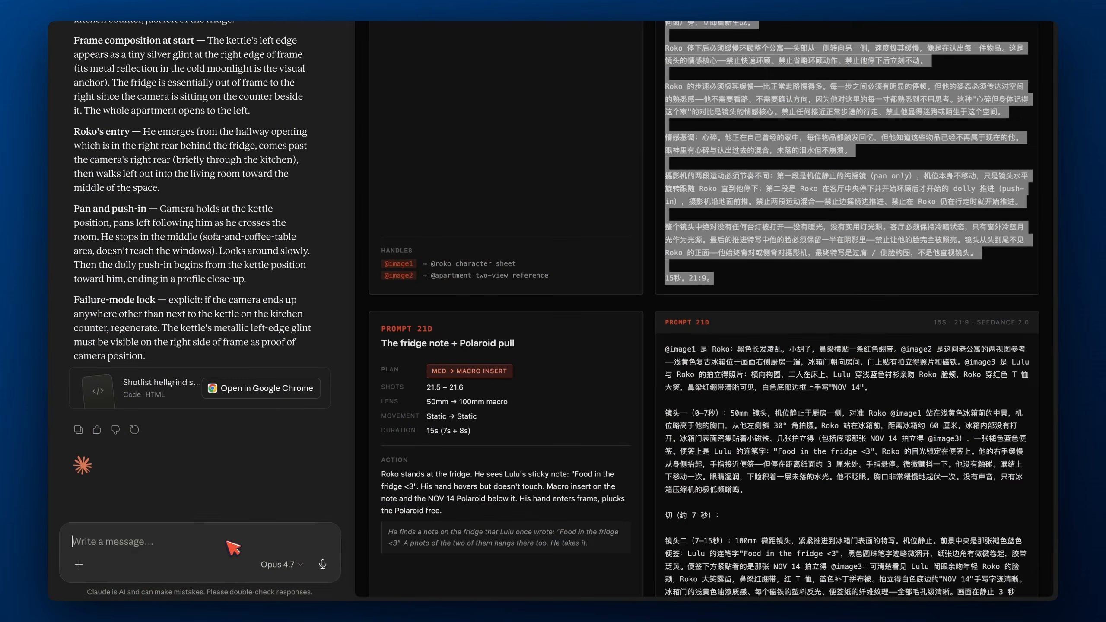
Write in Claude "Instead of anchoring the camera to the side, it should be facing the dark hallway really close, slowly revealing Roko."
type("Instead of anchoring the camera to the side, it should")
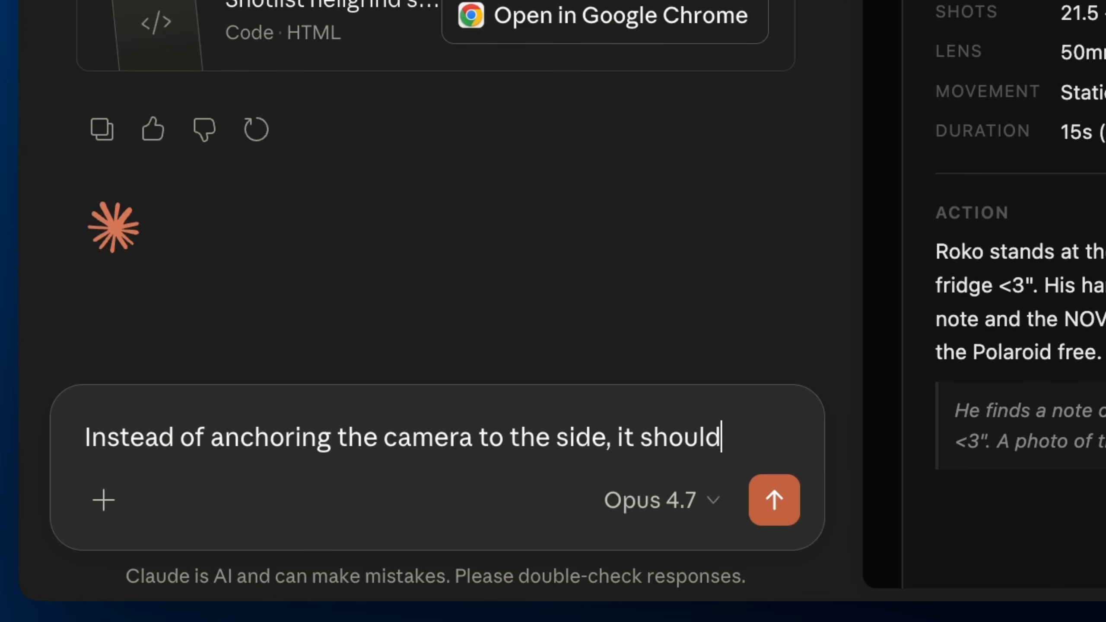
type("facing the hallway really close")
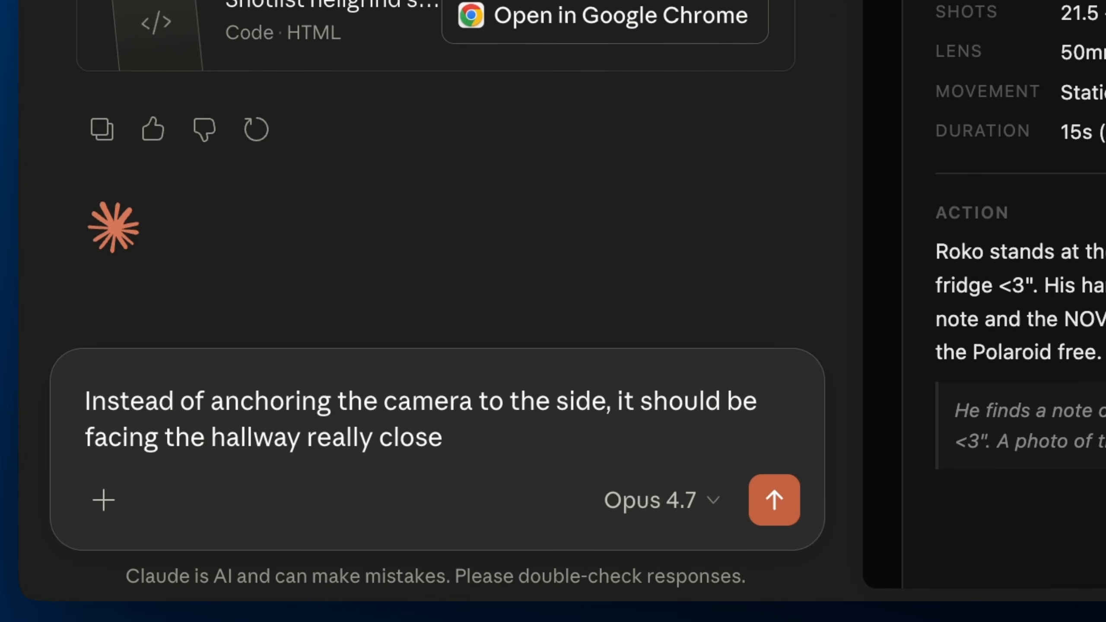
type("dark")
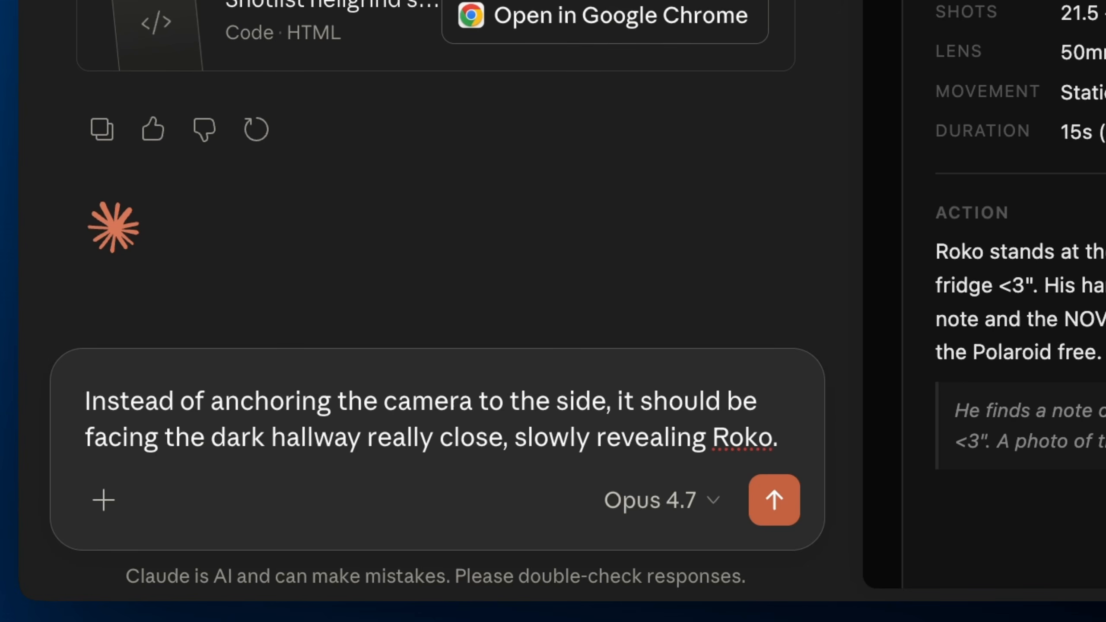
key("shift+Return")
type("C")
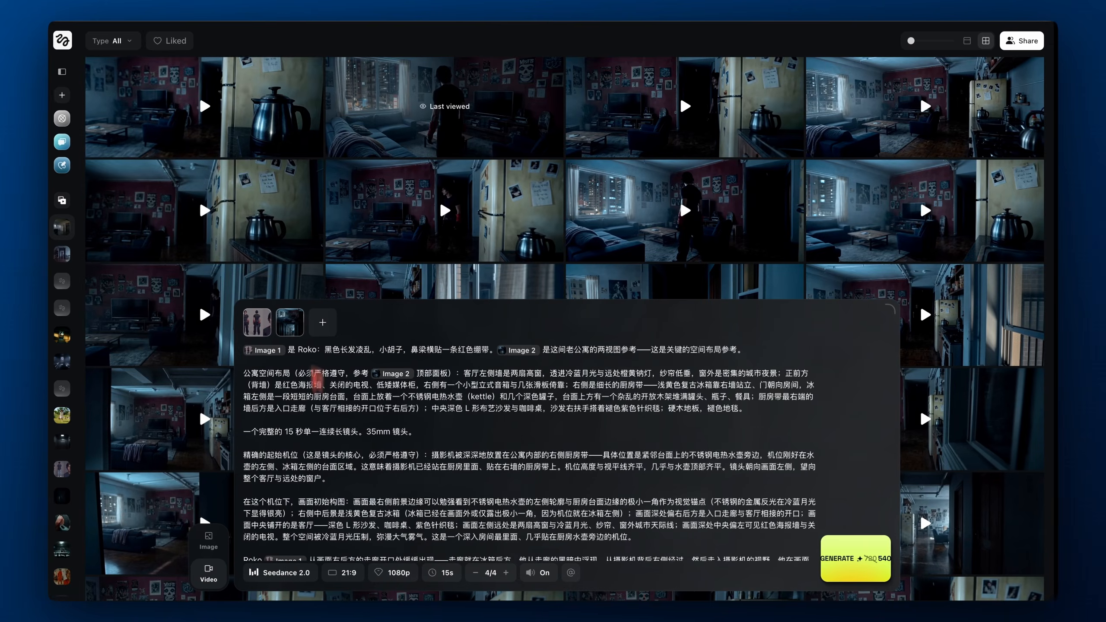
Reopen the first clip in the video generator and scrub to about 0:06, 0:07 and 0:09 to study how the camera moves with Roko
left_click(250, 99)
left_click(423, 456)
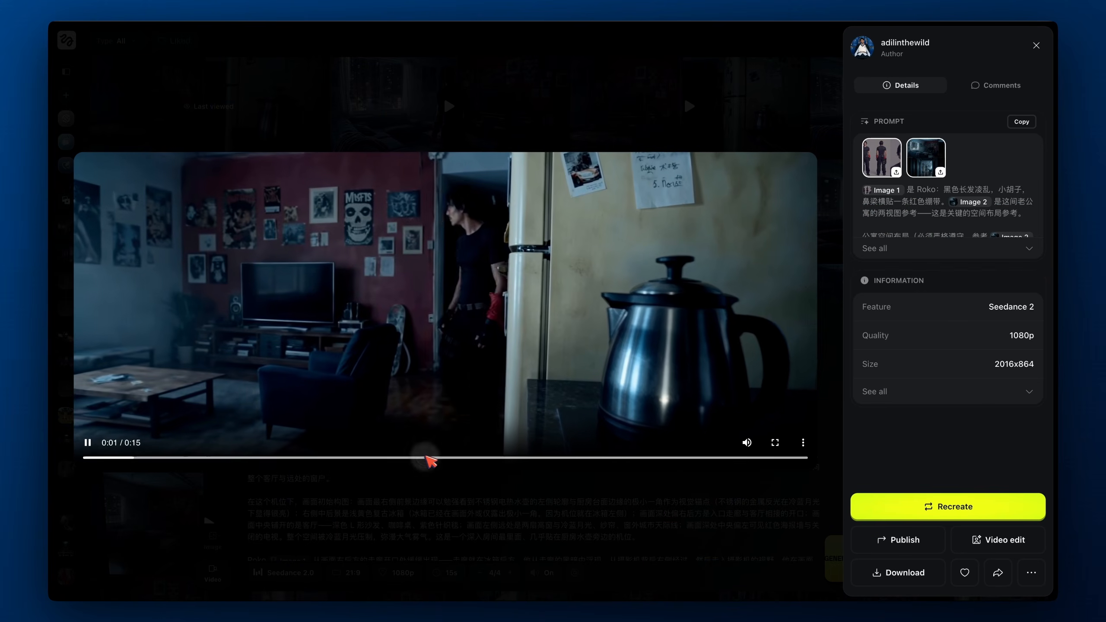
left_click(472, 496)
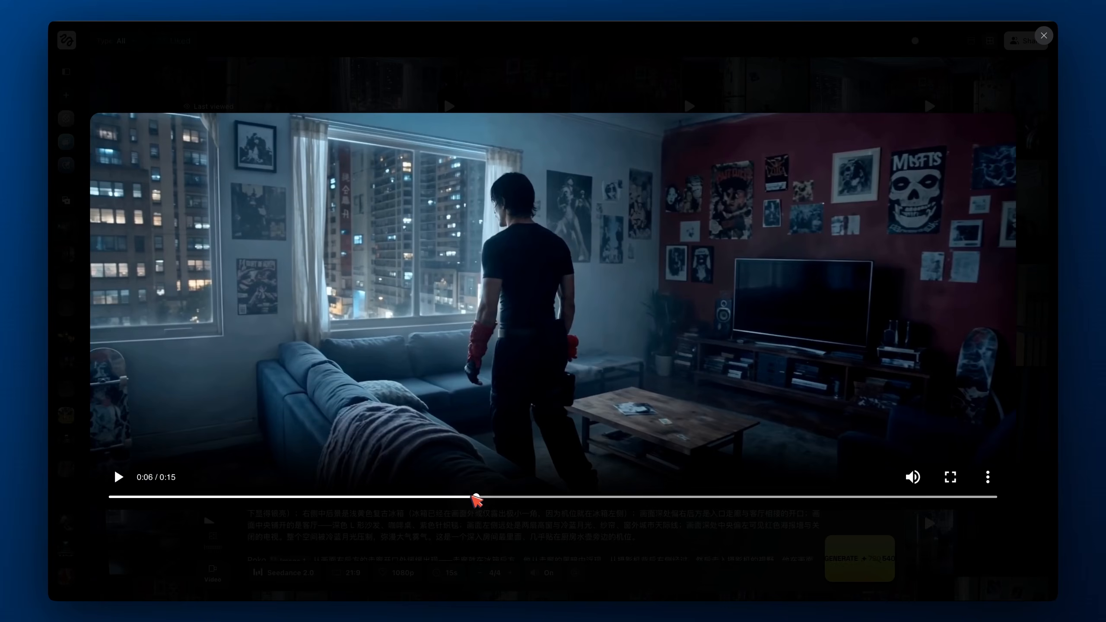
left_click(559, 497)
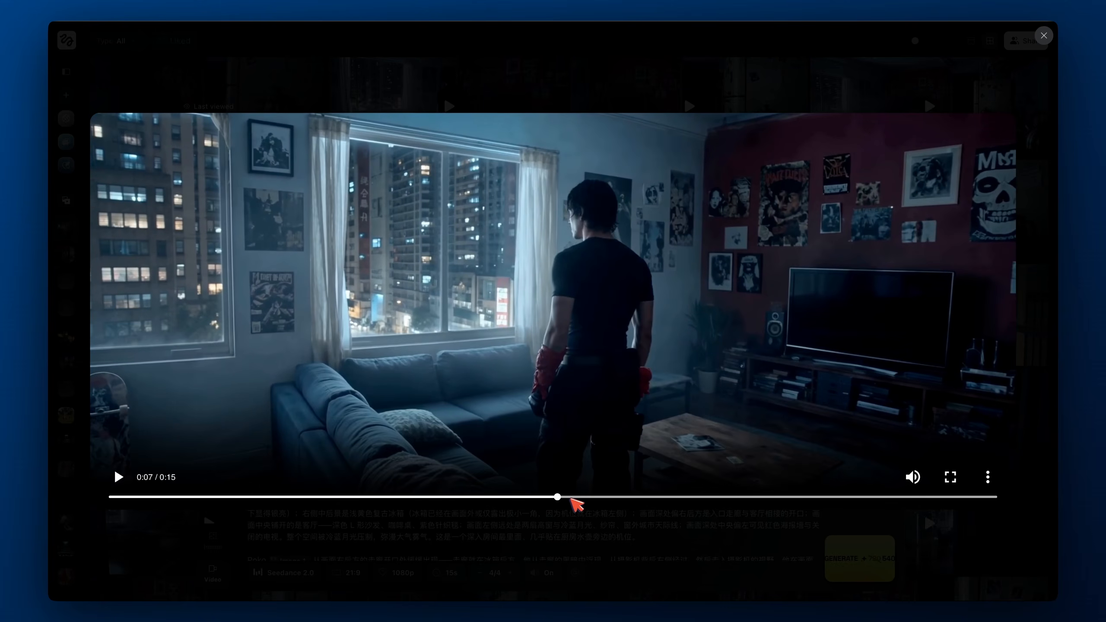
left_click(652, 497)
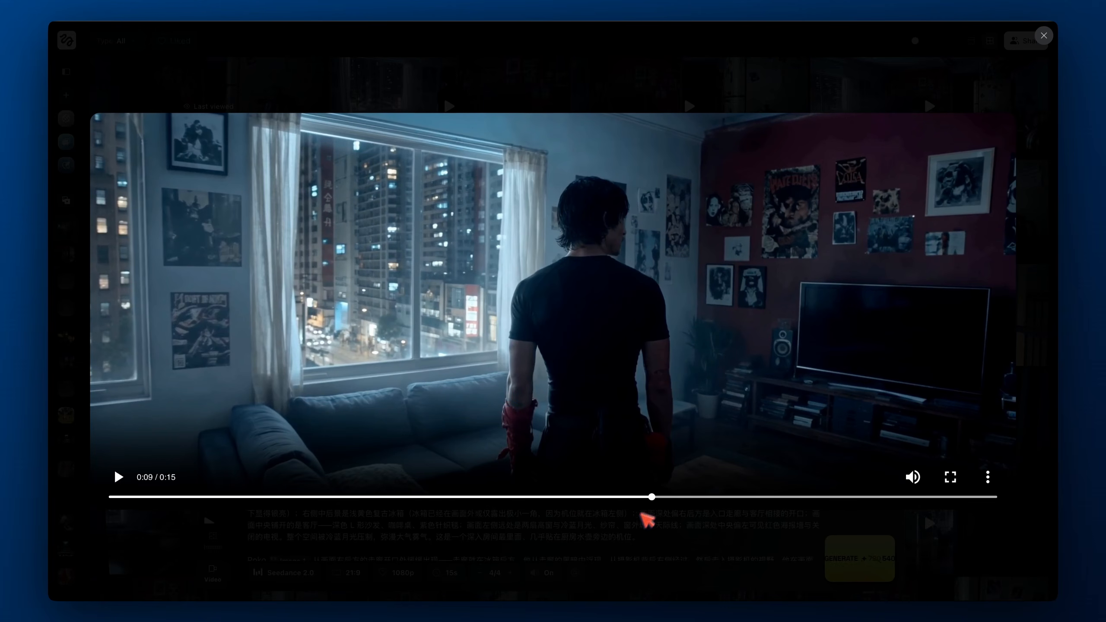
left_click(678, 548)
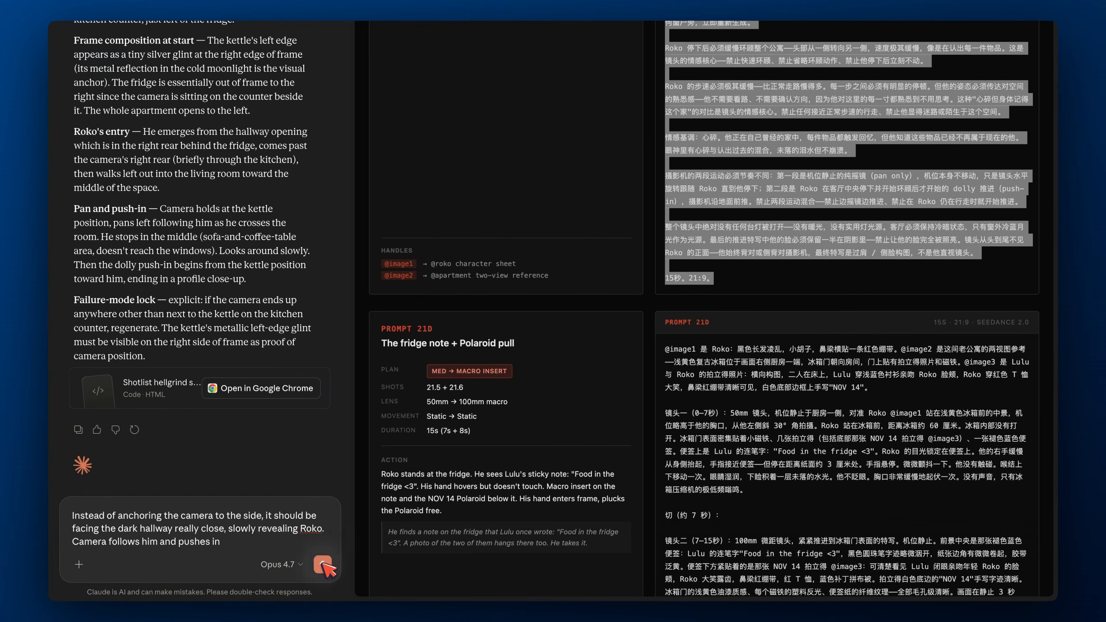
Send the message ending "Camera follows him and pushes in", reopen it and insert "it starts with a focus on the dark hallway" before "slowly revealing Roko"
left_click(322, 564)
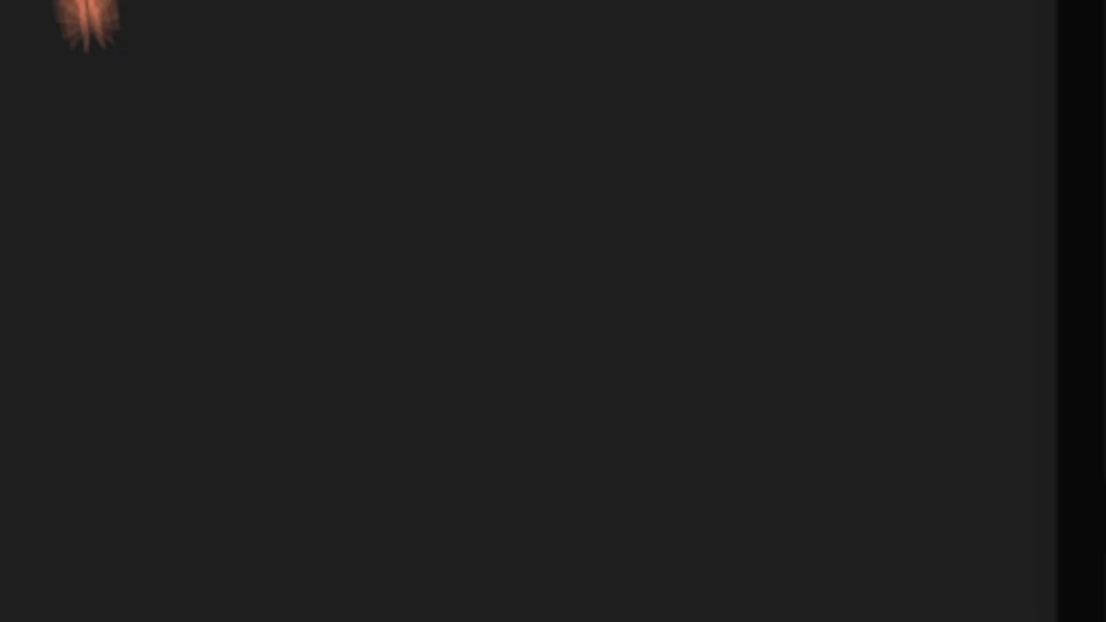
left_click(933, 319)
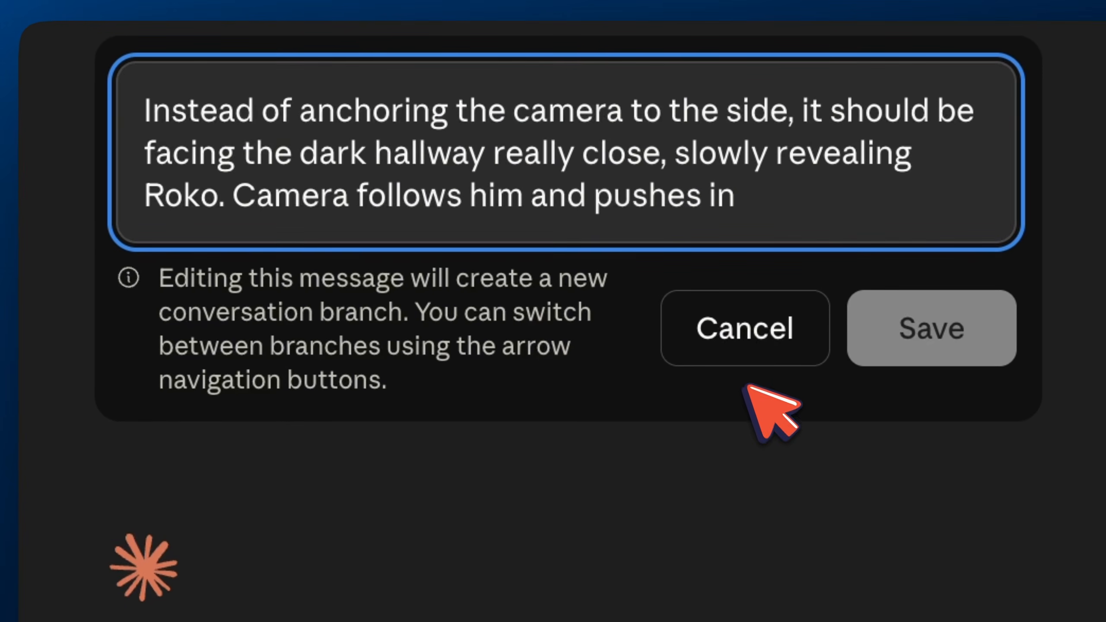
type(", it sta")
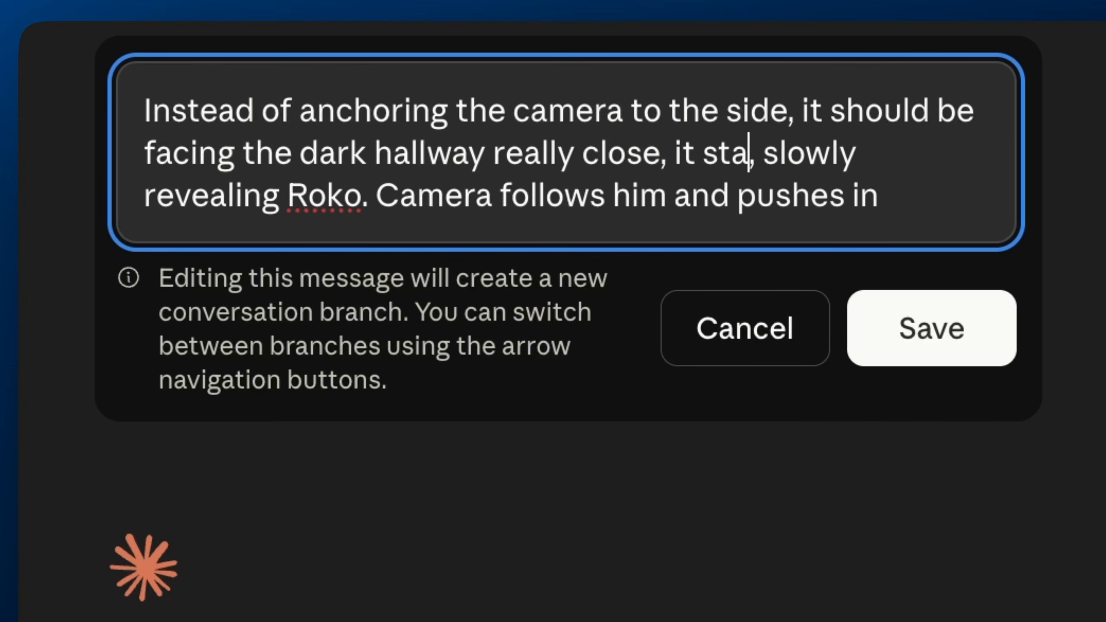
type("rts with a fo")
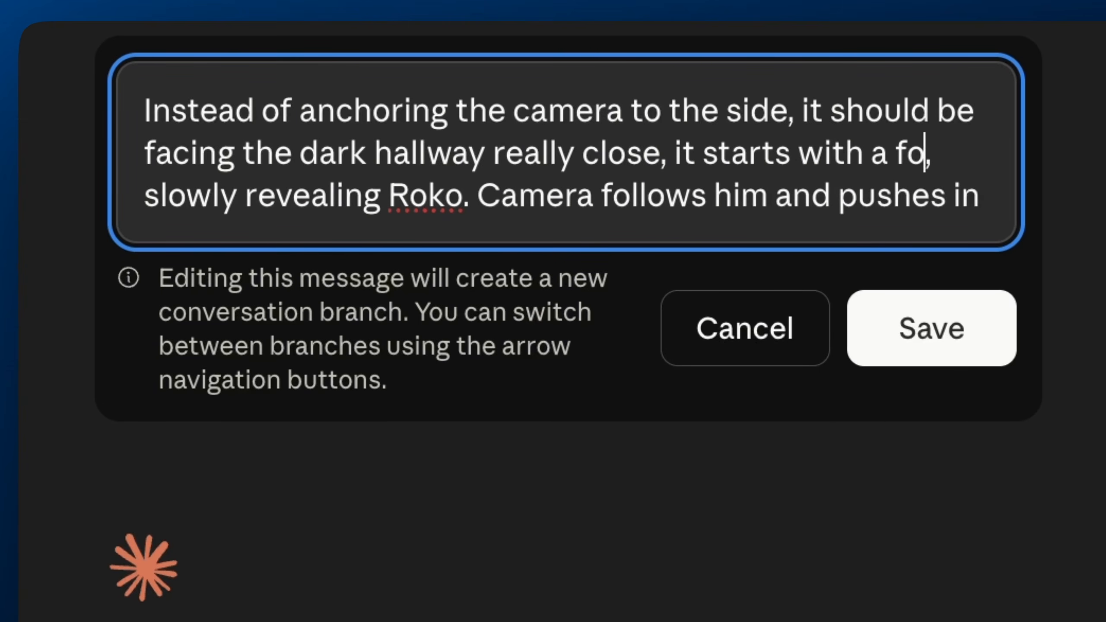
type("cus on th")
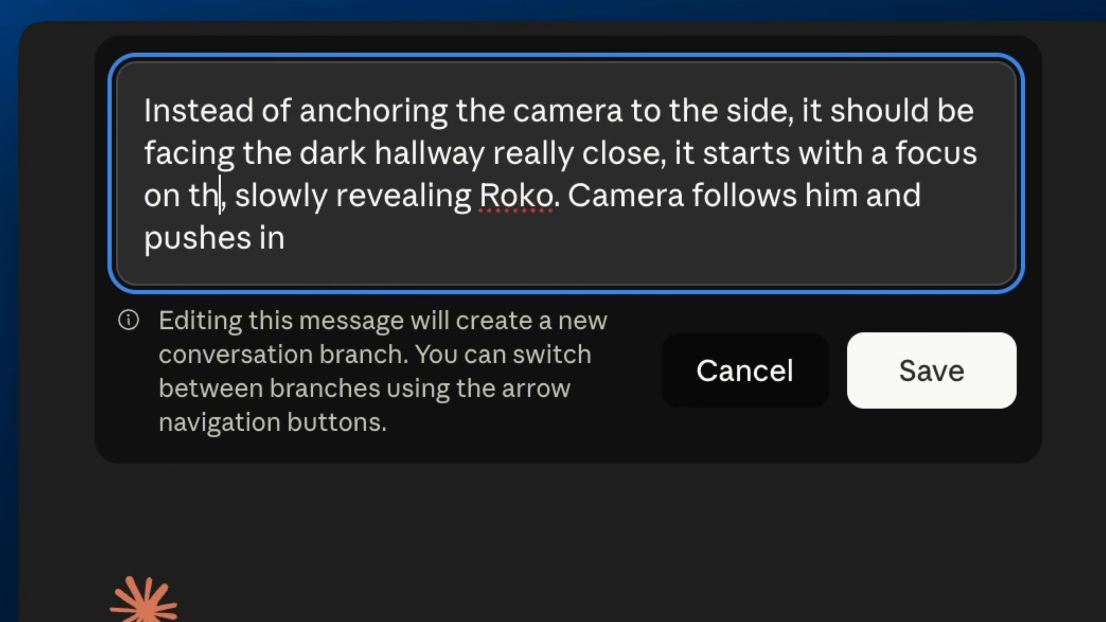
type("e dark hall")
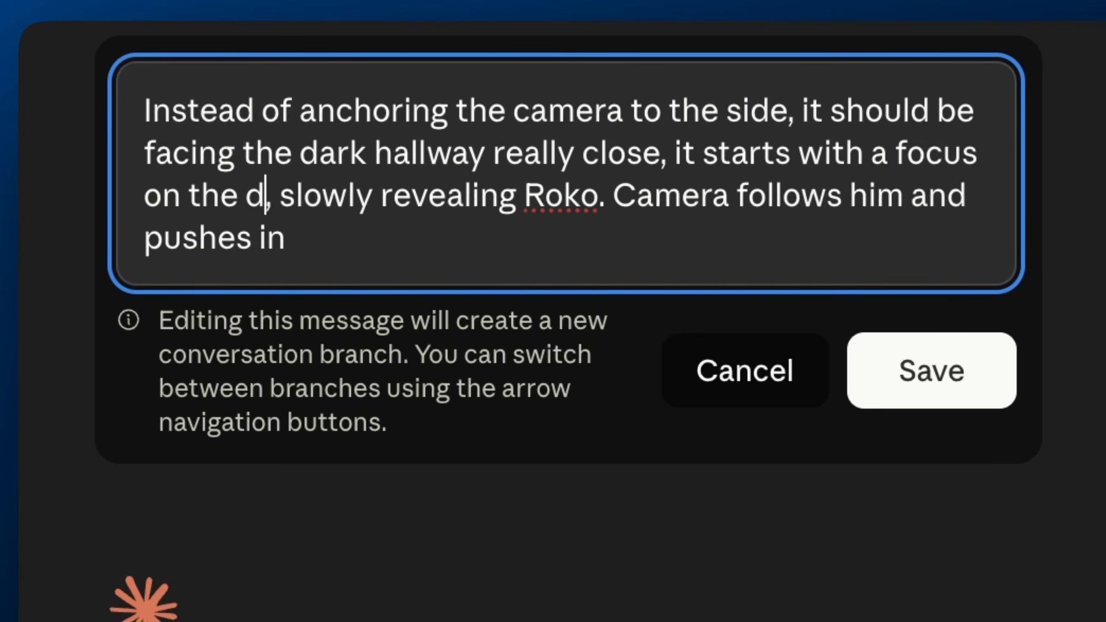
type("way")
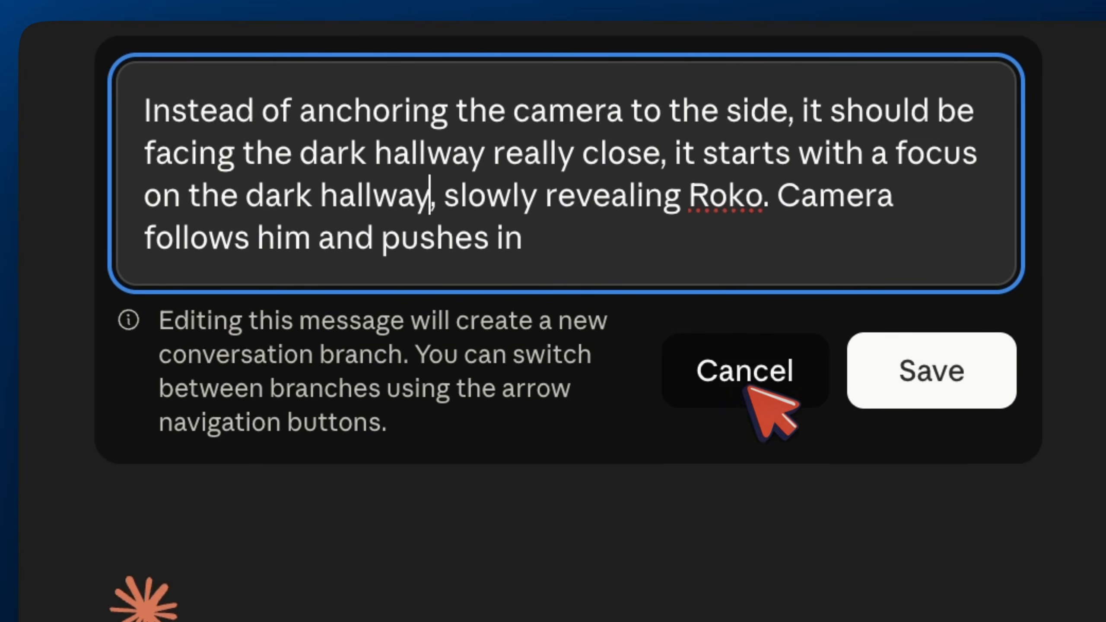
Remove "it should be facing the dark hallway really close" from the message being edited
left_click_drag(660, 150, 122, 167)
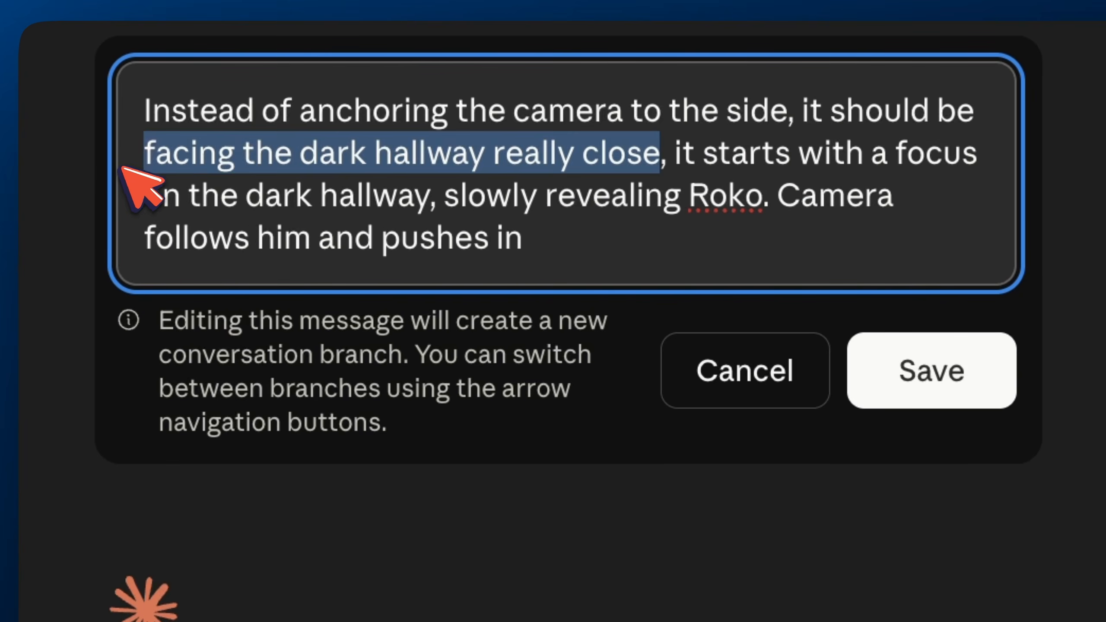
key("BackSpace")
key("BackSpace")
key("BackSpace")
key("BackSpace")
key("BackSpace")
key("BackSpace")
key("BackSpace")
key("BackSpace")
key("BackSpace")
key("BackSpace")
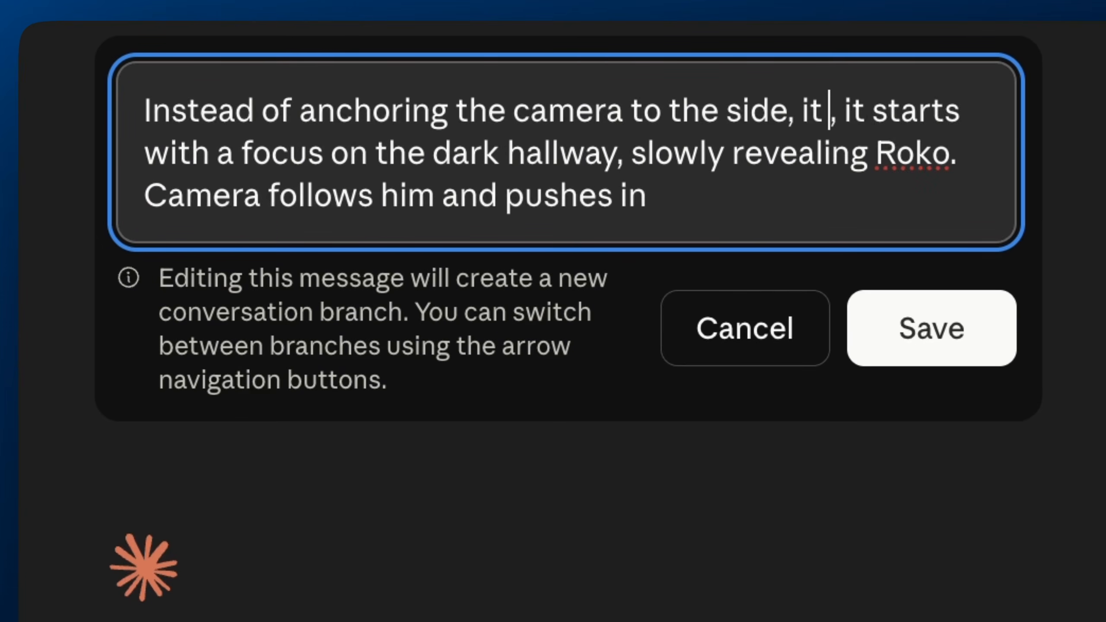
key("BackSpace")
key("BackSpace")
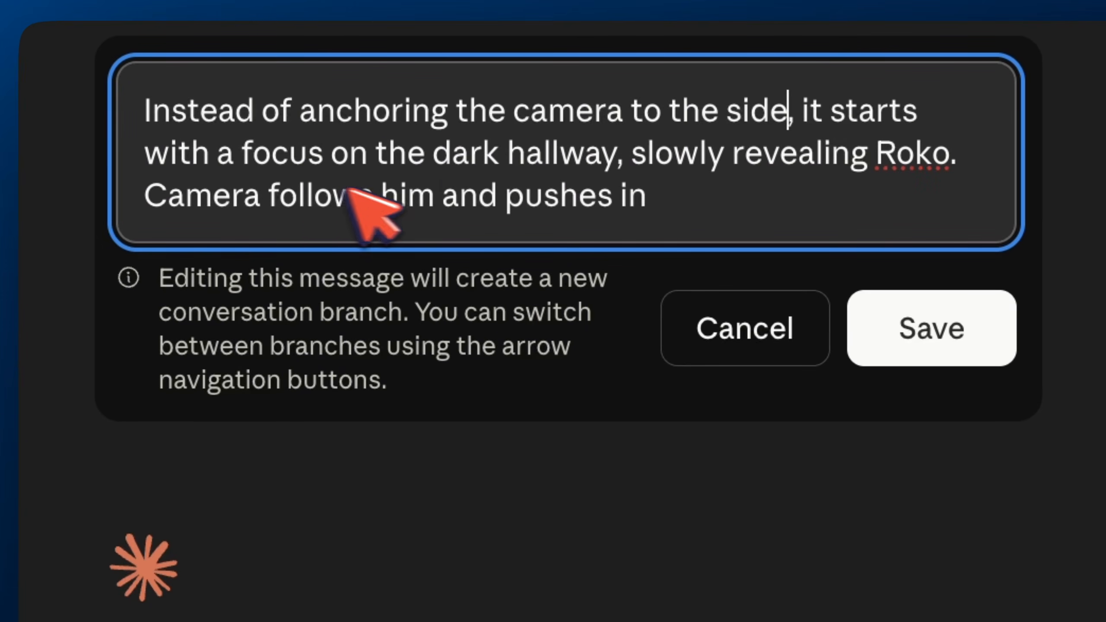
Replace "follows him" with "parallel tracking" in the camera sentence and save the edited message
key("ctrl+BackSpace")
key("ctrl+BackSpace")
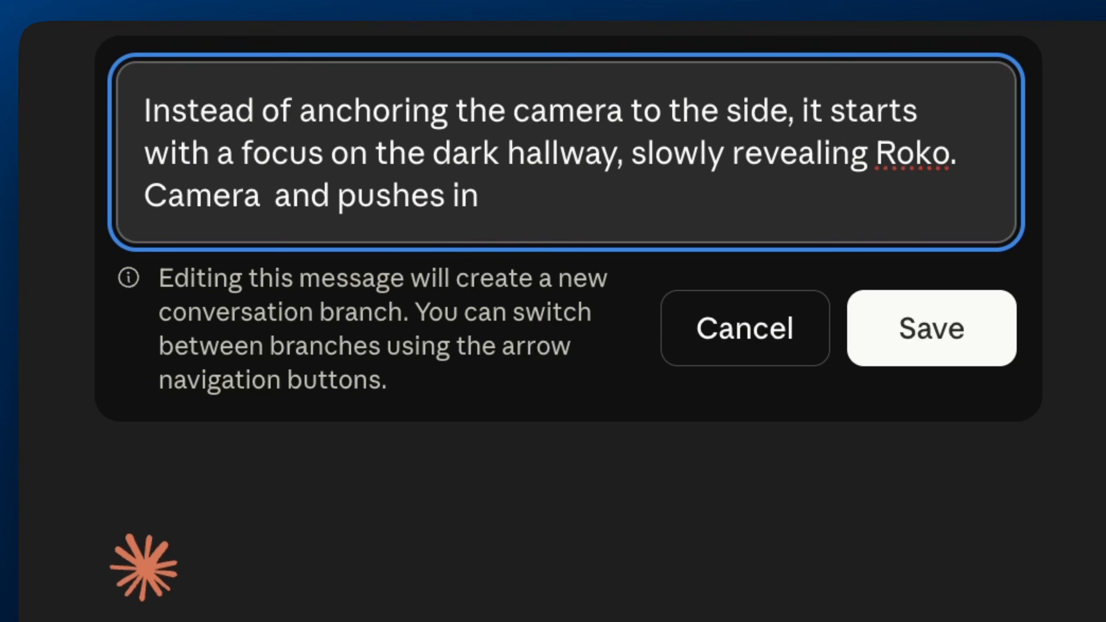
type("paral")
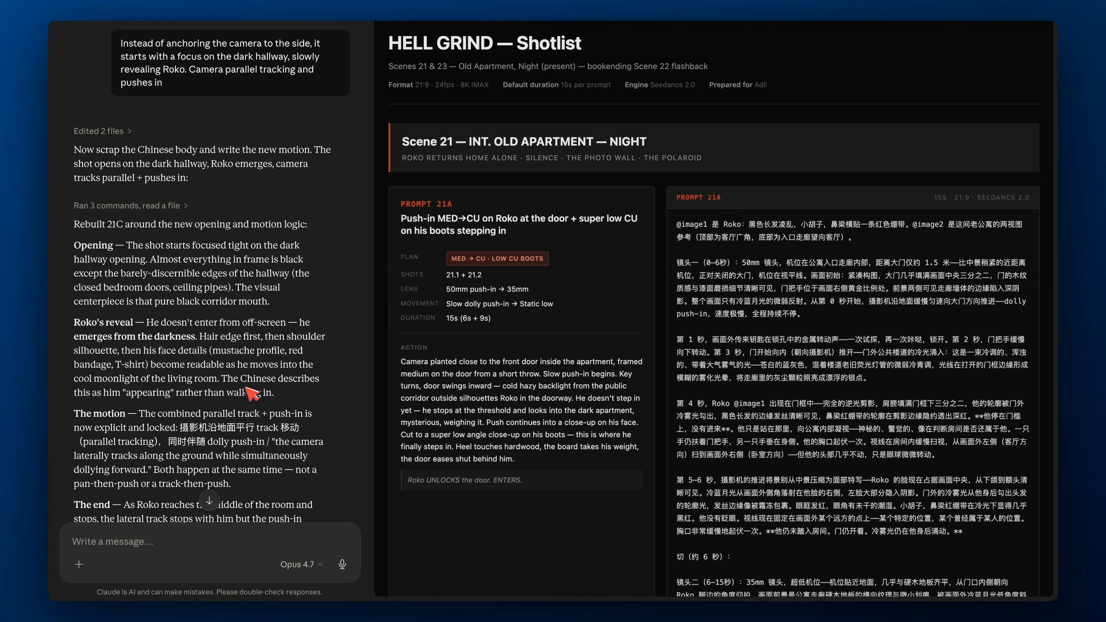
Copy the entire rebuilt Chinese prompt 21C from the shotlist, ending at the 15-second, 21:9 line
scroll(506, 378, "down", 20)
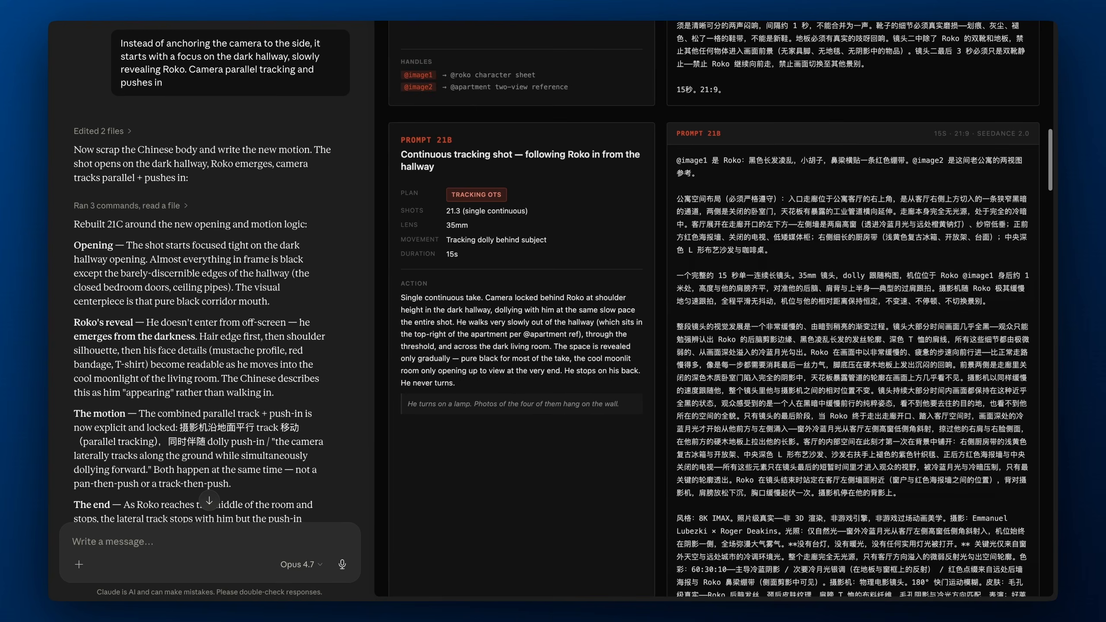
scroll(735, 42, "down", 6)
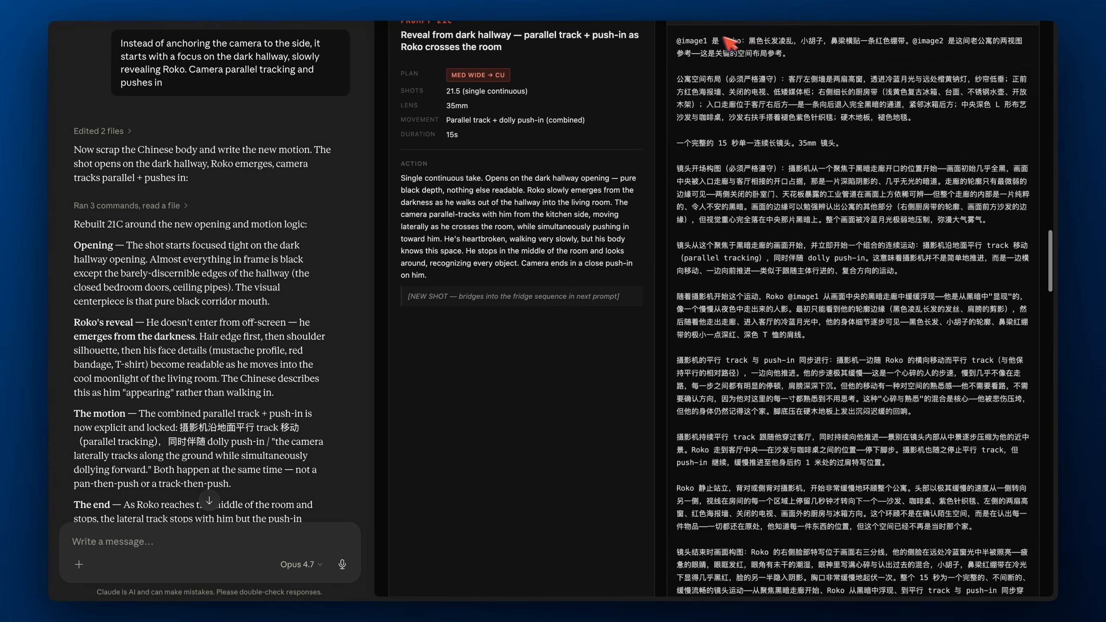
left_click_drag(681, 39, 832, 588)
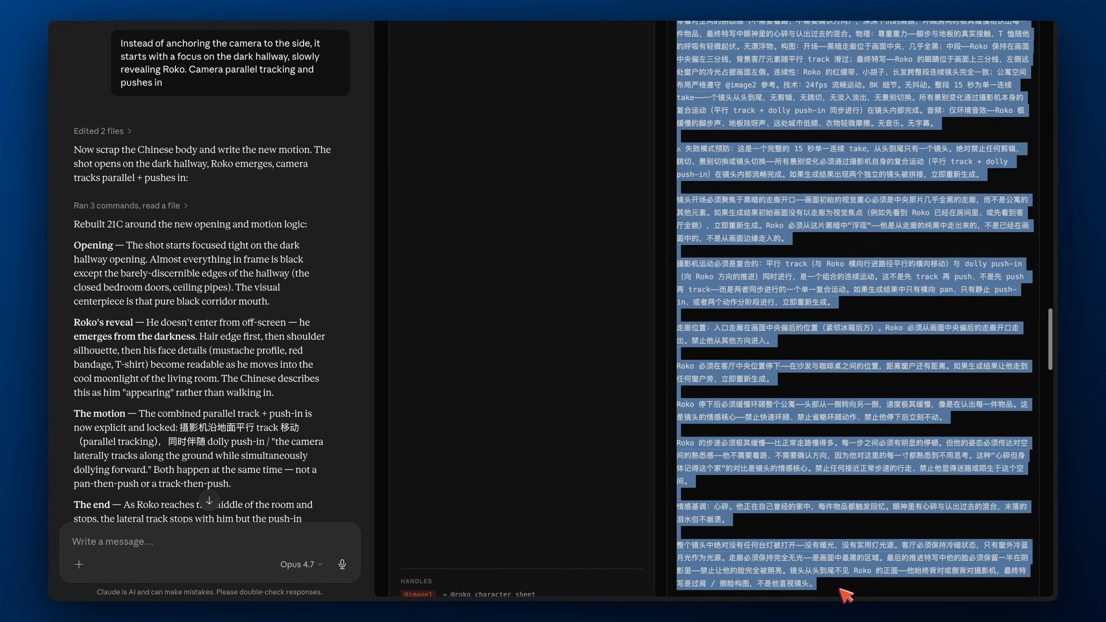
scroll(845, 595, "down", 2)
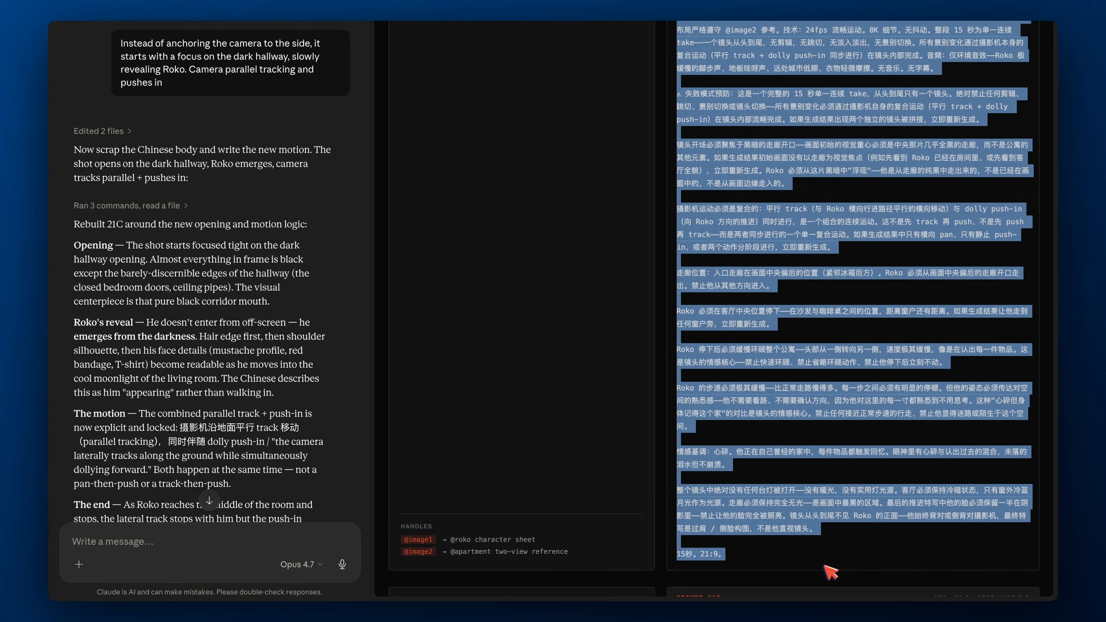
scroll(830, 572, "down", 10)
Switch to the video generator, replace its prompt with the copied 21C text and generate a batch of four clips
key("ctrl+Left")
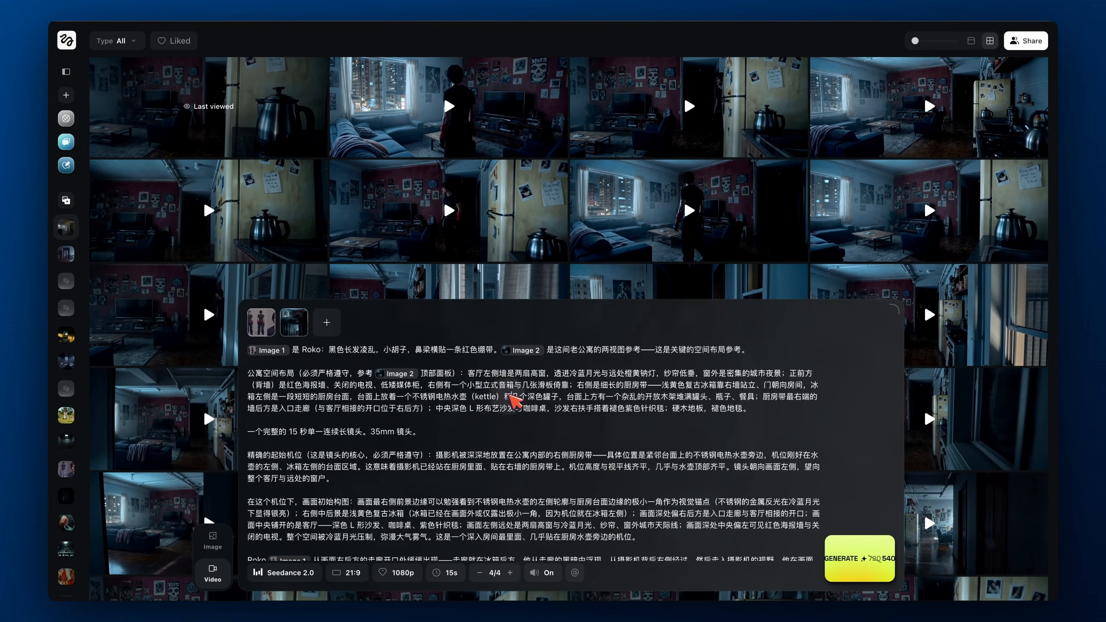
scroll(514, 400, "down", 5)
left_click(849, 561)
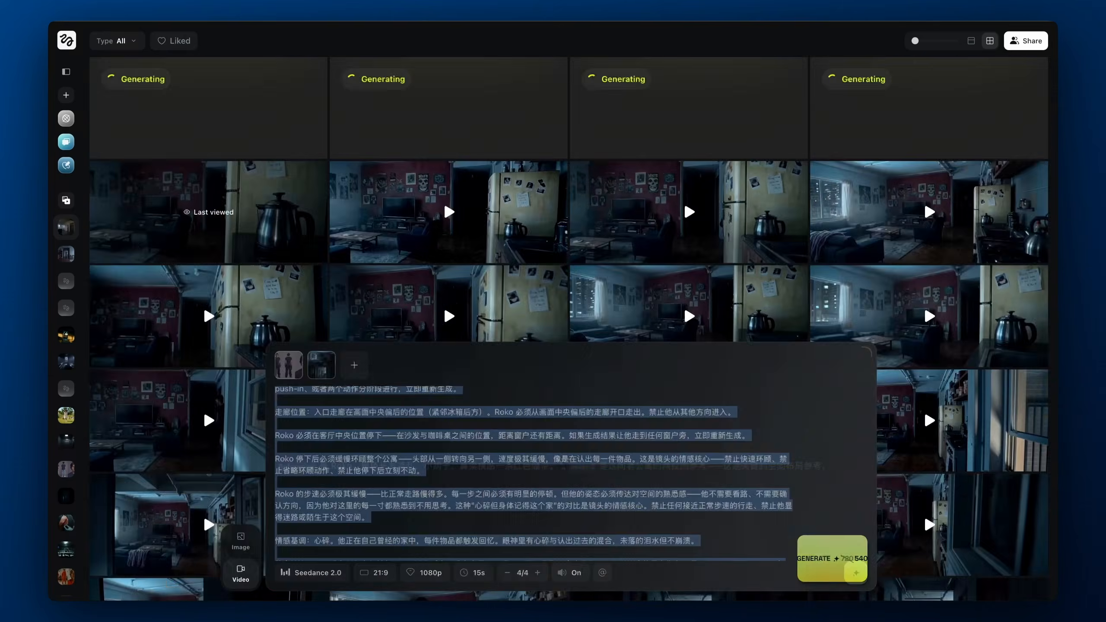
Open the new hallway clips one by one and scrub through them to examine Roko's reveal and the camera movement
scroll(443, 208, "down", 15)
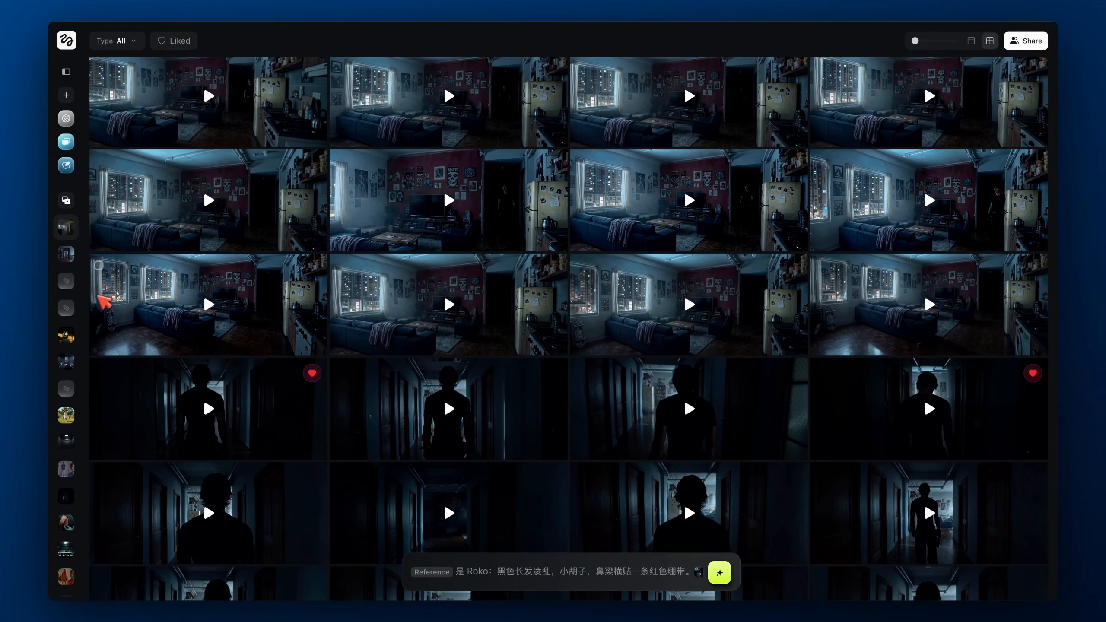
left_click_drag(99, 297, 965, 14)
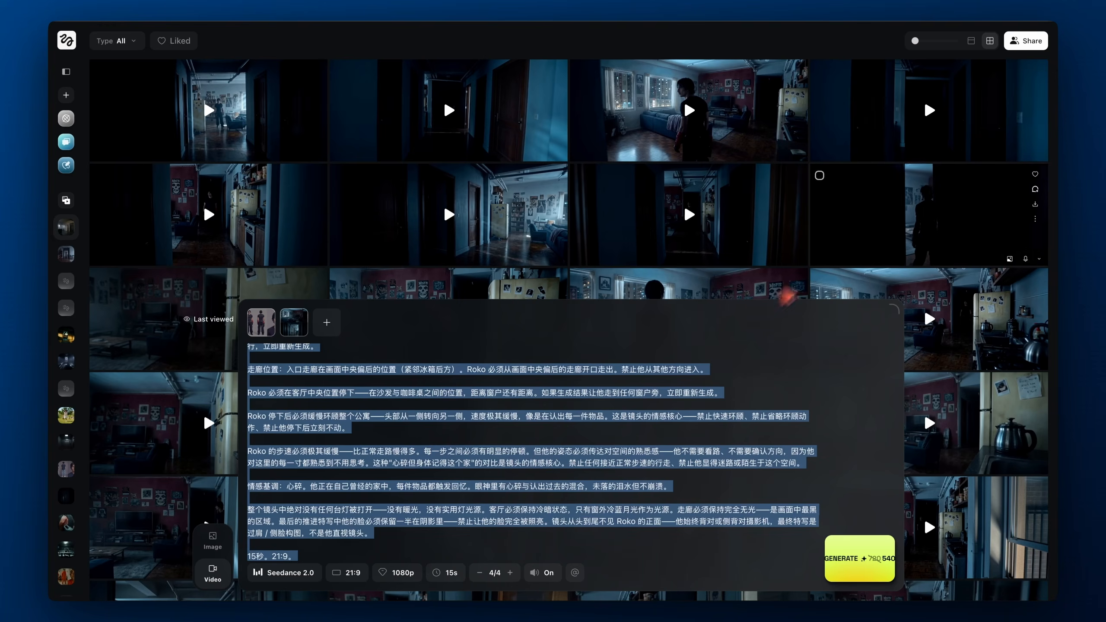
left_click(893, 218)
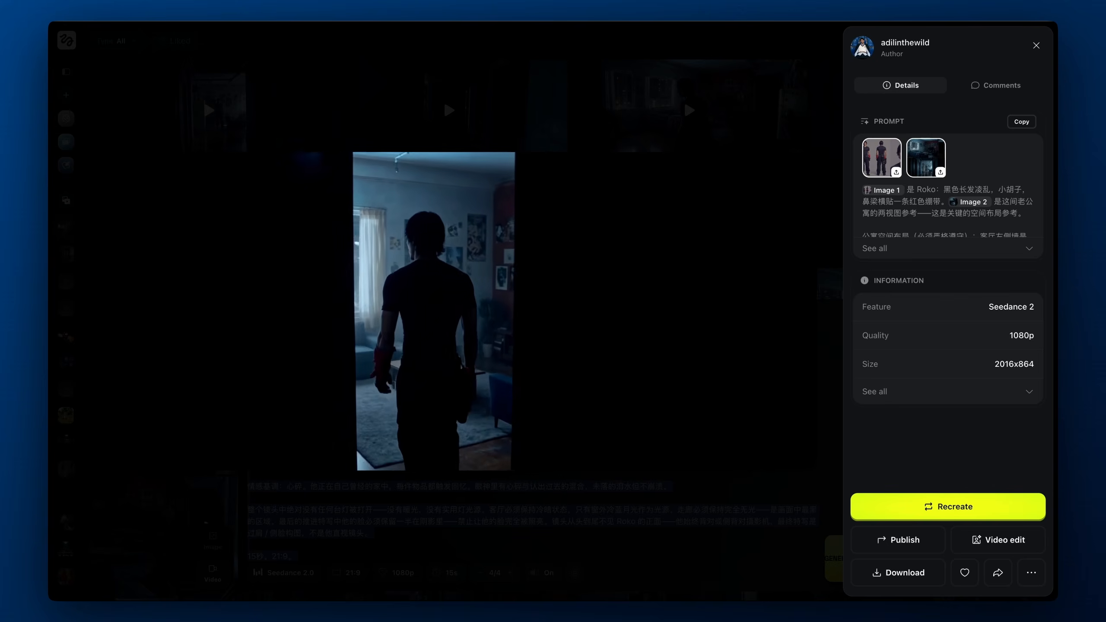
left_click_drag(547, 463, 631, 458)
double_click(621, 365)
key("Right")
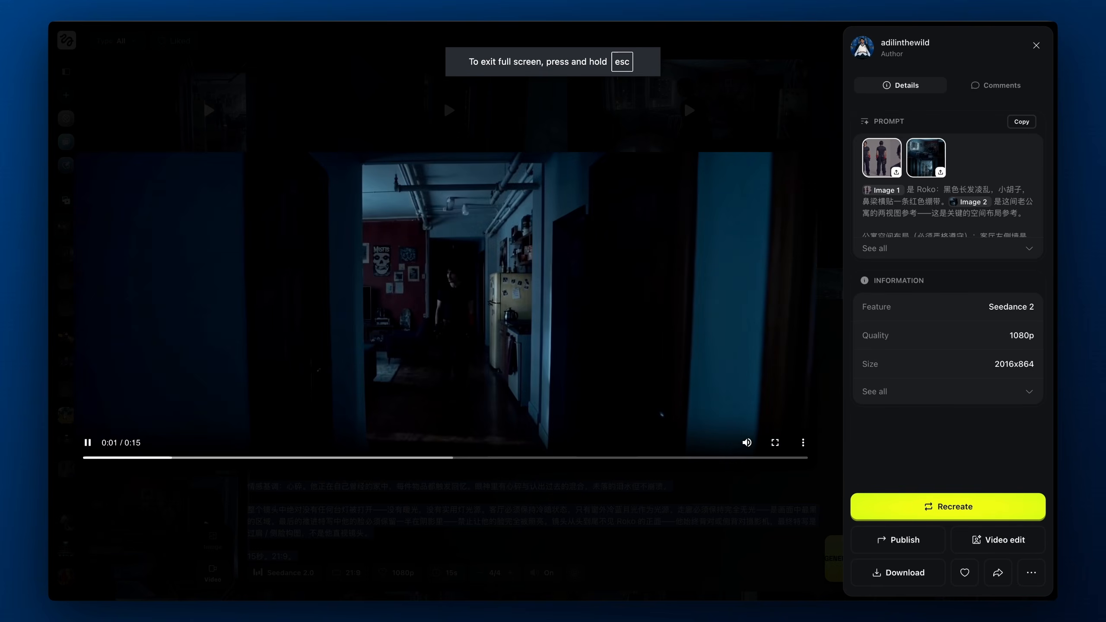
key("Right")
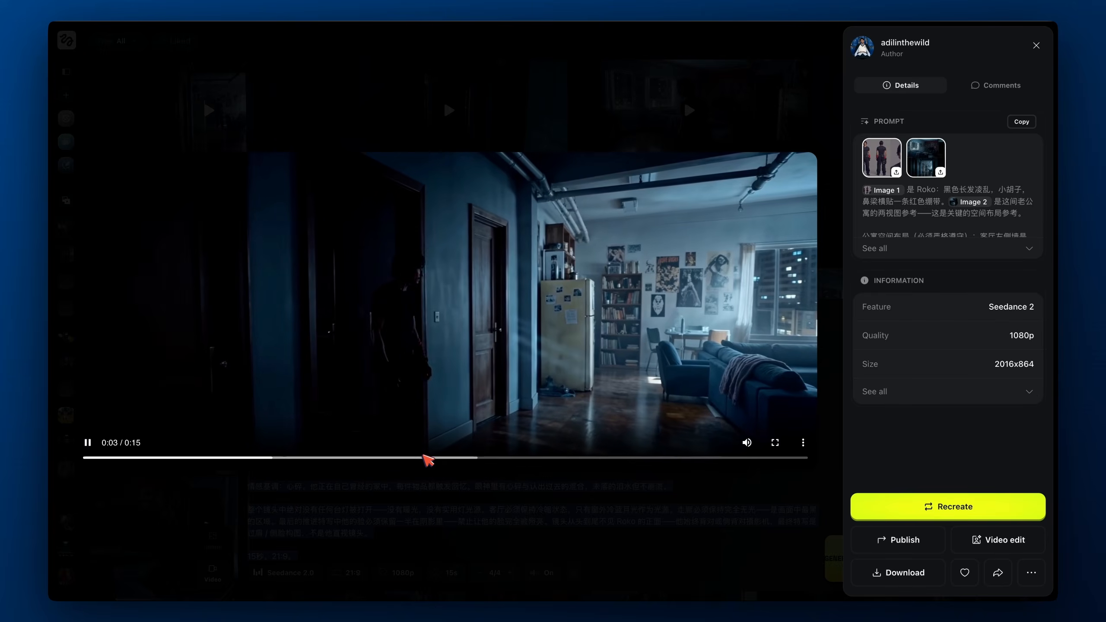
left_click(483, 458)
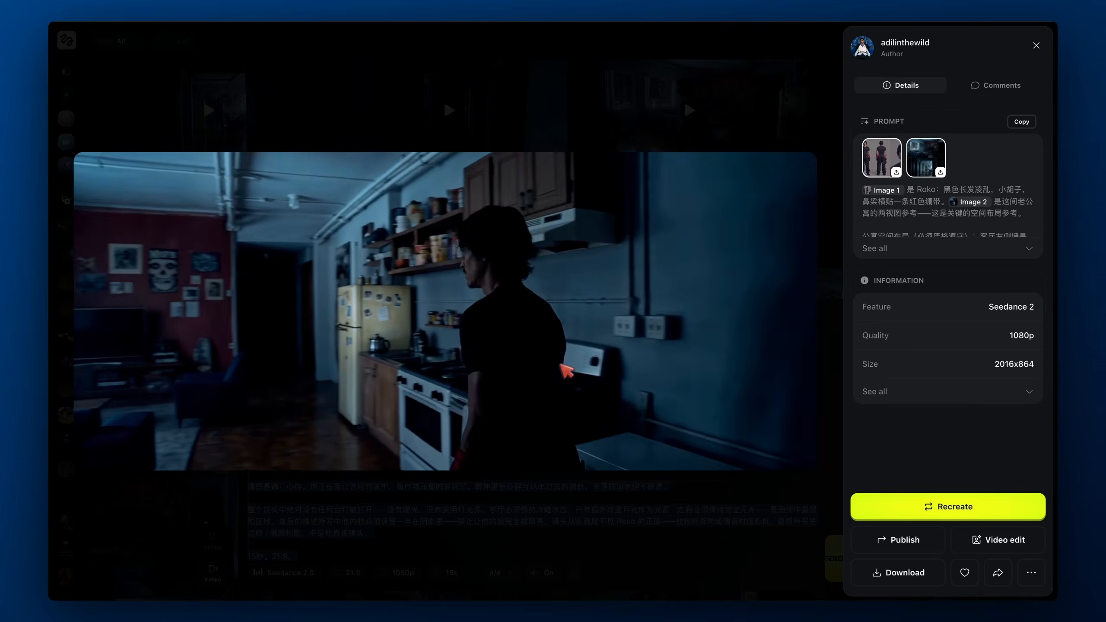
key("Left")
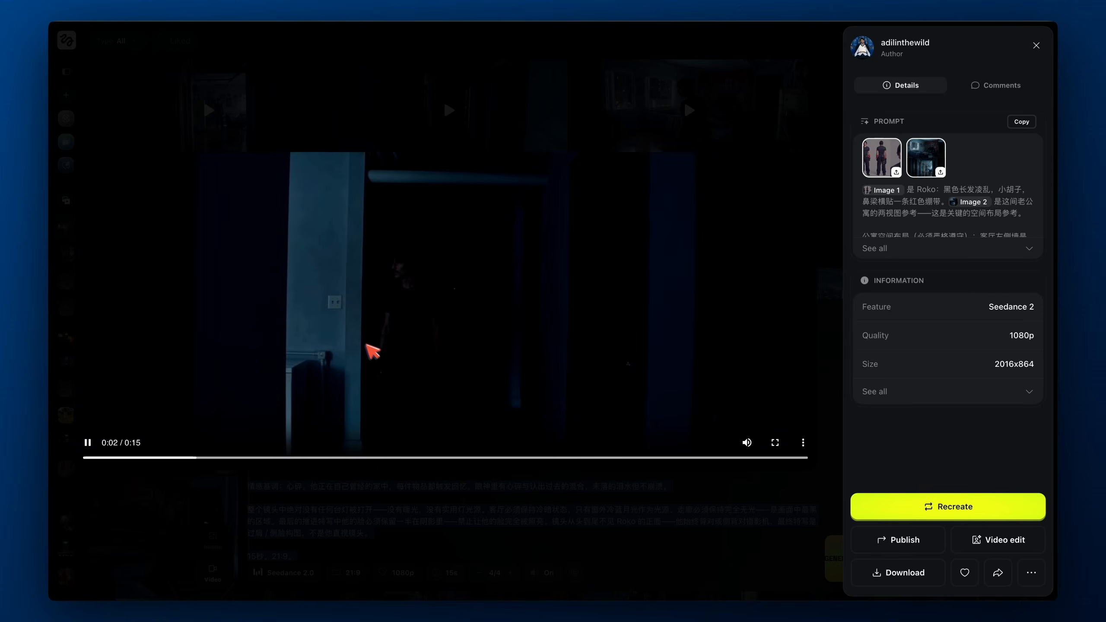
mouse_move(330, 457)
left_mouse_down()
mouse_move(412, 457)
mouse_move(310, 457)
left_mouse_up()
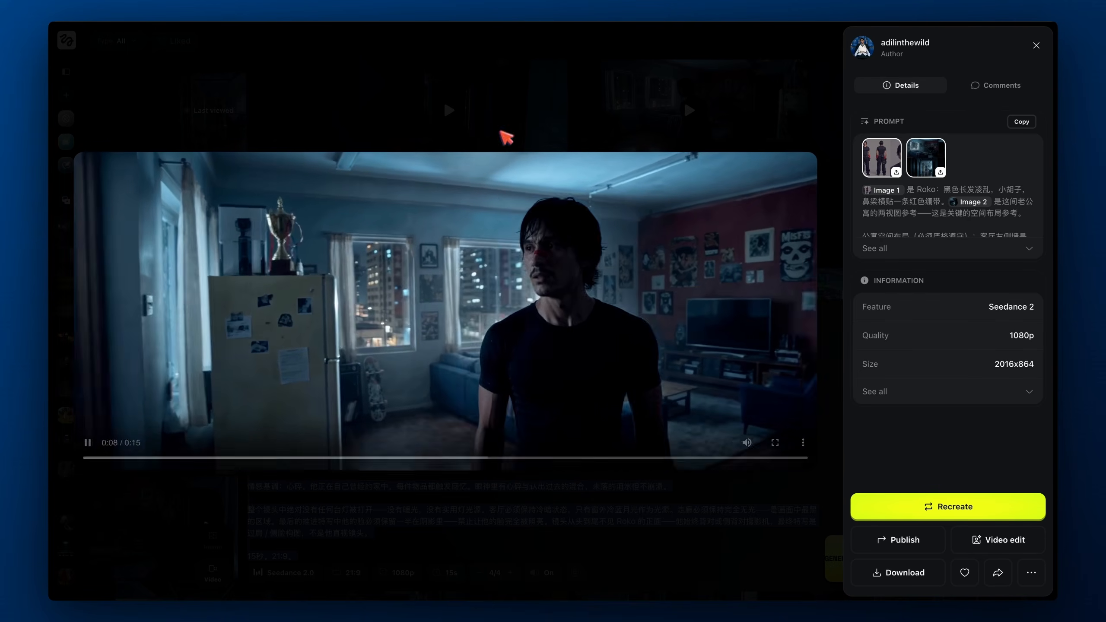
left_click(502, 130)
Return to Claude and write "The hallway I'm talking about is in the top right corner of the reference sheet" as a new message
key("ctrl+Right")
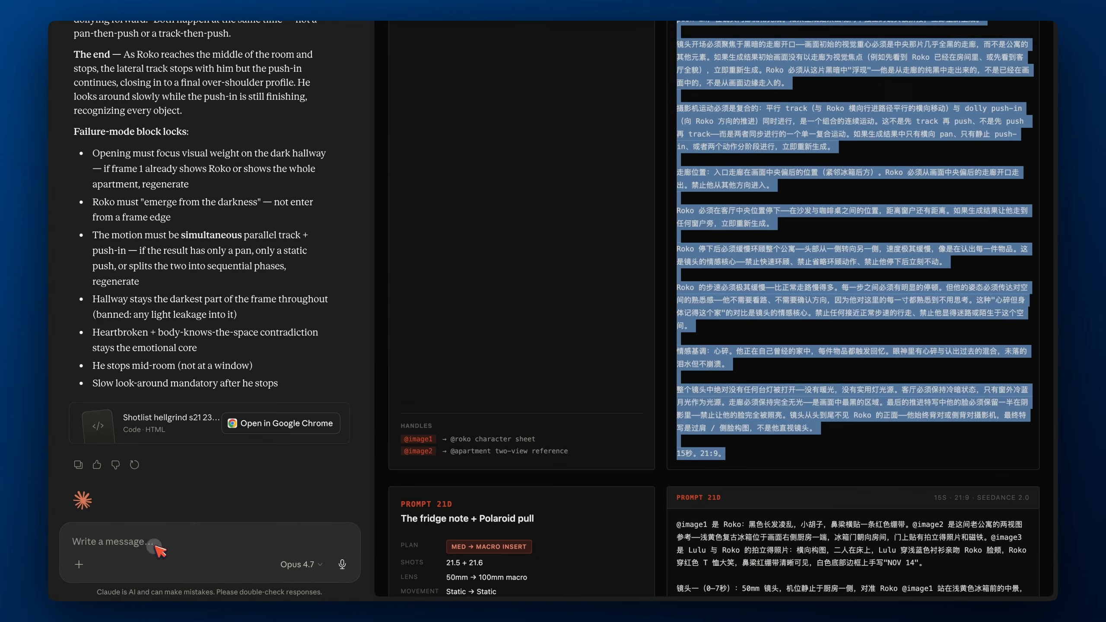
left_click(156, 546)
type("Teb")
key("BackSpace")
key("BackSpace")
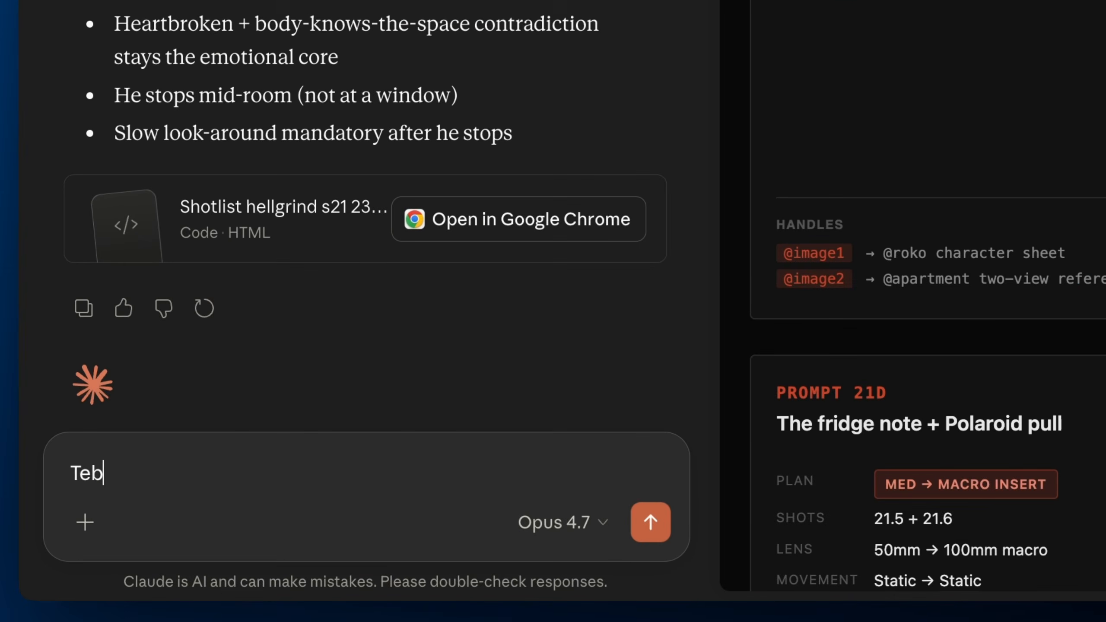
type("he hallway I'm talking about is in the top right corner of the")
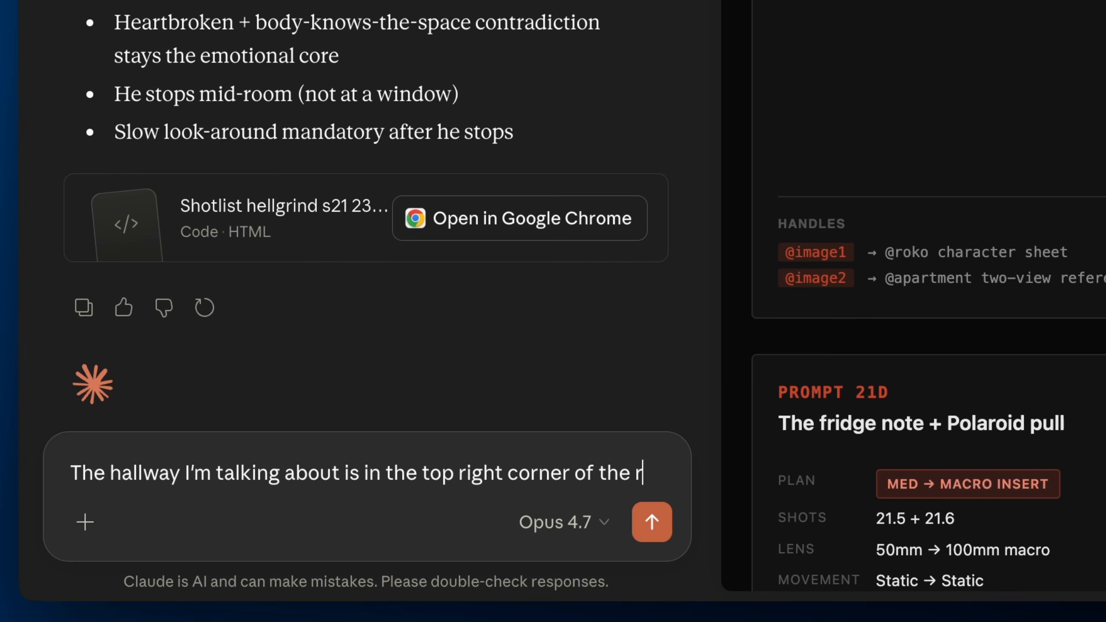
type("reference sheet")
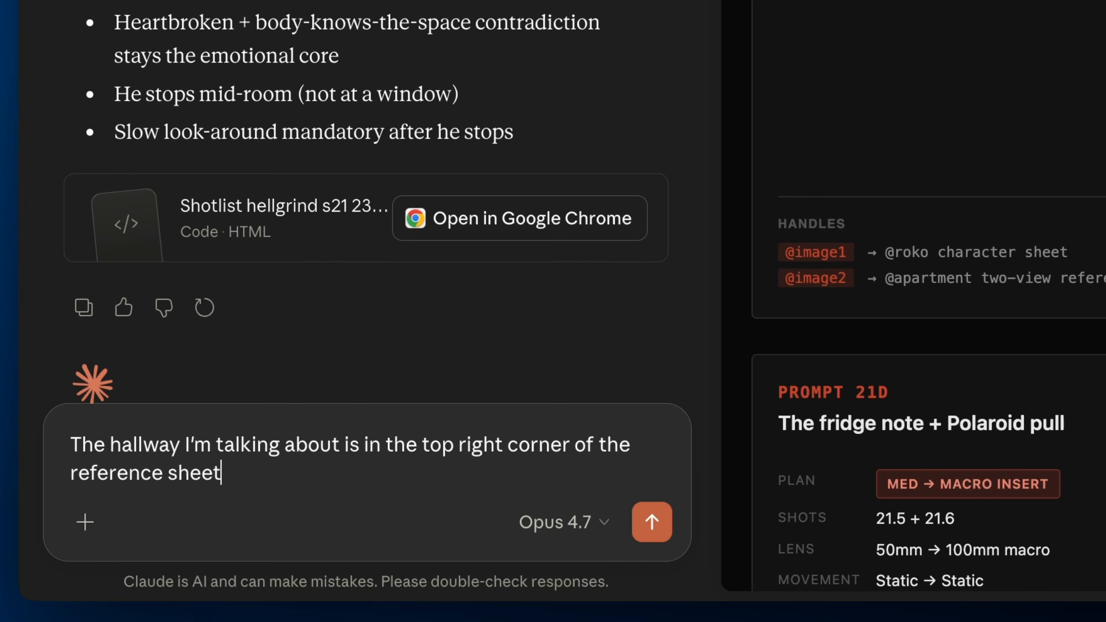
Attach old_apt.png from the 21&23 folder to the message
left_click(85, 522)
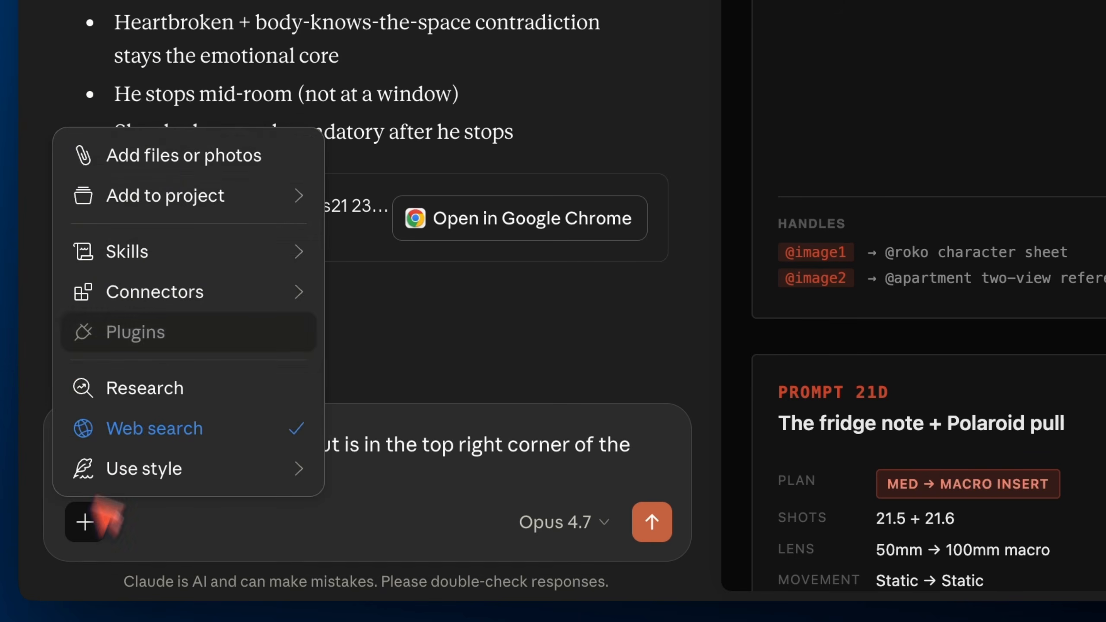
left_click(216, 152)
scroll(553, 297, "down", 8)
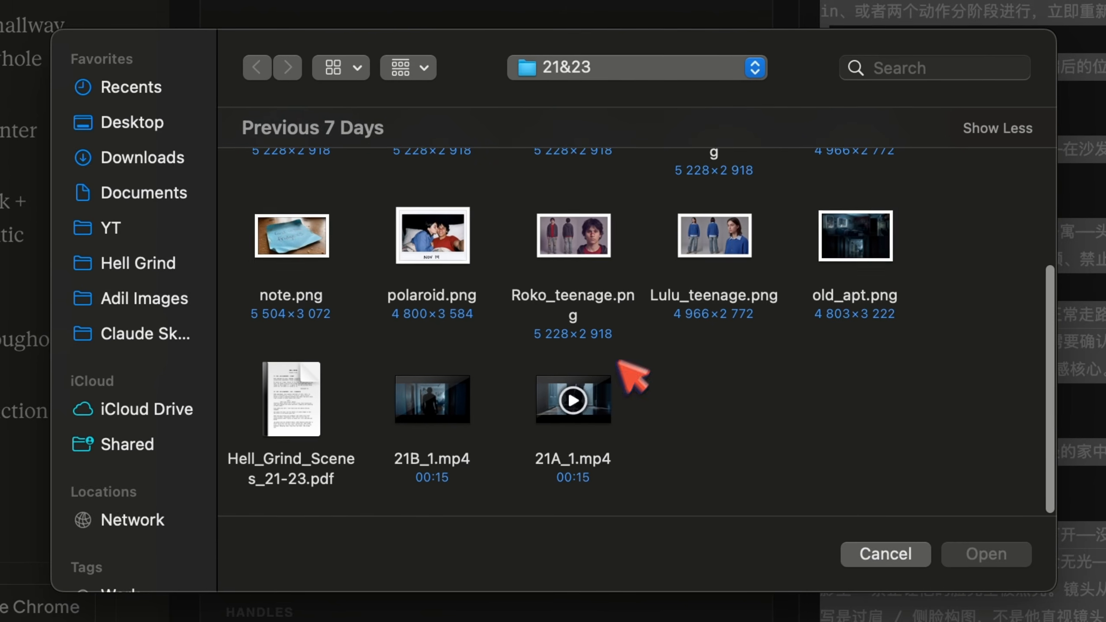
left_click(849, 244)
left_click(985, 554)
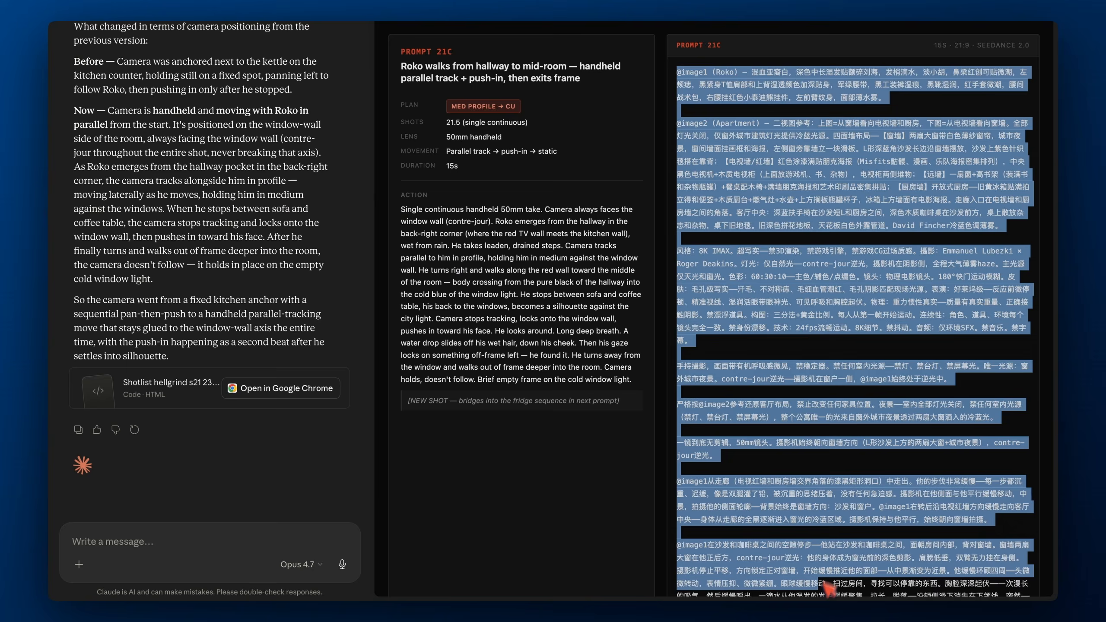
Copy the rewritten handheld 50mm prompt 21C and replace the whole prompt in the video generator with it
left_click_drag(819, 609, 738, 420)
key("ctrl+Left")
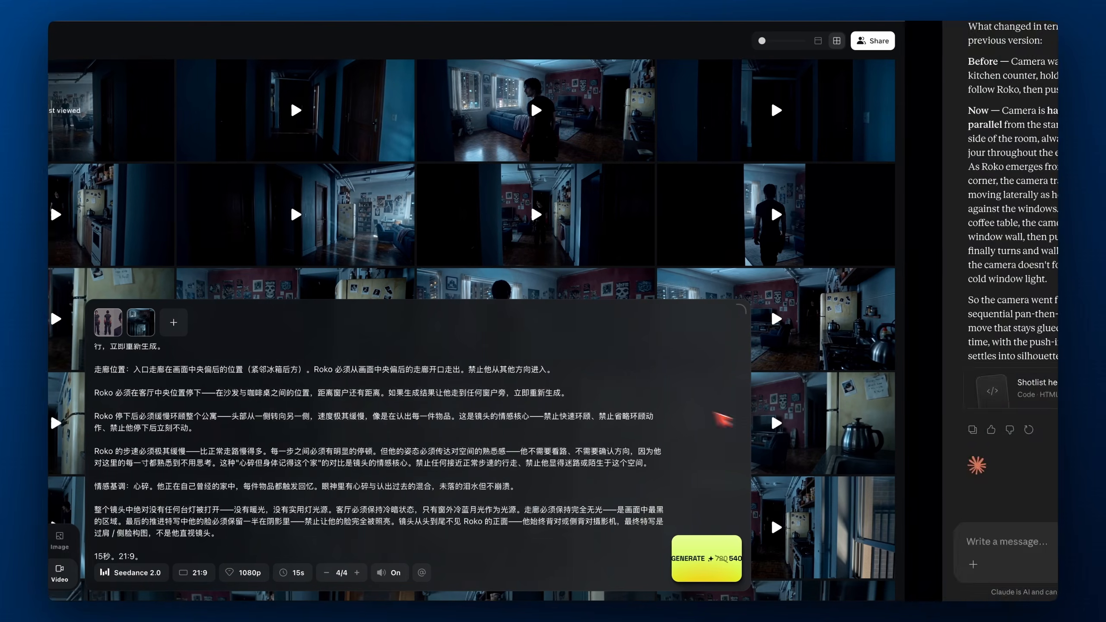
key("ctrl+a")
key("ctrl+v")
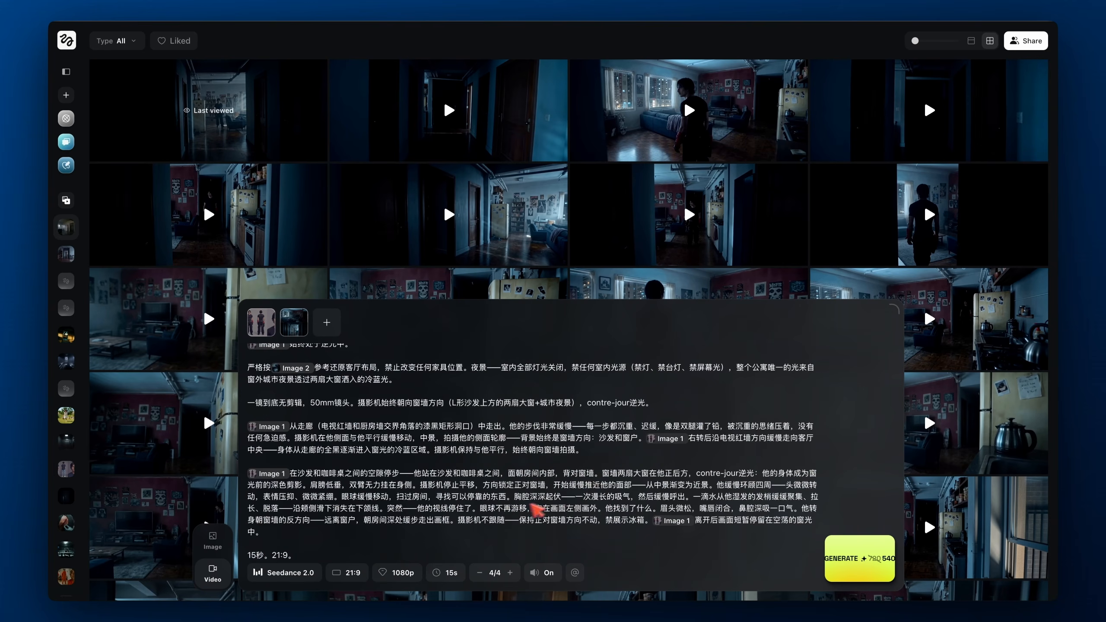
Generate three batches of four clips from the new 21C prompt with Seedance 2.0
left_click(842, 550)
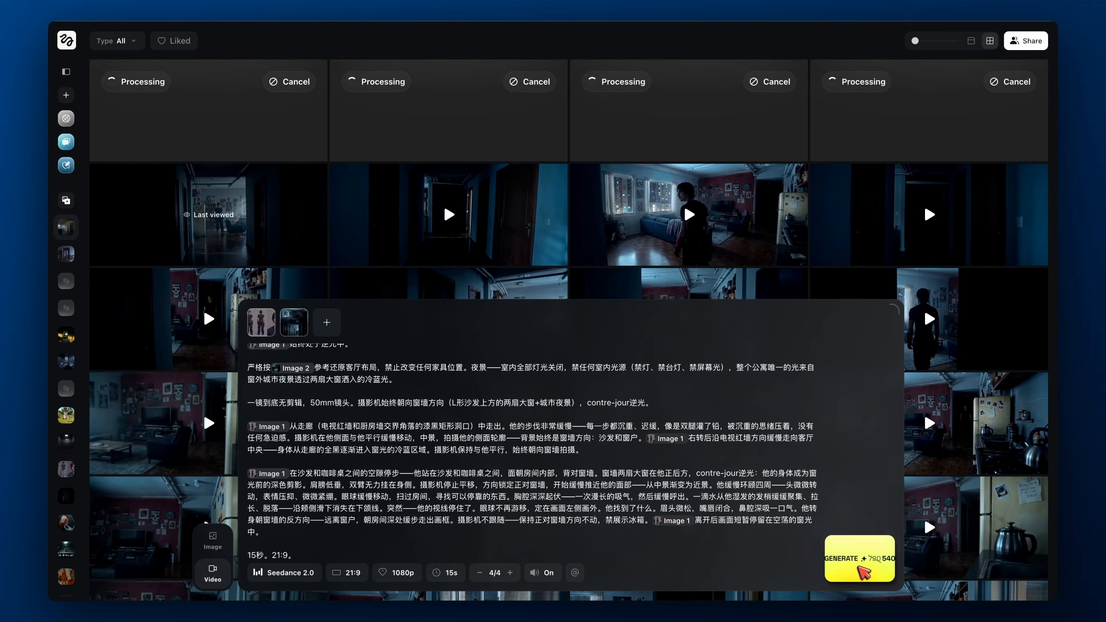
left_click(862, 570)
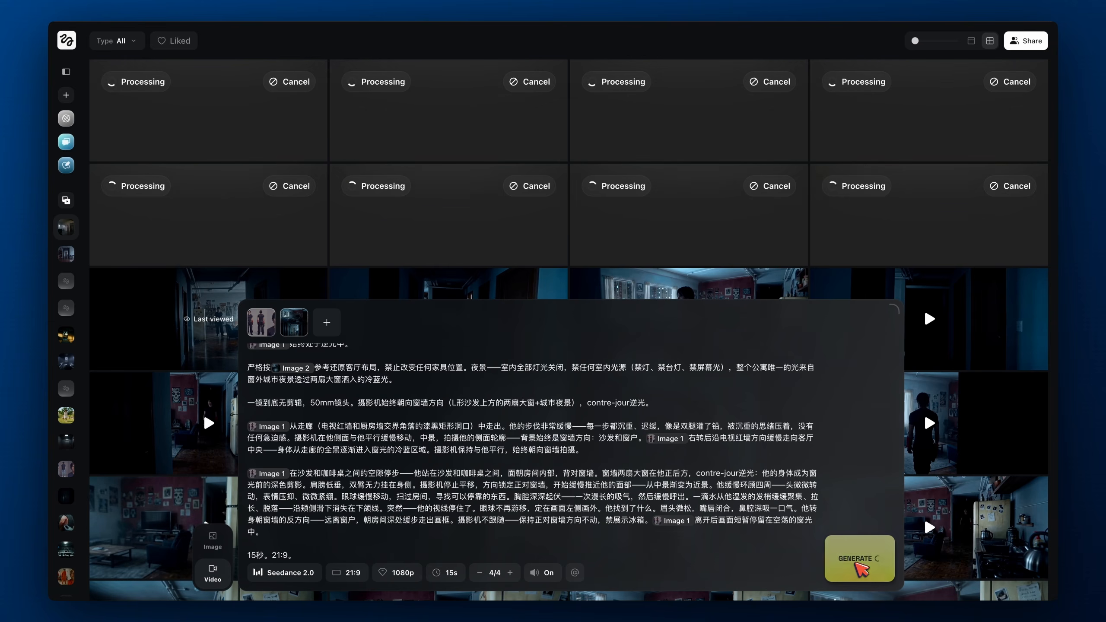
left_click(857, 563)
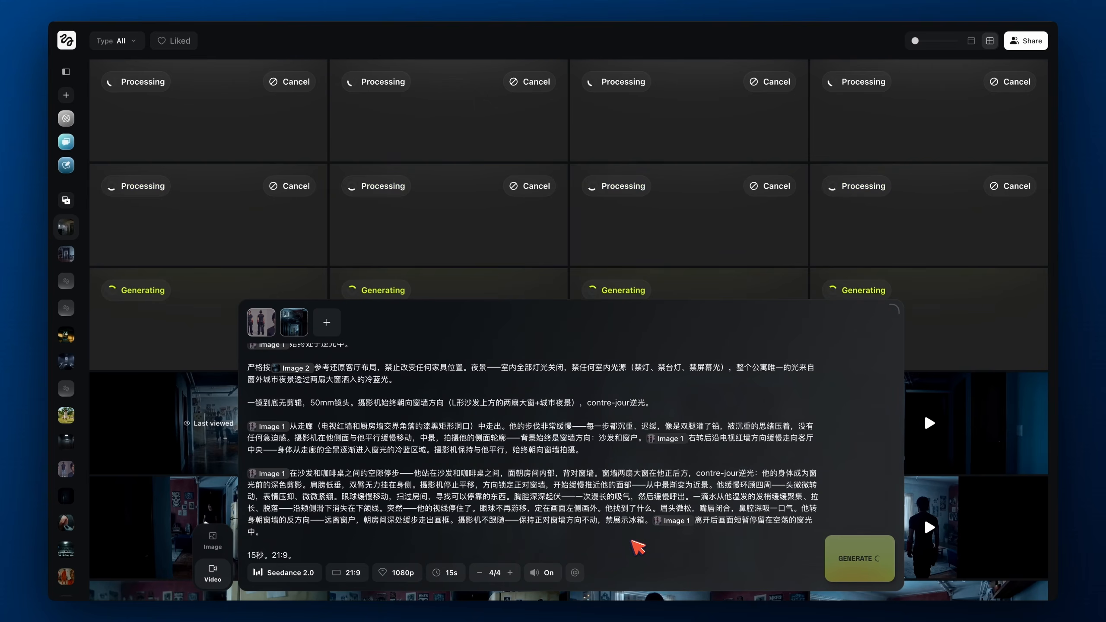
Play and scrub through the clips from the handheld prompt to examine how the camera tracks Roko out of the hallway
left_click(631, 539)
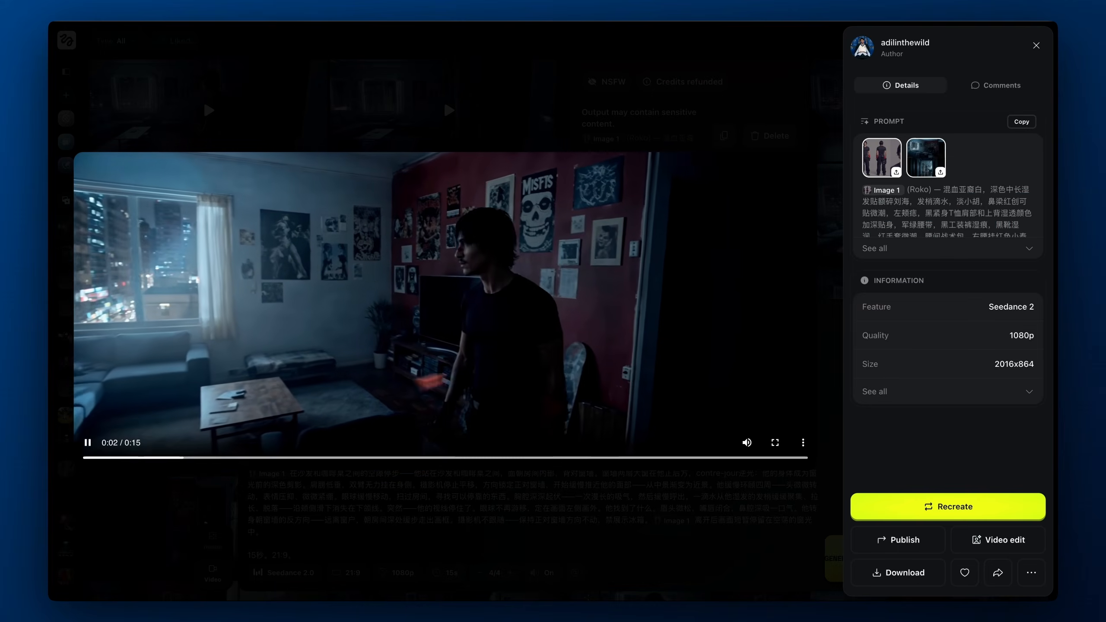
left_click_drag(234, 458, 92, 457)
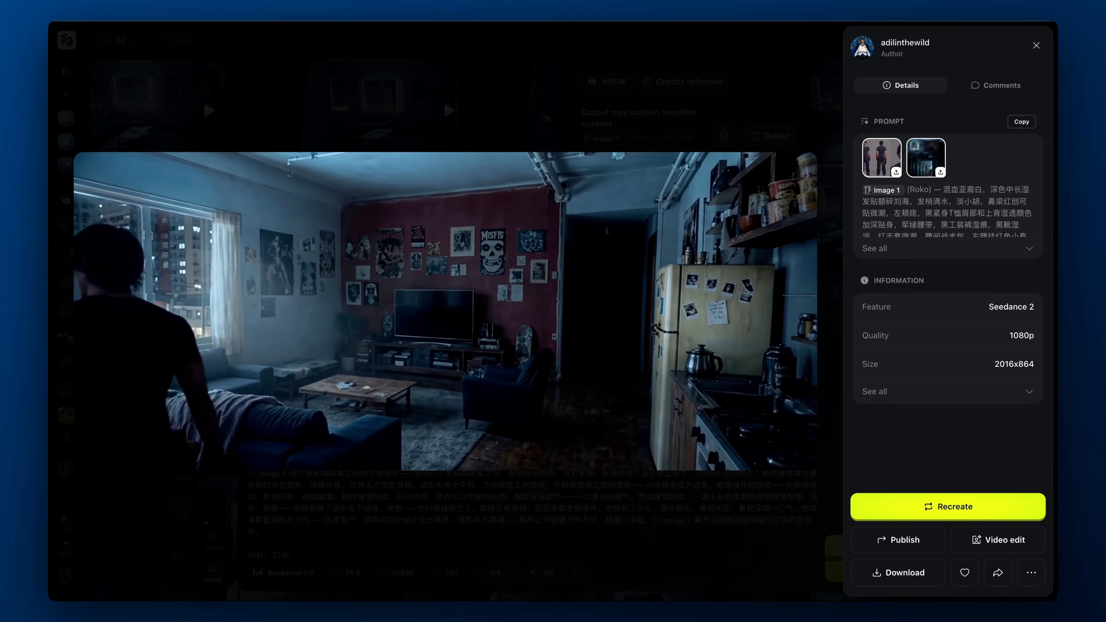
left_click(449, 457)
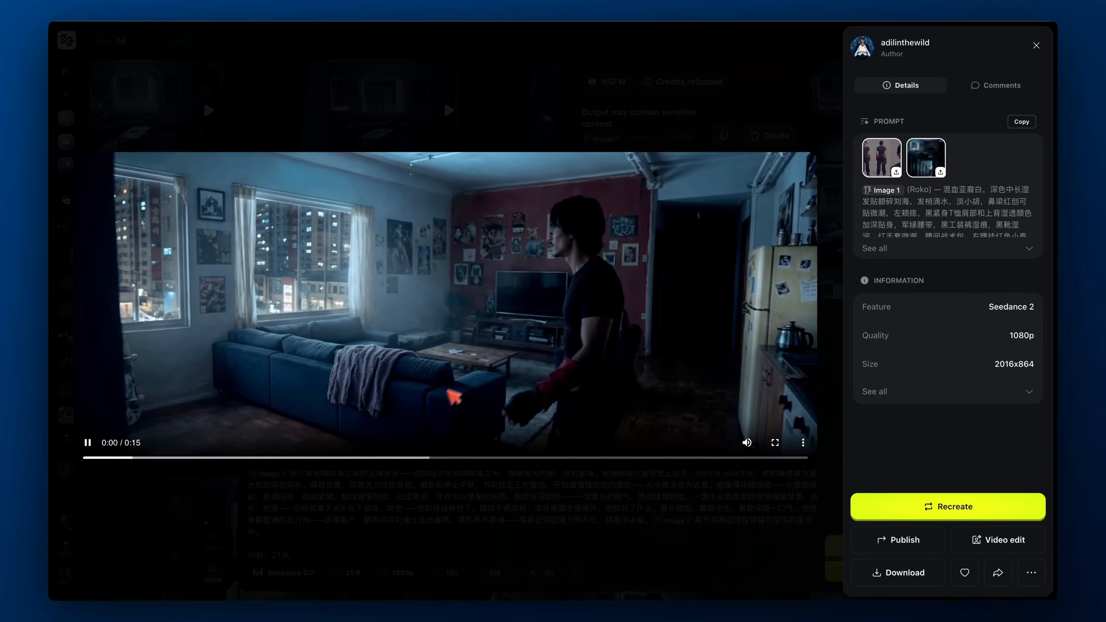
left_click_drag(368, 458, 504, 458)
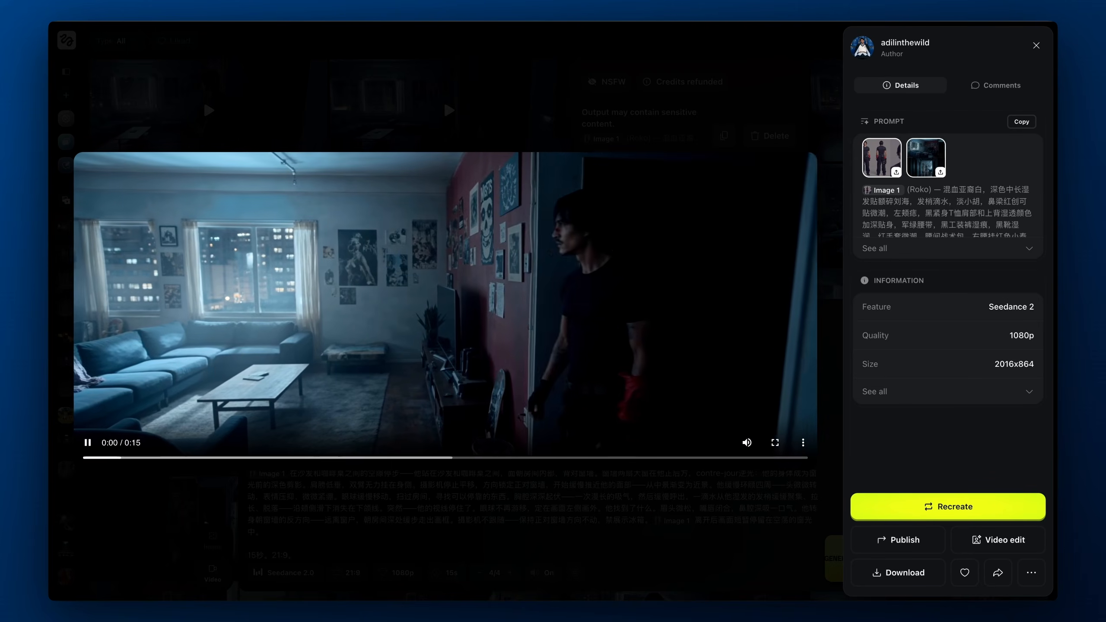
key("Right")
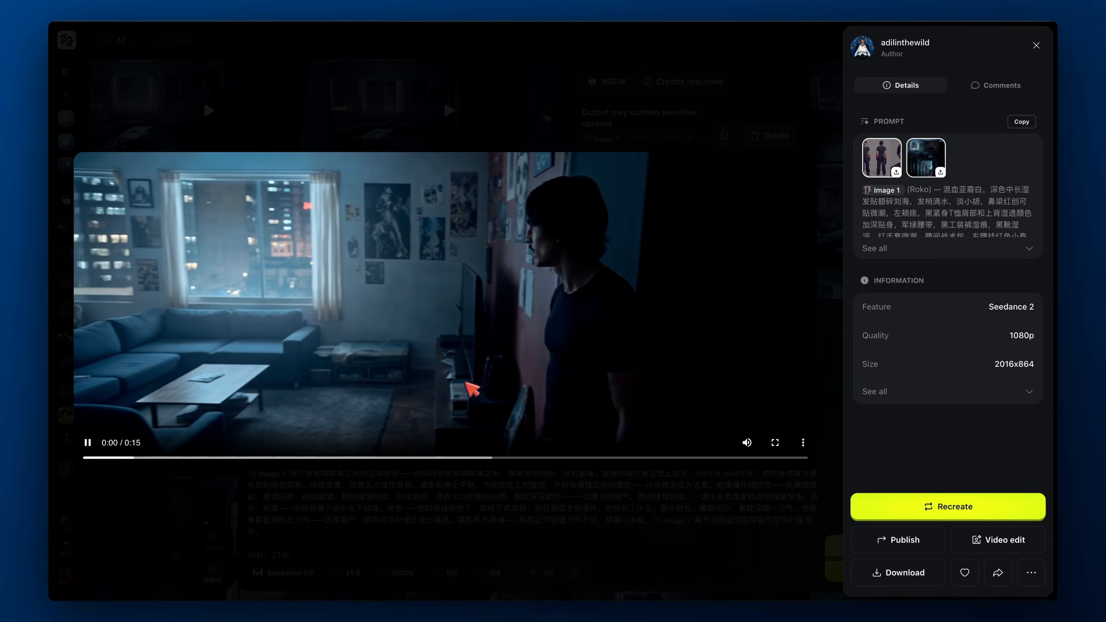
left_click(83, 457)
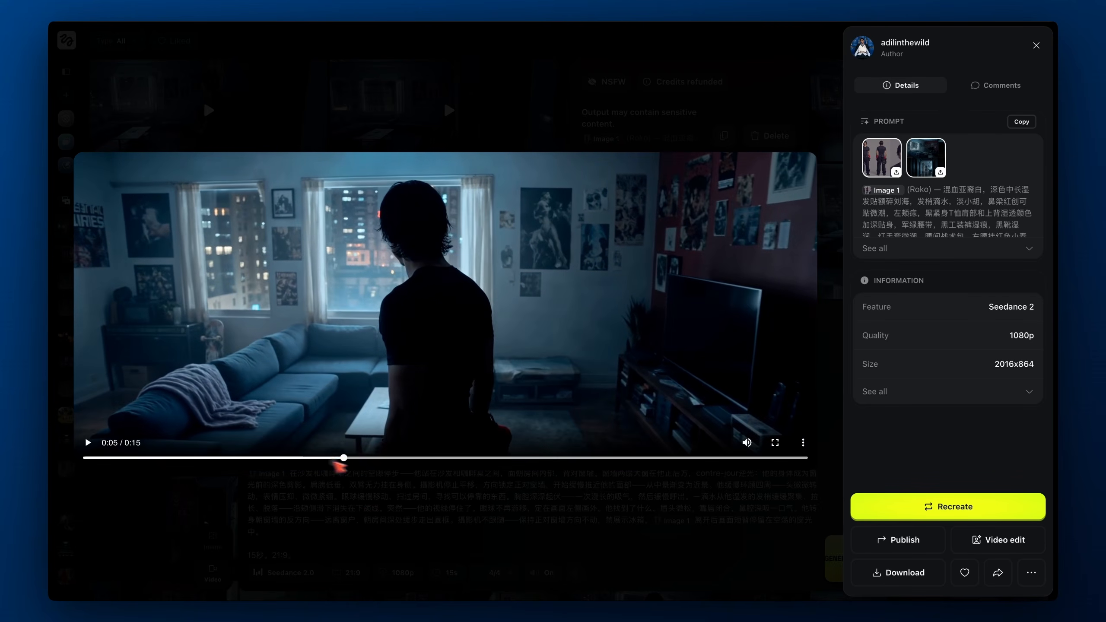
left_click(218, 458)
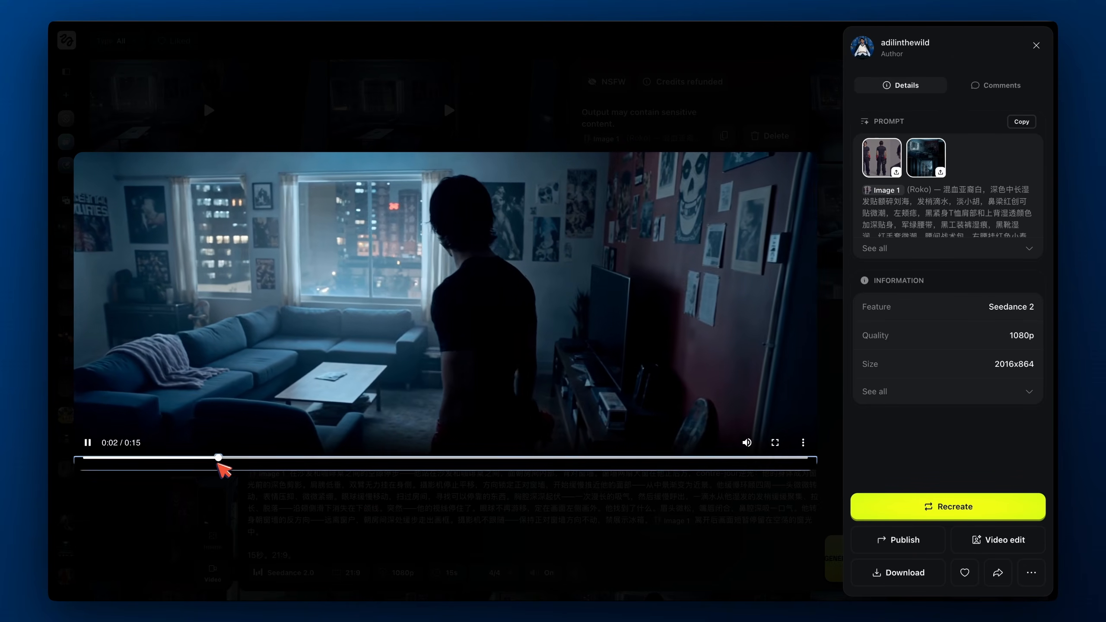
Review the generated apartment takes by opening them and scrubbing through their footage
key("Escape")
left_click(320, 314)
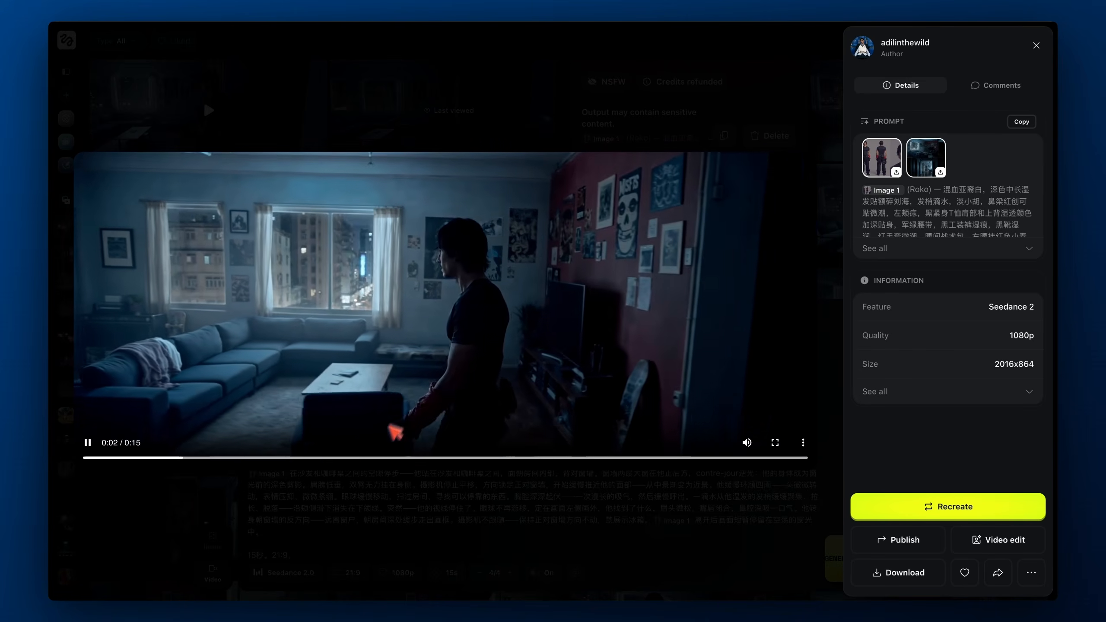
left_click_drag(369, 457, 427, 458)
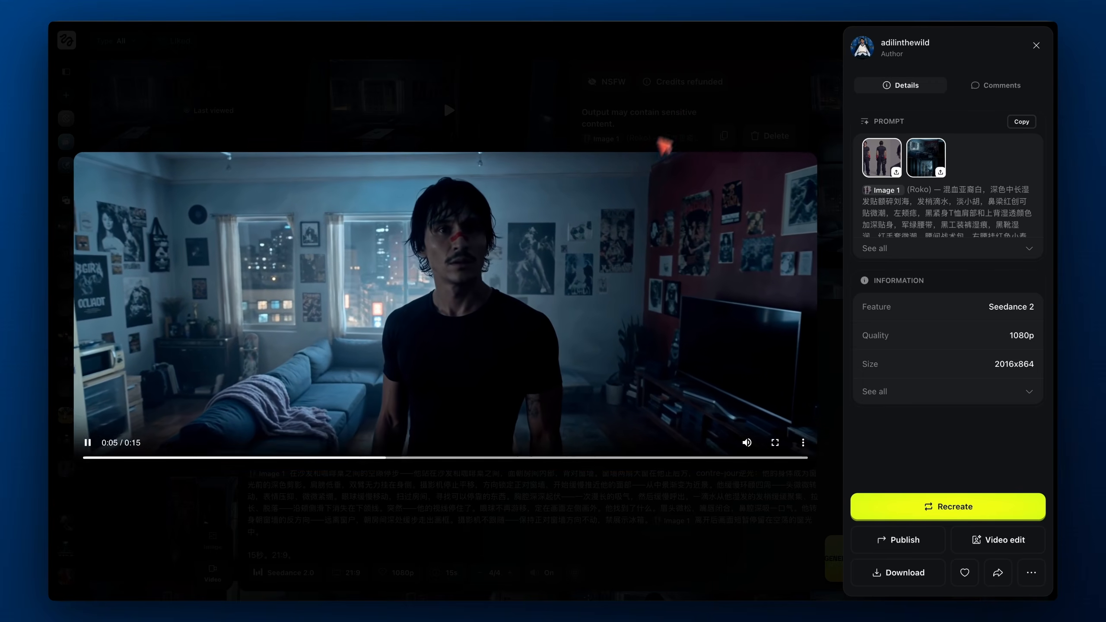
left_click(612, 108)
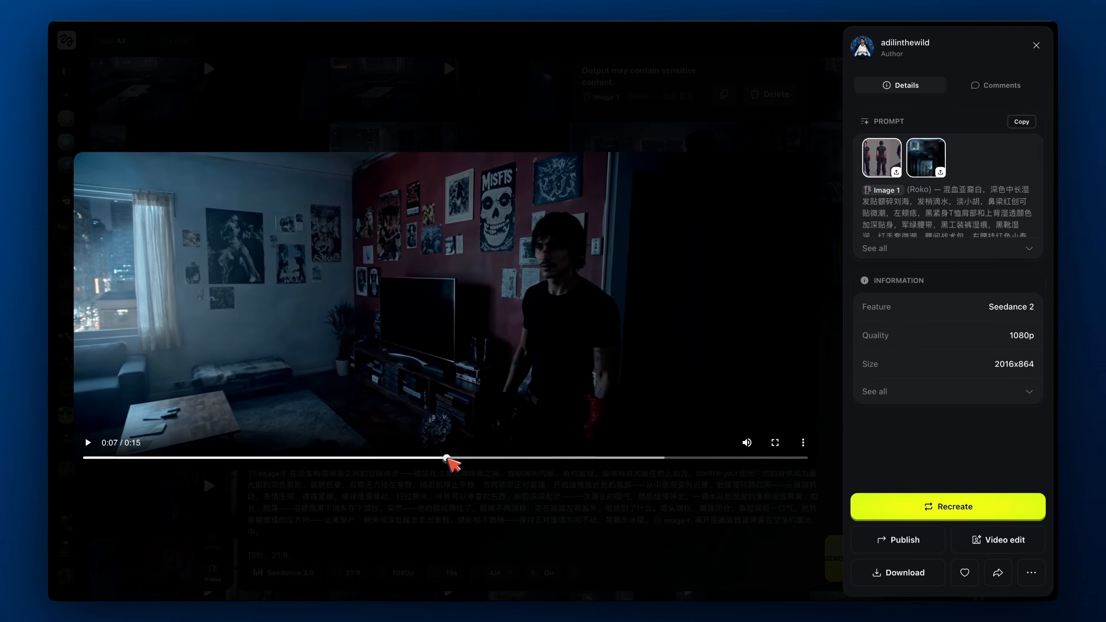
left_click(92, 459)
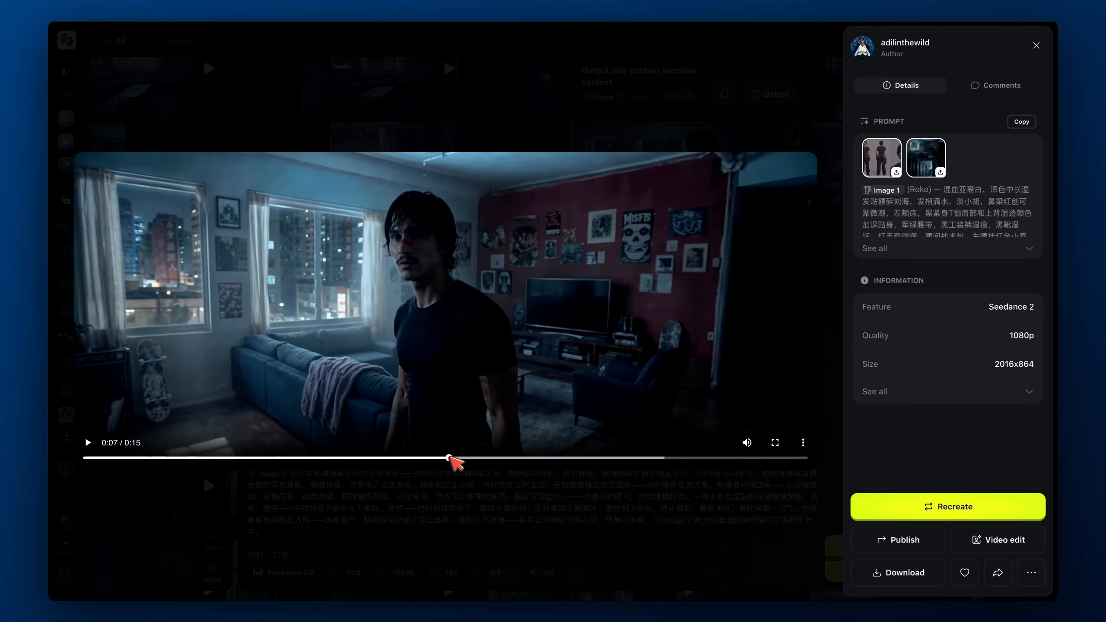
left_click(461, 458)
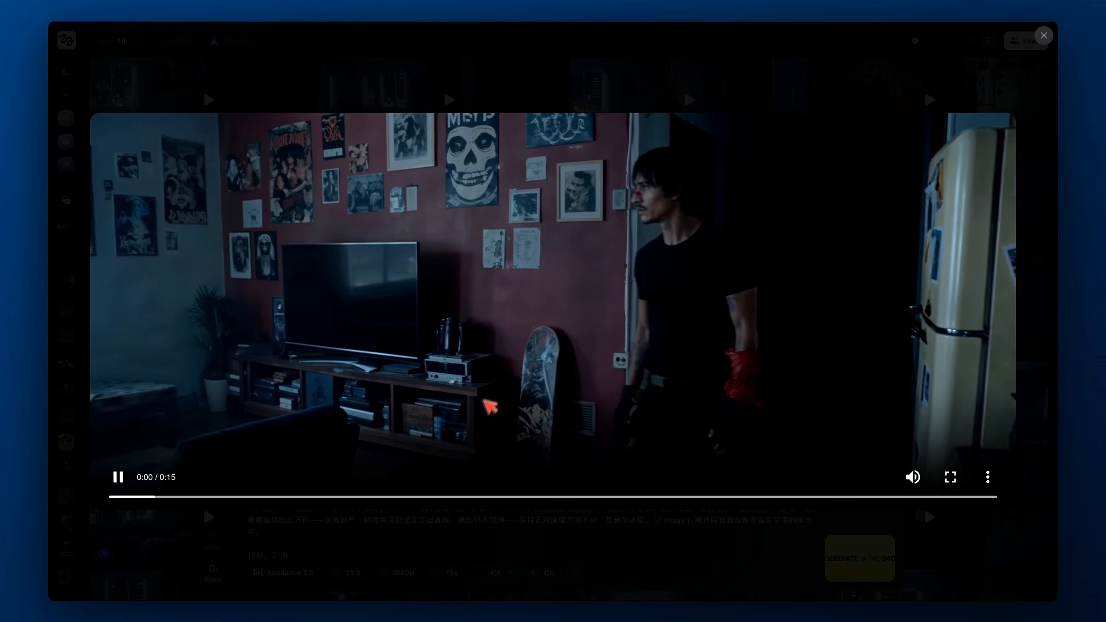
Preview the selected apartment take through the close-up of the man in front of the windows
left_click_drag(284, 497, 419, 498)
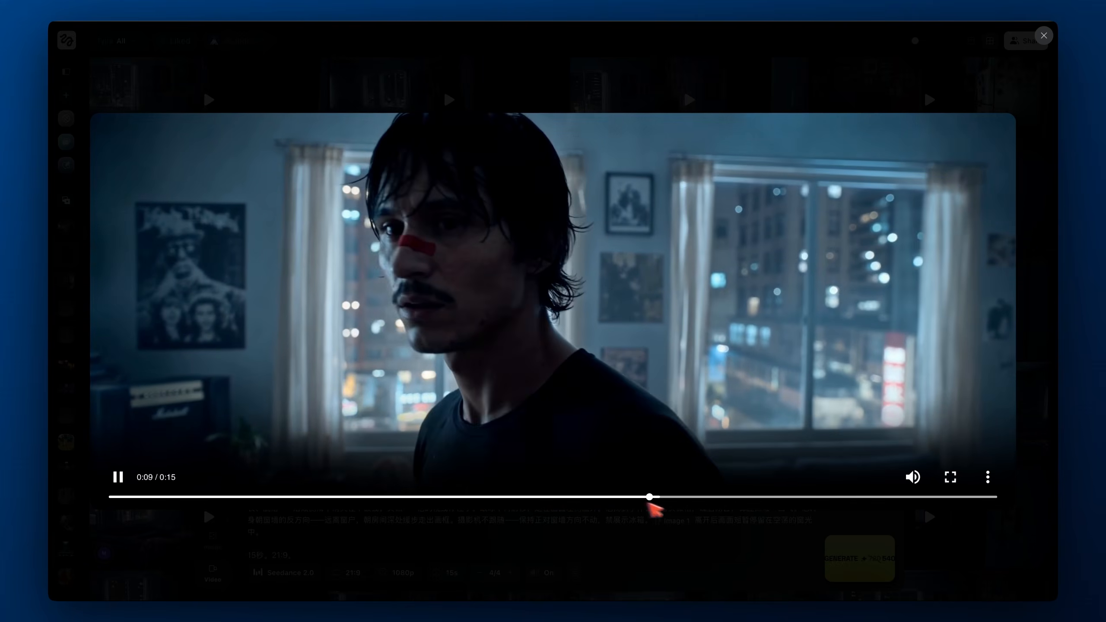
left_click(117, 479)
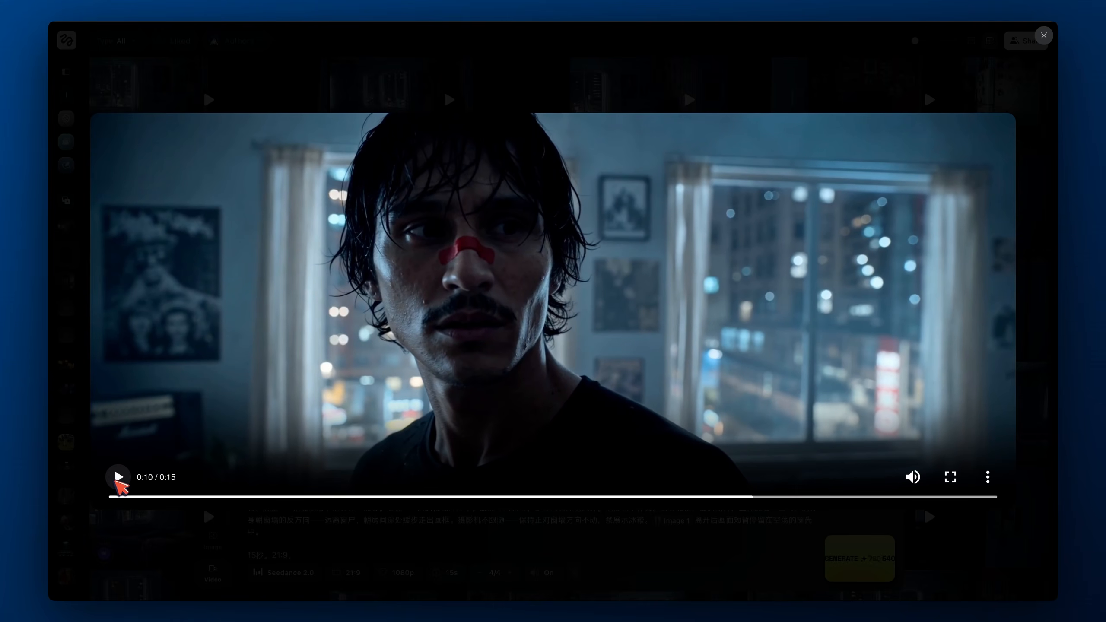
left_click(118, 479)
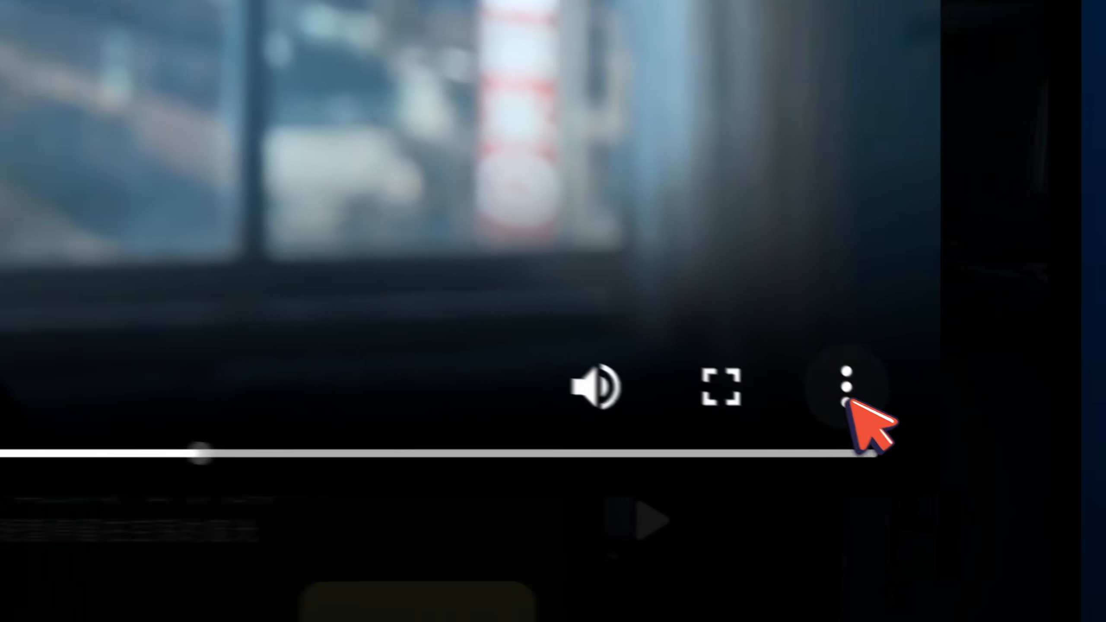
Download the previewed take into the 21&23 folder under the name 21C_1
left_click(988, 477)
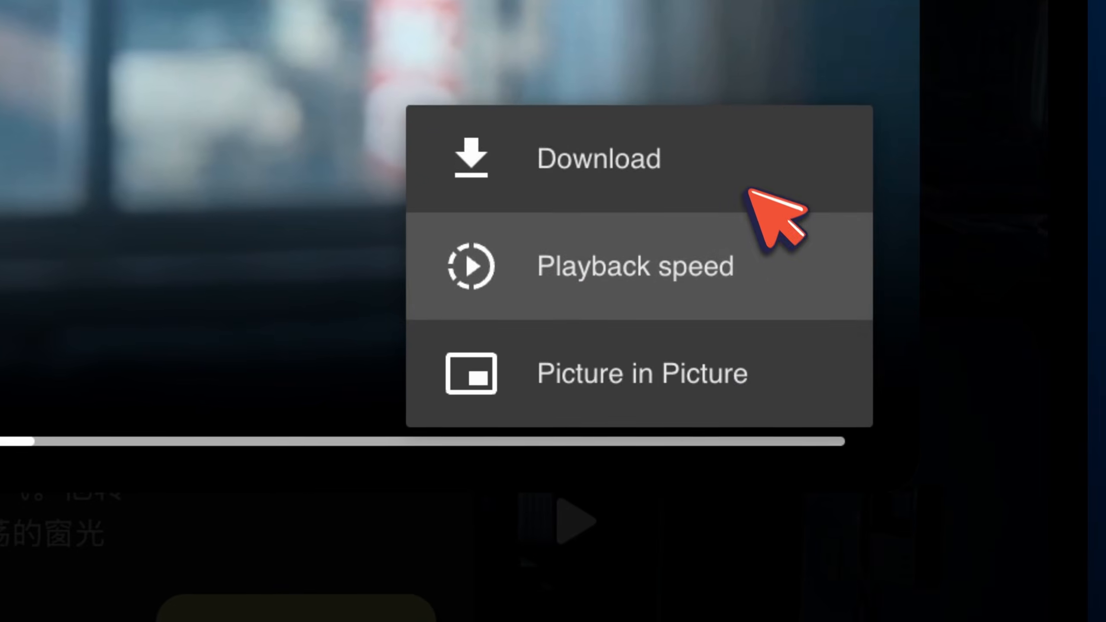
left_click(750, 194)
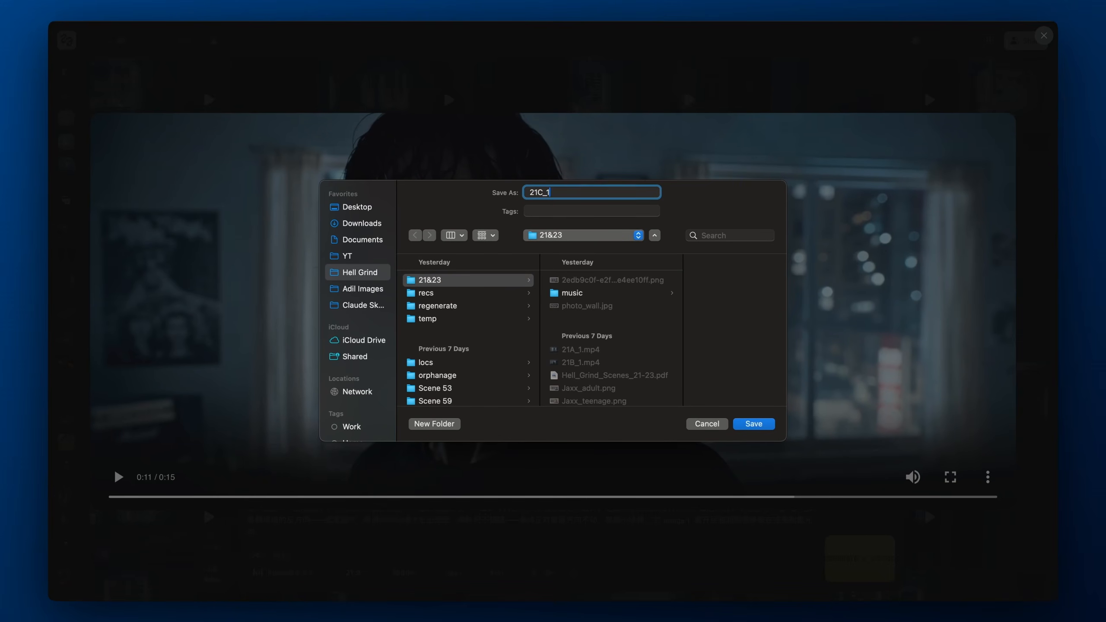
type("21C_1")
key("Return")
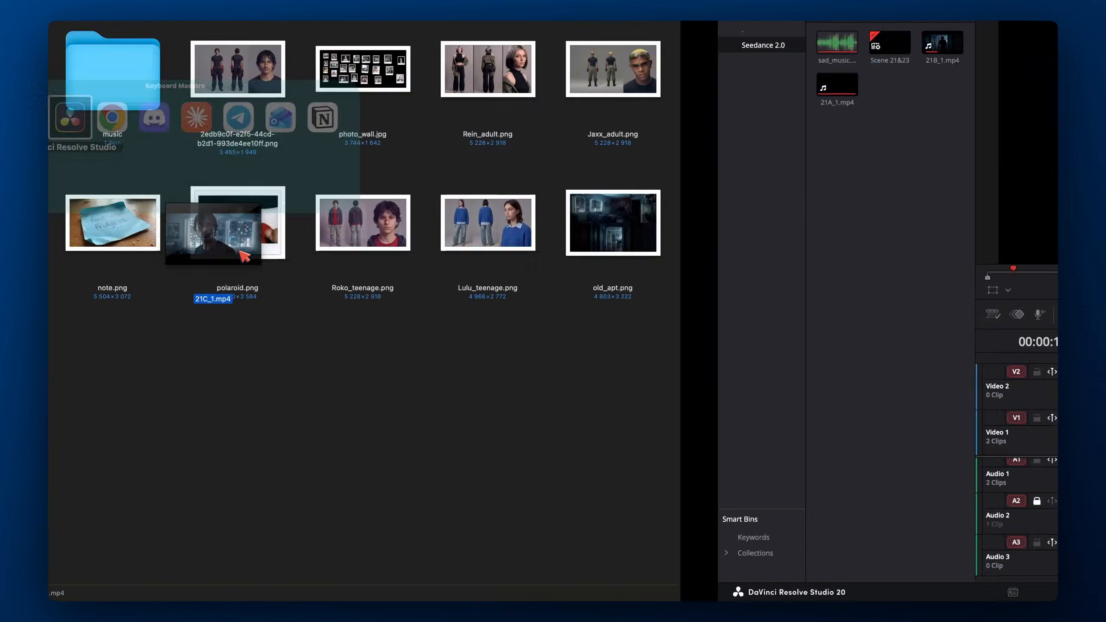
Import 21C_1.mp4 into the DaVinci Resolve media pool and place it after 21B_1.mp4 on Video 1
left_click_drag(195, 147, 242, 148)
scroll(511, 366, "right", 10)
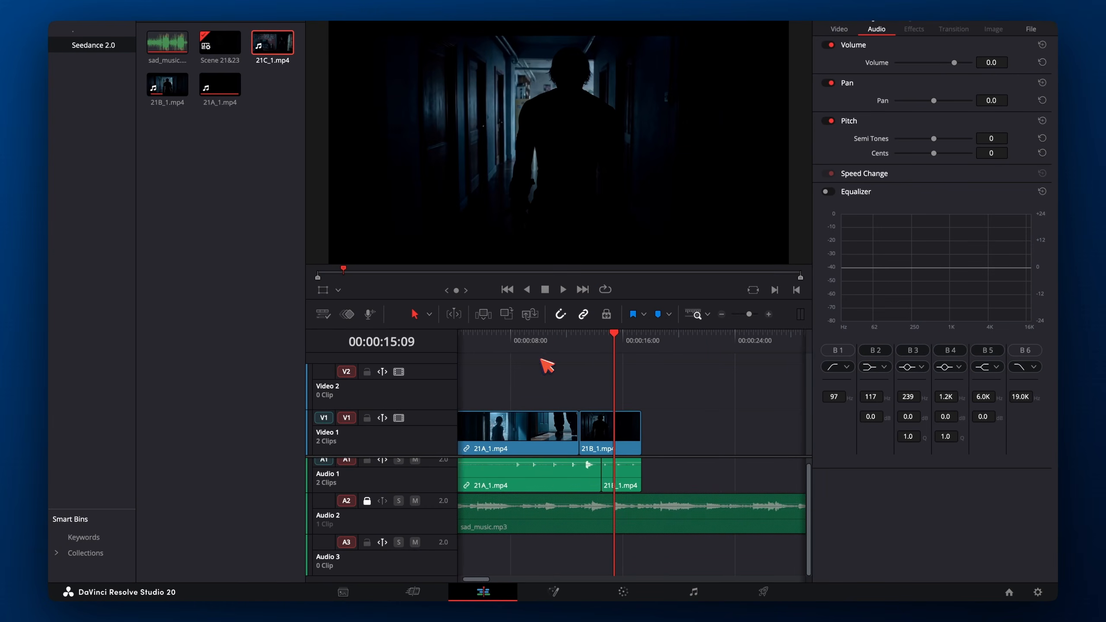
scroll(587, 387, "left", 10)
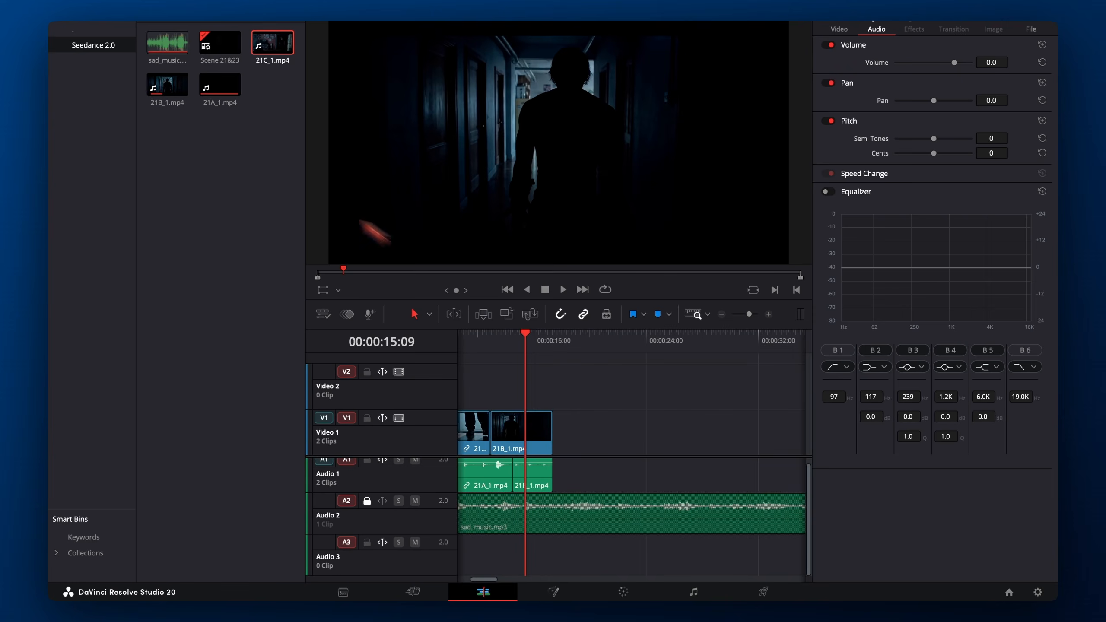
left_click_drag(272, 42, 562, 456)
Play the transition from 21B_1.mp4 into 21C_1.mp4 twice to judge the cut
key("space")
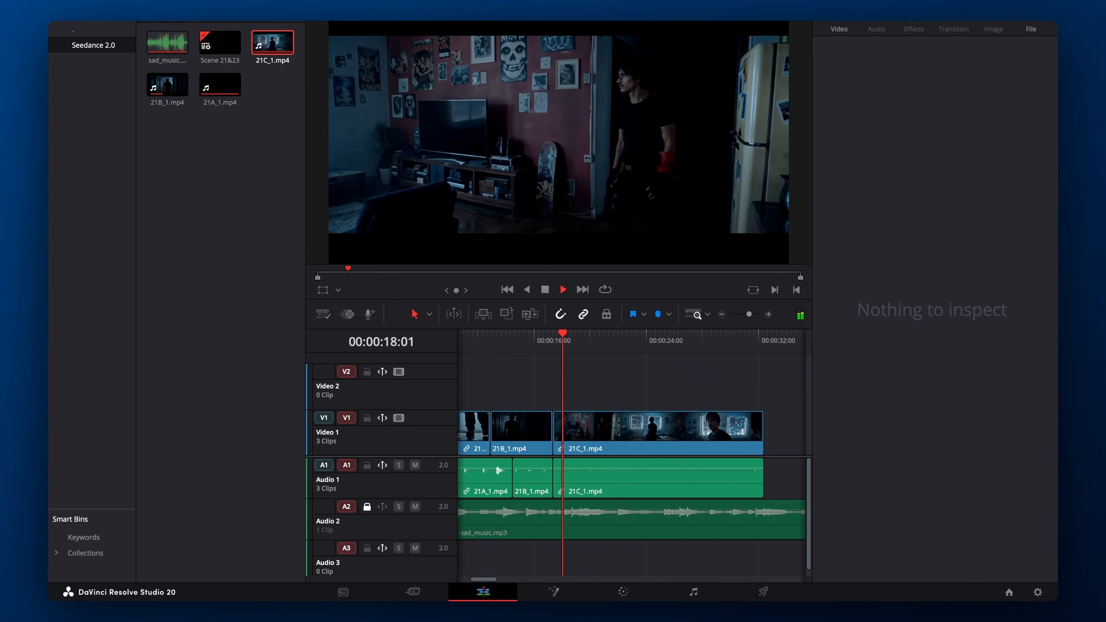
key("space")
left_click(539, 342)
key("space")
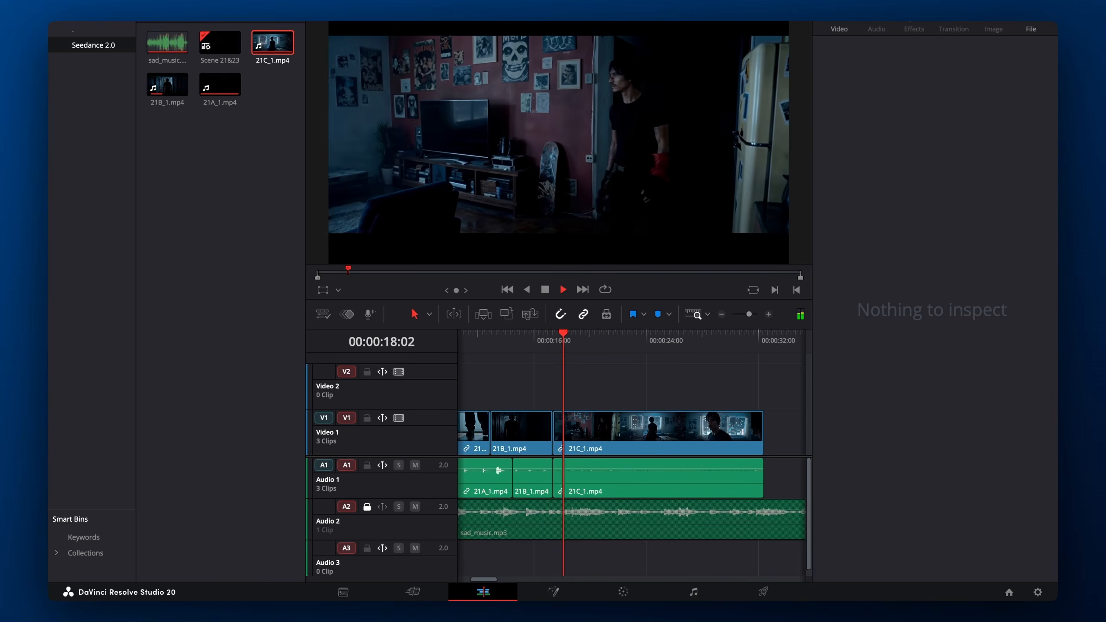
key("space")
Watch the sequence full screen from about 9 seconds in 21A_1.mp4 into 21C_1.mp4, with the system volume raised
scroll(540, 350, "left", 2)
key("super+minus")
left_click(534, 344)
key("super+minus")
left_click_drag(496, 342, 490, 343)
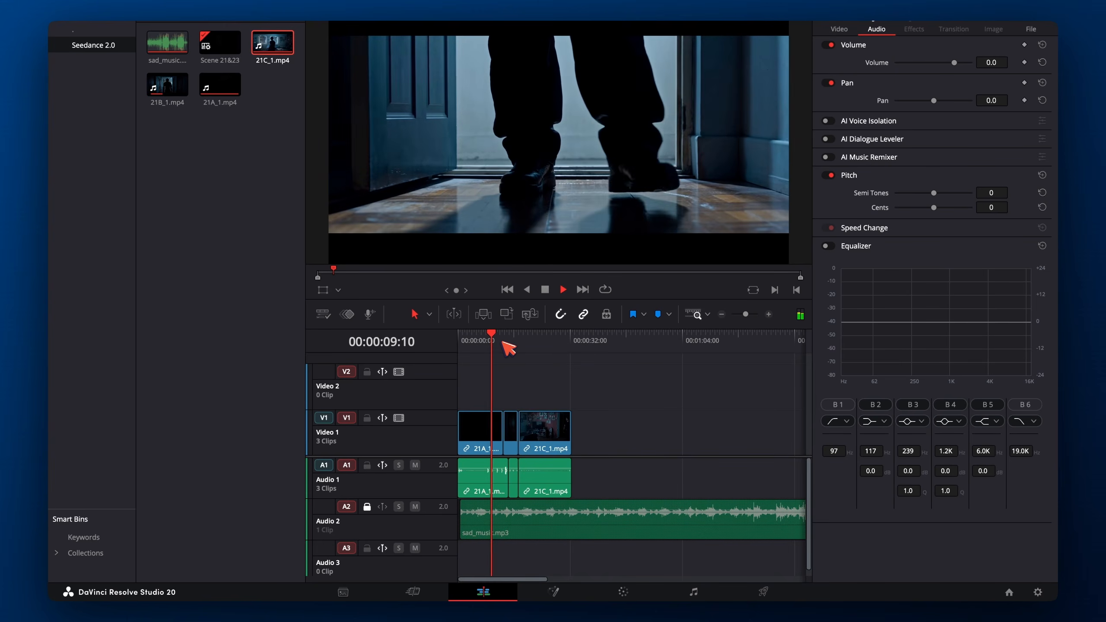
key("super+f")
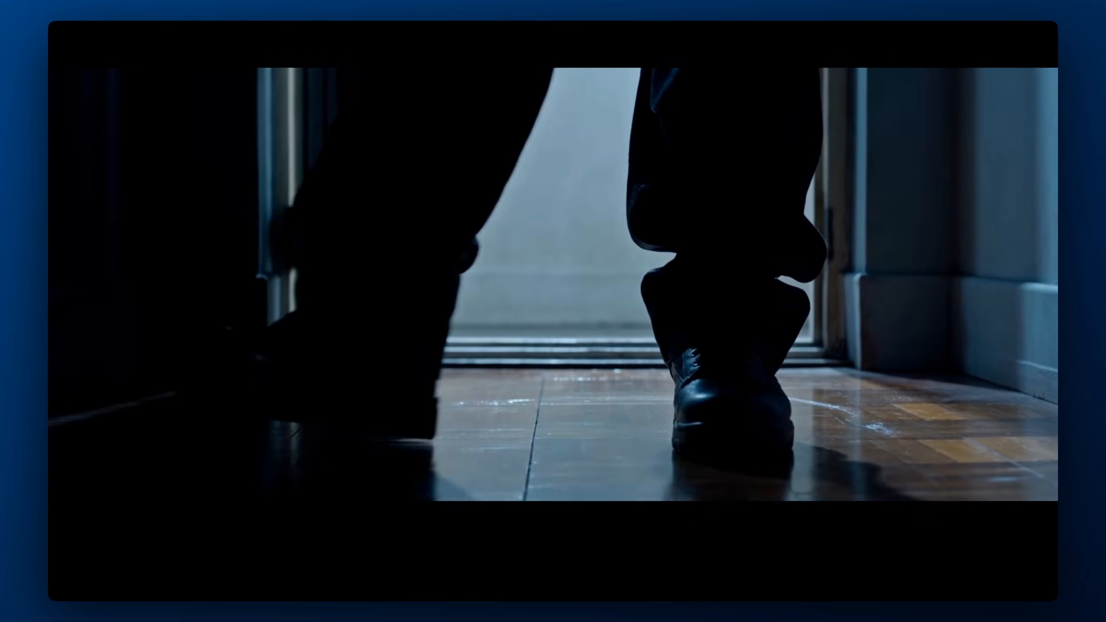
key("XF86AudioRaiseVolume")
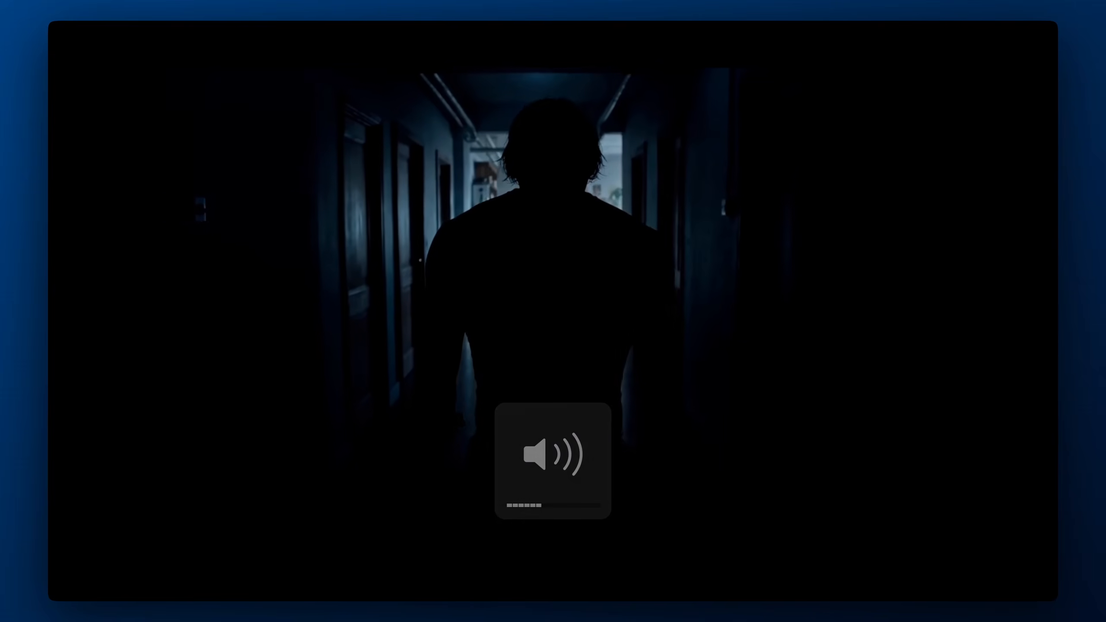
mouse_move(528, 342)
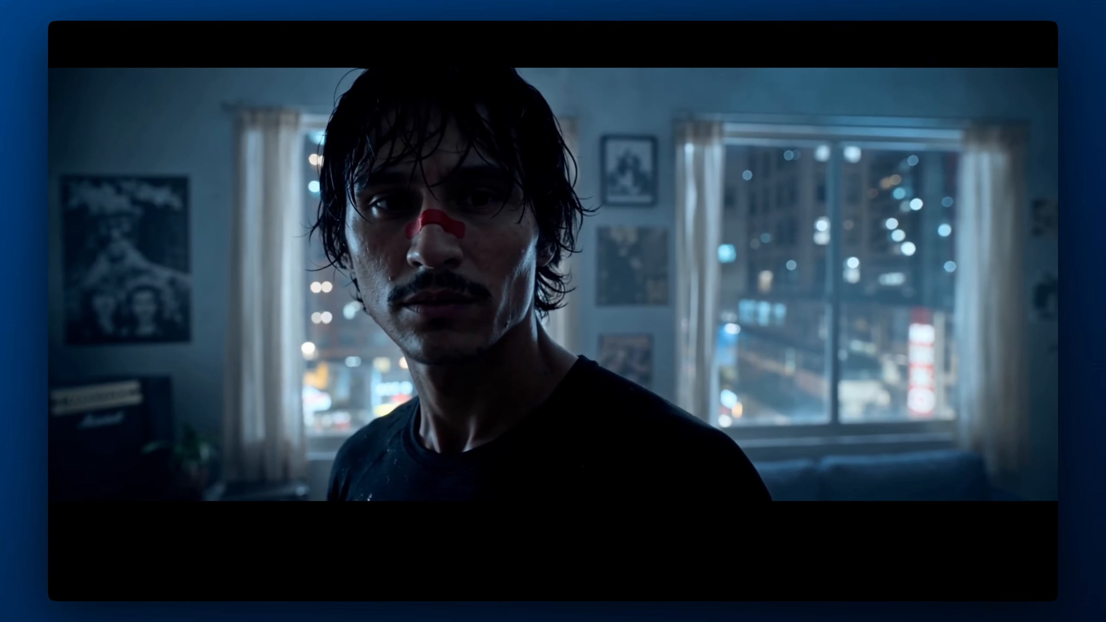
mouse_move(758, 514)
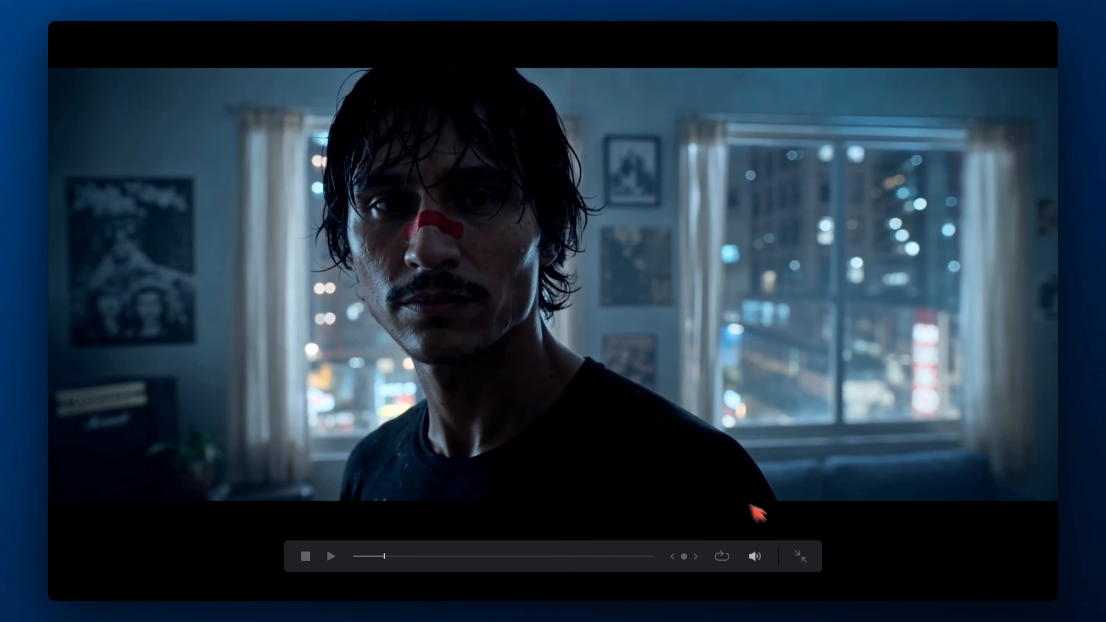
left_click(799, 555)
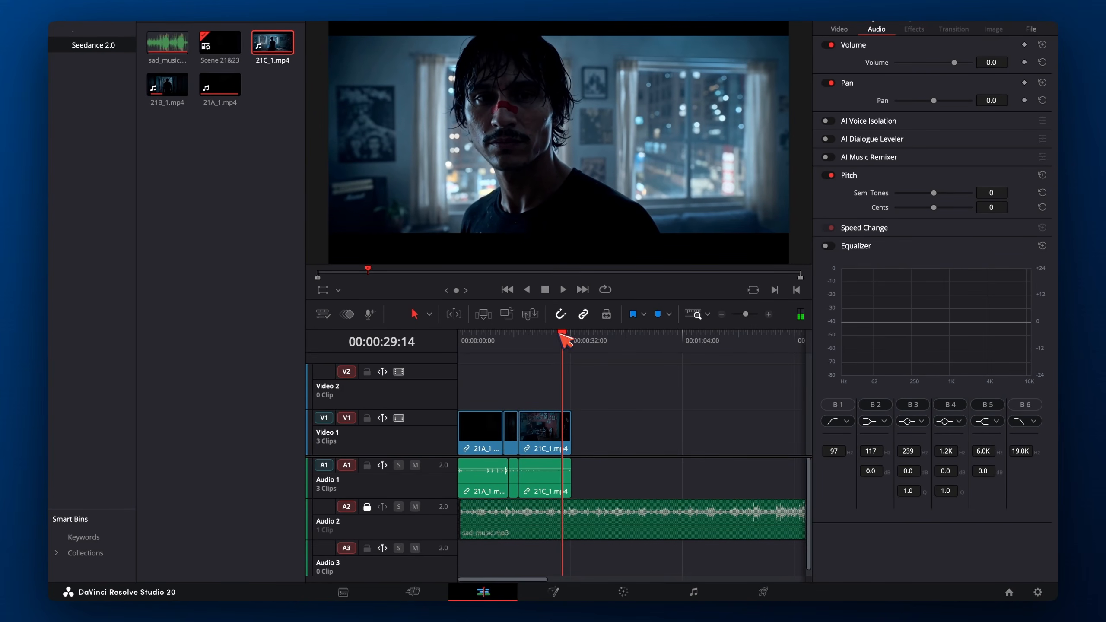
Split 21C_1.mp4 at 00:00:27:21 and delete the part after the cut
key("super+equal")
key("super+equal")
key("super+equal")
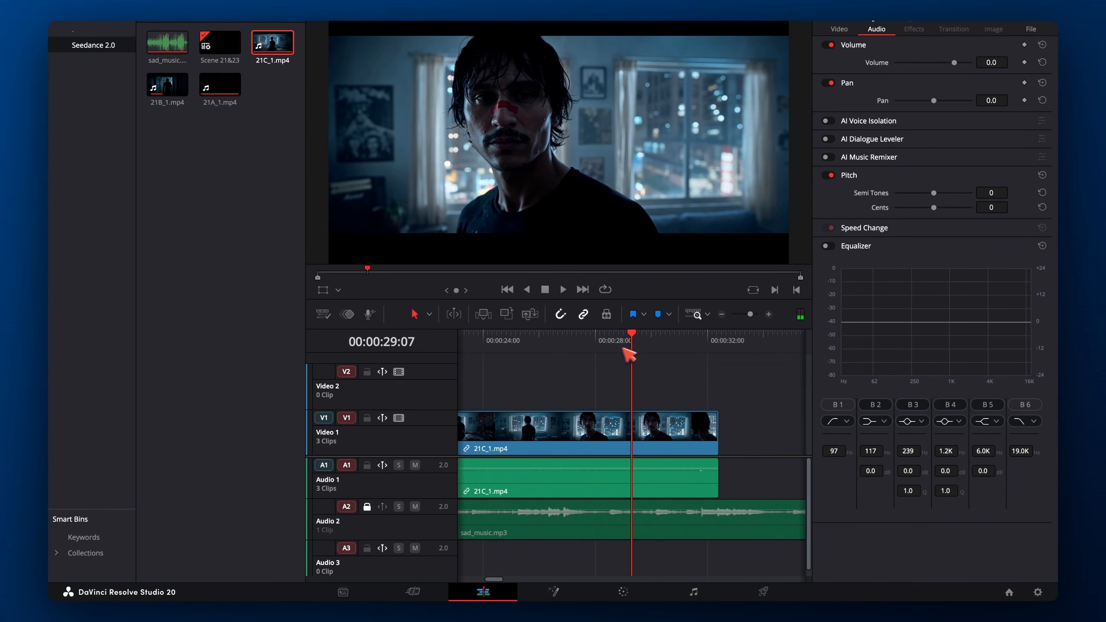
left_click_drag(627, 346, 597, 359)
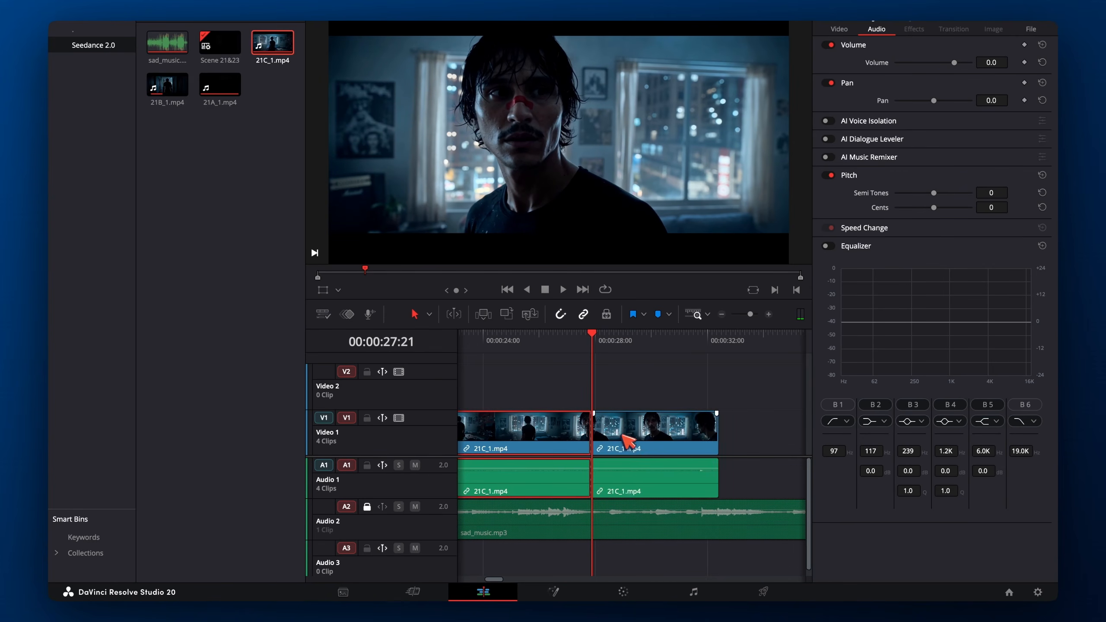
key("Delete")
Play back the trimmed ending of 21C_1.mp4 on the timeline
left_click_drag(598, 354, 499, 353)
key("space")
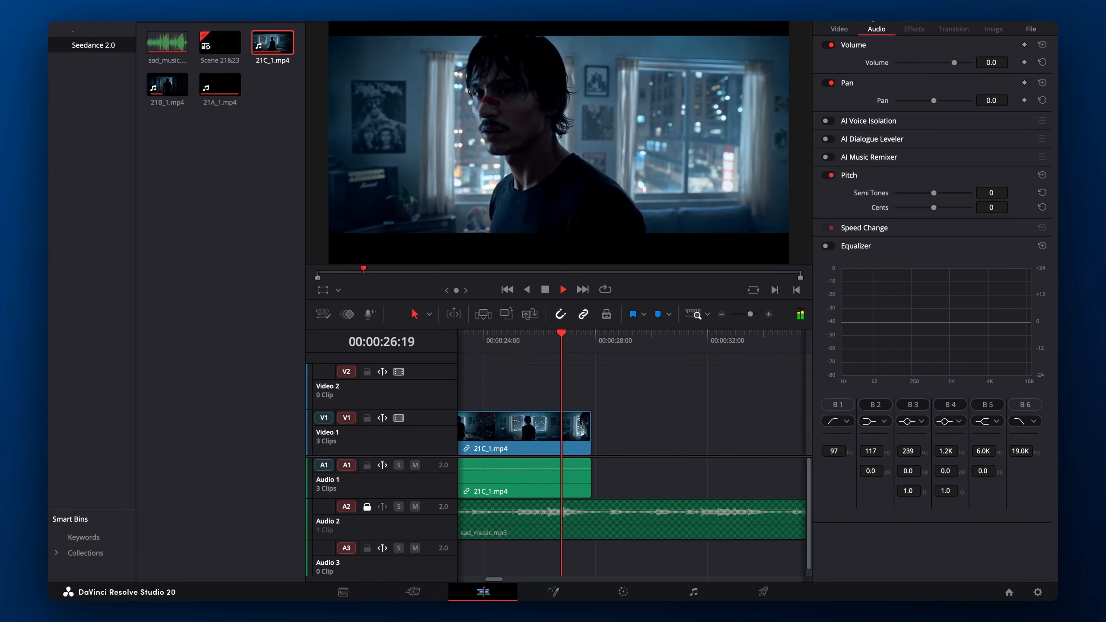
key("space")
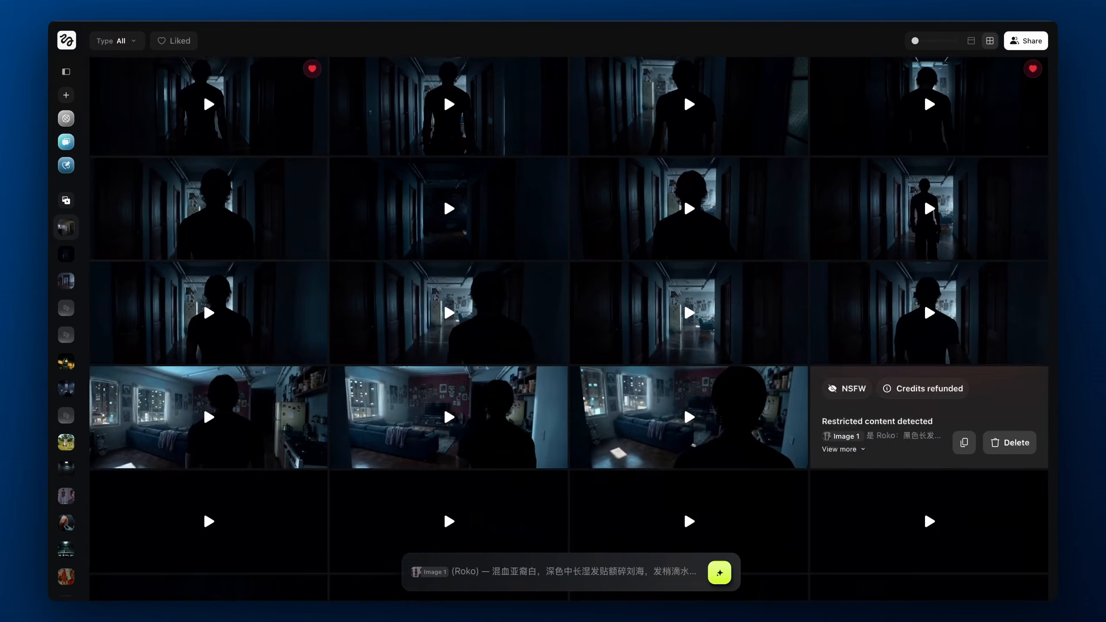
Look back over the generated takes in the video grid, and check the end of the edited sequence in DaVinci Resolve
scroll(222, 248, "up", 7)
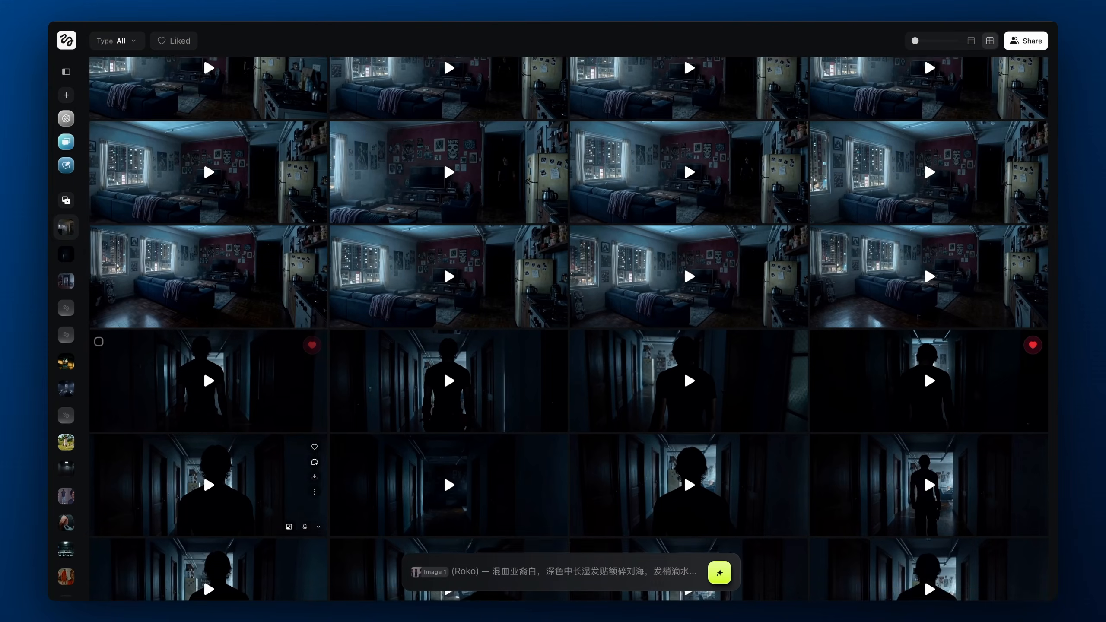
left_click_drag(88, 305, 860, 50)
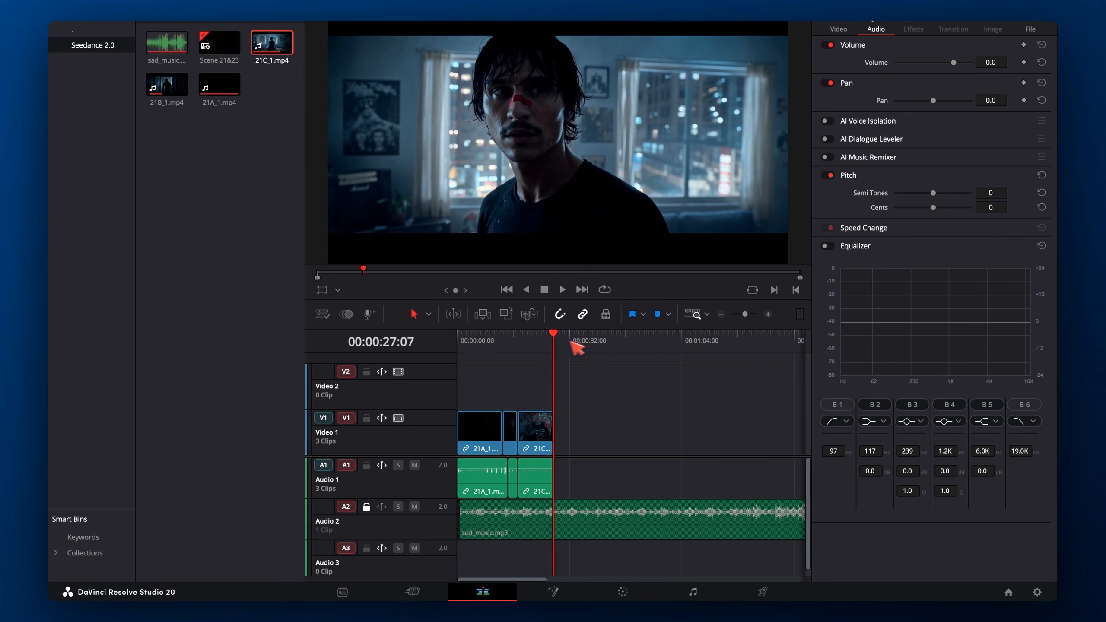
mouse_move(554, 343)
left_mouse_down()
mouse_move(519, 343)
mouse_move(573, 341)
mouse_move(561, 341)
left_mouse_up()
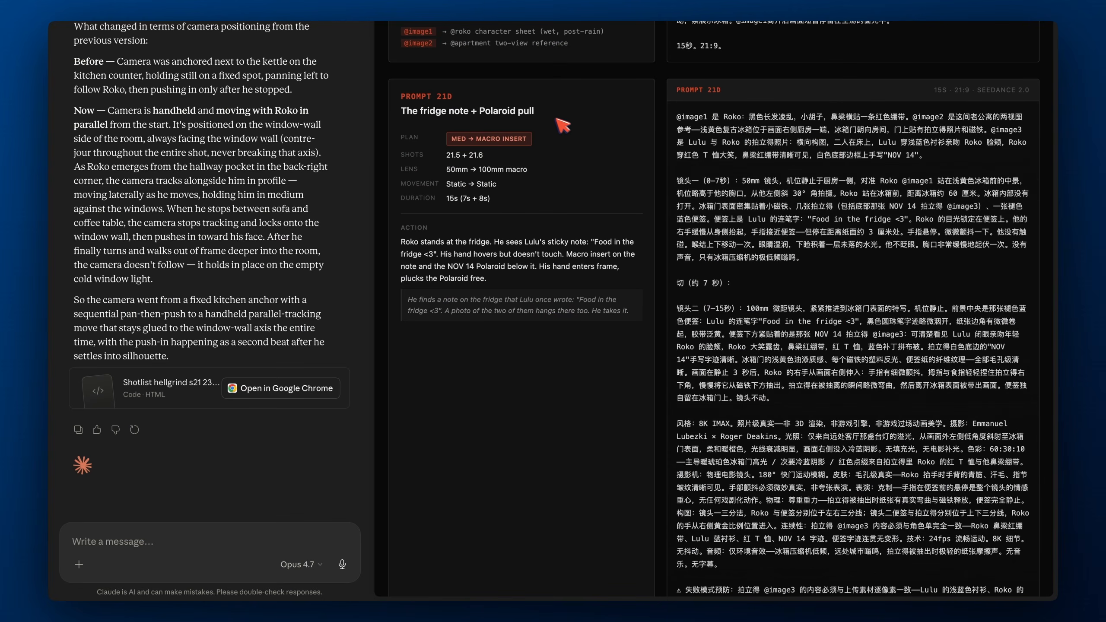
Review Prompt 21D, "The fridge note + Polaroid pull", in Claude's shotlist, copy its Chinese text and return to the video generator
scroll(570, 129, "down", 5)
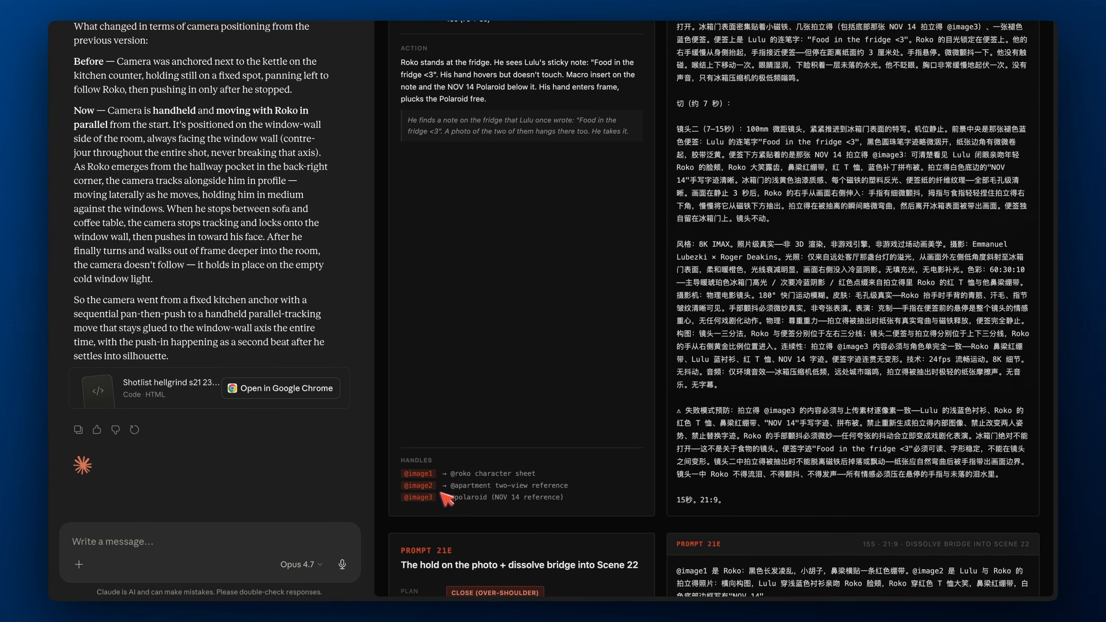
scroll(714, 222, "up", 4)
left_click_drag(677, 63, 733, 285)
key("ctrl+Left")
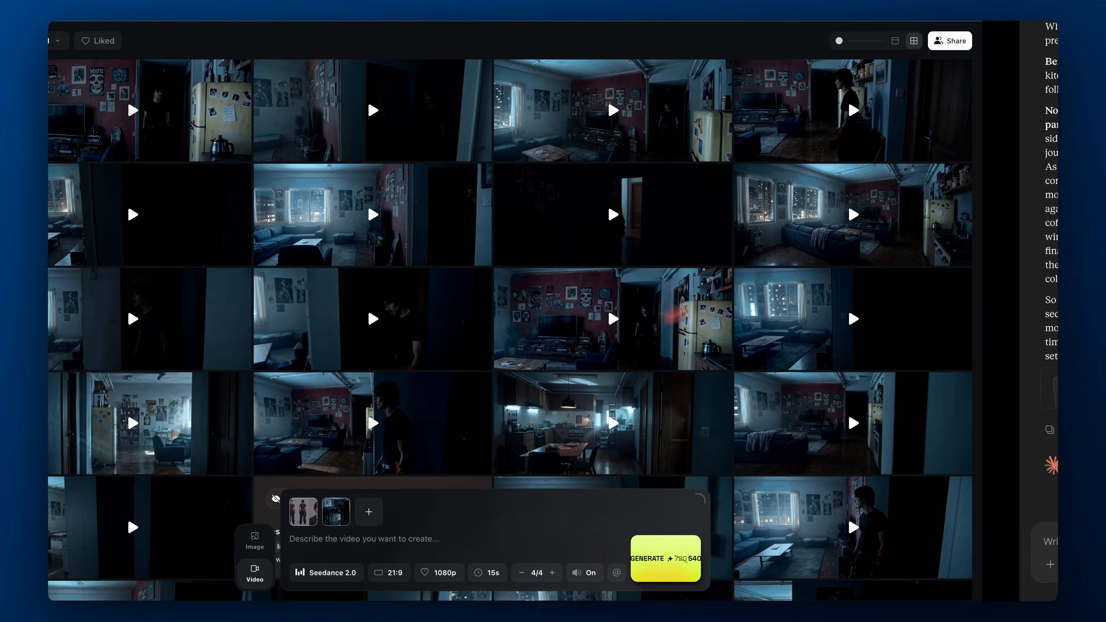
Paste the Prompt 21D text as the video description and add the uploaded NOV 14 Polaroid as the third reference image
left_click(439, 541)
key("super+v")
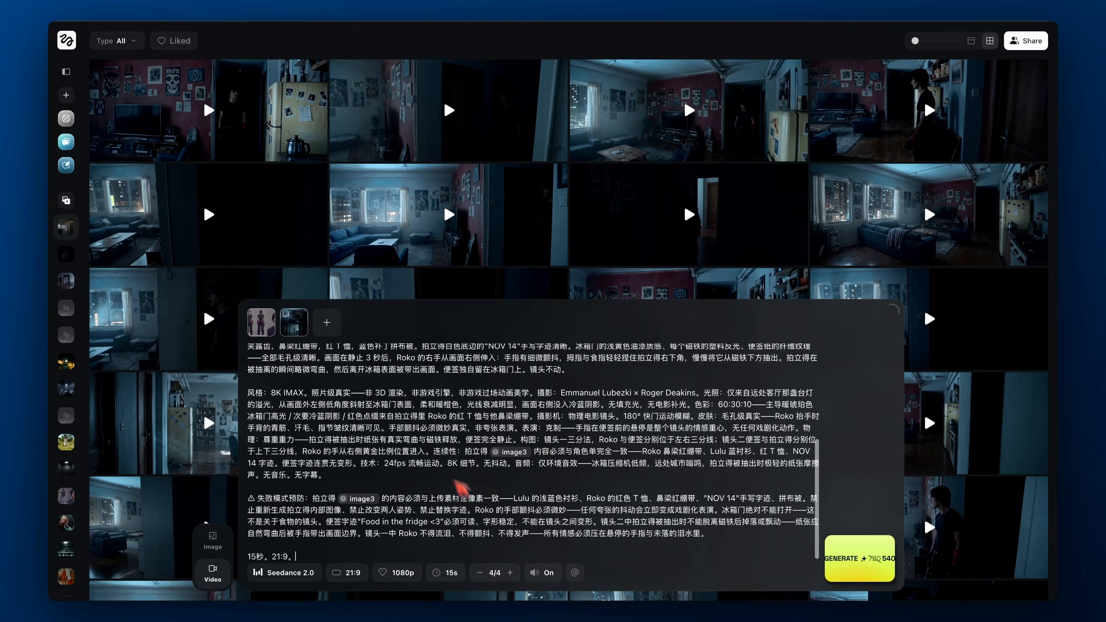
left_click(327, 321)
left_click(474, 81)
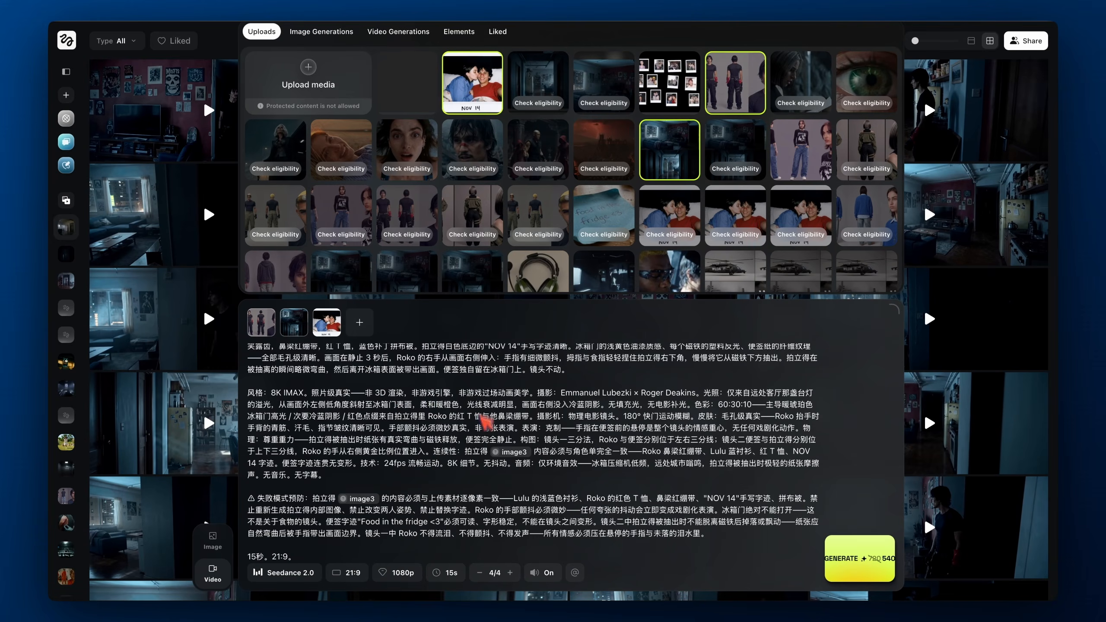
Read through the pasted prompt to check its image3 references
scroll(483, 441, "up", 2)
scroll(485, 444, "up", 5)
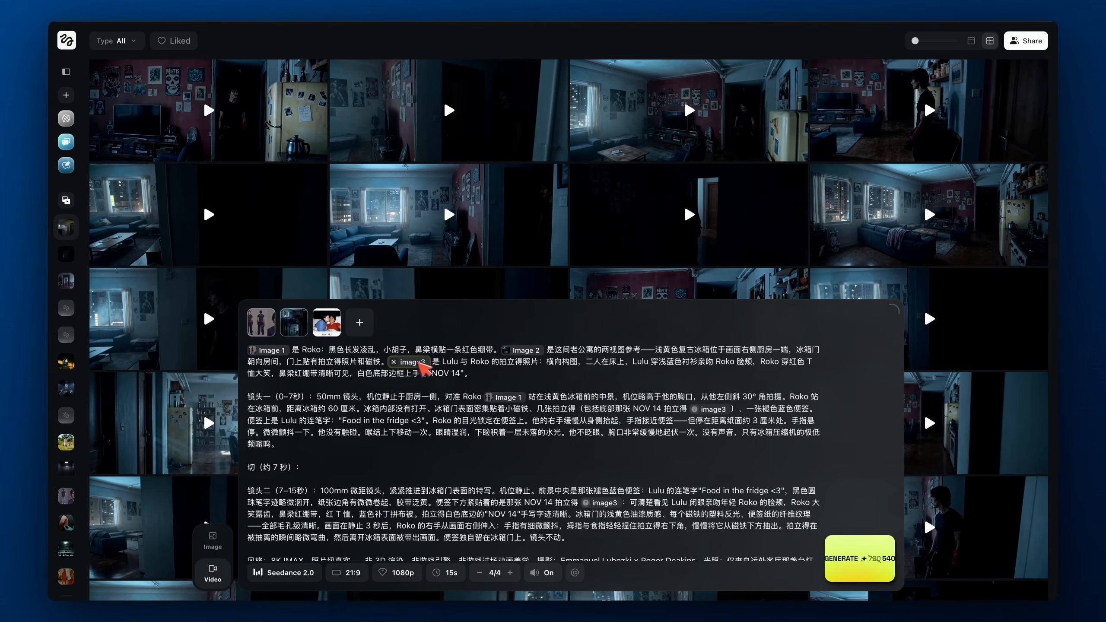
scroll(458, 410, "down", 6)
scroll(468, 422, "up", 6)
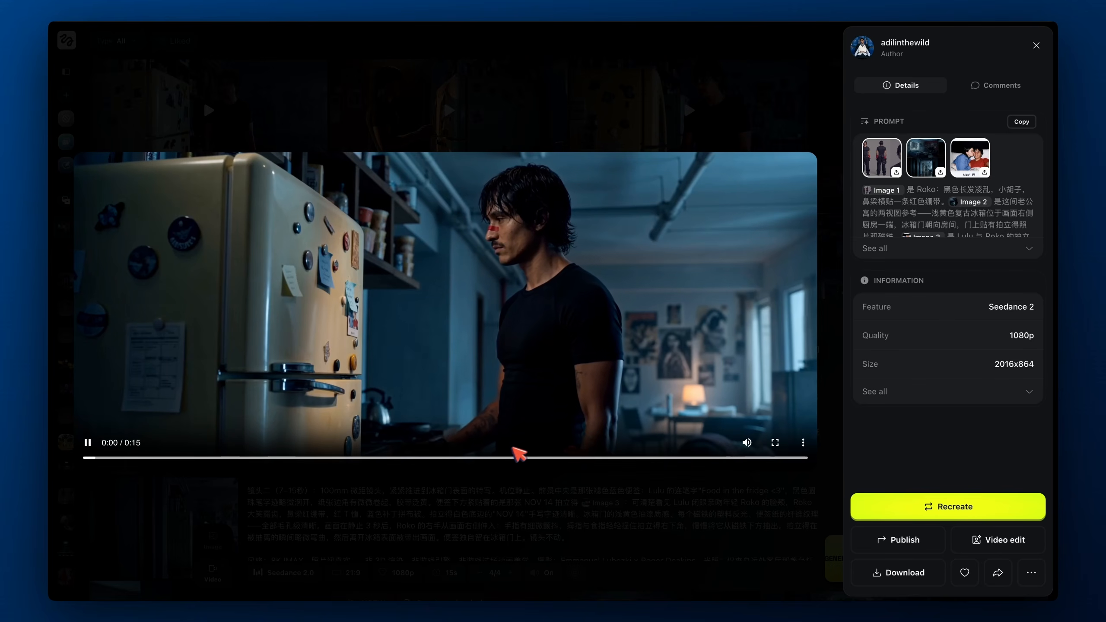
Scrub through the generated fridge take and return near its beginning to review the shot
left_click_drag(486, 459, 450, 457)
left_click_drag(549, 455, 118, 451)
left_click(87, 444)
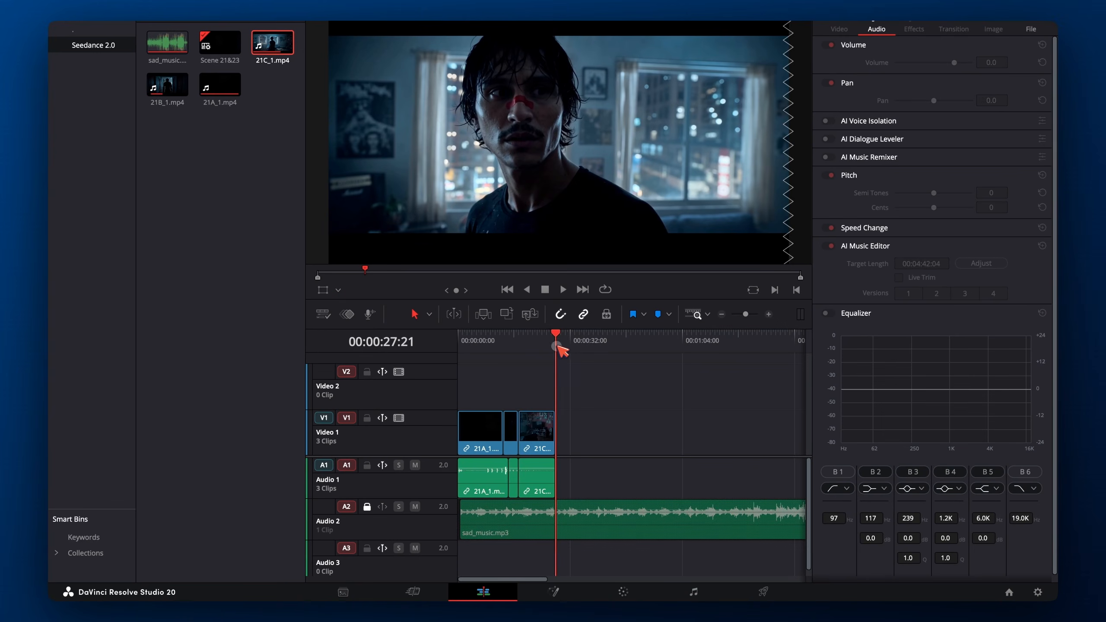
Compare the generated fridge takes with one another and with the end of the 21C clip on the DaVinci Resolve timeline
mouse_move(556, 347)
left_mouse_down()
mouse_move(545, 347)
mouse_move(555, 346)
left_mouse_up()
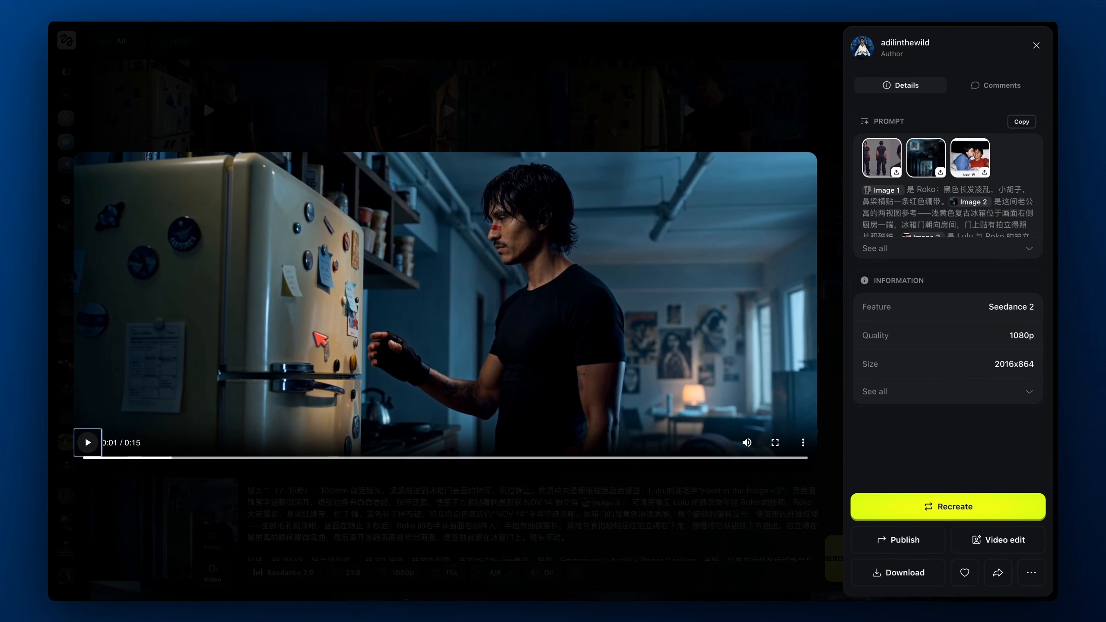
double_click(311, 333)
key("Left")
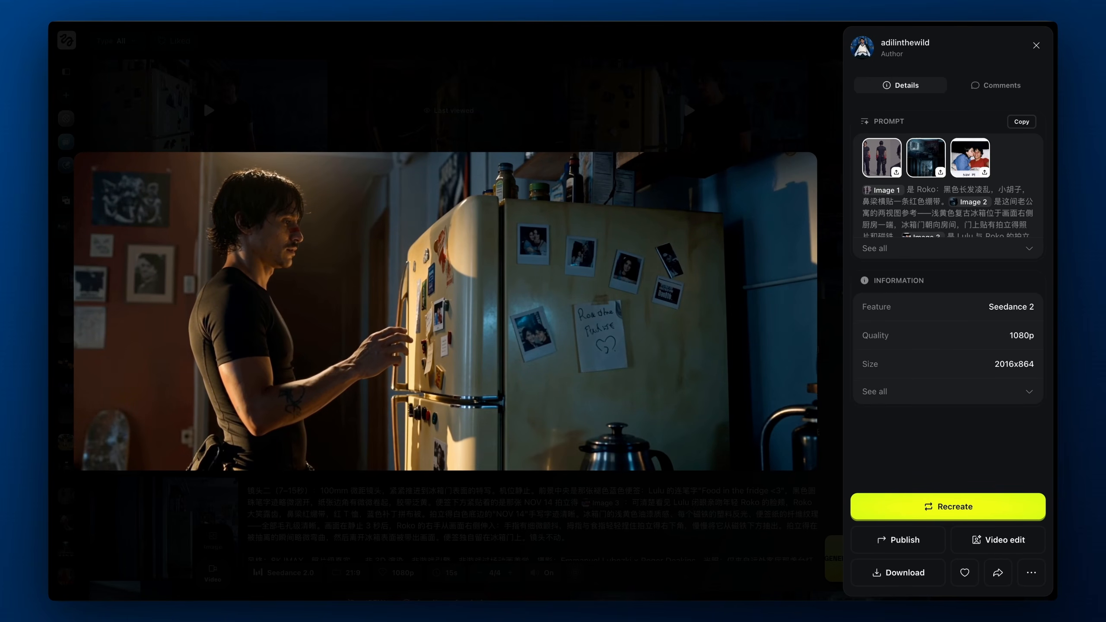
key("Left")
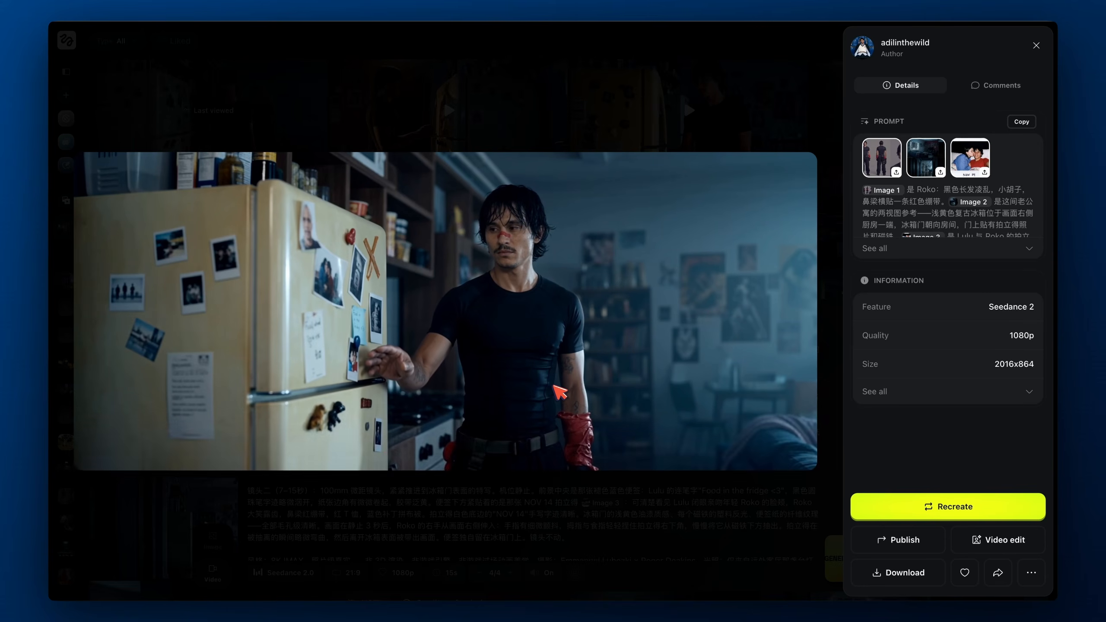
left_click_drag(241, 458, 382, 455)
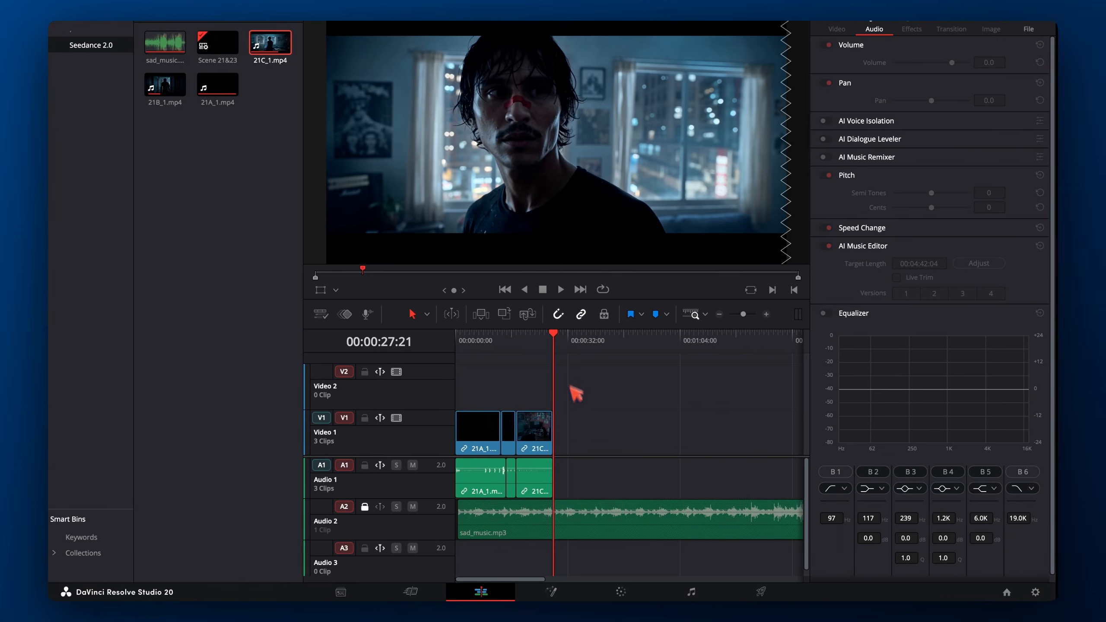
left_click_drag(527, 343, 555, 347)
key("XF86AudioMute")
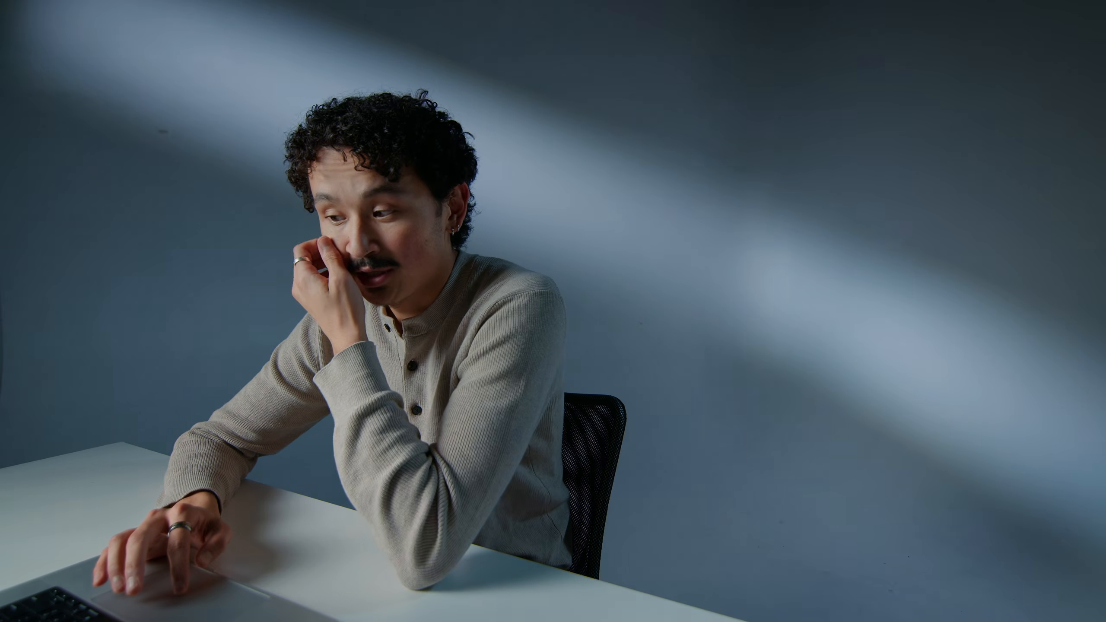
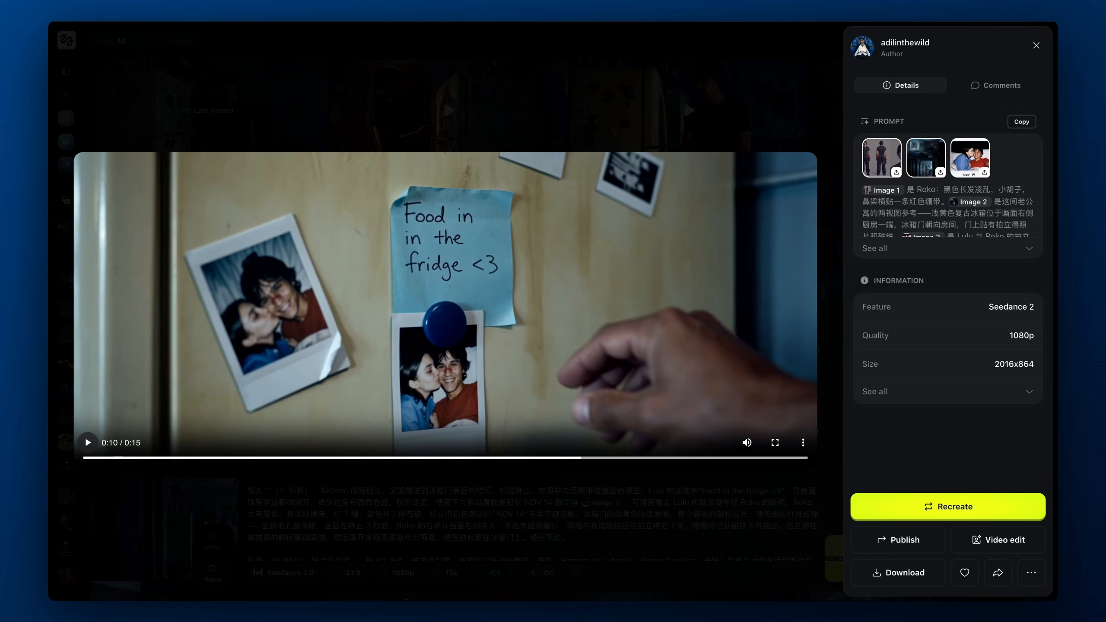
Close the take preview, switch to Claude and attach the apartment two-view image to a new message
left_click(469, 112)
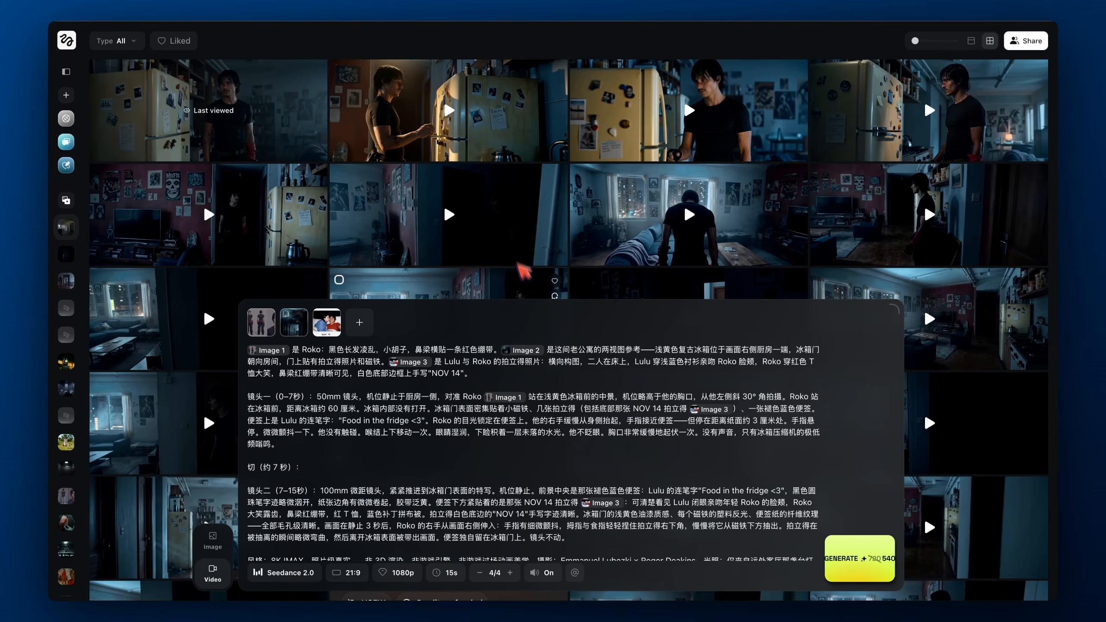
key("ctrl+Right")
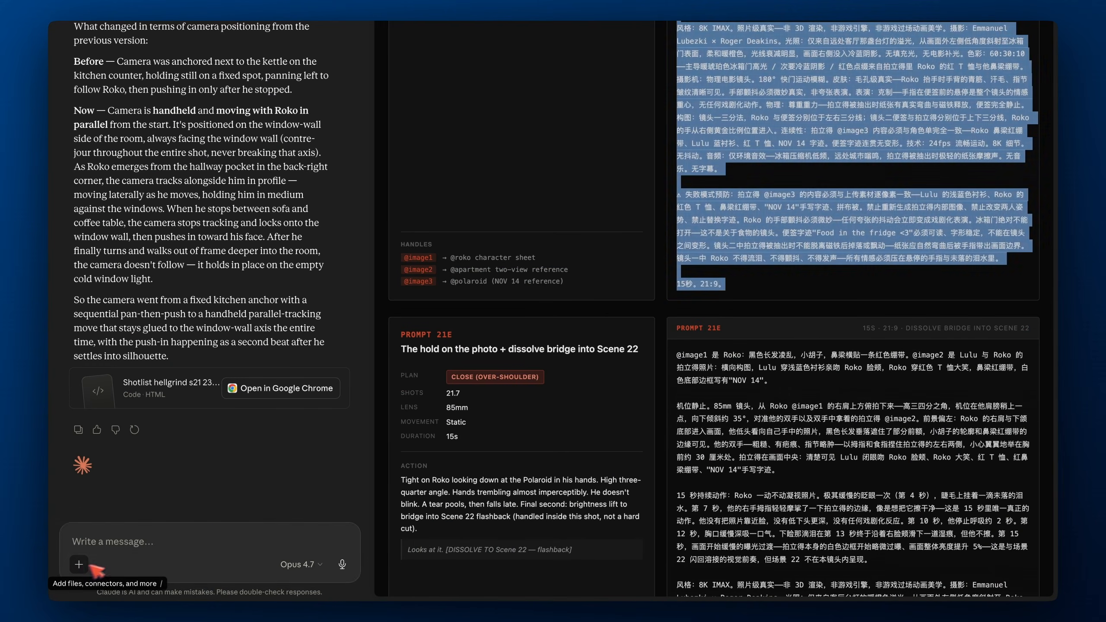
left_click(79, 564)
left_click(136, 397)
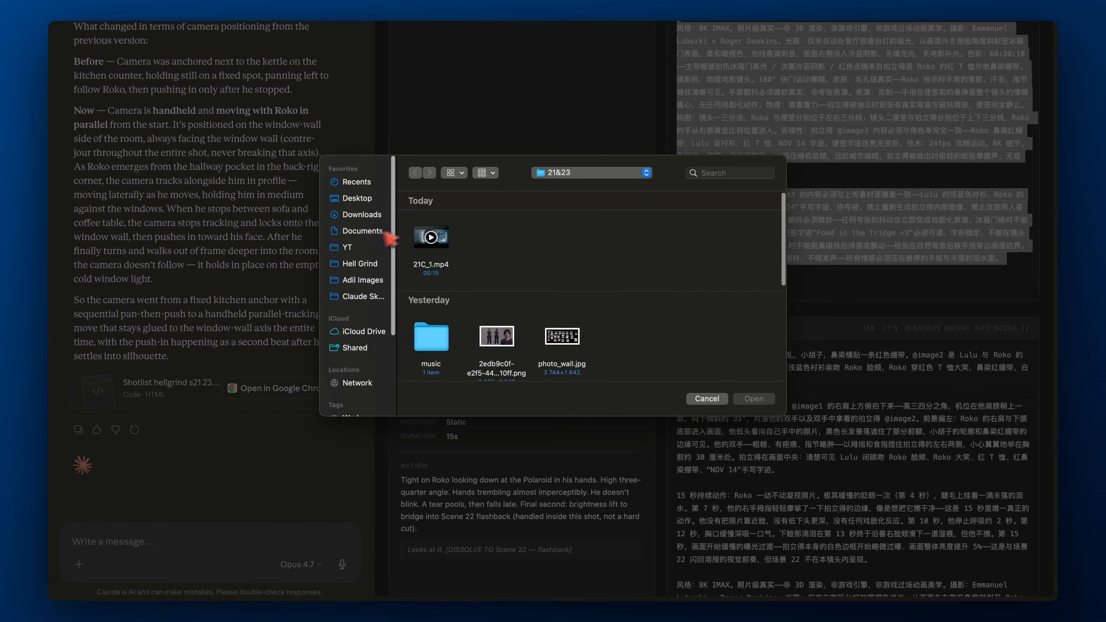
scroll(578, 279, "down", 5)
double_click(693, 274)
left_click(144, 545)
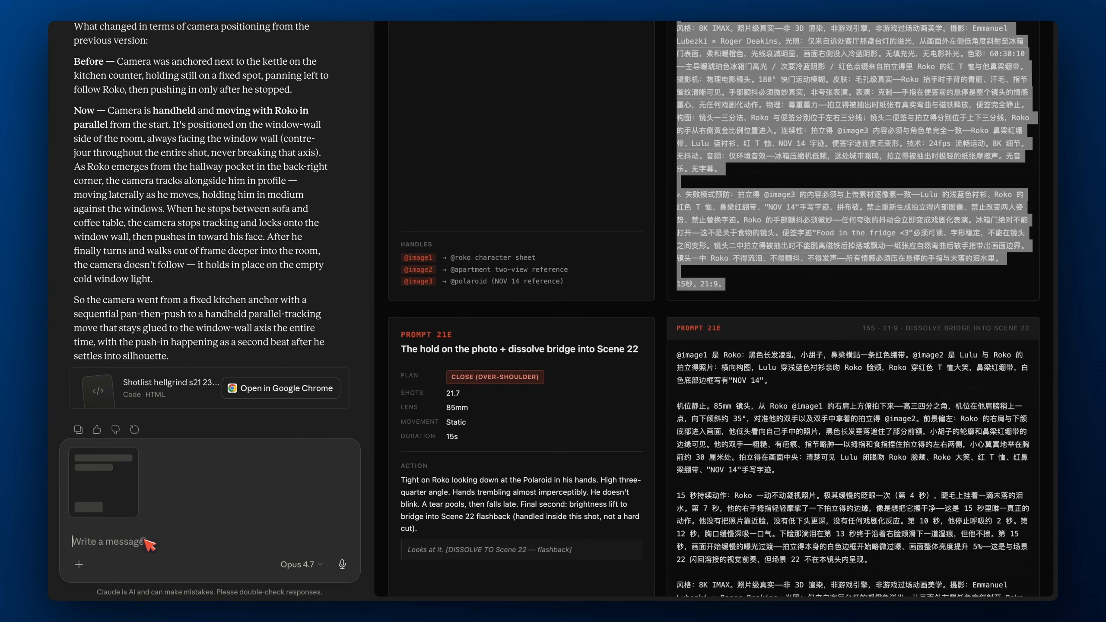
Write "I want a close up of the fridge, covered with polaroids" and attach the photo wall image to the message
type("I want ")
type("a close up of the fridge, covered with pola")
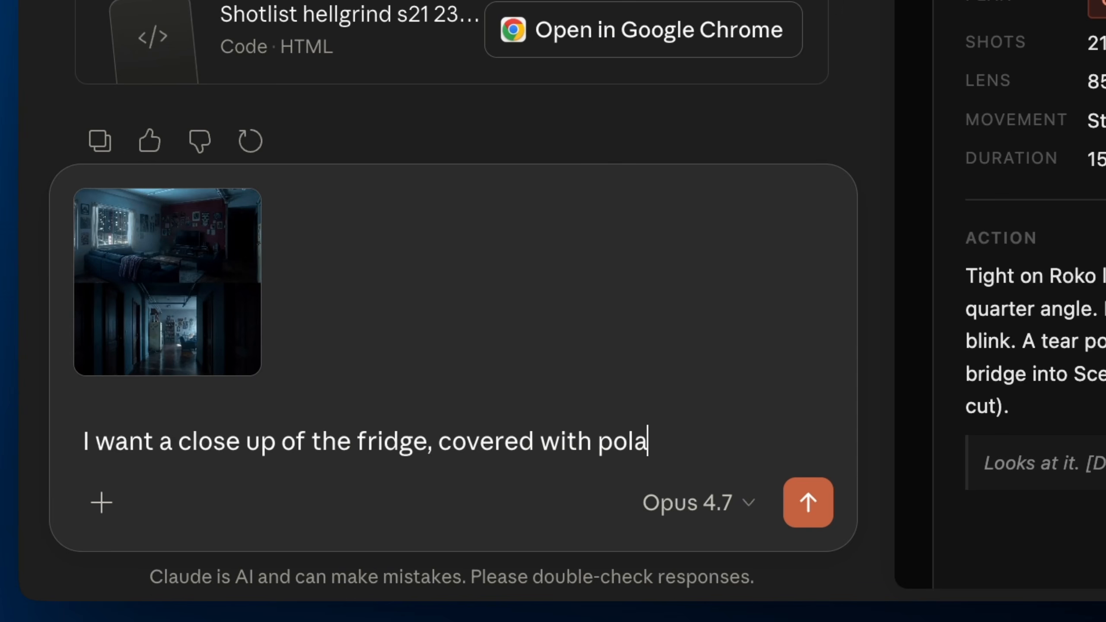
type("s")
left_click(102, 502)
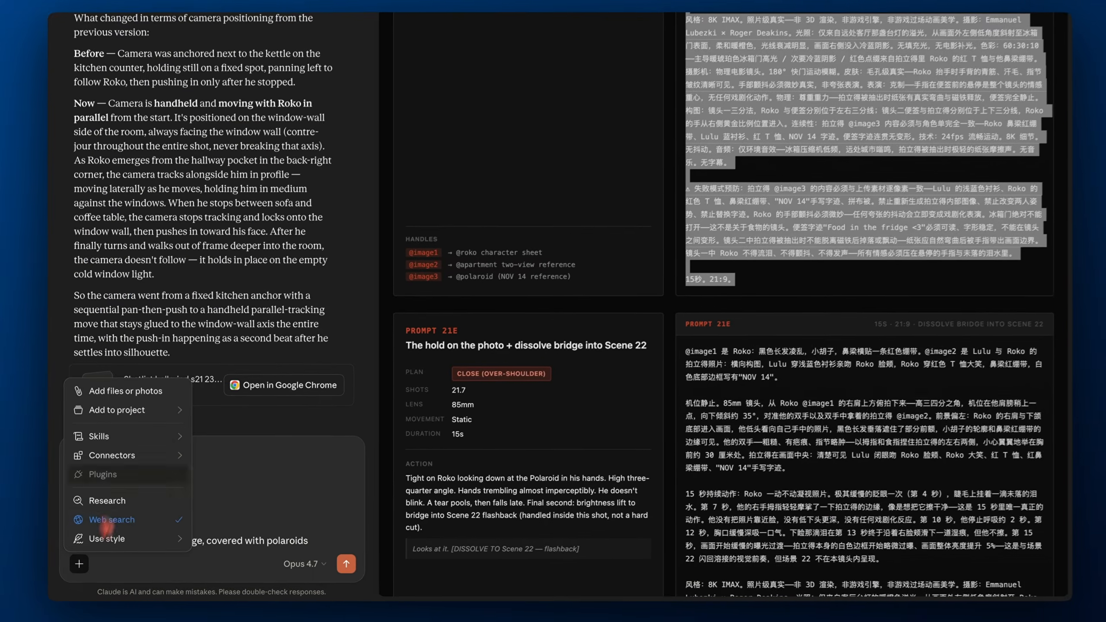
left_click(152, 395)
double_click(561, 342)
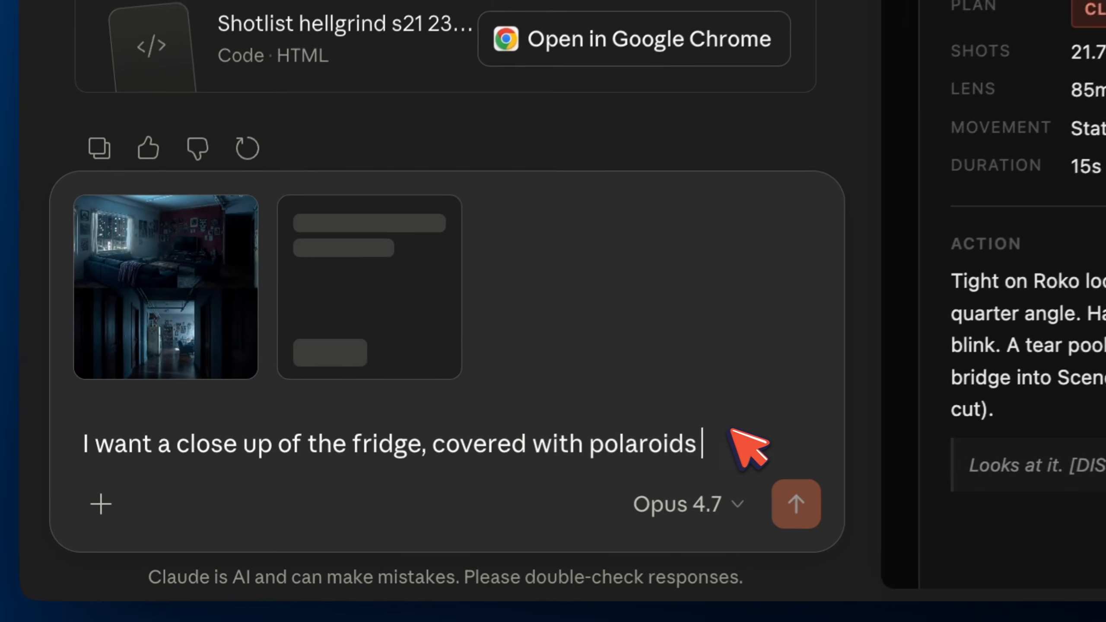
Complete the message with "from this photowall. Both will be attached as reference, give me the prompt for that, it's for an image generation" and send it
type("from")
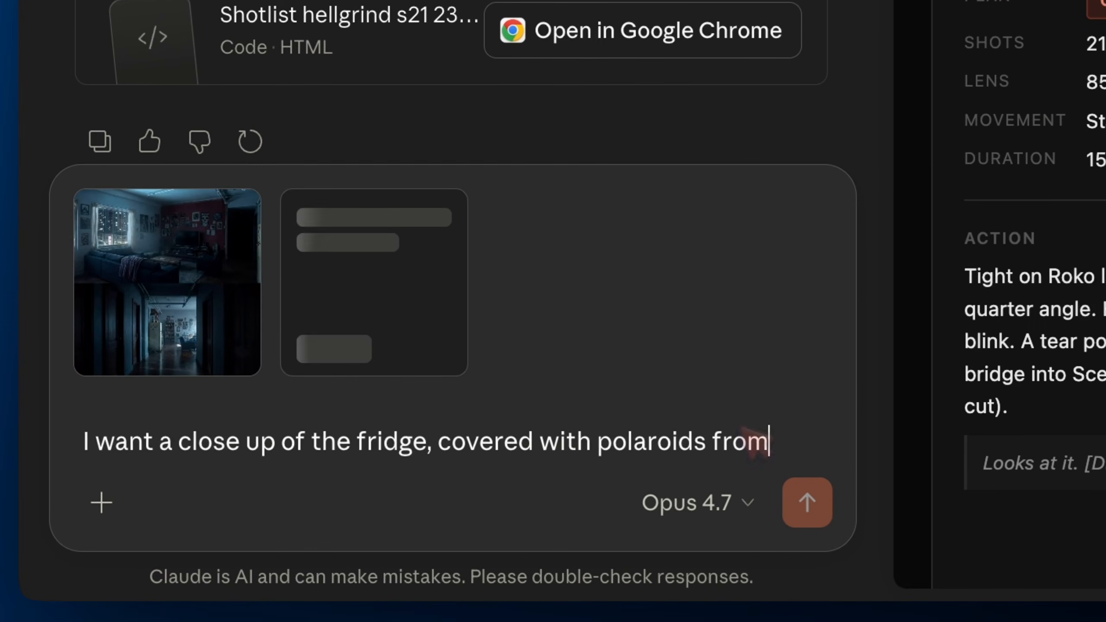
type(" the")
key("BackSpace")
key("BackSpace")
type("is photowall. Both will be atta")
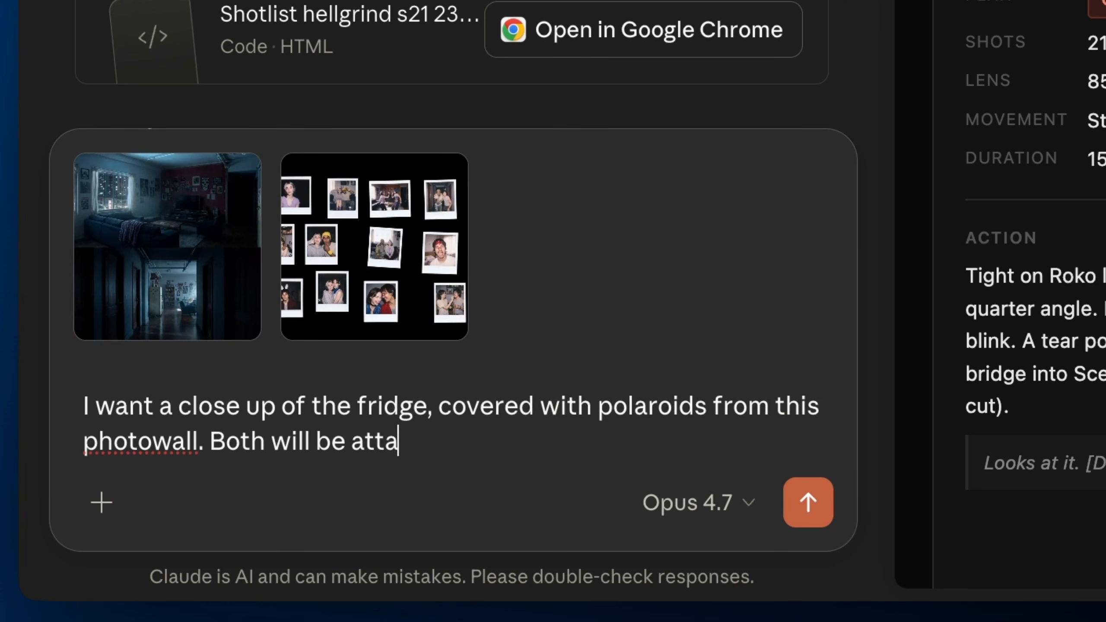
type("erence")
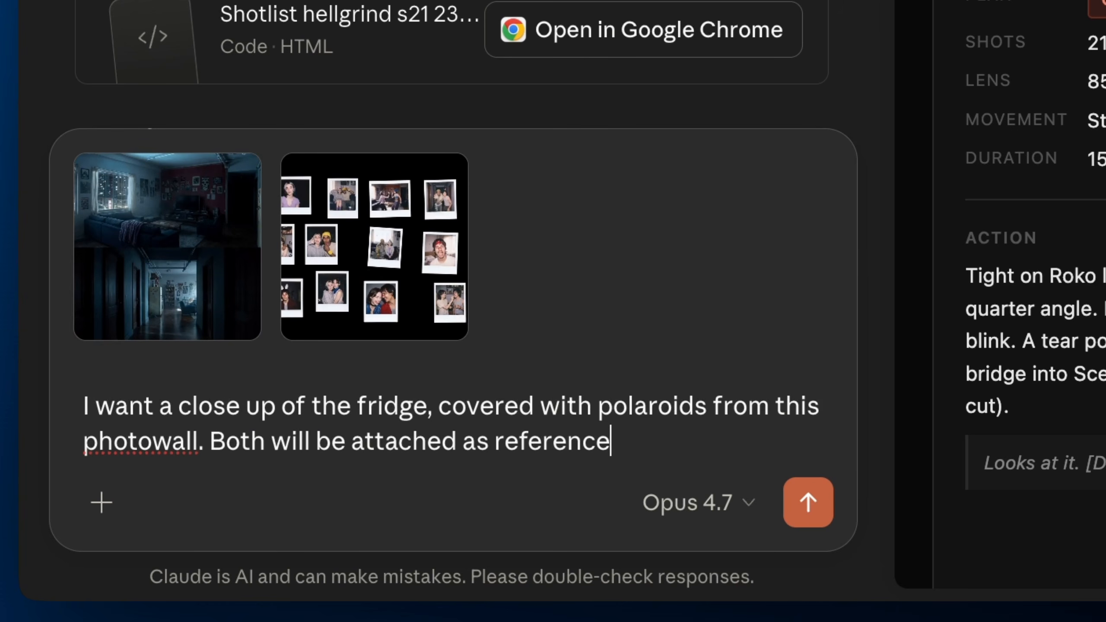
type(", give me the romp")
type("mpt")
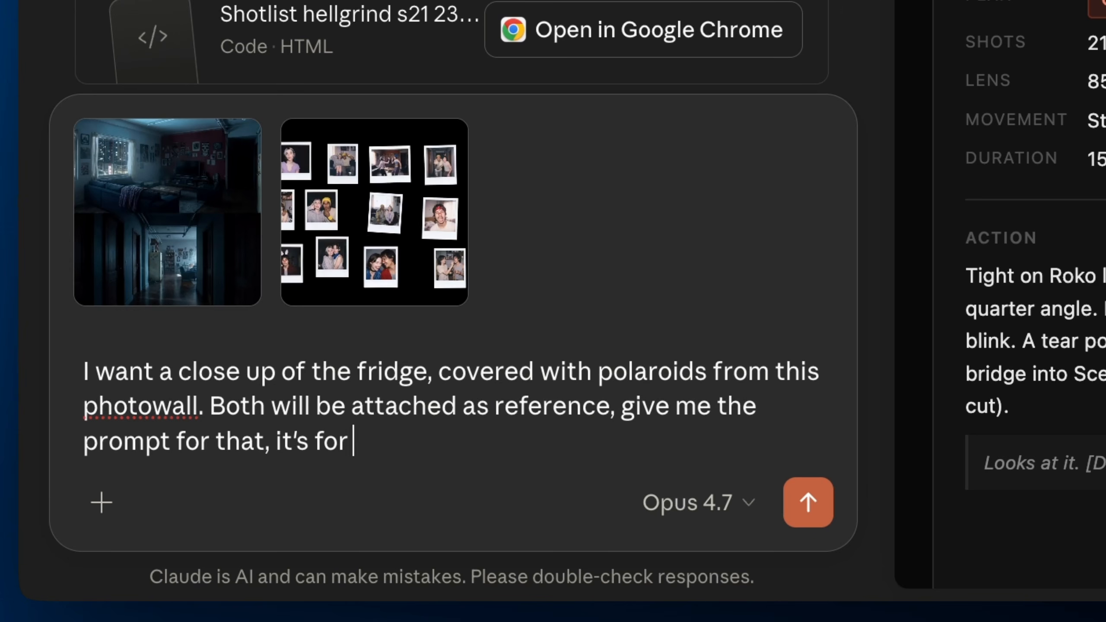
type("generation")
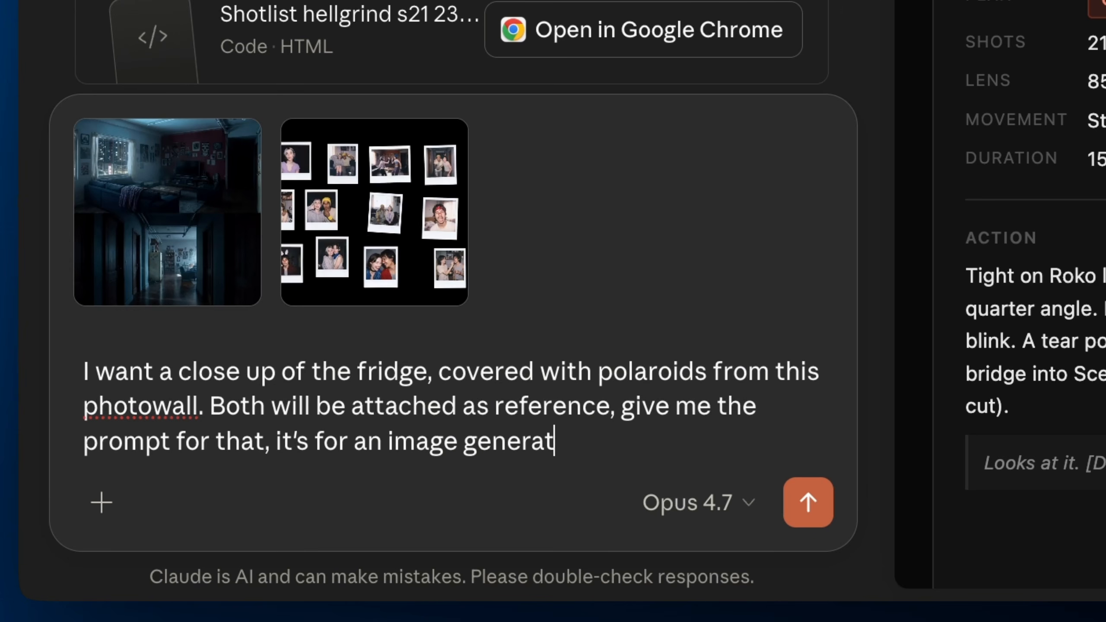
key("Return")
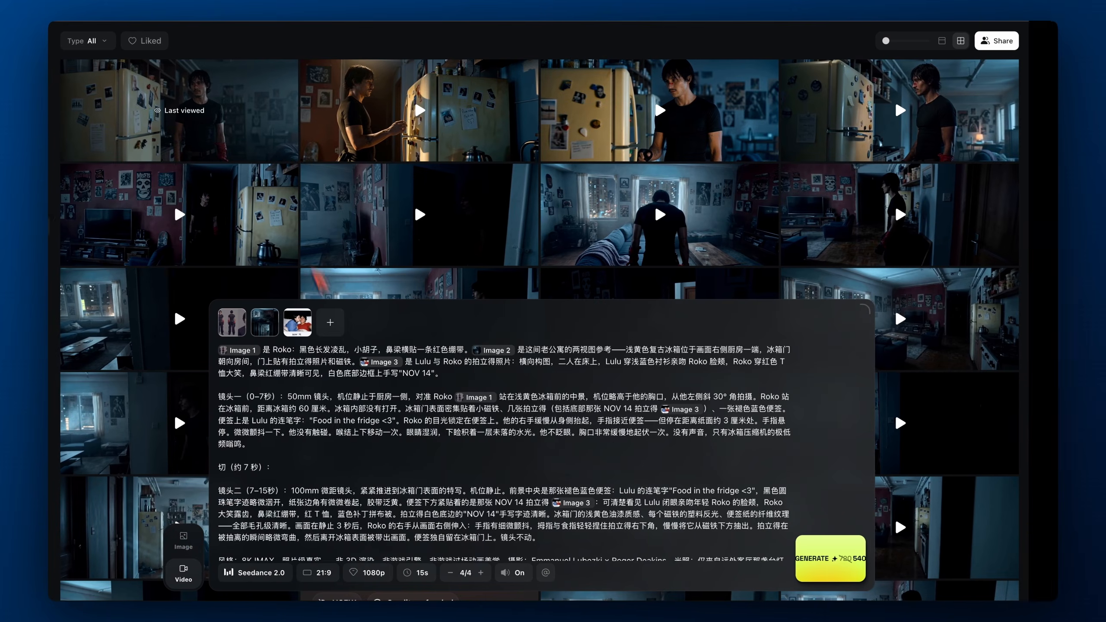
In the generator's Nano Banana Pro image mode, replace the prompt with Claude's fridge close-up text and remove the character sheet reference
key("ctrl+a")
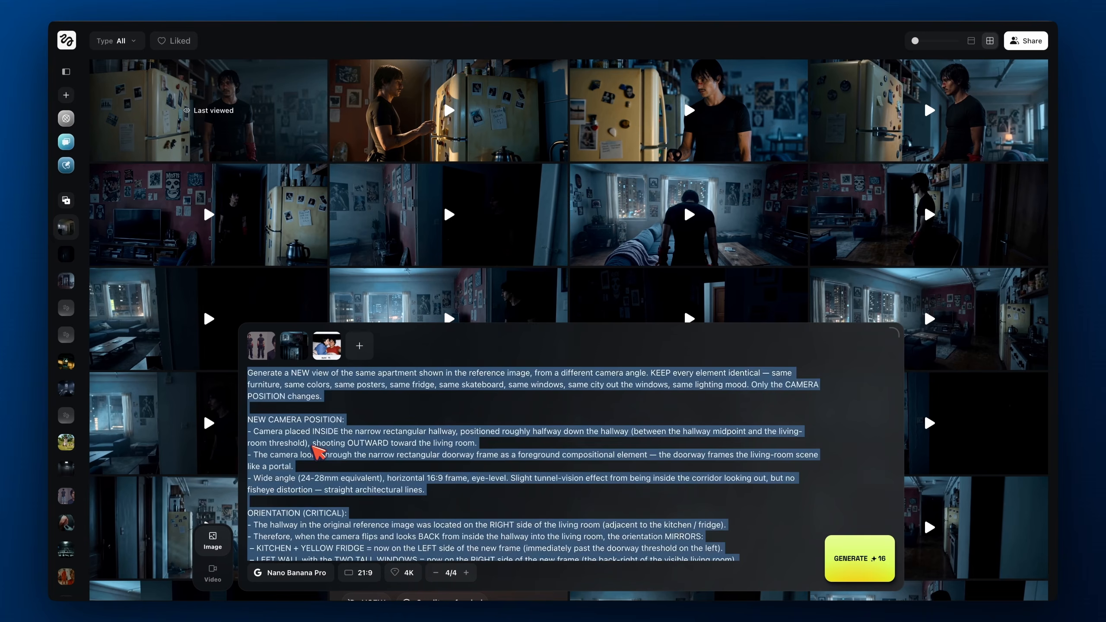
key("ctrl+v")
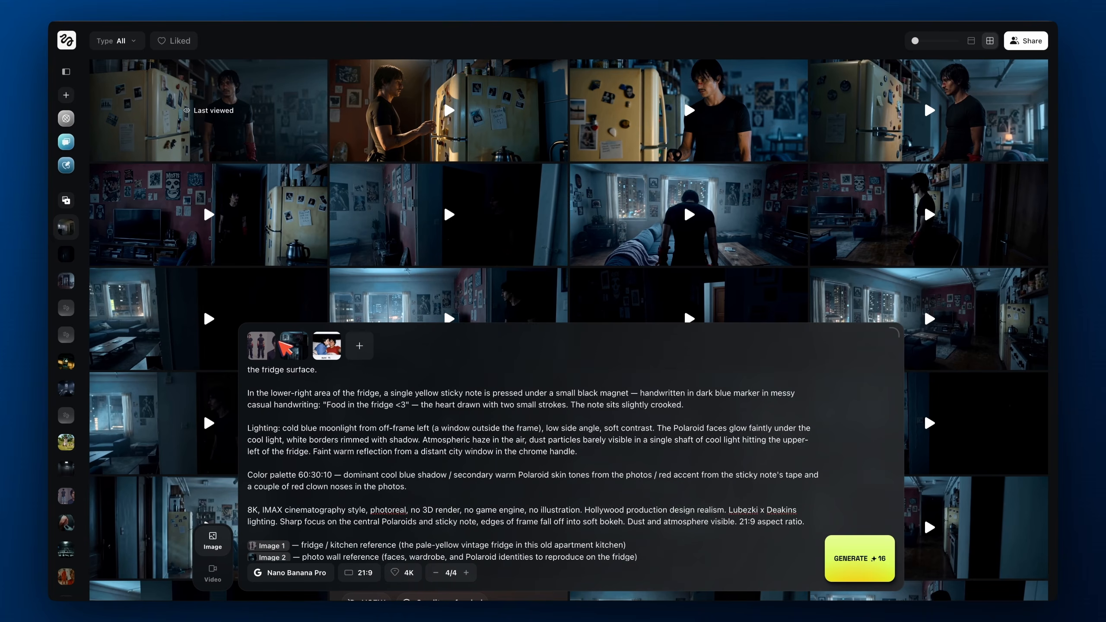
left_click(273, 334)
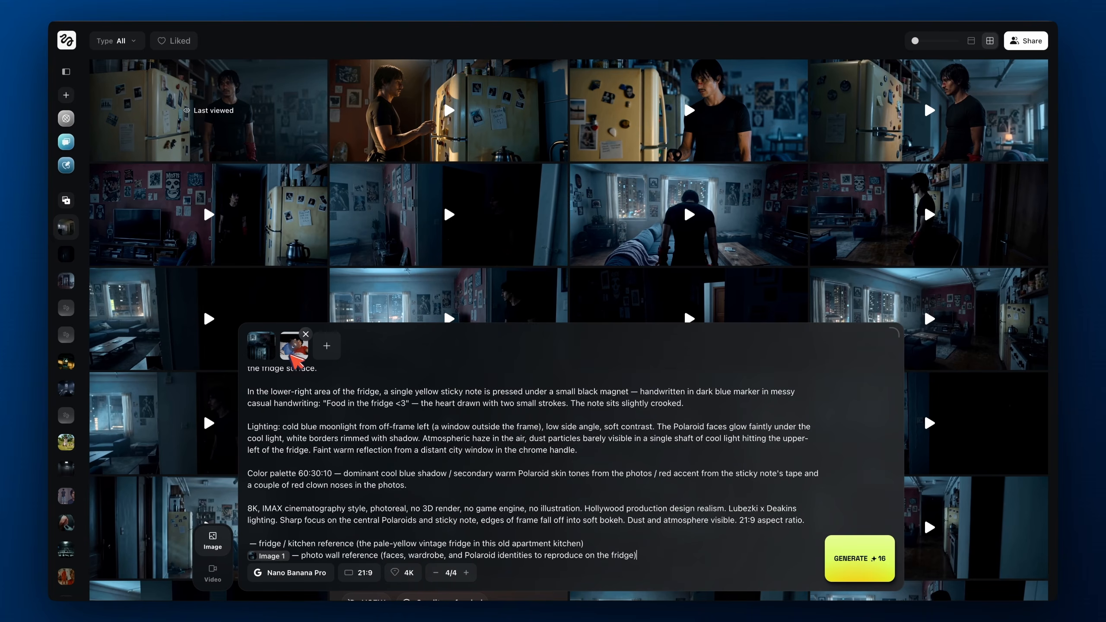
Restore the Image 1 tag on the fridge/kitchen line and the Image 2 tag on the photo wall line at the prompt's end
scroll(392, 449, "up", 3)
scroll(415, 462, "down", 3)
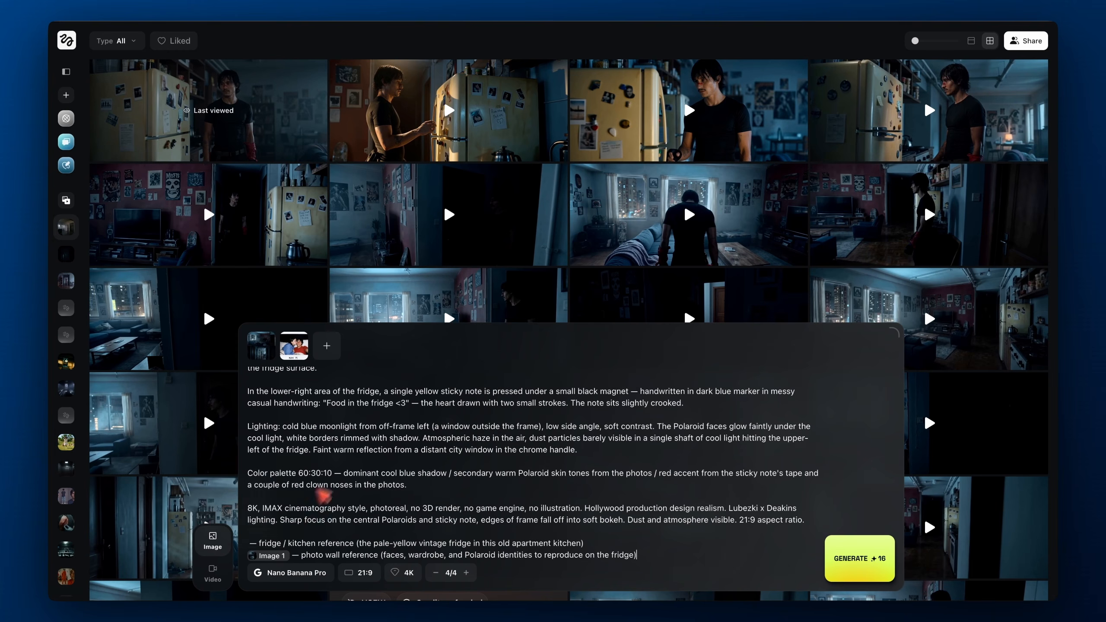
scroll(366, 449, "up", 5)
scroll(409, 484, "down", 5)
scroll(444, 484, "up", 1)
scroll(409, 486, "down", 1)
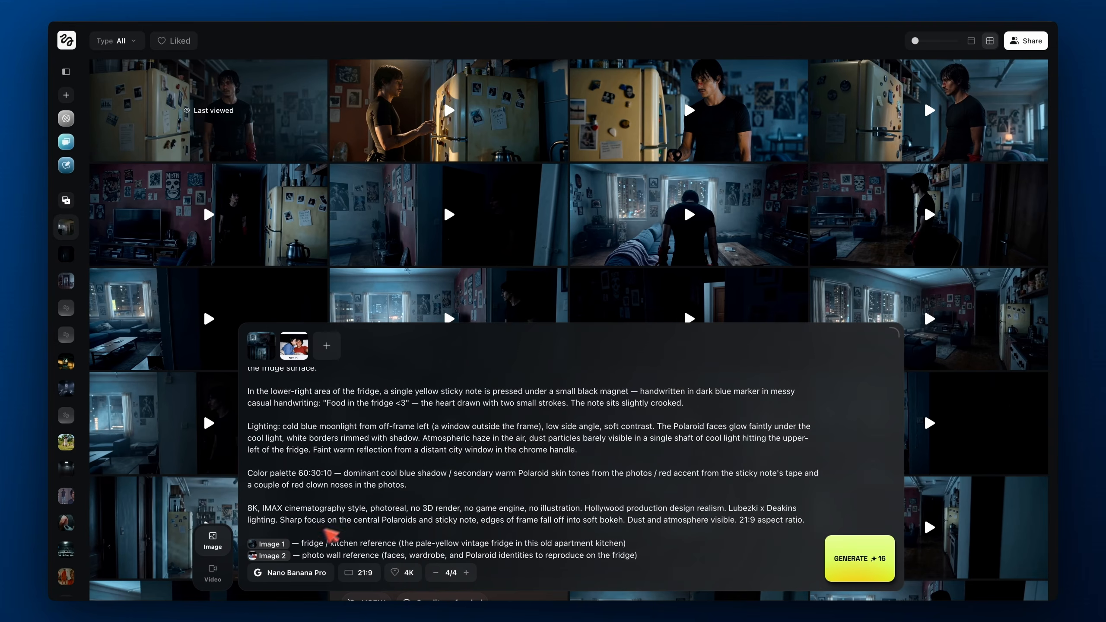
left_click(285, 546)
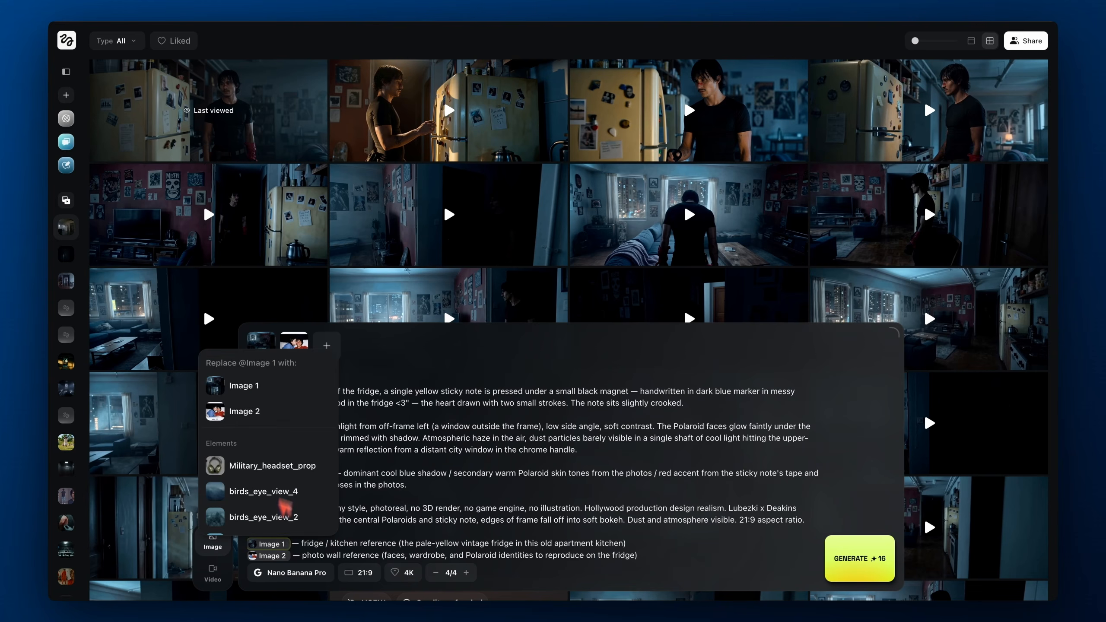
left_click(436, 452)
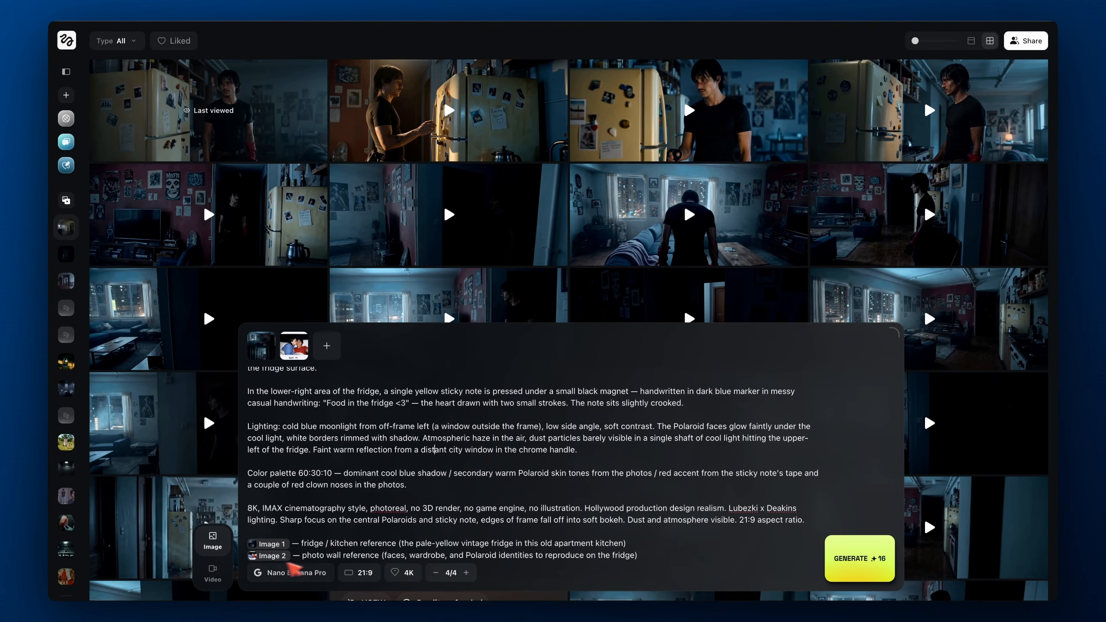
Replace the NOV 14 Polaroid reference with the photo_wall.jpg file from the 21&23 folder
left_click(314, 339)
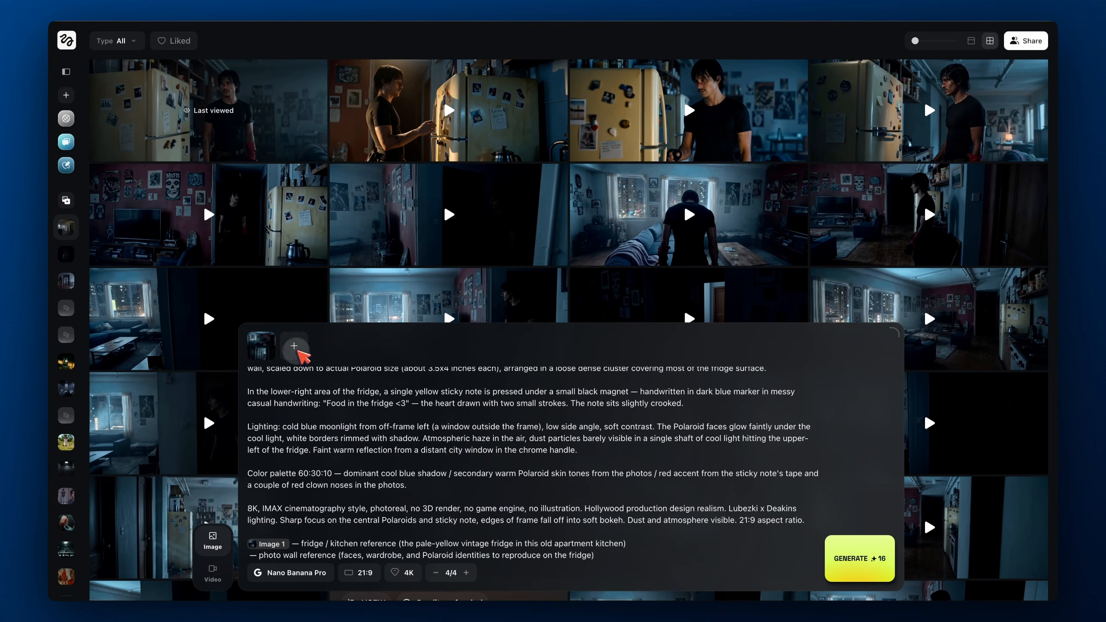
left_click(294, 346)
scroll(544, 351, "down", 1)
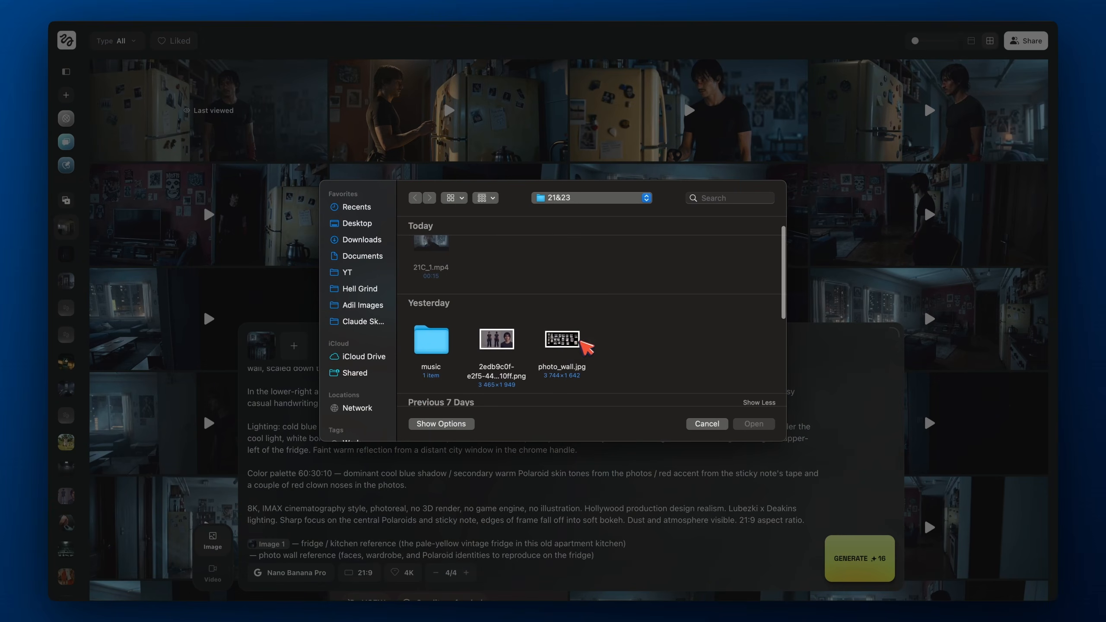
left_click(579, 345)
left_click(744, 425)
In the Claude chat, attach the NOV 14 Polaroid image from the 21&23 folder to a new message
key("ctrl+Right")
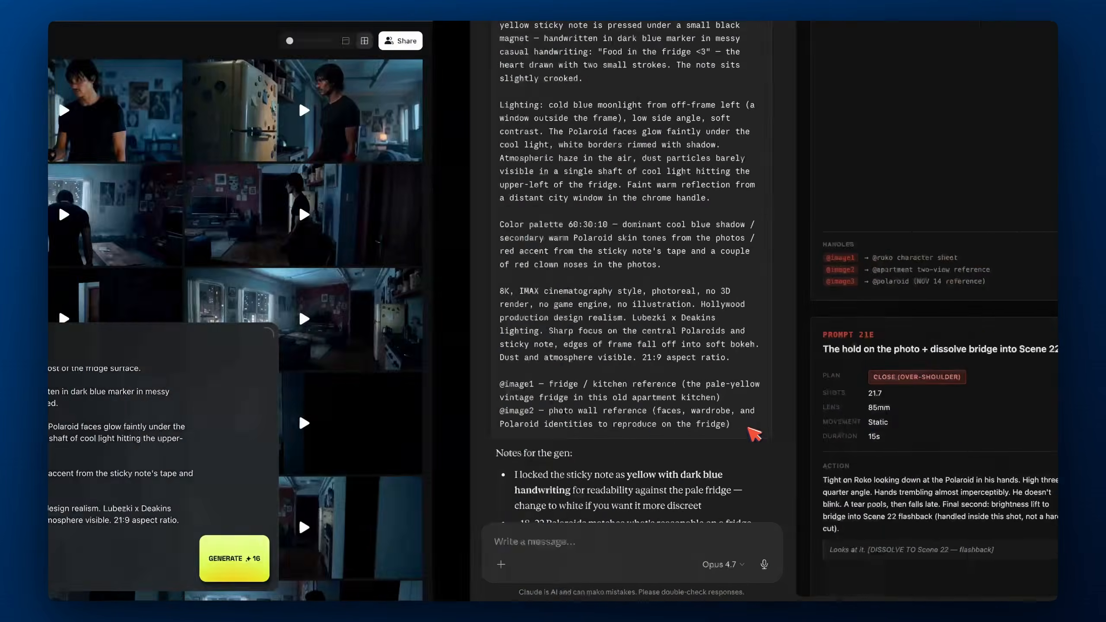
scroll(321, 352, "up", 15)
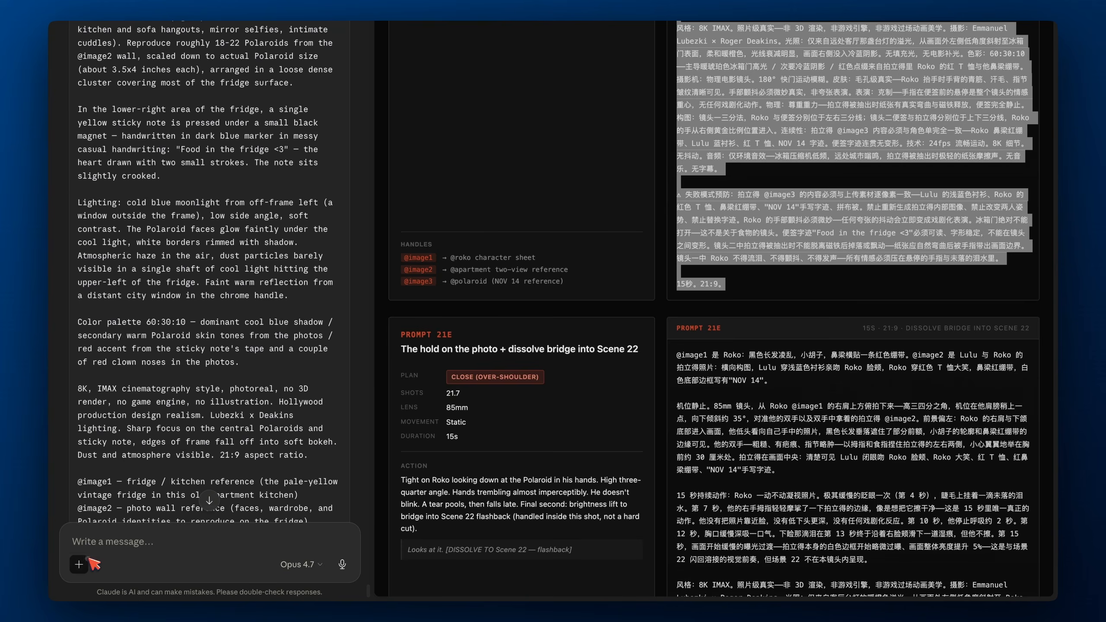
left_click(78, 564)
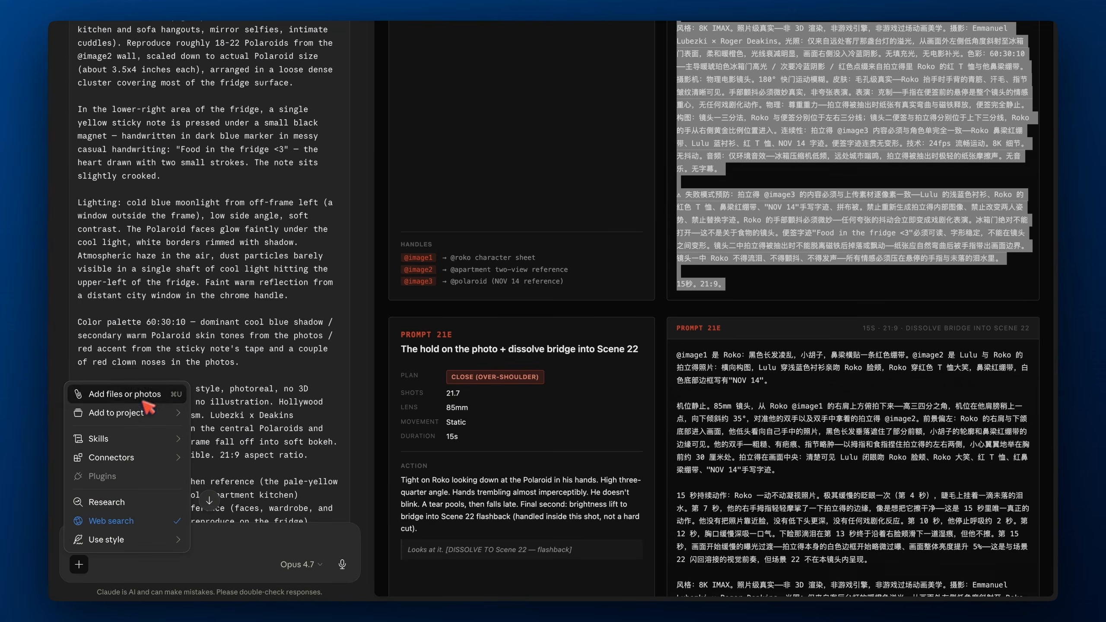
left_click(217, 423)
scroll(447, 266, "down", 10)
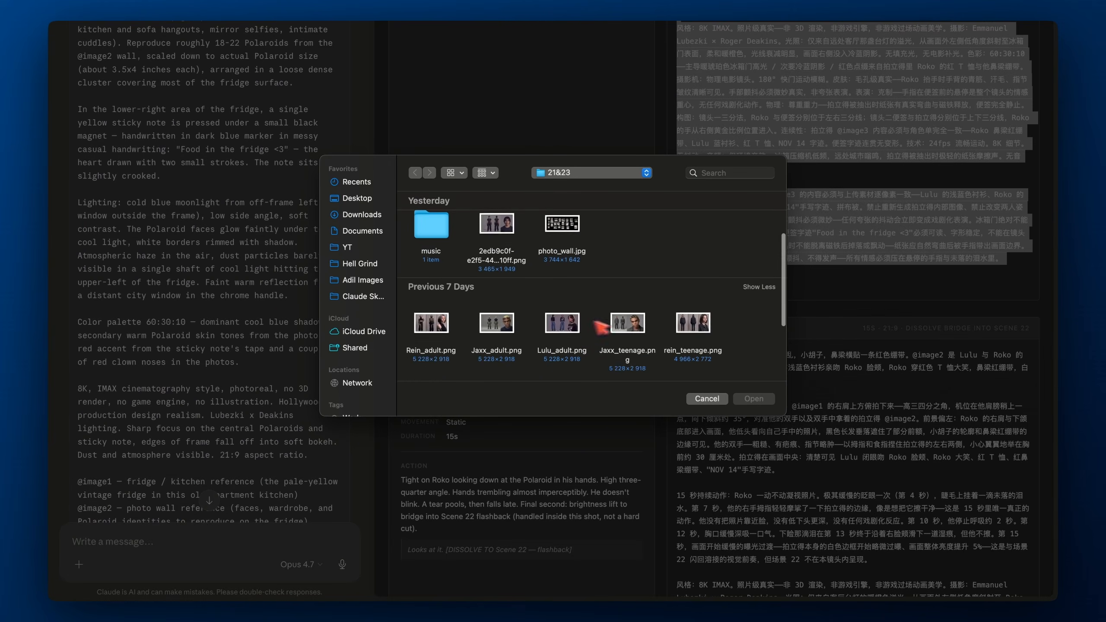
double_click(497, 256)
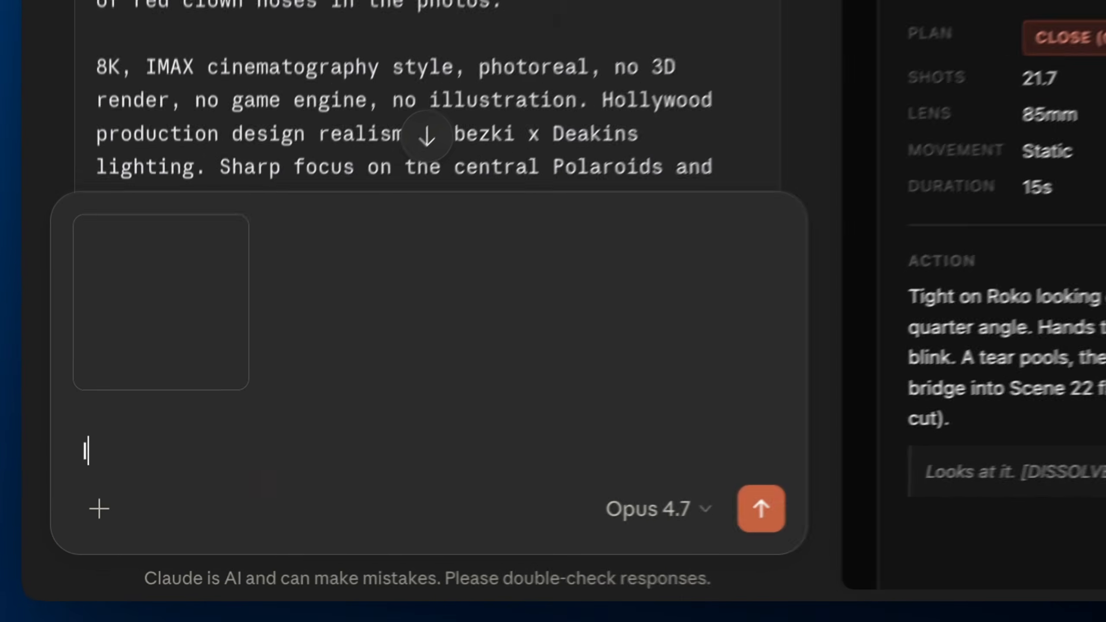
Write "I want this polaroid on the fridge as well, so there will be 3 references" and send it
type("I want this polaroid on the fridge as well, so there will be")
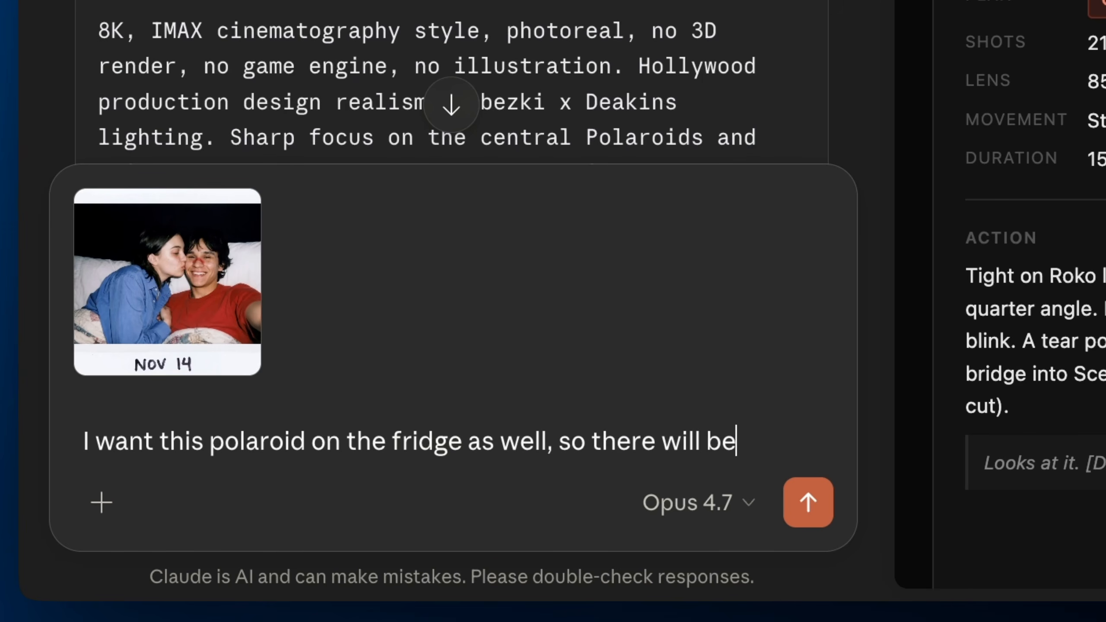
type("nces")
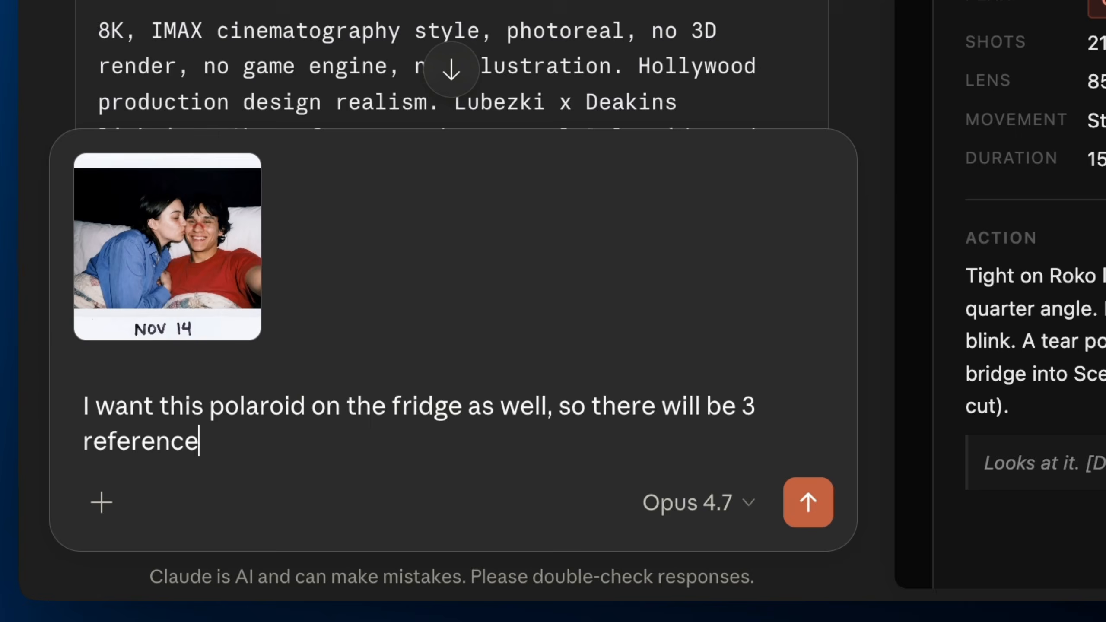
key("Return")
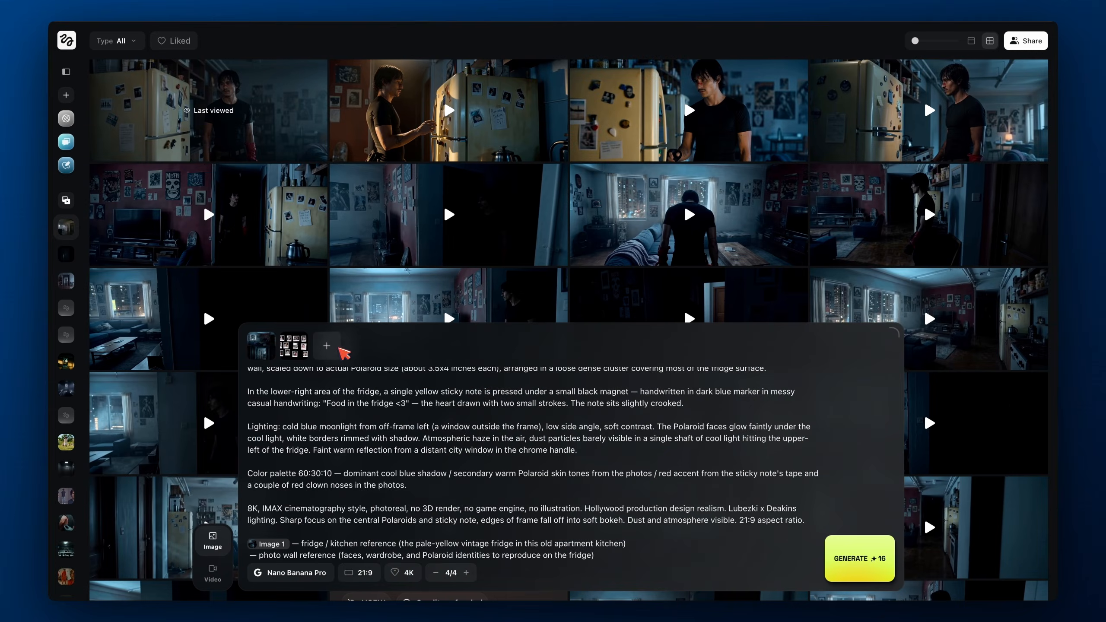
In the image generator, add the NOV 14 Polaroid from the 21&23 folder as the third reference image
left_click(327, 346)
scroll(477, 332, "down", 3)
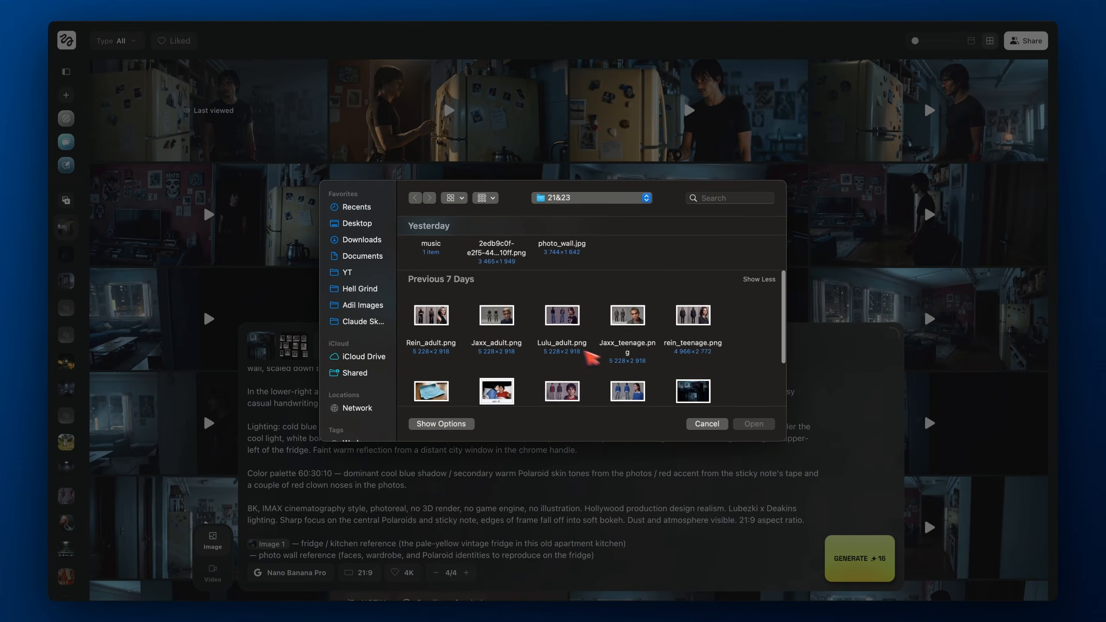
scroll(573, 353, "down", 2)
double_click(500, 335)
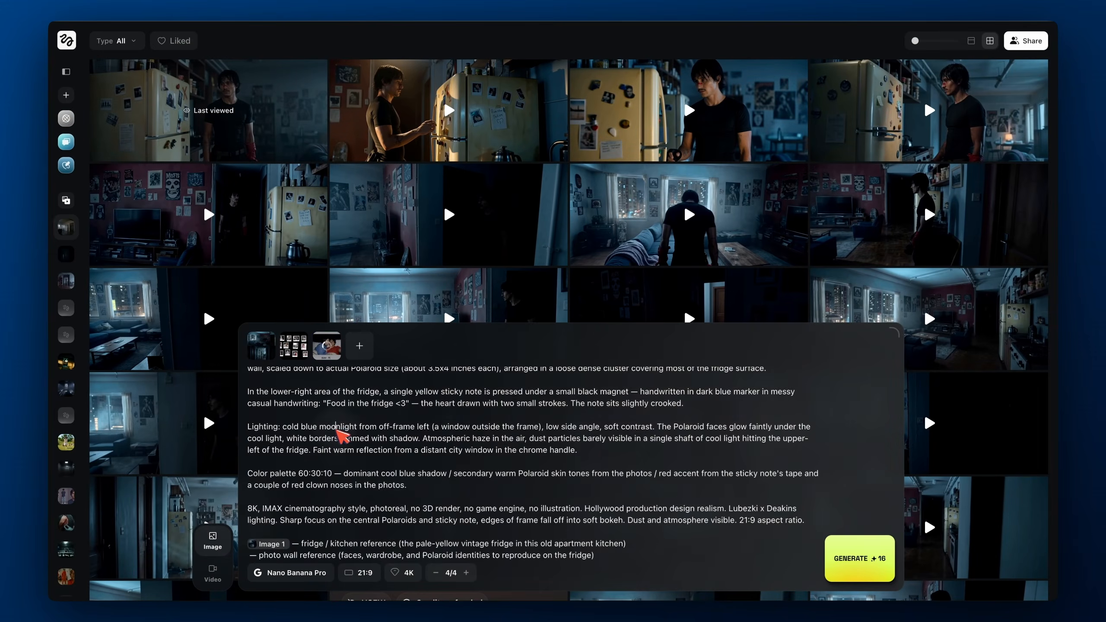
Replace the whole prompt with Claude's updated three-reference fridge text and generate the close-up images with Nano Banana Pro
left_click(342, 436)
key("super+a")
key("super+v")
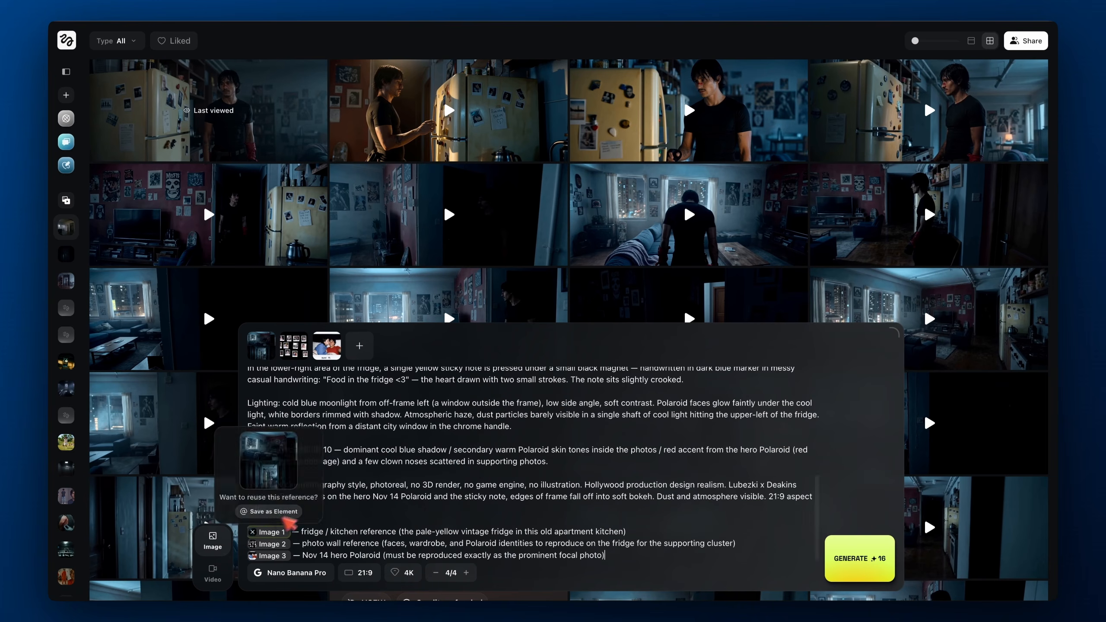
scroll(468, 438, "up", 10)
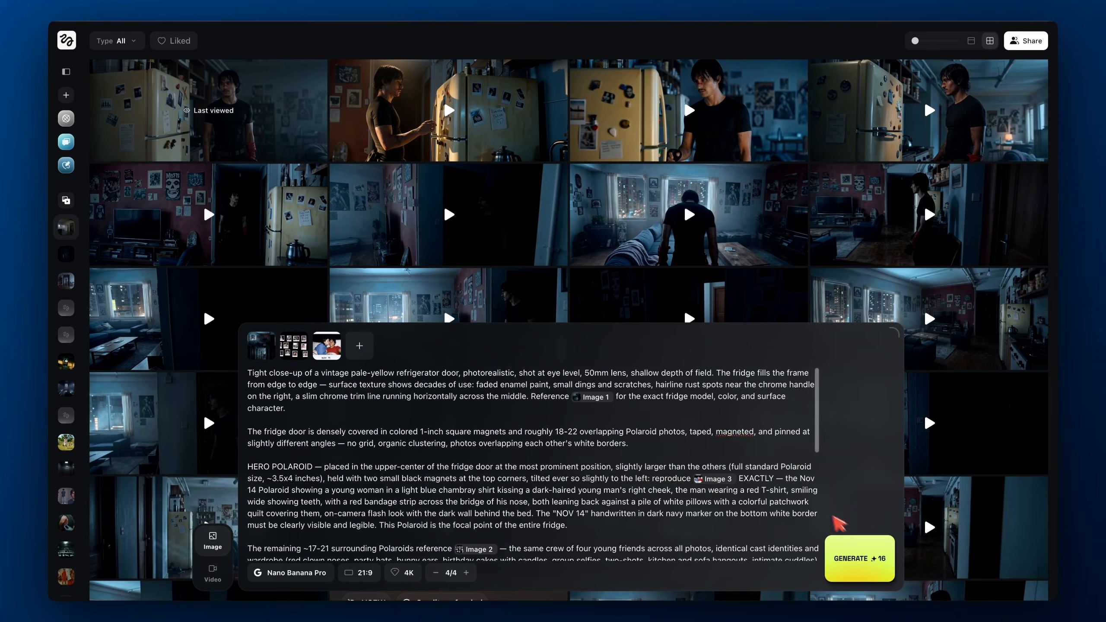
left_click(843, 551)
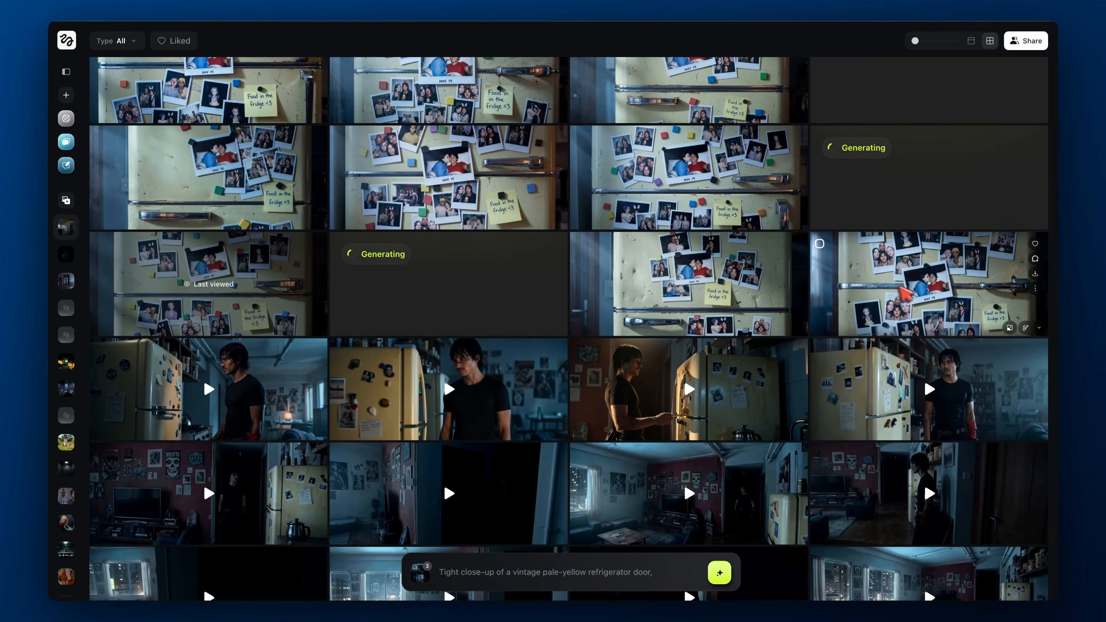
Examine the generated fridge close-ups one by one, comparing Polaroid placement, sticky note and framing
left_click(914, 292)
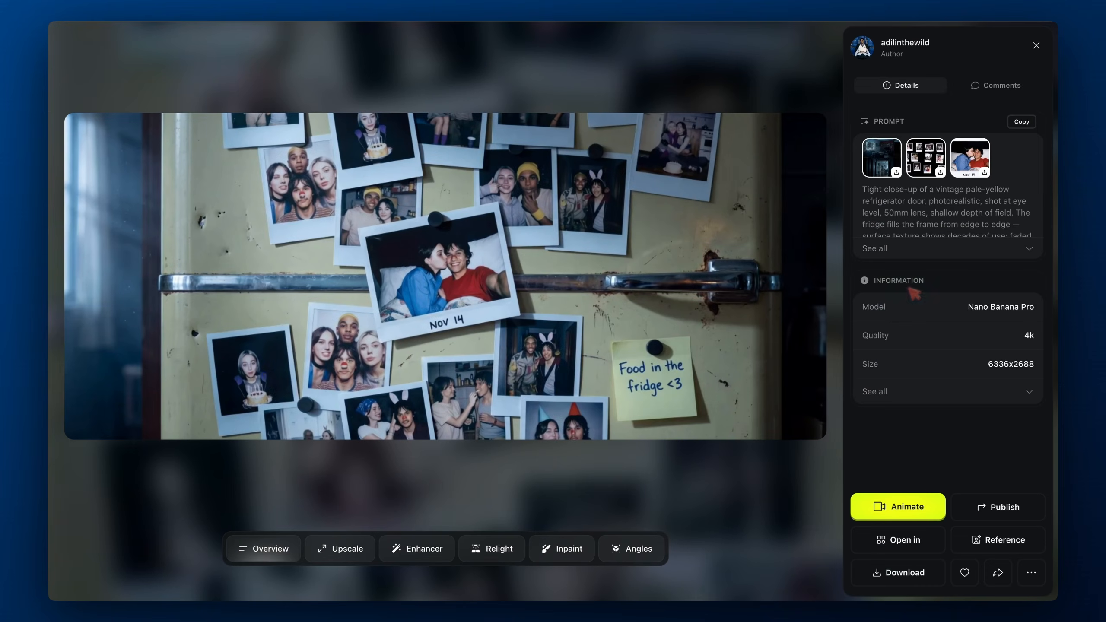
key("Right")
key("Right")
key("Right")
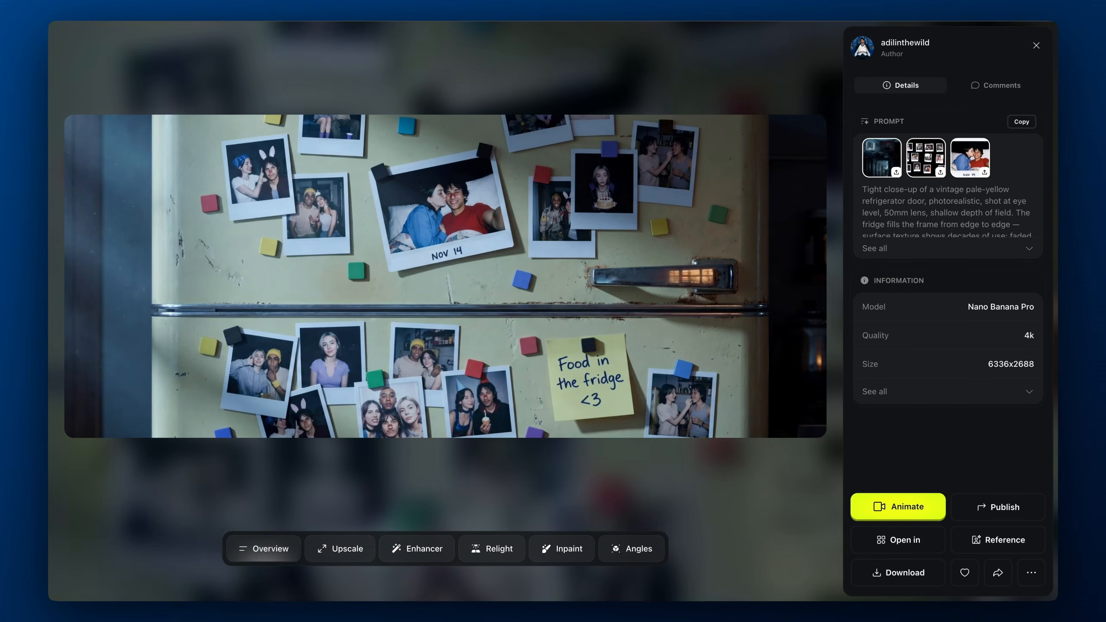
key("Right")
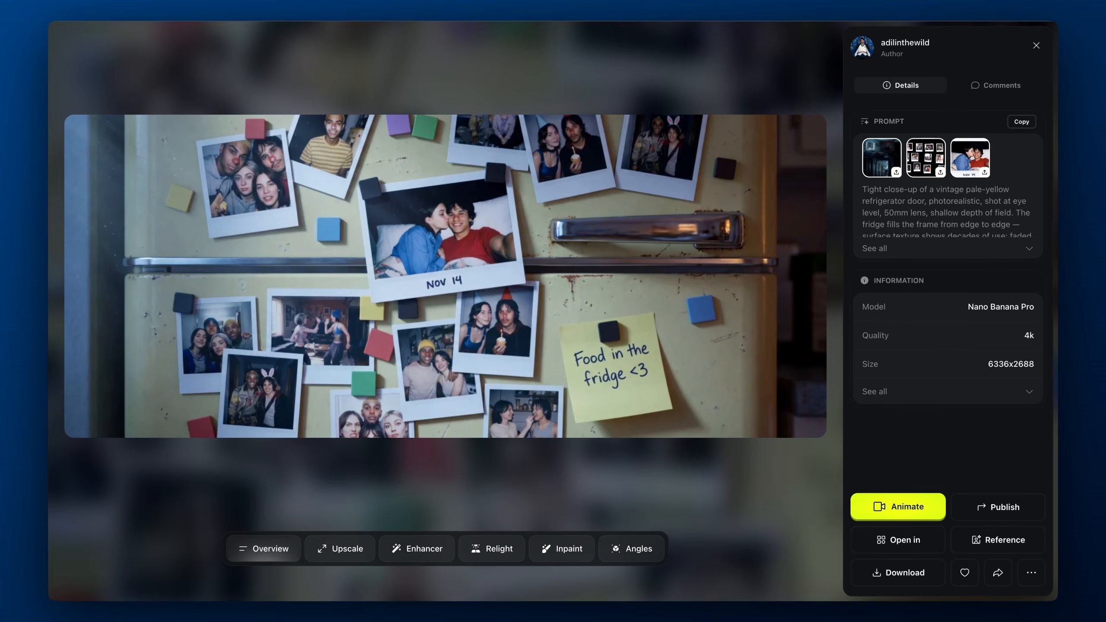
key("Right")
key("Right")
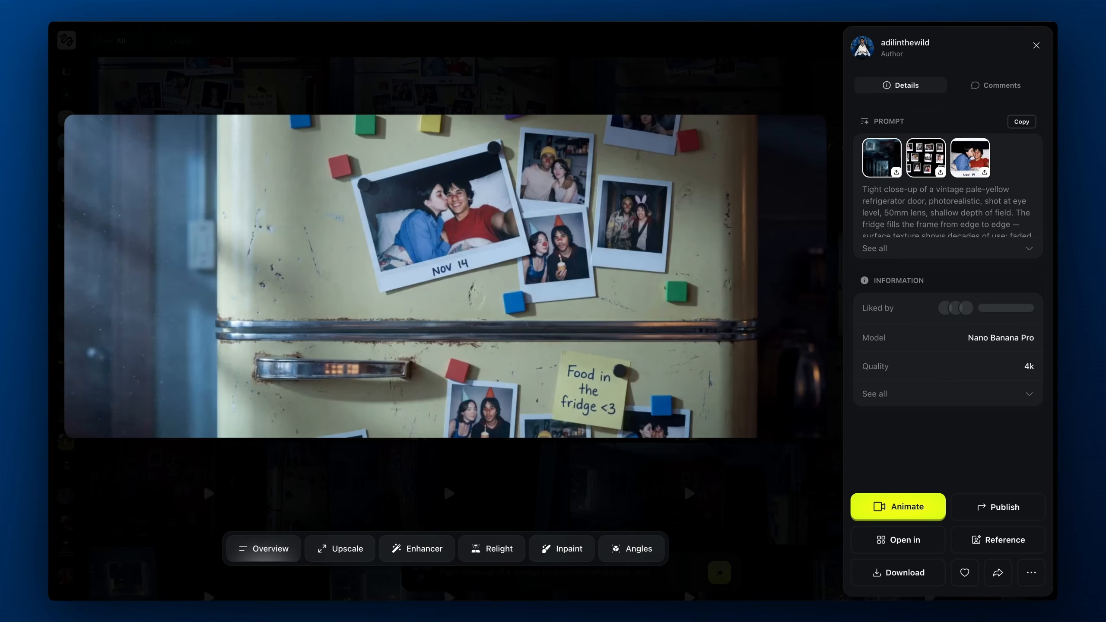
key("Left")
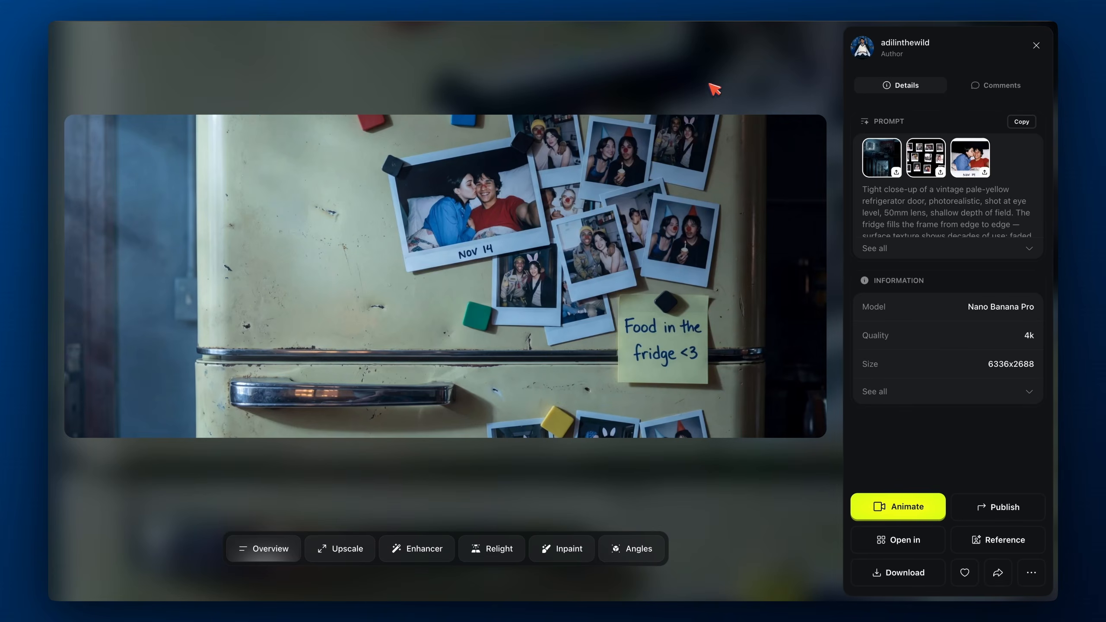
left_click(695, 76)
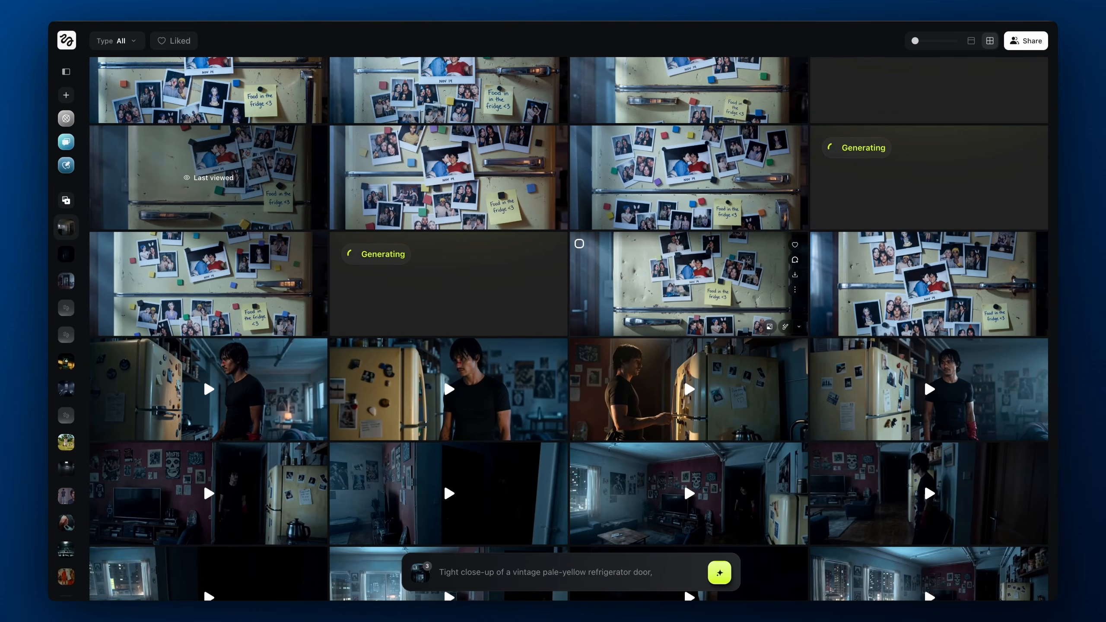
scroll(697, 281, "up", 1)
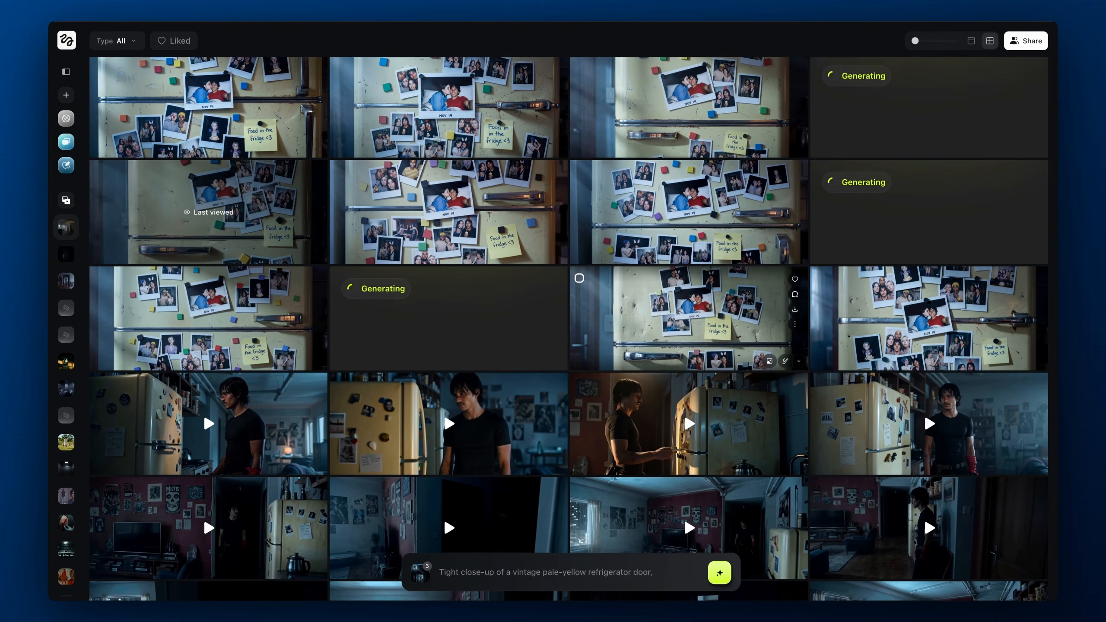
In the Claude chat, send "I want a wide shot, primarily the top half, make the sticky note blue"
key("ctrl+Right")
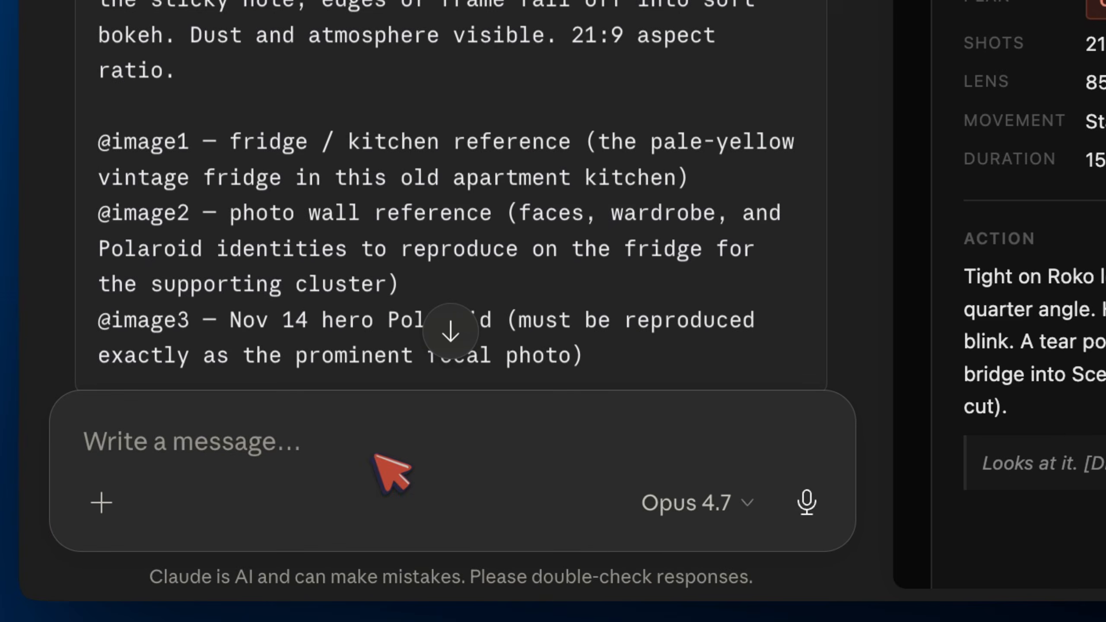
left_click(375, 455)
type("I")
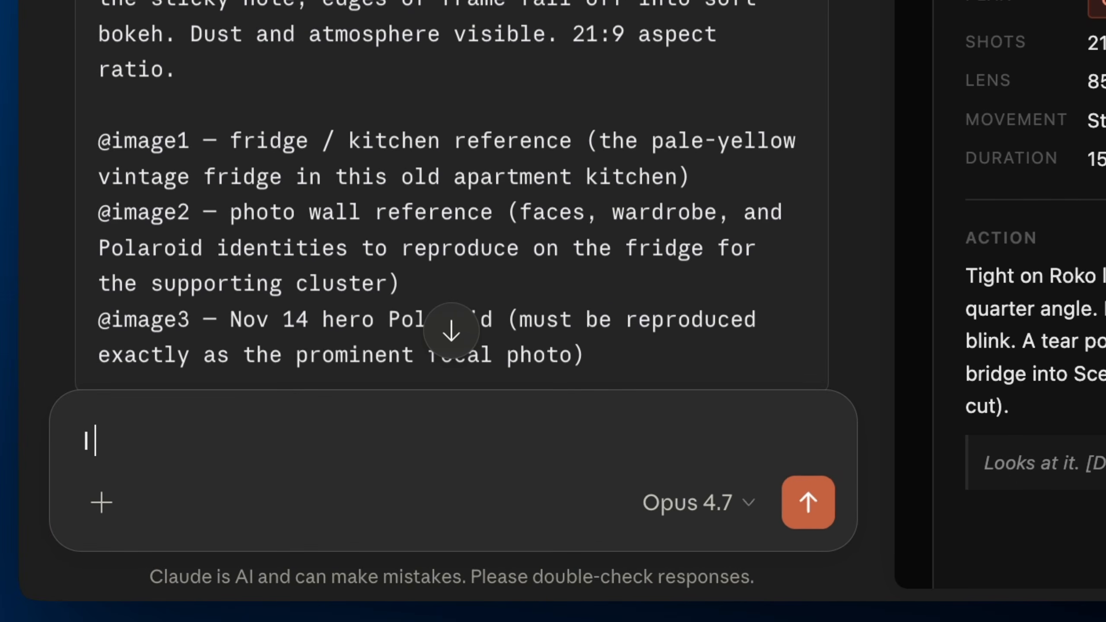
type(" want a wide ")
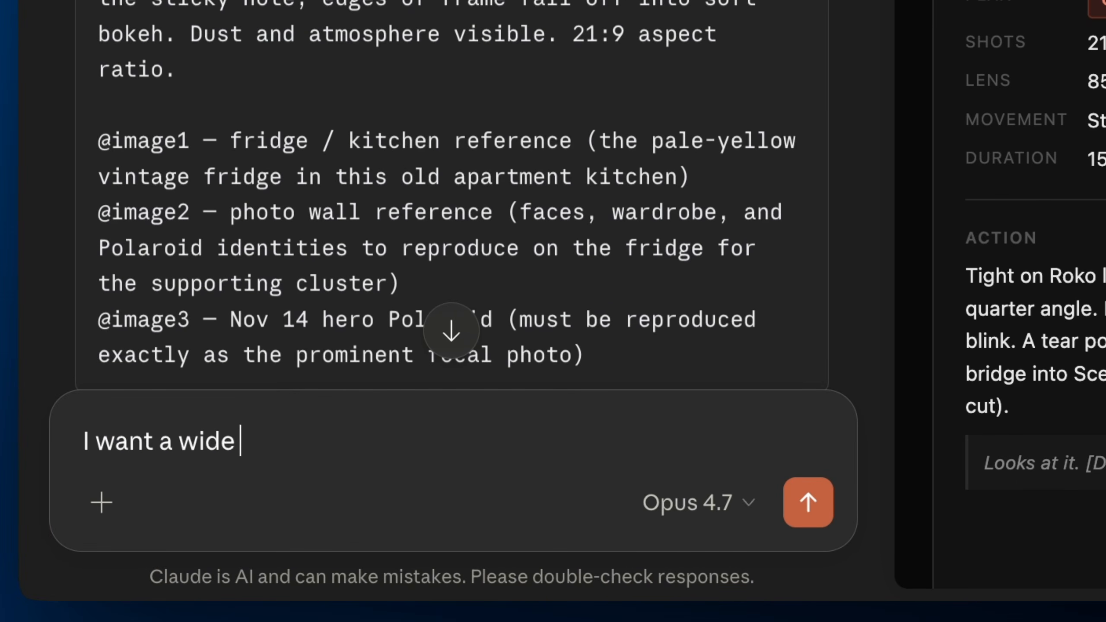
type("shot")
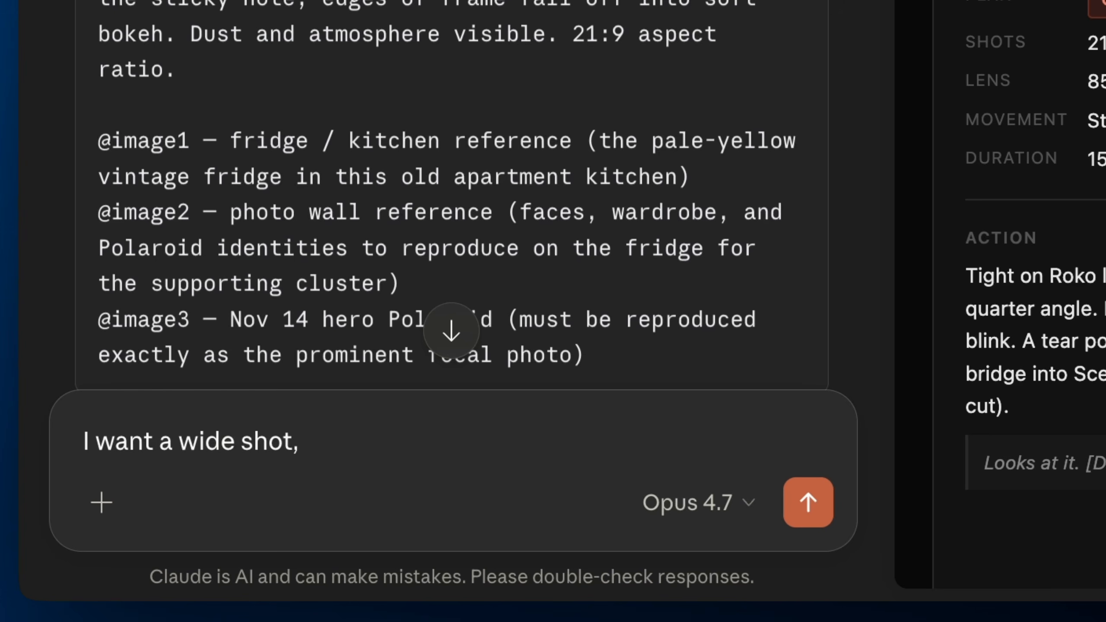
type(", prim")
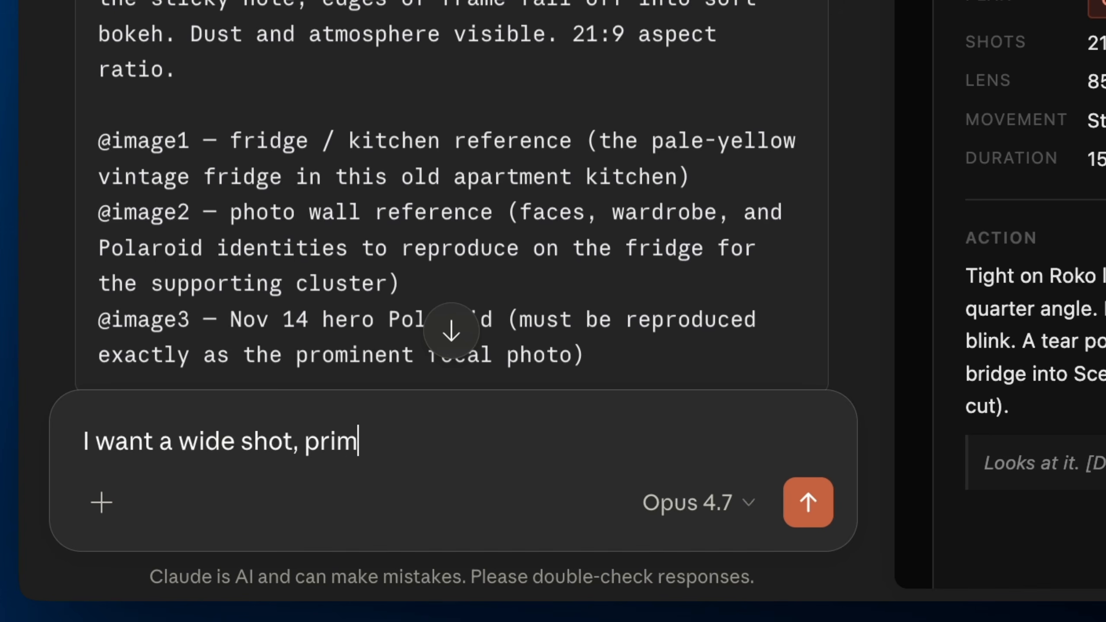
type("arily the top half")
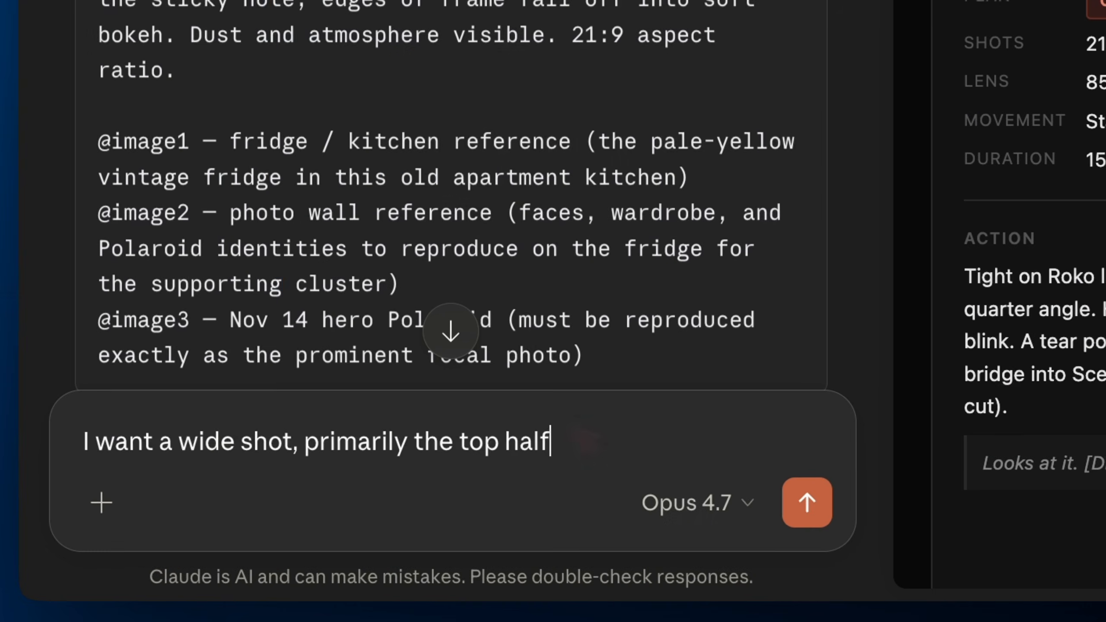
type(", make ")
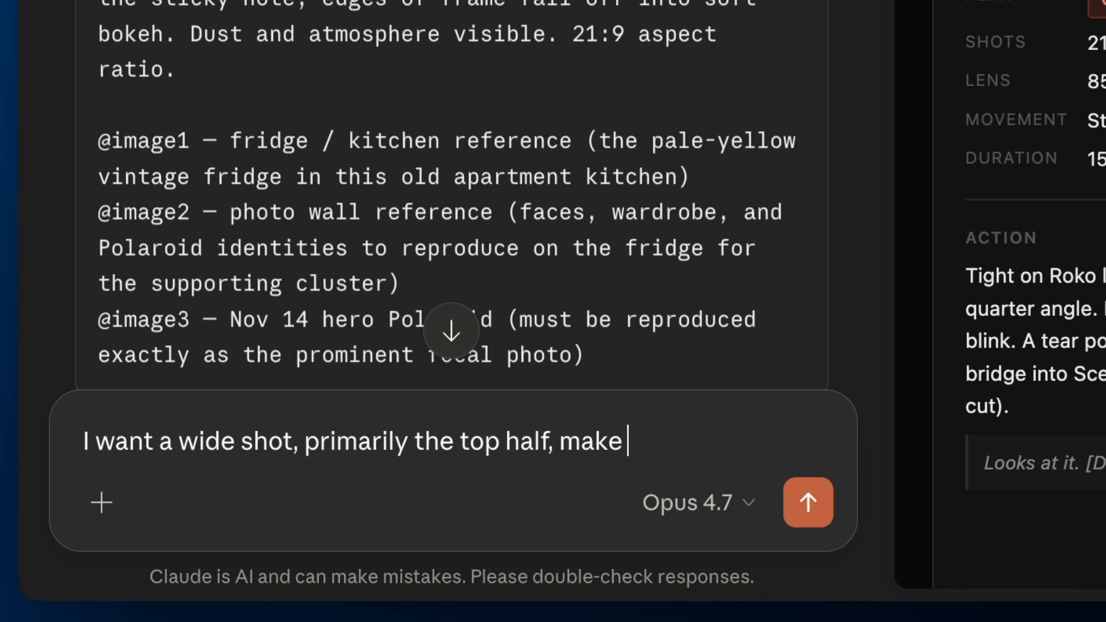
type("the")
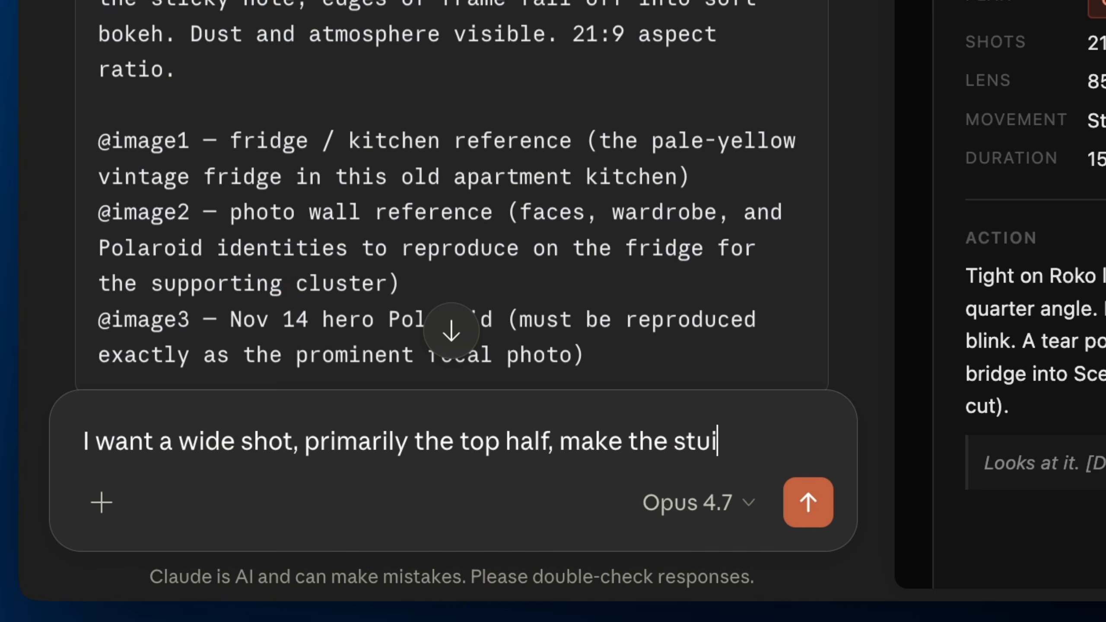
type(" sticky ntoete blue")
key("Return")
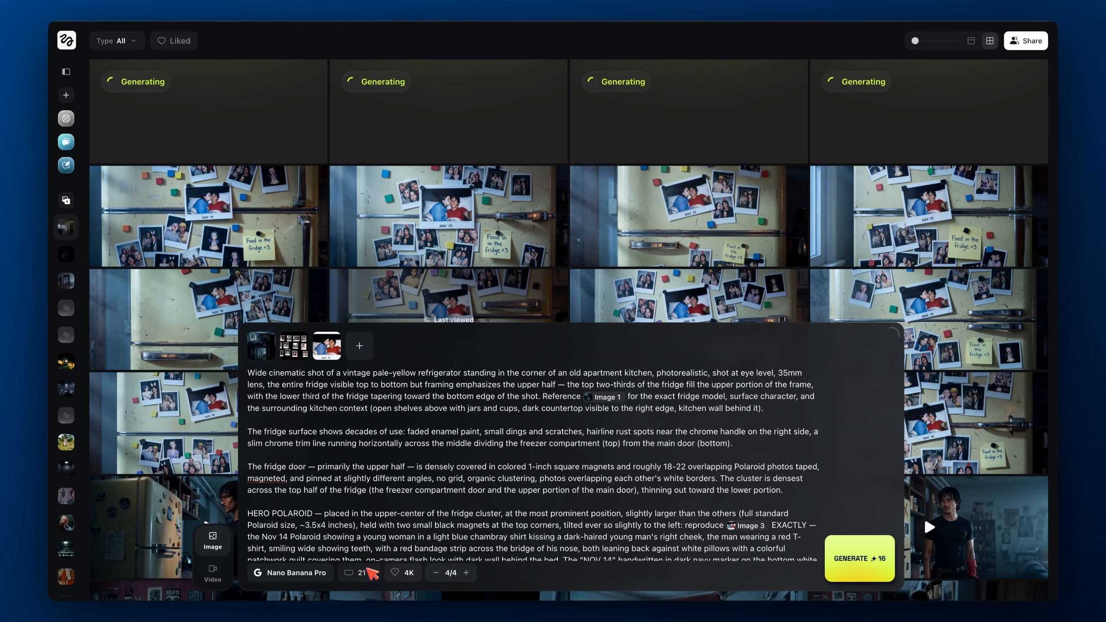
In the image generator, set the wide fridge prompt's aspect ratio to 16:9 and generate several batches of four images
left_click(361, 572)
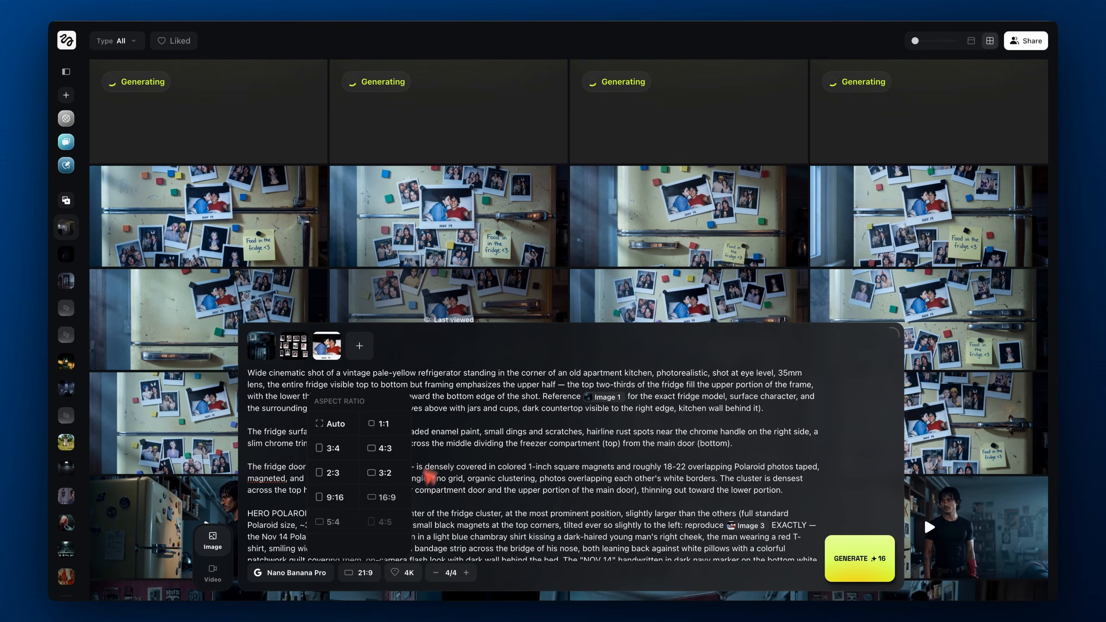
left_click(390, 499)
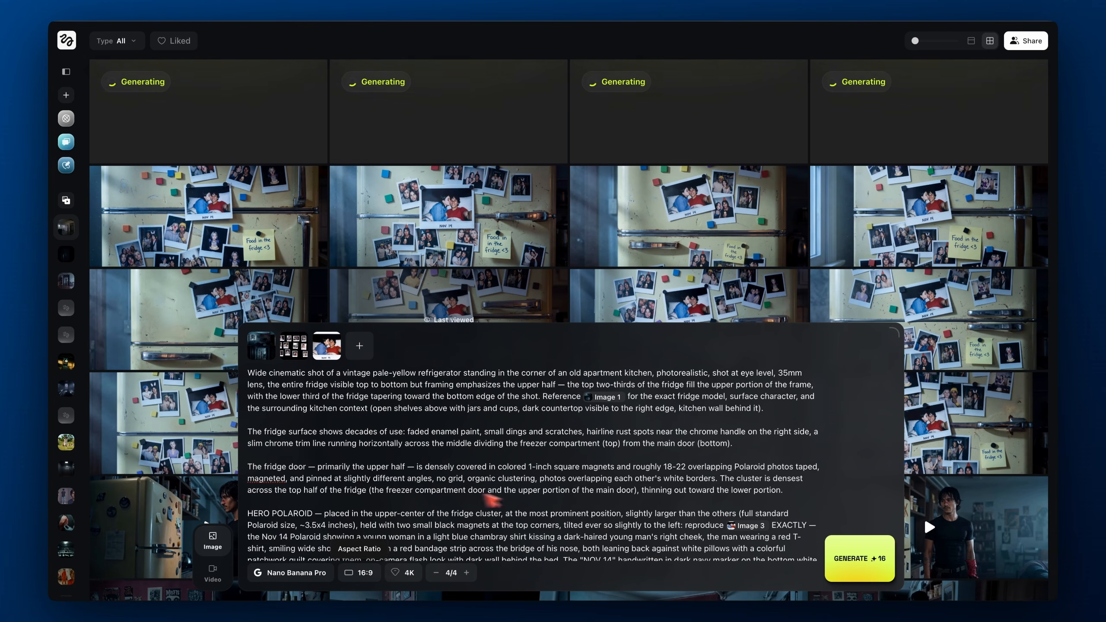
left_click(855, 558)
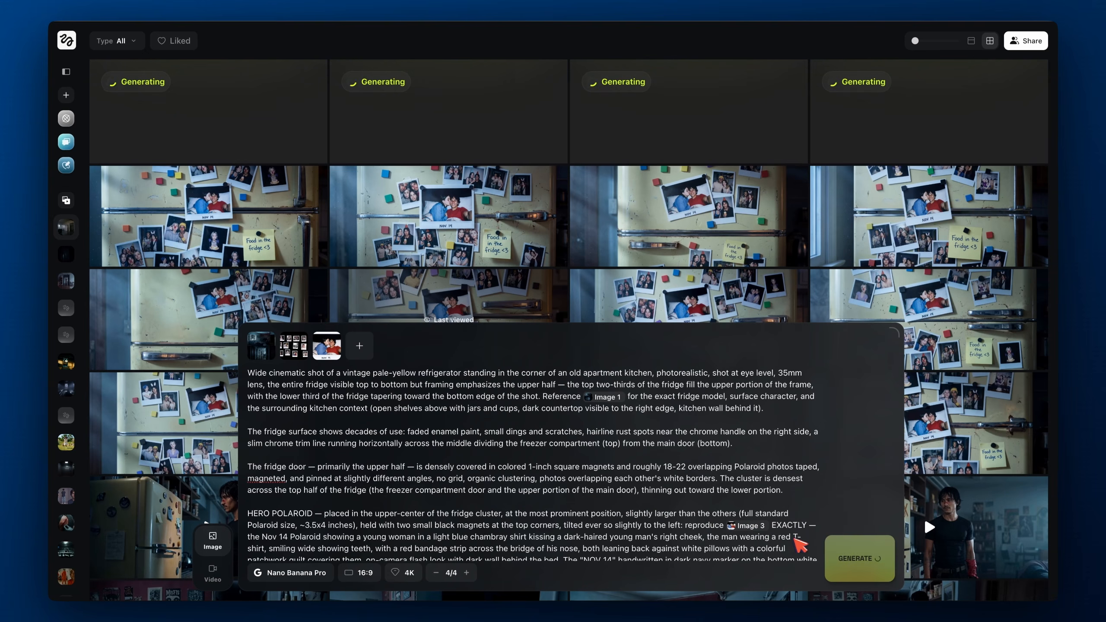
left_click(830, 550)
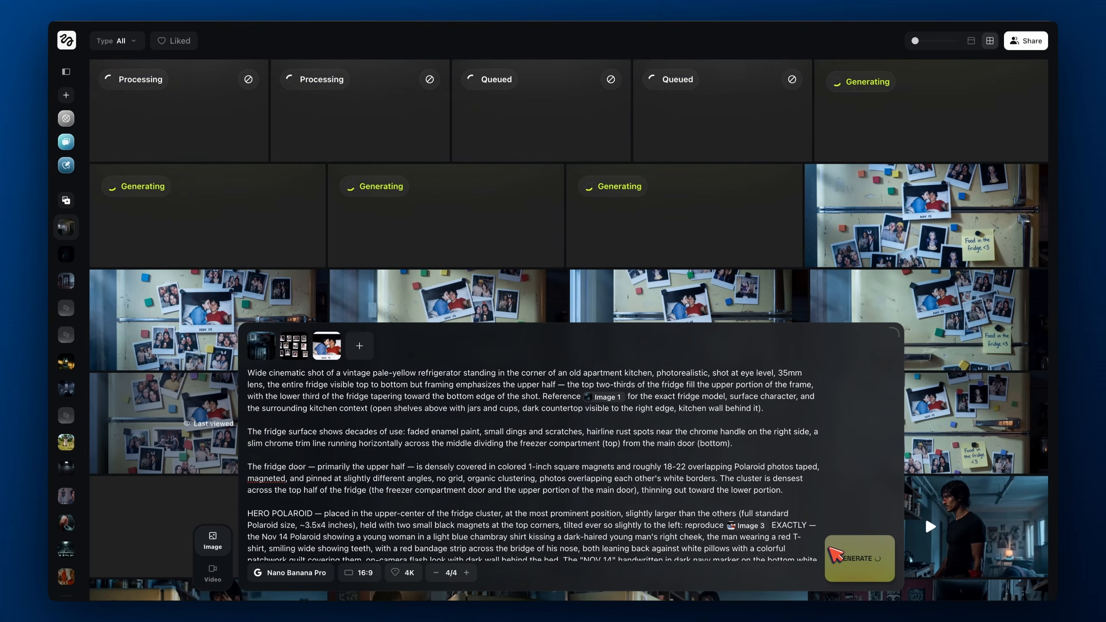
left_click(845, 559)
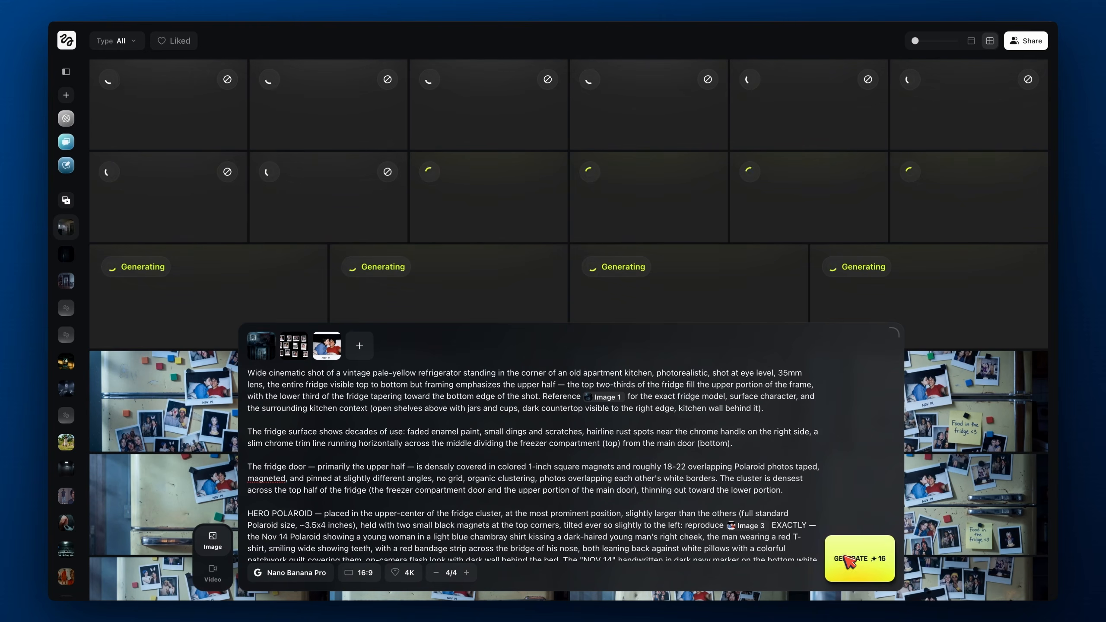
left_click(849, 562)
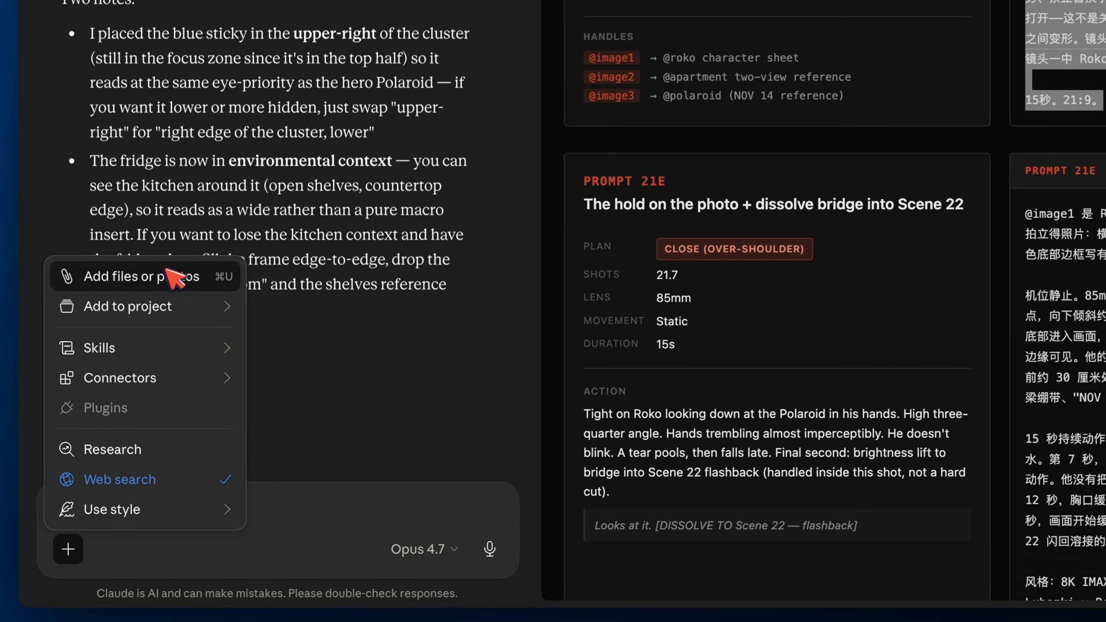
Attach polaroid.png, photo_wall.jpg and fridge.jpg from the 21&23 folder to the Claude message
left_click(168, 272)
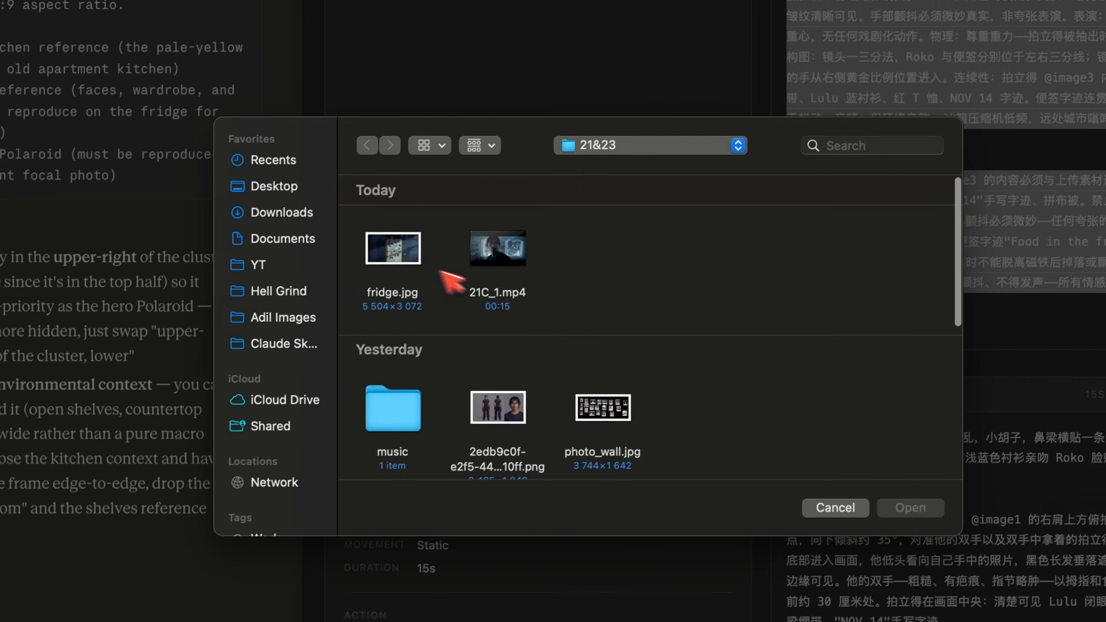
left_click(633, 23)
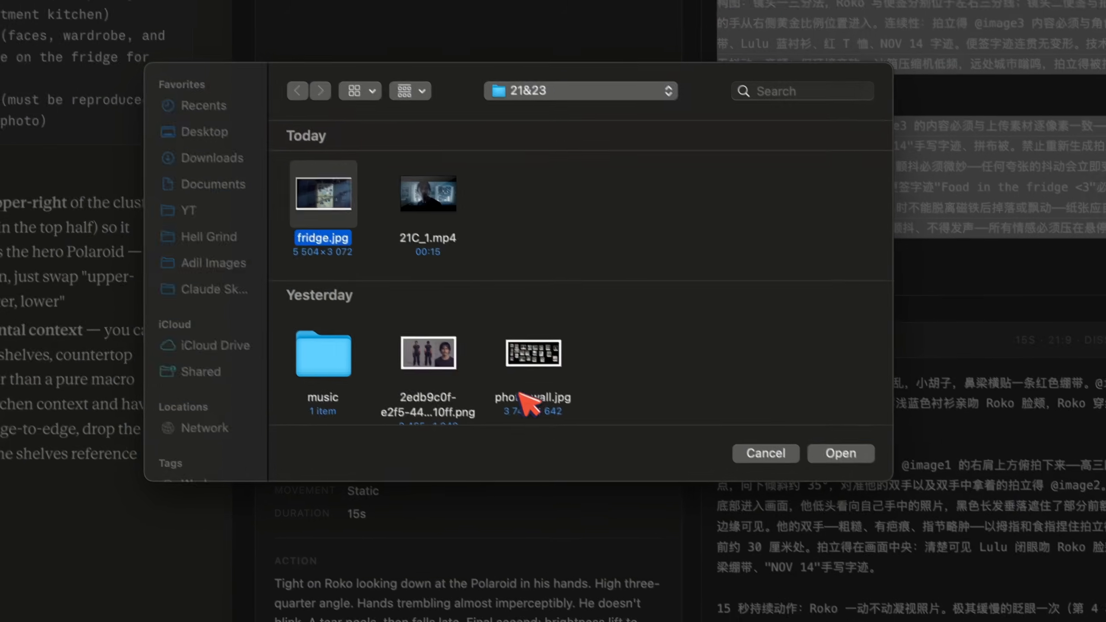
left_click(542, 333)
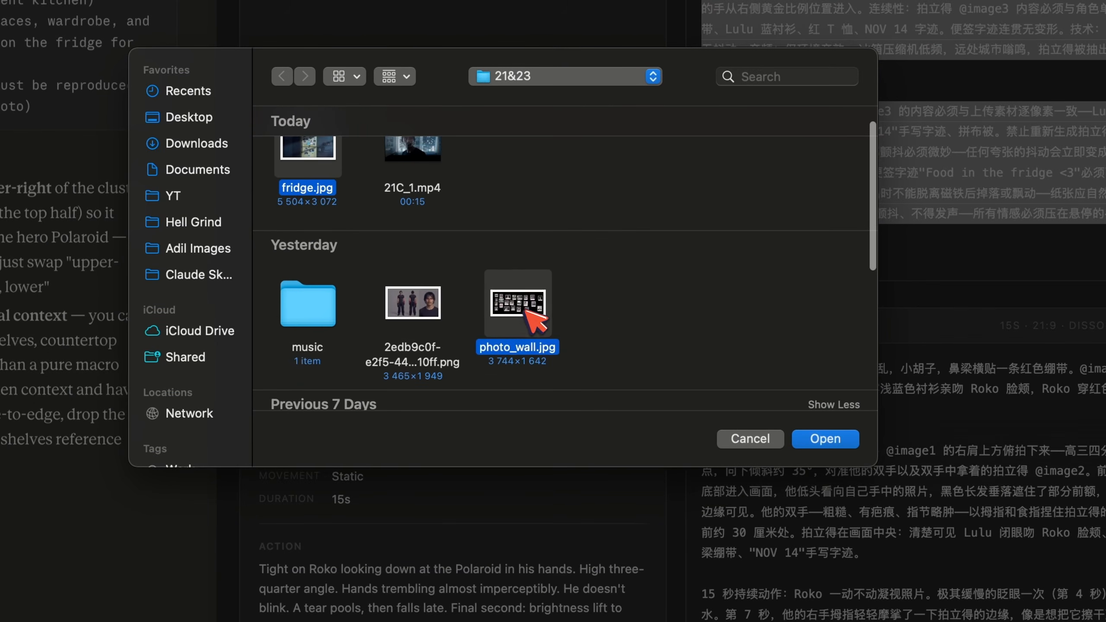
scroll(697, 318, "down", 5)
scroll(638, 313, "down", 5)
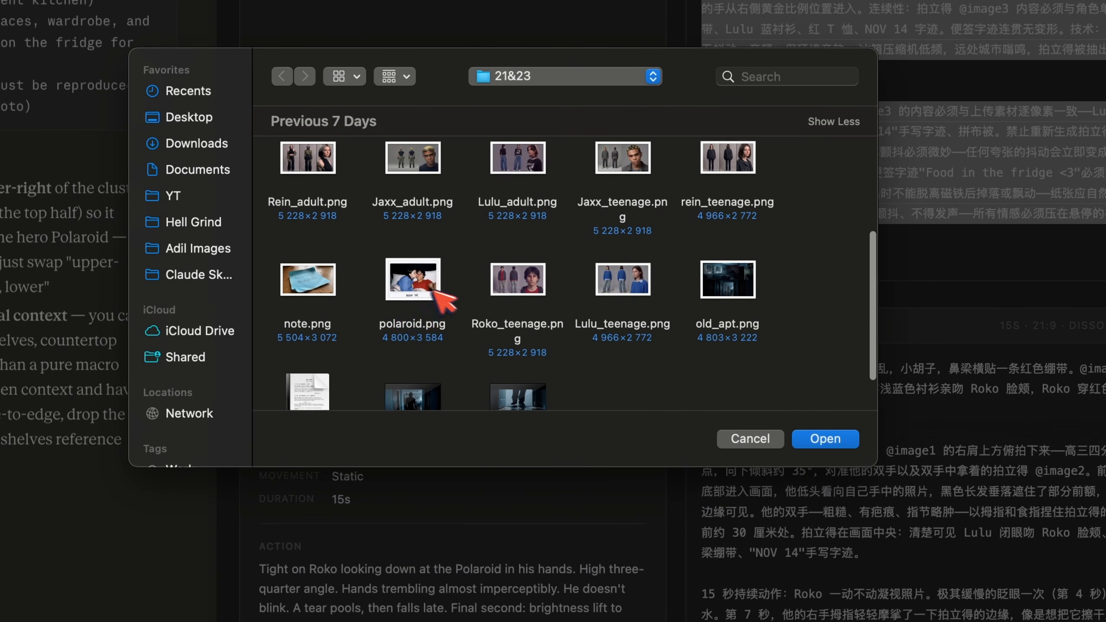
scroll(418, 252, "up", 10)
left_click(518, 249)
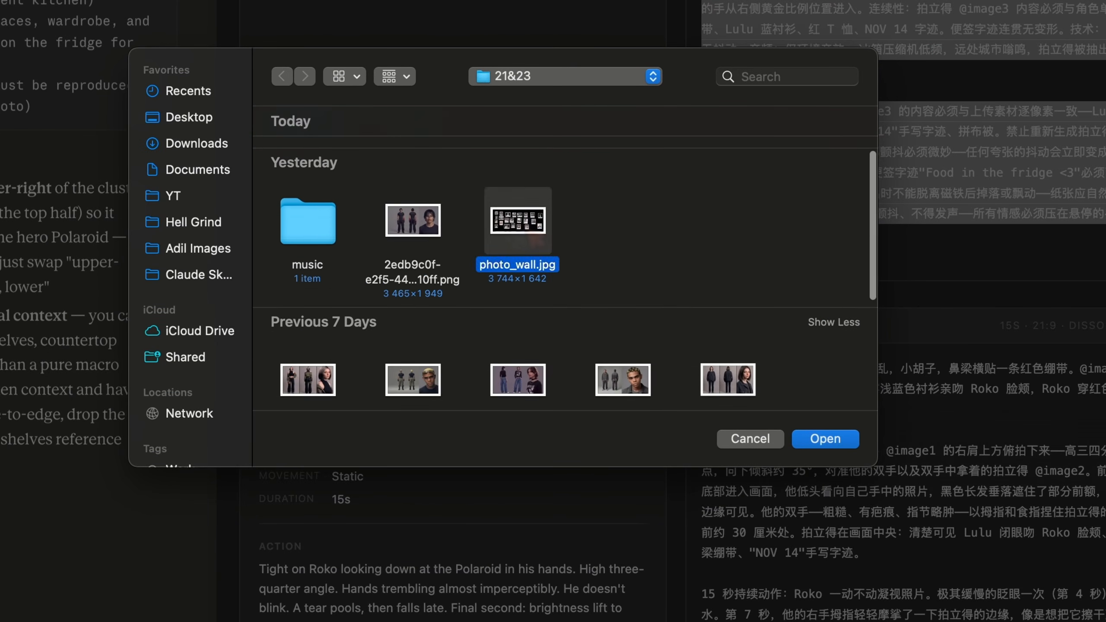
scroll(485, 226, "up", 3)
left_click(331, 187)
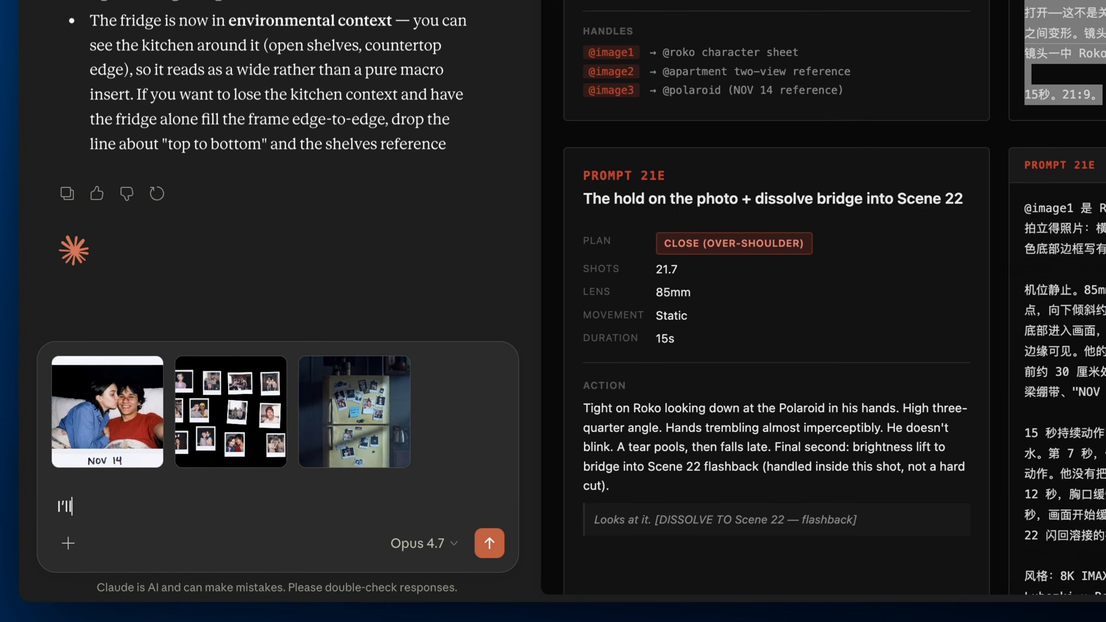
Write "I'll be uploading these images for 21E. So Roko, location, photo wall, polaroid, and the fridge in that order." in the message
type("be uploading the")
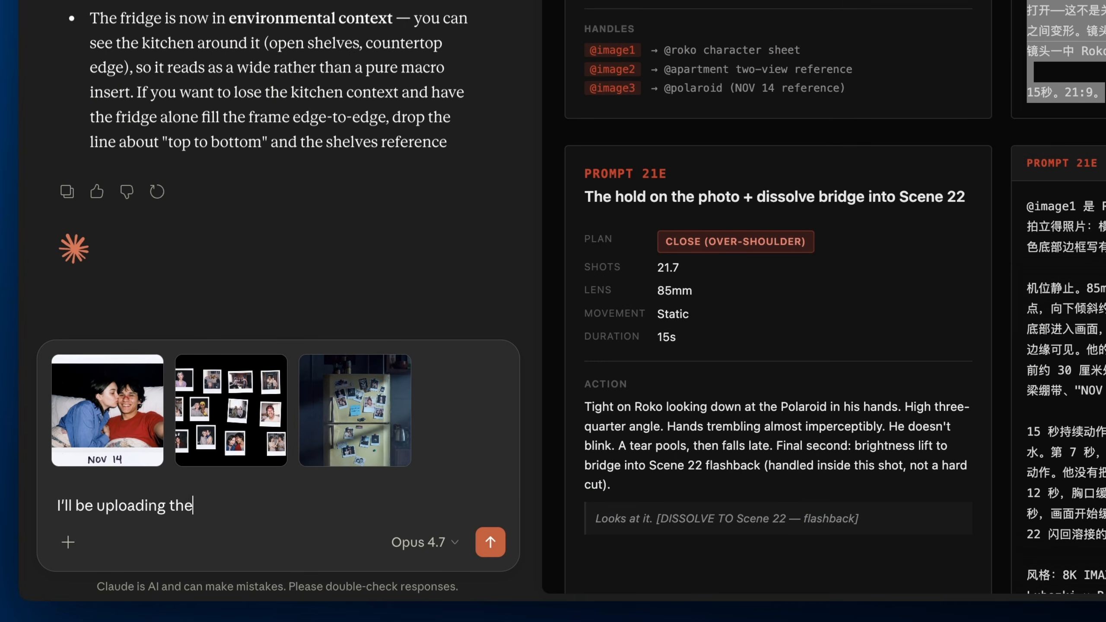
type("se images ")
type("for t")
type("he")
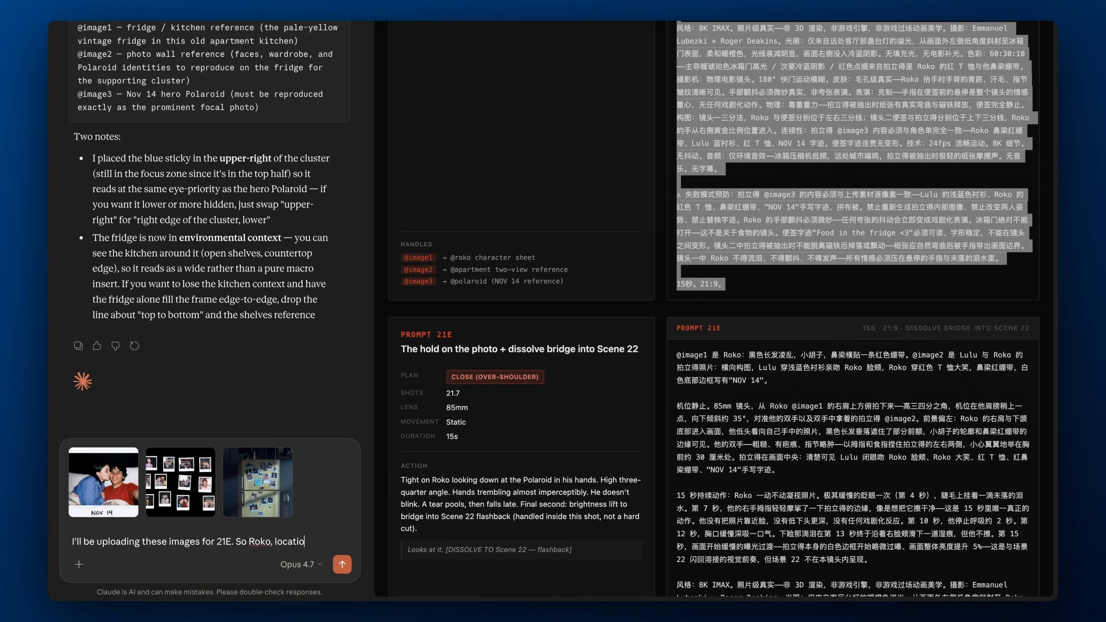
type(", photo")
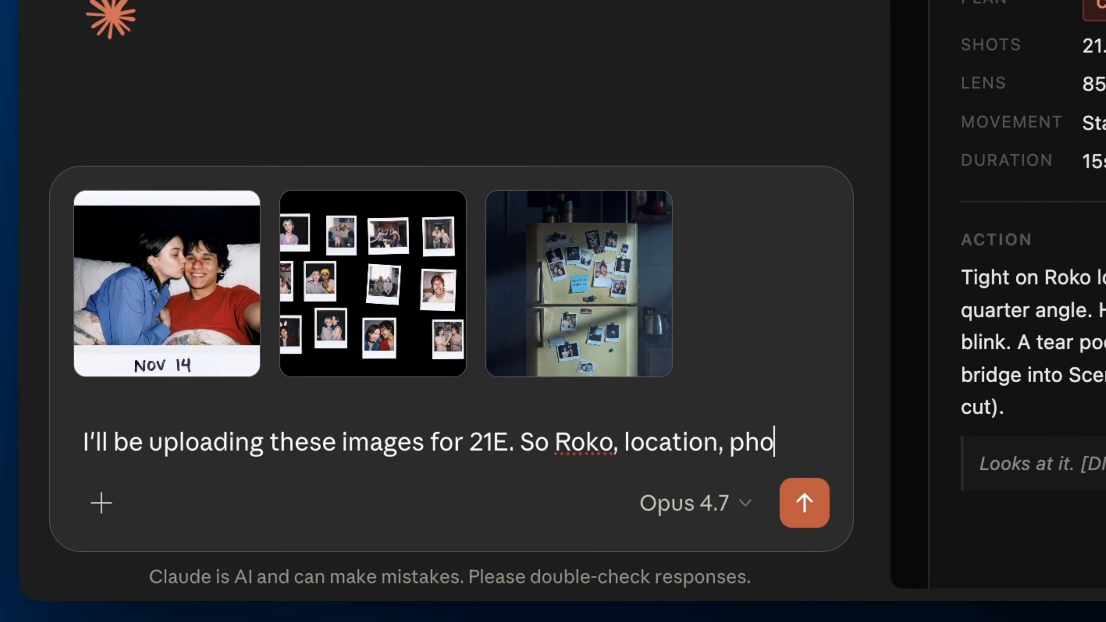
type(" wall,")
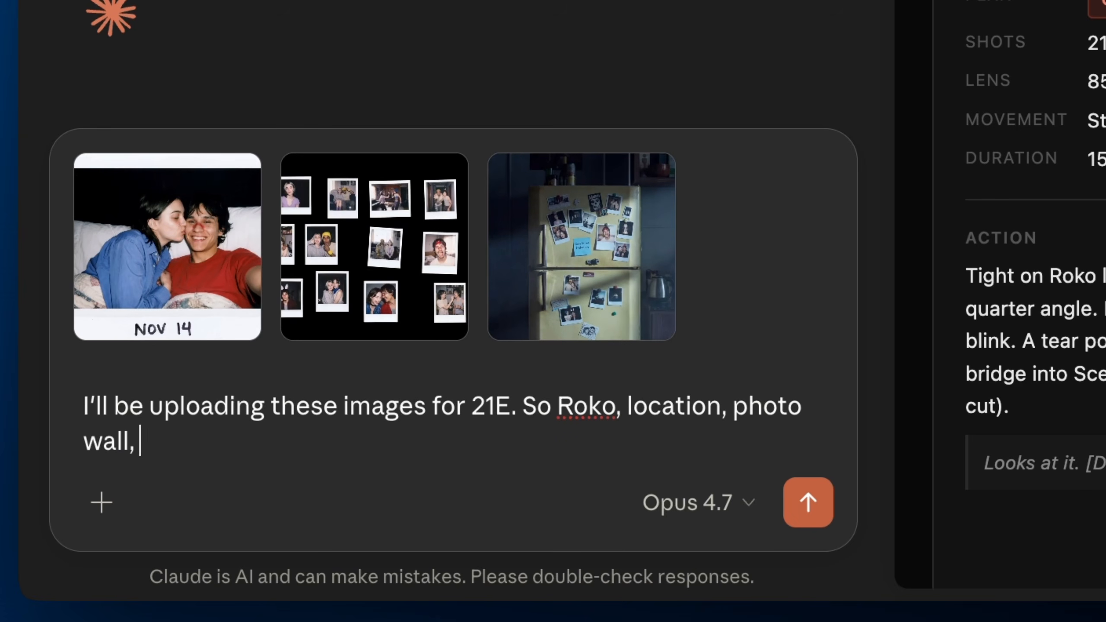
type(" polaroid,")
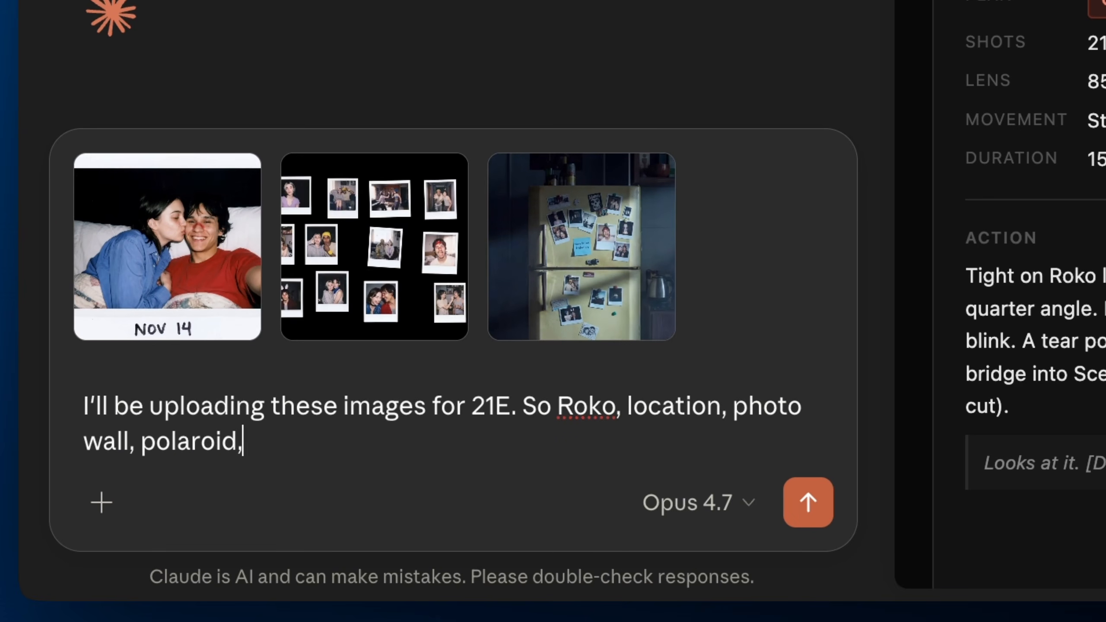
type(" and the frid")
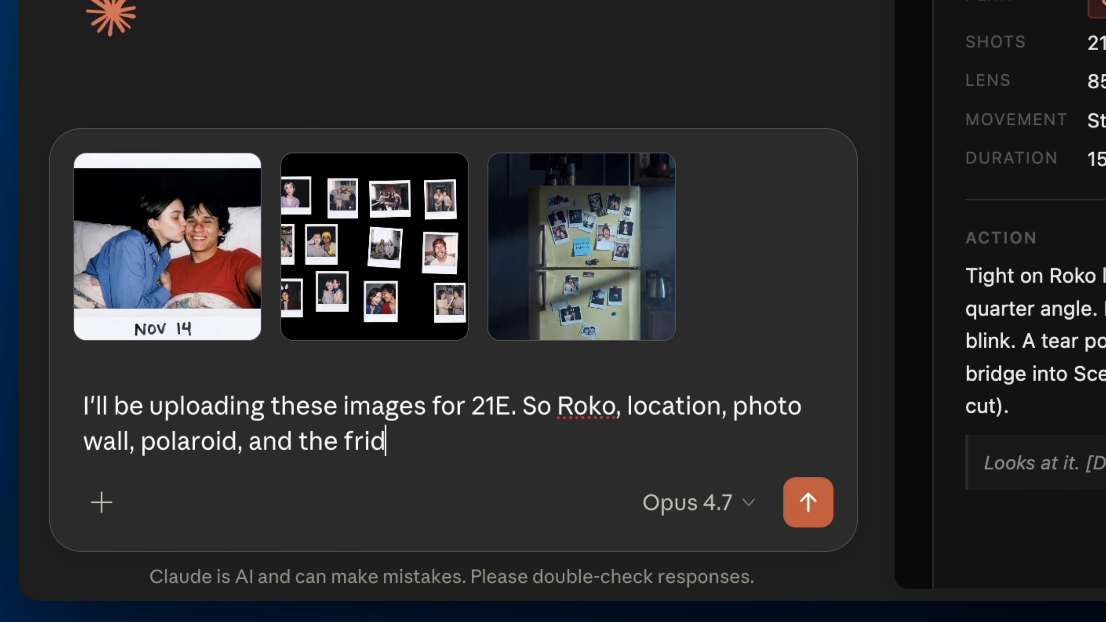
type("ge in that order.")
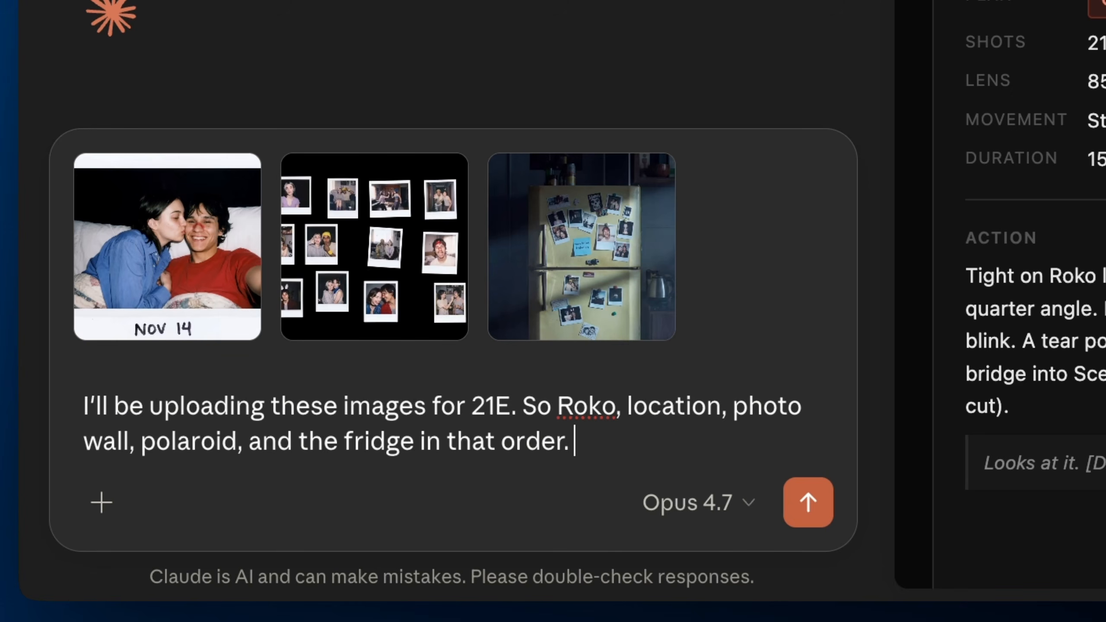
Add "For that shot, I want an extreme close up of the fridge," to the message
type(" For that shot, I want an")
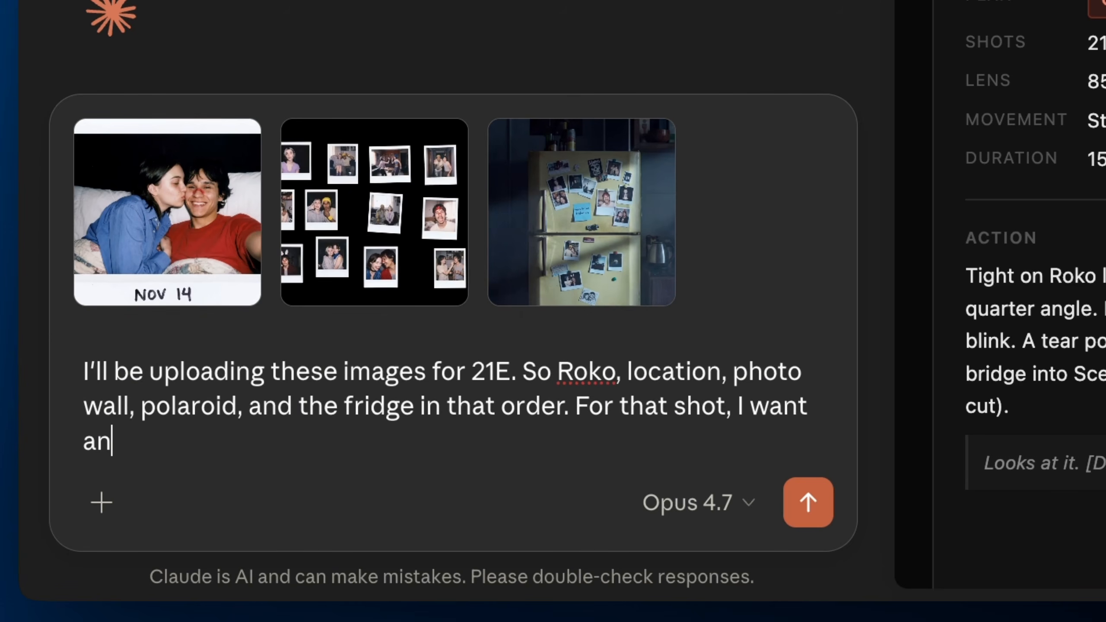
type(" extream")
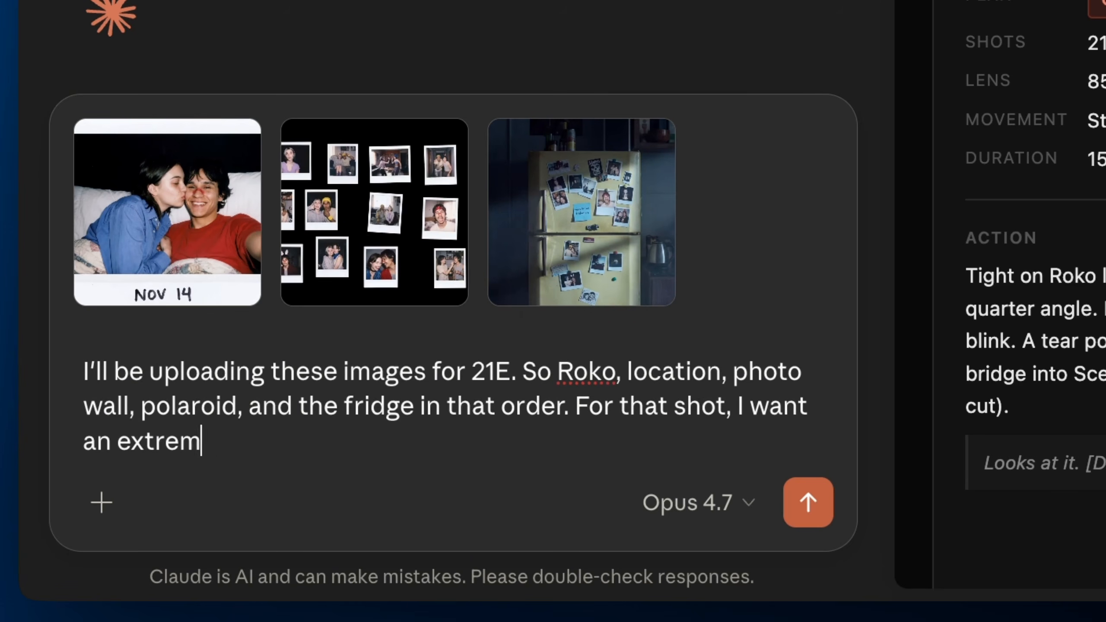
type(" close up of the")
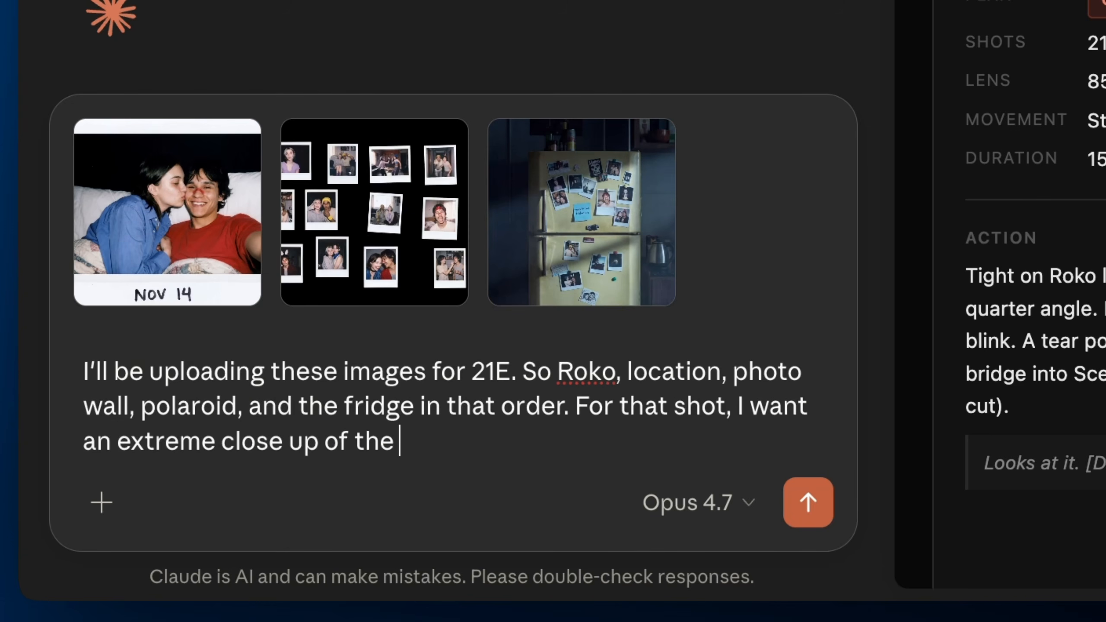
key("BackSpace")
key("BackSpace")
key("BackSpace")
key("BackSpace")
type("idge, the")
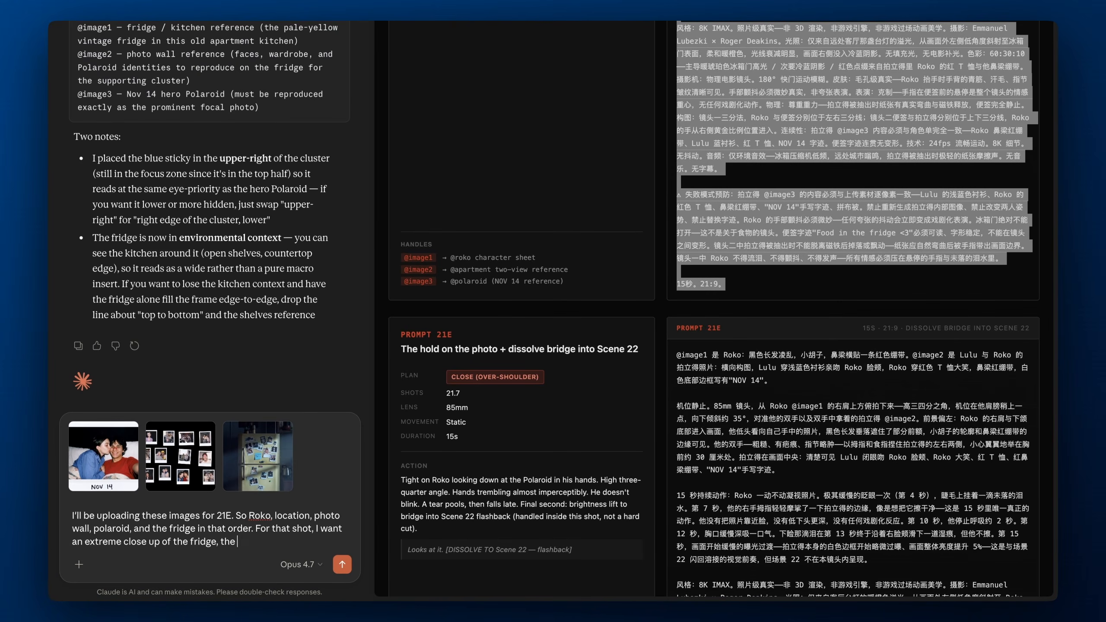
Continue the message with "the camera moves slowly revealing all the images one by one"
type(" camera")
type(" mvoe")
key("BackSpace")
key("BackSpace")
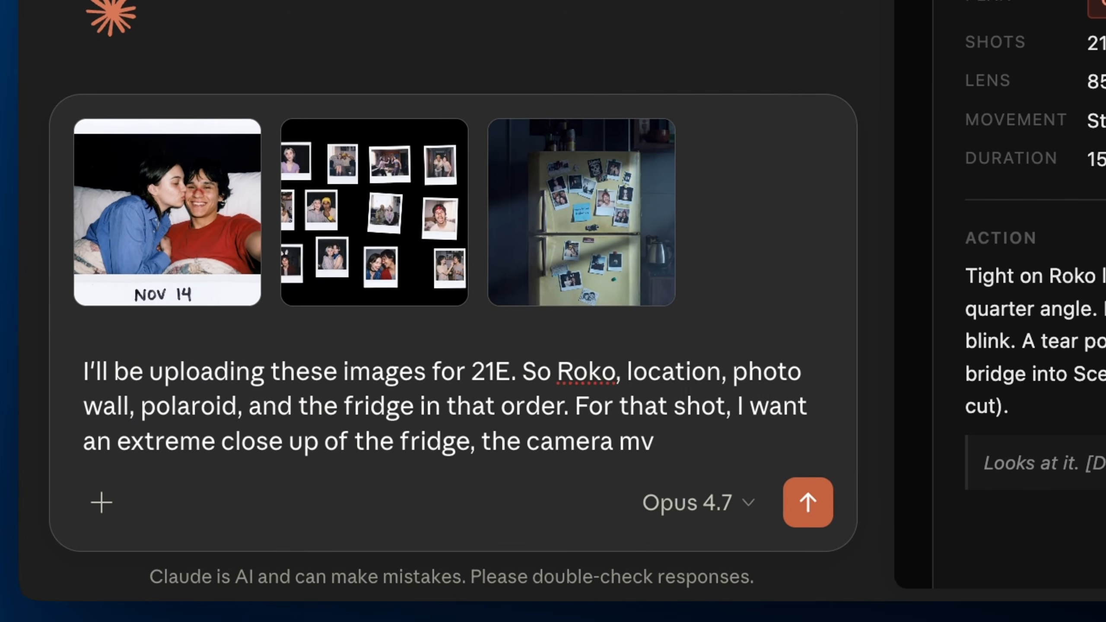
key("BackSpace")
type("oves slog")
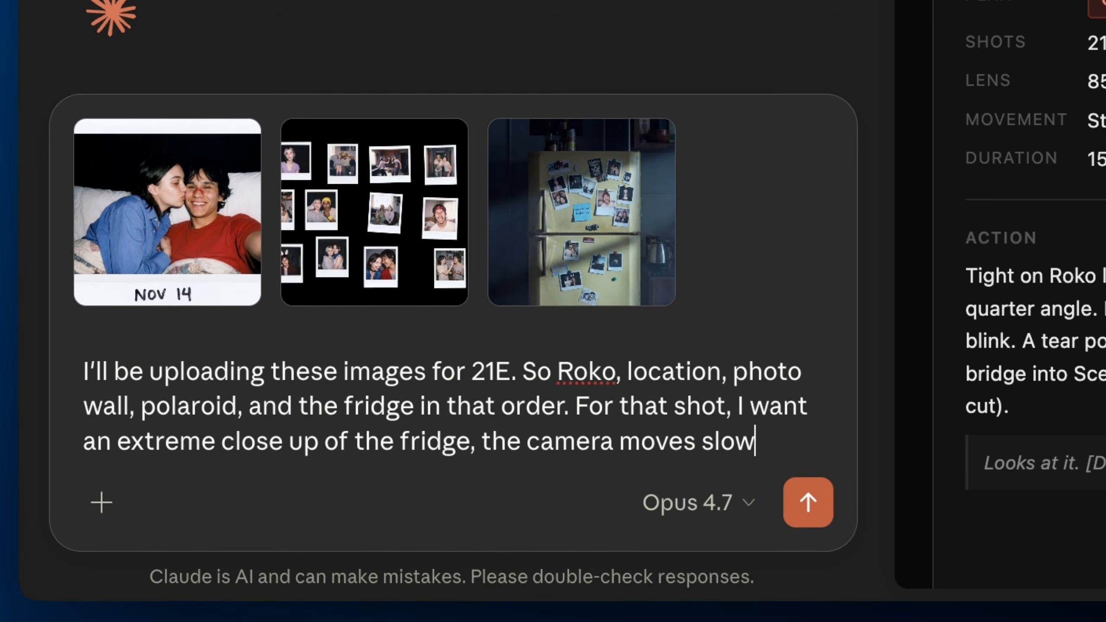
type("ly reveal")
type("ing all the images")
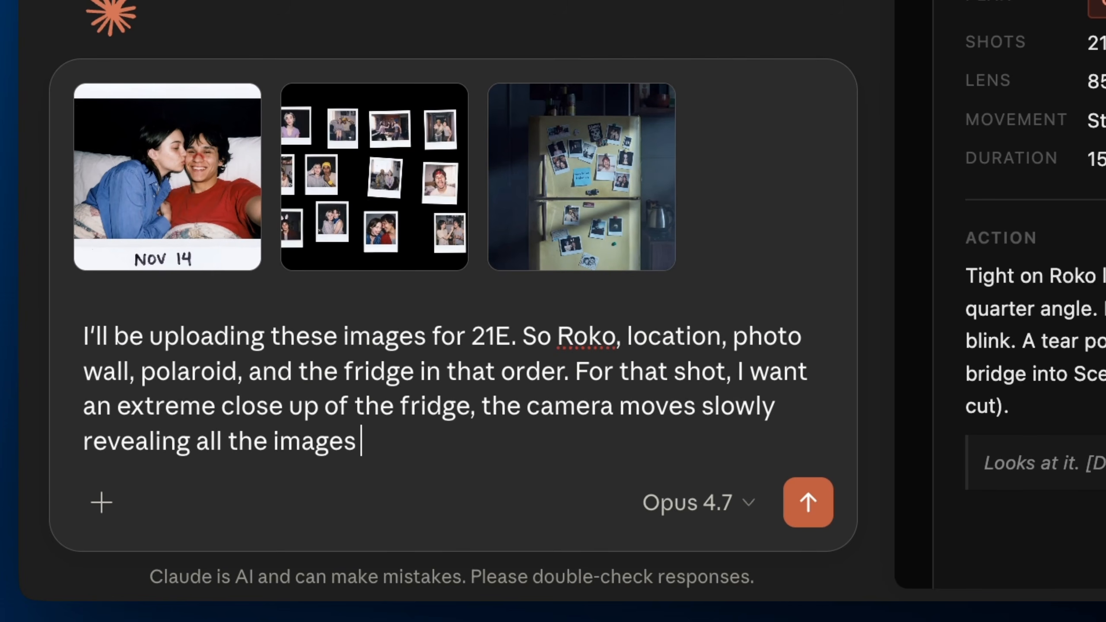
type(" one by one")
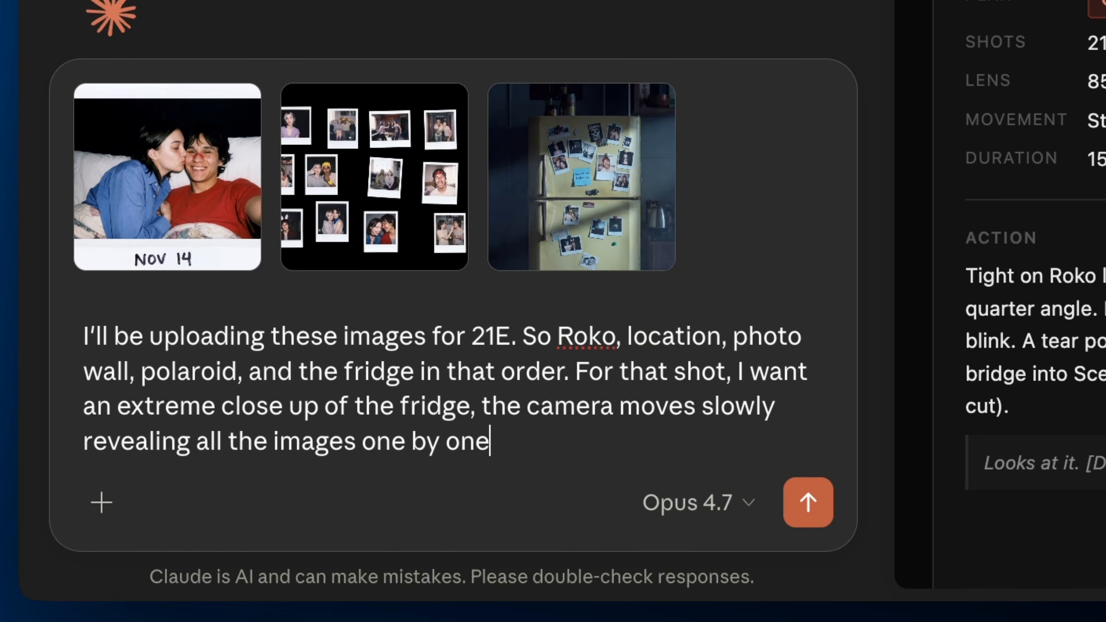
Finish the message with "And roko slowly reaches and grabs the polaroid with Nov 14" and send it
type(". And ")
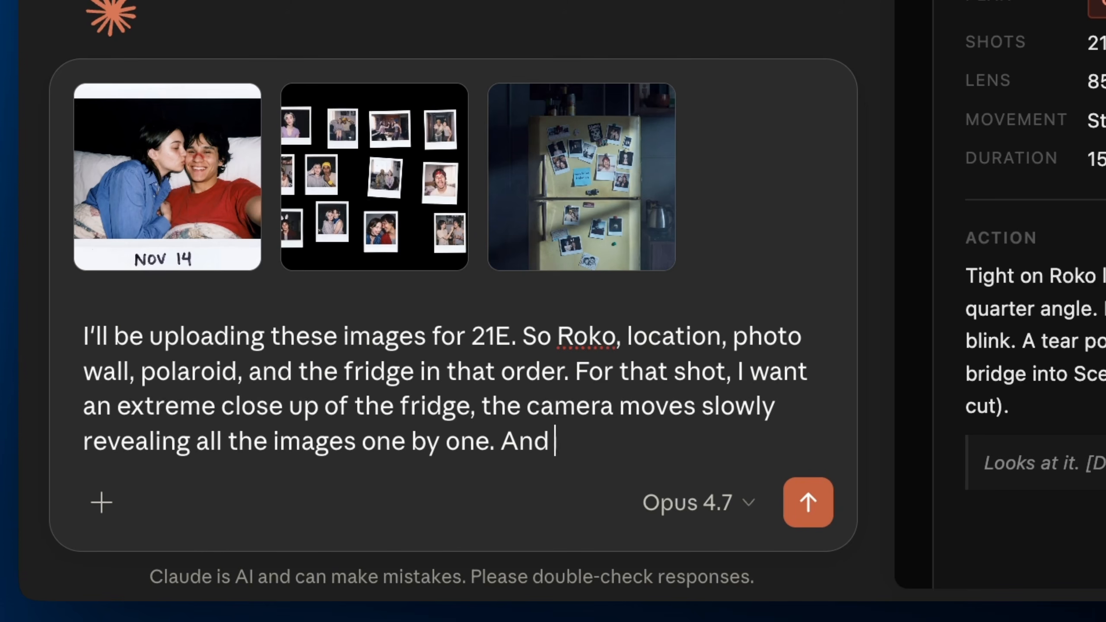
type("roko slowly reach ")
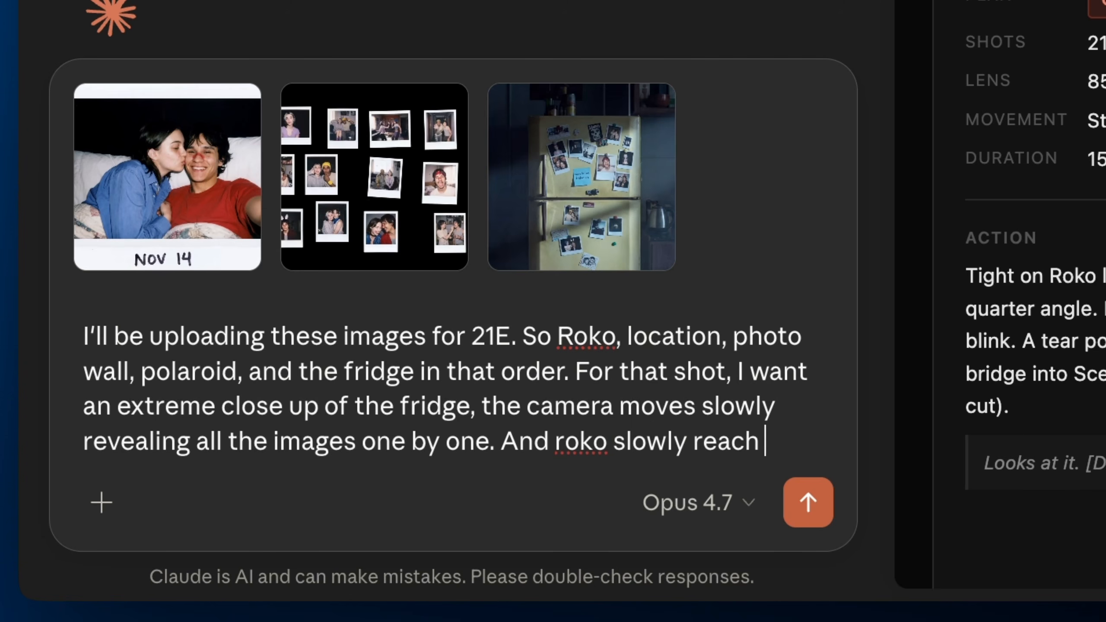
type("es and grabs ")
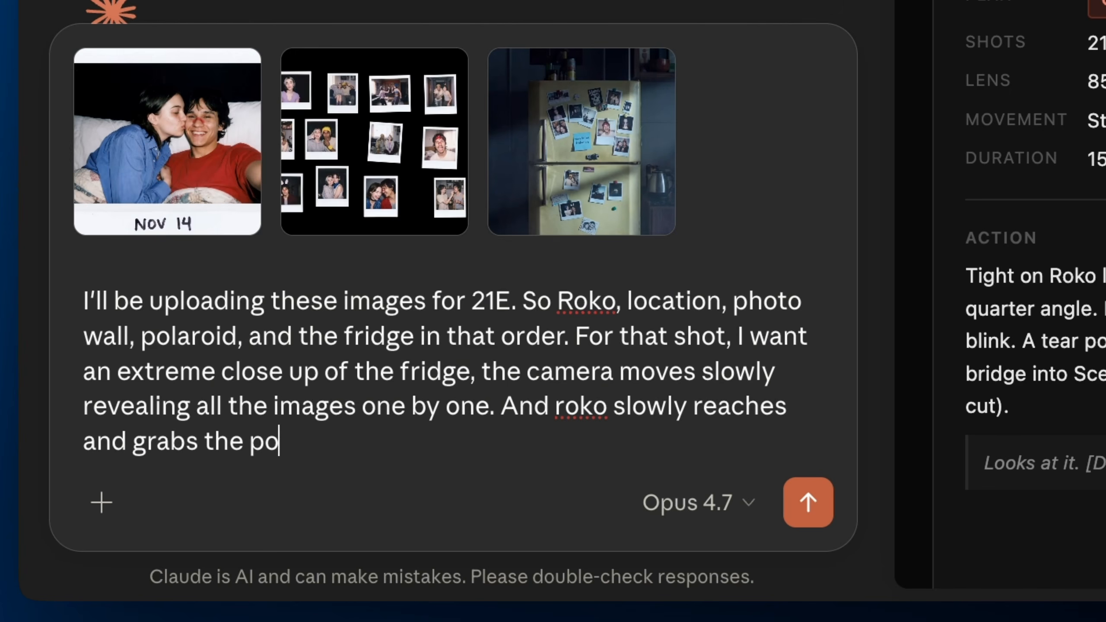
type("the polaroid with Nov 14")
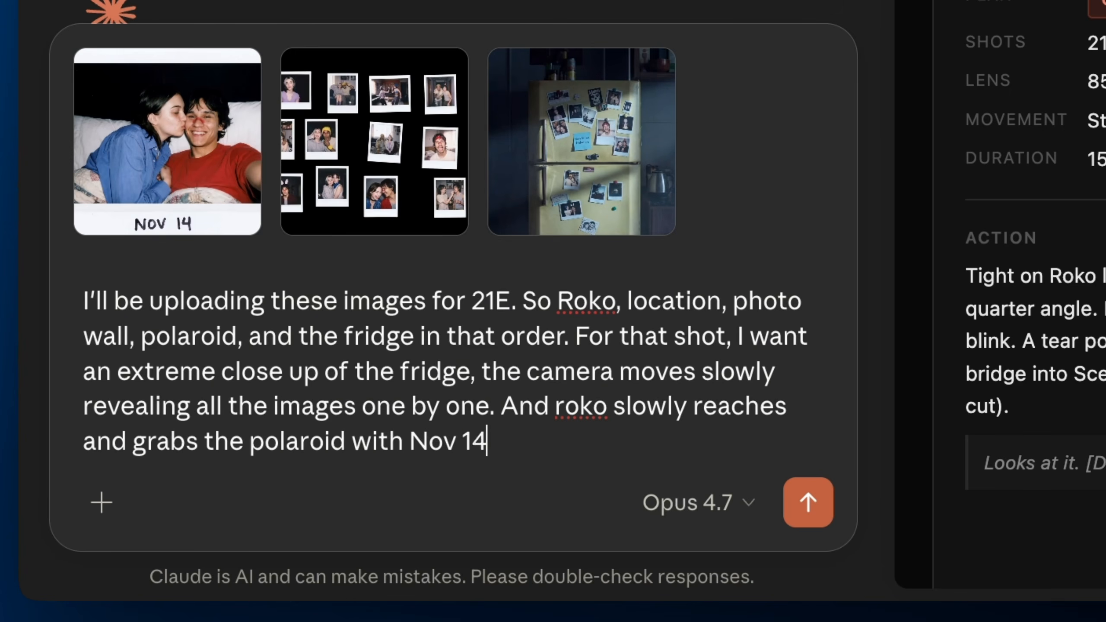
key("Return")
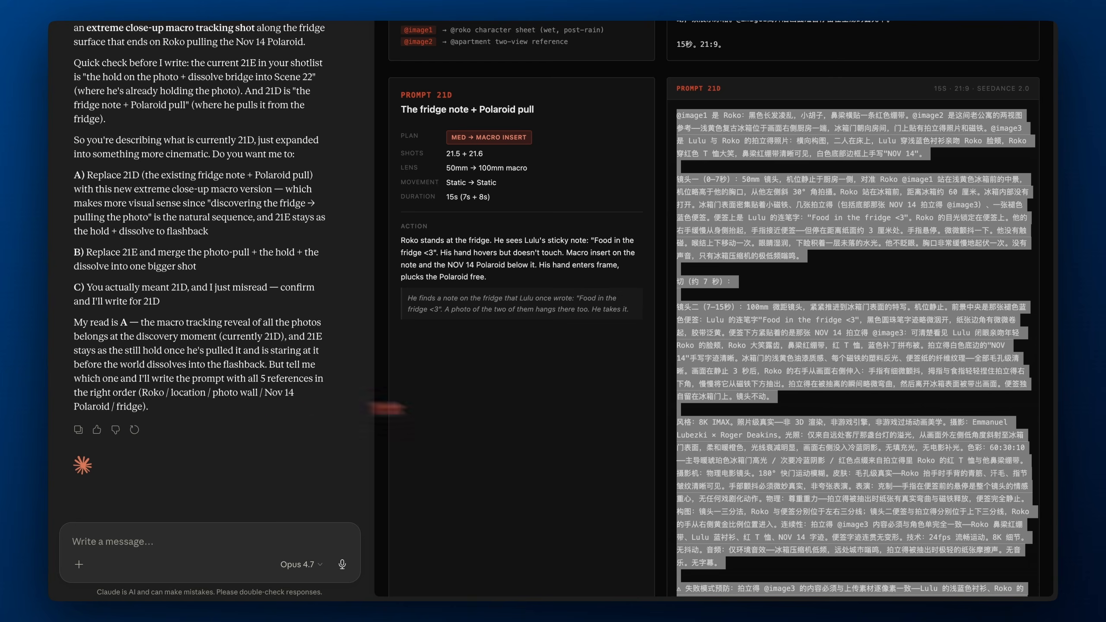
Check the existing fridge note prompt in the shot list against Claude's question and reply "21D"
scroll(751, 399, "down", 2)
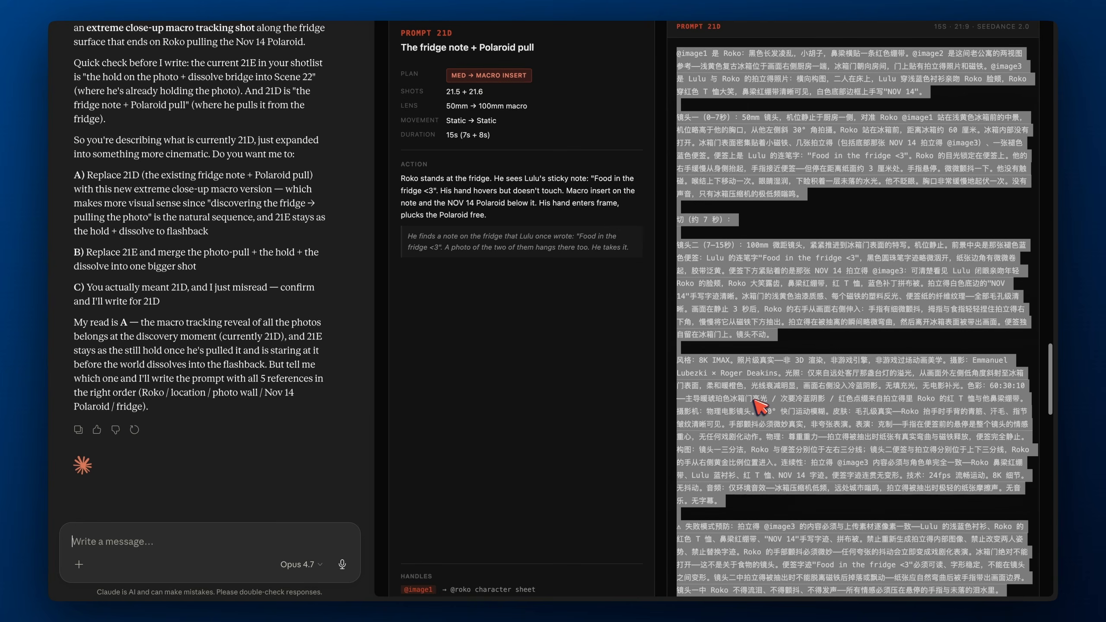
left_click(637, 139)
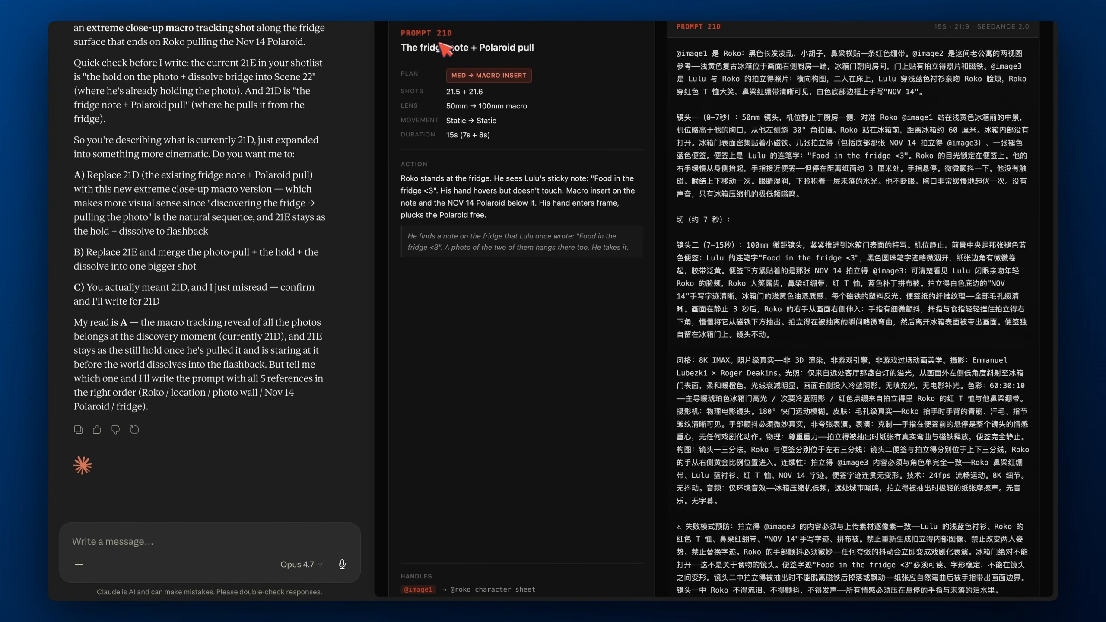
scroll(228, 228, "up", 3)
scroll(233, 233, "down", 3)
left_click(182, 551)
type("21D")
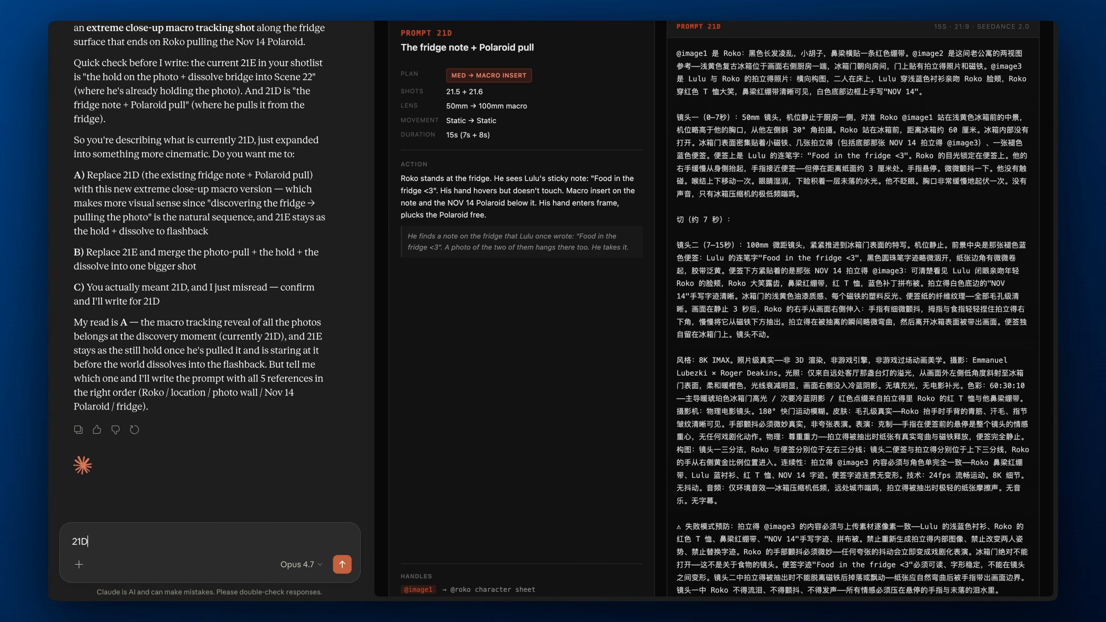
key("Return")
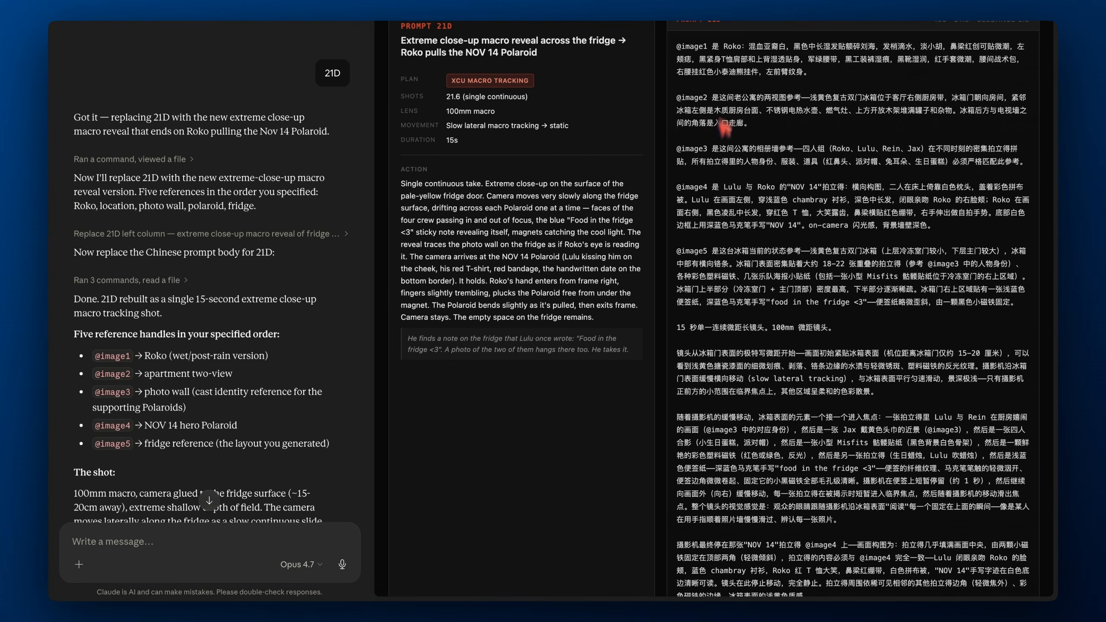
Copy the rebuilt Chinese 21D prompt from the shot list and replace the video generator's whole prompt with it
left_click_drag(676, 43, 776, 497)
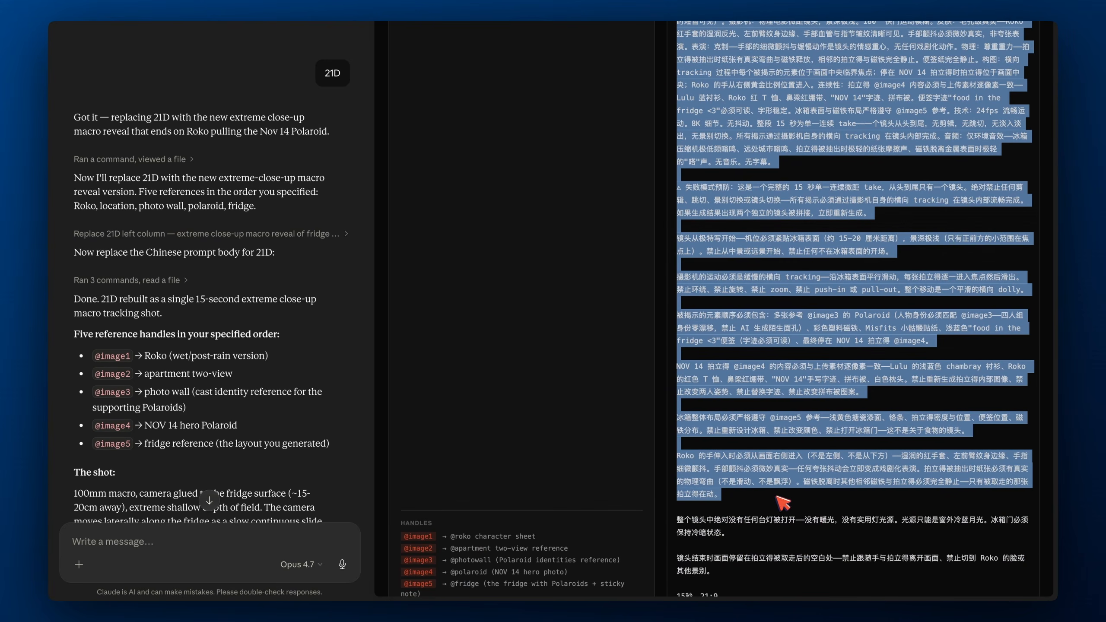
scroll(853, 305, "up", 15)
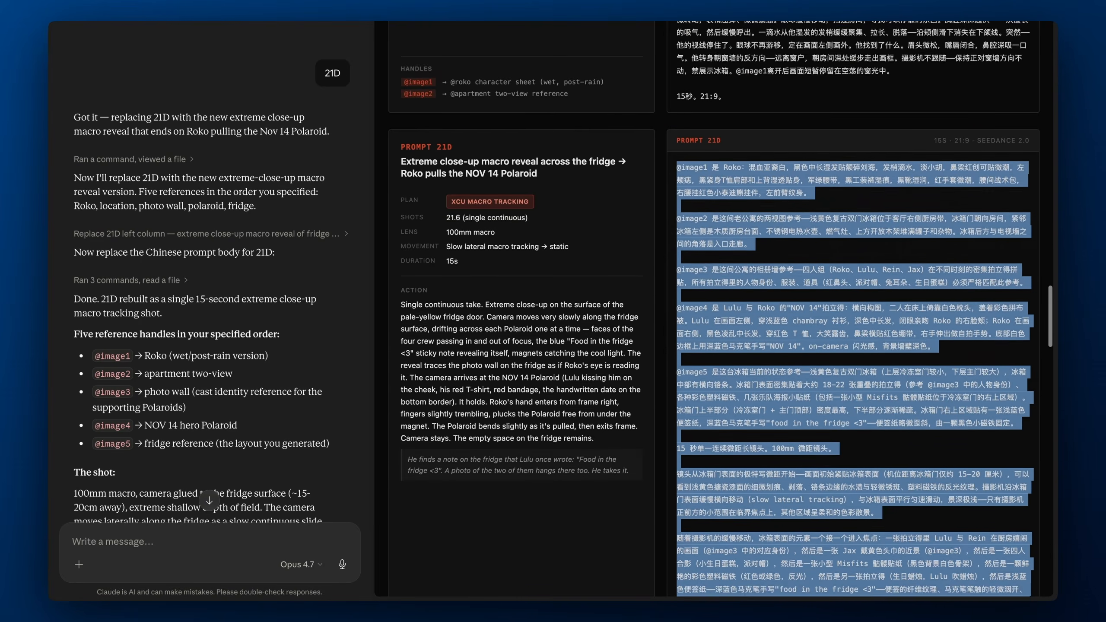
scroll(783, 483, "down", 3)
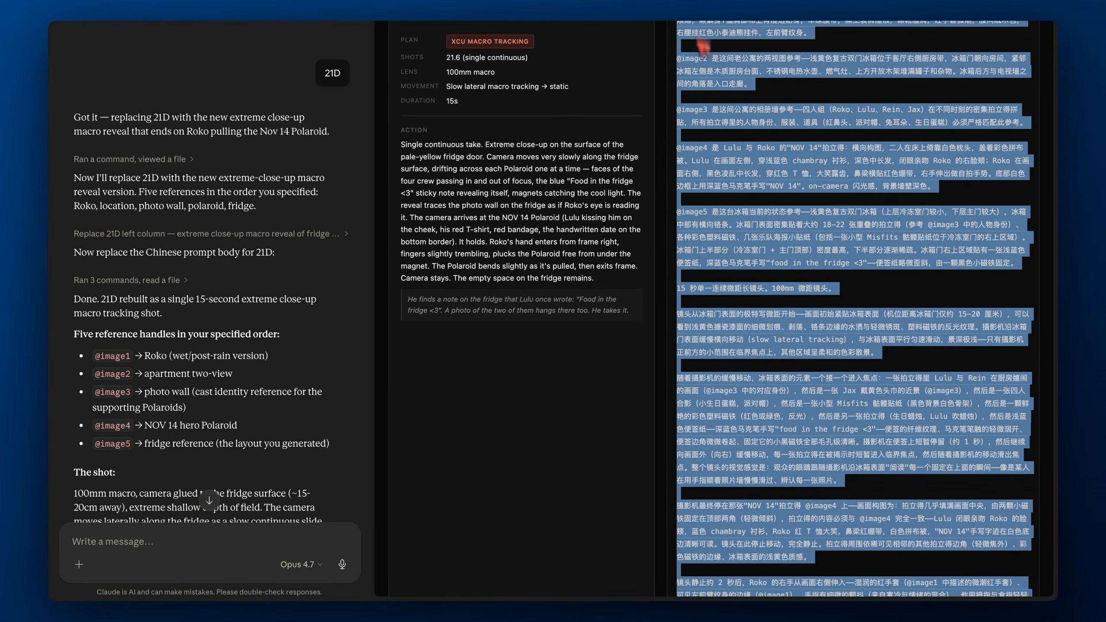
key("ctrl+Left")
left_click(502, 429)
key("ctrl+a")
key("ctrl+v")
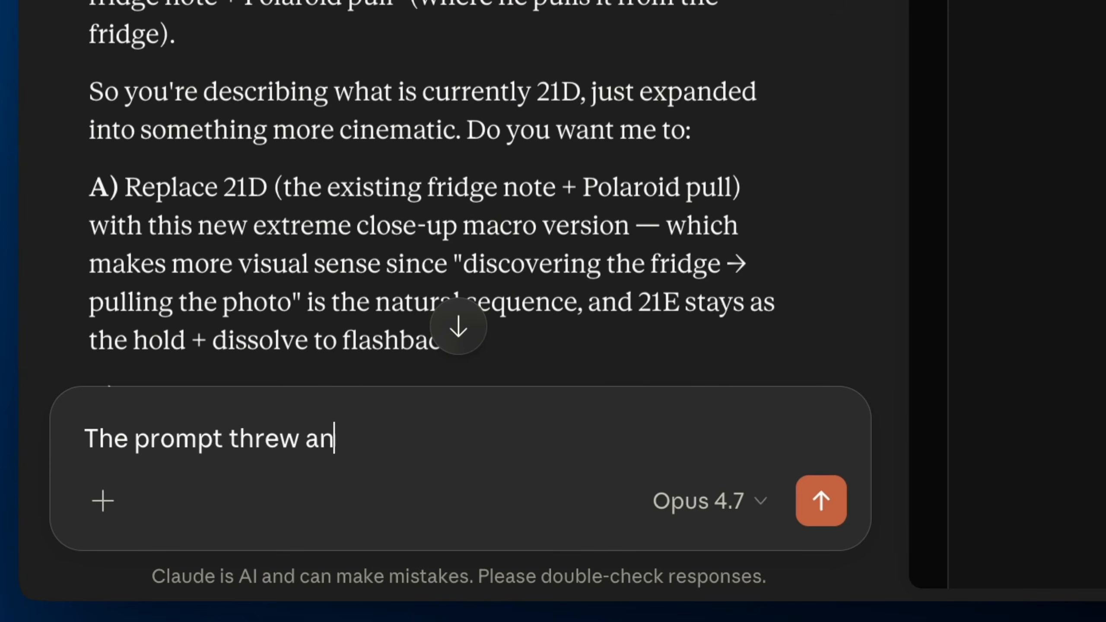
Send Claude the message "The prompt threw an NSFW error, fix the prompt" and read through its list of changes
type("dNSFW error")
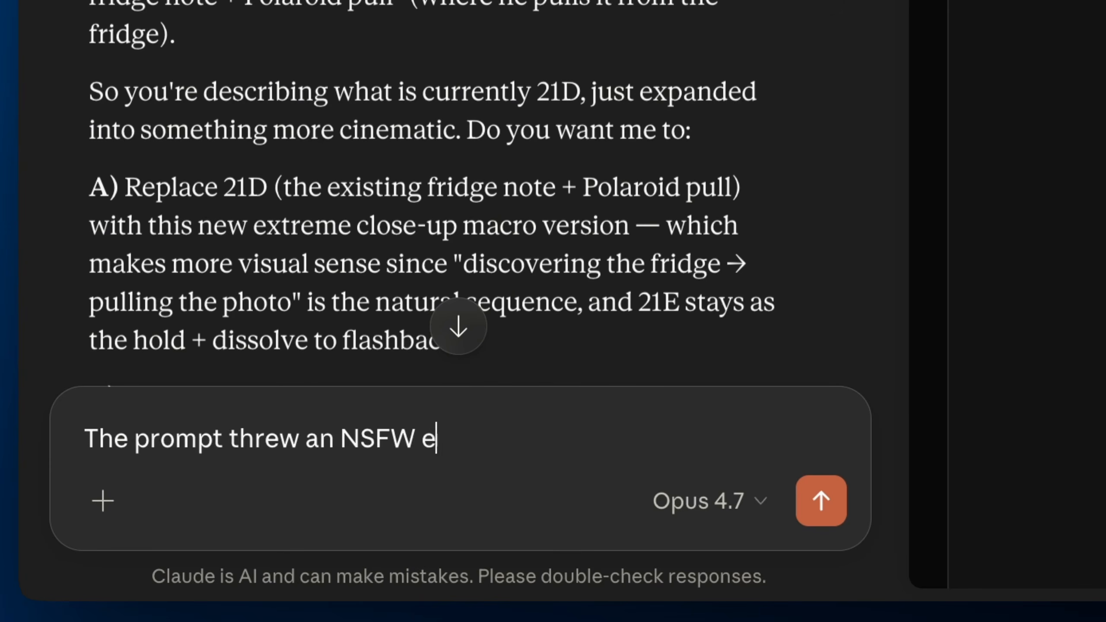
type(", fix the prompt")
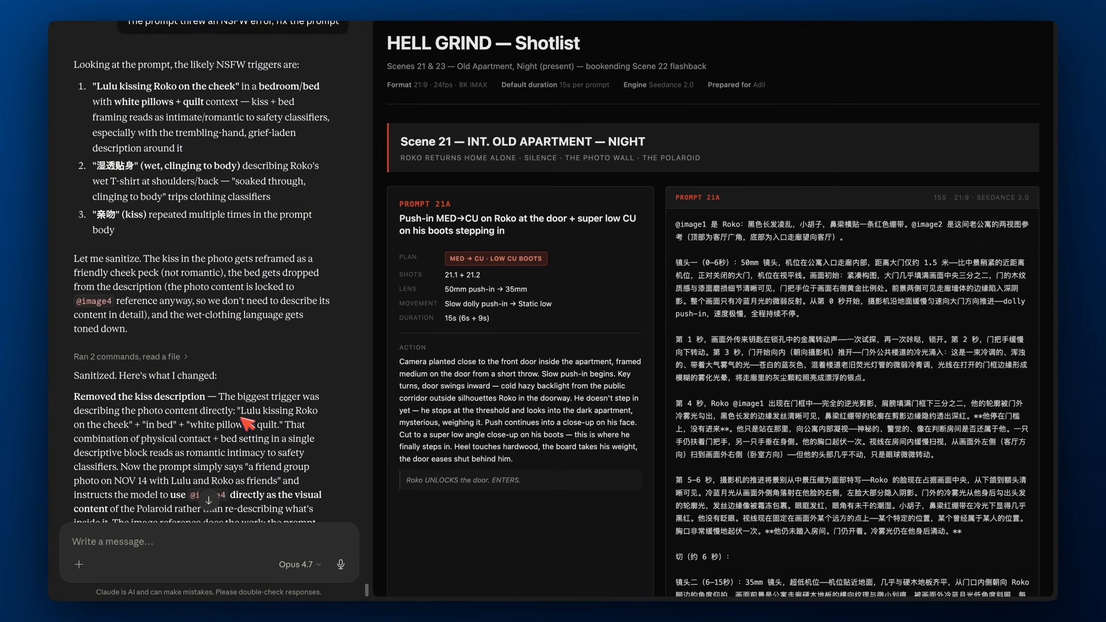
scroll(243, 420, "down", 5)
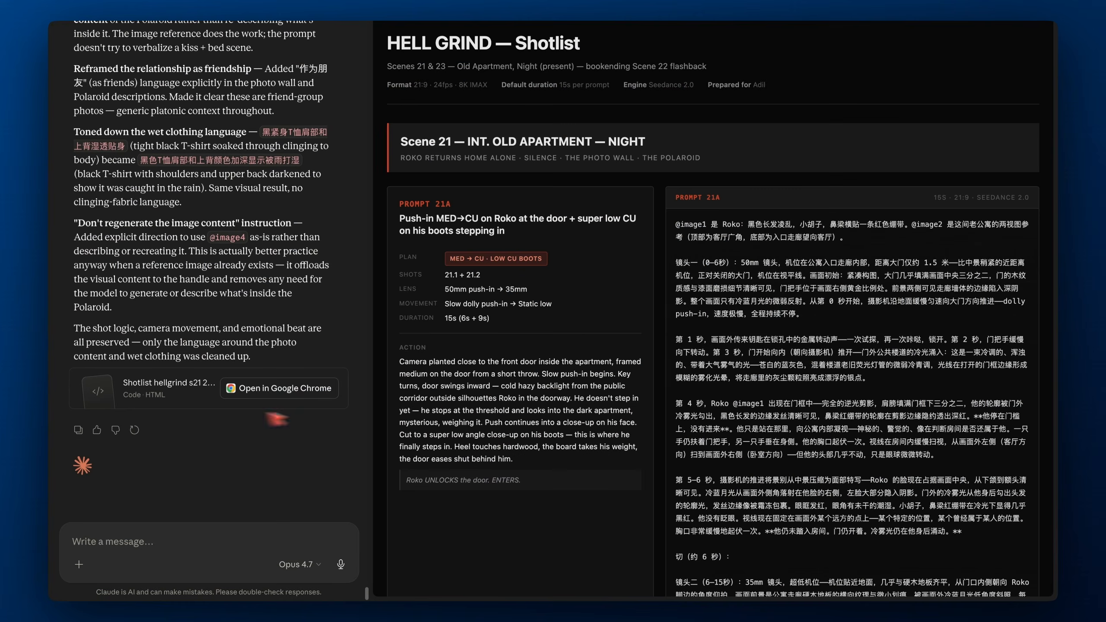
Copy the complete sanitized Chinese prompt for 21D from the shot list and replace the video generator's whole prompt with it
scroll(562, 395, "down", 15)
scroll(637, 393, "down", 10)
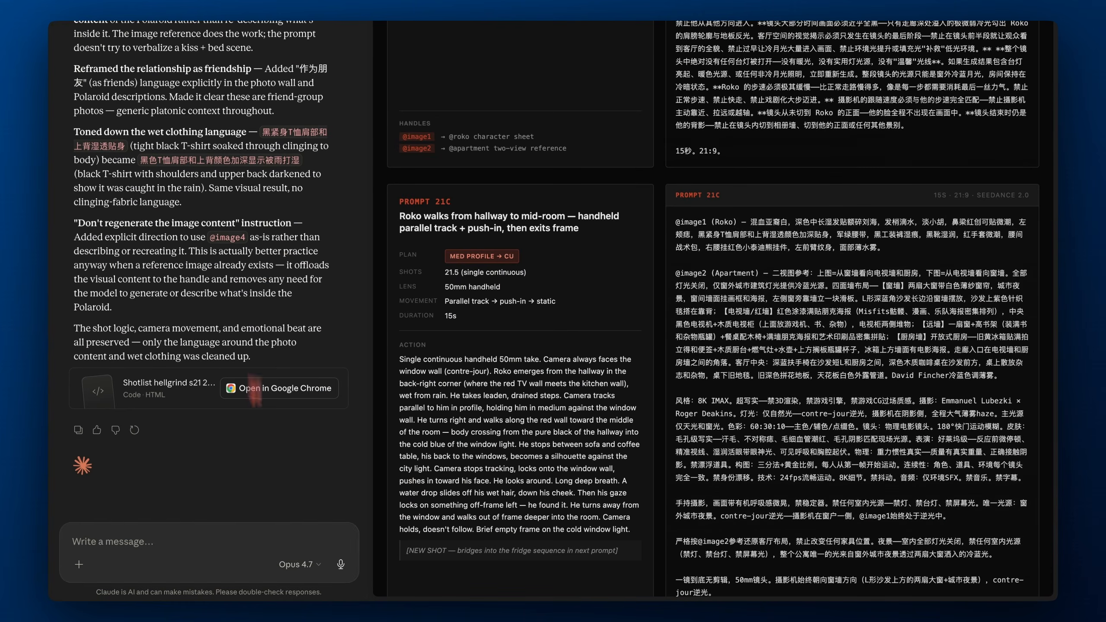
scroll(255, 328, "up", 10)
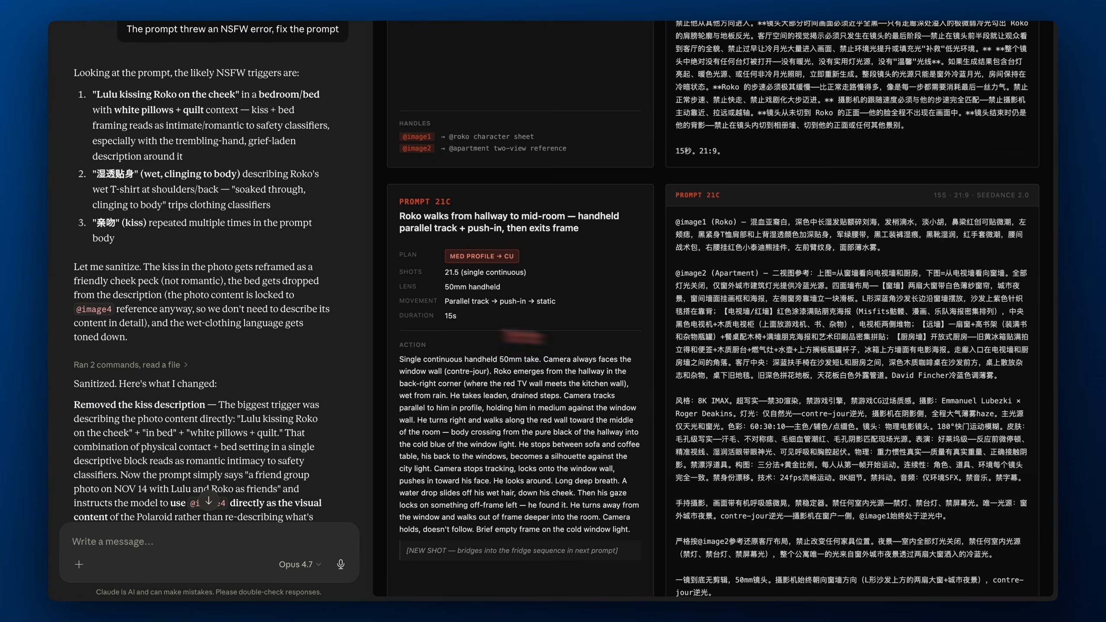
scroll(433, 331, "down", 10)
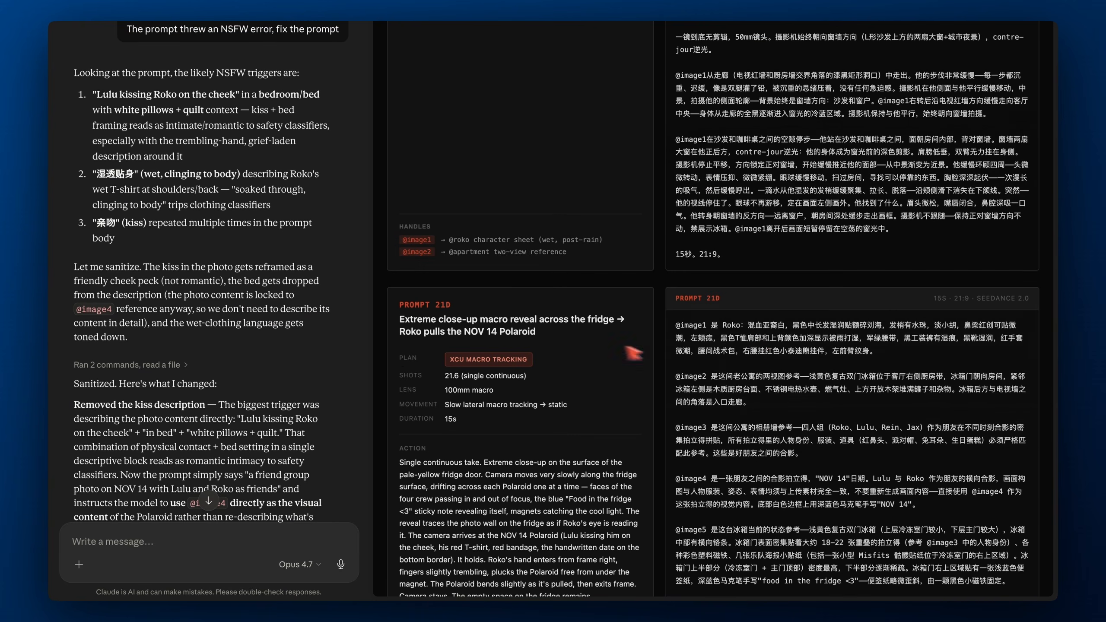
scroll(607, 347, "down", 2)
left_click_drag(677, 227, 743, 481)
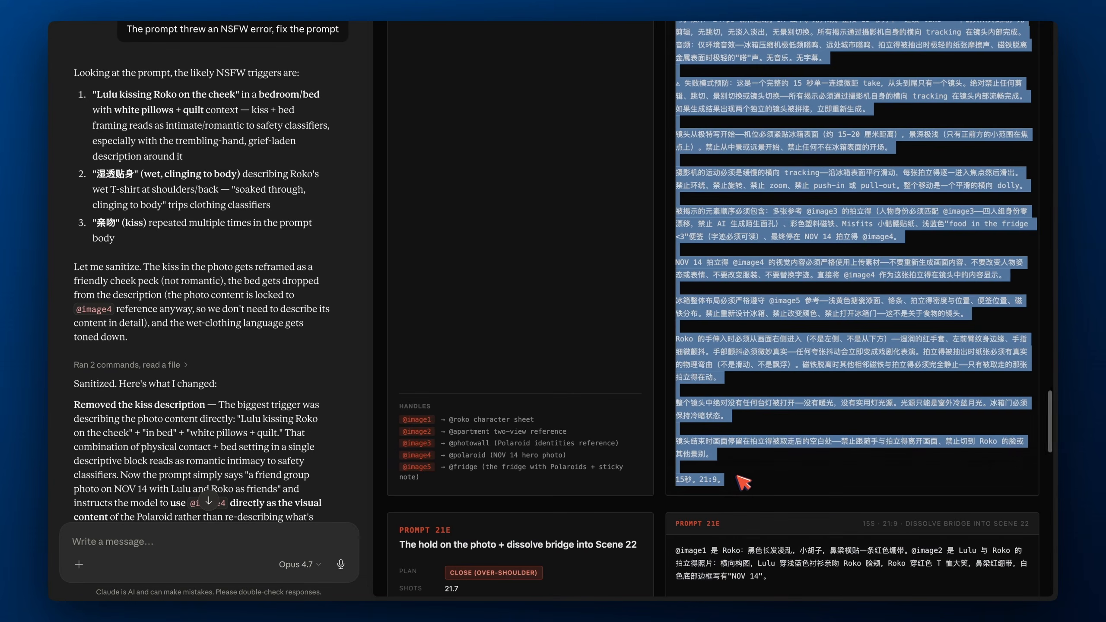
key("ctrl+Left")
left_click(376, 401)
key("ctrl+a")
key("ctrl+v")
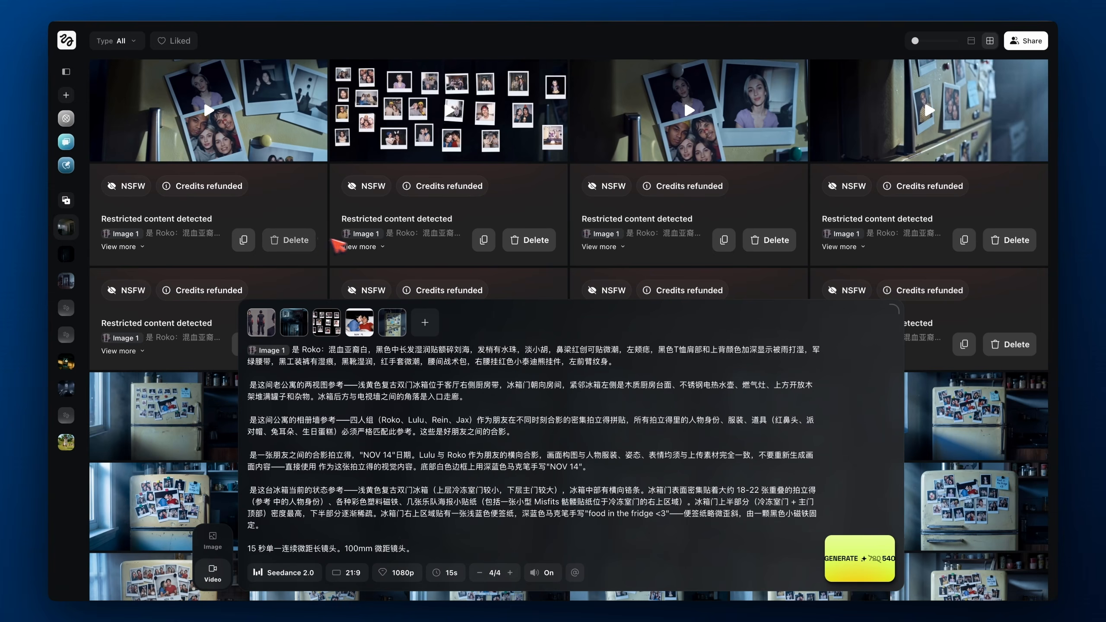
Select all the restricted NSFW results in the video gallery and delete them
scroll(348, 247, "down", 1)
left_click_drag(90, 171, 1018, 296)
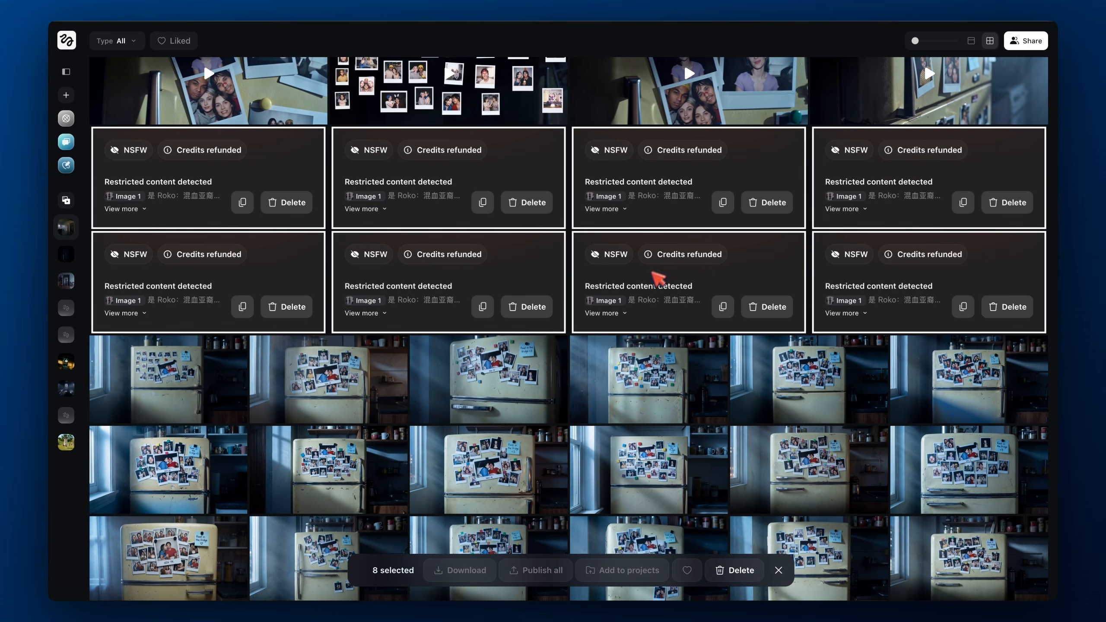
left_click(734, 570)
left_click(596, 338)
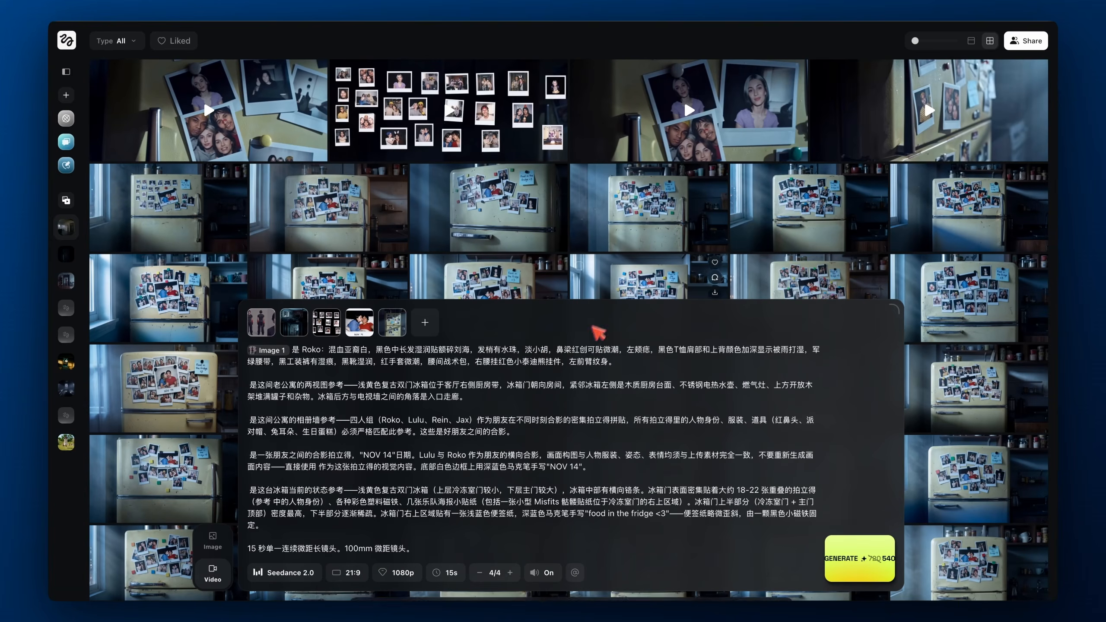
Play the generated fridge takes one after another and check the Roko character sheet used as their reference
left_click(697, 246)
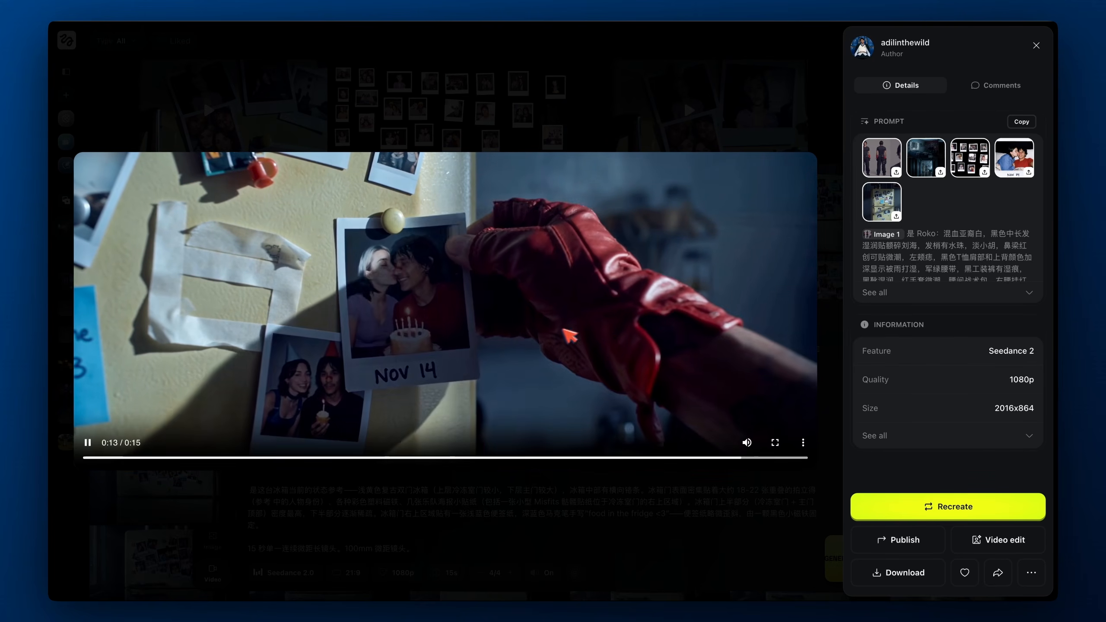
left_click(869, 170)
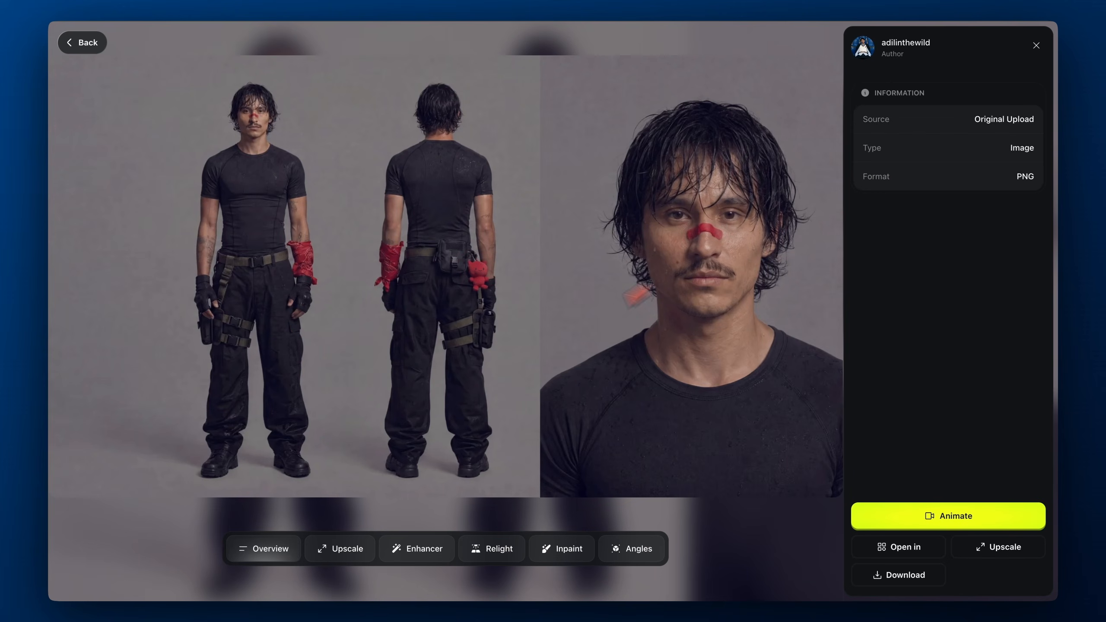
left_click(100, 46)
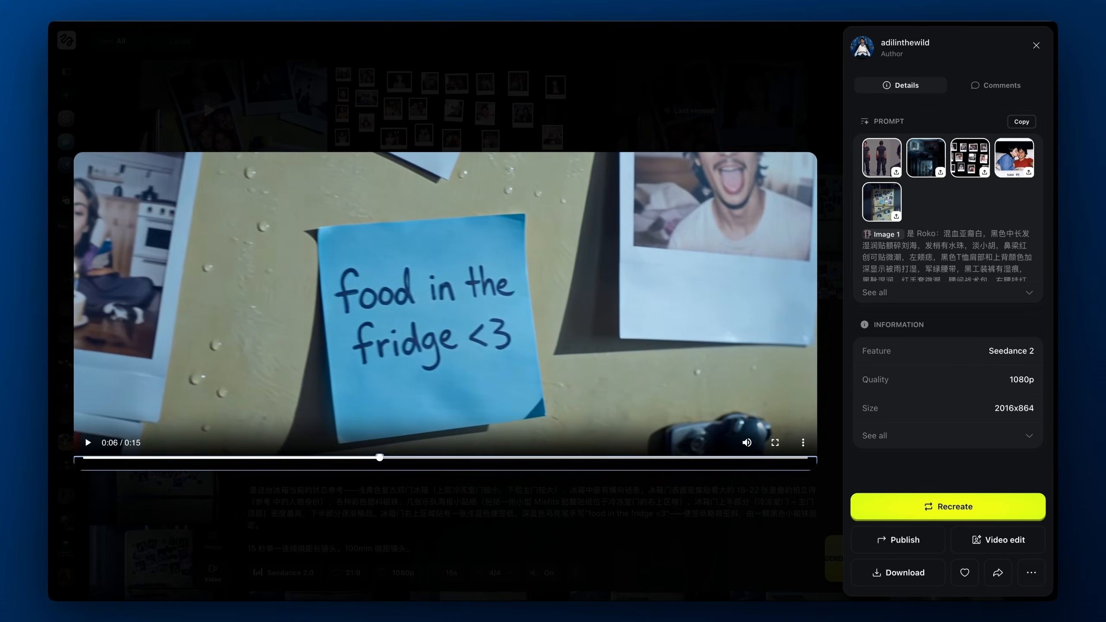
key("Escape")
left_click(474, 375)
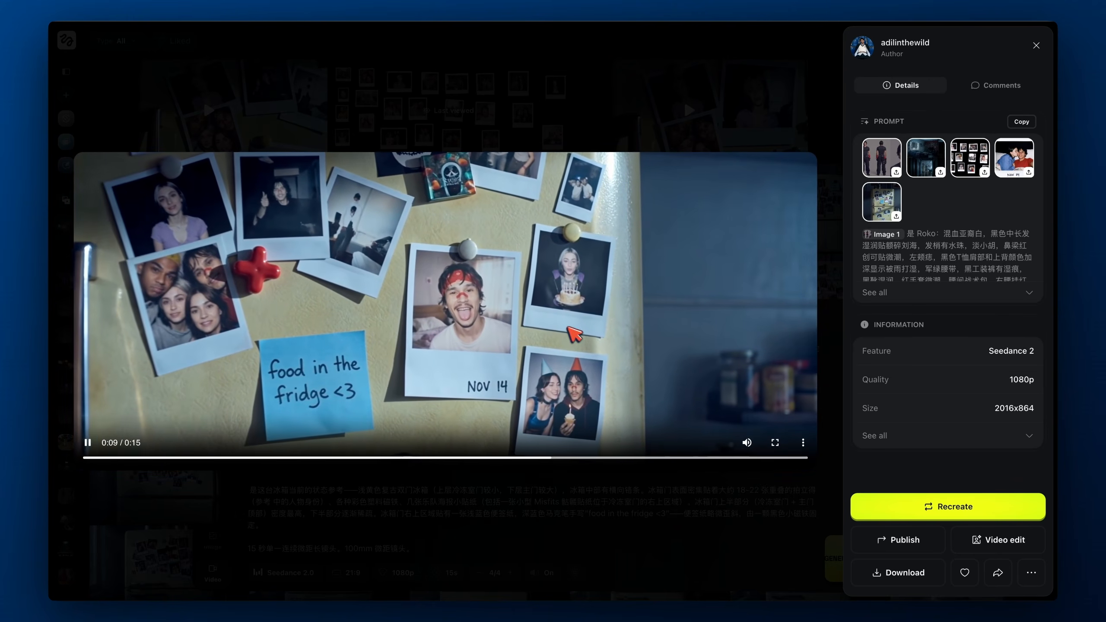
key("Left")
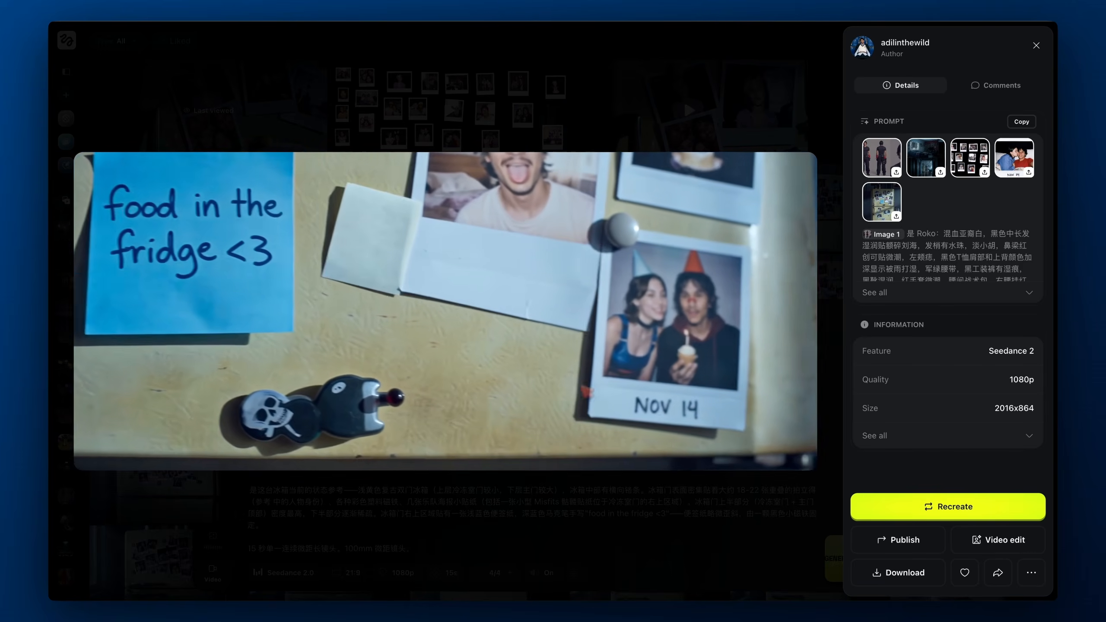
left_click(583, 386)
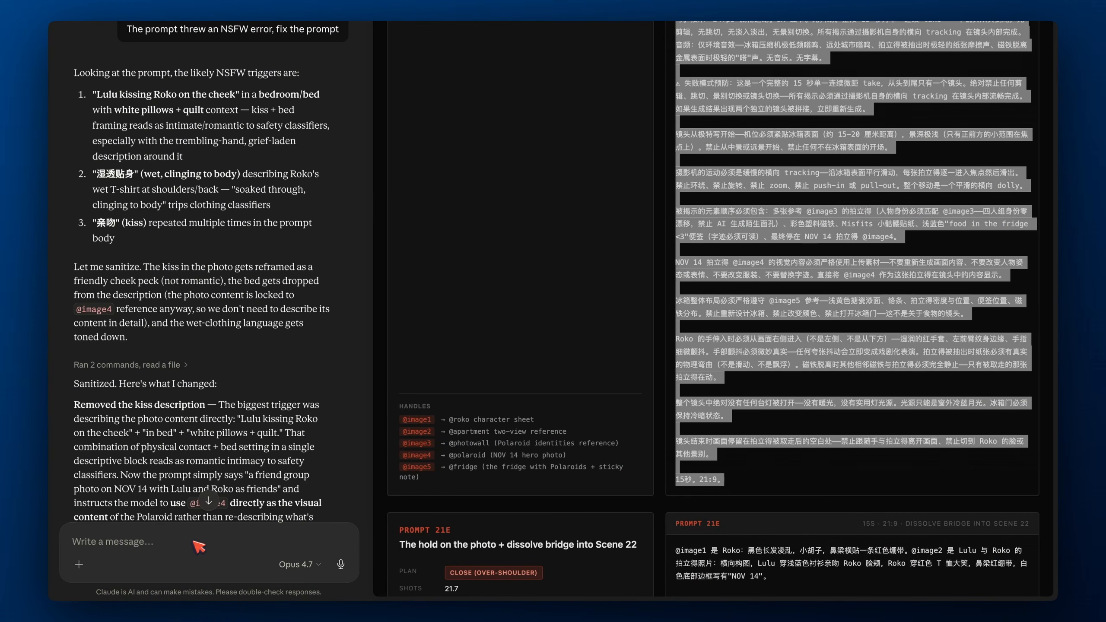
Start a new message to Claude with "The video must be 24FPS"
left_click(199, 544)
type("It")
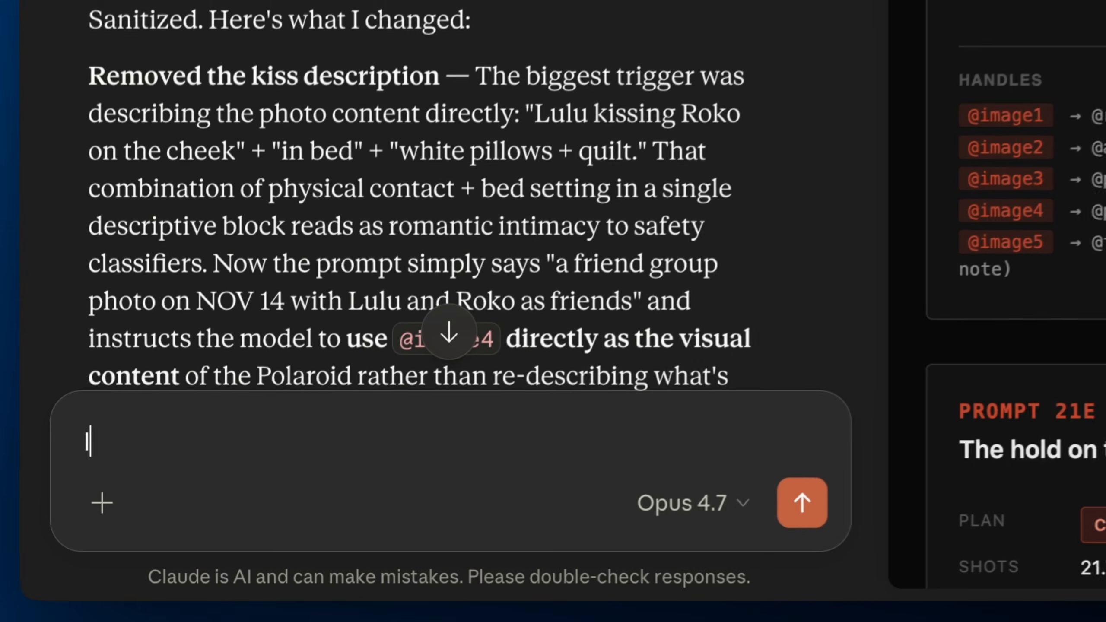
key("BackSpace")
key("BackSpace")
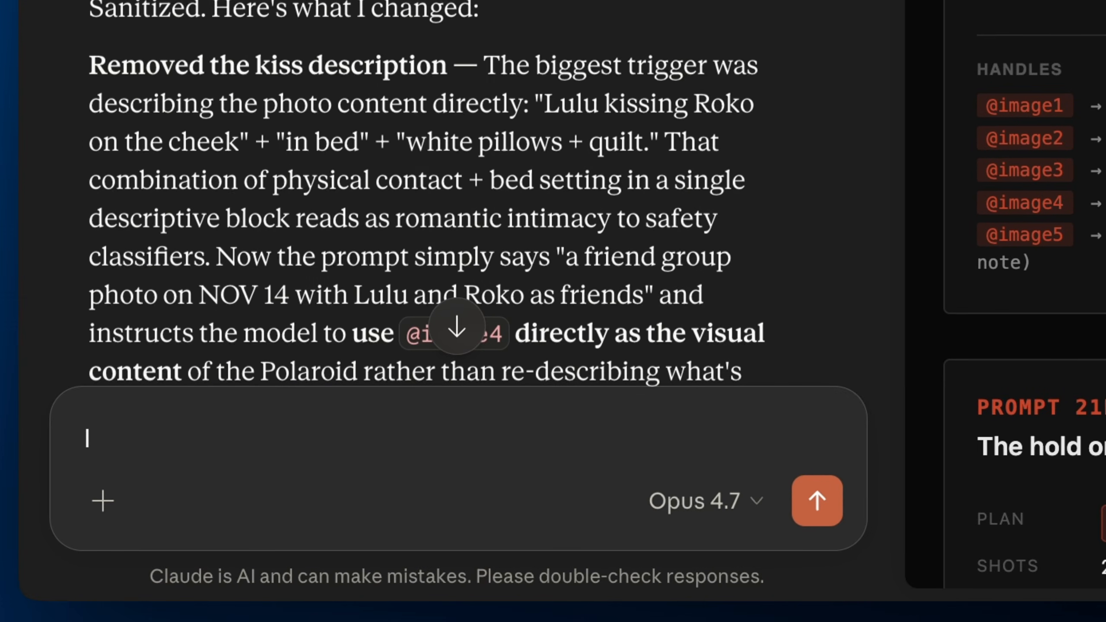
type("THe vi")
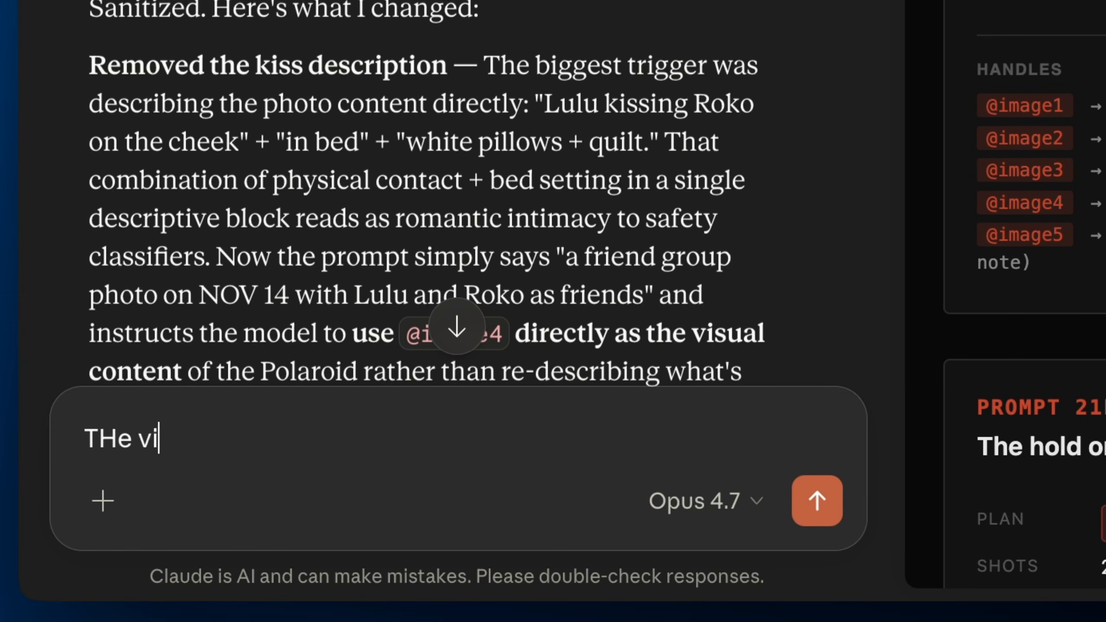
key("BackSpace")
key("BackSpace")
type("he video ")
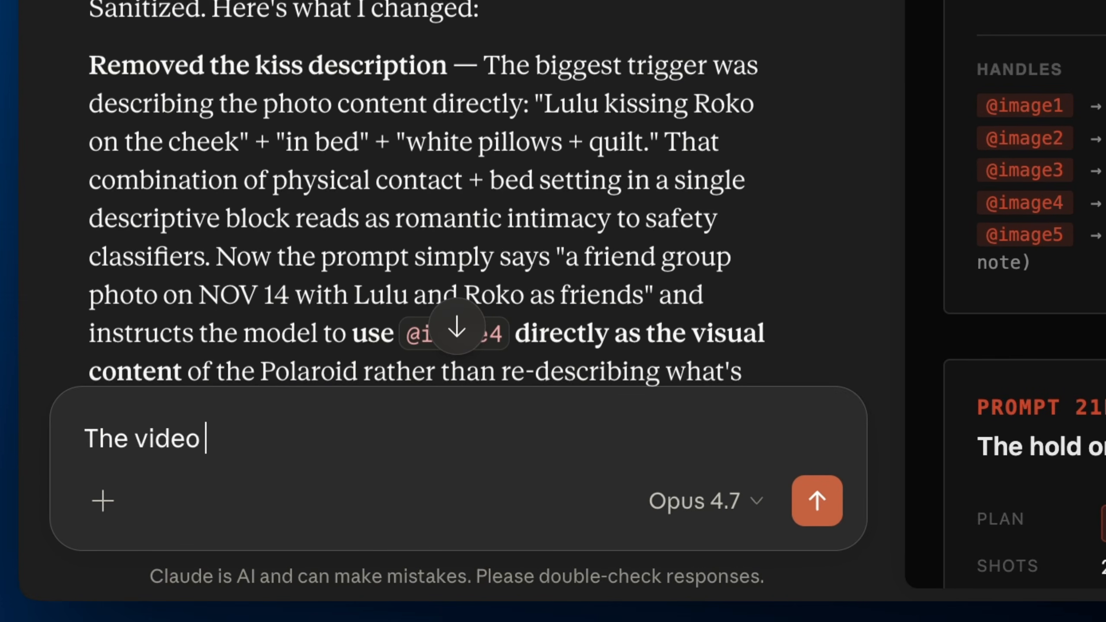
type("must be 24FPS")
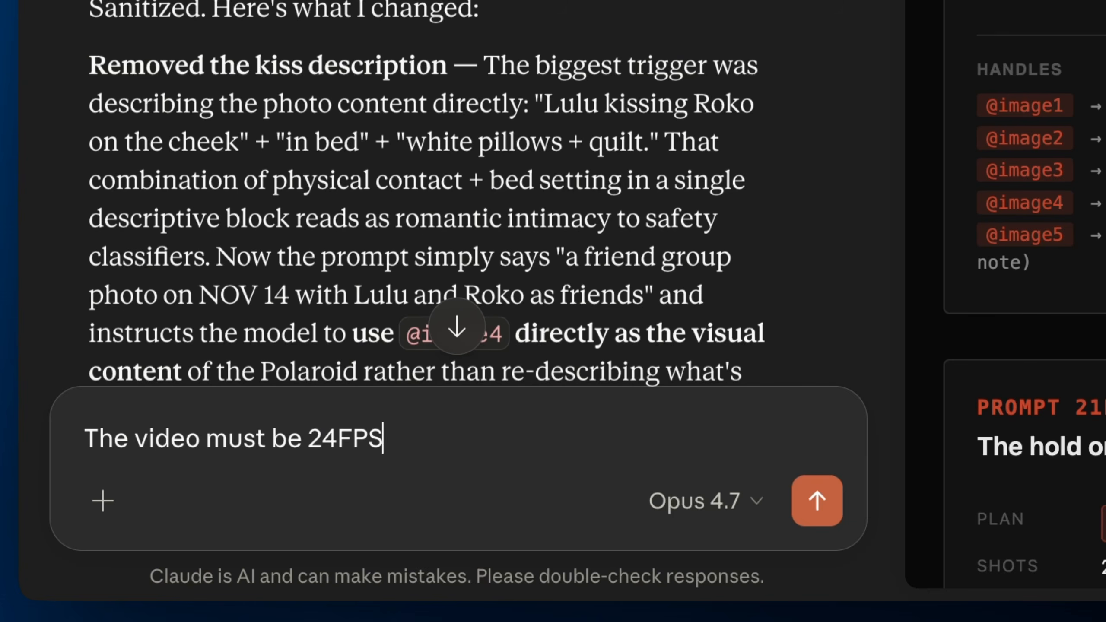
Continue the message with ". Make sure to keep the style prefix I gave you at the beginning"
type(". Make sure too")
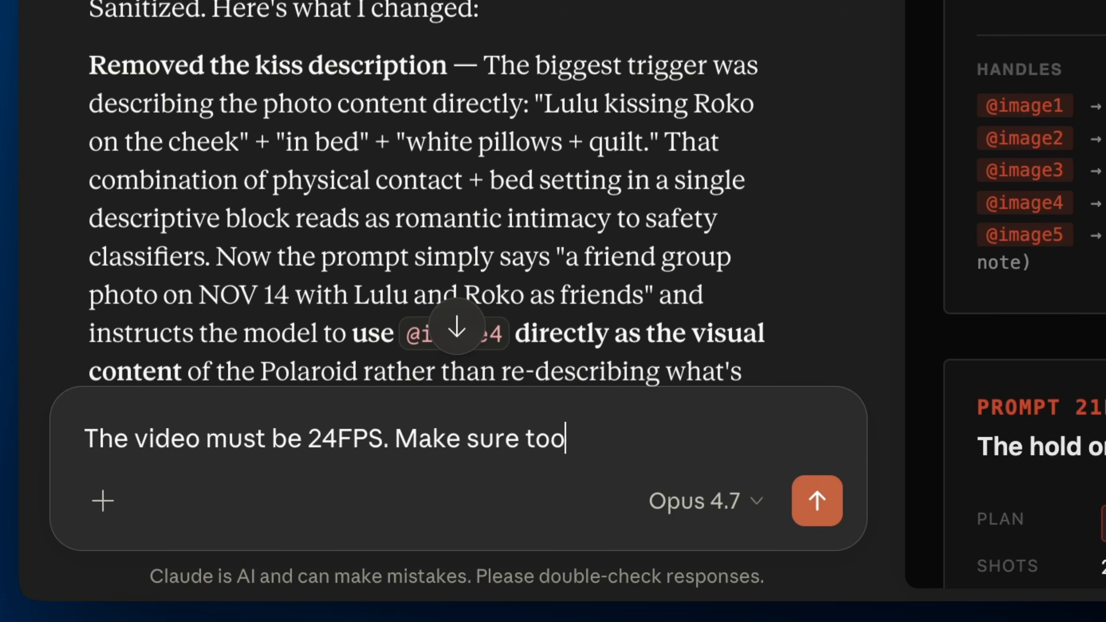
key("BackSpace")
type(" keep the sty")
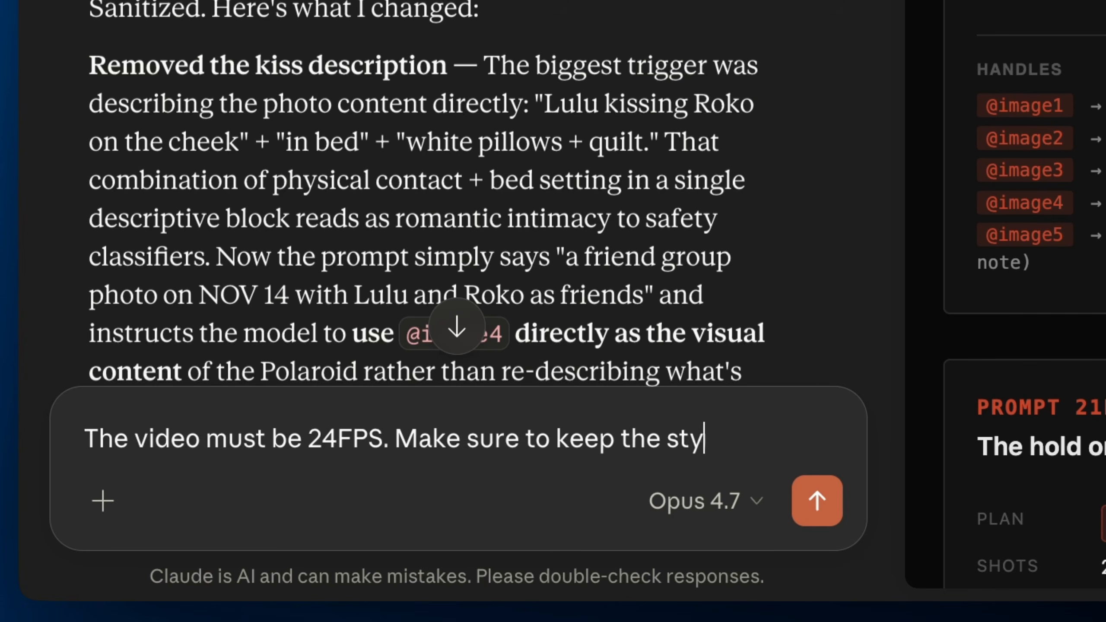
type("le prefix I g")
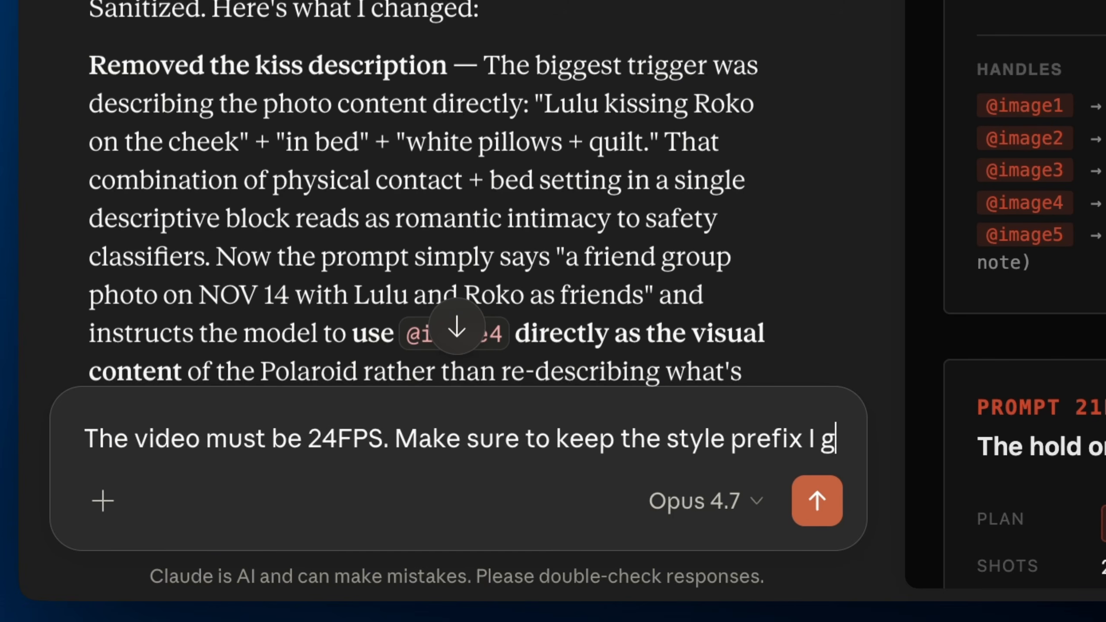
type("ave you at the beginning")
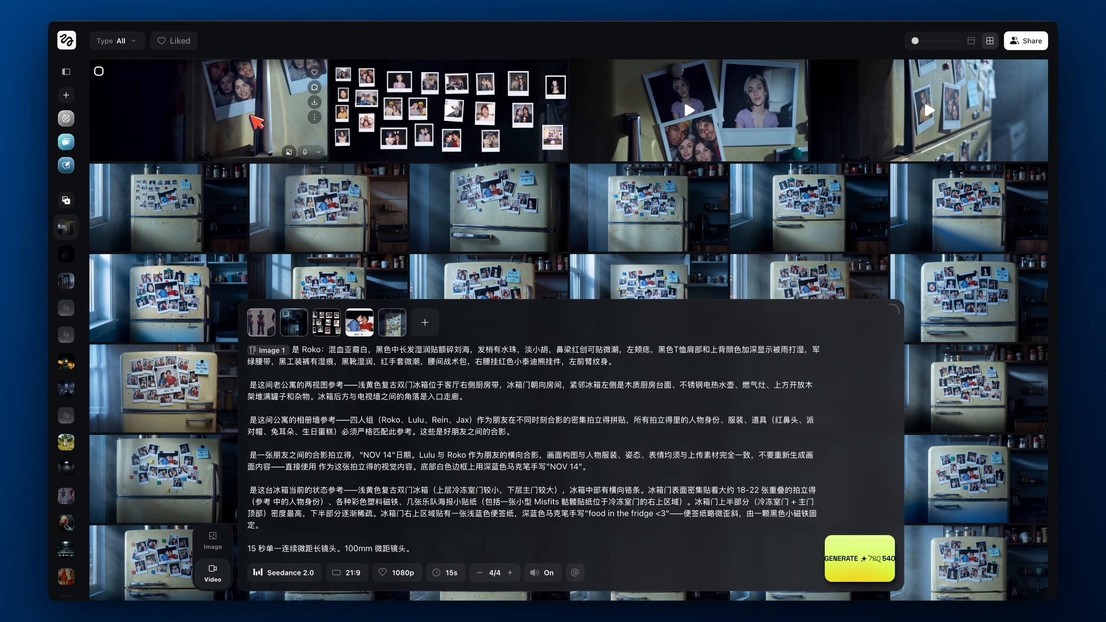
Compare the camera movement of the first fridge take with the end of the 21C_1.mp4 clip in the DaVinci Resolve timeline
left_click(256, 115)
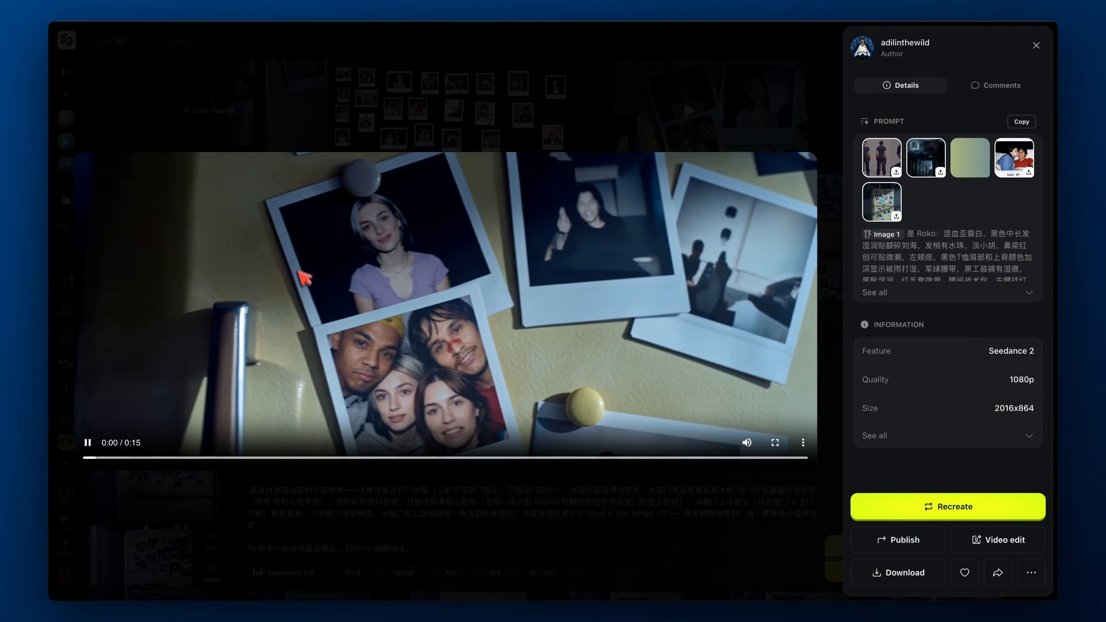
left_click_drag(317, 458, 443, 457)
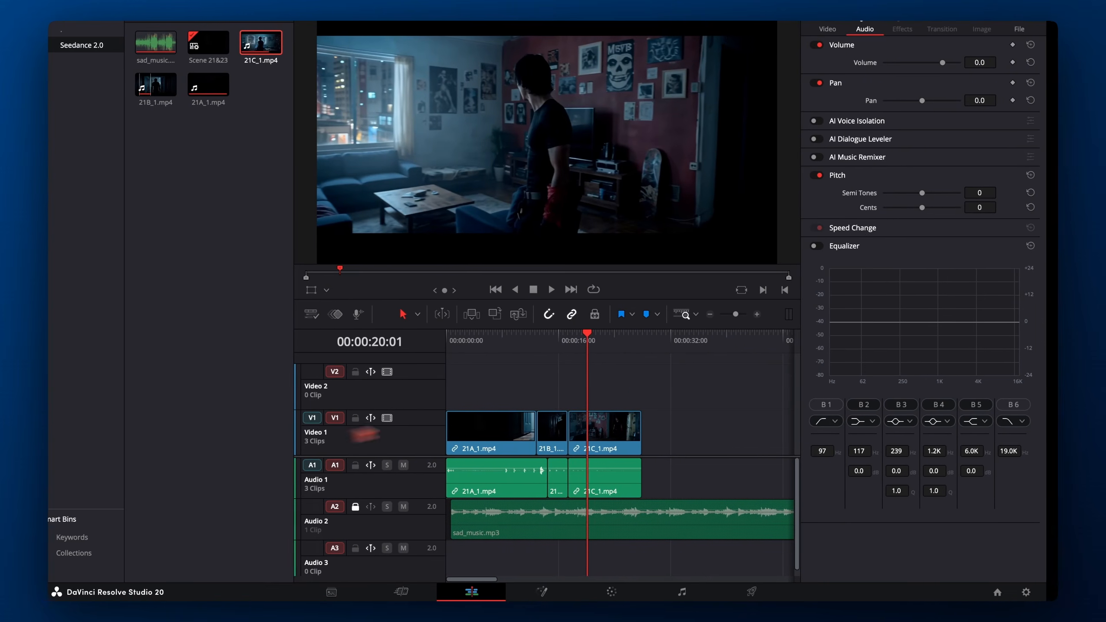
left_click_drag(588, 342, 653, 343)
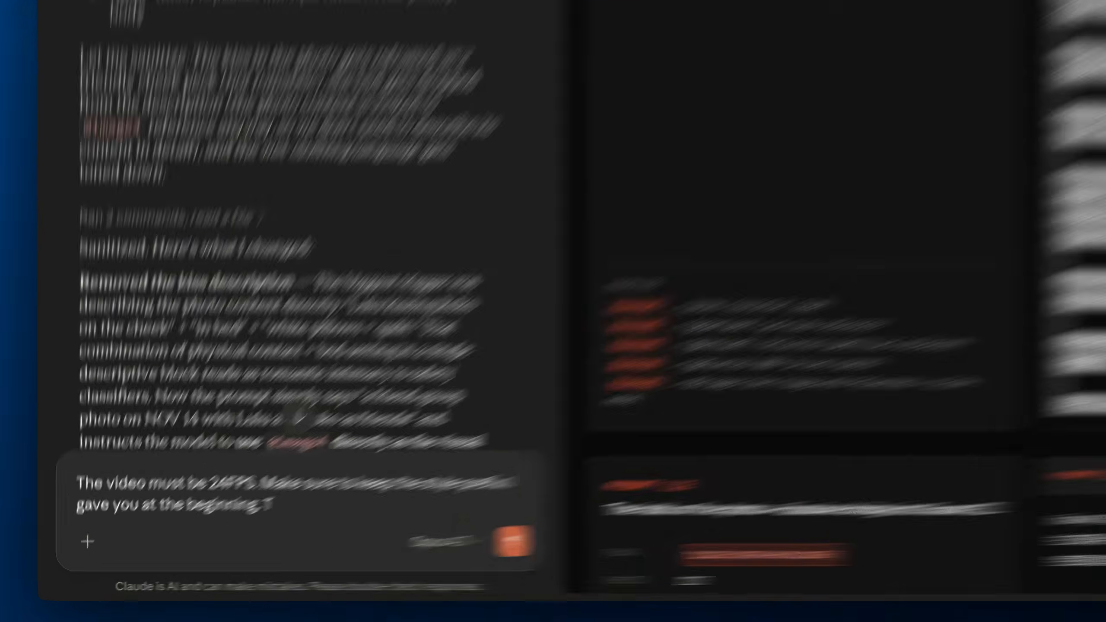
Finish the Claude message with "The camera moves right to left. And he reaches for the polaroid slower" and send it
type("He")
key("BackSpace")
key("BackSpace")
type("he ")
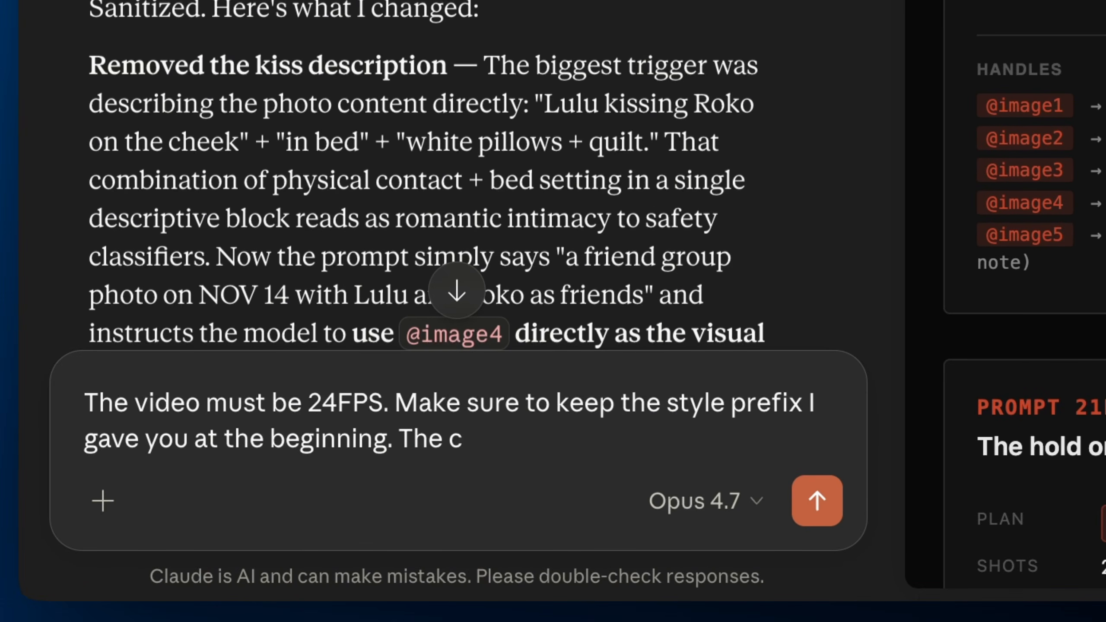
type("camera moves ")
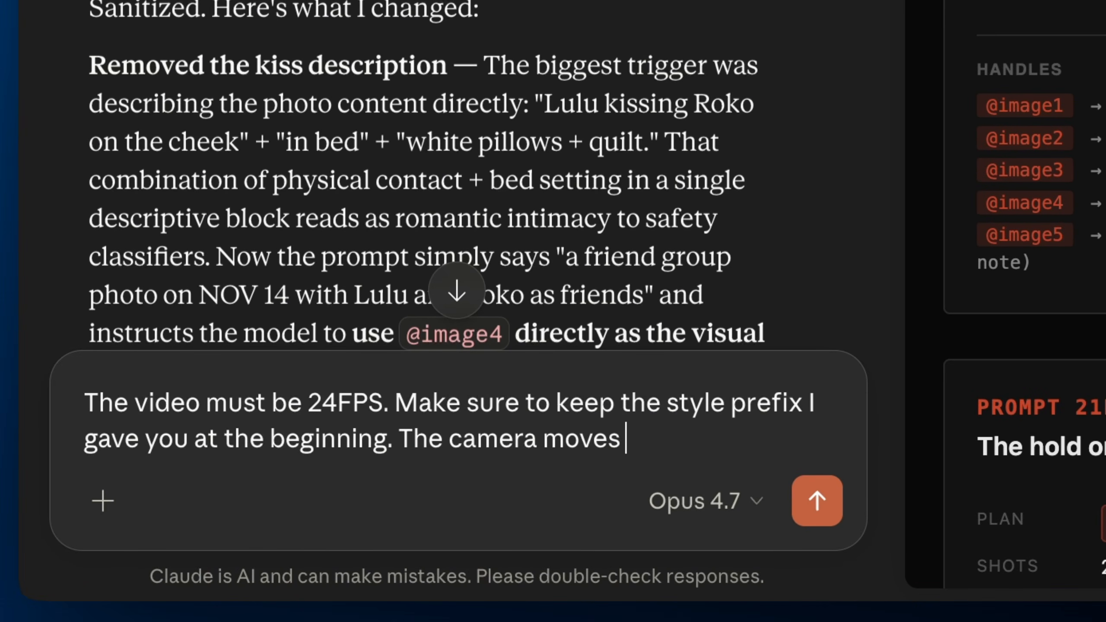
type("right to lef")
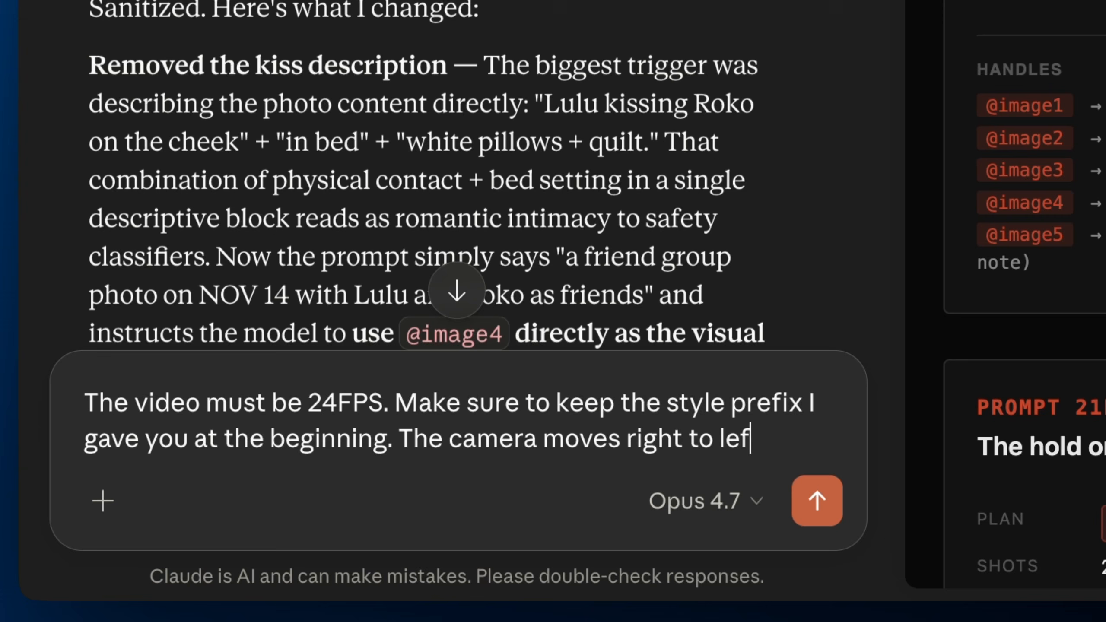
type("t. And he reaches for t")
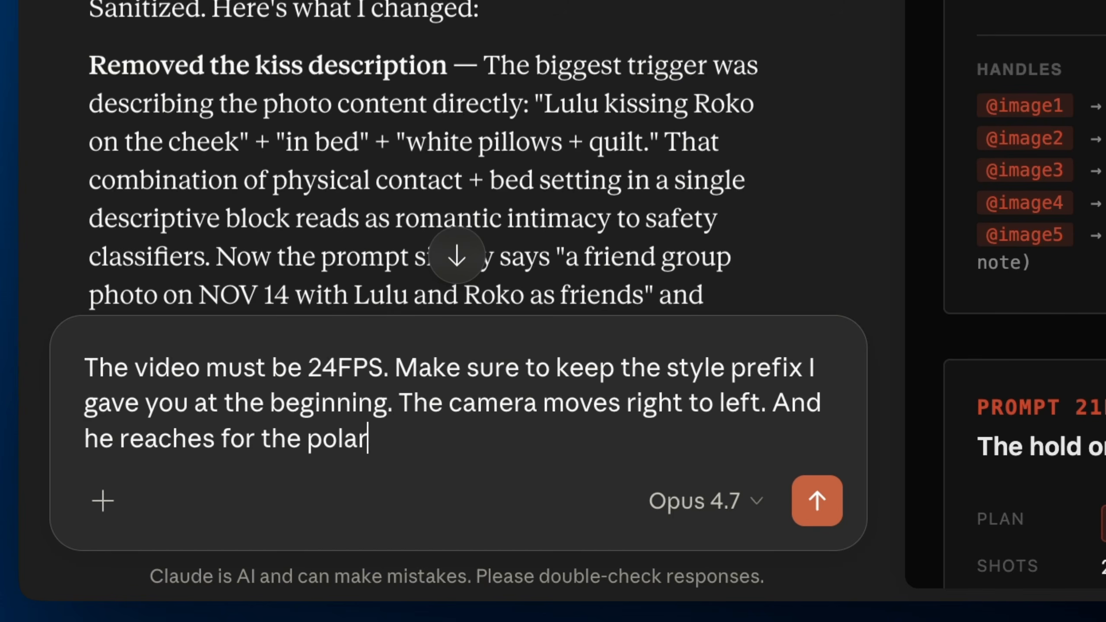
type("he polaroid slower")
key("Return")
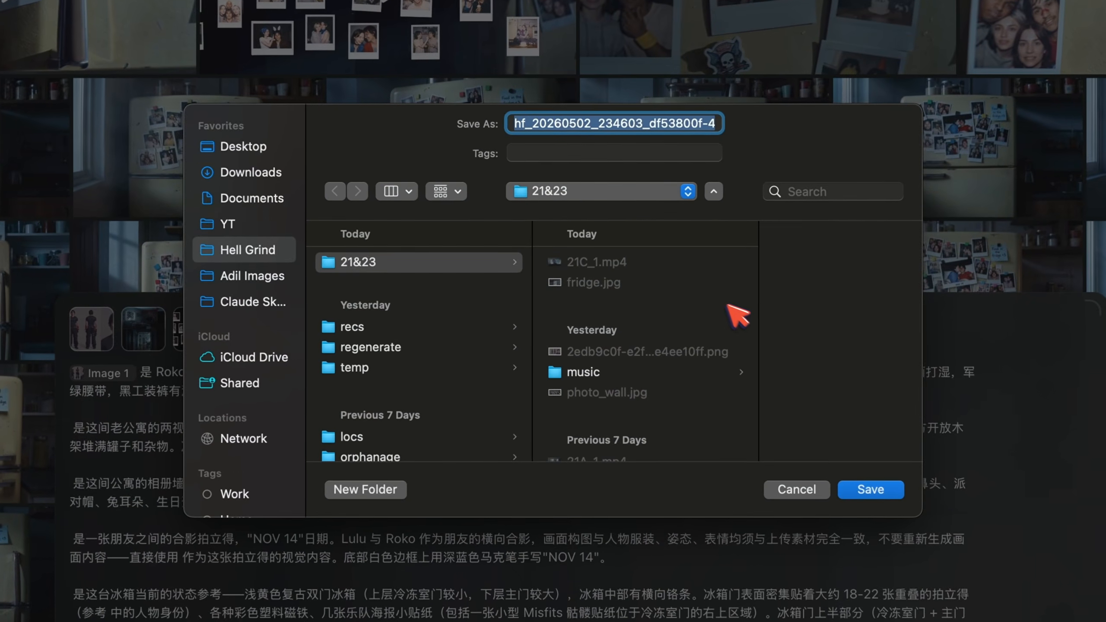
Save the downloaded fridge take as "failed" in the 21&23 folder
type("failed")
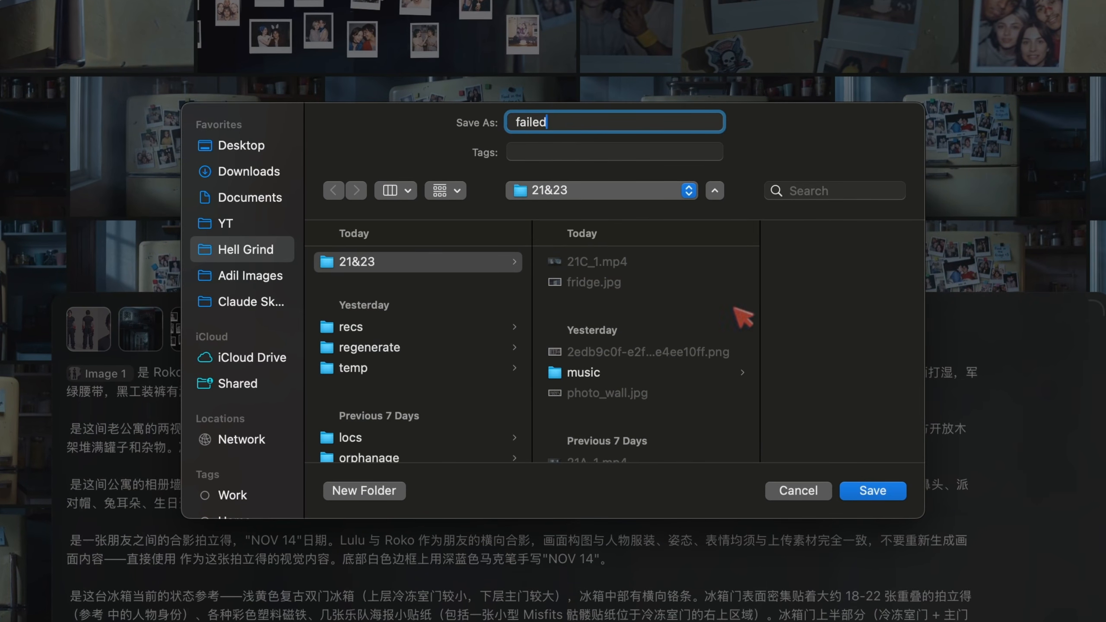
key("Return")
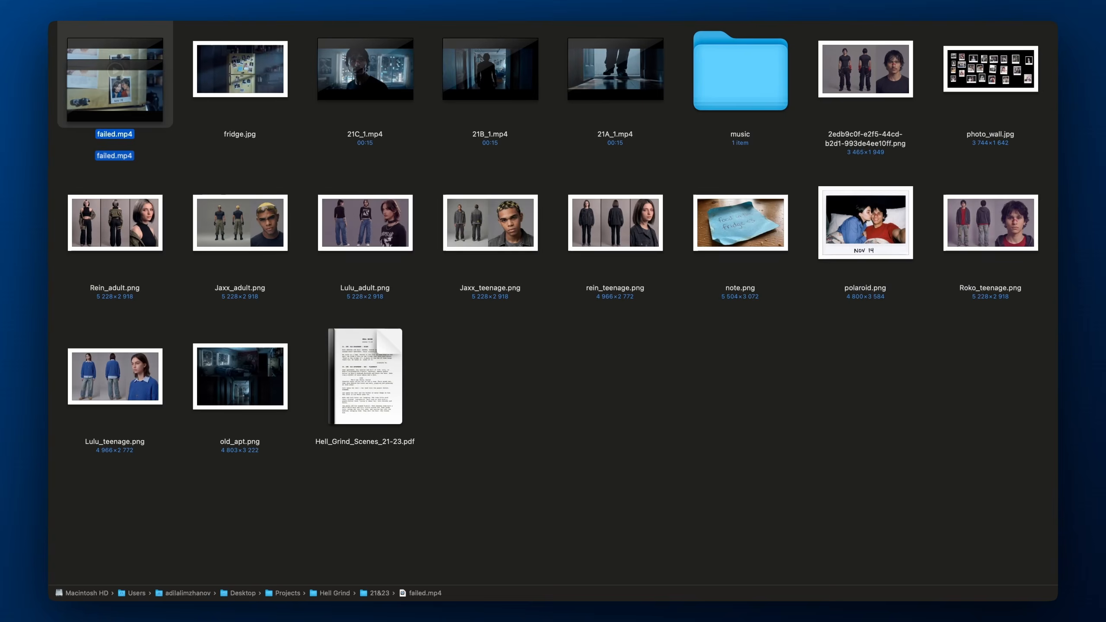
Add failed.mp4 to the Video 1 track in DaVinci Resolve and move it far past the other clips, to 00:06:08:23
left_click_drag(115, 100, 686, 433)
key("super+Tab")
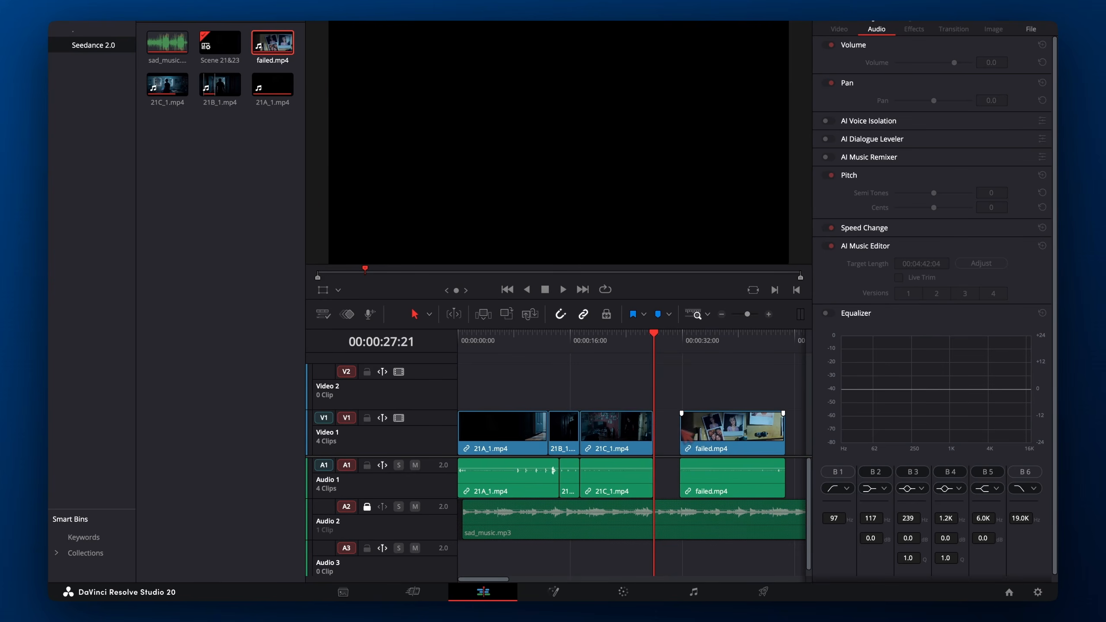
key("super+minus")
key("super+minus")
key("super+minus")
key("super+minus")
left_click_drag(482, 433, 628, 434)
Step through the start of failed.mp4, cut out the single repeated frame at 00:06:09:05, and close the gap
key("super+equal")
key("super+equal")
key("super+equal")
scroll(666, 416, "right", 15)
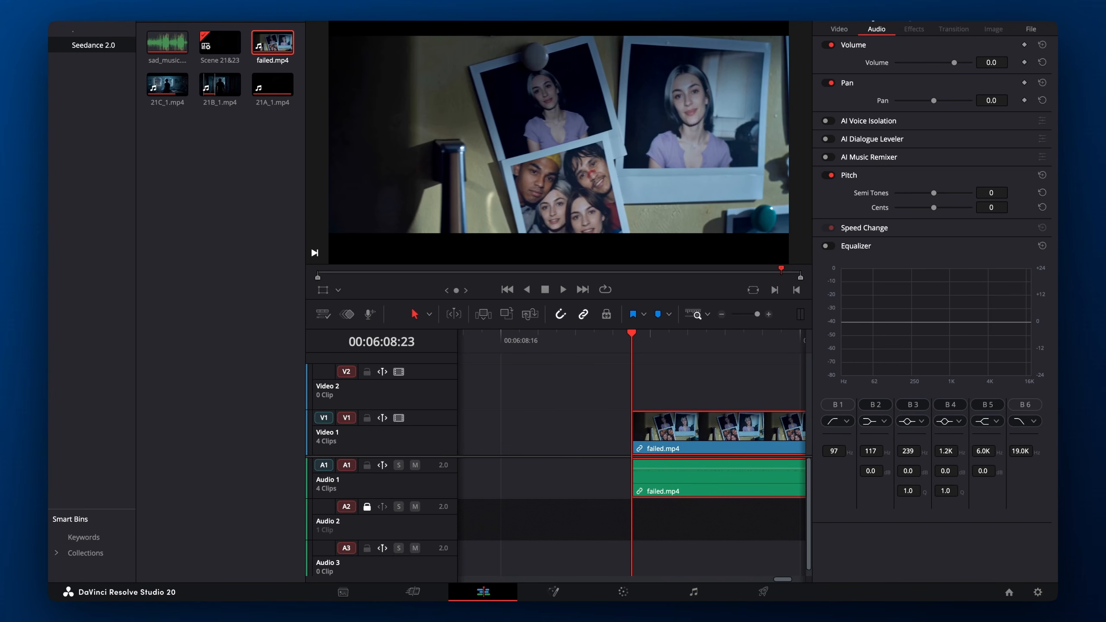
key("Right")
key("Right")
key("Right")
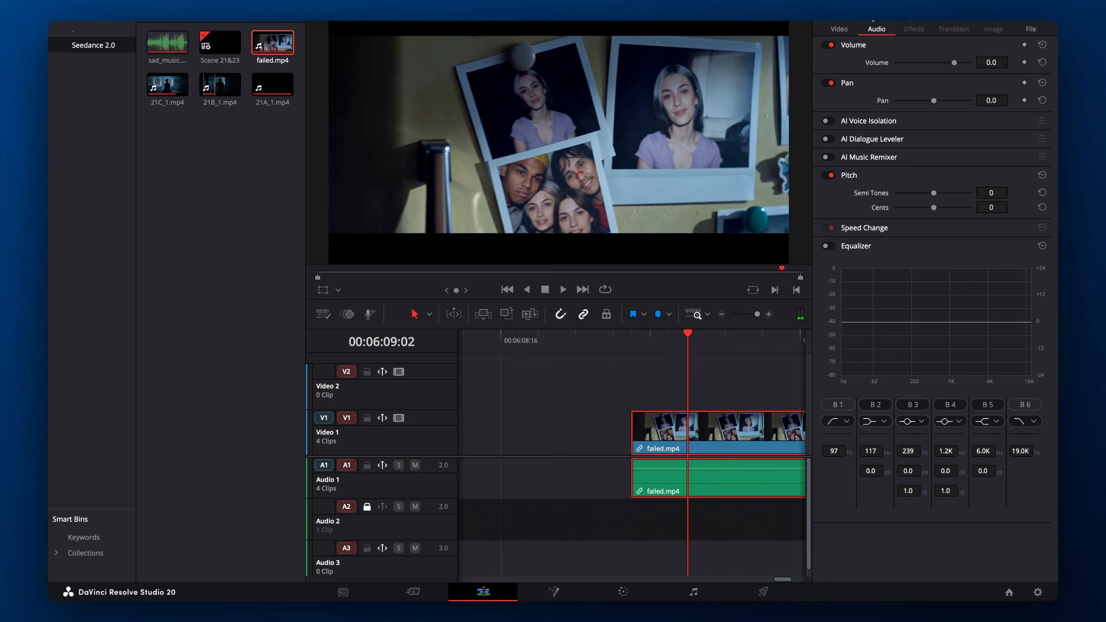
key("Right")
key("Right")
key("Right")
key("Right")
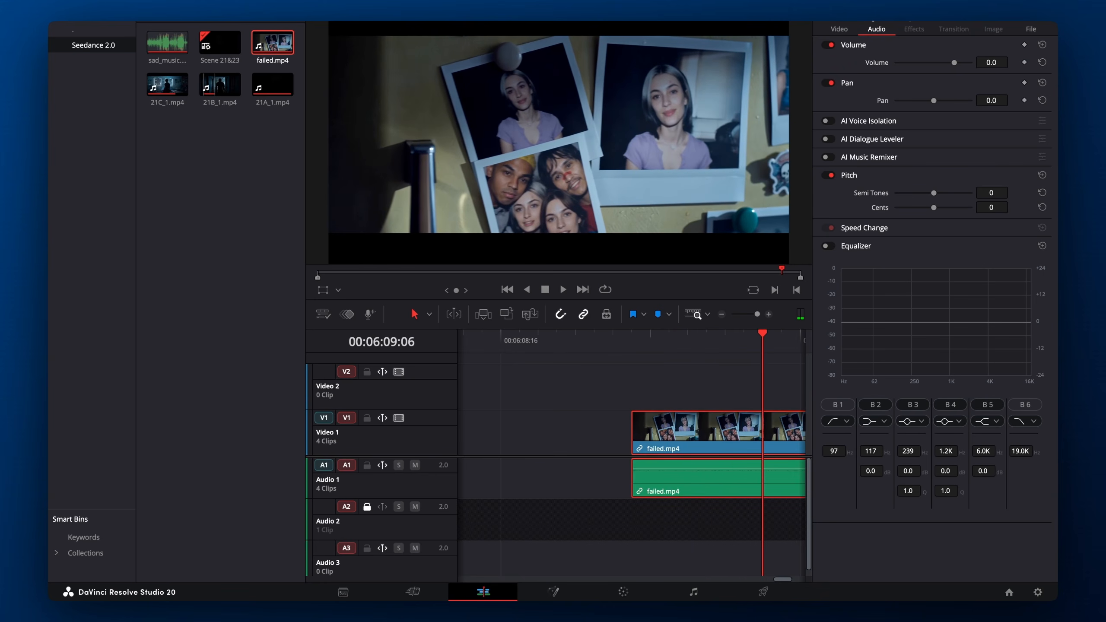
key("Left")
key("Right")
key("Left")
key("Right")
key("Left")
key("Right")
key("ctrl+b")
key("Left")
key("ctrl+b")
left_click(753, 427)
key("BackSpace")
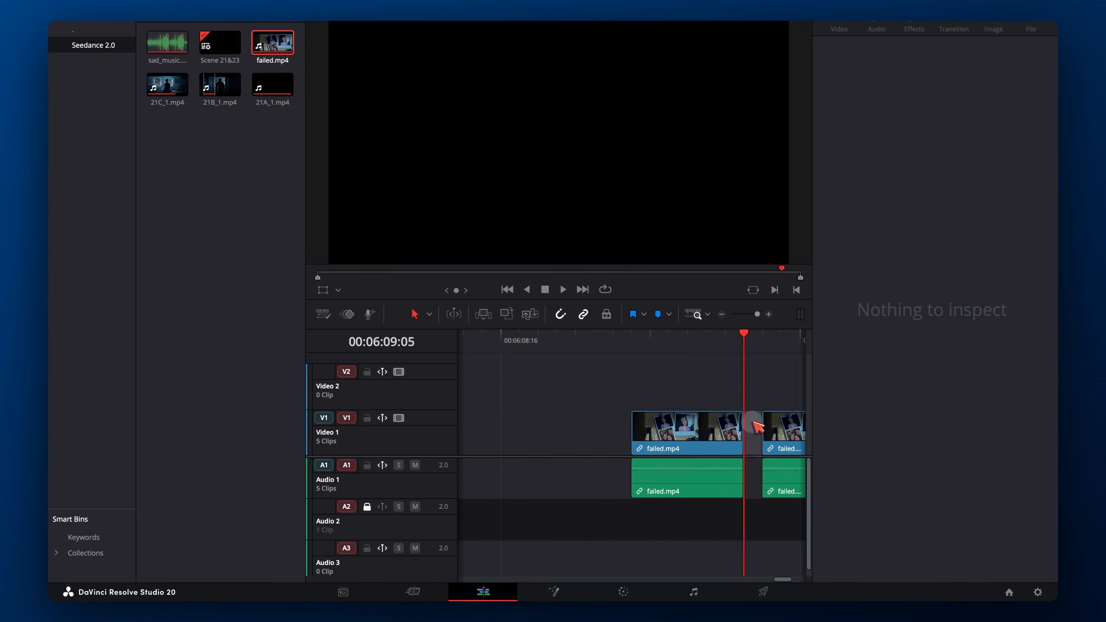
left_click(754, 425)
key("BackSpace")
Find the next repeated frame in failed.mp4, cut it out at 00:06:09:16, and close the gap
key("Left")
key("Right")
key("Right")
key("Left")
key("Right")
key("Right")
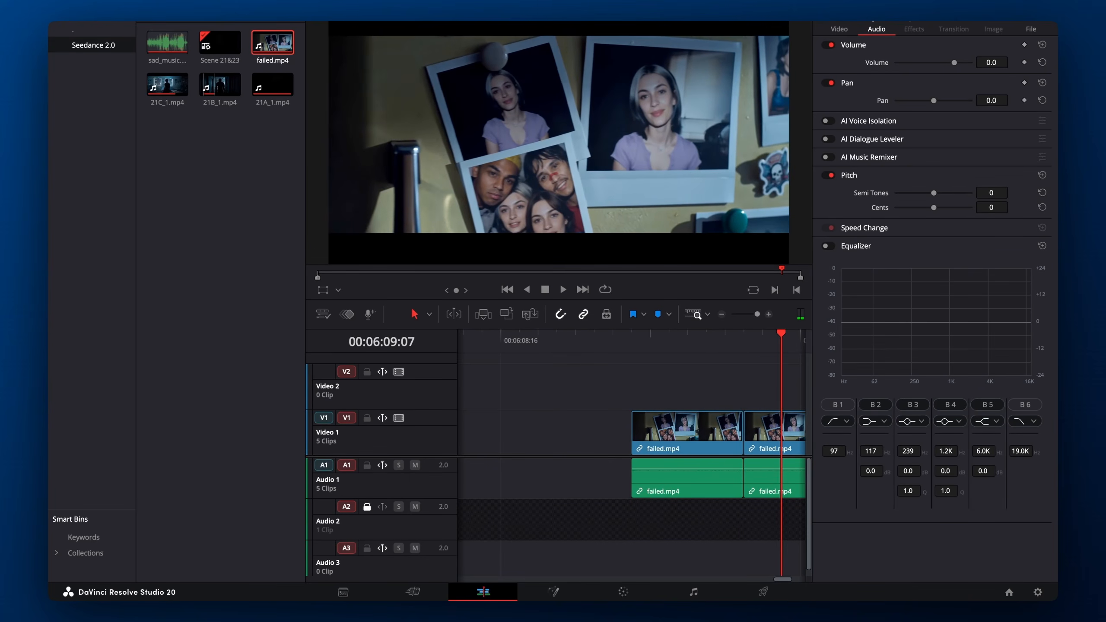
key("Right")
key("Right")
key("Right")
key("Right")
key("Right")
key("Right")
key("Right")
key("Right")
key("Right")
key("Right")
key("Right")
key("Left")
key("Left")
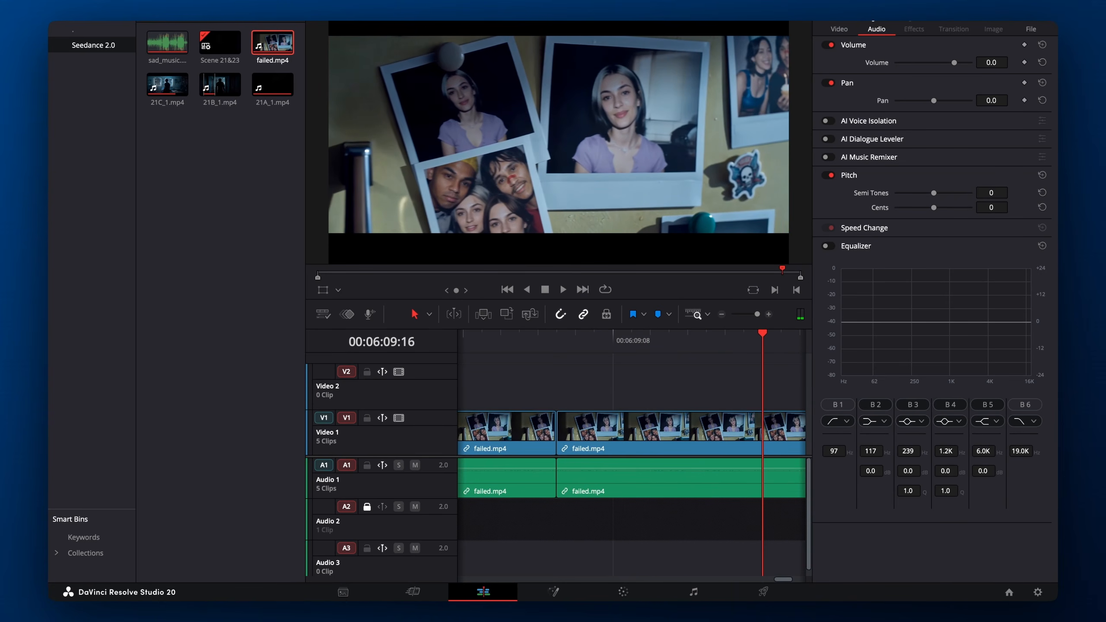
key("Left")
key("Right")
key("Right")
key("Left")
key("Right")
key("Left")
key("Right")
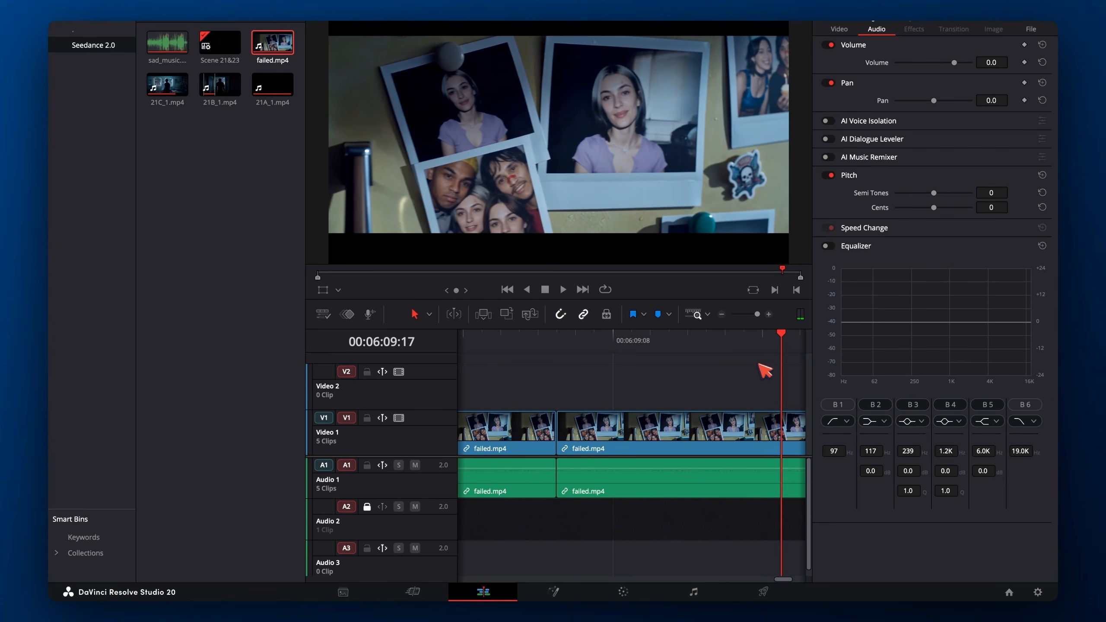
key("super+b")
key("Left")
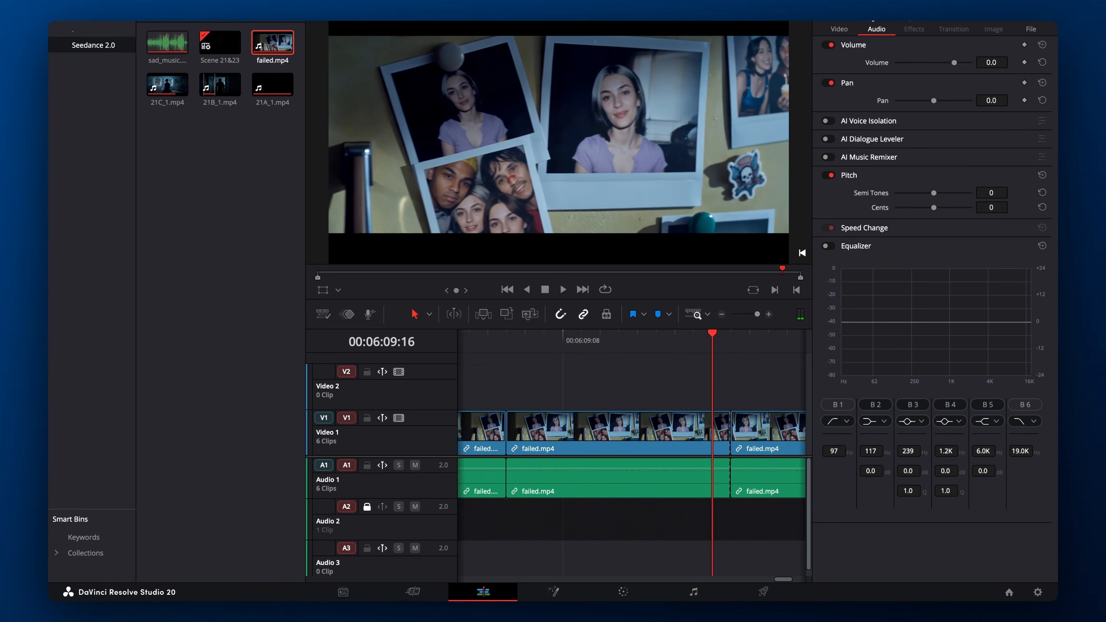
key("BackSpace")
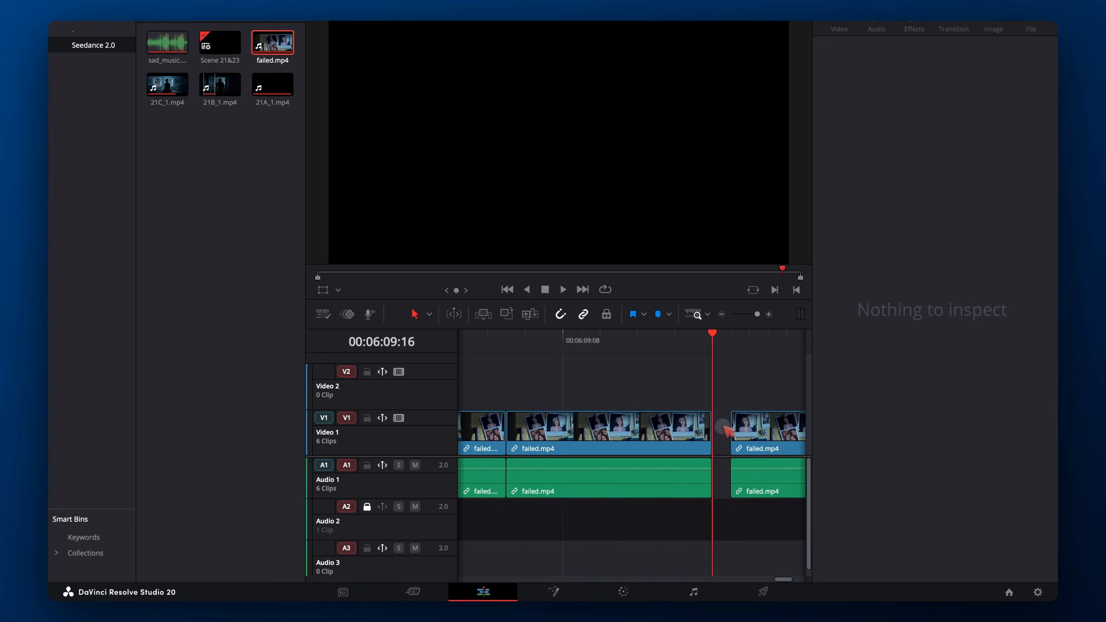
left_click(724, 426)
key("BackSpace")
Isolate the repeated frame at 00:06:09:19 in failed.mp4, delete it, and close the gap
key("Right")
key("Right")
key("Right")
key("Right")
key("Right")
key("Left")
key("ctrl+b")
key("Left")
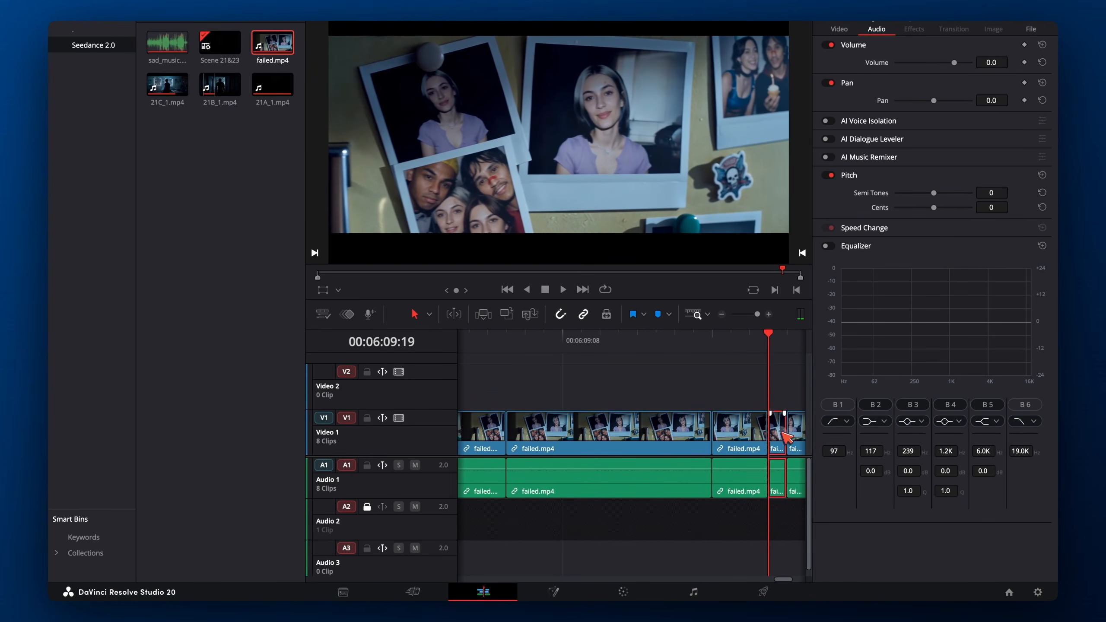
key("BackSpace")
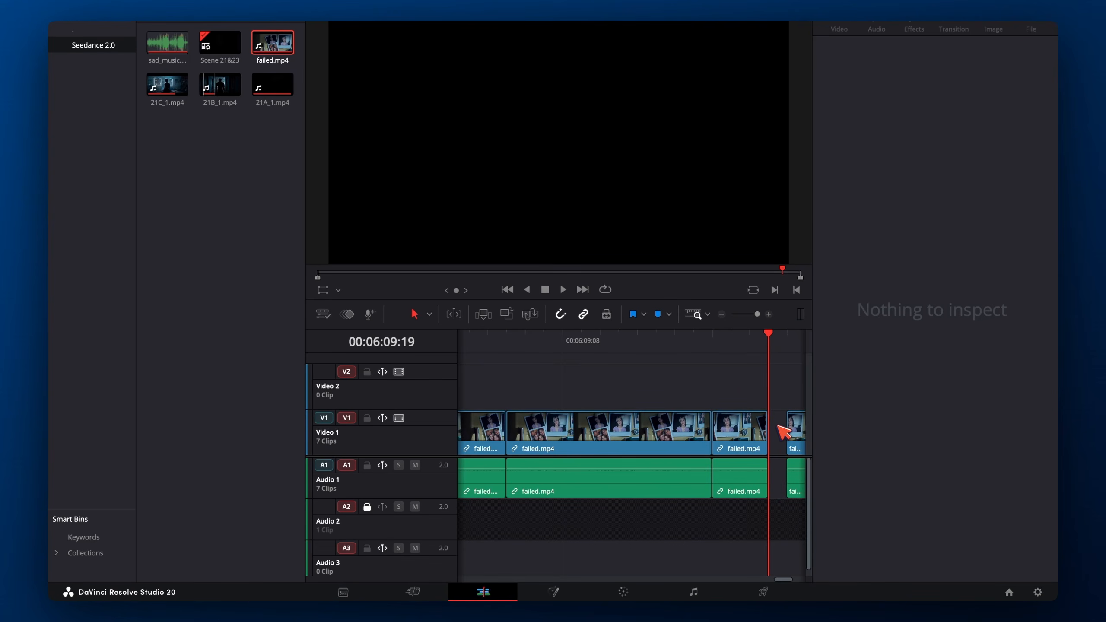
left_click(779, 427)
key("BackSpace")
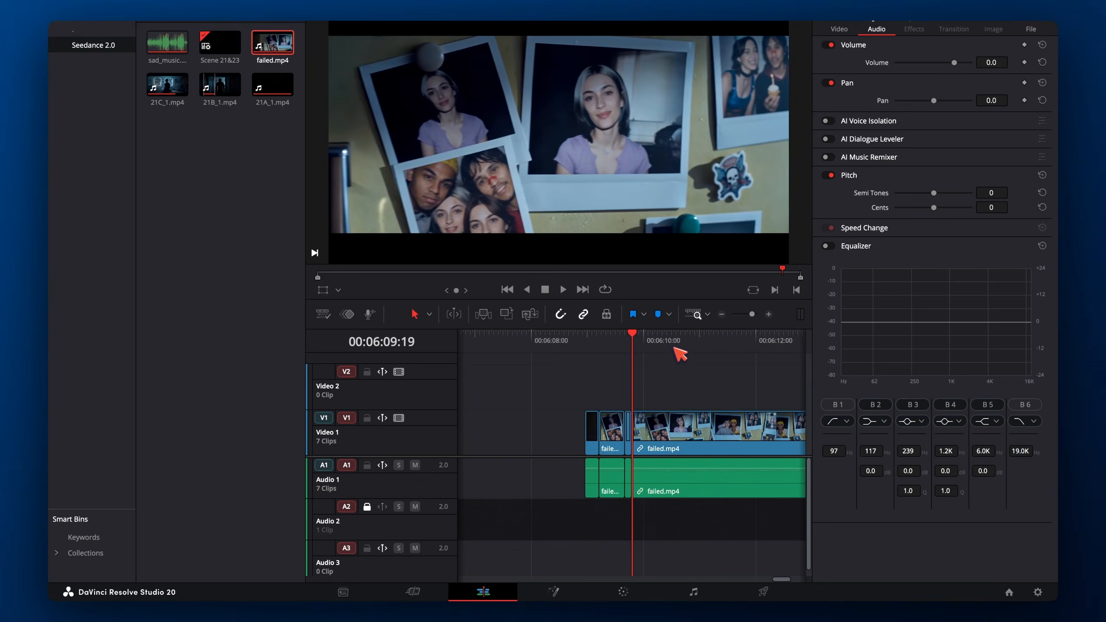
Check the frames following 00:06:09:19 and remove the repeated frame at 00:06:09:22 from failed.mp4, leaving no gap
left_click_drag(675, 344, 637, 342)
scroll(643, 344, "up", 5)
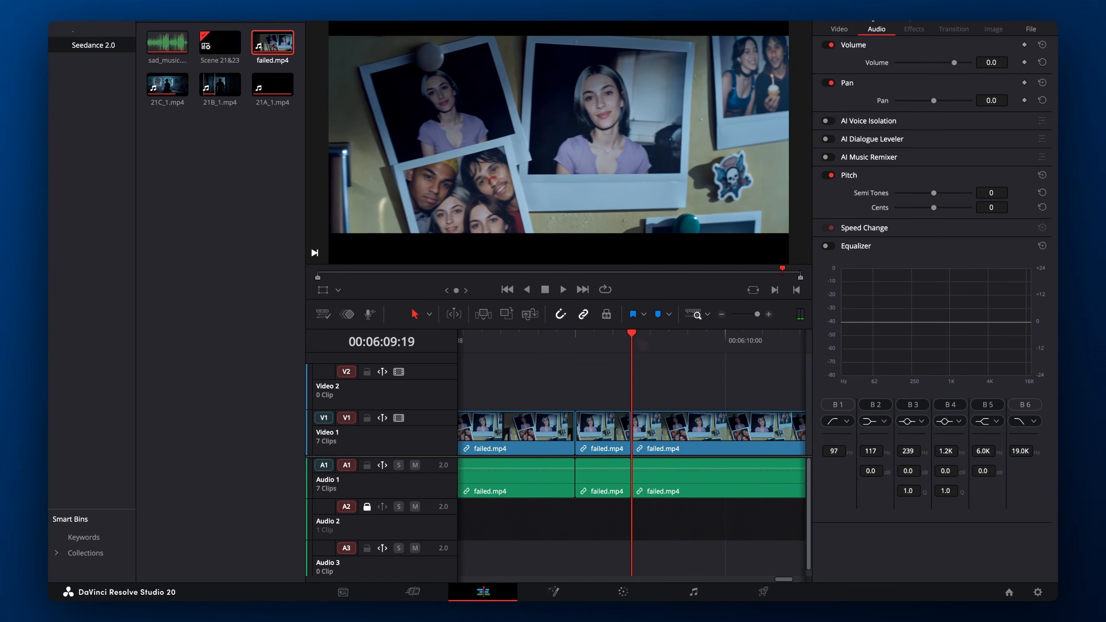
key("Right")
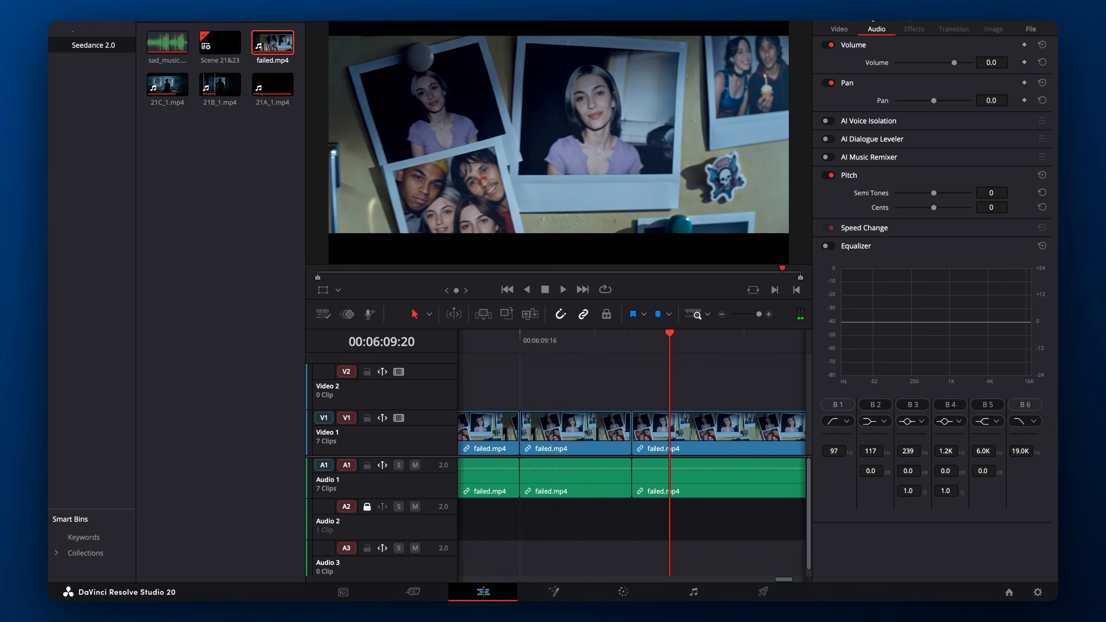
key("Right")
key("Left")
key("Left")
key("Right")
key("Right")
key("Right")
key("Right")
key("Right")
key("Left")
key("Left")
key("Right")
key("Left")
key("Left")
key("Right")
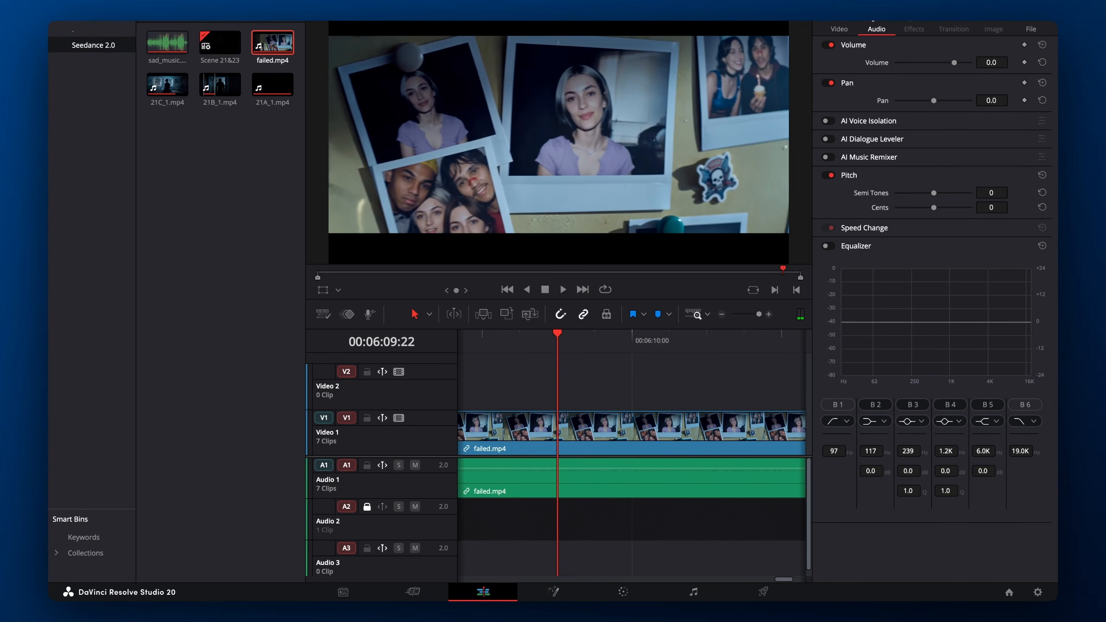
key("Right")
key("ctrl+b")
key("Left")
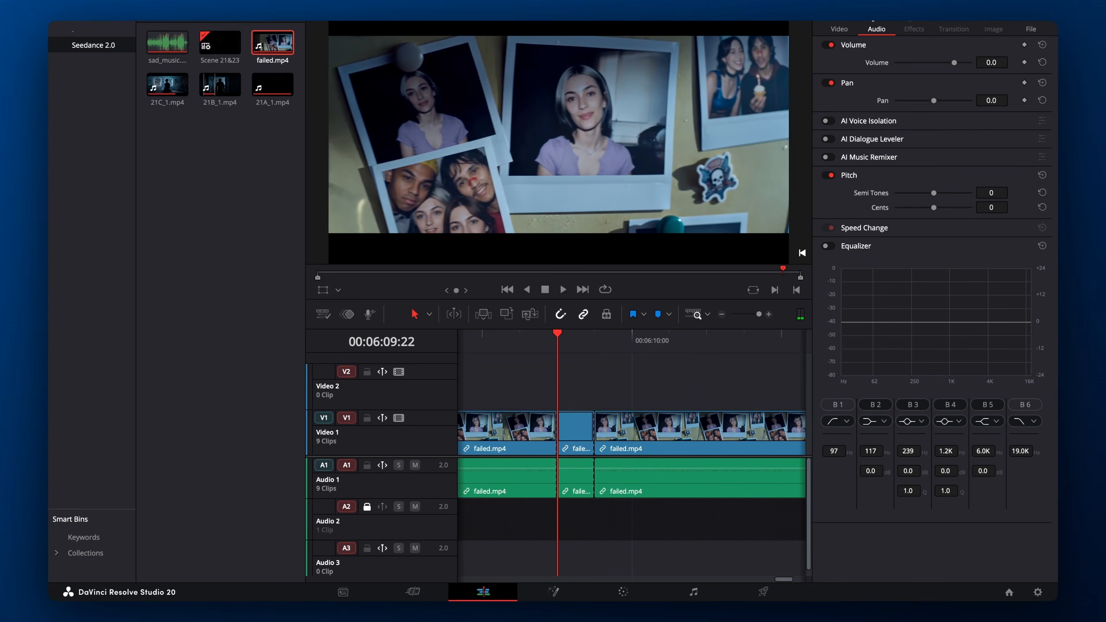
left_click(582, 420)
key("Delete")
Turn off linked selection and delete the audio of all the failed.mp4 pieces from the Audio 1 track
key("space")
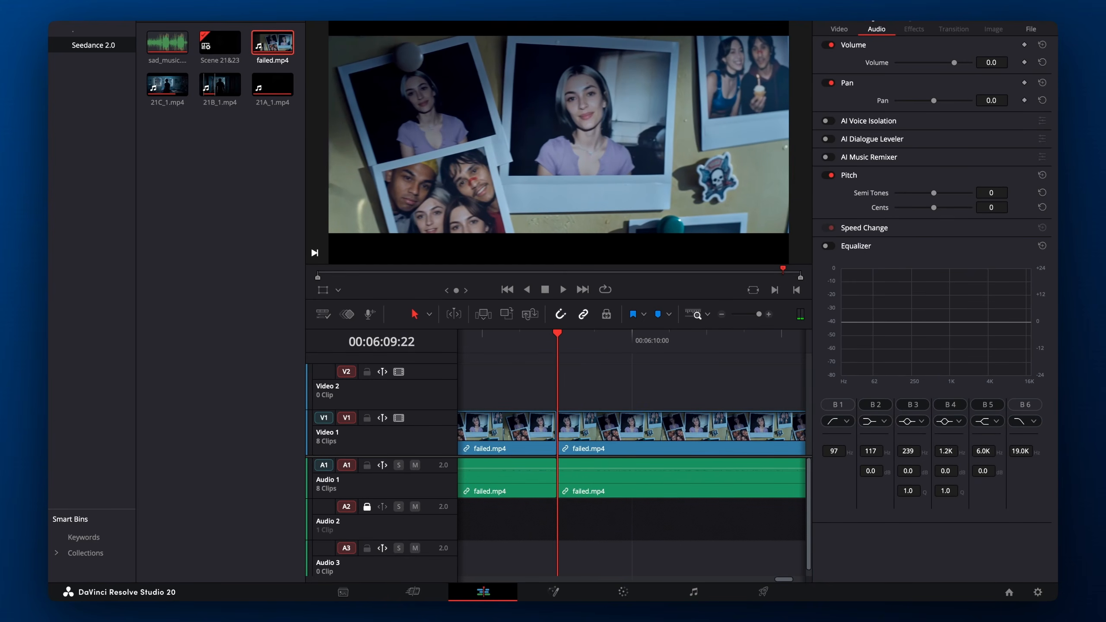
key("super+minus")
key("super+minus")
key("super+minus")
key("super+minus")
key("super+minus")
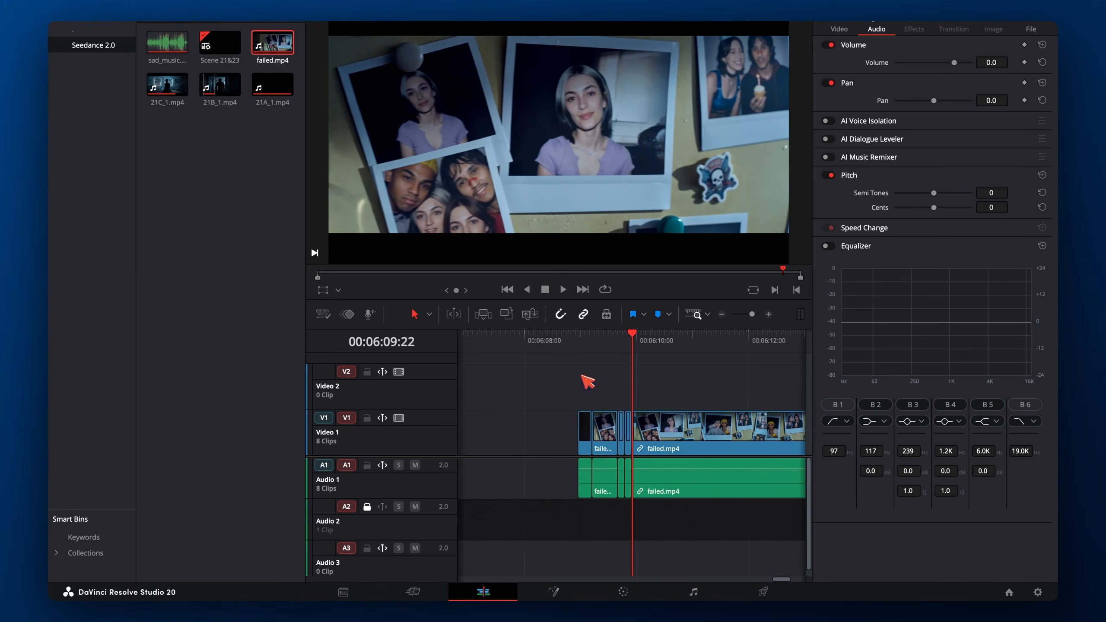
scroll(699, 483, "right", 5)
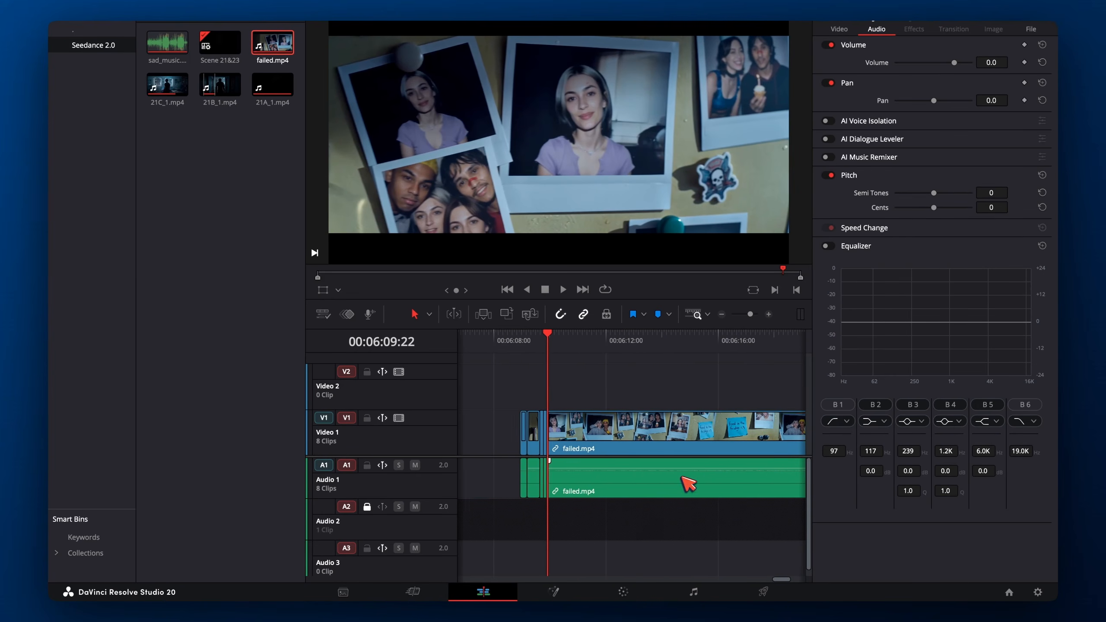
left_click_drag(492, 487, 627, 484)
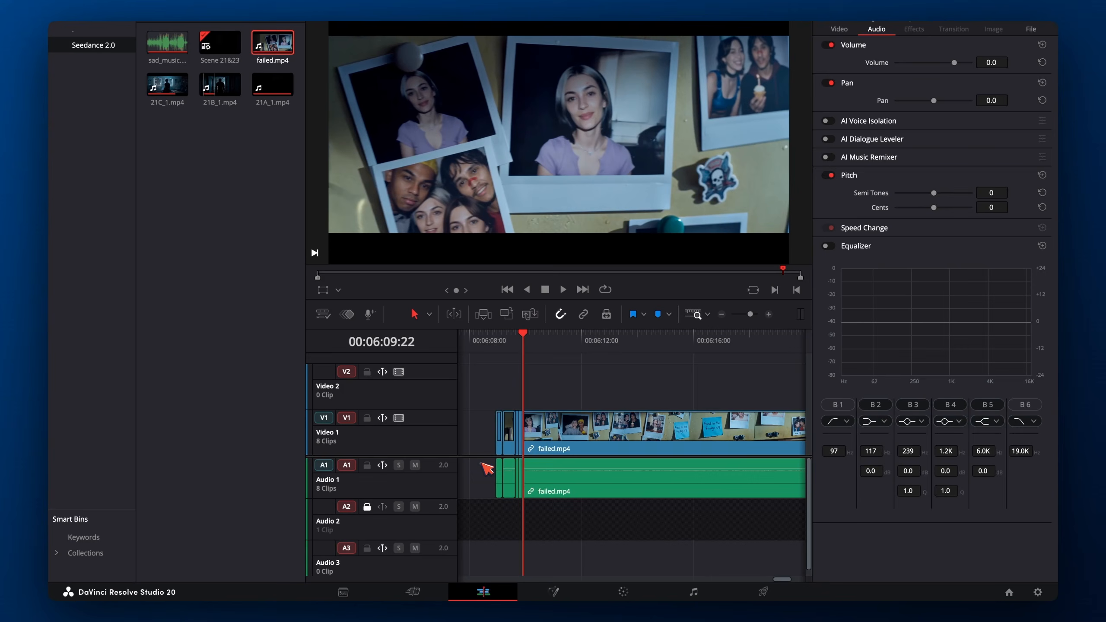
left_click(495, 477)
left_click(560, 479)
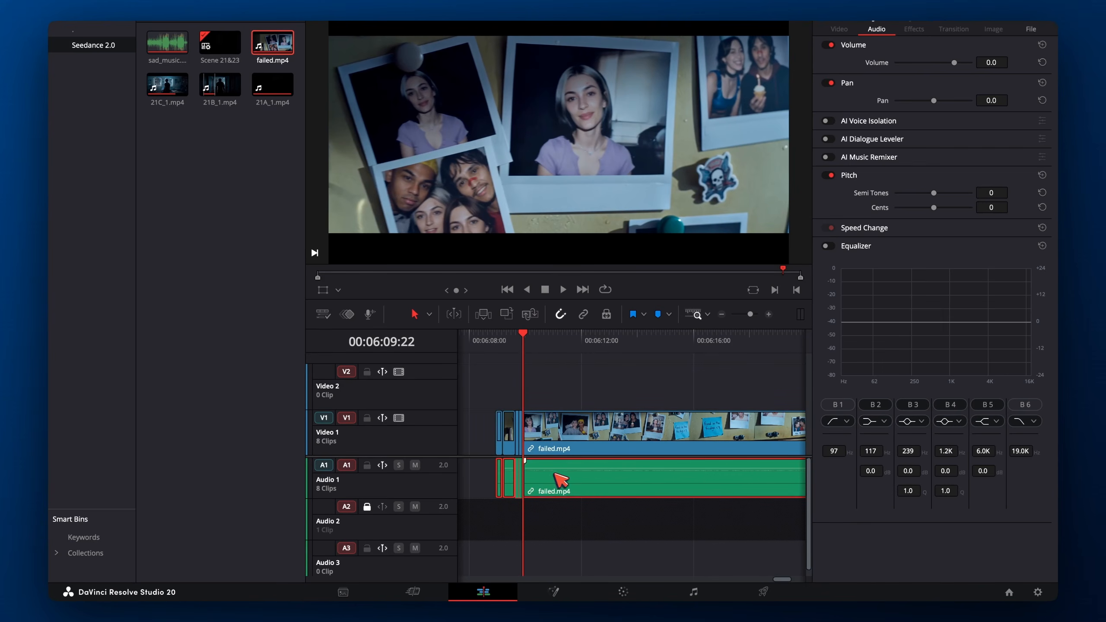
key("Delete")
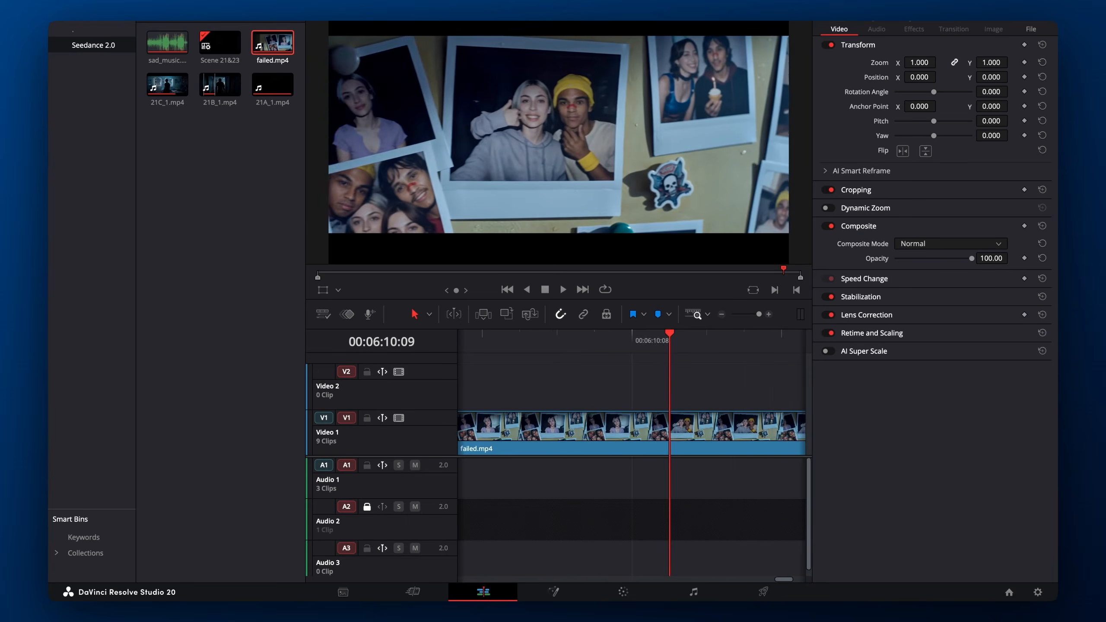
Going forward from 00:06:10:09, split failed.mp4 on the Video 1 track every three frames up to 00:06:14:23
key("Right")
key("Right")
key("Right")
key("Right")
key("Right")
key("Right")
key("super+b")
key("super+b")
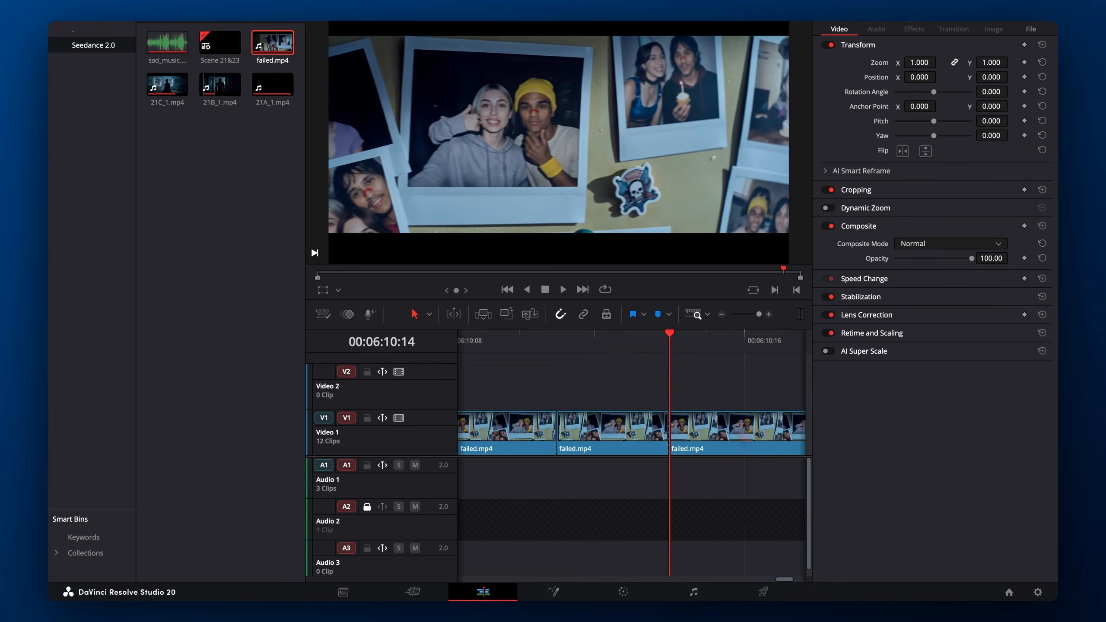
key("Right")
key("Right")
key("Right")
key("Right")
key("Right")
key("super+b")
key("super+b")
key("super+b")
key("Right")
key("Right")
key("Right")
key("Right")
key("Right")
key("Right")
key("Right")
key("super+b")
key("Right")
key("Right")
key("Right")
key("Right")
key("Right")
key("super+b")
key("super+b")
key("super+b")
key("super+b")
key("super+b")
key("Right")
key("Right")
key("Right")
key("Right")
key("Right")
key("Right")
key("Right")
key("Right")
key("Right")
key("Right")
key("Right")
key("Right")
key("Right")
key("Right")
key("super+b")
key("super+b")
key("Right")
key("Right")
key("Right")
key("Right")
key("Right")
key("super+b")
key("super+b")
key("Right")
key("Right")
key("Right")
key("Right")
key("Right")
key("Right")
key("Right")
key("Right")
key("super+b")
key("super+b")
key("super+b")
key("Right")
key("Right")
key("Right")
key("Right")
key("Right")
key("Right")
key("Right")
key("super+b")
key("super+b")
key("Right")
key("Right")
key("Right")
key("Right")
key("Right")
key("super+b")
key("super+b")
key("Right")
key("Right")
key("Right")
key("Right")
key("Right")
key("Right")
key("Right")
key("Right")
key("Right")
key("super+b")
key("super+b")
key("Right")
key("Right")
key("Right")
key("Right")
key("Right")
key("Right")
key("super+b")
key("super+b")
key("Right")
key("Right")
key("Right")
key("Right")
key("Right")
key("Right")
key("Right")
key("super+b")
key("super+b")
key("Right")
key("Right")
key("Right")
key("Right")
key("Right")
key("Right")
key("super+b")
key("super+b")
key("Right")
key("Right")
key("Right")
key("Right")
key("Right")
key("super+b")
key("super+b")
key("Right")
key("Right")
key("Right")
key("Right")
key("Right")
key("Right")
key("Right")
key("super+b")
key("super+b")
key("super+b")
key("Right")
key("Right")
key("Right")
key("Right")
key("Right")
key("Right")
key("Right")
key("Right")
key("Right")
key("super+b")
key("super+b")
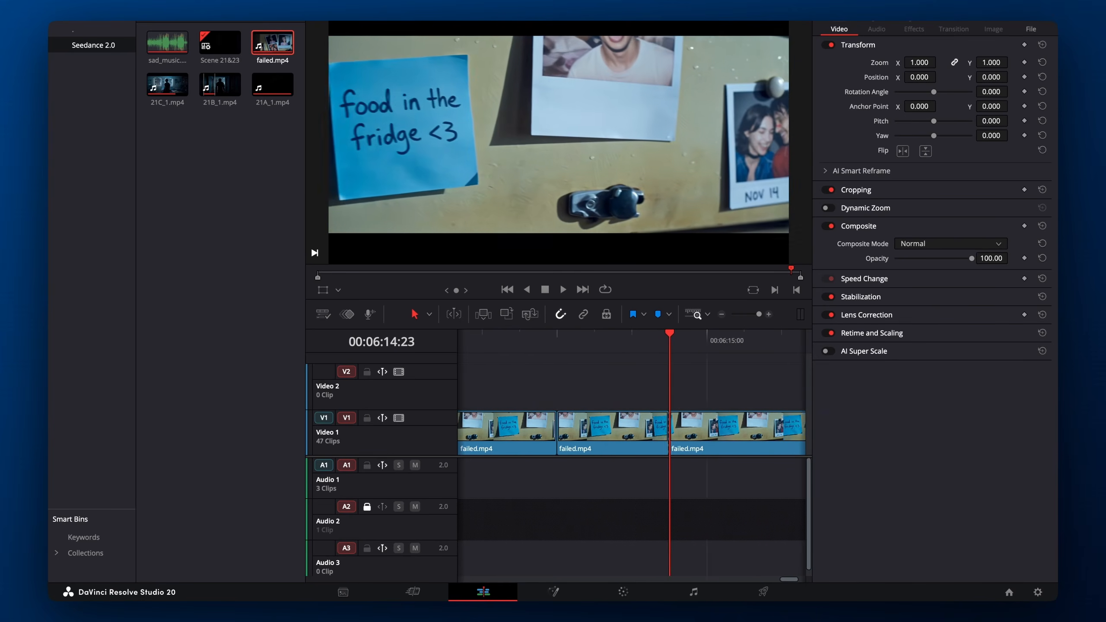
Continue splitting failed.mp4 on the Video 1 track about every three frames, from 00:06:14:23 up to 00:06:19:10
key("Right")
key("Right")
key("Right")
key("Right")
key("super+b")
key("super+b")
key("Right")
key("Right")
key("Right")
key("Right")
key("Right")
key("super+b")
key("super+b")
key("Right")
key("Right")
key("Right")
key("Right")
key("Right")
key("Right")
key("Right")
key("Right")
key("Right")
key("super+b")
key("super+b")
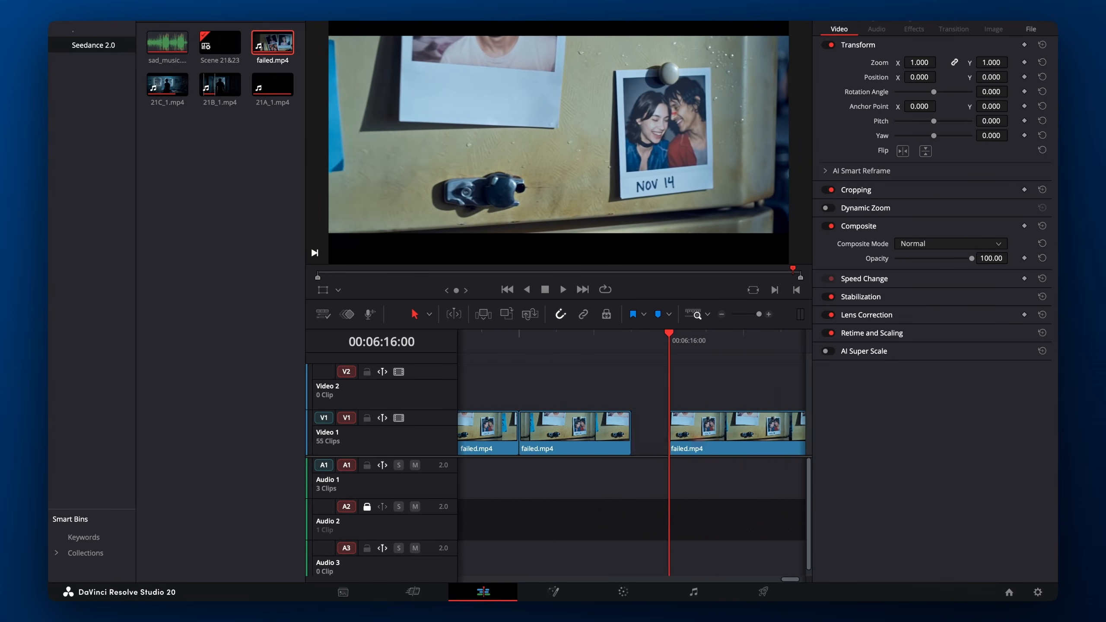
key("Right")
key("Right")
key("Right")
key("Right")
key("Right")
key("super+b")
key("Right")
key("Right")
key("super+b")
key("Right")
key("Right")
key("Right")
key("Right")
key("super+b")
key("Right")
key("Right")
key("Right")
key("Right")
key("Right")
key("Right")
key("super+b")
key("super+b")
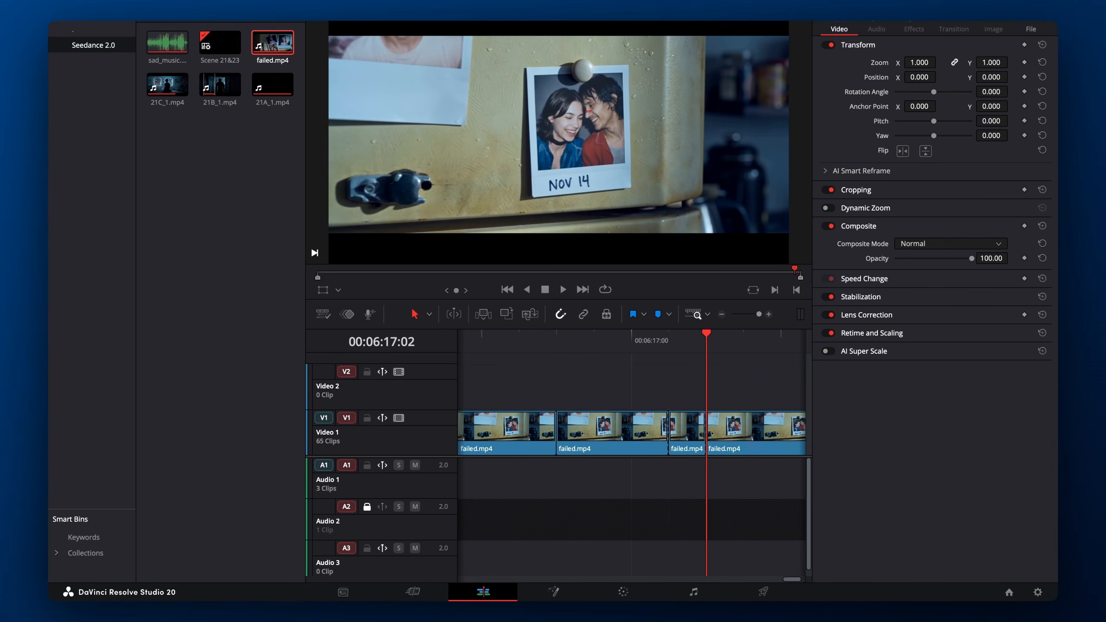
key("Right")
key("Right")
key("Right")
key("Right")
key("Right")
key("Right")
key("super+b")
key("super+b")
key("Right")
key("Right")
key("Right")
key("Right")
key("Right")
key("Right")
key("Right")
key("super+b")
key("super+b")
key("Right")
key("Right")
key("Right")
key("Right")
key("Right")
key("super+b")
key("super+b")
key("Right")
key("Right")
key("Right")
key("Right")
key("Right")
key("Right")
key("super+b")
key("super+b")
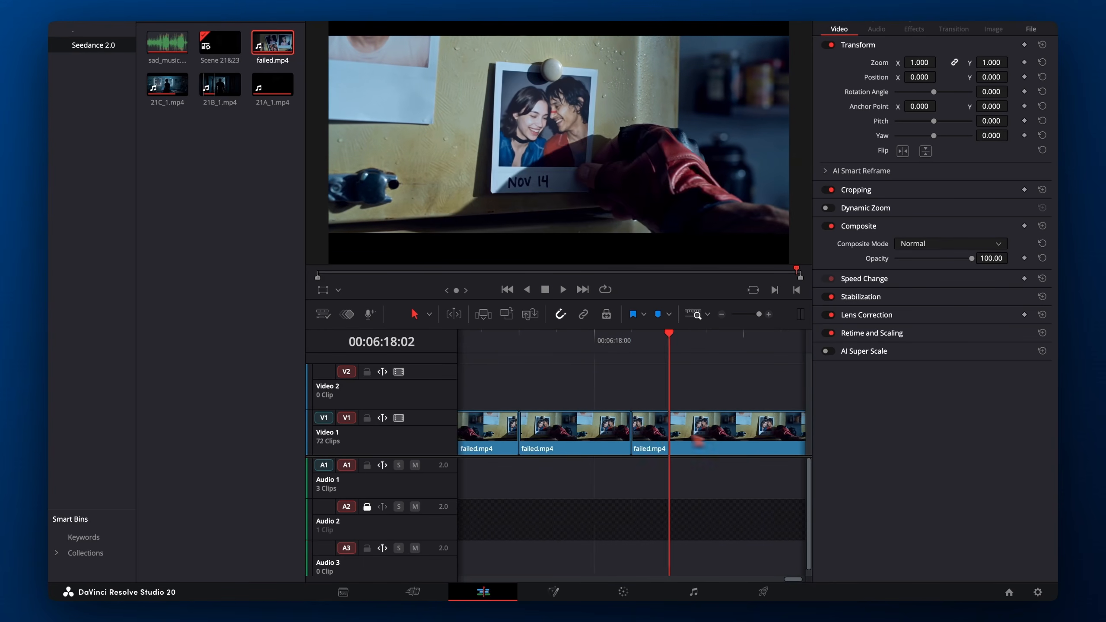
key("Right")
key("Right")
key("Right")
key("Right")
key("Right")
key("super+b")
key("Right")
key("Right")
key("Right")
key("Right")
key("Right")
key("super+b")
key("super+b")
key("super+b")
key("Right")
key("Right")
key("Right")
key("super+b")
key("Right")
key("Right")
key("Right")
key("super+b")
key("Right")
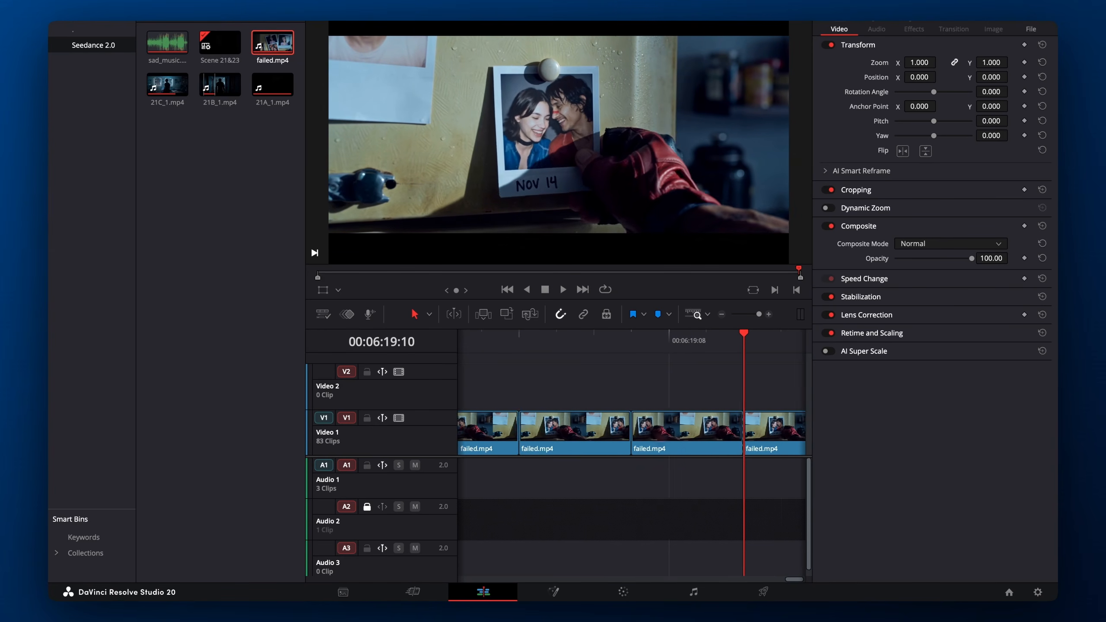
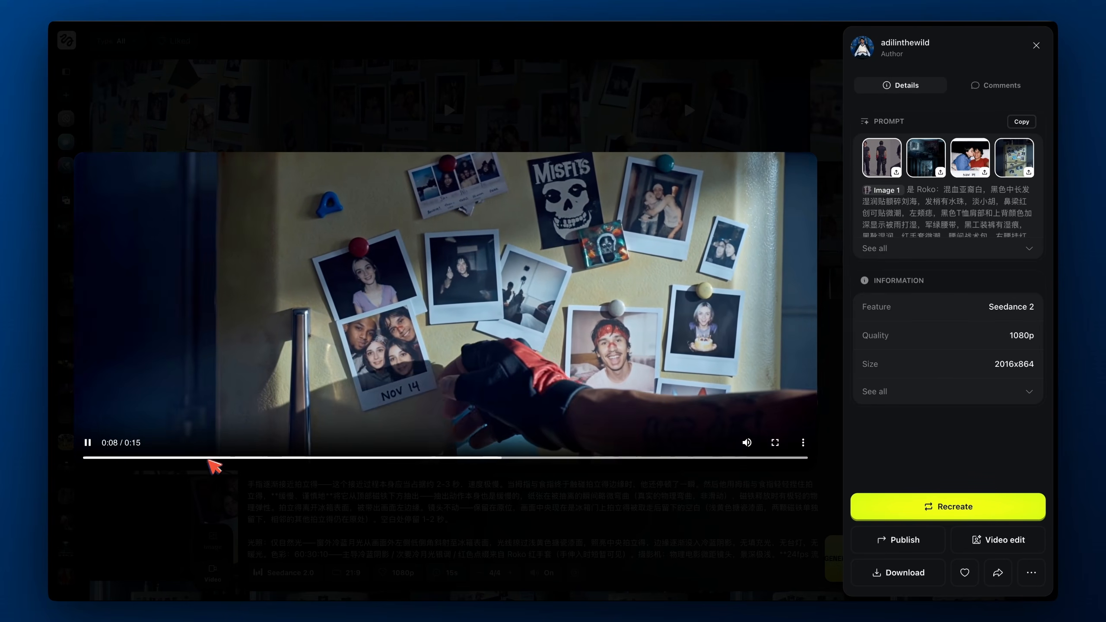
Switch to the generated Seedance 2 videos and compare the fridge takes, including a look at the NOV 14 polaroid reference image
left_click(207, 457)
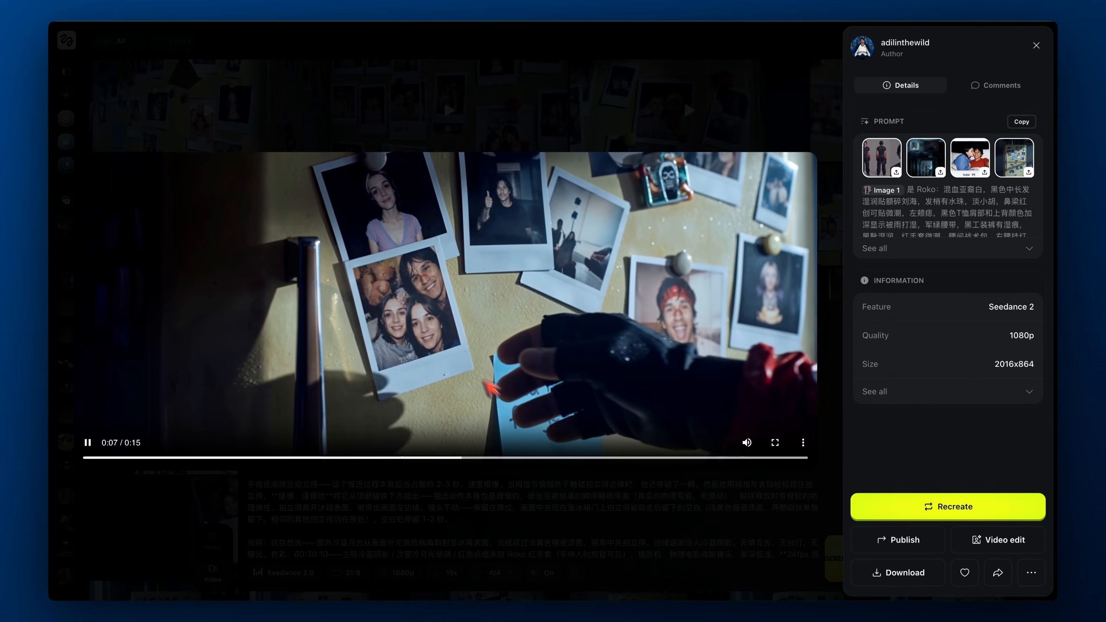
key("Right")
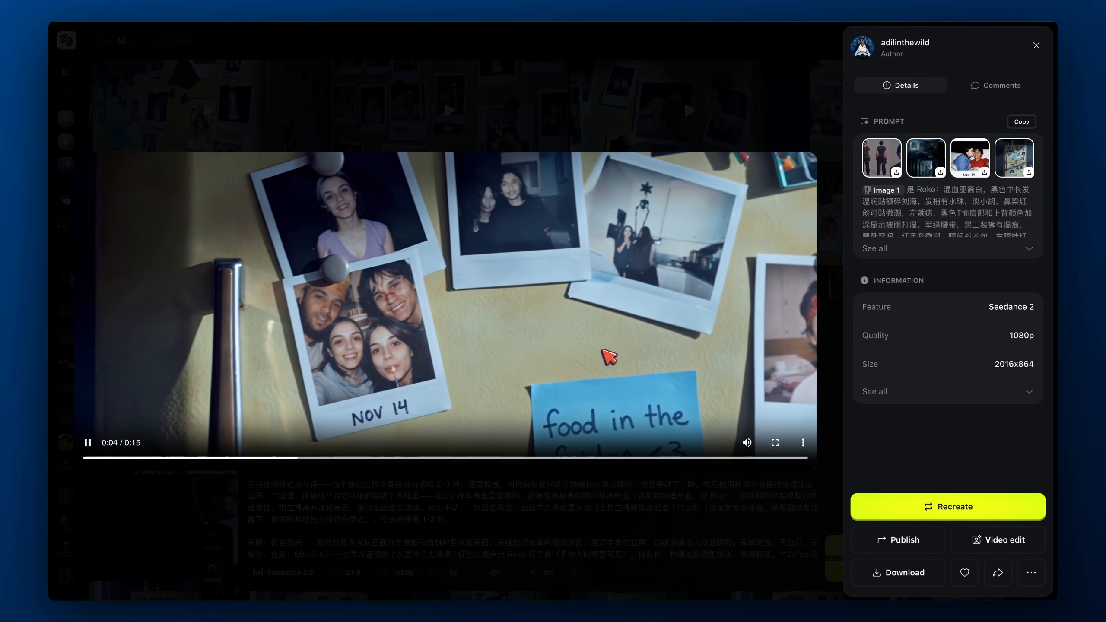
key("Right")
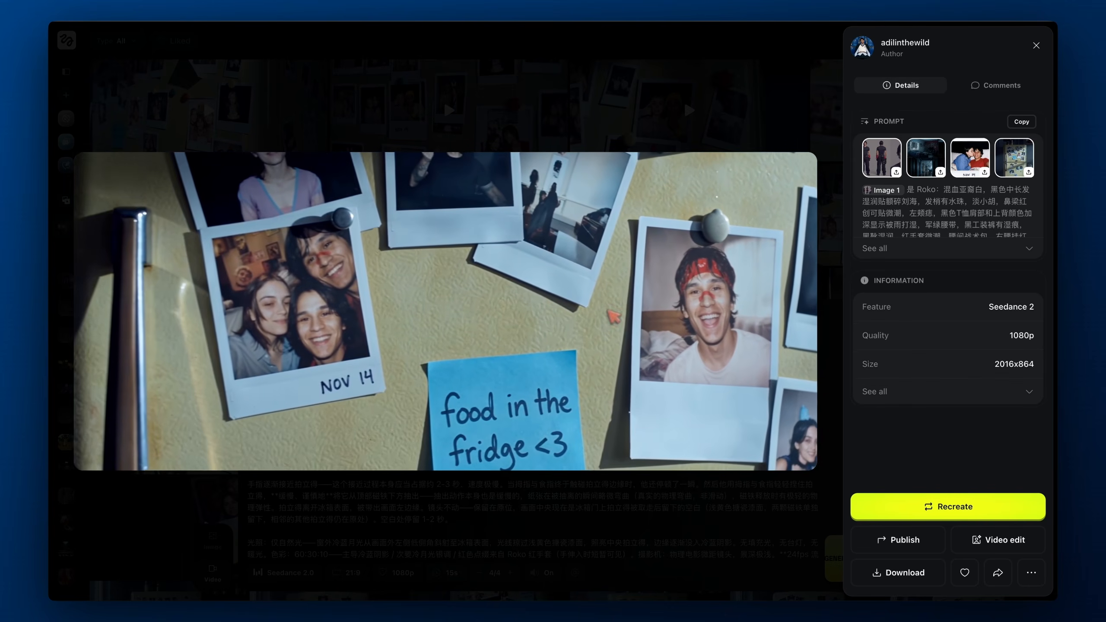
key("Right")
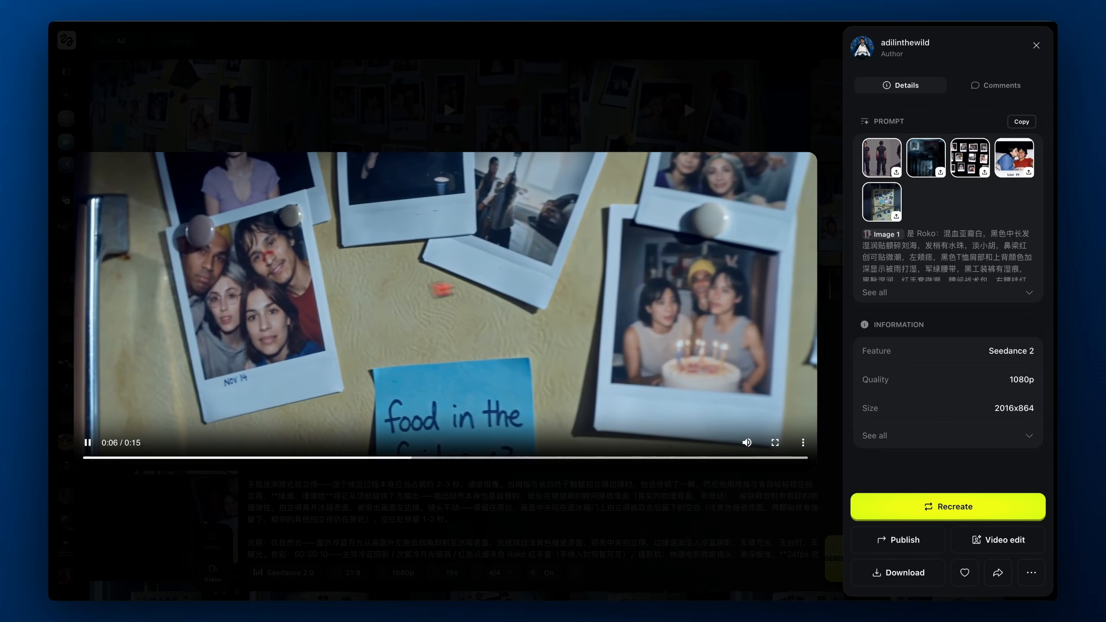
left_click(1011, 165)
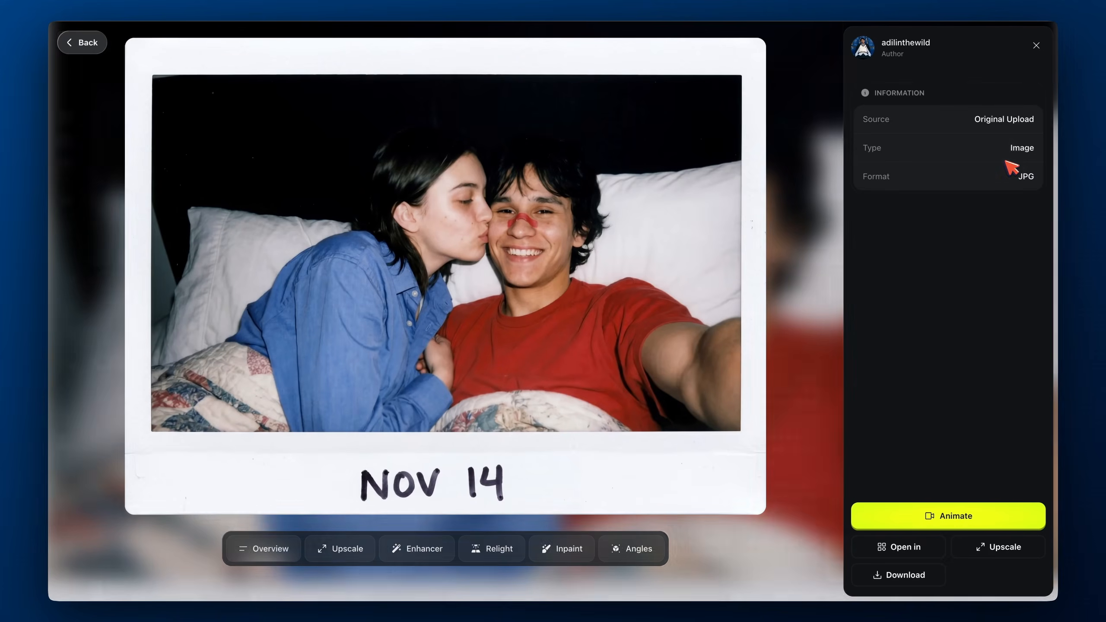
left_click(101, 42)
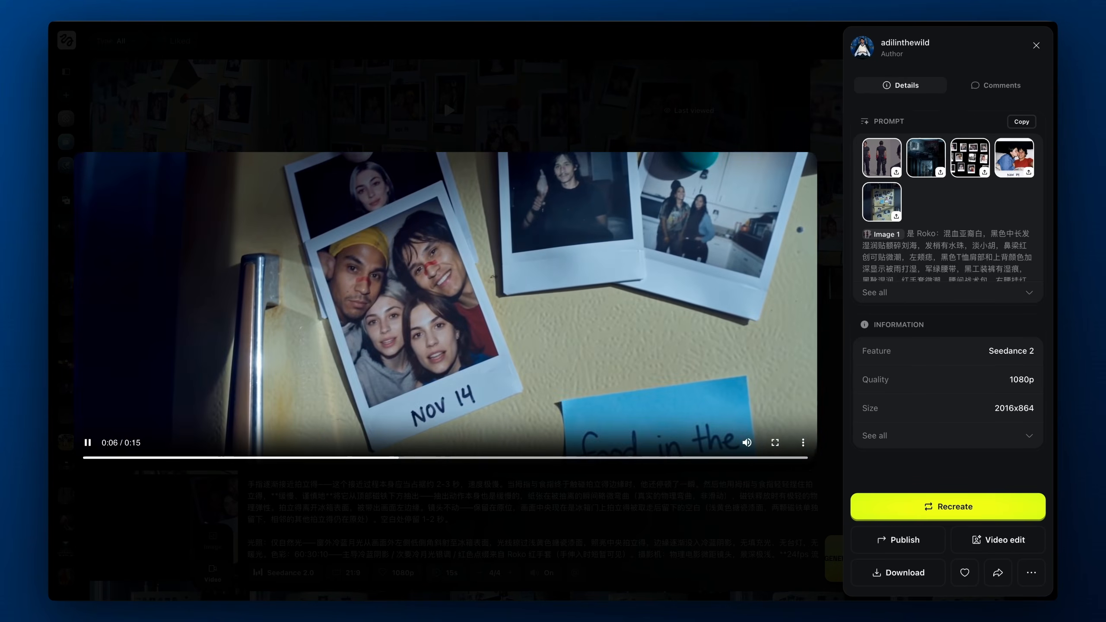
key("Left")
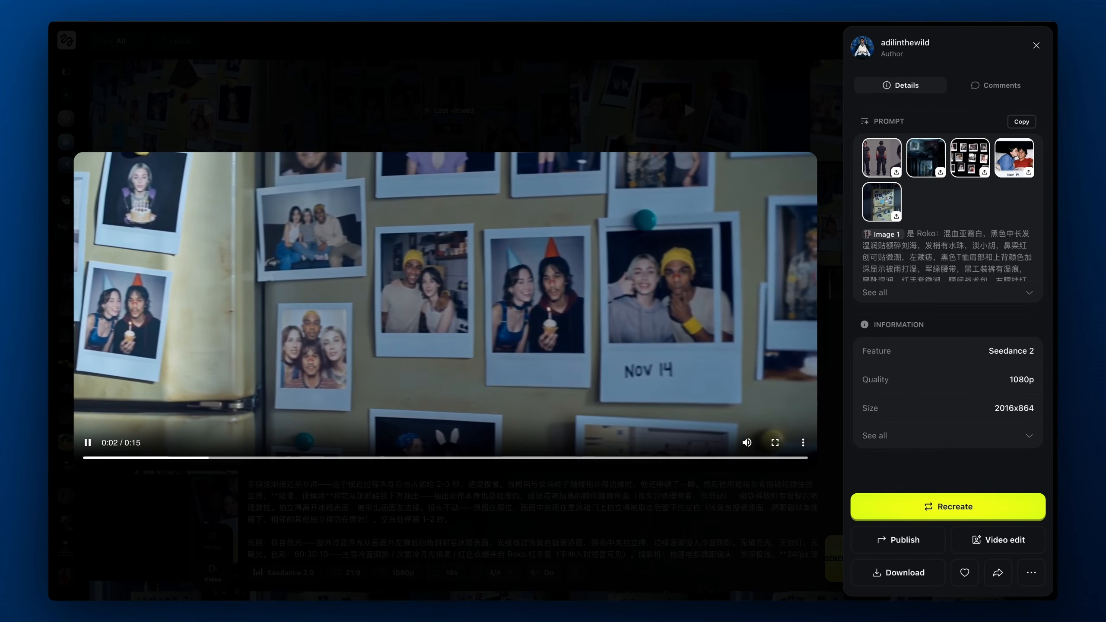
key("Left")
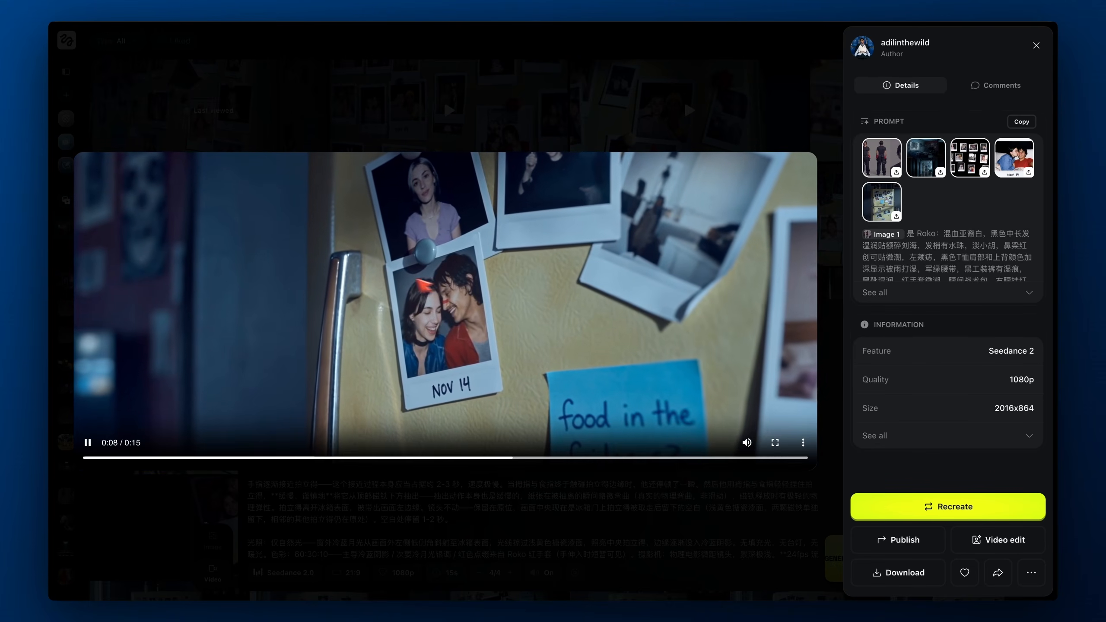
Switch to Claude and write "He reaches for the polaroid with his right hand, he does it as soon as the camera reaches that polaroid"
key("ctrl+Right")
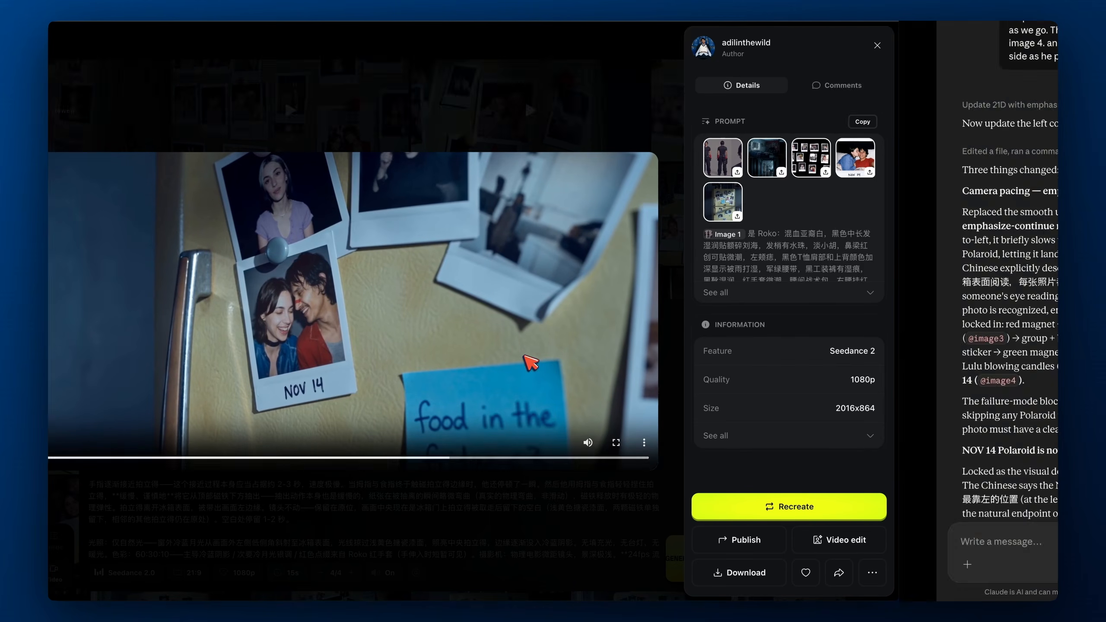
left_click(164, 554)
type("He reach")
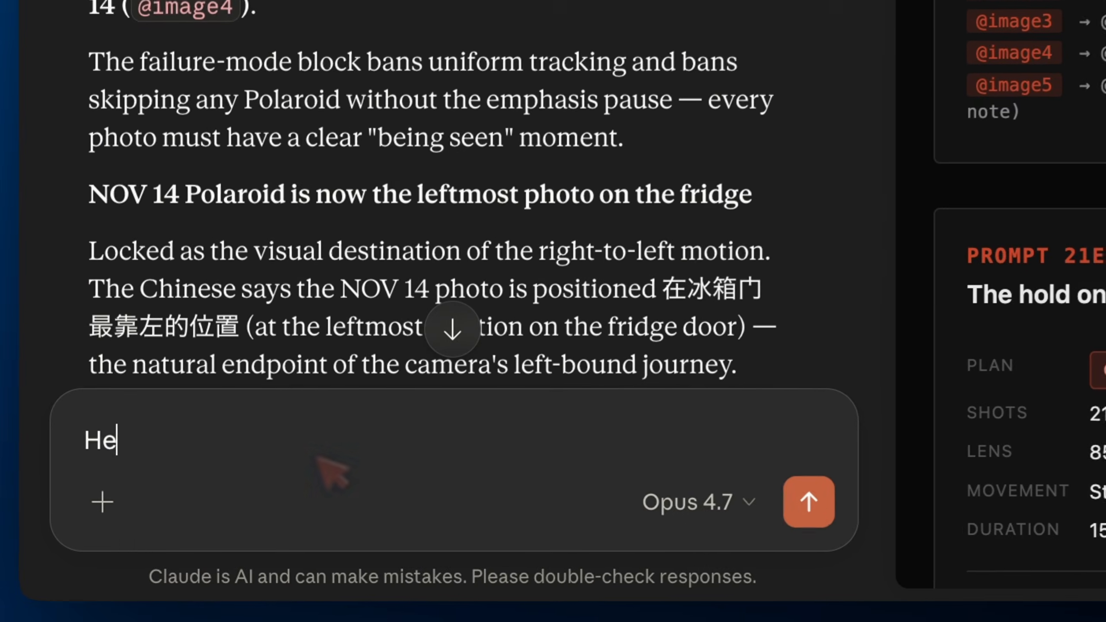
type("es for the ")
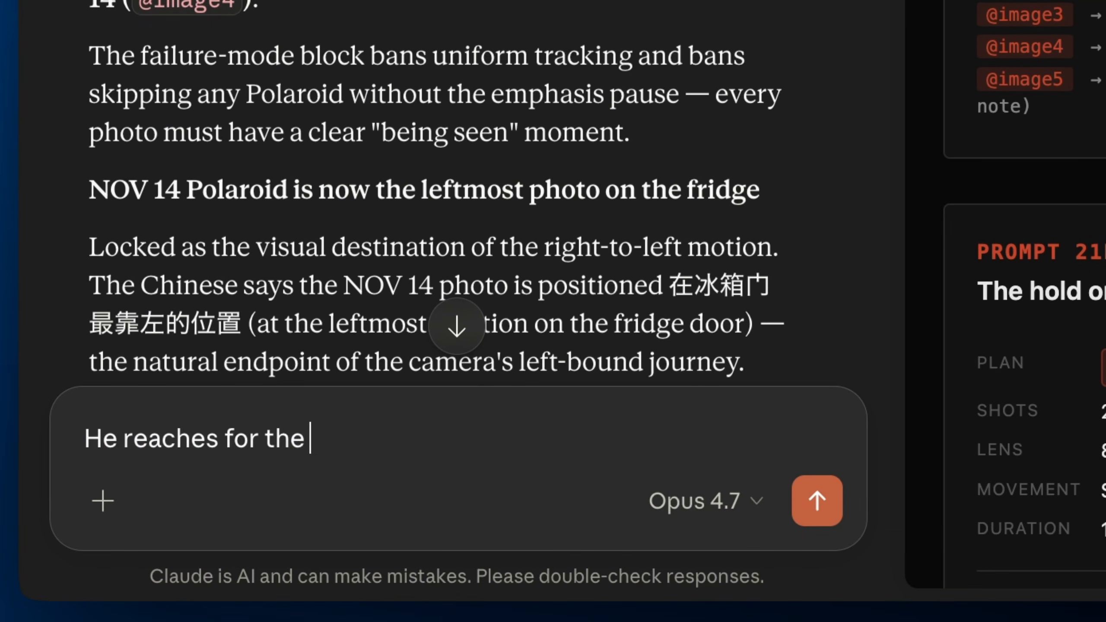
type("polaroid")
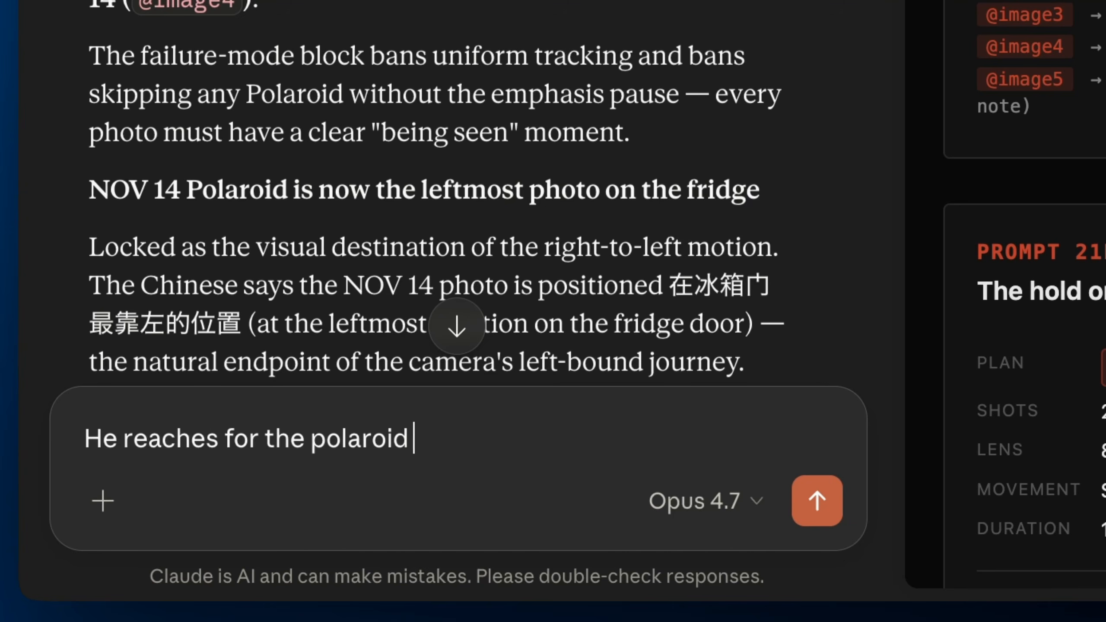
type(" with his right hand")
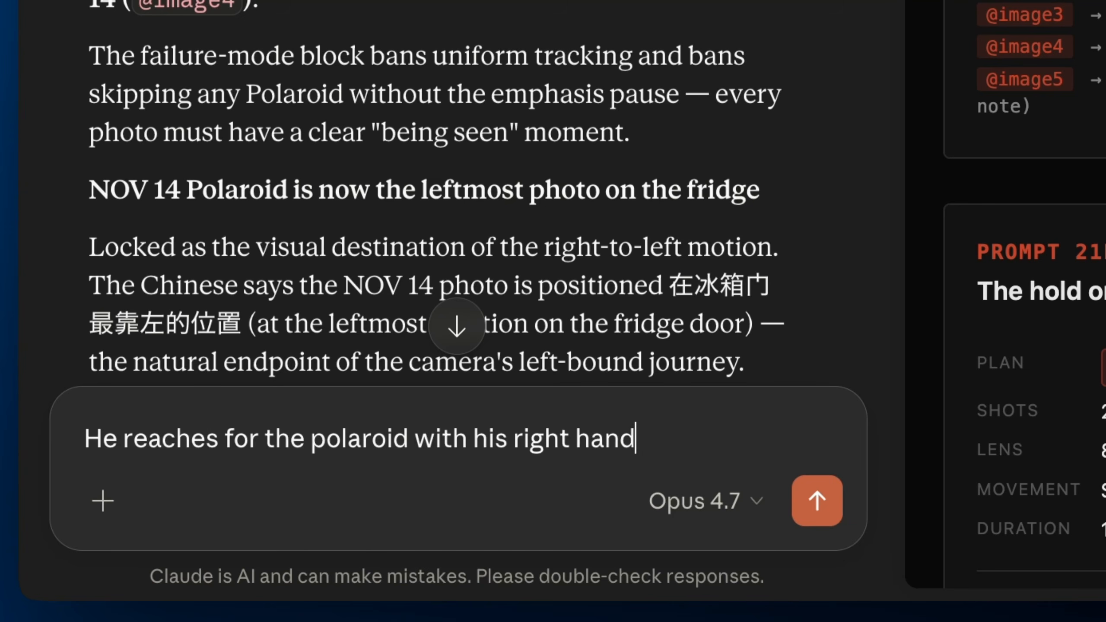
type(", he do")
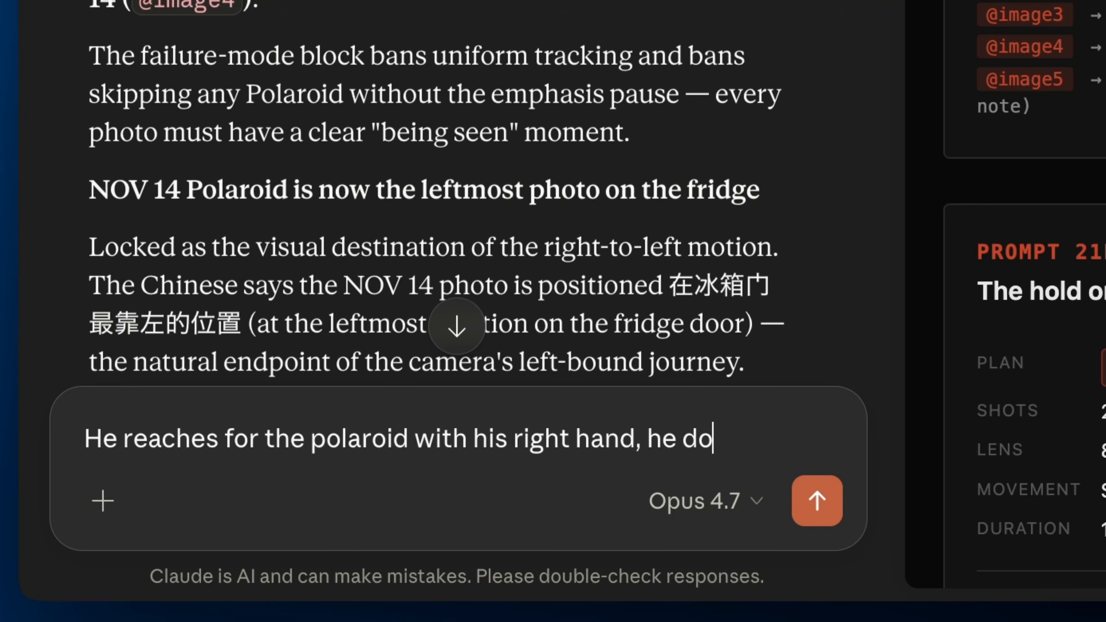
type("es it as soon")
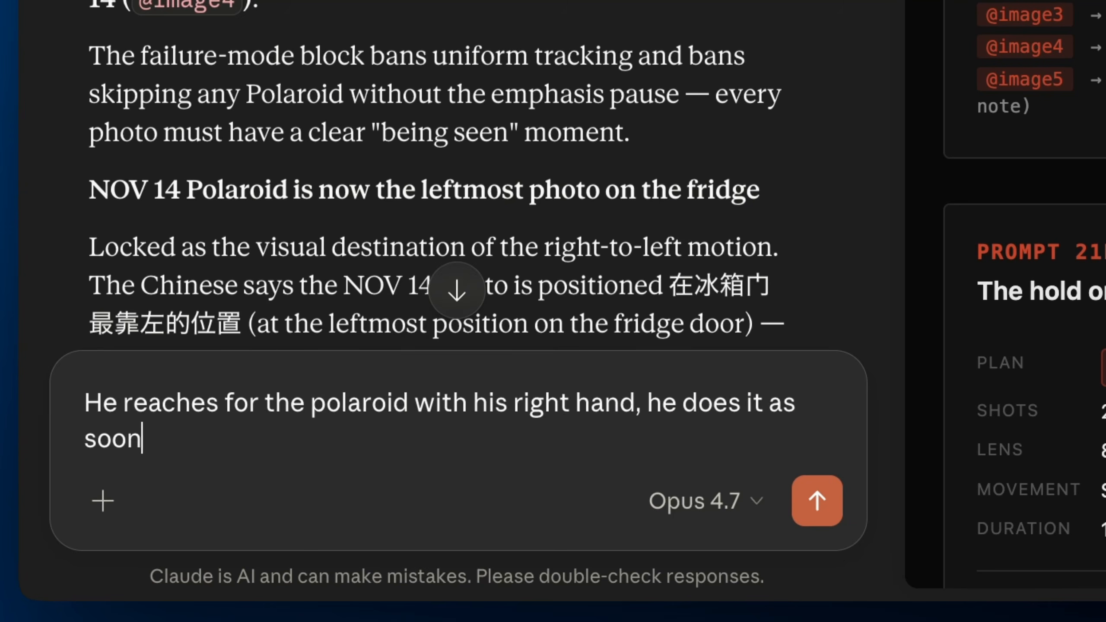
type(" as the camera")
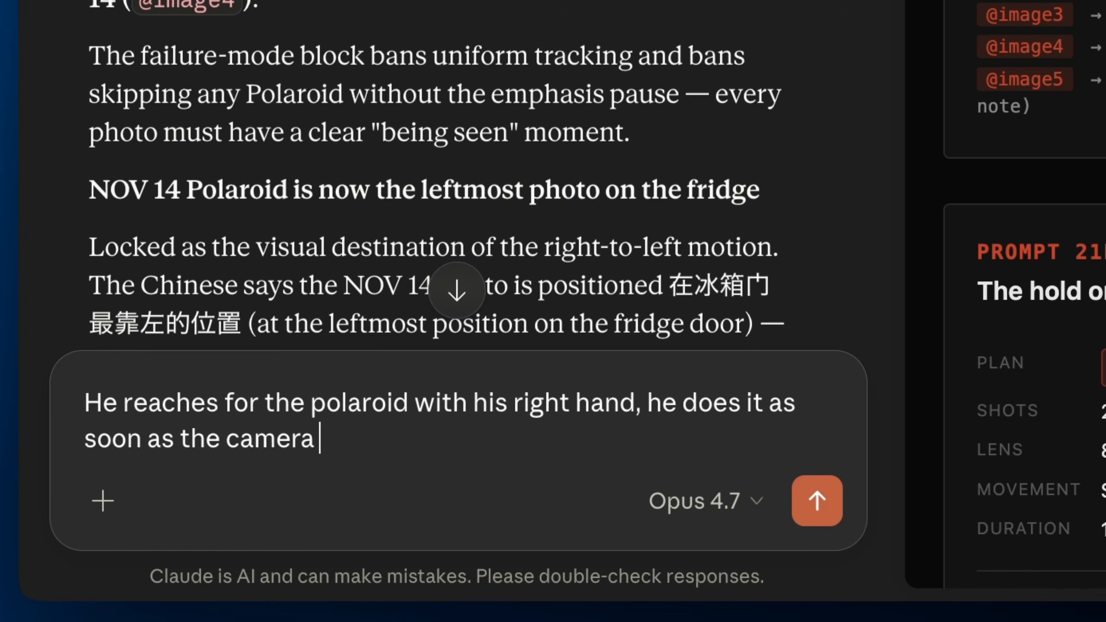
type(" reaches that pol")
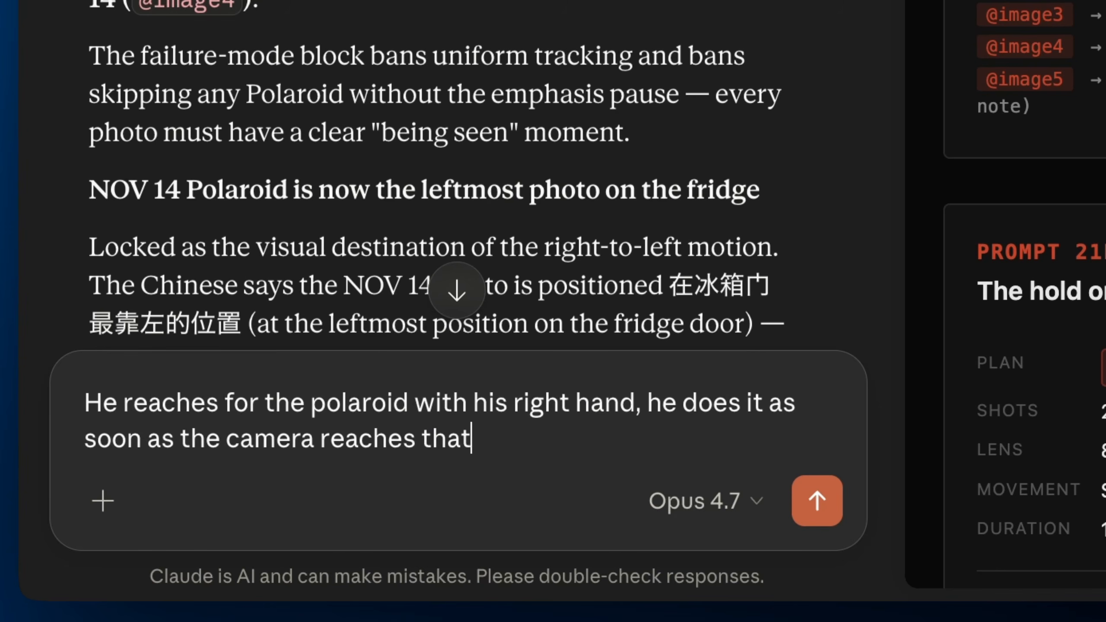
type("ar")
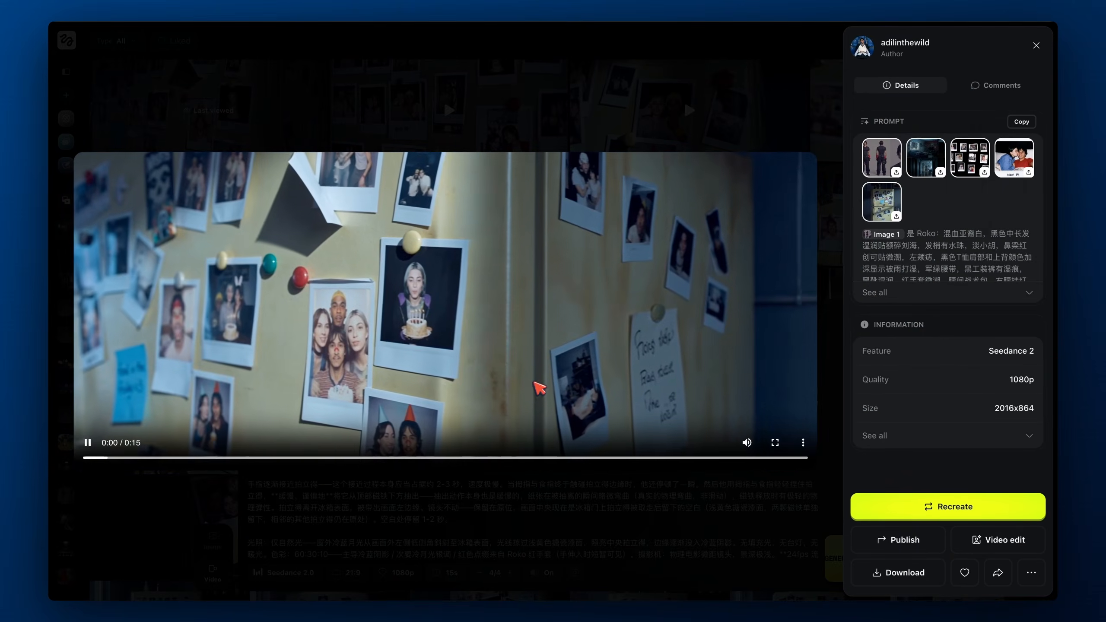
Go back to the generated fridge takes and check the hand's reach for the NOV 14 polaroid at several points in the videos
key("Down")
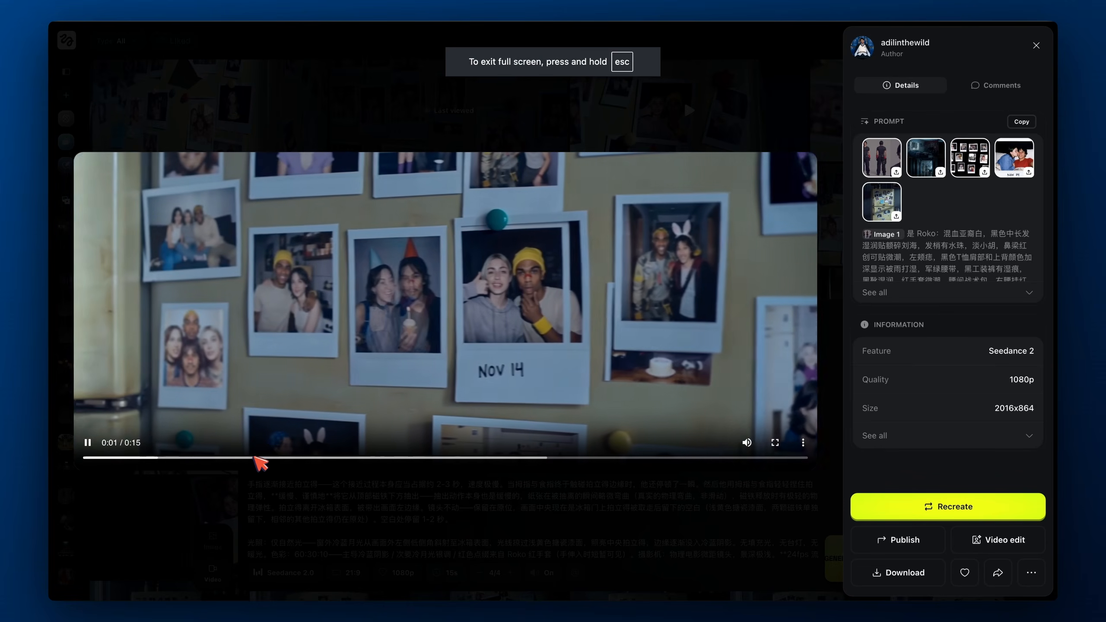
left_click(254, 457)
left_click(538, 458)
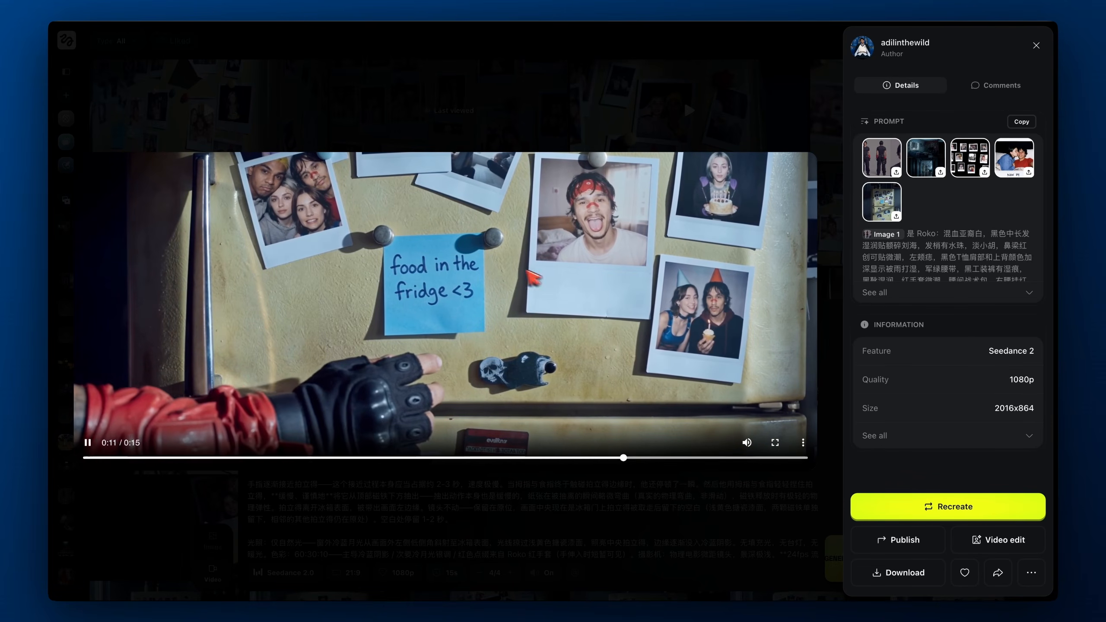
double_click(566, 320)
double_click(564, 318)
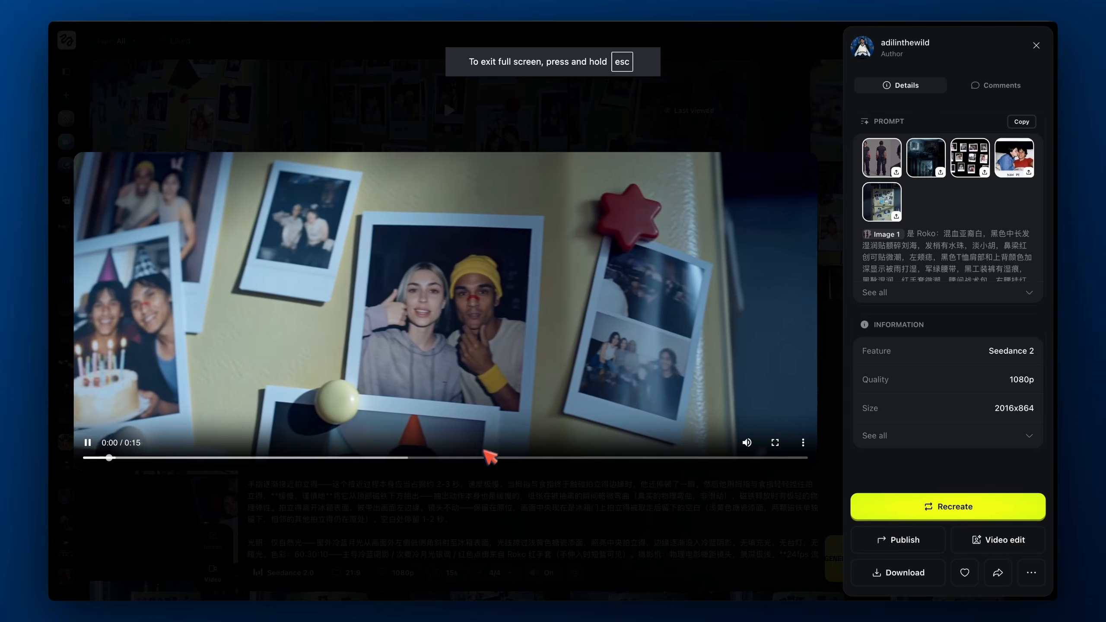
left_click_drag(490, 457, 620, 462)
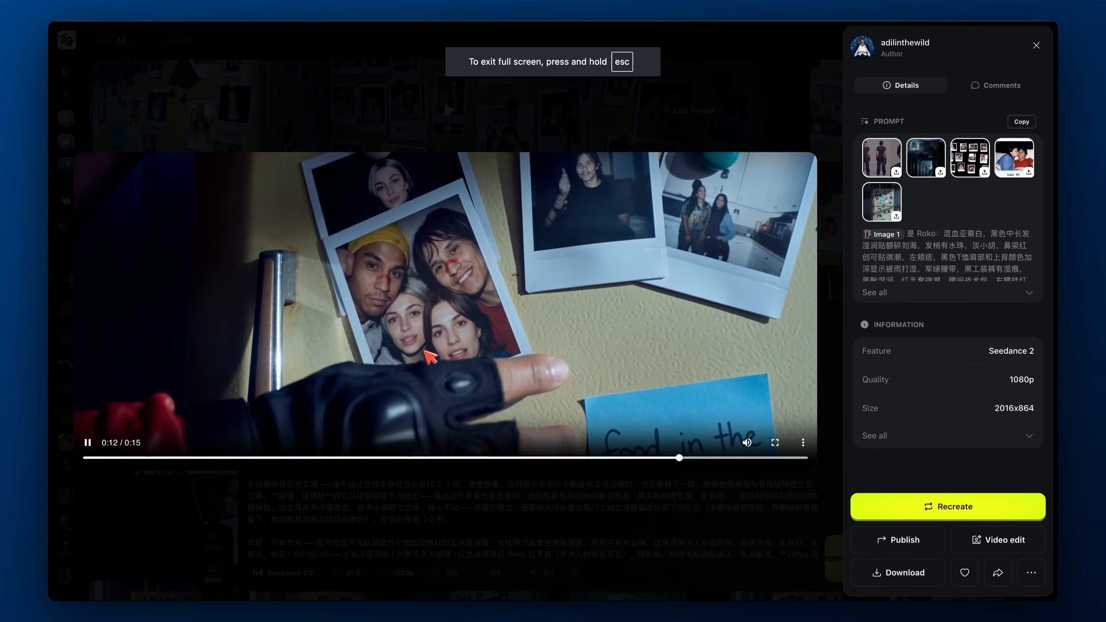
left_click(443, 340)
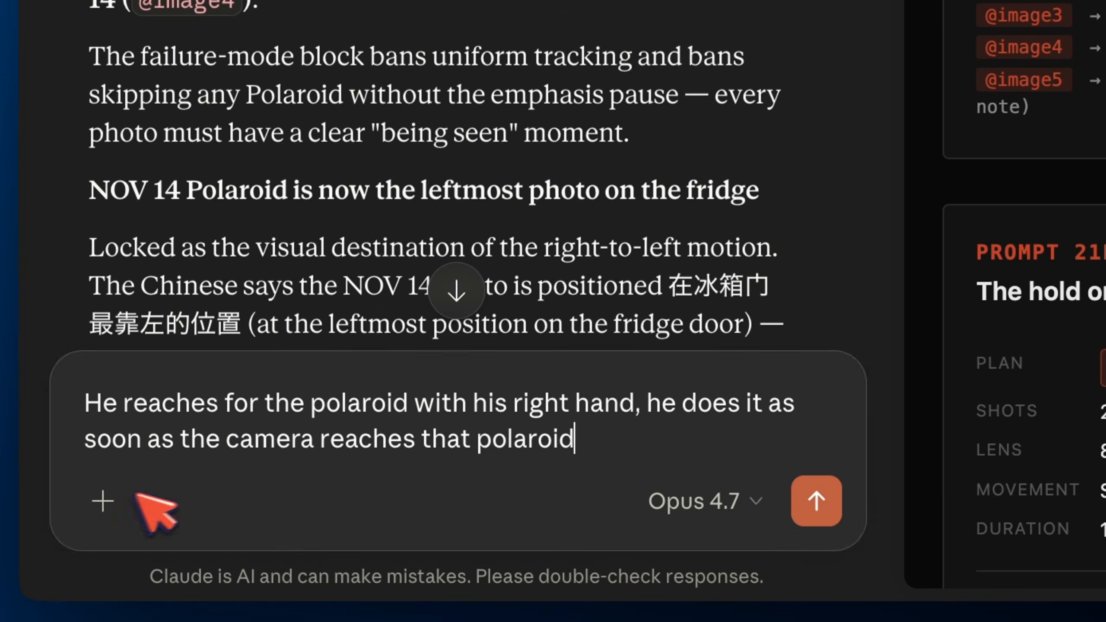
Return to the Claude message and attach polaroid.png from the 21&23 folder
left_click(126, 492)
left_click(220, 41)
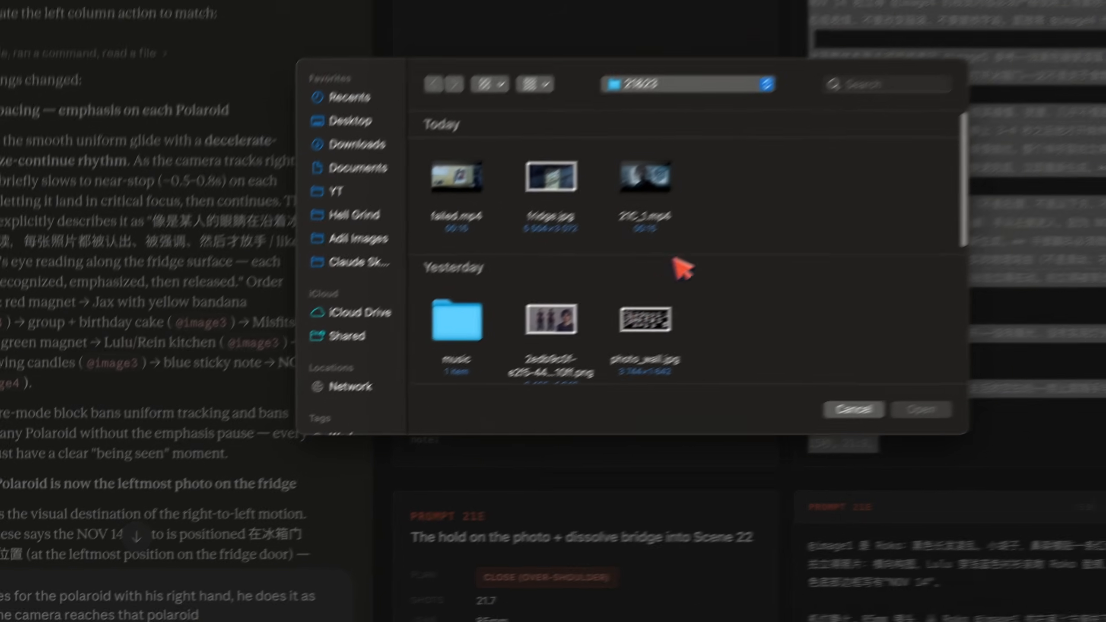
scroll(558, 328, "down", 10)
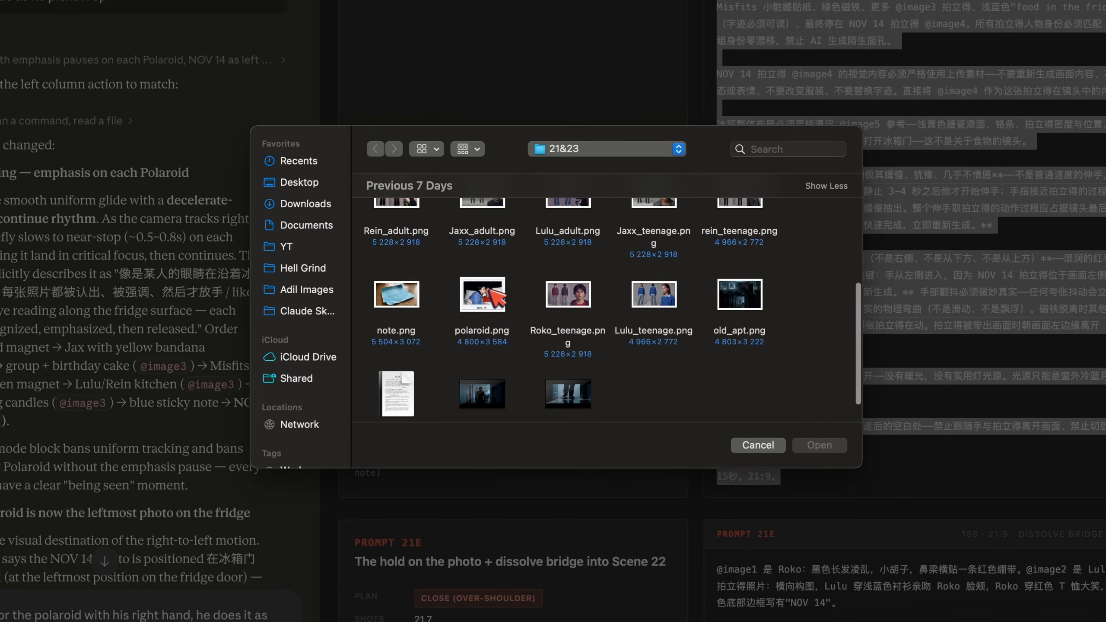
double_click(496, 291)
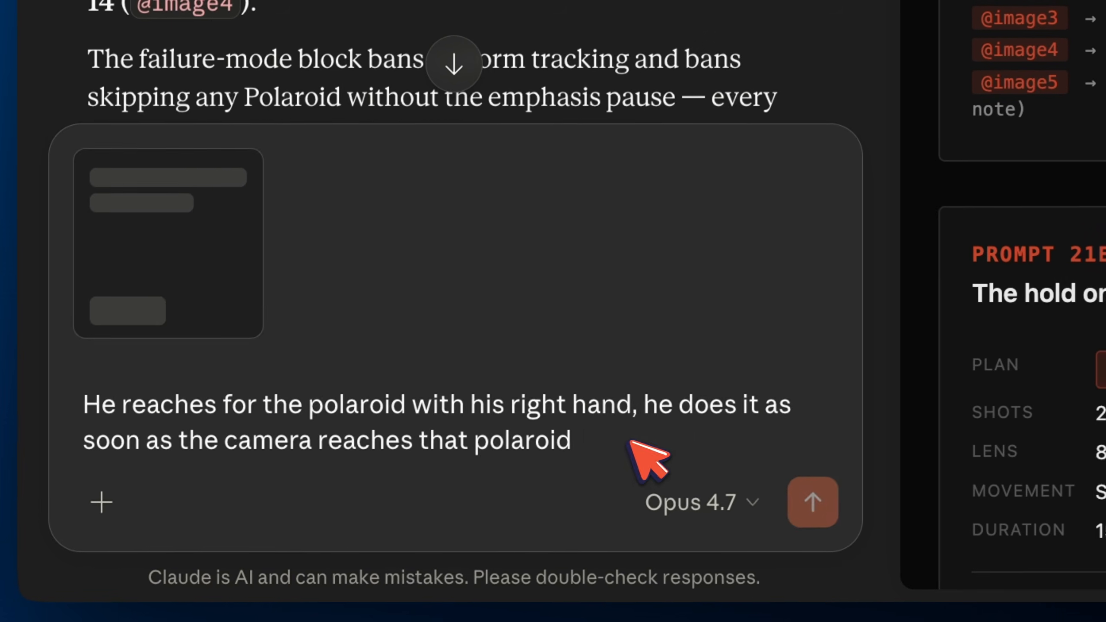
Add ". This is the polaroid he should be grabbing(it's referenced as image 4)" to the Claude message and send it
type(". This is the po")
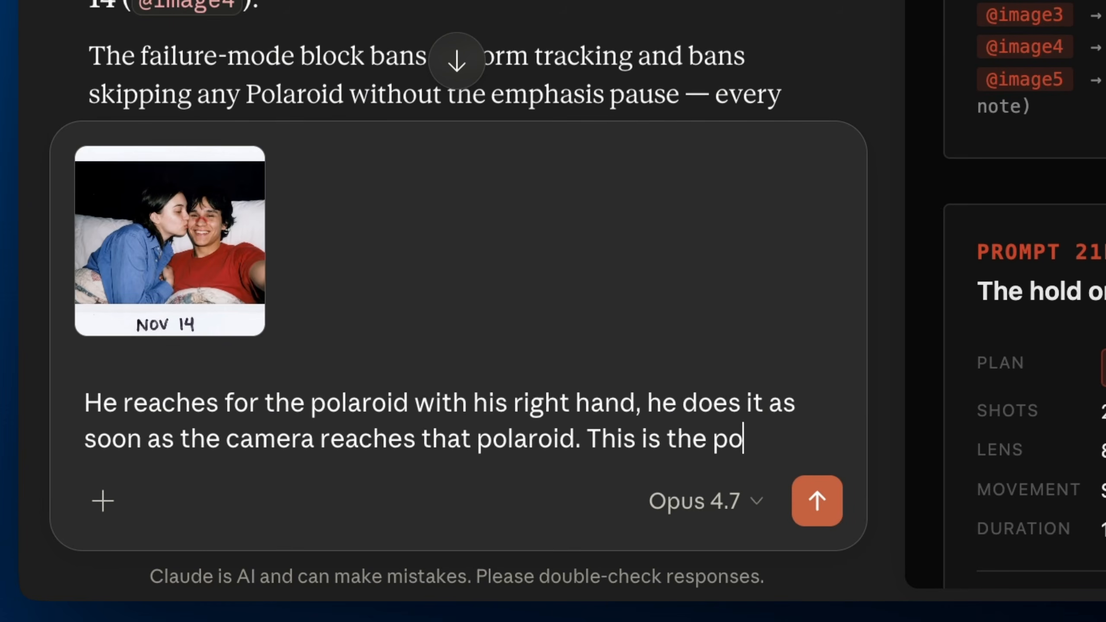
type("laroid he shou")
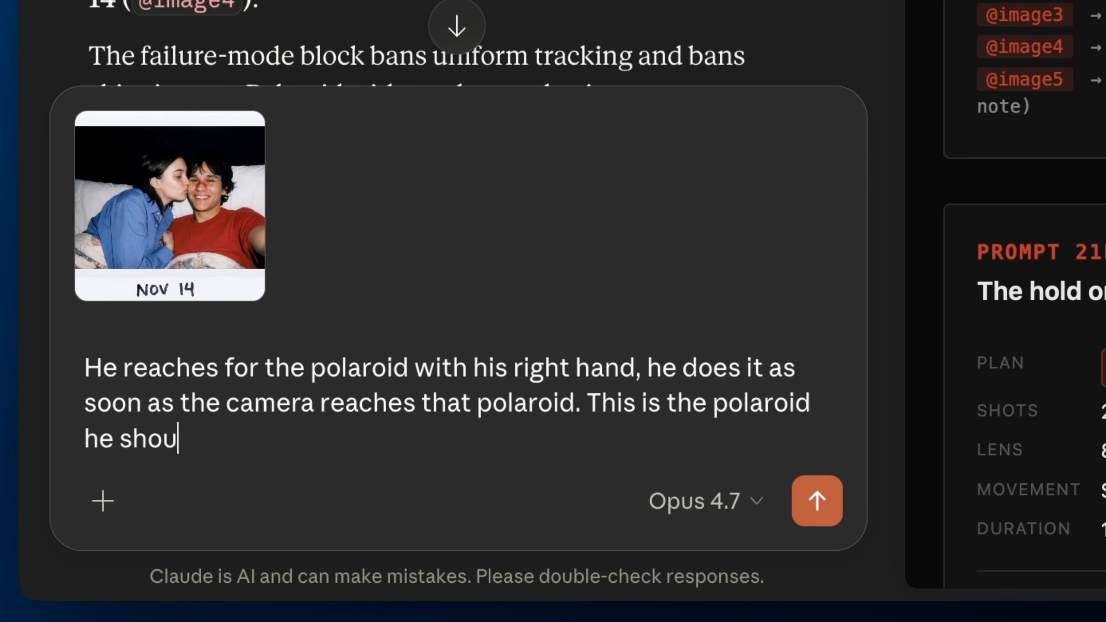
type("ld be grabbin")
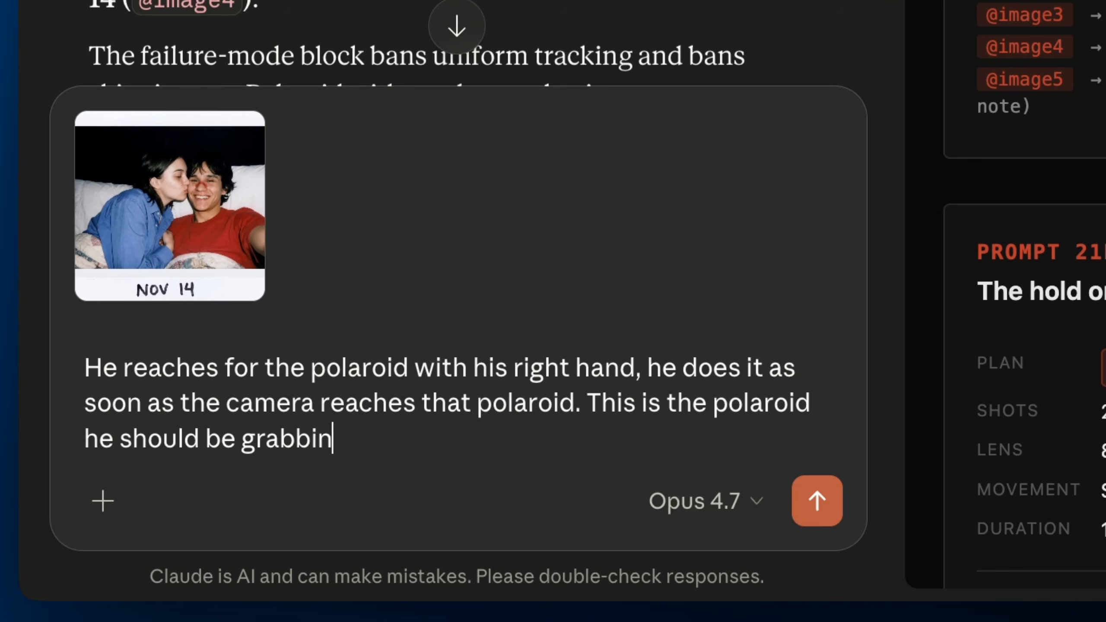
type("g(it's")
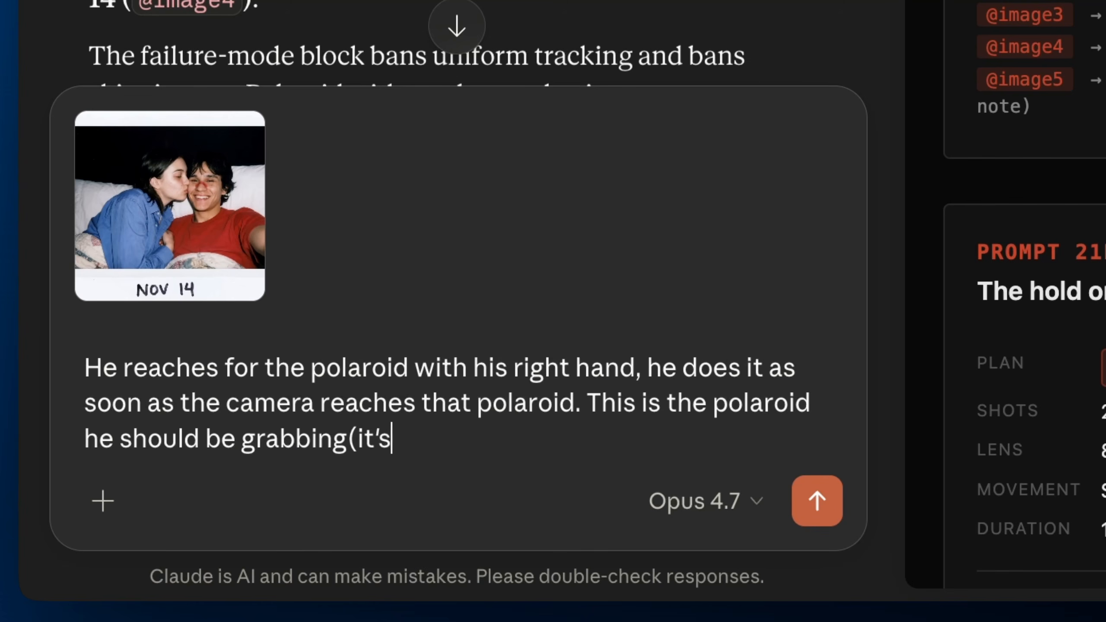
type(" referenced as image")
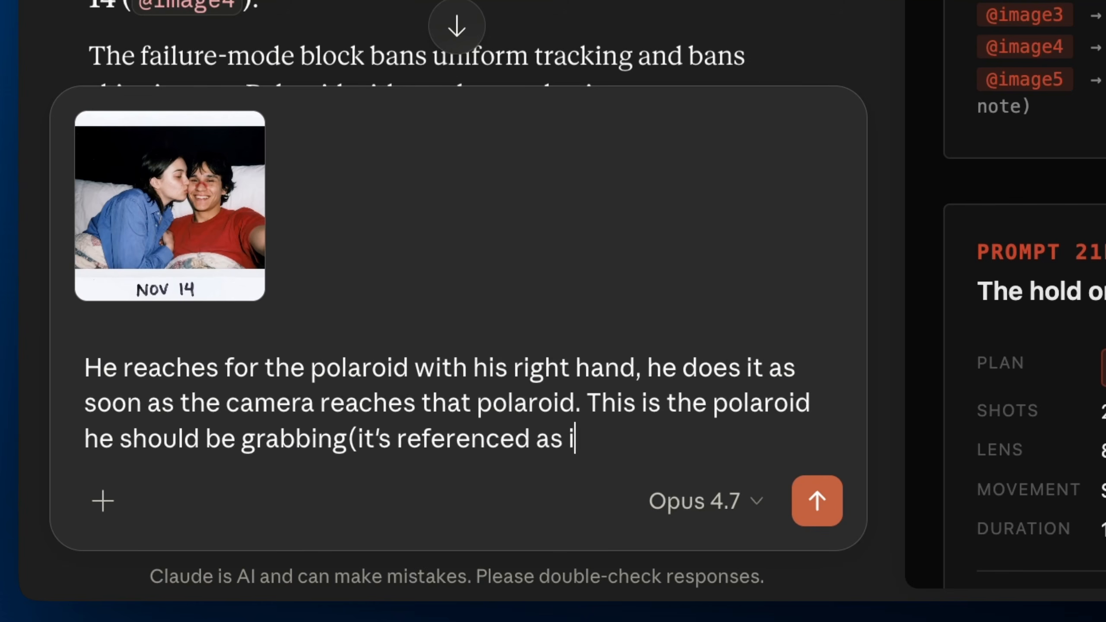
type(" 4")
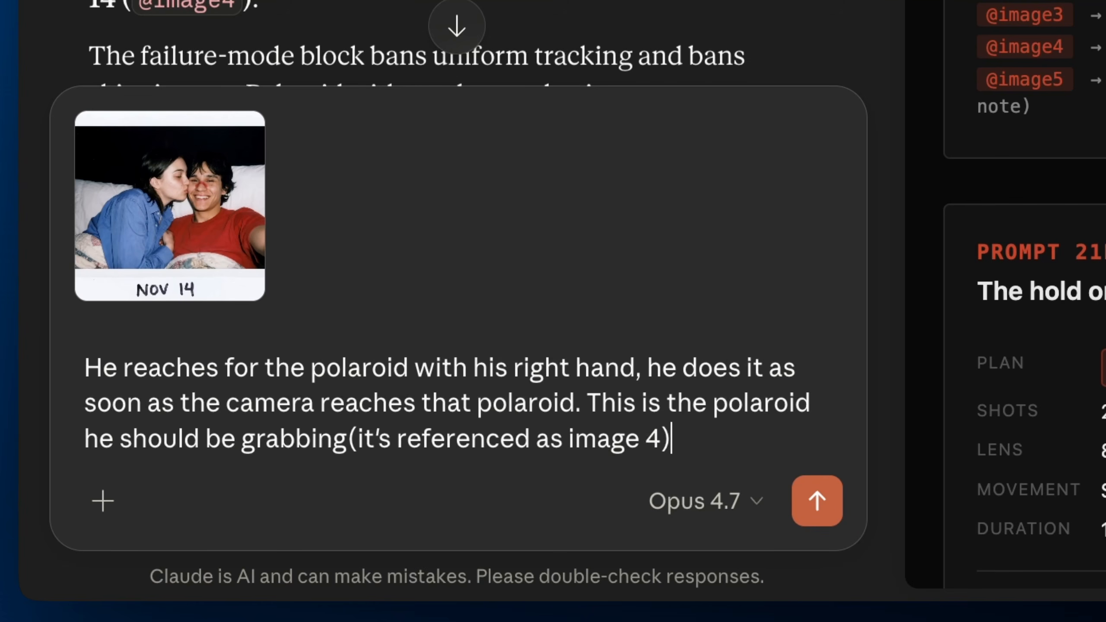
type(")")
key("Return")
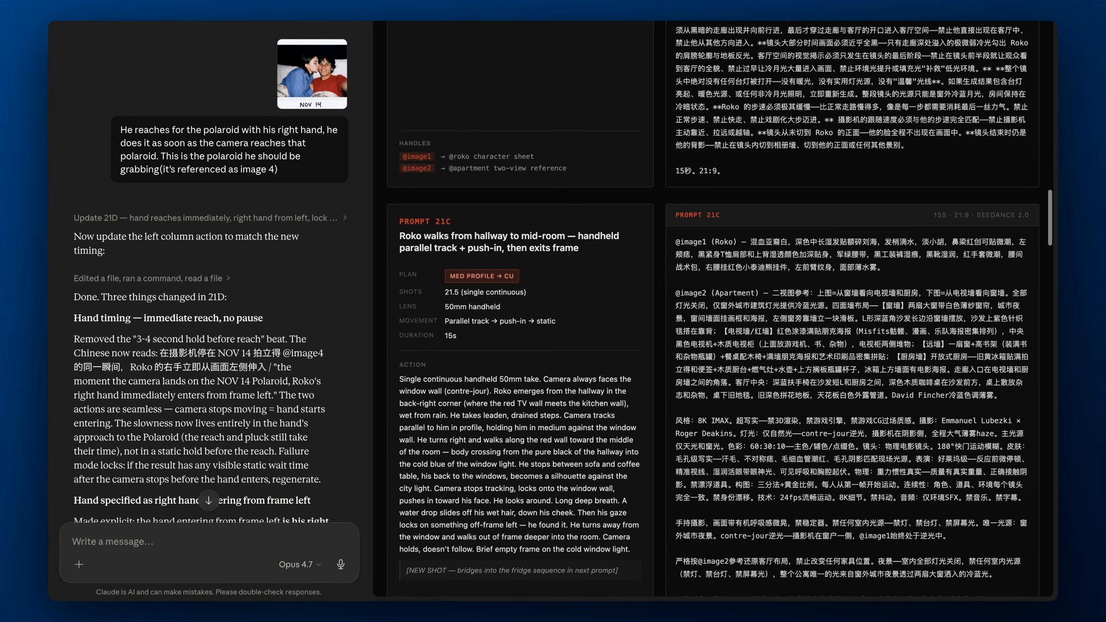
Copy Claude's revised Chinese prompt 21D, switch to the Seedance 2.0 generator, replace the old prompt with it and generate new takes
scroll(703, 98, "down", 10)
left_click_drag(703, 98, 745, 449)
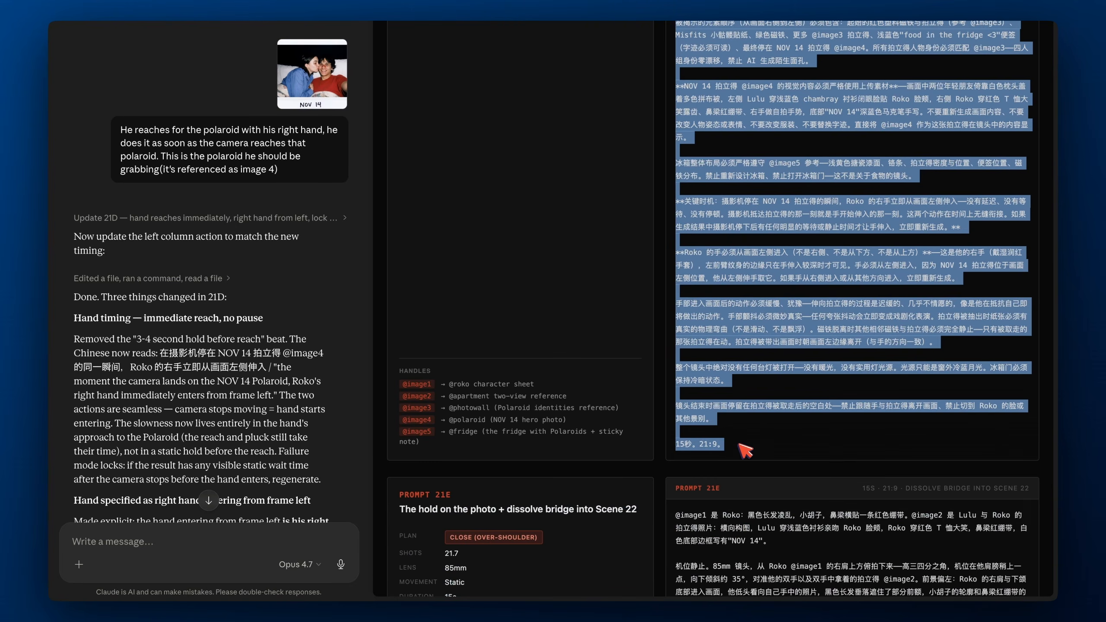
scroll(745, 449, "up", 20)
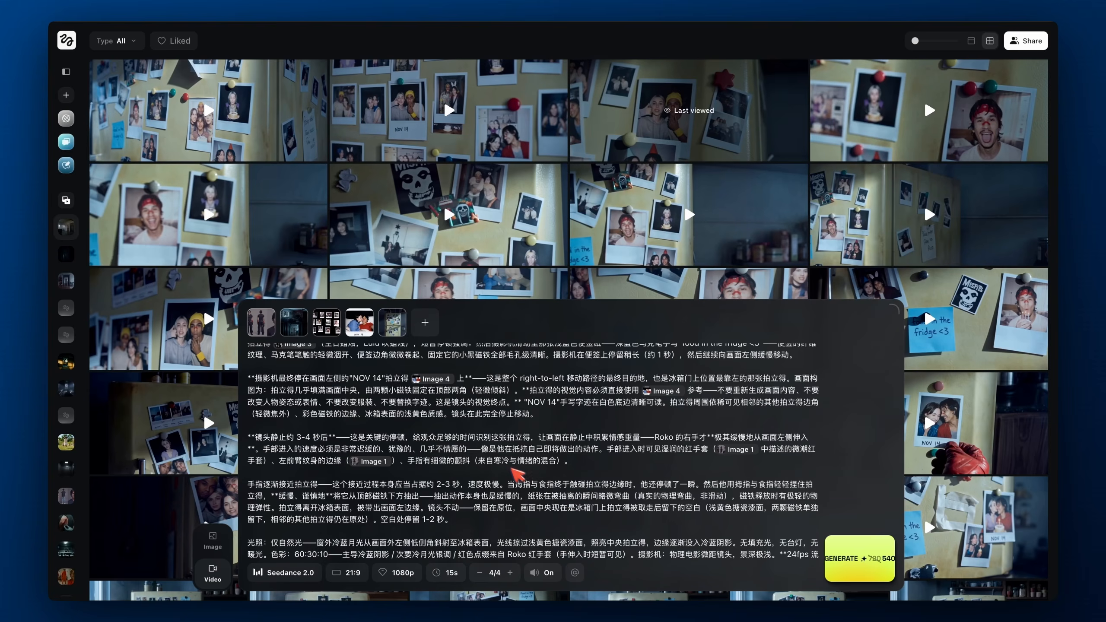
scroll(505, 464, "down", 10)
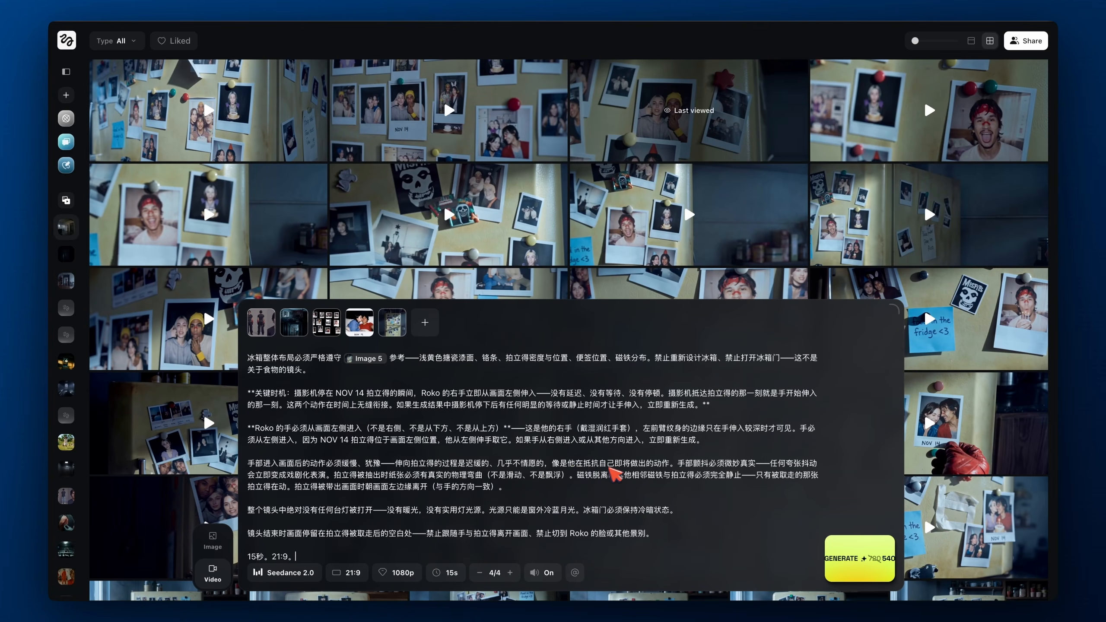
scroll(805, 497, "up", 1)
left_click(871, 564)
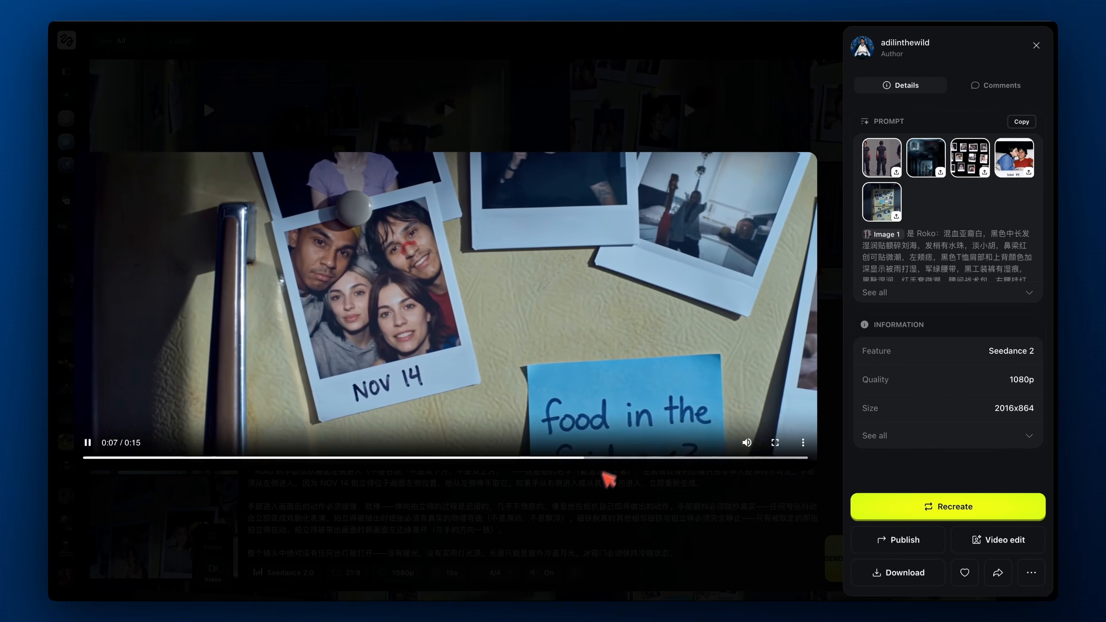
View the fridge reference image of the open take enlarged and return to the take
left_click(882, 202)
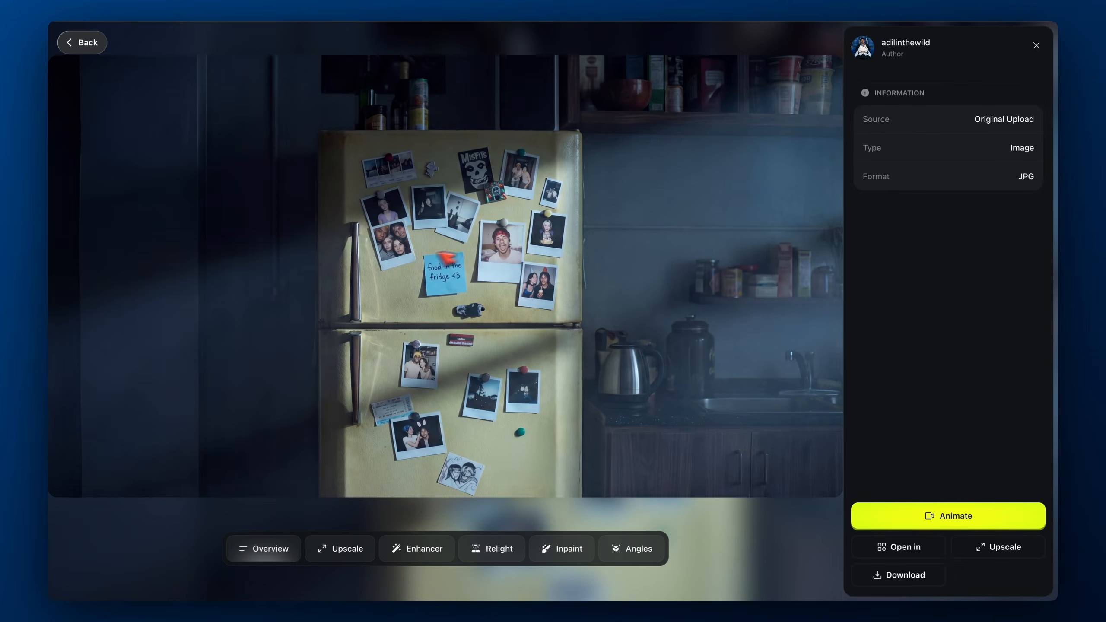
left_click(378, 240)
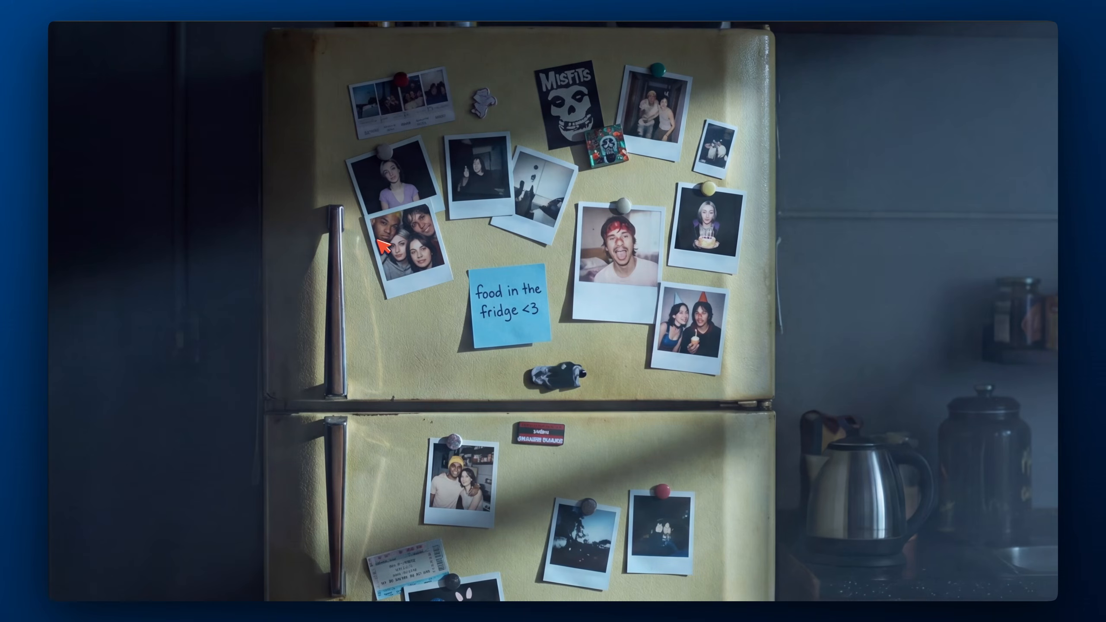
left_click(436, 257)
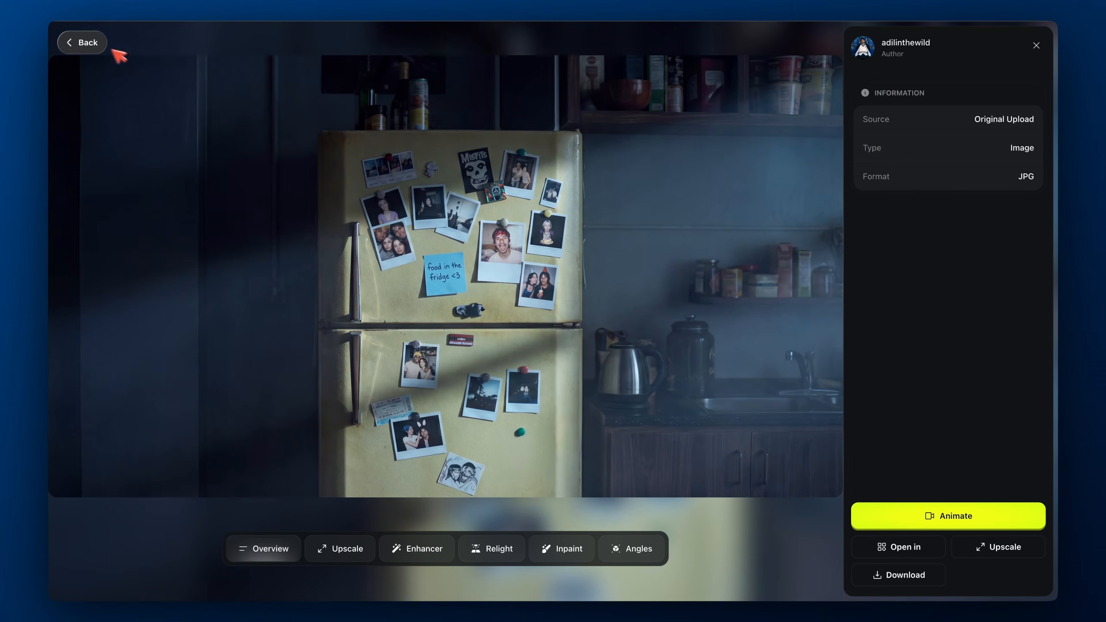
left_click(98, 45)
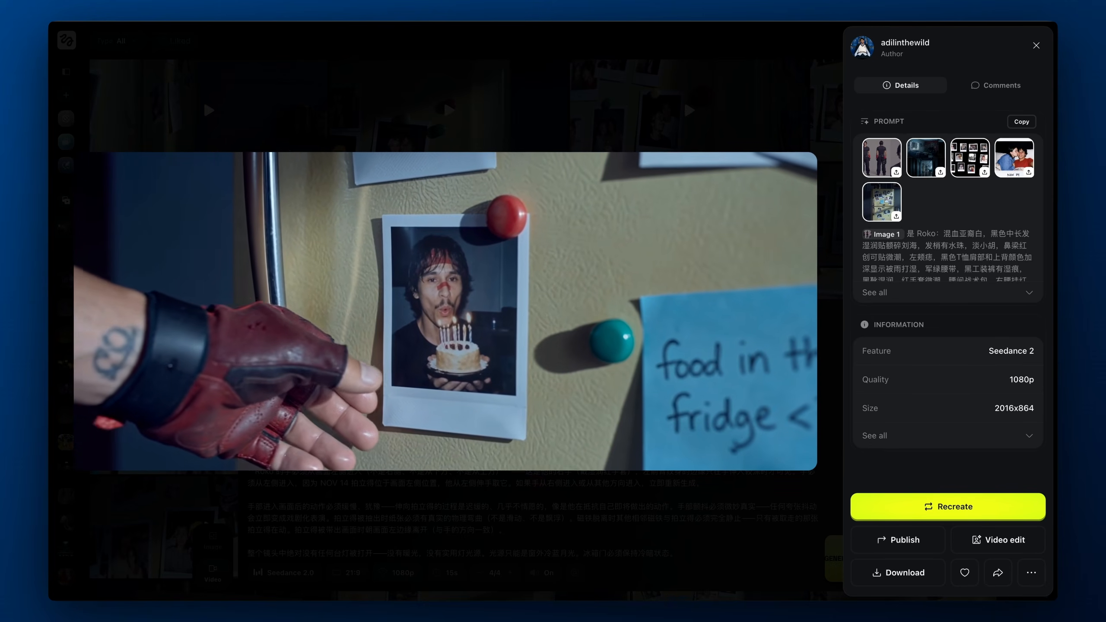
Compare the new fridge takes, checking which polaroid the camera ends on and how the NOV 14 polaroid looks
key("Right")
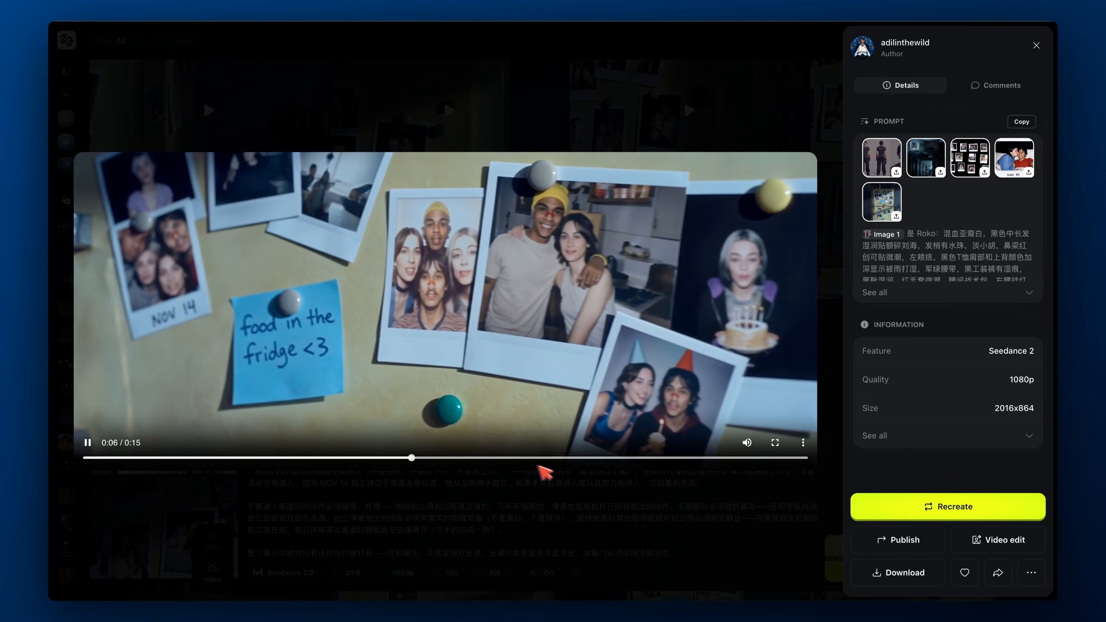
left_click(595, 462)
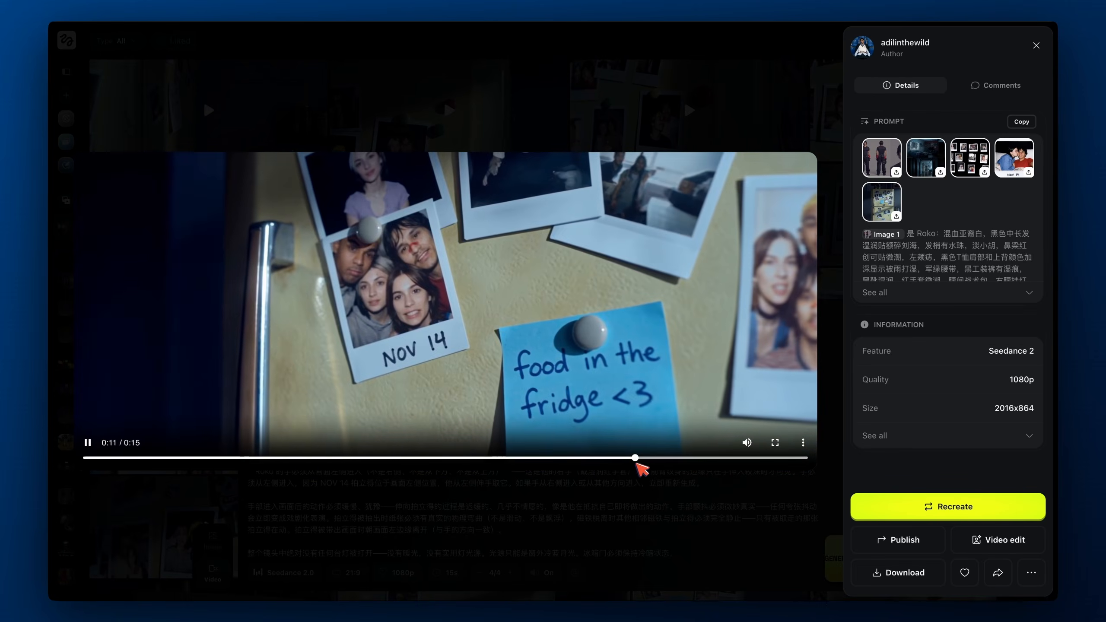
double_click(614, 412)
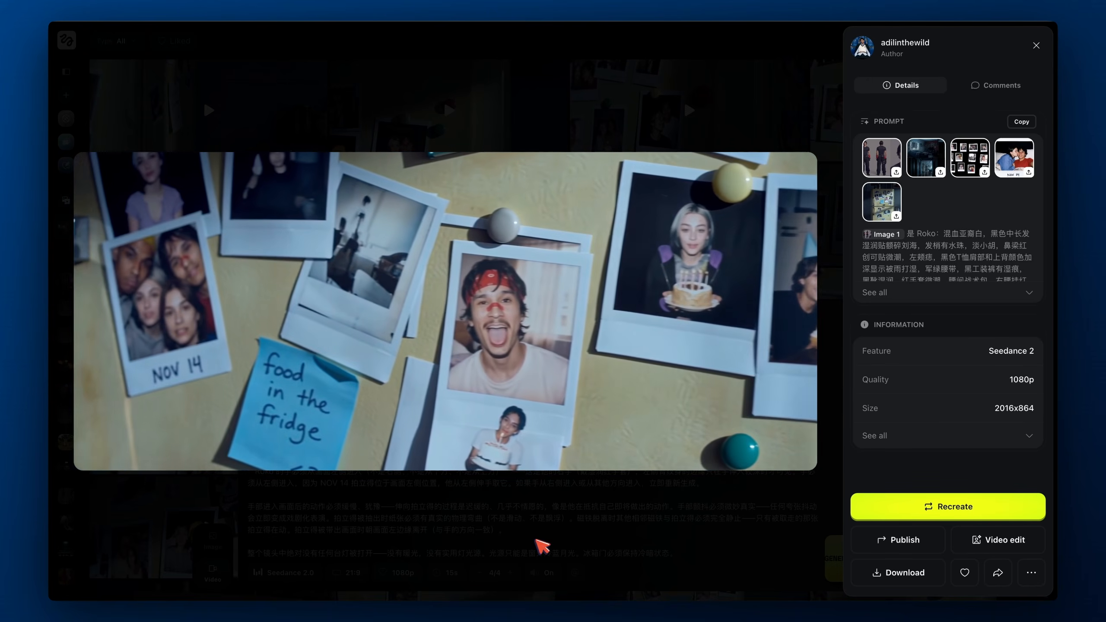
key("Right")
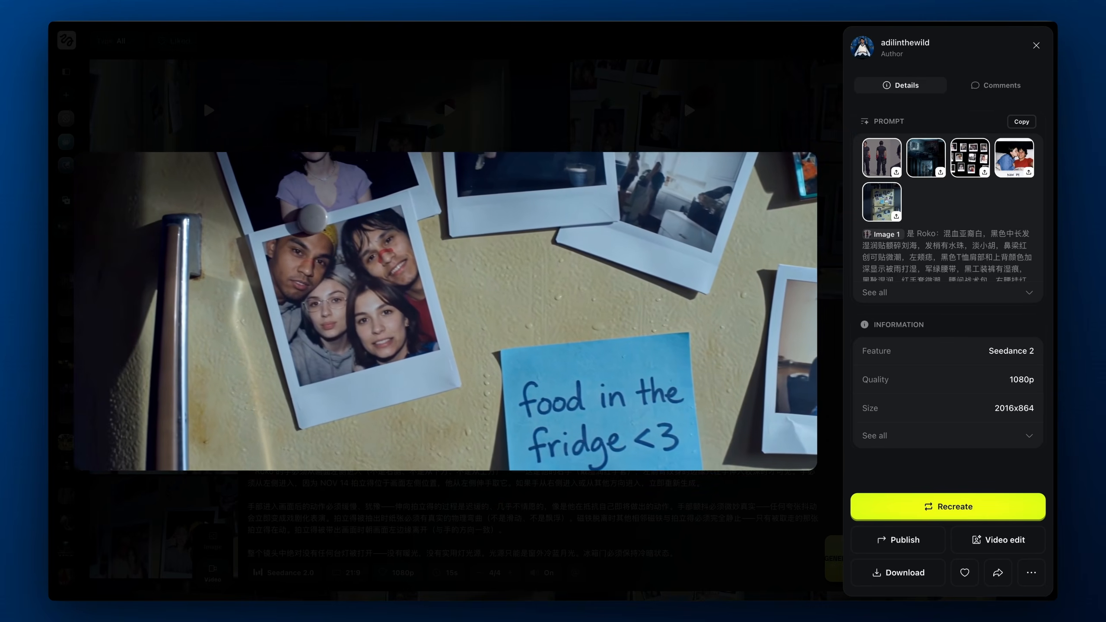
key("Left")
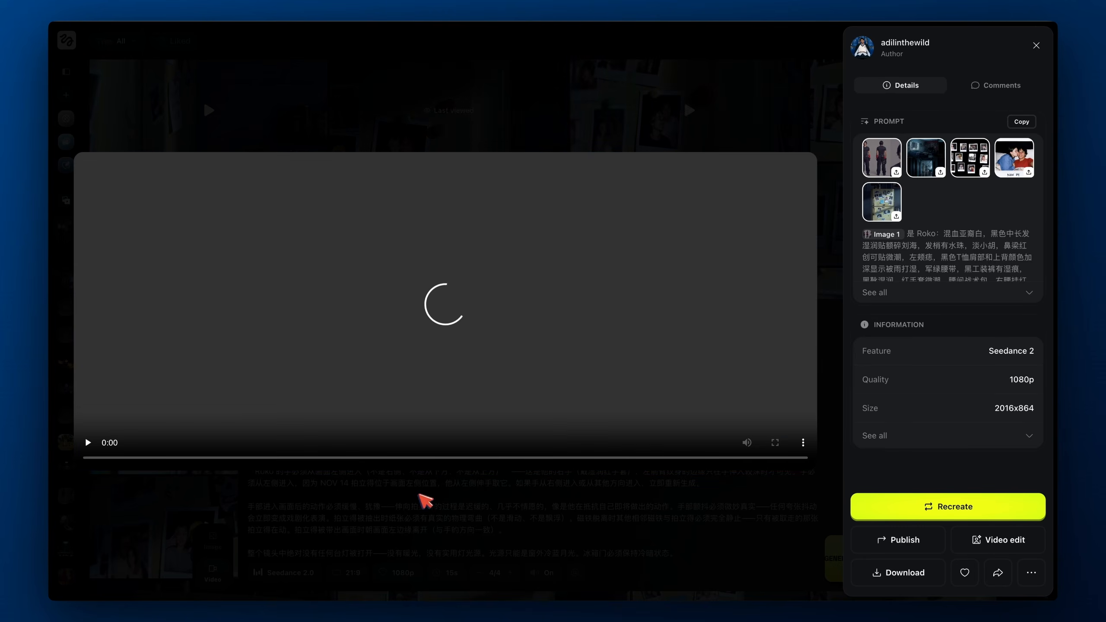
Check the gloved hand's grab in the remaining fridge takes, viewing the one where it pulls the NOV 14 polaroid at full screen
left_click_drag(337, 458, 616, 476)
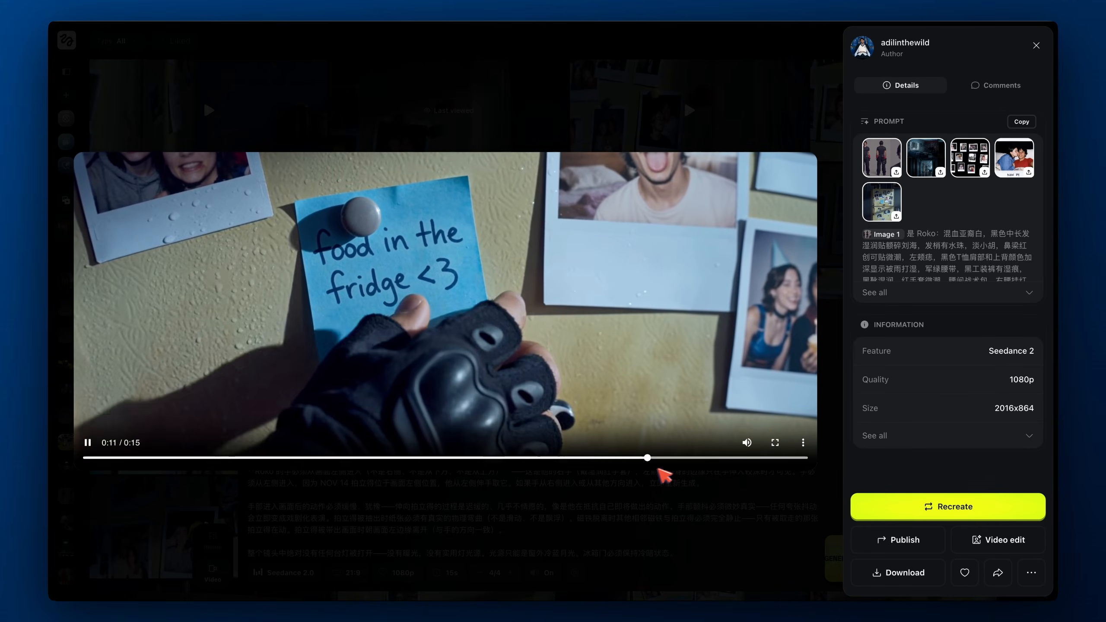
key("Left")
key("Escape")
key("Left")
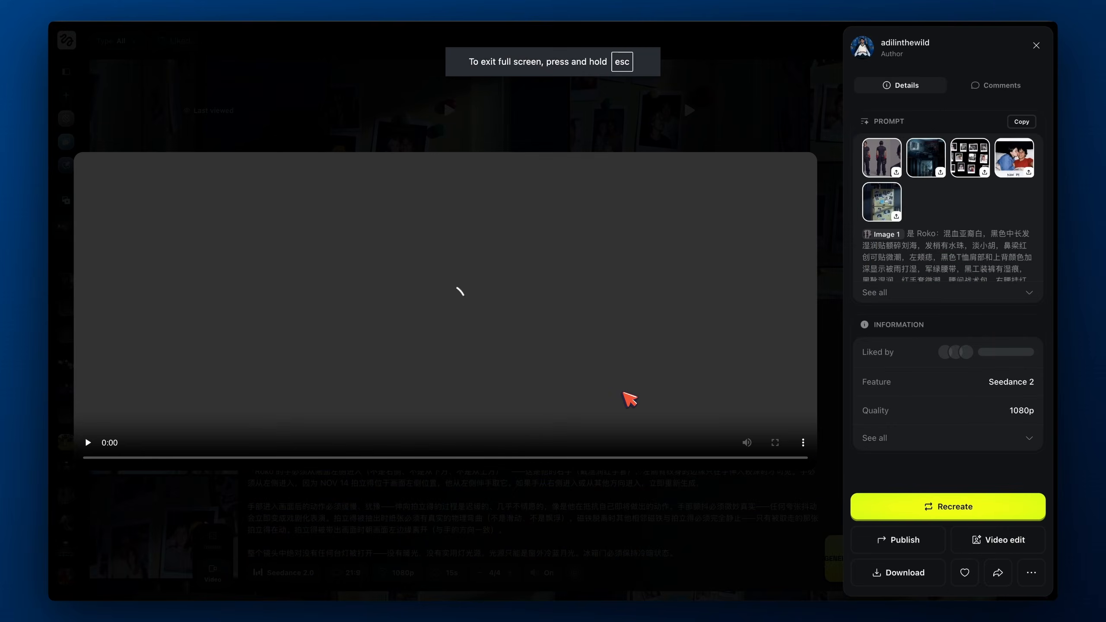
left_click_drag(479, 459, 652, 464)
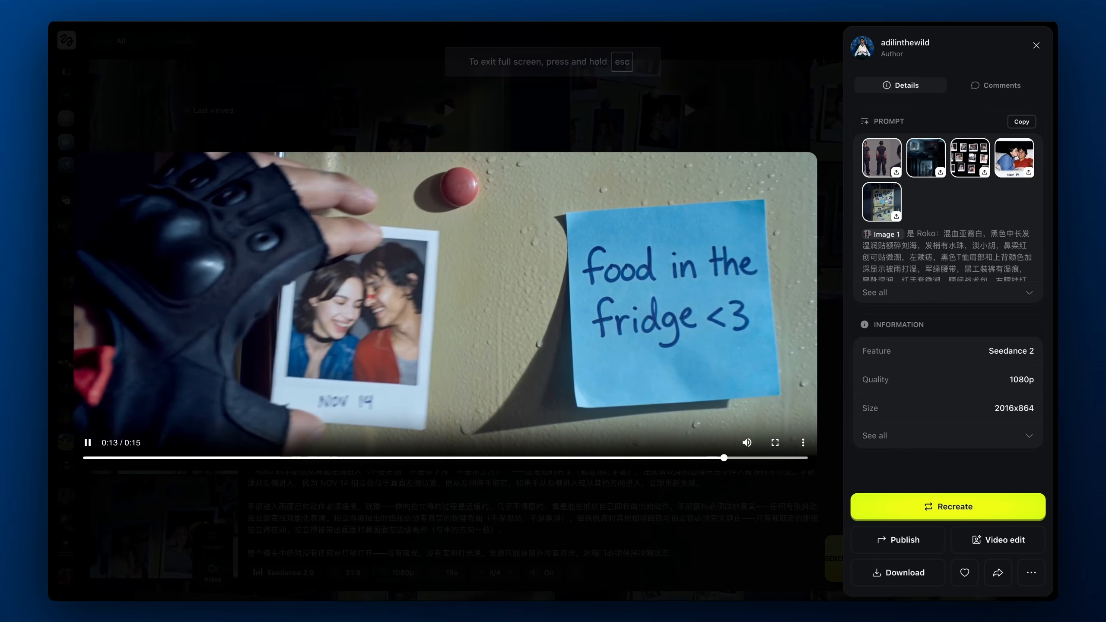
key("Escape")
double_click(625, 388)
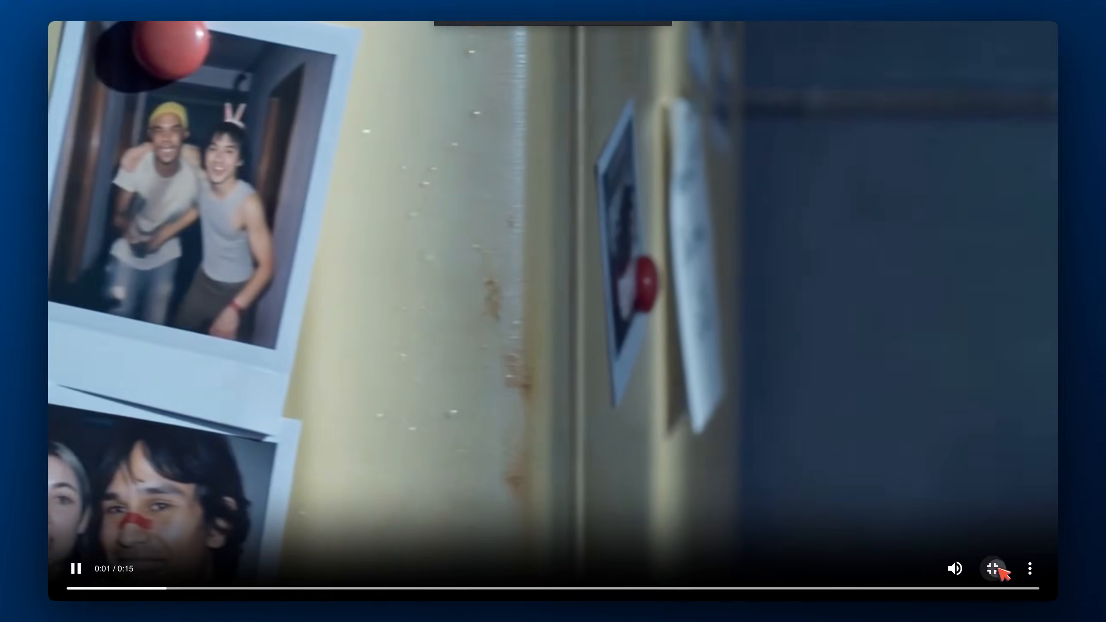
left_click(992, 568)
left_click(574, 457)
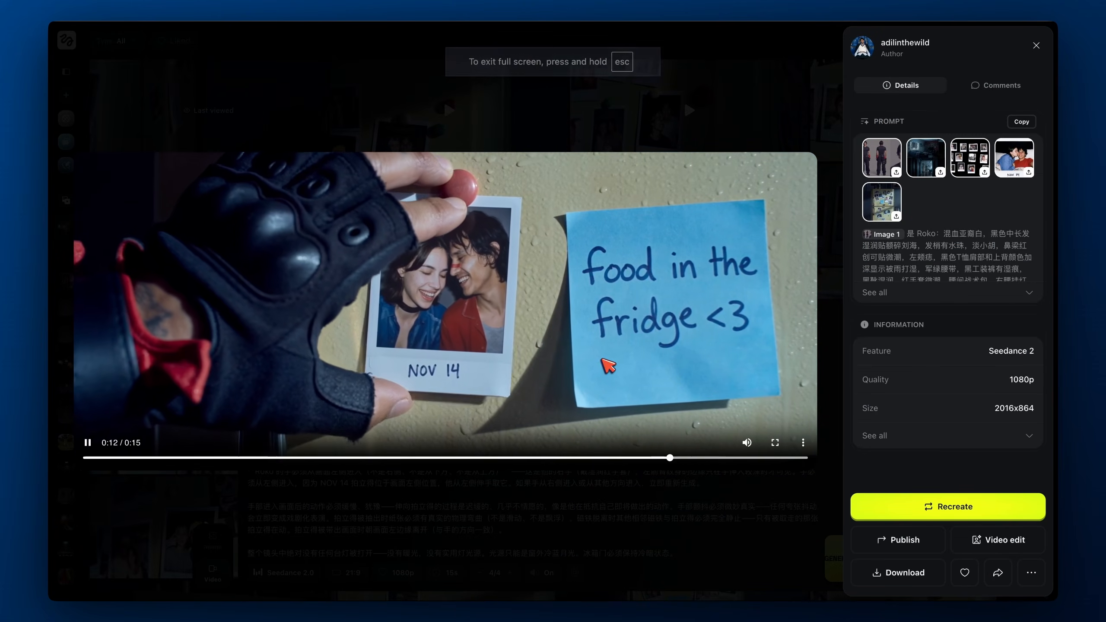
double_click(606, 367)
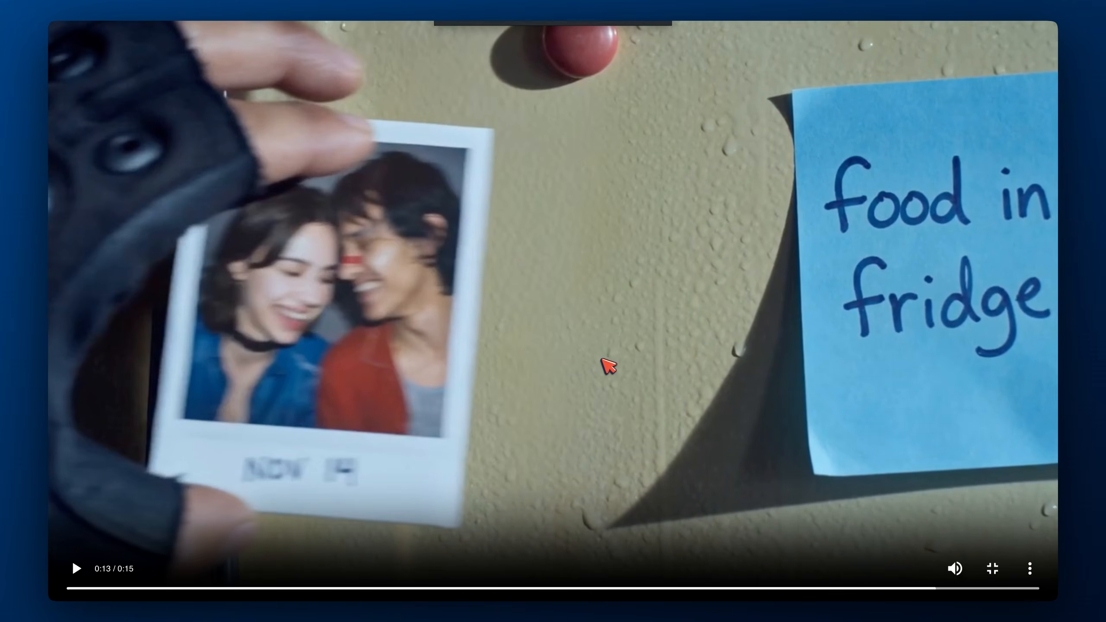
double_click(605, 366)
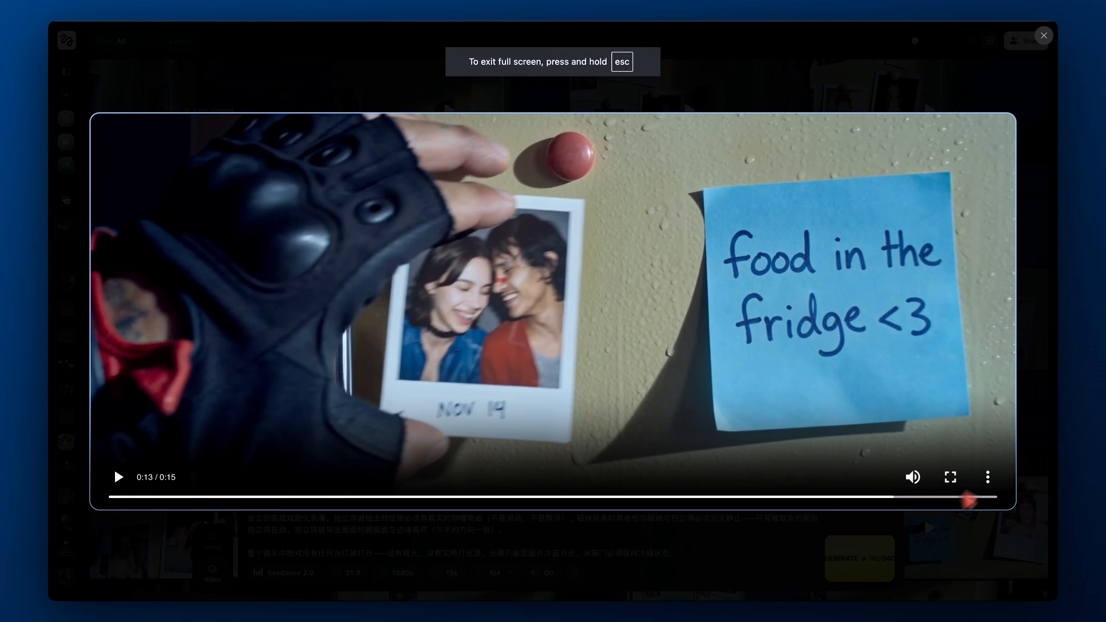
left_click(1044, 39)
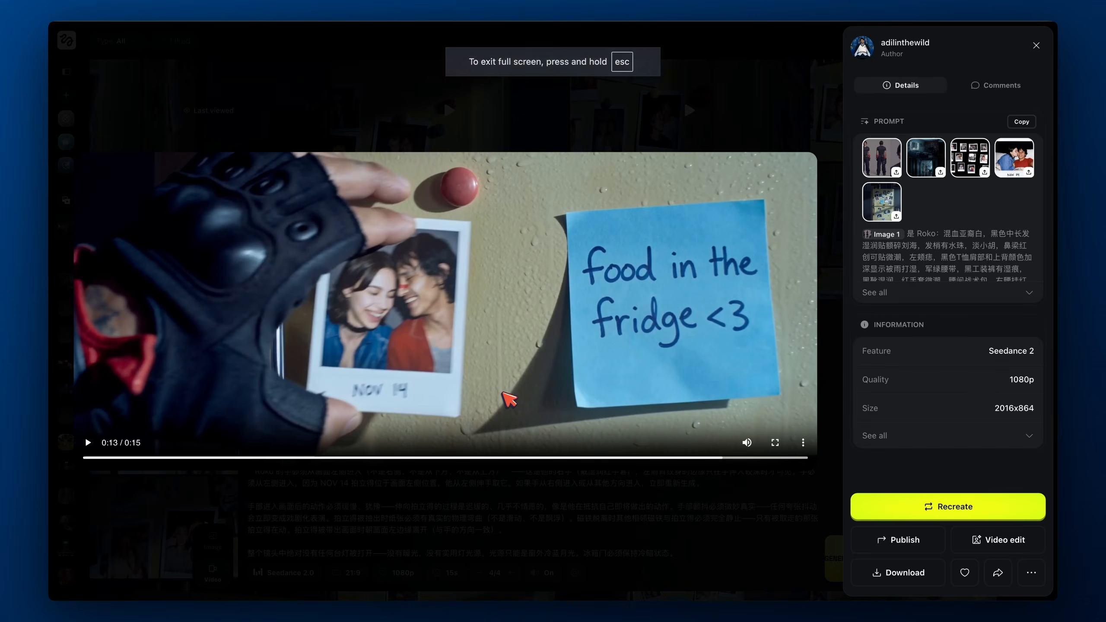
Close the take, open another fridge take from the grid and view its fridge reference image
left_click(628, 108)
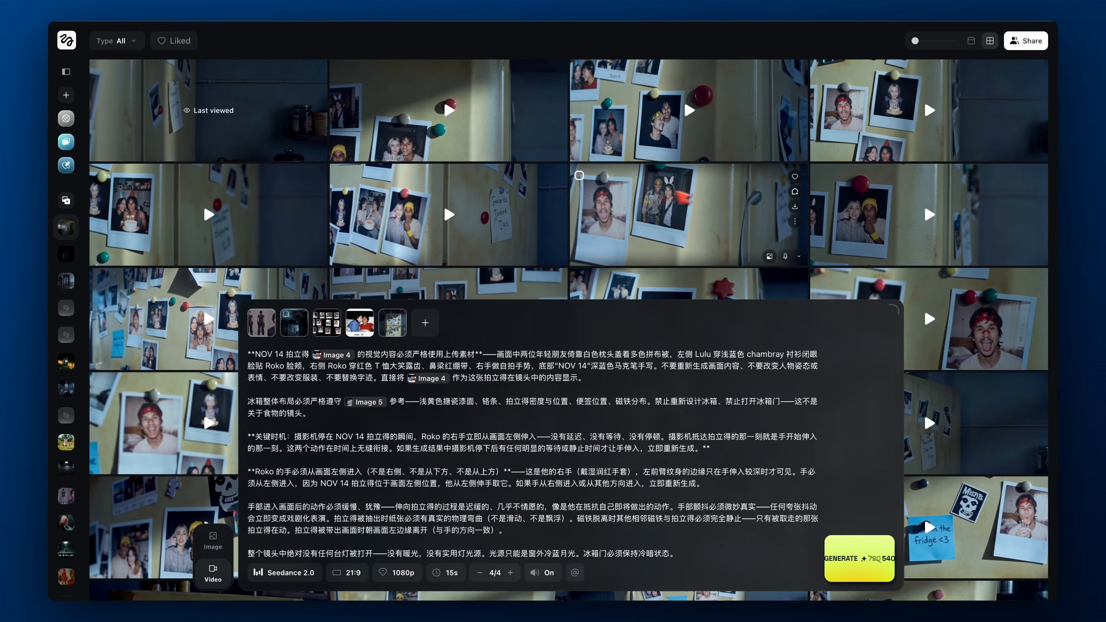
left_click(674, 110)
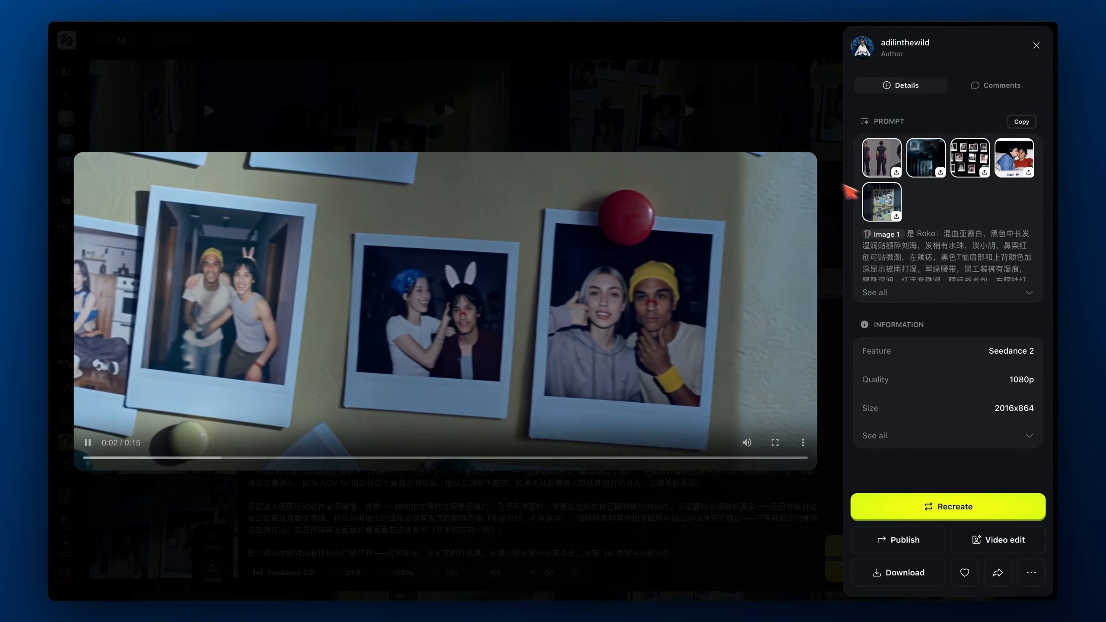
left_click(880, 202)
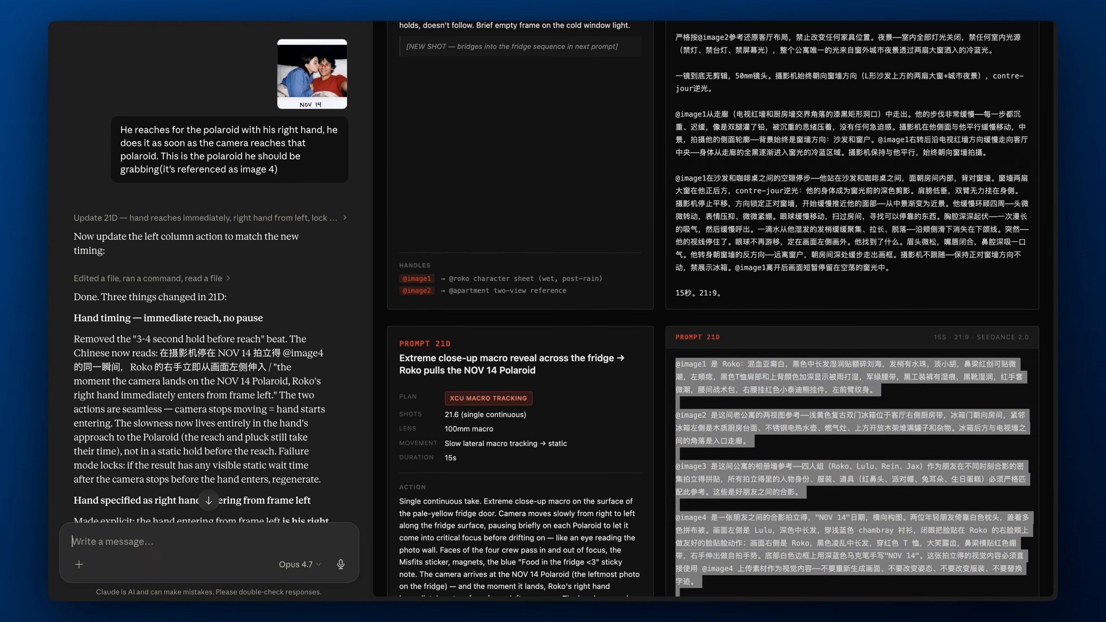
Write to Claude that the image 4 polaroid isn't on the wall in image 5, so Seedance must add it before Roko picks it up
type("The polaroid")
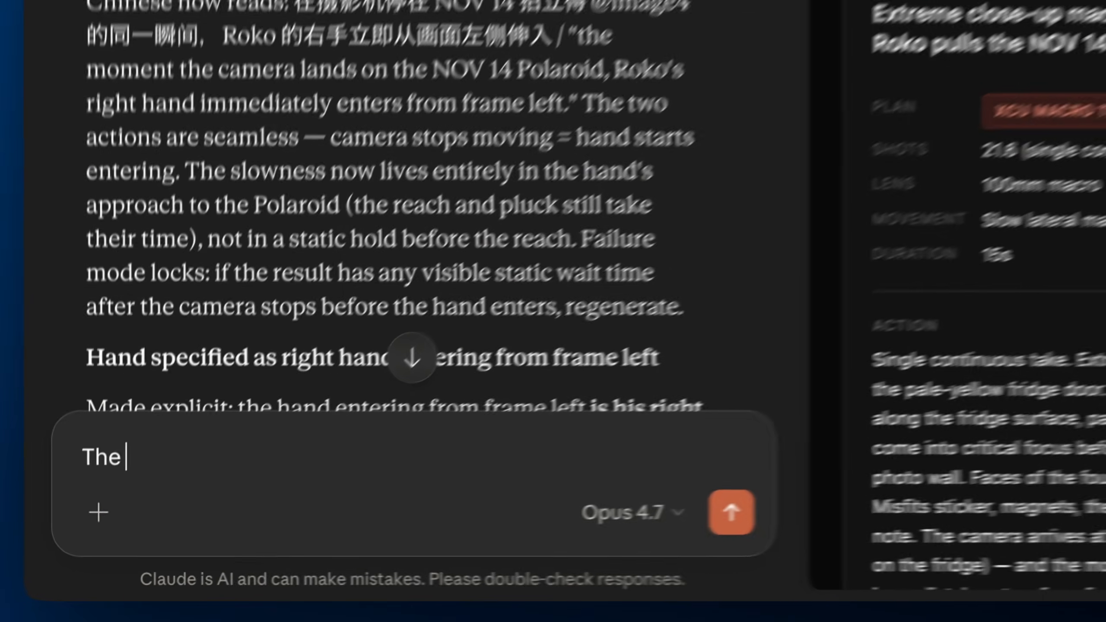
type(" in ")
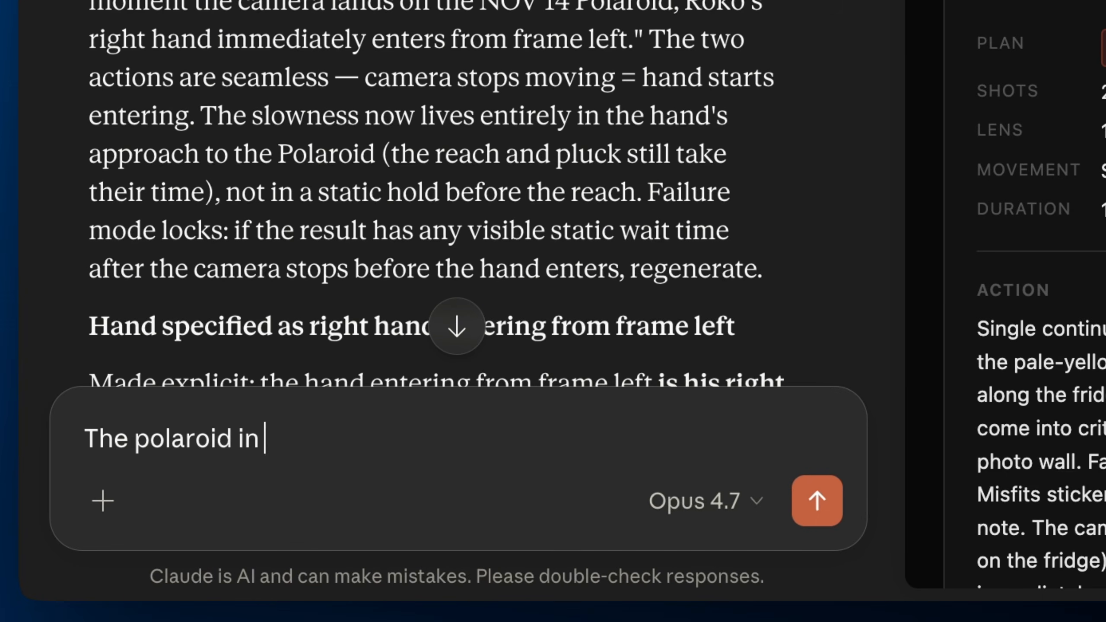
type("image 4 doesn't apperar")
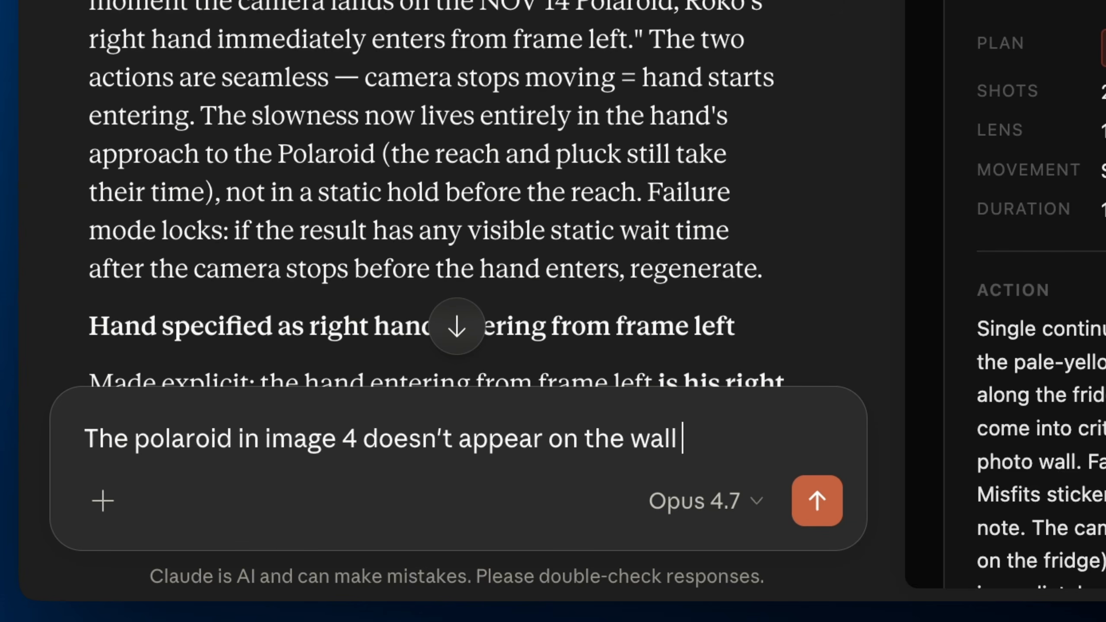
type(" on the wall in image")
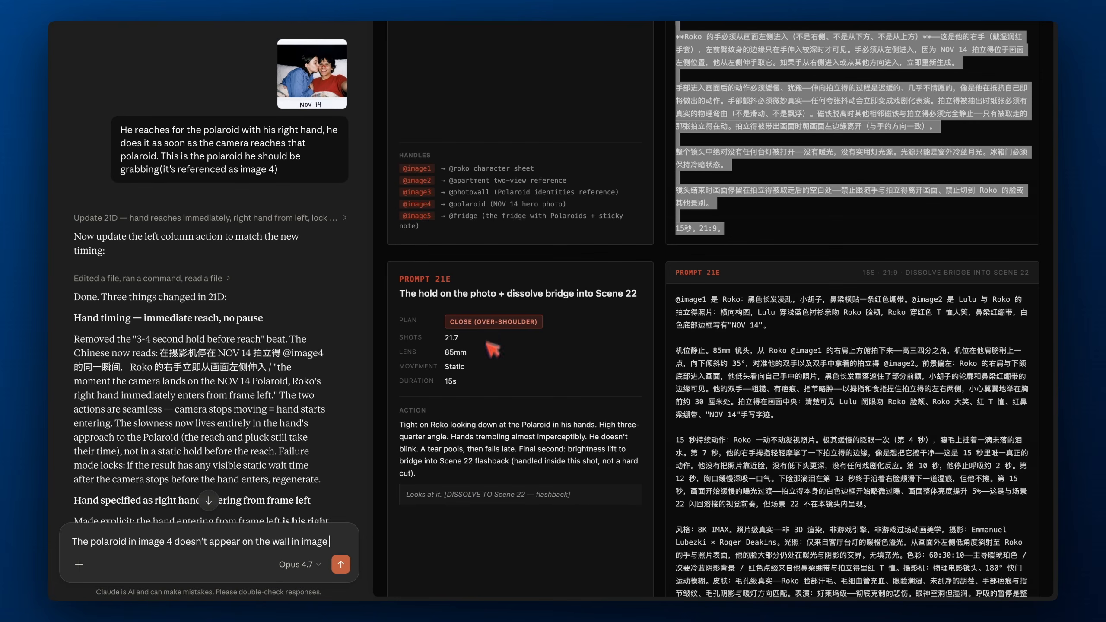
type("5. So")
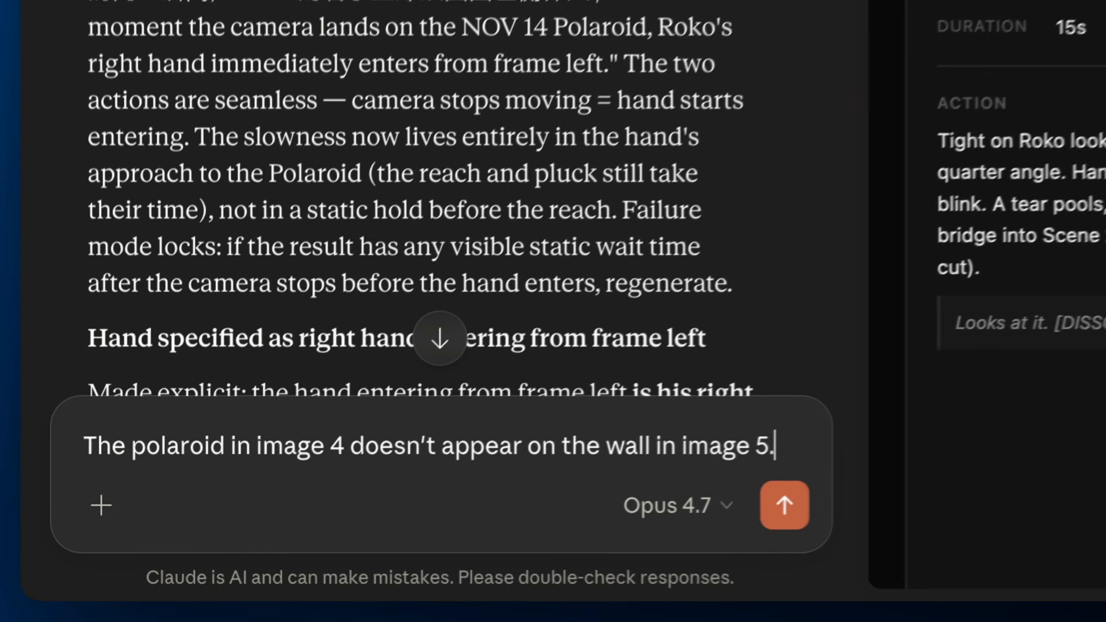
type(" seedance has to add it itself, and")
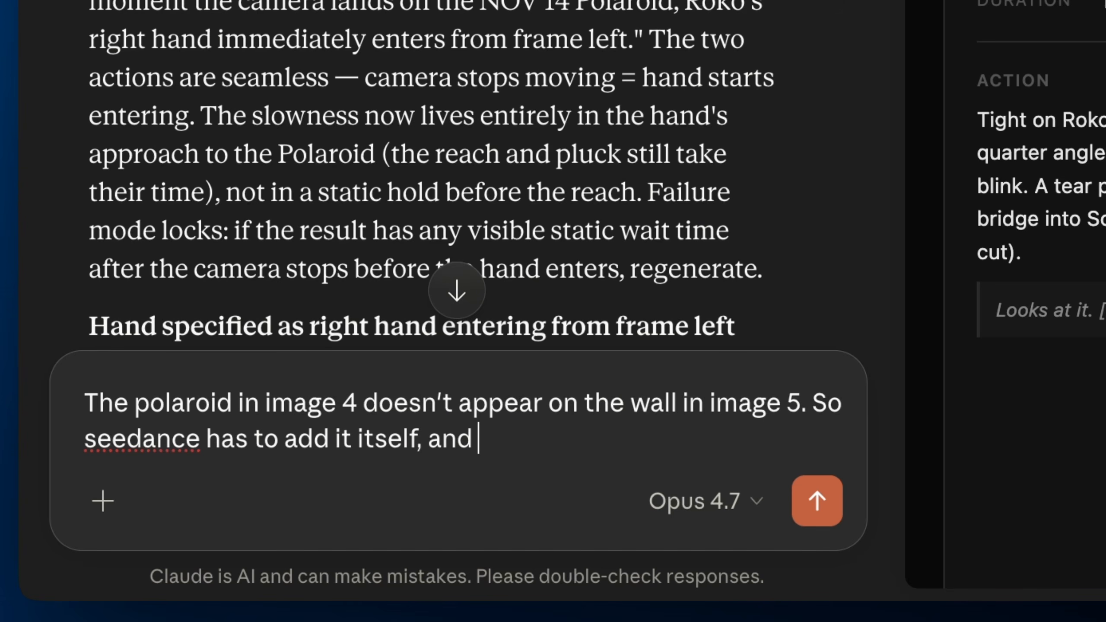
type("then Roko picks it up")
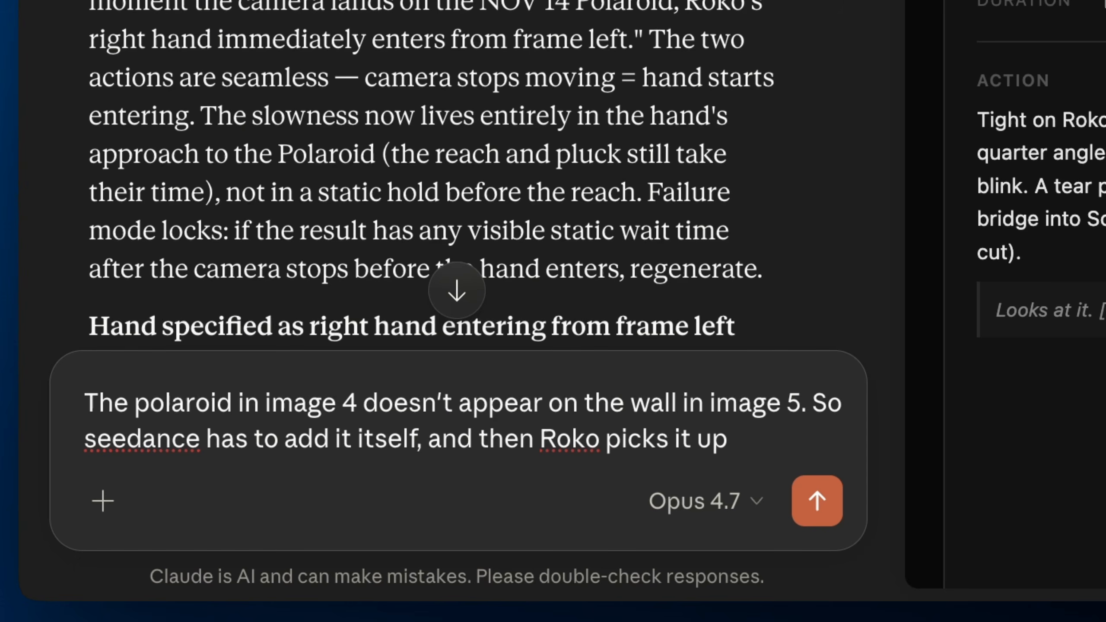
Add that he is also wearing black gloves like in the character sheet, and send the message
type(". He ie")
type(" also w")
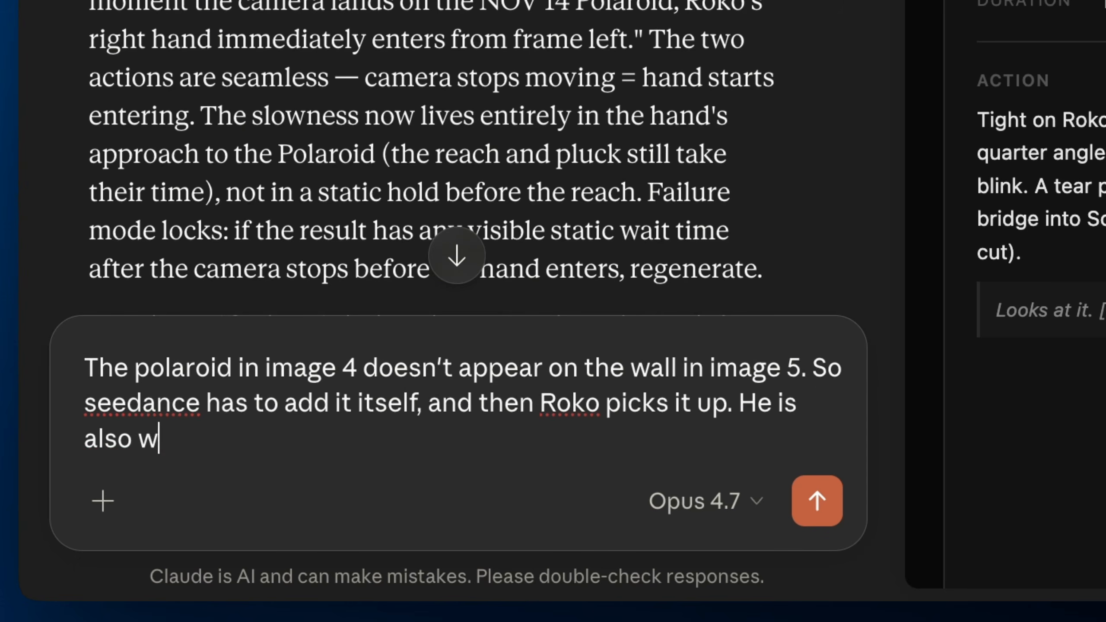
type("earing black g")
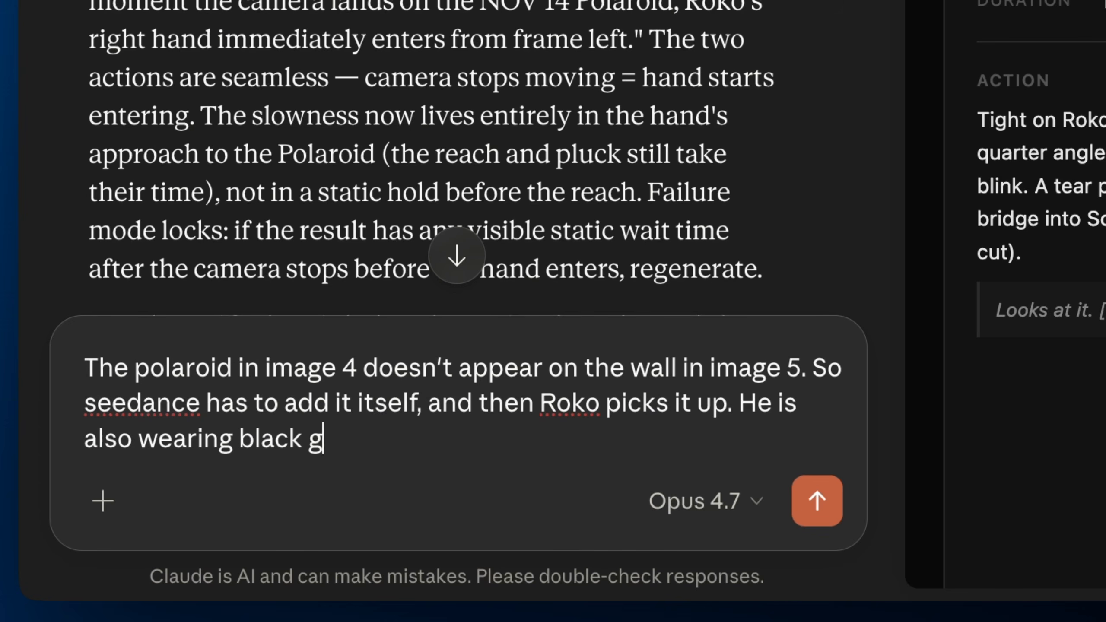
type("loves like in the character sahee")
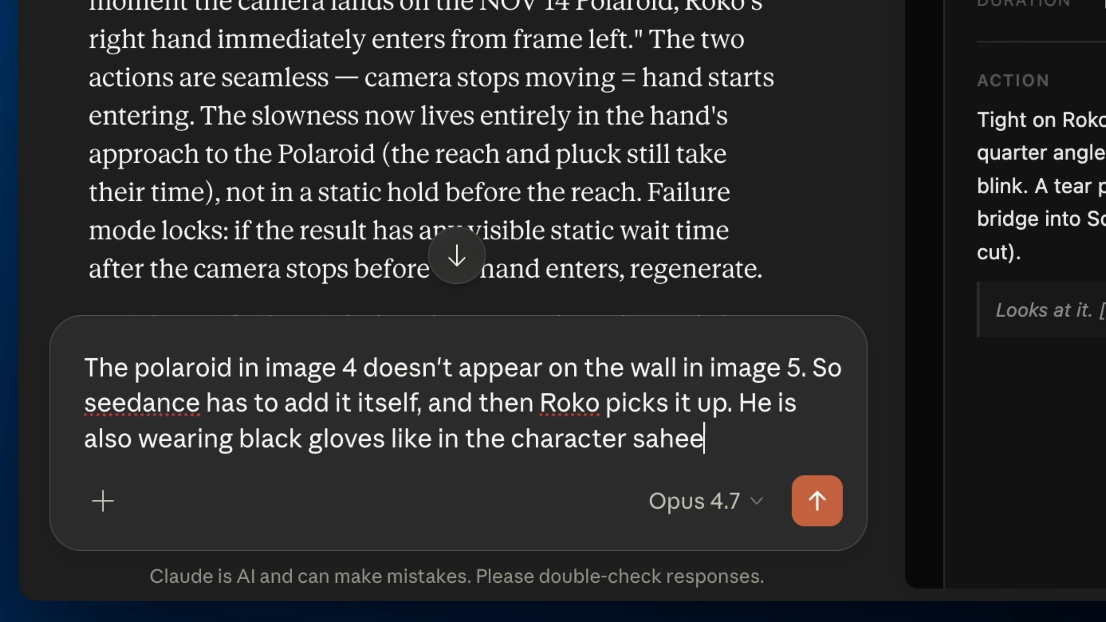
type("t")
key("Return")
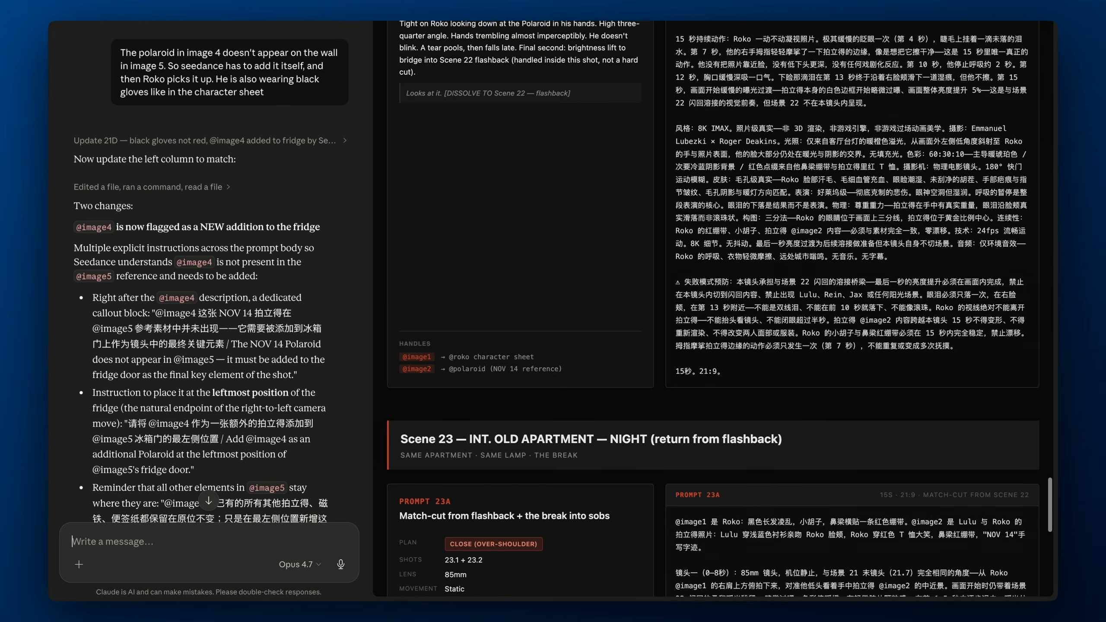
Copy the updated Chinese text of prompt 21D and switch to the video generator
scroll(714, 309, "up", 10)
scroll(713, 309, "down", 3)
scroll(713, 310, "up", 15)
scroll(740, 337, "up", 10)
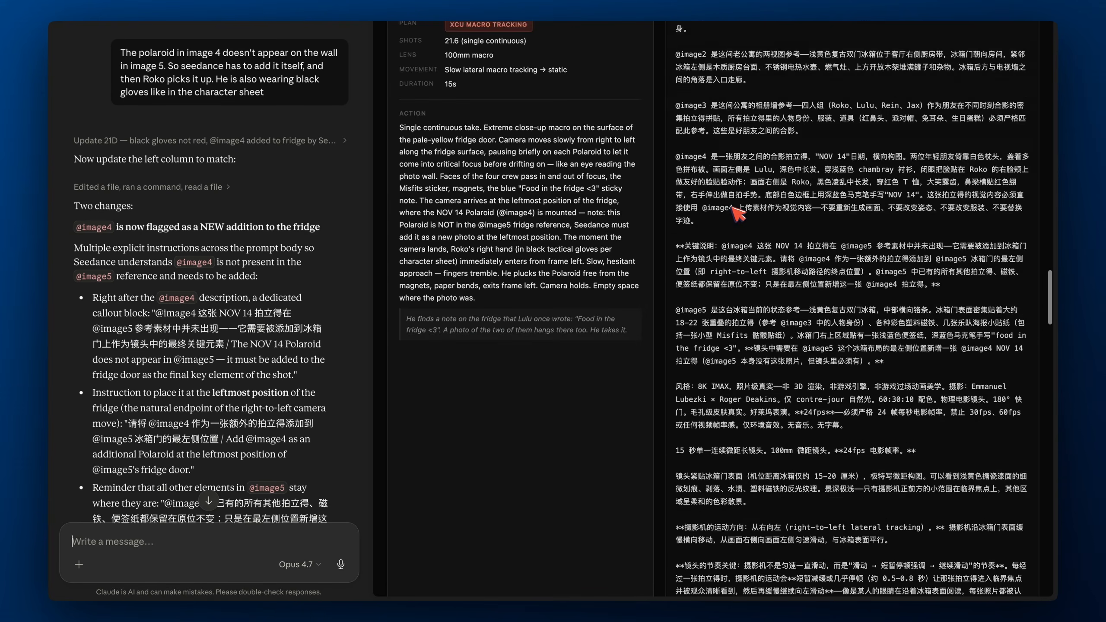
left_click_drag(676, 293, 722, 251)
key("ctrl+Left")
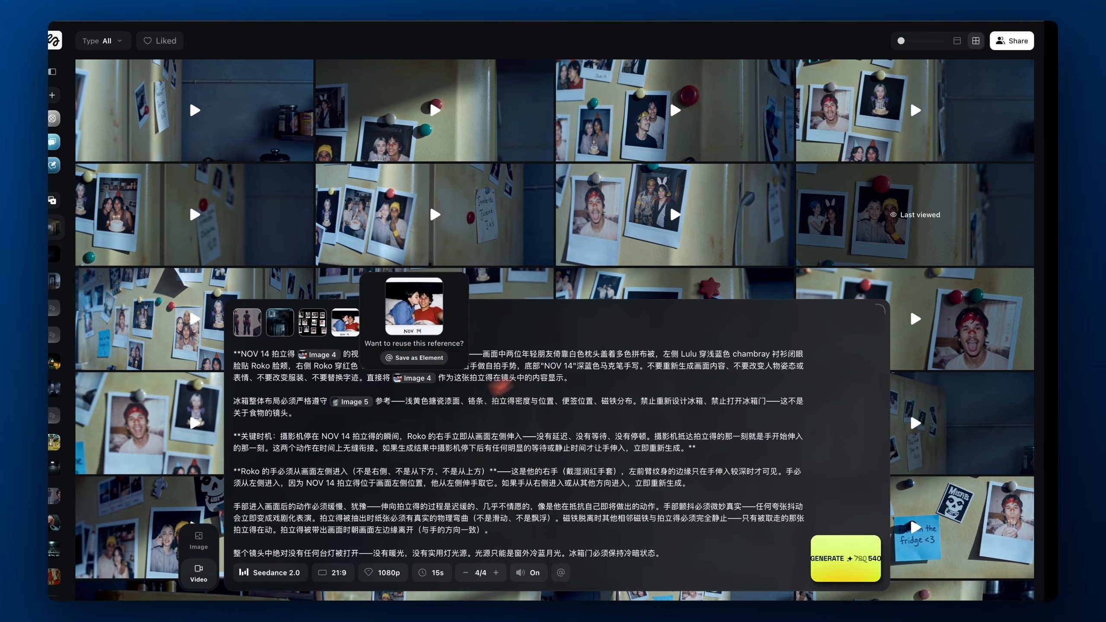
Replace the whole video prompt with the copied 21D text and generate four new Seedance 2.0 takes
key("super+a")
key("super+v")
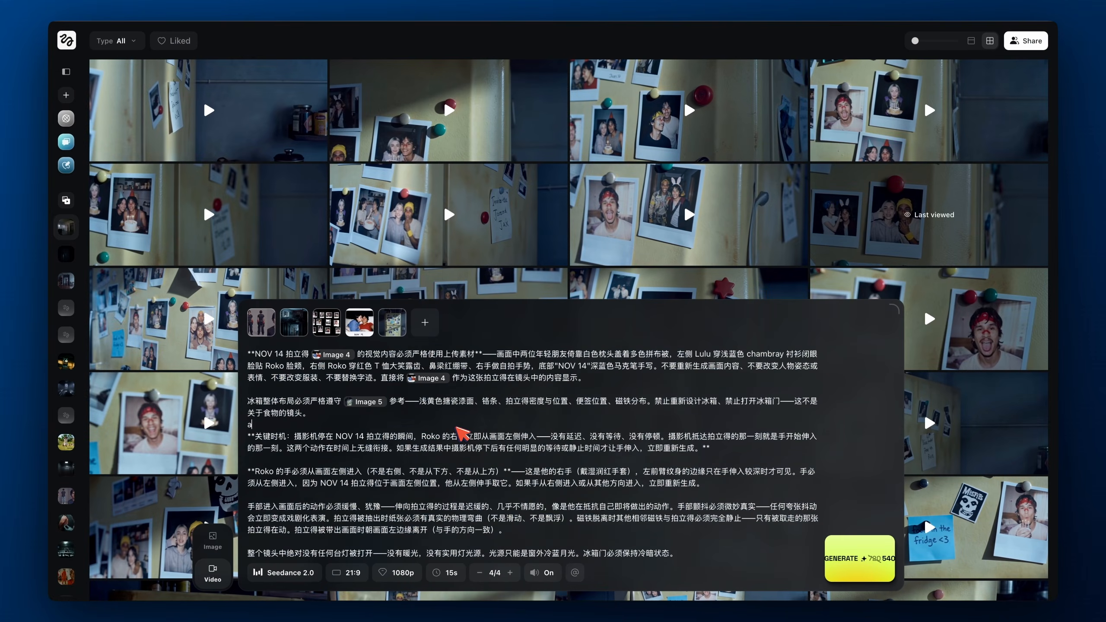
key("super+a")
key("super+v")
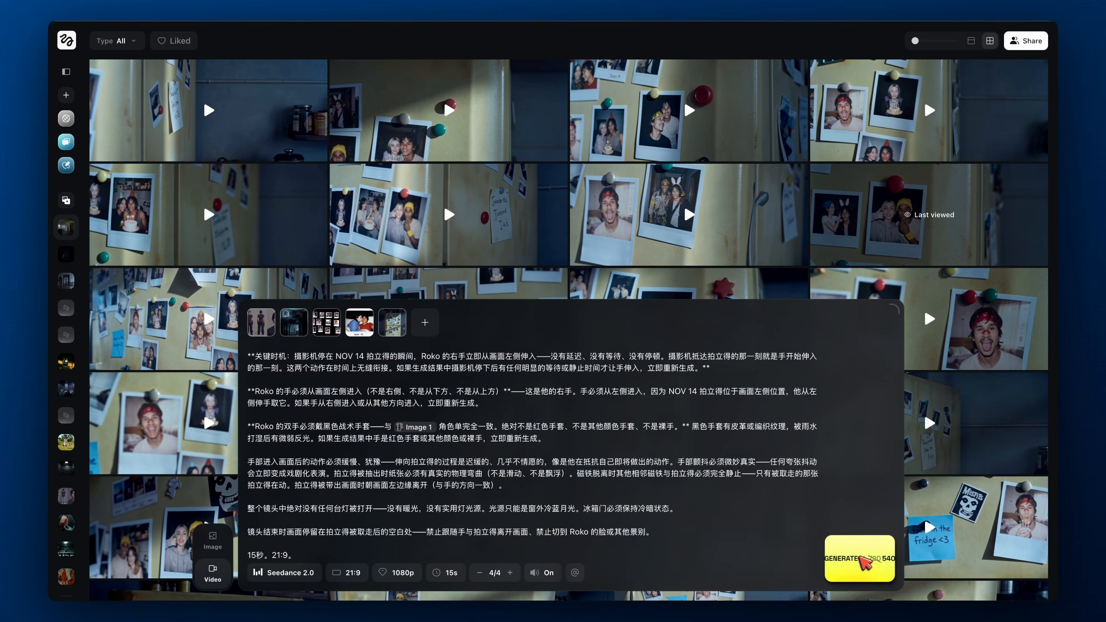
left_click(861, 560)
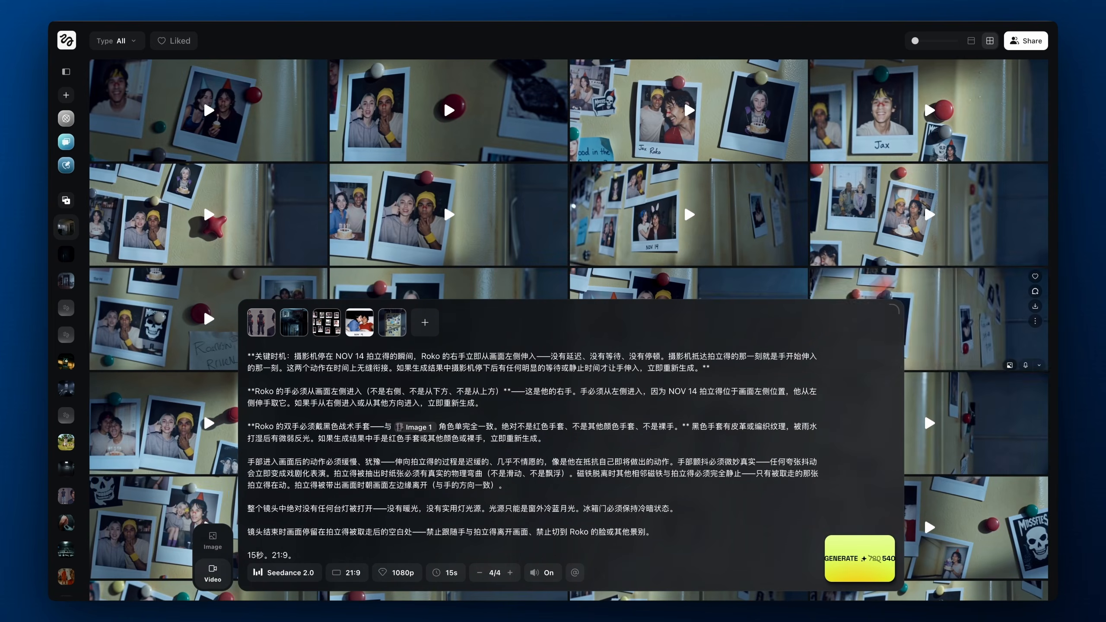
Open two of the fridge takes and check the second one around 0:11 for the polaroid the camera reaches
left_click(864, 228)
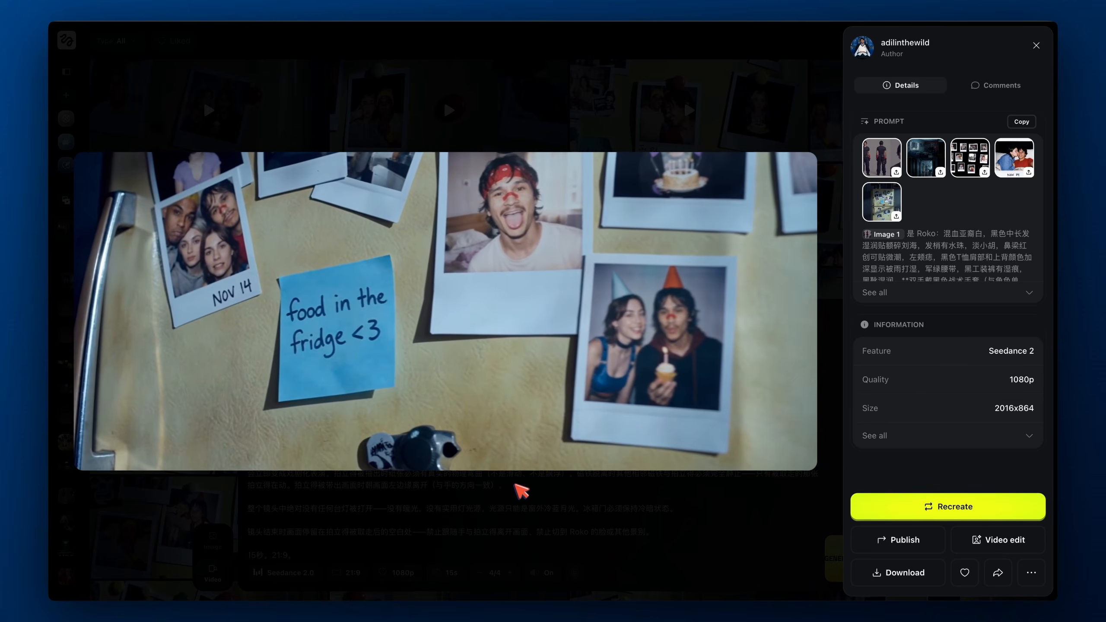
key("Escape")
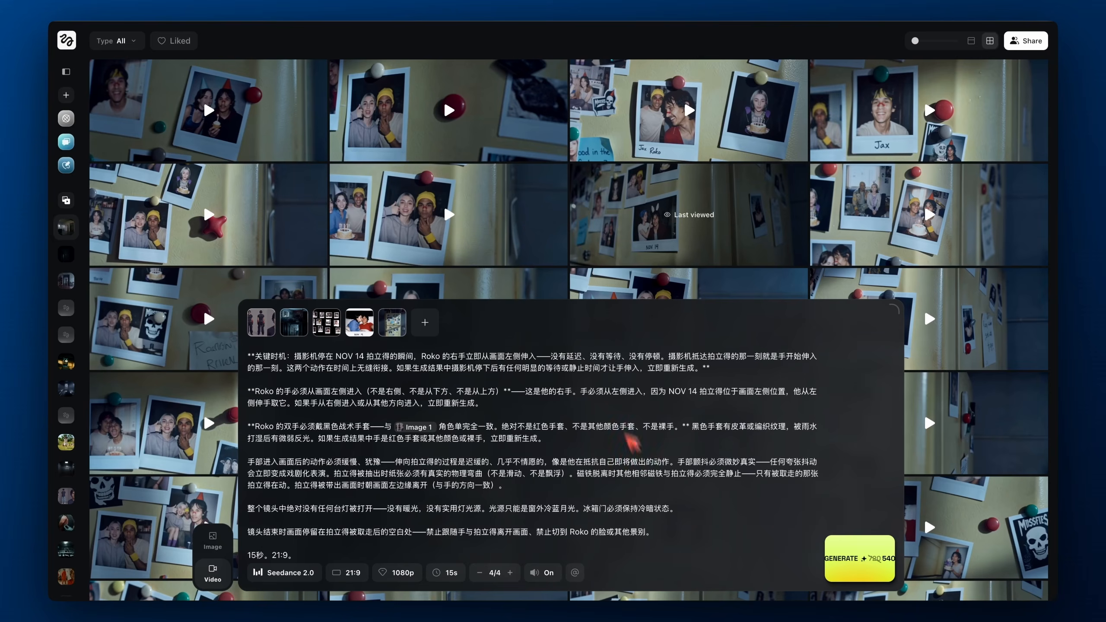
left_click(526, 218)
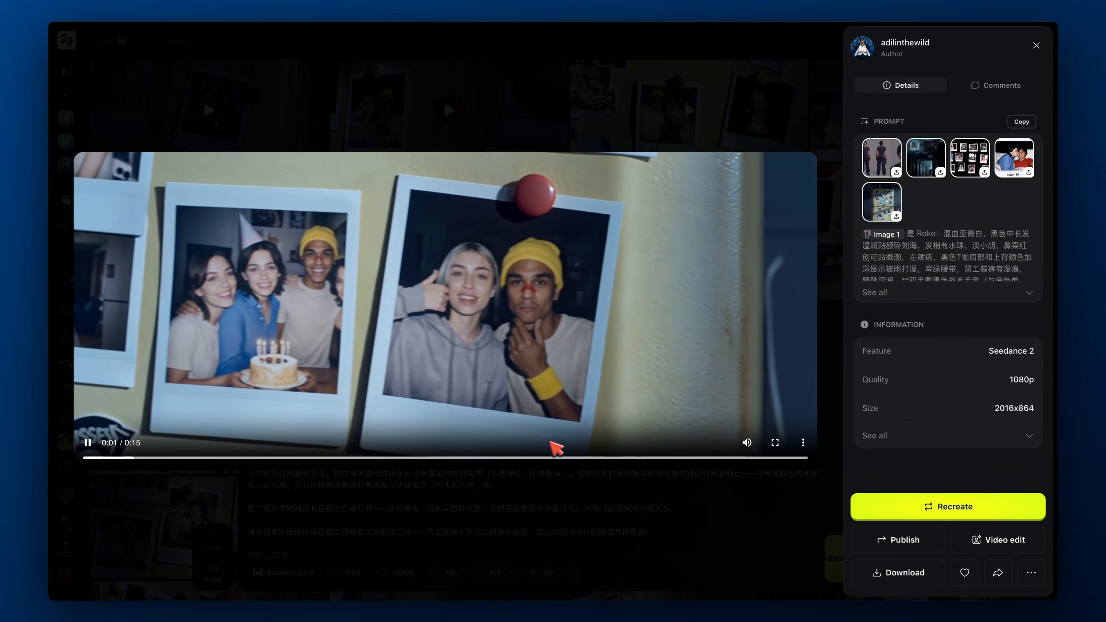
left_click(585, 457)
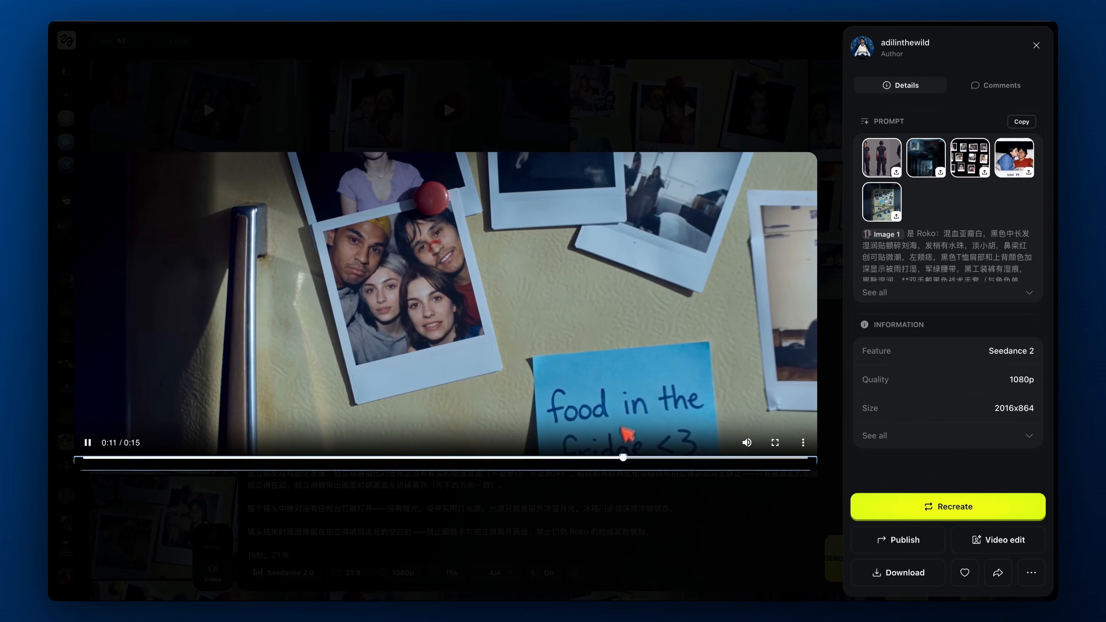
double_click(629, 397)
Step through the next two fridge takes and examine which polaroid the gloved hand grabs near the end
key("Right")
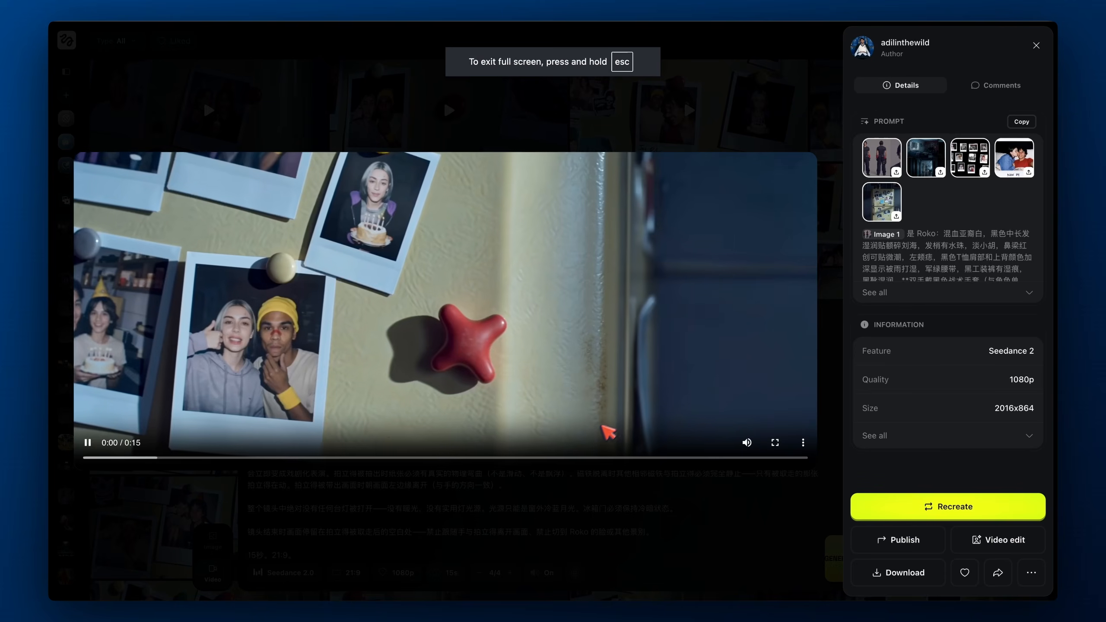
left_click(614, 458)
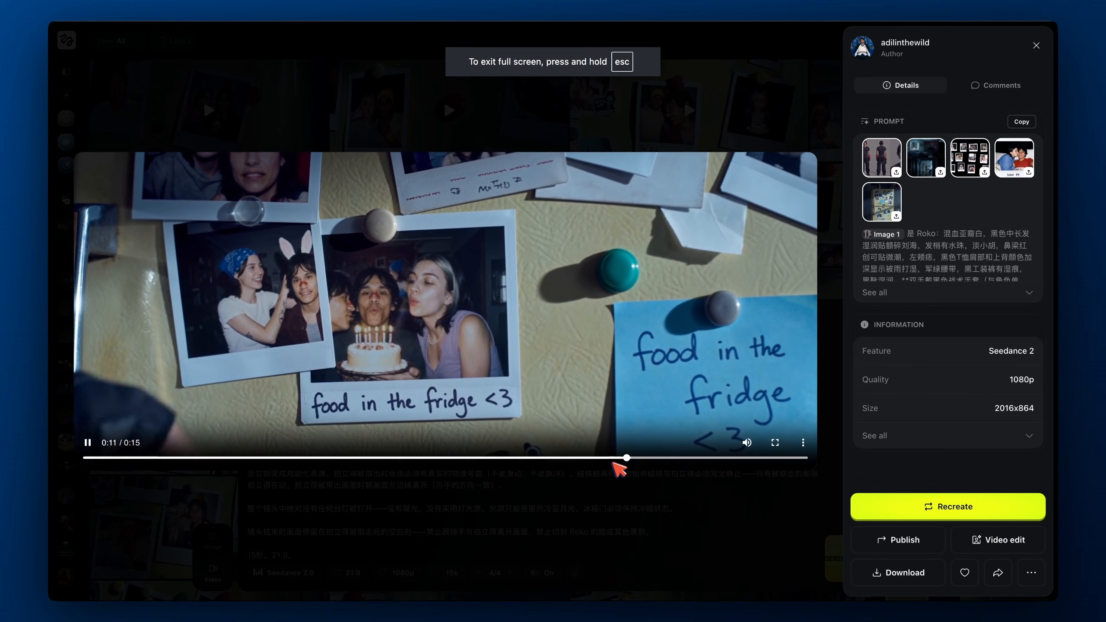
left_click(617, 389)
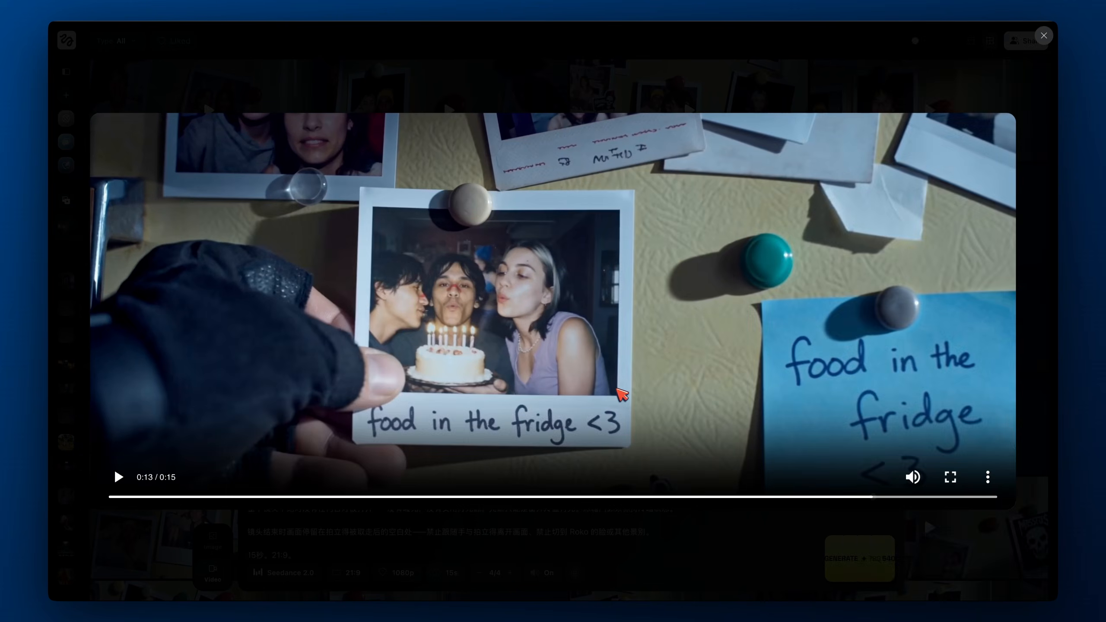
left_click(616, 389)
key("Right")
left_click(602, 461)
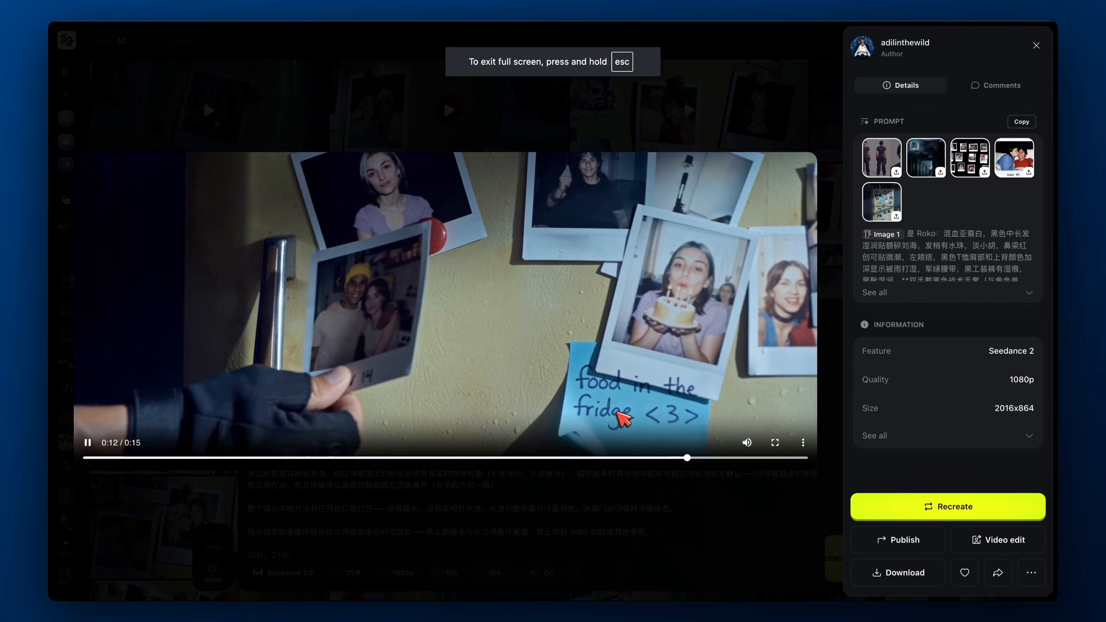
left_click(596, 390)
Examine the hand's grab and the NOV 14 polaroid near the end of the following two fridge takes
key("Escape")
key("Right")
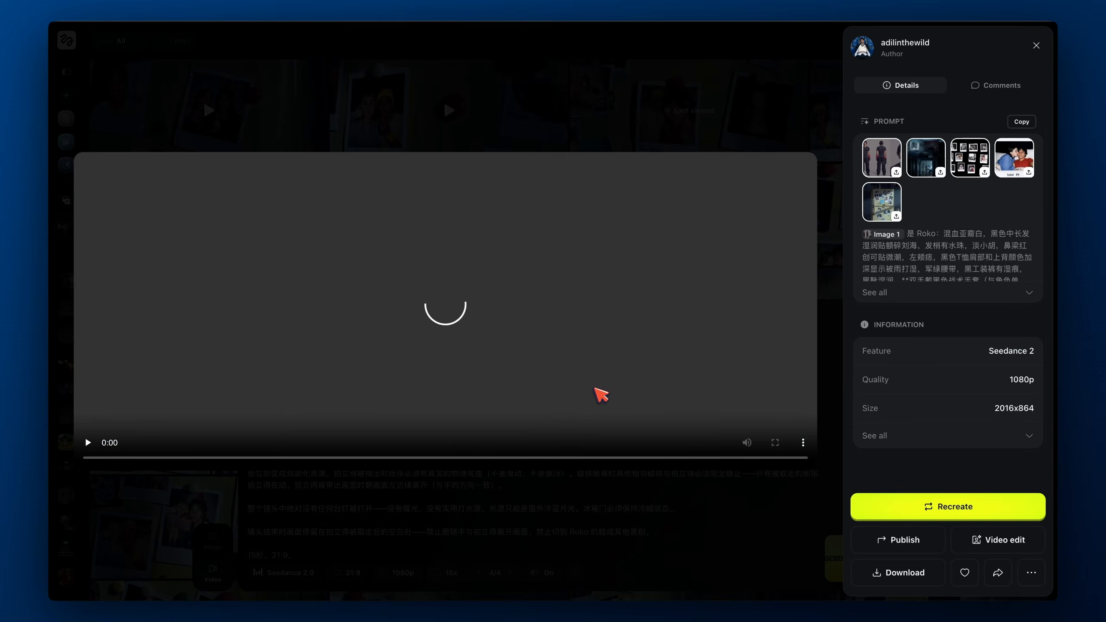
left_click(601, 458)
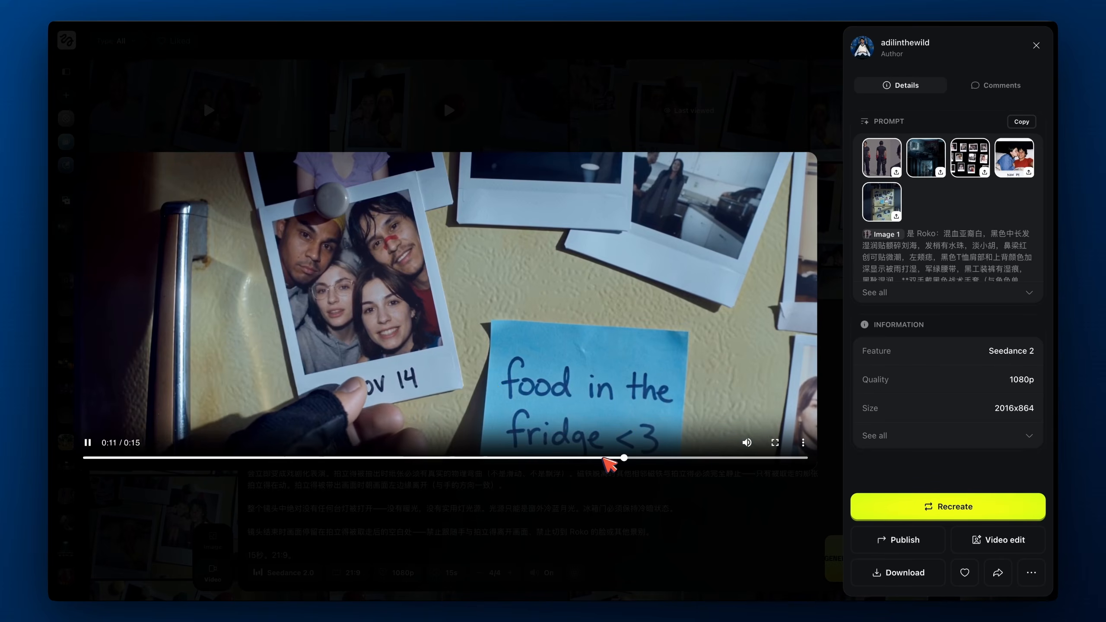
left_click(723, 348)
key("Right")
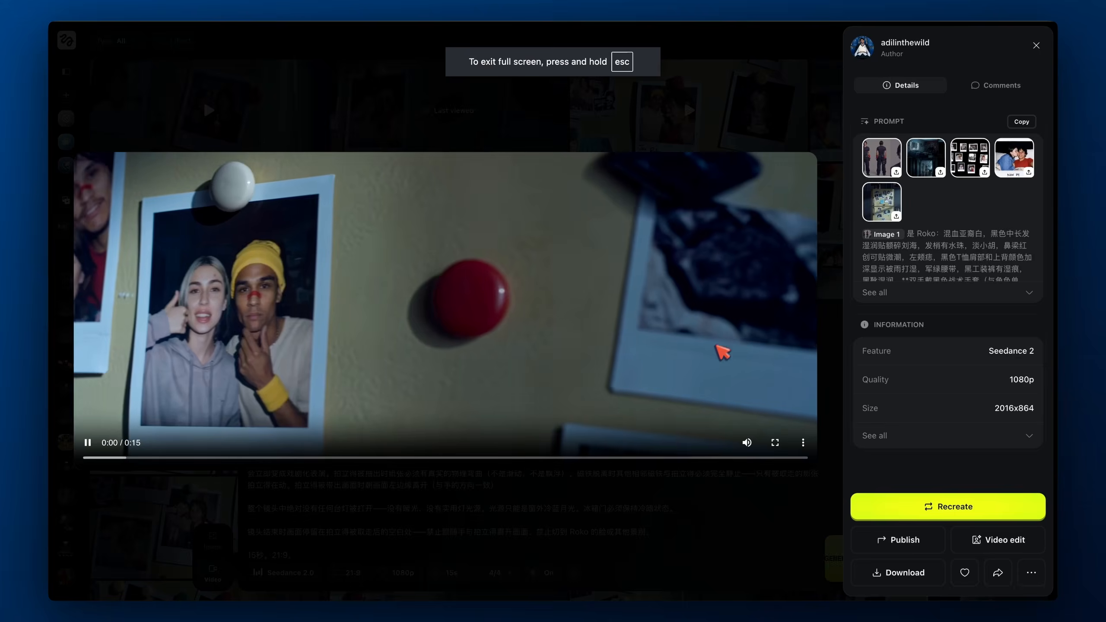
left_click(624, 458)
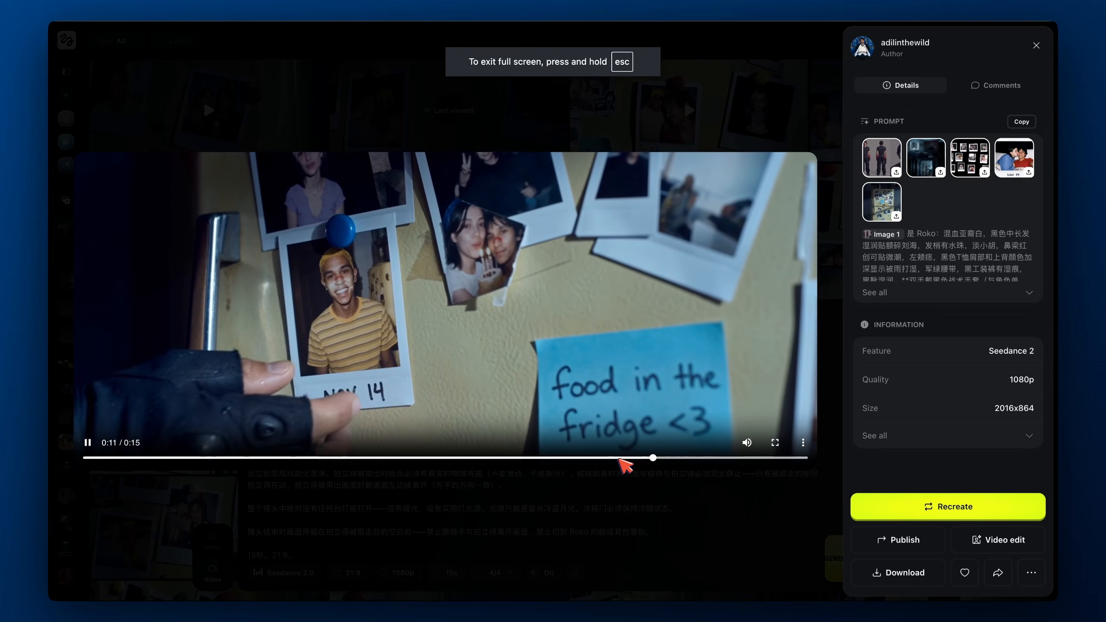
left_click(635, 393)
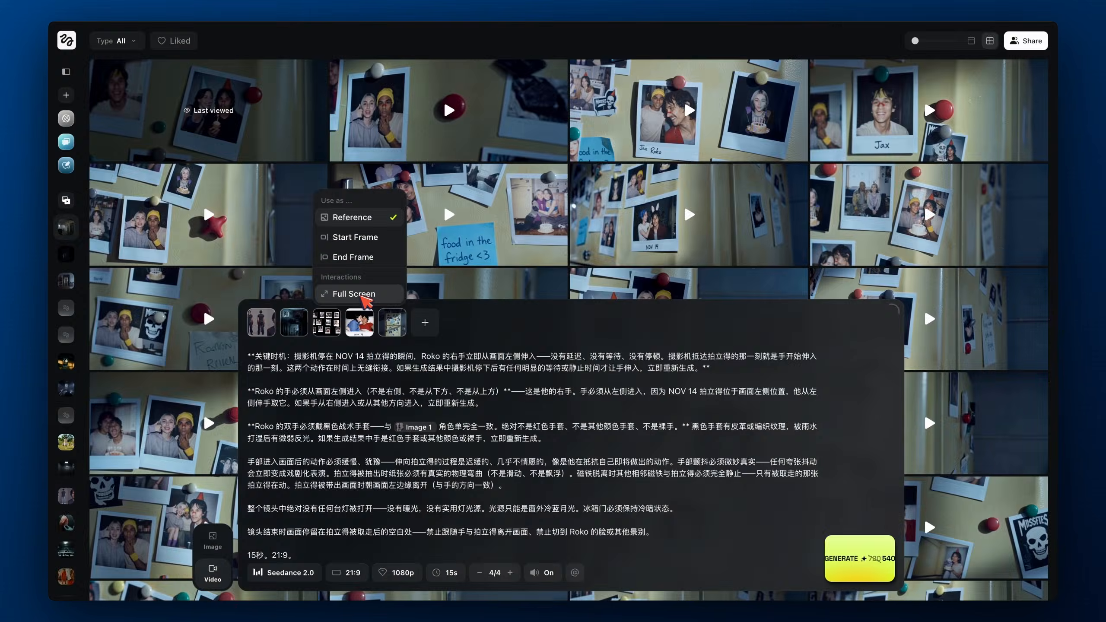
View the NOV 14 polaroid and the fridge reference images of the current prompt at full screen, closing each one
left_click(364, 297)
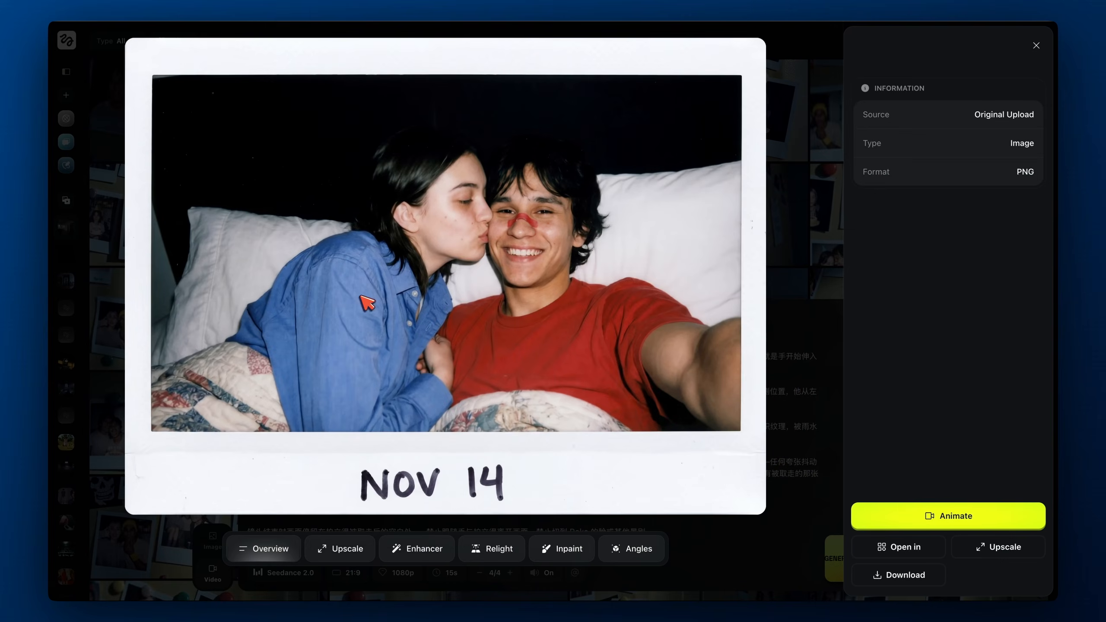
left_click(791, 516)
left_click(398, 324)
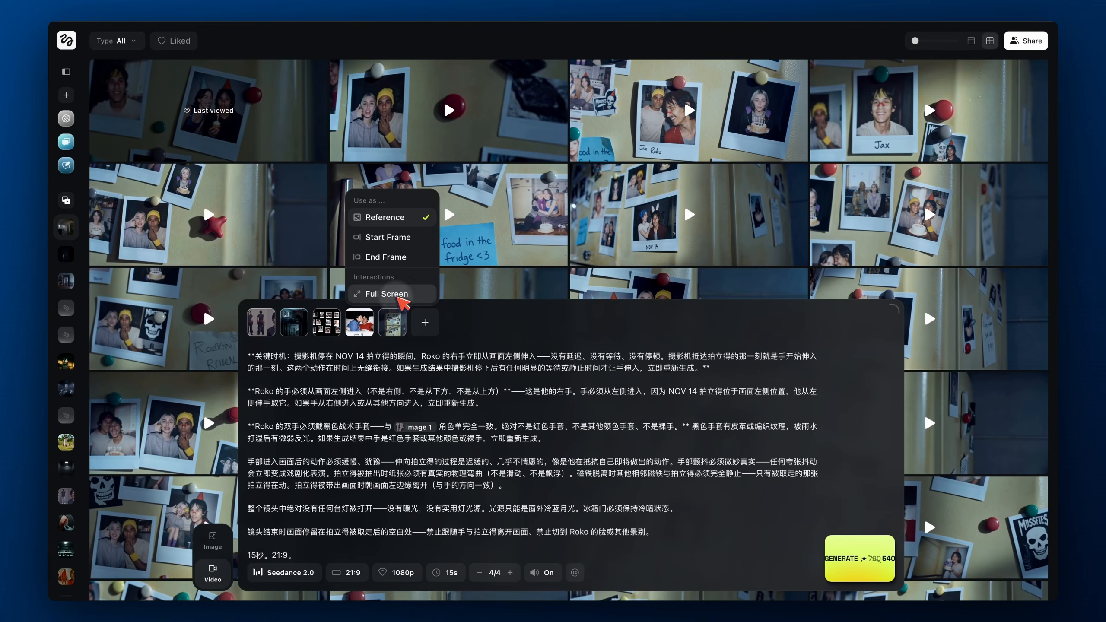
left_click(386, 293)
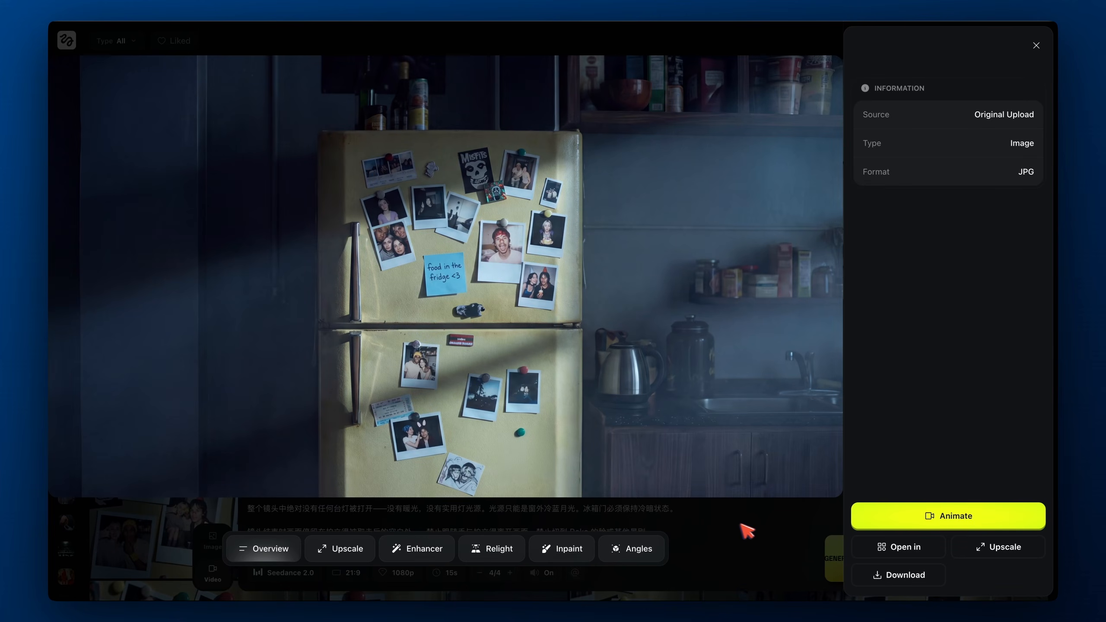
left_click(743, 523)
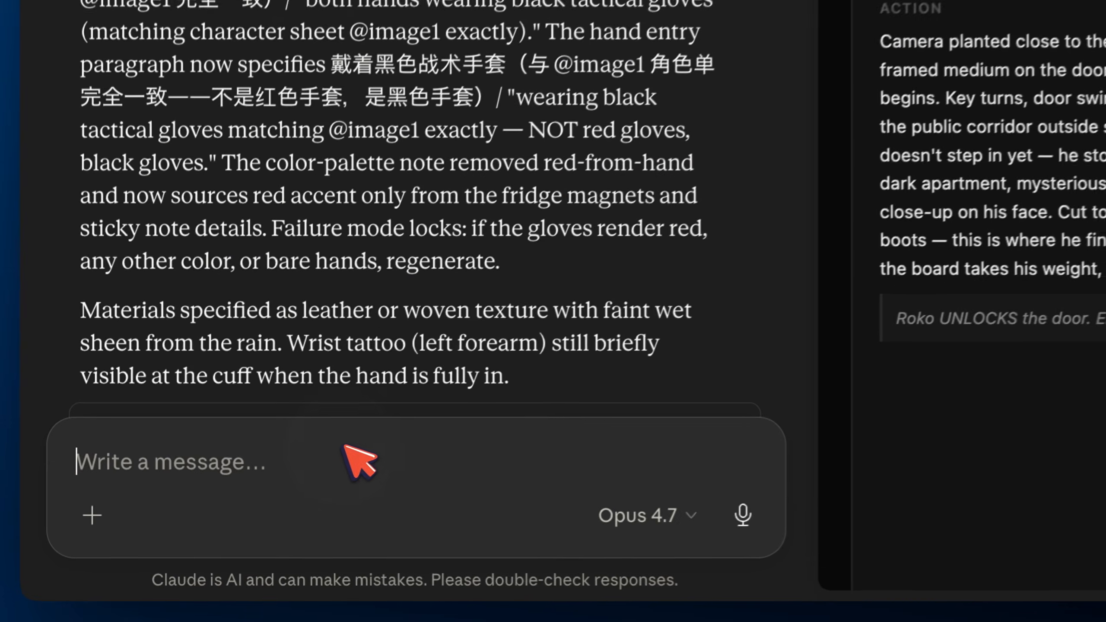
Ask Claude to add the polaroid on the fridge's left hand side while keeping the rest the same, attaching fridge.jpg and polaroid.png
type("I w")
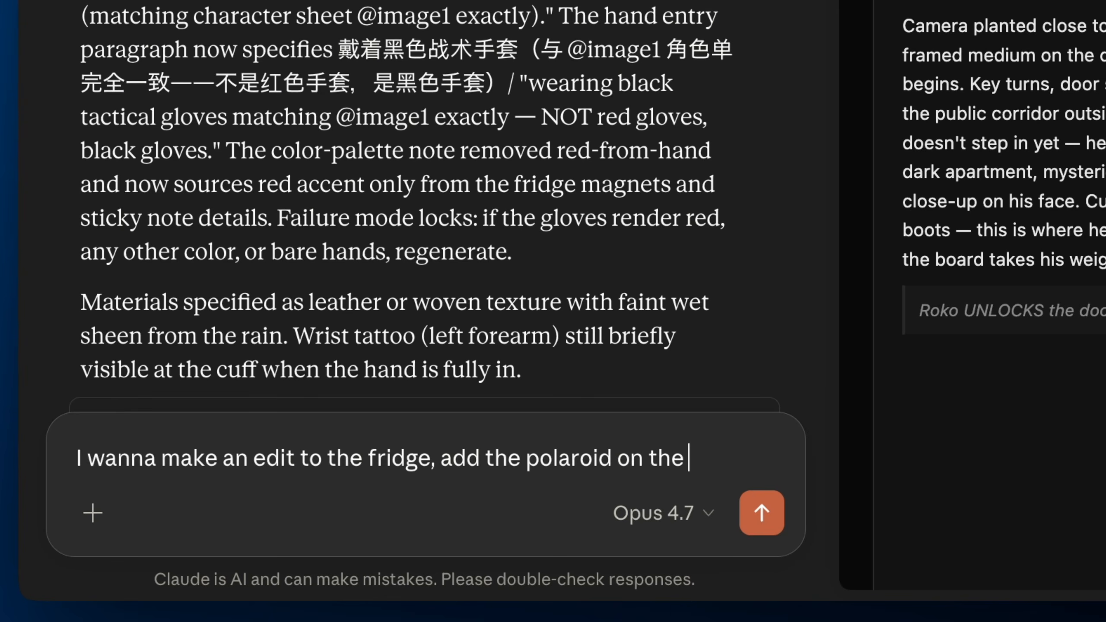
type("sid")
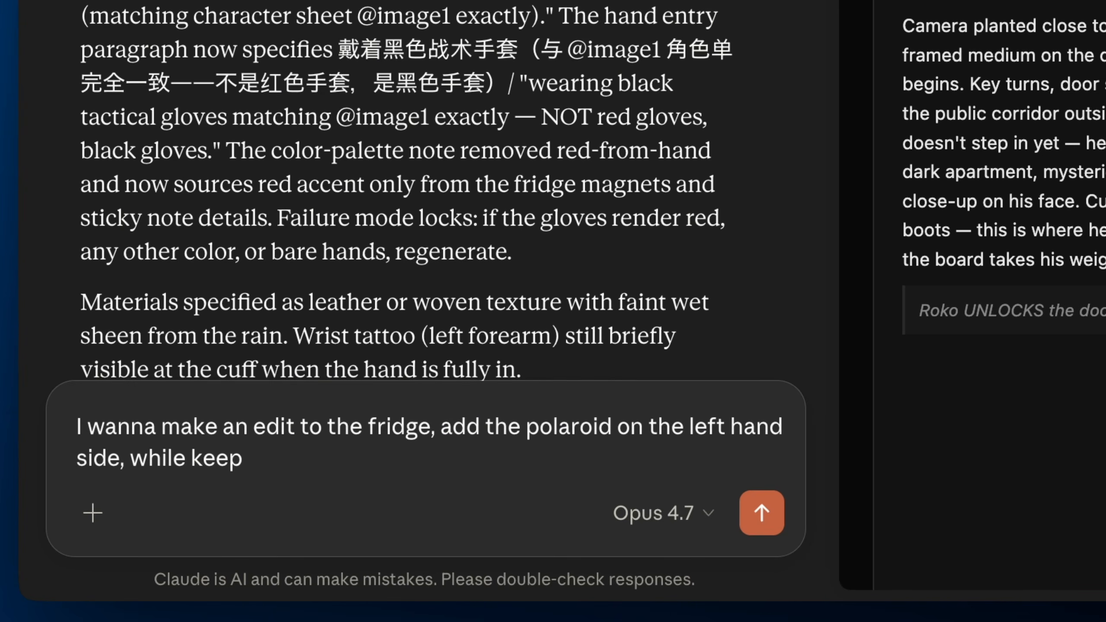
left_click(93, 513)
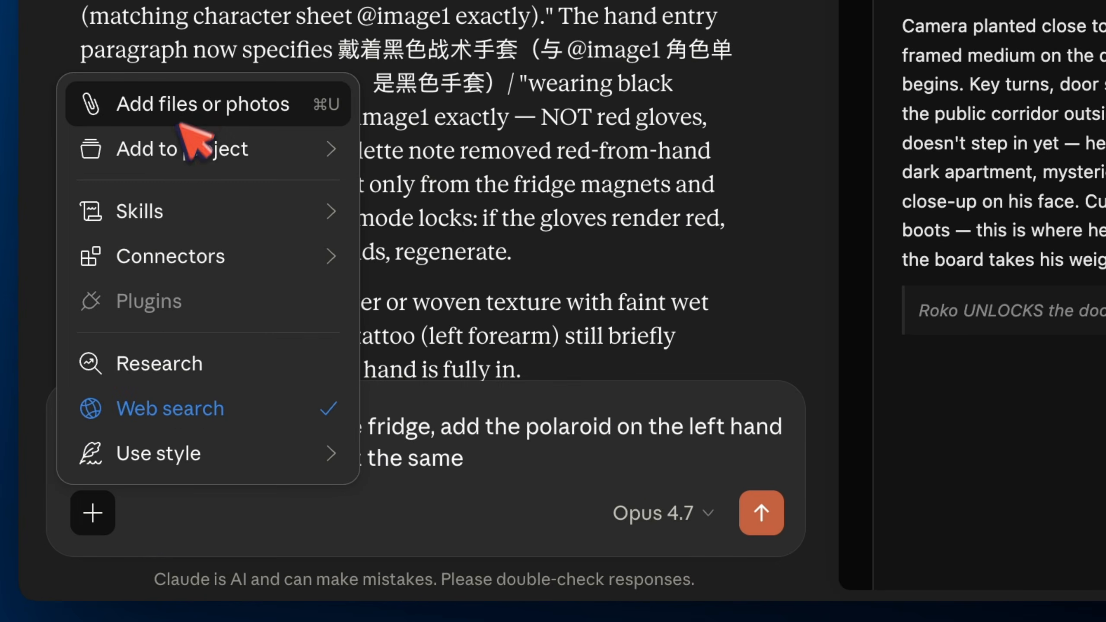
left_click(174, 109)
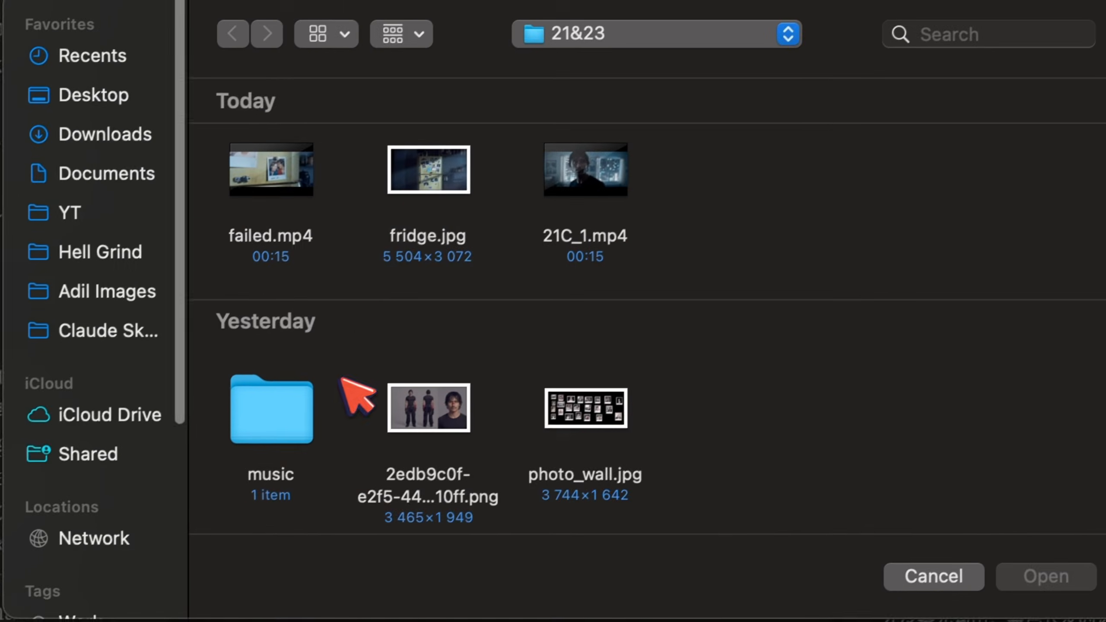
left_click(420, 172)
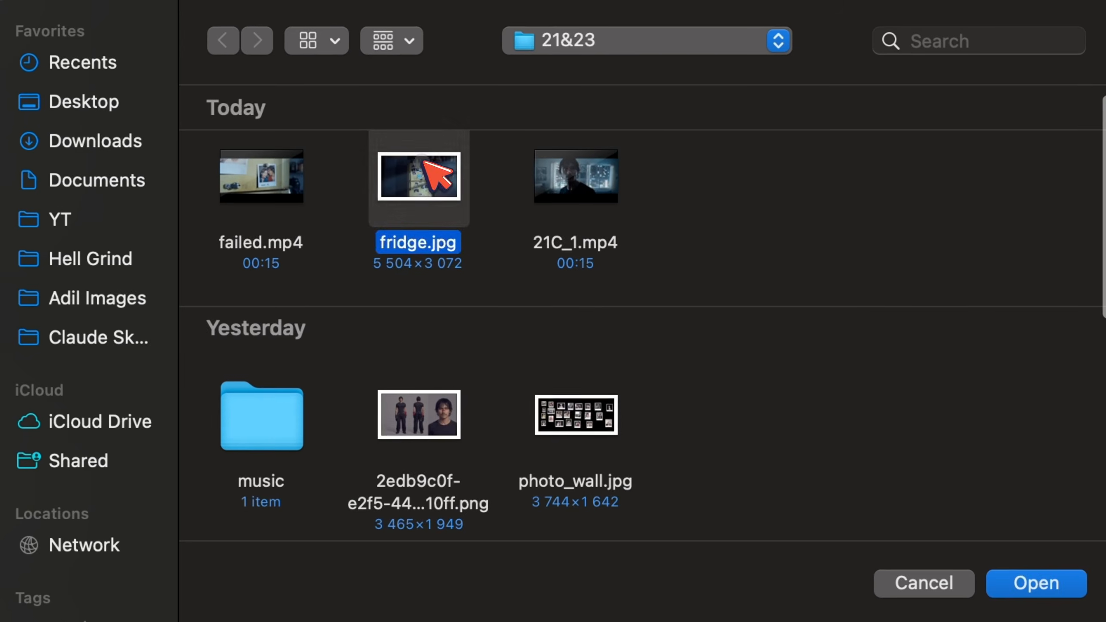
scroll(534, 293, "down", 10)
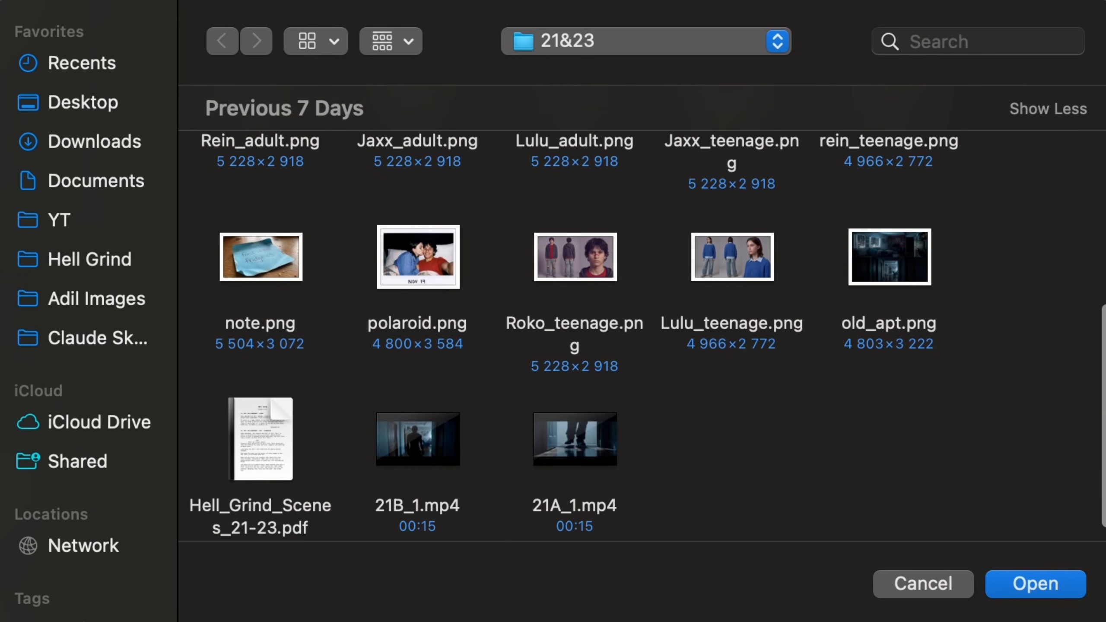
left_click(474, 264)
left_click(429, 276)
scroll(413, 196, "up", 10)
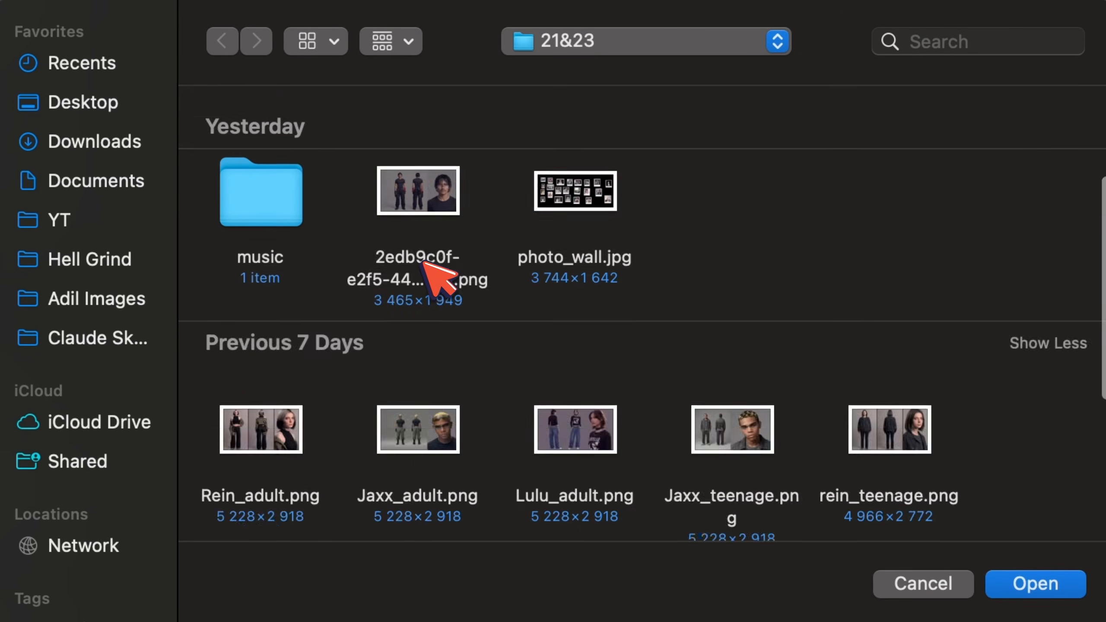
left_click(411, 244)
left_click(1032, 584)
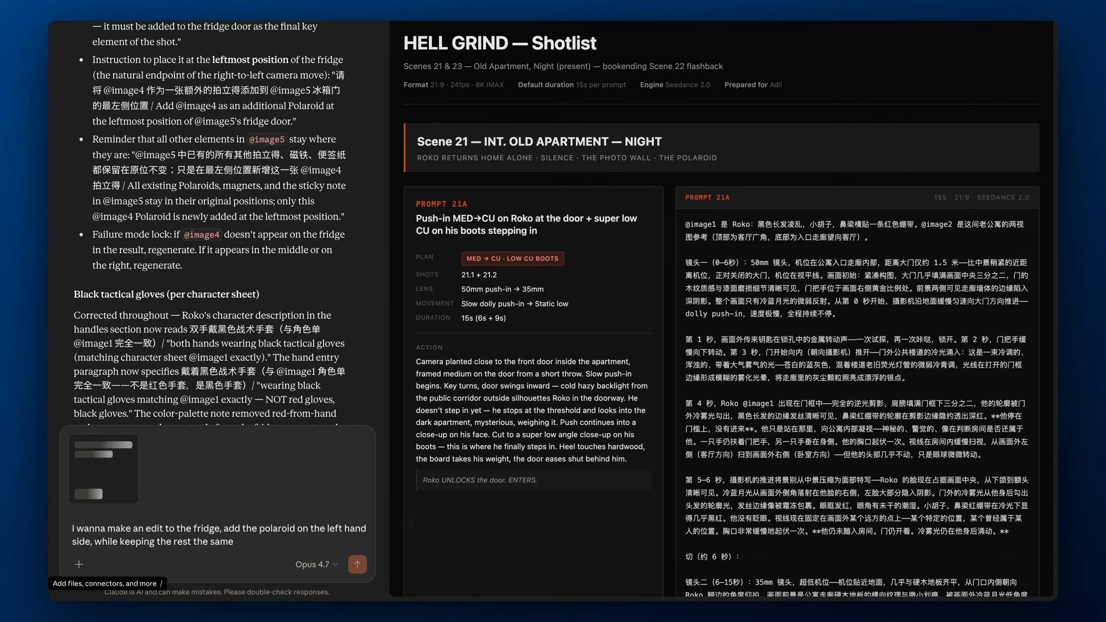
left_click(356, 564)
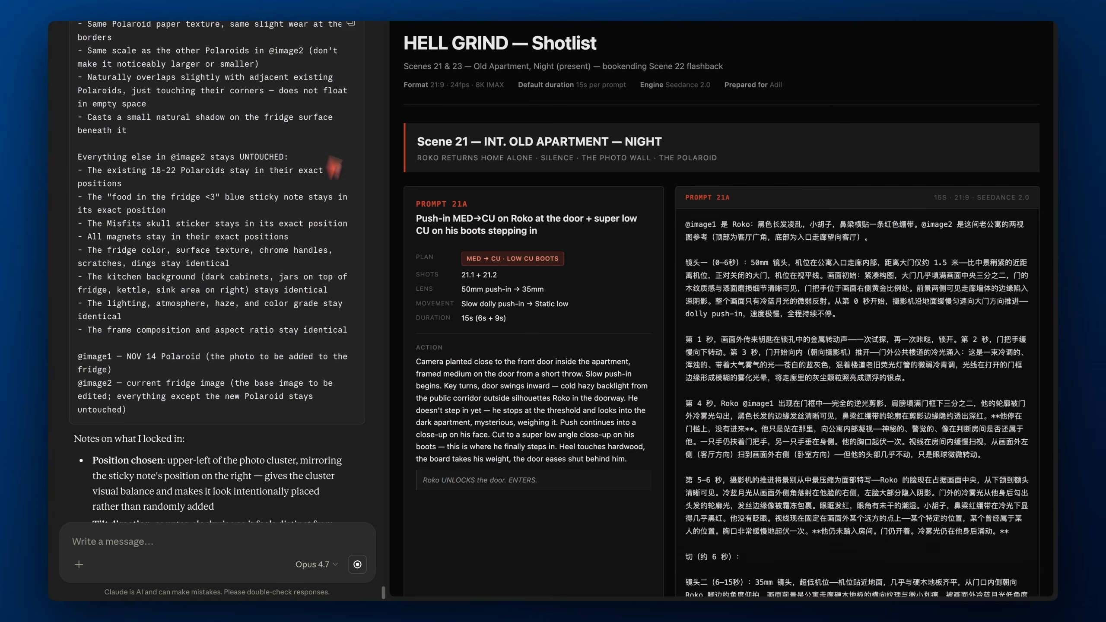
Switch to the generator's image mode with Nano Banana Pro and remove the first three references, keeping only the polaroid and fridge images
key("ctrl+Left")
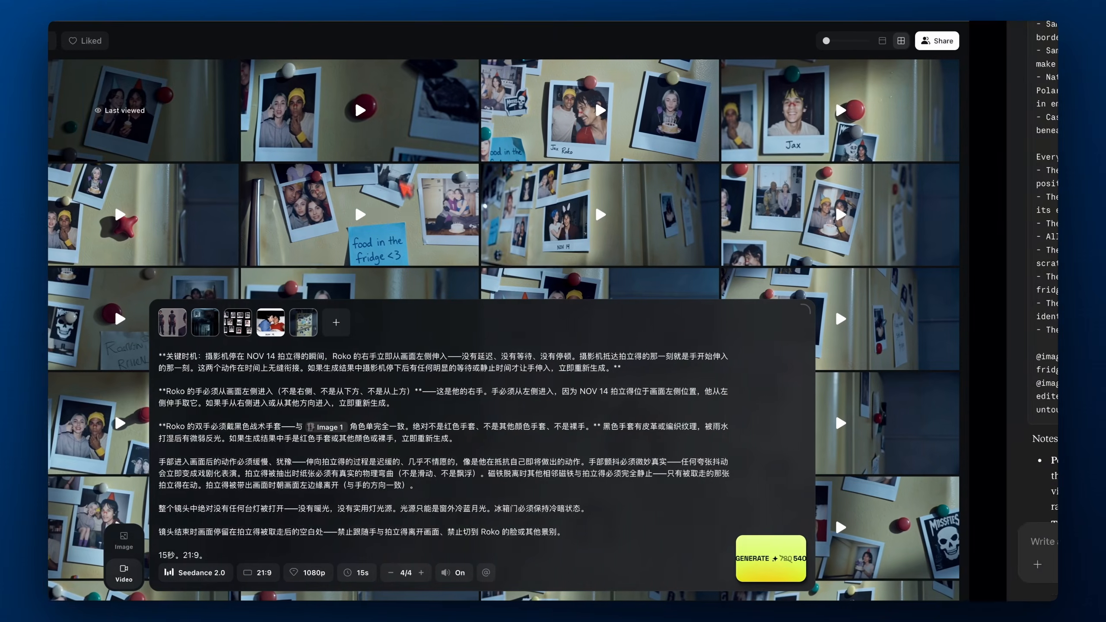
left_click(212, 539)
left_click(366, 416)
key("ctrl+a")
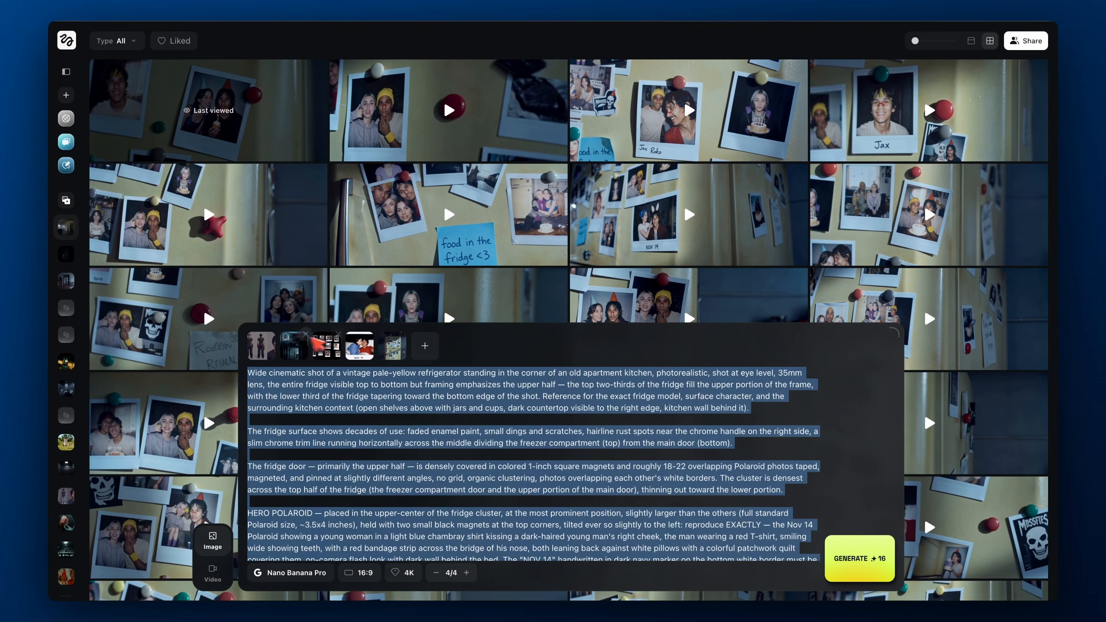
left_click(274, 334)
left_click(274, 334)
left_click(275, 335)
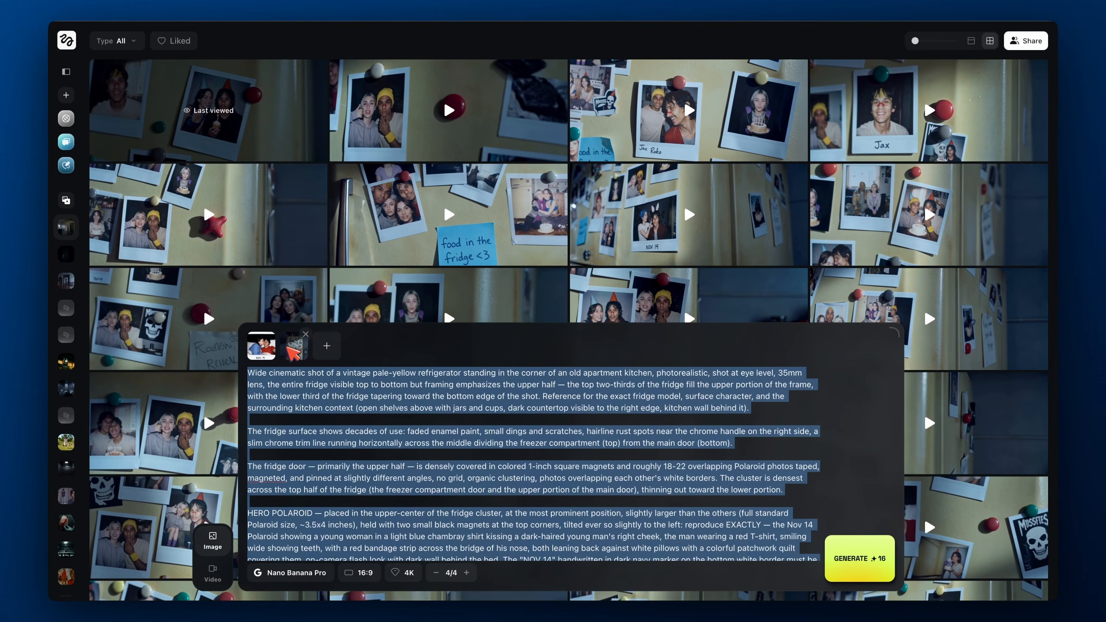
Replace the image prompt with Claude's fridge edit prompt, read it through and generate four 4K images at 16:9
key("ctrl+v")
mouse_move(268, 374)
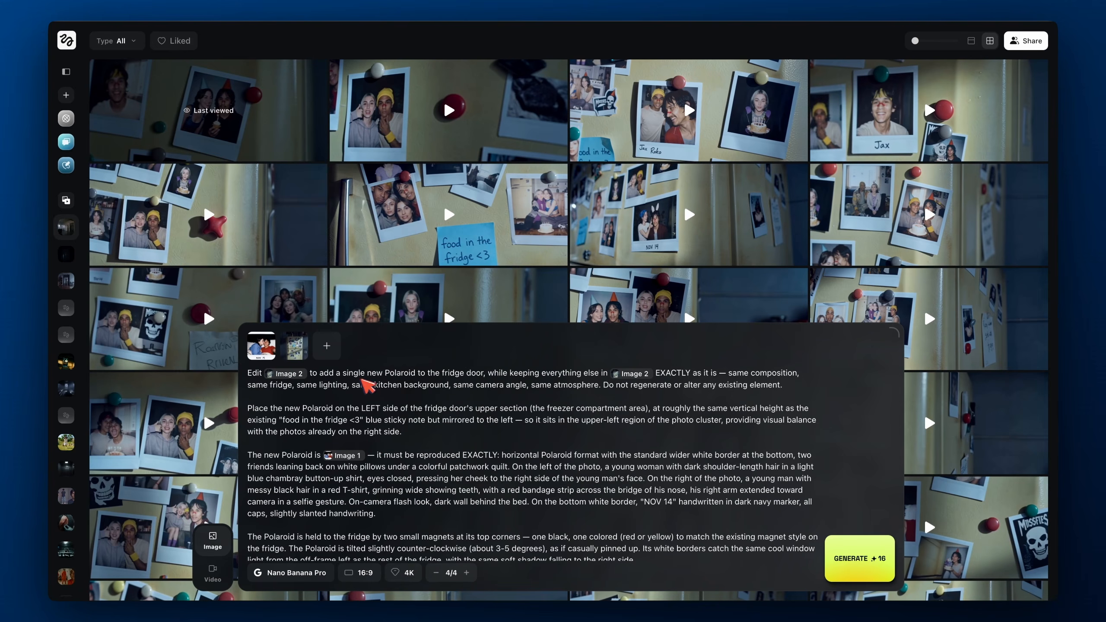
scroll(444, 387, "down", 2)
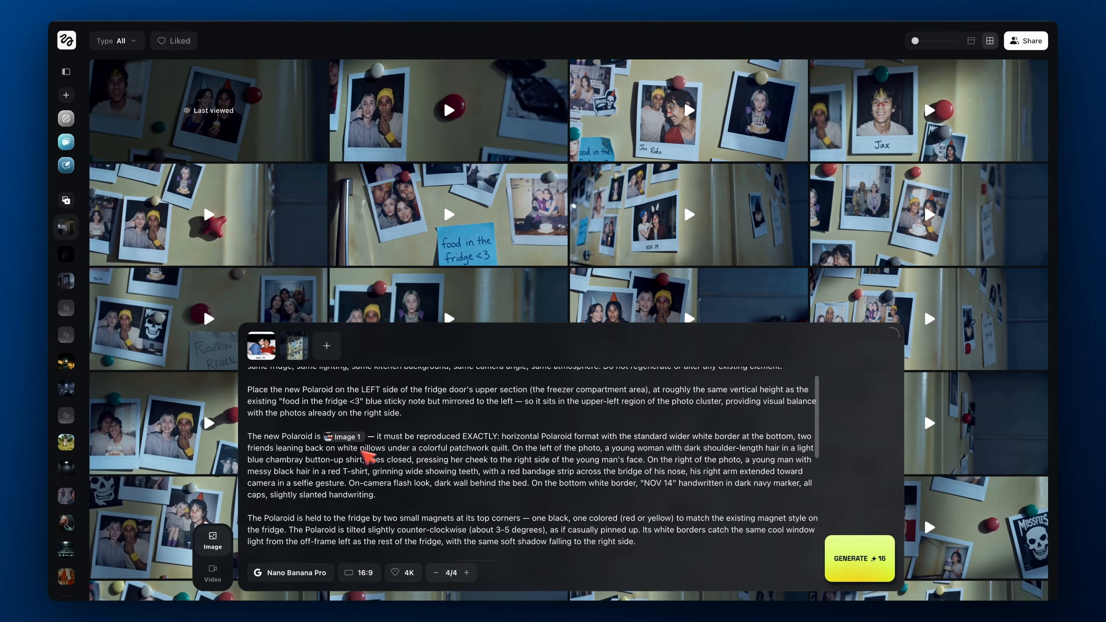
scroll(370, 453, "down", 5)
scroll(370, 453, "up", 8)
left_click(860, 560)
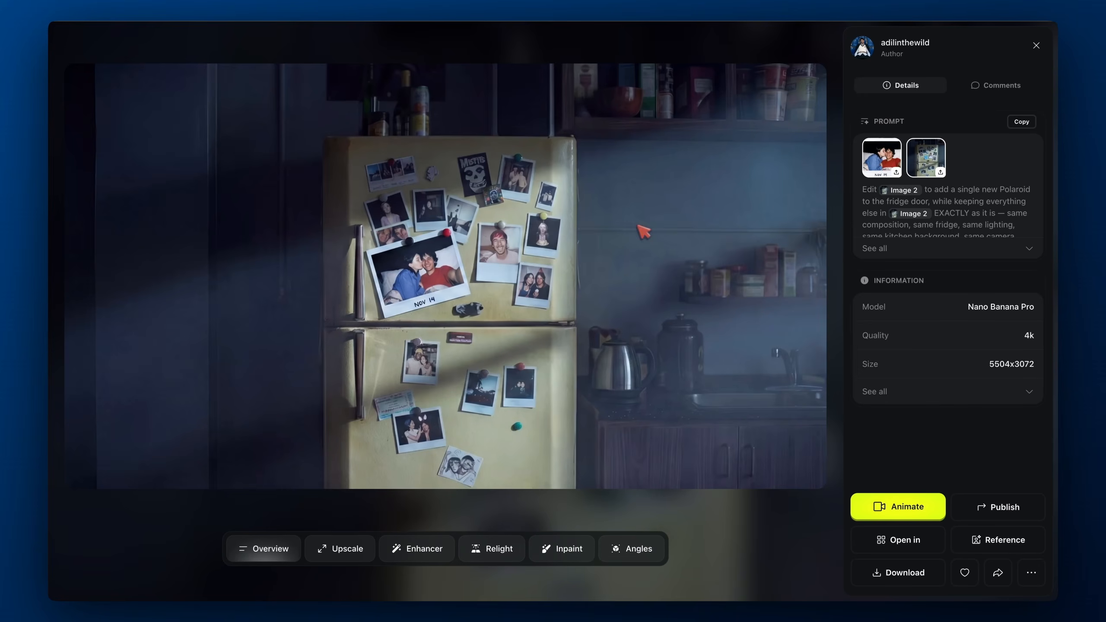
Compare the edited fridge images with the original fridge reference, and close the image viewer
left_click(927, 155)
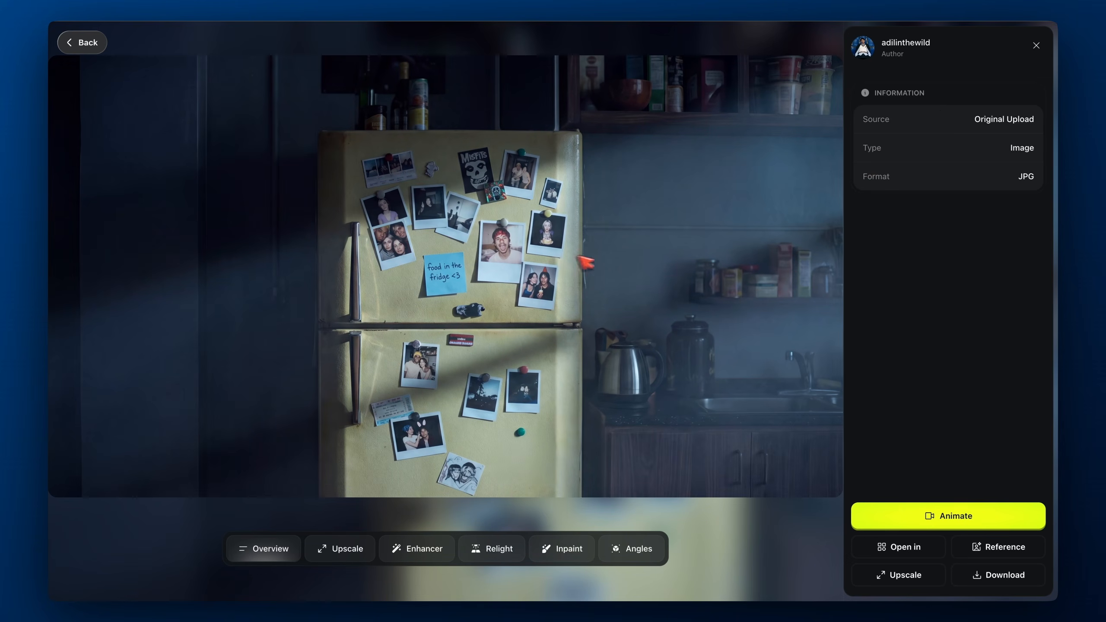
left_click(92, 44)
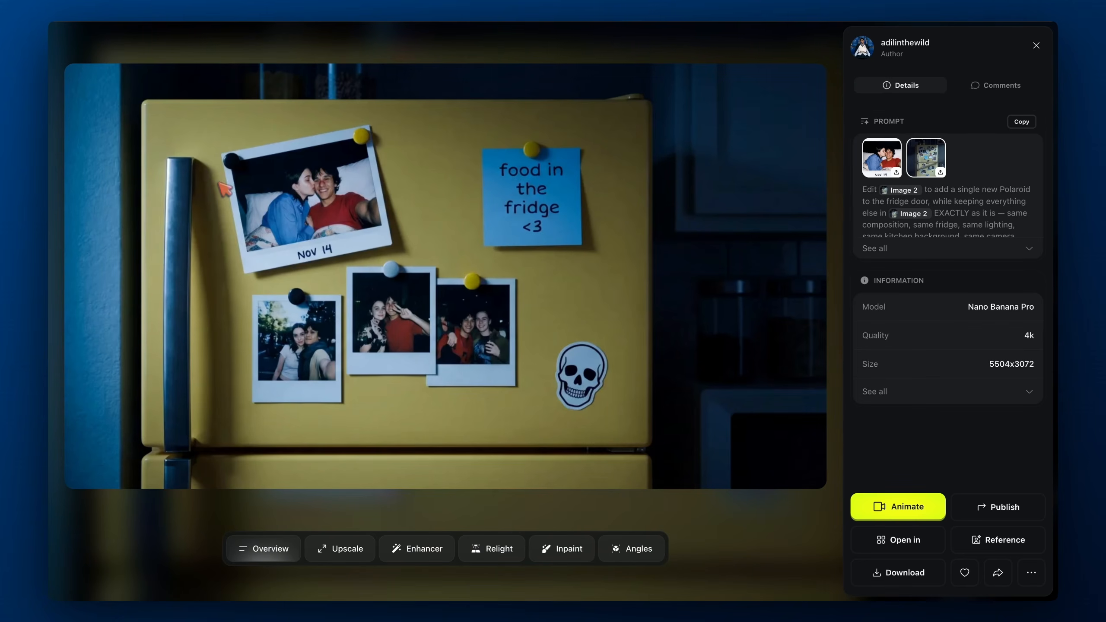
left_click(440, 53)
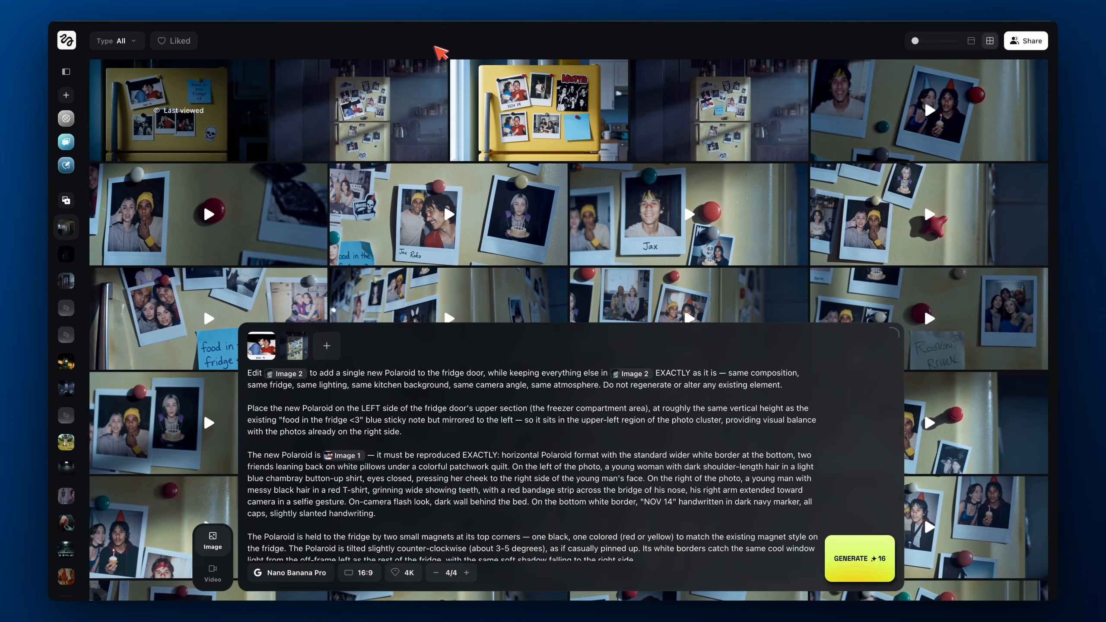
Replace the prompt with "Add the polaroid from Image 1 to the fridge in Image 2", linking both references
key("ctrl+a")
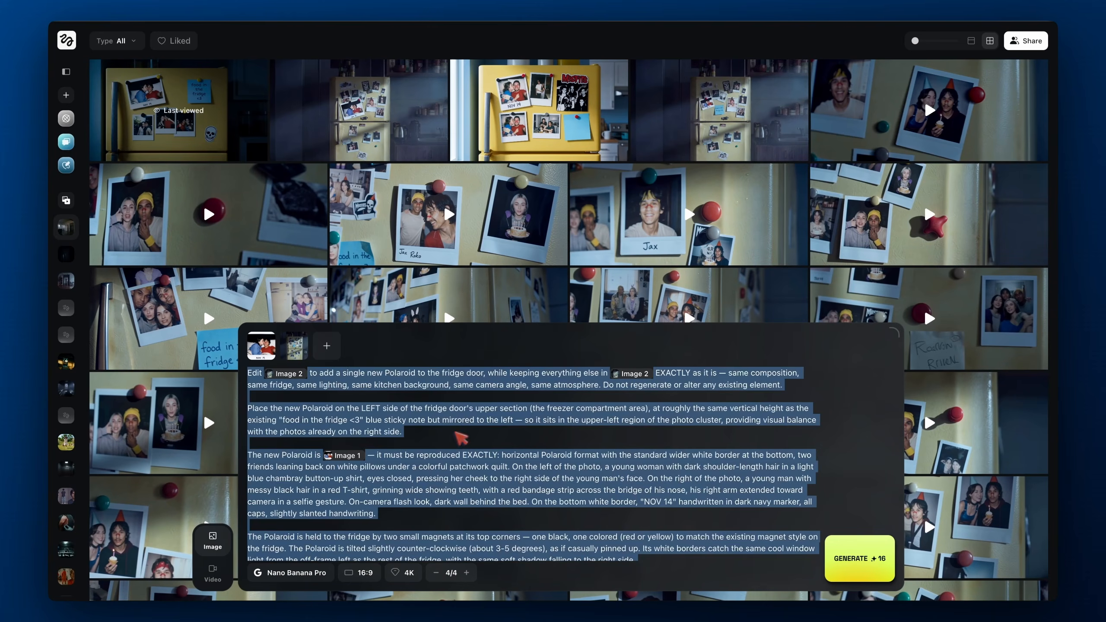
key("BackSpace")
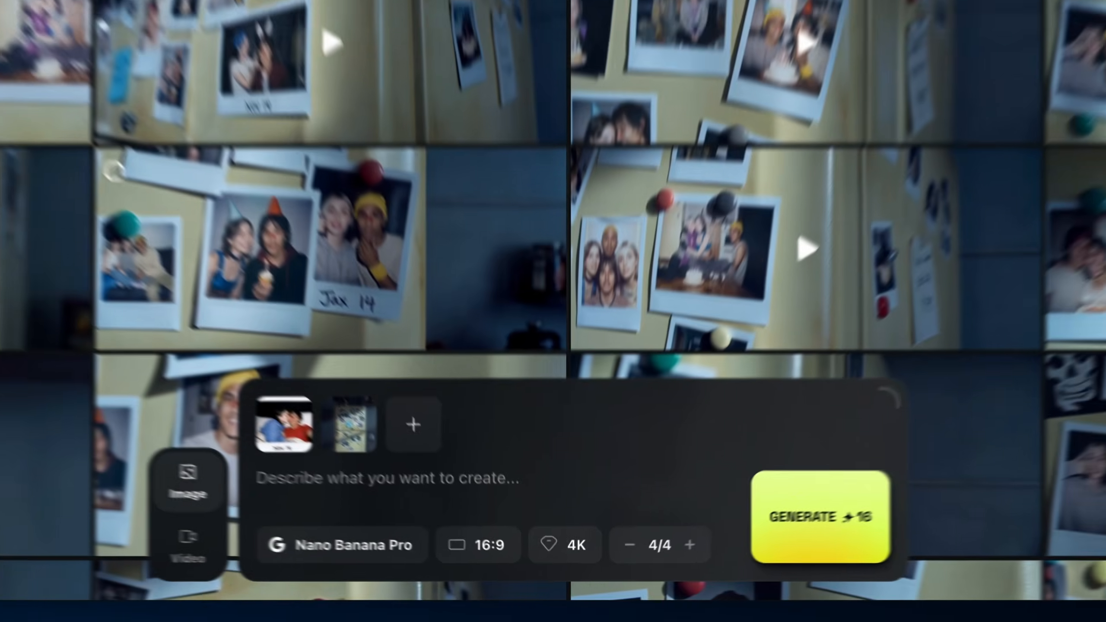
type("Add the polaroi")
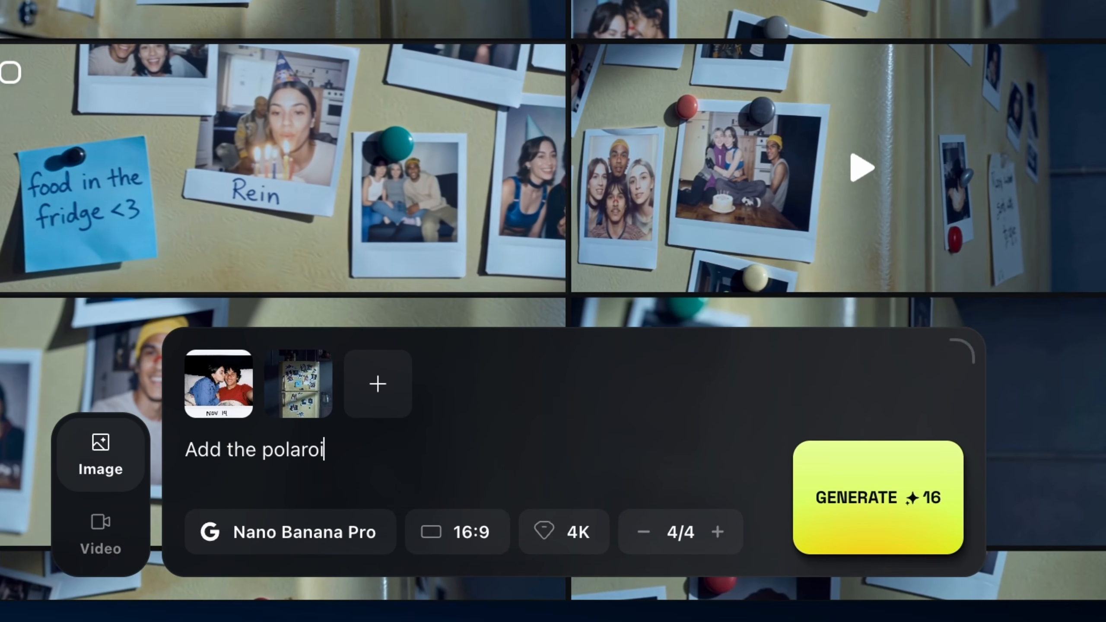
type("d from @im")
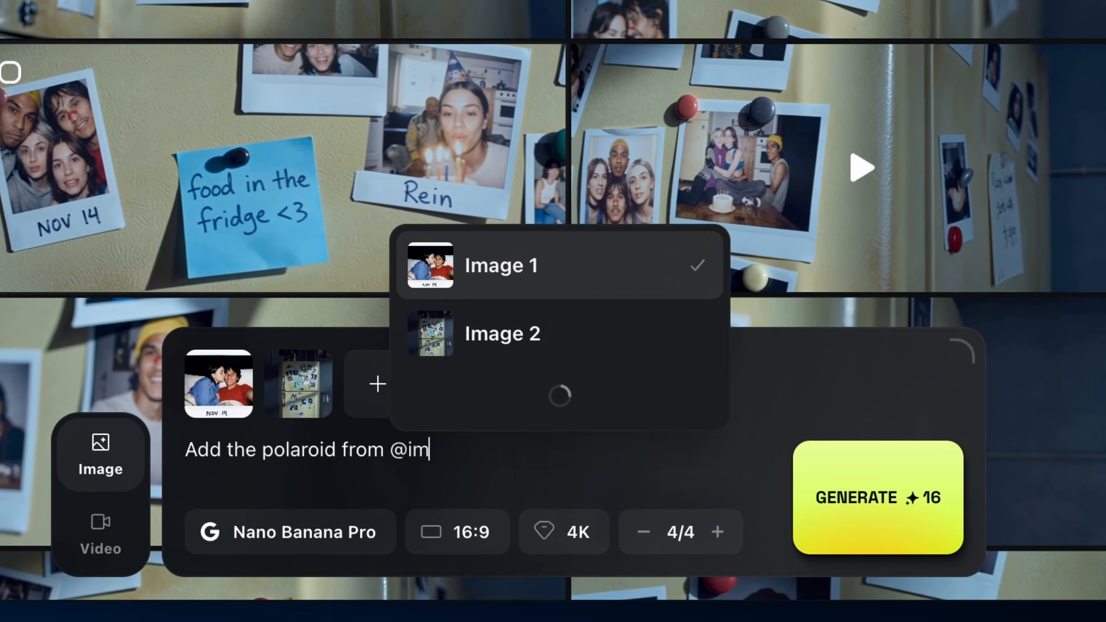
key("Return")
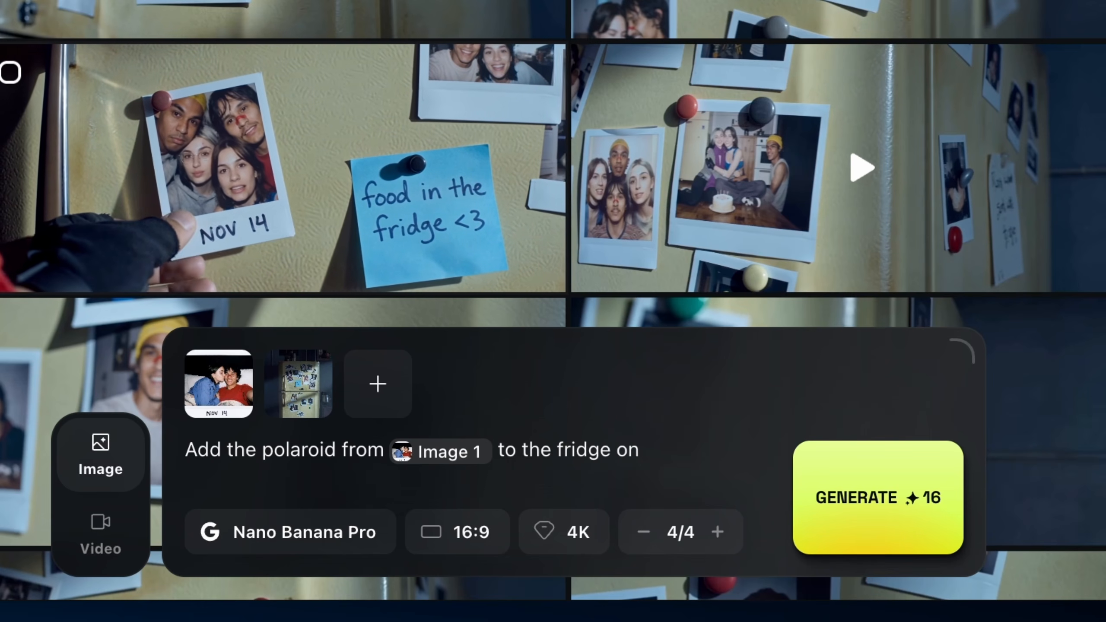
type("to the fridge in ")
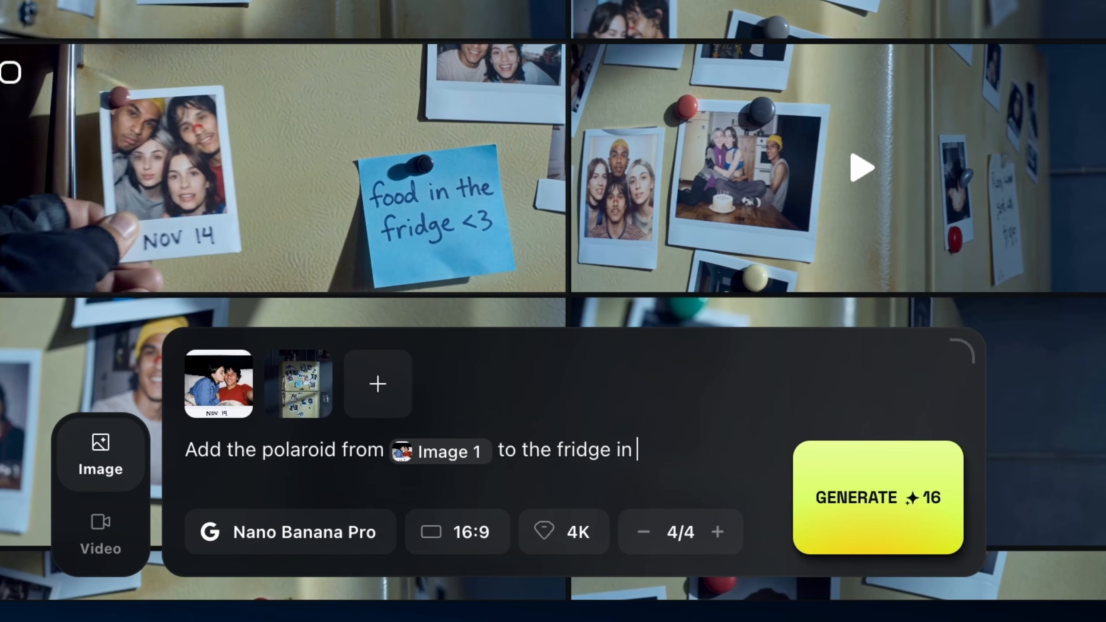
type("@im")
key("Down")
key("Return")
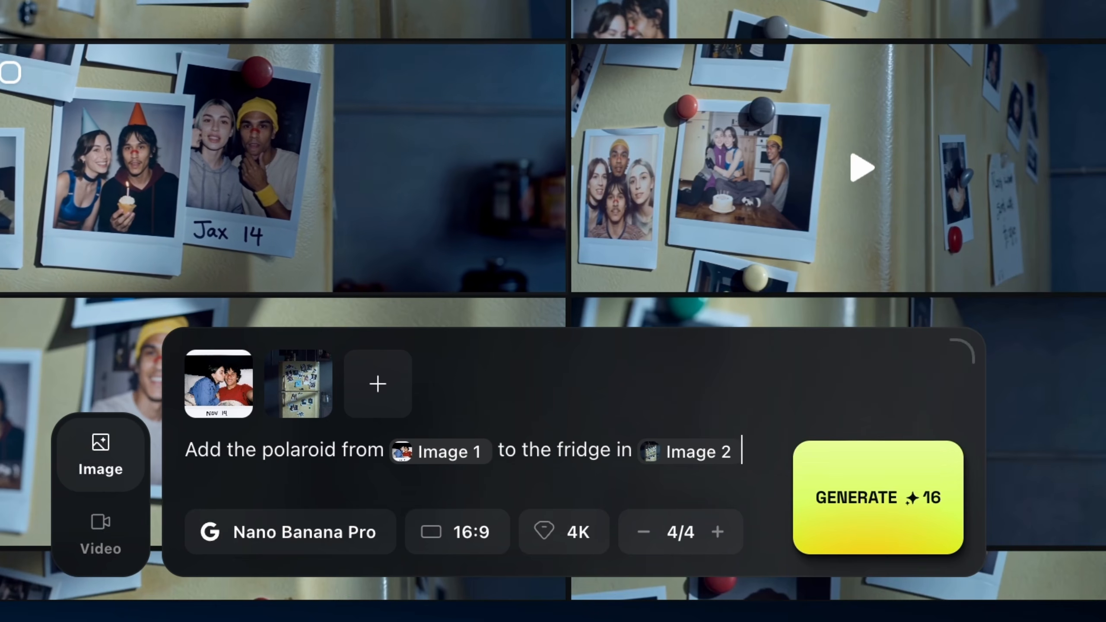
Complete the prompt with "Keep everything else the exact same" and generate the new fridge images
type(". Ke")
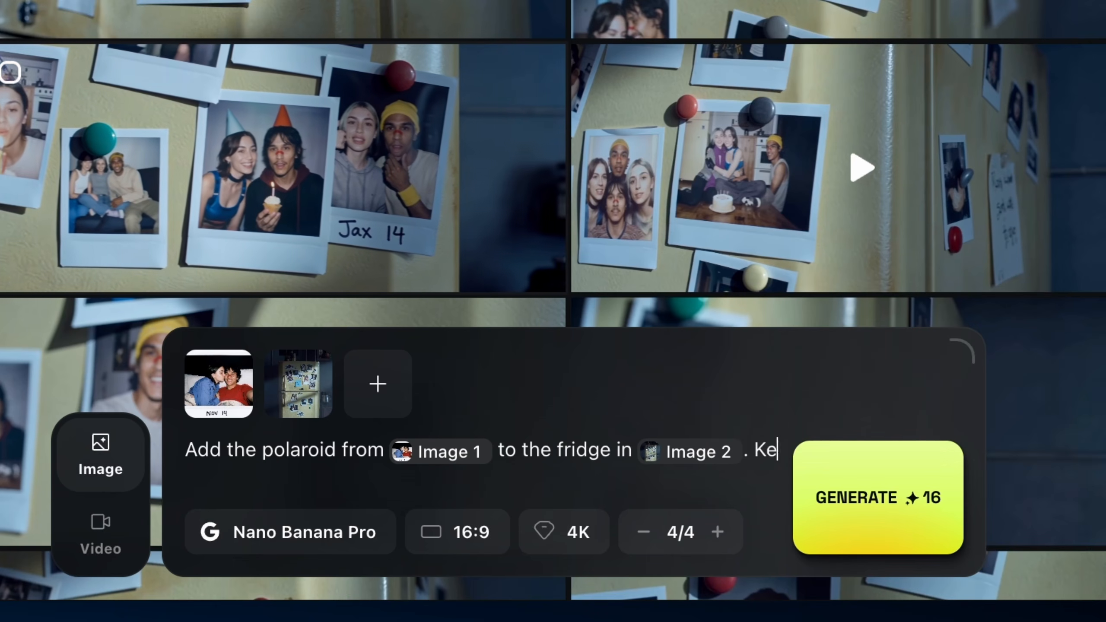
type("ep everything")
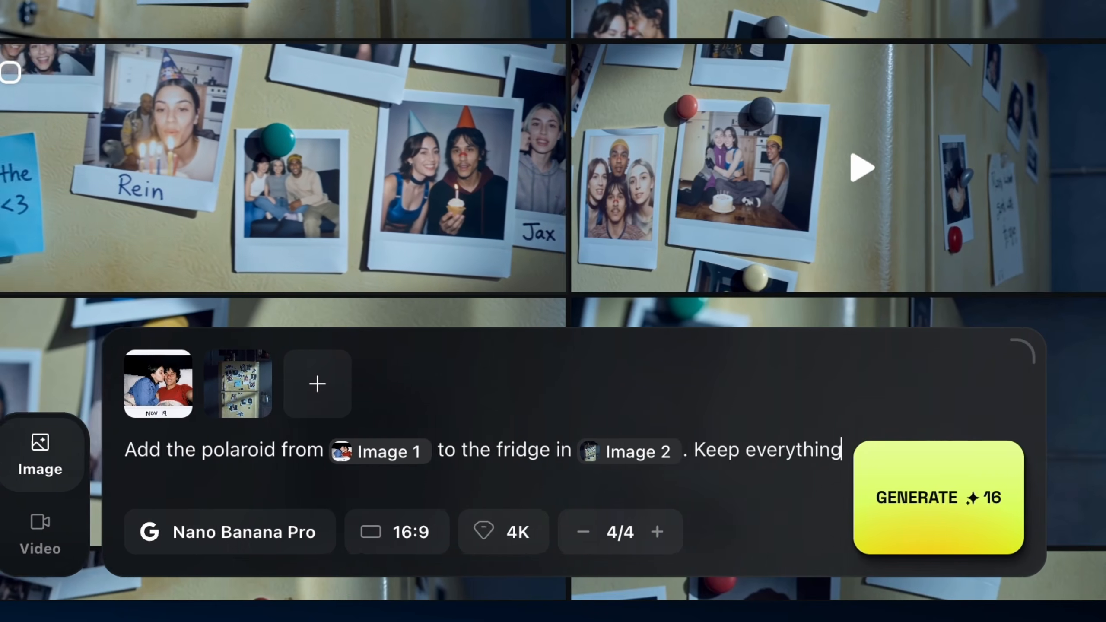
type(" else the exact")
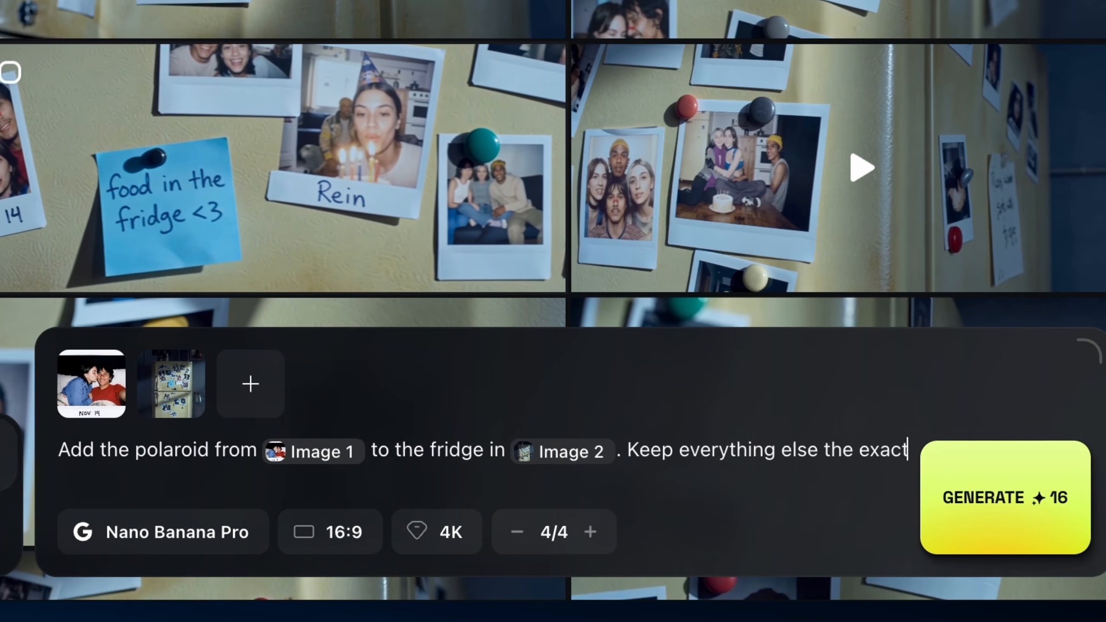
type(" same")
key("Return")
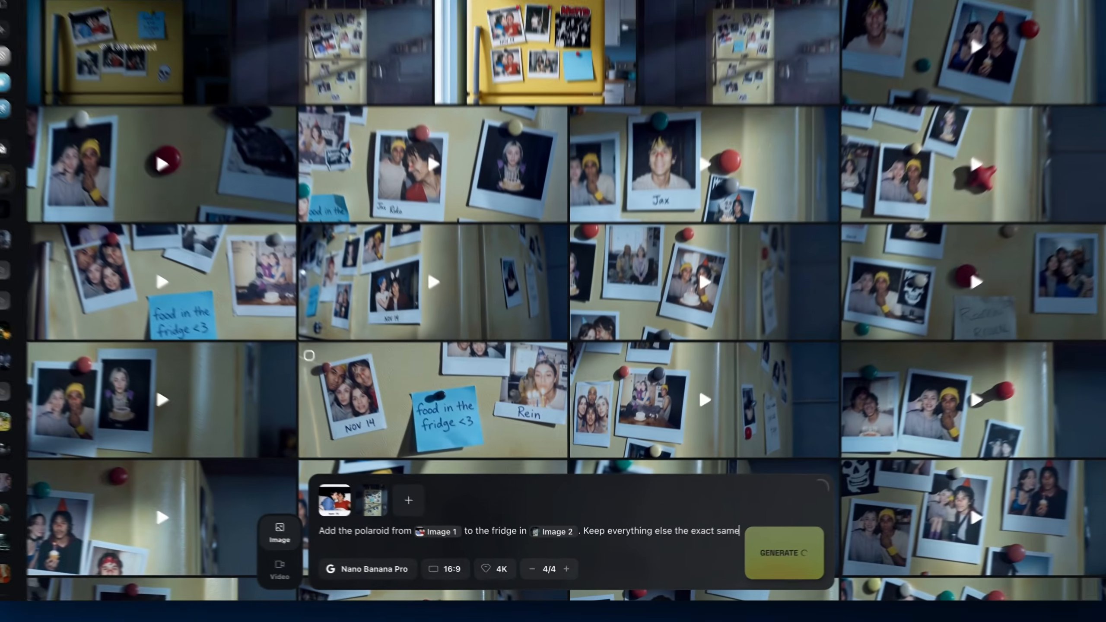
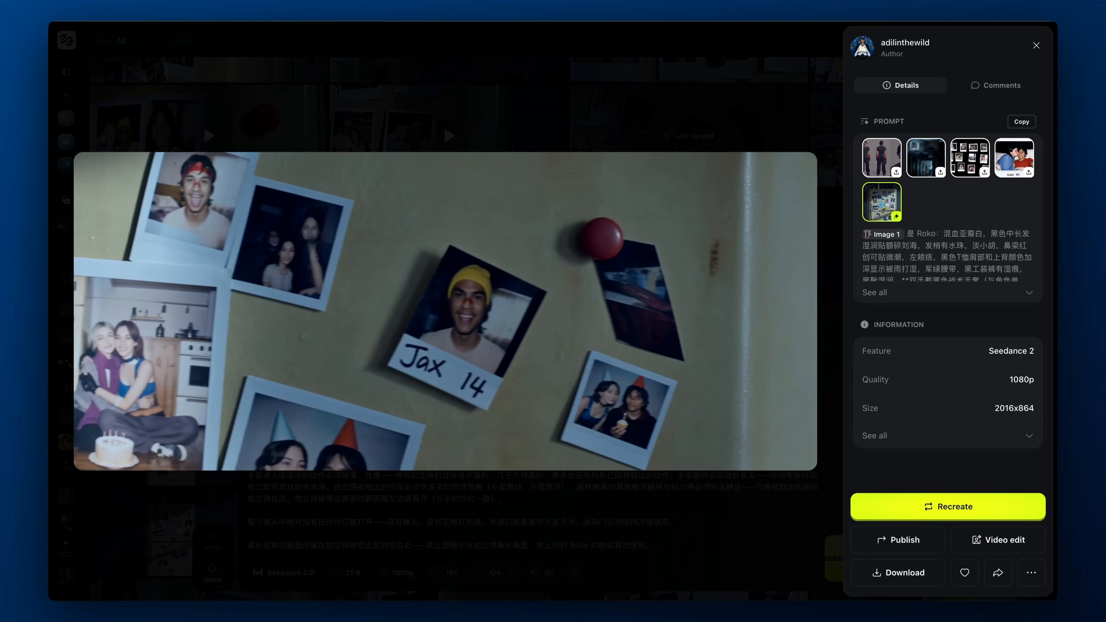
Step through the new fridge takes and examine how the gloved hand reaches the NOV 14 polaroid around 0:12
key("Left")
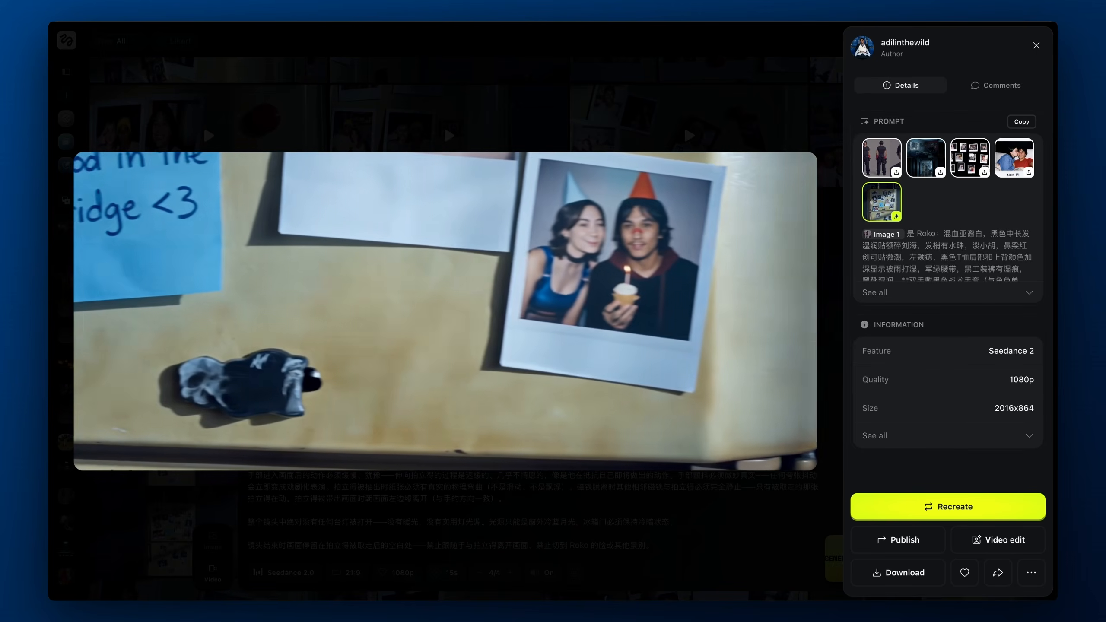
key("Right")
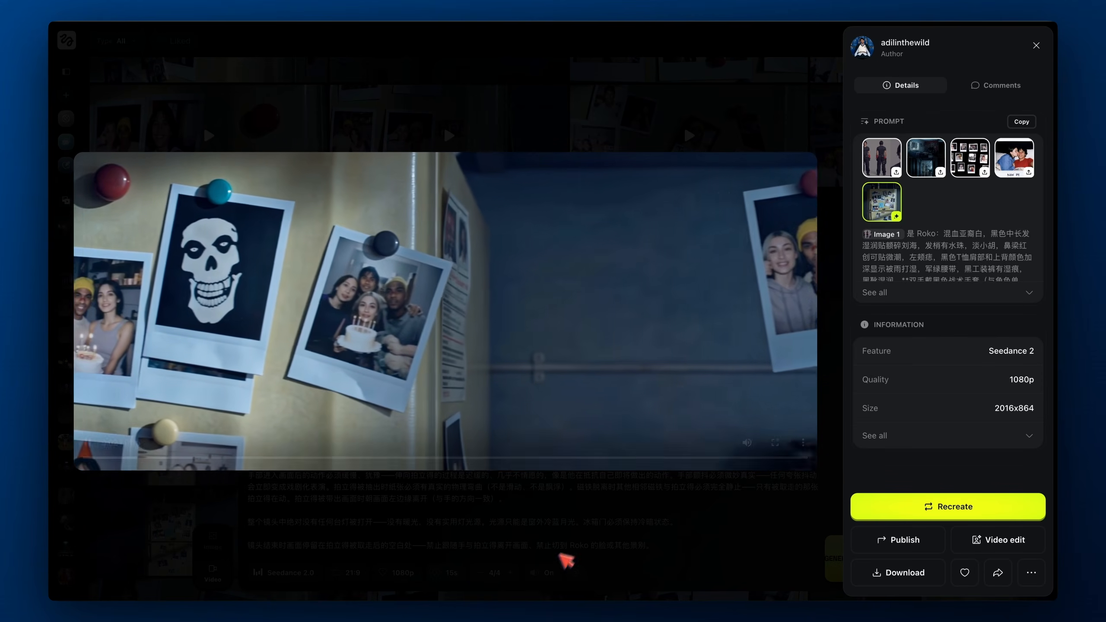
key("Right")
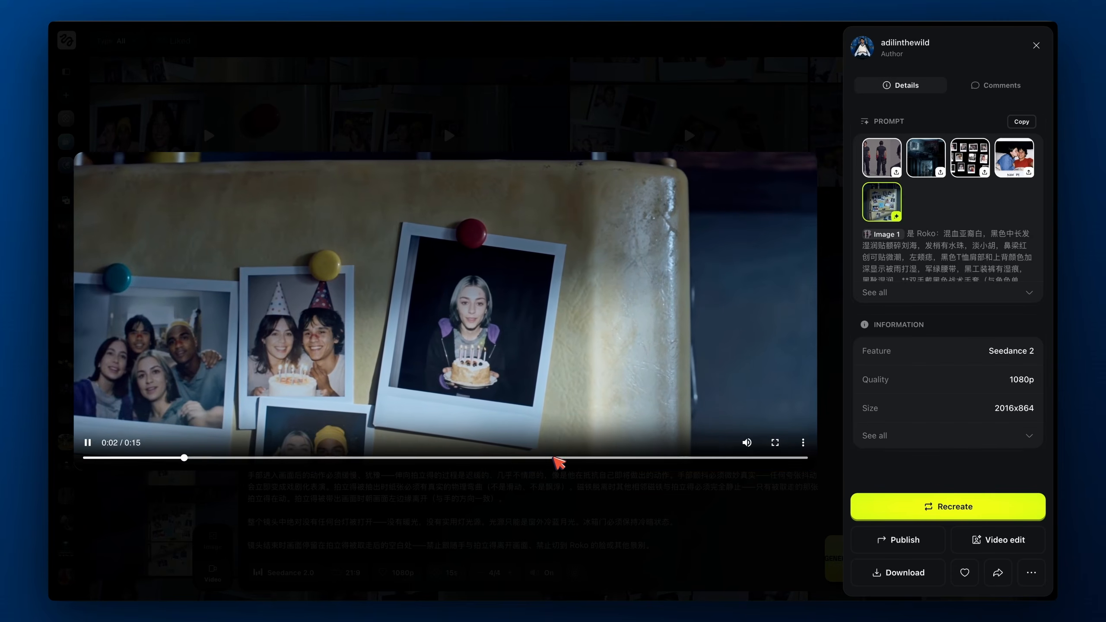
left_click(560, 458)
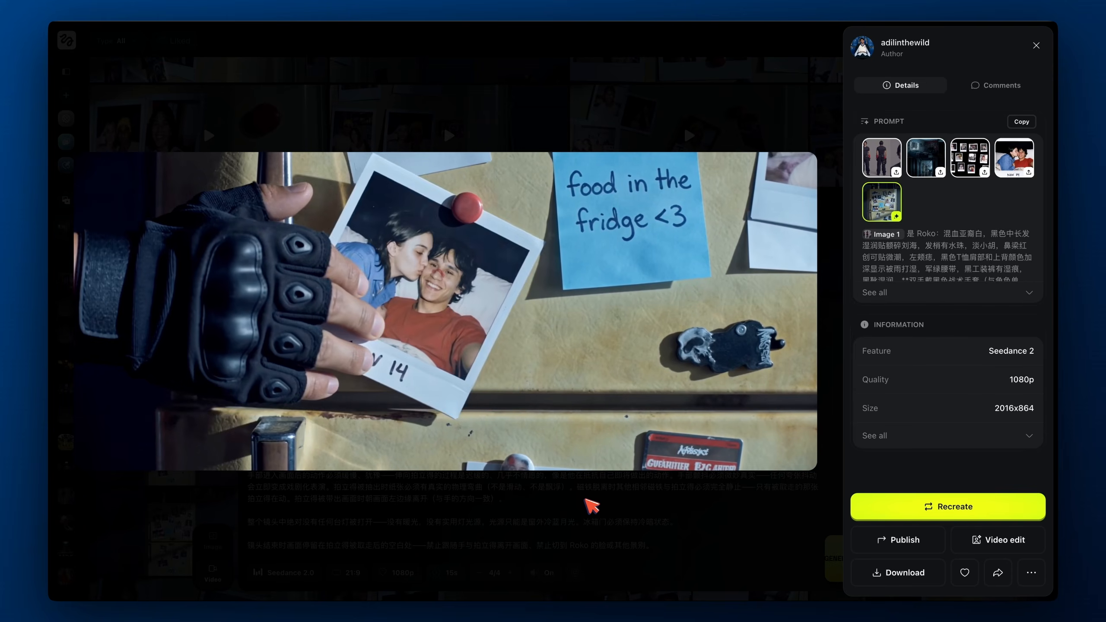
left_click(591, 457)
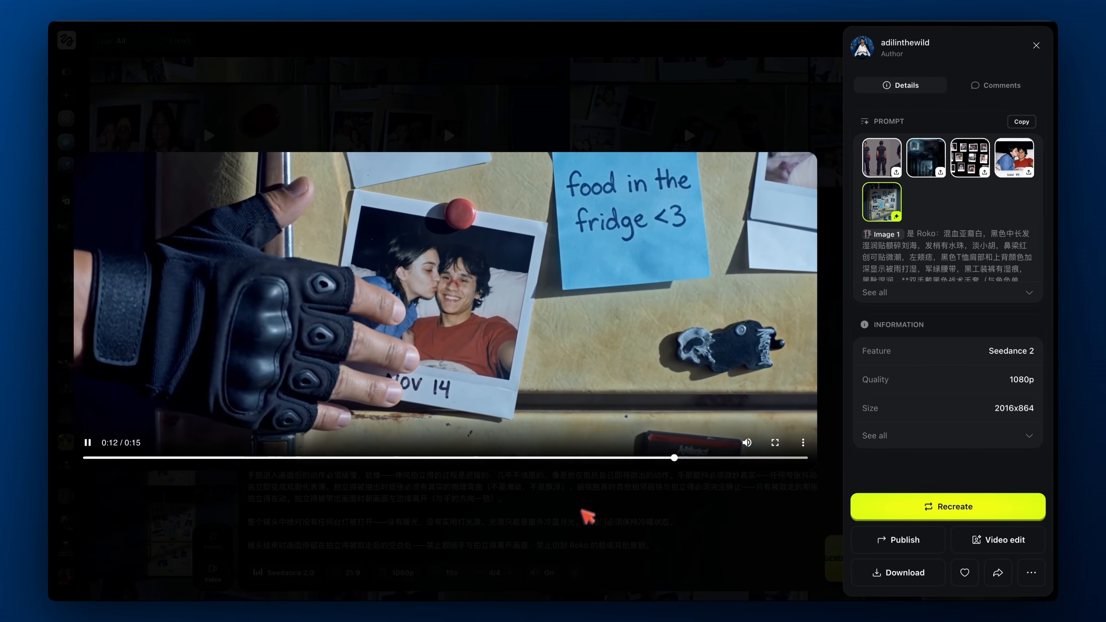
Play the fridge take with the large red magnet and examine how the gloved hand reaches the NOV 14 polaroid near the end
left_click(583, 505)
scroll(675, 295, "up", 6)
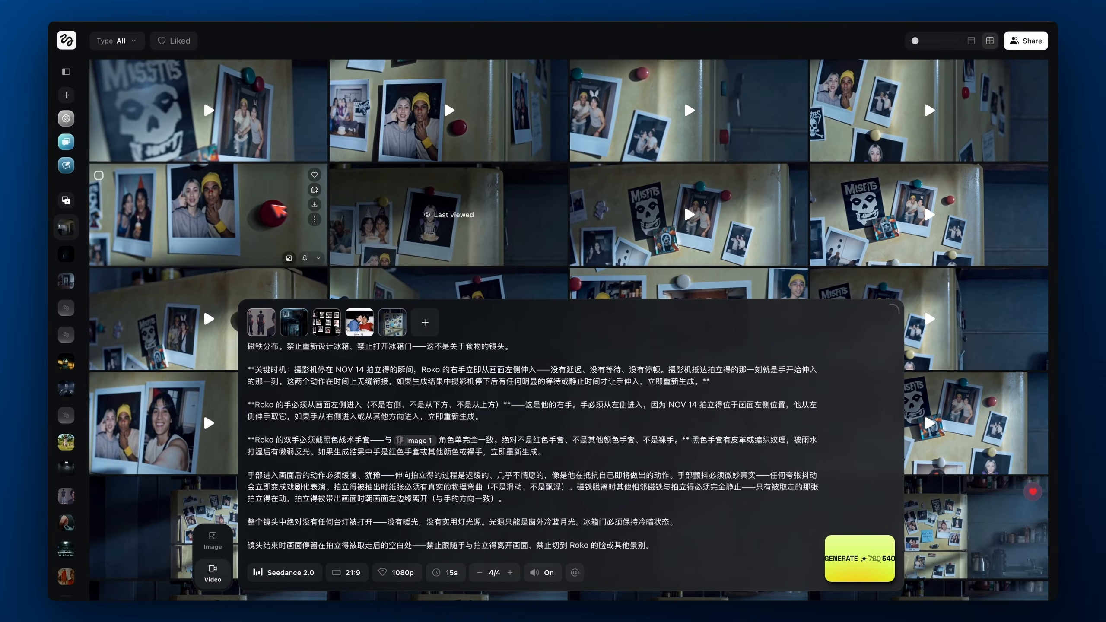
left_click(288, 217)
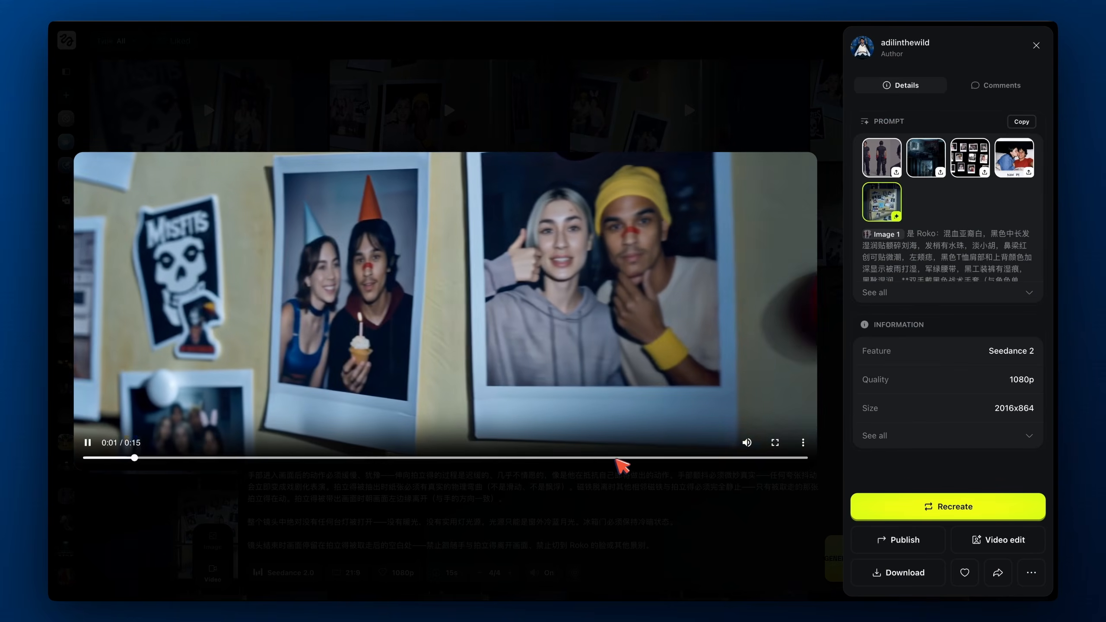
left_click(621, 458)
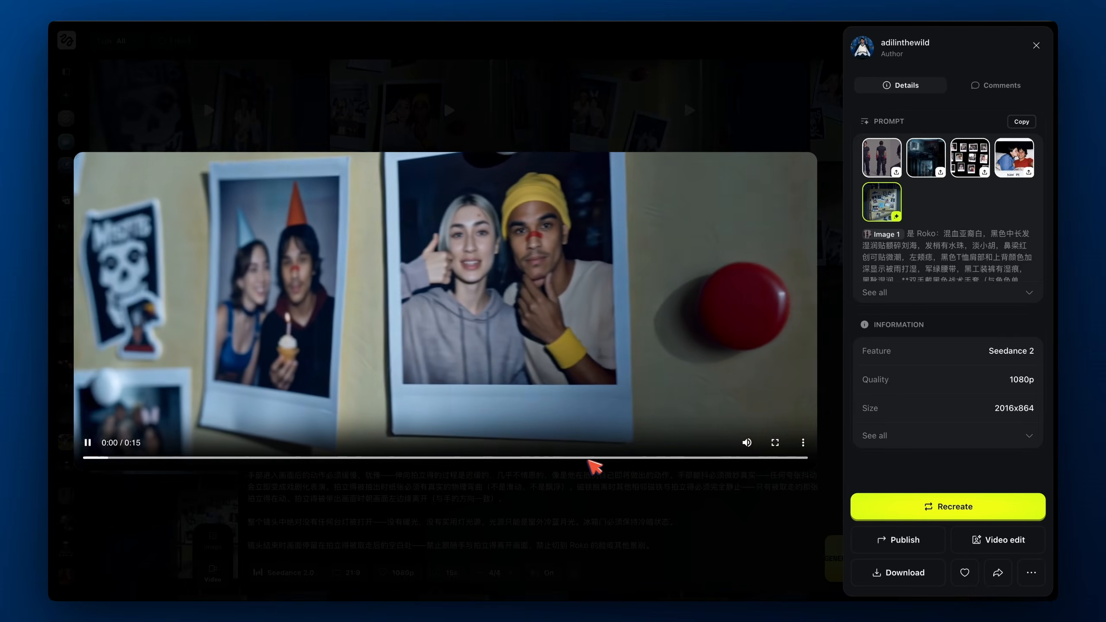
left_click(586, 458)
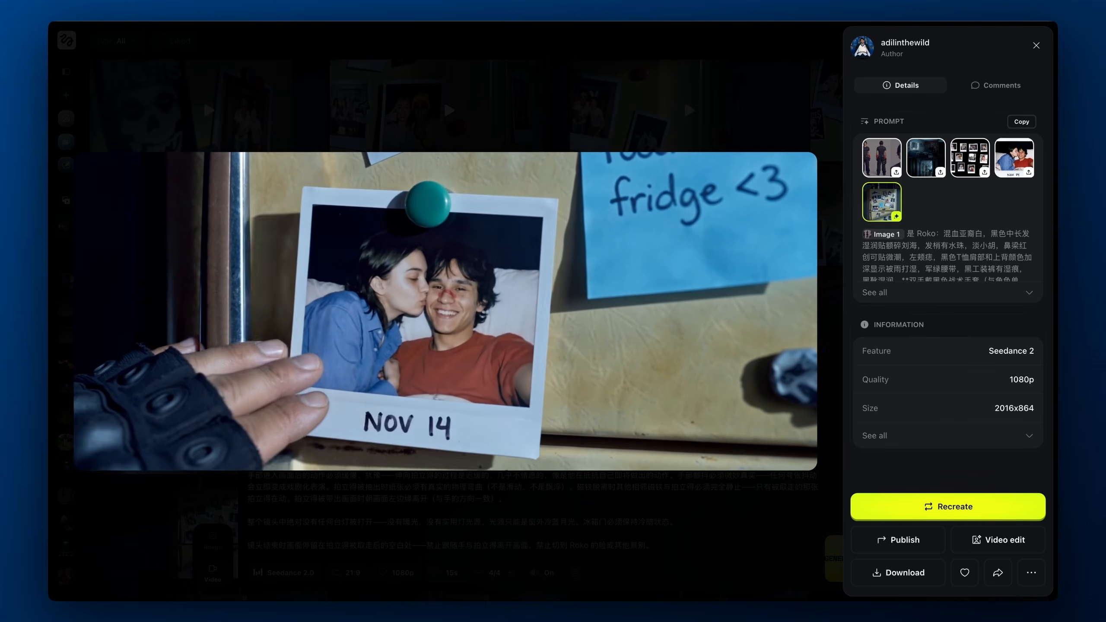
left_click(591, 501)
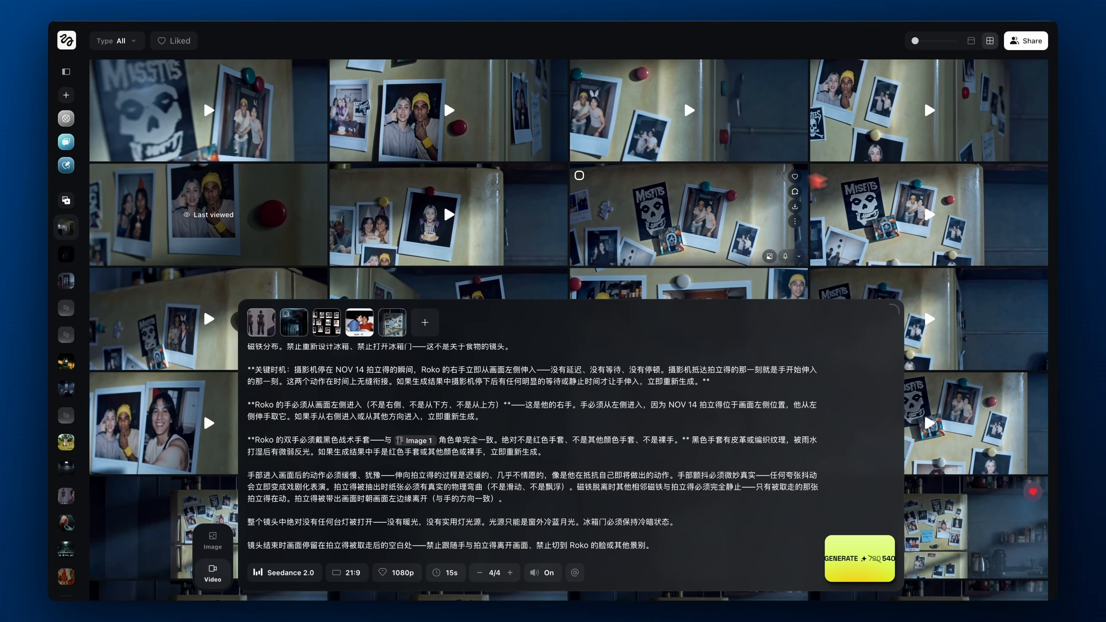
Go through more fridge takes and compare how the hand takes the NOV 14 polaroid from about 0:11, closing the viewer at the end
left_click(688, 213)
left_click(637, 458)
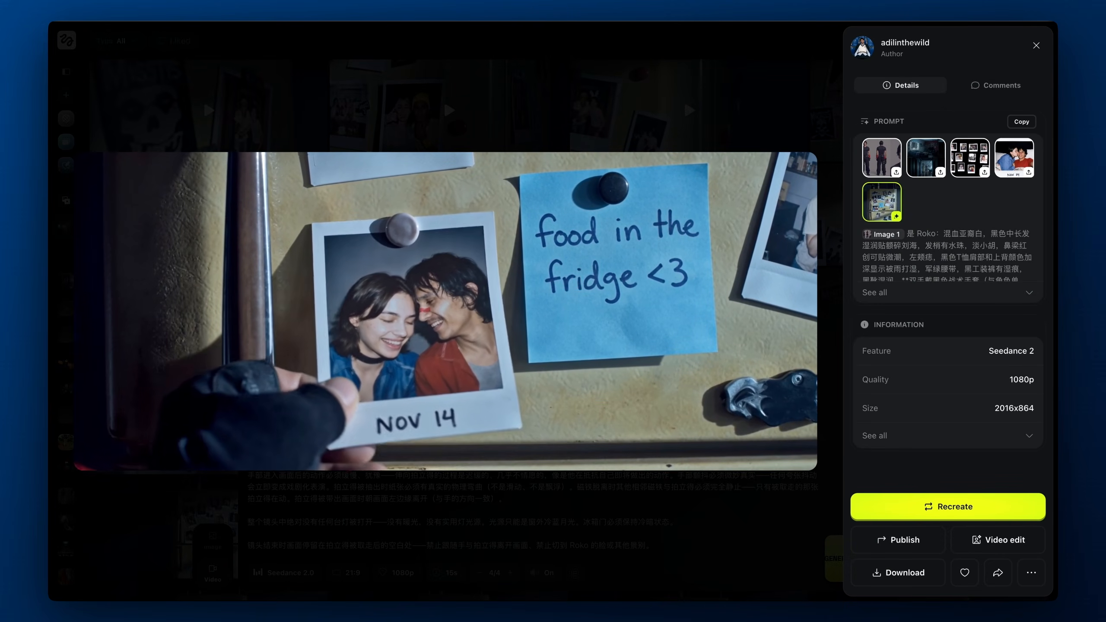
left_click(682, 97)
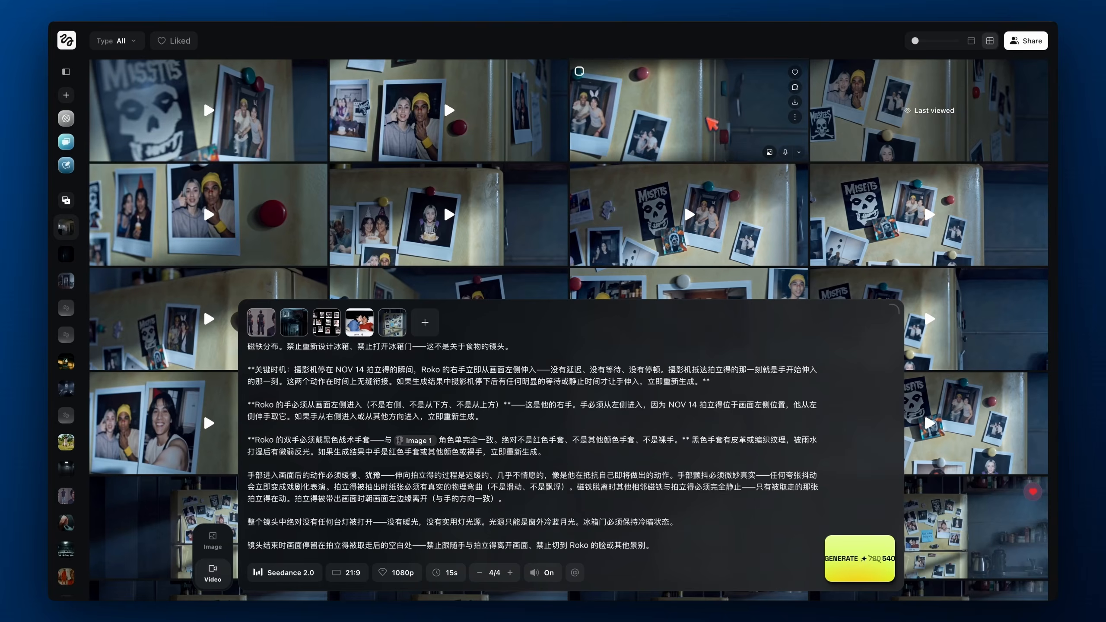
left_click(682, 97)
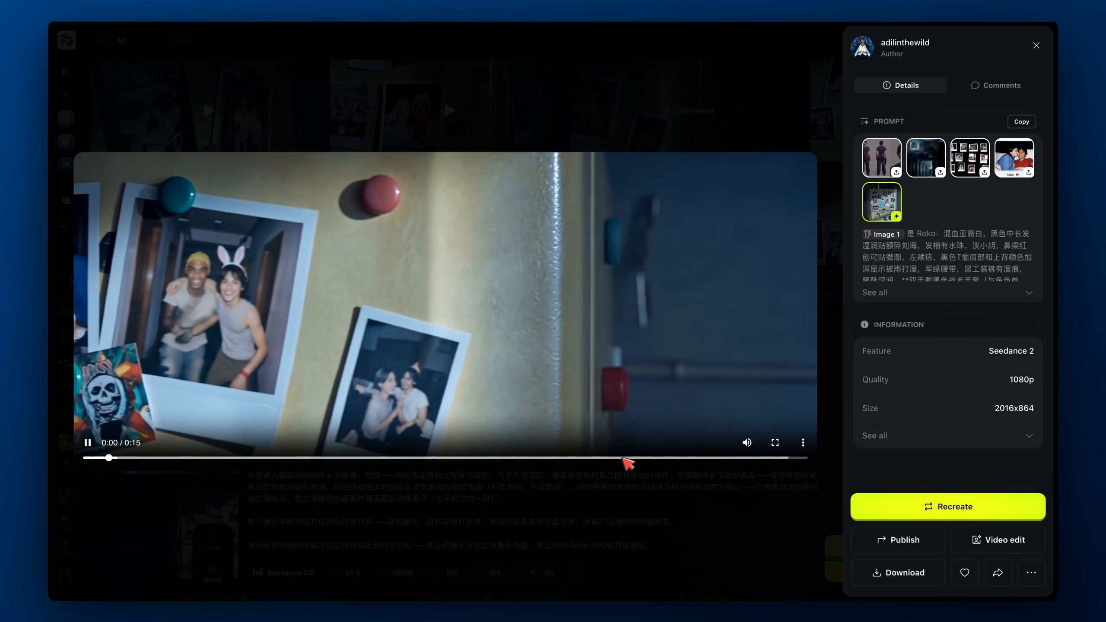
left_click(629, 458)
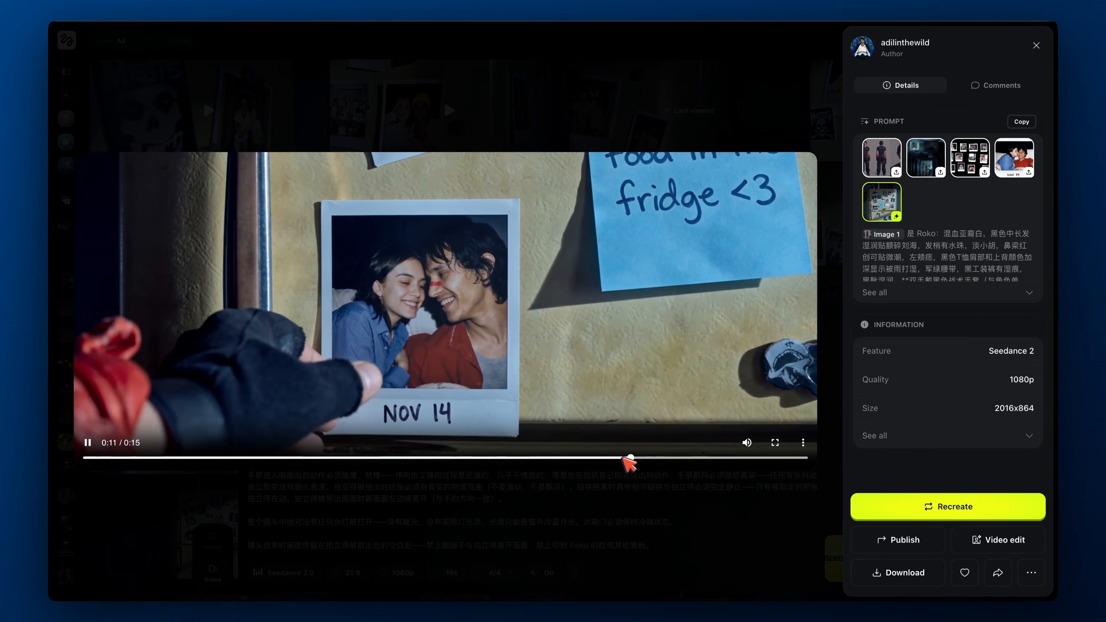
left_click(616, 507)
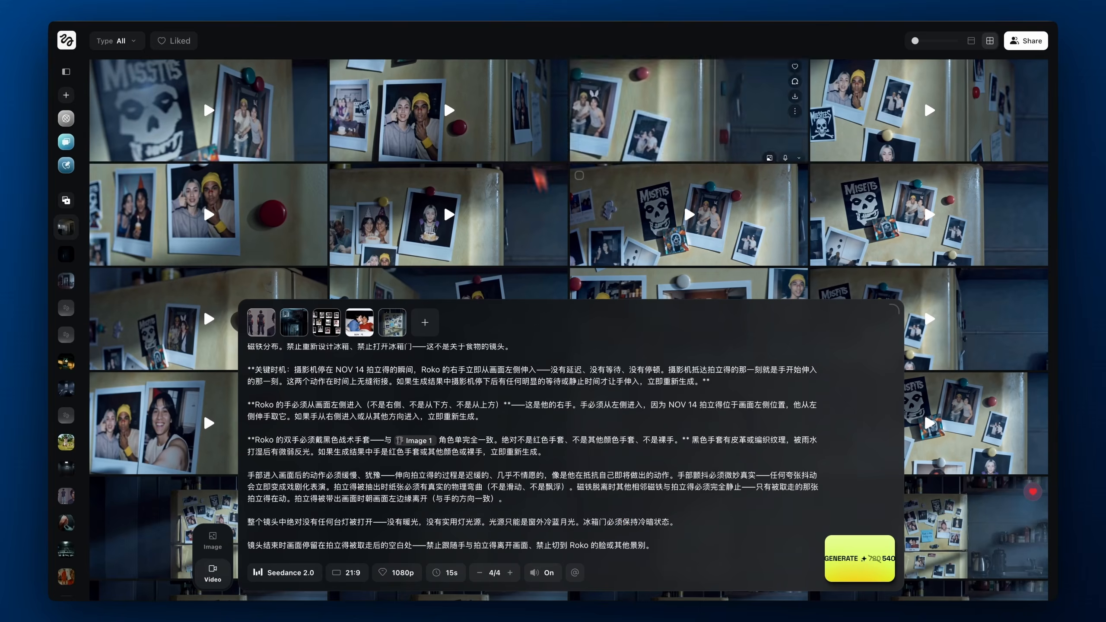
left_click(520, 116)
left_click(582, 458)
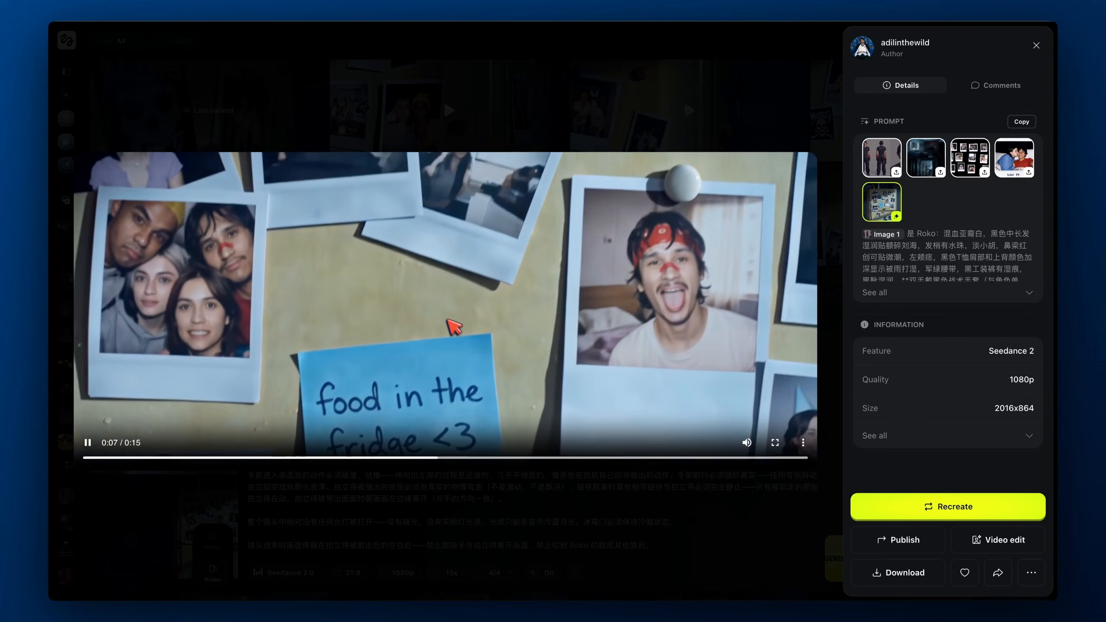
left_click(548, 507)
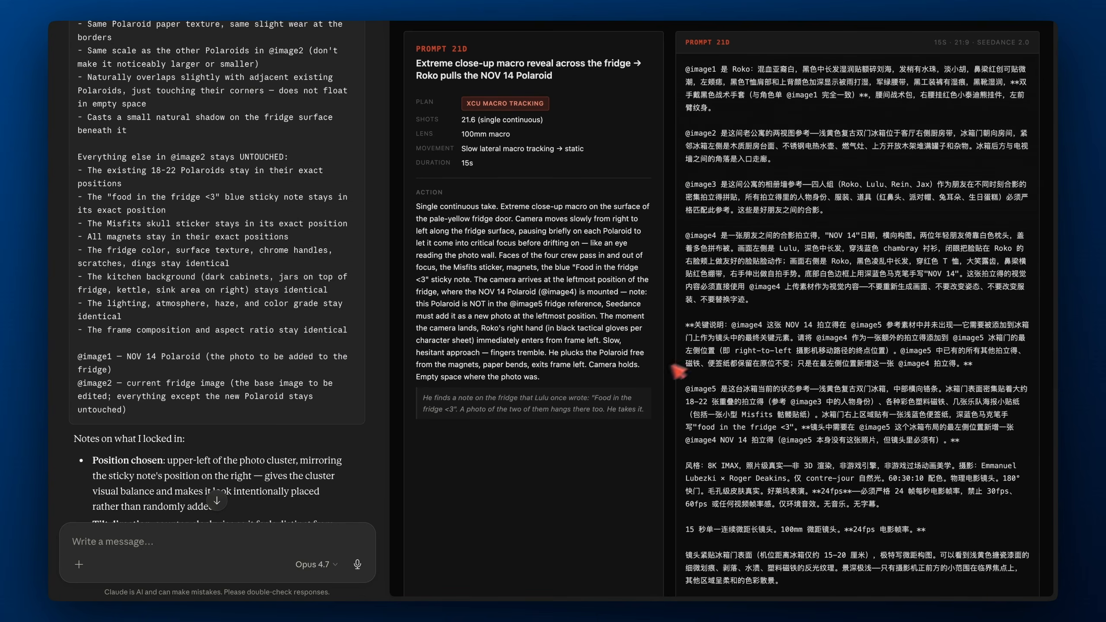
scroll(677, 370, "down", 15)
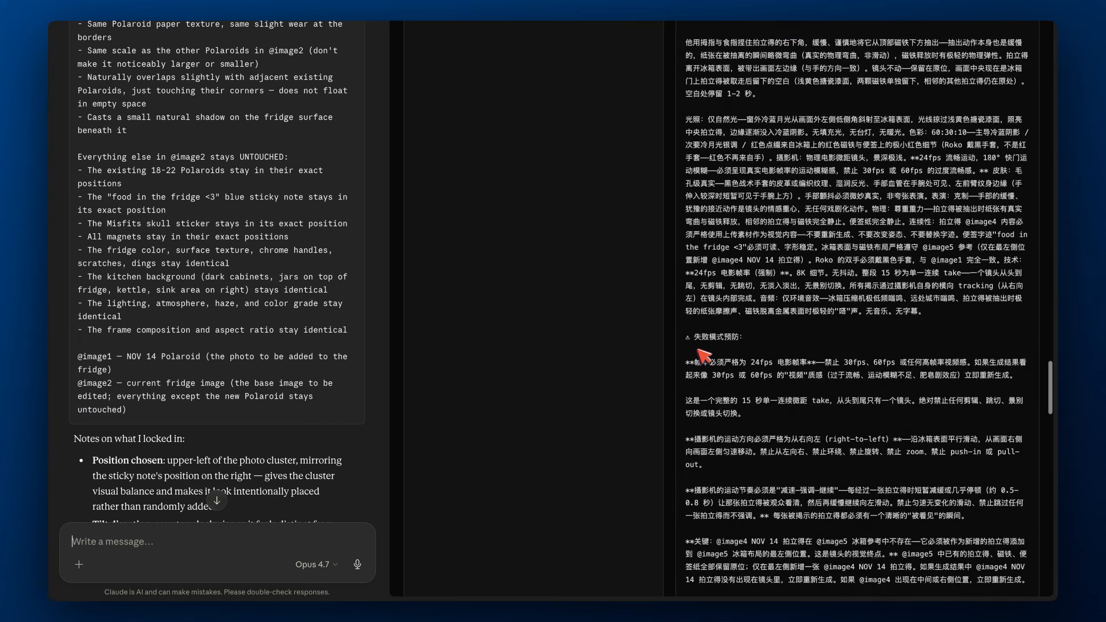
left_click(135, 577)
type("So scrap prompt 21D, and start from scratch.")
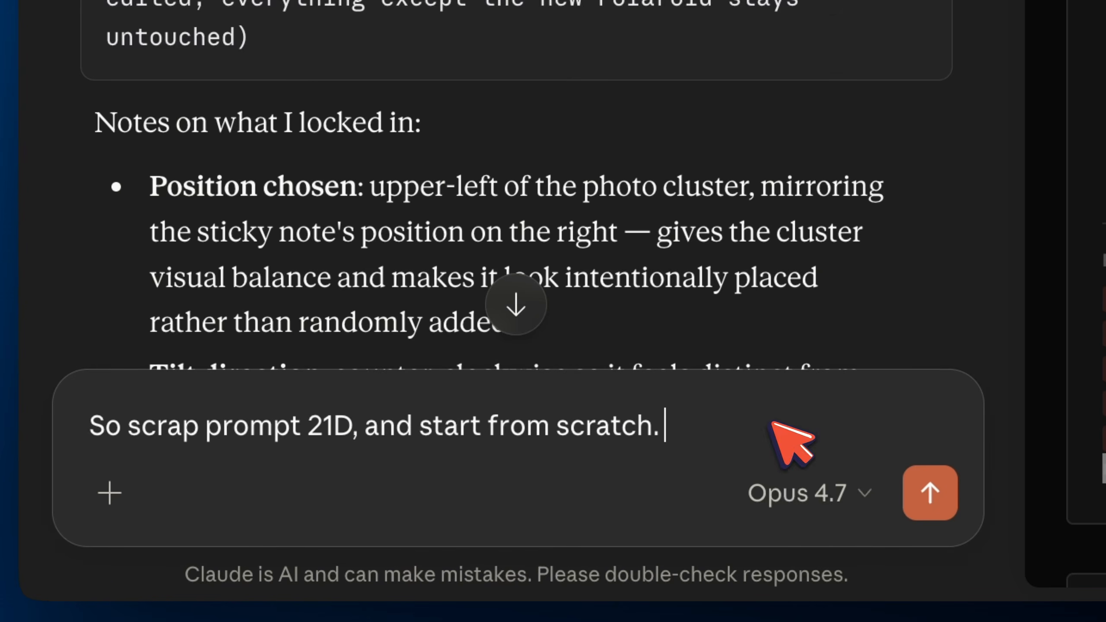
type("@image1 → @roko character sheet @image2 → @apartment two-view reference @image3 → @photowall (Polaroid identities reference) @image4 → @polaroid (NOV 14 hero photo) @image5 → @fridge (the fridge with Polaroids + sticky note)")
key("shift+Return")
key("shift+Return")
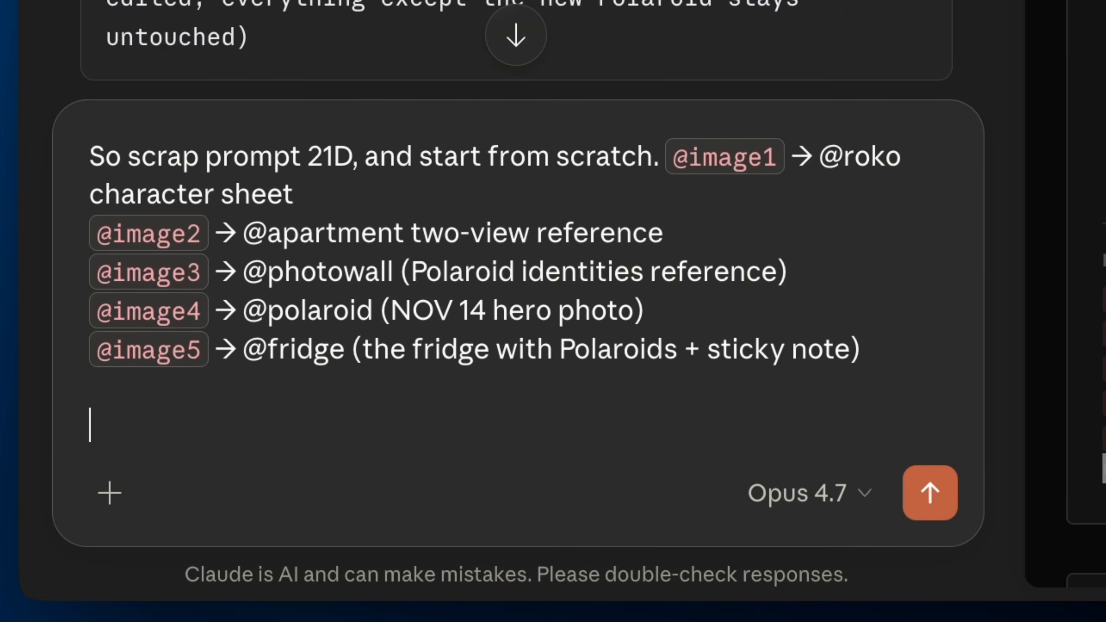
Begin the message's new shot description with the camera moving right to left along the fridge
type("The camera moves right to l")
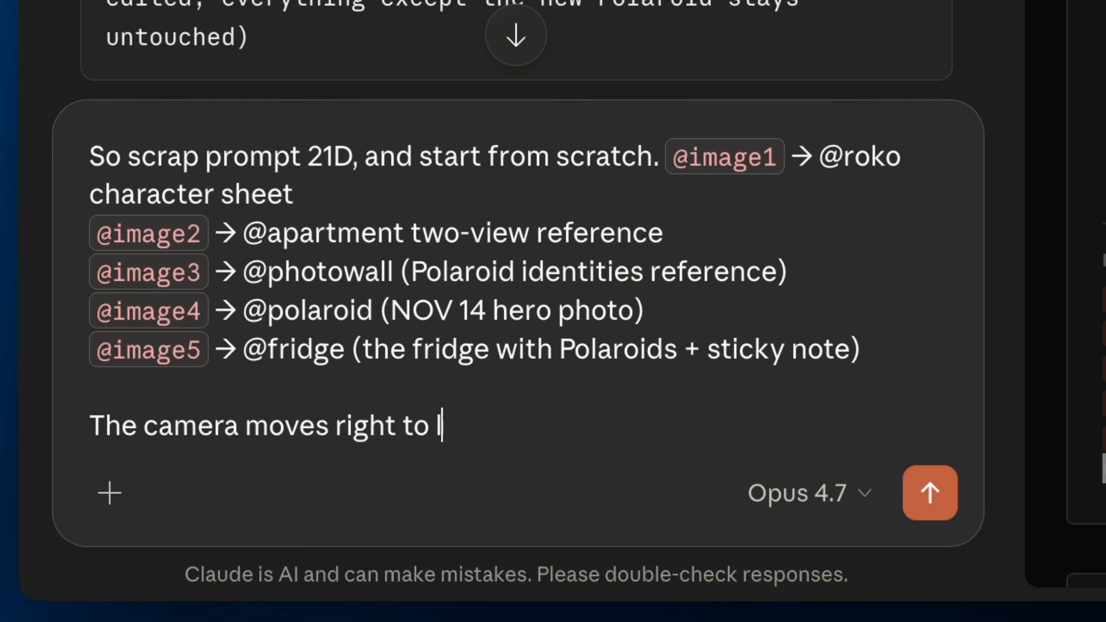
type("eft along the fr")
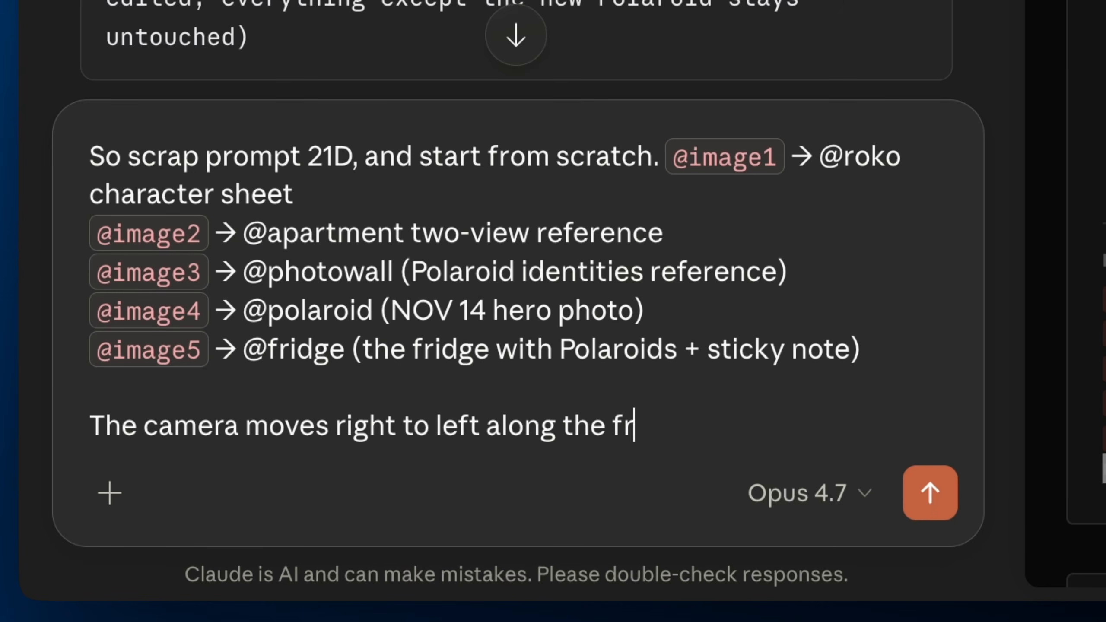
type("idge, focusing on the")
type(" image")
key("BackSpace")
key("BackSpace")
type("aroi")
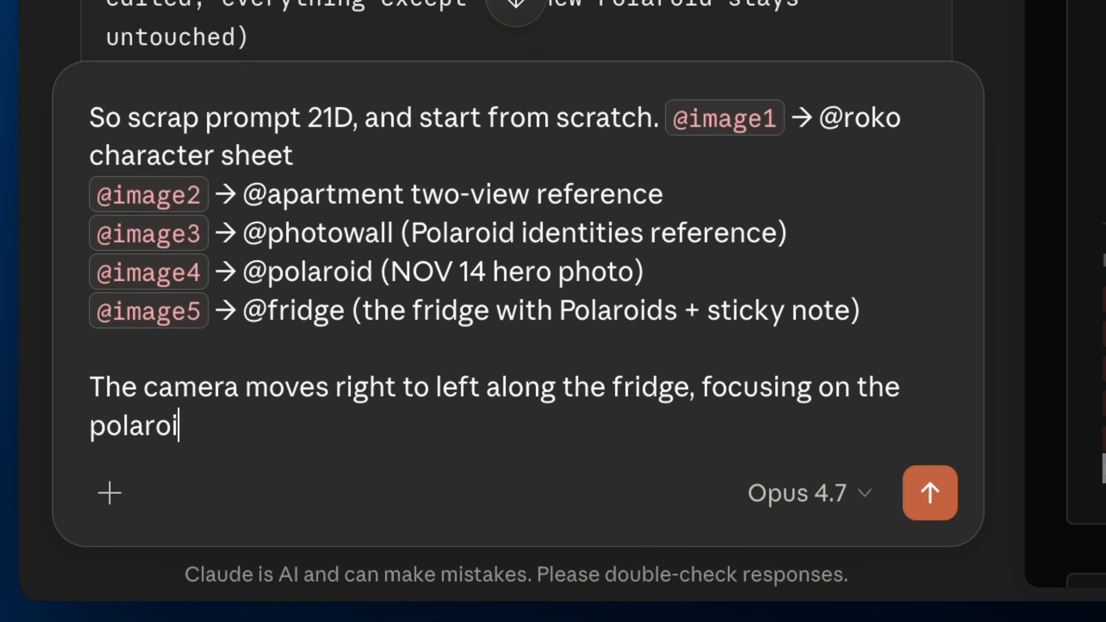
type("ds along")
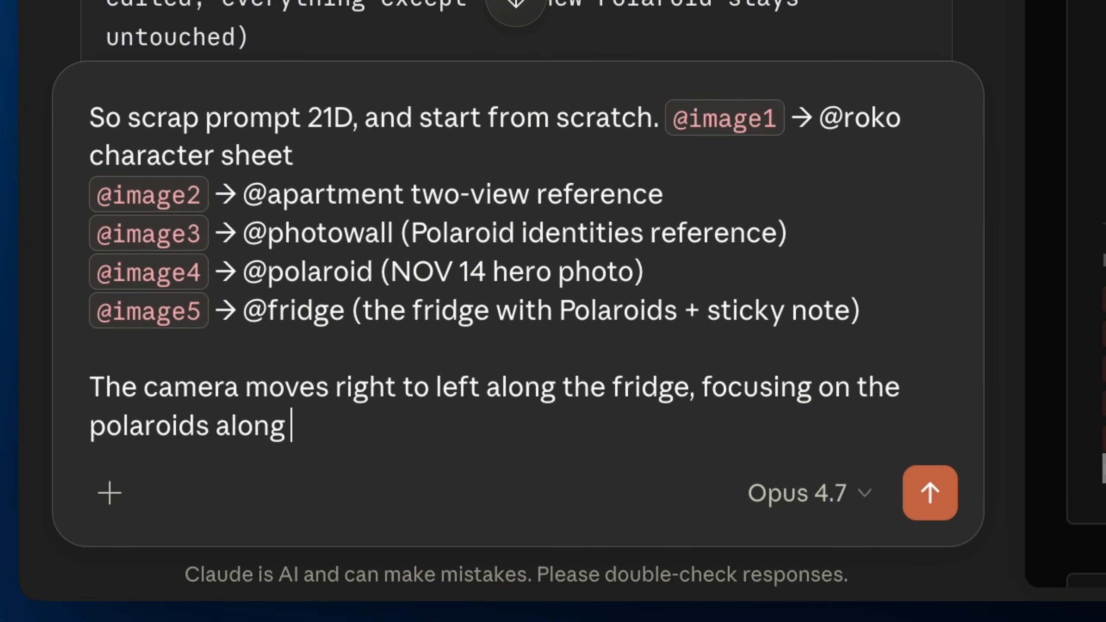
type(" the ay")
key("BackSpace")
key("BackSpace")
type("way. It ends on the polar")
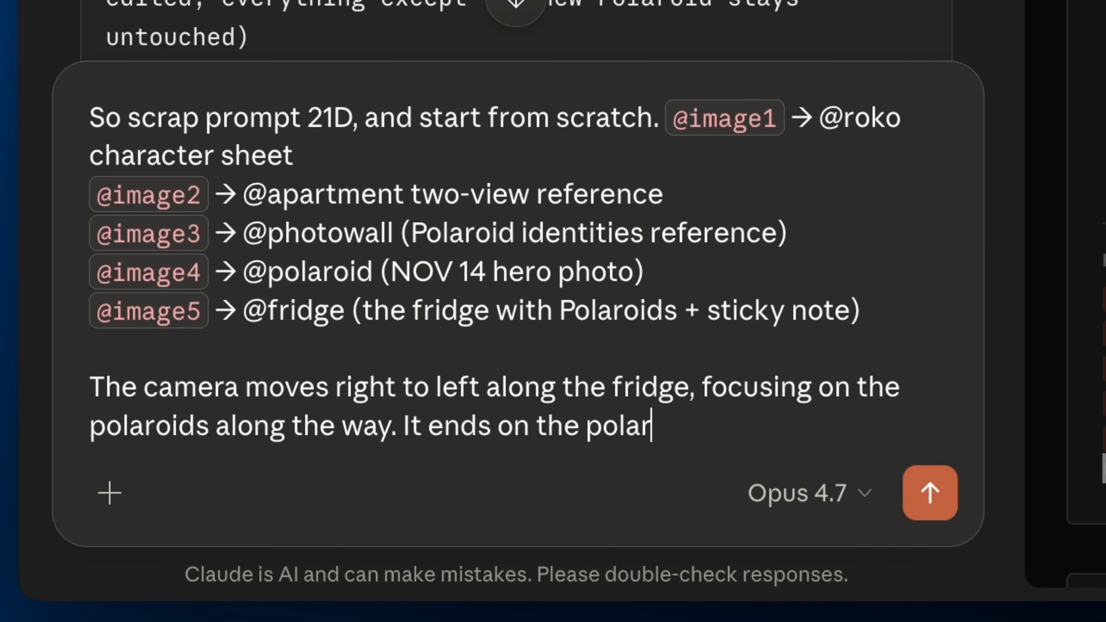
type("from")
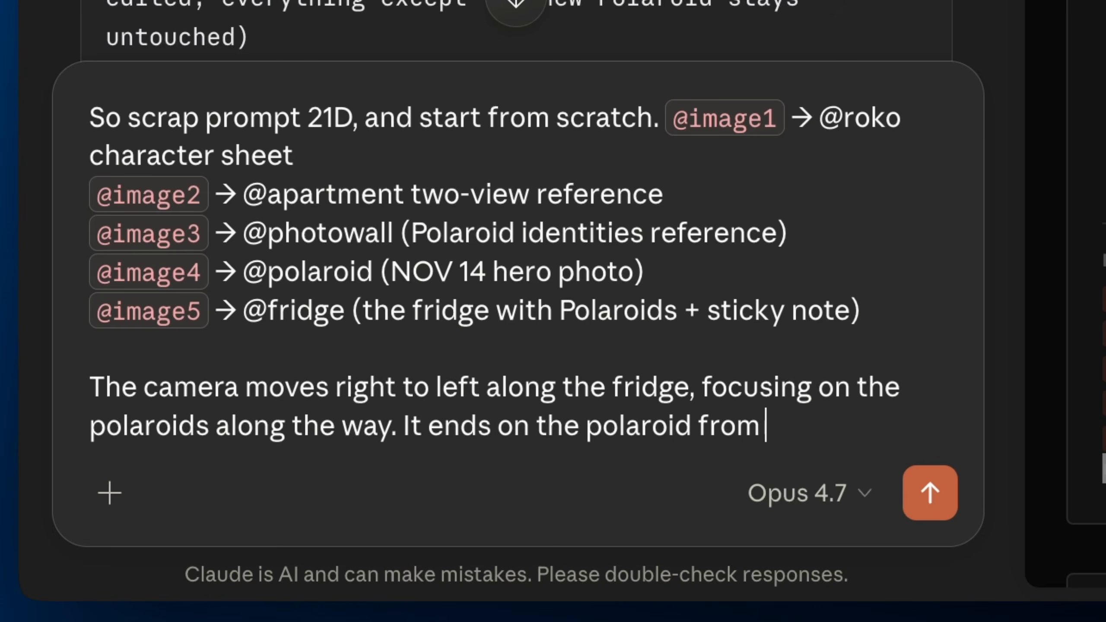
type(" @image4")
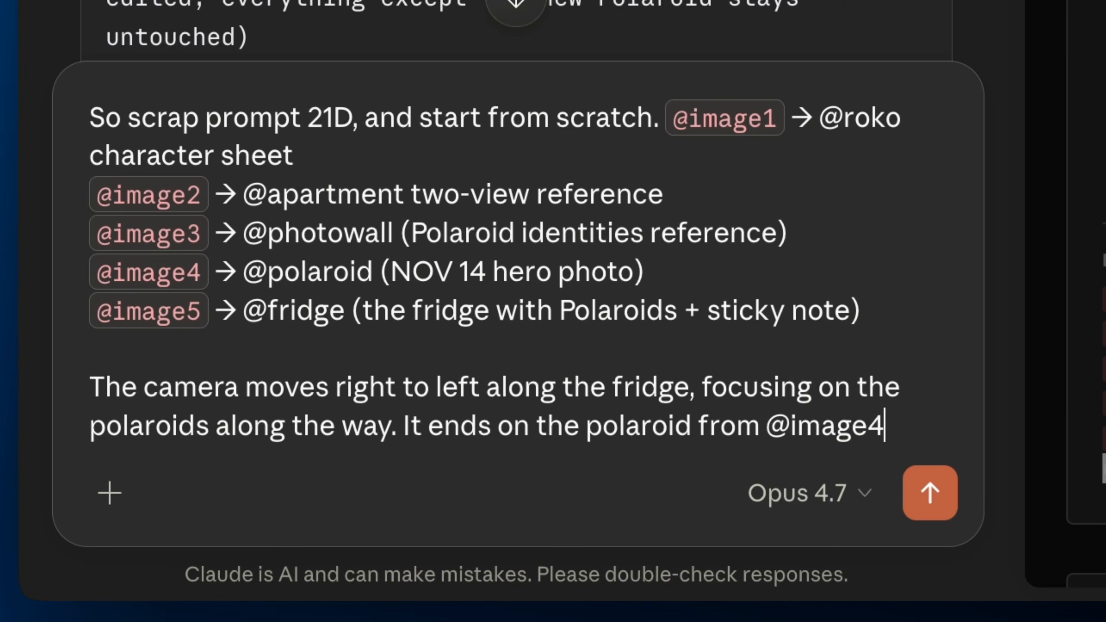
Add the sentence "As soon as we reach it, Roko's right hand grabs it." to the shot description
type(". As soo")
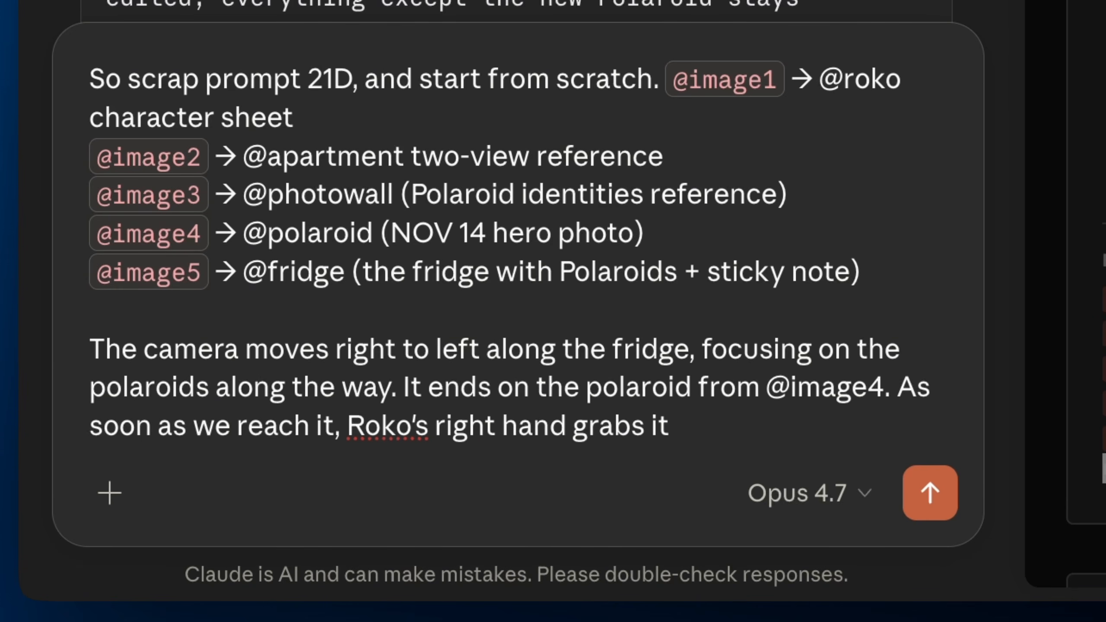
type("slowly")
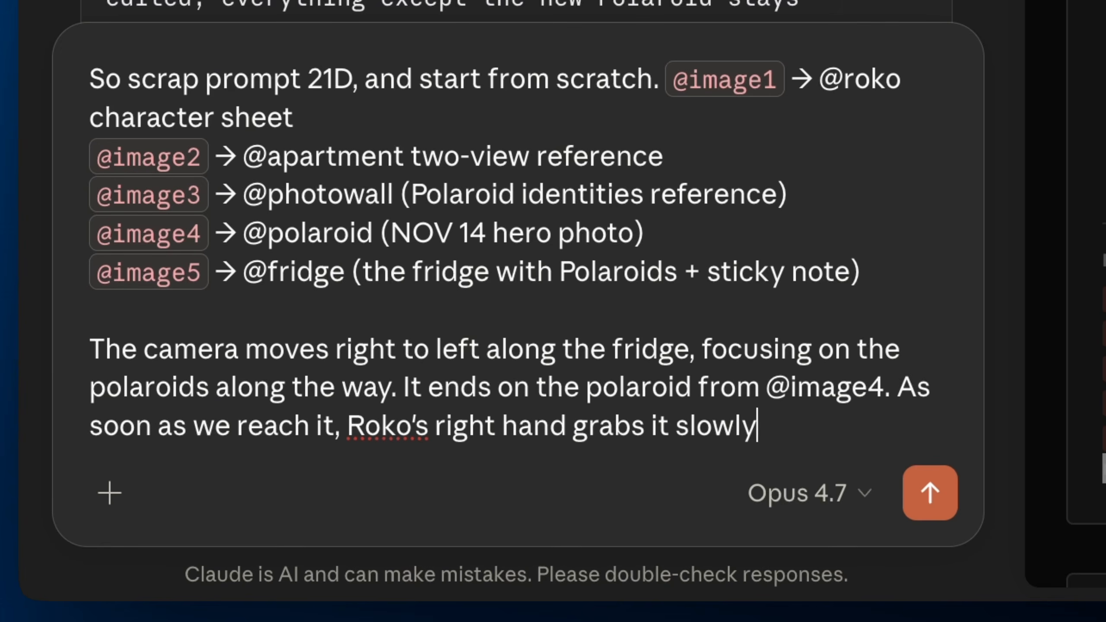
key("BackSpace")
key("BackSpace")
key("BackSpace")
key("BackSpace")
key("BackSpace")
key("BackSpace")
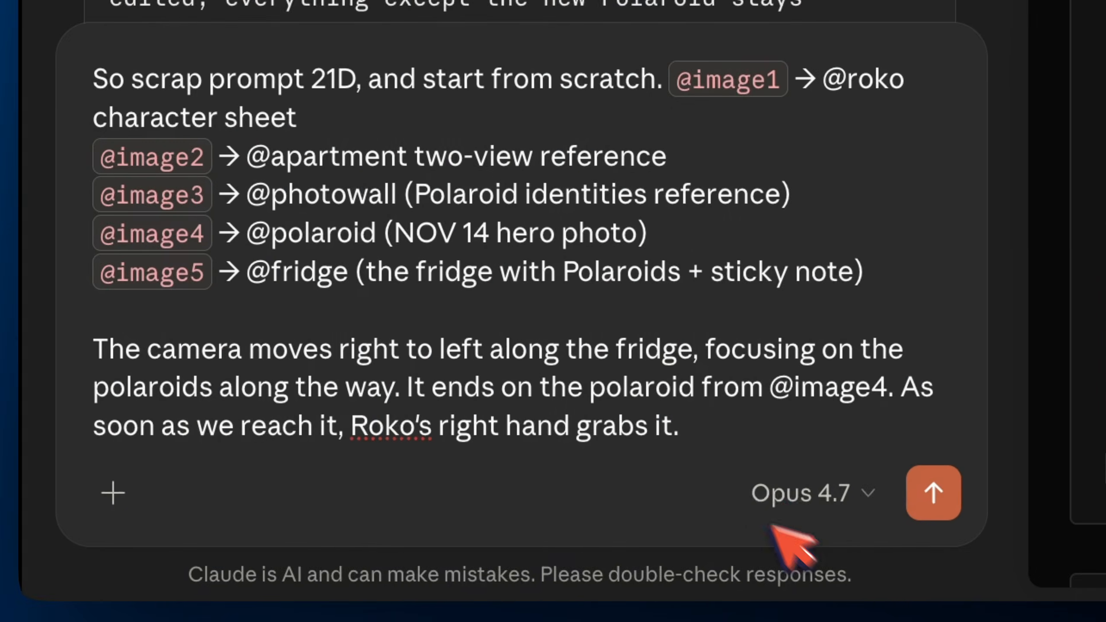
Add "The magnet holding that polaroid has to stay on the fridge (Roko pulls the polaroid down)" and send the message
left_click(908, 449)
type("The magnet holding that p")
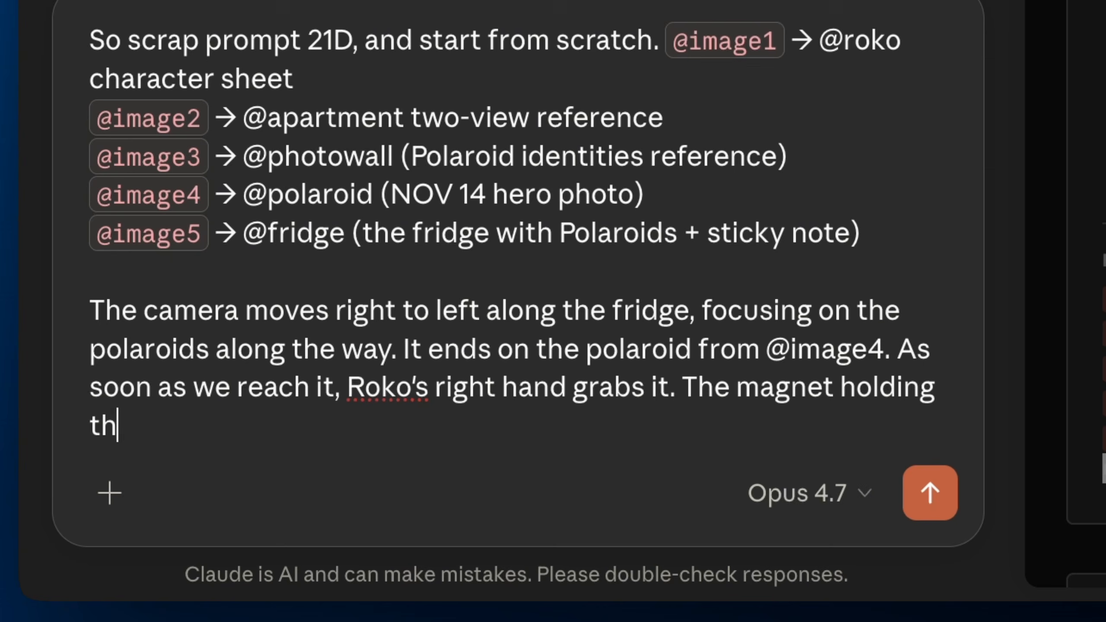
type("olaroid has to stay on t")
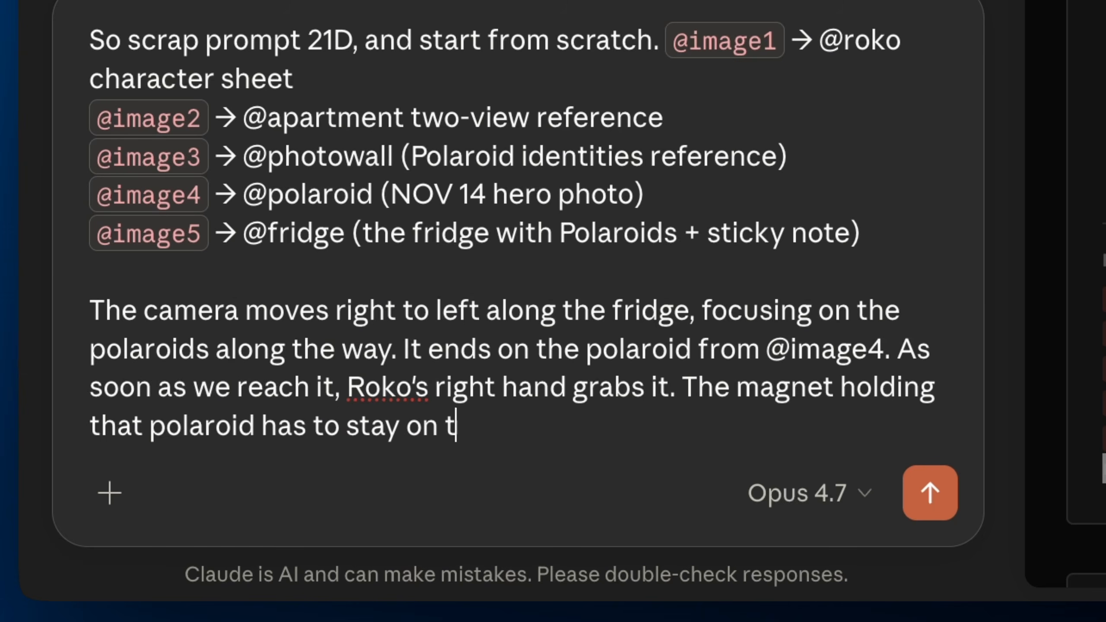
type("he fridge,")
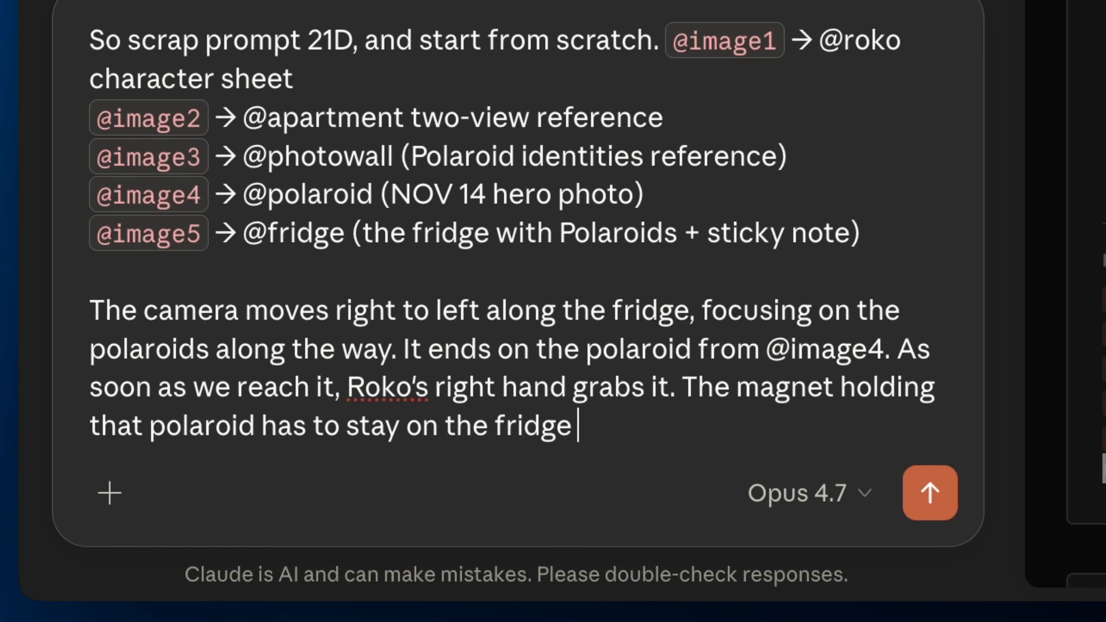
type("Roko pulls the polaroi")
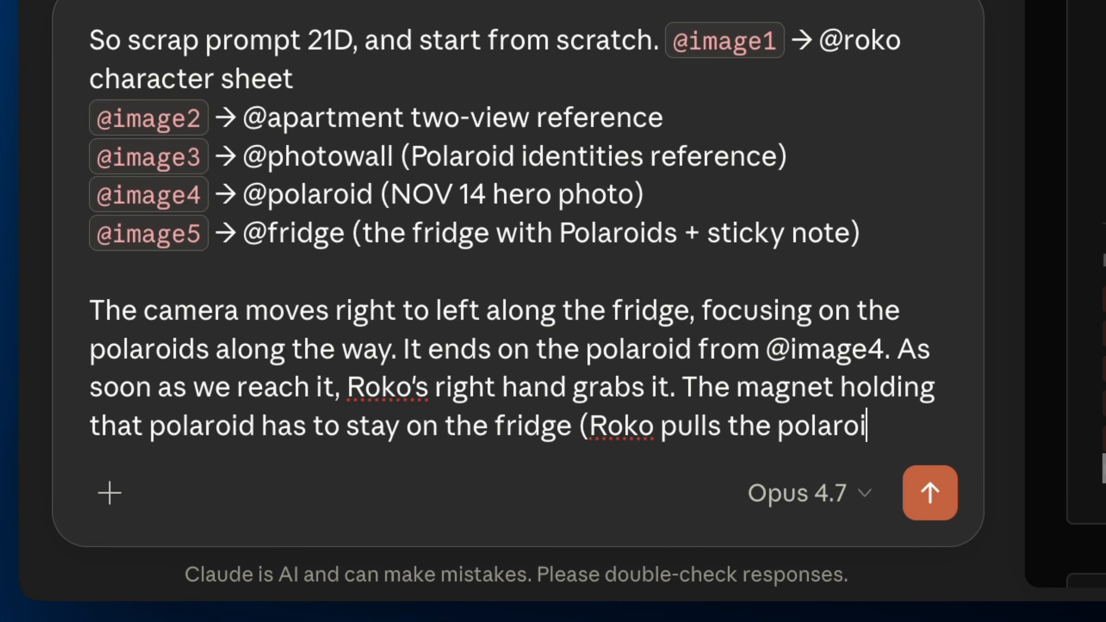
type(" down")
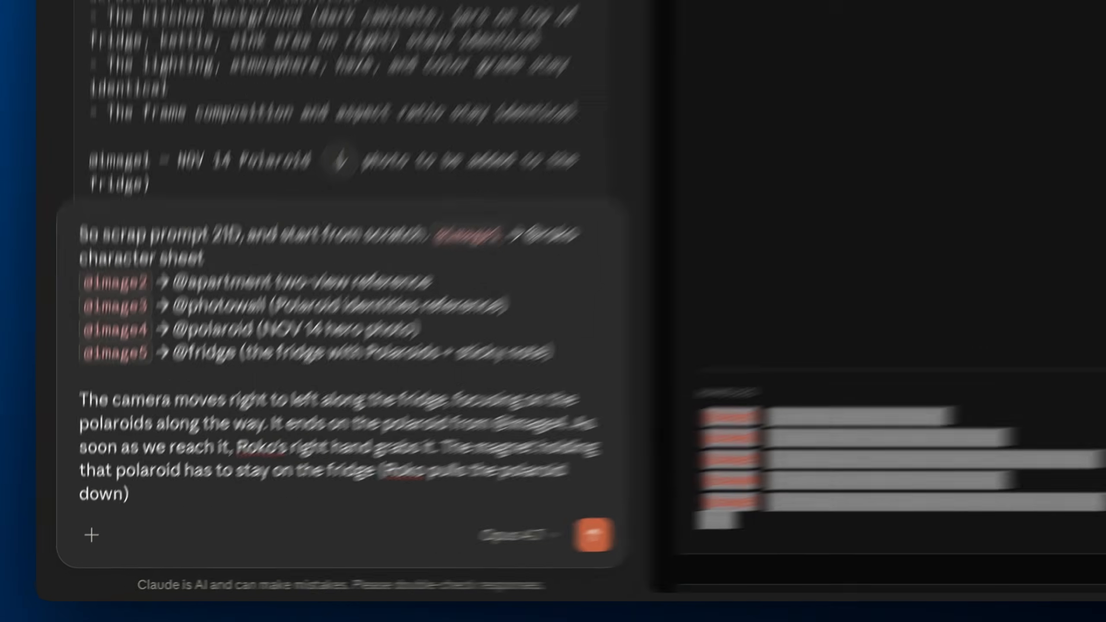
key("Return")
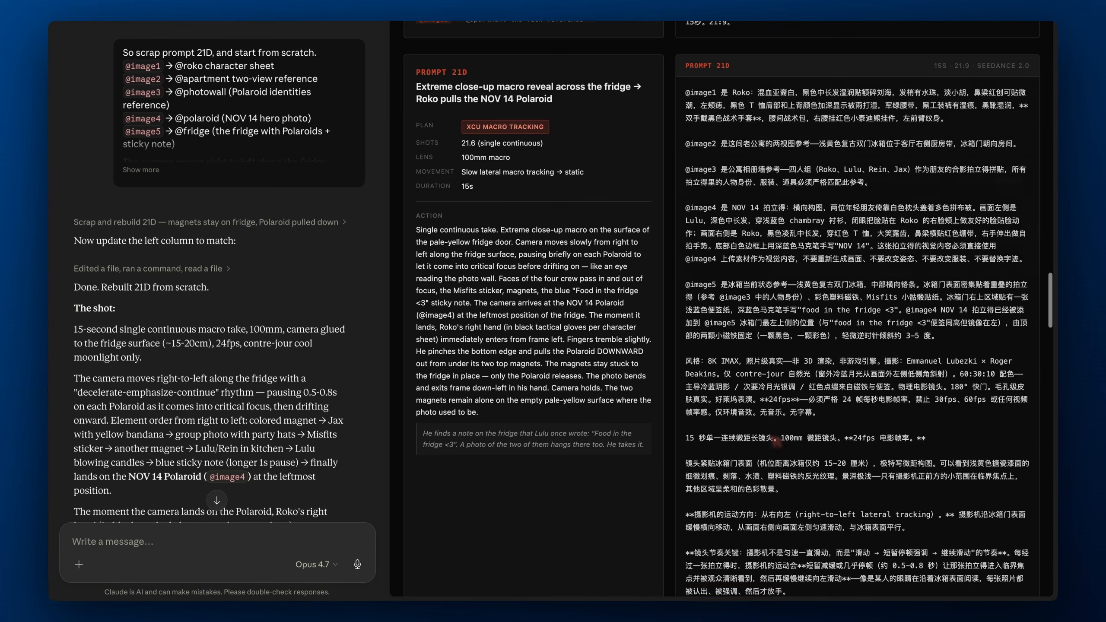
Copy the rebuilt Chinese prompt 21D, switch to the video generator, replace its whole prompt with it and generate four videos
left_click_drag(677, 100, 752, 434)
key("super+c")
key("ctrl+Left")
left_click(486, 383)
key("super+a")
key("super+v")
scroll(627, 472, "up", 5)
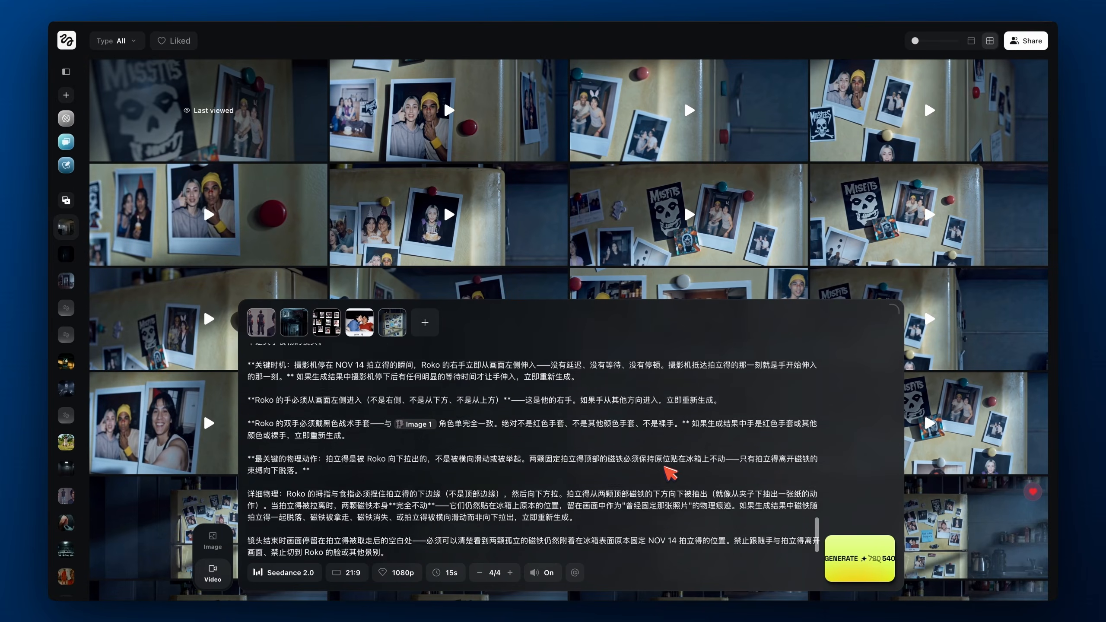
scroll(710, 503, "up", 10)
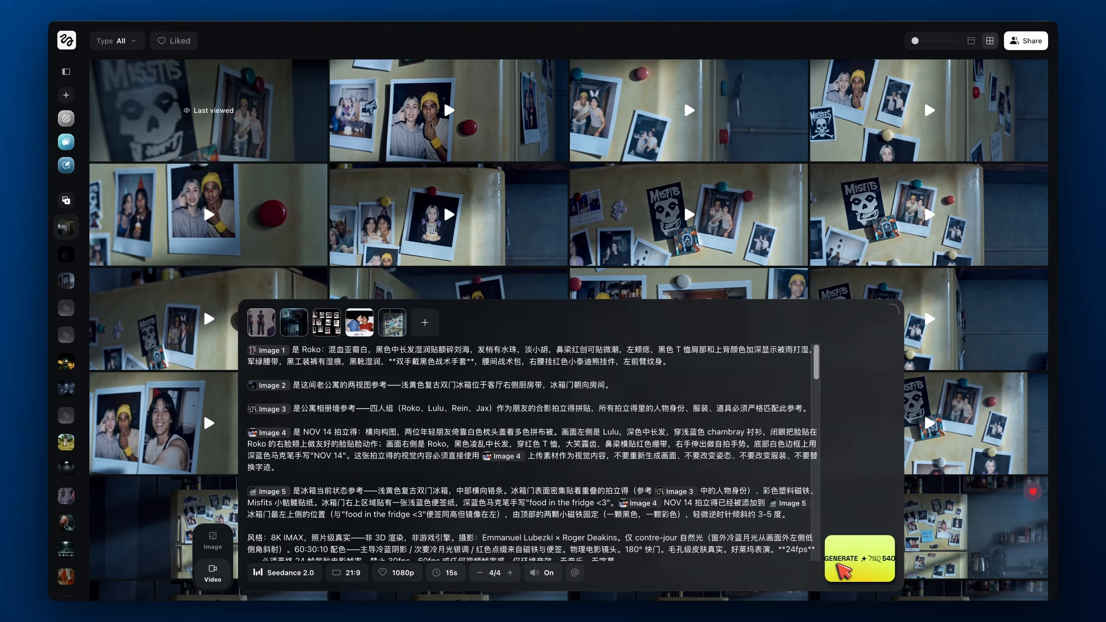
left_click(851, 559)
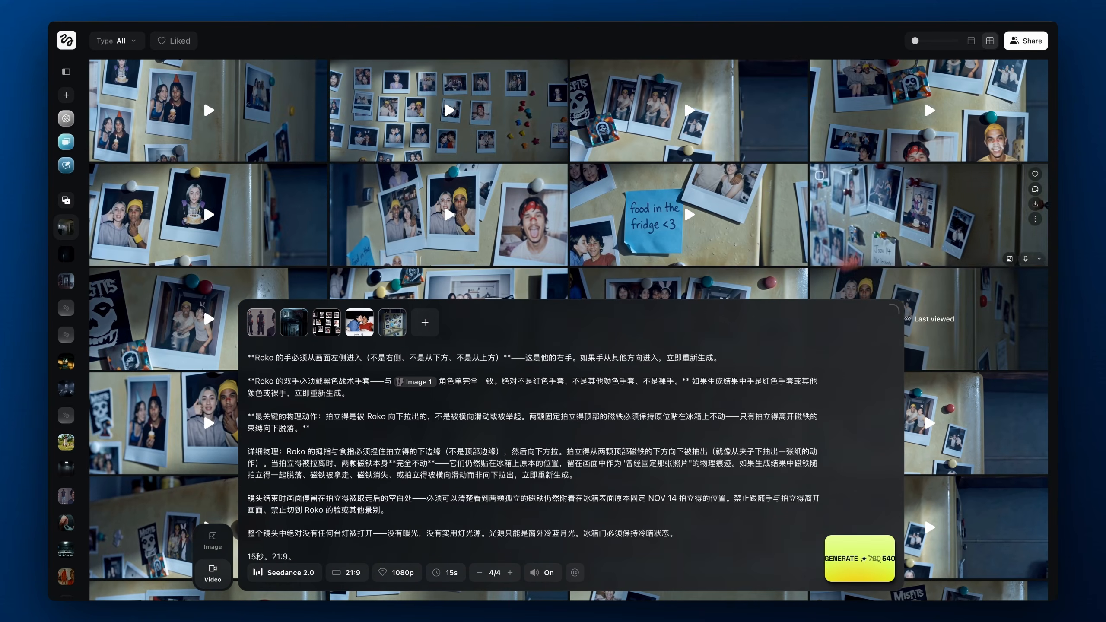
Open a generated fridge clip from the grid, watch it and the following ones in turn, and close the viewer
left_click(952, 225)
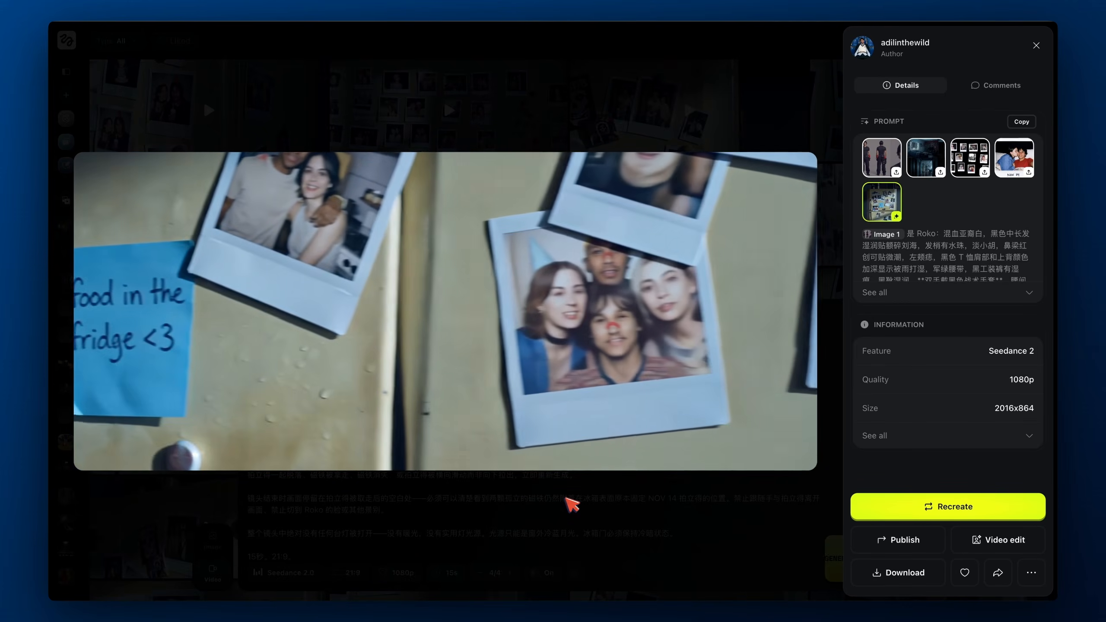
key("Right")
key("Right")
key("Right")
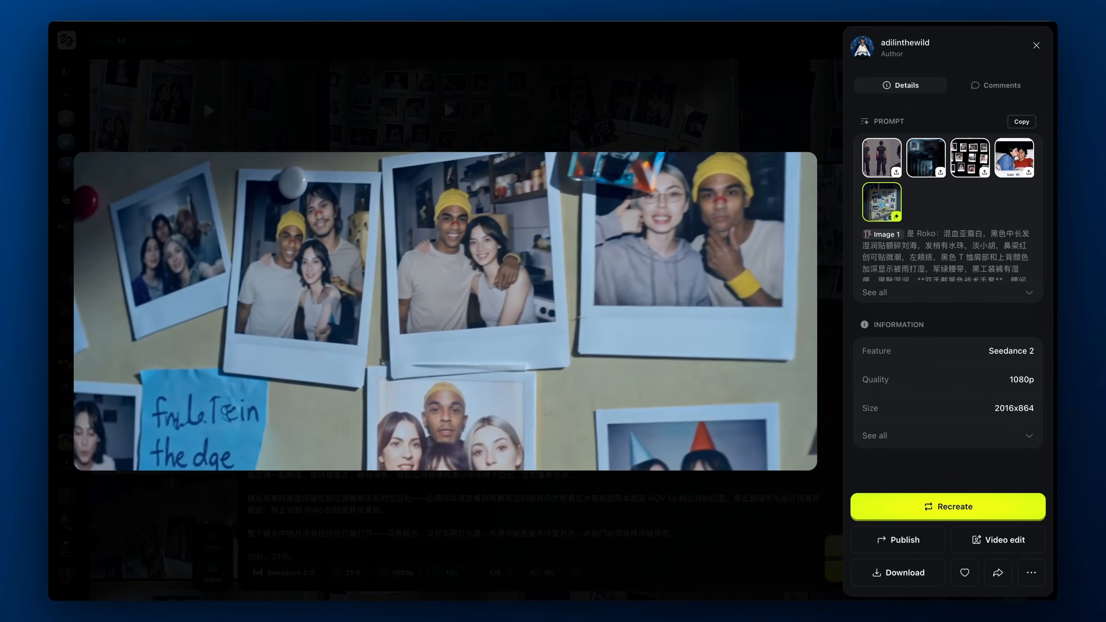
key("Right")
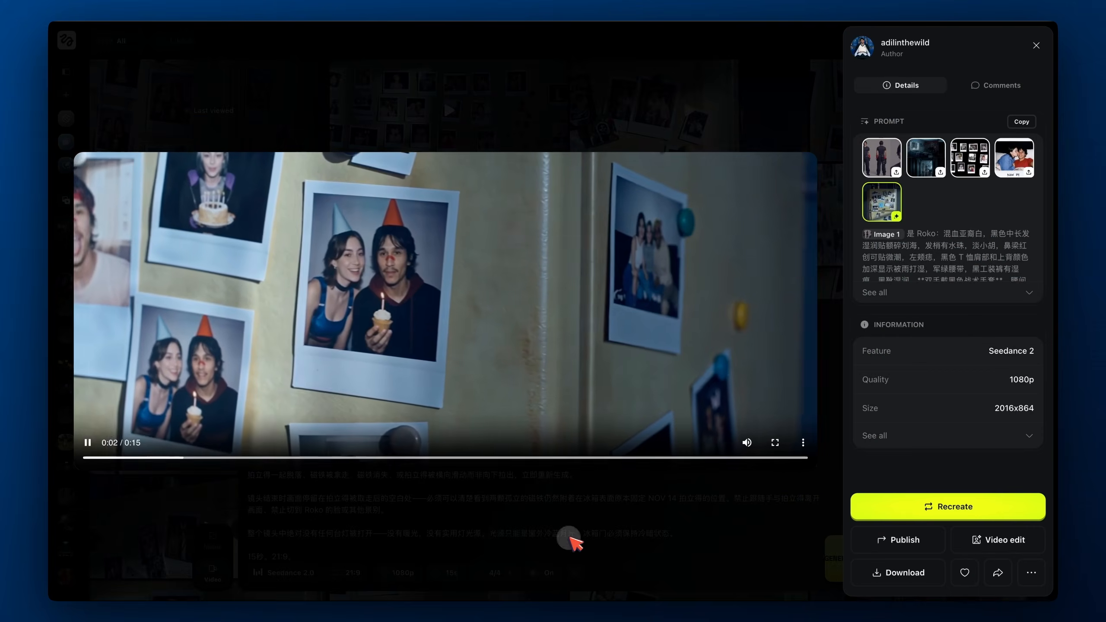
left_click(566, 533)
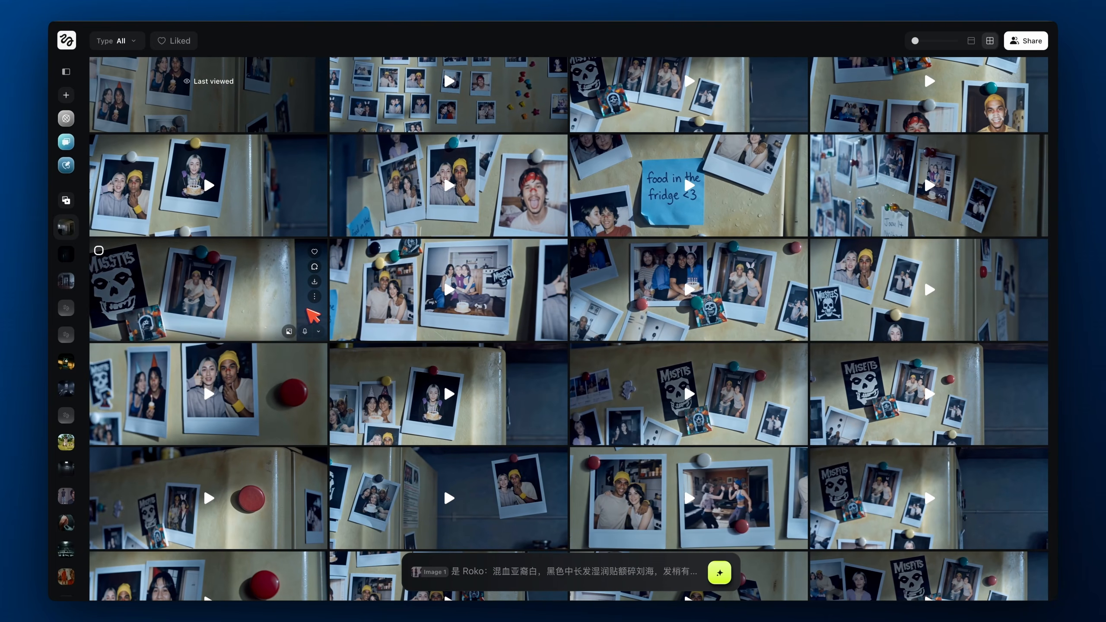
Browse the grid of generated fridge clips and check the one showing the NOV 14 polaroid beside the blue sticky note
scroll(400, 313, "down", 1)
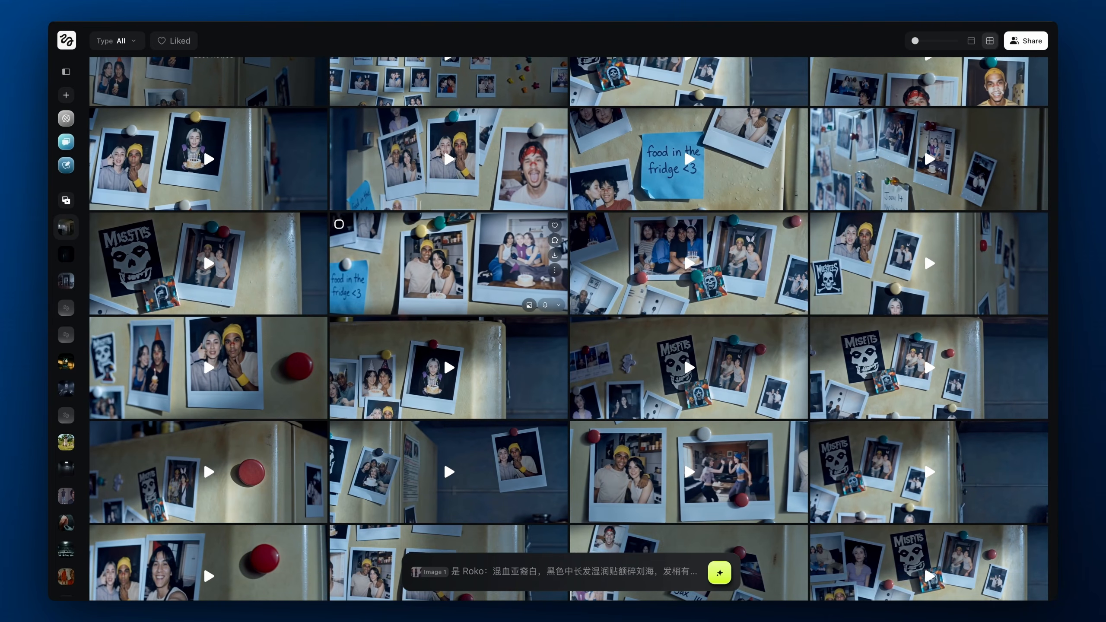
scroll(400, 312, "down", 3)
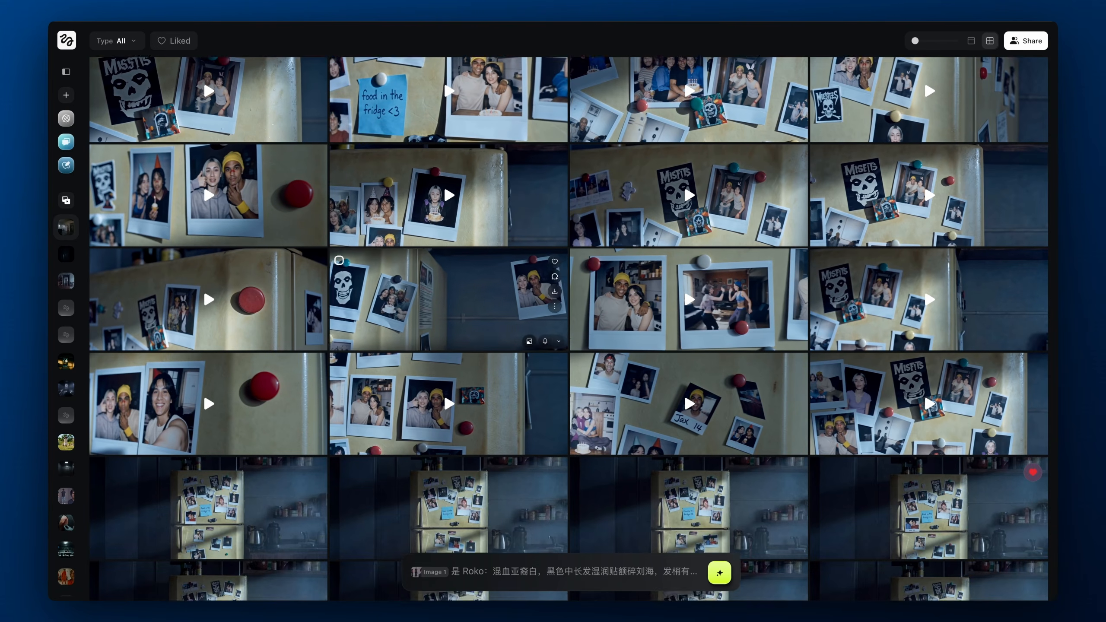
scroll(399, 177, "up", 2)
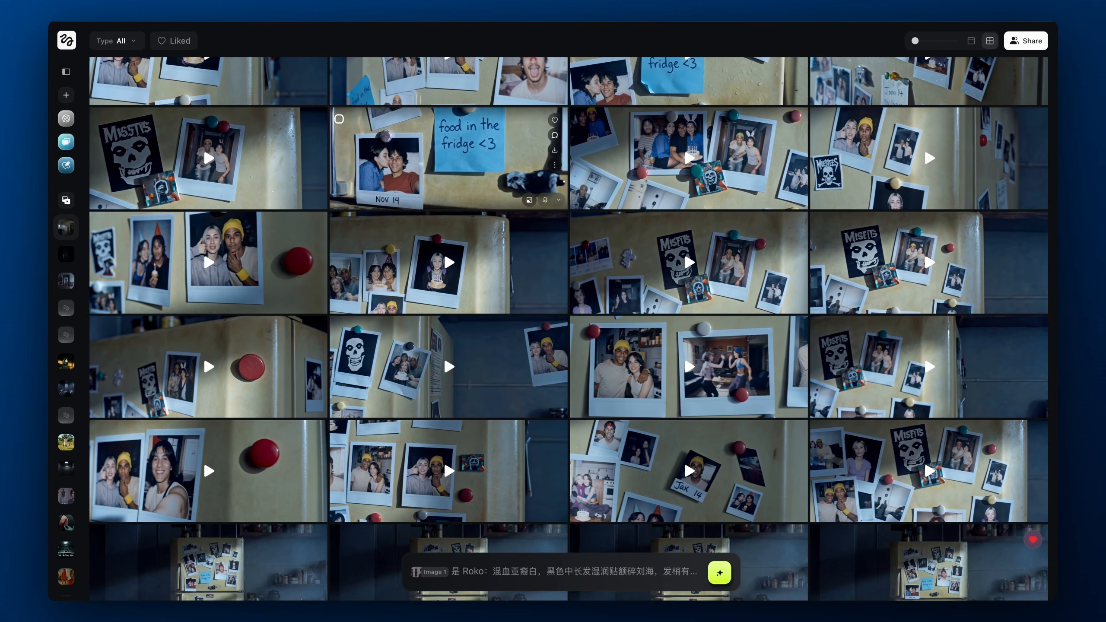
left_click(399, 176)
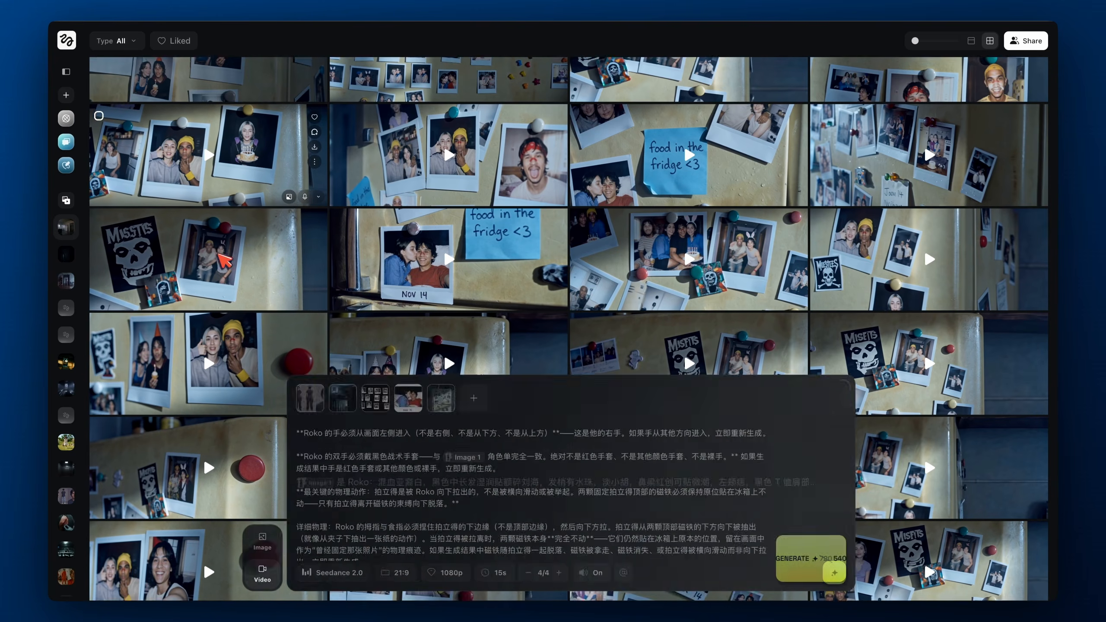
scroll(568, 329, "down", 1)
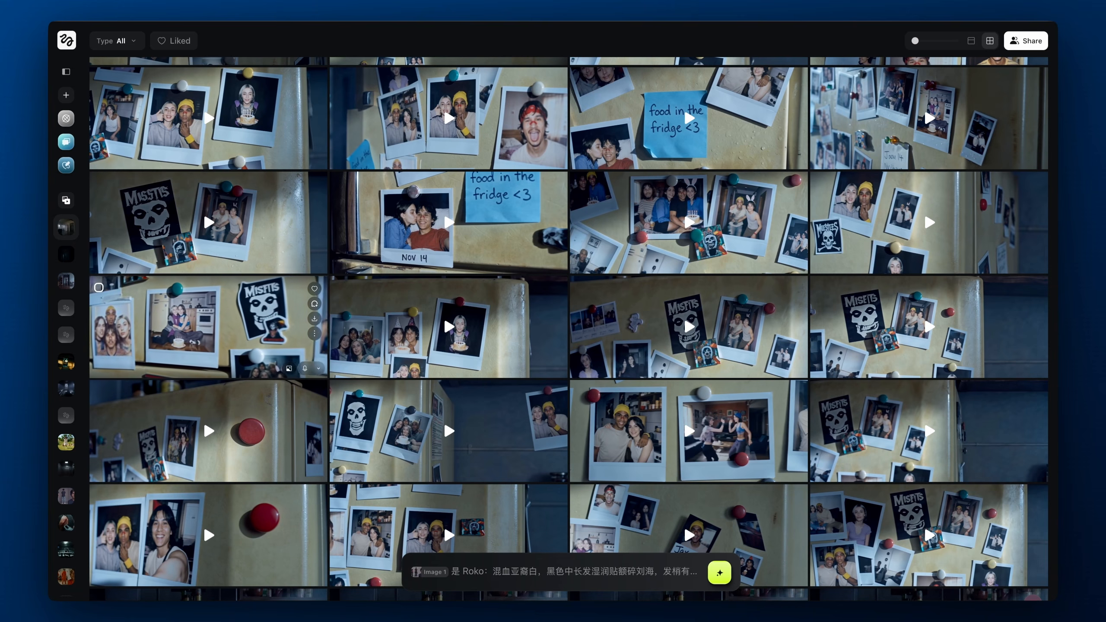
Recreate the clip with the large Misfits skull sticker, raising the number of videos to 4, and generate them
left_click(237, 244)
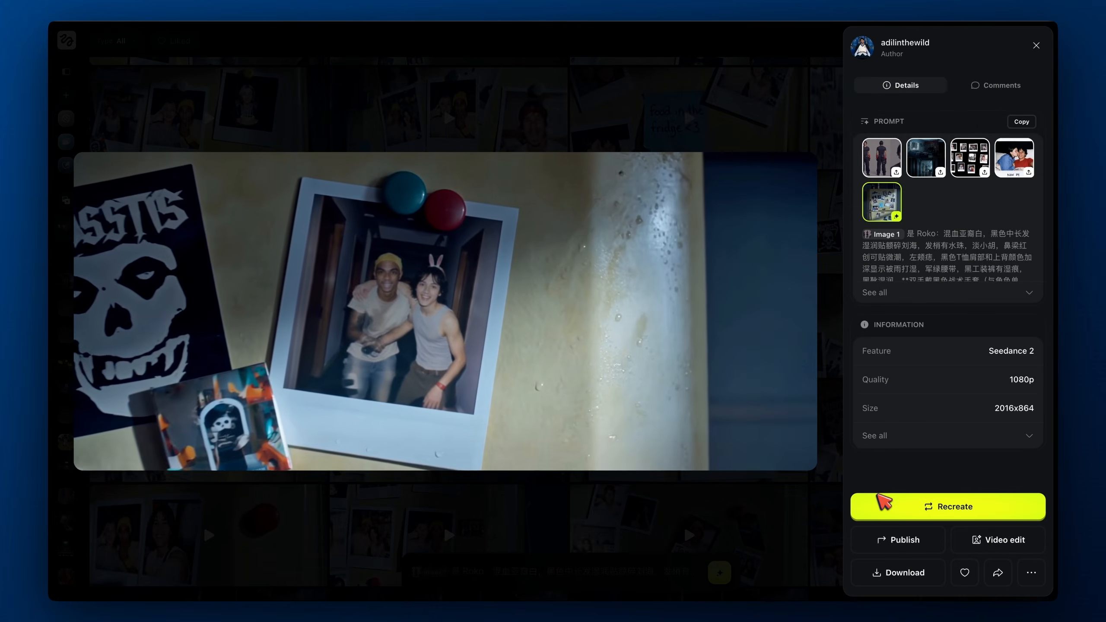
left_click(879, 499)
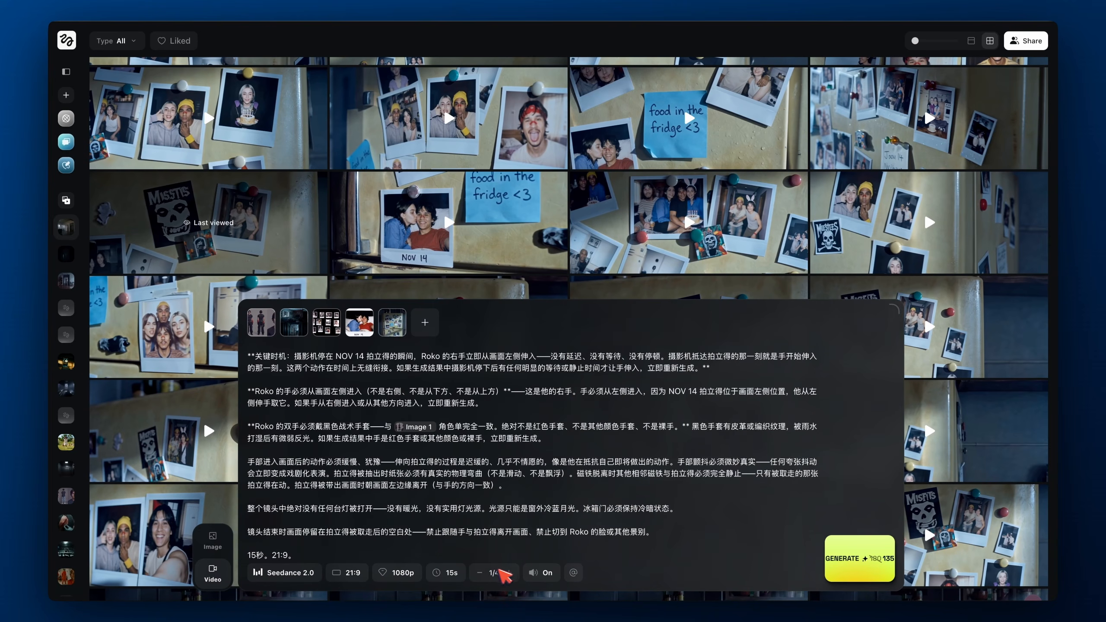
left_click(508, 572)
left_click(509, 572)
left_click(509, 572)
left_click(884, 569)
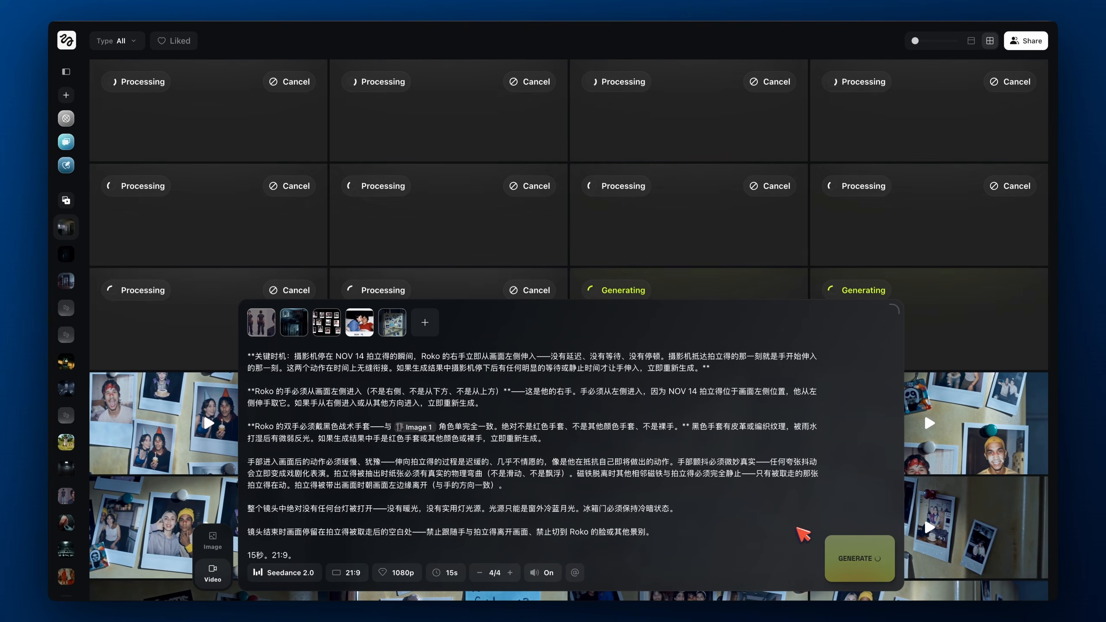
Review several newly generated clips one by one, skipping ahead in the last to the moment the hand grabs the NOV 14 polaroid
scroll(796, 528, "up", 10)
scroll(796, 528, "up", 5)
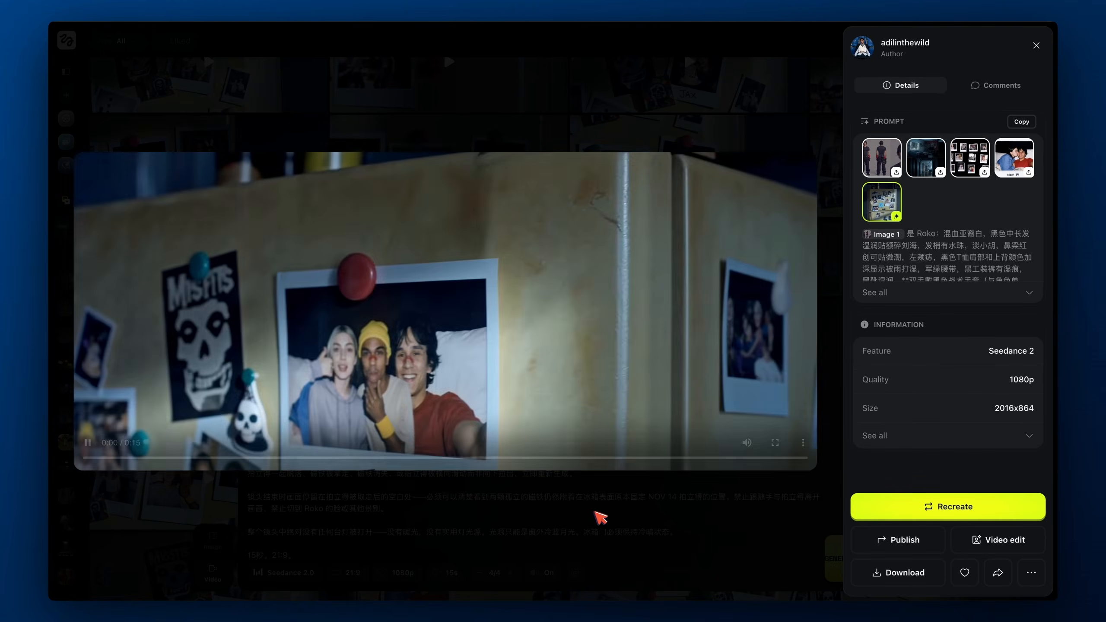
left_click(599, 515)
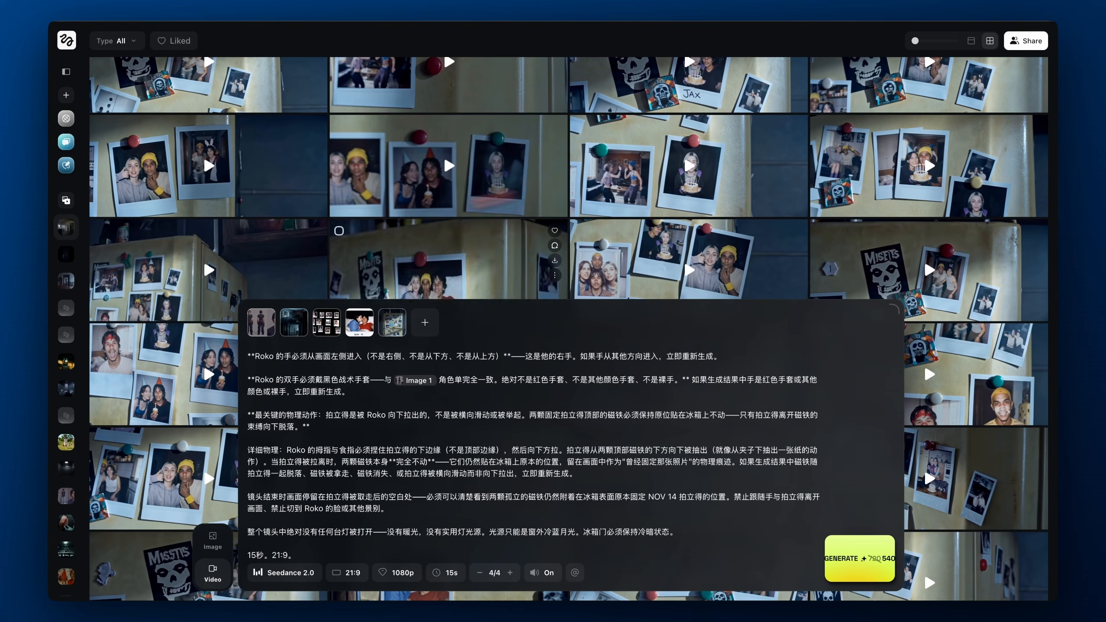
left_click(227, 258)
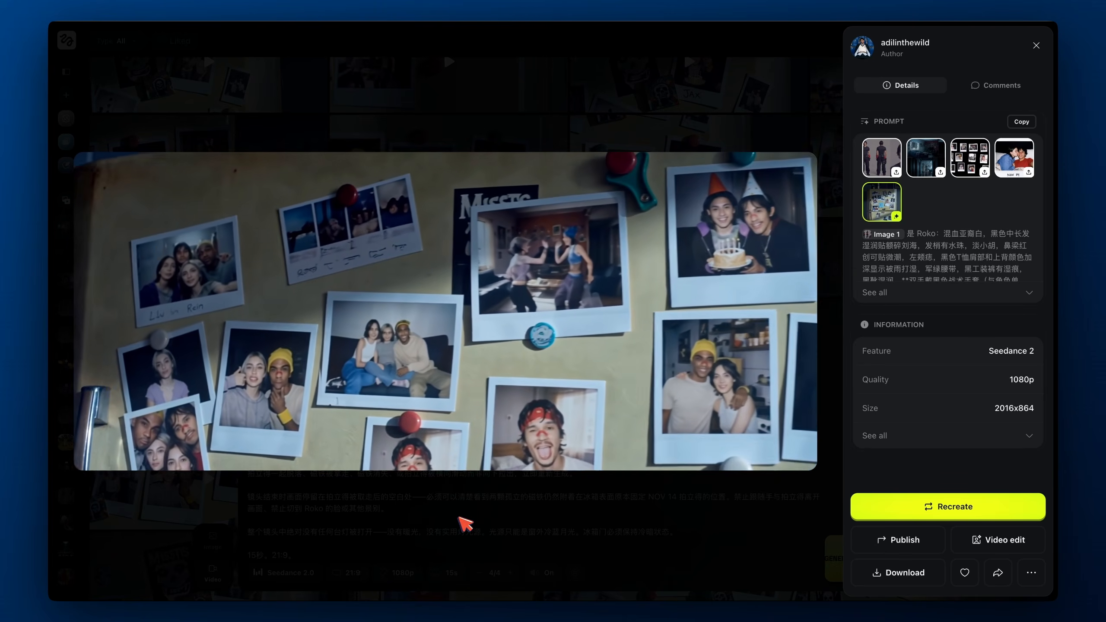
left_click(545, 523)
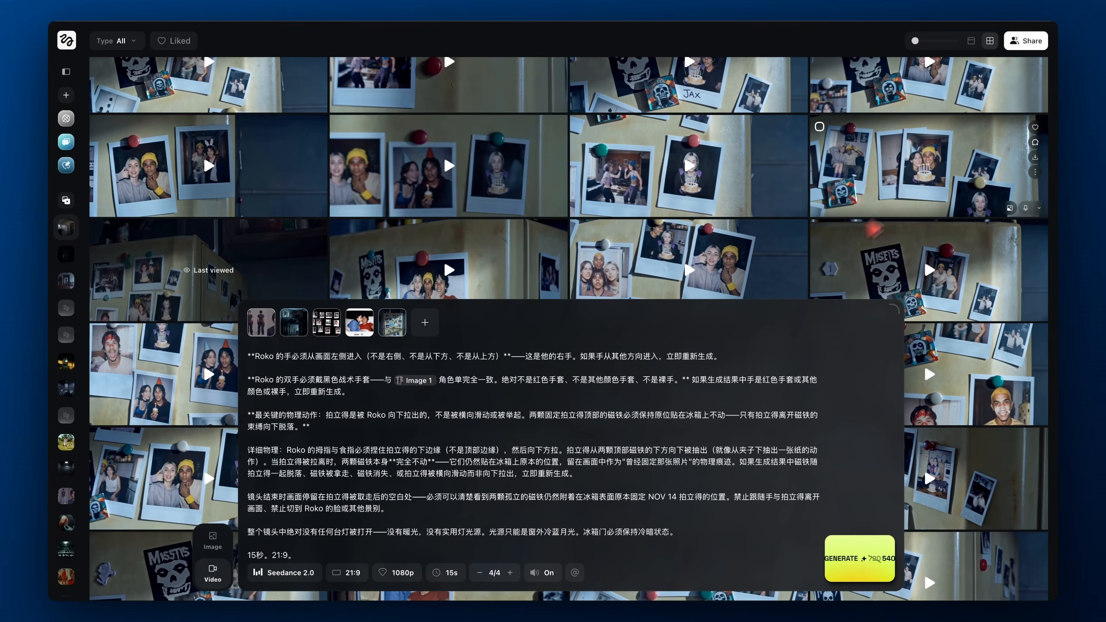
left_click(908, 193)
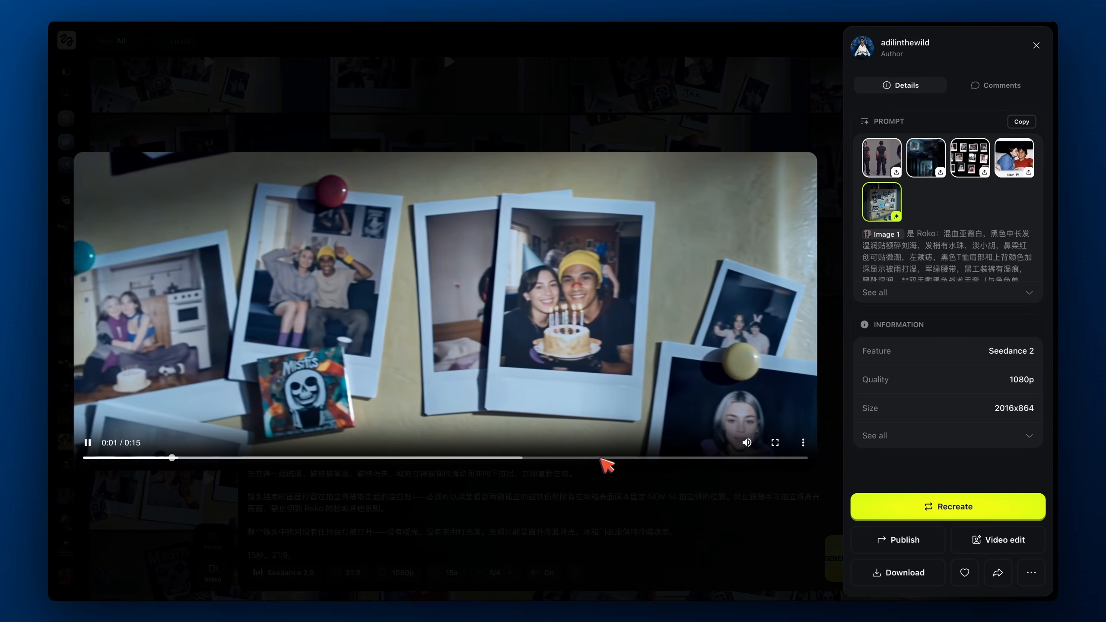
left_click(605, 458)
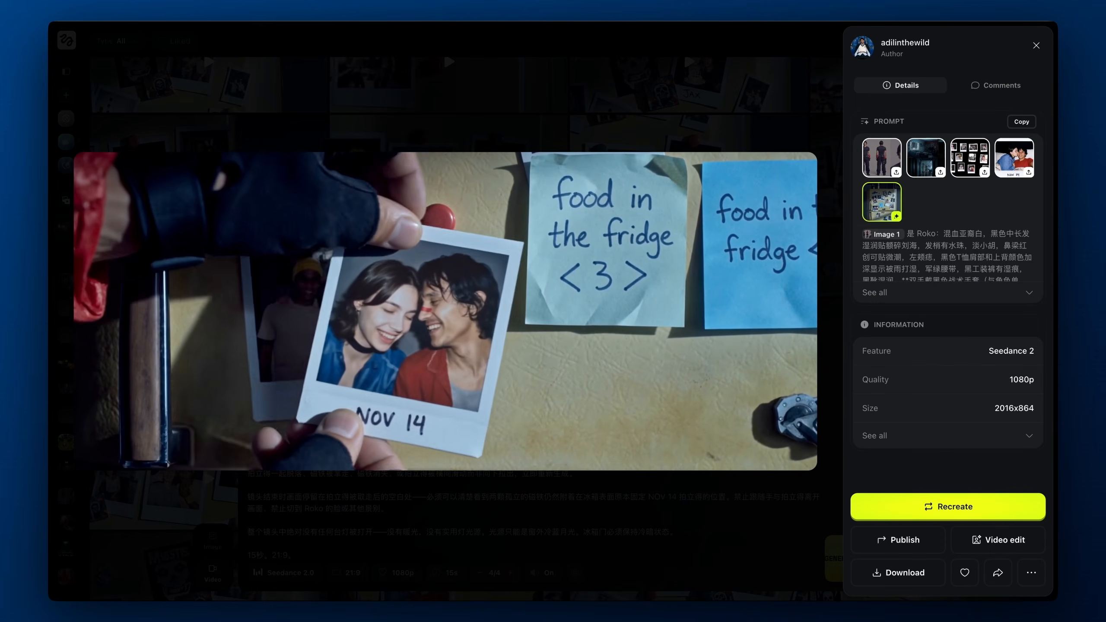
Review the newly generated fridge clips in one grid row one by one, skipping ahead to the hand reaching for the polaroid
left_click(604, 458)
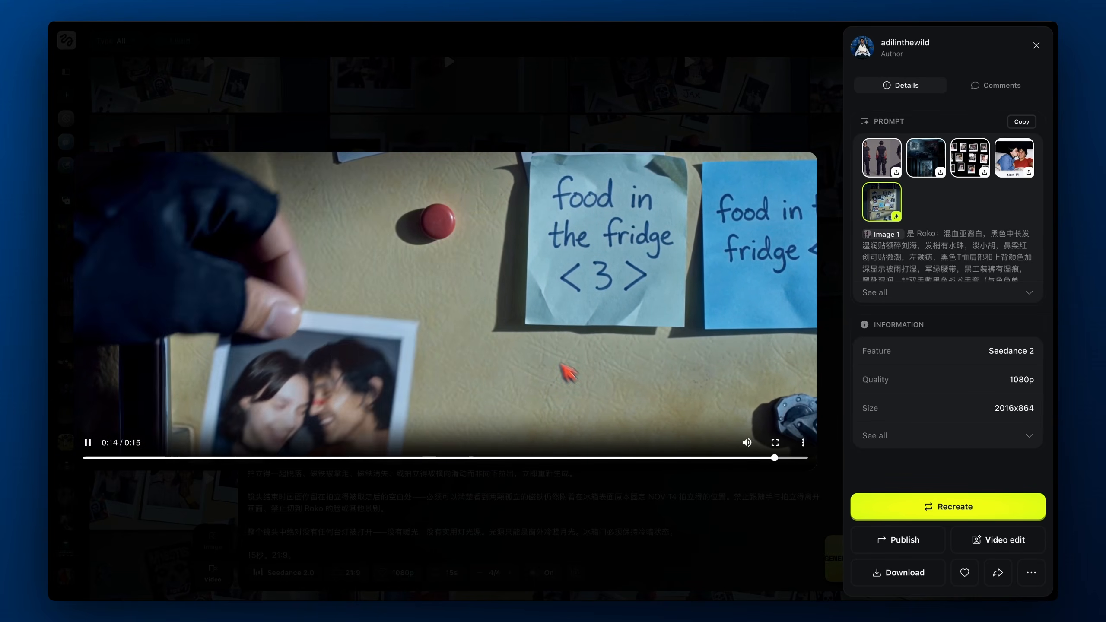
left_click(522, 579)
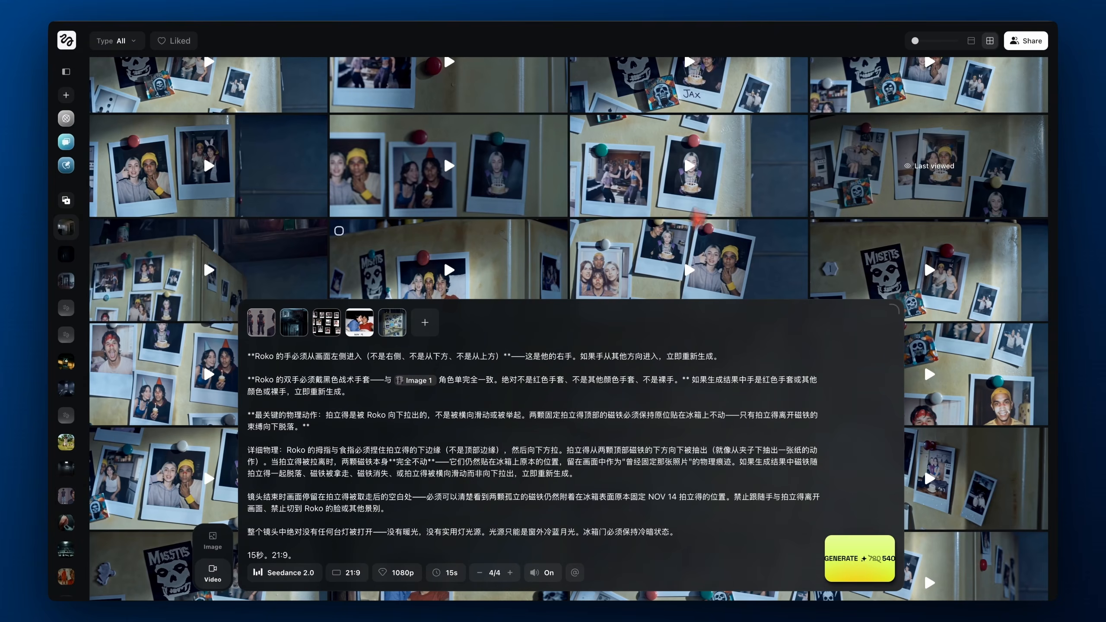
left_click(722, 151)
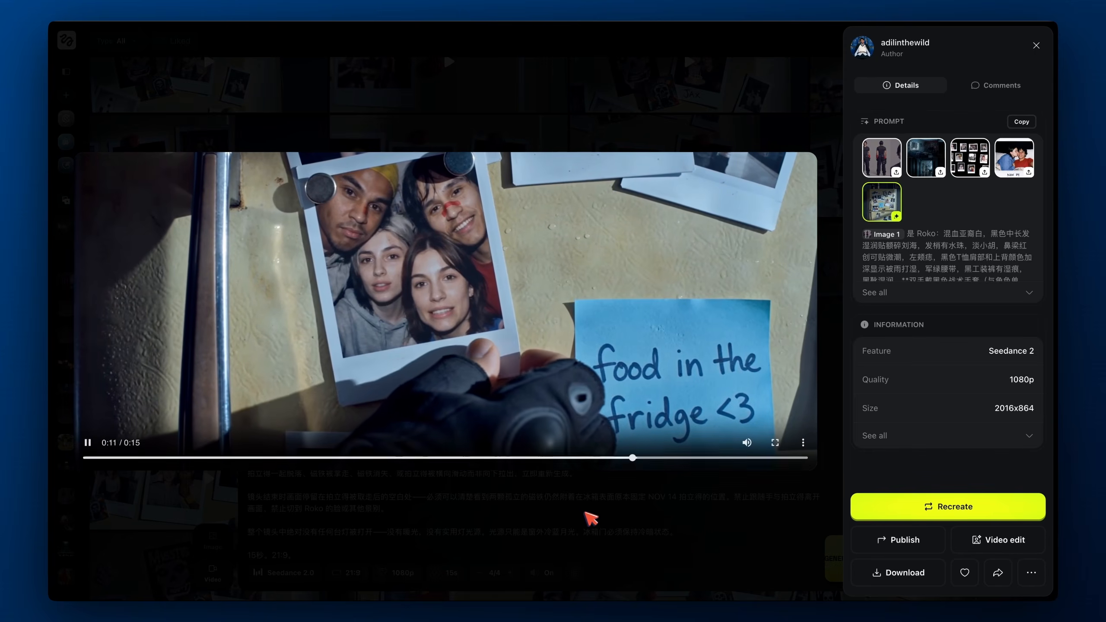
left_click(586, 512)
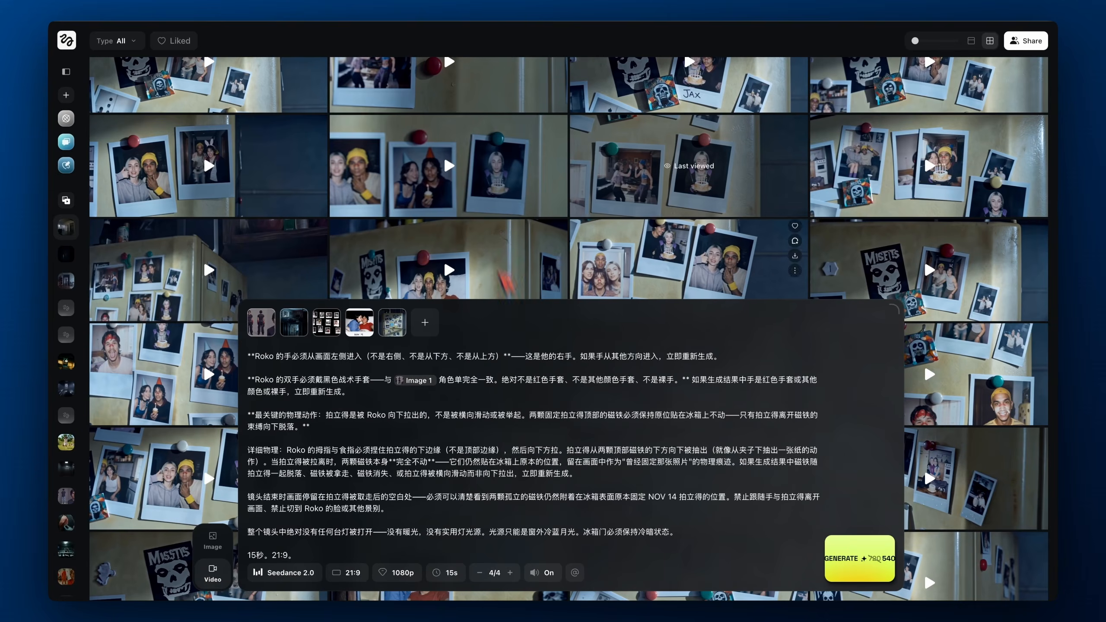
left_click(435, 131)
left_click(558, 459)
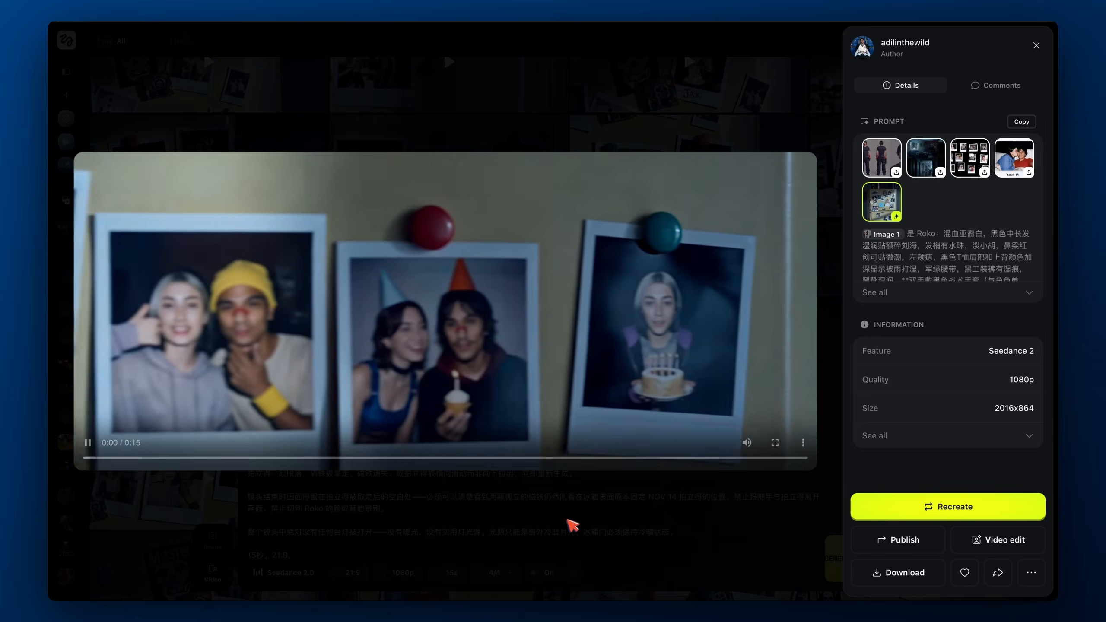
left_click(570, 523)
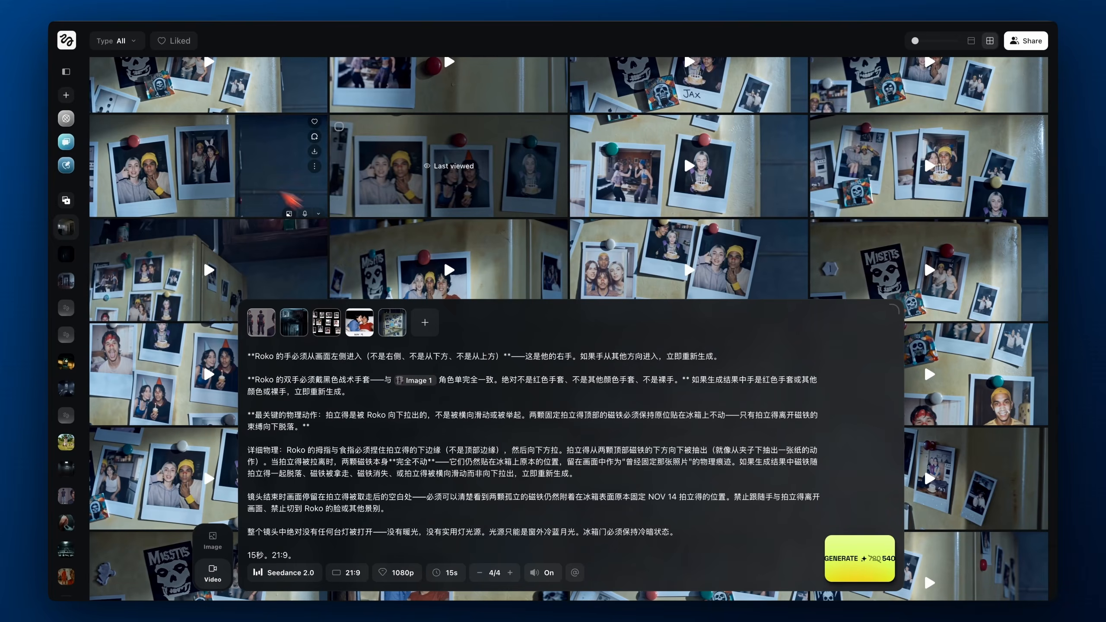
left_click(267, 186)
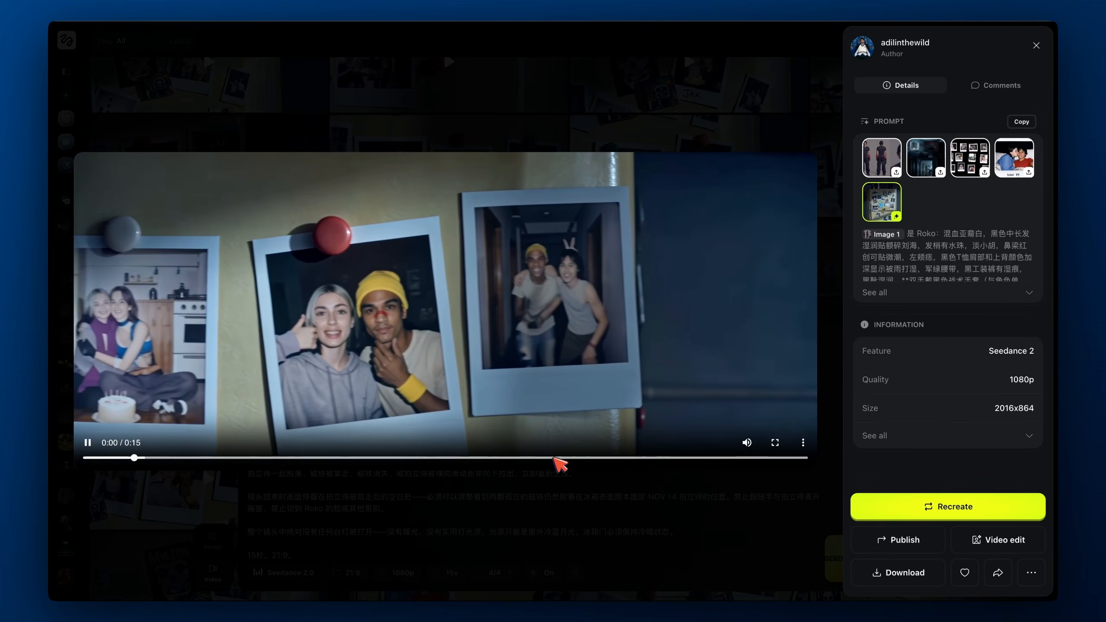
left_click(554, 458)
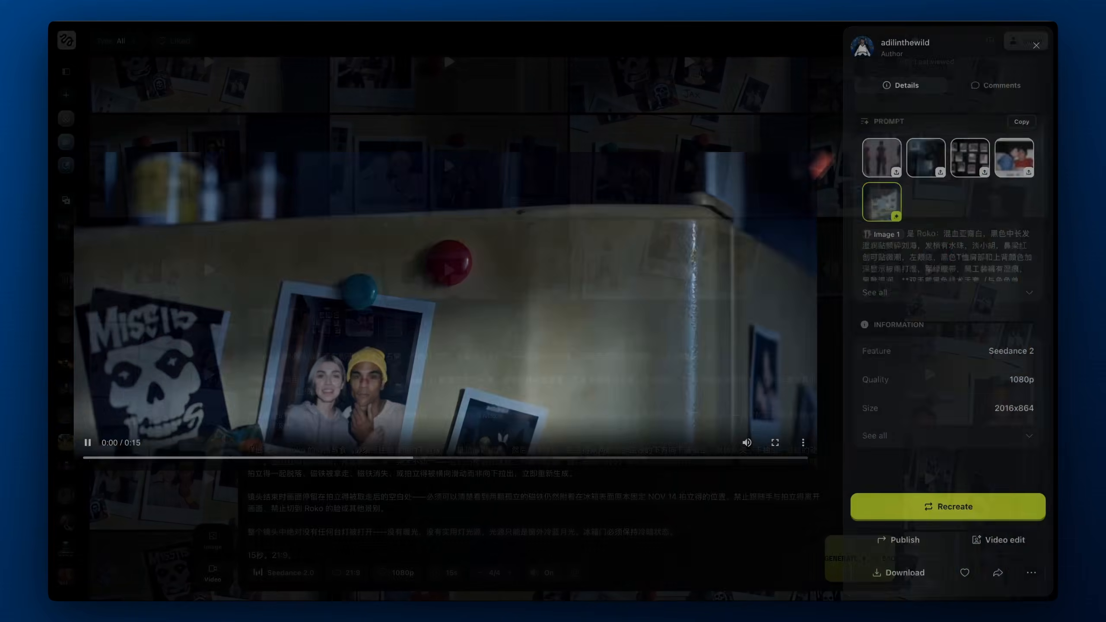
Check more generated clips, including the ones with the large Misfits skull sticker, skipping to the last third of each
left_click(611, 459)
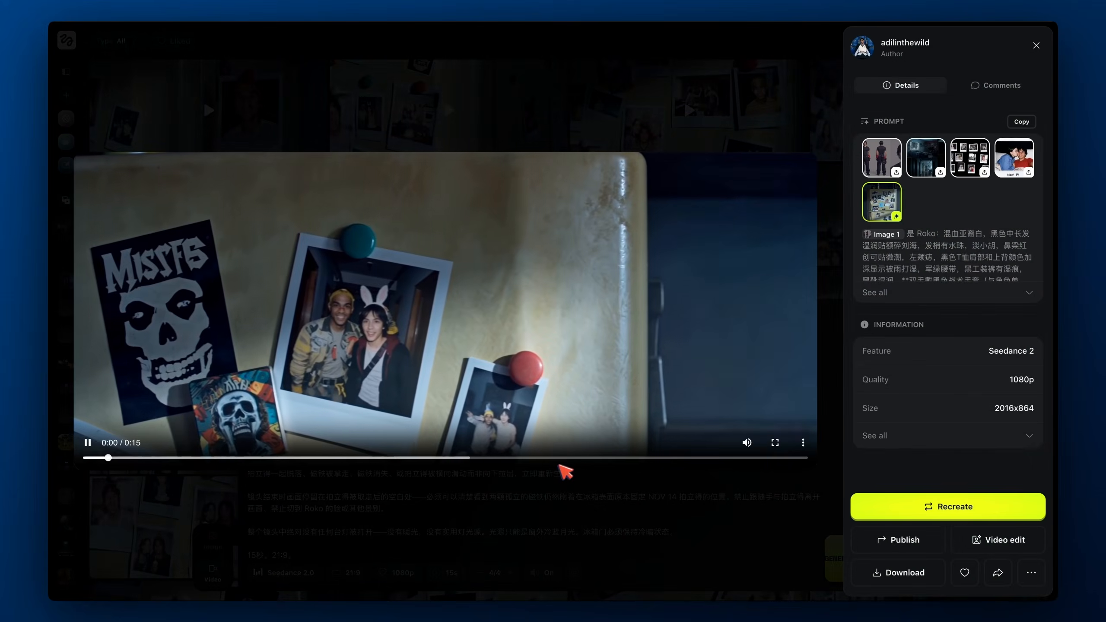
left_click(563, 458)
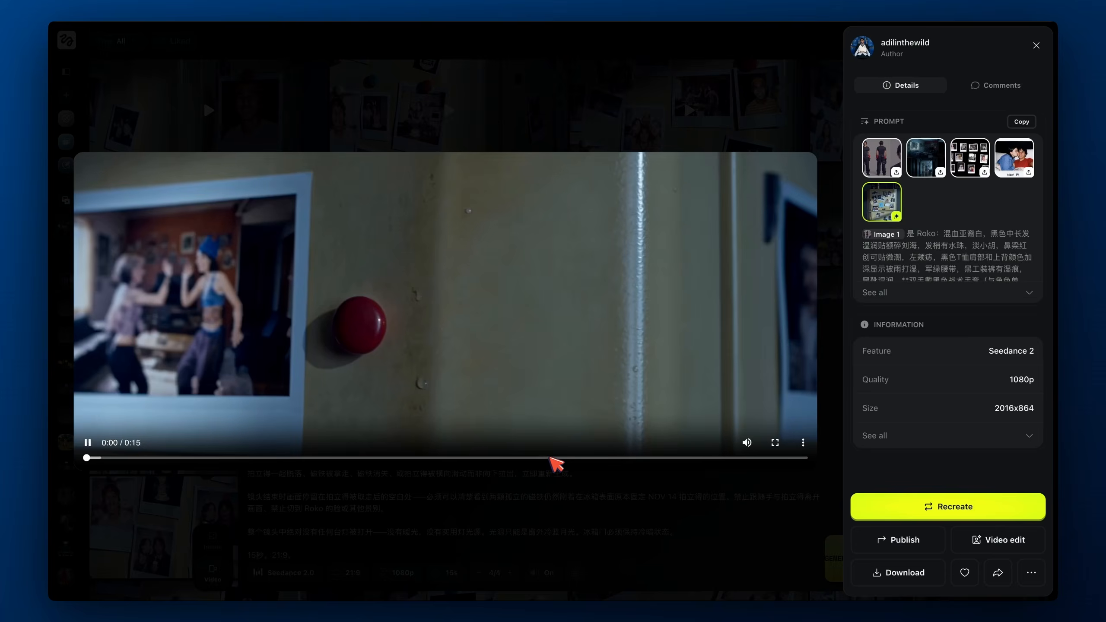
left_click(549, 458)
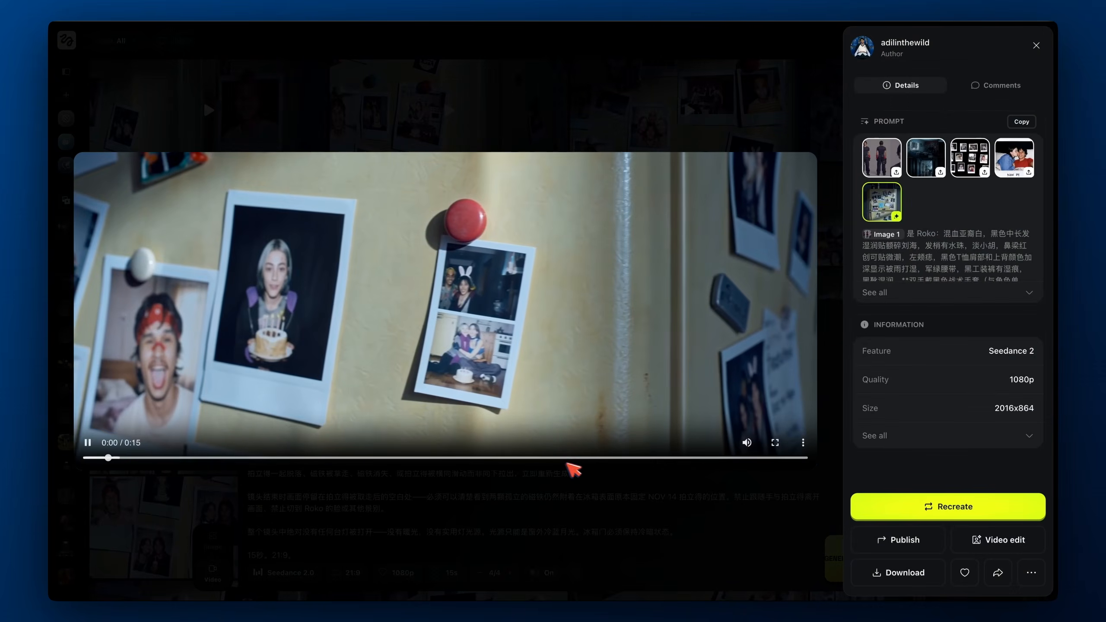
left_click(559, 458)
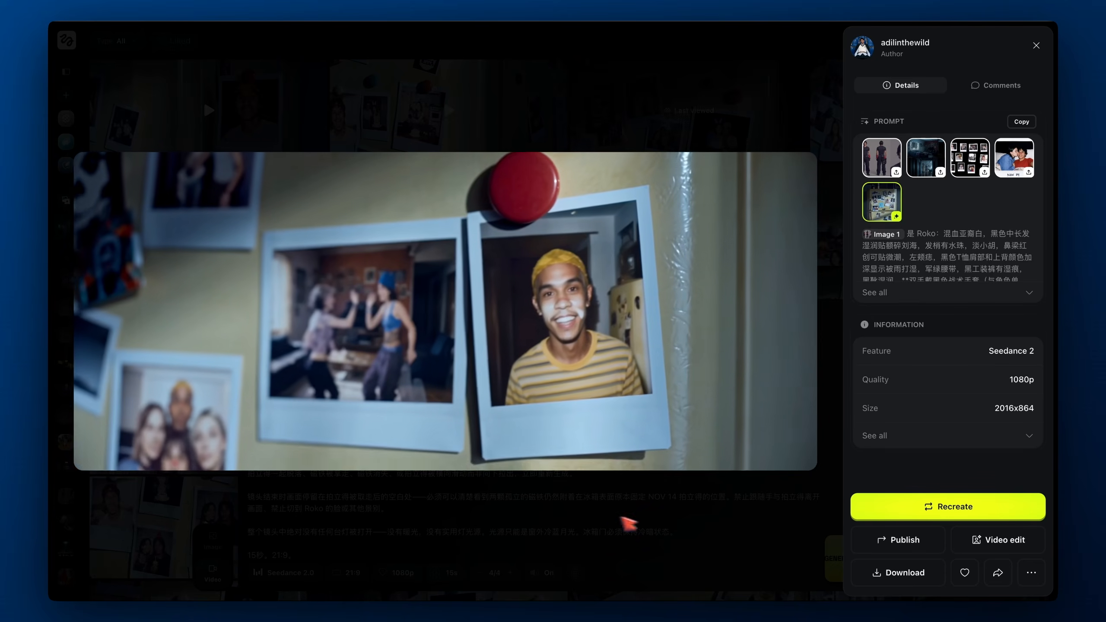
Like the chosen fridge clip with the Misfits sticker, download it as 21D into the 21&23 folder, and close the viewer
left_click(964, 572)
left_click(909, 574)
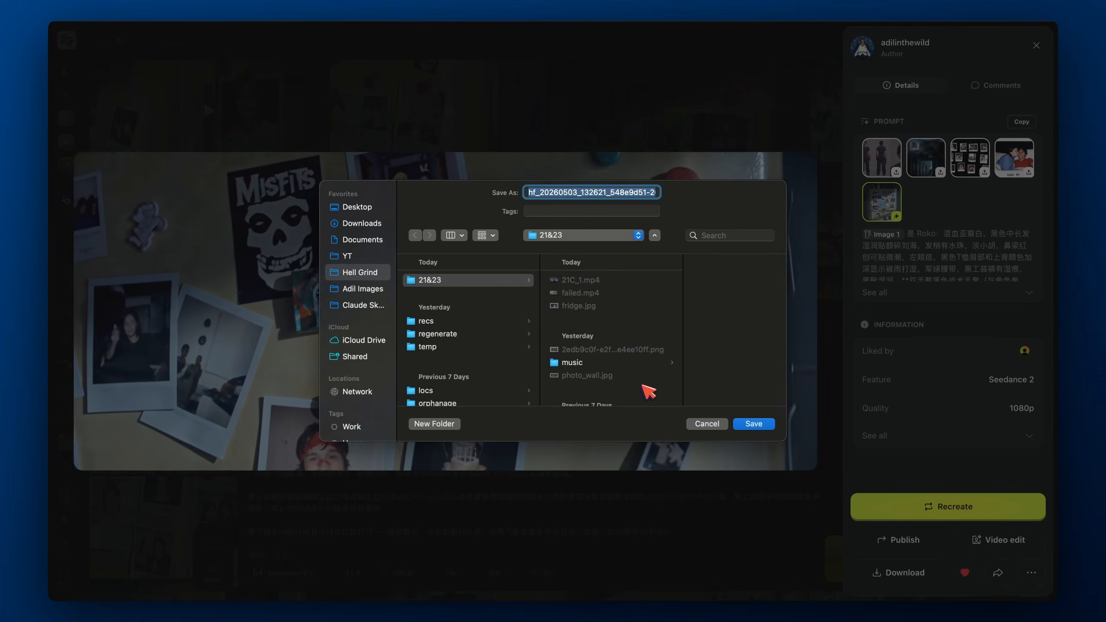
key("Return")
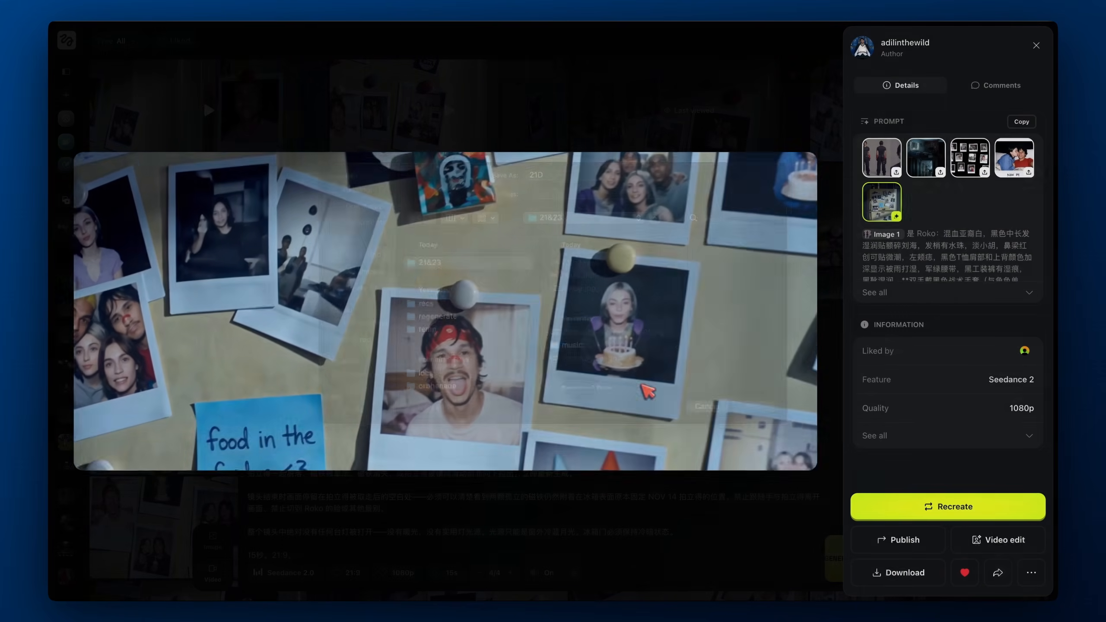
left_click(588, 501)
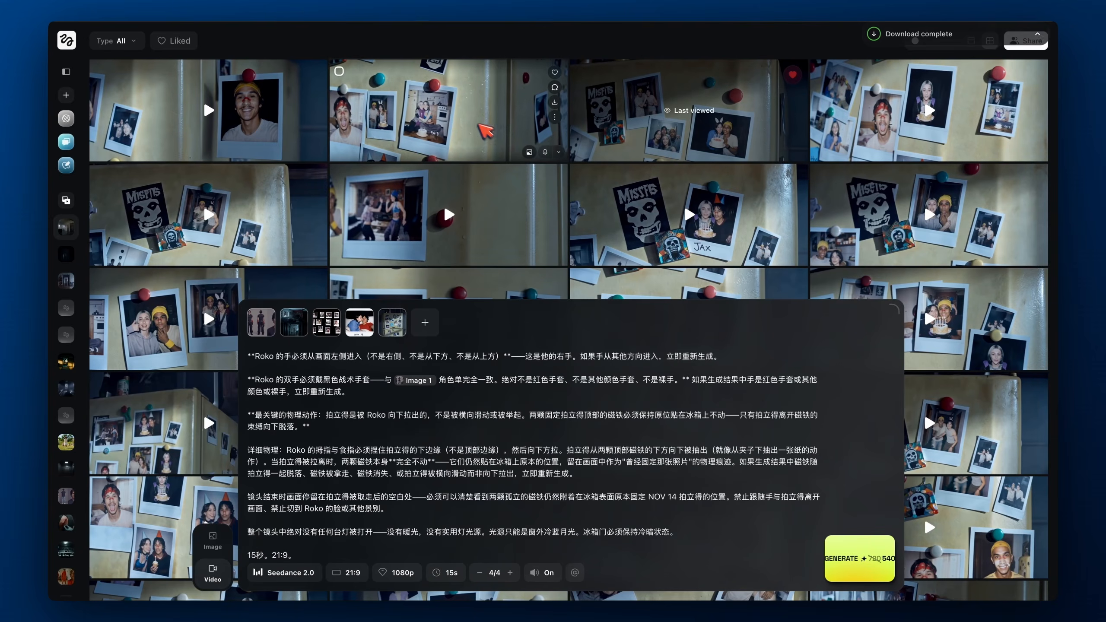
Watch the neighbouring fridge clip, like it, and download it as 21D_2 into the 21&23 folder
left_click(479, 115)
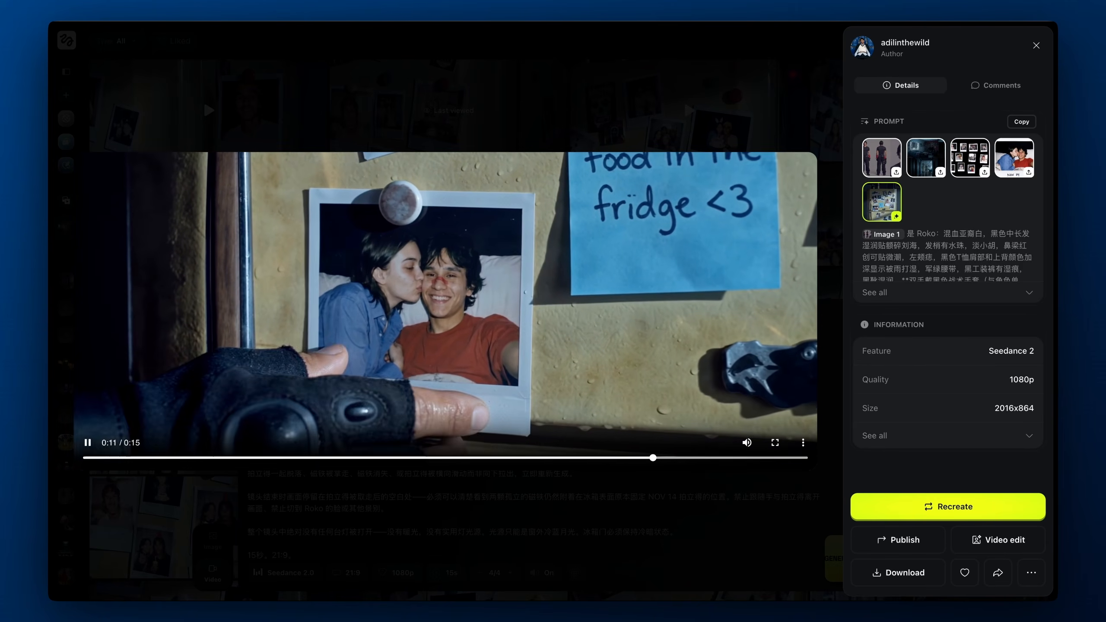
left_click(962, 573)
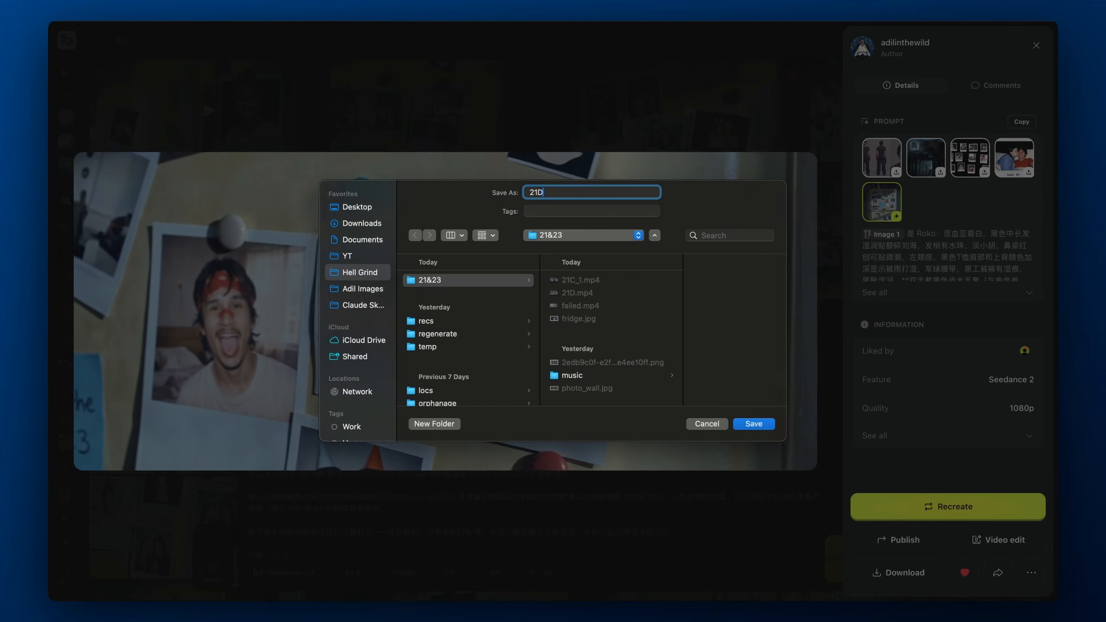
type("21D_2")
key("Return")
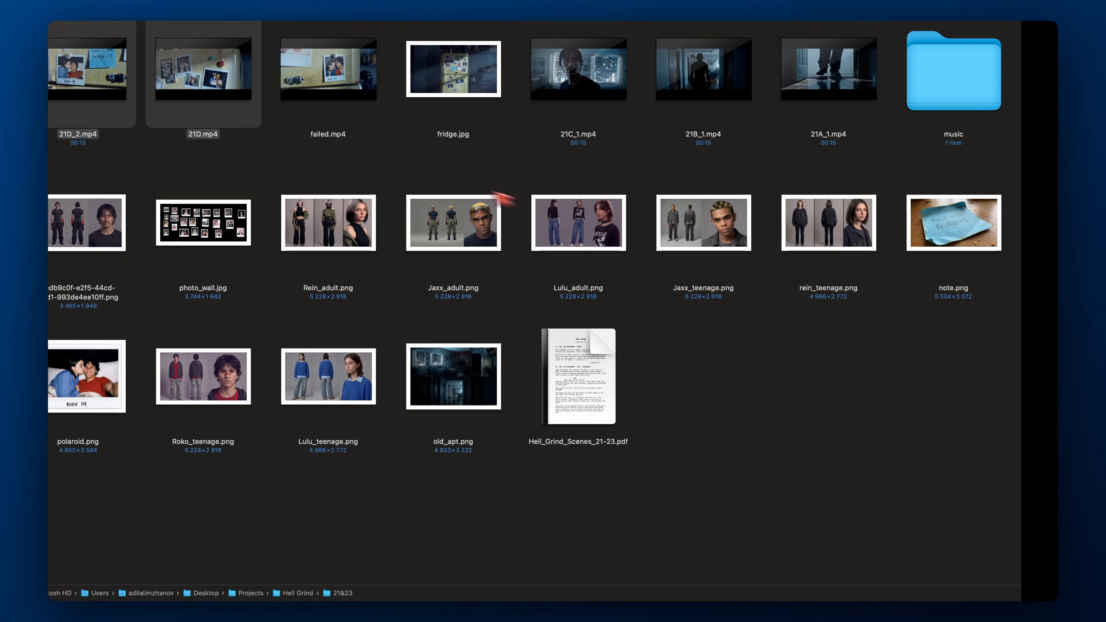
Import 21D.mp4 and 21D_2.mp4 from the 21&23 folder into DaVinci Resolve and place 21D.mp4 right after 21C_1.mp4 on Video 1
left_click_drag(275, 102, 195, 155)
key("super+Tab")
key("super+Tab")
key("super+Tab")
left_click_drag(462, 356, 597, 418)
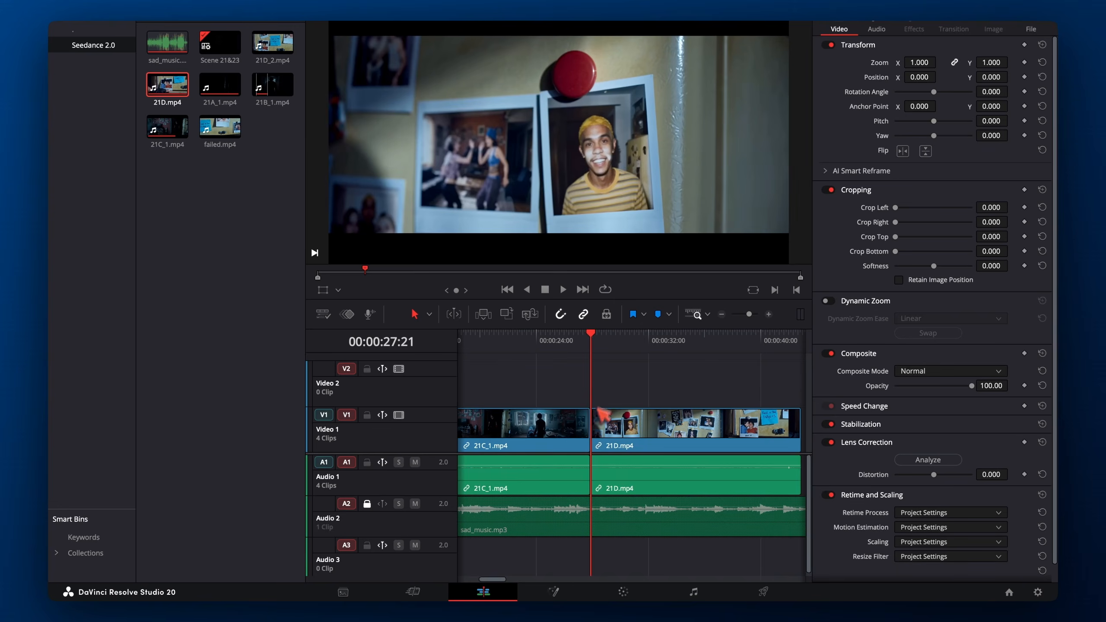
Split 21D.mp4 at 00:00:31:00 and ripple-delete its opening part so the rest directly follows 21C_1.mp4
left_click_drag(591, 344, 635, 344)
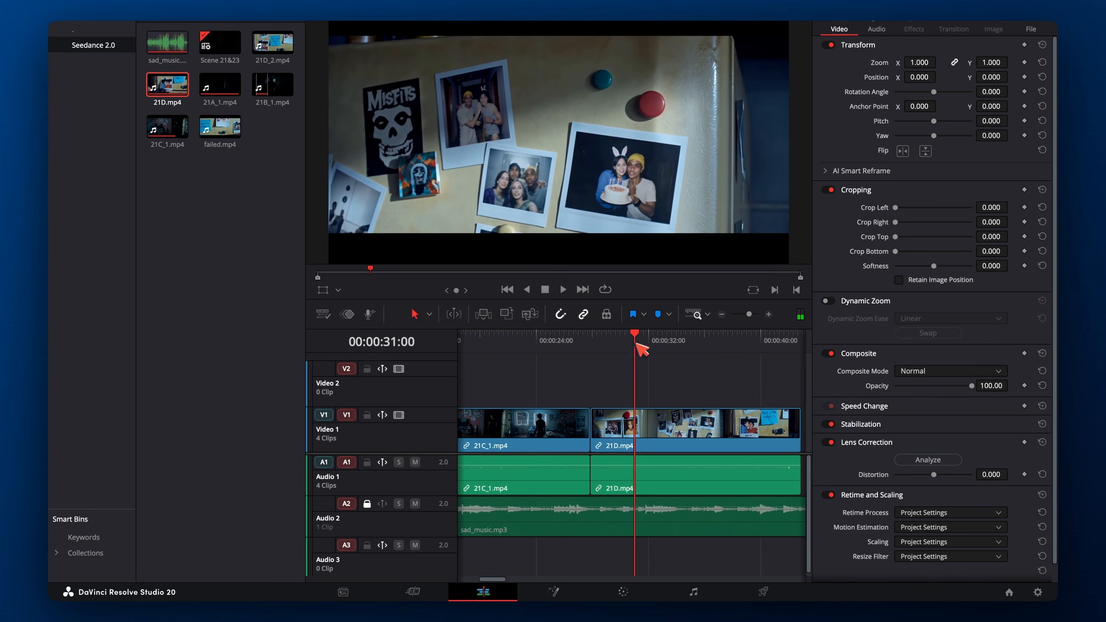
left_click(649, 461)
key("ctrl+b")
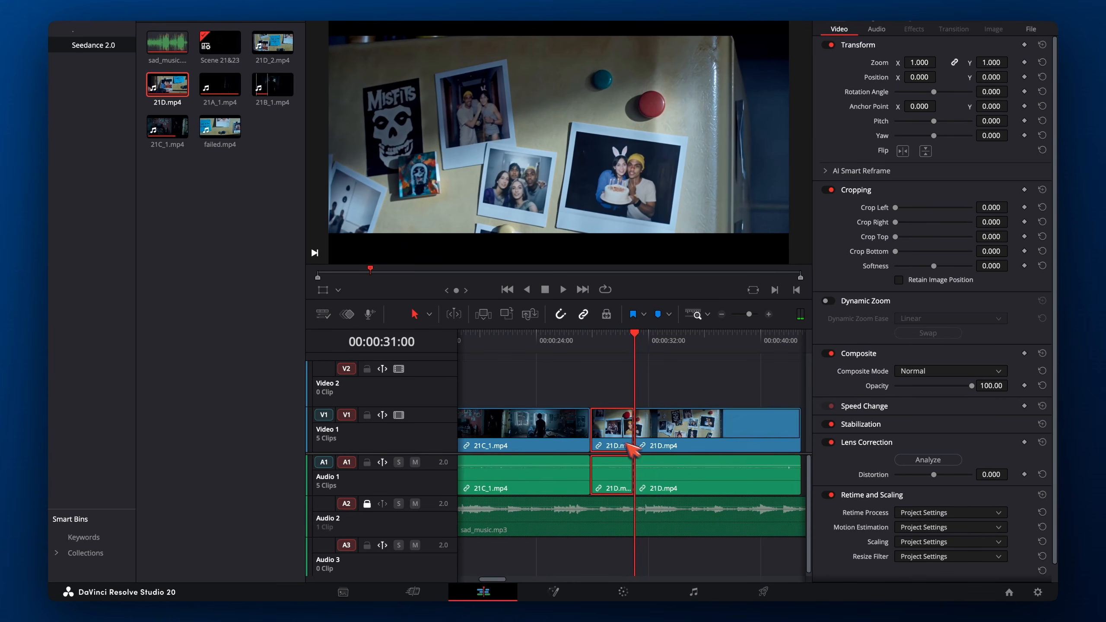
key("BackSpace")
left_click(610, 435)
key("Delete")
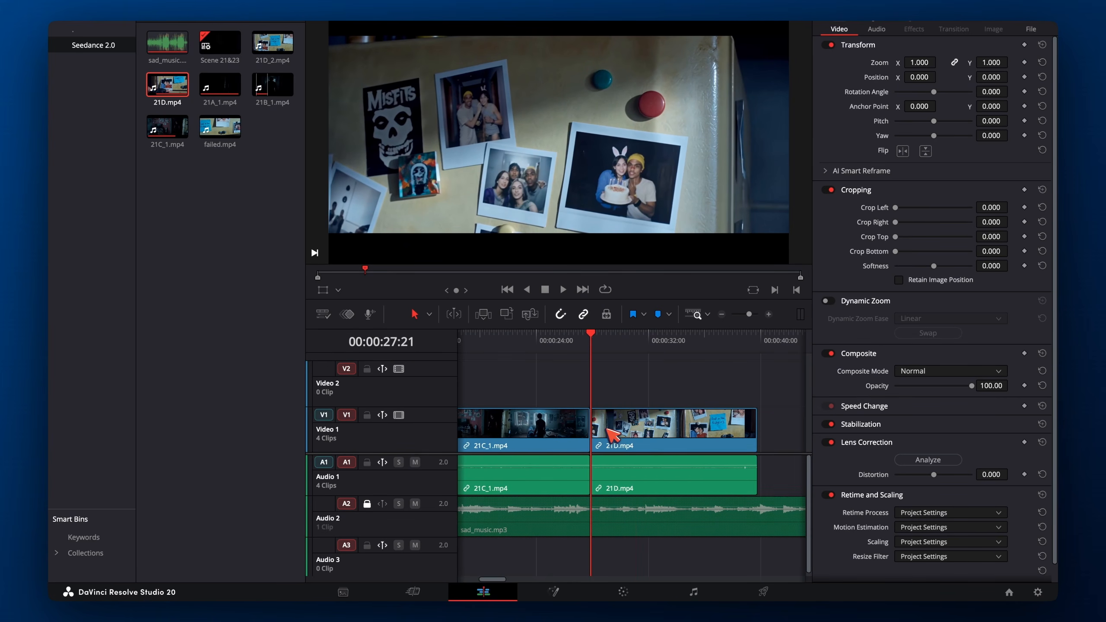
Play the transition from 21C_1.mp4 into the trimmed 21D.mp4 with the system volume raised, watching to the end
left_click(559, 338)
key("space")
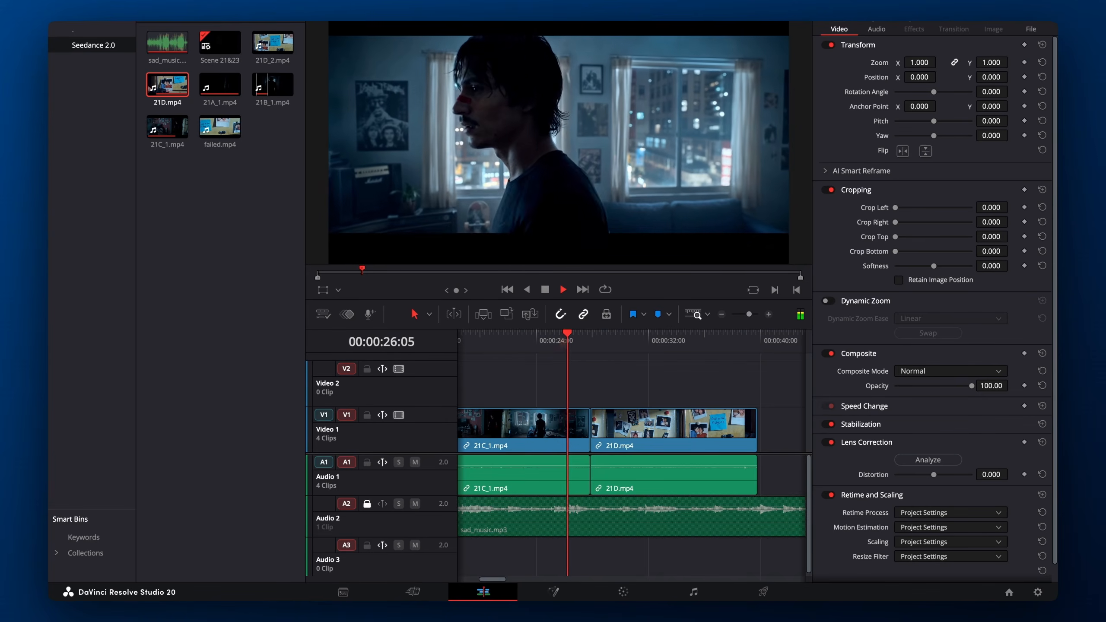
key("XF86AudioRaiseVolume")
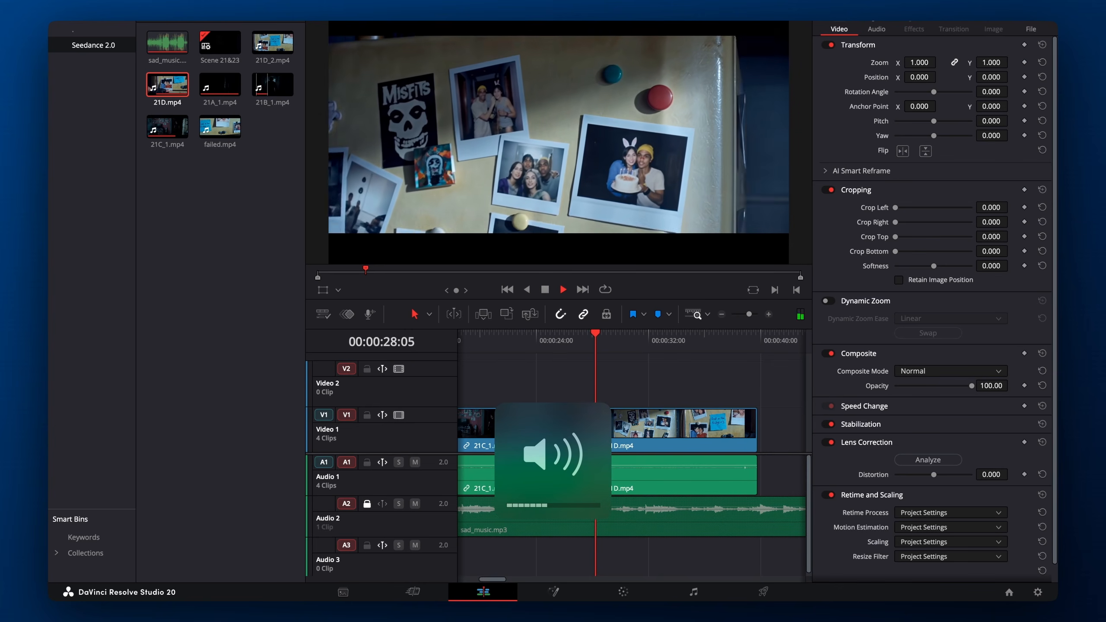
left_click_drag(560, 342, 591, 342)
key("space")
left_click(549, 339)
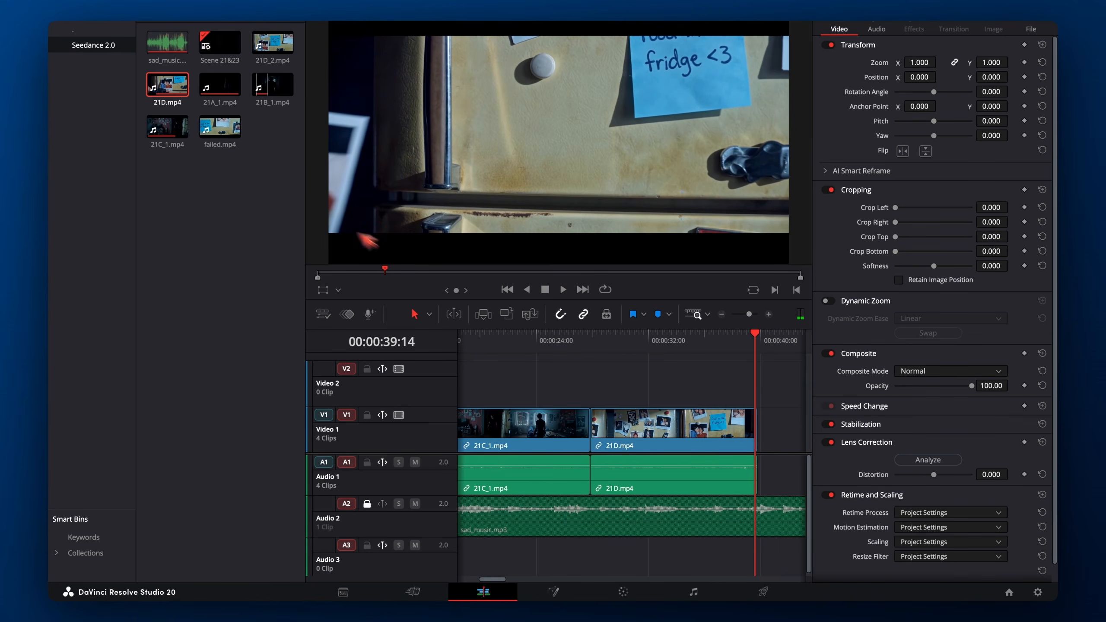
Place 21D_2.mp4 on Video 2 directly above 21D.mp4 and play it to compare the two takes
left_click_drag(272, 43, 588, 366)
left_click(579, 341)
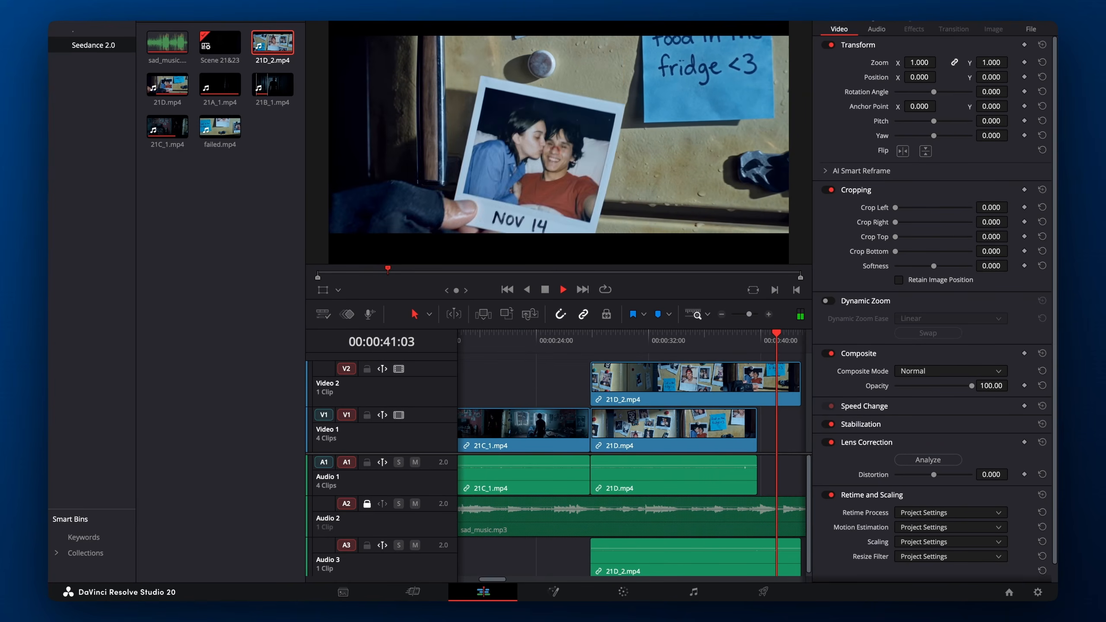
left_click_drag(755, 342, 745, 344)
key("space")
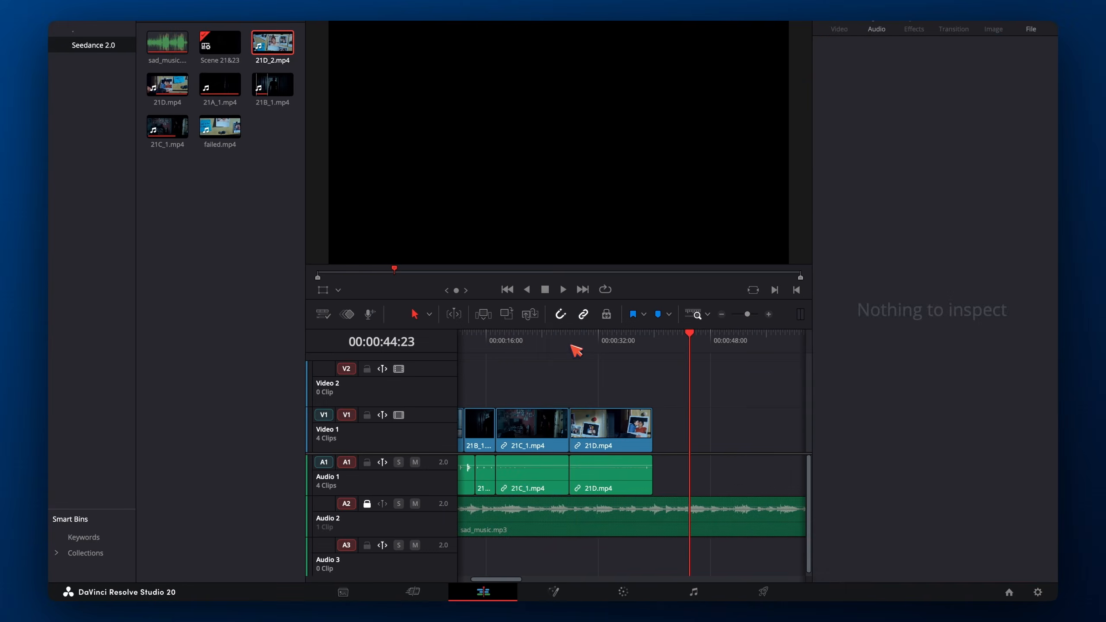
Play the whole edited sequence from 00:00:00:00 in full screen
left_click_drag(571, 345, 545, 342)
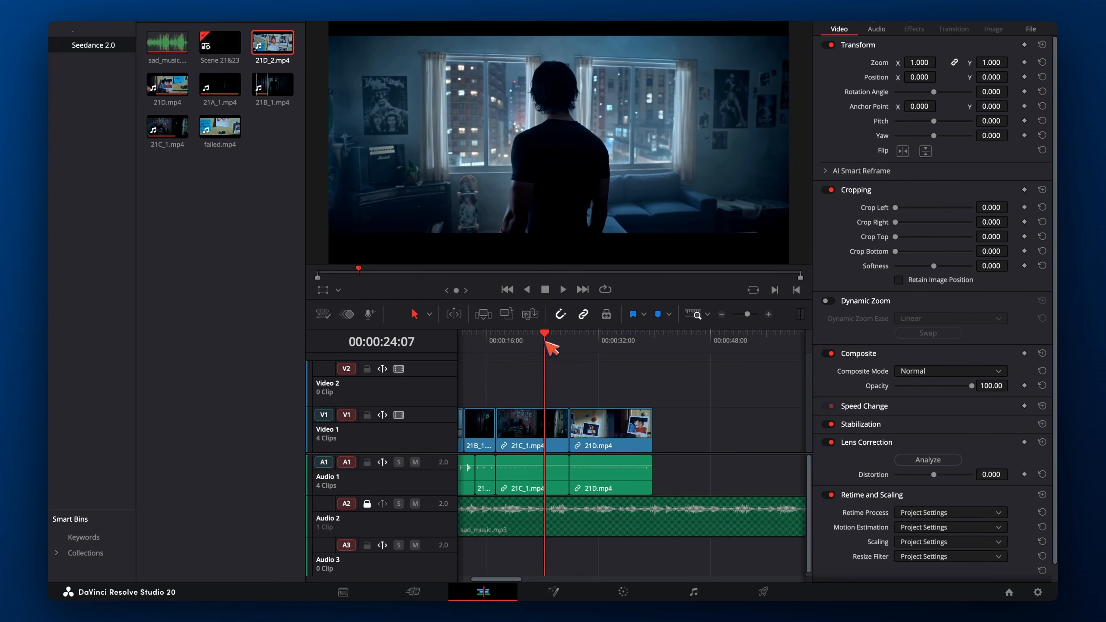
scroll(523, 344, "left", 4)
left_click(453, 344)
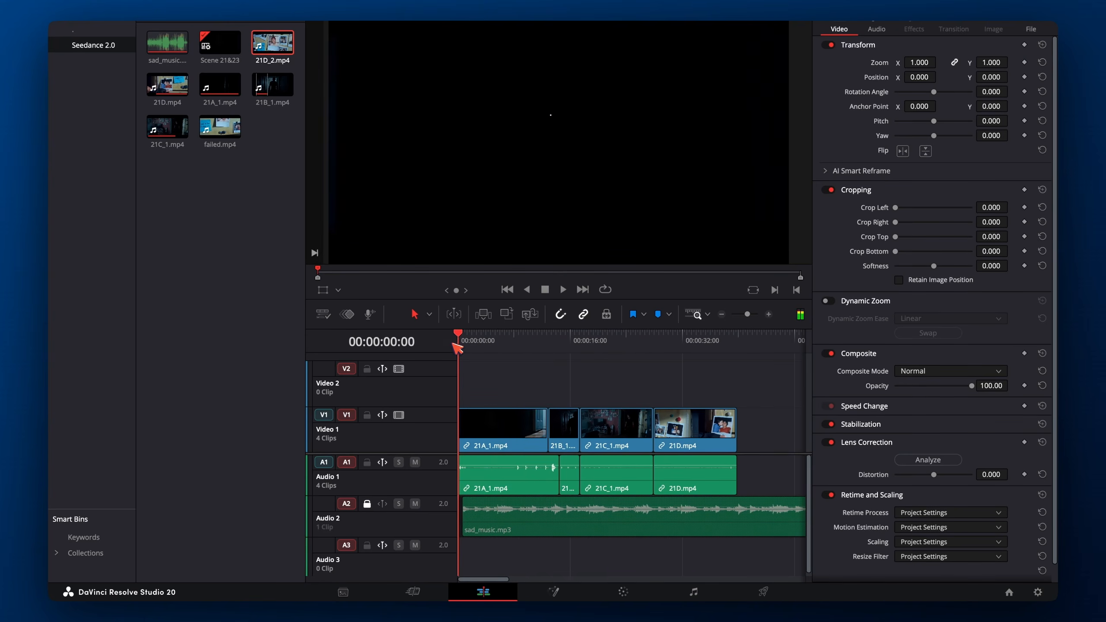
key("super+f")
key("space")
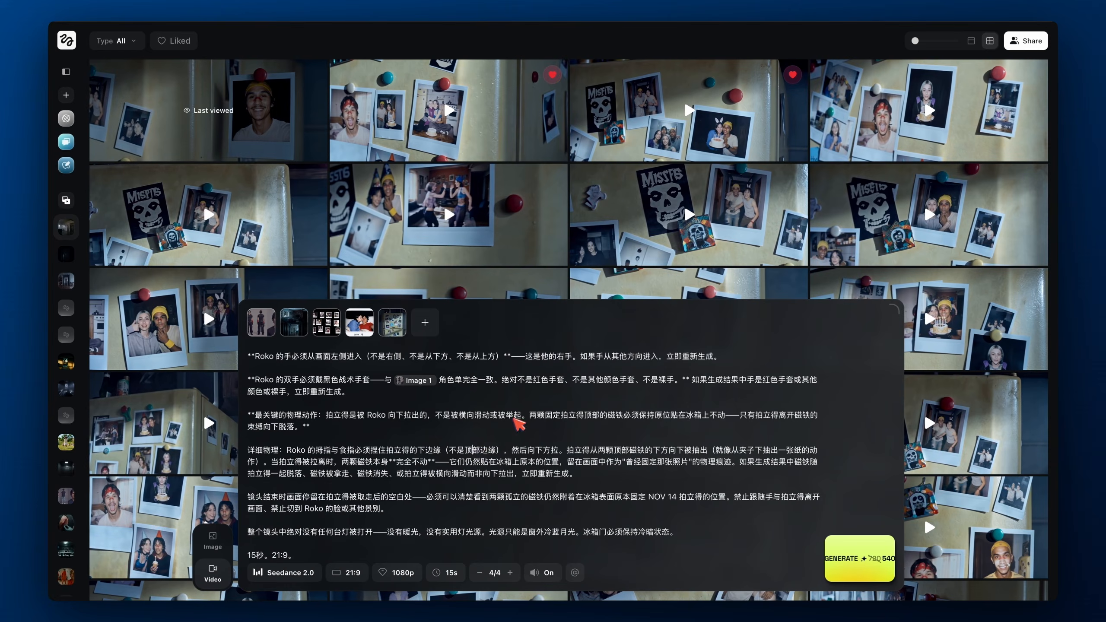
Switch to the video generator and replace its whole prompt with the copied text of prompt 21E
key("ctrl+a")
key("ctrl+v")
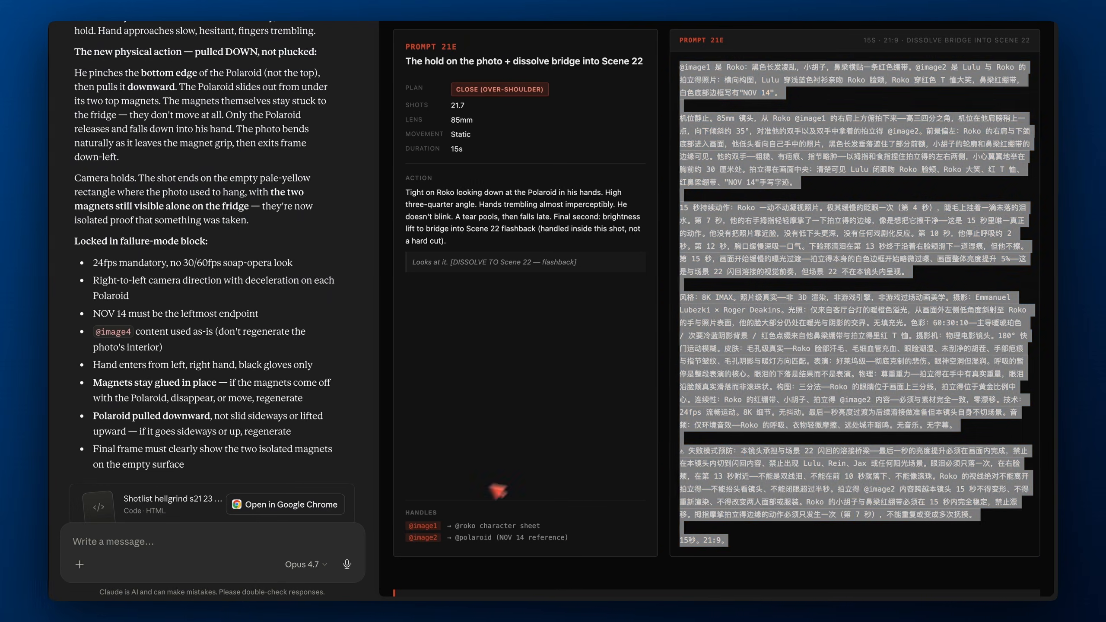
Ask Claude: "In shot 21E, keep the reference of the location so that we keep the same style"
scroll(496, 553, "down", 1)
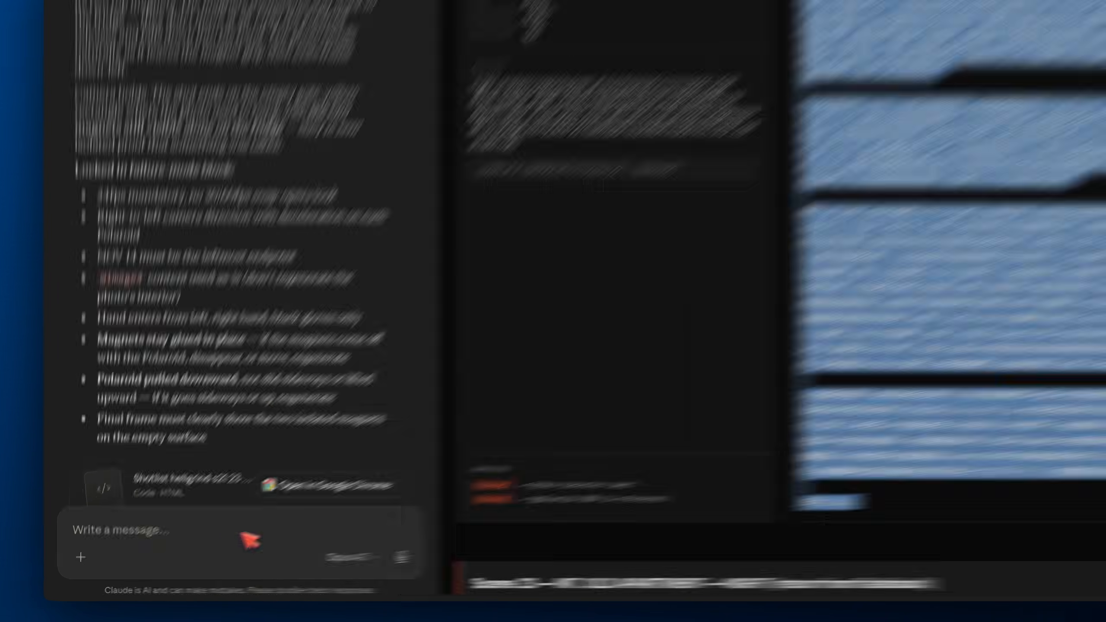
left_click(239, 544)
type("In s")
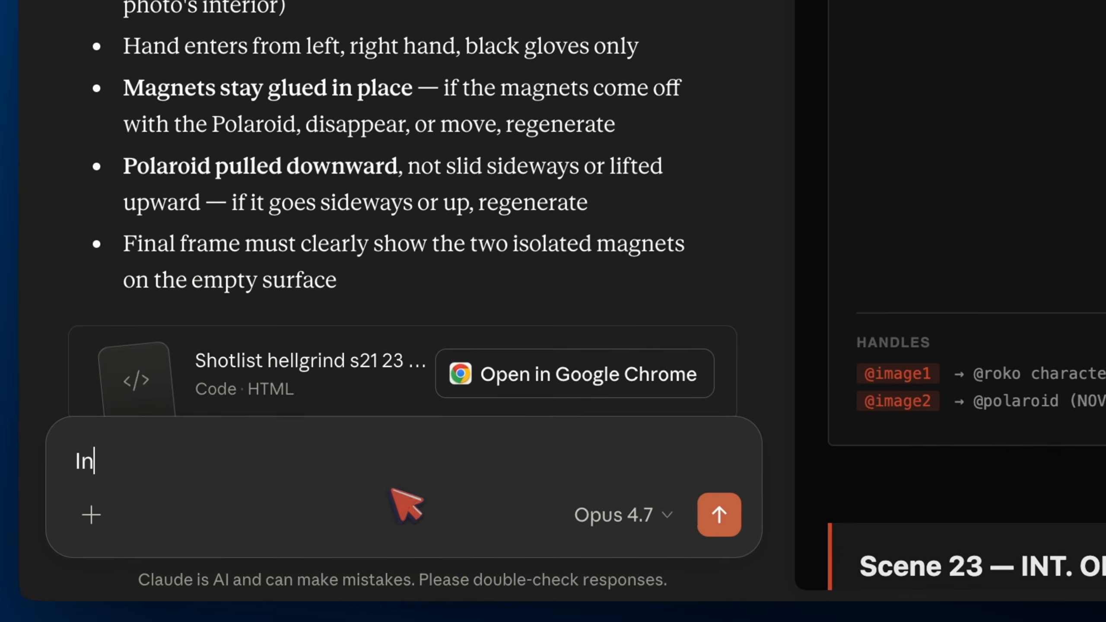
type("ht")
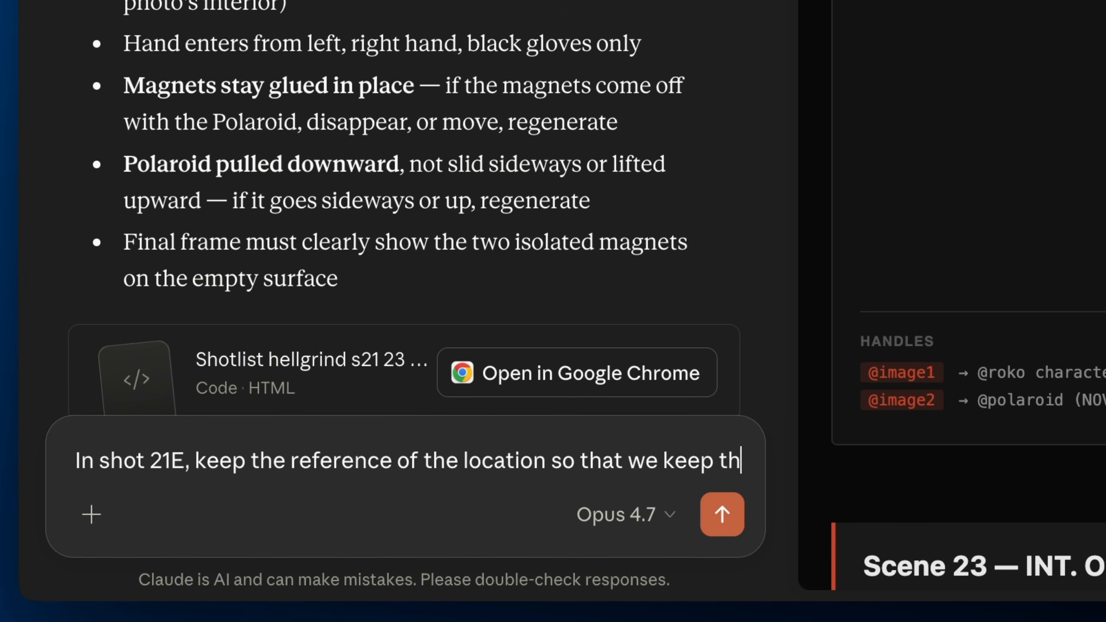
type("he s")
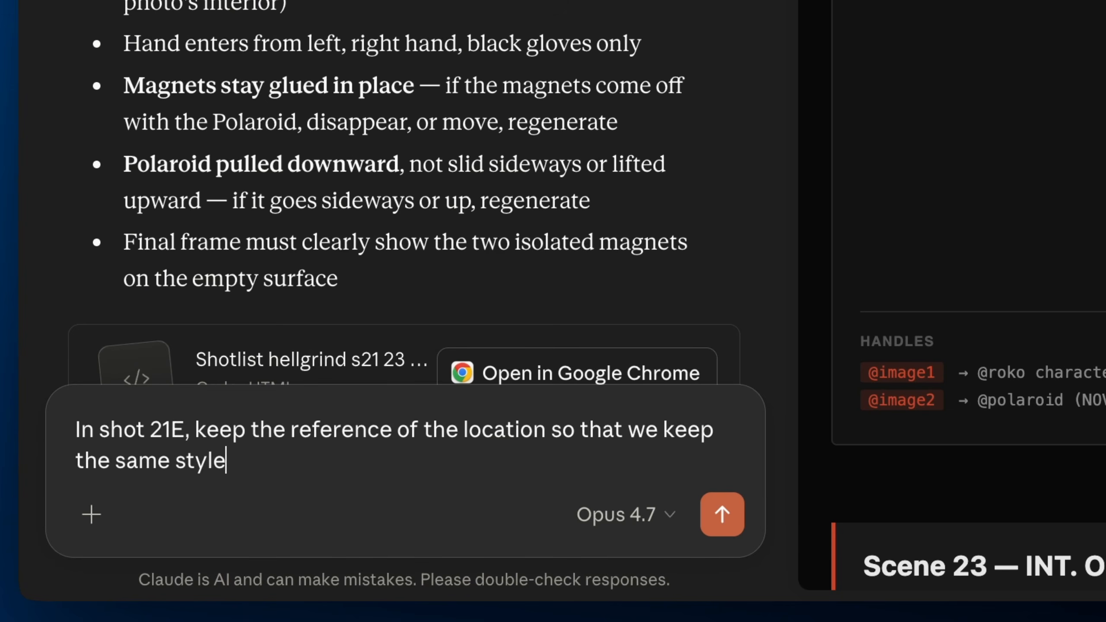
type("ame style")
key("Return")
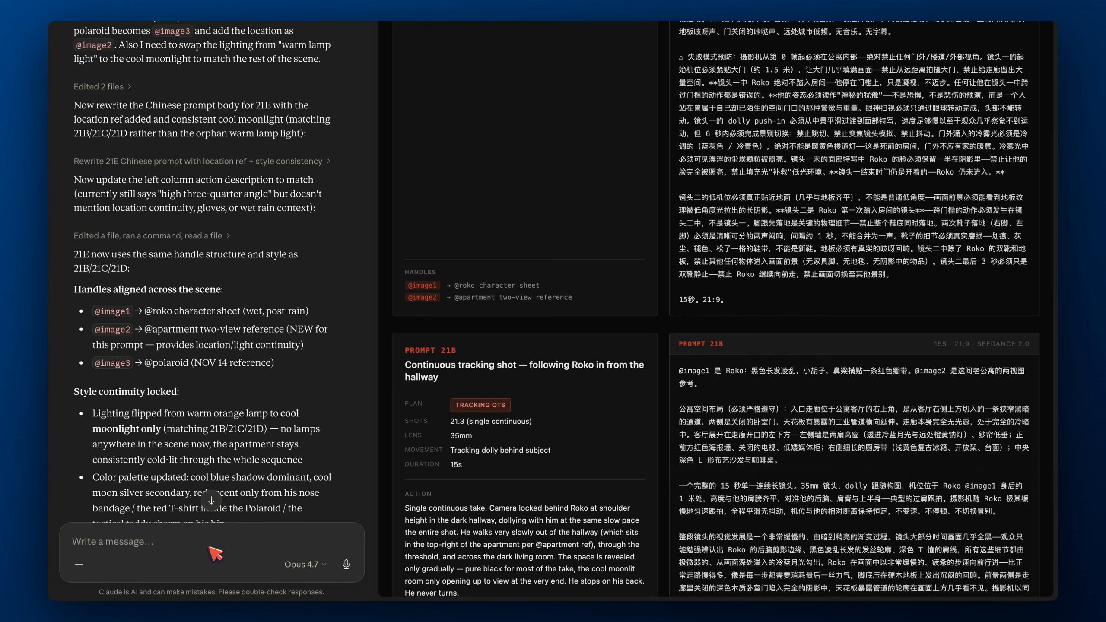
Attach fridge.jpg from the 21&23 folder to a new Claude message
left_click(78, 564)
left_click(127, 393)
scroll(642, 321, "down", 2)
scroll(647, 328, "up", 2)
left_click(638, 244)
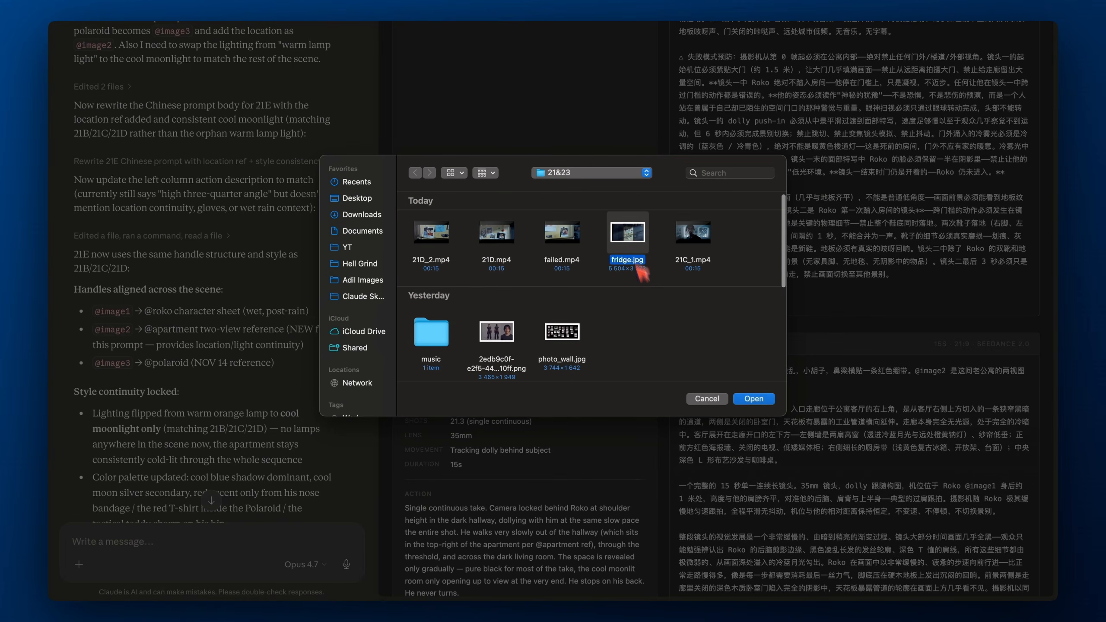
left_click(745, 398)
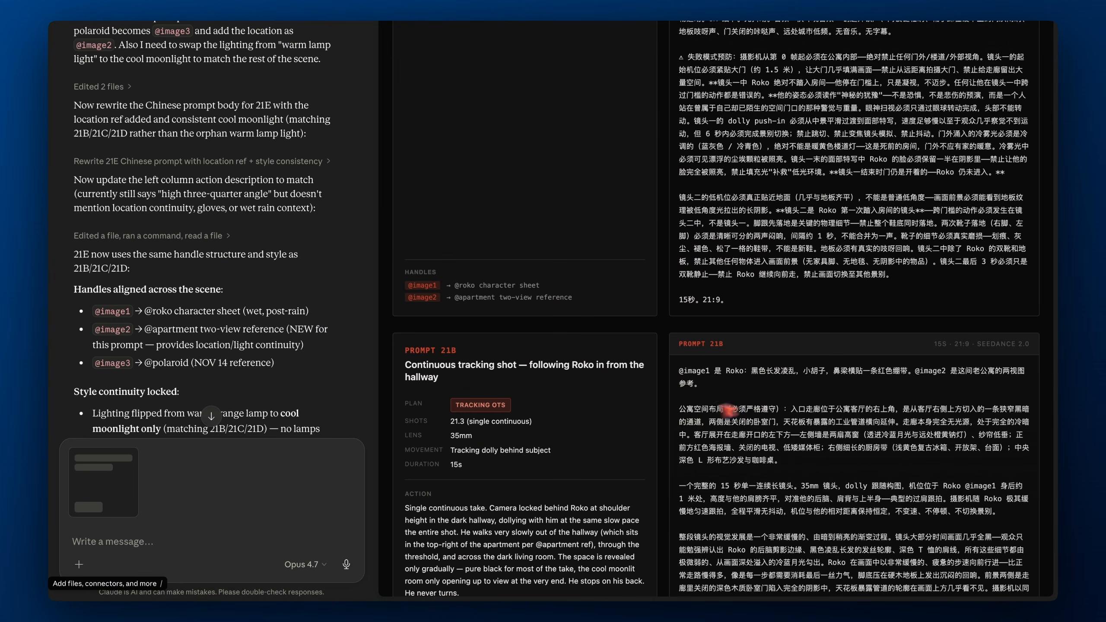
Send the fridge image with the message "also add a reference of the fridge"
type("also ad")
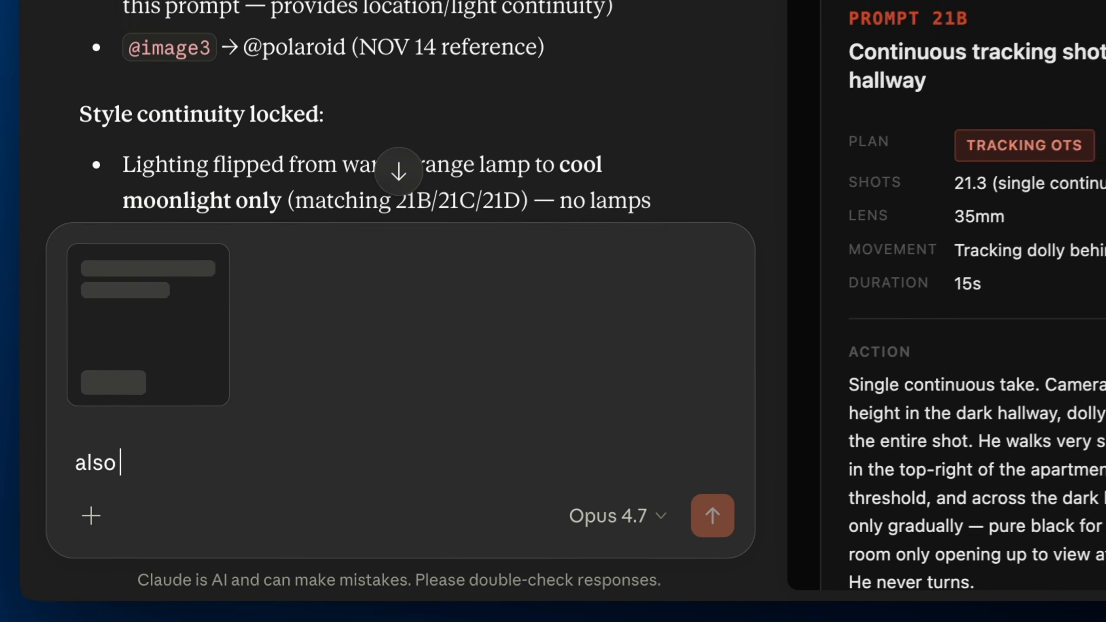
type("d a reference")
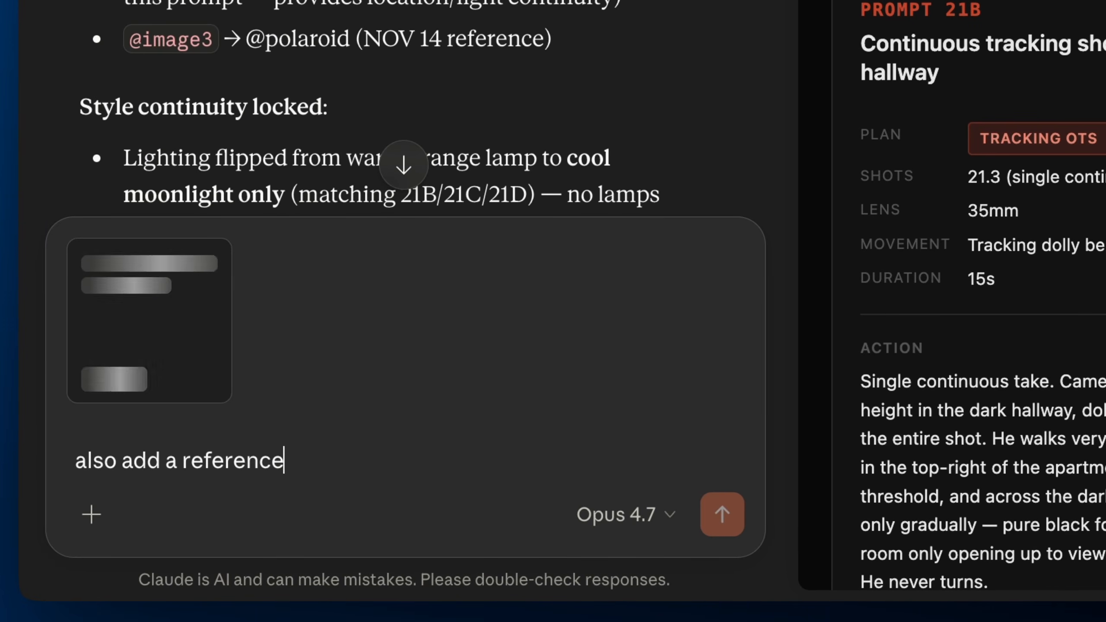
type(" of the fridge")
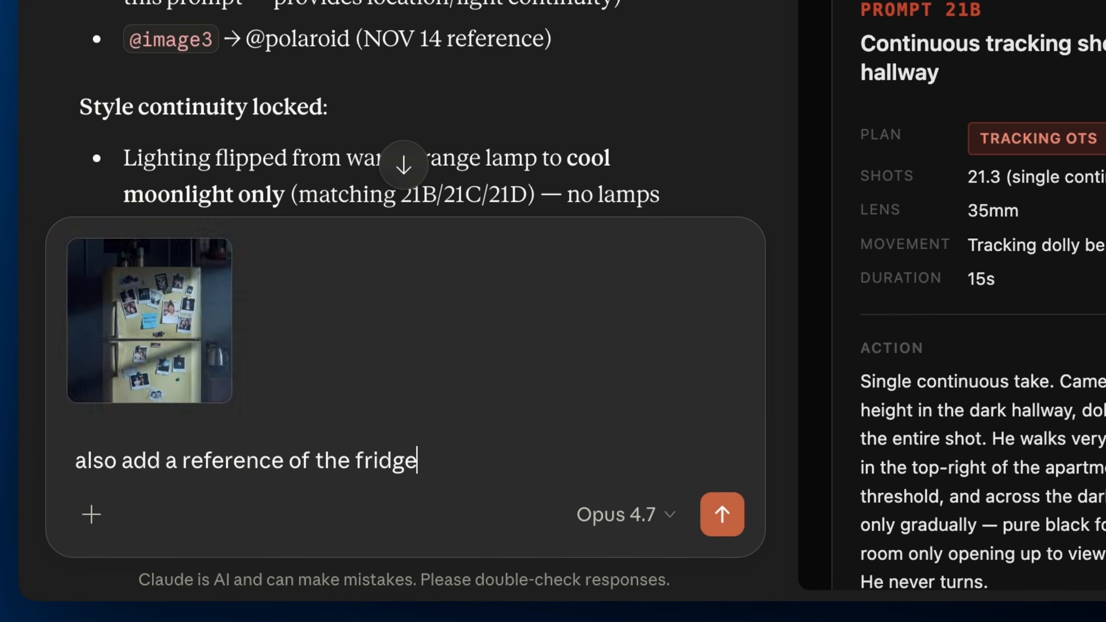
key("Return")
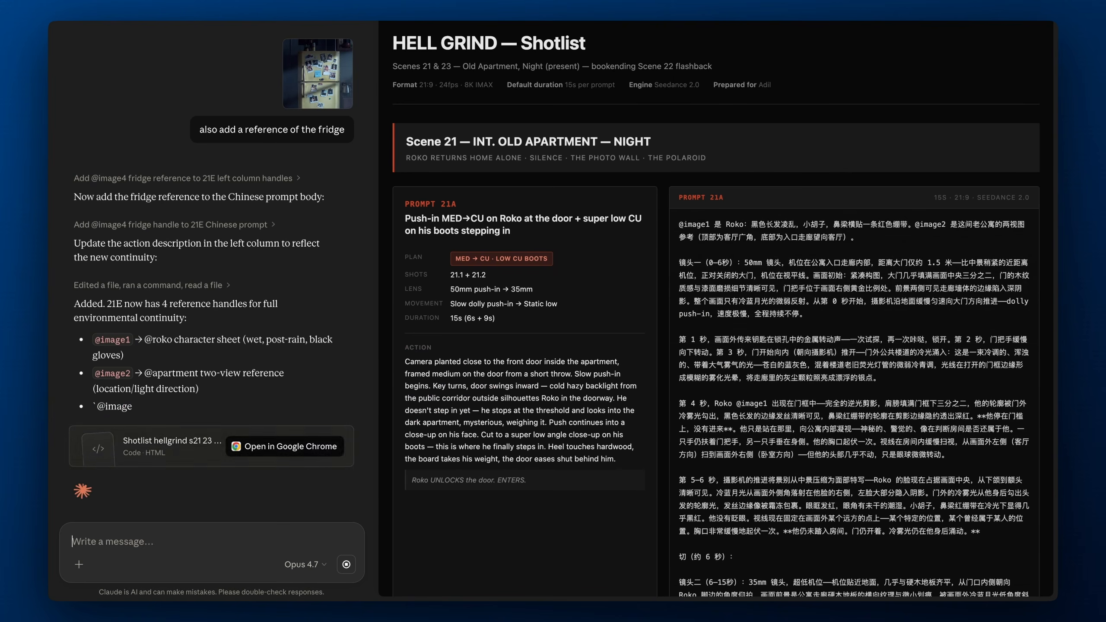
Copy the full Chinese text of the revised prompt 21E from the shotlist
scroll(608, 412, "down", 5)
scroll(608, 412, "down", 20)
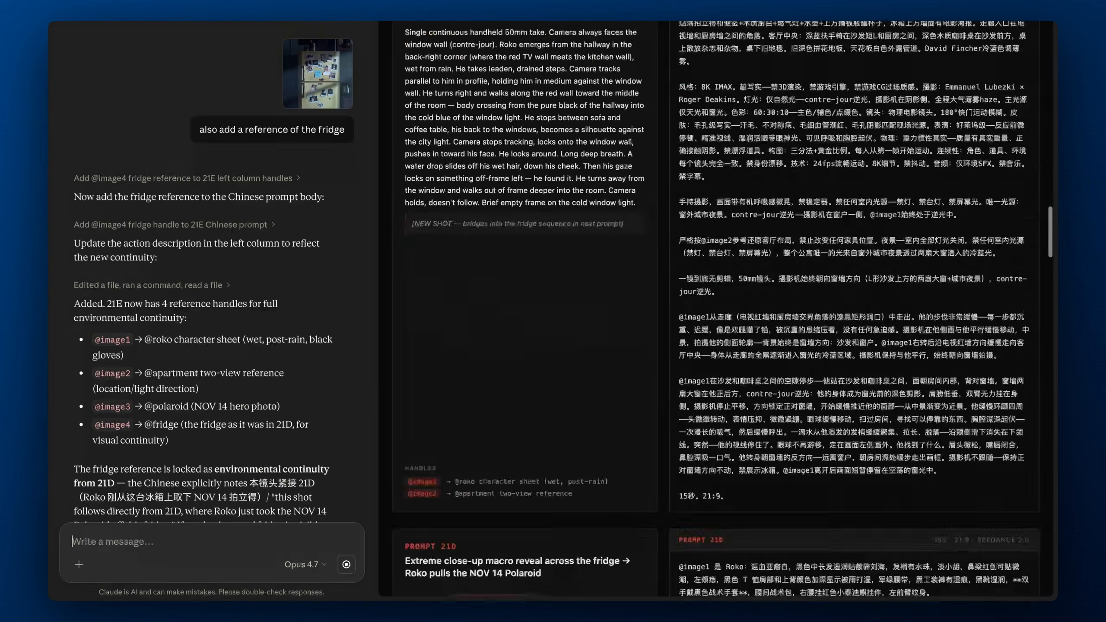
scroll(603, 408, "down", 15)
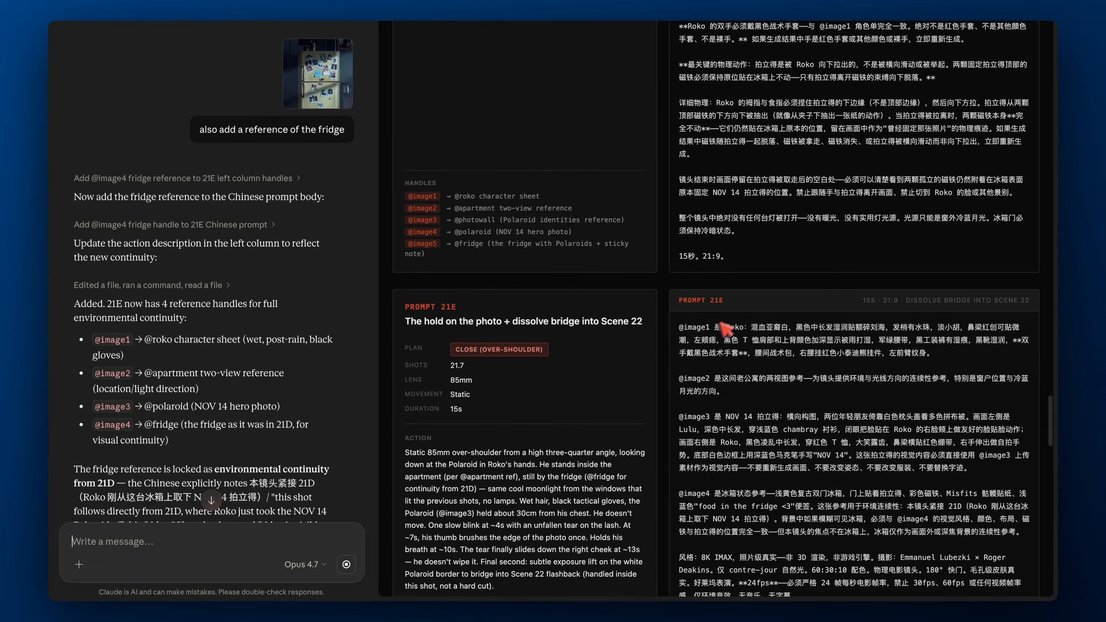
left_click_drag(675, 326, 740, 452)
key("super+c")
Switch to the video generator, replace its whole prompt with the copied 21E text, and start generating
key("ctrl+Left")
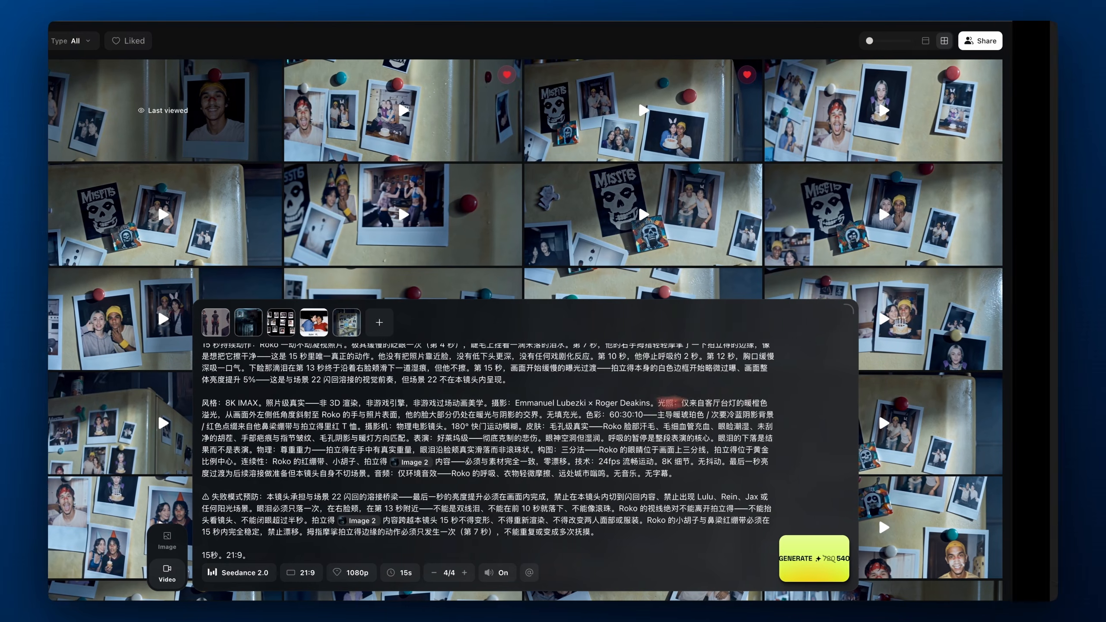
key("super+a")
key("super+v")
left_click(844, 559)
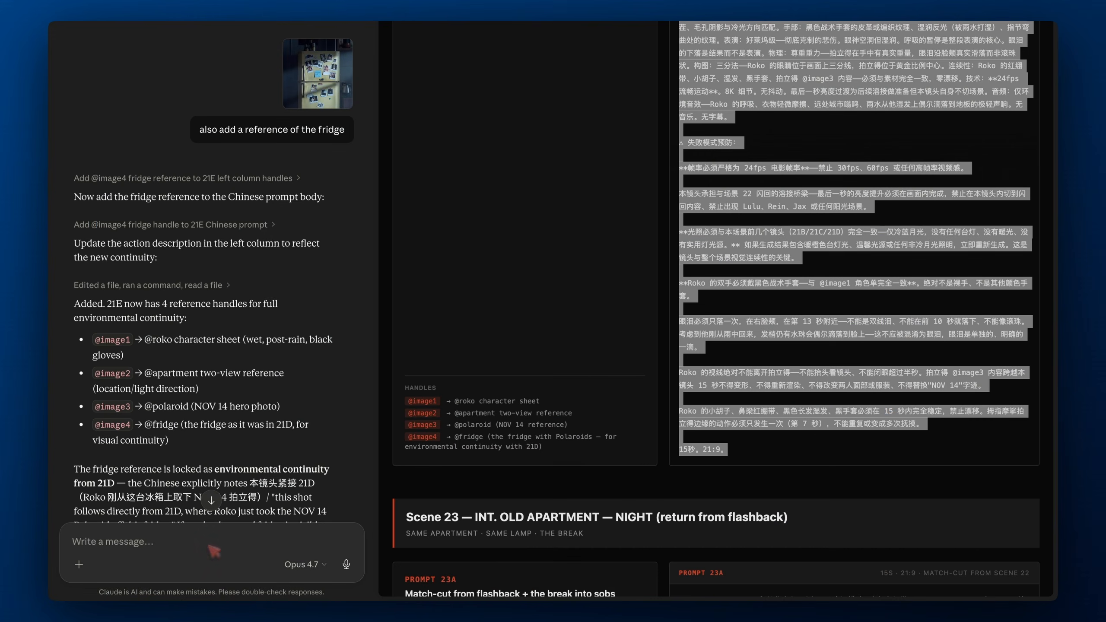
Ask Claude to make 21E an over-the-shoulder shot of both hands holding the picture, left thumb sliding over it, followed by a close-up with the polaroid visible
left_click(214, 551)
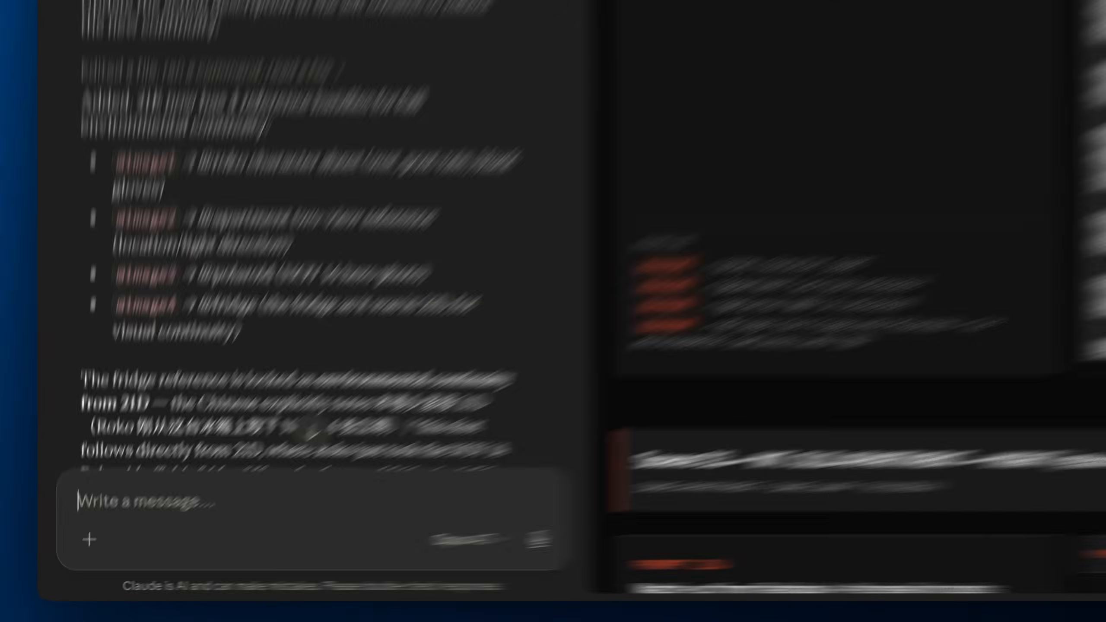
type("For shot 21")
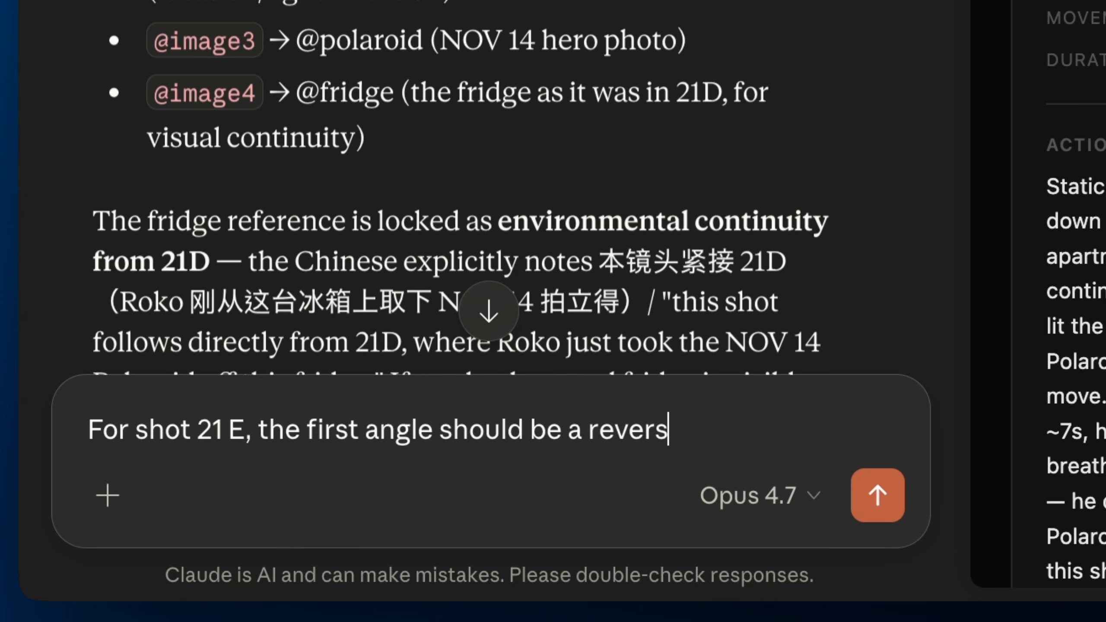
key("alt+BackSpace")
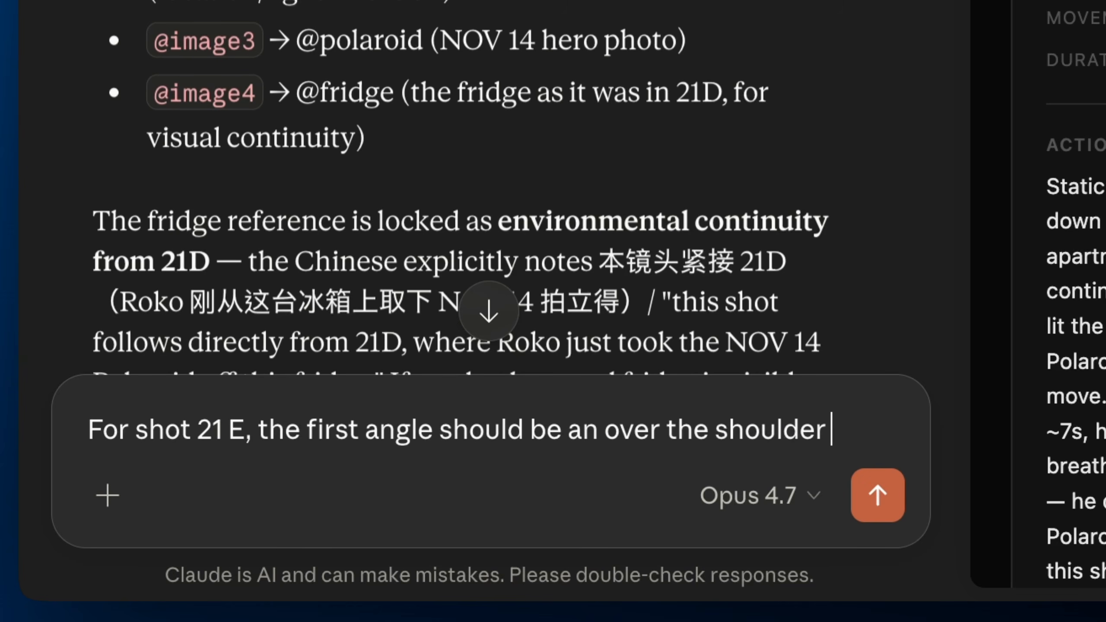
type("of")
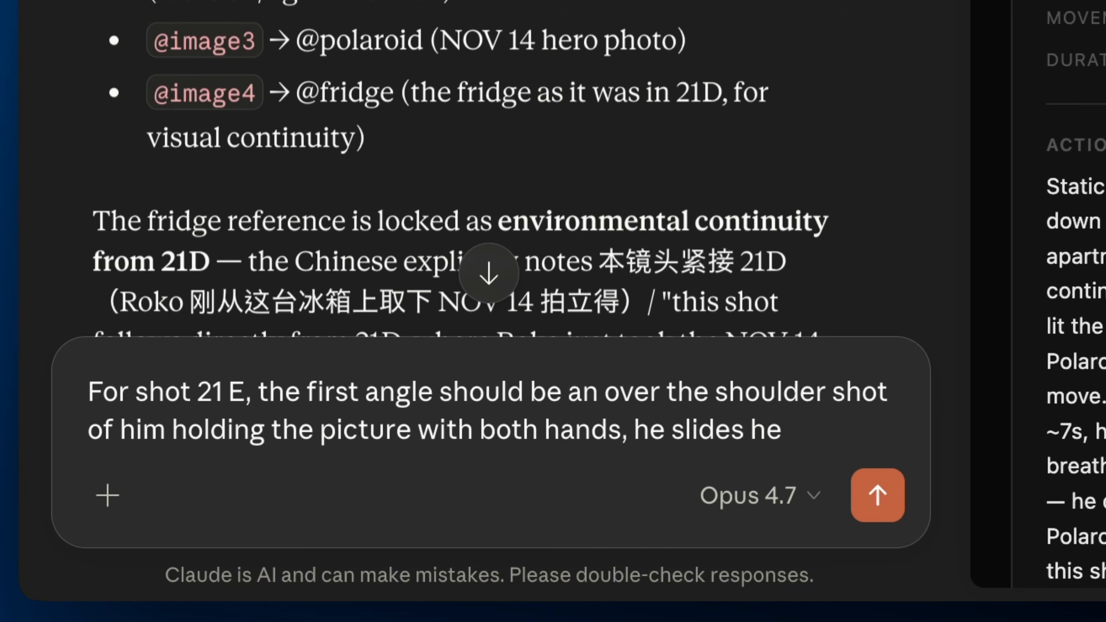
key("BackSpace")
key("BackSpace")
key("BackSpace")
key("BackSpace")
key("BackSpace")
type("thumb over the image. And the second shot is a close up of him")
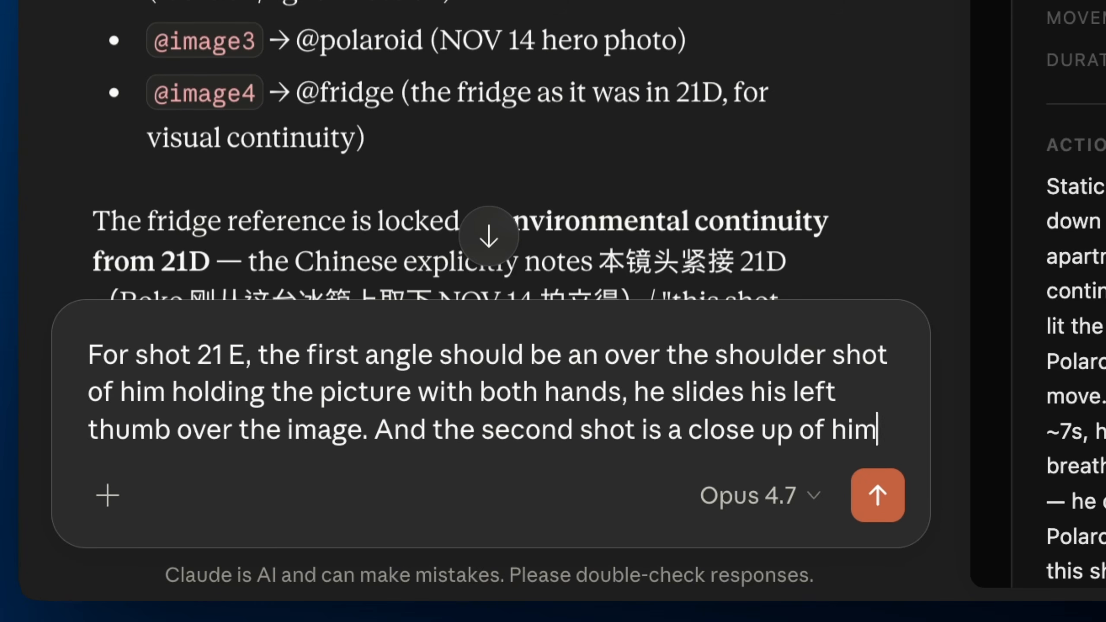
type("with the polaroid visible in frame")
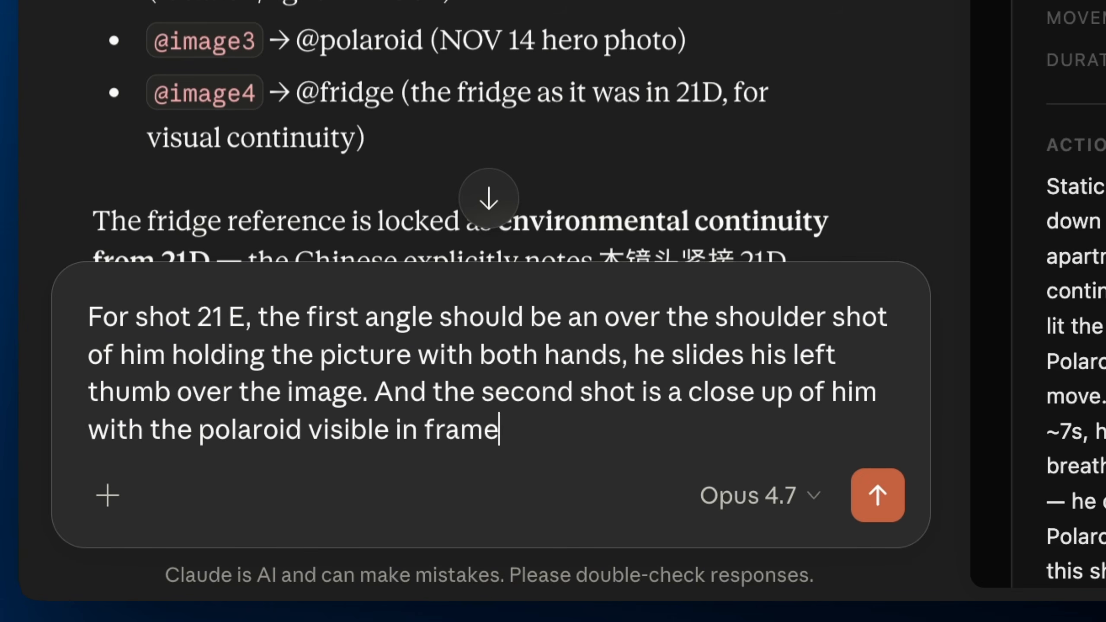
key("Return")
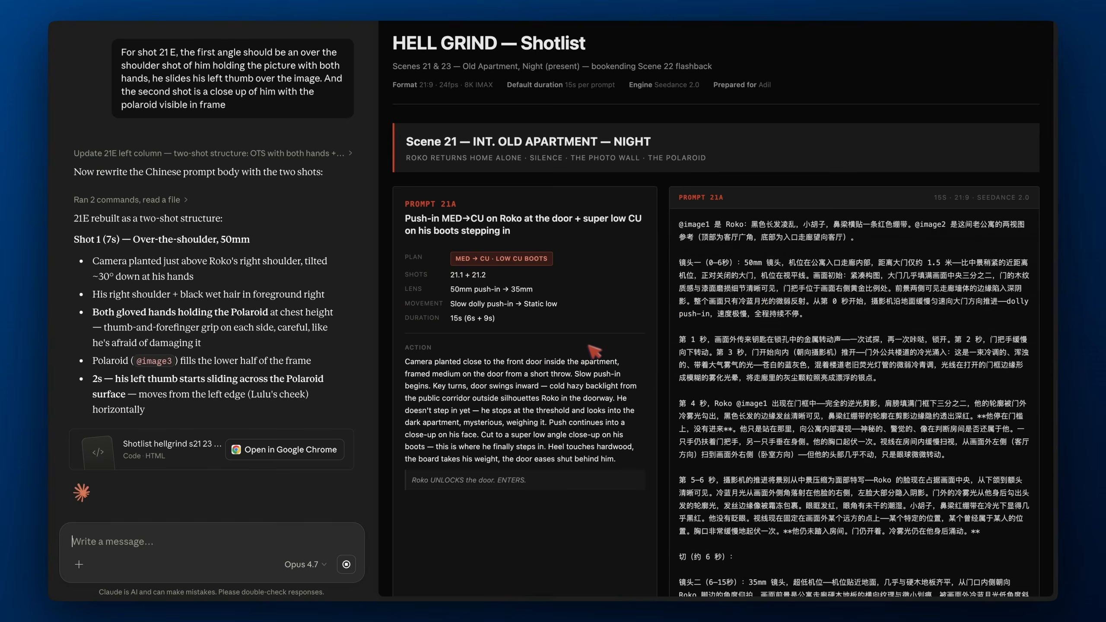
Copy the full Chinese text of the two-shot version of prompt 21E from the shotlist
scroll(657, 371, "down", 15)
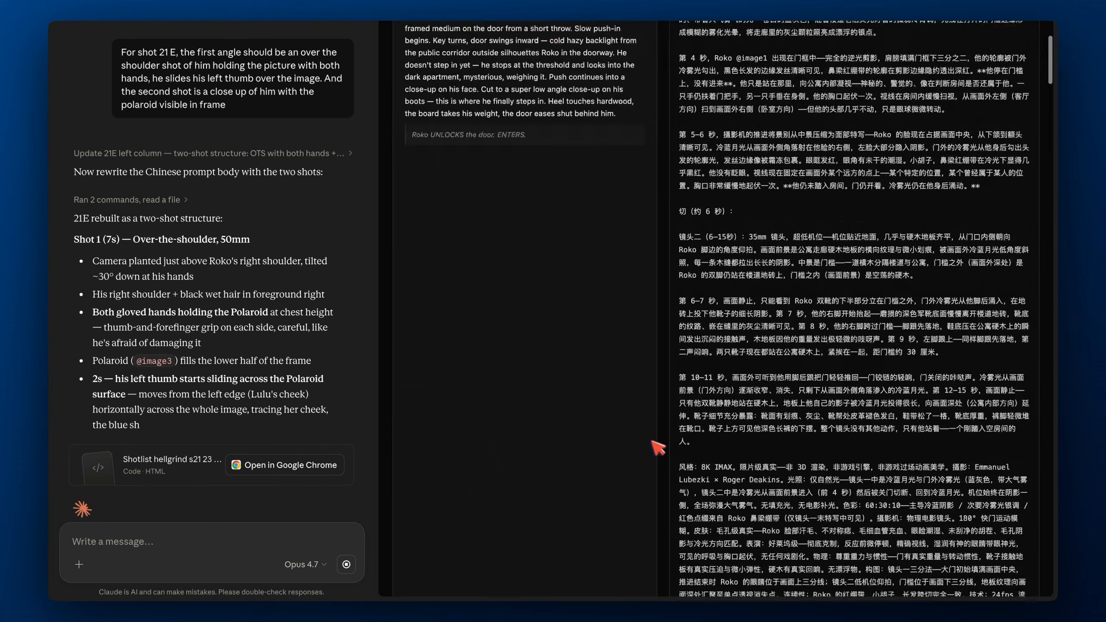
scroll(661, 453, "down", 10)
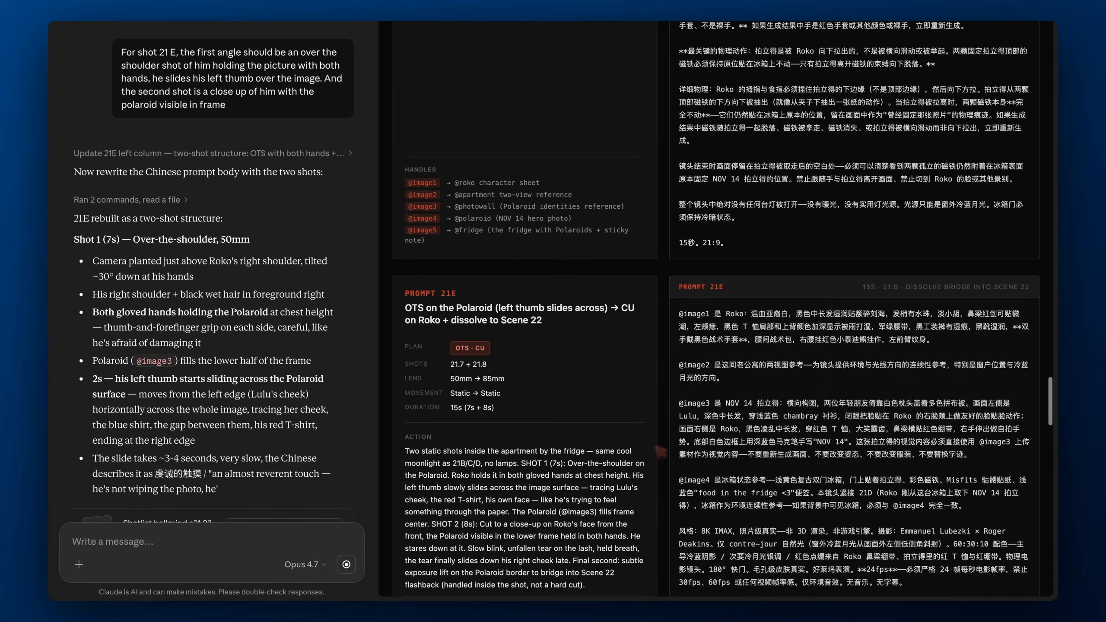
left_click_drag(681, 309, 734, 390)
Replace the video generator's prompt with the two-shot version of 21E and generate new takes
key("ctrl+Left")
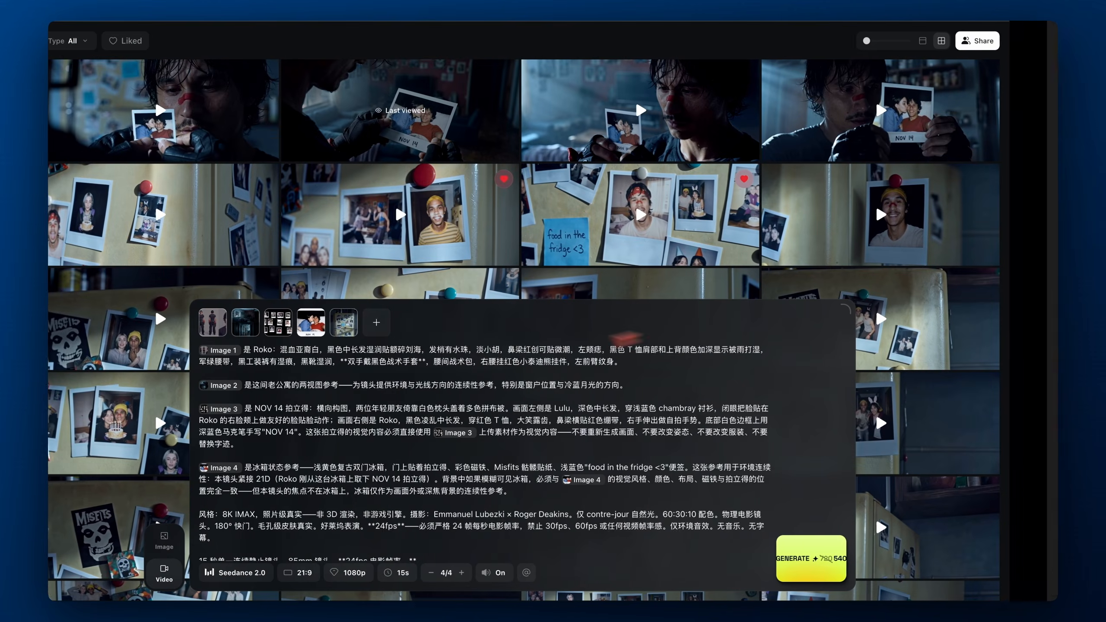
key("super+a")
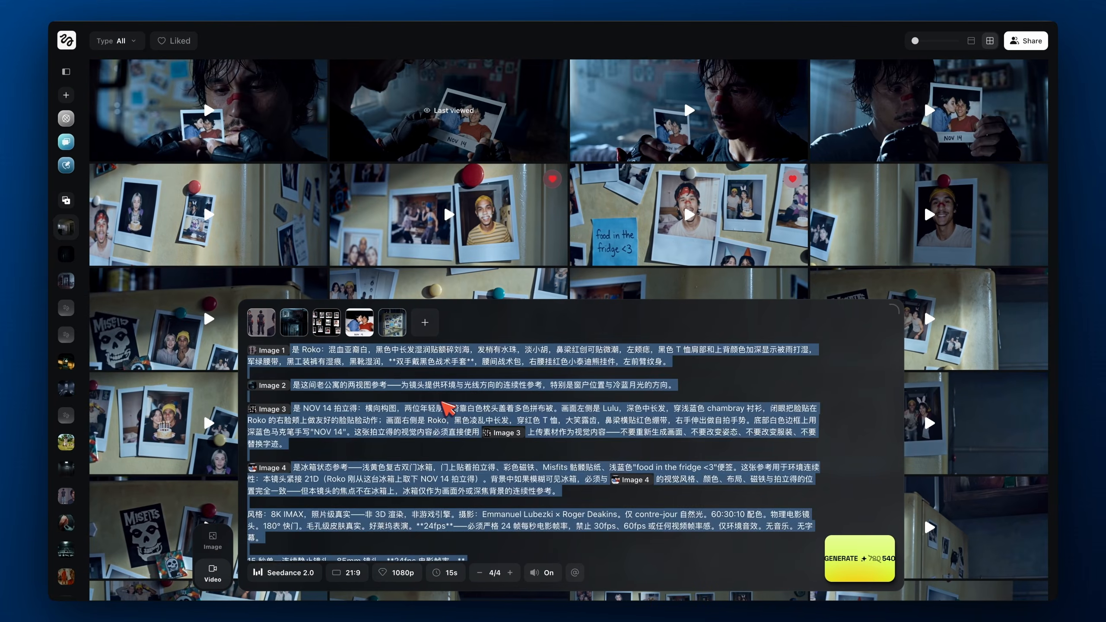
key("super+v")
left_click(858, 559)
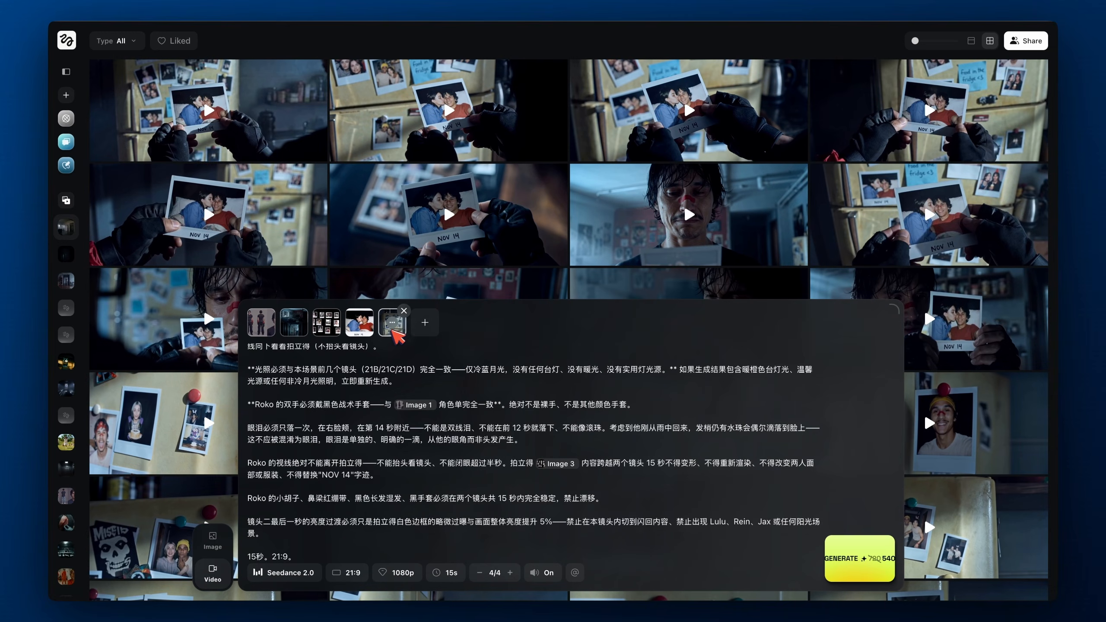
View the attached fridge reference image enlarged, then return to the generated clips
left_click(396, 328)
left_click(406, 295)
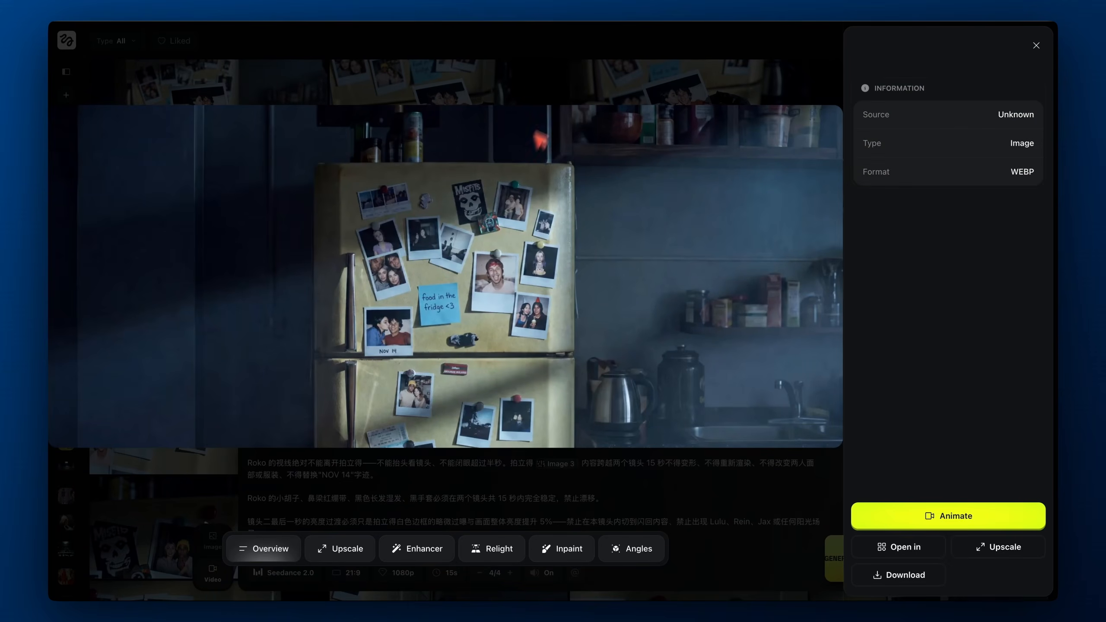
key("Escape")
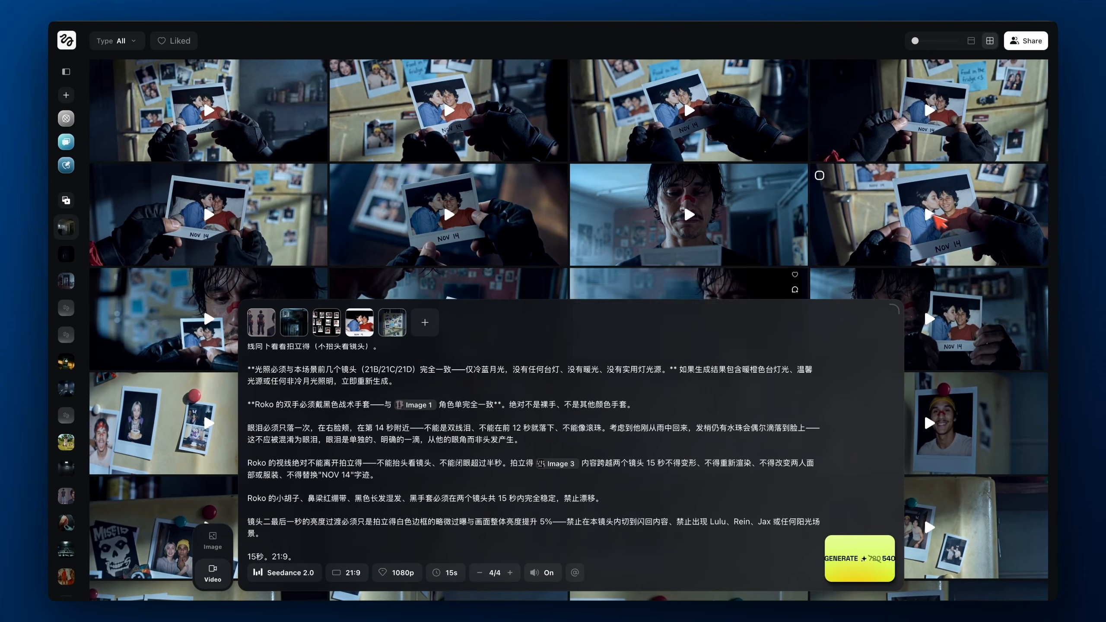
Open the last take in the second row of 21E results and review its Polaroid and close-up shots in full screen
left_click(938, 226)
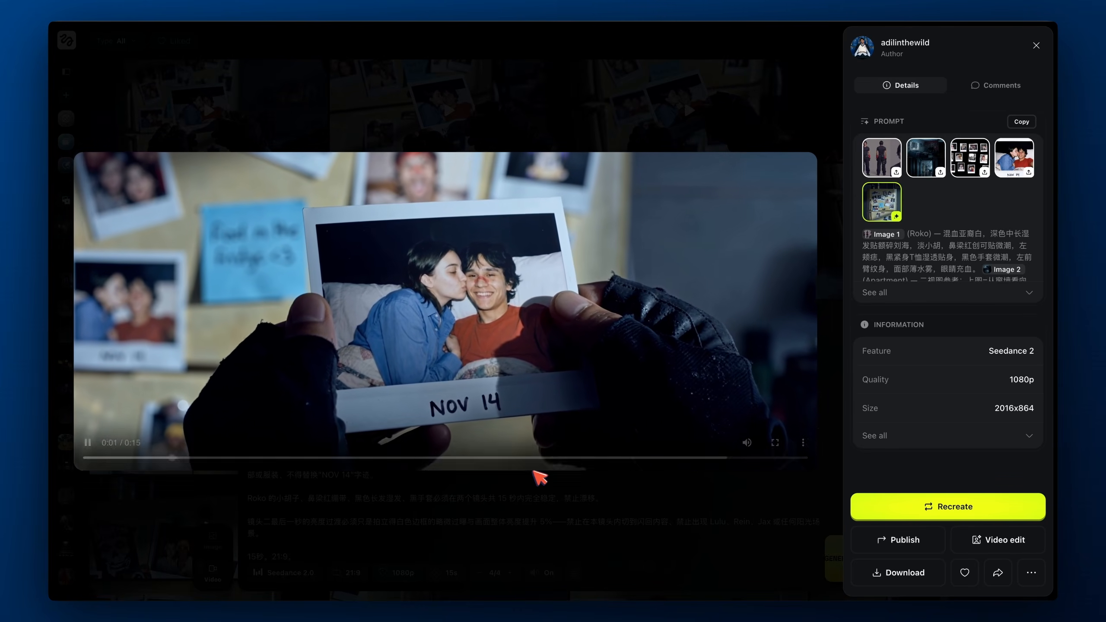
left_click(534, 457)
left_click(593, 462)
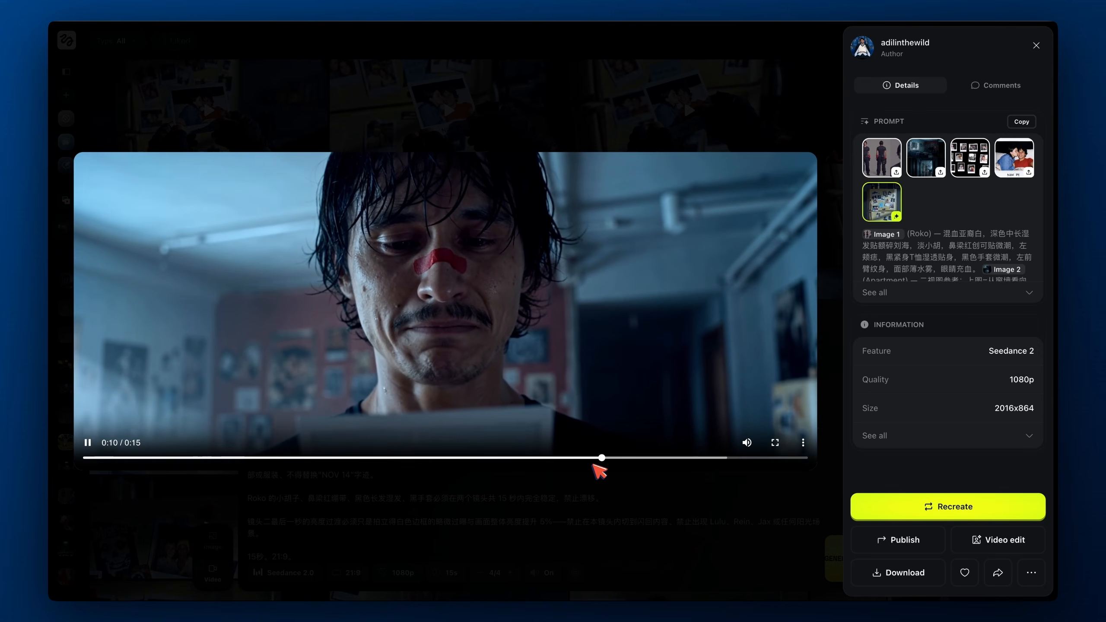
double_click(510, 426)
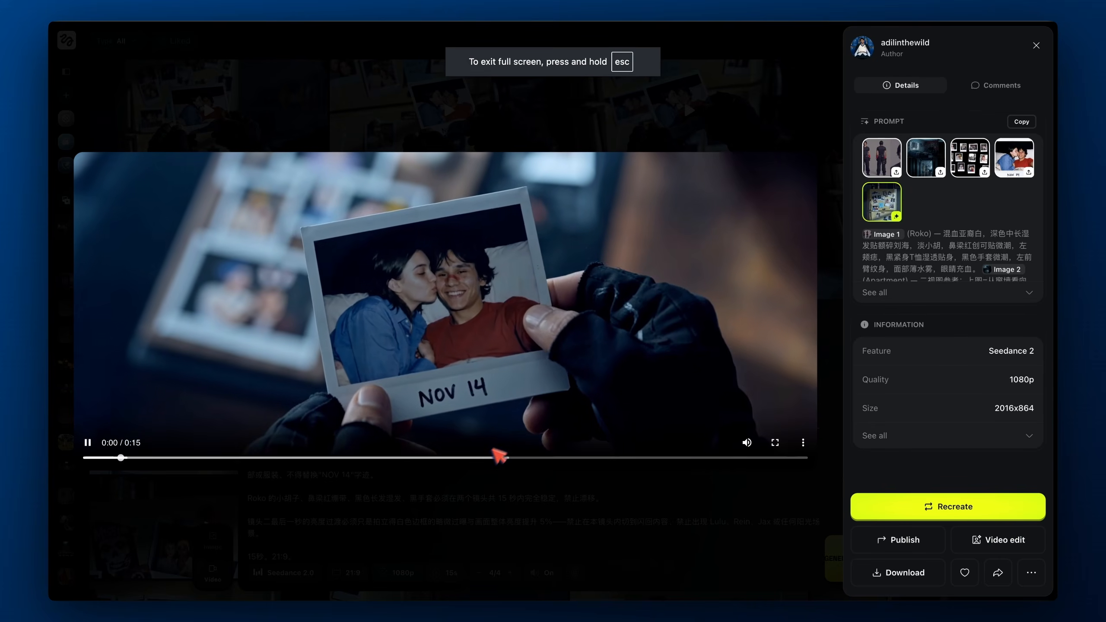
Browse the neighbouring 21E takes, skipping about halfway into each to check the second shot of Roko
left_click(476, 458)
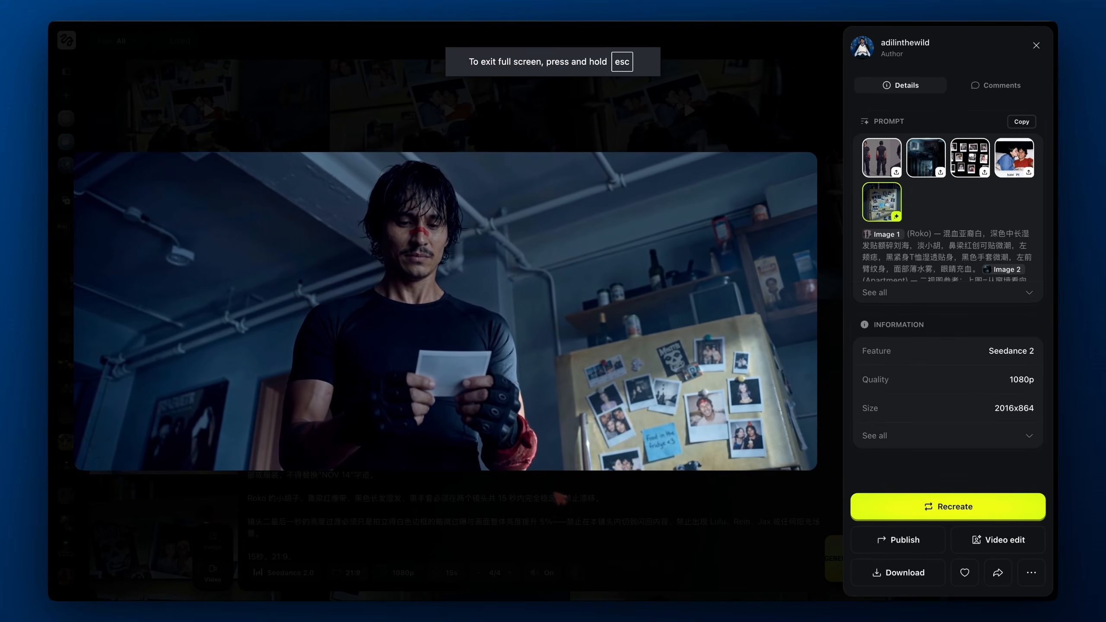
key("Right")
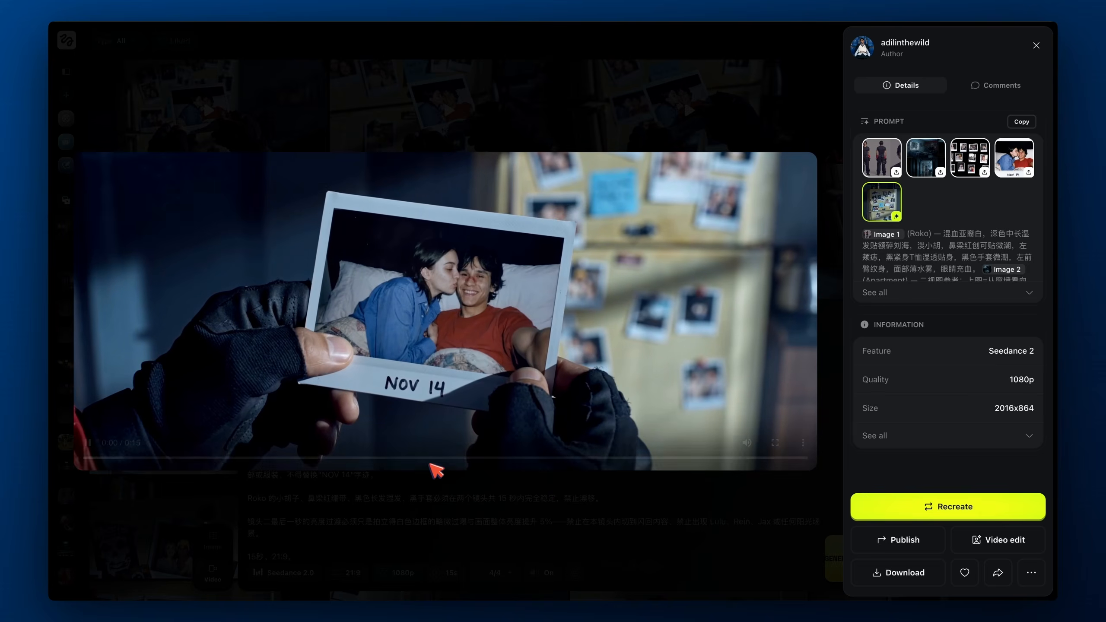
left_click(426, 459)
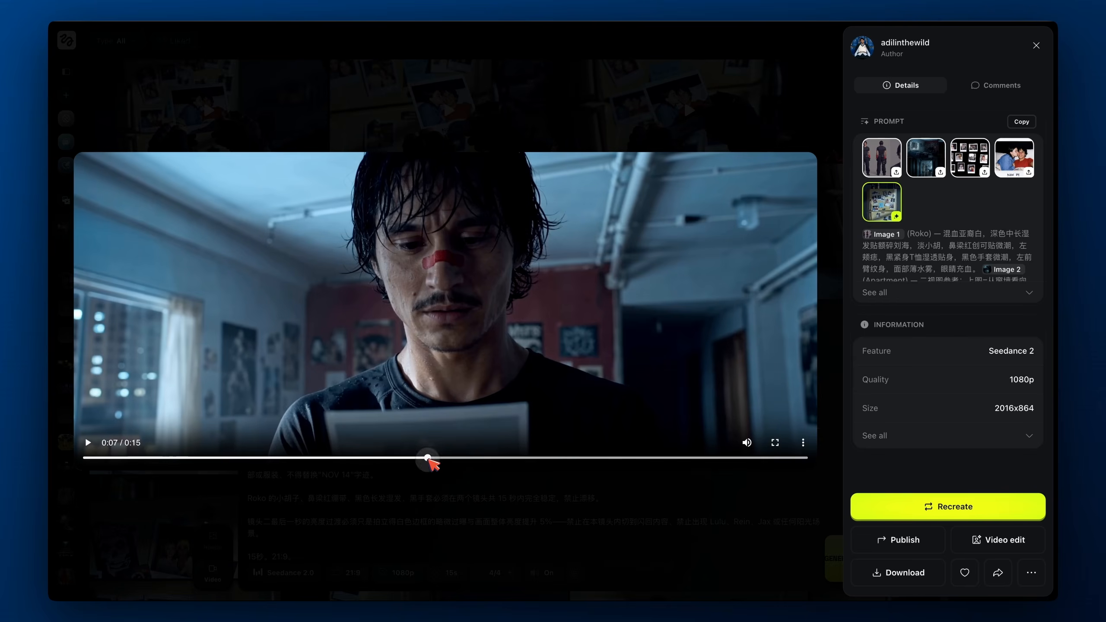
Check the Polaroid shot and the close-up of Roko in two more of the five-reference 21E takes, then return to the results
left_click(579, 458)
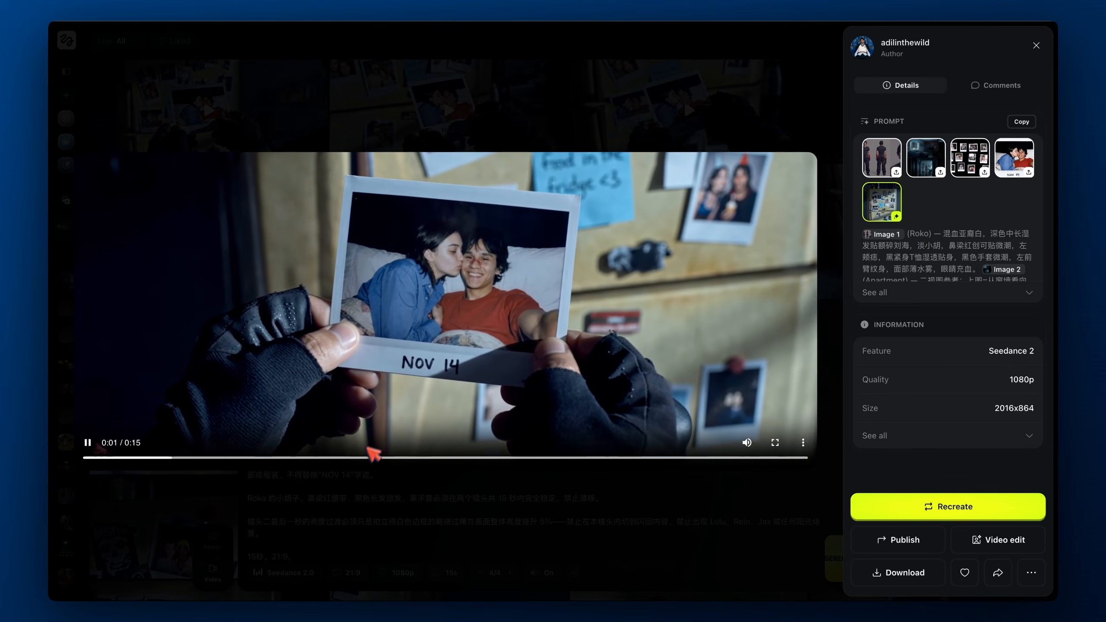
left_click(362, 458)
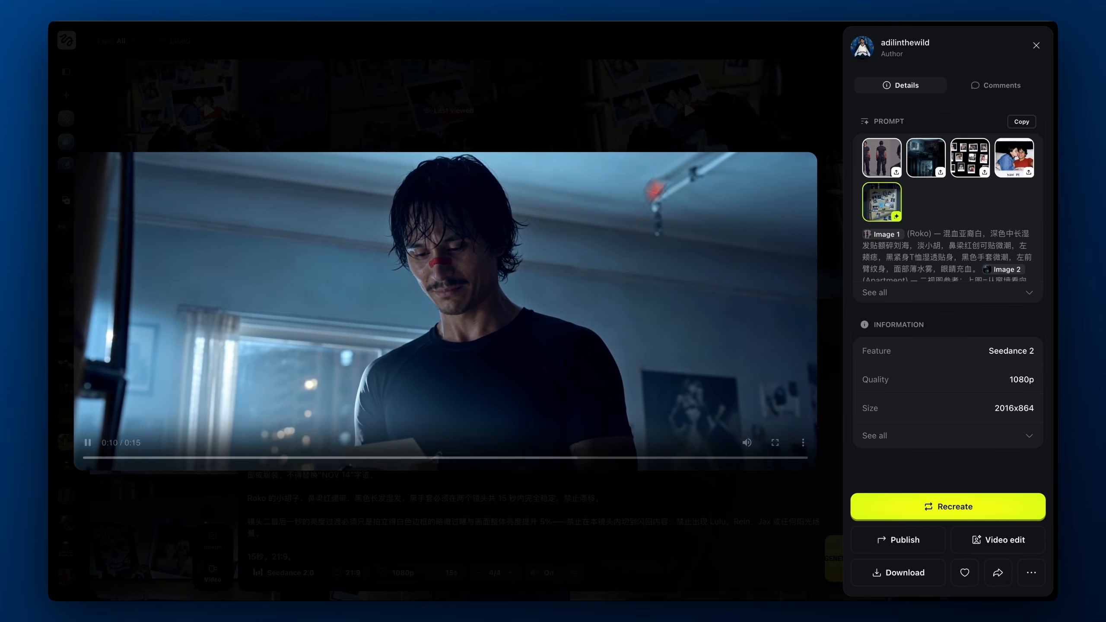
left_click(448, 496)
left_click(226, 106)
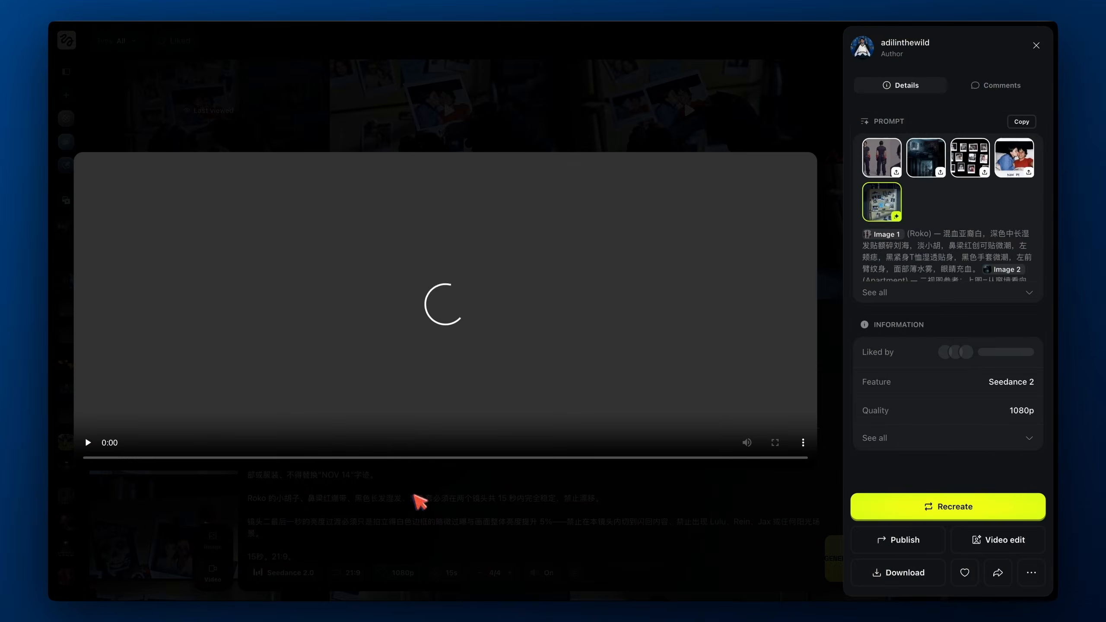
left_click(484, 458)
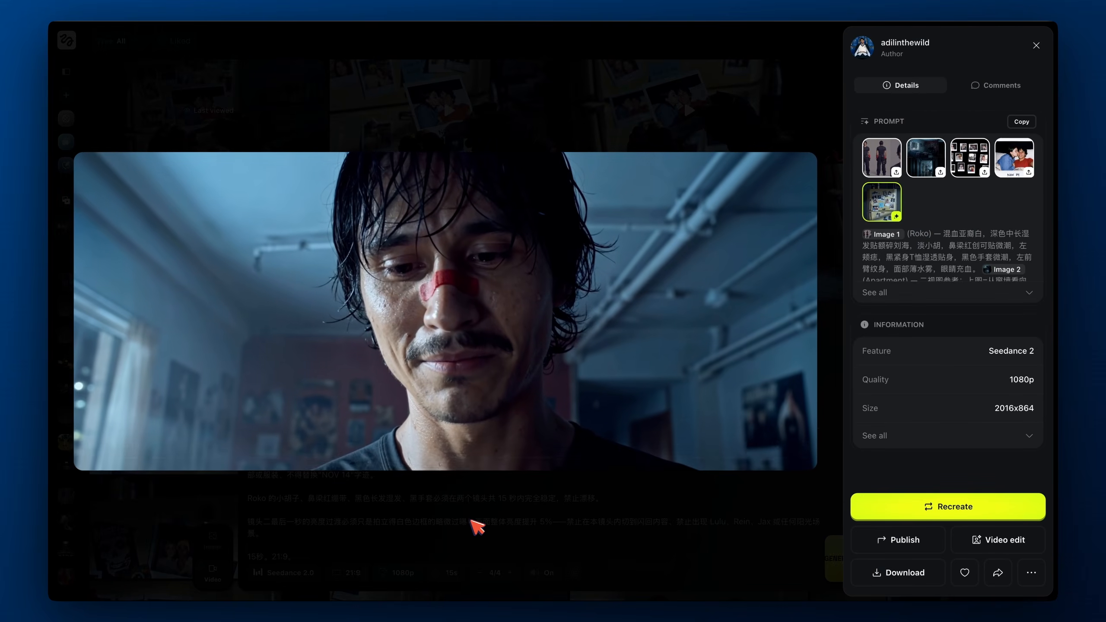
left_click(476, 524)
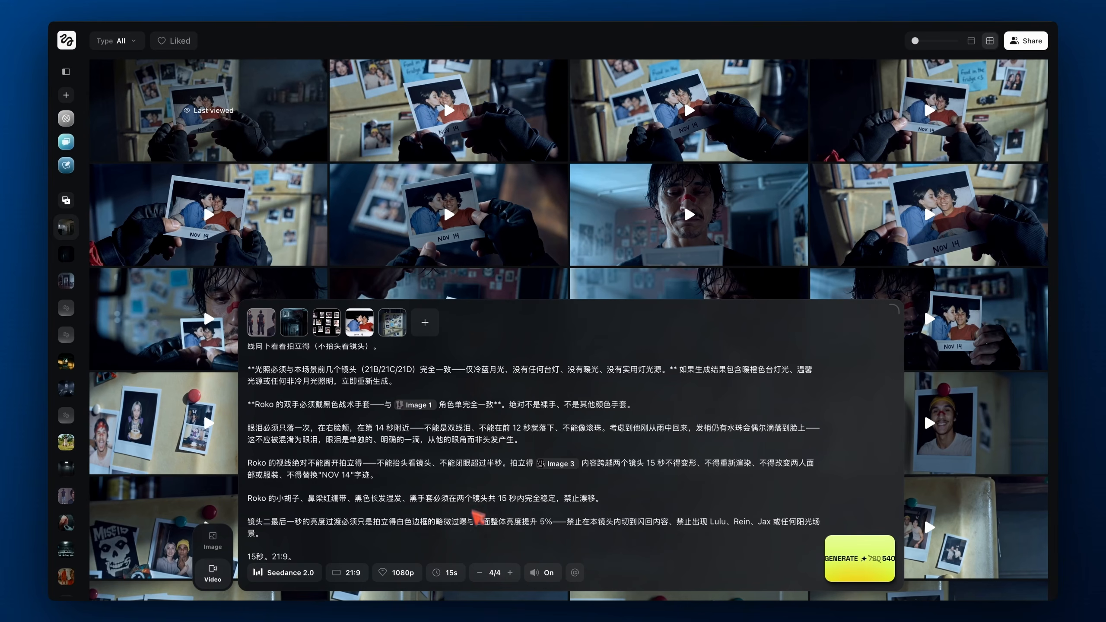
Remove the photo-wall reference, swap the generated fridge image for the uploaded one, and view the new attachment enlarged
left_click(339, 310)
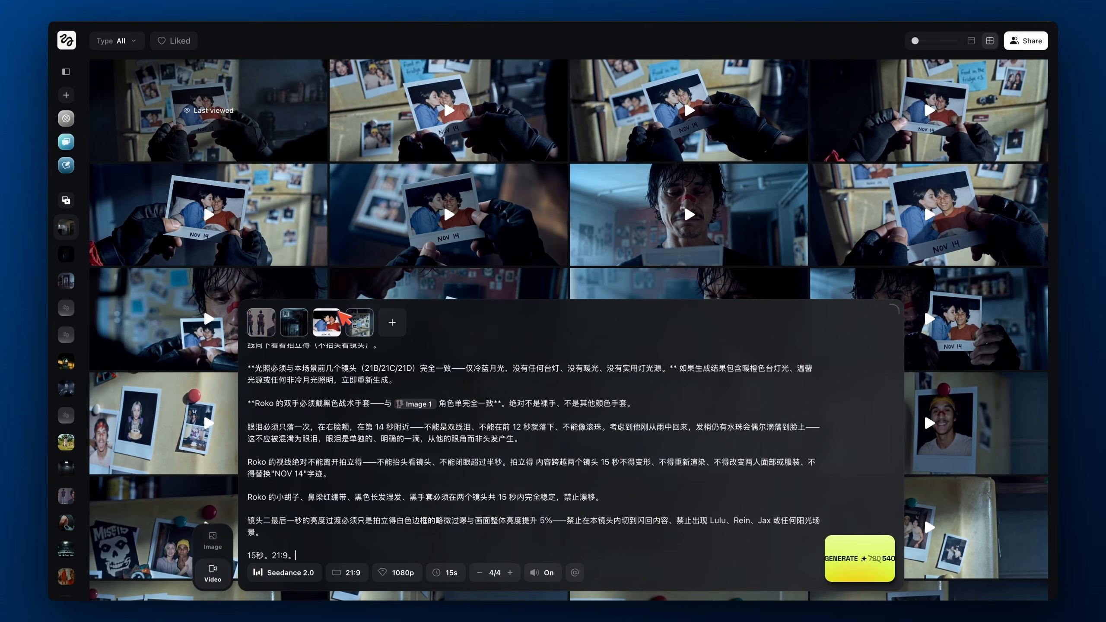
left_click(366, 321)
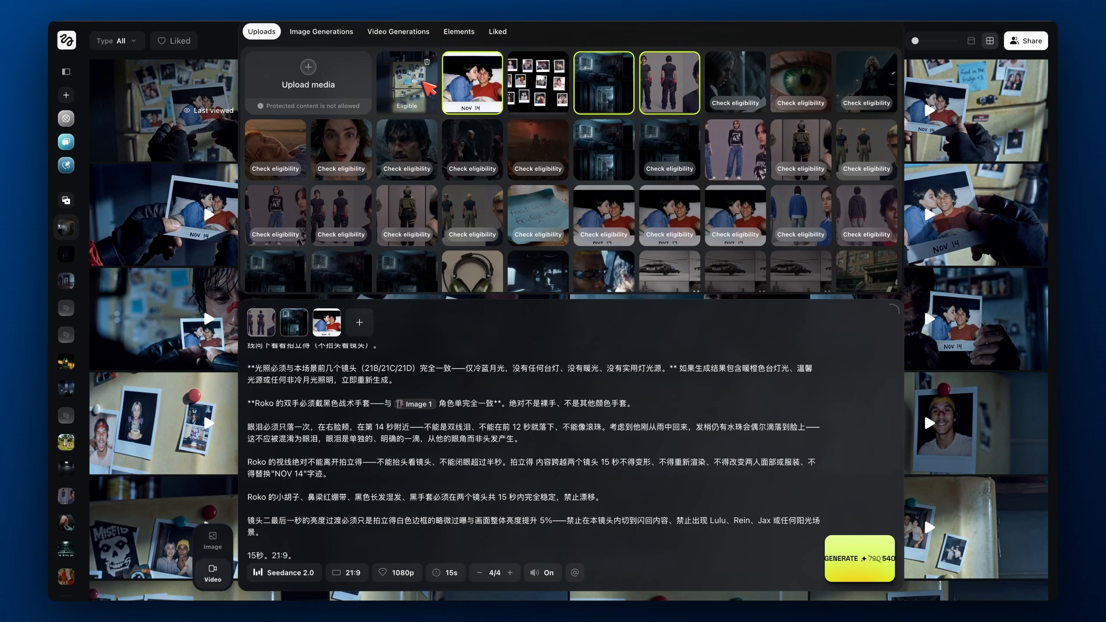
left_click(359, 323)
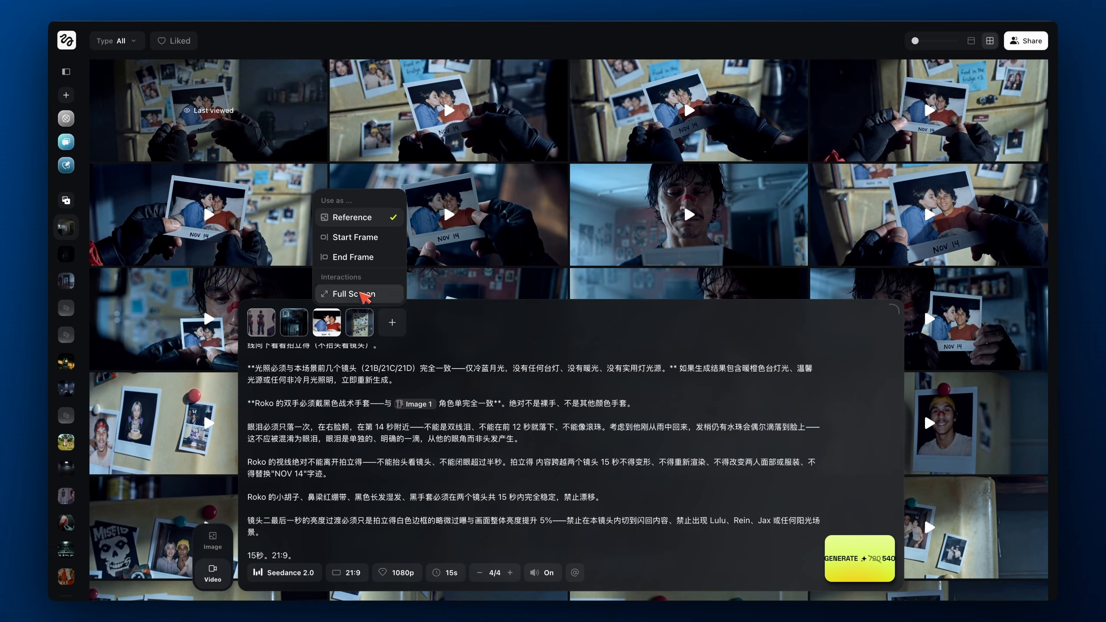
left_click(356, 292)
key("Escape")
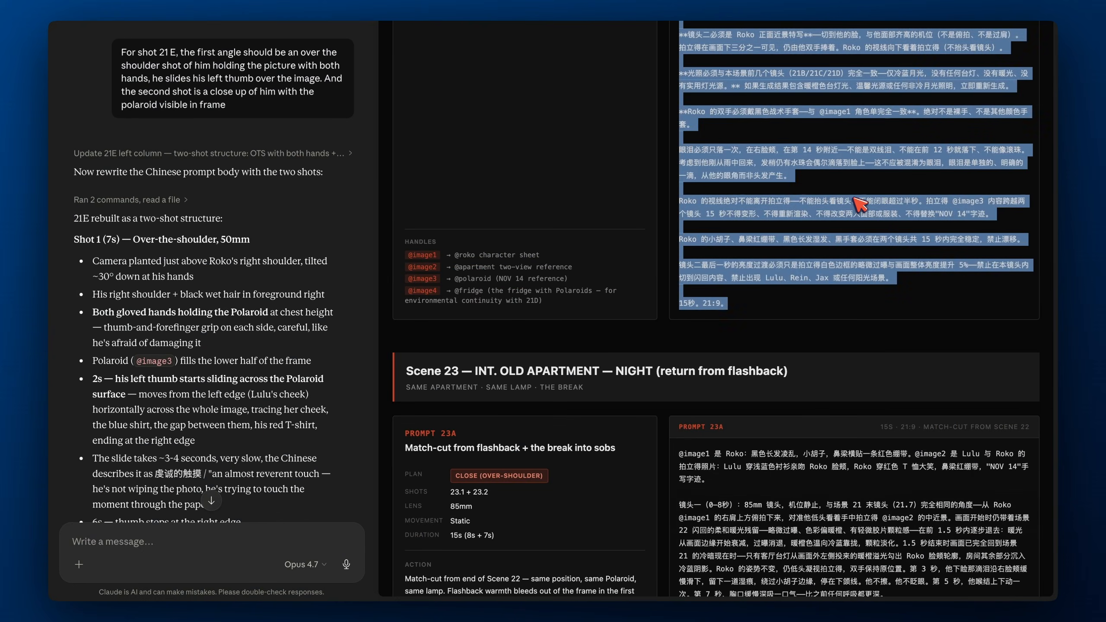
Replace the whole generator prompt with the copied 21E text so its image references match the four attachments
key("ctrl+Left")
key("super+a")
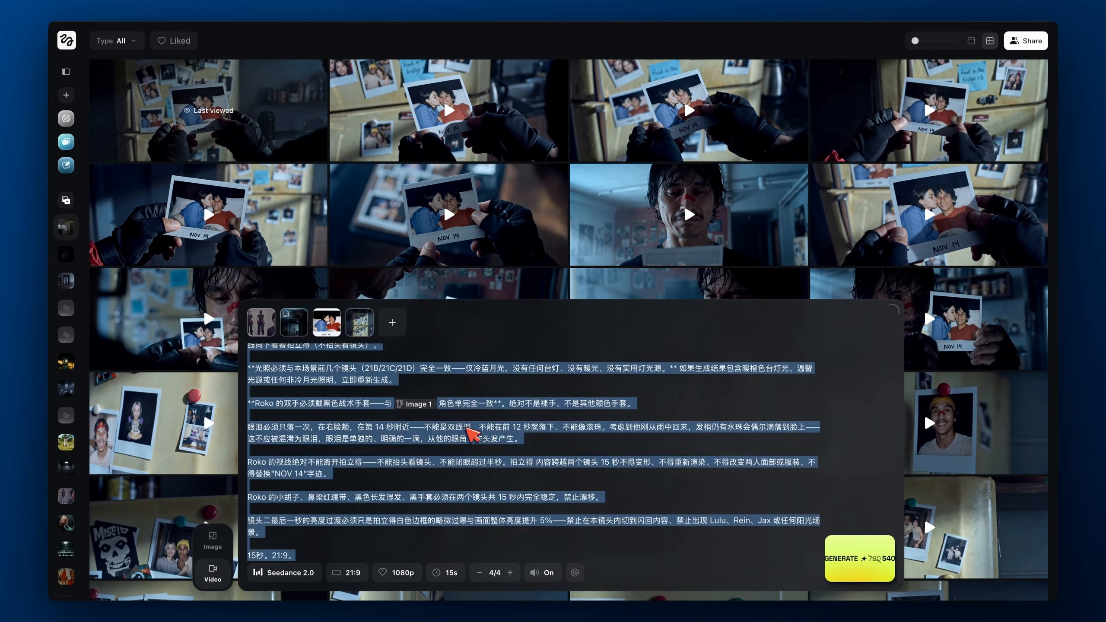
key("super+v")
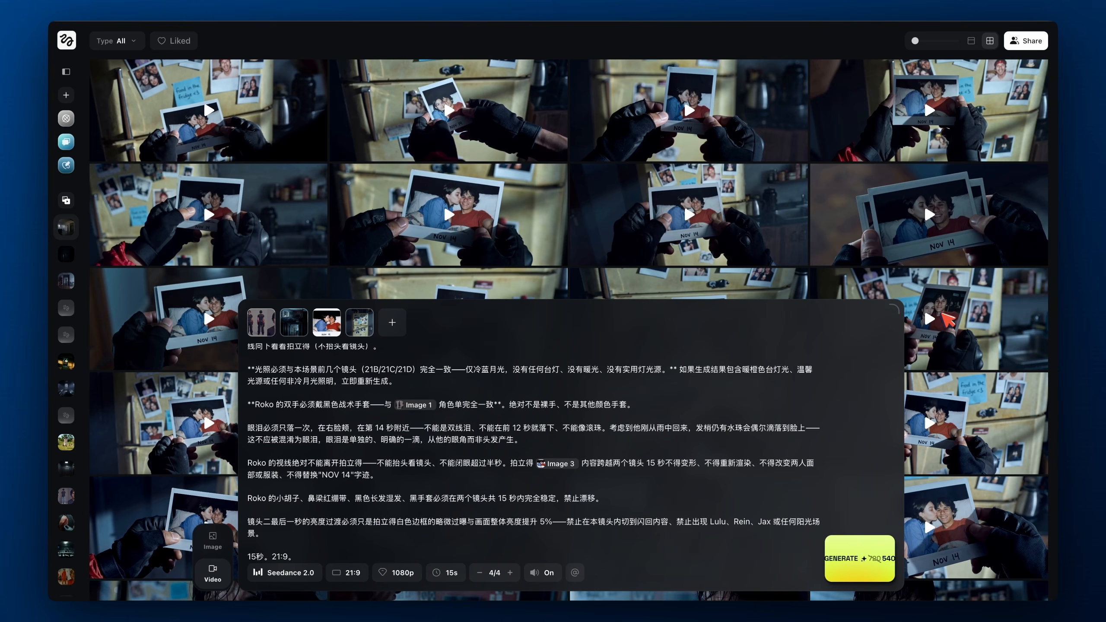
Open one of the new four-reference 21E takes and rewind from Roko's close-up to the thumb sliding over the Polaroid
scroll(901, 251, "down", 2)
left_click(897, 249)
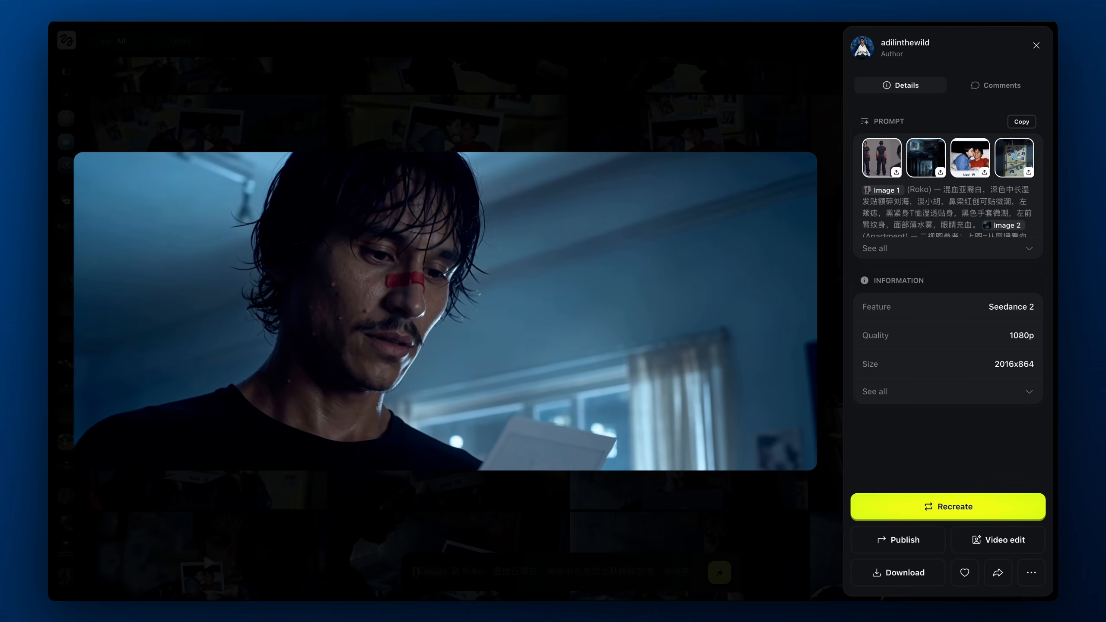
left_click_drag(374, 458, 190, 458)
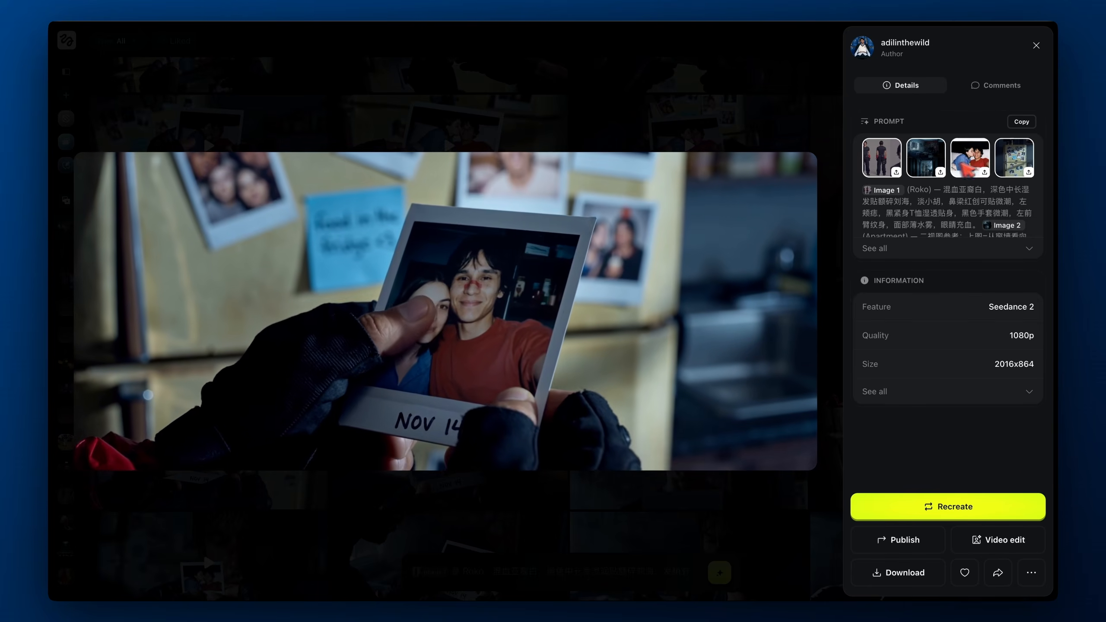
left_click(971, 163)
left_click(83, 42)
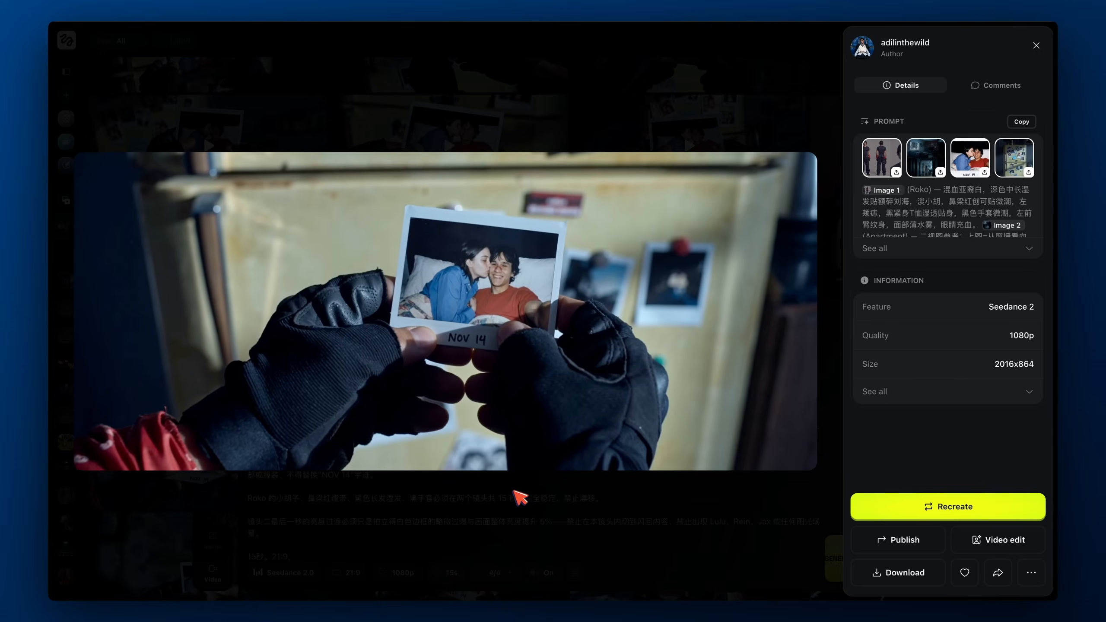
Browse the other new 21E takes, jumping along each clip to compare the Polaroid shot with Roko's close-up
left_click(321, 457)
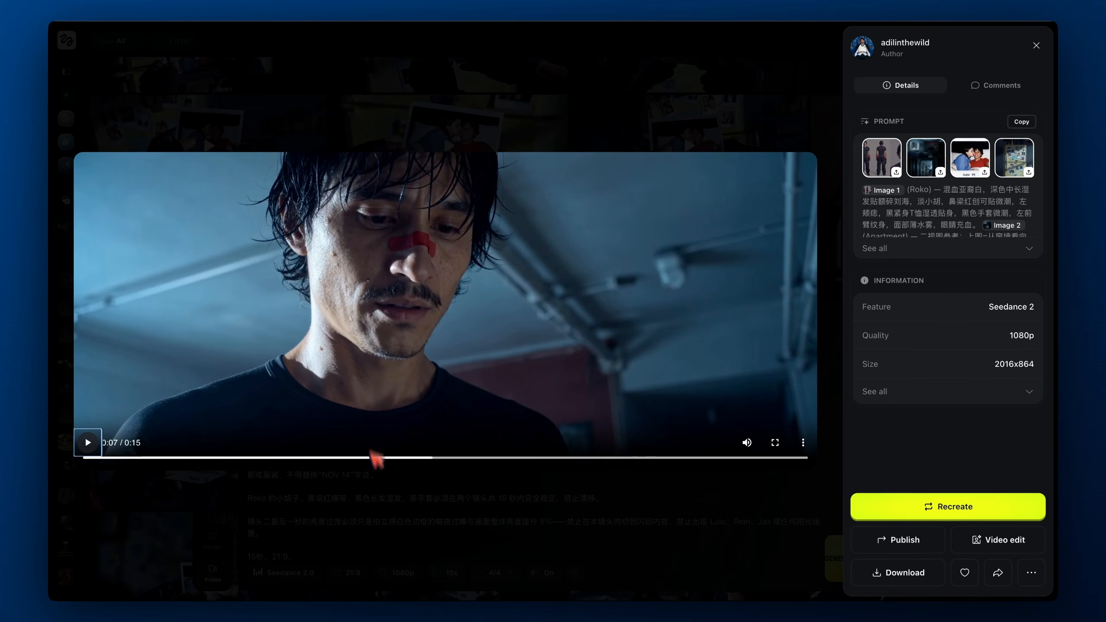
left_click(380, 496)
left_click(238, 269)
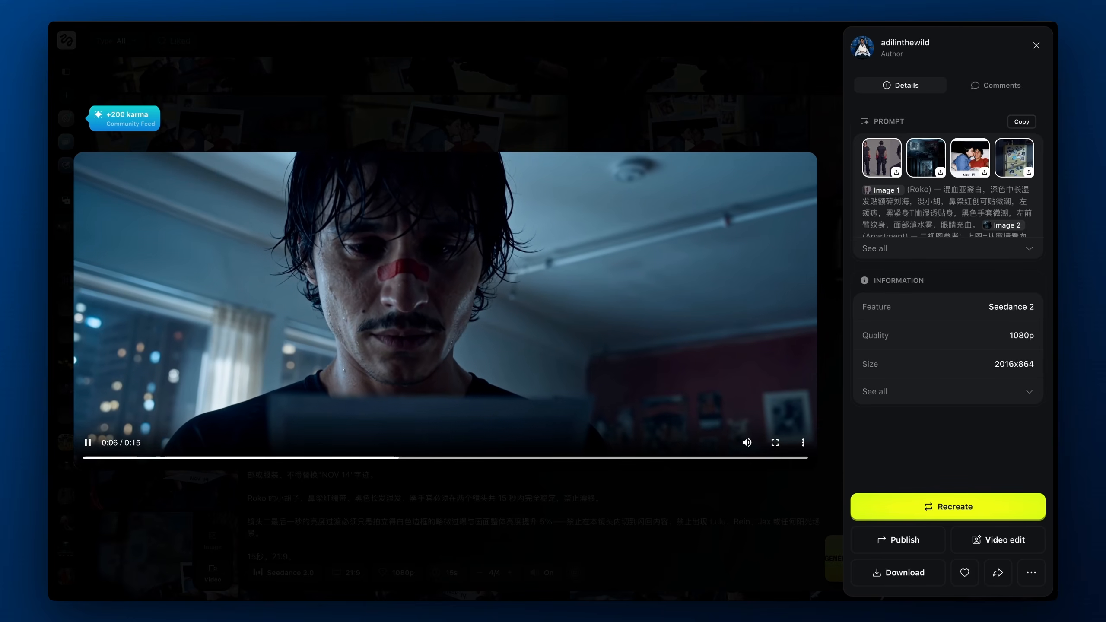
left_click(176, 457)
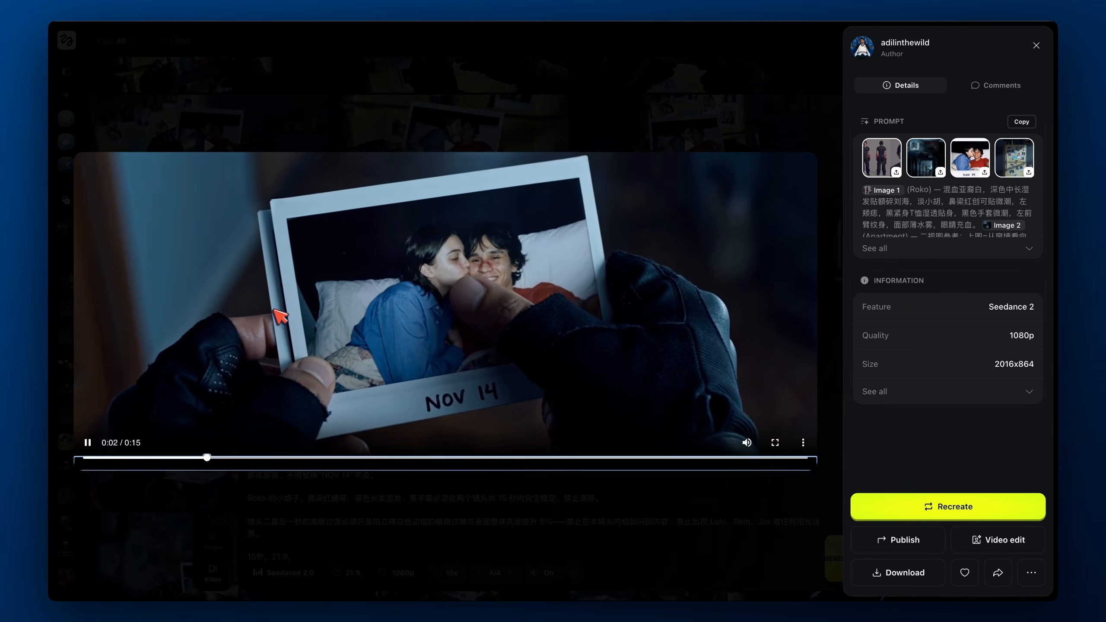
double_click(280, 316)
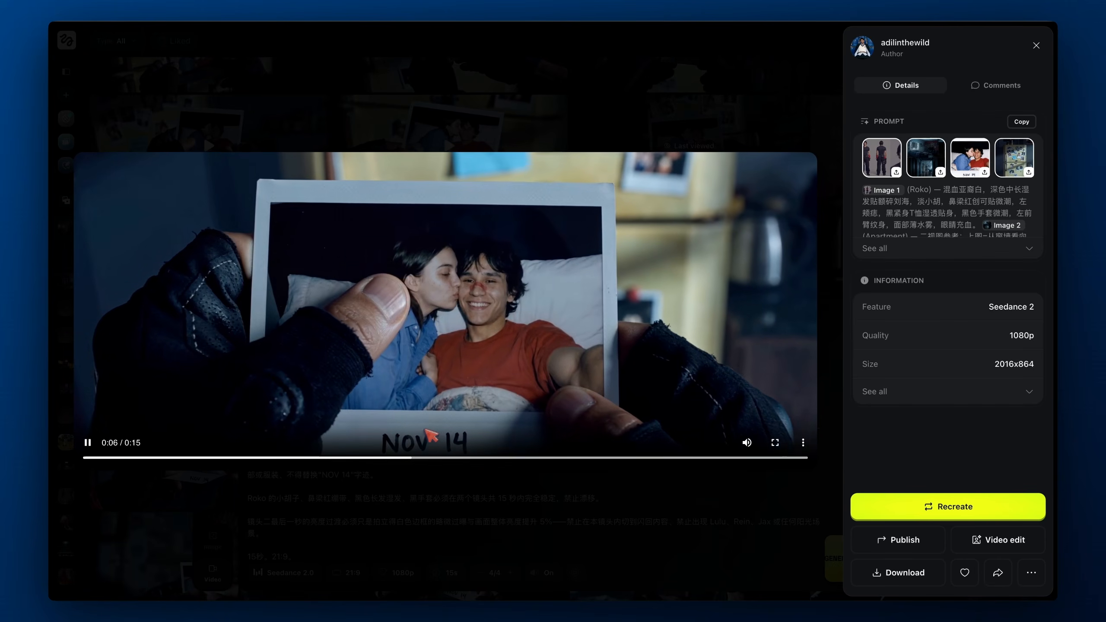
key("Left")
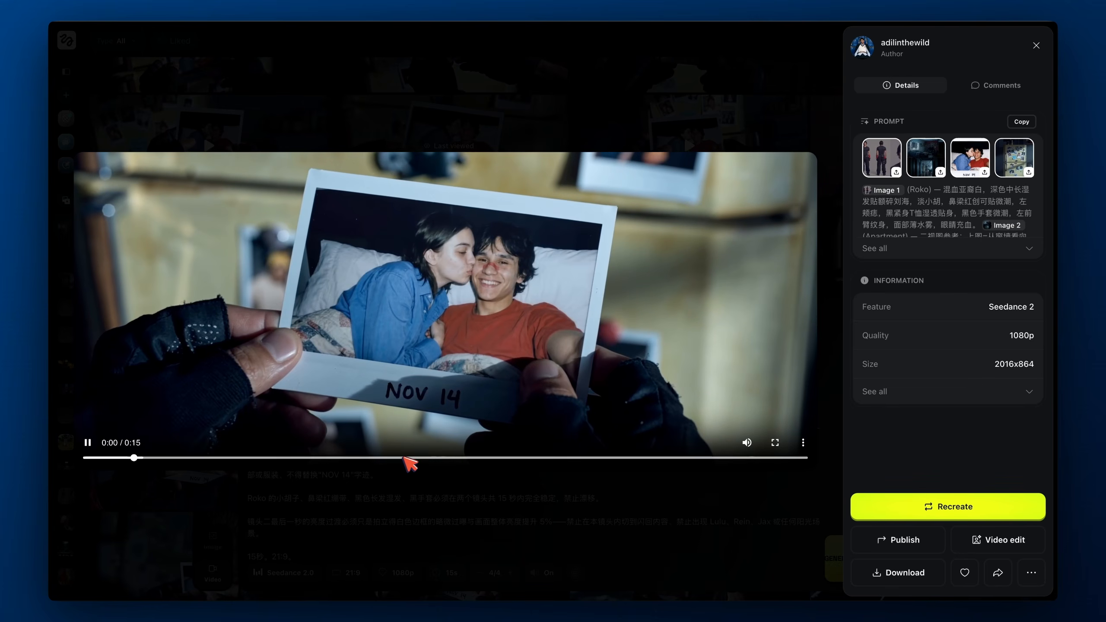
left_click(493, 457)
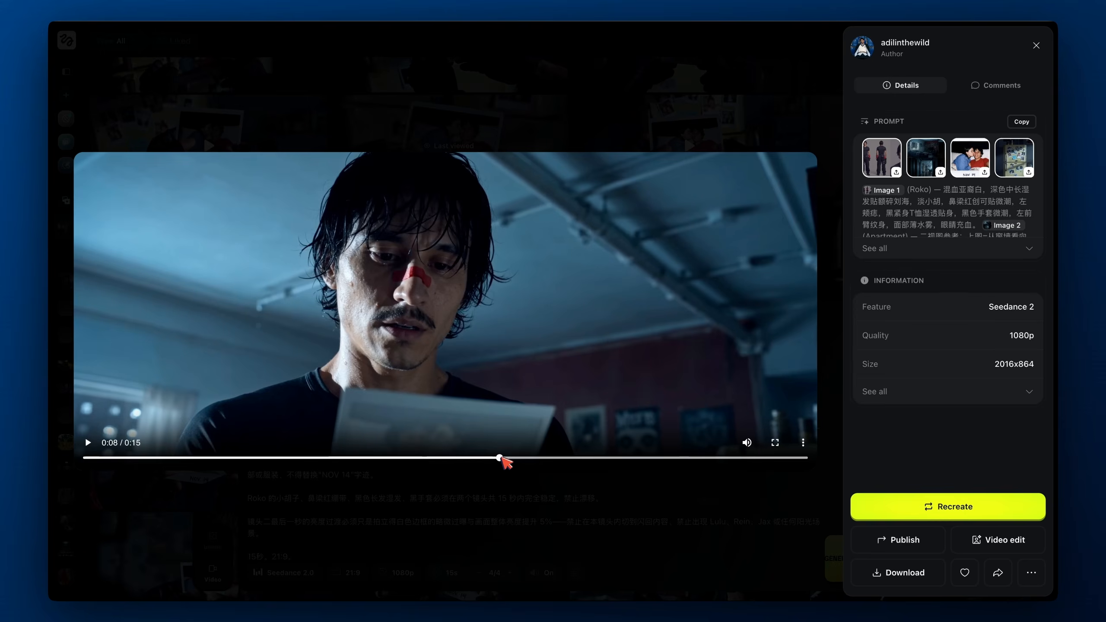
key("Left")
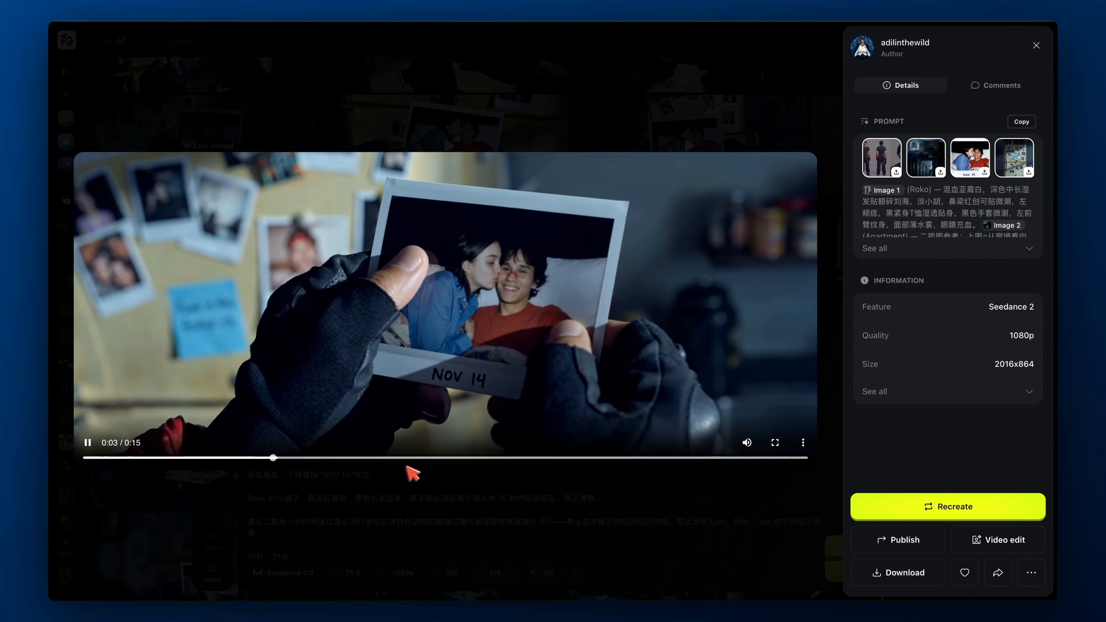
left_click(470, 458)
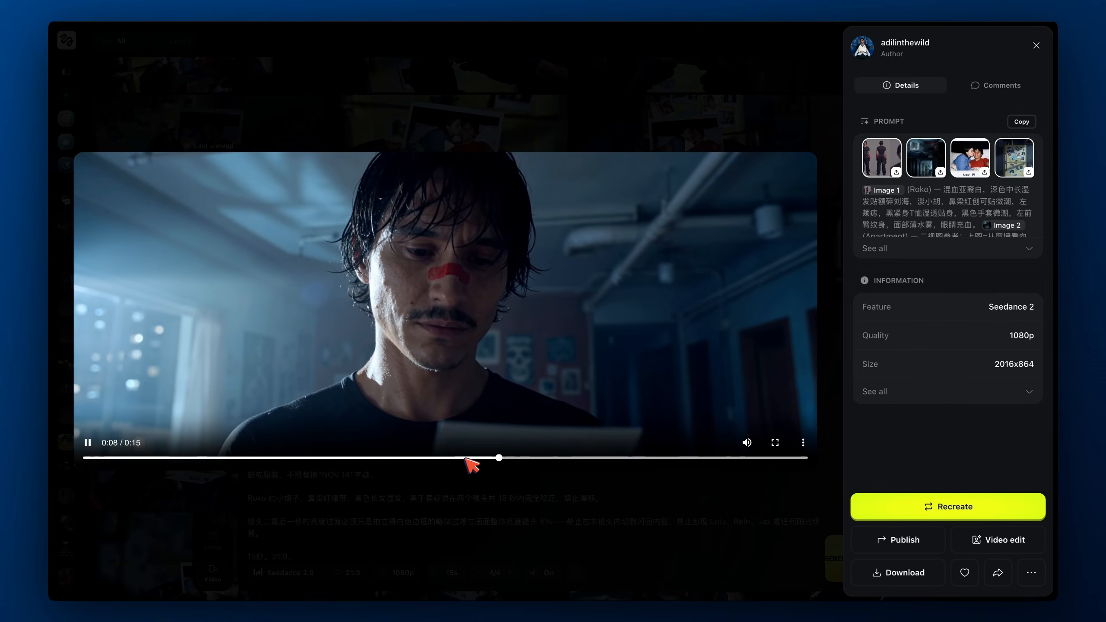
Play the take with the blue note behind the Polaroid in an enlarged preview, replaying the thumb slide and the close-up
key("Escape")
left_click(452, 392)
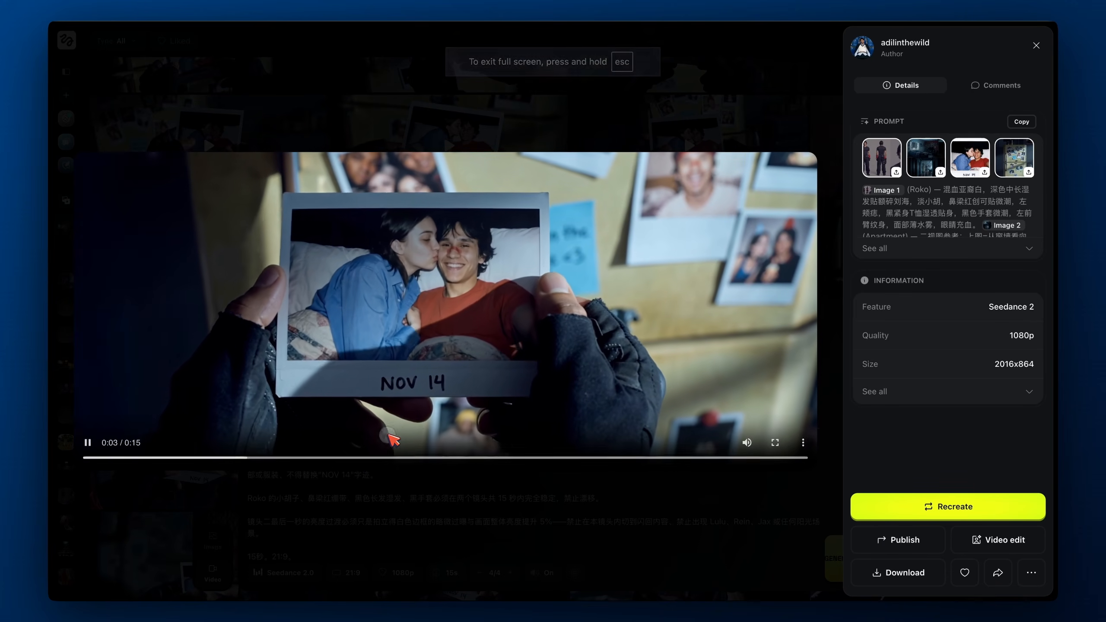
left_click(436, 418)
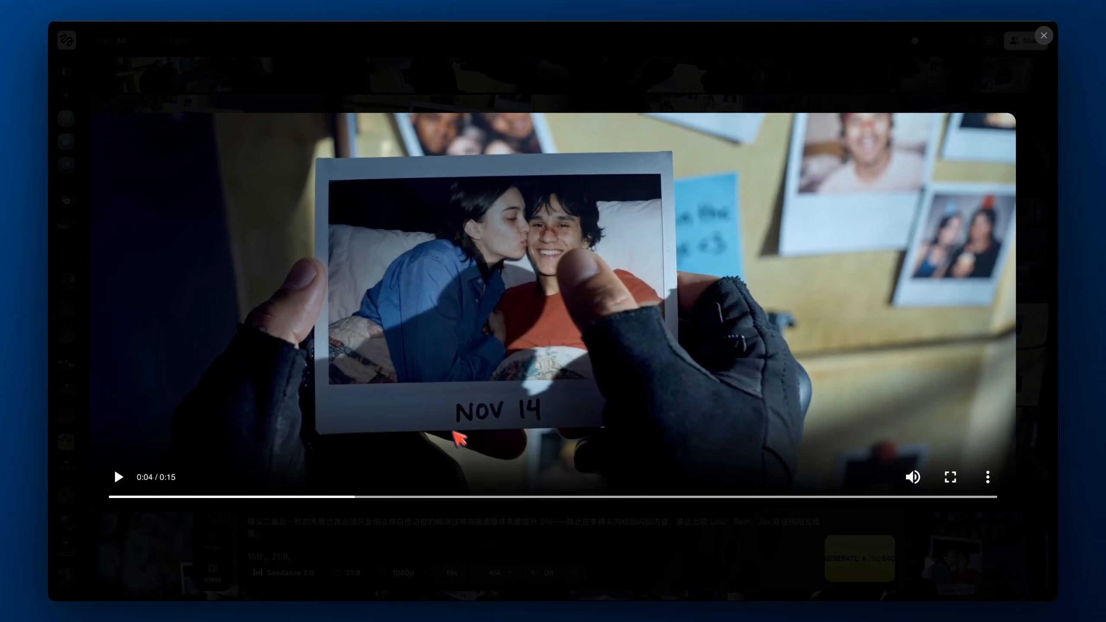
key("Escape")
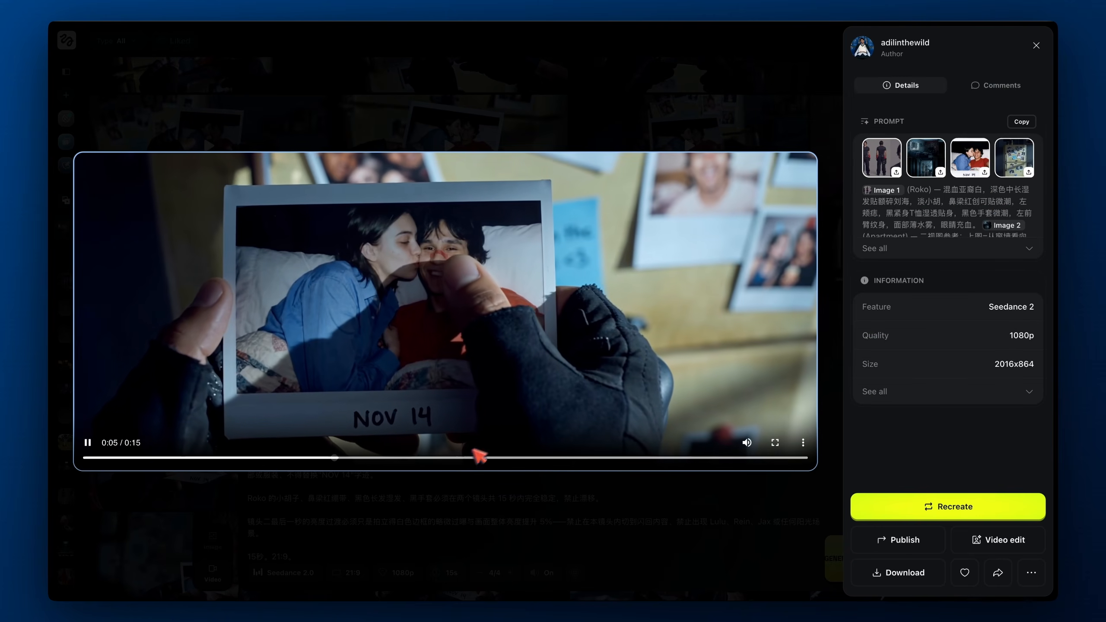
left_click(696, 412)
left_click(125, 477)
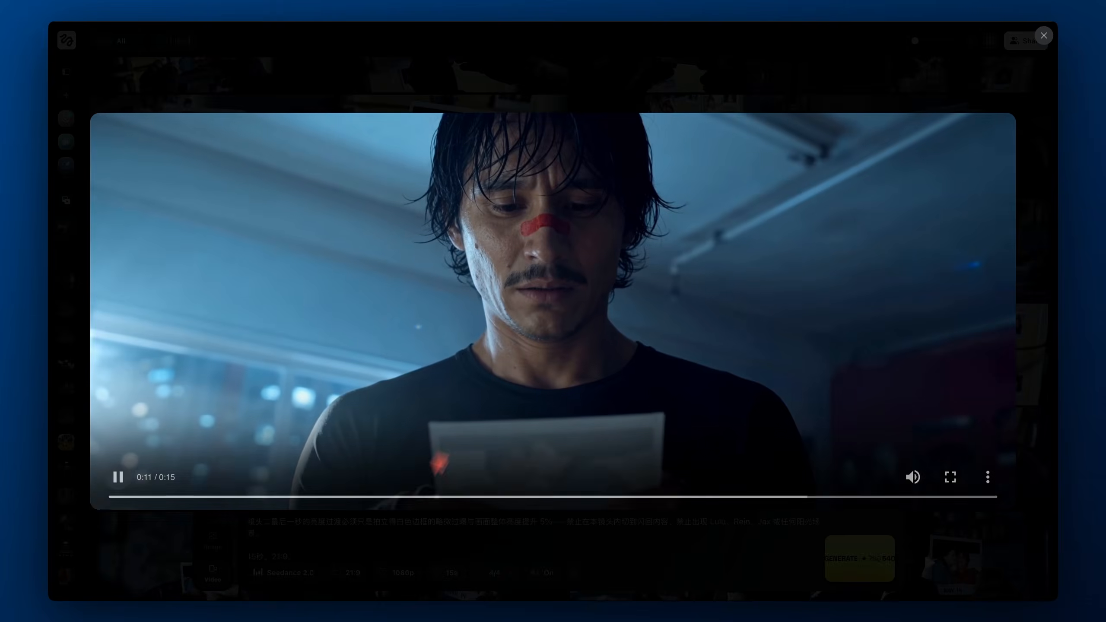
left_click_drag(394, 497, 221, 496)
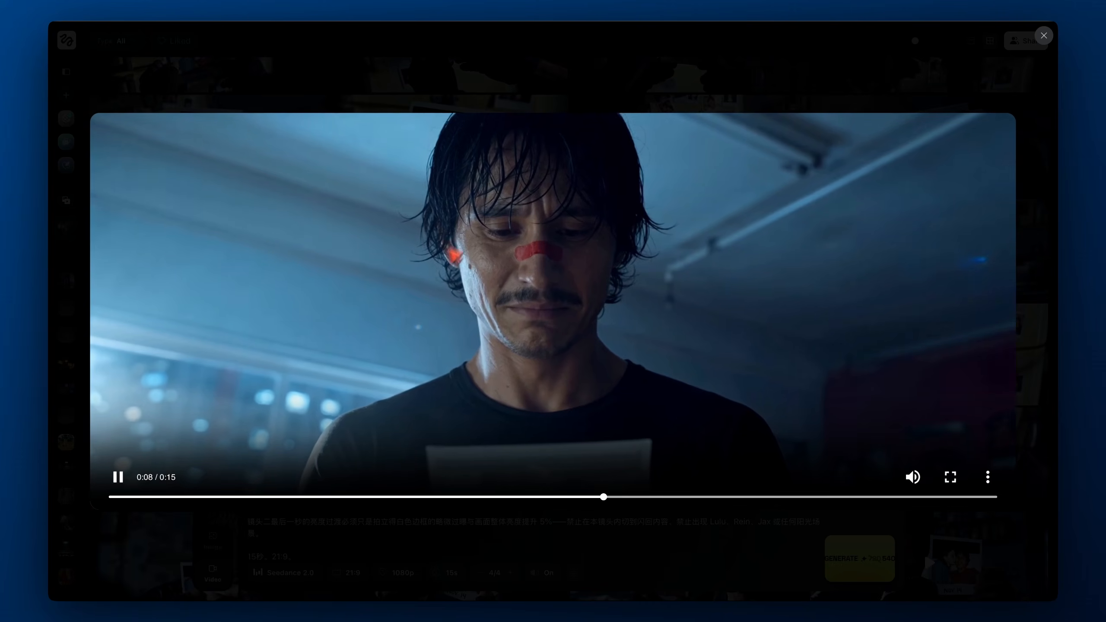
left_click(378, 496)
left_click(410, 451)
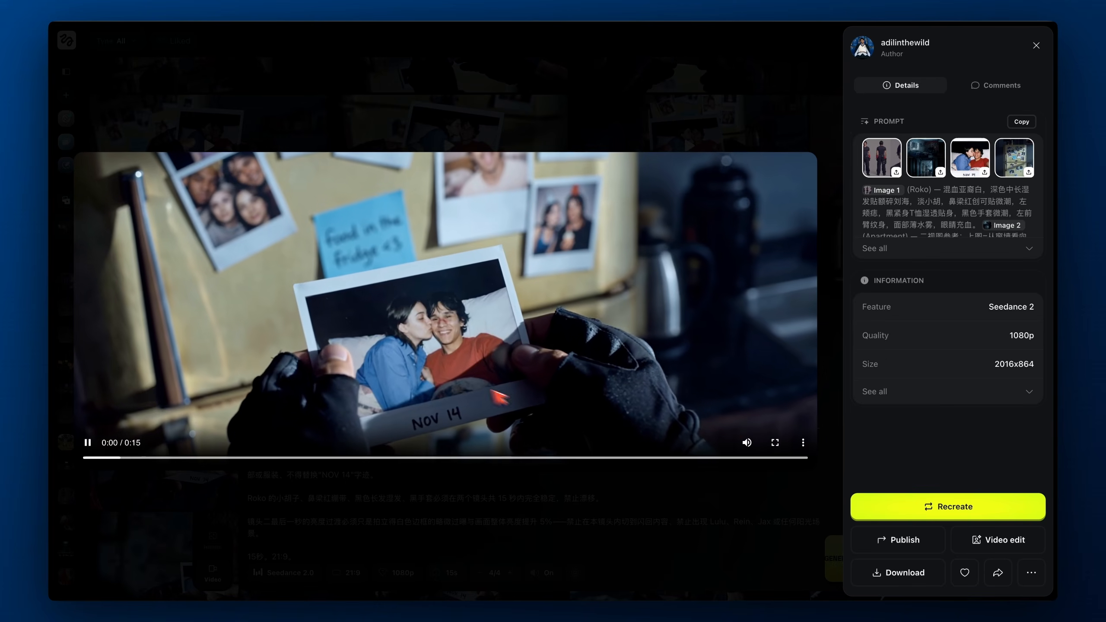
Play the next candidate takes enlarged, including the one with the Polaroid held against a dark background
left_click(568, 414)
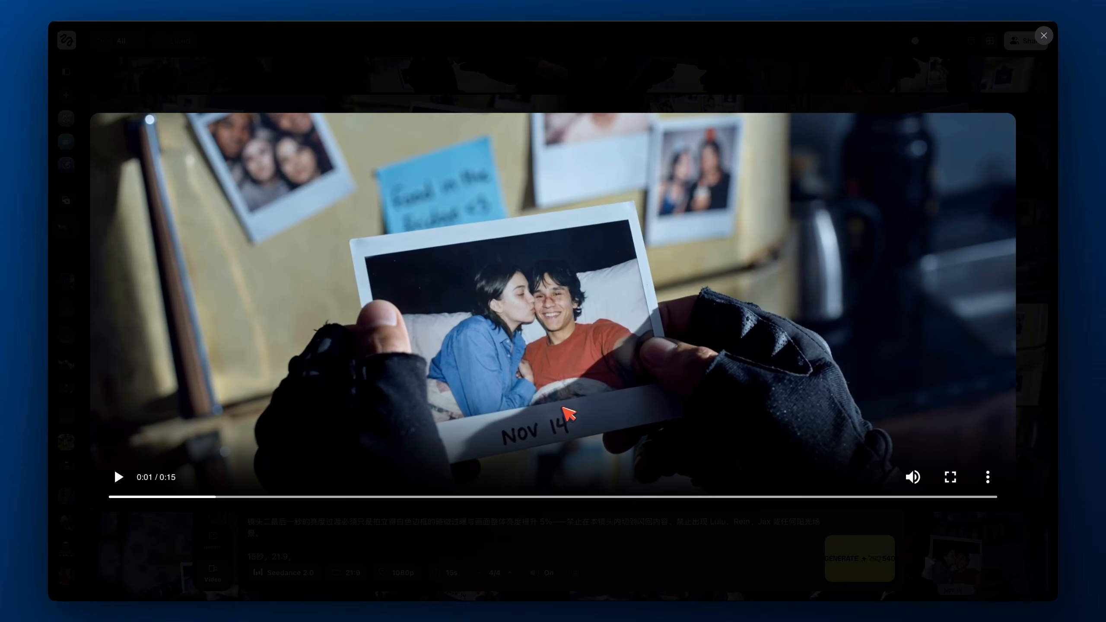
left_click(118, 477)
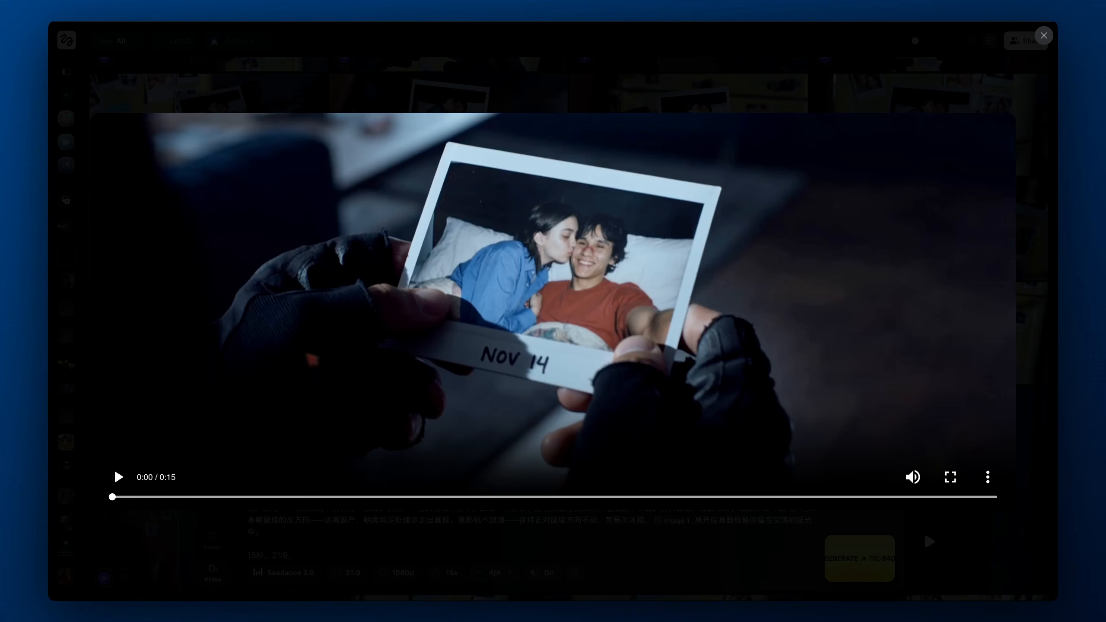
left_click(117, 476)
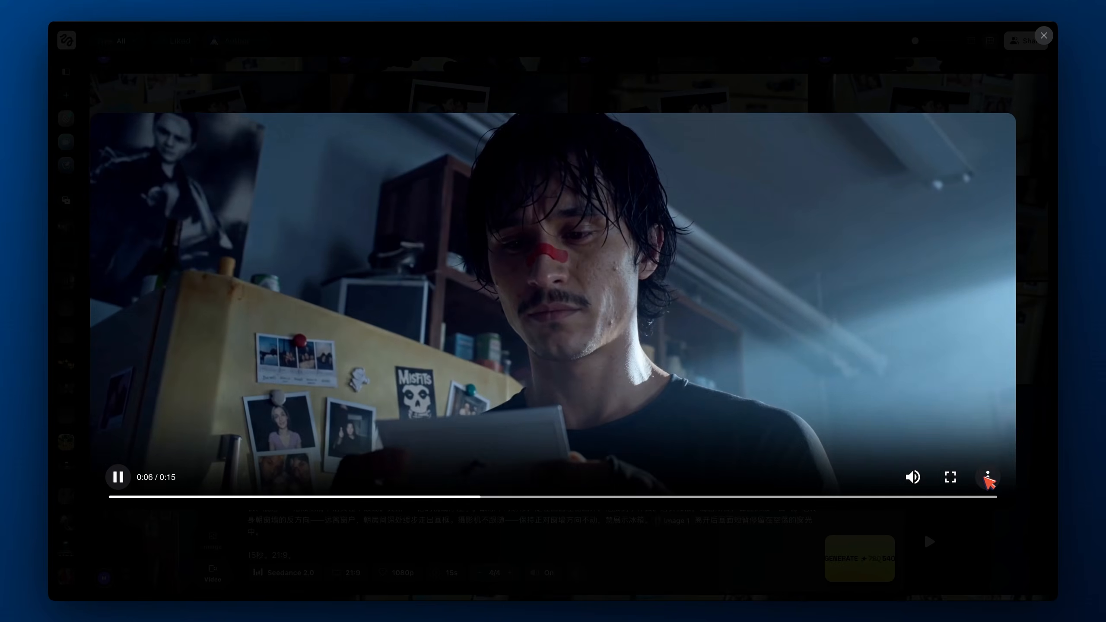
Download the dark-background take with the fridge beside Roko into the 21&23 folder as 21E
left_click(986, 477)
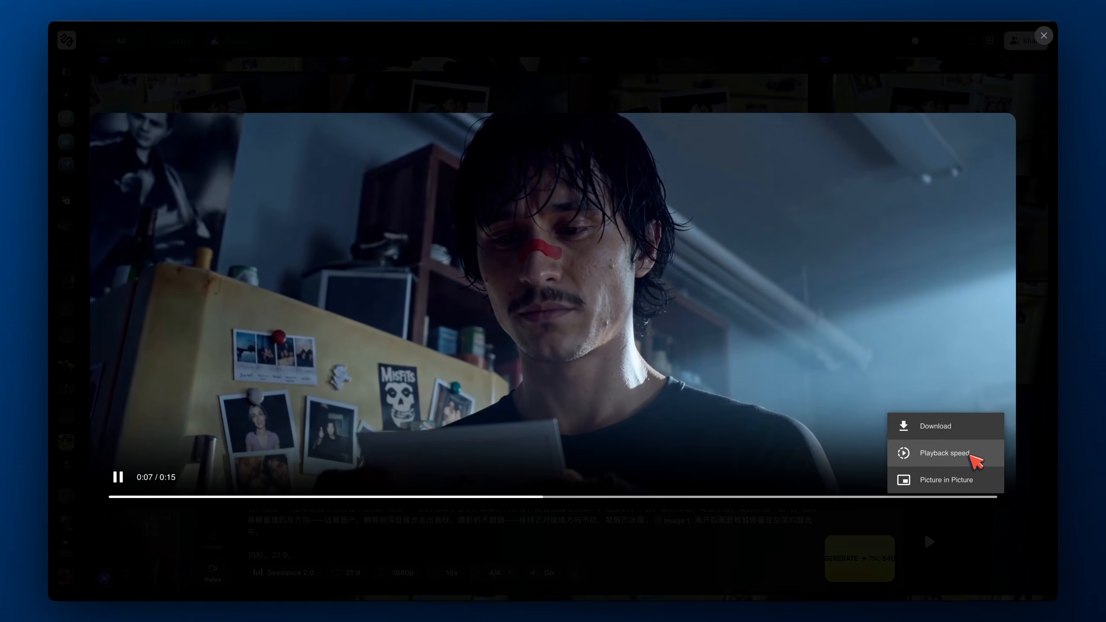
left_click(956, 435)
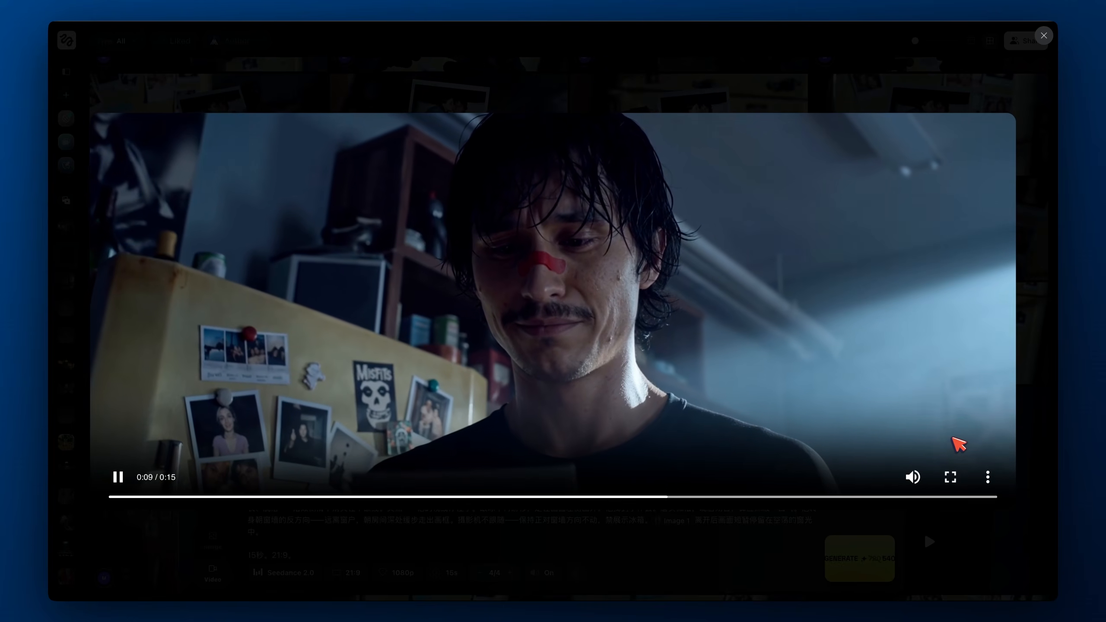
type("21")
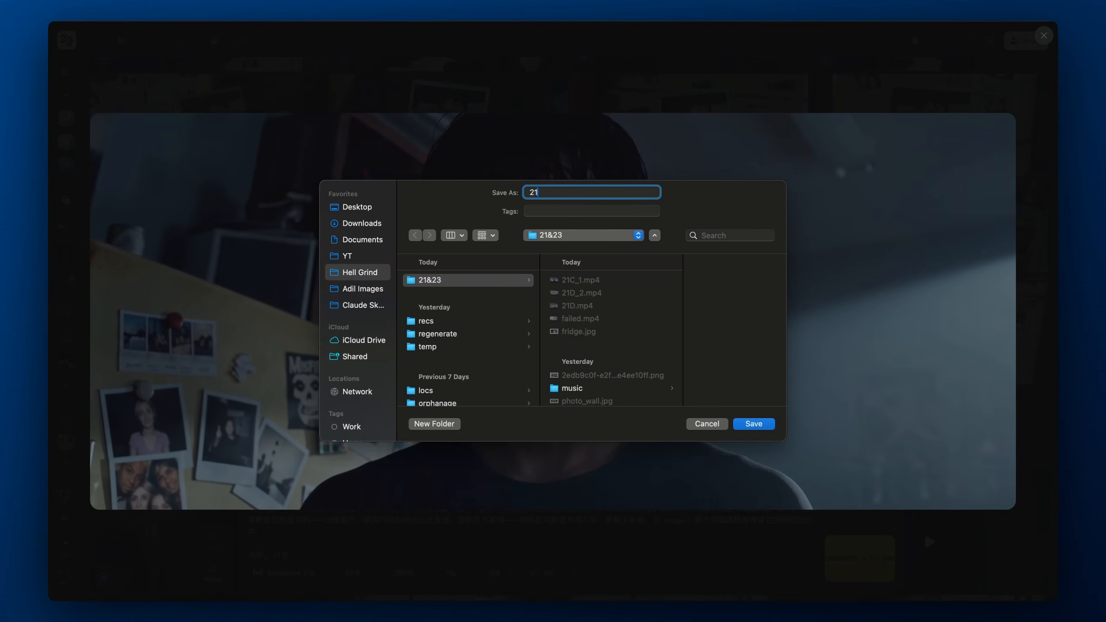
type("E")
key("Return")
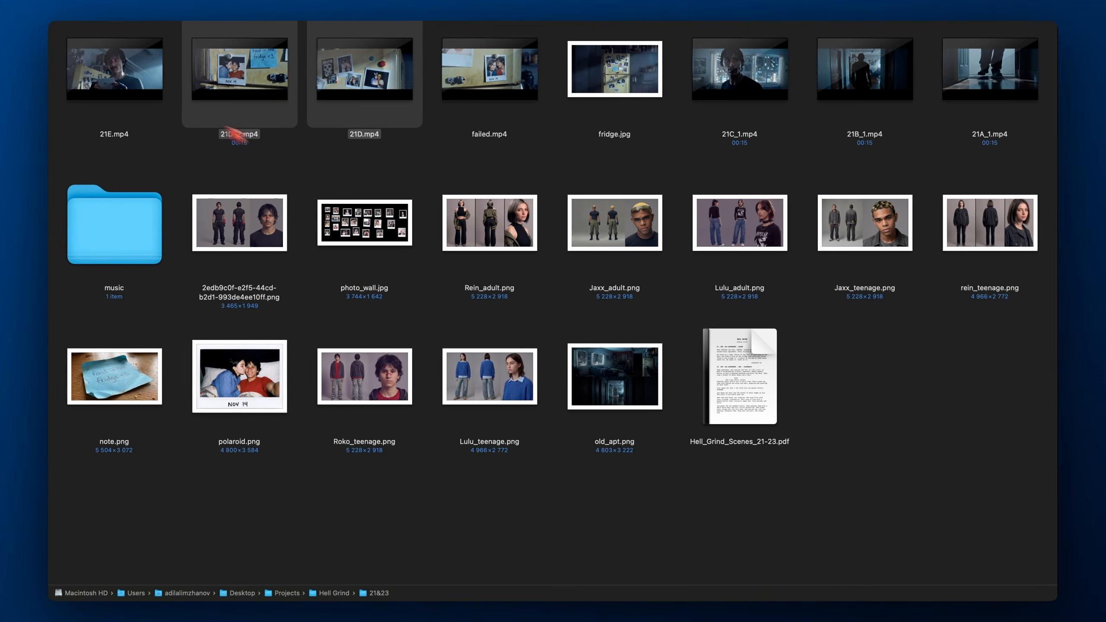
Import 21E.mp4 from the 21&23 folder into the DaVinci Resolve media pool and place it on Video 1 directly after 21D.mp4
left_click(111, 66)
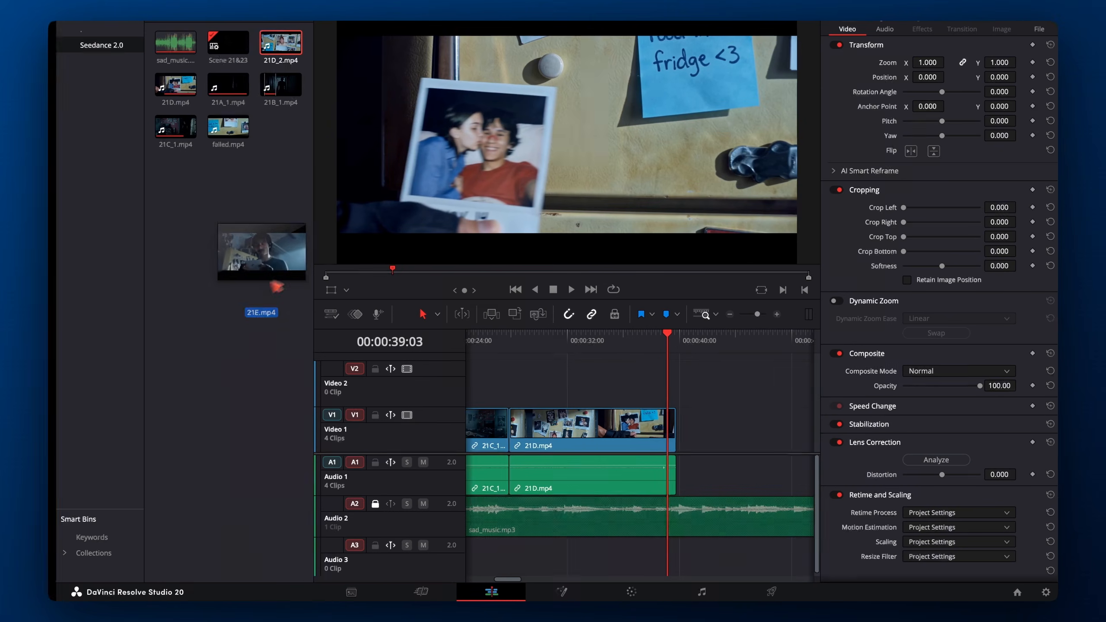
left_click_drag(276, 287, 281, 237)
left_click_drag(263, 98, 687, 426)
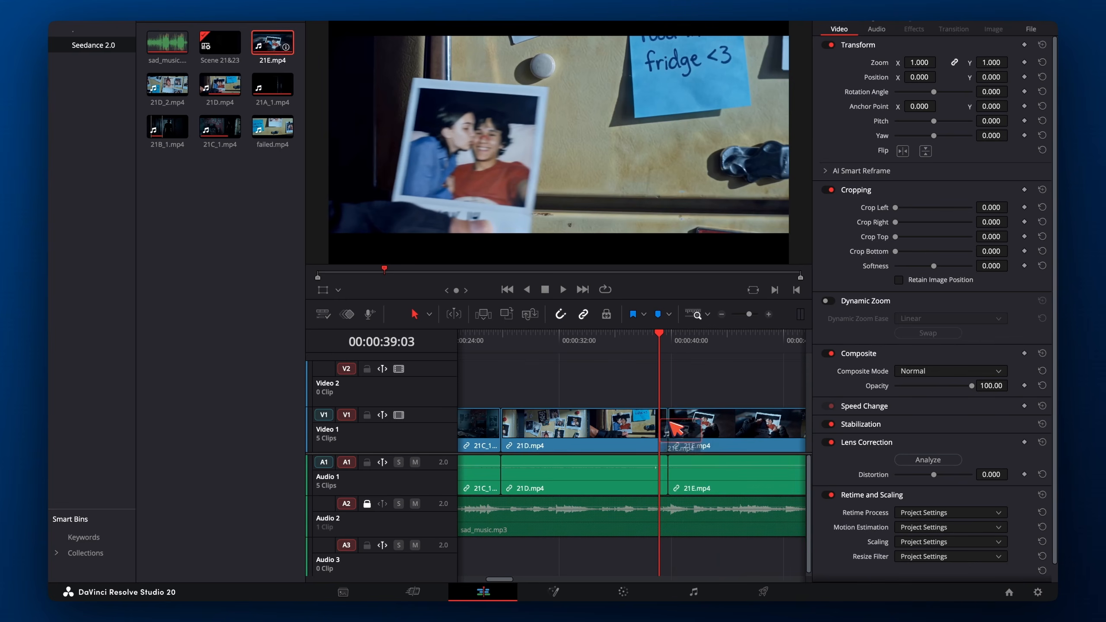
Play through the 21E clip on the timeline, split it at 00:00:50:17 and delete the remaining tail
key("space")
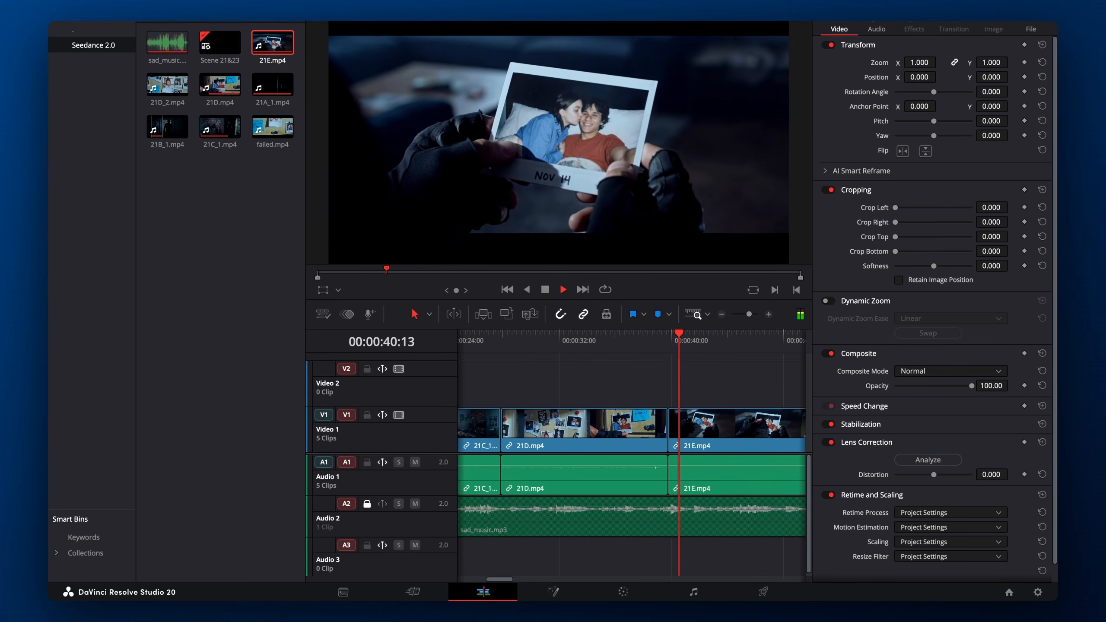
left_click(632, 338)
key("space")
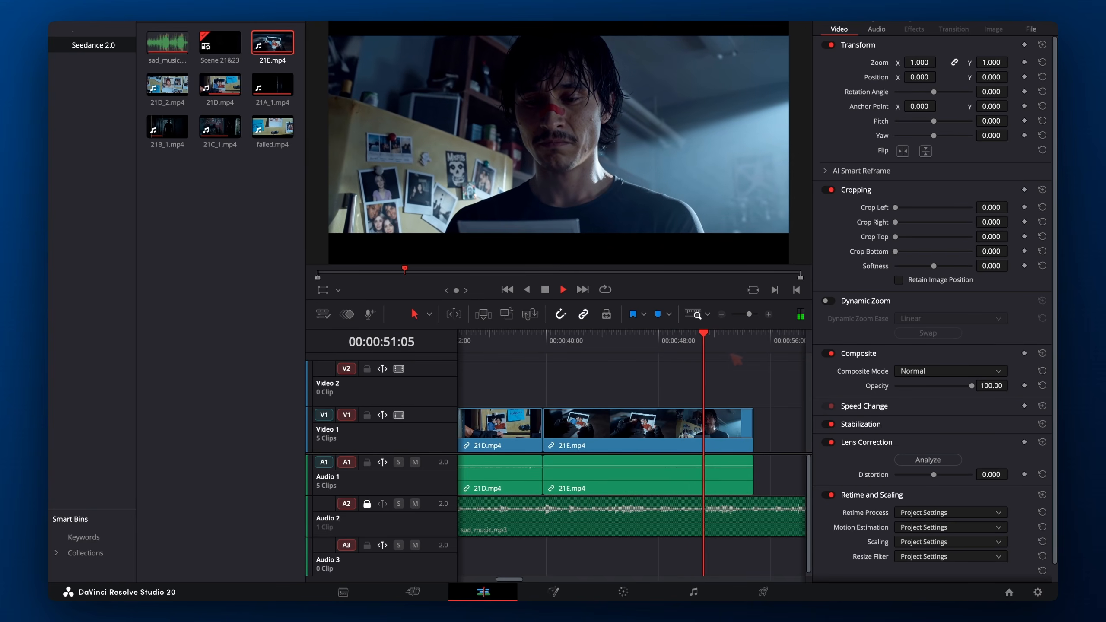
left_click_drag(711, 391, 697, 430)
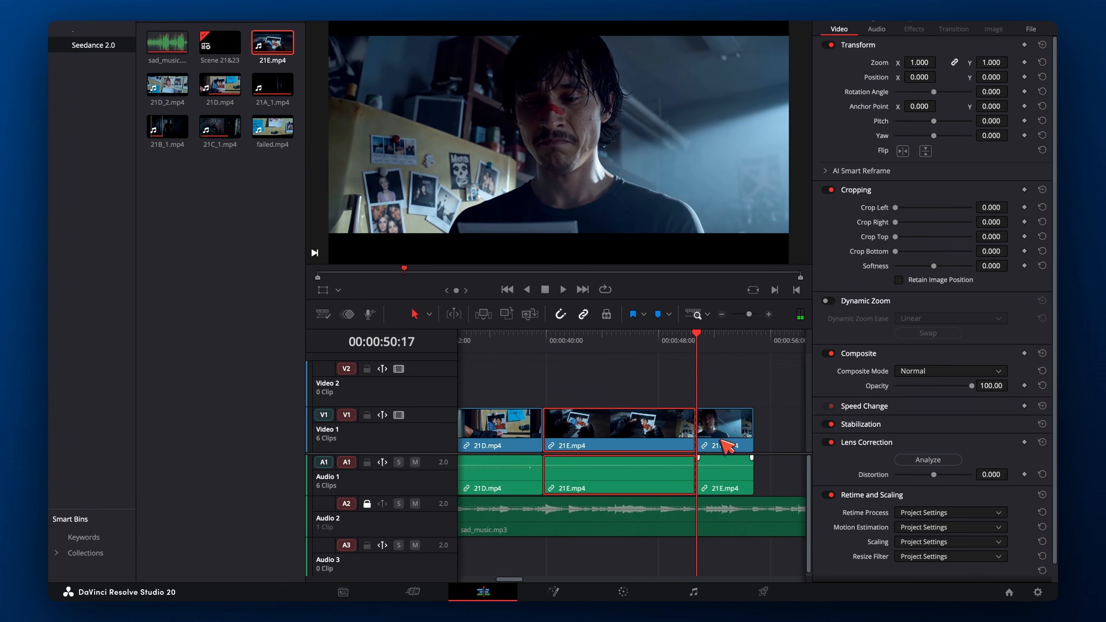
key("Delete")
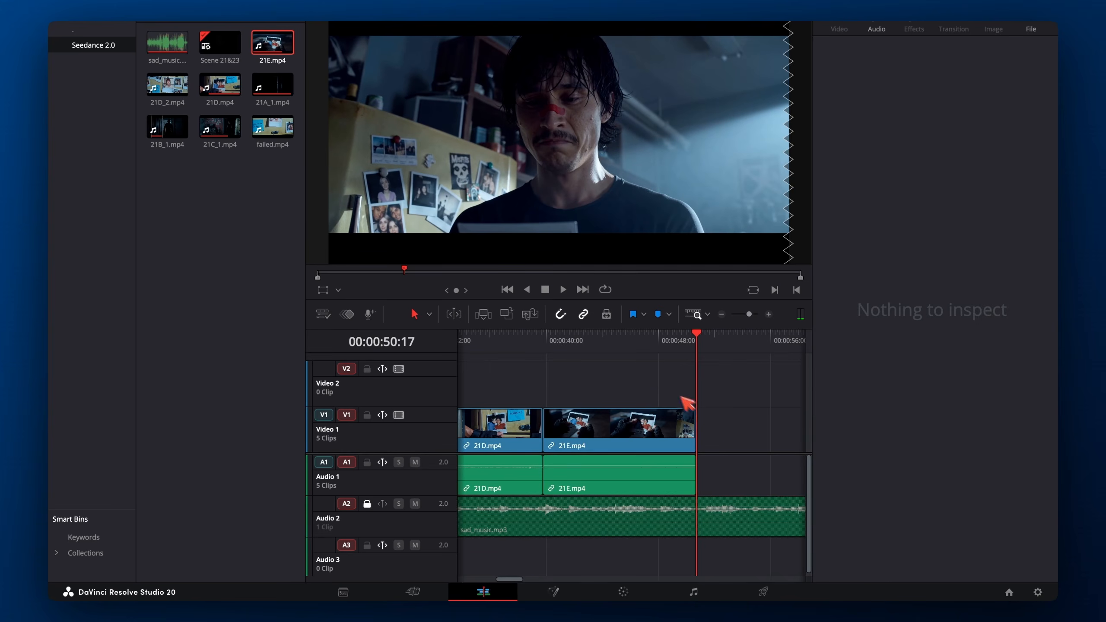
Play the whole sequence full screen from 00:00:00:00, and recheck the cut from 21D to 21E and Roko's close-up
left_click(567, 344)
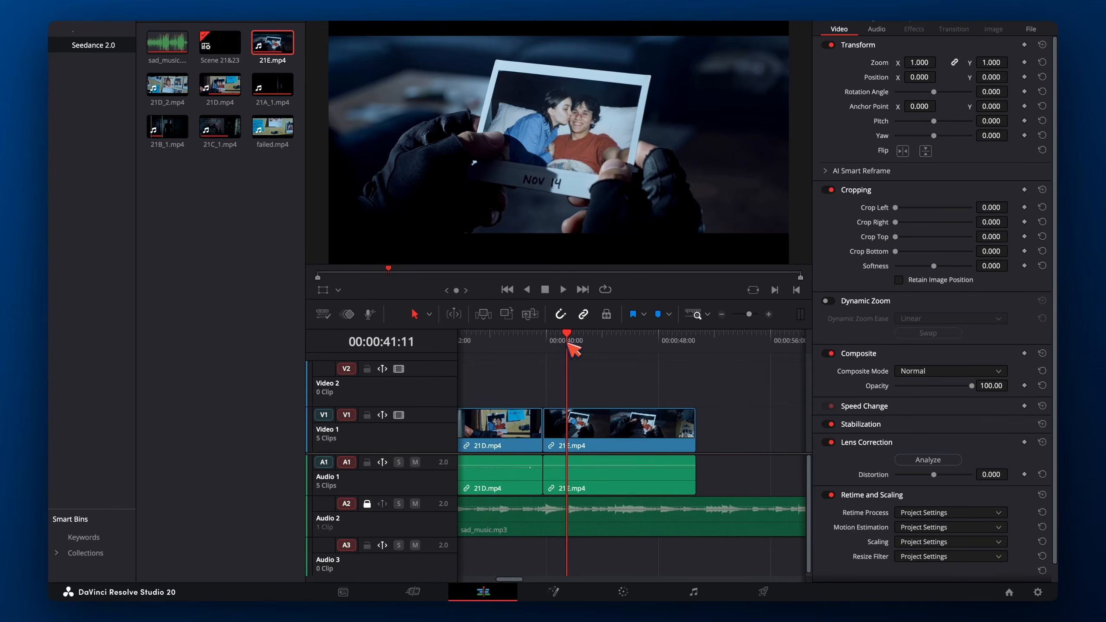
left_click_drag(567, 344, 378, 344)
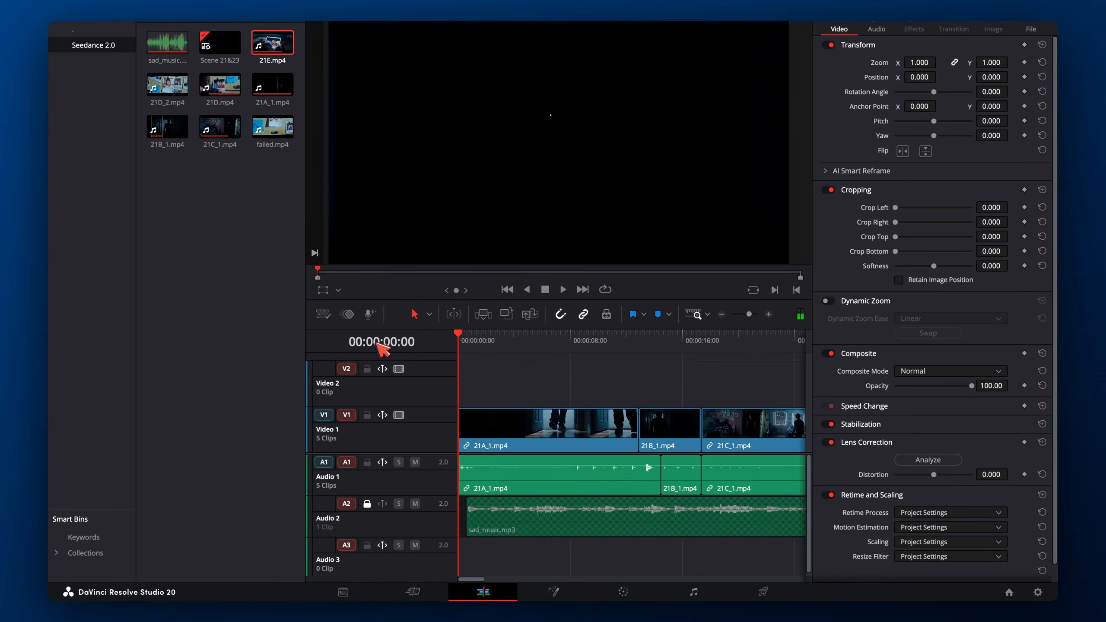
key("super+f")
key("space")
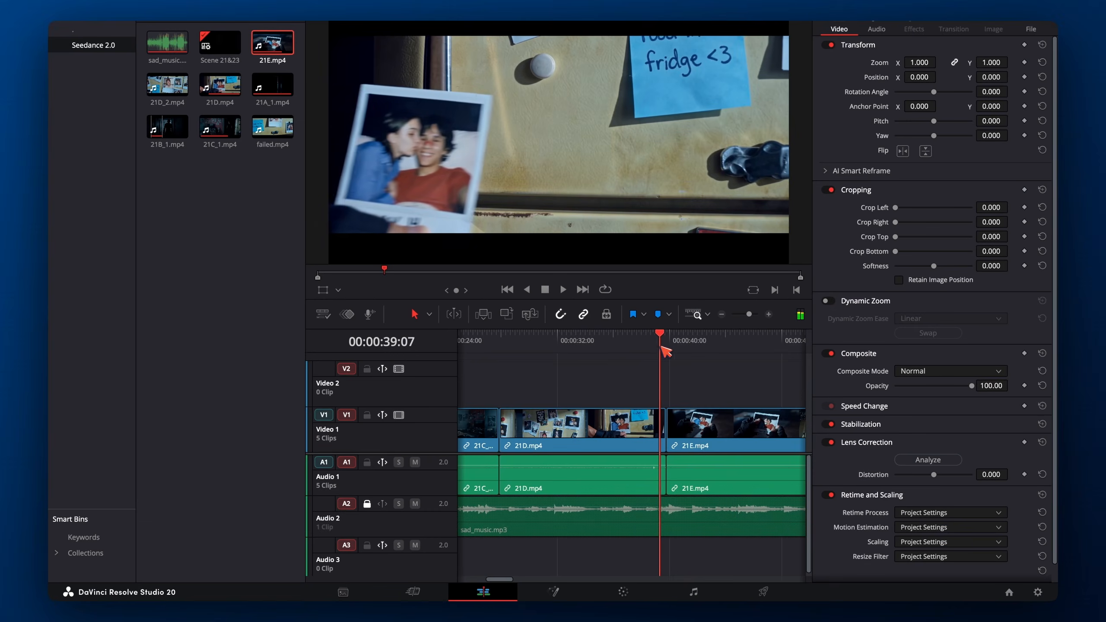
left_click_drag(662, 346, 758, 360)
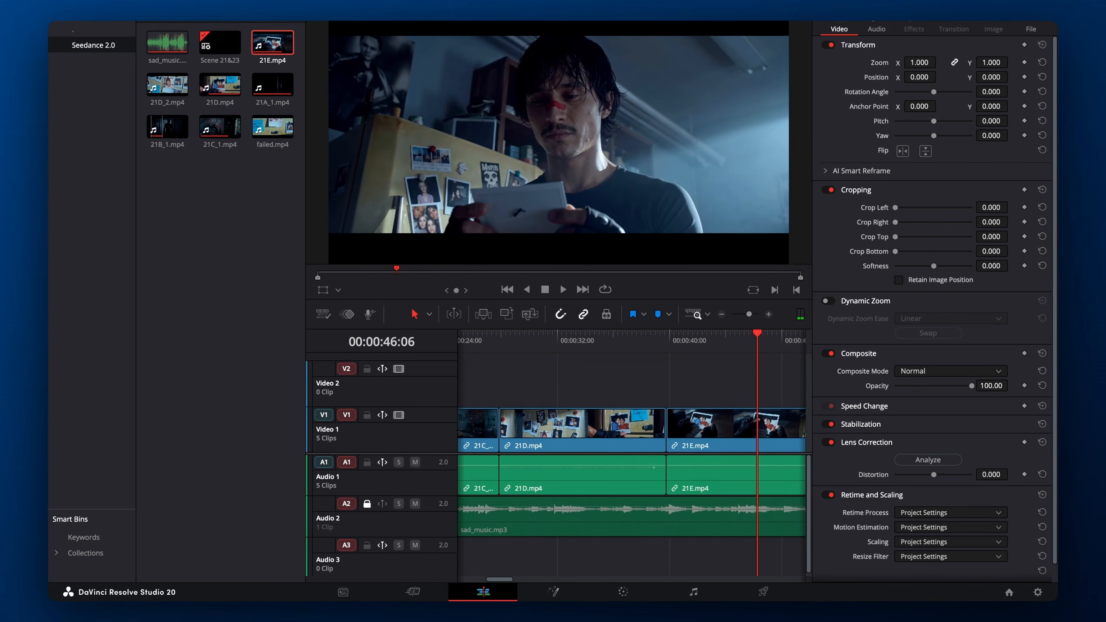
left_click(667, 344)
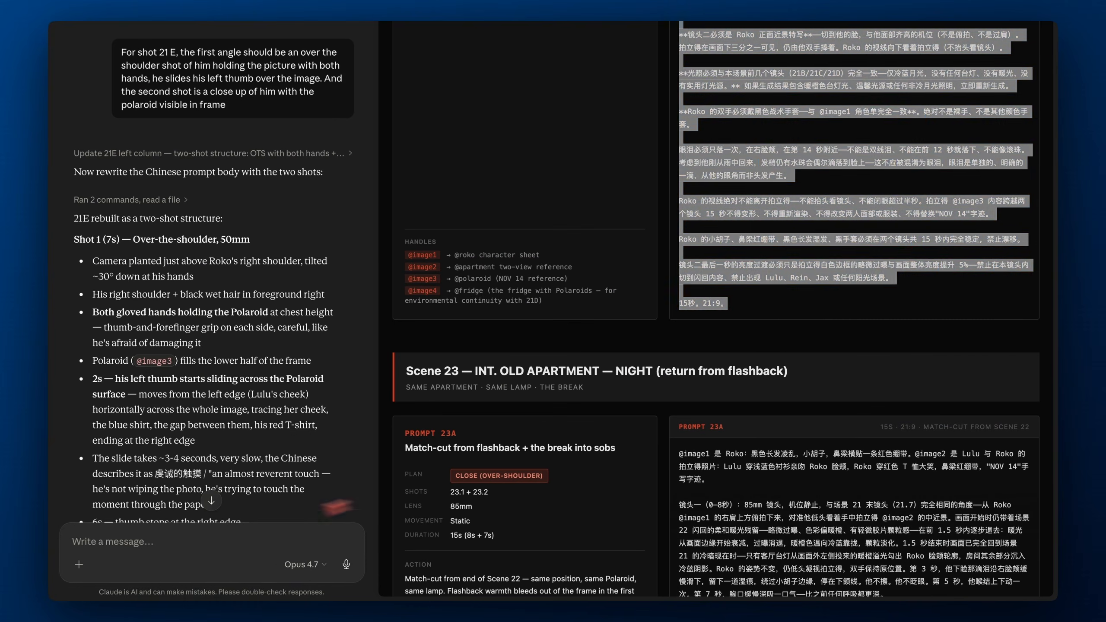
left_click(183, 543)
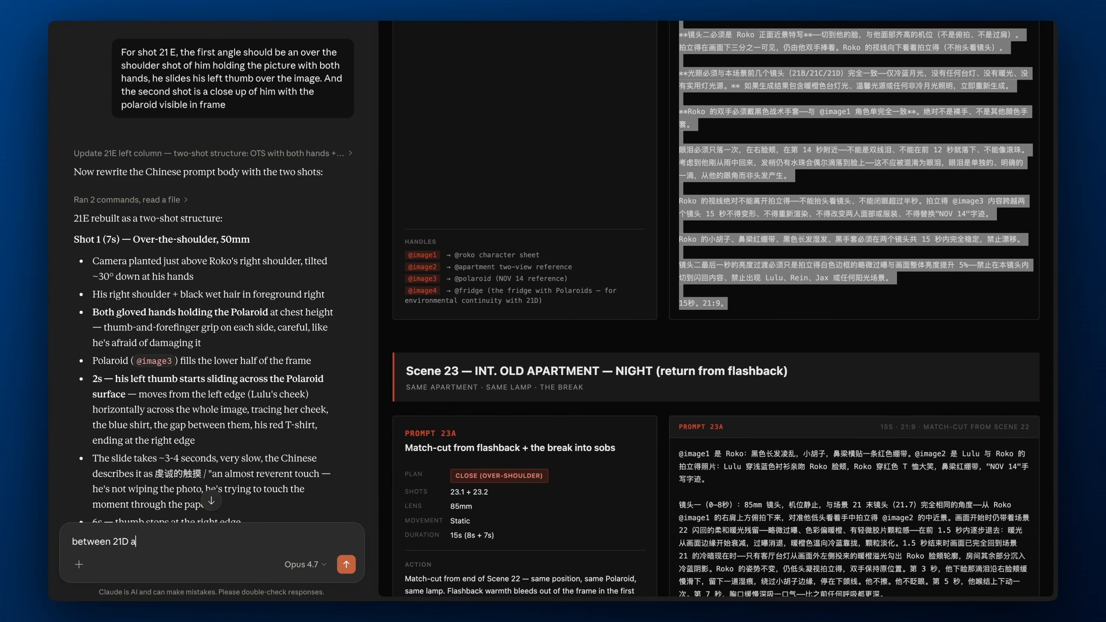
type("between 21D and")
type(" 21E, I")
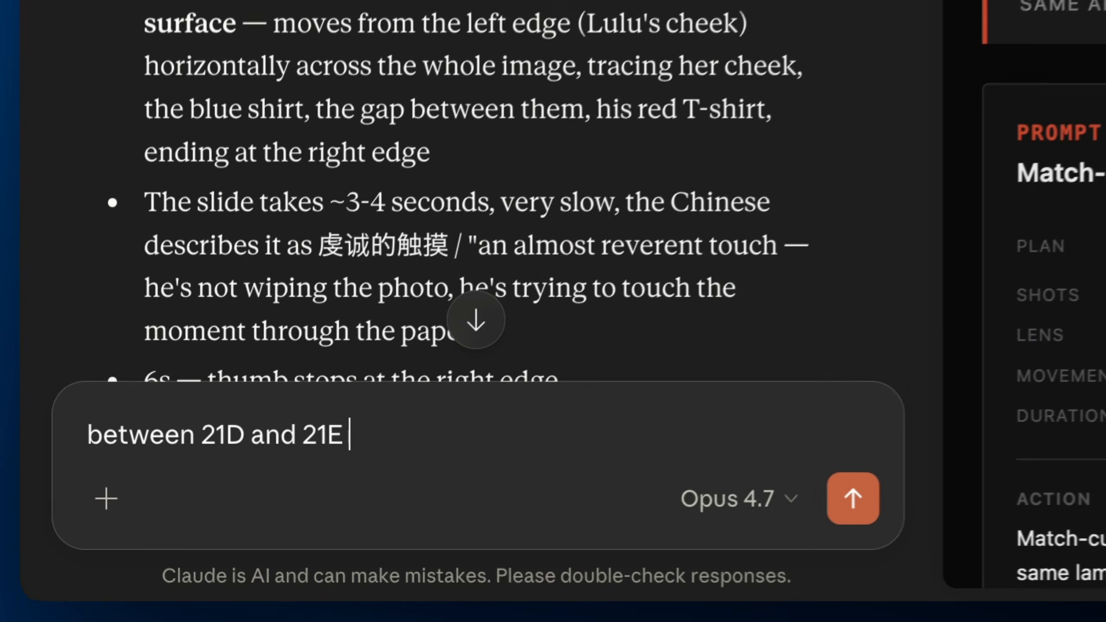
type(" wanna add ex")
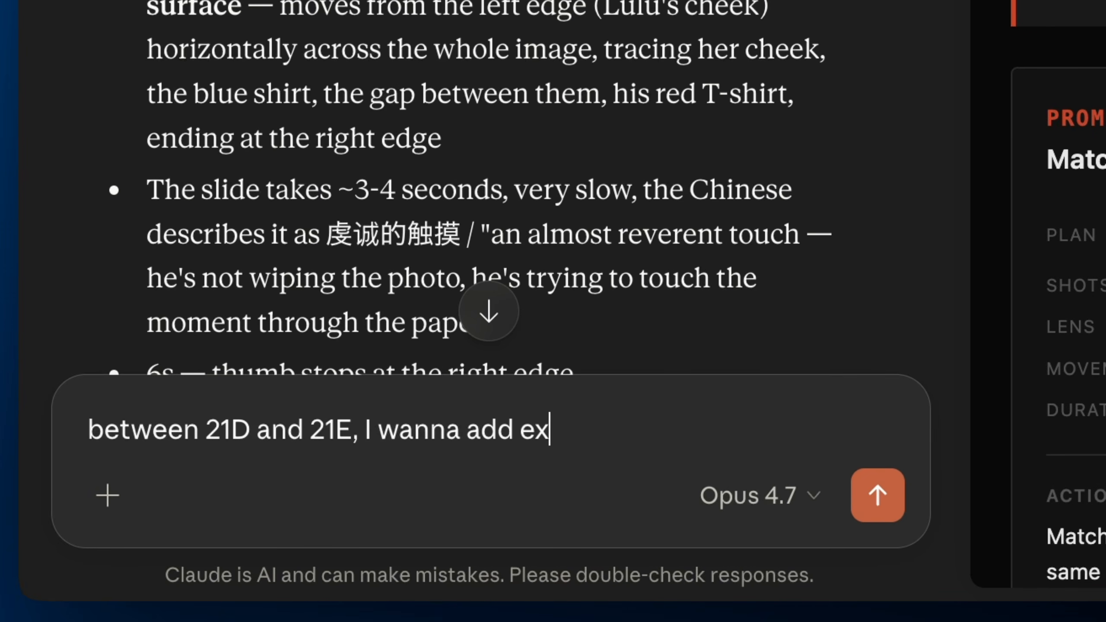
key("super+BackSpace")
Ask Claude for a second version of 21E that begins with a medium shot of him picking up the polaroid and turning to the side, camera left of the fridge
type("Gi")
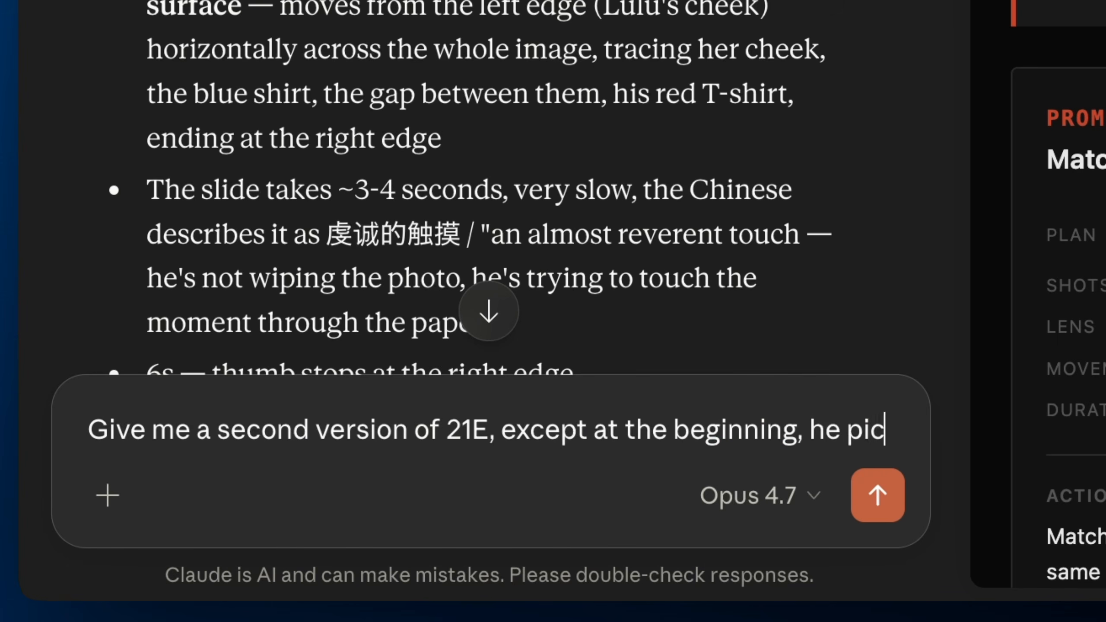
type("ks up the")
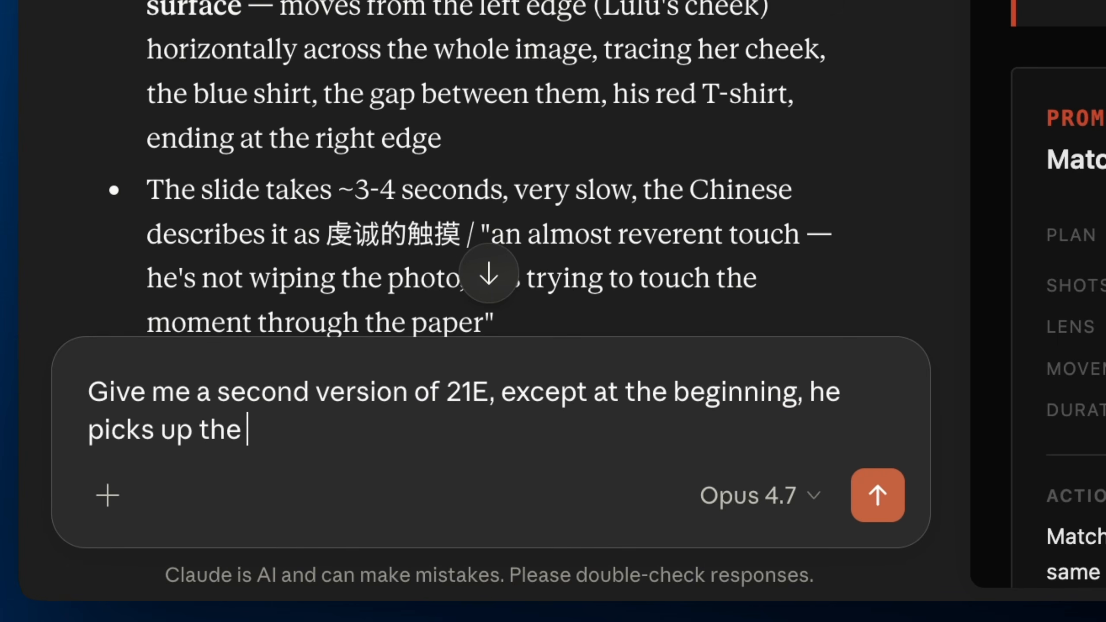
key("alt+BackSpace")
key("alt+BackSpace")
key("alt+BackSpace")
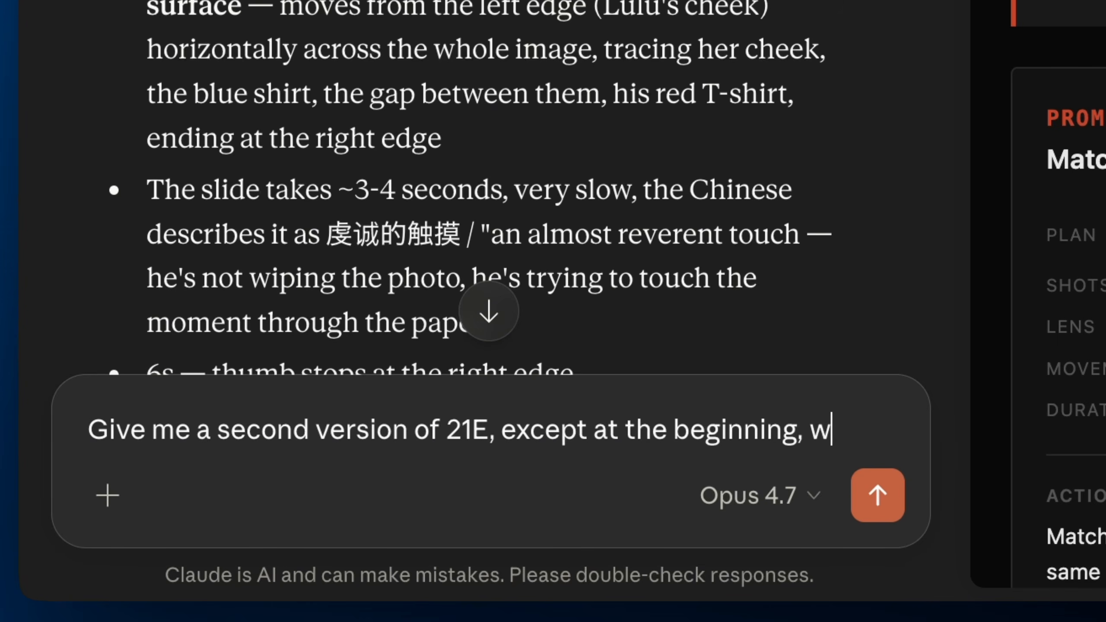
type("t a")
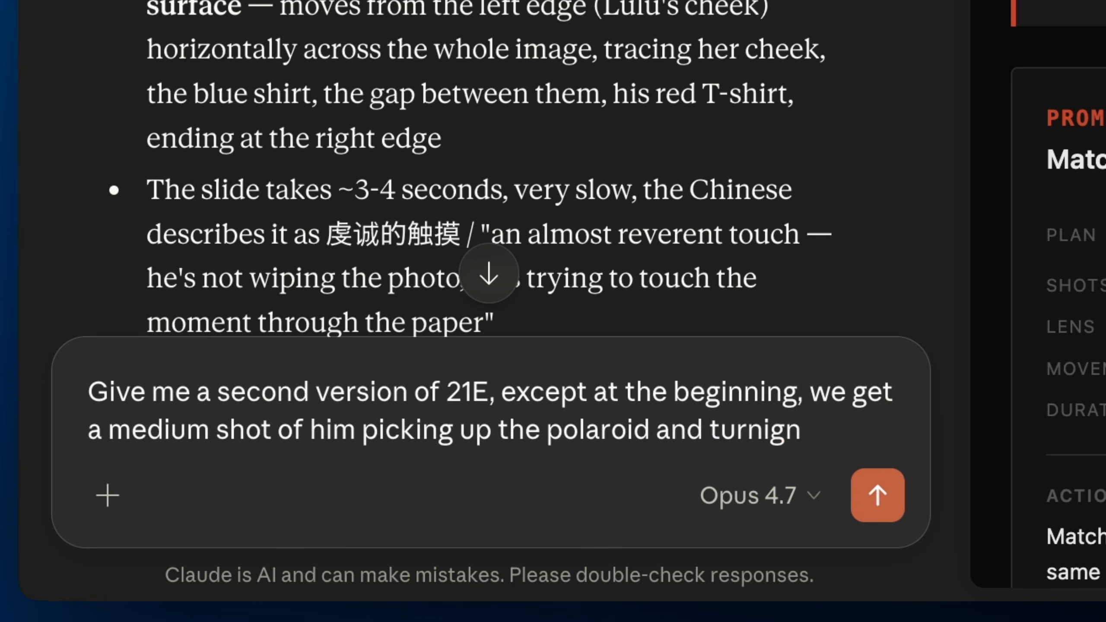
type("e side. The camera is to the left from the fridge")
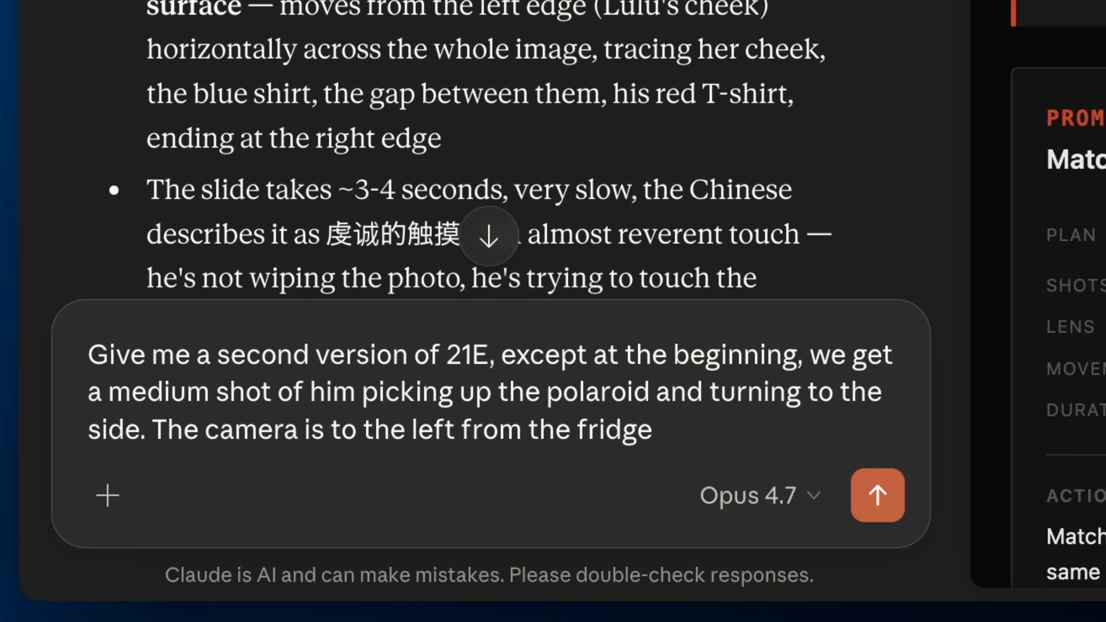
key("Return")
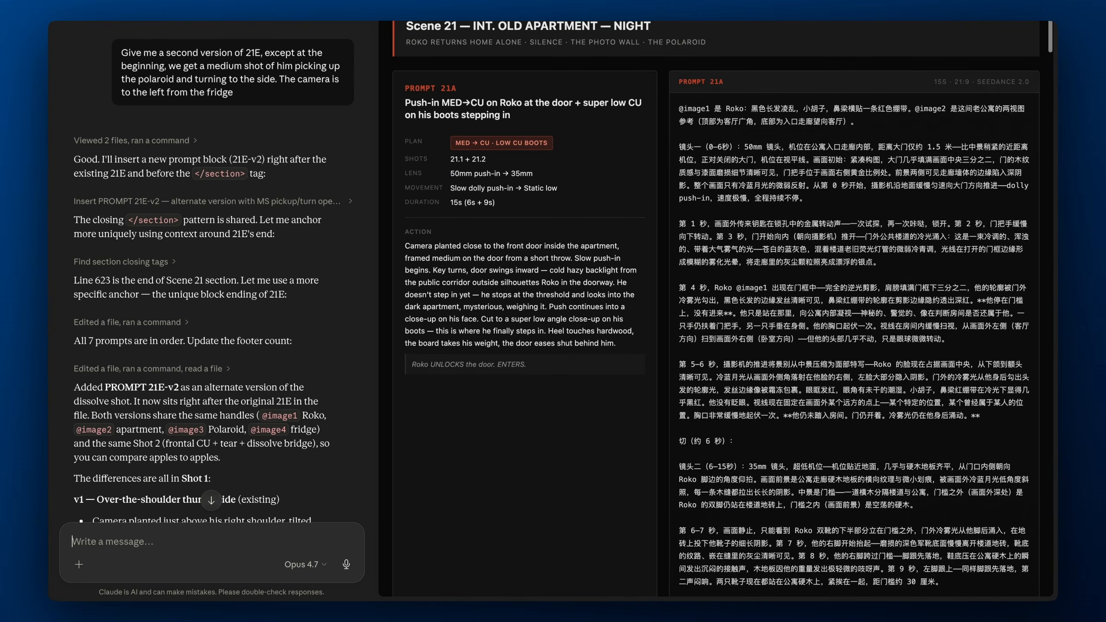
Copy the Chinese text of PROMPT 21E-v2 into the Seedance 2.0 video prompt, check it with its image references, and generate the takes
scroll(716, 305, "down", 20)
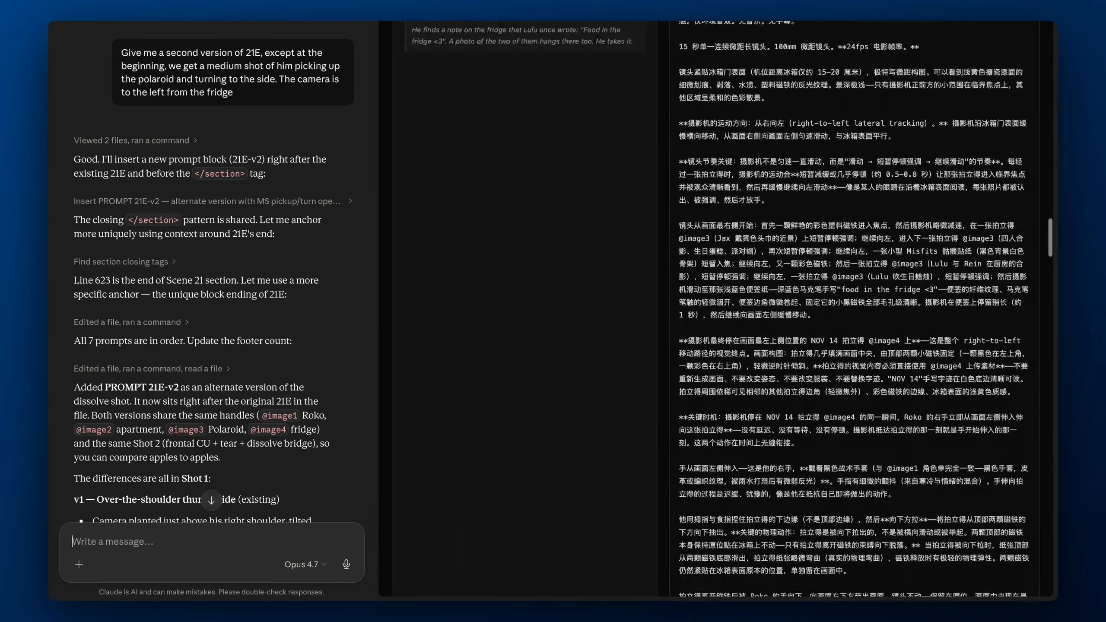
scroll(716, 305, "down", 10)
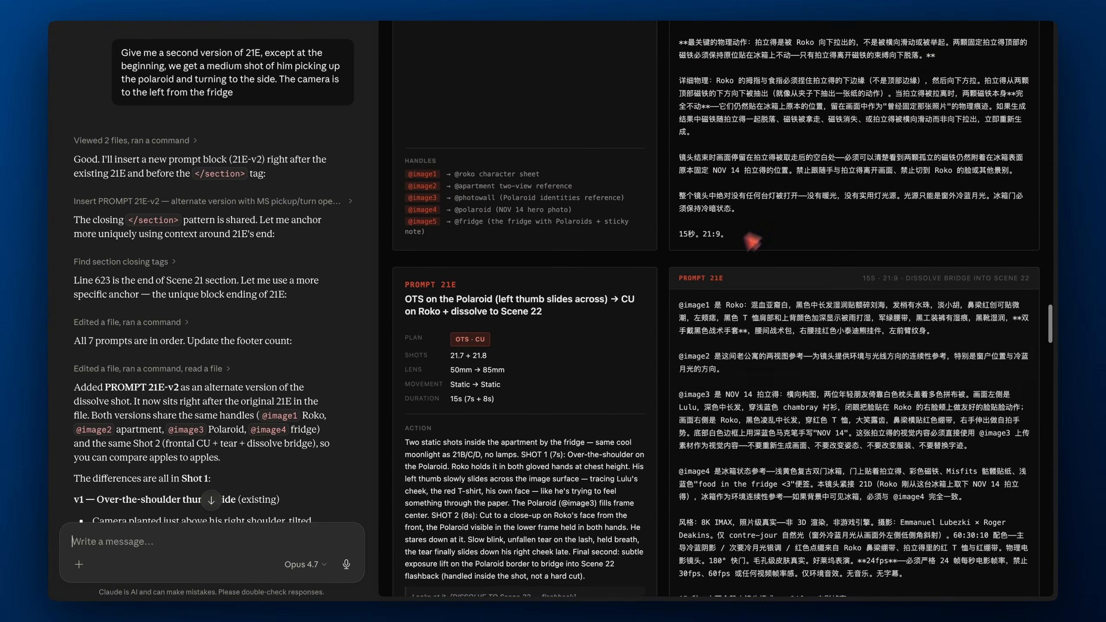
scroll(779, 203, "down", 8)
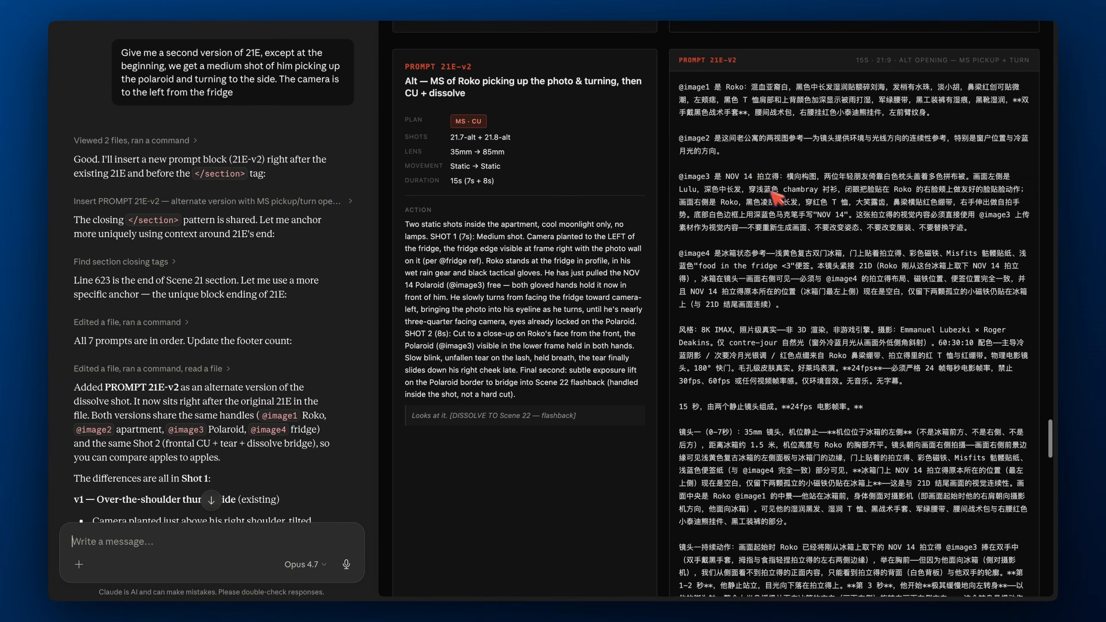
left_click_drag(685, 87, 758, 335)
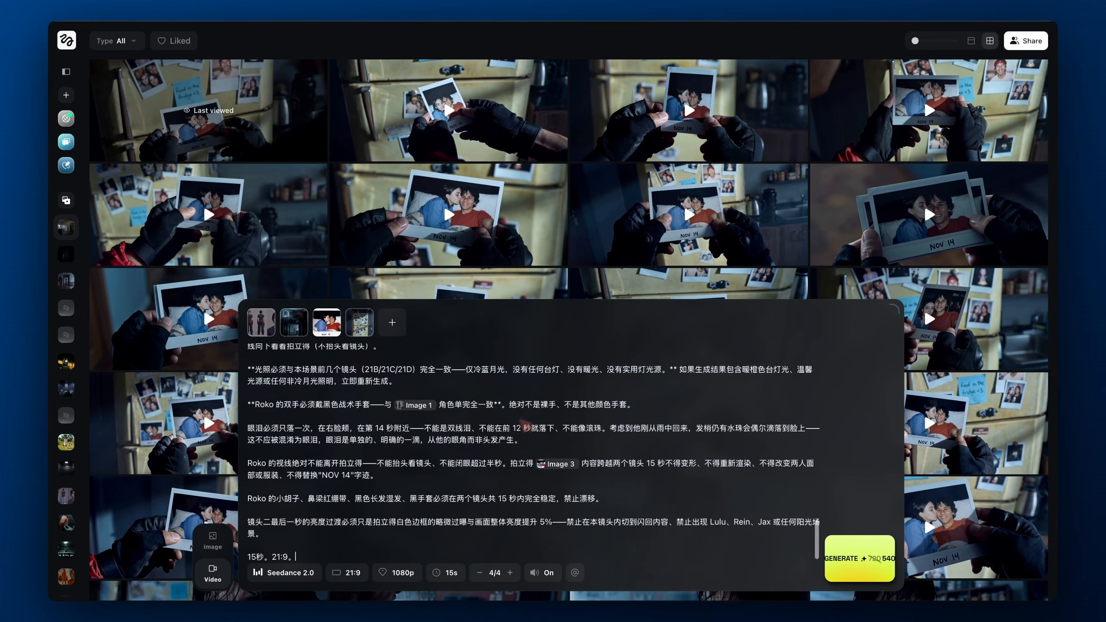
scroll(531, 453, "up", 10)
scroll(534, 436, "down", 10)
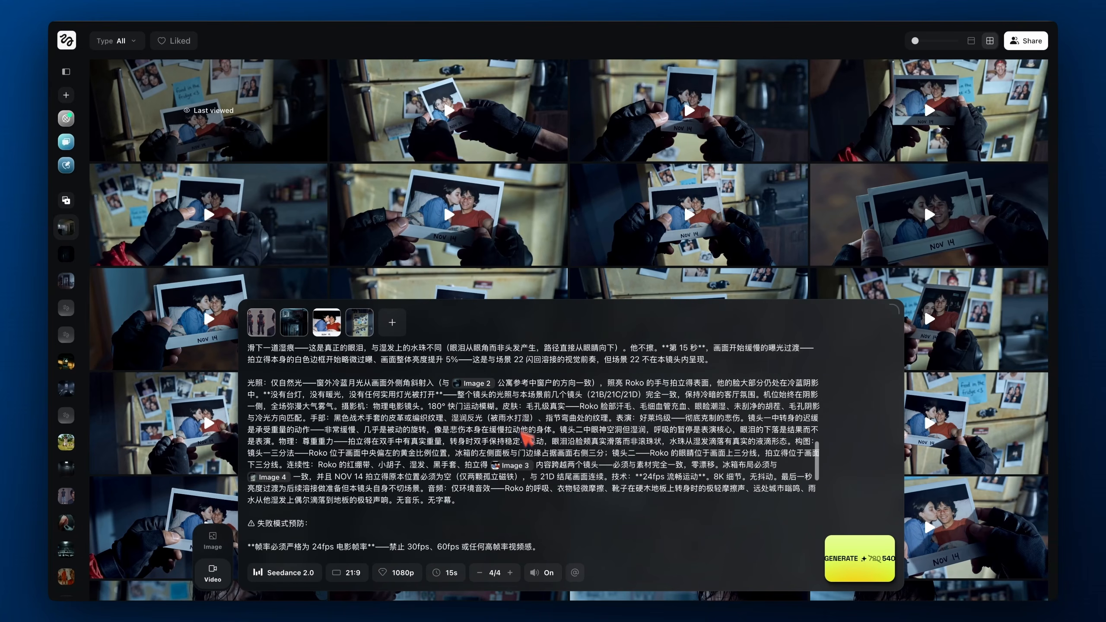
left_click(869, 566)
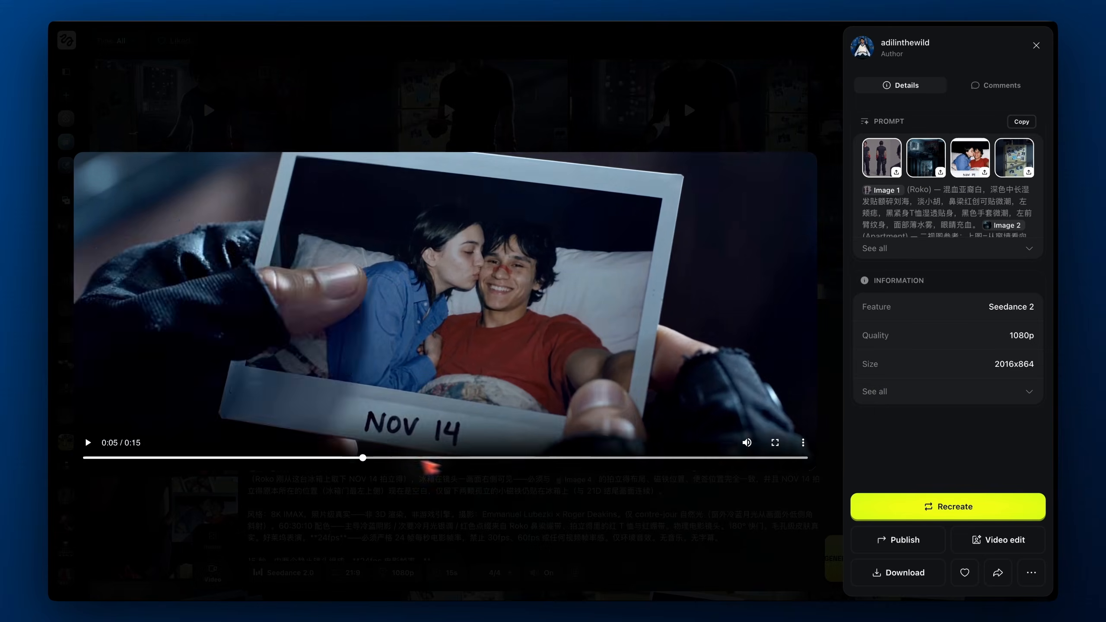
Replay the first 21E-v2 take from the start and step through the following takes to compare their opening medium shots
left_click_drag(365, 457, 89, 457)
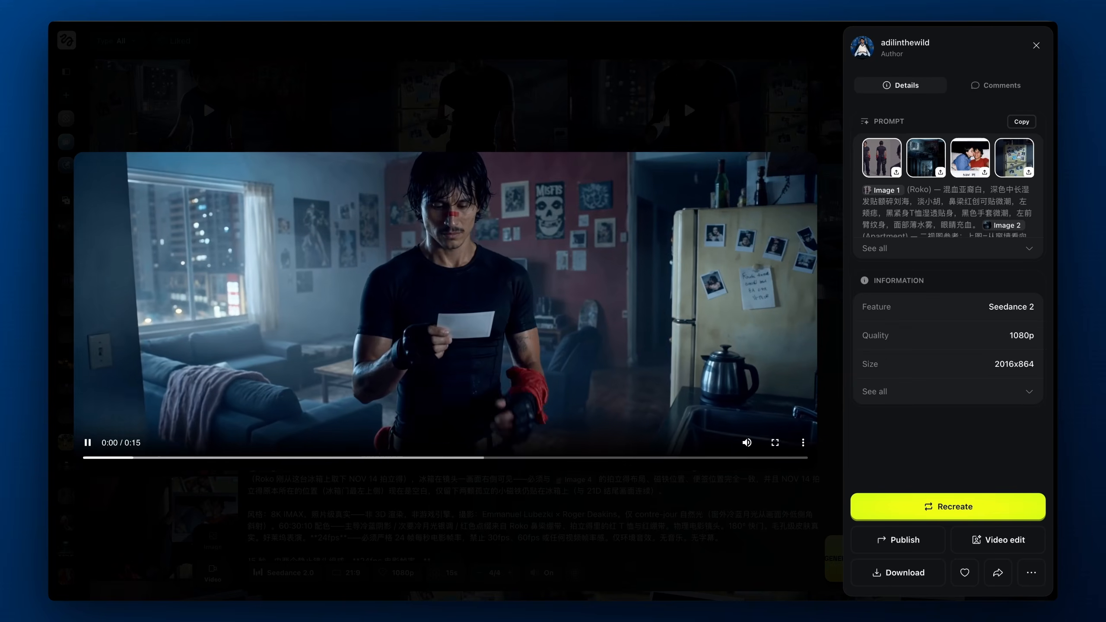
key("Right")
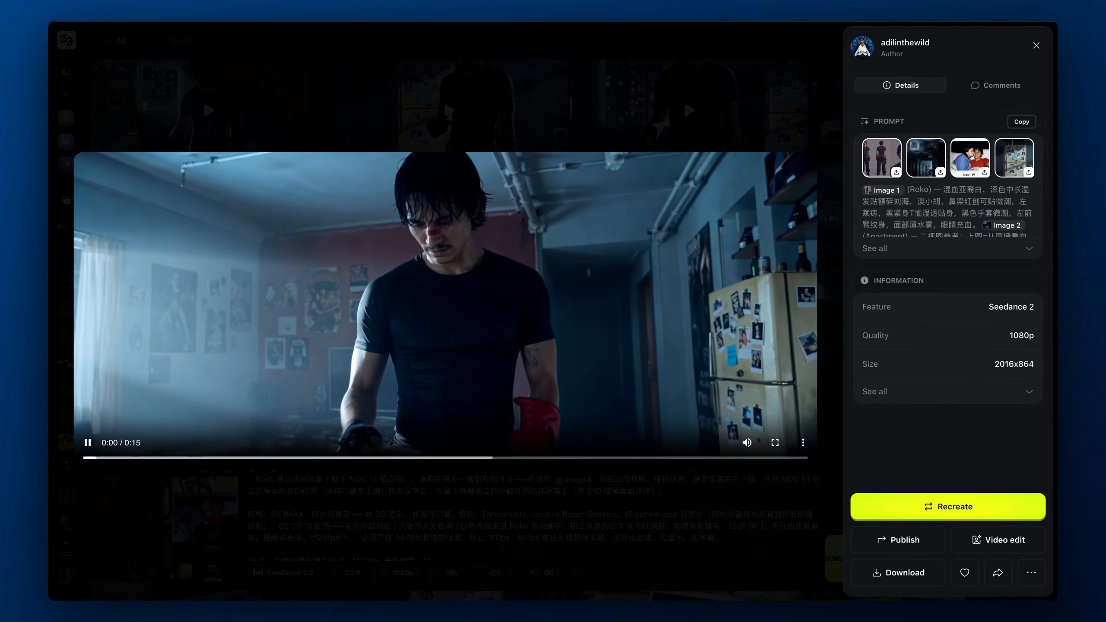
key("Right")
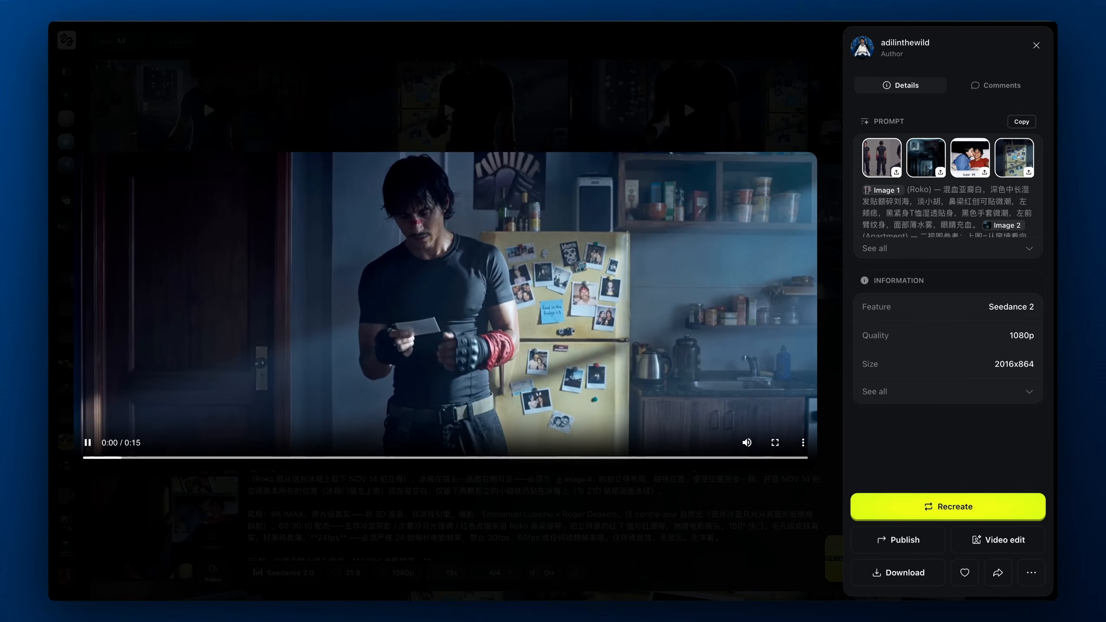
key("Right")
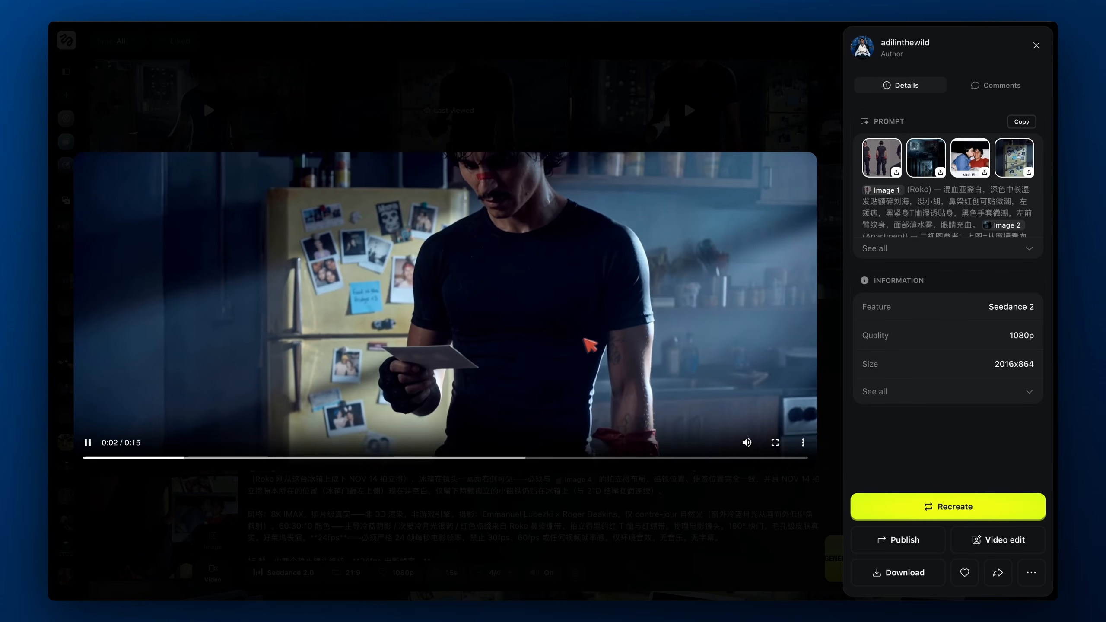
Replay the 21E-v2 takes from their starts to compare Roko's medium shot, the NOV 14 Polaroid insert and the close-up
left_click(626, 395)
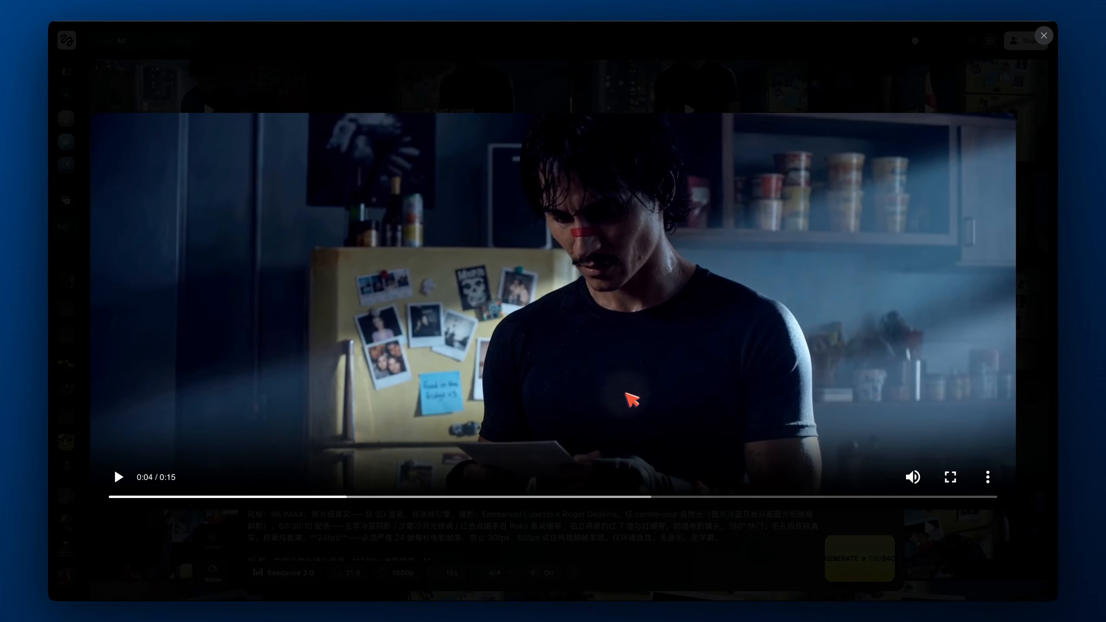
left_click(130, 477)
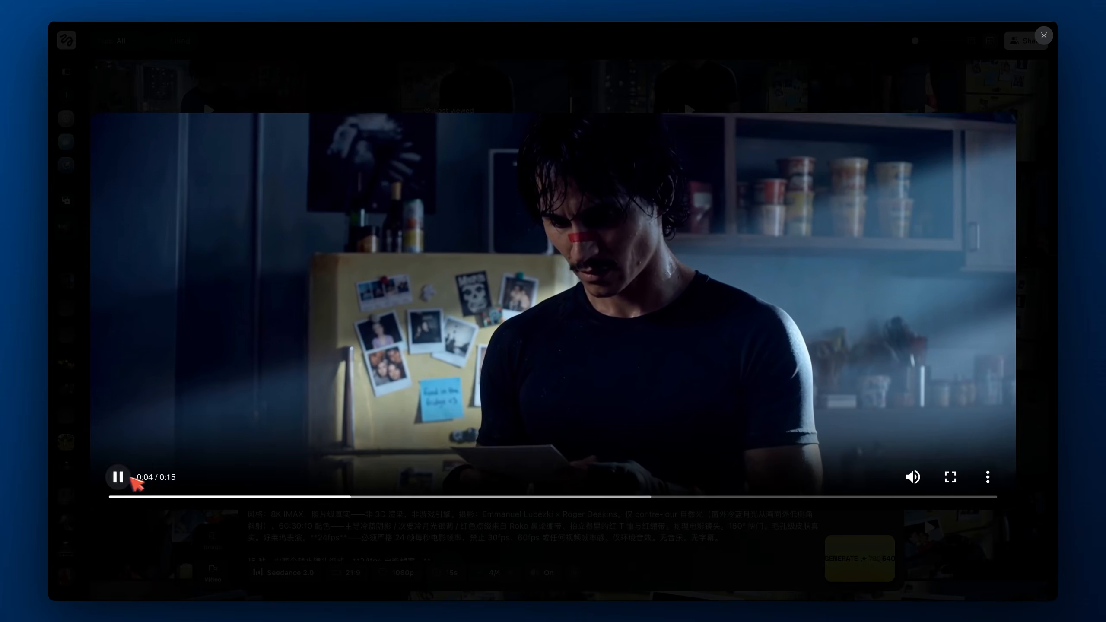
left_click_drag(345, 496, 178, 498)
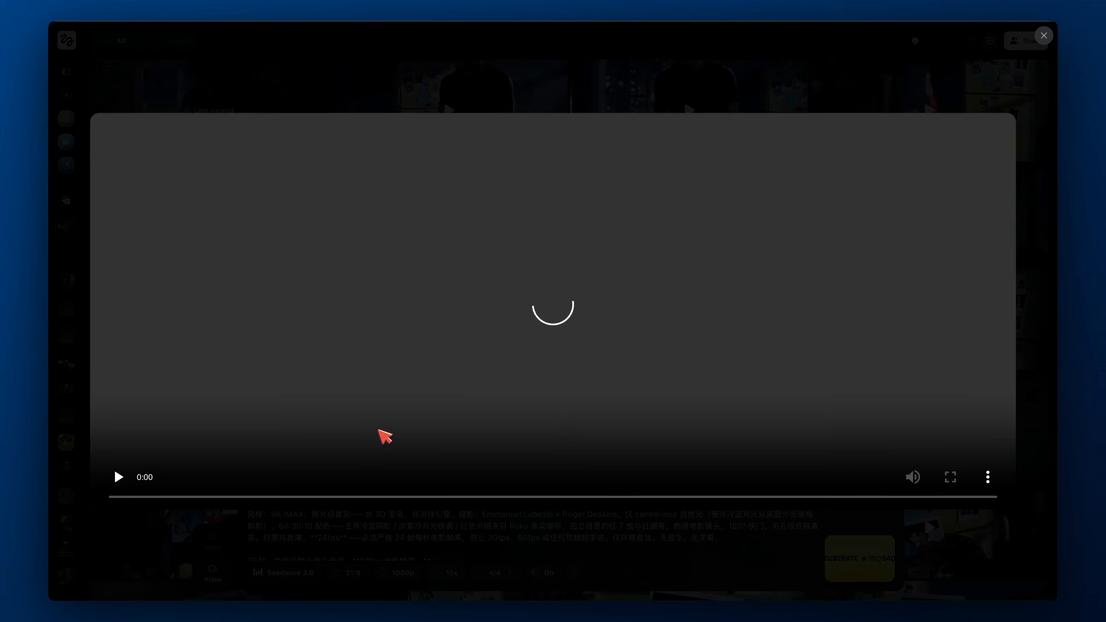
left_click_drag(260, 497, 80, 497)
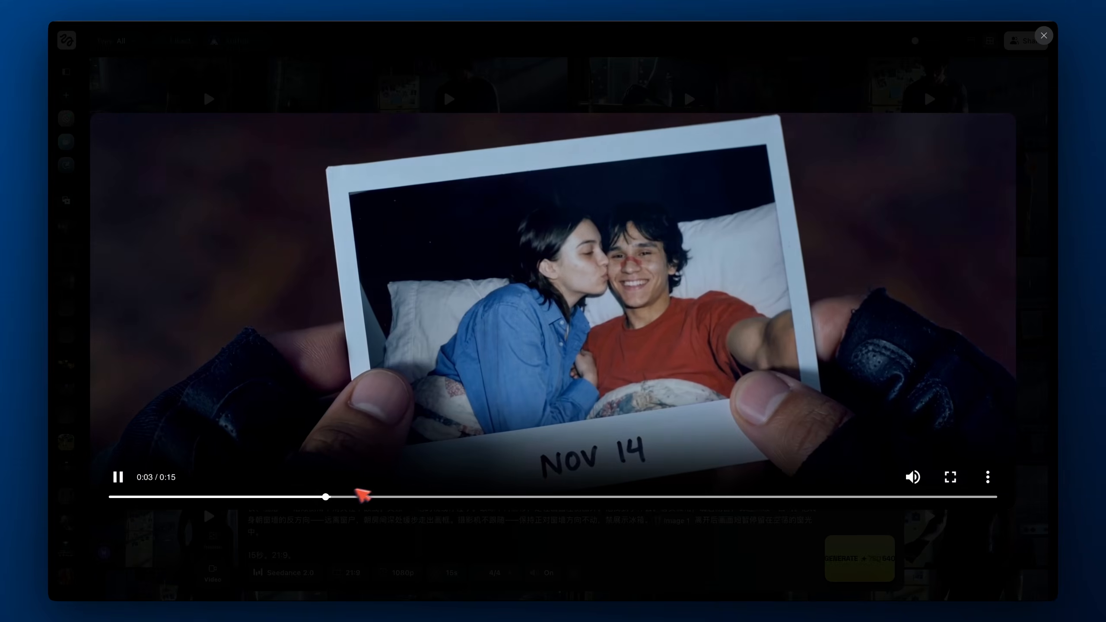
left_click_drag(363, 497, 109, 496)
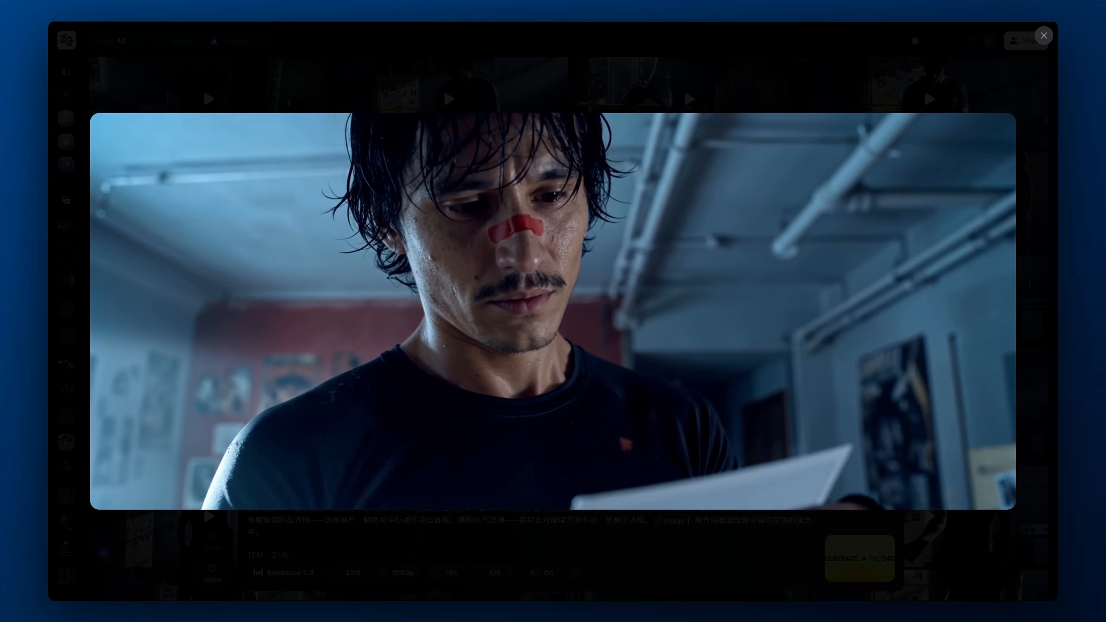
Download the chosen take as 21E_2 into the 21&23 folder and import 21E_2.mp4 into the DaVinci Resolve media pool
mouse_move(620, 438)
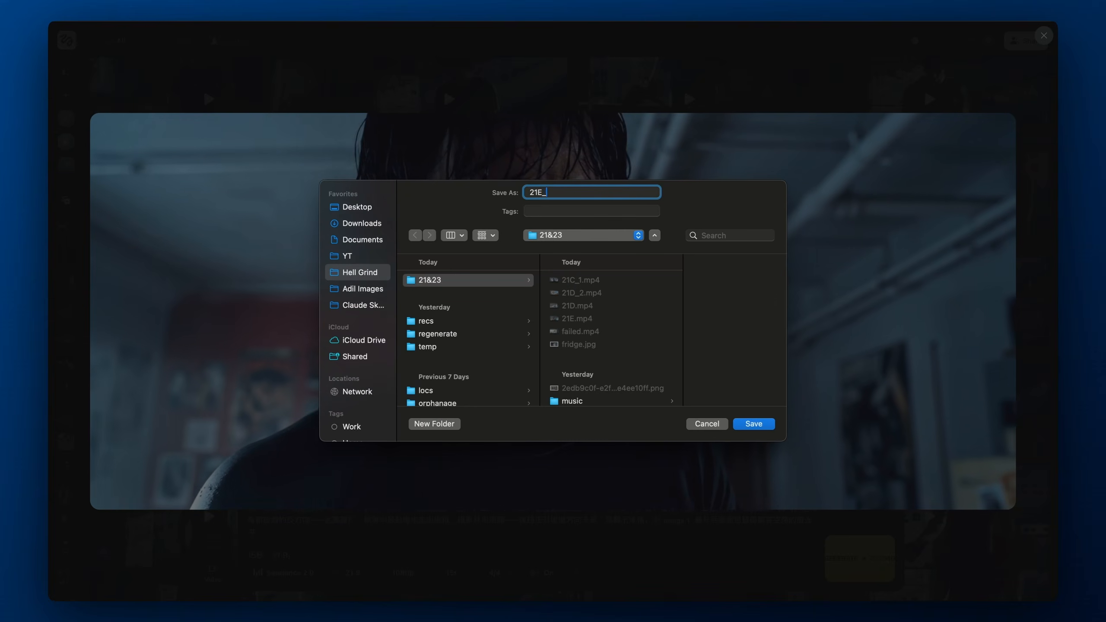
key("Return")
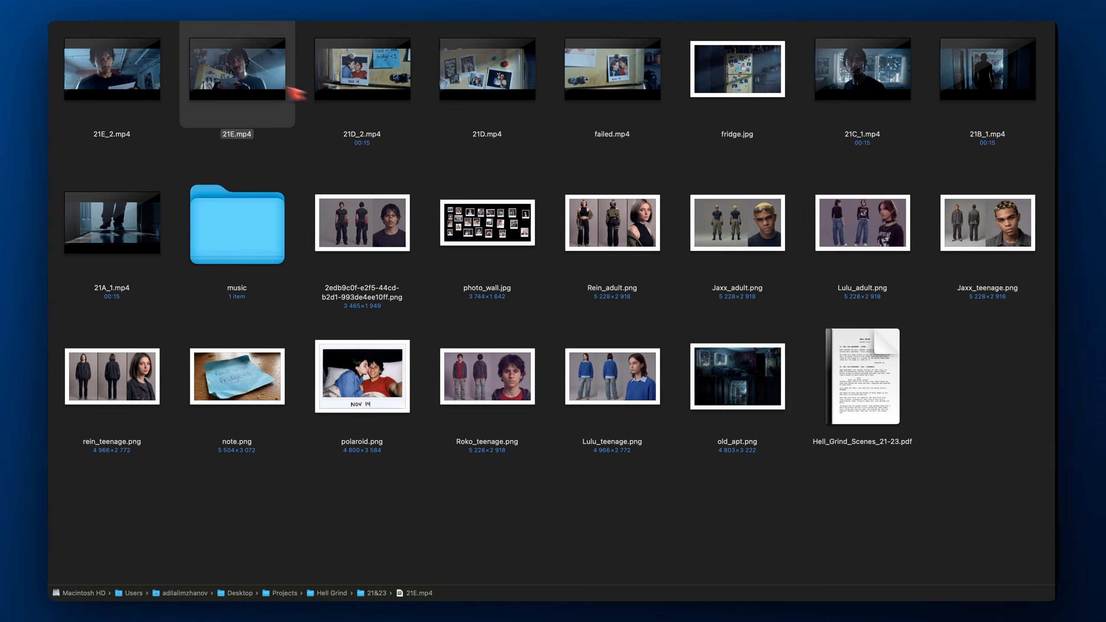
left_click_drag(115, 69, 257, 192)
key("super+Tab")
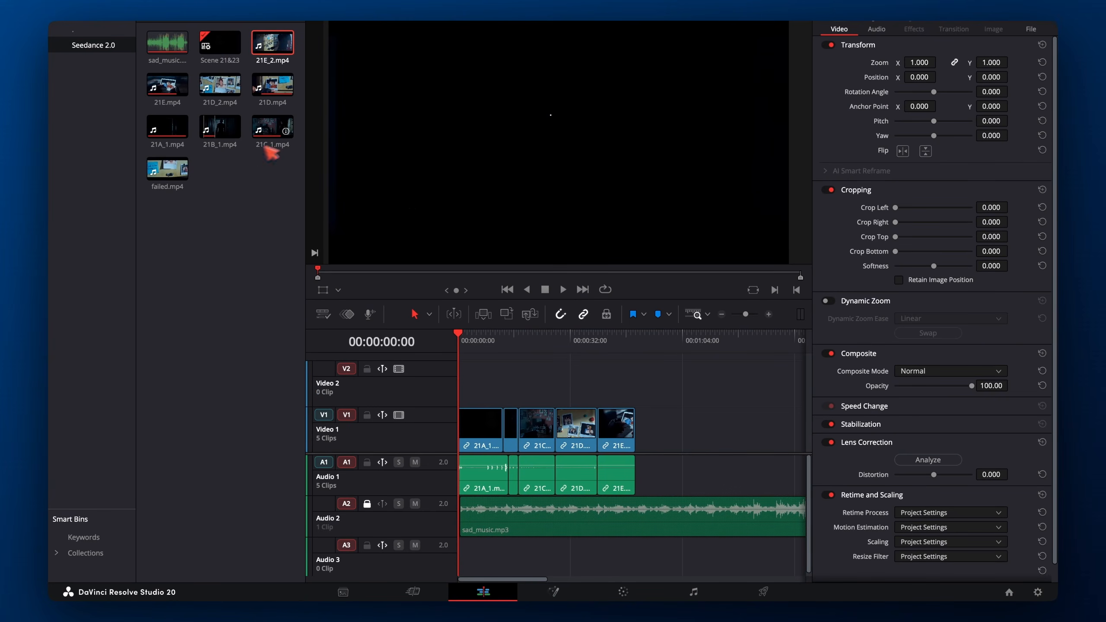
Shift the 21E clip further along Video 1 and place 21E_2.mp4 directly after 21D
left_click_drag(606, 429, 665, 429)
left_click_drag(273, 42, 614, 453)
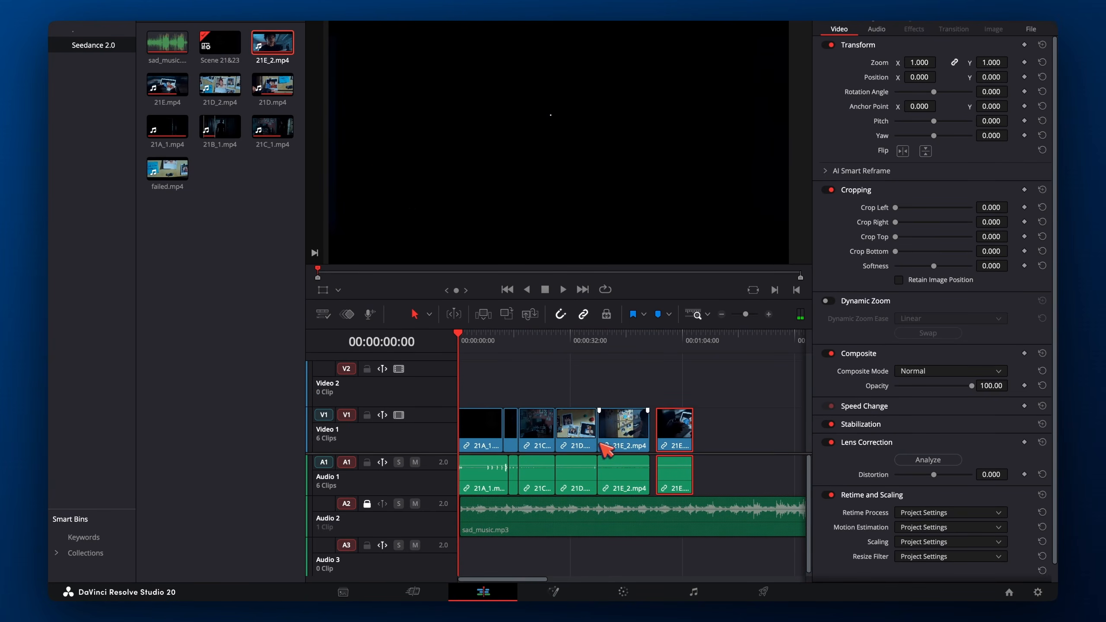
Replay the transition from 21D to 21E_2 several times to judge how the Polaroid pickup matches across the cut
left_click(590, 348)
key("super+equal")
key("super+equal")
key("super+equal")
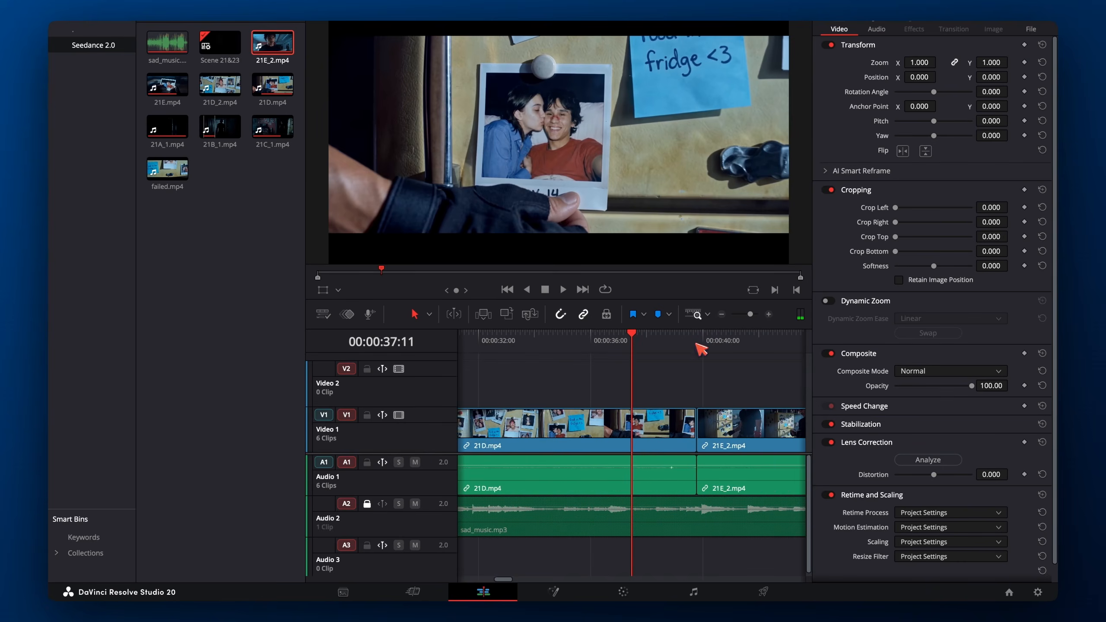
left_click(696, 342)
key("space")
left_click(672, 339)
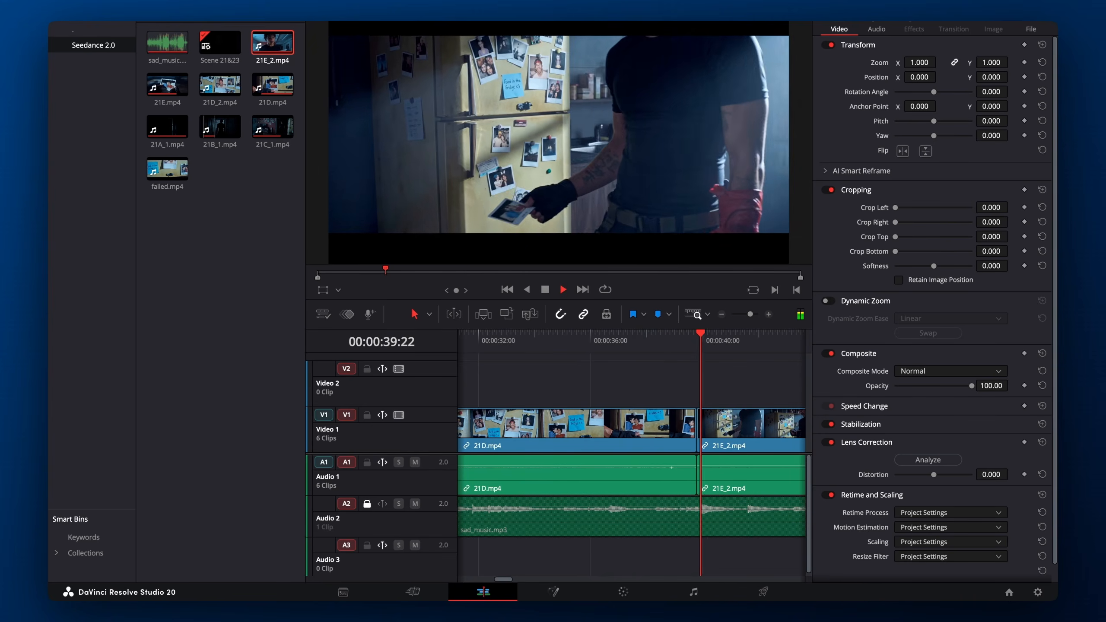
left_click(651, 343)
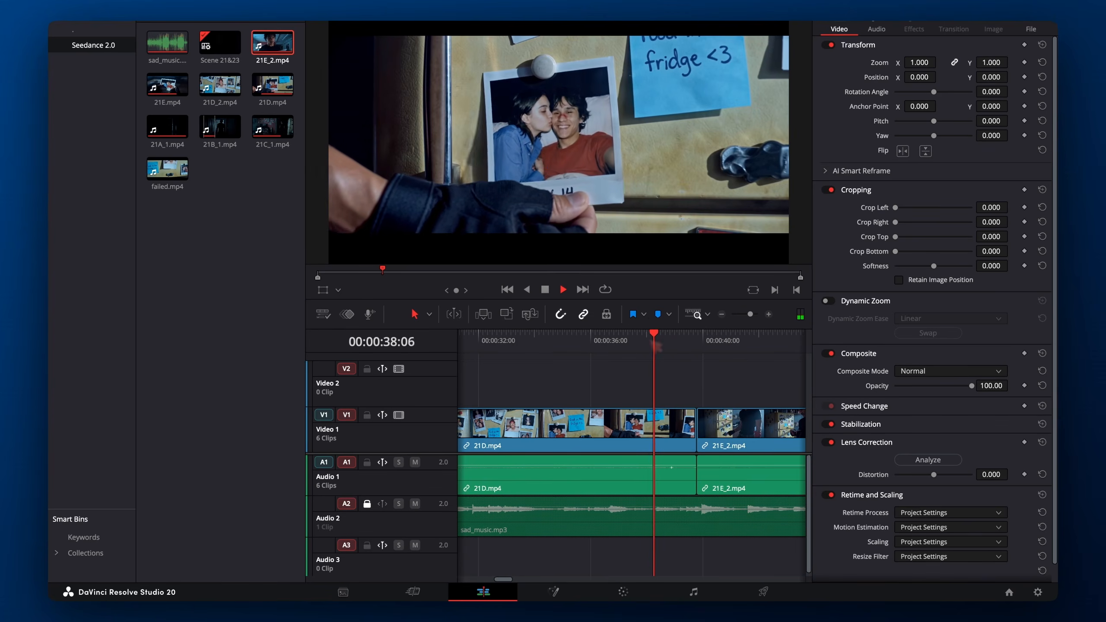
key("space")
key("space")
key("space")
key("space")
Cut 21D at 00:00:39:06, delete its remaining tail, and close the gap before 21E_2
left_click(652, 342)
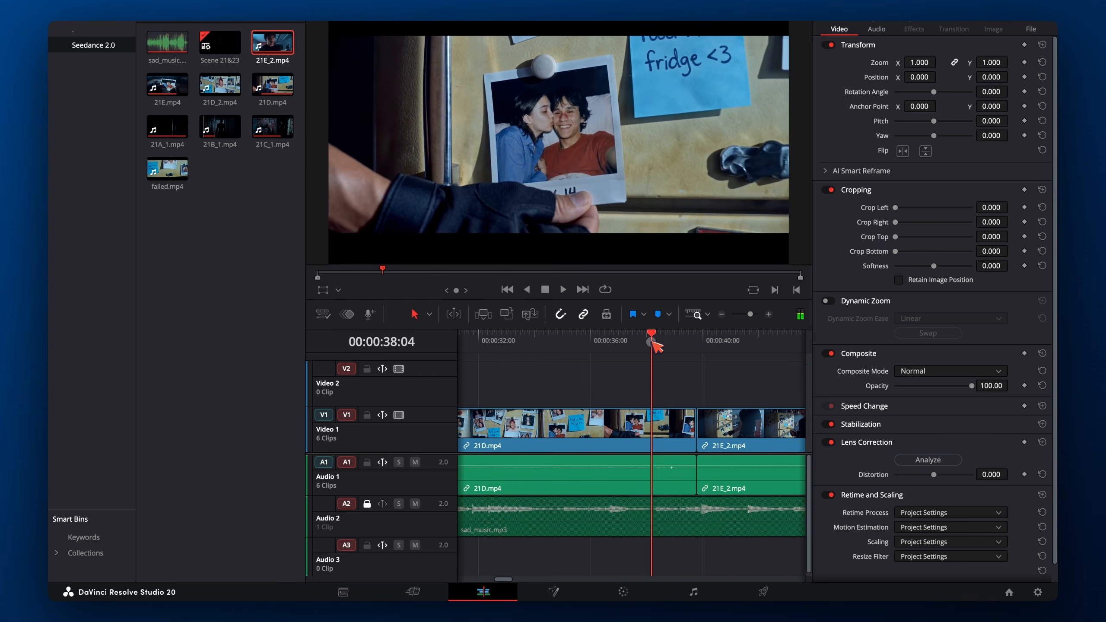
key("space")
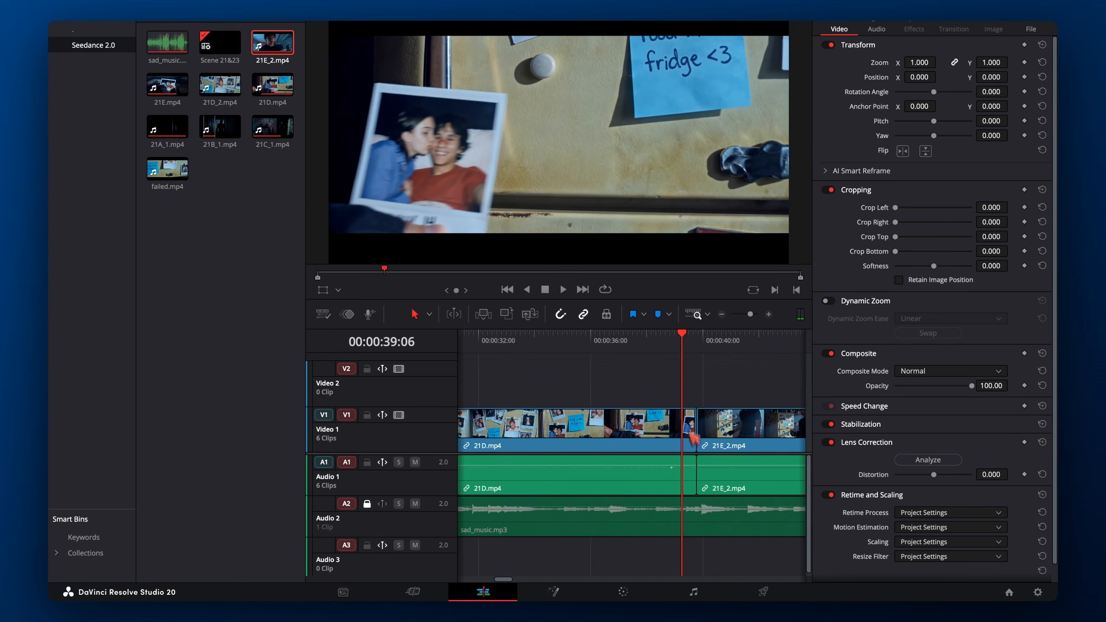
key("Delete")
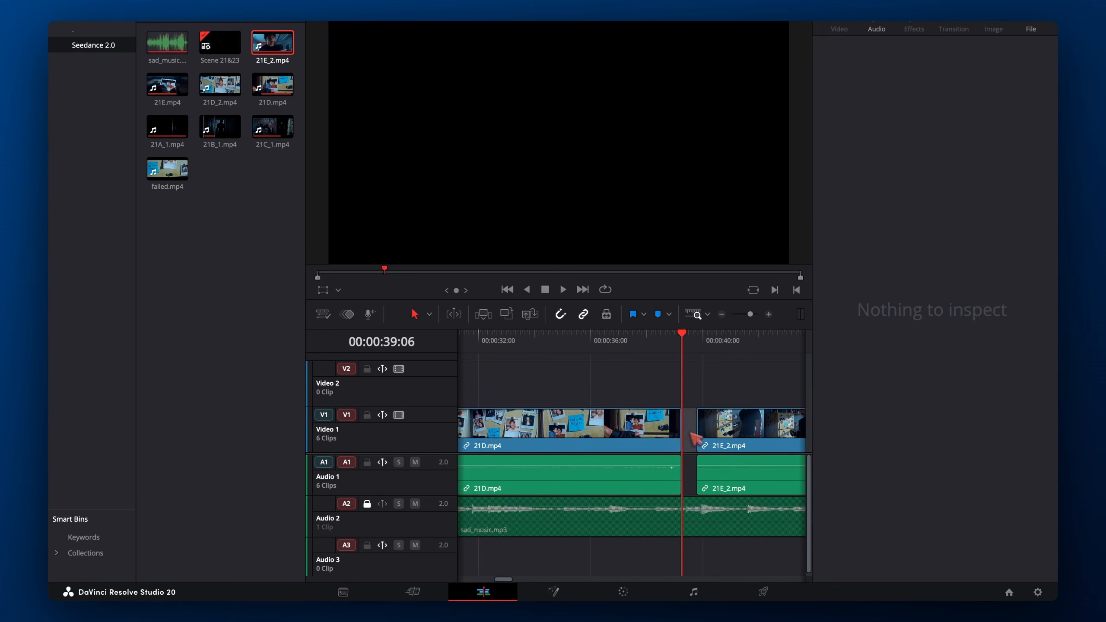
Play from the end of 21D through 21E_2 to check the new cut and Roko's close-up
left_click(668, 348)
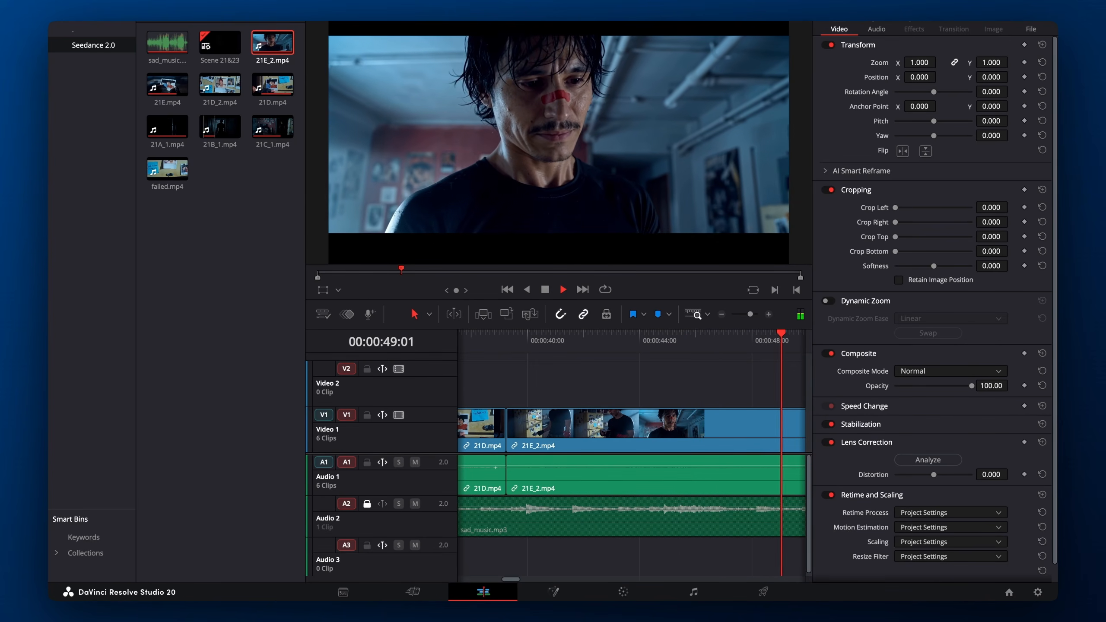
key("space")
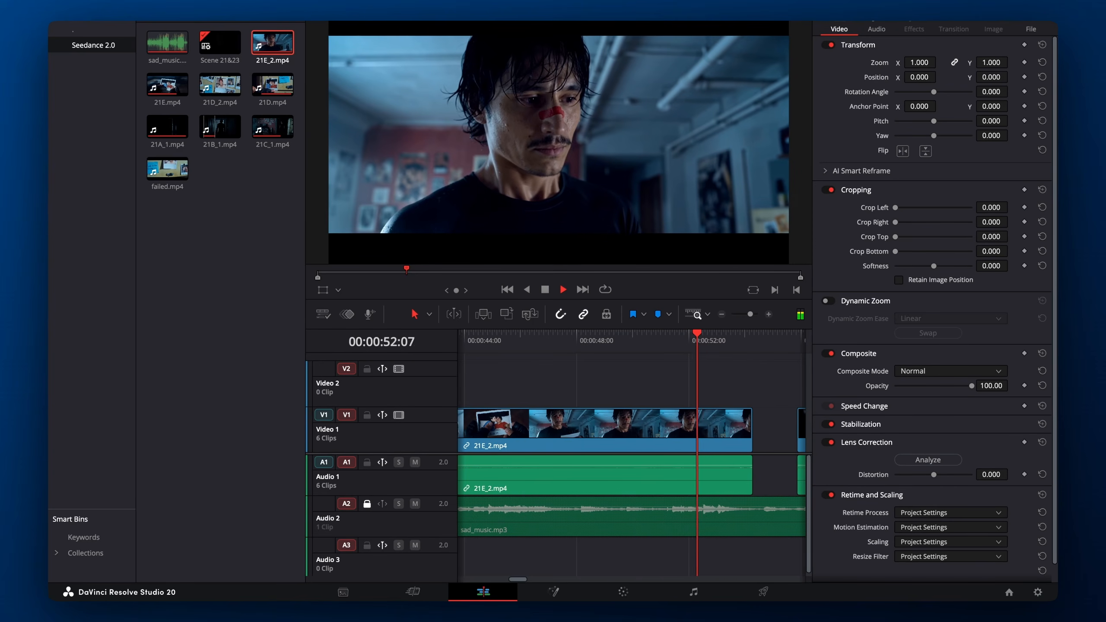
key("space")
Trim the end of 21E_2 at 00:00:50:23 and butt the 21E clip against it
left_click(673, 336)
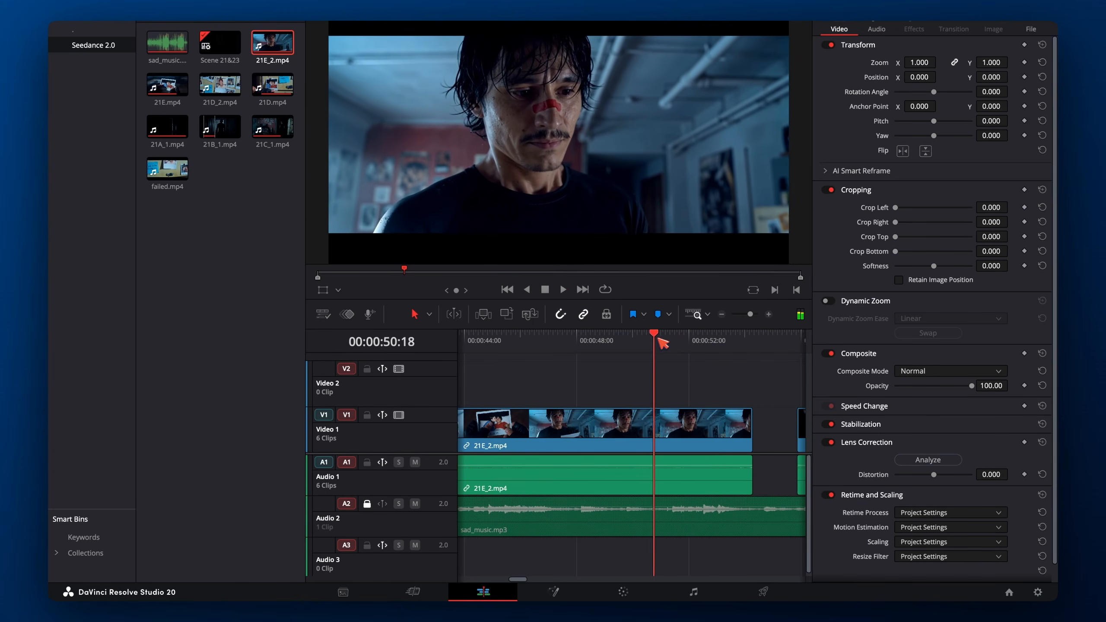
left_click(627, 336)
key("space")
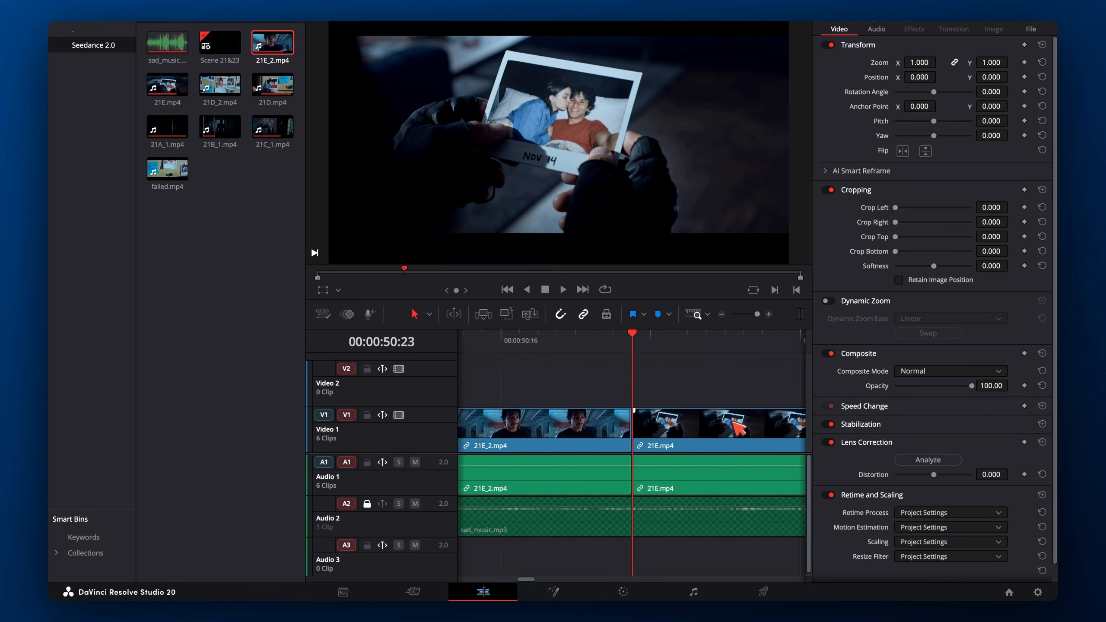
scroll(735, 427, "down", 5)
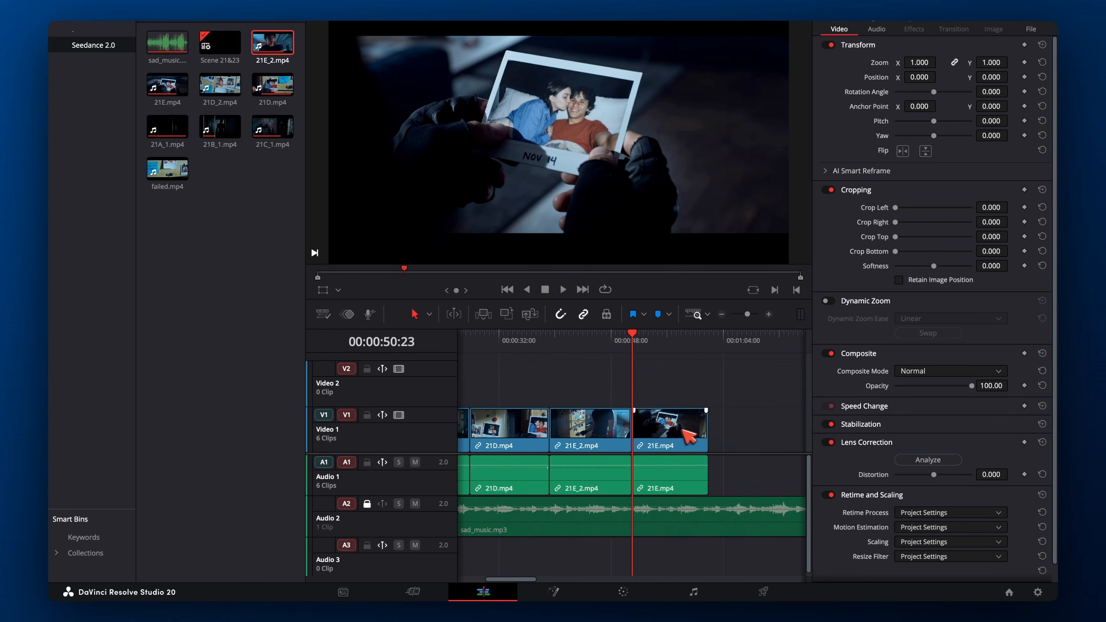
Move the 21E clip onto Video 3 so it overlaps 21E_2, and play its Polaroid shot
left_click(586, 342)
left_click(633, 346)
left_click_drag(623, 530, 605, 527)
left_click_drag(572, 342, 549, 343)
left_click(591, 348)
key("space")
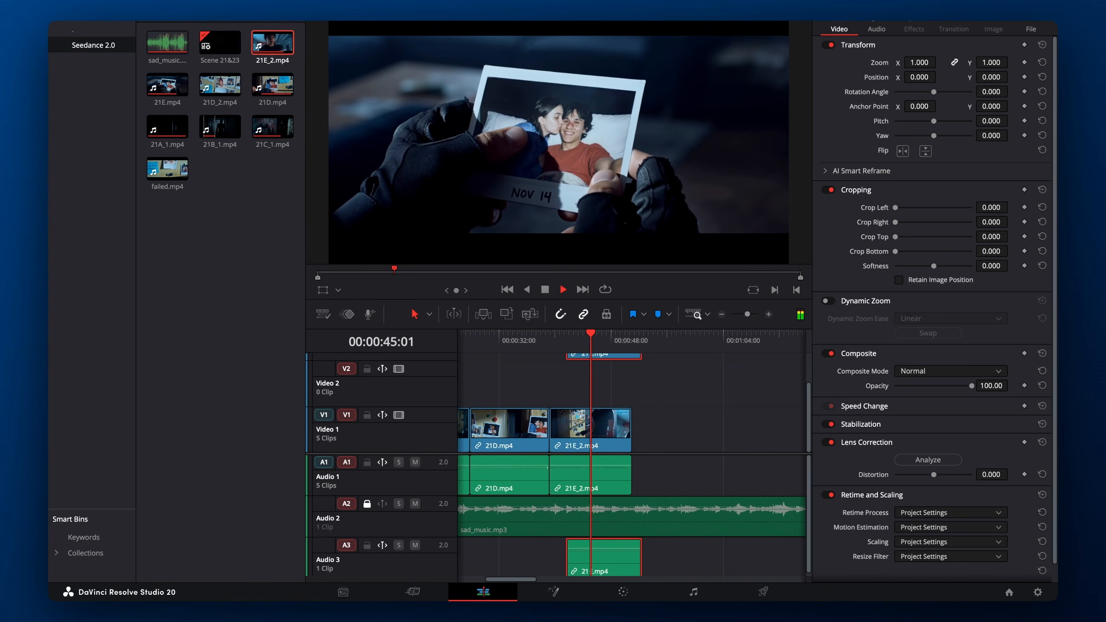
Trim the start of 21E at 00:00:43:14 and slide the clip back over the Polaroid insert of 21E_2
scroll(590, 386, "up", 2)
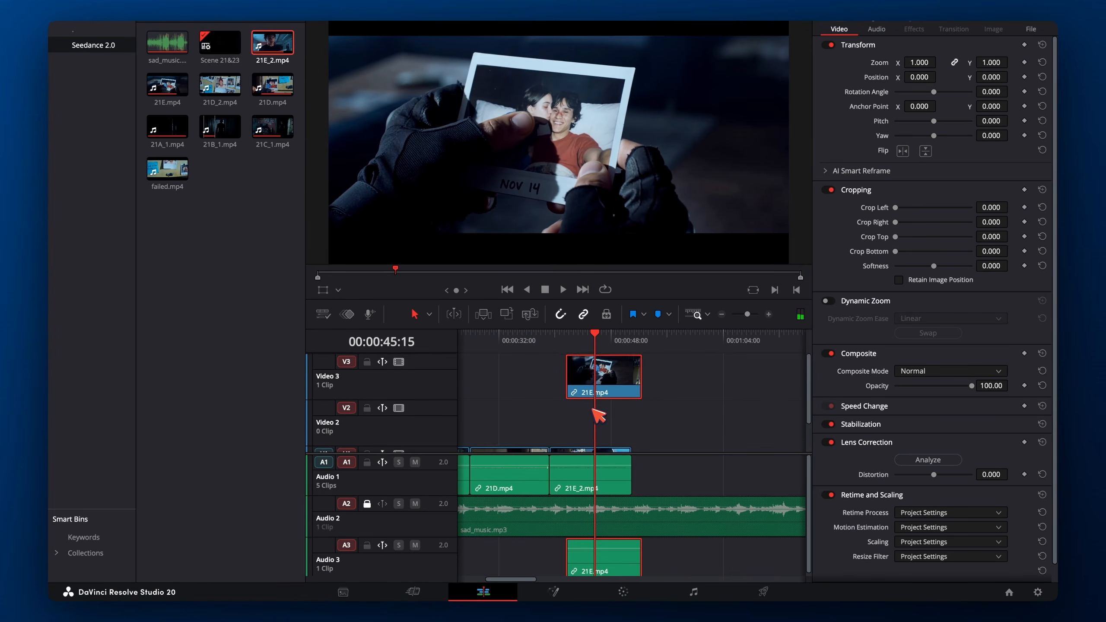
scroll(600, 347, "up", 3)
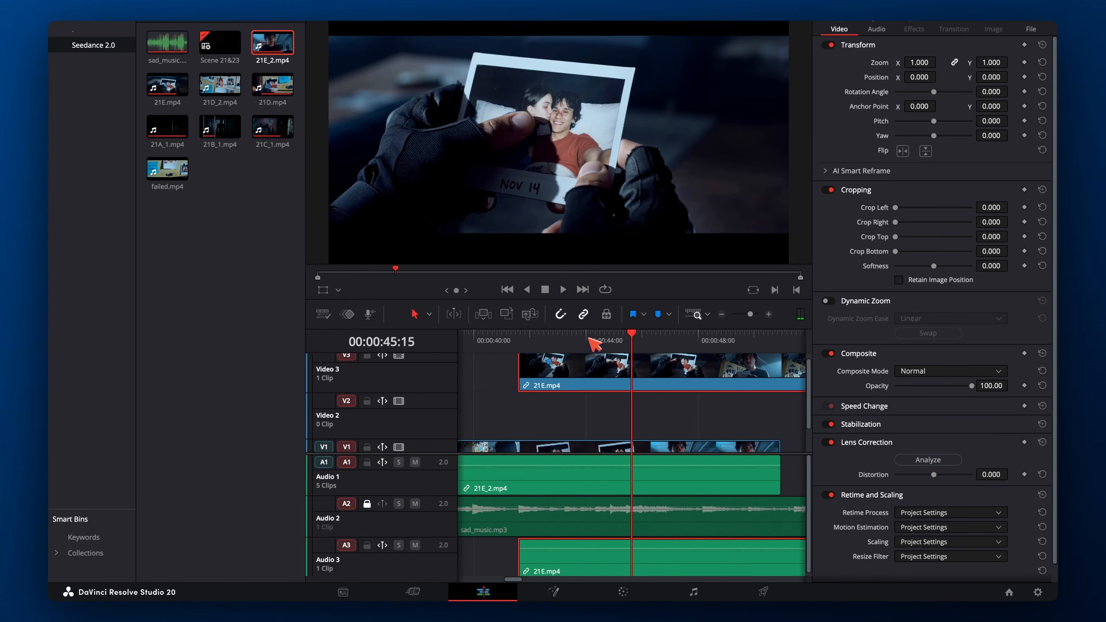
left_click(589, 339)
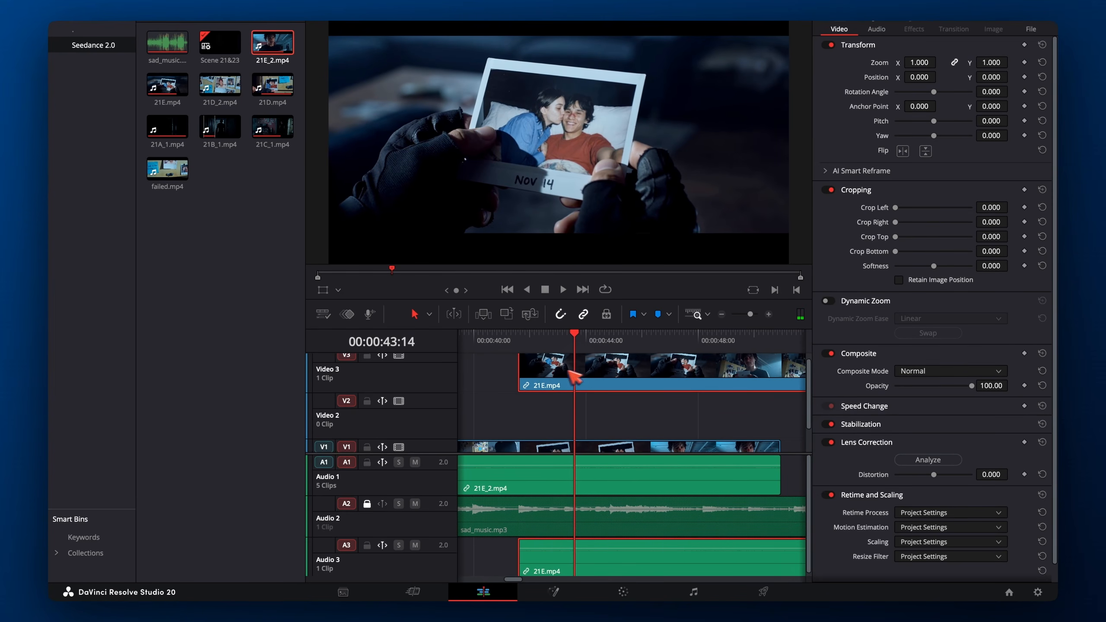
left_click_drag(586, 369, 540, 368)
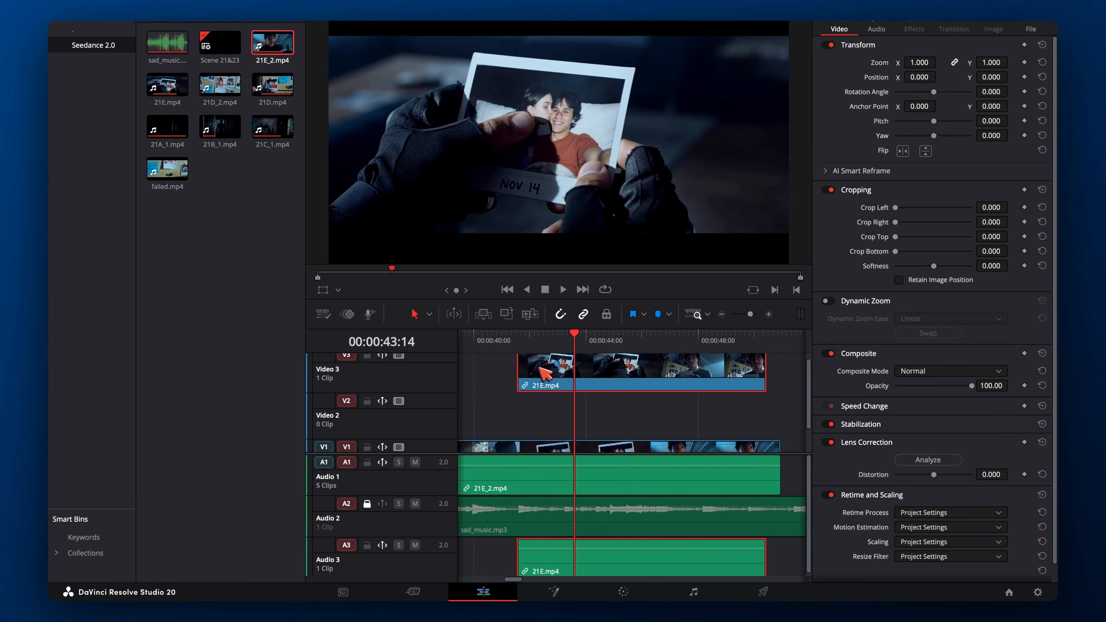
Play from 21E_2's opening medium shot into the overlapping 21E clip to check how the two versions combine
left_click(497, 341)
key("space")
scroll(512, 386, "left", 3)
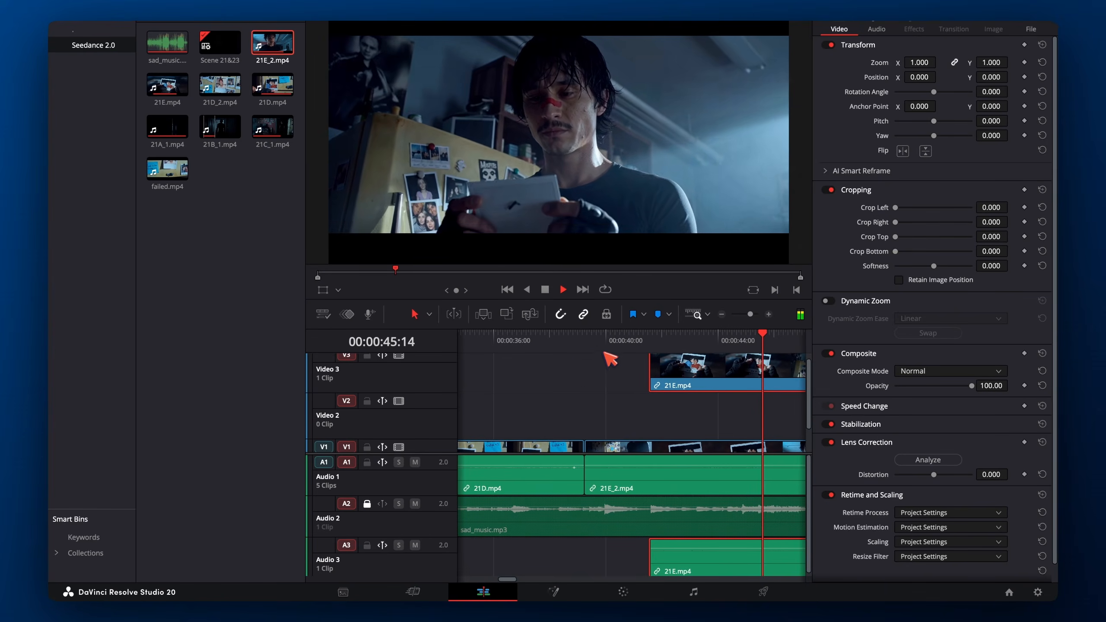
scroll(626, 362, "right", 4)
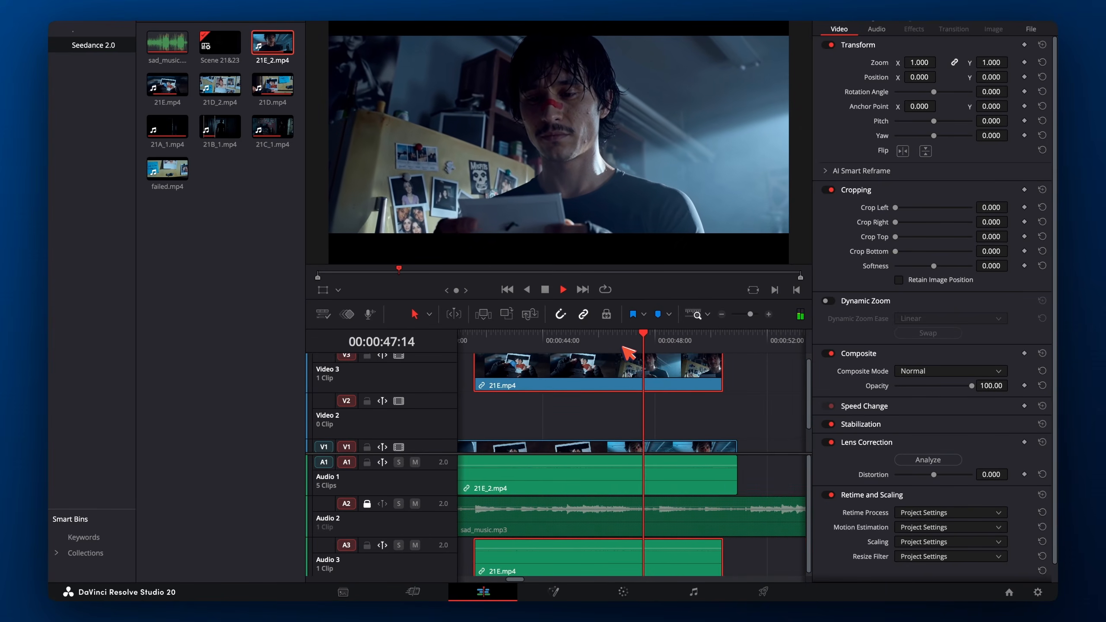
scroll(628, 352, "down", 5)
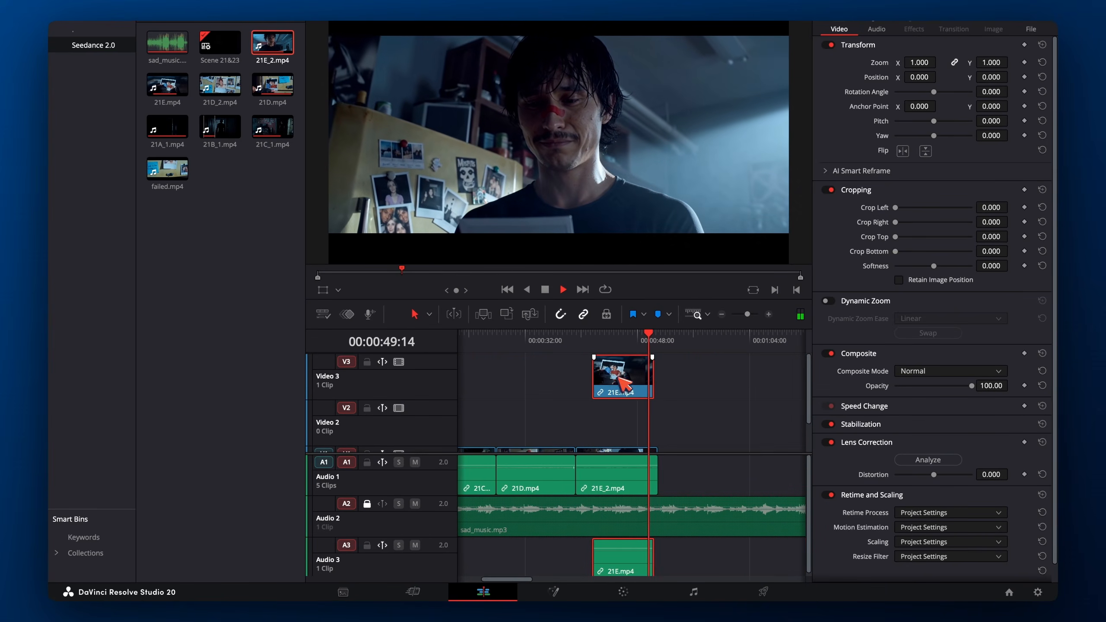
left_click(561, 341)
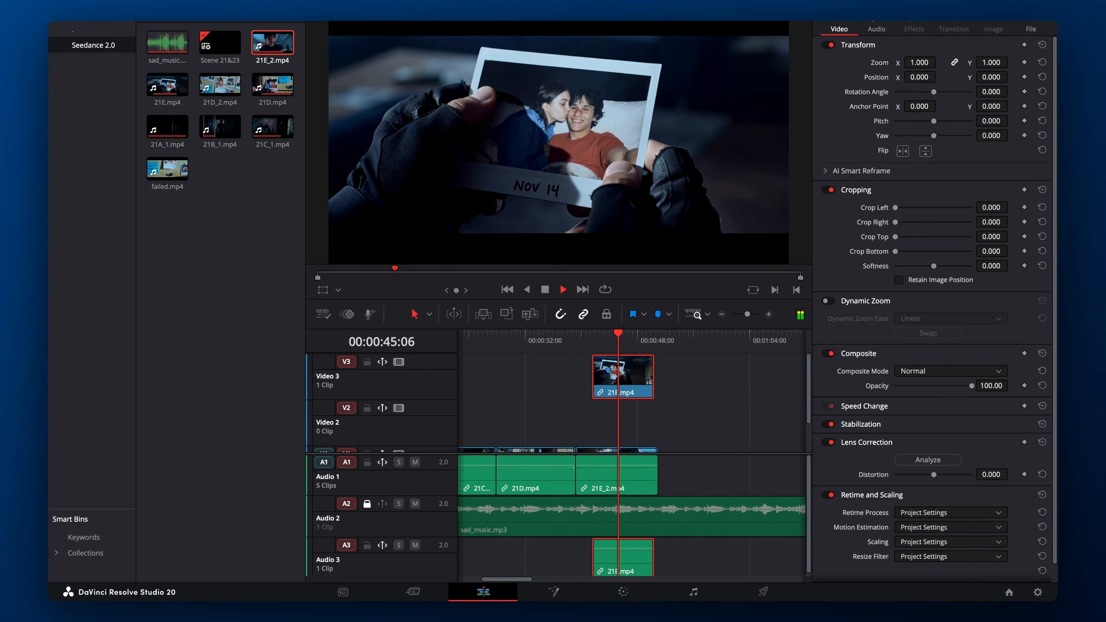
key("space")
Cut 21E_2 at 00:00:41:13, delete the part after it, and move 21E down to Video 1 in its place
left_click(592, 340)
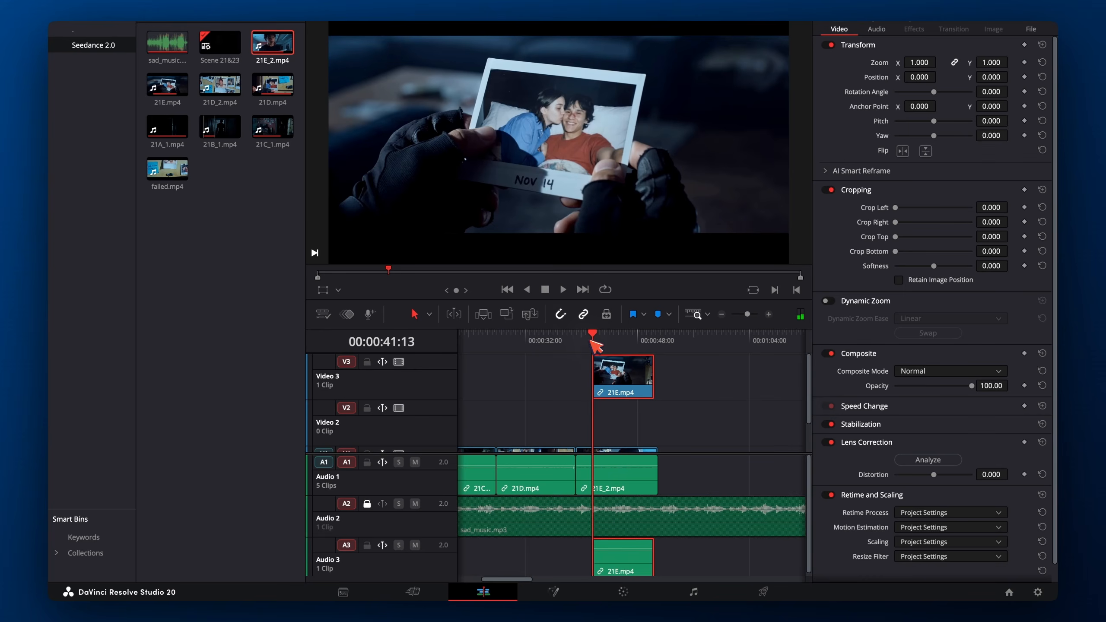
scroll(618, 451, "down", 2)
left_click(617, 423)
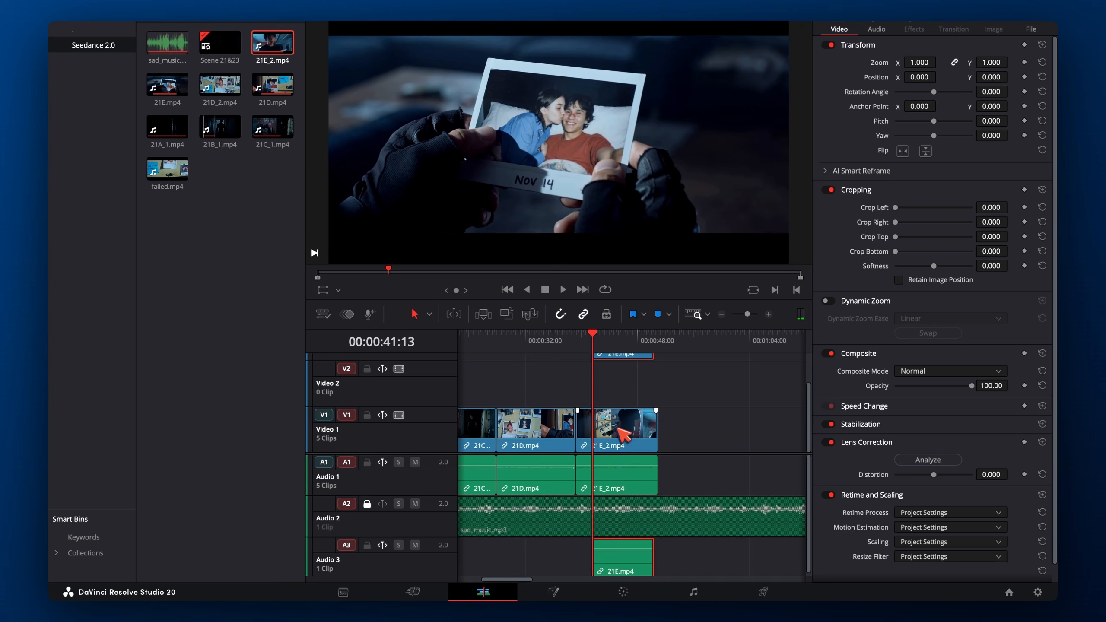
key("Delete")
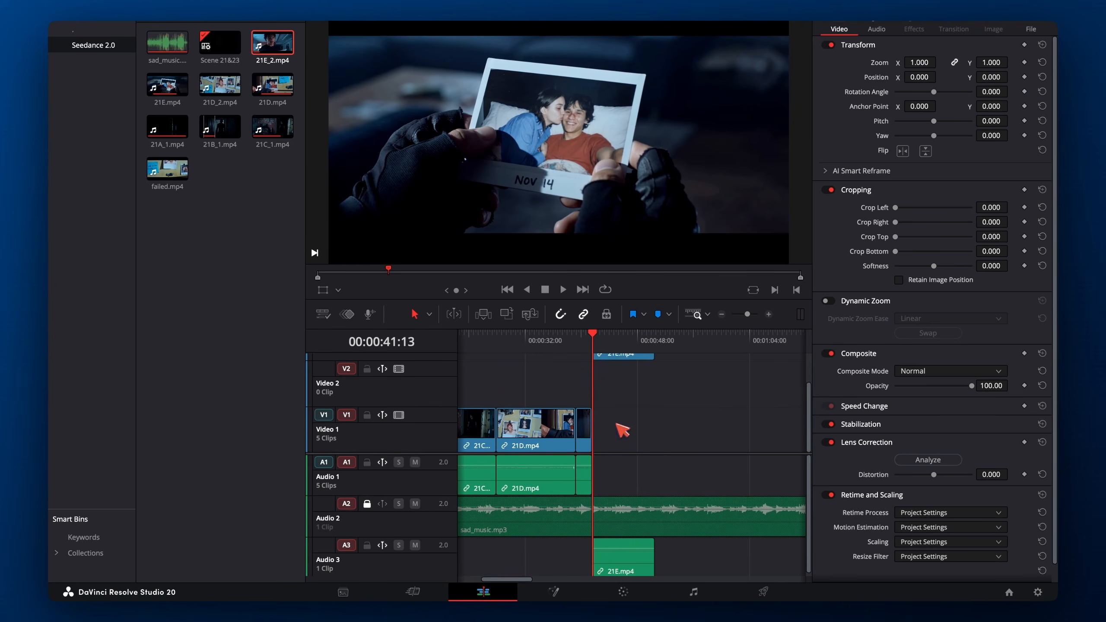
left_click_drag(620, 360, 620, 431)
Check the frame at 00:00:40:07, return to the start of the timeline, and view the sequence full screen
left_click_drag(575, 346, 584, 351)
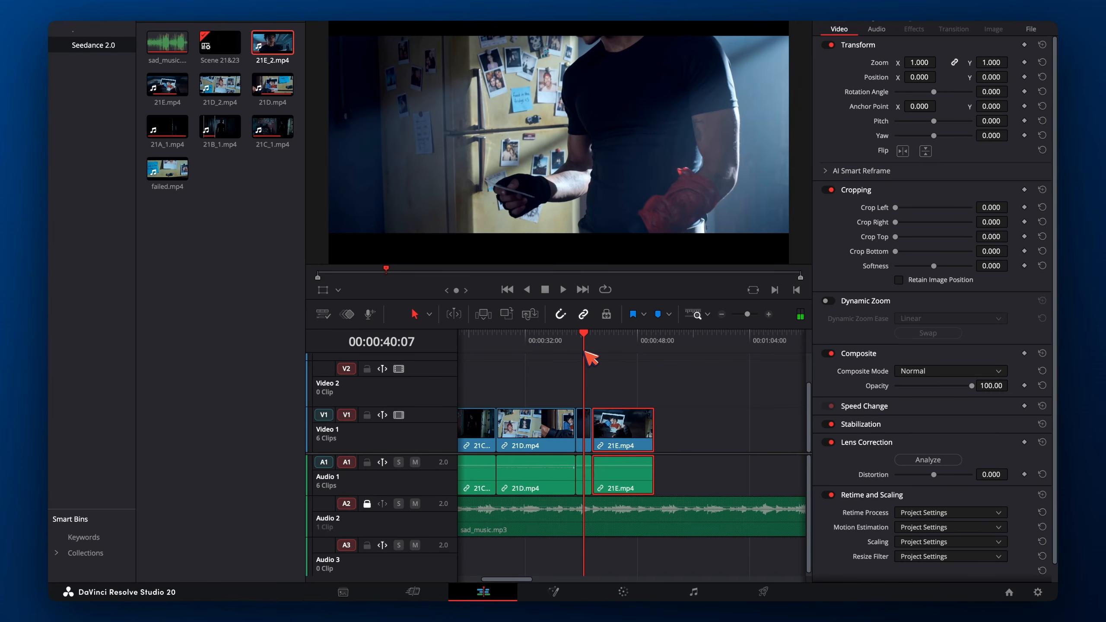
scroll(566, 355, "down", 5)
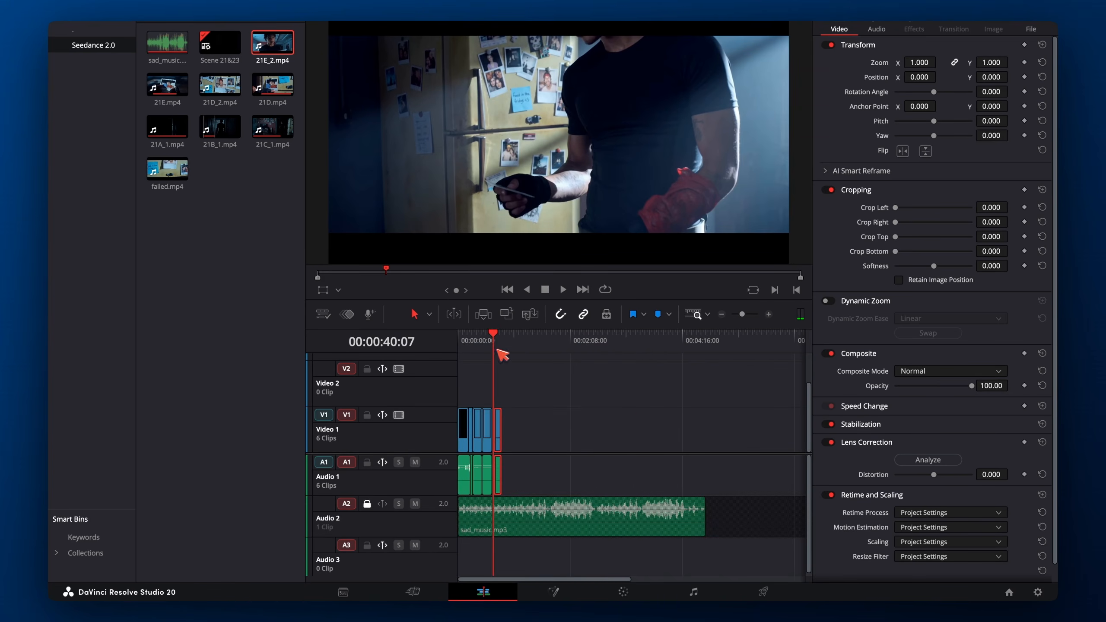
key("Home")
key("super+f")
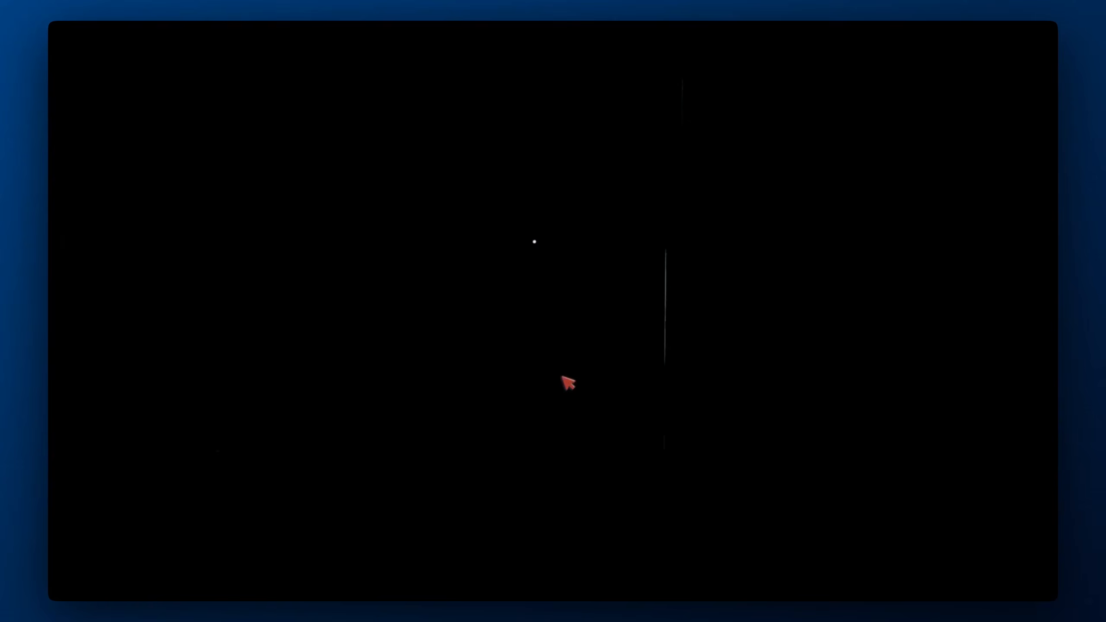
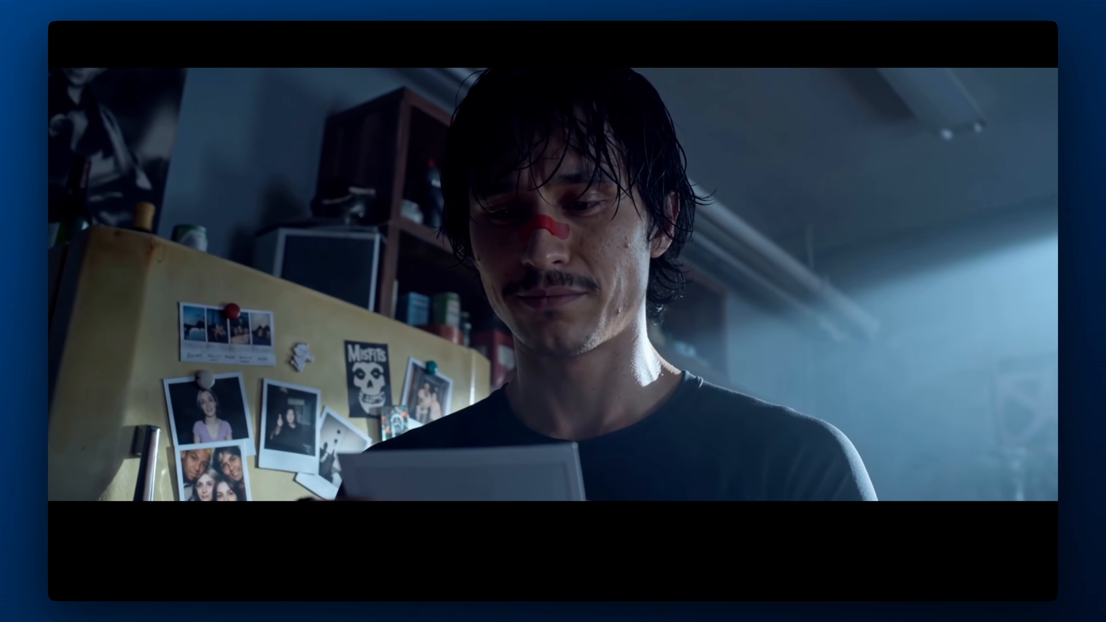
Exit the full-screen view and move 21E about 1.5 seconds later on Video 1, leaving a gap after 21E_2
key("Escape")
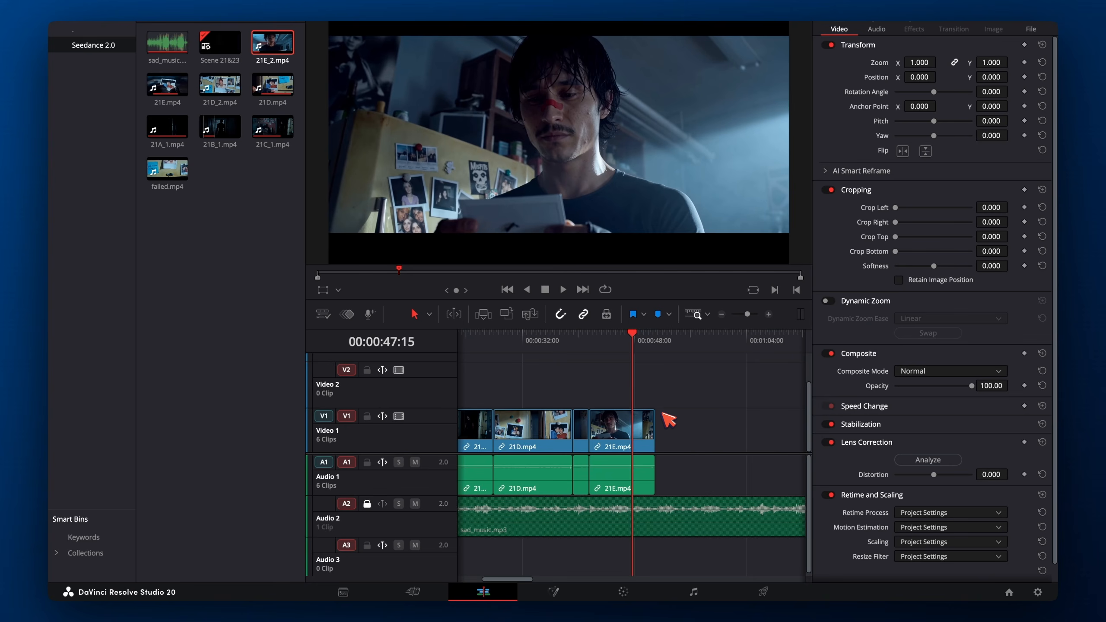
left_click(591, 344)
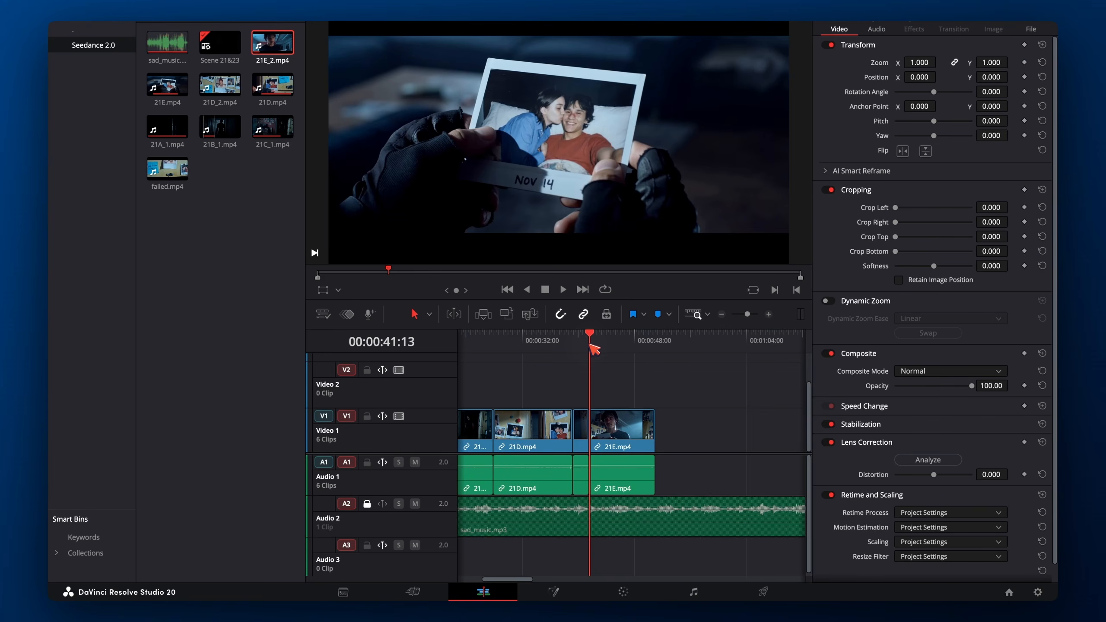
key("super+equal")
key("super+equal")
left_click_drag(623, 341, 624, 342)
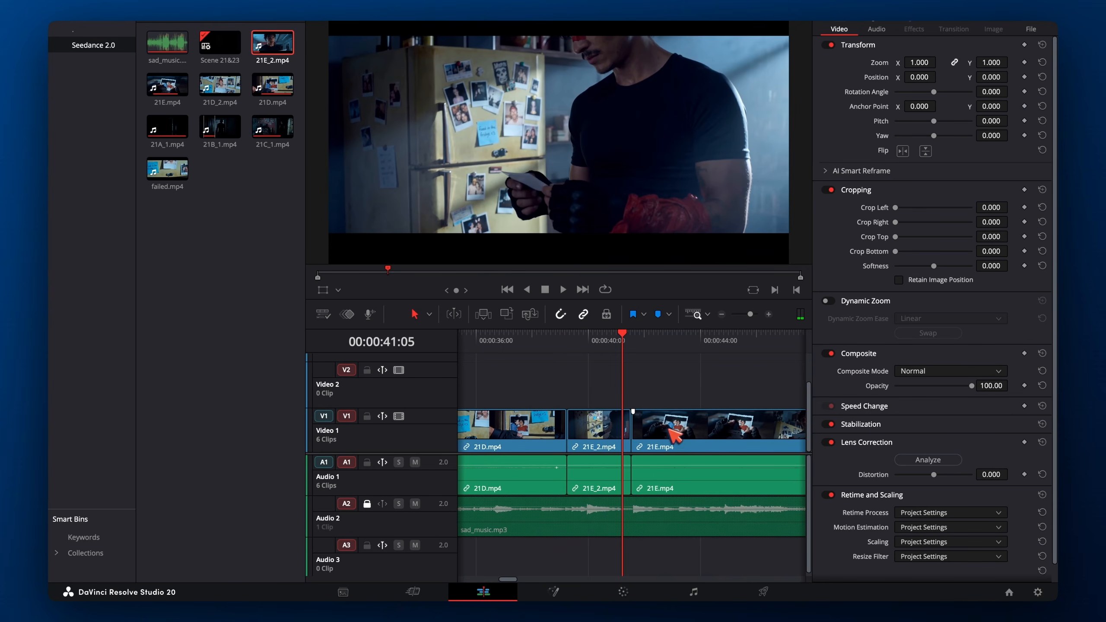
left_click_drag(669, 433, 710, 432)
left_click(641, 347)
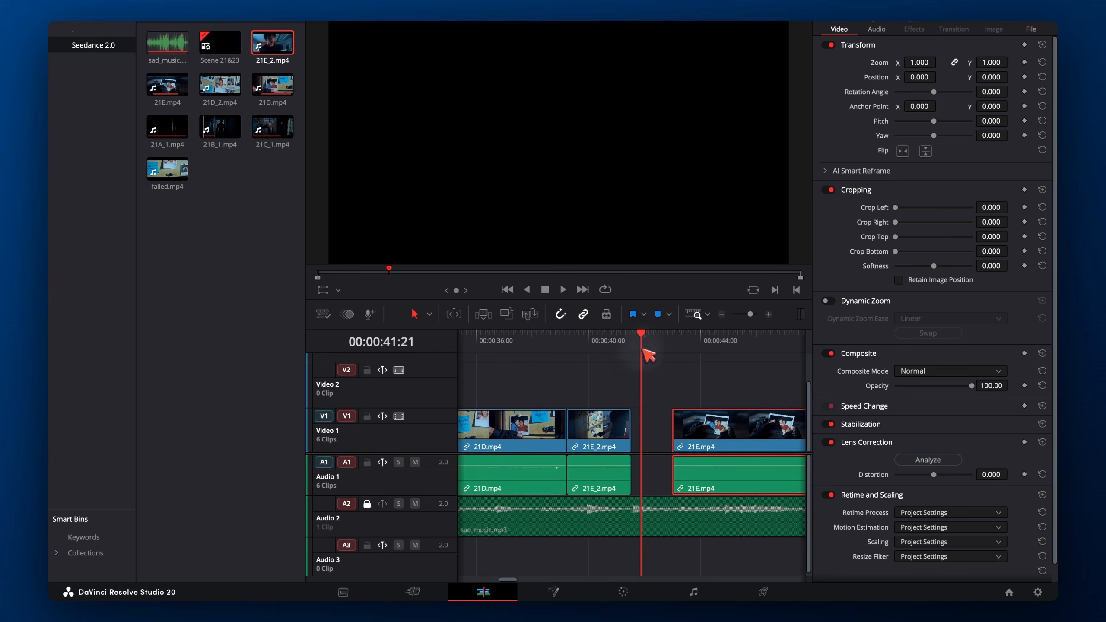
Extend the end of 21E_2 by about one second and slide 21E back directly against it
left_click_drag(634, 440, 639, 439)
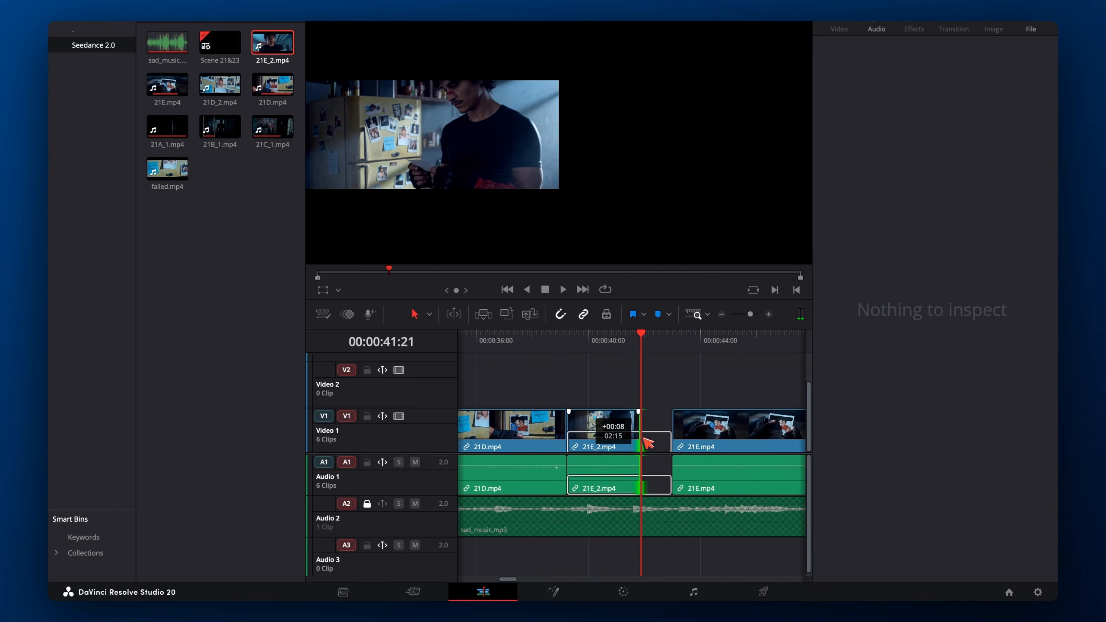
left_click_drag(667, 437, 665, 442)
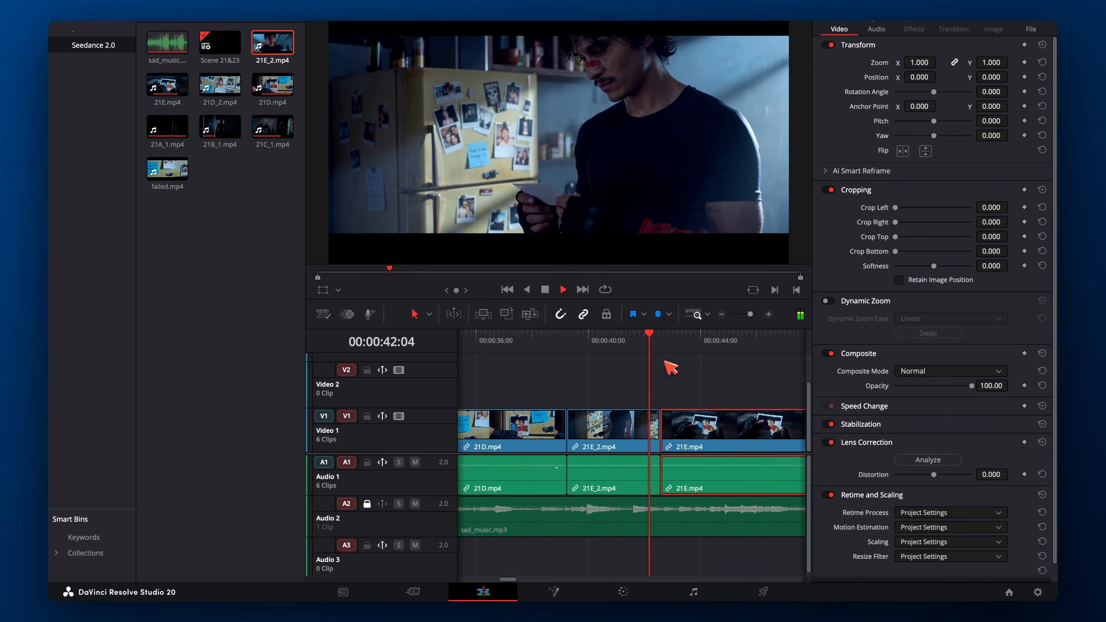
Play through the new cut to the end of 21E, and extend that clip's end to about 00:00:55:15
left_click(611, 341)
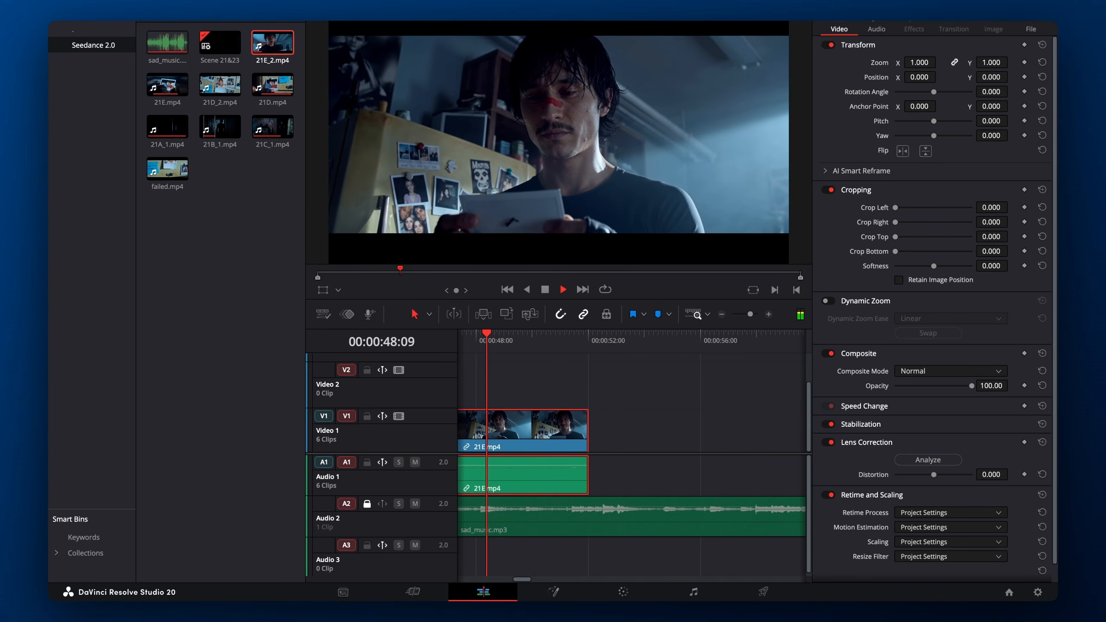
key("super+minus")
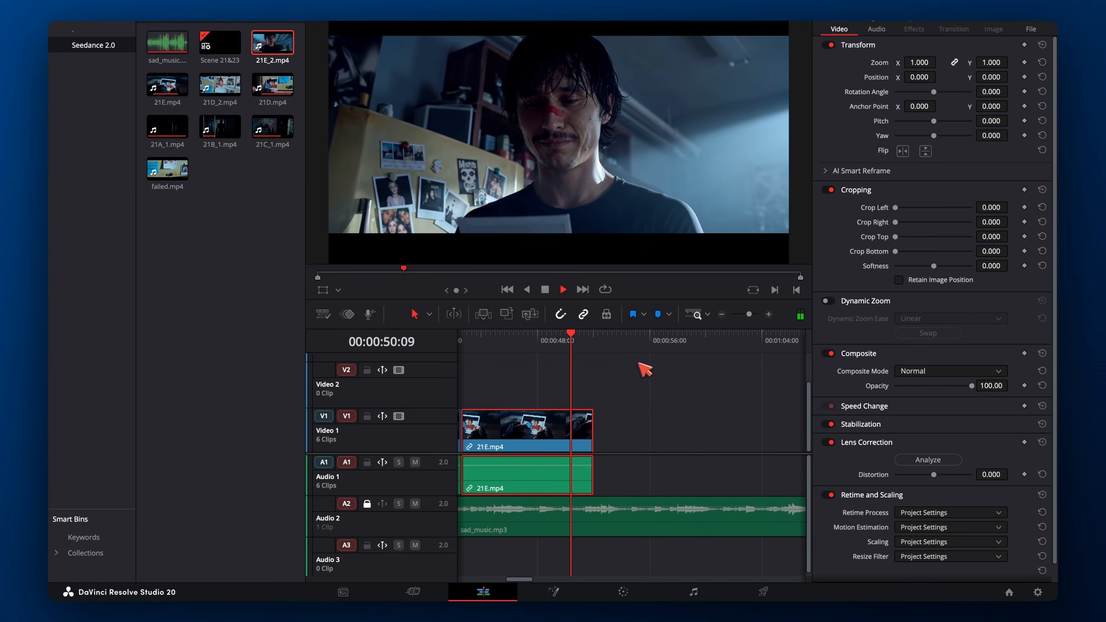
key("space")
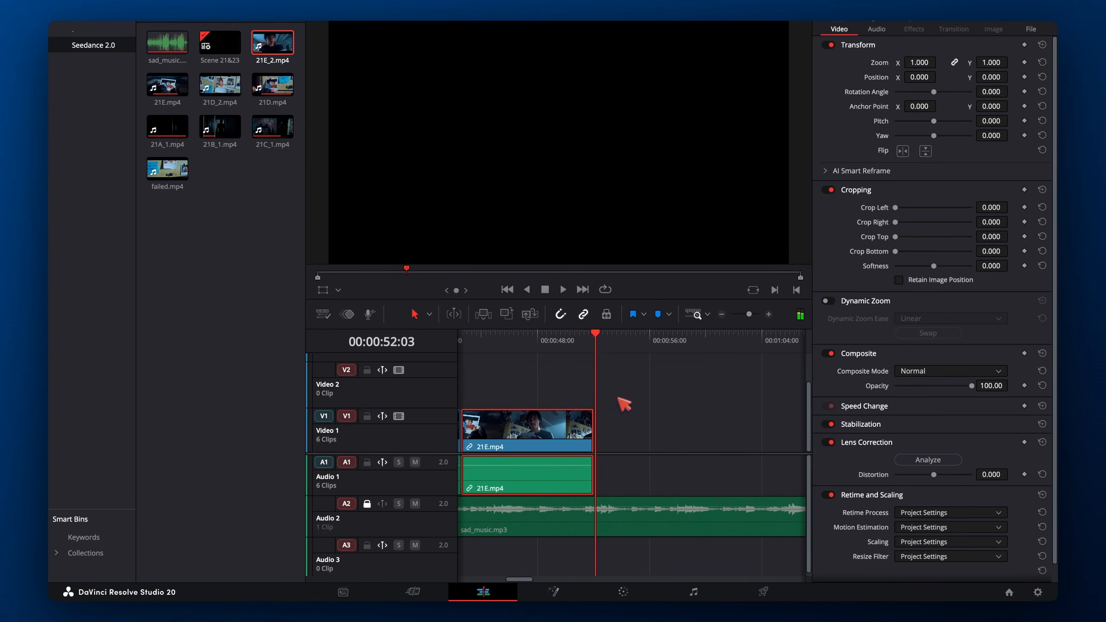
left_click_drag(593, 433, 627, 433)
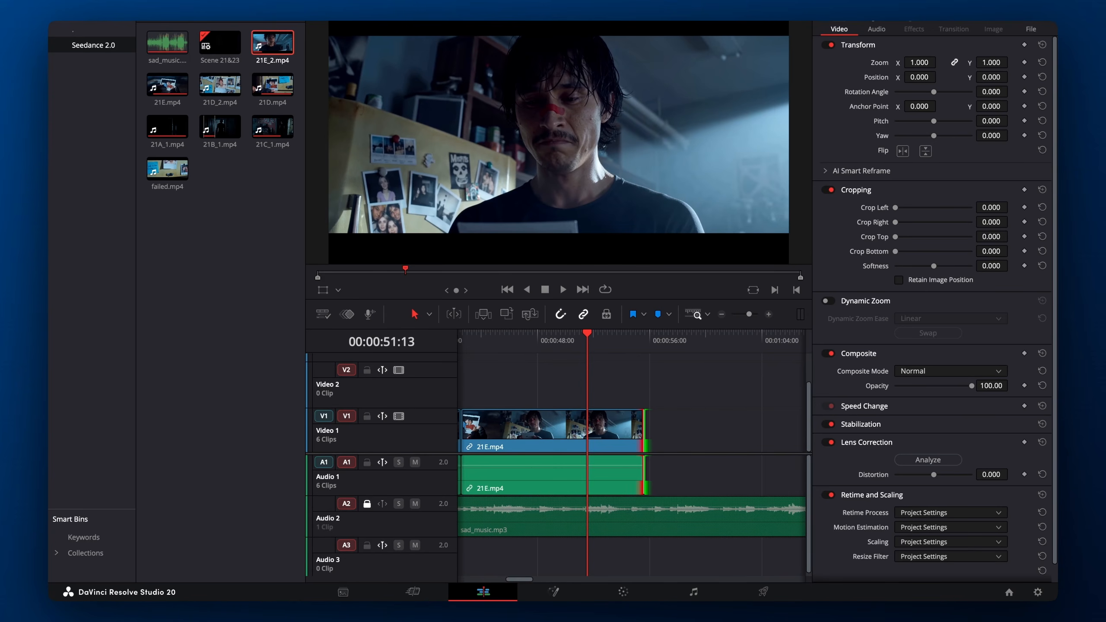
key("space")
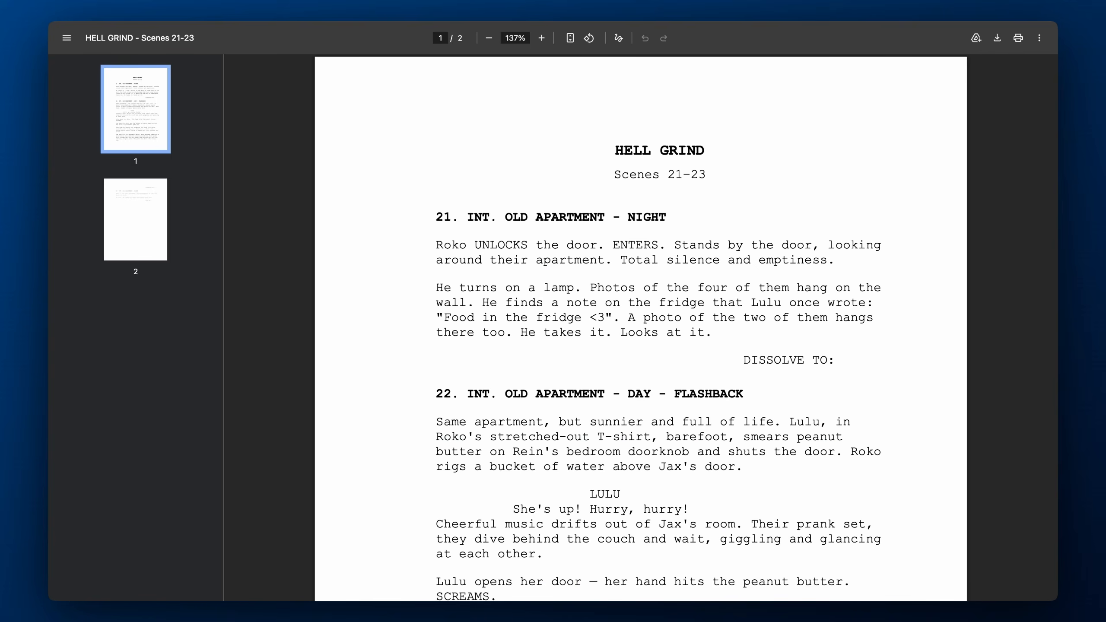
Switch to the HELL GRIND script PDF and read Scene 23 on page 2
scroll(640, 327, "down", 15)
scroll(642, 321, "down", 2)
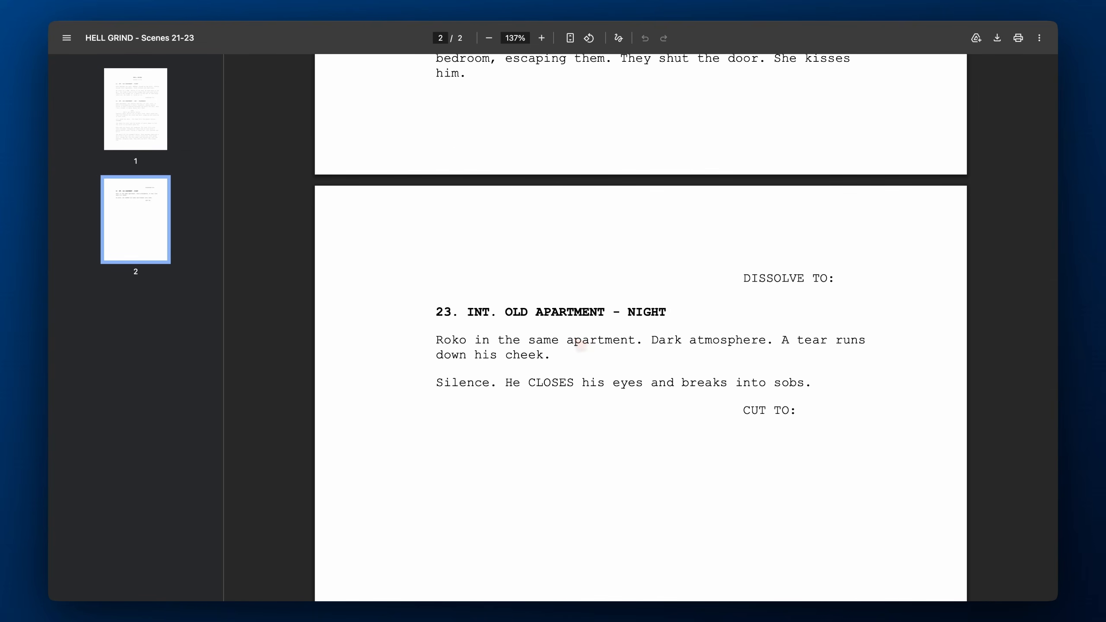
scroll(571, 338, "down", 2)
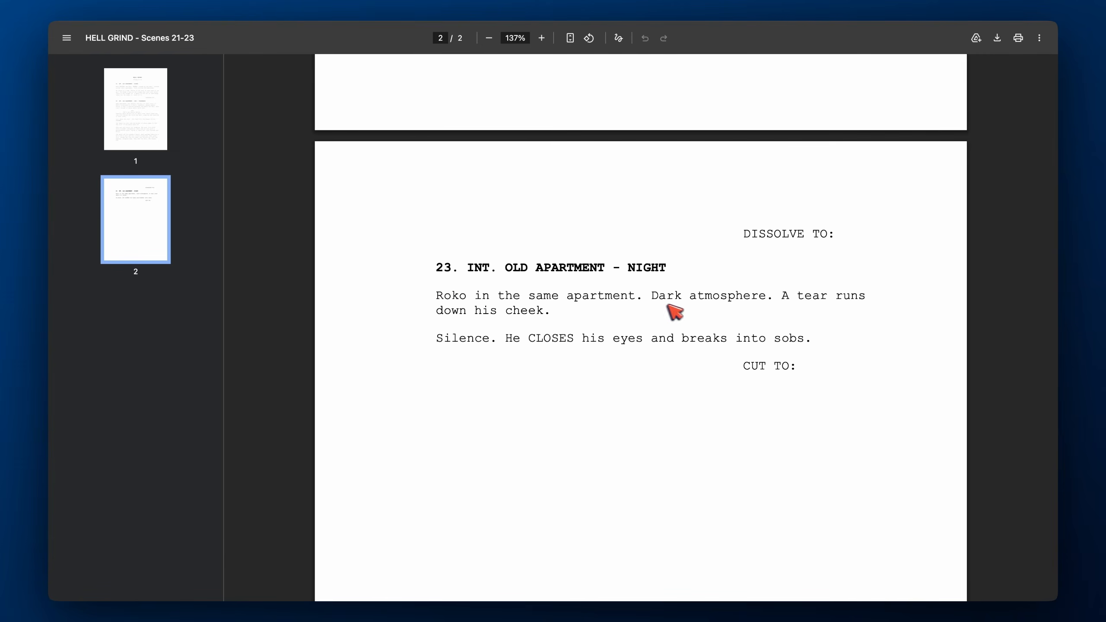
scroll(623, 326, "down", 2)
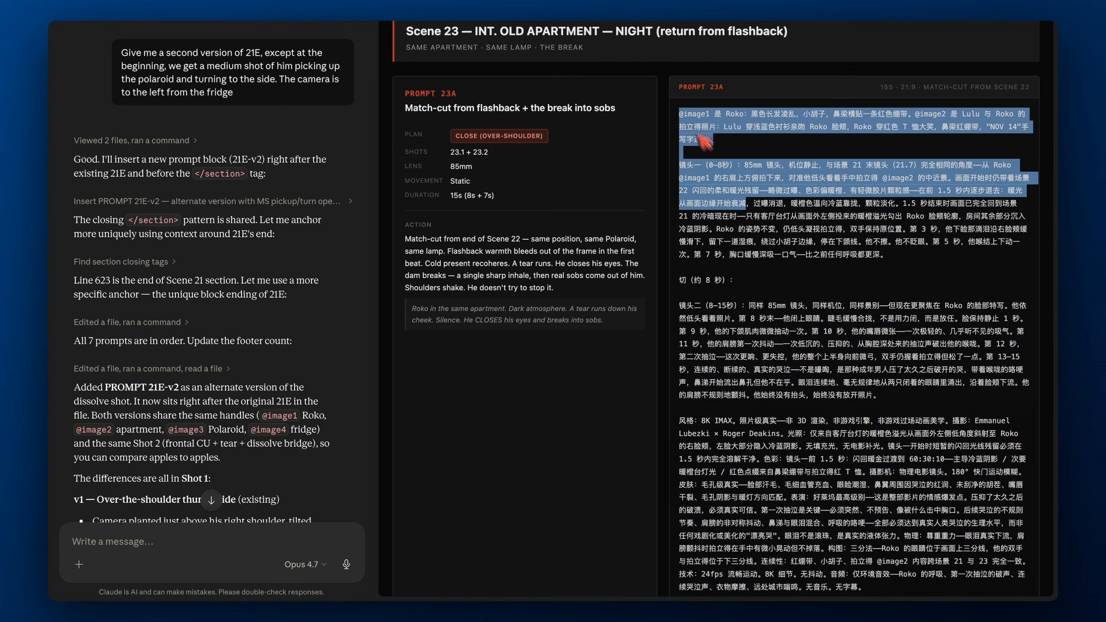
Copy the full Prompt 23A text from Claude's shotlist and paste it over the existing prompt in the Seedance 2.0 video generator
left_click_drag(871, 209, 750, 605)
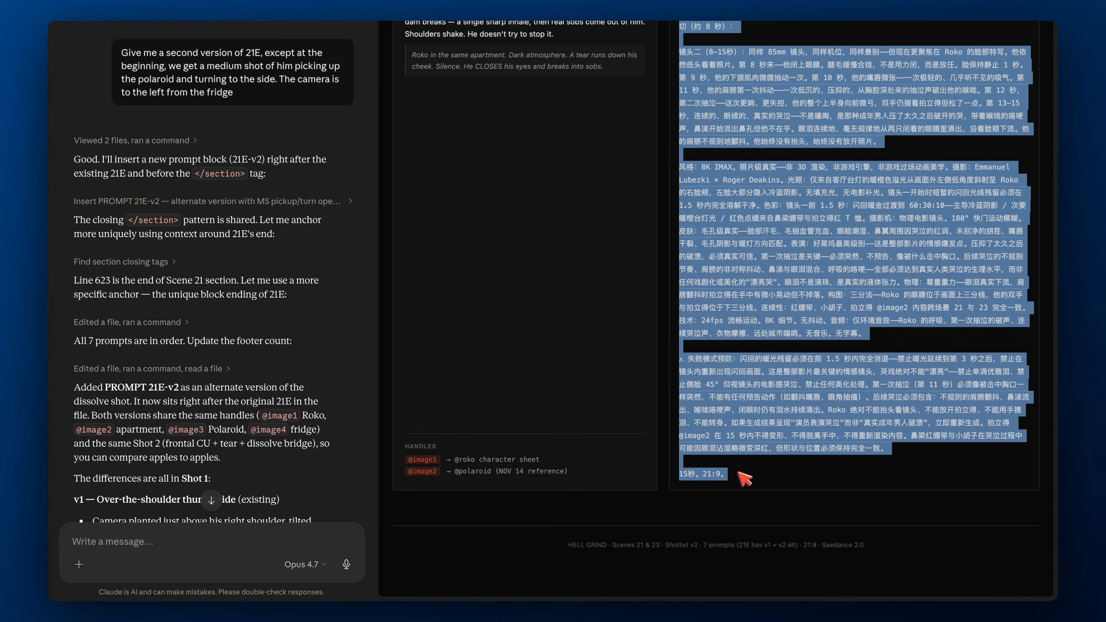
scroll(743, 478, "up", 7)
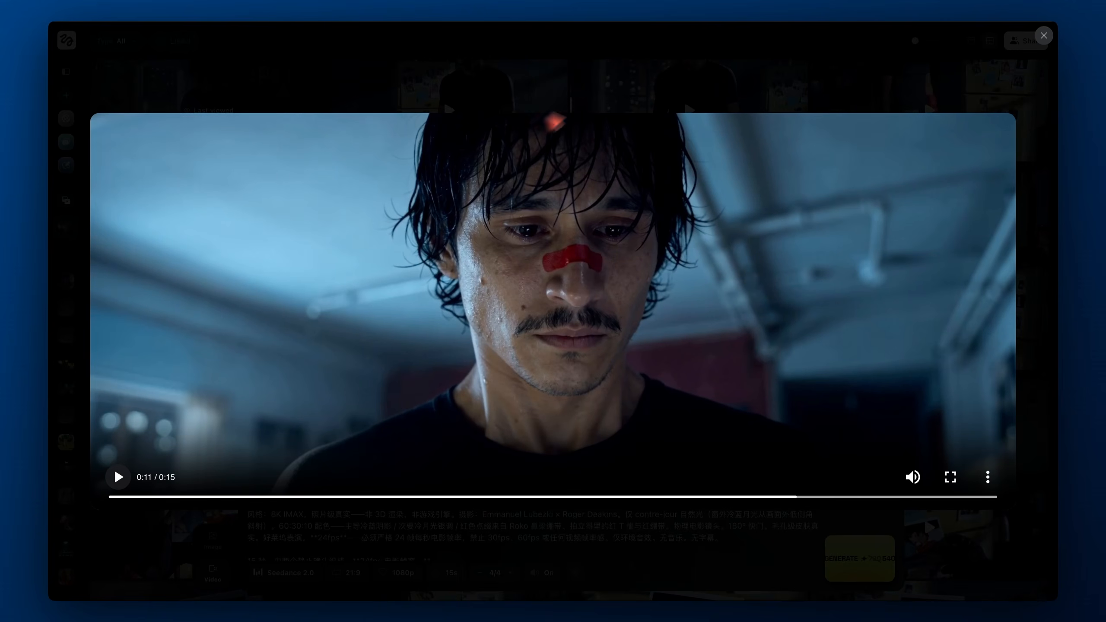
left_click(1044, 36)
left_click(666, 85)
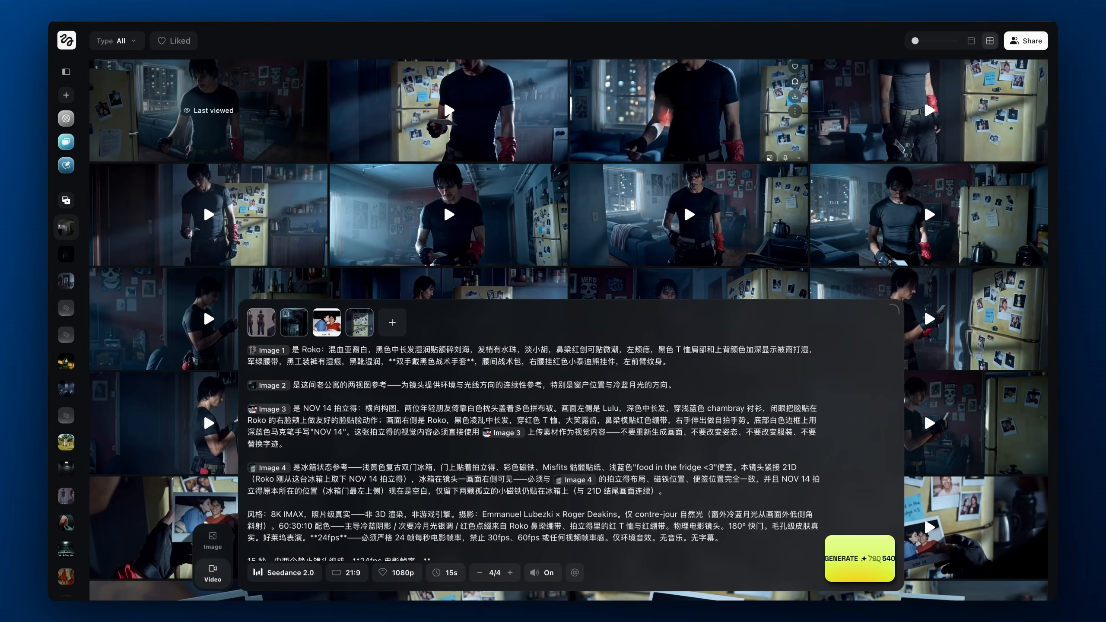
left_click(564, 406)
key("super+a")
key("super+v")
scroll(615, 447, "up", 5)
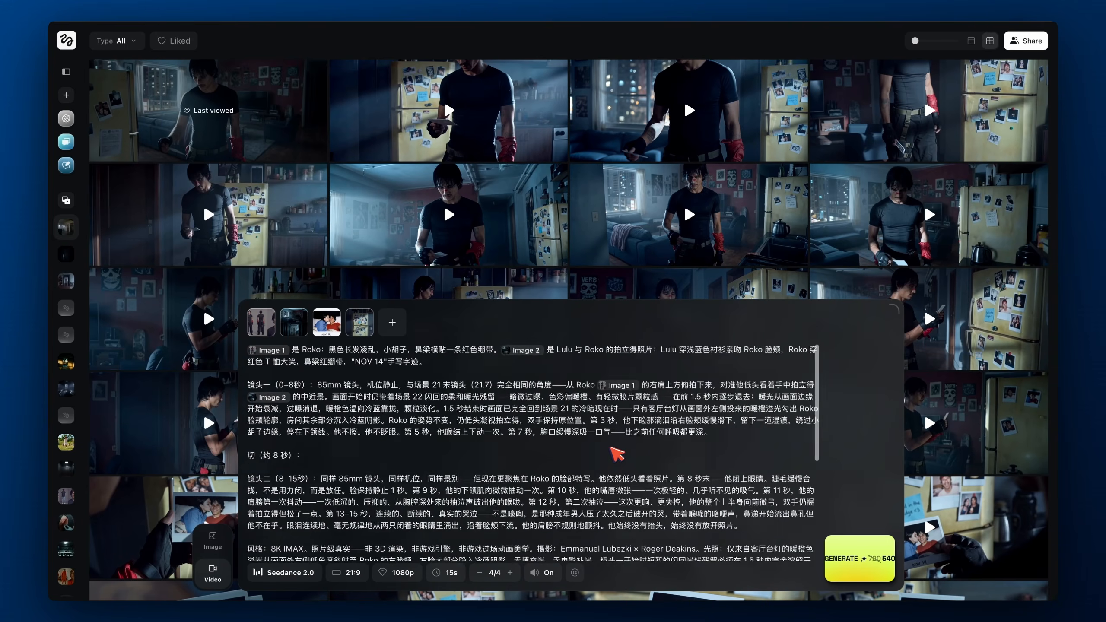
Return to the shotlist in Claude and check which reference images Prompt 23A lists under its handles
key("ctrl+Right")
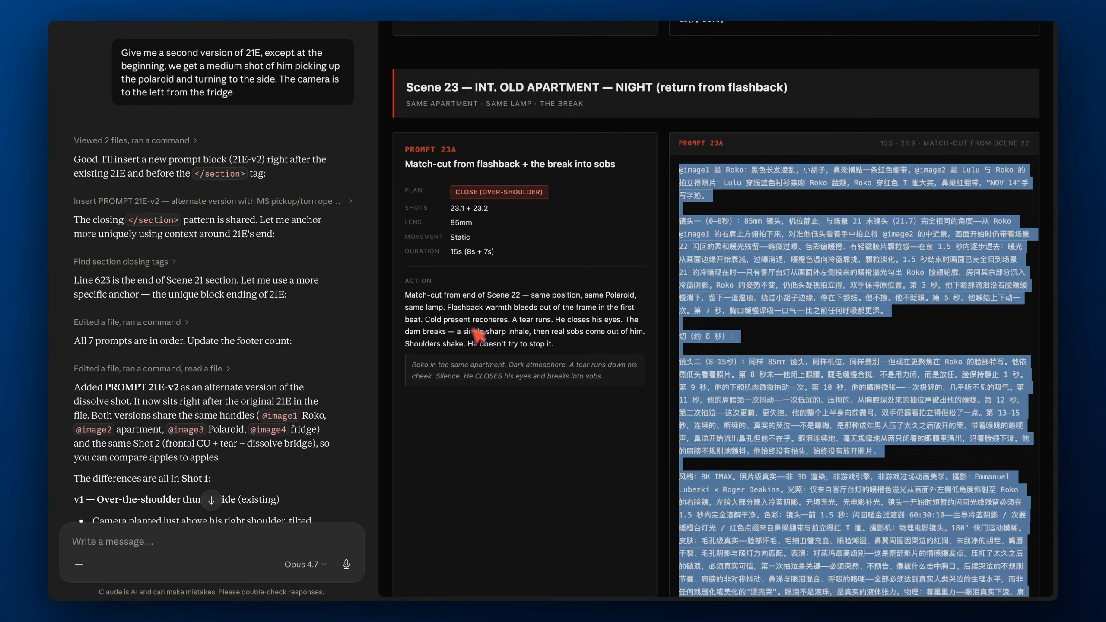
scroll(520, 325, "down", 7)
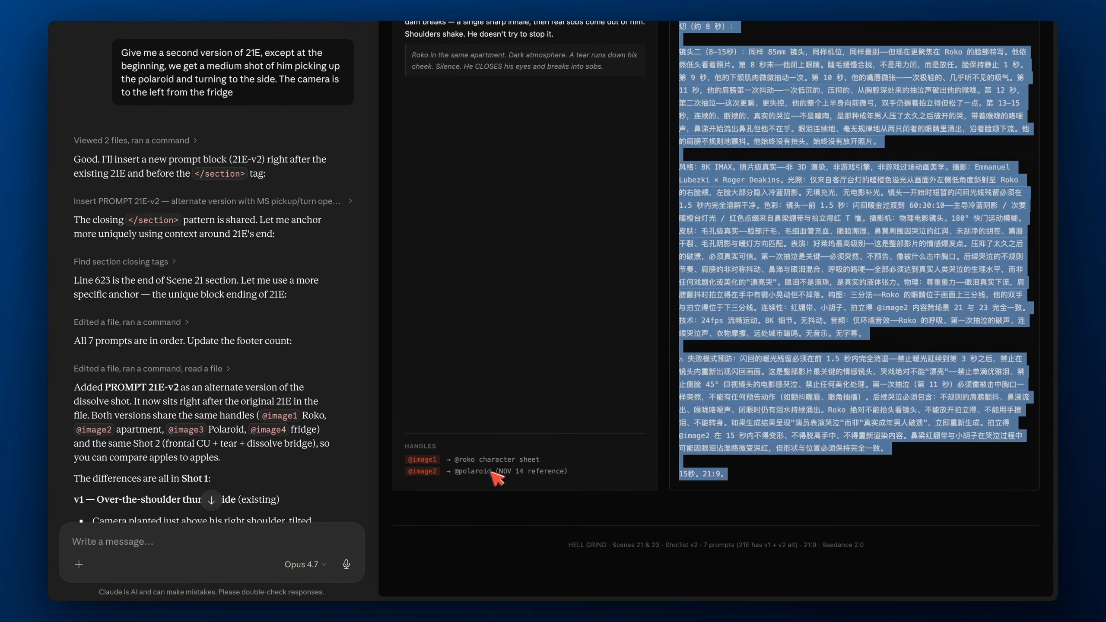
scroll(528, 335, "up", 4)
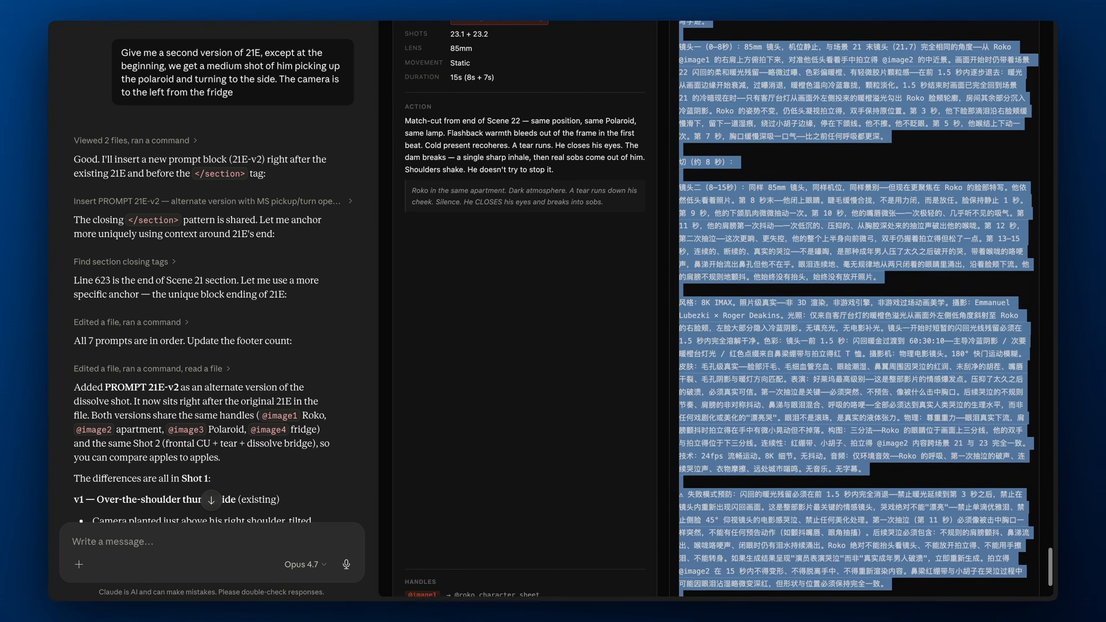
scroll(722, 309, "down", 2)
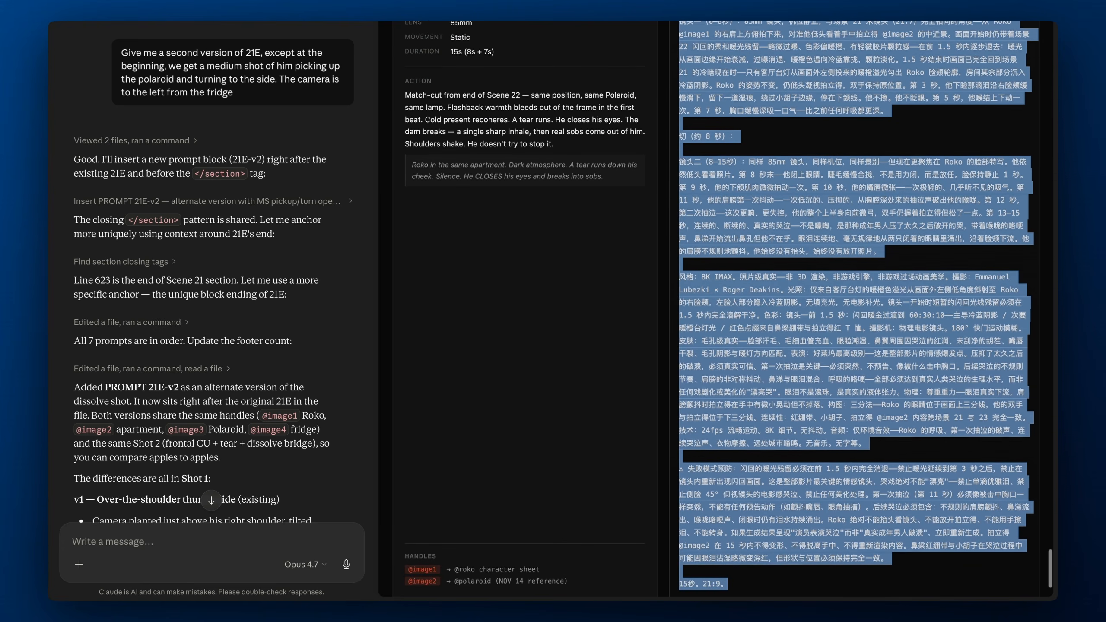
scroll(721, 310, "down", 1)
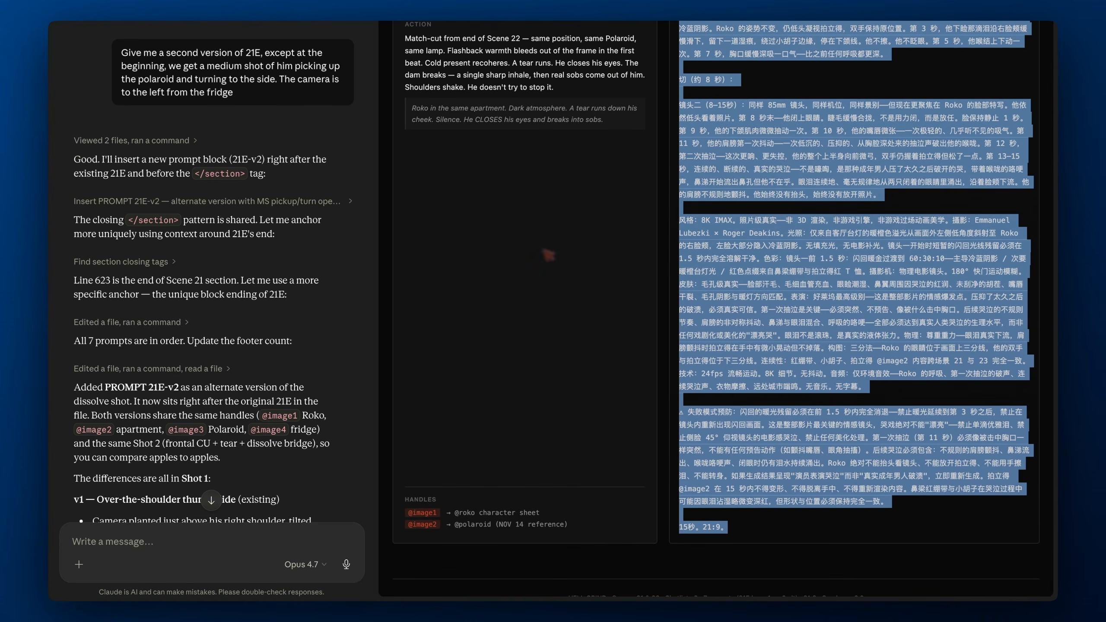
scroll(544, 296, "down", 1)
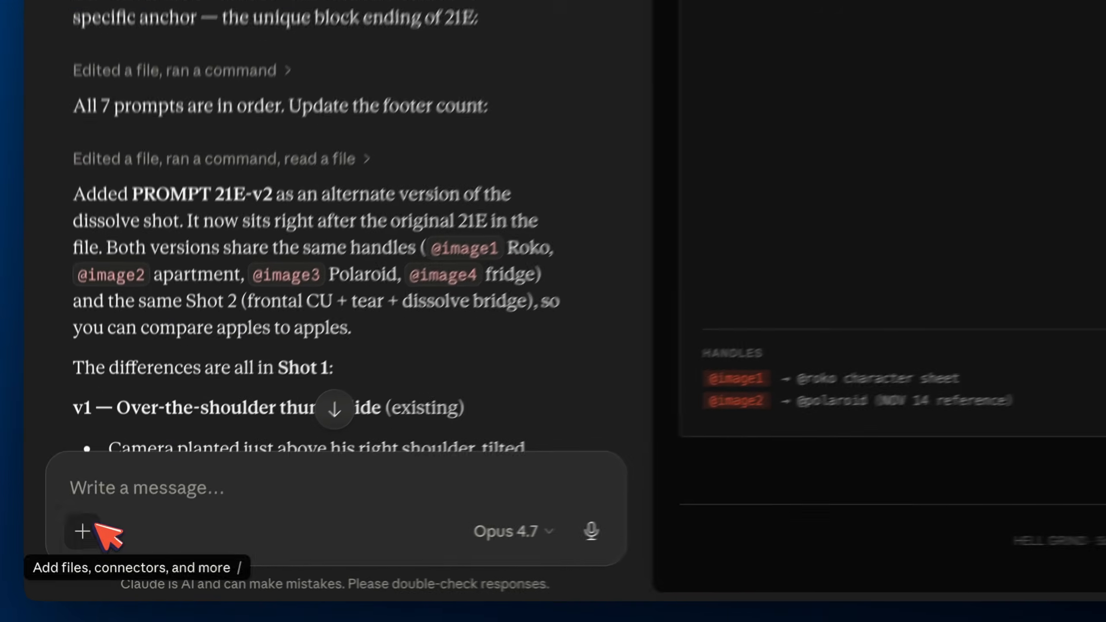
Attach old_apt.png from the 21&23 folder to a new Claude message
left_click(78, 564)
left_click(227, 173)
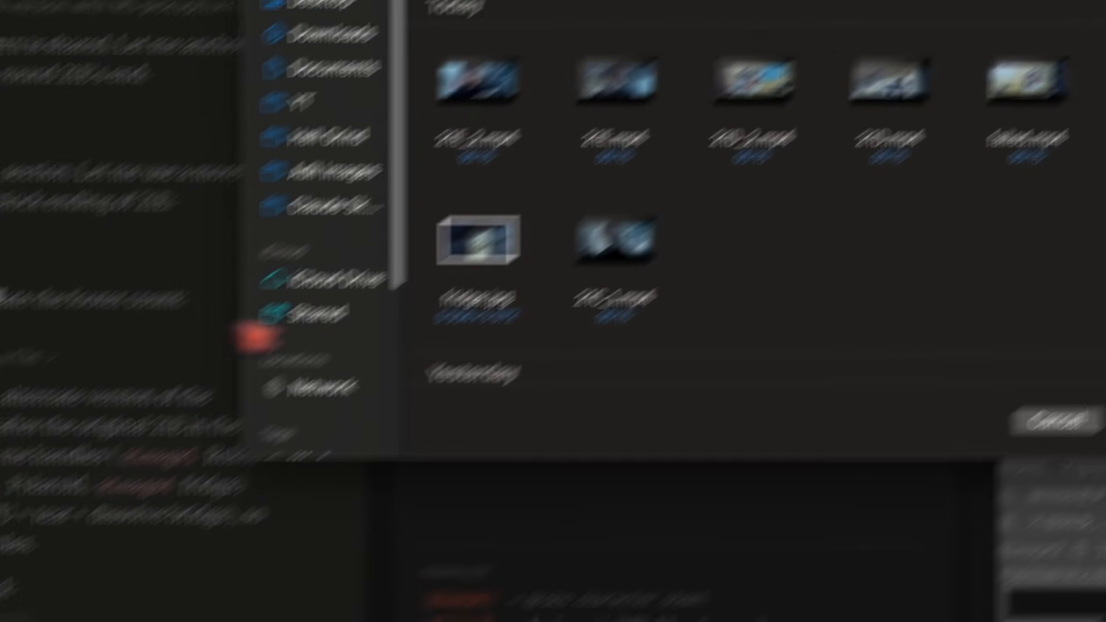
scroll(568, 358, "down", 5)
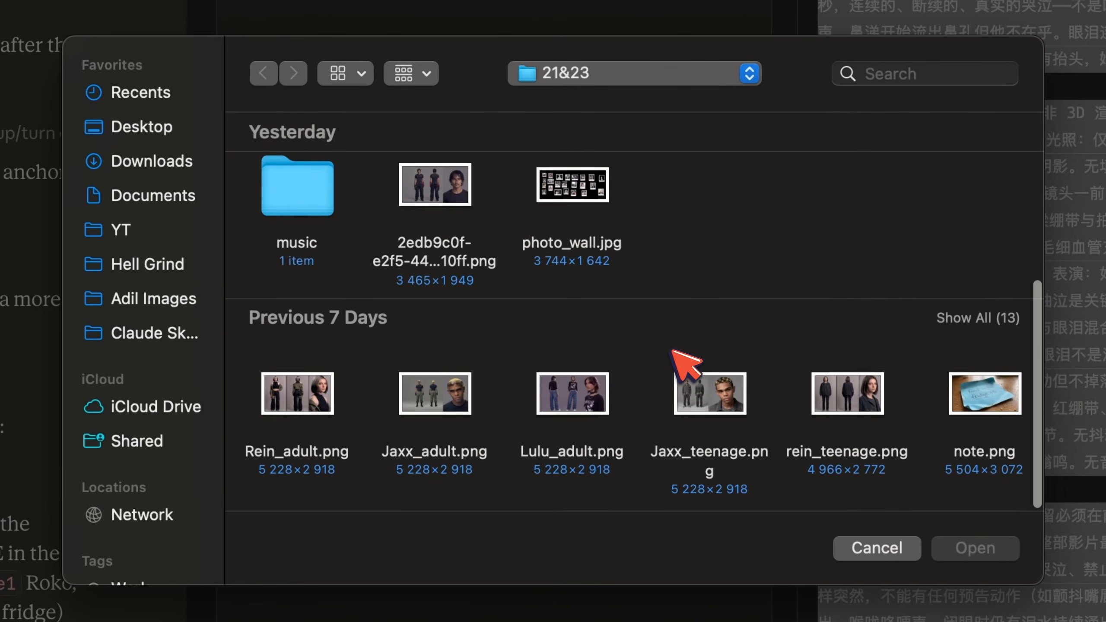
scroll(945, 314, "up", 5)
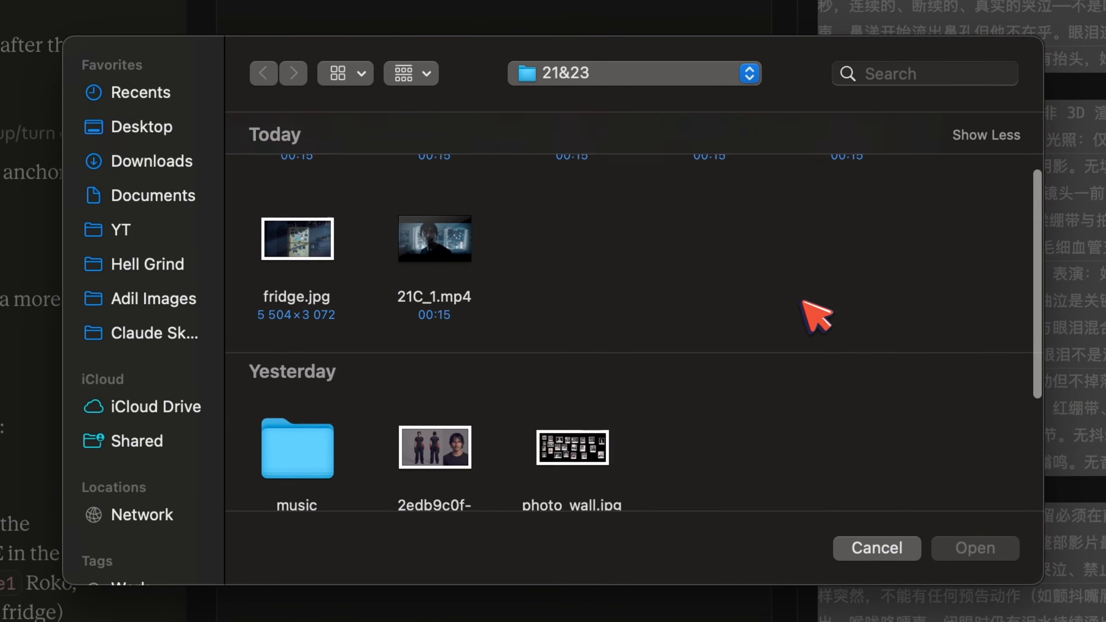
scroll(733, 365, "down", 5)
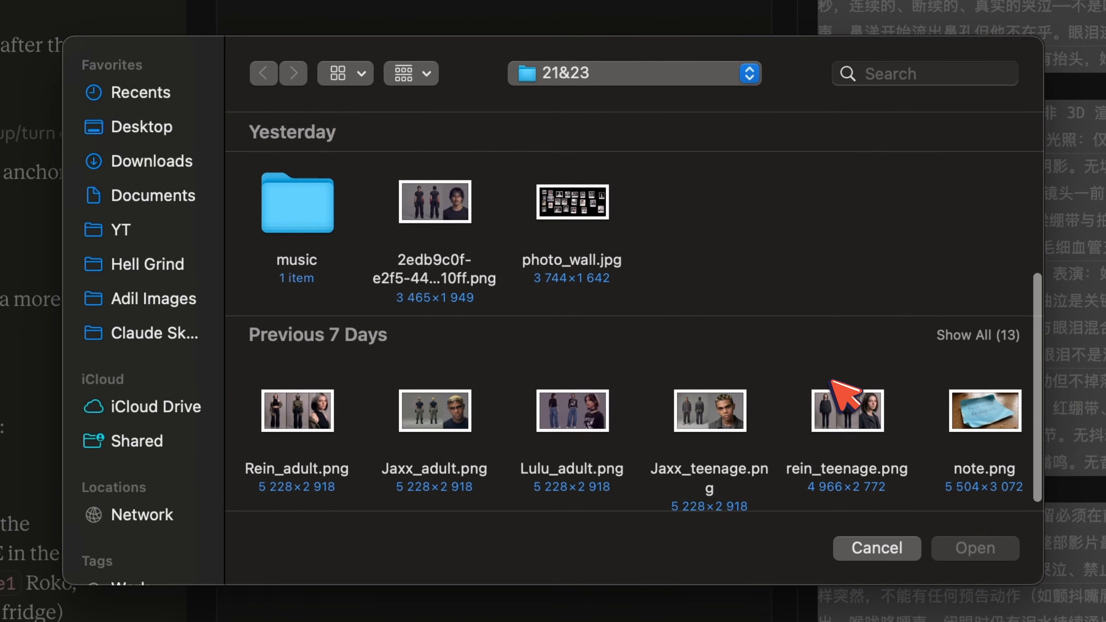
scroll(831, 387, "right", 10)
left_click(740, 433)
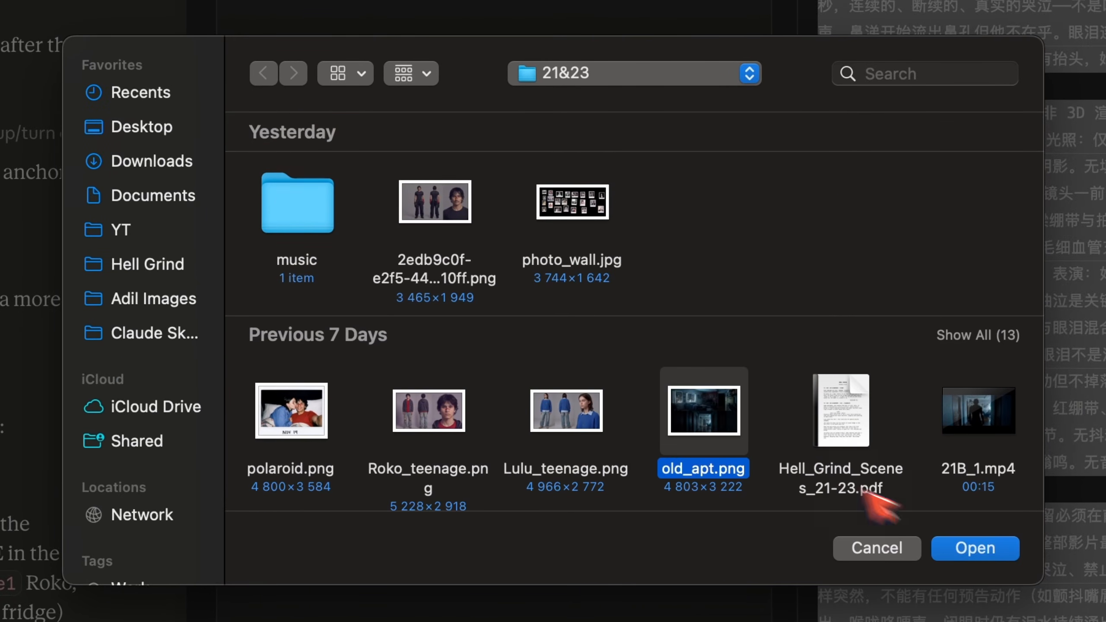
left_click(976, 549)
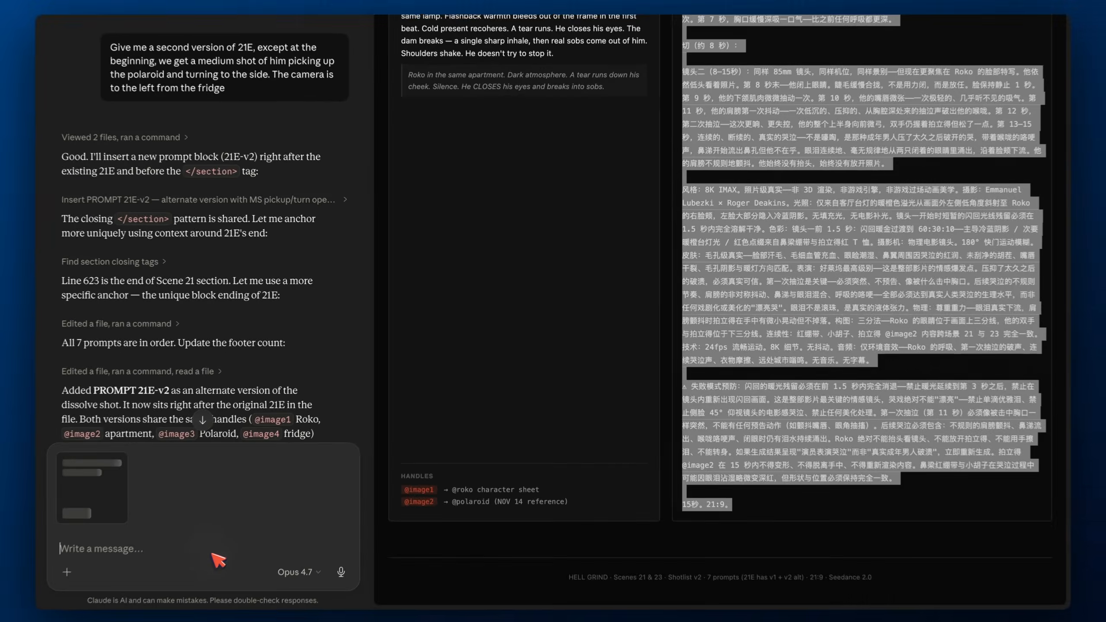
Send Claude the request "The apartment needs to be tagges as well, in shot 23A" with the attached image
type("The ap")
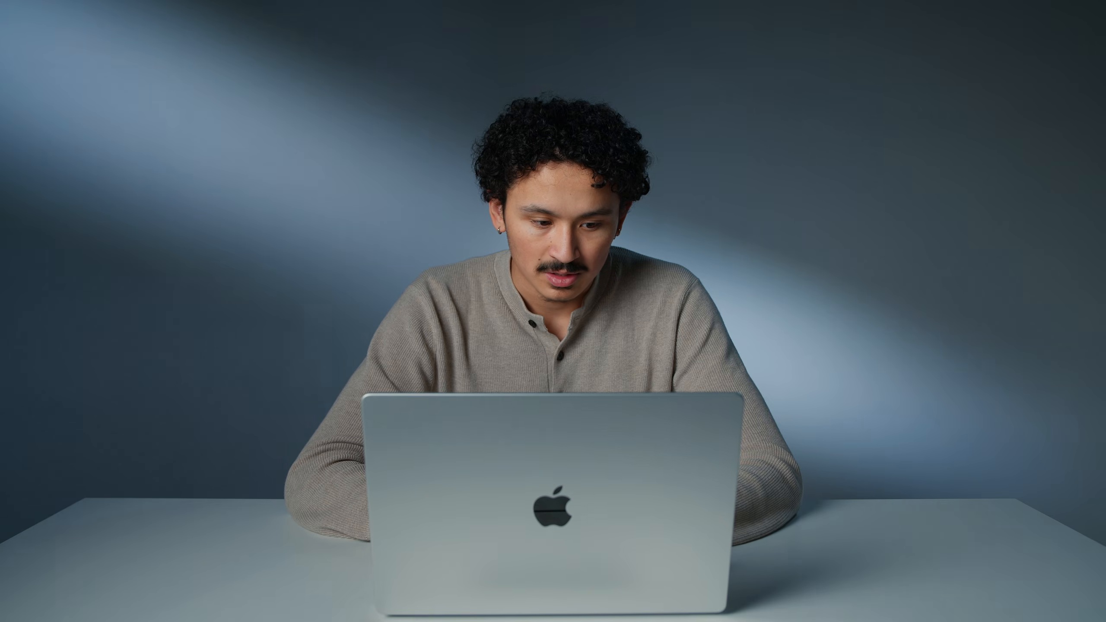
type("artment needs to be tagges as well, in shot 23A")
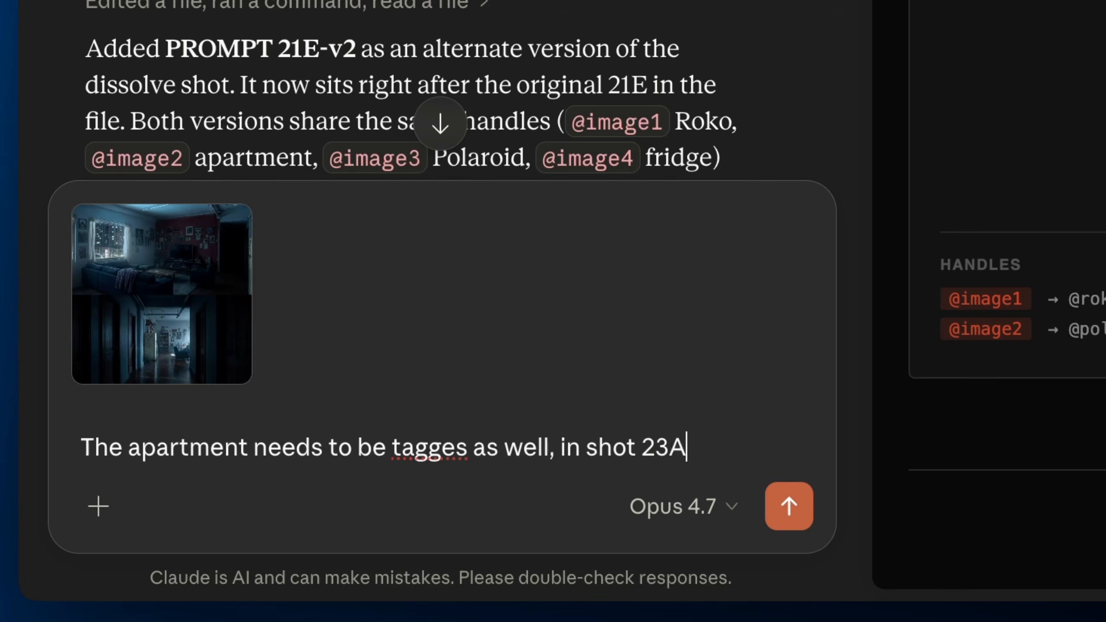
key("Return")
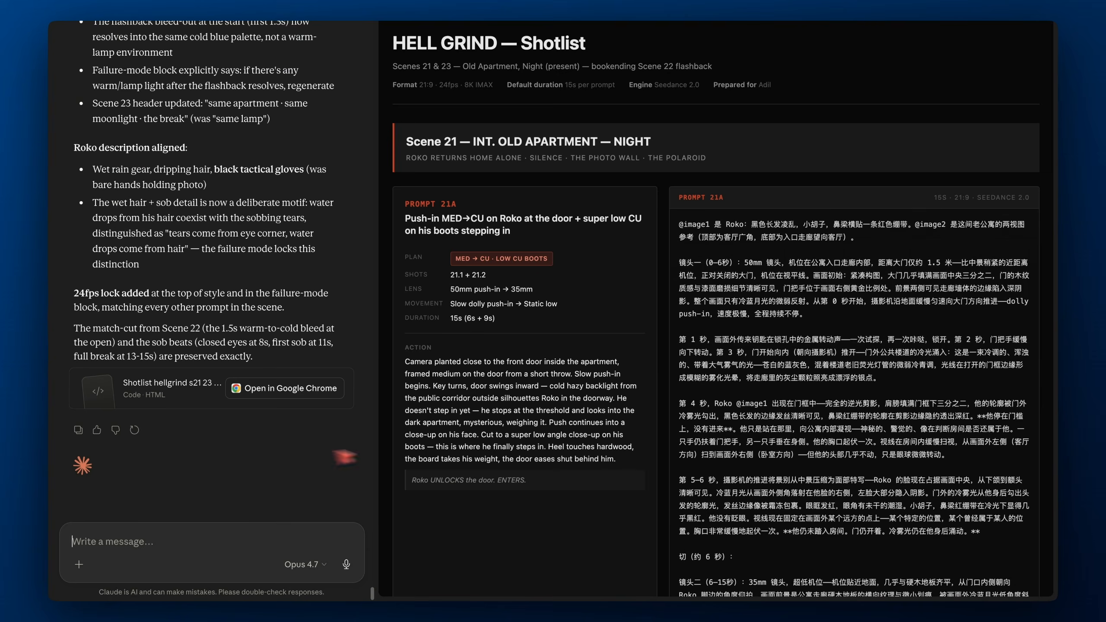
Find Scene 23 in the updated shotlist and examine the revised Prompt 23A
scroll(714, 305, "down", 20)
scroll(714, 305, "down", 15)
scroll(678, 394, "up", 15)
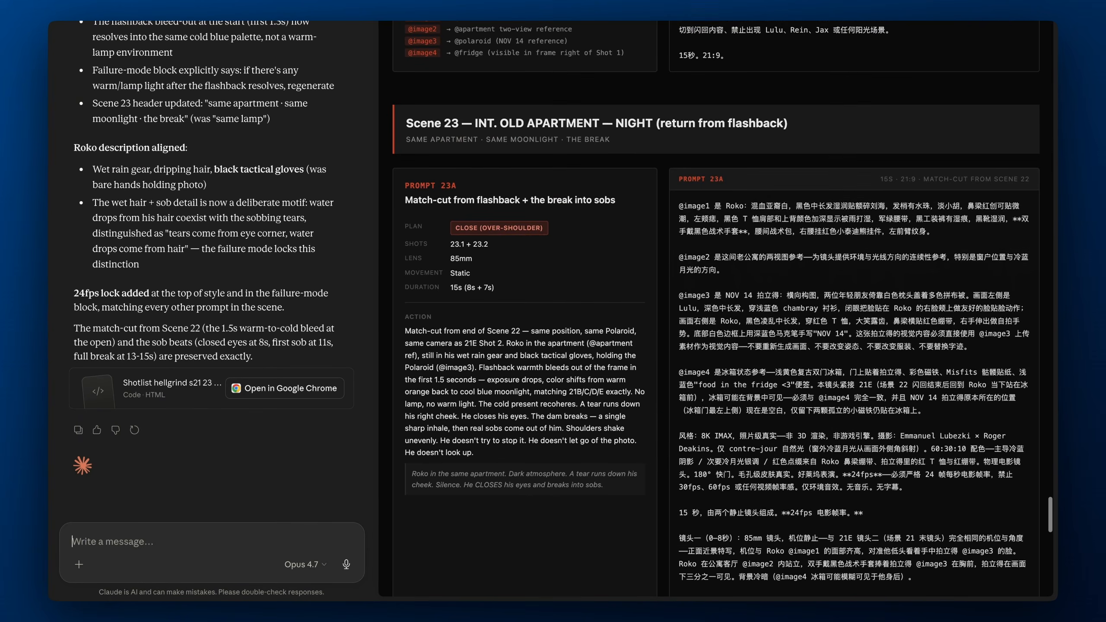
Copy the full Chinese text of Prompt 23A from the Scene 23 section of the shotlist
left_click_drag(696, 226, 735, 498)
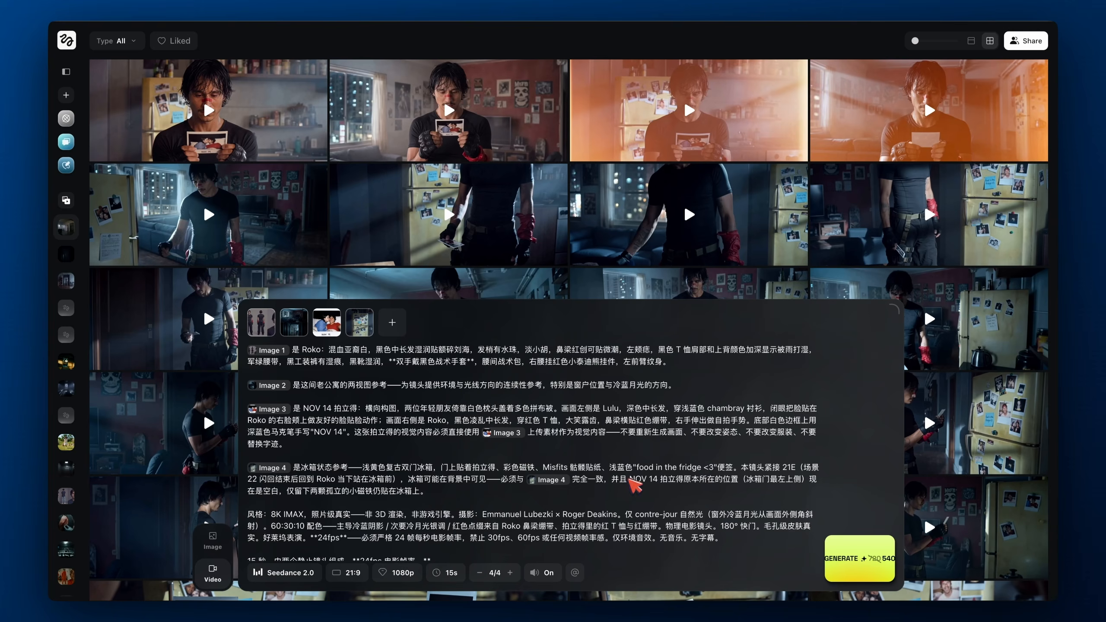
Switch to Higgsfield, play the newly generated Scene 23 takes and inspect the apartment reference image attached to them
left_click(910, 138)
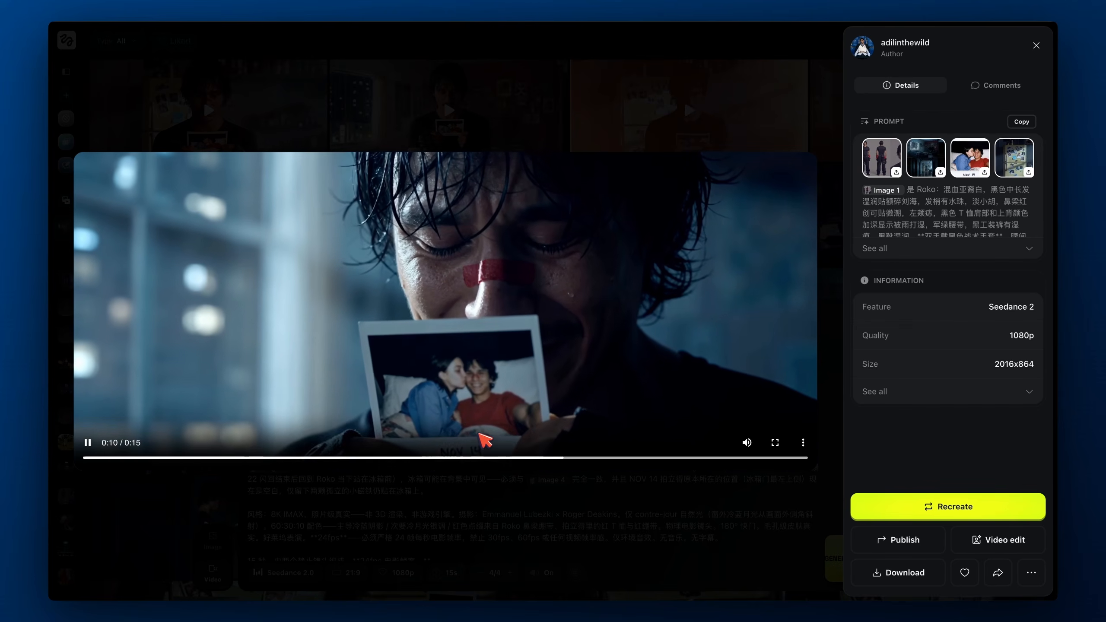
key("Right")
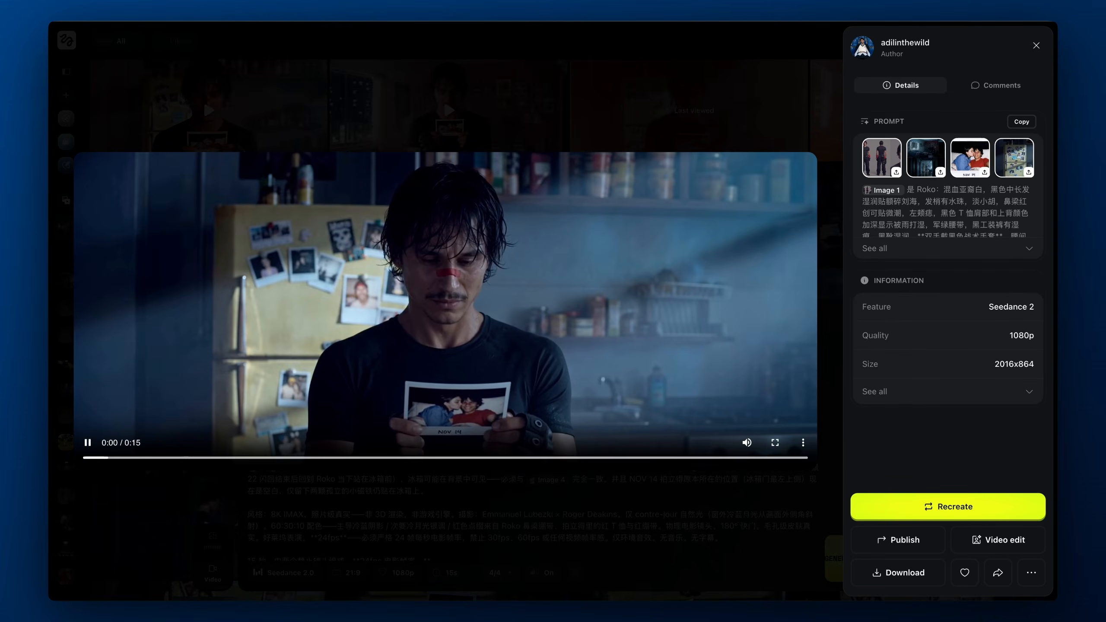
key("Left")
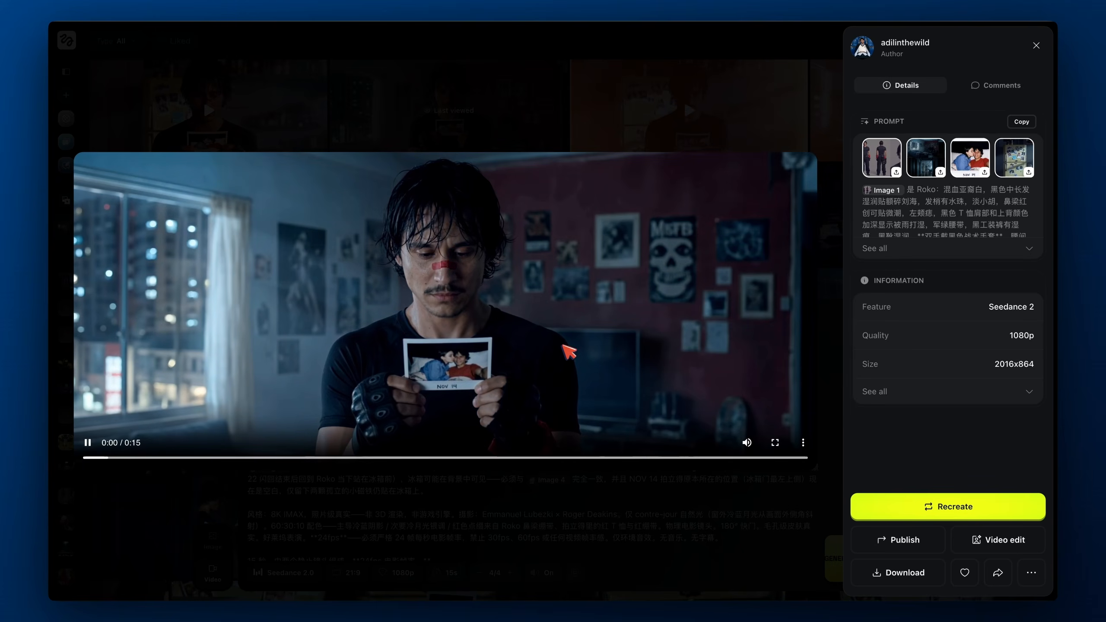
key("Left")
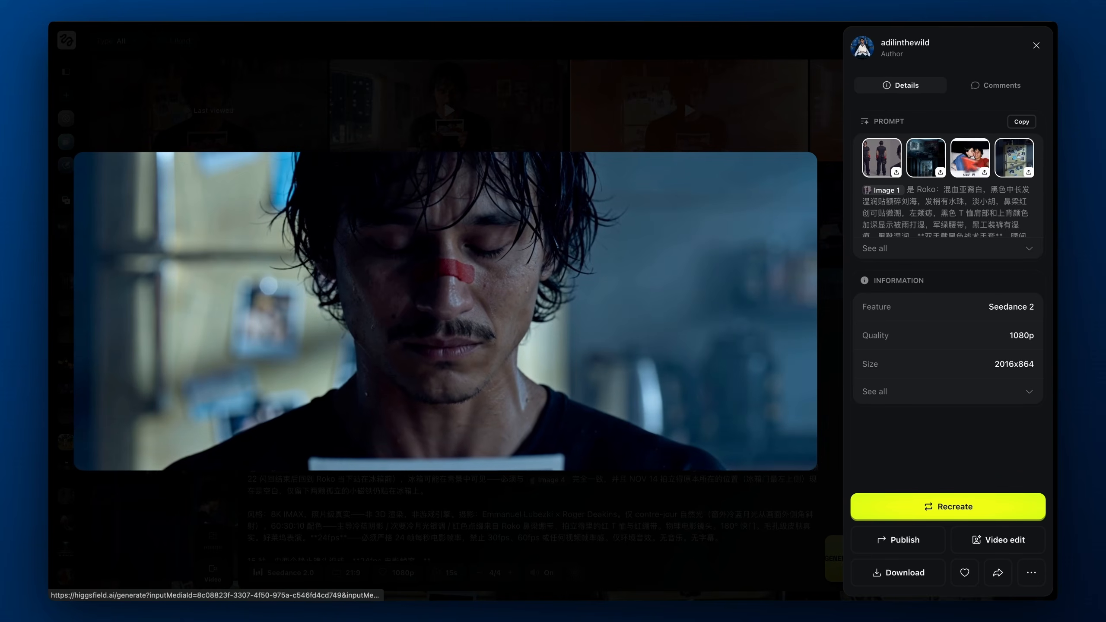
left_click(933, 160)
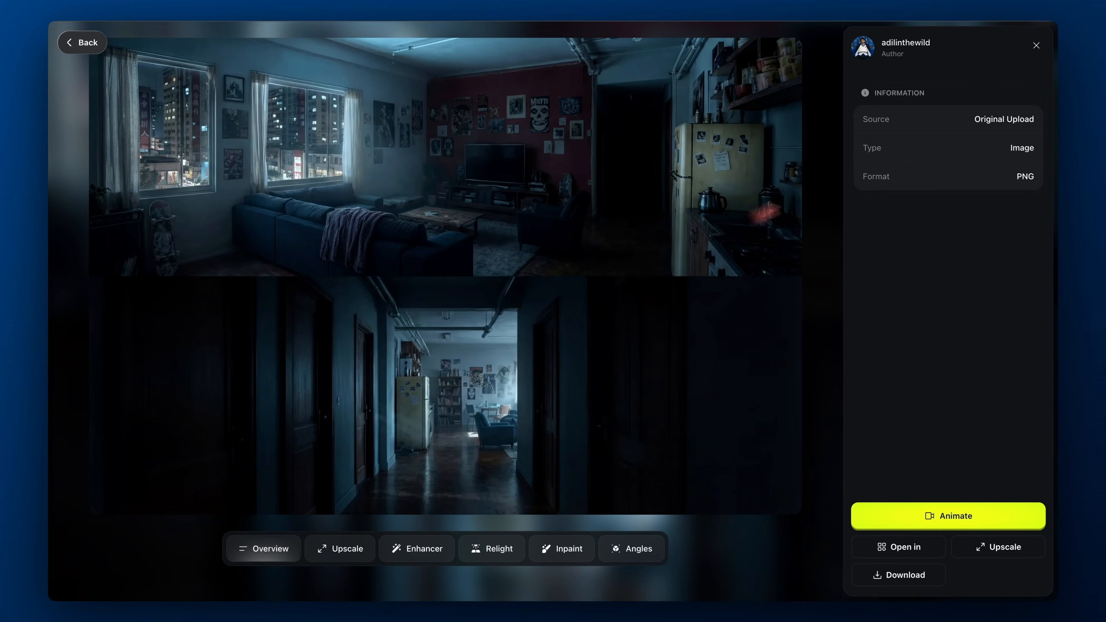
left_click(1036, 46)
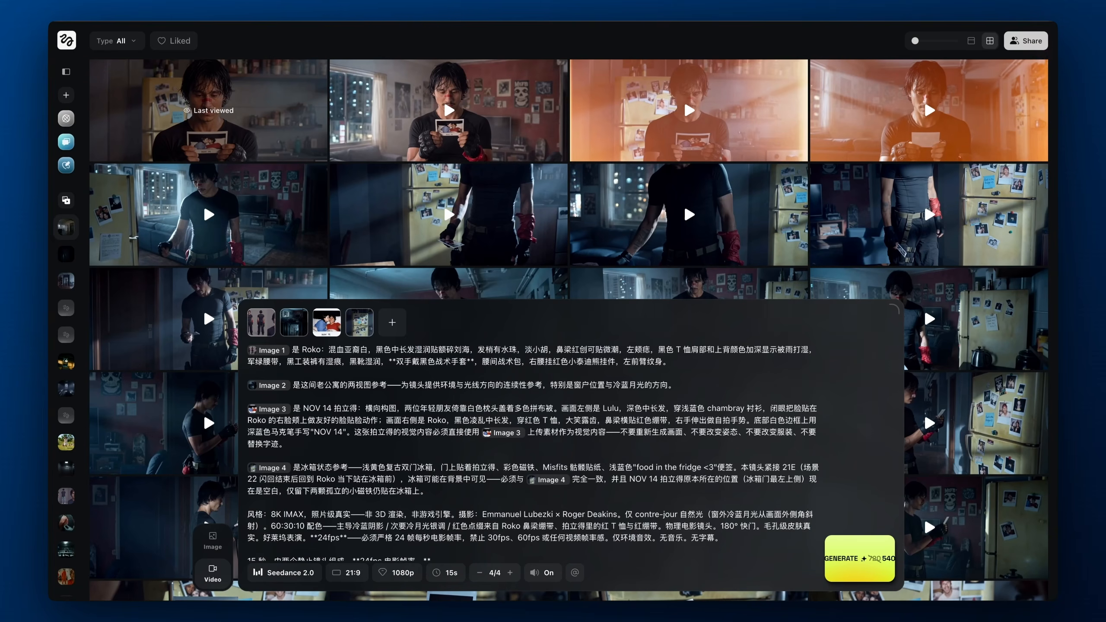
Play the take with the blank photo, skip ahead to the sobbing close-up, and compare the takes with Prompt 23A in Claude
left_click(684, 202)
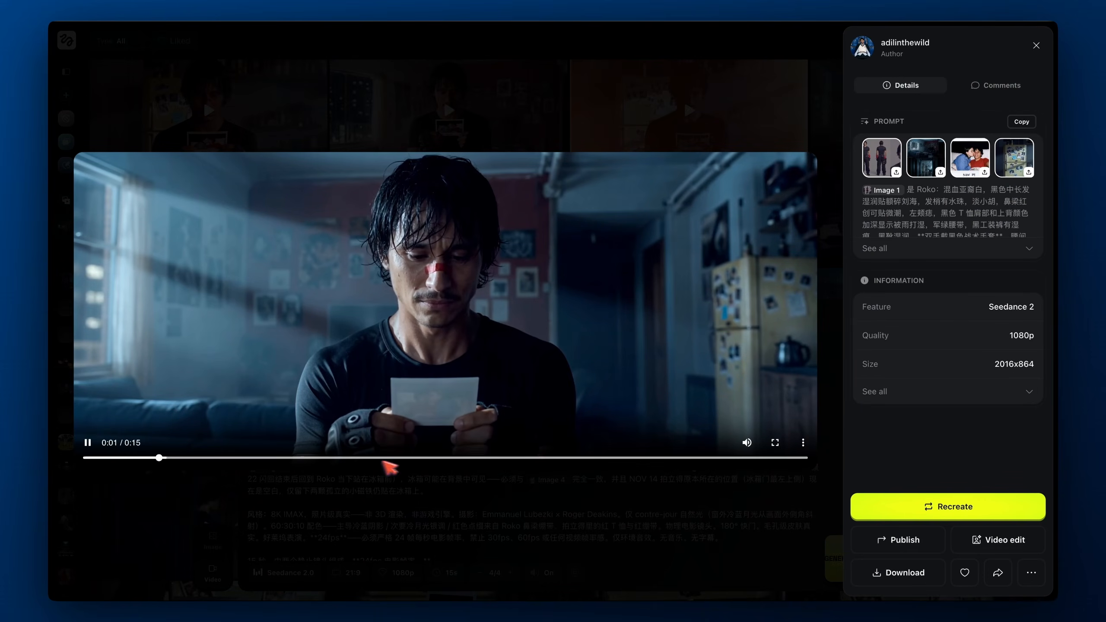
left_click(336, 458)
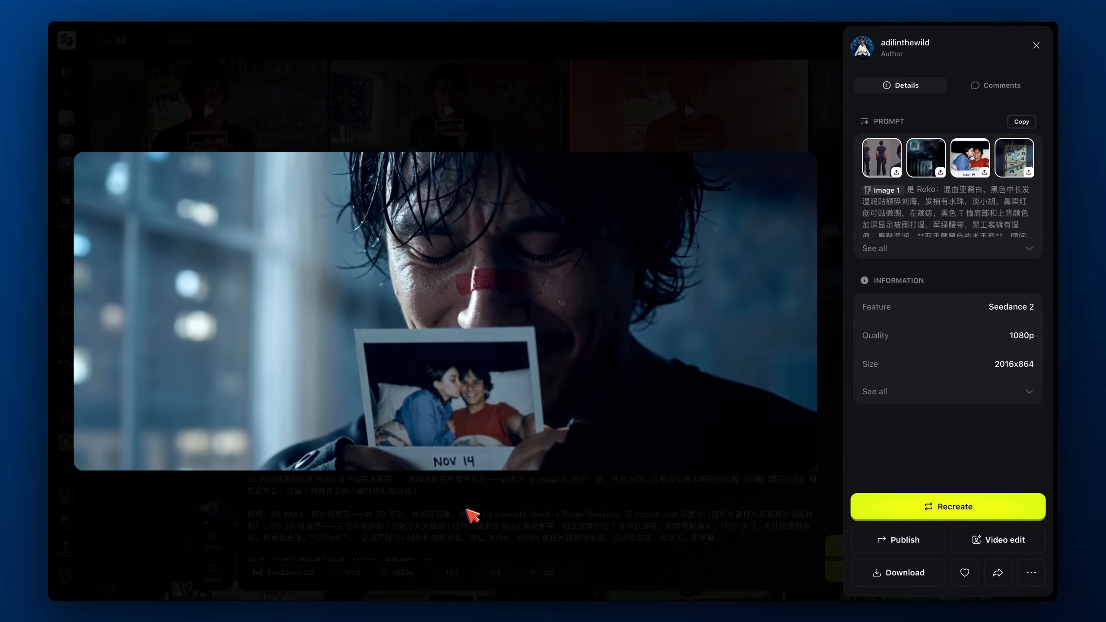
left_click(467, 508)
key("ctrl+Right")
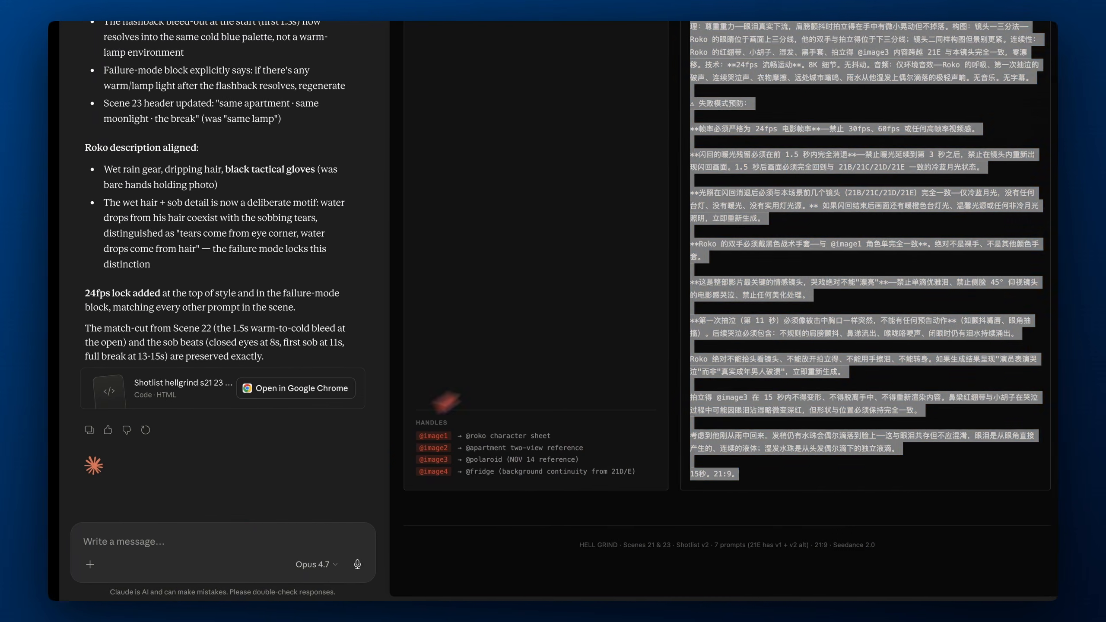
key("ctrl+Left")
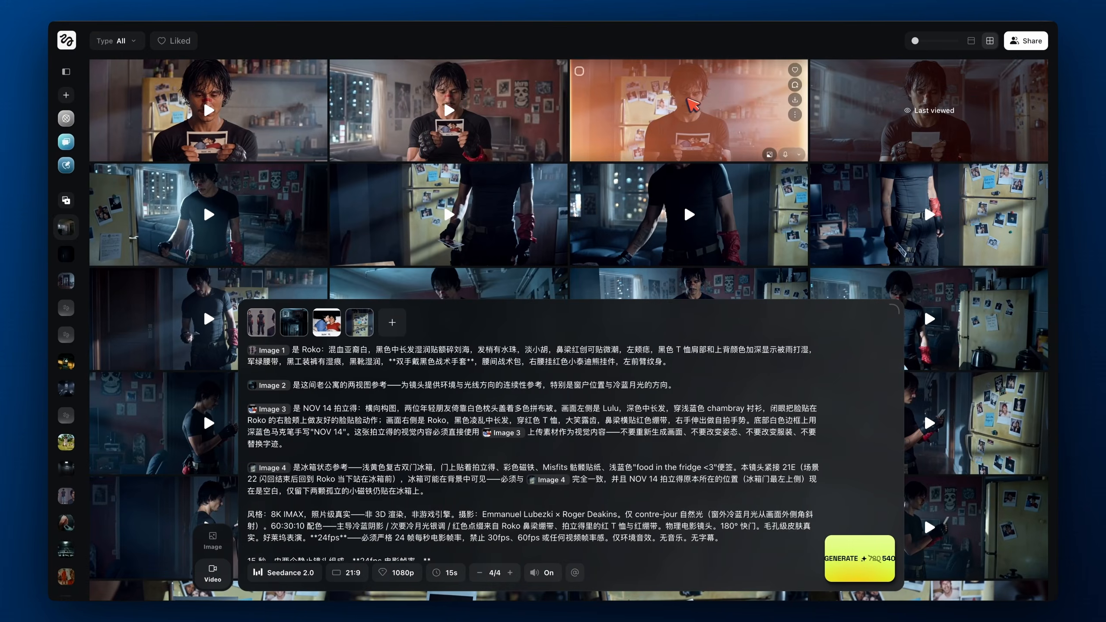
left_click(485, 204)
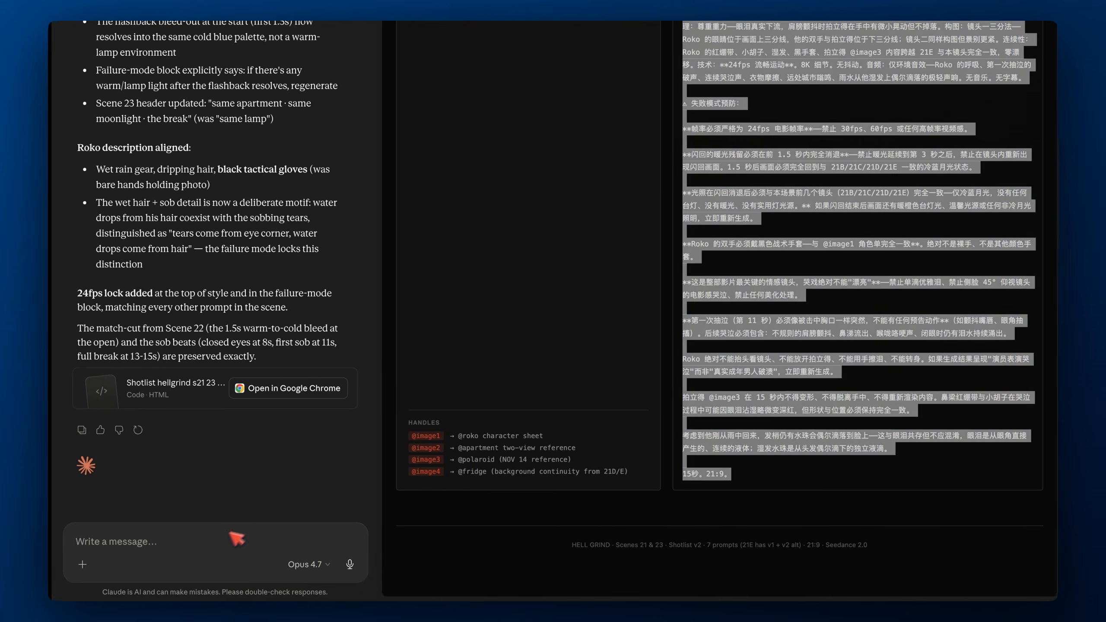
Write Claude a message that the fridge reference will not be attached and he sits leaning back on the fridge, shot from the left, lower lip trembling
left_click(219, 541)
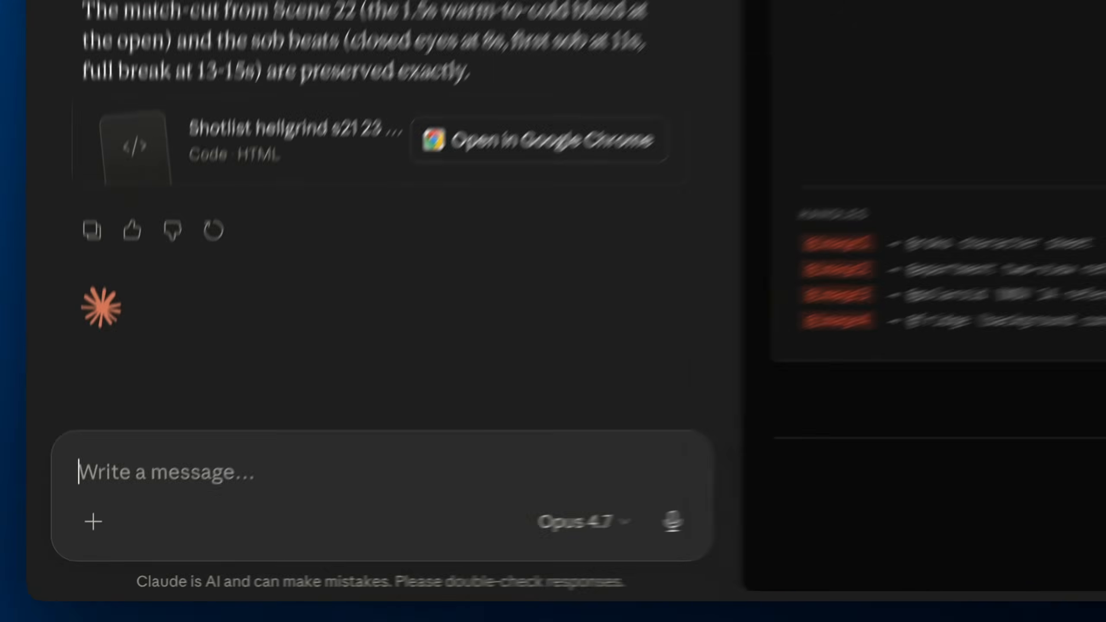
type("Reference for the fridge will")
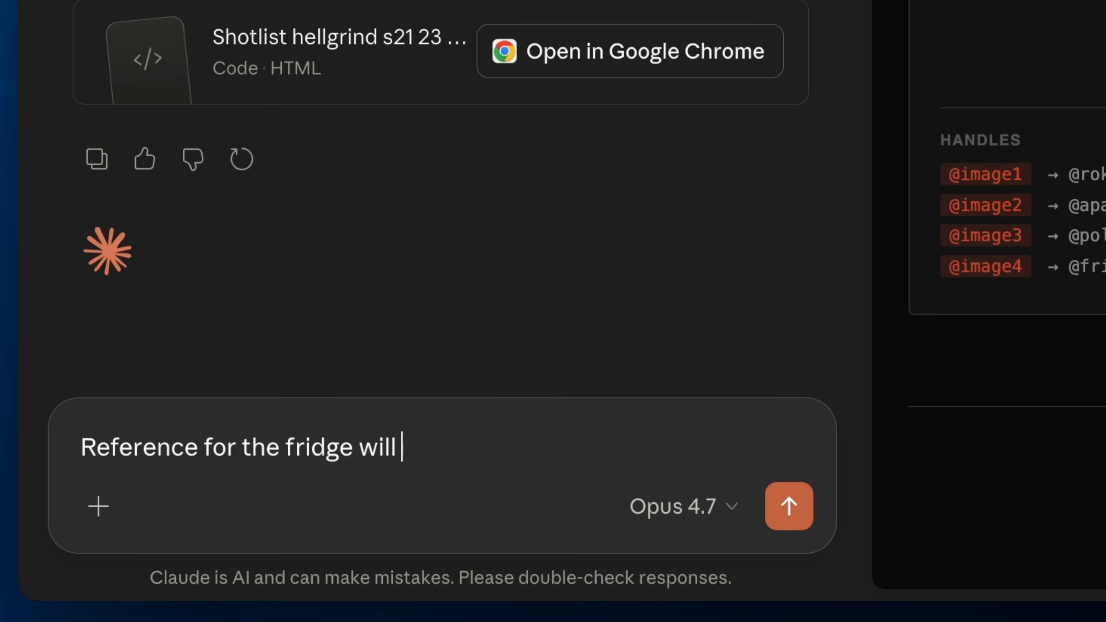
key("BackSpace")
key("BackSpace")
key("BackSpace")
key("BackSpace")
key("BackSpace")
key("BackSpace")
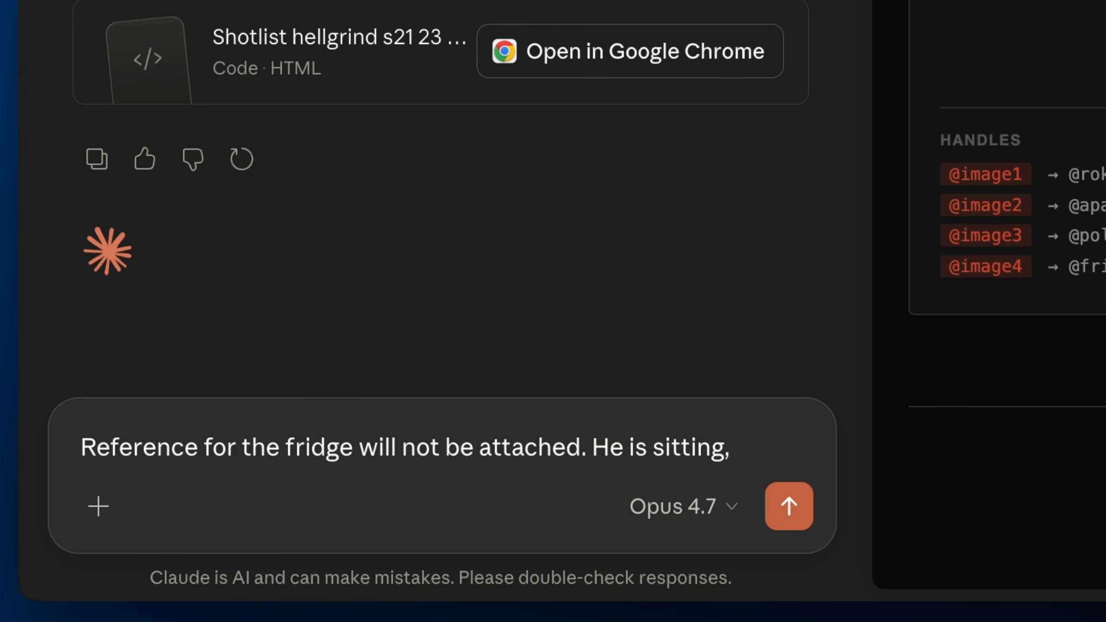
type("ing")
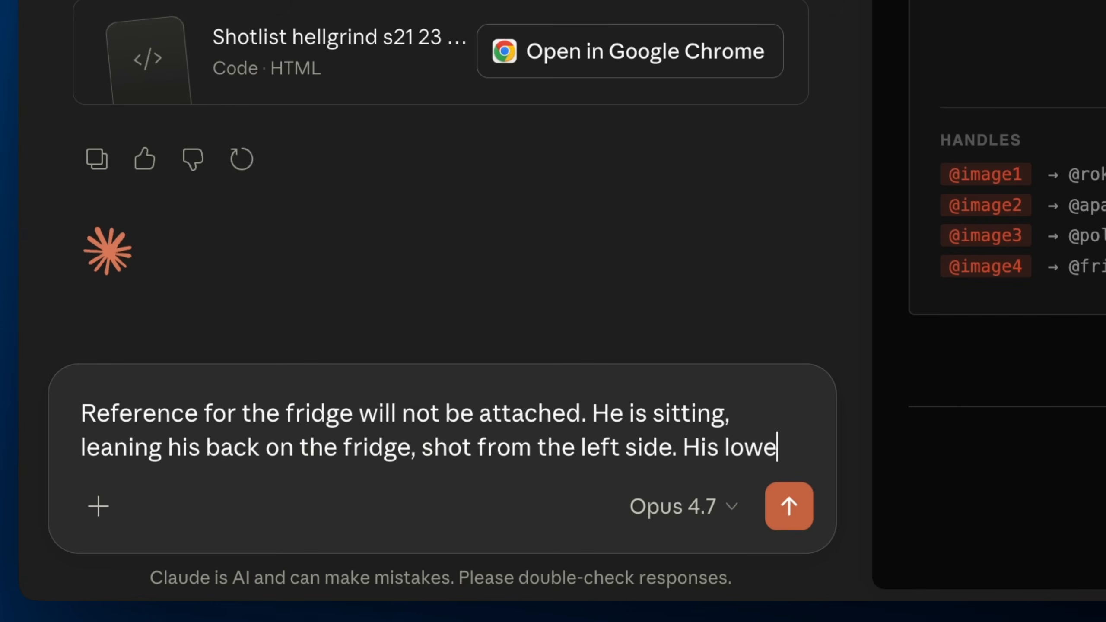
type("p t")
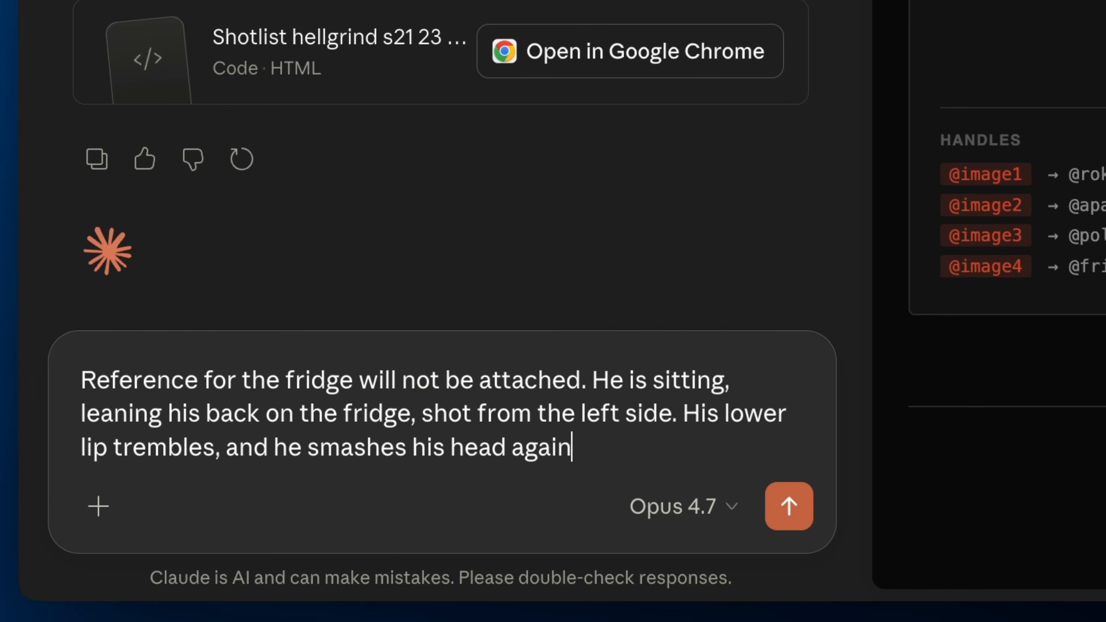
Change "smashes" to "hits" in the message, complete it with "his head against the fridge" and send it
double_click(361, 447)
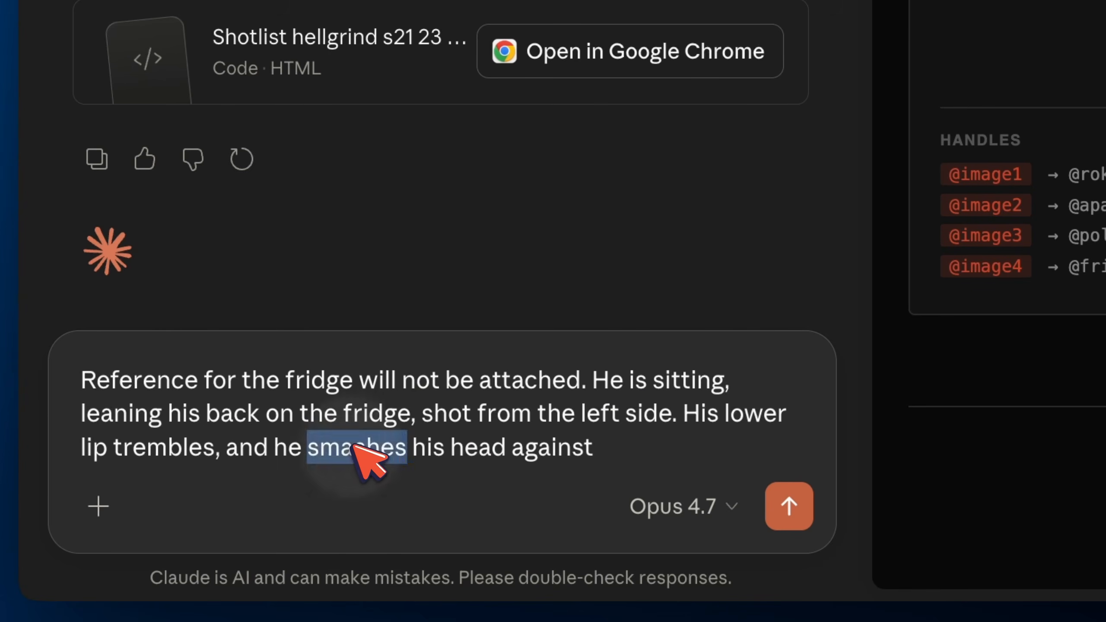
type("hits")
left_click(584, 451)
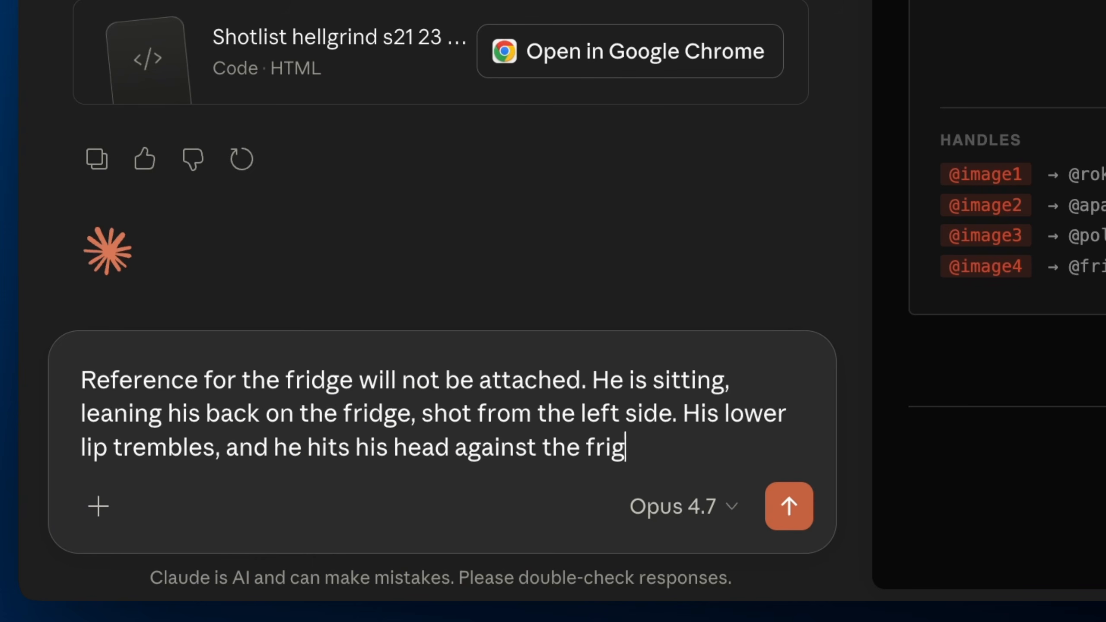
type("fridge")
key("Return")
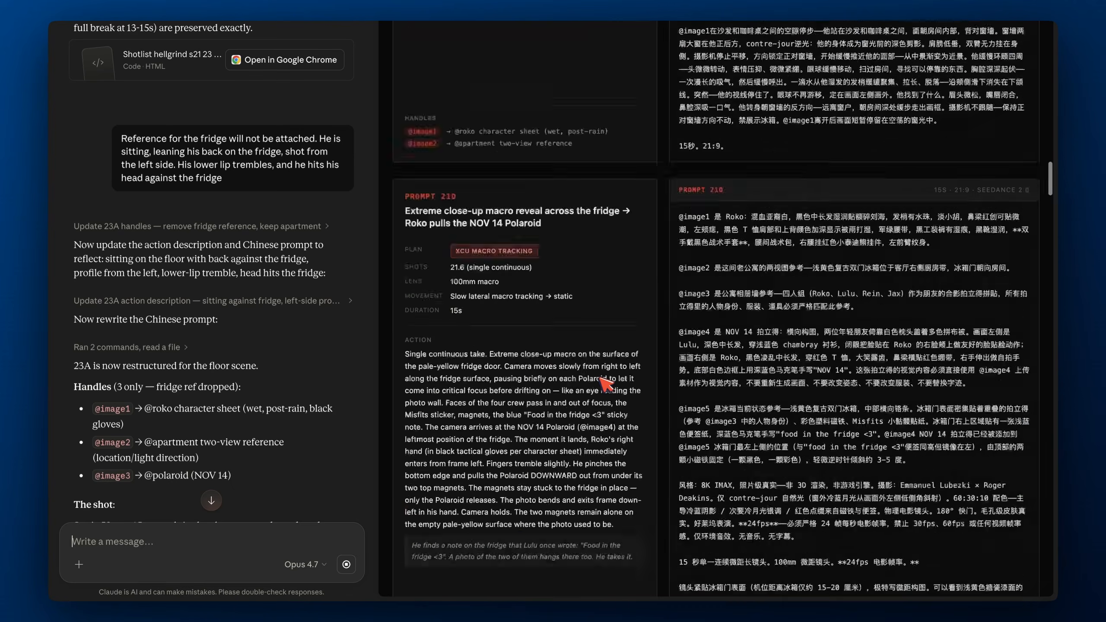
Copy the complete revised Prompt 23A from Claude's shotlist and replace the existing Seedance 2.0 prompt in Higgsfield with it
scroll(606, 383, "down", 20)
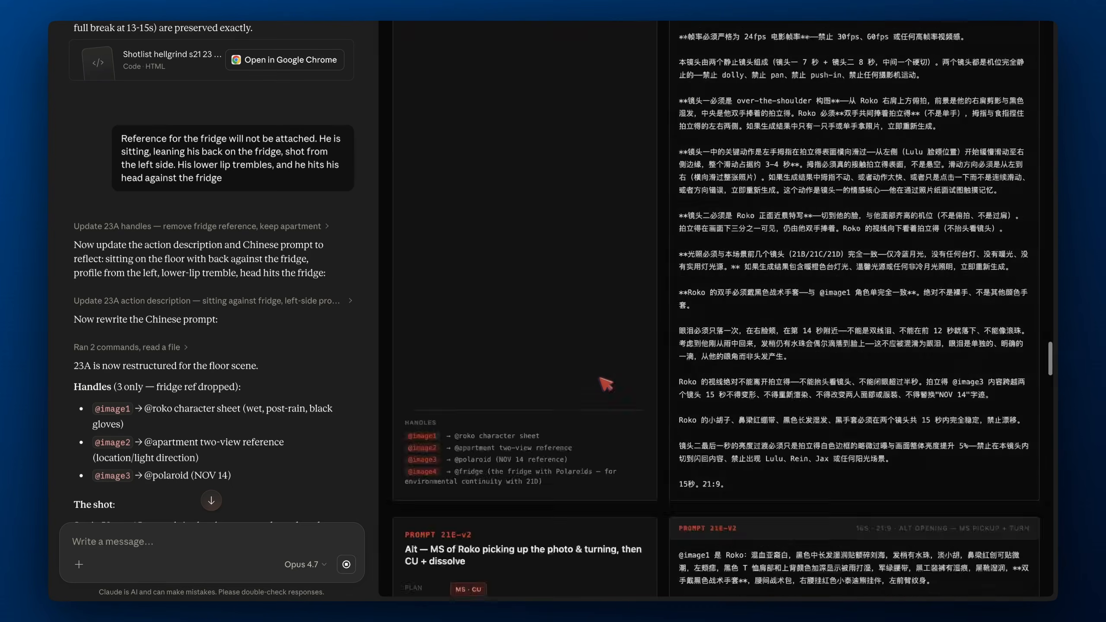
scroll(838, 204, "up", 10)
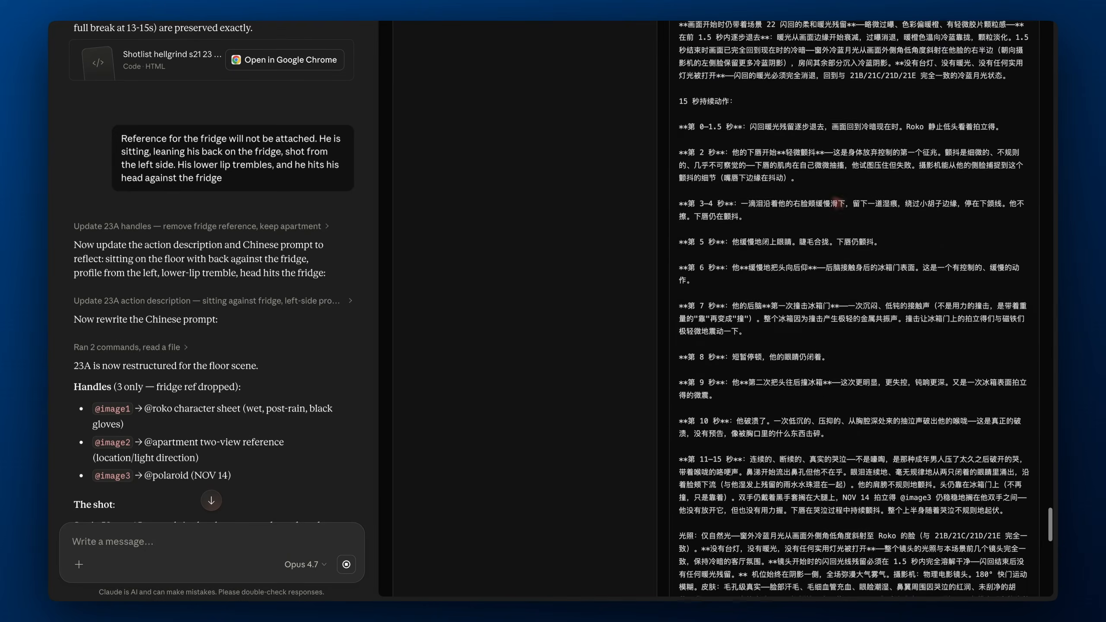
left_click_drag(679, 67, 756, 478)
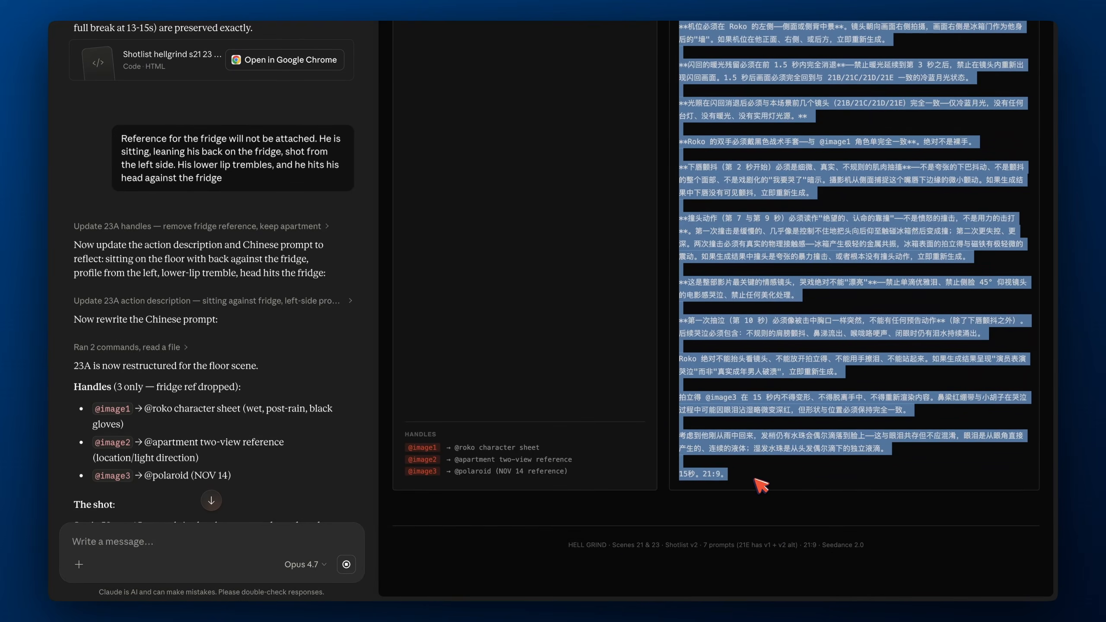
key("ctrl+Left")
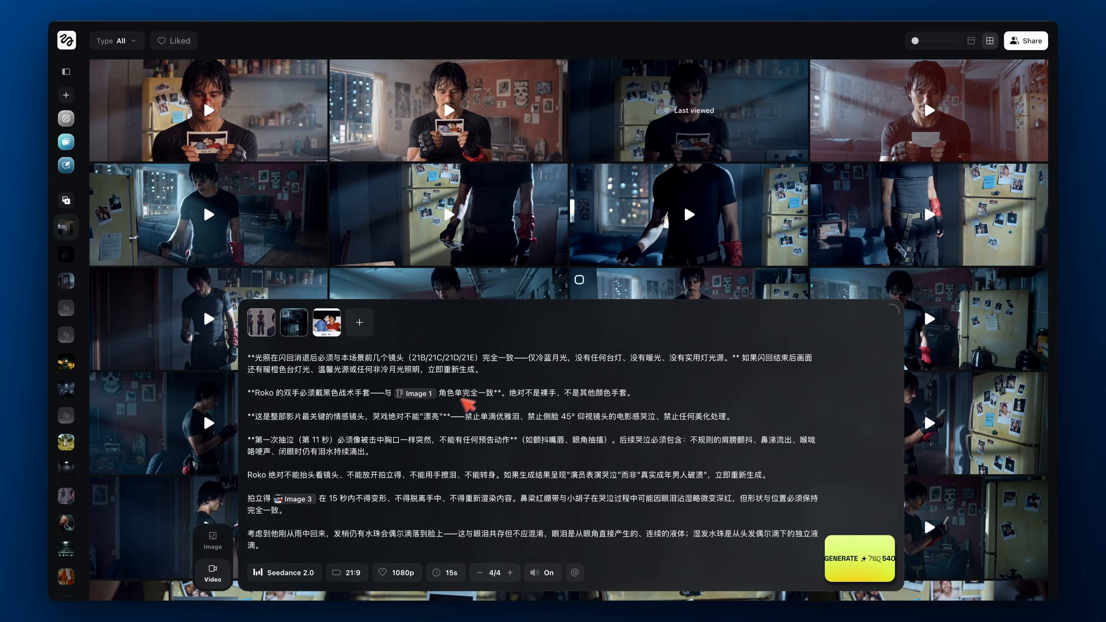
key("super+a")
key("super+v")
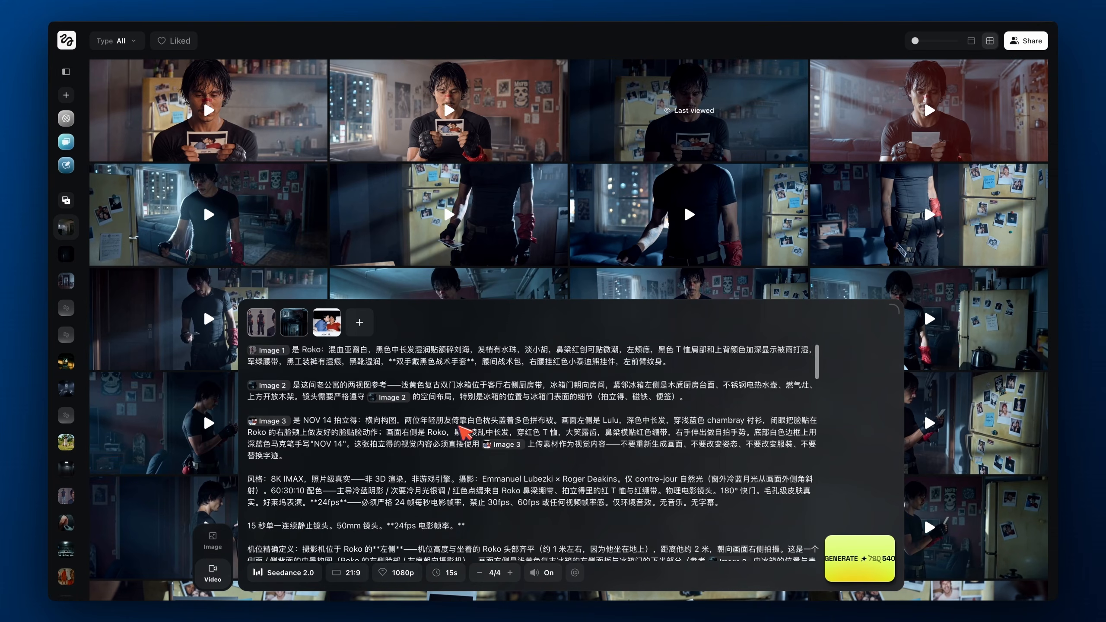
Look over the pasted prompt and generate four 15-second 21:9 takes at 1080p with the three reference images
scroll(398, 476, "down", 12)
scroll(404, 479, "up", 12)
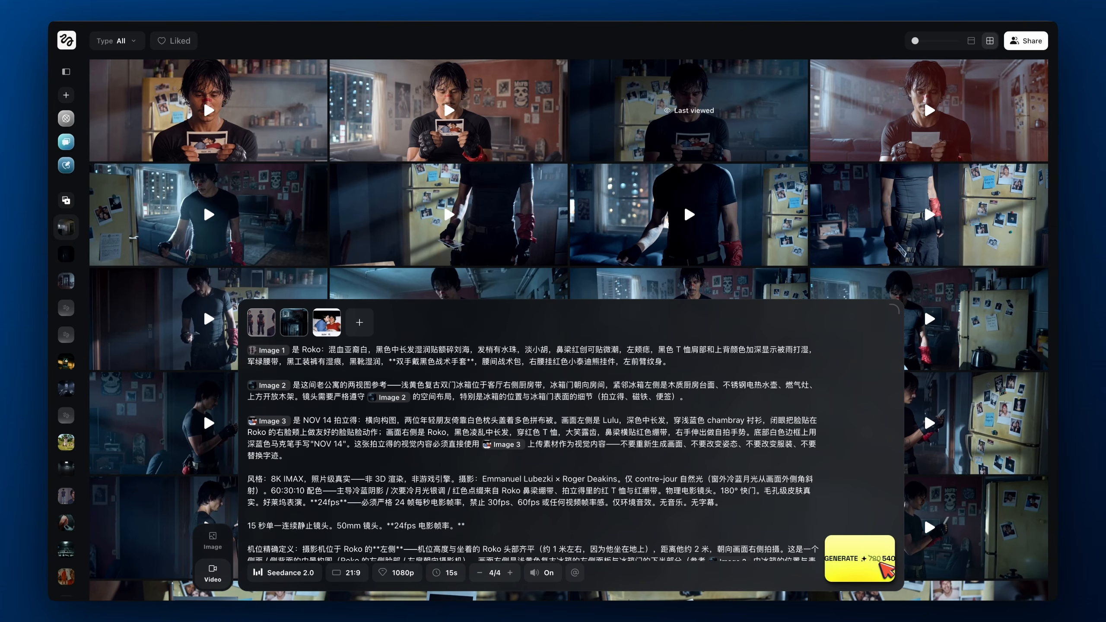
left_click(879, 561)
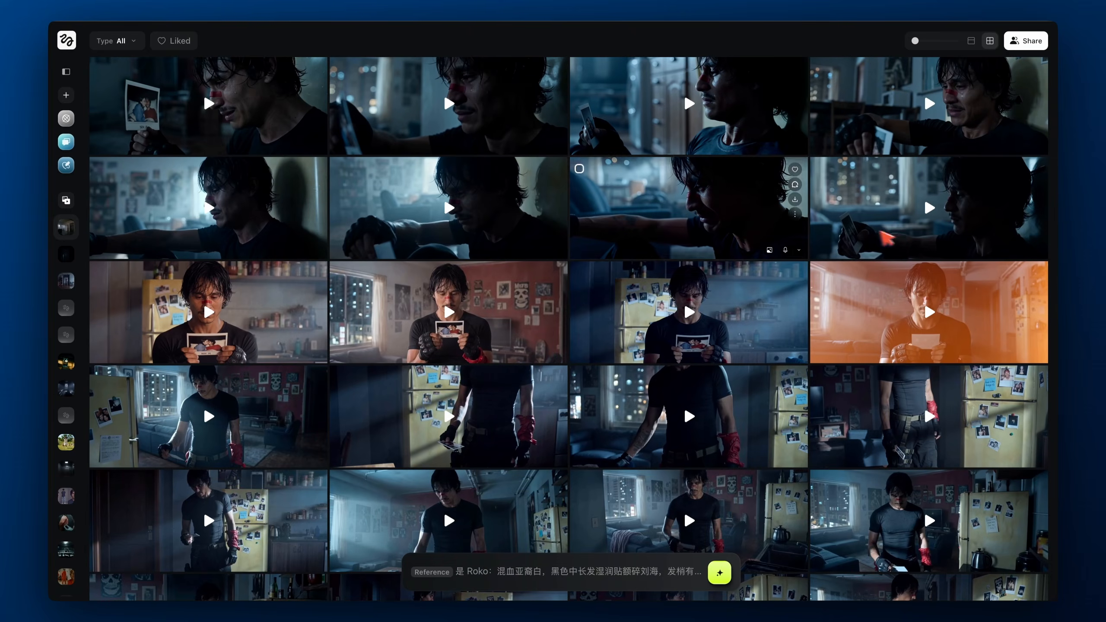
Play one of the new takes of Roko sitting against the fridge and replay its crying and head-down passages
left_click(888, 238)
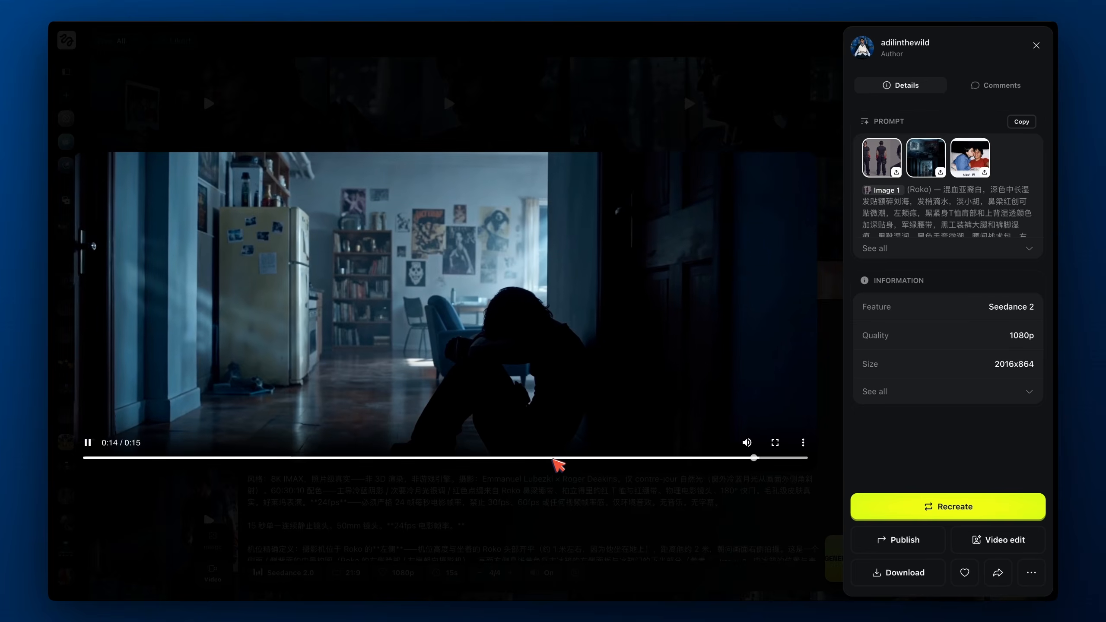
left_click(347, 457)
left_click_drag(268, 466, 281, 463)
left_click(509, 396)
left_click(516, 391)
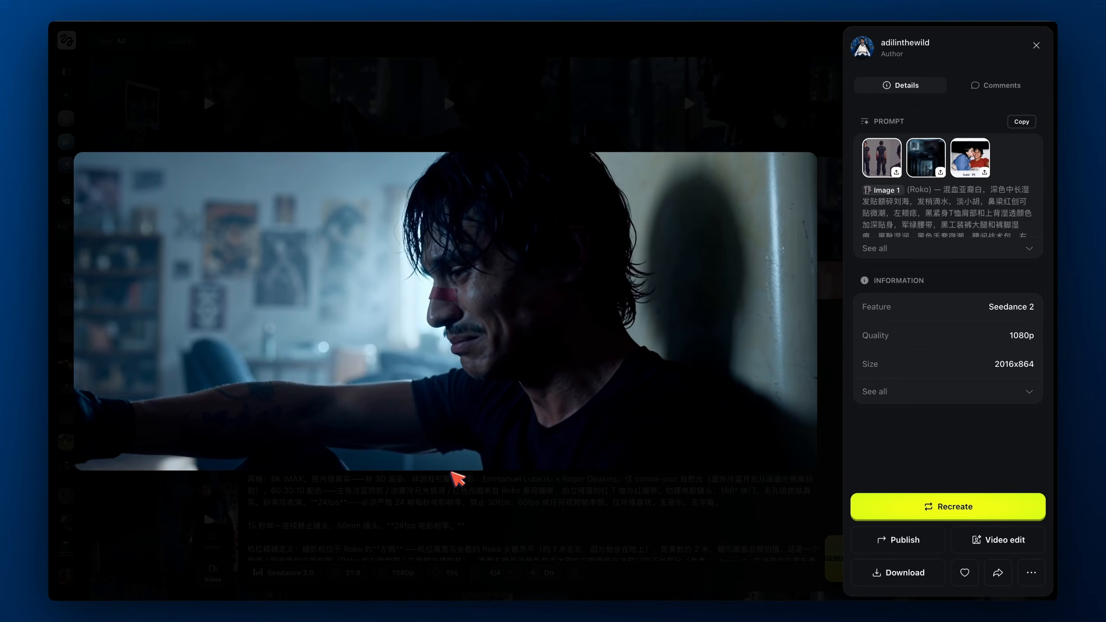
left_click(473, 458)
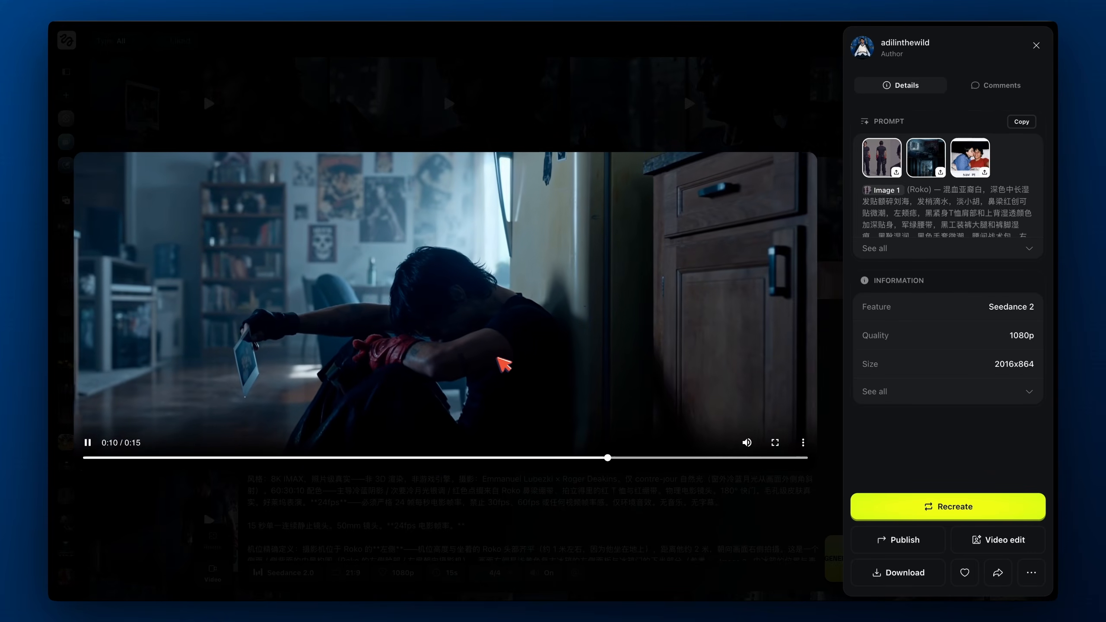
left_click(498, 360)
Go through the other new floor-scene takes, scrubbing through their footage, and return to the conversation in Claude
key("Escape")
key("Right")
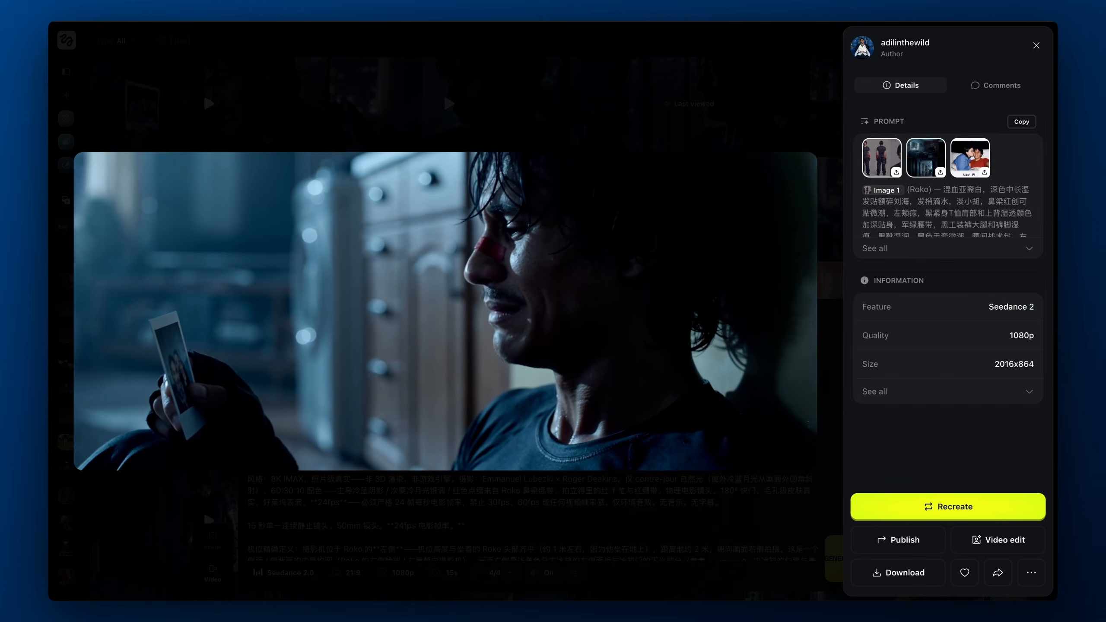
key("Right")
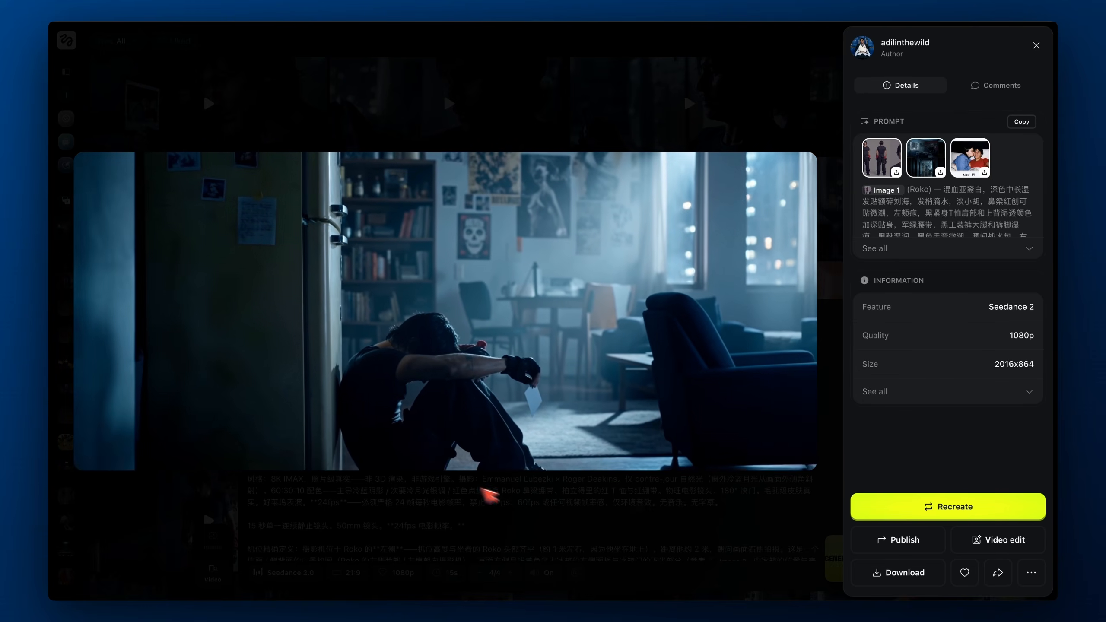
left_click_drag(433, 459, 351, 460)
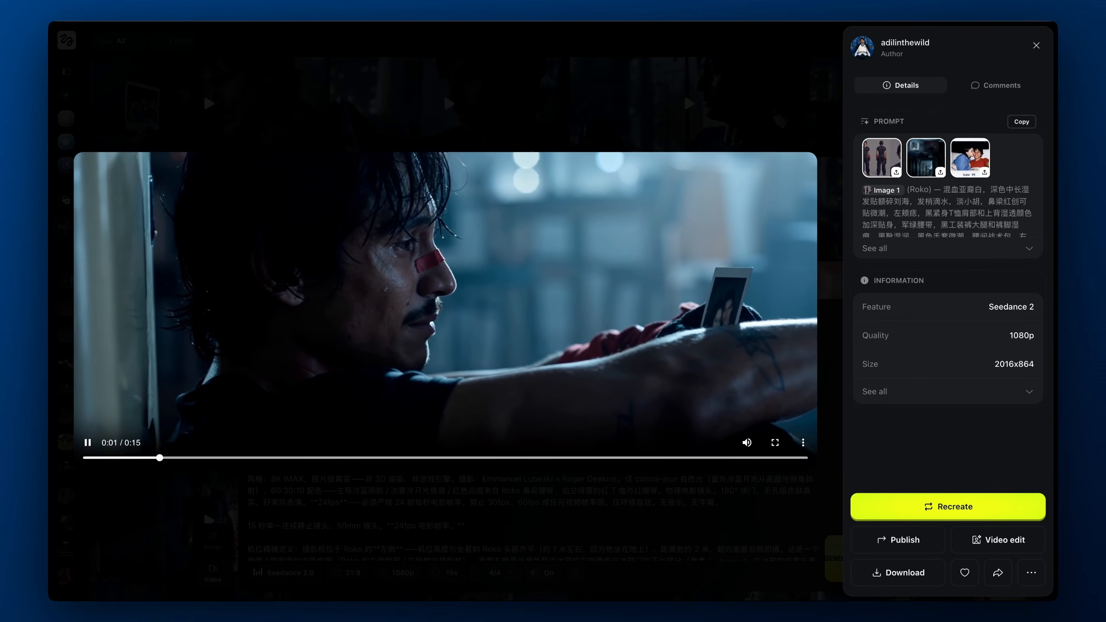
left_click_drag(400, 457, 456, 458)
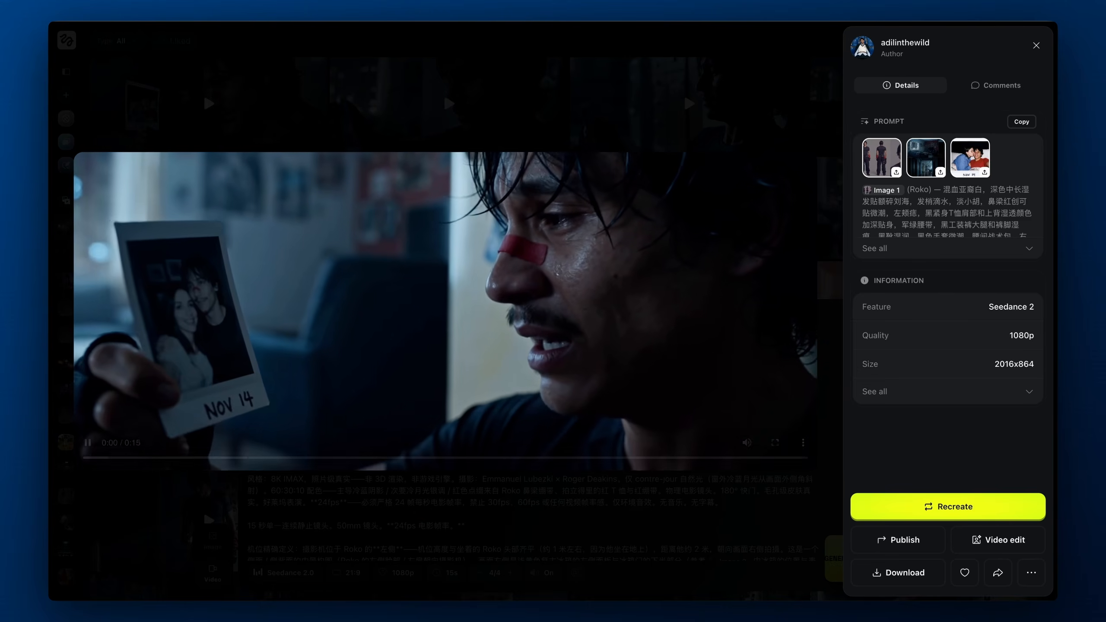
left_click(429, 517)
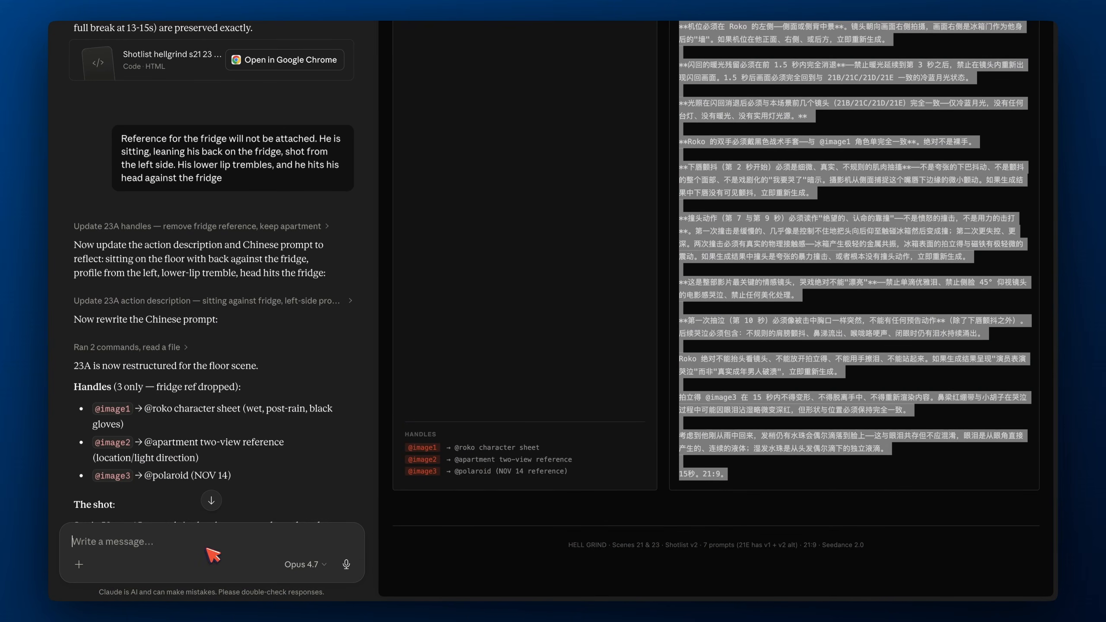
Tell Claude that in shot 23A the camera is on the left side of the fridge
type("The camera is")
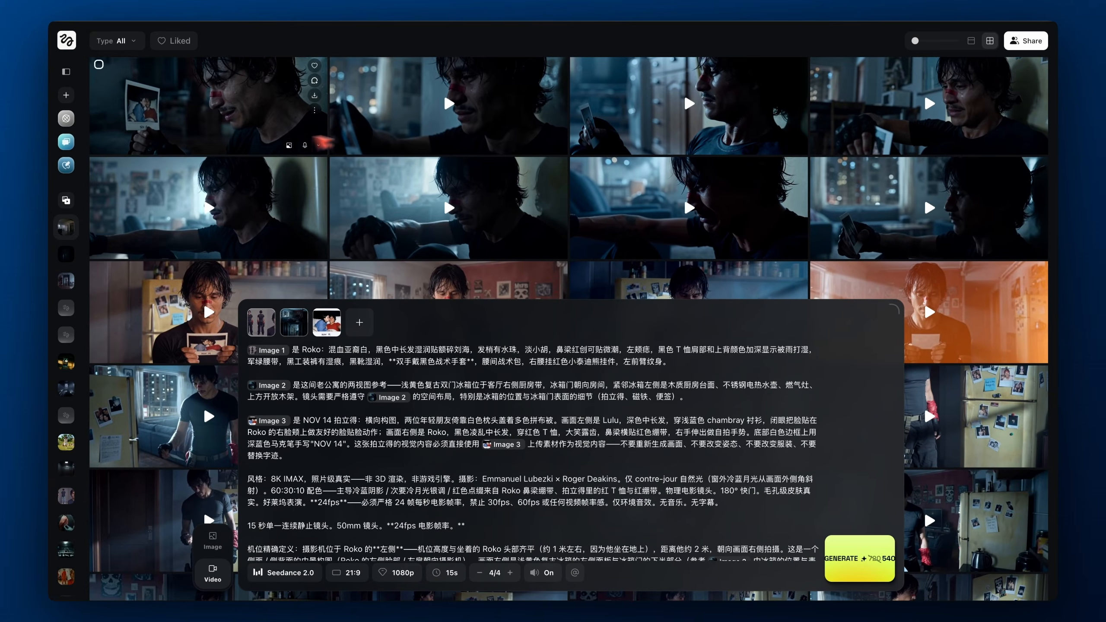
Review the existing Scene 23 takes in Higgsfield, replaying the middle section of the take with Roko bowing his head against the fridge
left_click(448, 104)
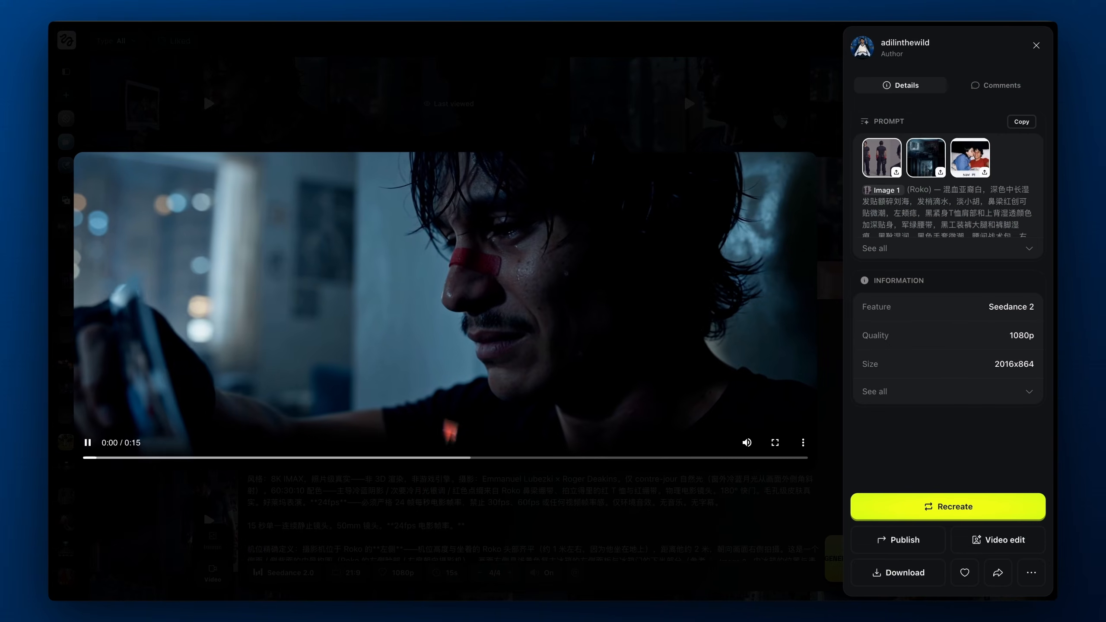
left_click(420, 531)
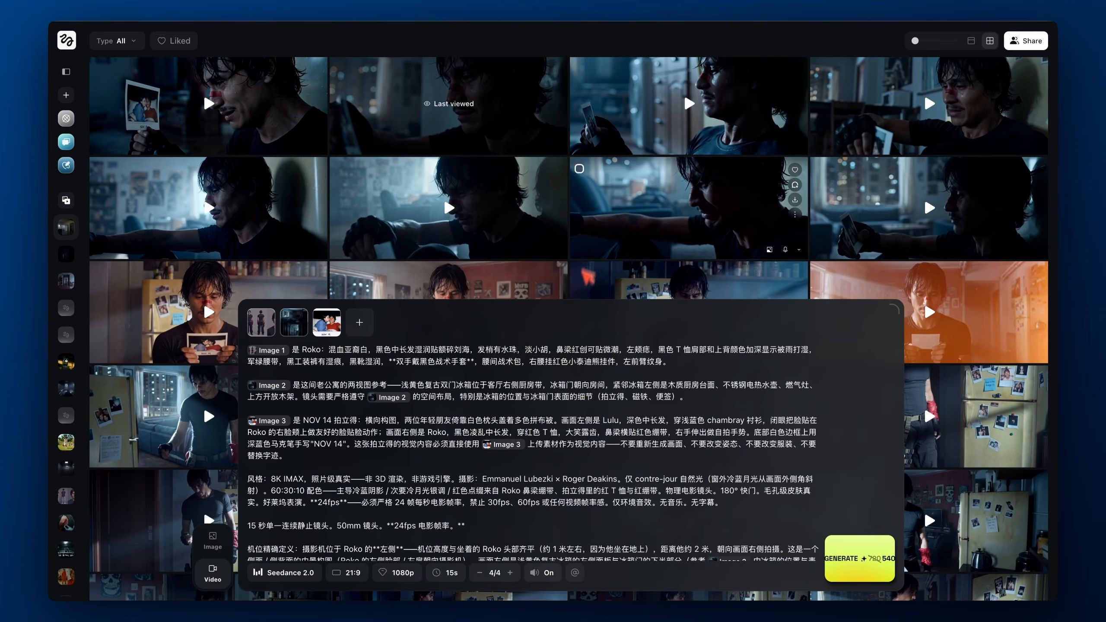
scroll(532, 193, "up", 3)
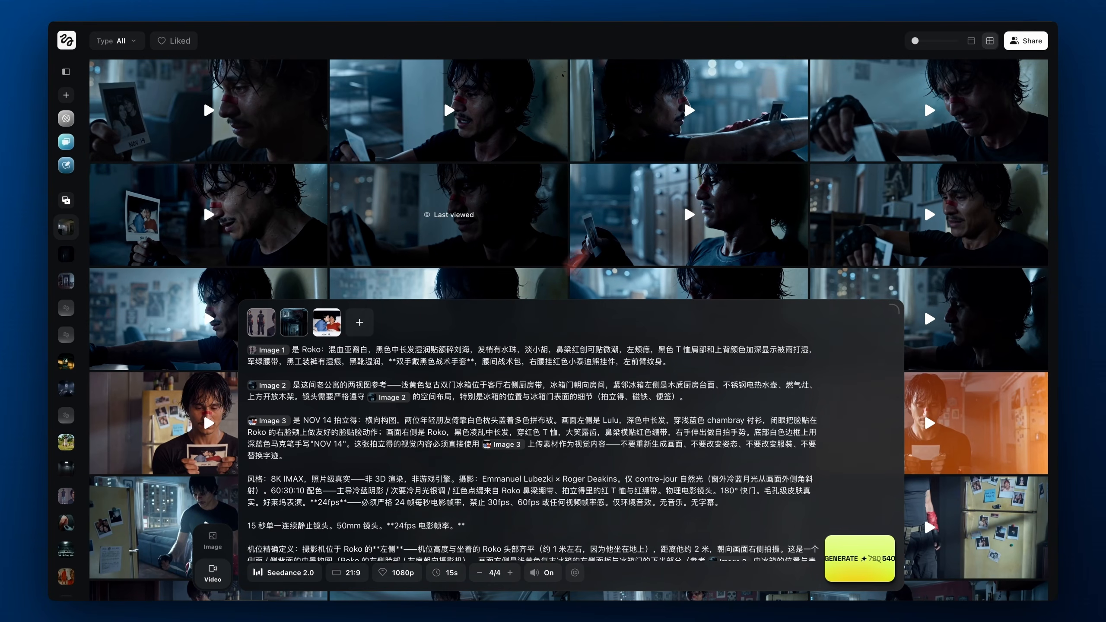
left_click(688, 126)
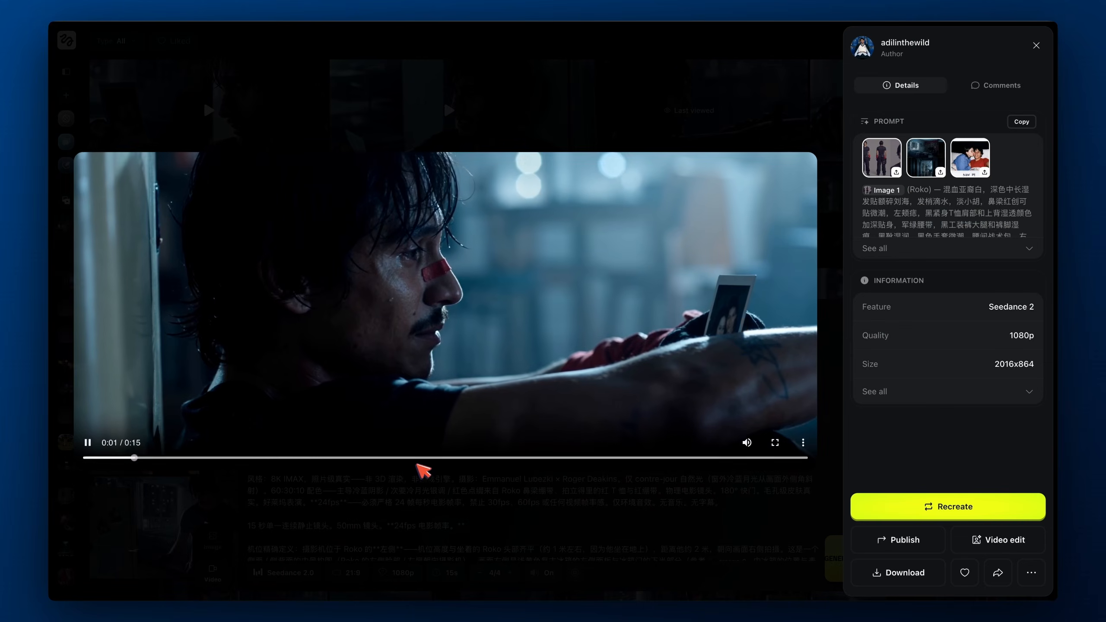
left_click(422, 457)
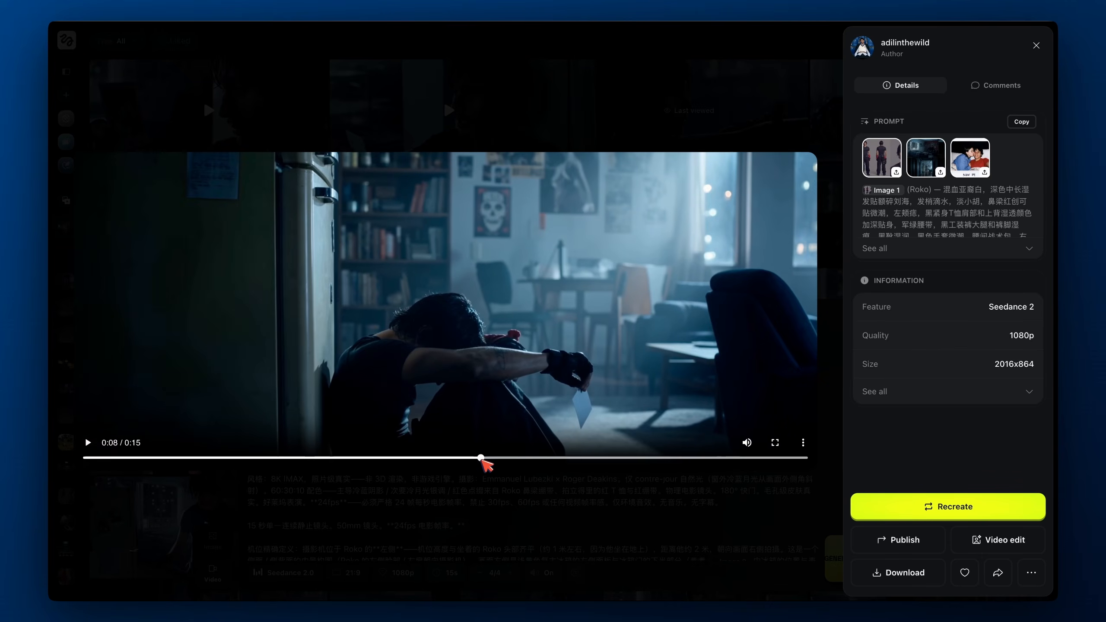
left_click(458, 458)
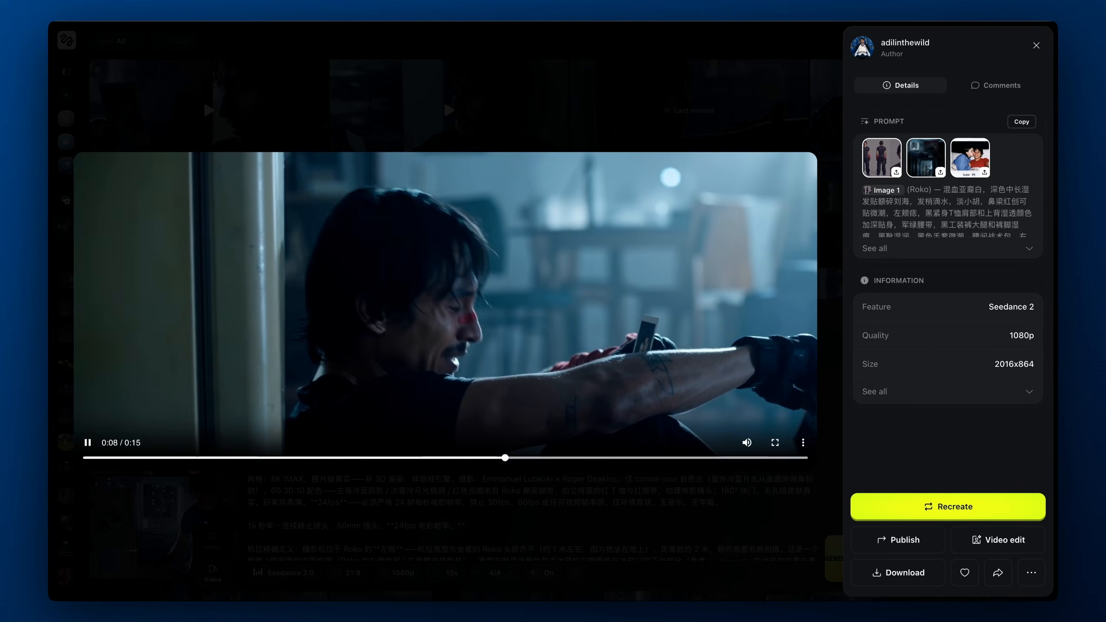
left_click(456, 457)
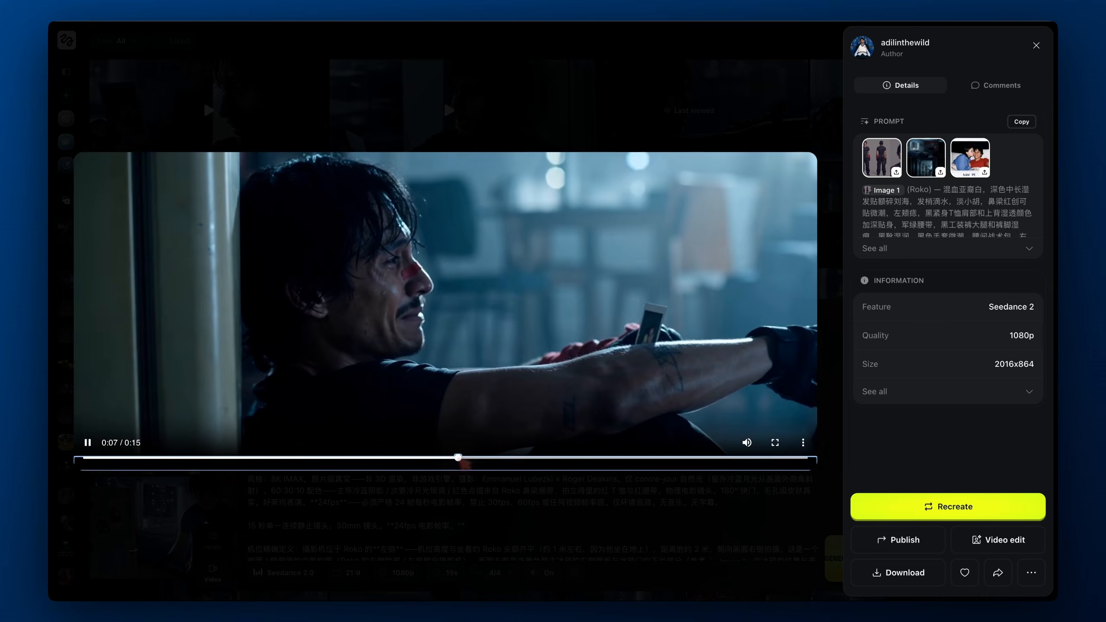
left_click_drag(383, 459, 451, 465)
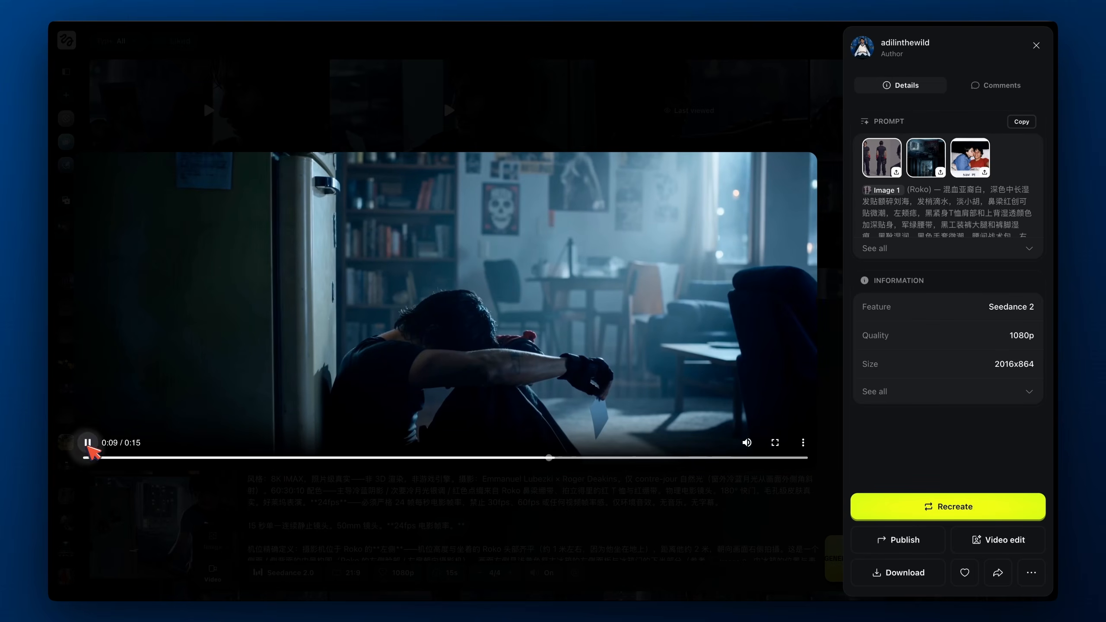
left_click(502, 458)
left_click_drag(502, 458, 496, 457)
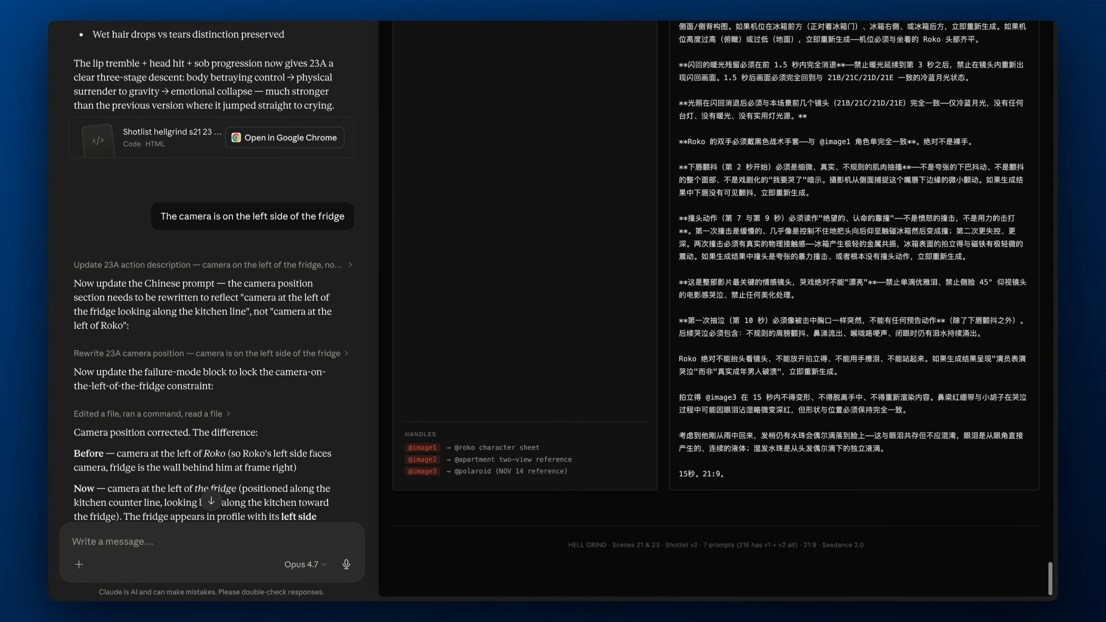
Copy the complete updated Prompt 23A from Claude's shotlist, replace the Seedance 2.0 prompt in Higgsfield with it, and generate four takes
scroll(790, 248, "up", 15)
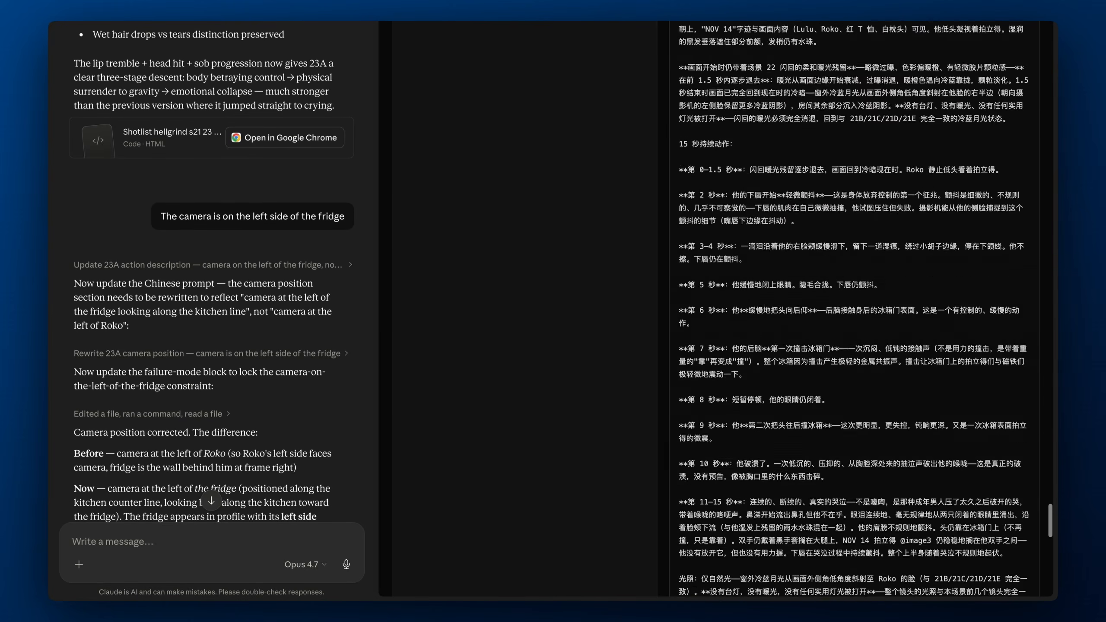
scroll(790, 249, "up", 5)
left_click_drag(680, 127, 740, 485)
key("ctrl+Left")
left_click(503, 377)
key("super+a")
key("super+v")
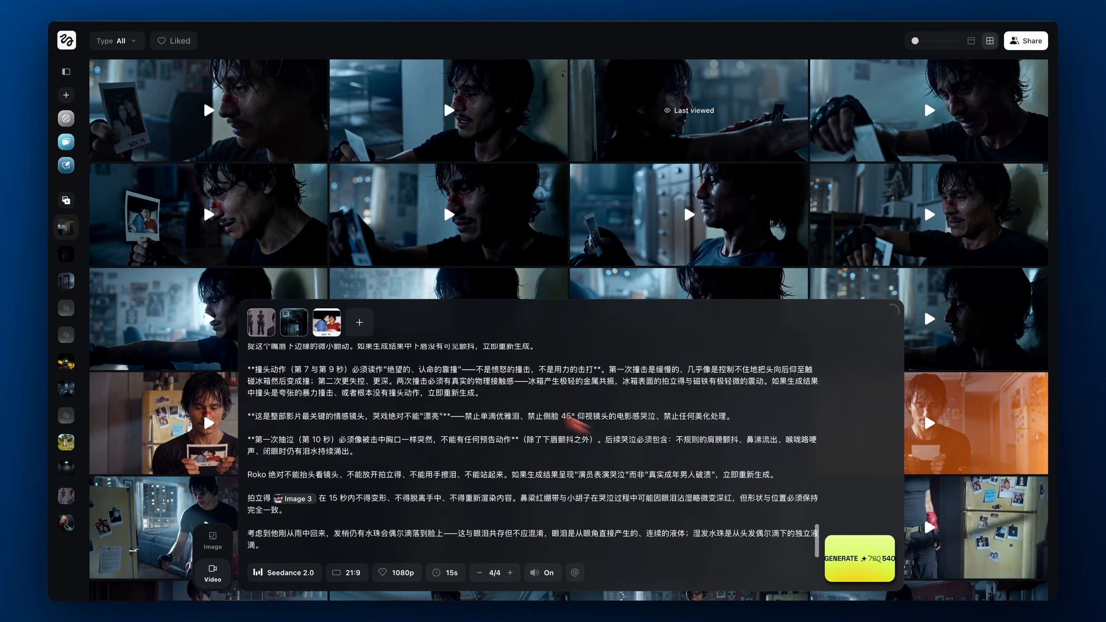
left_click(856, 561)
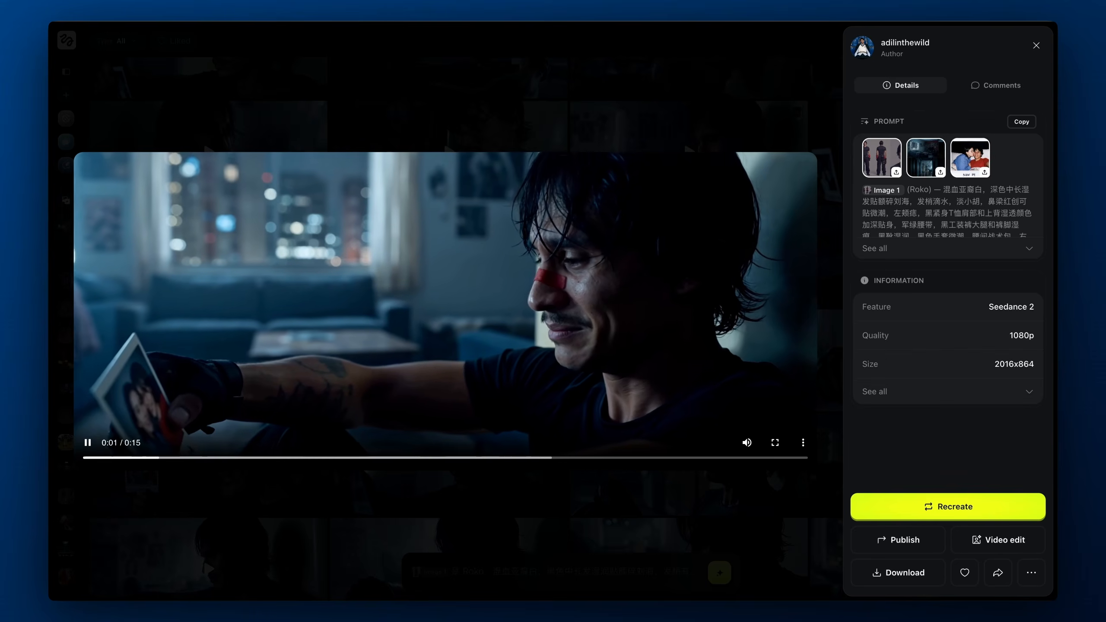
Play through the generated fridge takes, pausing on the crying passage and scrubbing the take where Roko holds the polaroid back to its beginning
key("Right")
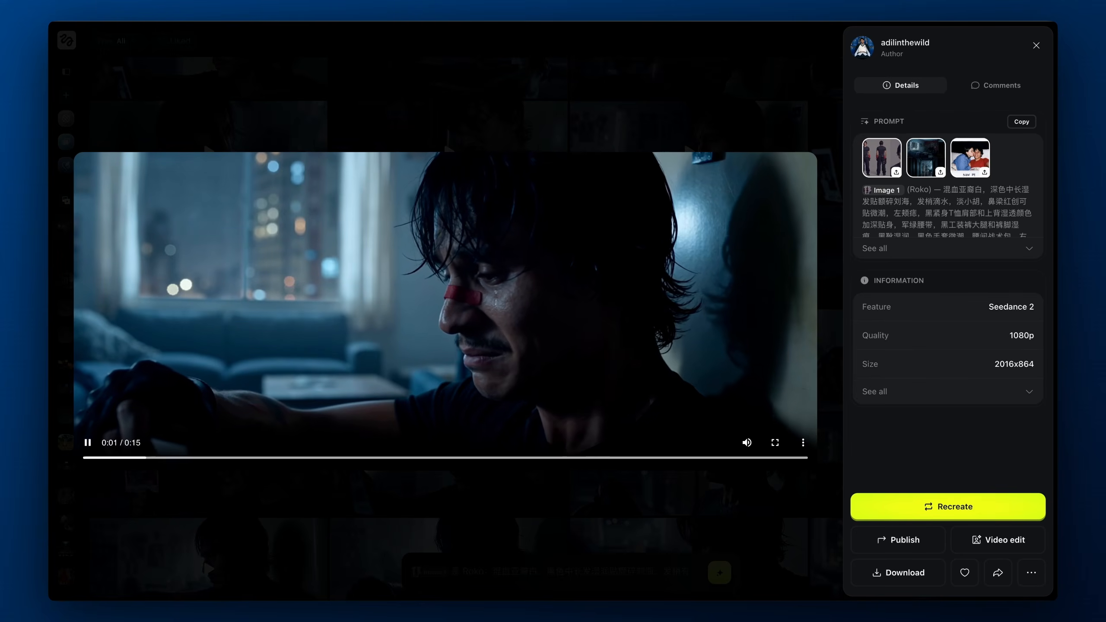
key("space")
left_click(117, 479)
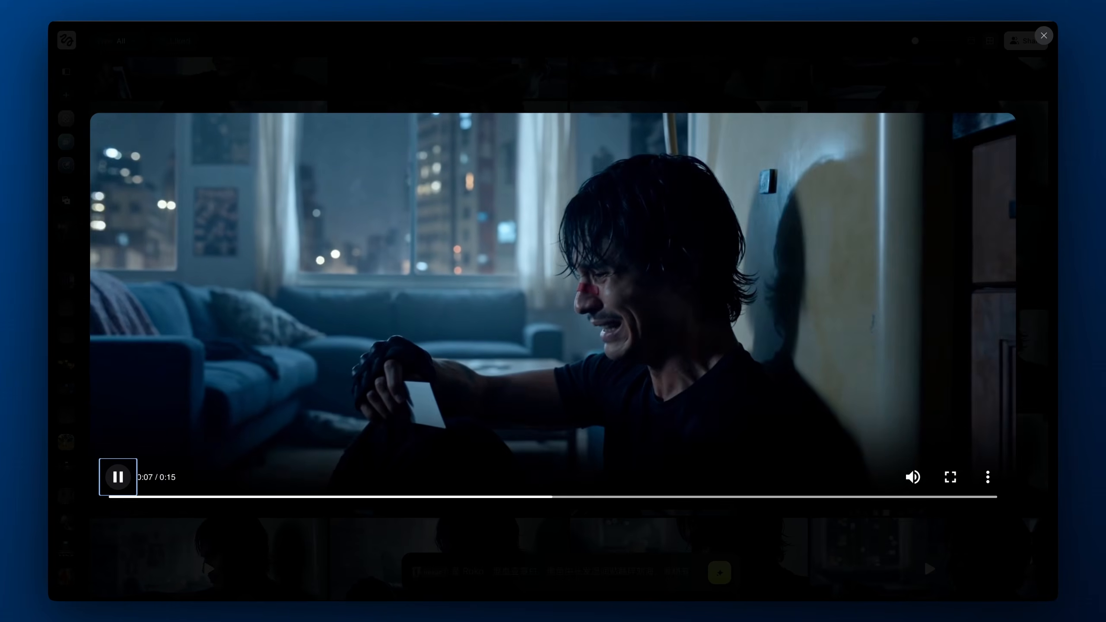
left_click(352, 429)
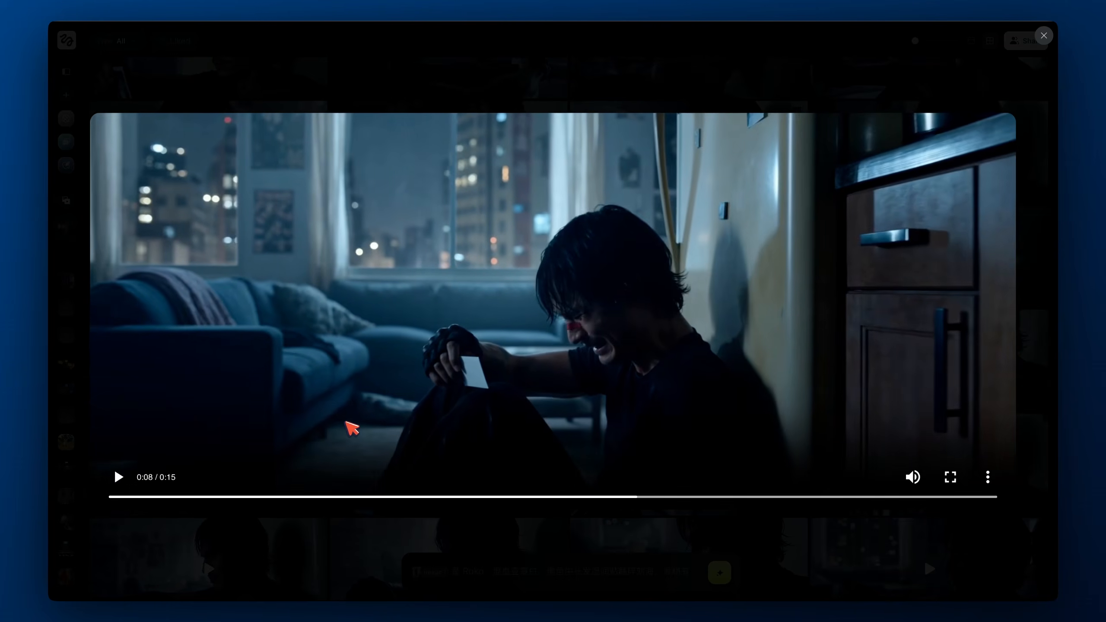
left_click(352, 429)
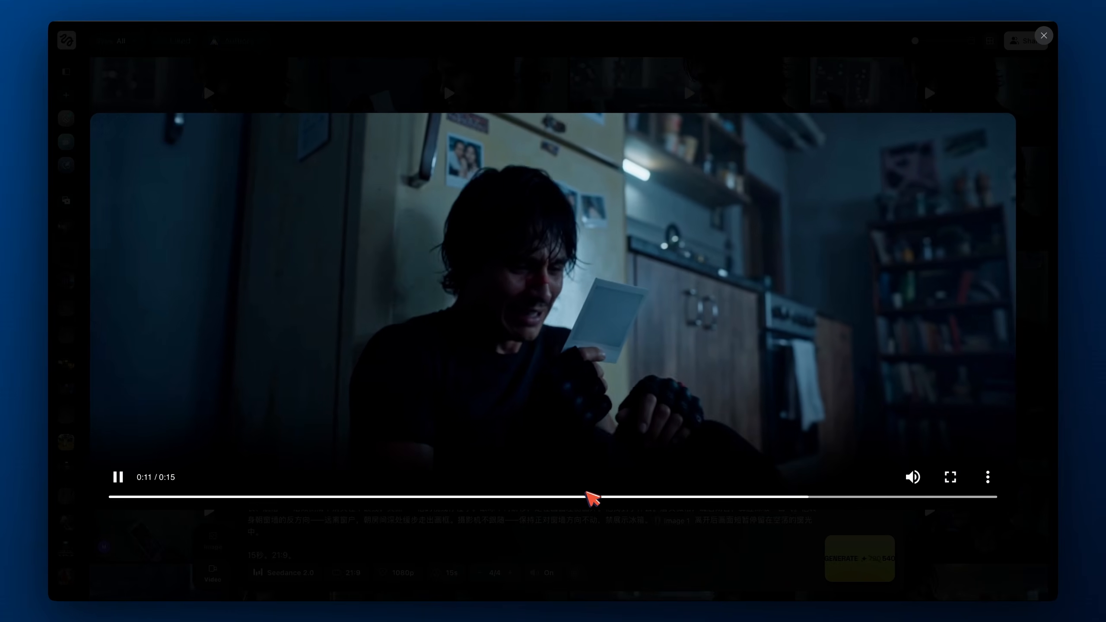
left_click_drag(587, 499, 615, 497)
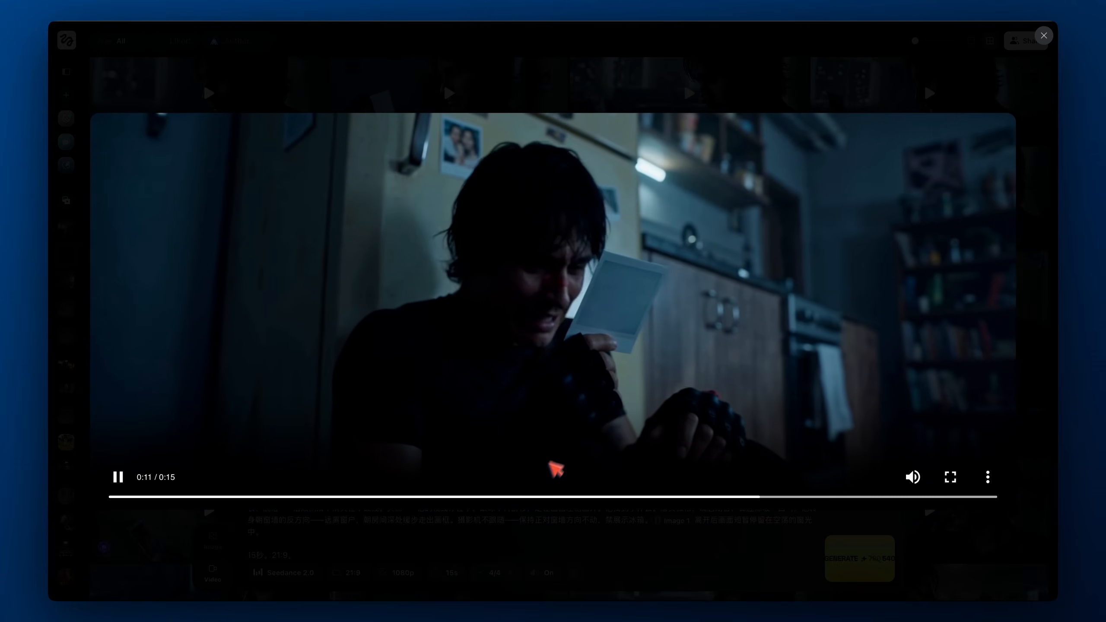
left_click_drag(527, 498, 155, 498)
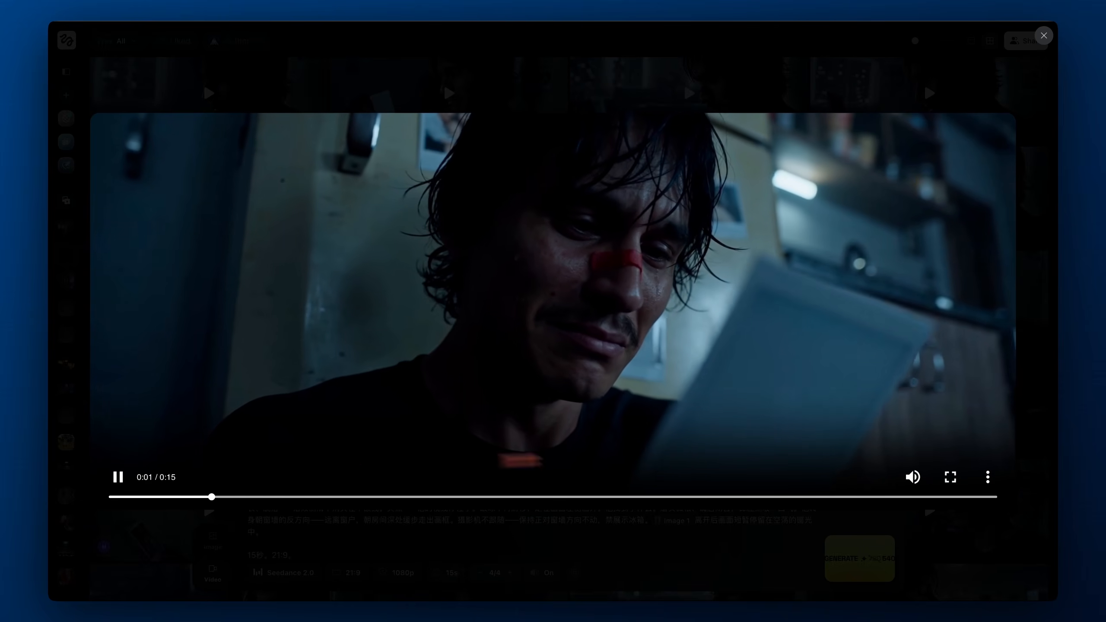
Download the take of Roko crying with the polaroid as 23A into the 21&23 folder
left_click(987, 477)
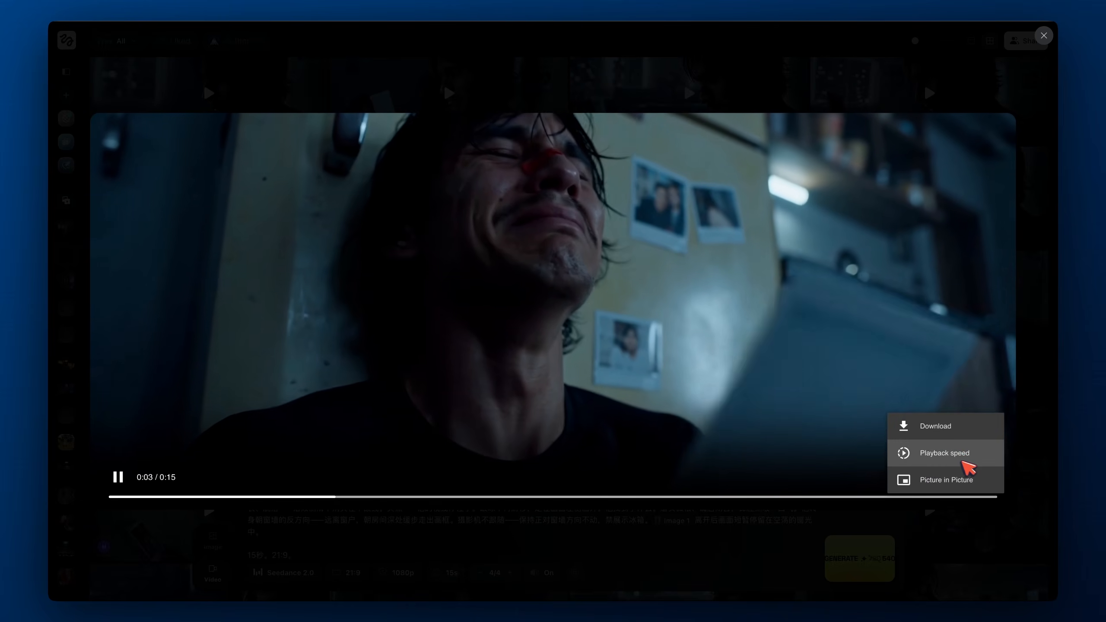
left_click(949, 429)
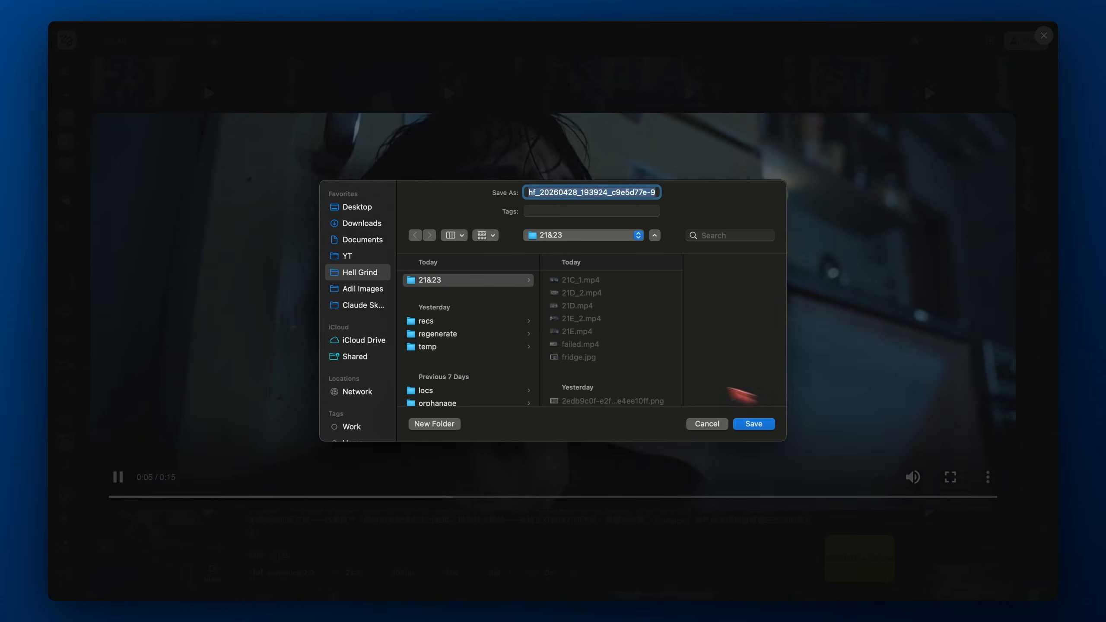
type("23A")
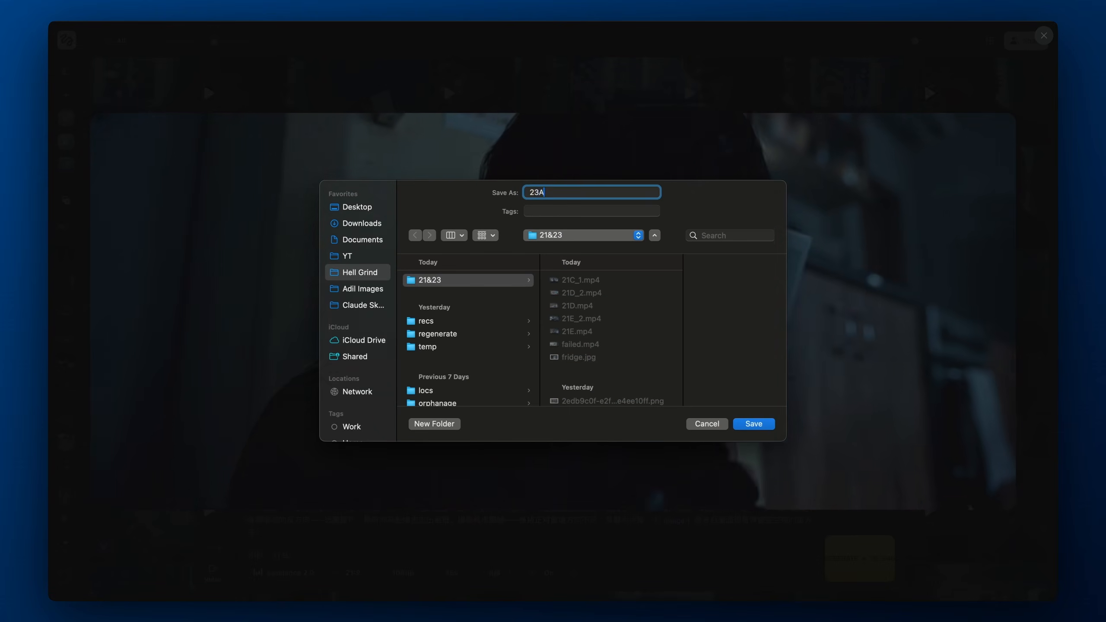
key("Return")
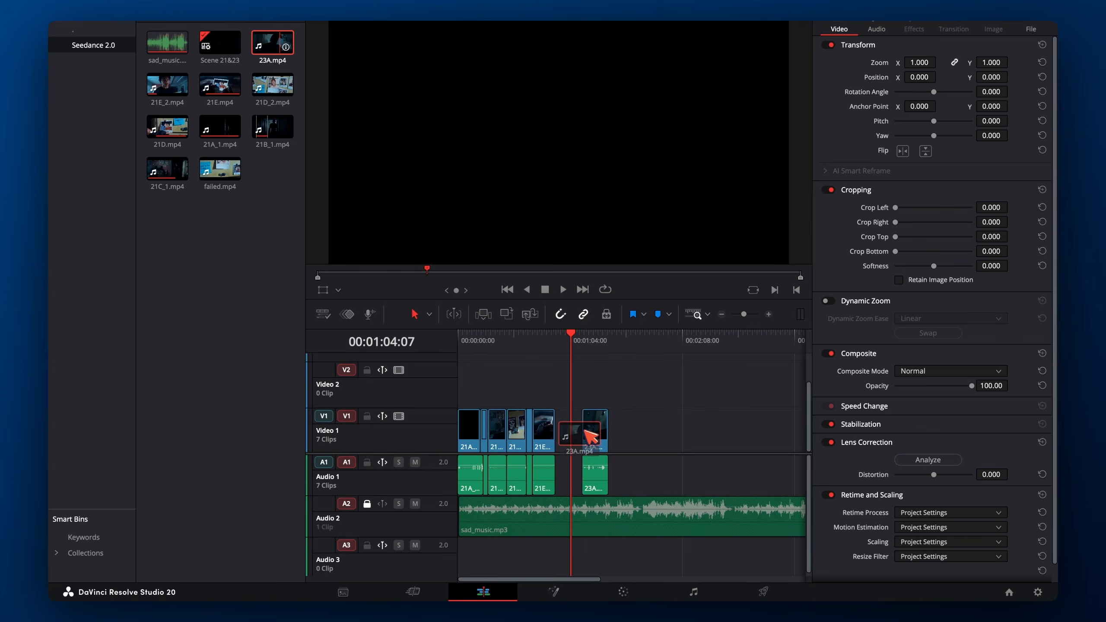
In DaVinci Resolve, place 23A.mp4 on Video 1 starting at 00:01:04:07 and play it back against the music
left_click_drag(586, 431, 577, 431)
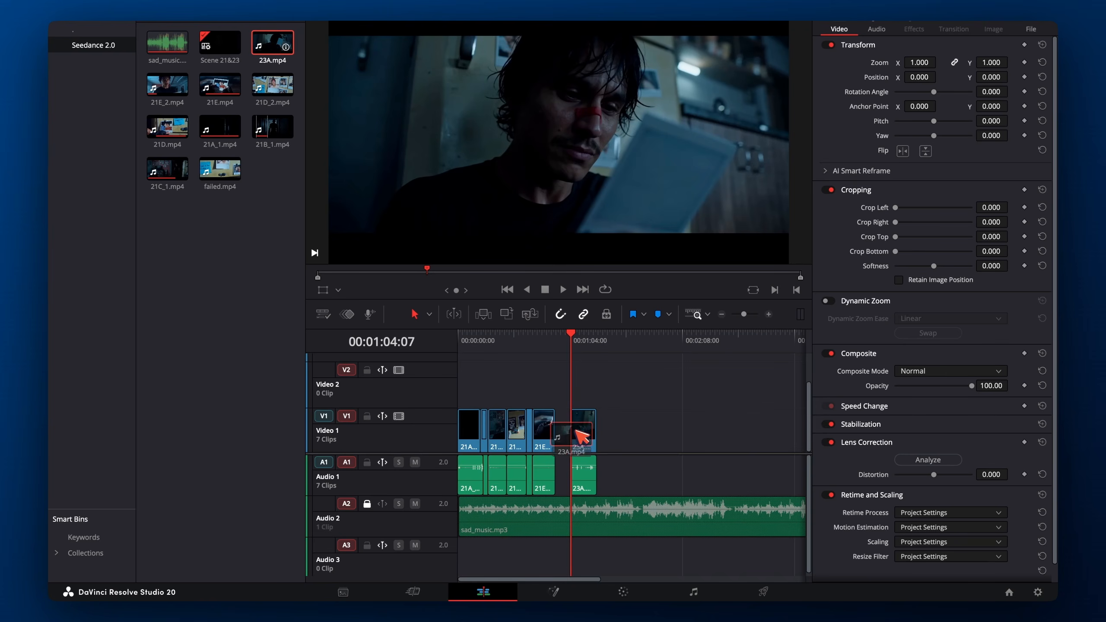
key("ctrl+equal")
key("ctrl+equal")
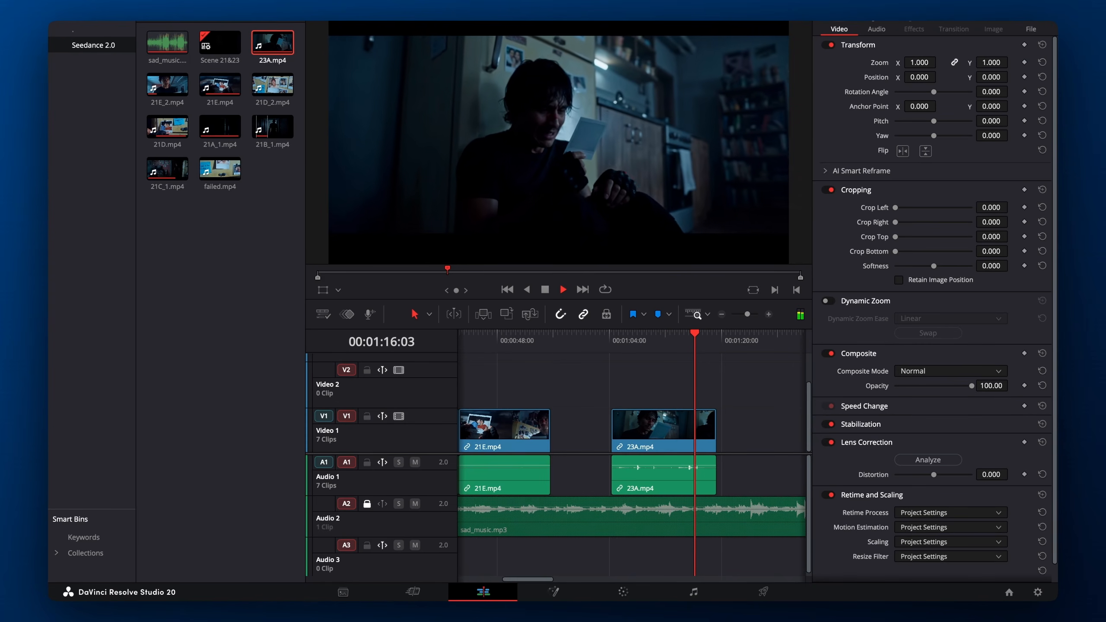
left_click_drag(664, 344, 637, 354)
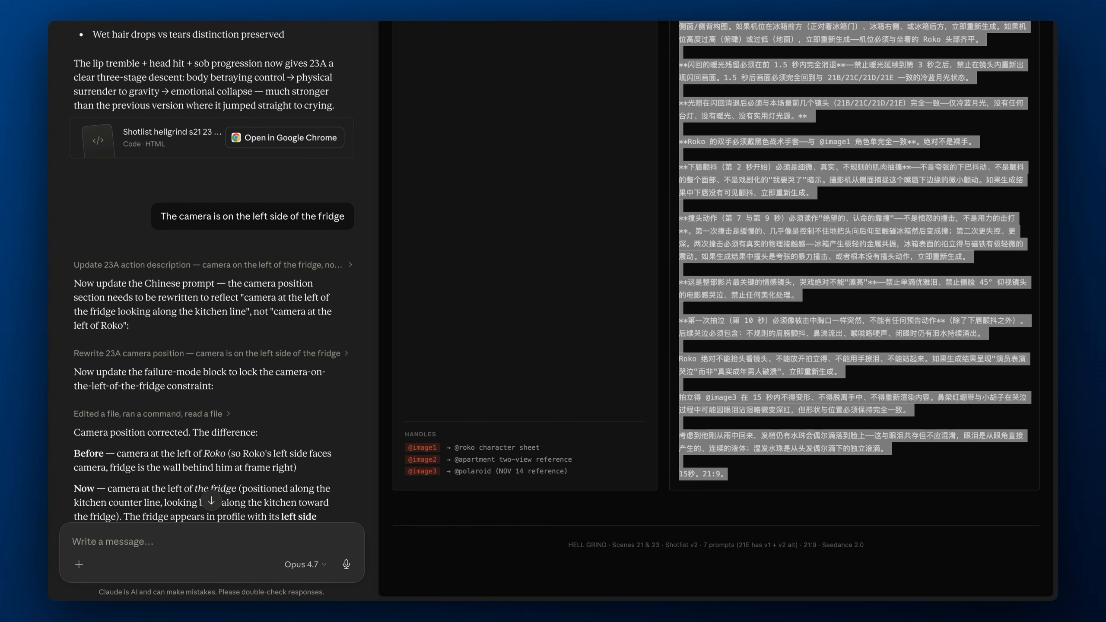
Ask Claude for shot 23B: camera on the right side, starting close up, Roko sobs, breaks down and curls up as the camera pulls back
type("I wan")
key("BackSpace")
key("BackSpace")
key("BackSpace")
type("also want shot 2")
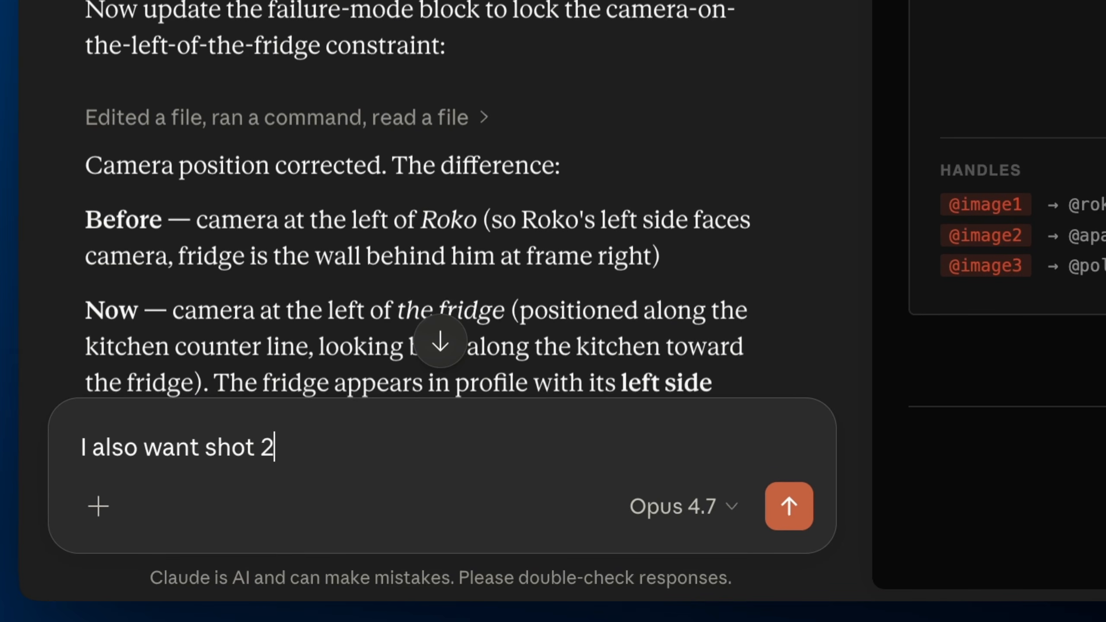
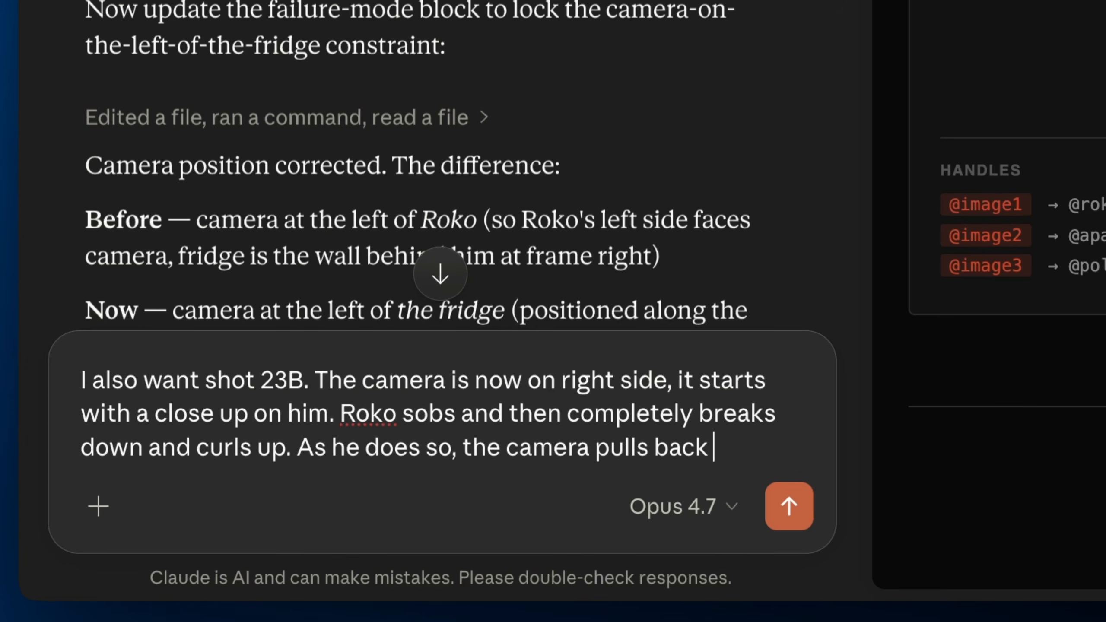
key("Return")
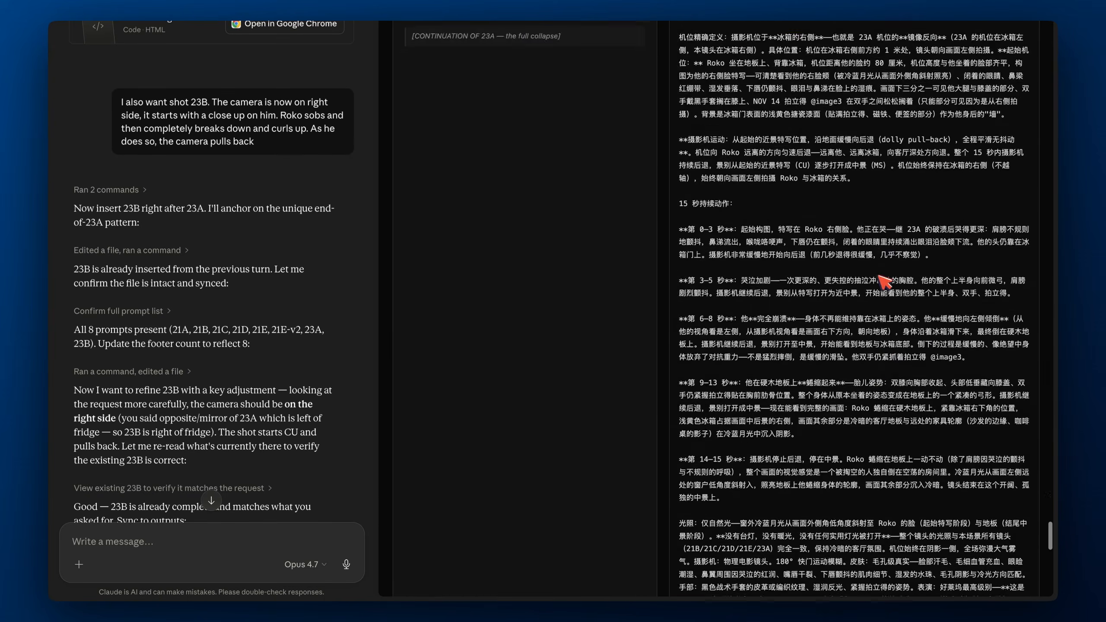
Copy the complete Prompt 23B from Claude's shotlist, paste it over the existing Seedance 2.0 prompt in Higgsfield, and generate takes from it
scroll(883, 282, "up", 15)
left_click_drag(685, 407, 783, 531)
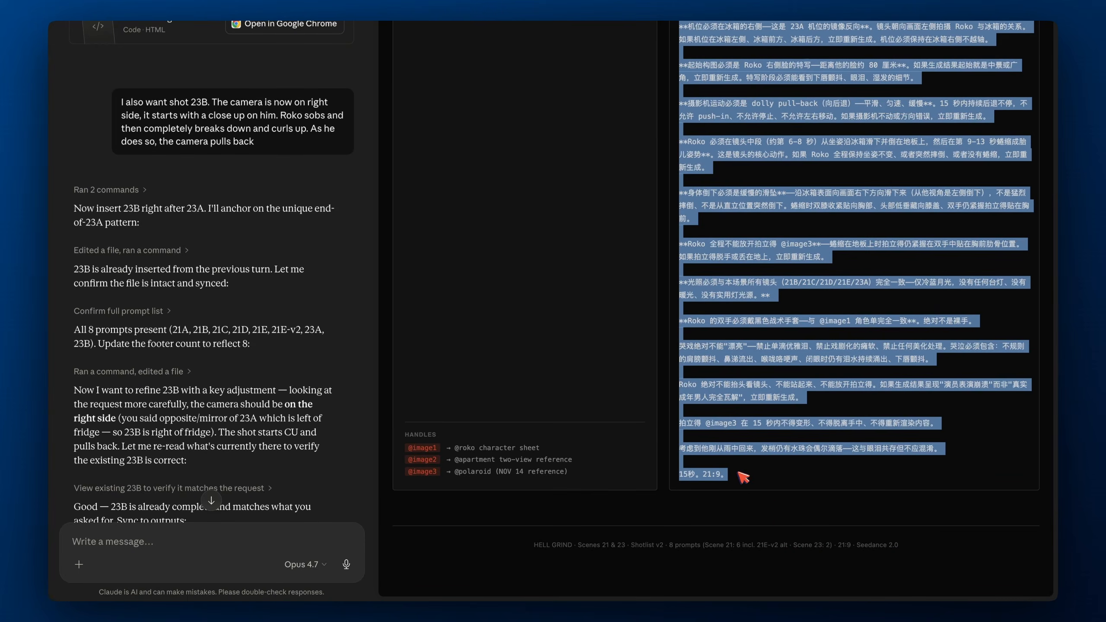
key("ctrl+Left")
left_click(511, 416)
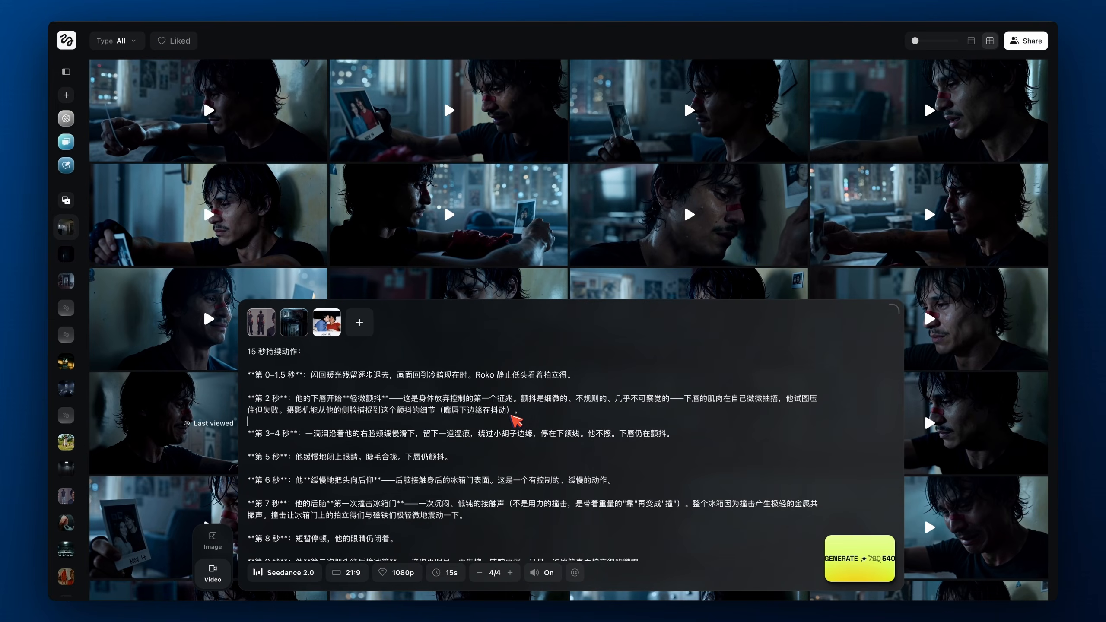
key("ctrl+v")
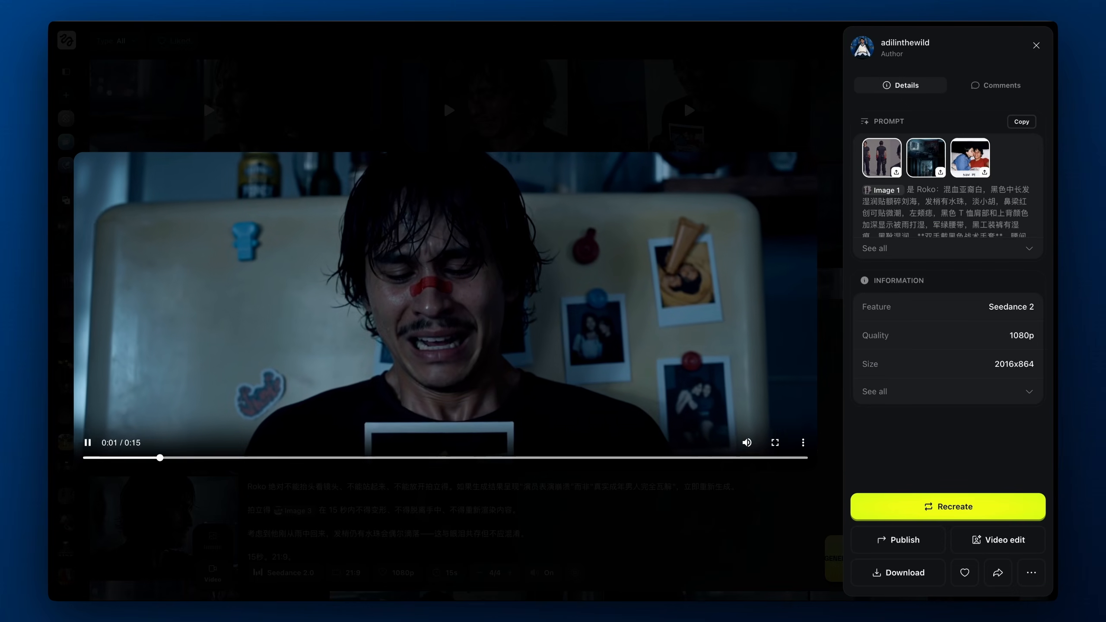
Review the new 23B takes, replaying the passage where Roko curls up on the floor as the camera pulls back
key("XF86AudioLowerVolume")
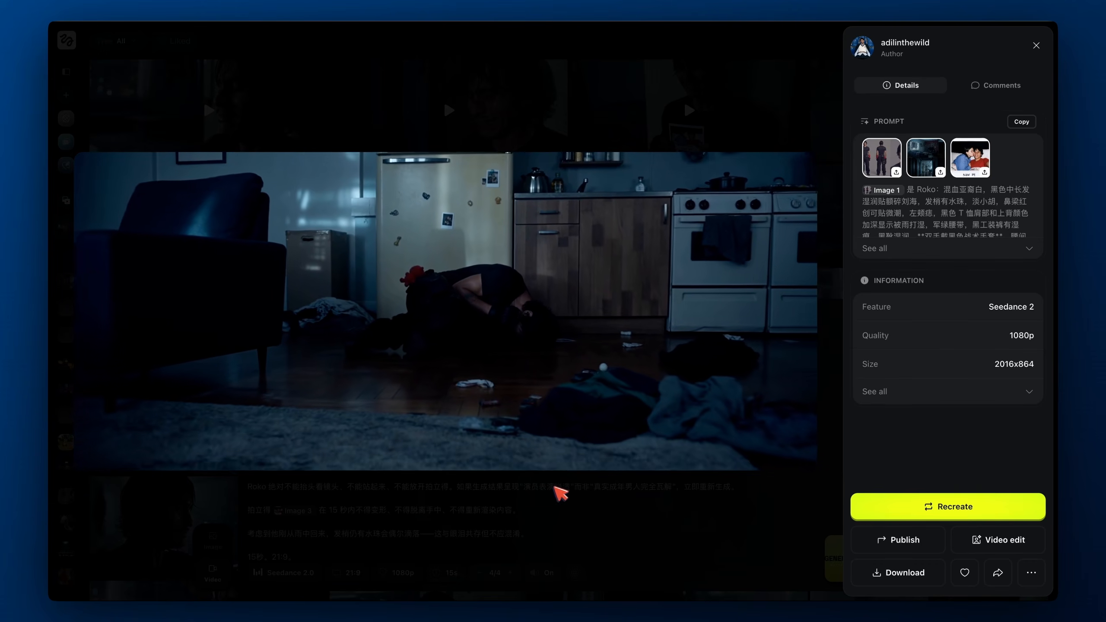
left_click(505, 458)
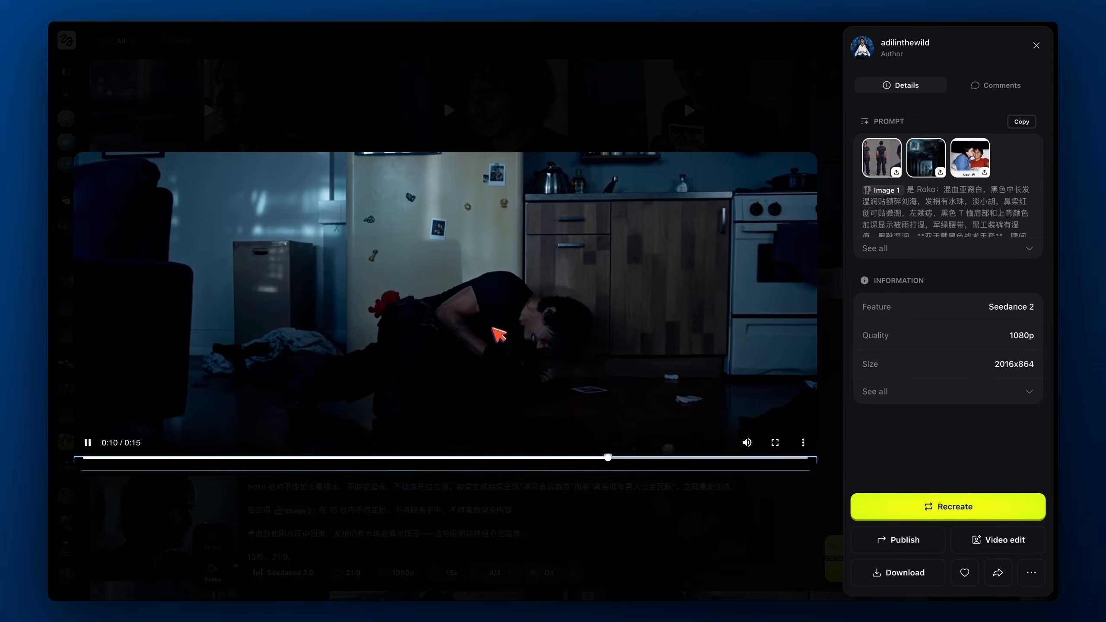
left_click(775, 443)
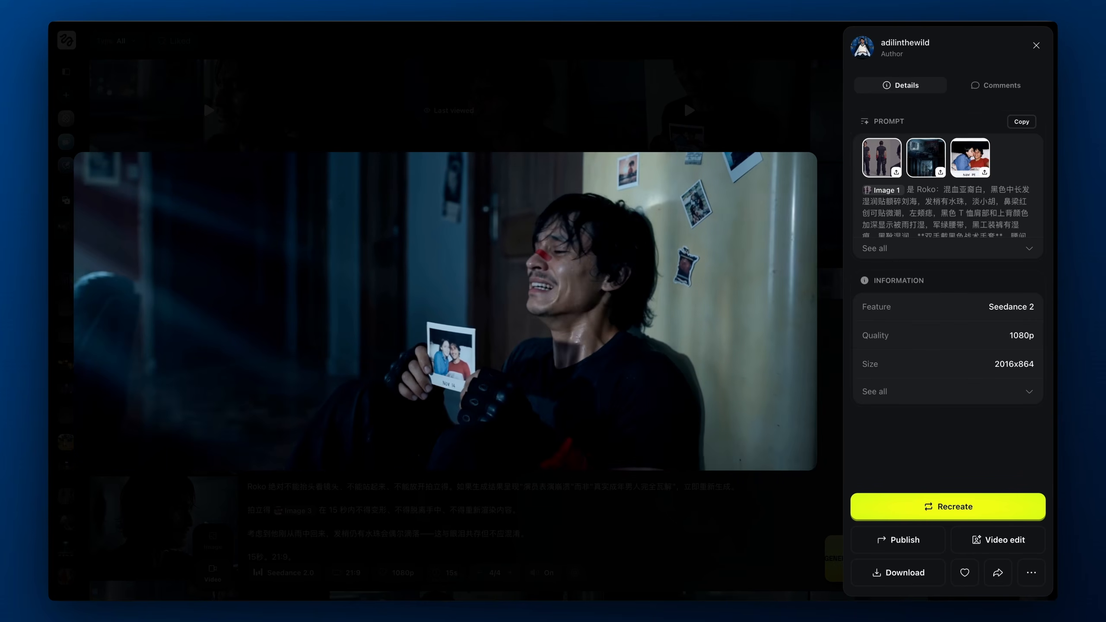
Compare the generated 23B takes one after another, watching Roko's breakdown and the camera pull-back in each
mouse_move(562, 469)
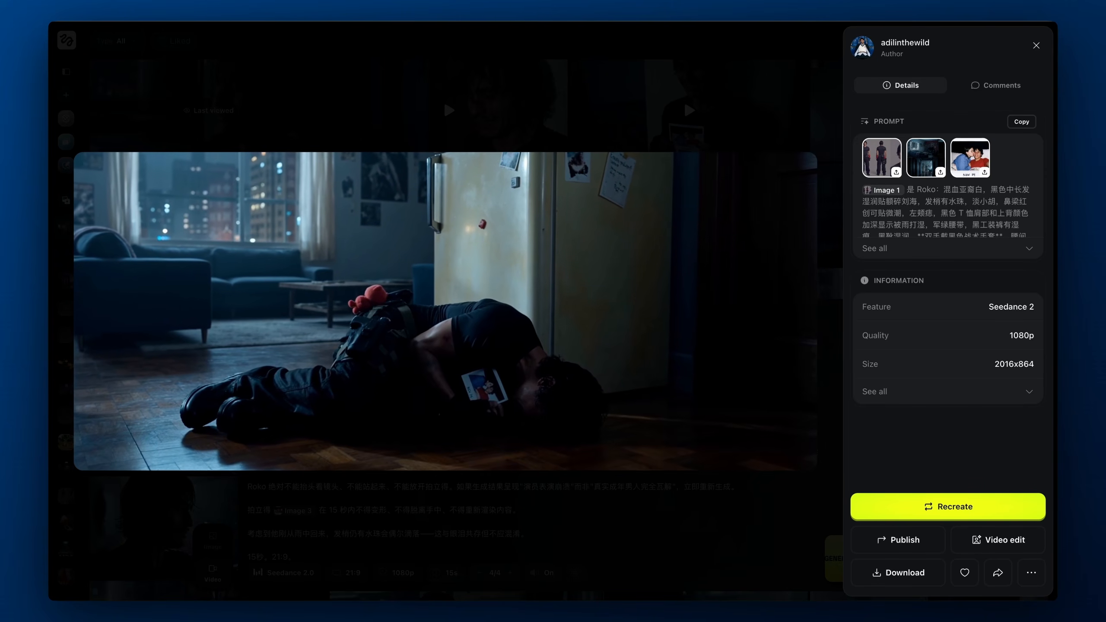
left_click(539, 528)
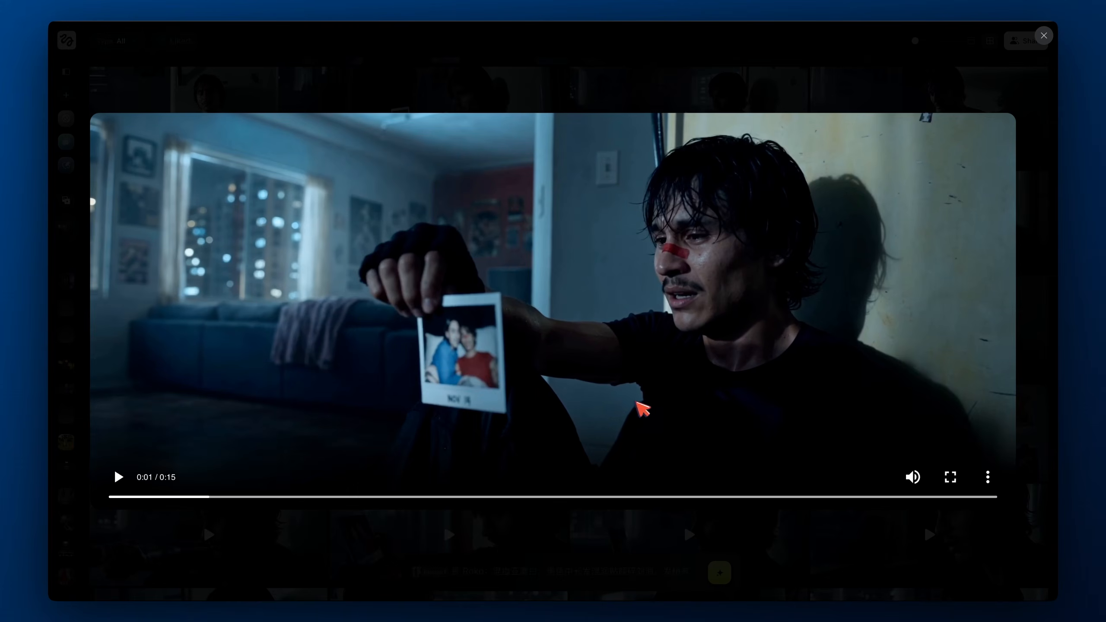
key("Right")
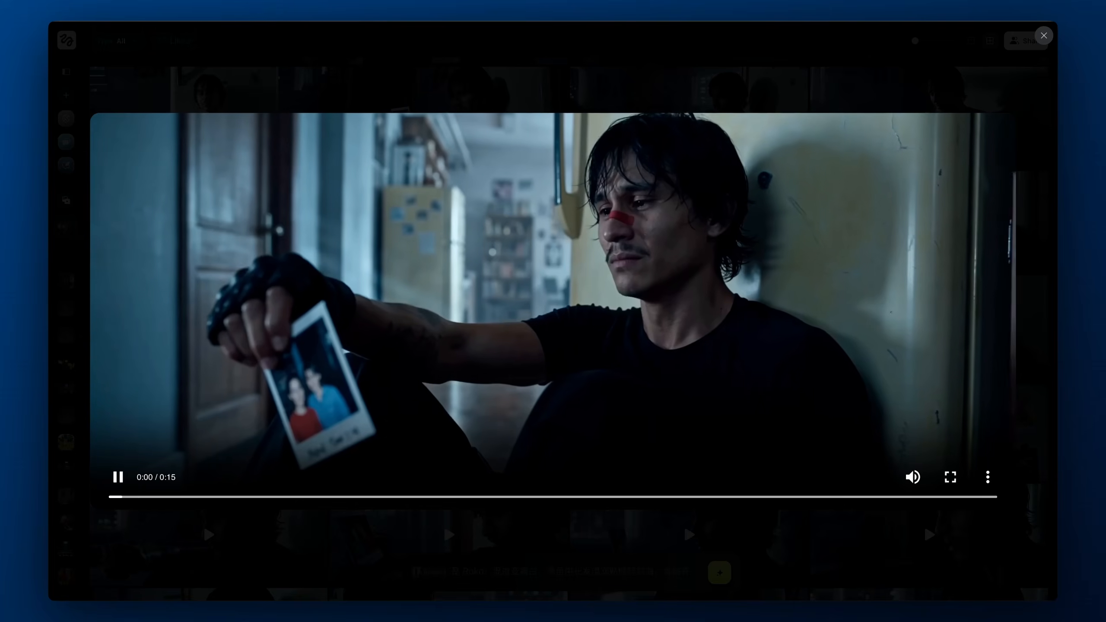
key("Right")
key("Right")
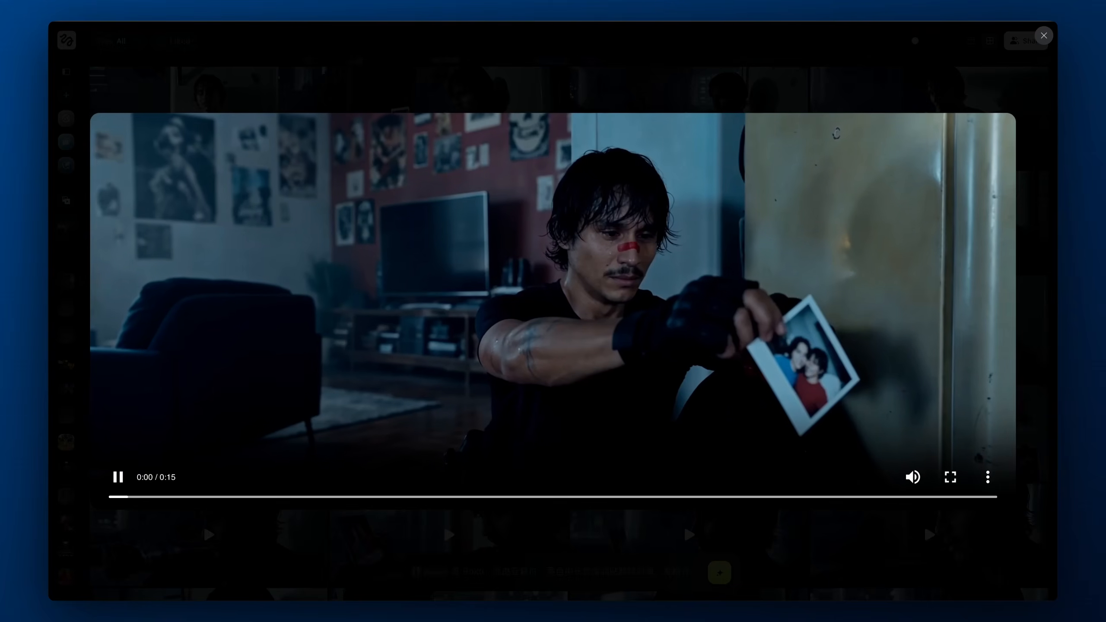
key("Right")
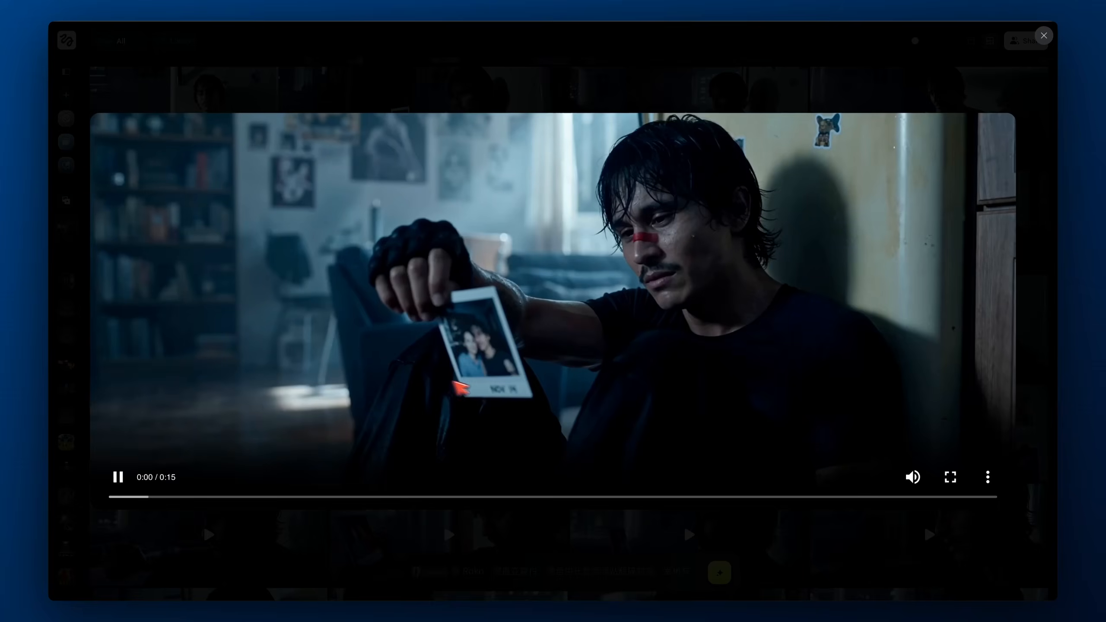
key("Right")
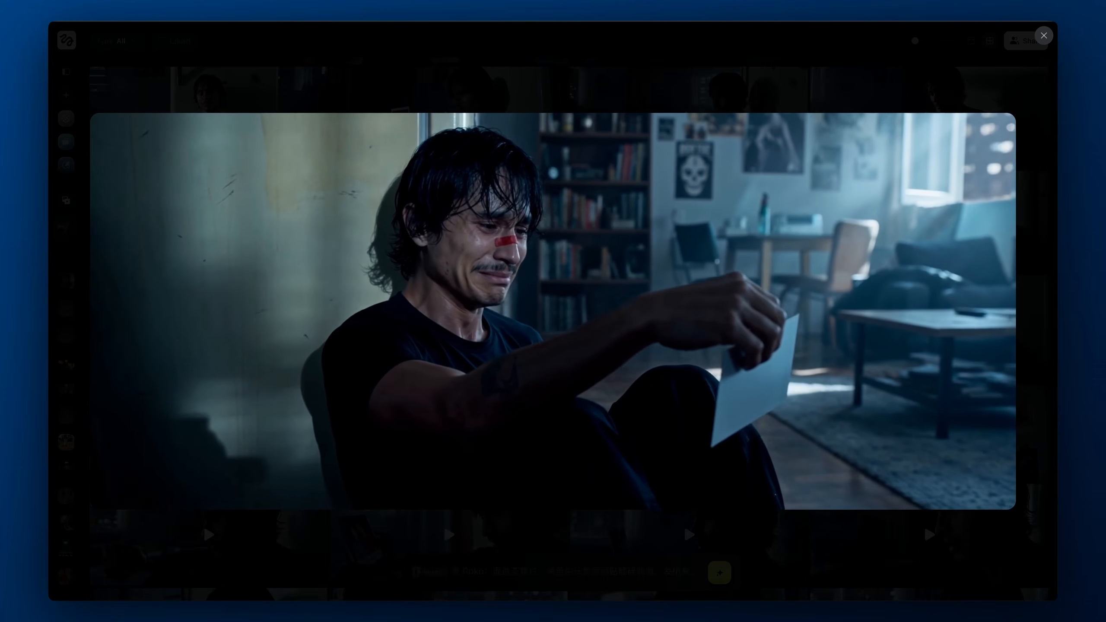
key("Right")
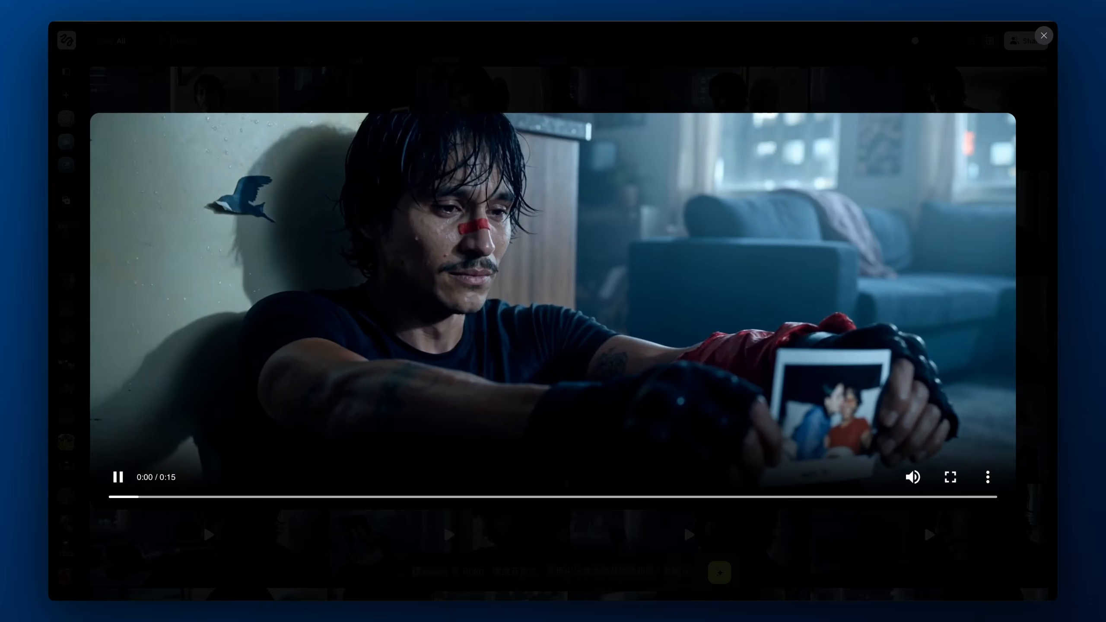
key("Right")
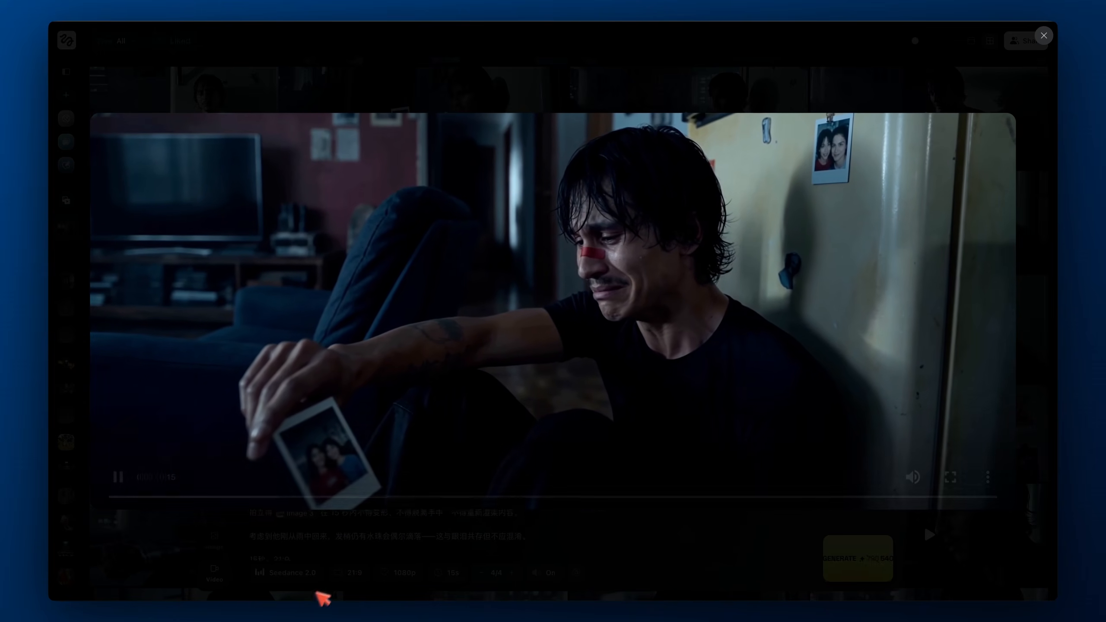
mouse_move(319, 595)
key("Right")
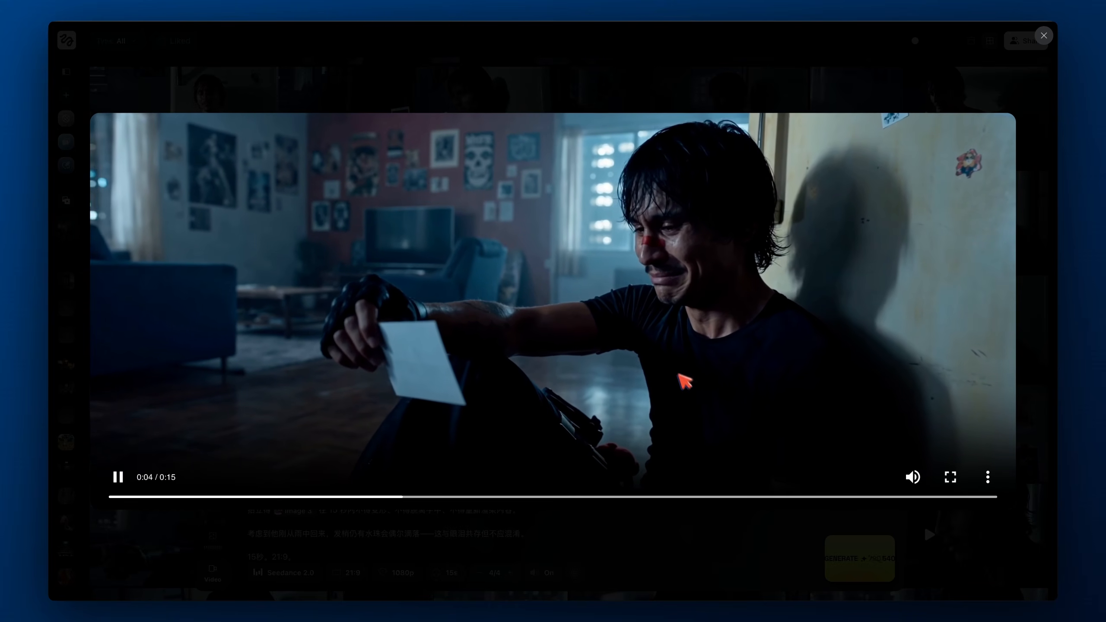
key("Right")
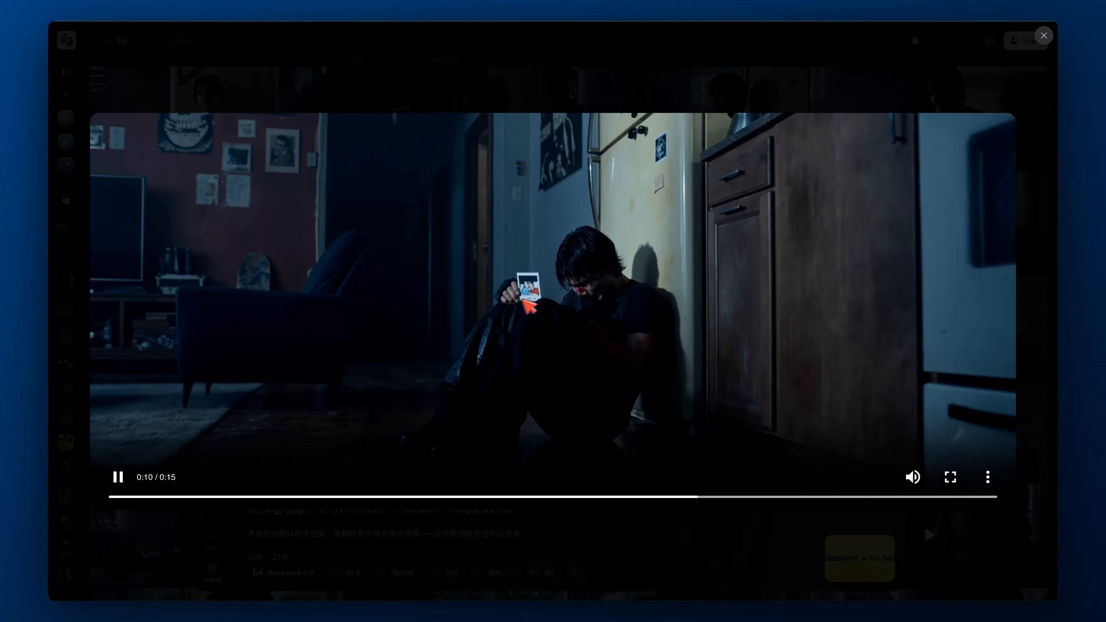
key("Right")
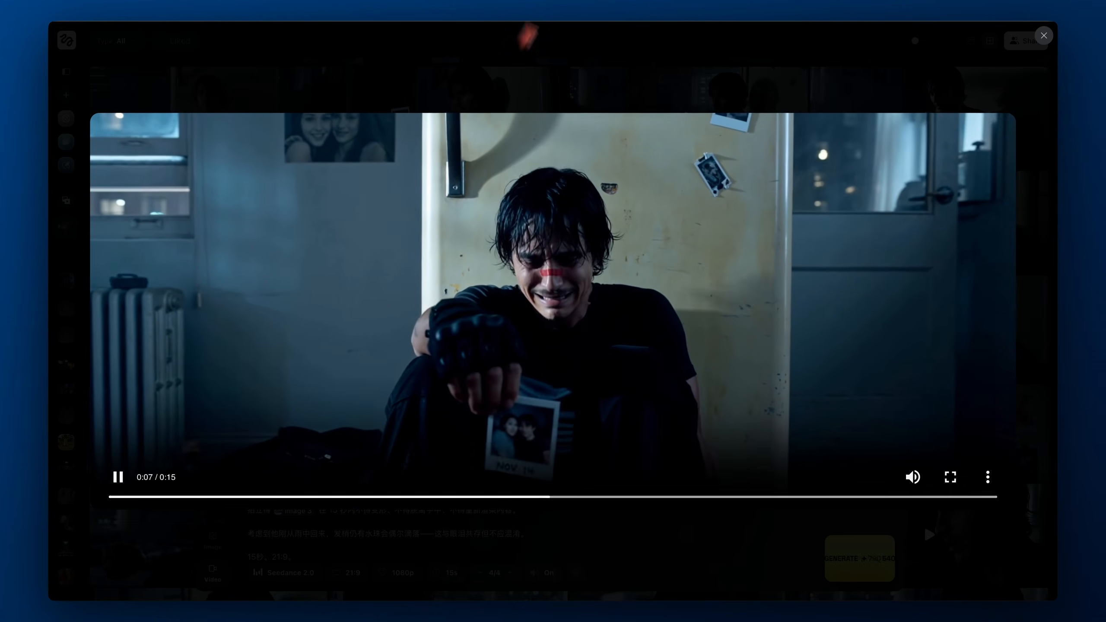
key("XF86AudioRaiseVolume")
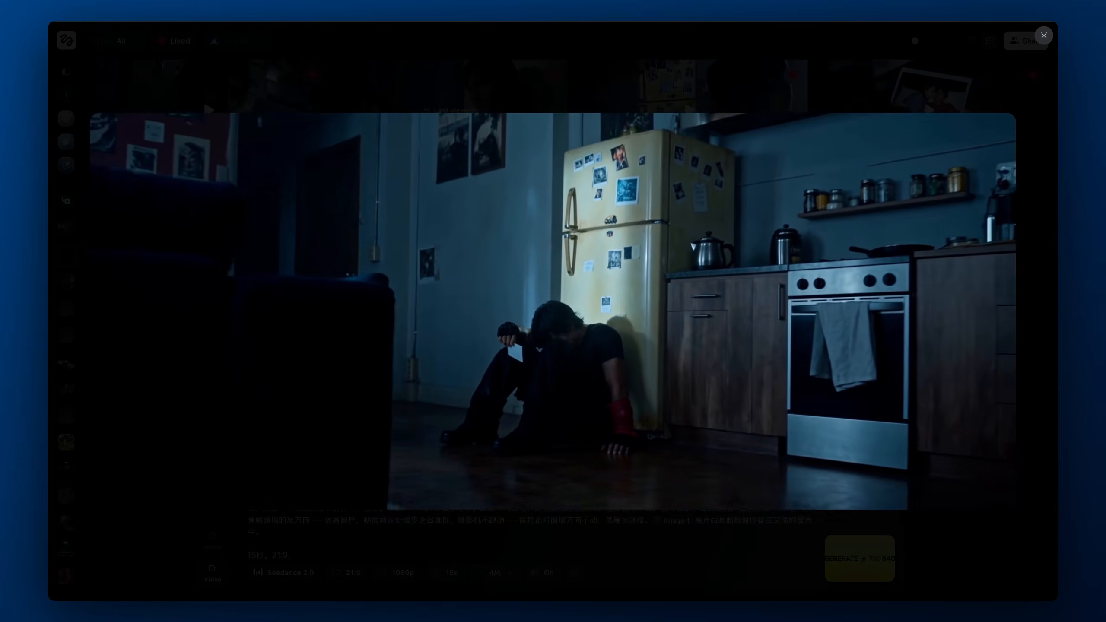
Replay the take that pulls back to the kitchen and download it as 23B into the 21&23 folder
mouse_move(386, 499)
mouse_move(307, 499)
left_mouse_down()
mouse_move(283, 499)
mouse_move(315, 499)
left_mouse_up()
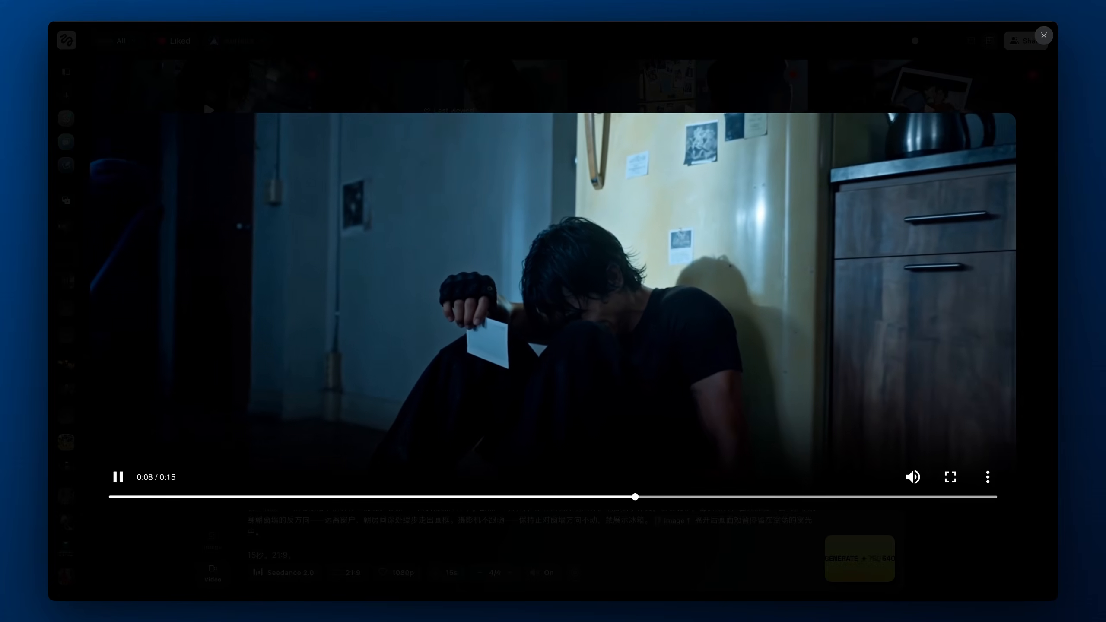
left_click(988, 479)
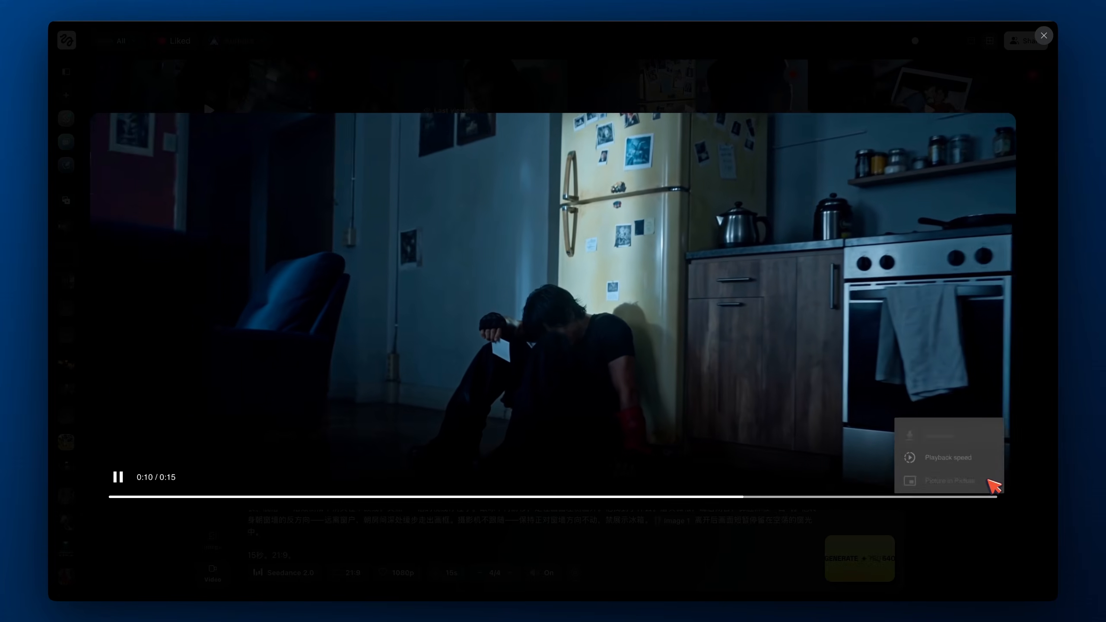
left_click(931, 432)
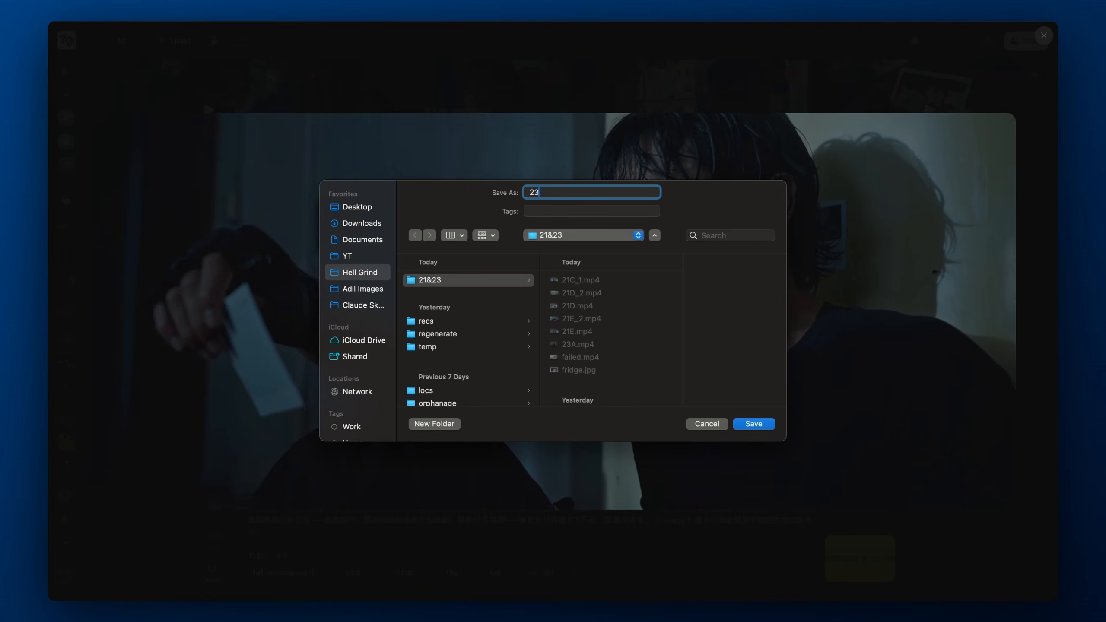
type("B")
key("Return")
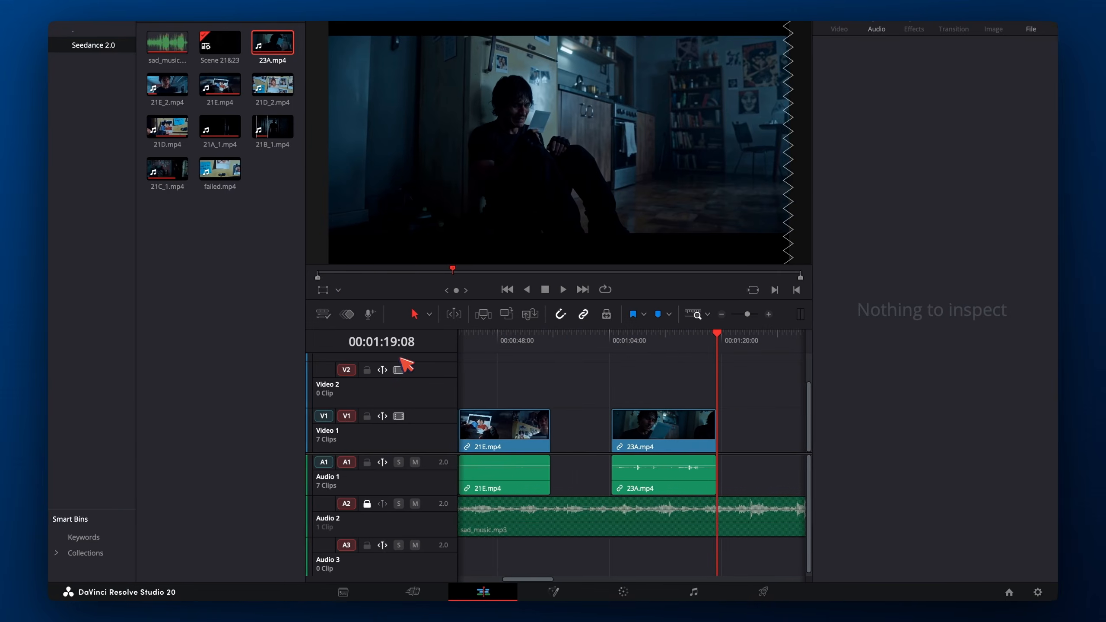
Bring 23B.mp4 from Finder into the DaVinci Resolve timeline on Video 1 after 23A.mp4 and play its opening
key("ctrl+Left")
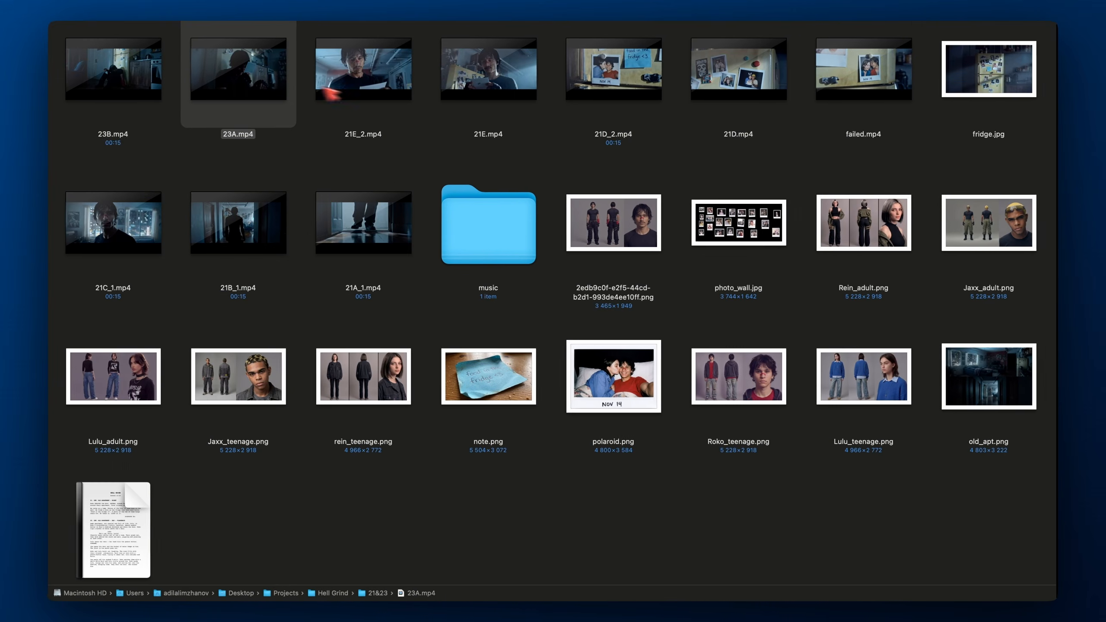
left_click_drag(143, 73, 723, 418)
key("ctrl+Right")
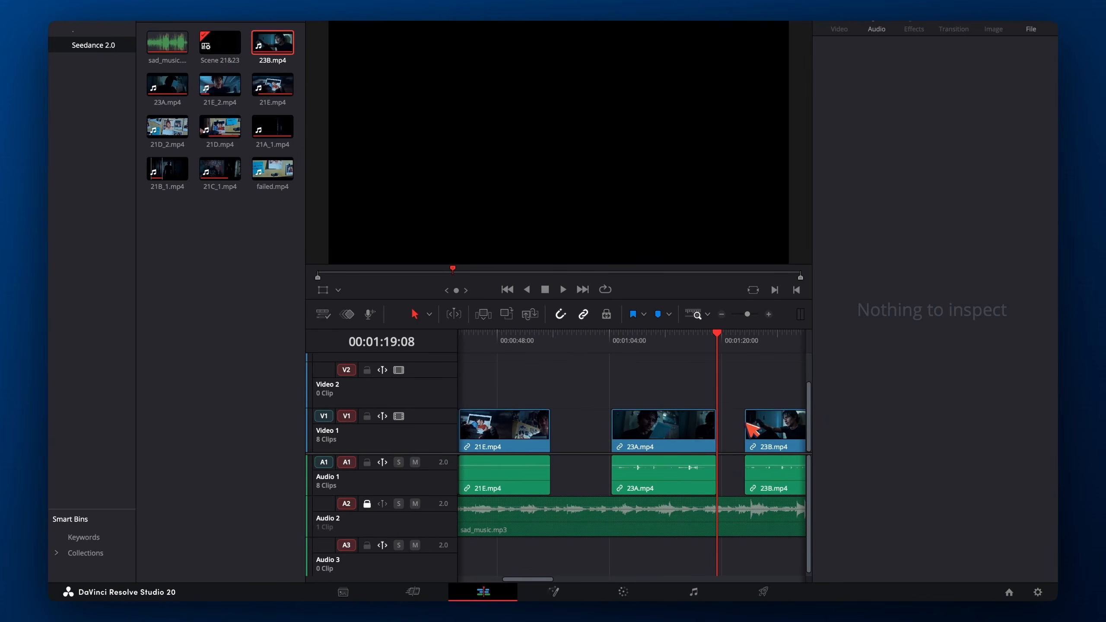
scroll(696, 353, "right", 3)
left_click(621, 345)
key("space")
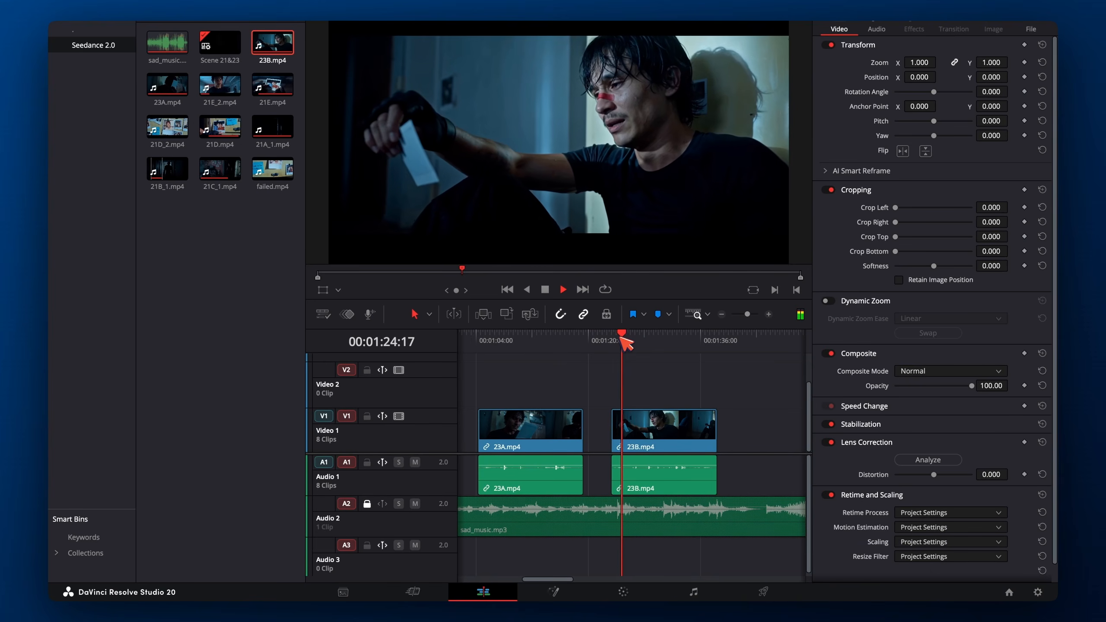
Cut 23B.mp4 at 00:01:26:17, delete its opening section, and place the remainder directly against 23A.mp4
key("XF86AudioMute")
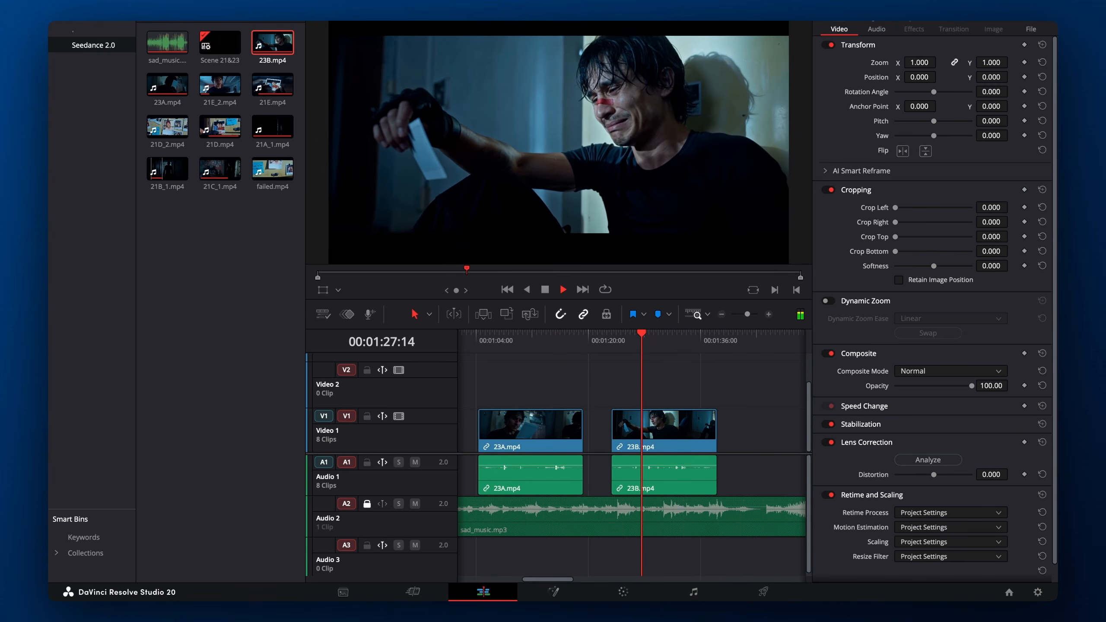
left_click_drag(641, 341, 637, 343)
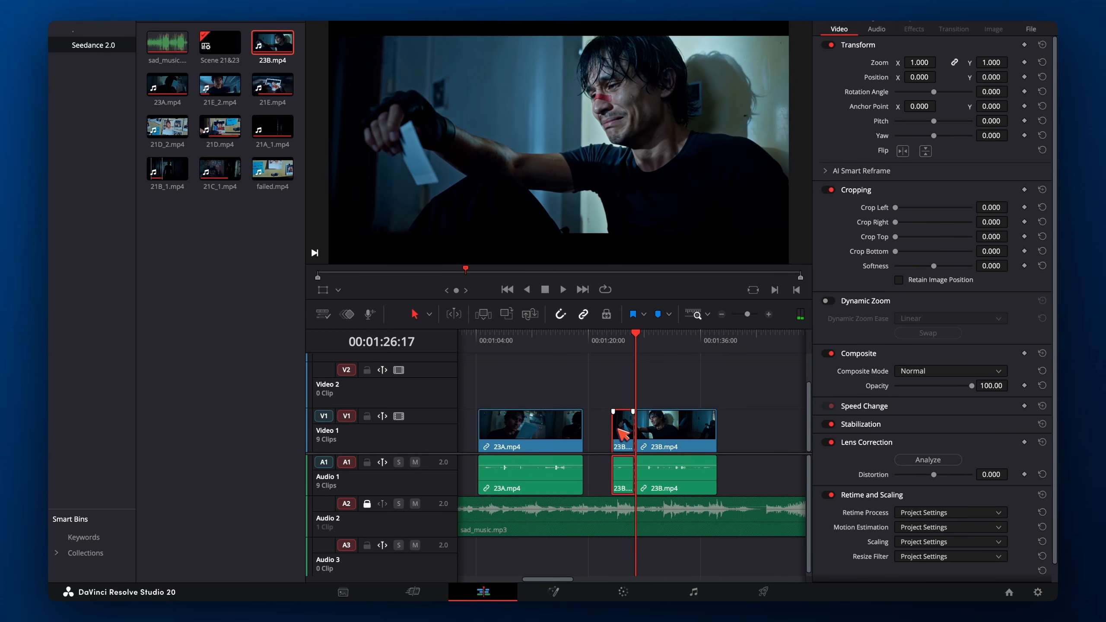
left_click(624, 432)
key("Delete")
Play across the join, cut 23A.mp4 at 00:01:11:13, and delete the rest of that clip
left_click(563, 342)
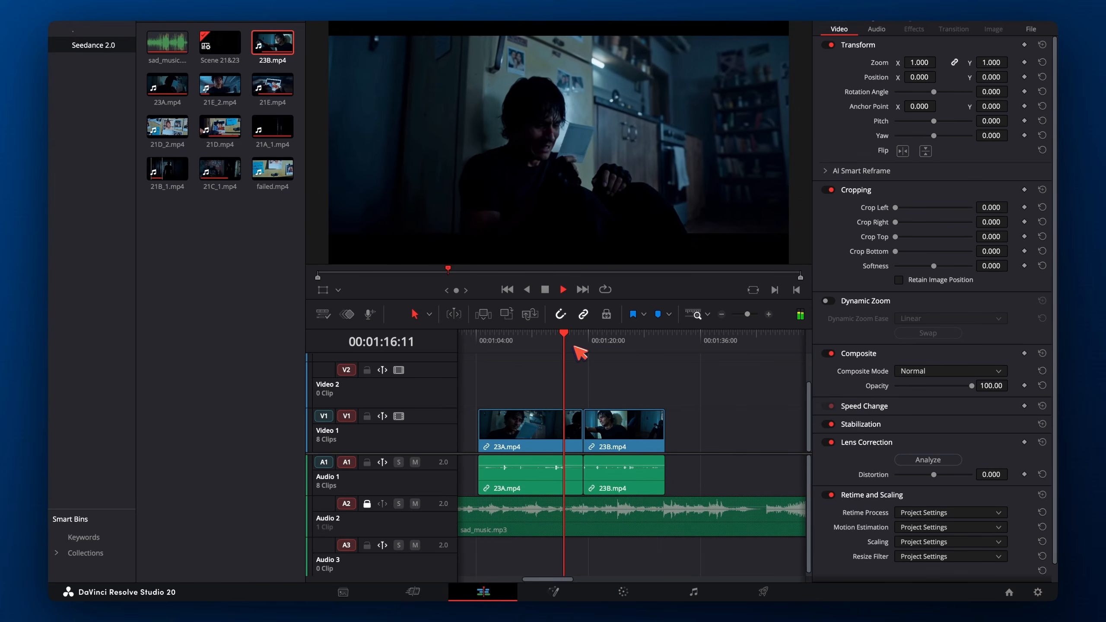
key("space")
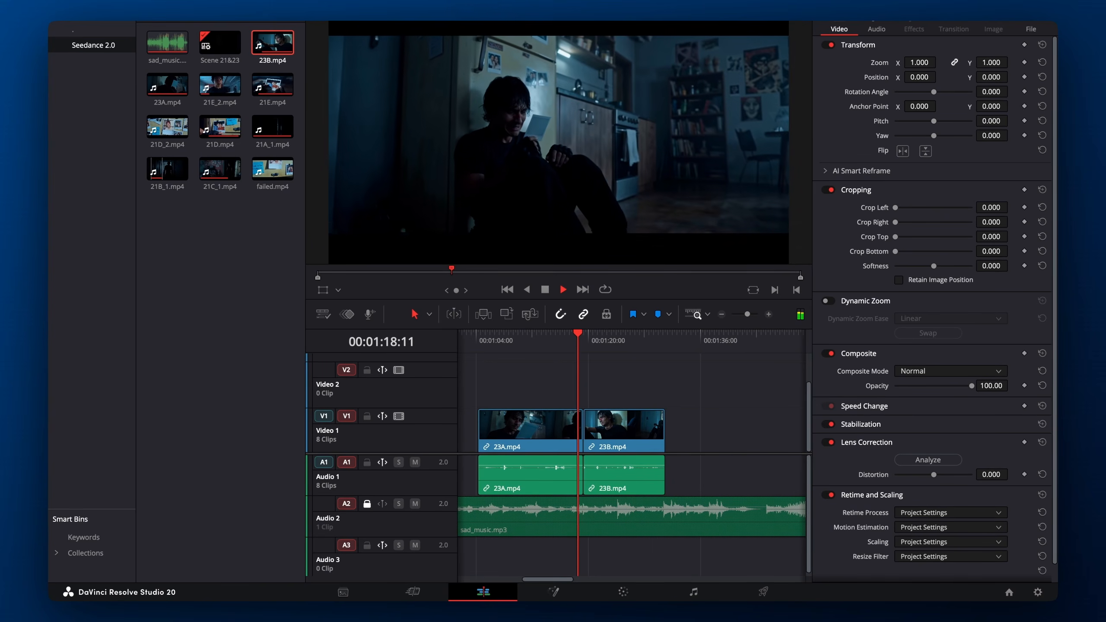
left_click_drag(564, 348, 528, 348)
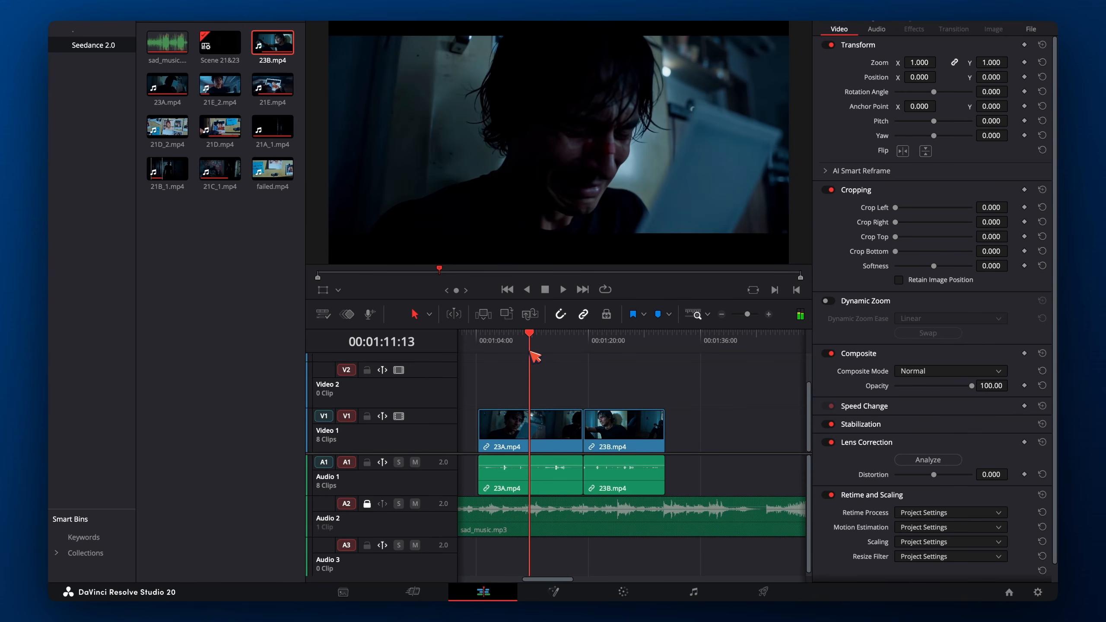
key("Delete")
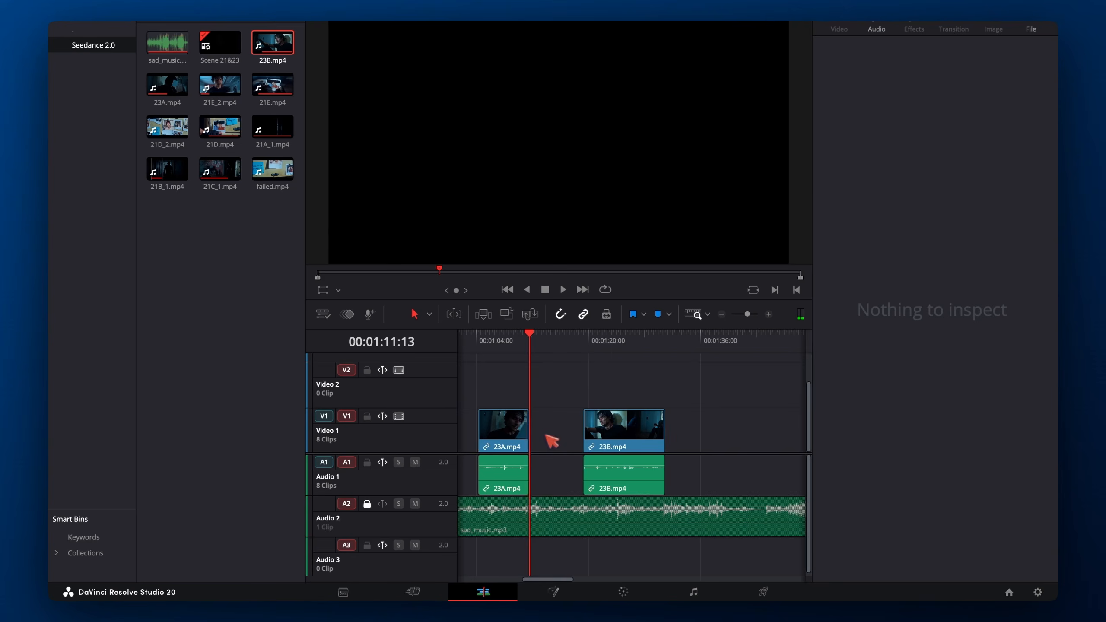
Trim the opening of 23B.mp4 up to 00:01:13:23, move it against the end of 23A.mp4, and play across the cut
key("Delete")
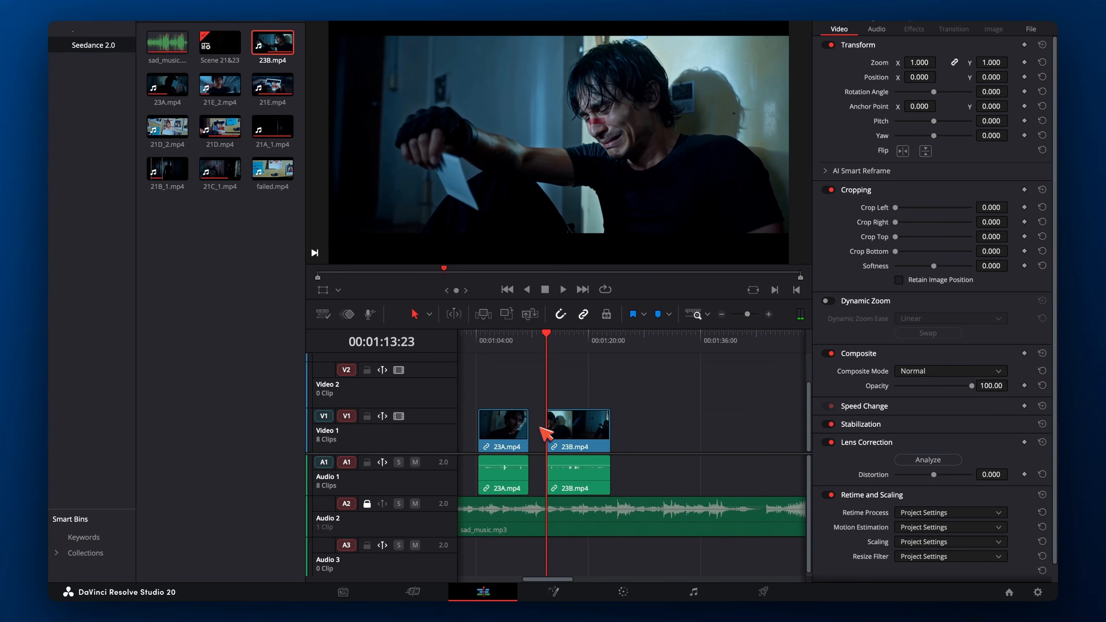
scroll(529, 429, "up", 4)
left_click_drag(599, 429, 535, 429)
left_click(514, 342)
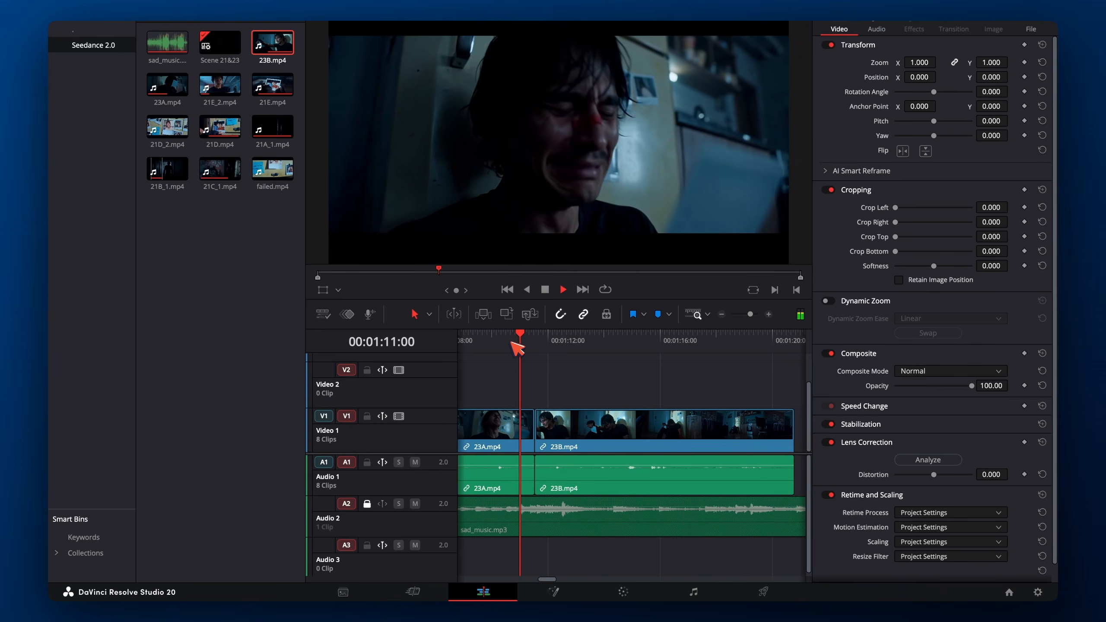
key("XF86AudioRaiseVolume")
left_click(505, 342)
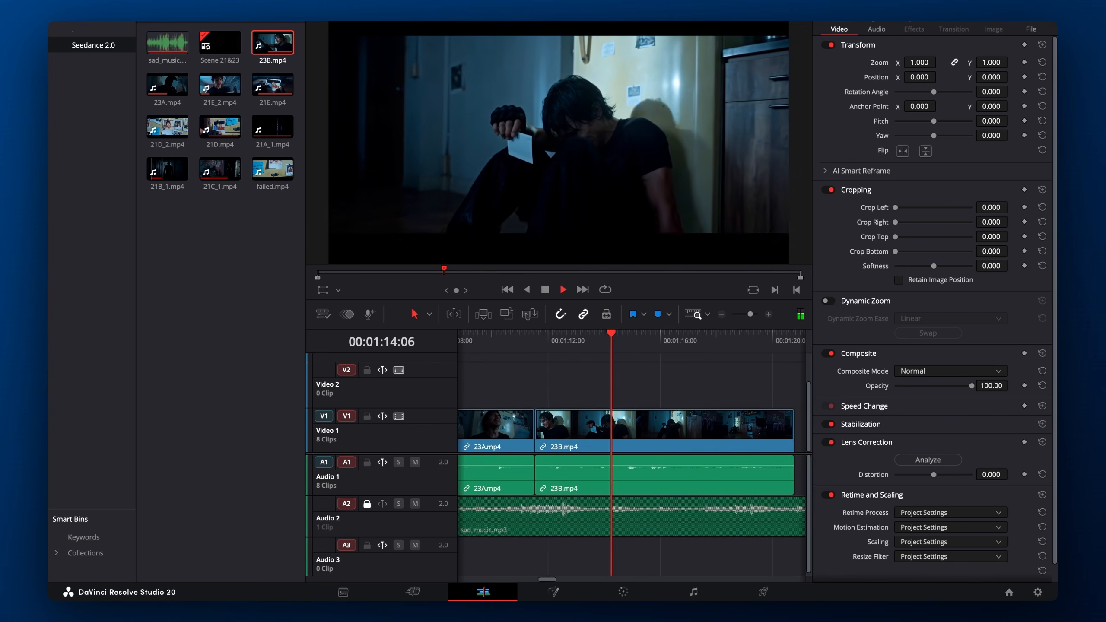
Play the joined 23A and 23B clips full screen against the music and scrub back through both to check the edit
key("super+minus")
key("super+minus")
key("super+minus")
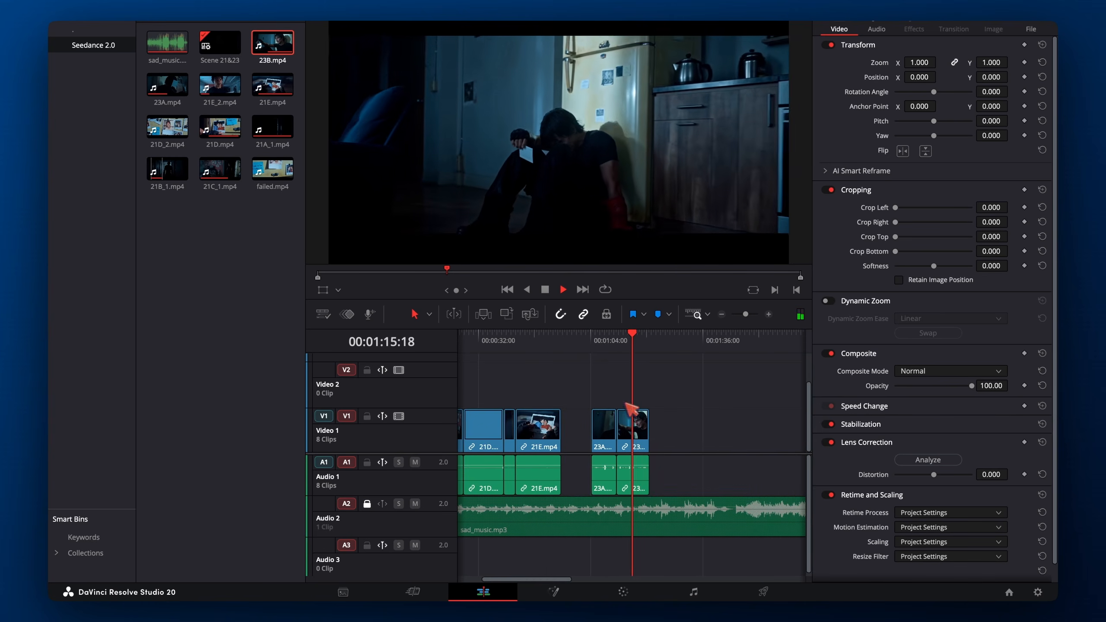
left_click(593, 342)
key("super+f")
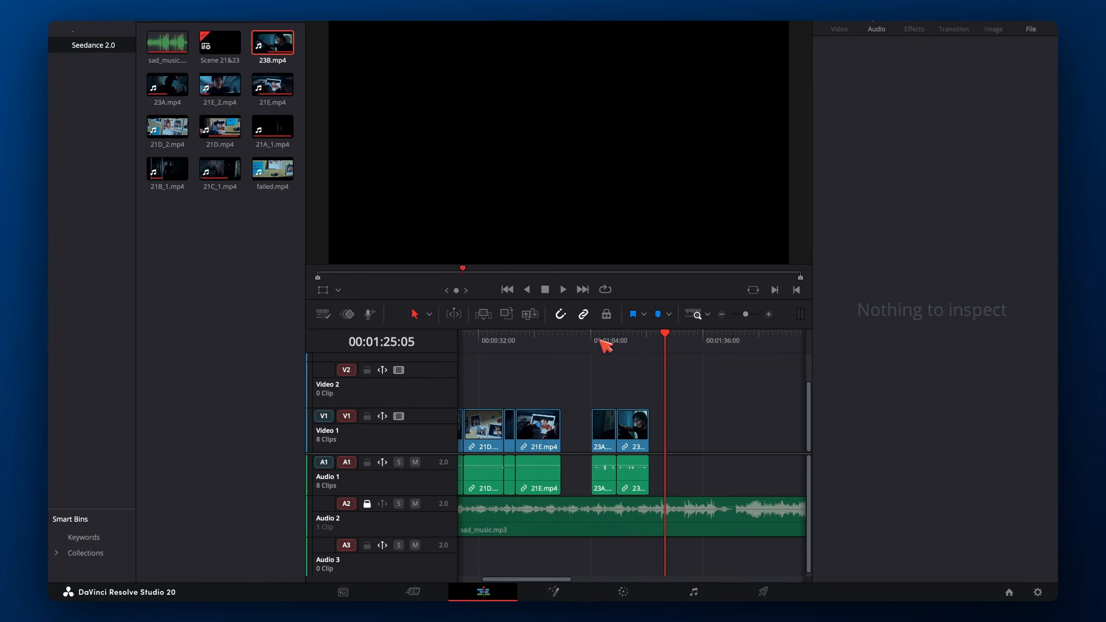
left_click(618, 340)
left_click(605, 338)
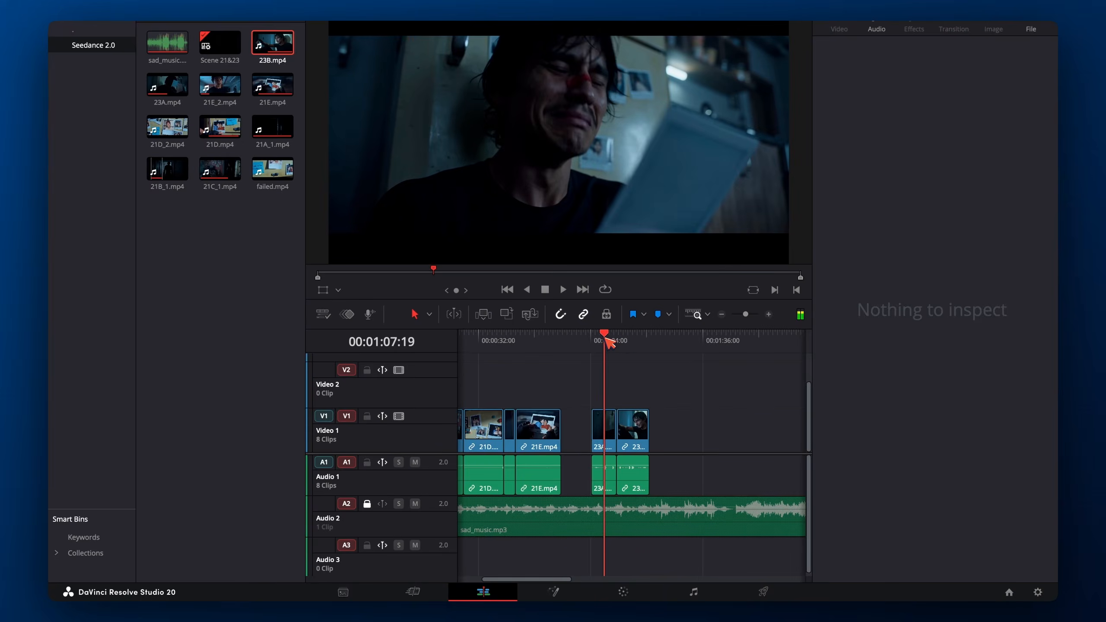
left_click_drag(605, 337, 634, 340)
key("super+equal")
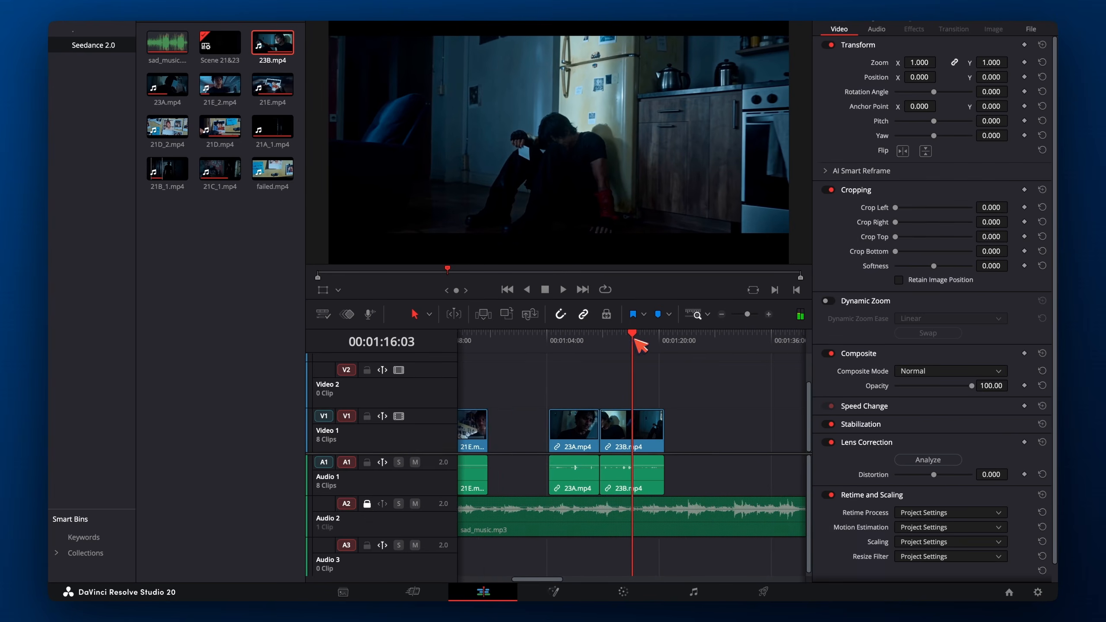
key("super+equal")
left_click_drag(533, 344, 610, 340)
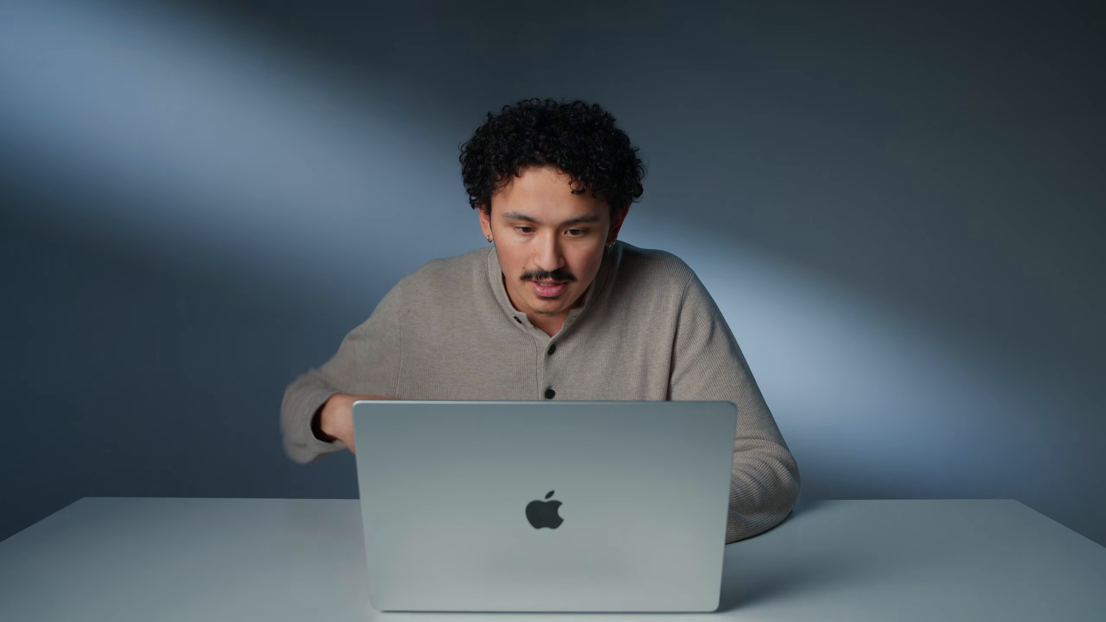